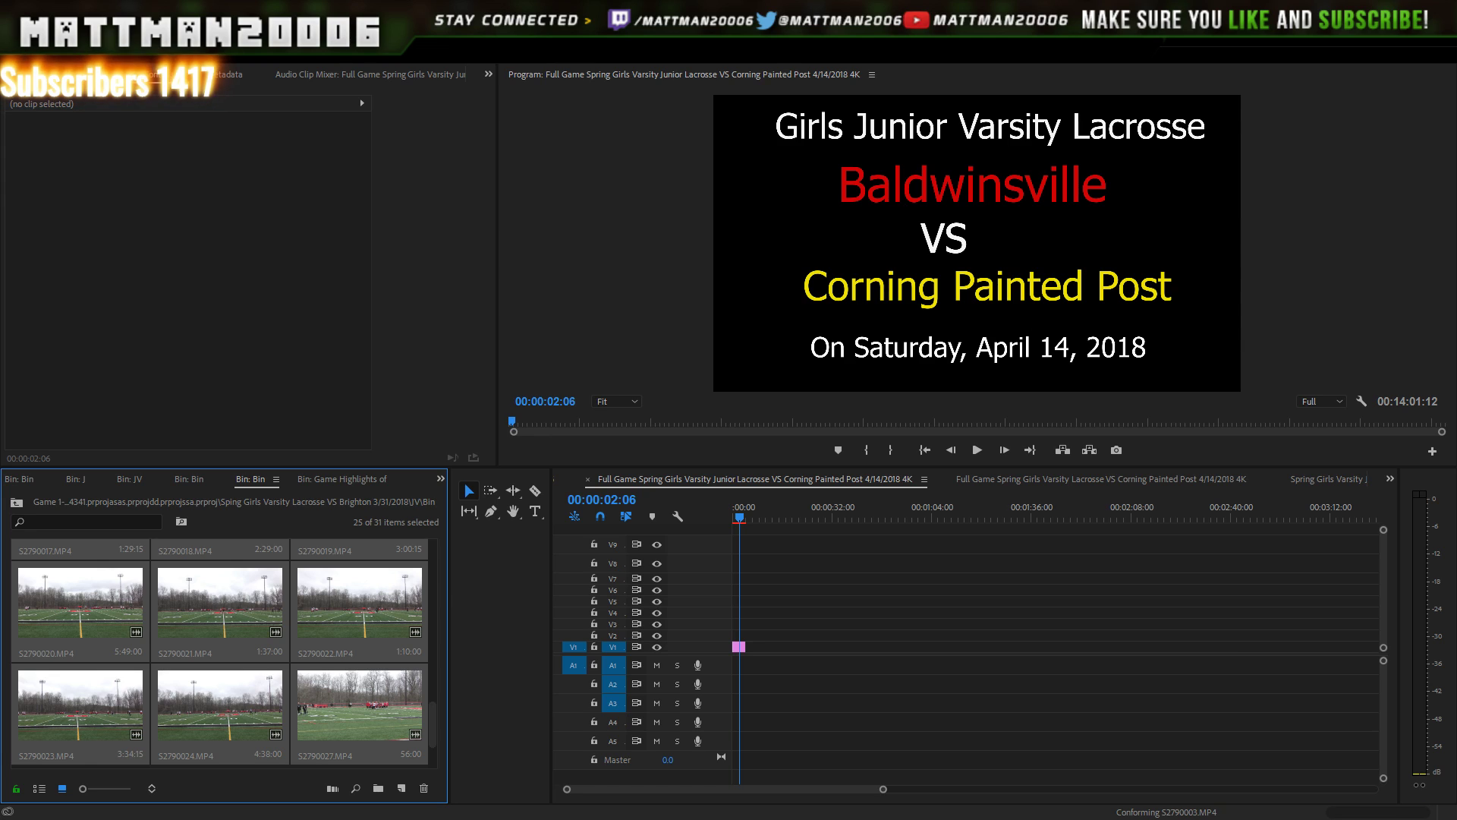
- Place S2790001.MP4 on V1/A1 right after the opening title card
{"action": "left_click", "coordinate": [251, 281]}
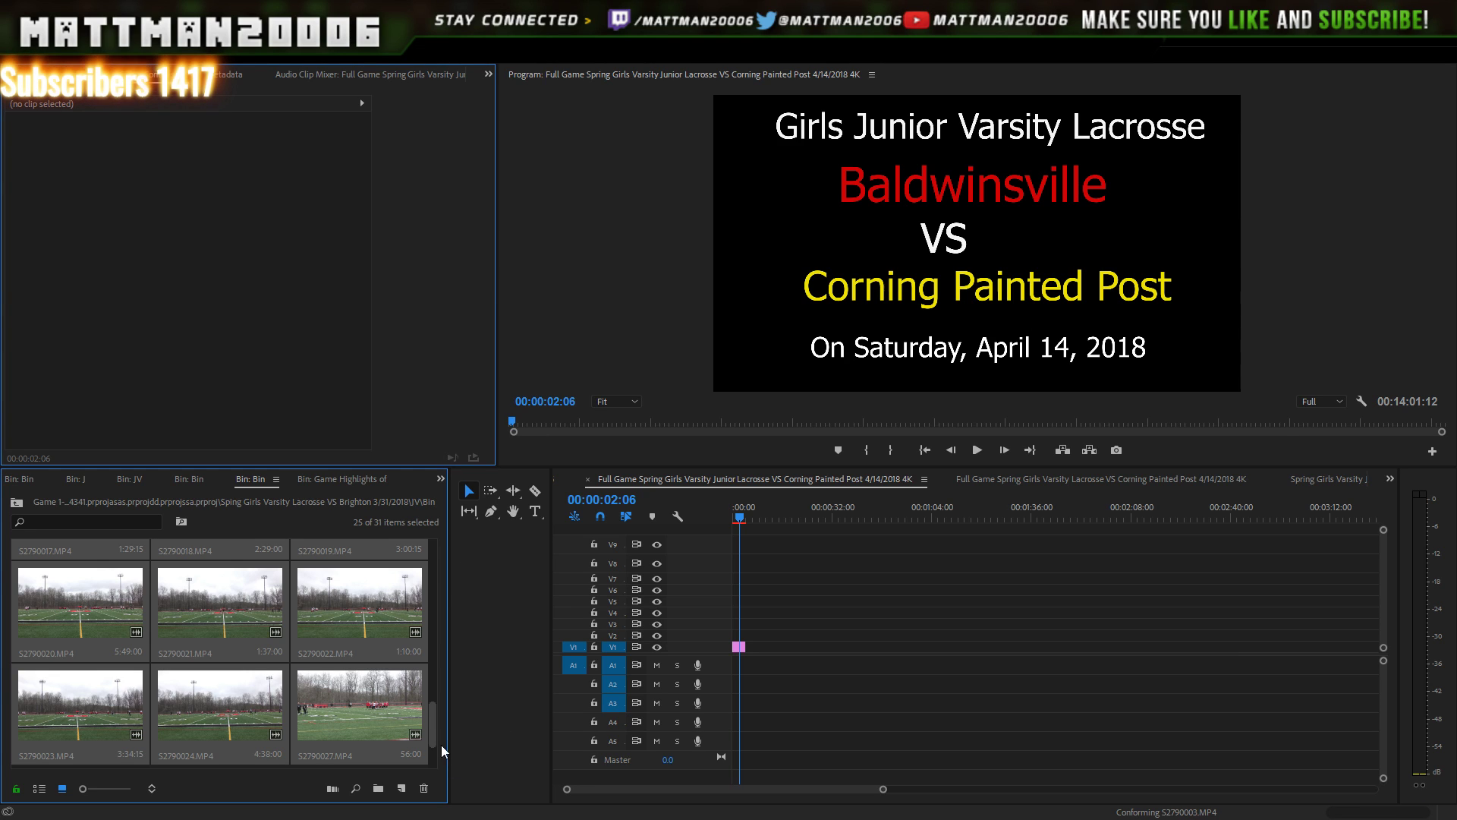
{"action": "left_click_drag", "start_coordinate": [431, 708], "coordinate": [759, 655]}
{"action": "left_click", "coordinate": [413, 621]}
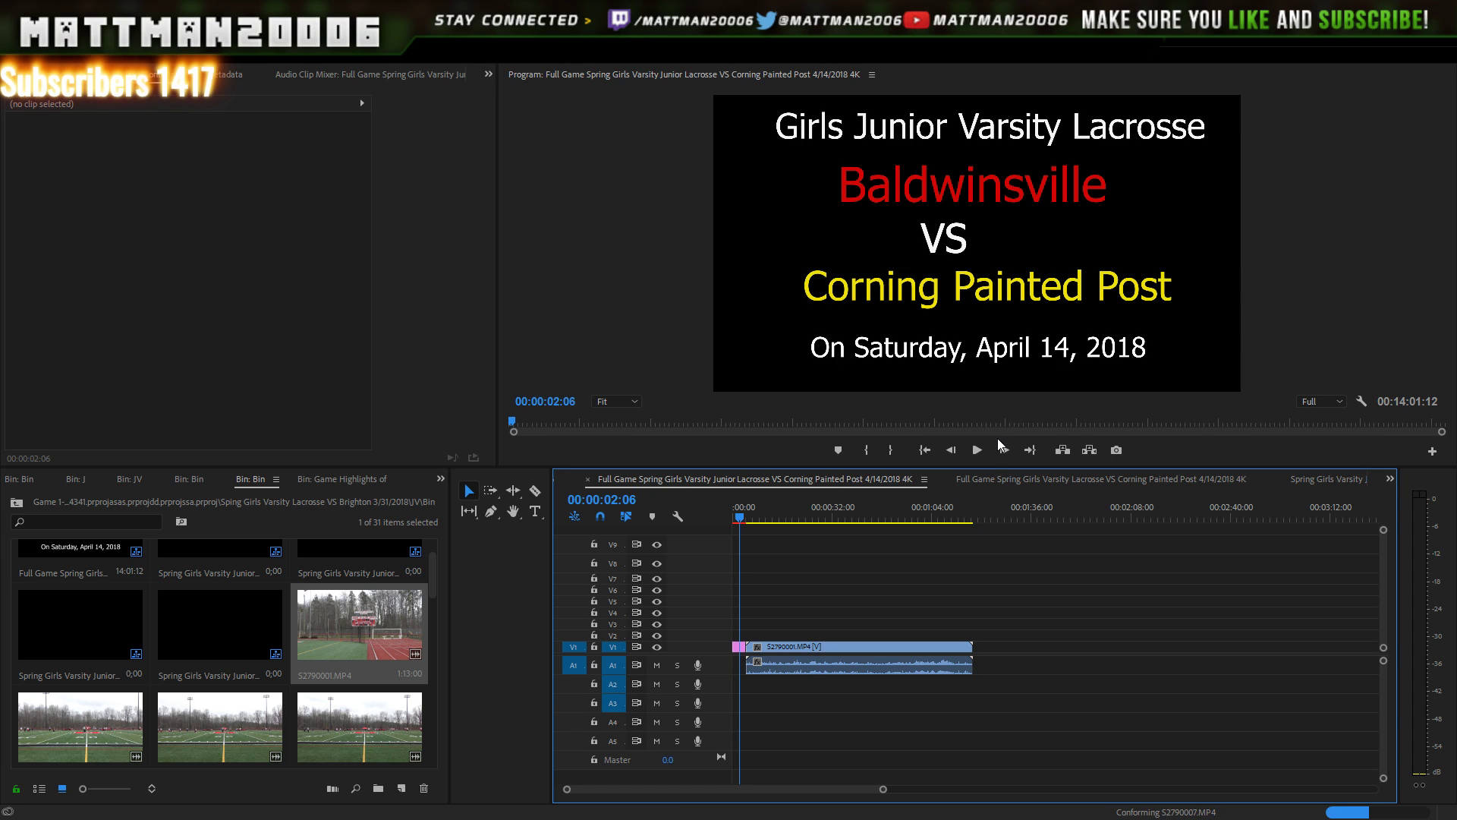
{"action": "left_click", "coordinate": [982, 452]}
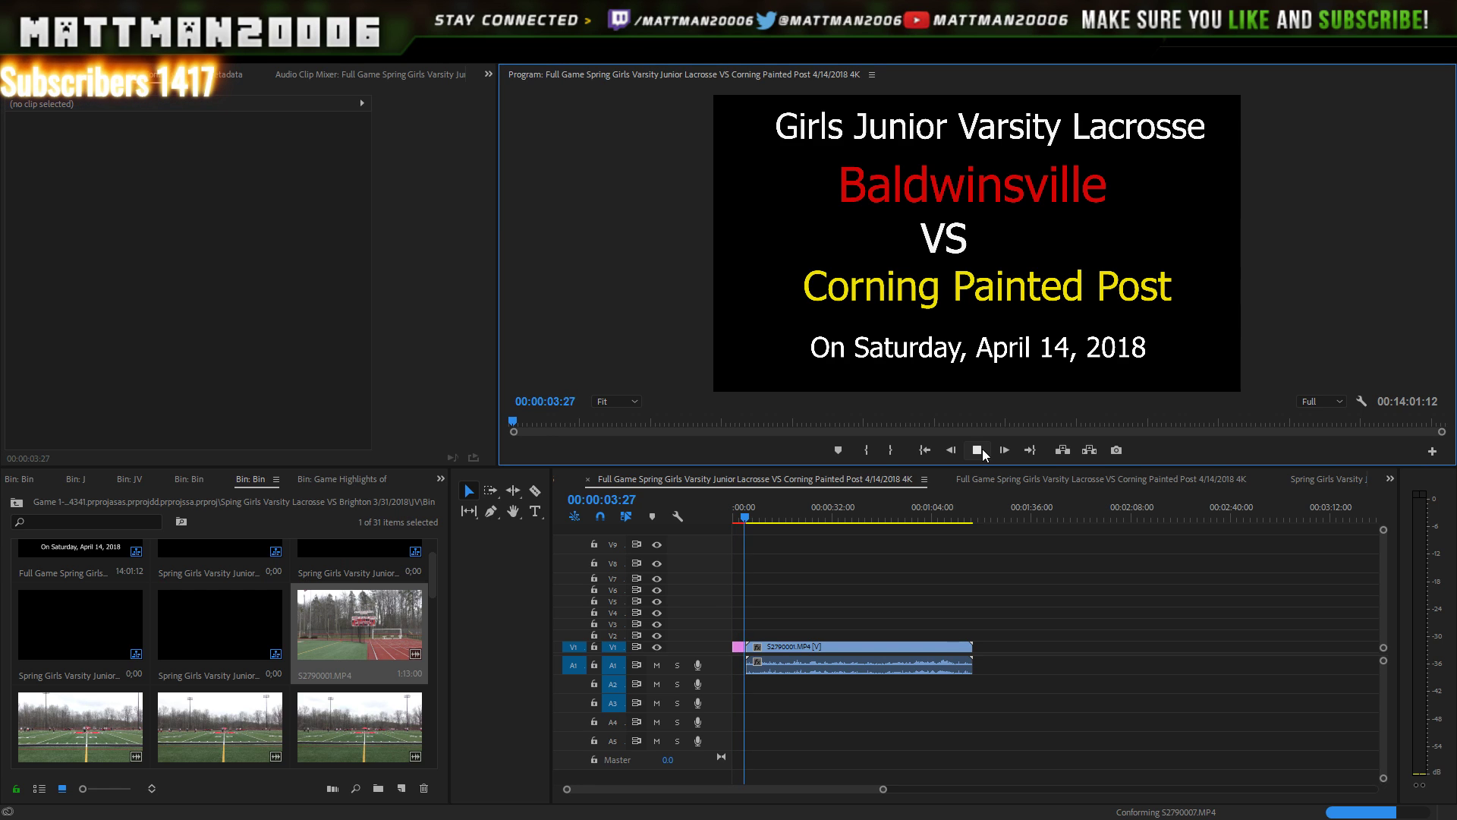
{"action": "left_click", "coordinate": [979, 451]}
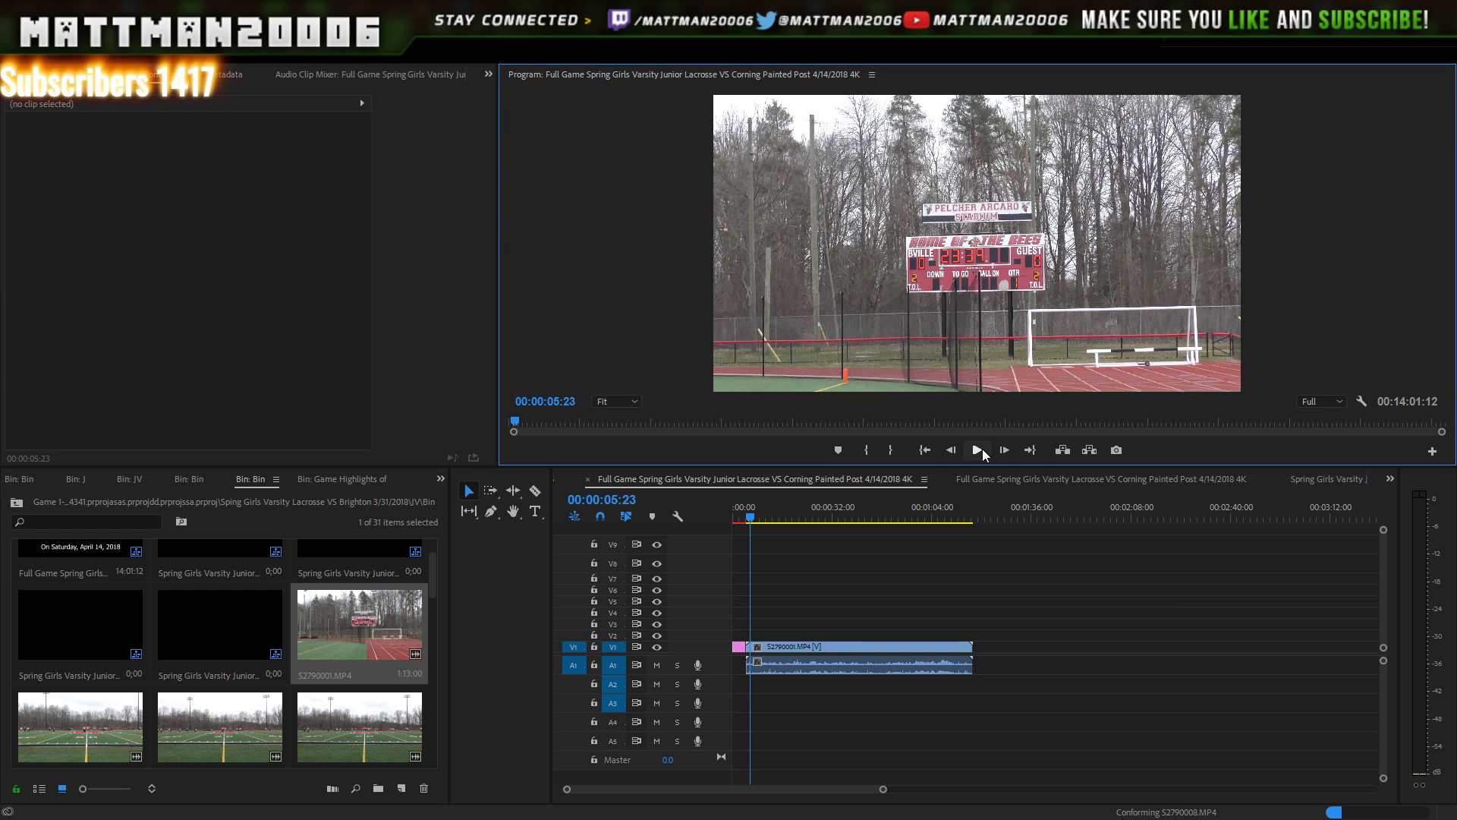
{"action": "left_click", "coordinate": [978, 450]}
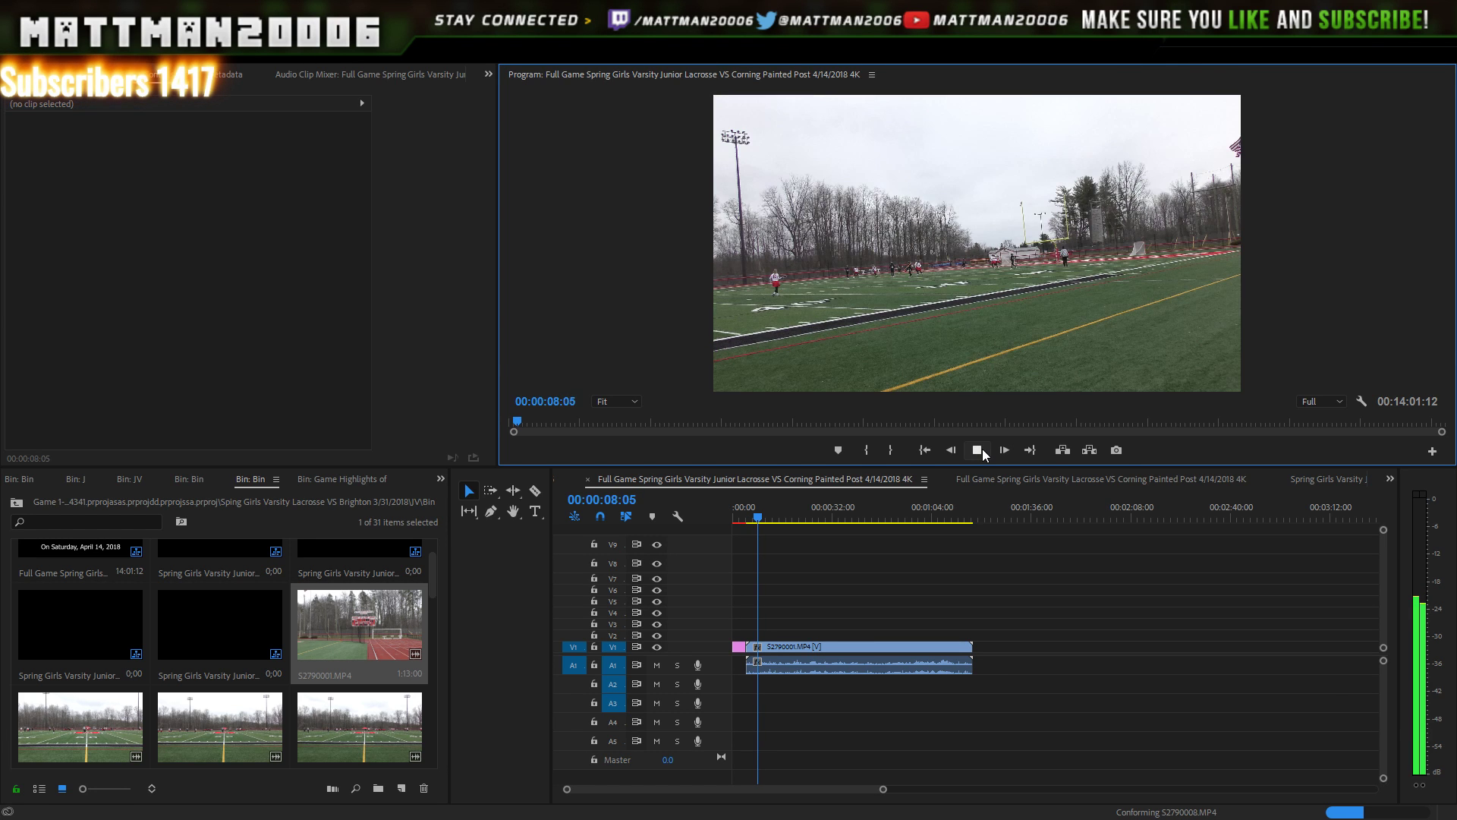
{"action": "left_click", "coordinate": [983, 453]}
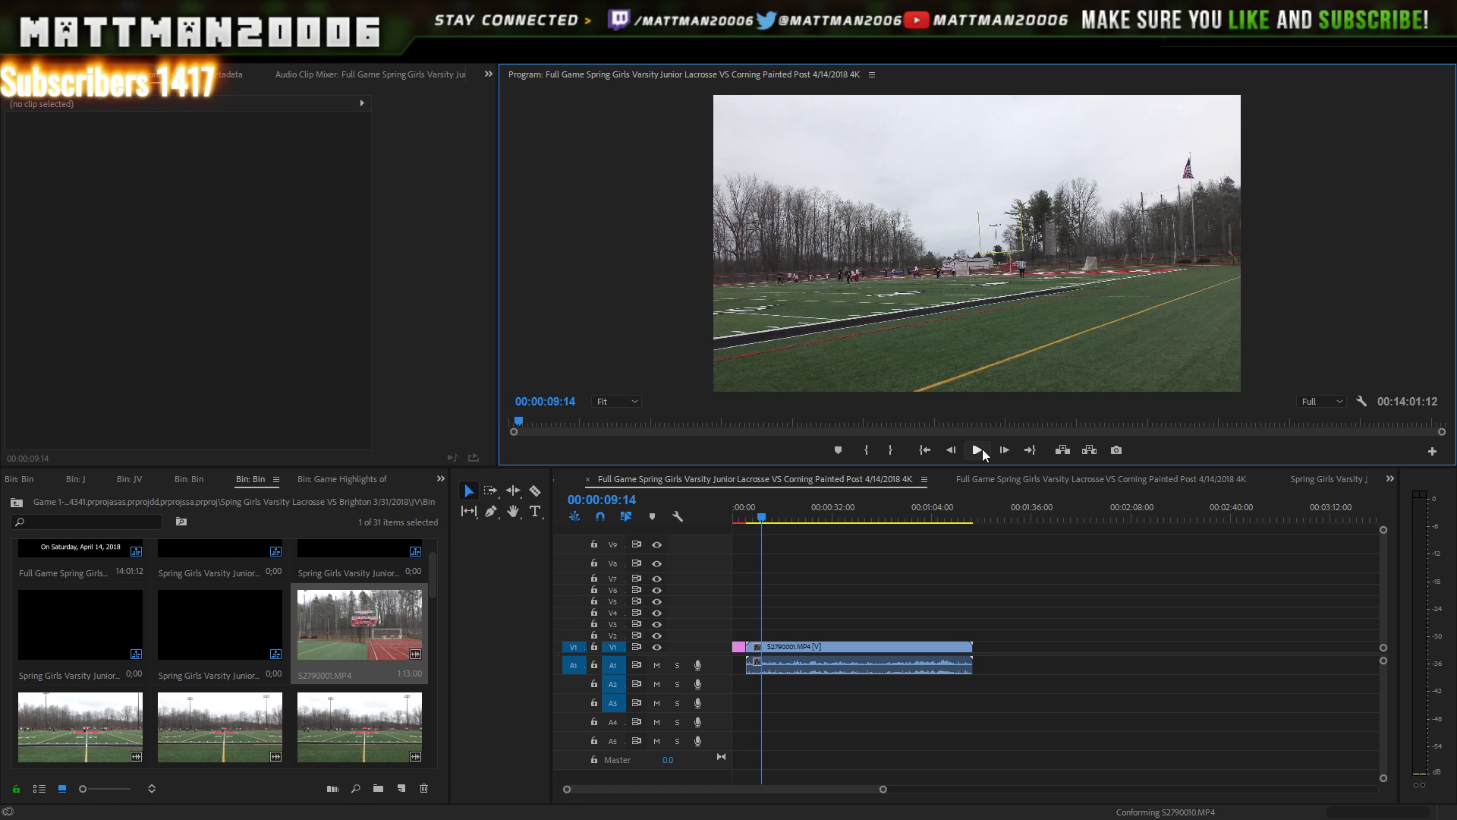
{"action": "left_click", "coordinate": [982, 448]}
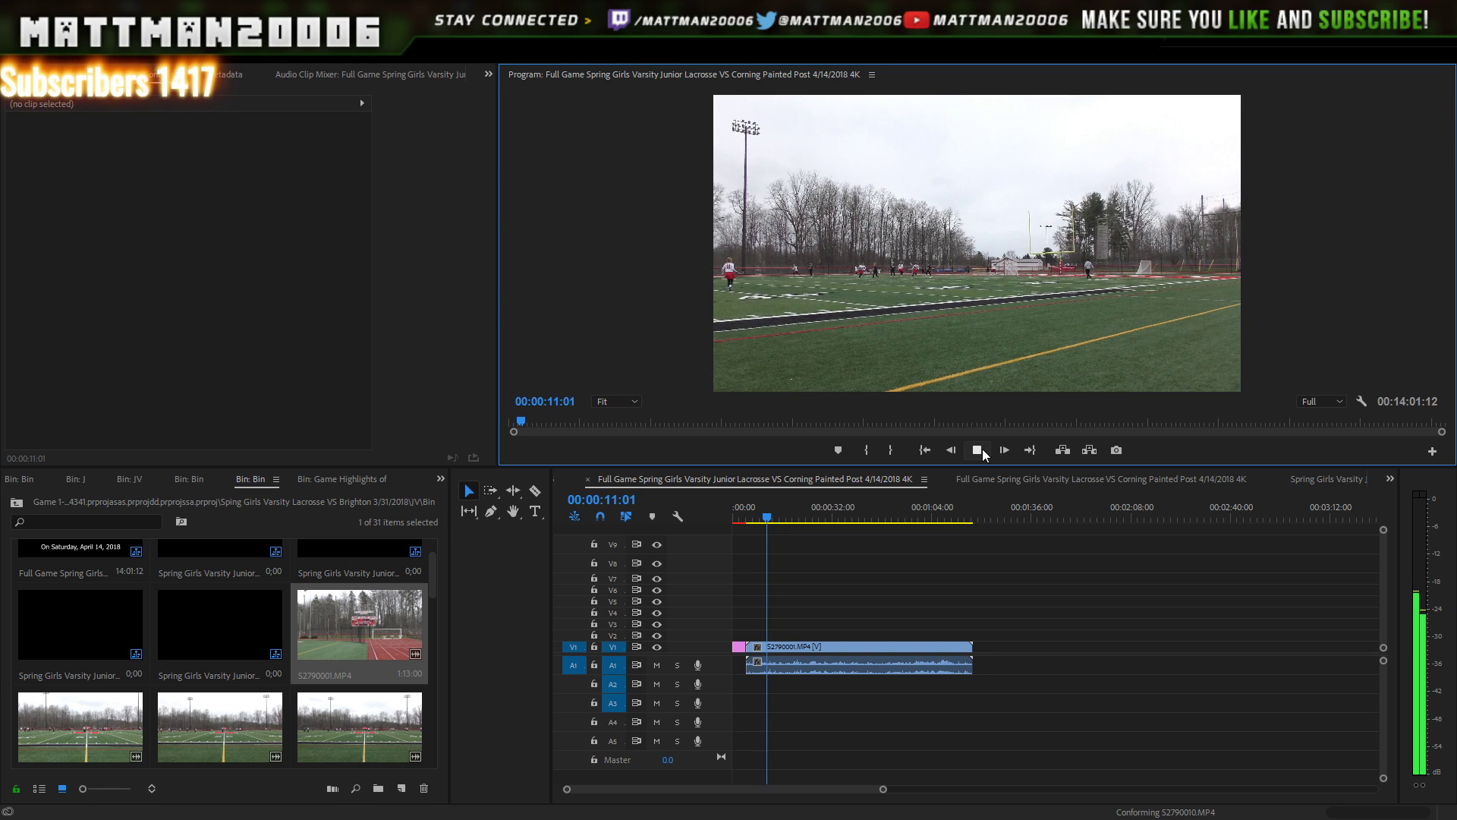
{"action": "left_click", "coordinate": [983, 449]}
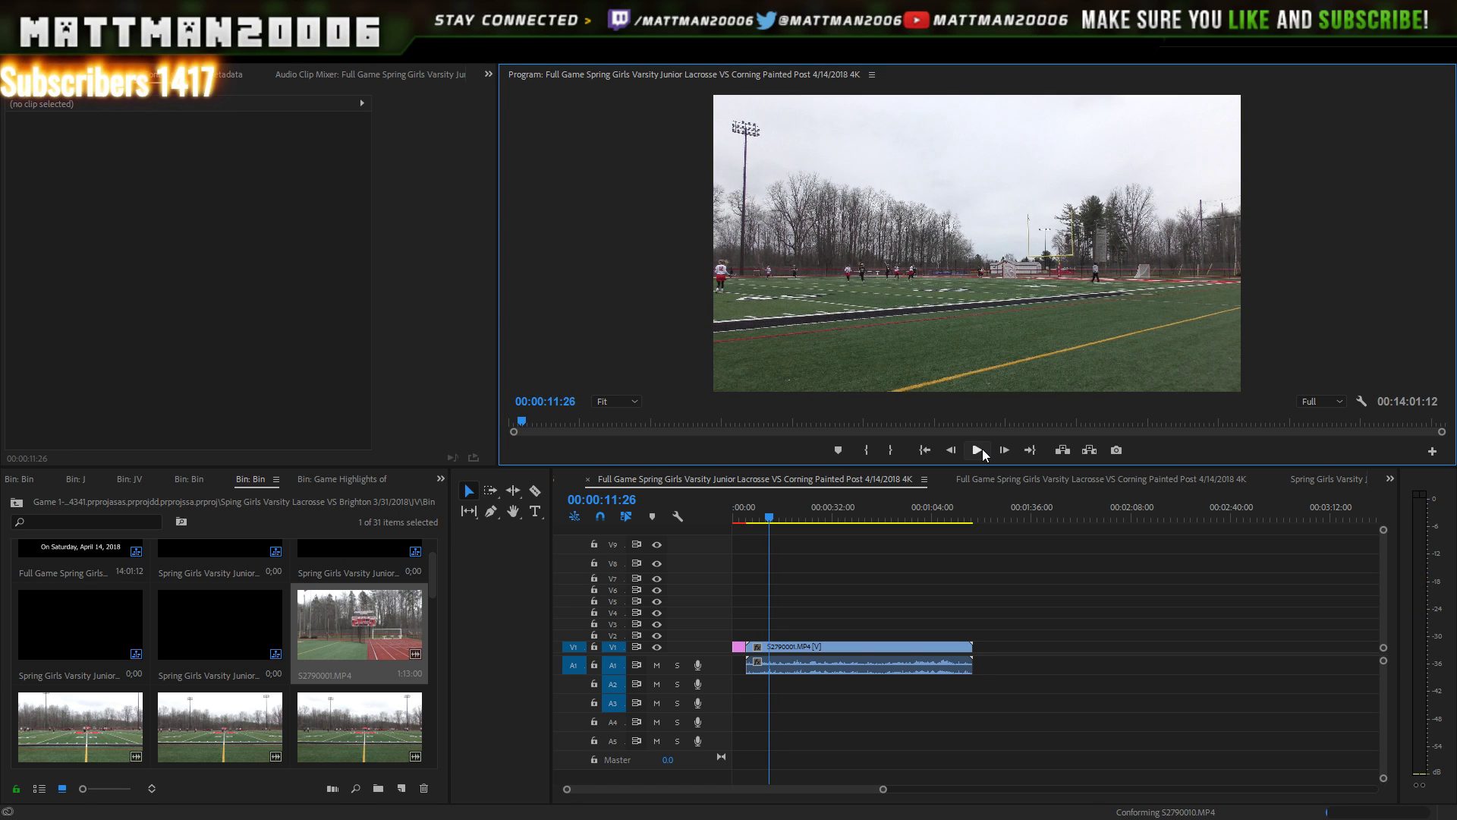
{"action": "left_click", "coordinate": [785, 515]}
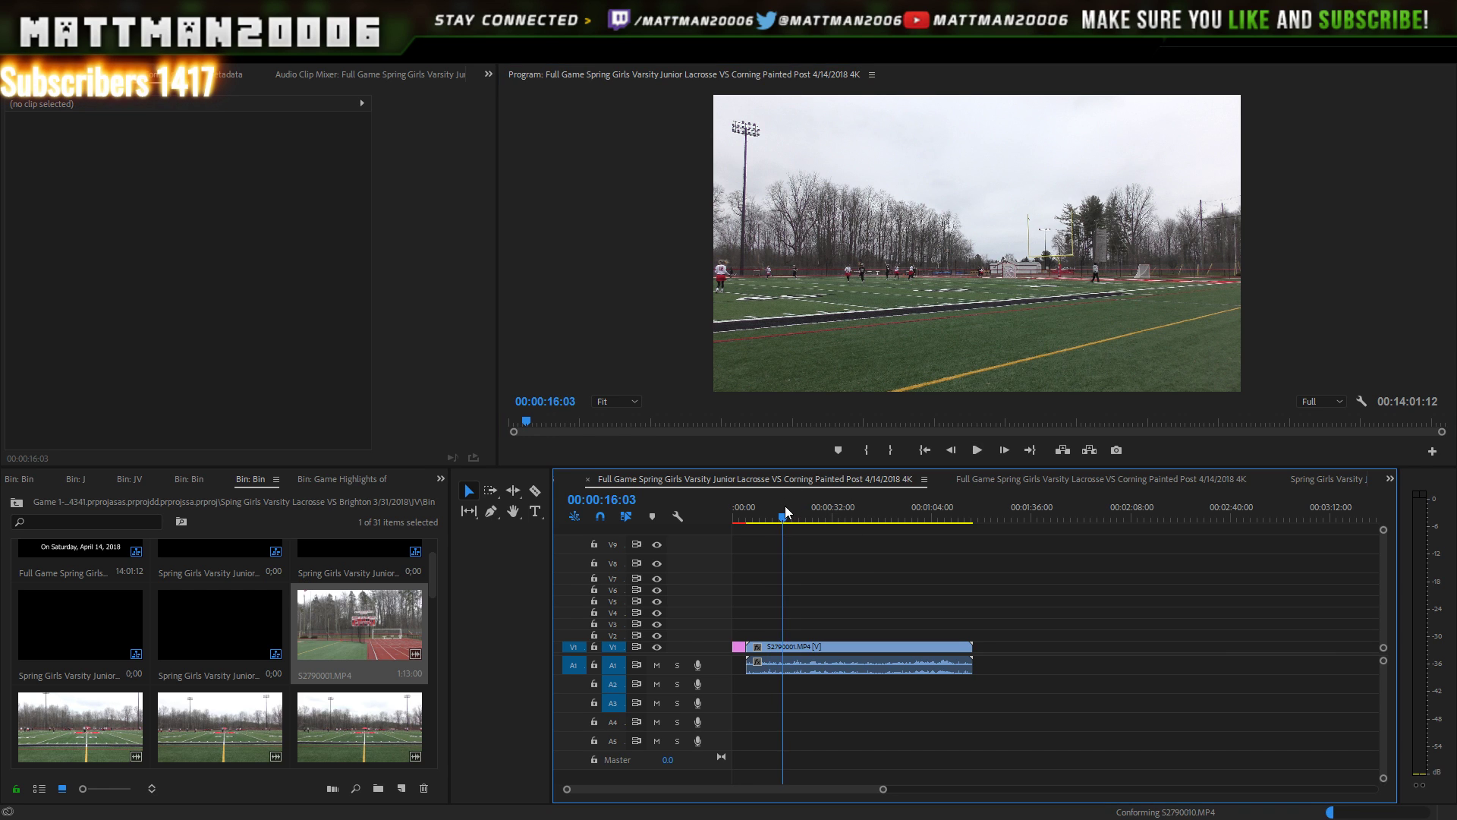
{"action": "left_click_drag", "start_coordinate": [787, 510], "coordinate": [944, 498]}
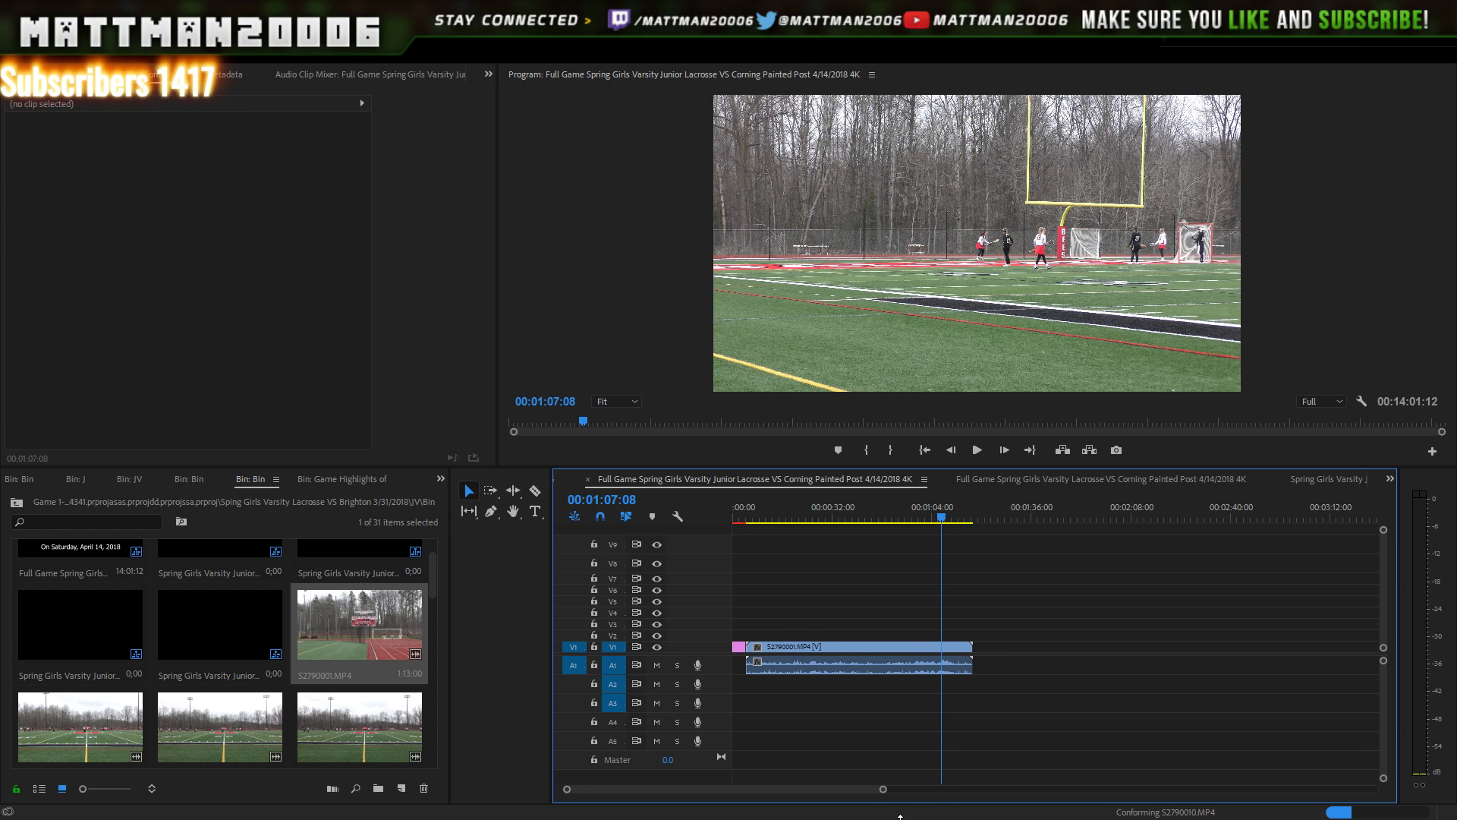
{"action": "left_click_drag", "start_coordinate": [882, 790], "coordinate": [1068, 793]}
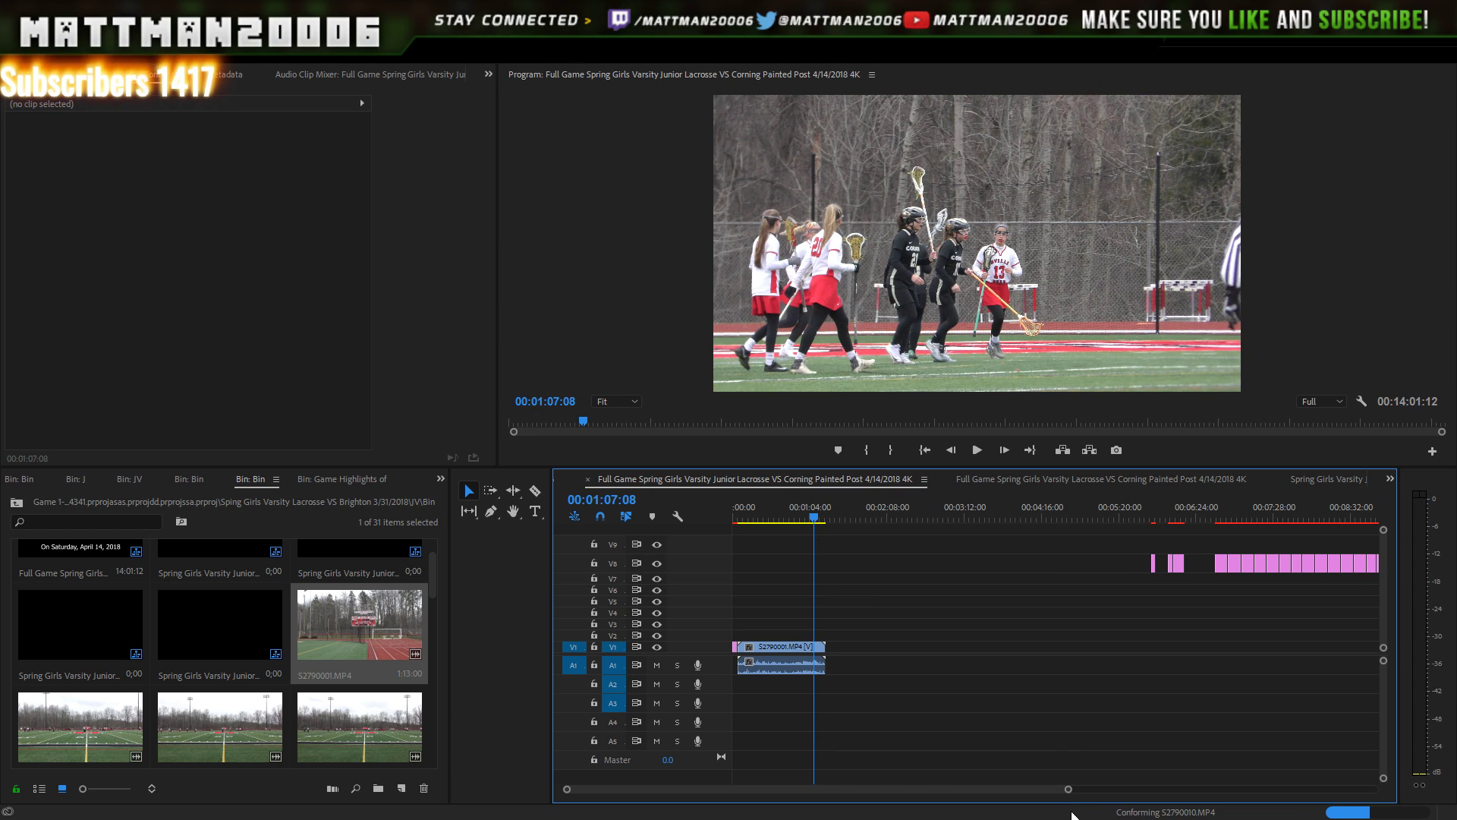
- Move the Baldwinsville Score graphic from V8 down onto V2 over the first clip
{"action": "left_click", "coordinate": [1221, 521]}
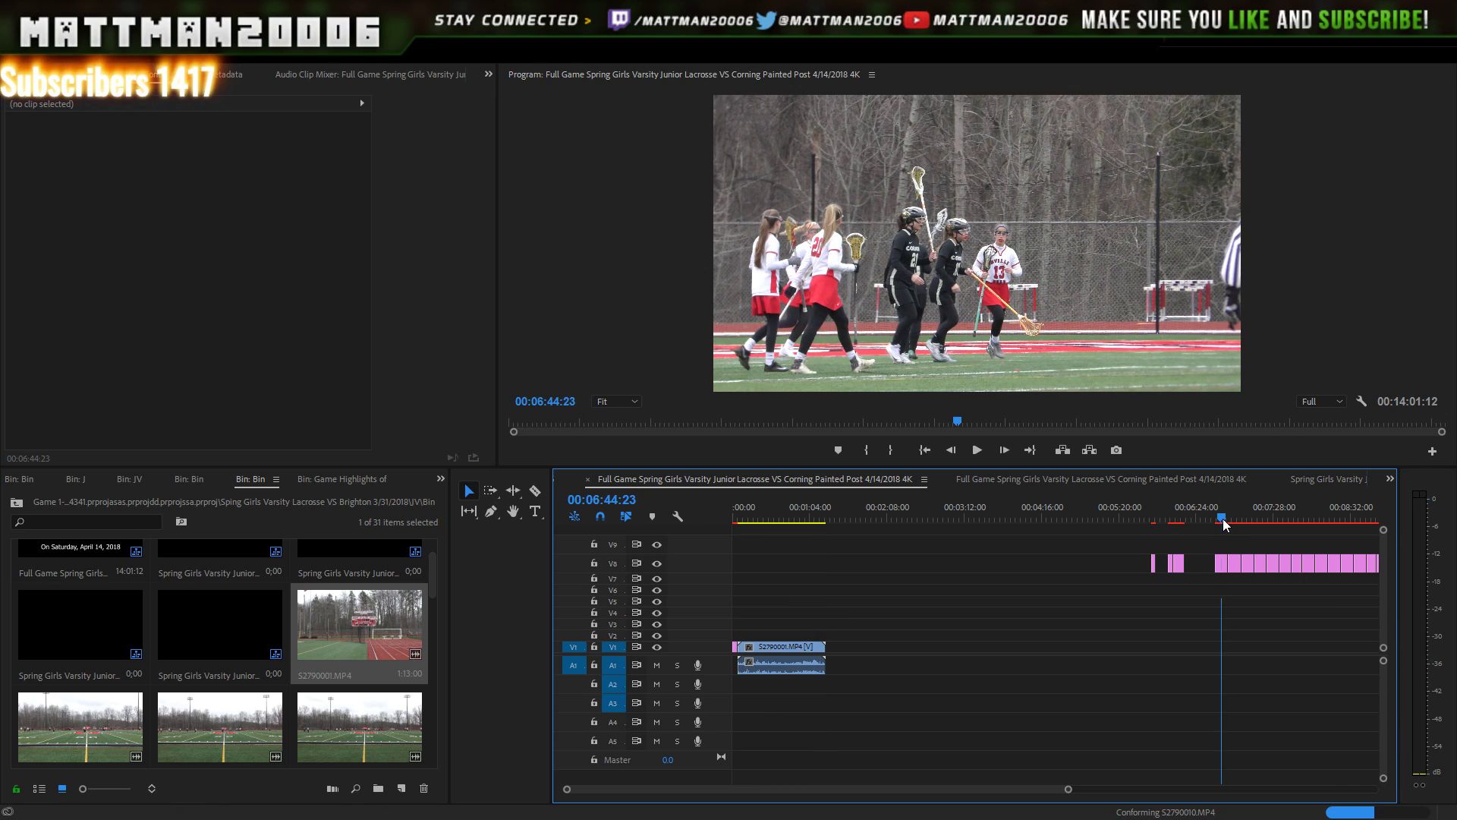
{"action": "left_click", "coordinate": [1222, 563]}
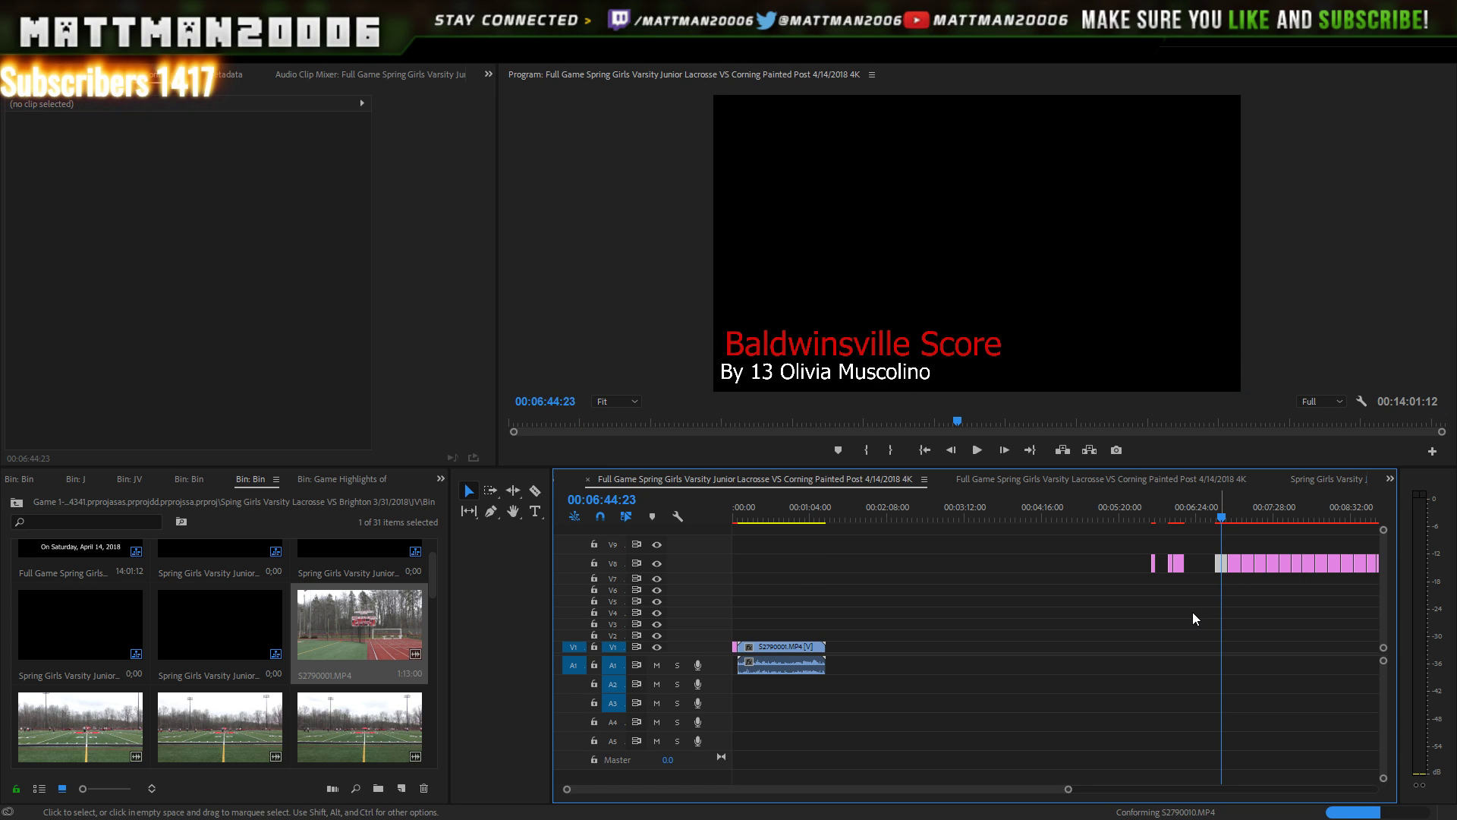
{"action": "left_click_drag", "start_coordinate": [1223, 563], "coordinate": [818, 637]}
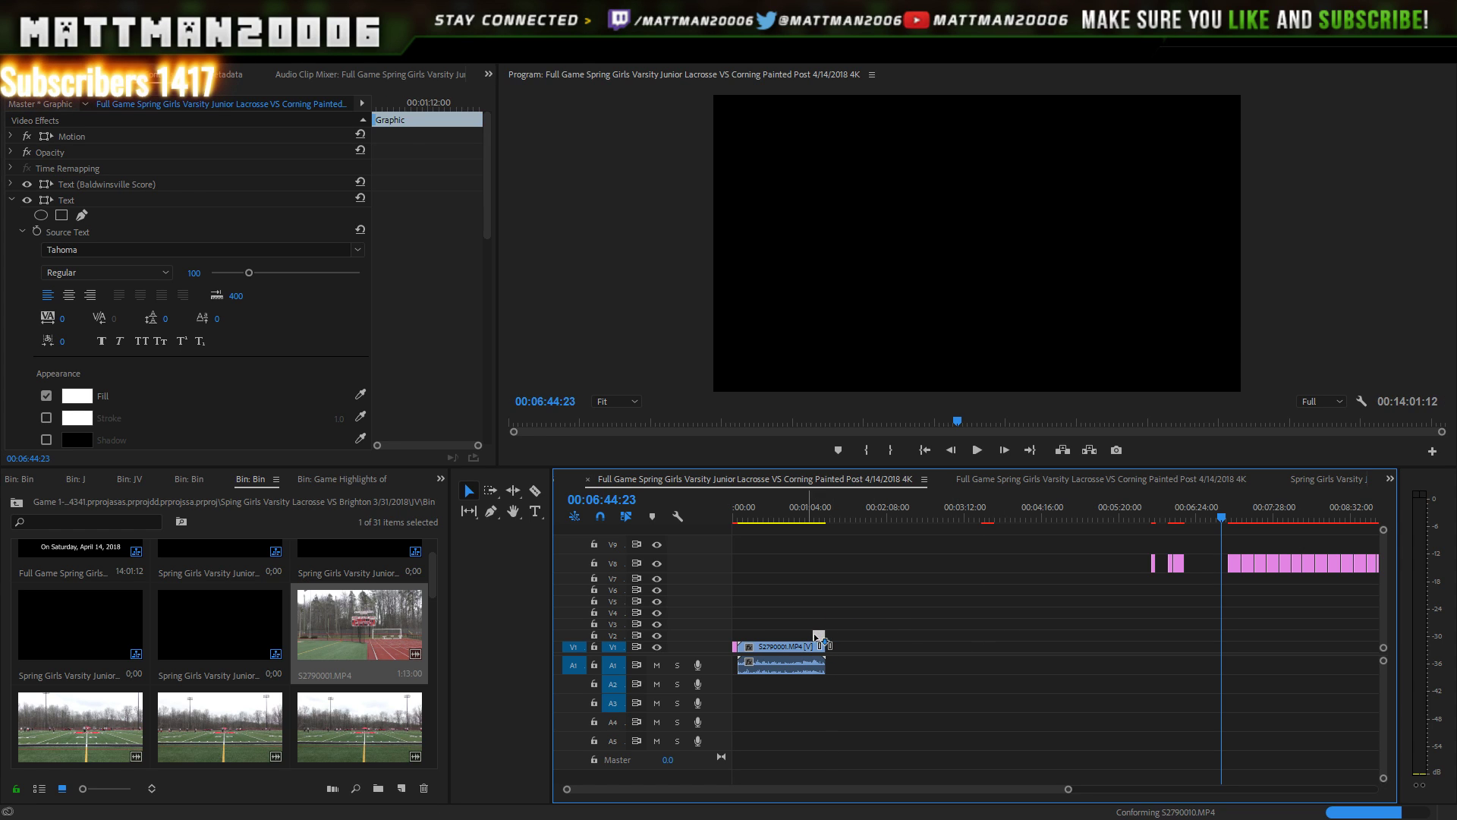
- Find the goal around 1:05 and line the score graphic's start up with it
{"action": "left_click", "coordinate": [807, 519]}
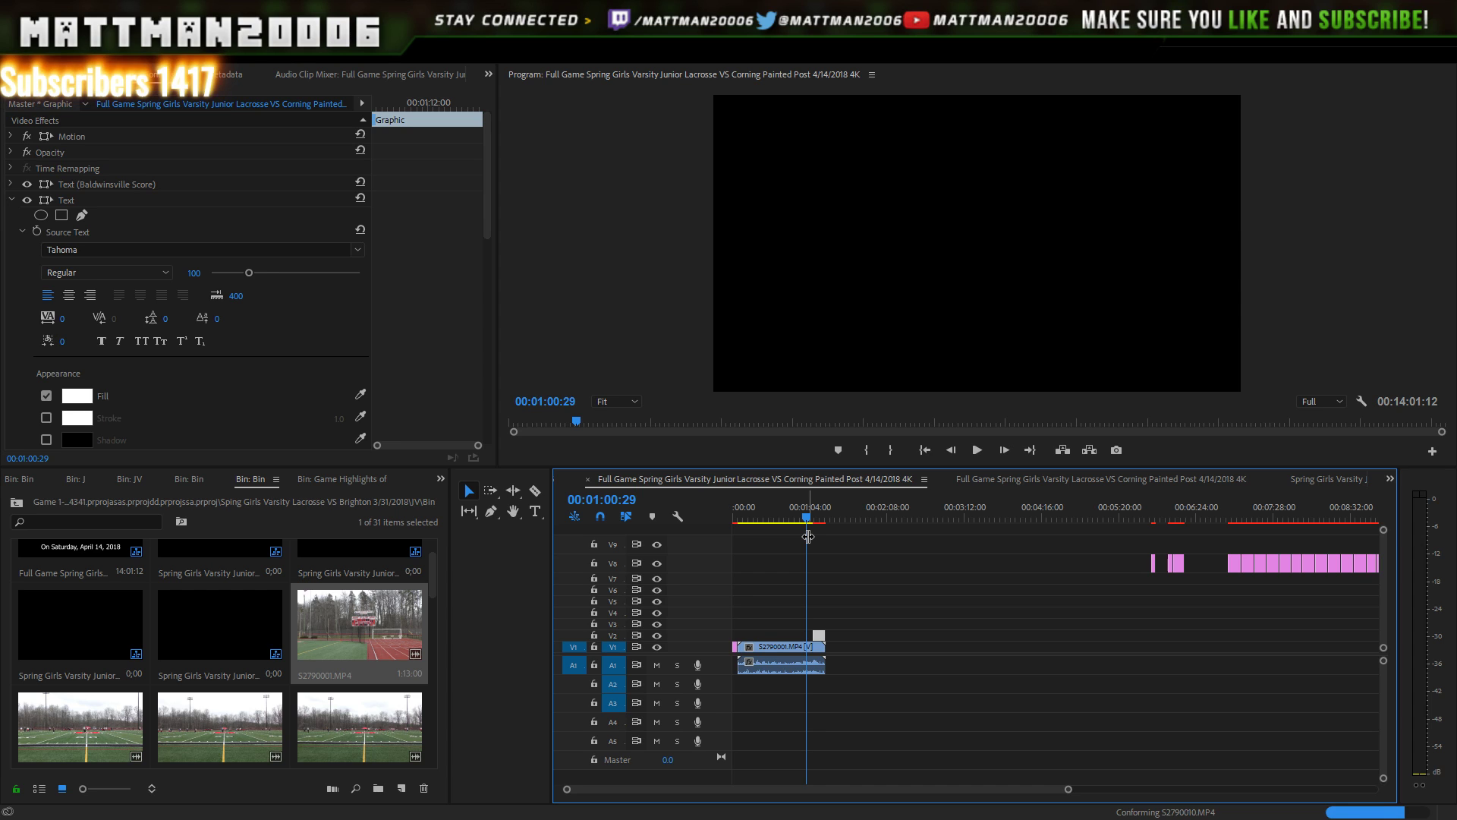
{"action": "key", "text": "space"}
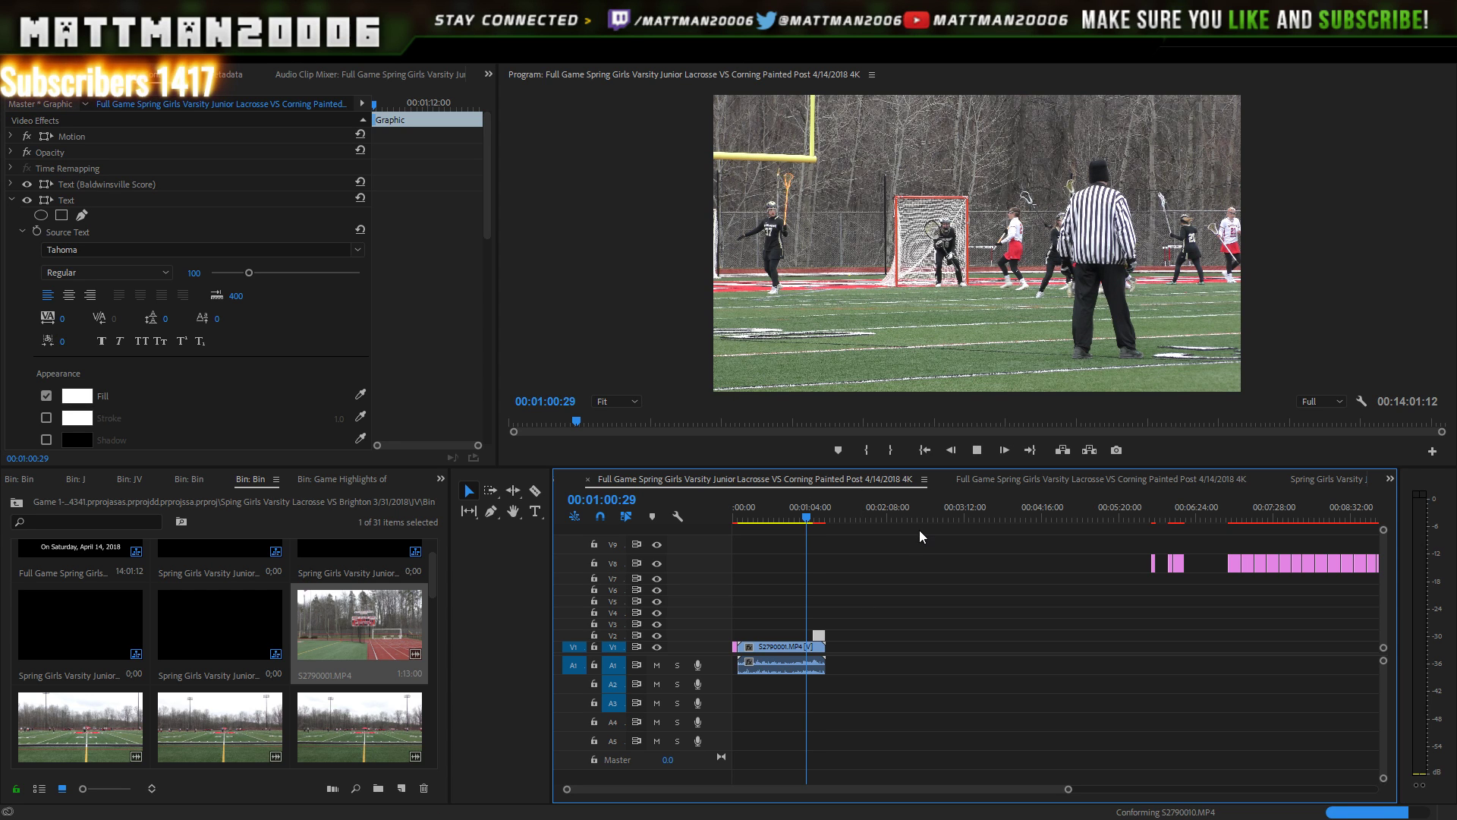
{"action": "key", "text": "Right"}
{"action": "key", "text": "Right"}
{"action": "key", "text": "Right"}
{"action": "key", "text": "Right"}
{"action": "key", "text": "Right"}
{"action": "key", "text": "Right"}
{"action": "left_click_drag", "start_coordinate": [1070, 790], "coordinate": [1004, 774]}
{"action": "key", "text": "space"}
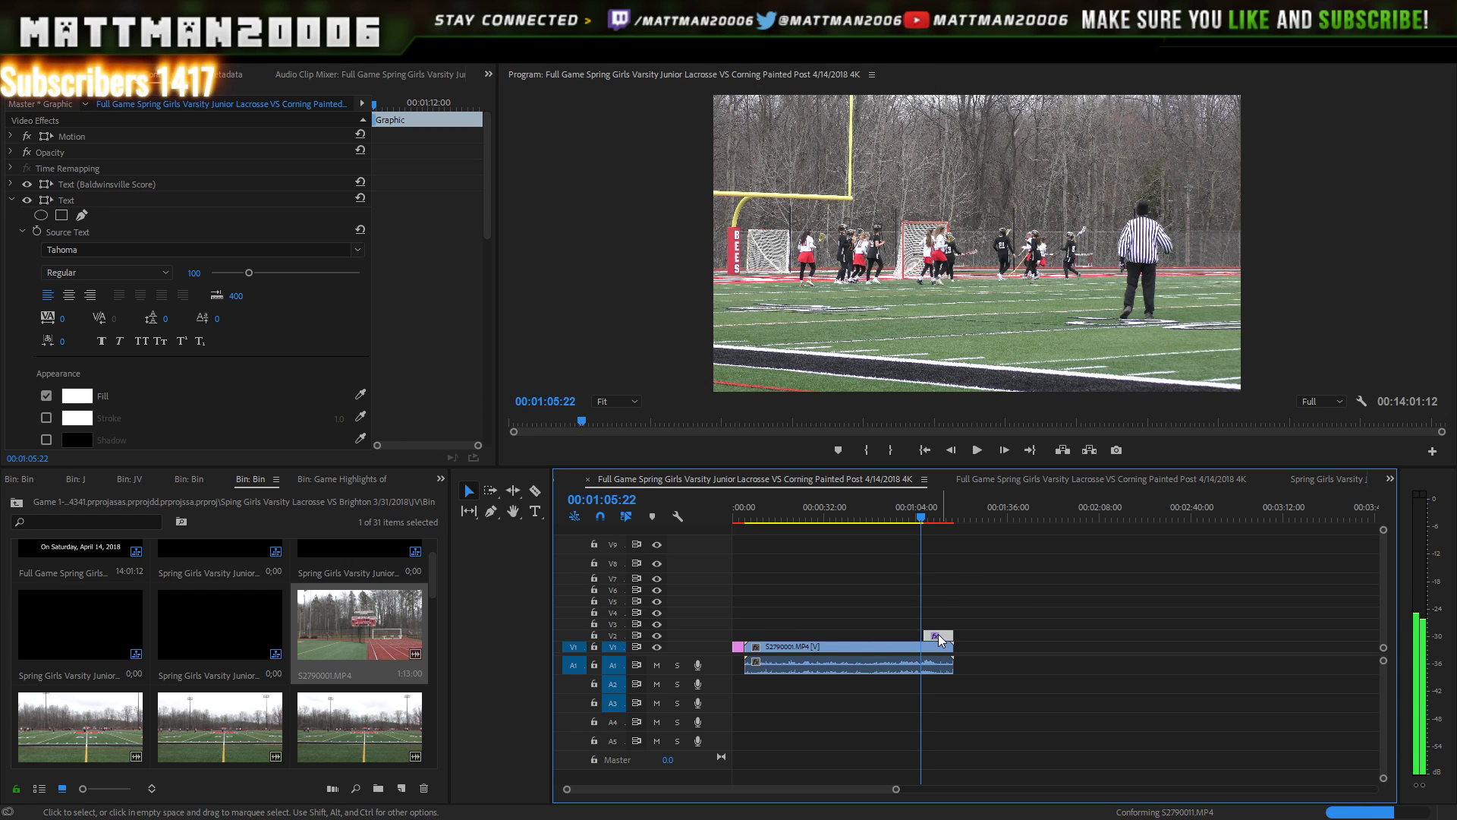
{"action": "left_click_drag", "start_coordinate": [942, 637], "coordinate": [939, 637]}
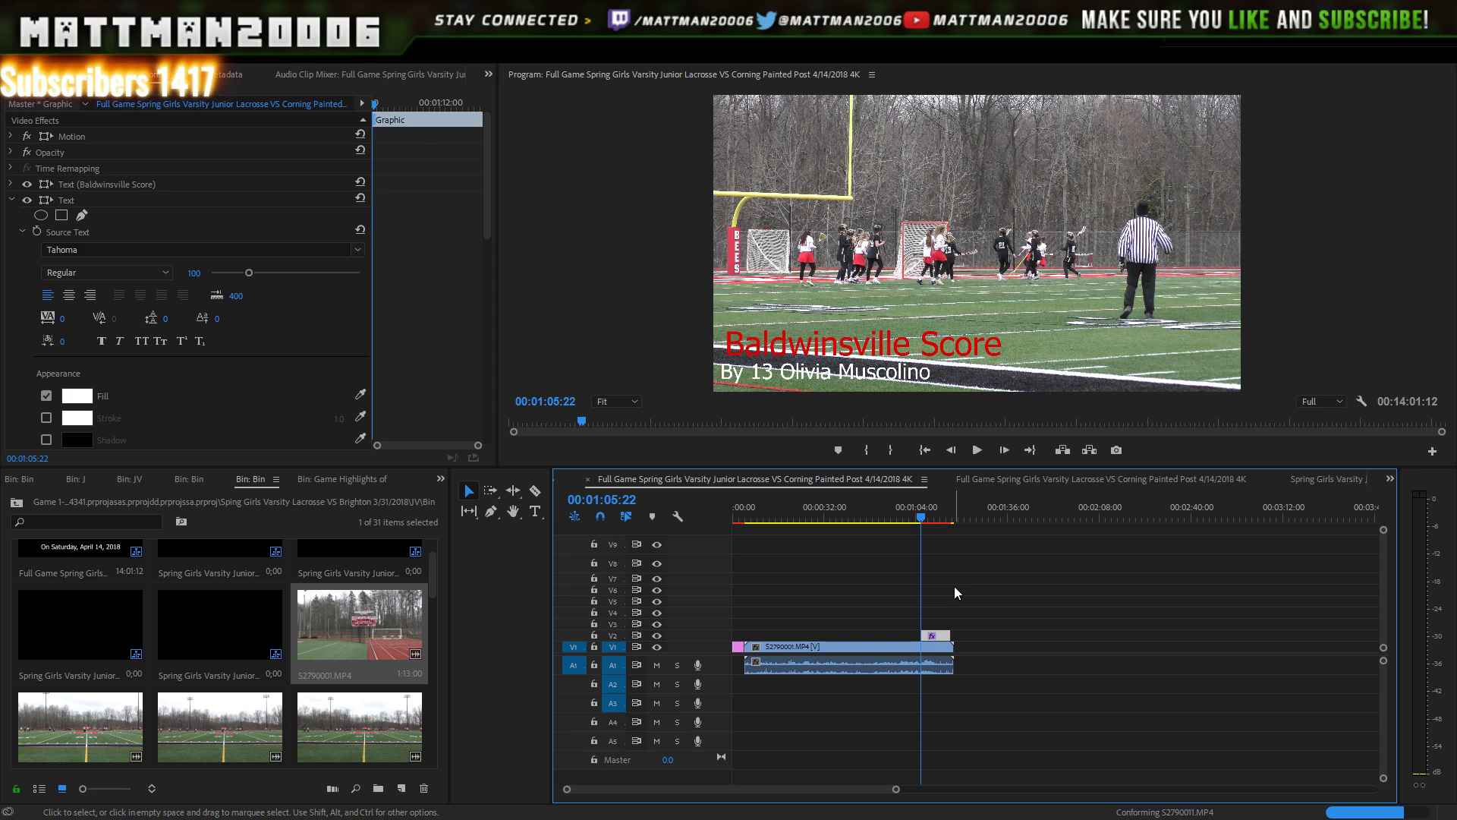
- Play through the goal after 1:05 to confirm the Baldwinsville Score lower-third appears
{"action": "double_click", "coordinate": [952, 451]}
{"action": "left_click", "coordinate": [972, 450]}
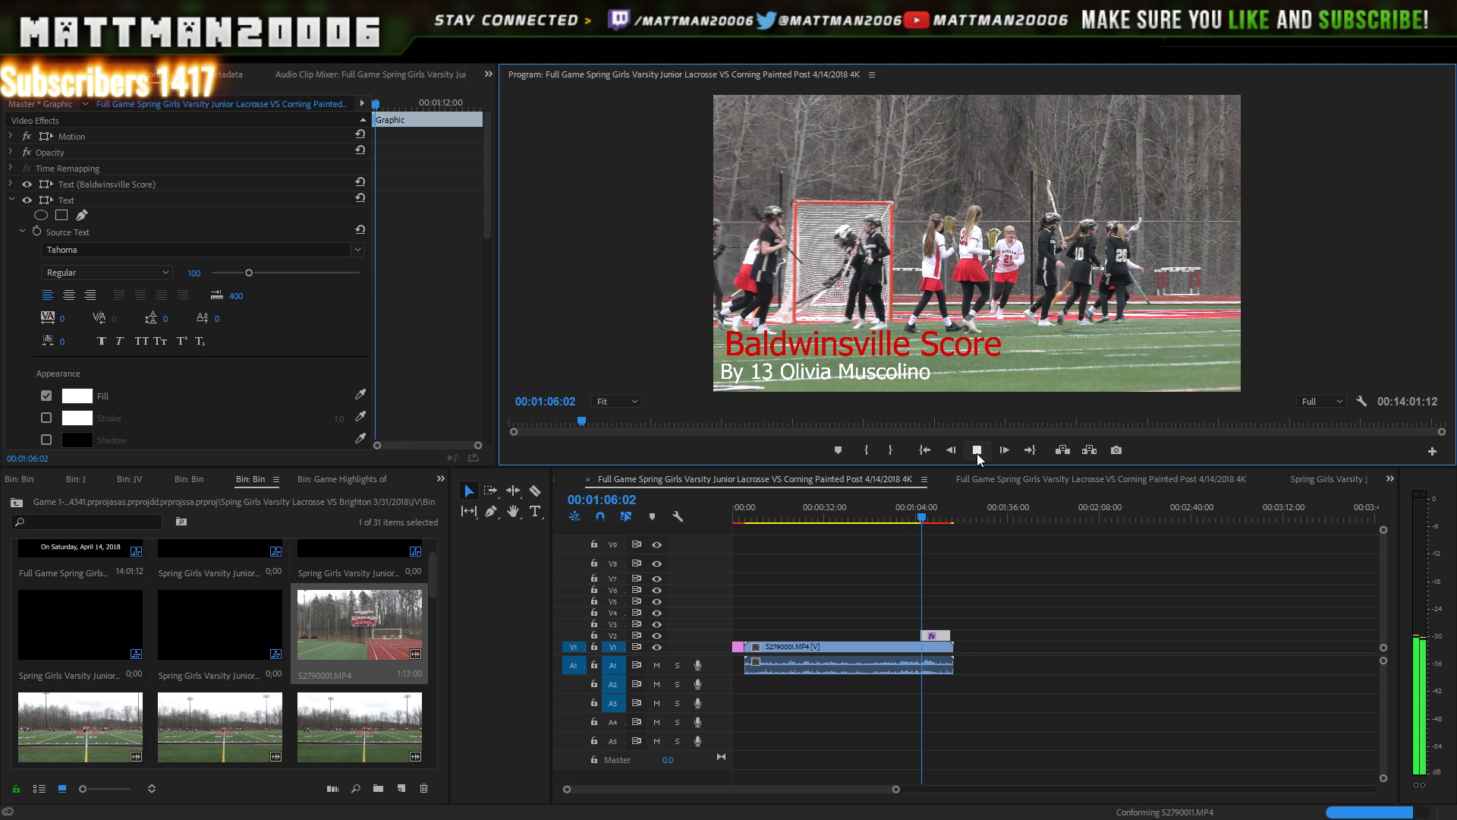
{"action": "left_click", "coordinate": [974, 452]}
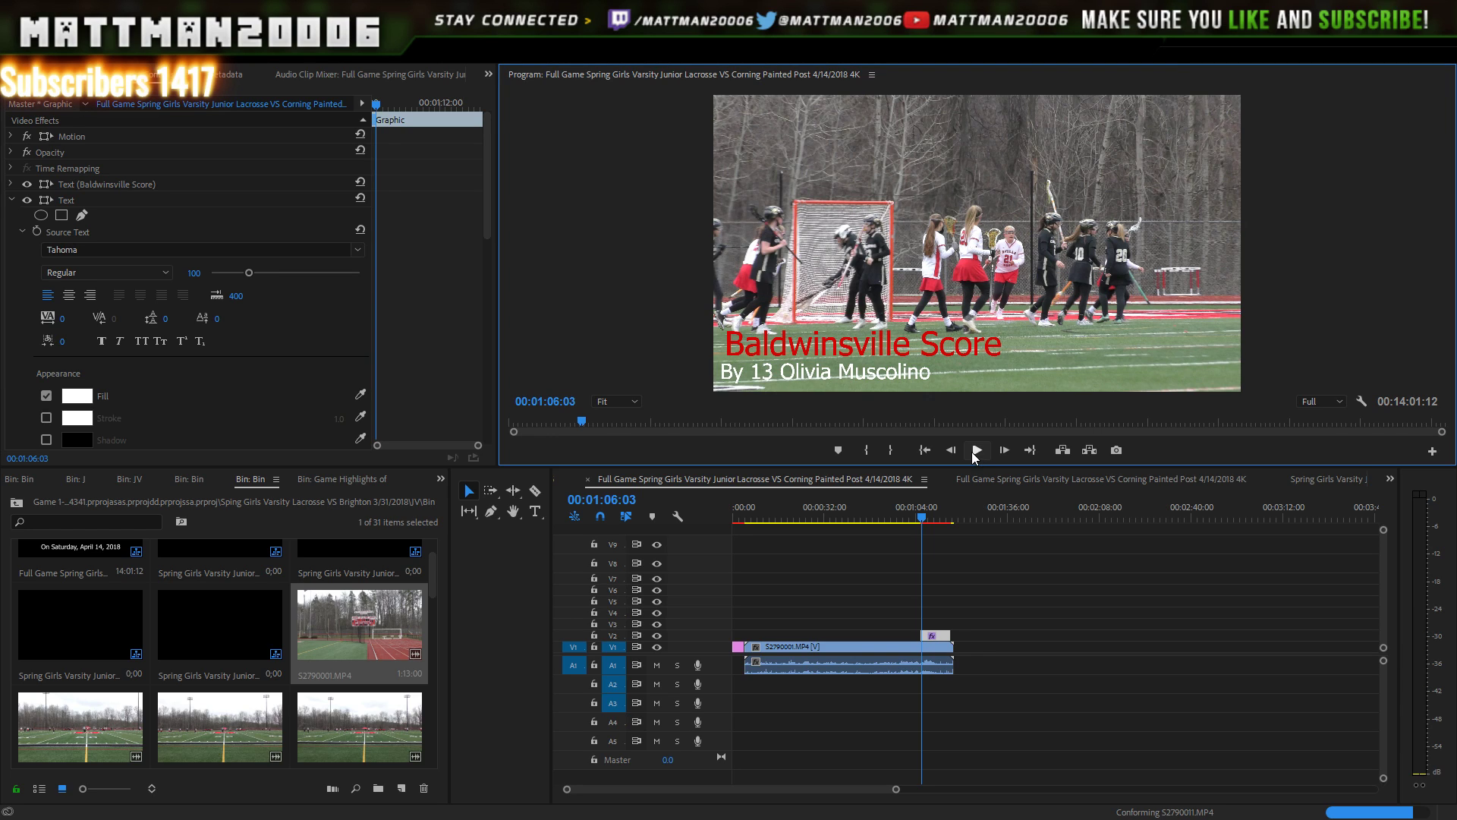
{"action": "mouse_move", "coordinate": [901, 519]}
{"action": "left_mouse_down"}
{"action": "mouse_move", "coordinate": [915, 520]}
{"action": "mouse_move", "coordinate": [899, 519]}
{"action": "left_mouse_up"}
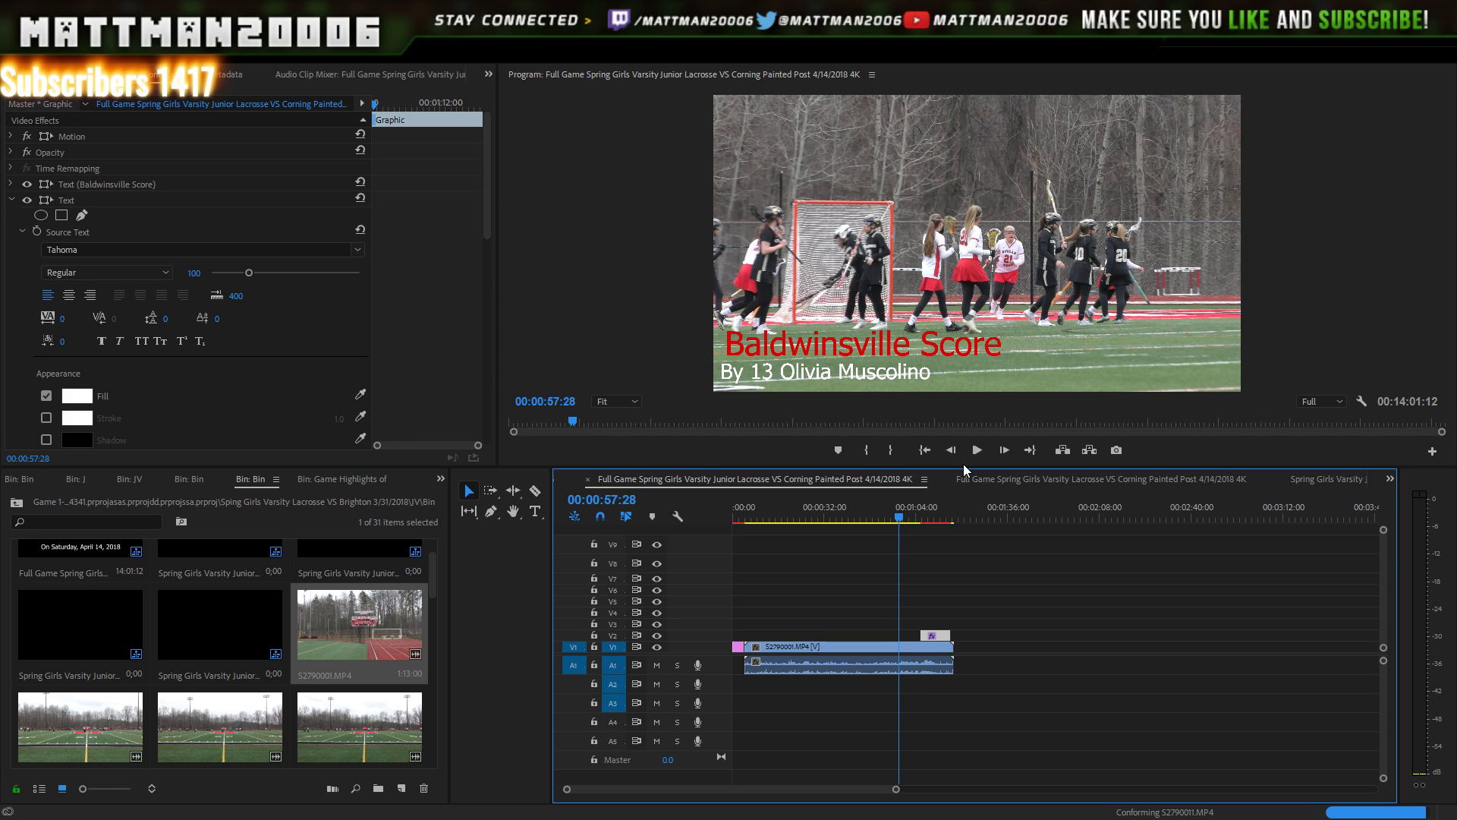
{"action": "left_click", "coordinate": [978, 450]}
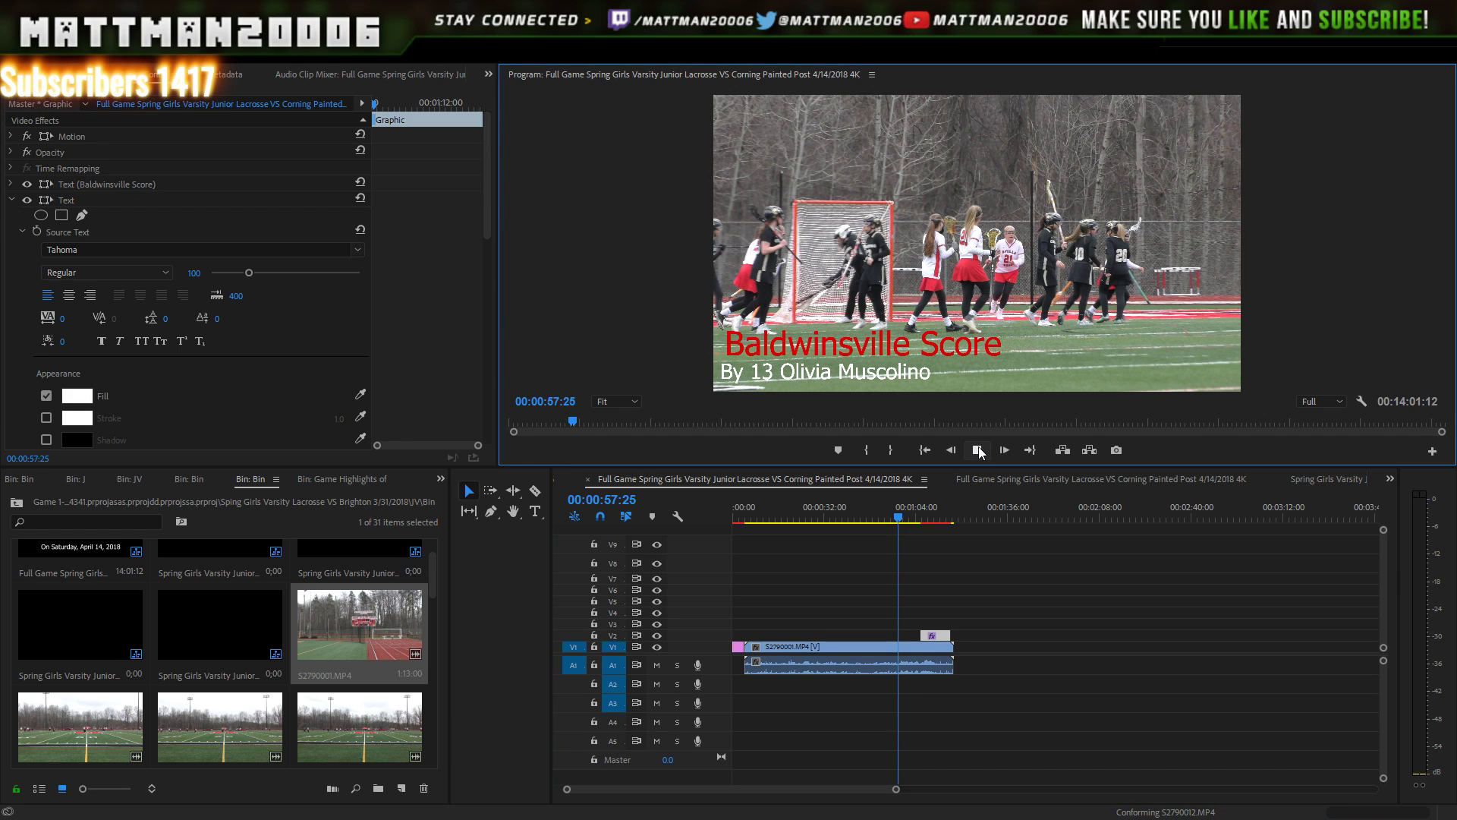
{"action": "left_click", "coordinate": [978, 451]}
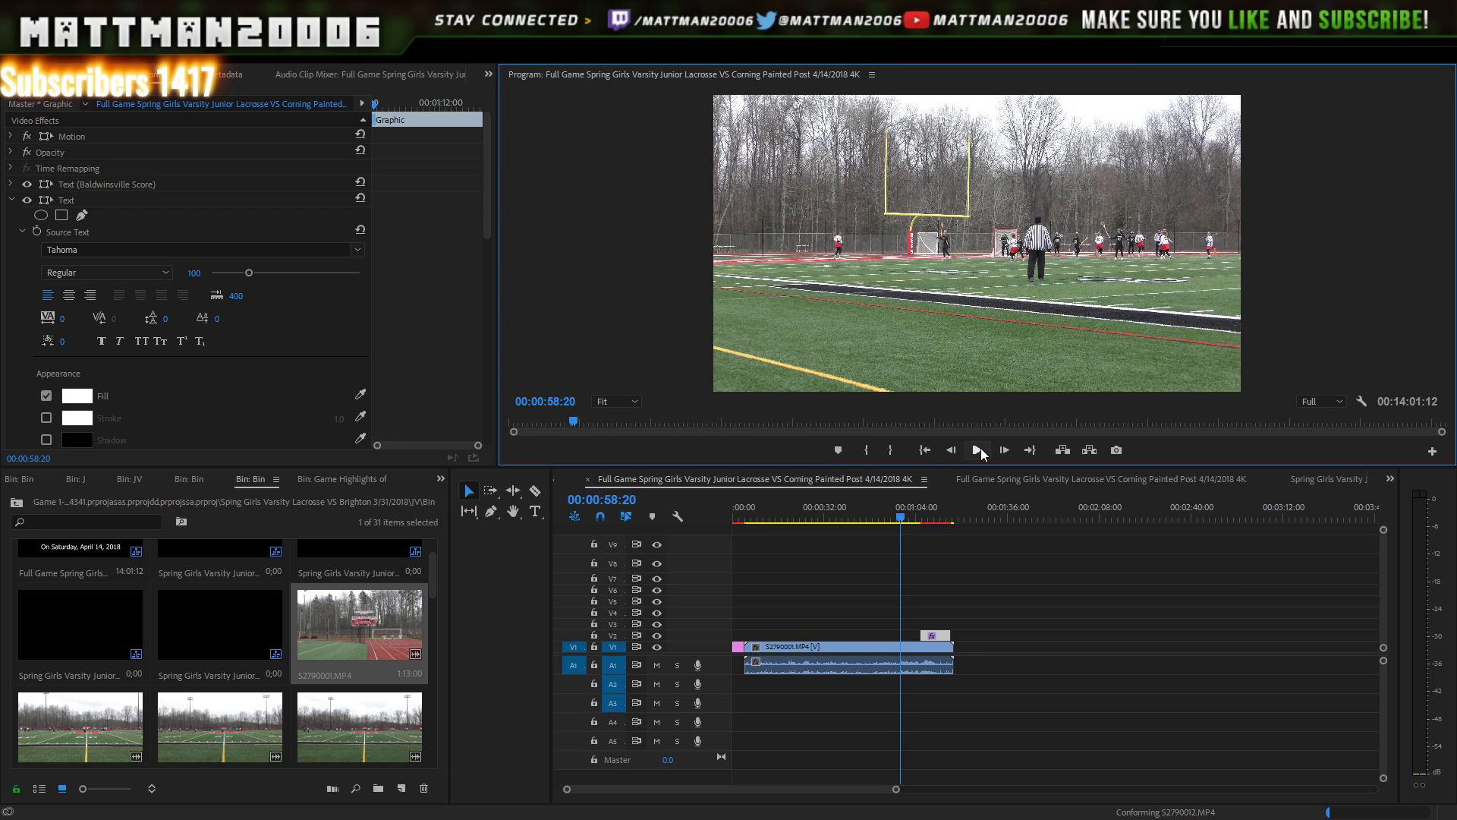
{"action": "left_click", "coordinate": [978, 450]}
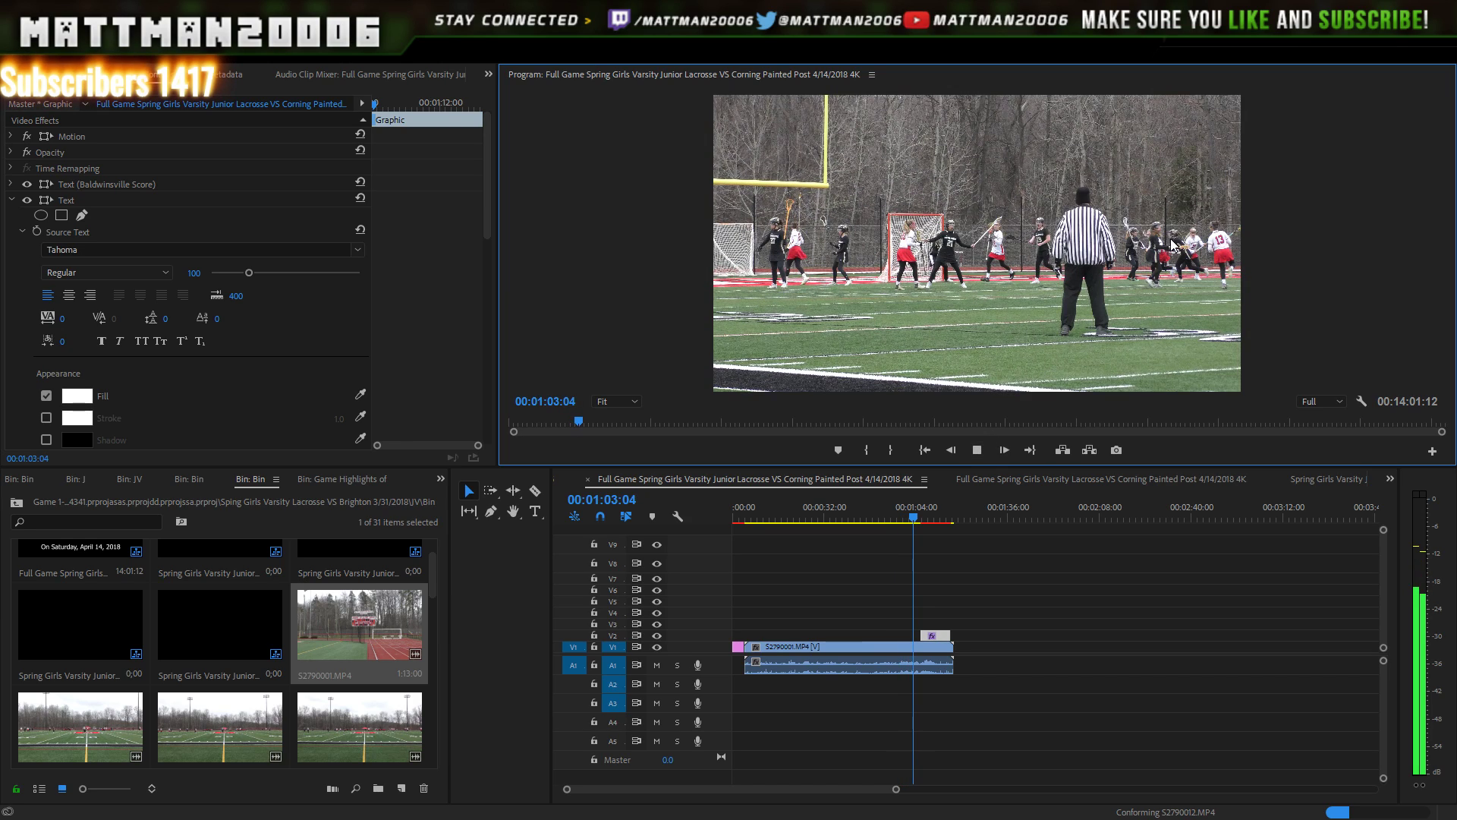
{"action": "left_click", "coordinate": [978, 453]}
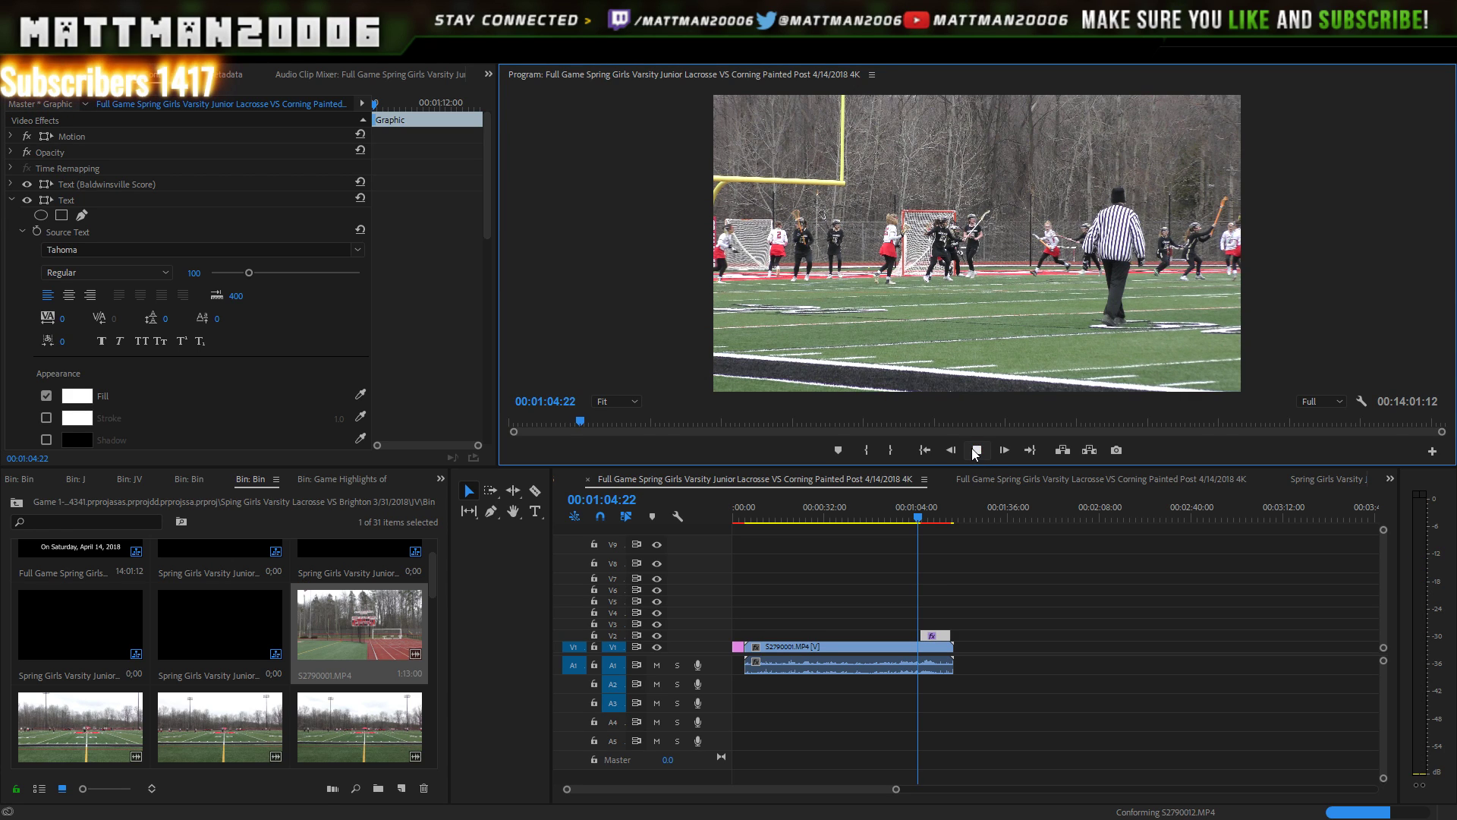
{"action": "left_click", "coordinate": [978, 451]}
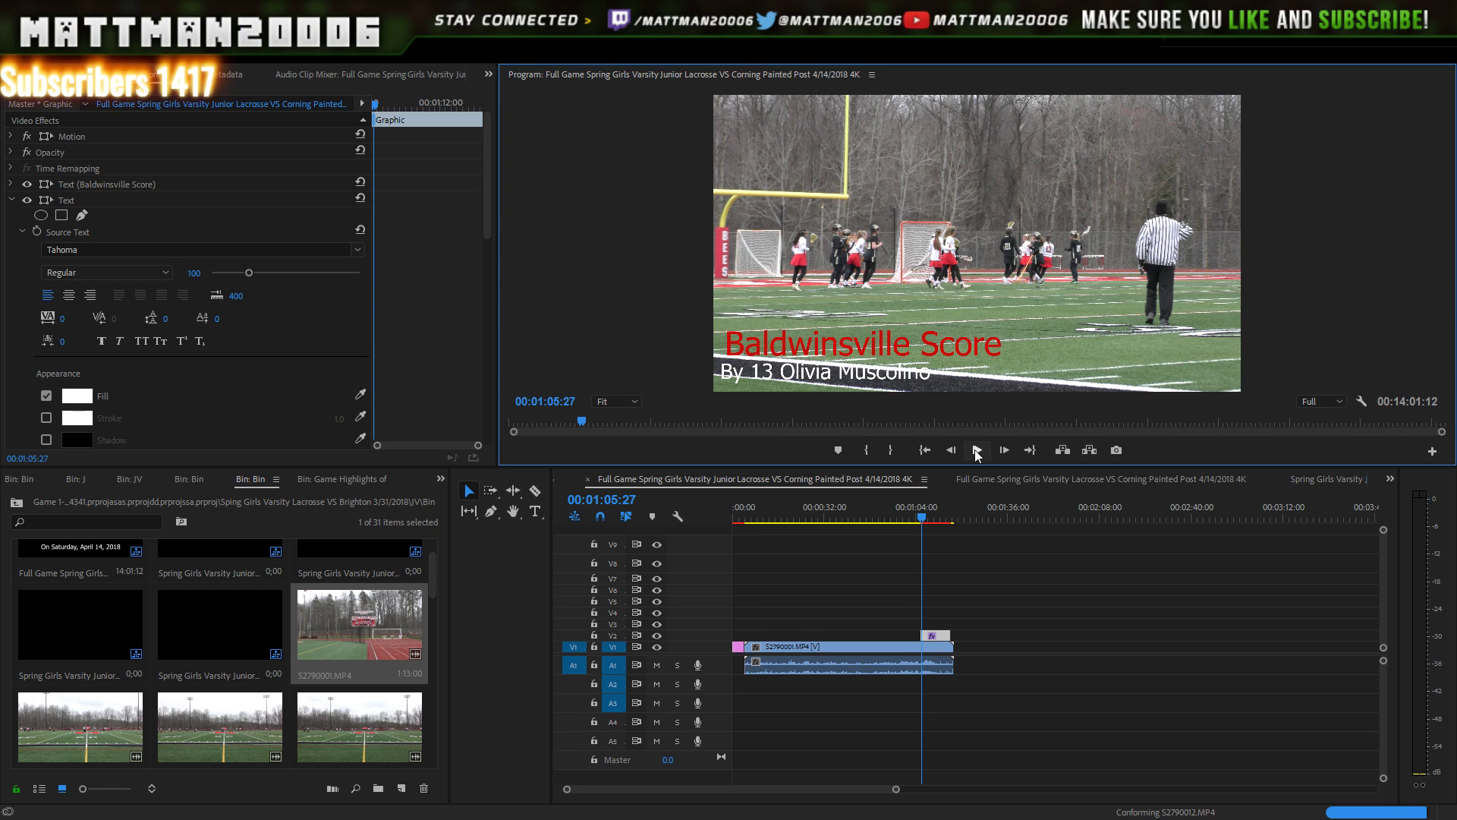
{"action": "left_click", "coordinate": [978, 451]}
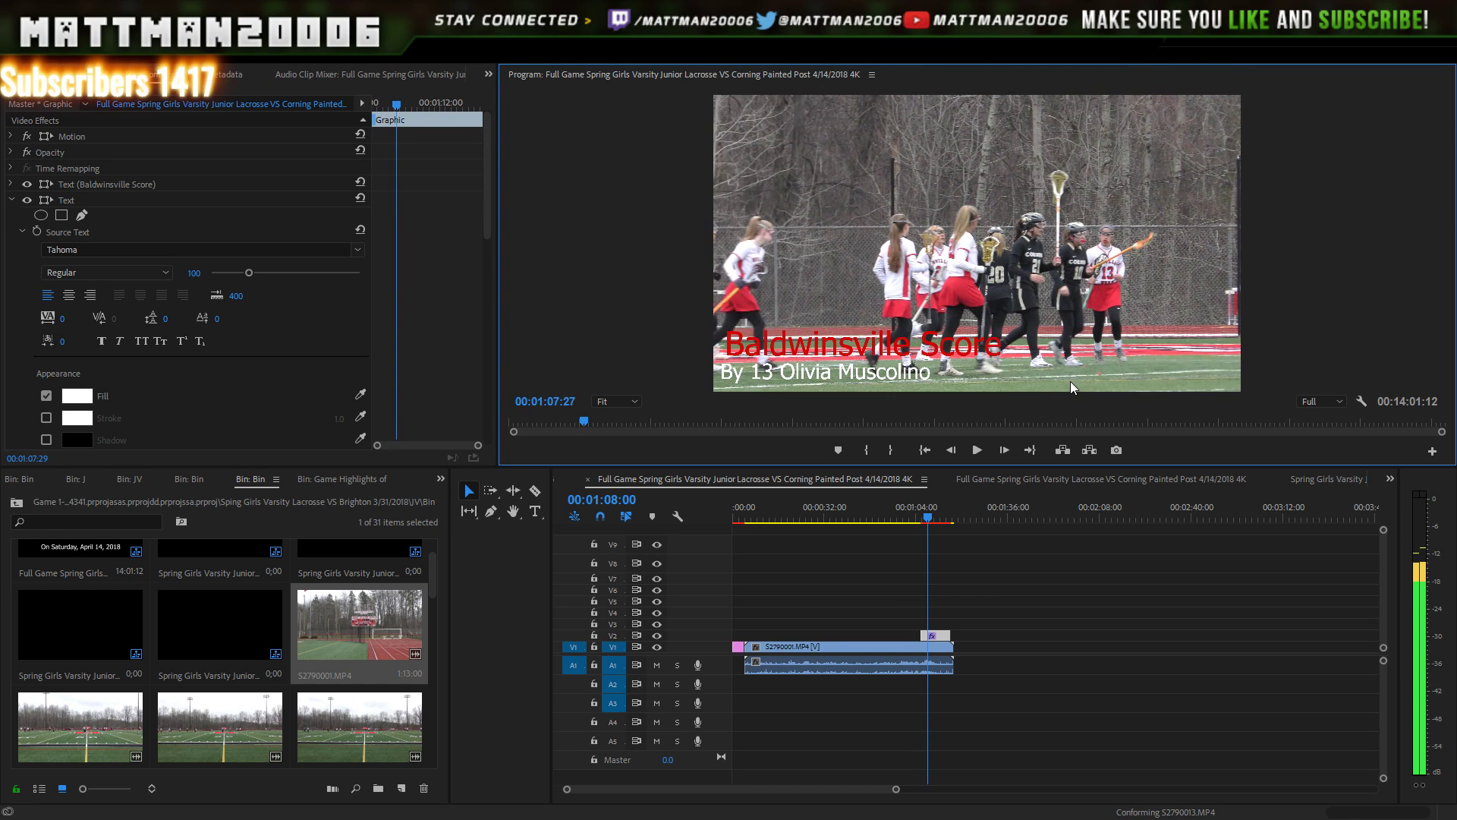
{"action": "left_click", "coordinate": [978, 451]}
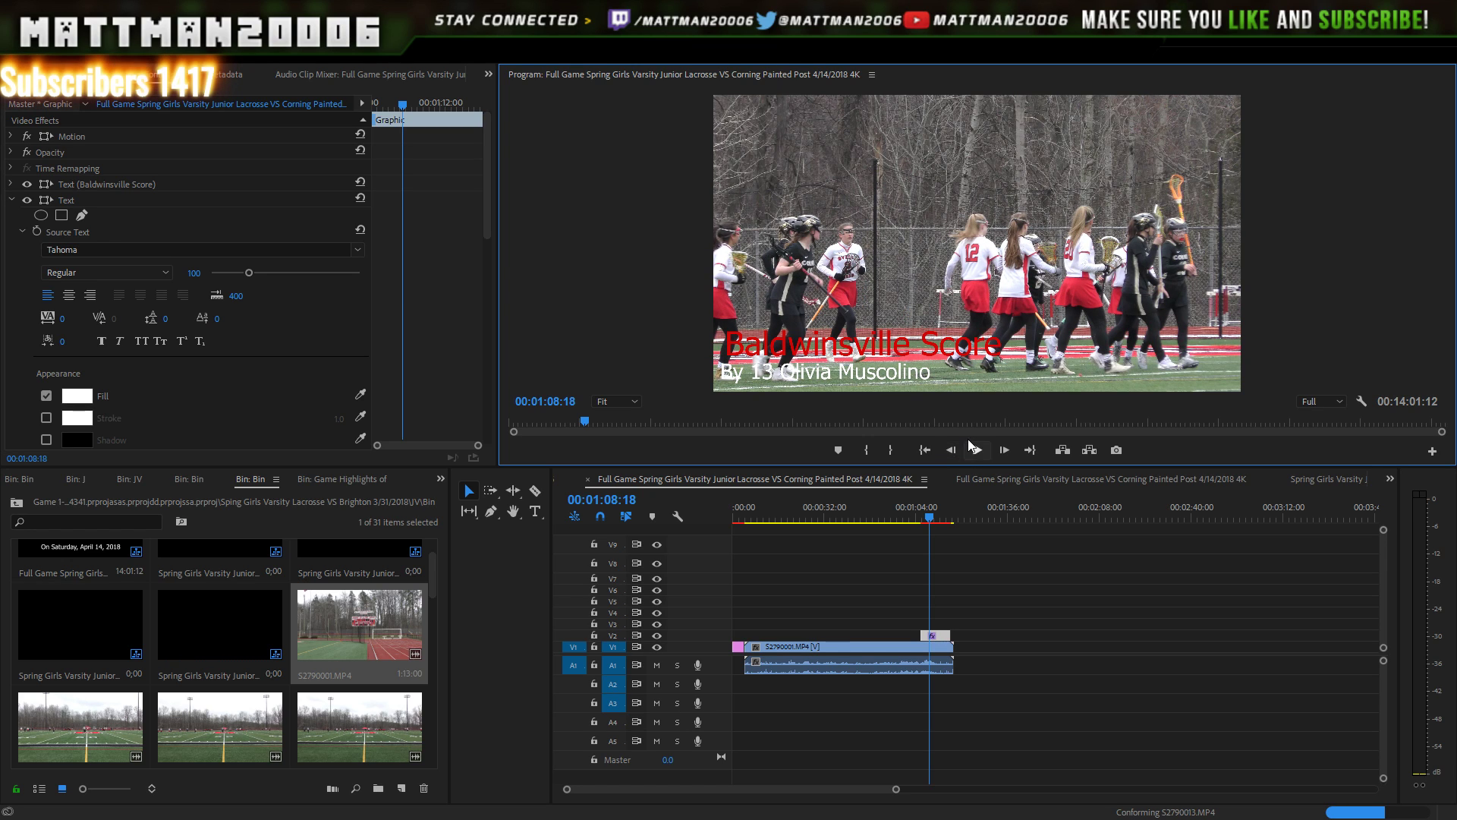
{"action": "left_click", "coordinate": [978, 449]}
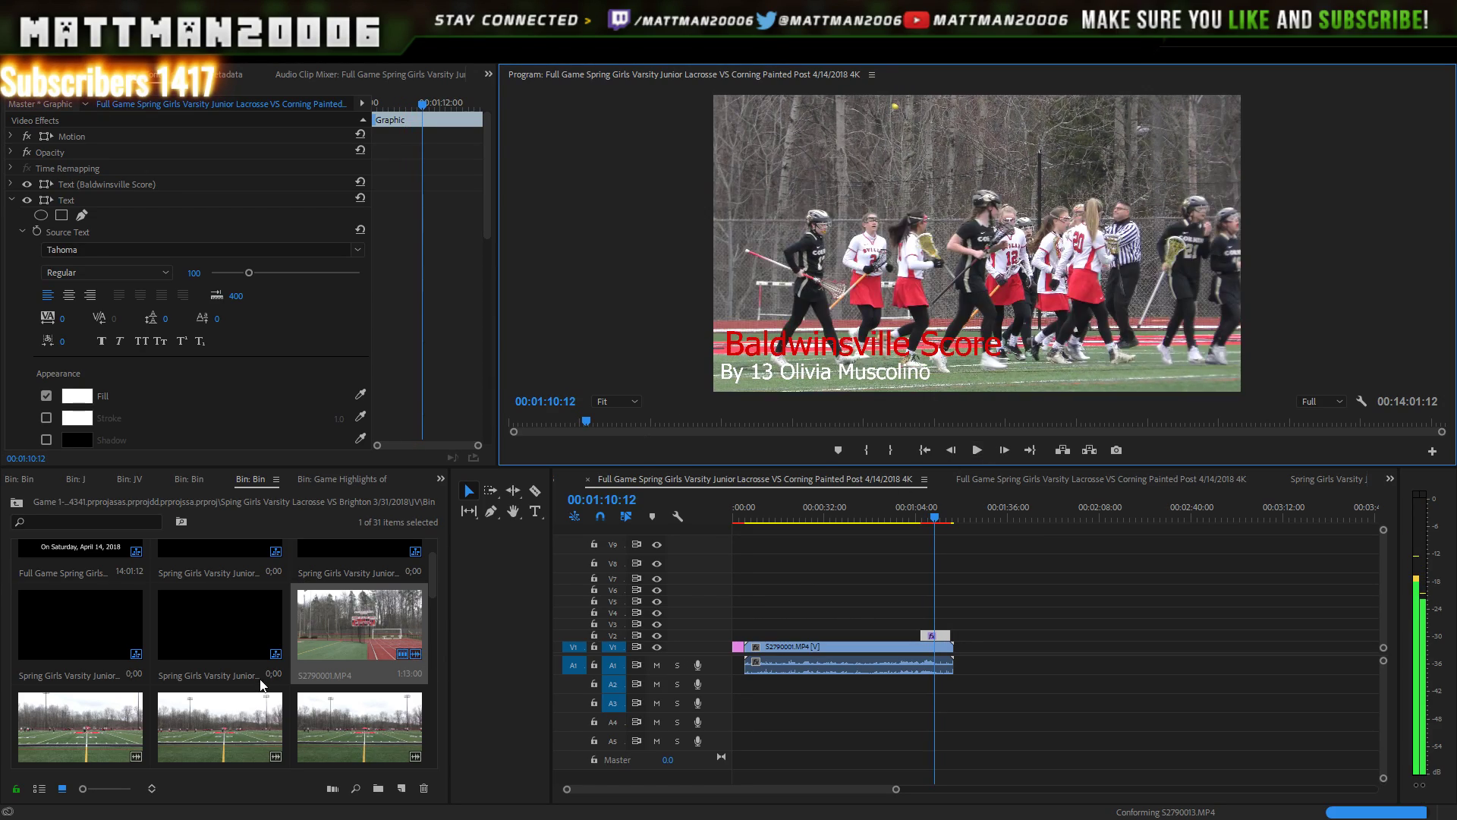
- Add S2790002.MP4 to V1 after S2790001.MP4 and play the footage across the new join
{"action": "left_click", "coordinate": [111, 746]}
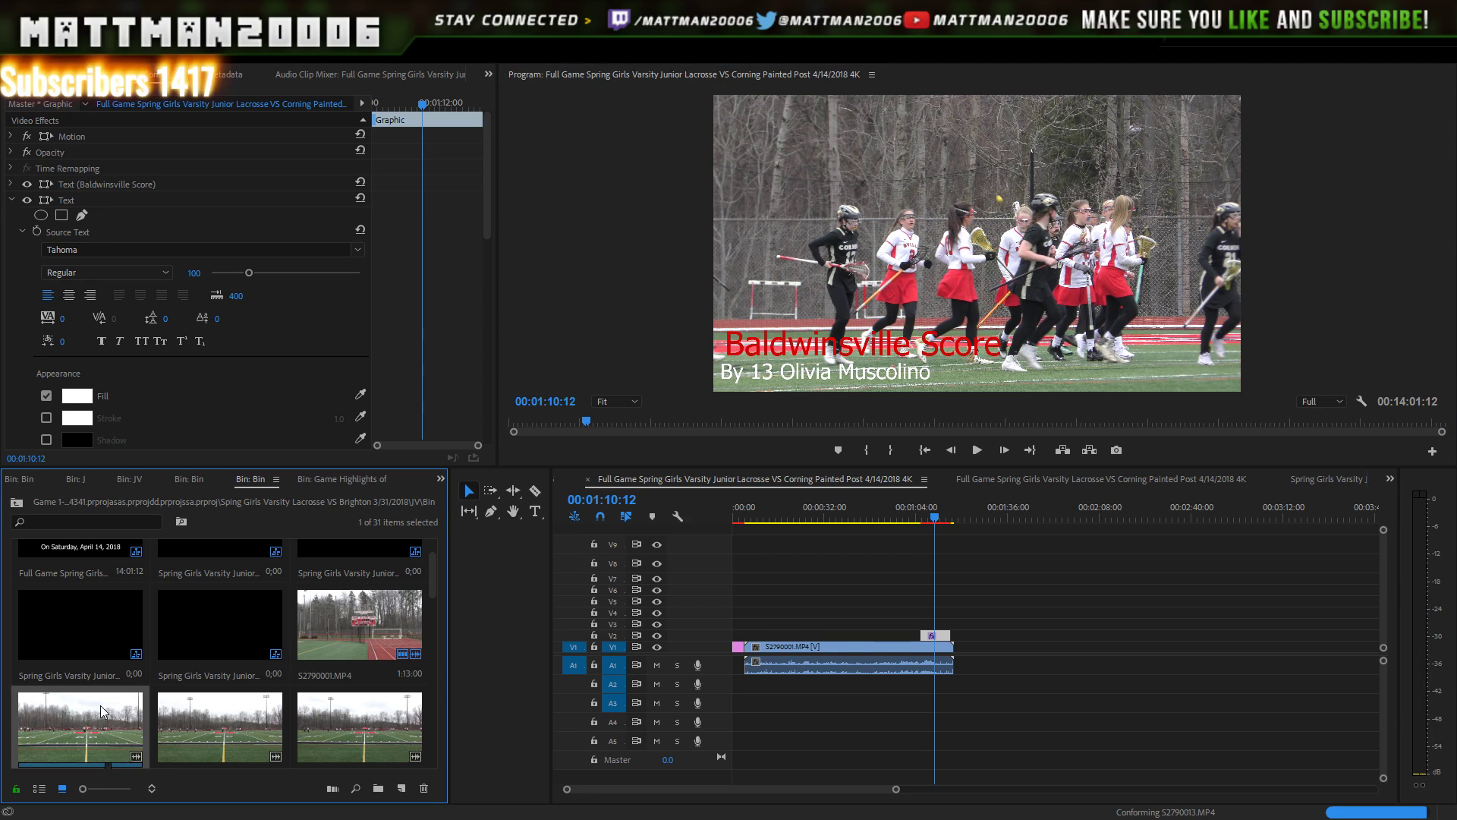
{"action": "left_click_drag", "start_coordinate": [387, 657], "coordinate": [960, 647]}
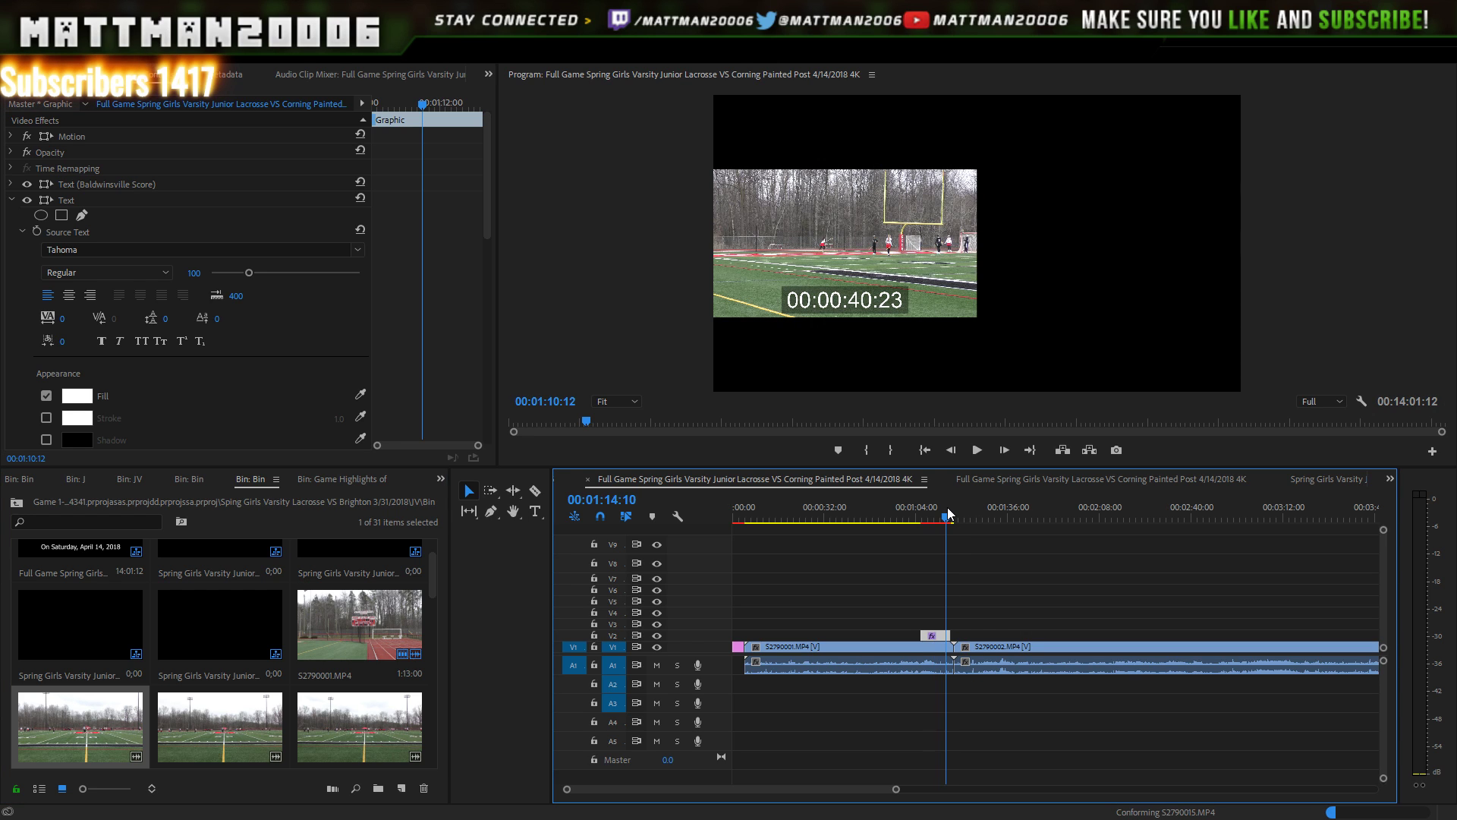
{"action": "left_click_drag", "start_coordinate": [947, 505], "coordinate": [956, 497]}
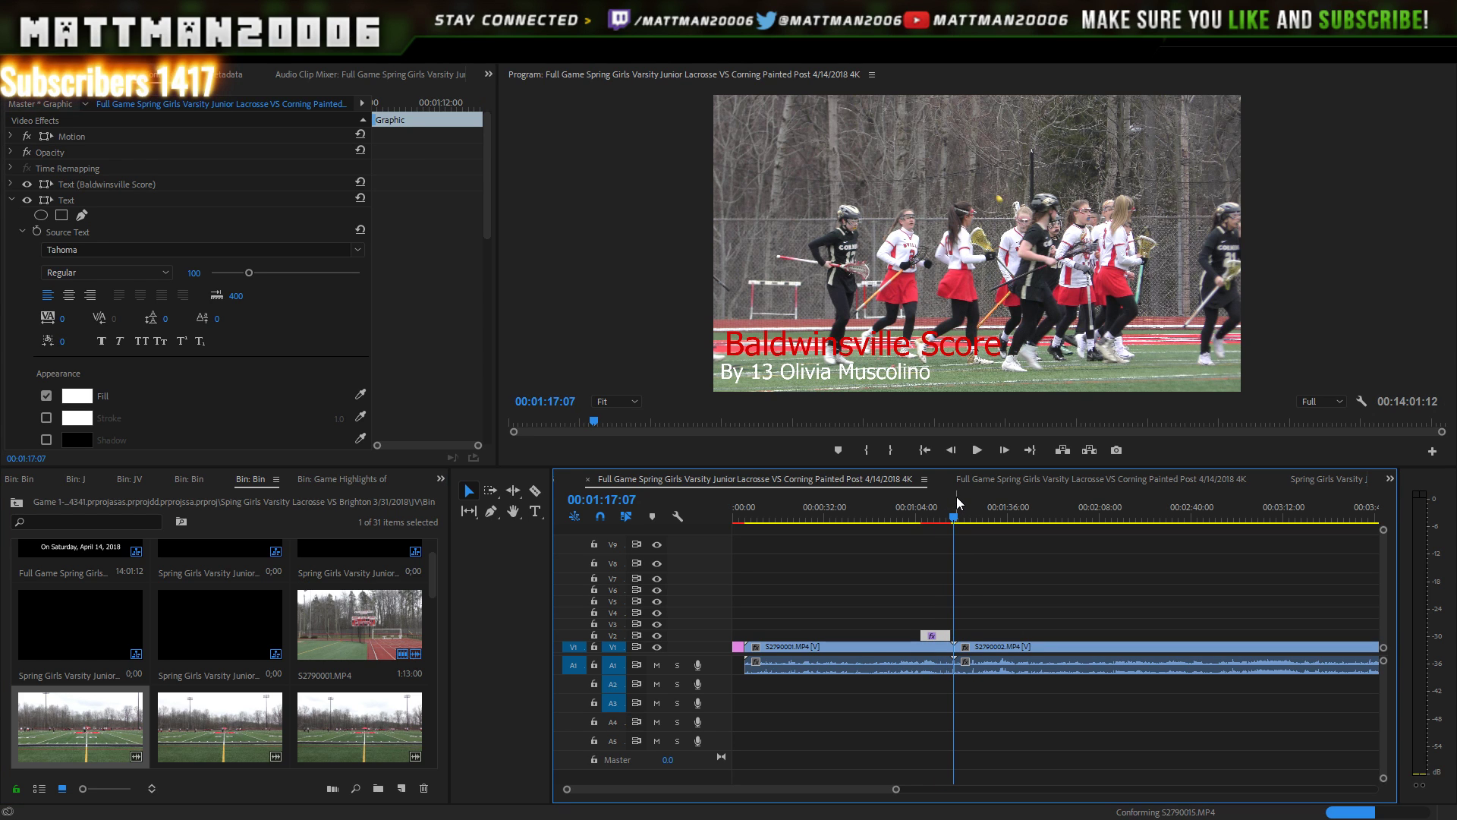
{"action": "key", "text": "Left"}
{"action": "key", "text": "Left"}
{"action": "key", "text": "Left"}
{"action": "key", "text": "Left"}
{"action": "key", "text": "Left"}
{"action": "key", "text": "Left"}
{"action": "key", "text": "Left"}
{"action": "key", "text": "Left"}
{"action": "key", "text": "Left"}
{"action": "key", "text": "Left"}
{"action": "key", "text": "Left"}
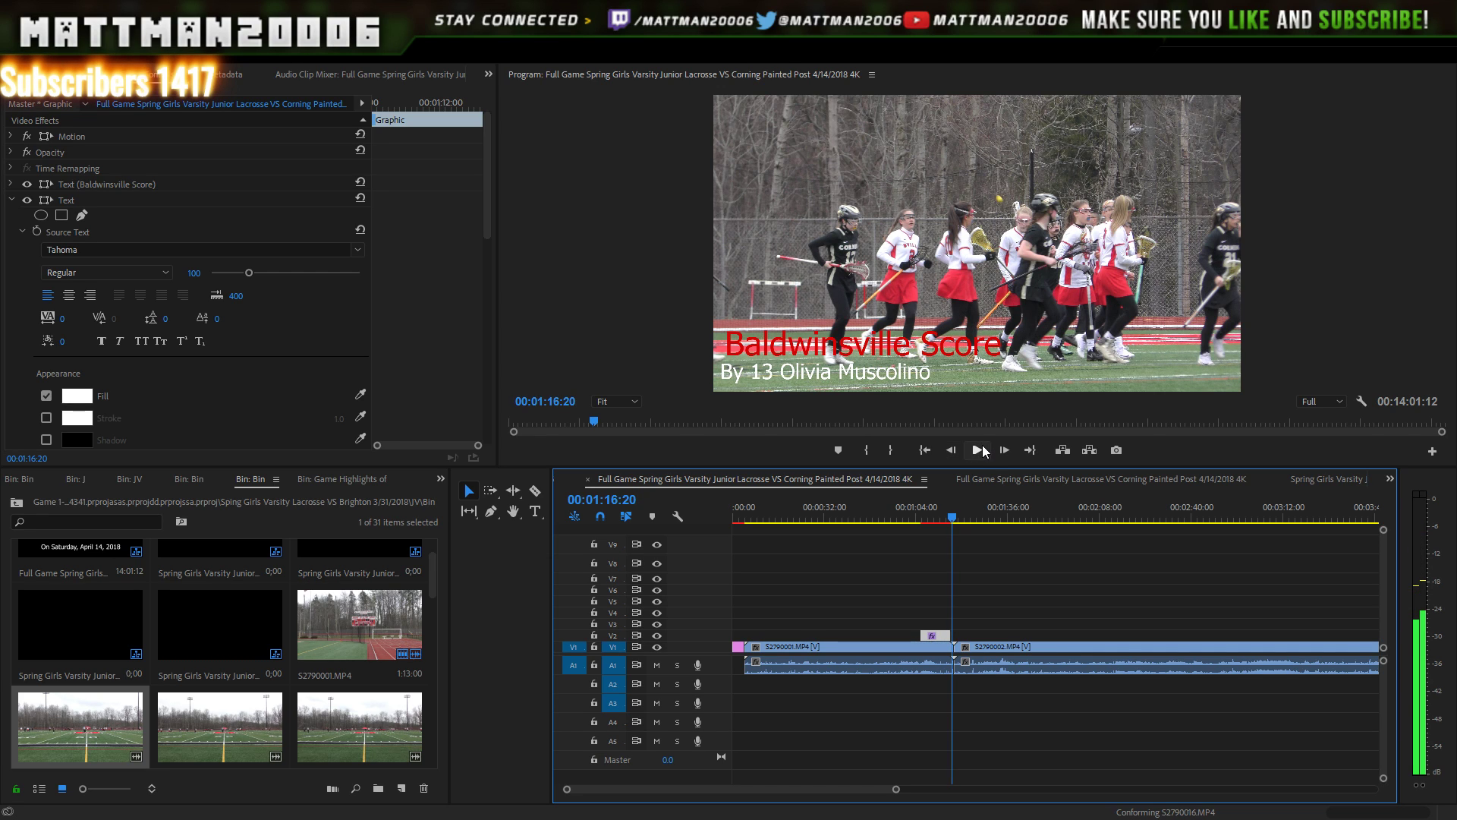
{"action": "key", "text": "Left"}
{"action": "key", "text": "Left"}
{"action": "key", "text": "Left"}
{"action": "key", "text": "Left"}
{"action": "key", "text": "Left"}
{"action": "key", "text": "Left"}
{"action": "key", "text": "Left"}
{"action": "key", "text": "Left"}
{"action": "key", "text": "Left"}
{"action": "key", "text": "Left"}
{"action": "key", "text": "Left"}
{"action": "key", "text": "Left"}
{"action": "key", "text": "Left"}
{"action": "key", "text": "Left"}
{"action": "key", "text": "Left"}
{"action": "key", "text": "Left"}
{"action": "key", "text": "Left"}
{"action": "key", "text": "Left"}
{"action": "key", "text": "Left"}
{"action": "key", "text": "Left"}
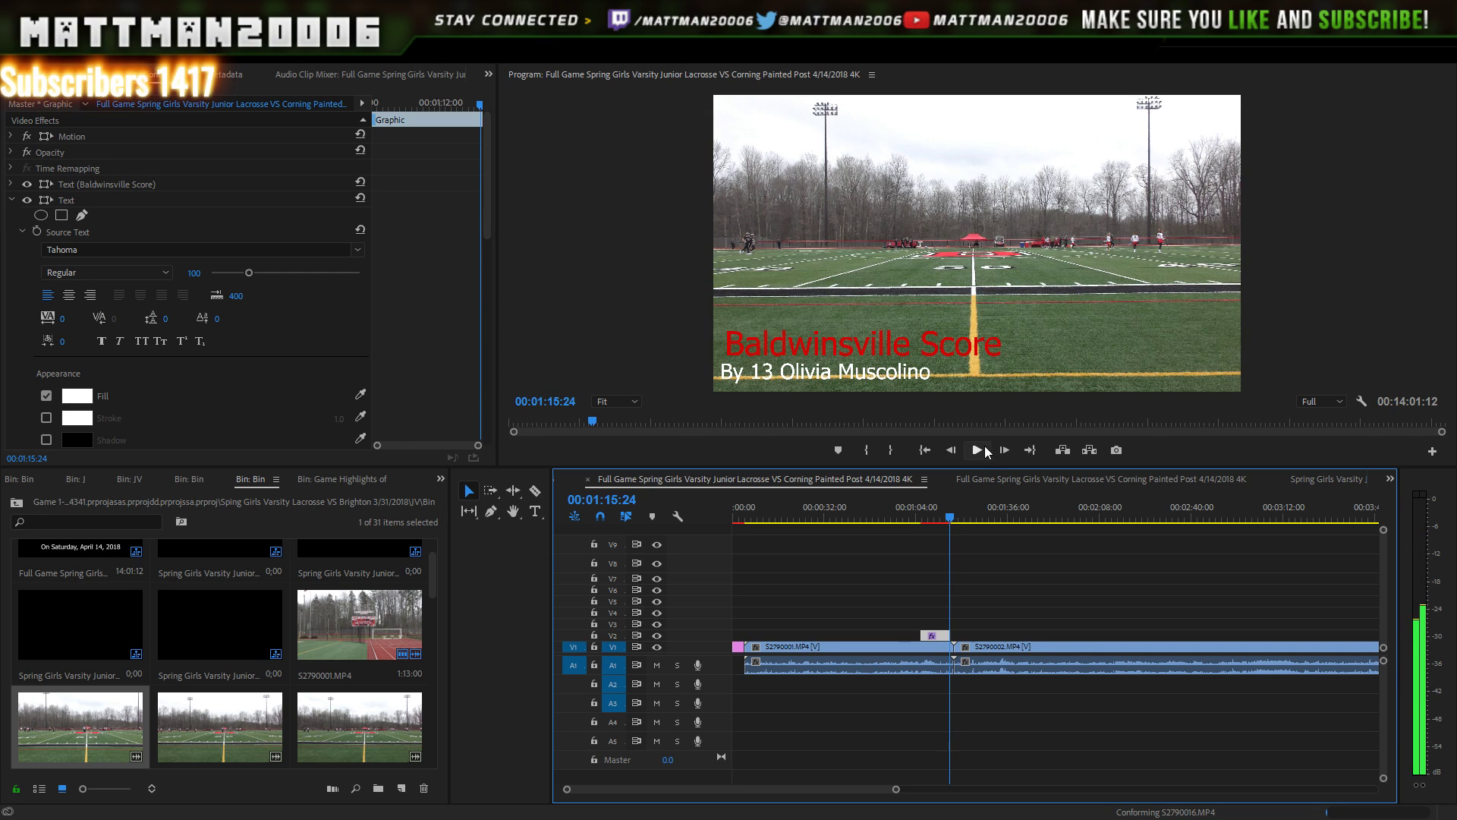
{"action": "left_click", "coordinate": [976, 449]}
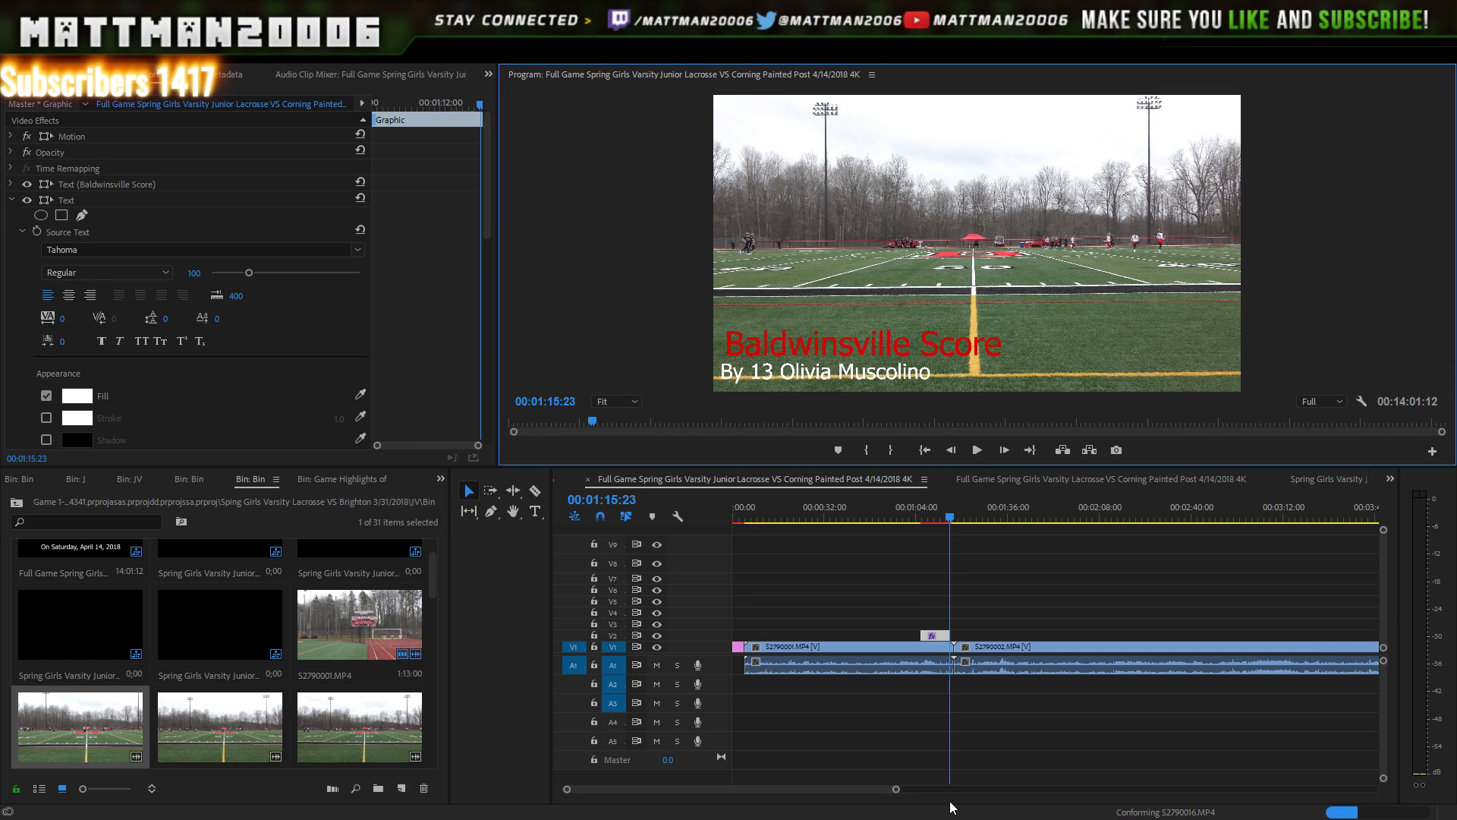
{"action": "scroll", "coordinate": [917, 788], "scroll_direction": "down", "scroll_amount": 2}
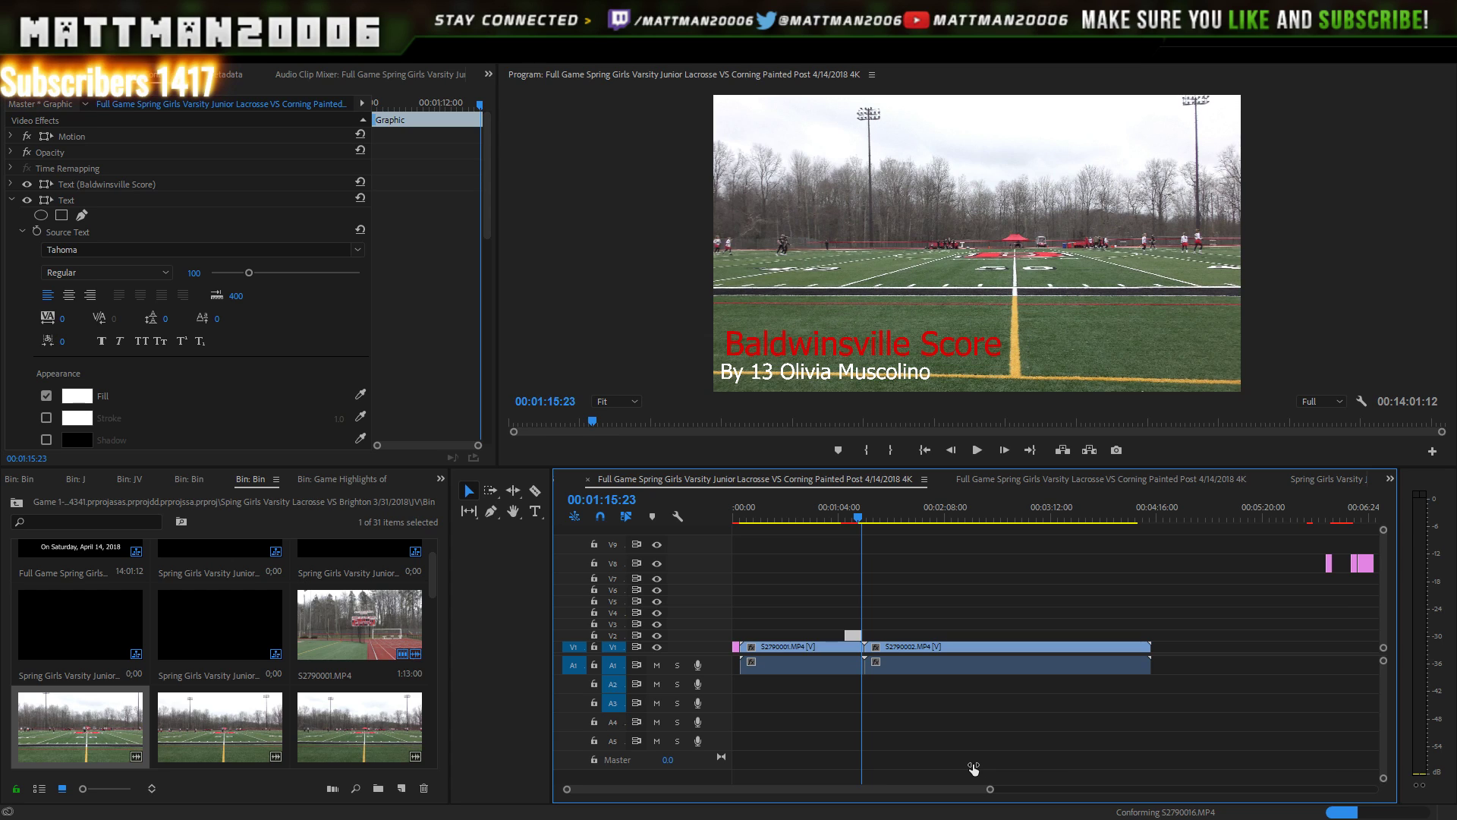
- Step frame by frame to 00:01:13:14, where the score graphic should end
{"action": "left_click_drag", "start_coordinate": [974, 769], "coordinate": [699, 790]}
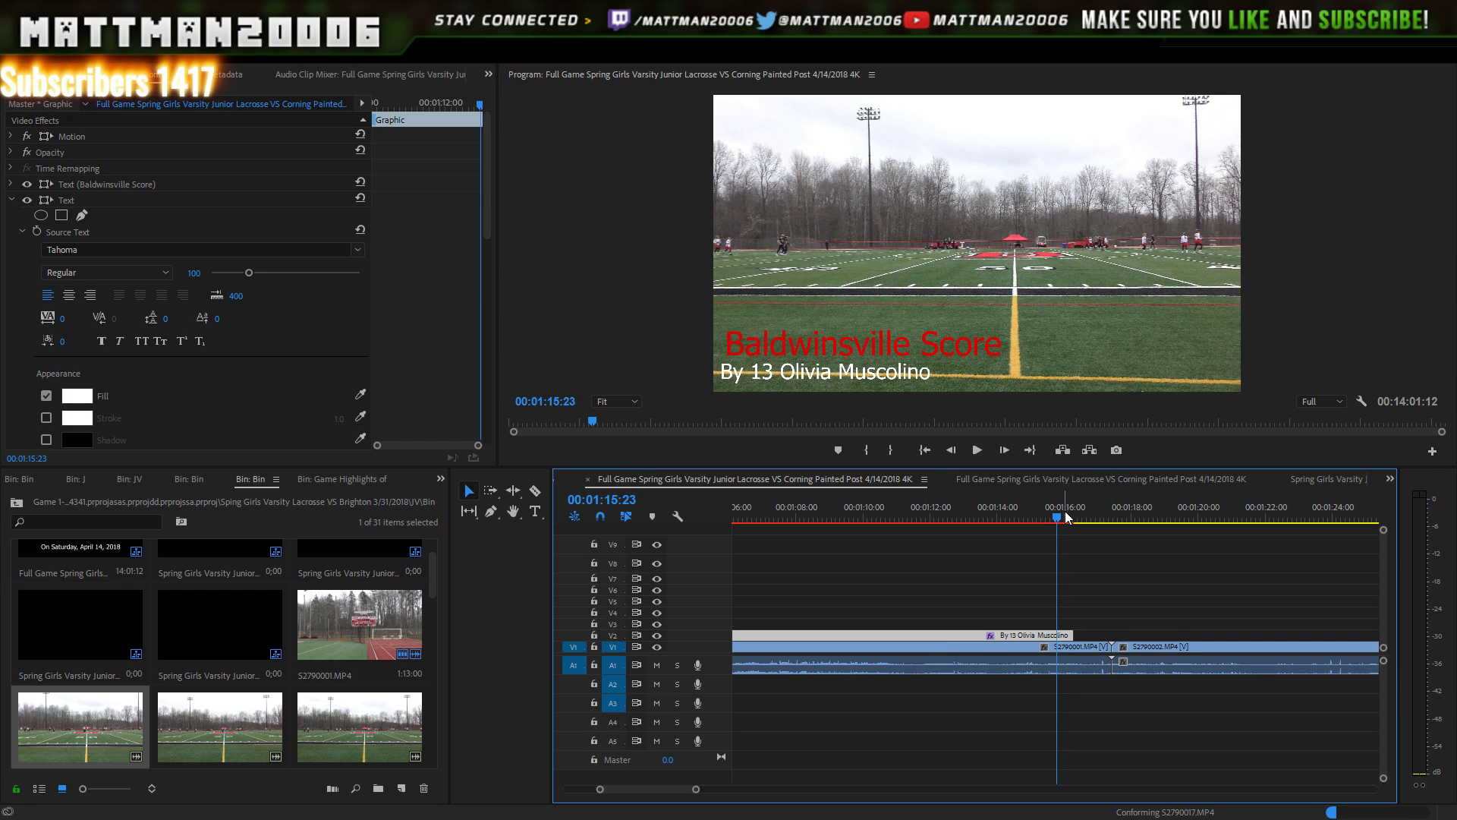
{"action": "left_click_drag", "start_coordinate": [1066, 517], "coordinate": [972, 486]}
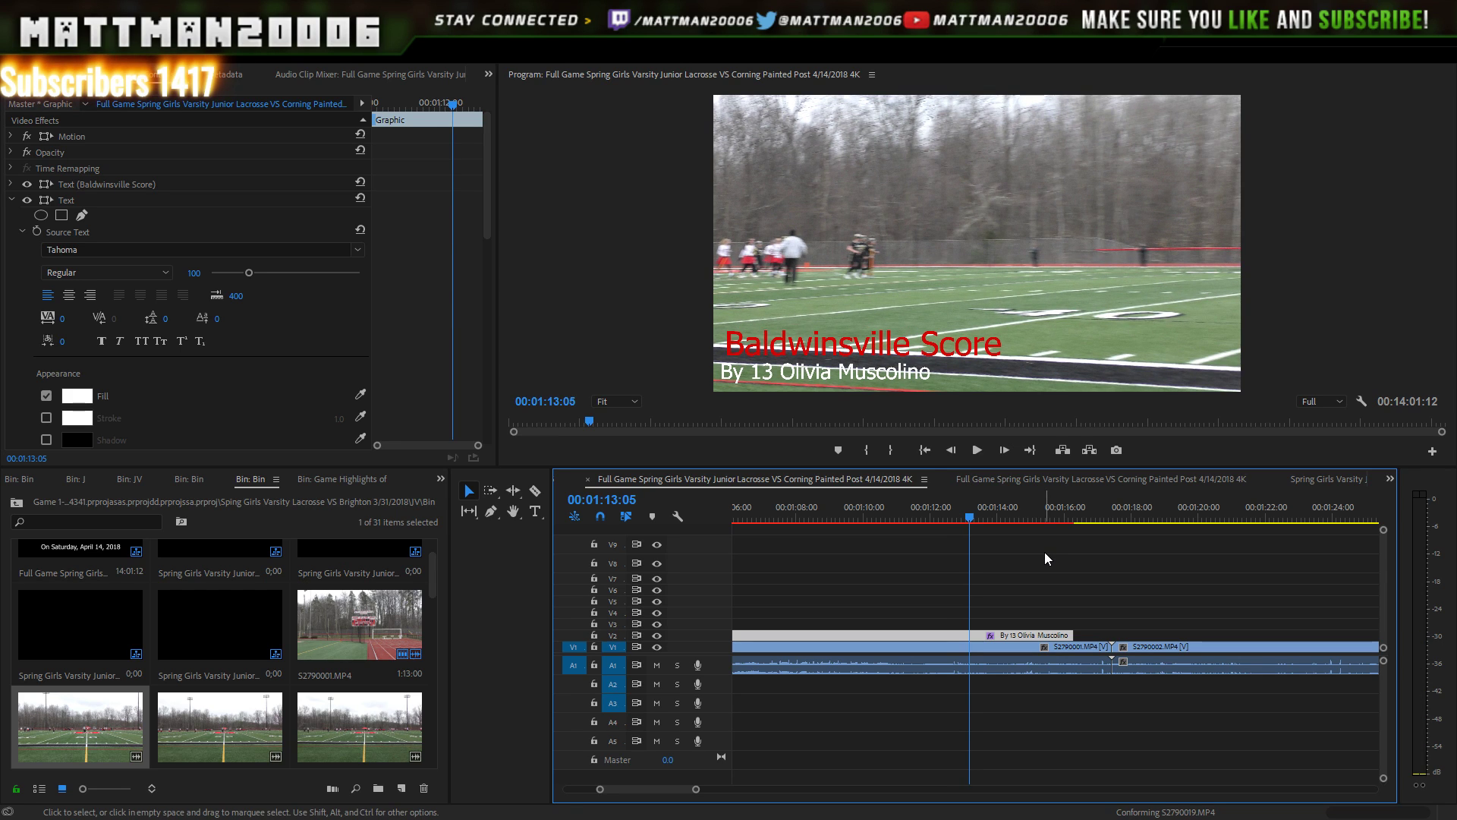
{"action": "left_click", "coordinate": [1006, 457]}
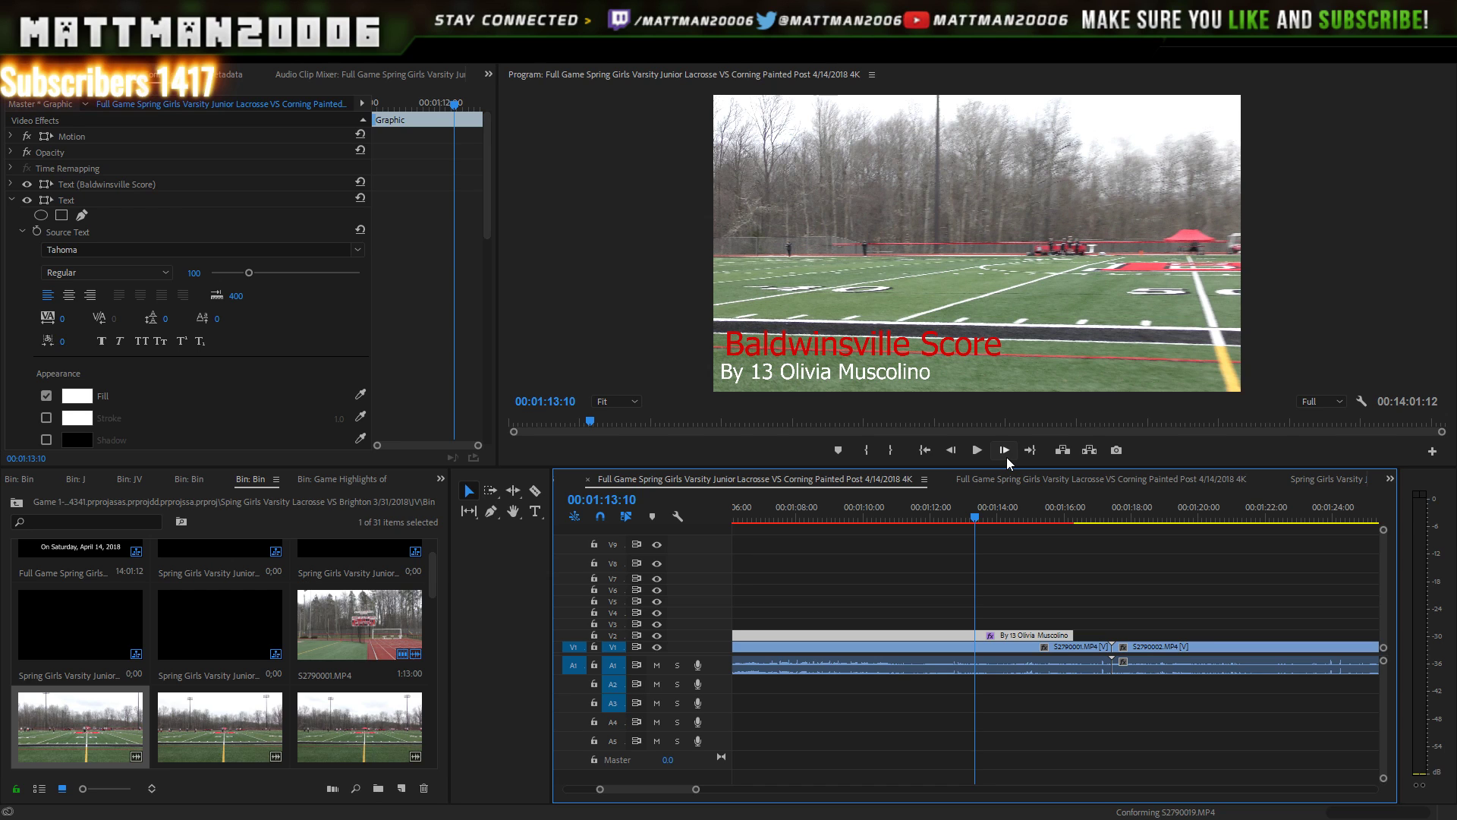
{"action": "left_click", "coordinate": [1005, 451]}
{"action": "left_click", "coordinate": [1006, 453]}
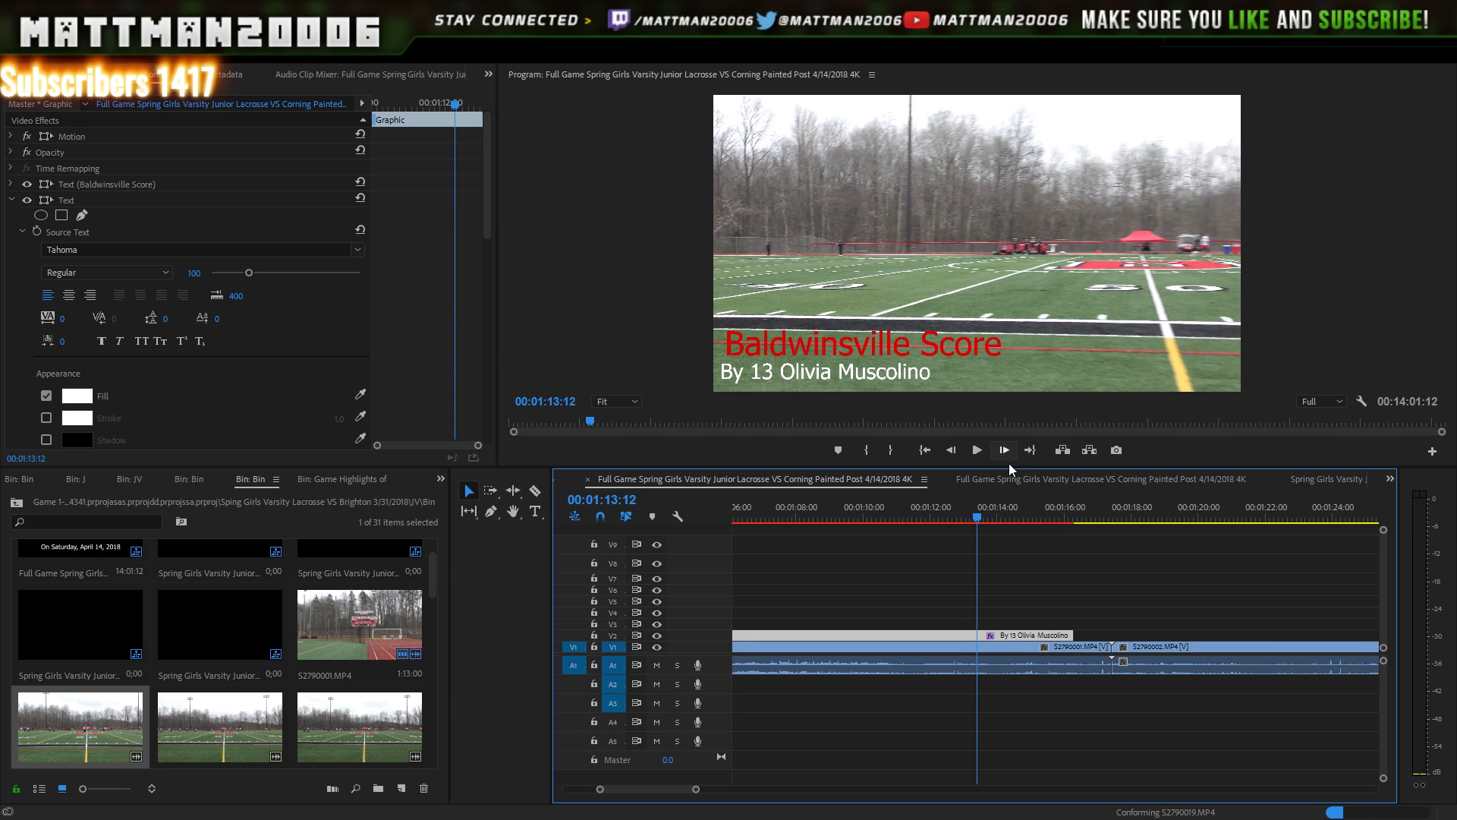
{"action": "left_click", "coordinate": [1007, 454]}
{"action": "left_click", "coordinate": [1007, 454]}
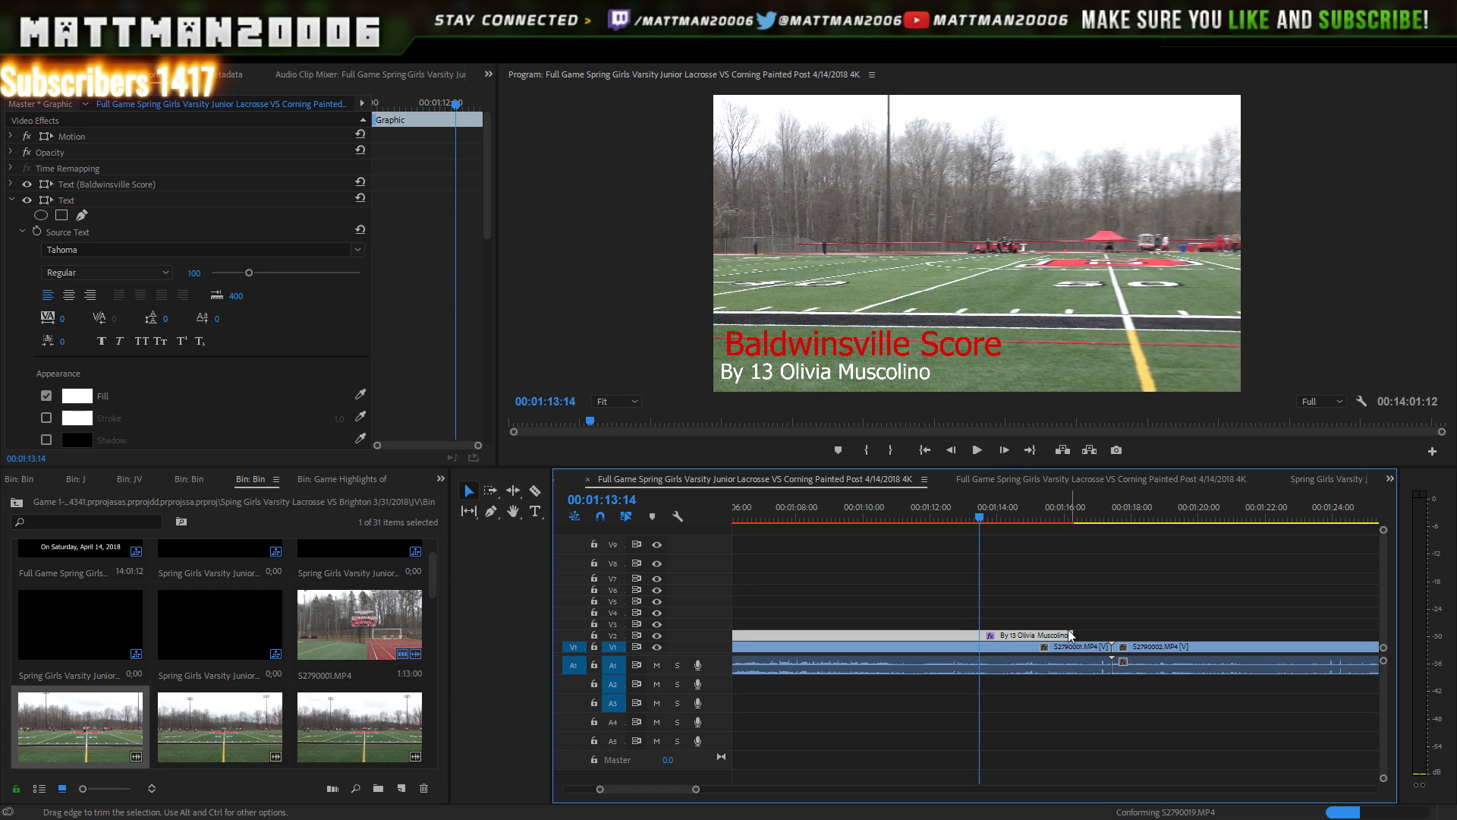
- Trim the Baldwinsville Score graphic's end to 00:01:13:14 and check the following frame
{"action": "left_click_drag", "start_coordinate": [988, 633], "coordinate": [985, 636]}
{"action": "left_click_drag", "start_coordinate": [985, 564], "coordinate": [984, 562]}
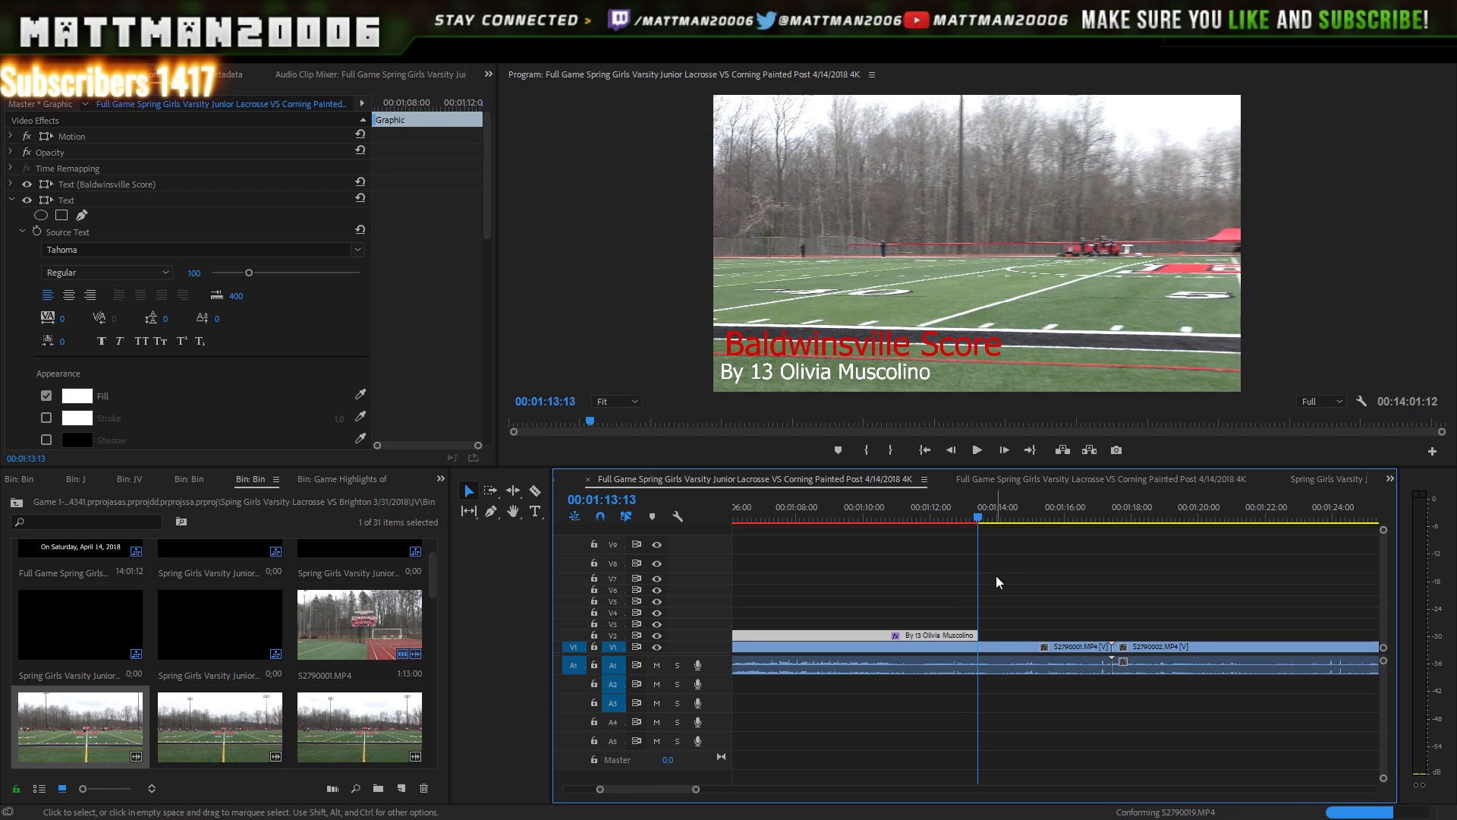
{"action": "key", "text": "Right"}
{"action": "key", "text": "Up"}
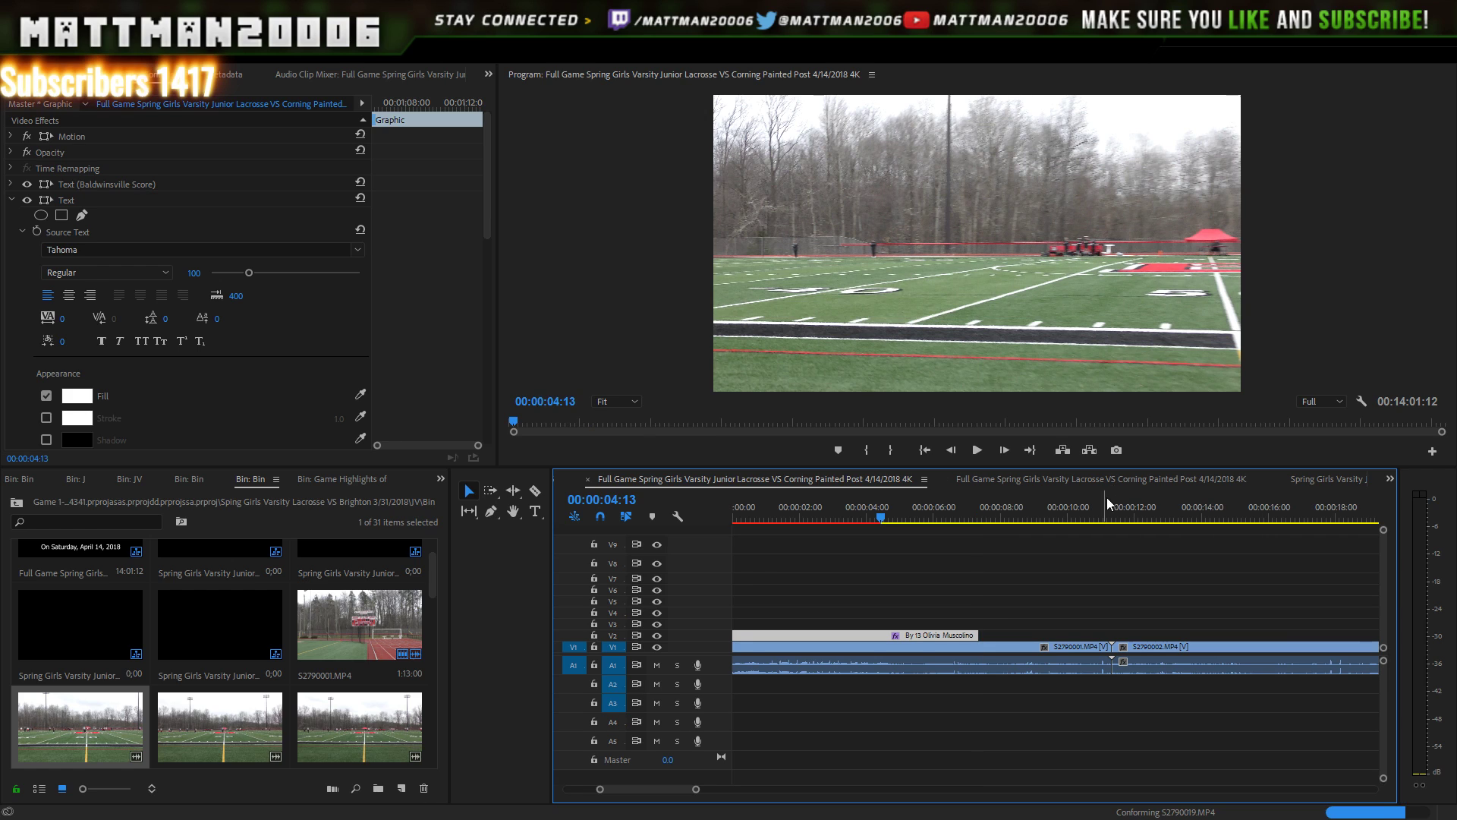
{"action": "left_click", "coordinate": [1096, 509]}
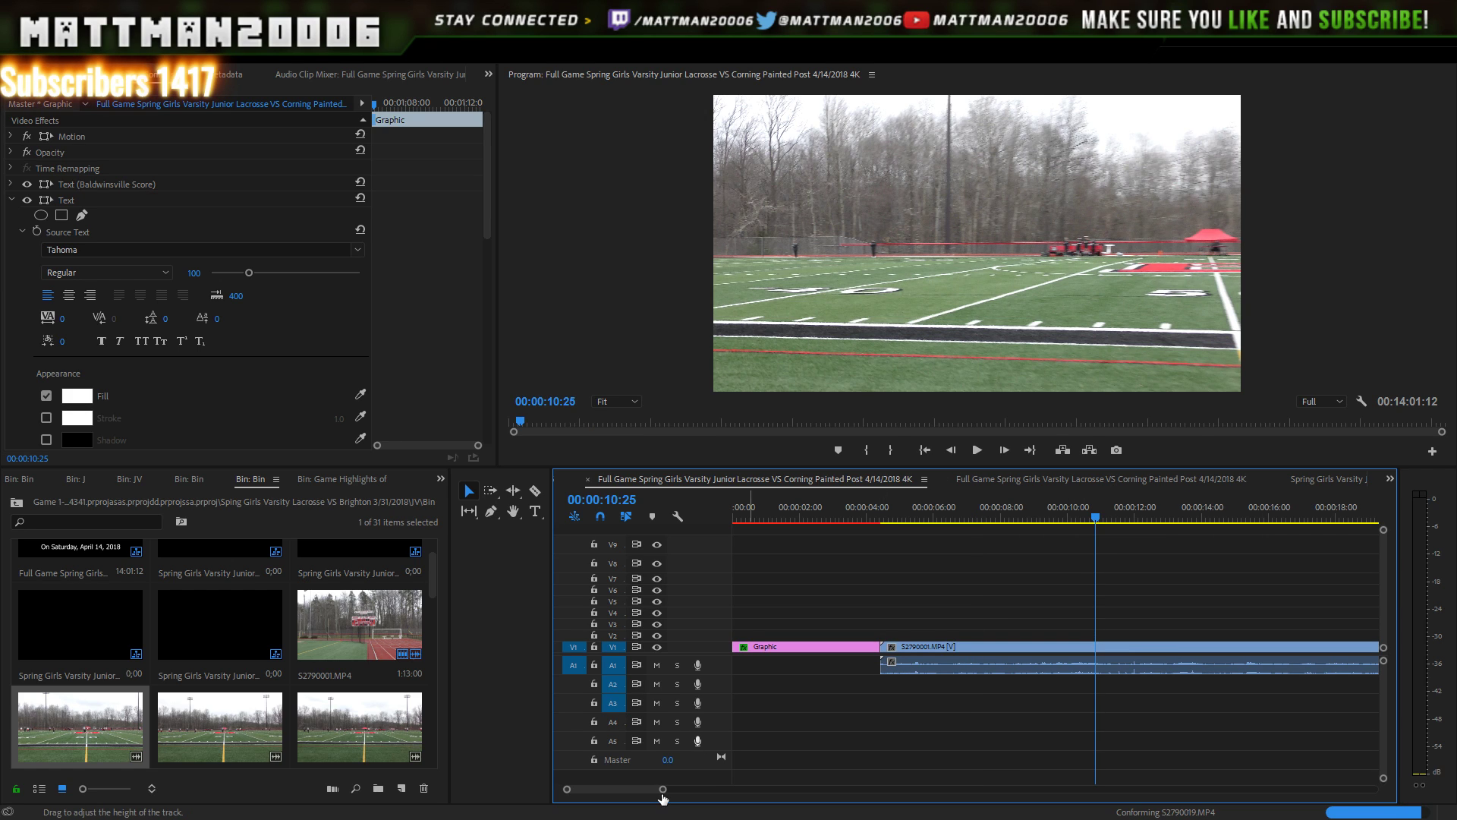
{"action": "left_click_drag", "start_coordinate": [662, 790], "coordinate": [879, 794]}
{"action": "left_click", "coordinate": [862, 508]}
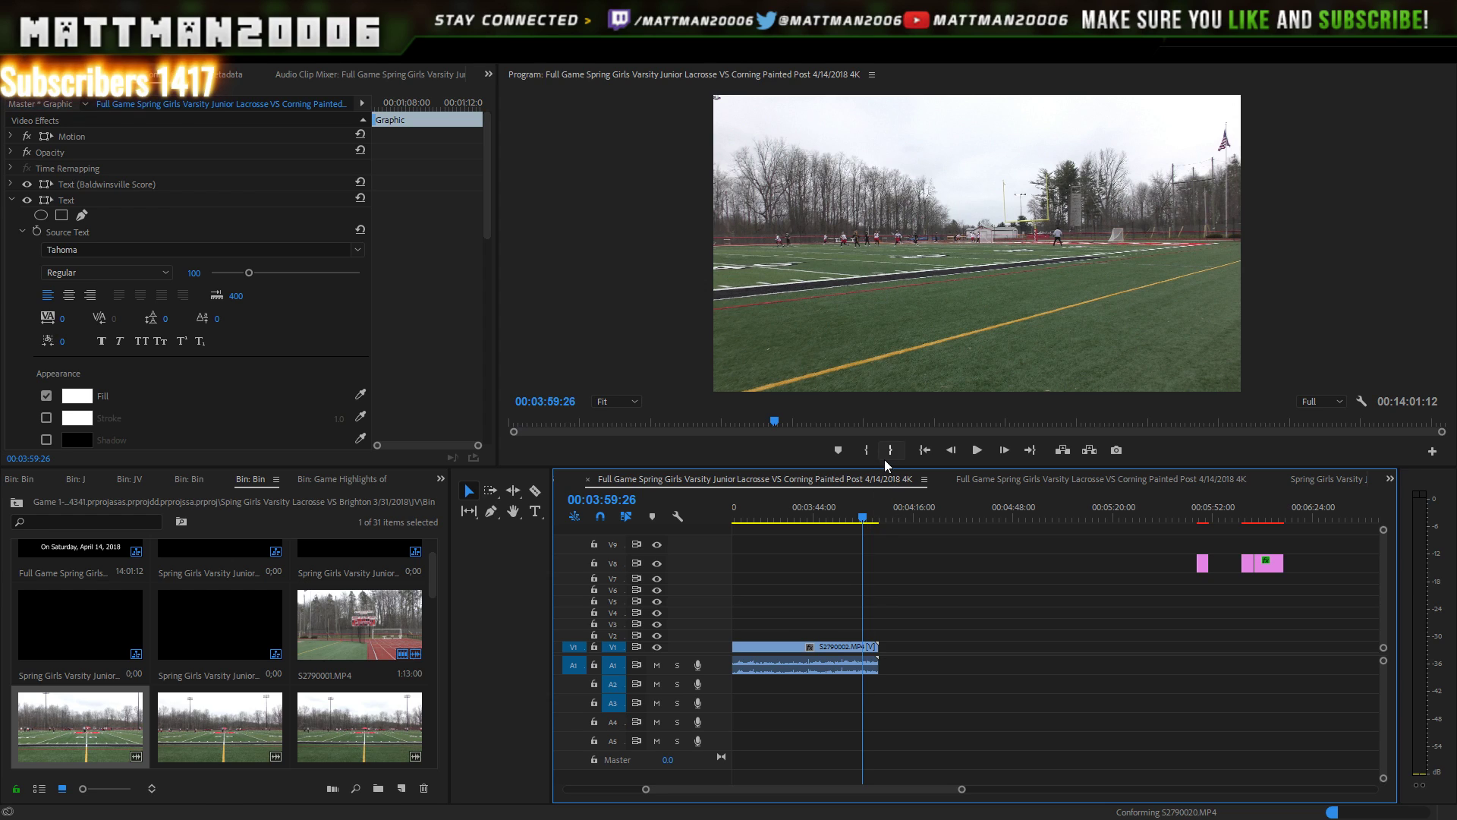
{"action": "left_click_drag", "start_coordinate": [960, 790], "coordinate": [1034, 774]}
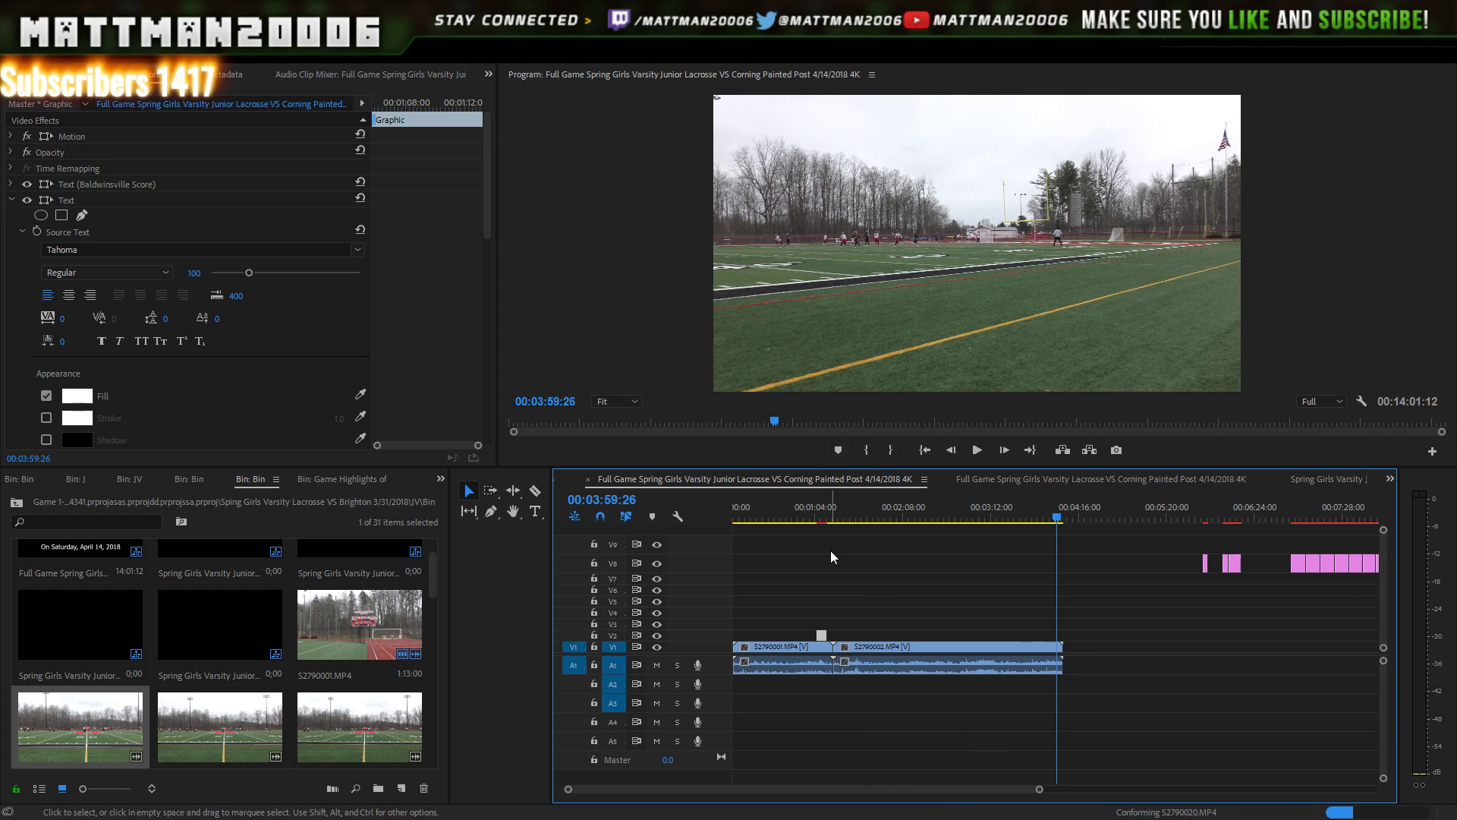
{"action": "left_click", "coordinate": [831, 510]}
{"action": "left_click_drag", "start_coordinate": [831, 510], "coordinate": [831, 518]}
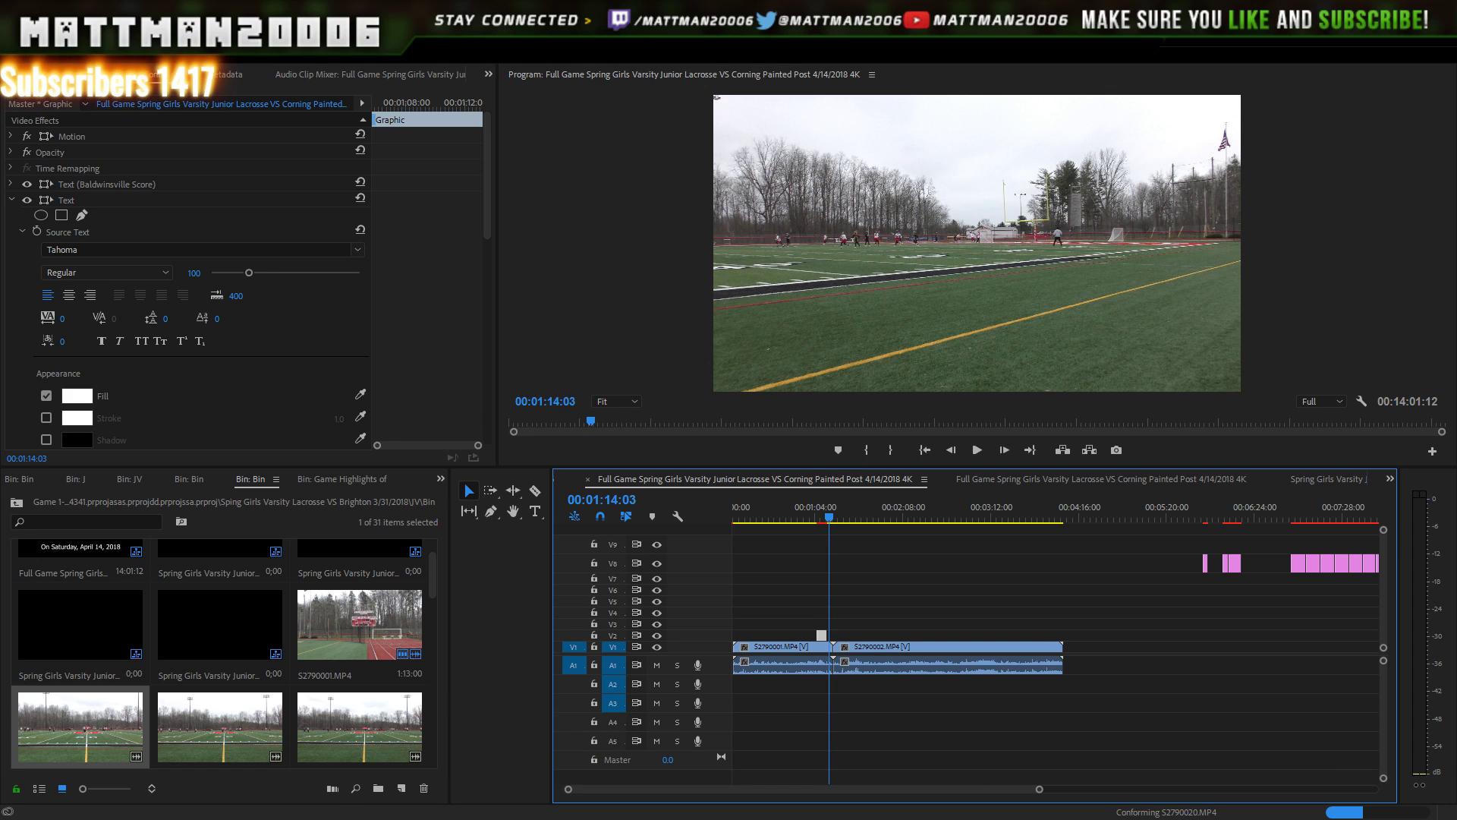
{"action": "left_click", "coordinate": [977, 451]}
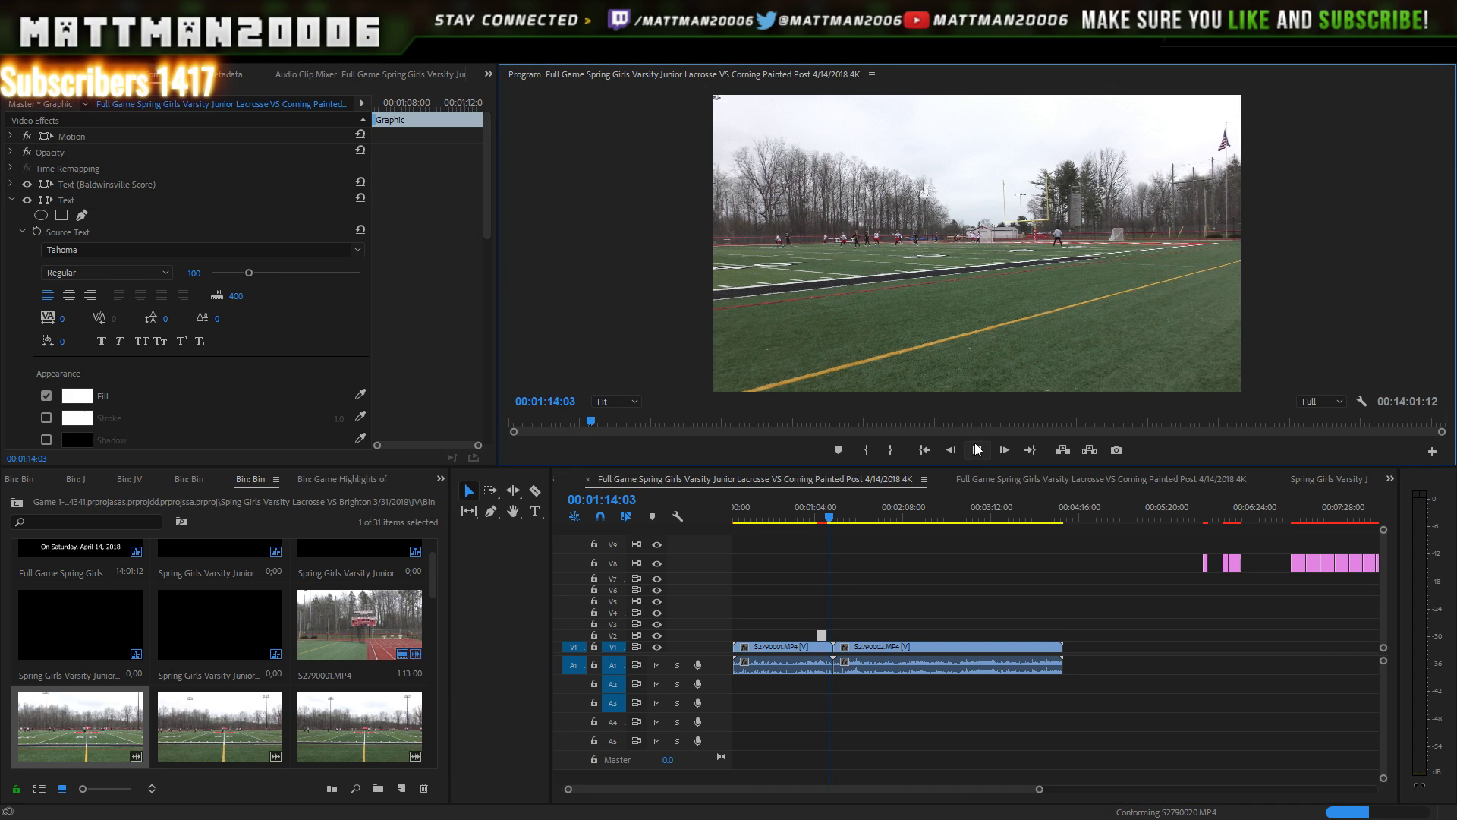
{"action": "left_click", "coordinate": [978, 451]}
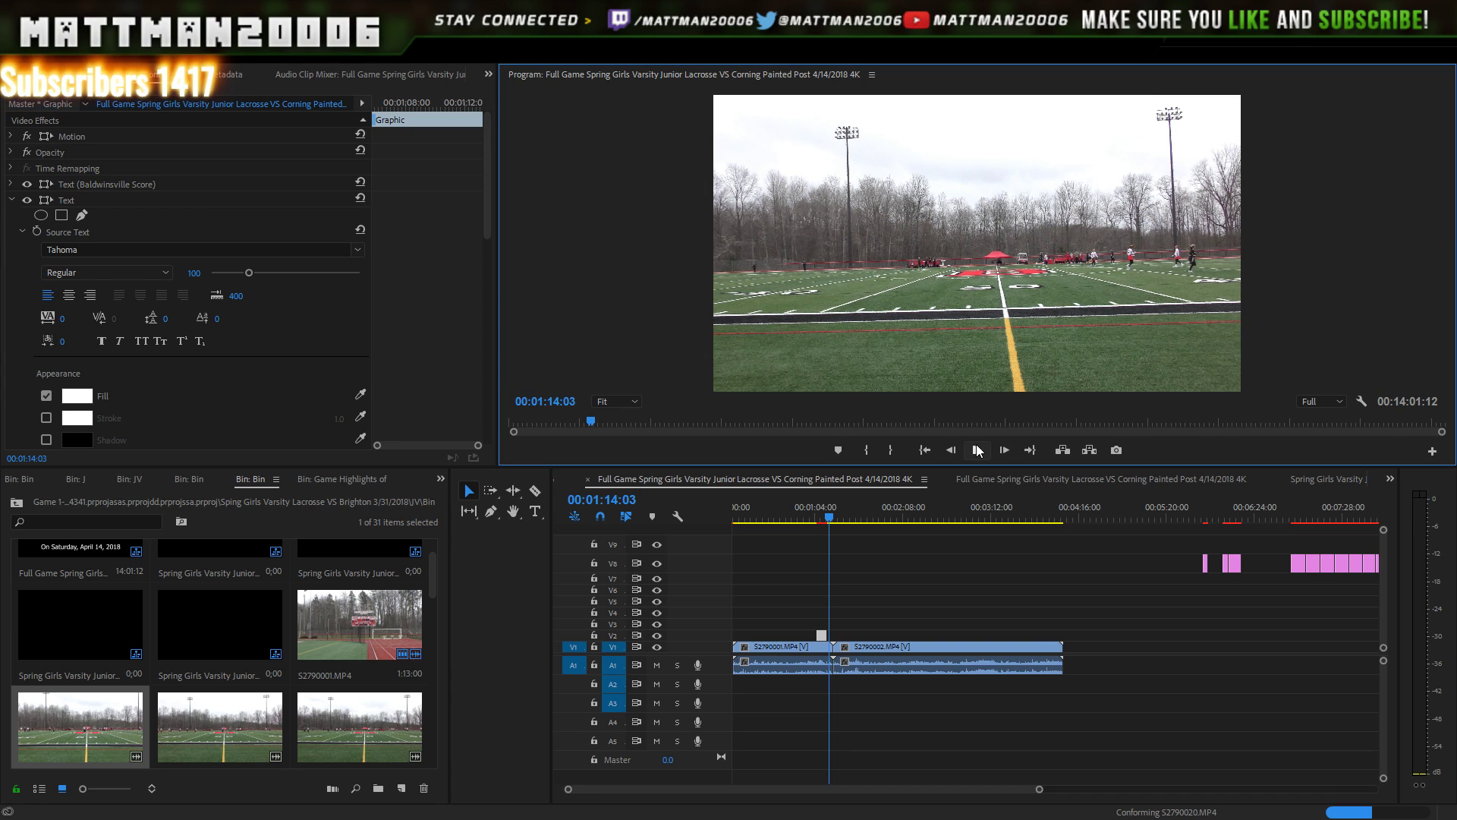
{"action": "key", "text": "Right"}
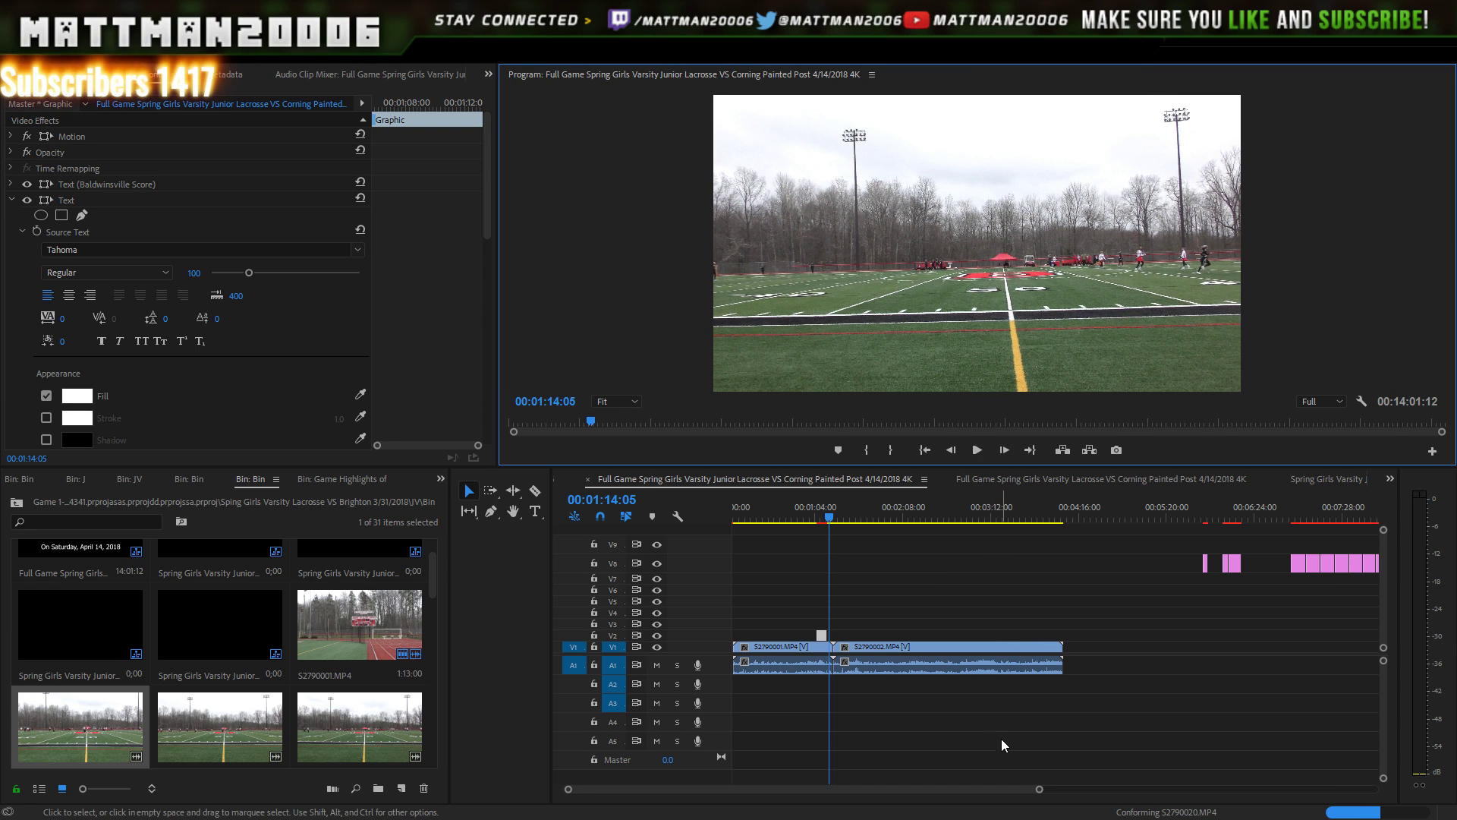
{"action": "left_click_drag", "start_coordinate": [1038, 792], "coordinate": [807, 790]}
{"action": "left_click_drag", "start_coordinate": [955, 761], "coordinate": [1003, 723]}
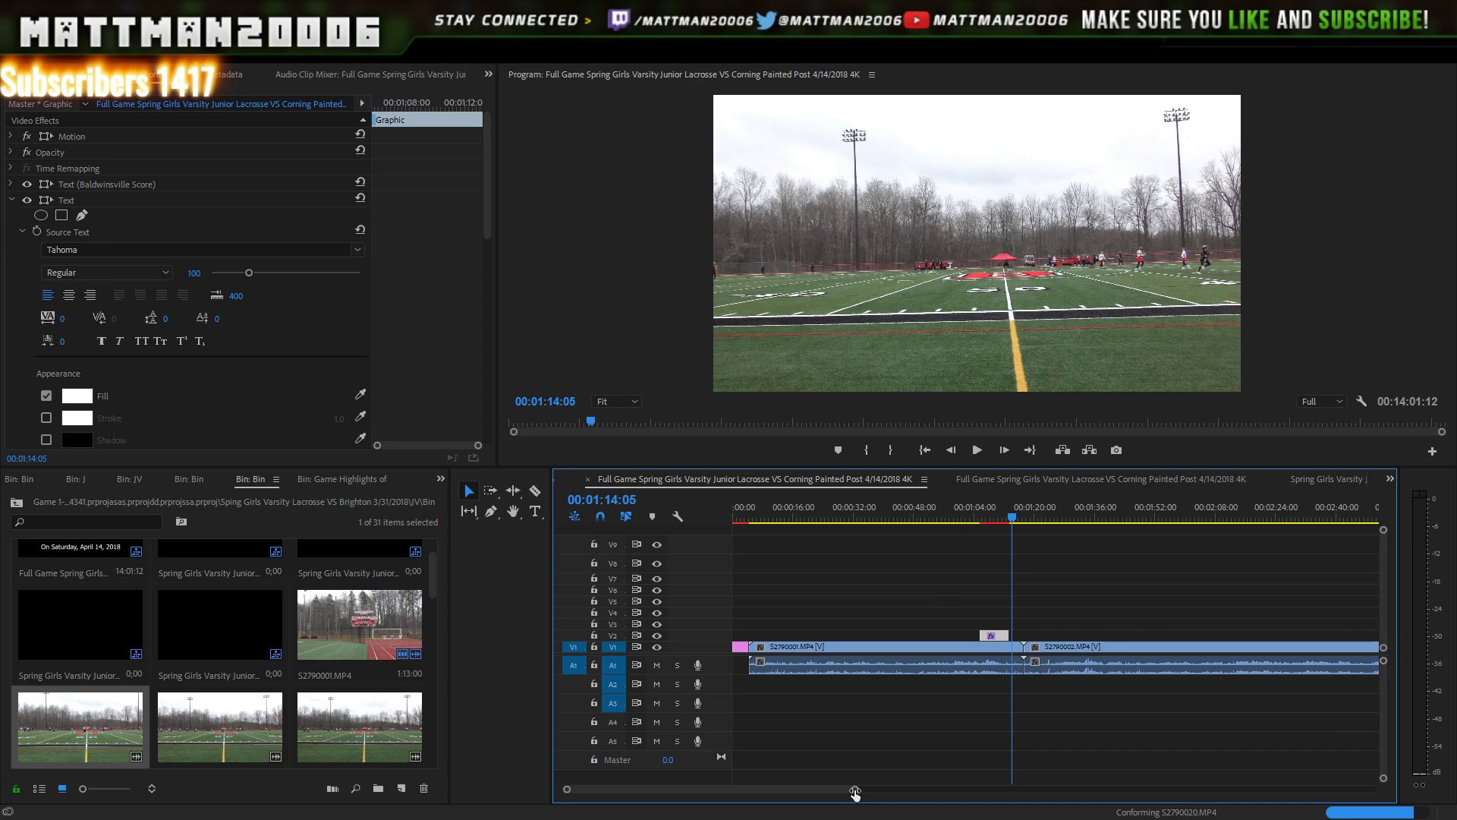
- Play the footage from the join between S2790001 and S2790002
{"action": "left_click_drag", "start_coordinate": [855, 790], "coordinate": [797, 790]}
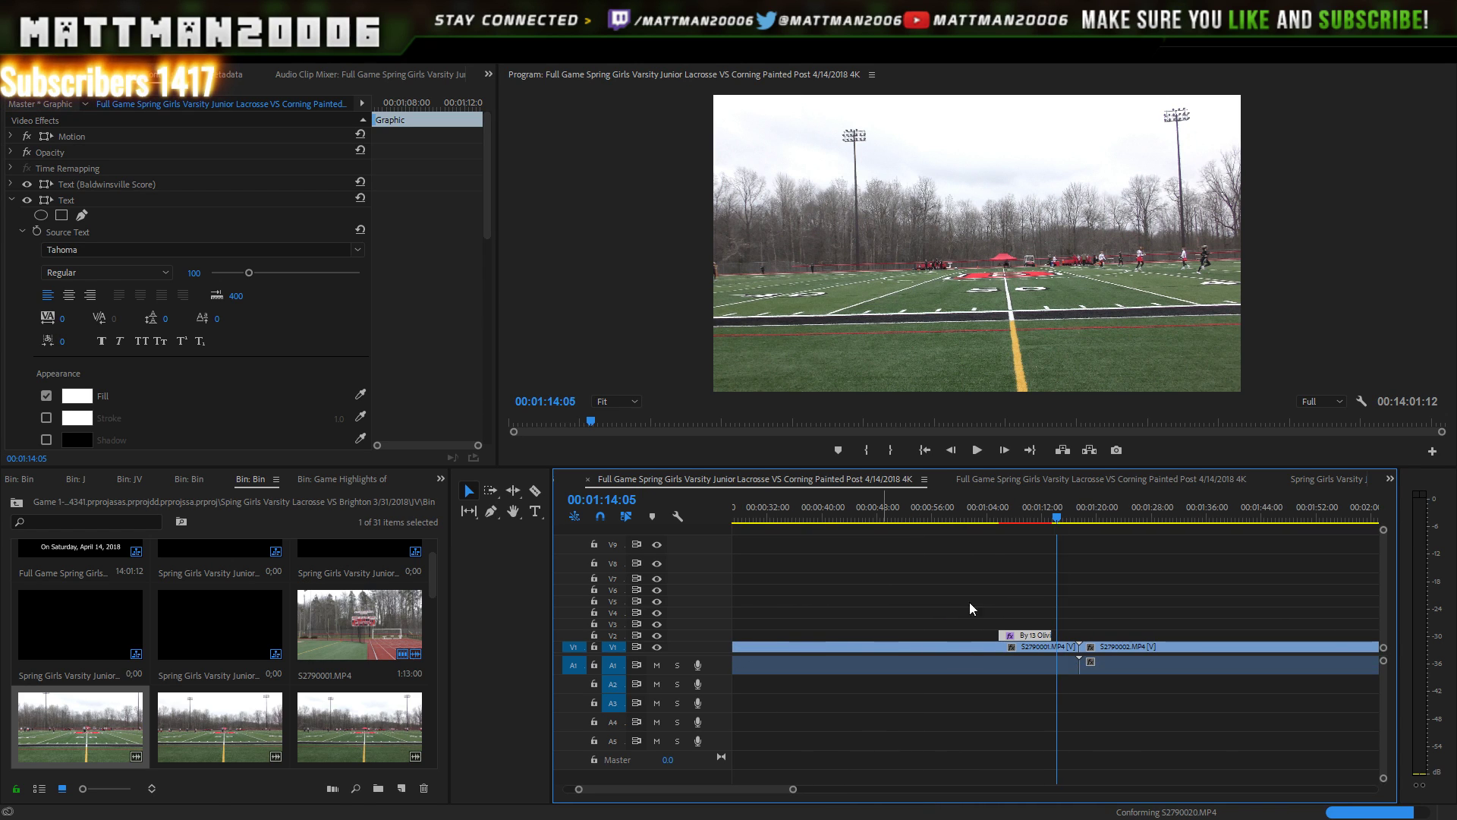
{"action": "left_click", "coordinate": [977, 451]}
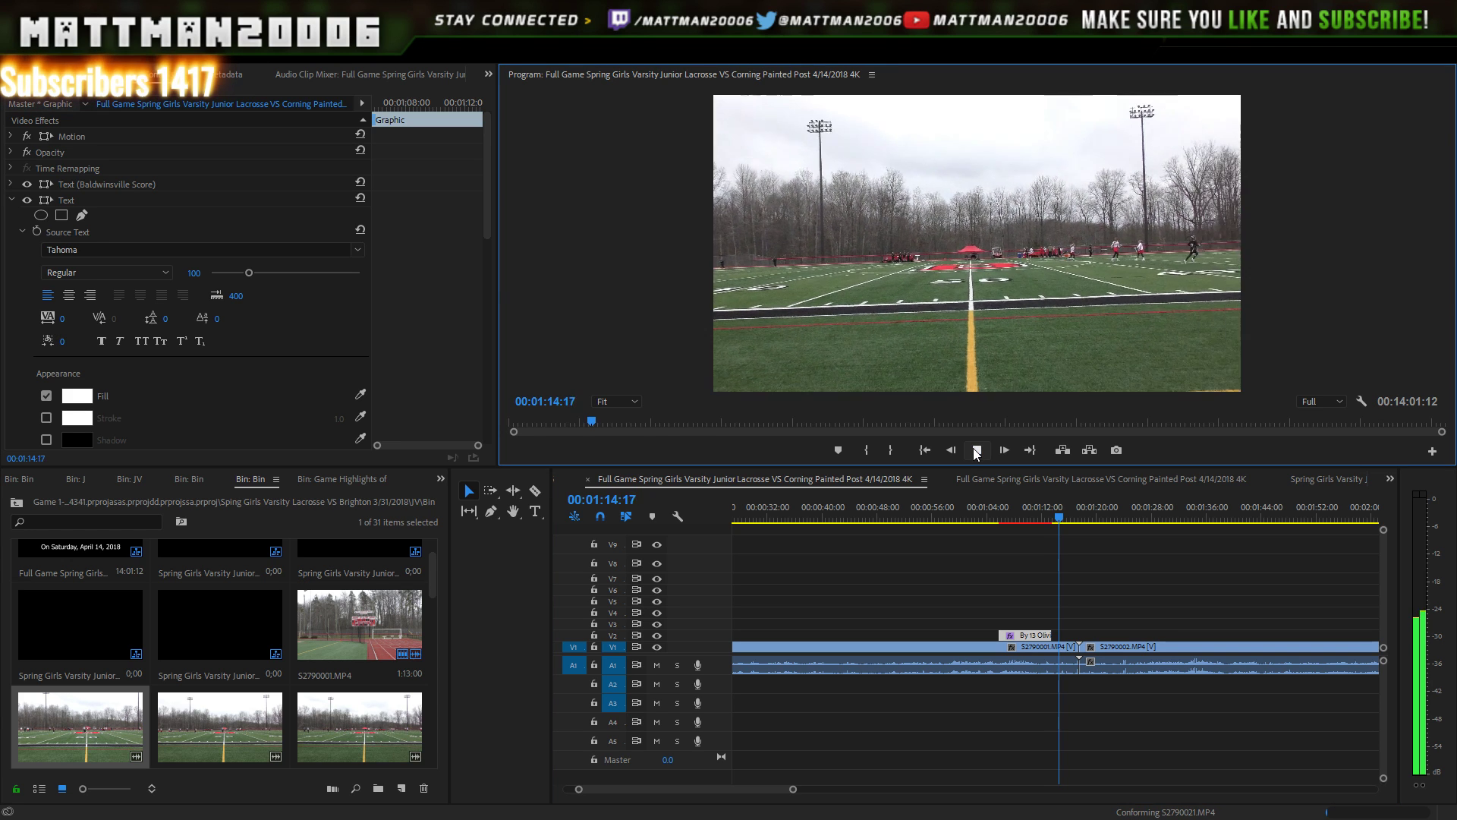
{"action": "left_click", "coordinate": [977, 451]}
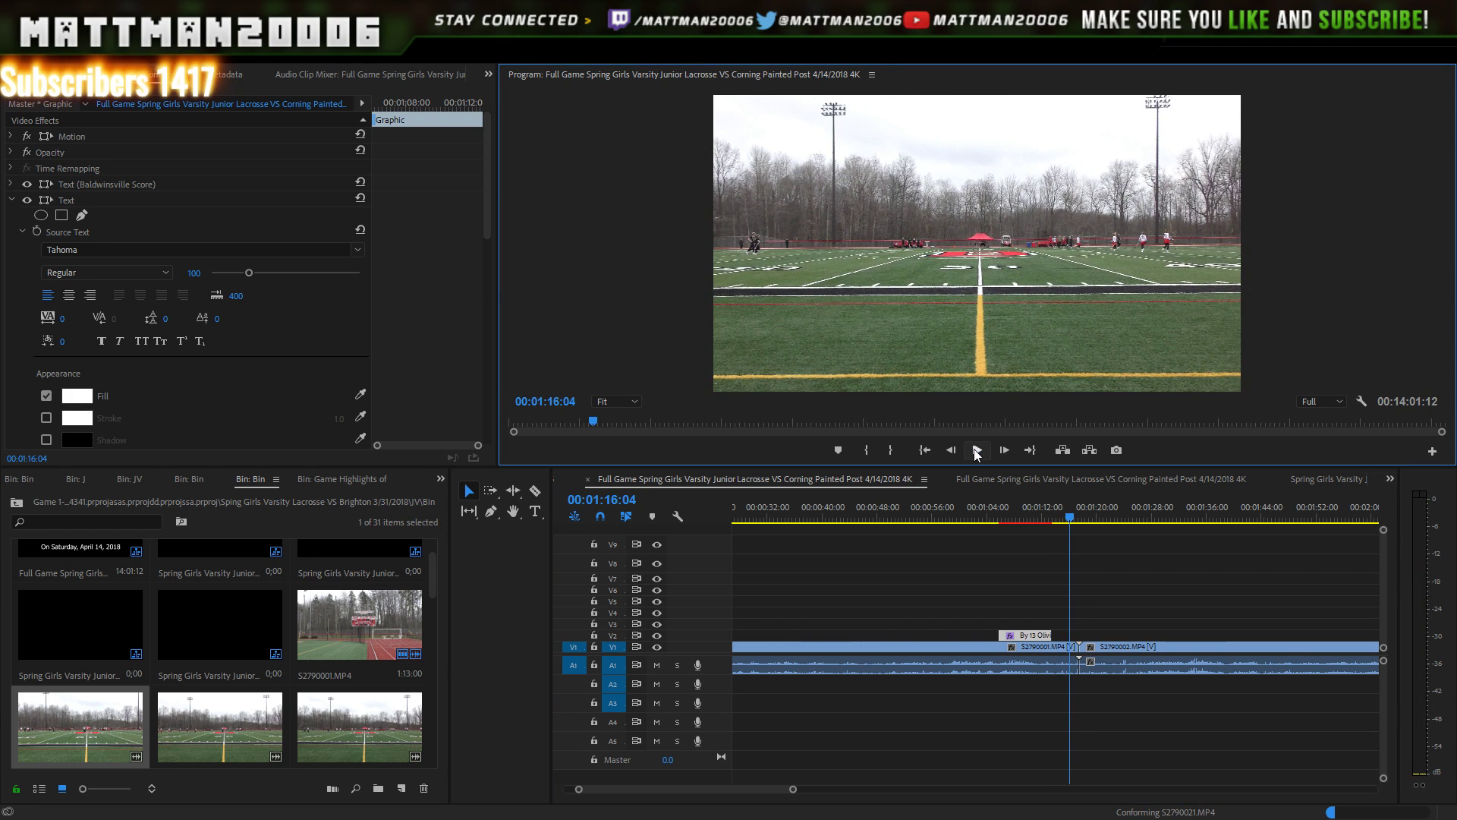
{"action": "left_click", "coordinate": [976, 451]}
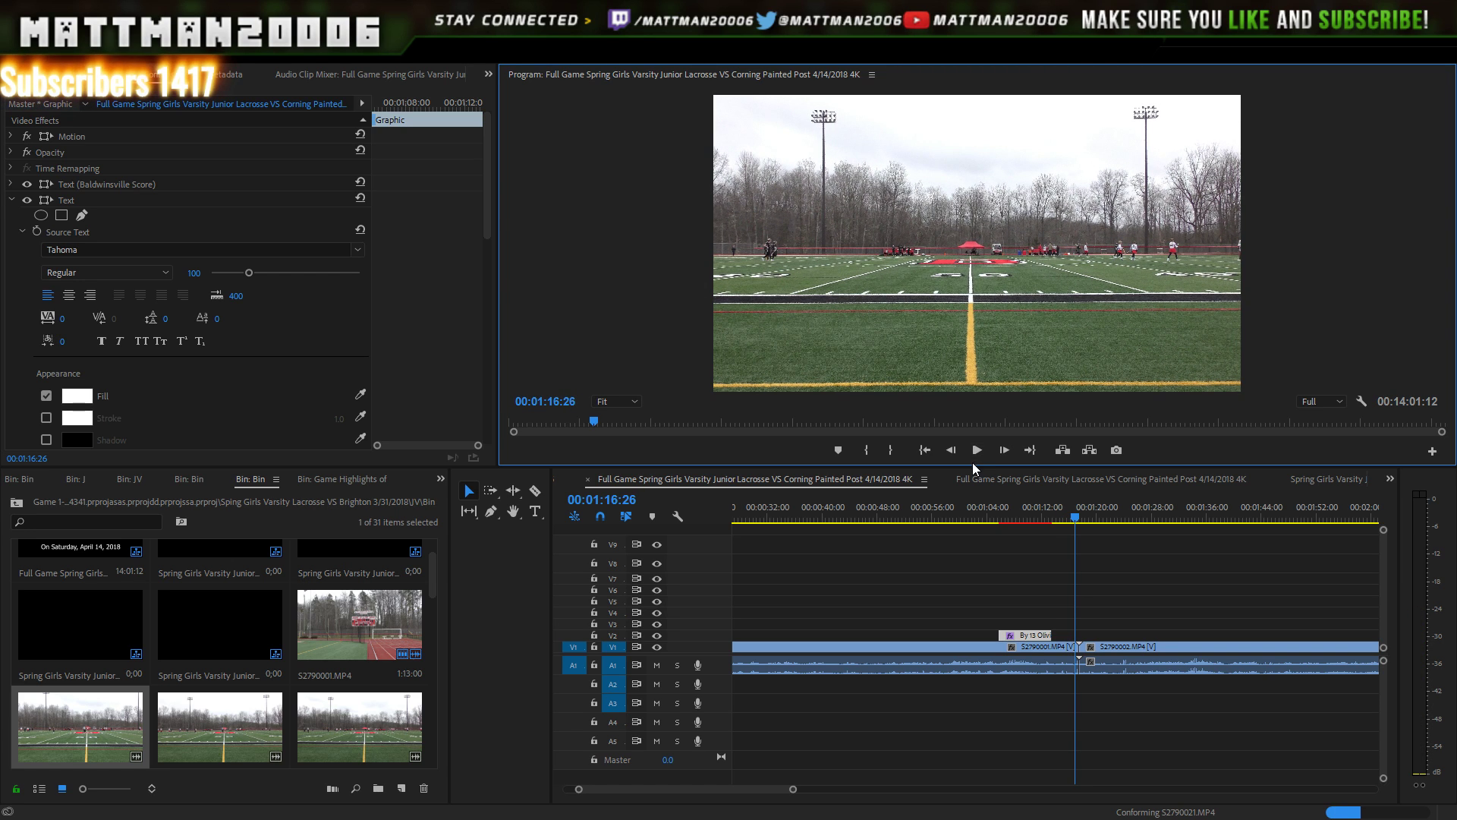
{"action": "left_click", "coordinate": [977, 450]}
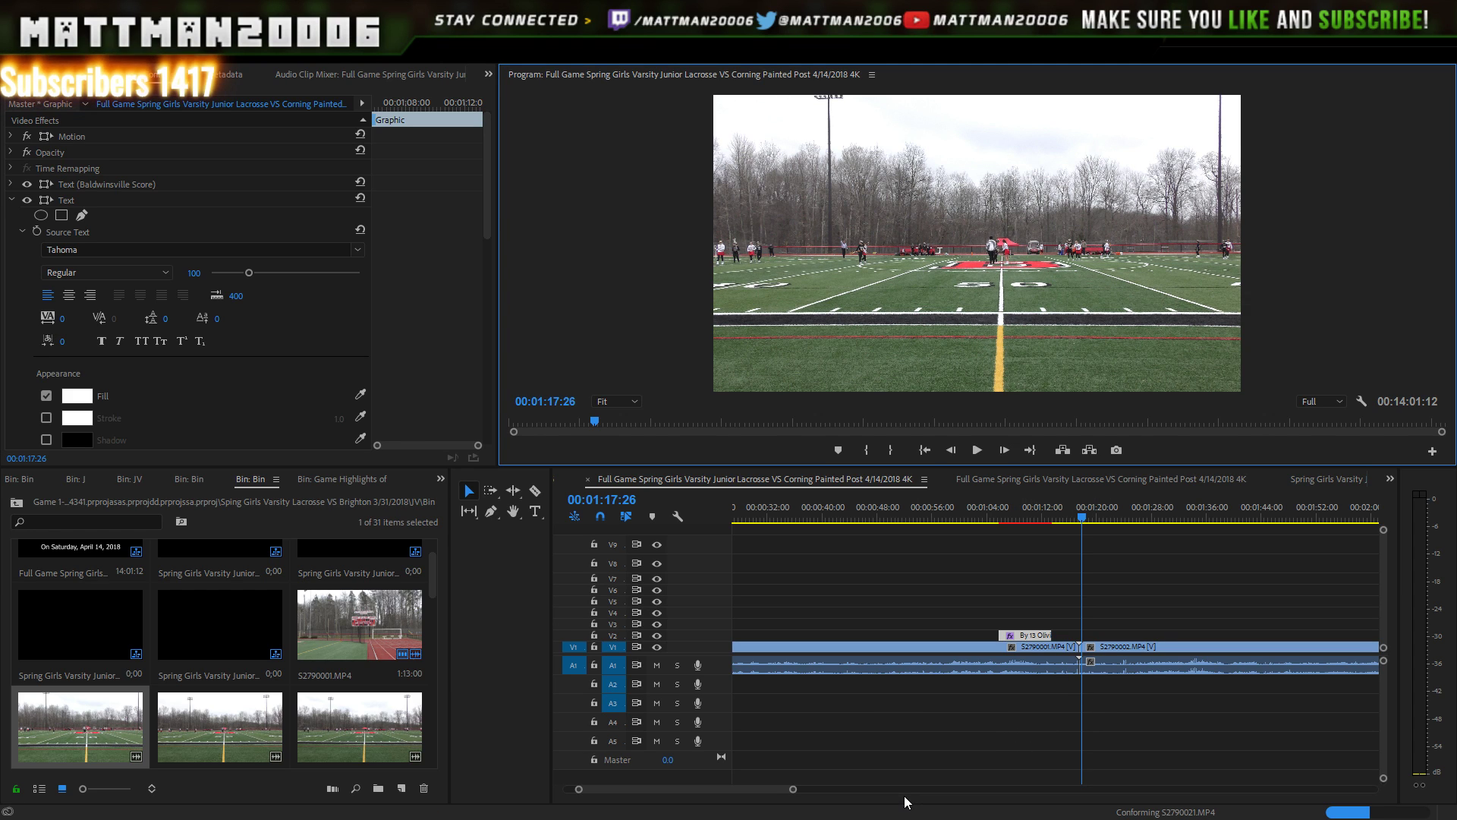
- Trim S2790001's tail and slide S2790002 left until it butts against it
{"action": "left_click_drag", "start_coordinate": [796, 788], "coordinate": [720, 763]}
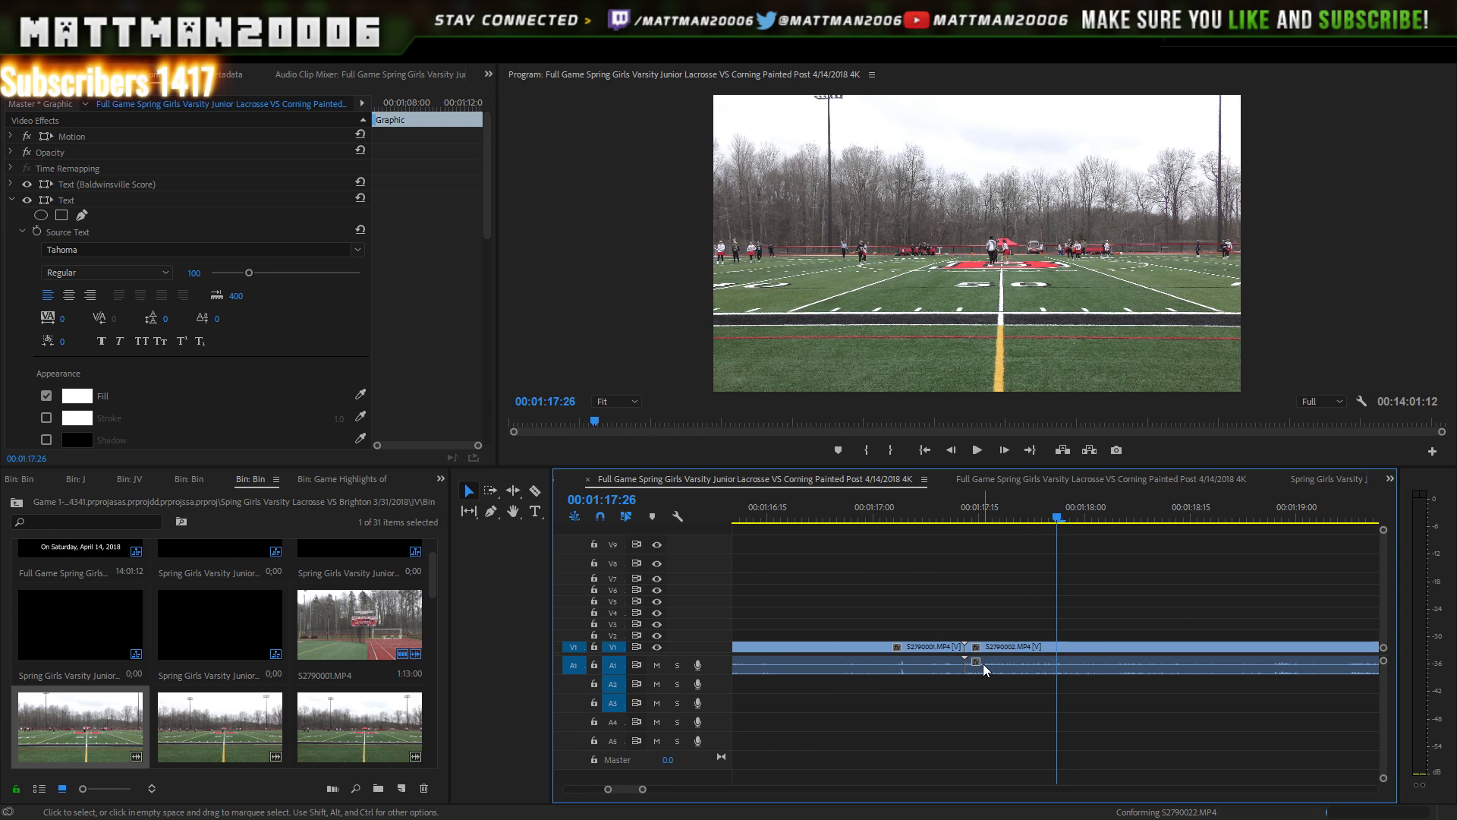
{"action": "left_click_drag", "start_coordinate": [954, 653], "coordinate": [886, 653]}
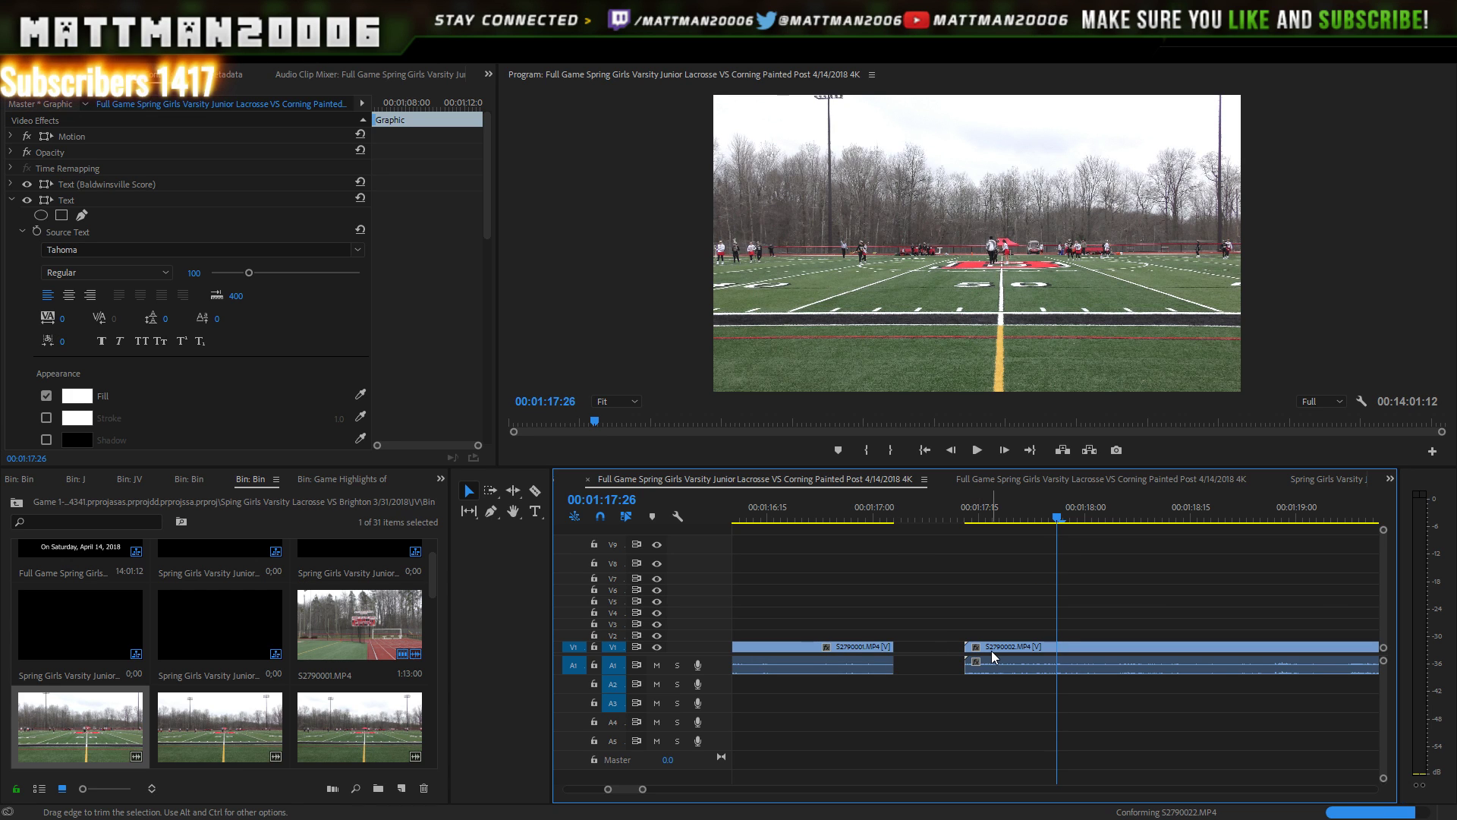
{"action": "left_click_drag", "start_coordinate": [992, 656], "coordinate": [920, 651]}
{"action": "left_click_drag", "start_coordinate": [876, 521], "coordinate": [856, 518]}
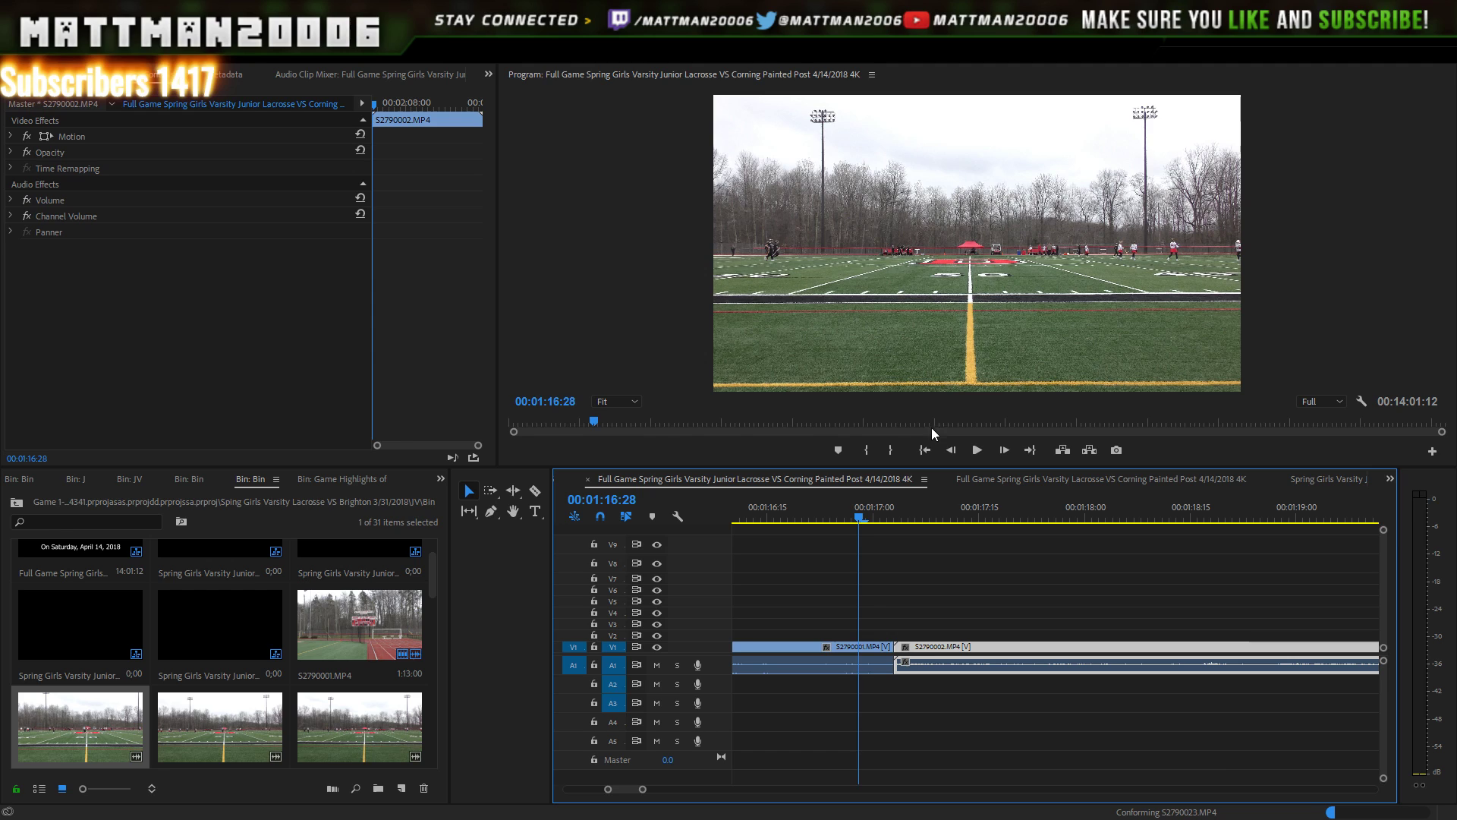
- Replay the footage across the join between the two game clips
{"action": "left_click", "coordinate": [969, 450]}
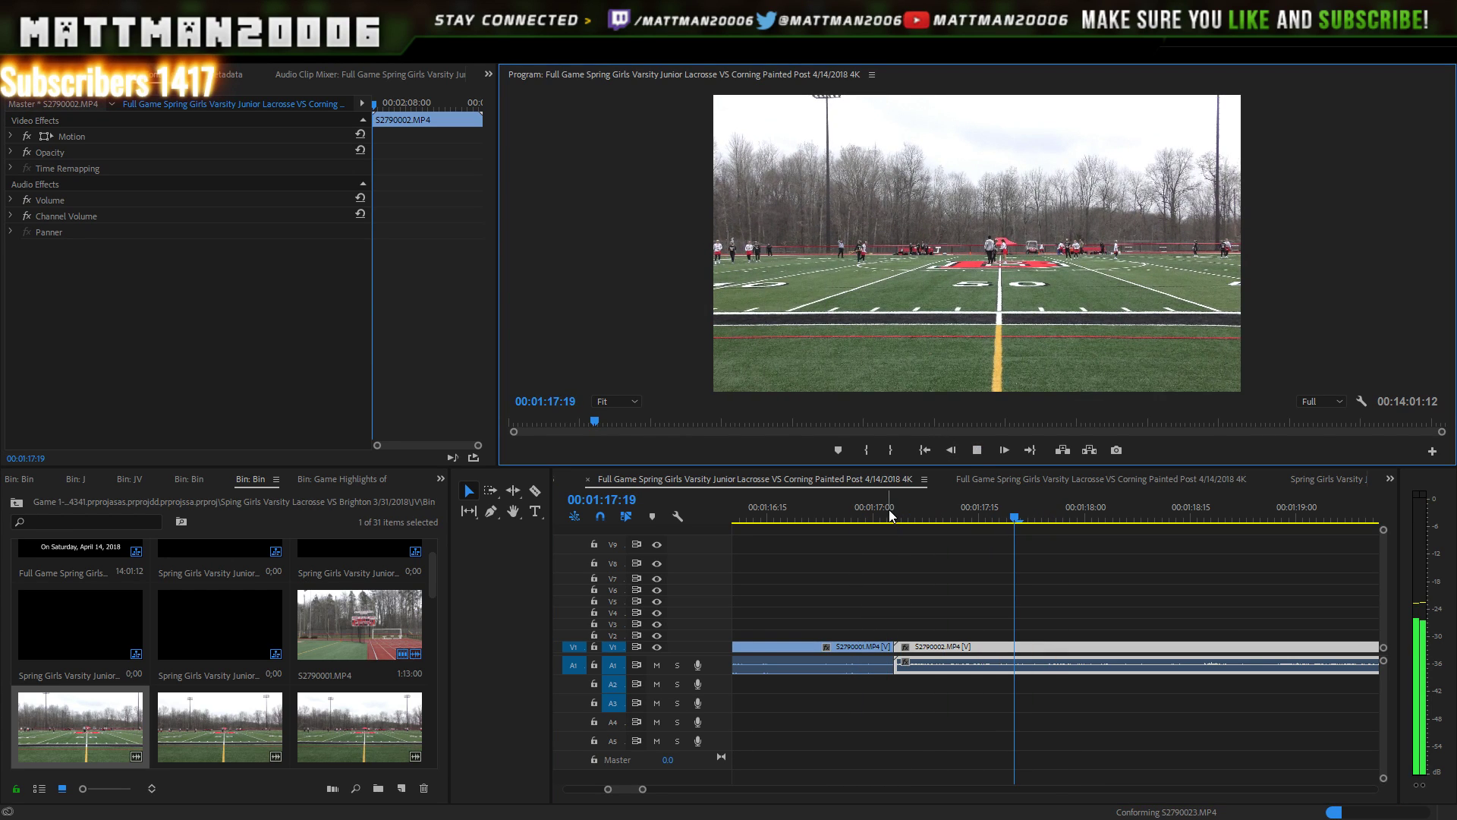
{"action": "left_click_drag", "start_coordinate": [889, 509], "coordinate": [896, 508]}
{"action": "key", "text": "space"}
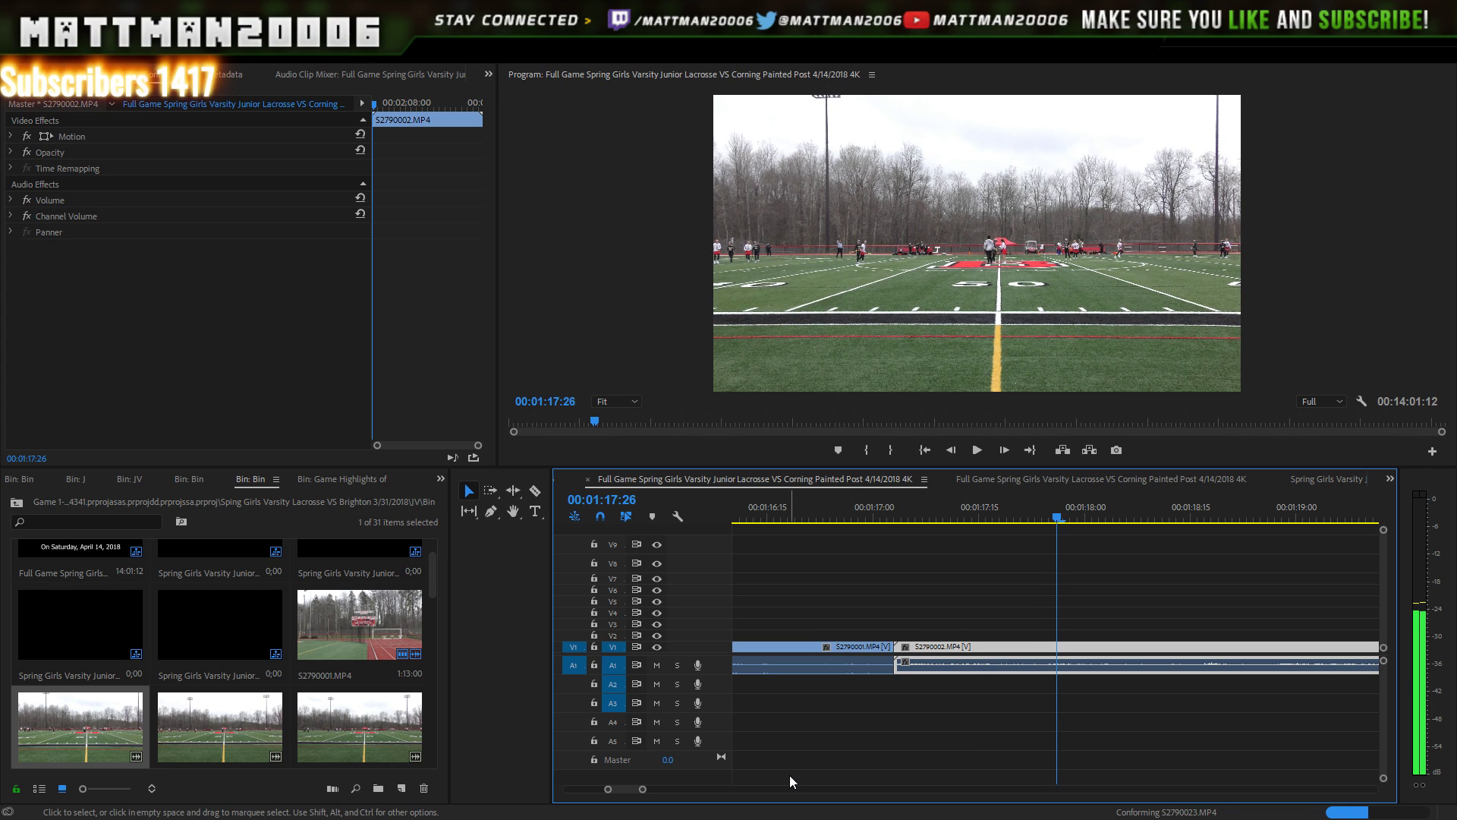
- Move another Baldwinsville Score graphic from V8 onto V2 near the end of S2790002
{"action": "left_click_drag", "start_coordinate": [643, 789], "coordinate": [765, 791]}
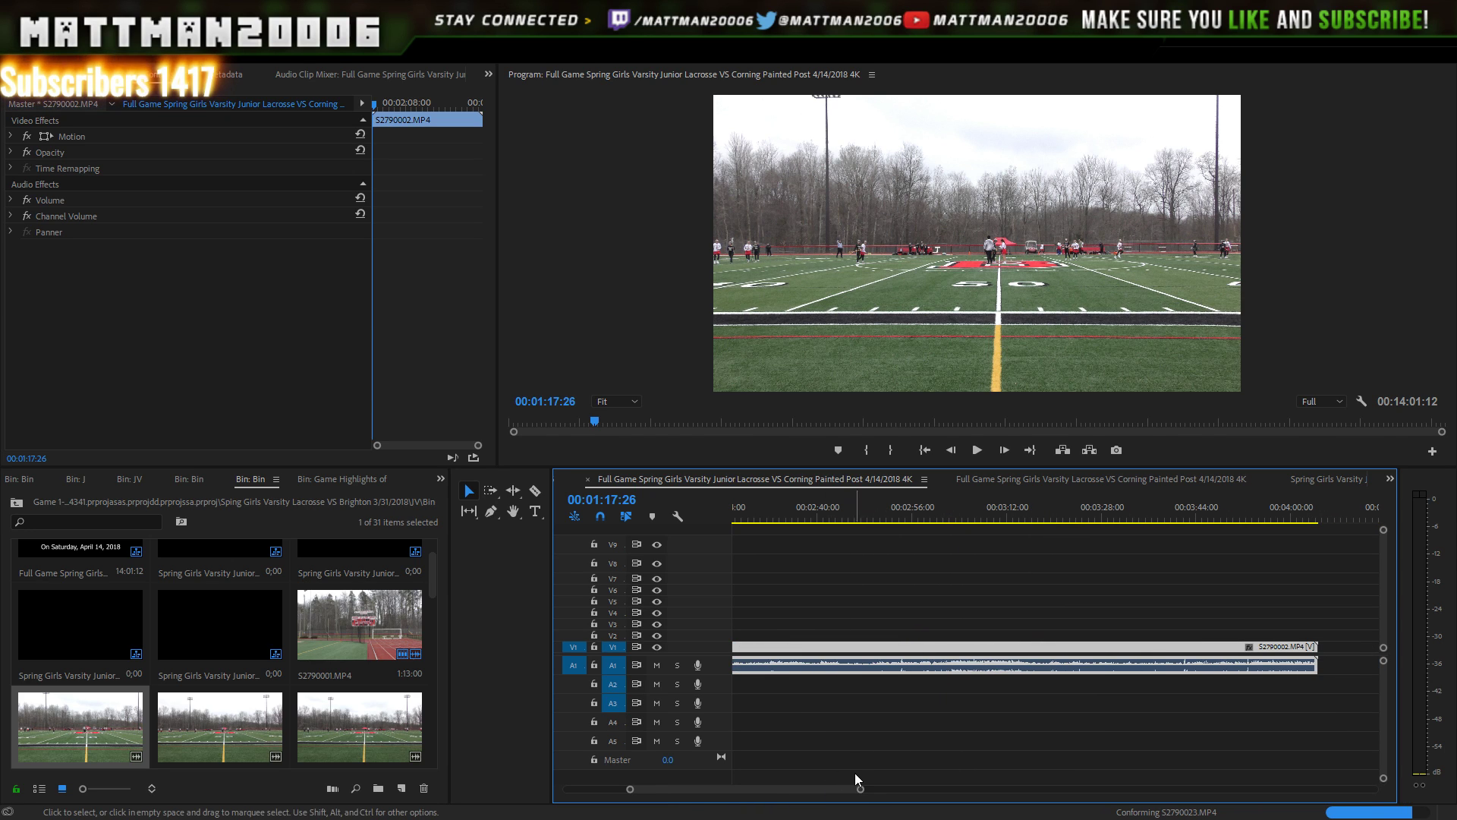
{"action": "left_click_drag", "start_coordinate": [862, 791], "coordinate": [984, 790]}
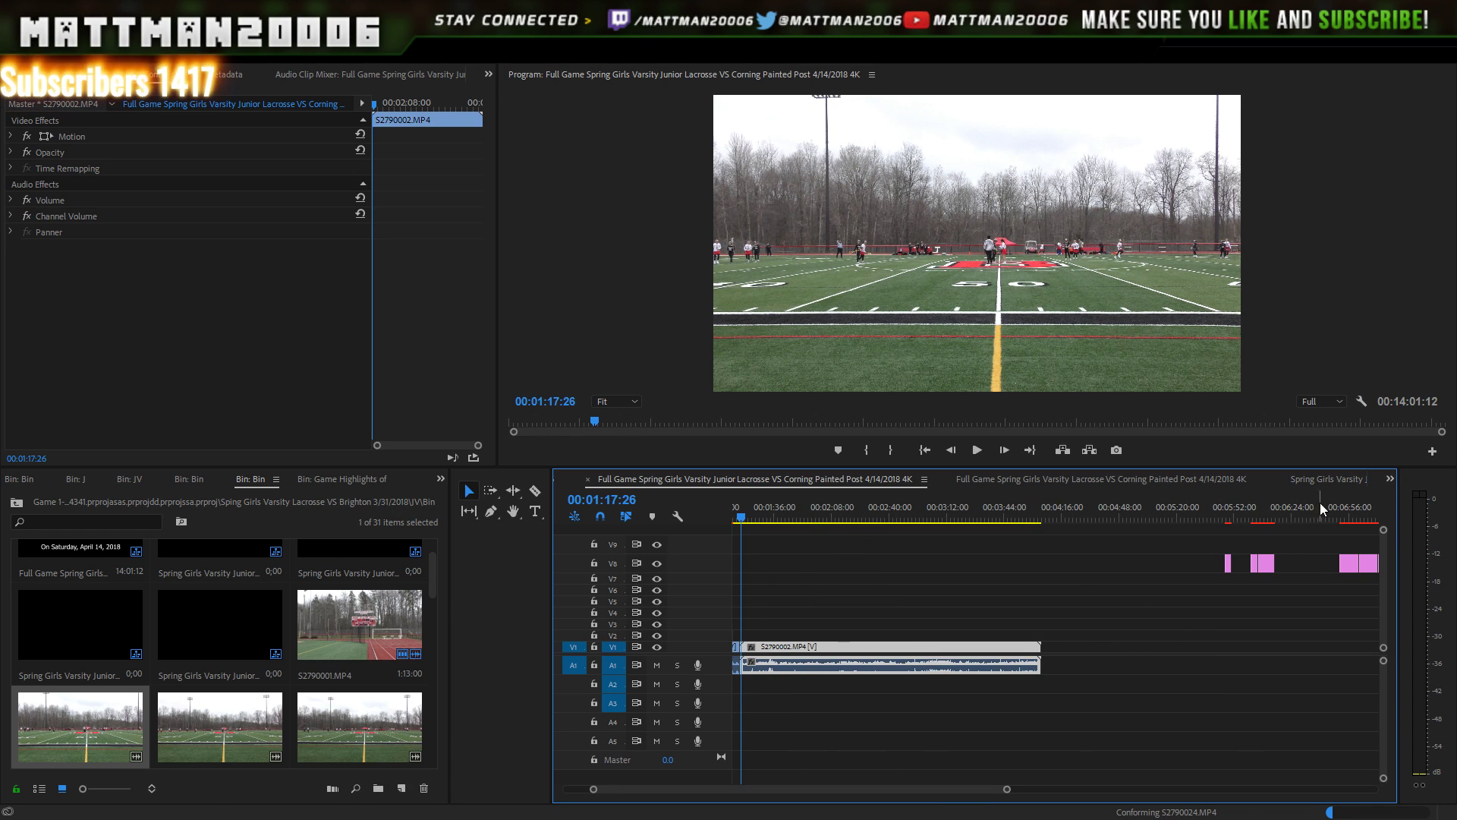
{"action": "left_click", "coordinate": [1352, 565]}
{"action": "left_click_drag", "start_coordinate": [1344, 562], "coordinate": [1024, 633]}
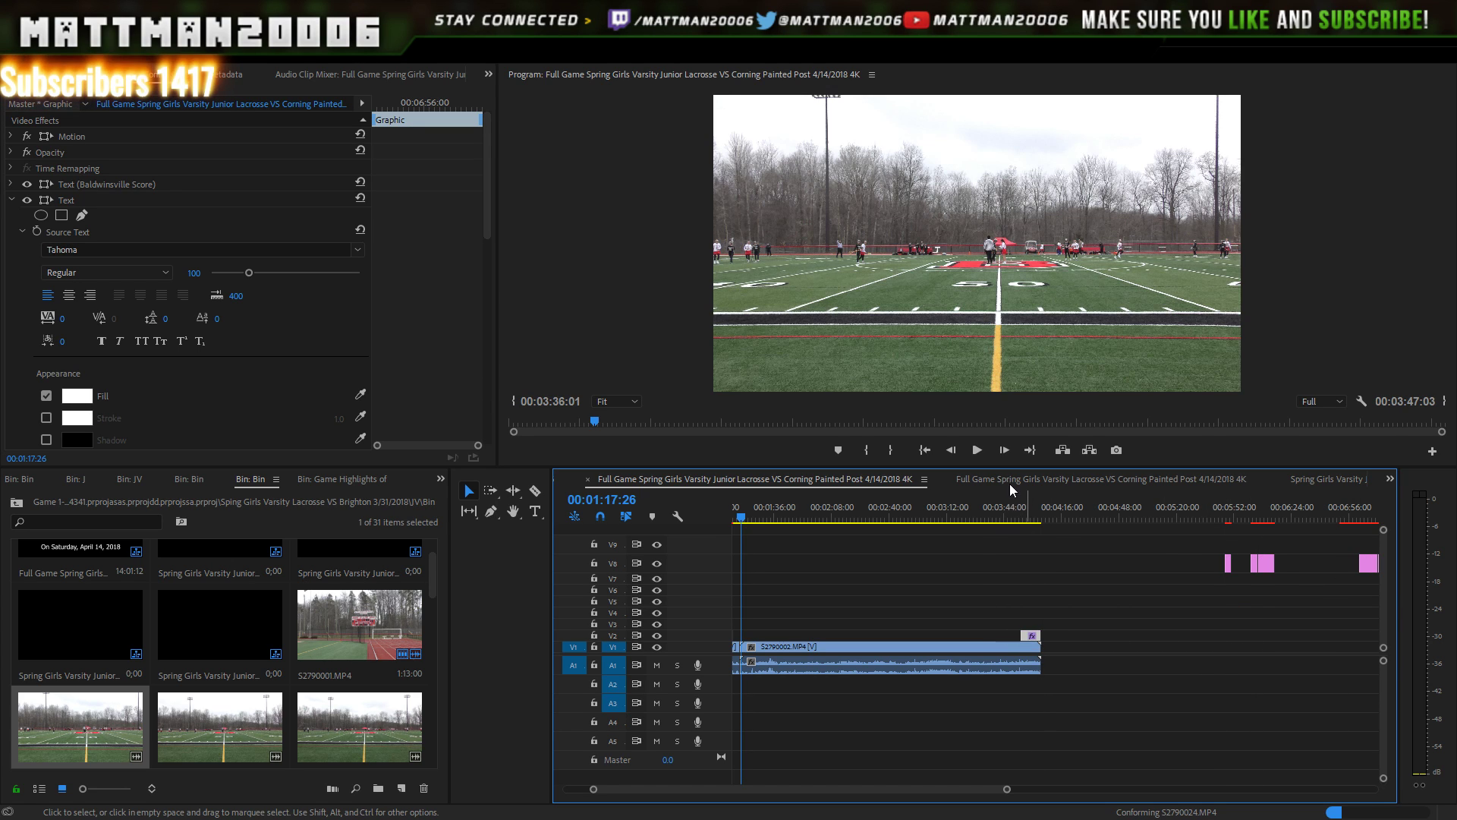
{"action": "left_click", "coordinate": [1031, 522]}
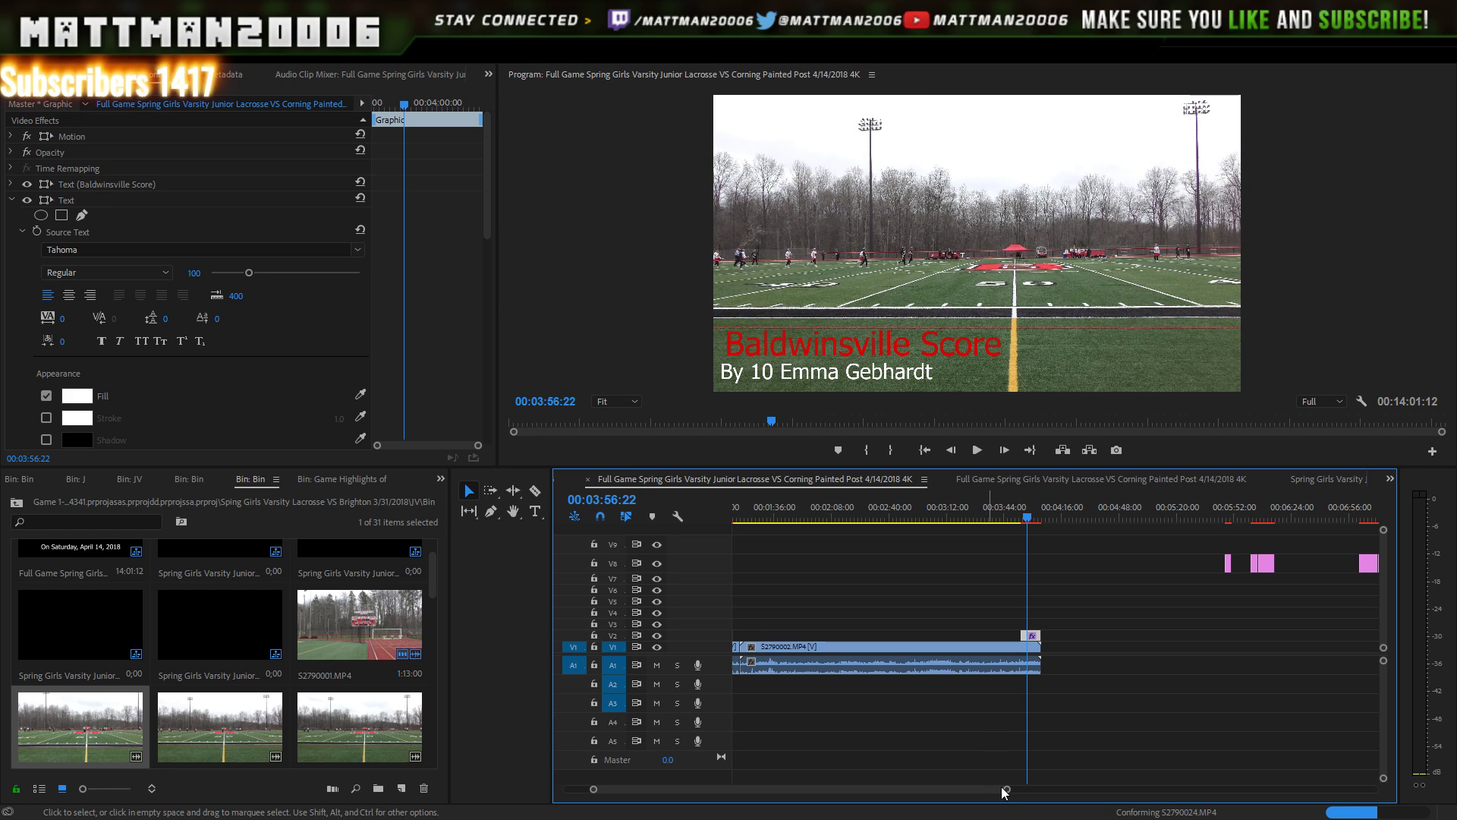
- Zoom in near the footage end, scrub back to about 3:31 and play to find the goal
{"action": "left_click_drag", "start_coordinate": [1006, 792], "coordinate": [930, 792]}
{"action": "left_click", "coordinate": [1011, 519]}
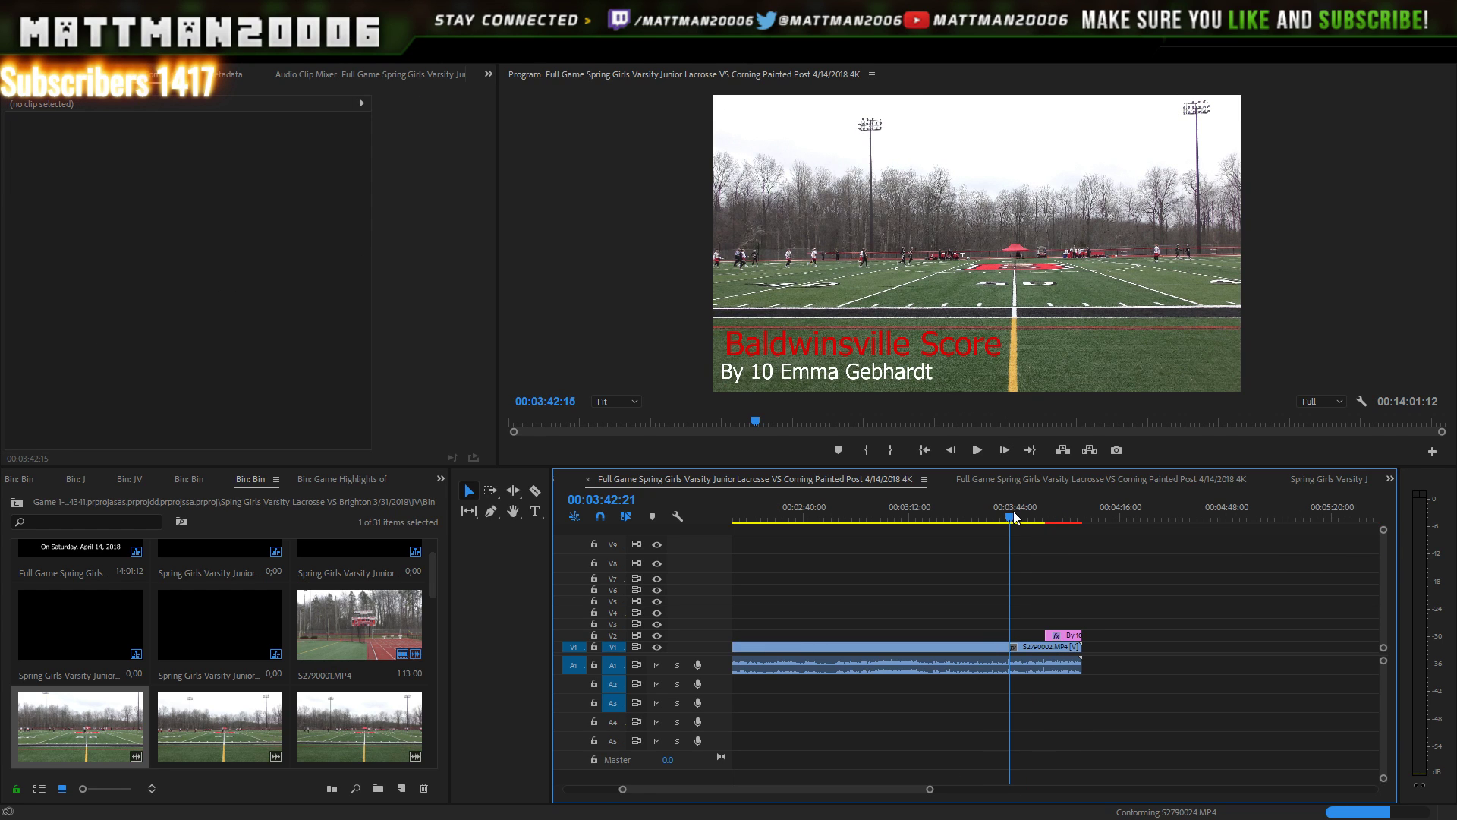
{"action": "left_click_drag", "start_coordinate": [1014, 518], "coordinate": [974, 507]}
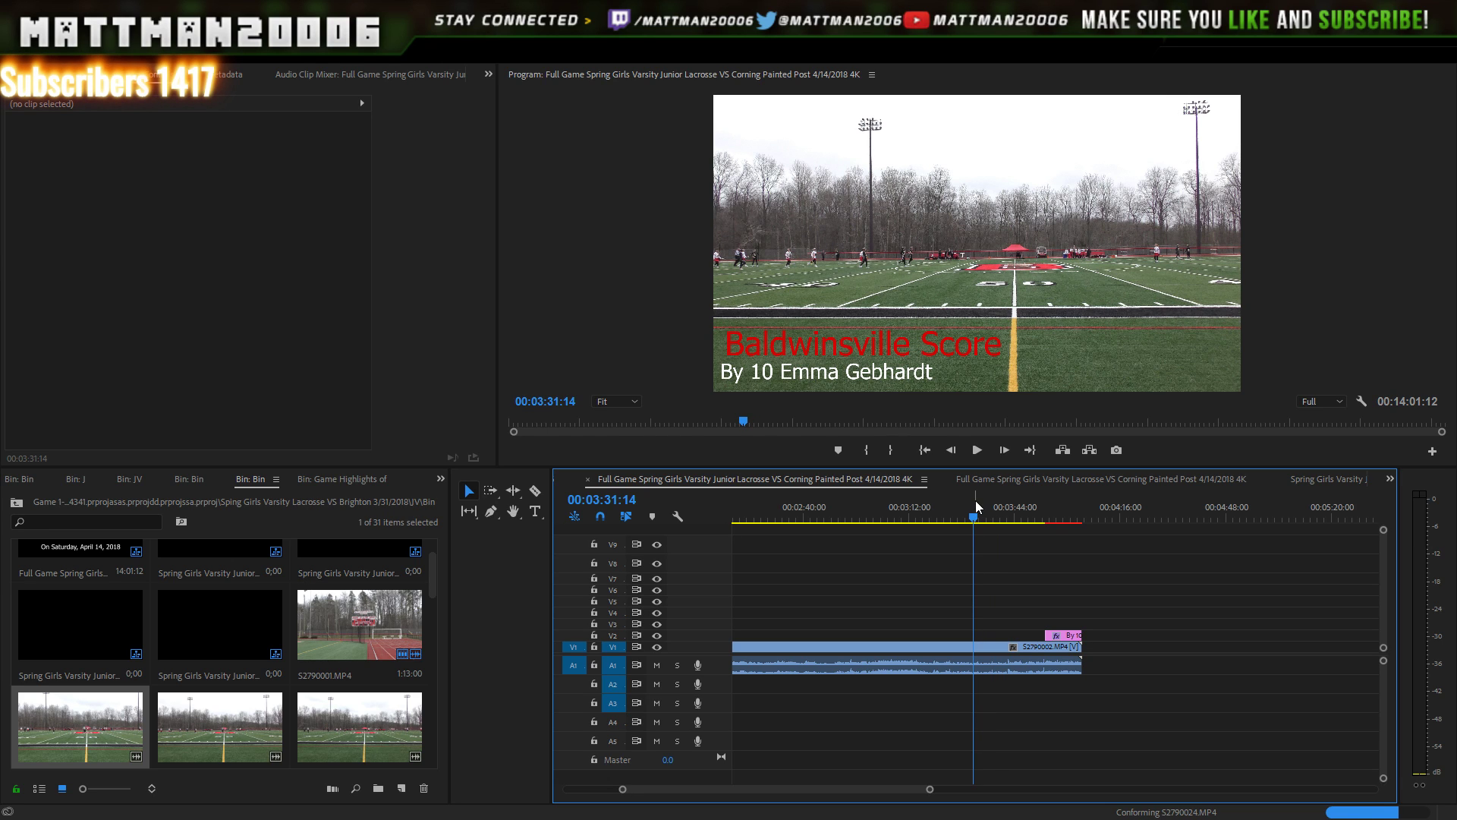
{"action": "left_click", "coordinate": [976, 448]}
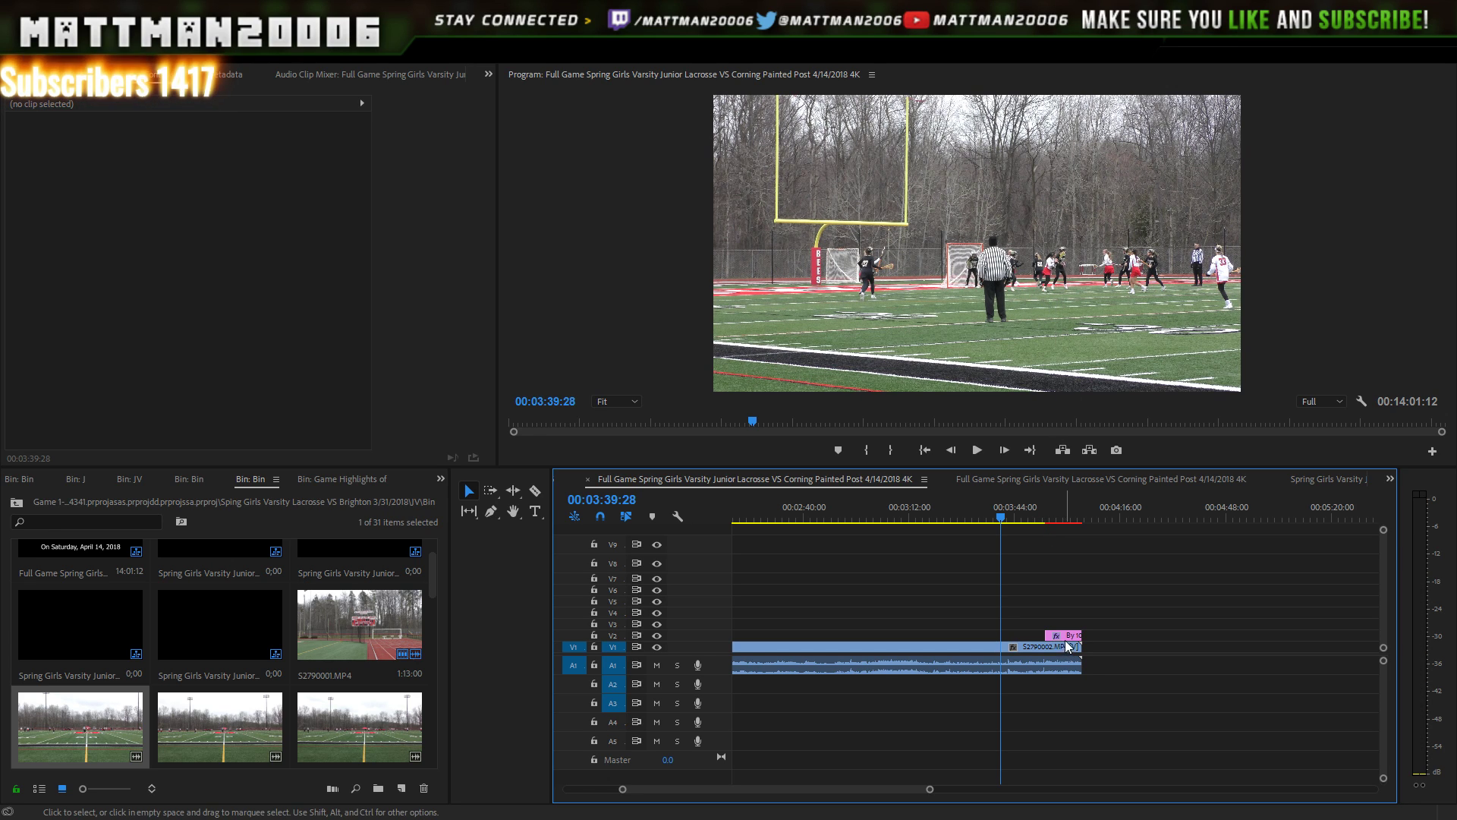
- Shift the second score graphic to start at the goal and preview it over the play
{"action": "left_click_drag", "start_coordinate": [1050, 634], "coordinate": [1006, 635]}
{"action": "left_click", "coordinate": [978, 450]}
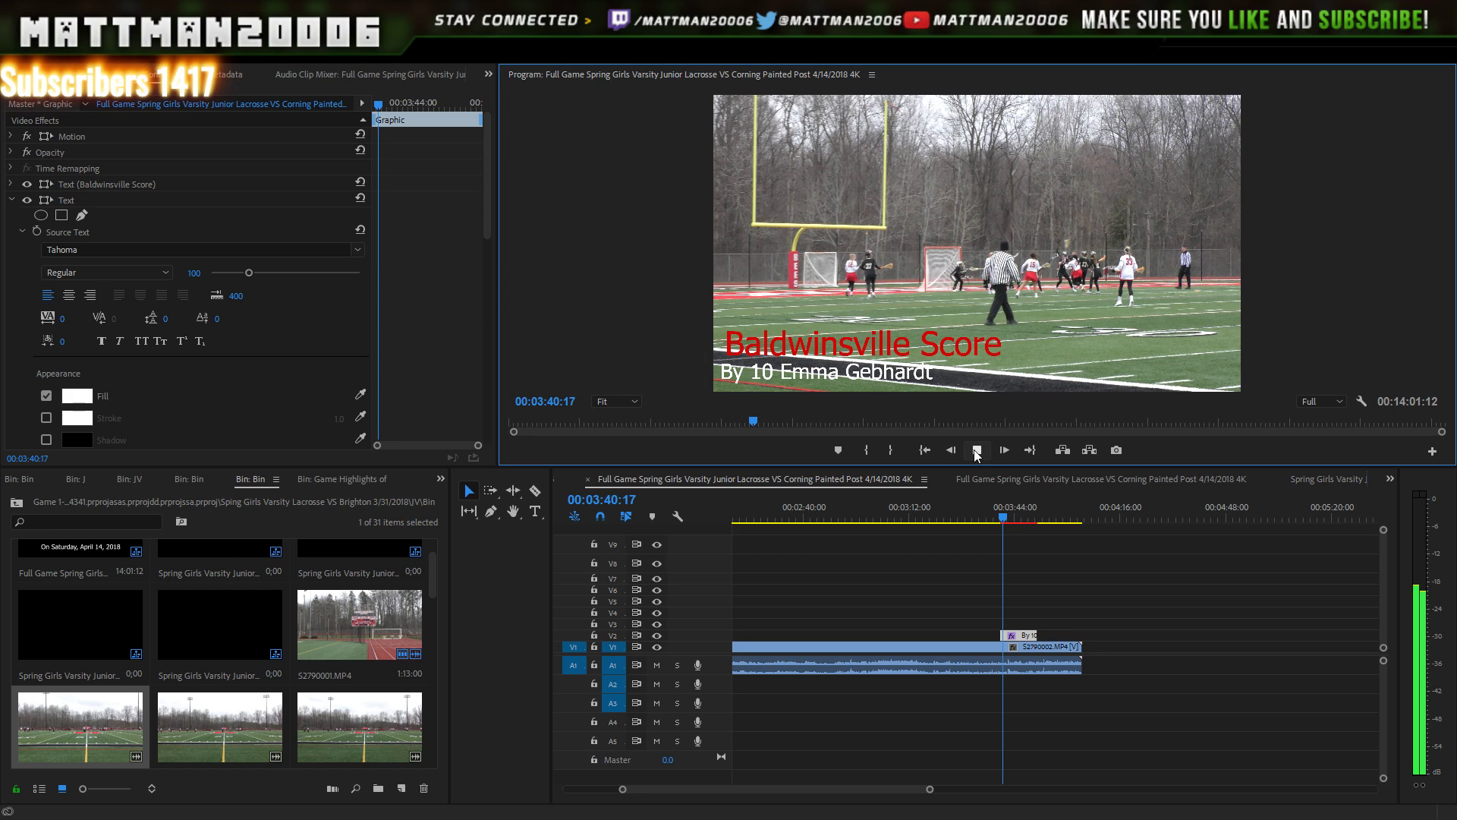
{"action": "left_click", "coordinate": [977, 450]}
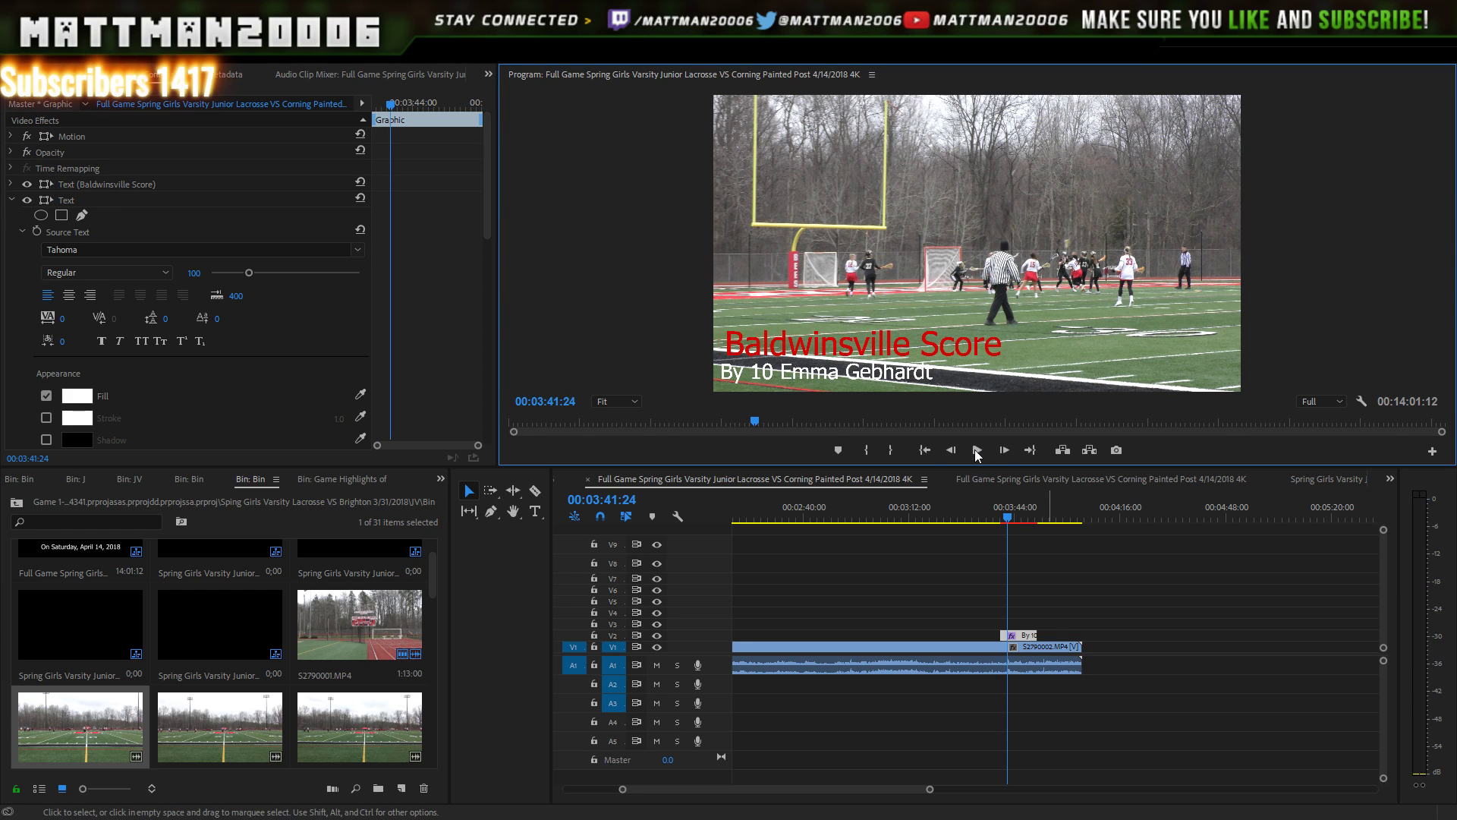
{"action": "key", "text": "Left"}
{"action": "key", "text": "Left"}
{"action": "key", "text": "Left"}
{"action": "key", "text": "Left"}
{"action": "key", "text": "Left"}
{"action": "key", "text": "Left"}
{"action": "key", "text": "Left"}
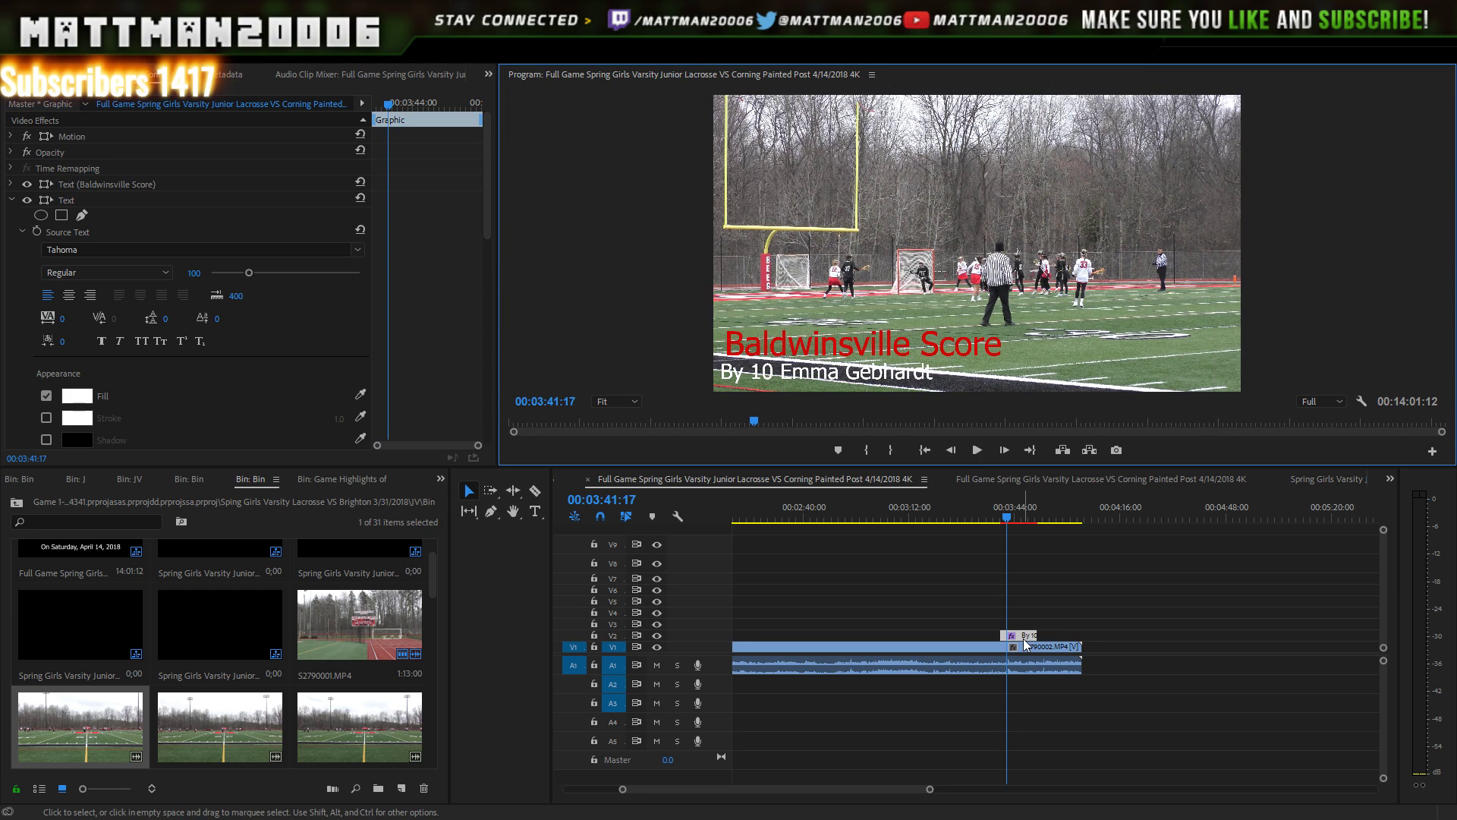
{"action": "key", "text": "Left"}
{"action": "key", "text": "Left"}
{"action": "key", "text": "Left"}
{"action": "key", "text": "Left"}
{"action": "key", "text": "Left"}
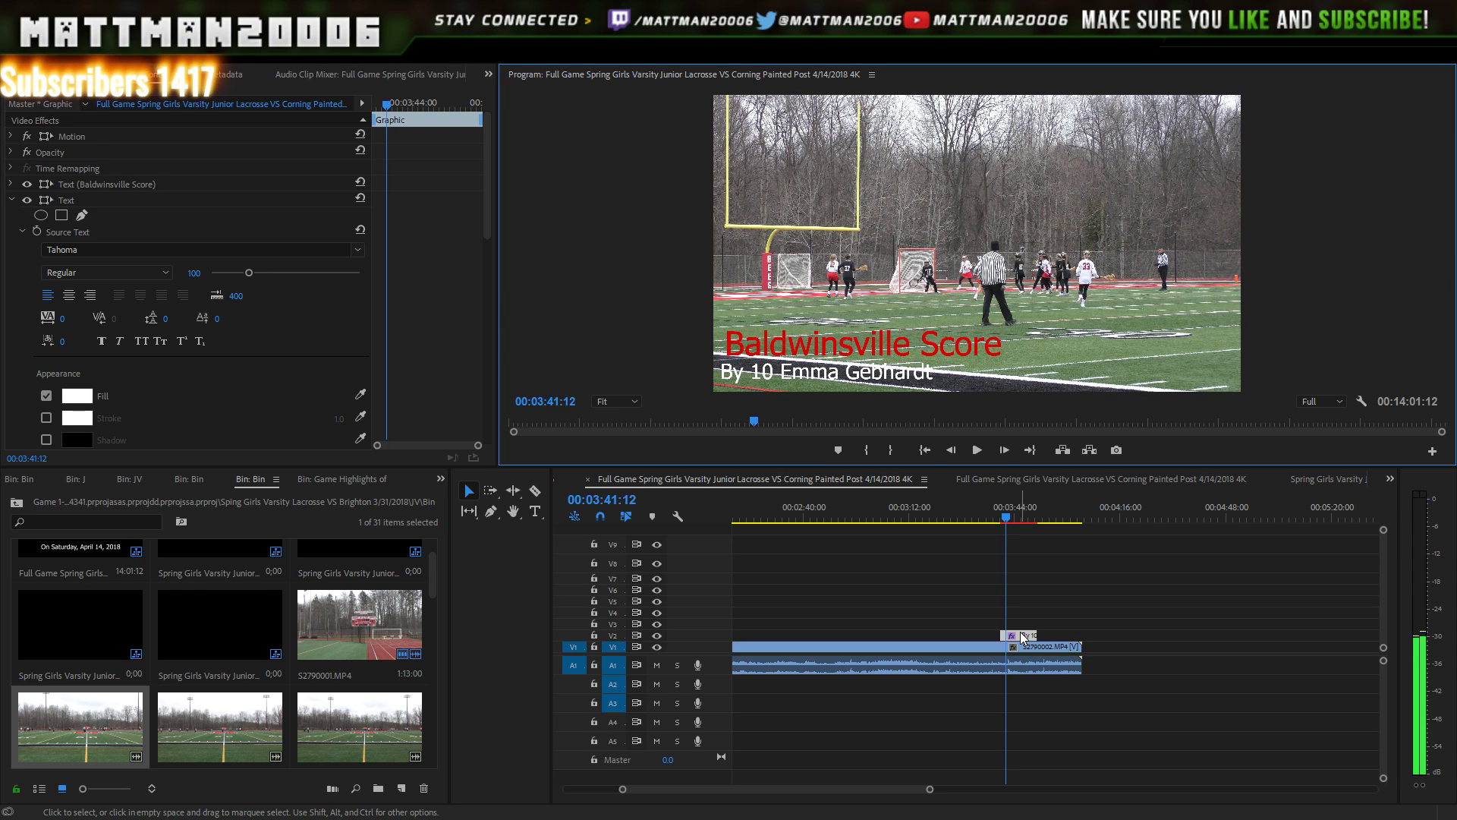
{"action": "left_click", "coordinate": [999, 516]}
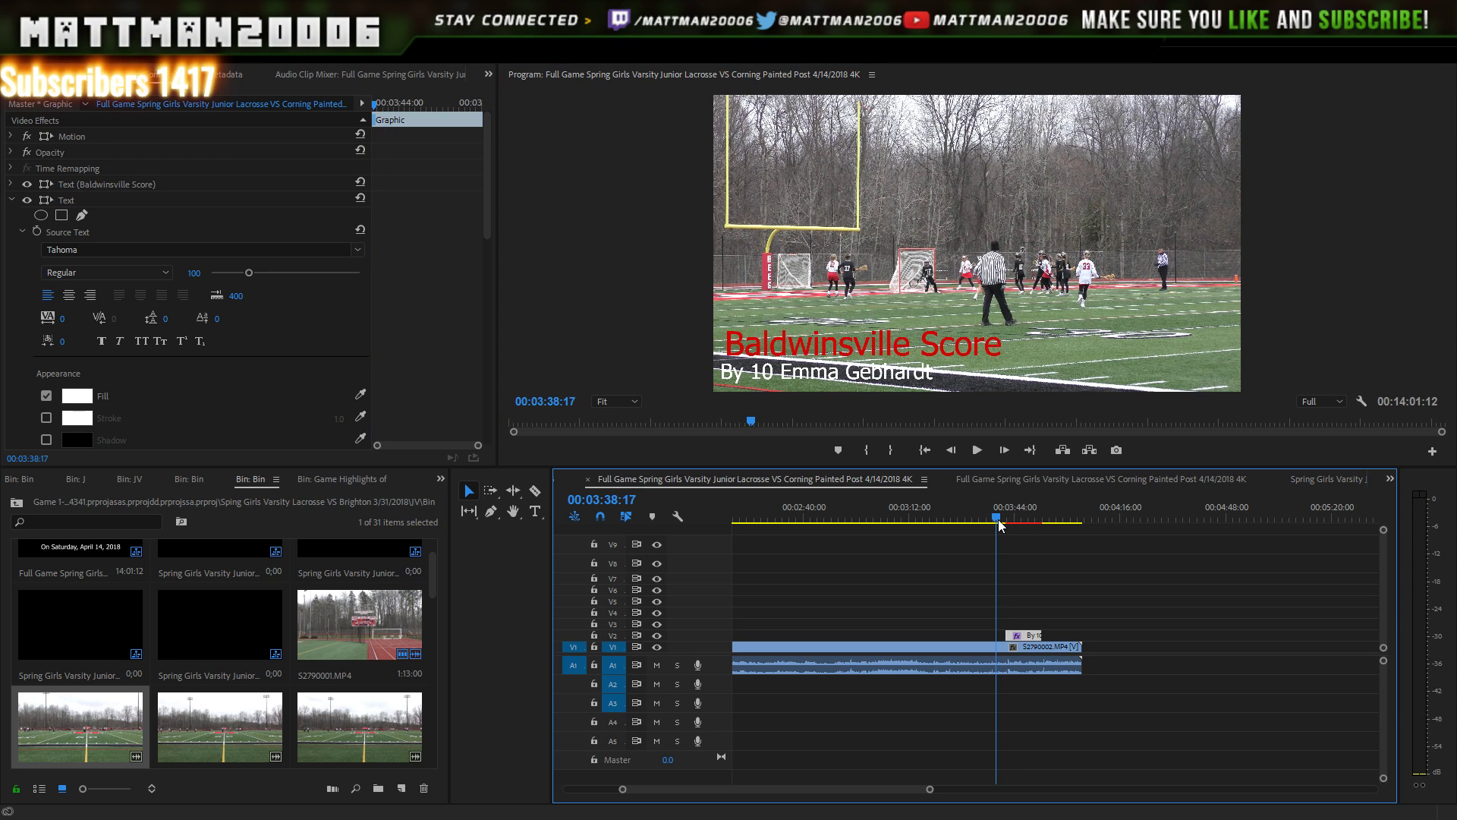
{"action": "left_click", "coordinate": [975, 455]}
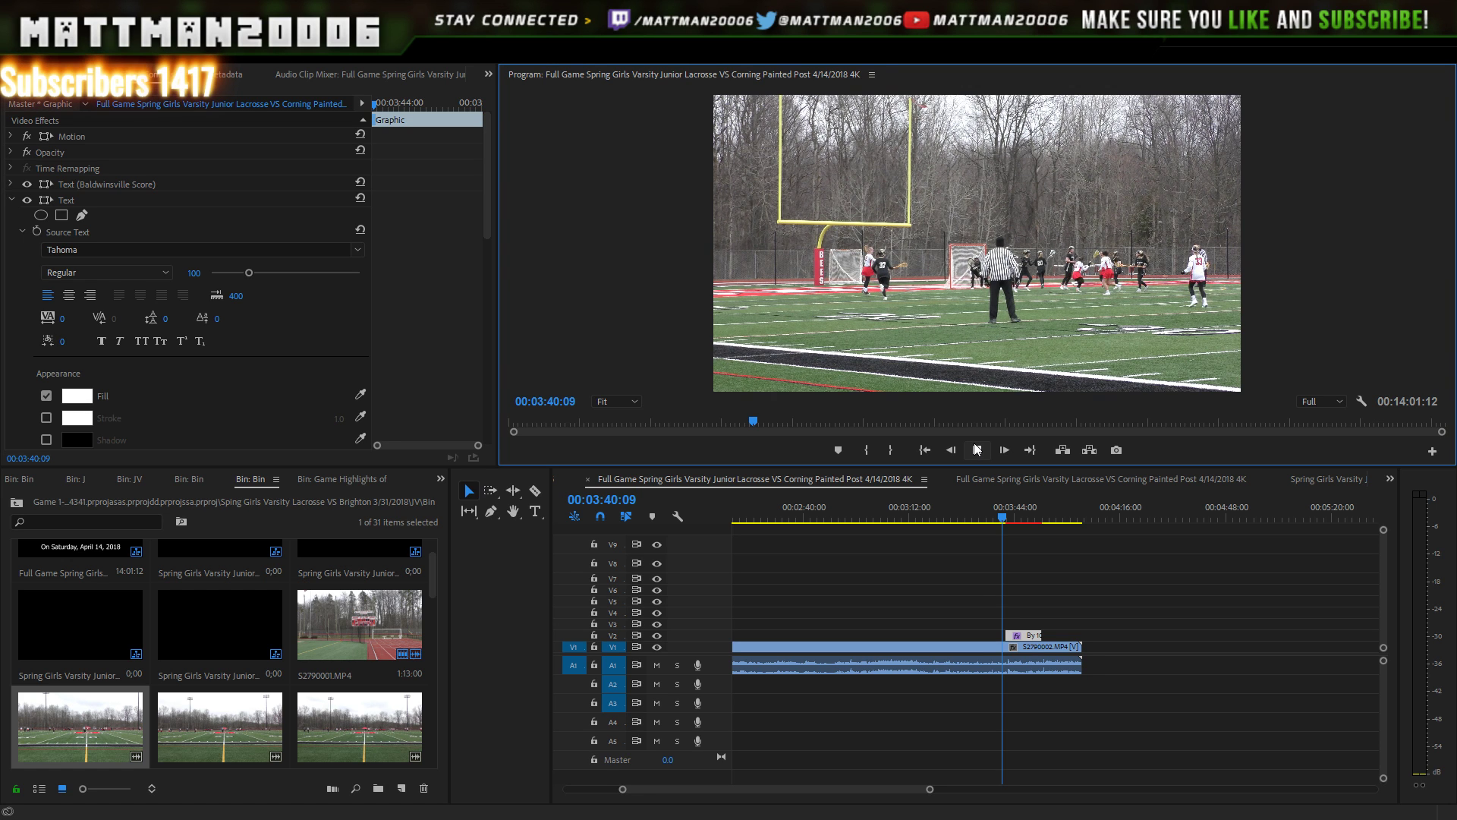
{"action": "left_click", "coordinate": [976, 448]}
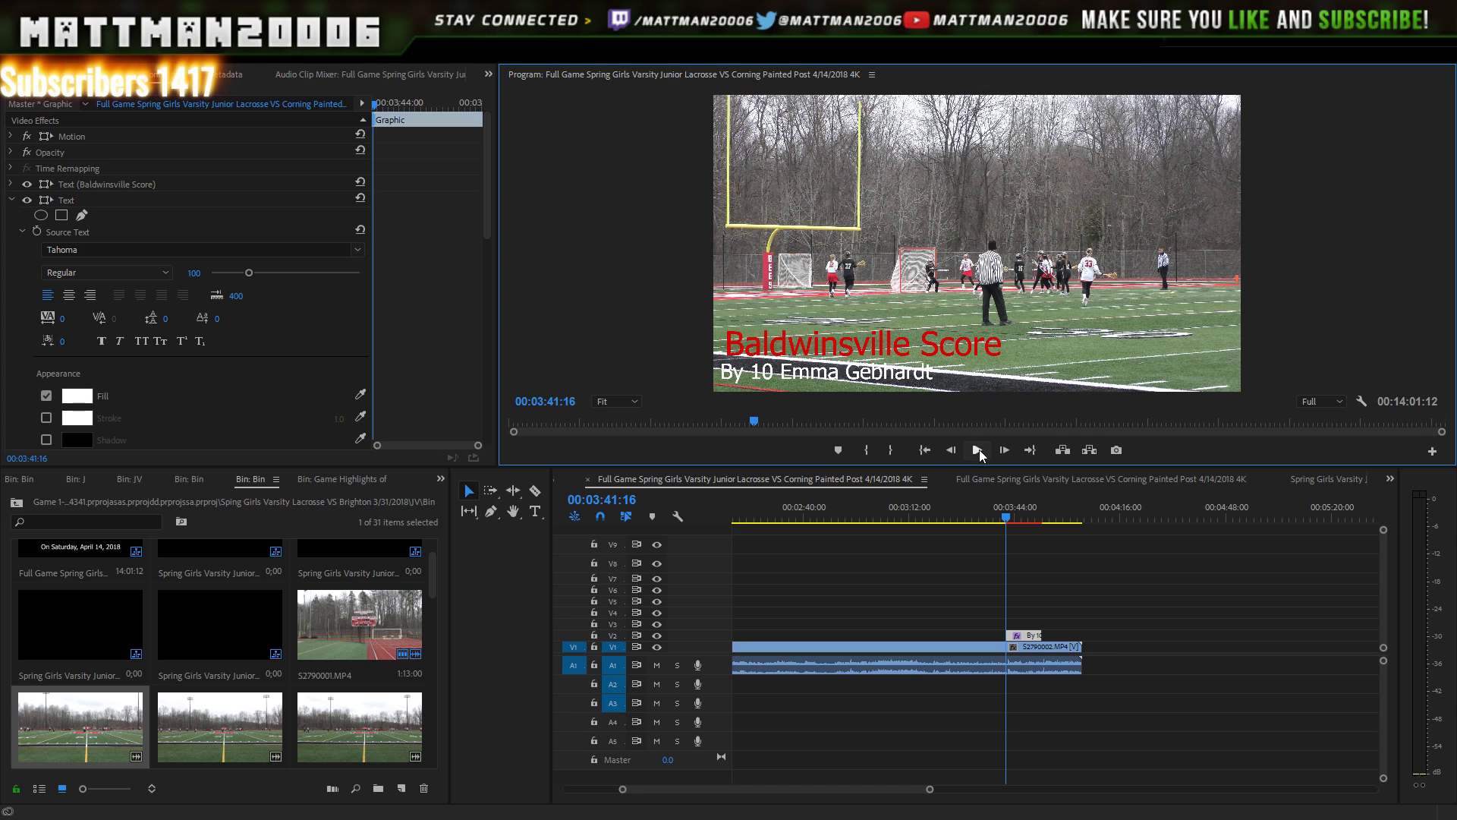
{"action": "left_click", "coordinate": [978, 451]}
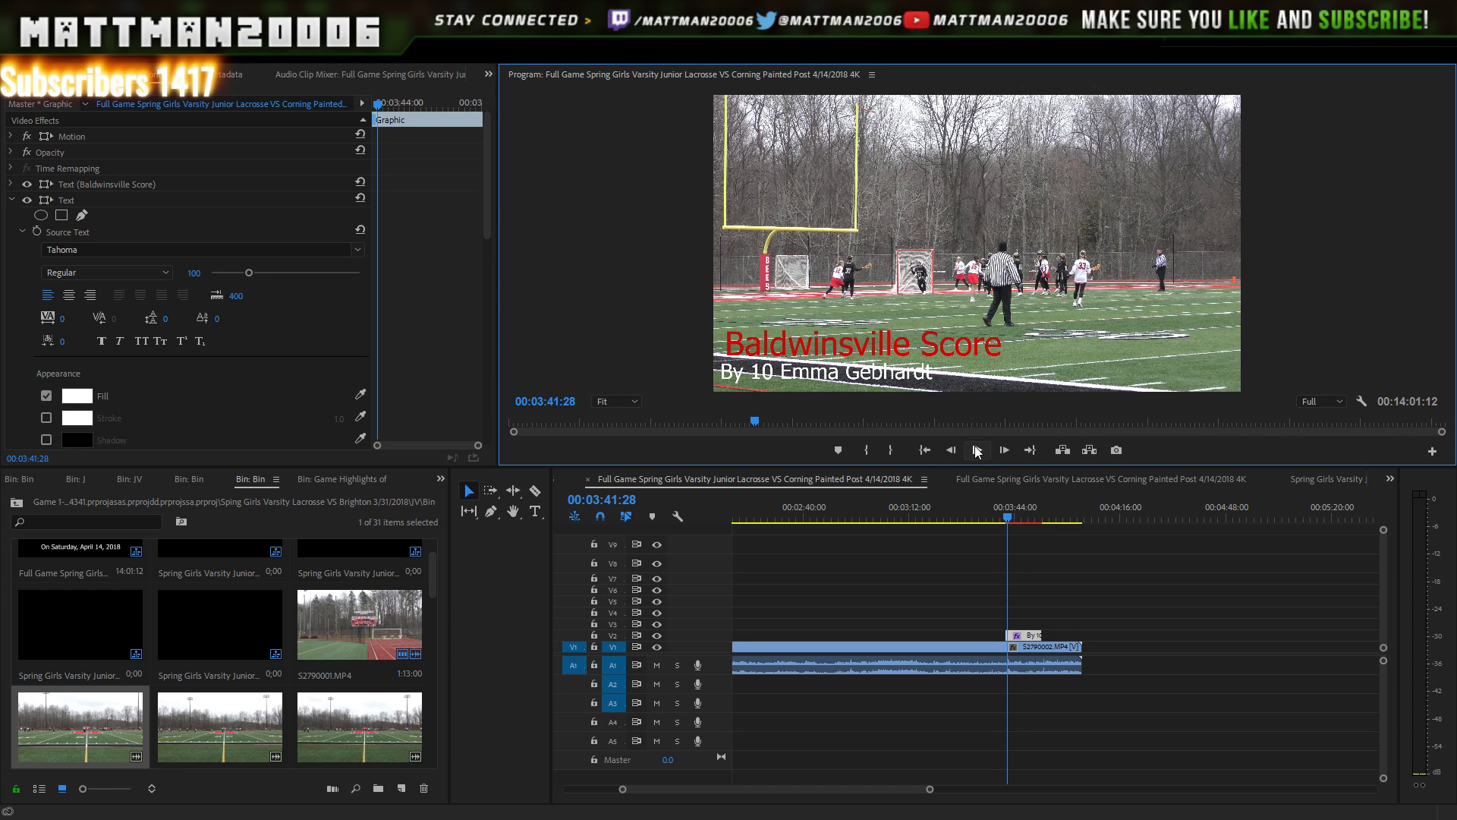
{"action": "left_click", "coordinate": [978, 451]}
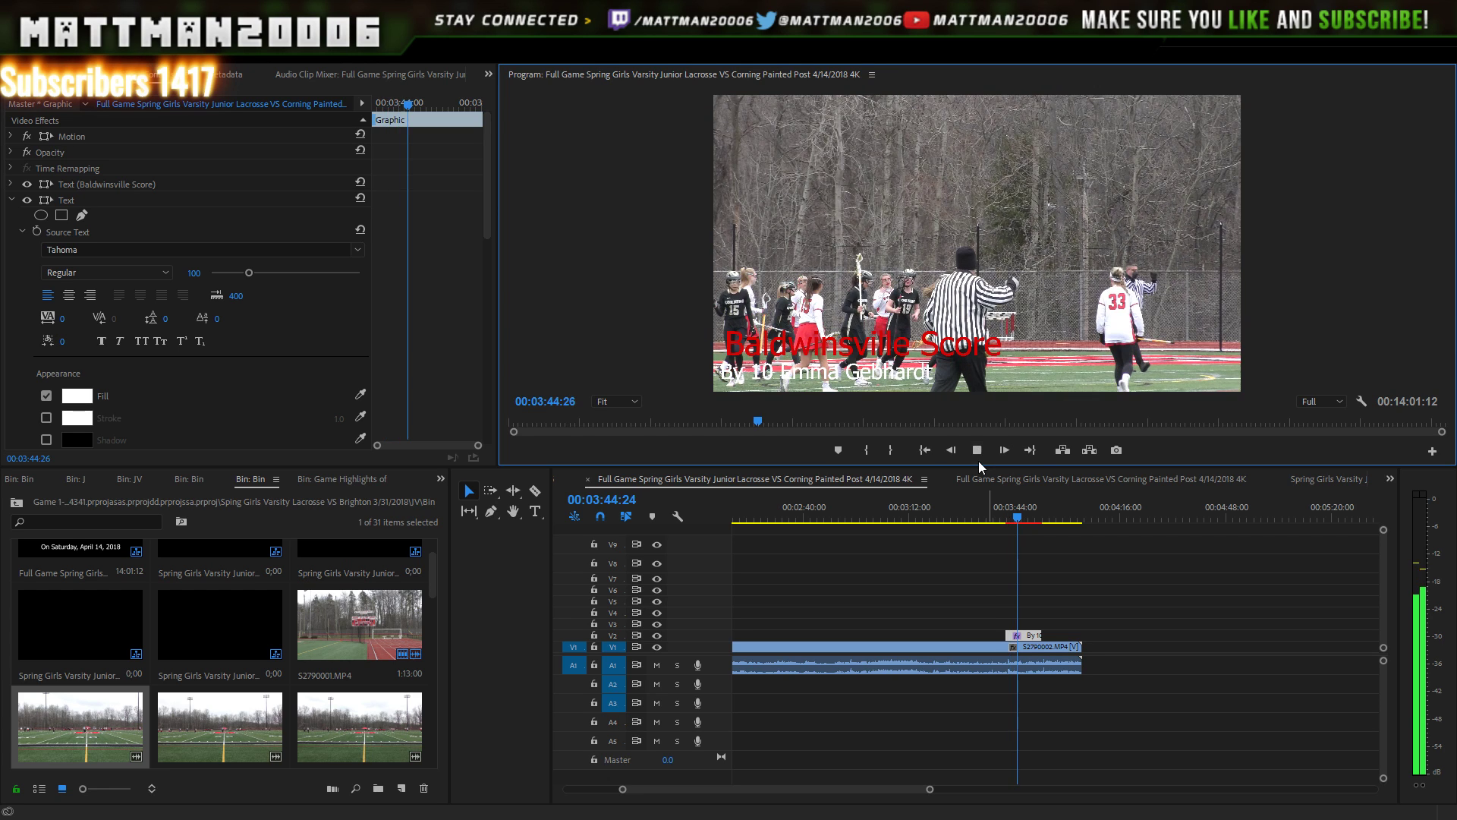
- Replay the goal sequence from about 3:35 to check the graphic's timing
{"action": "left_click", "coordinate": [988, 508]}
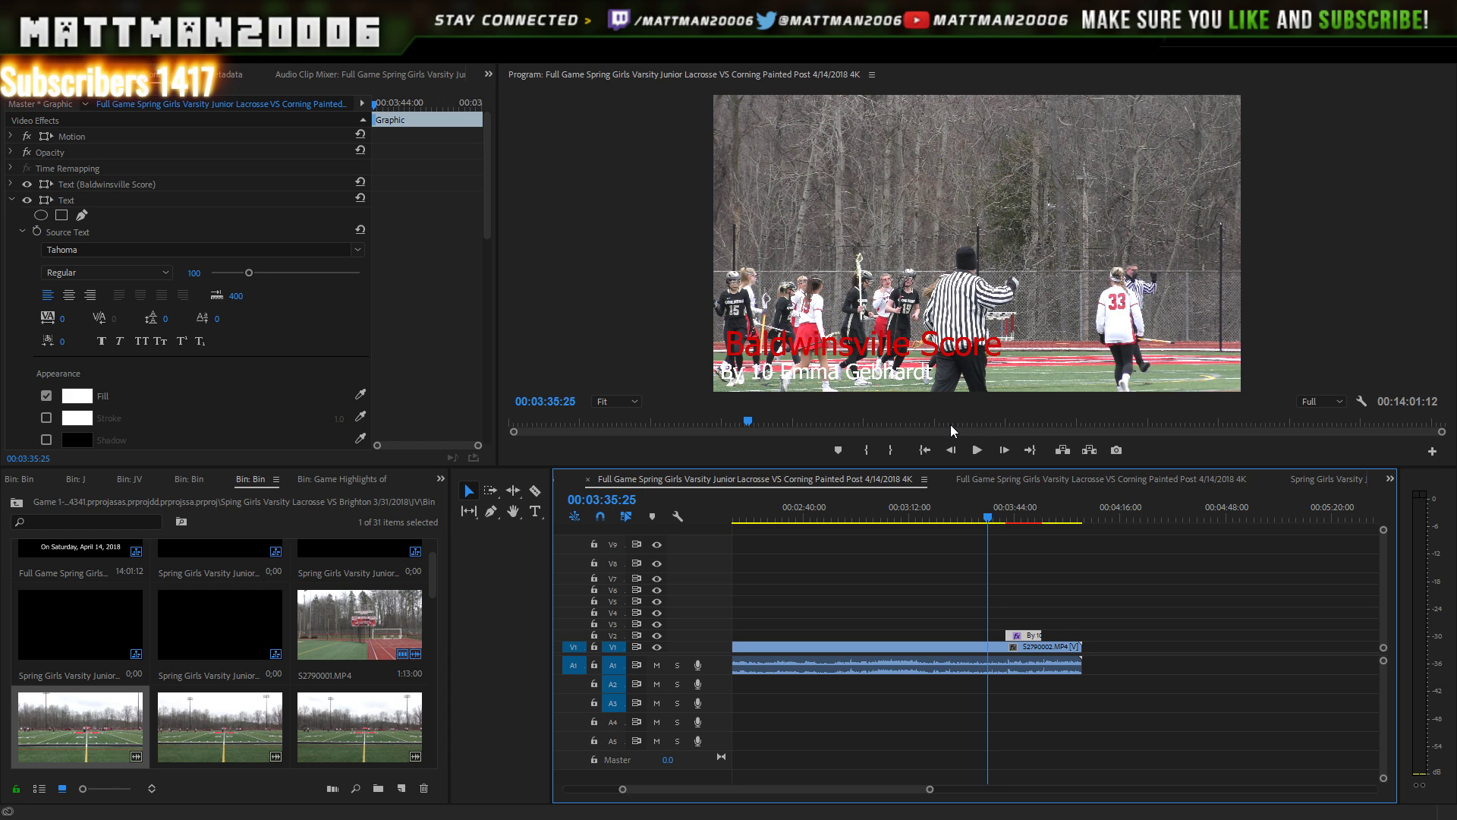
{"action": "left_click", "coordinate": [978, 450]}
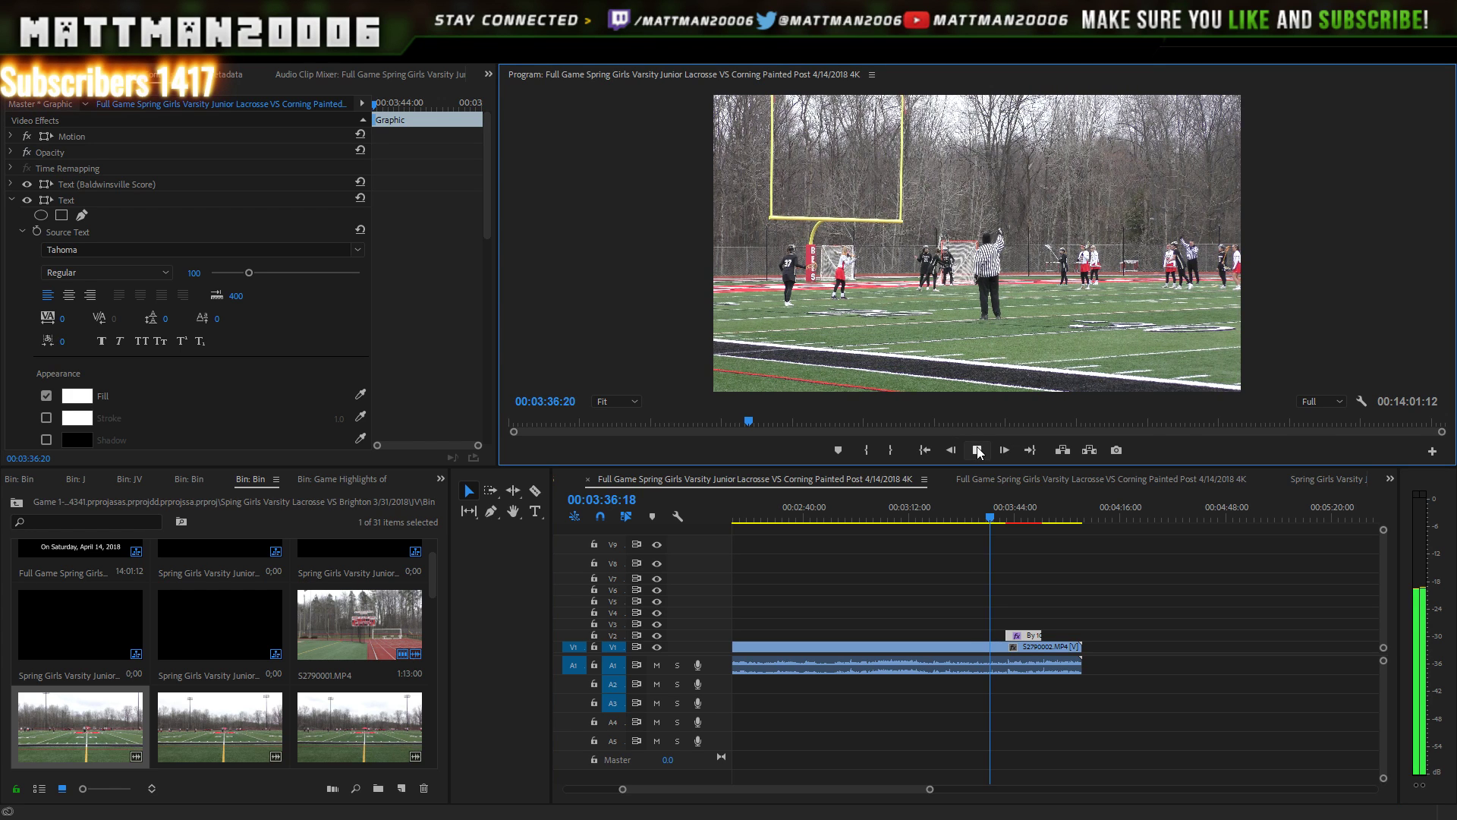
{"action": "left_click", "coordinate": [980, 451]}
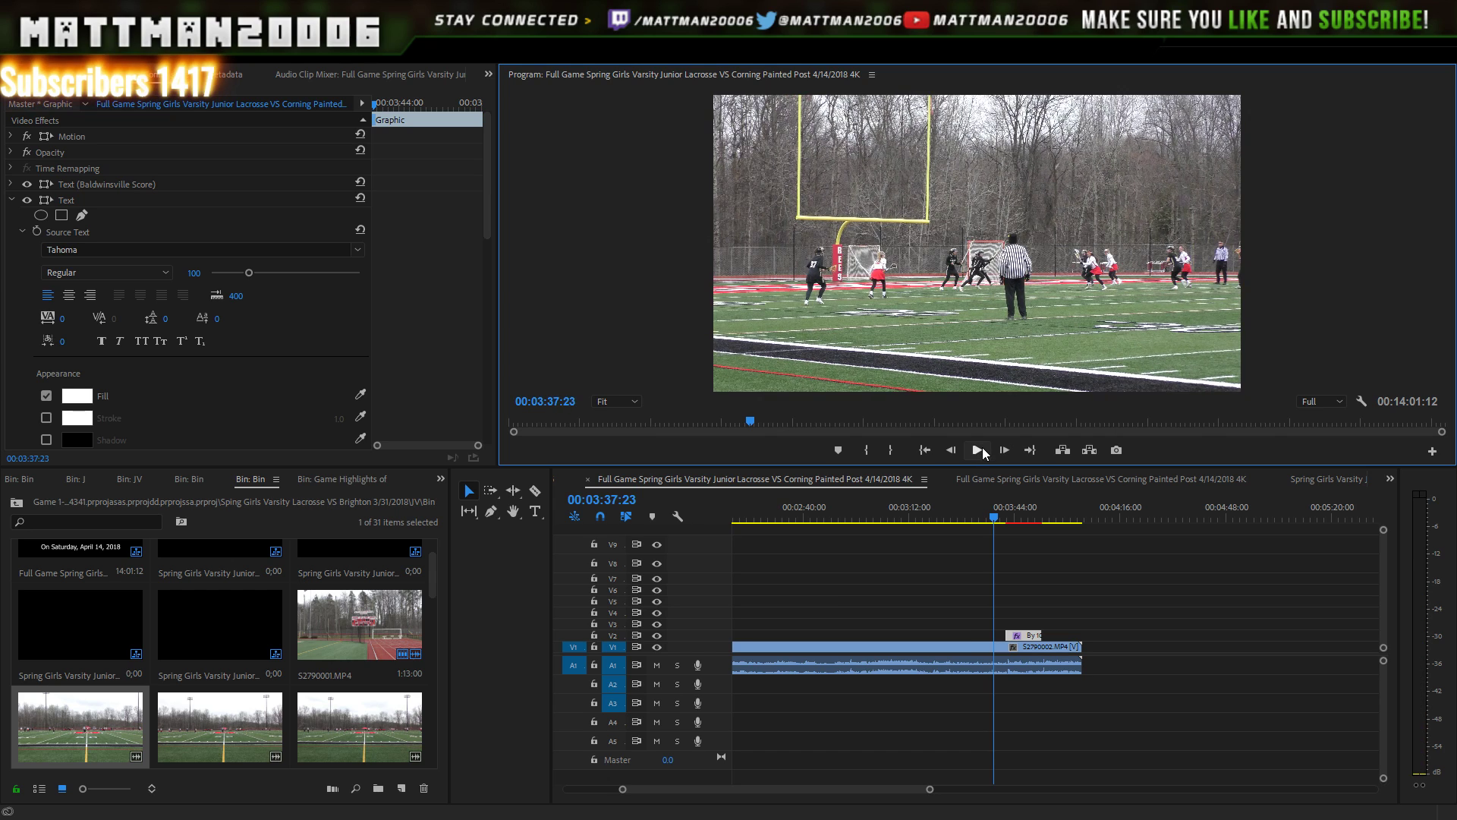
{"action": "left_click", "coordinate": [980, 450]}
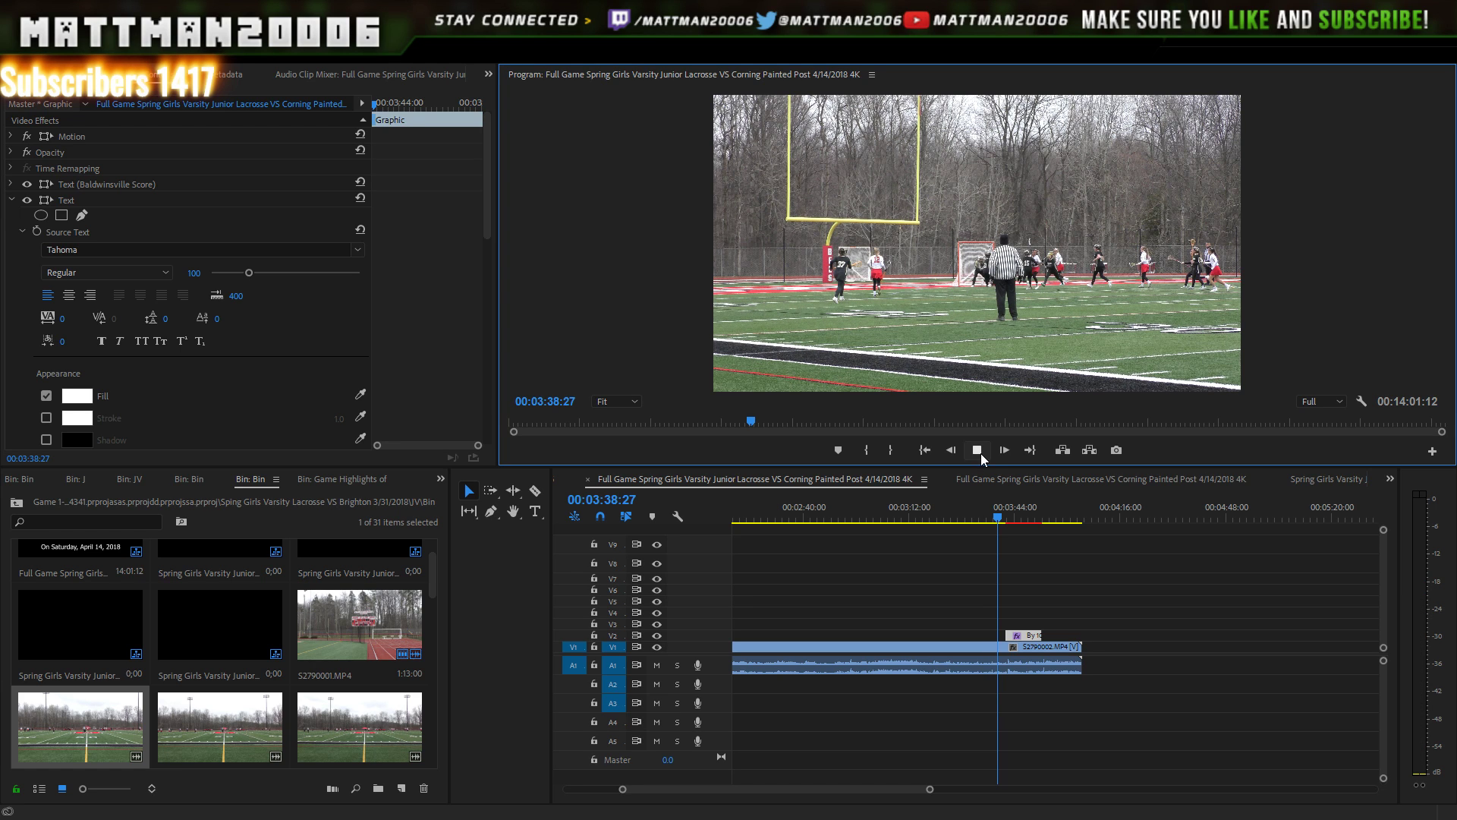
{"action": "left_click", "coordinate": [980, 452]}
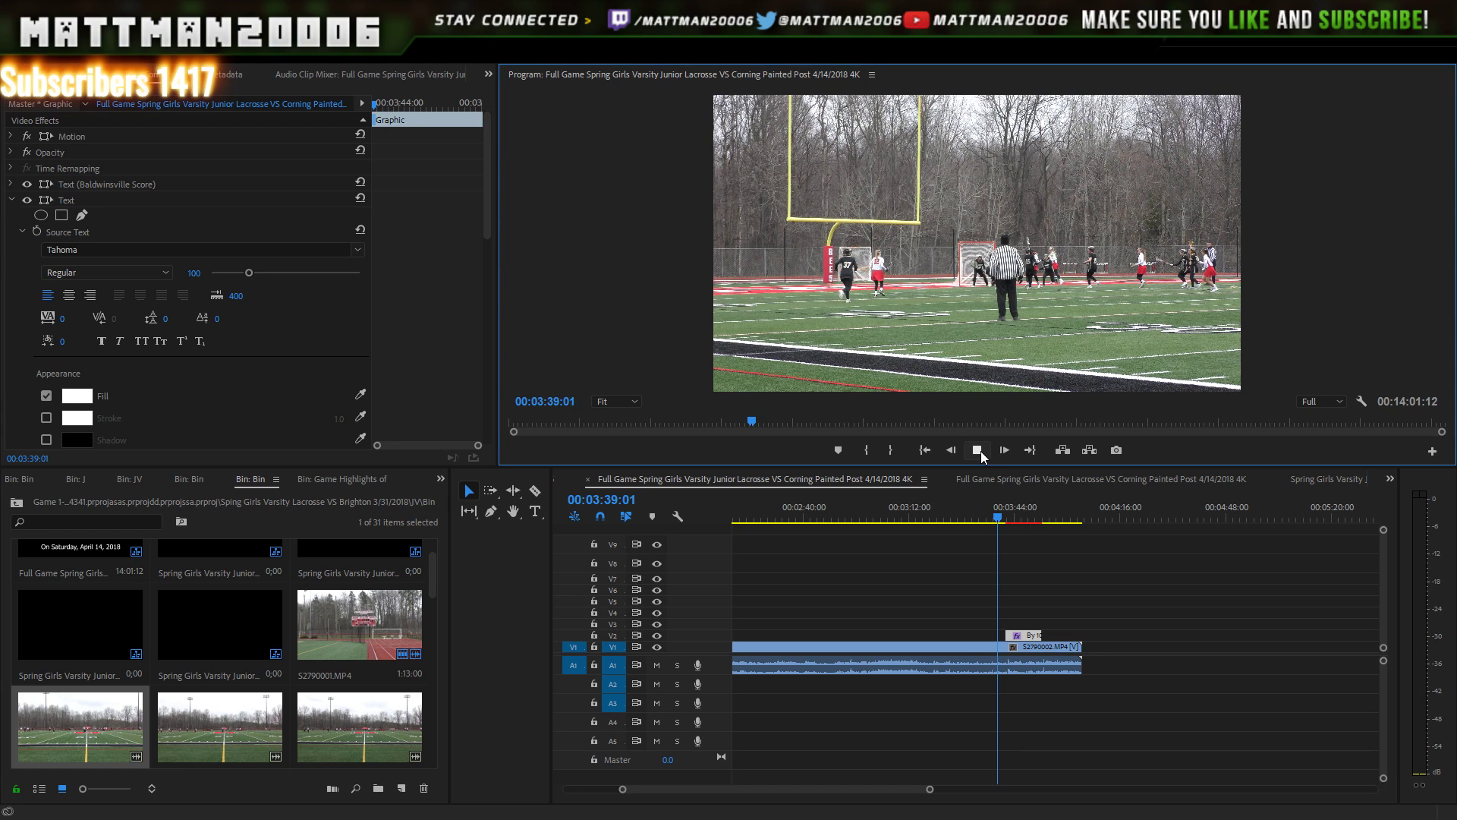
{"action": "left_click", "coordinate": [981, 454]}
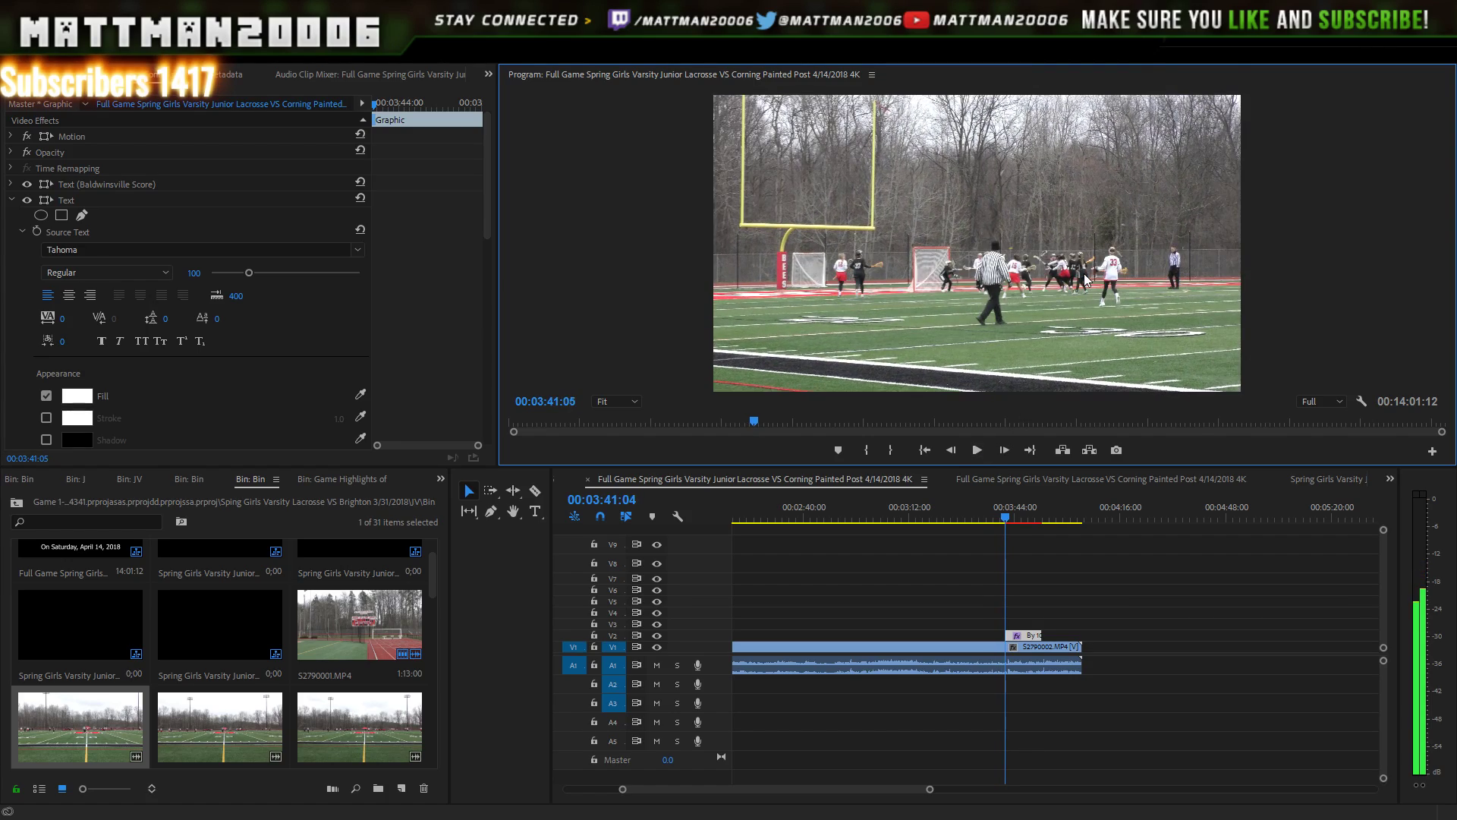
{"action": "key", "text": "space"}
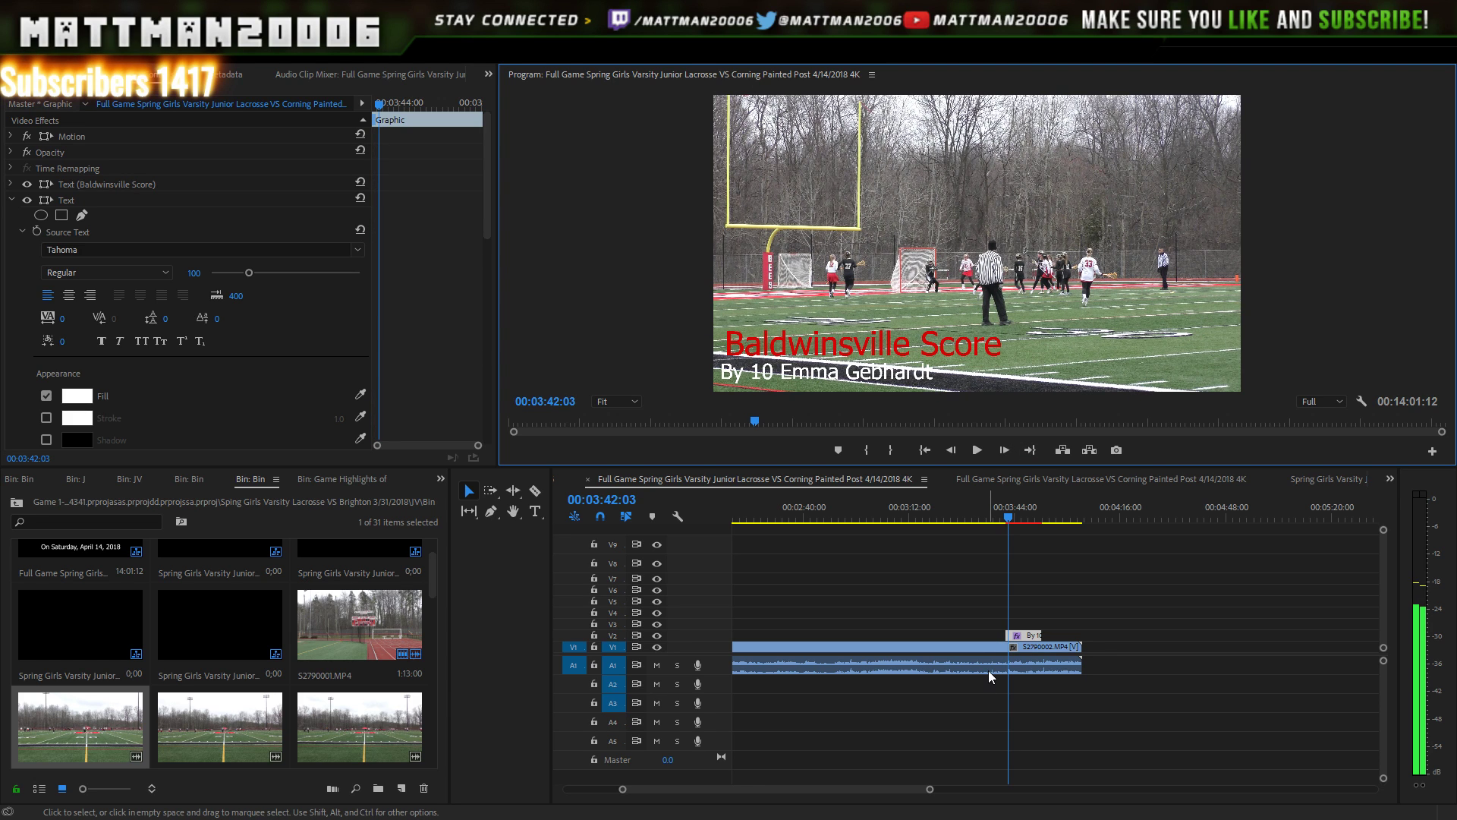
{"action": "key", "text": "space"}
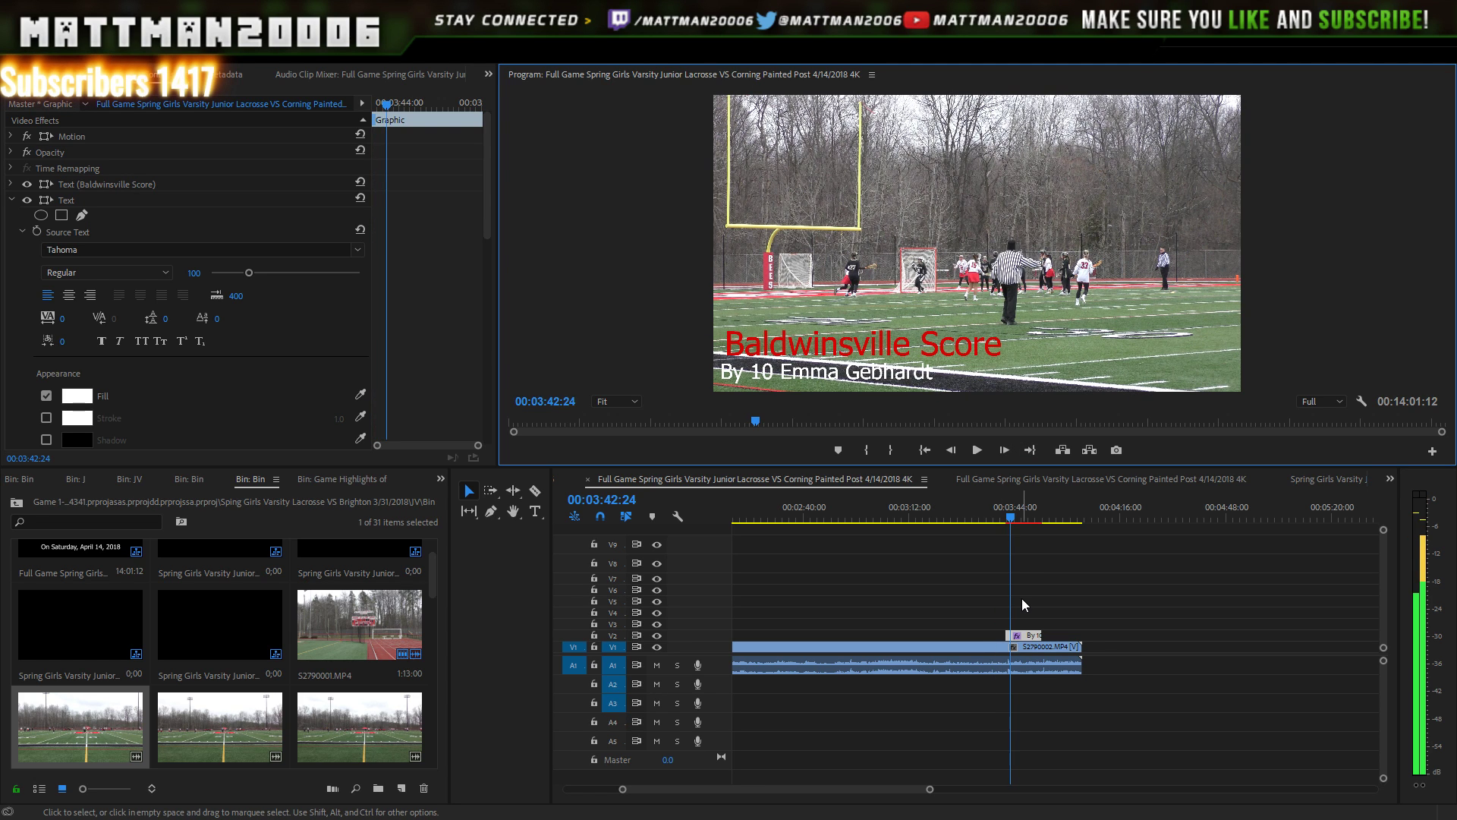
- Preview the number 10 scorer's lower-third over the goal from about 3:48
{"action": "left_click", "coordinate": [1029, 522]}
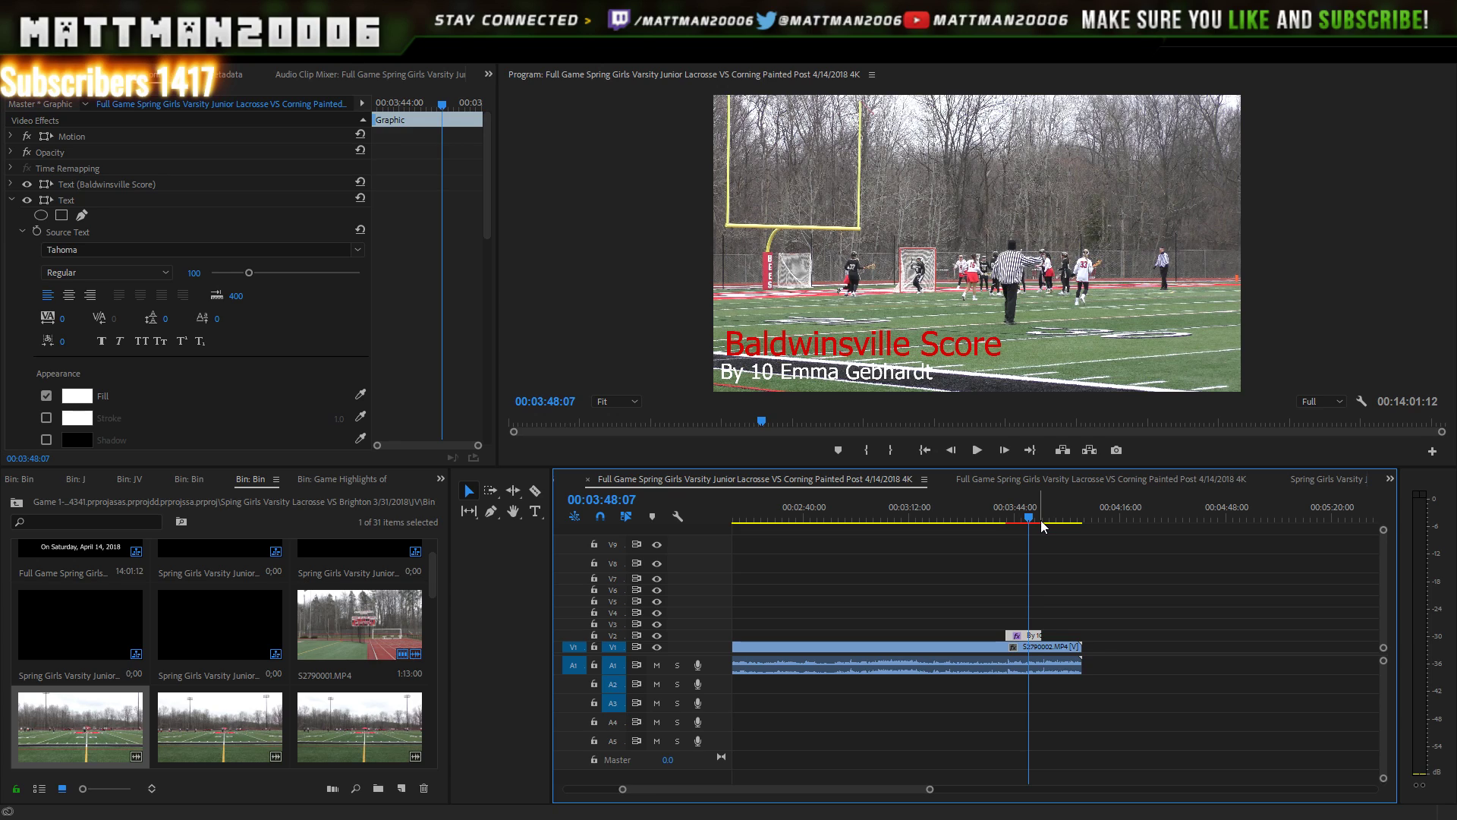
{"action": "key", "text": "space"}
{"action": "left_click", "coordinate": [977, 450]}
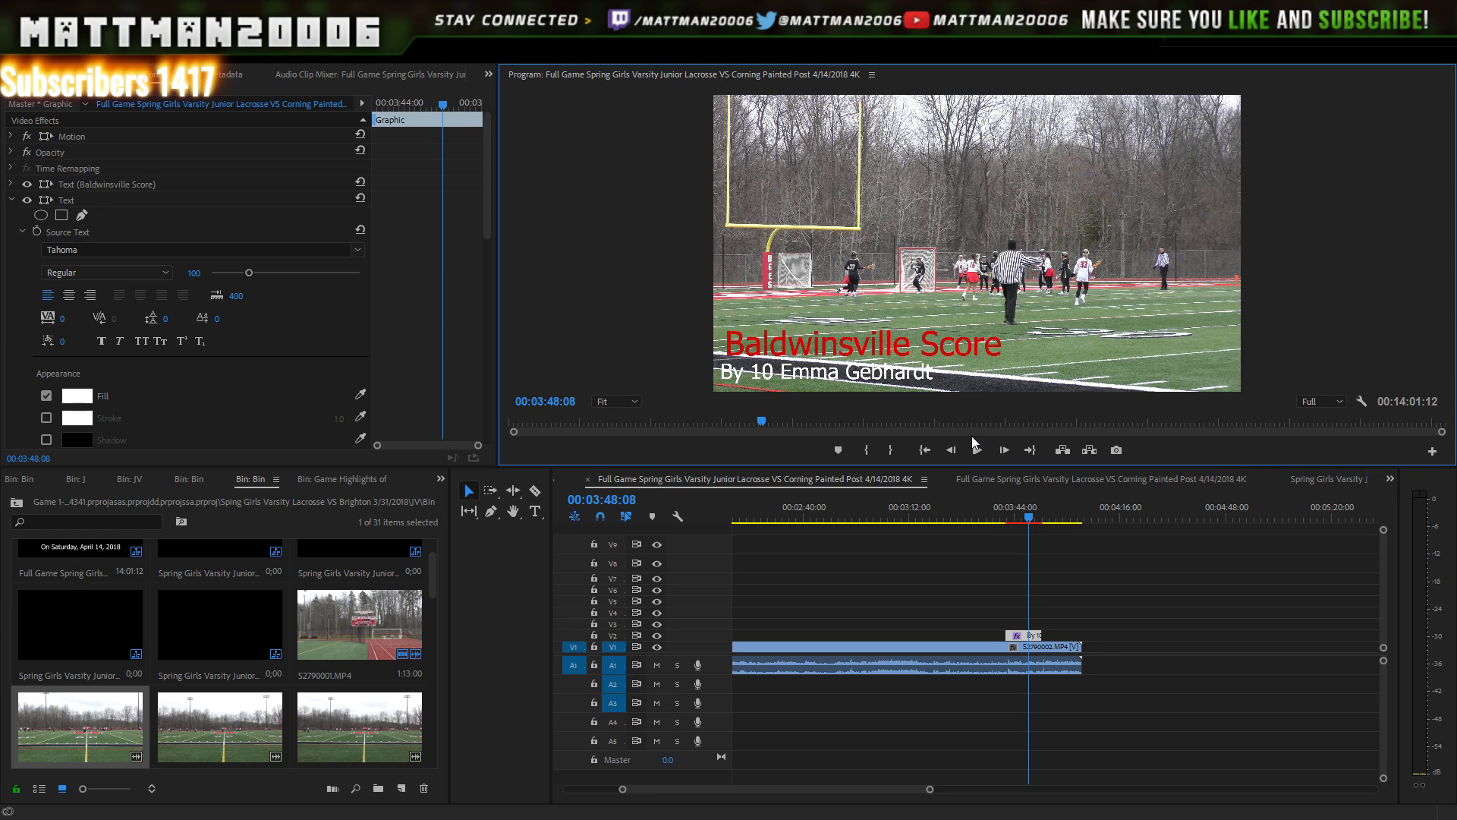
{"action": "left_click", "coordinate": [979, 450]}
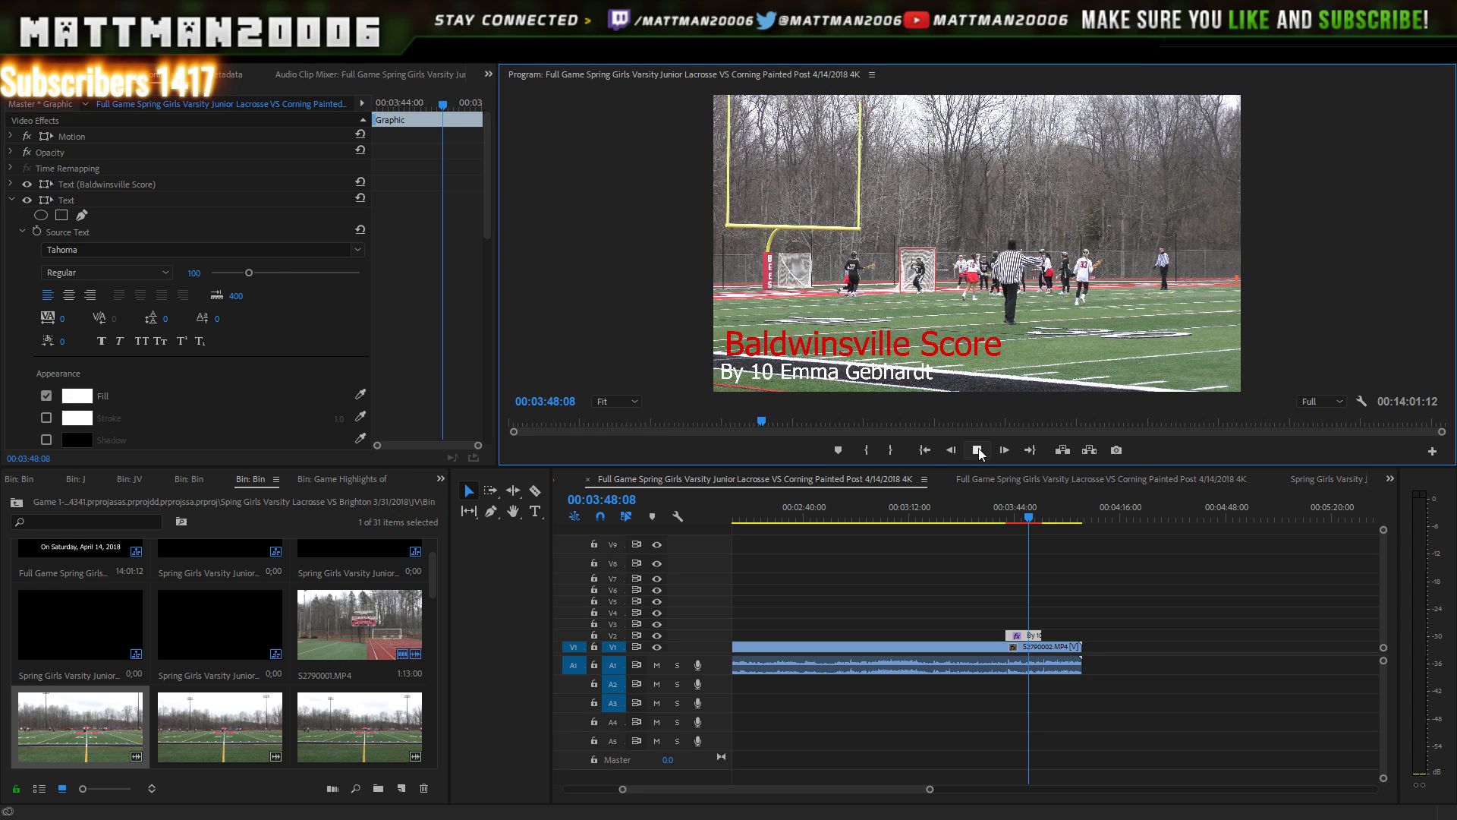
{"action": "left_click", "coordinate": [979, 451]}
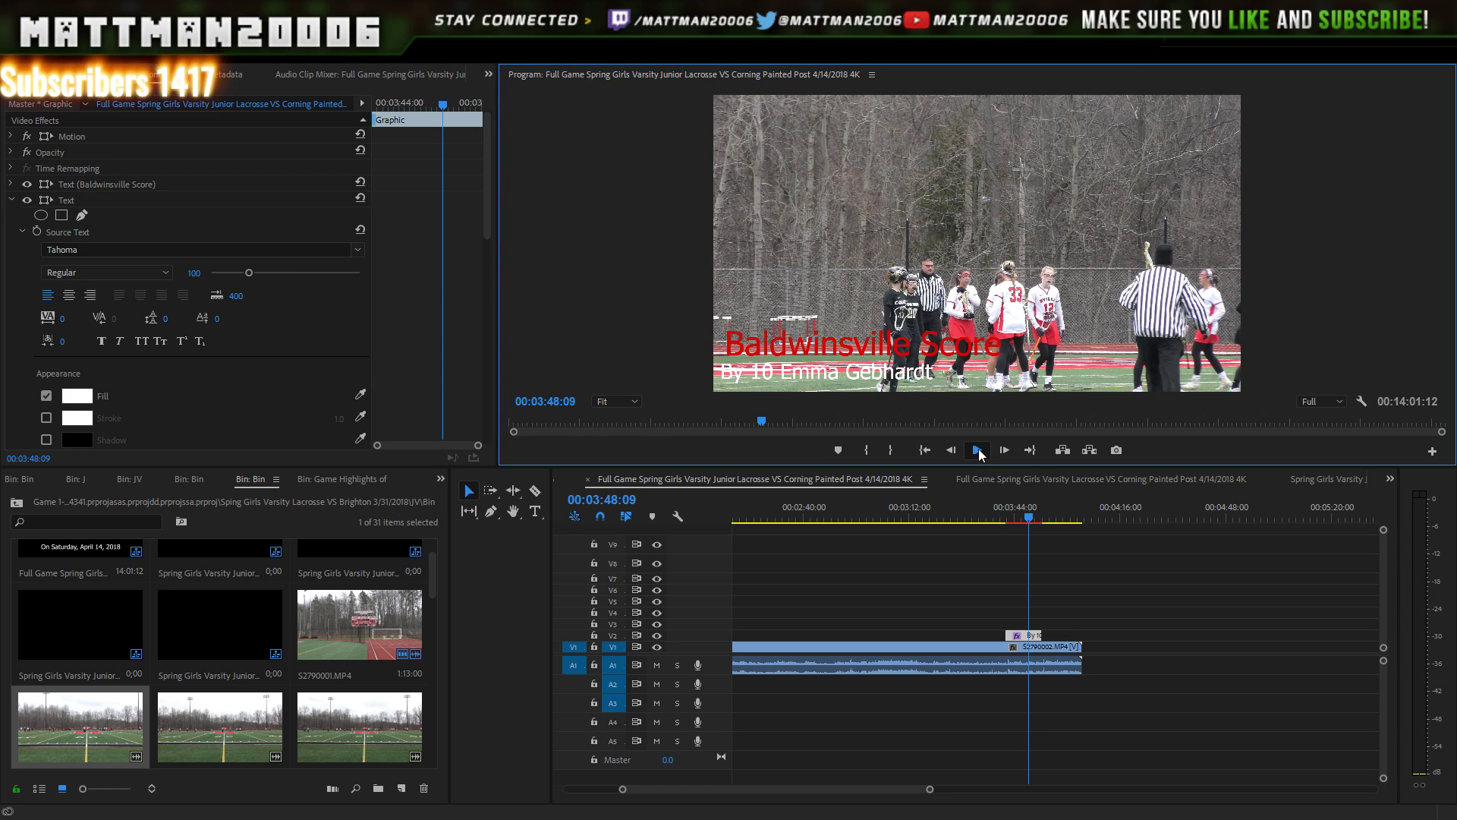
{"action": "left_click", "coordinate": [978, 452]}
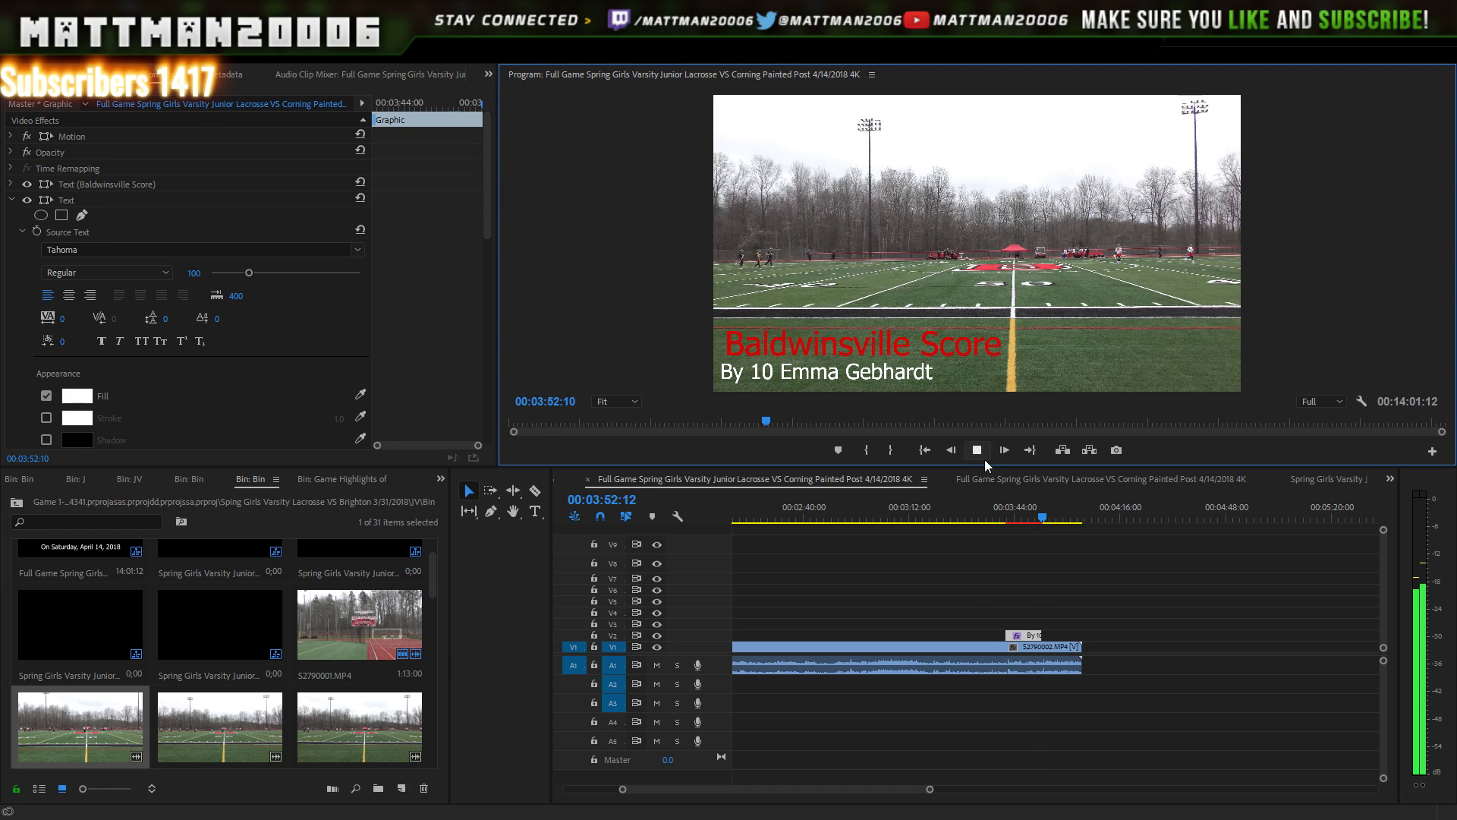
{"action": "key", "text": "space"}
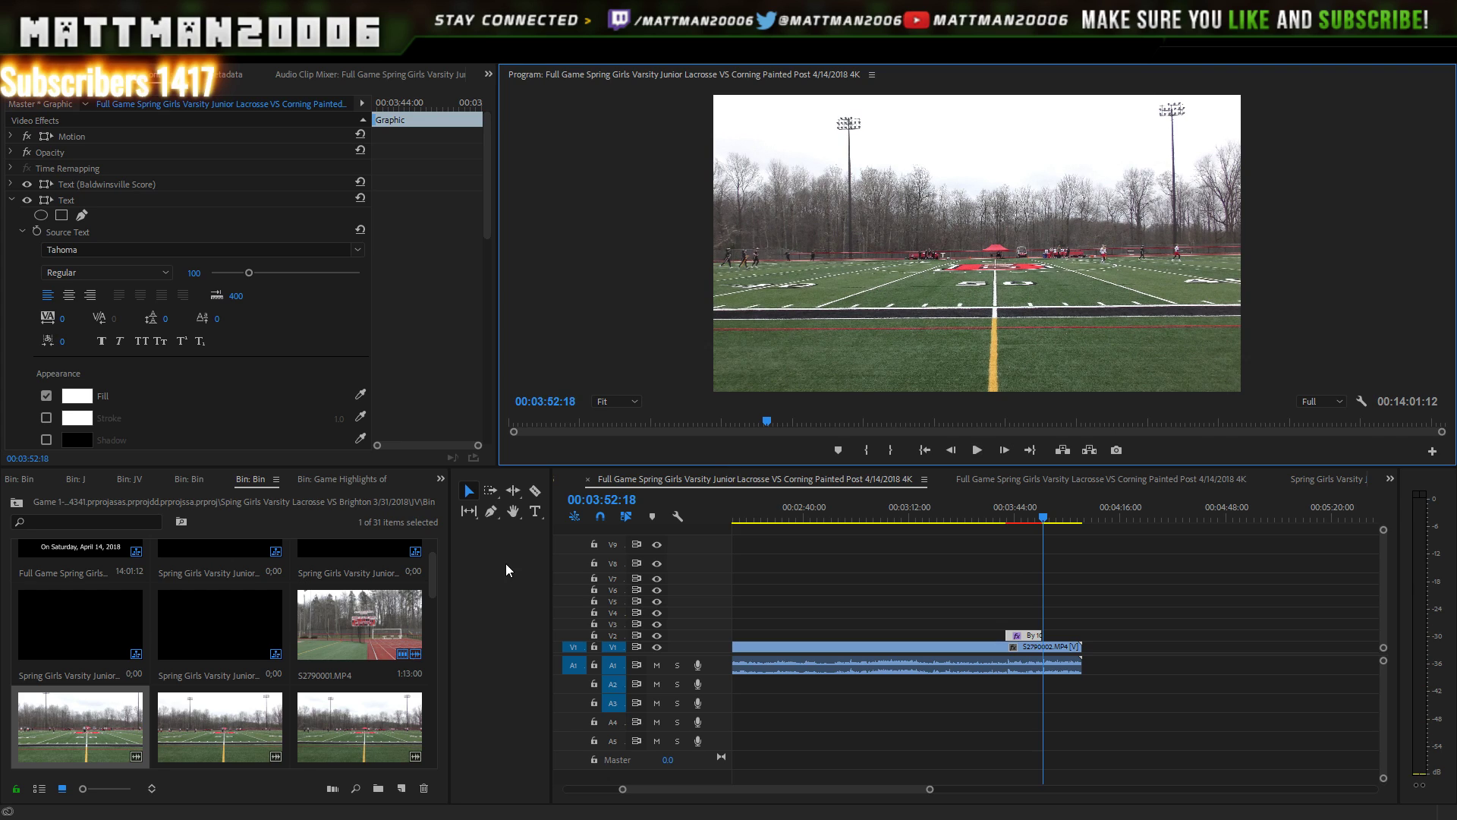
- Add S2790003.MP4 to V1 after S2790002 and play across the new cut
{"action": "left_click", "coordinate": [435, 580]}
{"action": "left_click_drag", "start_coordinate": [435, 580], "coordinate": [430, 603]}
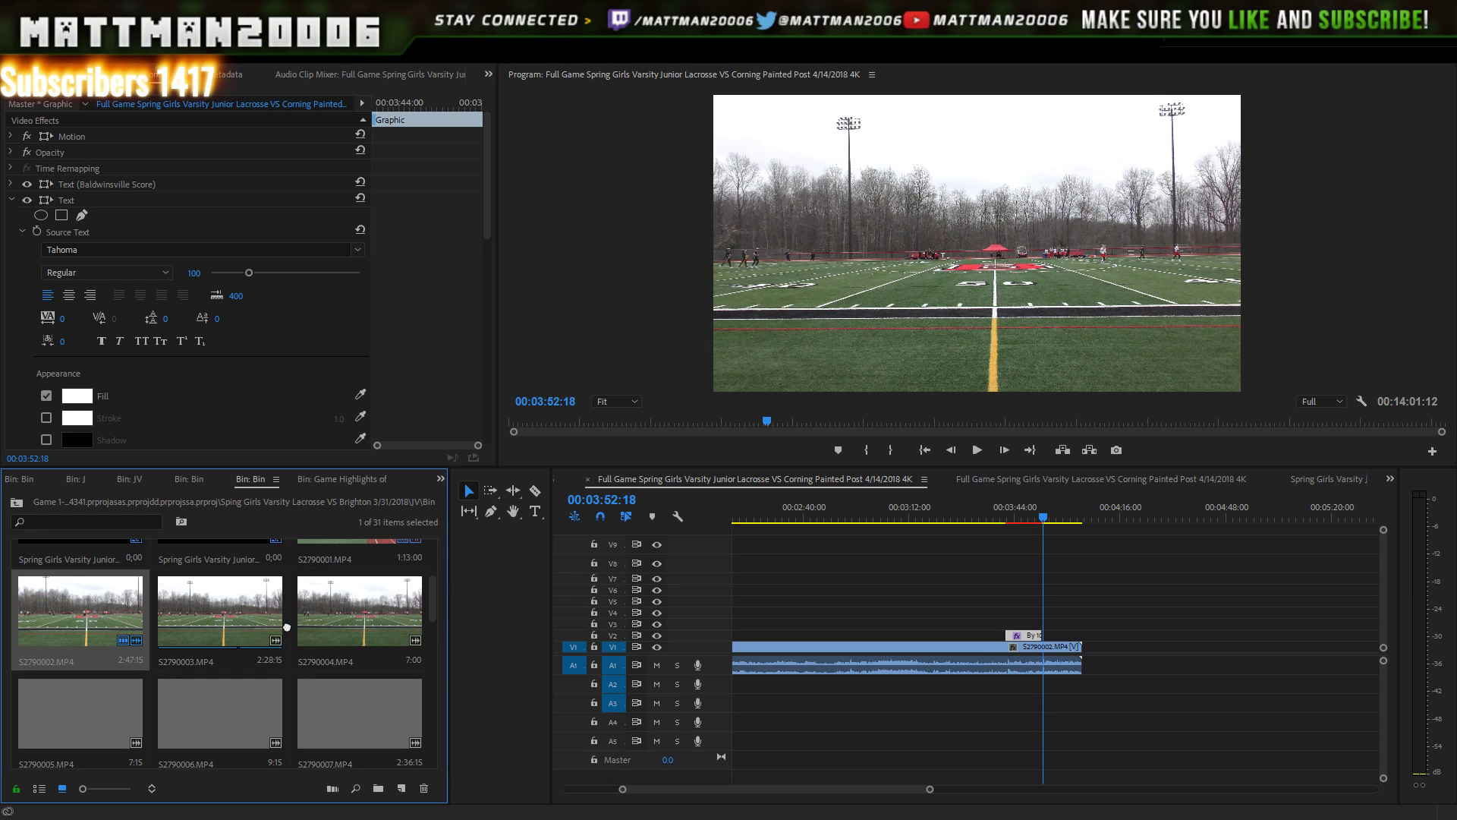
{"action": "left_click_drag", "start_coordinate": [287, 627], "coordinate": [1094, 662]}
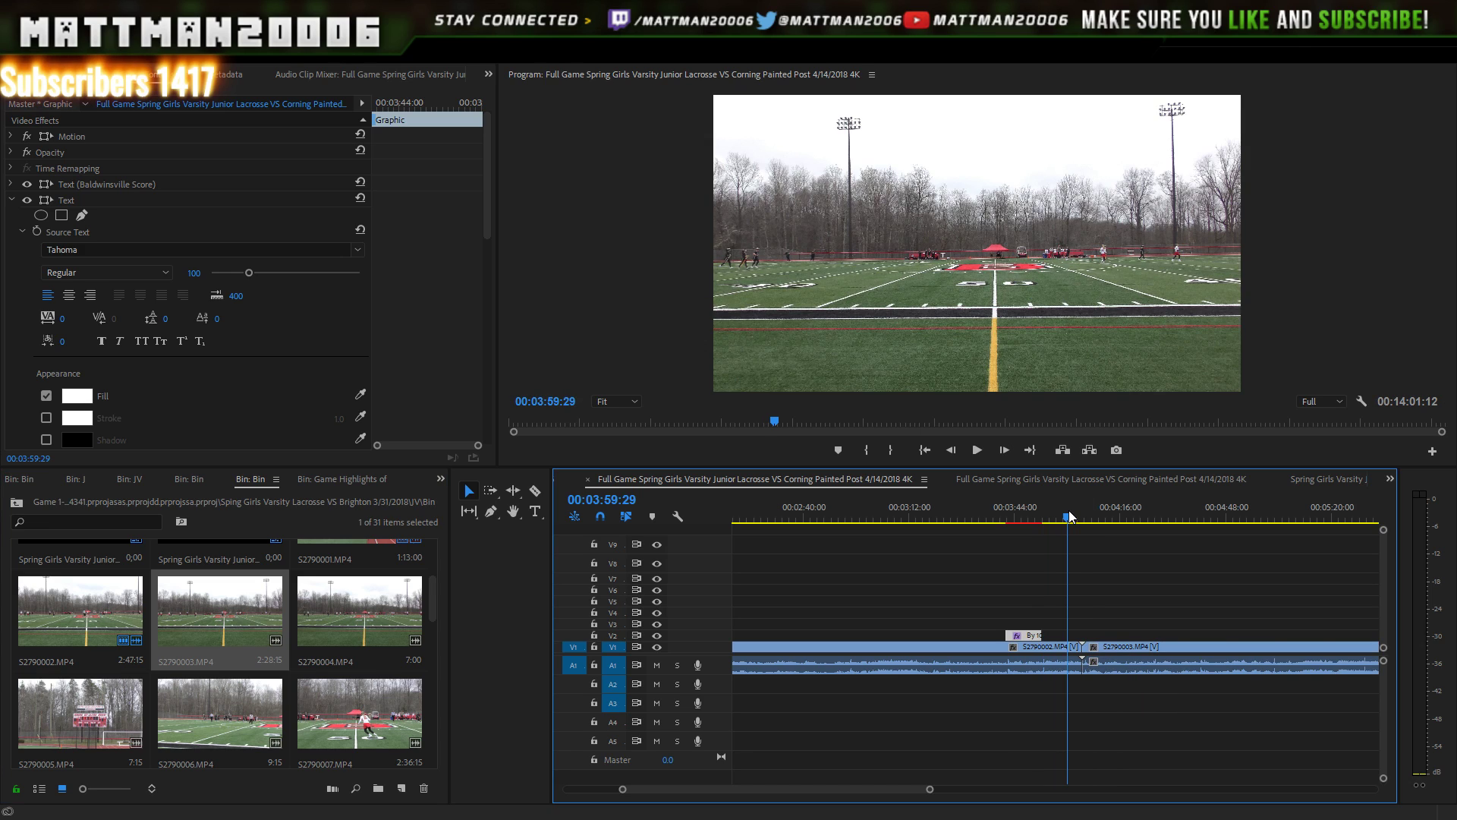
{"action": "left_click", "coordinate": [977, 451]}
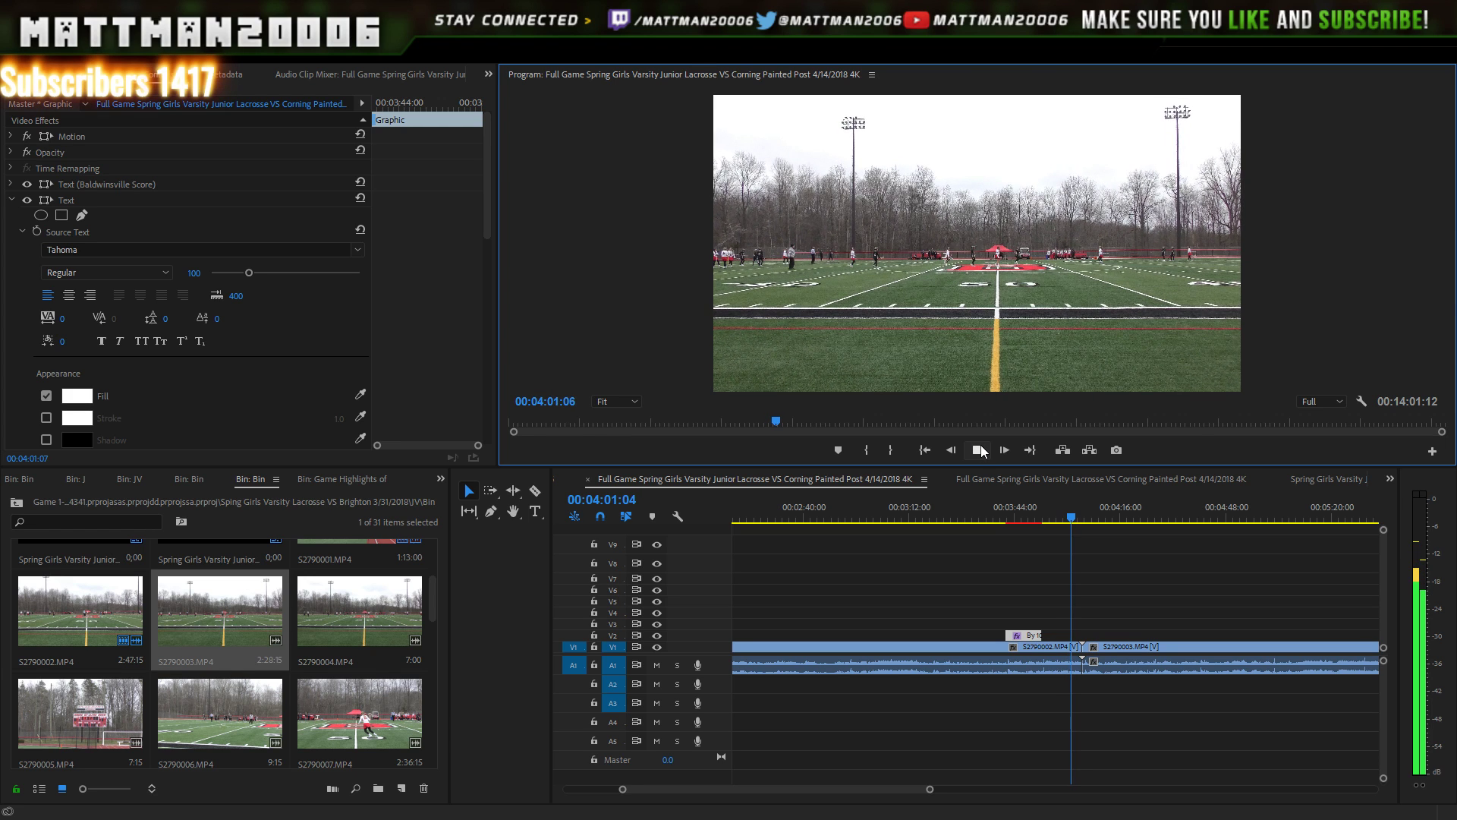
{"action": "left_click", "coordinate": [983, 453]}
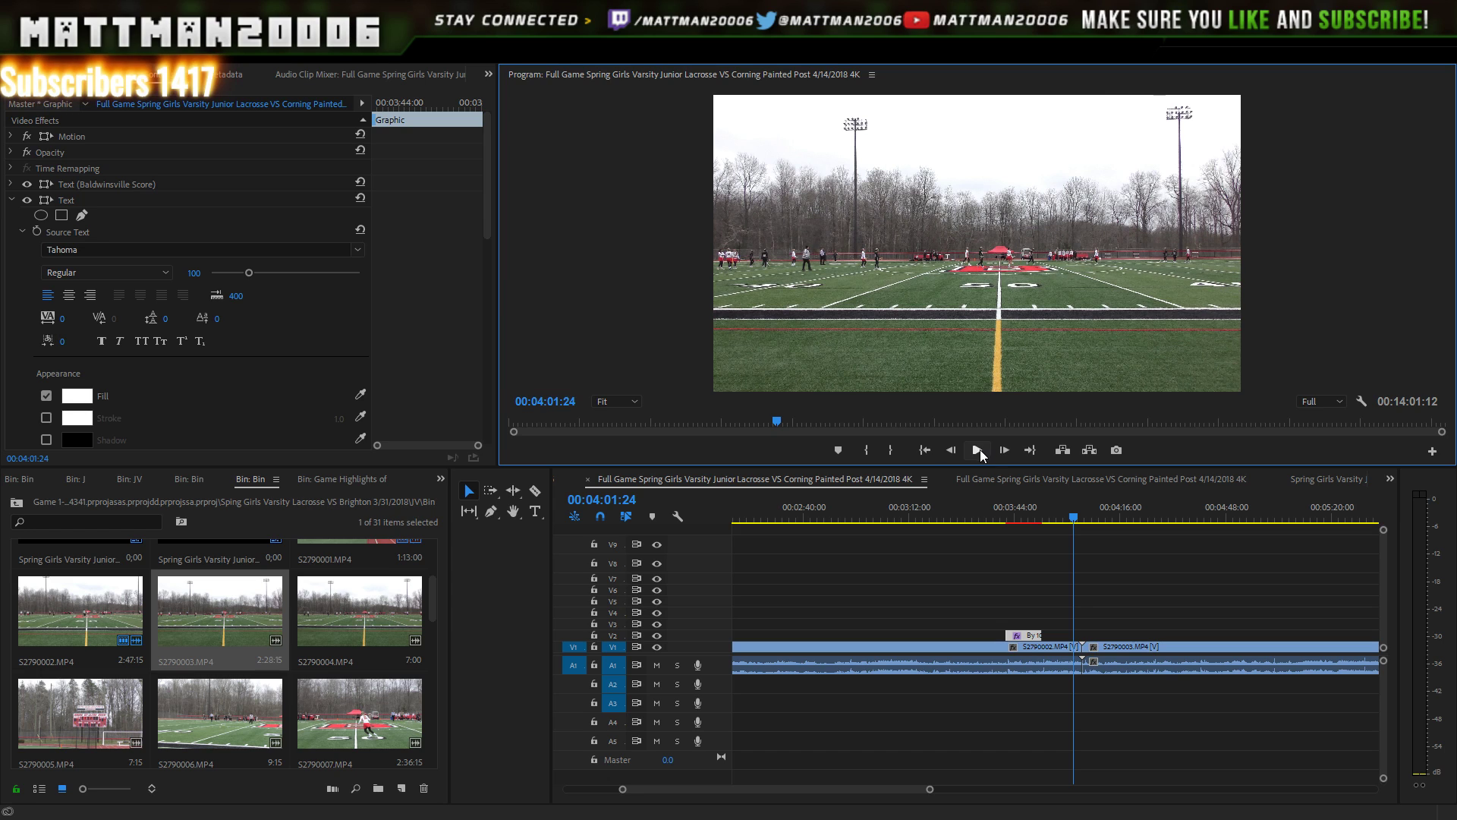
{"action": "left_click", "coordinate": [979, 454]}
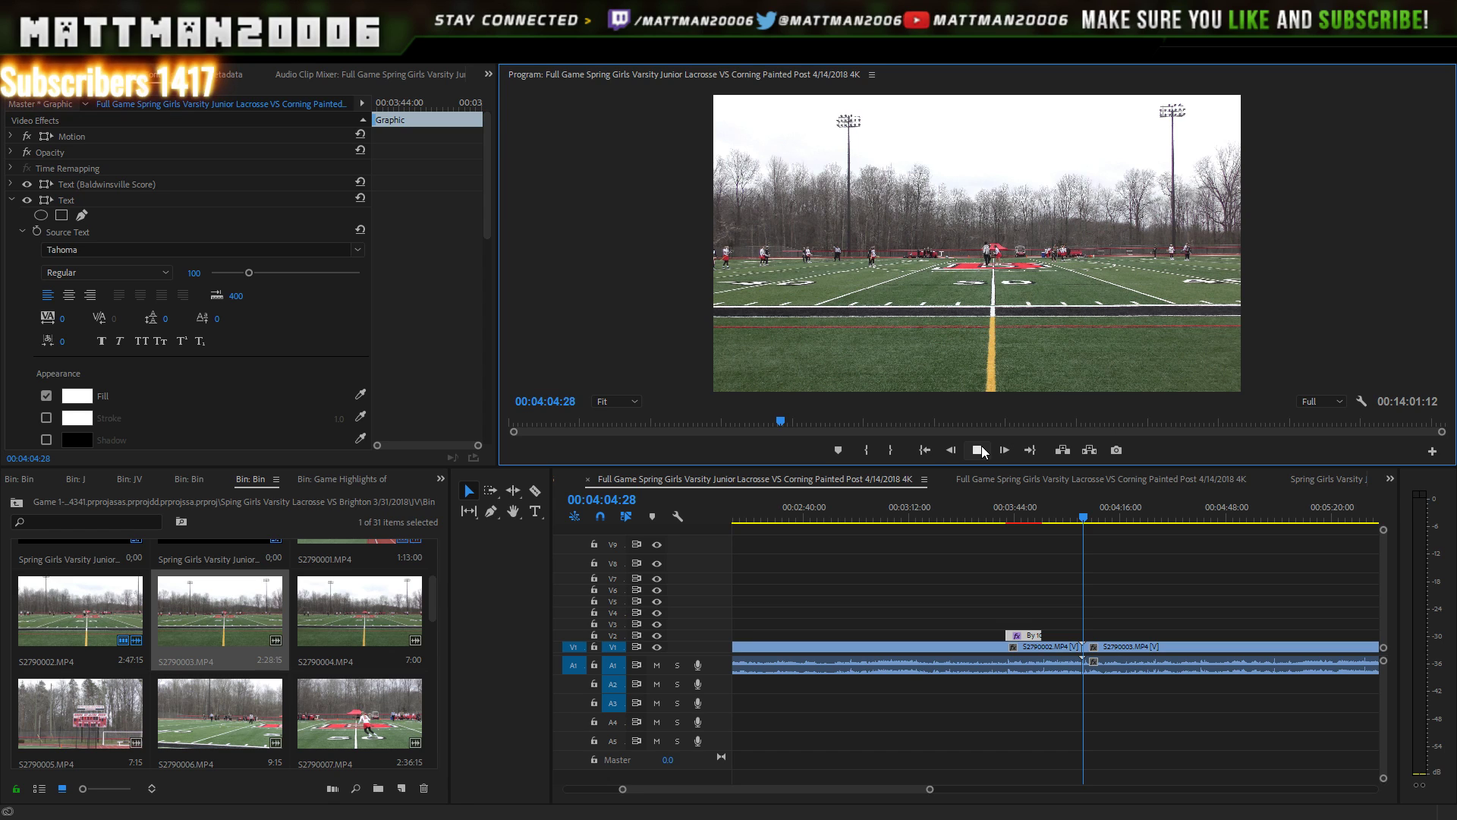
{"action": "left_click", "coordinate": [980, 450]}
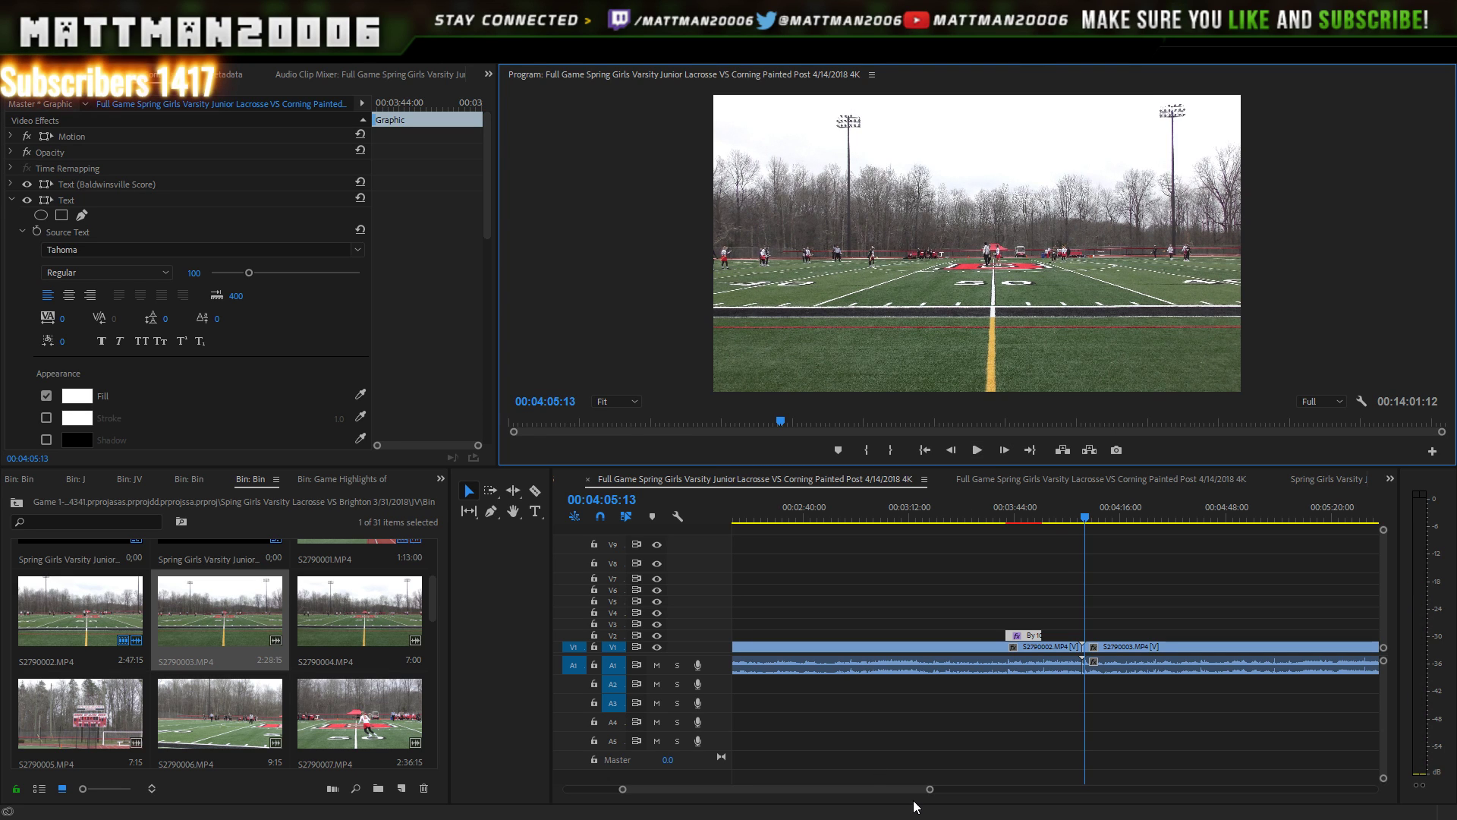
- Move a Baldwinsville Score lower-third from V8 down onto V2 near the six-minute goal
{"action": "left_click_drag", "start_coordinate": [930, 790], "coordinate": [1019, 782]}
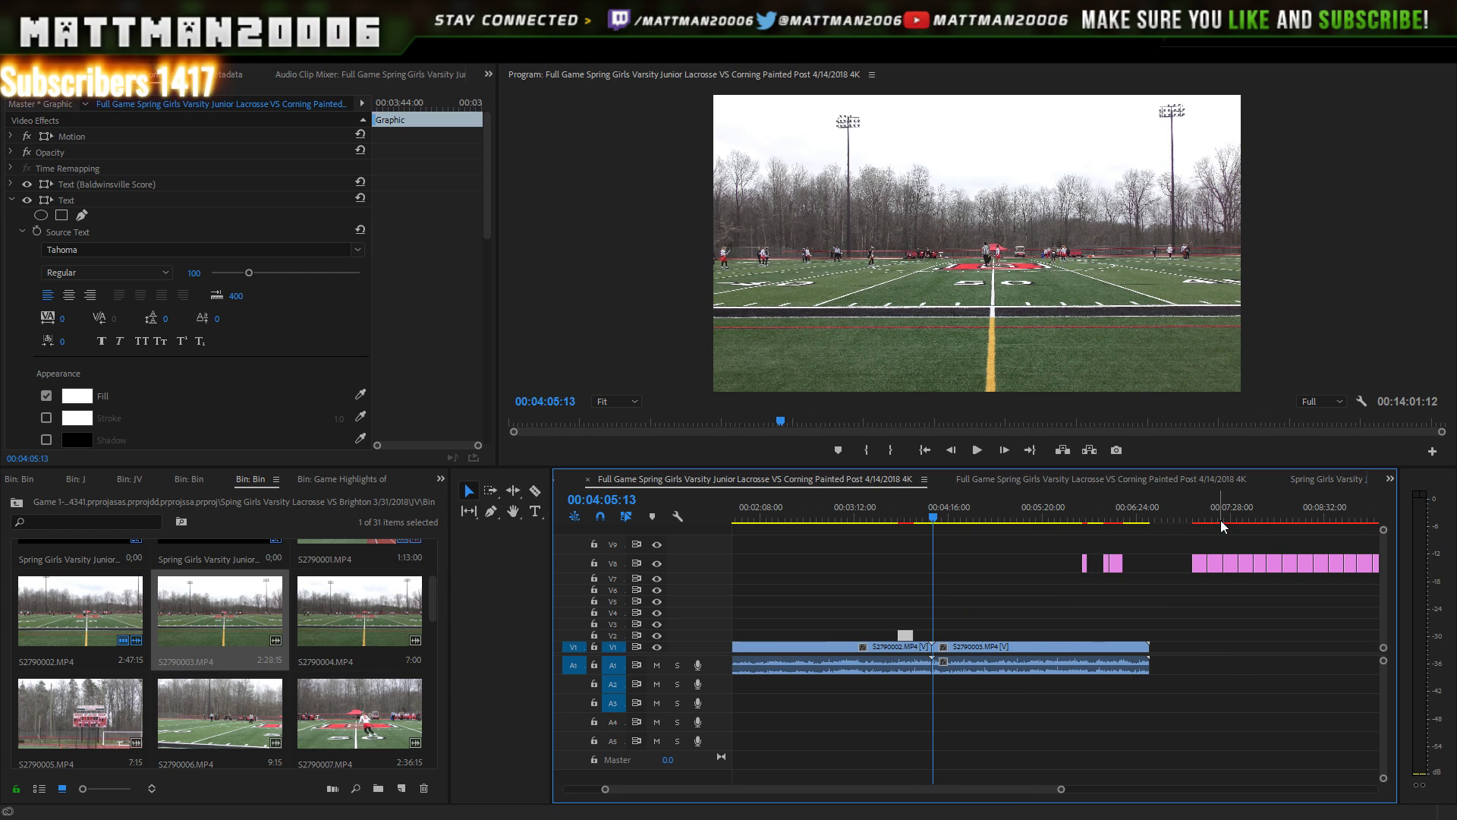
{"action": "left_click_drag", "start_coordinate": [1201, 568], "coordinate": [1122, 636]}
{"action": "left_click_drag", "start_coordinate": [1153, 537], "coordinate": [1073, 594]}
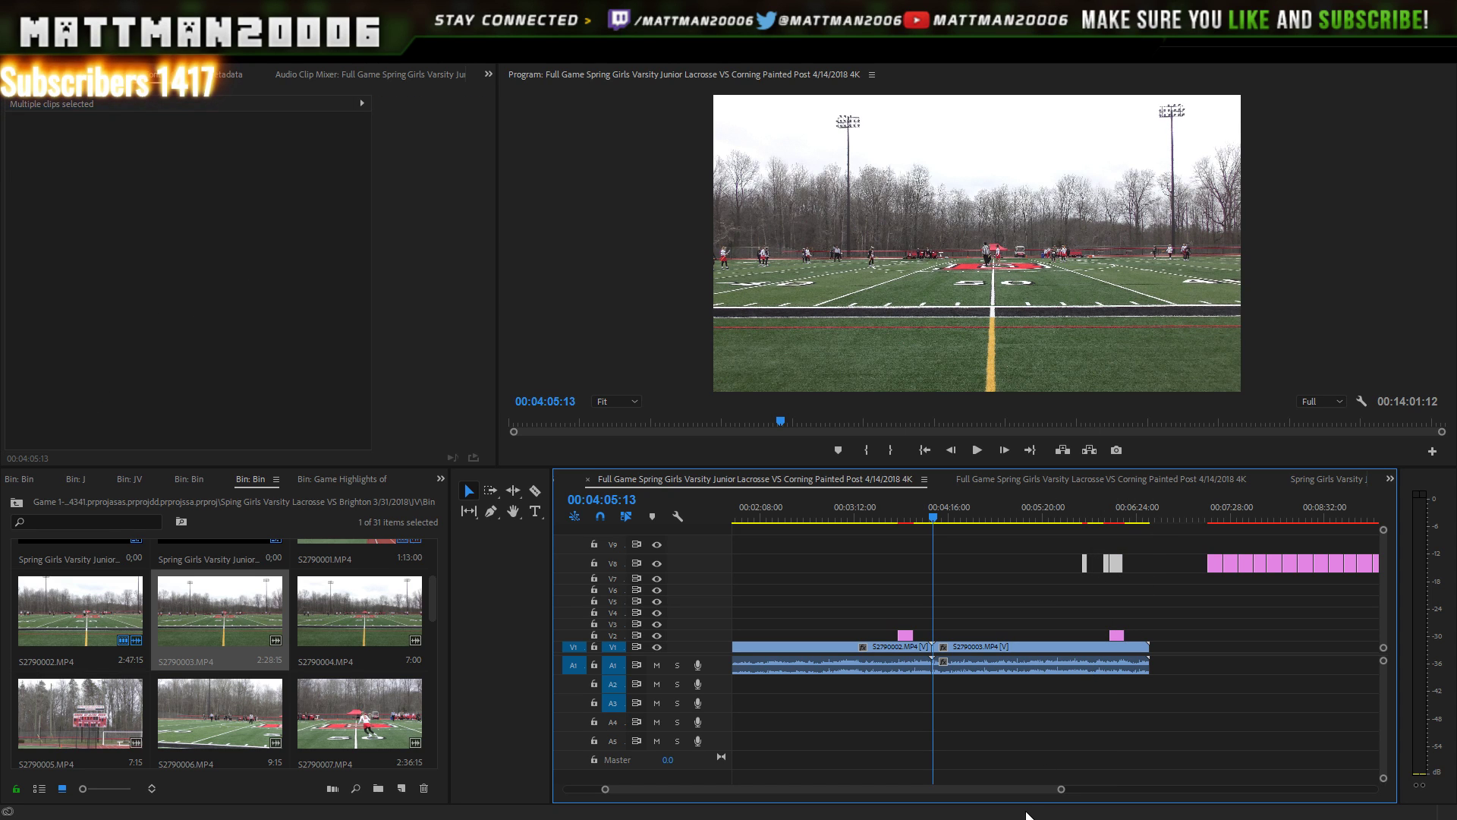
- Select the remaining V8 graphic clips and park the playhead near 6:06
{"action": "left_click_drag", "start_coordinate": [1034, 789], "coordinate": [1062, 789]}
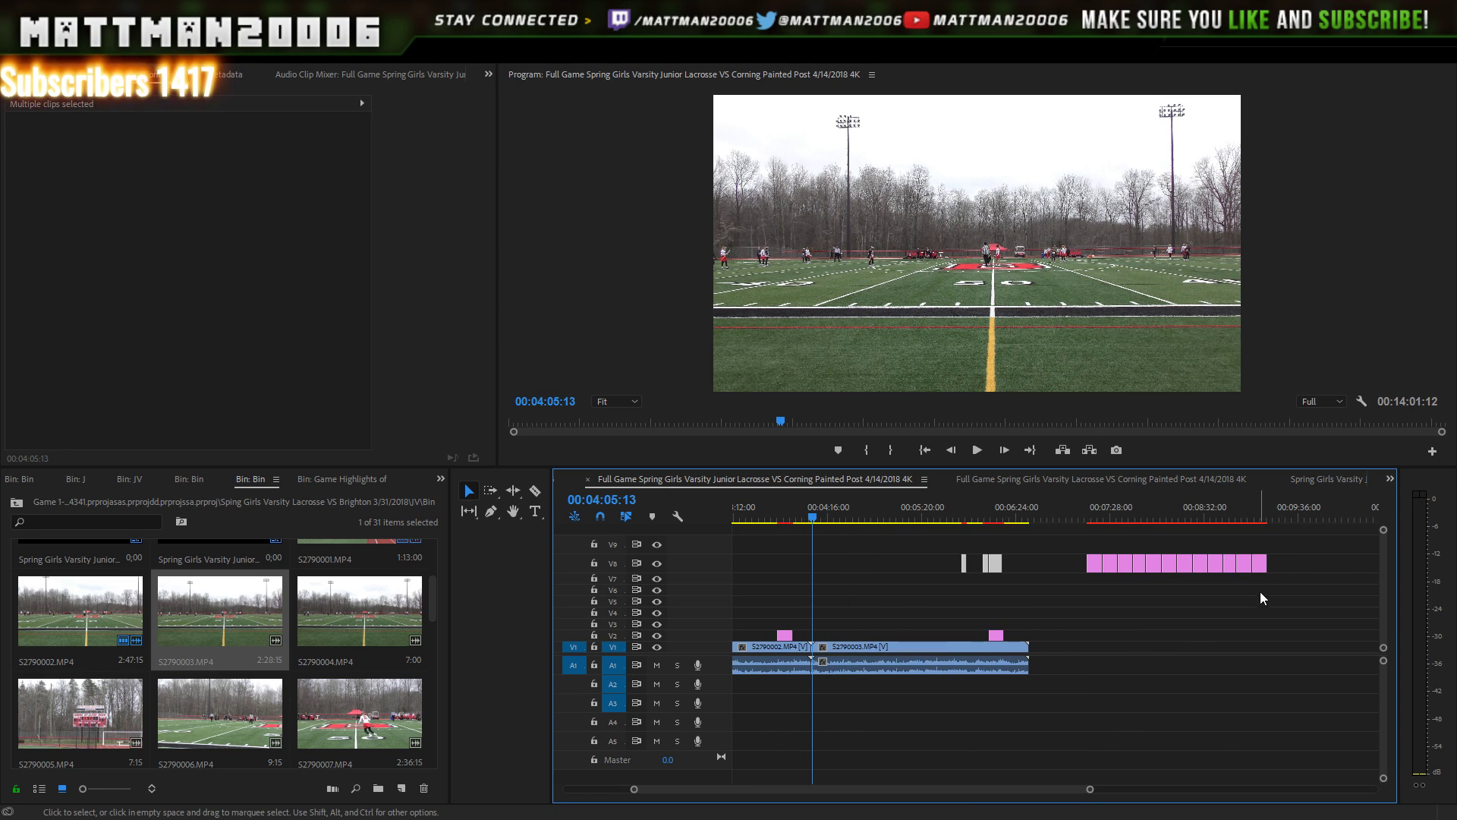
{"action": "left_click_drag", "start_coordinate": [1301, 544], "coordinate": [1179, 577]}
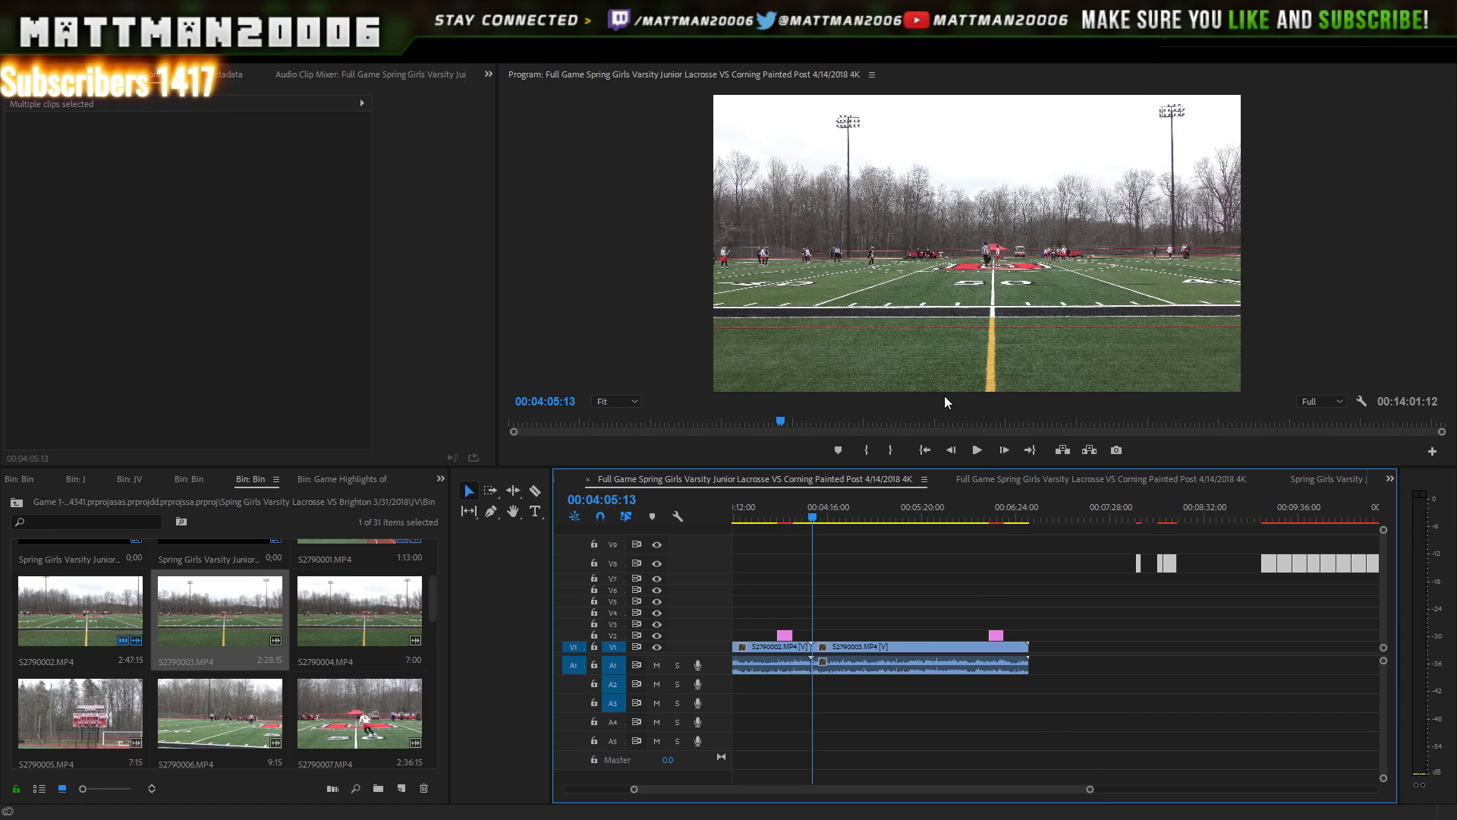
{"action": "left_click_drag", "start_coordinate": [984, 507], "coordinate": [996, 503]}
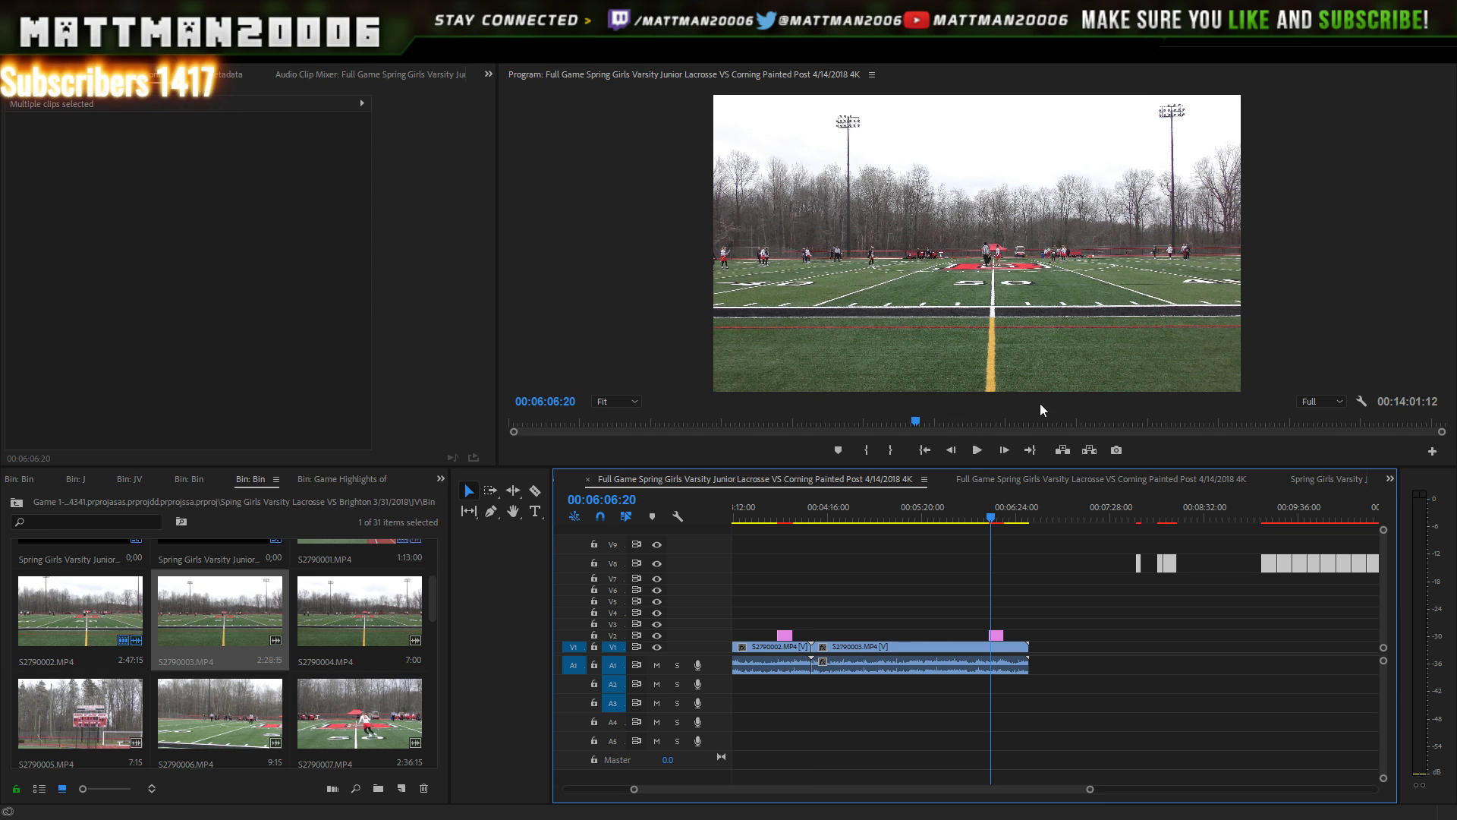
- Play through the footage to the number 15 goal at 00:06:22:01 and select the V2 lower-third
{"action": "key", "text": "Right"}
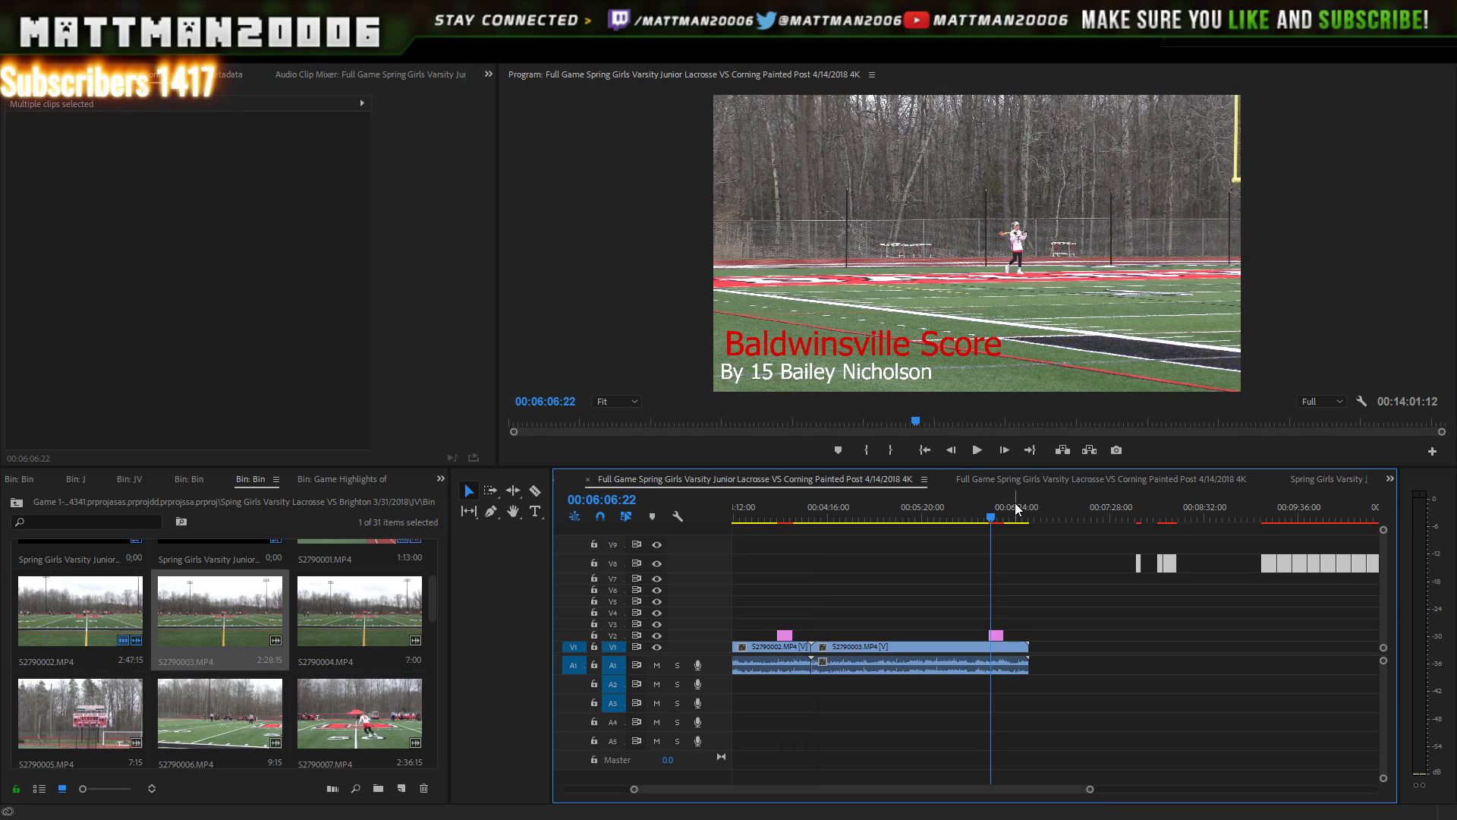
{"action": "key", "text": "space"}
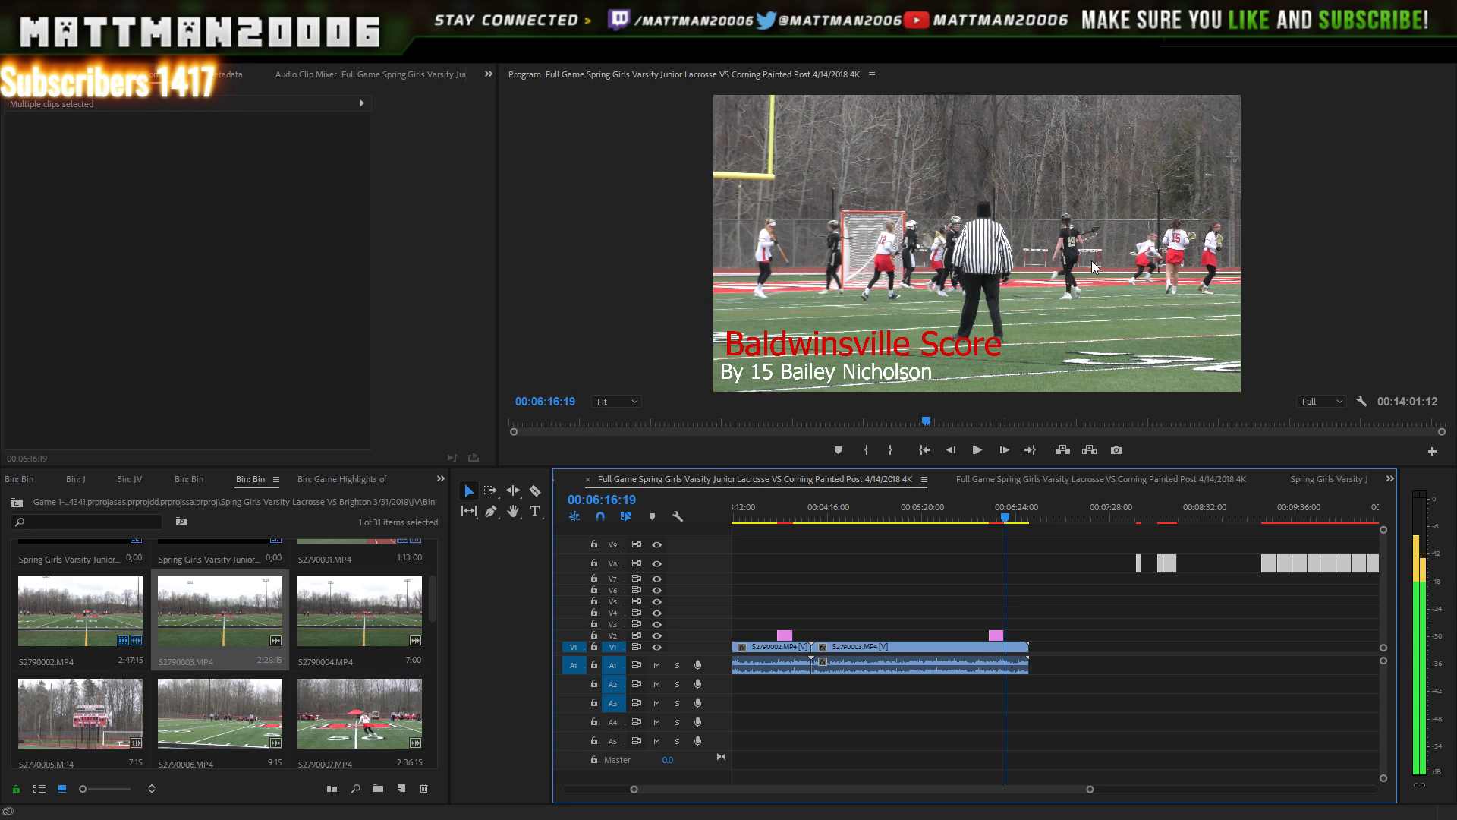
{"action": "left_click", "coordinate": [978, 450]}
{"action": "left_click", "coordinate": [978, 450]}
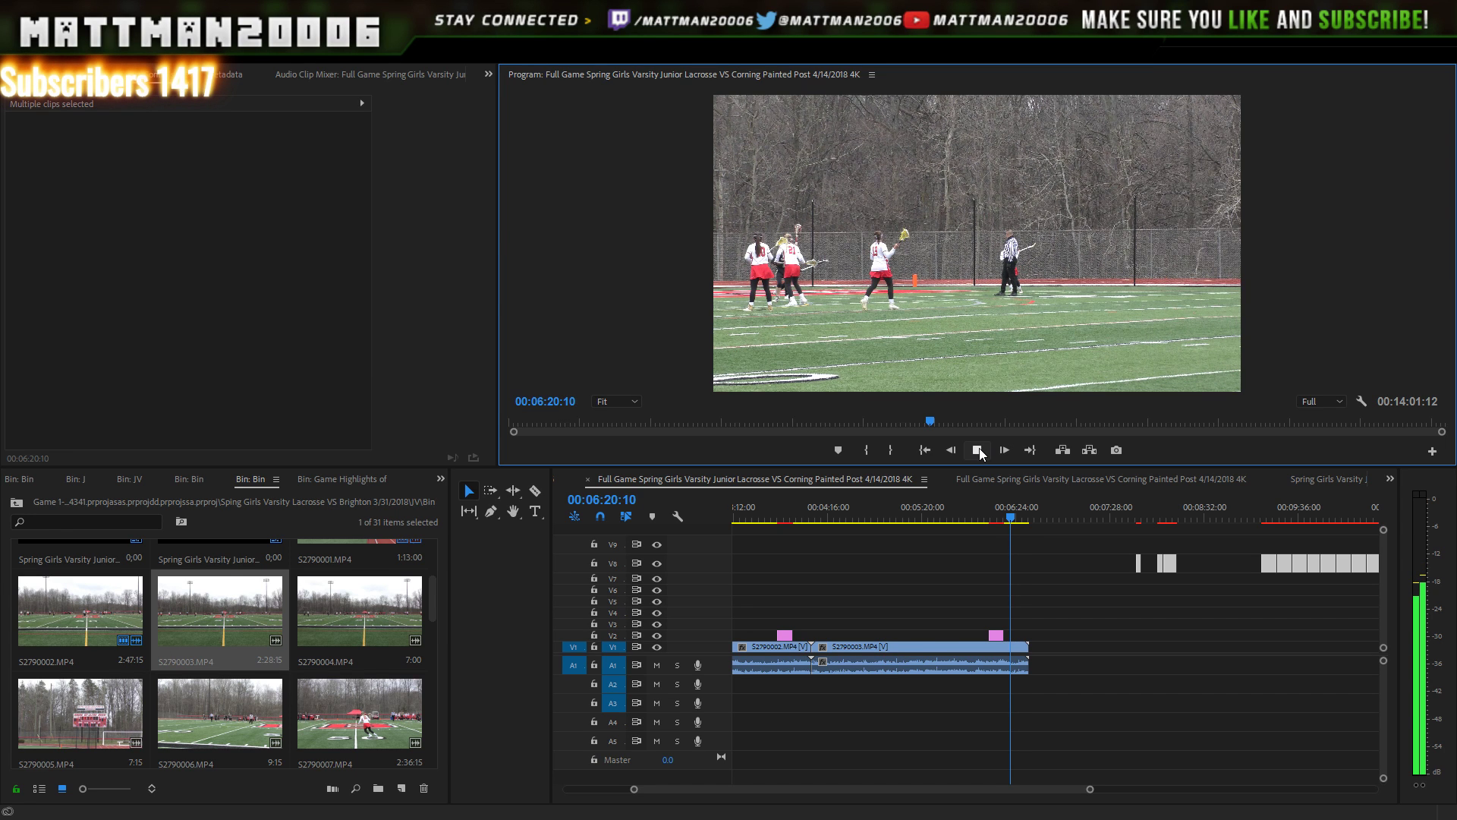
{"action": "left_click", "coordinate": [979, 451]}
{"action": "left_click", "coordinate": [978, 452]}
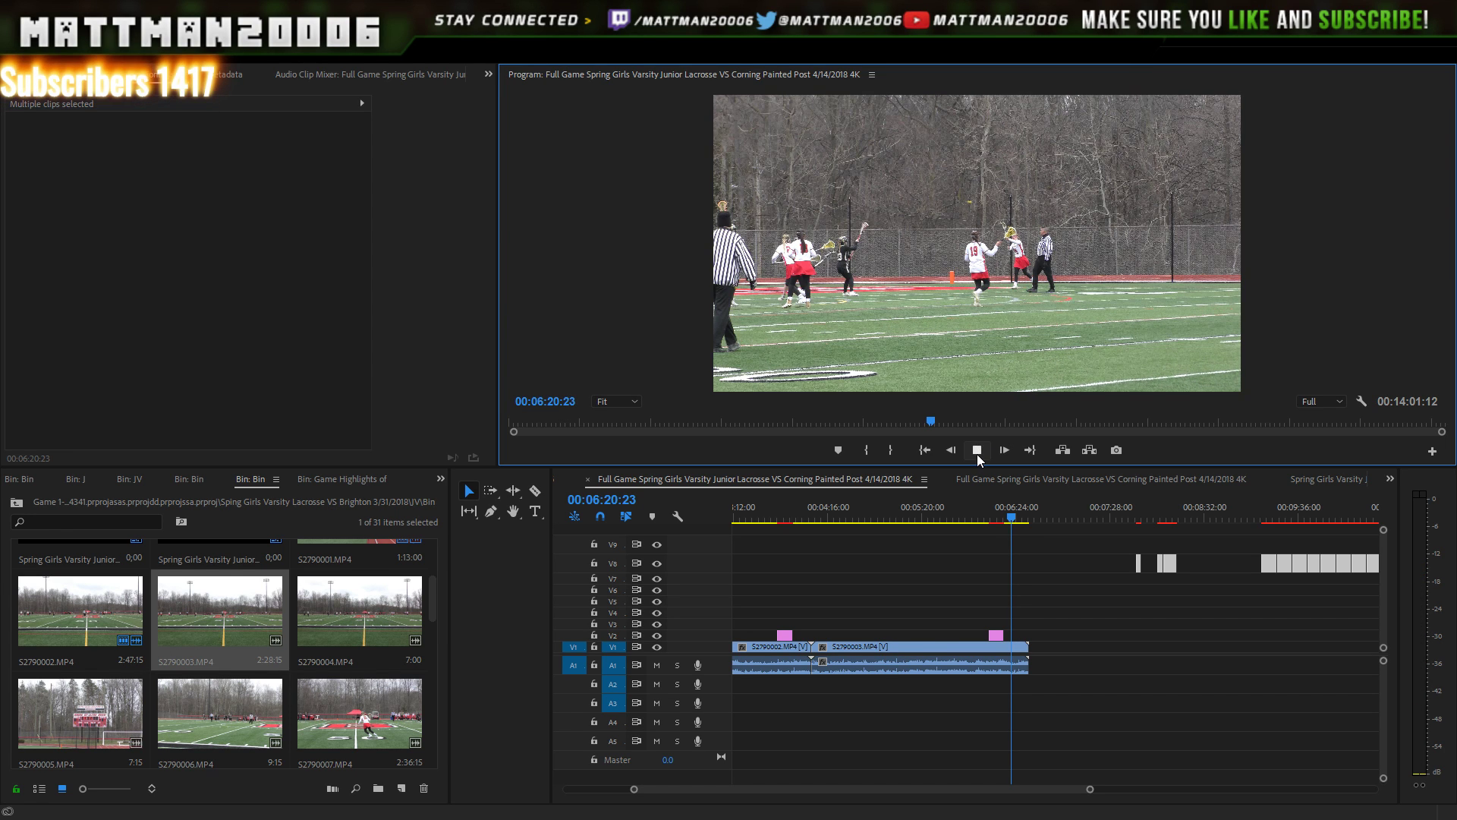
{"action": "left_click", "coordinate": [978, 453]}
{"action": "left_click", "coordinate": [979, 454]}
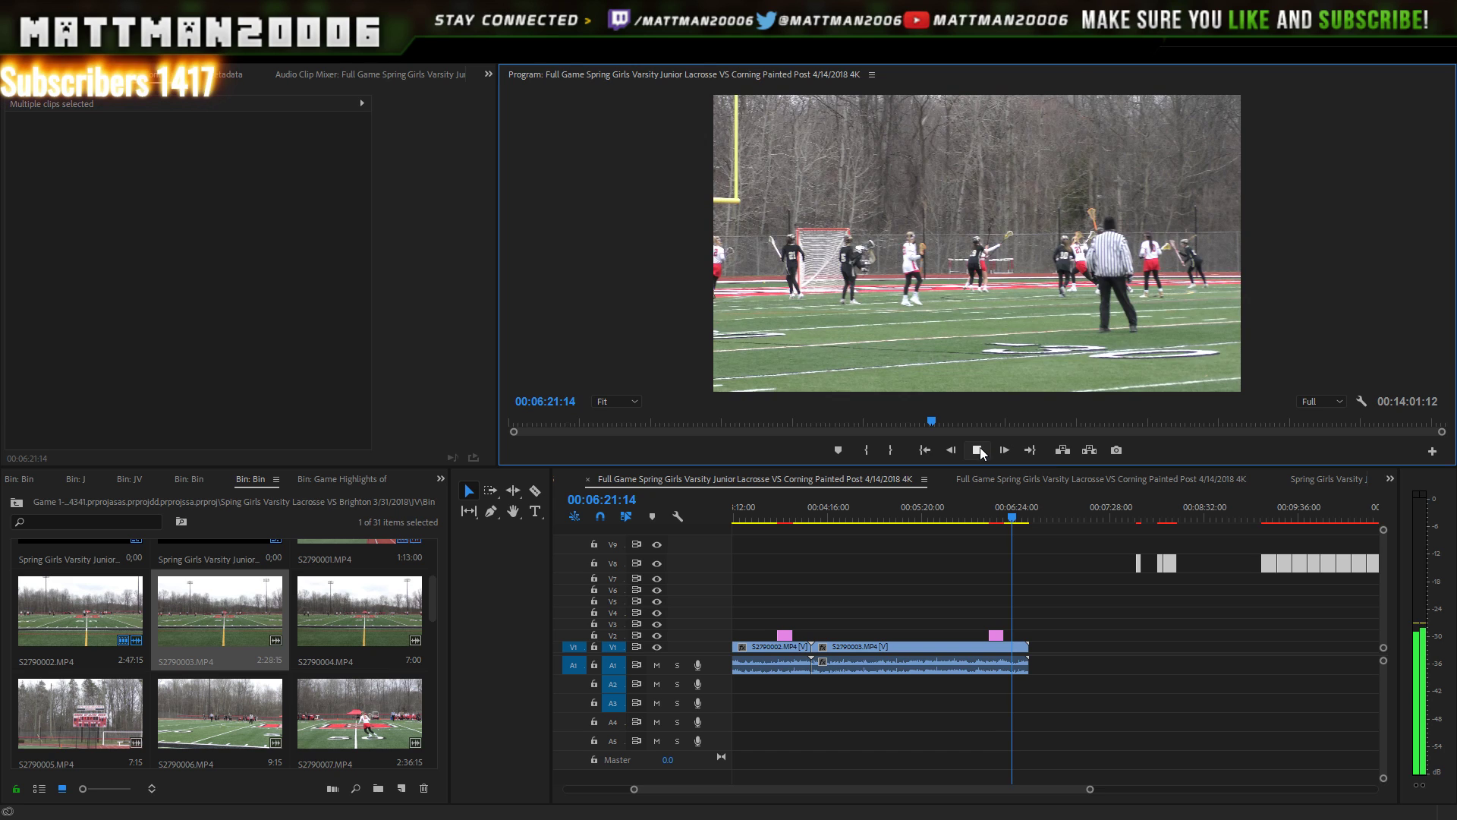
{"action": "left_click", "coordinate": [981, 452]}
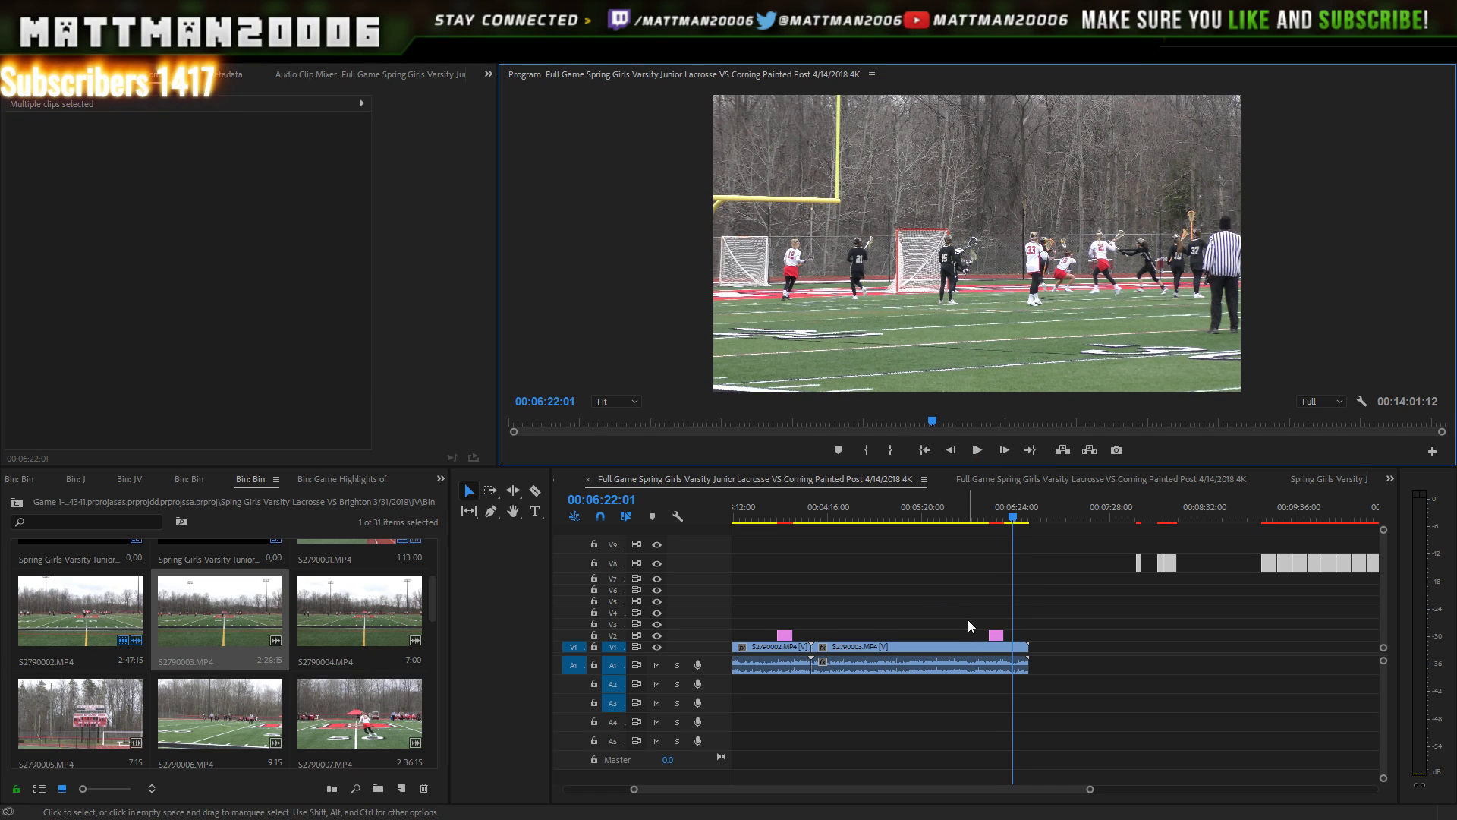
{"action": "left_click", "coordinate": [996, 636]}
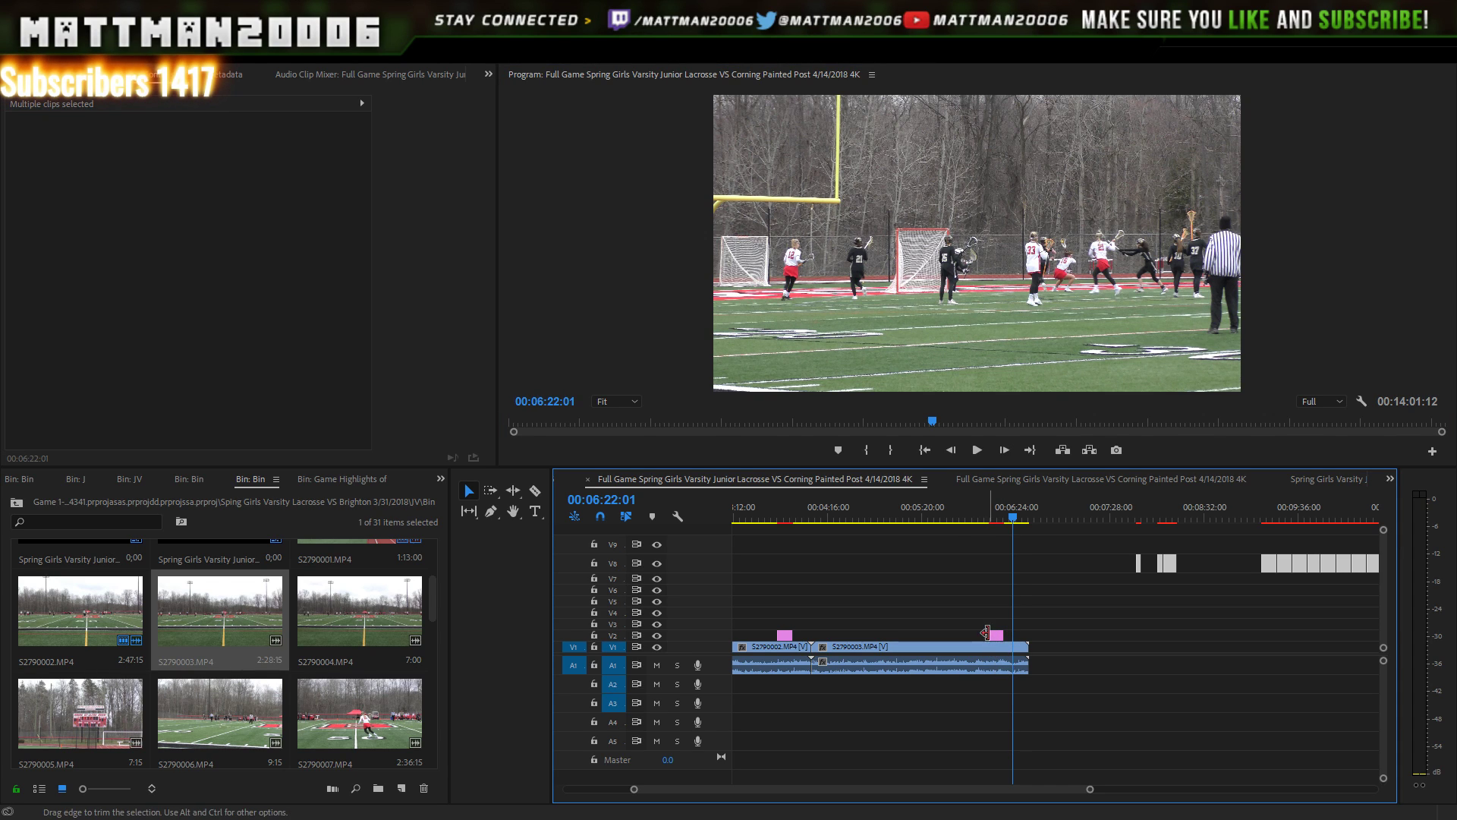
{"action": "left_click", "coordinate": [998, 636]}
{"action": "left_click_drag", "start_coordinate": [1014, 637], "coordinate": [1016, 639]}
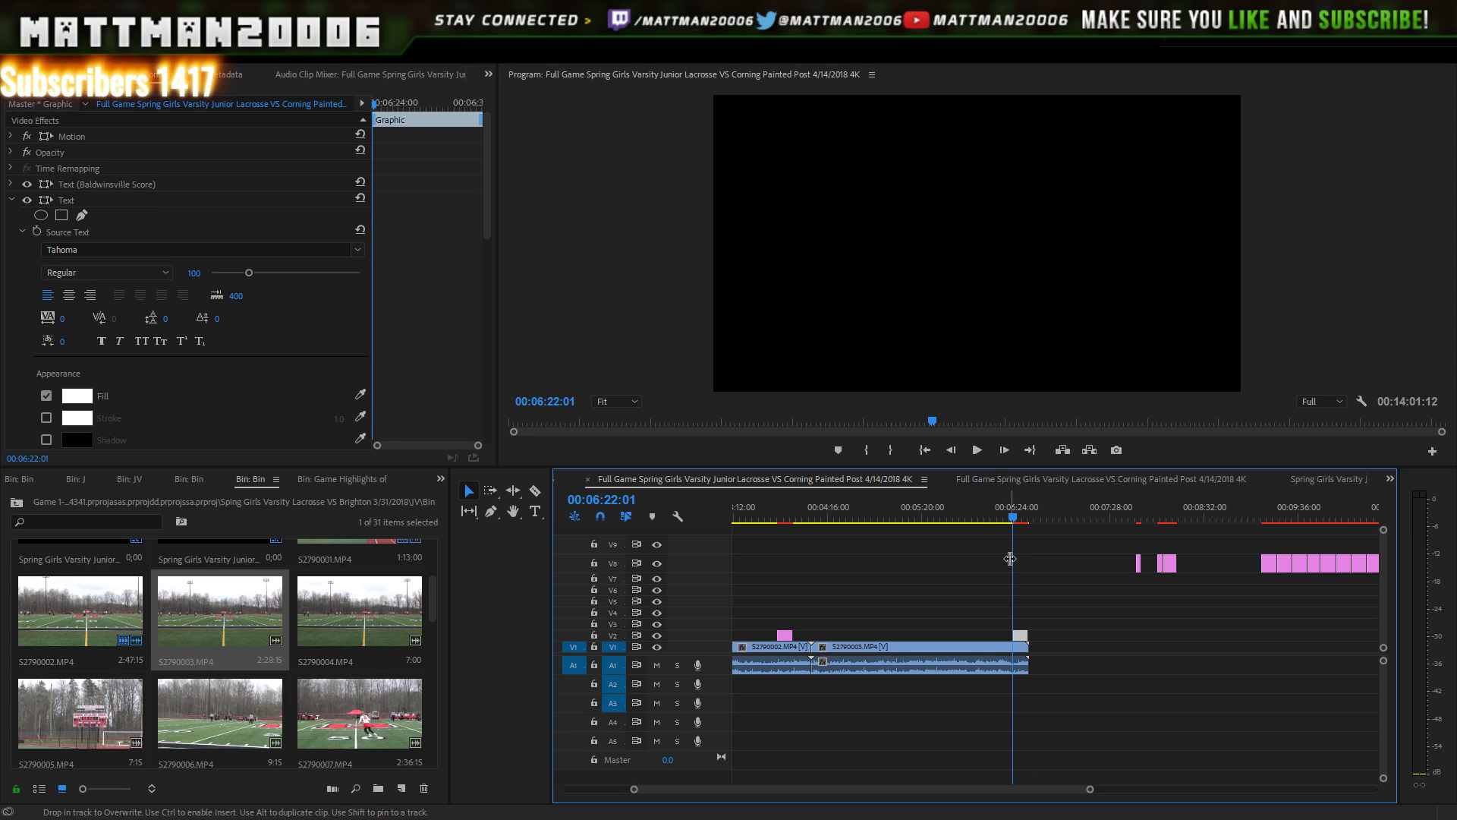
{"action": "left_click", "coordinate": [977, 450]}
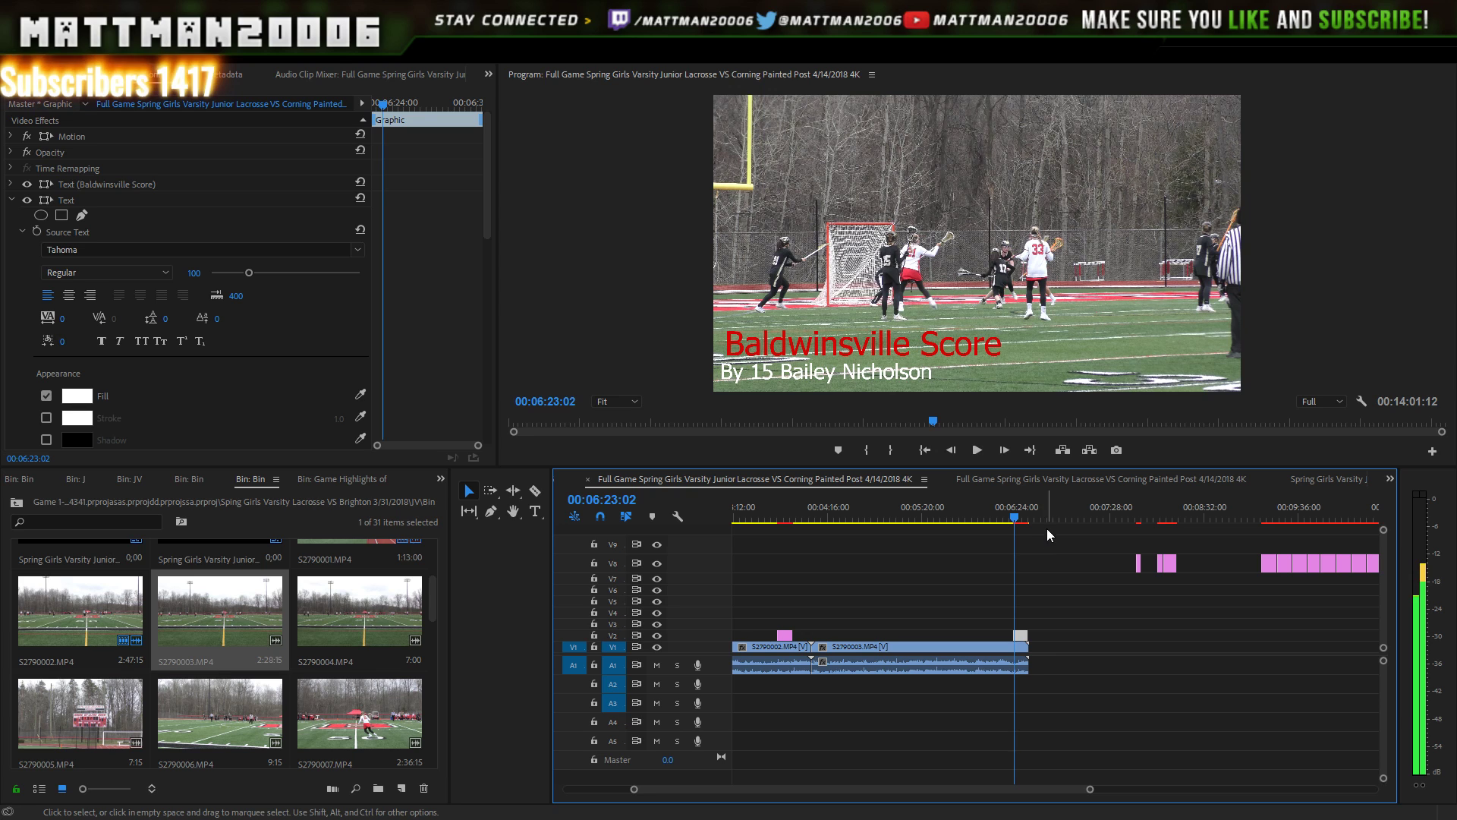
{"action": "key", "text": "Left"}
{"action": "key", "text": "Left"}
{"action": "key", "text": "Left"}
{"action": "key", "text": "Left"}
{"action": "key", "text": "Left"}
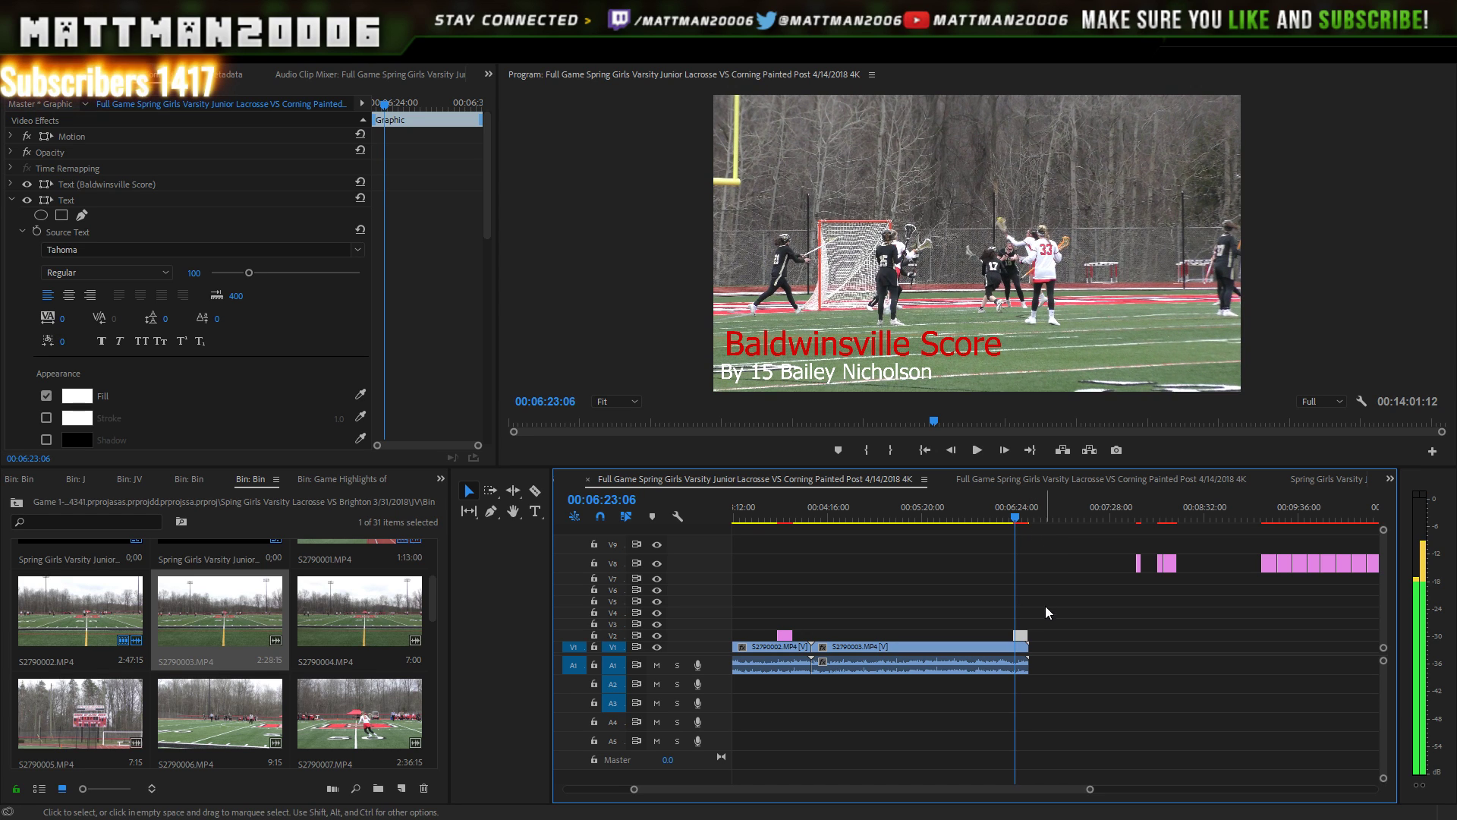
{"action": "key", "text": "Left"}
{"action": "key", "text": "Left"}
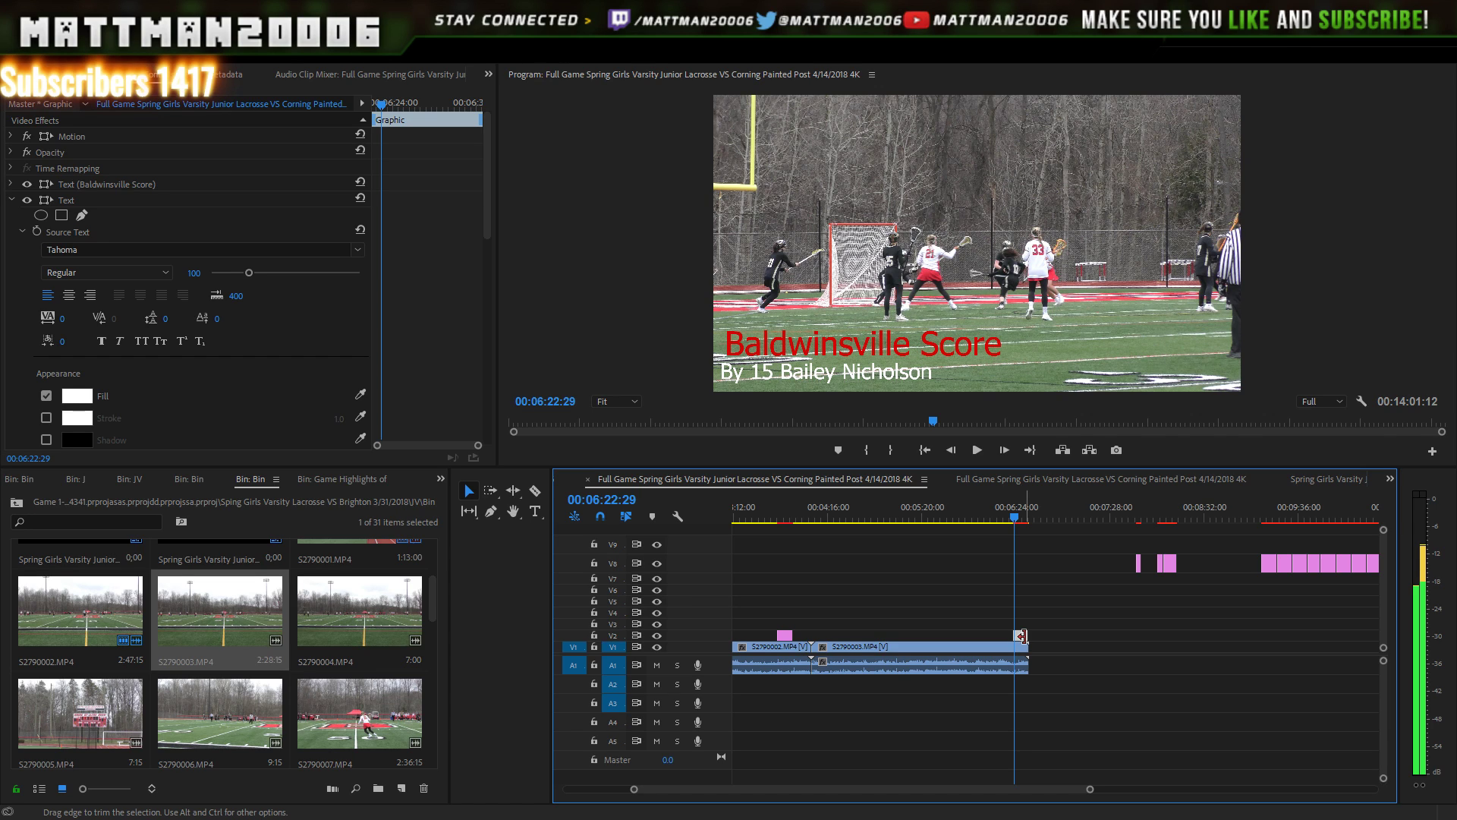
{"action": "left_click", "coordinate": [1021, 636]}
{"action": "left_click", "coordinate": [1024, 637]}
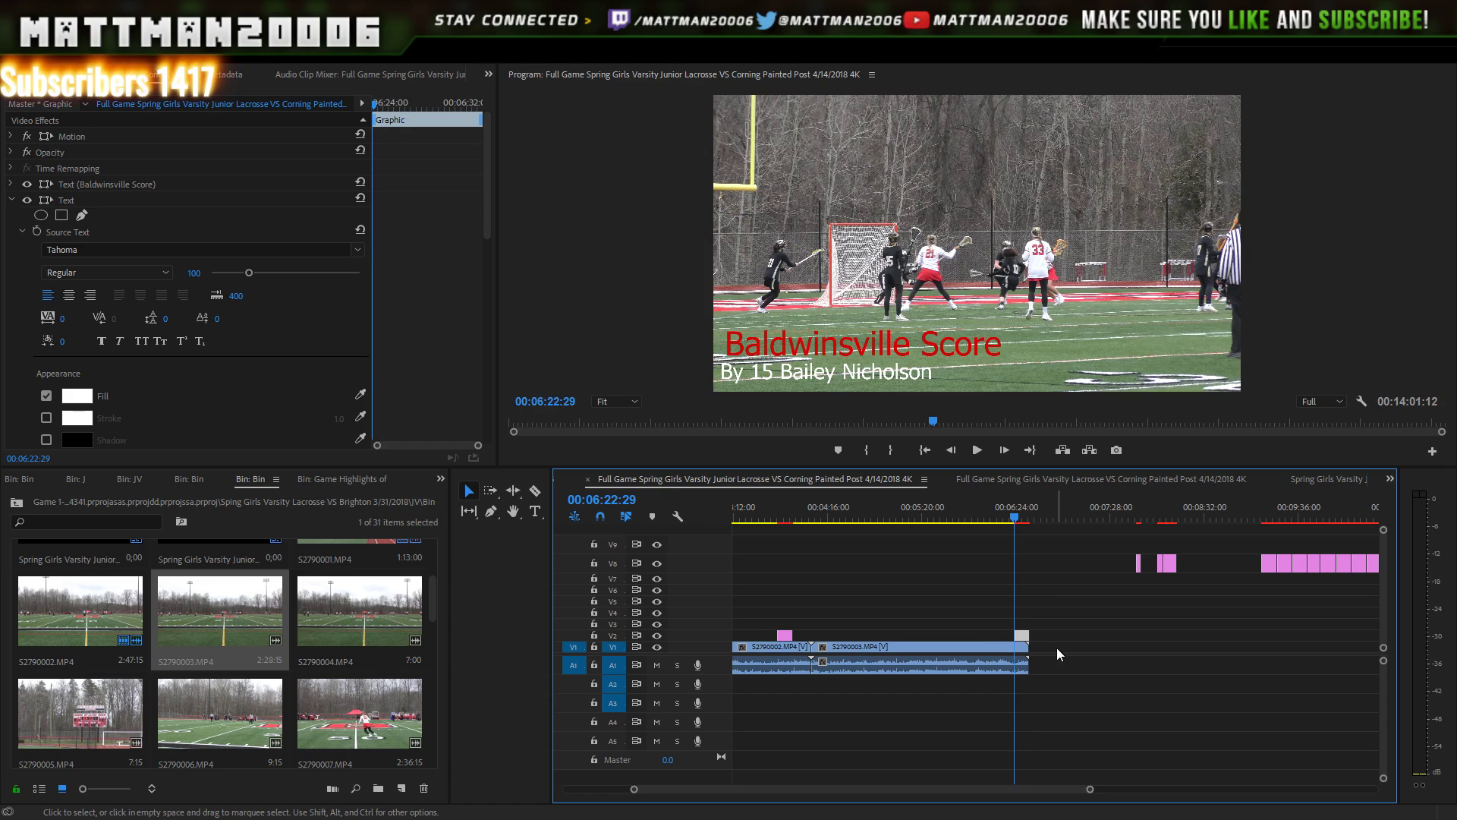
{"action": "key", "text": "Left"}
{"action": "key", "text": "Right"}
{"action": "key", "text": "Right"}
{"action": "key", "text": "Right"}
{"action": "key", "text": "Right"}
{"action": "key", "text": "Right"}
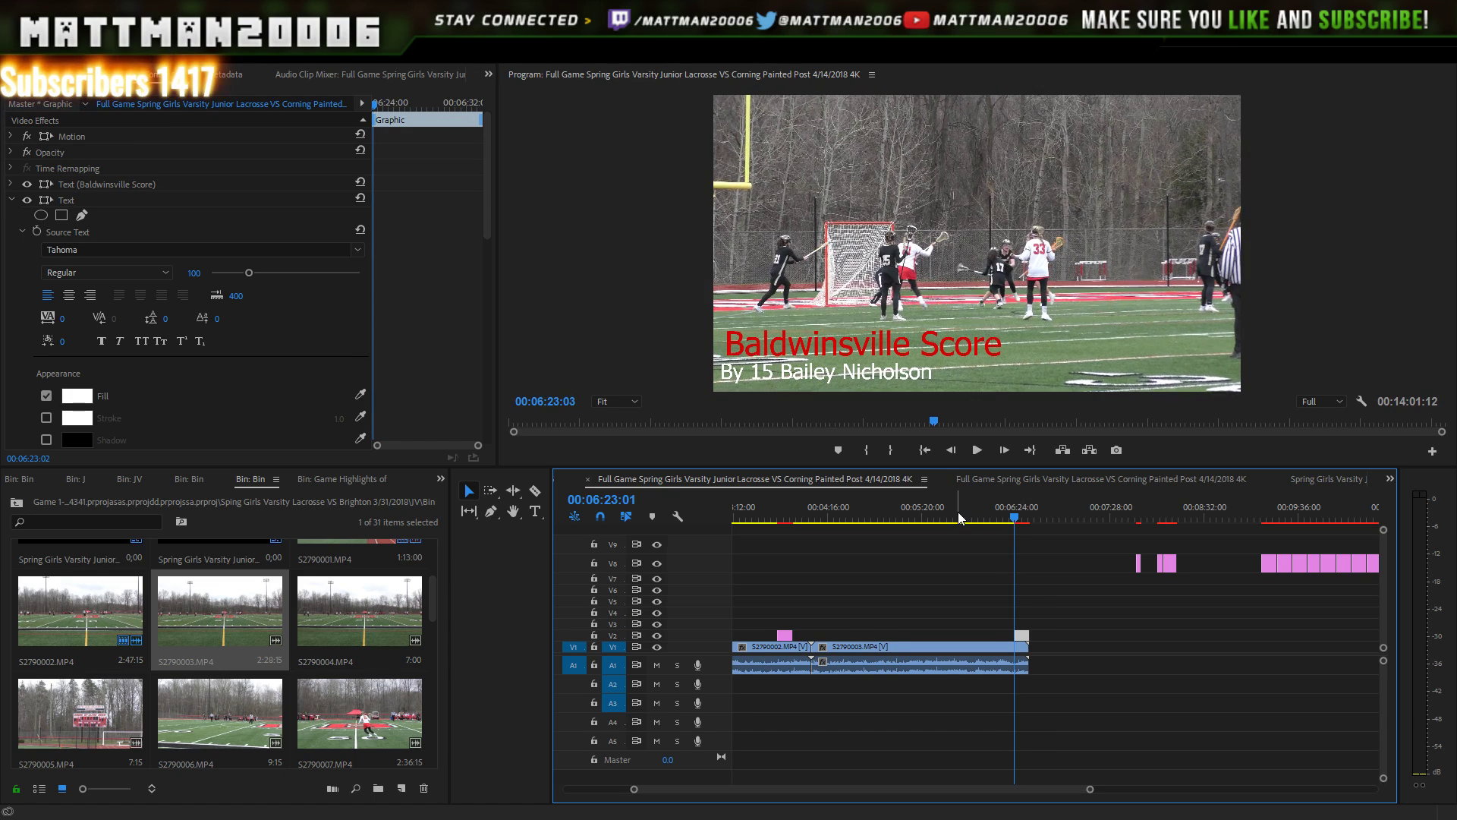
{"action": "key", "text": "Right"}
{"action": "key", "text": "Right"}
{"action": "key", "text": "Right"}
{"action": "key", "text": "Right"}
{"action": "key", "text": "Right"}
{"action": "key", "text": "Right"}
{"action": "key", "text": "Right"}
{"action": "key", "text": "Right"}
{"action": "key", "text": "Right"}
{"action": "key", "text": "Right"}
{"action": "key", "text": "Right"}
{"action": "key", "text": "Right"}
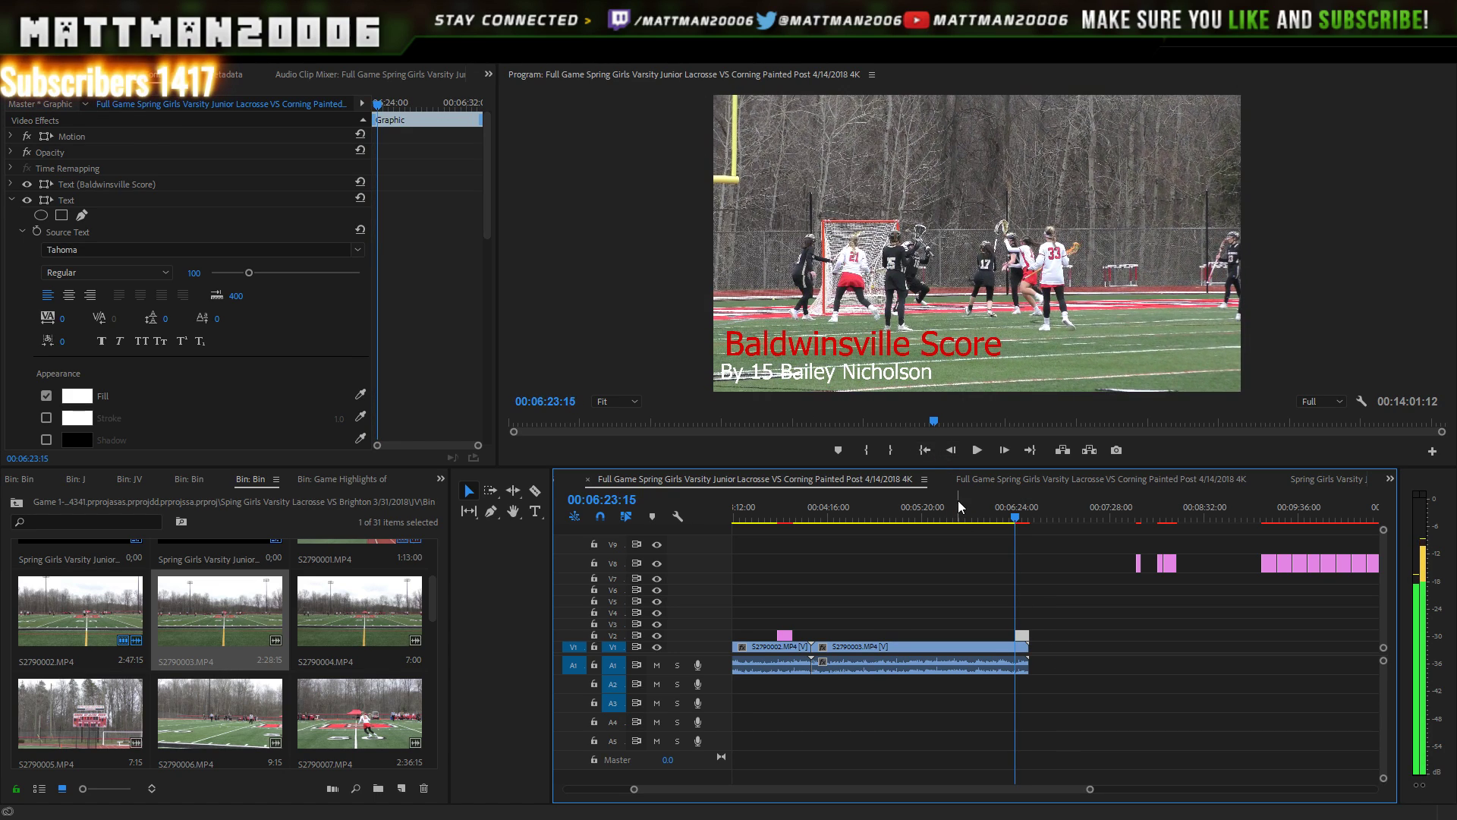
{"action": "key", "text": "Right"}
{"action": "key", "text": "Right"}
{"action": "key", "text": "Right"}
{"action": "key", "text": "Right"}
{"action": "key", "text": "Right"}
{"action": "key", "text": "Right"}
{"action": "key", "text": "Right"}
{"action": "key", "text": "Right"}
{"action": "key", "text": "Right"}
{"action": "key", "text": "Right"}
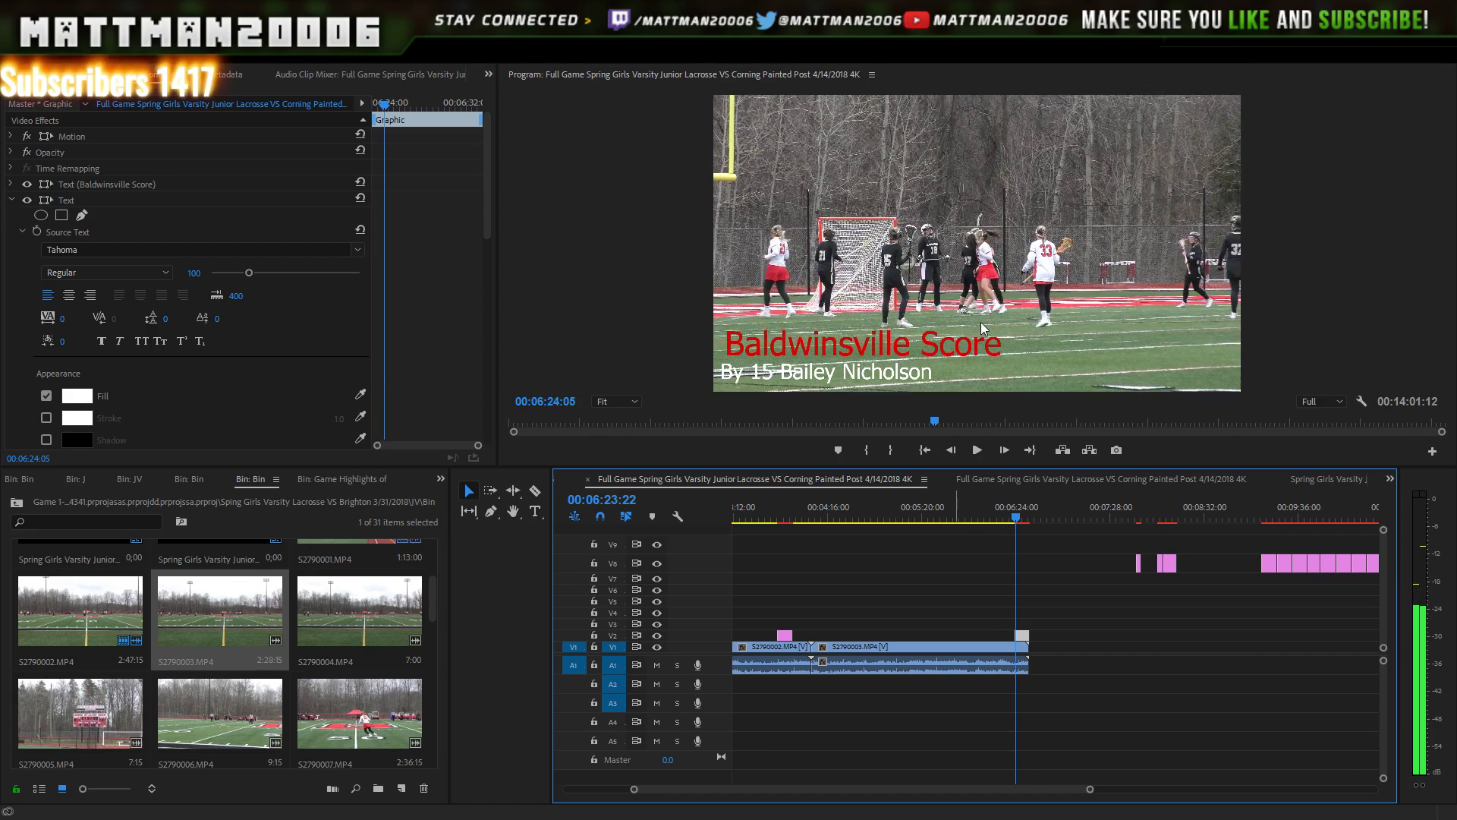
{"action": "key", "text": "Right"}
{"action": "key", "text": "Right"}
{"action": "key", "text": "Right"}
{"action": "key", "text": "Right"}
{"action": "key", "text": "Right"}
{"action": "key", "text": "Right"}
{"action": "key", "text": "Right"}
{"action": "key", "text": "Right"}
{"action": "key", "text": "Right"}
{"action": "key", "text": "Right"}
{"action": "key", "text": "Right"}
{"action": "key", "text": "Right"}
{"action": "key", "text": "Right"}
{"action": "key", "text": "Right"}
{"action": "key", "text": "Right"}
{"action": "key", "text": "Right"}
{"action": "key", "text": "Right"}
{"action": "key", "text": "Right"}
{"action": "key", "text": "Right"}
{"action": "key", "text": "Right"}
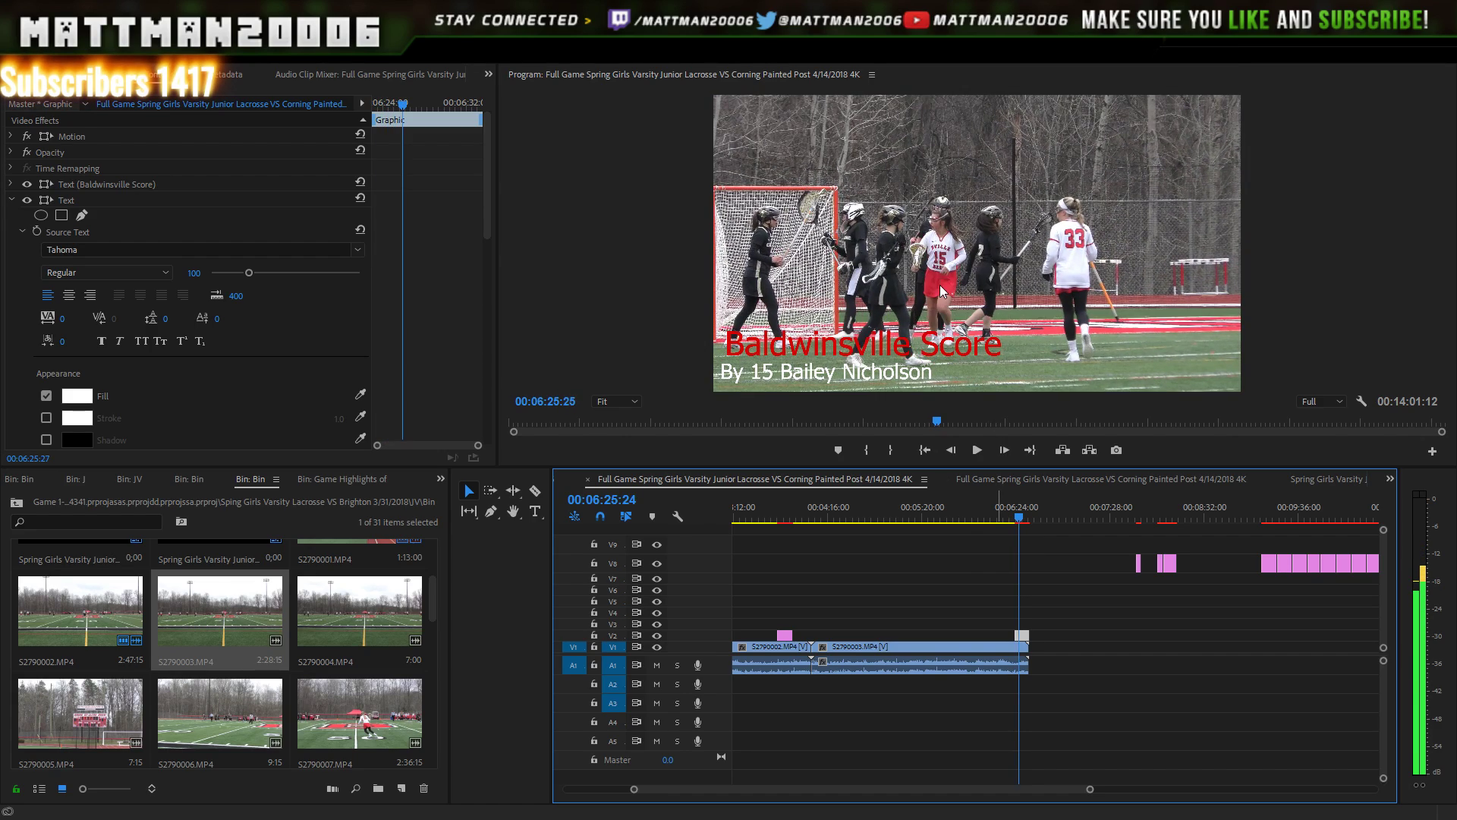
{"action": "key", "text": "Right"}
{"action": "key", "text": "Right"}
{"action": "key", "text": "Right"}
{"action": "key", "text": "Right"}
{"action": "key", "text": "Right"}
{"action": "key", "text": "Right"}
{"action": "key", "text": "Right"}
{"action": "key", "text": "Right"}
{"action": "key", "text": "Right"}
{"action": "key", "text": "Right"}
{"action": "key", "text": "Right"}
{"action": "key", "text": "Right"}
{"action": "key", "text": "Right"}
{"action": "key", "text": "Right"}
{"action": "key", "text": "Right"}
{"action": "key", "text": "Right"}
{"action": "key", "text": "Right"}
{"action": "key", "text": "Right"}
{"action": "key", "text": "Right"}
{"action": "key", "text": "Right"}
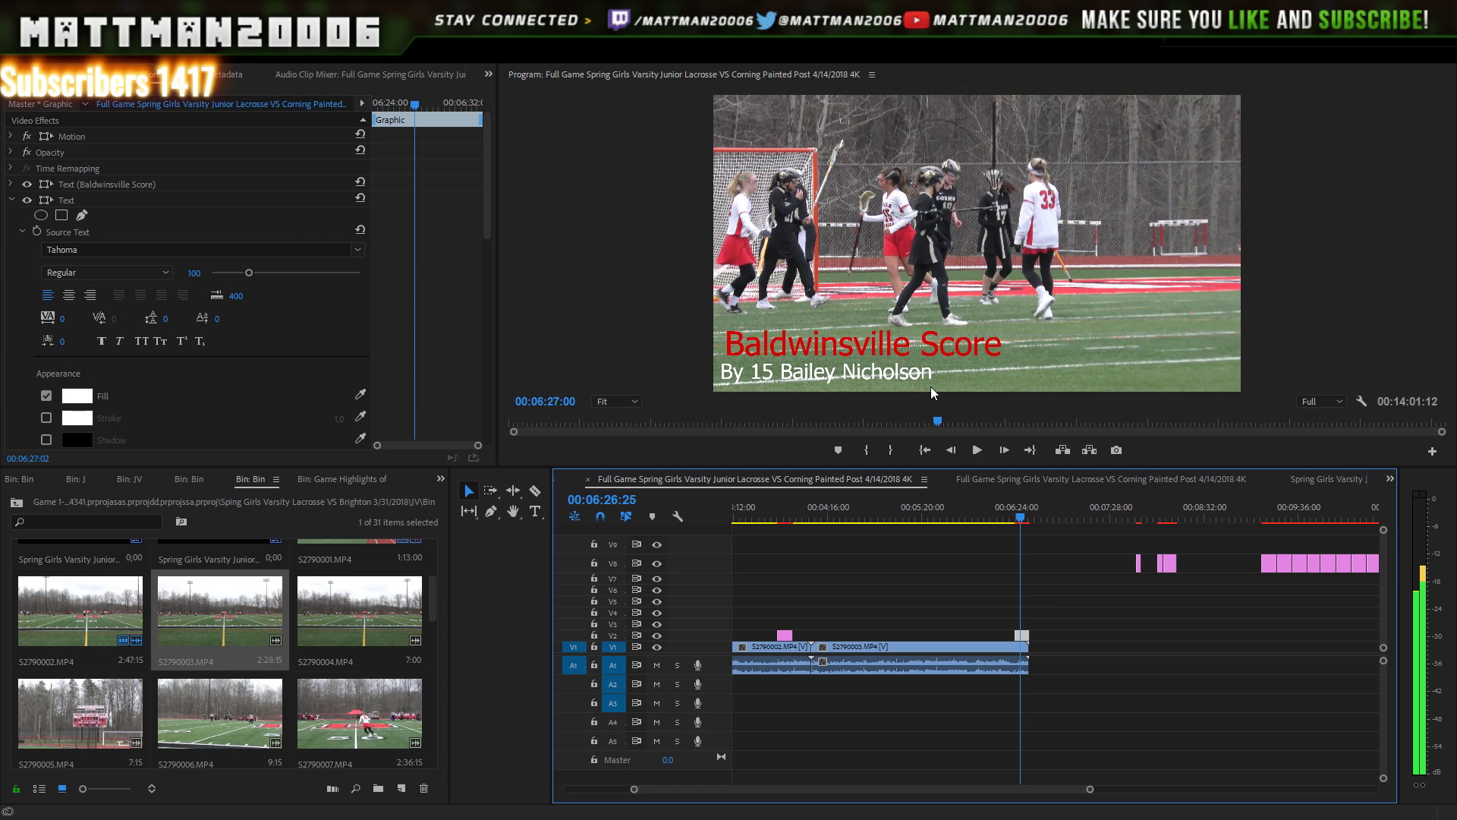
{"action": "left_click", "coordinate": [977, 449]}
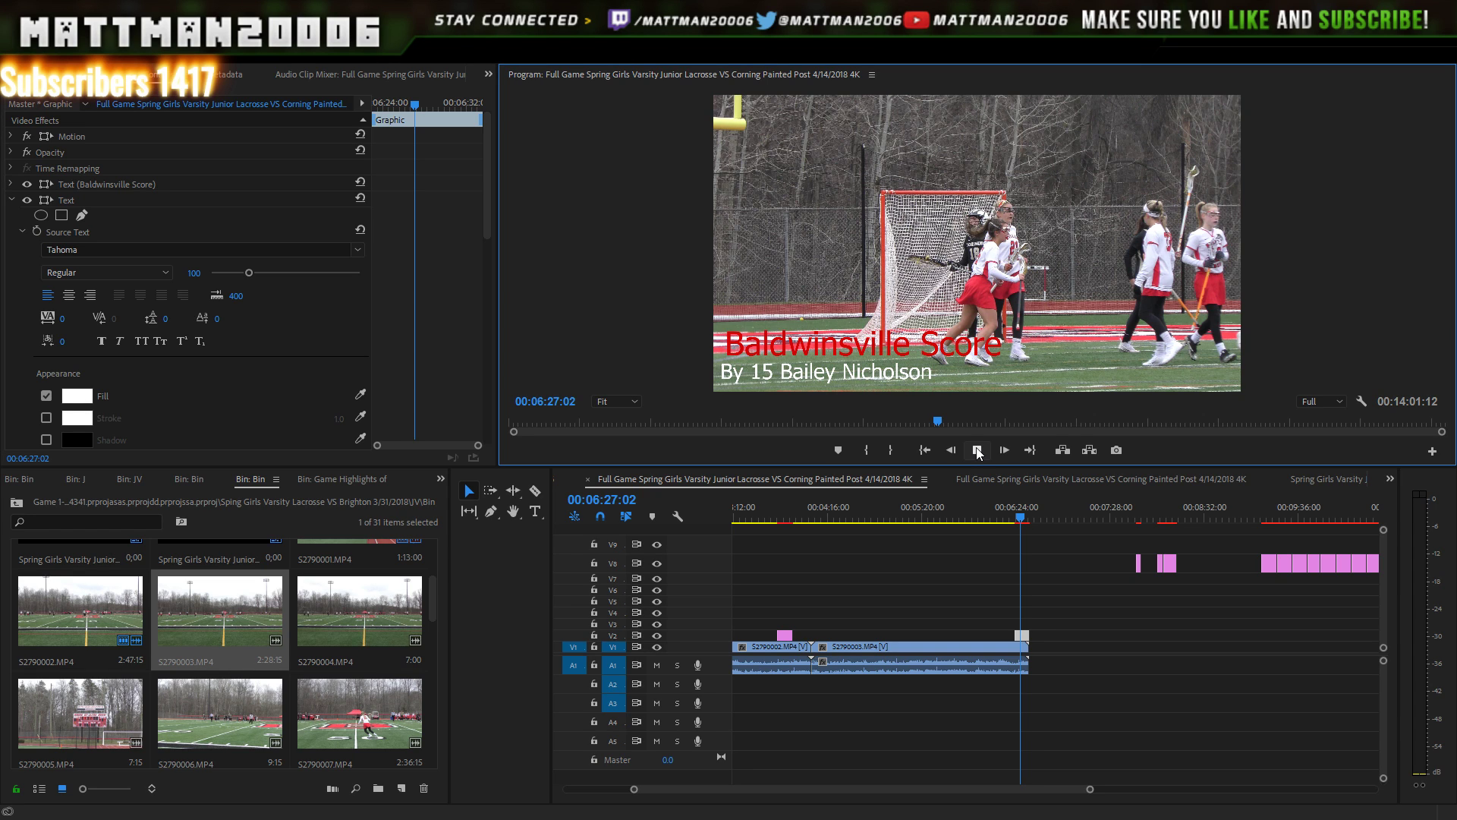
{"action": "left_click", "coordinate": [978, 450]}
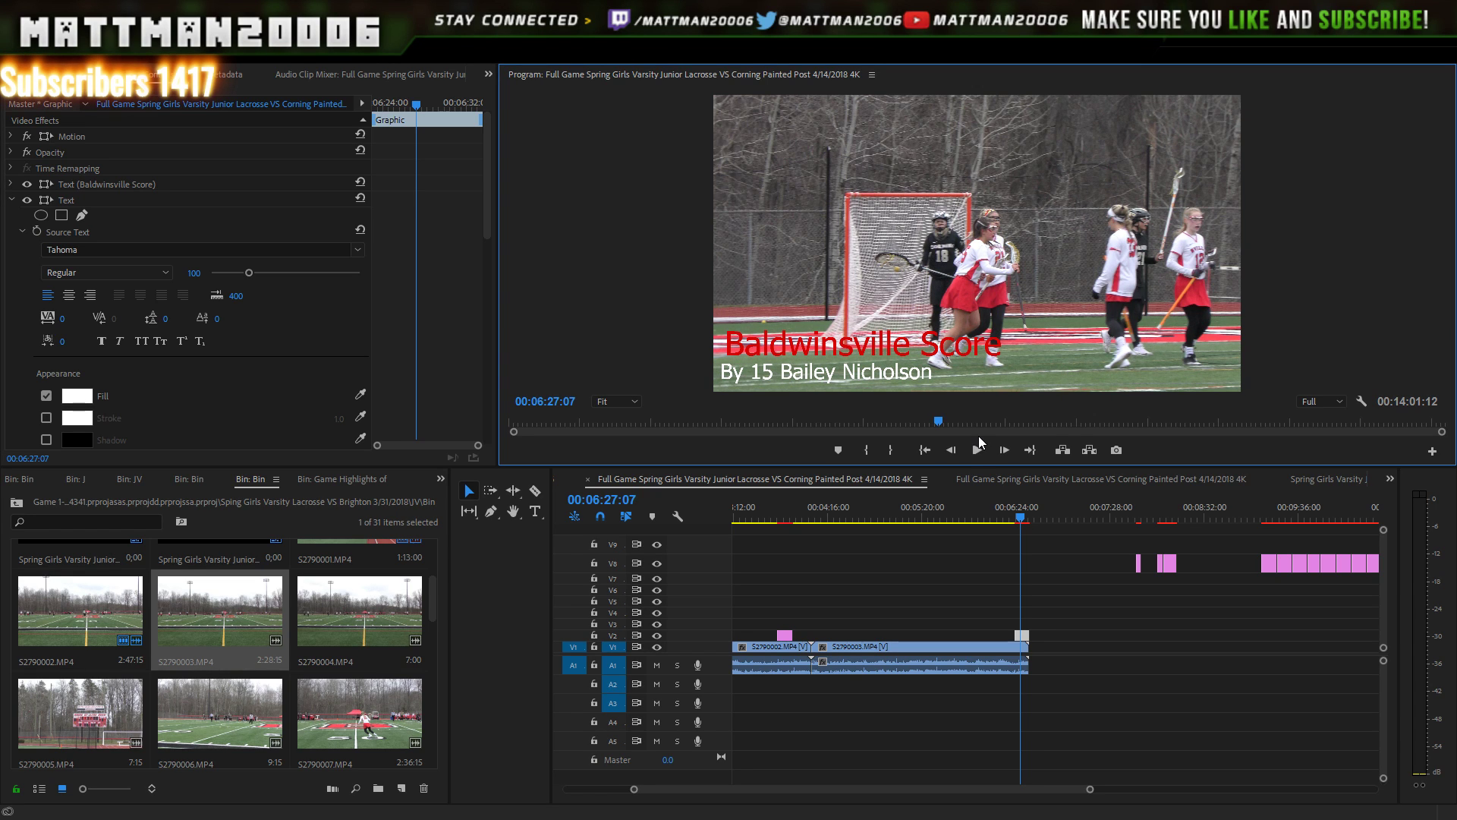
- Delete the empty Text layer from the lower-third graphic in Effect Controls
{"action": "key", "text": "space"}
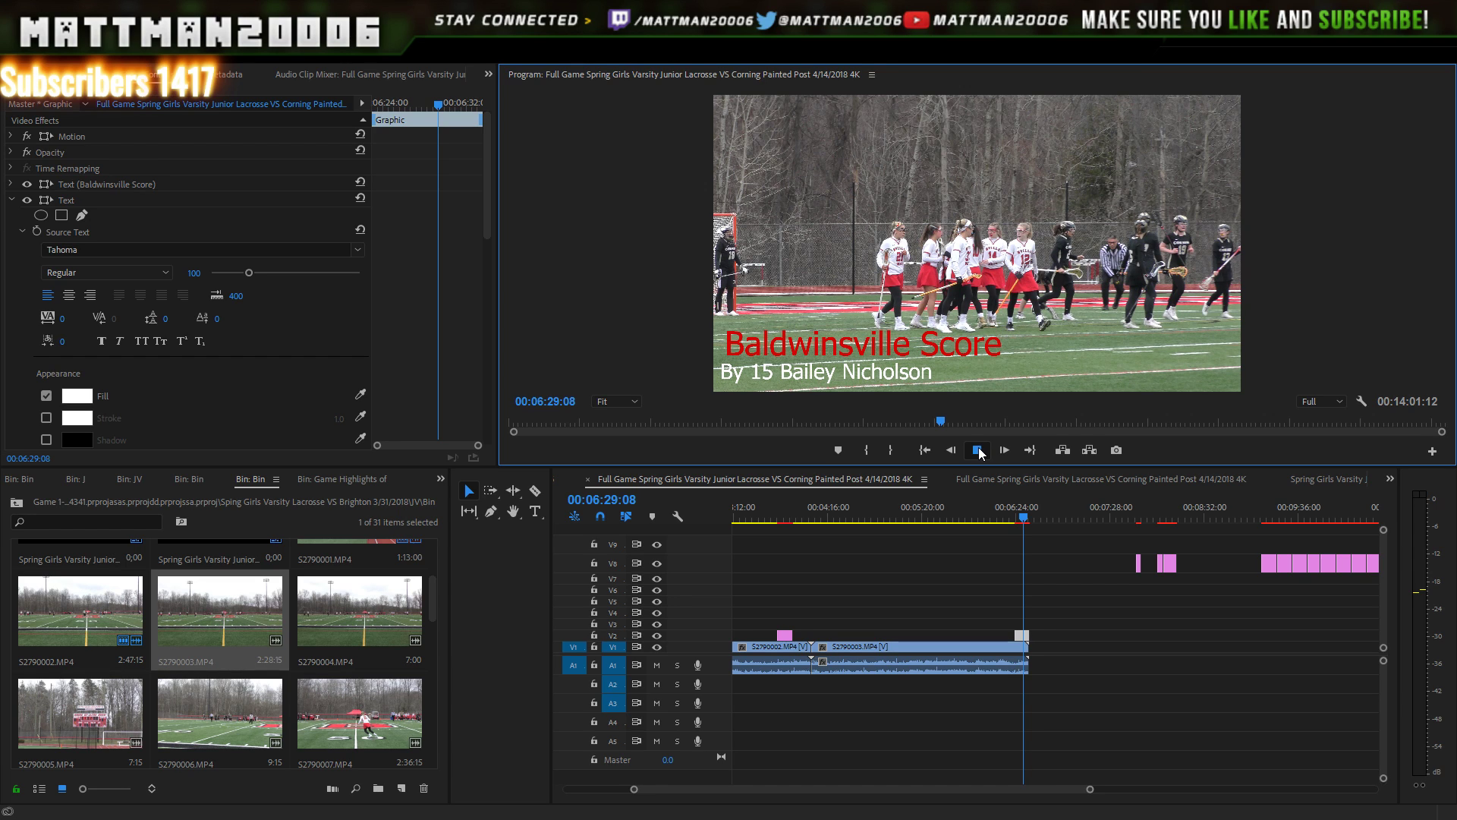
{"action": "left_click", "coordinate": [978, 451]}
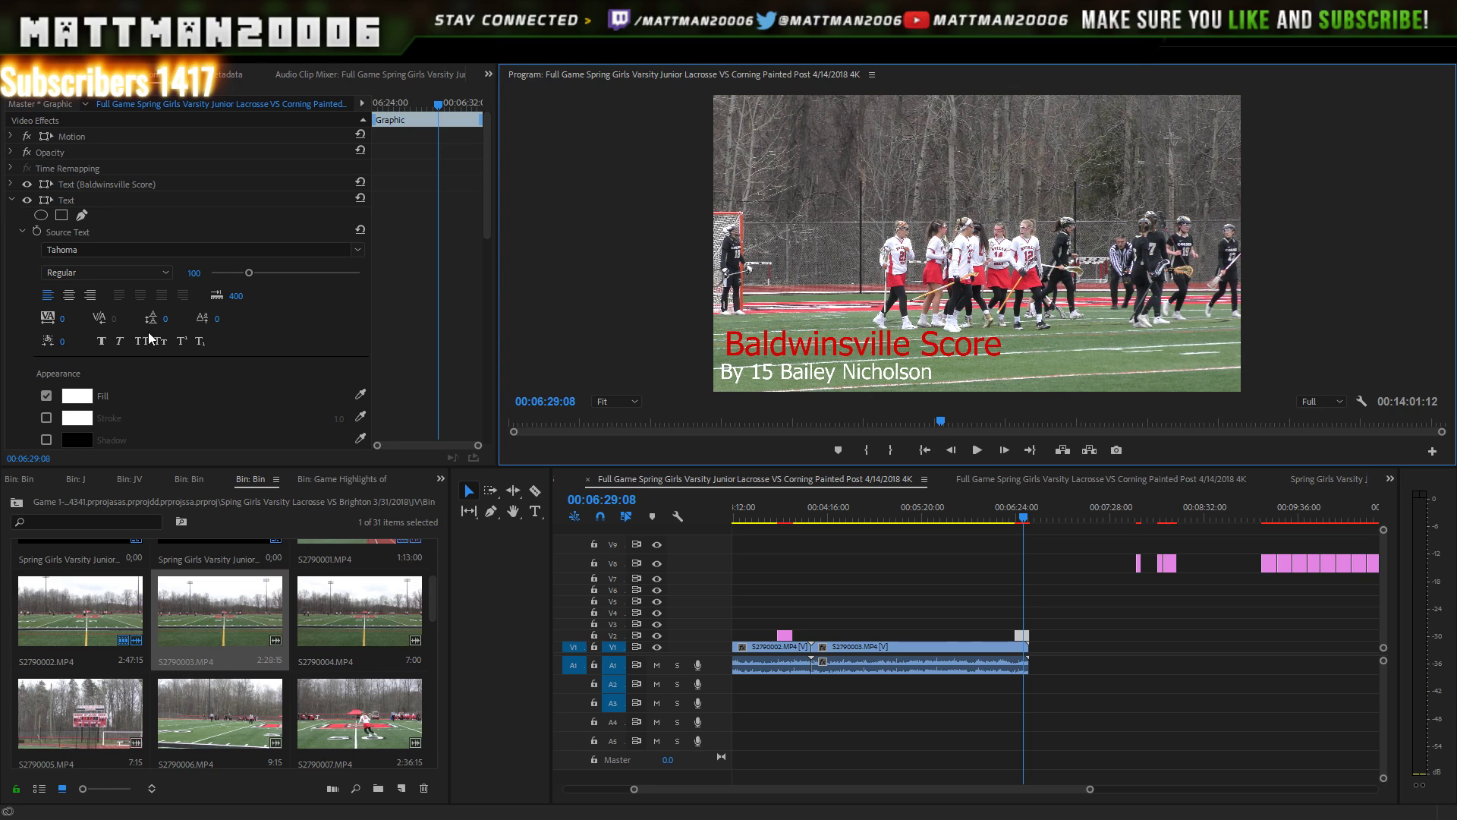
{"action": "left_click", "coordinate": [18, 194]}
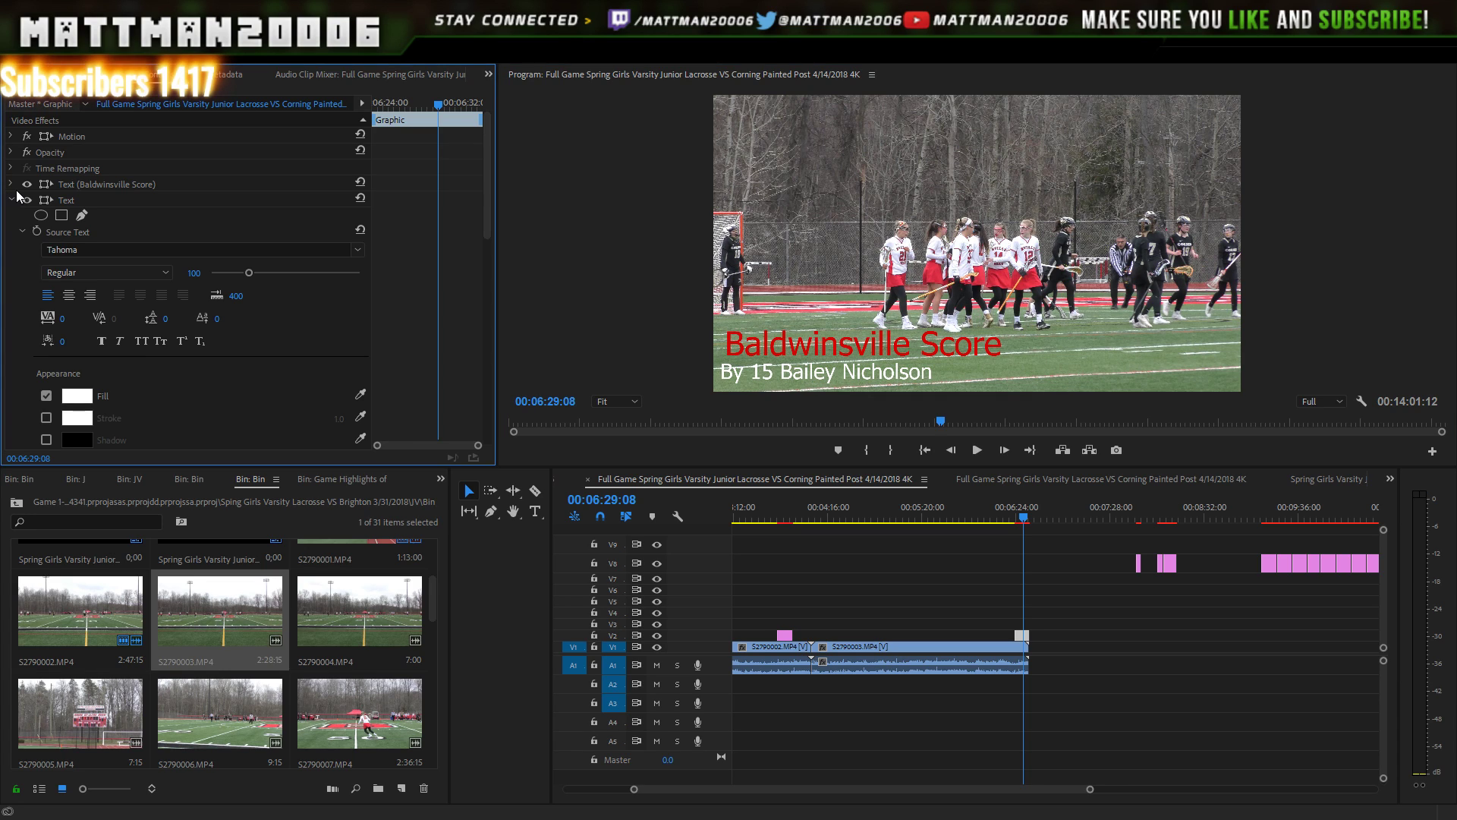
{"action": "left_click", "coordinate": [76, 201]}
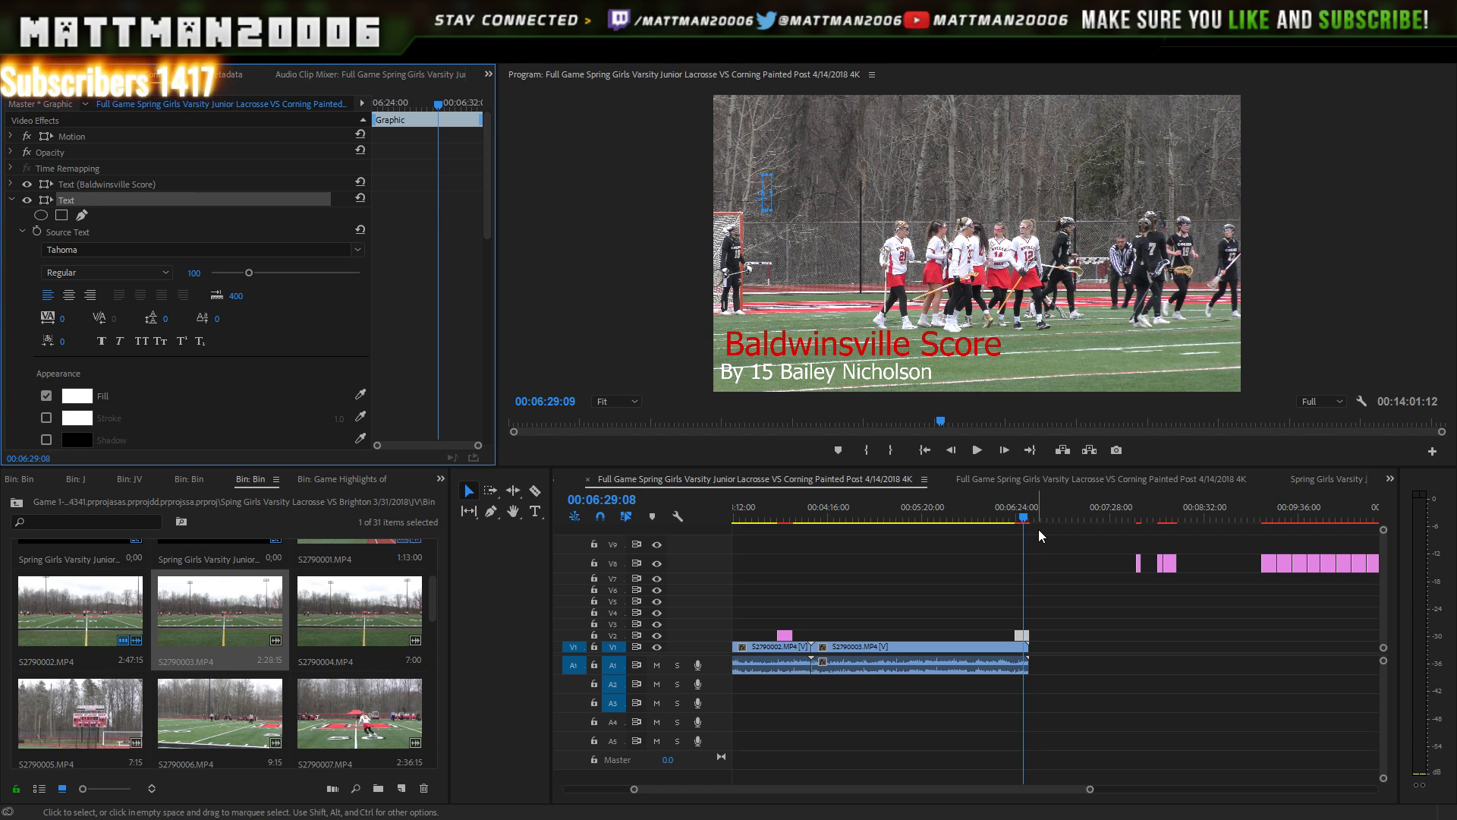
{"action": "key", "text": "space"}
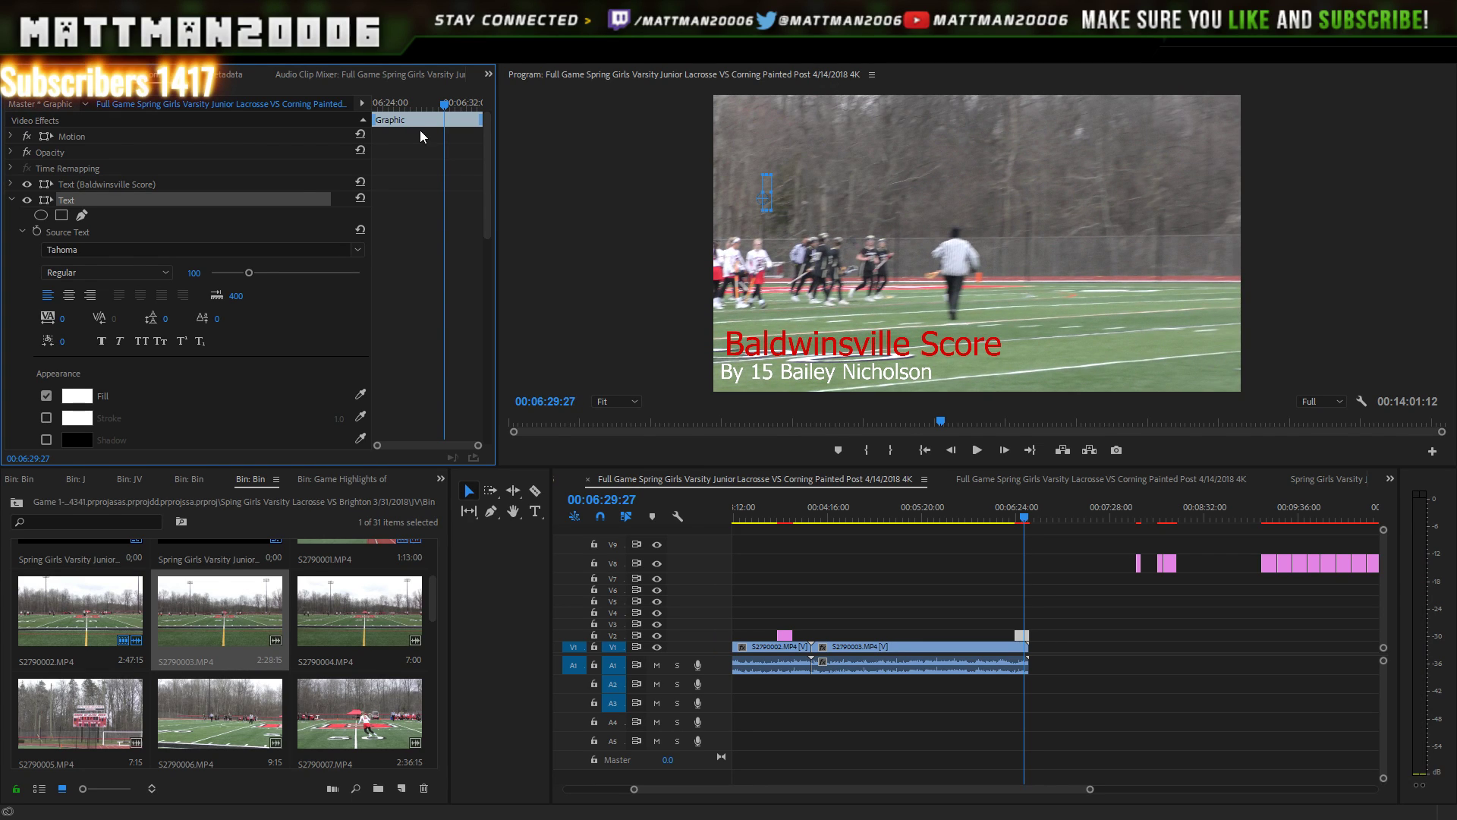
{"action": "key", "text": "Delete"}
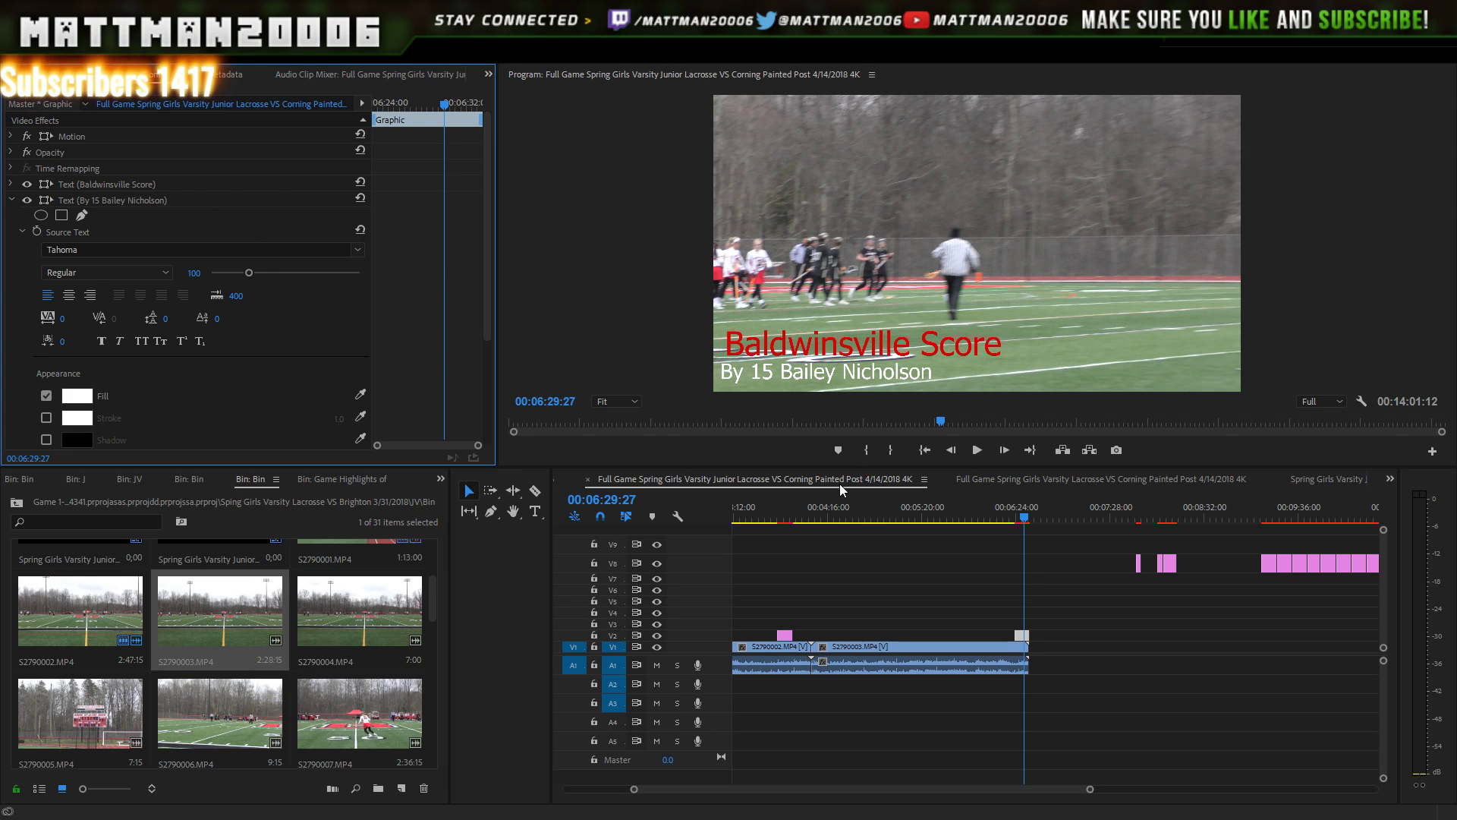
- Trim the V2 lower-third so it ends at 00:06:29:27 and check playback past it
{"action": "key", "text": "space"}
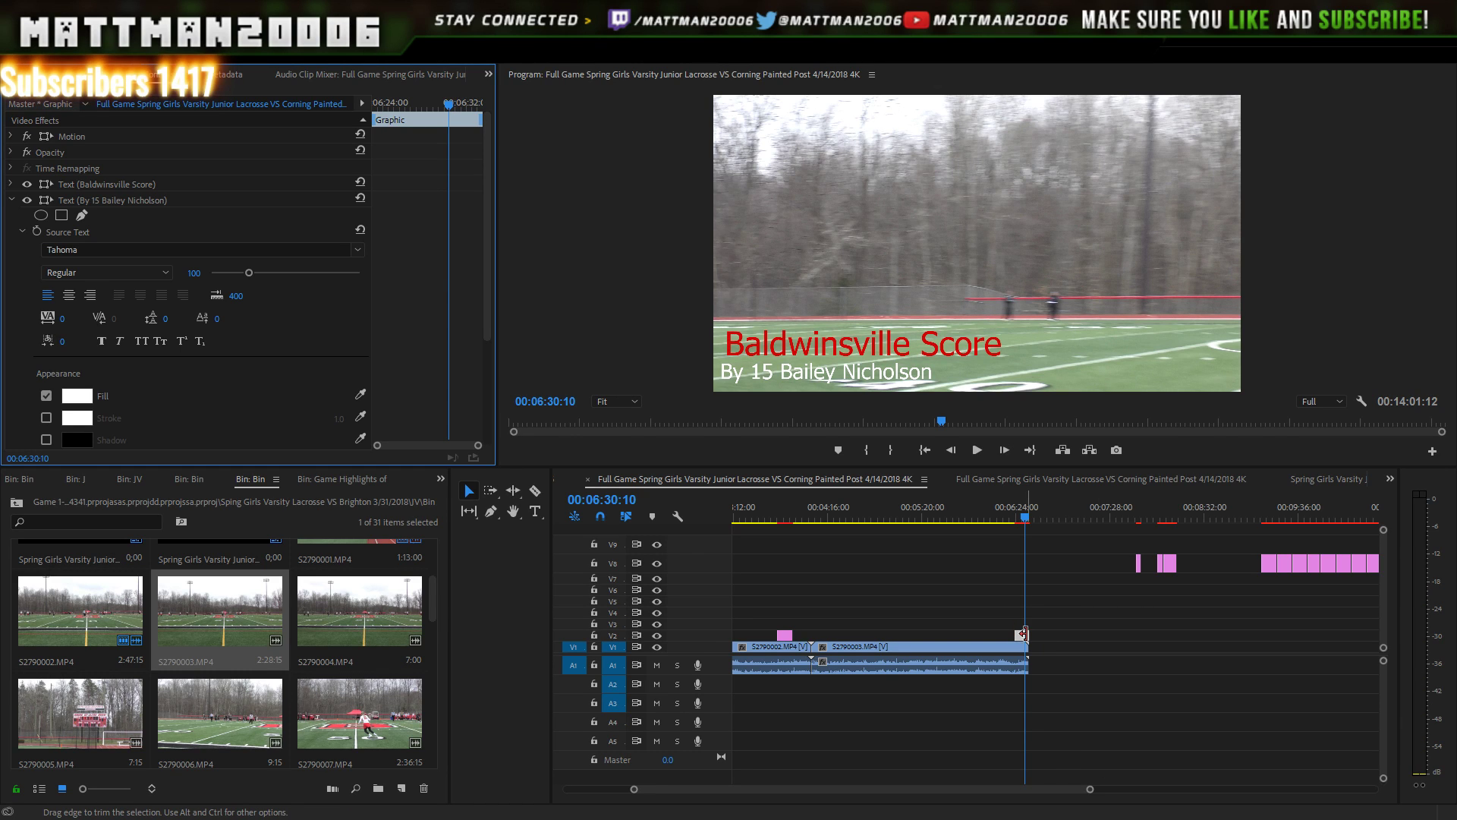
{"action": "left_click_drag", "start_coordinate": [1026, 634], "coordinate": [1021, 634]}
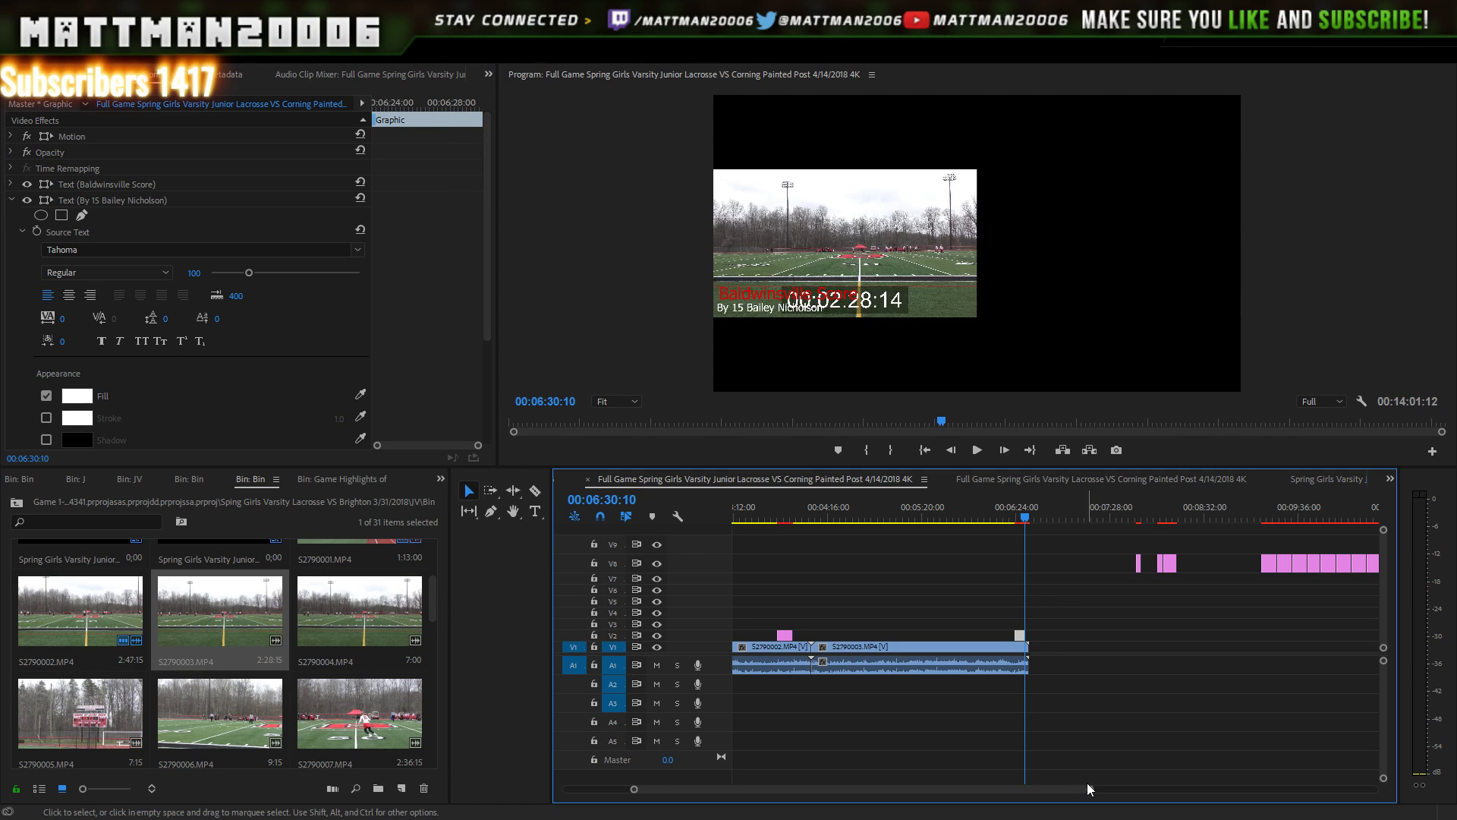
{"action": "left_click_drag", "start_coordinate": [1085, 789], "coordinate": [981, 756]}
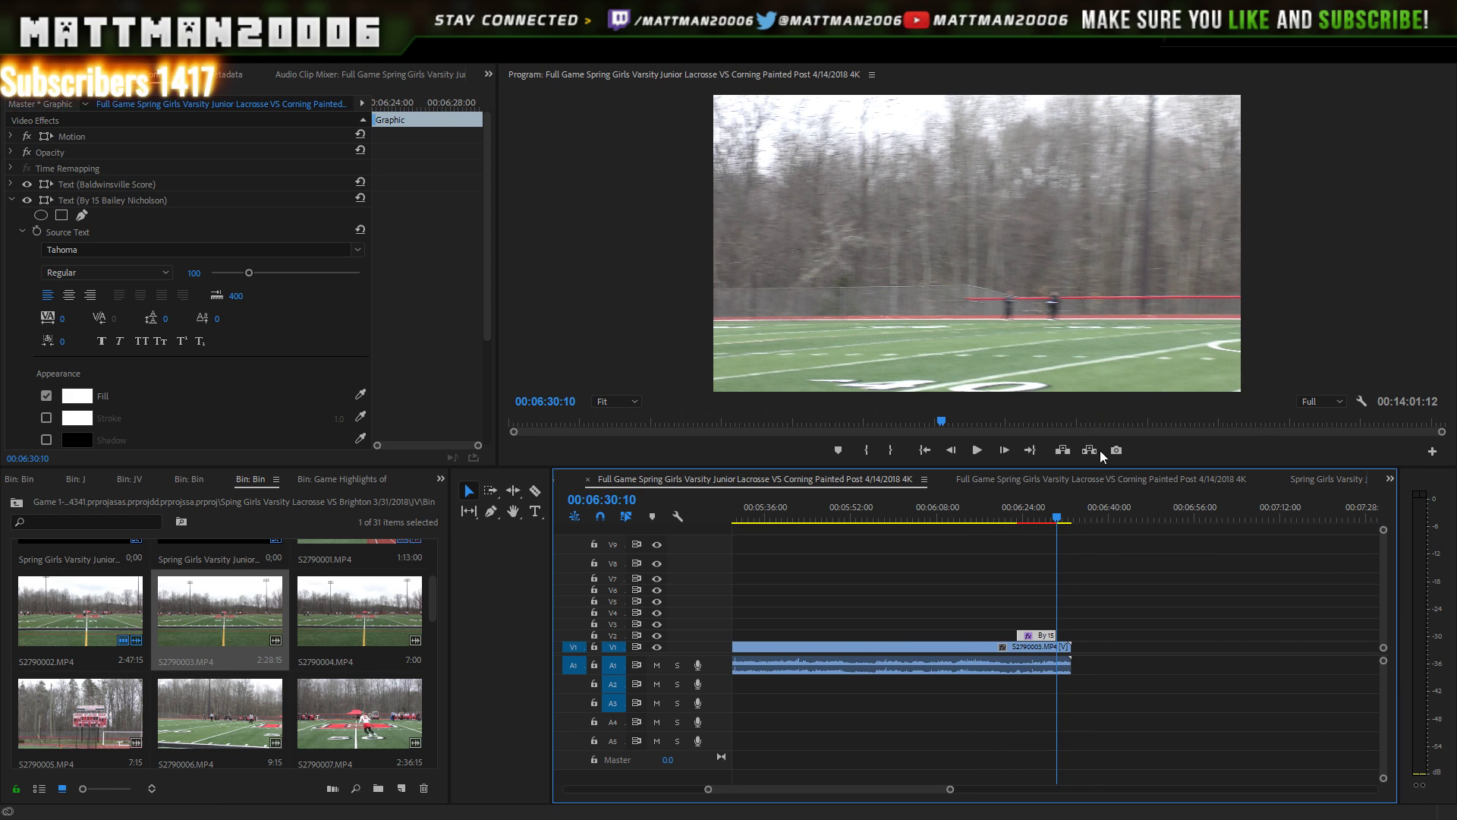
{"action": "key", "text": "Left"}
{"action": "key", "text": "Left"}
{"action": "key", "text": "Left"}
{"action": "key", "text": "Left"}
{"action": "key", "text": "Left"}
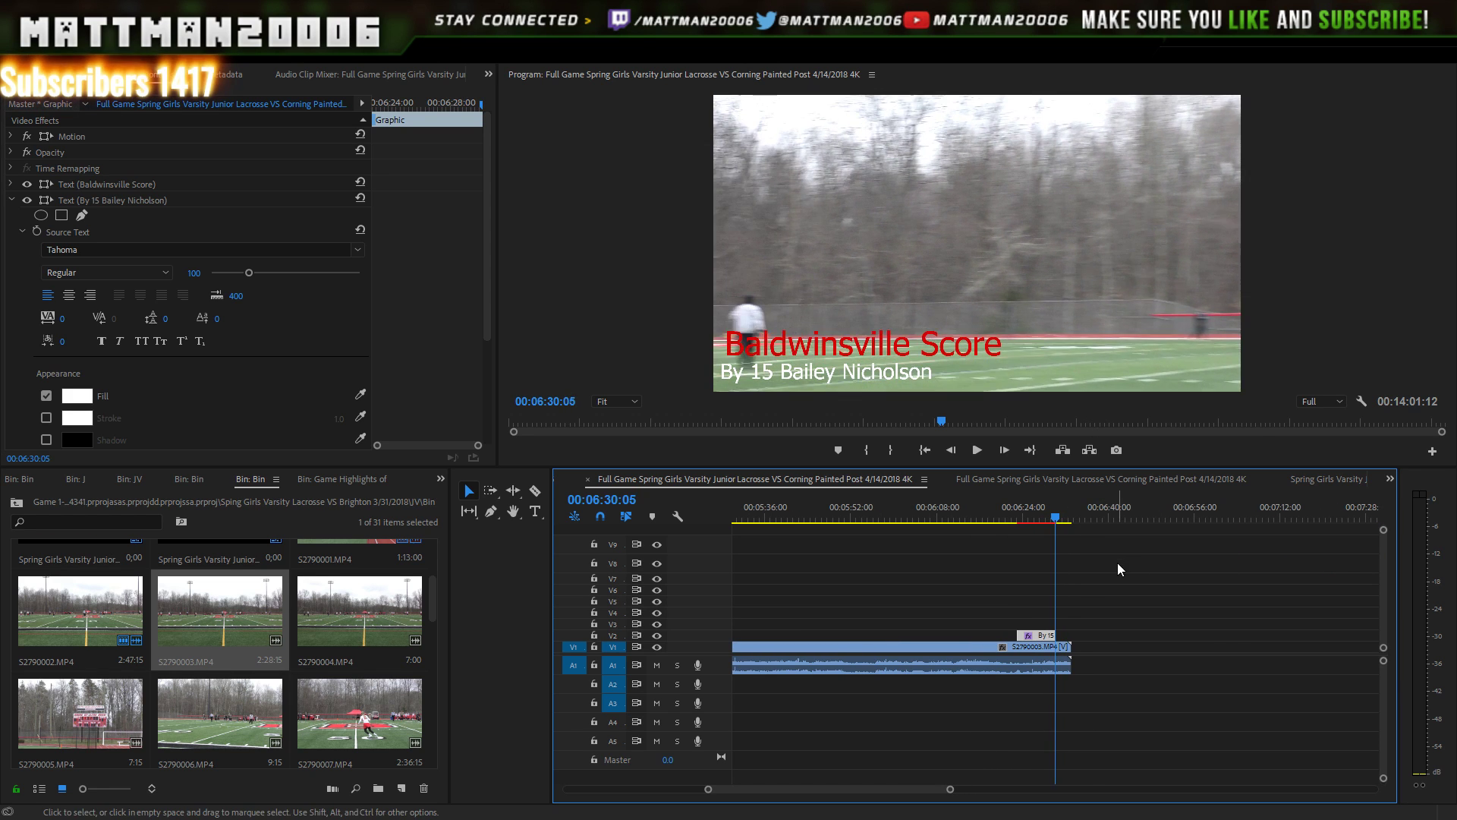
{"action": "key", "text": "Left"}
{"action": "key", "text": "Left"}
{"action": "key", "text": "Left"}
{"action": "key", "text": "Left"}
{"action": "key", "text": "Left"}
{"action": "key", "text": "Left"}
{"action": "key", "text": "Left"}
{"action": "key", "text": "Left"}
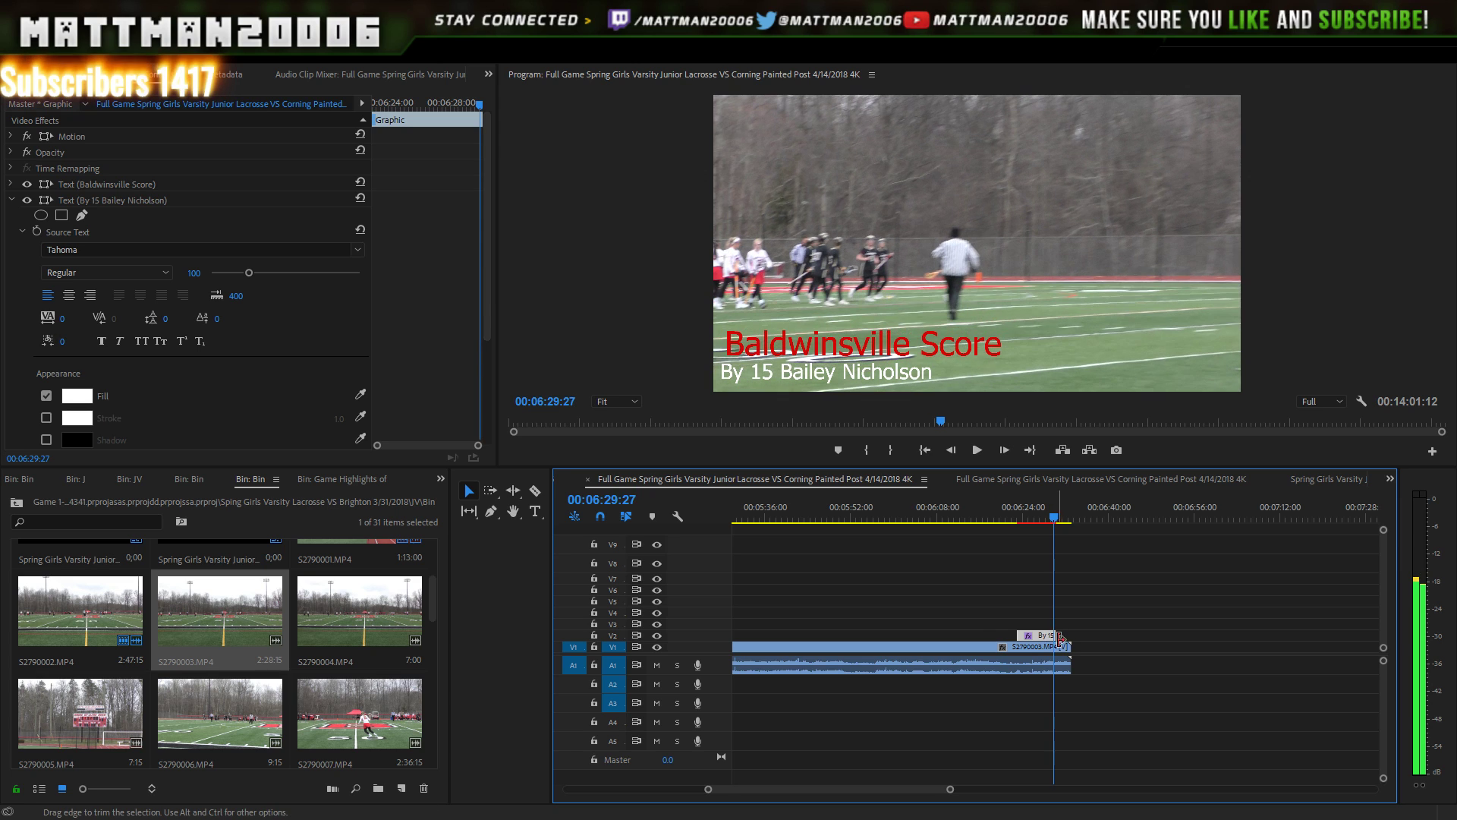
{"action": "left_click_drag", "start_coordinate": [1061, 640], "coordinate": [1053, 639]}
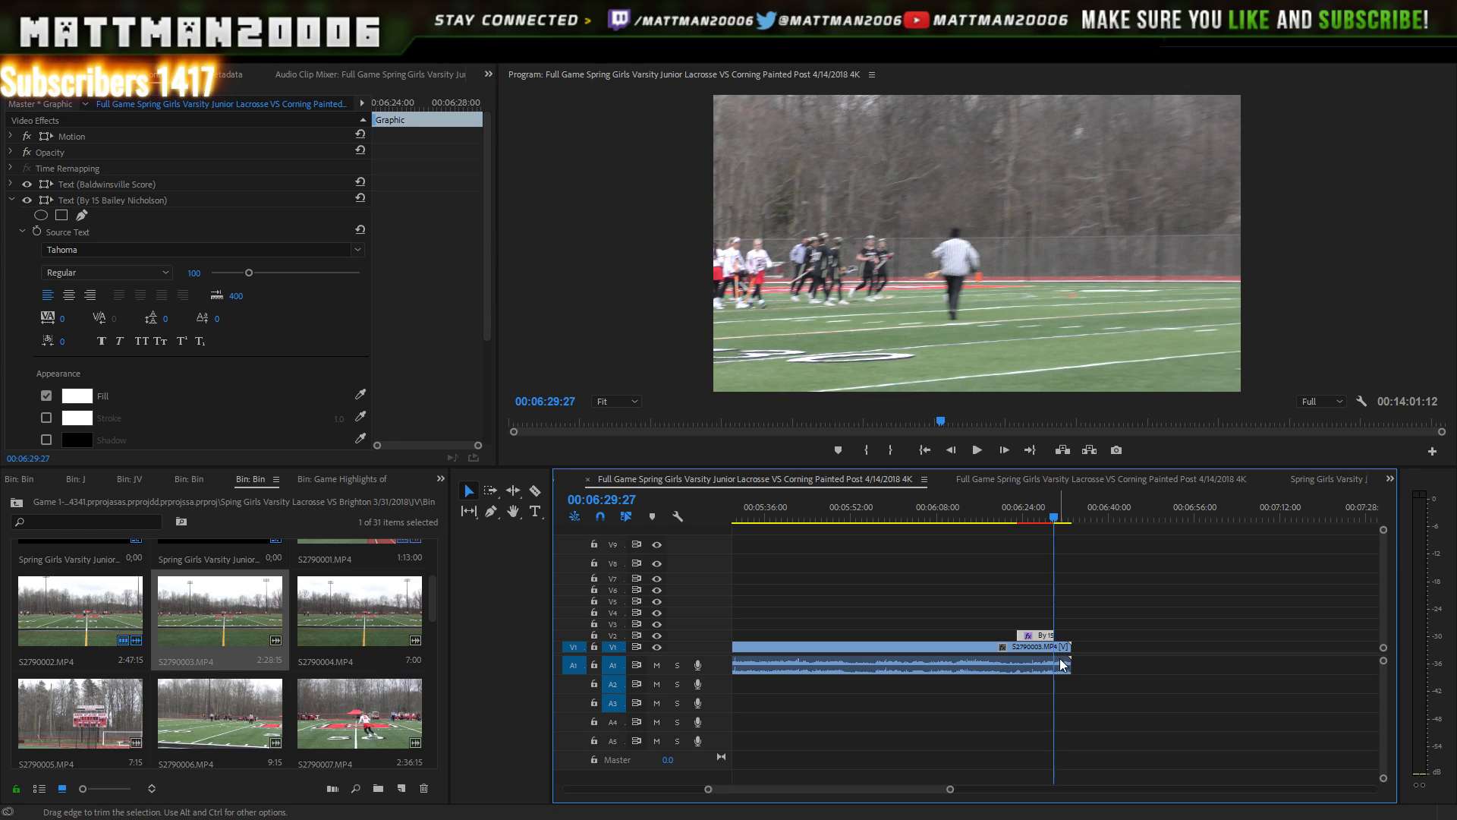
{"action": "key", "text": "space"}
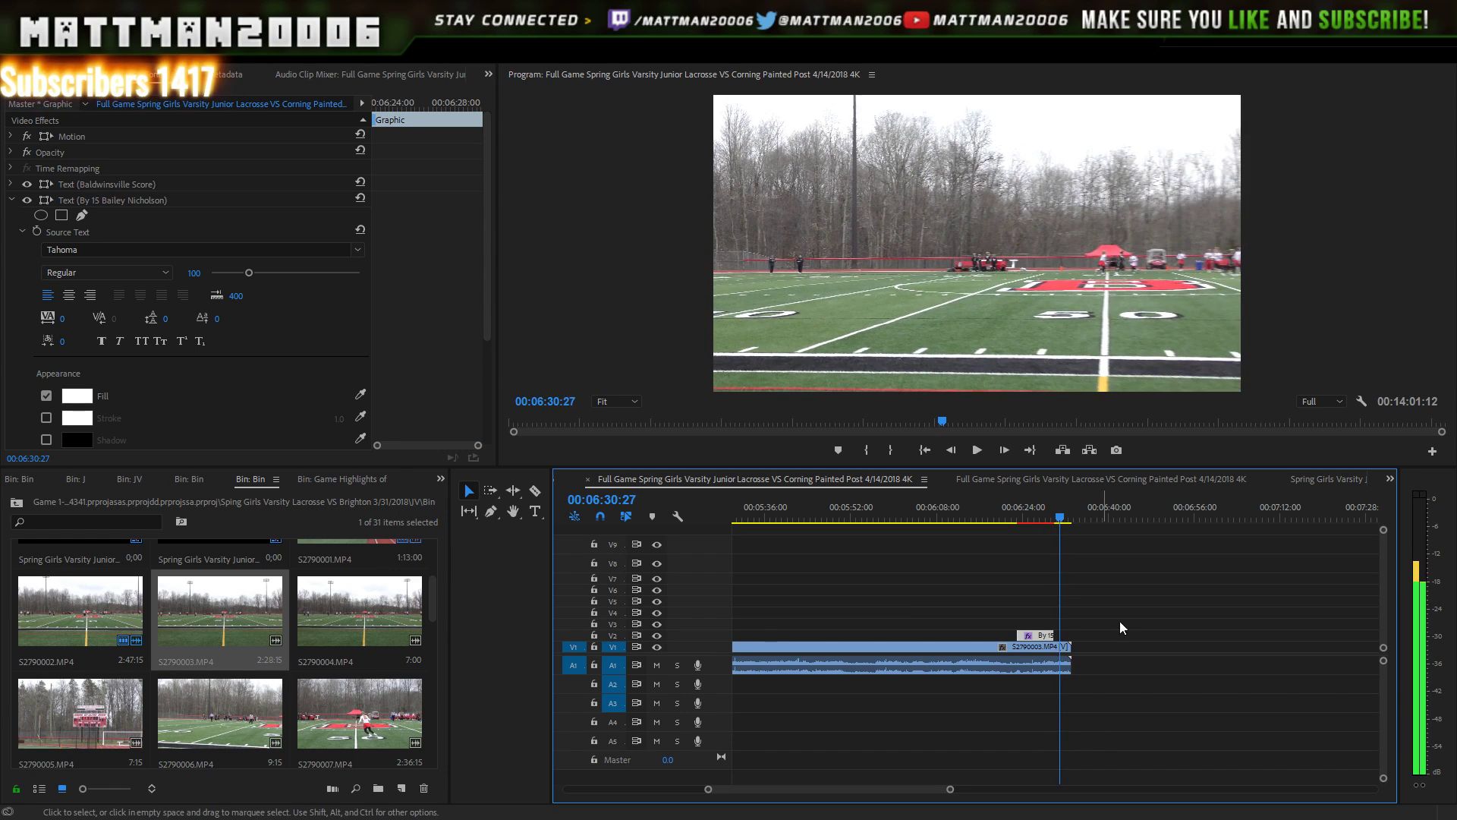
{"action": "left_click", "coordinate": [391, 627]}
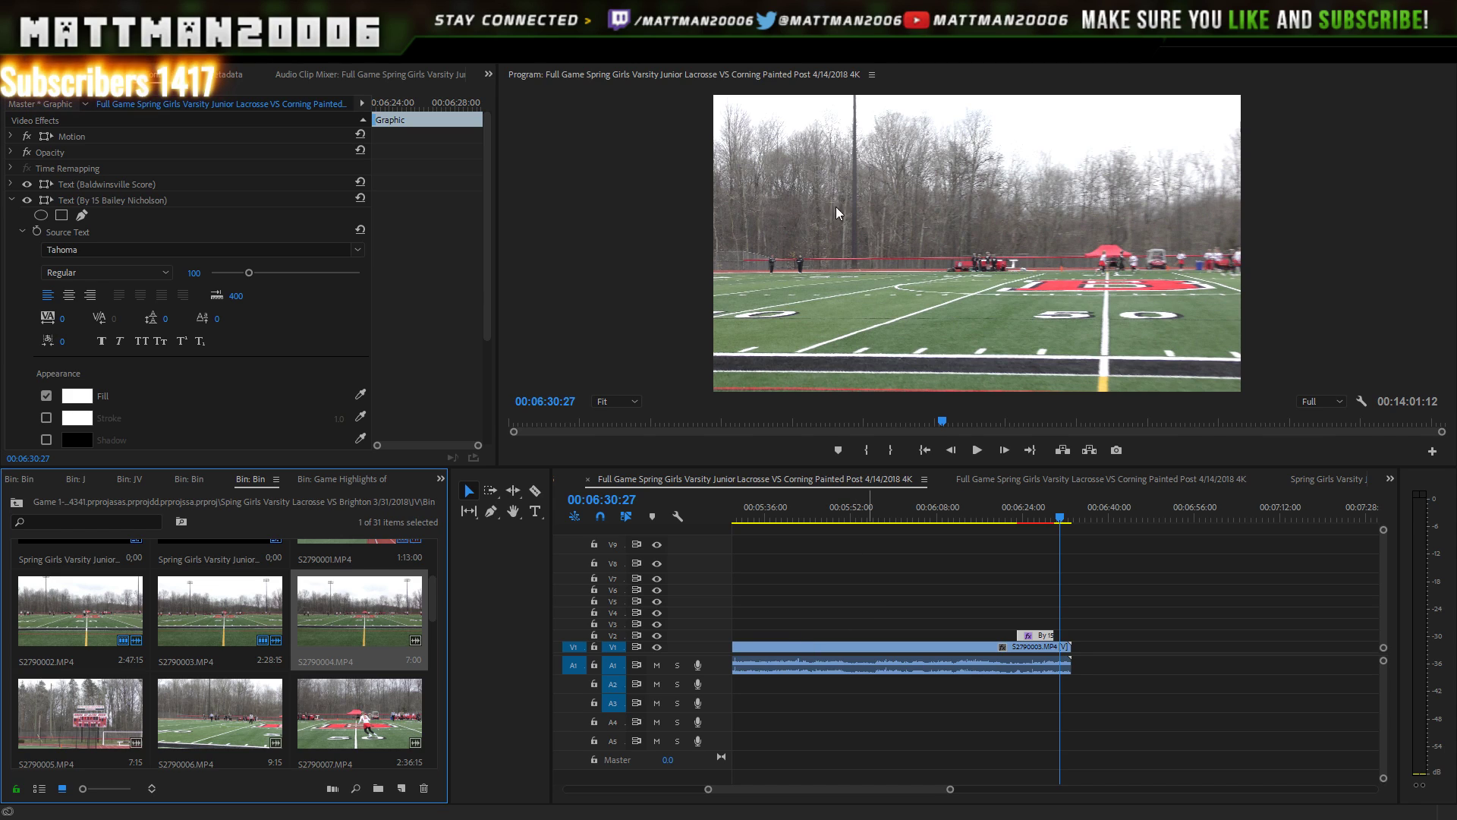
- Place S2790004.MP4 on V1 right after the last clip and play across the join
{"action": "left_click_drag", "start_coordinate": [366, 620], "coordinate": [1084, 667]}
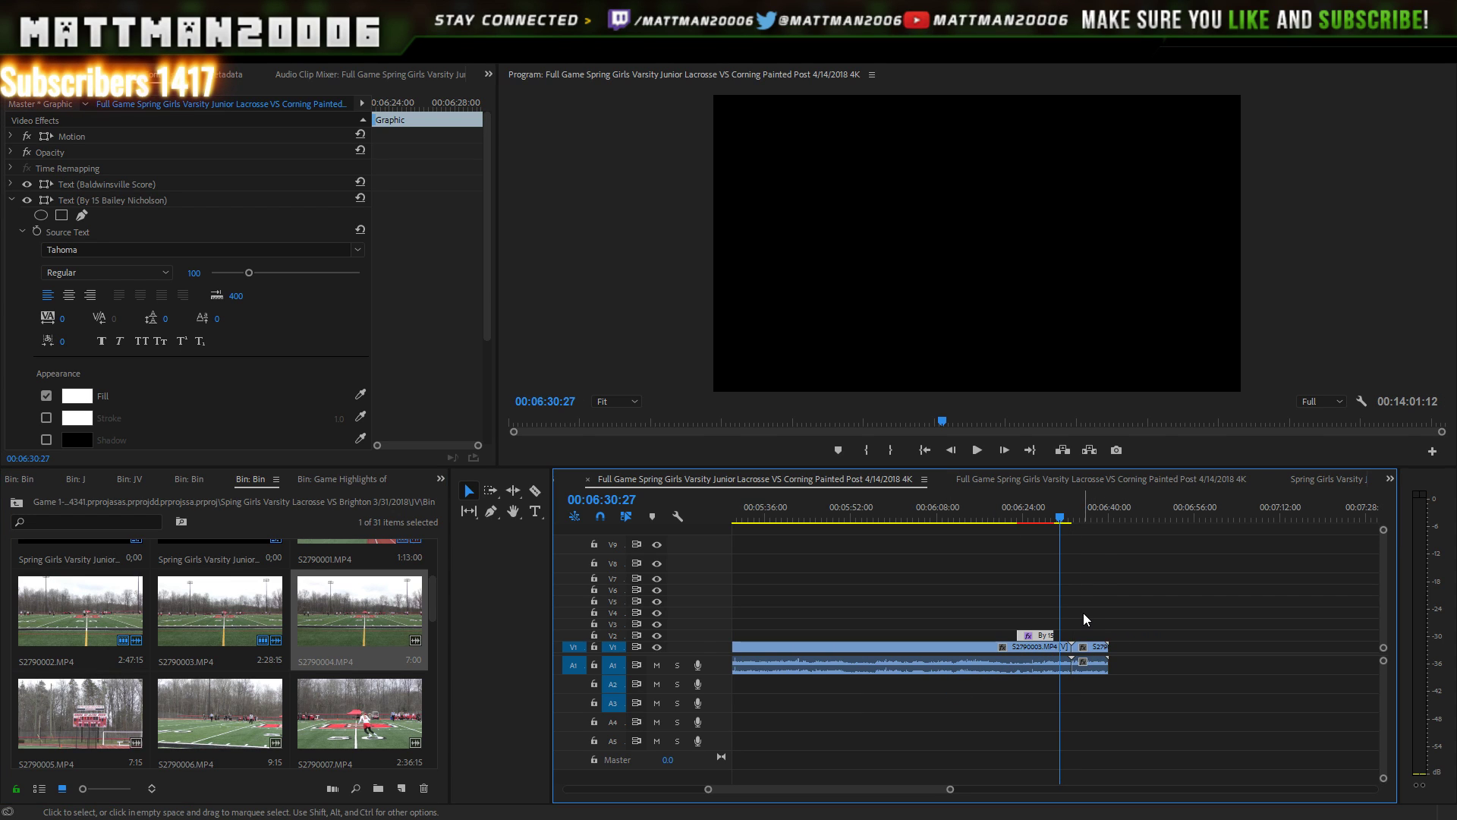
{"action": "left_click", "coordinate": [1072, 520]}
{"action": "key", "text": "Right"}
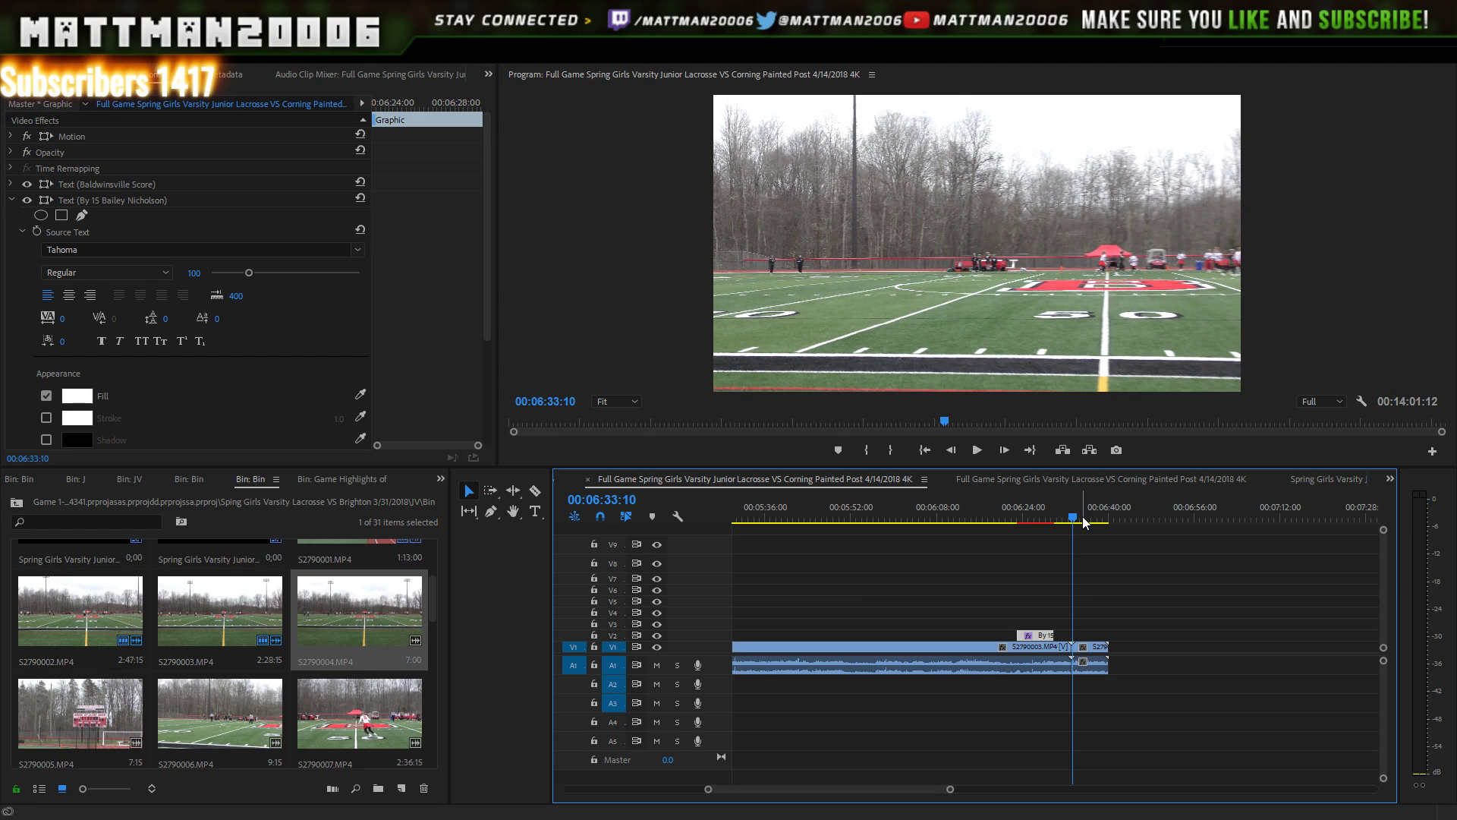
{"action": "key", "text": "space"}
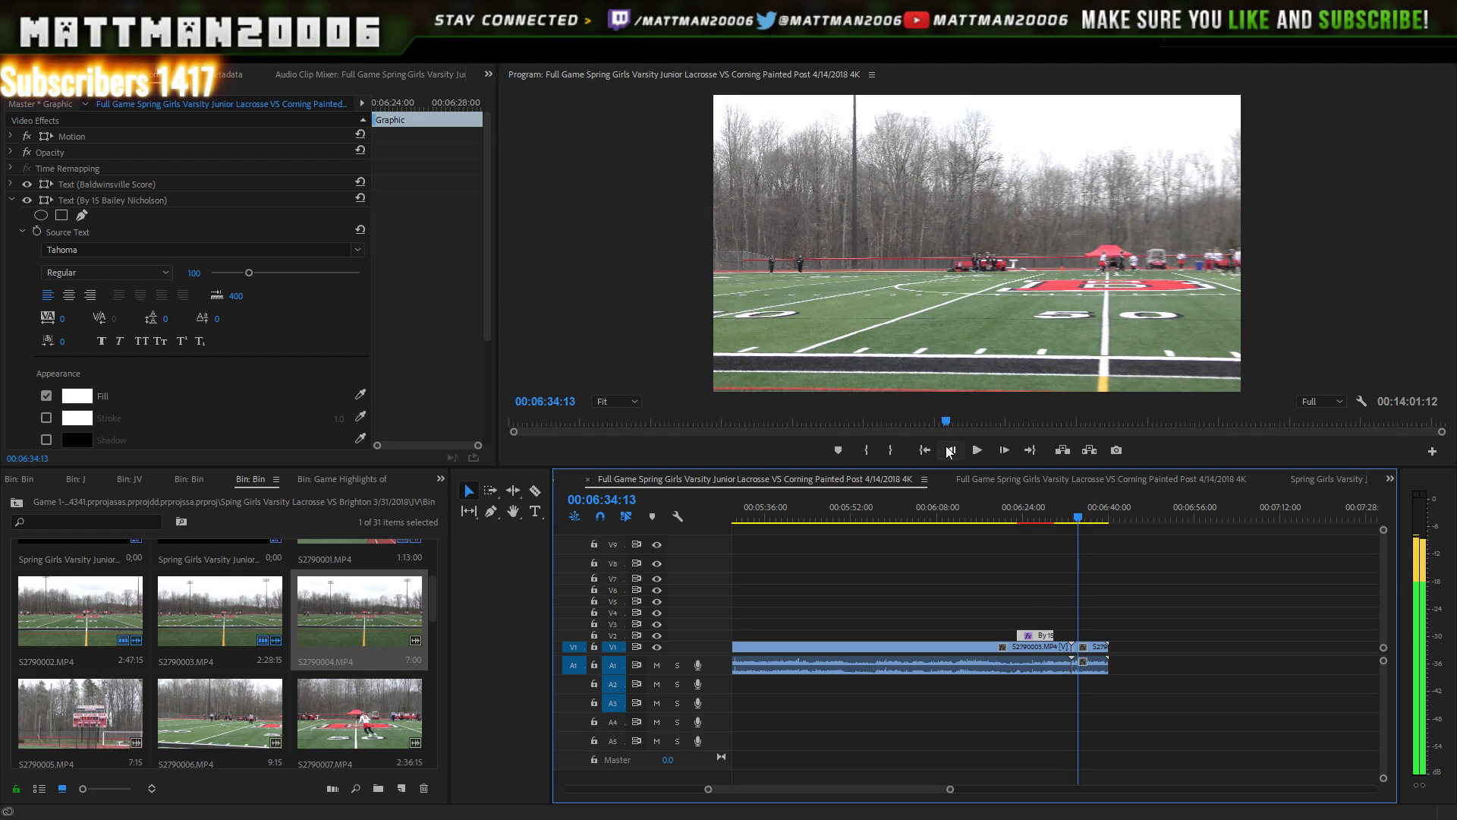
{"action": "left_click", "coordinate": [972, 449]}
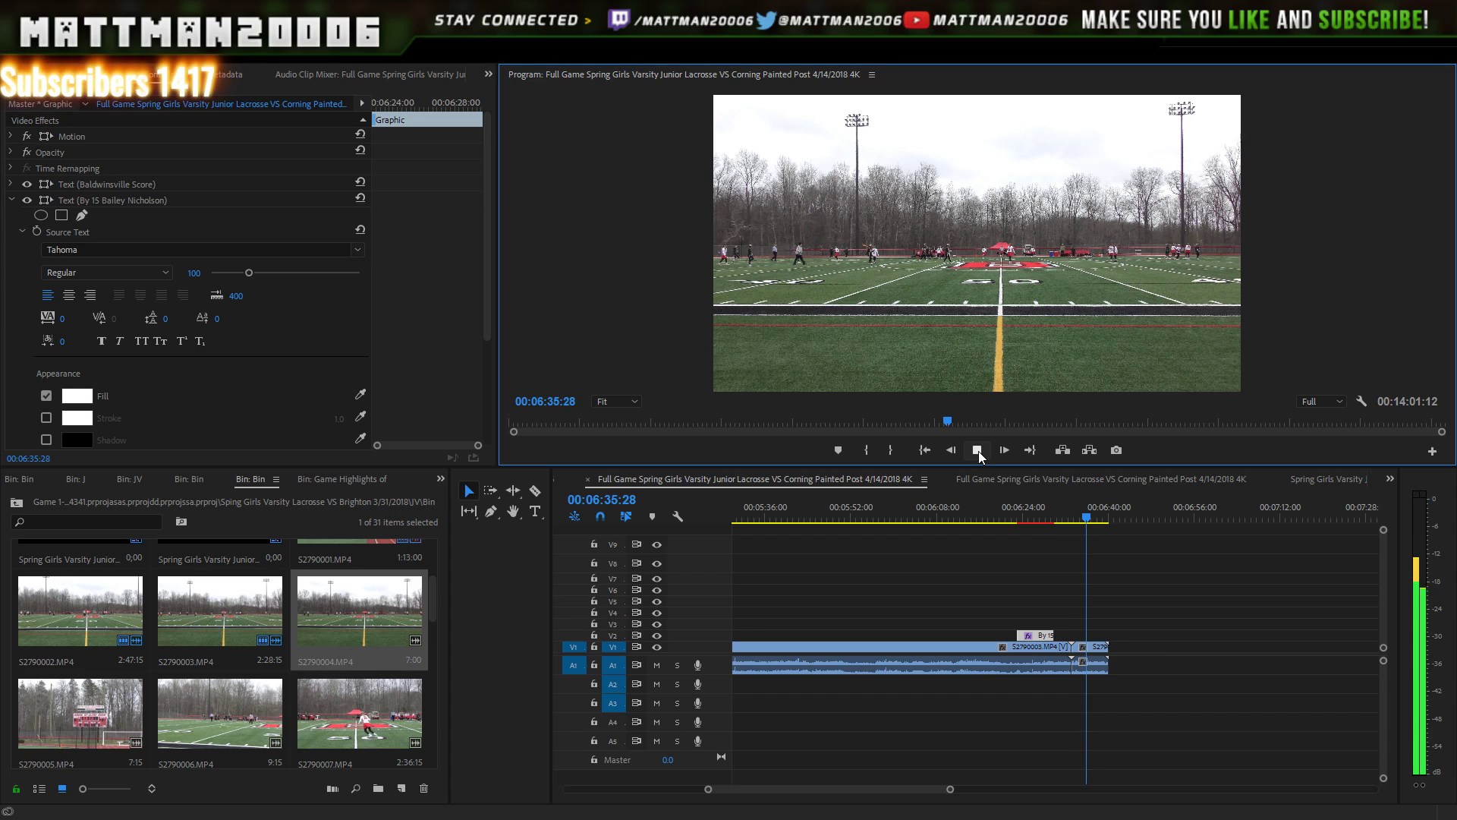
{"action": "left_click", "coordinate": [978, 451]}
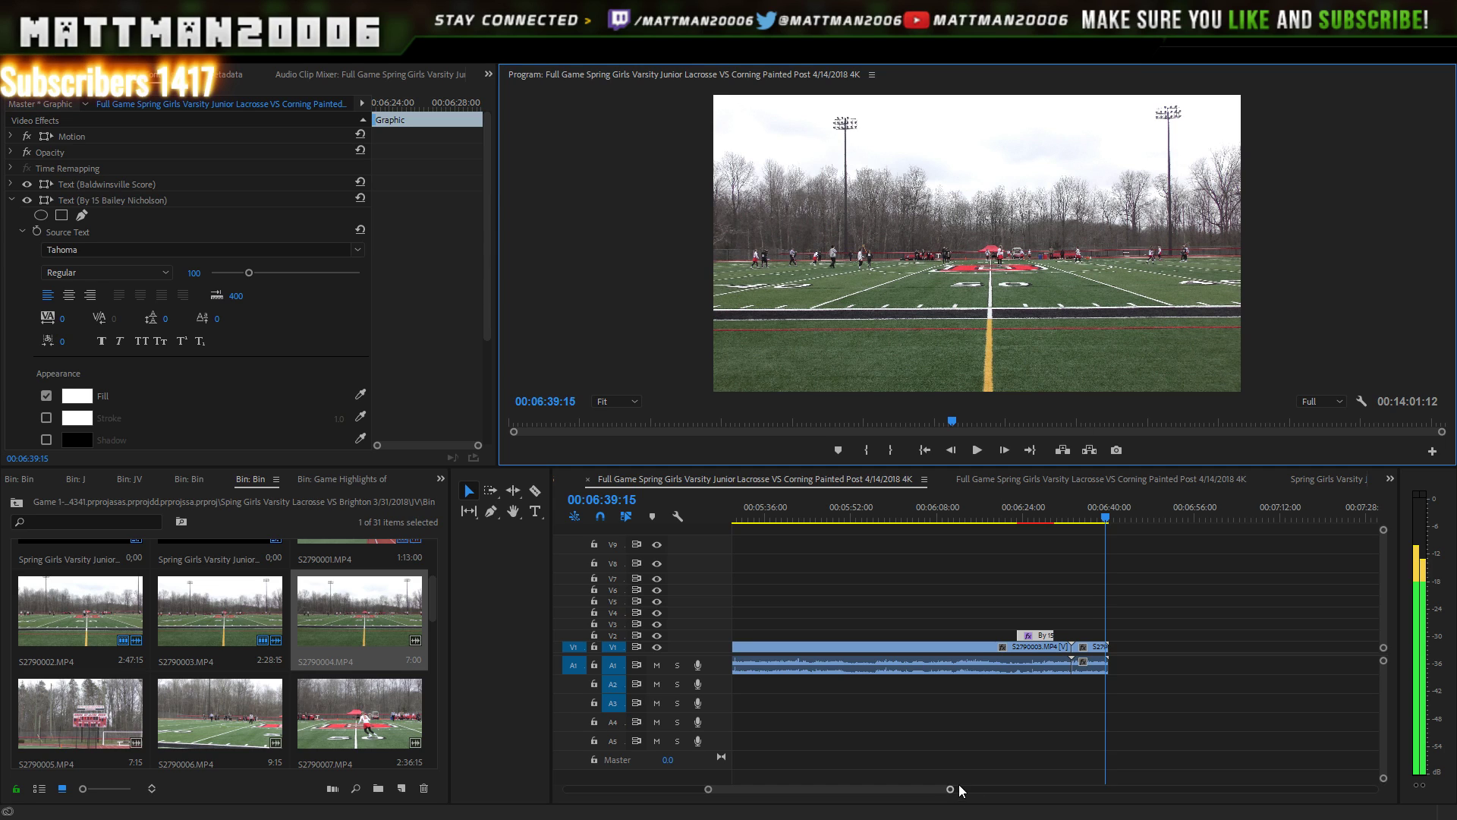
{"action": "left_click_drag", "start_coordinate": [955, 788], "coordinate": [1034, 790]}
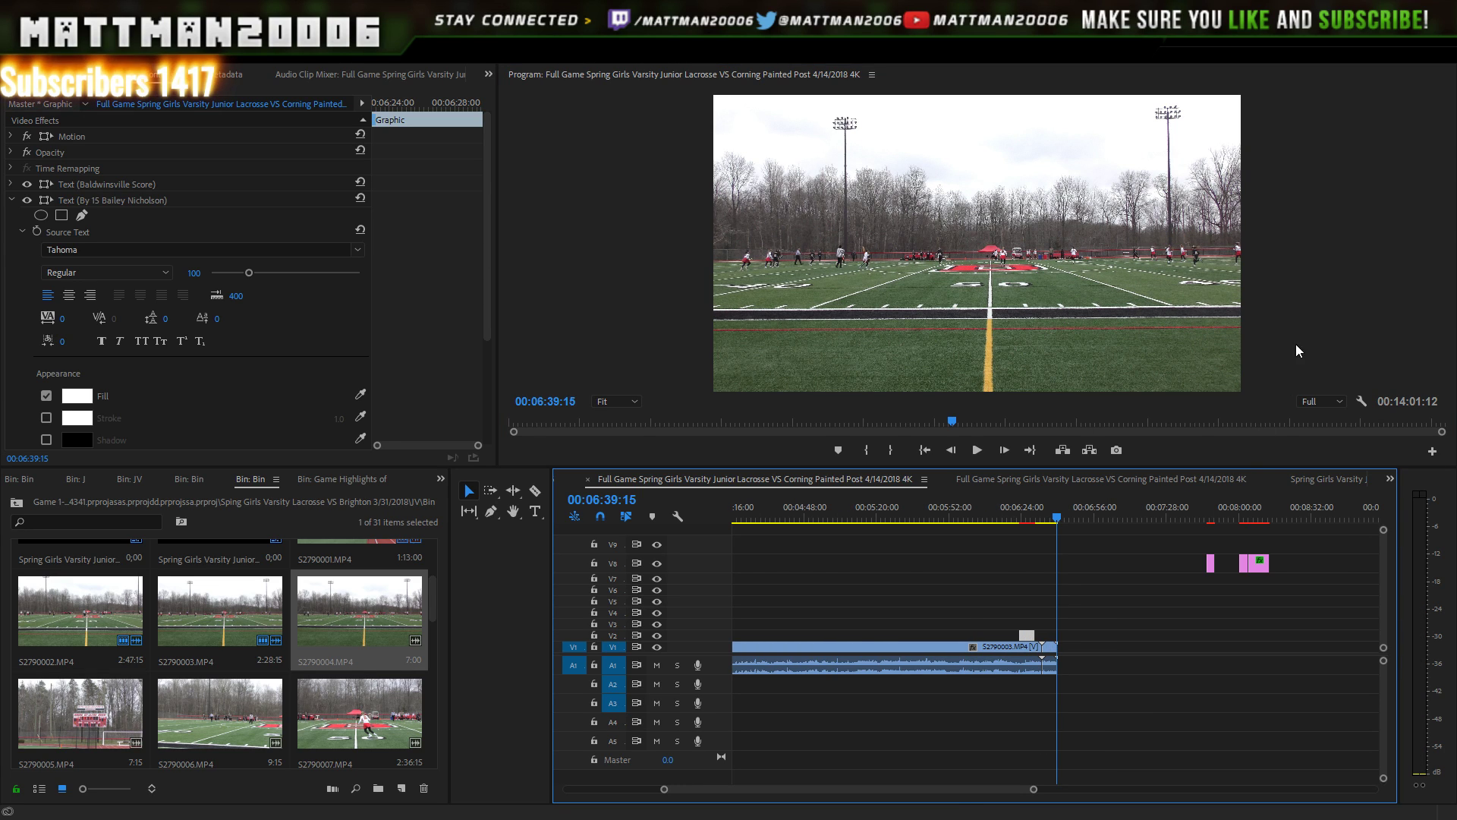
- Paste a copy of the Timeout card and snap it to the end of S2790003
{"action": "left_click_drag", "start_coordinate": [1208, 501], "coordinate": [1210, 508]}
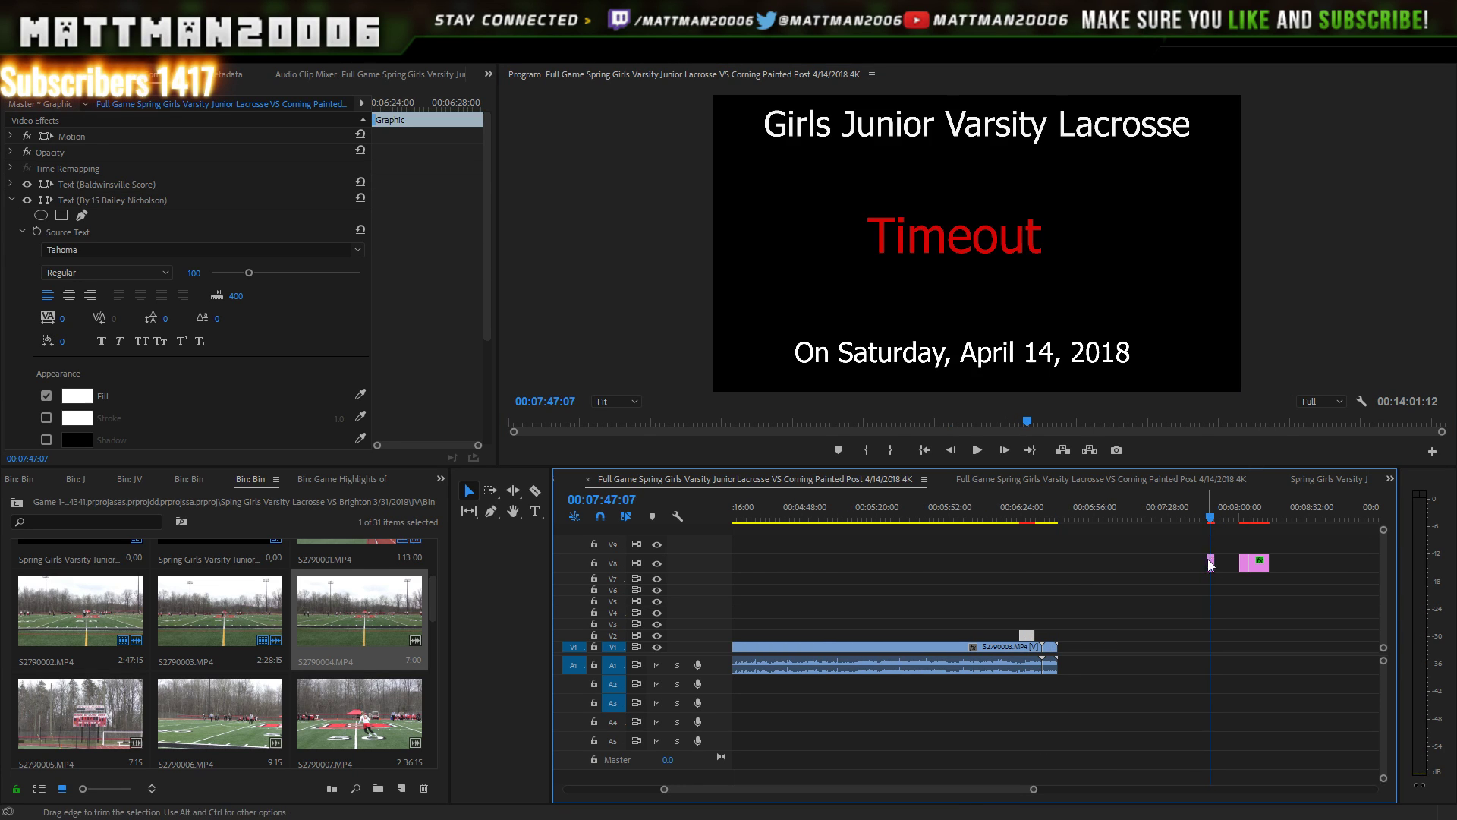
{"action": "left_click", "coordinate": [1209, 563]}
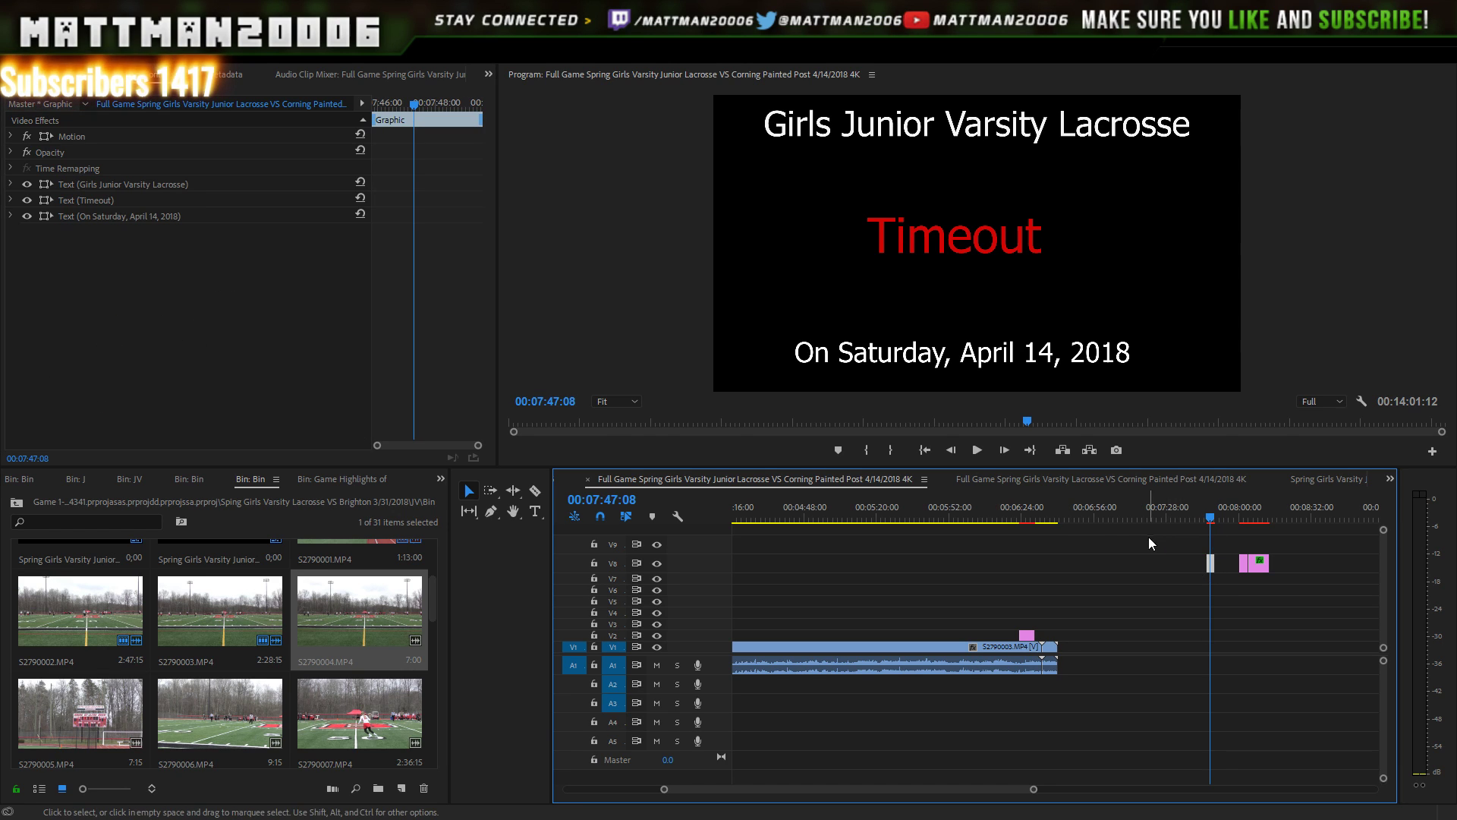
{"action": "left_click_drag", "start_coordinate": [1066, 514], "coordinate": [1084, 514]}
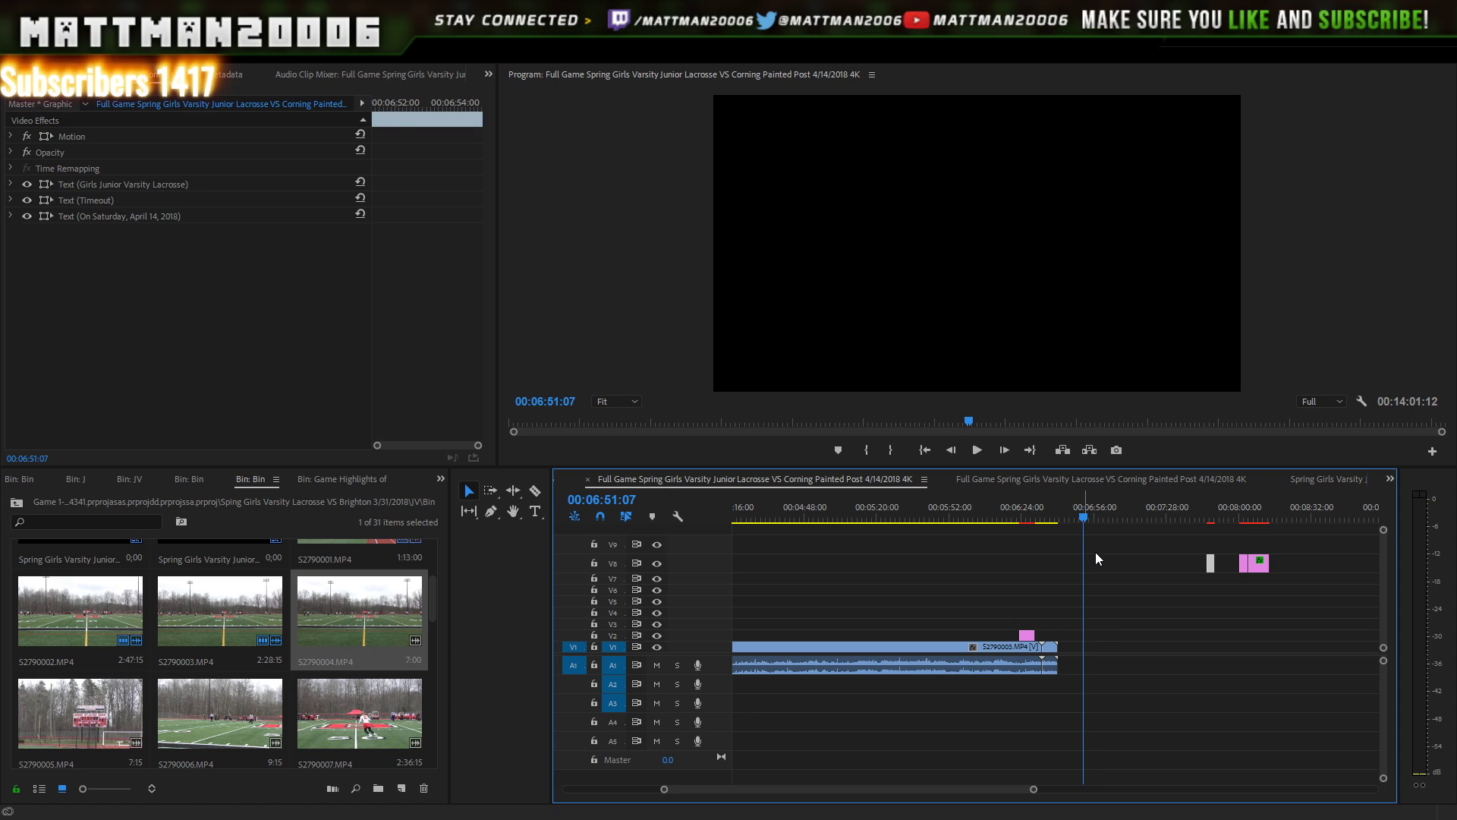
{"action": "key", "text": "ctrl+v"}
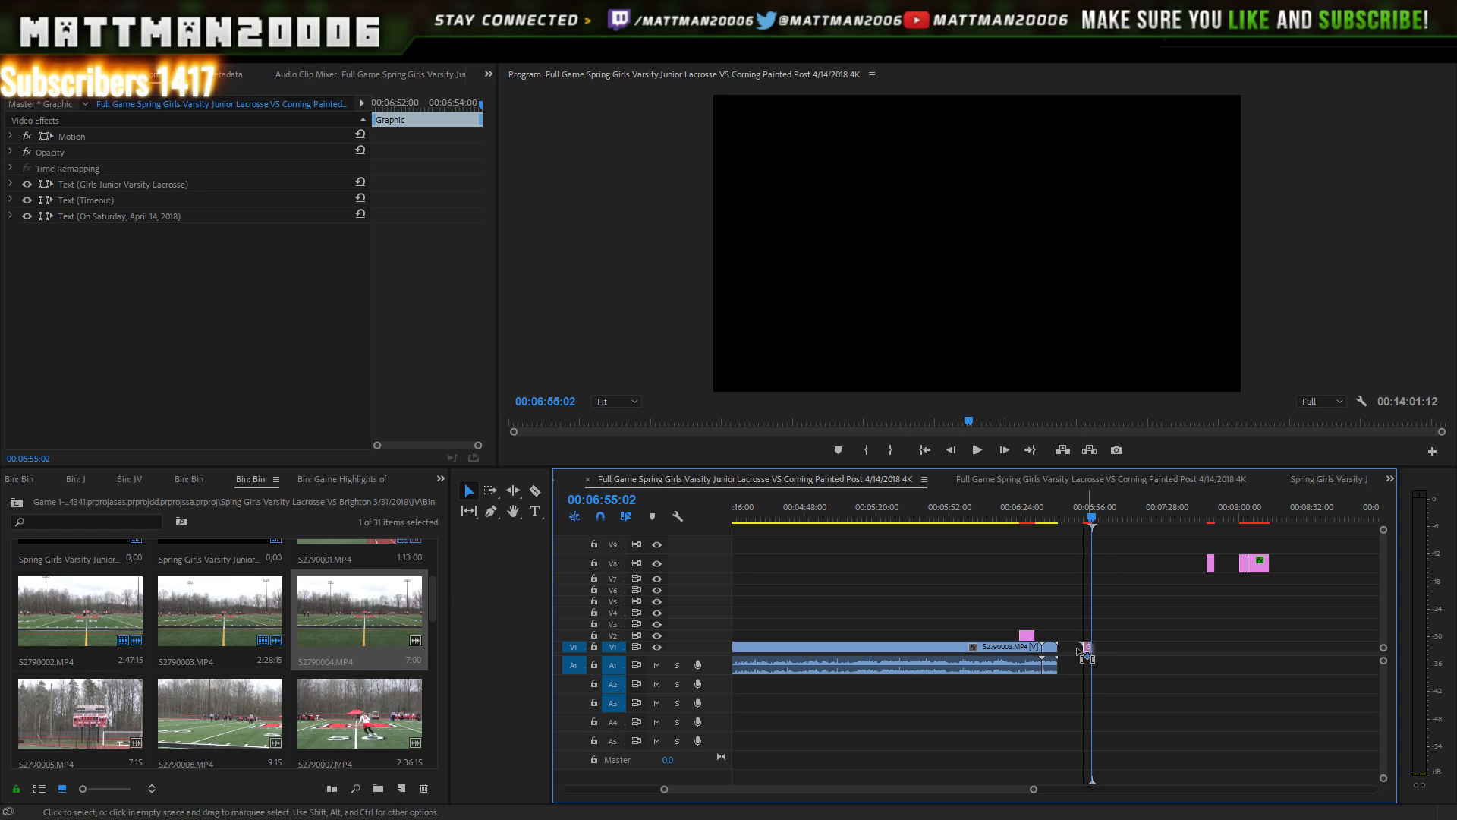
{"action": "left_click_drag", "start_coordinate": [1084, 651], "coordinate": [1061, 649]}
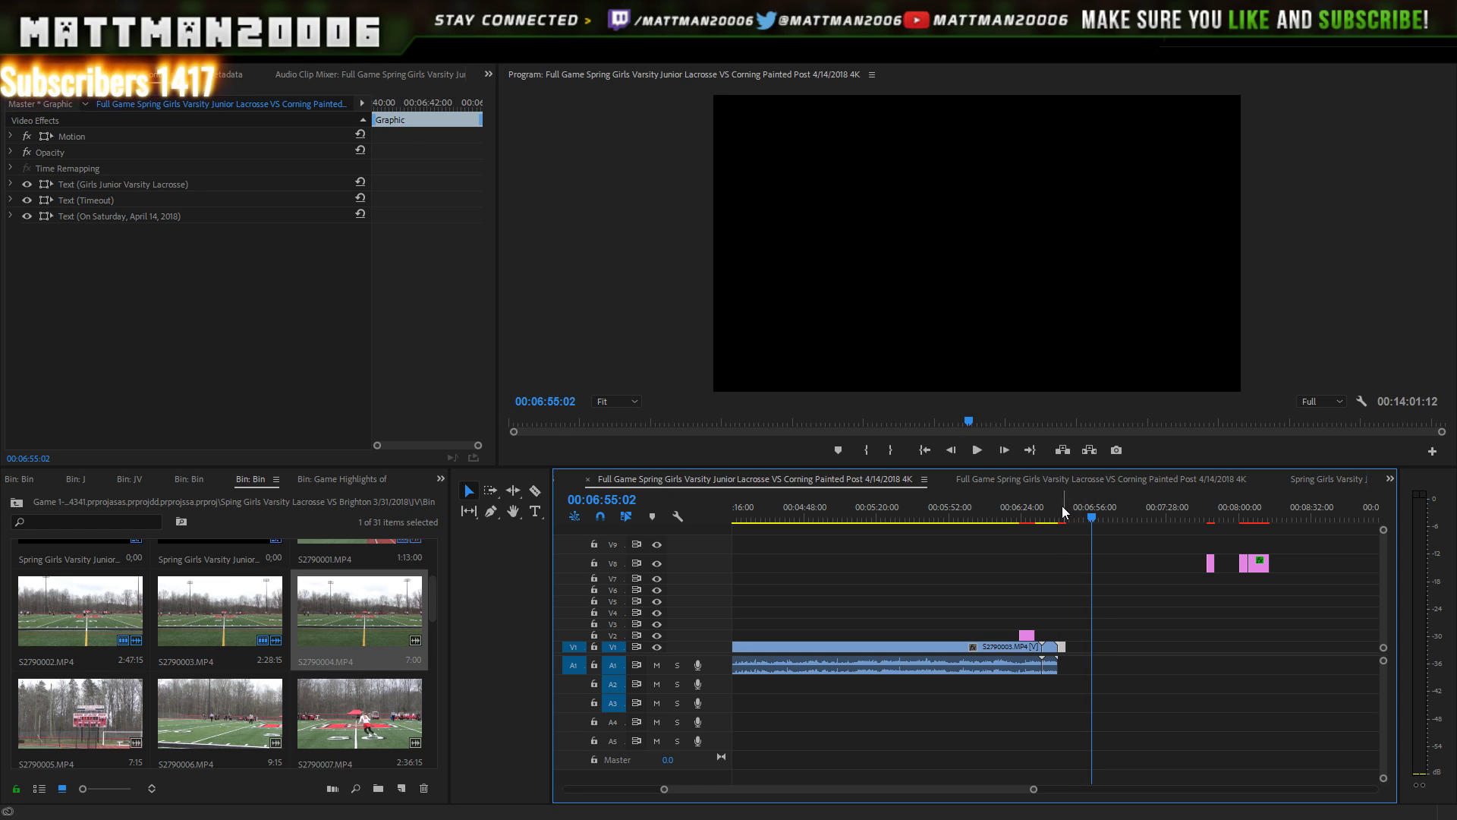
- Play from just before the Timeout card to preview the cut into it
{"action": "left_click_drag", "start_coordinate": [1060, 513], "coordinate": [1054, 517]}
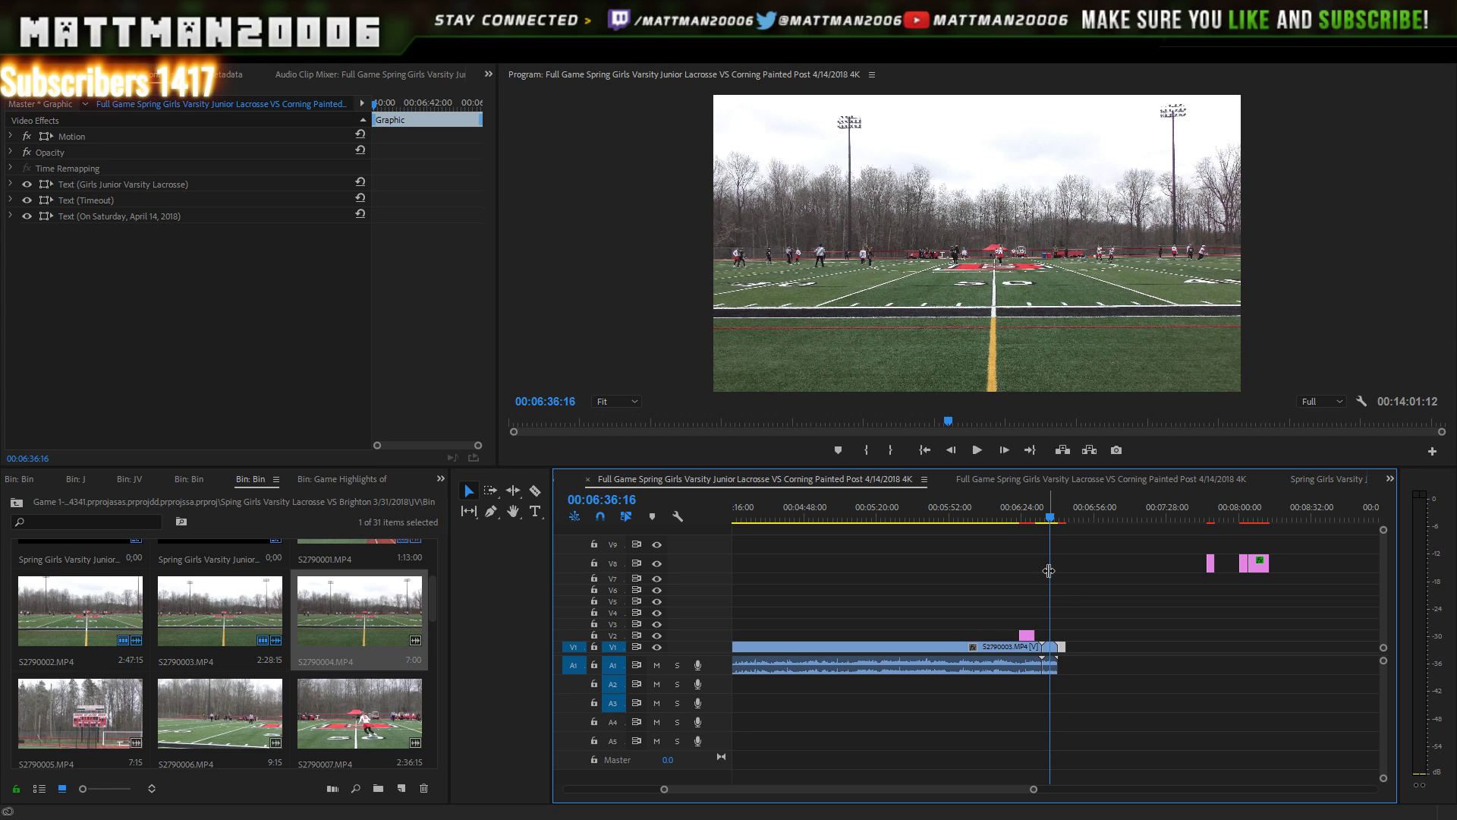
{"action": "key", "text": "Right"}
{"action": "key", "text": "Right"}
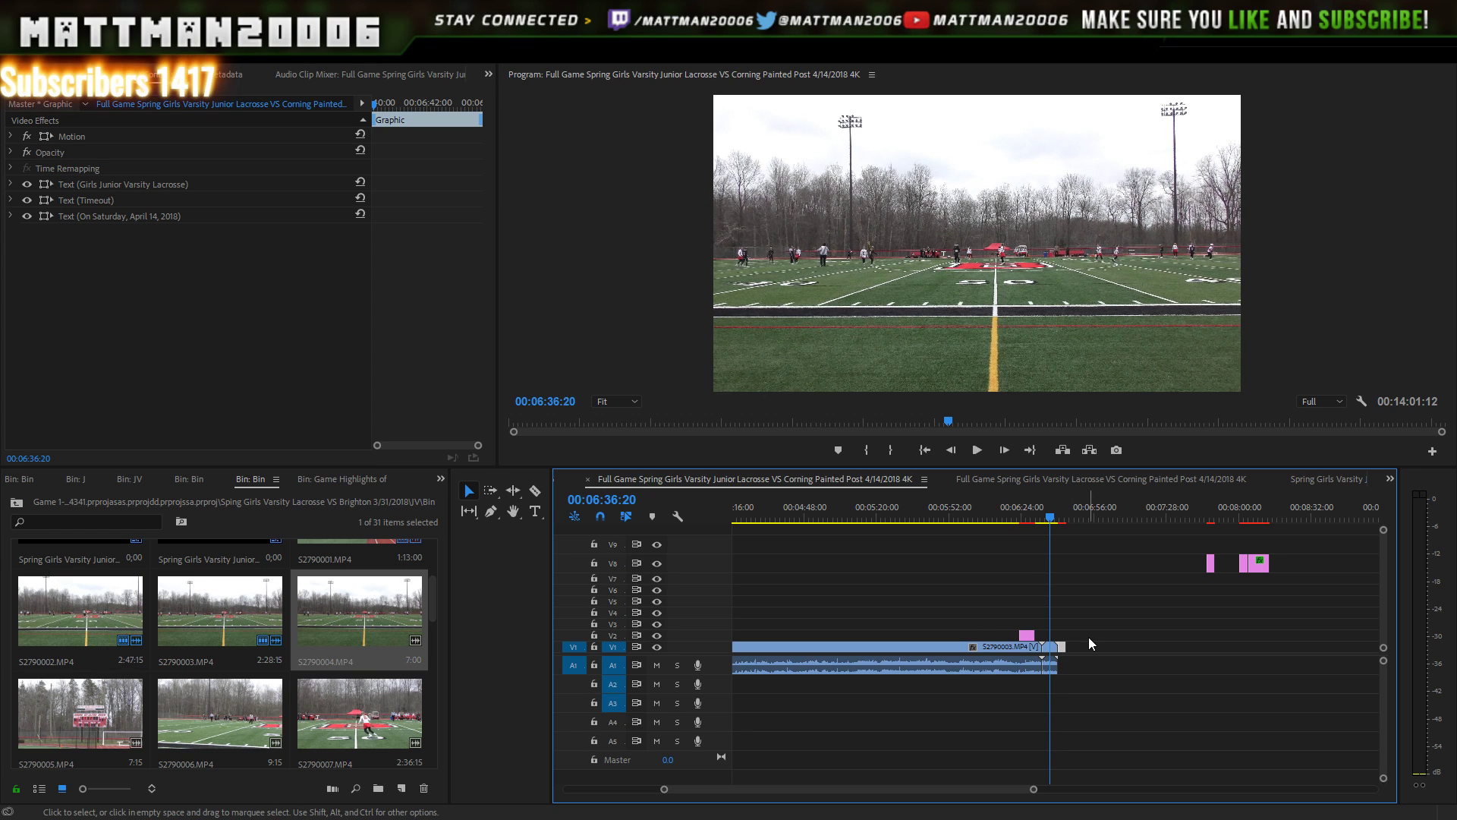
{"action": "key", "text": "space"}
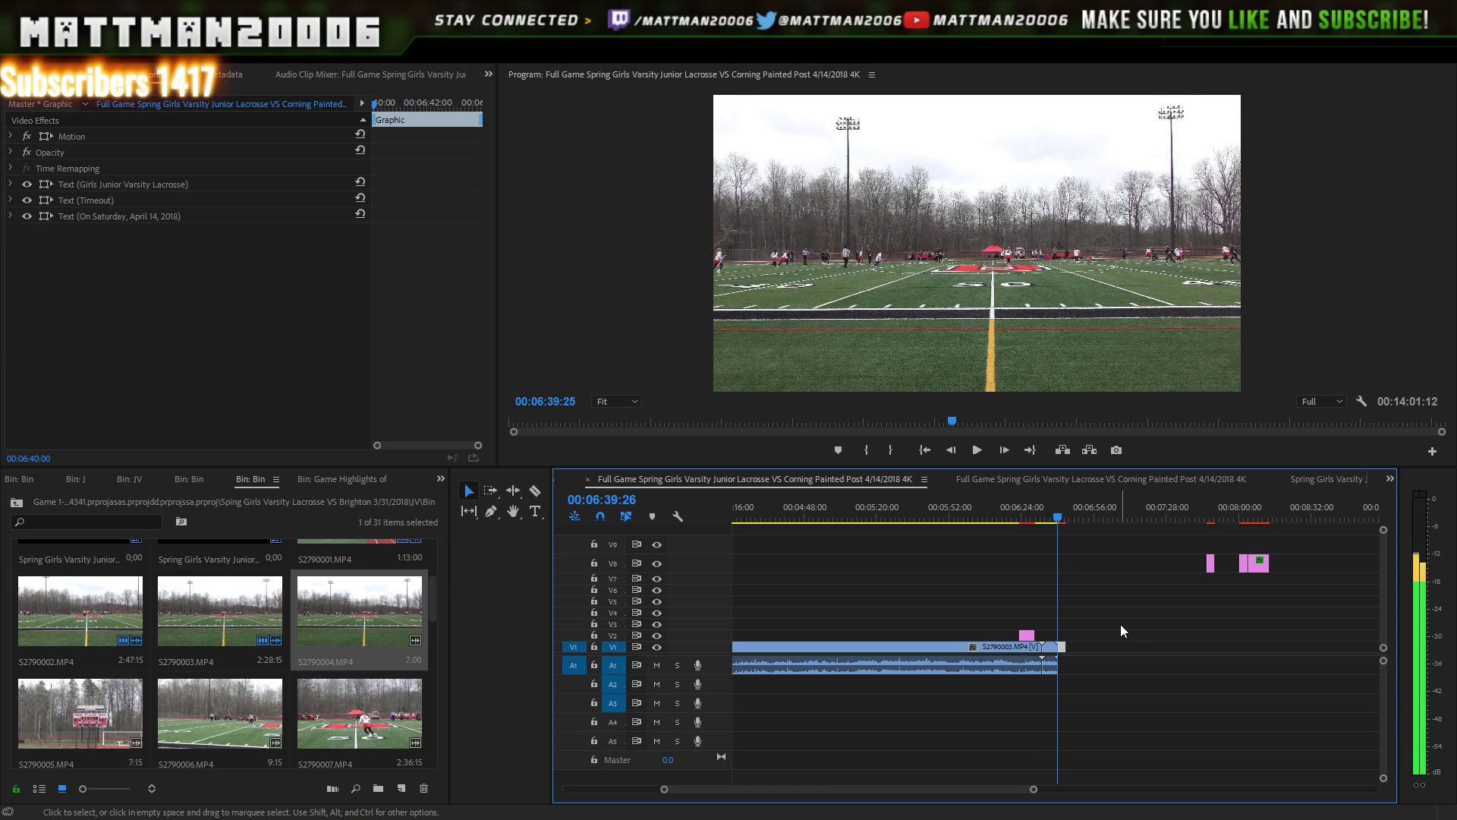
{"action": "key", "text": "space"}
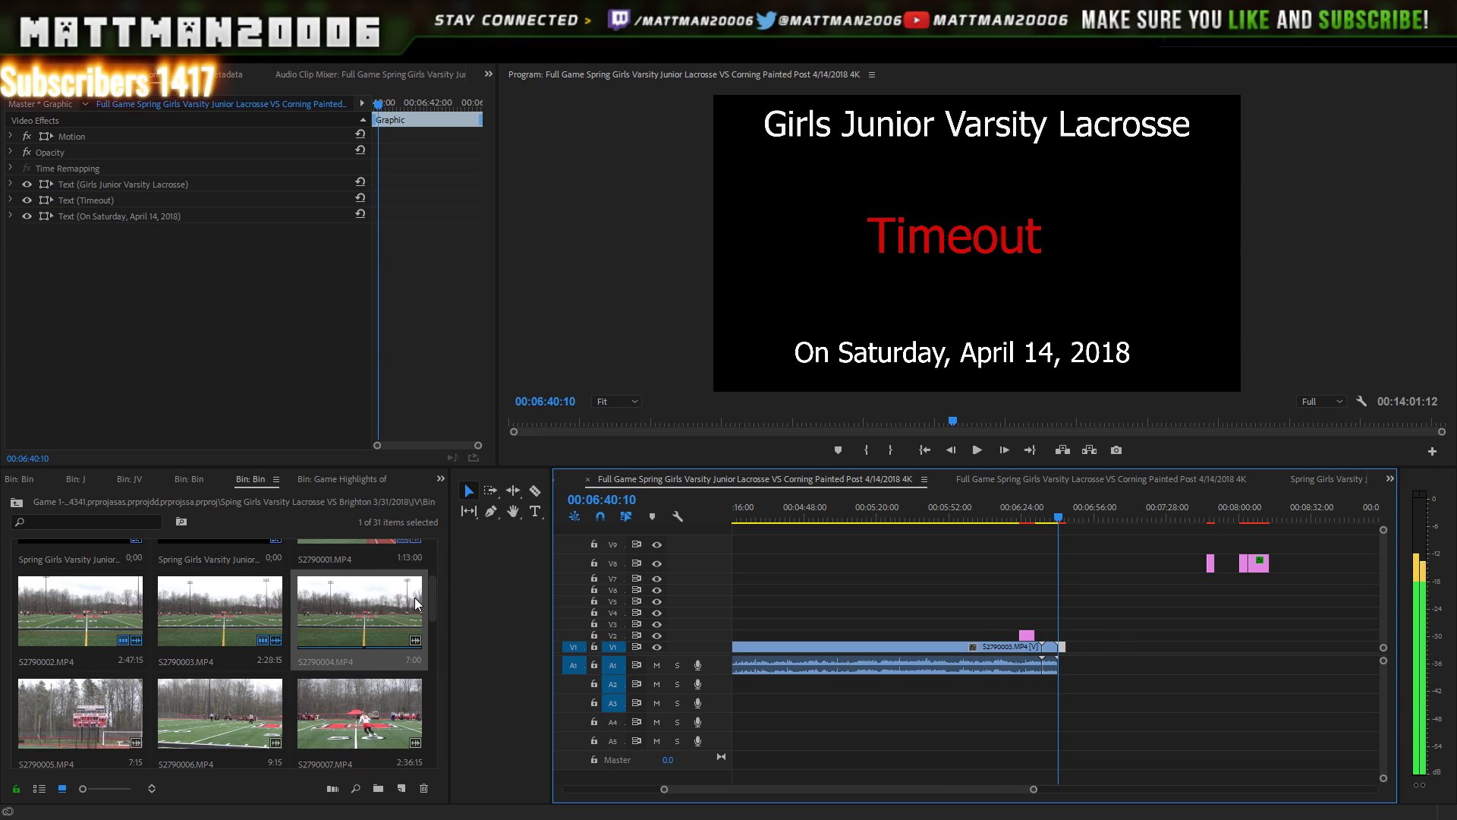
- Load S2790005 in the Source monitor for preview and scroll the timeline left
{"action": "double_click", "coordinate": [98, 709]}
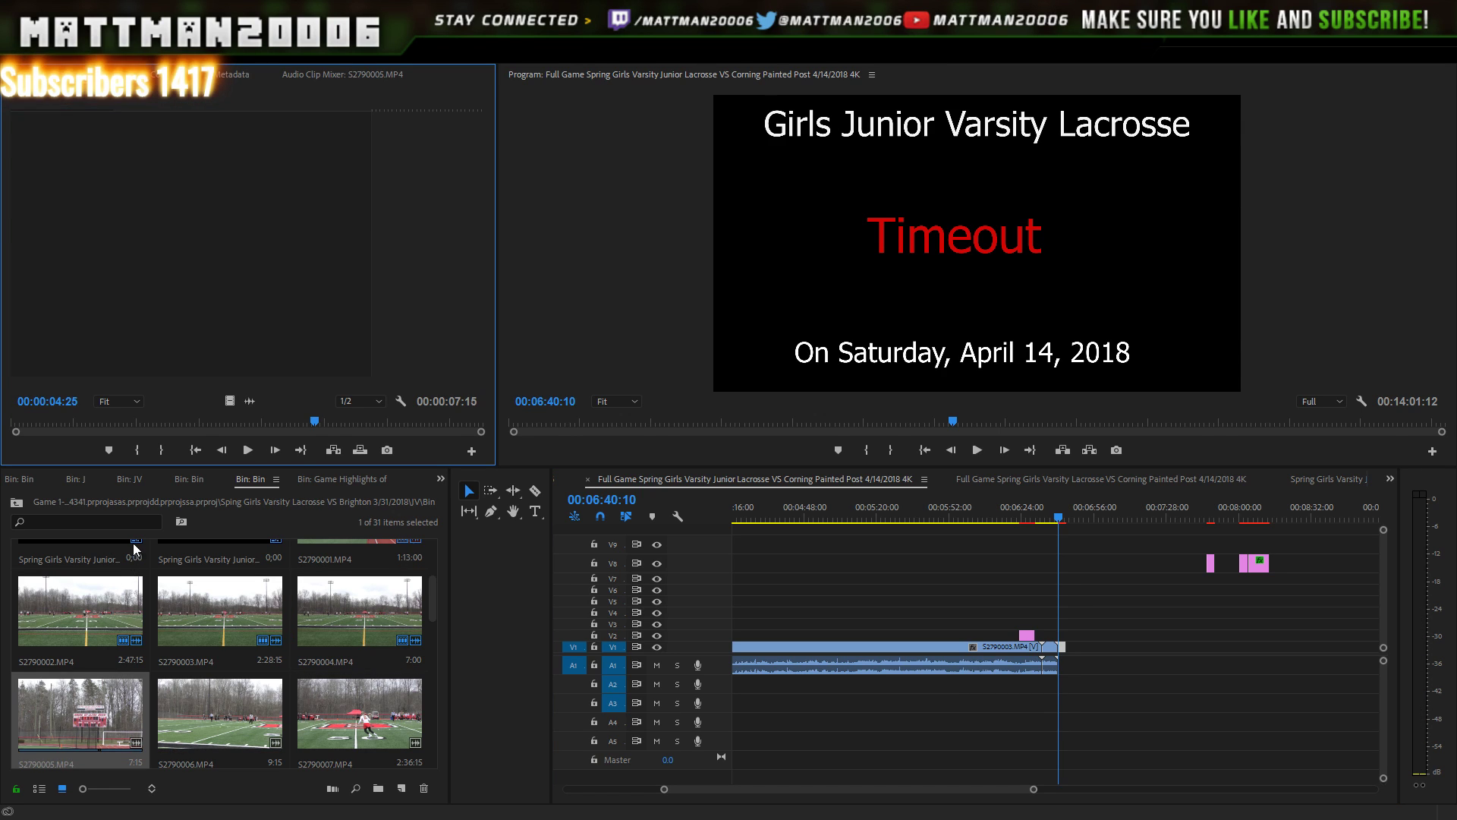
{"action": "left_click", "coordinate": [100, 754]}
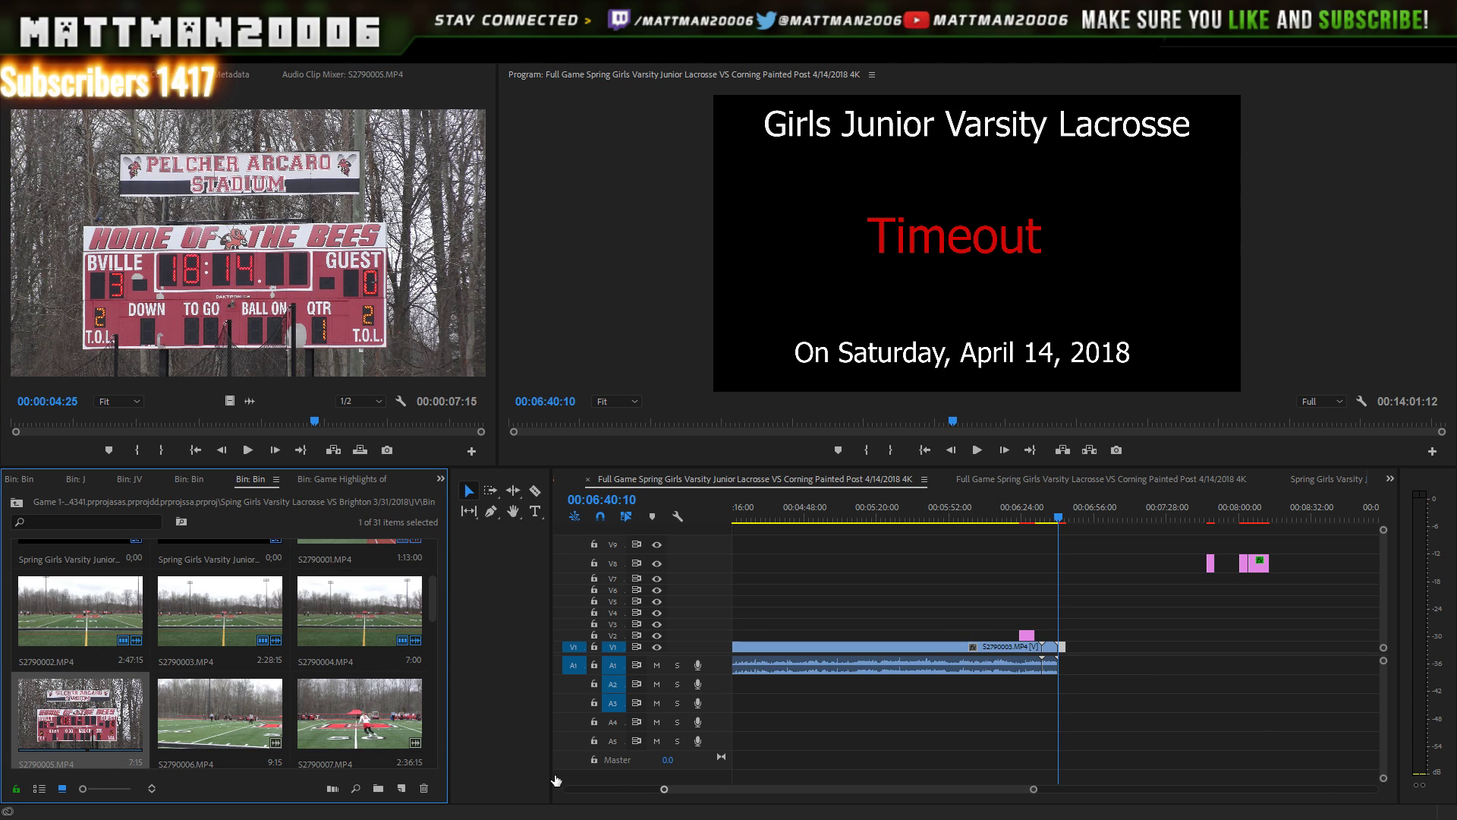
{"action": "left_click_drag", "start_coordinate": [712, 791], "coordinate": [741, 767]}
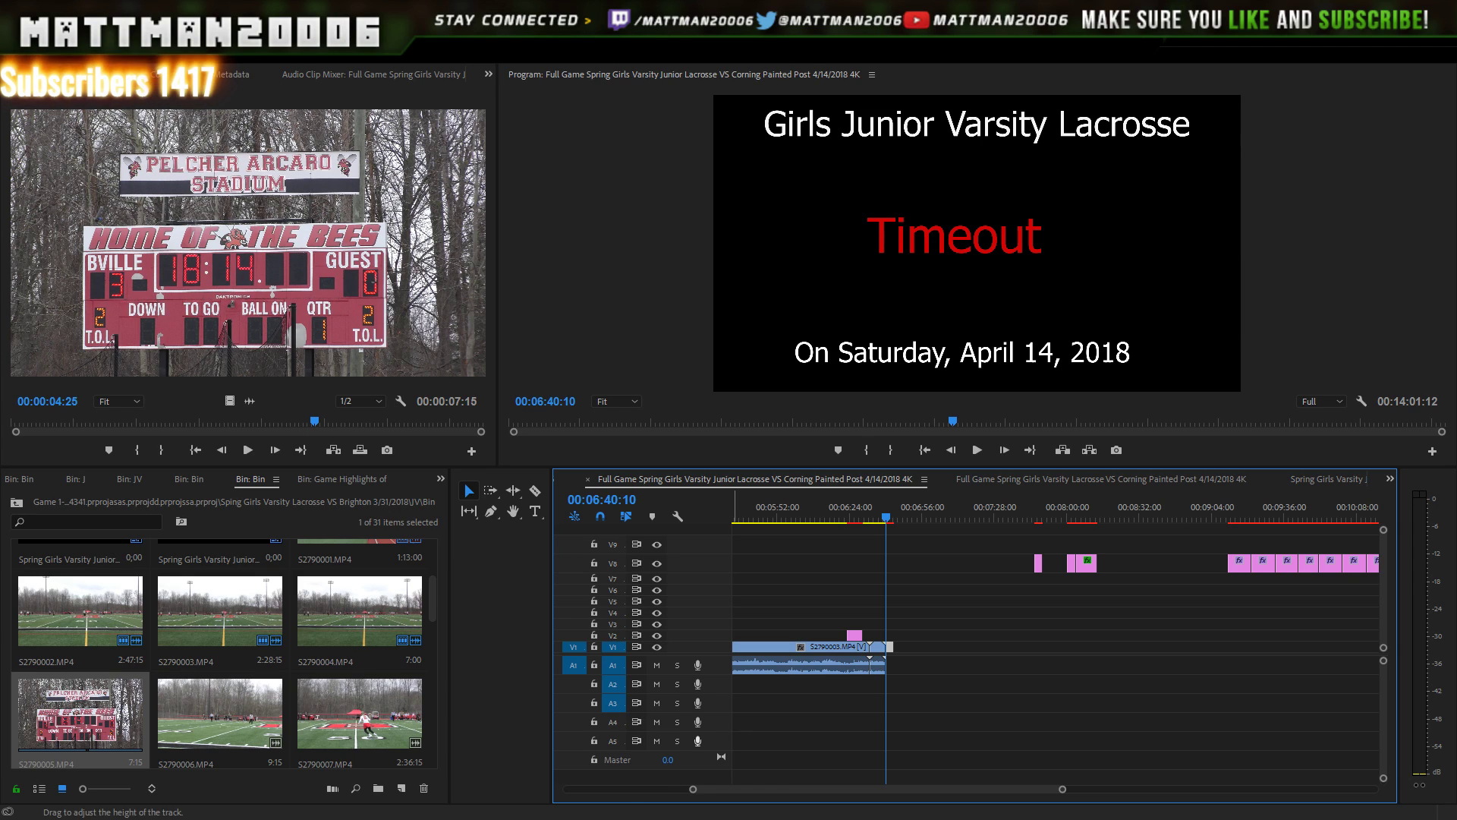
{"action": "left_click", "coordinate": [247, 718]}
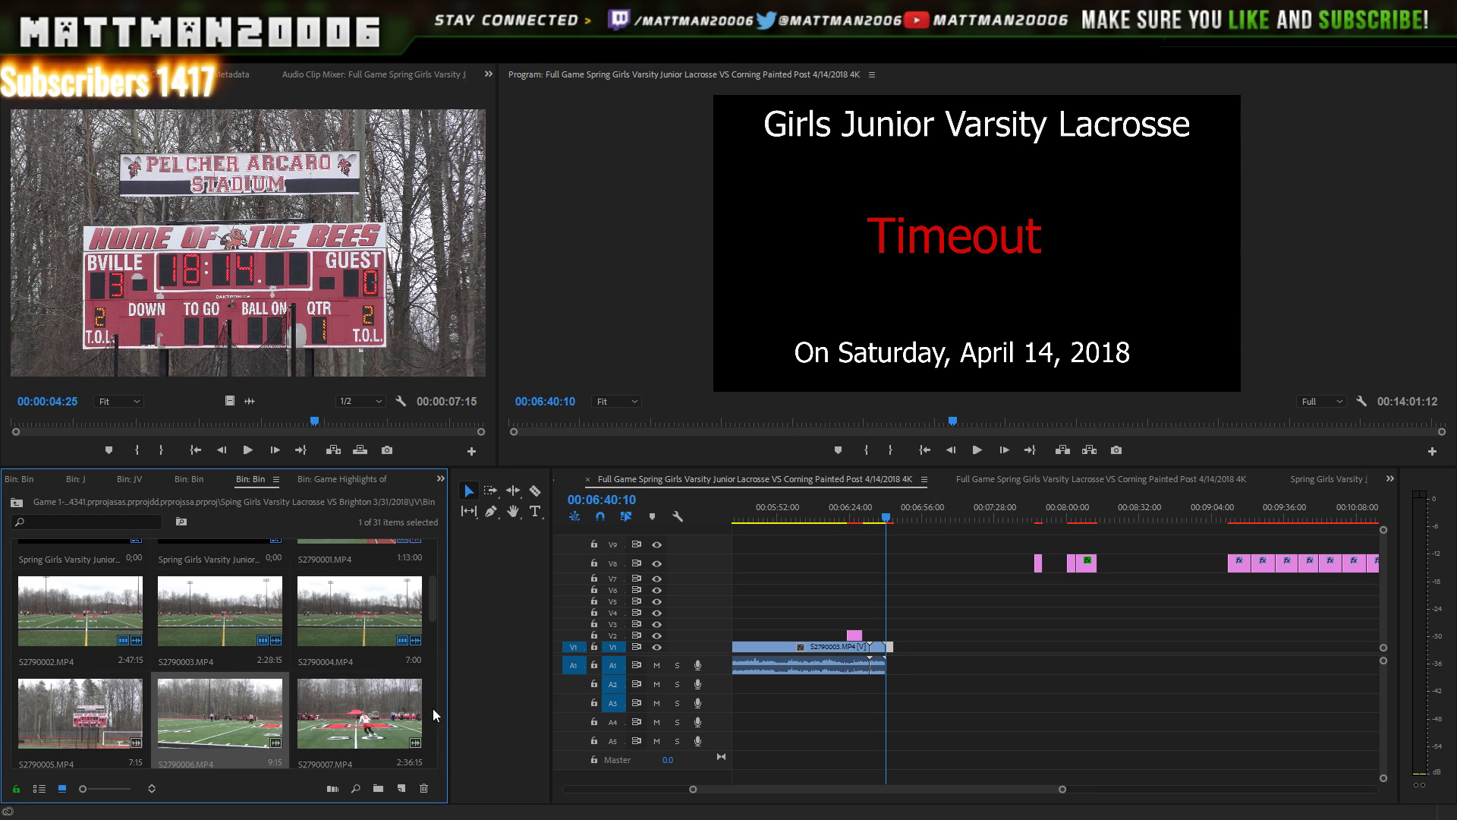
{"action": "left_click_drag", "start_coordinate": [257, 718], "coordinate": [958, 646]}
{"action": "left_click_drag", "start_coordinate": [981, 507], "coordinate": [961, 530]}
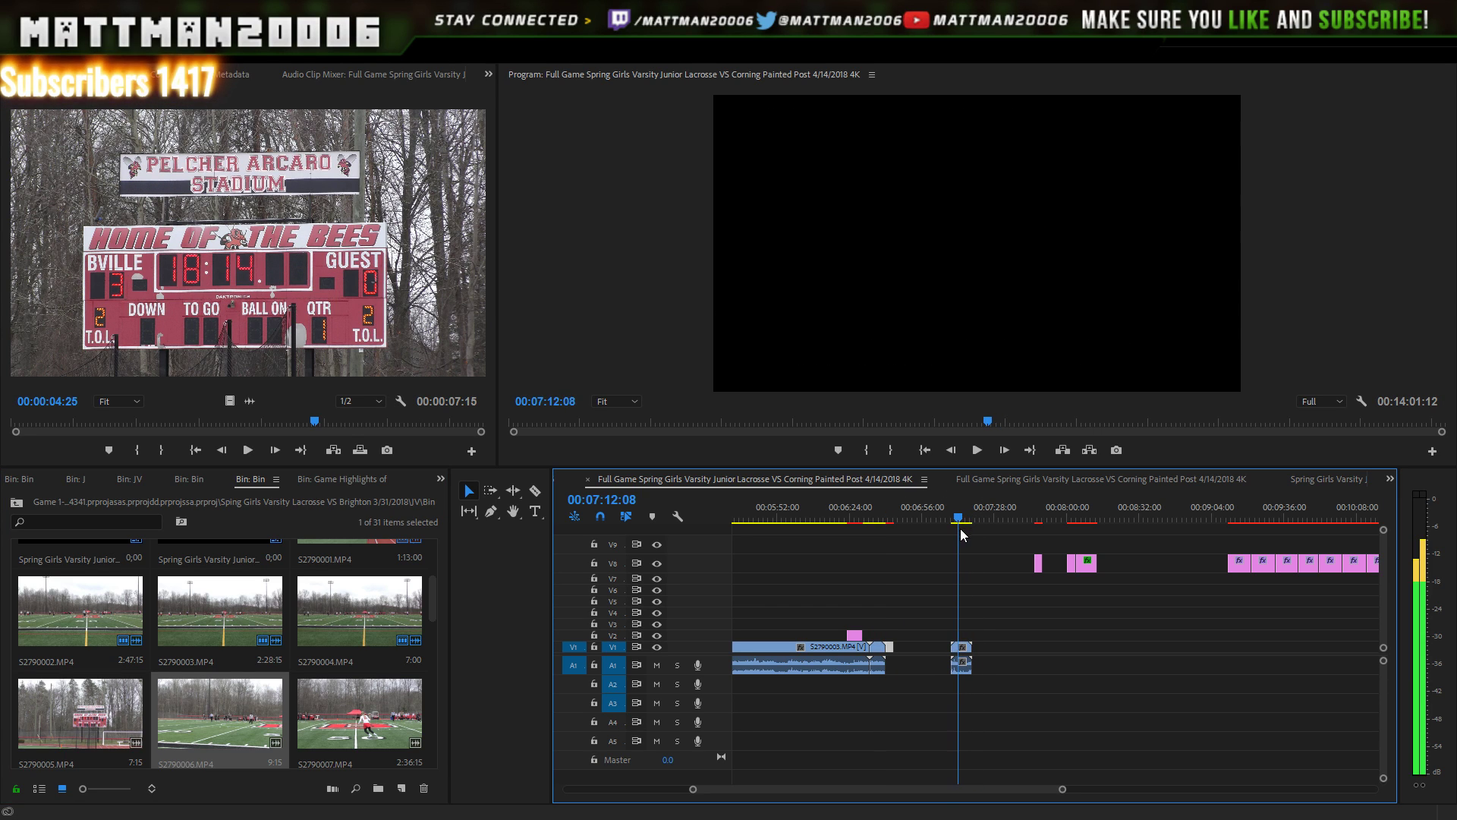
{"action": "left_click", "coordinate": [977, 450]}
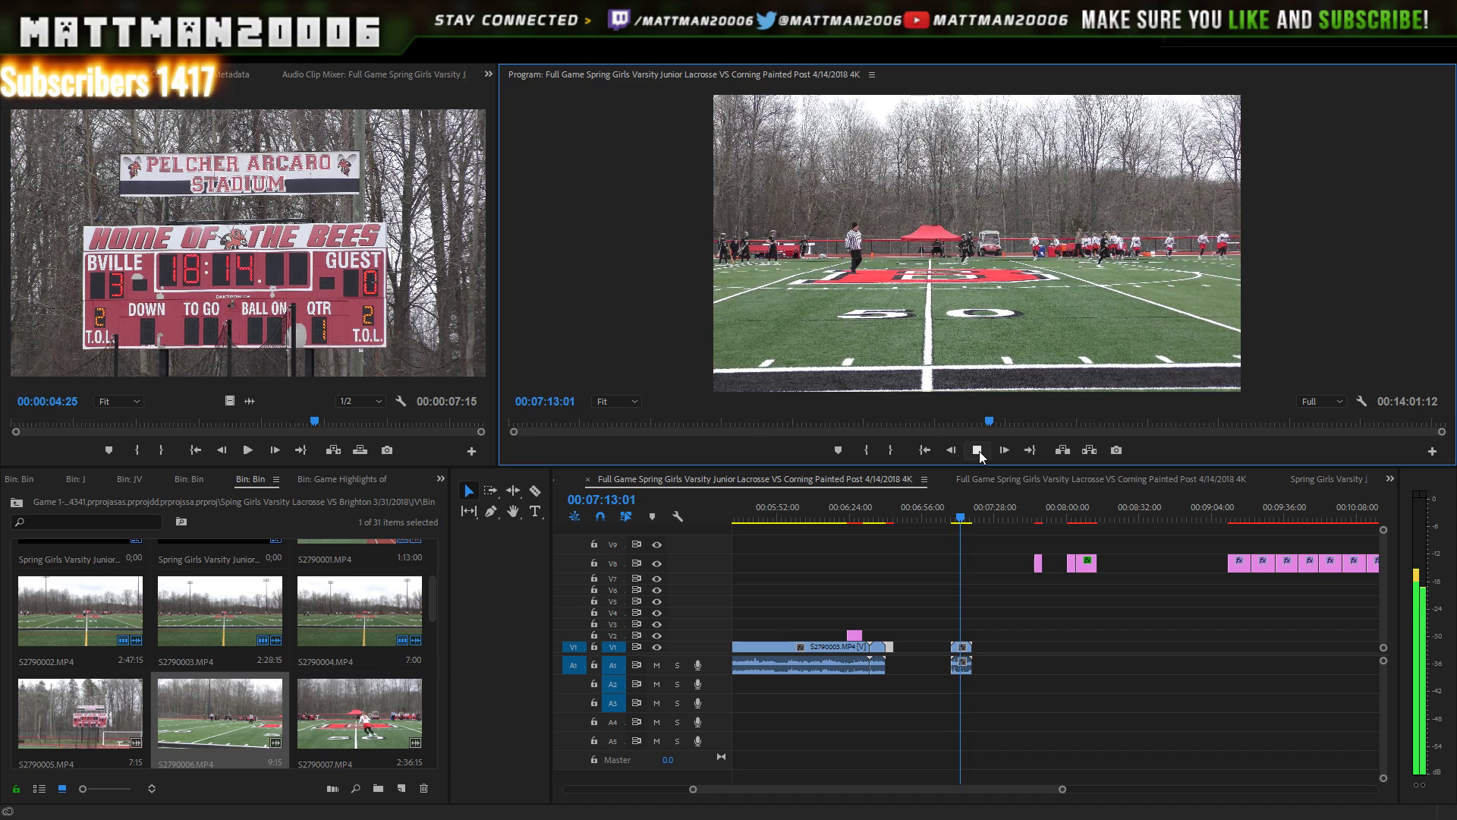
{"action": "left_click", "coordinate": [978, 450]}
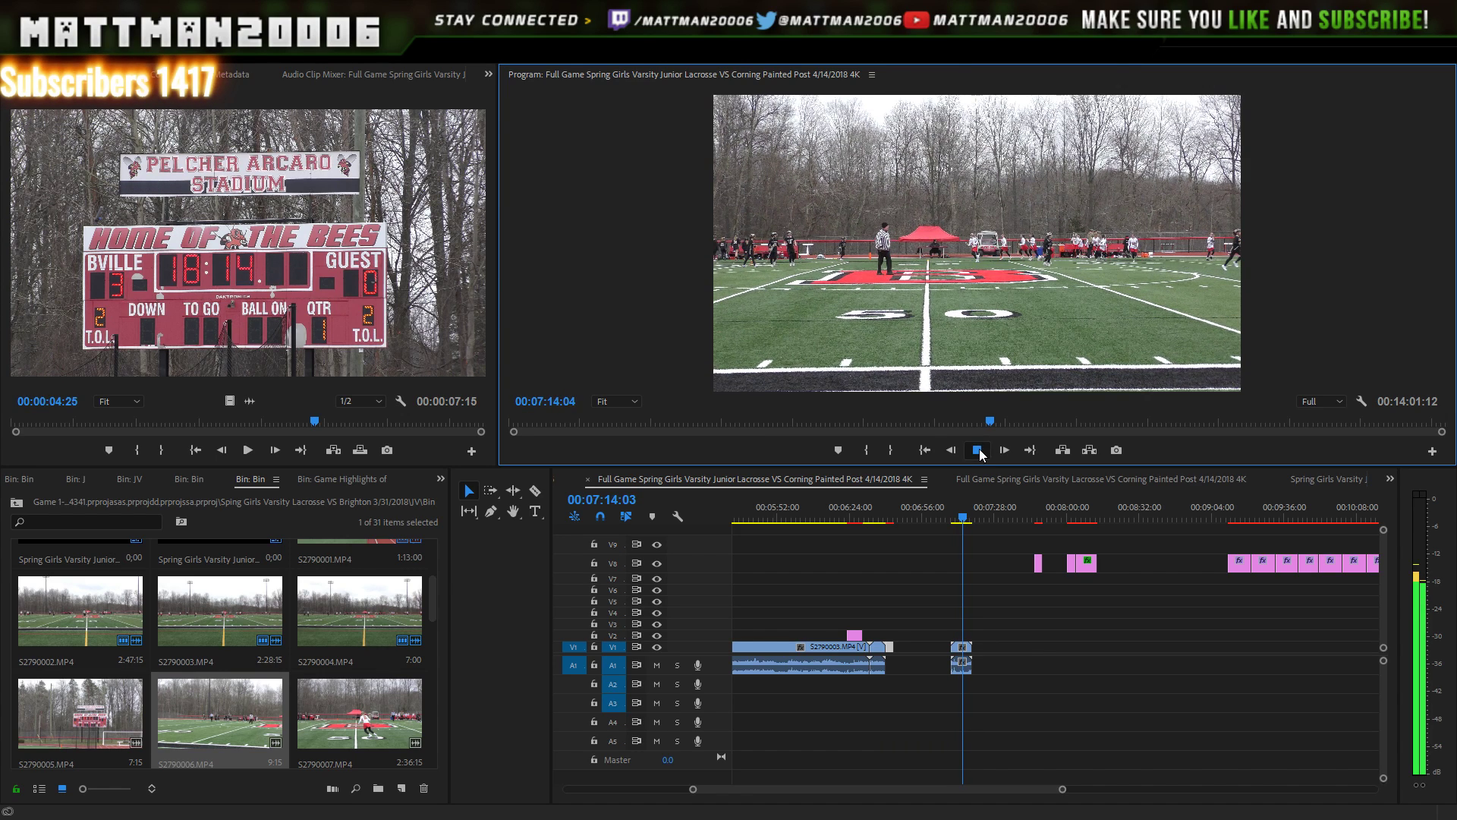
{"action": "left_click_drag", "start_coordinate": [995, 580], "coordinate": [927, 714]}
{"action": "key", "text": "Delete"}
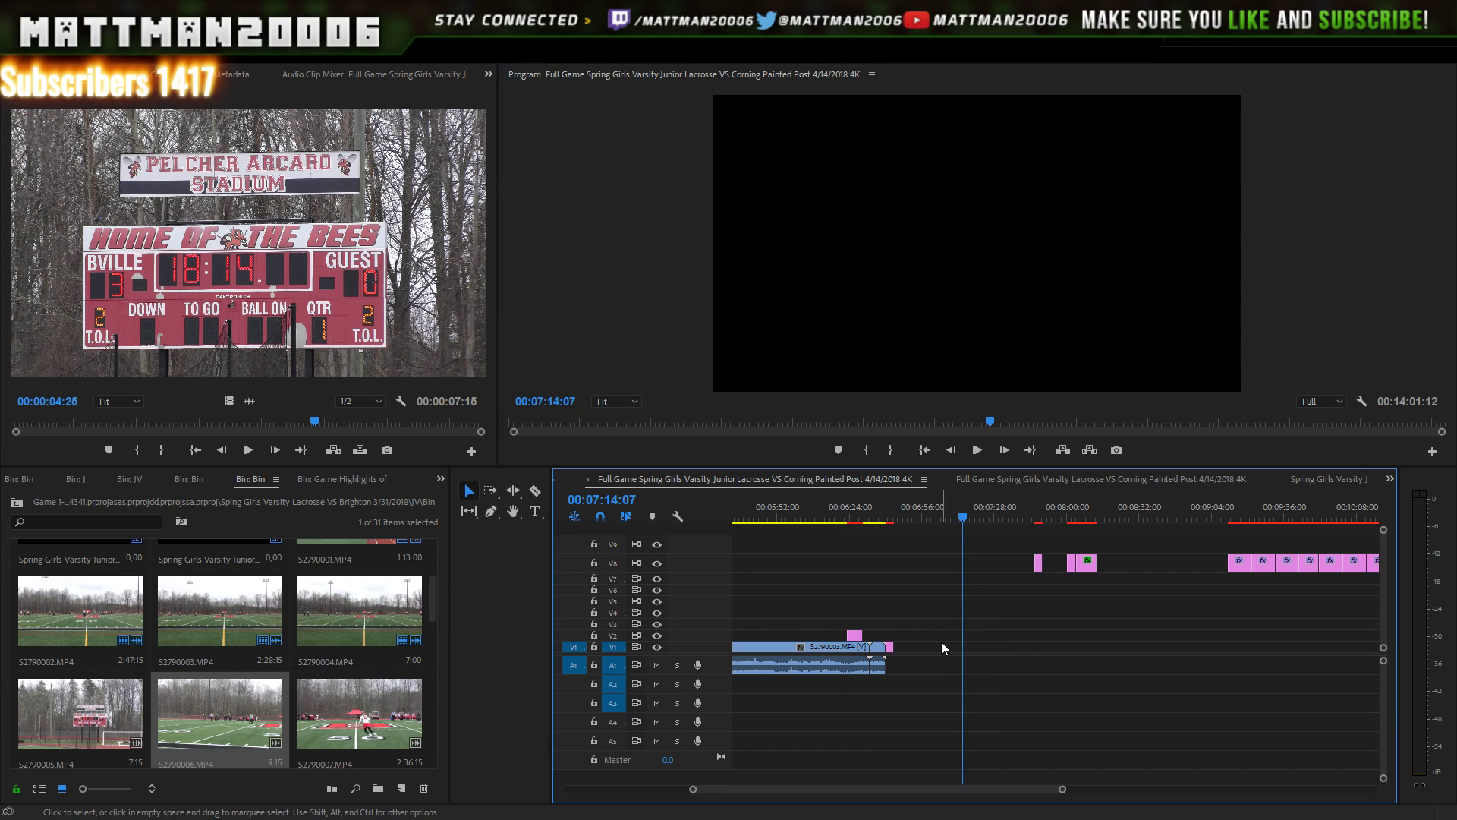
- Drag S2790007 onto V1 and snap it right after the Timeout card
{"action": "left_click", "coordinate": [364, 721]}
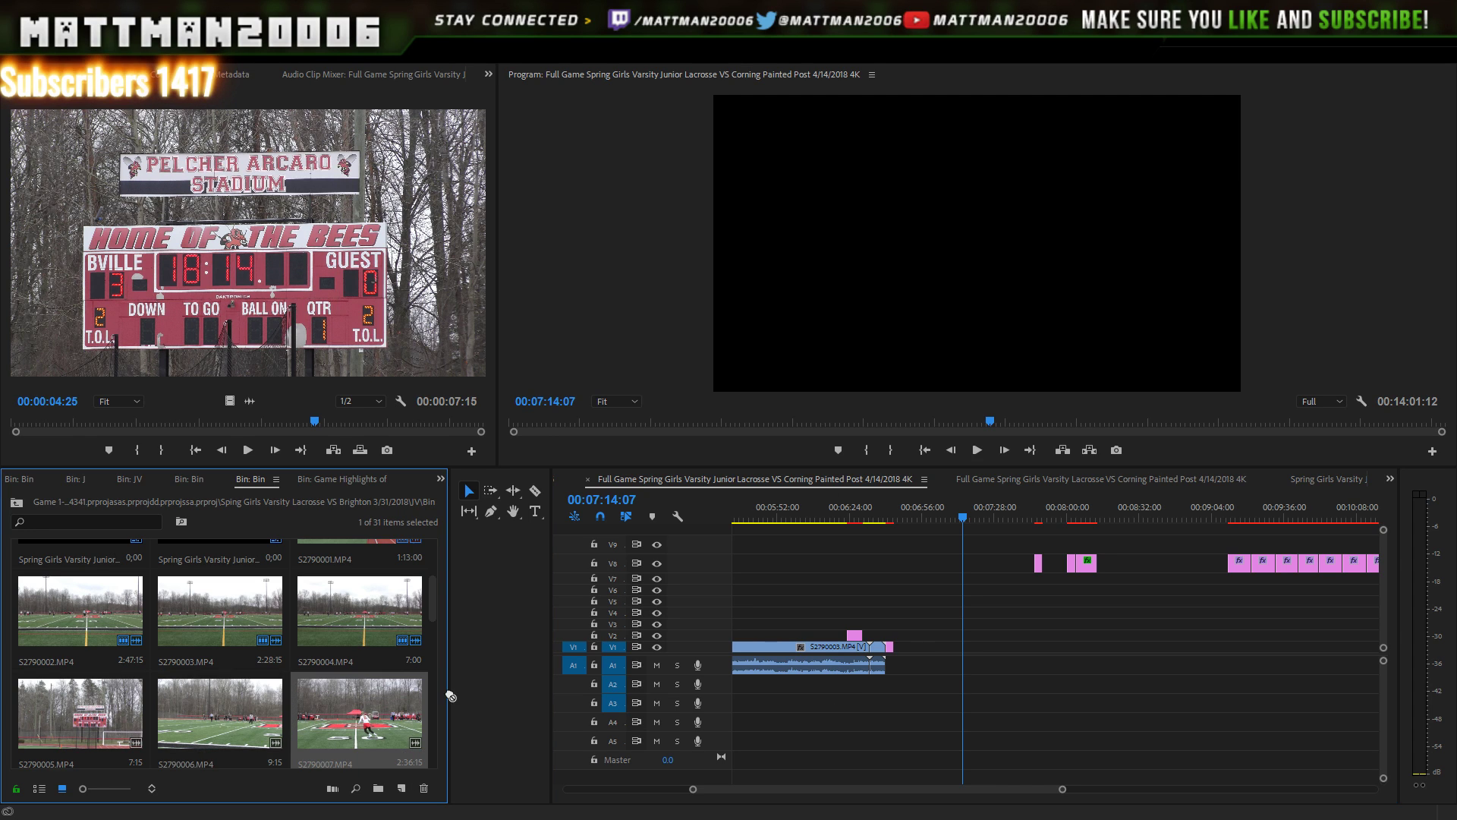
{"action": "left_click_drag", "start_coordinate": [512, 677], "coordinate": [944, 655]}
{"action": "left_click", "coordinate": [947, 654]}
{"action": "left_click_drag", "start_coordinate": [881, 522], "coordinate": [870, 526]}
- Play and frame-step across the cut from the Timeout card into S2790007's footage around 6:43
{"action": "key", "text": "space"}
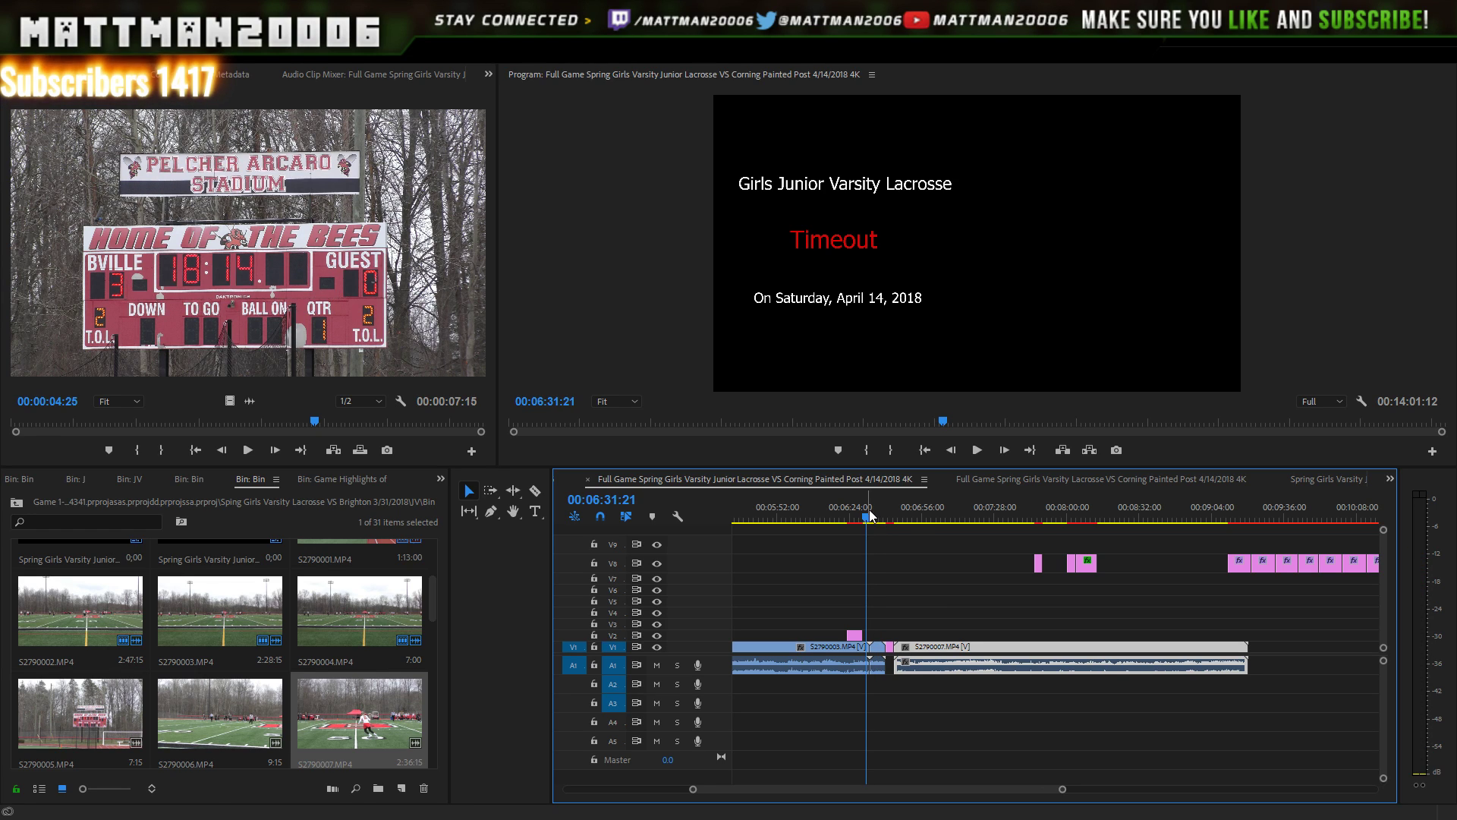
{"action": "left_click", "coordinate": [952, 451]}
{"action": "left_click", "coordinate": [953, 451]}
{"action": "left_click", "coordinate": [953, 451]}
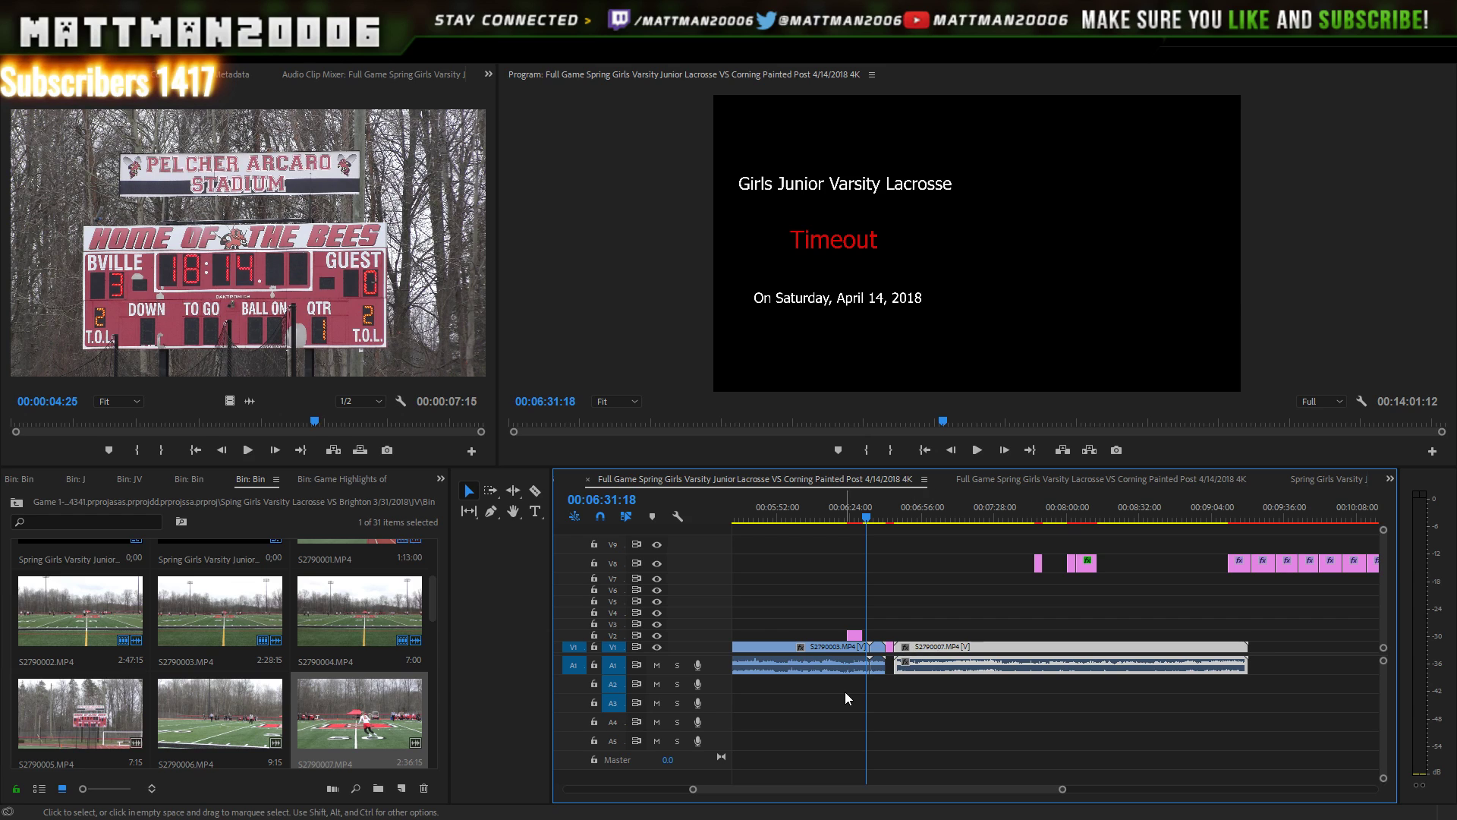
{"action": "left_click", "coordinate": [898, 518]}
{"action": "key", "text": "space"}
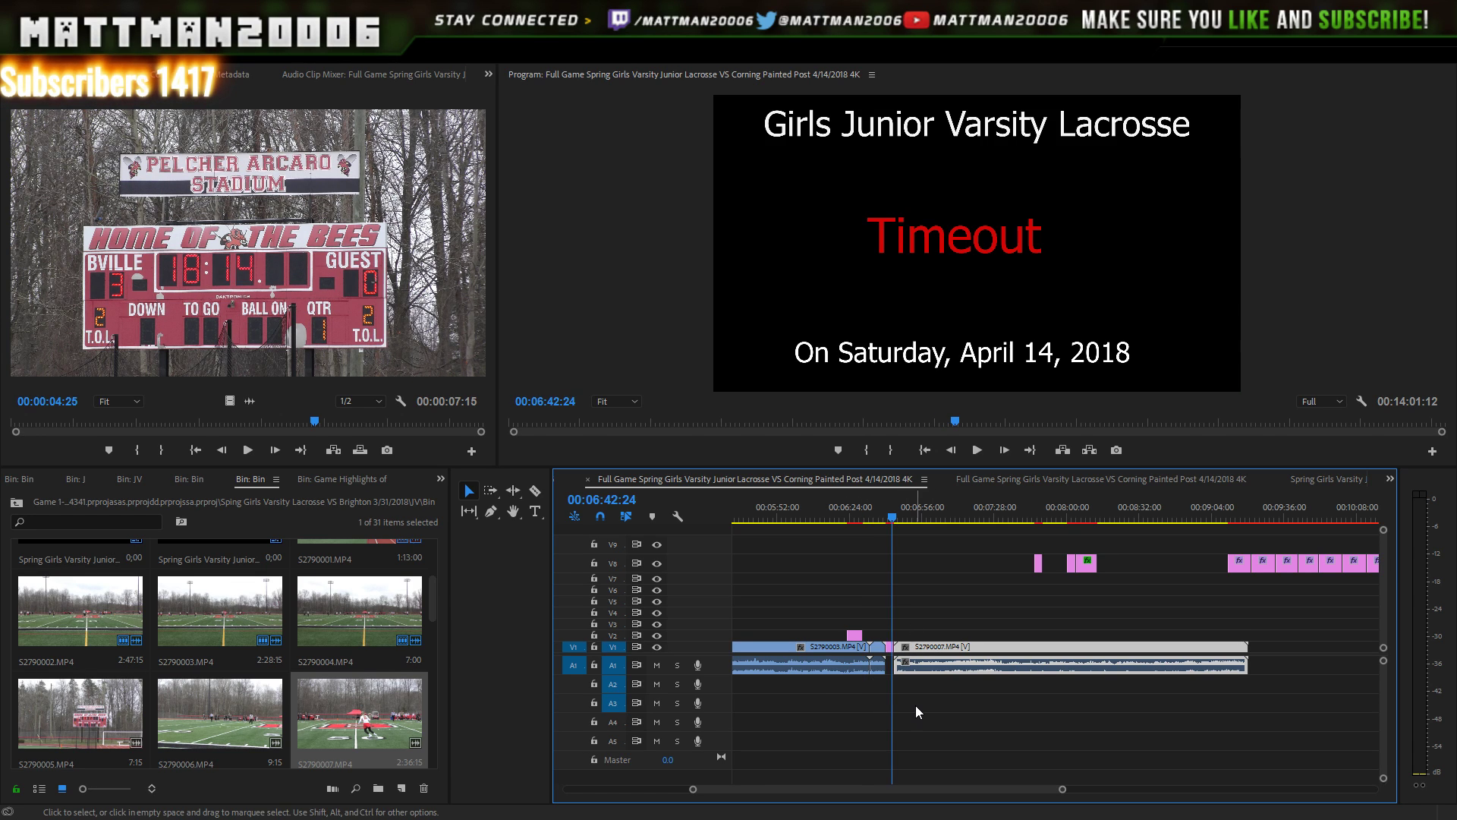
{"action": "left_click", "coordinate": [971, 450]}
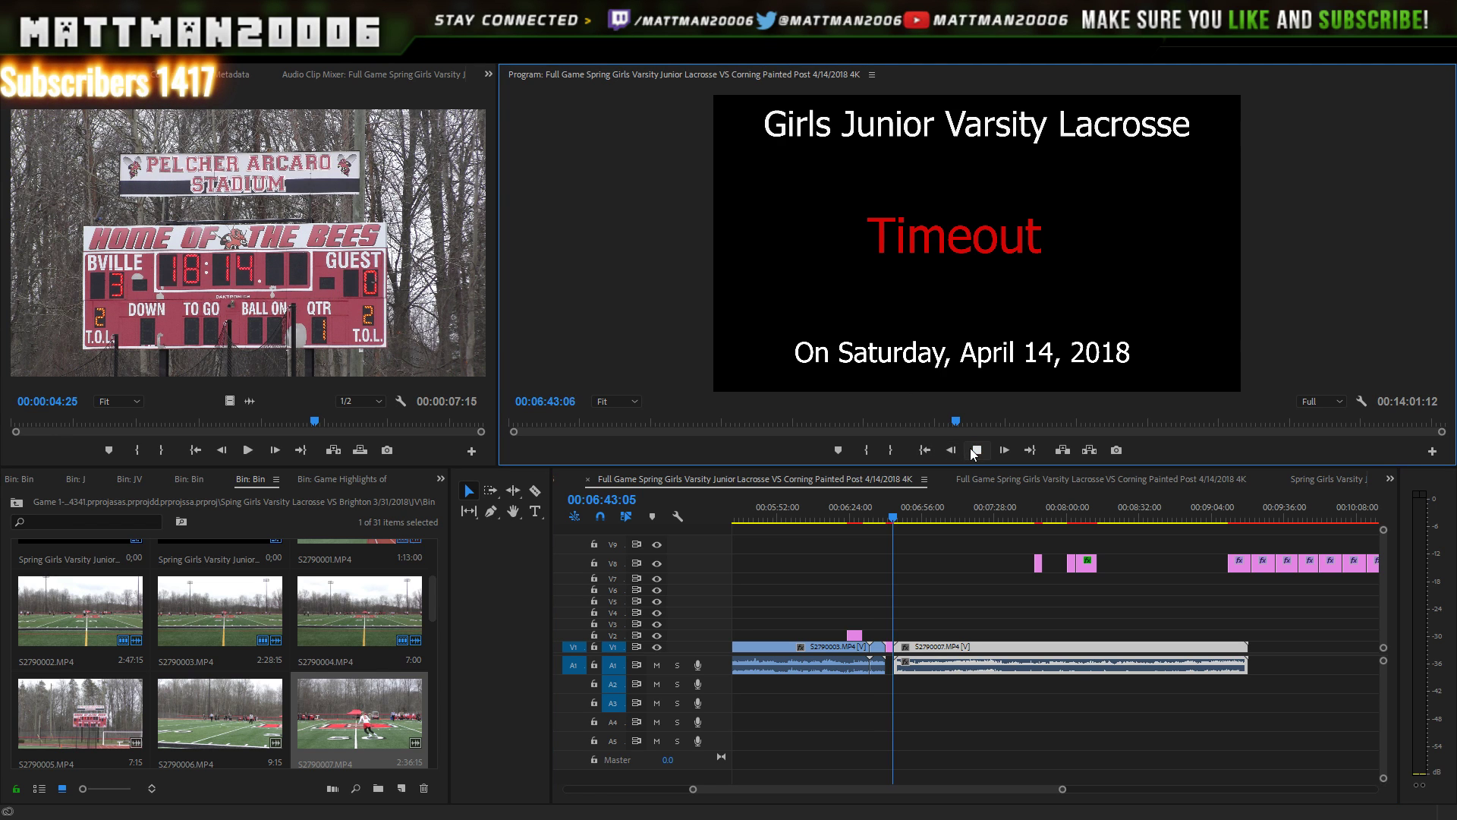
{"action": "left_click", "coordinate": [971, 449]}
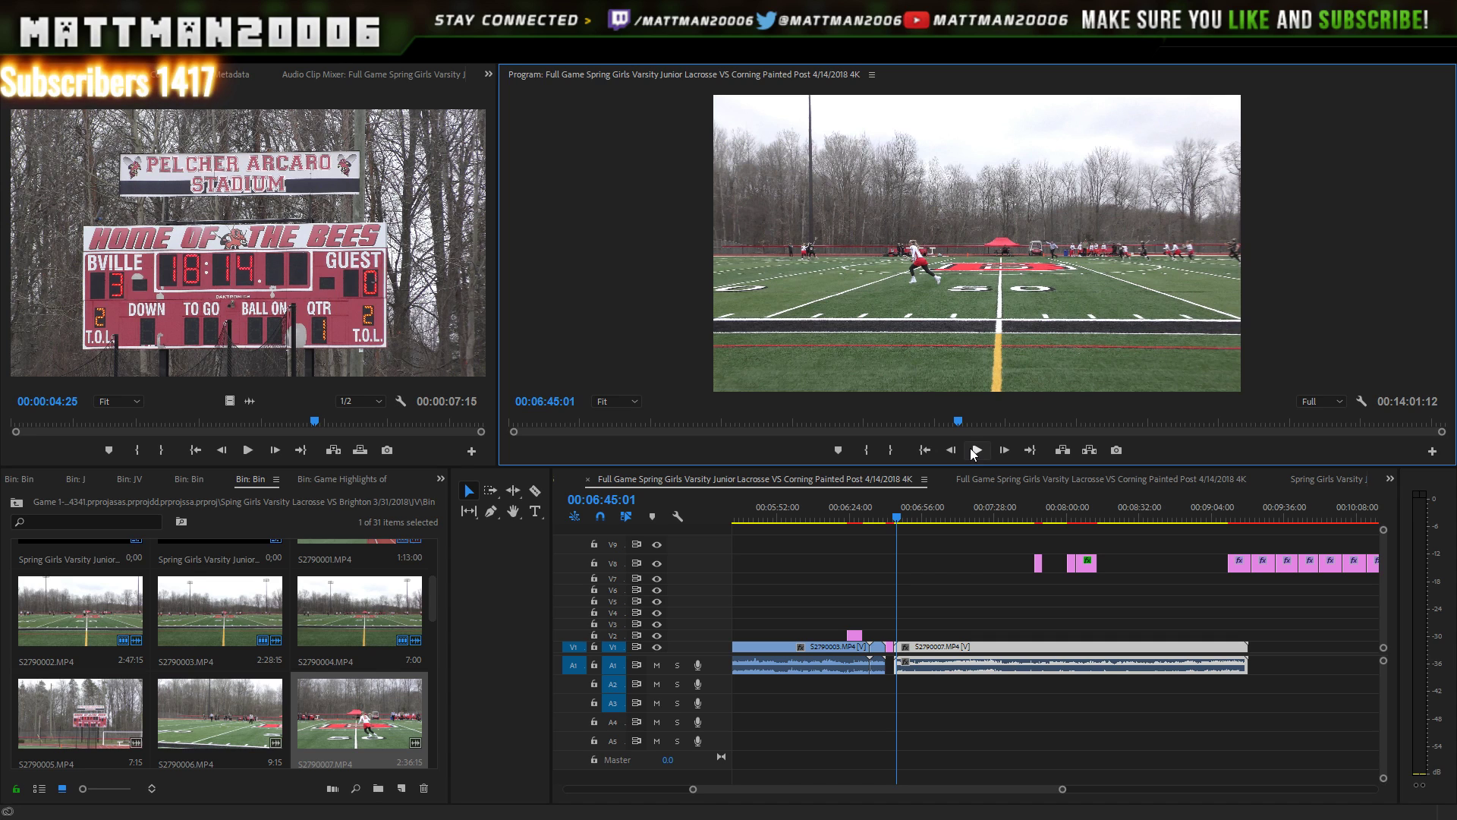
{"action": "key", "text": "Right"}
{"action": "key", "text": "Right"}
{"action": "key", "text": "Right"}
{"action": "key", "text": "Right"}
{"action": "key", "text": "Right"}
{"action": "key", "text": "Right"}
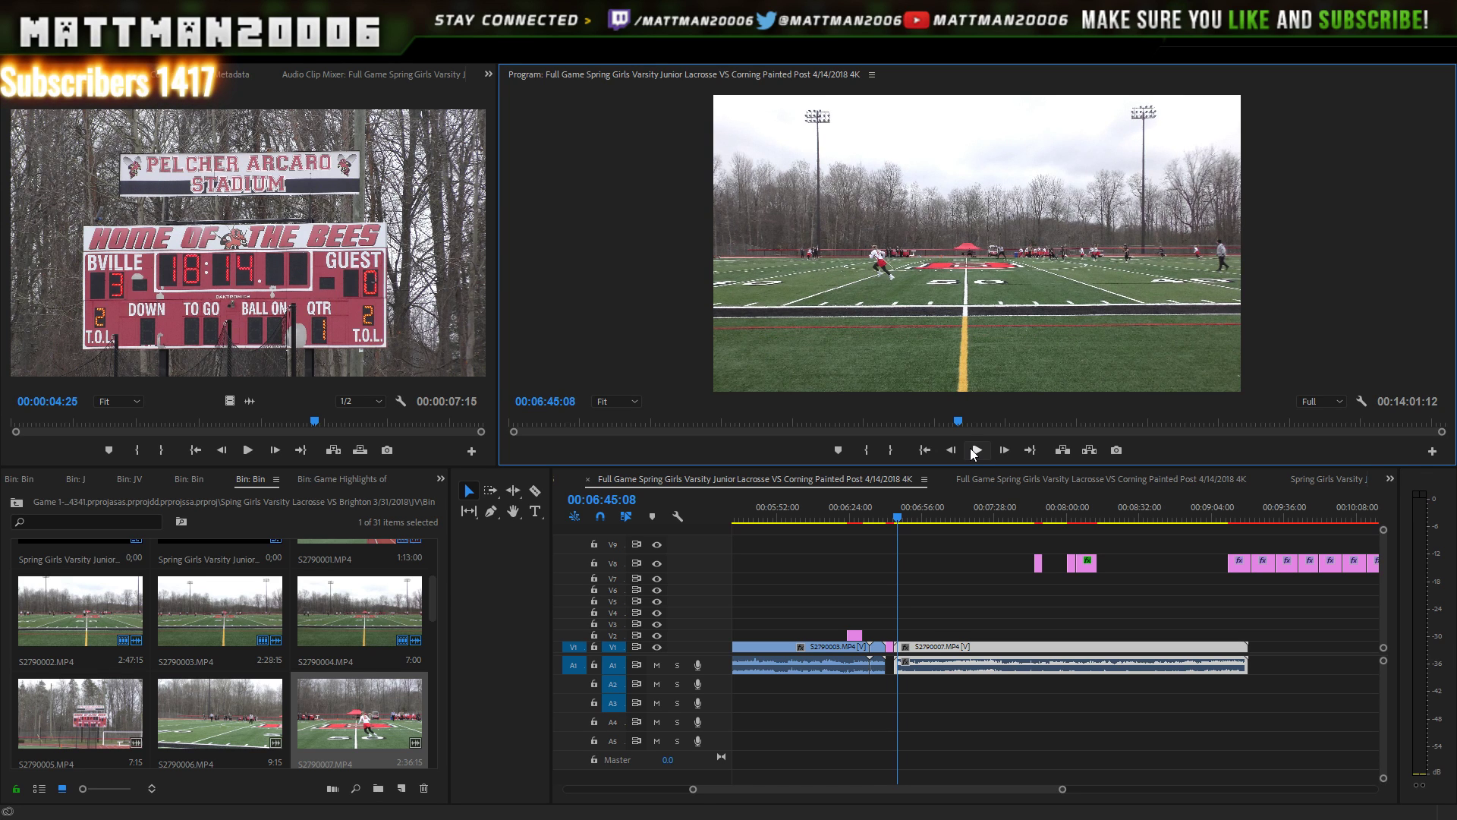
{"action": "key", "text": "Left"}
{"action": "key", "text": "Left"}
{"action": "key", "text": "Left"}
{"action": "key", "text": "Left"}
{"action": "key", "text": "Left"}
{"action": "key", "text": "Left"}
{"action": "key", "text": "Left"}
{"action": "key", "text": "Left"}
{"action": "key", "text": "Left"}
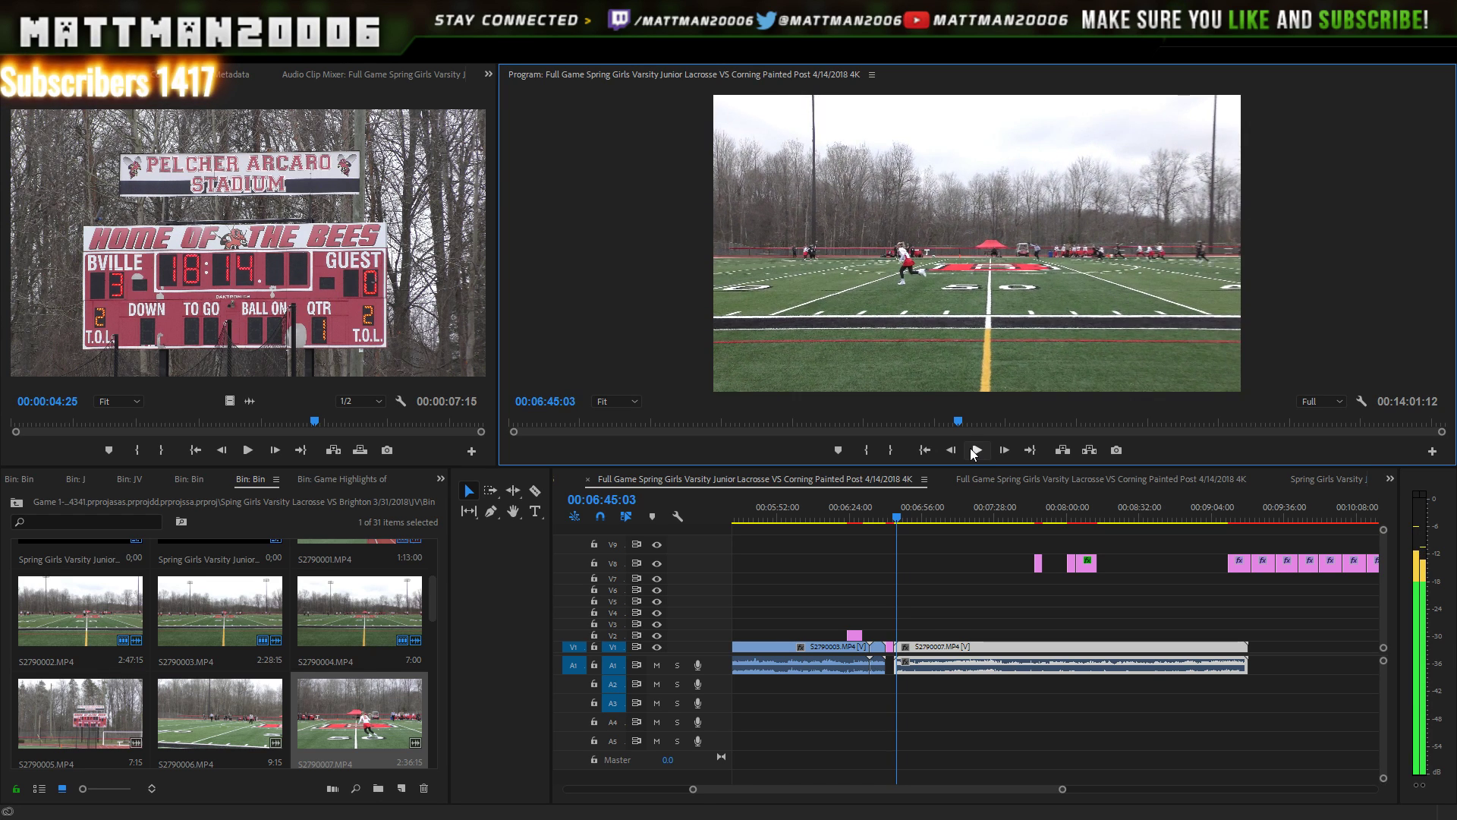
{"action": "key", "text": "Left"}
{"action": "key", "text": "Left"}
{"action": "key", "text": "Left"}
{"action": "key", "text": "Left"}
{"action": "key", "text": "Left"}
{"action": "key", "text": "Left"}
{"action": "key", "text": "Left"}
{"action": "key", "text": "Left"}
{"action": "key", "text": "Left"}
{"action": "key", "text": "Left"}
{"action": "key", "text": "Left"}
{"action": "key", "text": "Left"}
{"action": "key", "text": "Left"}
{"action": "key", "text": "Left"}
{"action": "key", "text": "Left"}
{"action": "key", "text": "Left"}
{"action": "key", "text": "Left"}
{"action": "key", "text": "Left"}
{"action": "key", "text": "Left"}
{"action": "key", "text": "Left"}
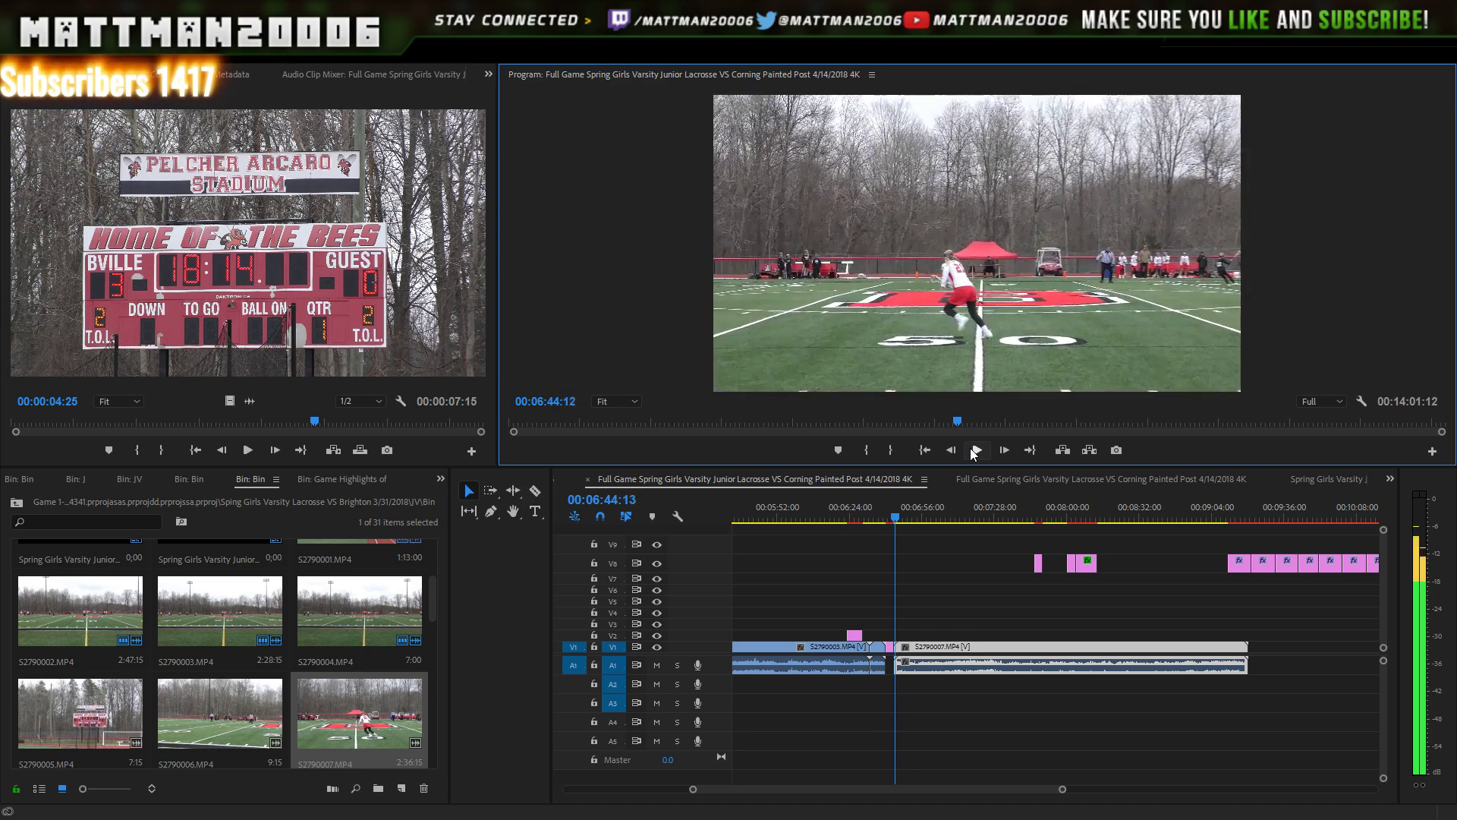
{"action": "key", "text": "Right"}
{"action": "key", "text": "Right"}
{"action": "key", "text": "Right"}
{"action": "key", "text": "Right"}
{"action": "key", "text": "Right"}
{"action": "key", "text": "Right"}
{"action": "key", "text": "Right"}
{"action": "key", "text": "Right"}
{"action": "key", "text": "Right"}
{"action": "key", "text": "Right"}
{"action": "key", "text": "Right"}
{"action": "key", "text": "Right"}
{"action": "key", "text": "Right"}
{"action": "key", "text": "Right"}
{"action": "key", "text": "Right"}
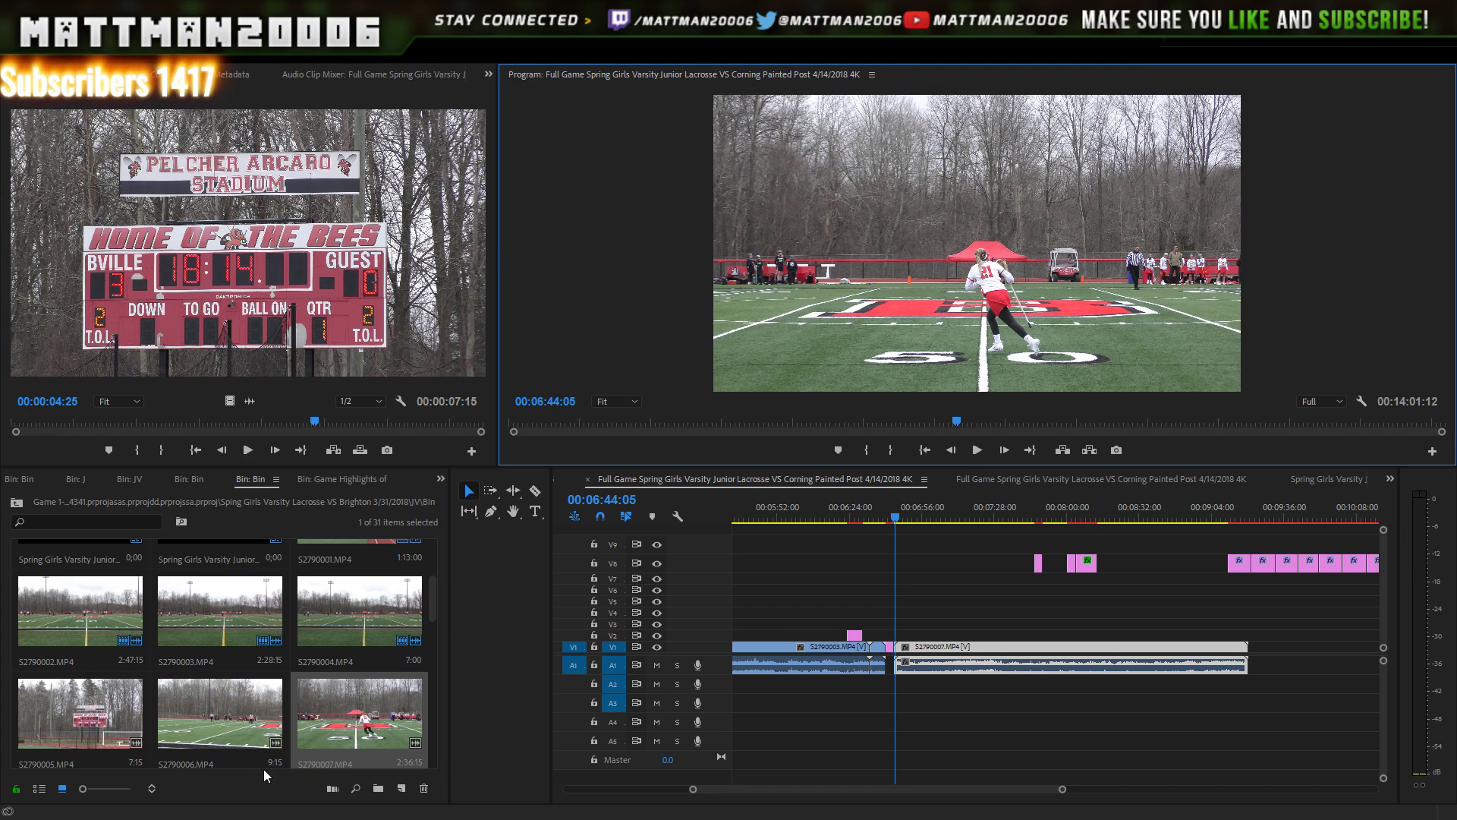
- Watch S2790006 in the Source monitor from about 7 seconds through to its end
{"action": "double_click", "coordinate": [221, 706]}
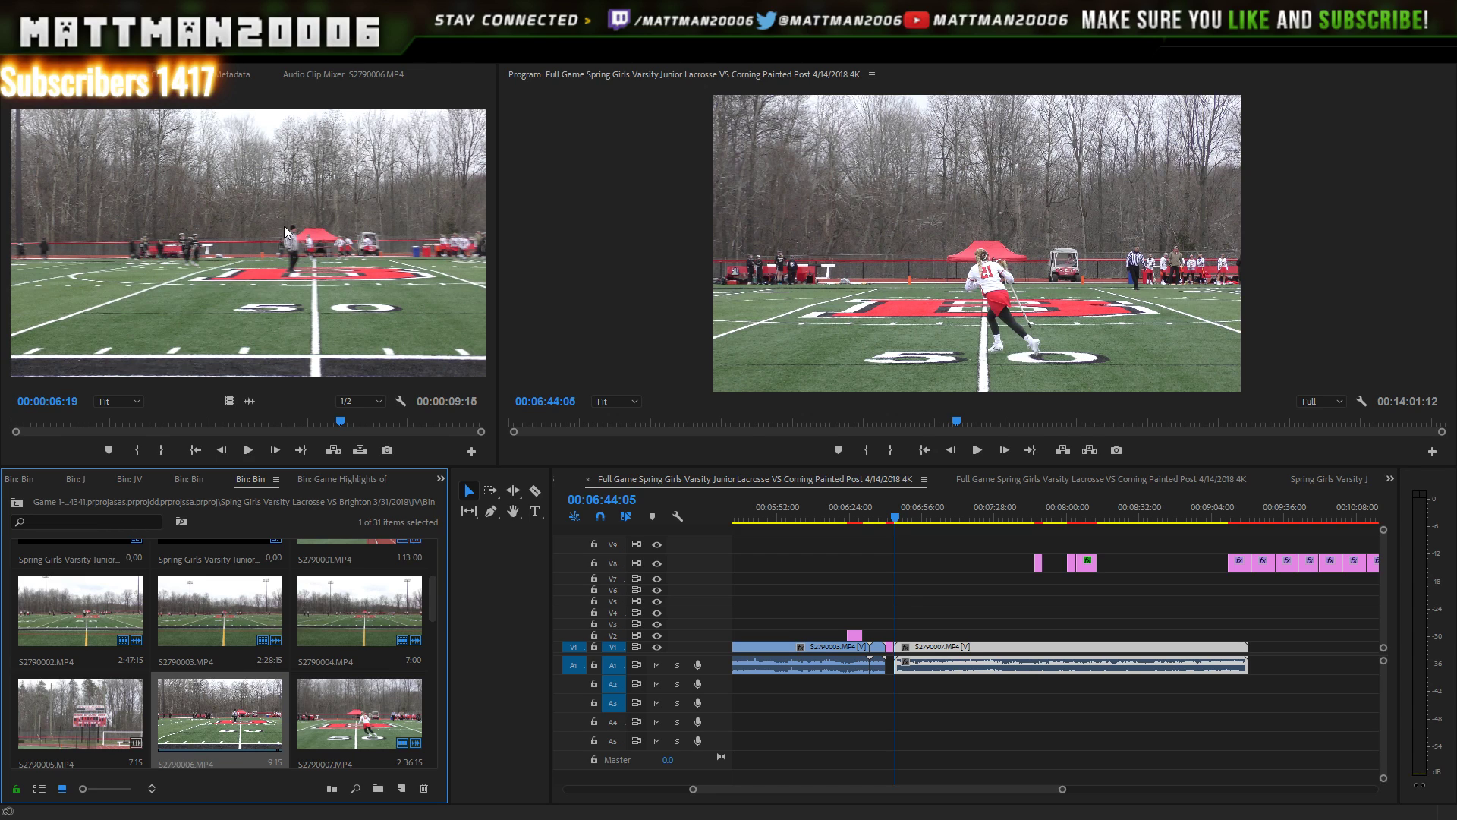
{"action": "left_click_drag", "start_coordinate": [341, 422], "coordinate": [445, 425]}
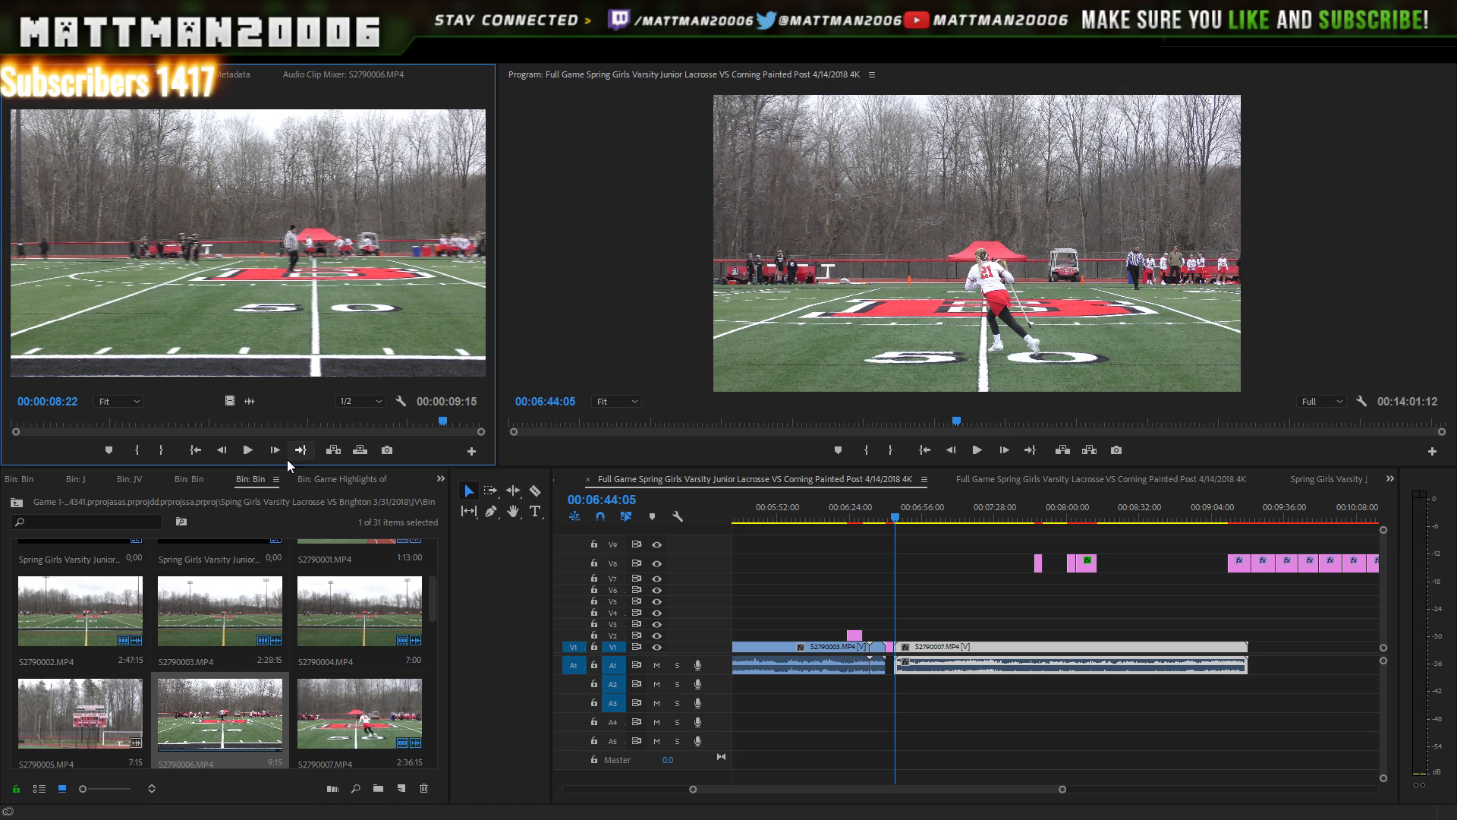
{"action": "left_click", "coordinate": [248, 451]}
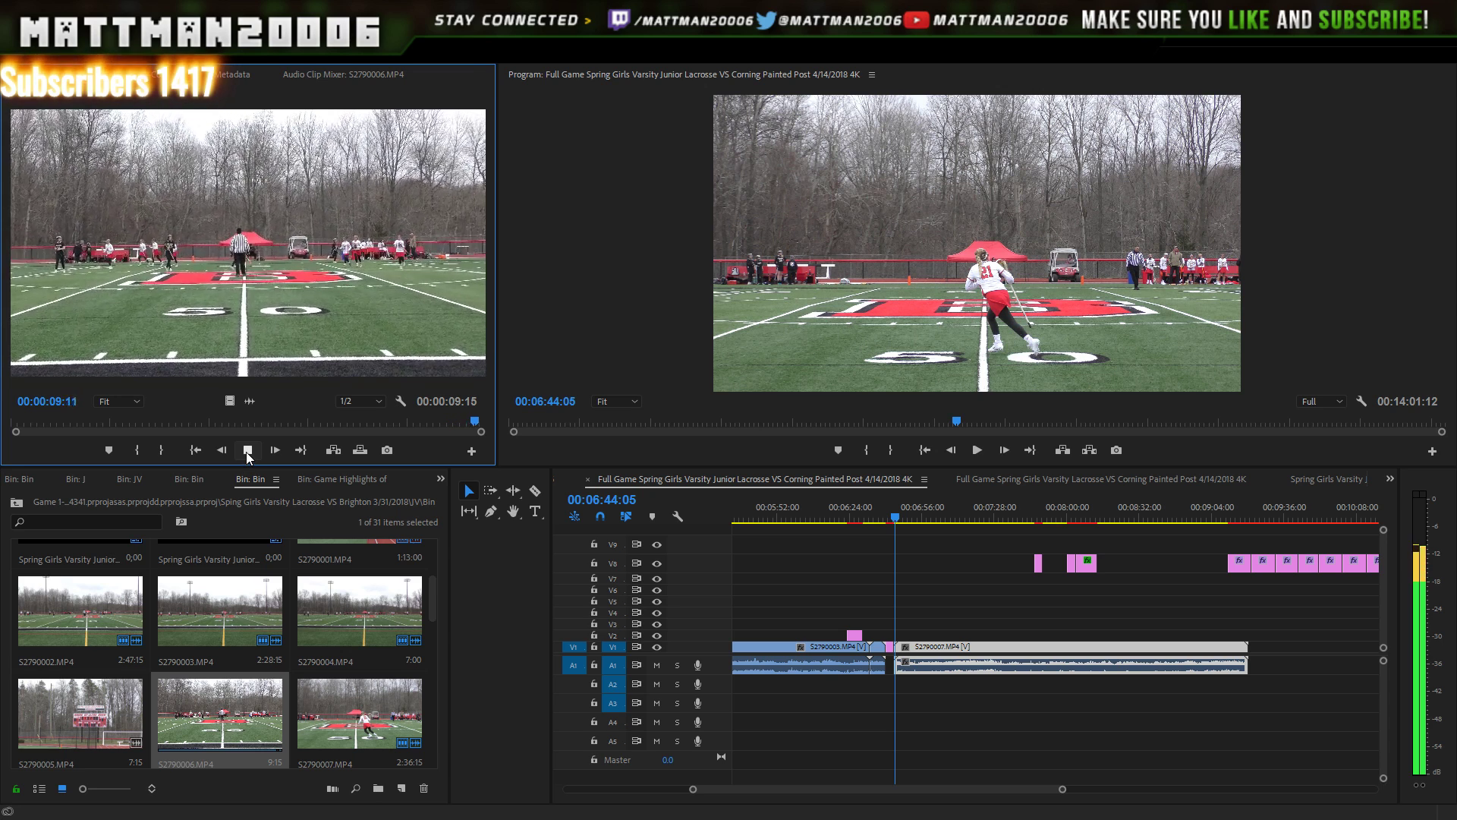
{"action": "left_click", "coordinate": [246, 451]}
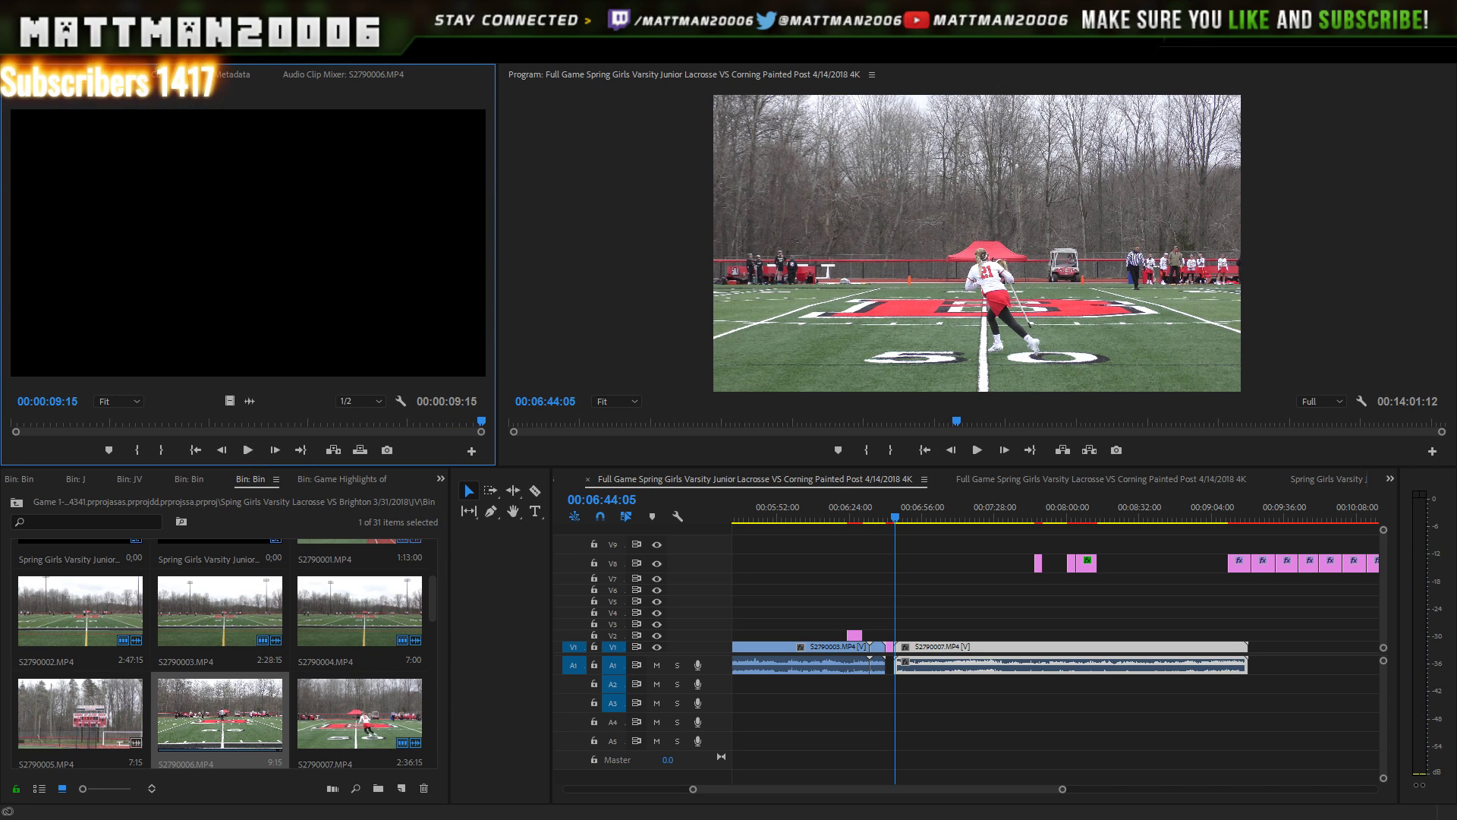
{"action": "left_click", "coordinate": [818, 783]}
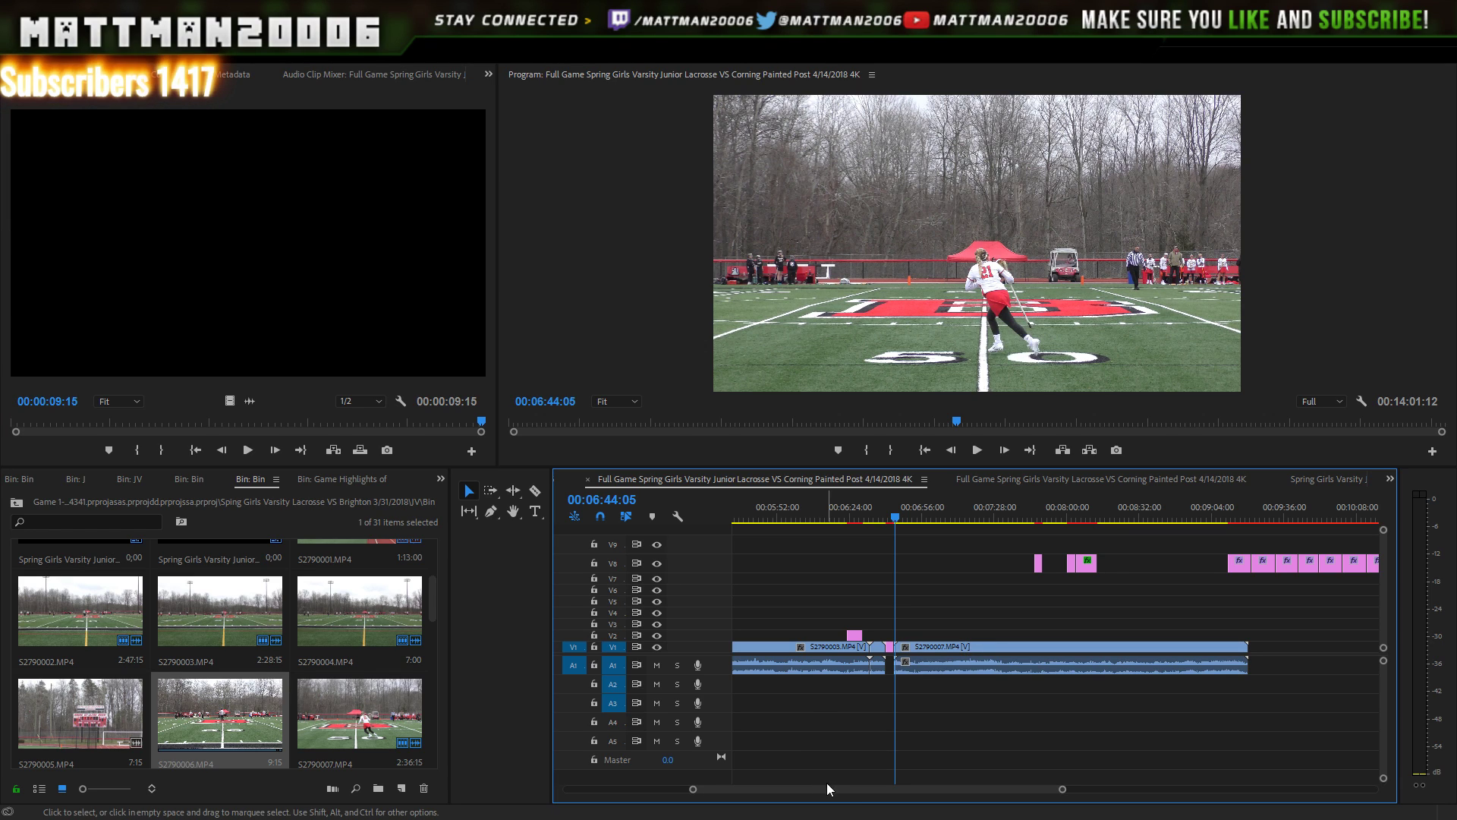
- Select the stacked Baldwinsville Score titles on V8 and move them down to V7
{"action": "scroll", "coordinate": [835, 785], "scroll_direction": "right", "scroll_amount": 3}
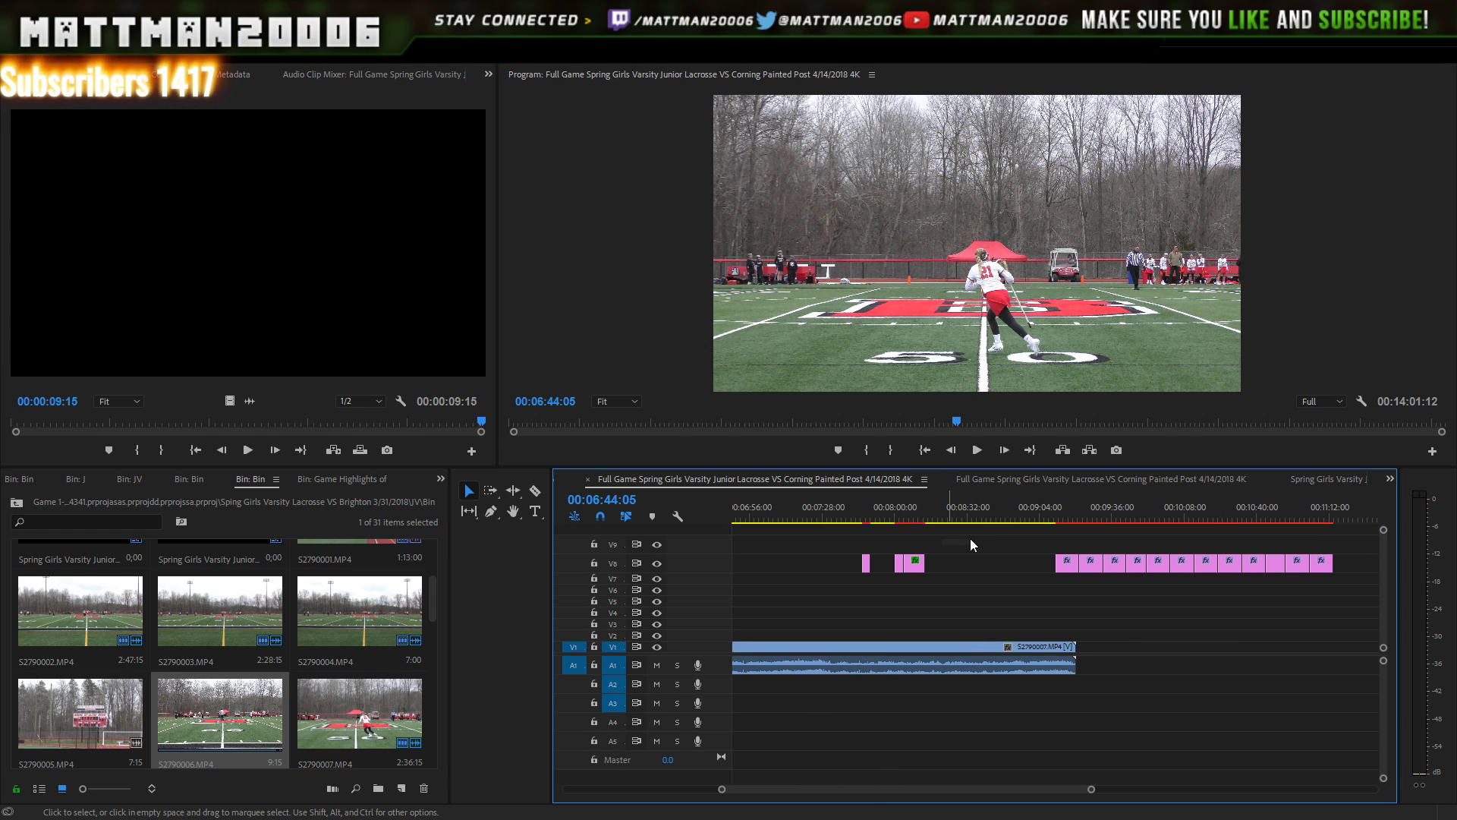
{"action": "left_click_drag", "start_coordinate": [970, 539], "coordinate": [859, 577]}
{"action": "left_click_drag", "start_coordinate": [1355, 535], "coordinate": [865, 615]}
{"action": "left_click_drag", "start_coordinate": [914, 563], "coordinate": [1146, 564]}
- Preview one Baldwinsville Score title and drop it above the game footage near 9:04
{"action": "left_click", "coordinate": [1297, 516]}
{"action": "left_click", "coordinate": [1290, 584]}
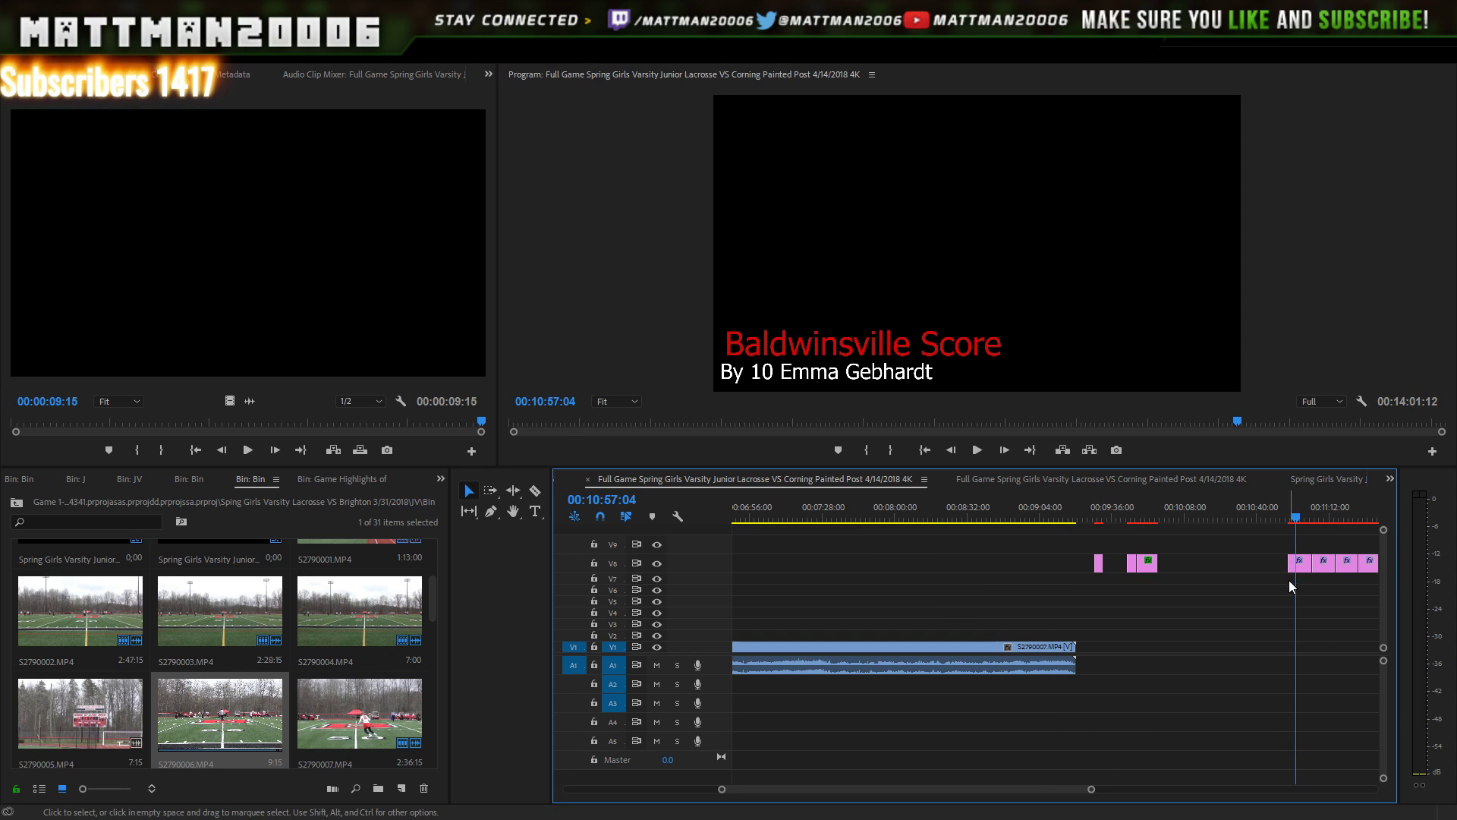
{"action": "double_click", "coordinate": [1290, 563]}
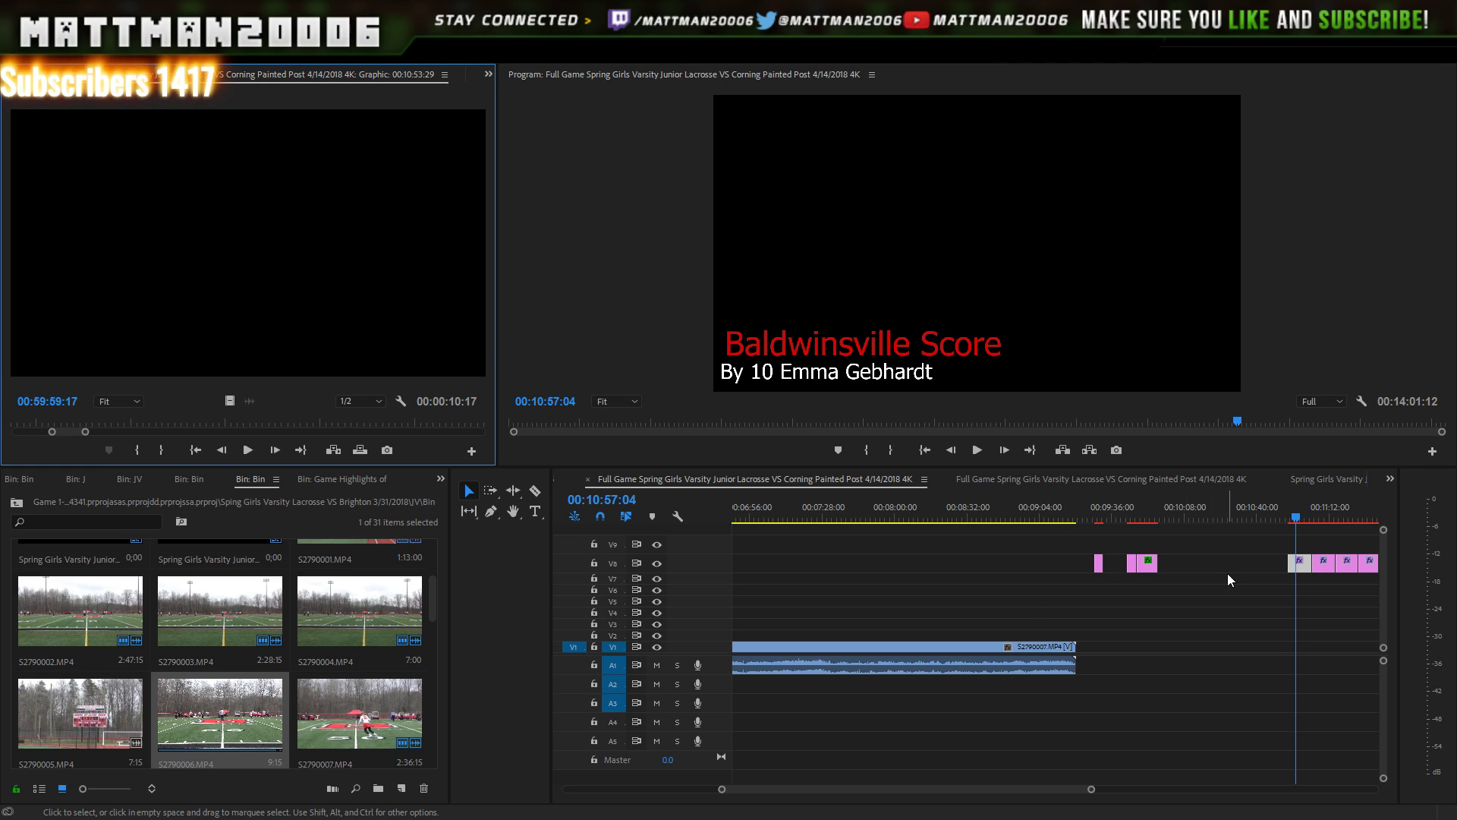
{"action": "left_click_drag", "start_coordinate": [1297, 564], "coordinate": [1038, 640]}
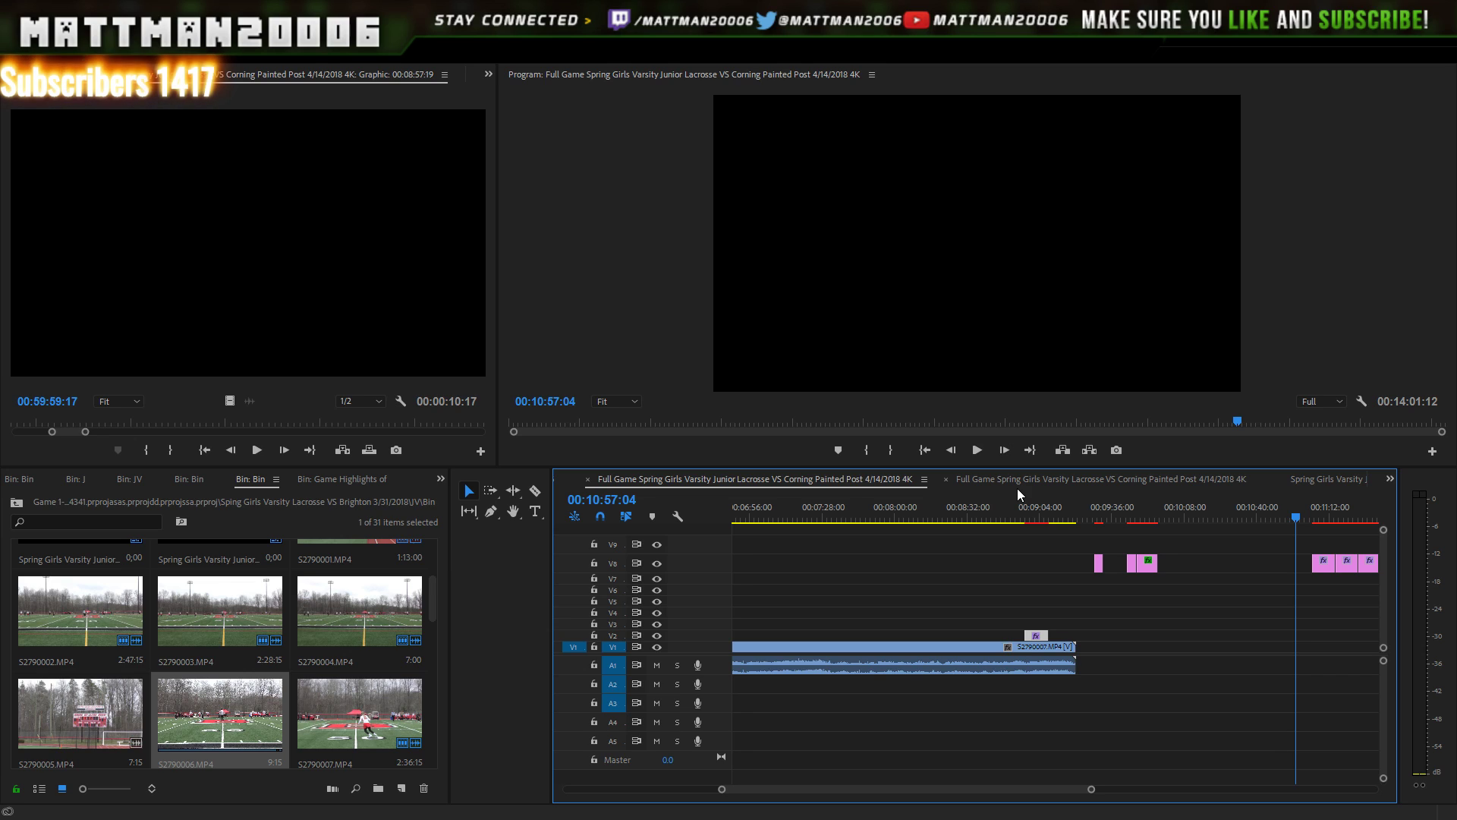
- Play the game footage from about 8:51 and stop near the goal around 9:09
{"action": "left_click", "coordinate": [1012, 510]}
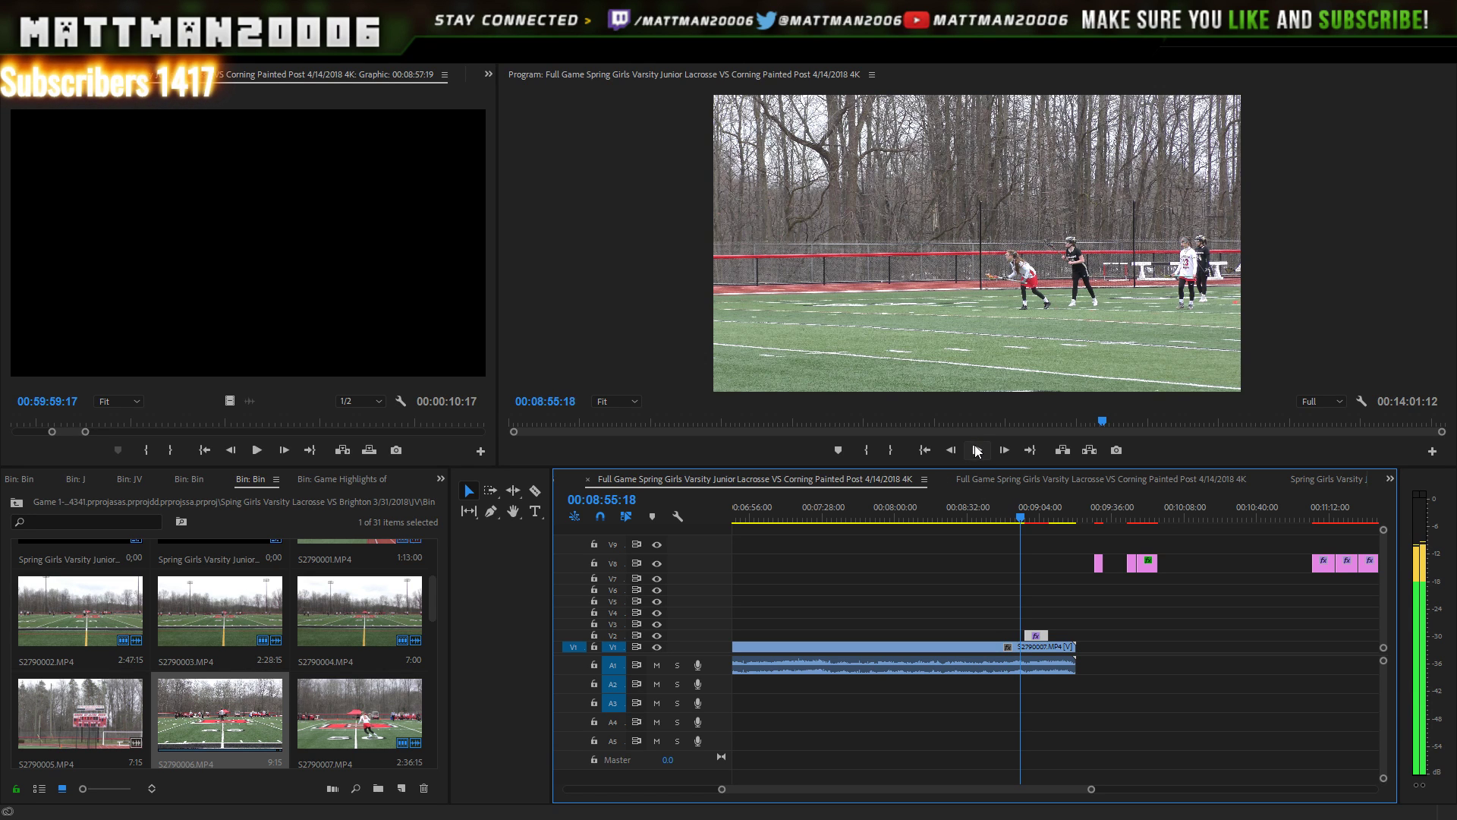
{"action": "left_click", "coordinate": [977, 450]}
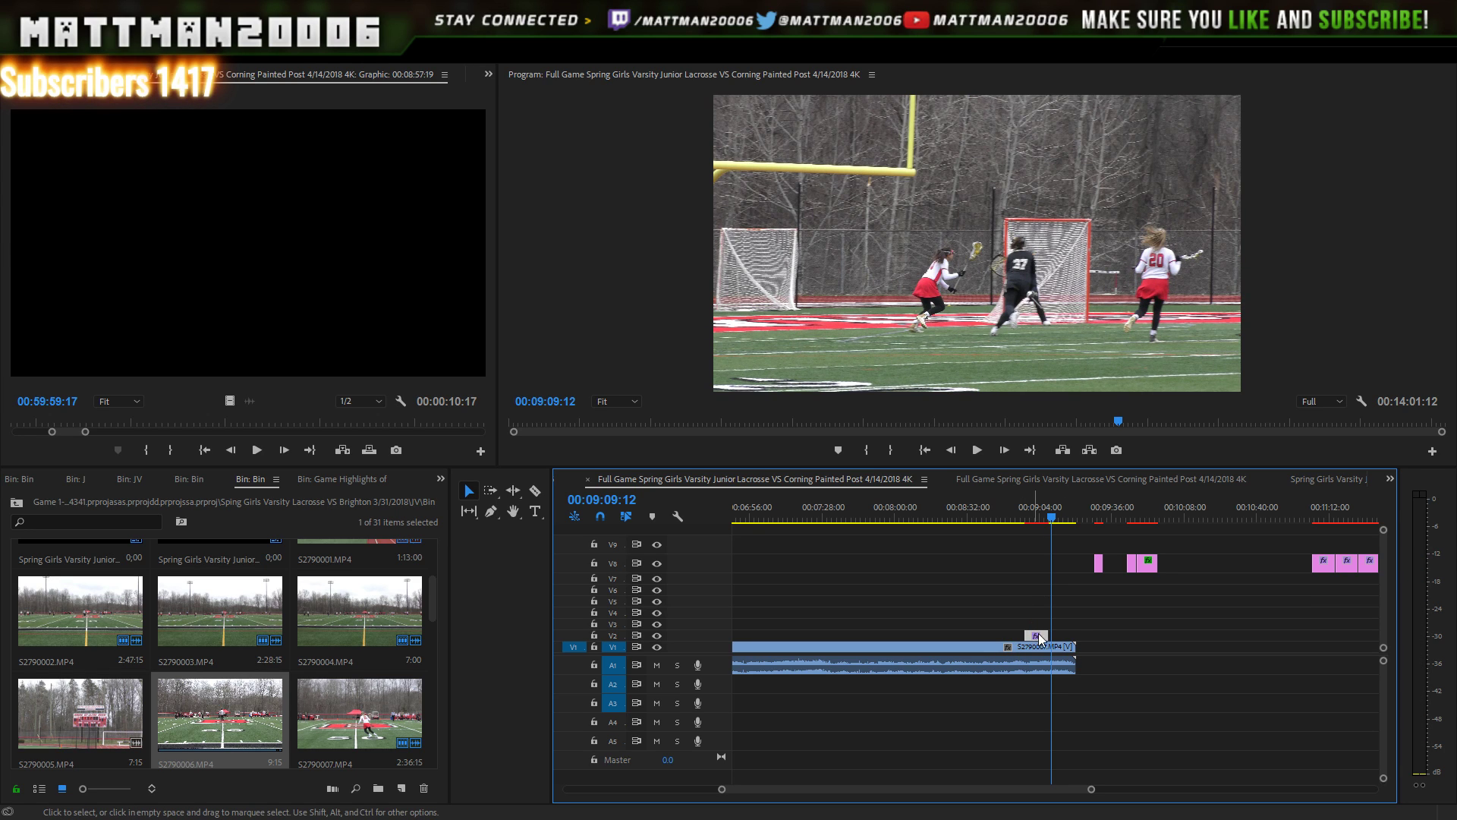
- Slide the fourth Baldwinsville Score title later onto the goal near 9:09, then play back to check
{"action": "left_click_drag", "start_coordinate": [1038, 633], "coordinate": [1060, 640]}
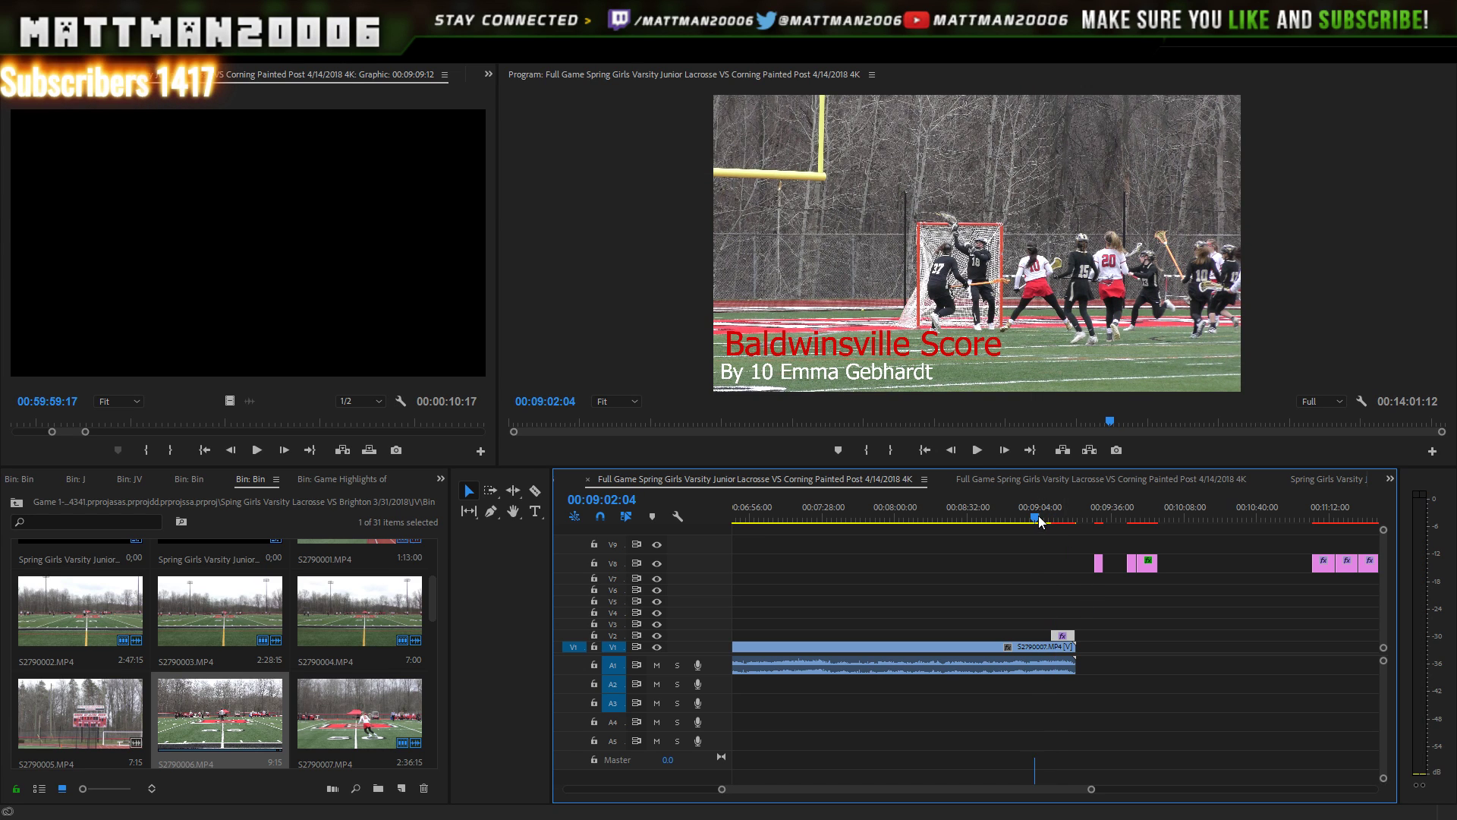
{"action": "left_click", "coordinate": [978, 450]}
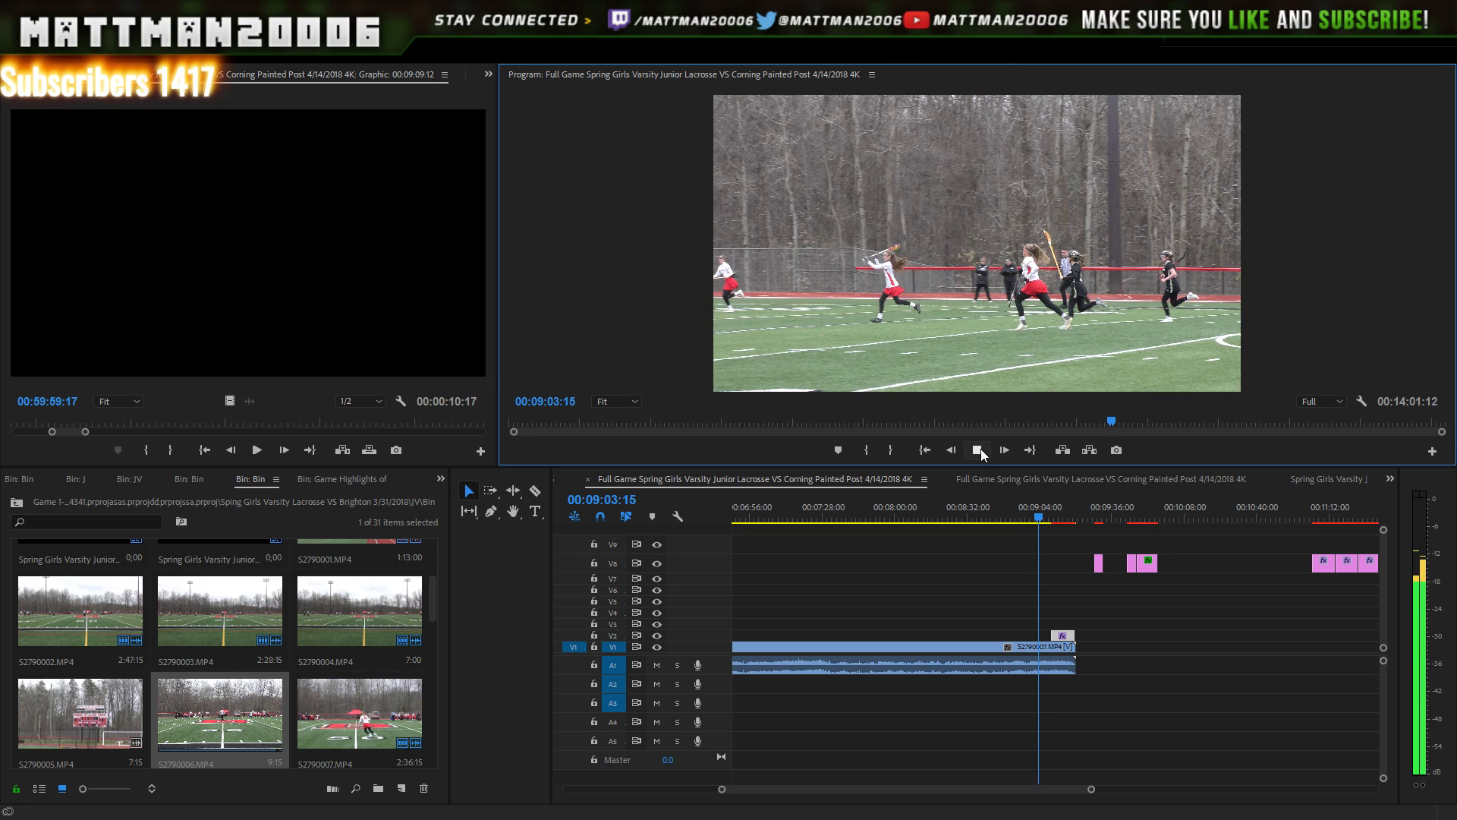
{"action": "left_click", "coordinate": [979, 449]}
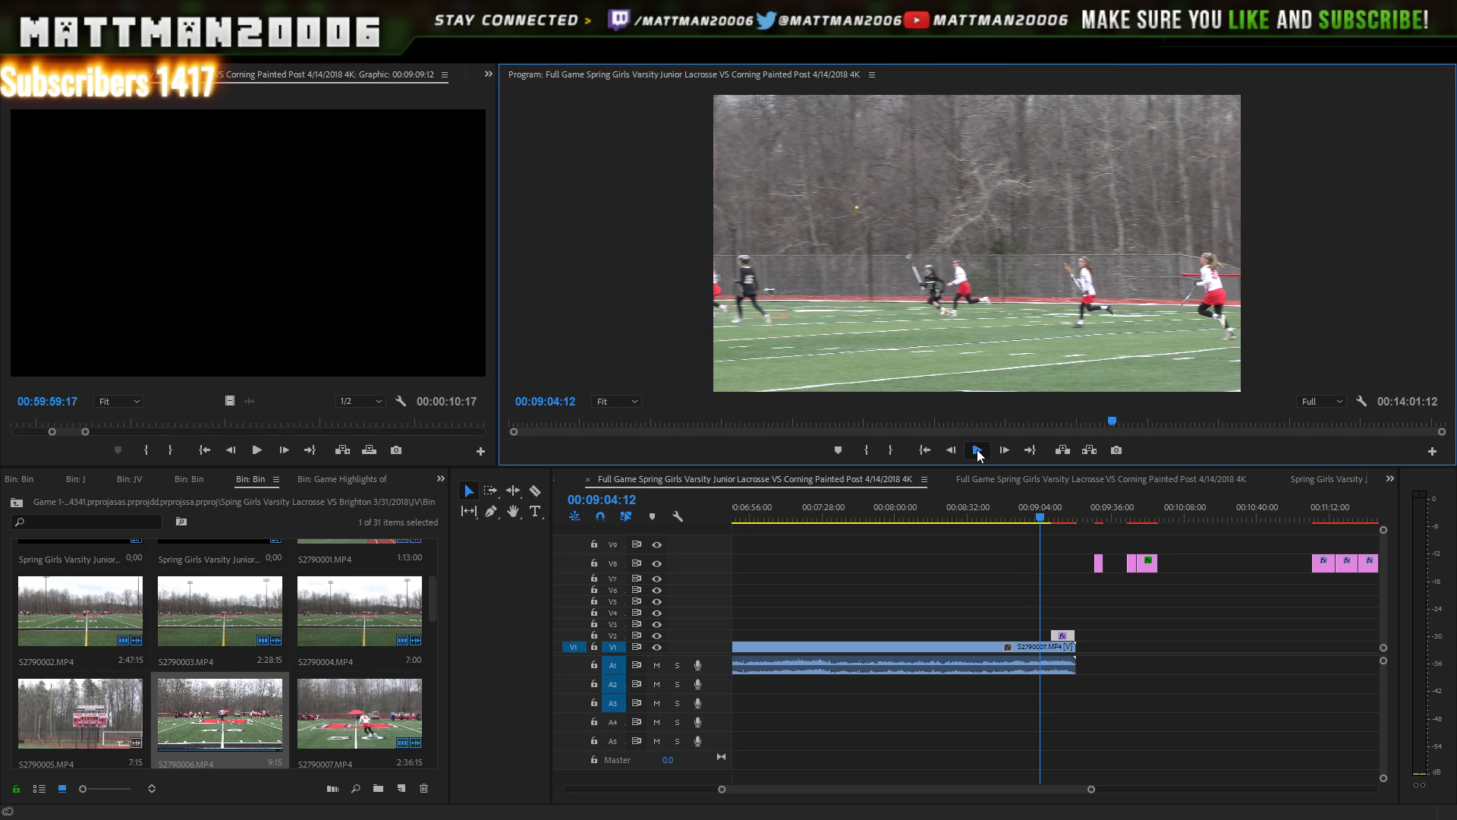
{"action": "left_click", "coordinate": [978, 451]}
{"action": "left_click", "coordinate": [1051, 515]}
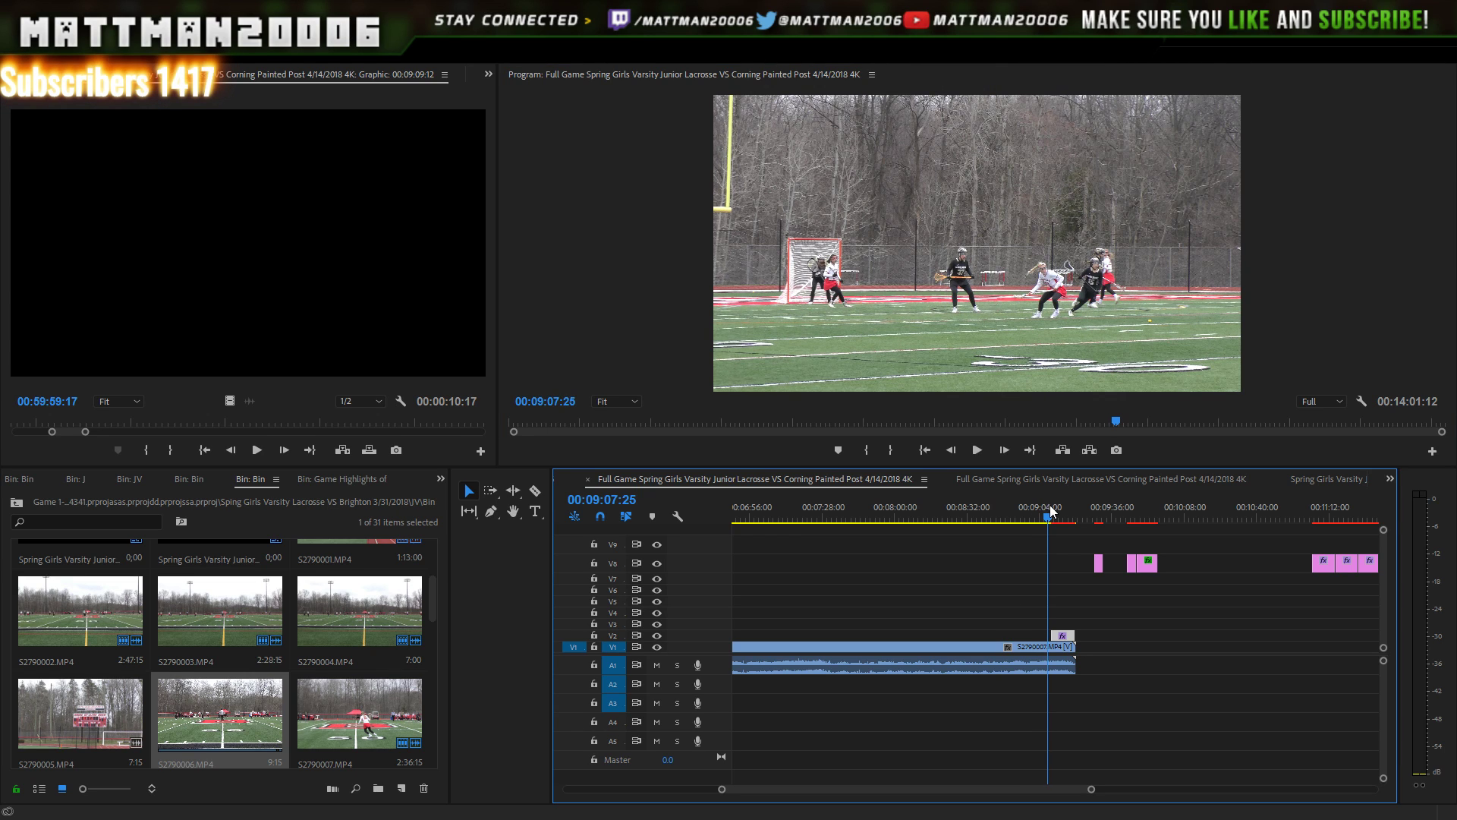
{"action": "left_click", "coordinate": [986, 454]}
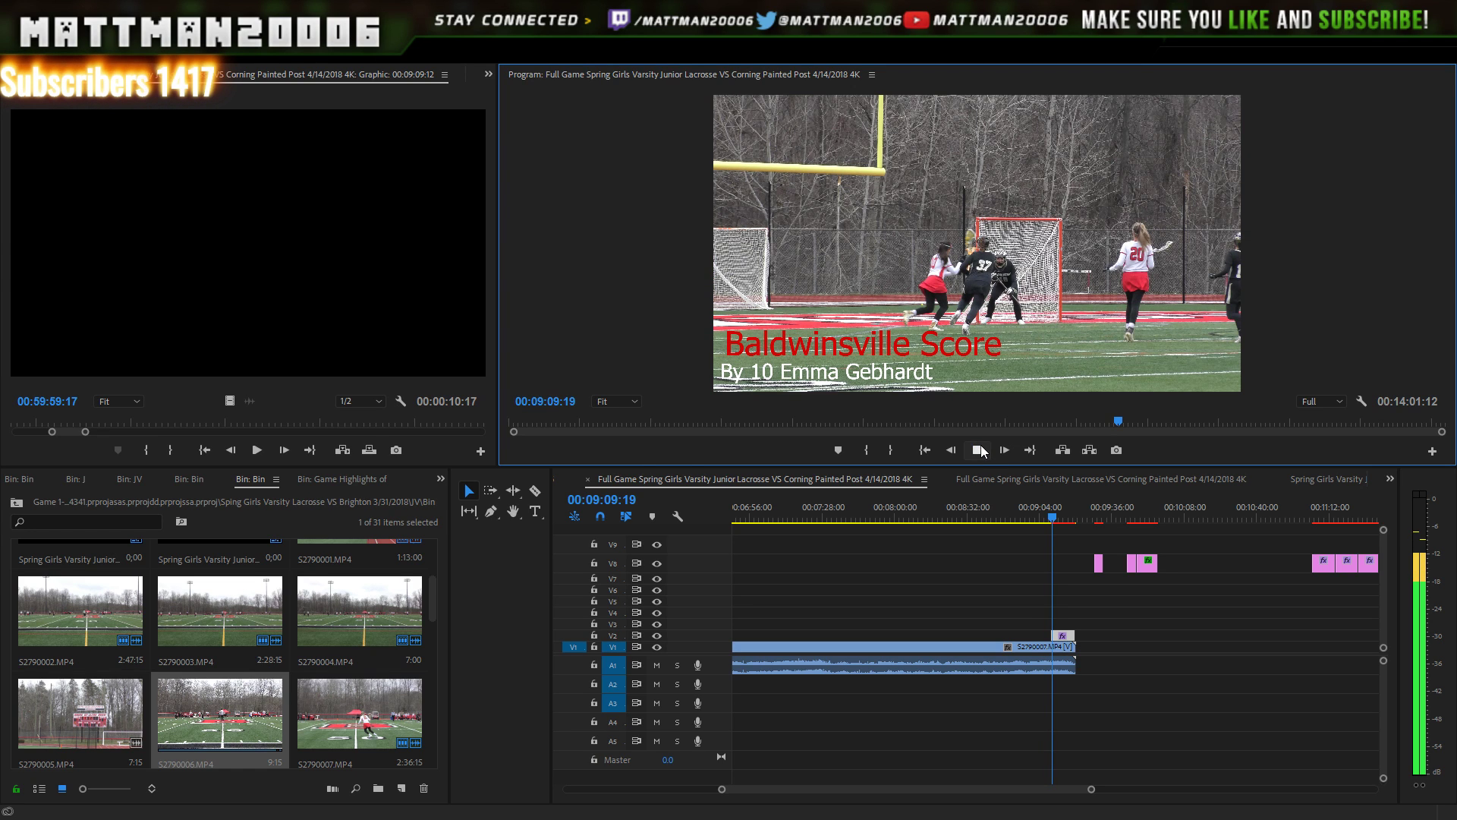
{"action": "left_click", "coordinate": [979, 450]}
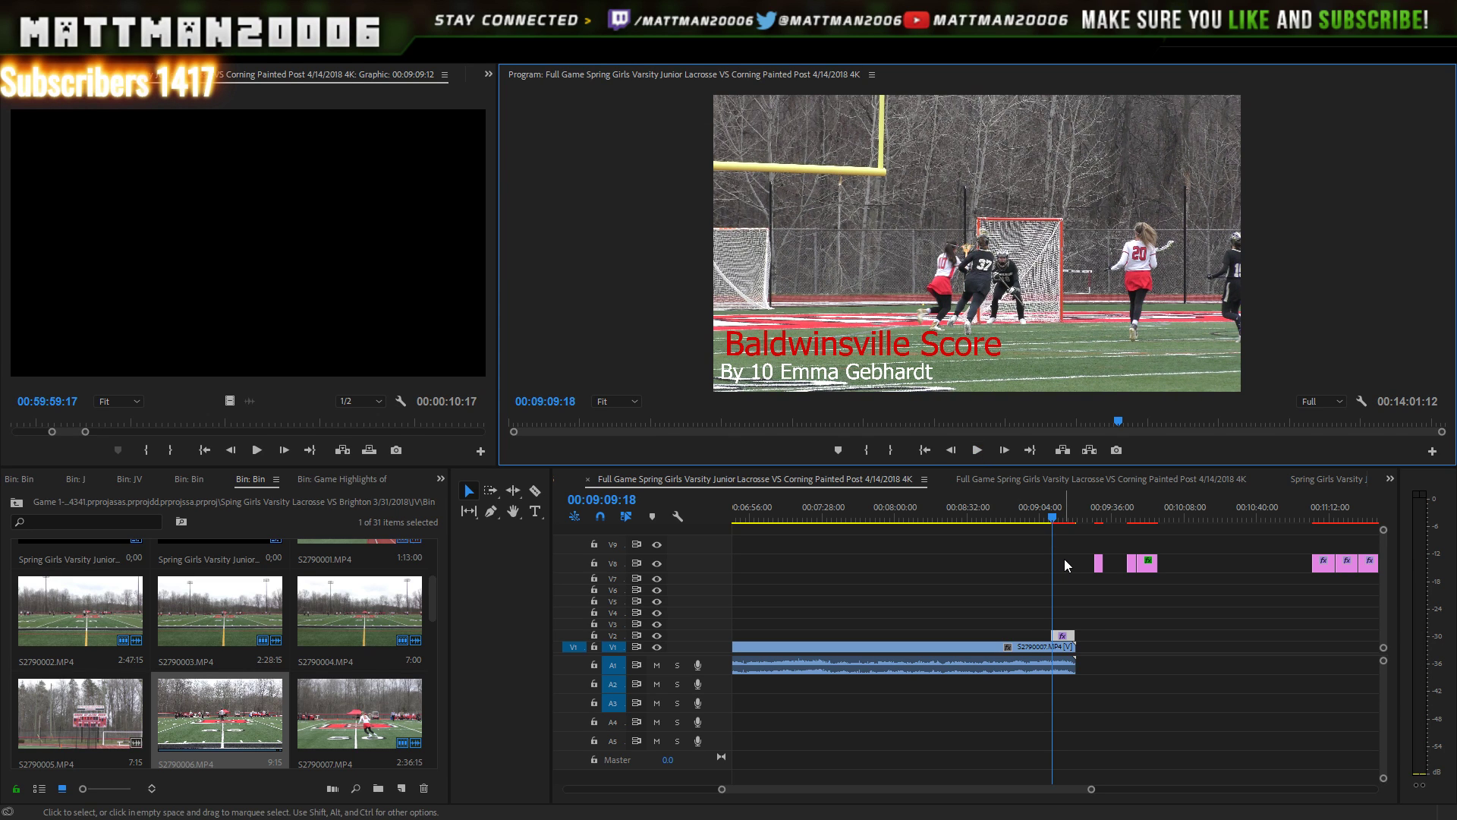
- Step a few frames and nudge the title slightly later, then play from there
{"action": "key", "text": "Left"}
{"action": "key", "text": "Left"}
{"action": "key", "text": "Left"}
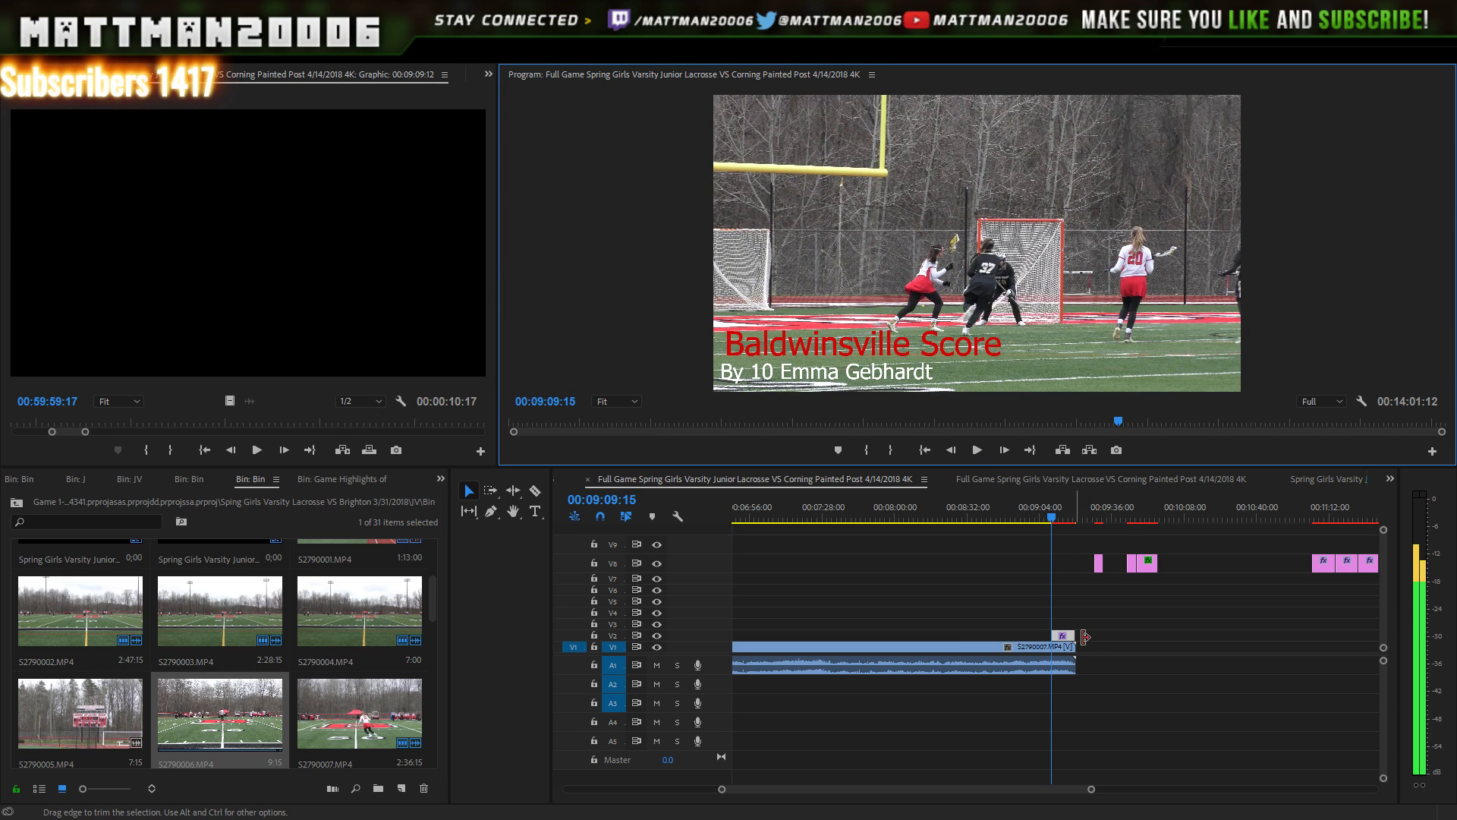
{"action": "key", "text": "Right"}
{"action": "left_click_drag", "start_coordinate": [1063, 635], "coordinate": [1068, 635]}
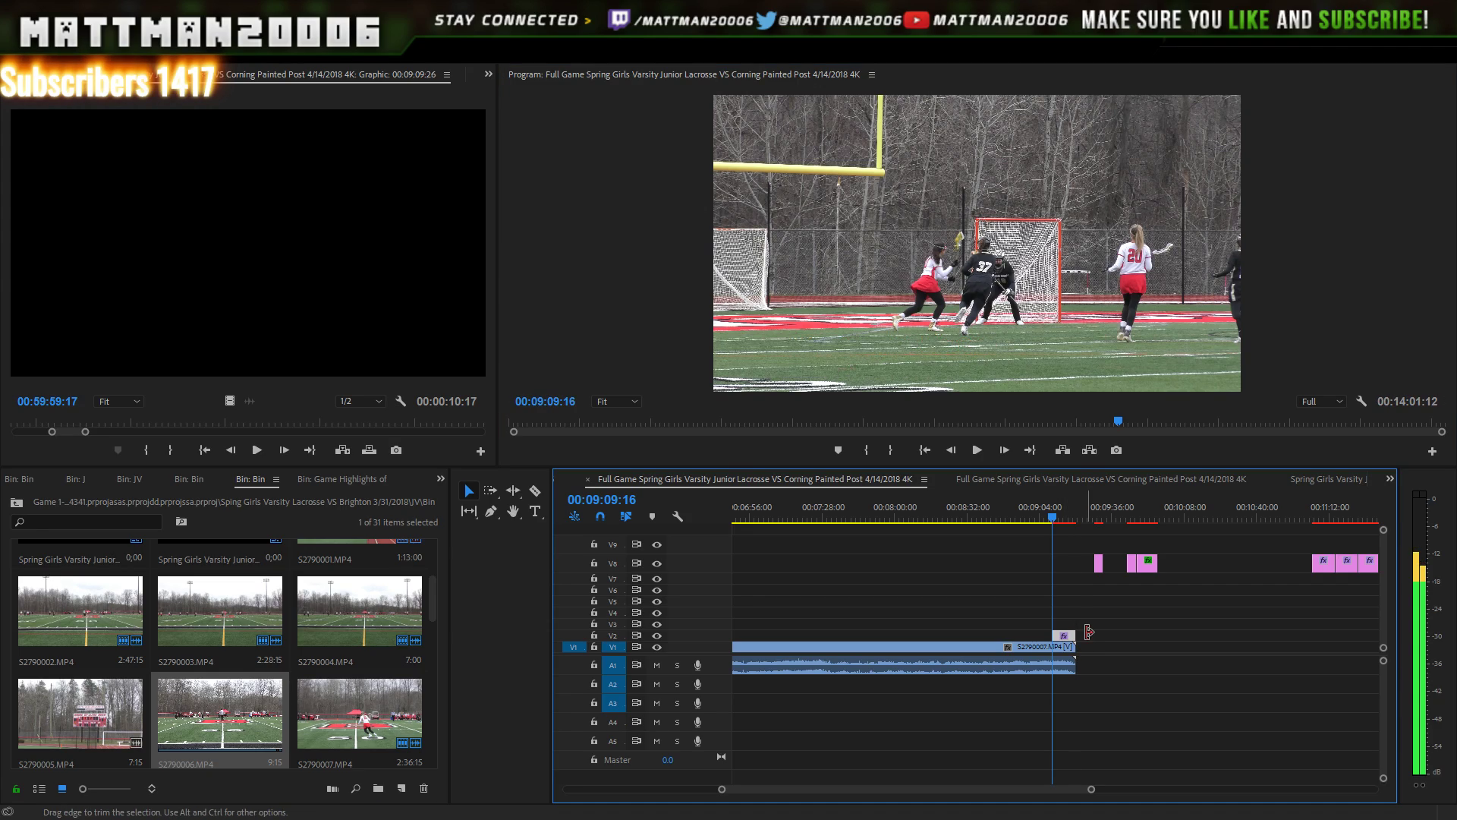
{"action": "key", "text": "space"}
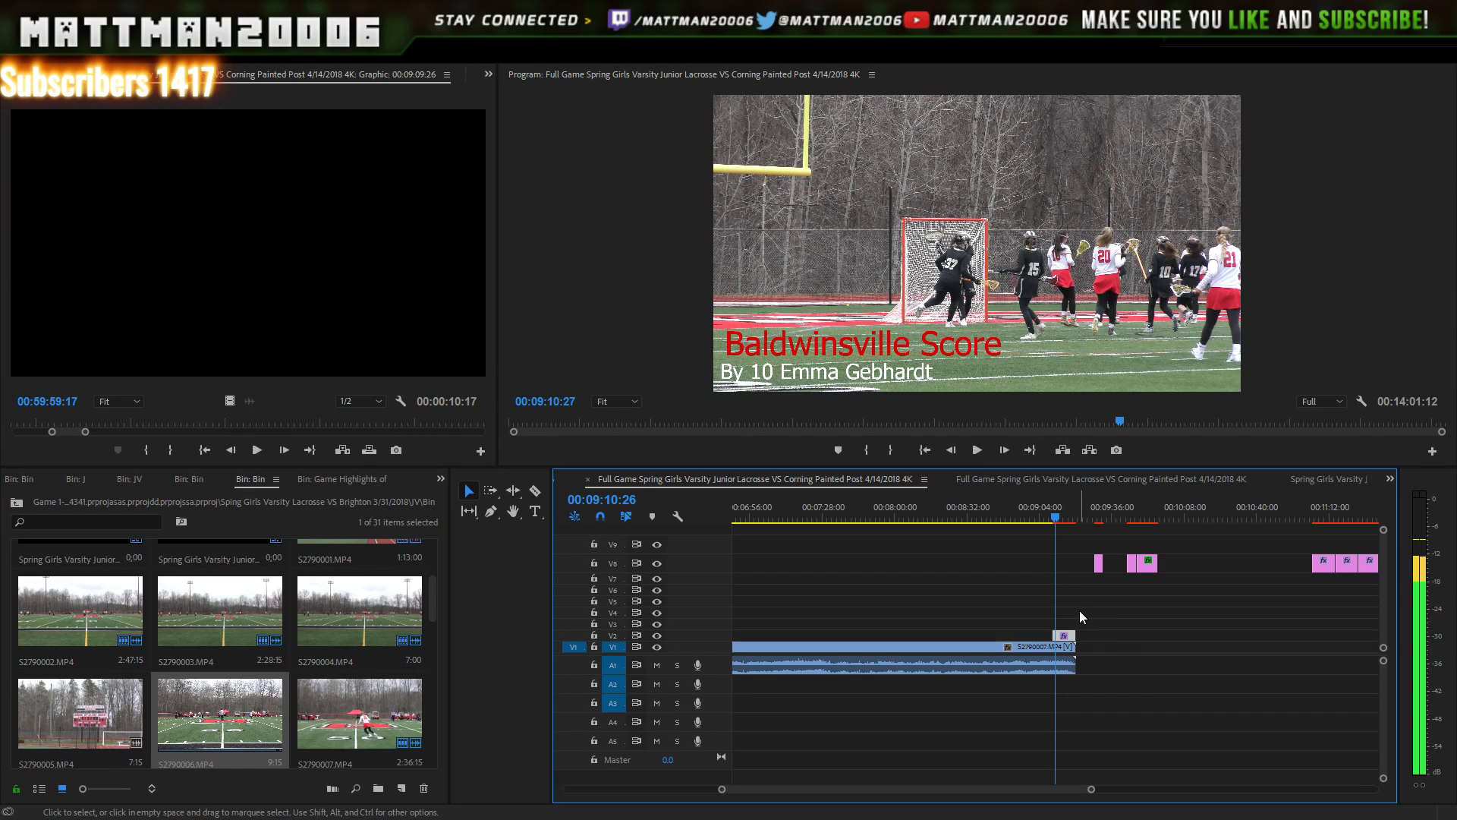
- Scrub past 9:14 to find the end point and trim the title's end to 9:16:06
{"action": "left_click", "coordinate": [1061, 512]}
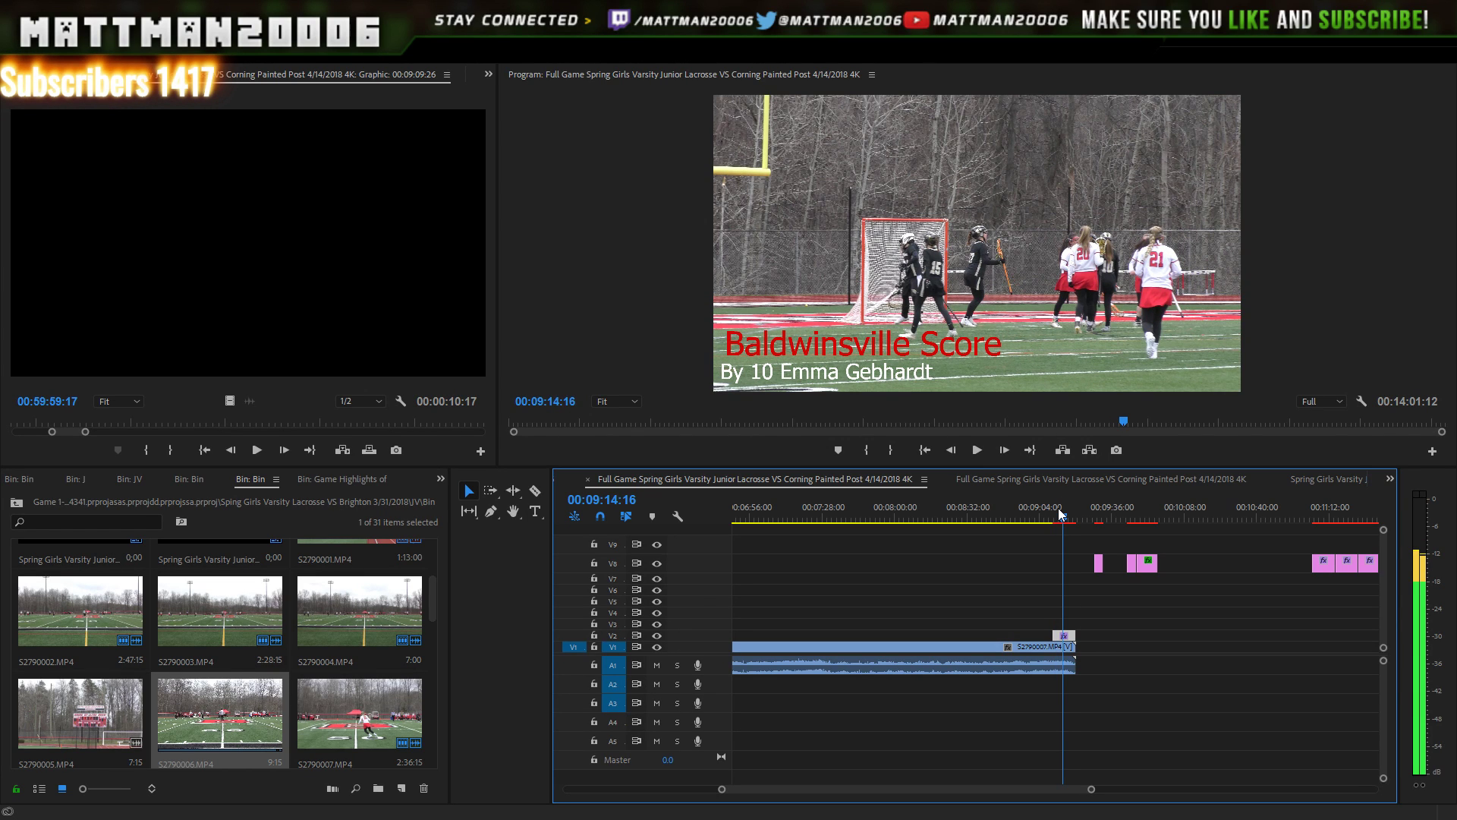
{"action": "left_click_drag", "start_coordinate": [1059, 512], "coordinate": [1068, 513]}
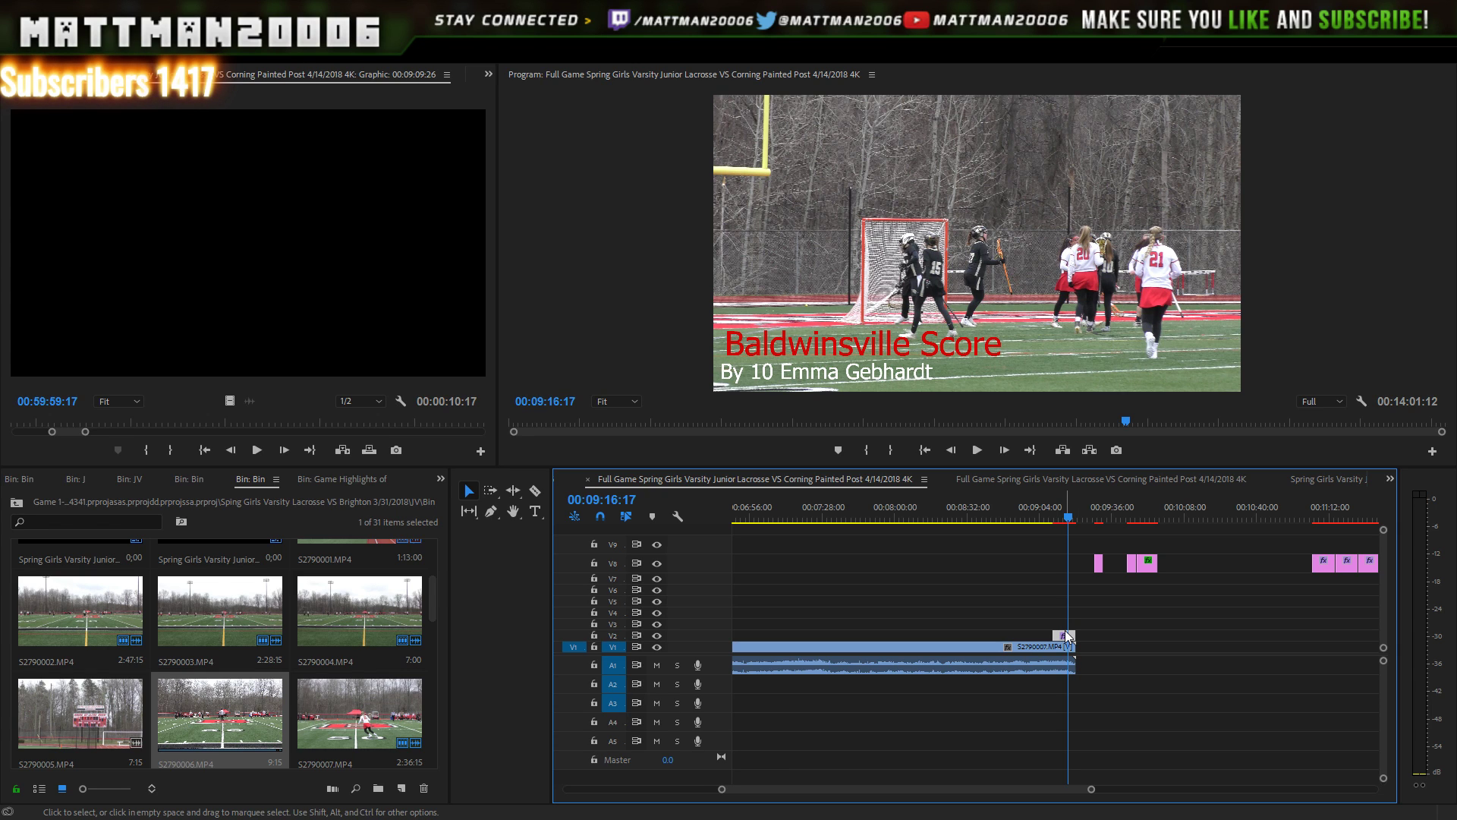
{"action": "key", "text": "Left"}
{"action": "key", "text": "Left"}
{"action": "key", "text": "Left"}
{"action": "key", "text": "Left"}
{"action": "key", "text": "Left"}
{"action": "key", "text": "Left"}
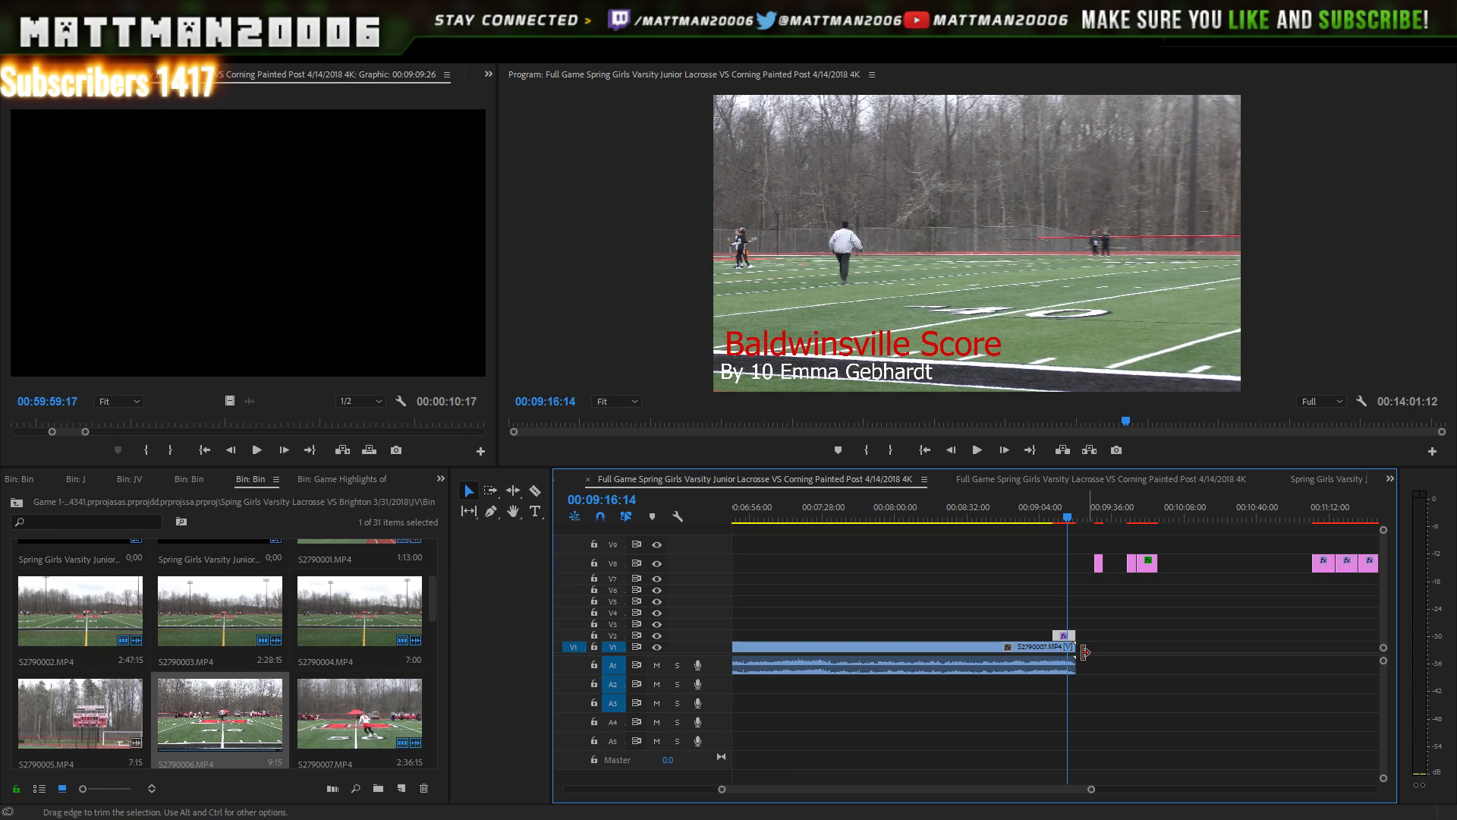
{"action": "key", "text": "Left"}
{"action": "key", "text": "Left"}
{"action": "key", "text": "Left"}
{"action": "key", "text": "Left"}
{"action": "key", "text": "Left"}
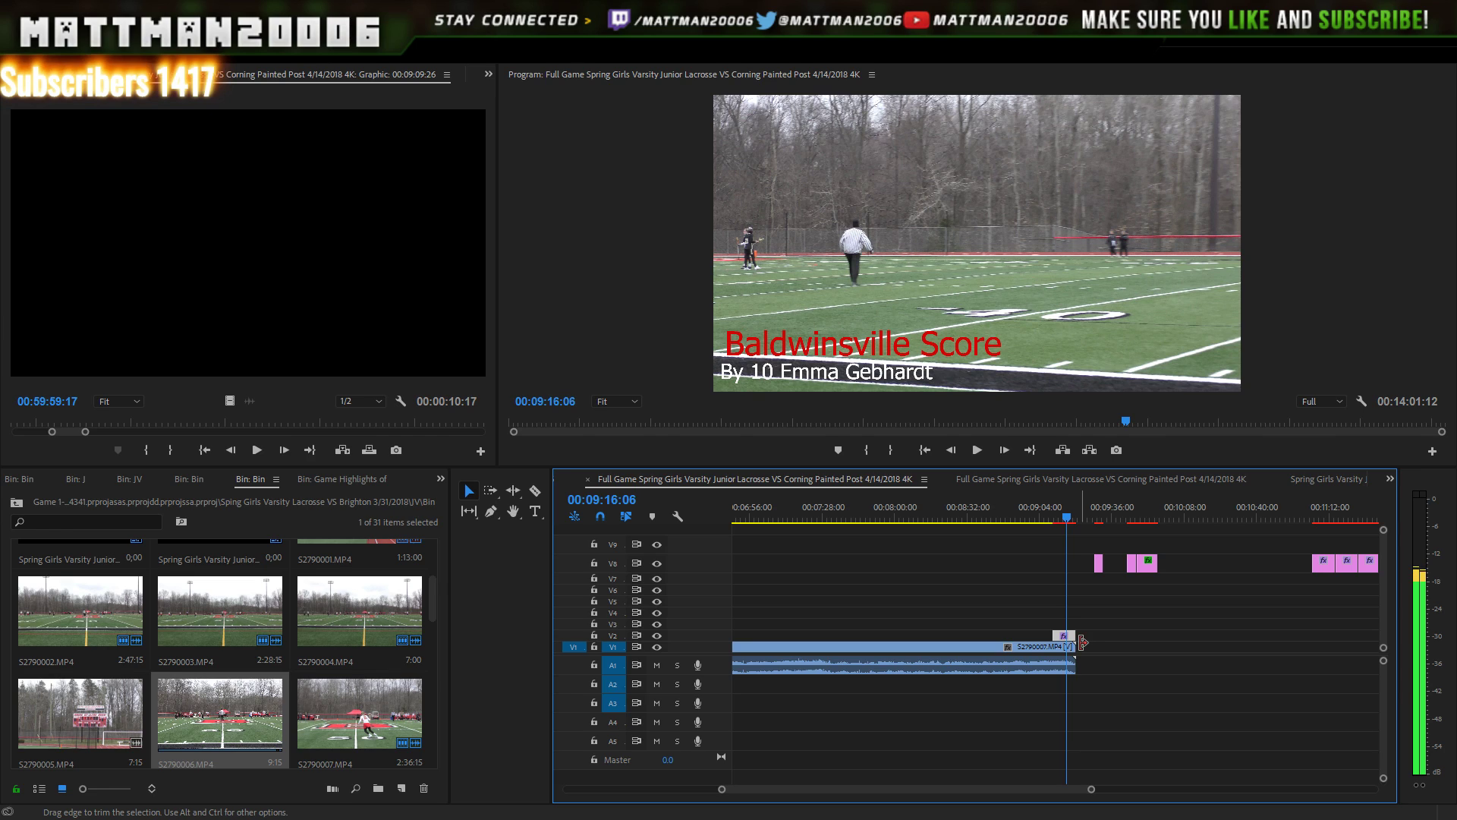
{"action": "left_click_drag", "start_coordinate": [1075, 635], "coordinate": [1069, 638]}
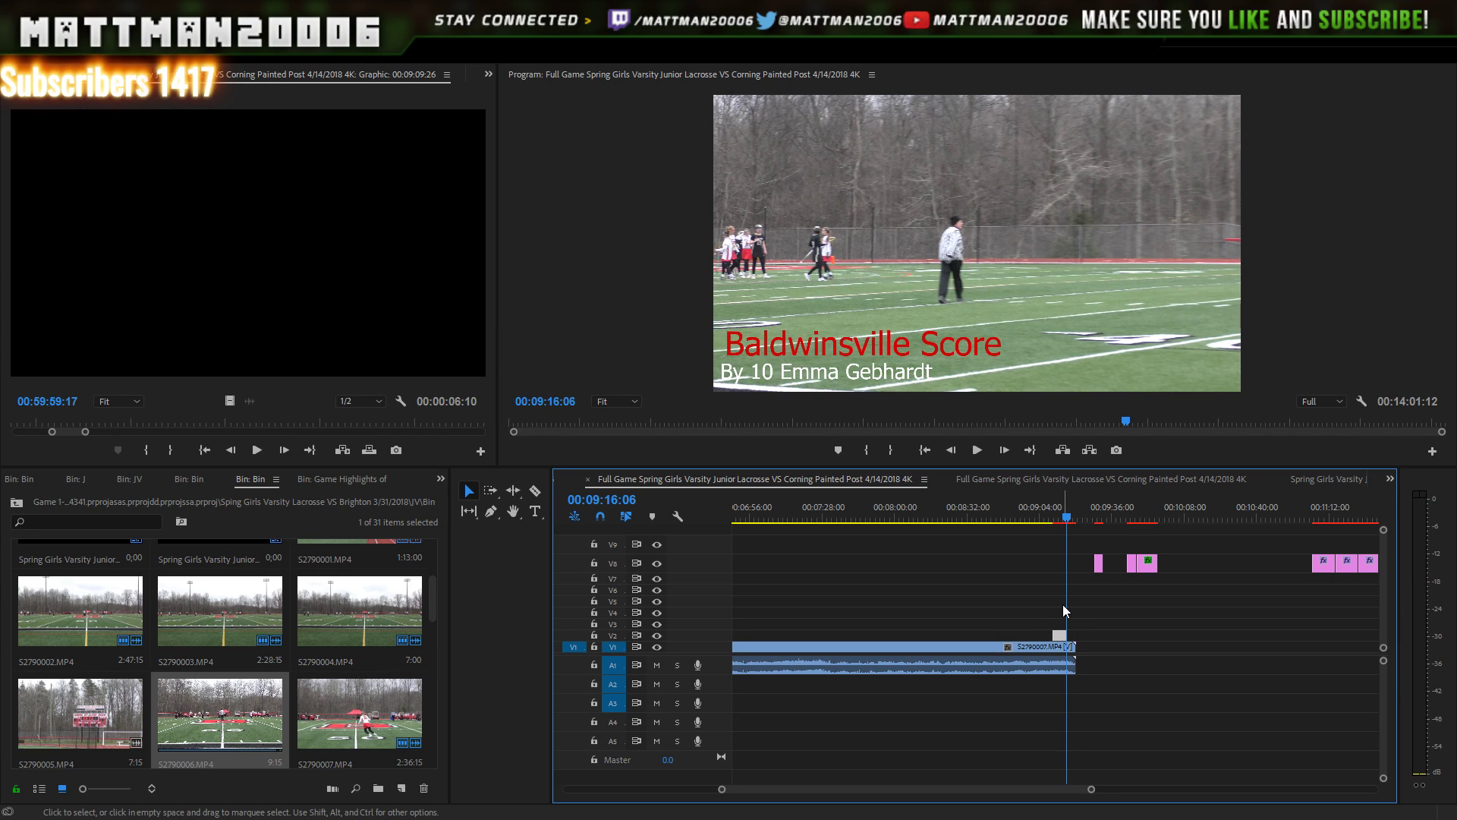
{"action": "left_click", "coordinate": [1061, 517]}
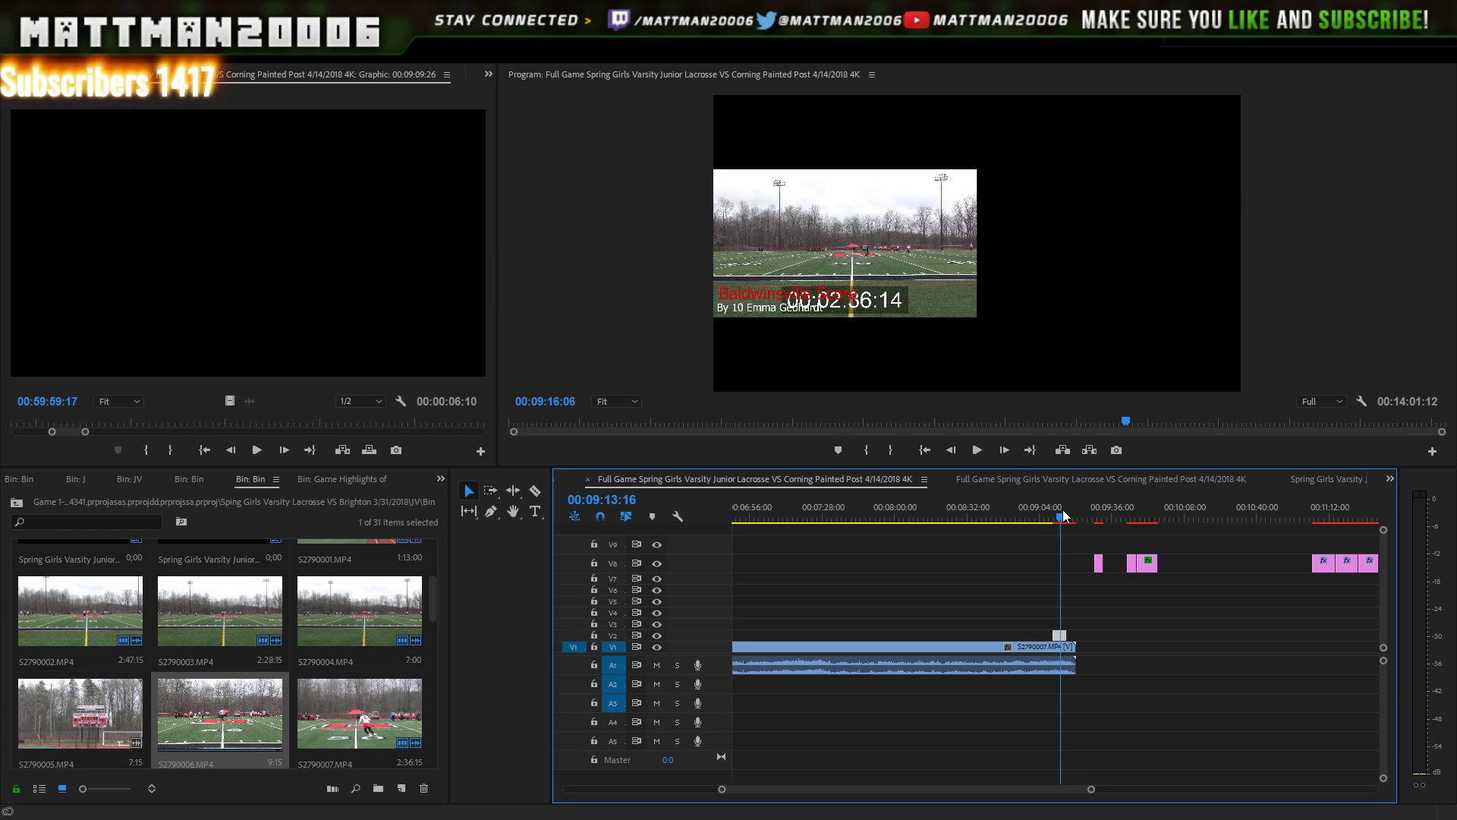
{"action": "left_click", "coordinate": [977, 451]}
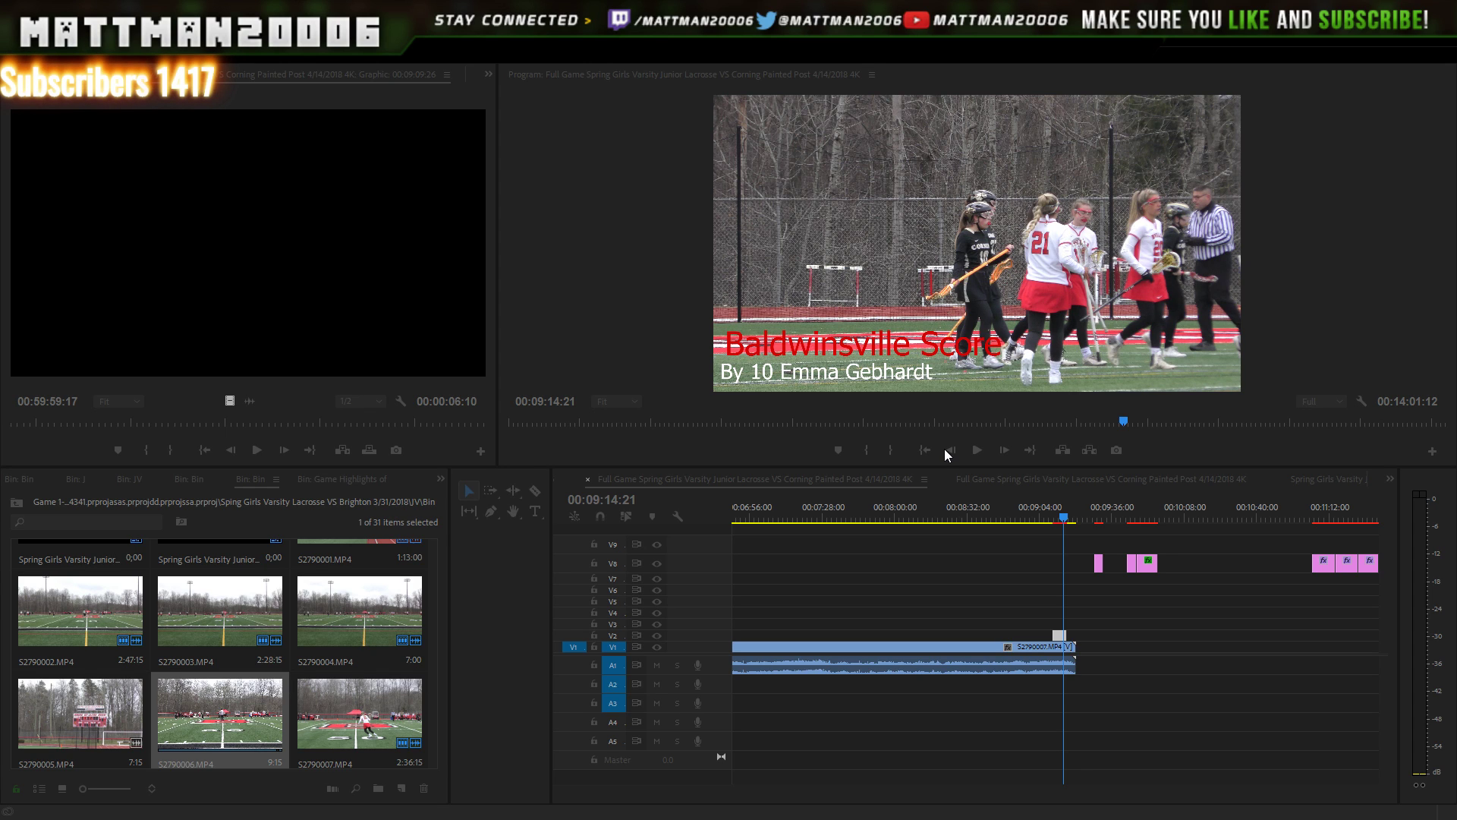
{"action": "left_click", "coordinate": [944, 452]}
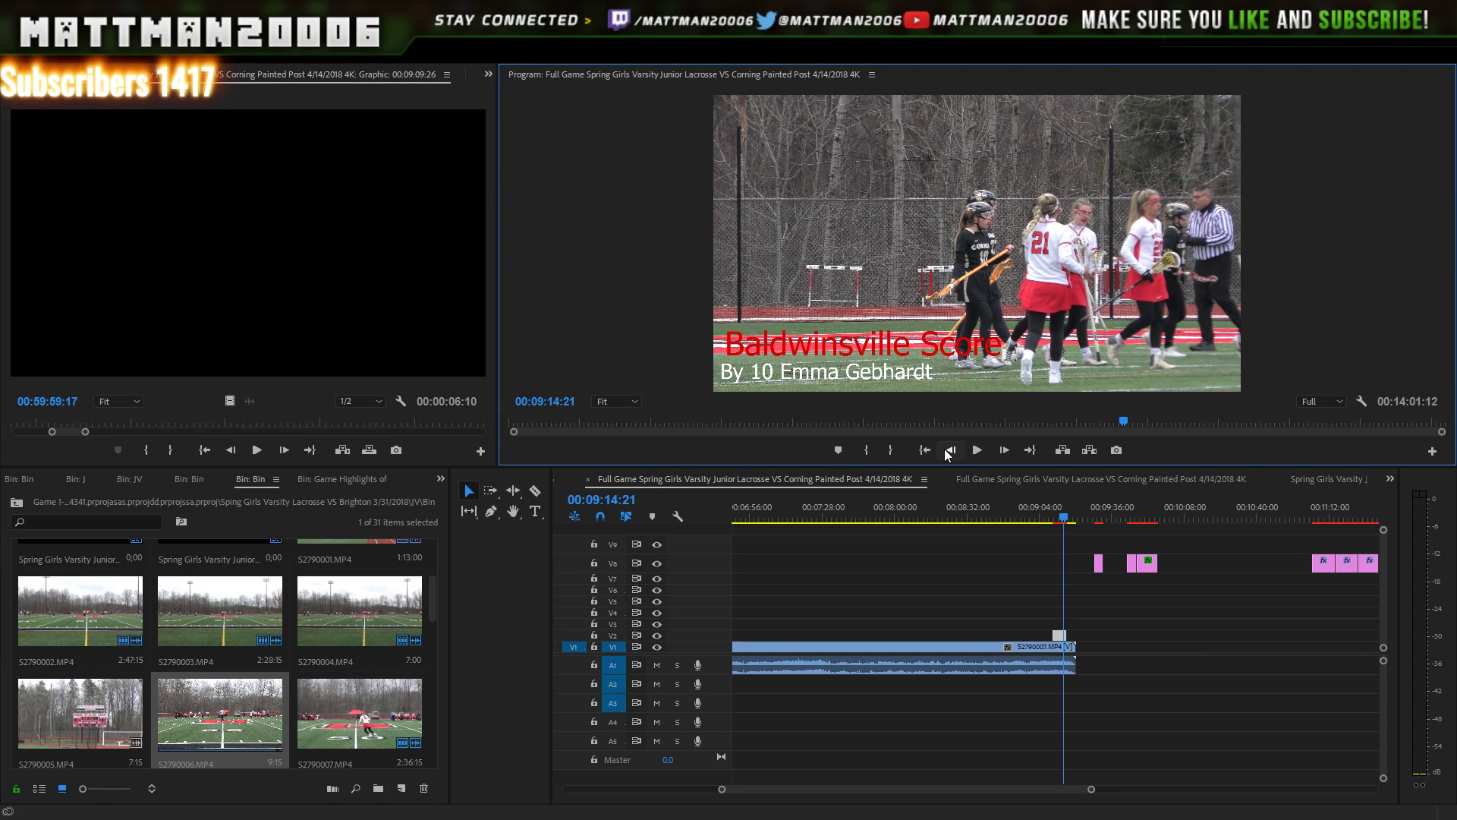
{"action": "key", "text": "space"}
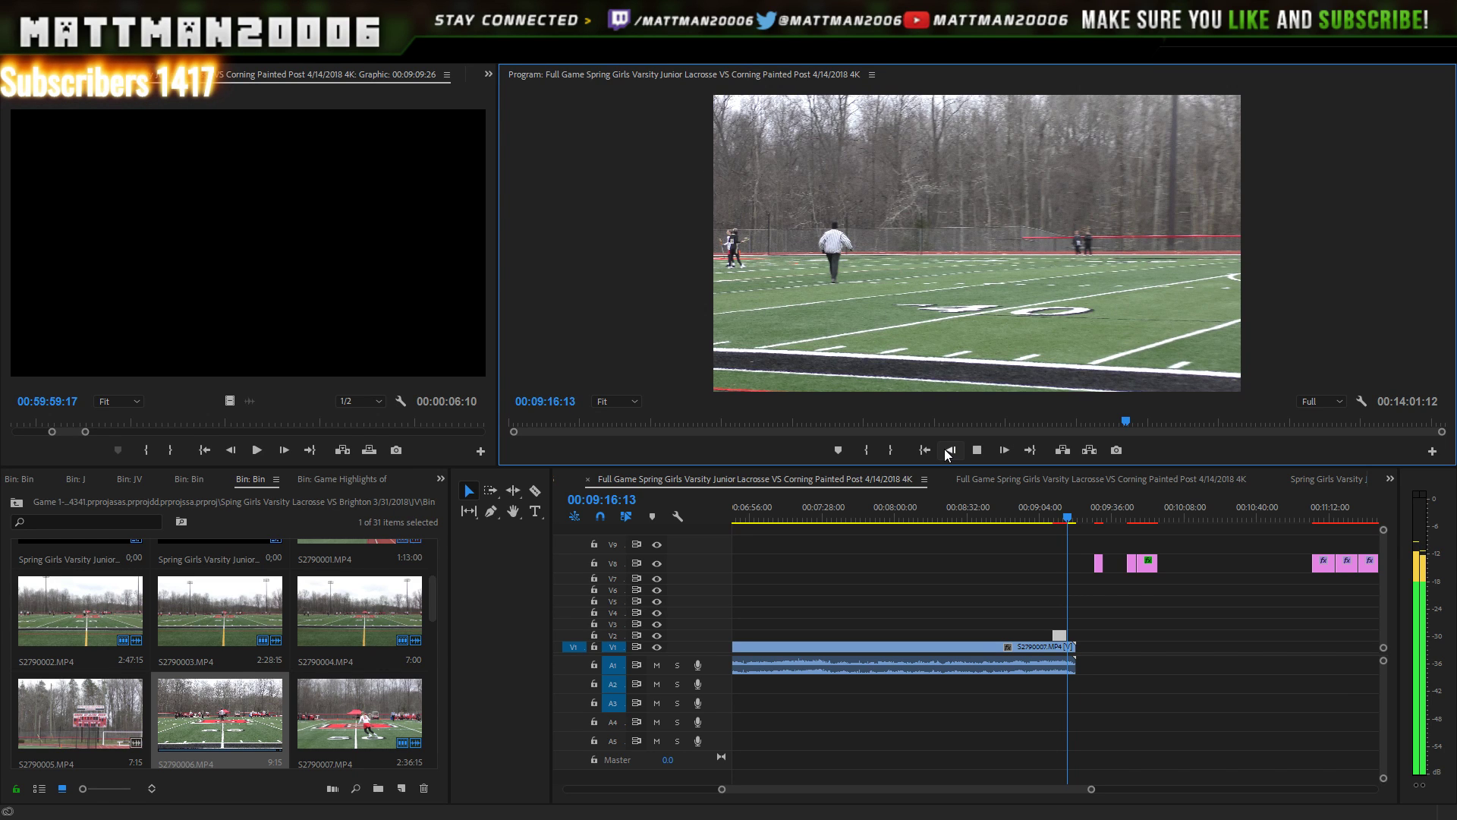
{"action": "key", "text": "space"}
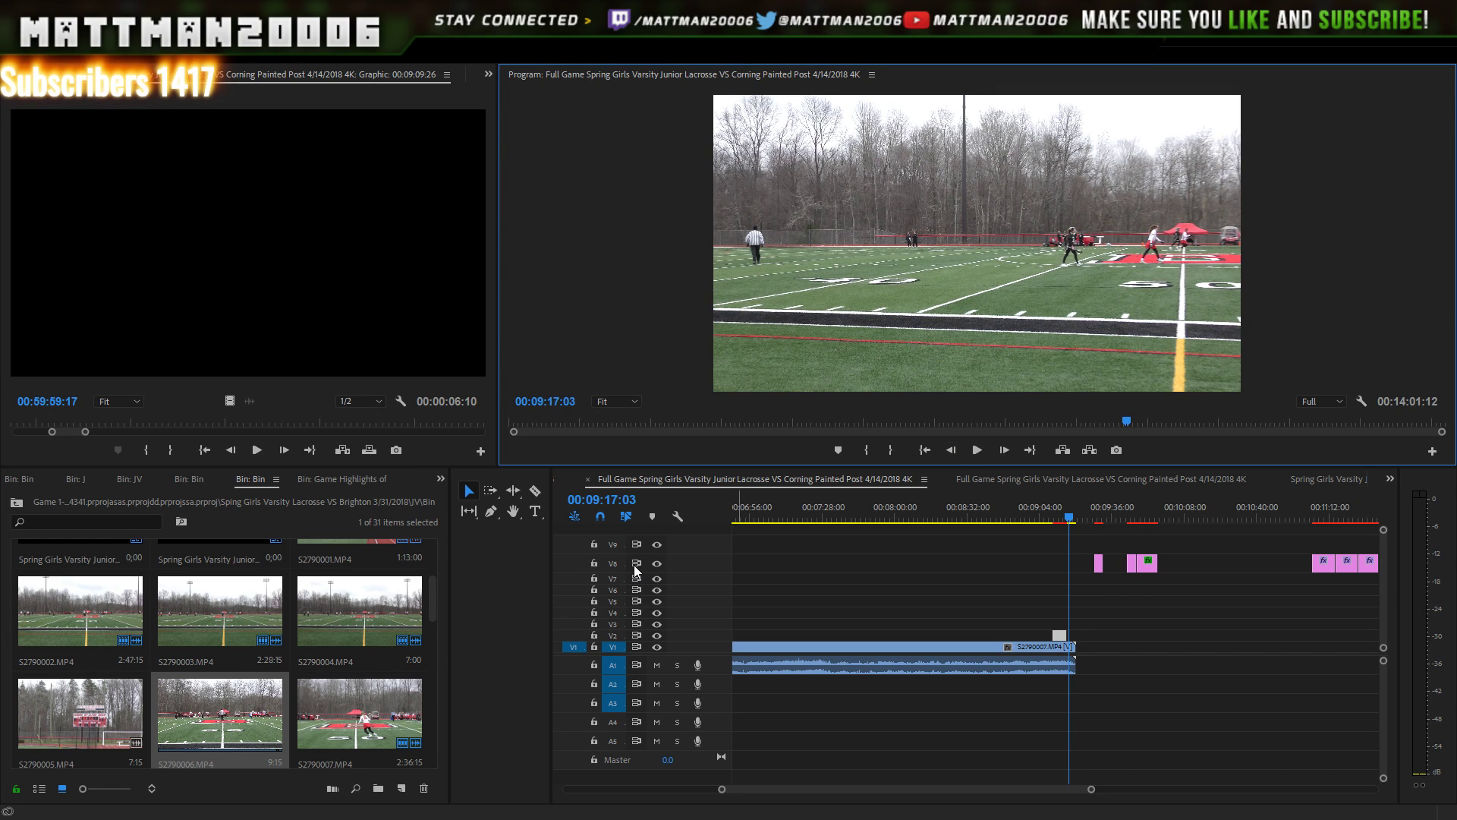
- Preview S2790007.MP4, place it on V1 after the last clip, and select the stacked V8 titles
{"action": "left_click", "coordinate": [389, 713]}
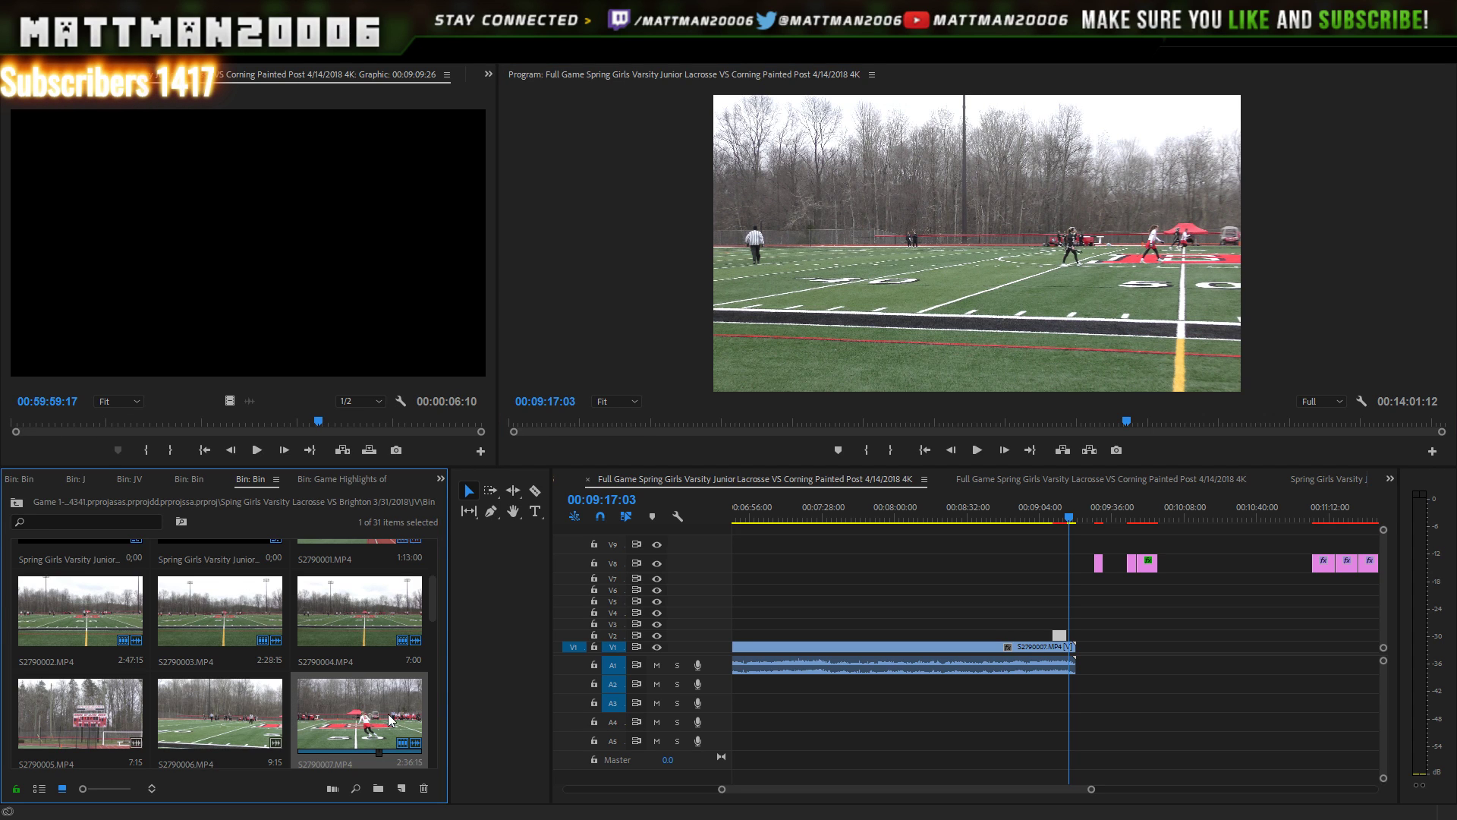
{"action": "double_click", "coordinate": [389, 718]}
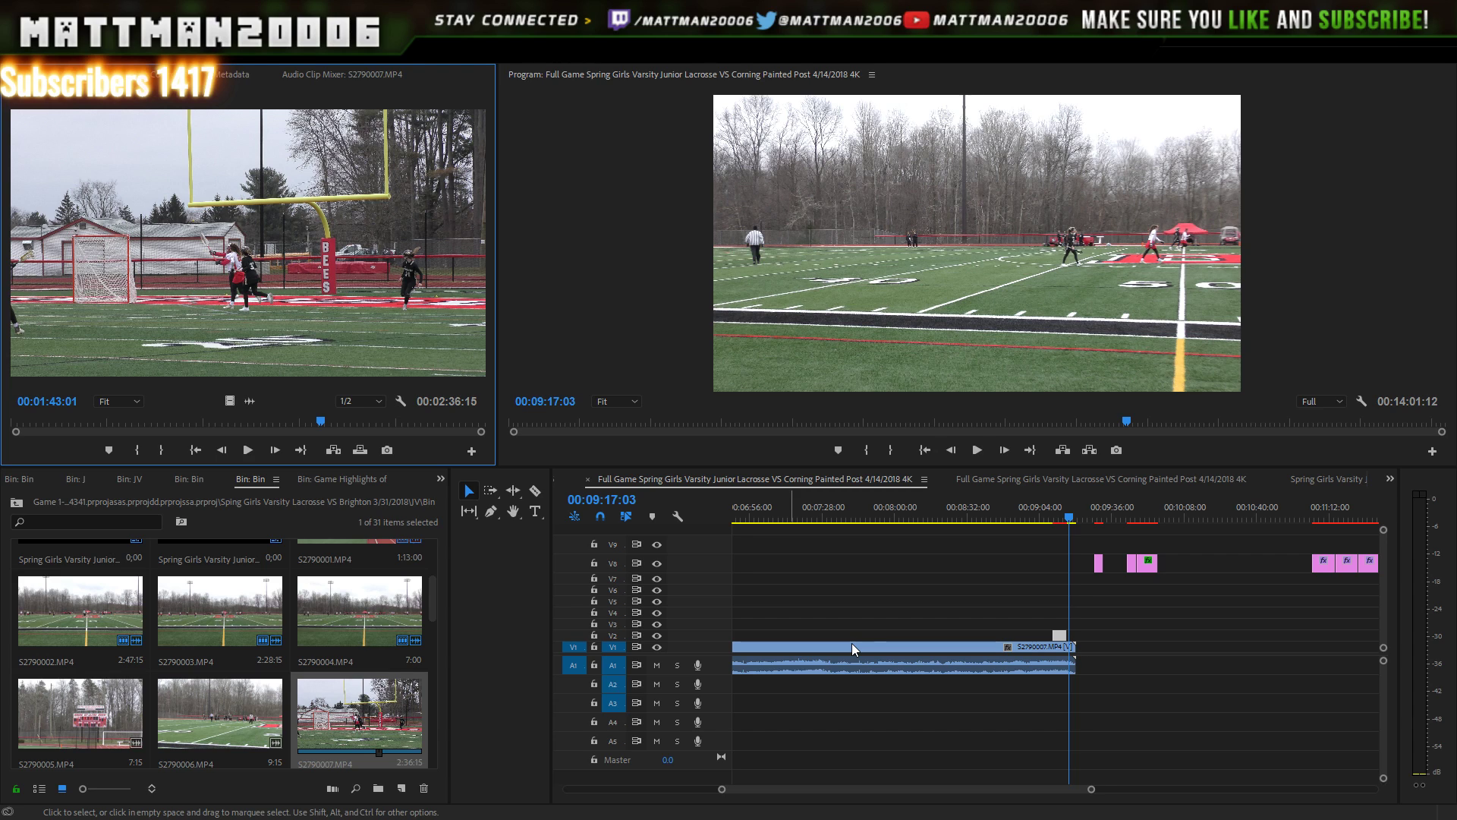
{"action": "left_click_drag", "start_coordinate": [380, 730], "coordinate": [1086, 654]}
{"action": "left_click_drag", "start_coordinate": [1087, 788], "coordinate": [1154, 782]}
{"action": "scroll", "coordinate": [1100, 790], "scroll_direction": "down", "scroll_amount": 4}
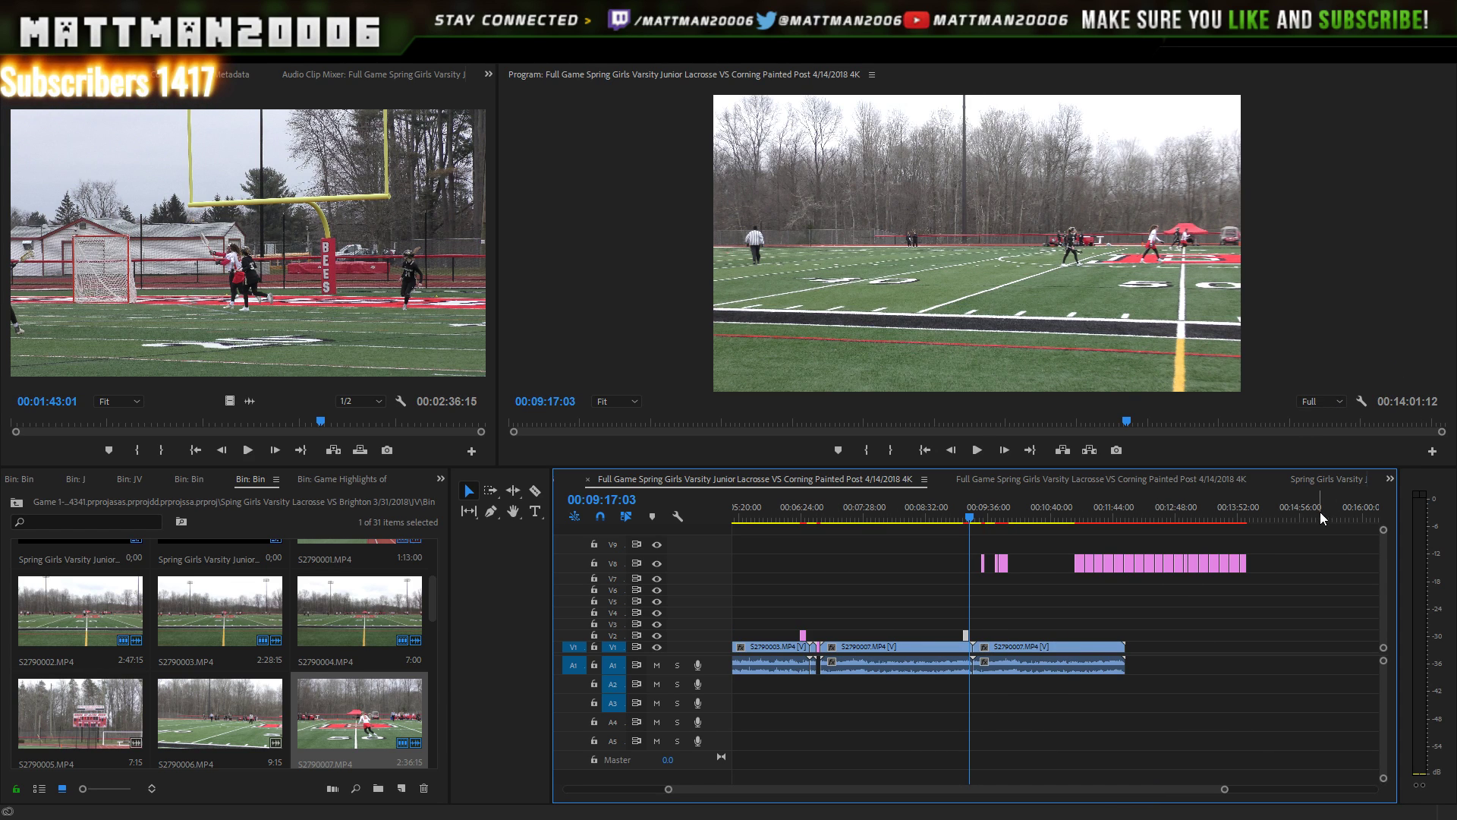
{"action": "left_click_drag", "start_coordinate": [1319, 545], "coordinate": [1230, 646]}
- Move the stacked titles further along and bring the first one down above the footage near 11:44
{"action": "left_click", "coordinate": [1230, 646]}
{"action": "left_click", "coordinate": [1290, 513]}
{"action": "left_click", "coordinate": [1292, 562]}
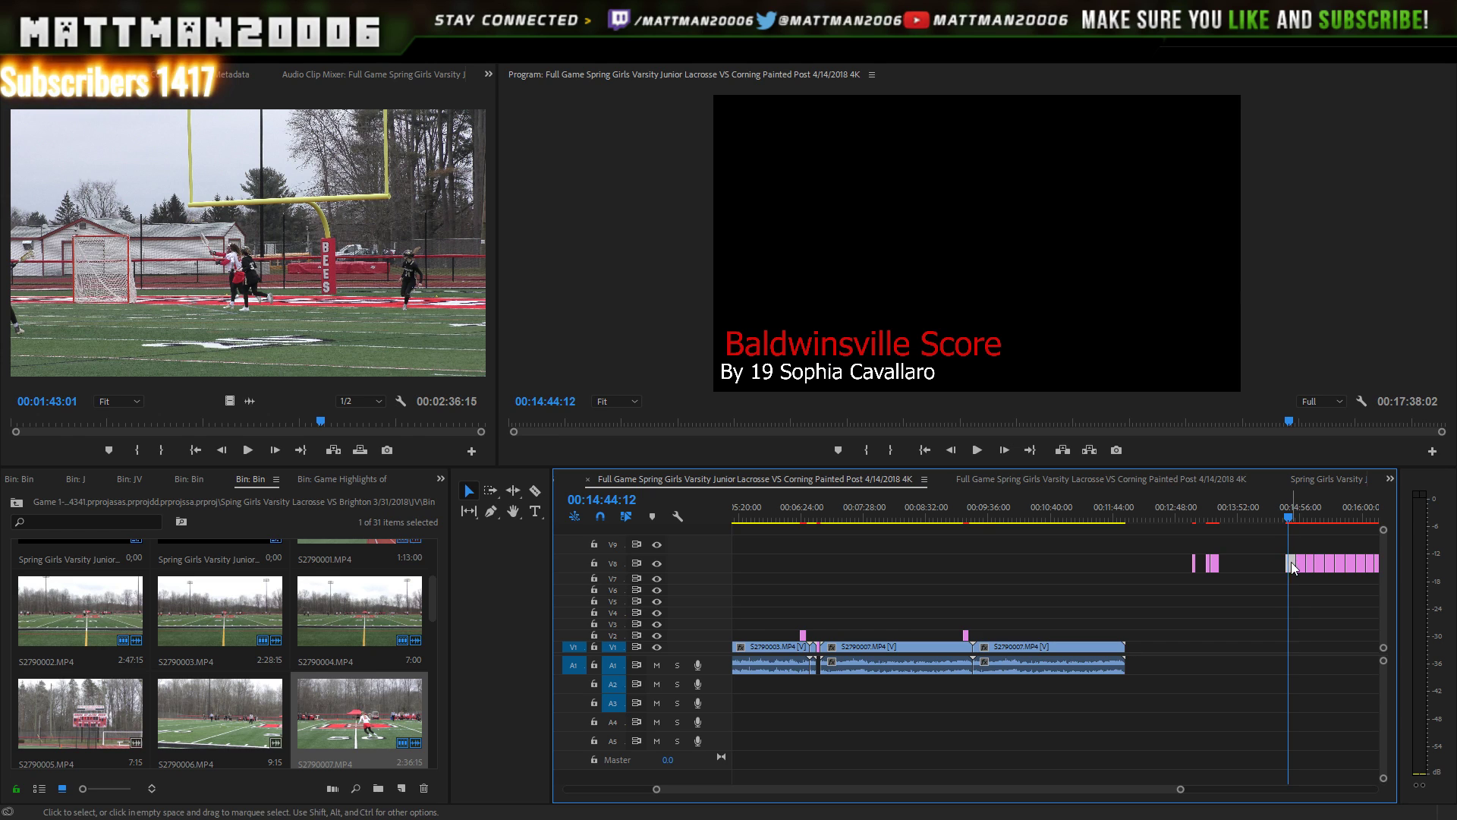
{"action": "left_click_drag", "start_coordinate": [1291, 562], "coordinate": [1107, 635]}
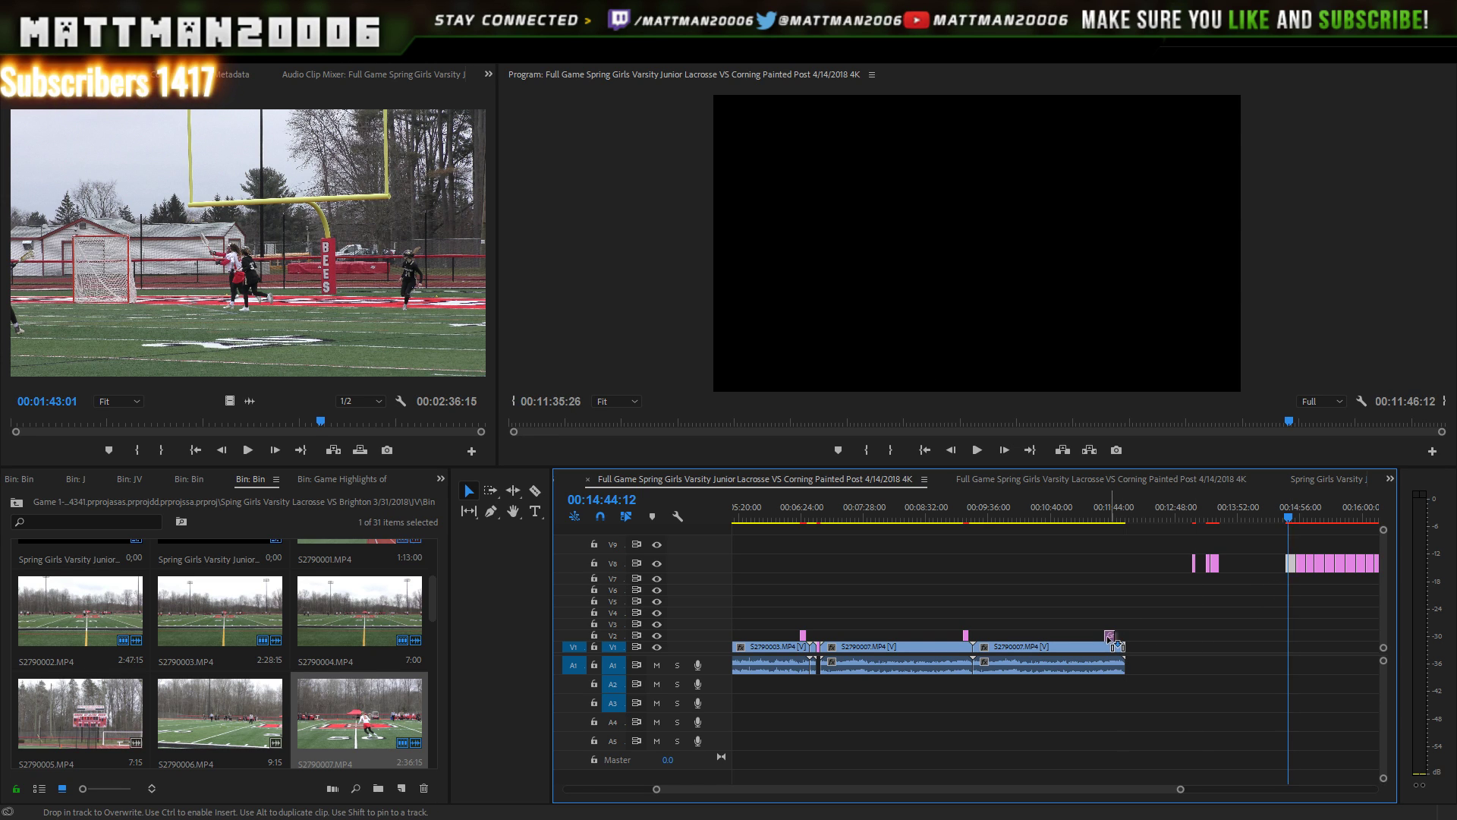
- Play the footage from just before 9:18 and stop at 00:09:21:02
{"action": "left_click", "coordinate": [970, 516]}
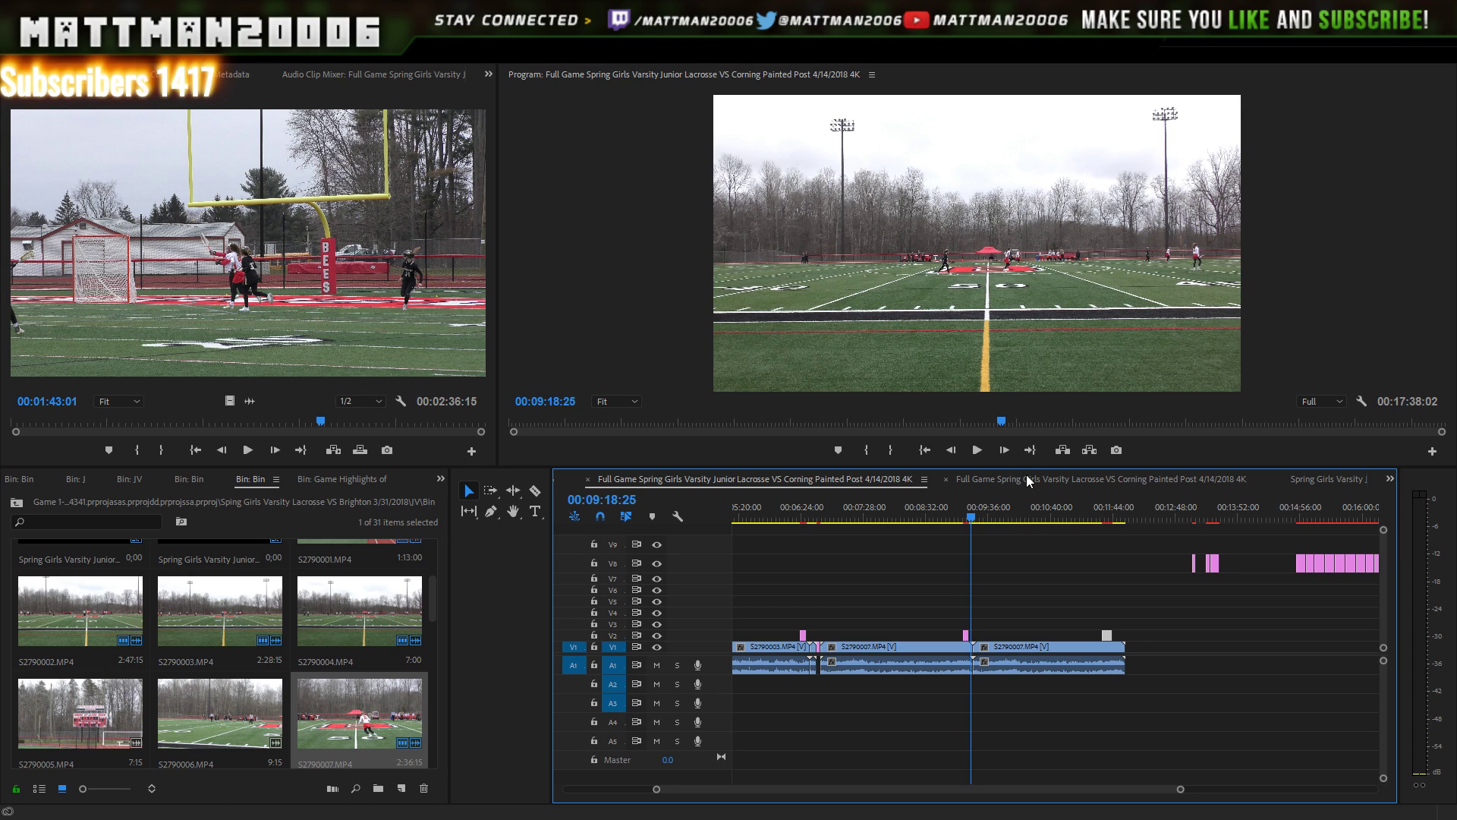
{"action": "key", "text": "Left"}
{"action": "key", "text": "Left"}
{"action": "key", "text": "Left"}
{"action": "key", "text": "Left"}
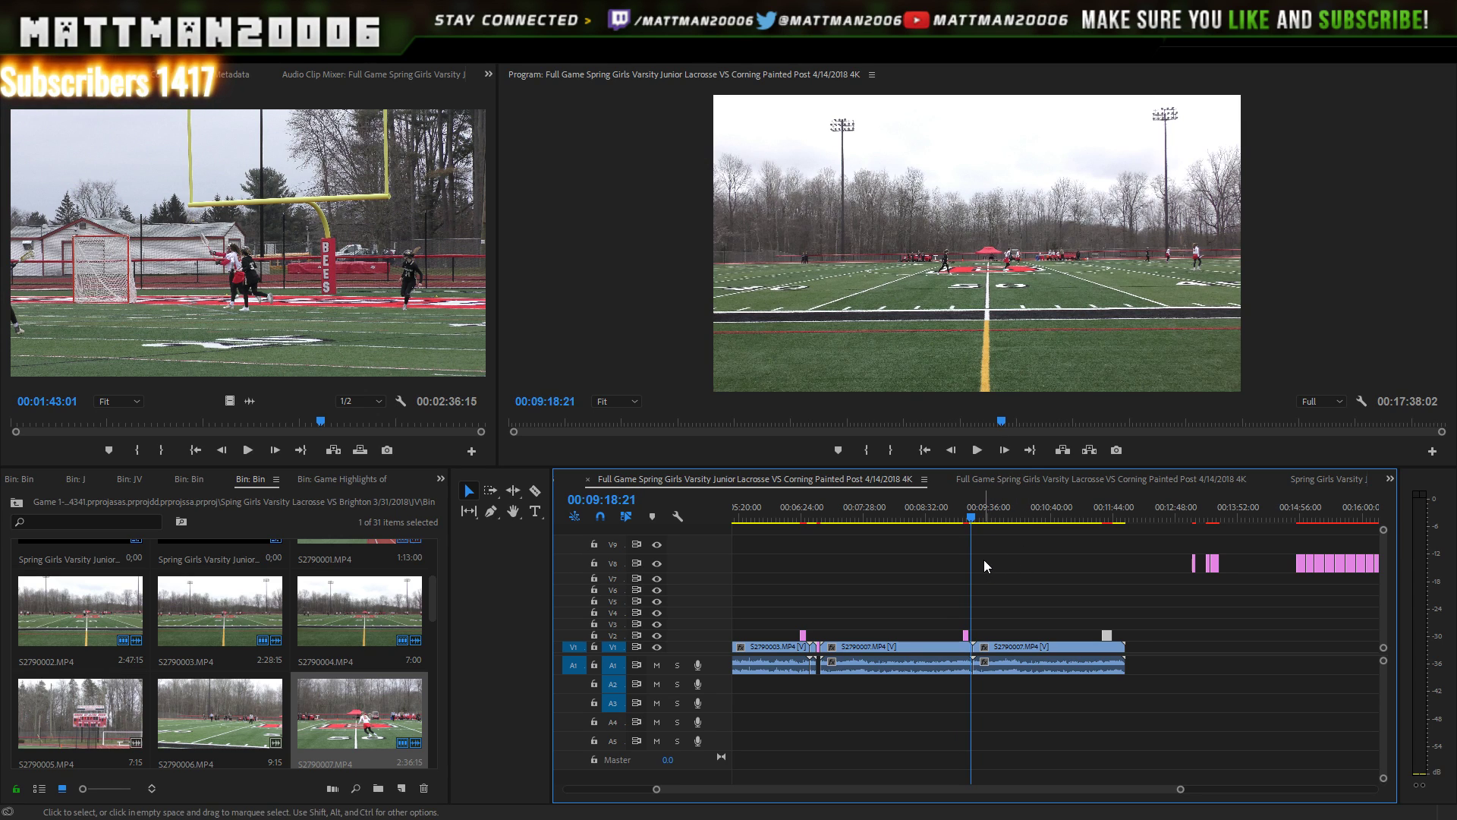
{"action": "key", "text": "Left"}
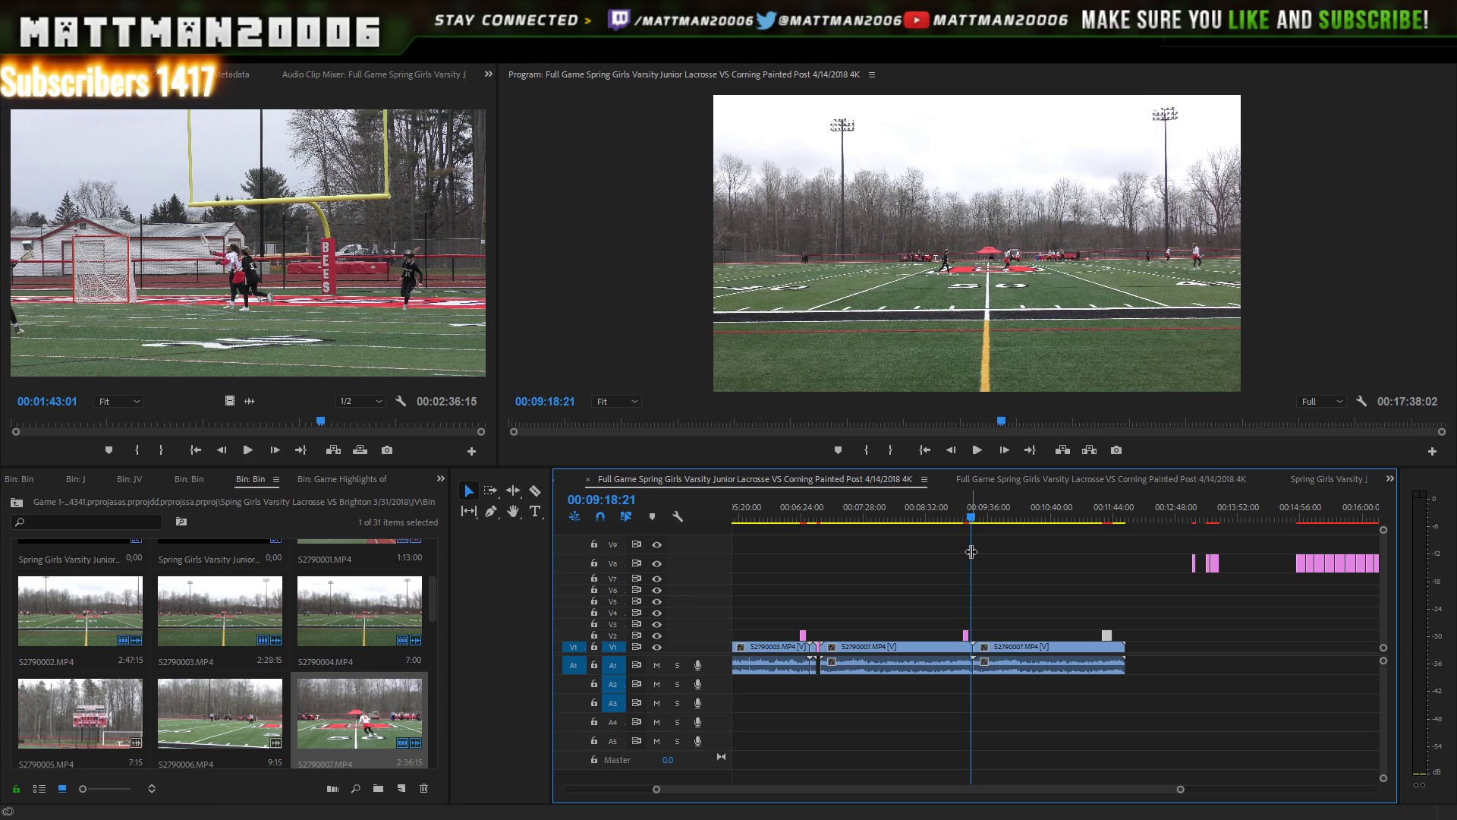
{"action": "key", "text": "Left"}
{"action": "left_click", "coordinate": [981, 448]}
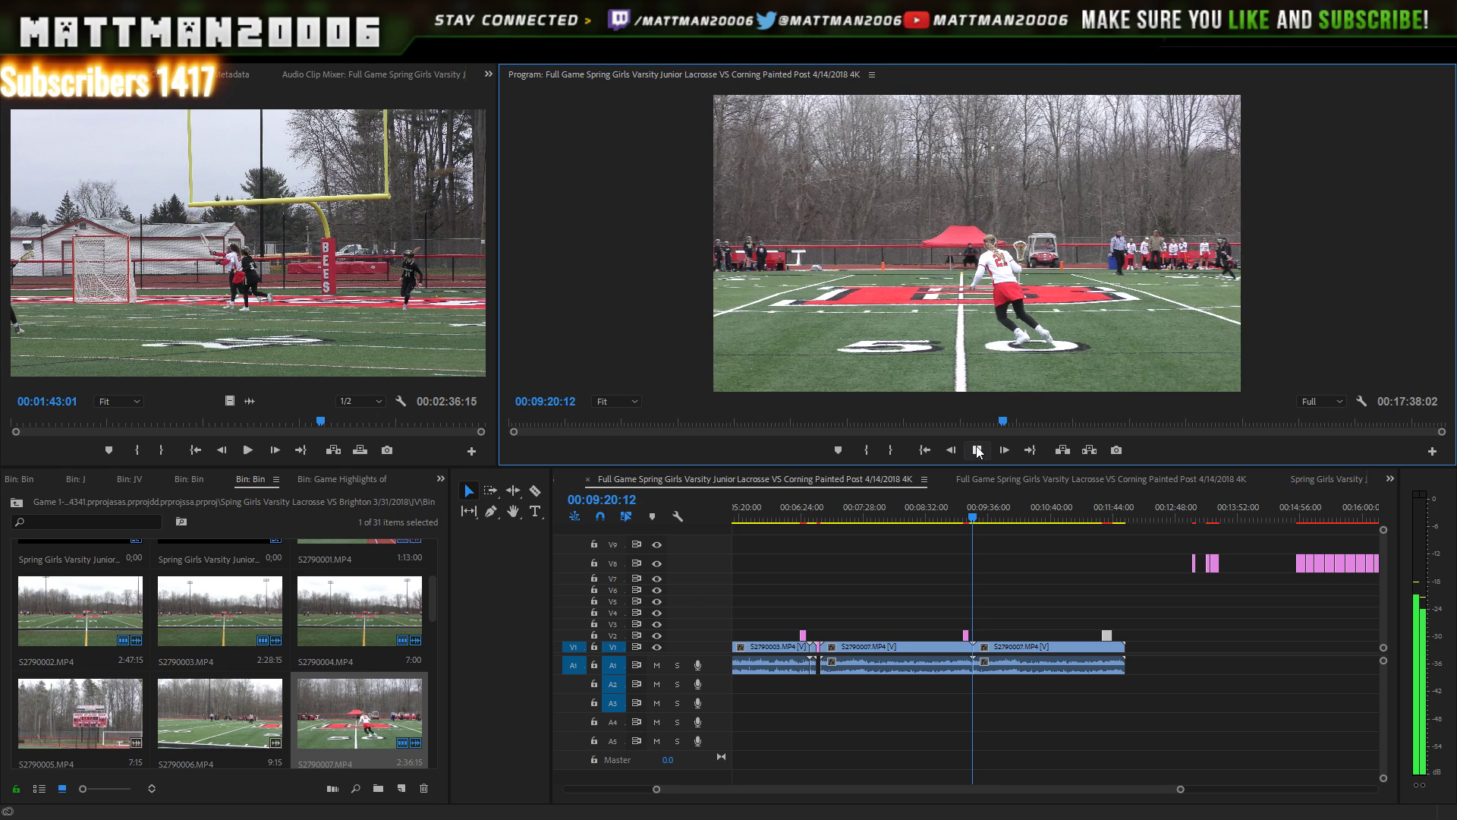
{"action": "left_click", "coordinate": [979, 450]}
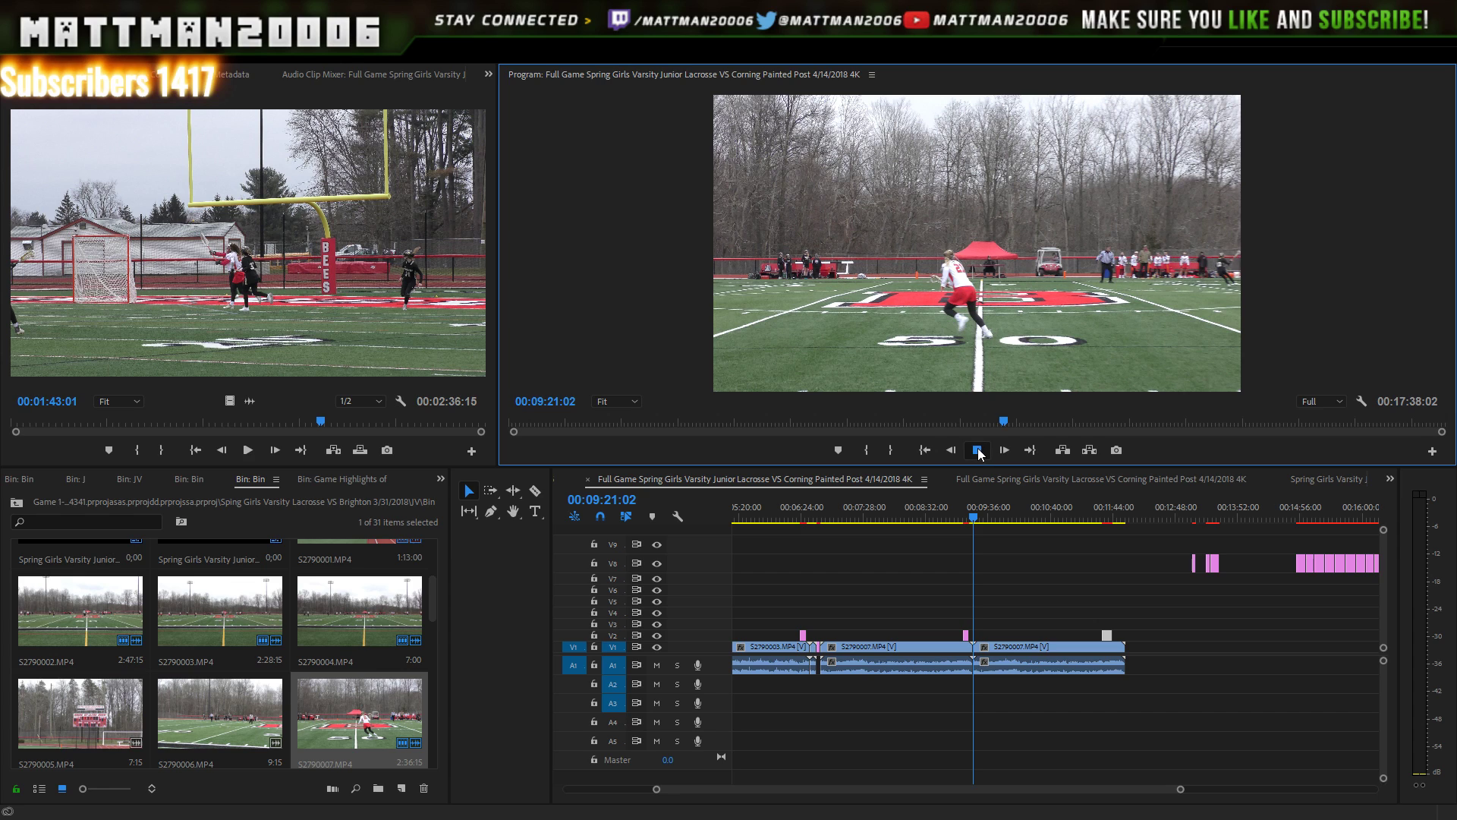
- Delete the leftover S2790007 footage after the playhead at 9:21:02
{"action": "left_click", "coordinate": [1052, 660]}
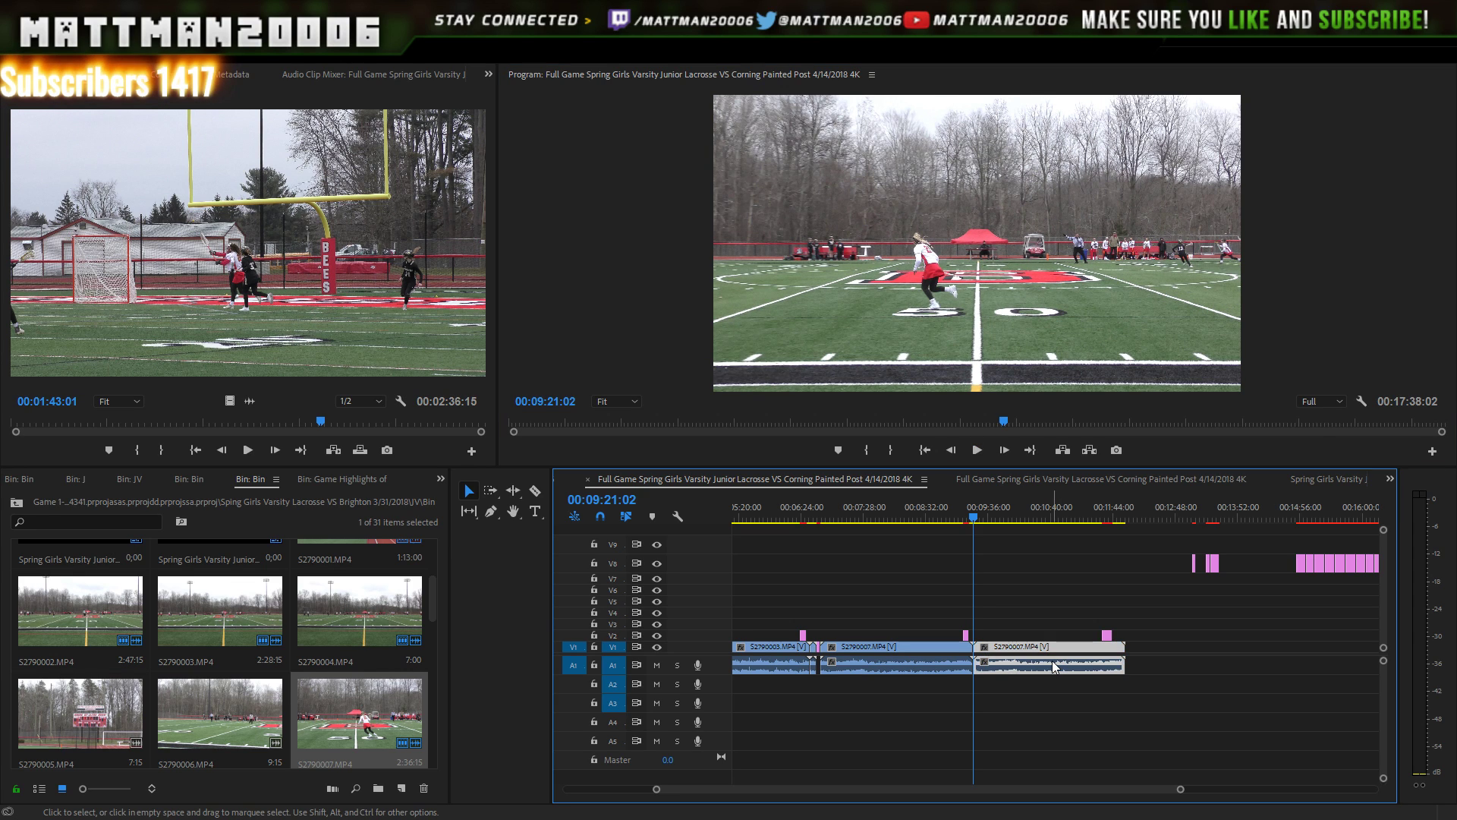
{"action": "key", "text": "Delete"}
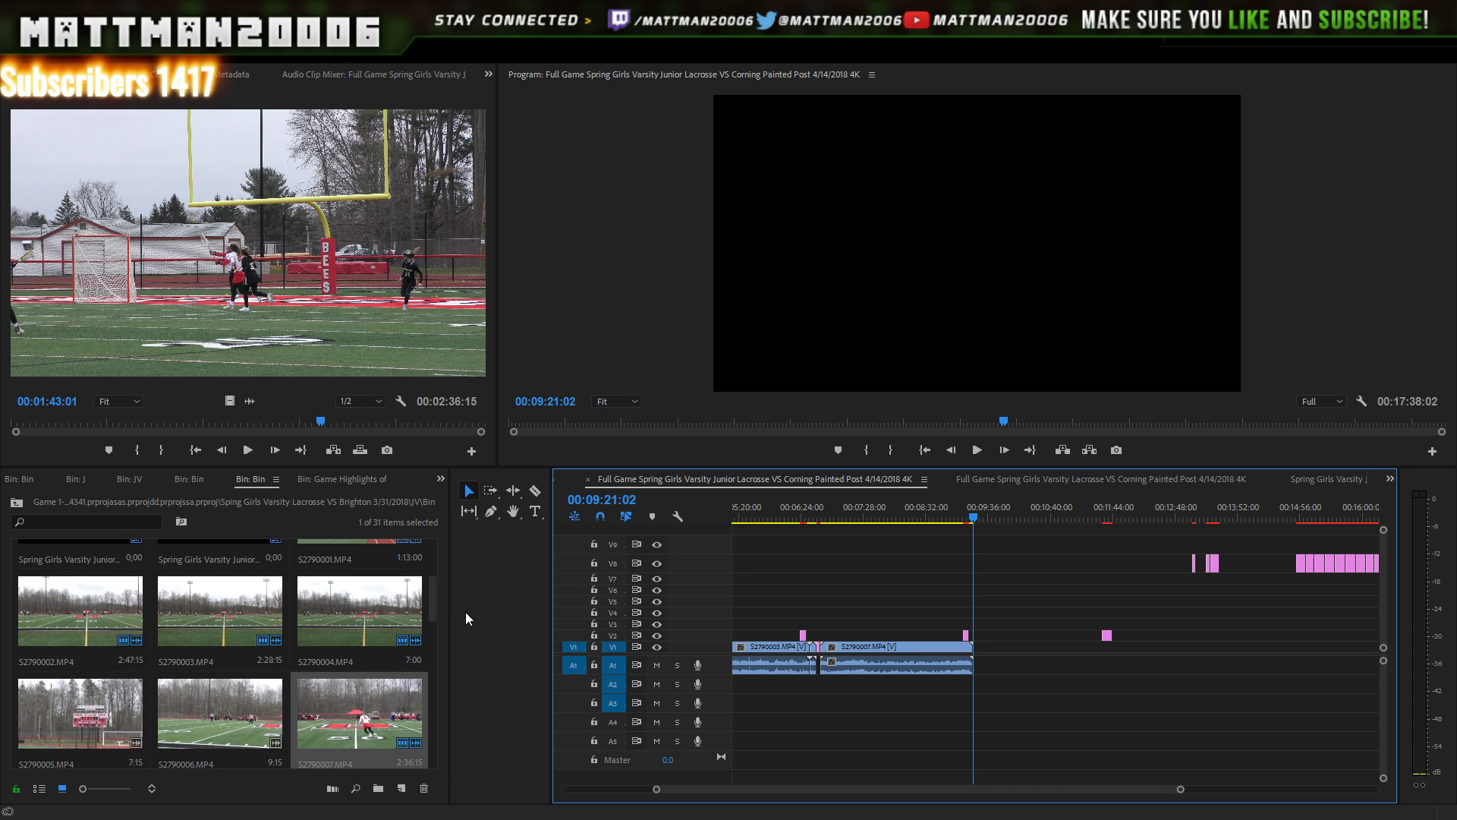
{"action": "left_click_drag", "start_coordinate": [434, 607], "coordinate": [417, 640]}
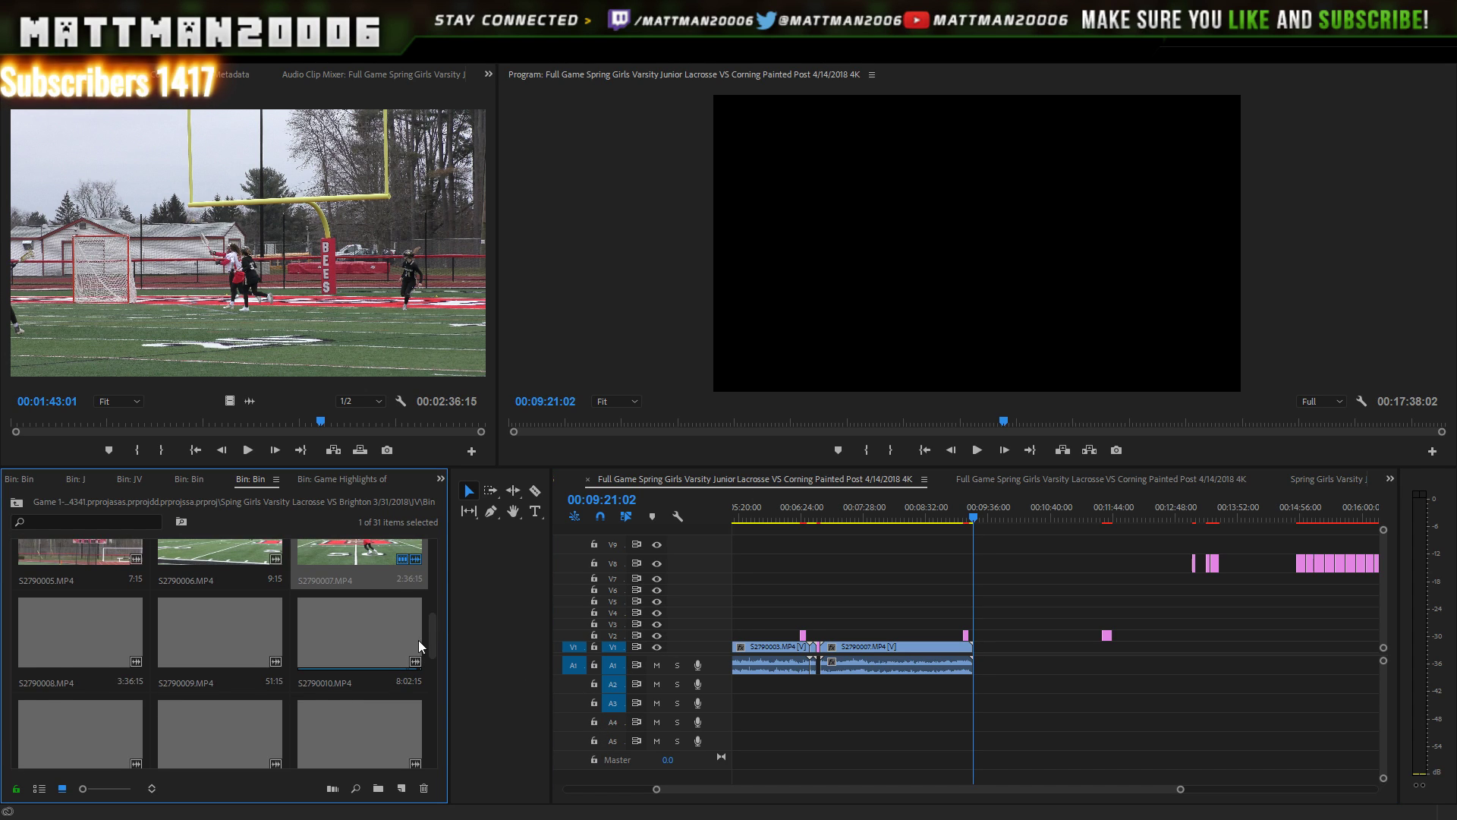
- Try placing S2790008 after the playhead, then undo it overwriting the graphics
{"action": "left_click", "coordinate": [118, 636]}
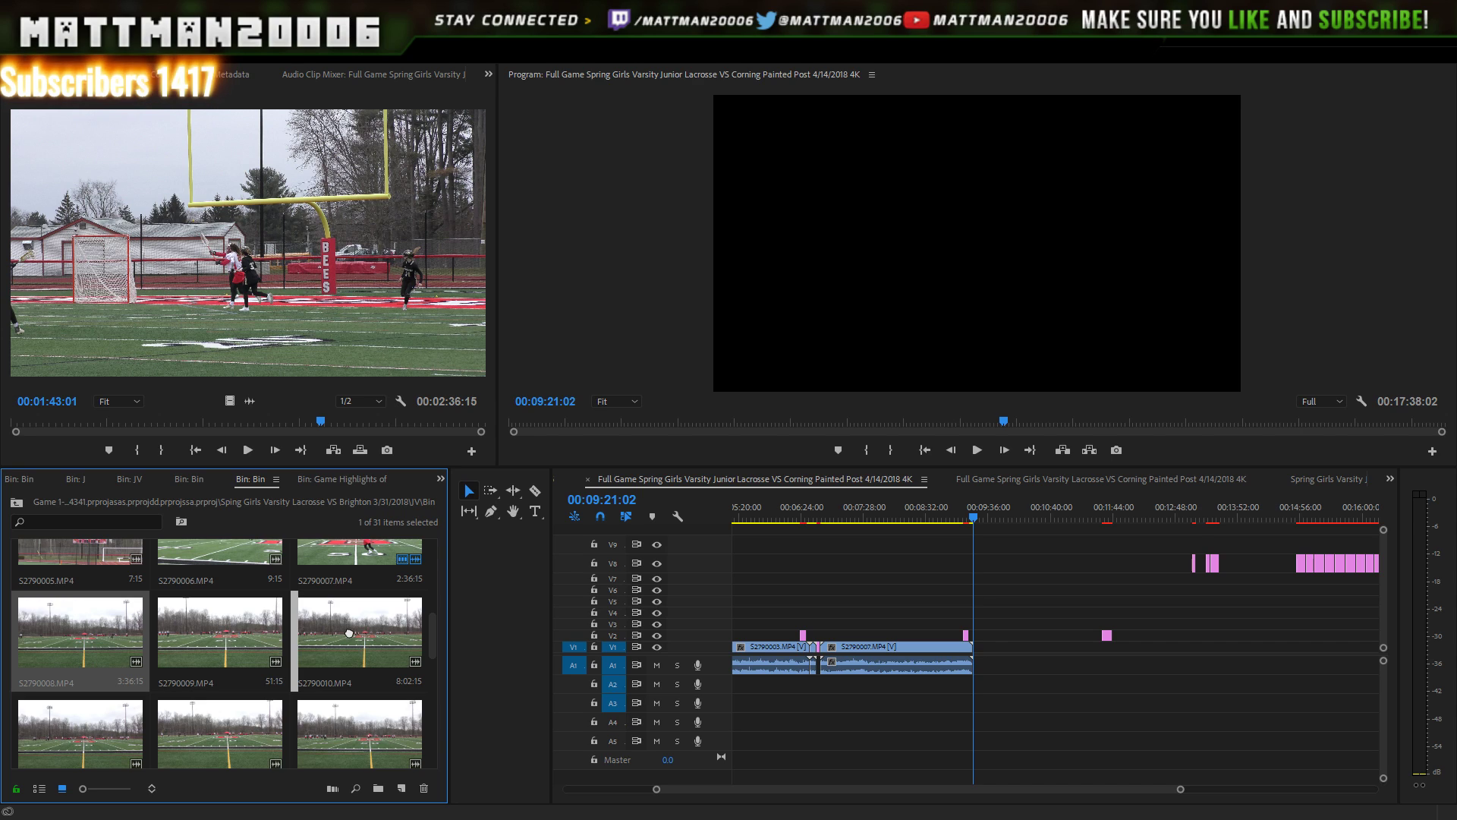
{"action": "left_click_drag", "start_coordinate": [500, 643], "coordinate": [977, 678]}
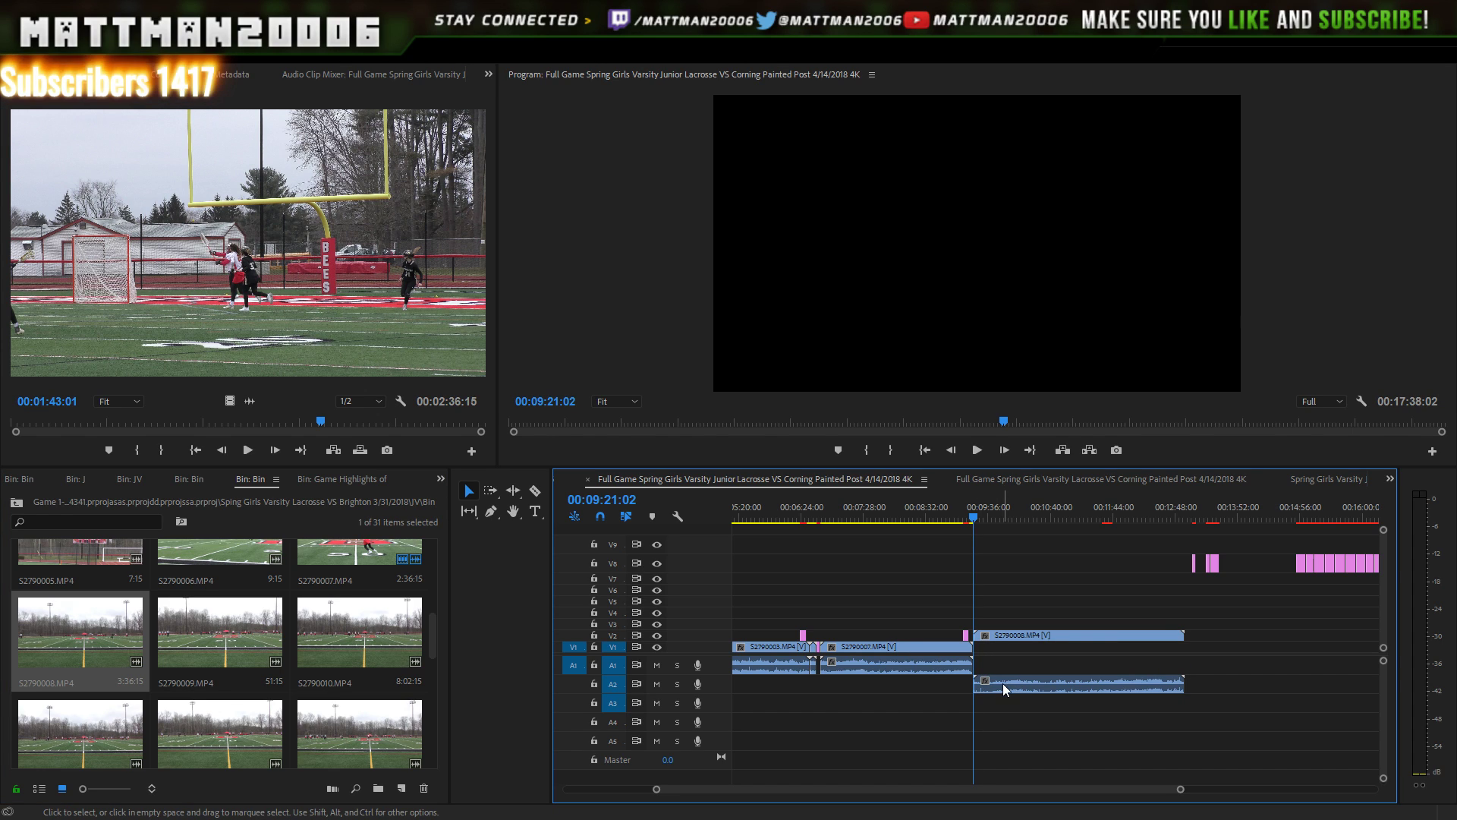
{"action": "key", "text": "ctrl+z"}
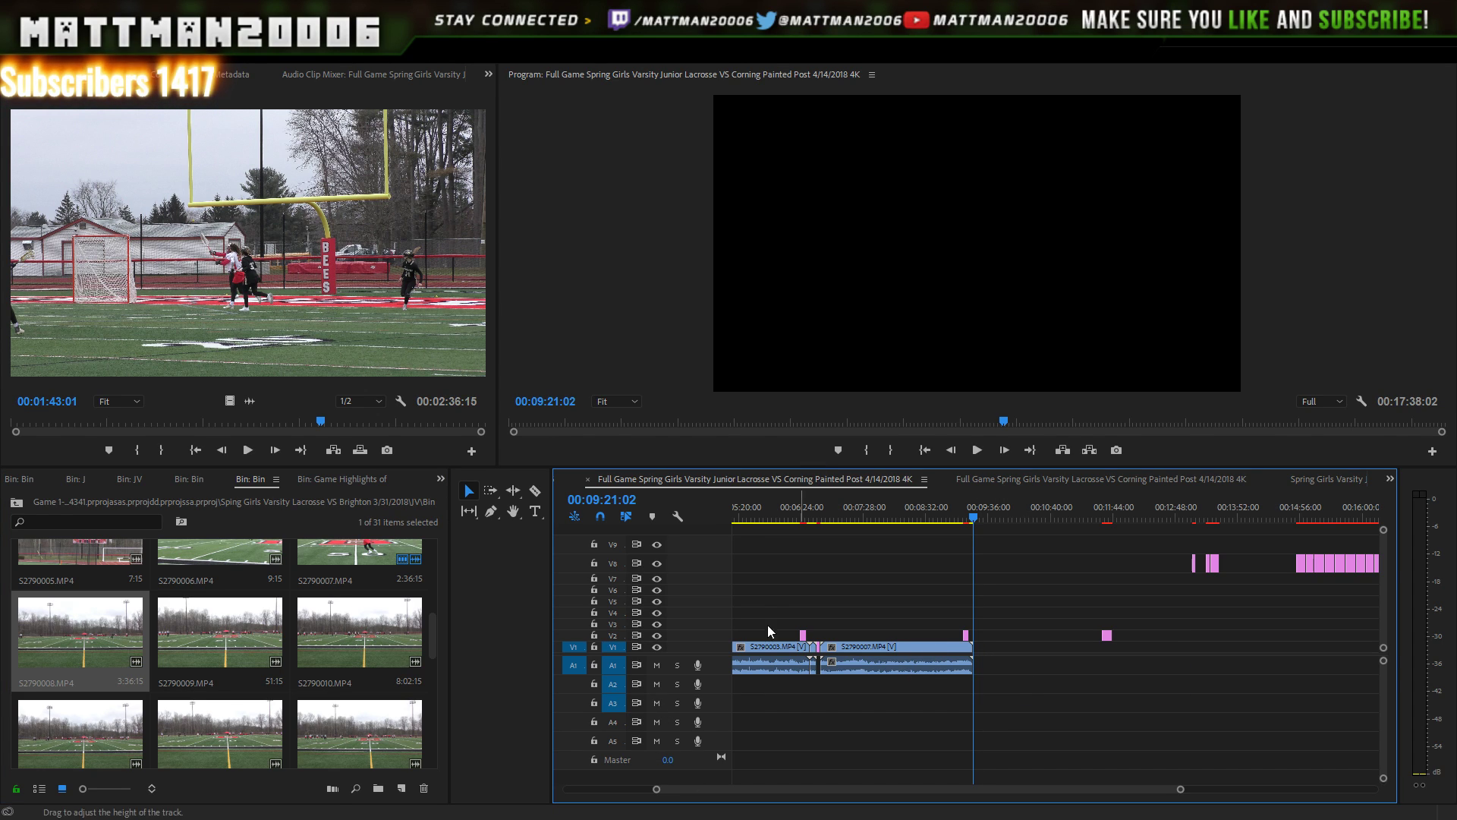
{"action": "left_click", "coordinate": [89, 643]}
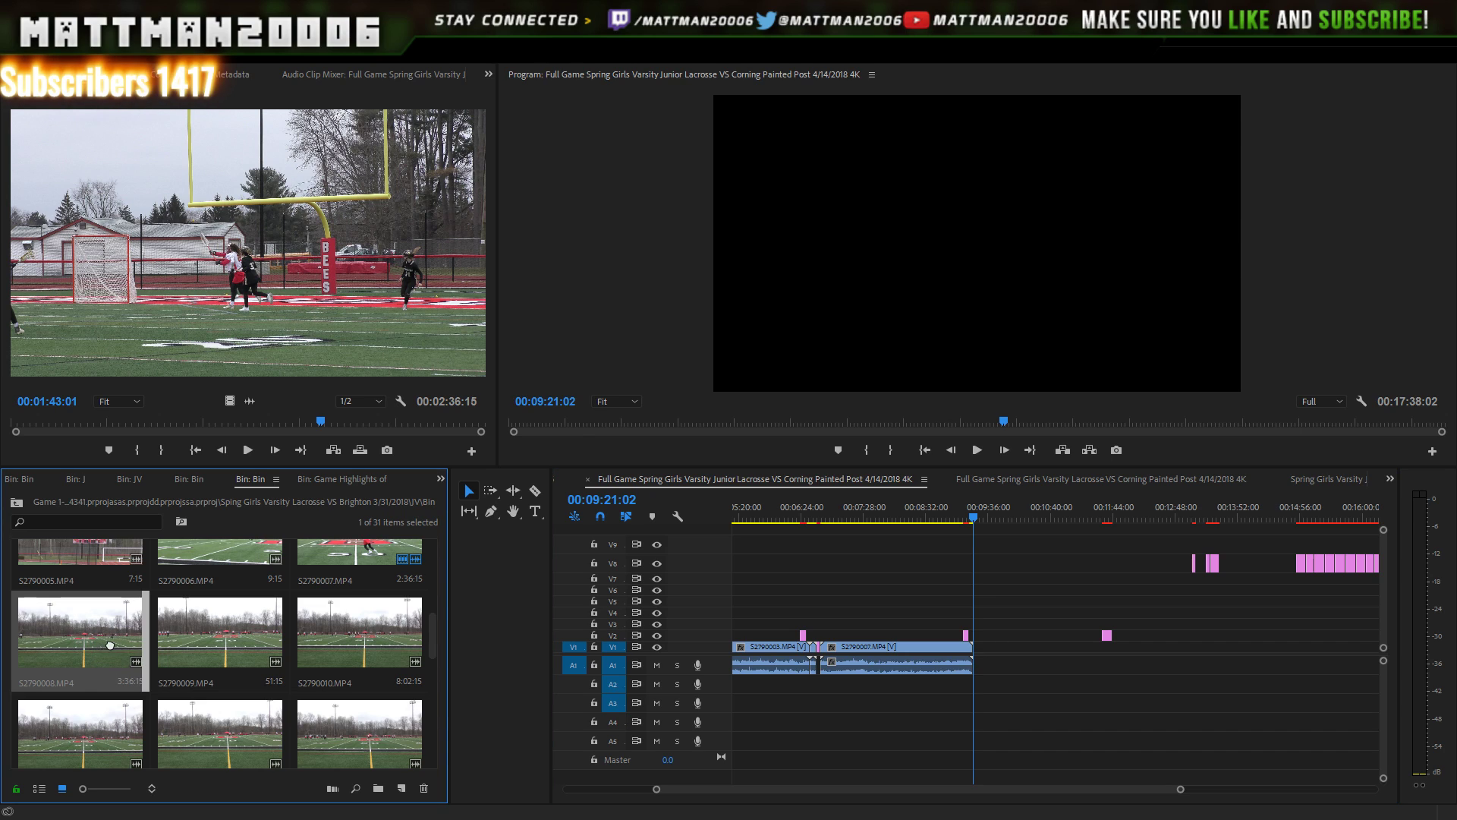
- Place S2790008 on V1 after the footage and zoom in on the join around 9:17:16
{"action": "left_click_drag", "start_coordinate": [359, 630], "coordinate": [1014, 658]}
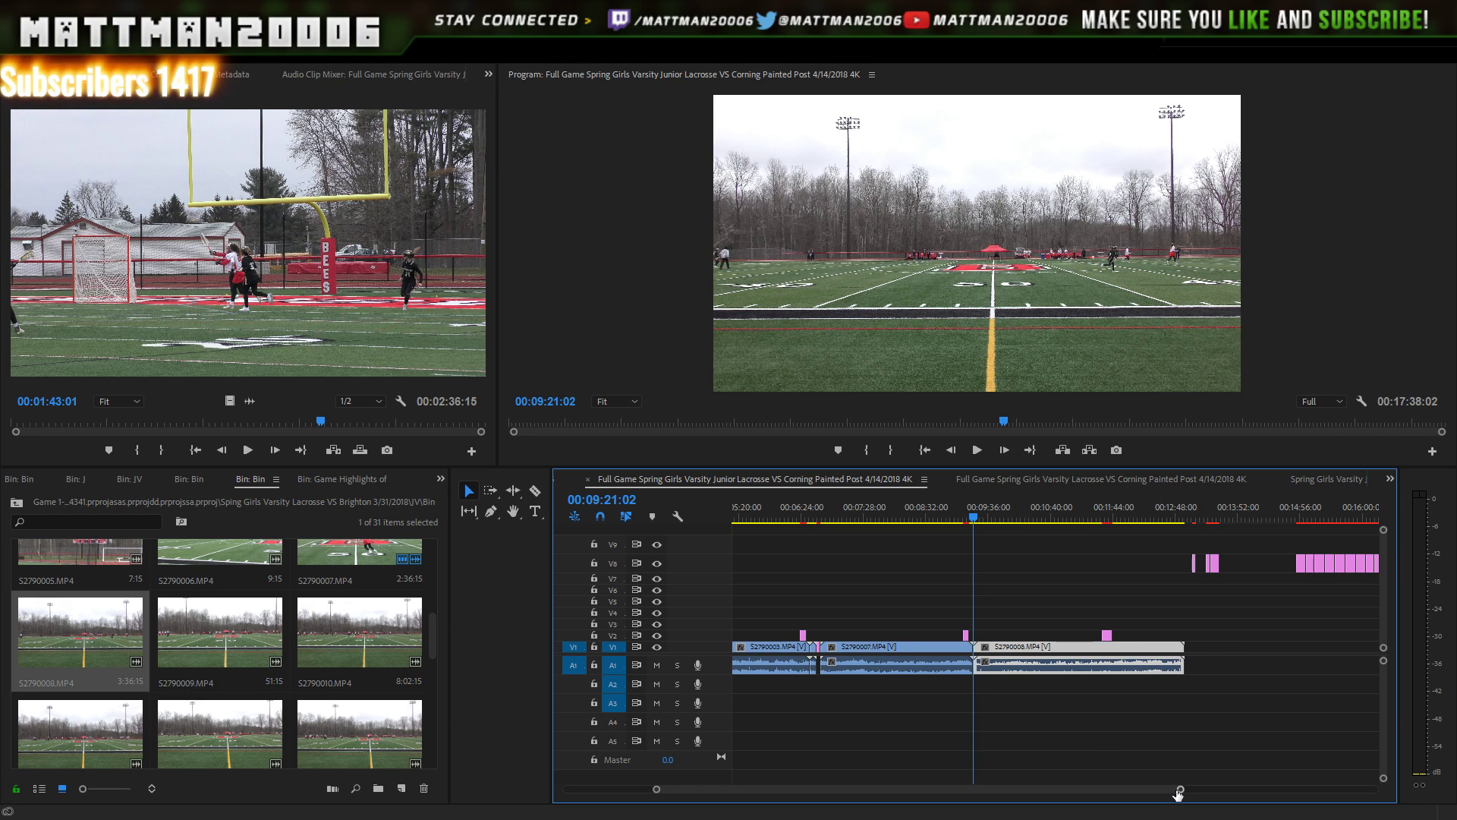
{"action": "left_click_drag", "start_coordinate": [1183, 792], "coordinate": [1130, 797]}
{"action": "key", "text": "Left"}
{"action": "key", "text": "Left"}
{"action": "key", "text": "Left"}
{"action": "key", "text": "Left"}
{"action": "key", "text": "Left"}
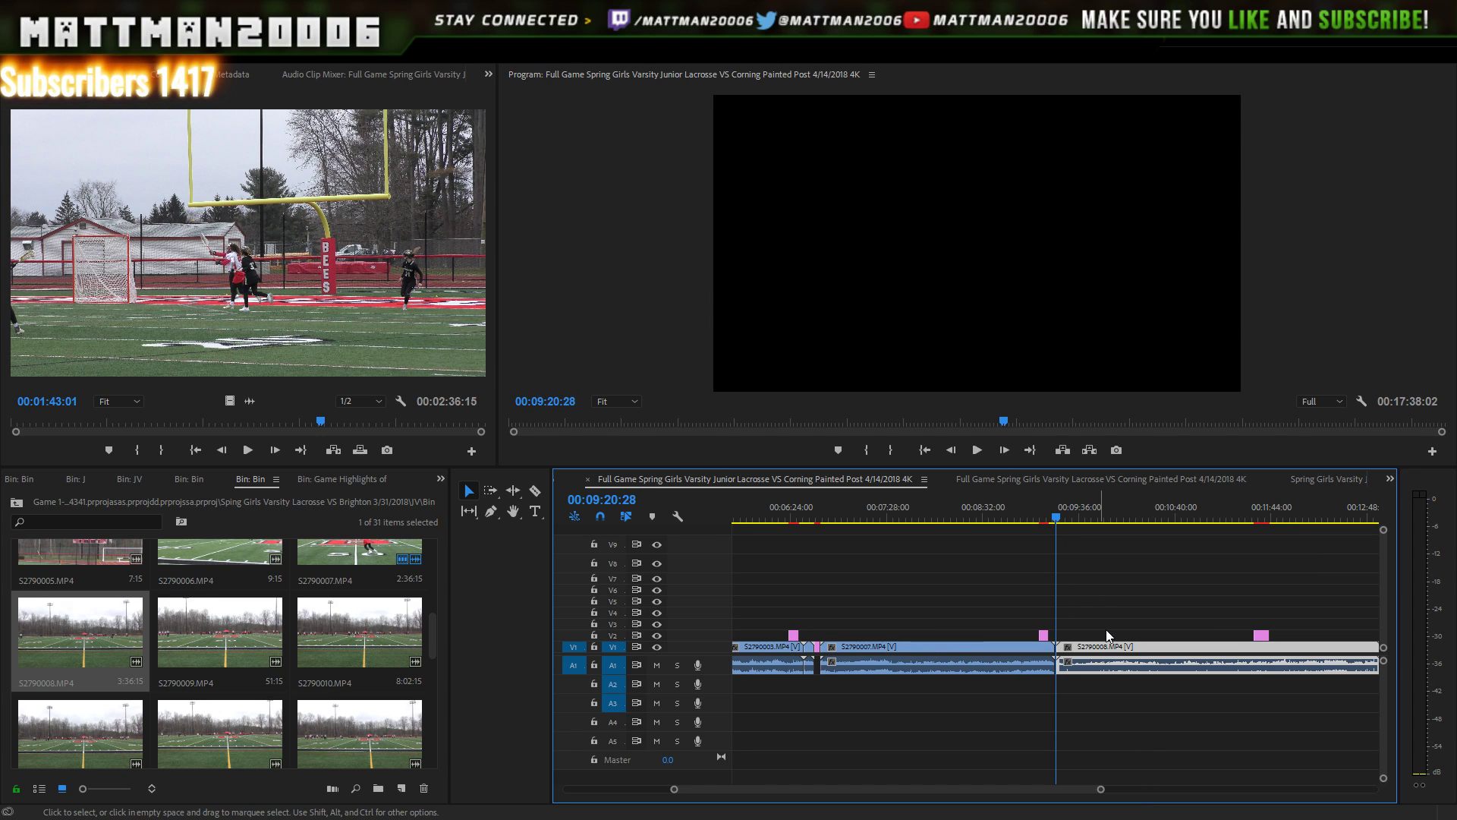
{"action": "left_click_drag", "start_coordinate": [1057, 521], "coordinate": [1051, 521]}
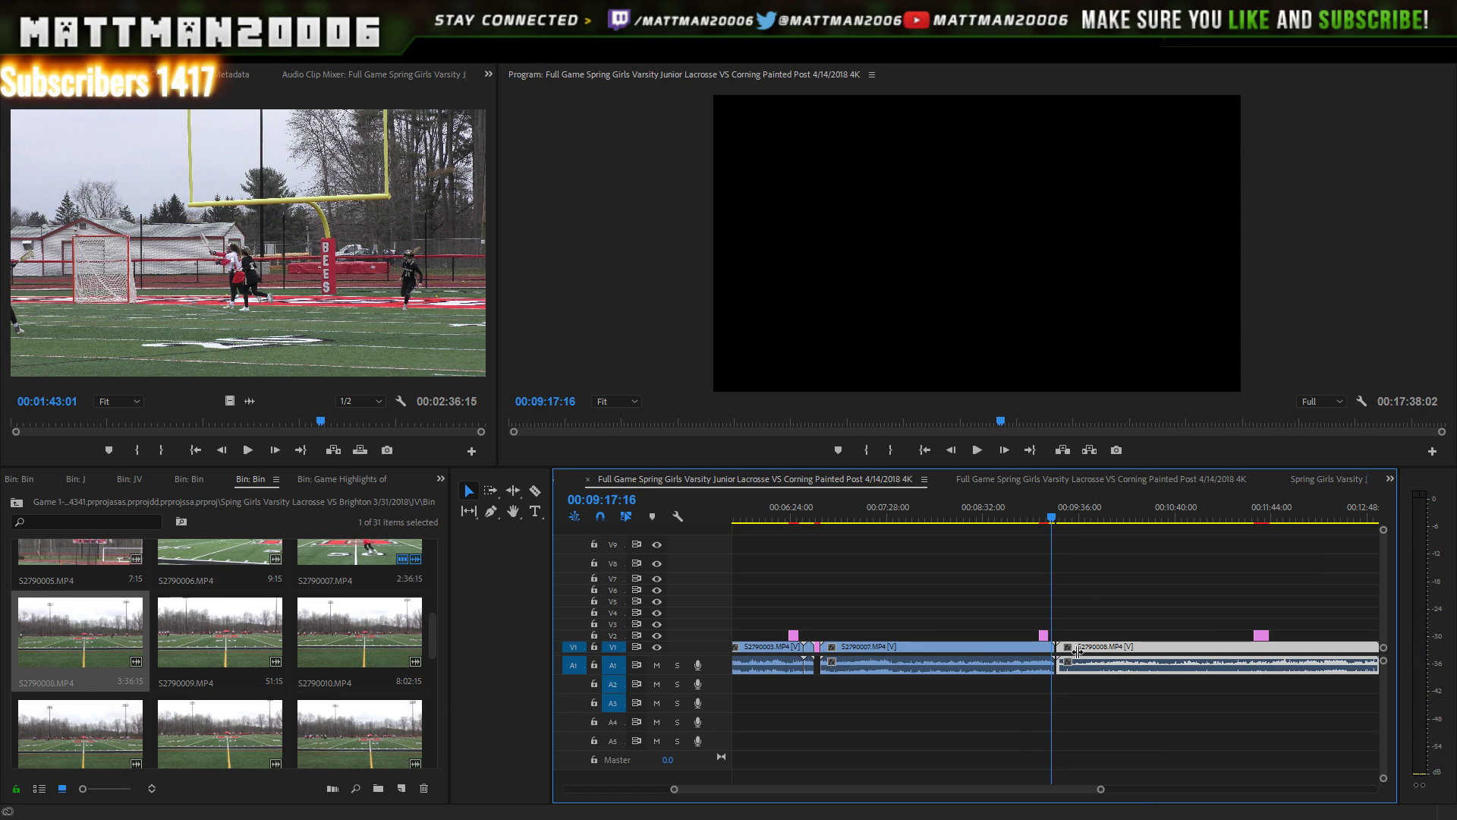
{"action": "left_click_drag", "start_coordinate": [1102, 792], "coordinate": [920, 779]}
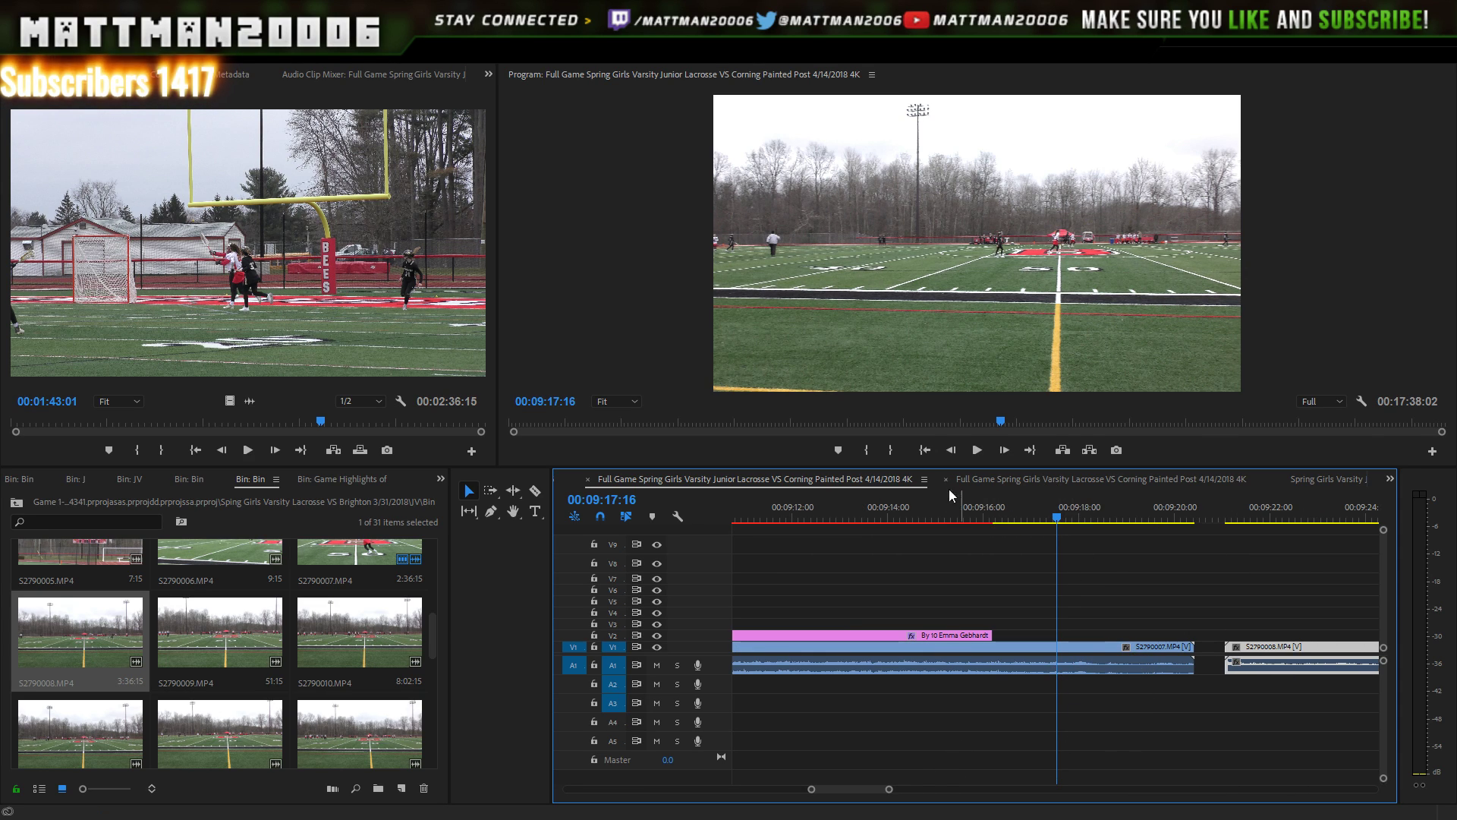
- With snapping off, slide S2790008 left against S2790007 to close the gap and play across the join
{"action": "left_click", "coordinate": [599, 518]}
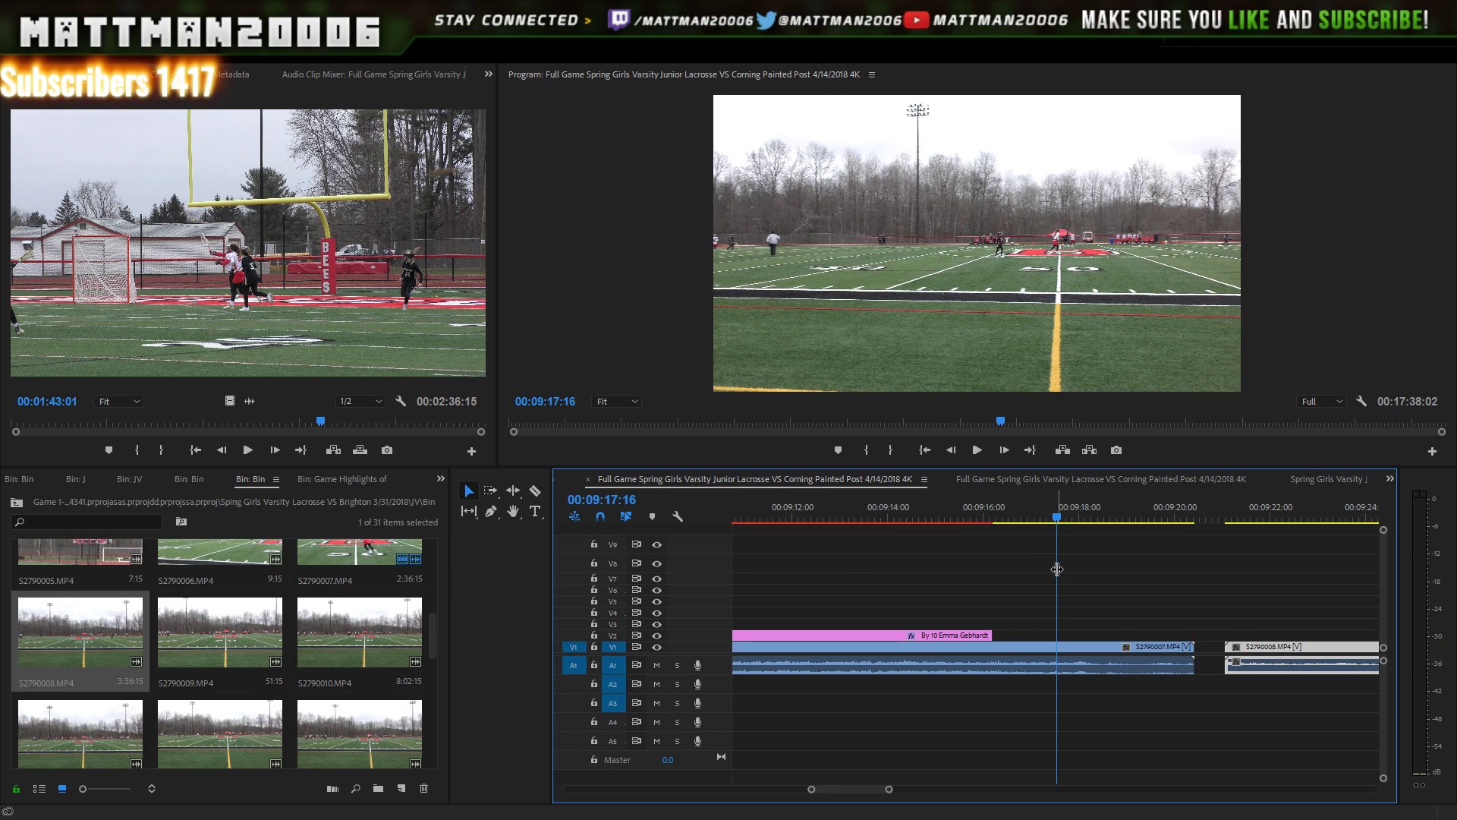
{"action": "left_click_drag", "start_coordinate": [1266, 657], "coordinate": [1229, 651]}
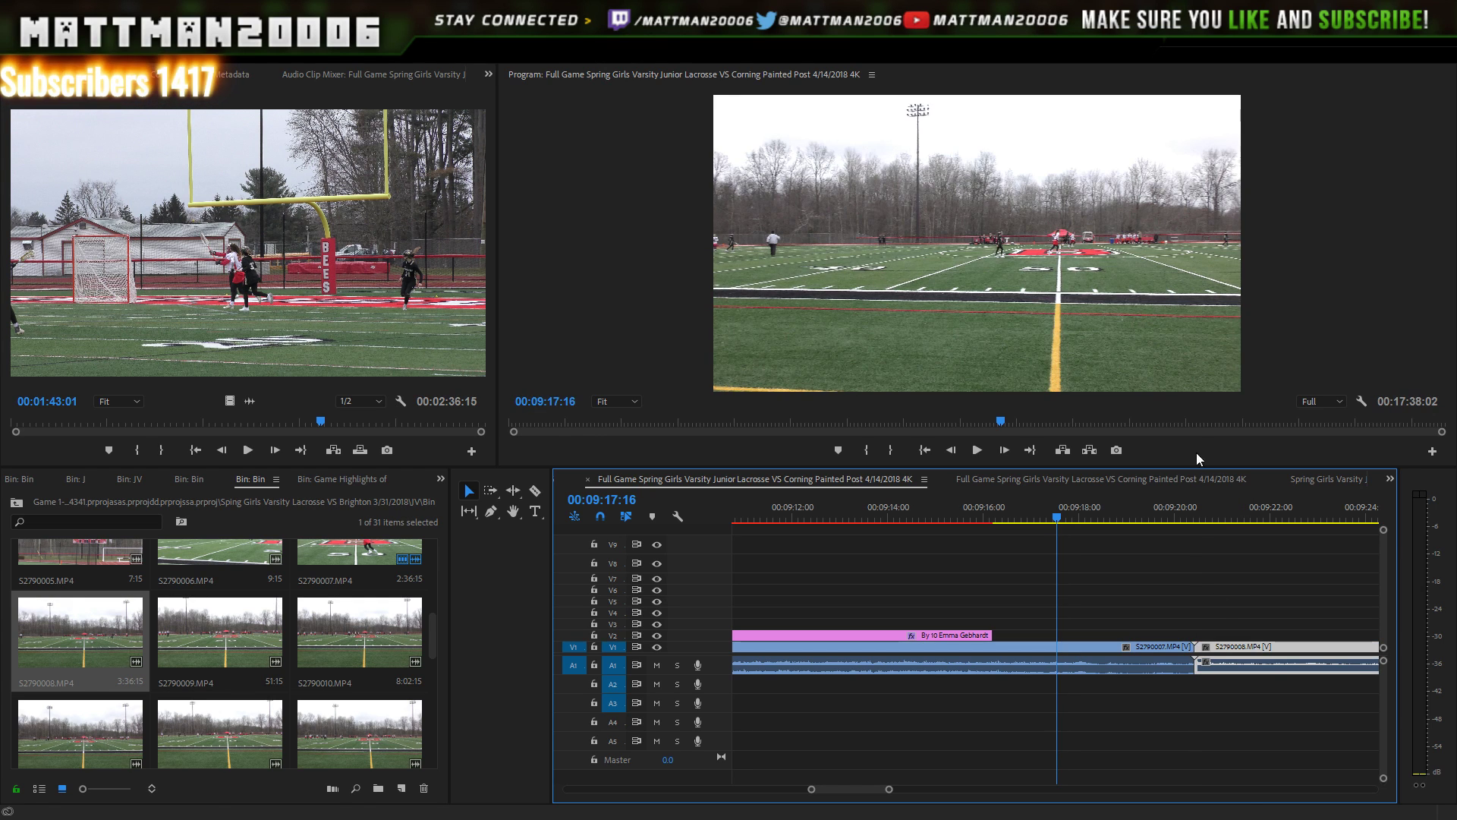
{"action": "left_click", "coordinate": [1179, 519]}
{"action": "key", "text": "space"}
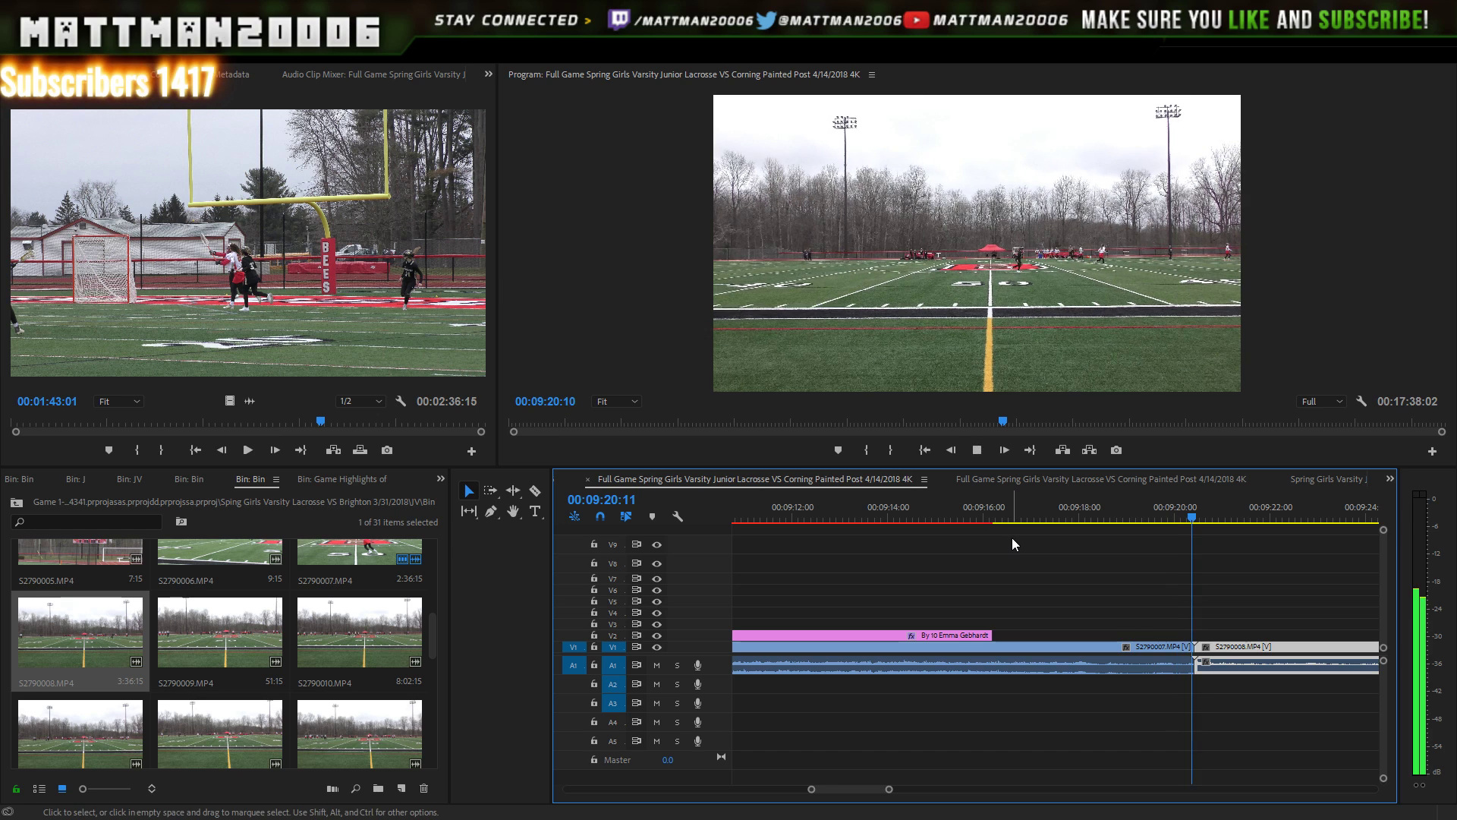
{"action": "key", "text": "space"}
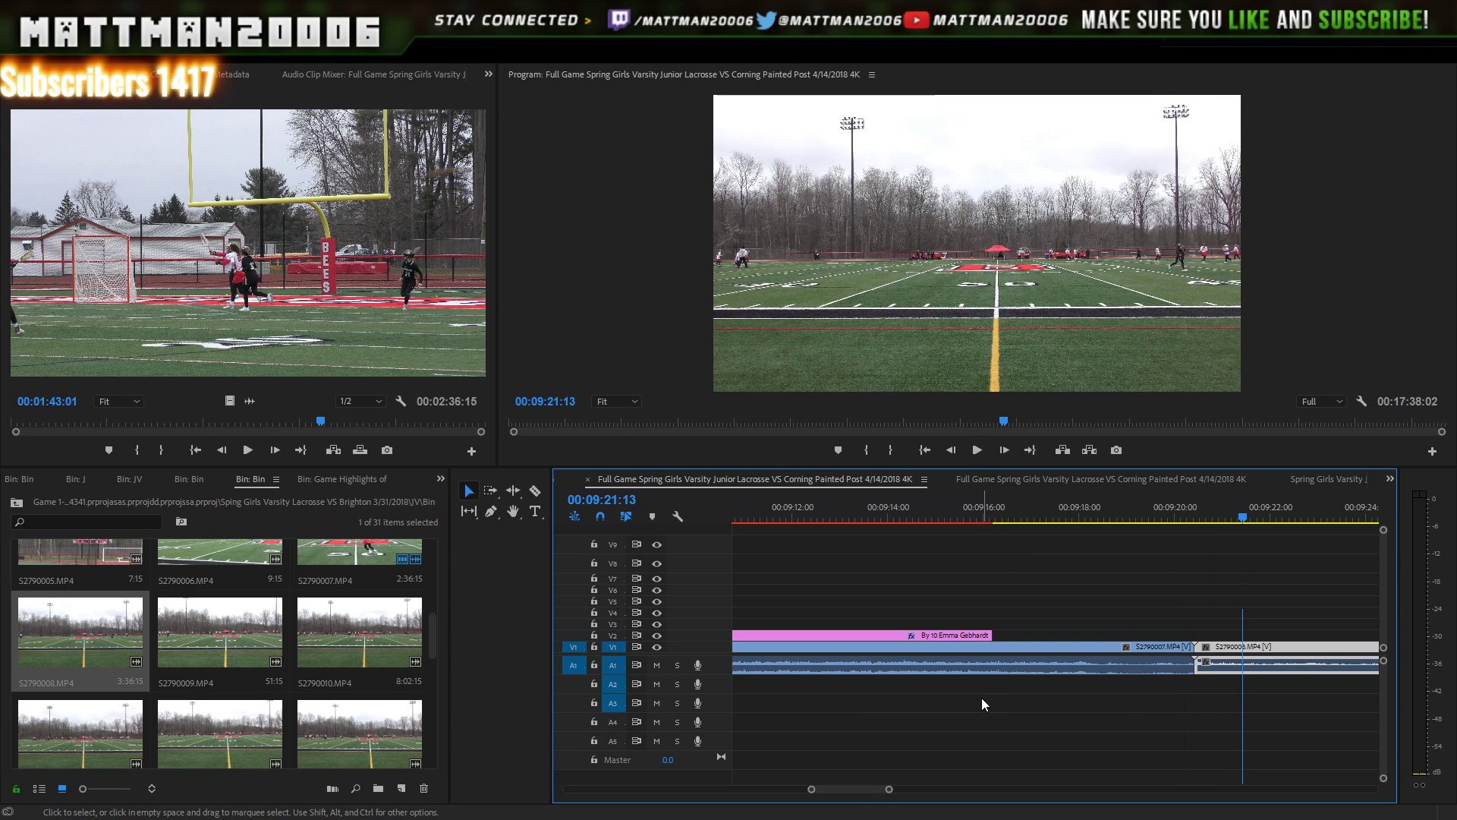
{"action": "left_click_drag", "start_coordinate": [875, 787], "coordinate": [1014, 791]}
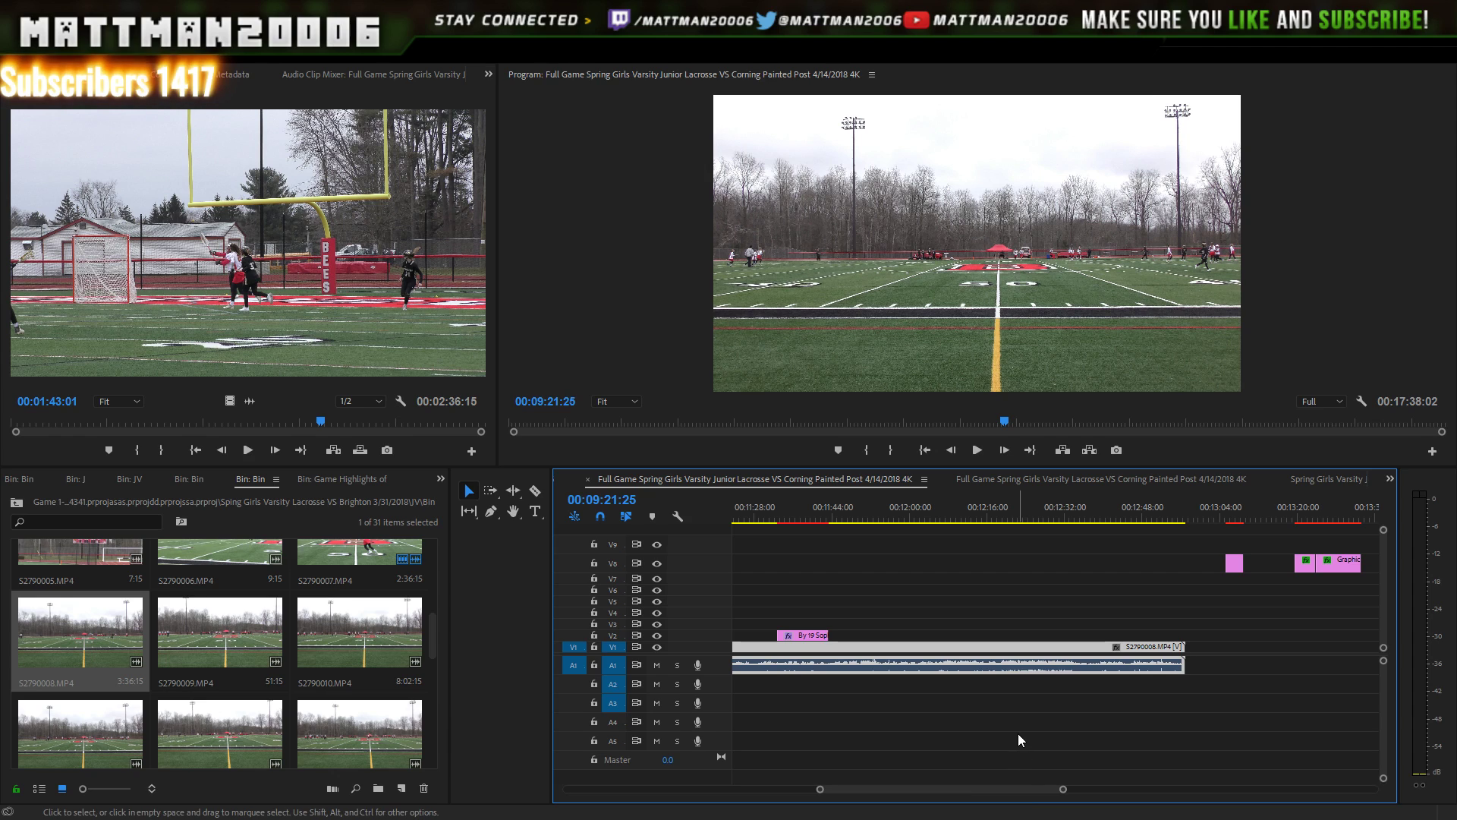
- Move the scorer title over the S2790008 footage and play from about 00:12:28
{"action": "left_click_drag", "start_coordinate": [817, 638], "coordinate": [1094, 636]}
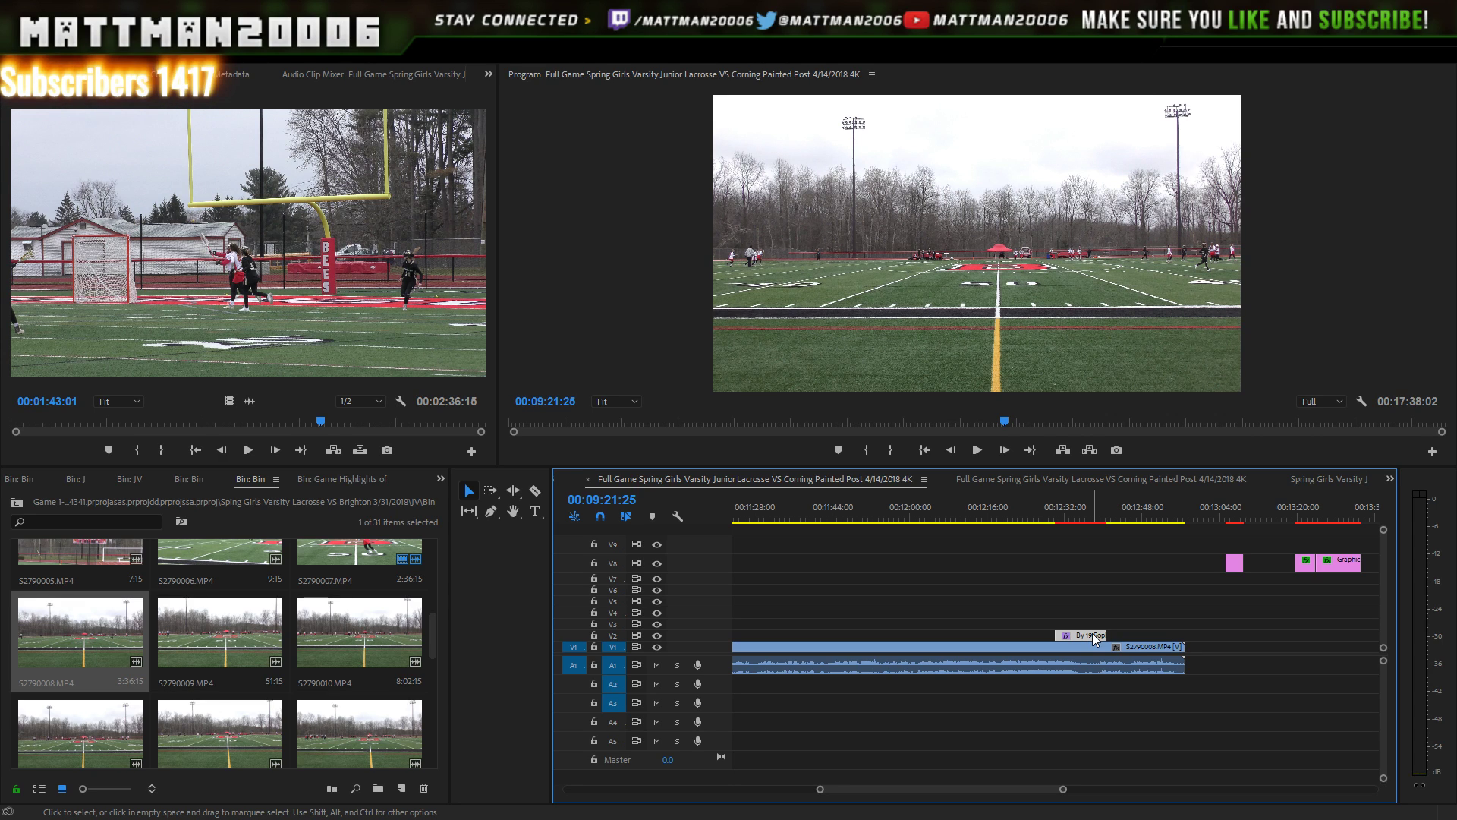
{"action": "left_click", "coordinate": [1048, 520]}
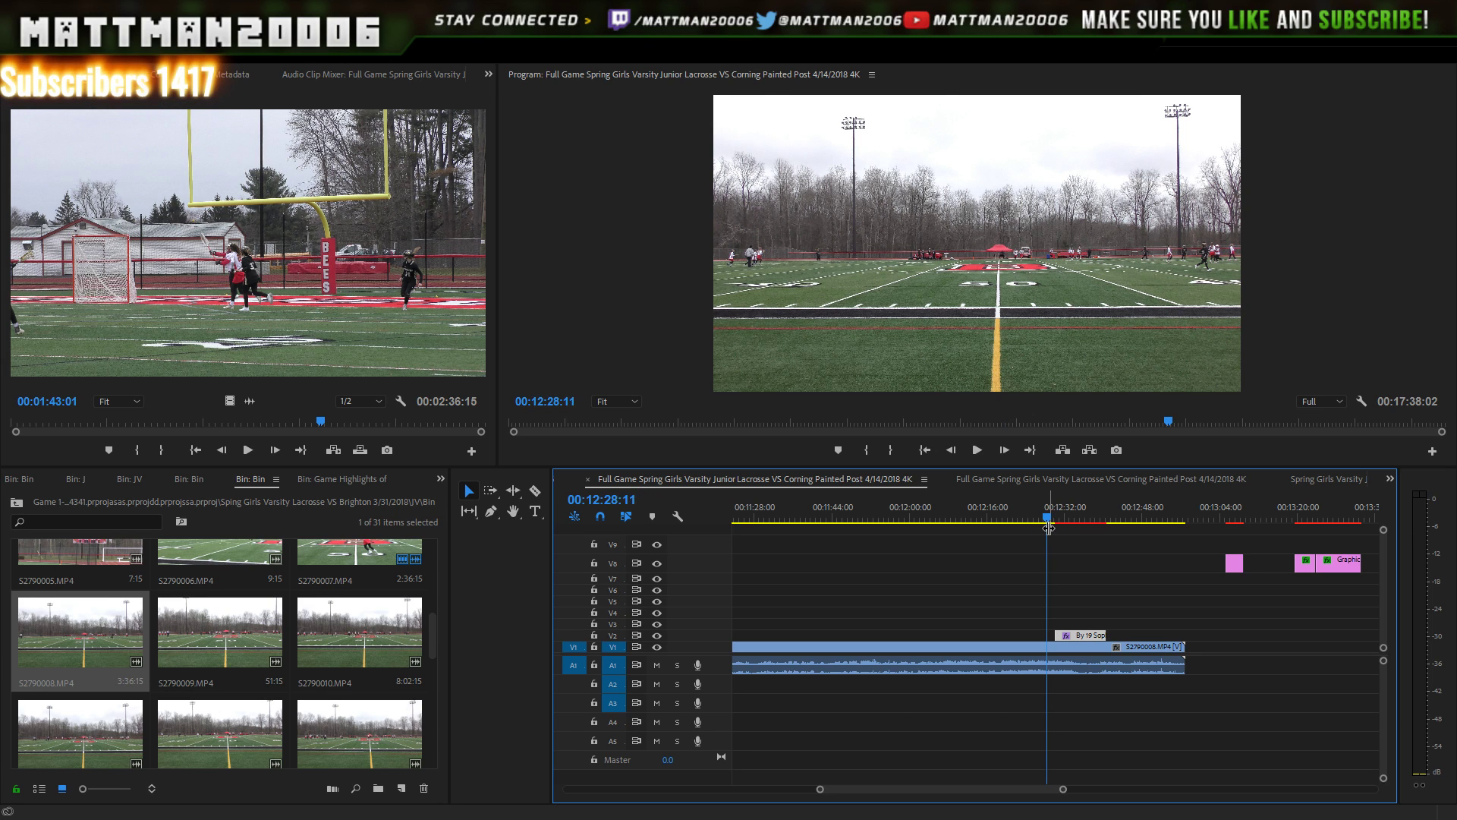
{"action": "key", "text": "space"}
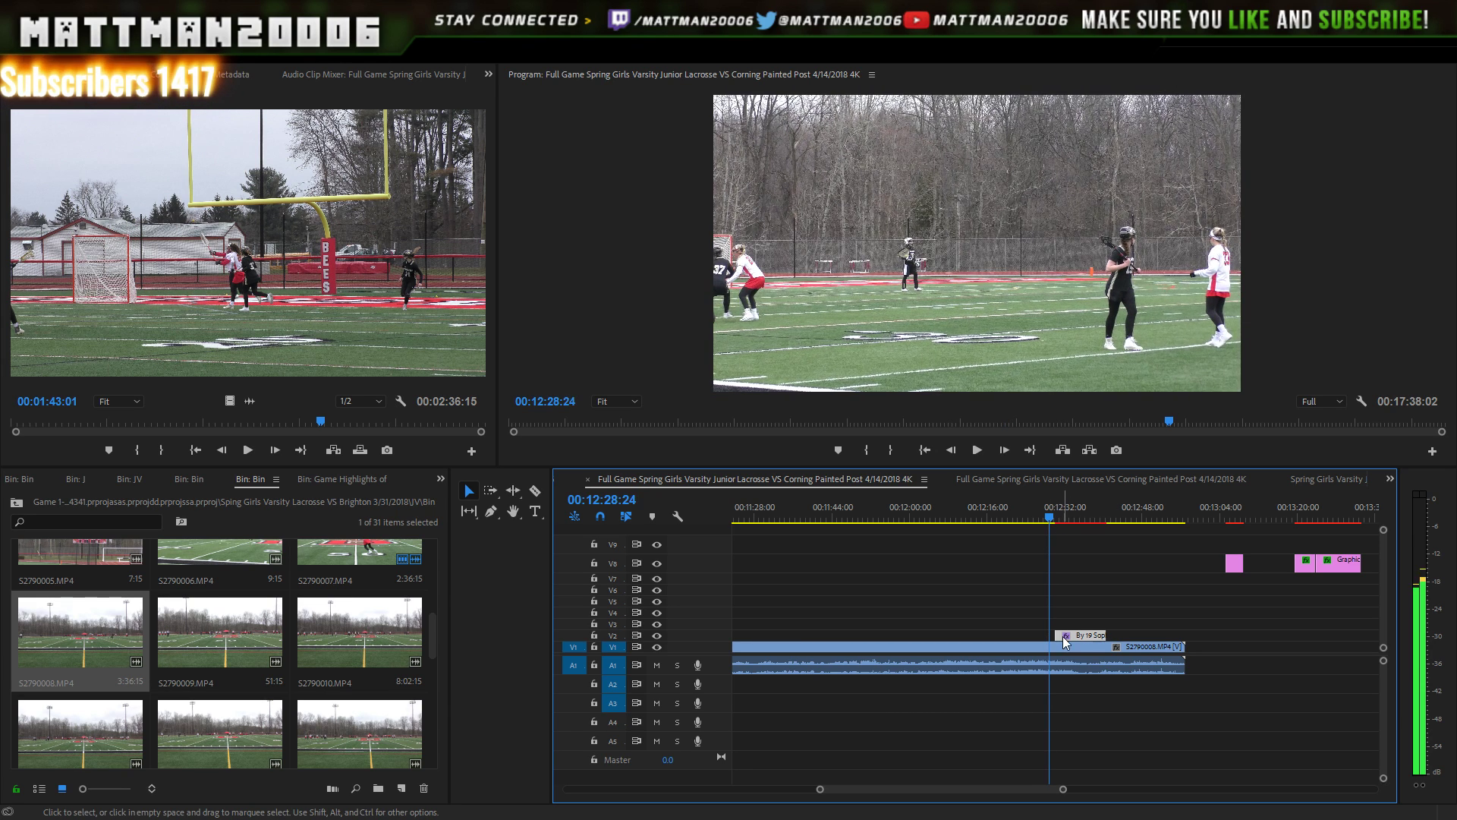
- Find the goal near 12:44 and slide the number 19 scorer title right to that moment
{"action": "left_click", "coordinate": [1087, 512]}
{"action": "key", "text": "Right"}
{"action": "key", "text": "Right"}
{"action": "key", "text": "Right"}
{"action": "key", "text": "Right"}
{"action": "key", "text": "Right"}
{"action": "key", "text": "Right"}
{"action": "key", "text": "Right"}
{"action": "key", "text": "Right"}
{"action": "key", "text": "Right"}
{"action": "key", "text": "Right"}
{"action": "key", "text": "Right"}
{"action": "key", "text": "Right"}
{"action": "key", "text": "Right"}
{"action": "key", "text": "Right"}
{"action": "key", "text": "Right"}
{"action": "key", "text": "Right"}
{"action": "key", "text": "Right"}
{"action": "key", "text": "Right"}
{"action": "key", "text": "Right"}
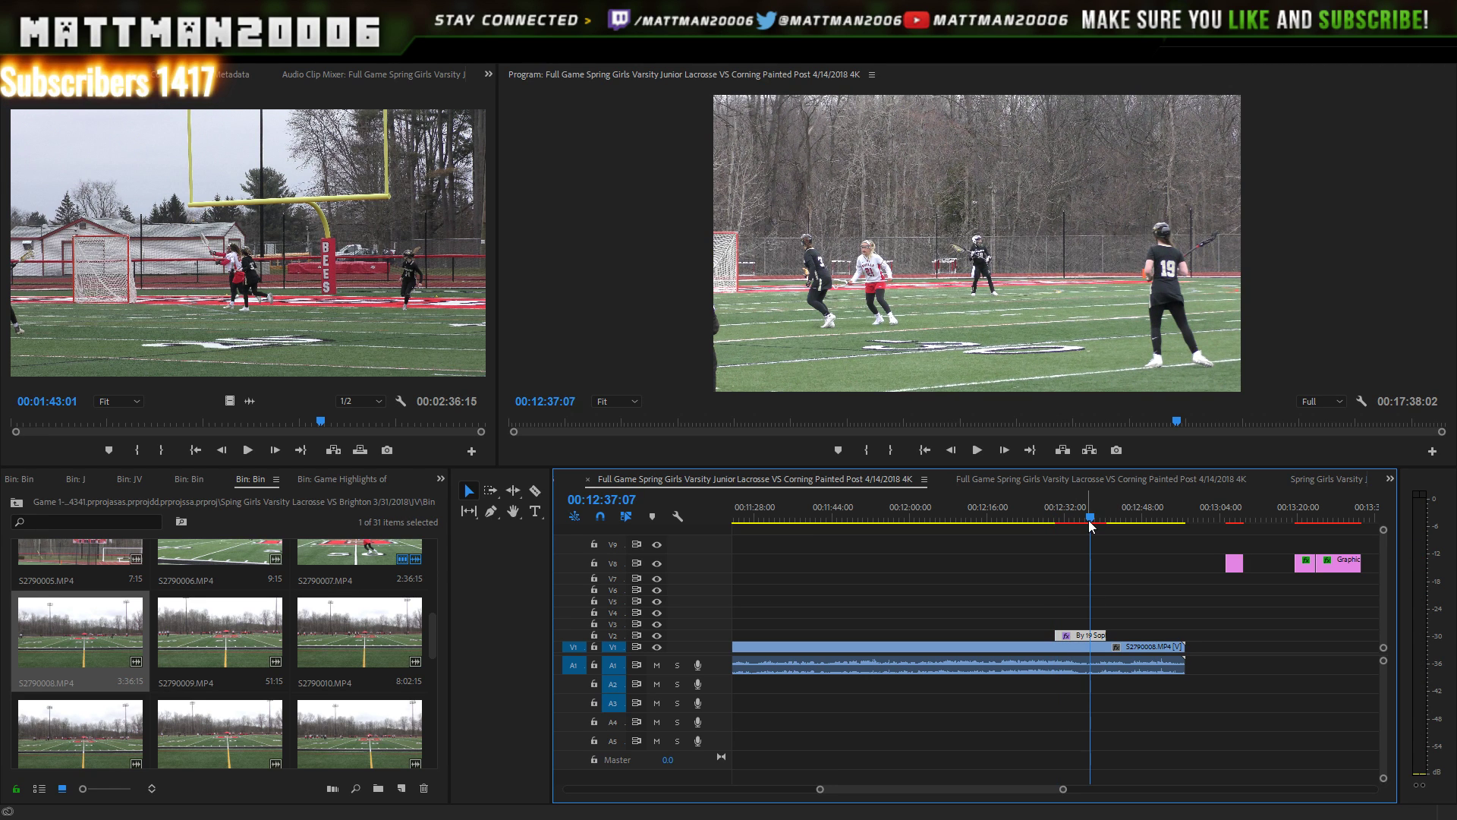
{"action": "key", "text": "space"}
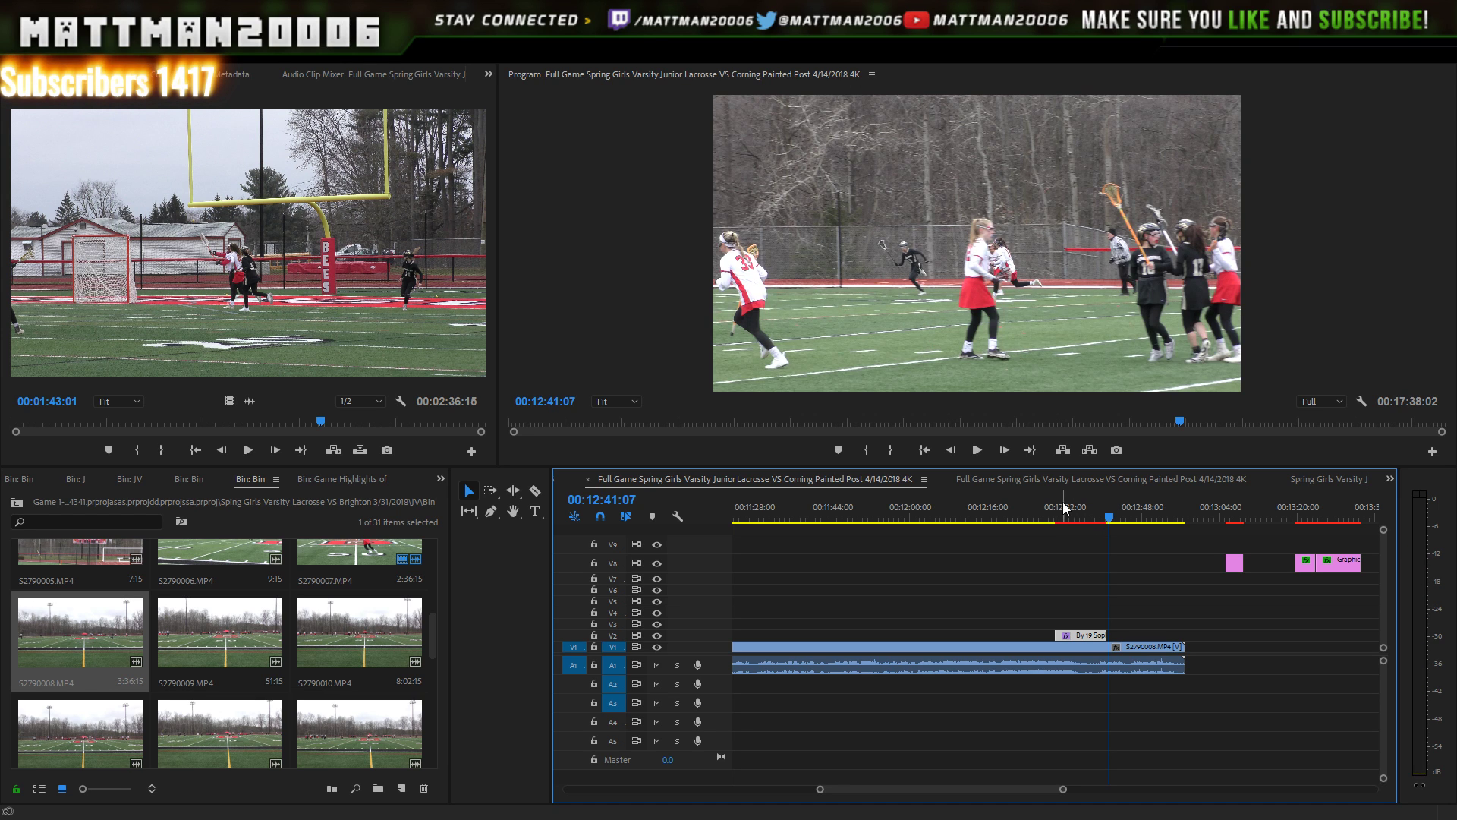
{"action": "key", "text": "Right"}
{"action": "key", "text": "Right"}
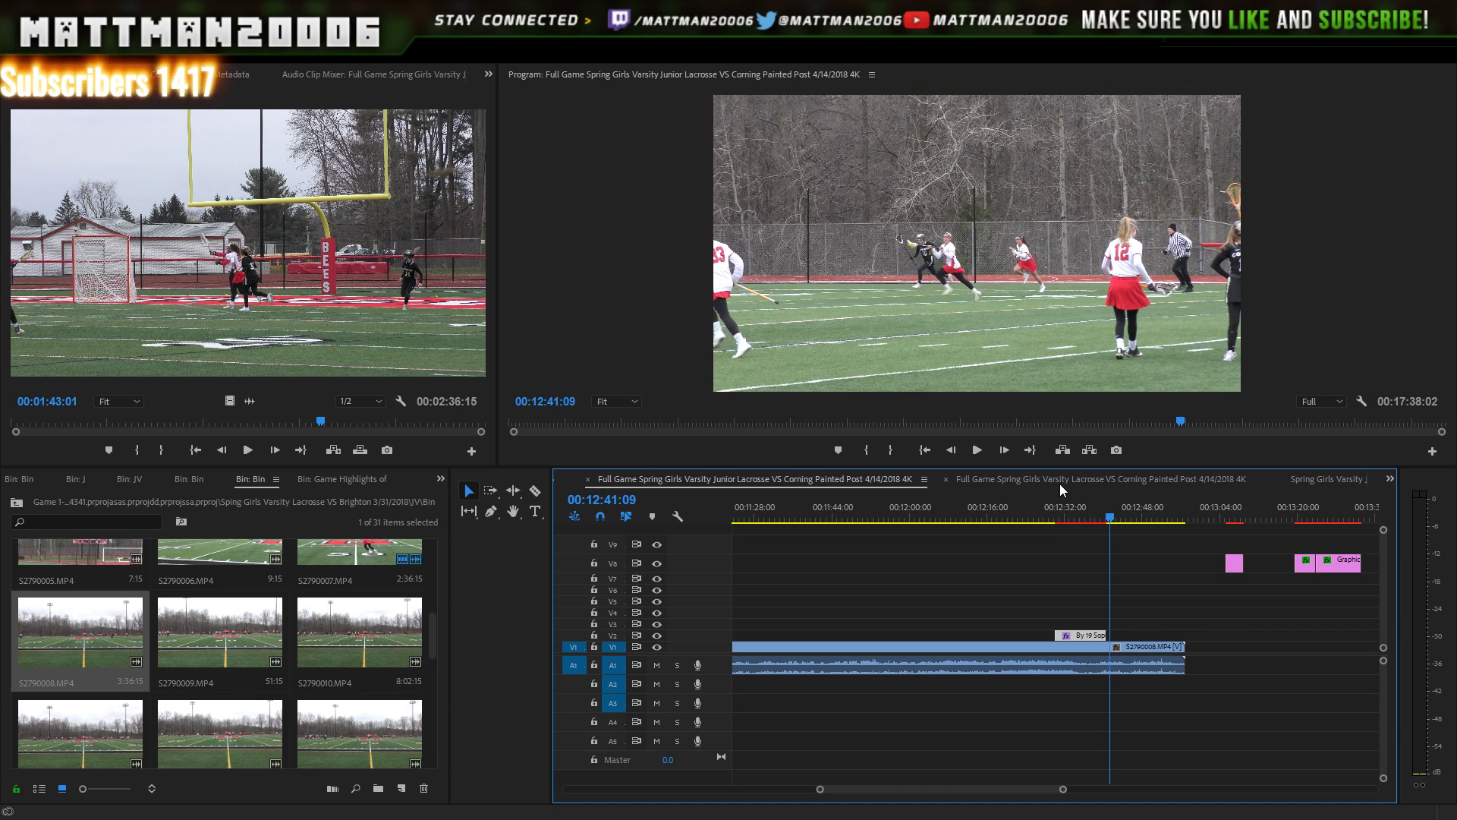
{"action": "key", "text": "space"}
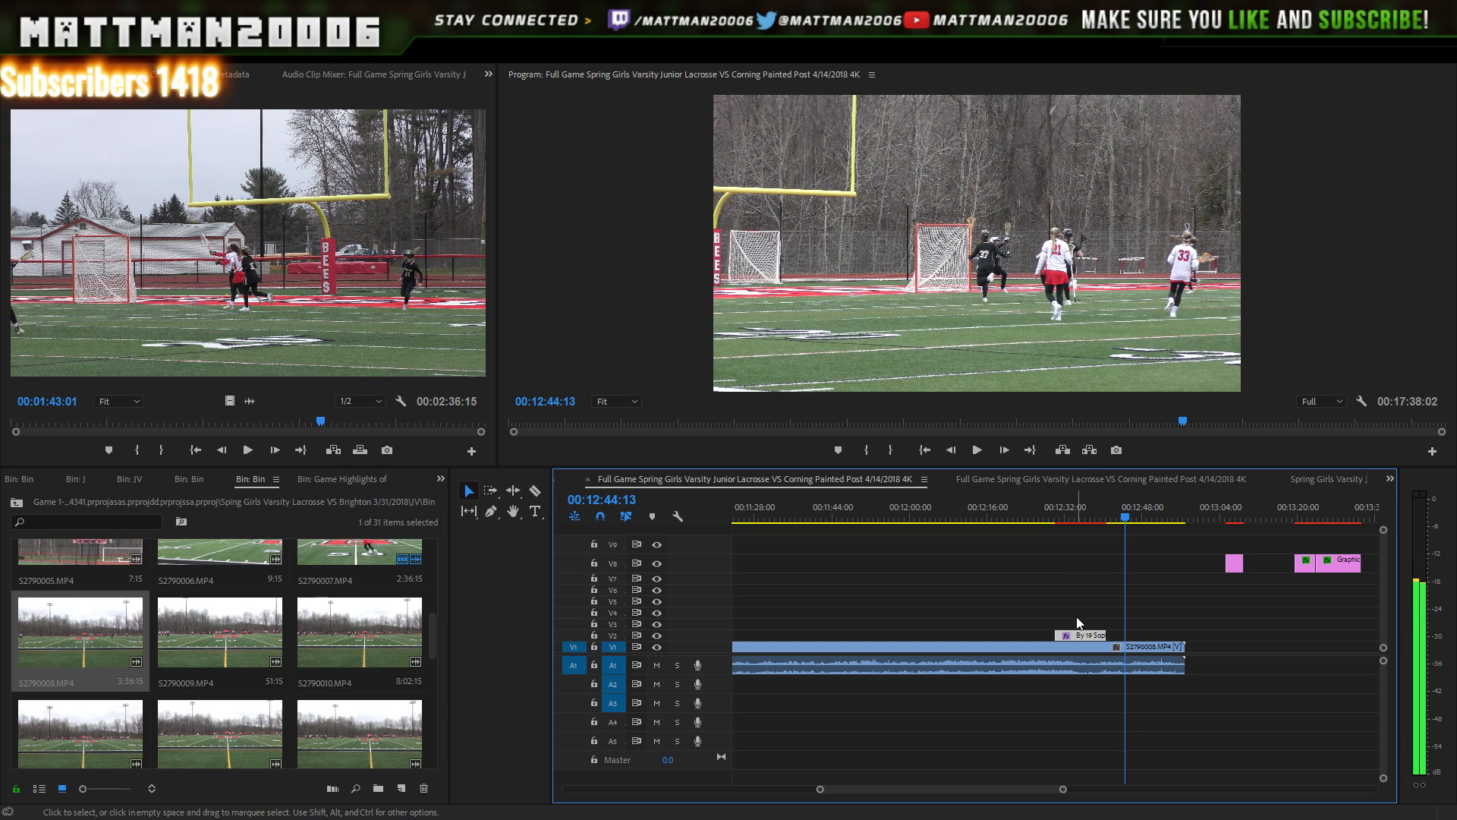
{"action": "left_click_drag", "start_coordinate": [1067, 635], "coordinate": [1137, 638]}
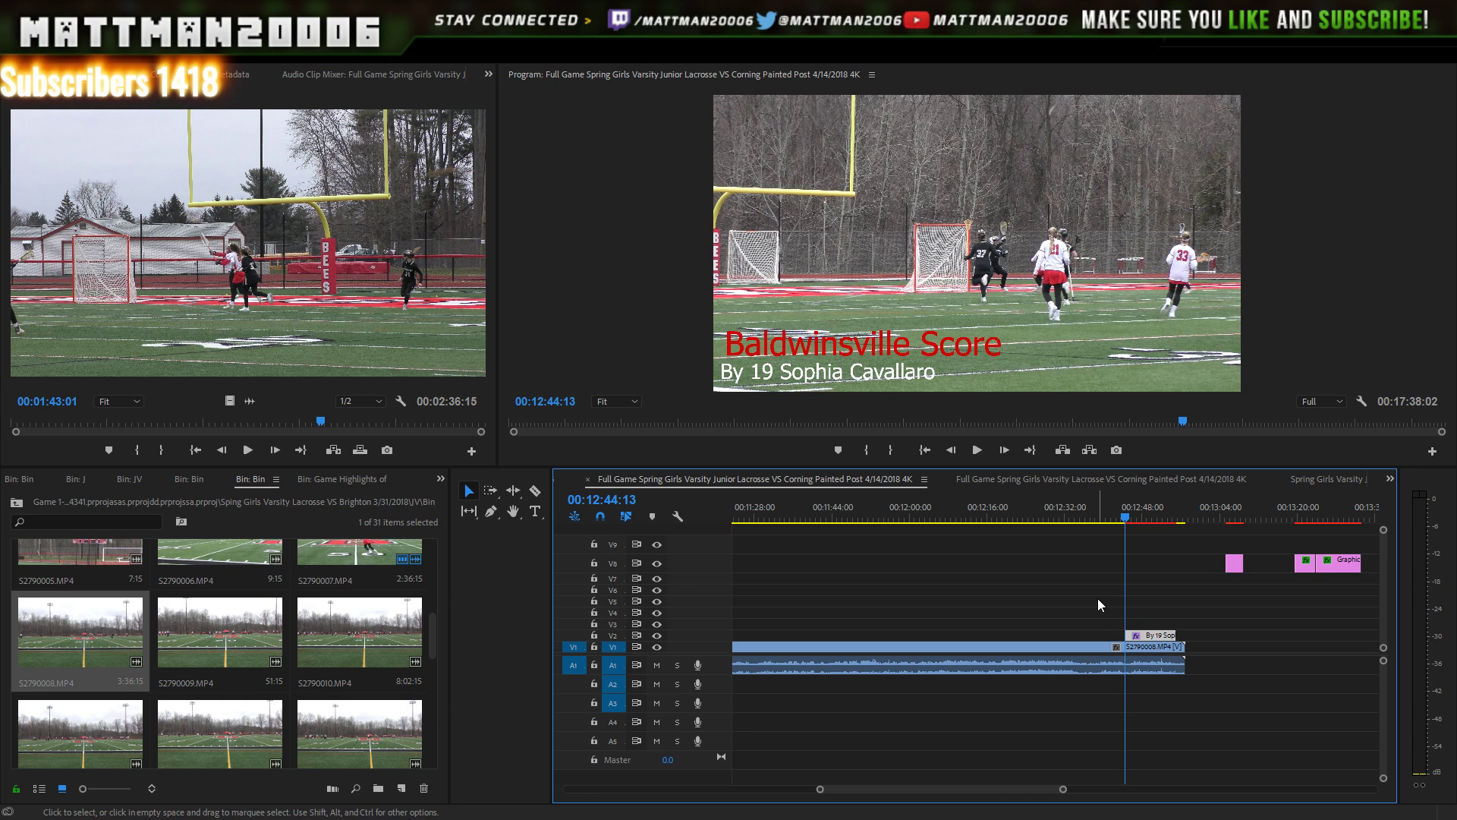
{"action": "key", "text": "Left"}
{"action": "key", "text": "Left"}
{"action": "key", "text": "Left"}
{"action": "key", "text": "Right"}
{"action": "key", "text": "Right"}
{"action": "key", "text": "Right"}
{"action": "key", "text": "Right"}
{"action": "key", "text": "Right"}
{"action": "key", "text": "Right"}
{"action": "key", "text": "Right"}
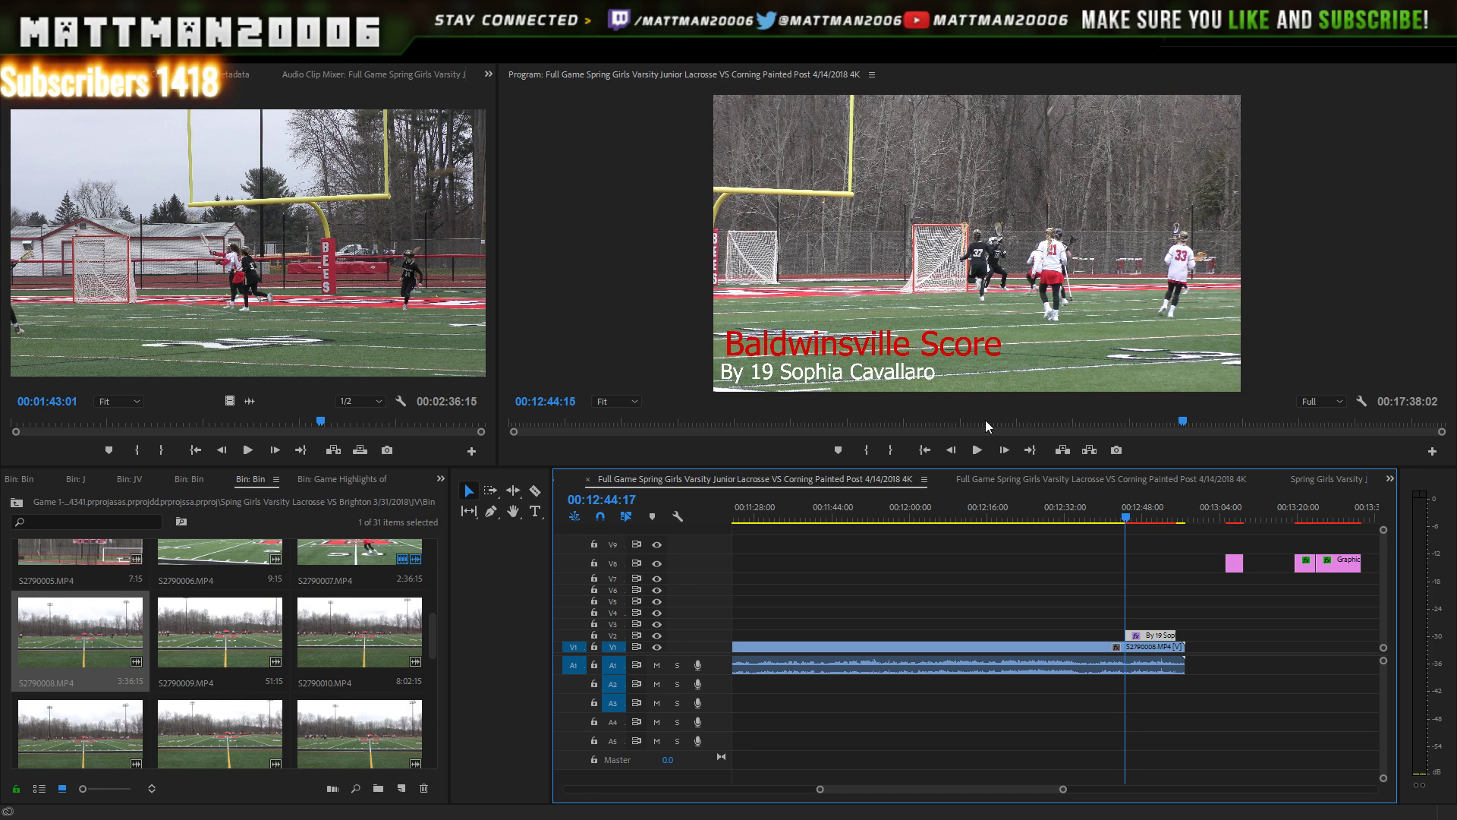
{"action": "key", "text": "space"}
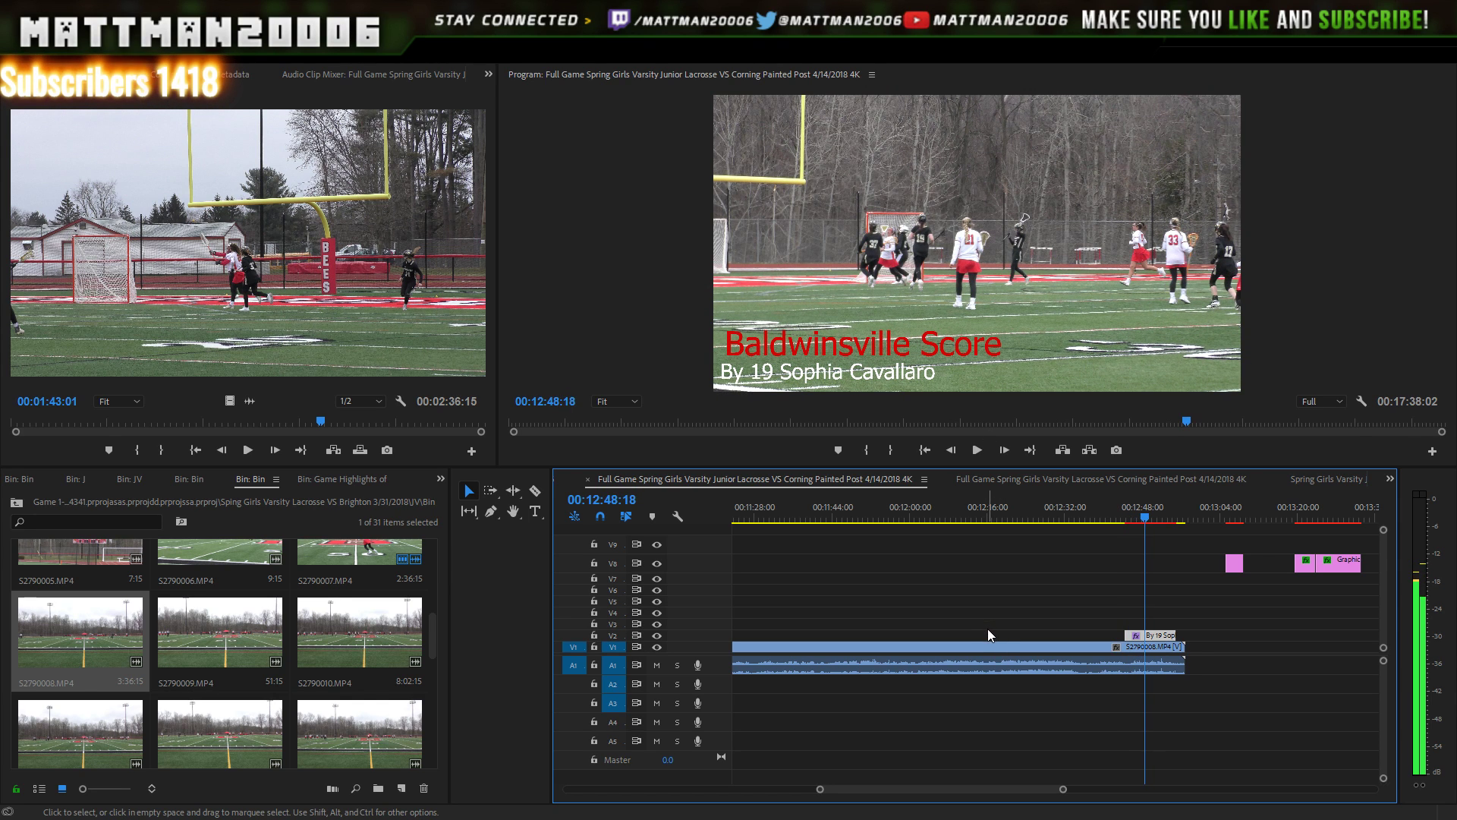
{"action": "key", "text": "space"}
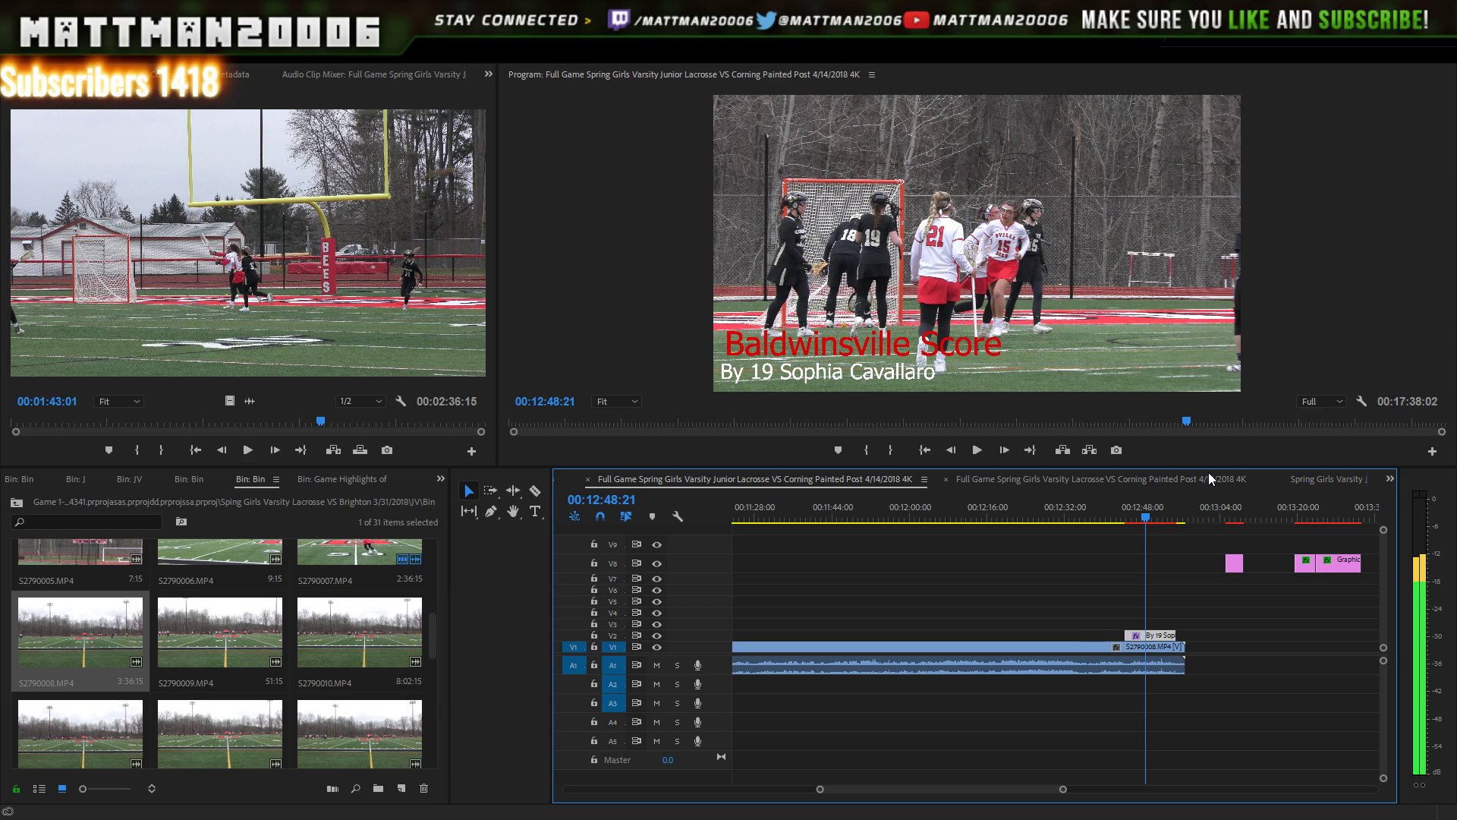
{"action": "left_click", "coordinate": [1162, 518]}
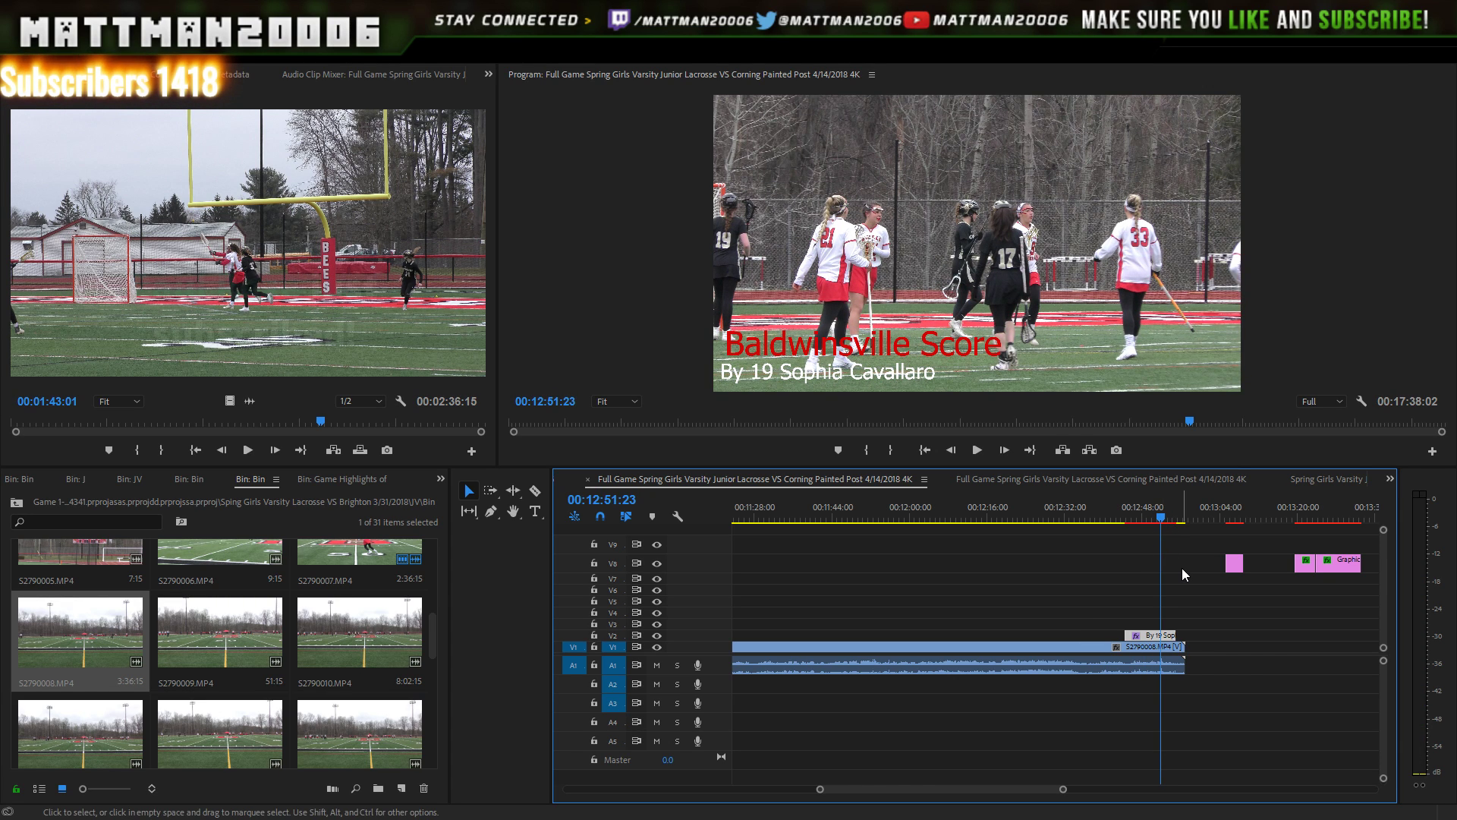
{"action": "key", "text": "space"}
{"action": "key", "text": "space"}
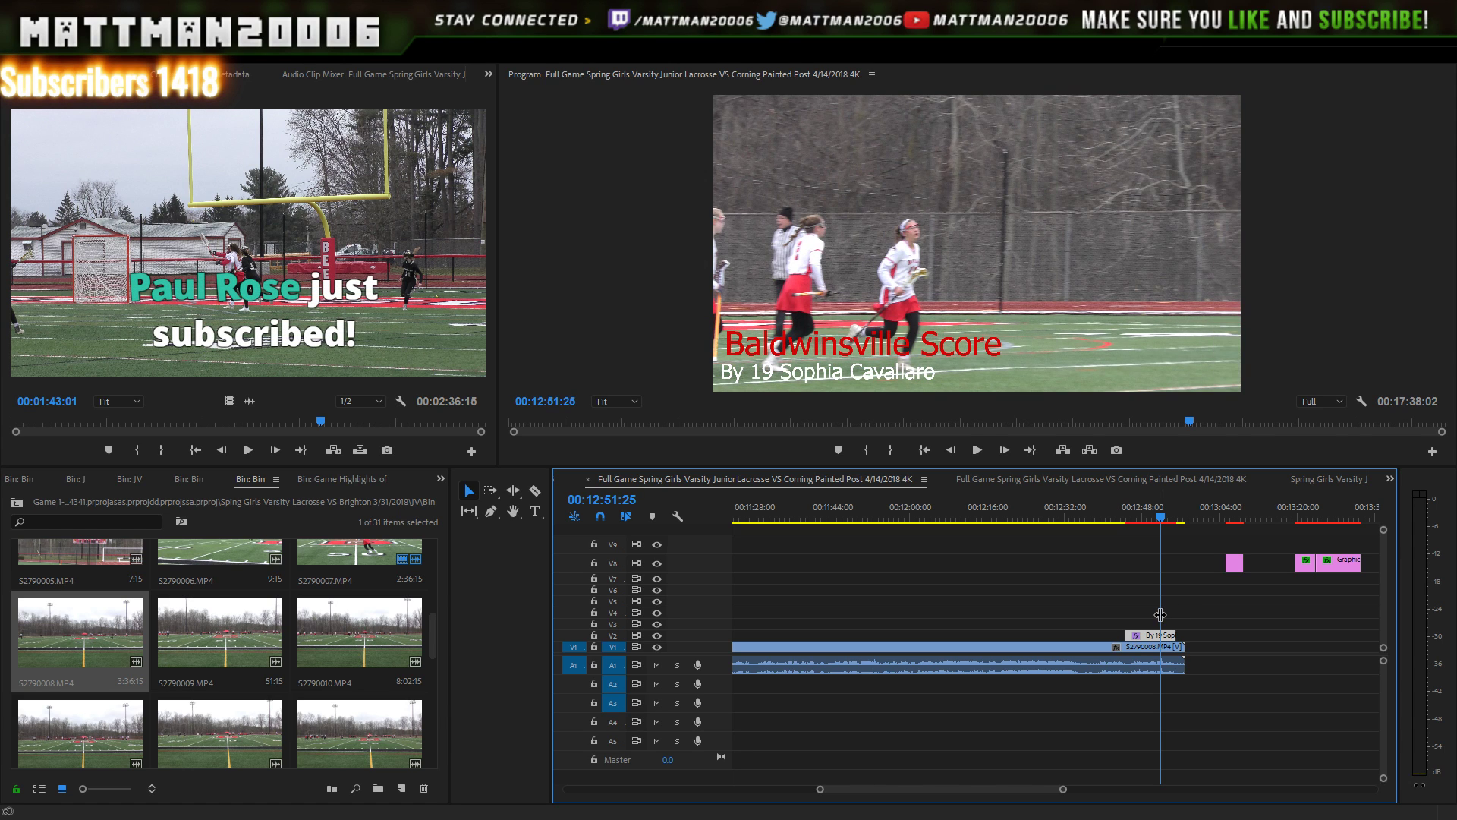
{"action": "key", "text": "ctrl+s"}
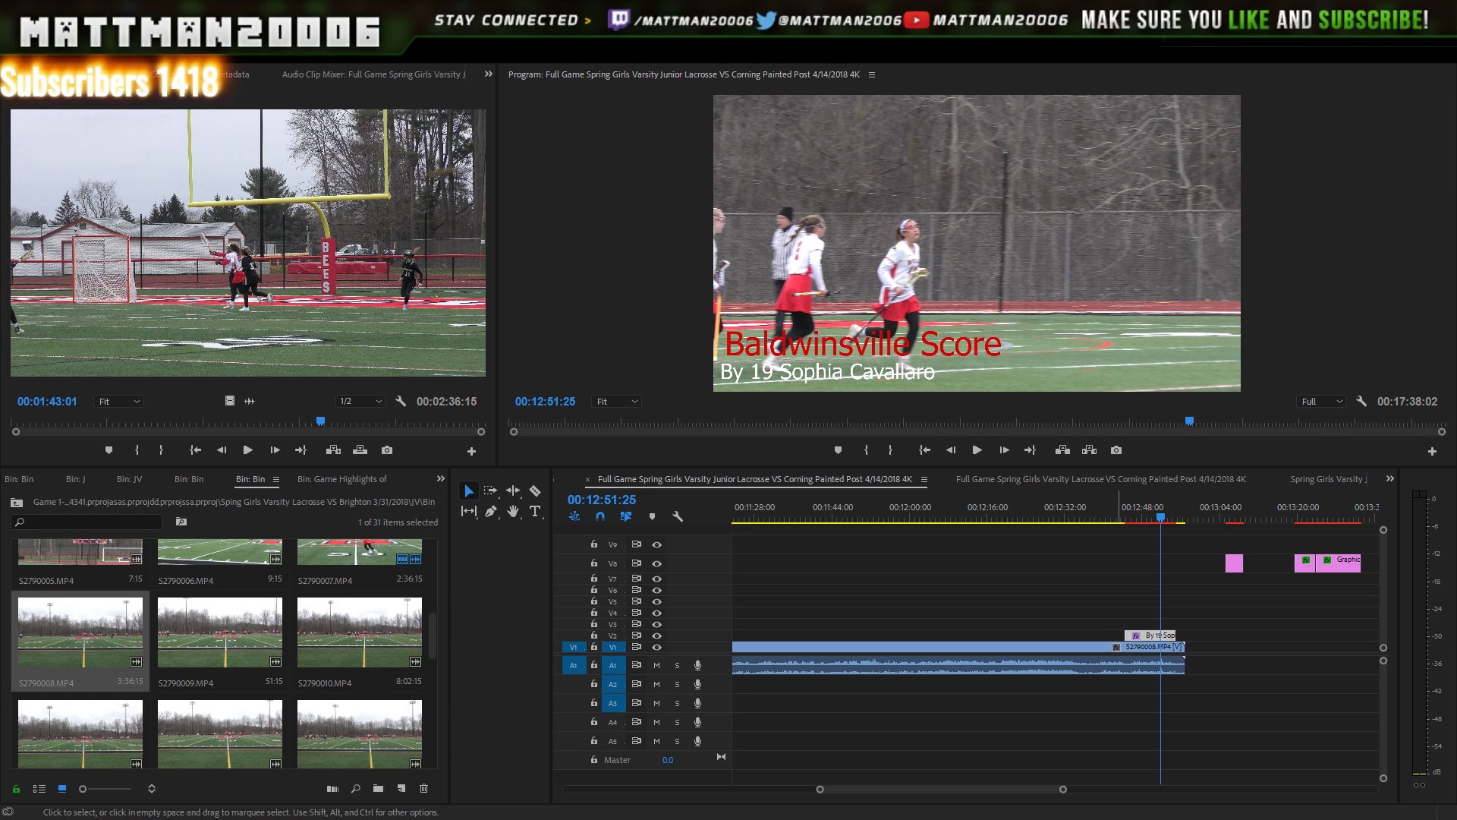
{"action": "left_click", "coordinate": [1131, 636]}
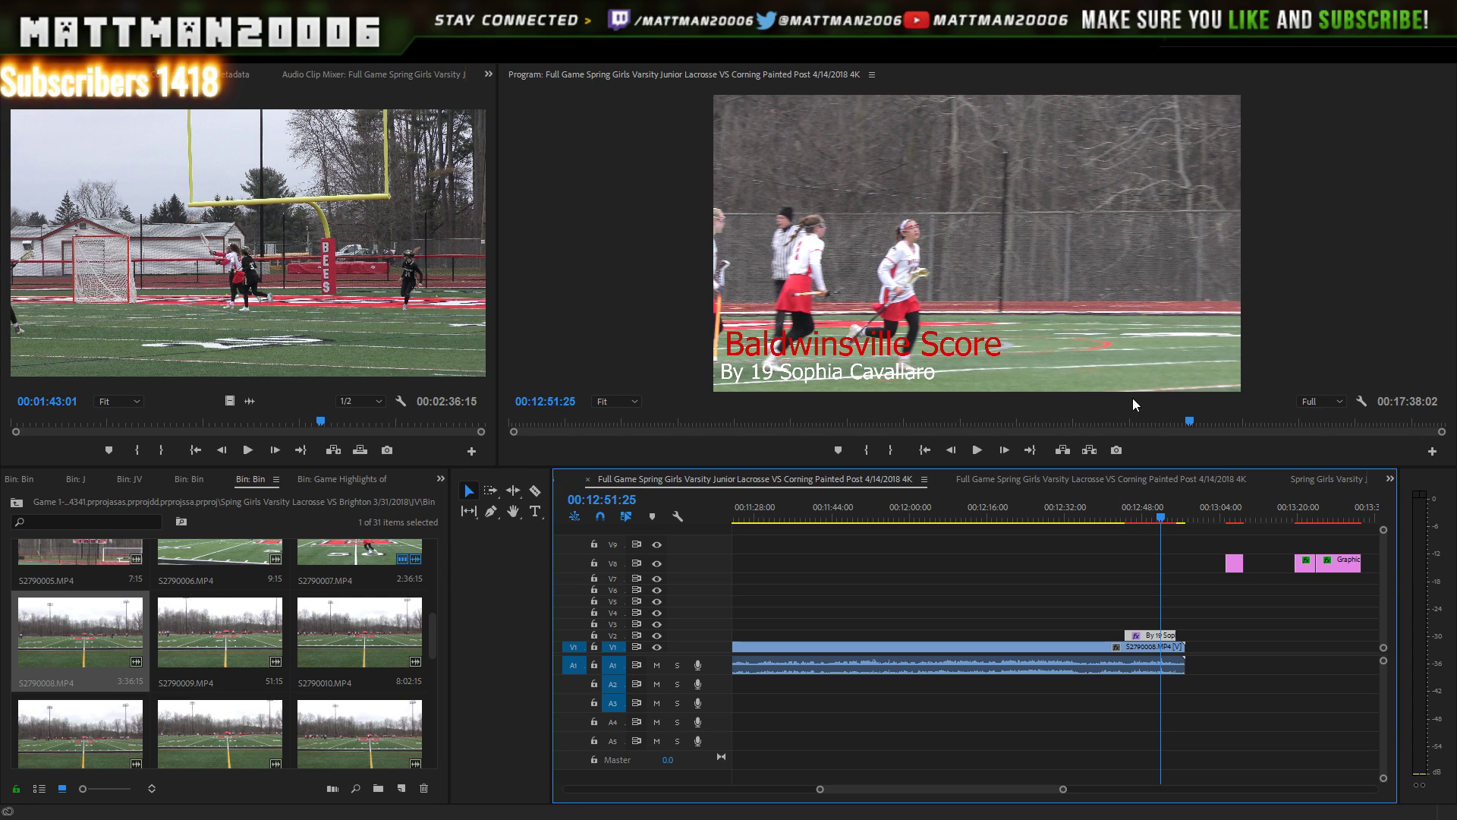
{"action": "key", "text": "space"}
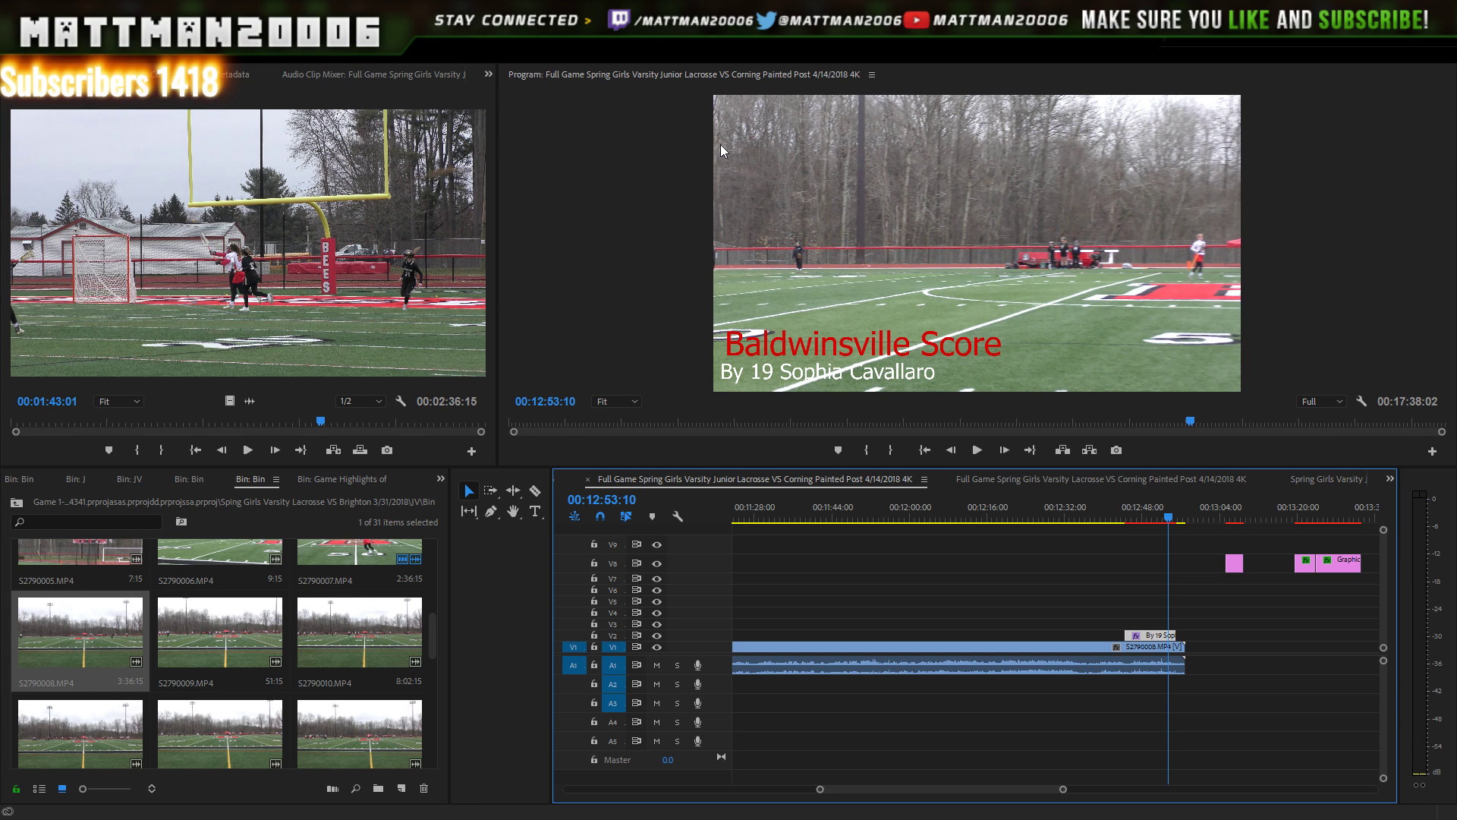
{"action": "key", "text": "Right"}
{"action": "key", "text": "Right"}
{"action": "key", "text": "Right"}
{"action": "key", "text": "Right"}
{"action": "key", "text": "Right"}
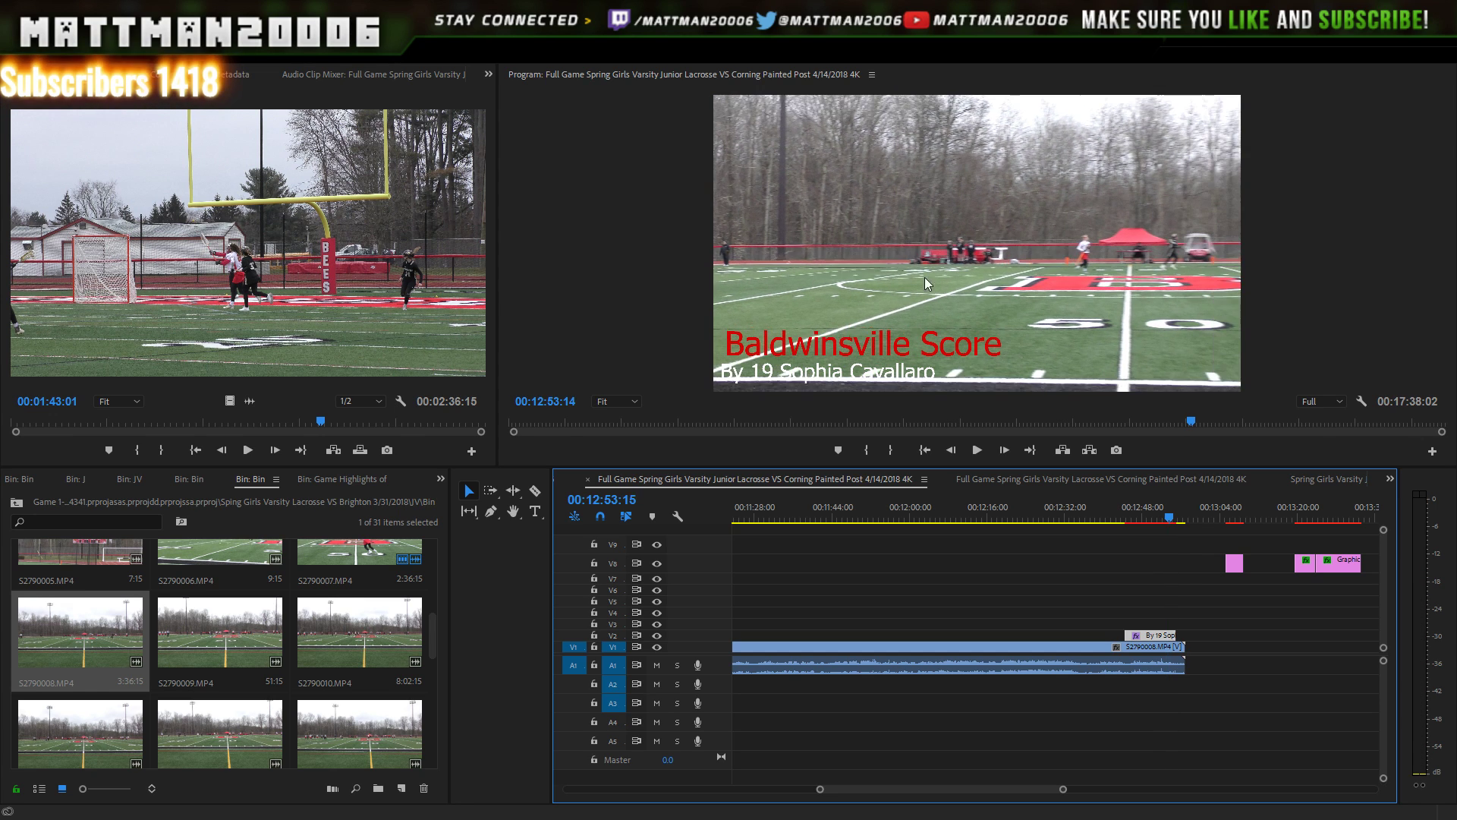
{"action": "key", "text": "Left"}
{"action": "key", "text": "Left"}
{"action": "key", "text": "Left"}
{"action": "key", "text": "Left"}
{"action": "key", "text": "Left"}
{"action": "key", "text": "Left"}
{"action": "key", "text": "Left"}
{"action": "key", "text": "Left"}
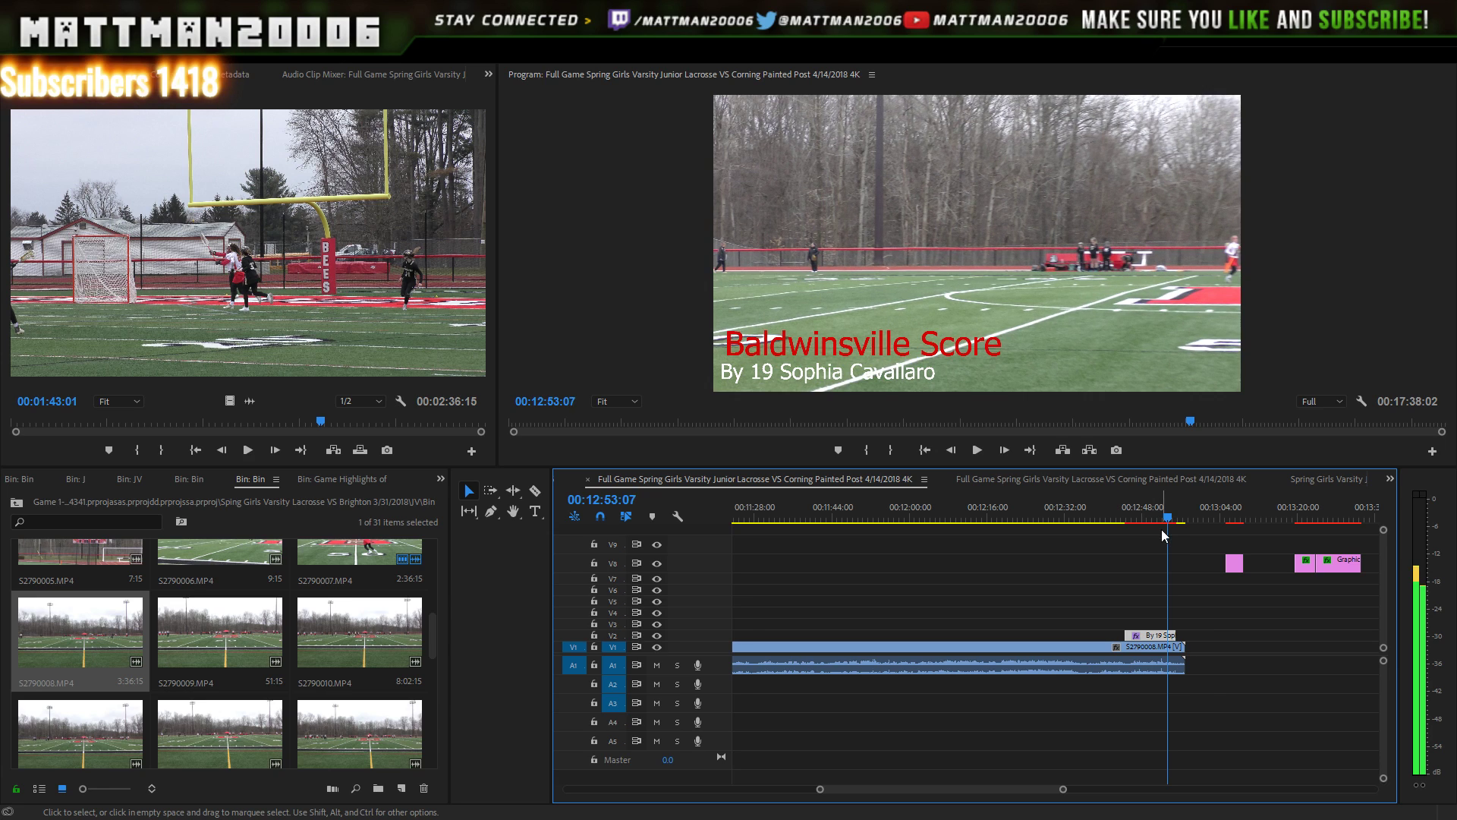
{"action": "key", "text": "Left"}
{"action": "key", "text": "Left"}
{"action": "key", "text": "Left"}
{"action": "key", "text": "Left"}
{"action": "key", "text": "Left"}
{"action": "key", "text": "Left"}
{"action": "key", "text": "Left"}
{"action": "key", "text": "Left"}
{"action": "key", "text": "Left"}
{"action": "key", "text": "Left"}
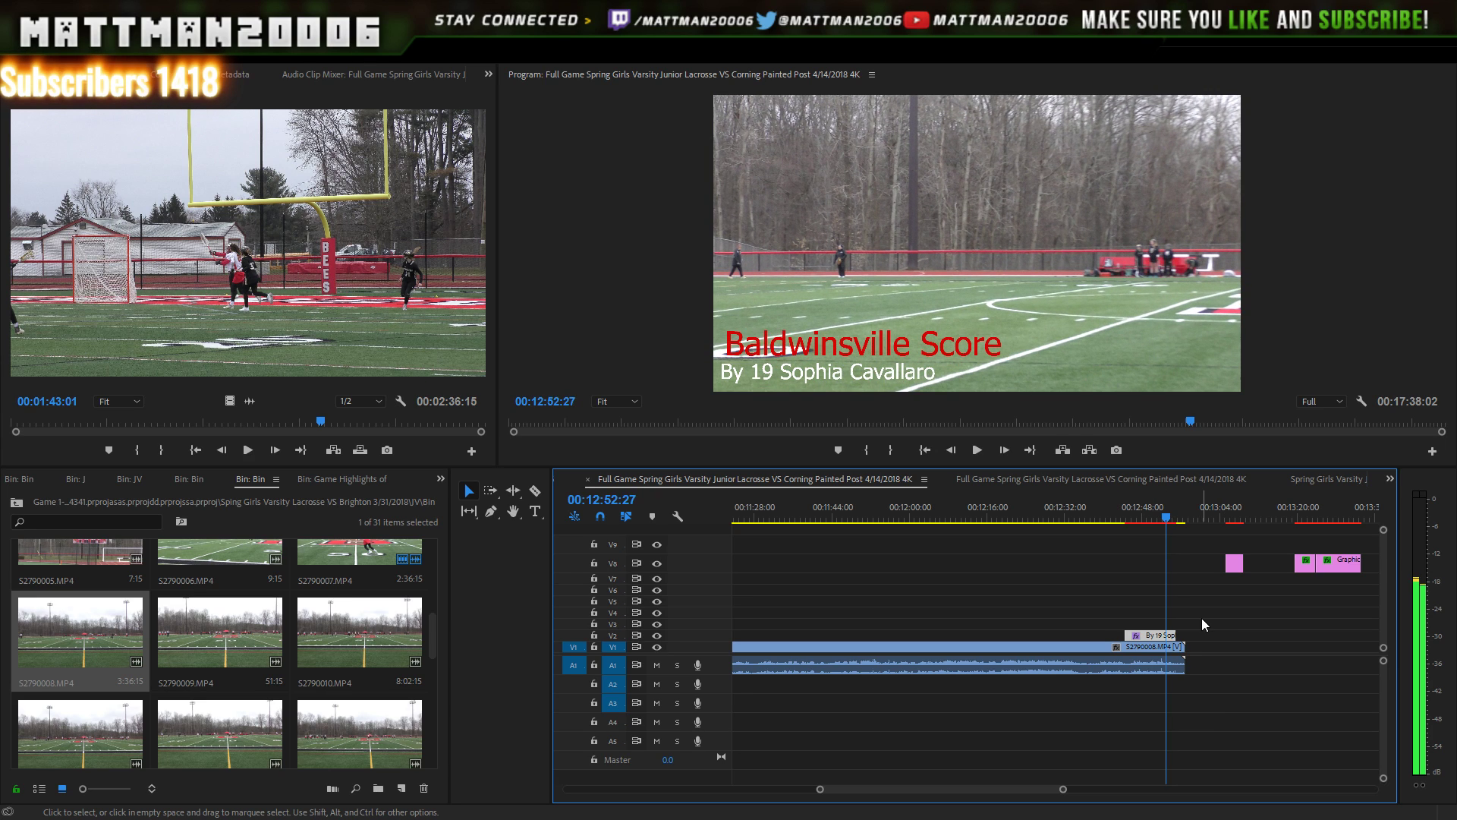
{"action": "key", "text": "Left"}
{"action": "key", "text": "Left"}
{"action": "key", "text": "Left"}
{"action": "key", "text": "Left"}
{"action": "key", "text": "Left"}
{"action": "key", "text": "Left"}
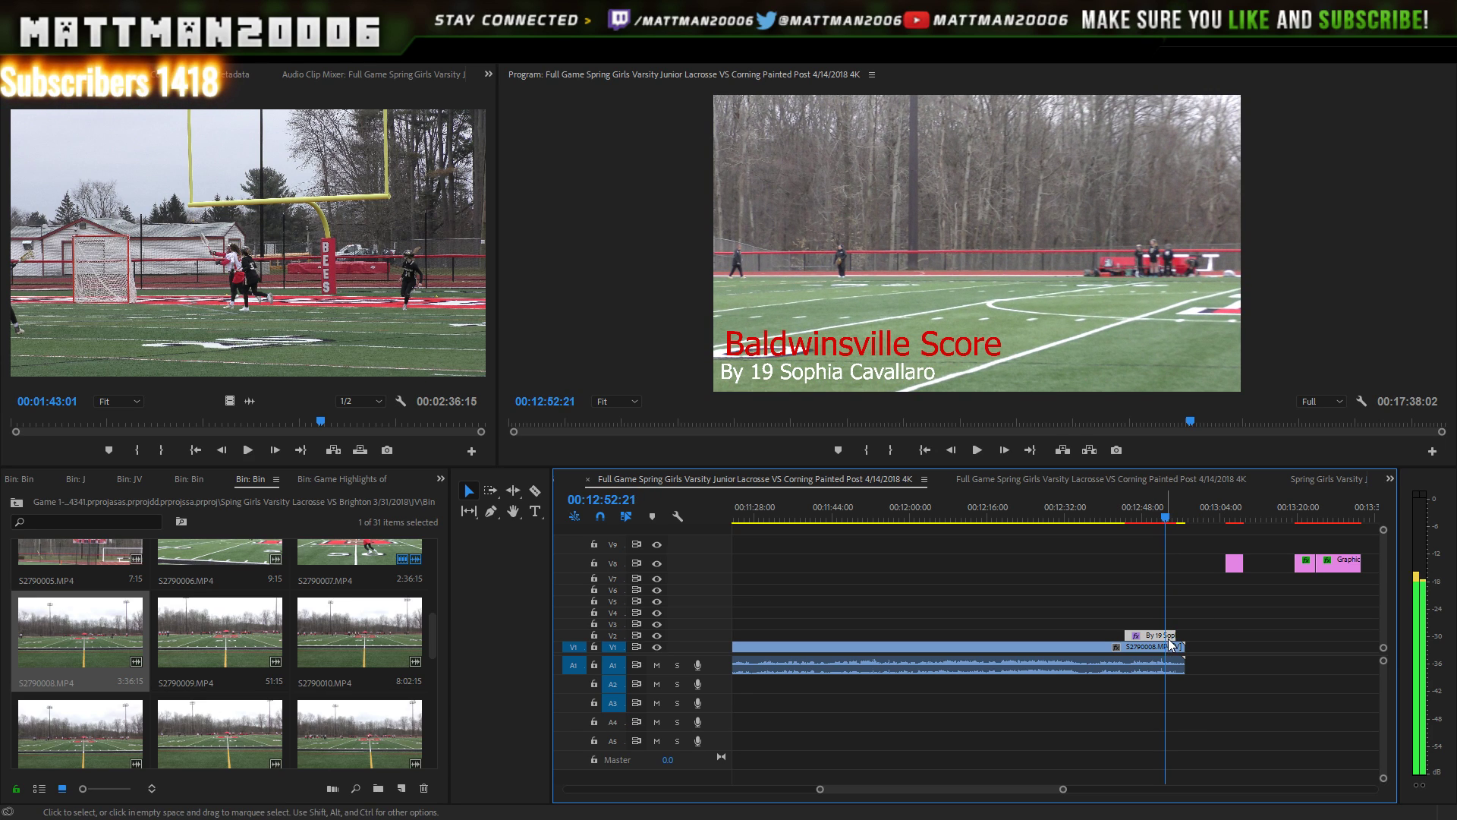
{"action": "key", "text": "Left"}
{"action": "key", "text": "Left"}
{"action": "key", "text": "Left"}
{"action": "key", "text": "Left"}
{"action": "key", "text": "Left"}
{"action": "key", "text": "Left"}
{"action": "key", "text": "Left"}
{"action": "key", "text": "Left"}
{"action": "key", "text": "Left"}
{"action": "key", "text": "Left"}
{"action": "key", "text": "Left"}
{"action": "key", "text": "Left"}
{"action": "key", "text": "Left"}
{"action": "key", "text": "Left"}
{"action": "key", "text": "Left"}
{"action": "key", "text": "Left"}
{"action": "key", "text": "Left"}
{"action": "key", "text": "Left"}
{"action": "key", "text": "Left"}
{"action": "key", "text": "Left"}
{"action": "key", "text": "Left"}
{"action": "key", "text": "Left"}
{"action": "key", "text": "Left"}
{"action": "key", "text": "Left"}
{"action": "key", "text": "Left"}
{"action": "key", "text": "Left"}
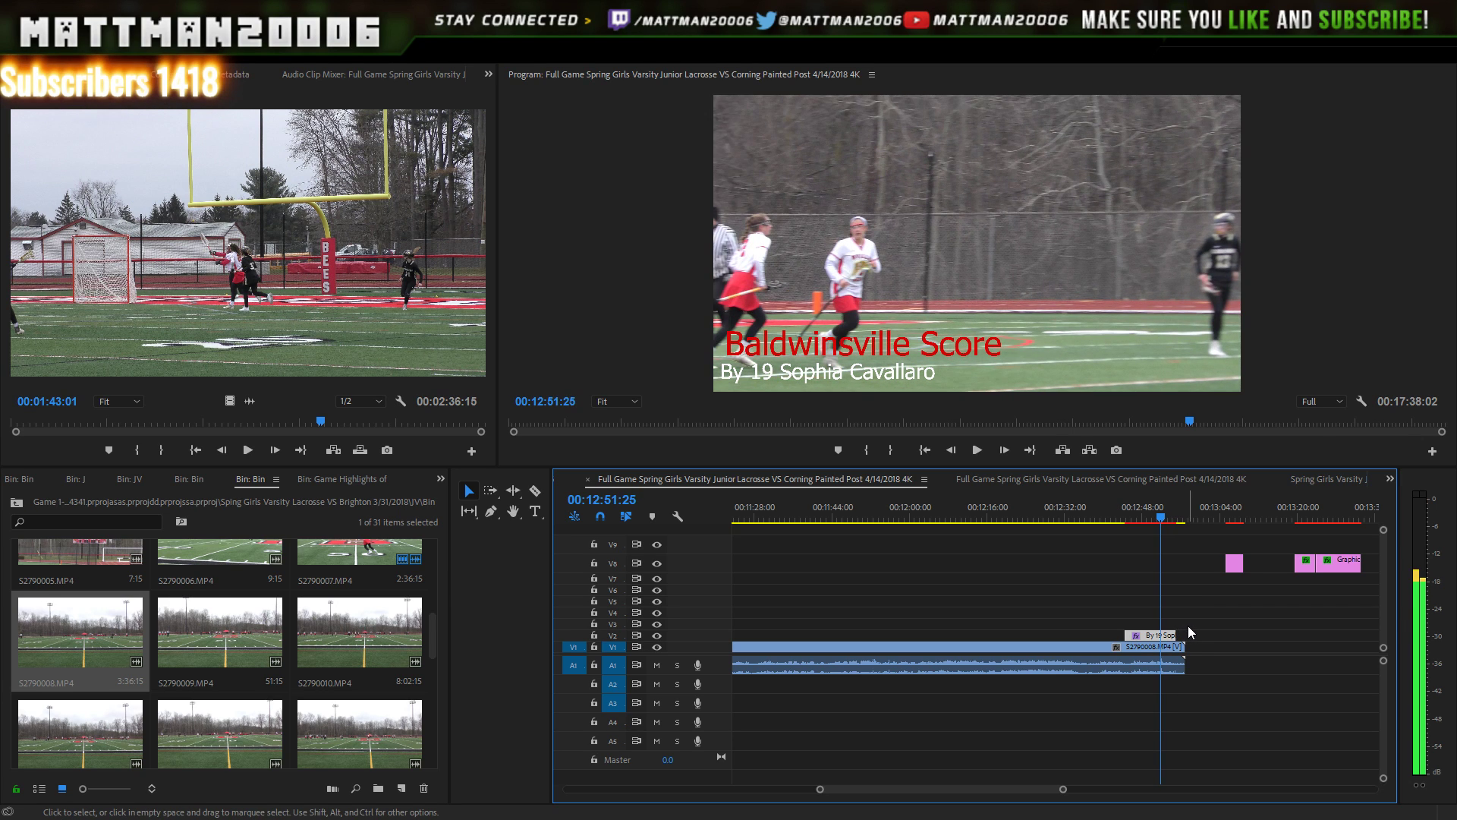
{"action": "key", "text": "Left"}
{"action": "key", "text": "Left"}
{"action": "key", "text": "Left"}
{"action": "key", "text": "Left"}
{"action": "key", "text": "Left"}
{"action": "key", "text": "Left"}
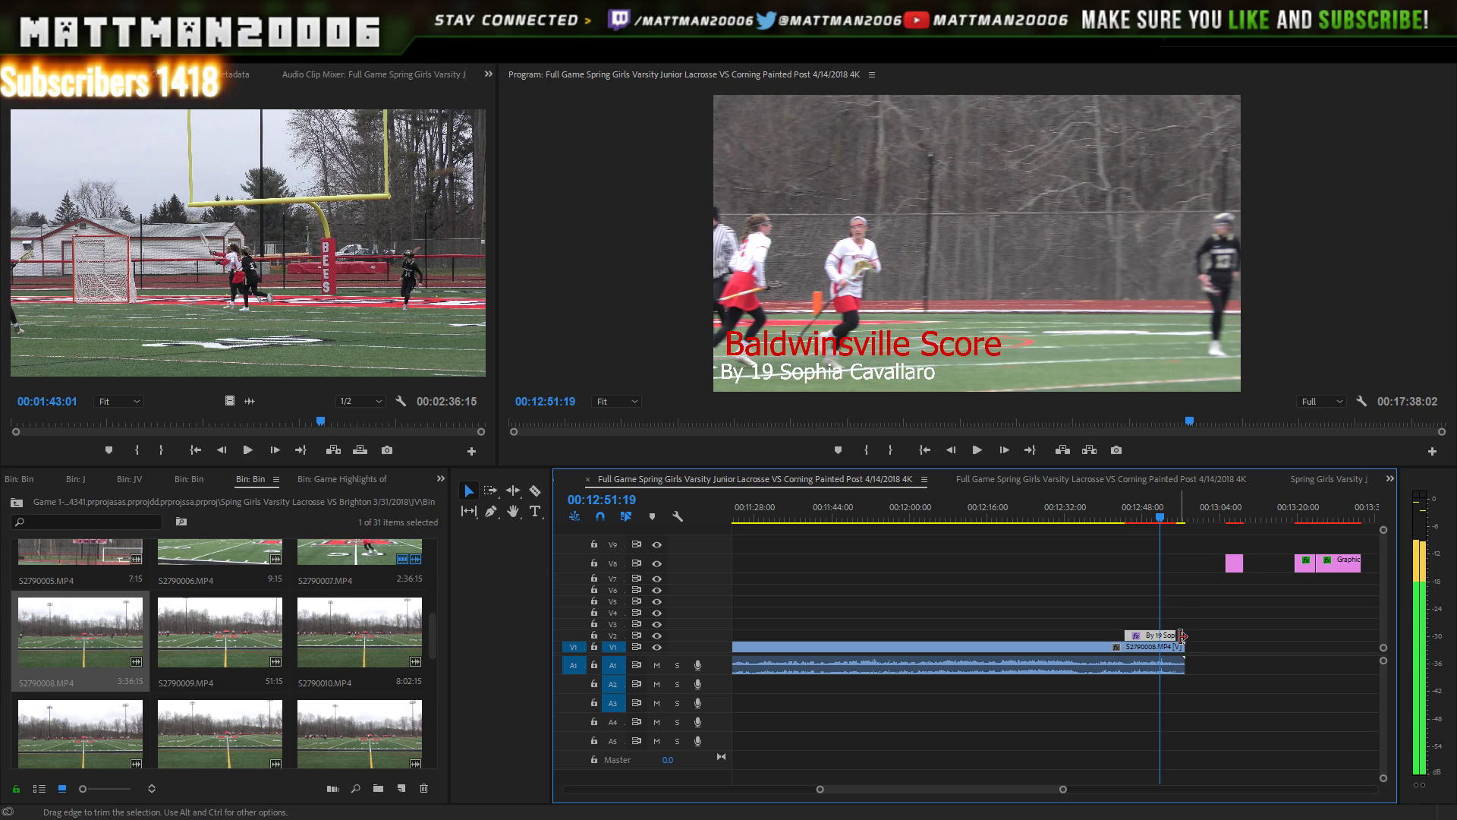
- Trim the lower-third to end at the playhead around 12:51, then replay from 12:50:01 to check
{"action": "left_click_drag", "start_coordinate": [1182, 636], "coordinate": [1160, 633]}
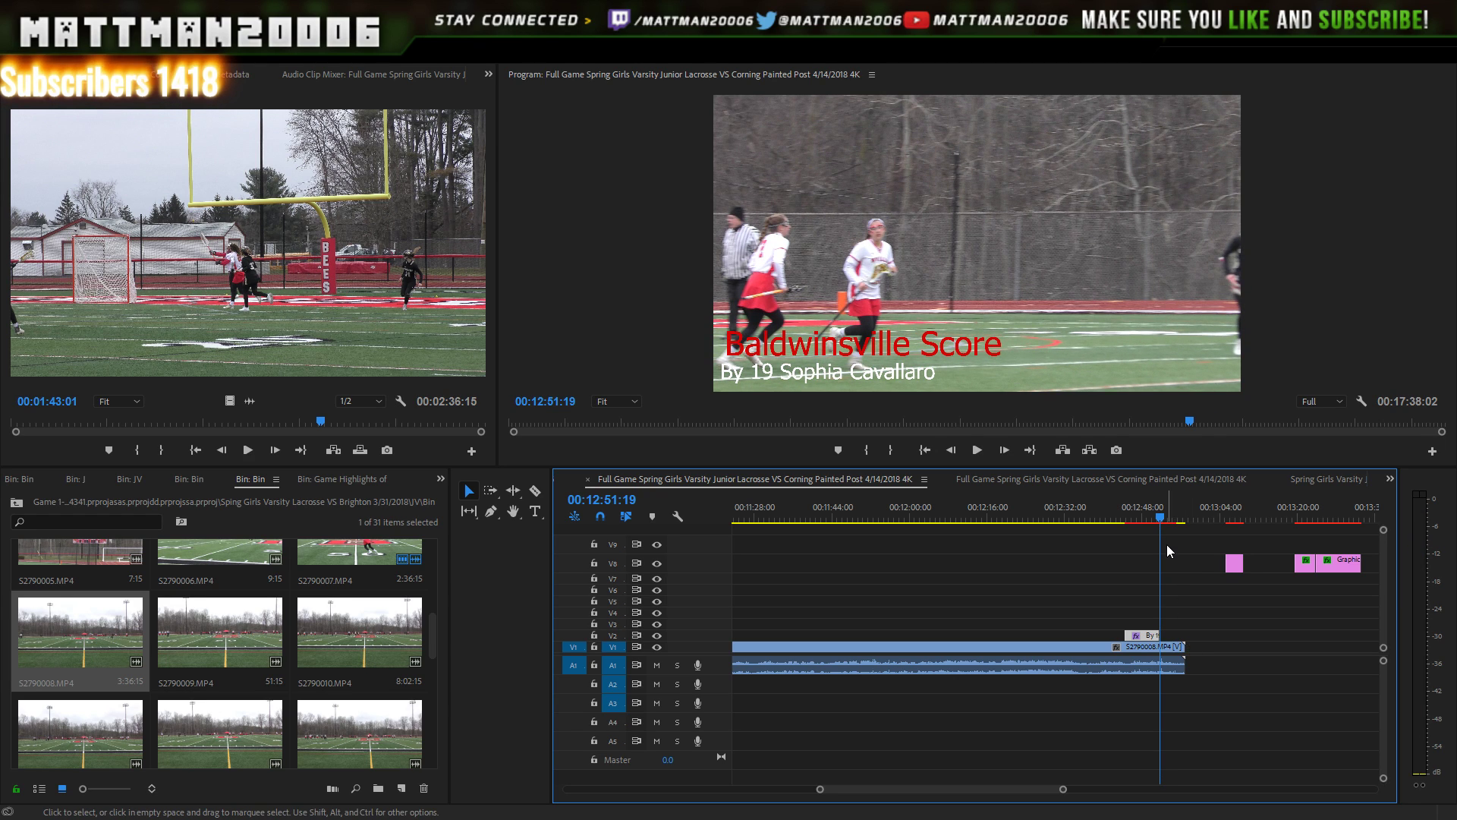
{"action": "left_click_drag", "start_coordinate": [1160, 519], "coordinate": [1151, 519]}
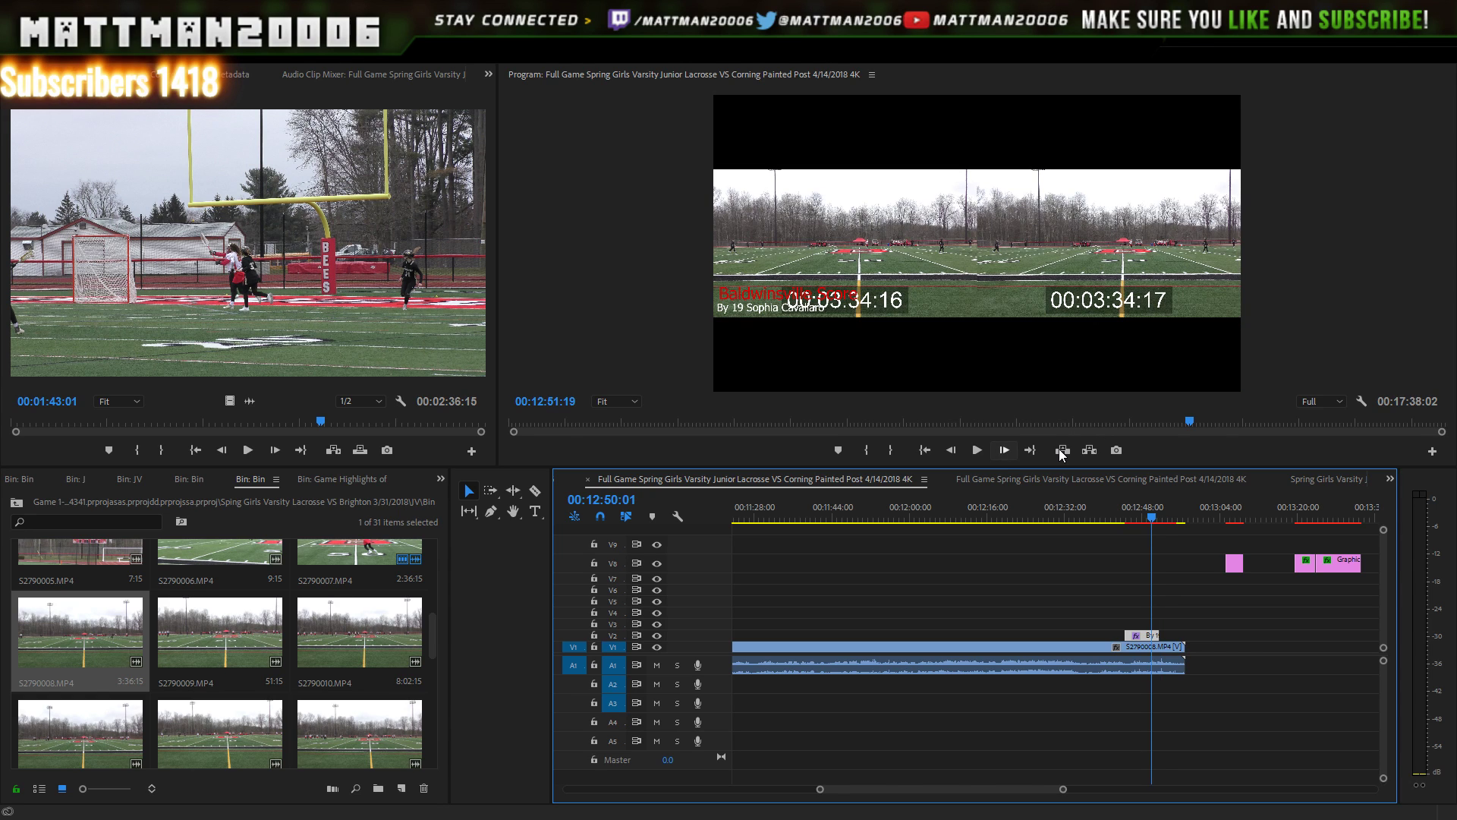
{"action": "left_click", "coordinate": [978, 449]}
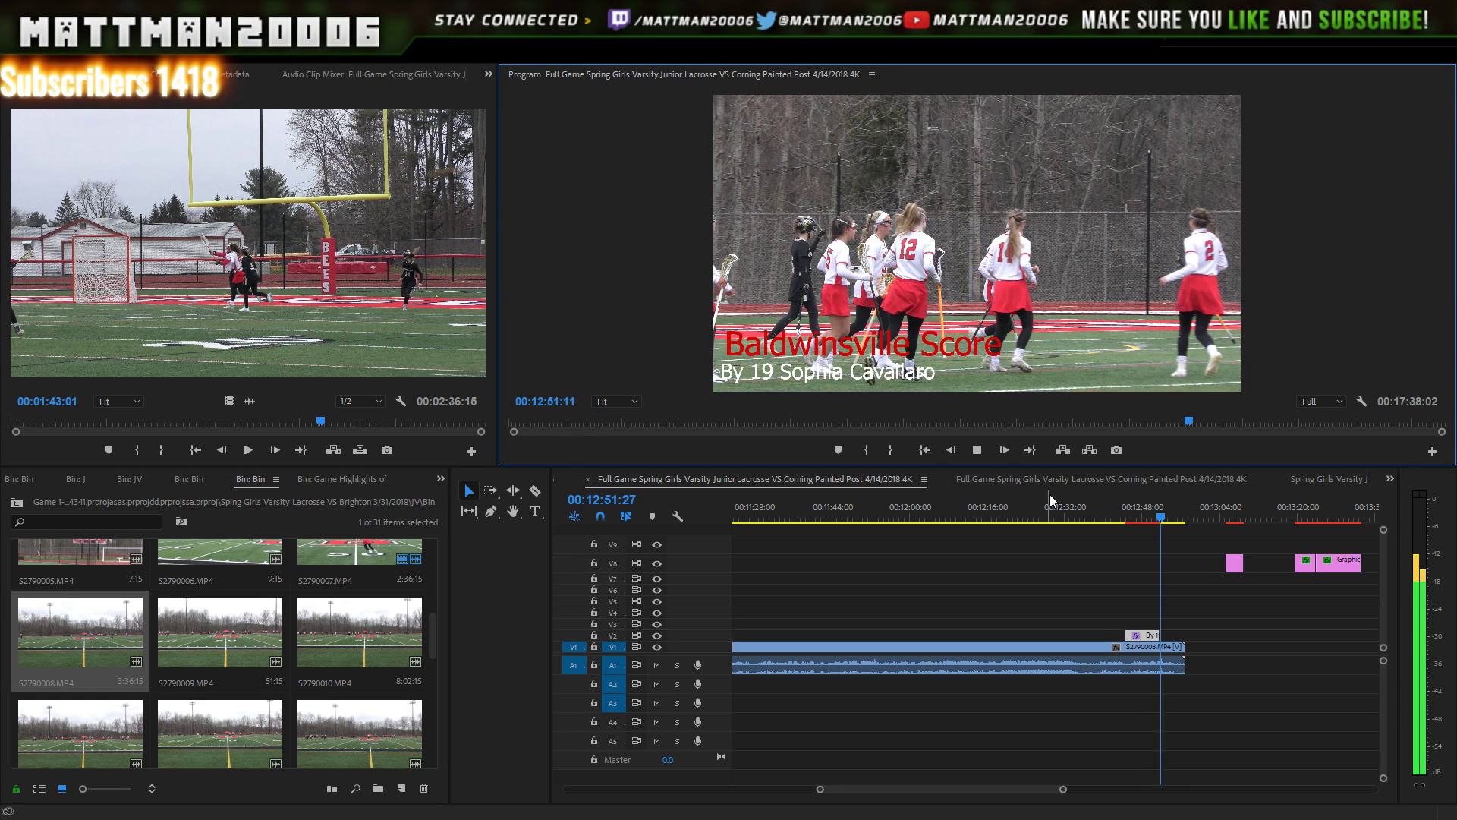
{"action": "key", "text": "space"}
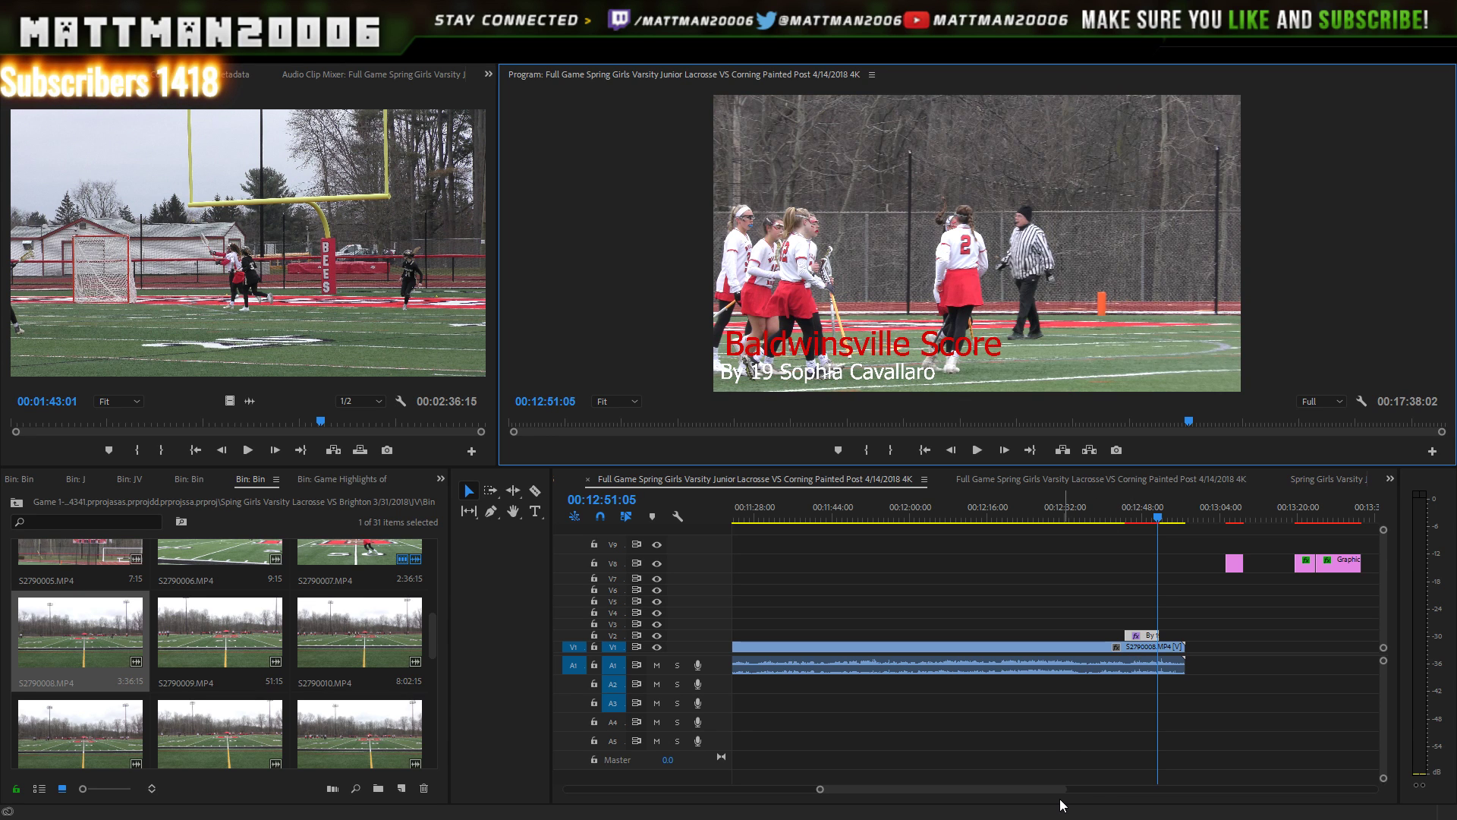
{"action": "left_click_drag", "start_coordinate": [1063, 791], "coordinate": [1030, 755]}
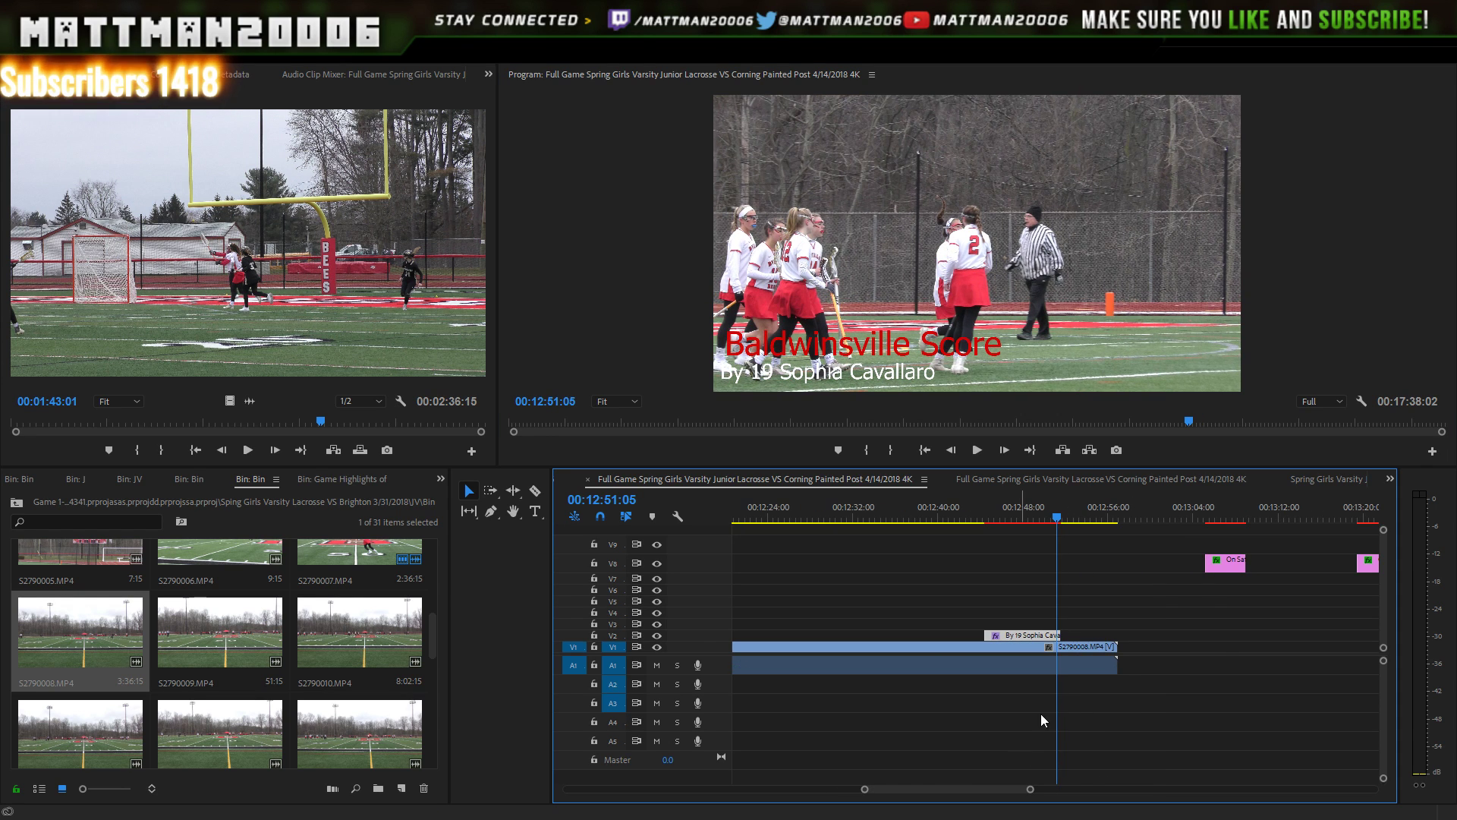
{"action": "key", "text": "Right"}
{"action": "key", "text": "Right"}
{"action": "key", "text": "Right"}
{"action": "key", "text": "Right"}
{"action": "key", "text": "Right"}
{"action": "key", "text": "Right"}
{"action": "key", "text": "Right"}
{"action": "key", "text": "Right"}
{"action": "key", "text": "Right"}
{"action": "key", "text": "Right"}
{"action": "key", "text": "Right"}
{"action": "key", "text": "Right"}
{"action": "key", "text": "Right"}
{"action": "key", "text": "Right"}
{"action": "key", "text": "Right"}
{"action": "key", "text": "Right"}
{"action": "key", "text": "Right"}
{"action": "key", "text": "Right"}
{"action": "key", "text": "Right"}
{"action": "key", "text": "Right"}
{"action": "key", "text": "Right"}
{"action": "key", "text": "Right"}
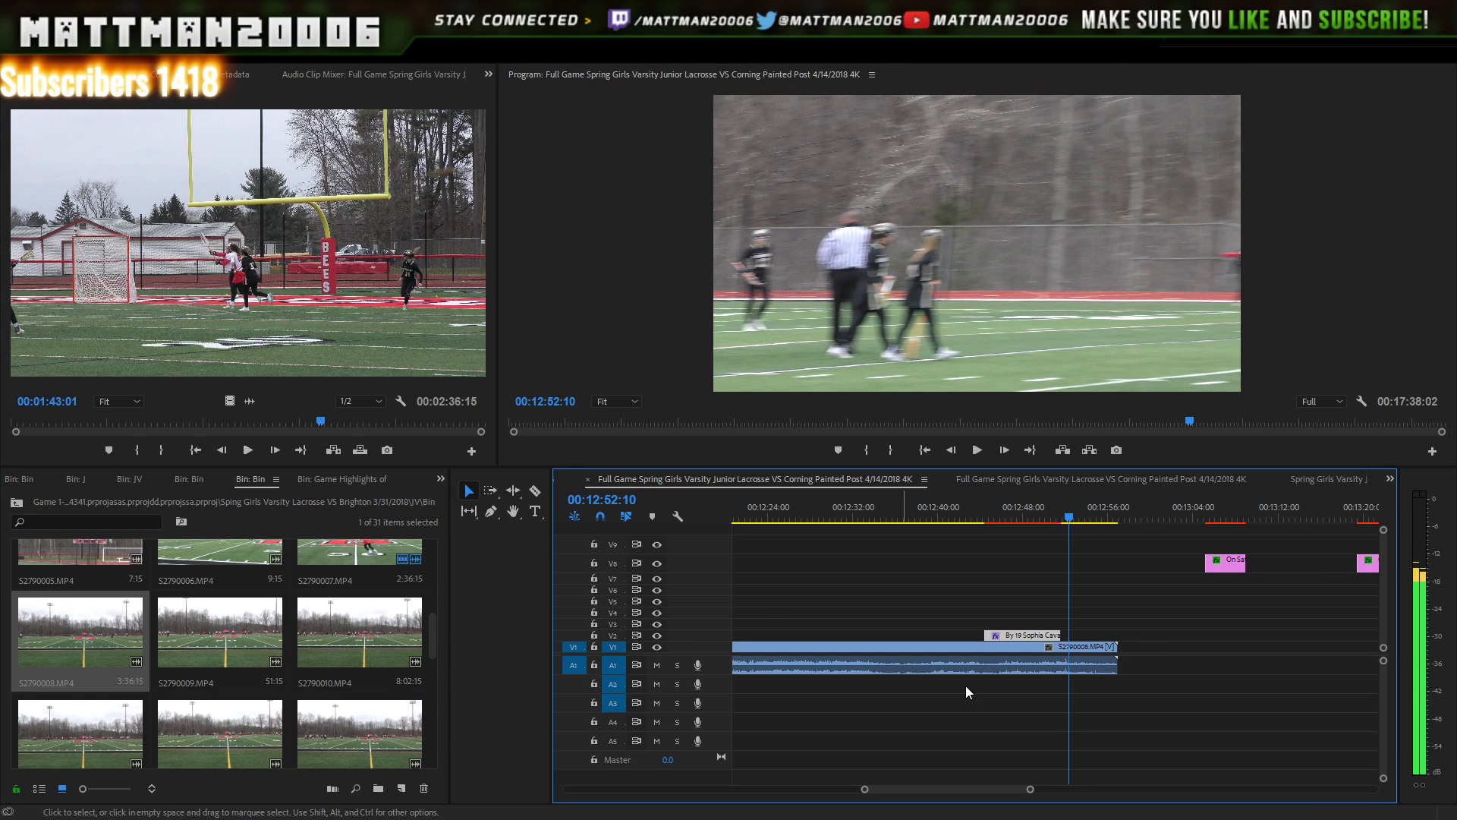
- Place S2790009.MP4 from the bin directly after S2790008.MP4 at about 12:57
{"action": "left_click", "coordinate": [228, 626]}
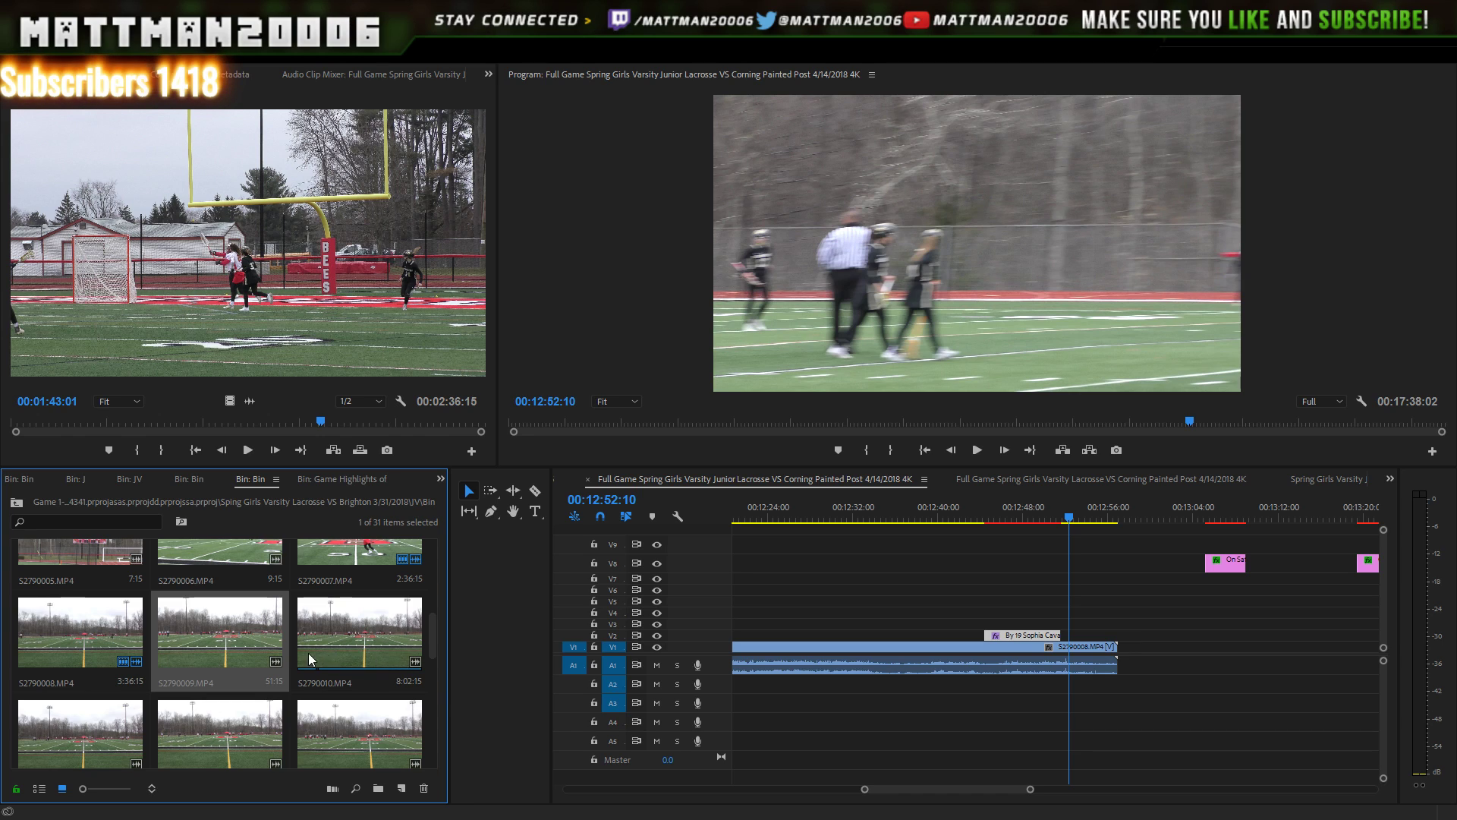
{"action": "left_click_drag", "start_coordinate": [366, 626], "coordinate": [1130, 674]}
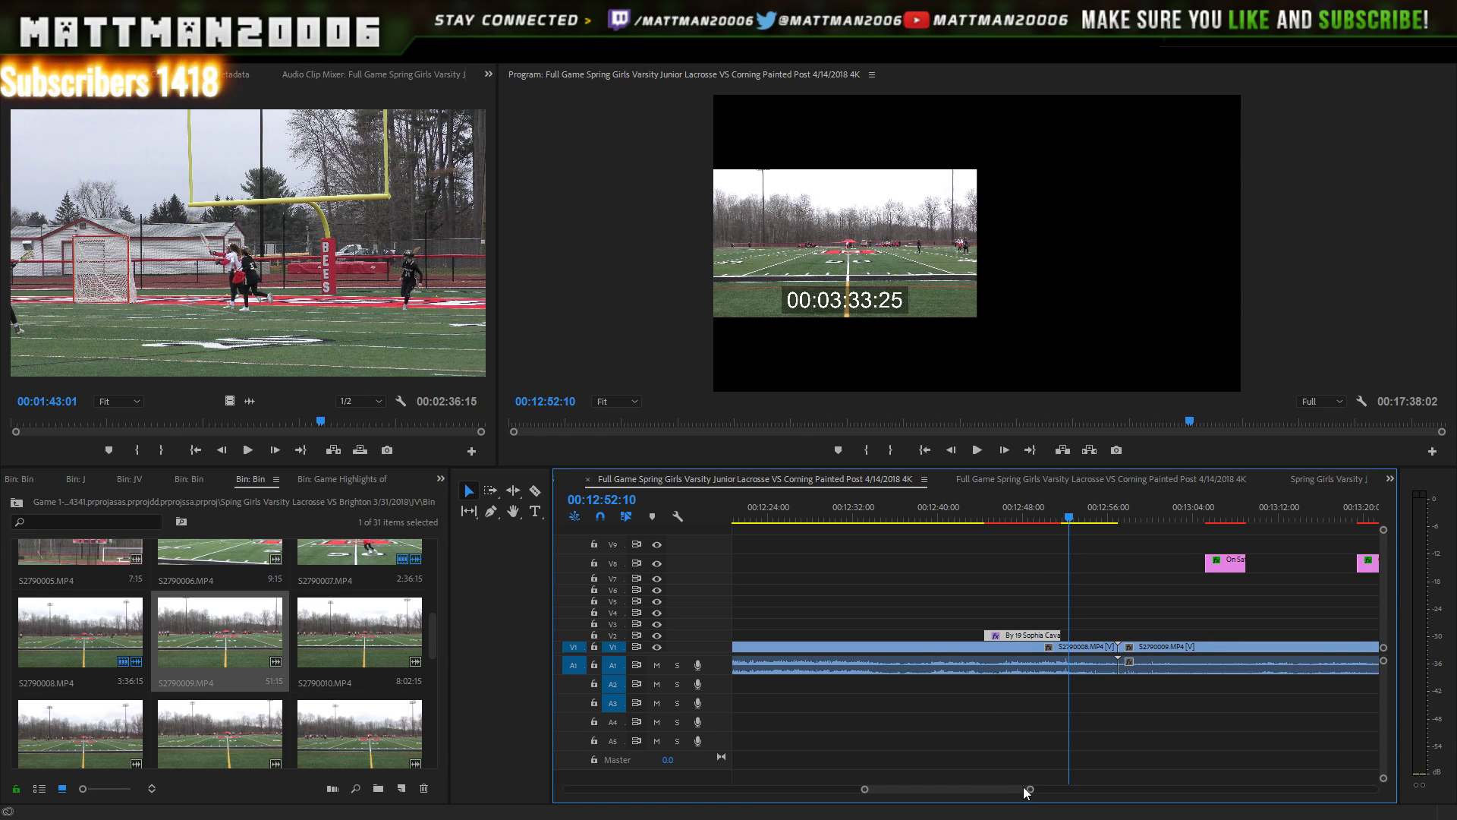
{"action": "left_click_drag", "start_coordinate": [1024, 788], "coordinate": [1088, 790]}
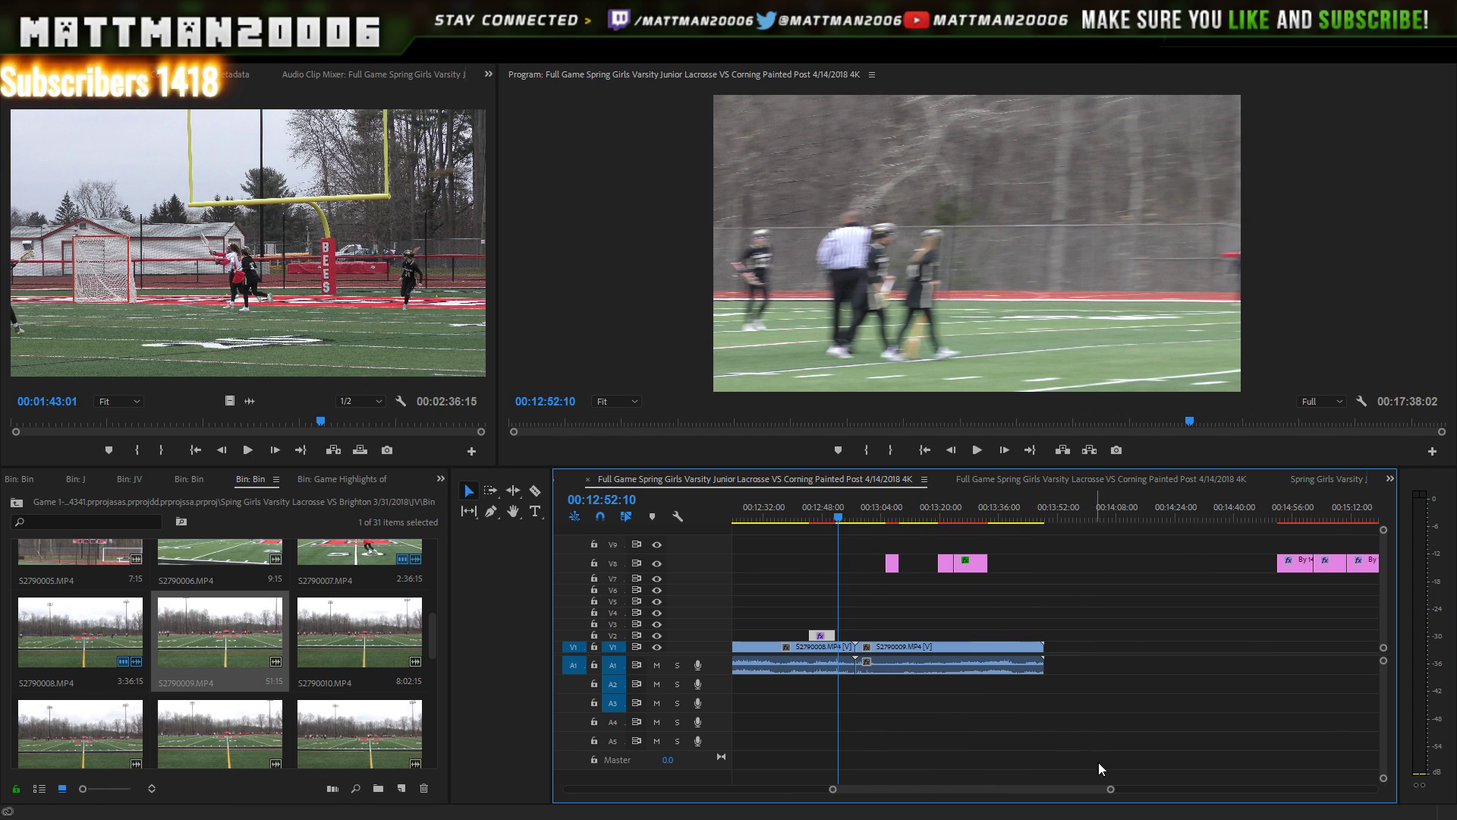
{"action": "left_click_drag", "start_coordinate": [1129, 555], "coordinate": [1194, 564]}
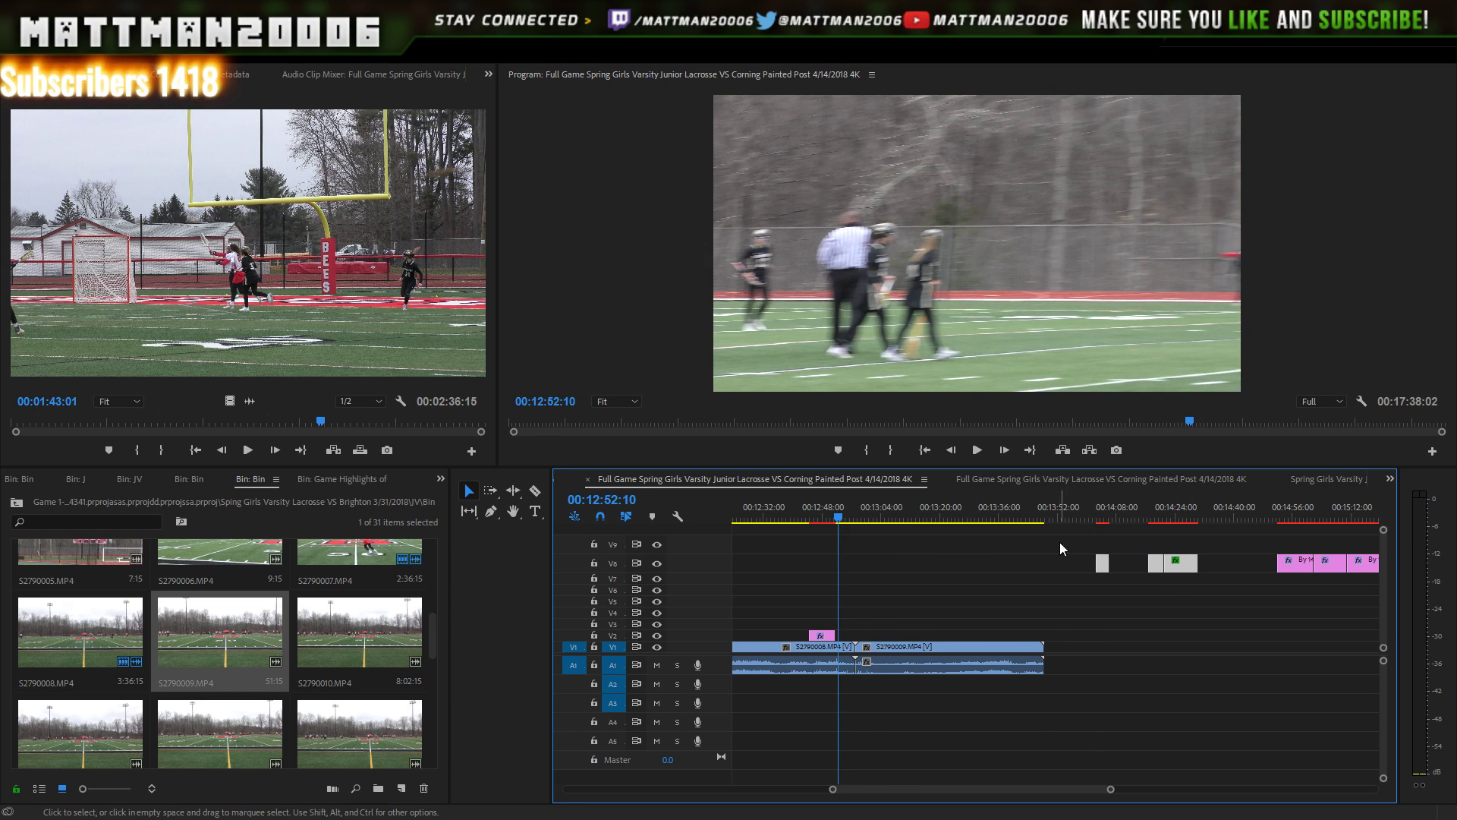
{"action": "left_click", "coordinate": [976, 451]}
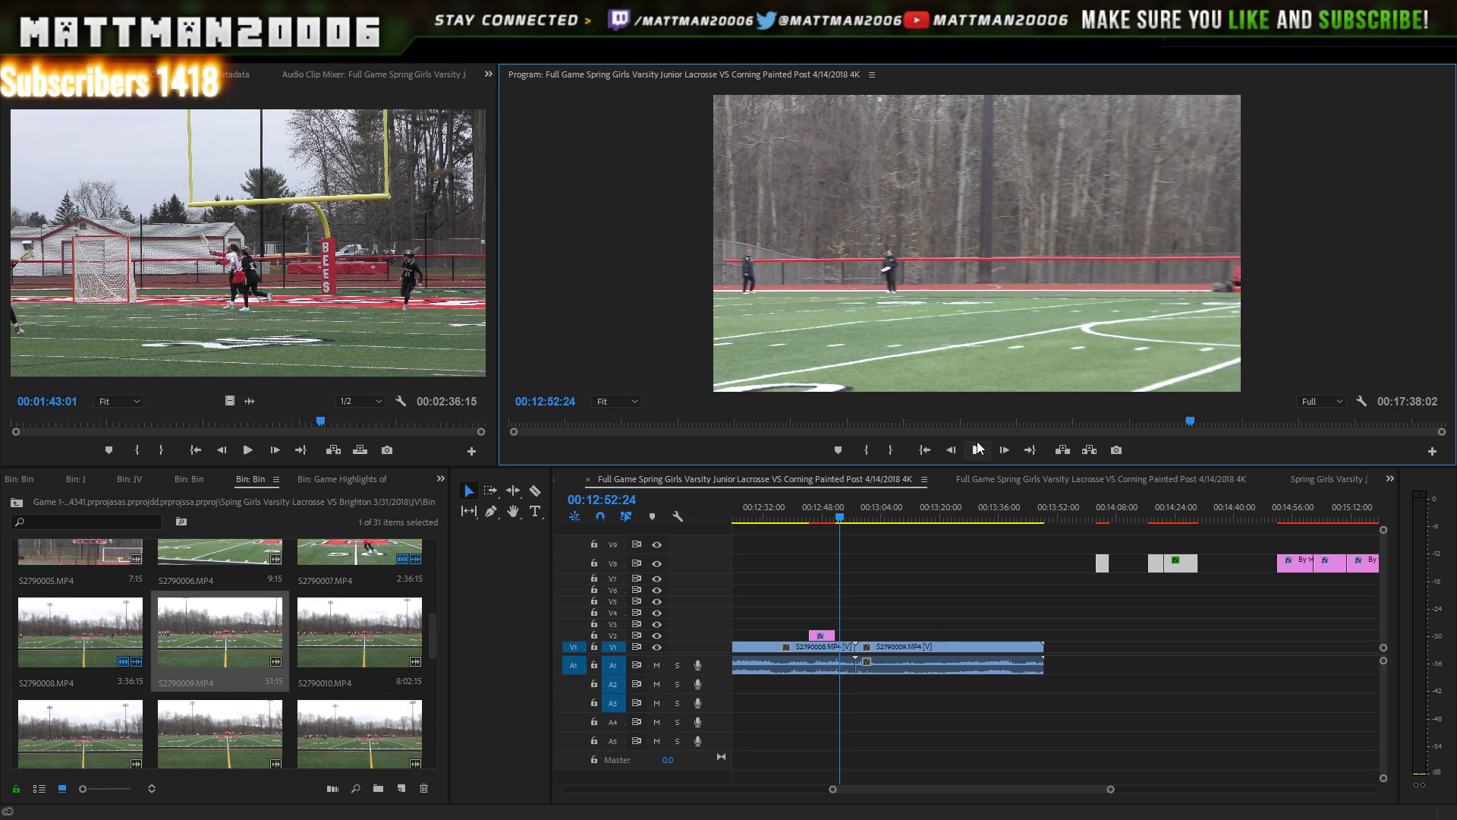
{"action": "left_click", "coordinate": [977, 449]}
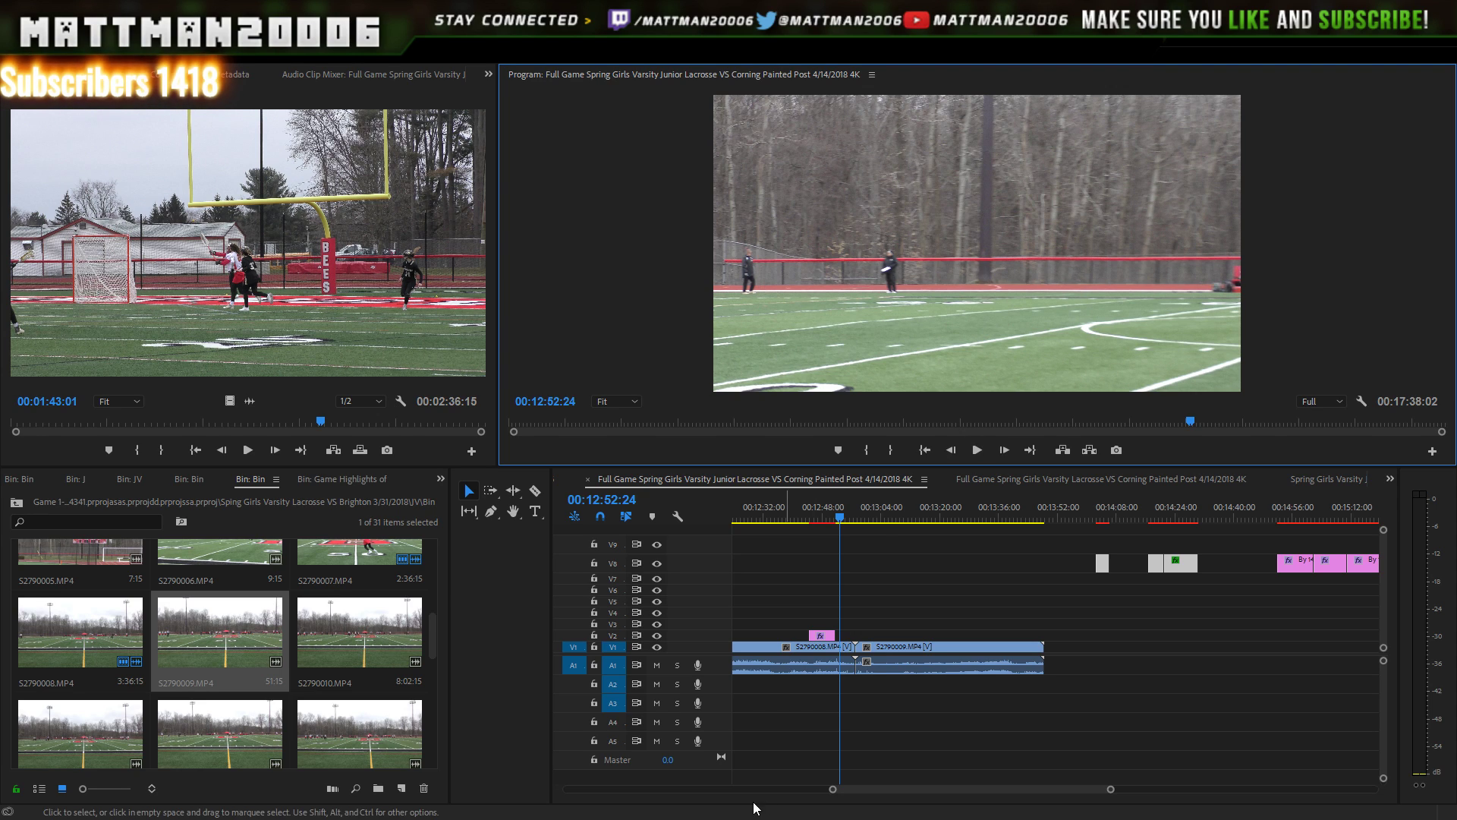
{"action": "left_click", "coordinate": [668, 818]}
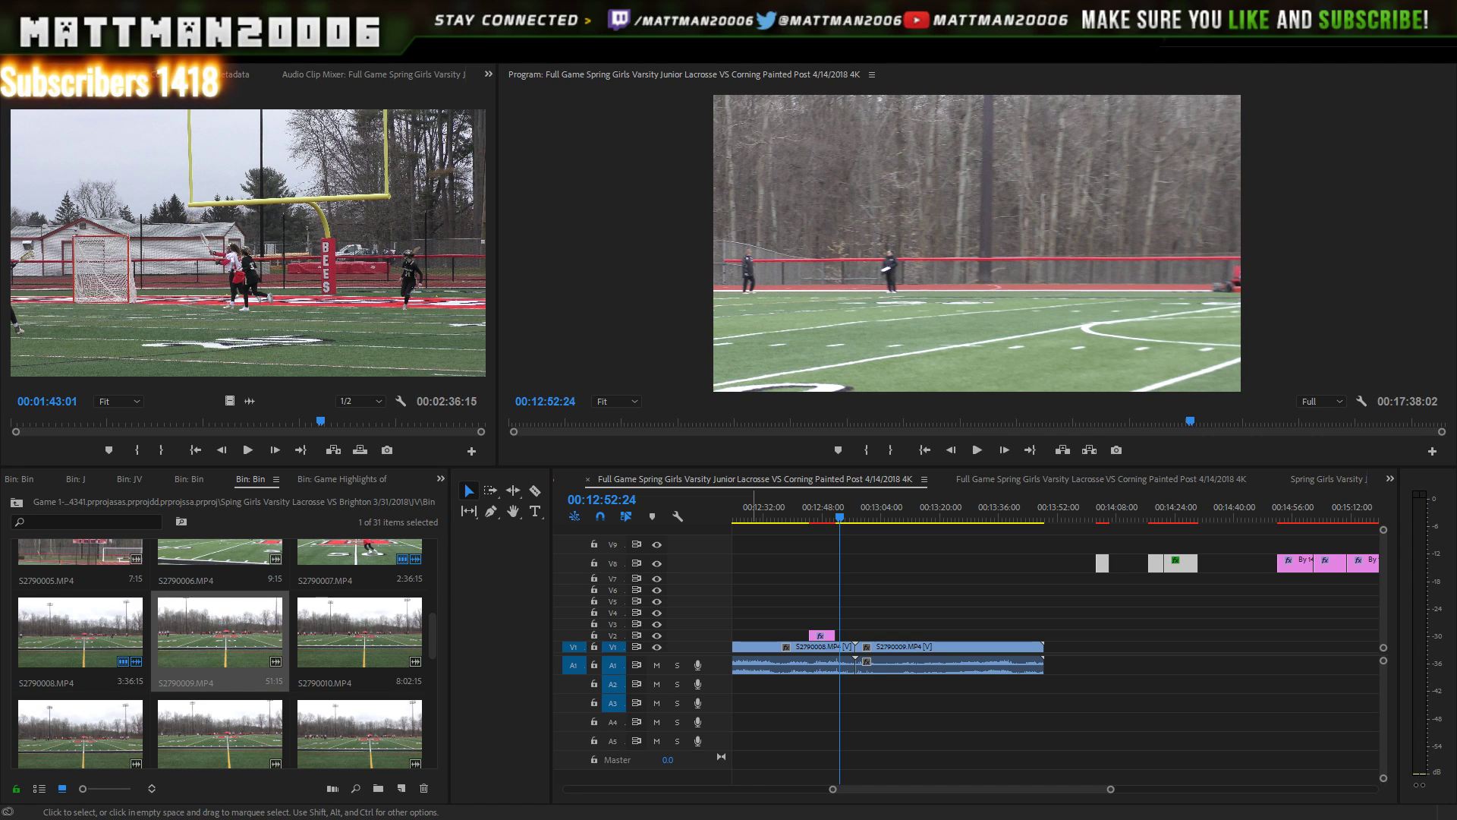
- Switch to Adobe Media Encoder and focus the queue with the full-game export encoding
{"action": "key", "text": "alt+Tab"}
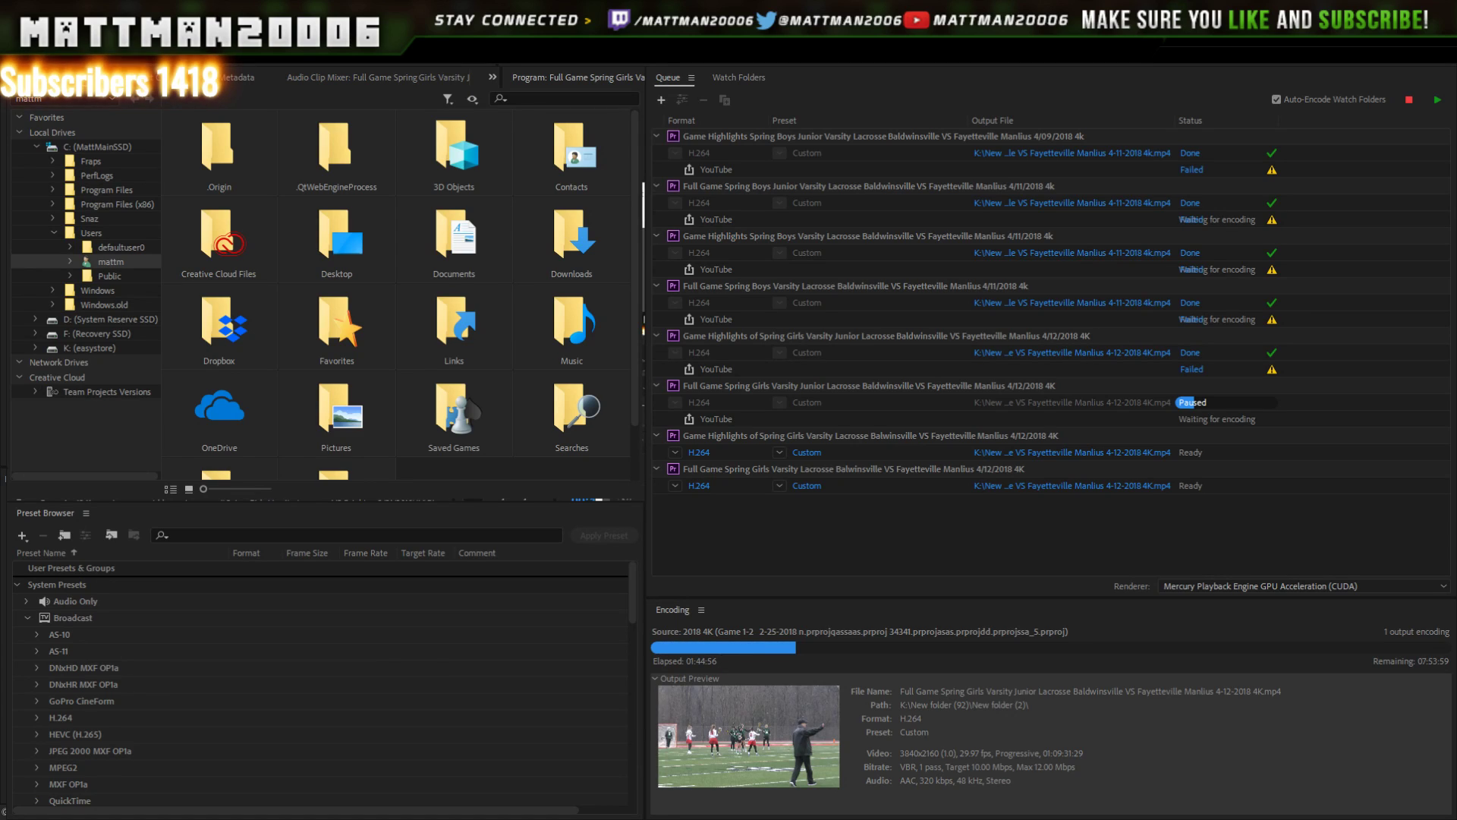
{"action": "left_click", "coordinate": [1051, 537]}
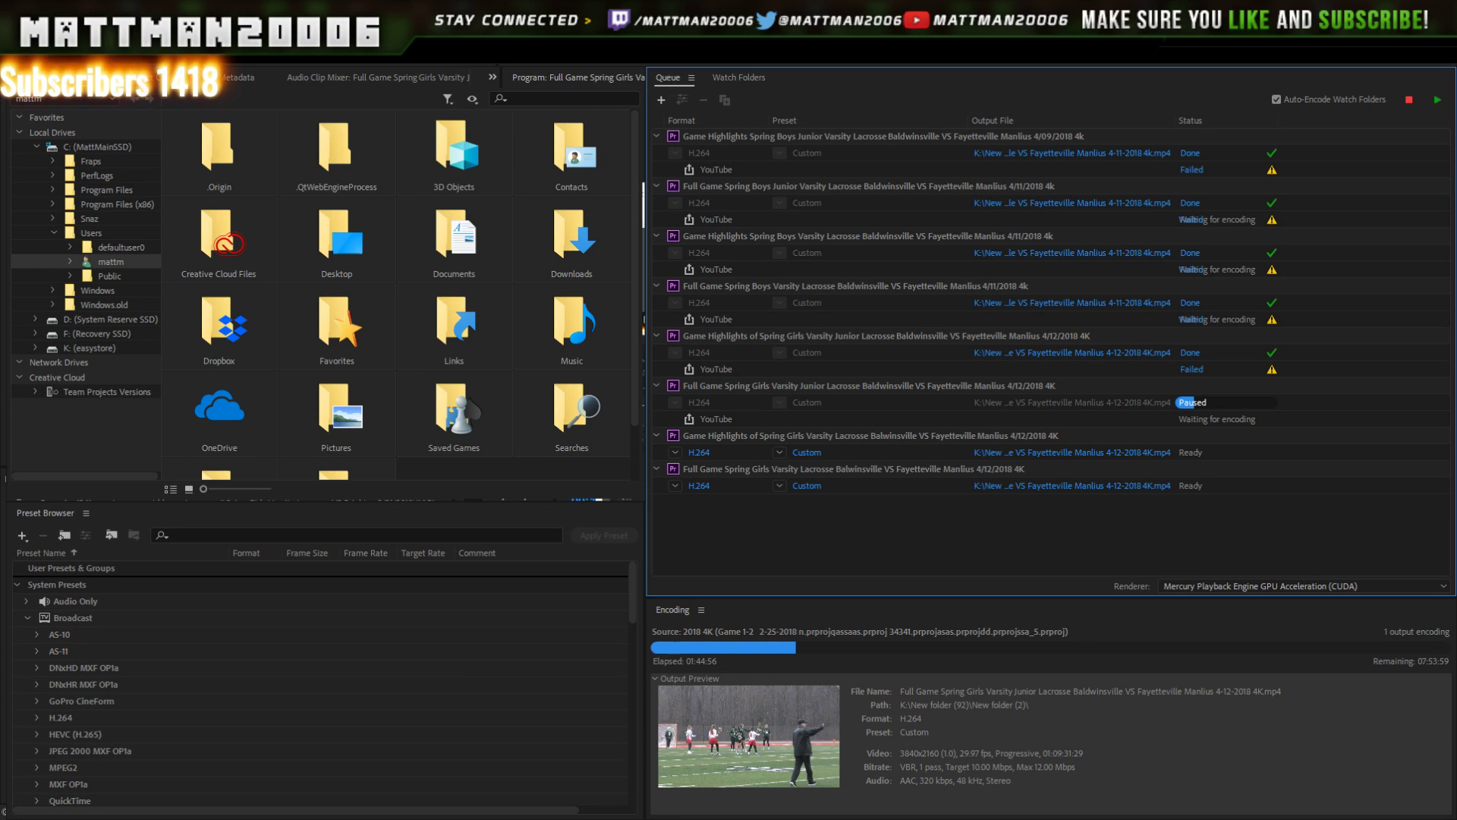
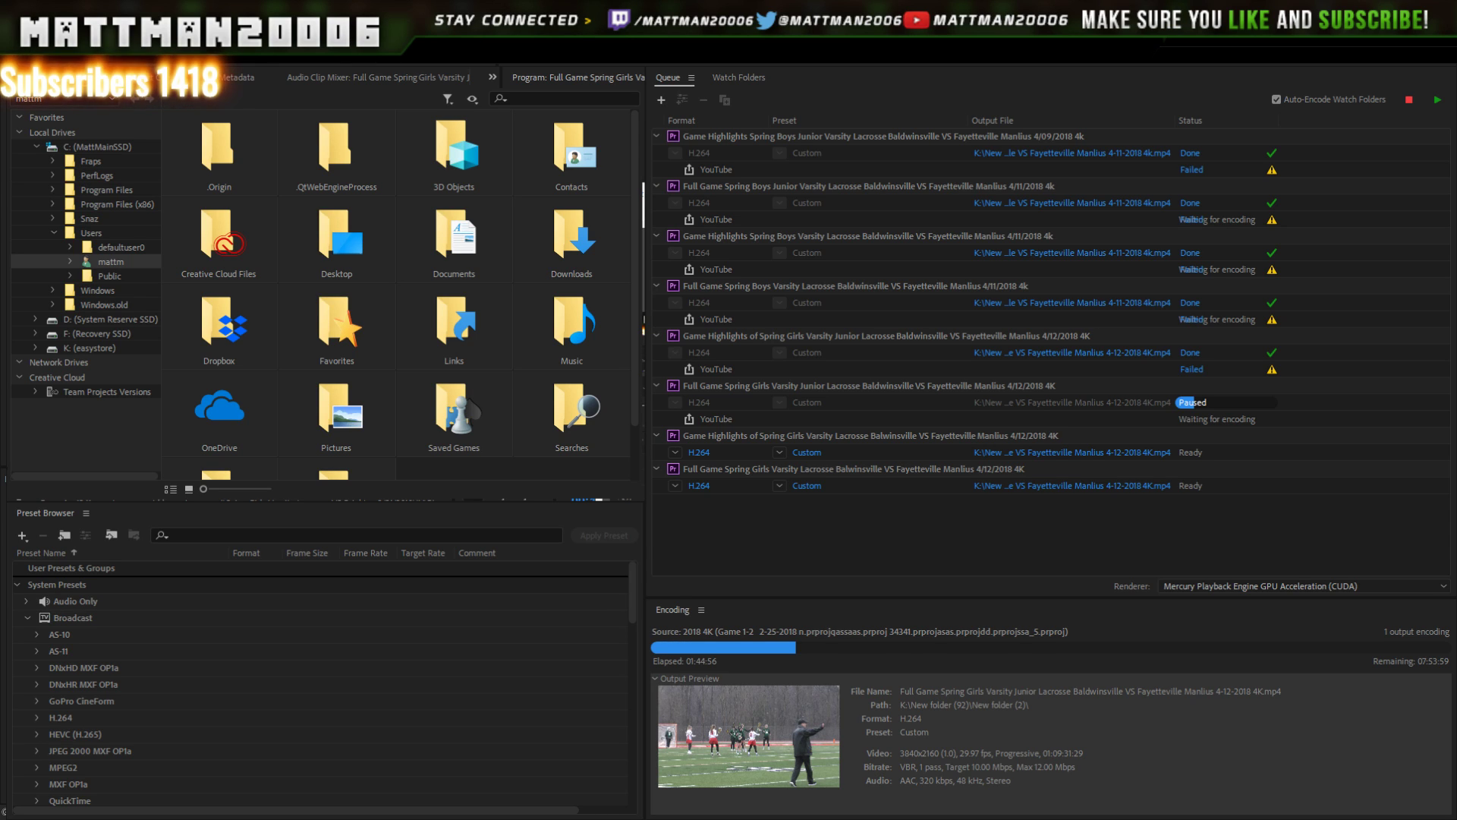
- Leave the Media Encoder queue and return to the Premiere Pro lacrosse sequence
{"action": "key", "text": "alt+Tab"}
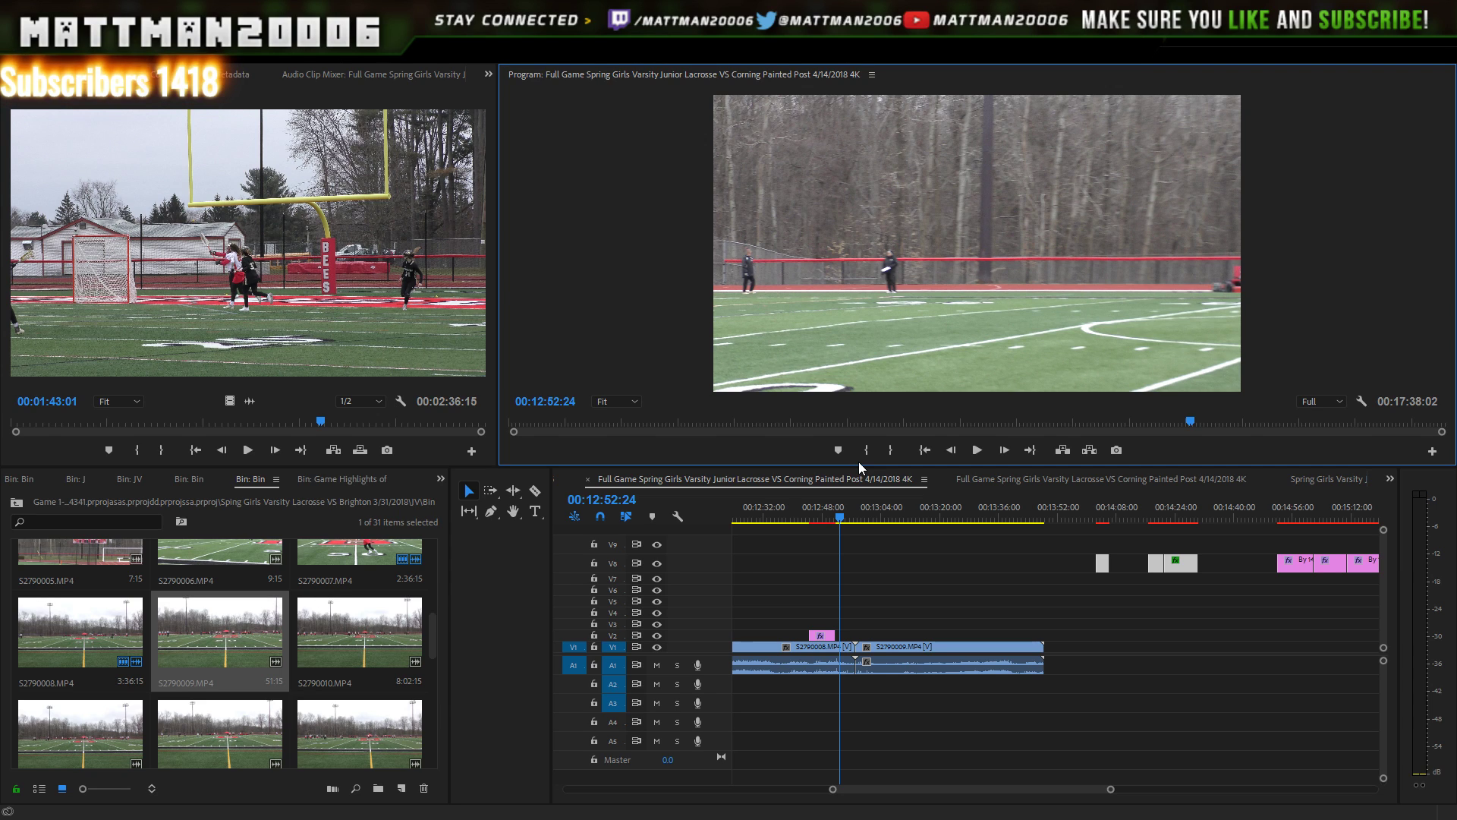
- Save the project, review the joined footage, and jump to the score title at 00:14:54:17
{"action": "key", "text": "ctrl+s"}
{"action": "key", "text": "space"}
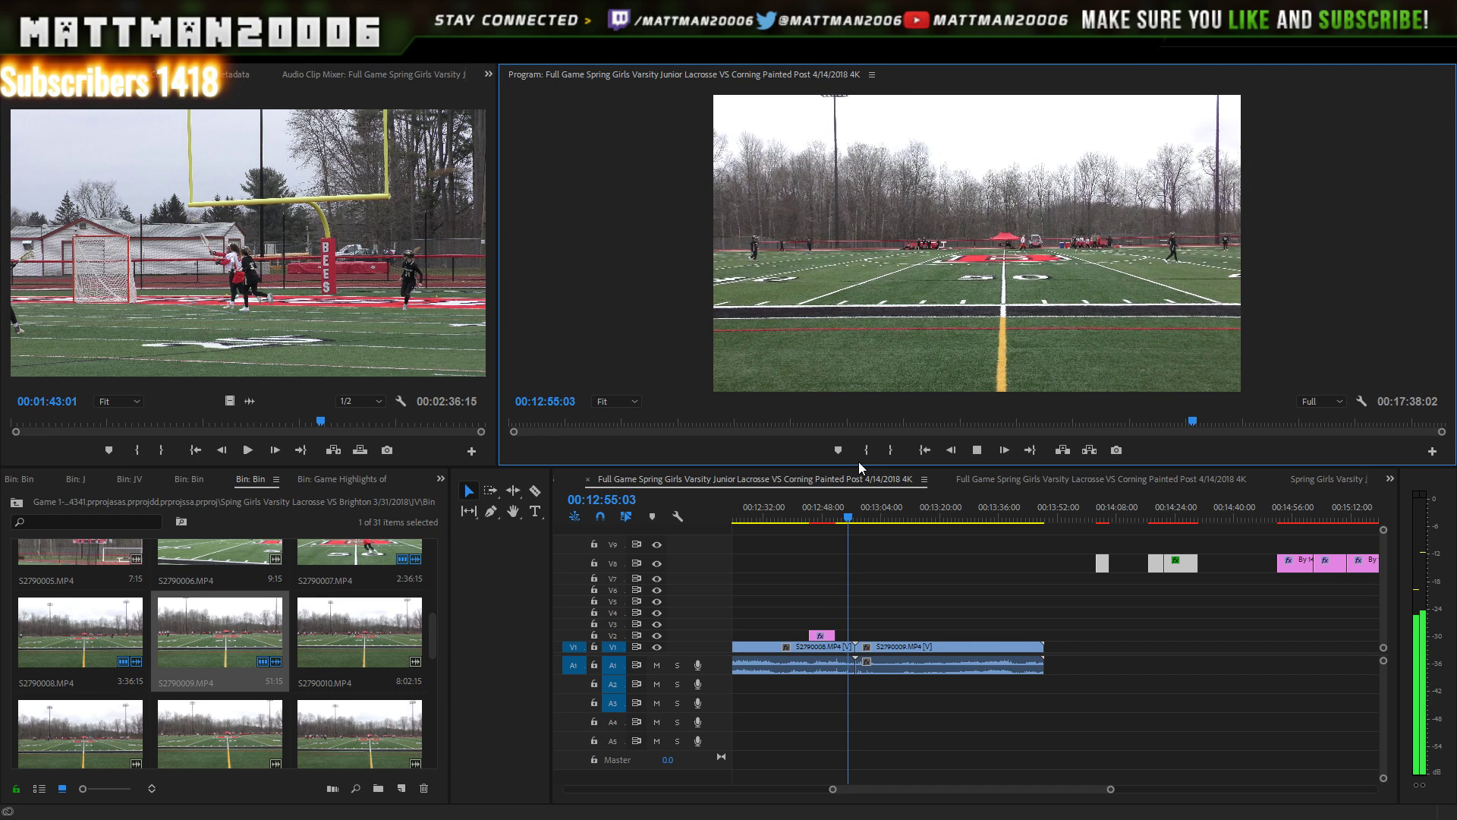
{"action": "key", "text": "space"}
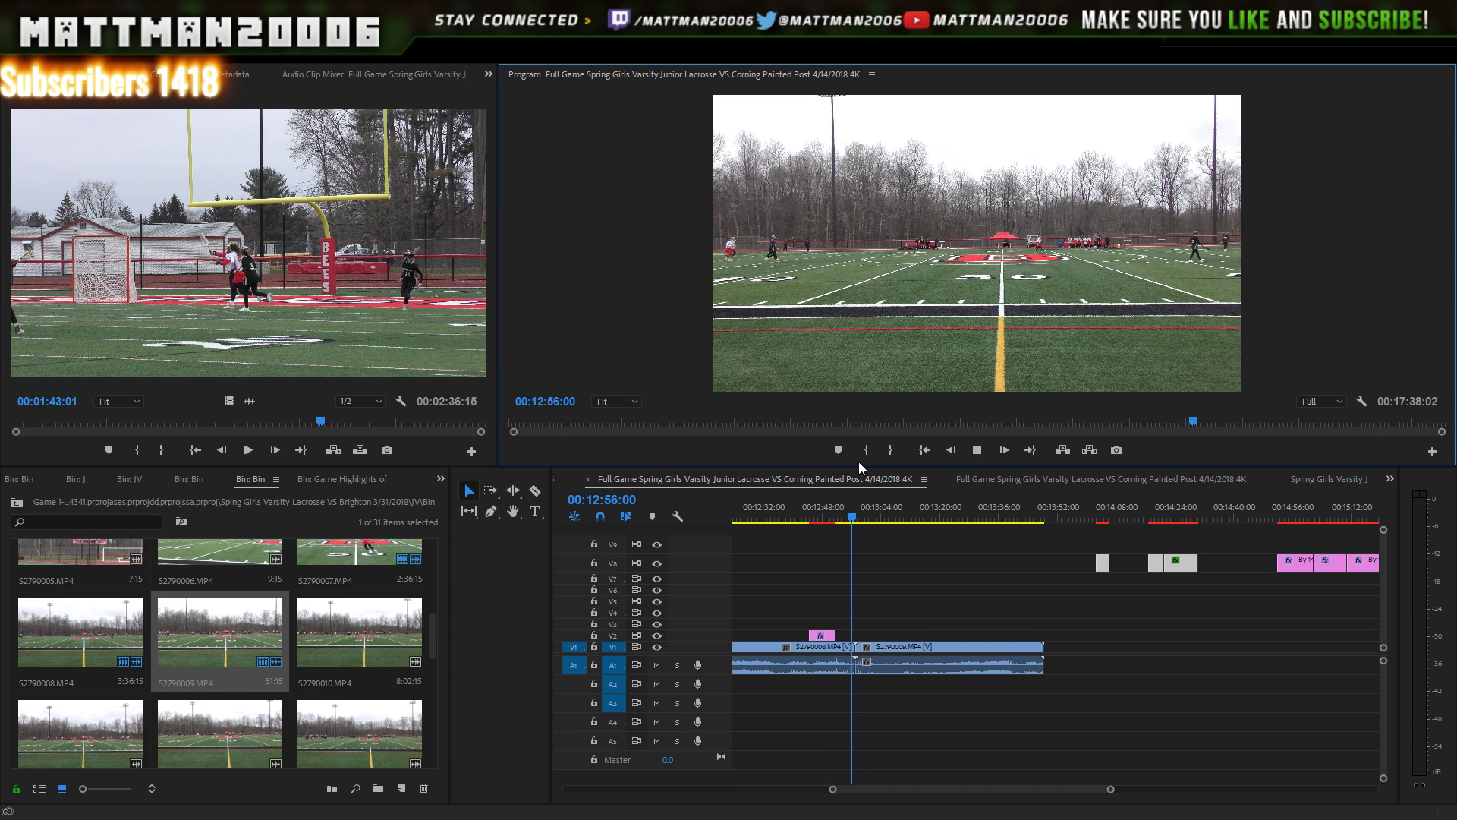
{"action": "key", "text": "space"}
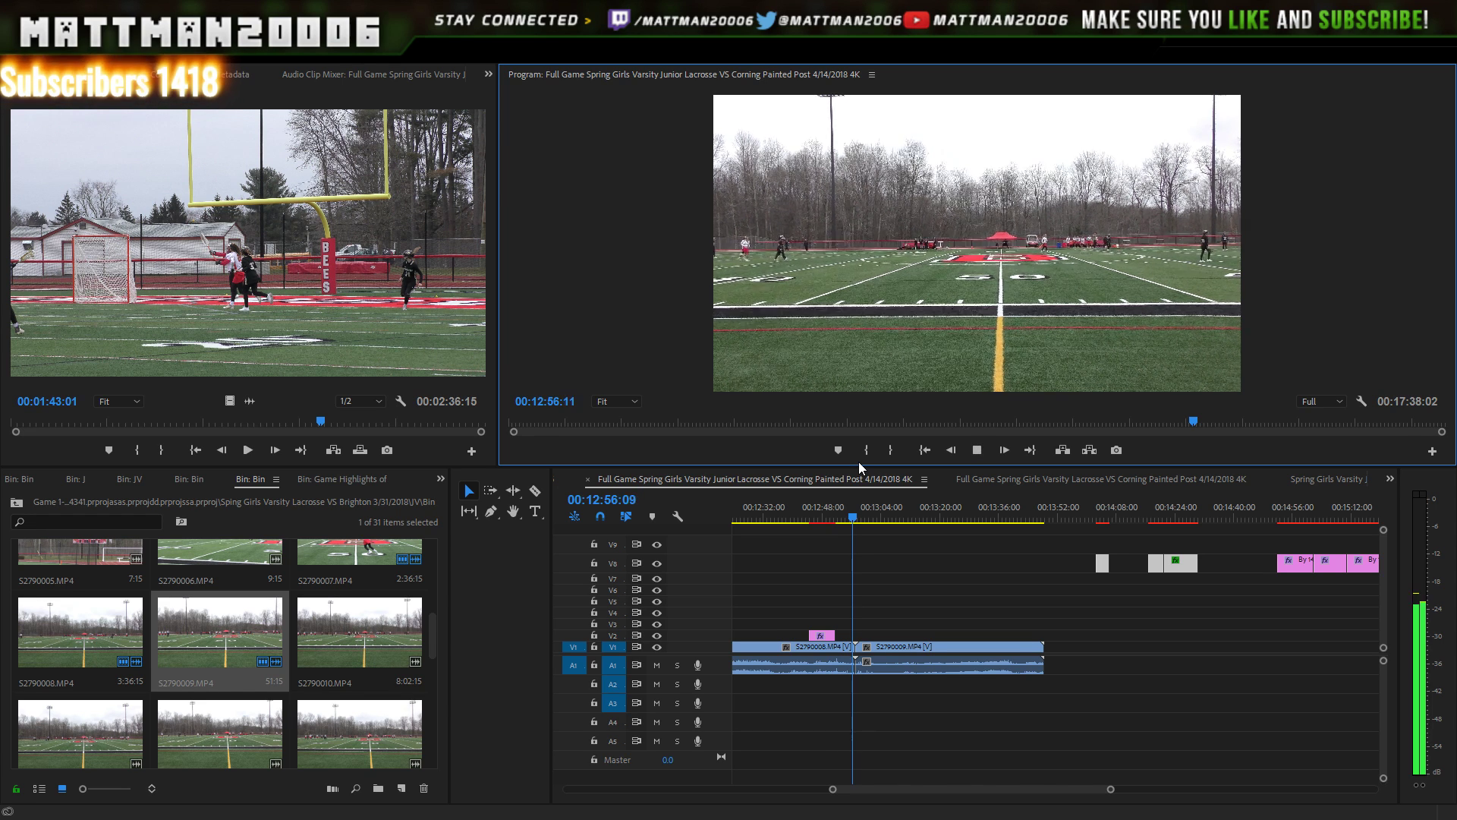
{"action": "key", "text": "space"}
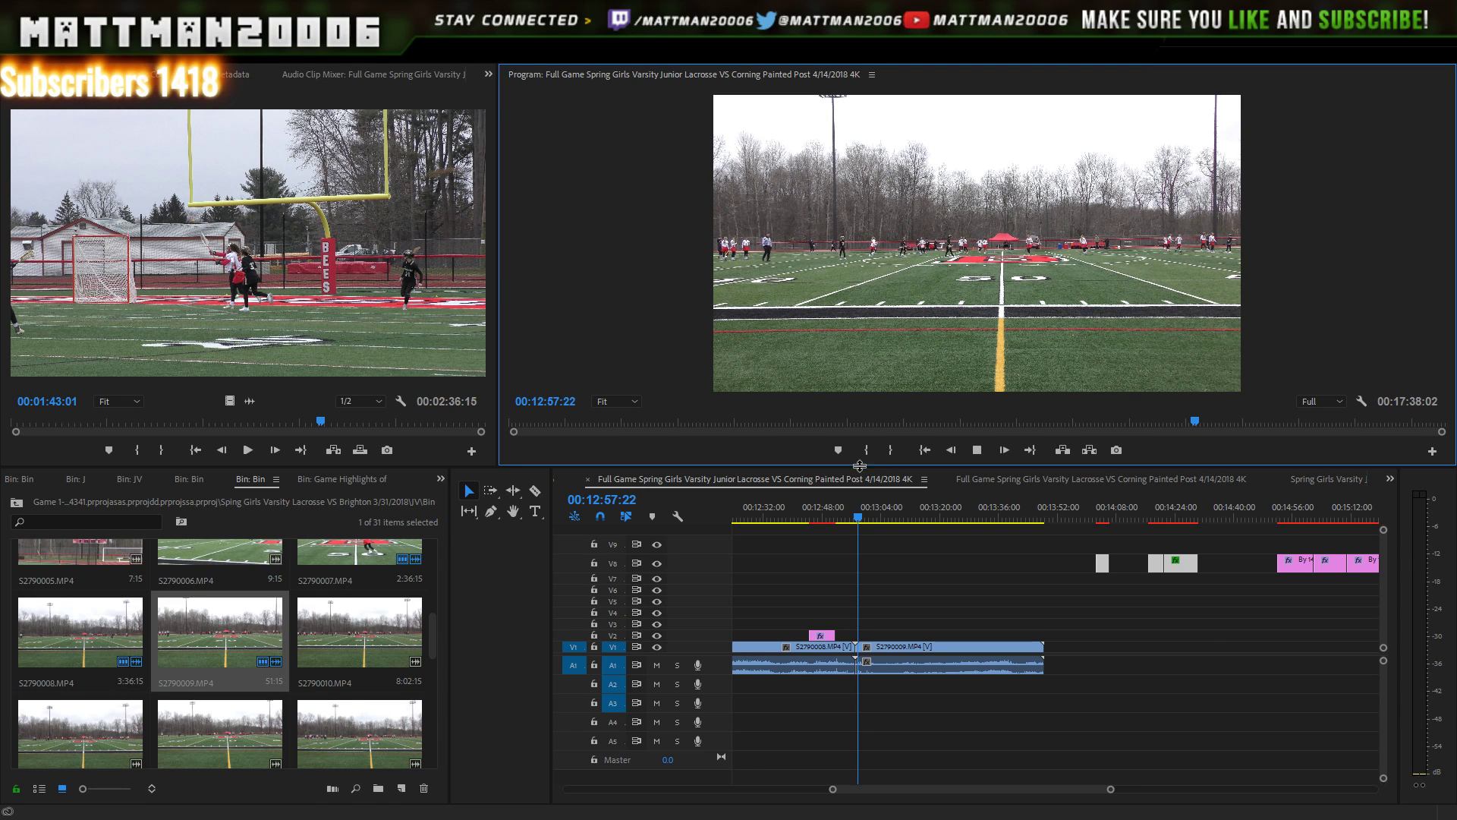
{"action": "left_click", "coordinate": [1289, 518]}
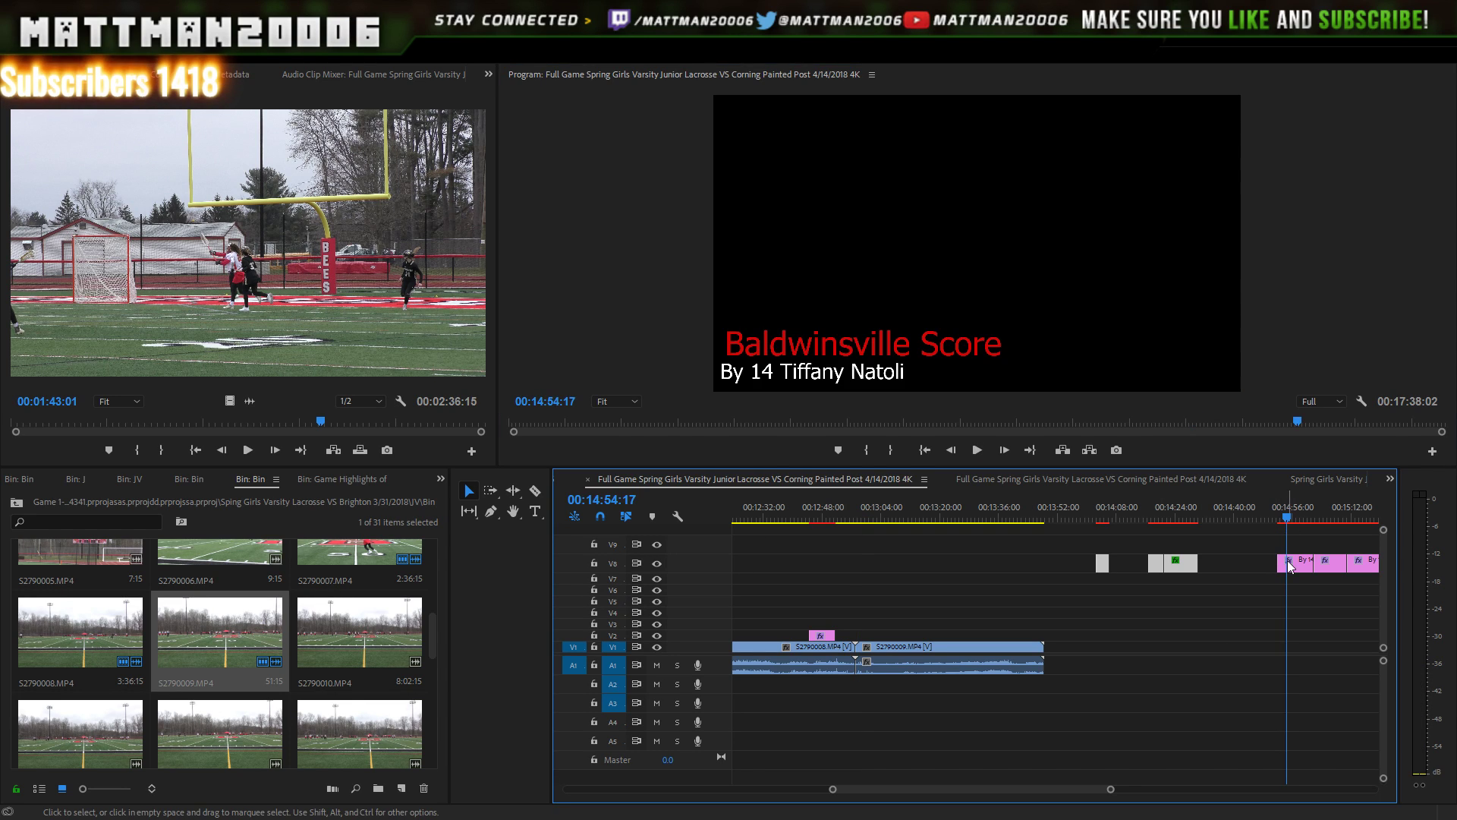
- Move the Baldwinsville Score title from V8 onto V2 and play from about 13:35
{"action": "left_click_drag", "start_coordinate": [1294, 562], "coordinate": [1030, 637]}
{"action": "left_click", "coordinate": [1003, 516]}
{"action": "left_click_drag", "start_coordinate": [1004, 517], "coordinate": [995, 517]}
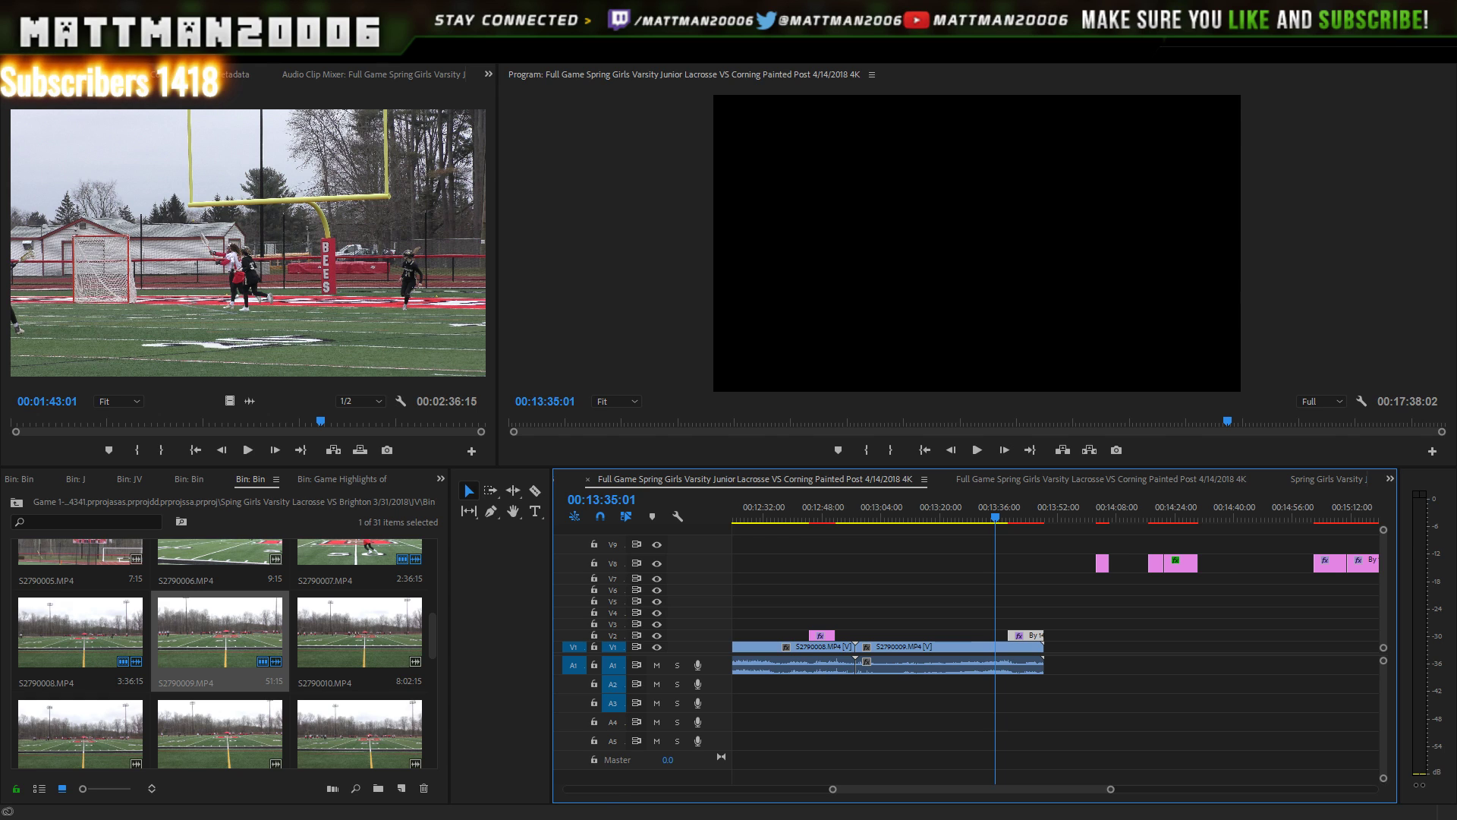
{"action": "left_click", "coordinate": [978, 450]}
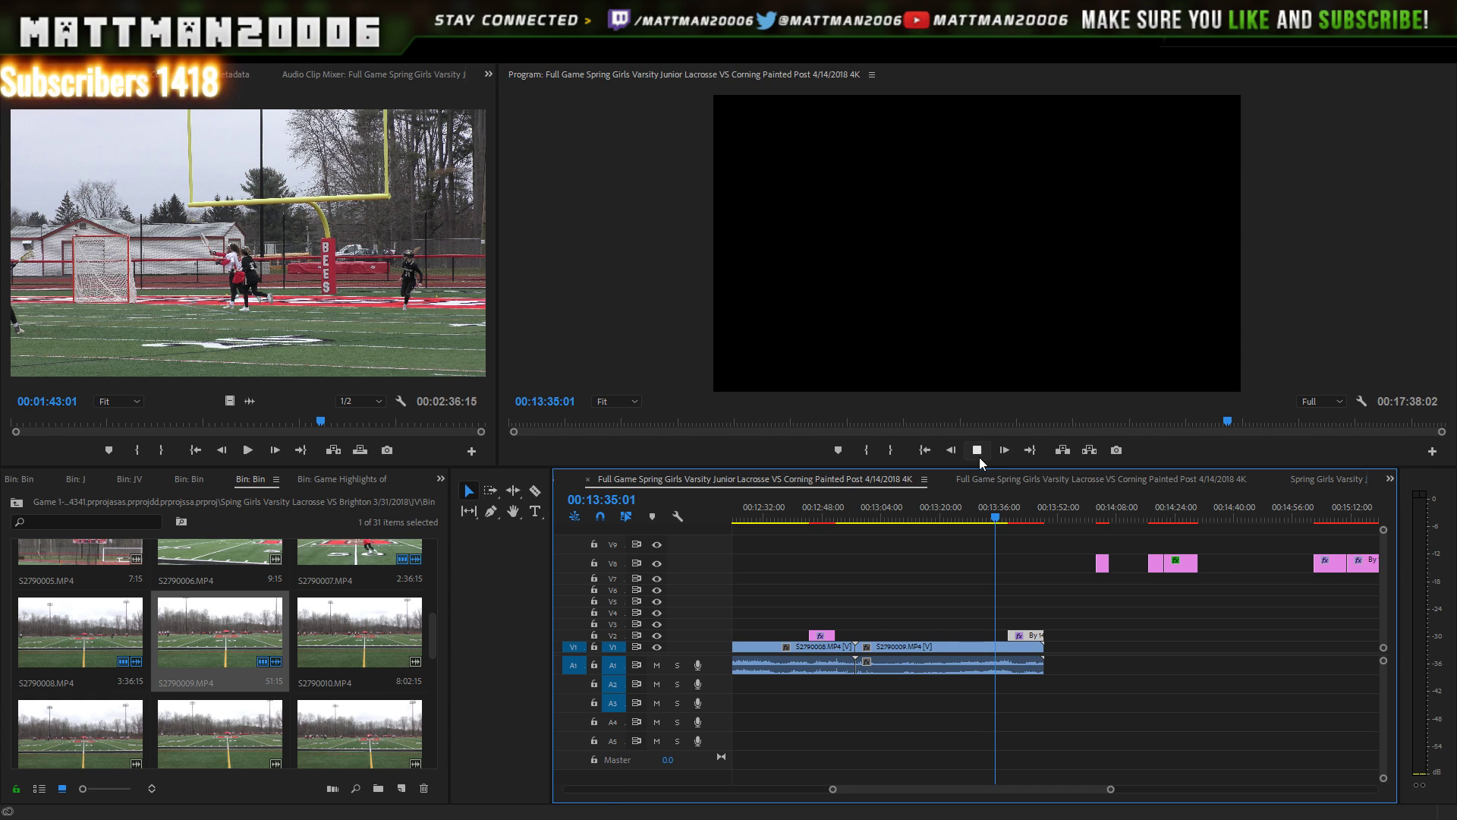
{"action": "left_click", "coordinate": [978, 452]}
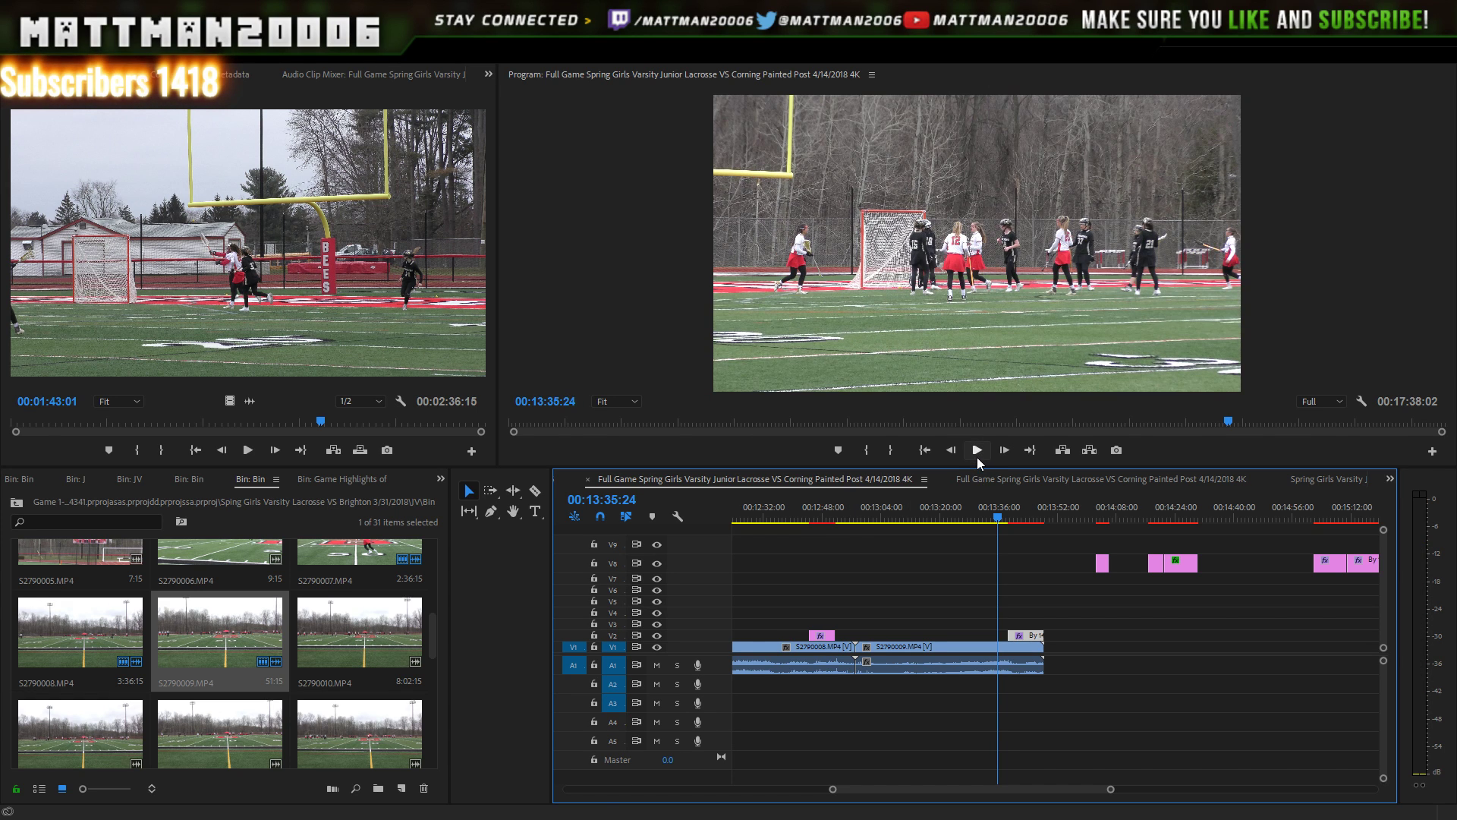
- Step frame by frame to pin the goal moment at 00:13:34:17
{"action": "key", "text": "Left"}
{"action": "key", "text": "Left"}
{"action": "key", "text": "Left"}
{"action": "key", "text": "Left"}
{"action": "key", "text": "Left"}
{"action": "key", "text": "Left"}
{"action": "key", "text": "Left"}
{"action": "key", "text": "Left"}
{"action": "key", "text": "Left"}
{"action": "key", "text": "Left"}
{"action": "key", "text": "Left"}
{"action": "key", "text": "Left"}
{"action": "key", "text": "Left"}
{"action": "key", "text": "Left"}
{"action": "key", "text": "Left"}
{"action": "key", "text": "Left"}
{"action": "key", "text": "Left"}
{"action": "key", "text": "Left"}
{"action": "key", "text": "Left"}
{"action": "key", "text": "Left"}
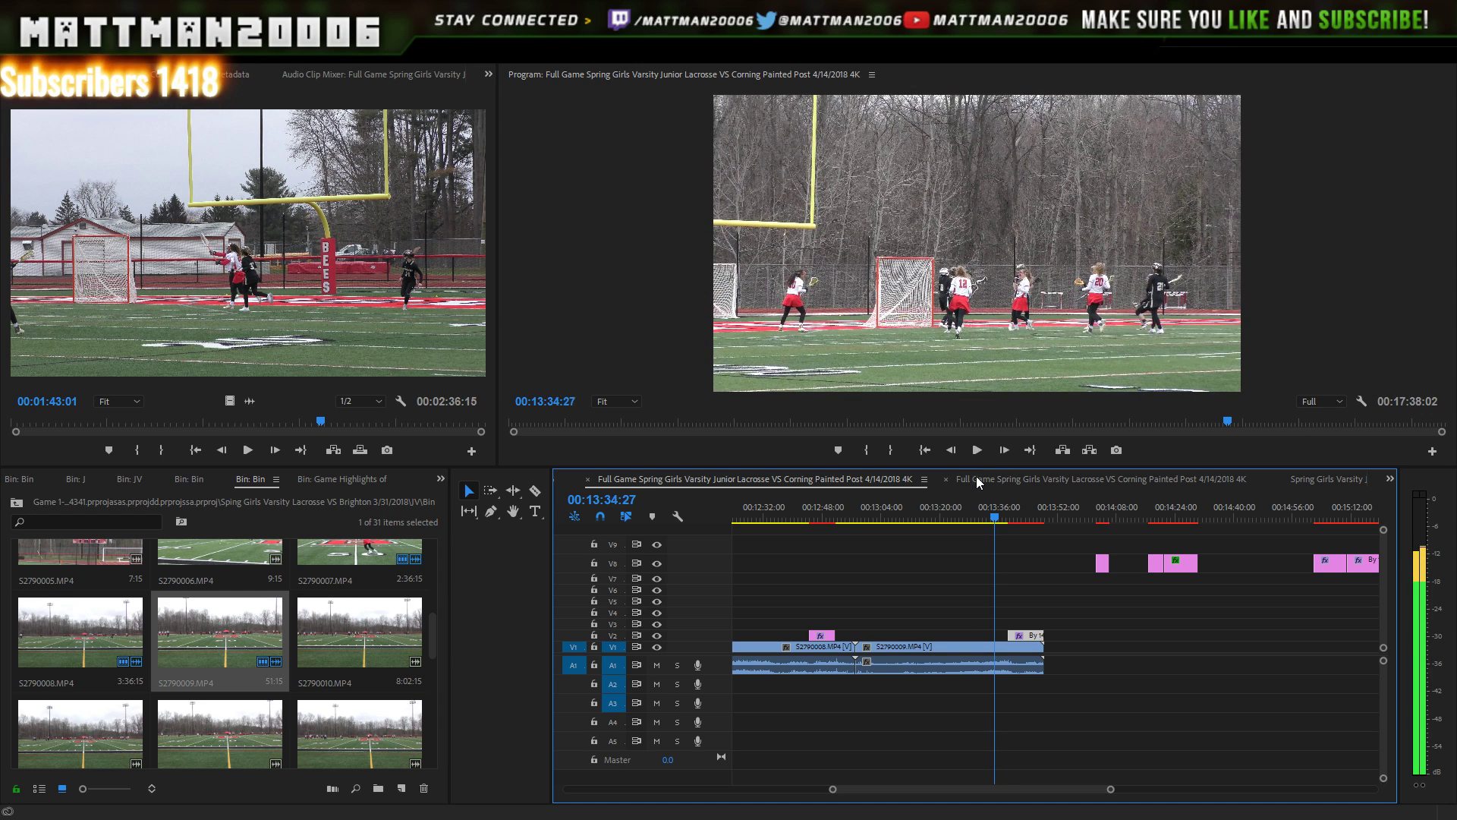
{"action": "key", "text": "Left"}
{"action": "key", "text": "Left"}
{"action": "key", "text": "Left"}
{"action": "key", "text": "Left"}
{"action": "key", "text": "Left"}
{"action": "key", "text": "Left"}
{"action": "key", "text": "Left"}
{"action": "key", "text": "Left"}
{"action": "key", "text": "Left"}
{"action": "key", "text": "Left"}
{"action": "key", "text": "Left"}
{"action": "key", "text": "Left"}
{"action": "key", "text": "Left"}
{"action": "key", "text": "Left"}
{"action": "key", "text": "Left"}
{"action": "key", "text": "Left"}
{"action": "key", "text": "Left"}
{"action": "key", "text": "Left"}
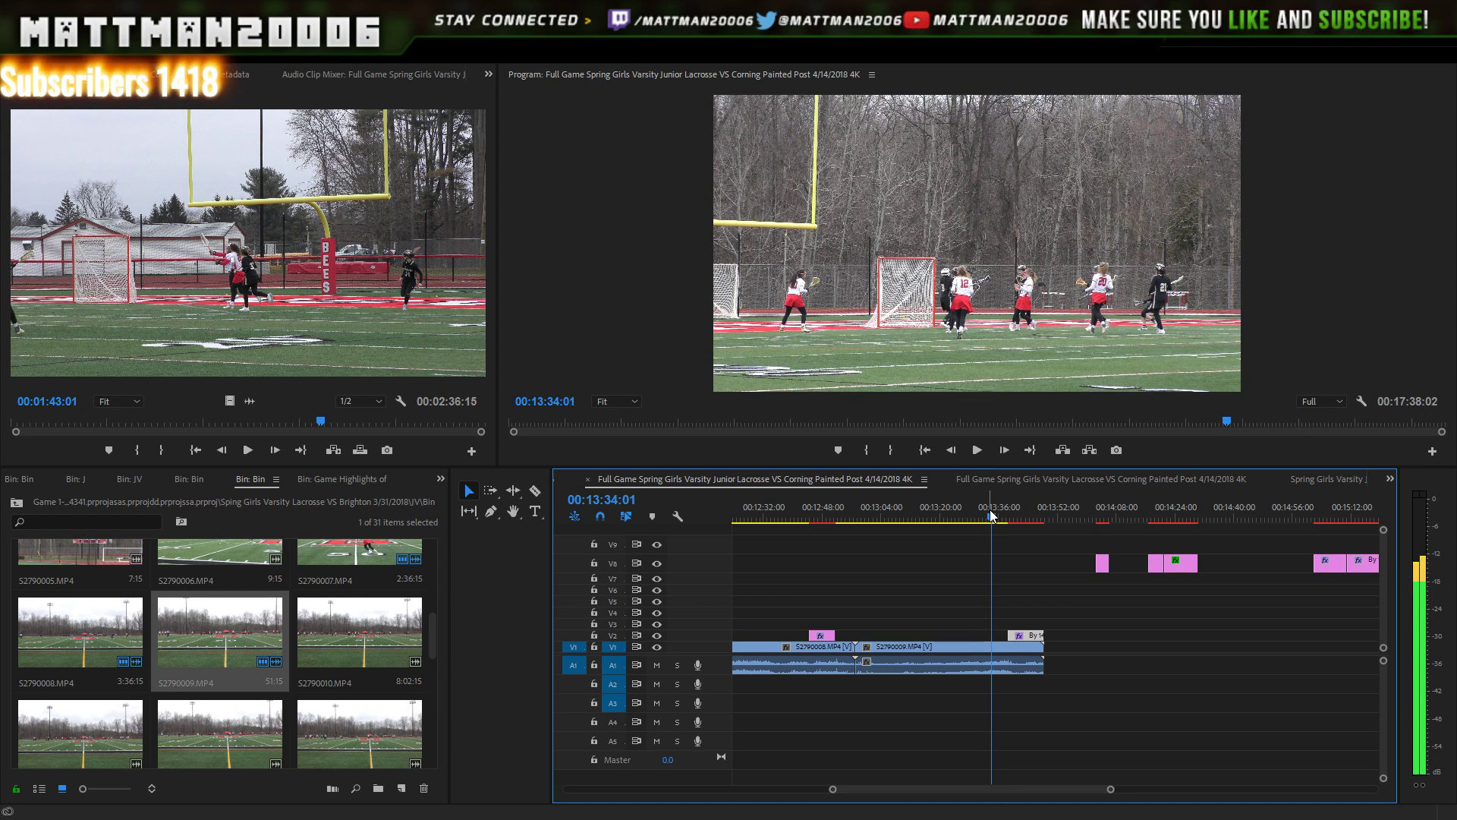
{"action": "key", "text": "Left"}
{"action": "key", "text": "Left"}
{"action": "key", "text": "Left"}
{"action": "key", "text": "Left"}
{"action": "key", "text": "Left"}
{"action": "key", "text": "Left"}
{"action": "key", "text": "Left"}
{"action": "key", "text": "Left"}
{"action": "key", "text": "Left"}
{"action": "key", "text": "Left"}
{"action": "key", "text": "Left"}
{"action": "key", "text": "Left"}
{"action": "key", "text": "Left"}
{"action": "key", "text": "Left"}
{"action": "key", "text": "Left"}
{"action": "key", "text": "Left"}
{"action": "key", "text": "Left"}
{"action": "key", "text": "Left"}
{"action": "key", "text": "Left"}
{"action": "key", "text": "Left"}
{"action": "key", "text": "Left"}
{"action": "key", "text": "Left"}
{"action": "key", "text": "Left"}
{"action": "key", "text": "Left"}
{"action": "key", "text": "Left"}
{"action": "key", "text": "Left"}
{"action": "key", "text": "Left"}
{"action": "key", "text": "Left"}
{"action": "key", "text": "Left"}
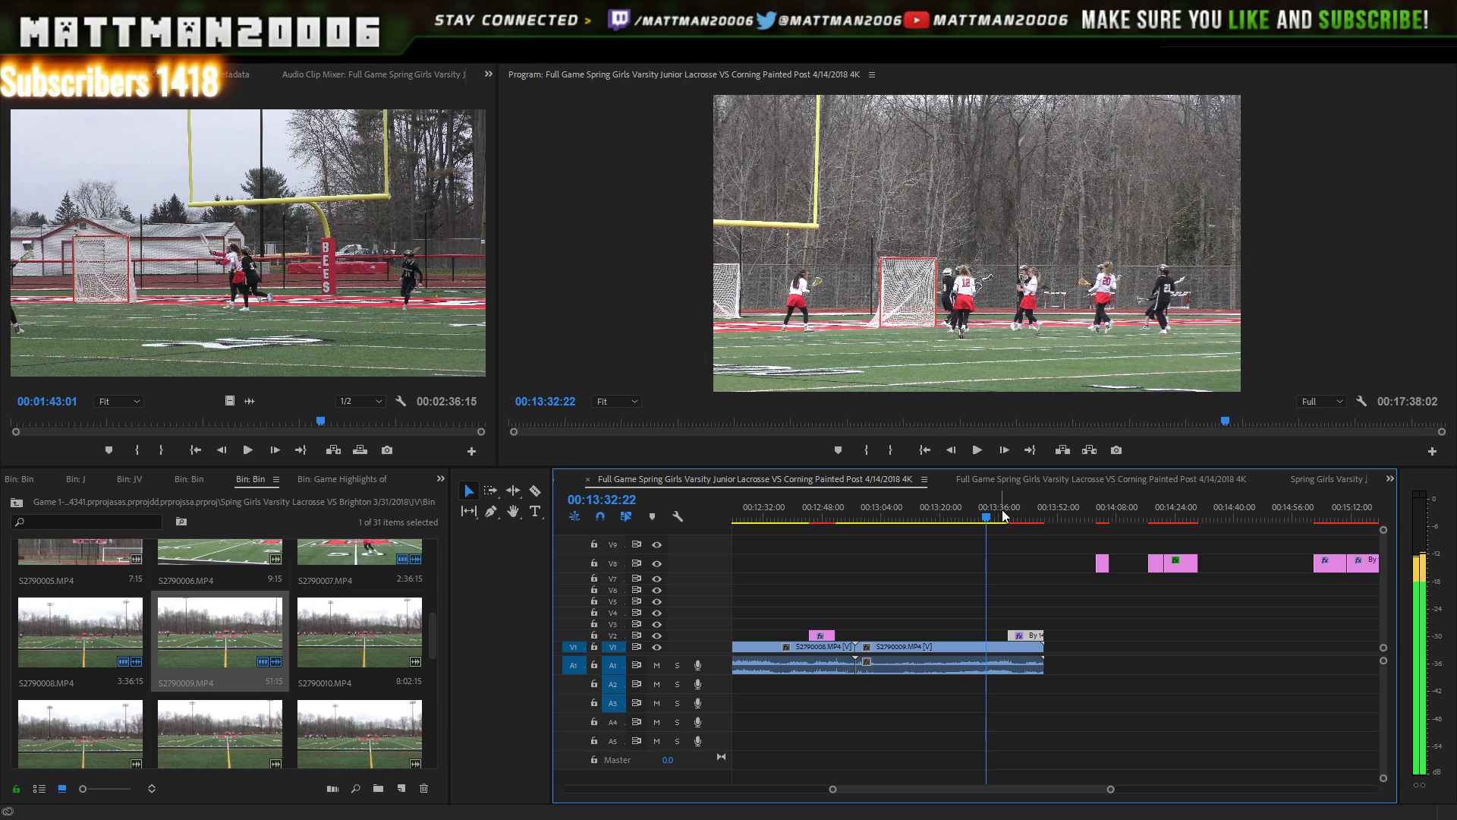
{"action": "key", "text": "Left"}
{"action": "key", "text": "Left"}
{"action": "key", "text": "Left"}
{"action": "key", "text": "Left"}
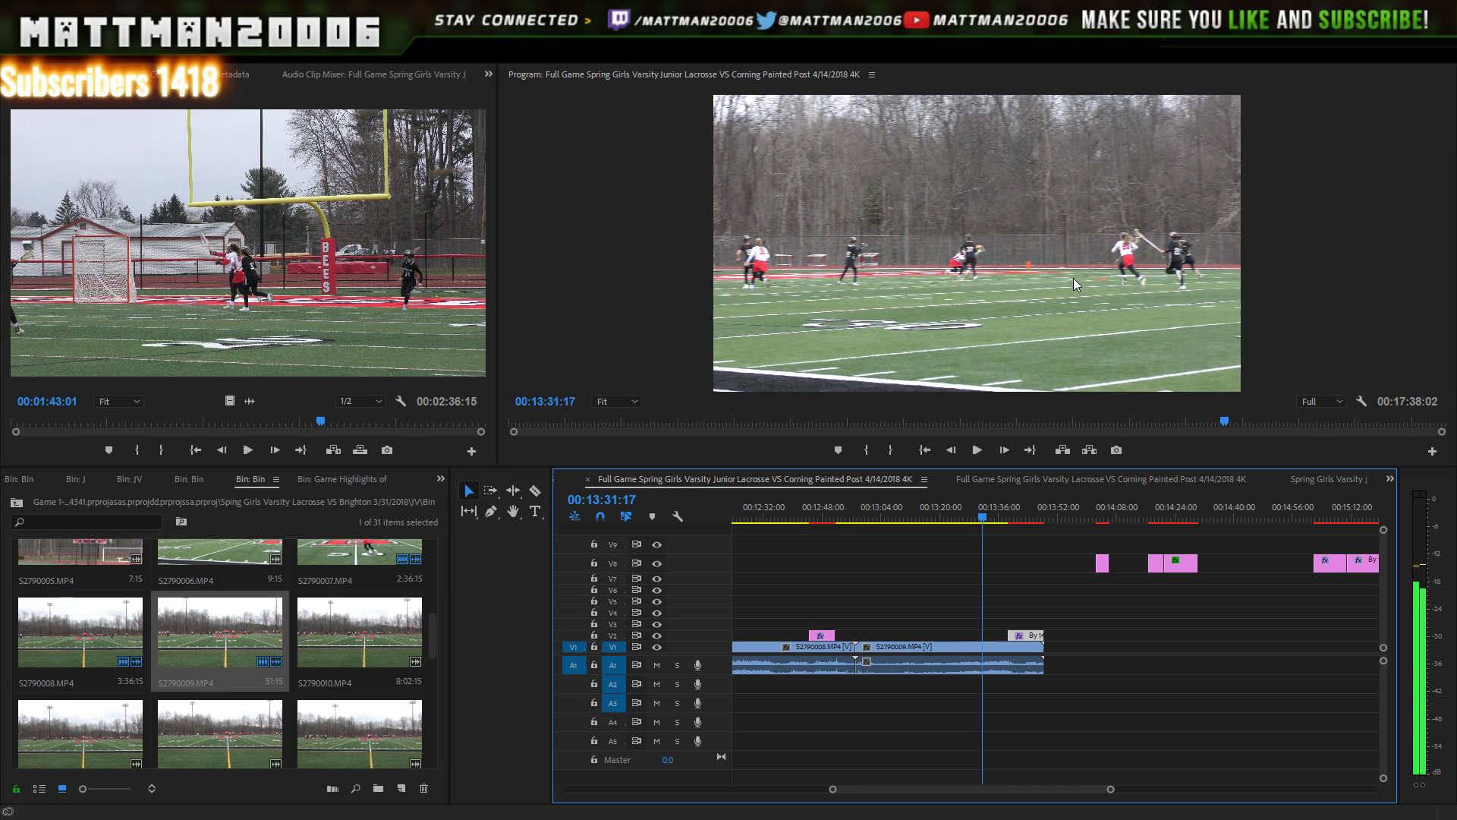
{"action": "key", "text": "Right"}
{"action": "key", "text": "Right"}
{"action": "key", "text": "Right"}
{"action": "key", "text": "Right"}
{"action": "key", "text": "Right"}
{"action": "key", "text": "Right"}
{"action": "key", "text": "Right"}
{"action": "key", "text": "Right"}
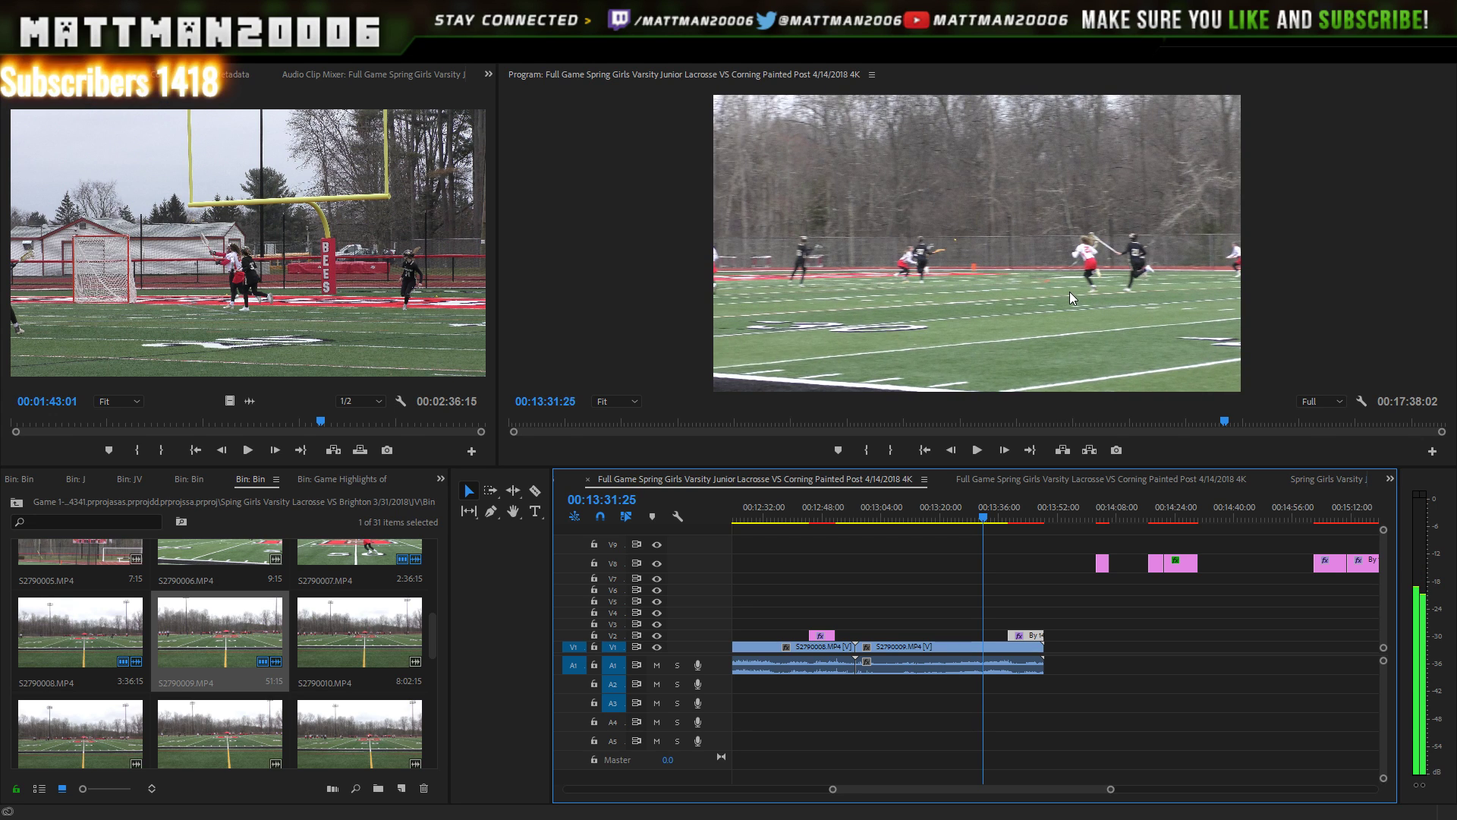
{"action": "key", "text": "Right"}
{"action": "key", "text": "Right"}
{"action": "key", "text": "Right"}
{"action": "key", "text": "Right"}
{"action": "key", "text": "Right"}
{"action": "key", "text": "Right"}
{"action": "key", "text": "Right"}
{"action": "key", "text": "Right"}
{"action": "key", "text": "Right"}
{"action": "key", "text": "Right"}
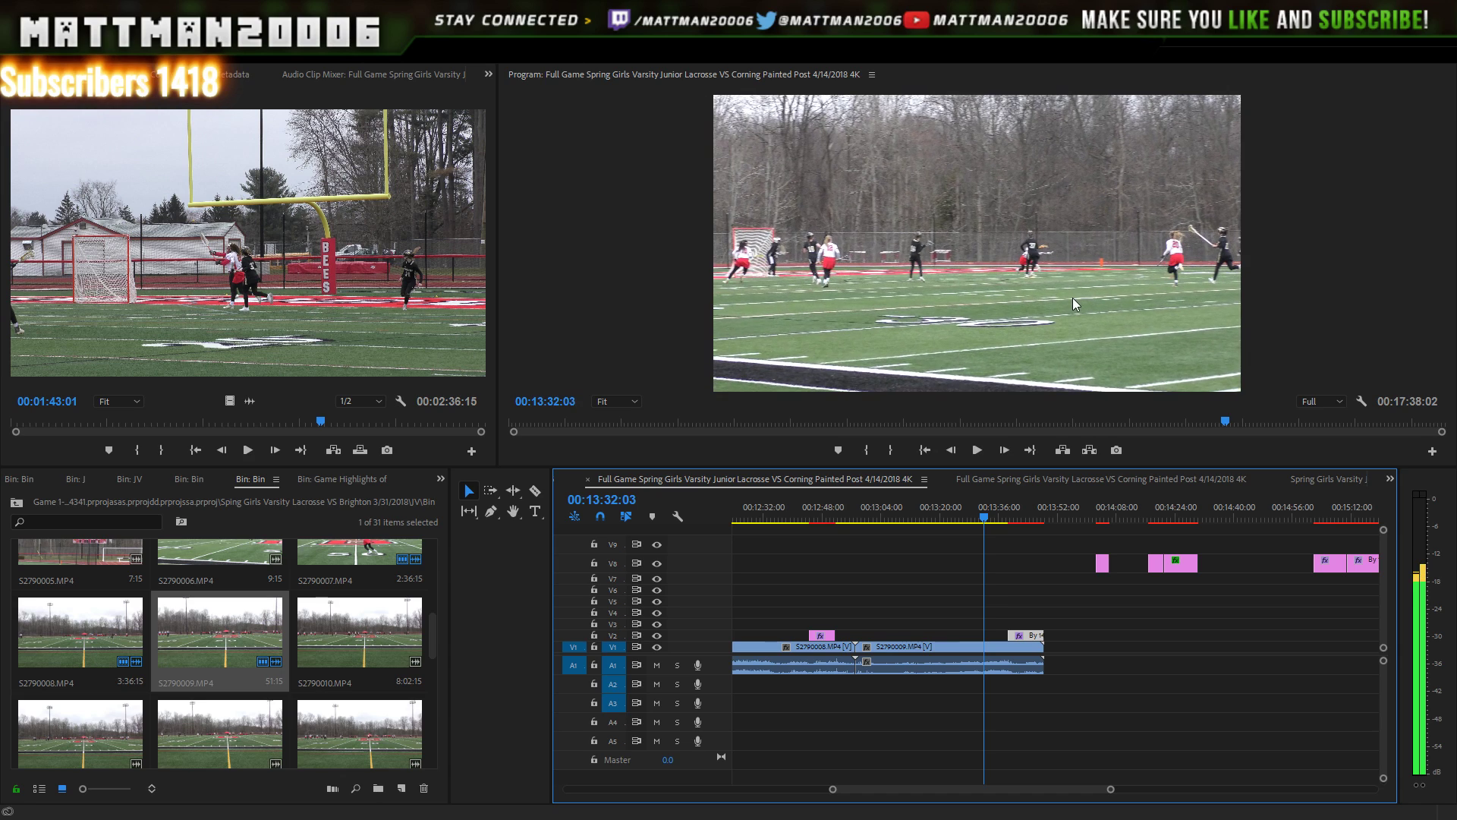
{"action": "key", "text": "Right"}
{"action": "key", "text": "Right"}
{"action": "key", "text": "Right"}
{"action": "key", "text": "Right"}
{"action": "key", "text": "Right"}
{"action": "key", "text": "Right"}
{"action": "key", "text": "Right"}
{"action": "key", "text": "Right"}
{"action": "key", "text": "Right"}
{"action": "key", "text": "Right"}
{"action": "key", "text": "Right"}
{"action": "key", "text": "Right"}
{"action": "key", "text": "Right"}
{"action": "key", "text": "Right"}
{"action": "key", "text": "Right"}
{"action": "key", "text": "Right"}
{"action": "key", "text": "Right"}
{"action": "key", "text": "Right"}
{"action": "key", "text": "Right"}
{"action": "key", "text": "Right"}
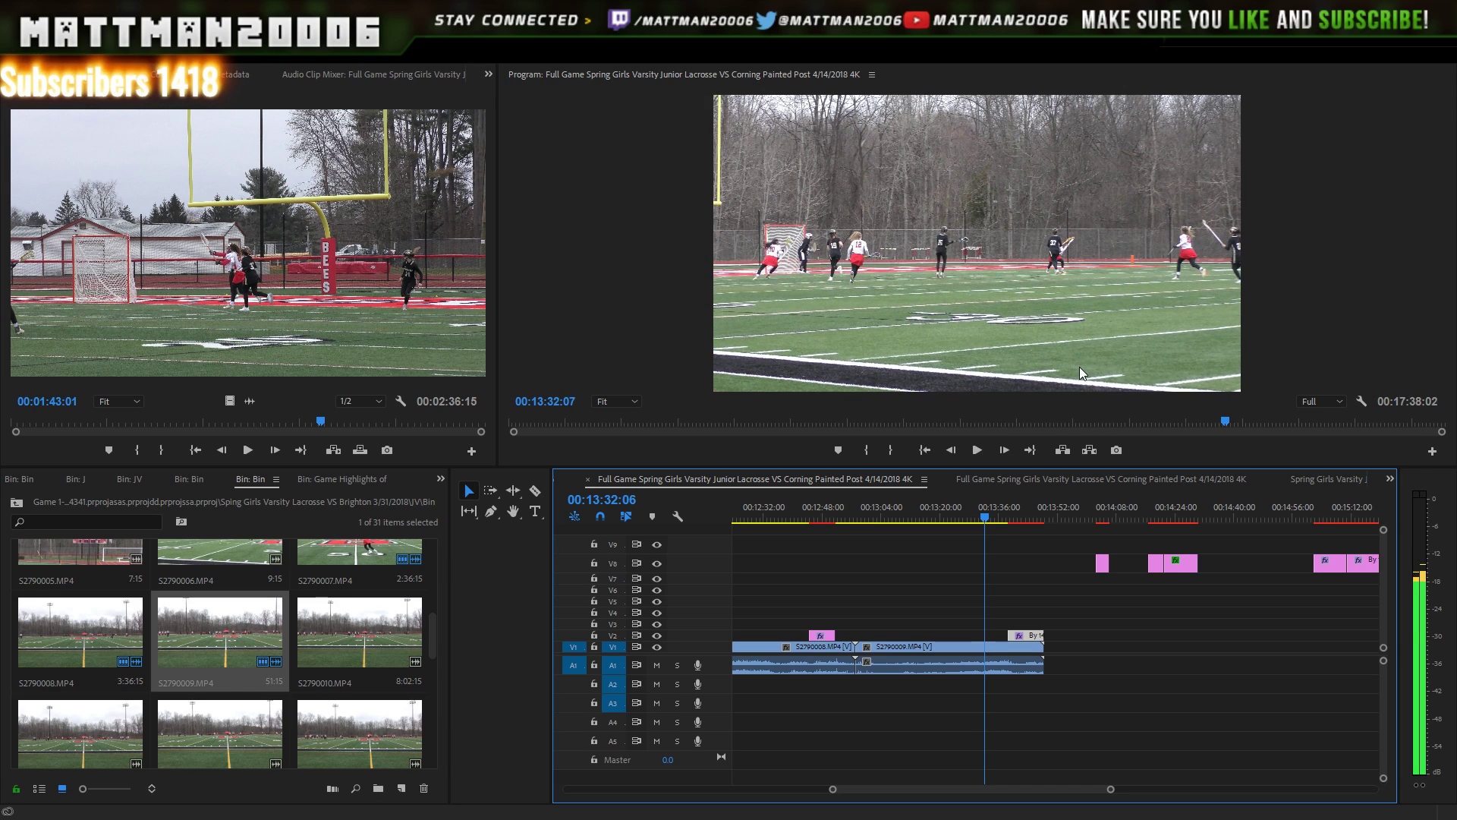
{"action": "key", "text": "Right"}
{"action": "key", "text": "Right"}
{"action": "key", "text": "Right"}
{"action": "key", "text": "Right"}
{"action": "key", "text": "Right"}
{"action": "key", "text": "Right"}
{"action": "key", "text": "Right"}
{"action": "key", "text": "Right"}
{"action": "key", "text": "Right"}
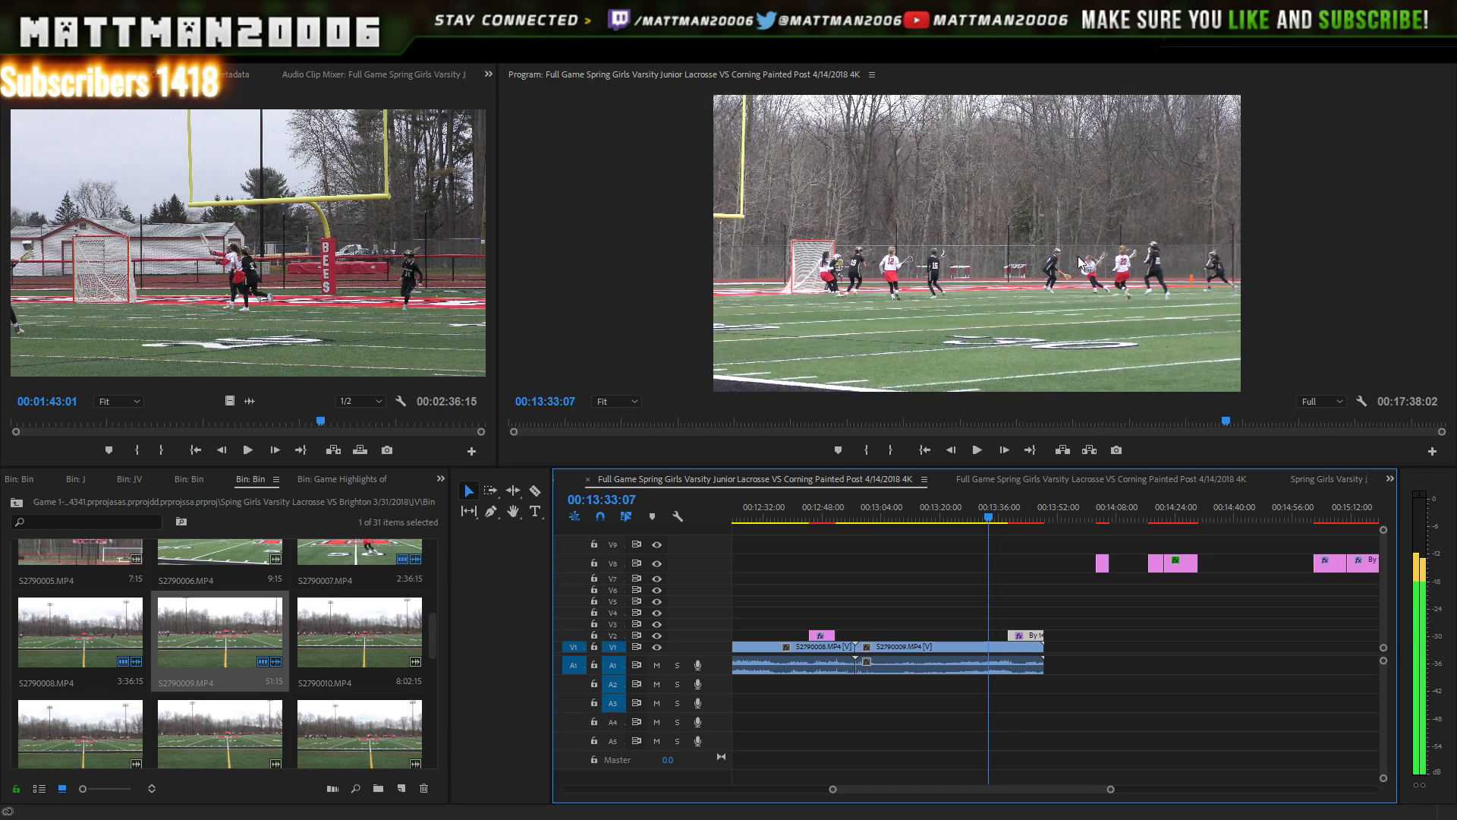
{"action": "key", "text": "Right"}
{"action": "key", "text": "Right"}
{"action": "key", "text": "Right"}
{"action": "key", "text": "Right"}
{"action": "key", "text": "Right"}
{"action": "key", "text": "Right"}
{"action": "key", "text": "Right"}
{"action": "key", "text": "Right"}
{"action": "key", "text": "Right"}
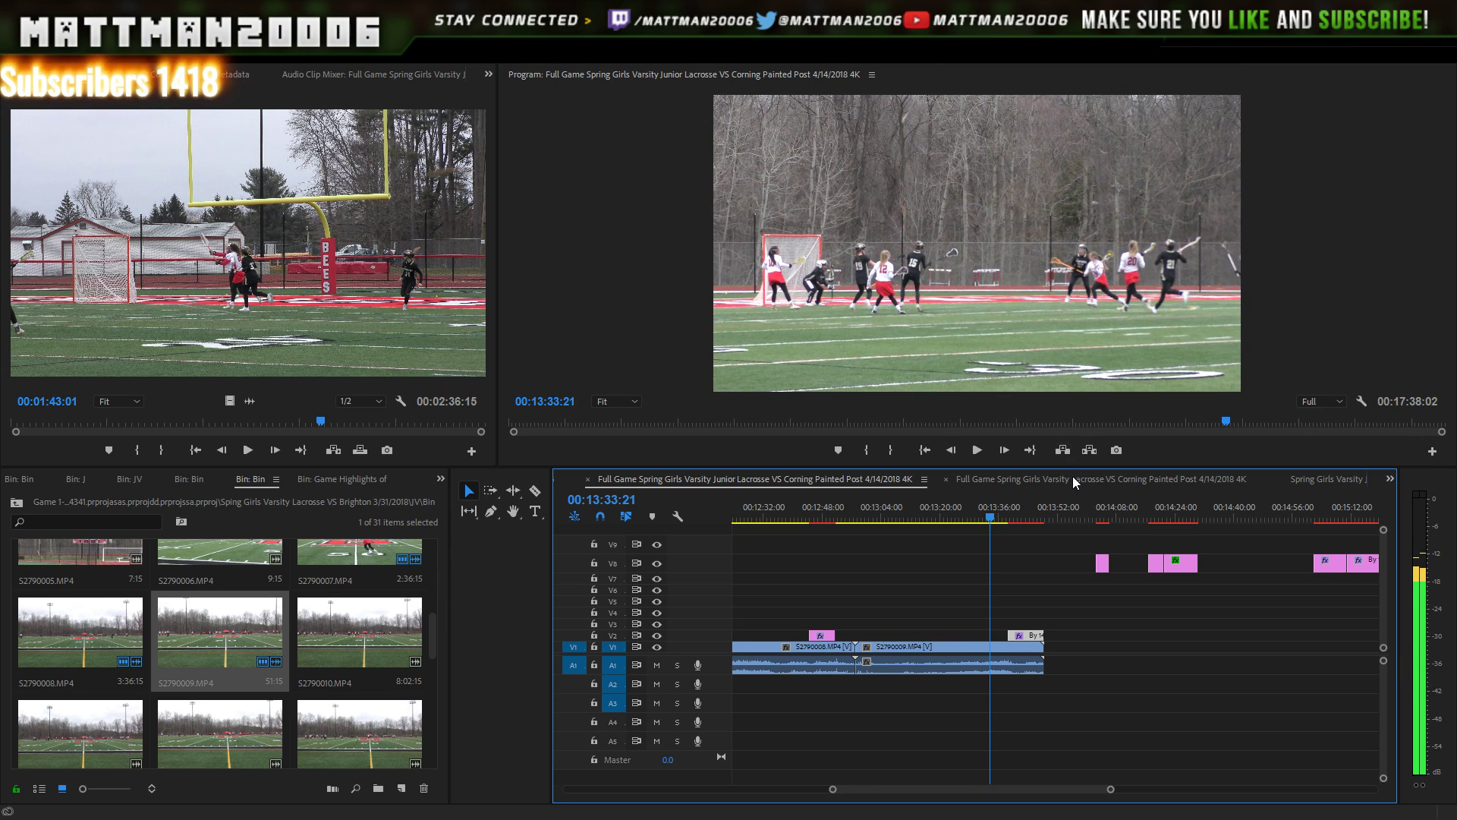
{"action": "key", "text": "Right"}
{"action": "key", "text": "Right"}
{"action": "key", "text": "Right"}
{"action": "key", "text": "Right"}
{"action": "key", "text": "Right"}
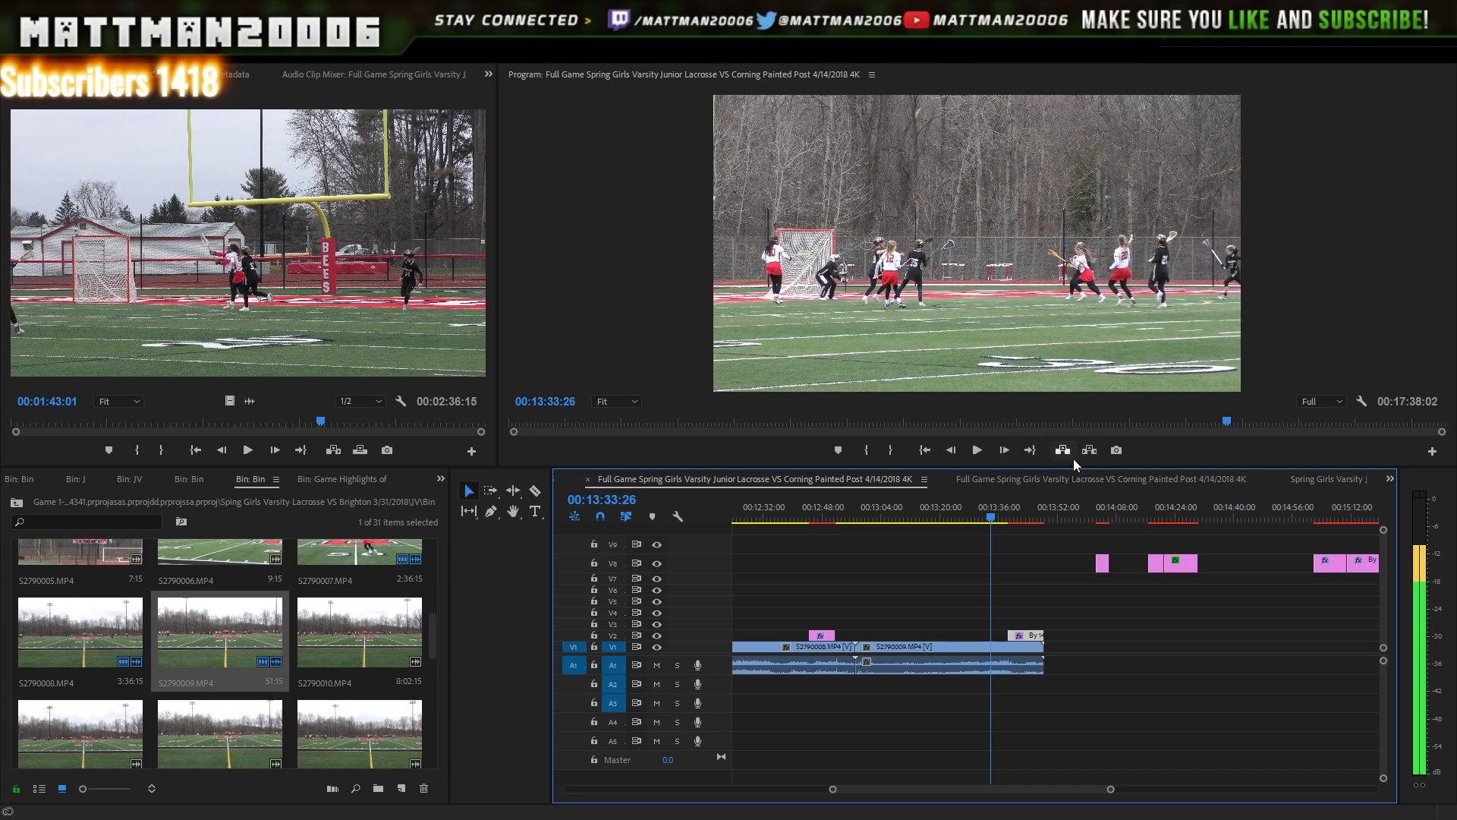
{"action": "key", "text": "Right"}
{"action": "key", "text": "Right"}
{"action": "key", "text": "Right"}
{"action": "key", "text": "Right"}
{"action": "key", "text": "Right"}
{"action": "key", "text": "Right"}
{"action": "key", "text": "Right"}
{"action": "key", "text": "Right"}
{"action": "key", "text": "Right"}
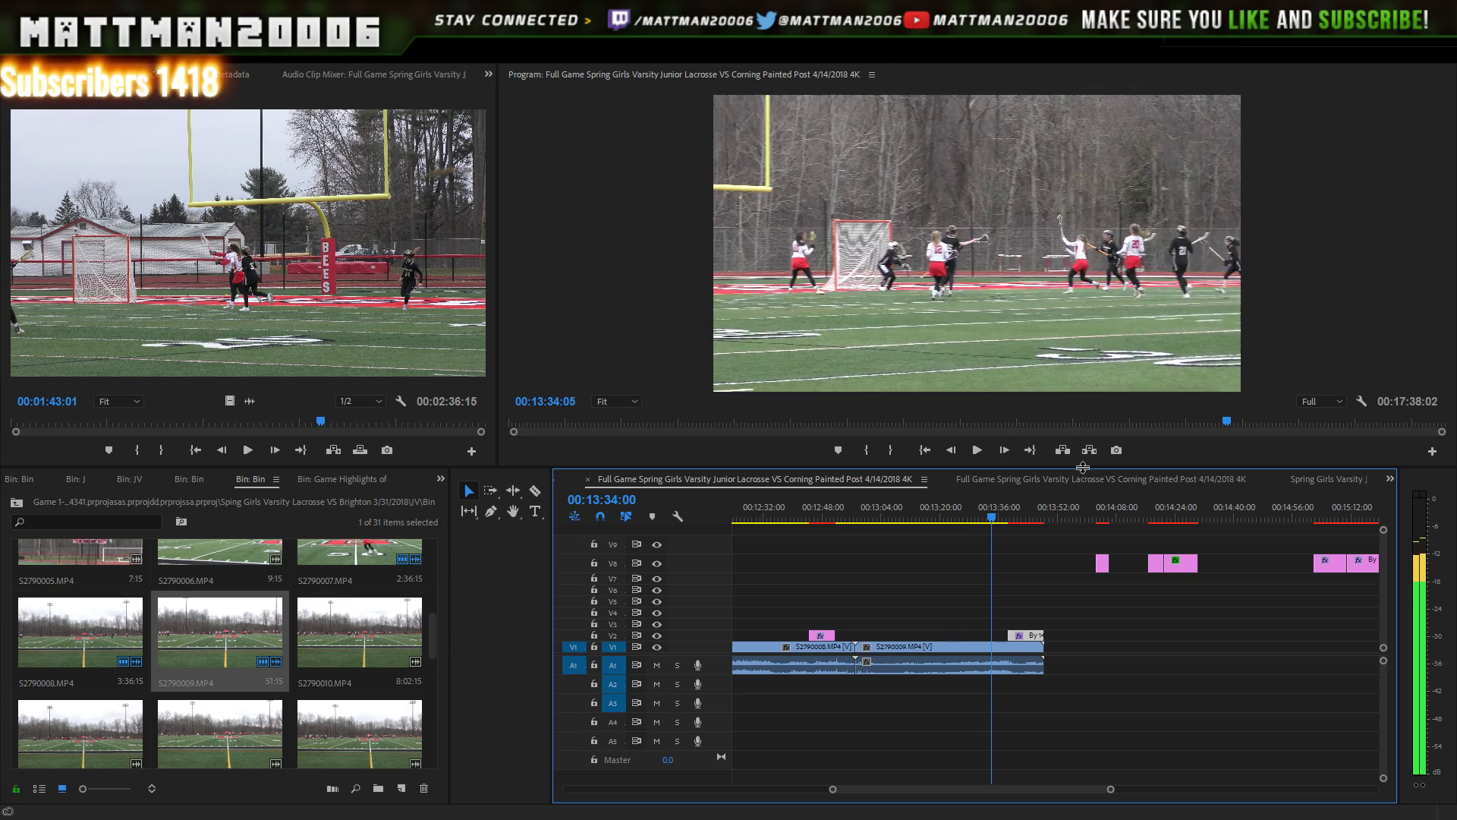
{"action": "key", "text": "Right"}
{"action": "key", "text": "Right"}
{"action": "key", "text": "Right"}
{"action": "key", "text": "Right"}
{"action": "key", "text": "Right"}
{"action": "key", "text": "Right"}
{"action": "key", "text": "Right"}
{"action": "key", "text": "Right"}
{"action": "key", "text": "Right"}
{"action": "key", "text": "Right"}
{"action": "key", "text": "Right"}
{"action": "key", "text": "Right"}
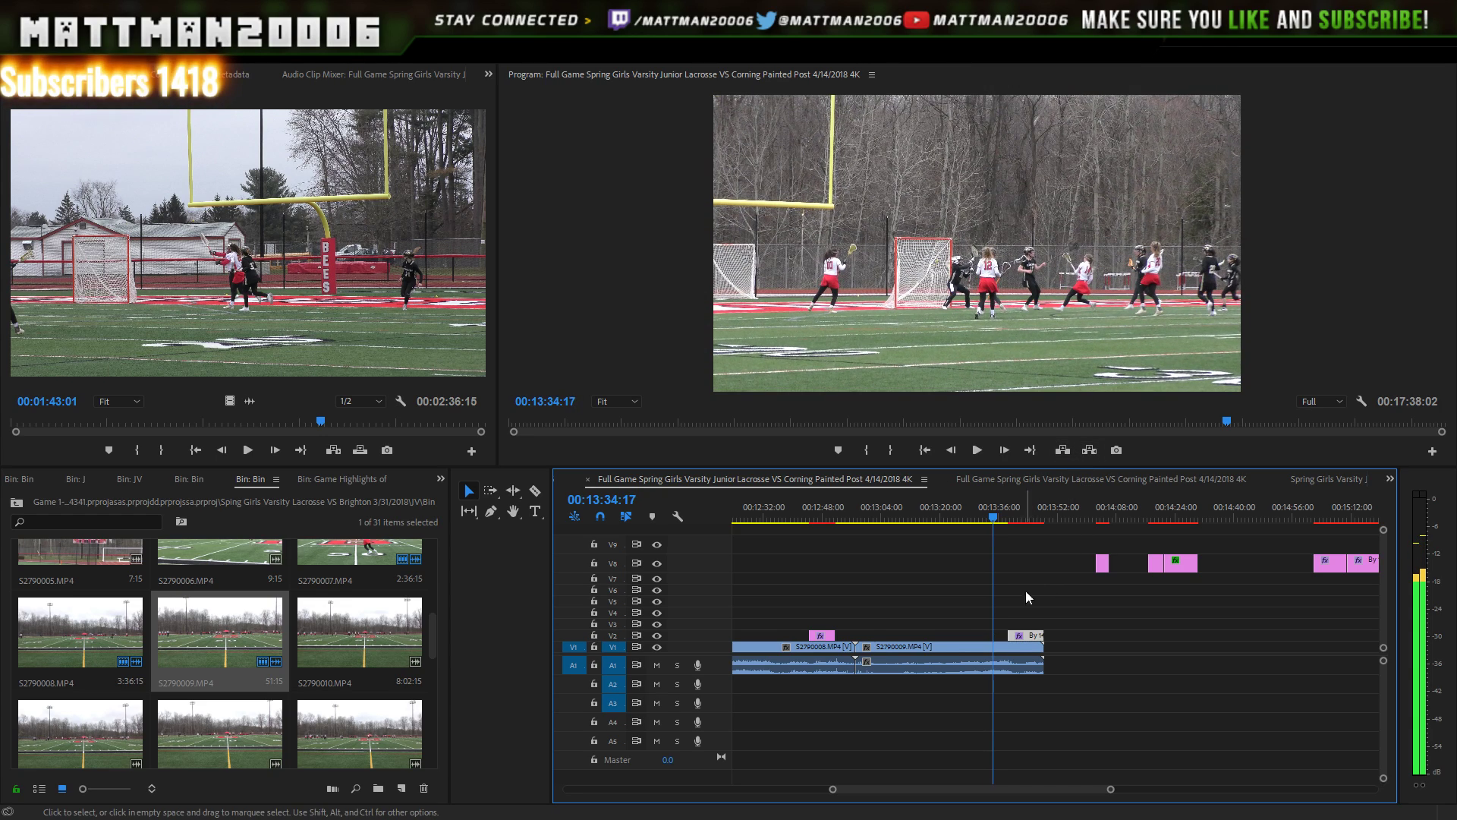
{"action": "left_click_drag", "start_coordinate": [1020, 631], "coordinate": [1010, 627]}
{"action": "key", "text": "Right"}
{"action": "key", "text": "Right"}
{"action": "key", "text": "Right"}
{"action": "key", "text": "Right"}
{"action": "key", "text": "Right"}
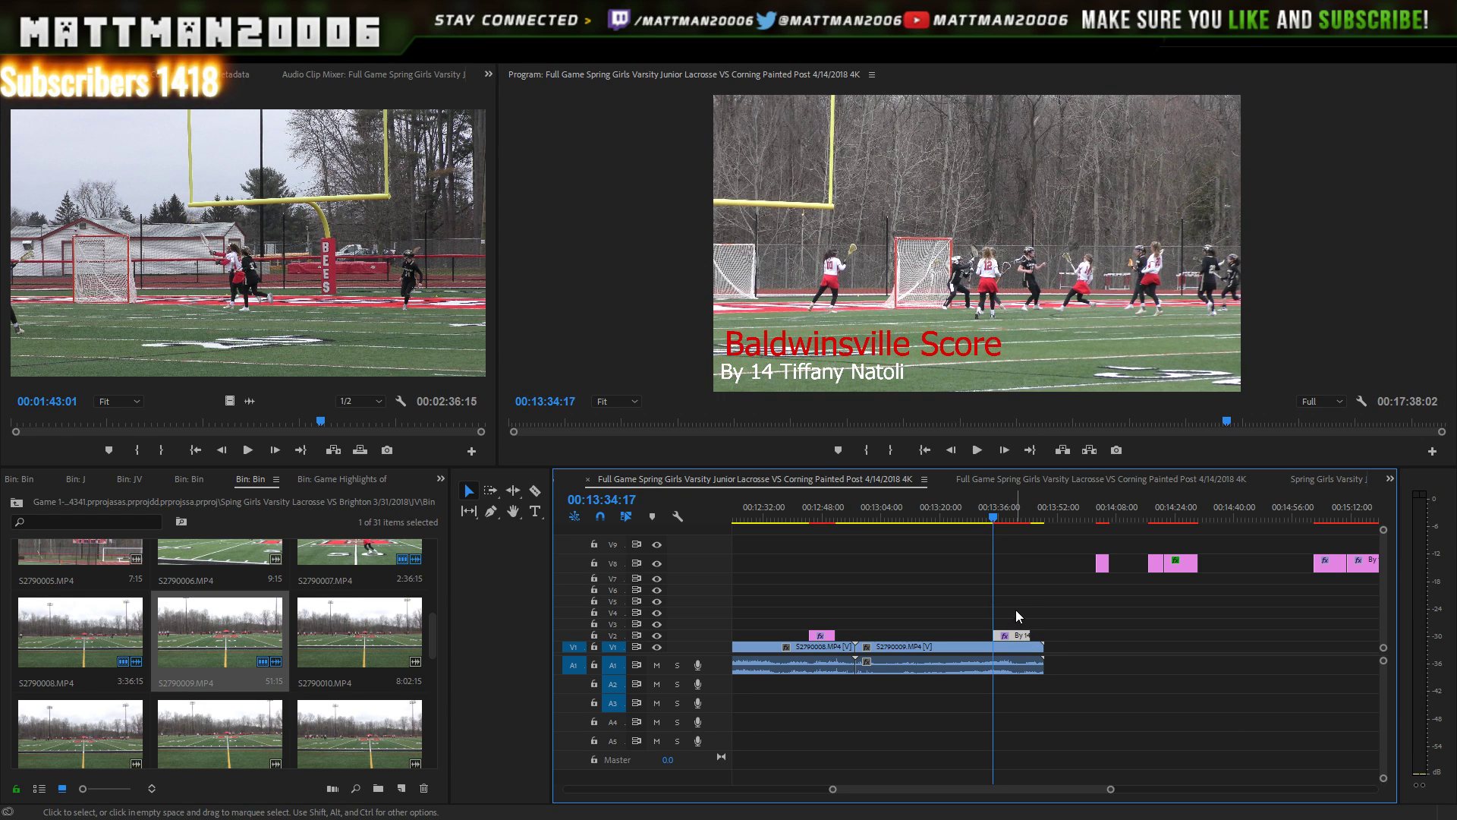
{"action": "key", "text": "space"}
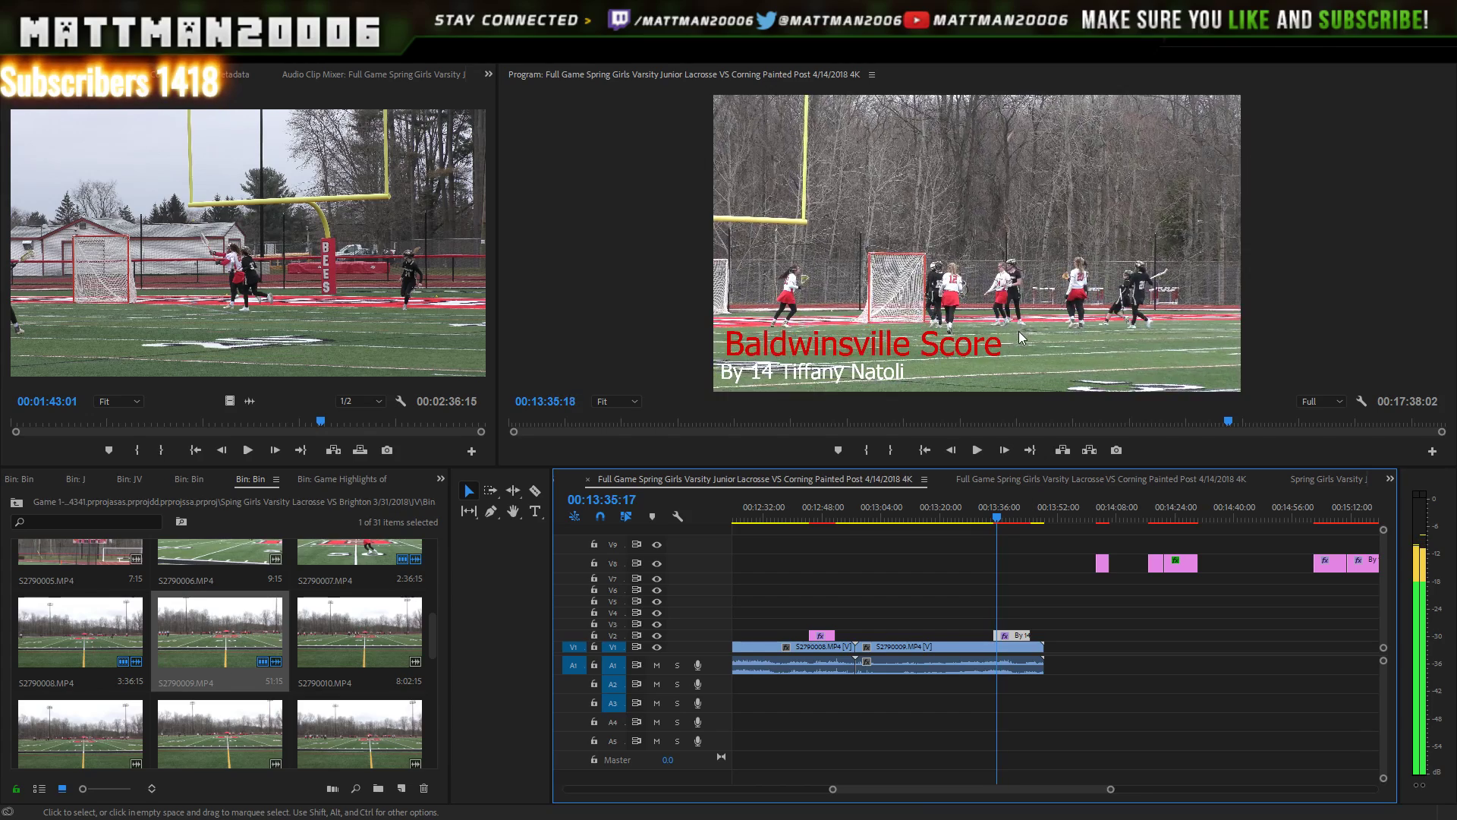
{"action": "left_click", "coordinate": [988, 514]}
{"action": "left_click", "coordinate": [975, 453]}
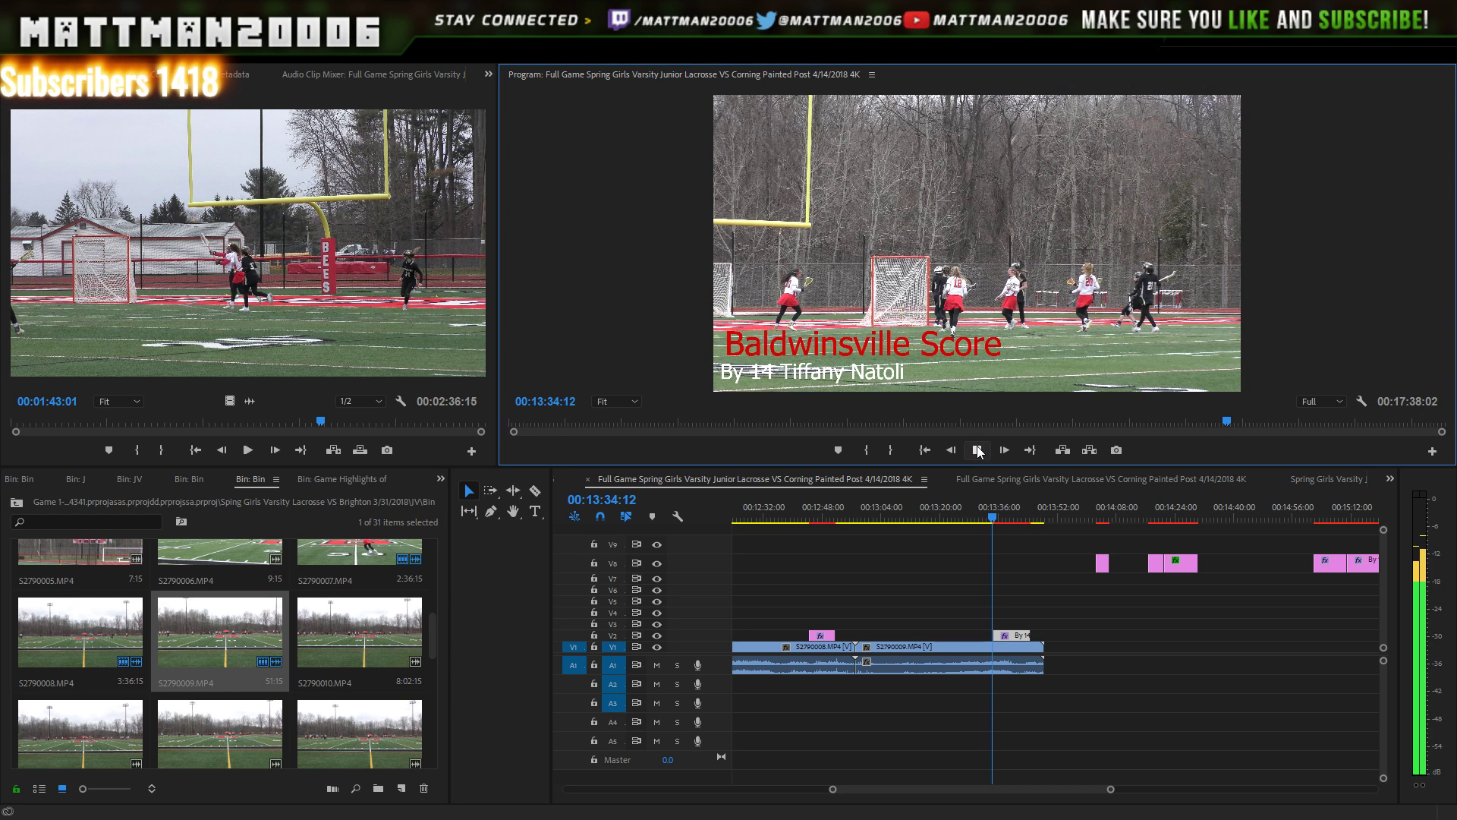
{"action": "left_click", "coordinate": [978, 451]}
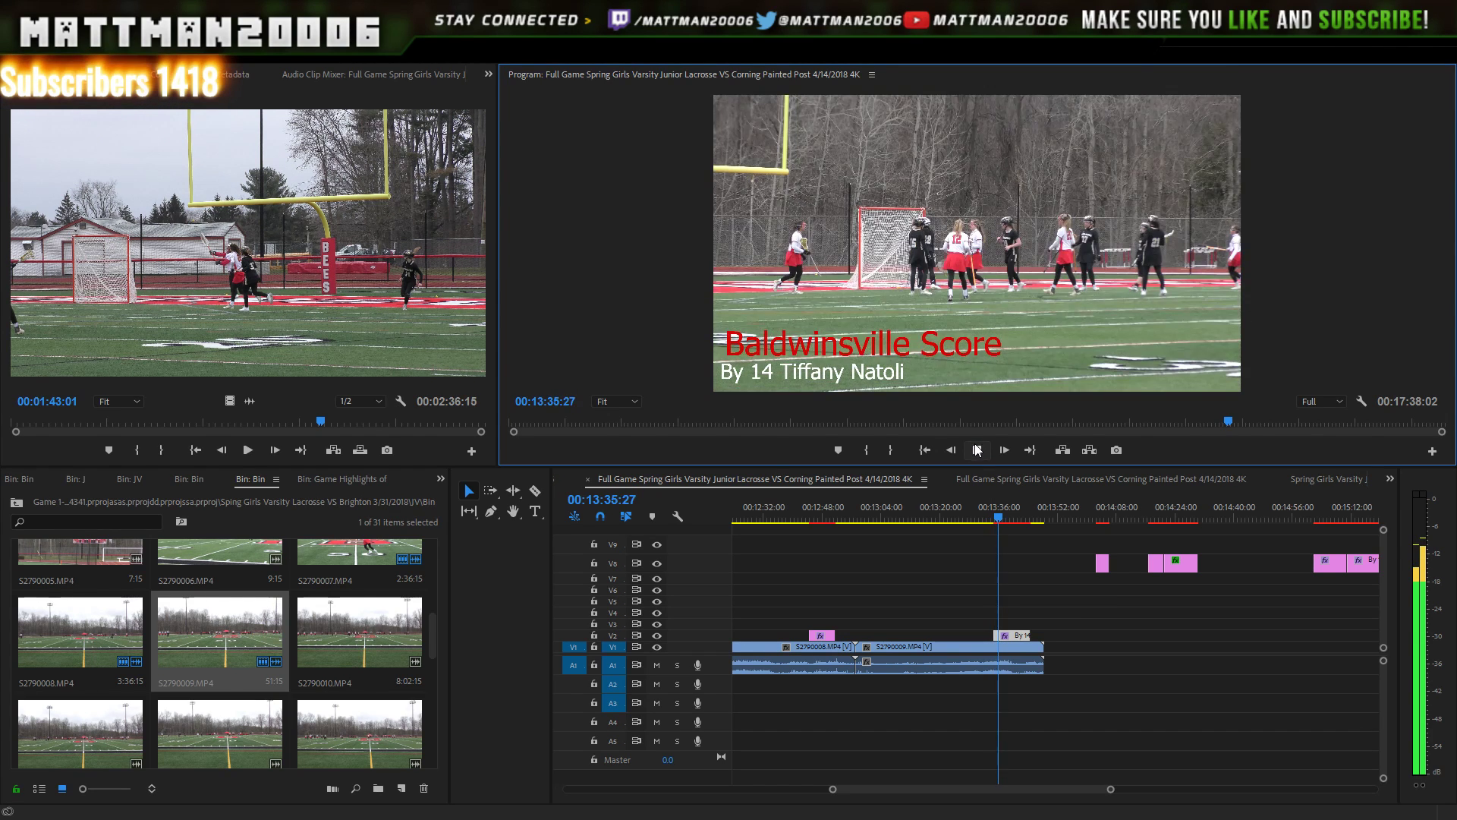
{"action": "left_click", "coordinate": [978, 451]}
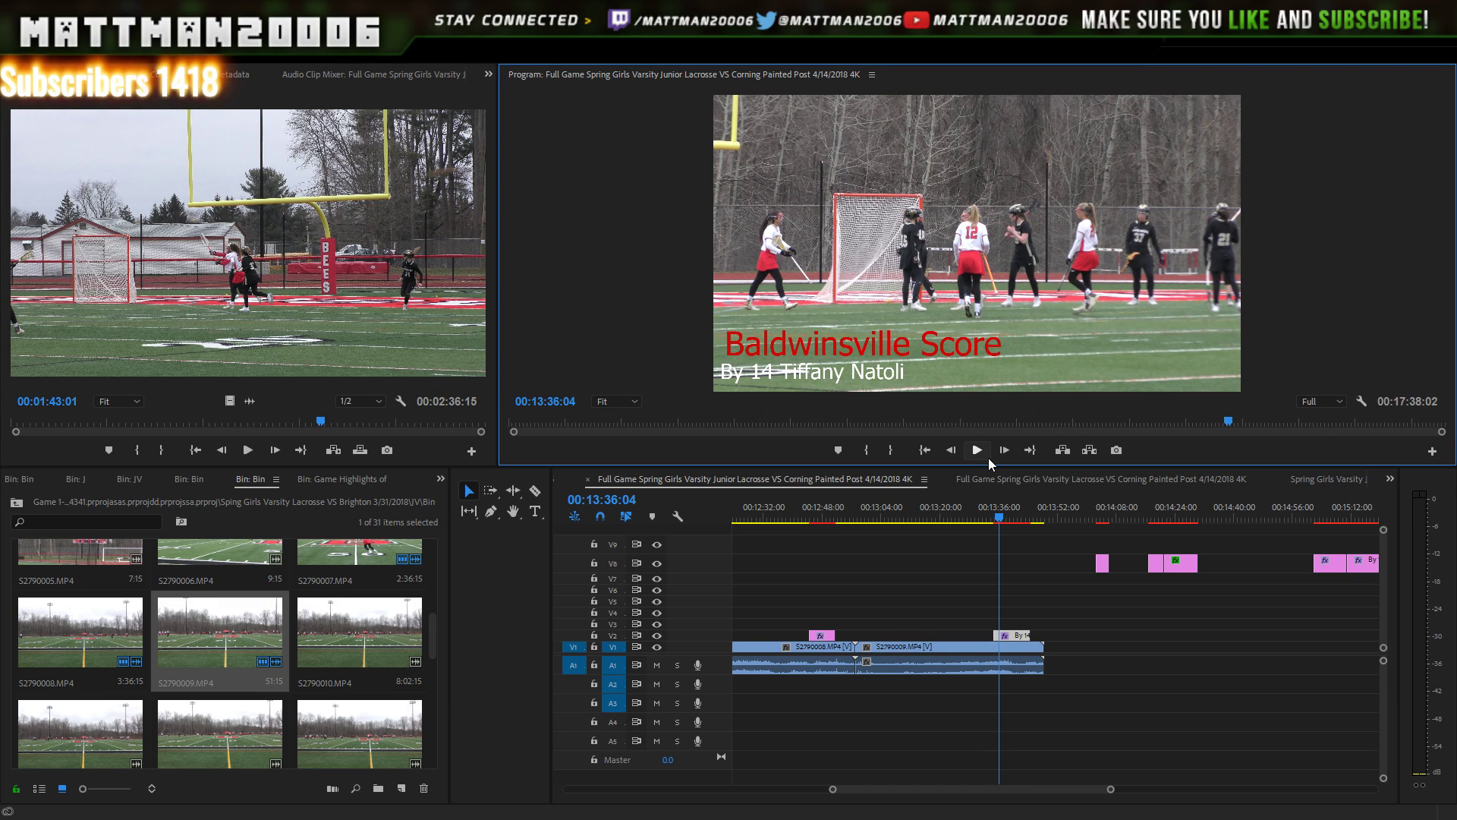
{"action": "left_click", "coordinate": [989, 457]}
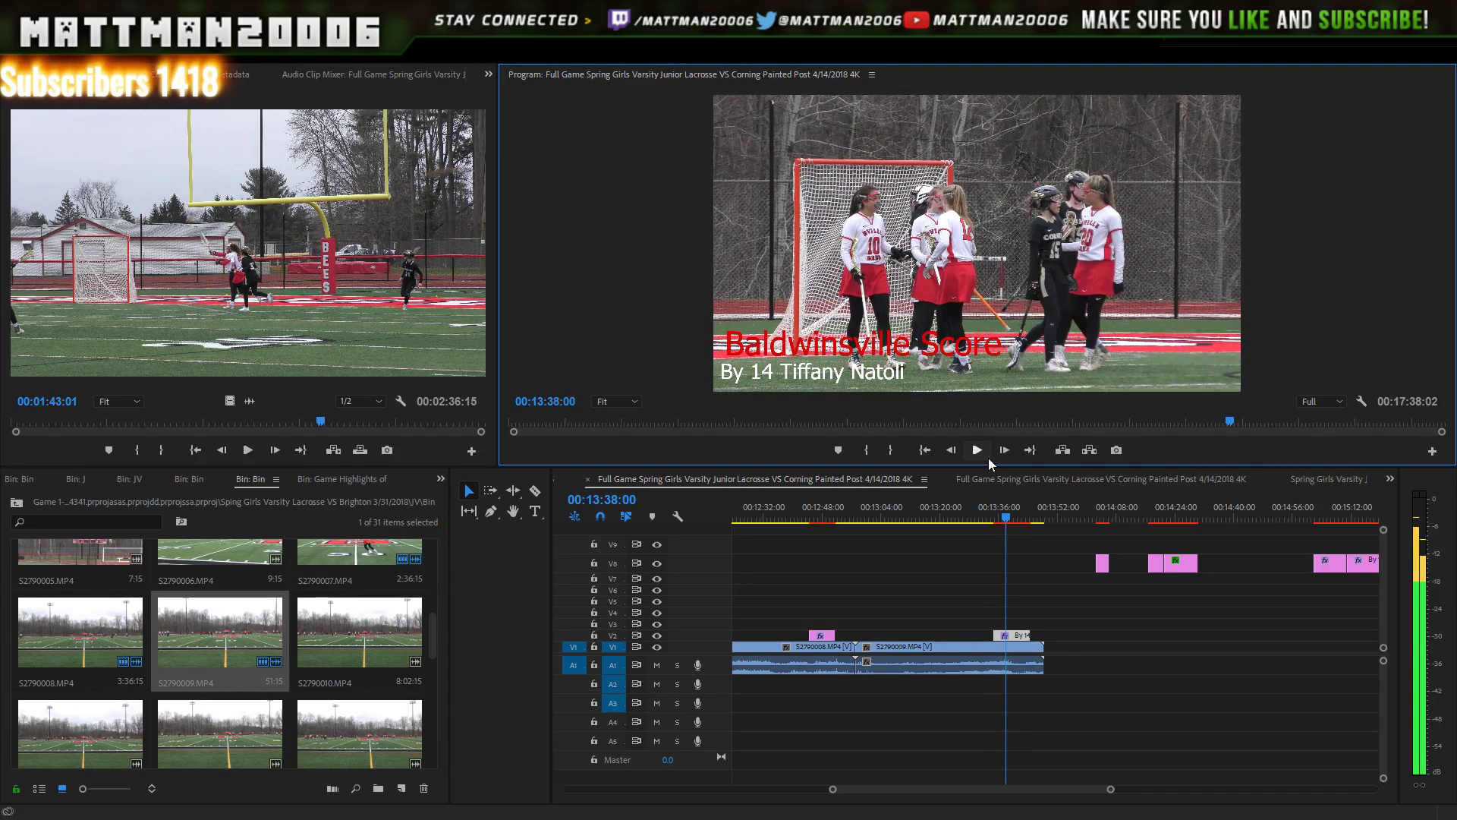
{"action": "left_click", "coordinate": [1026, 513]}
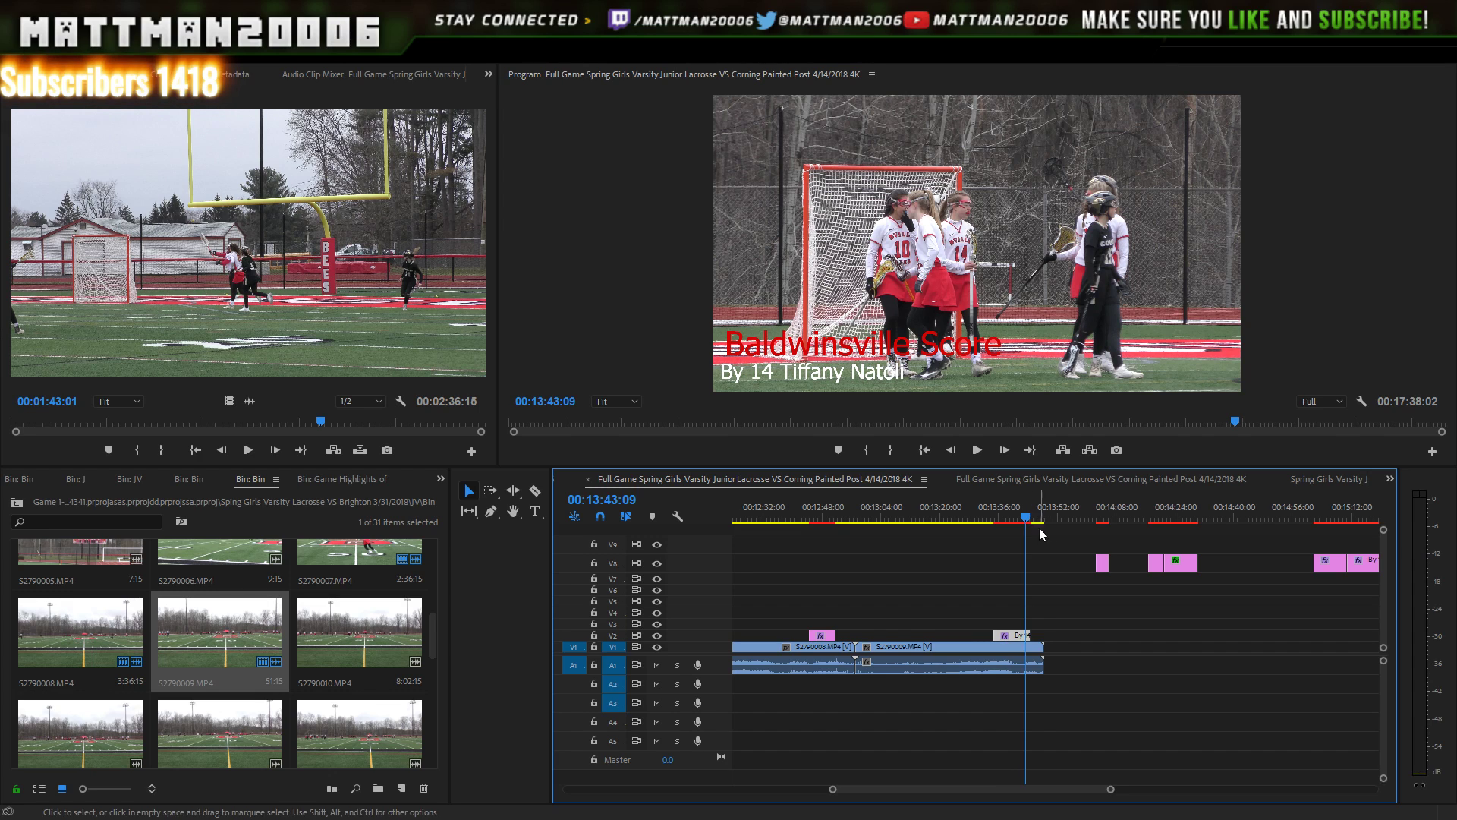
{"action": "left_click", "coordinate": [1023, 519]}
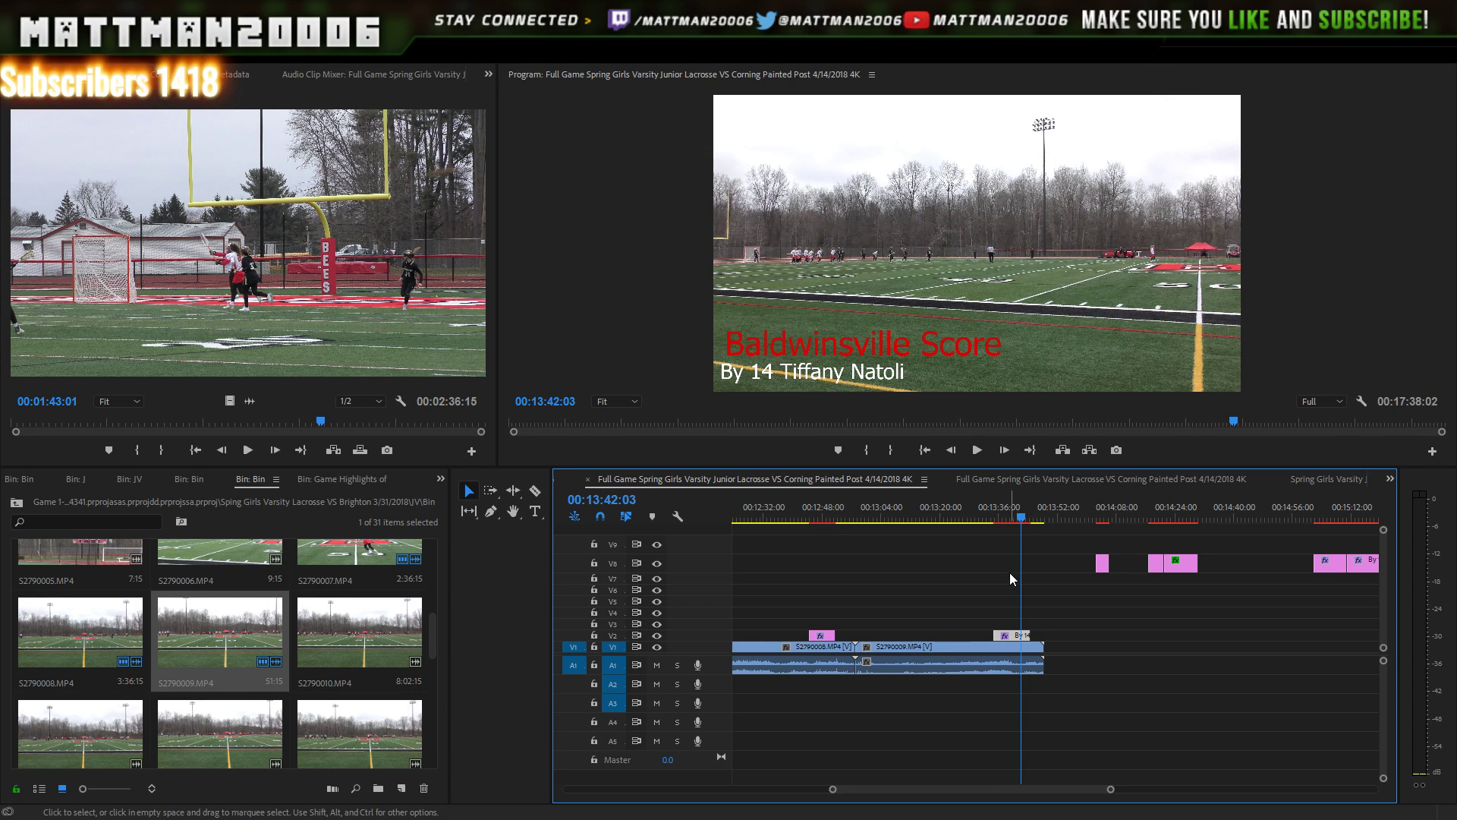
{"action": "key", "text": "space"}
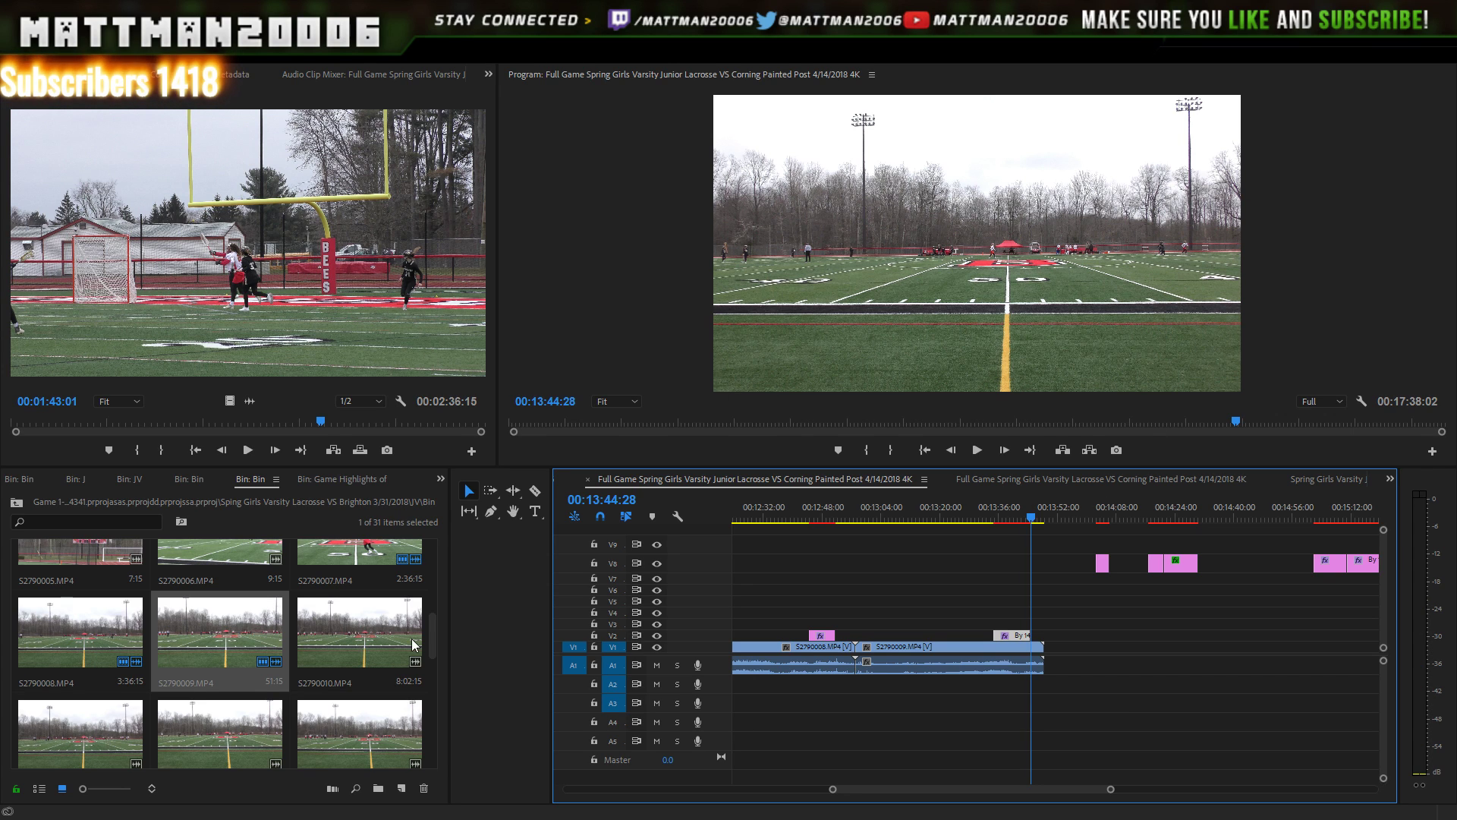
- Add S2790010.MP4 on V1/A1 after S2790009 at about 00:13:44:28 and play the join
{"action": "left_click_drag", "start_coordinate": [390, 633], "coordinate": [1102, 664]}
{"action": "left_click", "coordinate": [1122, 650]}
{"action": "left_click", "coordinate": [1037, 508]}
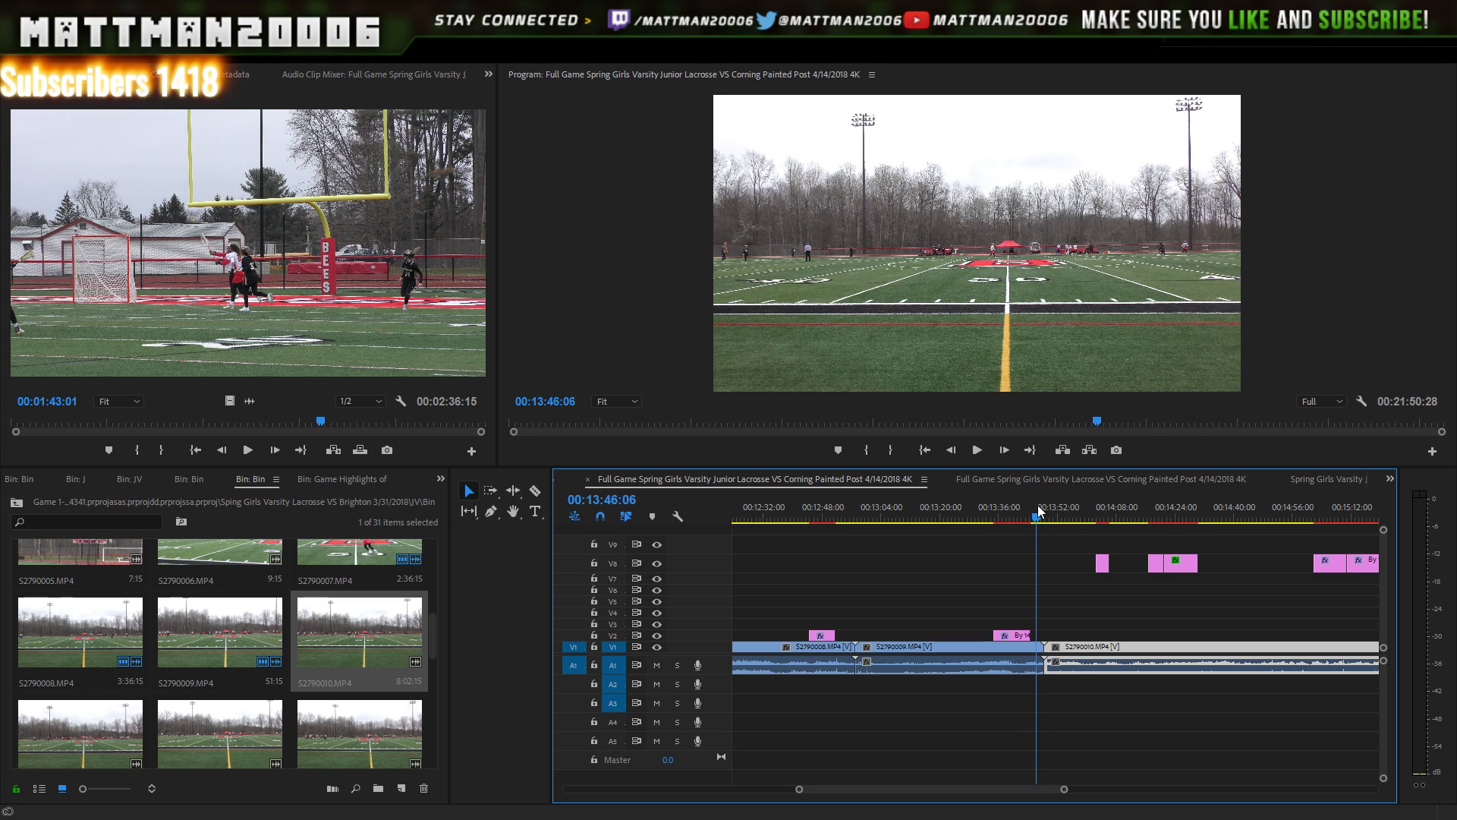
{"action": "left_click", "coordinate": [976, 450]}
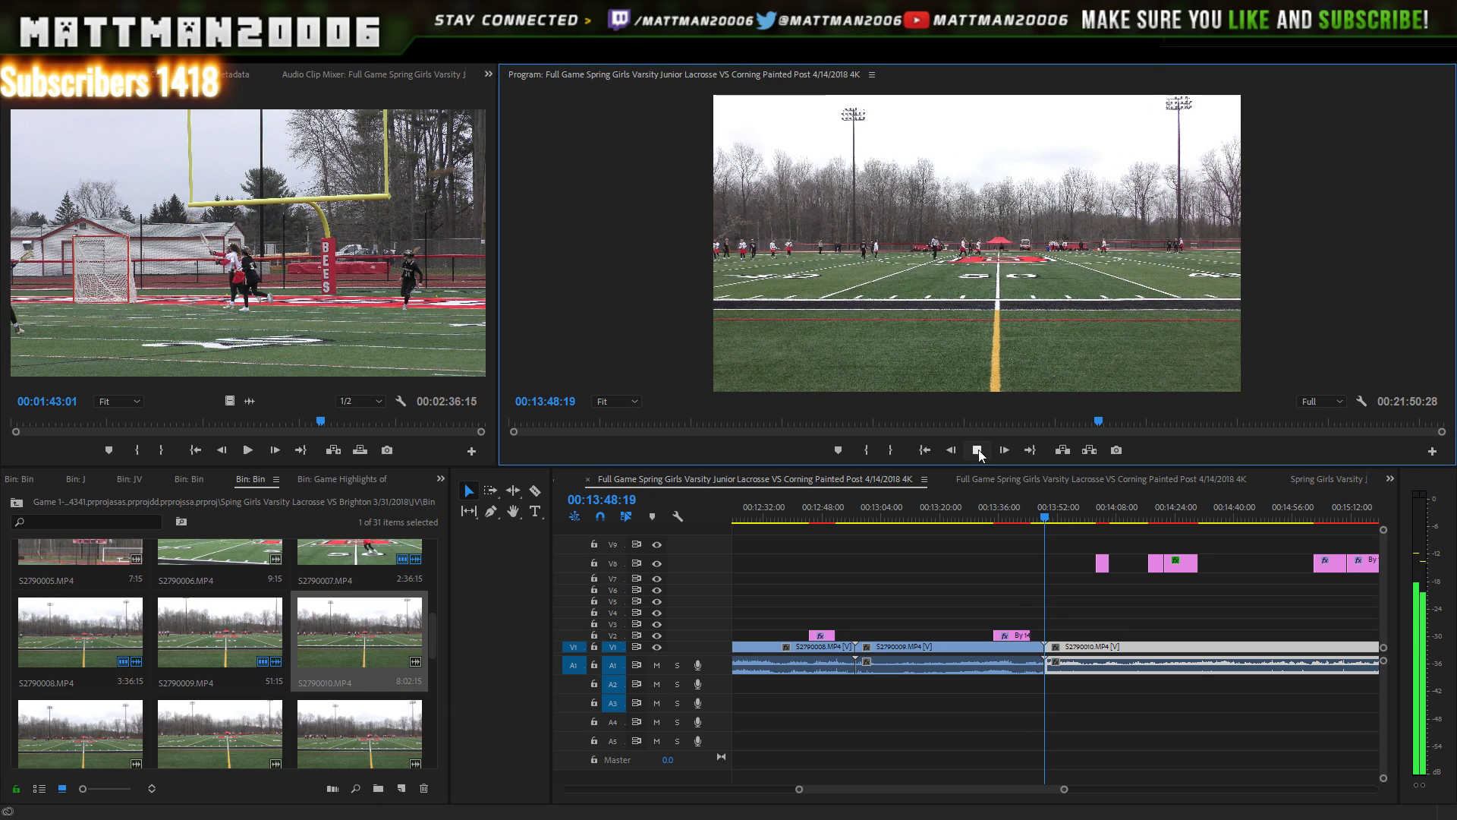
{"action": "left_click", "coordinate": [977, 449]}
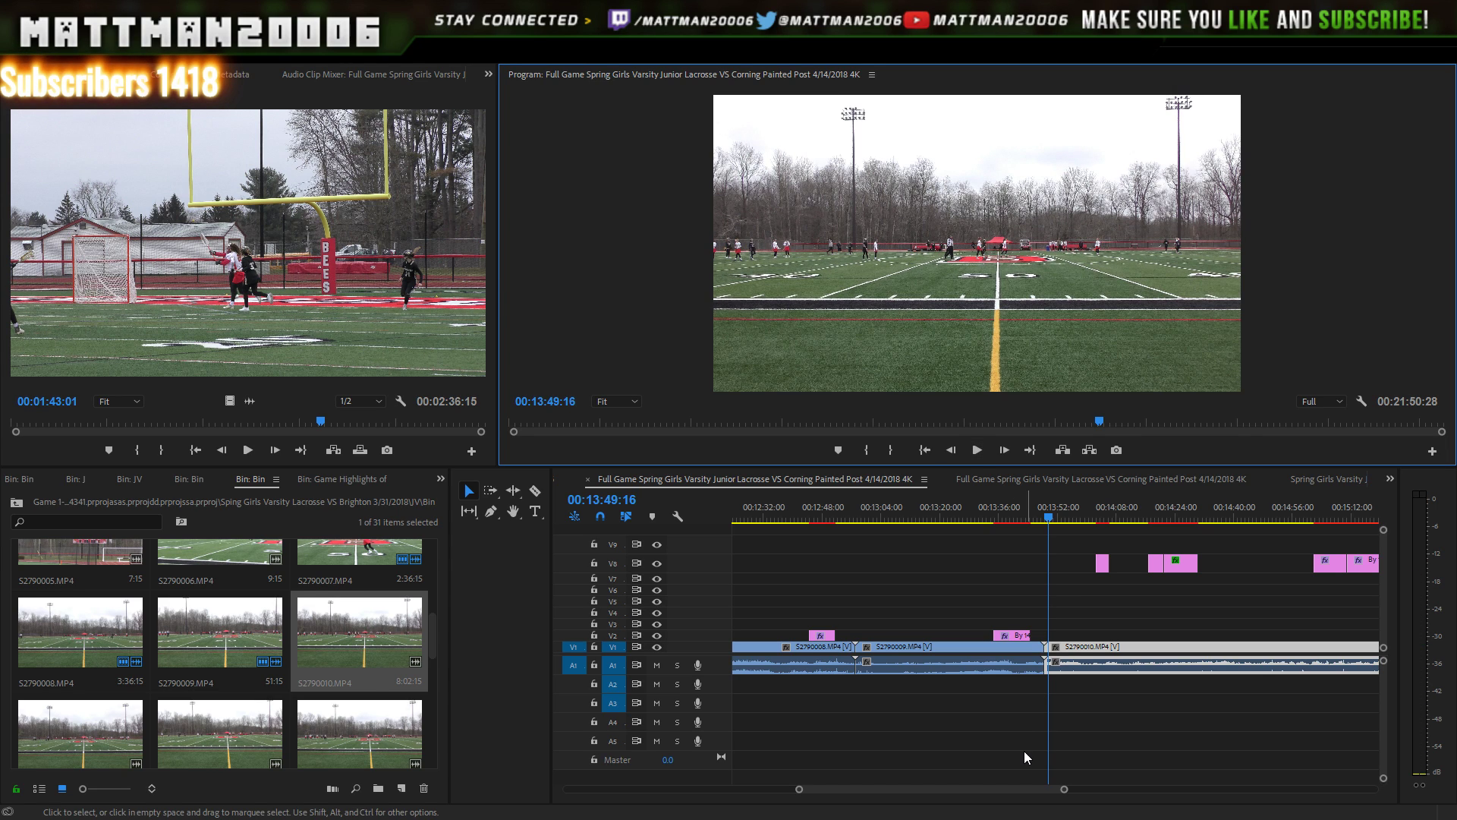
- Shift the later V8 score titles past the end of S2790010.MP4, to about 00:22:40
{"action": "scroll", "coordinate": [1027, 785], "scroll_direction": "down", "scroll_amount": 5}
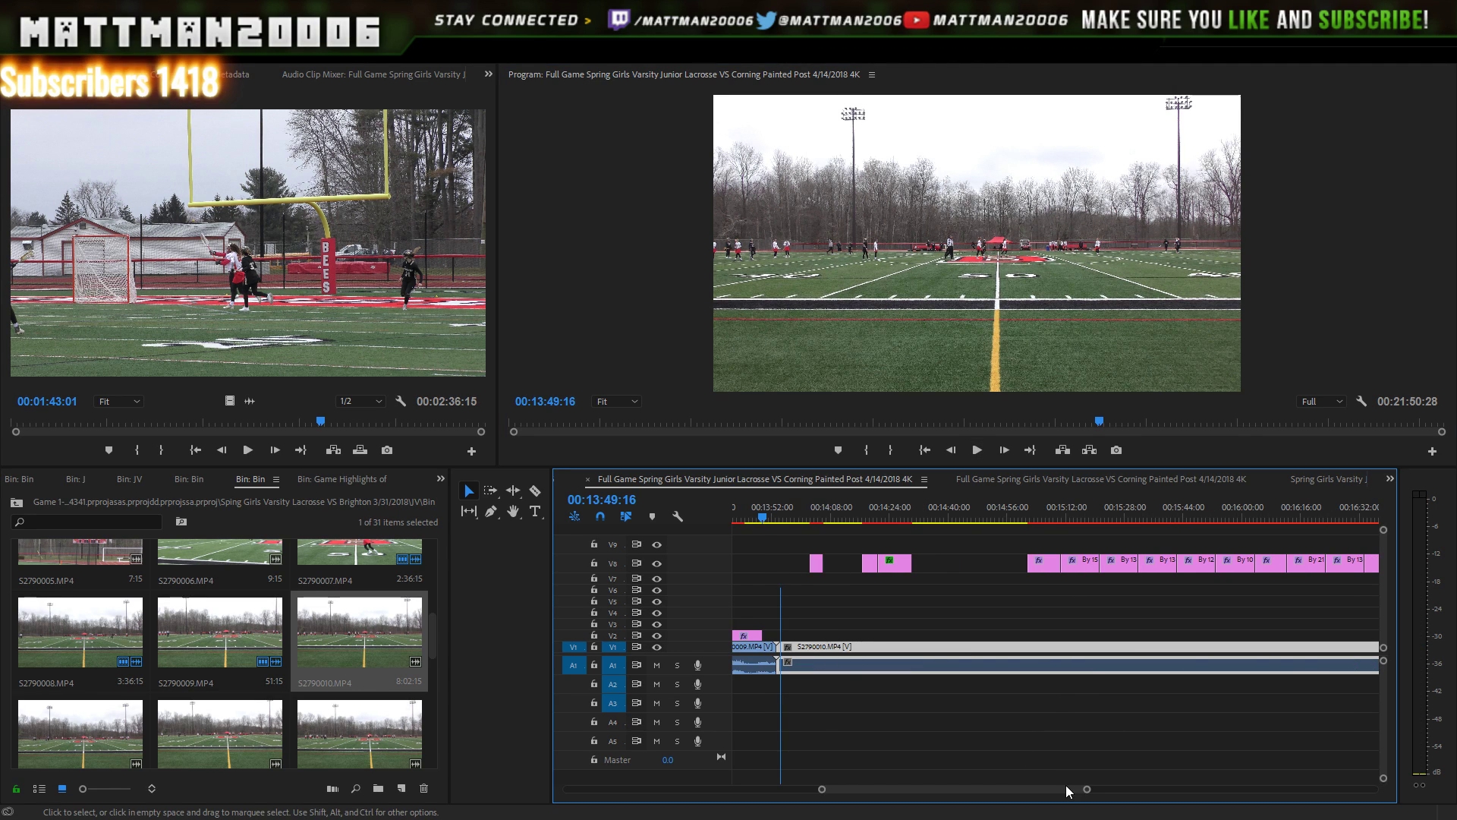
{"action": "left_click_drag", "start_coordinate": [1087, 793], "coordinate": [1148, 797]}
{"action": "left_click_drag", "start_coordinate": [1243, 529], "coordinate": [1218, 548]}
{"action": "left_click_drag", "start_coordinate": [1153, 700], "coordinate": [1150, 706]}
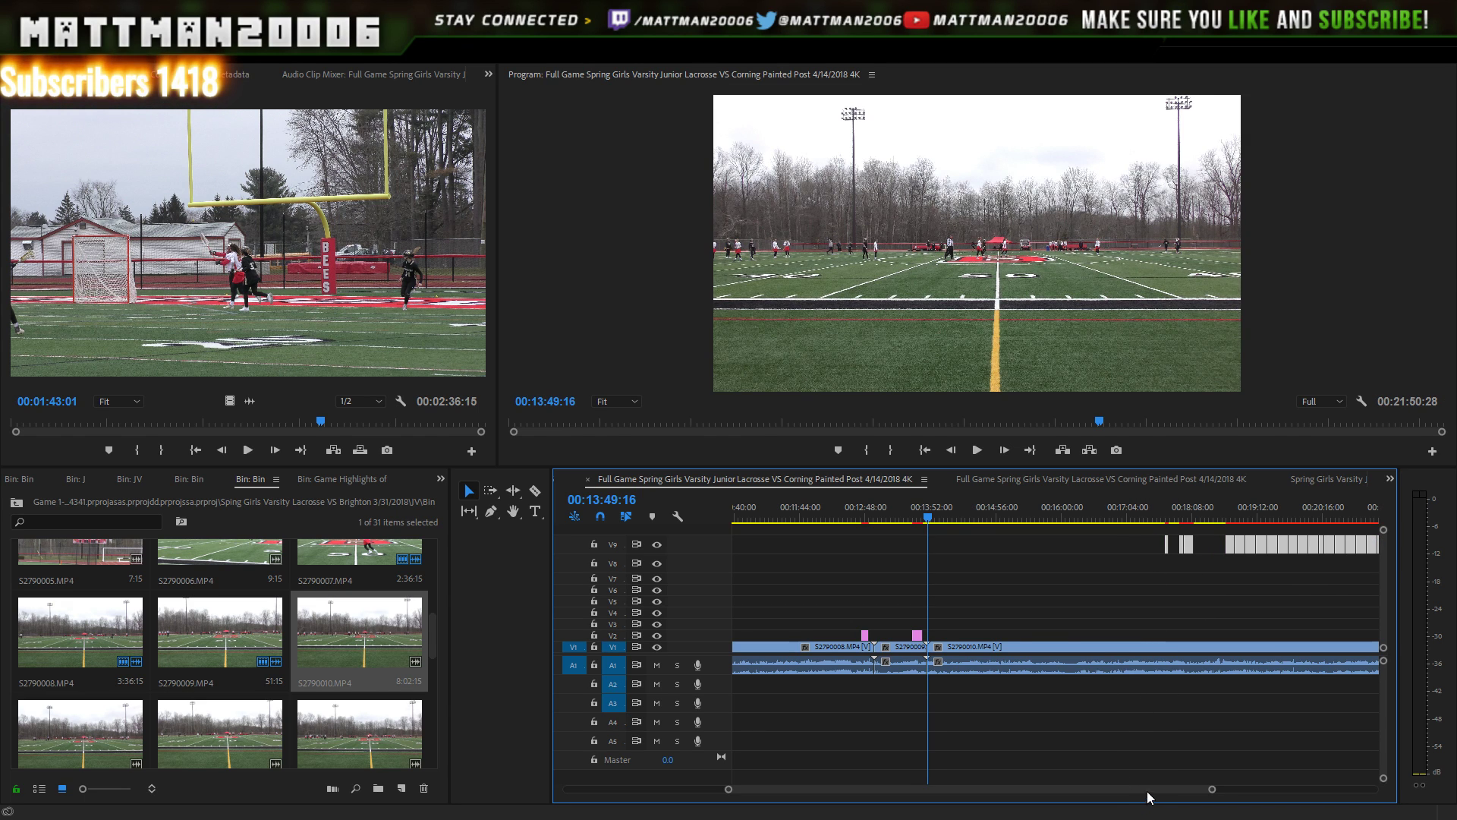
{"action": "left_click_drag", "start_coordinate": [1159, 787], "coordinate": [1224, 784]}
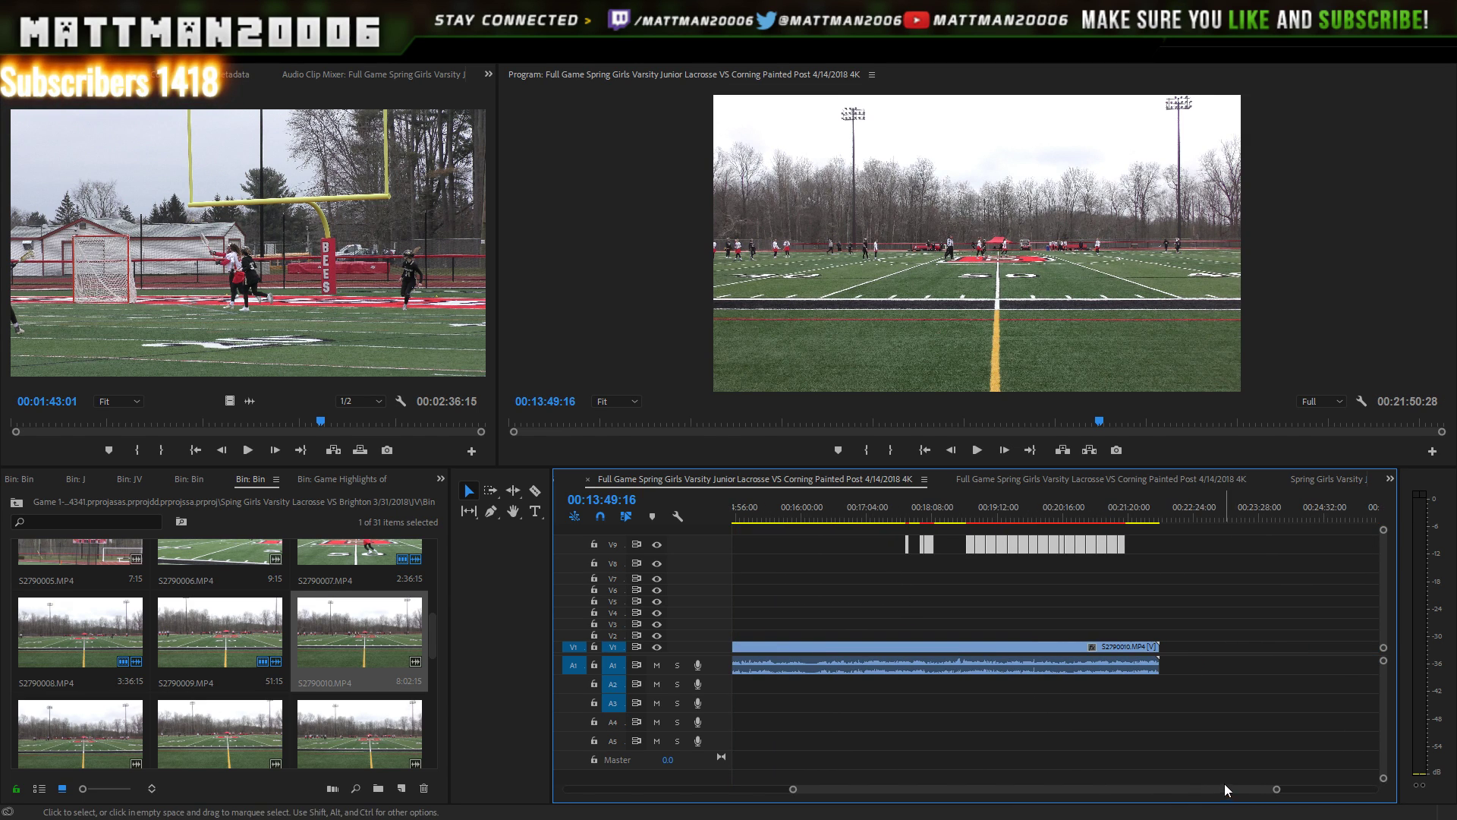
{"action": "left_click_drag", "start_coordinate": [1078, 548], "coordinate": [1345, 564]}
{"action": "left_click_drag", "start_coordinate": [1248, 516], "coordinate": [1240, 577]}
- Delete the unneeded V8 score title clip
{"action": "left_click", "coordinate": [1209, 542]}
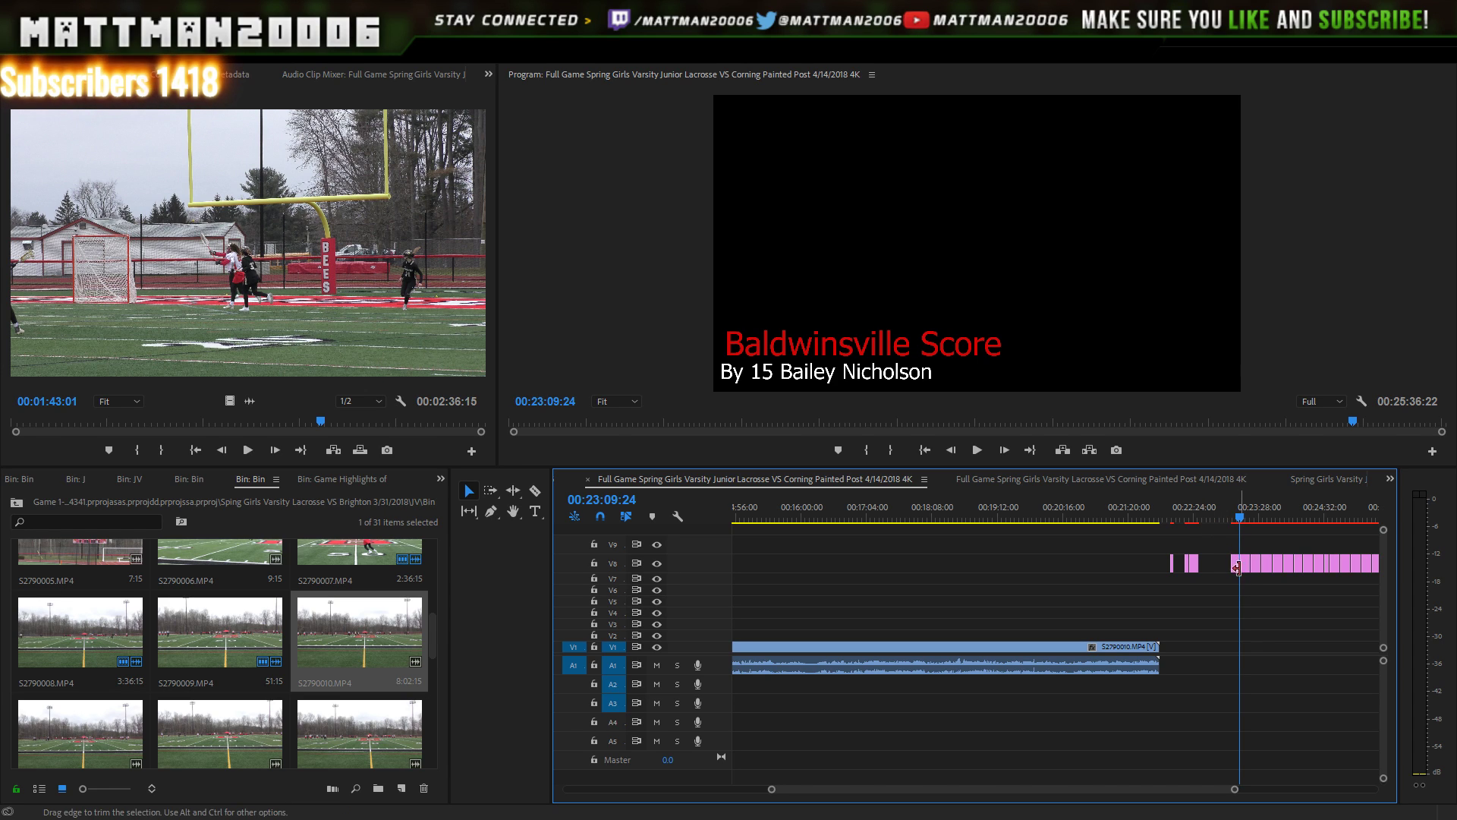
{"action": "left_click", "coordinate": [1237, 568]}
{"action": "key", "text": "Delete"}
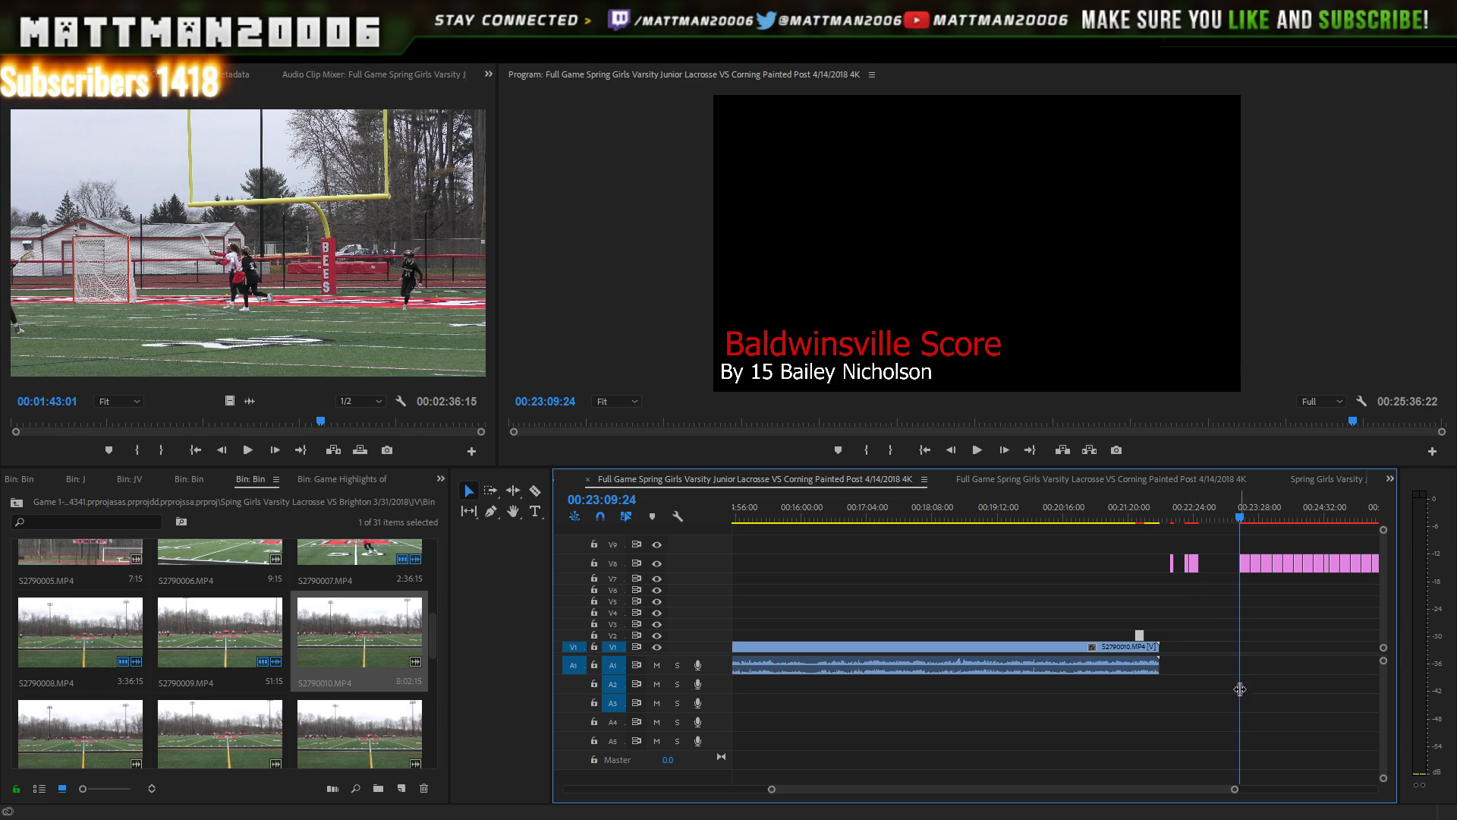
{"action": "left_click_drag", "start_coordinate": [1235, 790], "coordinate": [1170, 775]}
- Play from around 21:26 to look for the number 10 goal
{"action": "left_click", "coordinate": [840, 521]}
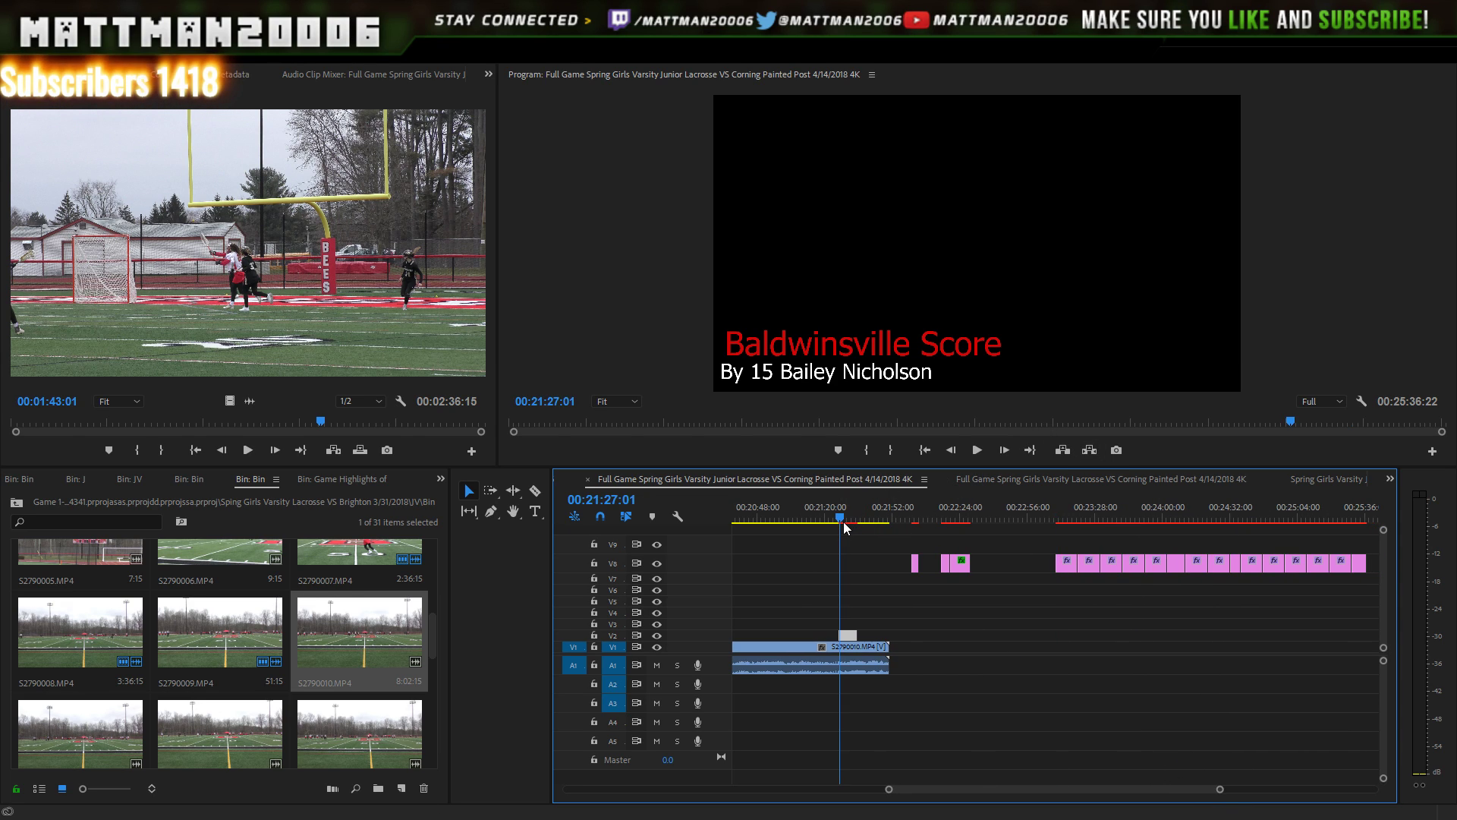
{"action": "left_click", "coordinate": [979, 450]}
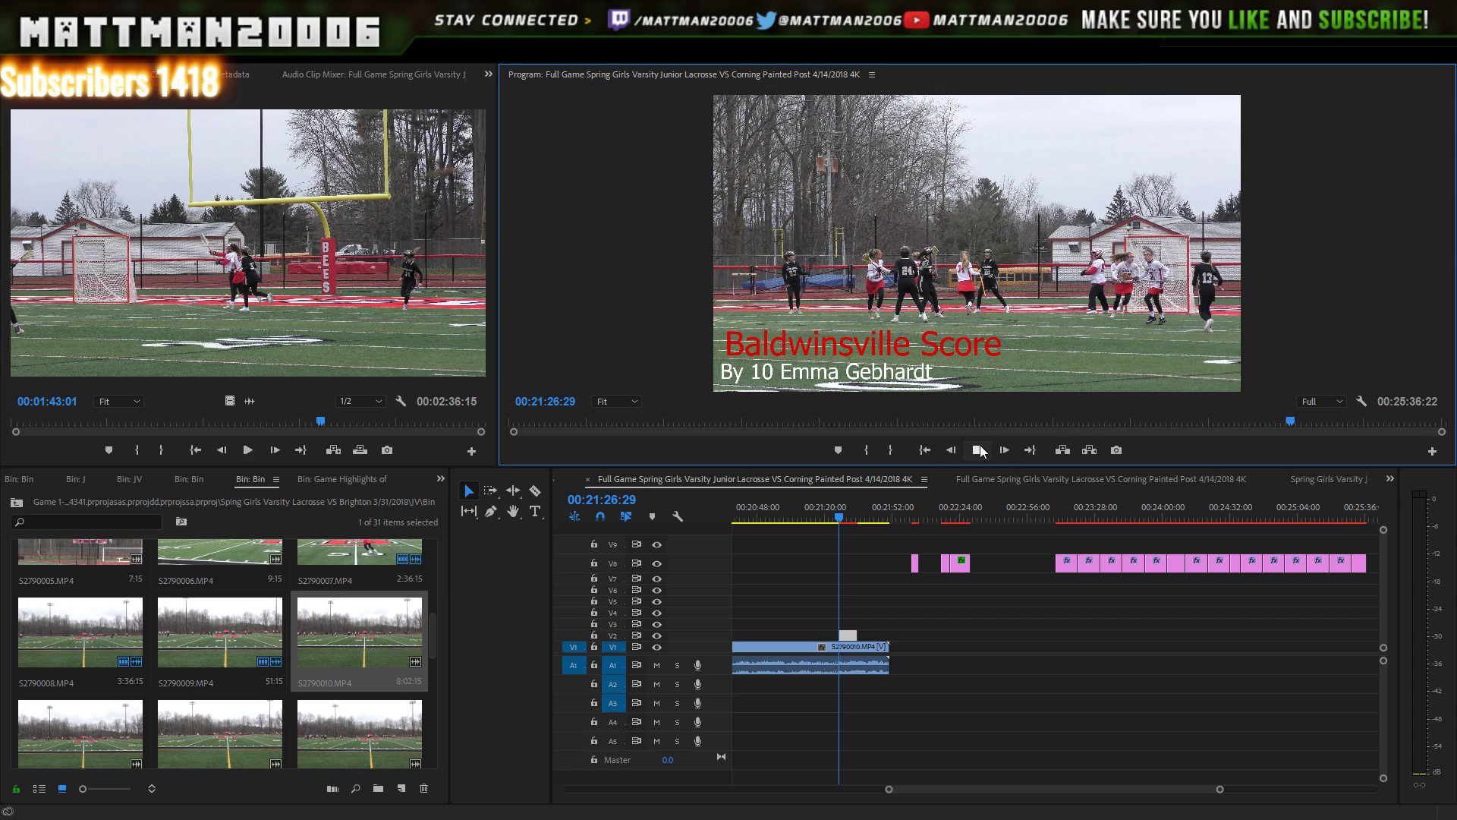
{"action": "left_click", "coordinate": [979, 450]}
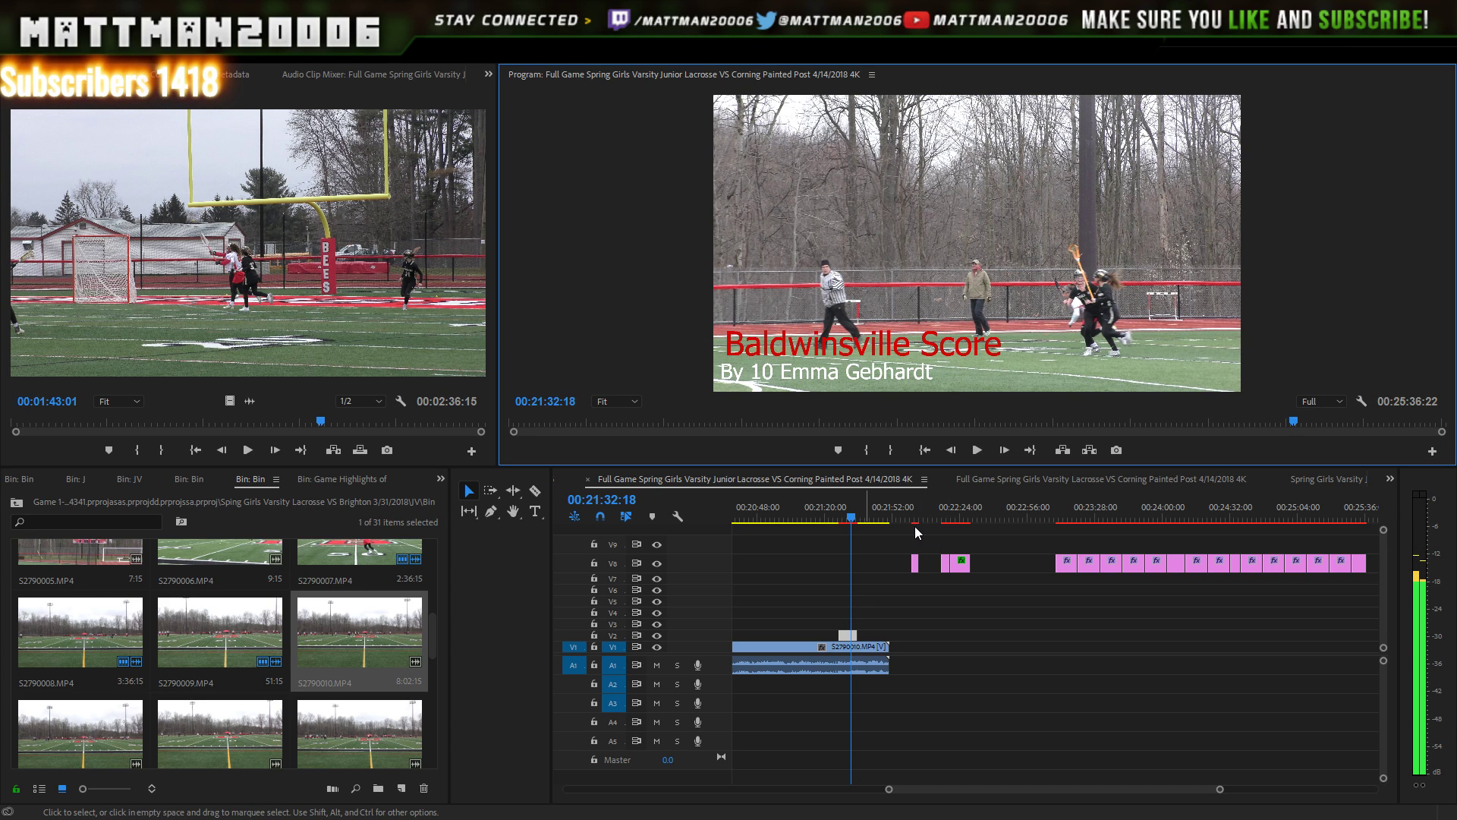
- Find the goal frame near 21:39 and slide the number 10 title on V2 to start there
{"action": "left_click", "coordinate": [874, 520]}
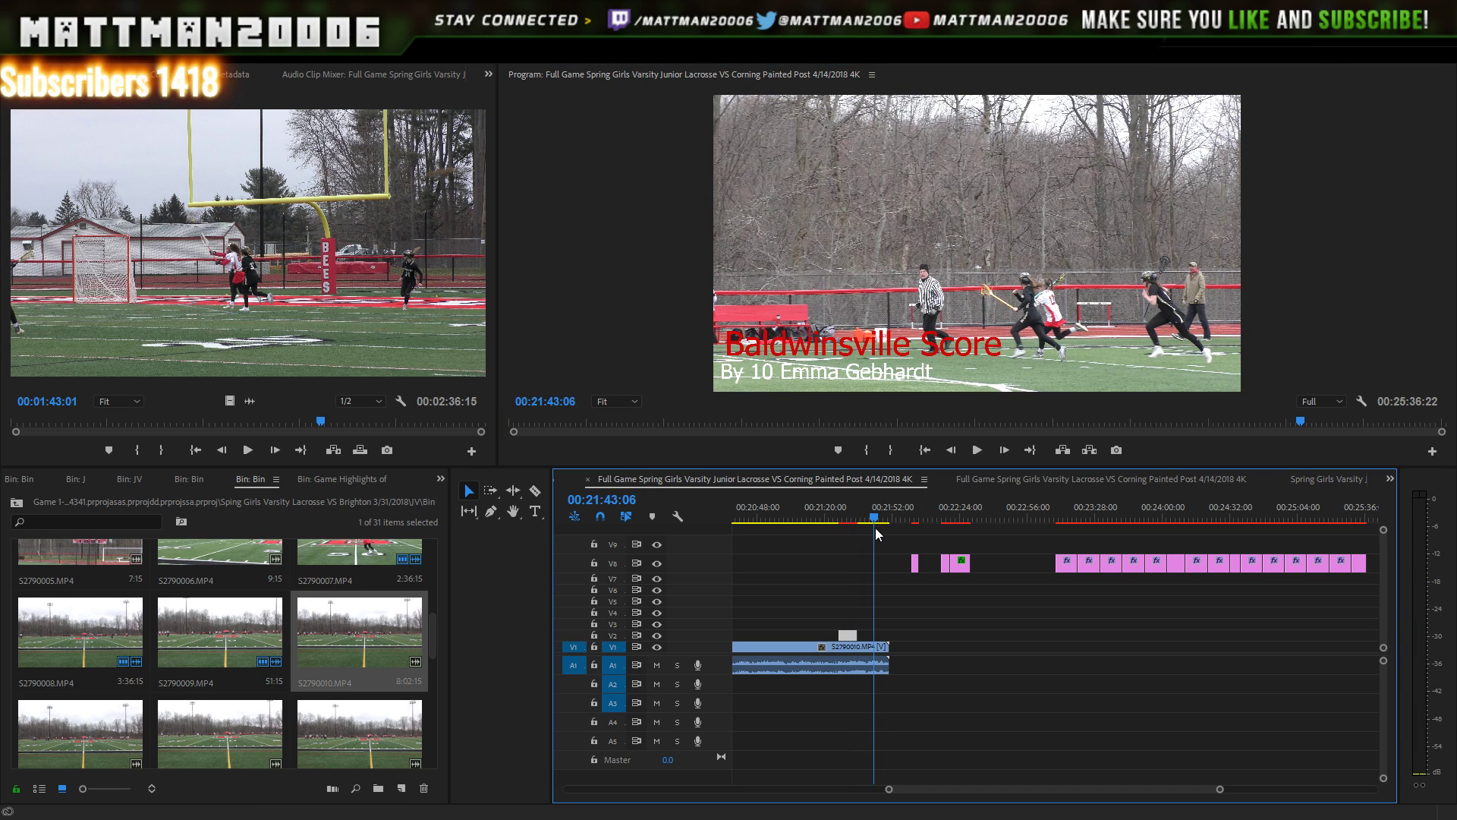
{"action": "left_click", "coordinate": [868, 525]}
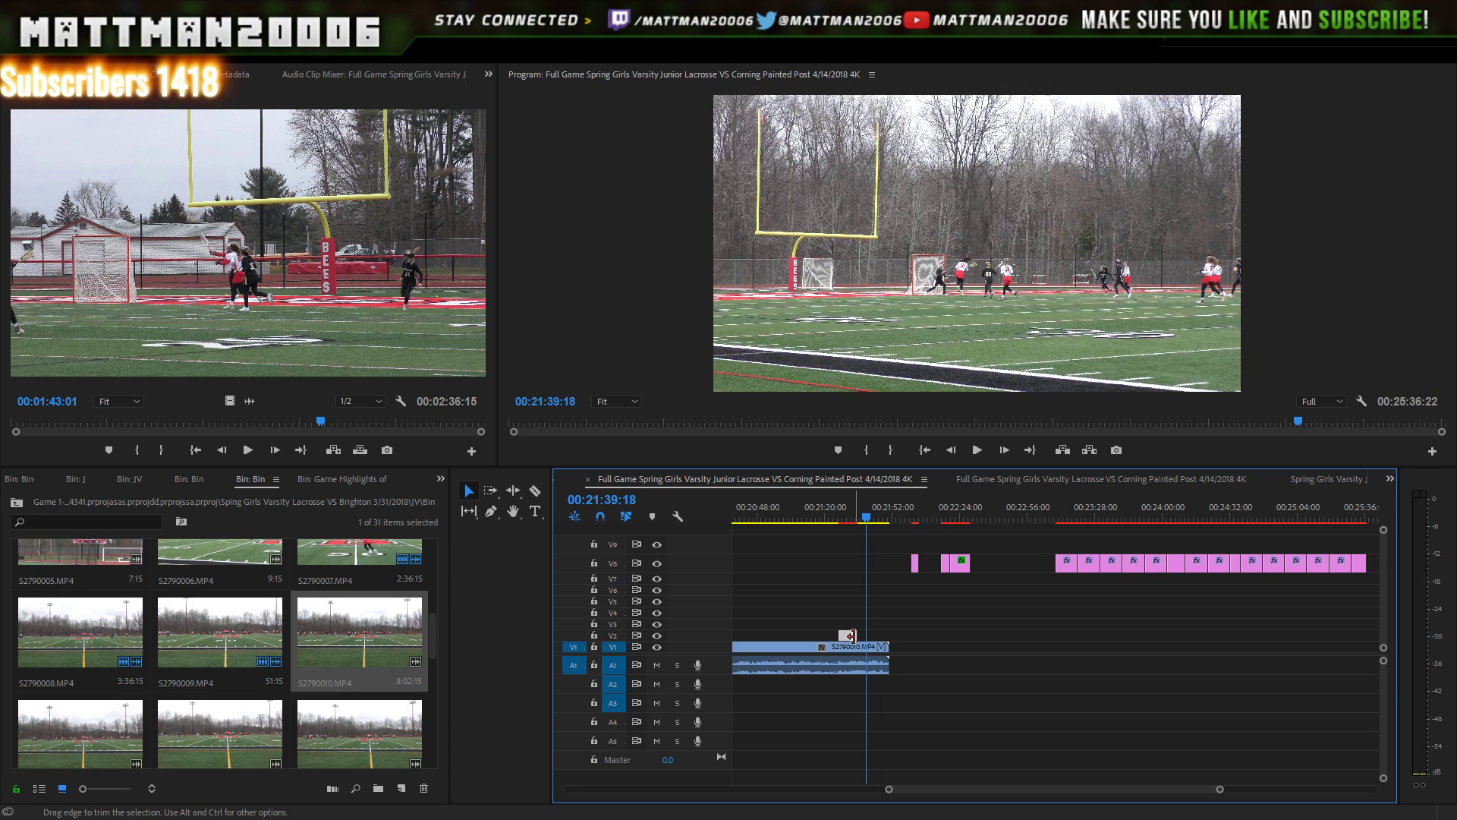
{"action": "key", "text": "Left"}
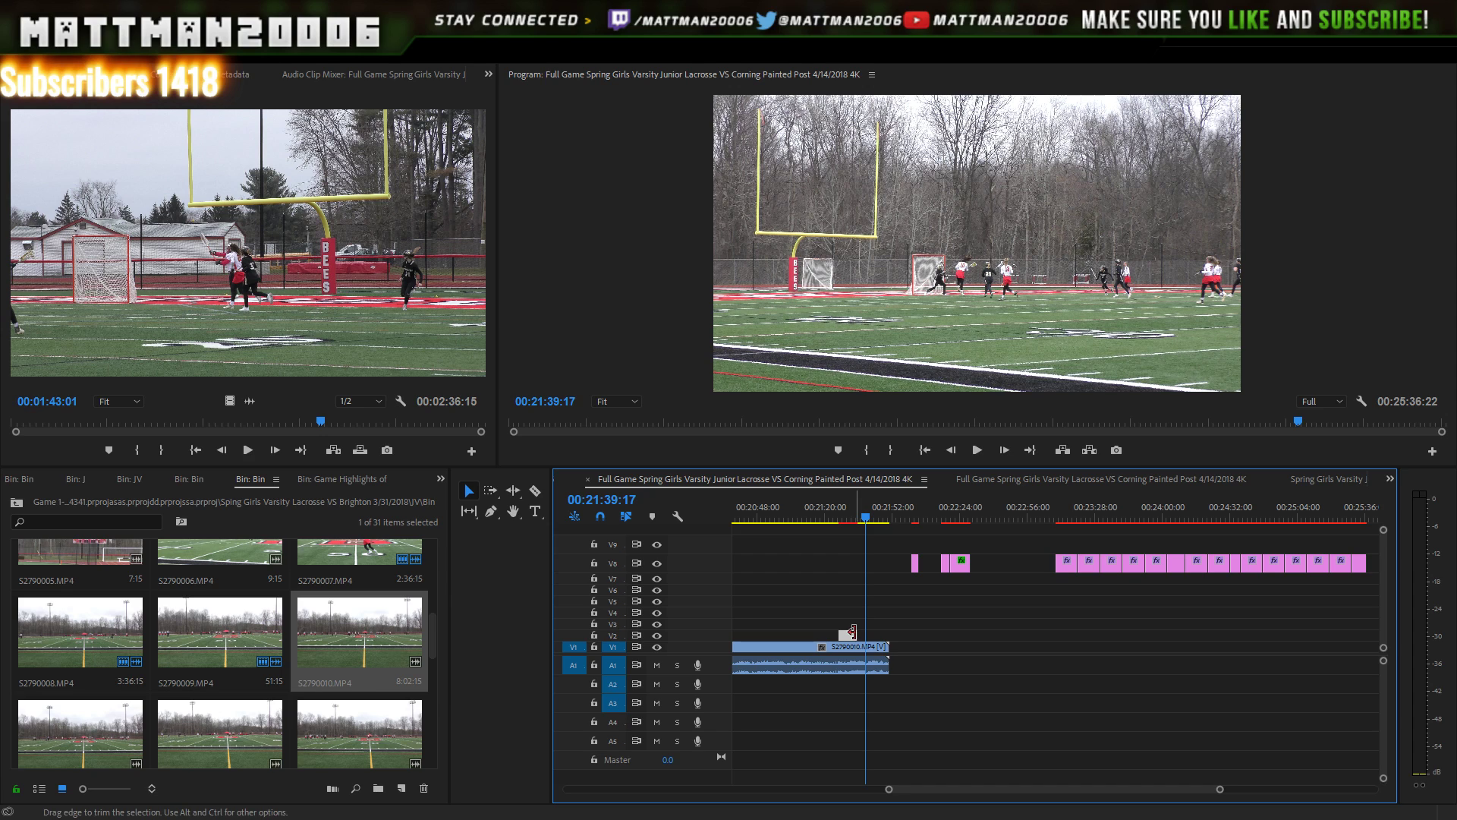
{"action": "key", "text": "shift+Left"}
{"action": "key", "text": "shift+Left"}
{"action": "key", "text": "shift+Left"}
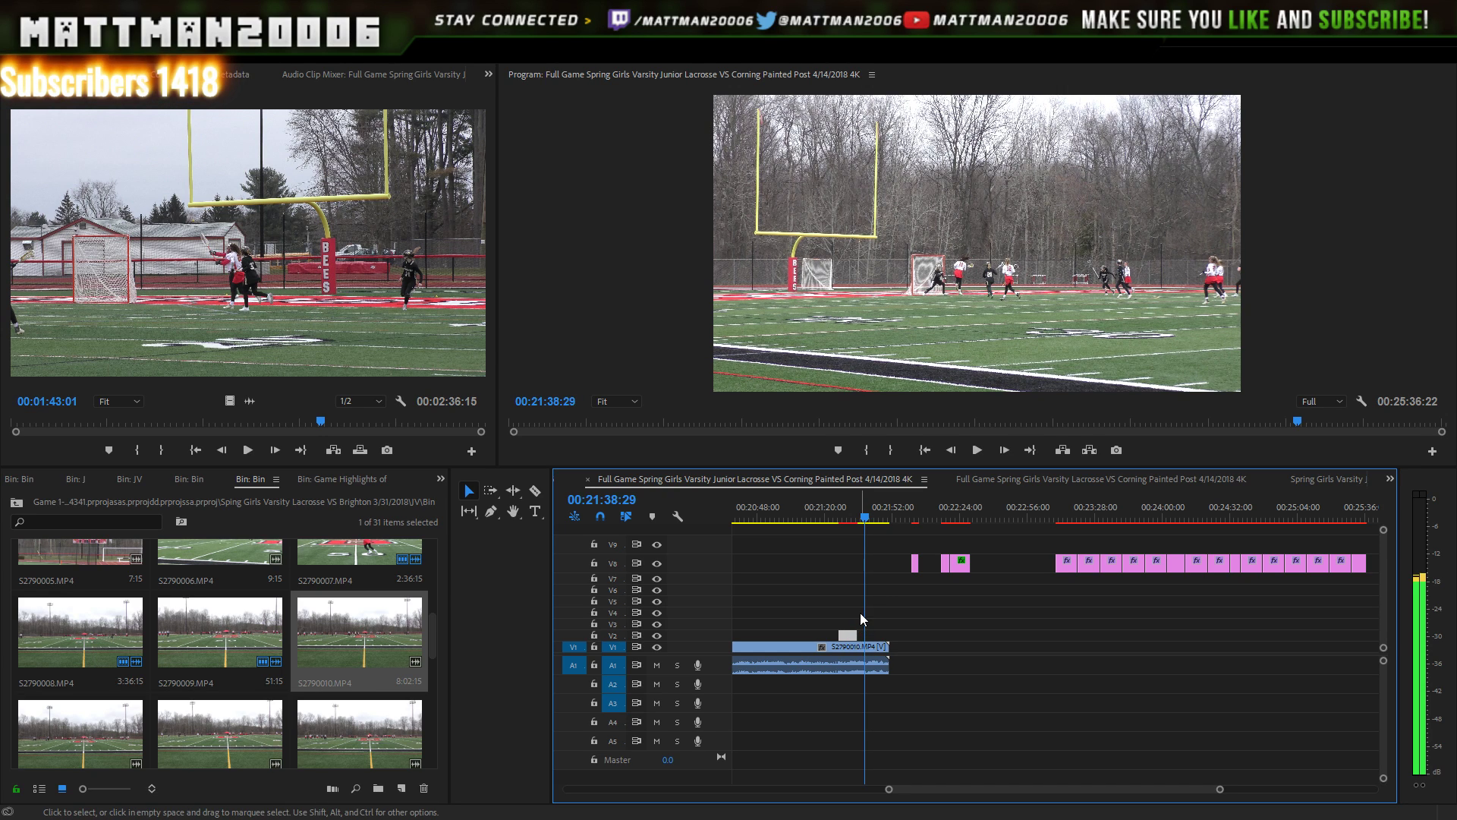
{"action": "key", "text": "Left"}
{"action": "key", "text": "Left"}
{"action": "key", "text": "Left"}
{"action": "key", "text": "Left"}
{"action": "key", "text": "Left"}
{"action": "key", "text": "Left"}
{"action": "key", "text": "Left"}
{"action": "key", "text": "Left"}
{"action": "key", "text": "Left"}
{"action": "key", "text": "Left"}
{"action": "key", "text": "Left"}
{"action": "key", "text": "Left"}
{"action": "key", "text": "Left"}
{"action": "key", "text": "Left"}
{"action": "key", "text": "Left"}
{"action": "key", "text": "Left"}
{"action": "key", "text": "Left"}
{"action": "key", "text": "Left"}
{"action": "key", "text": "Left"}
{"action": "key", "text": "Left"}
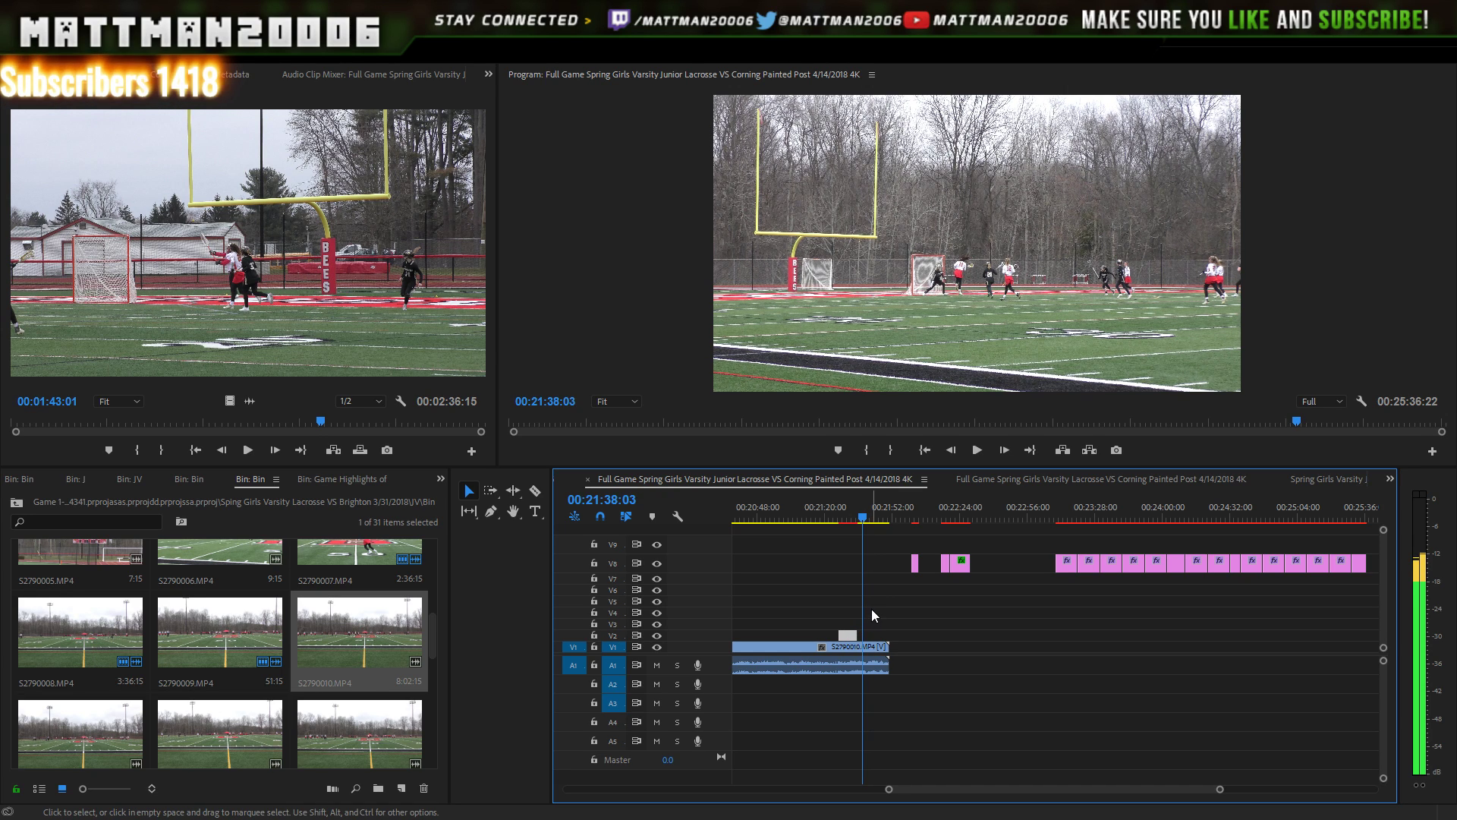
{"action": "key", "text": "Left"}
{"action": "key", "text": "Left"}
{"action": "key", "text": "Left"}
{"action": "key", "text": "Left"}
{"action": "key", "text": "Left"}
{"action": "key", "text": "Left"}
{"action": "key", "text": "Left"}
{"action": "key", "text": "Left"}
{"action": "key", "text": "Left"}
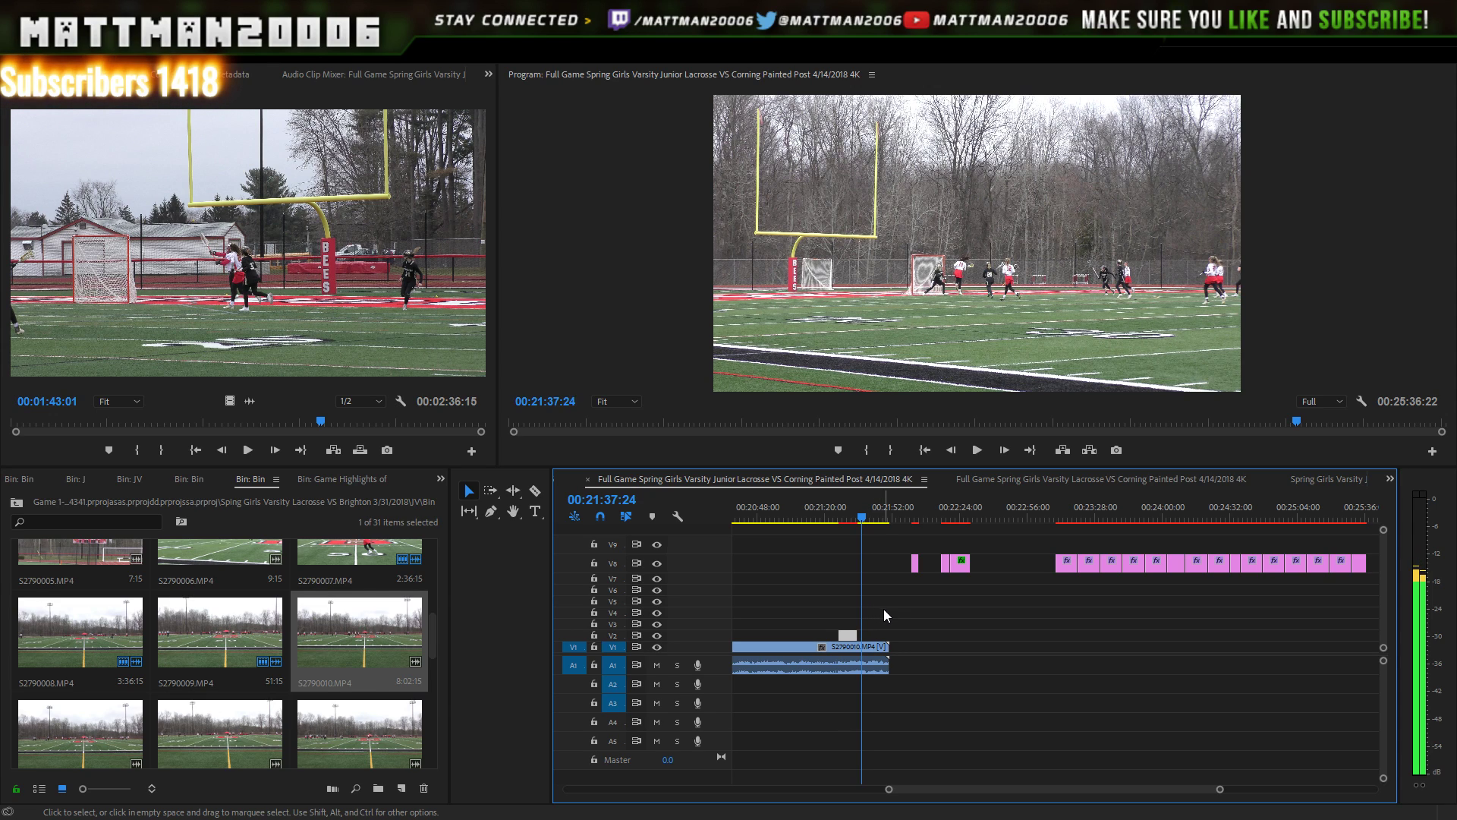
{"action": "key", "text": "Left"}
{"action": "key", "text": "Left"}
{"action": "key", "text": "Left"}
{"action": "key", "text": "Left"}
{"action": "key", "text": "Left"}
{"action": "key", "text": "Left"}
{"action": "key", "text": "Left"}
{"action": "key", "text": "Left"}
{"action": "key", "text": "Left"}
{"action": "key", "text": "Left"}
{"action": "key", "text": "Left"}
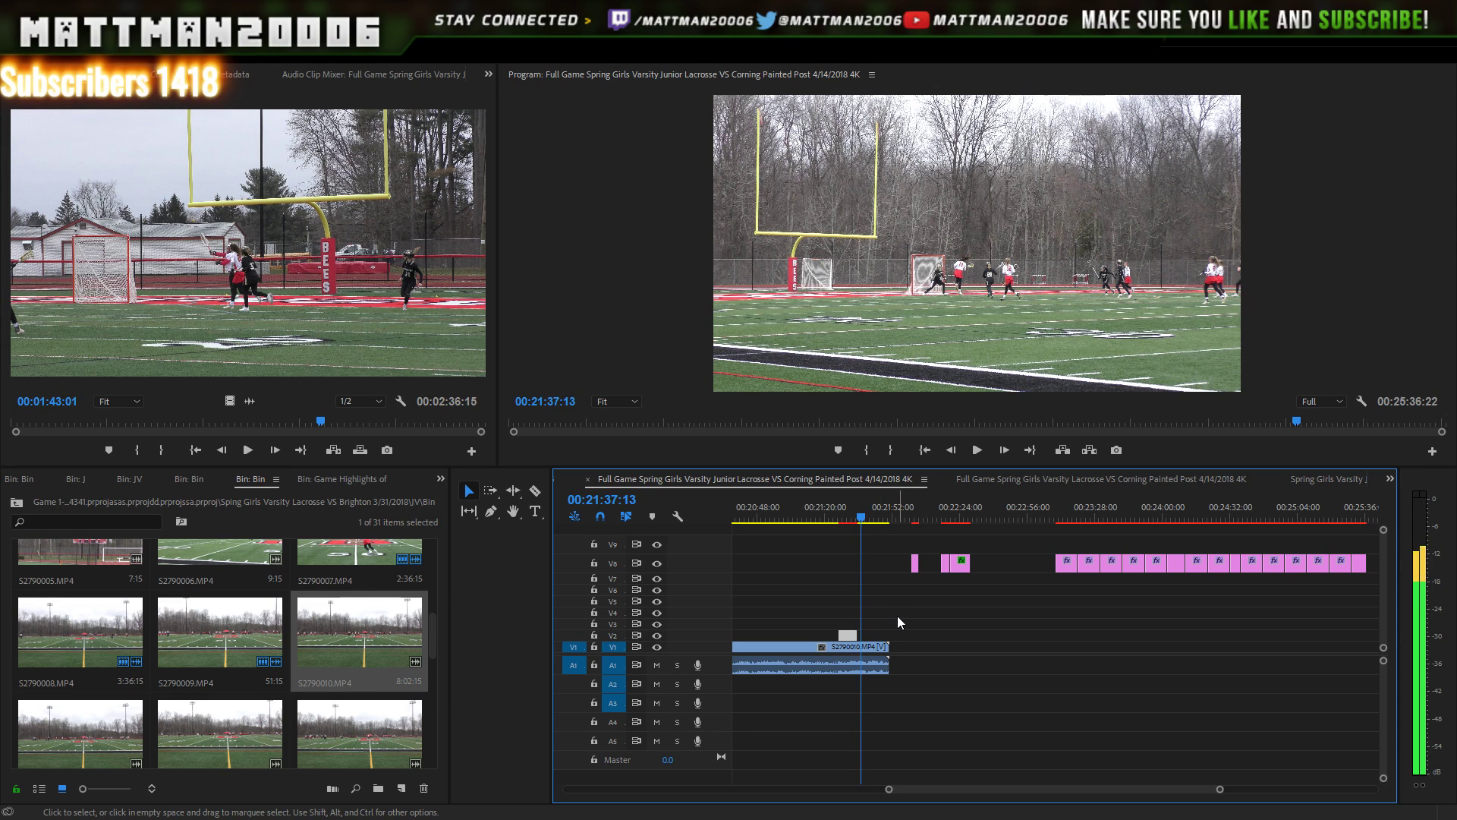
{"action": "key", "text": "Left"}
{"action": "key", "text": "Left"}
{"action": "key", "text": "Left"}
{"action": "key", "text": "Left"}
{"action": "key", "text": "Left"}
{"action": "key", "text": "Left"}
{"action": "key", "text": "Left"}
{"action": "key", "text": "Left"}
{"action": "key", "text": "Left"}
{"action": "key", "text": "Left"}
{"action": "key", "text": "Left"}
{"action": "key", "text": "Left"}
{"action": "key", "text": "Left"}
{"action": "key", "text": "Left"}
{"action": "key", "text": "Left"}
{"action": "key", "text": "Left"}
{"action": "key", "text": "Left"}
{"action": "key", "text": "Left"}
{"action": "key", "text": "Left"}
{"action": "key", "text": "Left"}
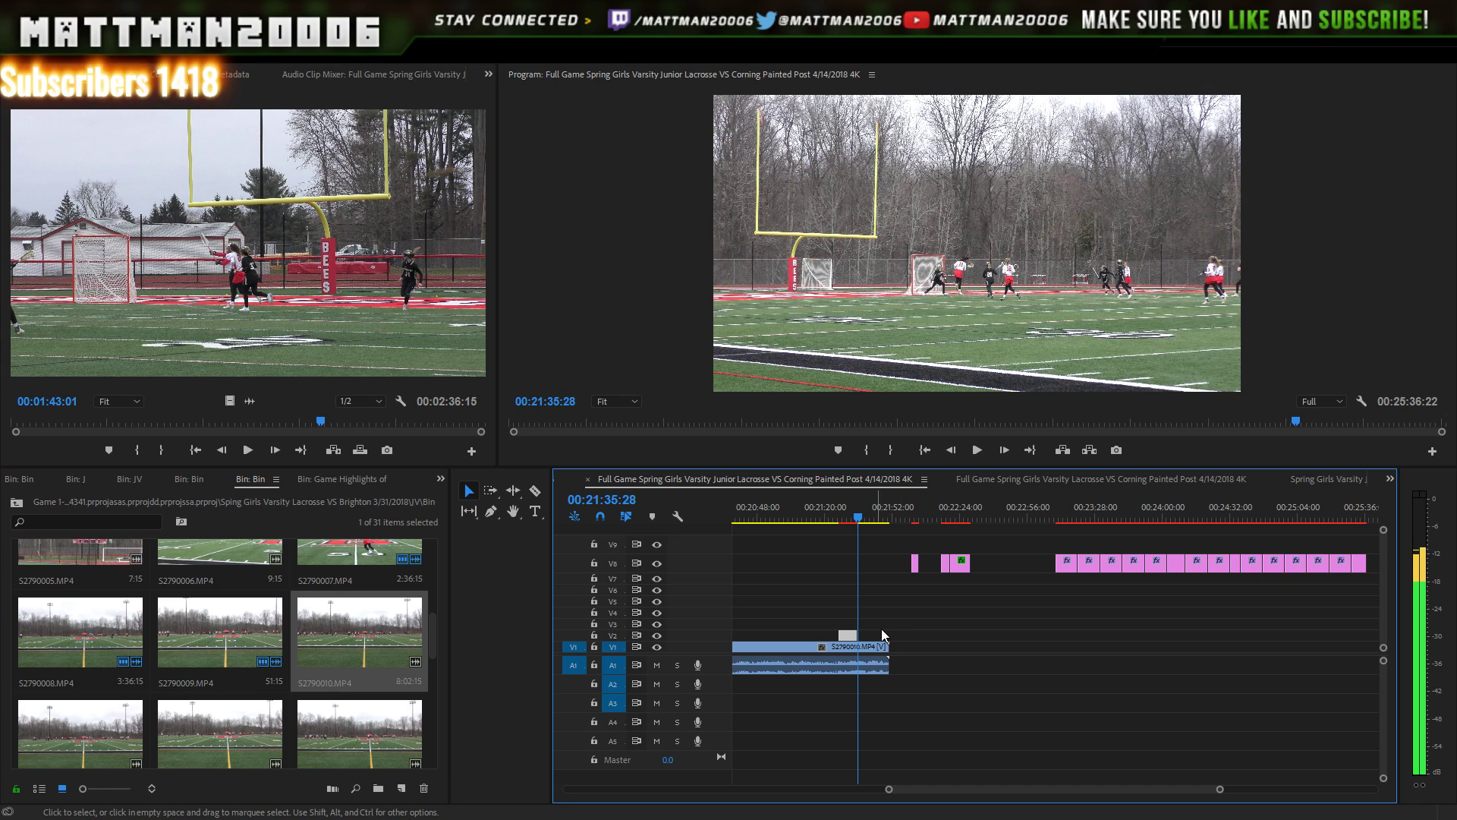
{"action": "key", "text": "Right"}
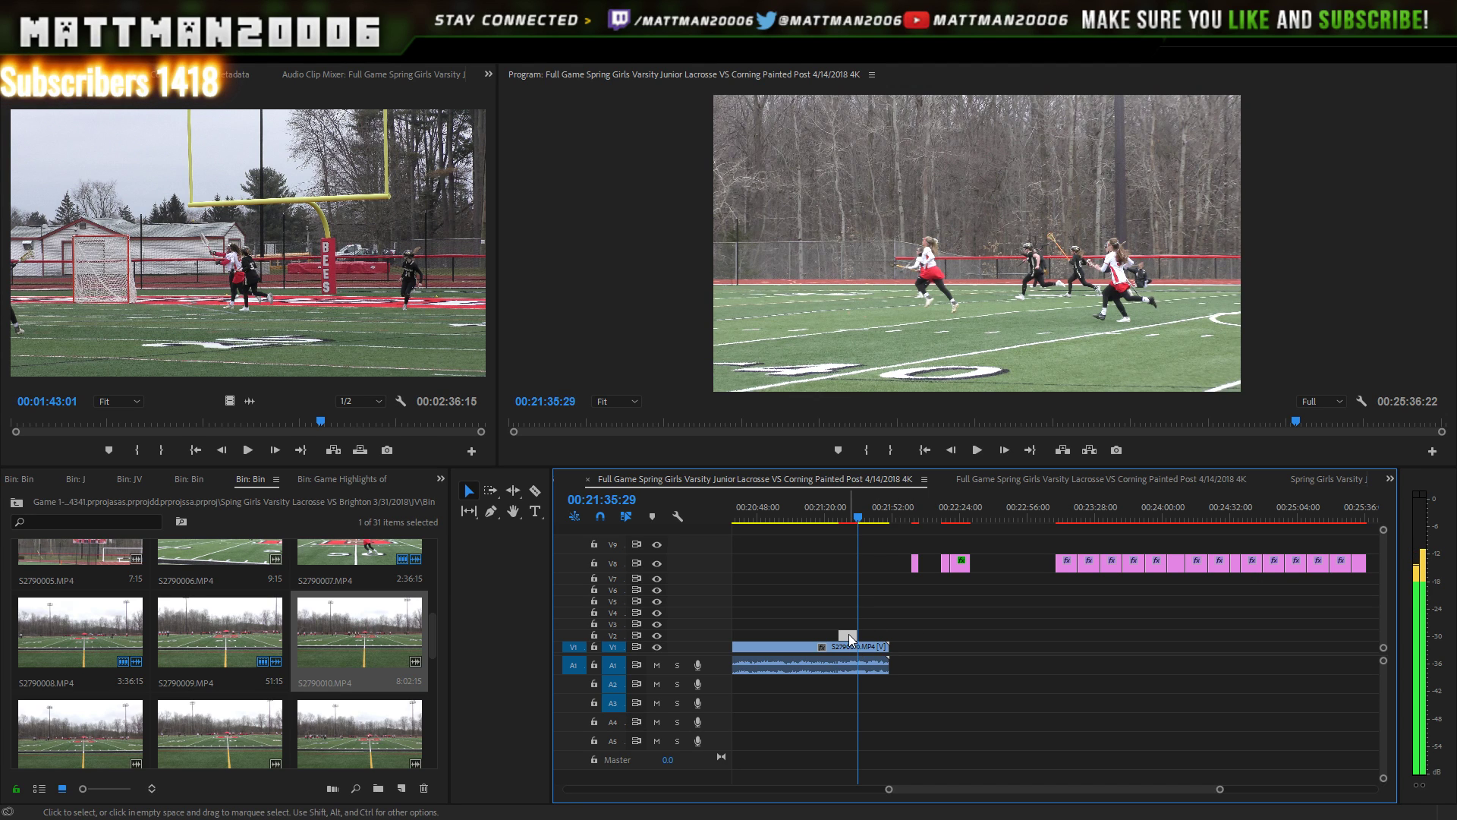
{"action": "mouse_move", "coordinate": [848, 635]}
{"action": "left_mouse_down"}
{"action": "mouse_move", "coordinate": [882, 635]}
{"action": "mouse_move", "coordinate": [868, 635]}
{"action": "left_mouse_up"}
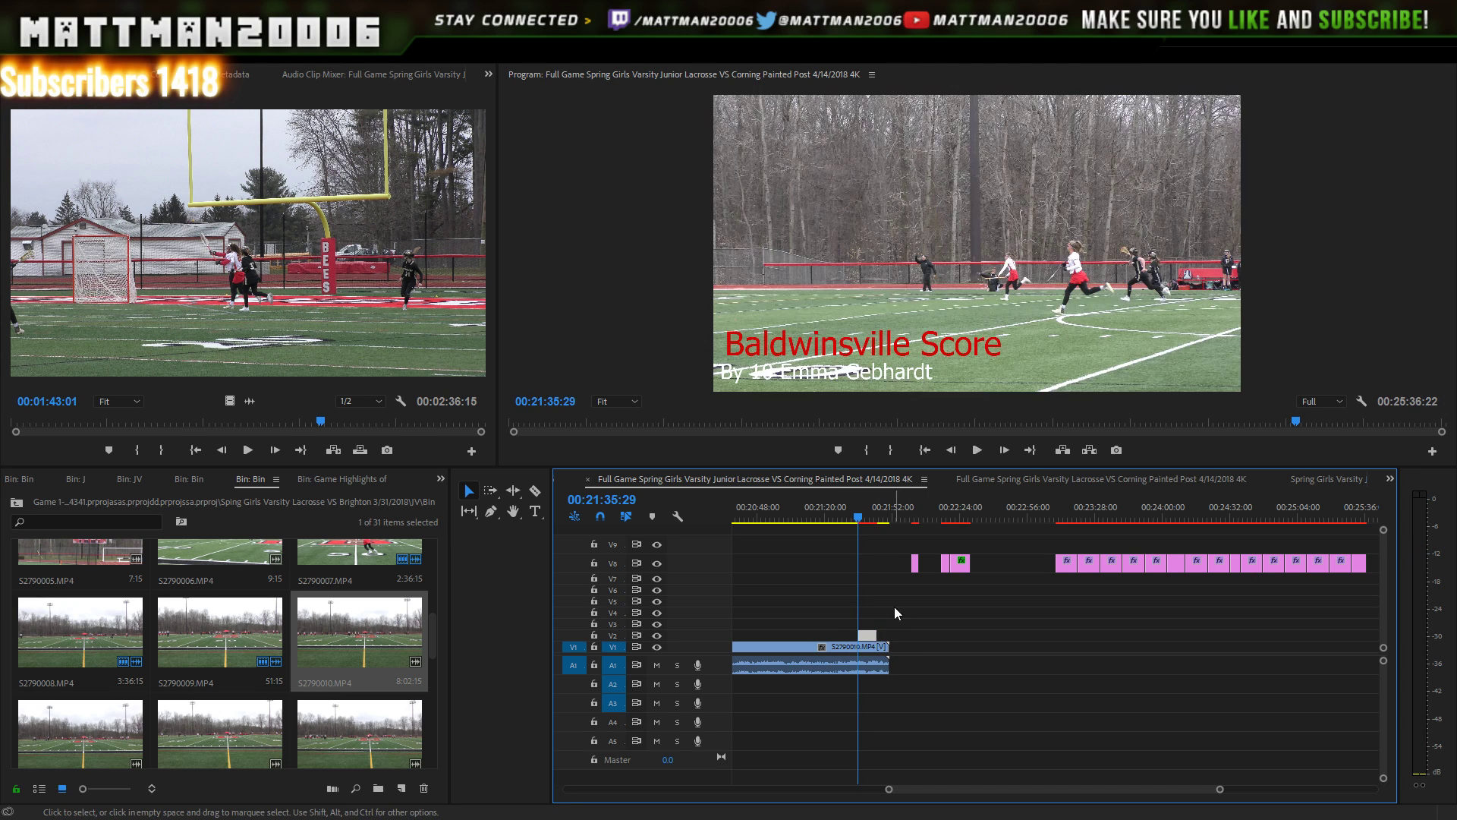
{"action": "key", "text": "space"}
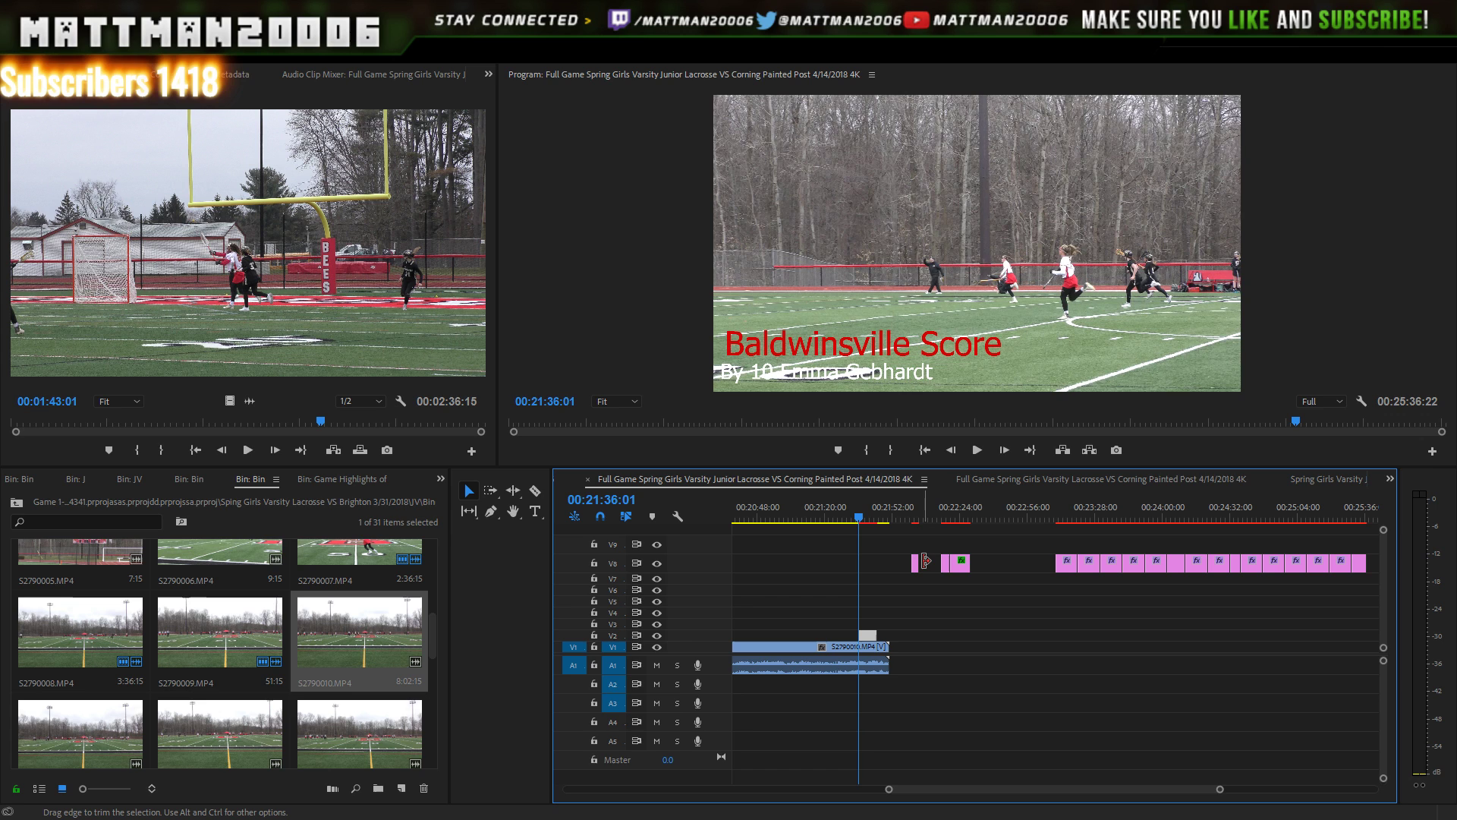
- Replay the number 10 score title over the goal to check its timing
{"action": "left_click", "coordinate": [978, 450]}
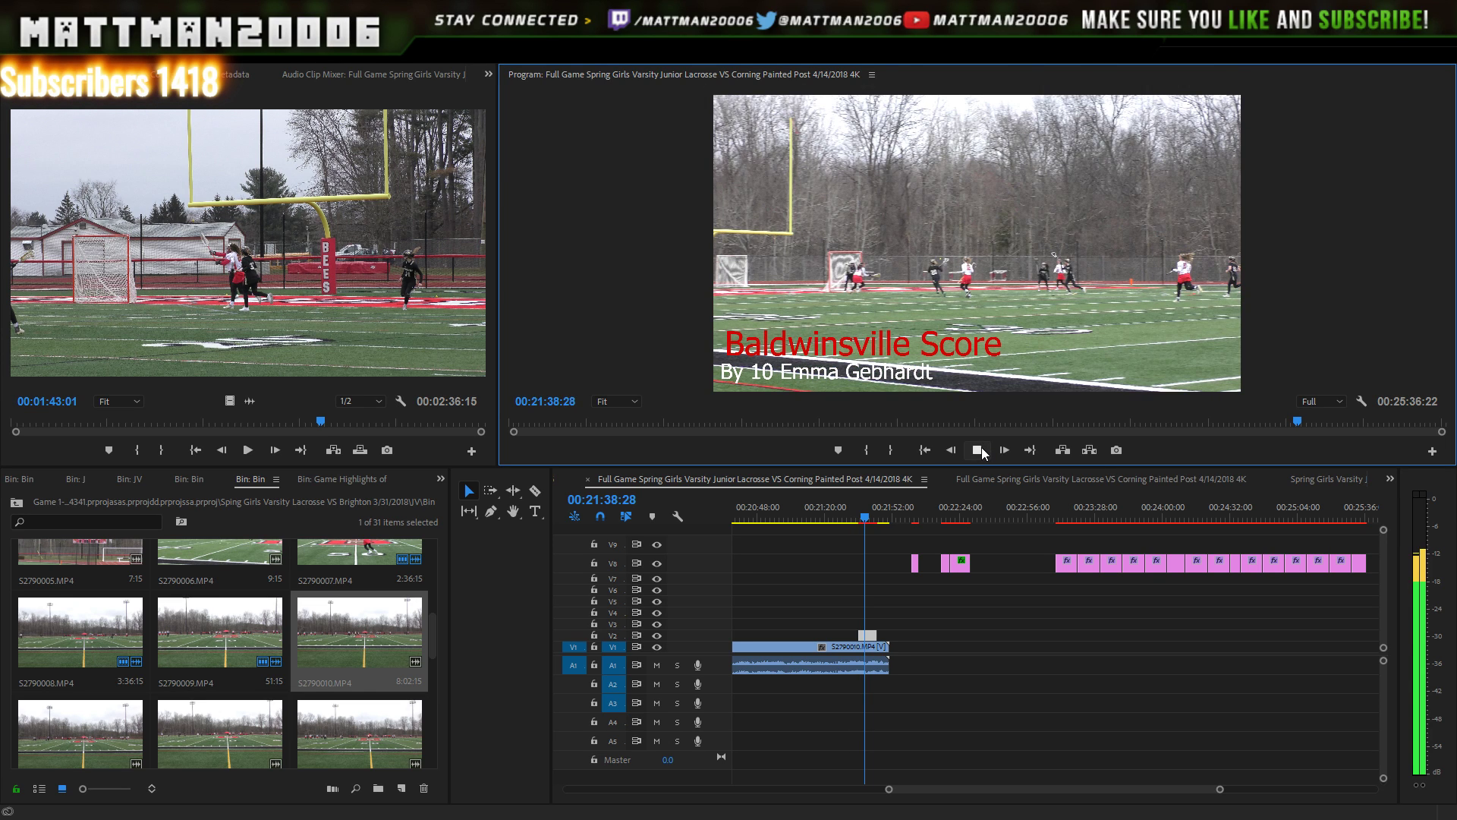
{"action": "left_click", "coordinate": [979, 449]}
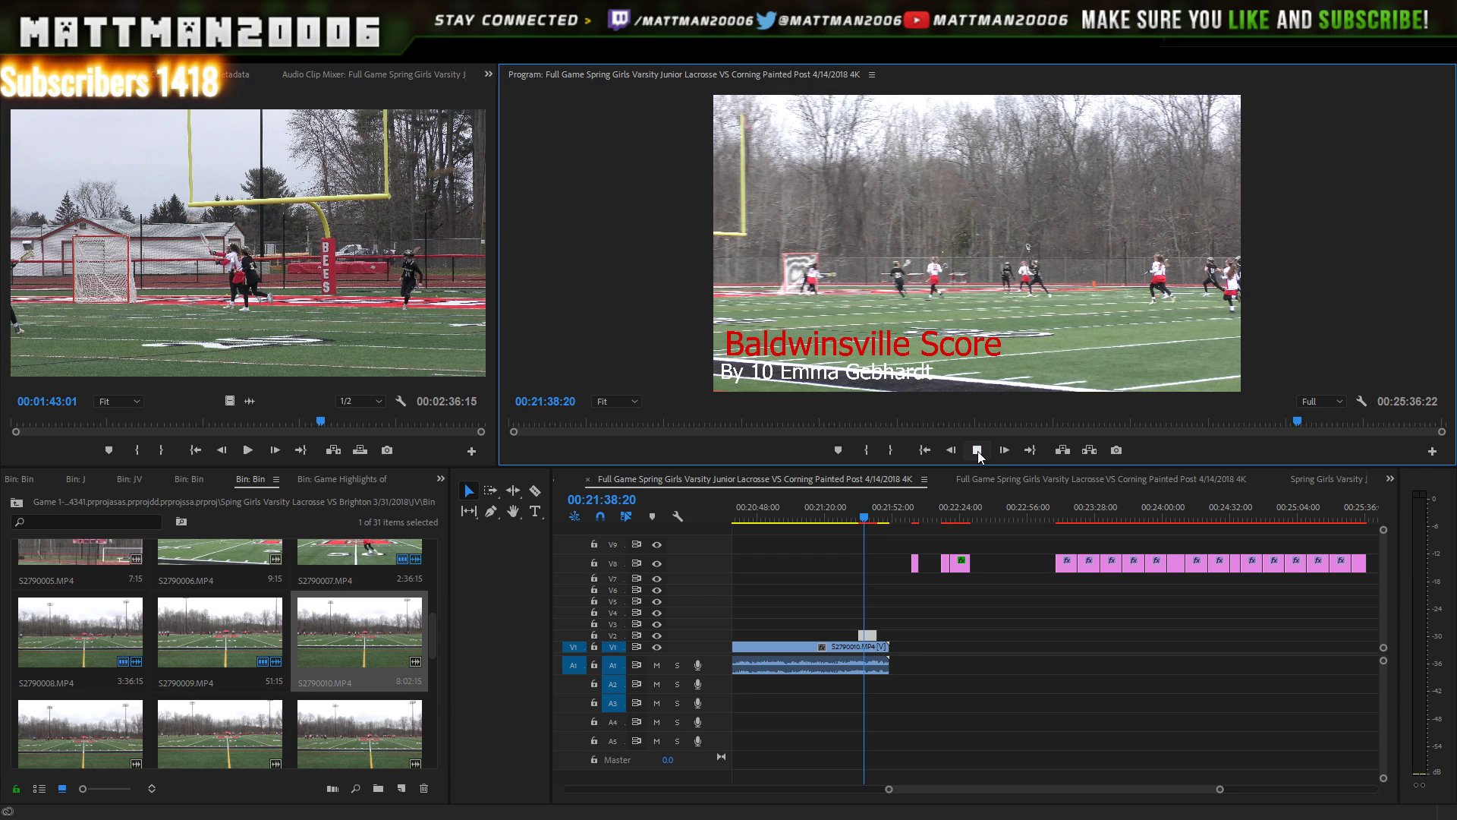
{"action": "left_click", "coordinate": [978, 451]}
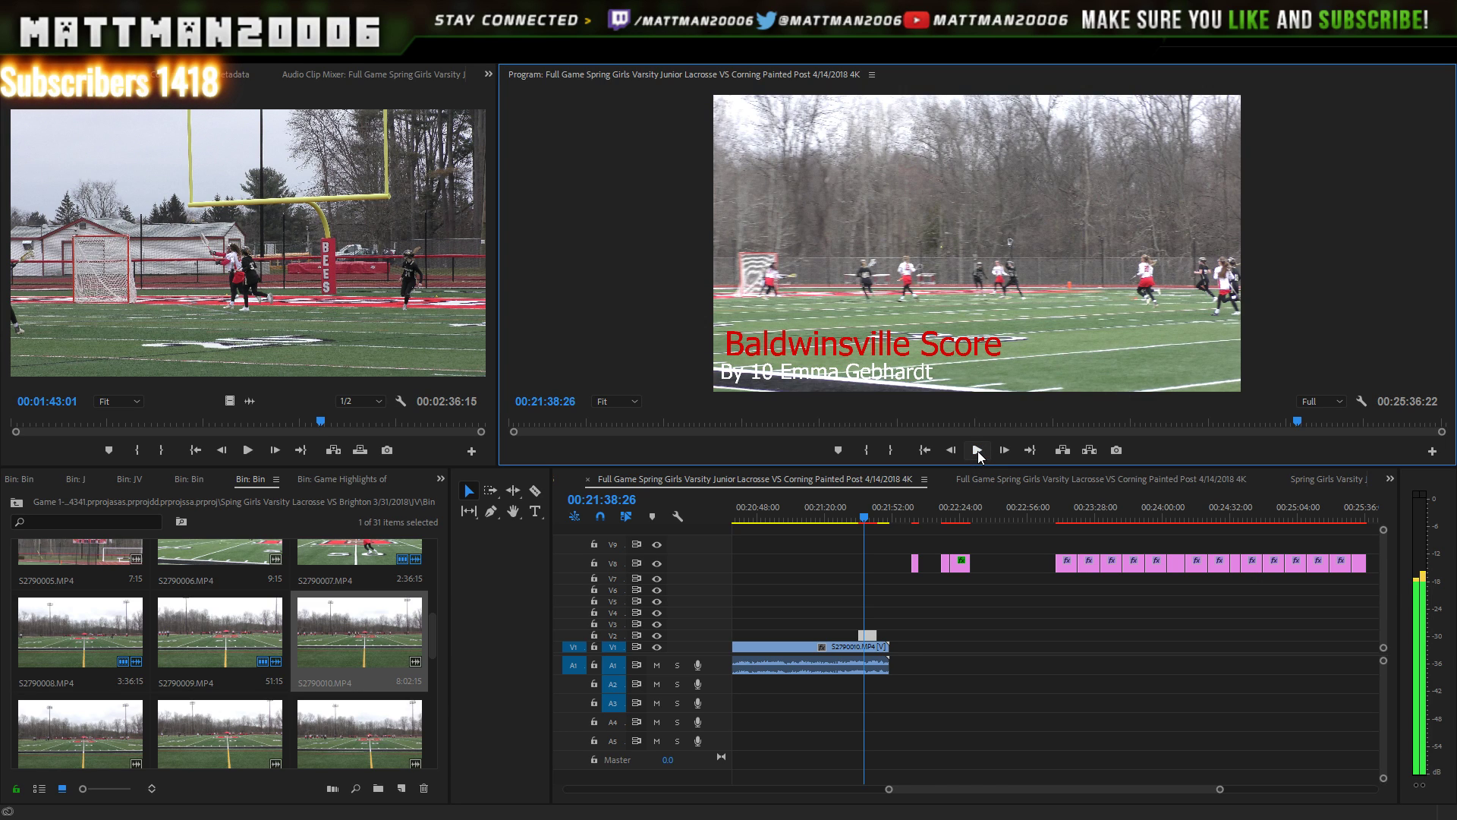
{"action": "left_click", "coordinate": [978, 451]}
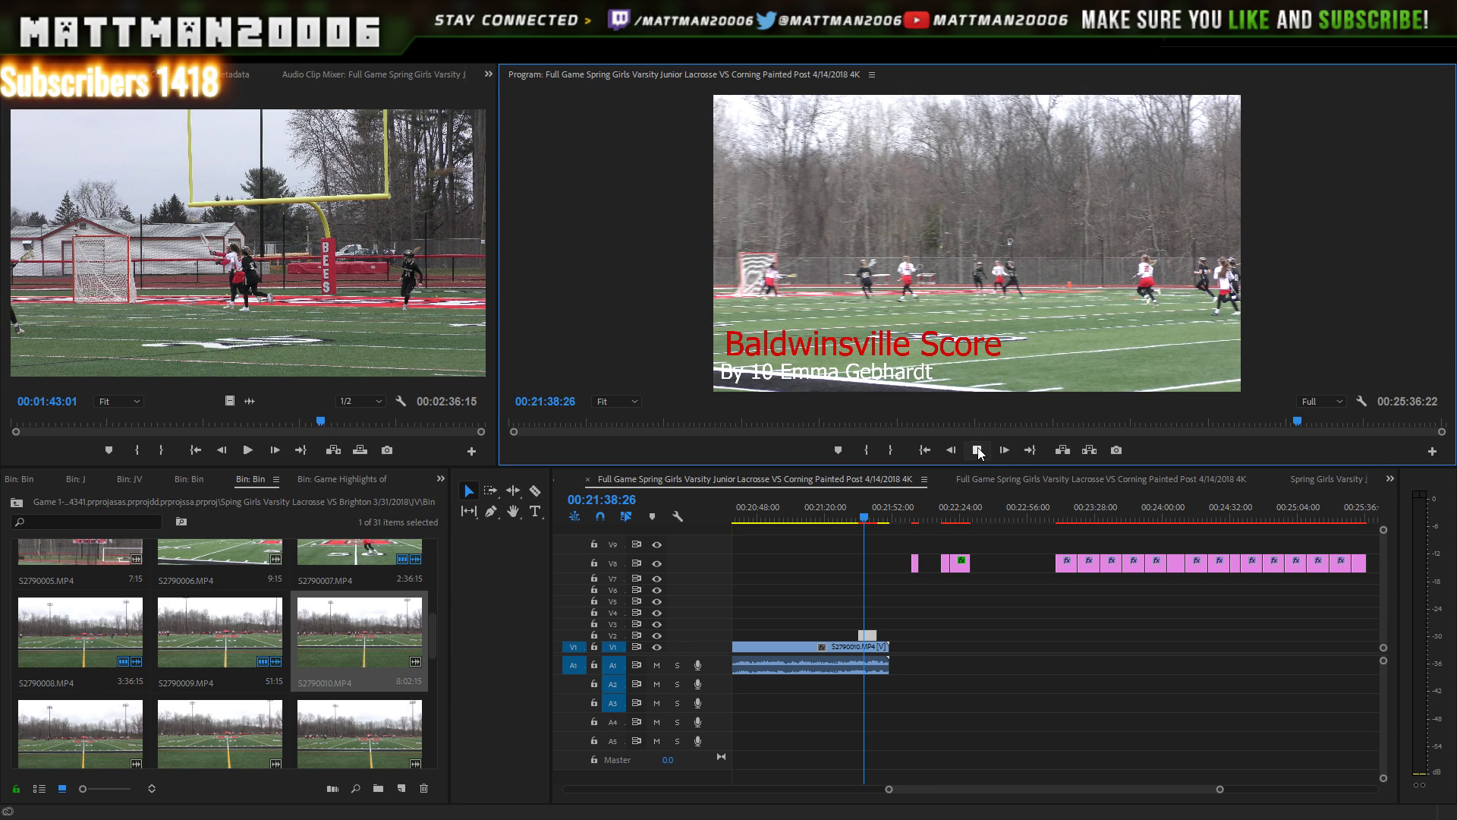
{"action": "left_click", "coordinate": [977, 451]}
{"action": "left_click", "coordinate": [978, 451]}
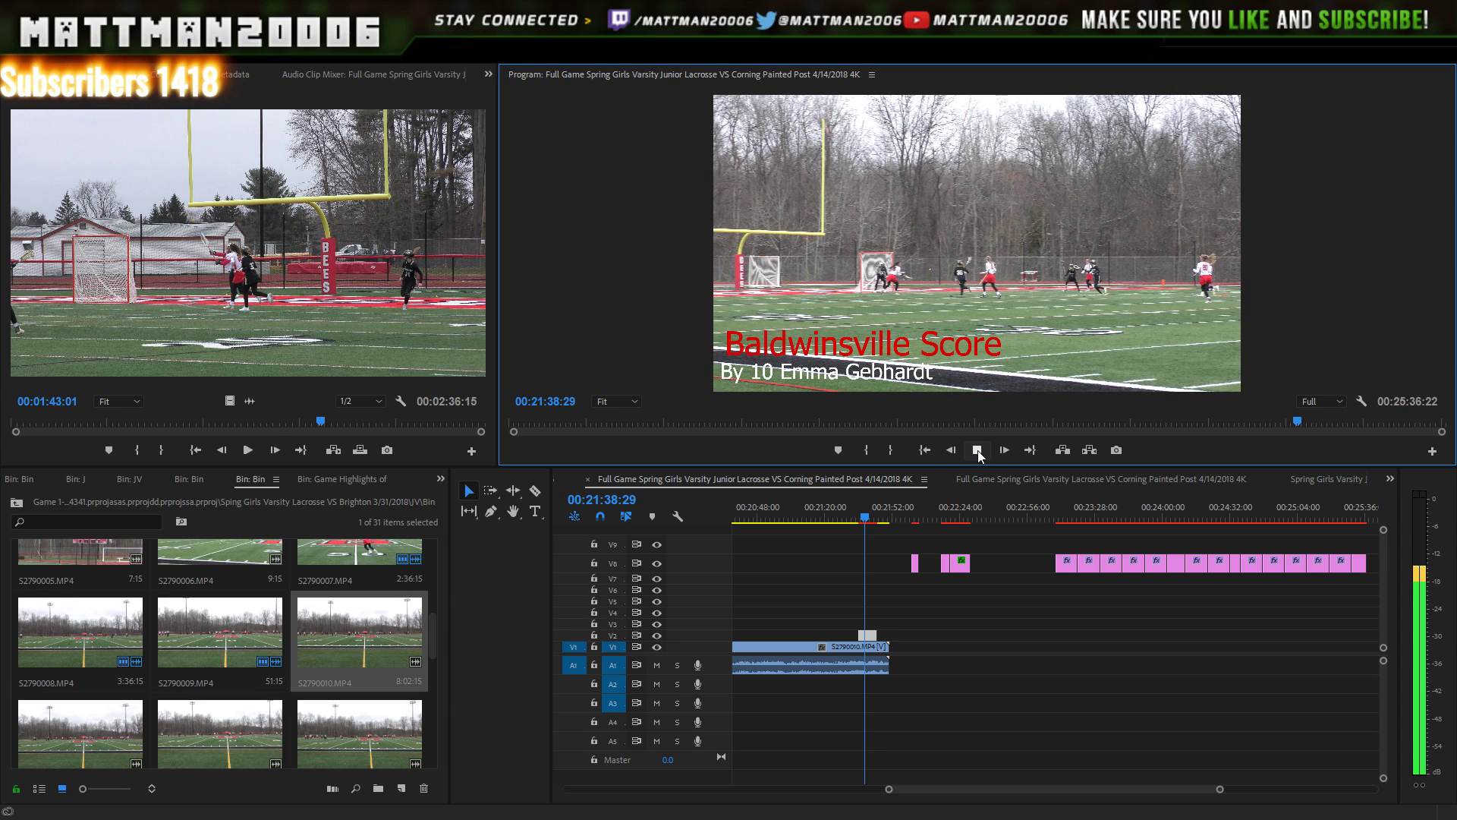
{"action": "left_click", "coordinate": [977, 451]}
- Nudge the V2 score title to begin at the goal around 00:21:39 and recheck
{"action": "left_click", "coordinate": [884, 639]}
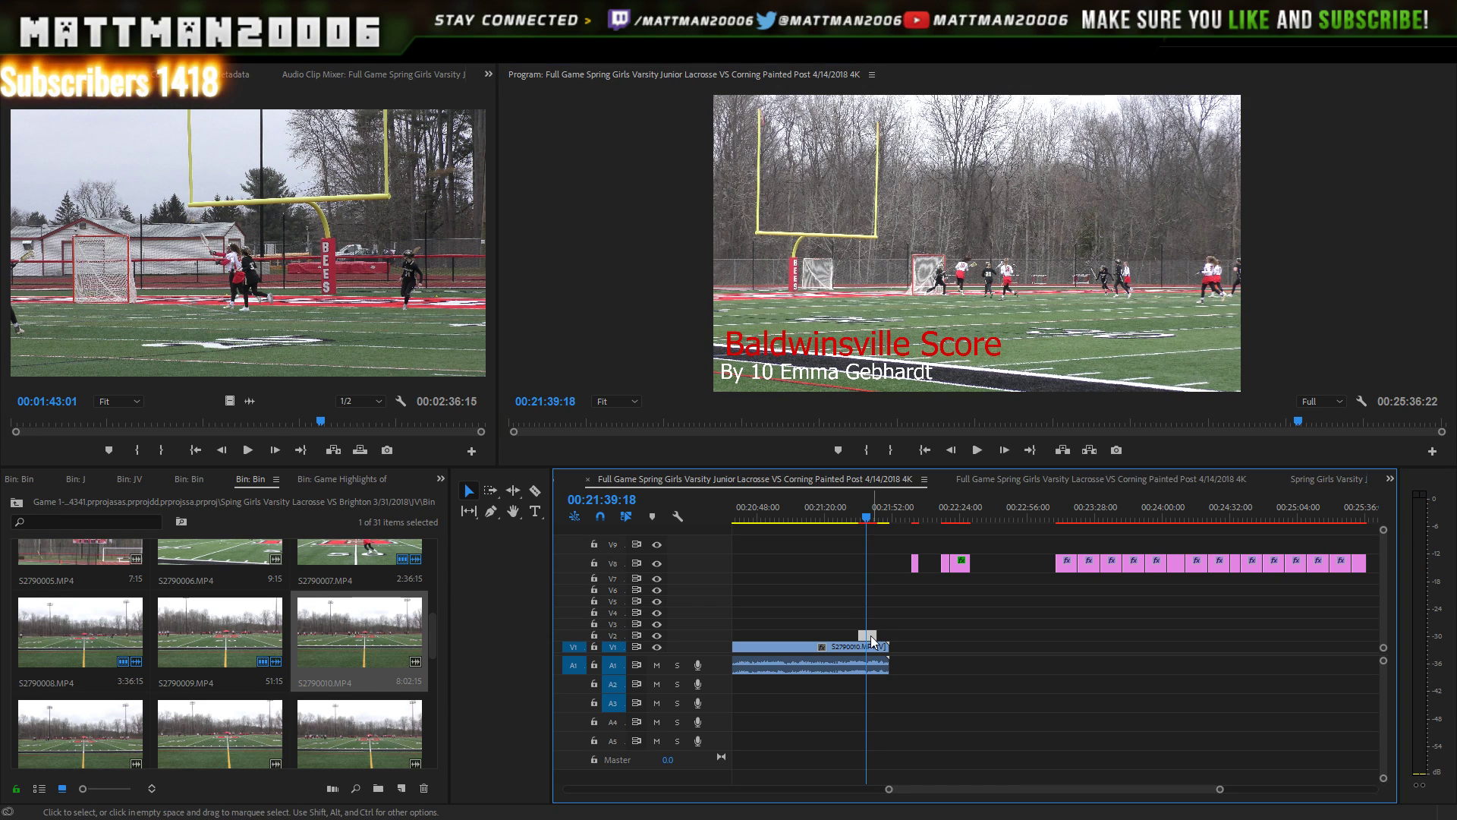
{"action": "left_click_drag", "start_coordinate": [879, 640], "coordinate": [877, 637]}
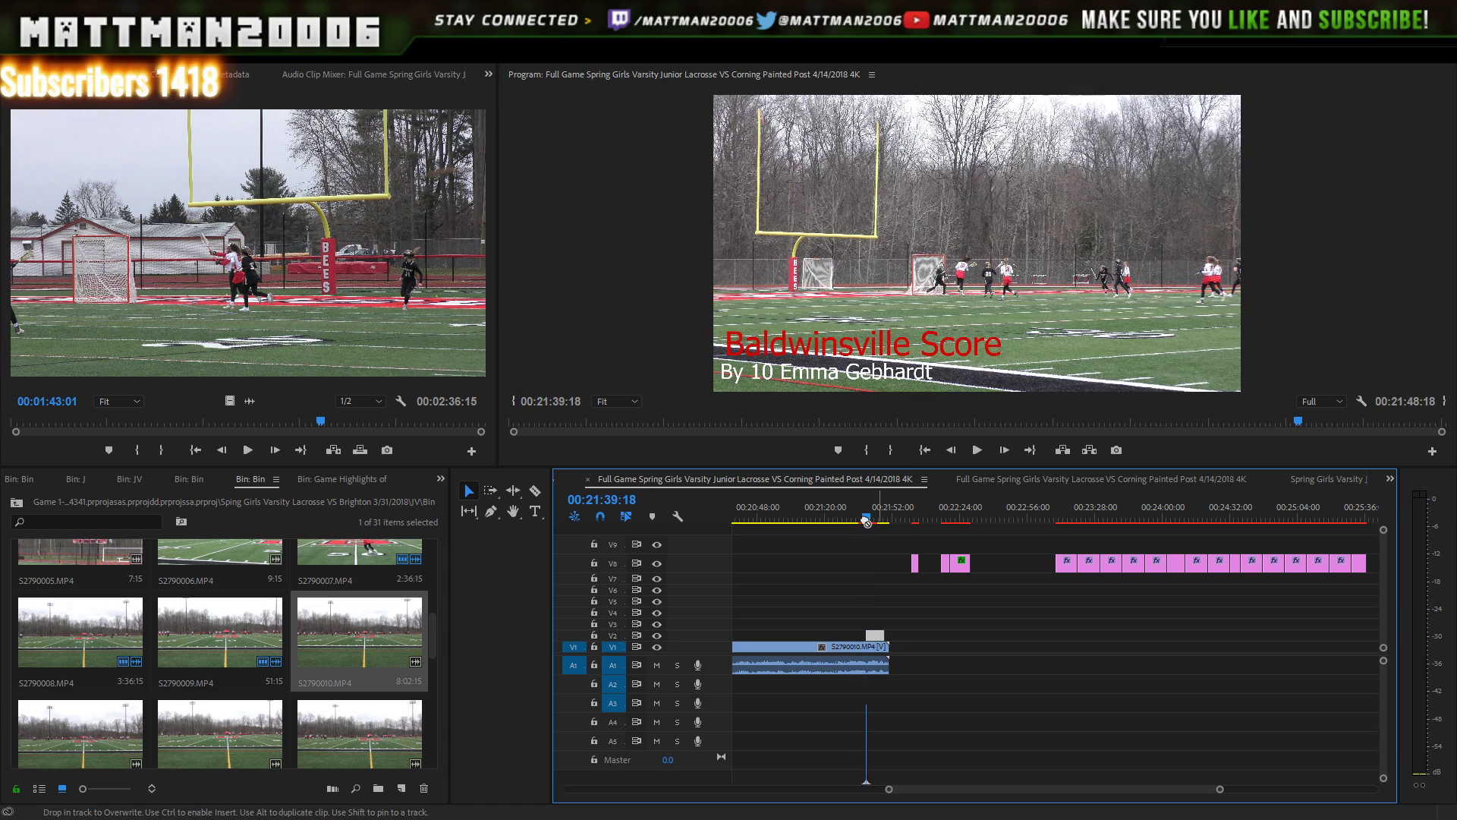
{"action": "key", "text": "Right"}
{"action": "key", "text": "Right"}
{"action": "key", "text": "Right"}
{"action": "key", "text": "Right"}
{"action": "key", "text": "Right"}
{"action": "key", "text": "Right"}
{"action": "key", "text": "Right"}
{"action": "key", "text": "Right"}
{"action": "key", "text": "Right"}
{"action": "key", "text": "Right"}
{"action": "key", "text": "Right"}
{"action": "key", "text": "Right"}
{"action": "key", "text": "Right"}
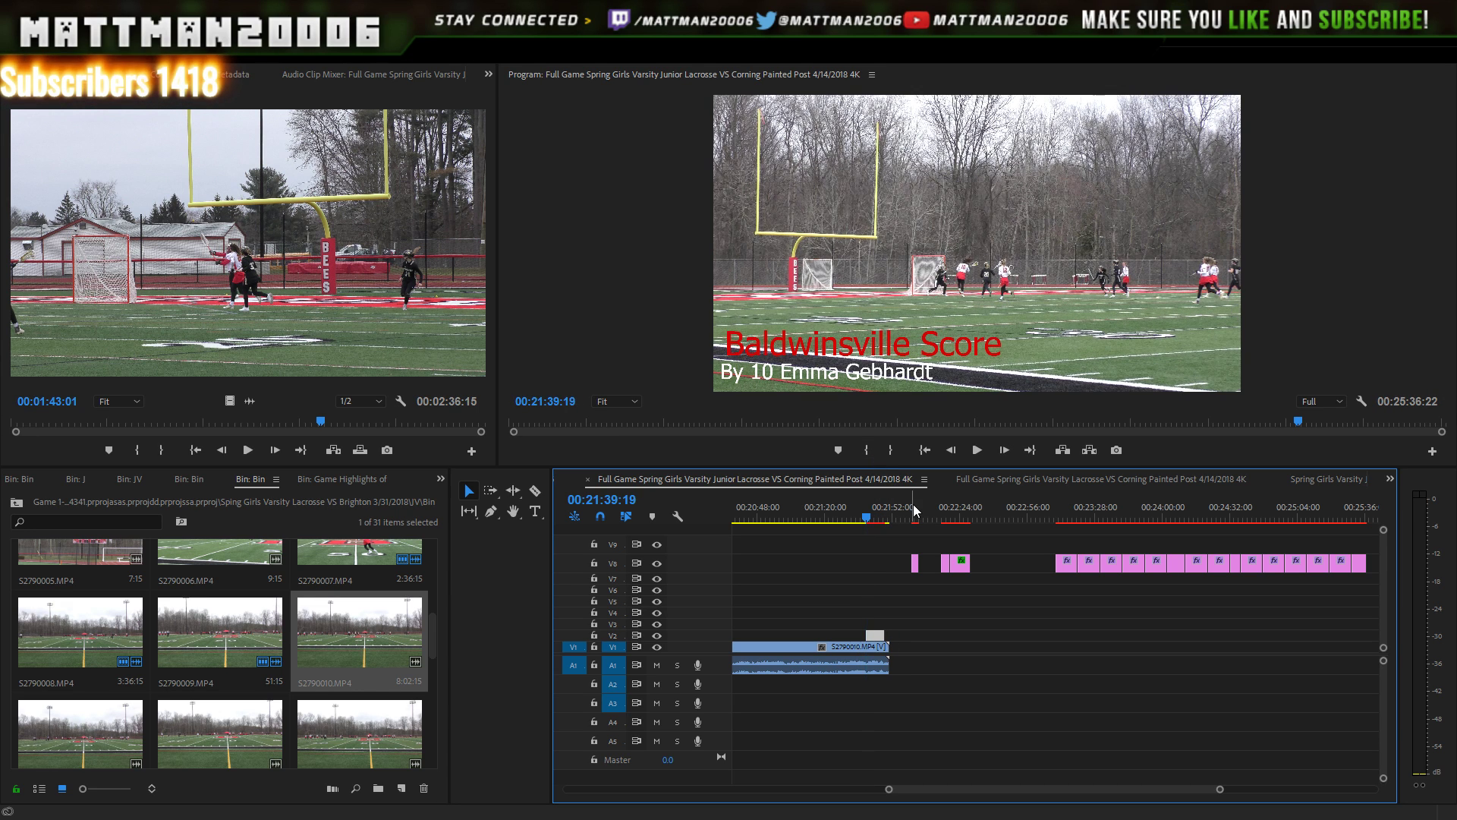
{"action": "key", "text": "space"}
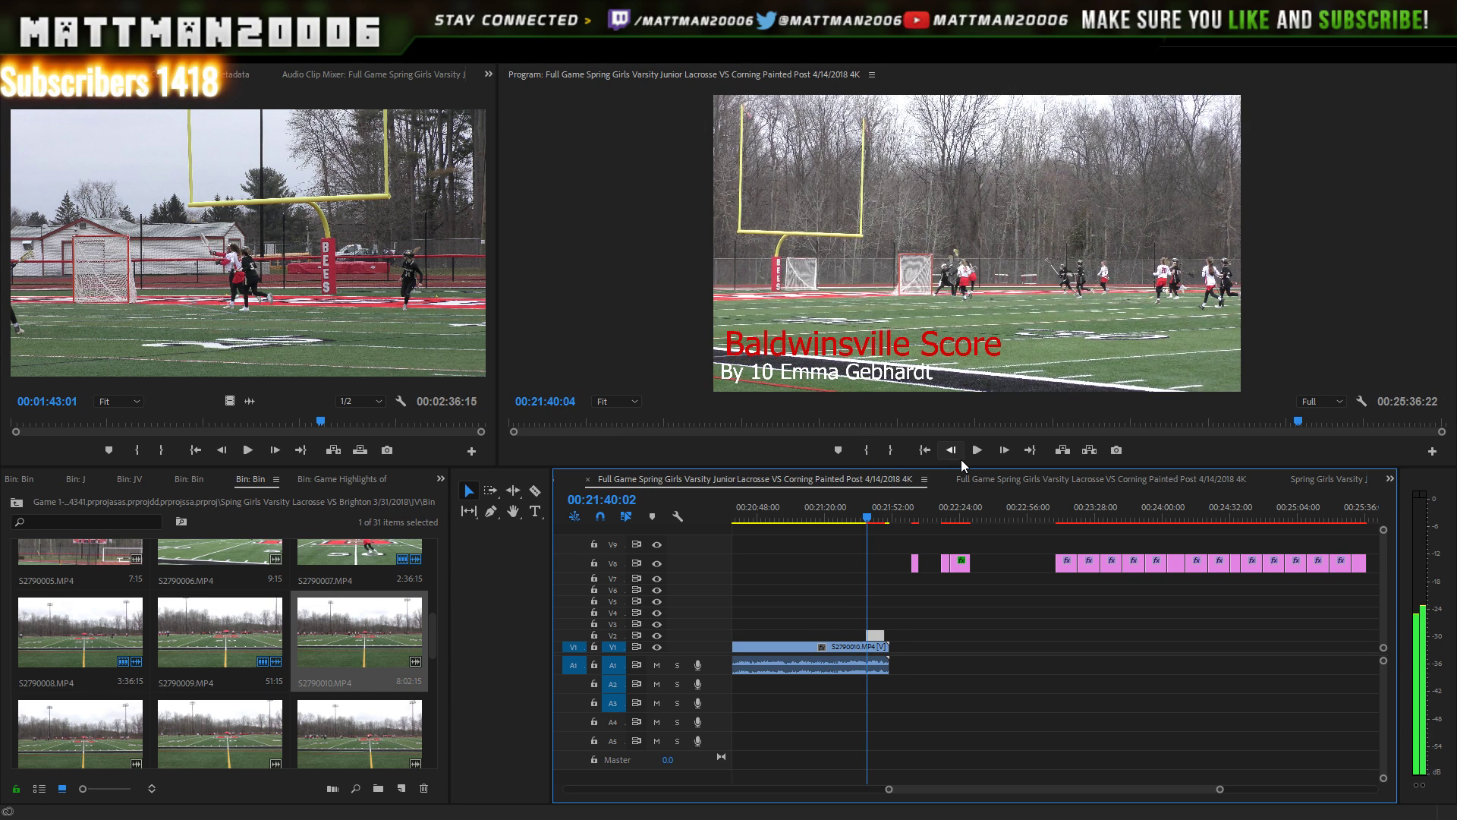
{"action": "key", "text": "Left"}
{"action": "key", "text": "Left"}
{"action": "key", "text": "Left"}
{"action": "key", "text": "Left"}
{"action": "key", "text": "Left"}
{"action": "key", "text": "Left"}
{"action": "key", "text": "Left"}
{"action": "key", "text": "Left"}
{"action": "key", "text": "Left"}
{"action": "key", "text": "Left"}
{"action": "key", "text": "Left"}
{"action": "key", "text": "Left"}
{"action": "key", "text": "Left"}
{"action": "key", "text": "Left"}
{"action": "key", "text": "Left"}
{"action": "key", "text": "Left"}
{"action": "key", "text": "Left"}
{"action": "key", "text": "Left"}
{"action": "key", "text": "Left"}
{"action": "key", "text": "Left"}
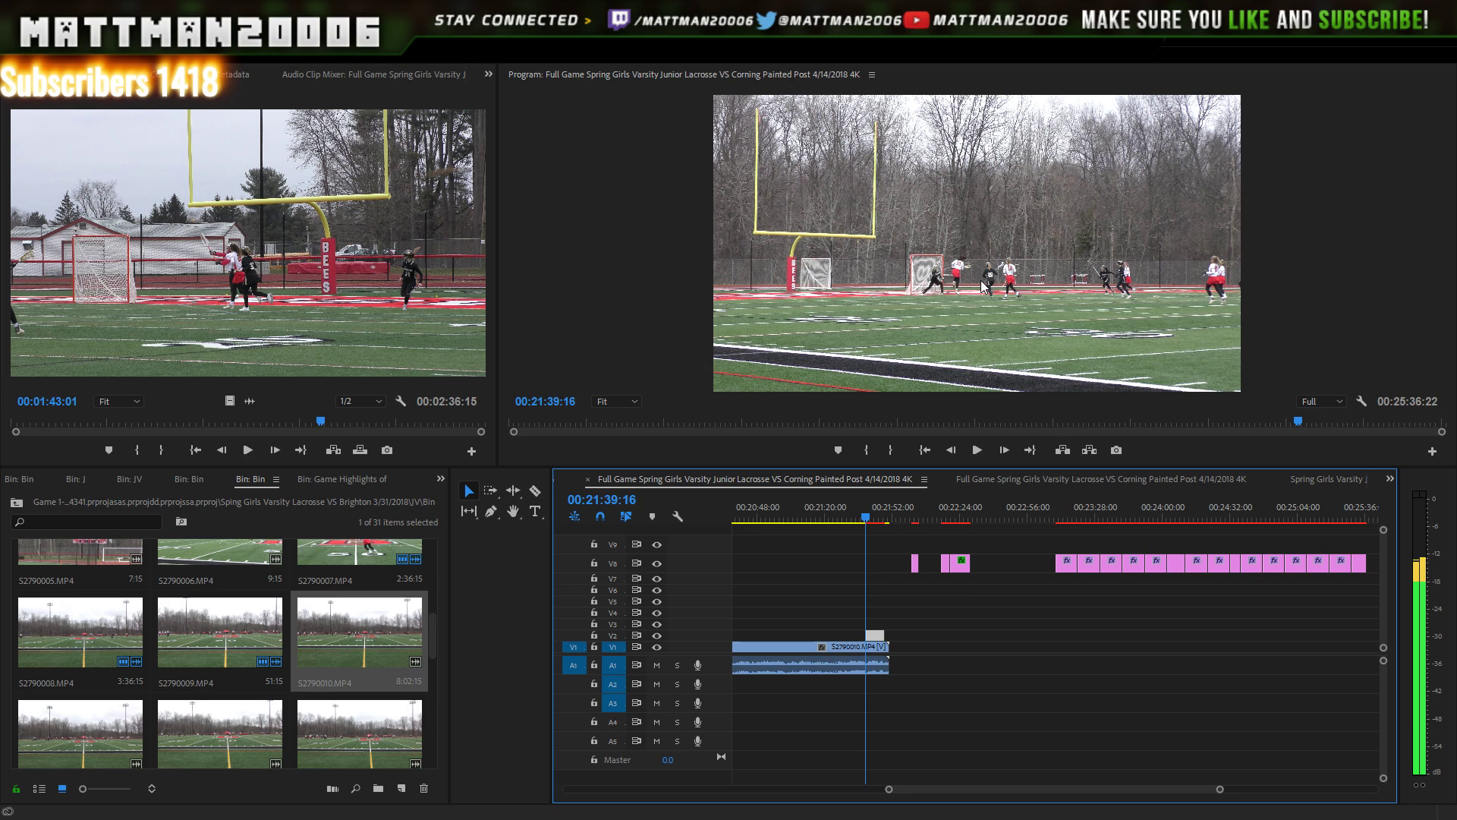
{"action": "left_click", "coordinate": [870, 518]}
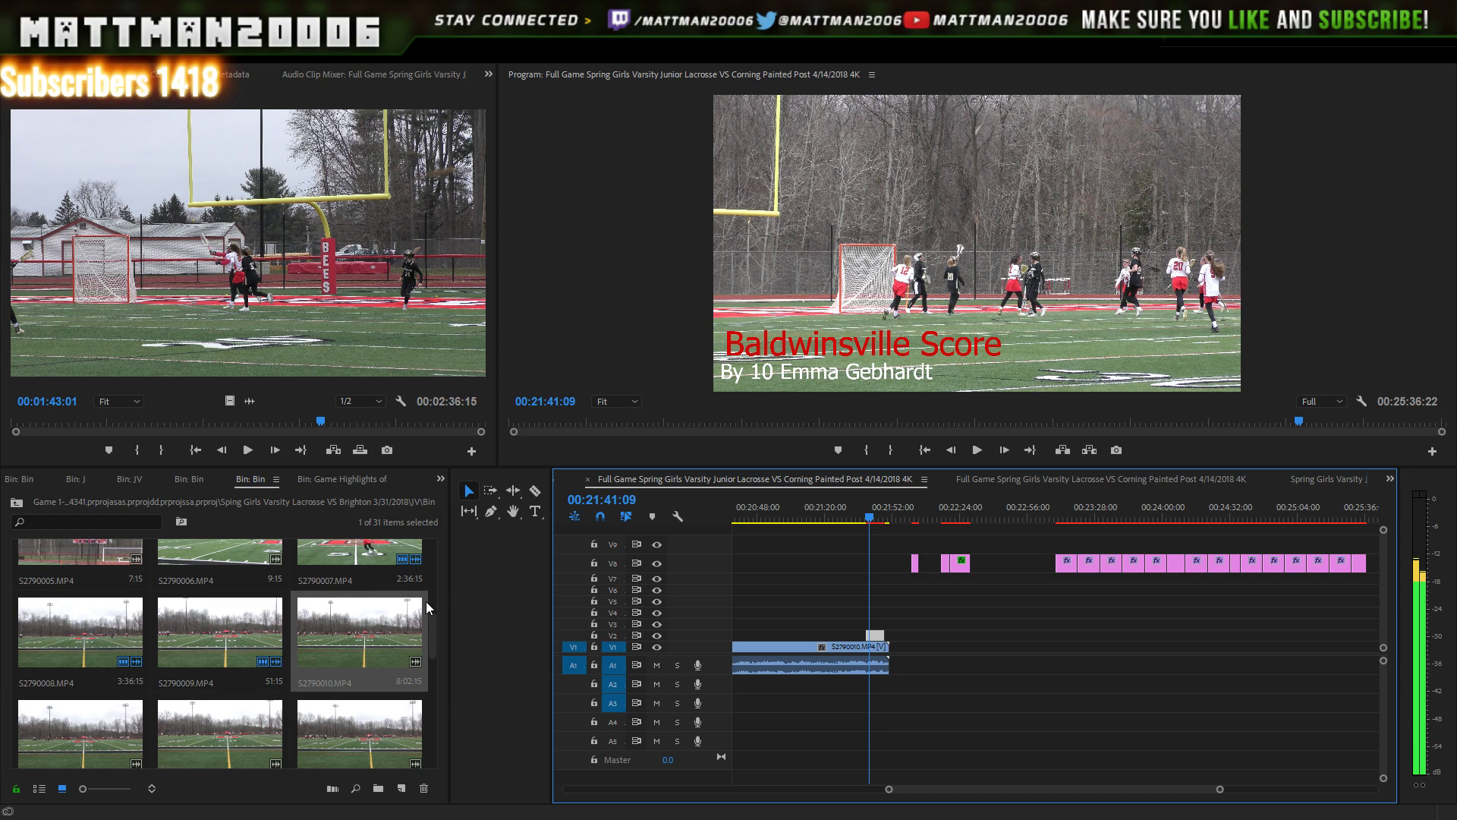
- Place S2790011.MP4 on V1/A1 directly after S2790010
{"action": "scroll", "coordinate": [426, 602], "scroll_direction": "down", "scroll_amount": 2}
{"action": "left_click", "coordinate": [85, 683]}
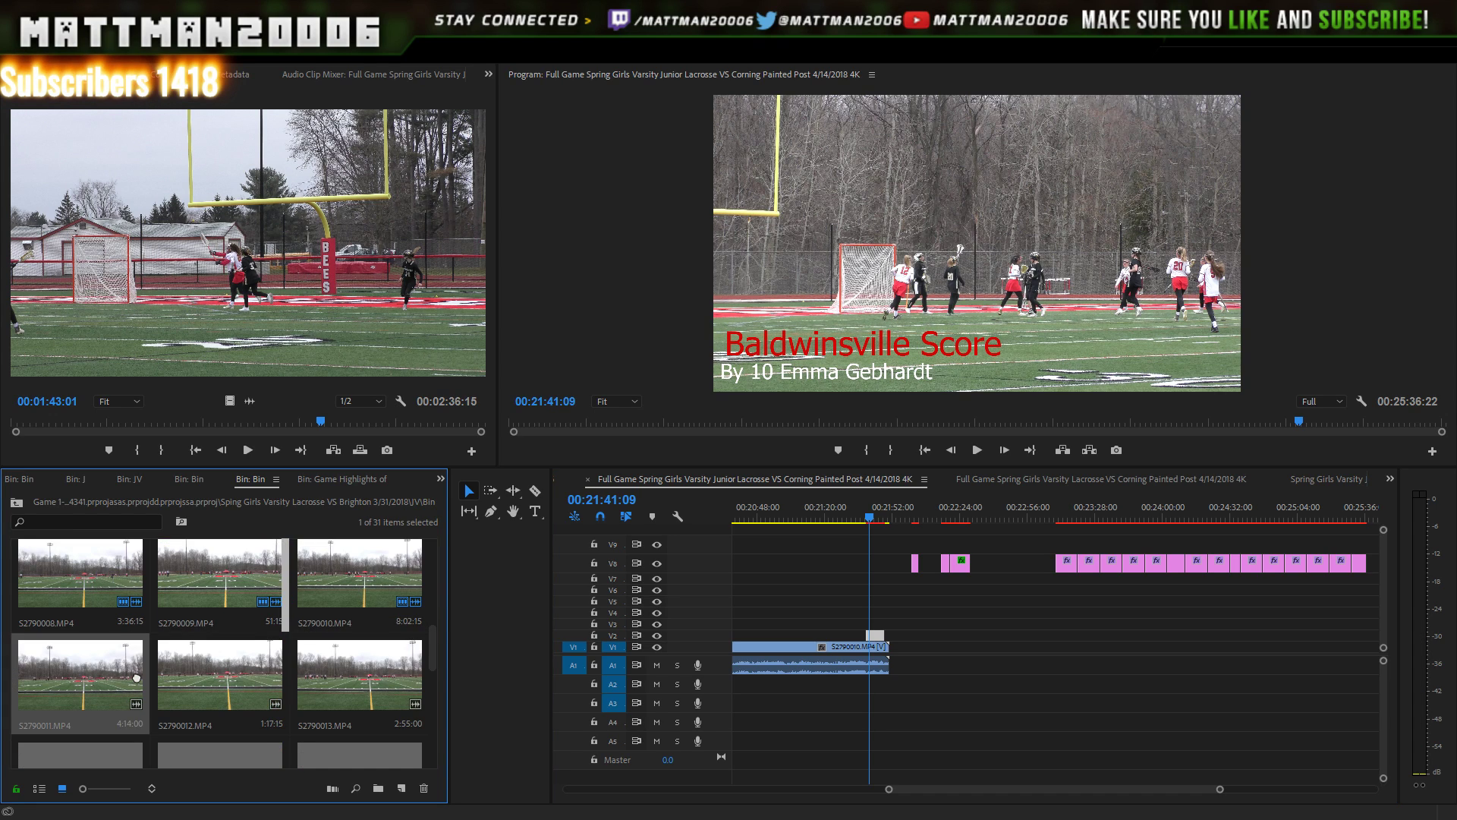
{"action": "left_click_drag", "start_coordinate": [135, 677], "coordinate": [902, 671]}
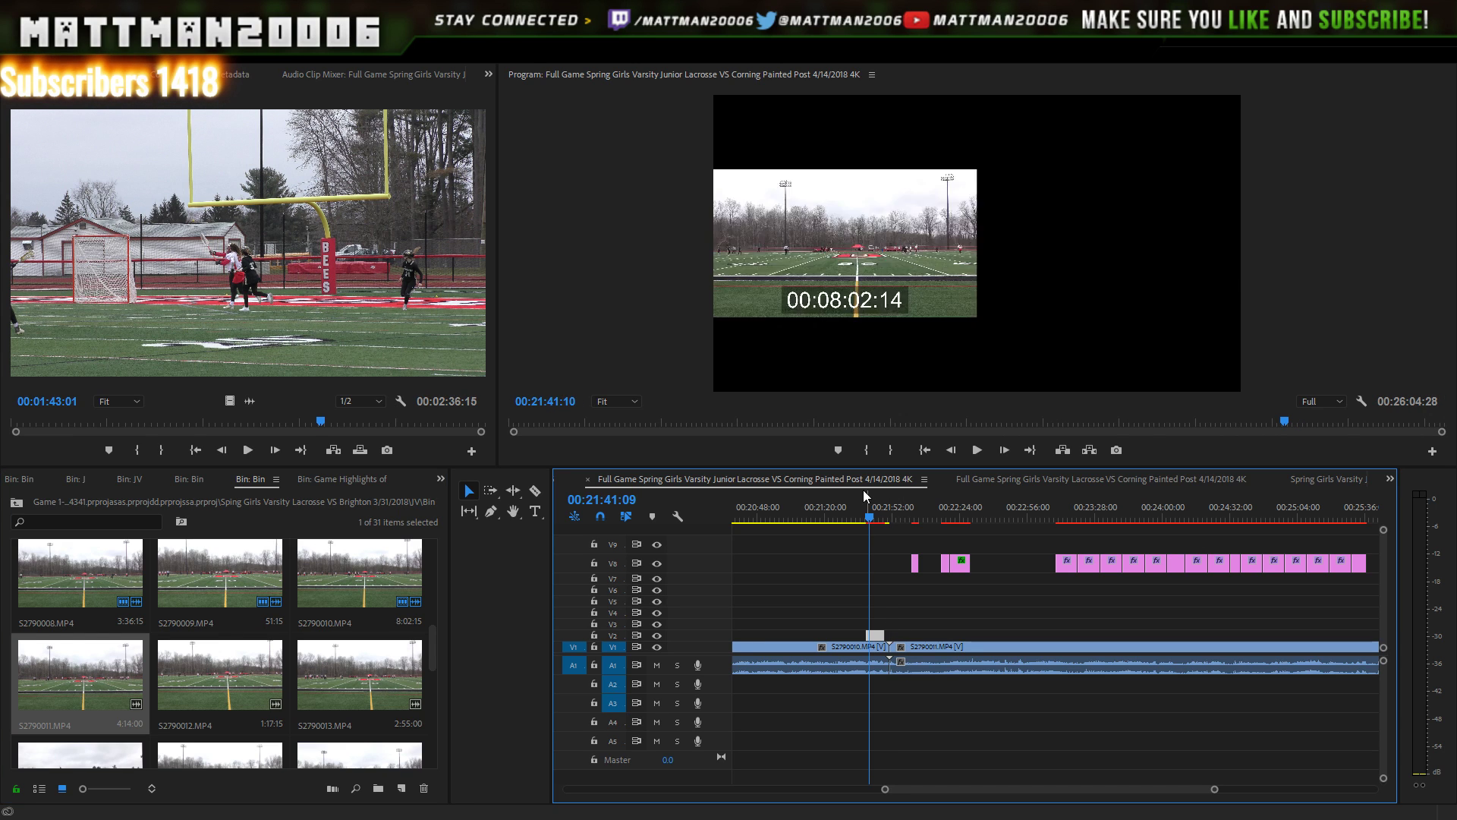
{"action": "left_click", "coordinate": [876, 518]}
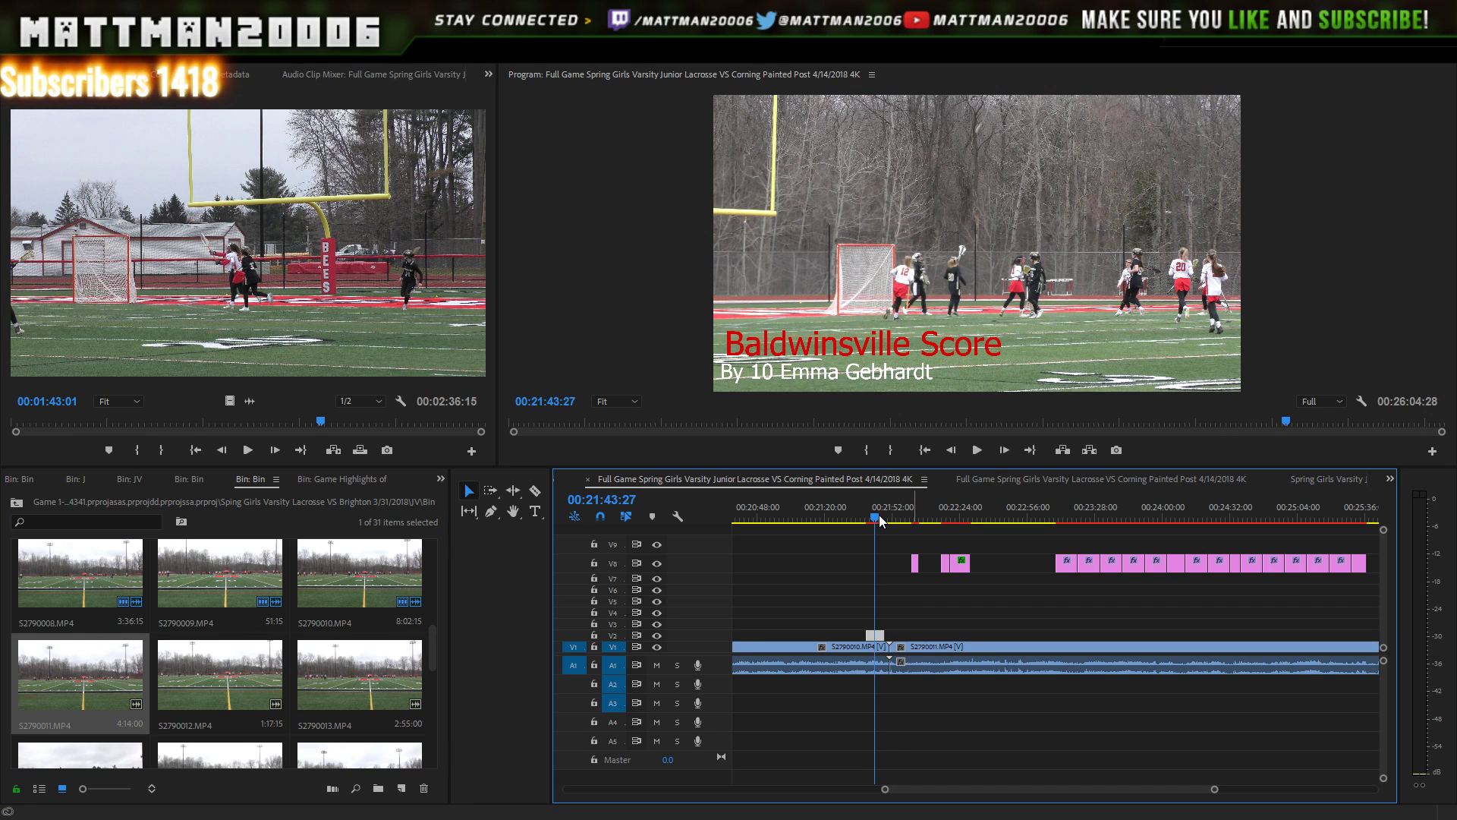
- Play through the join, with the number 10 title showing through about 00:21:48
{"action": "left_click", "coordinate": [976, 451]}
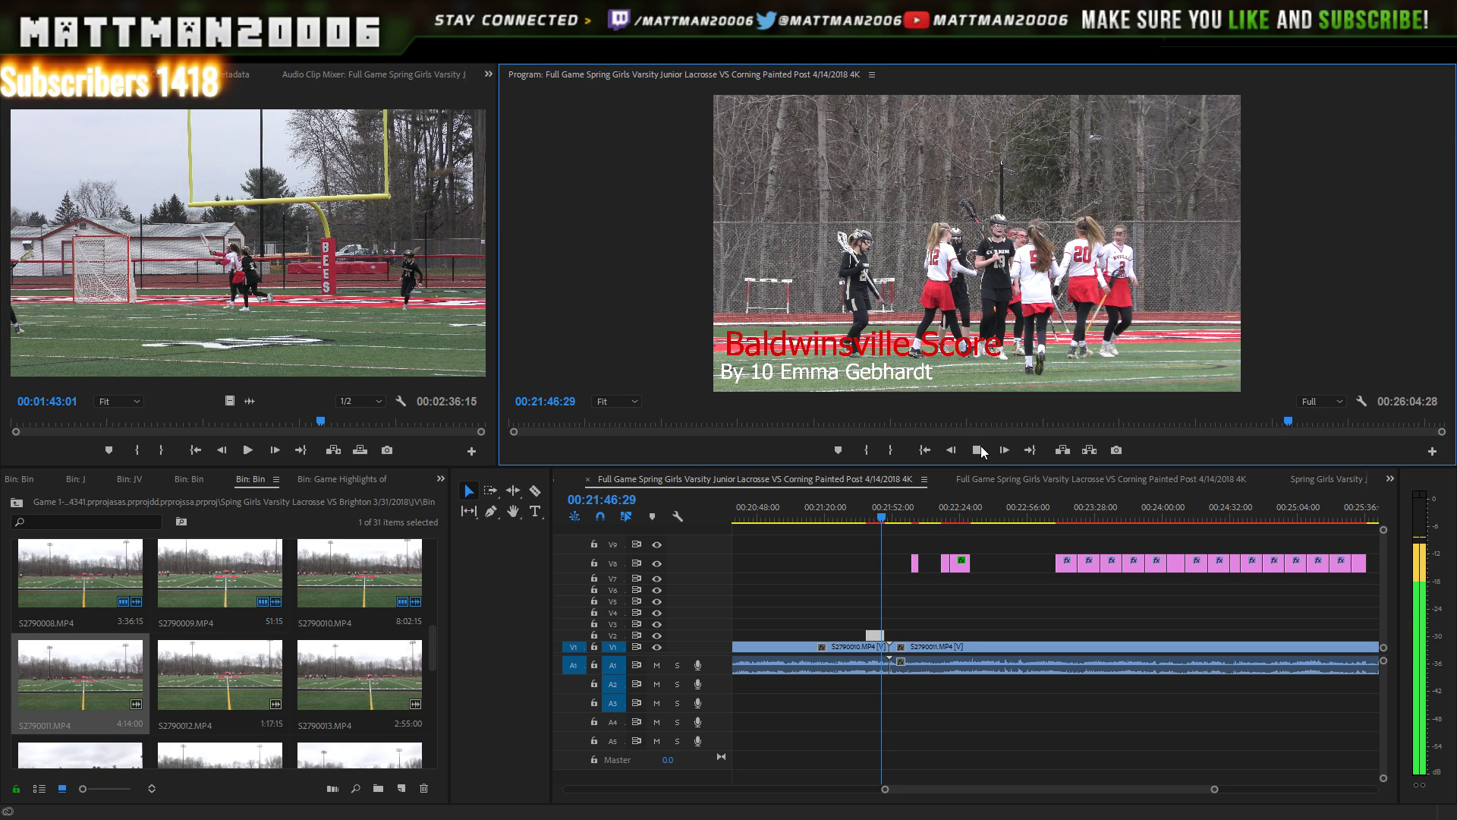
{"action": "left_click", "coordinate": [977, 451]}
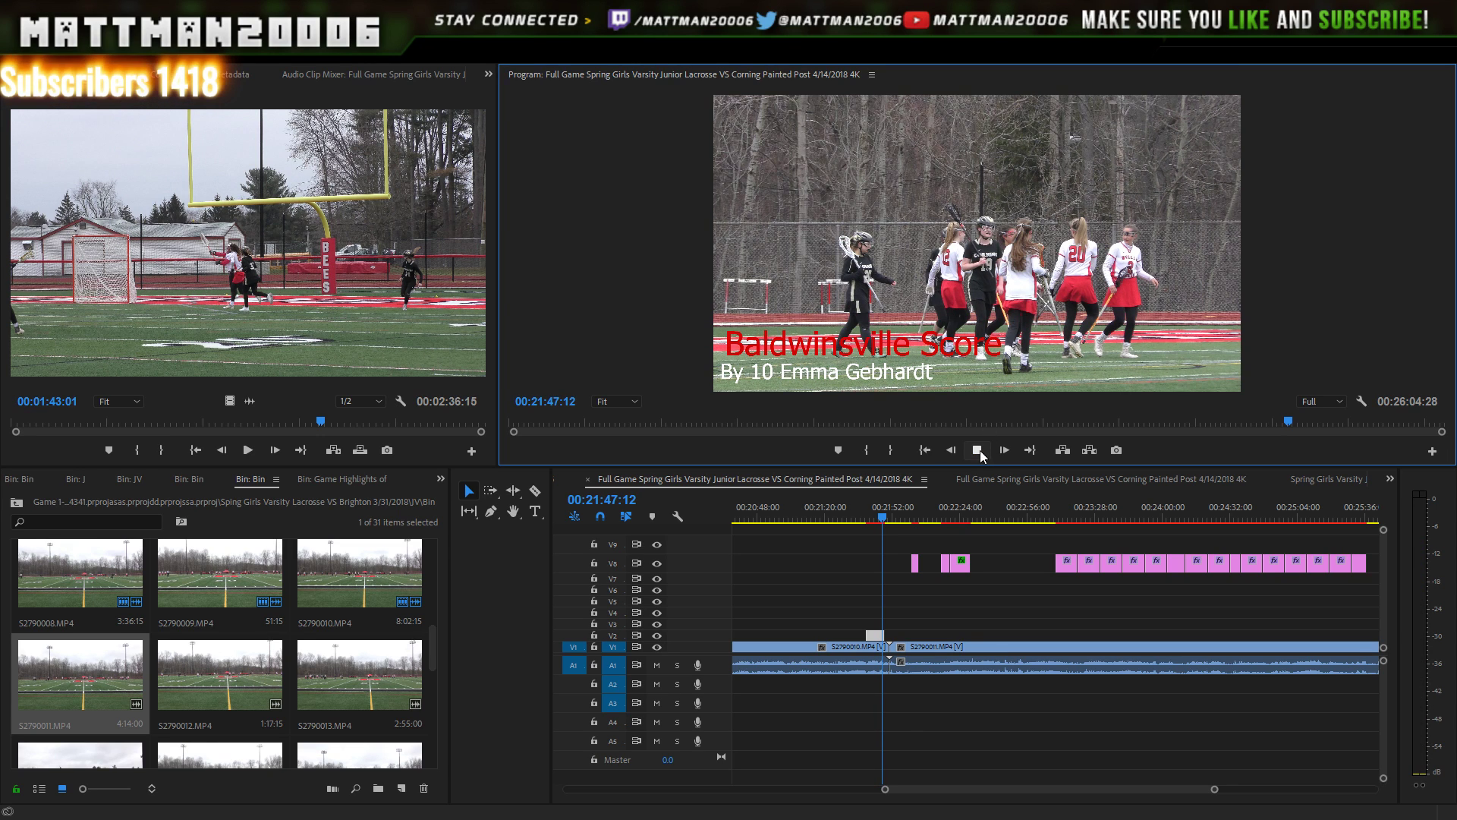
{"action": "left_click", "coordinate": [979, 451]}
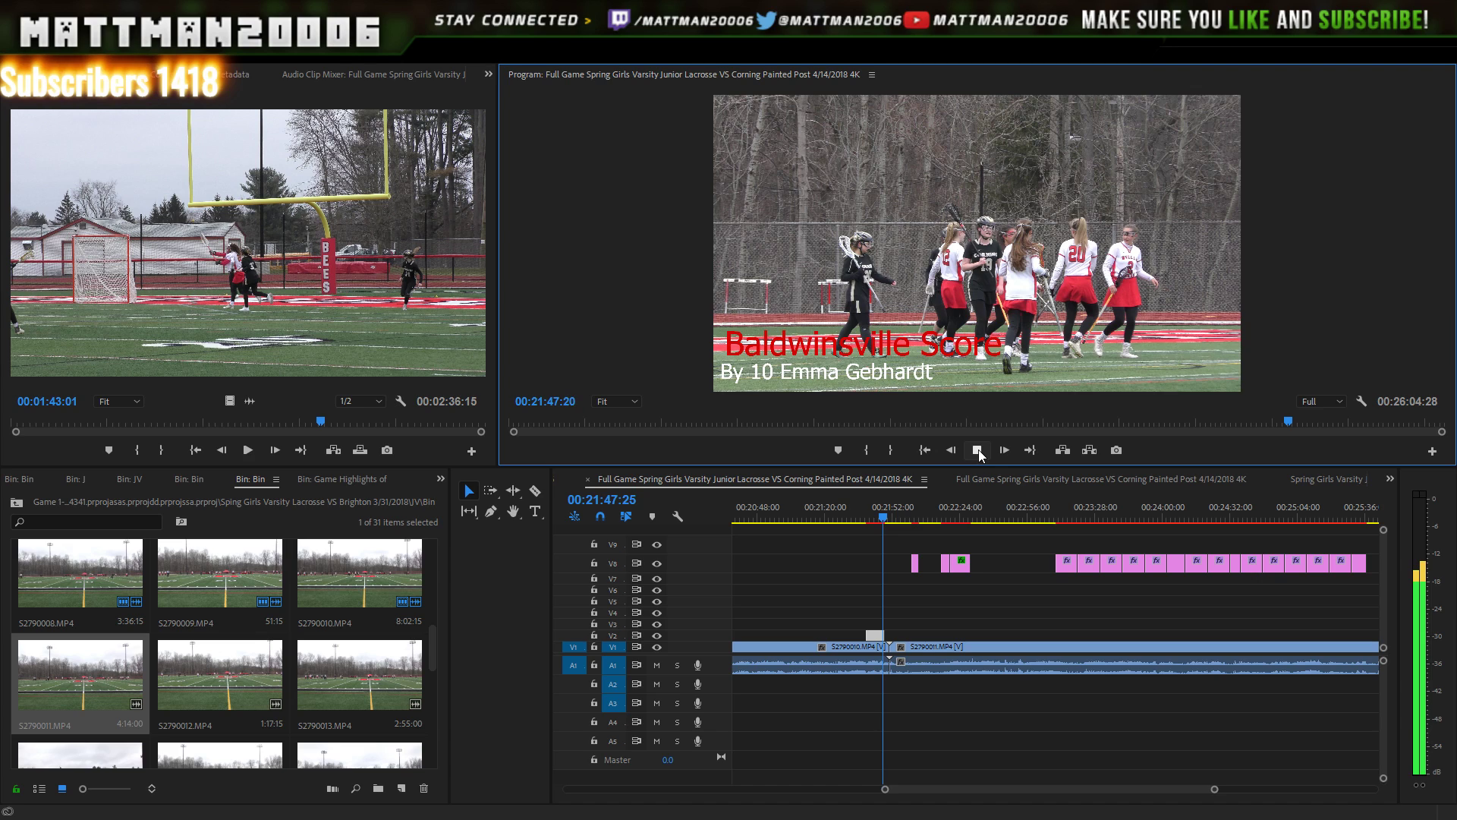
{"action": "left_click", "coordinate": [978, 451]}
{"action": "left_click", "coordinate": [978, 451]}
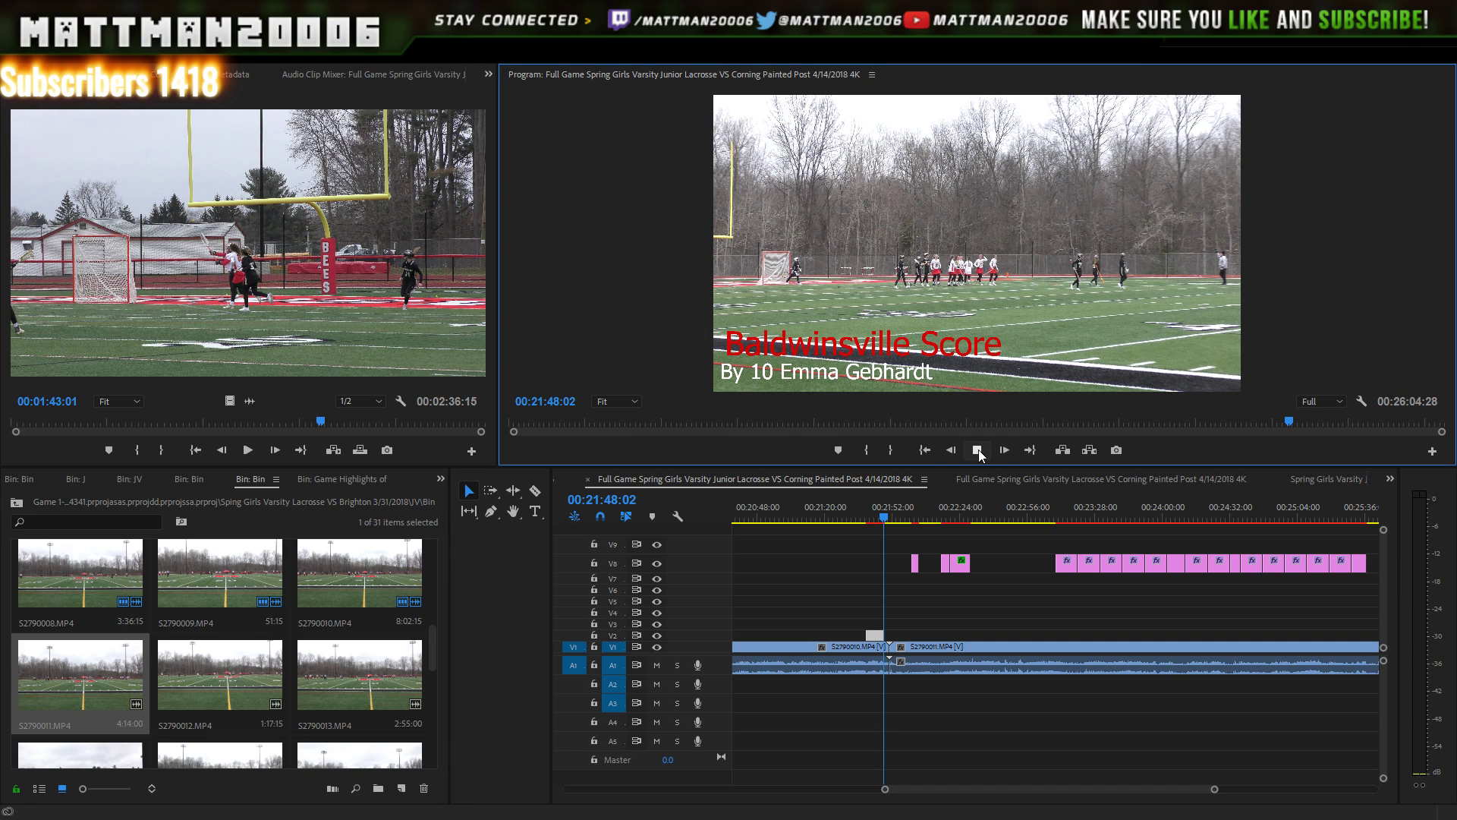
{"action": "left_click", "coordinate": [977, 450]}
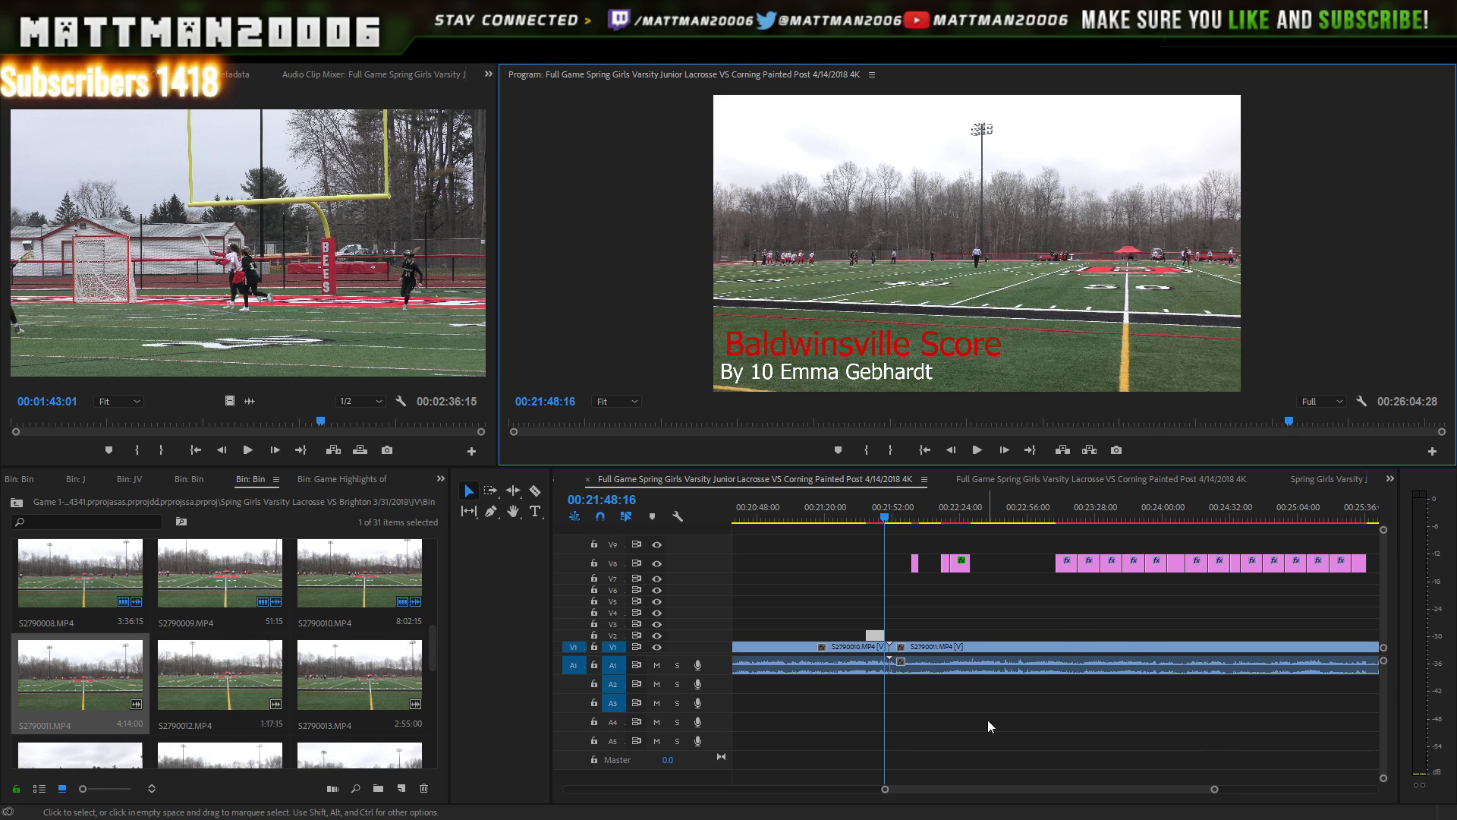
- Trim the score title's end to the playhead at the clip join and play to verify
{"action": "left_click_drag", "start_coordinate": [1215, 790], "coordinate": [1098, 773]}
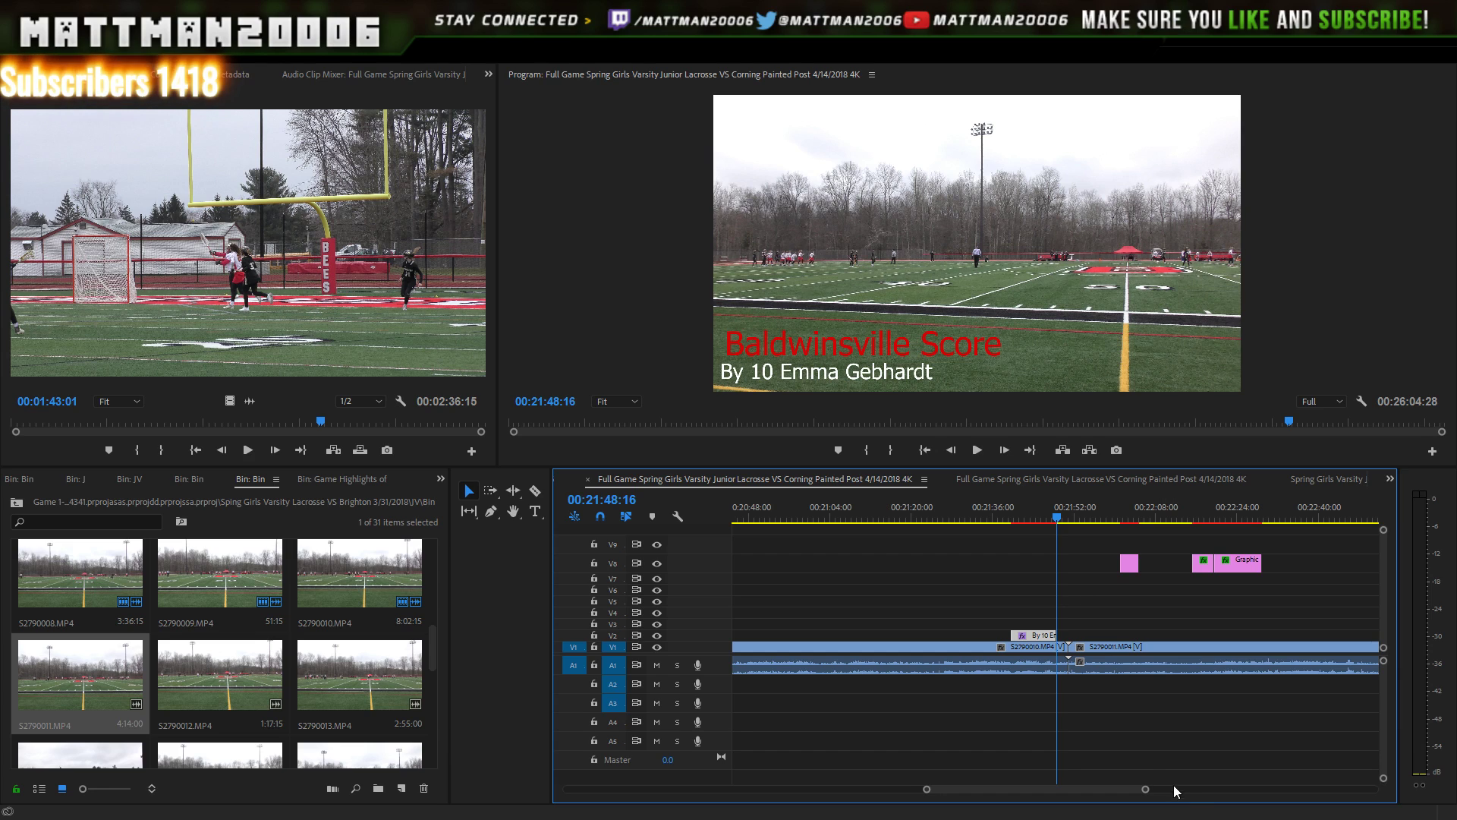
{"action": "left_click_drag", "start_coordinate": [1148, 793], "coordinate": [1099, 790]}
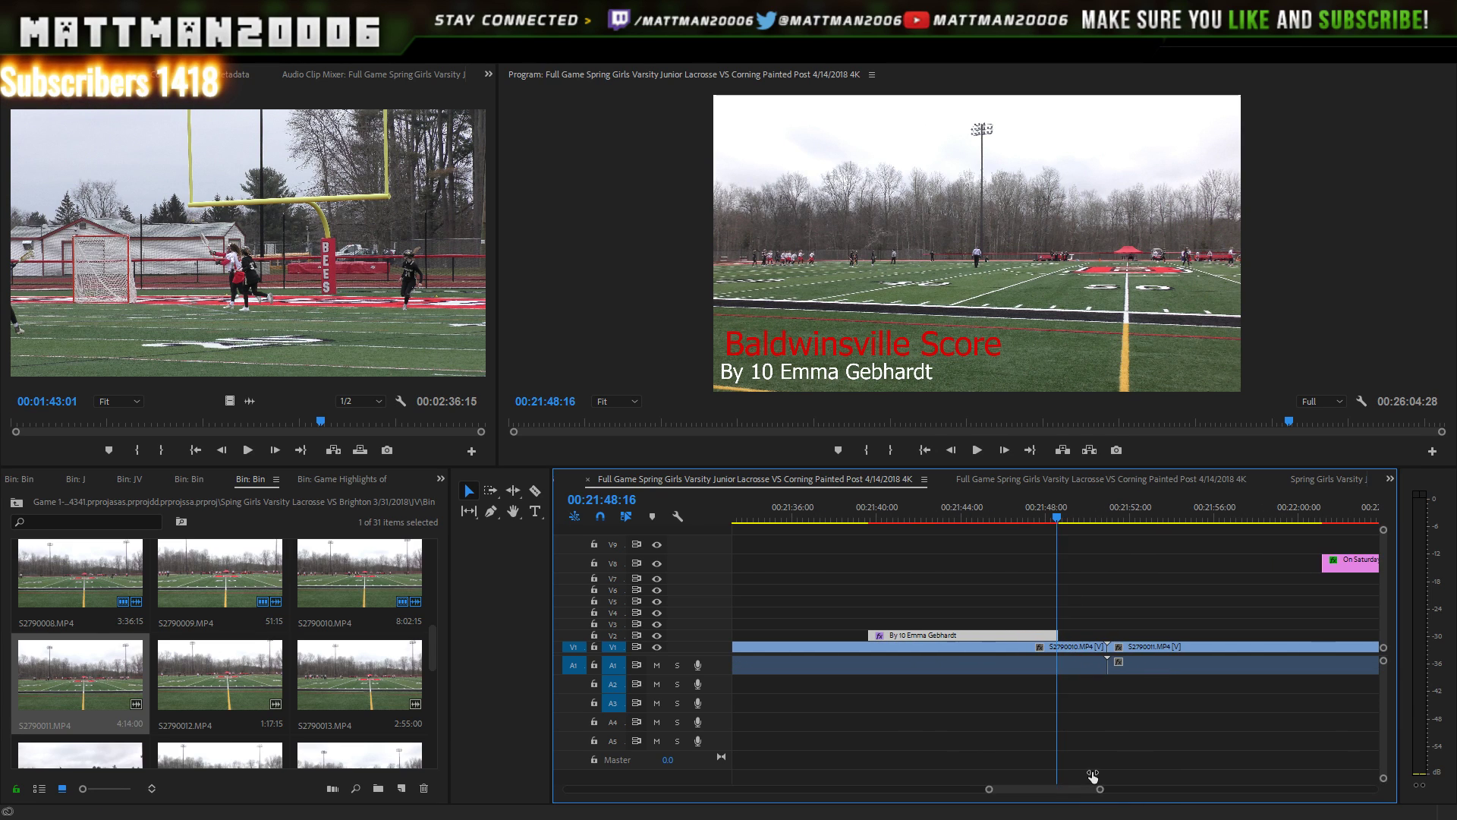
{"action": "left_click_drag", "start_coordinate": [1059, 630], "coordinate": [1054, 477]}
{"action": "key", "text": "space"}
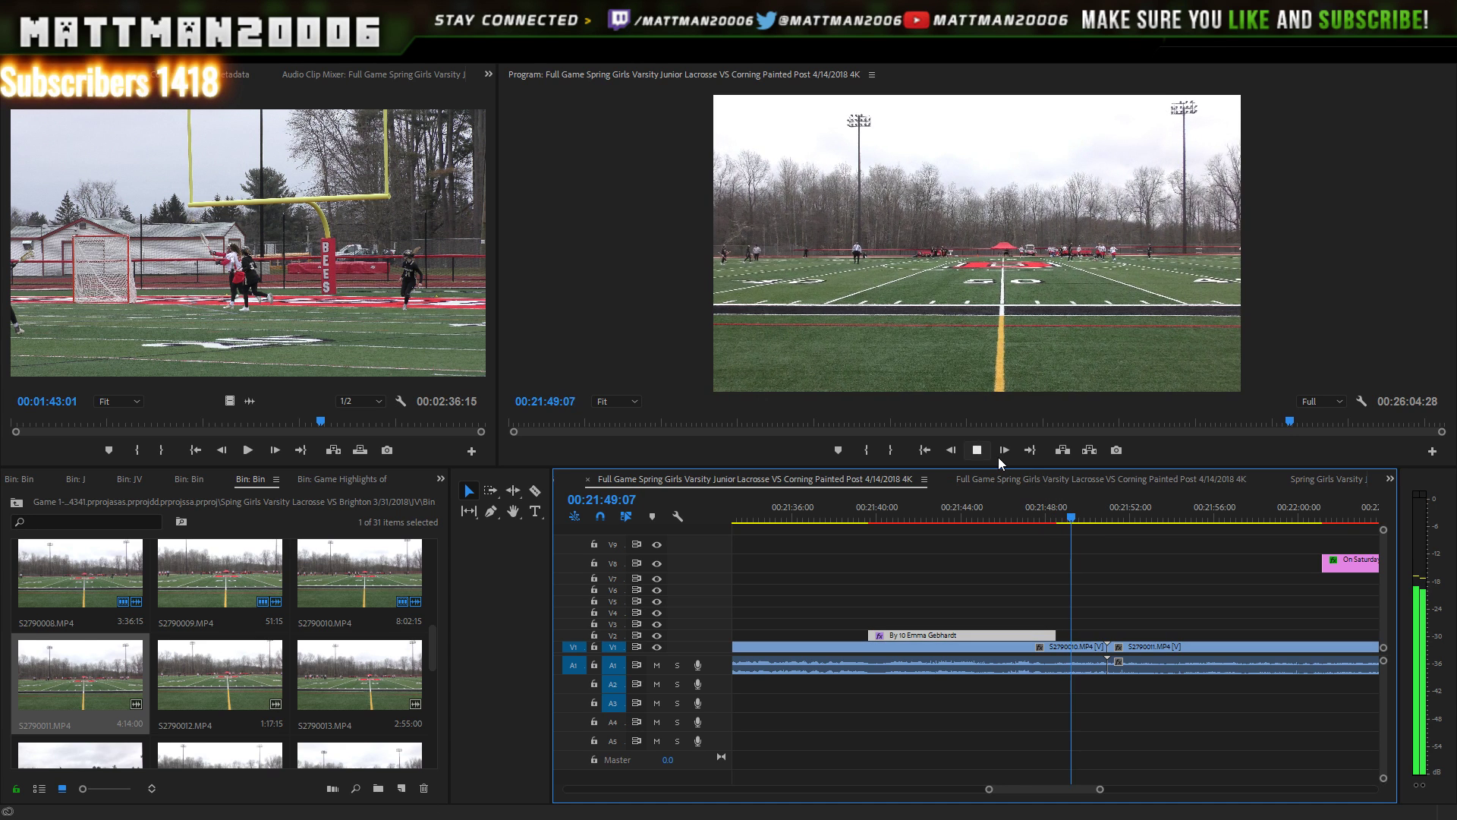
{"action": "left_click", "coordinate": [978, 451]}
{"action": "left_click", "coordinate": [979, 451]}
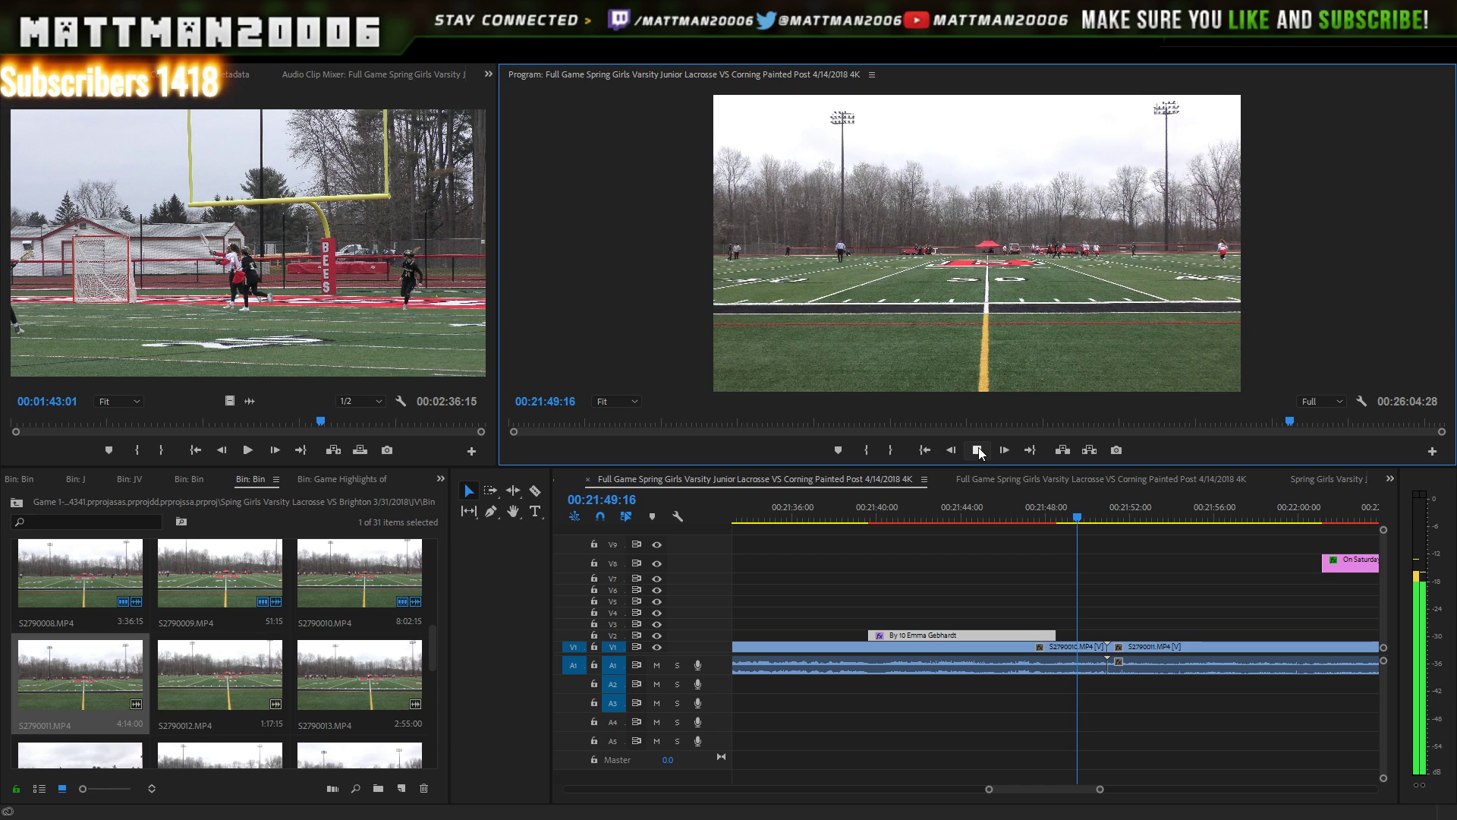
{"action": "left_click", "coordinate": [979, 451]}
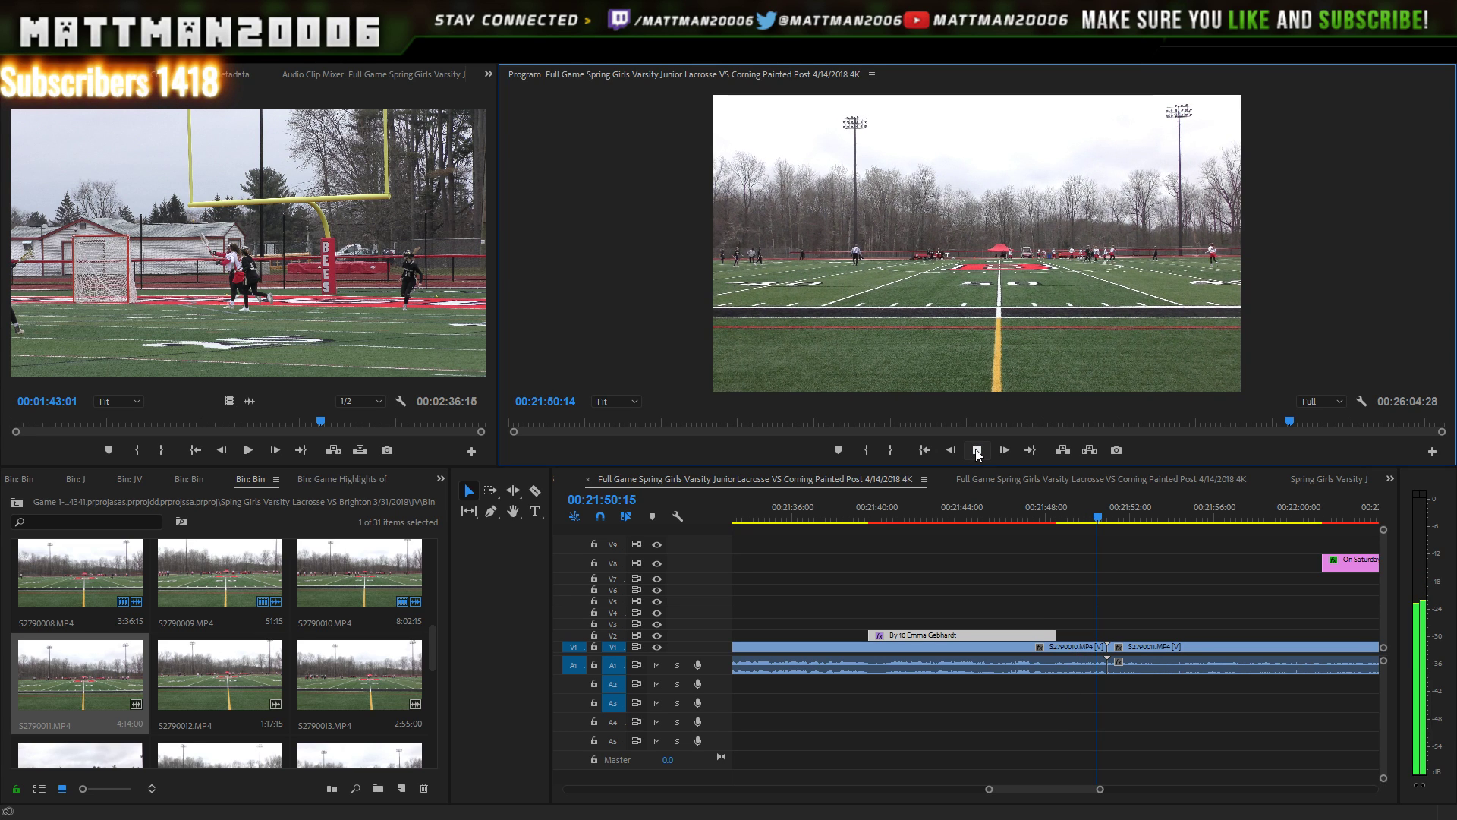
{"action": "left_click", "coordinate": [979, 452]}
{"action": "left_click", "coordinate": [978, 452]}
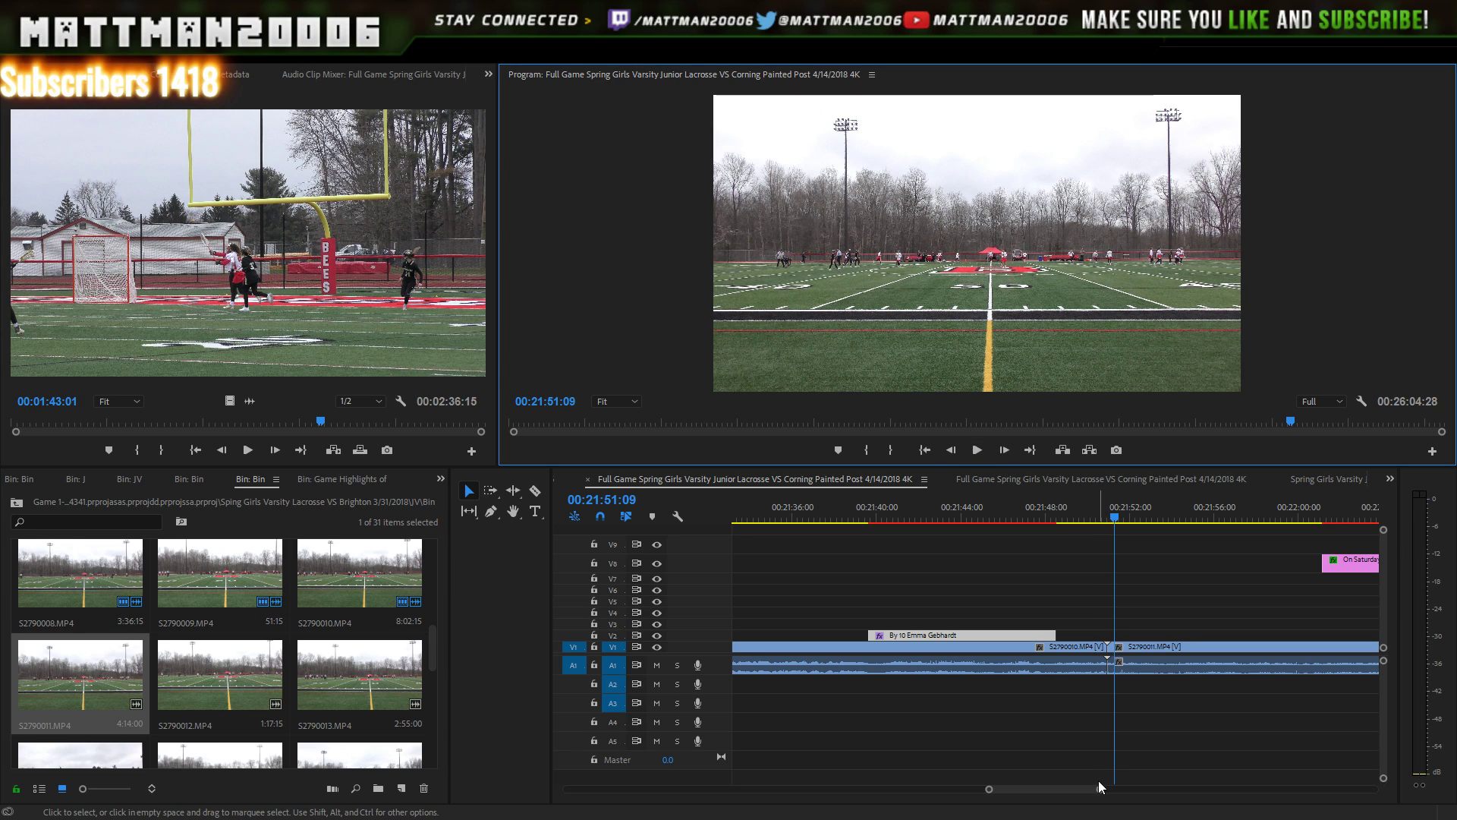
- Shift the remaining V8 titles past the end of S2790011.MP4, extending the sequence to 00:30:08:17
{"action": "left_click_drag", "start_coordinate": [1099, 789], "coordinate": [1258, 790]}
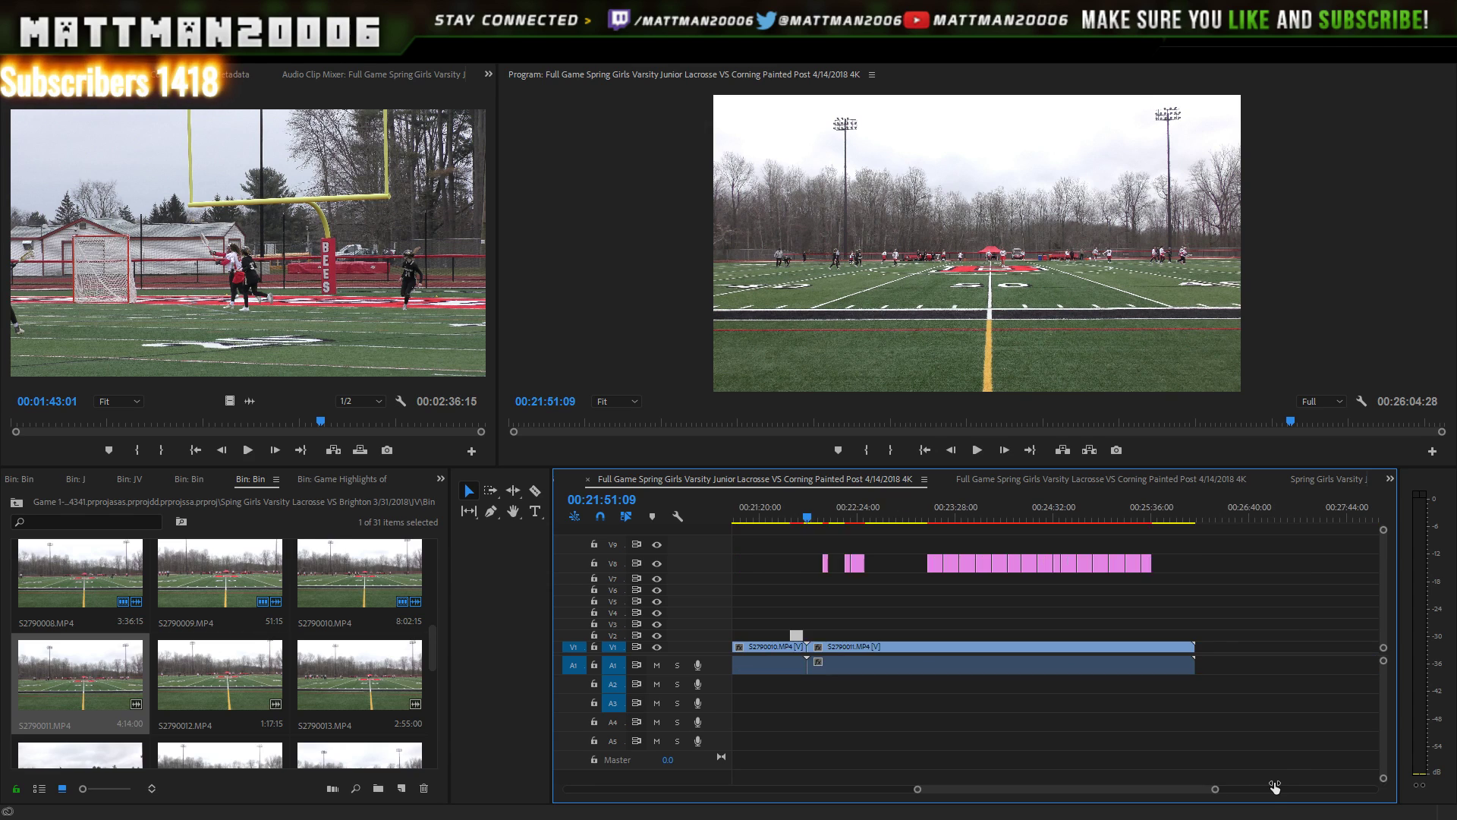
{"action": "left_click_drag", "start_coordinate": [1198, 554], "coordinate": [919, 588]}
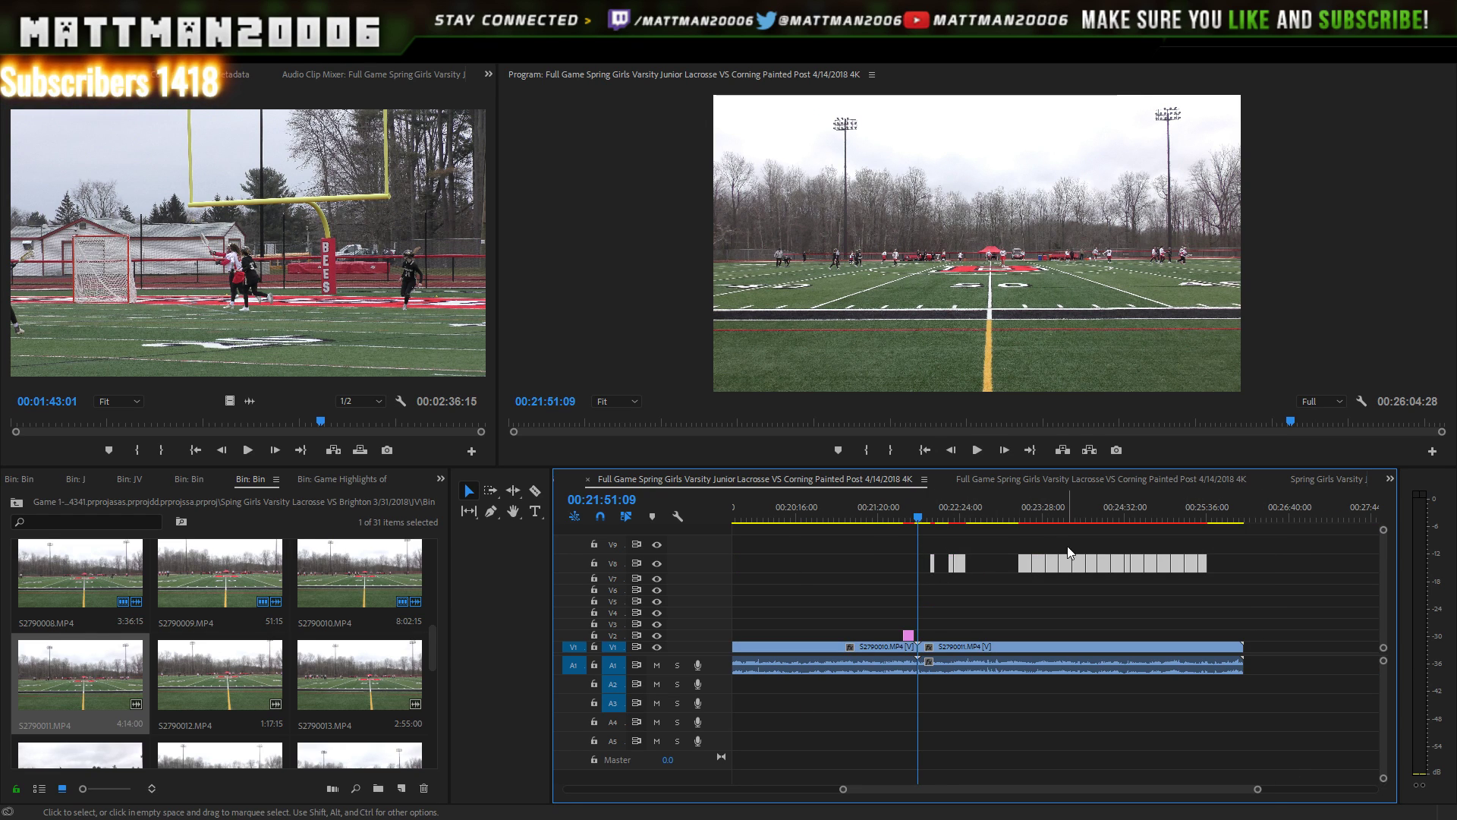
{"action": "left_click_drag", "start_coordinate": [1052, 566], "coordinate": [1355, 569]}
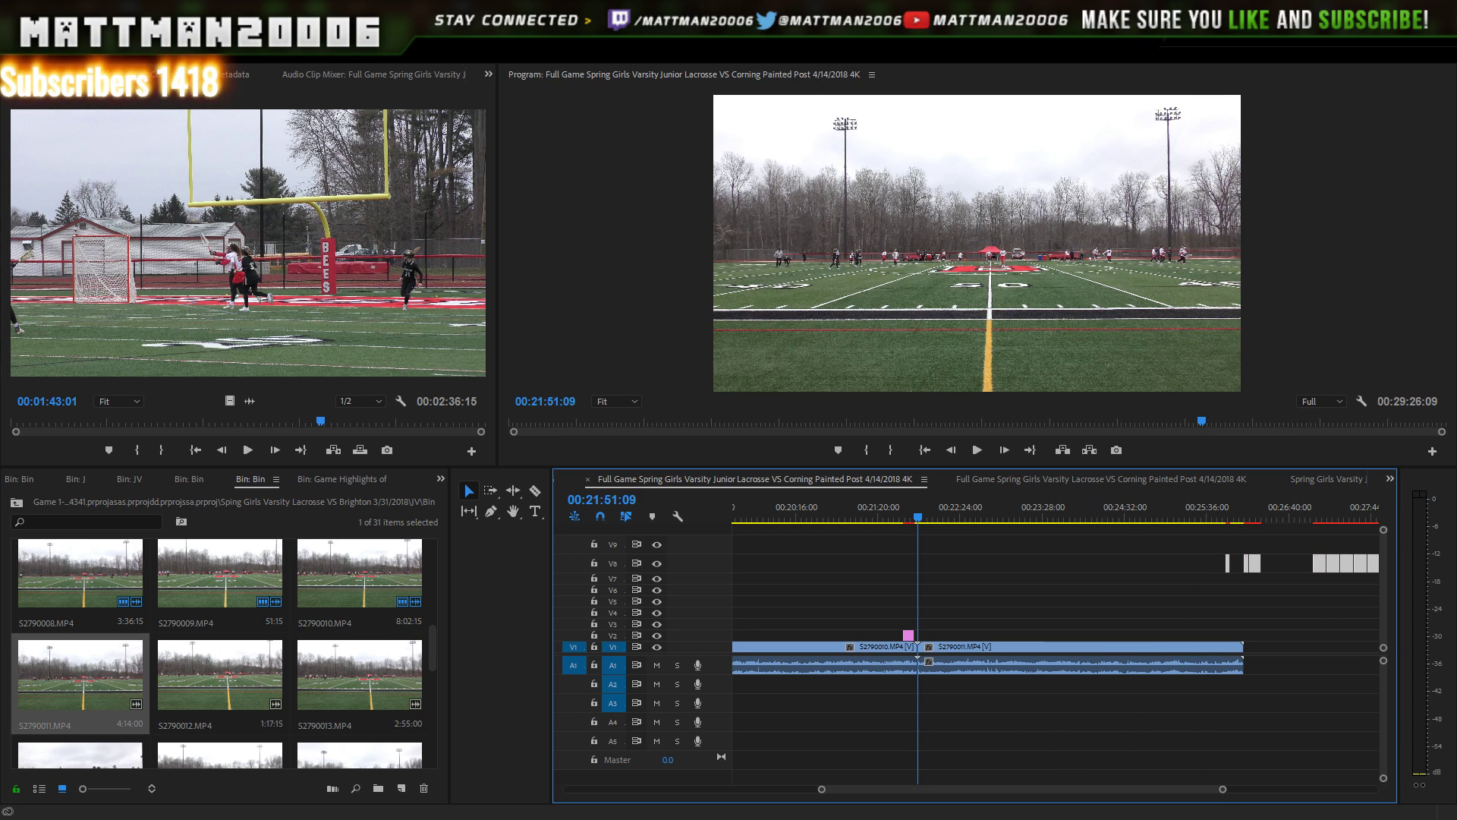
{"action": "left_click_drag", "start_coordinate": [1201, 790], "coordinate": [1223, 787]}
{"action": "left_click_drag", "start_coordinate": [1189, 566], "coordinate": [1245, 566]}
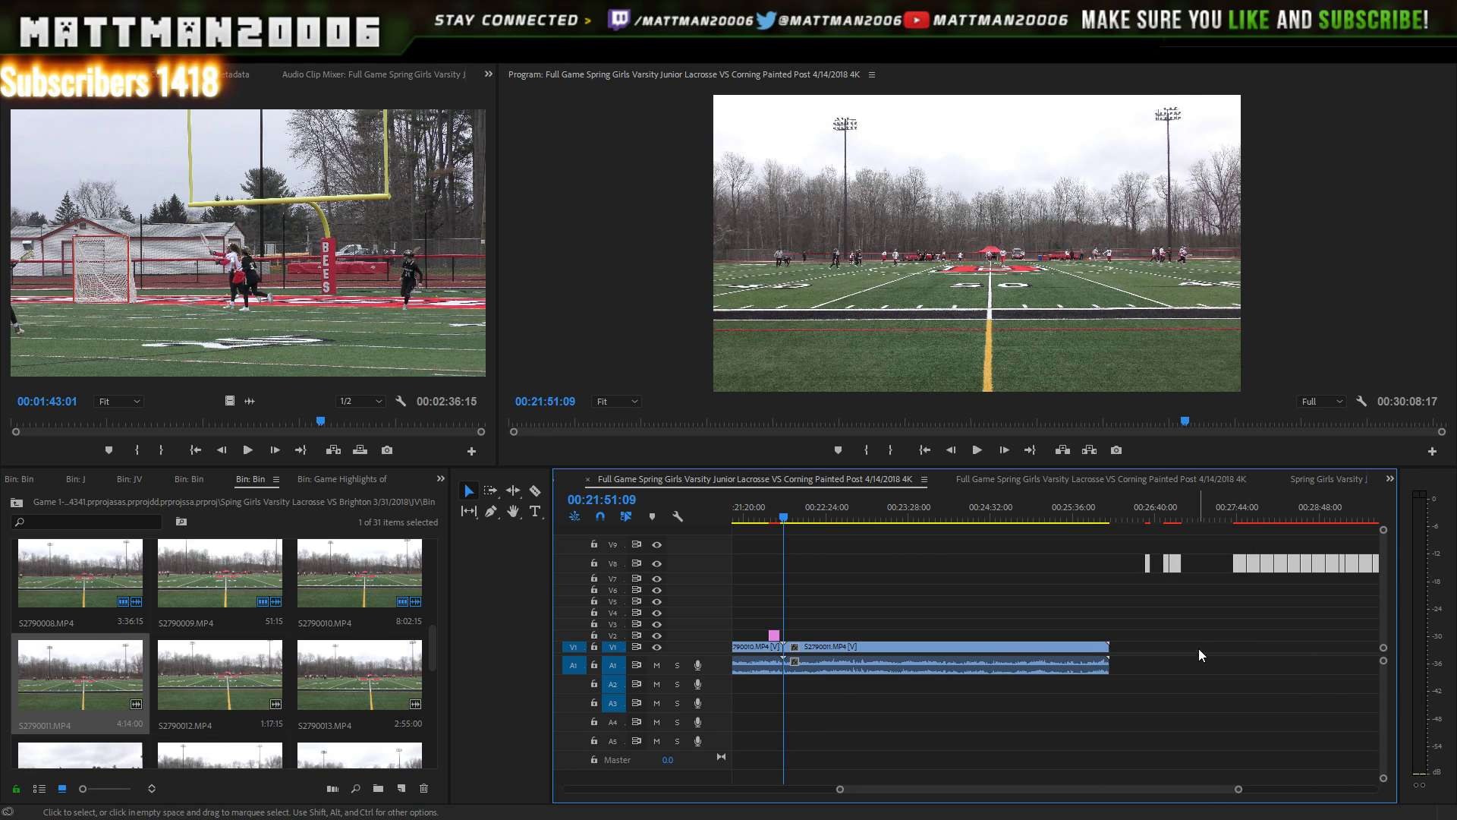
- Move a V8 title onto V2 over the number 15 goal near 00:25:48 and preview it
{"action": "left_click", "coordinate": [1221, 519]}
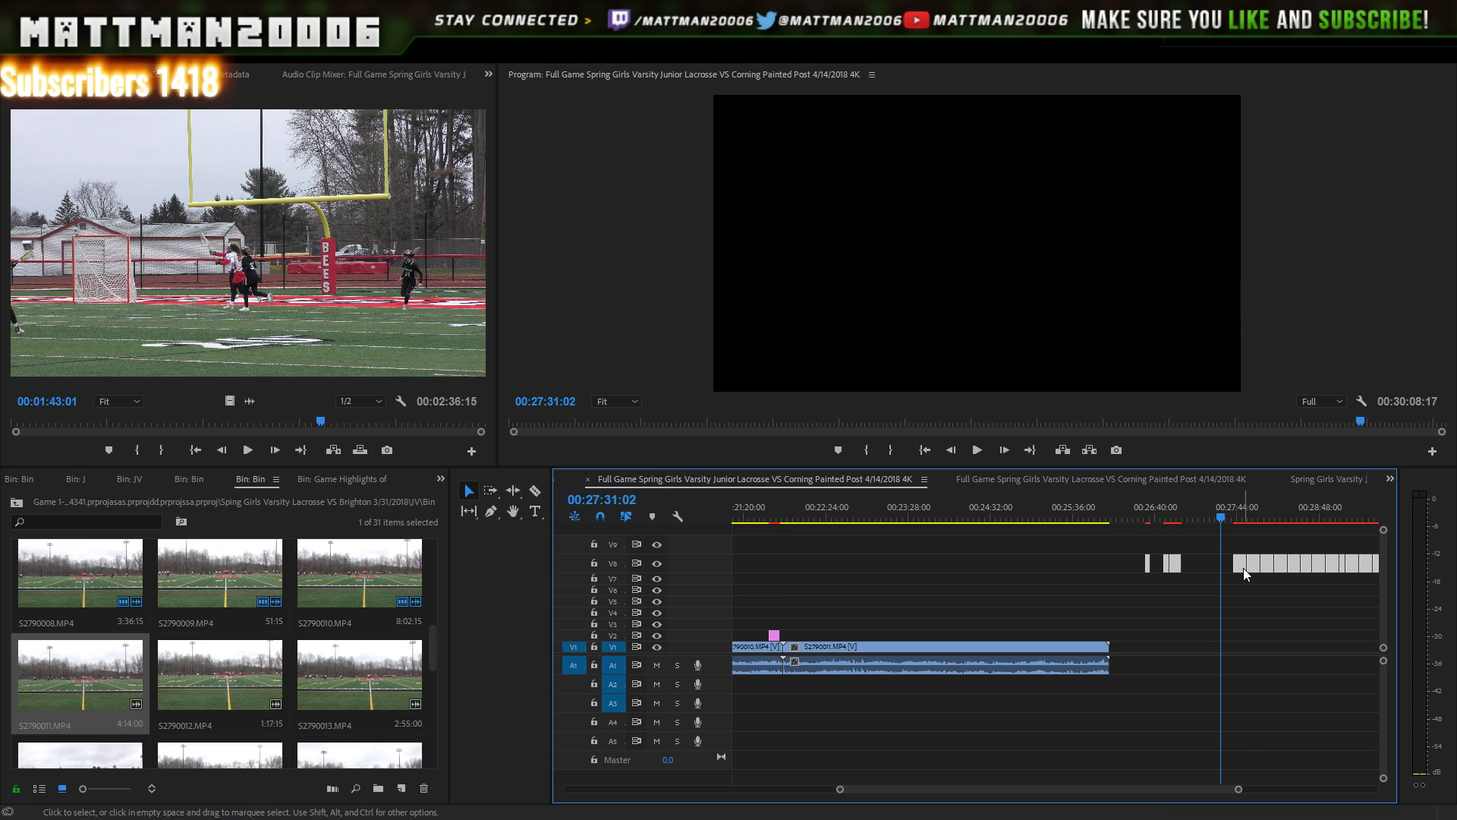
{"action": "left_click", "coordinate": [1211, 517]}
{"action": "left_click", "coordinate": [1236, 563]}
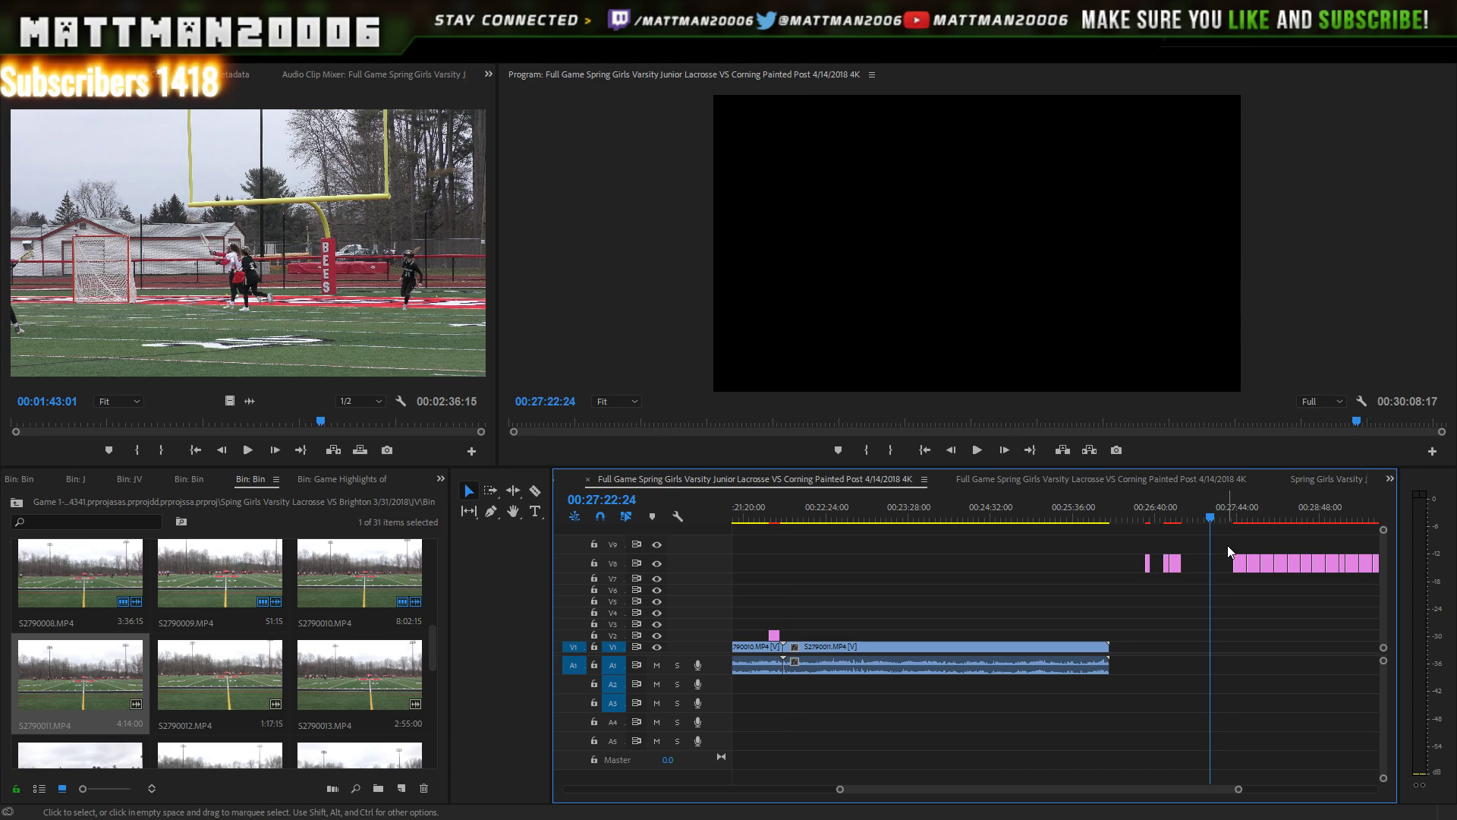
{"action": "left_click_drag", "start_coordinate": [1109, 660], "coordinate": [1090, 635]}
{"action": "left_click", "coordinate": [1084, 519]}
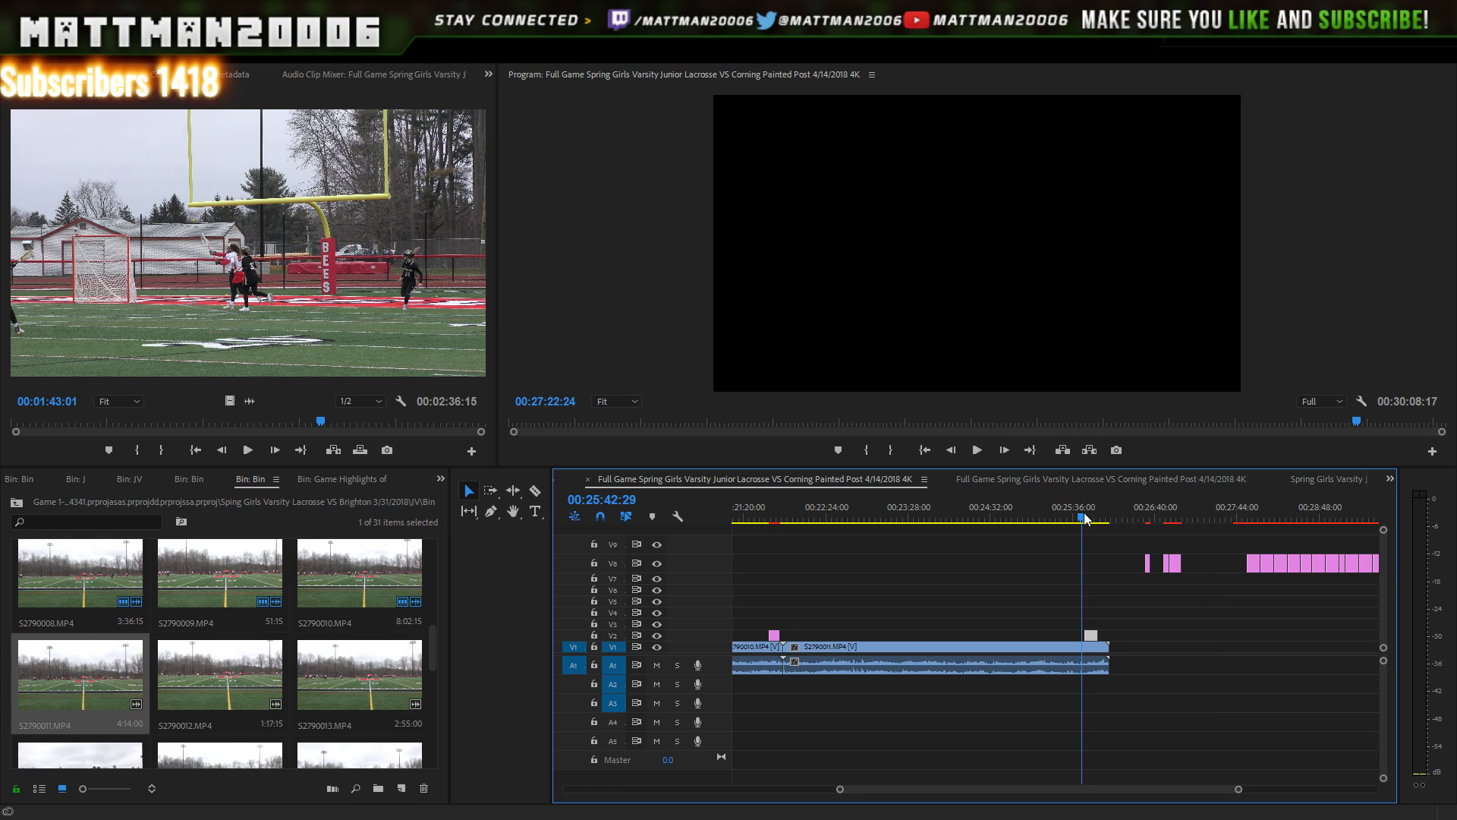
{"action": "key", "text": "space"}
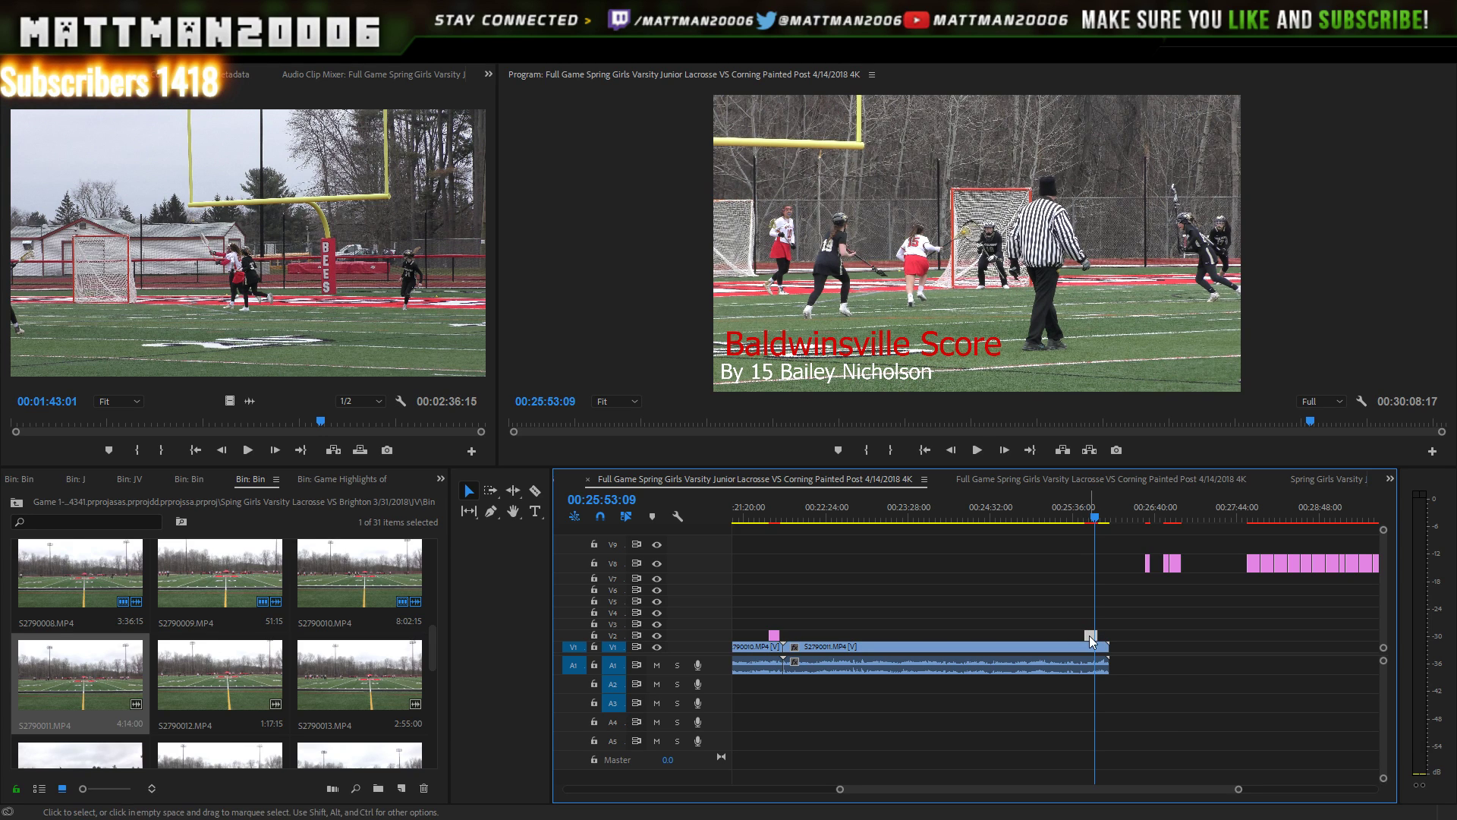
{"action": "key", "text": "Left"}
{"action": "key", "text": "Left"}
{"action": "left_click_drag", "start_coordinate": [1092, 638], "coordinate": [1103, 637]}
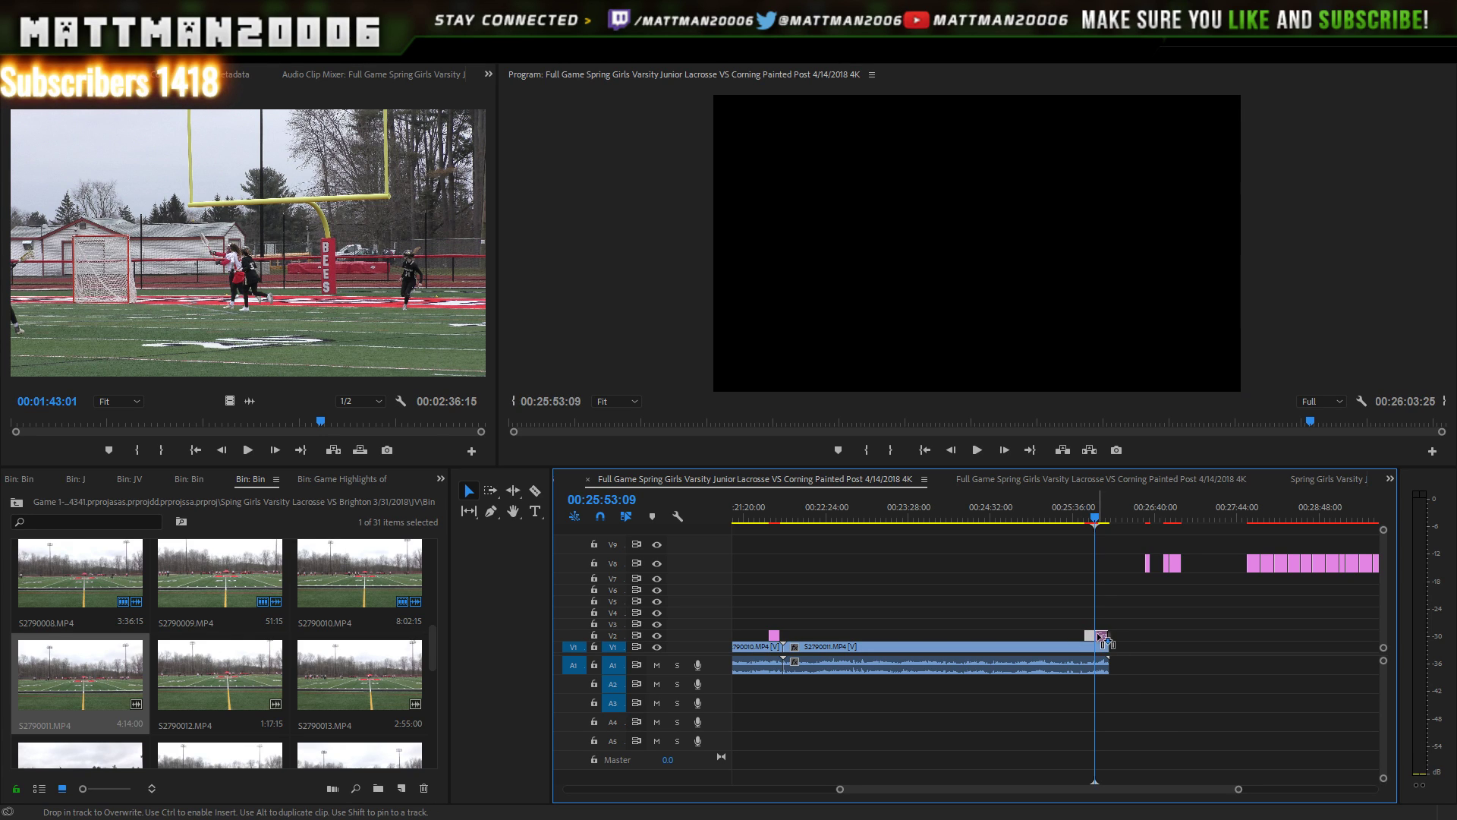
{"action": "key", "text": "Left"}
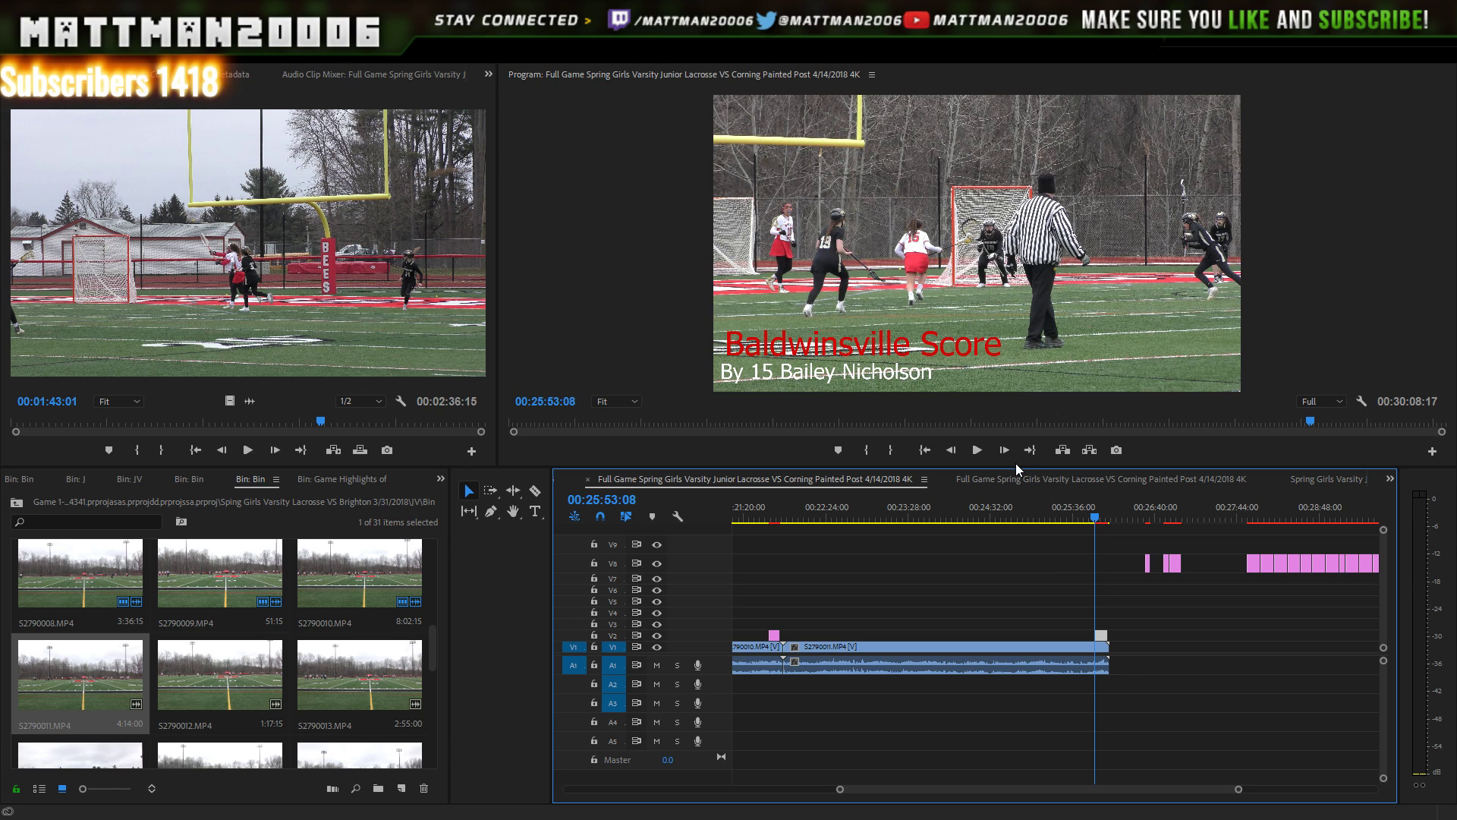
{"action": "left_click", "coordinate": [978, 449]}
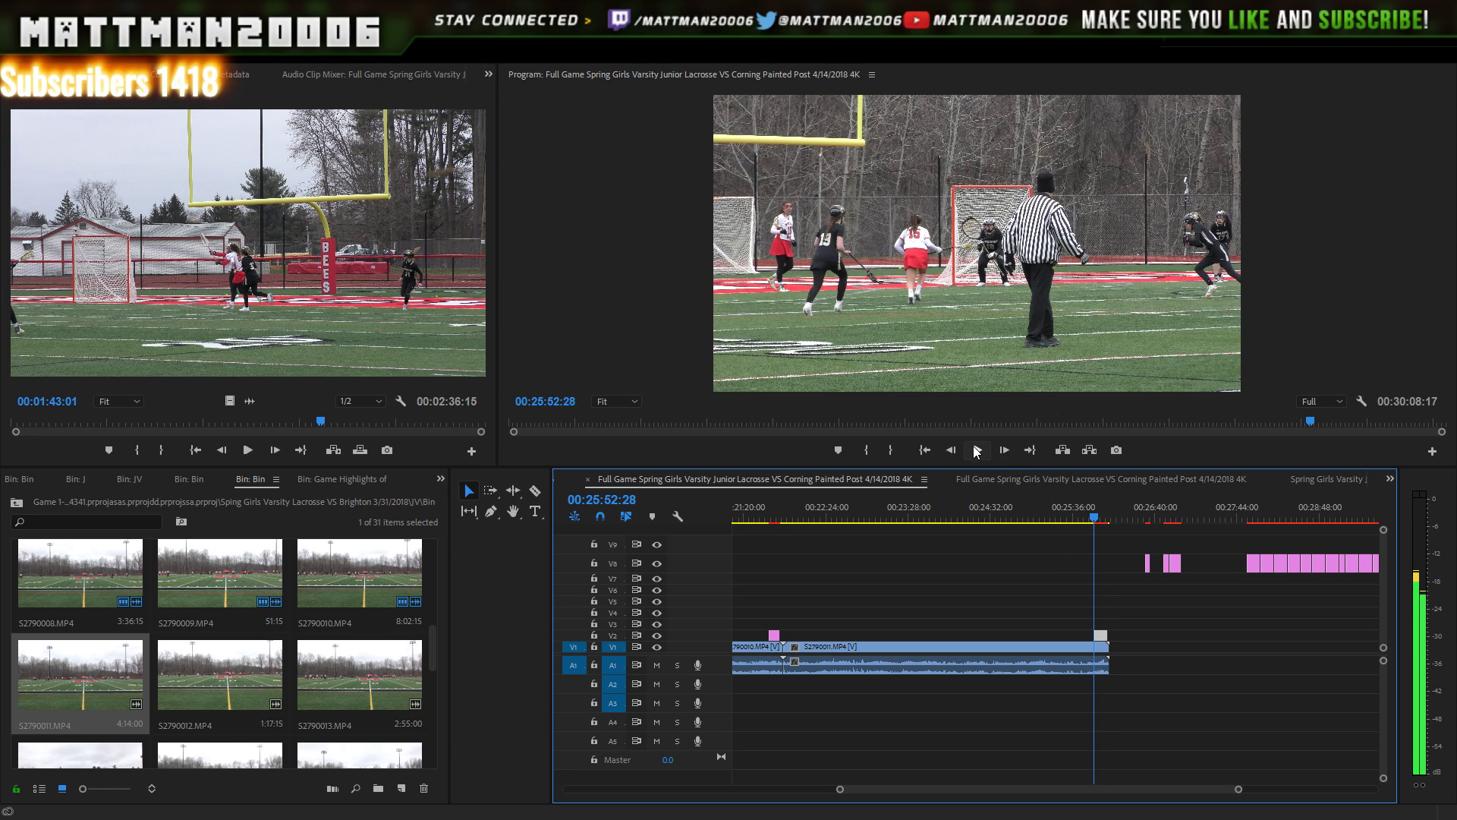
{"action": "left_click", "coordinate": [978, 451]}
{"action": "left_click", "coordinate": [976, 453]}
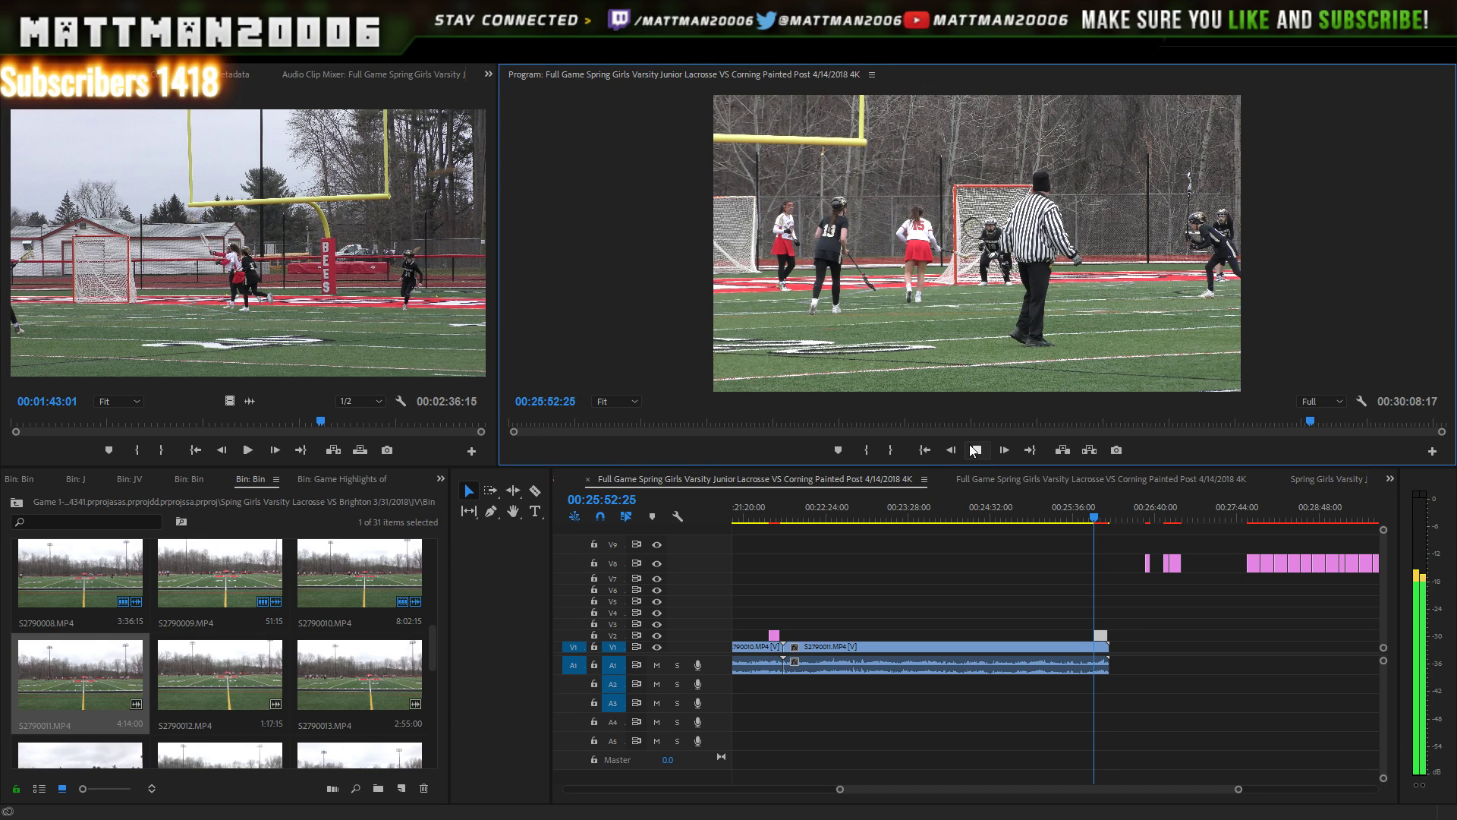
{"action": "left_click", "coordinate": [976, 452]}
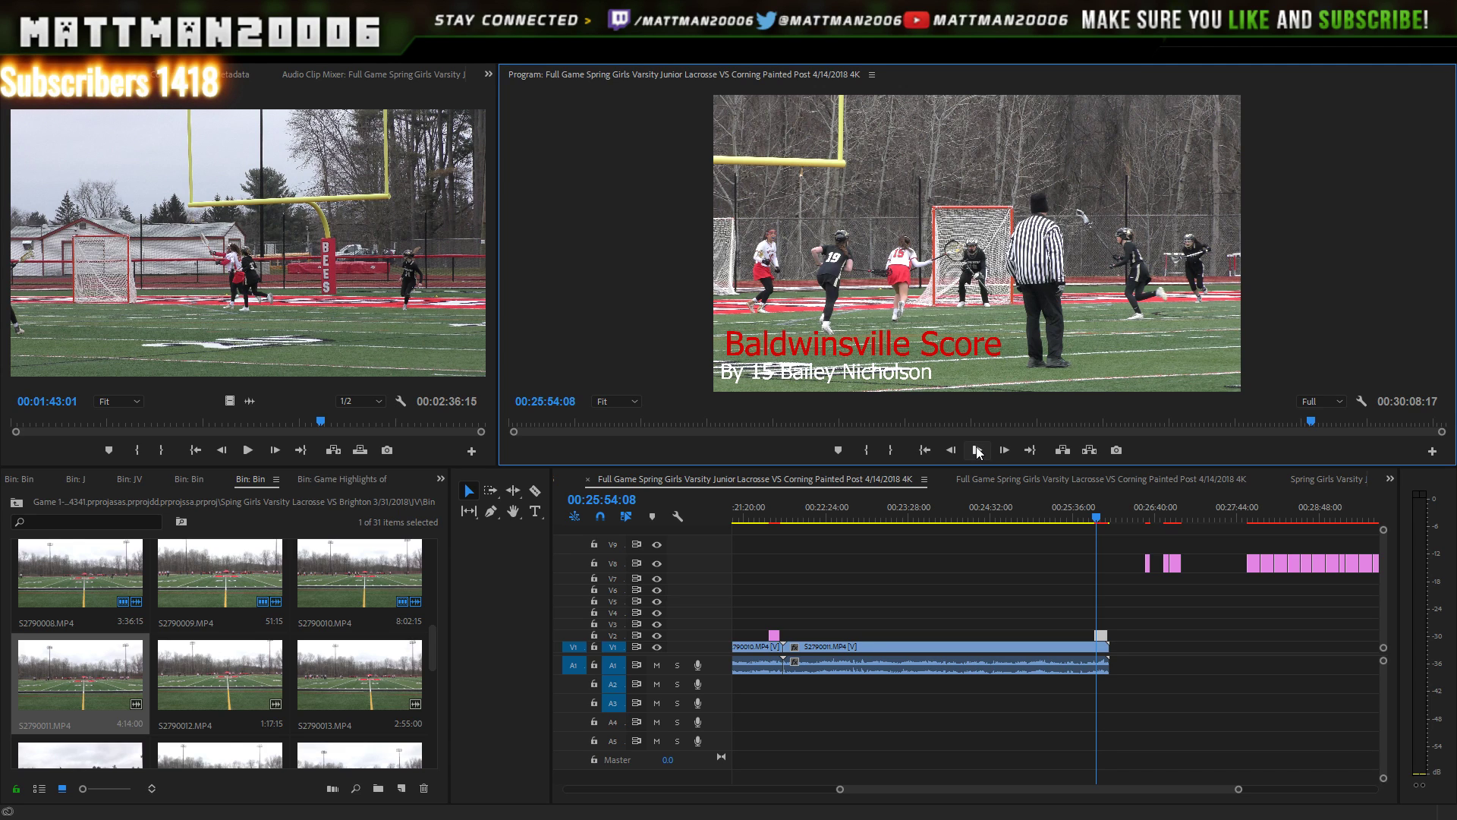
{"action": "left_click", "coordinate": [978, 452]}
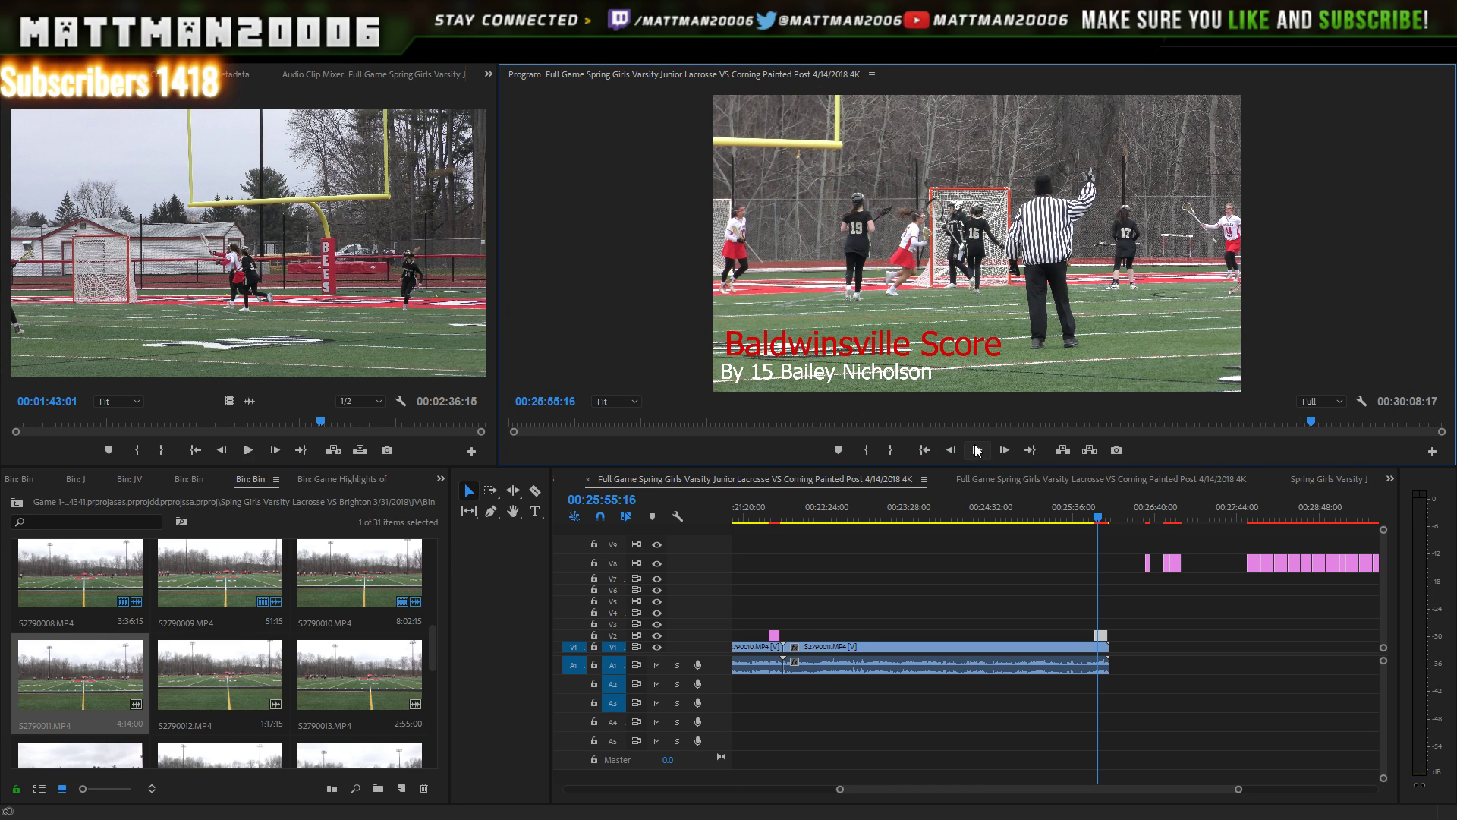
{"action": "left_click", "coordinate": [977, 451]}
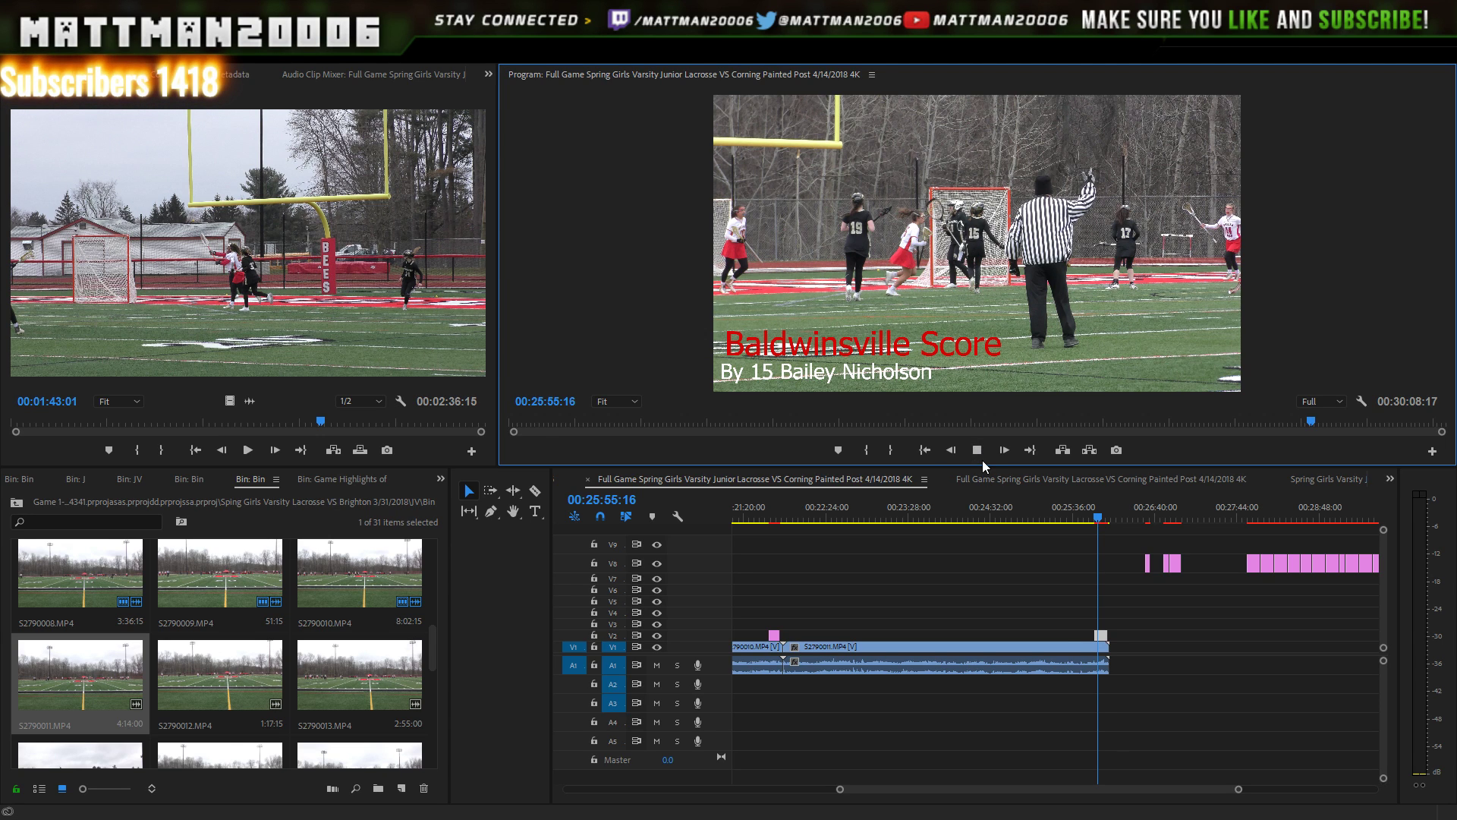
{"action": "left_click", "coordinate": [977, 450]}
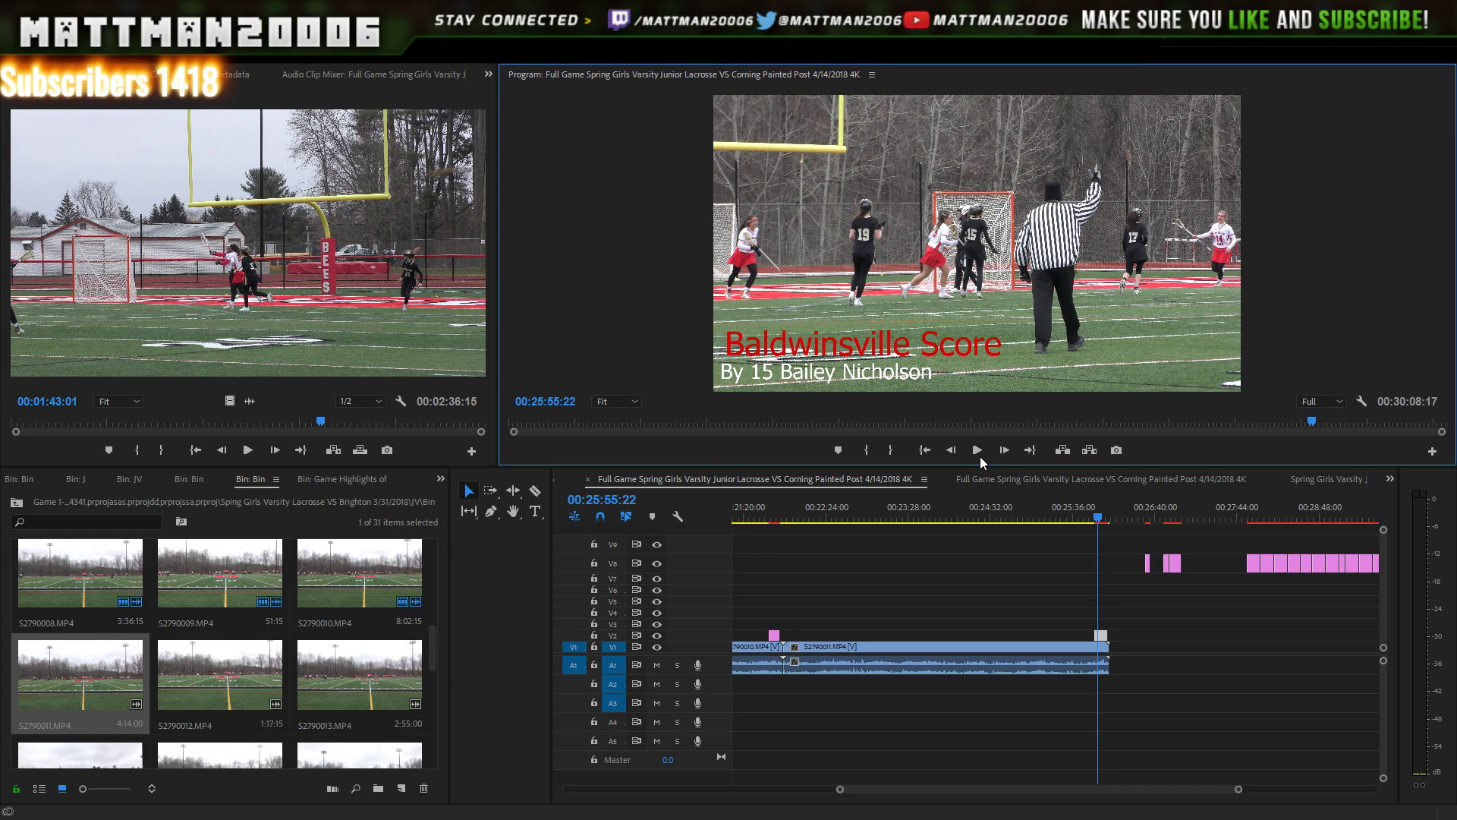
{"action": "left_click", "coordinate": [977, 450]}
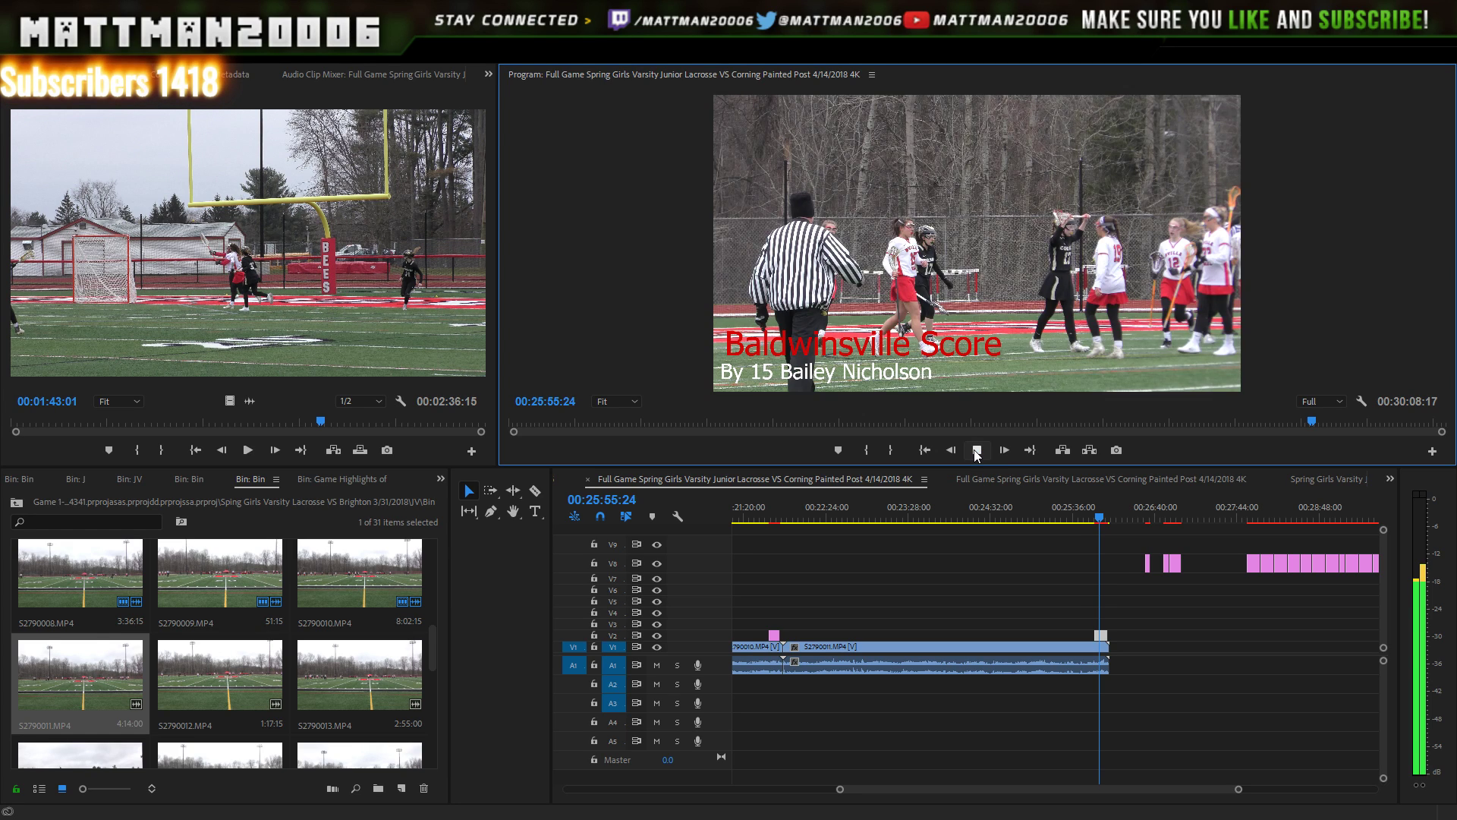
{"action": "left_click", "coordinate": [977, 450]}
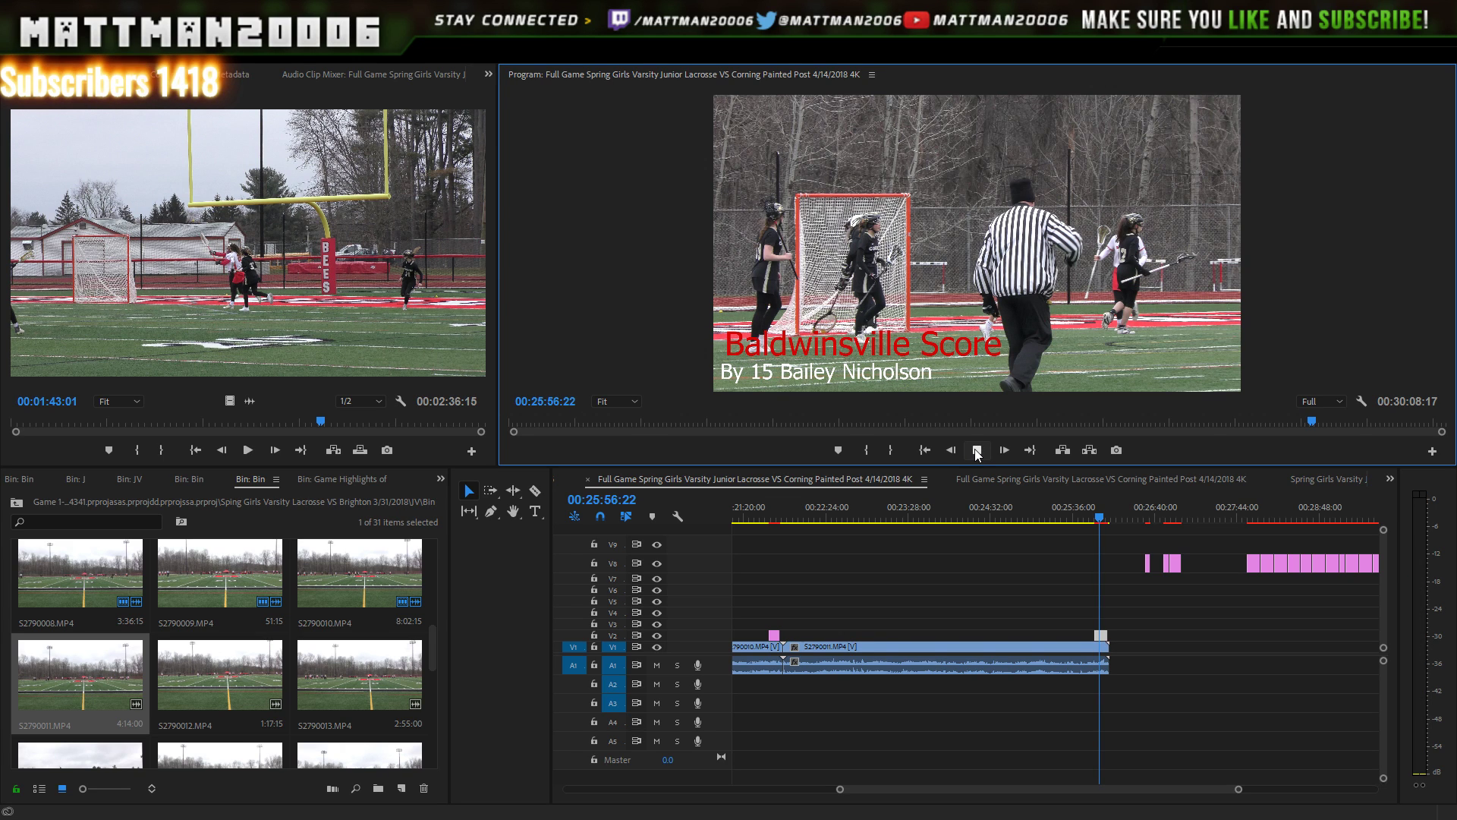
{"action": "key", "text": "Right"}
{"action": "left_click", "coordinate": [977, 451]}
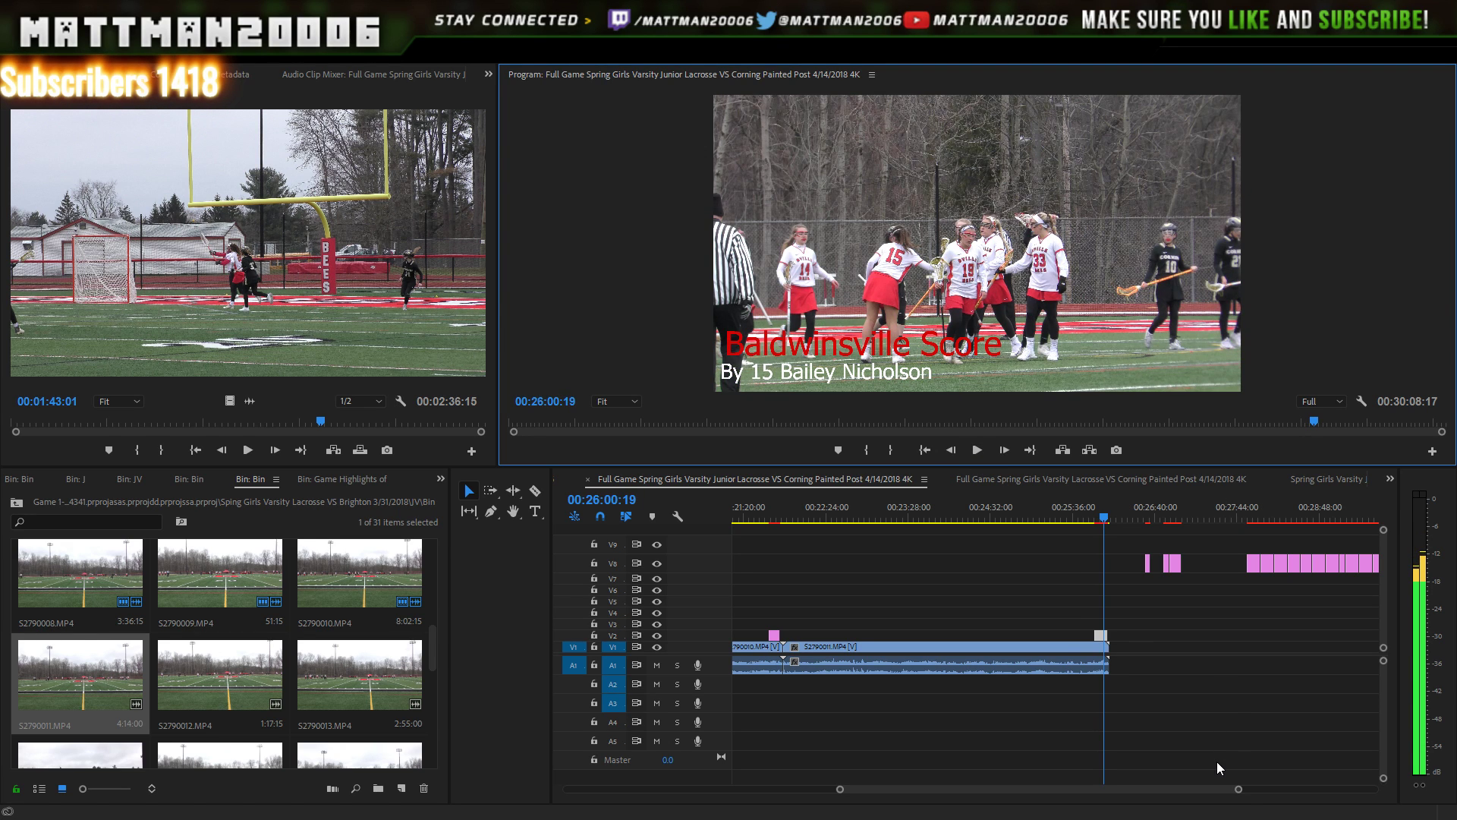
{"action": "left_click_drag", "start_coordinate": [1240, 793], "coordinate": [1195, 790]}
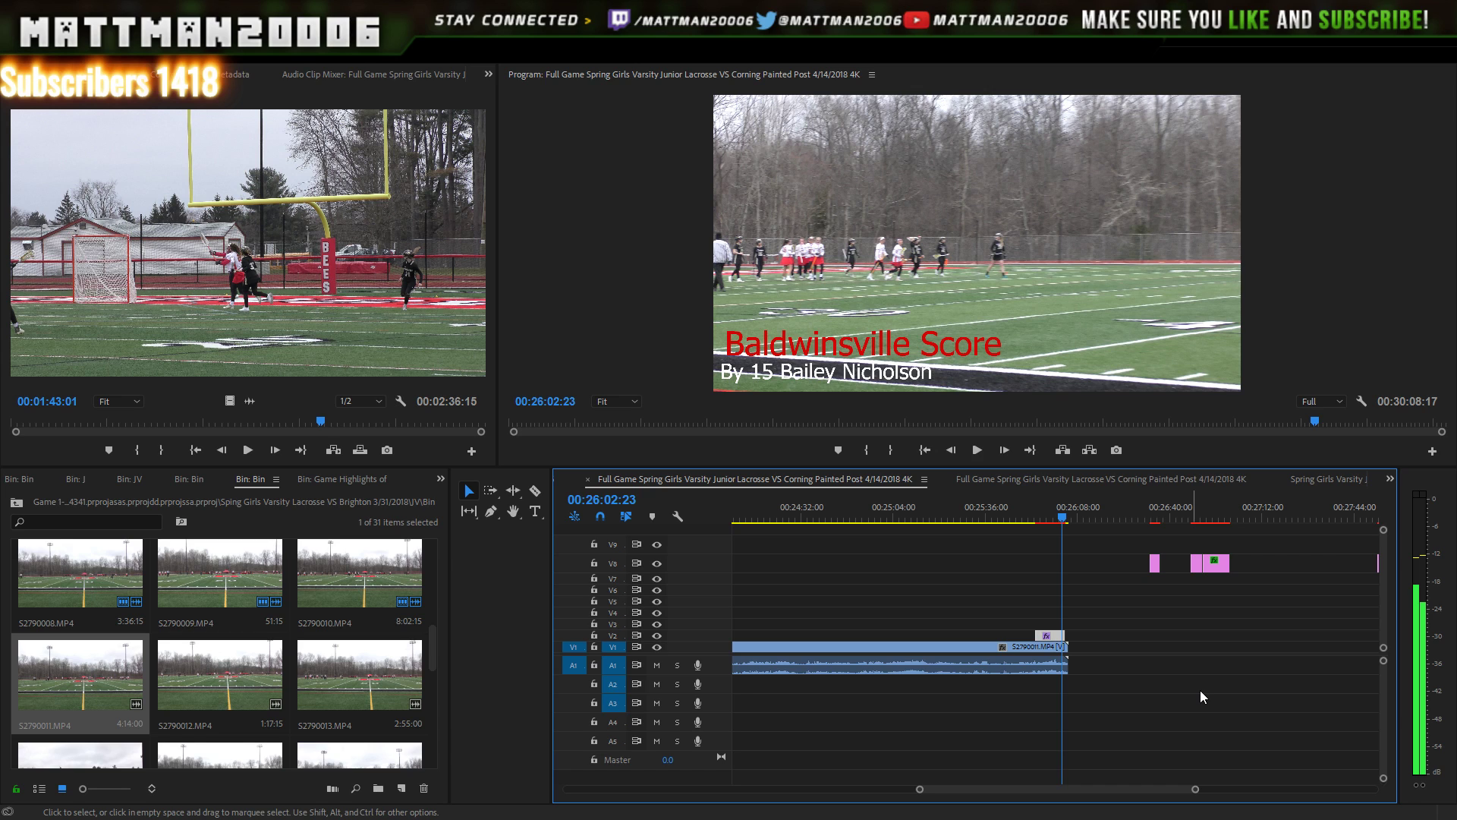
{"action": "key", "text": "Right"}
{"action": "key", "text": "Right"}
{"action": "key", "text": "Right"}
{"action": "key", "text": "Right"}
{"action": "key", "text": "Right"}
{"action": "key", "text": "Right"}
{"action": "key", "text": "Right"}
{"action": "key", "text": "Right"}
{"action": "key", "text": "Right"}
{"action": "key", "text": "Right"}
{"action": "key", "text": "Right"}
{"action": "key", "text": "Right"}
{"action": "key", "text": "Right"}
{"action": "key", "text": "Right"}
{"action": "key", "text": "Right"}
{"action": "key", "text": "Right"}
{"action": "key", "text": "Right"}
{"action": "key", "text": "Right"}
{"action": "key", "text": "Right"}
{"action": "key", "text": "Right"}
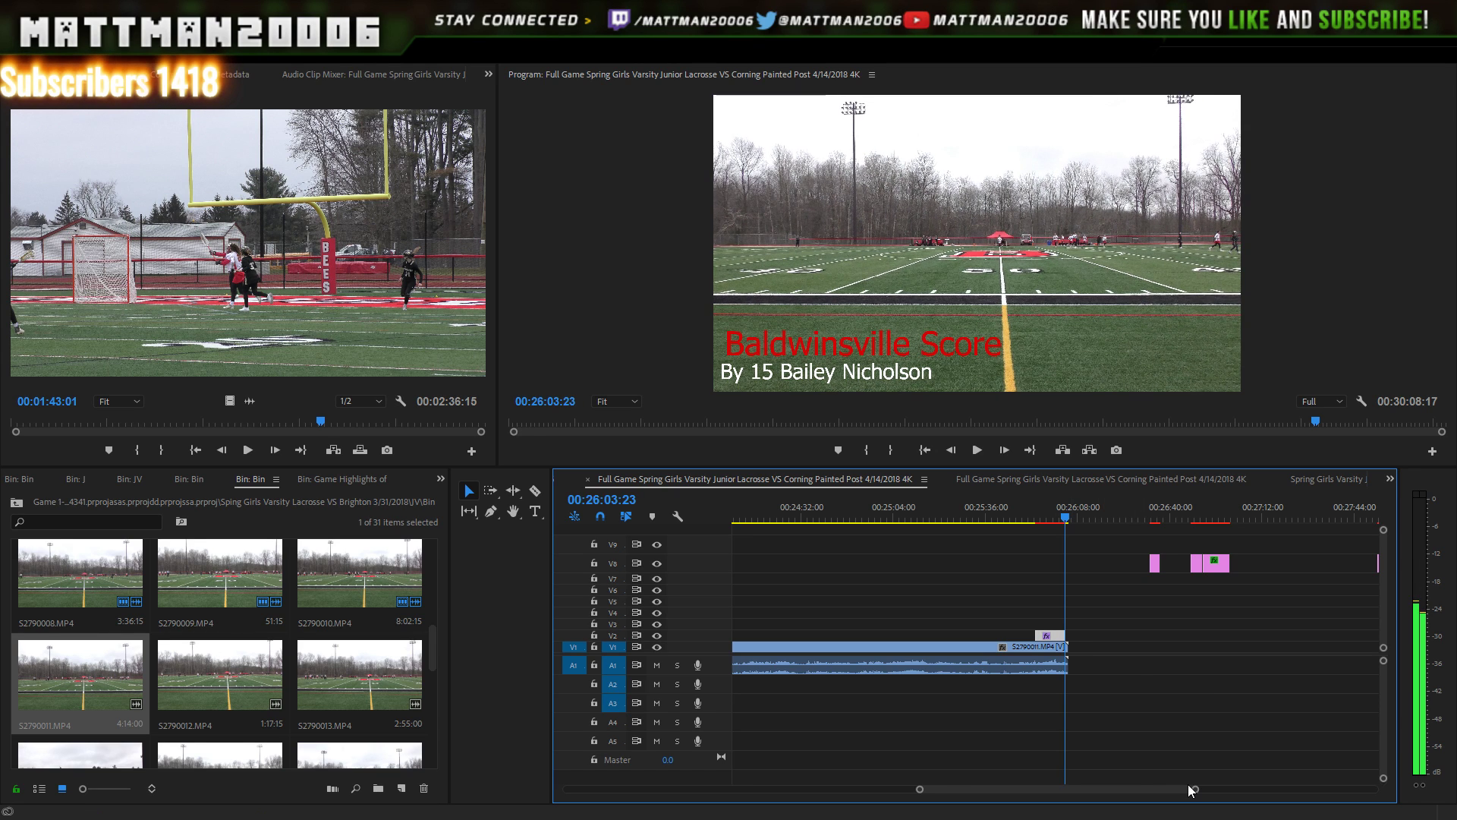
- Trim the number 15 Baldwinsville Score title on V2 to end at 00:26:03:23, then play the ending
{"action": "left_click_drag", "start_coordinate": [1195, 790], "coordinate": [1097, 765]}
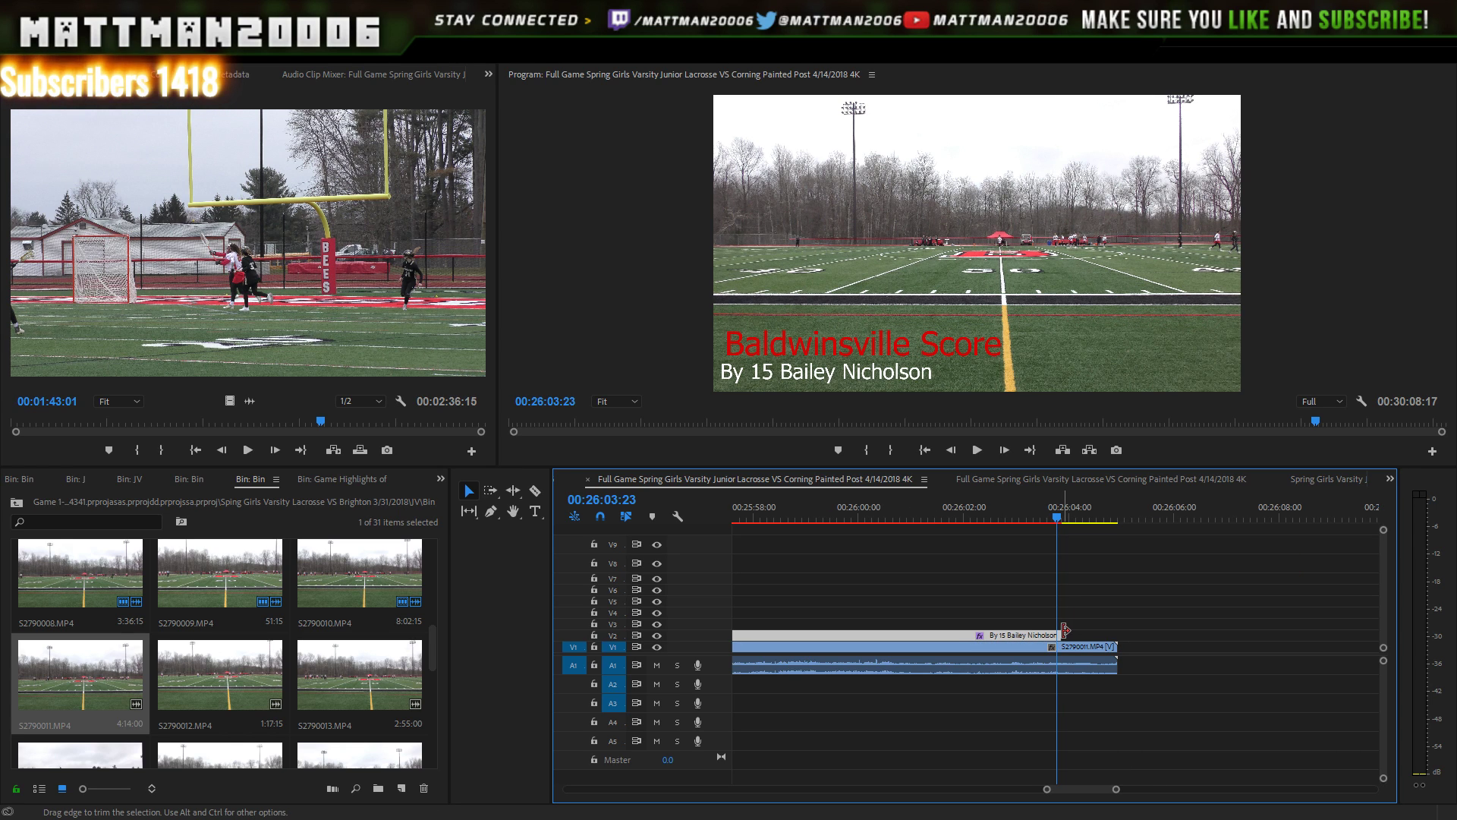
{"action": "left_click_drag", "start_coordinate": [1058, 634], "coordinate": [1055, 634]}
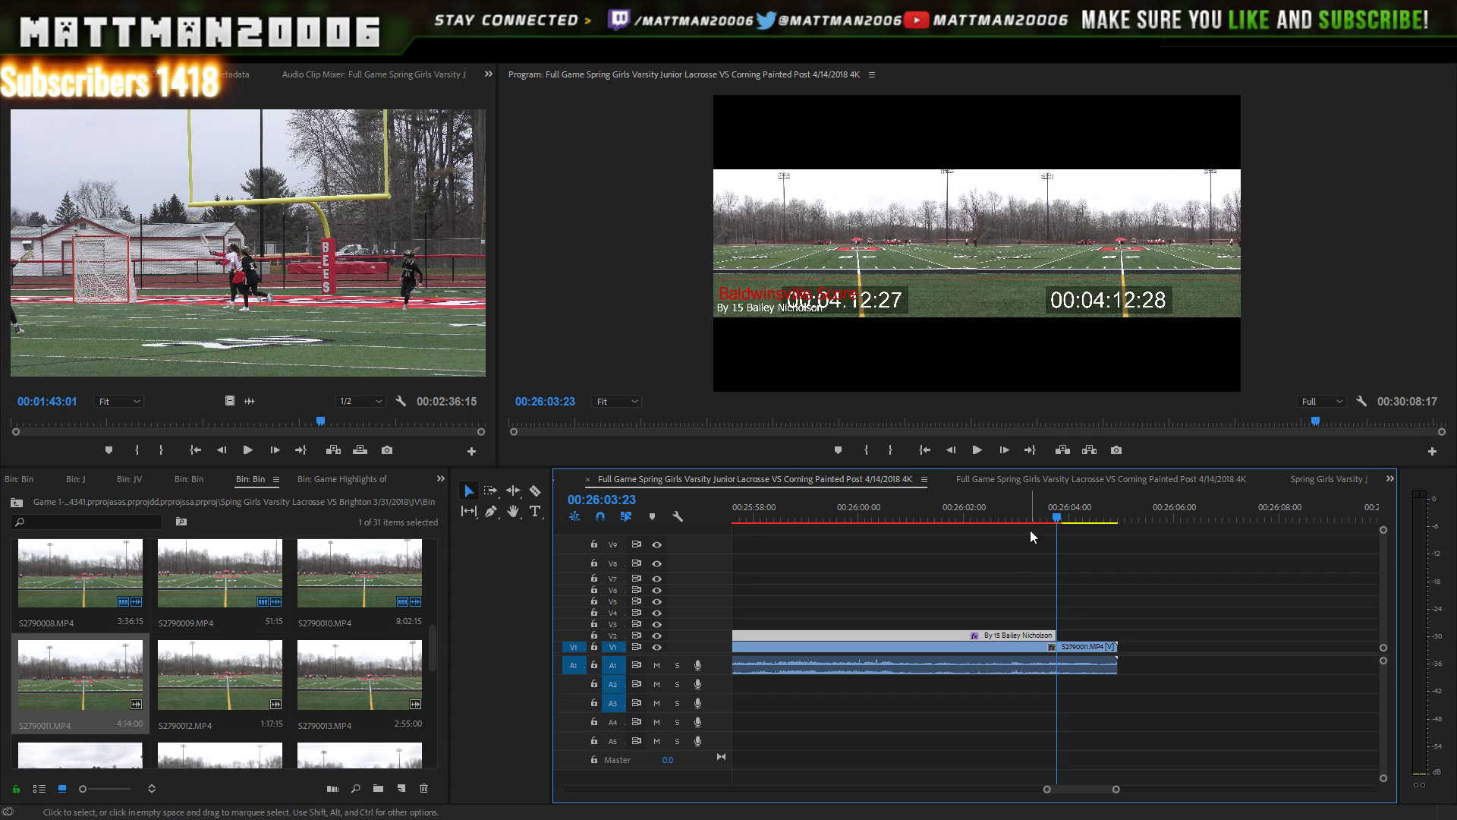
{"action": "left_click", "coordinate": [1039, 513]}
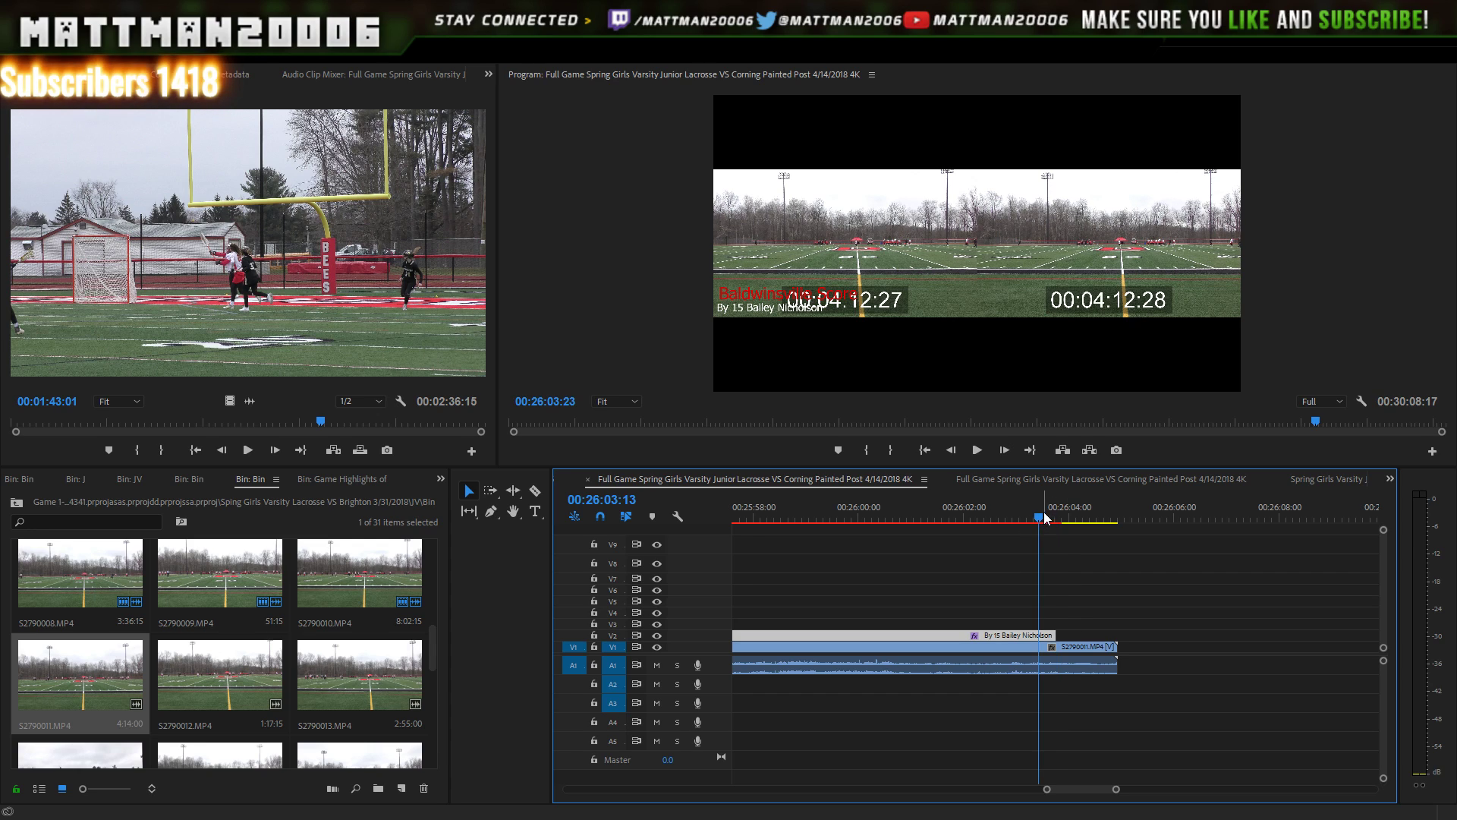
{"action": "left_click", "coordinate": [979, 450]}
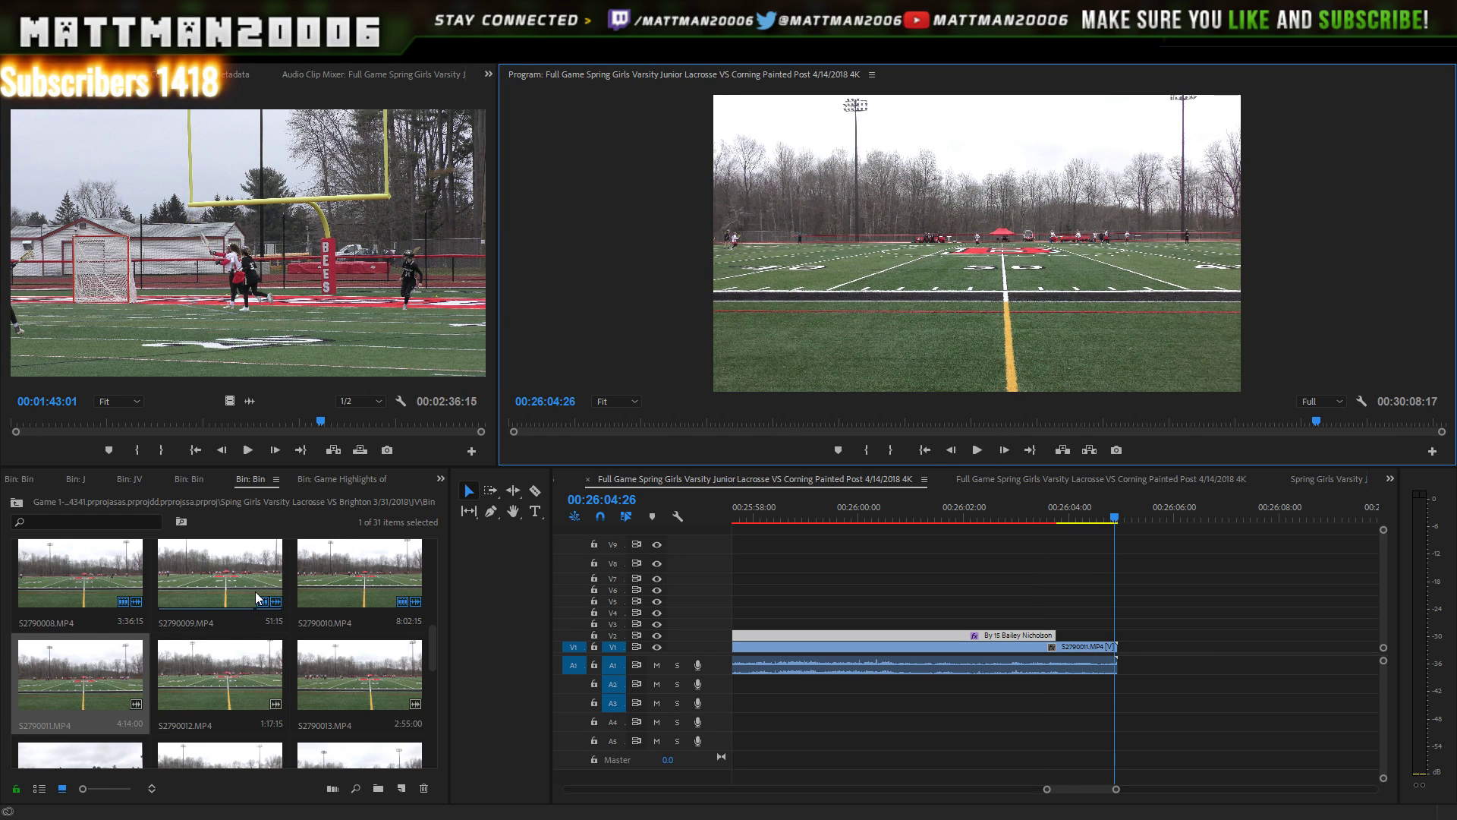
- Place S2790012.MP4 on V1 right after S2790011.MP4 and play across the join
{"action": "left_click", "coordinate": [203, 672]}
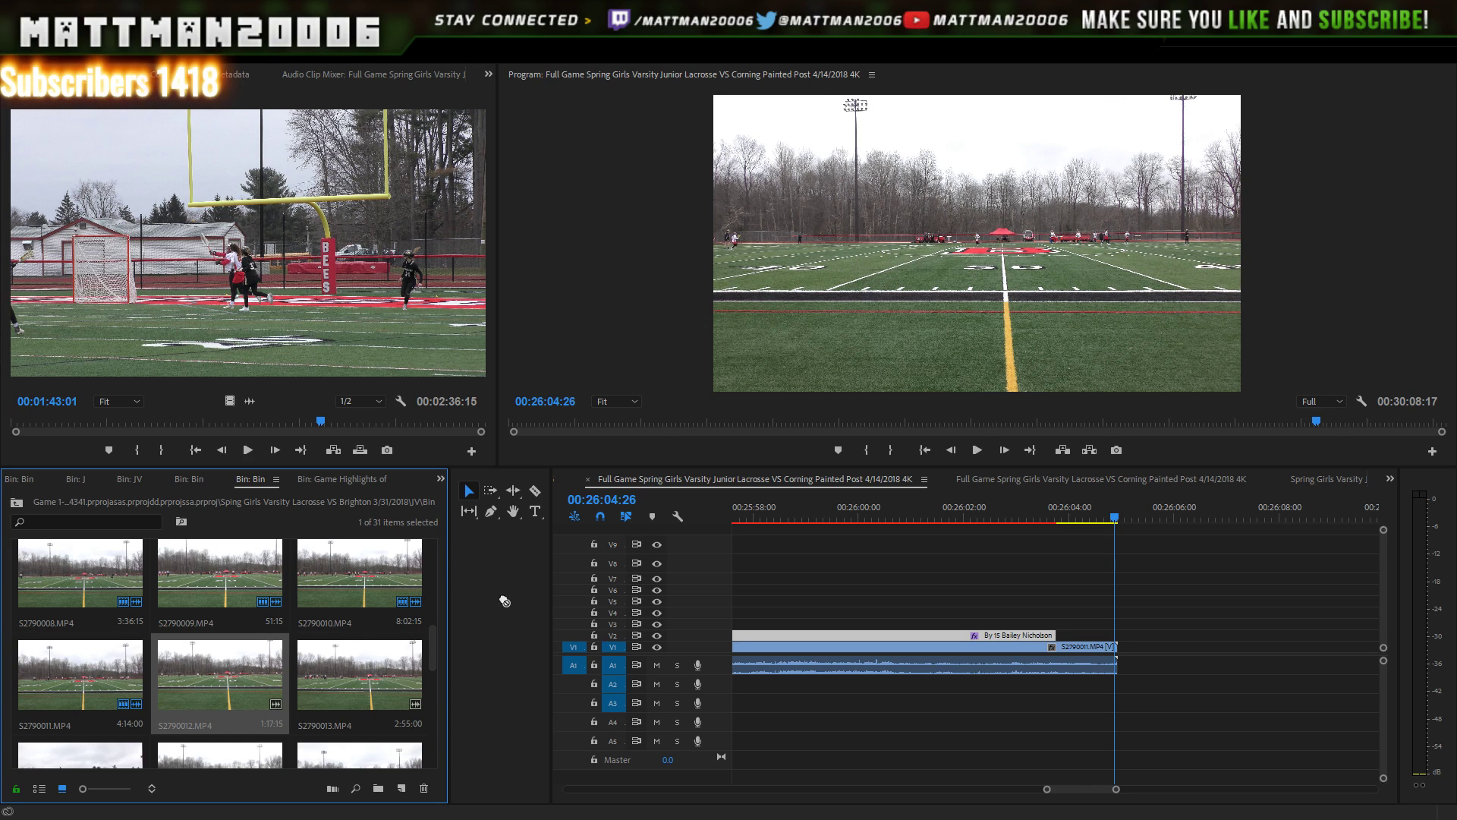
{"action": "left_click_drag", "start_coordinate": [504, 601], "coordinate": [1119, 653]}
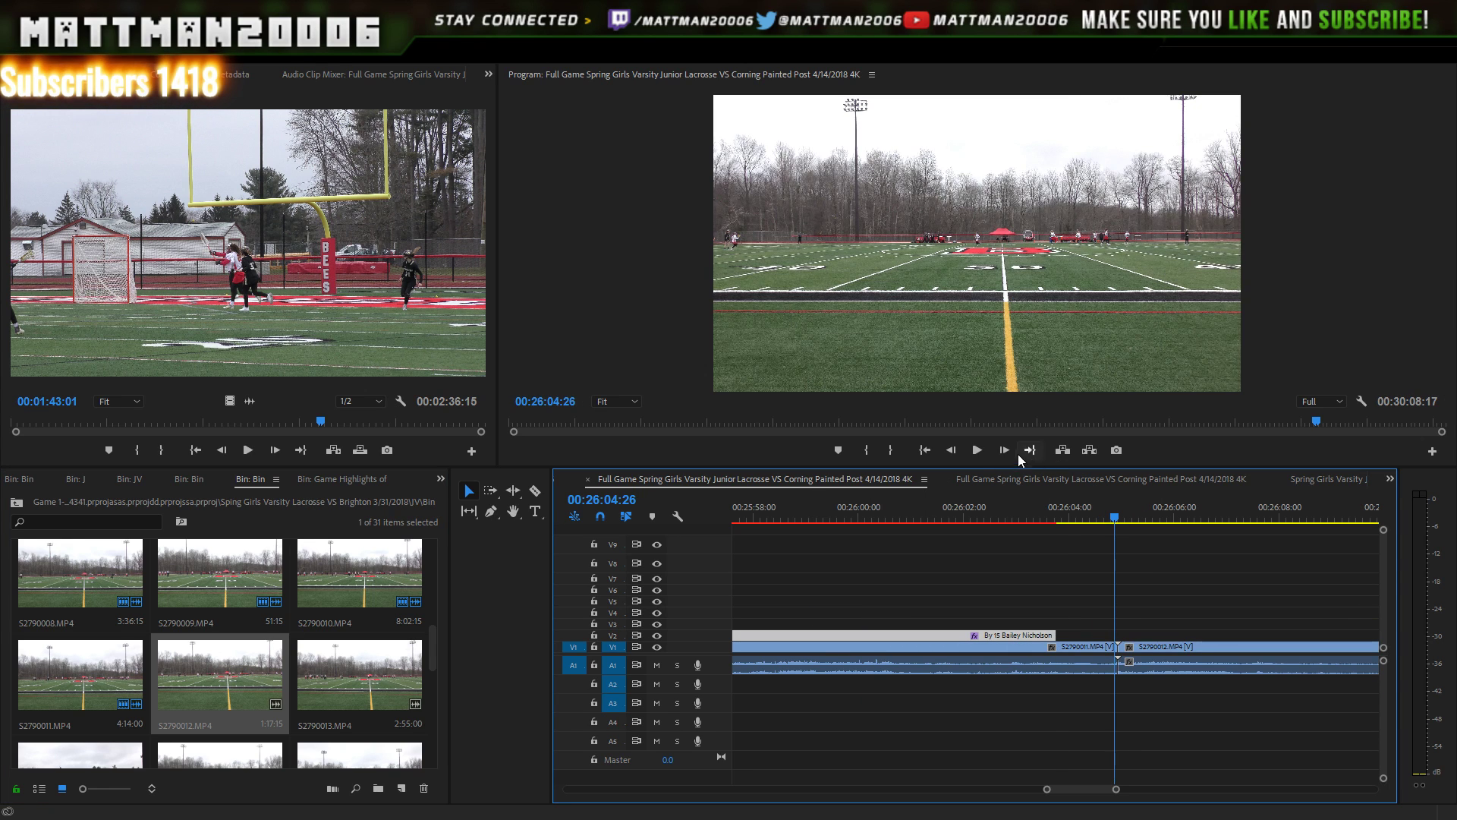
{"action": "left_click", "coordinate": [977, 451]}
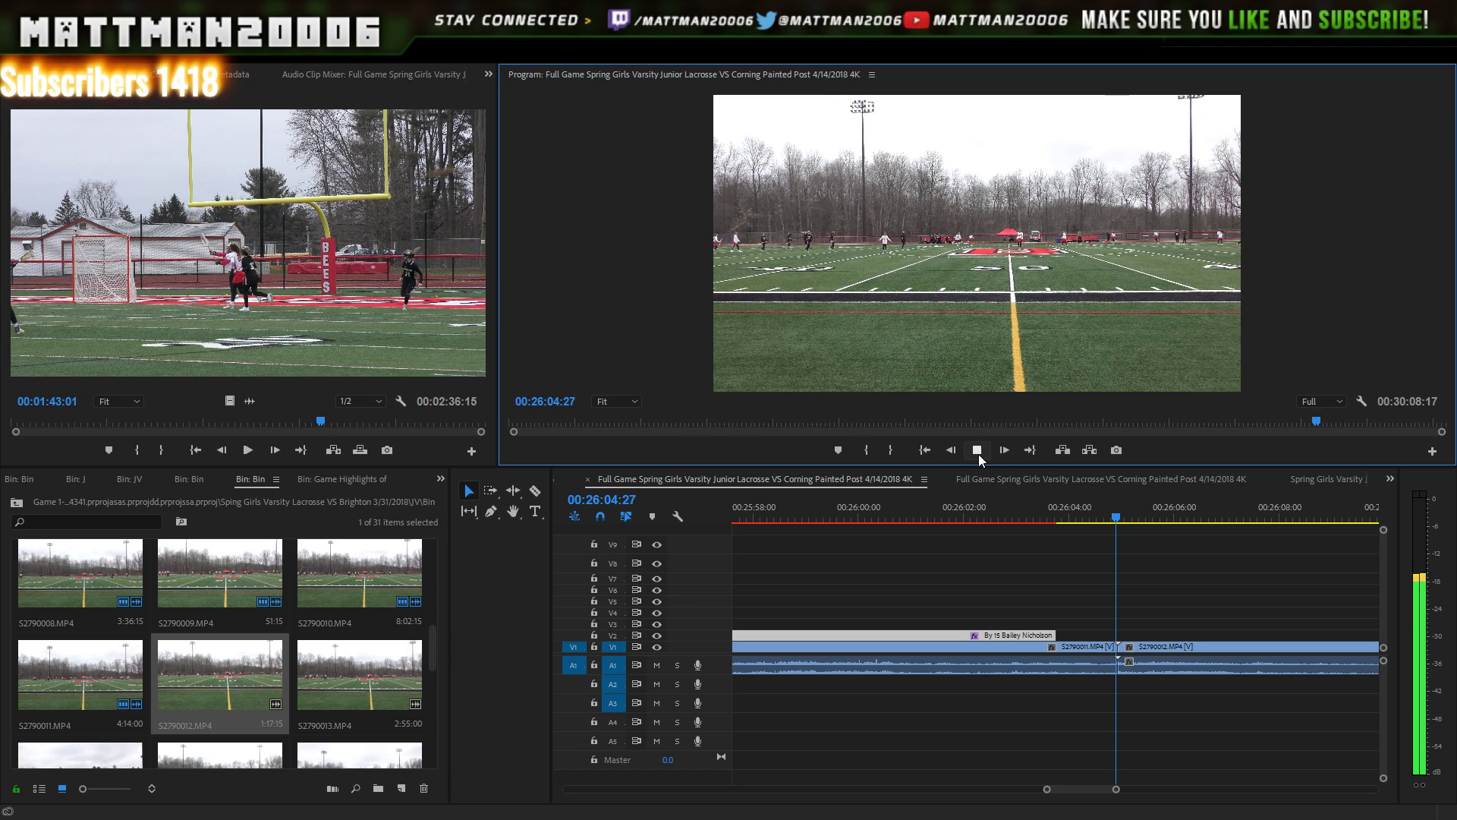
{"action": "left_click", "coordinate": [978, 451]}
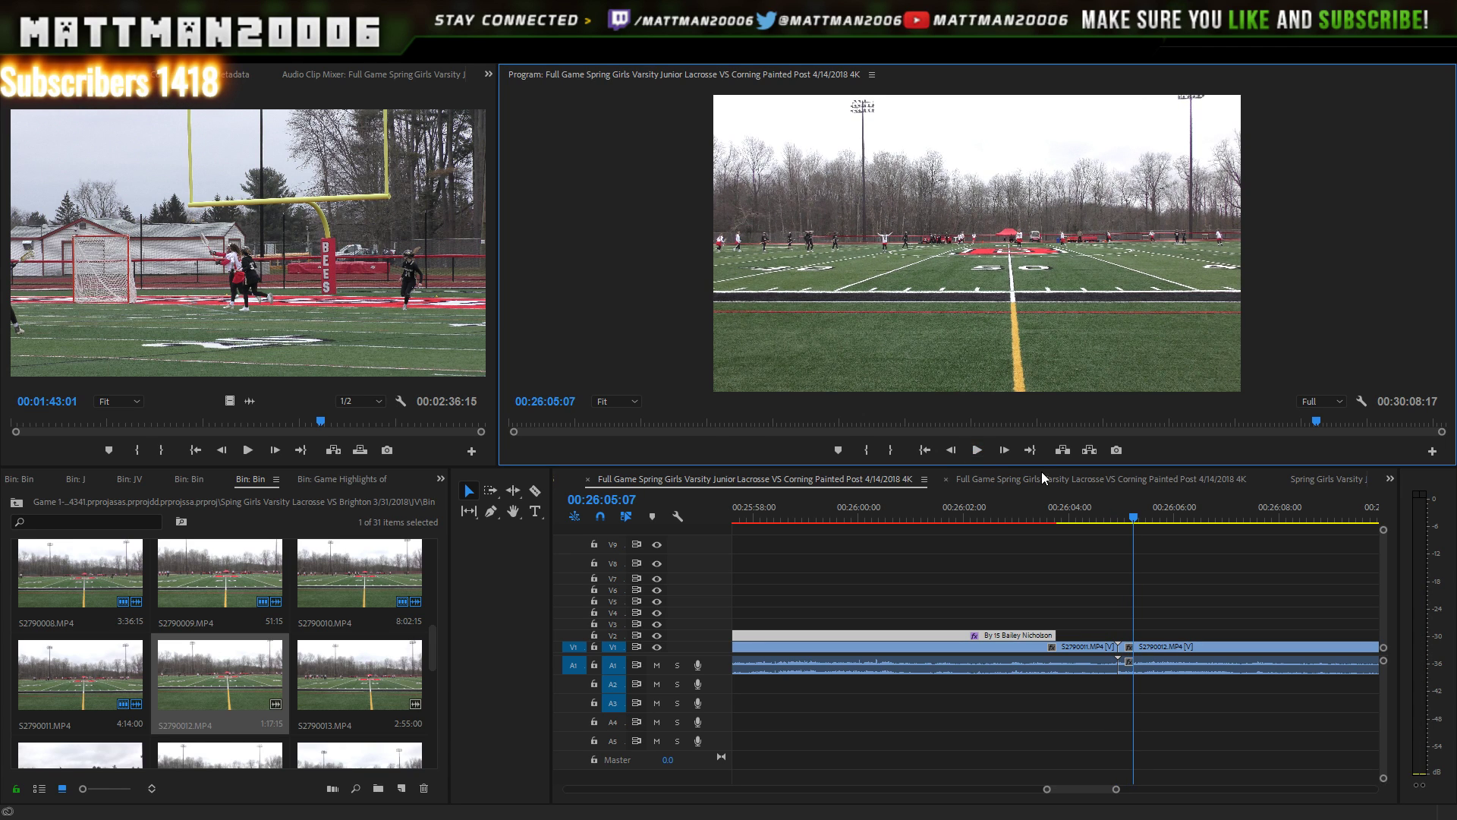
- Replay the cut between S2790011 and S2790012 a few times, then zoom the timeline out
{"action": "left_click", "coordinate": [1111, 508]}
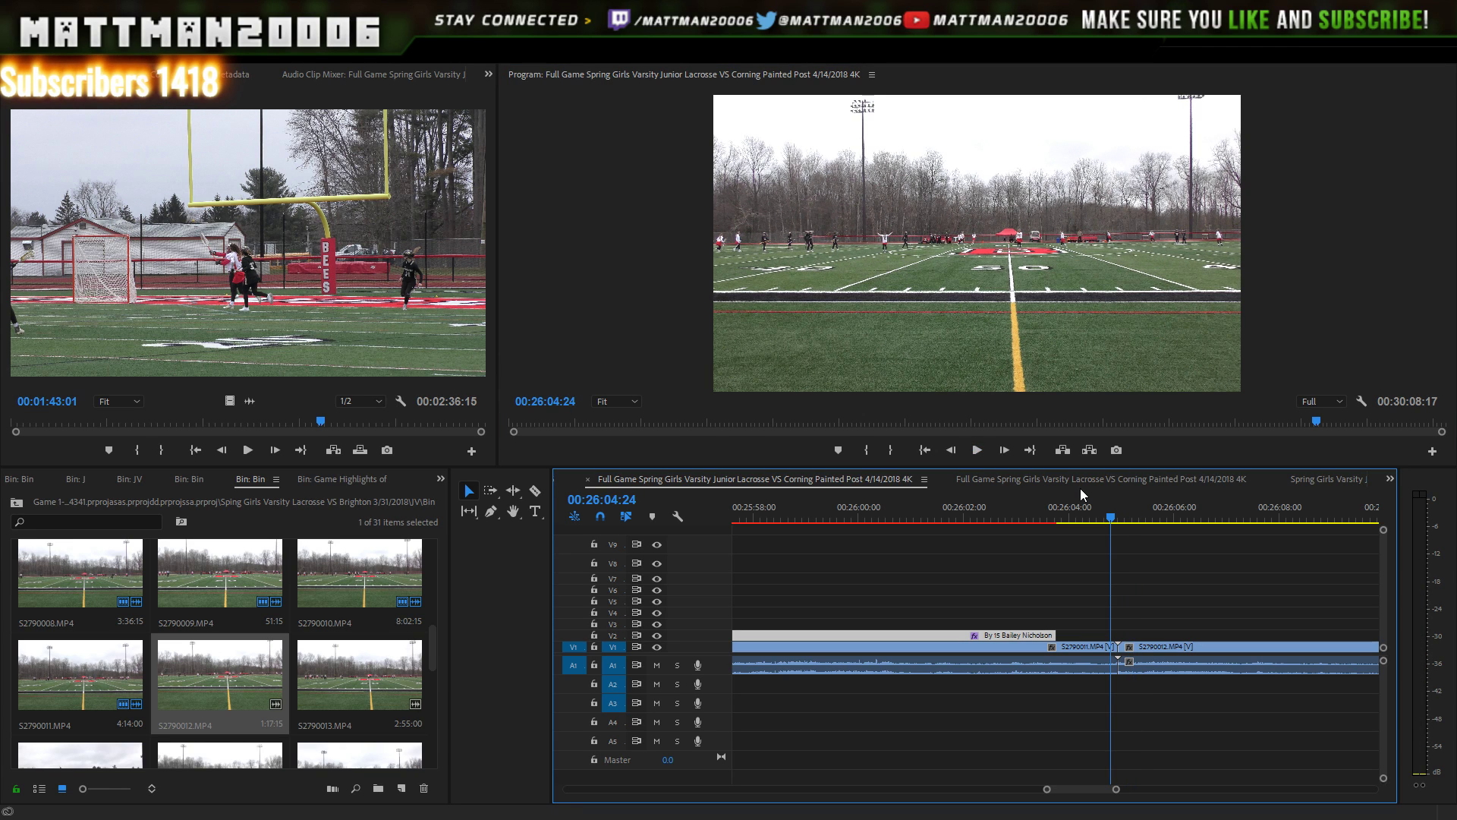
{"action": "left_click", "coordinate": [973, 452]}
{"action": "left_click", "coordinate": [977, 454]}
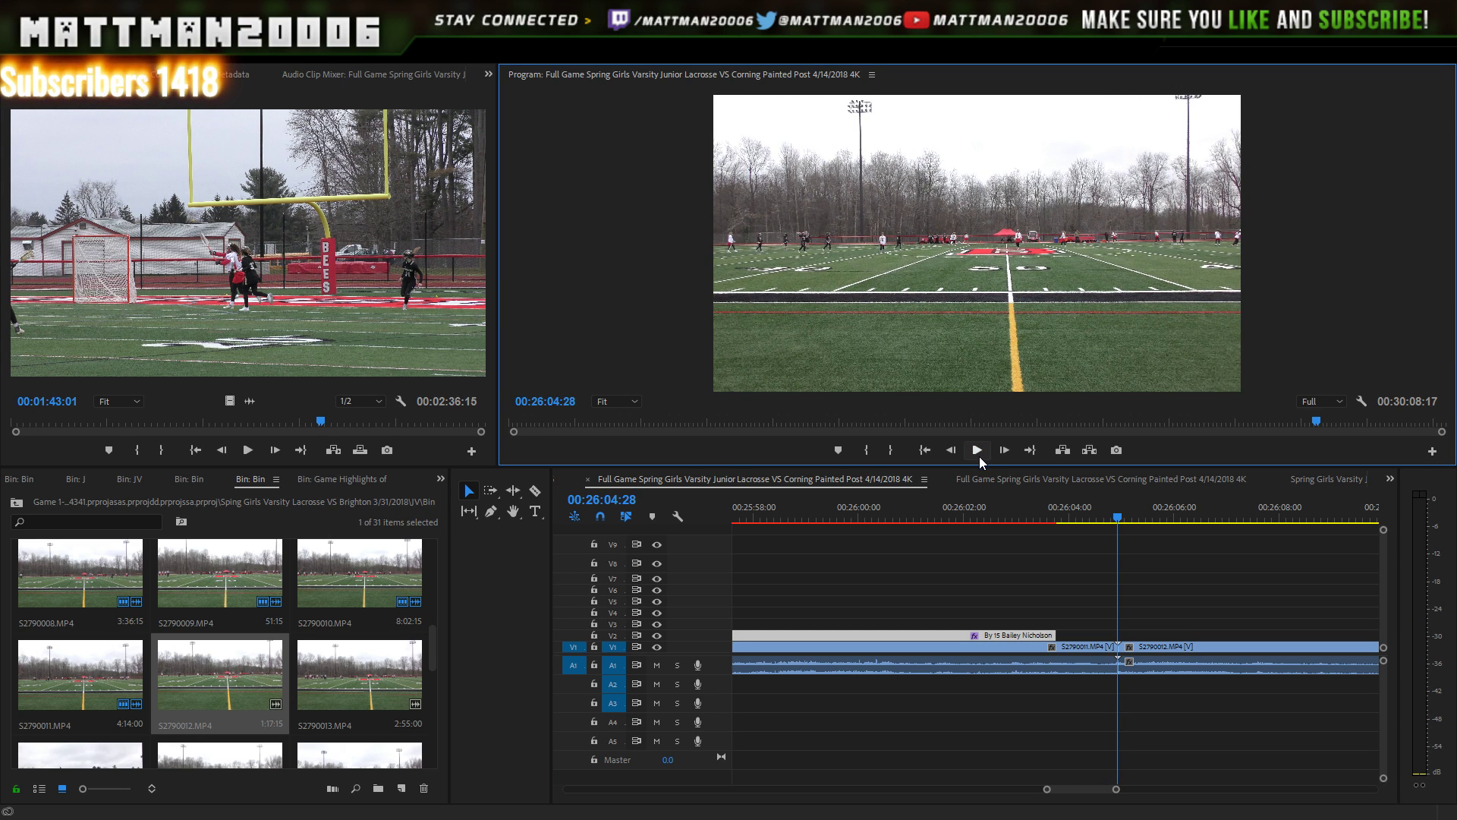
{"action": "left_click", "coordinate": [980, 453]}
{"action": "left_click", "coordinate": [981, 453]}
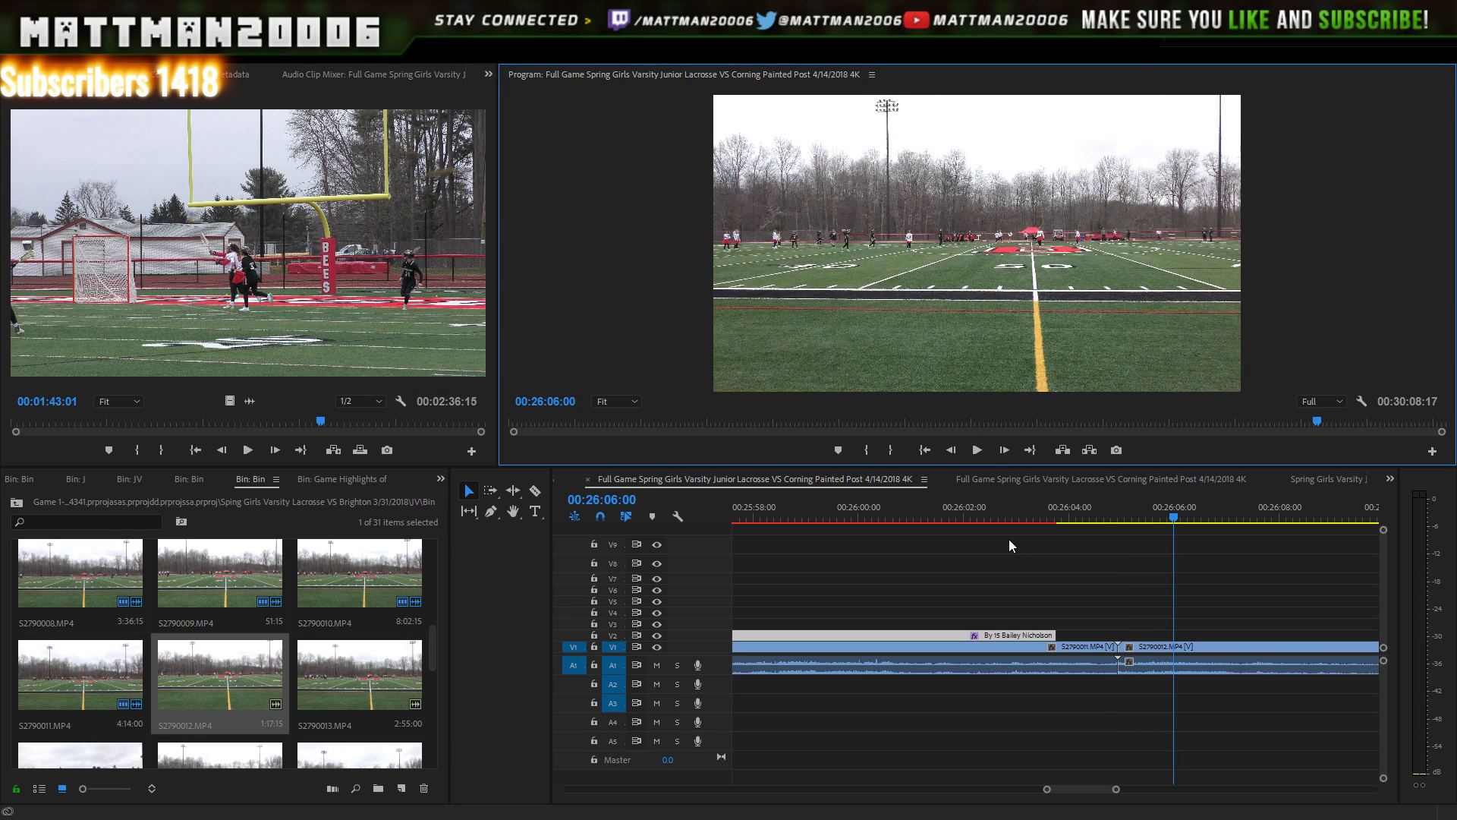
{"action": "left_click_drag", "start_coordinate": [1116, 789], "coordinate": [1168, 792]}
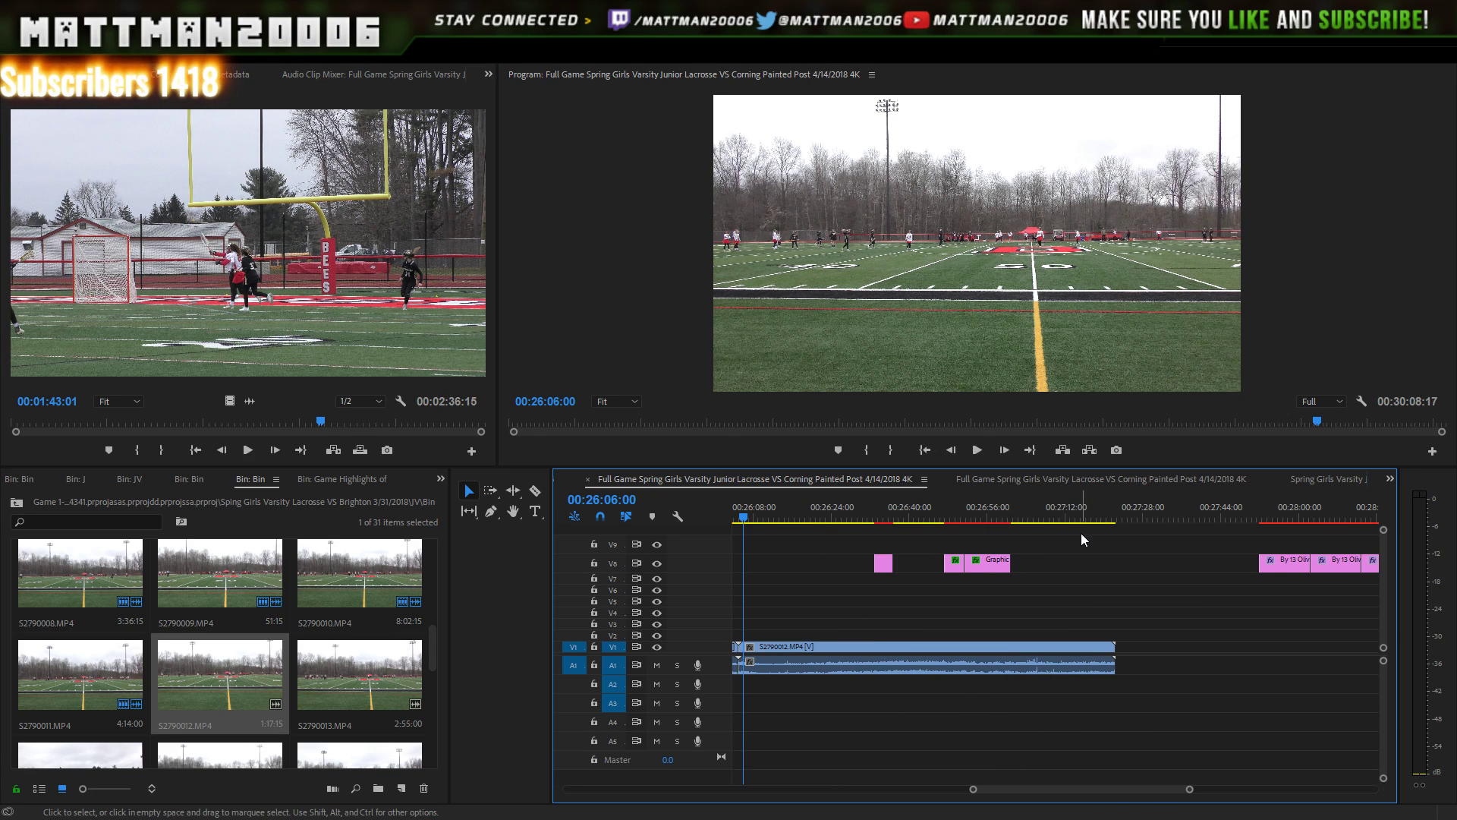
{"action": "left_click_drag", "start_coordinate": [1082, 533], "coordinate": [872, 589]}
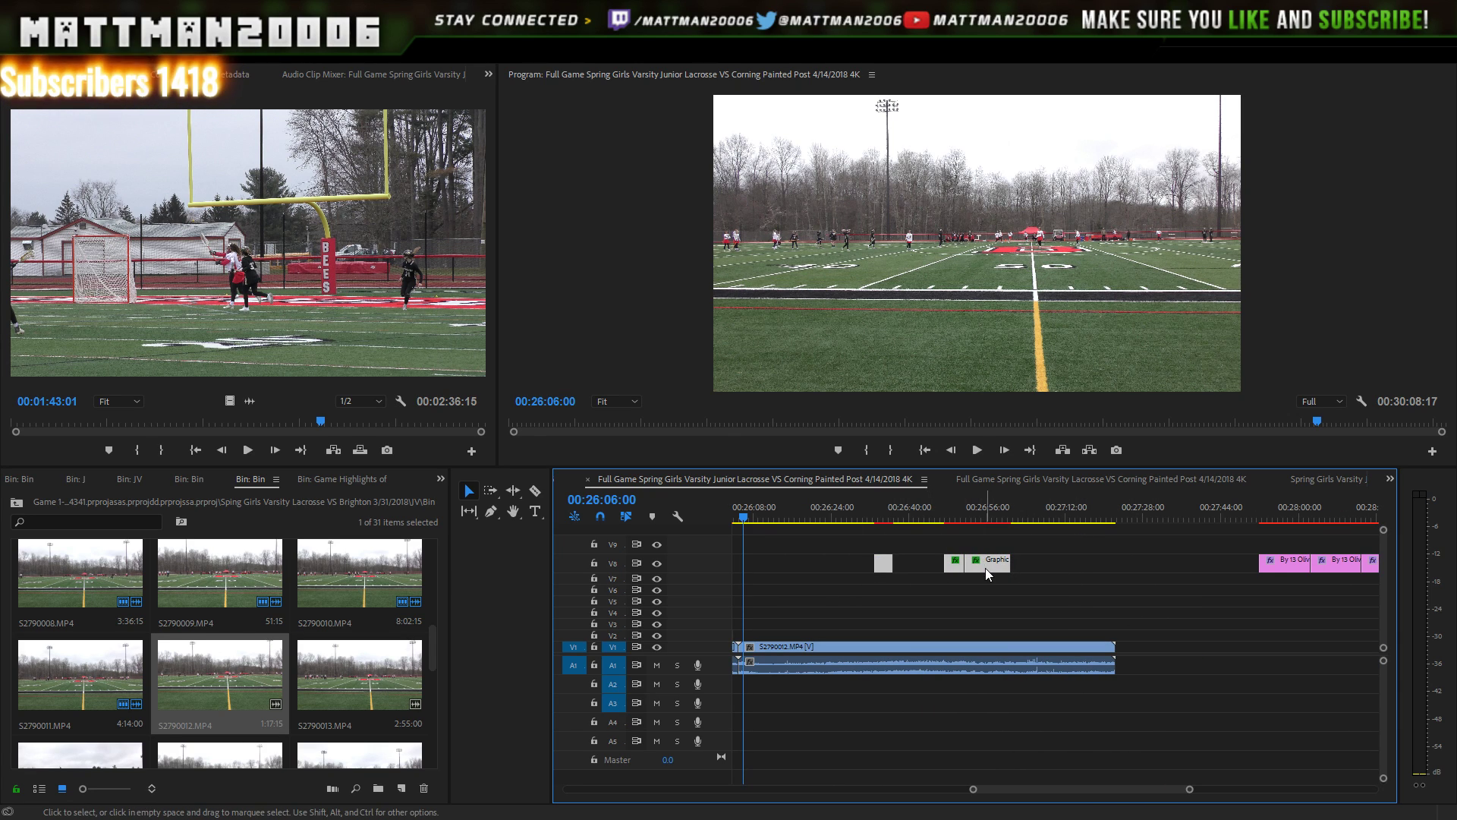
{"action": "left_click_drag", "start_coordinate": [987, 569], "coordinate": [1216, 554]}
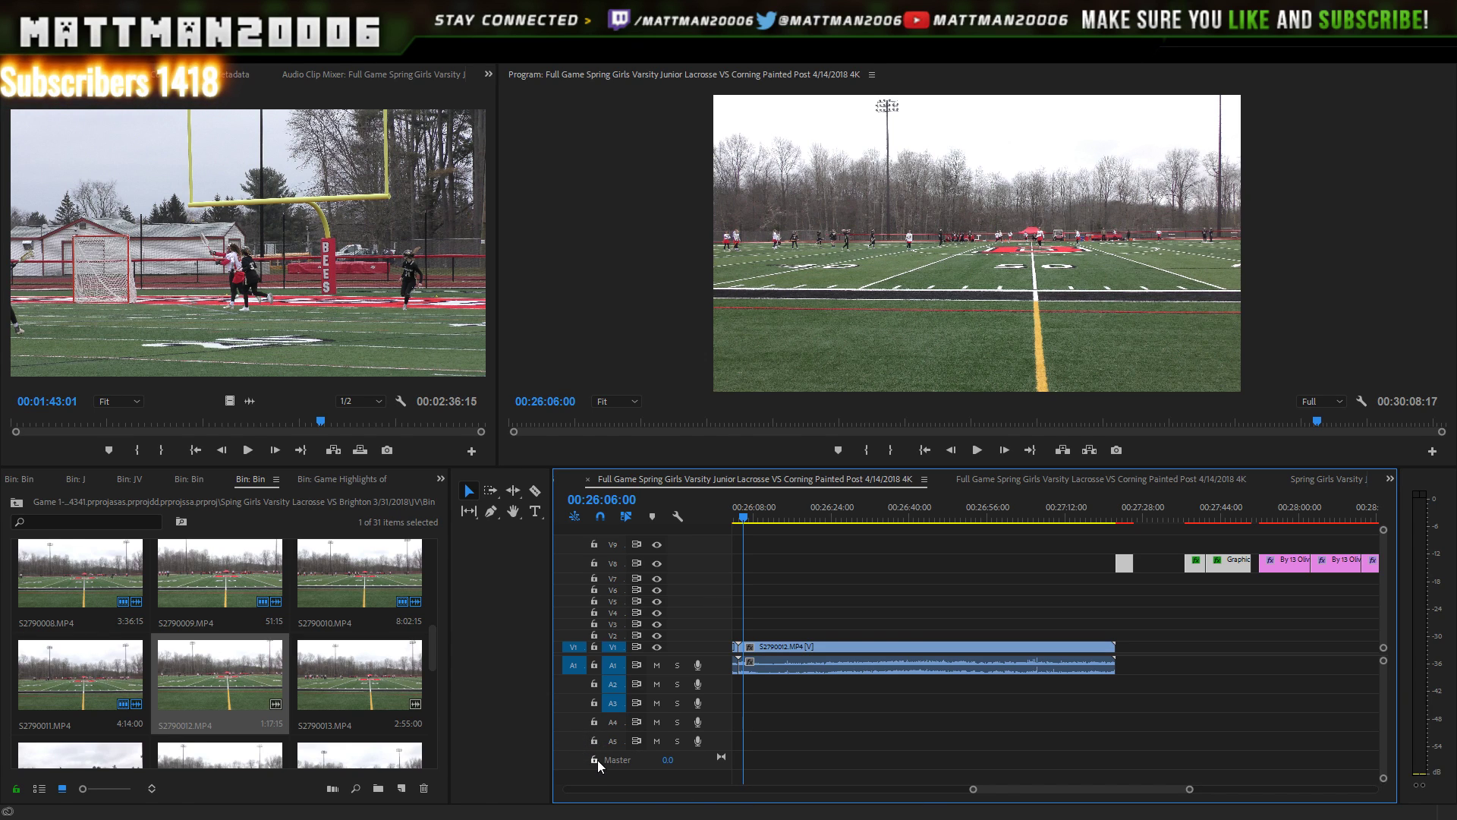
{"action": "left_click", "coordinate": [985, 588]}
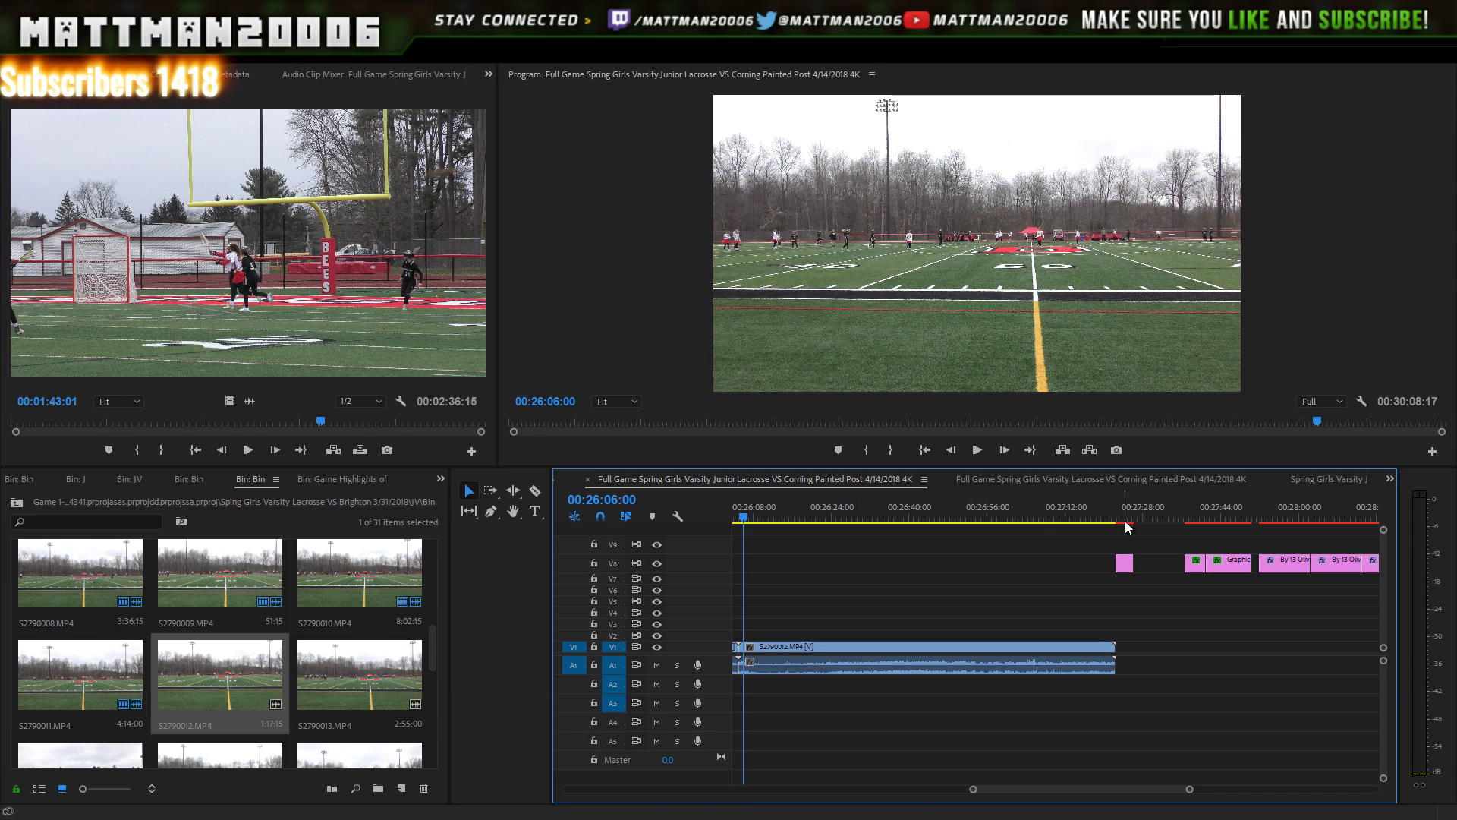
{"action": "left_click", "coordinate": [1325, 479]}
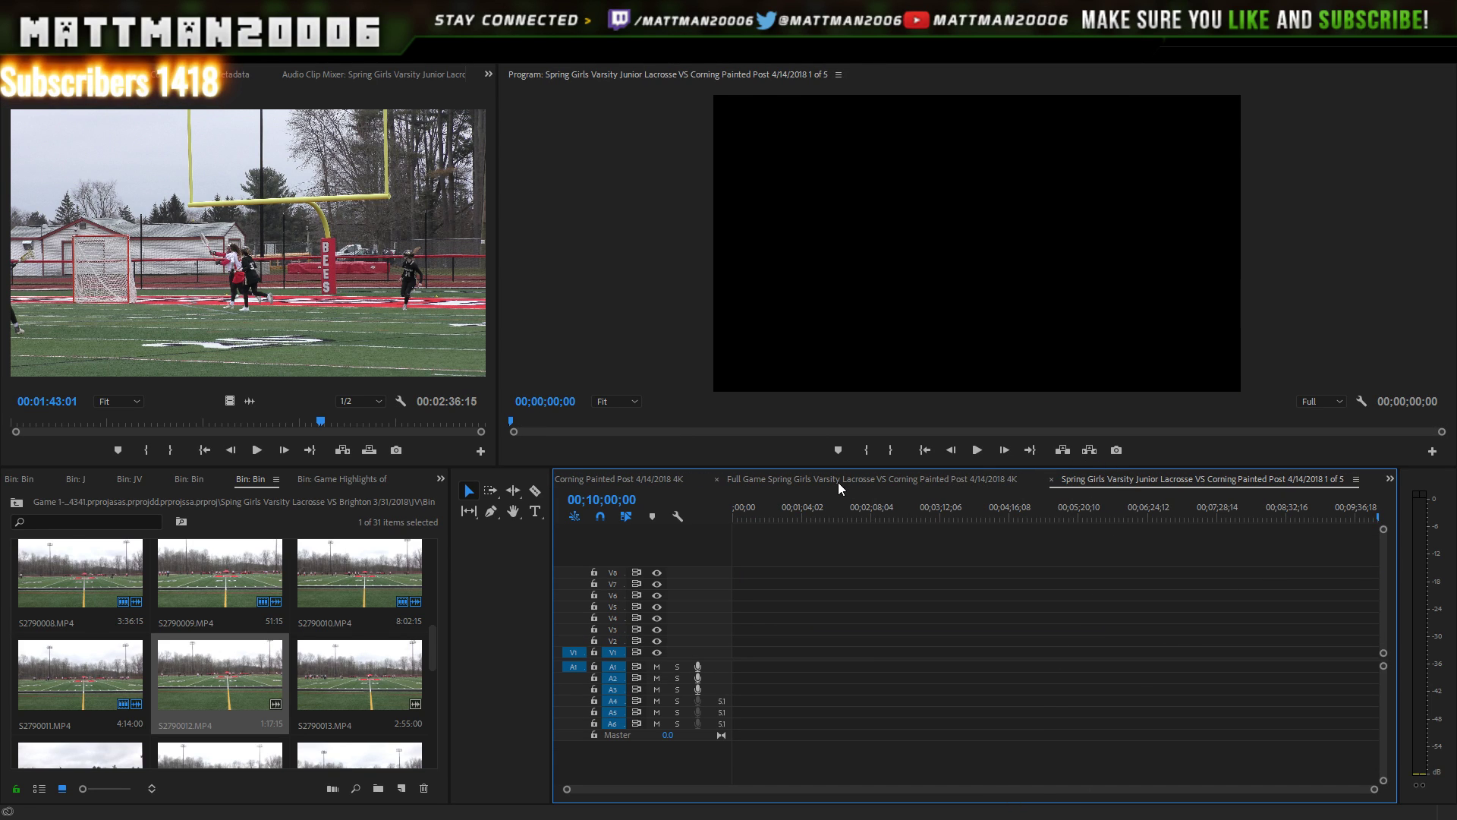
{"action": "left_click", "coordinate": [659, 476]}
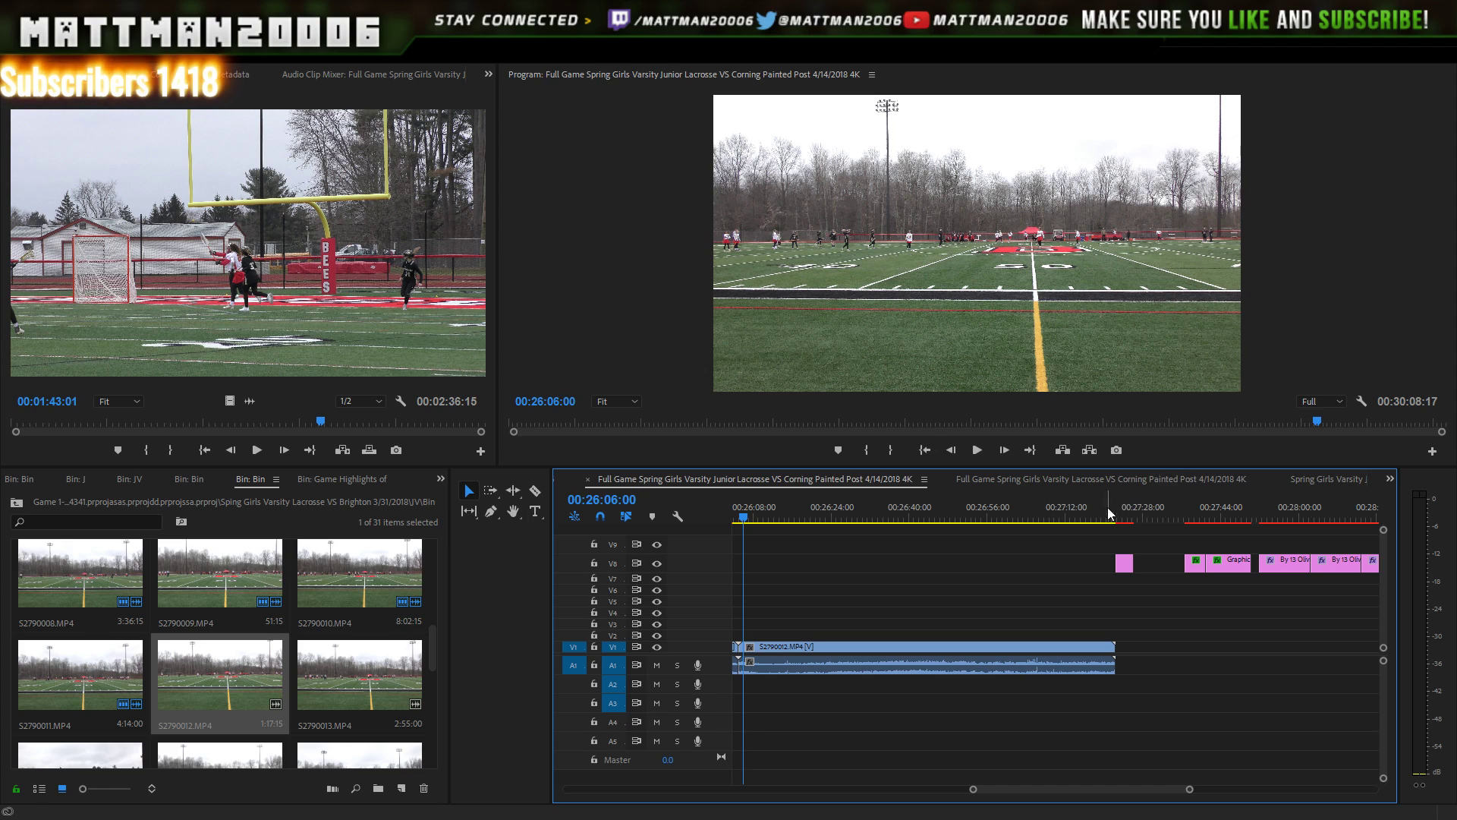
{"action": "left_click", "coordinate": [1392, 478]}
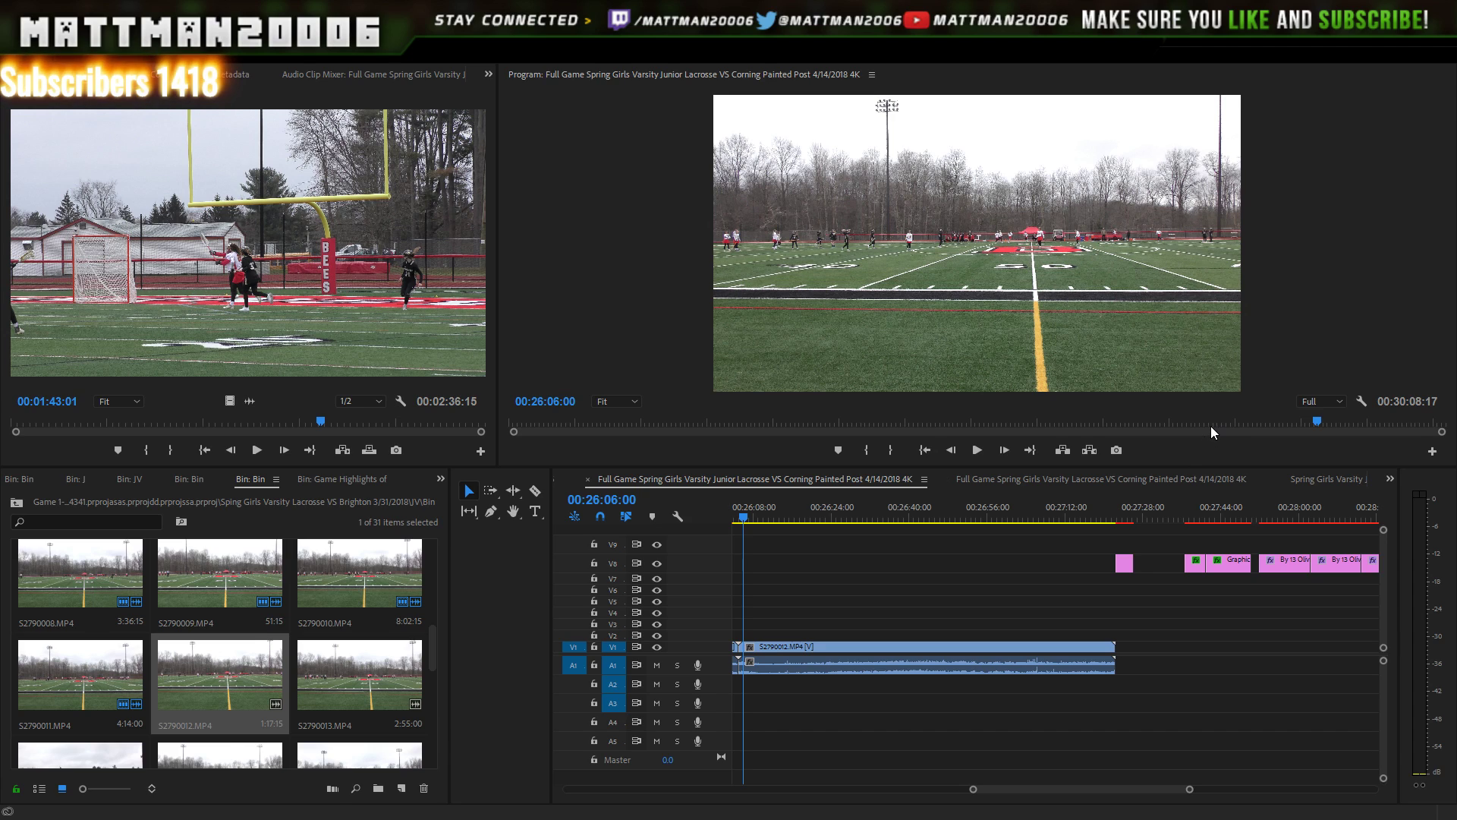
{"action": "left_click", "coordinate": [1161, 545]}
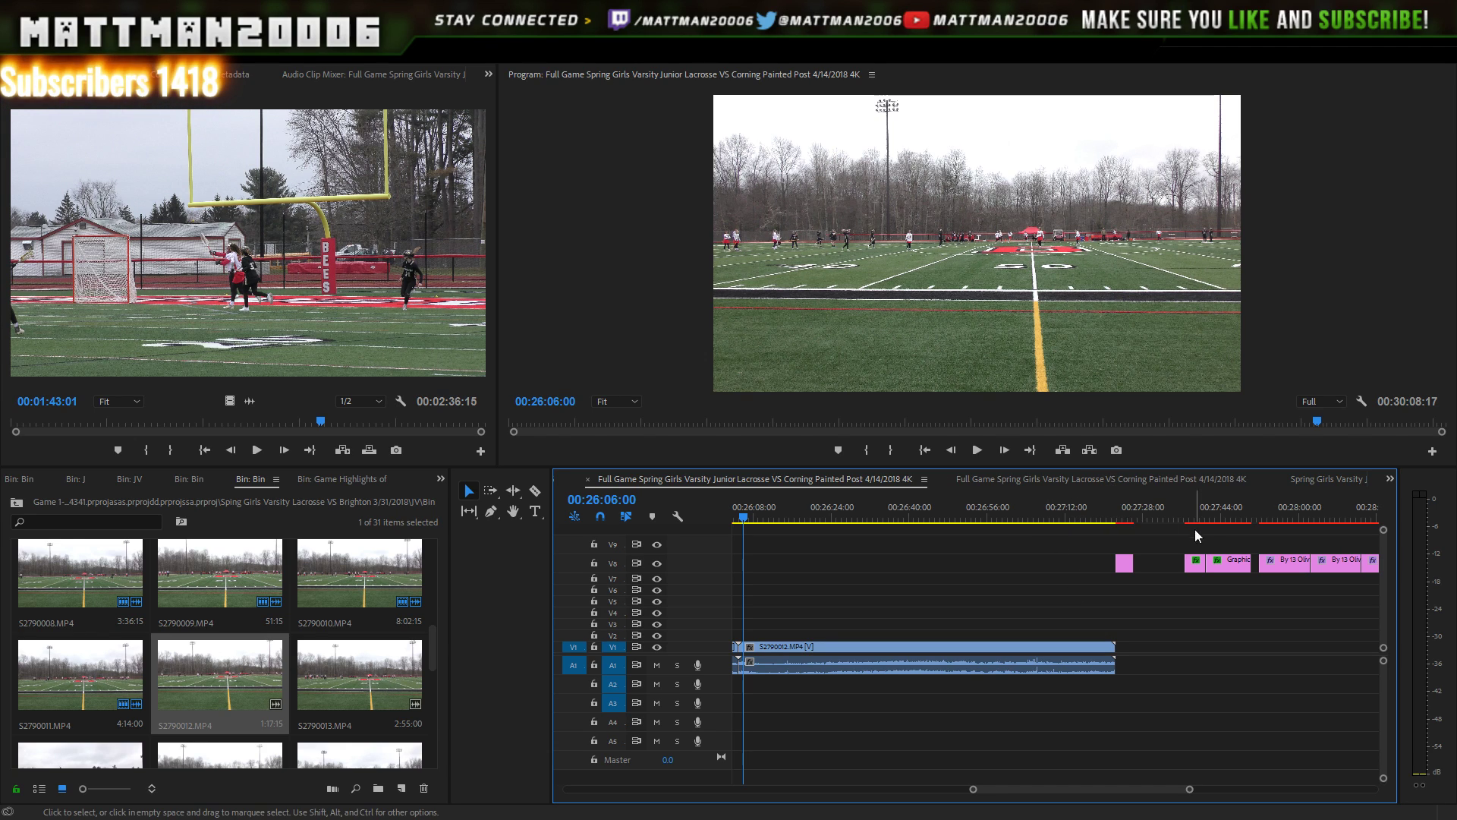
- Check the Timeout and End of First Half cards, then move the number 13 title from V8 to V2
{"action": "left_click", "coordinate": [1274, 518]}
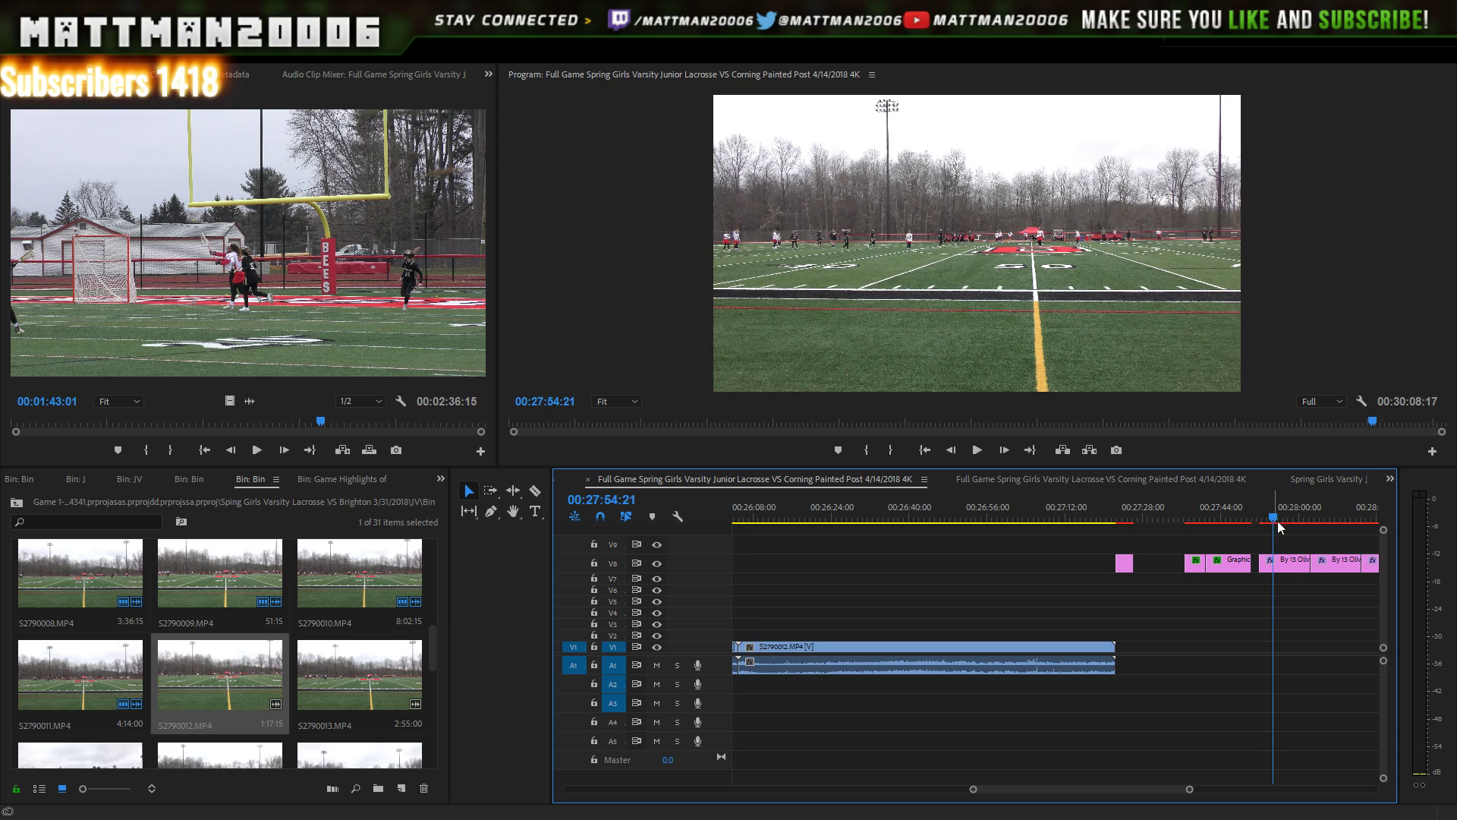
{"action": "left_click", "coordinate": [1217, 513]}
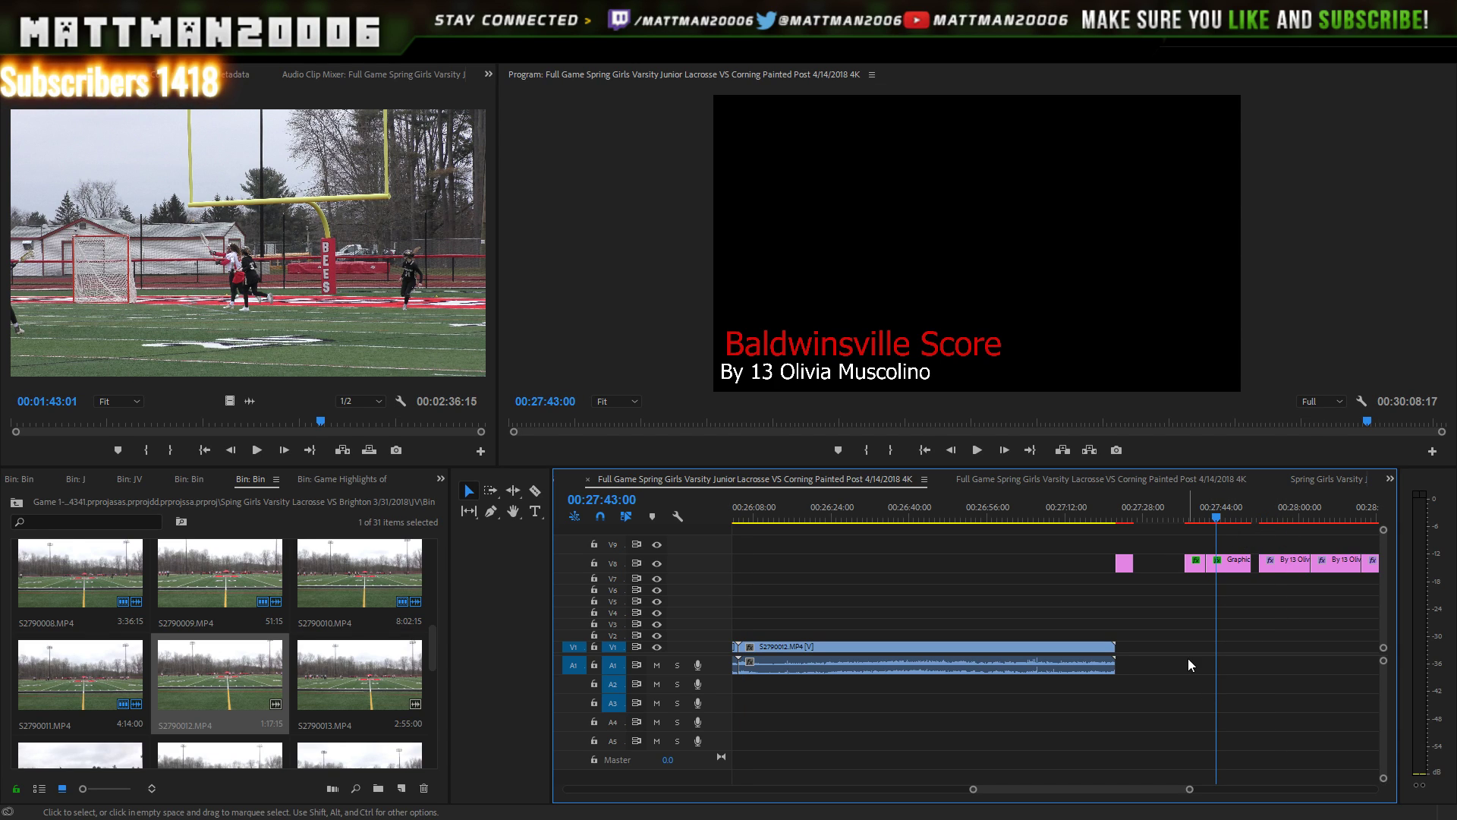
{"action": "left_click", "coordinate": [1122, 519]}
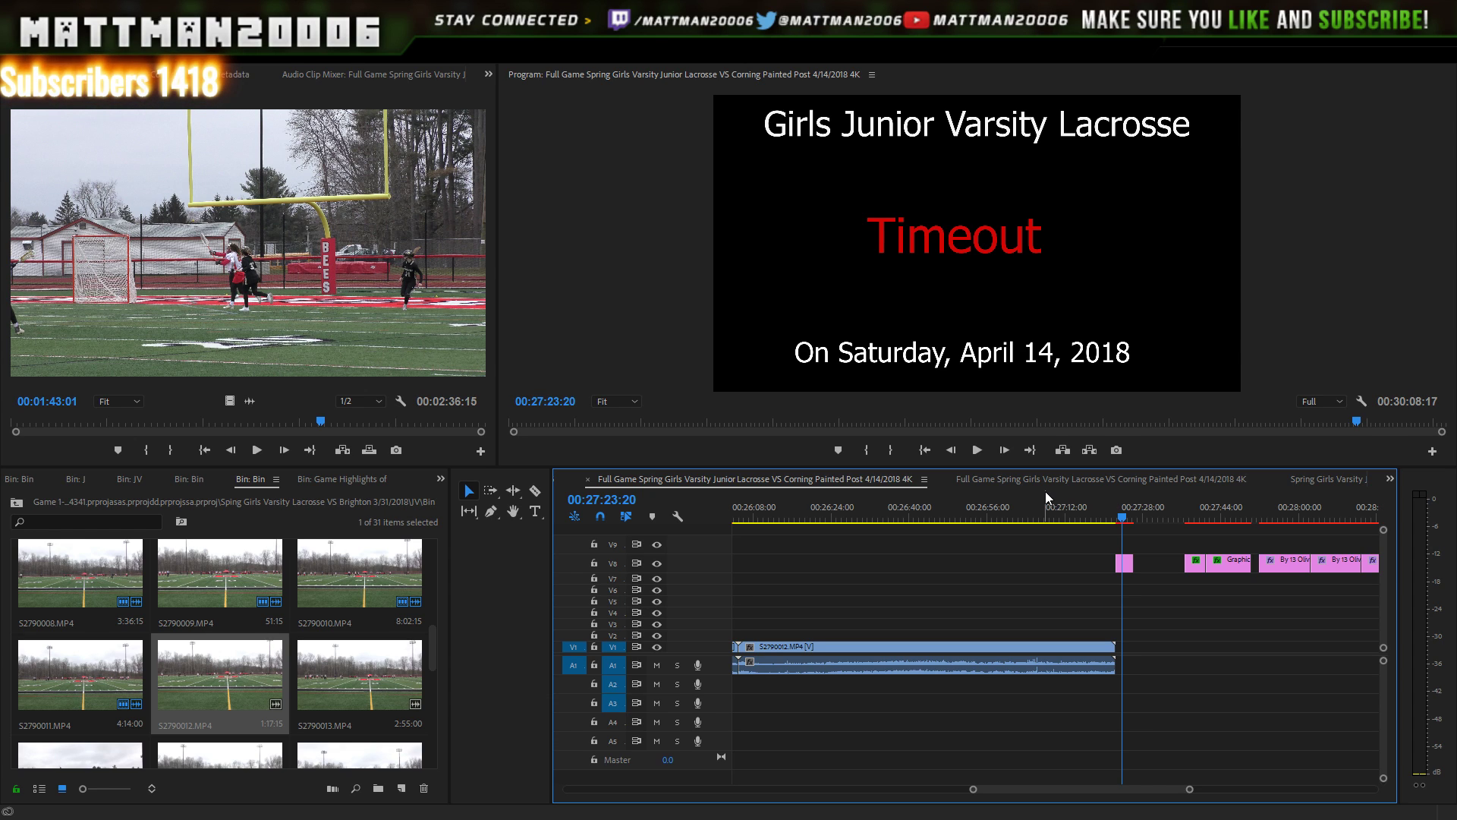
{"action": "left_click", "coordinate": [1202, 516]}
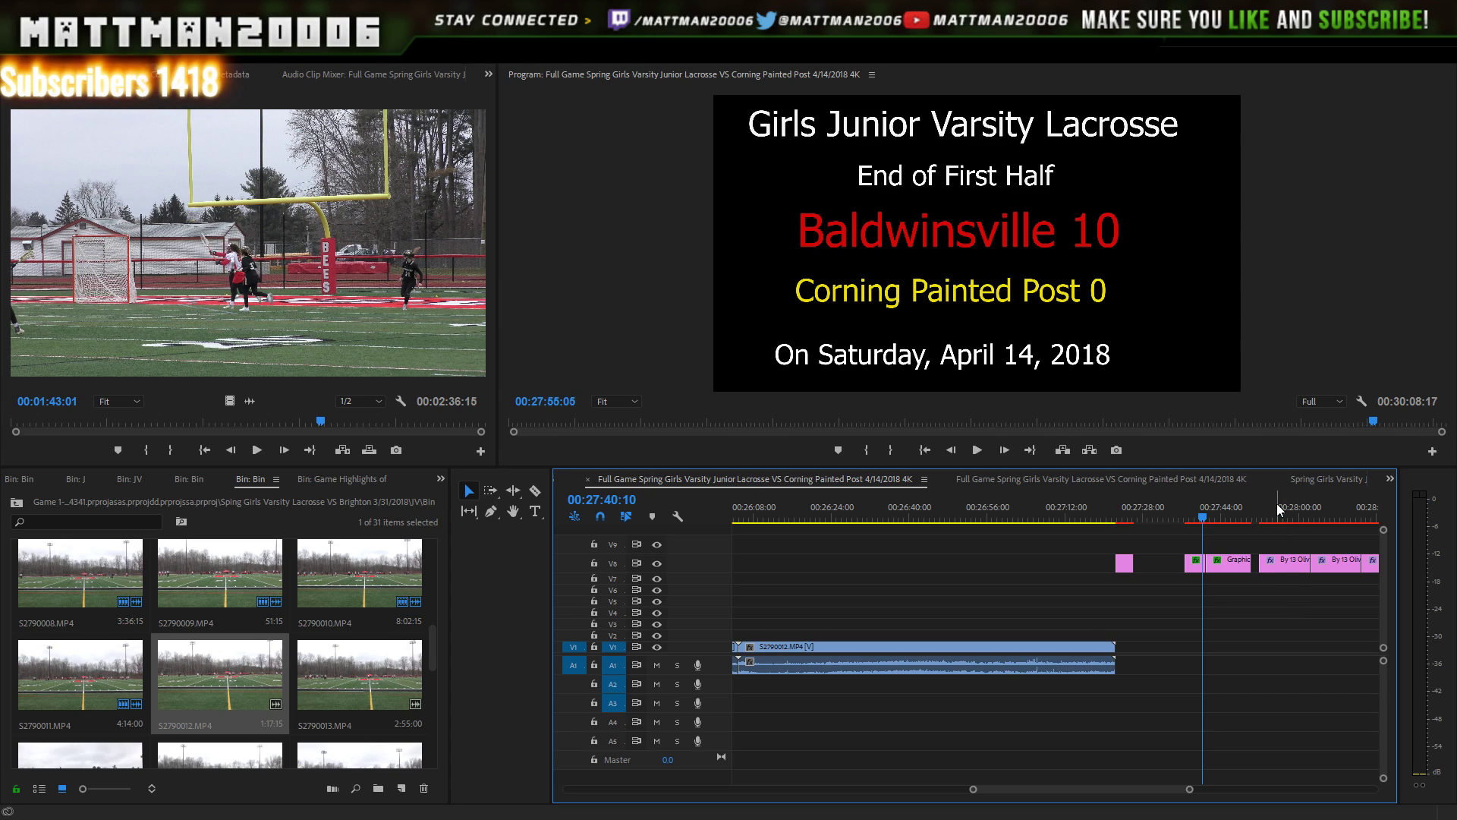
{"action": "left_click", "coordinate": [1275, 510]}
{"action": "left_click_drag", "start_coordinate": [1294, 566], "coordinate": [1068, 640]}
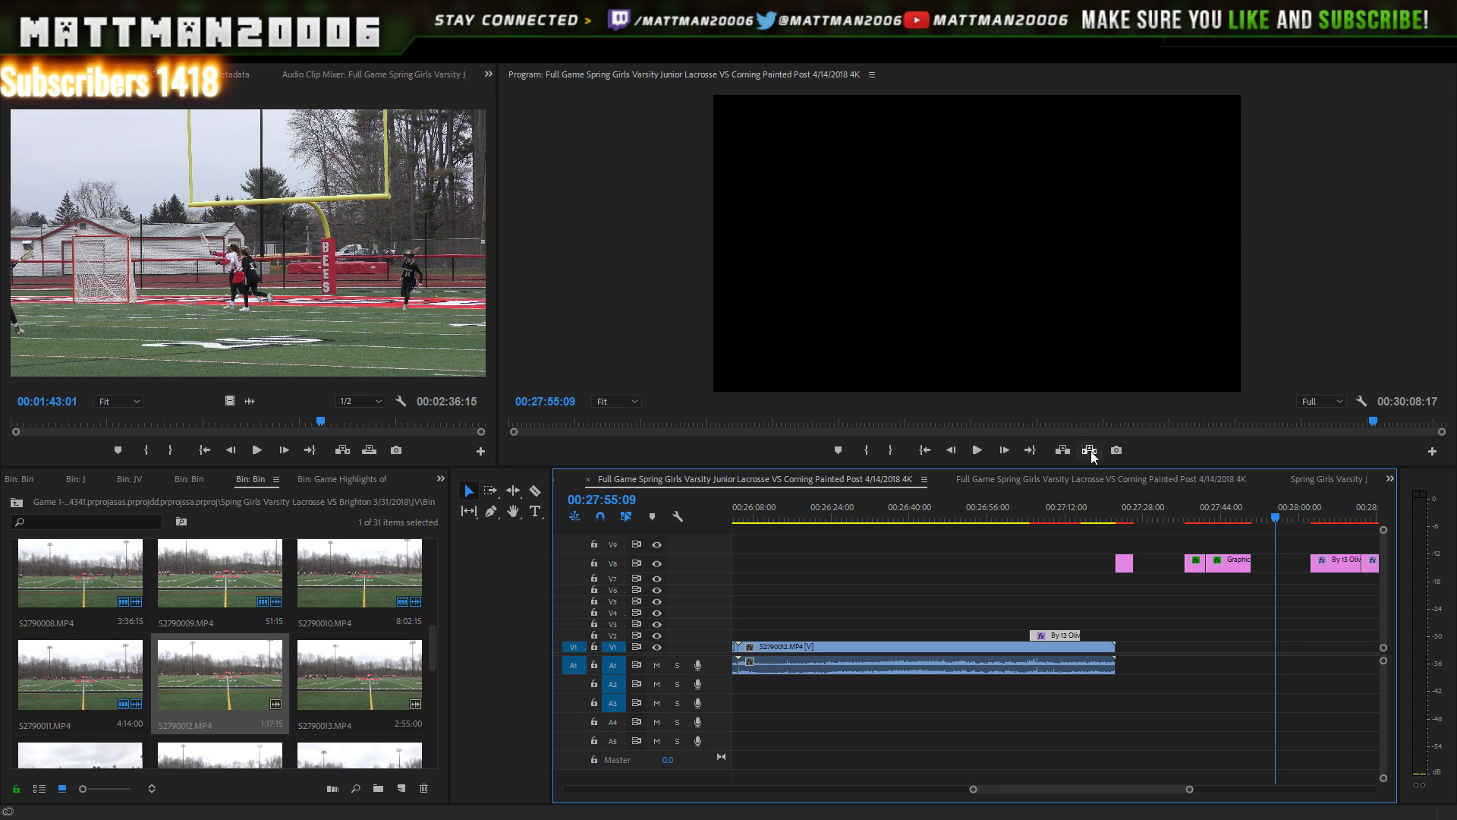
- Scrub to about 00:27:04, nudge the V2 title later, and play it back from 00:27:07
{"action": "left_click_drag", "start_coordinate": [1036, 507], "coordinate": [1030, 519]}
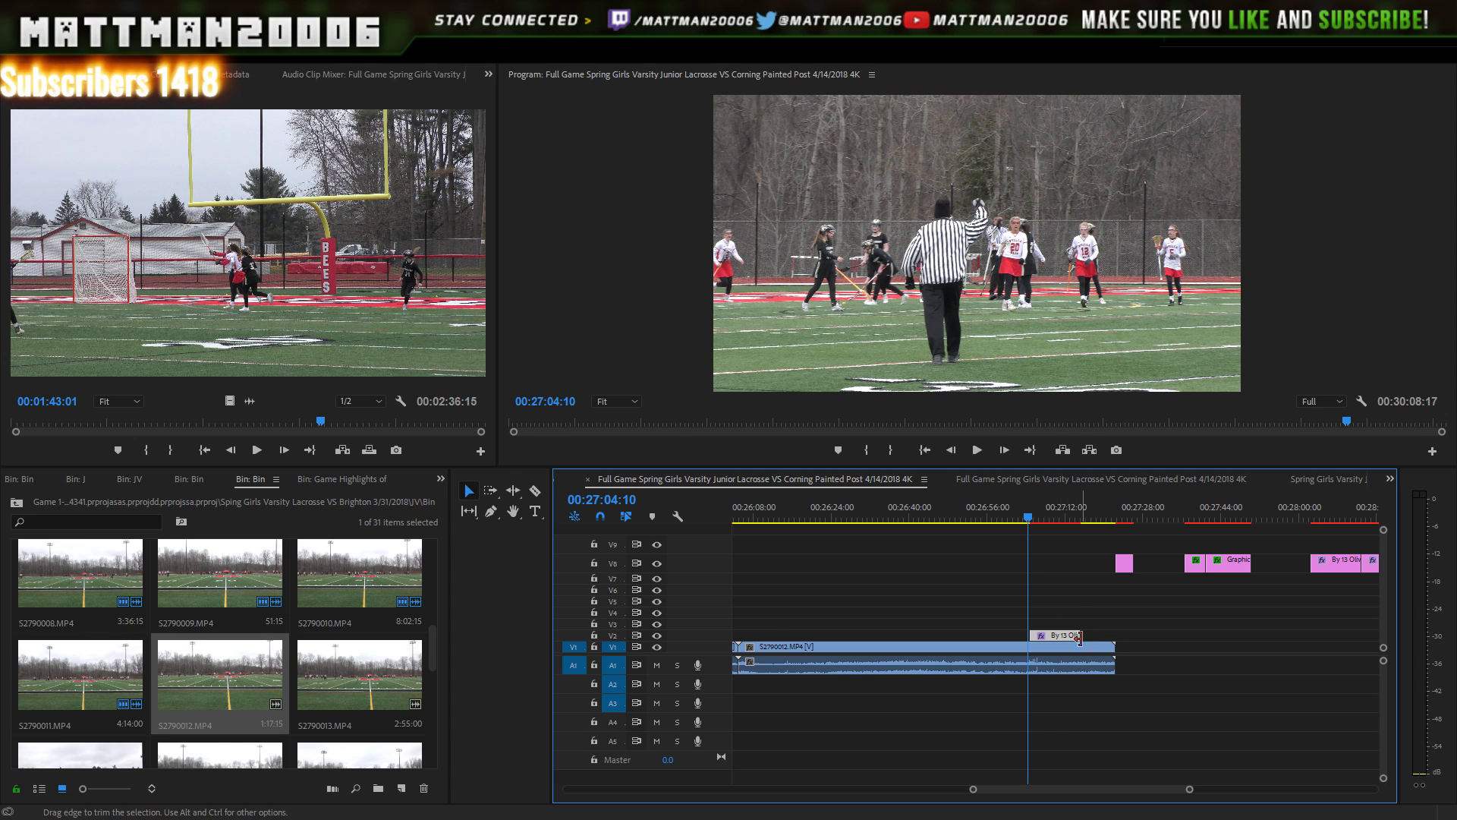
{"action": "left_click_drag", "start_coordinate": [1047, 640], "coordinate": [1071, 639]}
{"action": "left_click", "coordinate": [1043, 518]}
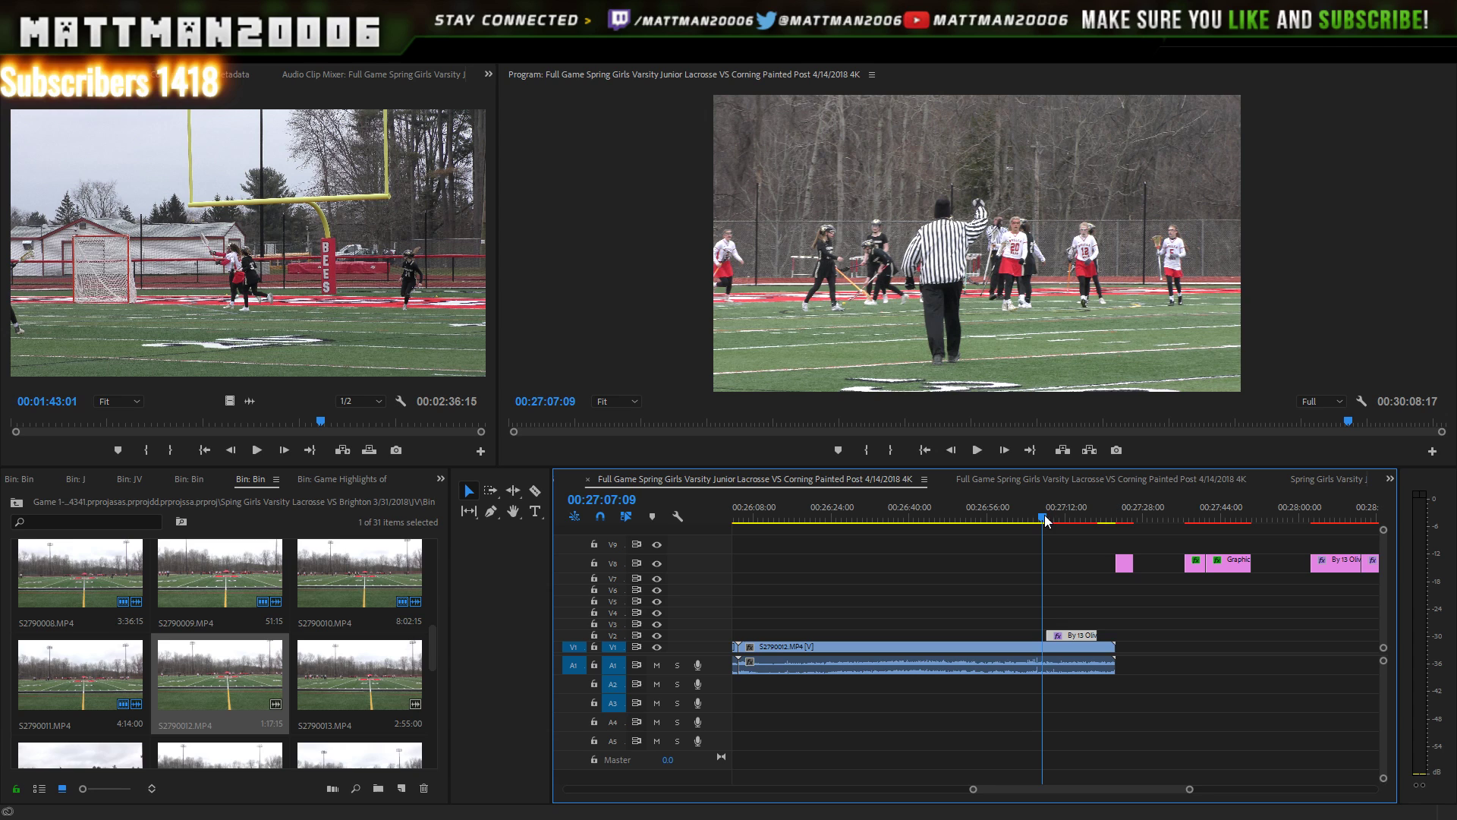
{"action": "left_click", "coordinate": [979, 450]}
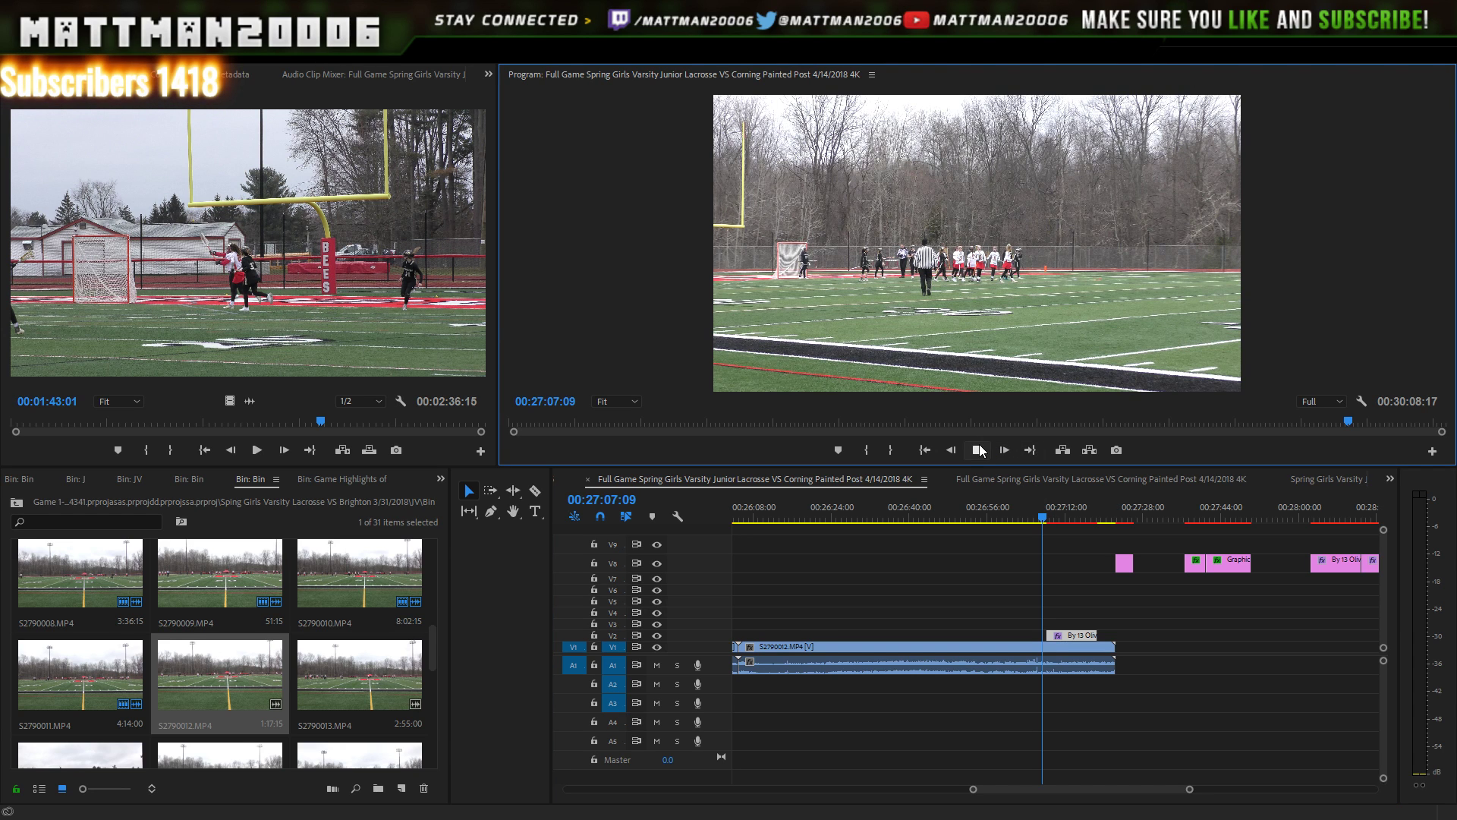
{"action": "left_click", "coordinate": [979, 449]}
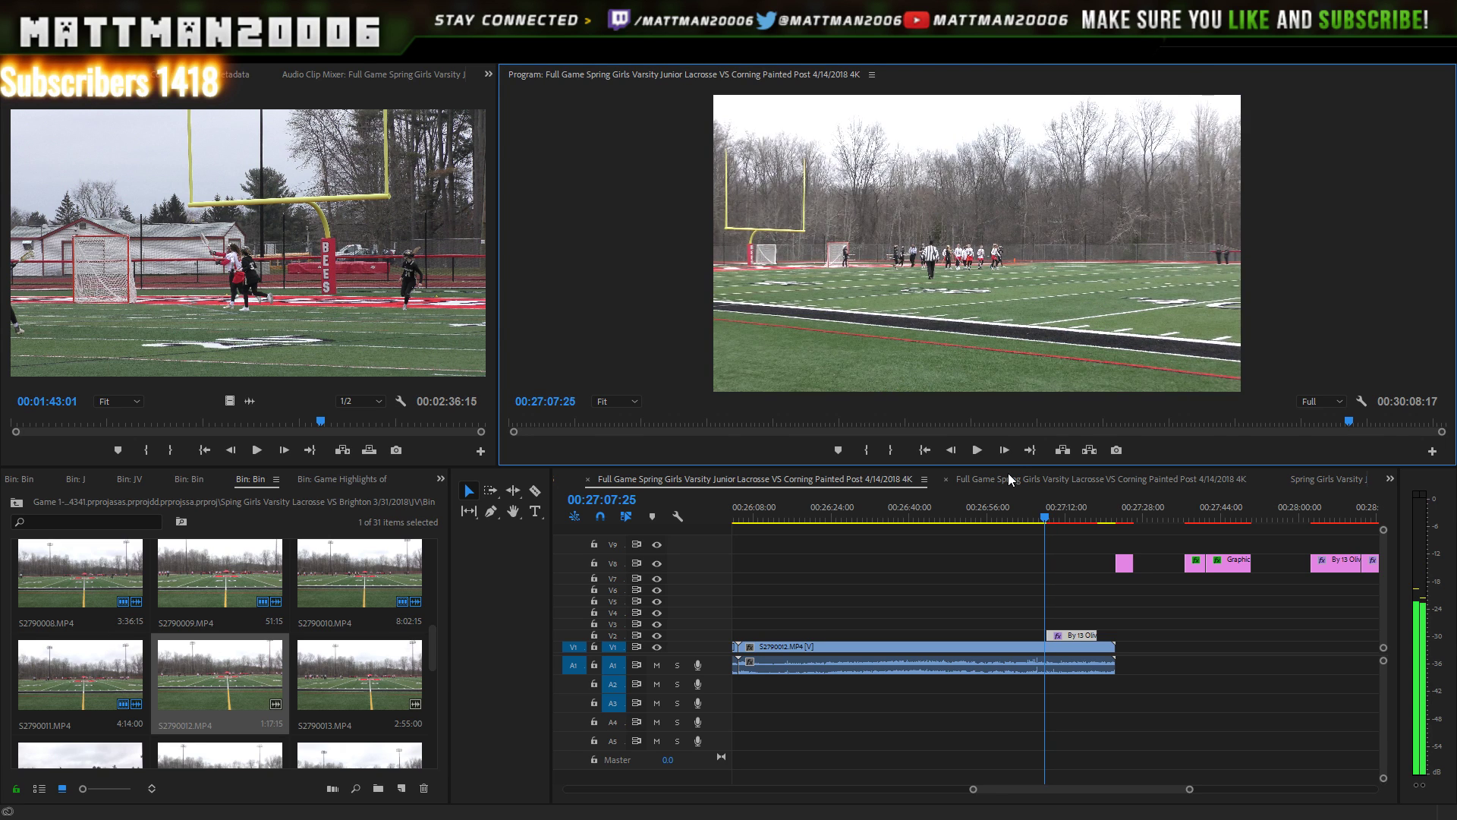
- Step back frame by frame to the moment of the goal around 00:27:00
{"action": "key", "text": "Left"}
{"action": "key", "text": "Left"}
{"action": "key", "text": "Left"}
{"action": "key", "text": "Left"}
{"action": "key", "text": "Left"}
{"action": "key", "text": "Left"}
{"action": "key", "text": "Left"}
{"action": "key", "text": "Left"}
{"action": "key", "text": "Left"}
{"action": "key", "text": "Left"}
{"action": "key", "text": "Left"}
{"action": "key", "text": "Left"}
{"action": "key", "text": "Left"}
{"action": "key", "text": "Left"}
{"action": "key", "text": "Left"}
{"action": "key", "text": "Left"}
{"action": "key", "text": "Left"}
{"action": "key", "text": "Left"}
{"action": "key", "text": "Left"}
{"action": "key", "text": "Left"}
{"action": "key", "text": "Left"}
{"action": "key", "text": "Left"}
{"action": "key", "text": "Left"}
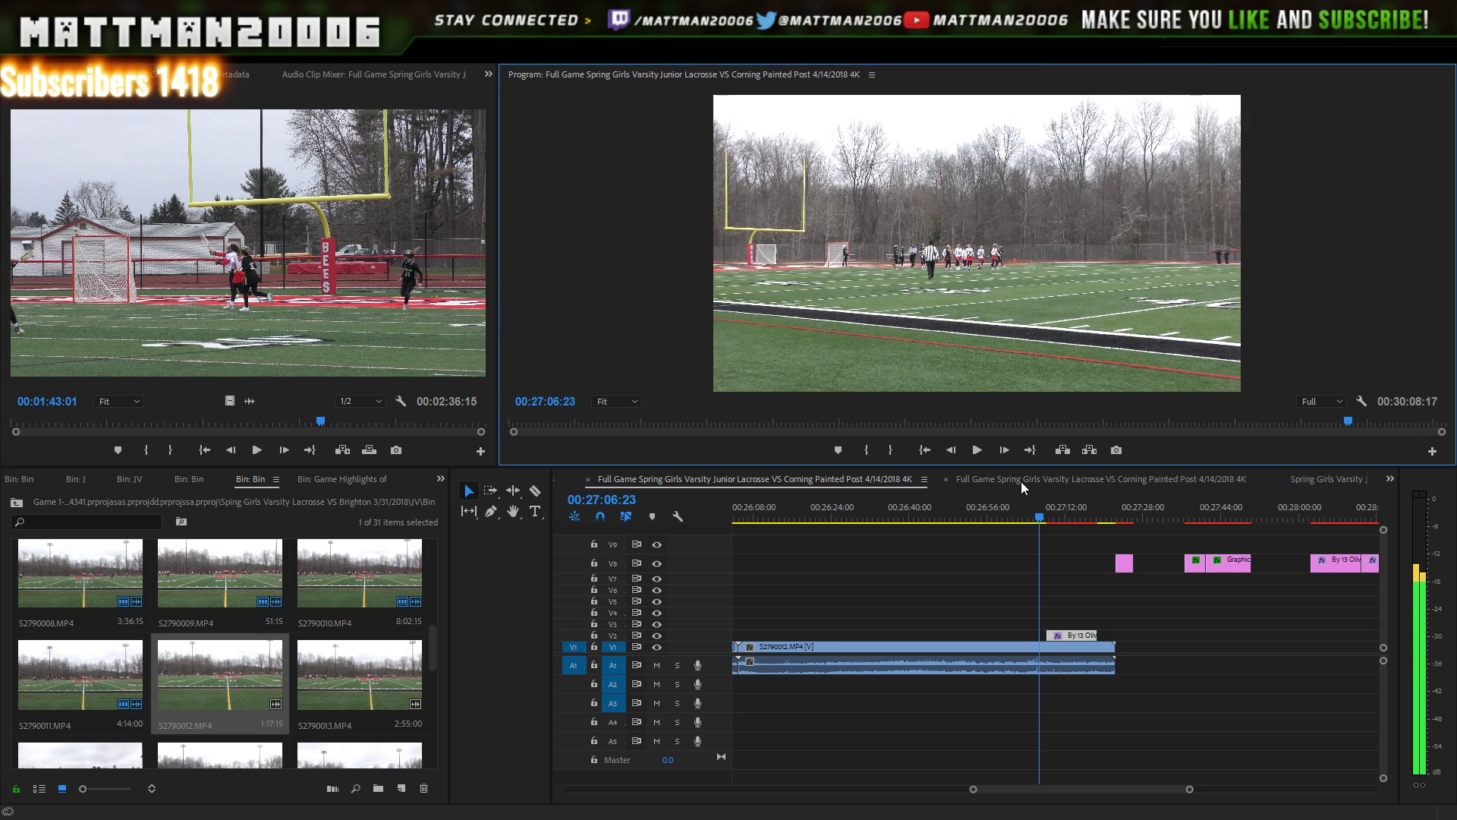
{"action": "key", "text": "Left"}
{"action": "key", "text": "Left"}
{"action": "key", "text": "Left"}
{"action": "key", "text": "Left"}
{"action": "key", "text": "Left"}
{"action": "key", "text": "Left"}
{"action": "key", "text": "Left"}
{"action": "key", "text": "Left"}
{"action": "key", "text": "Left"}
{"action": "key", "text": "Left"}
{"action": "key", "text": "Left"}
{"action": "key", "text": "Left"}
{"action": "key", "text": "Left"}
{"action": "key", "text": "Left"}
{"action": "key", "text": "Left"}
{"action": "key", "text": "Left"}
{"action": "key", "text": "Left"}
{"action": "key", "text": "Left"}
{"action": "key", "text": "Left"}
{"action": "key", "text": "Left"}
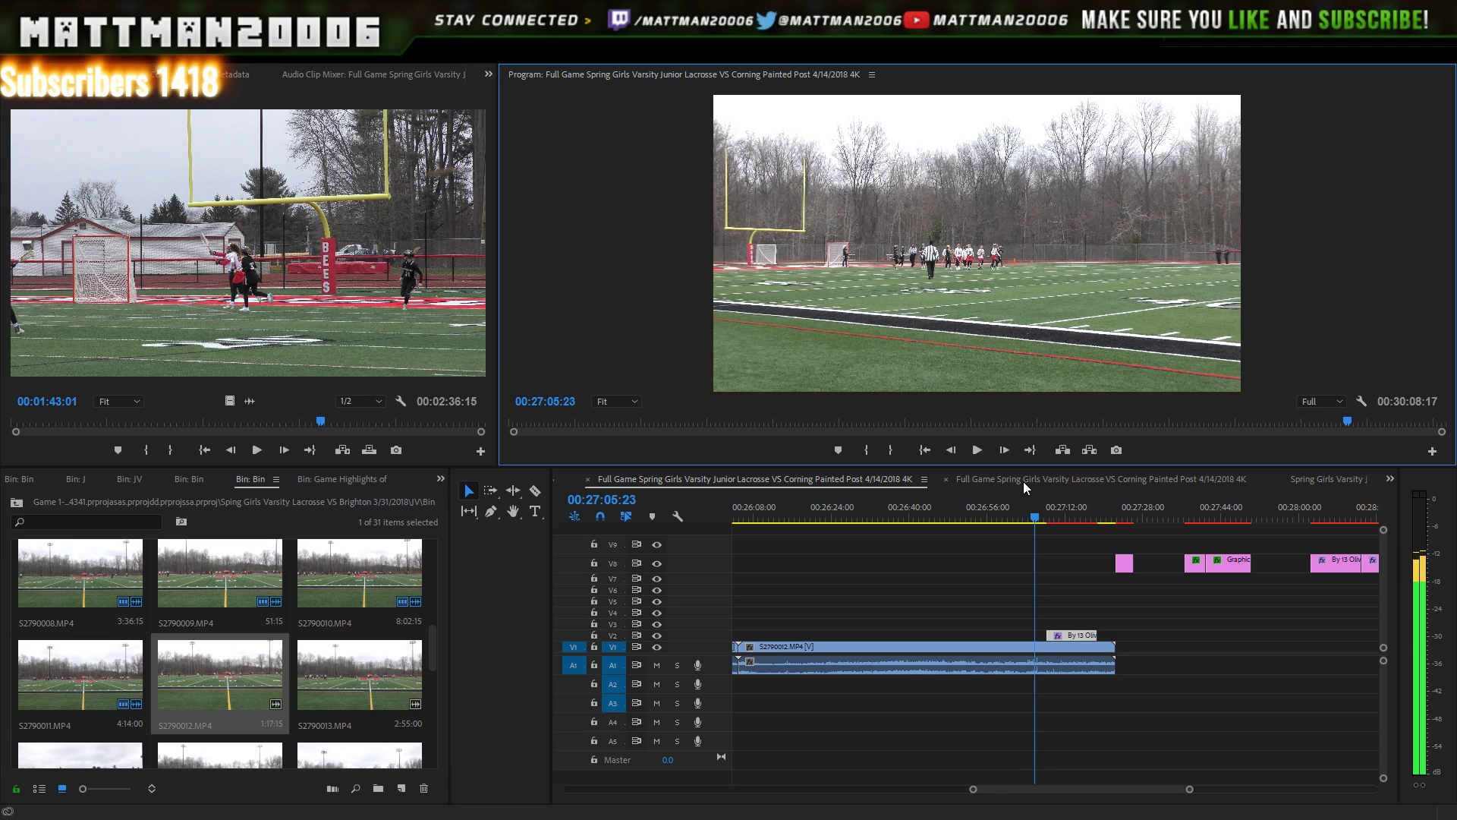
{"action": "key", "text": "Left"}
{"action": "key", "text": "Left"}
{"action": "key", "text": "Left"}
{"action": "key", "text": "Left"}
{"action": "key", "text": "Left"}
{"action": "key", "text": "Left"}
{"action": "key", "text": "Left"}
{"action": "key", "text": "Left"}
{"action": "key", "text": "Left"}
{"action": "key", "text": "Left"}
{"action": "key", "text": "Left"}
{"action": "key", "text": "Left"}
{"action": "key", "text": "Left"}
{"action": "key", "text": "Left"}
{"action": "key", "text": "Left"}
{"action": "key", "text": "Left"}
{"action": "key", "text": "Left"}
{"action": "key", "text": "Left"}
{"action": "key", "text": "Left"}
{"action": "key", "text": "Left"}
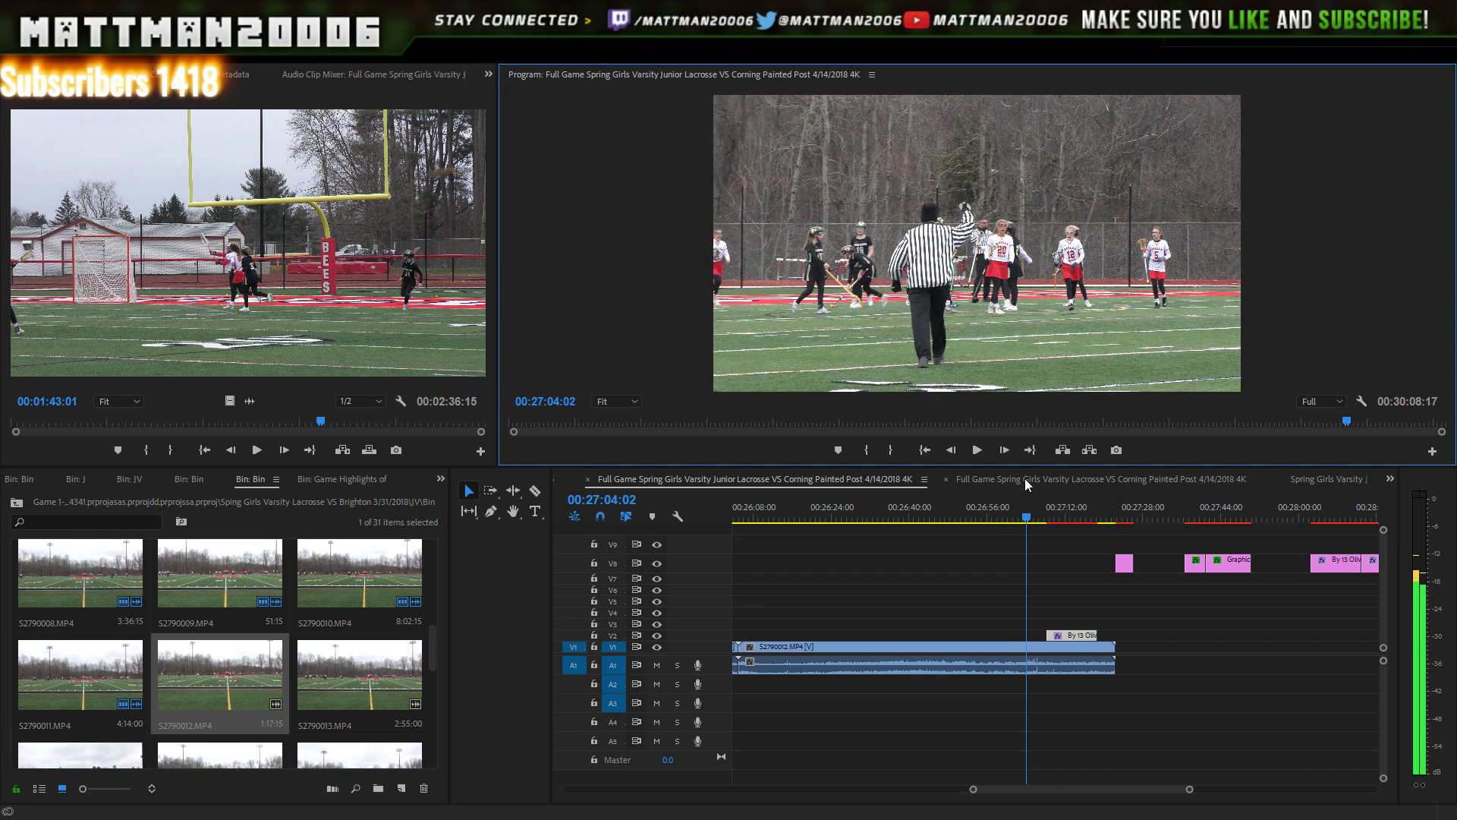
{"action": "key", "text": "Left"}
{"action": "key", "text": "Left"}
{"action": "key", "text": "Left"}
{"action": "key", "text": "Left"}
{"action": "key", "text": "Left"}
{"action": "key", "text": "Left"}
{"action": "key", "text": "Left"}
{"action": "key", "text": "Left"}
{"action": "key", "text": "Left"}
{"action": "key", "text": "Left"}
{"action": "key", "text": "Left"}
{"action": "key", "text": "Left"}
{"action": "key", "text": "Left"}
{"action": "key", "text": "Left"}
{"action": "key", "text": "Left"}
{"action": "key", "text": "Left"}
{"action": "key", "text": "Left"}
{"action": "key", "text": "Left"}
{"action": "key", "text": "Left"}
{"action": "key", "text": "Left"}
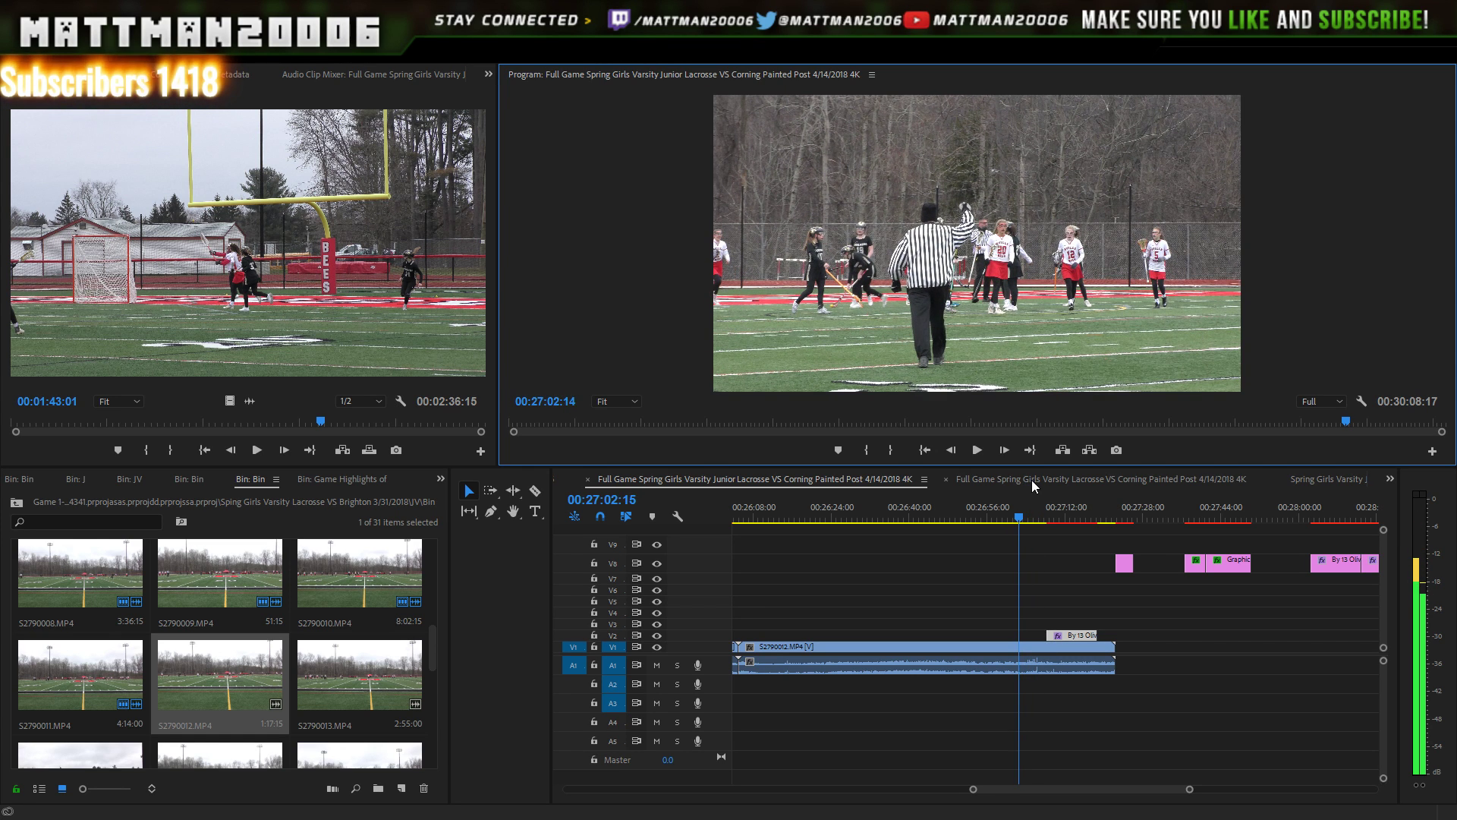
{"action": "key", "text": "Left"}
{"action": "key", "text": "Left"}
{"action": "key", "text": "Left"}
{"action": "key", "text": "Left"}
{"action": "key", "text": "Left"}
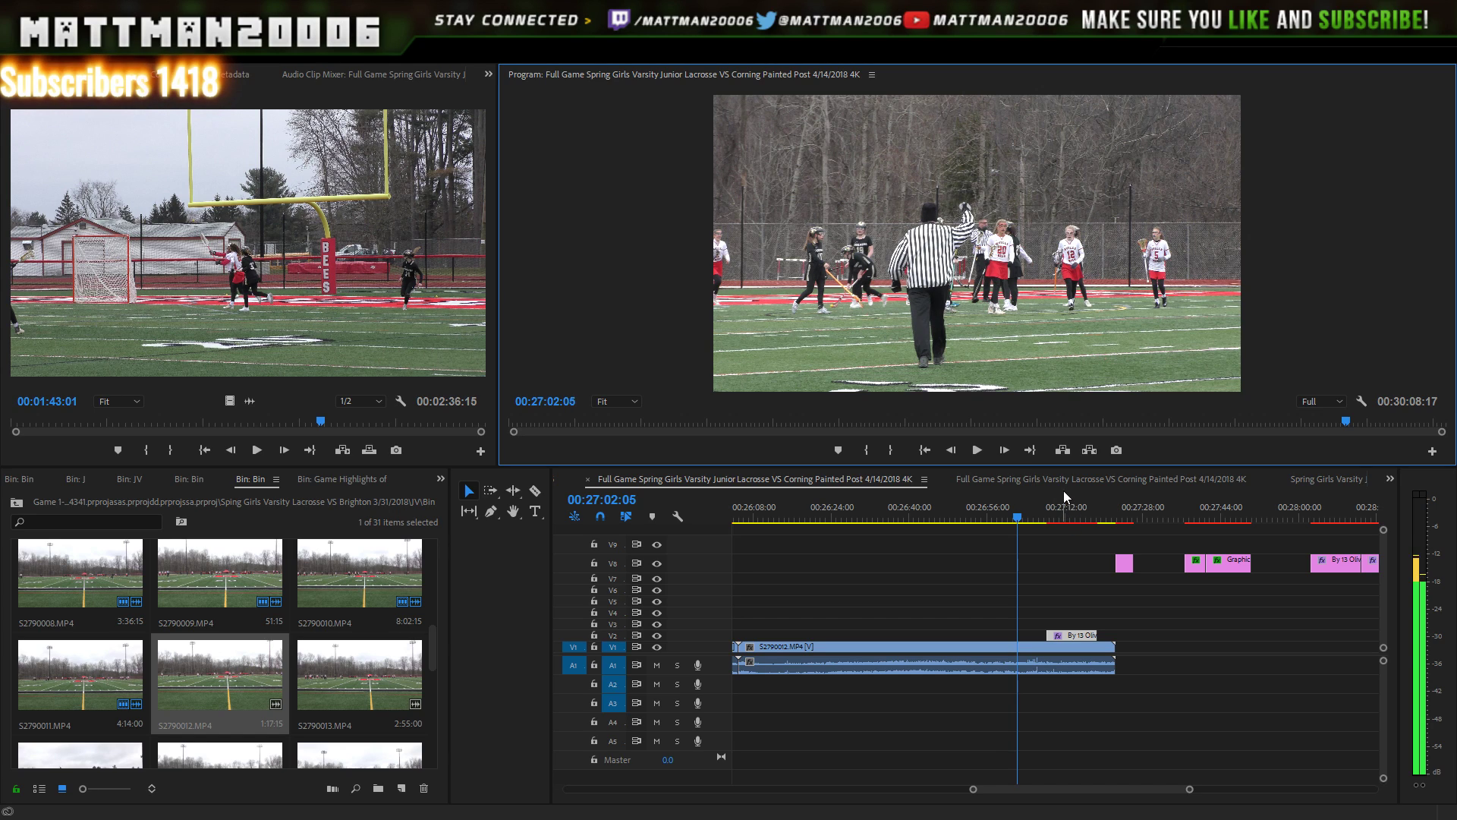
{"action": "key", "text": "Left"}
{"action": "key", "text": "Left"}
{"action": "key", "text": "Left"}
{"action": "key", "text": "Left"}
{"action": "key", "text": "Left"}
{"action": "key", "text": "Left"}
{"action": "key", "text": "Left"}
{"action": "key", "text": "Left"}
{"action": "key", "text": "Left"}
{"action": "key", "text": "Left"}
{"action": "key", "text": "Left"}
{"action": "key", "text": "Left"}
{"action": "key", "text": "Left"}
{"action": "key", "text": "Left"}
{"action": "key", "text": "Left"}
{"action": "key", "text": "Left"}
{"action": "key", "text": "Left"}
{"action": "key", "text": "Left"}
{"action": "key", "text": "Left"}
{"action": "key", "text": "Left"}
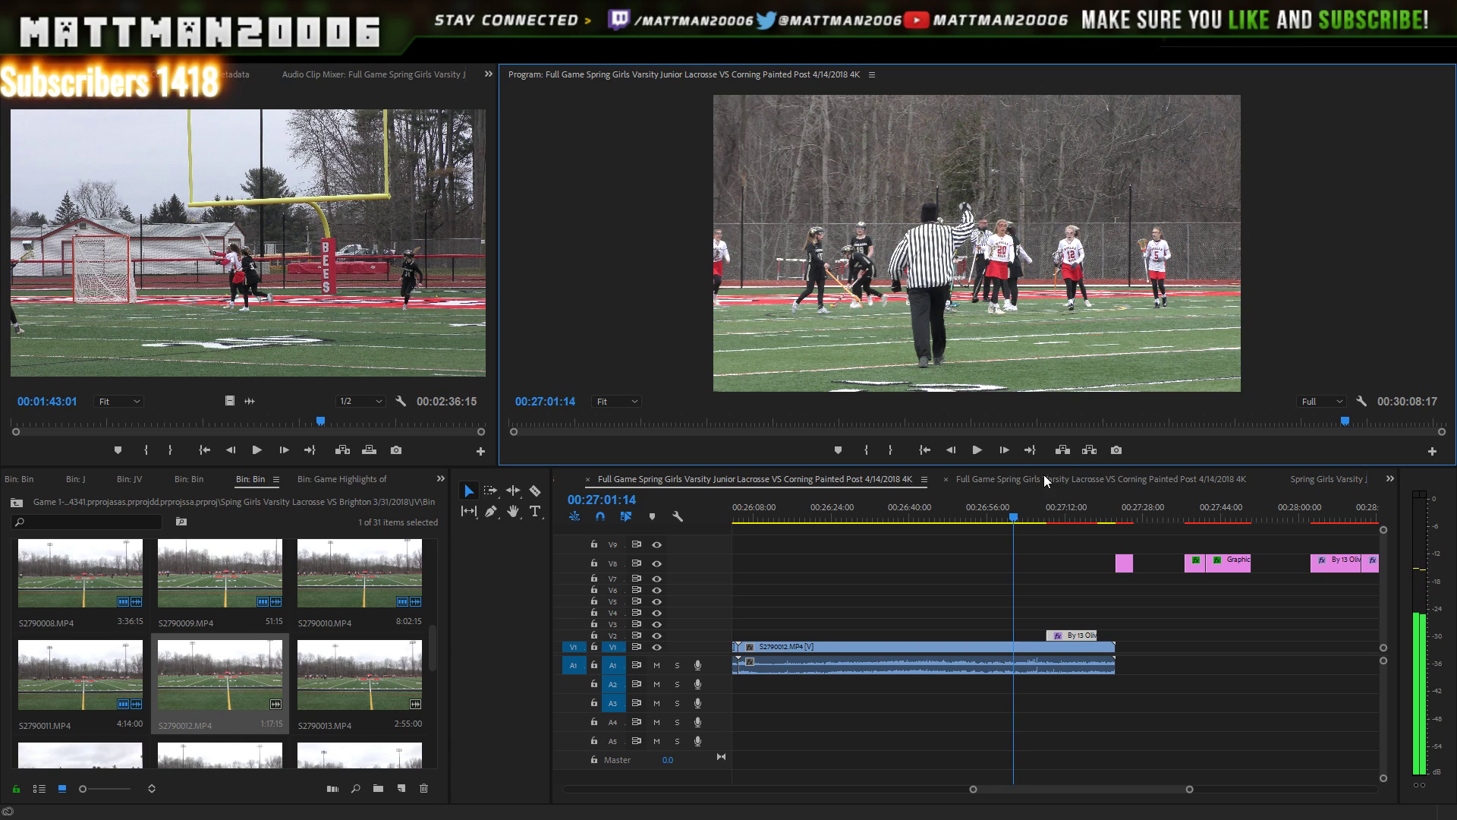
{"action": "key", "text": "Left"}
{"action": "key", "text": "Left"}
{"action": "key", "text": "Left"}
{"action": "key", "text": "Left"}
{"action": "key", "text": "Left"}
{"action": "key", "text": "Left"}
{"action": "key", "text": "Left"}
{"action": "key", "text": "Left"}
{"action": "key", "text": "Left"}
{"action": "key", "text": "Left"}
{"action": "key", "text": "Left"}
{"action": "key", "text": "Left"}
{"action": "key", "text": "Left"}
{"action": "key", "text": "Left"}
{"action": "key", "text": "Left"}
{"action": "key", "text": "Left"}
{"action": "key", "text": "Left"}
{"action": "key", "text": "Left"}
{"action": "key", "text": "Left"}
{"action": "key", "text": "Left"}
{"action": "scroll", "coordinate": [1040, 516], "scroll_direction": "up", "scroll_amount": 1}
{"action": "left_click", "coordinate": [1075, 518]}
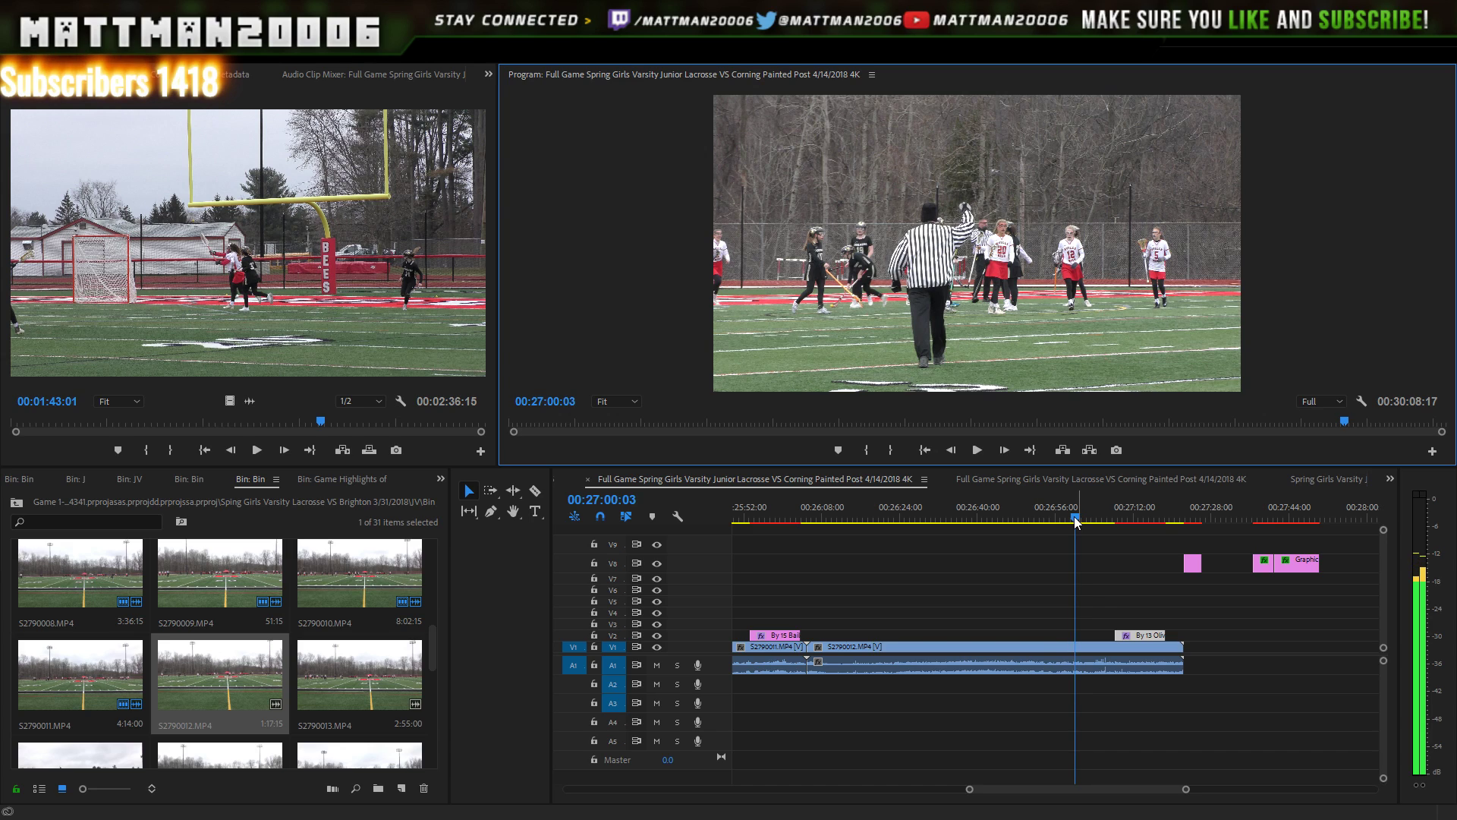
{"action": "key", "text": "Left"}
{"action": "key", "text": "Left"}
{"action": "key", "text": "Left"}
{"action": "key", "text": "Left"}
{"action": "key", "text": "Left"}
{"action": "key", "text": "Left"}
{"action": "key", "text": "Left"}
{"action": "key", "text": "Left"}
{"action": "key", "text": "Left"}
{"action": "key", "text": "Left"}
{"action": "key", "text": "Left"}
{"action": "key", "text": "Left"}
{"action": "key", "text": "Left"}
{"action": "key", "text": "Left"}
{"action": "key", "text": "Left"}
{"action": "key", "text": "Left"}
{"action": "key", "text": "Left"}
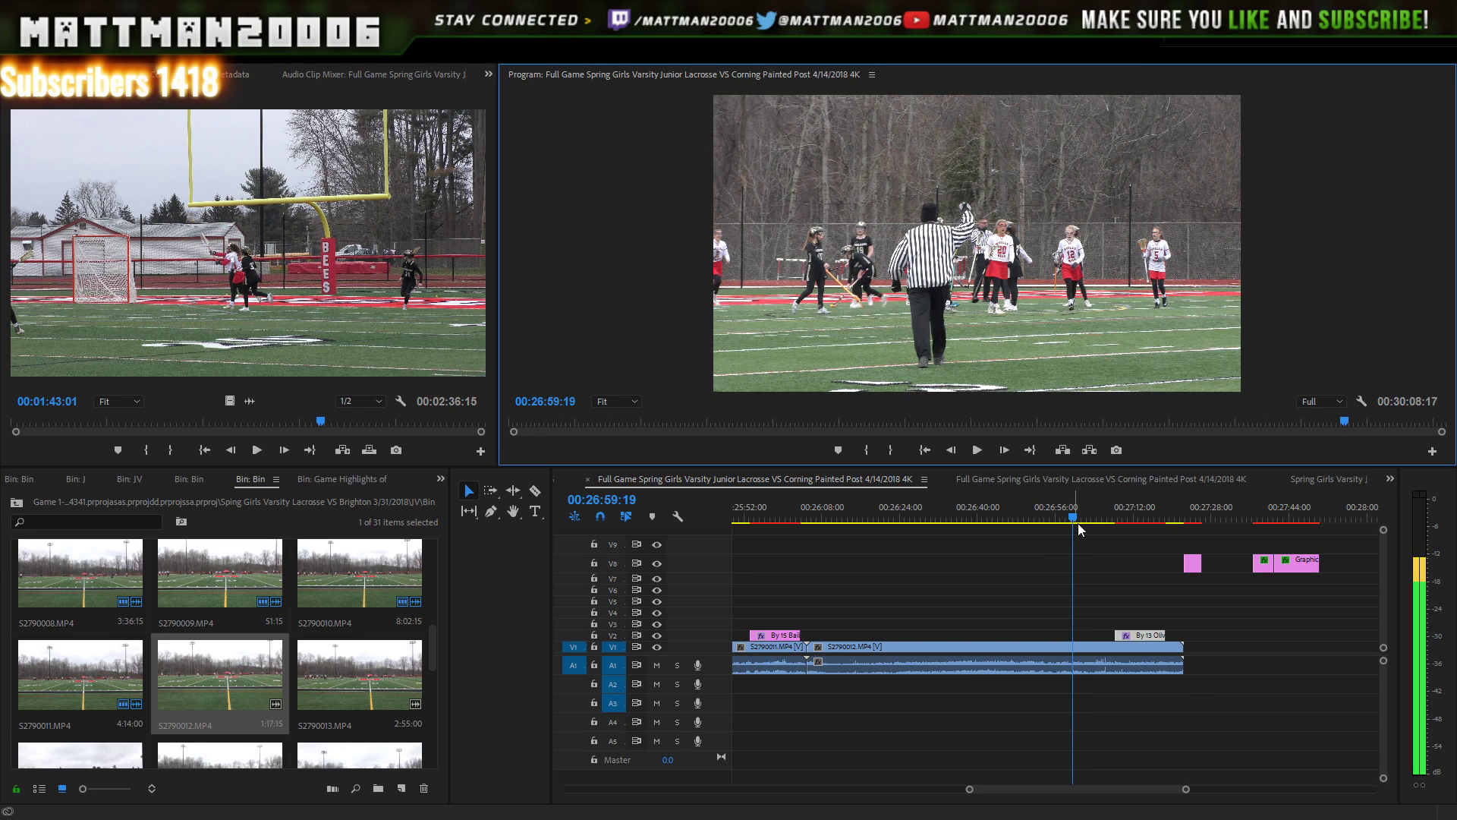
{"action": "key", "text": "Left"}
{"action": "key", "text": "Left"}
{"action": "key", "text": "Left"}
{"action": "key", "text": "Left"}
{"action": "key", "text": "Left"}
{"action": "key", "text": "Left"}
{"action": "key", "text": "Left"}
{"action": "key", "text": "Left"}
{"action": "key", "text": "Left"}
{"action": "key", "text": "Left"}
{"action": "key", "text": "Left"}
{"action": "key", "text": "Left"}
{"action": "key", "text": "Left"}
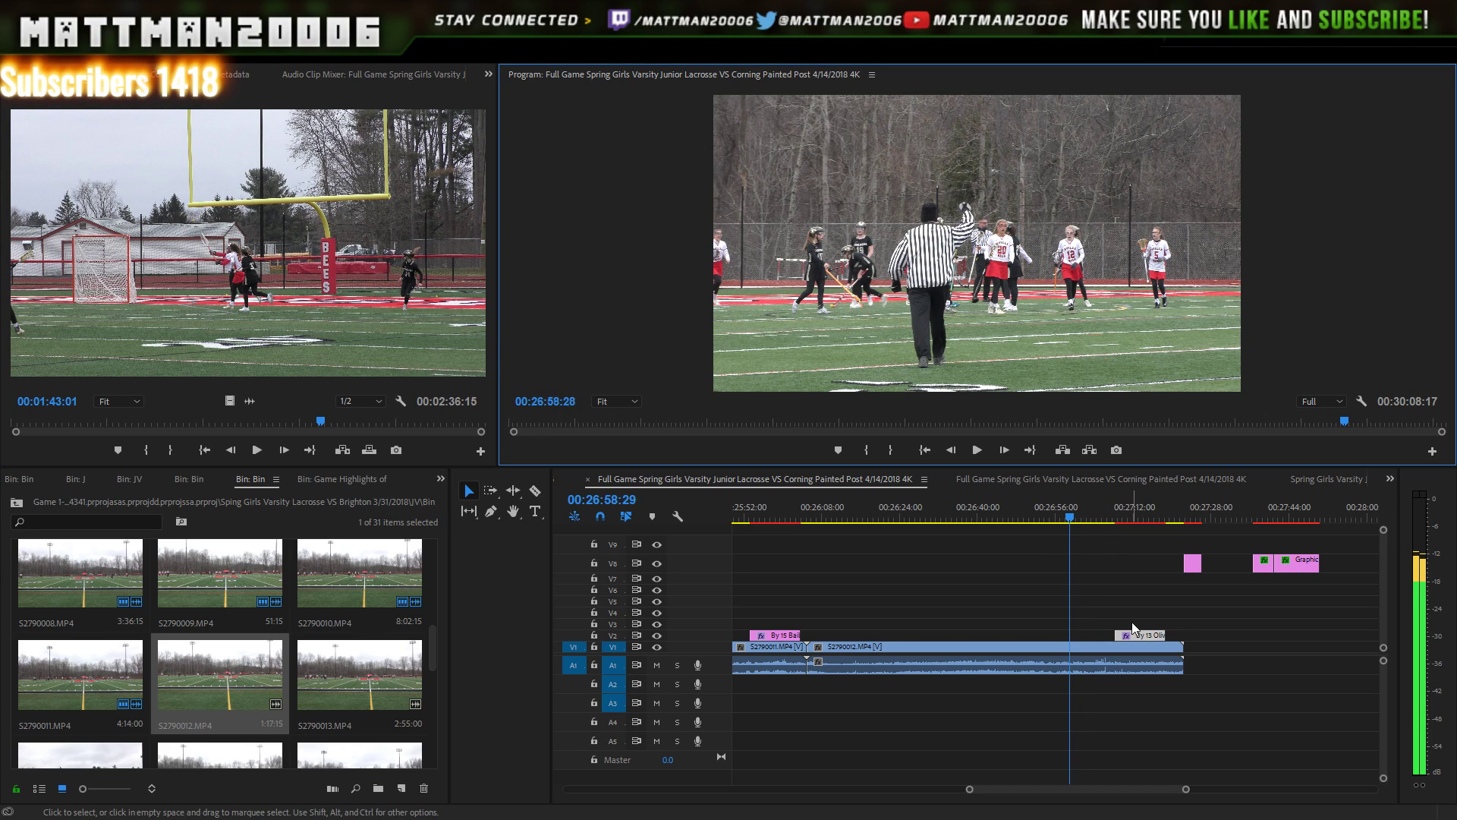
- Slide the V2 title earlier to snap to the goal frame and play from 00:26:55 to verify
{"action": "left_click_drag", "start_coordinate": [1143, 638], "coordinate": [1092, 635]}
{"action": "left_click", "coordinate": [1056, 518]}
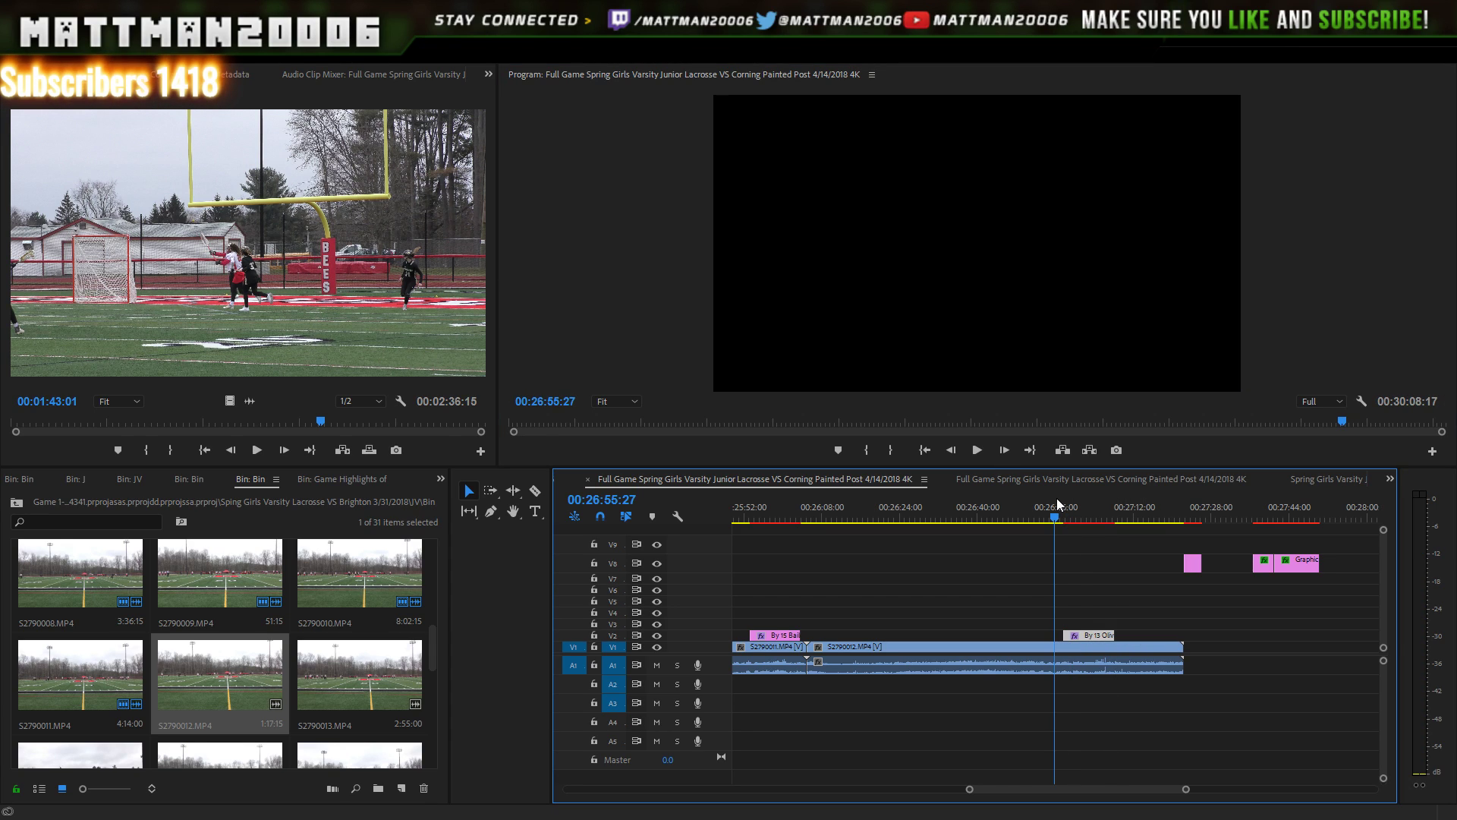
{"action": "left_click", "coordinate": [977, 449]}
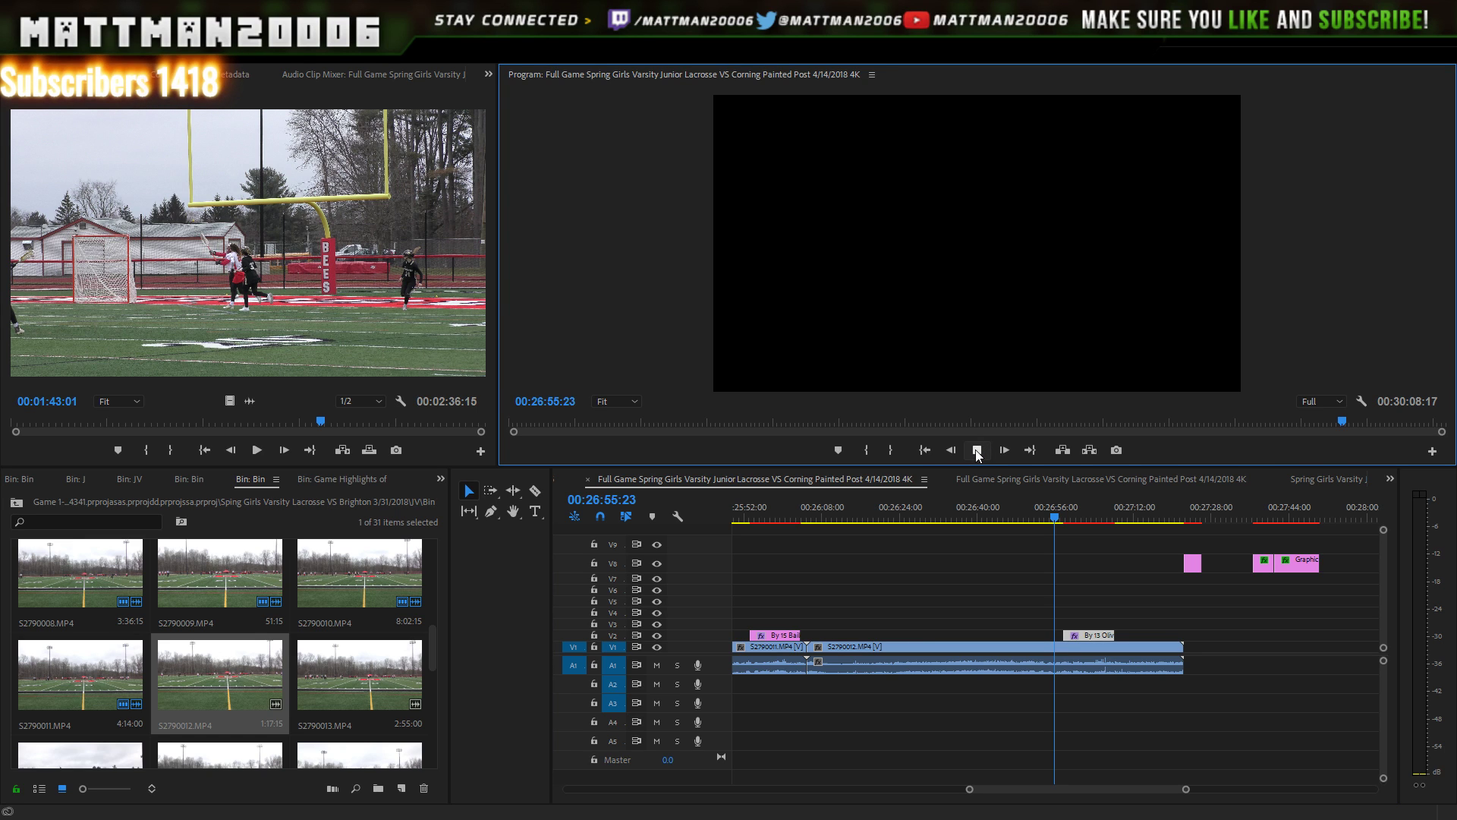
{"action": "left_click", "coordinate": [978, 450]}
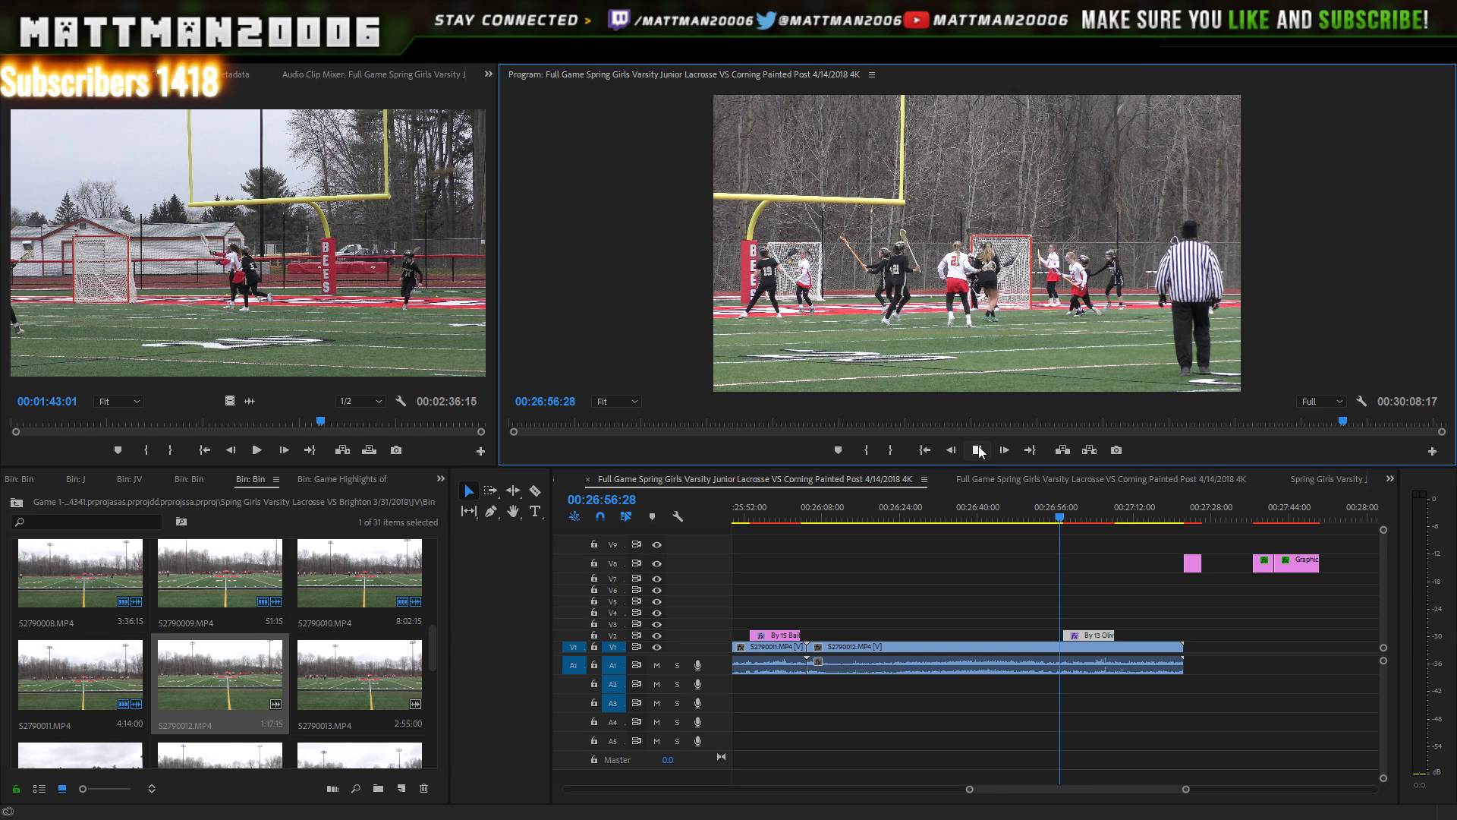
{"action": "left_click", "coordinate": [978, 450]}
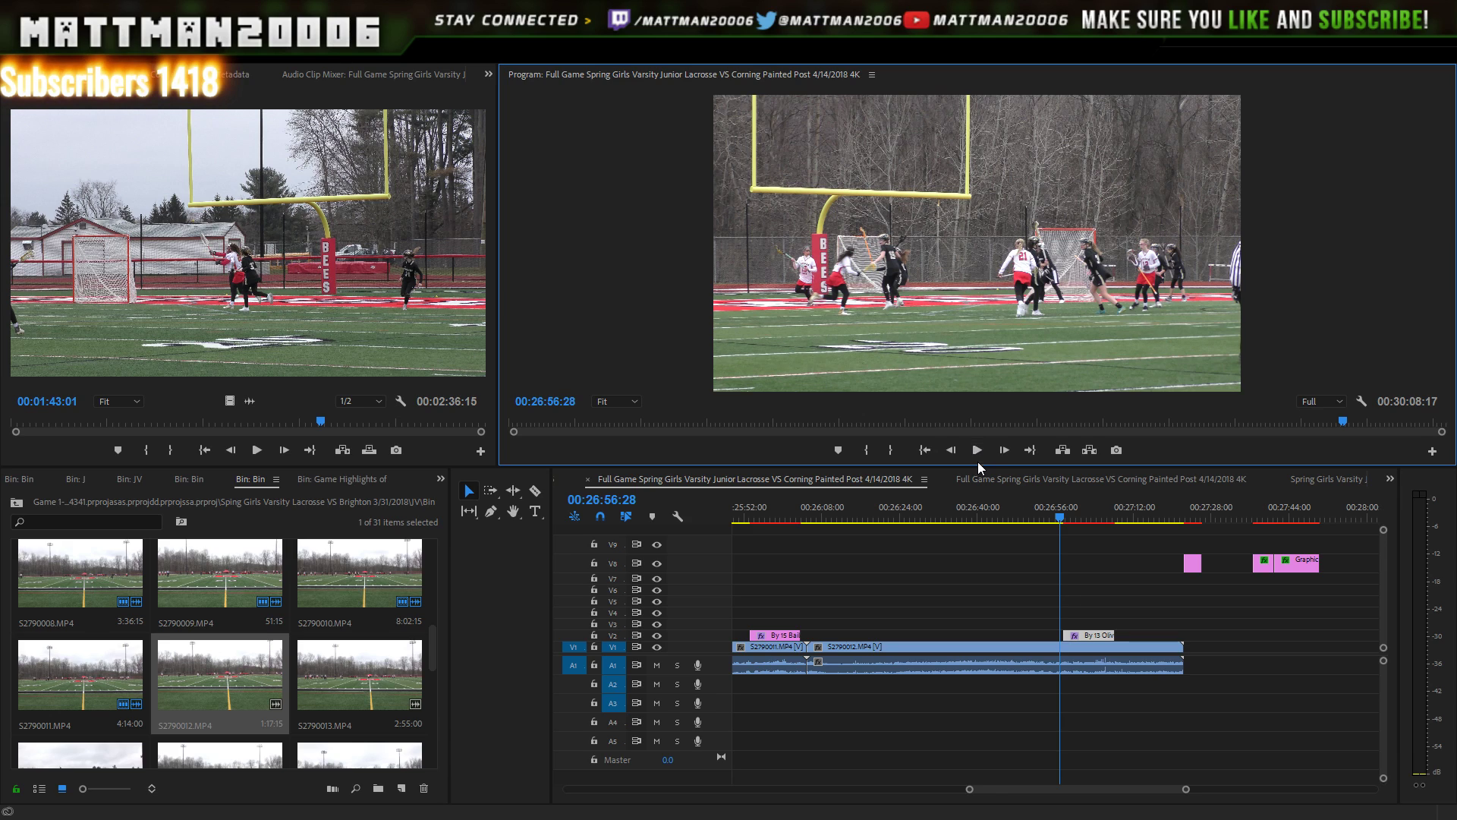
{"action": "left_click", "coordinate": [978, 450]}
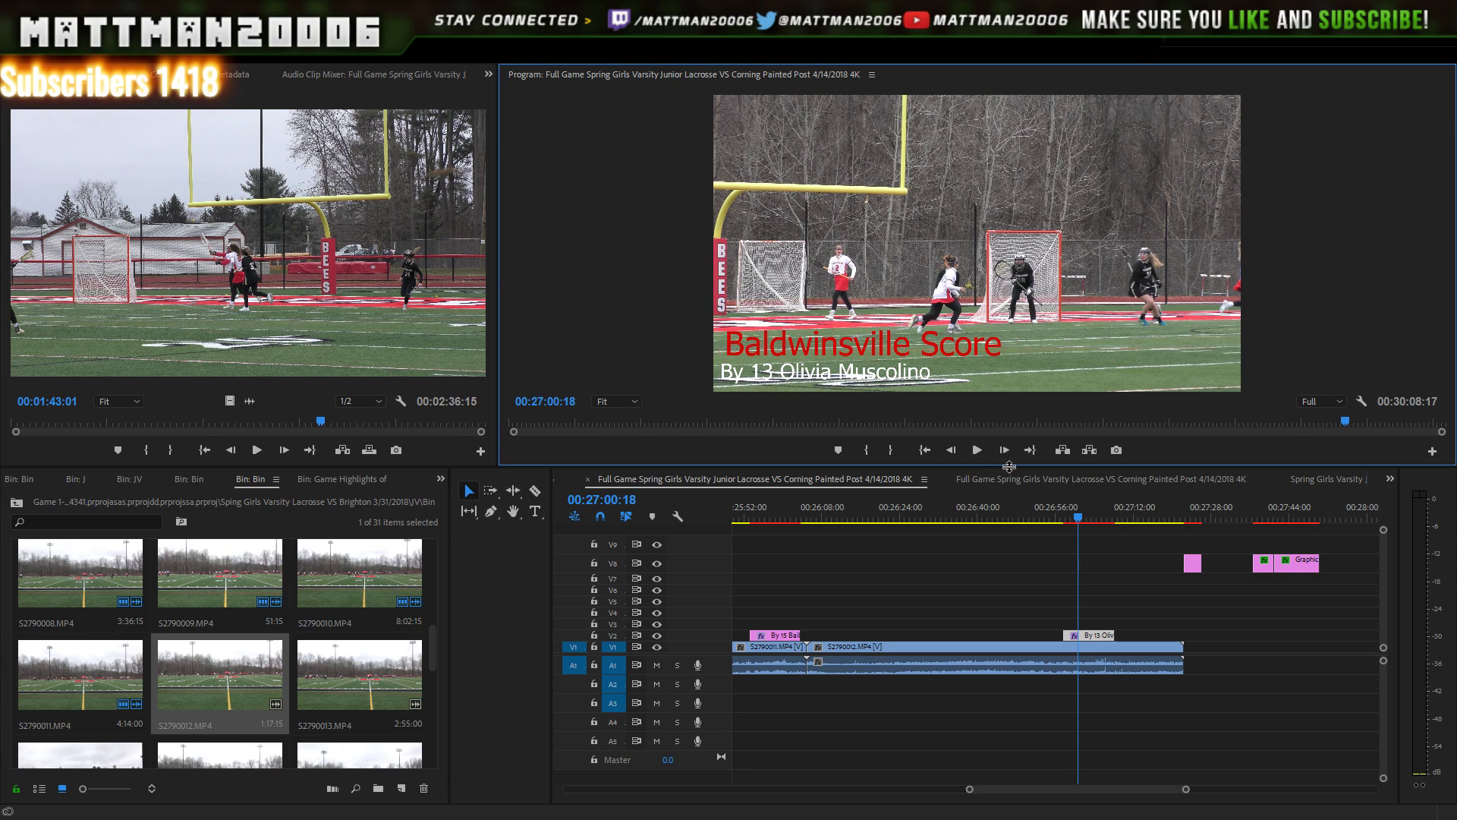
{"action": "left_click", "coordinate": [979, 451]}
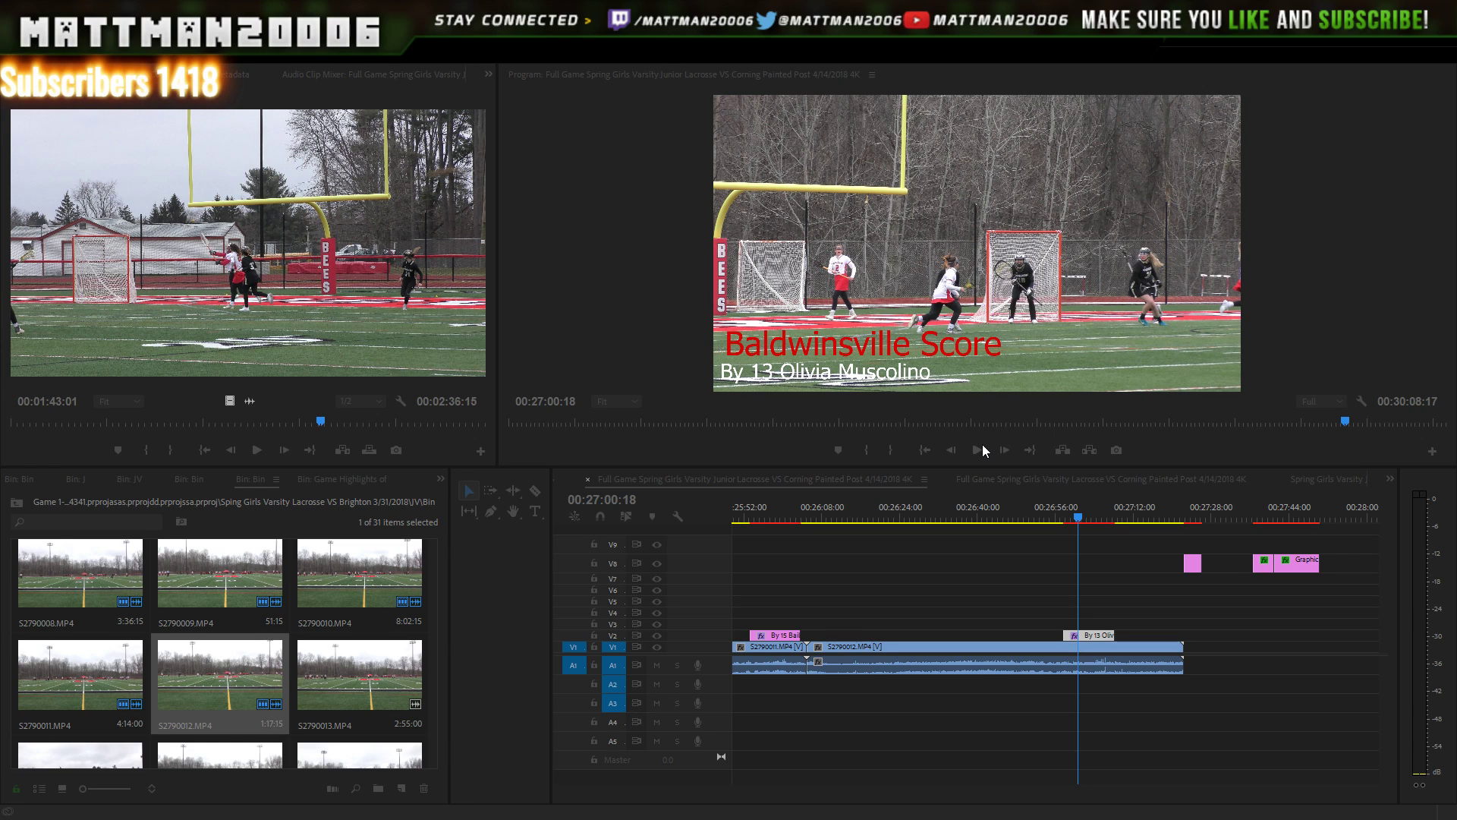
{"action": "left_click", "coordinate": [982, 444]}
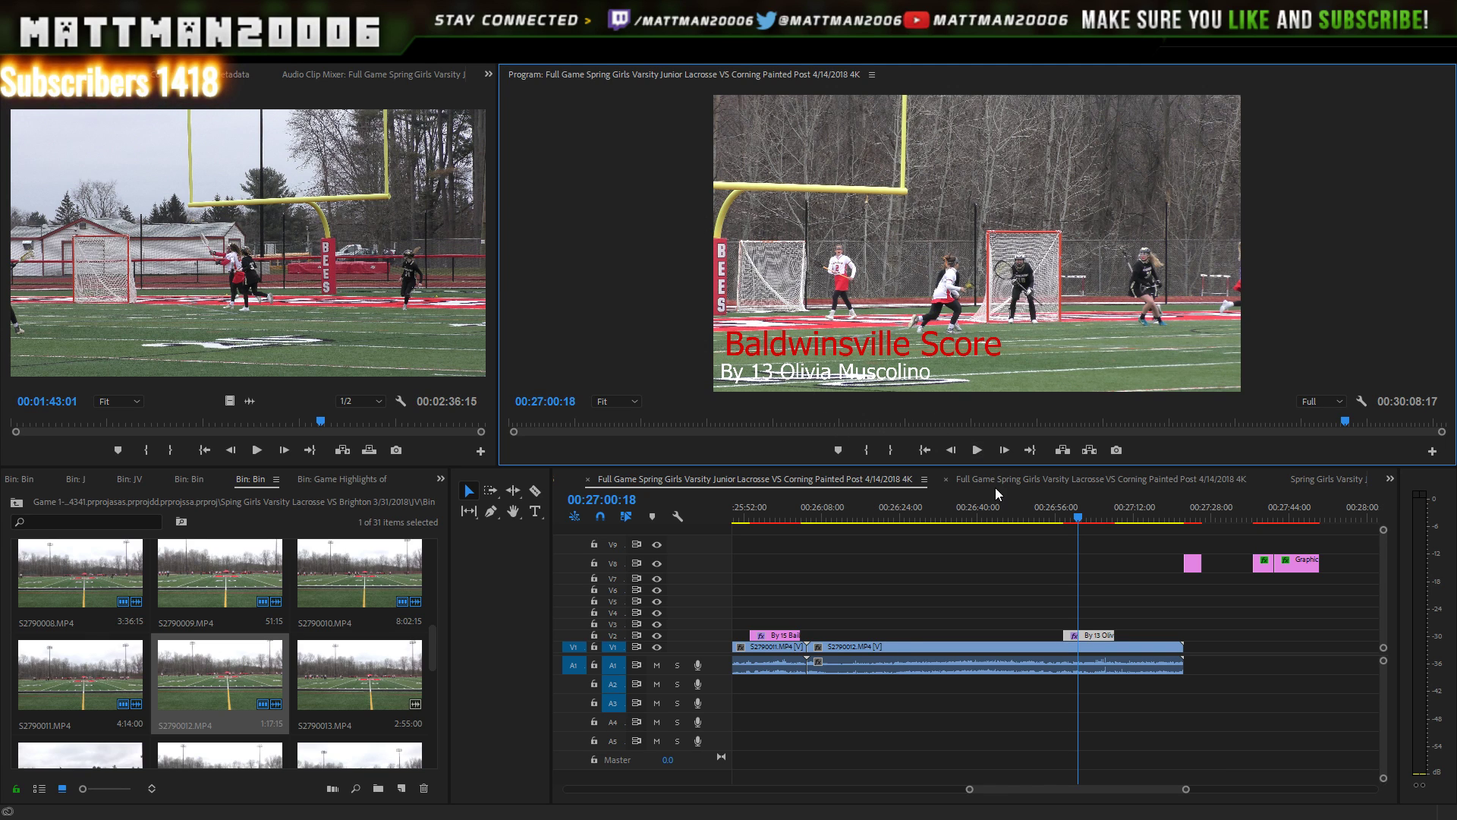
{"action": "key", "text": "space"}
{"action": "key", "text": "space"}
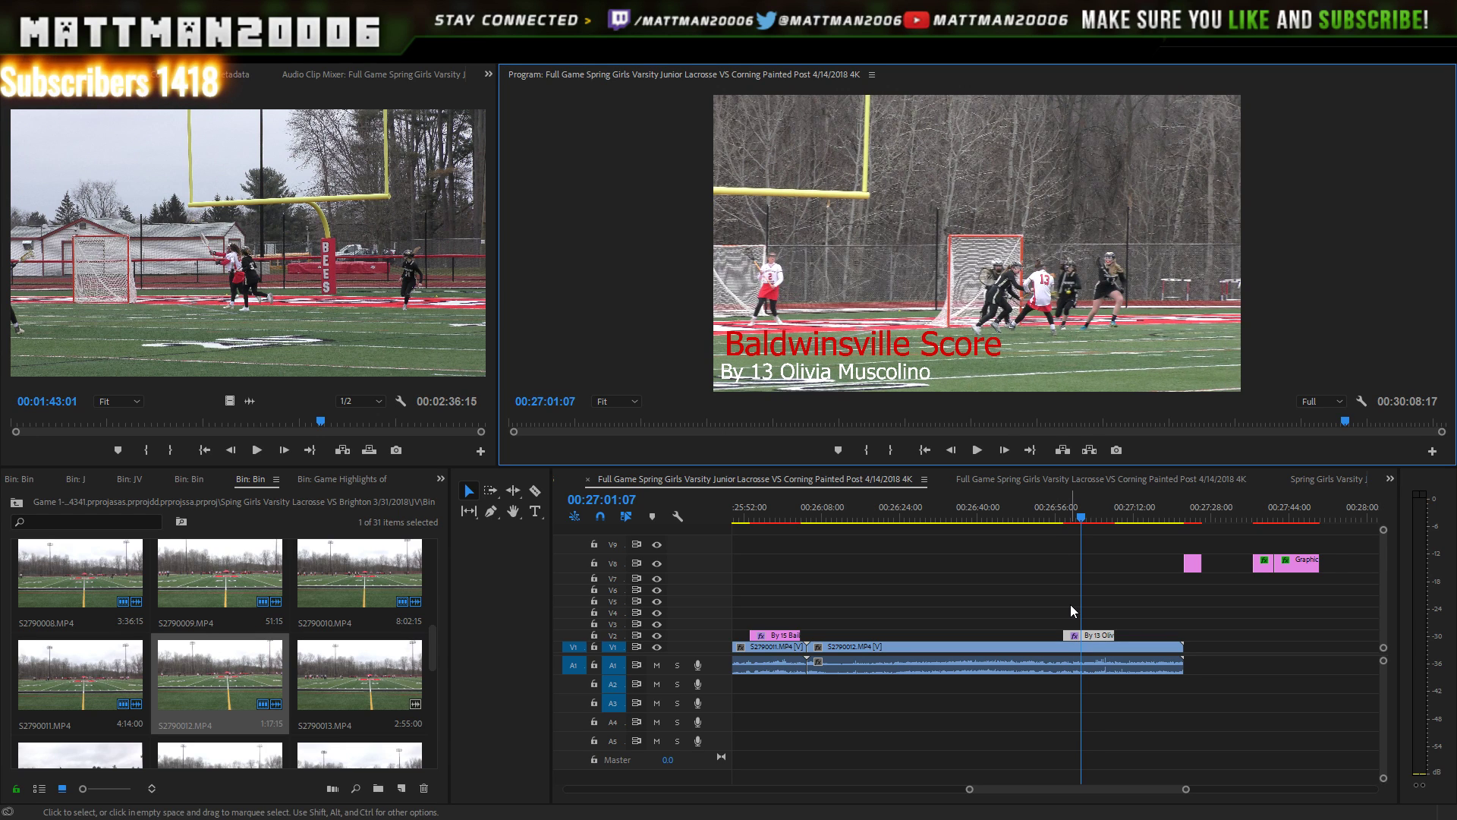
- Shift the second goal's title on V2 to start a few frames later, at 27:01:07, and play to check
{"action": "left_click", "coordinate": [1076, 633]}
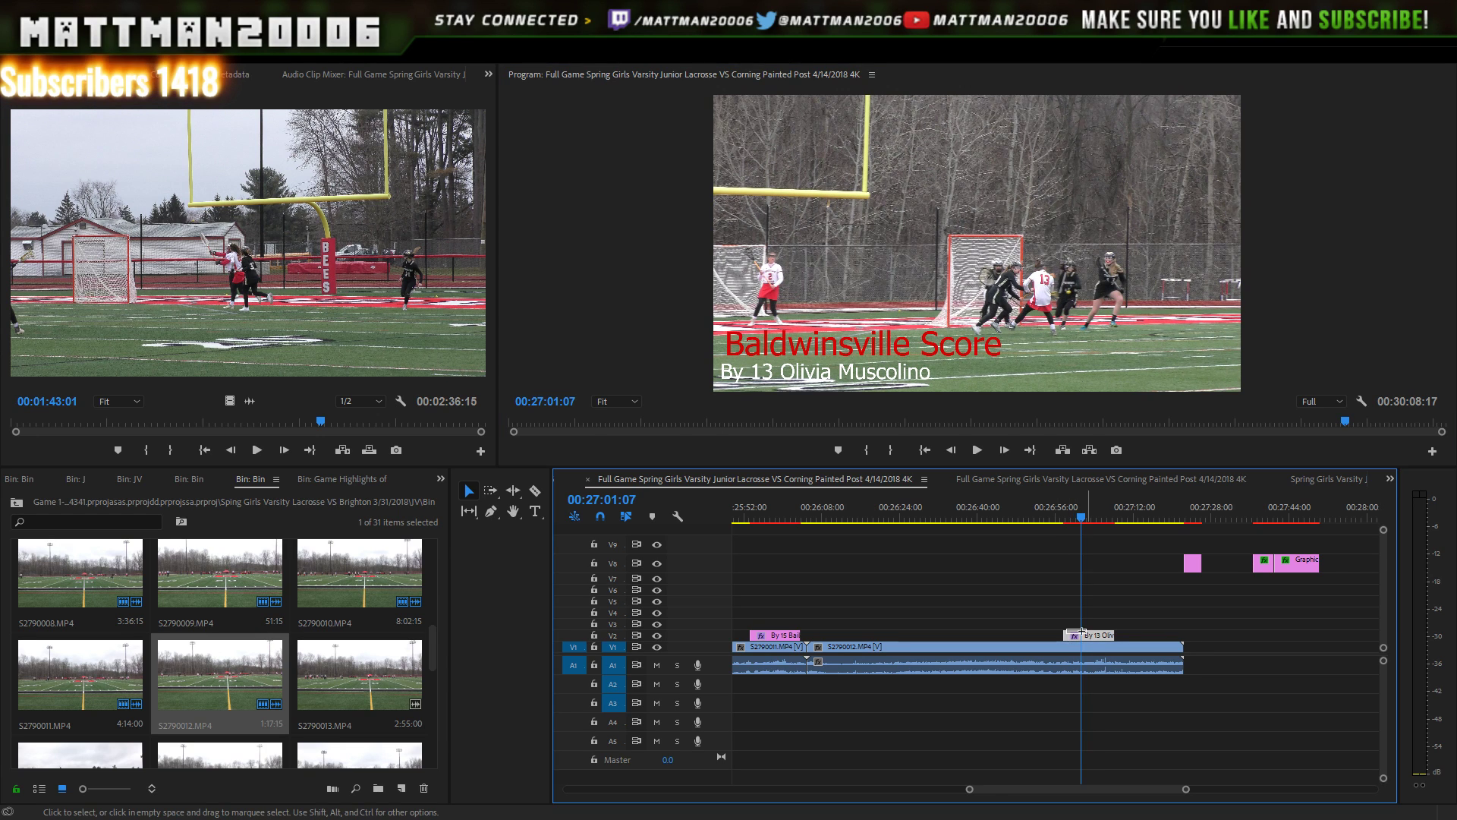
{"action": "left_click_drag", "start_coordinate": [1085, 634], "coordinate": [1102, 635]}
{"action": "key", "text": "Right"}
{"action": "key", "text": "Right"}
{"action": "key", "text": "Right"}
{"action": "key", "text": "Left"}
{"action": "key", "text": "Left"}
{"action": "key", "text": "Left"}
{"action": "key", "text": "Left"}
{"action": "key", "text": "Left"}
{"action": "key", "text": "Left"}
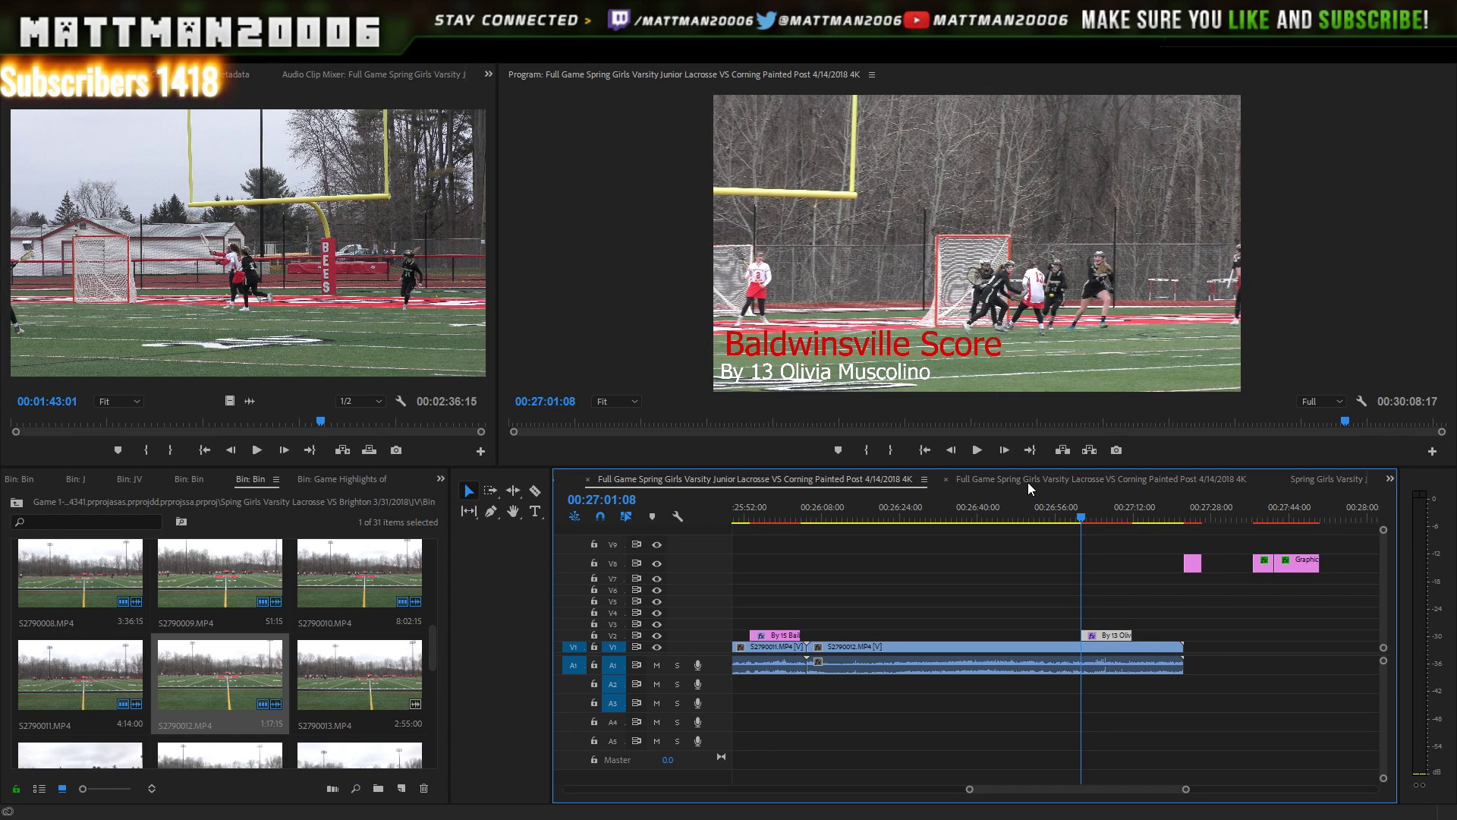
{"action": "key", "text": "Left"}
{"action": "key", "text": "Left"}
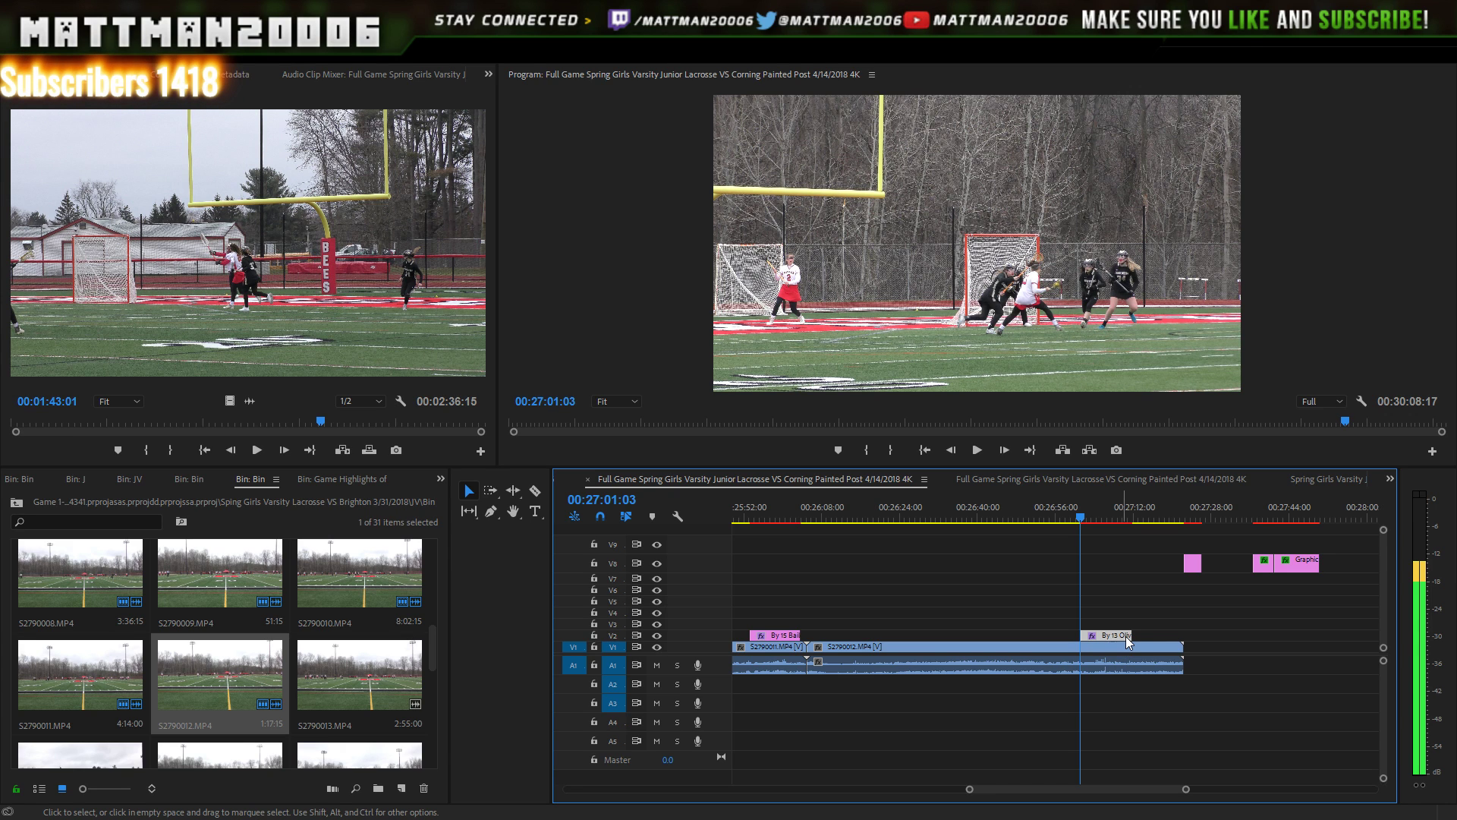
{"action": "left_click_drag", "start_coordinate": [1127, 637], "coordinate": [1113, 599]}
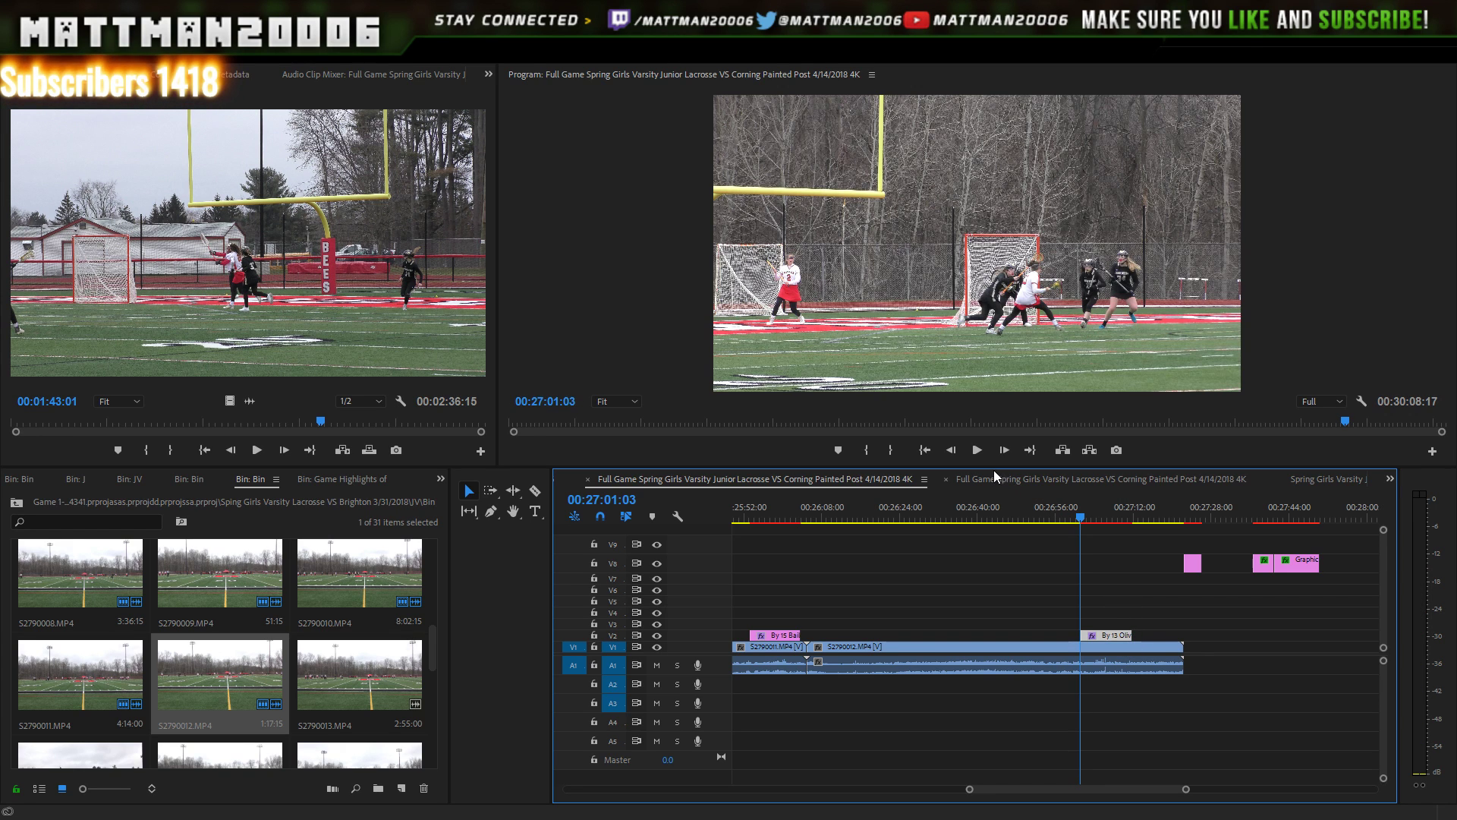
{"action": "key", "text": "Right"}
{"action": "key", "text": "Right"}
{"action": "key", "text": "Right"}
{"action": "key", "text": "Right"}
{"action": "left_click", "coordinate": [978, 454]}
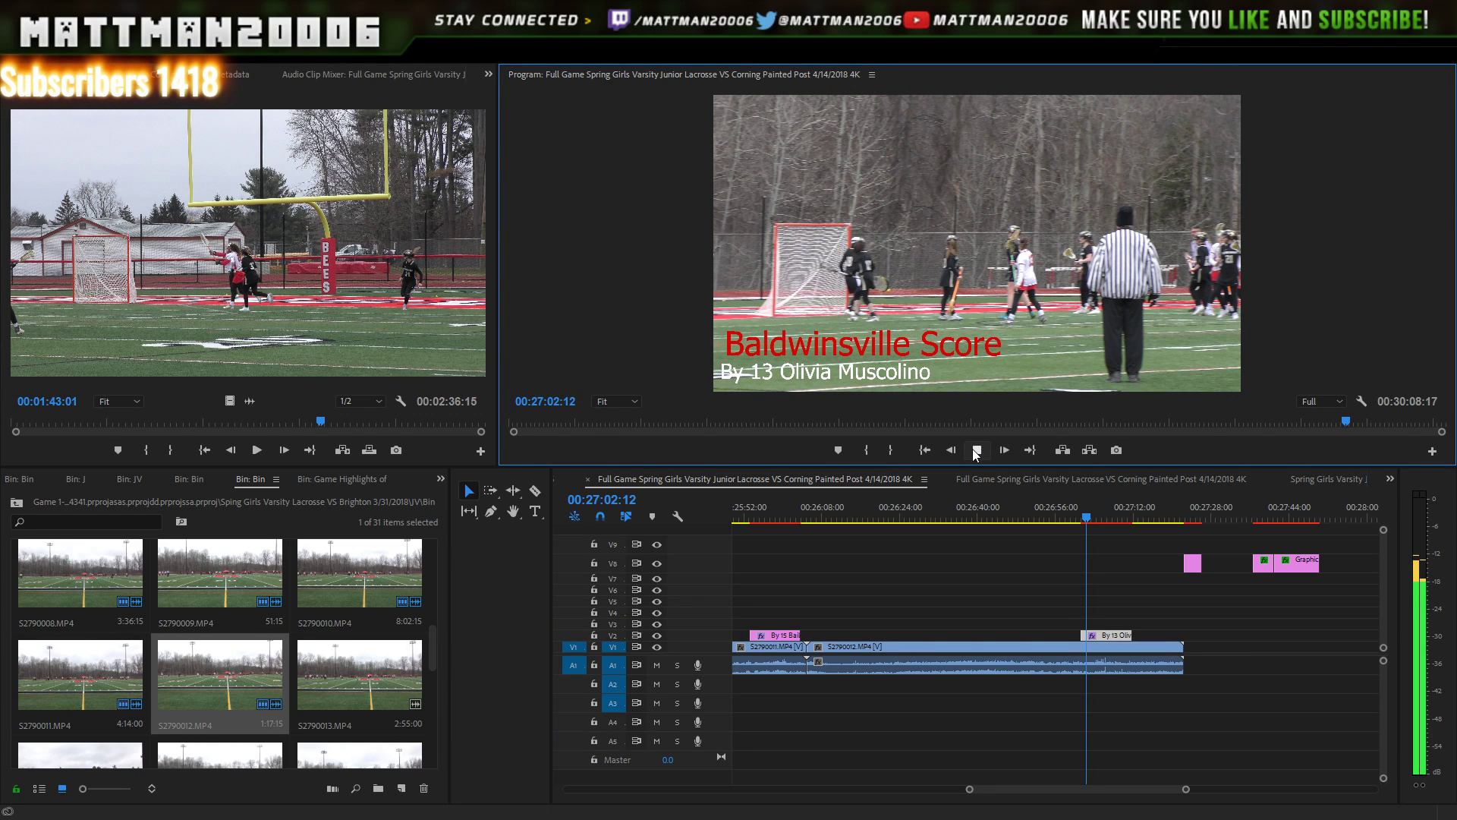
{"action": "key", "text": "space"}
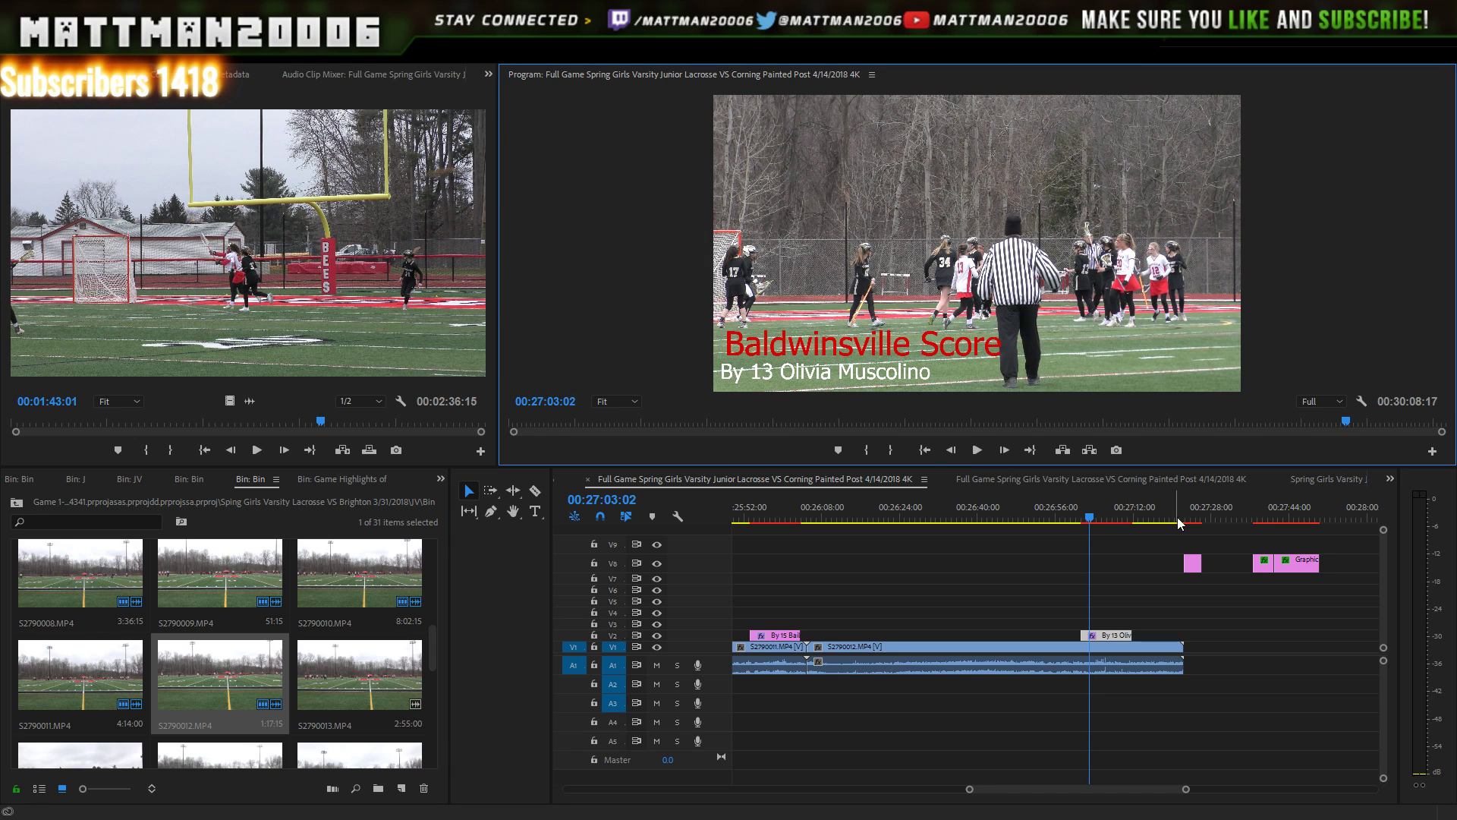
- Push the small V8 graphic past the footage's end and select S2790013 in the bin
{"action": "left_click", "coordinate": [1195, 563]}
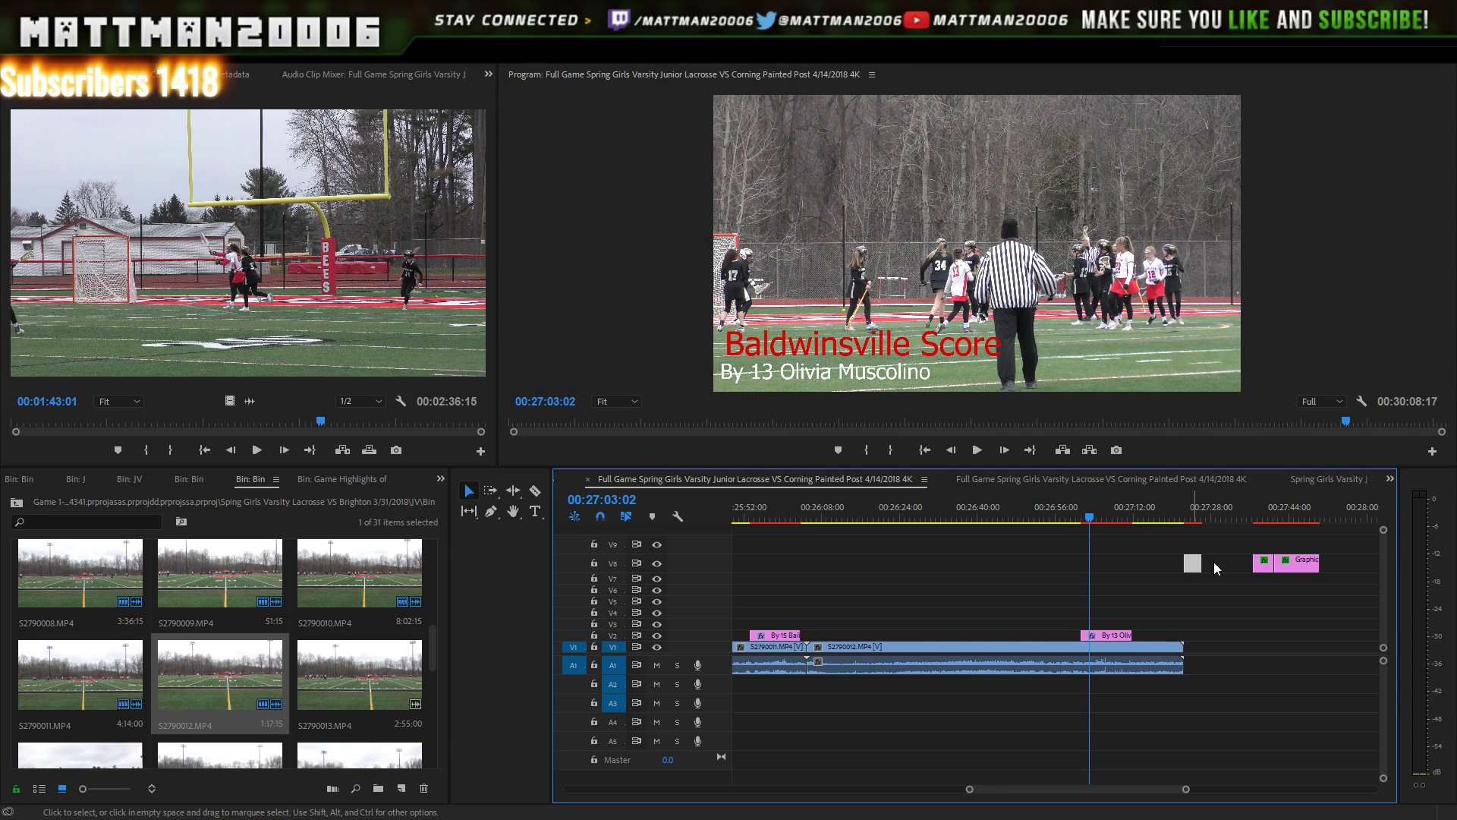
{"action": "left_click_drag", "start_coordinate": [1196, 562], "coordinate": [1172, 521]}
{"action": "left_click", "coordinate": [1181, 521]}
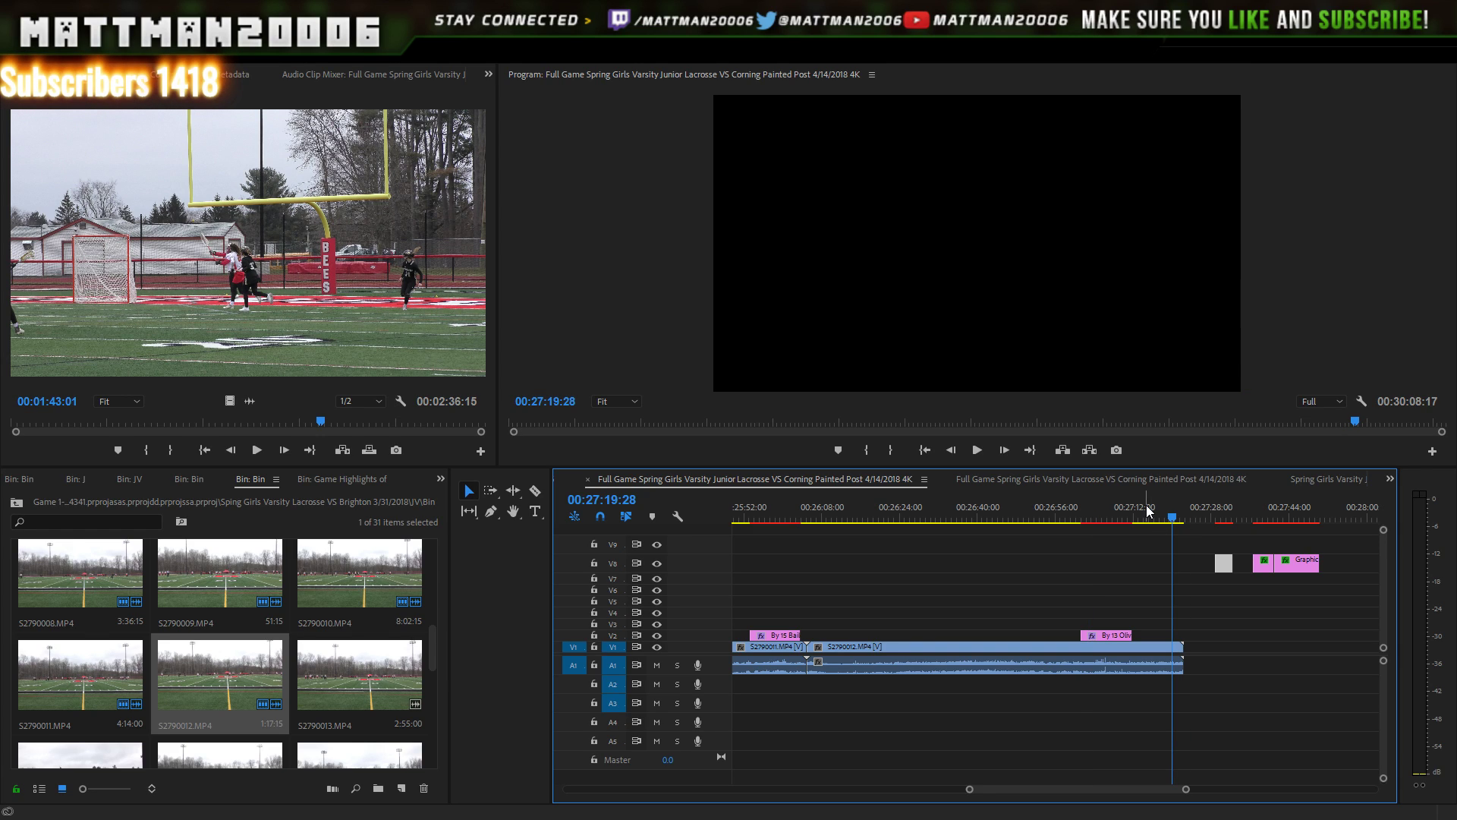
{"action": "key", "text": "Left"}
{"action": "left_click", "coordinate": [354, 679]}
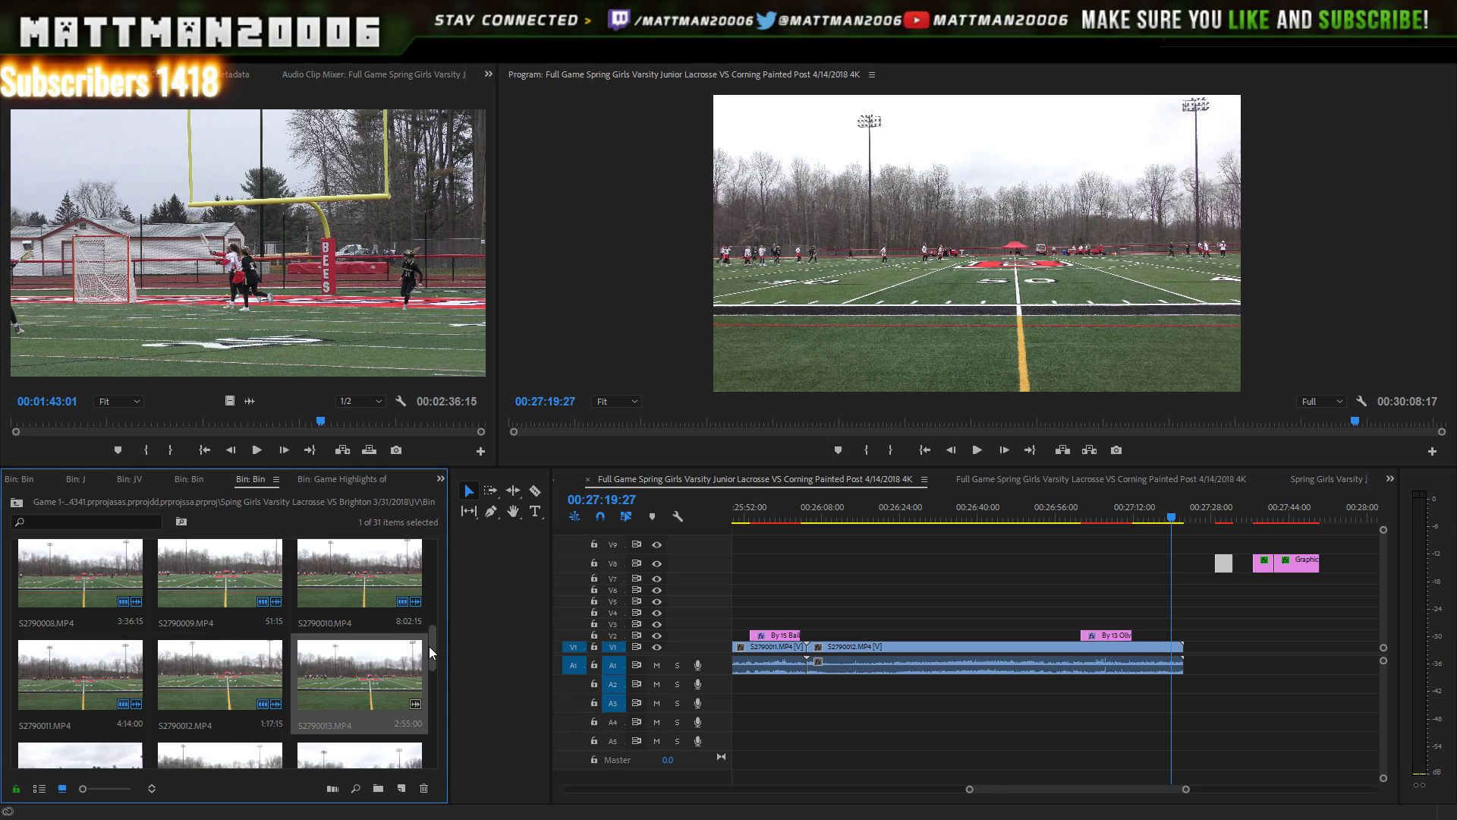
- Append S2790013.MP4 on V1 right after S2790012 and play across the new edit
{"action": "scroll", "coordinate": [431, 645], "scroll_direction": "down", "scroll_amount": 1}
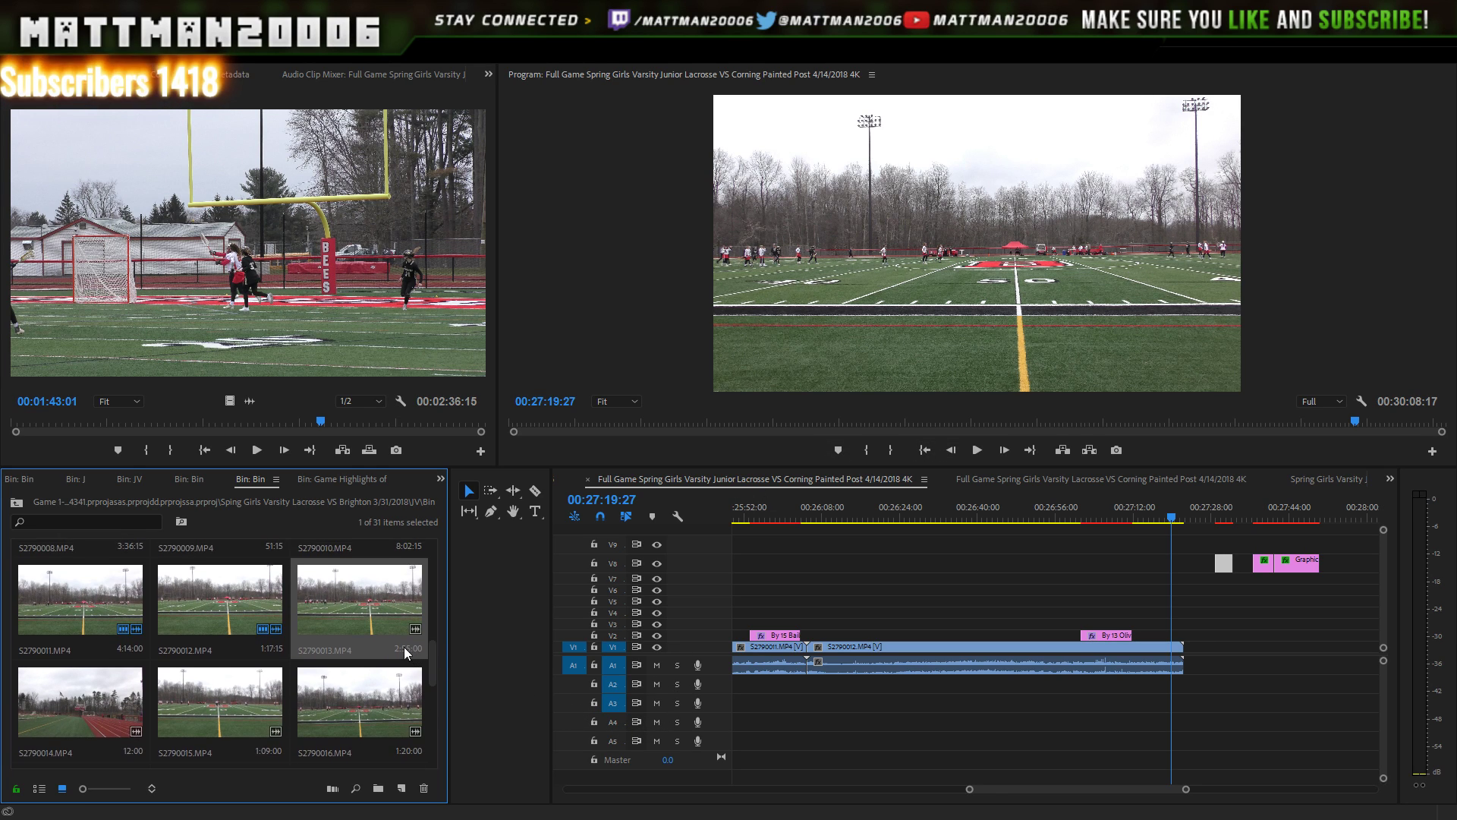
{"action": "left_click_drag", "start_coordinate": [391, 636], "coordinate": [1248, 605]}
{"action": "key", "text": "space"}
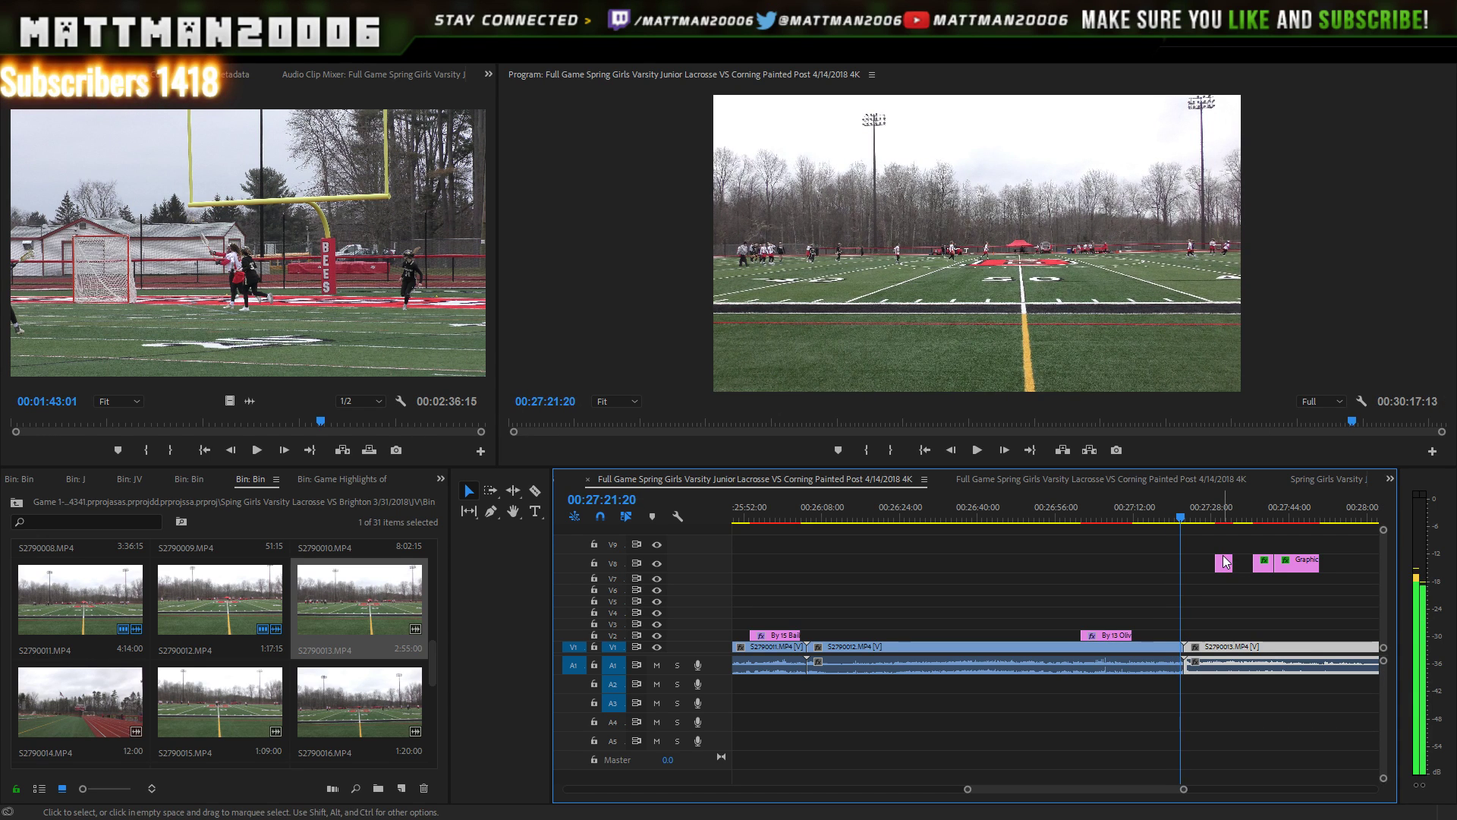
{"action": "key", "text": "space"}
- Replay the S2790012–S2790013 join from just before the cut, then zoom the timeline out
{"action": "key", "text": "Left"}
{"action": "key", "text": "Left"}
{"action": "key", "text": "Left"}
{"action": "key", "text": "Left"}
{"action": "key", "text": "Left"}
{"action": "key", "text": "Left"}
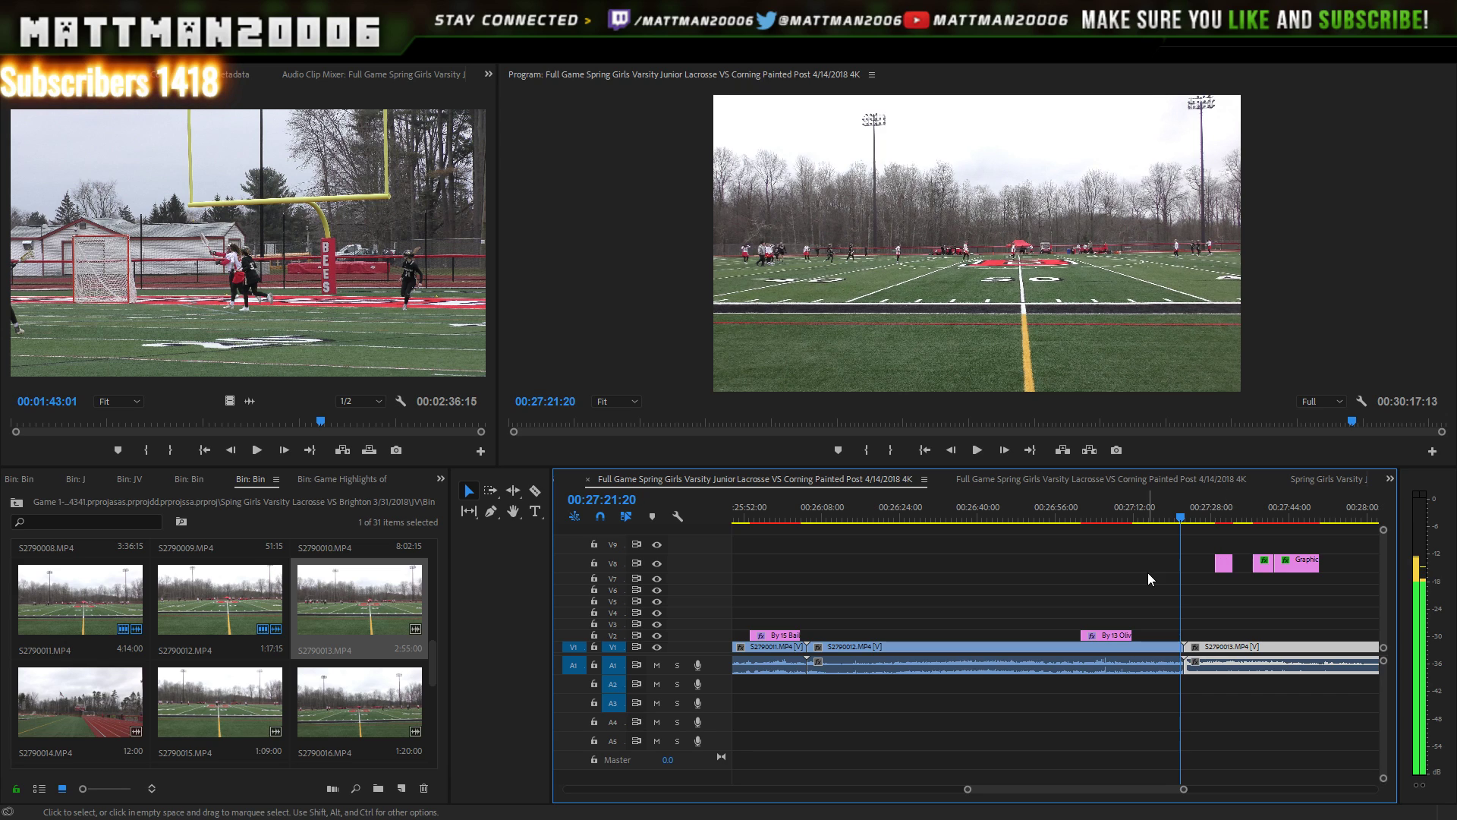
{"action": "key", "text": "Left"}
{"action": "key", "text": "Left"}
{"action": "key", "text": "Left"}
{"action": "key", "text": "Left"}
{"action": "key", "text": "Left"}
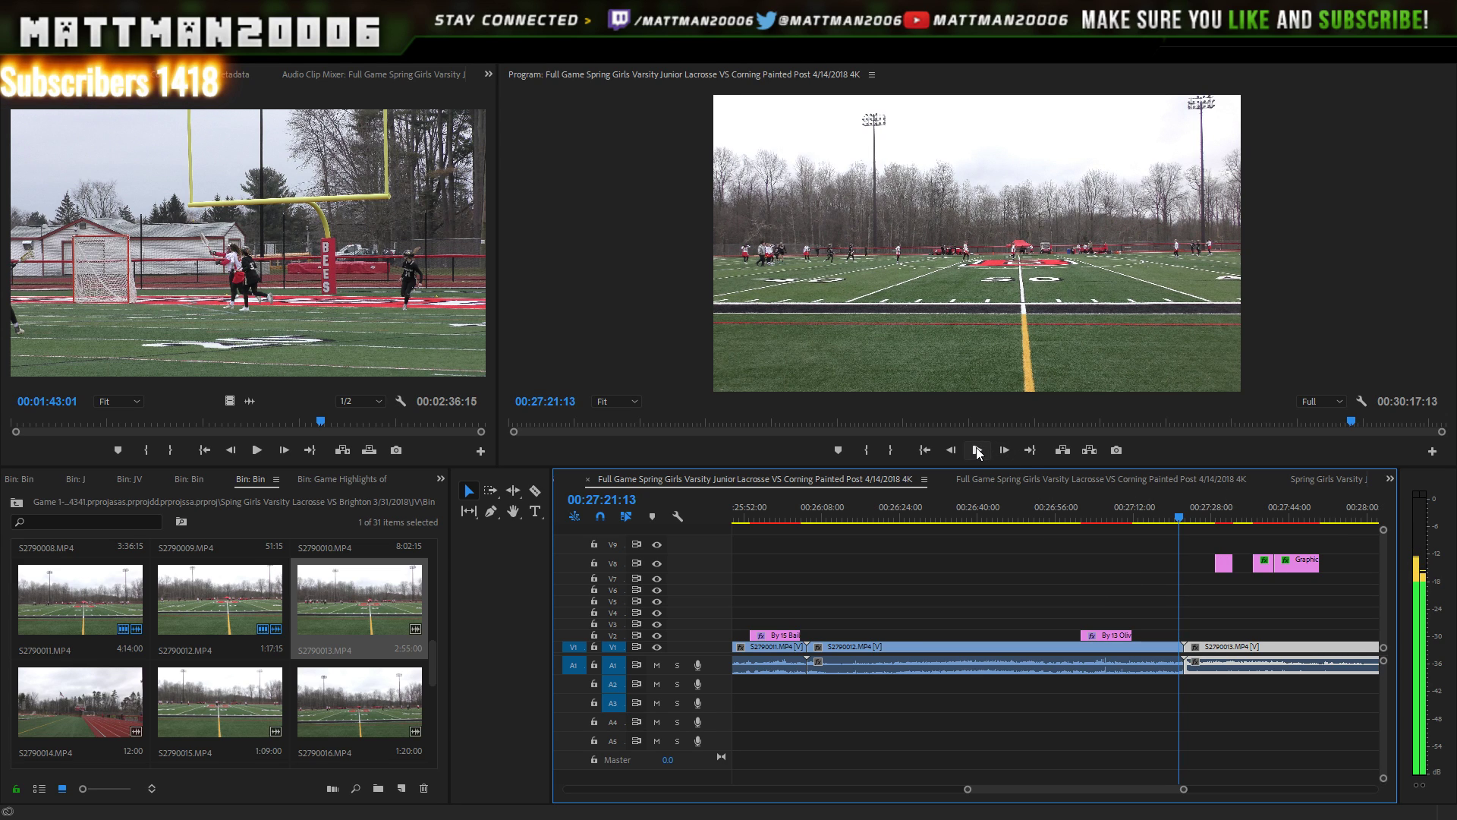
{"action": "left_click", "coordinate": [977, 449]}
{"action": "left_click", "coordinate": [977, 451]}
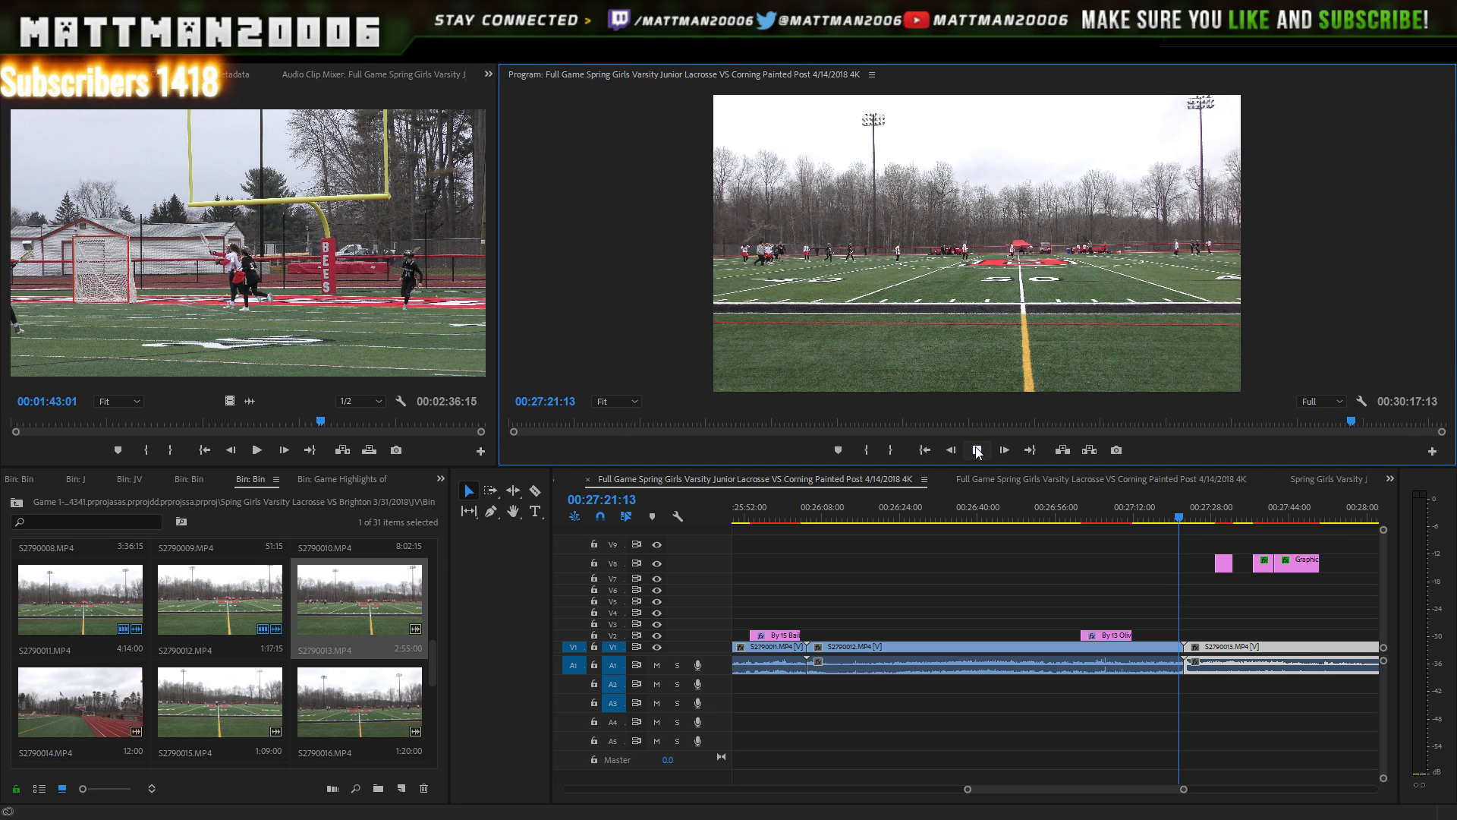
{"action": "left_click", "coordinate": [974, 454]}
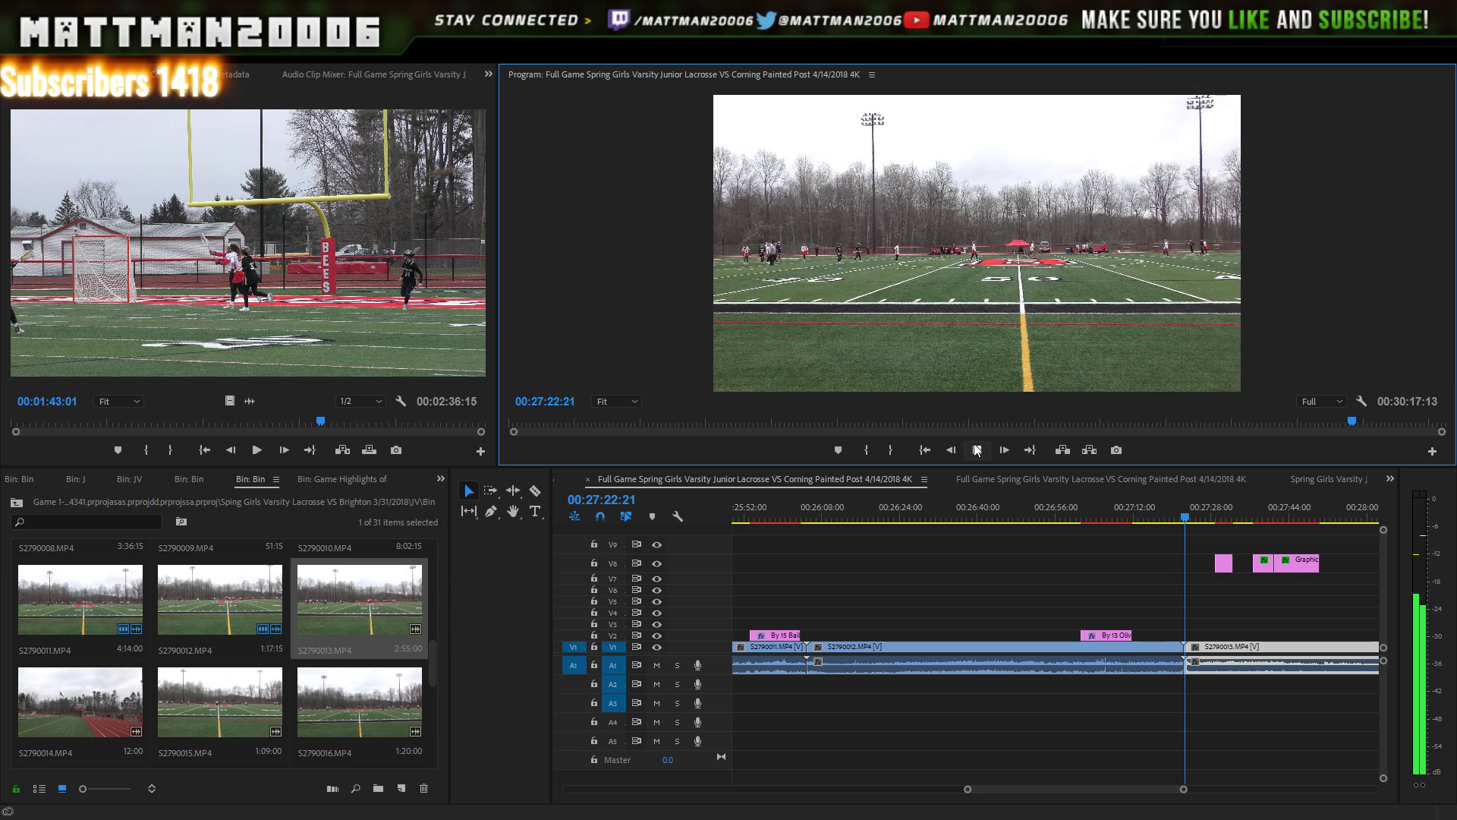
{"action": "left_click", "coordinate": [977, 449]}
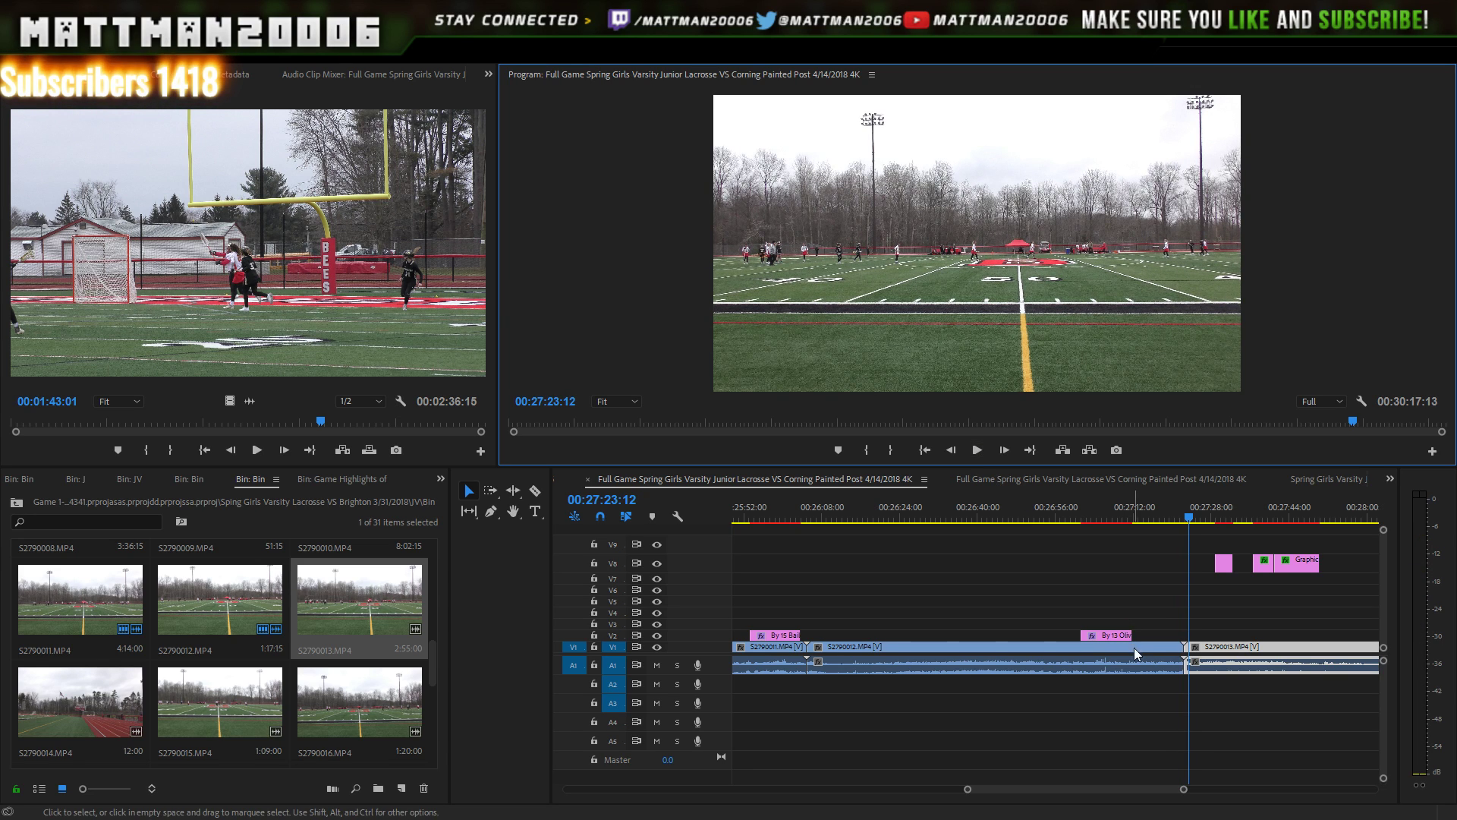
{"action": "left_click_drag", "start_coordinate": [1181, 791], "coordinate": [1266, 780]}
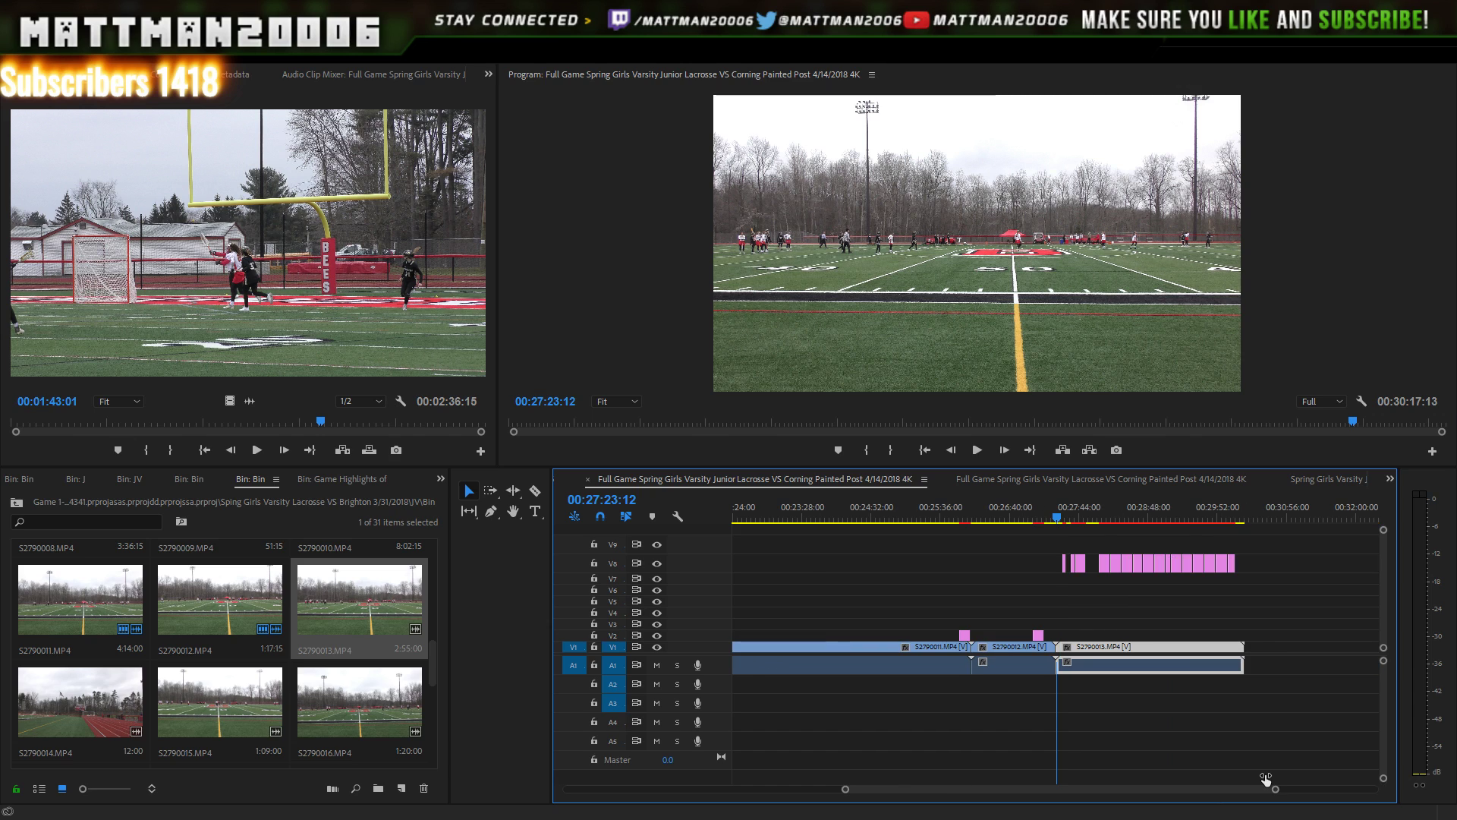
- Marquee-select the V8 title clips and drag them past the end of S2790013
{"action": "left_click", "coordinate": [1234, 541]}
{"action": "left_click_drag", "start_coordinate": [1259, 541], "coordinate": [1012, 584]}
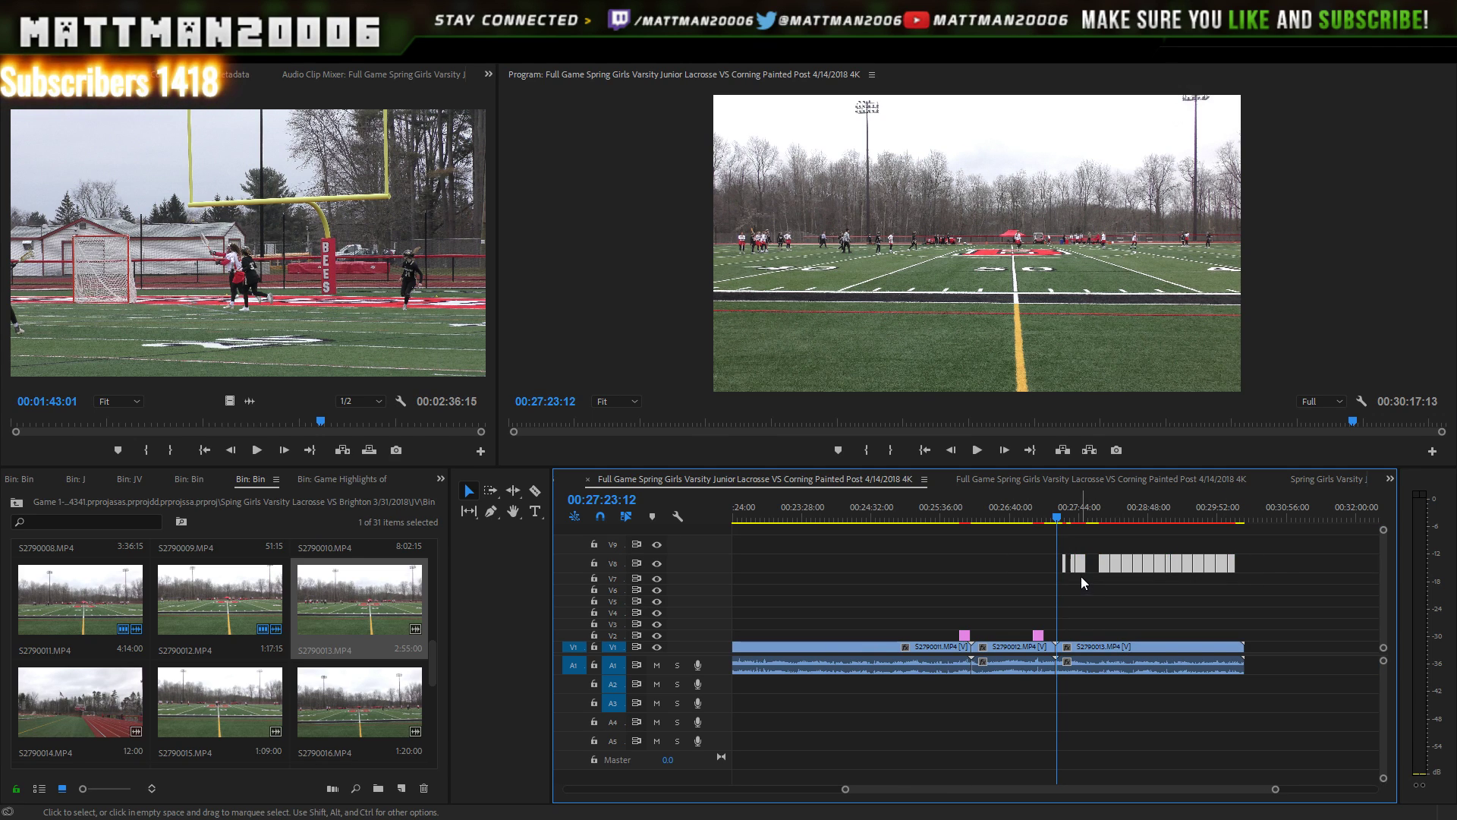
{"action": "left_click_drag", "start_coordinate": [1106, 565], "coordinate": [1300, 559]}
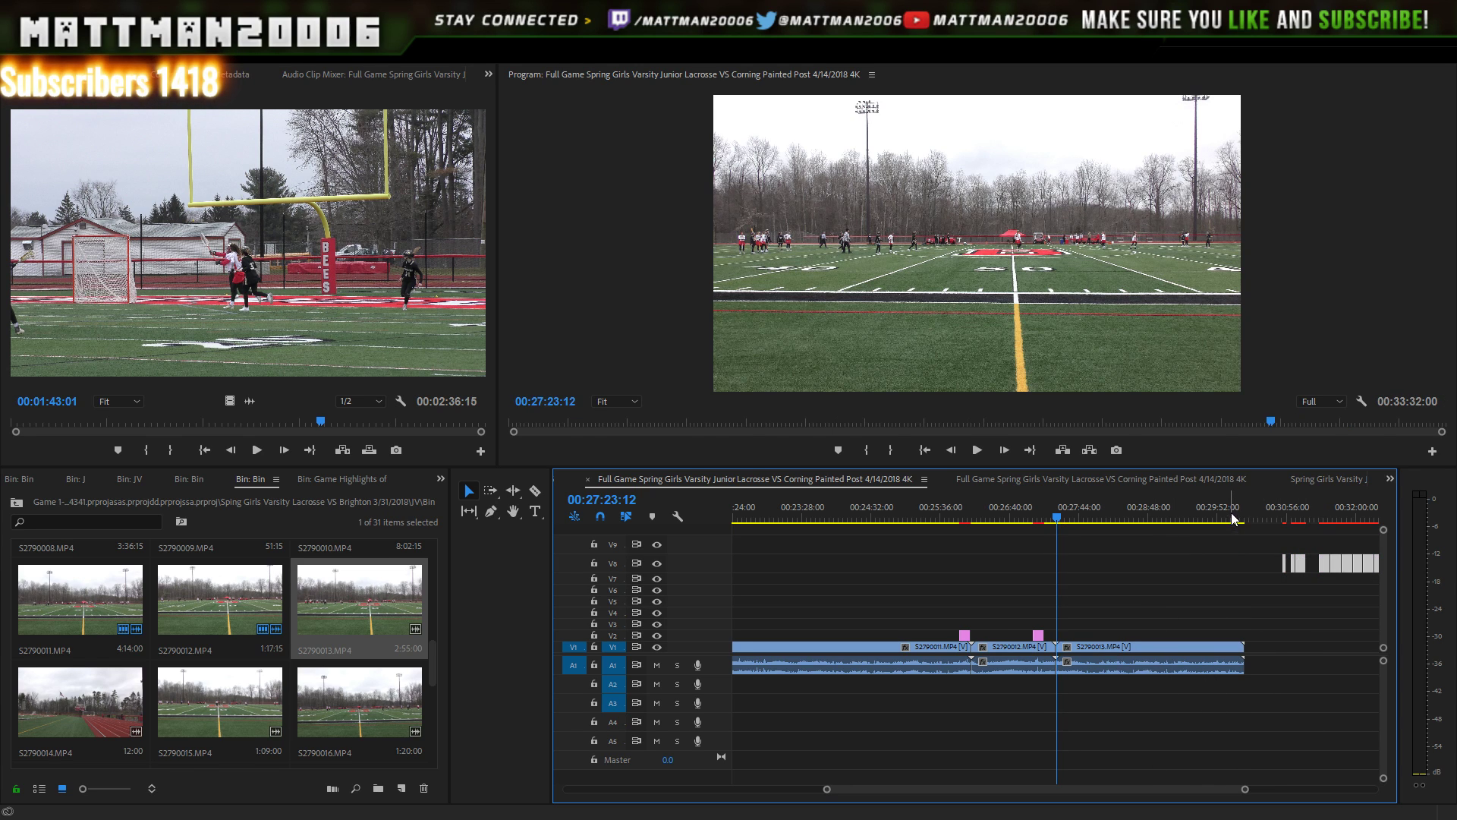
{"action": "left_click", "coordinate": [1229, 517]}
{"action": "key", "text": "space"}
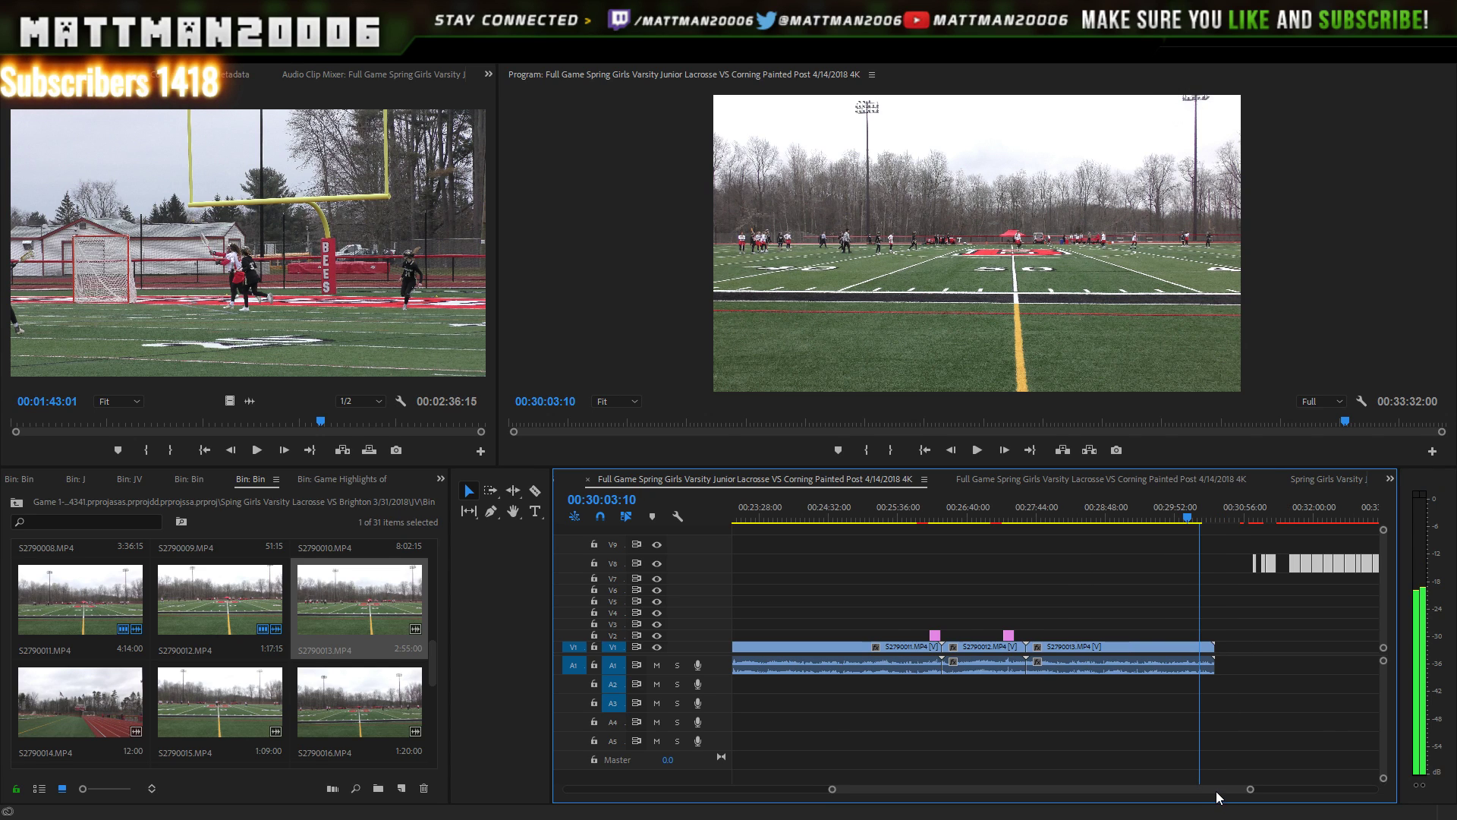
- Play the end of the first-half footage and bring up the End of First Half card near 00:31:01
{"action": "scroll", "coordinate": [1216, 791], "scroll_direction": "down", "scroll_amount": 1}
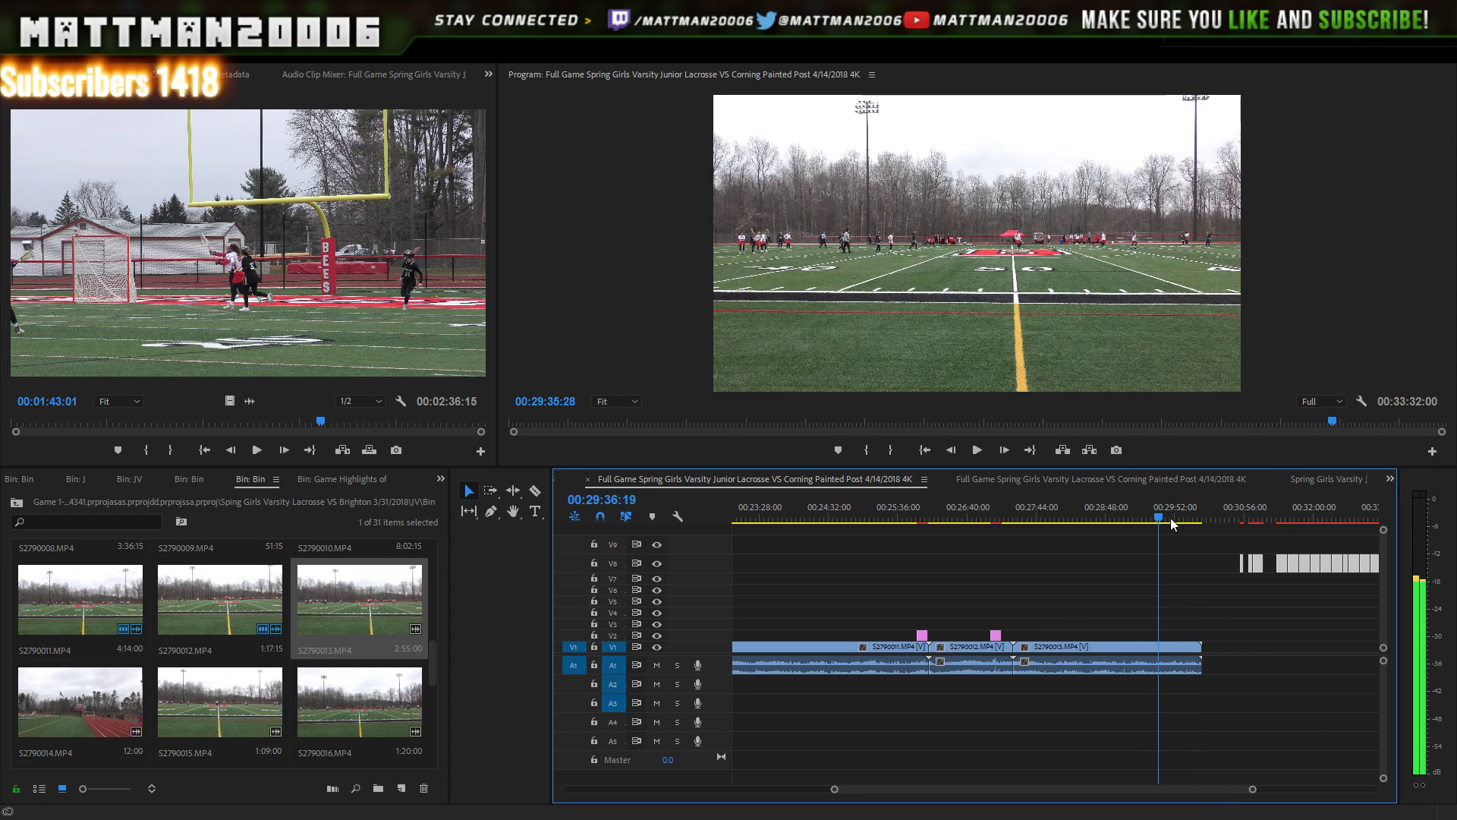
{"action": "left_click", "coordinate": [1145, 519]}
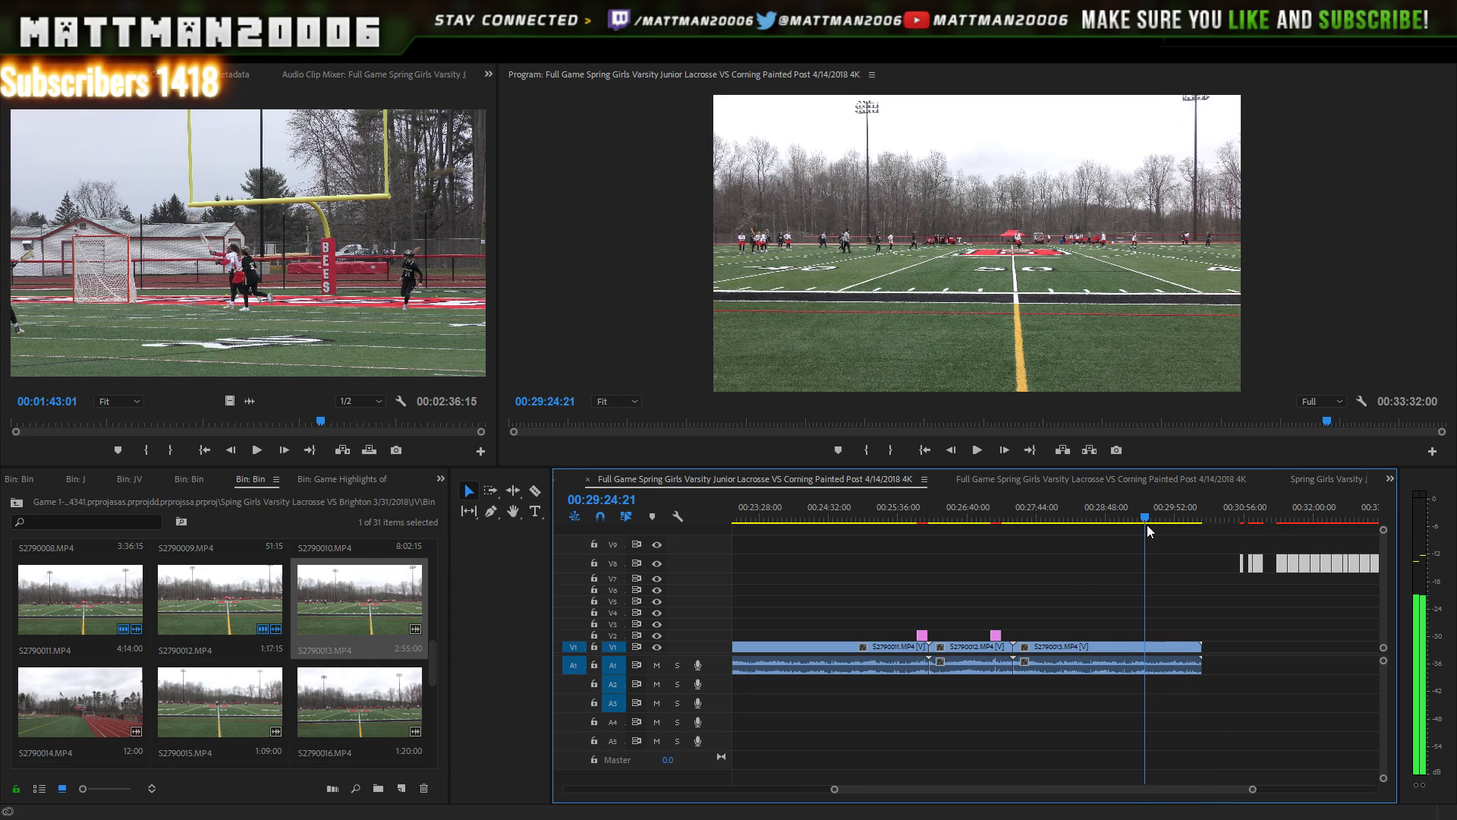
{"action": "left_click", "coordinate": [979, 448]}
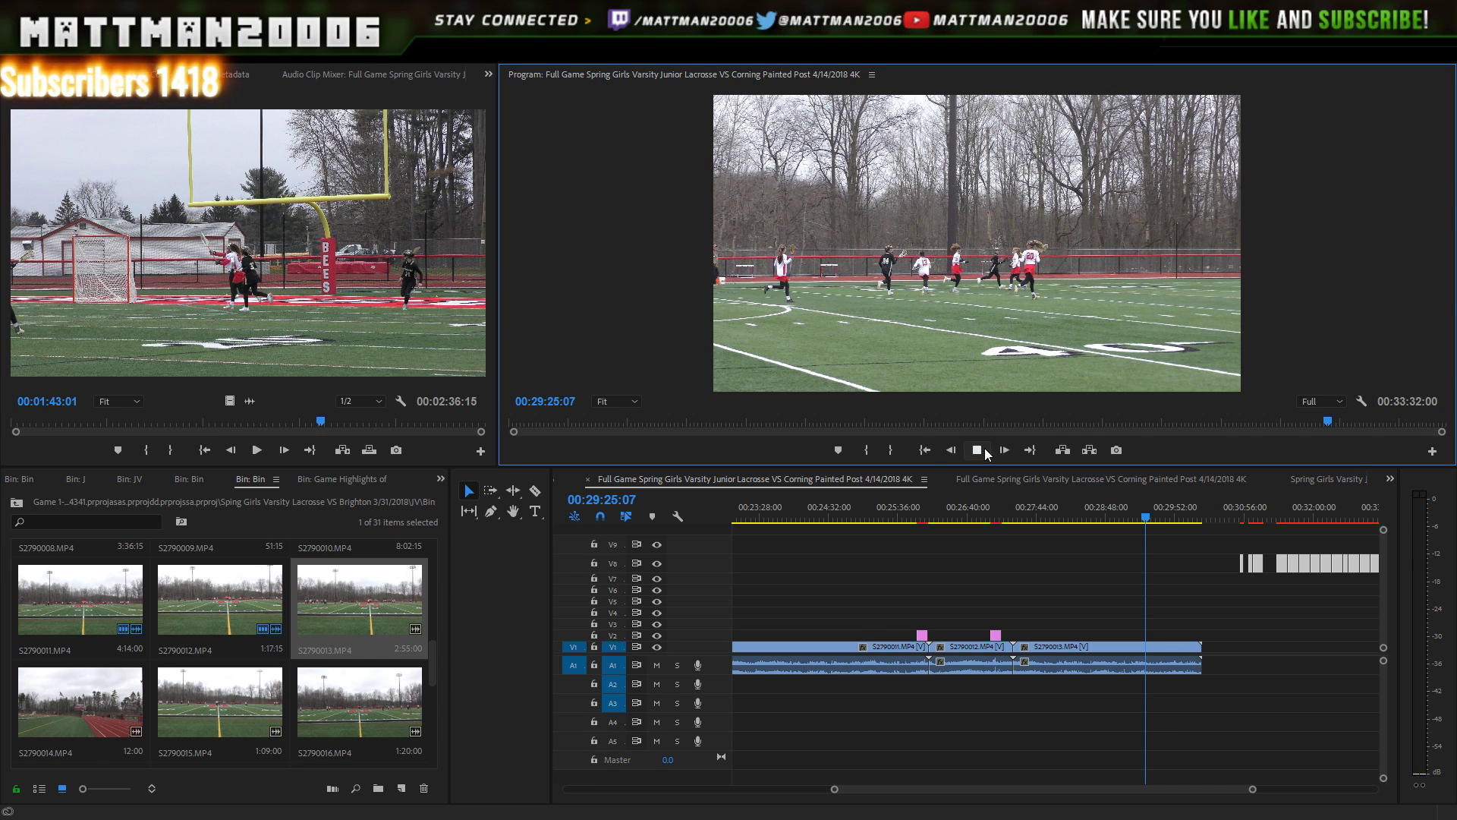
{"action": "left_click", "coordinate": [979, 448]}
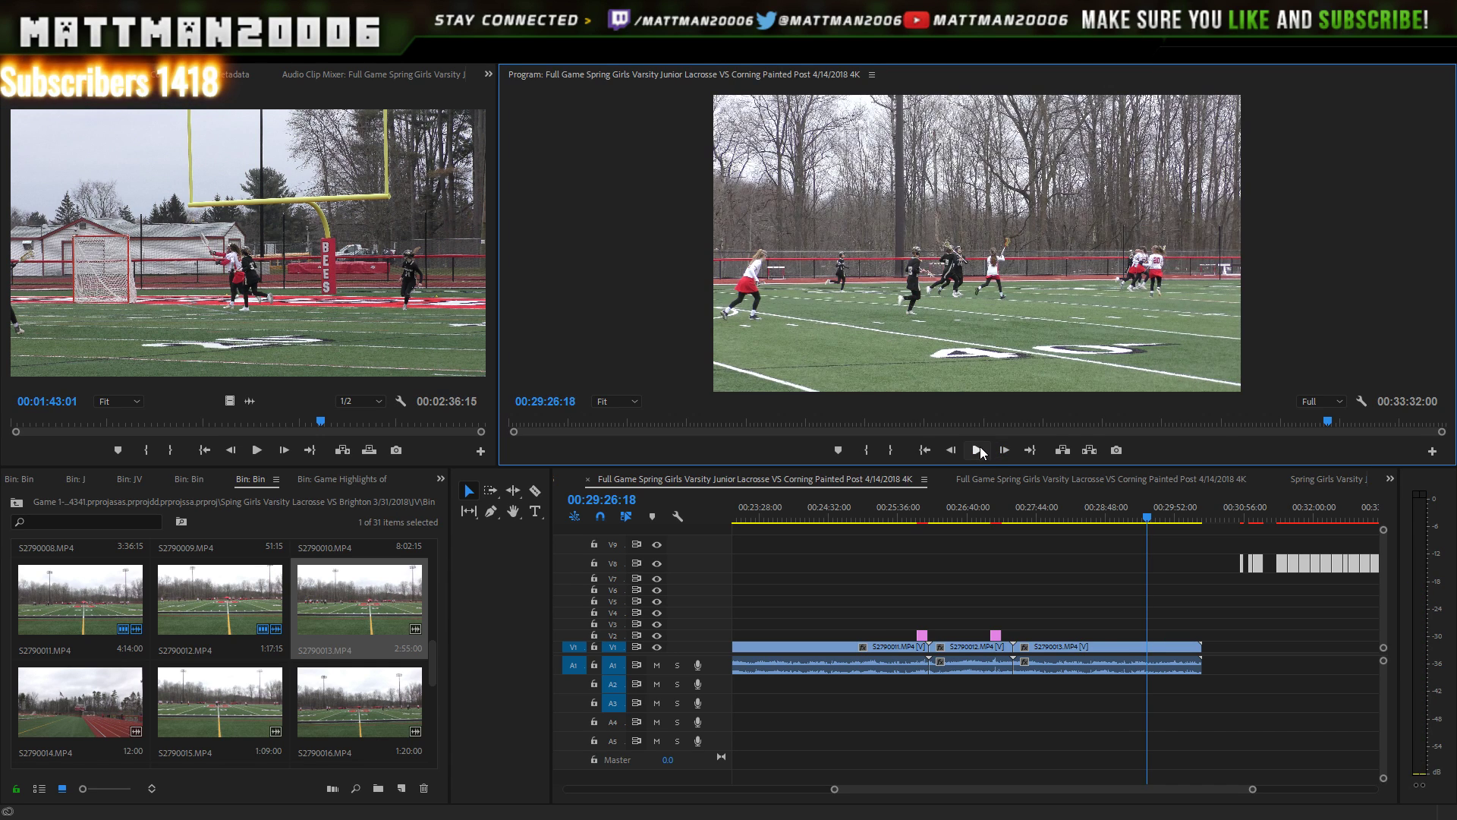
{"action": "left_click", "coordinate": [981, 452]}
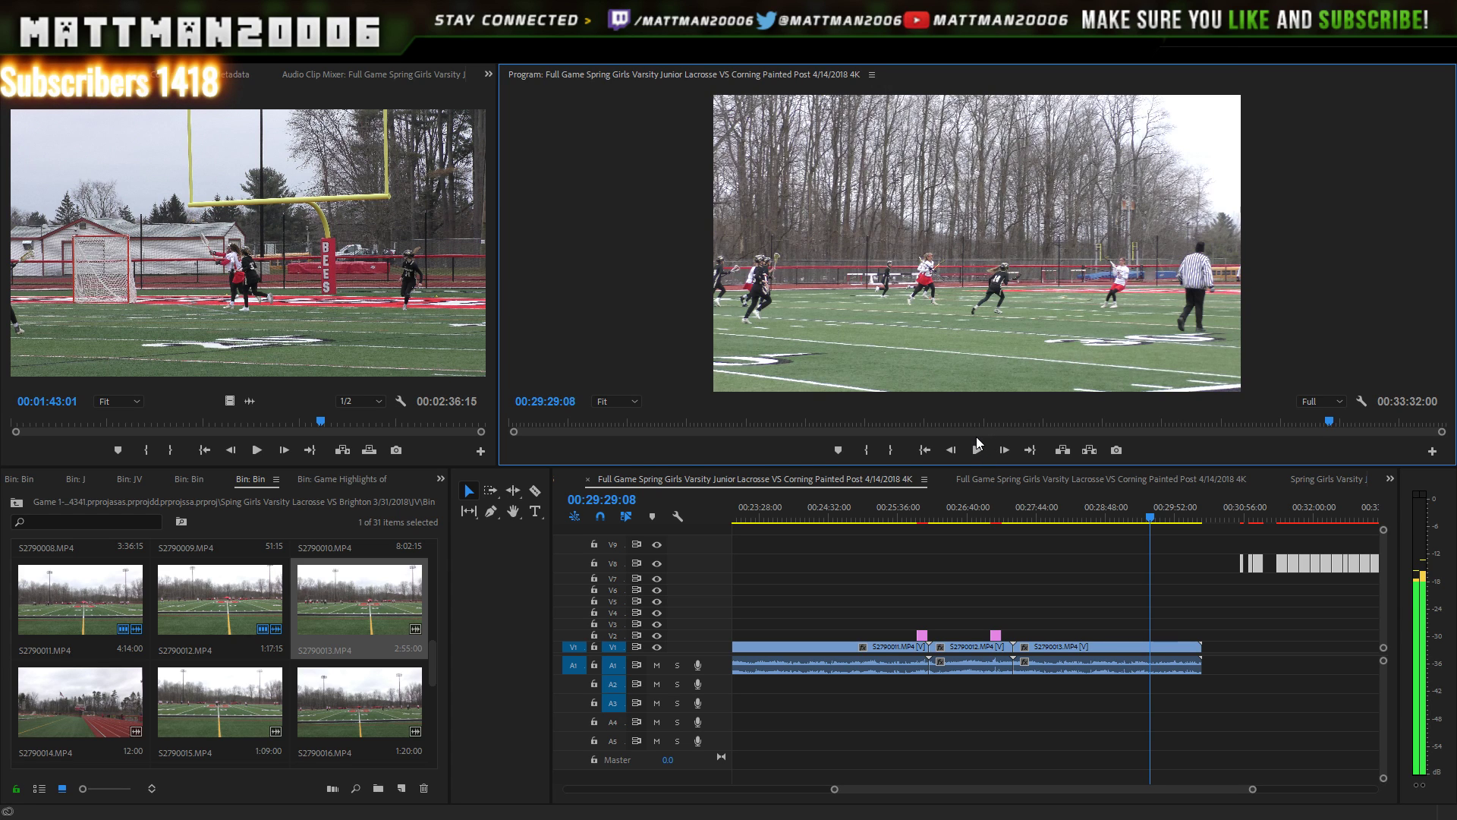
{"action": "left_click", "coordinate": [974, 454]}
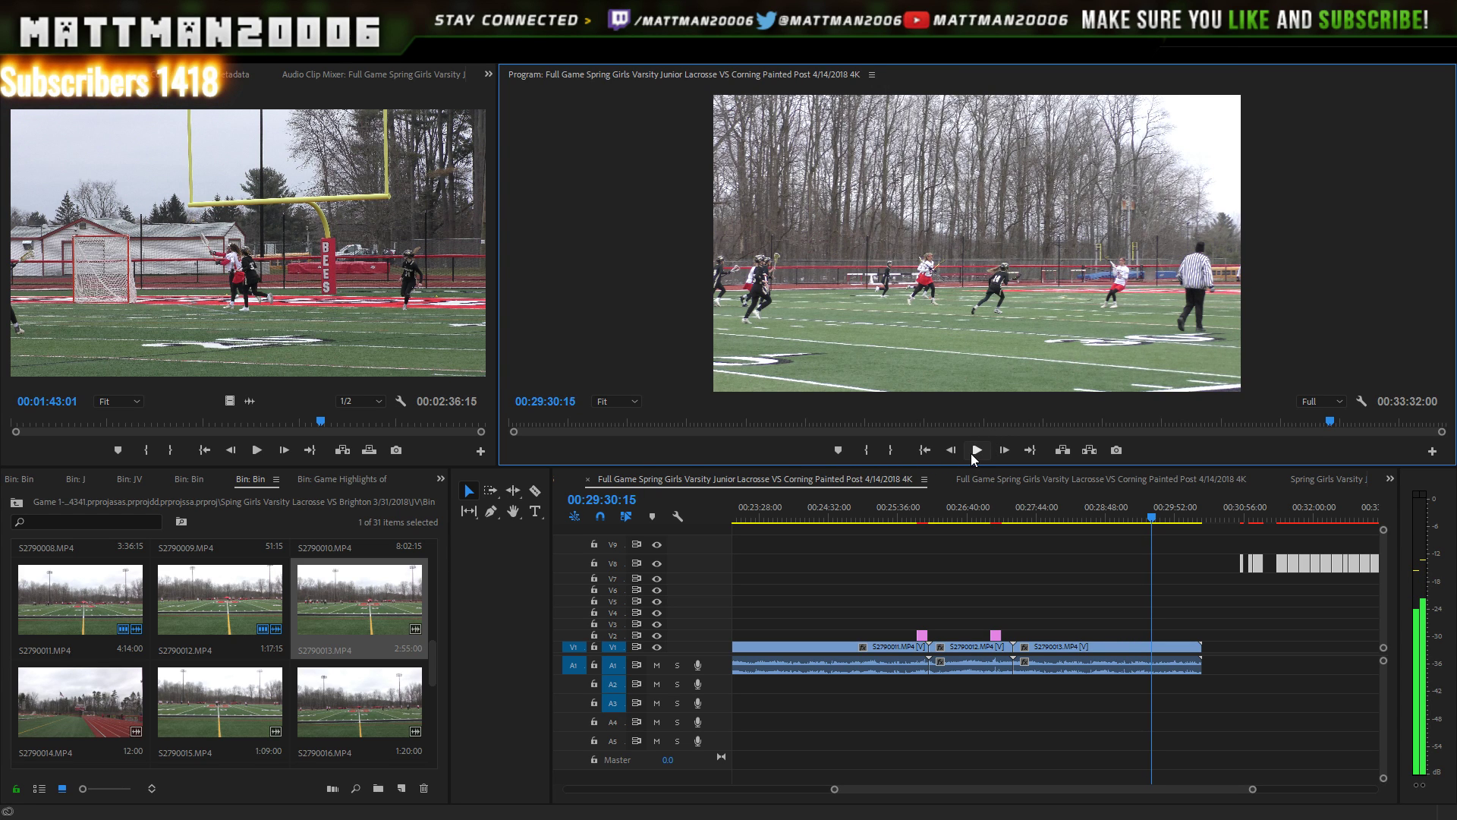
{"action": "left_click", "coordinate": [979, 453]}
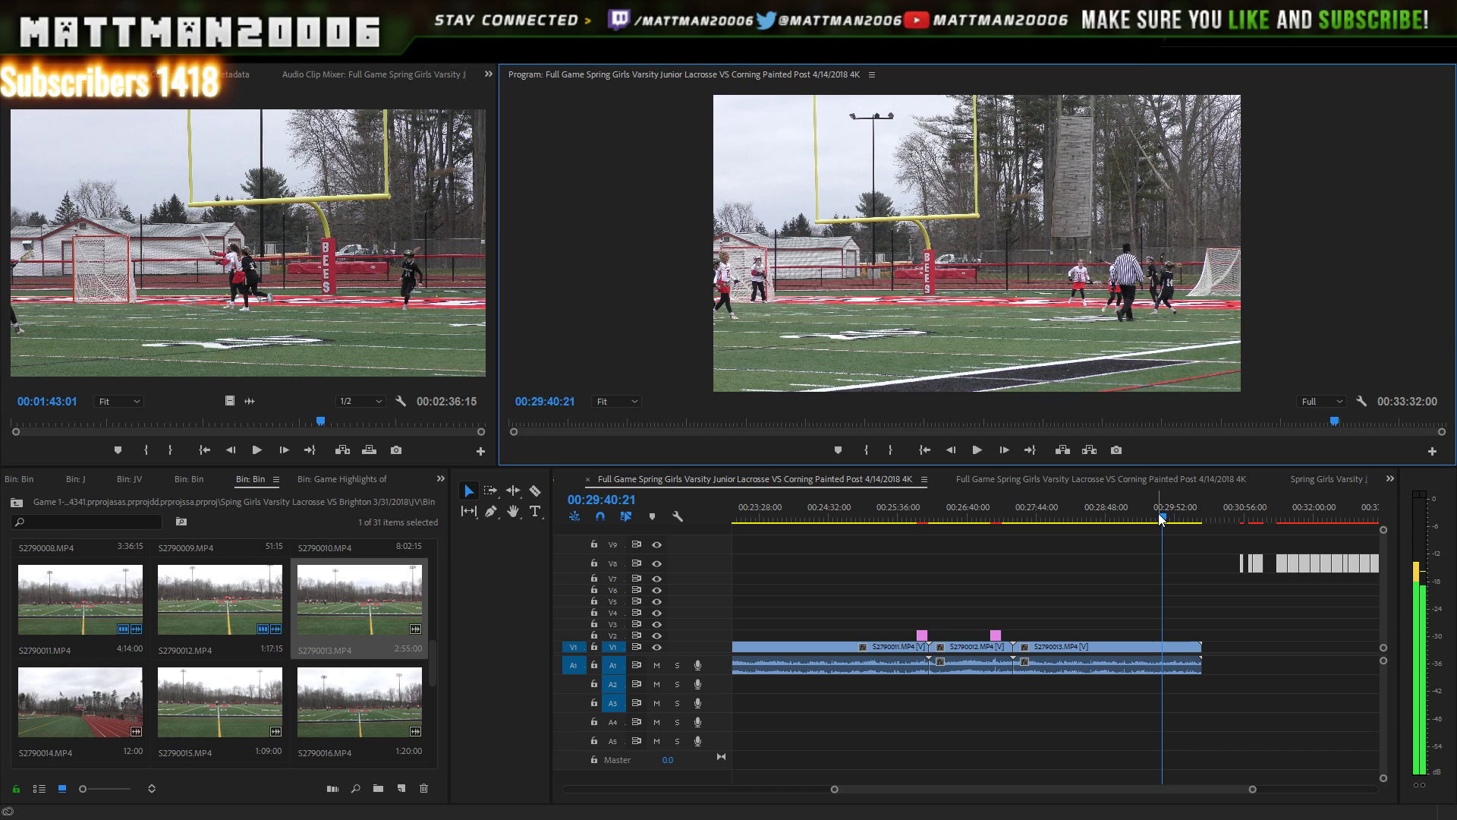
{"action": "left_click_drag", "start_coordinate": [1162, 520], "coordinate": [1178, 519]}
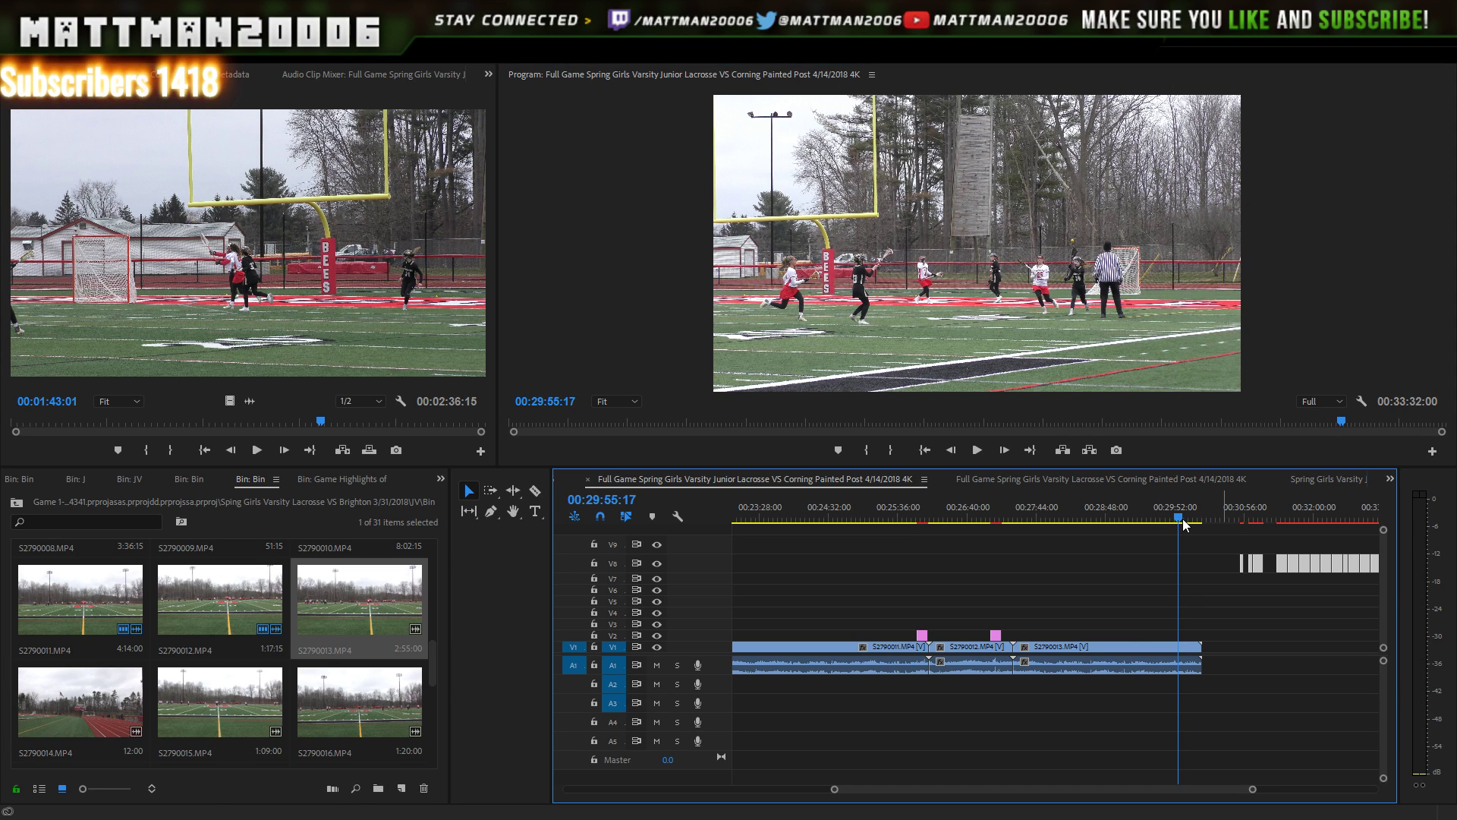
{"action": "left_click", "coordinate": [1254, 519]}
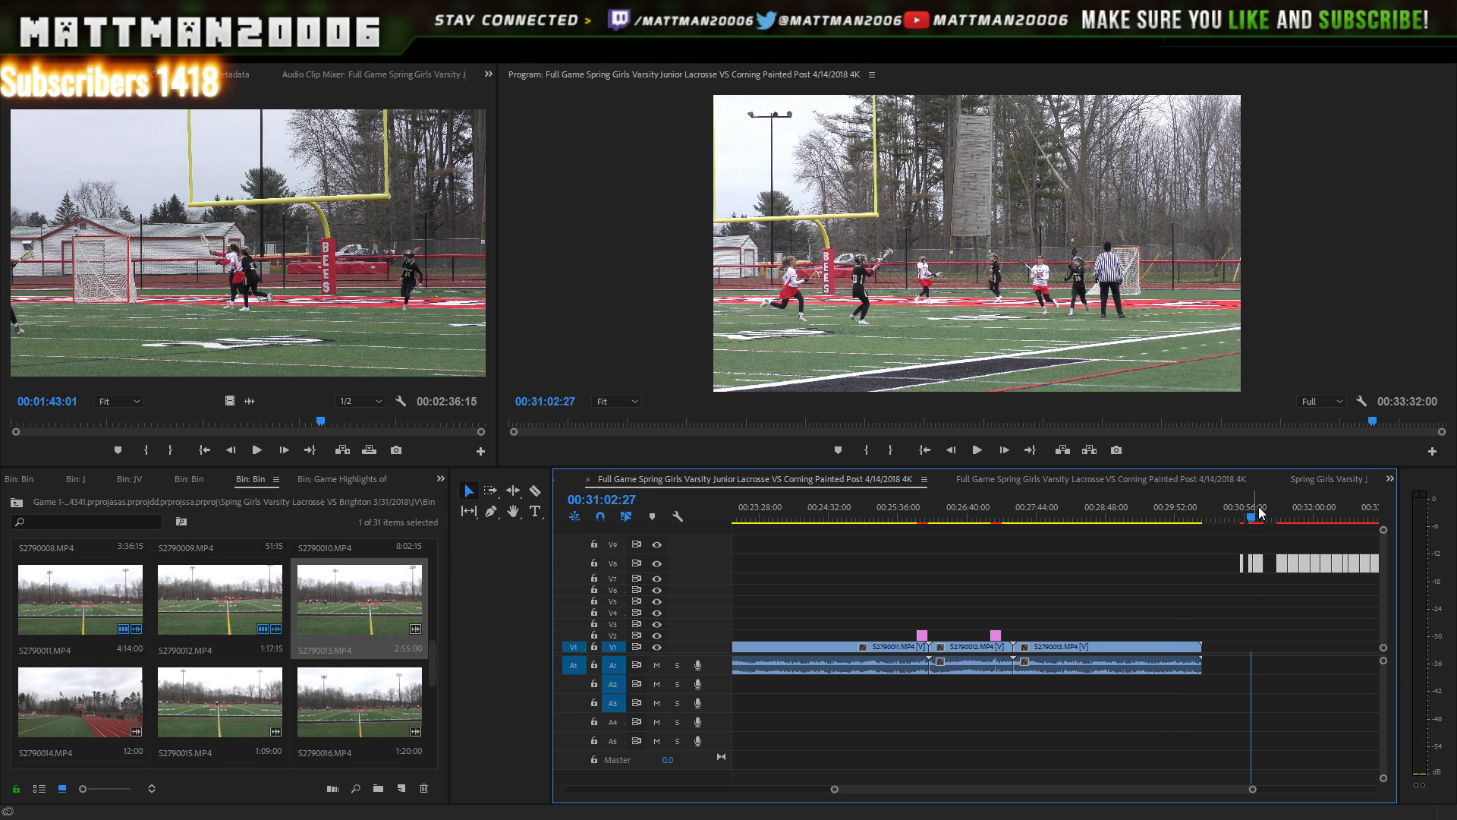
{"action": "left_click", "coordinate": [1254, 519]}
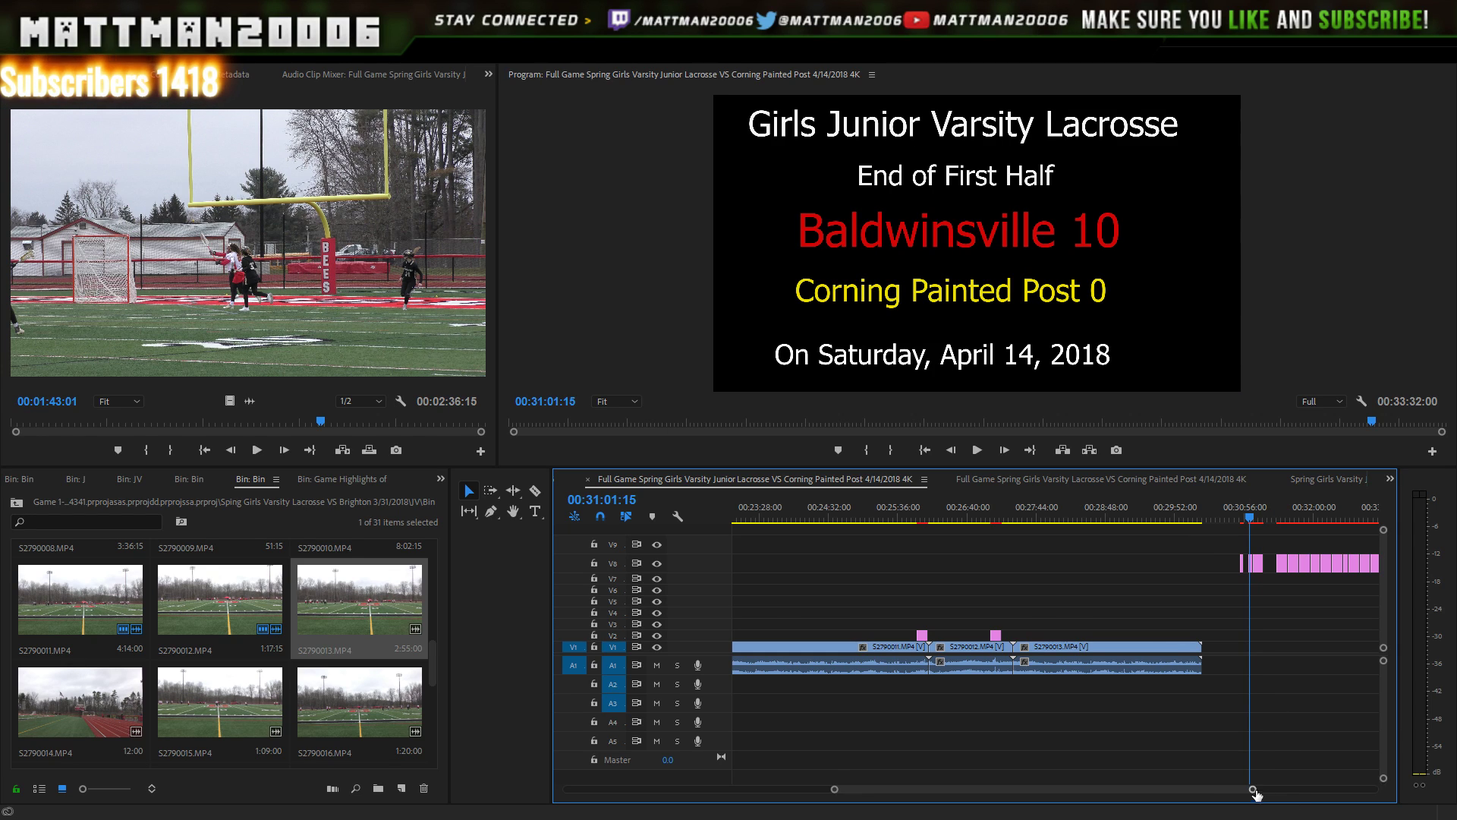
- Move the End of First Half card from V8 onto V1 after S2790013 and preview the transition
{"action": "left_click_drag", "start_coordinate": [1254, 790], "coordinate": [1171, 770]}
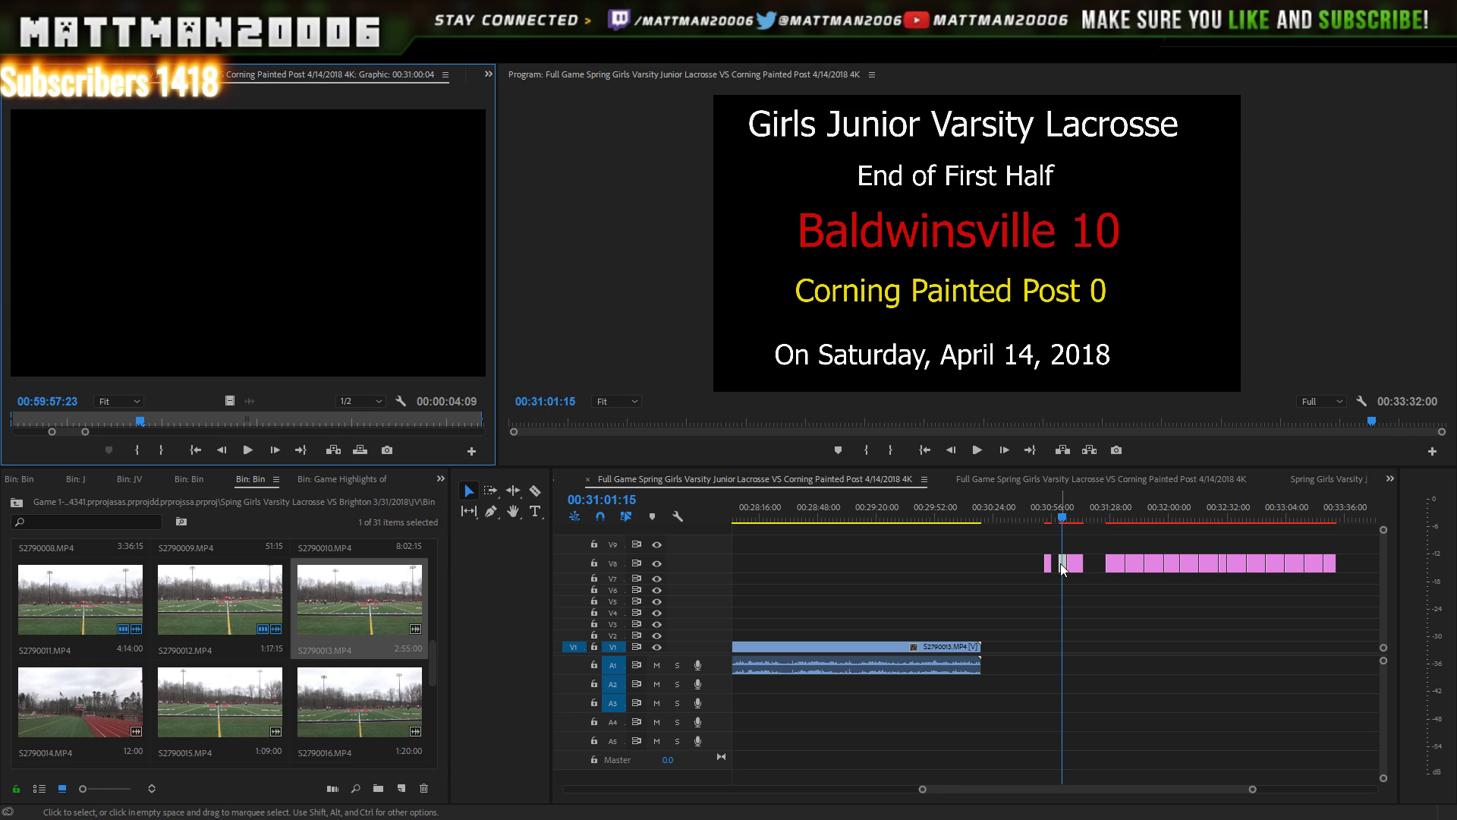
{"action": "left_click_drag", "start_coordinate": [1062, 569], "coordinate": [987, 647]}
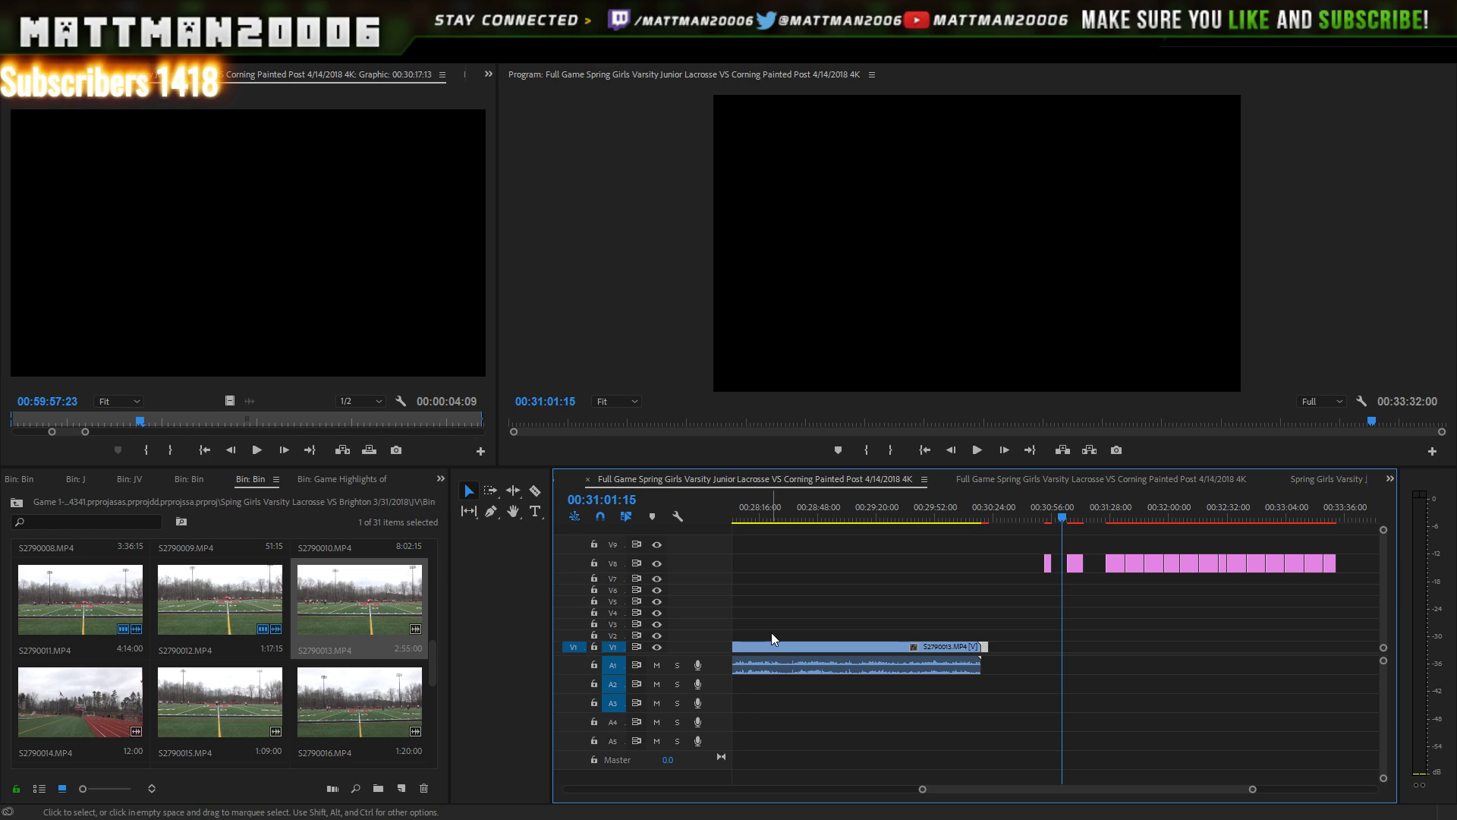
{"action": "left_click", "coordinate": [977, 504]}
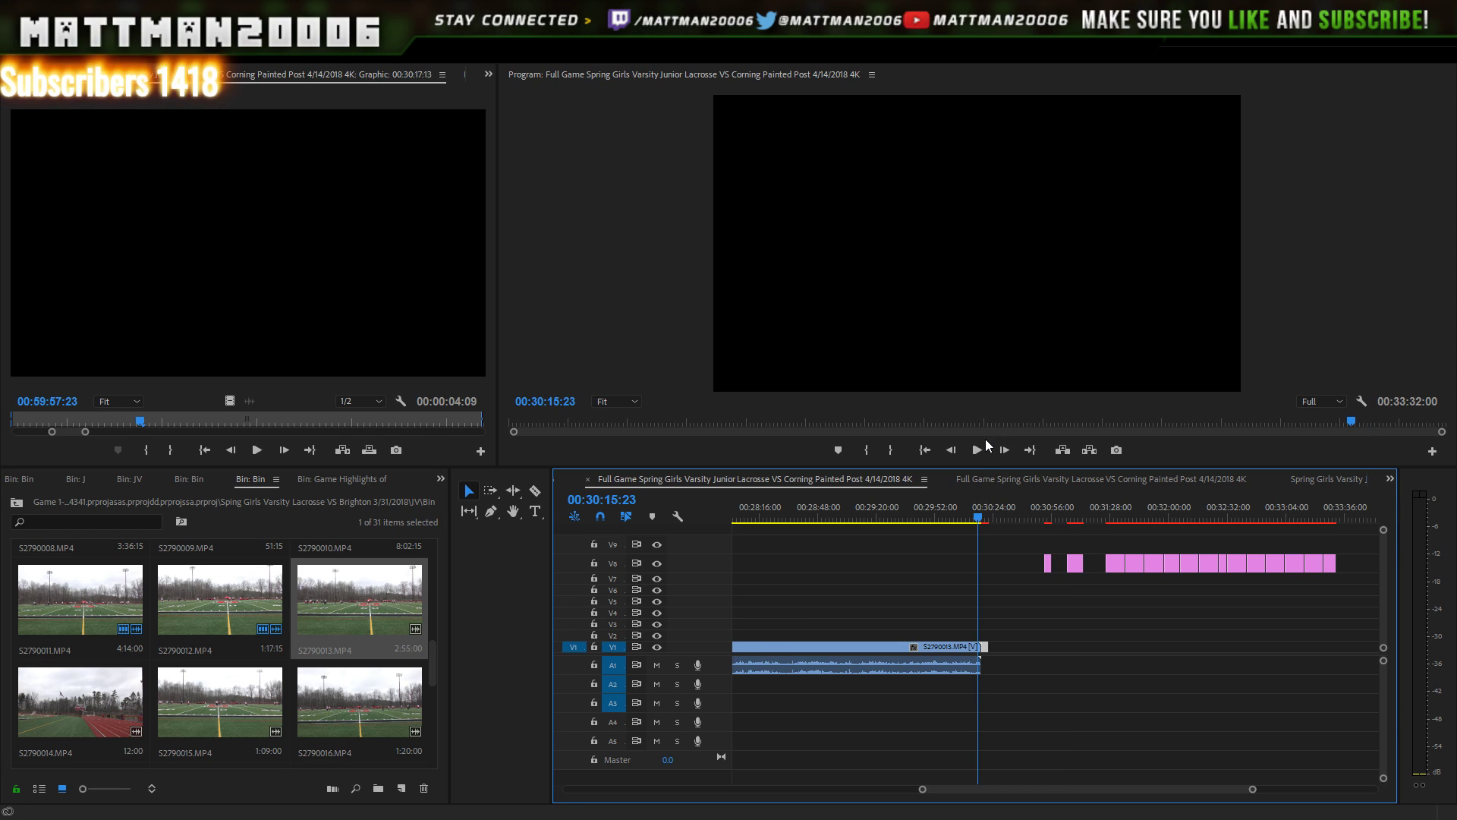
{"action": "left_click", "coordinate": [975, 462]}
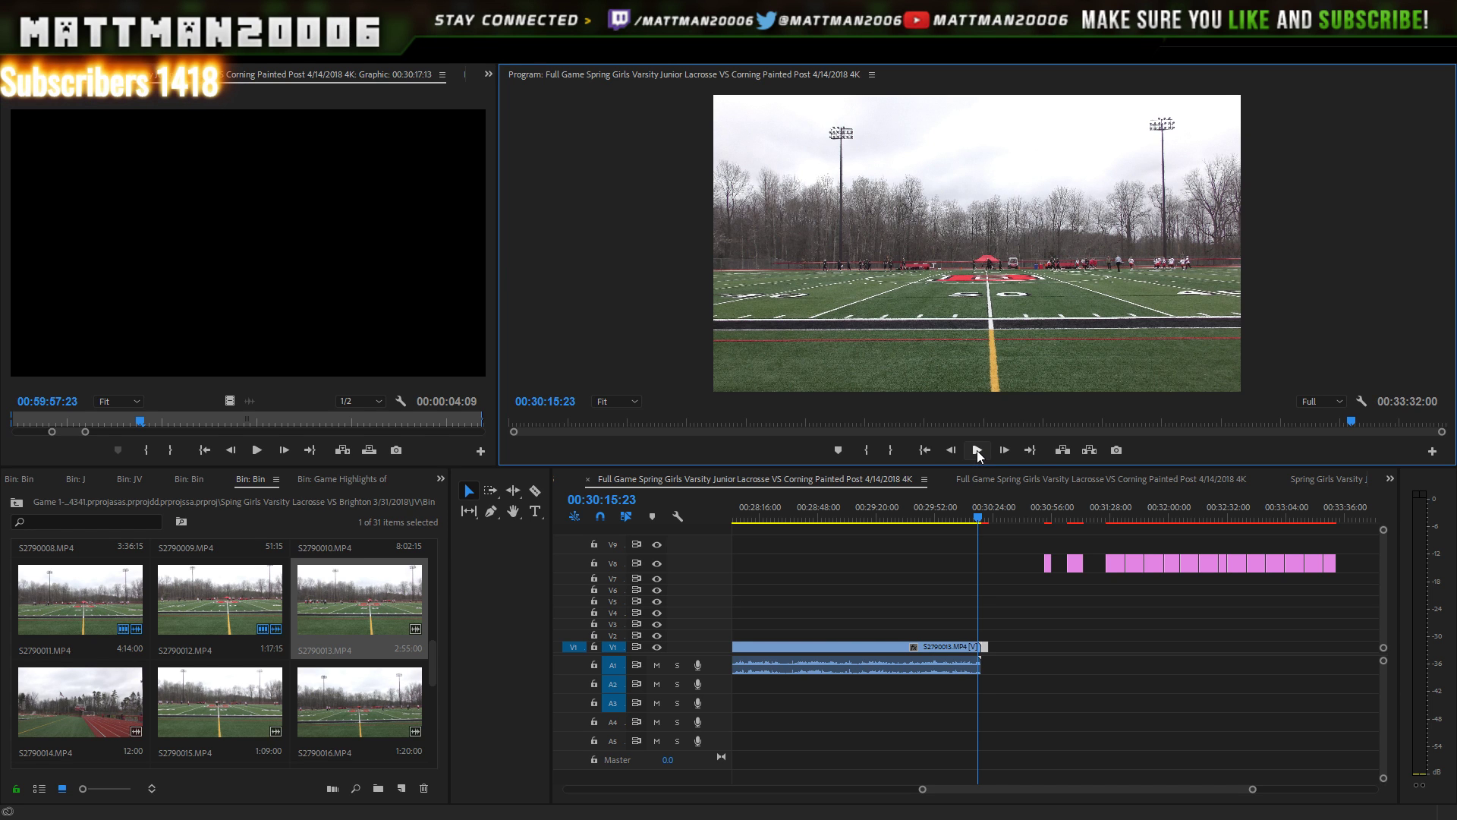
{"action": "left_click", "coordinate": [979, 448]}
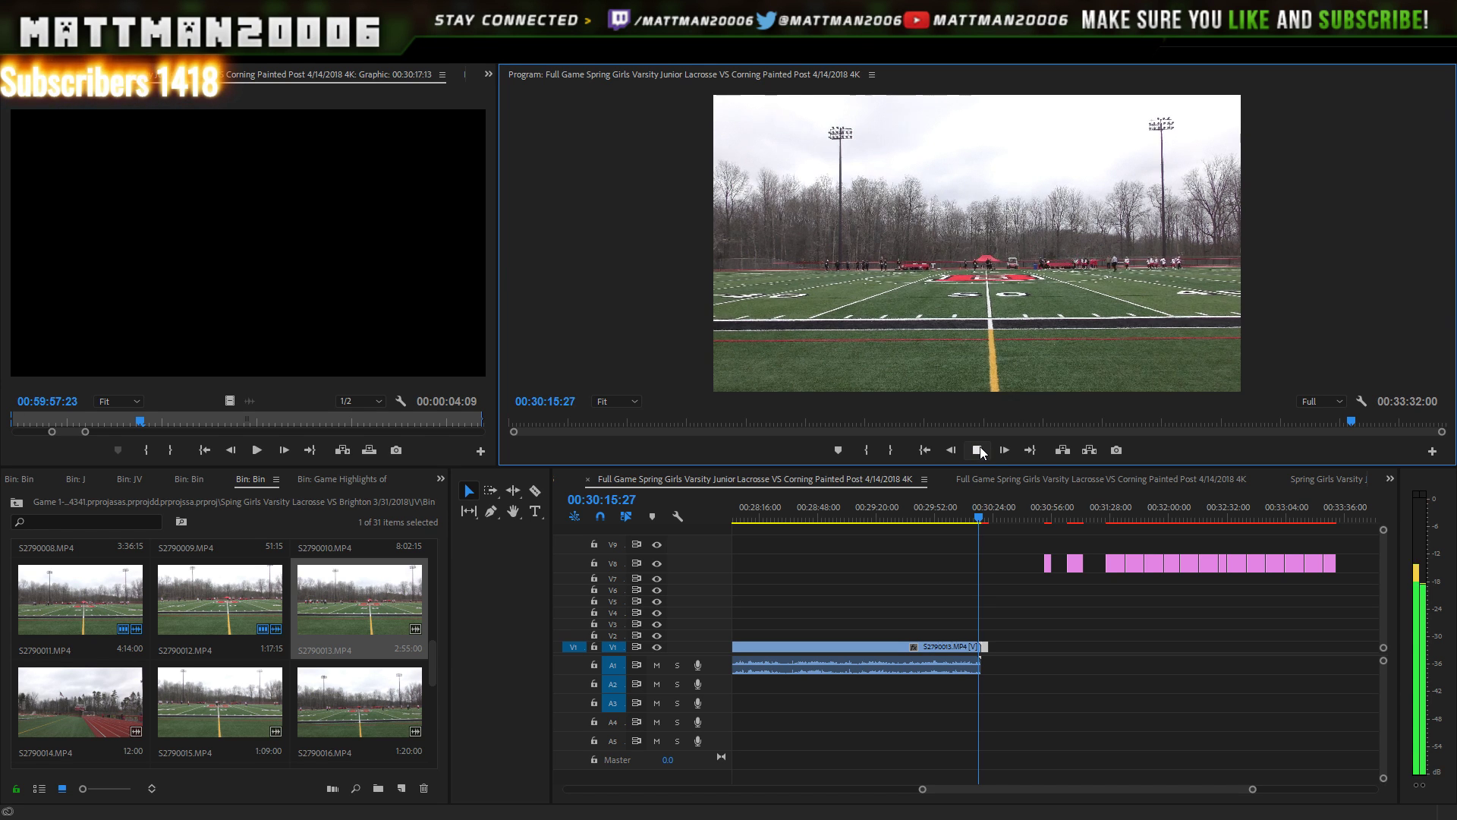
{"action": "left_click", "coordinate": [981, 448]}
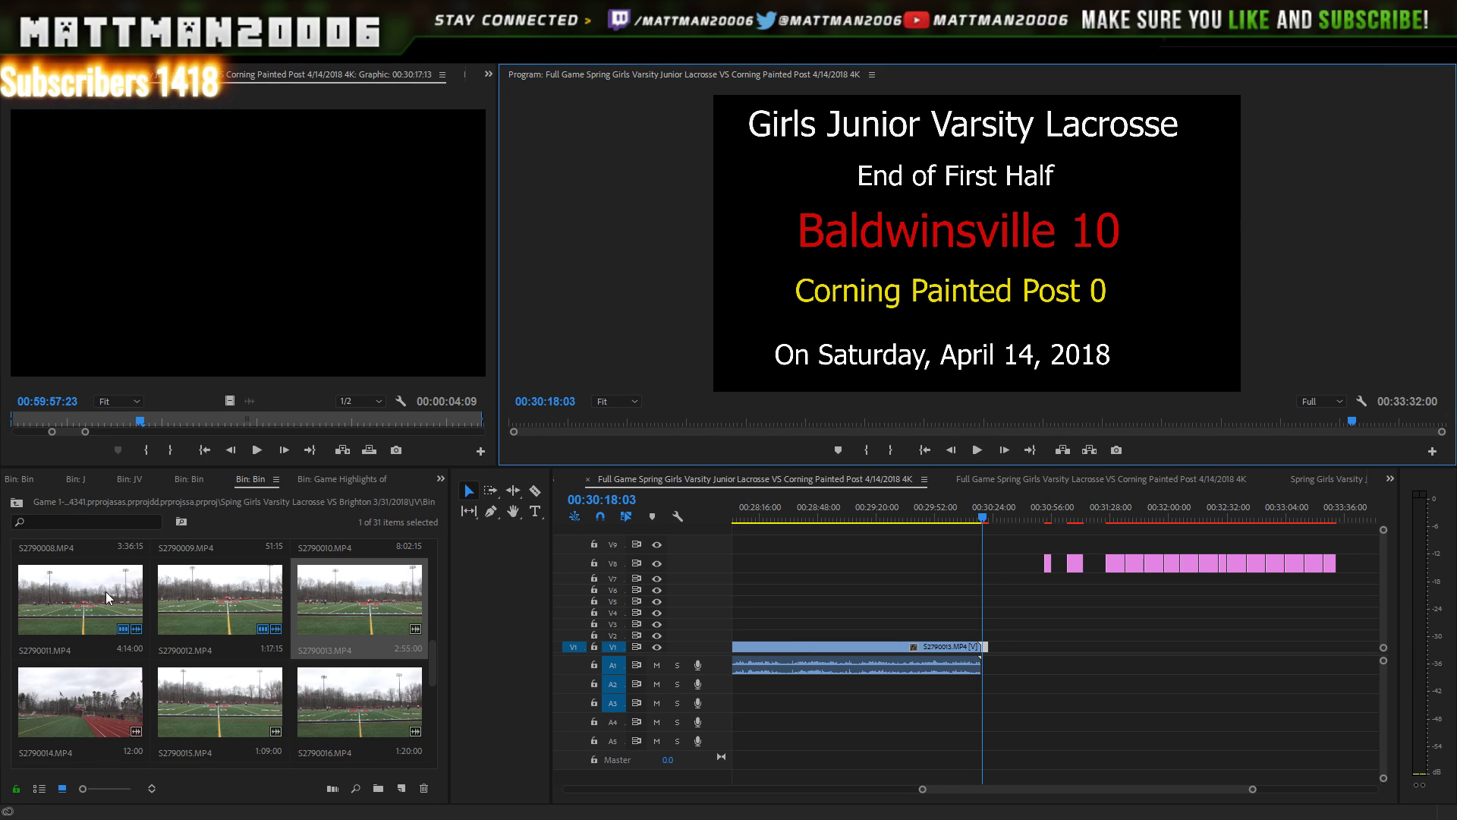
- Check S2790014's scoreboard, then change the card's Baldwinsville score from 10 to 9
{"action": "double_click", "coordinate": [121, 716]}
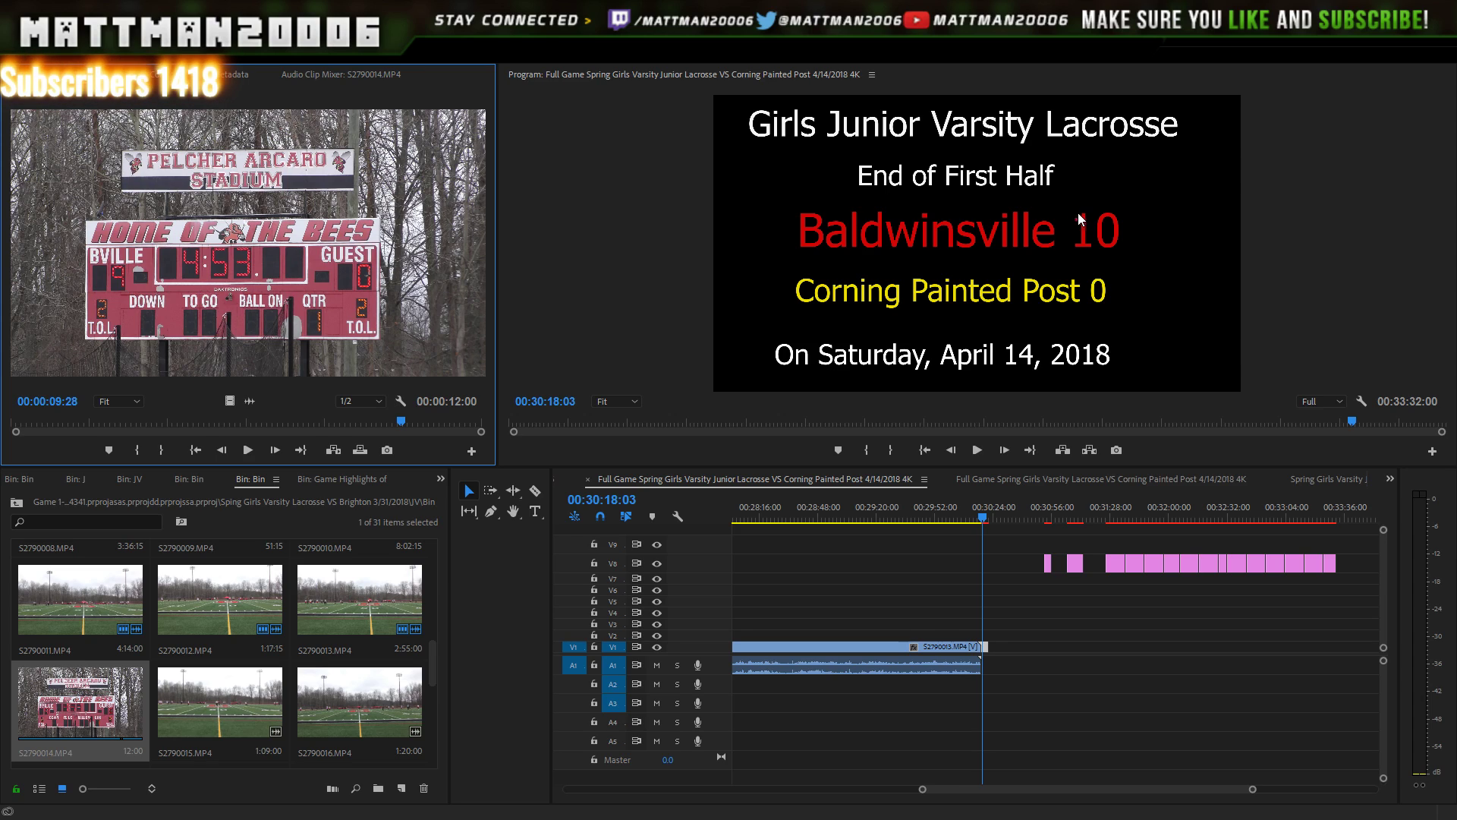
{"action": "double_click", "coordinate": [1102, 255]}
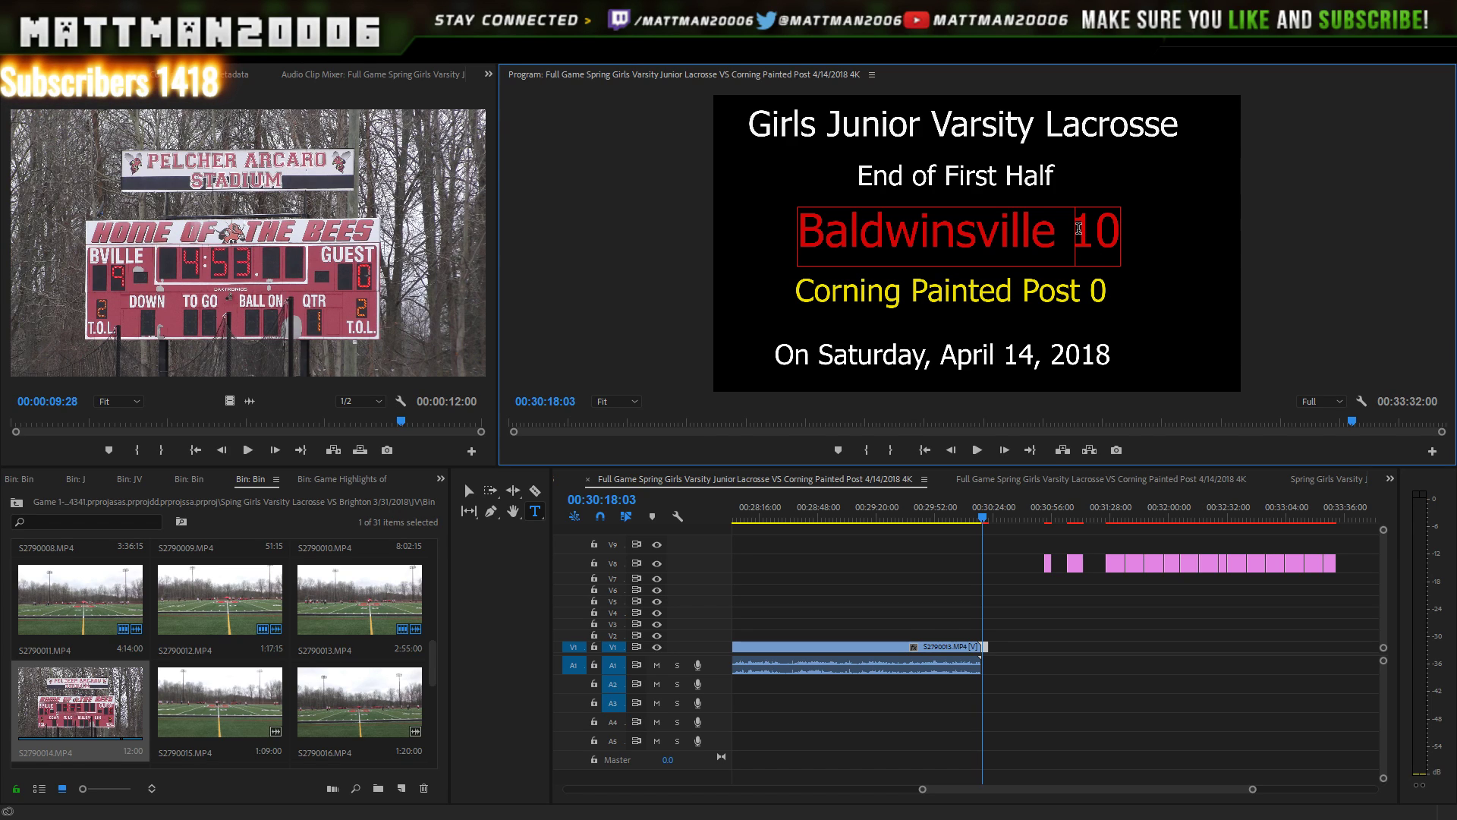
{"action": "type", "text": "9"}
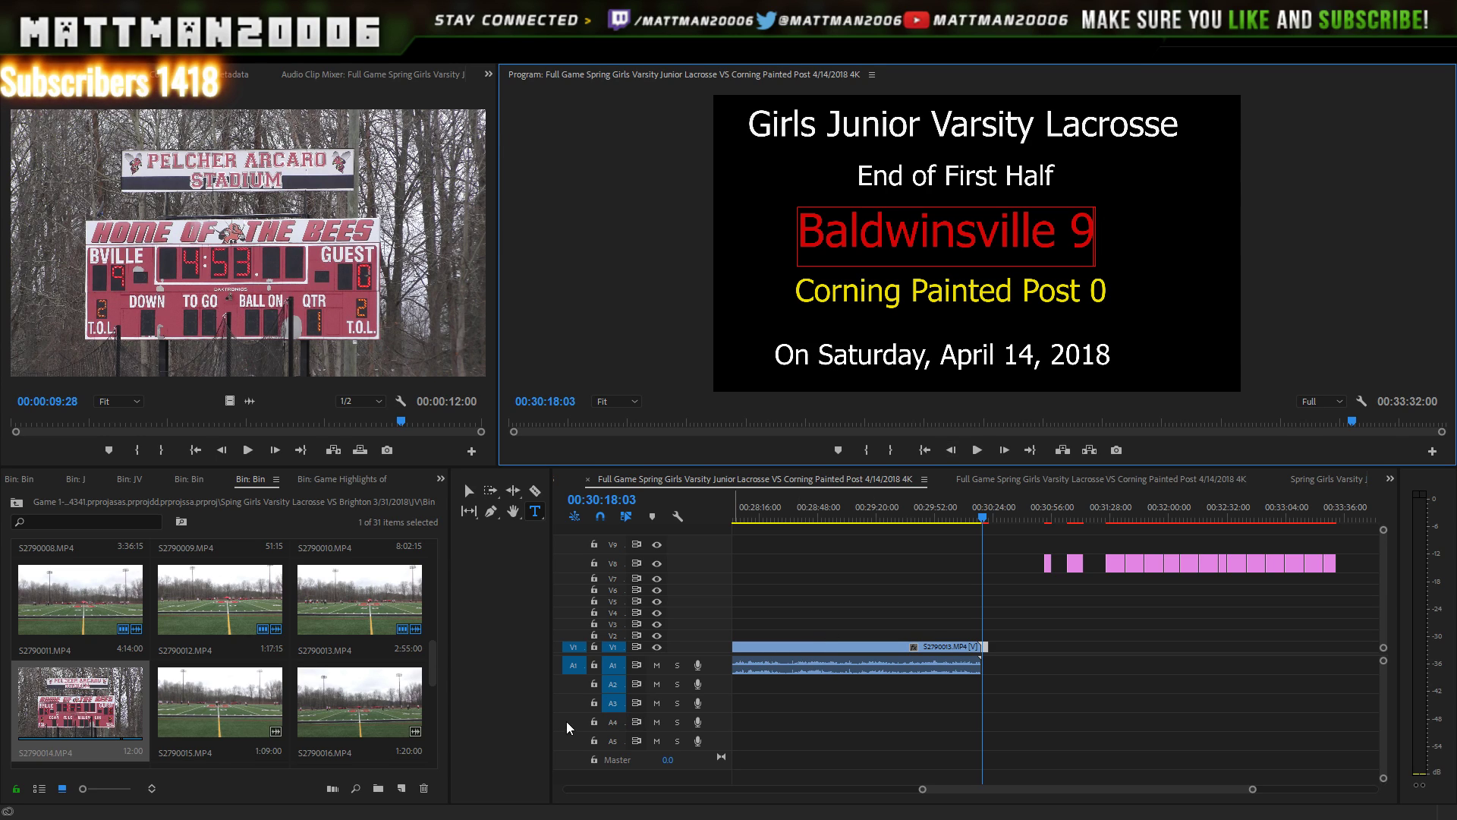
{"action": "left_click_drag", "start_coordinate": [437, 676], "coordinate": [416, 745]}
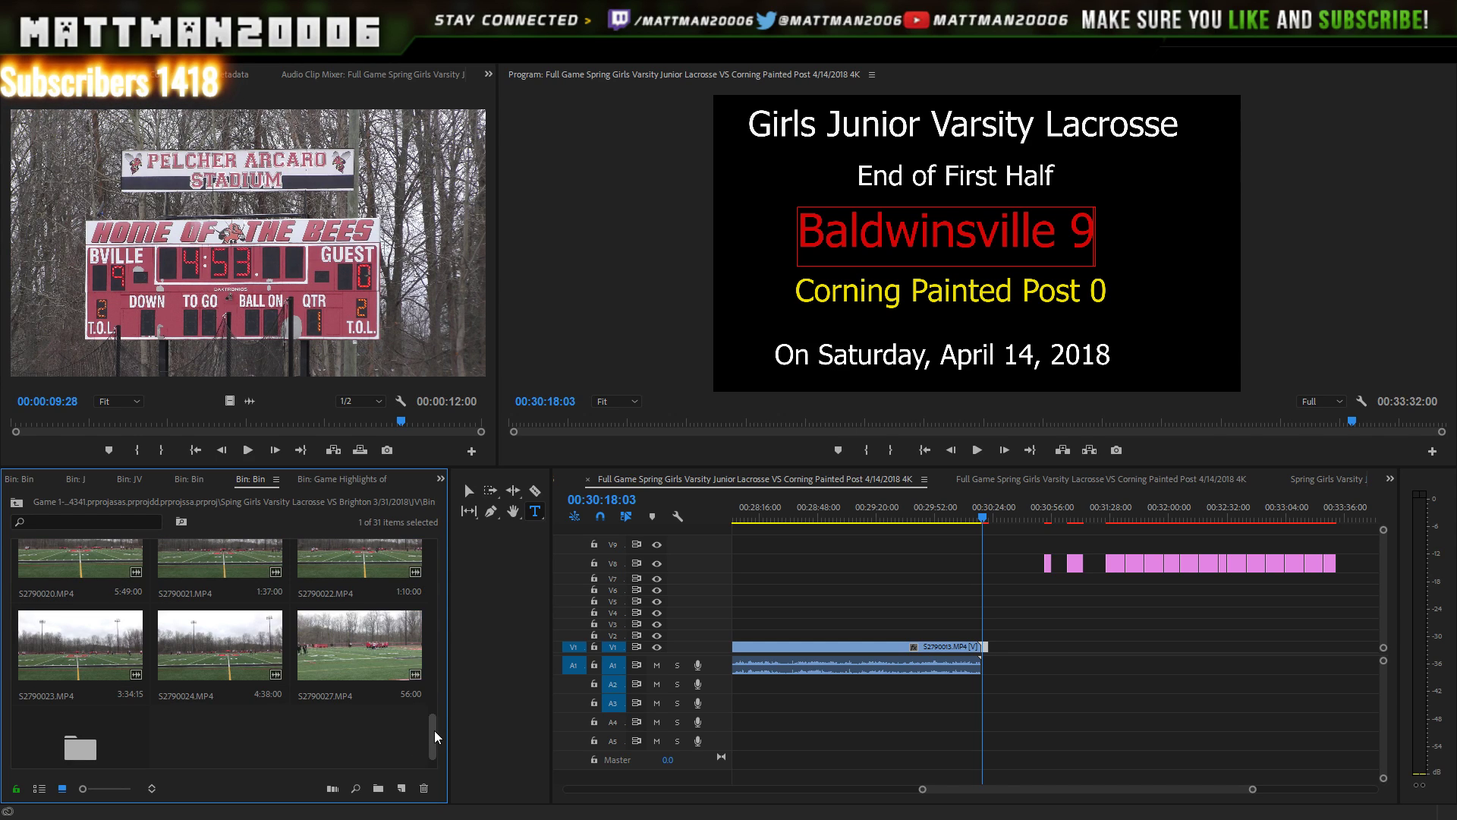
- Scroll the Project bin to S2790006 and drag it onto V2/A2 after the end-of-half card
{"action": "scroll", "coordinate": [429, 717], "scroll_direction": "up", "scroll_amount": 2}
{"action": "left_click_drag", "start_coordinate": [440, 717], "coordinate": [441, 610]}
{"action": "mouse_move", "coordinate": [435, 629]}
{"action": "left_mouse_down"}
{"action": "mouse_move", "coordinate": [447, 675]}
{"action": "mouse_move", "coordinate": [450, 630]}
{"action": "left_mouse_up"}
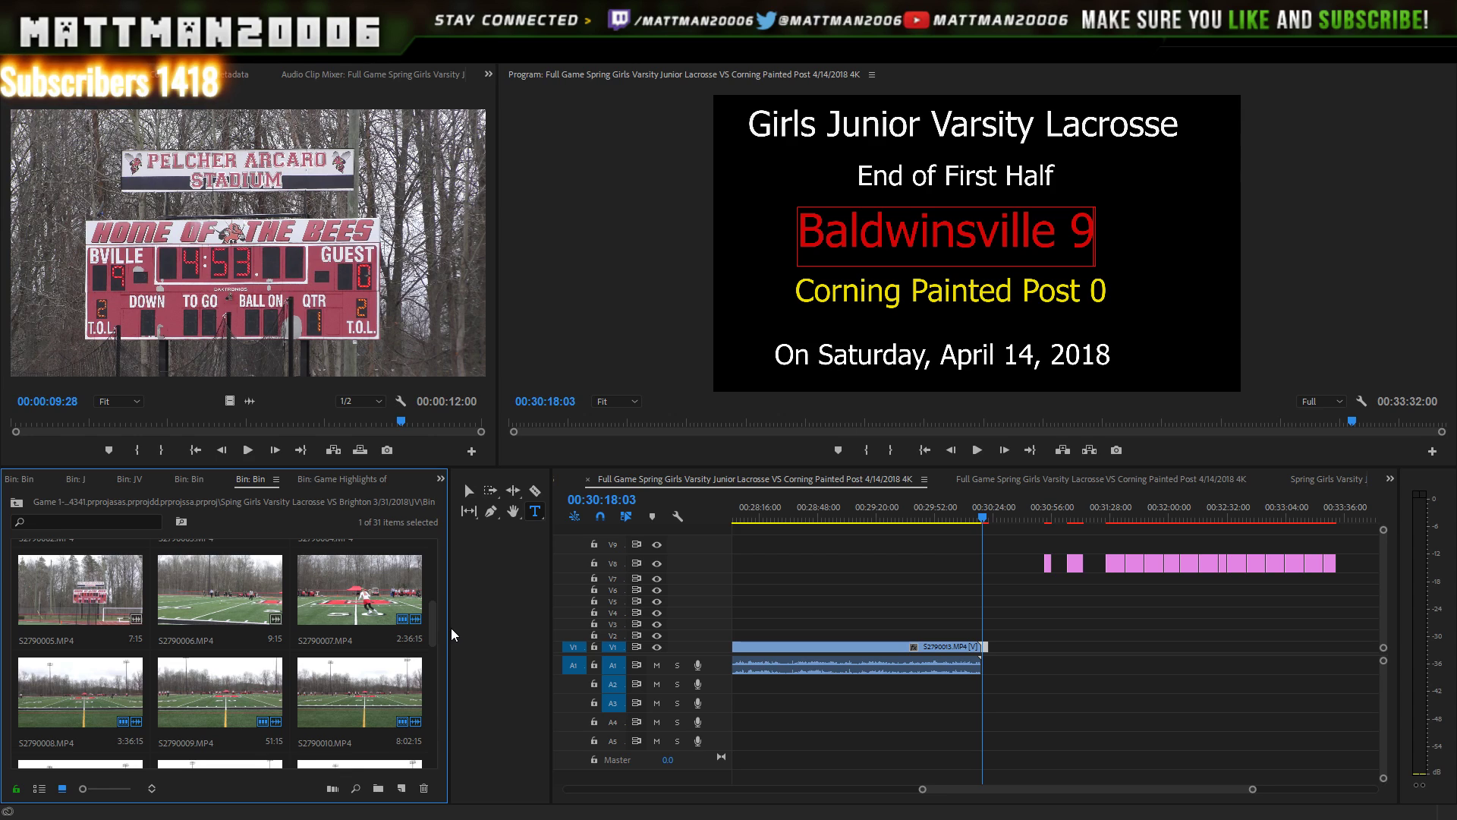
{"action": "left_click_drag", "start_coordinate": [228, 595], "coordinate": [1029, 521]}
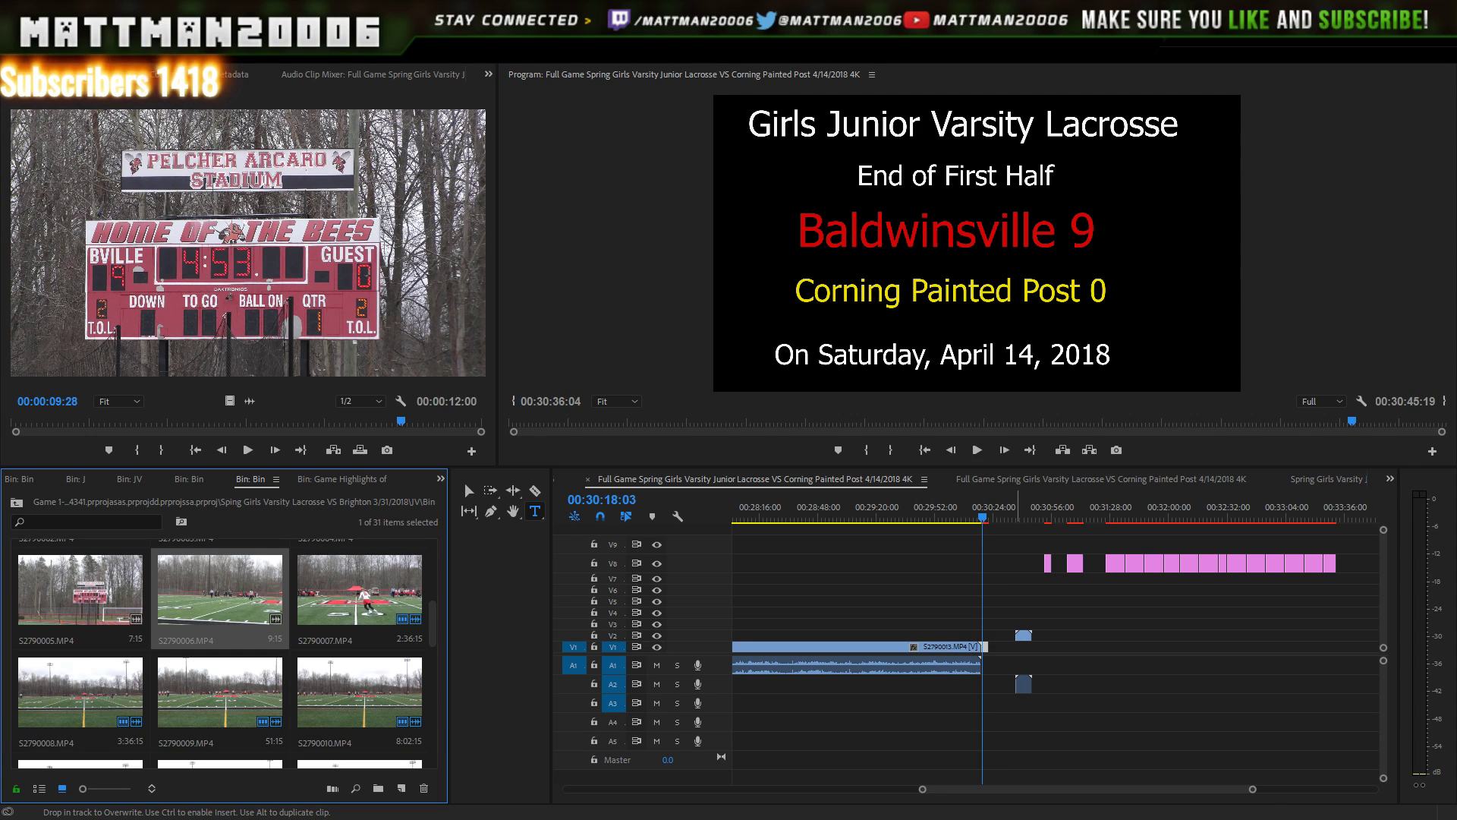
- Zoom in around the end-of-half card and delete the stray S2790006 video and audio clips
{"action": "left_click", "coordinate": [1029, 519]}
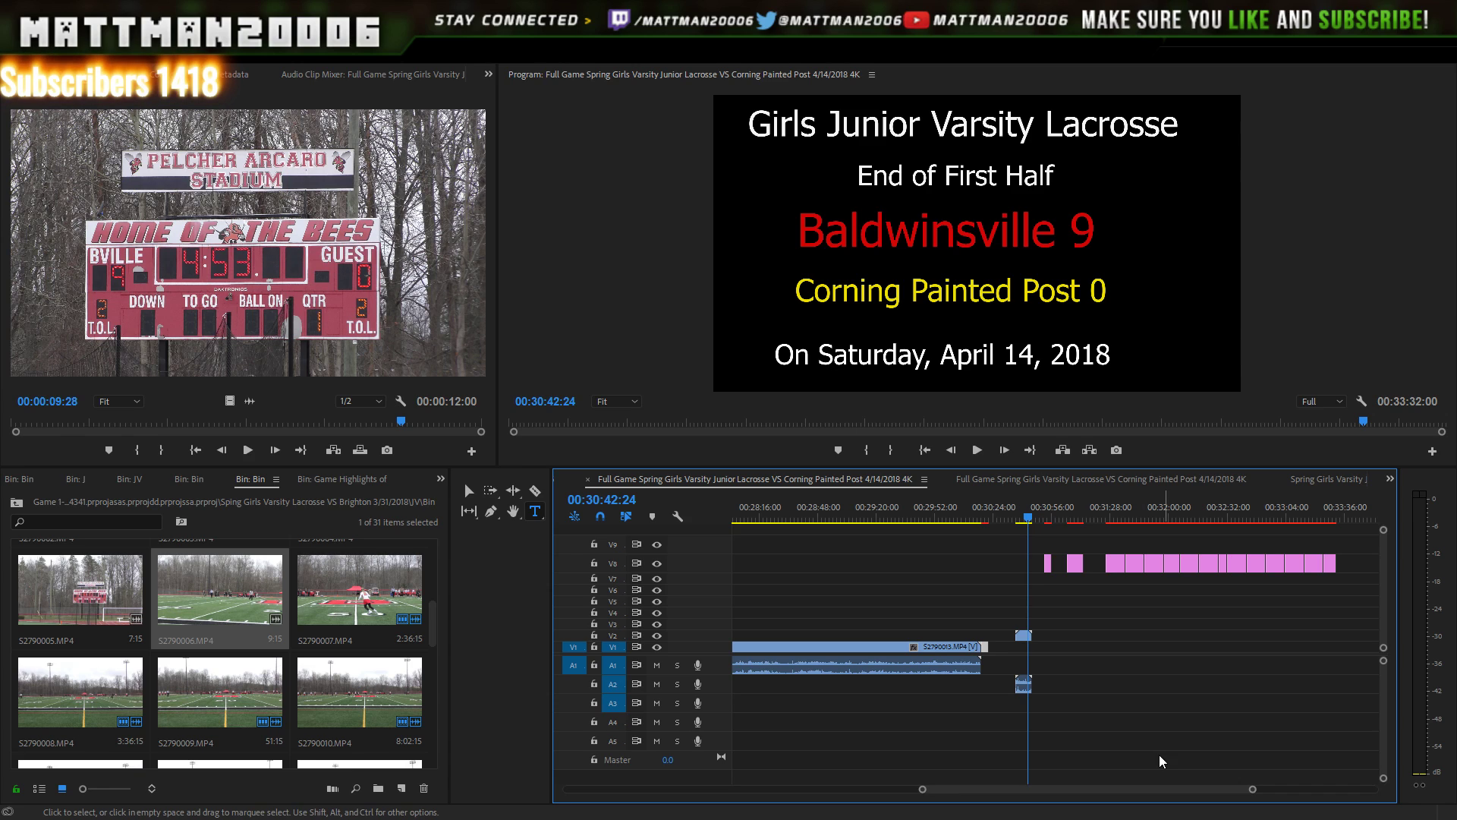
{"action": "left_click_drag", "start_coordinate": [1251, 792], "coordinate": [1208, 790]}
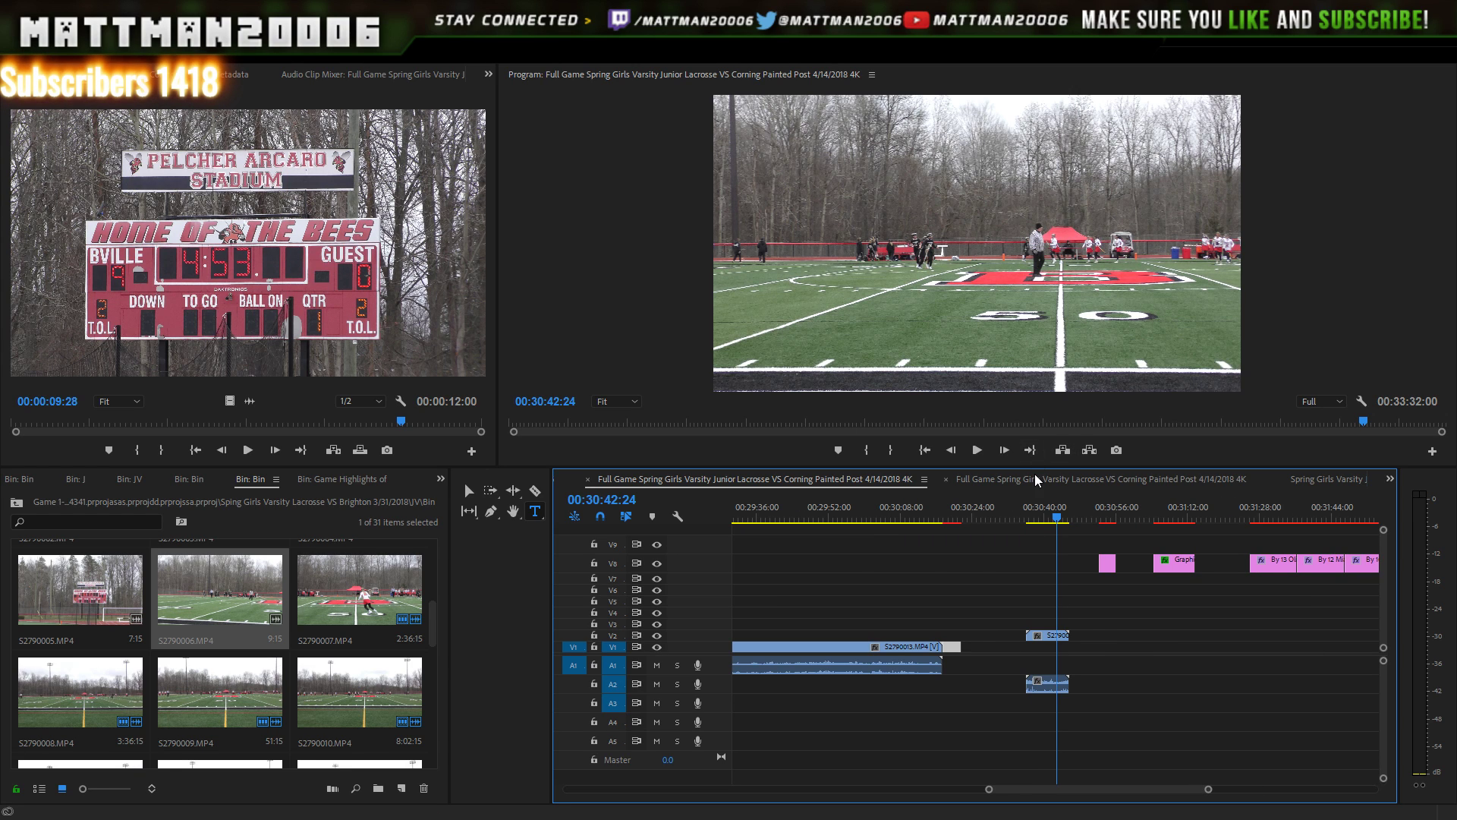
{"action": "left_click", "coordinate": [1032, 517]}
{"action": "left_click_drag", "start_coordinate": [1035, 519], "coordinate": [1067, 519]}
{"action": "left_click_drag", "start_coordinate": [1128, 614], "coordinate": [1031, 729]}
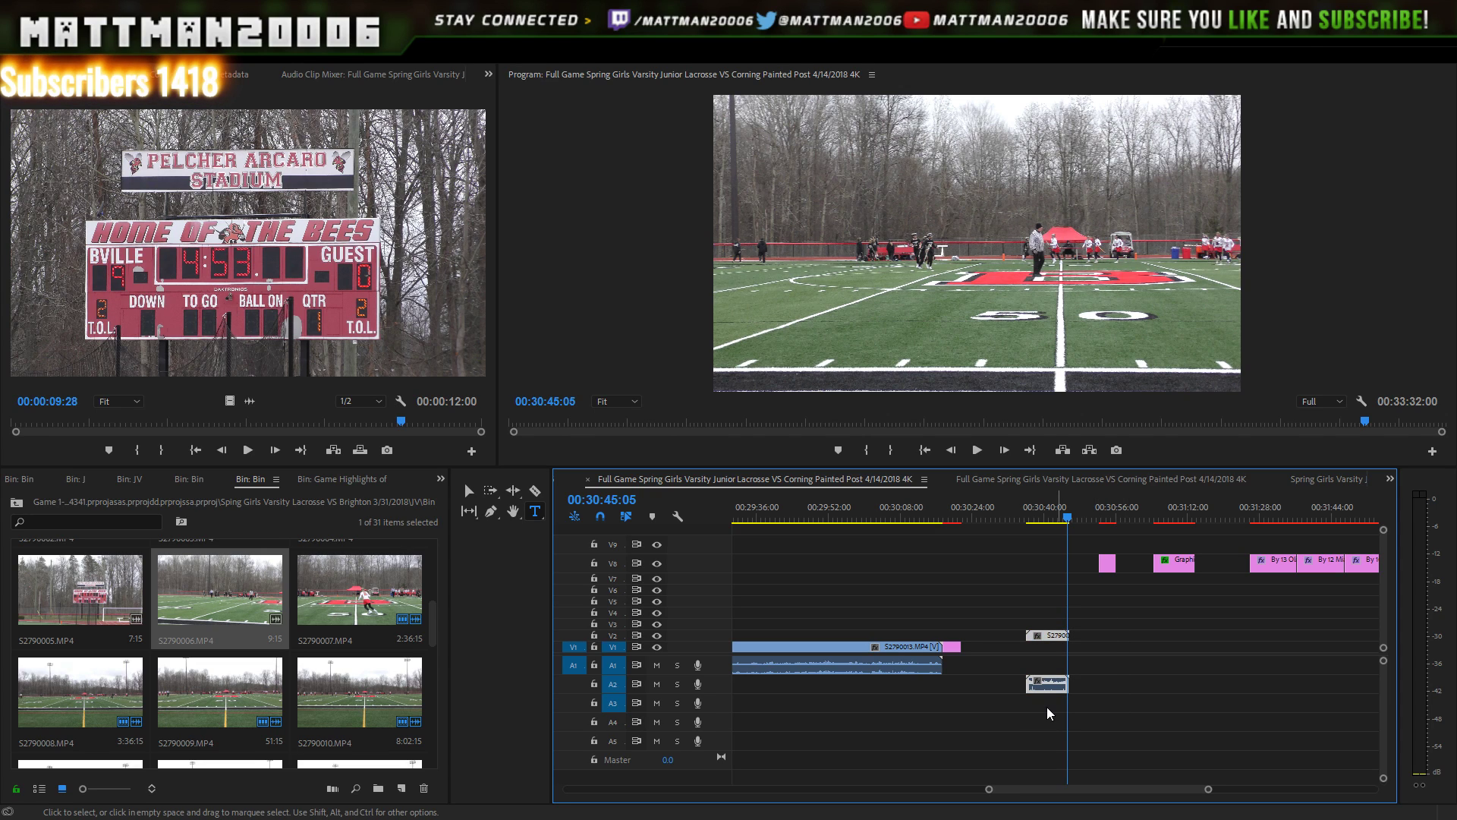
{"action": "key", "text": "Delete"}
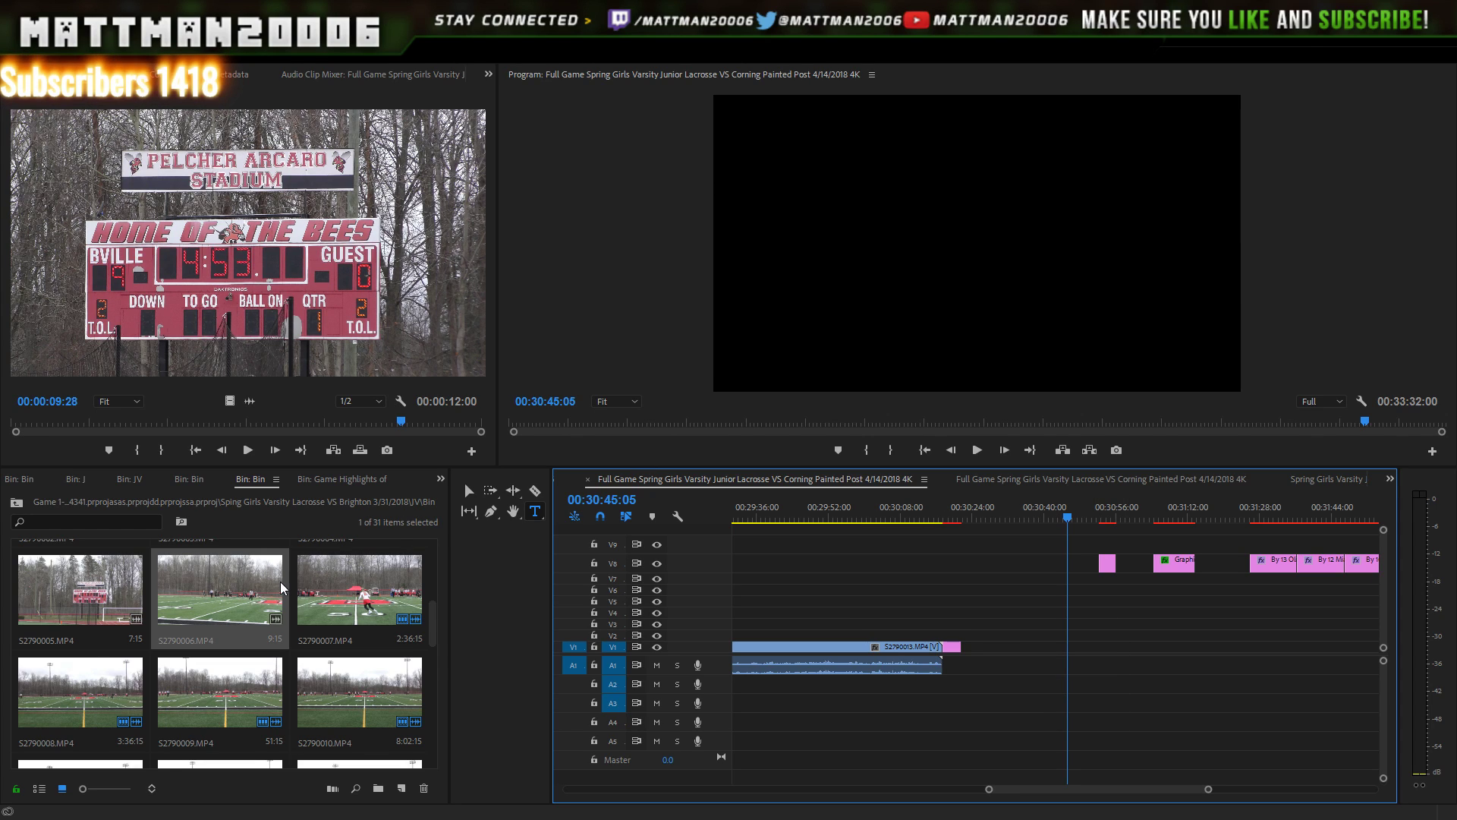
- Place S2790007 on V1 after the card and play from before the card into it
{"action": "left_click_drag", "start_coordinate": [397, 611], "coordinate": [950, 668]}
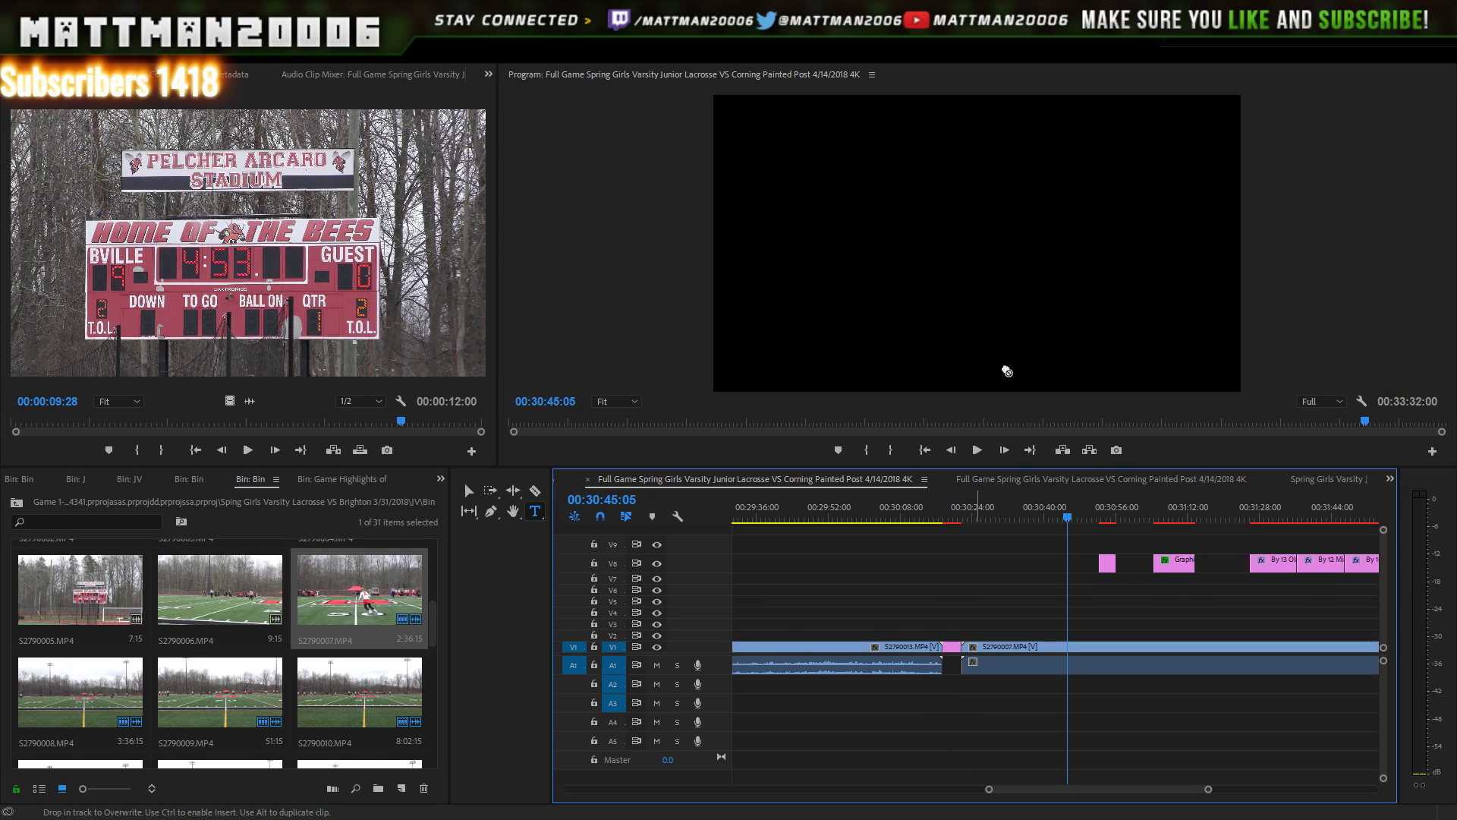
{"action": "left_click", "coordinate": [953, 509]}
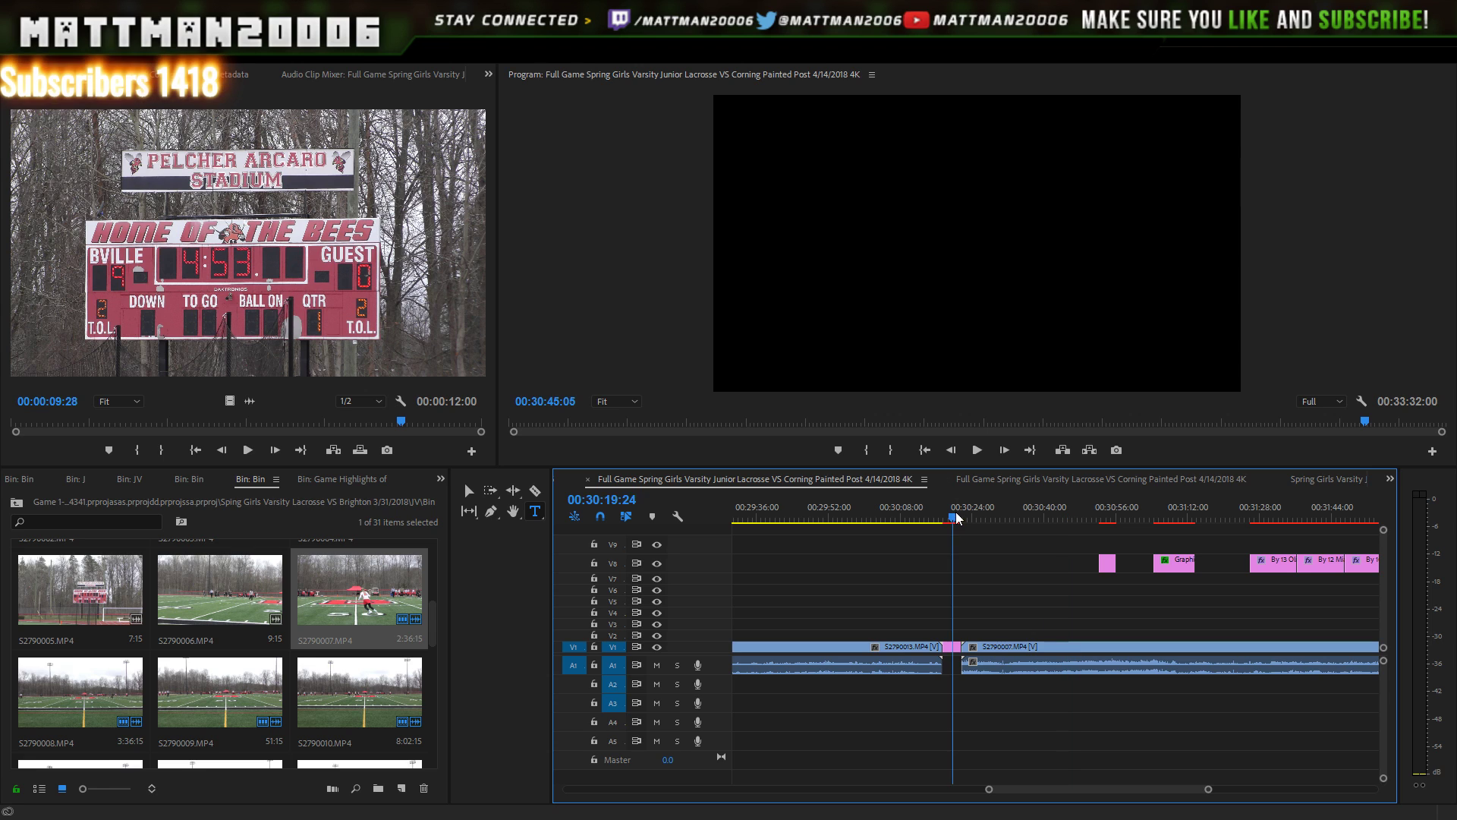
{"action": "left_click", "coordinate": [977, 450]}
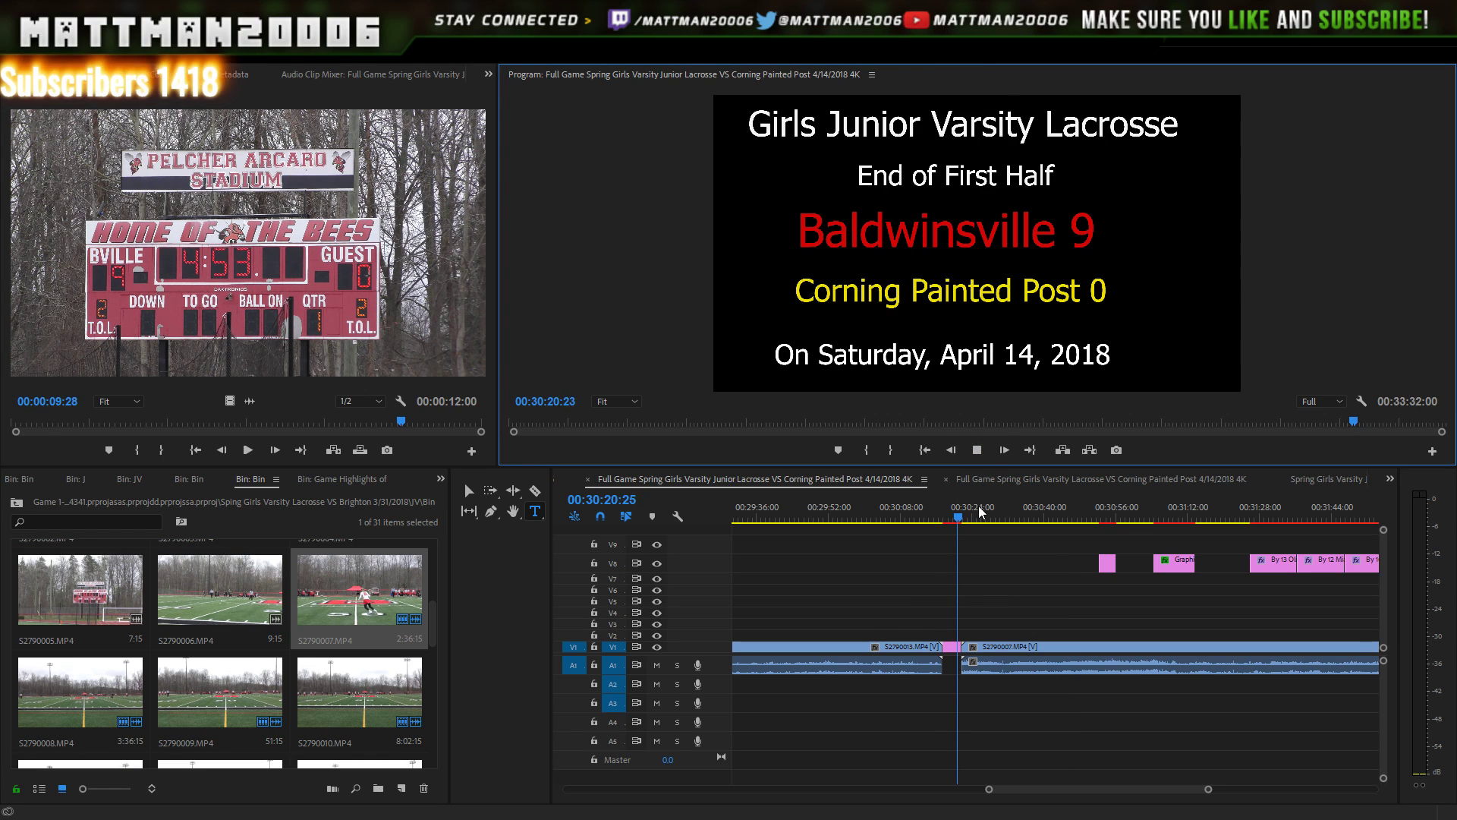
{"action": "left_click", "coordinate": [978, 451]}
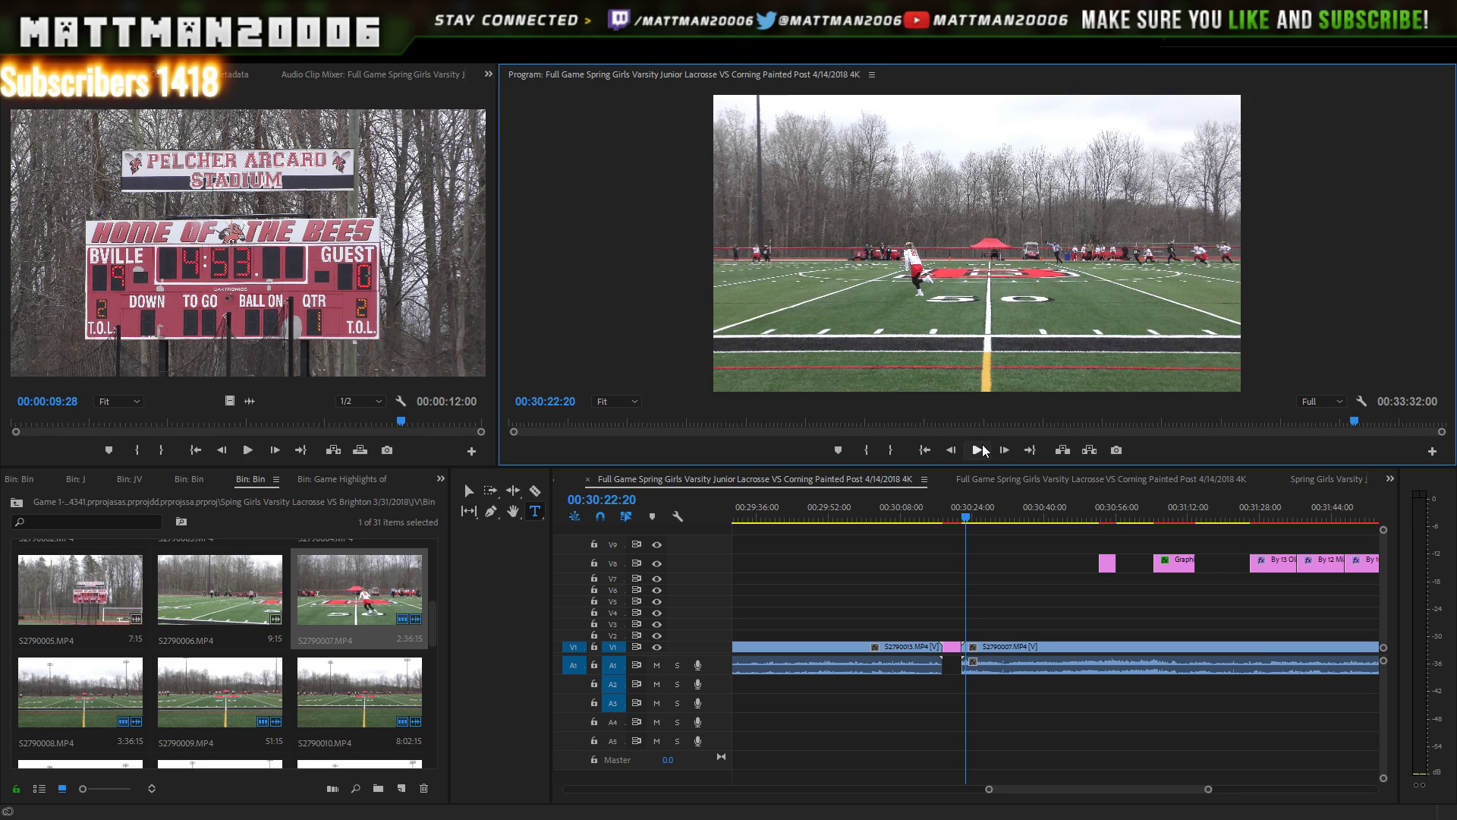
{"action": "left_click", "coordinate": [980, 451]}
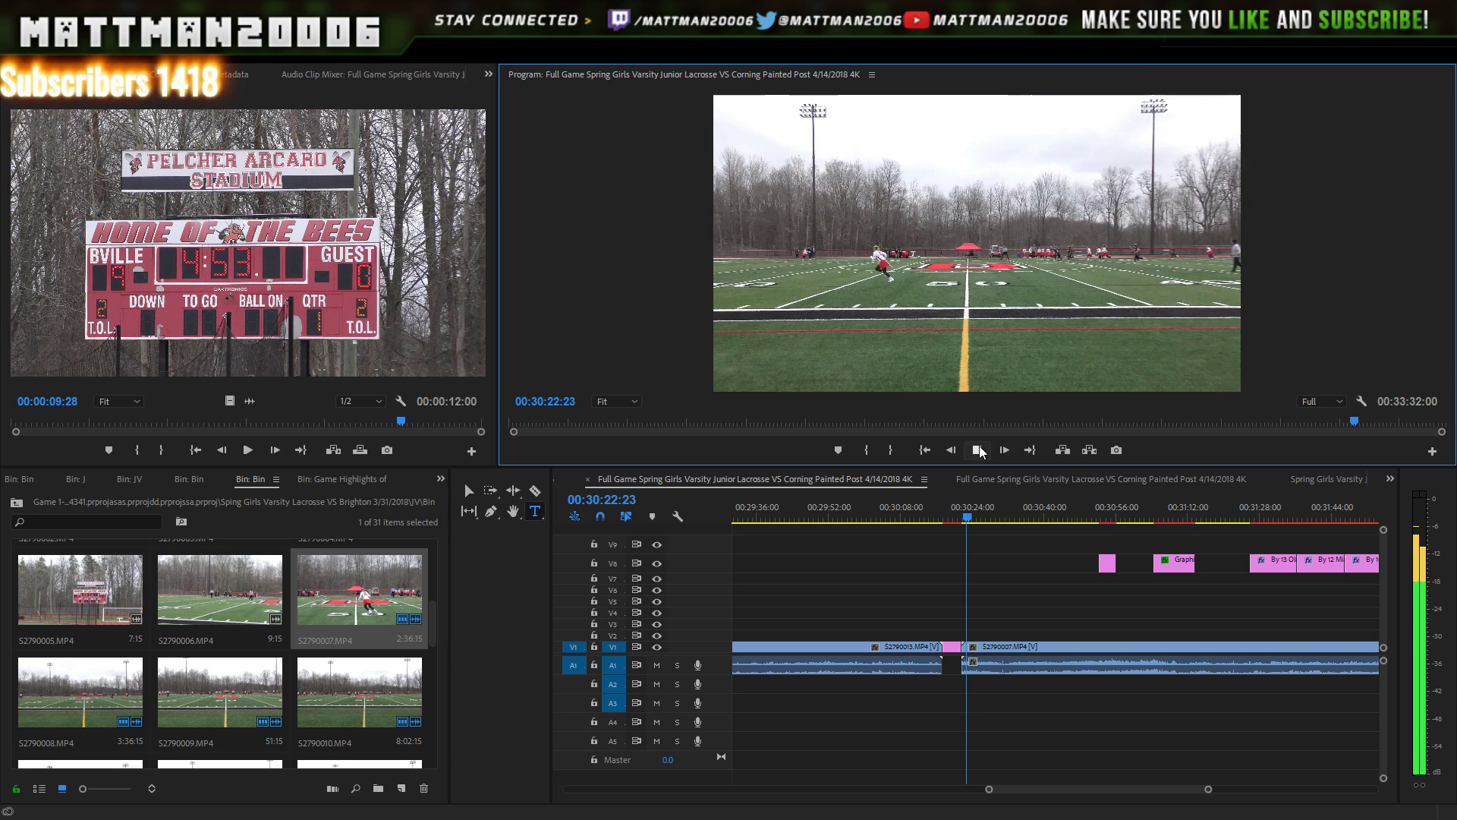
{"action": "left_click", "coordinate": [979, 450]}
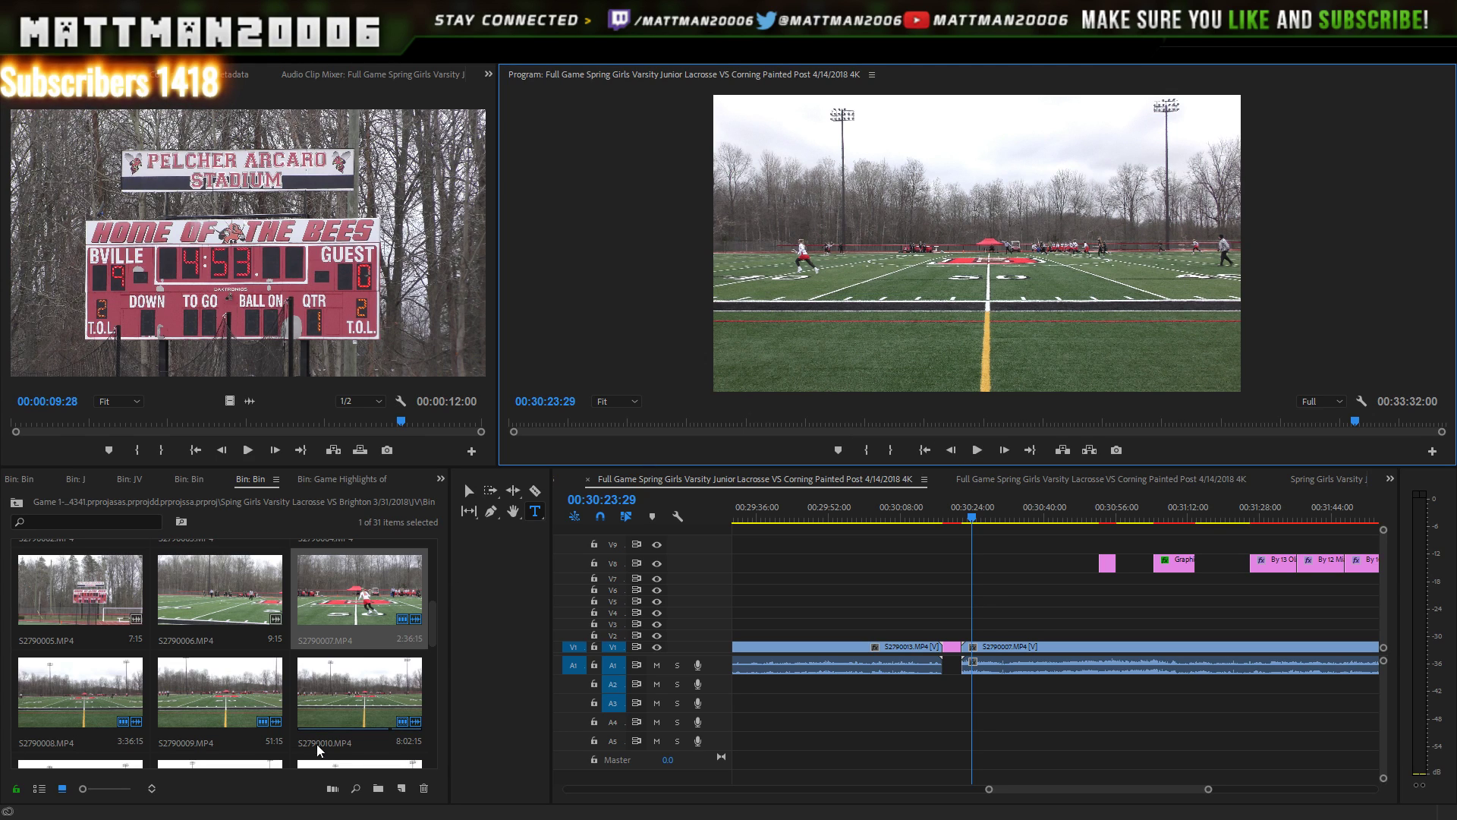
- Delete clip S2790007 from V1/A1 so the sequence ends at the End of First Half card
{"action": "scroll", "coordinate": [182, 616], "scroll_direction": "up", "scroll_amount": 1}
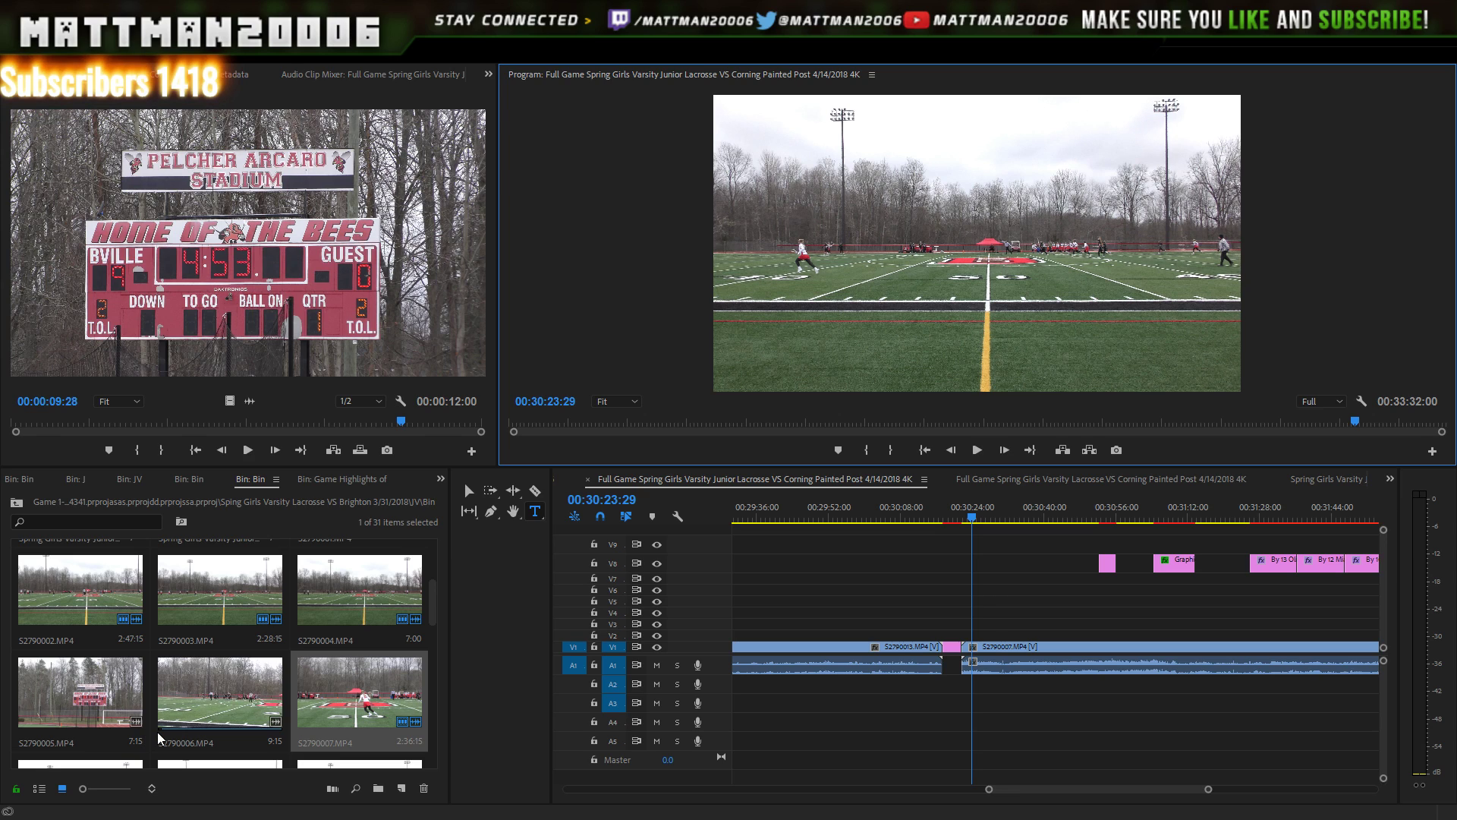
{"action": "scroll", "coordinate": [267, 695], "scroll_direction": "down", "scroll_amount": 3}
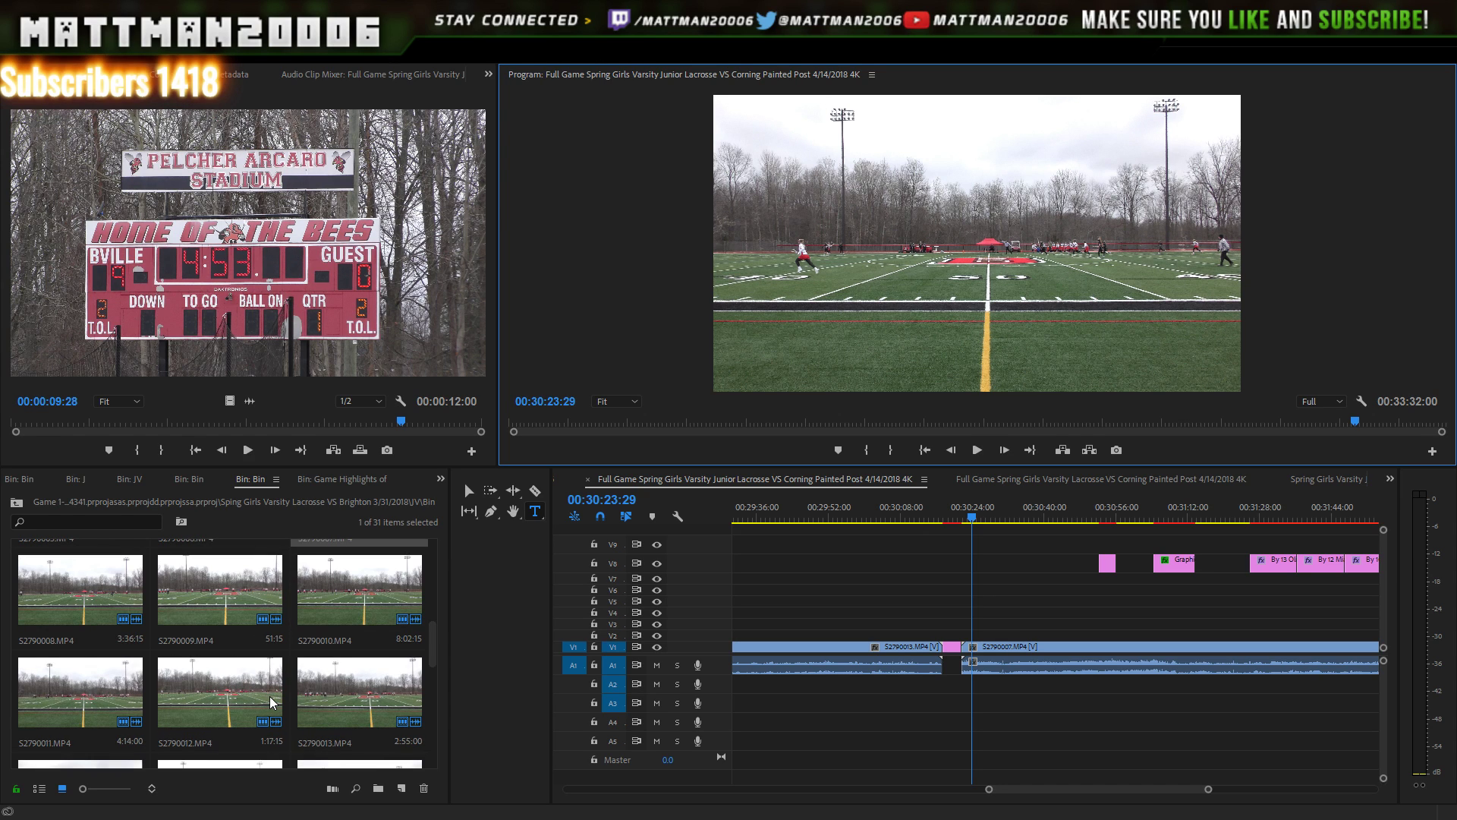
{"action": "scroll", "coordinate": [271, 698], "scroll_direction": "down", "scroll_amount": 3}
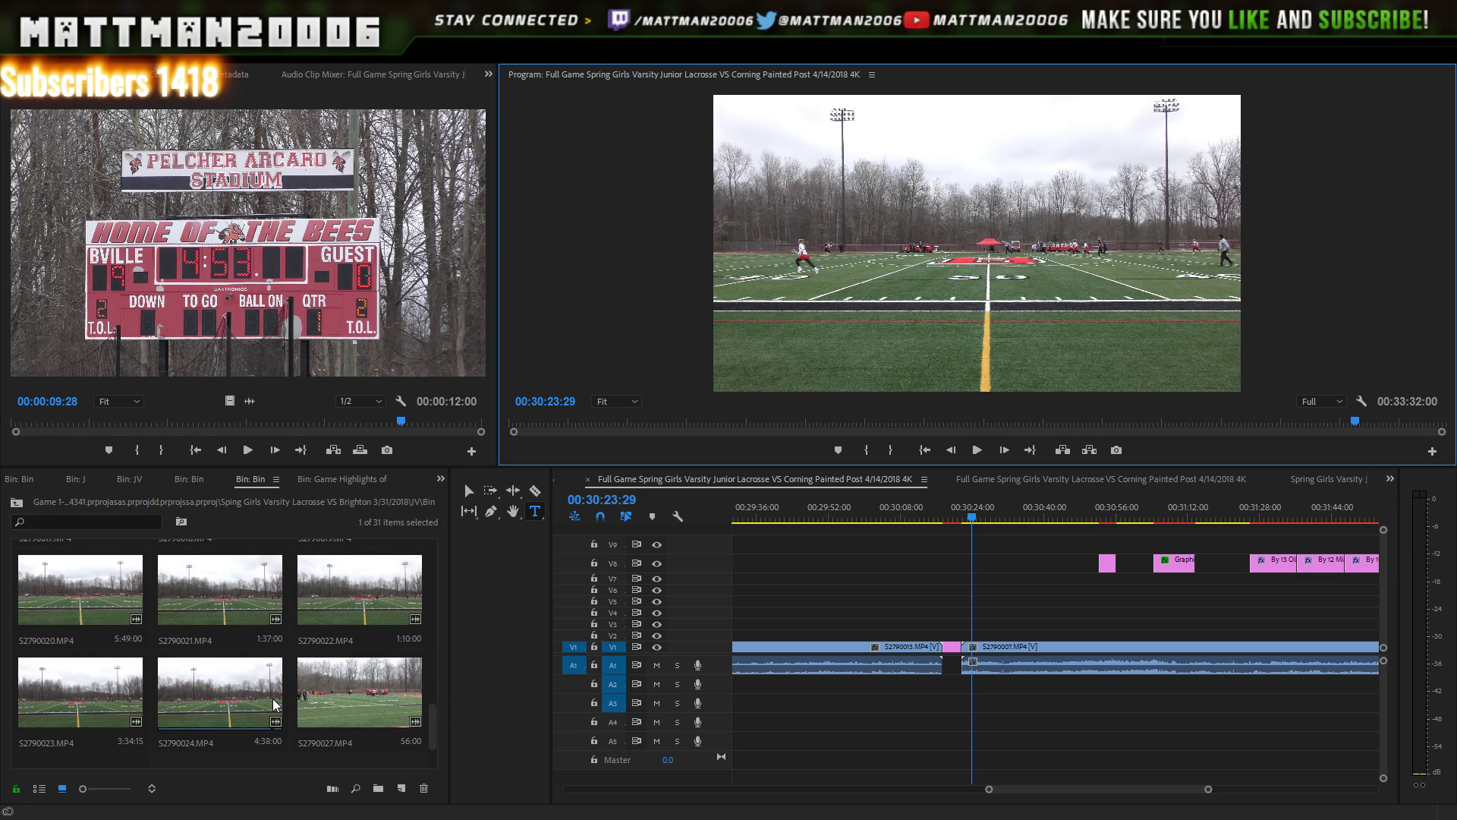
{"action": "scroll", "coordinate": [275, 699], "scroll_direction": "up", "scroll_amount": 4}
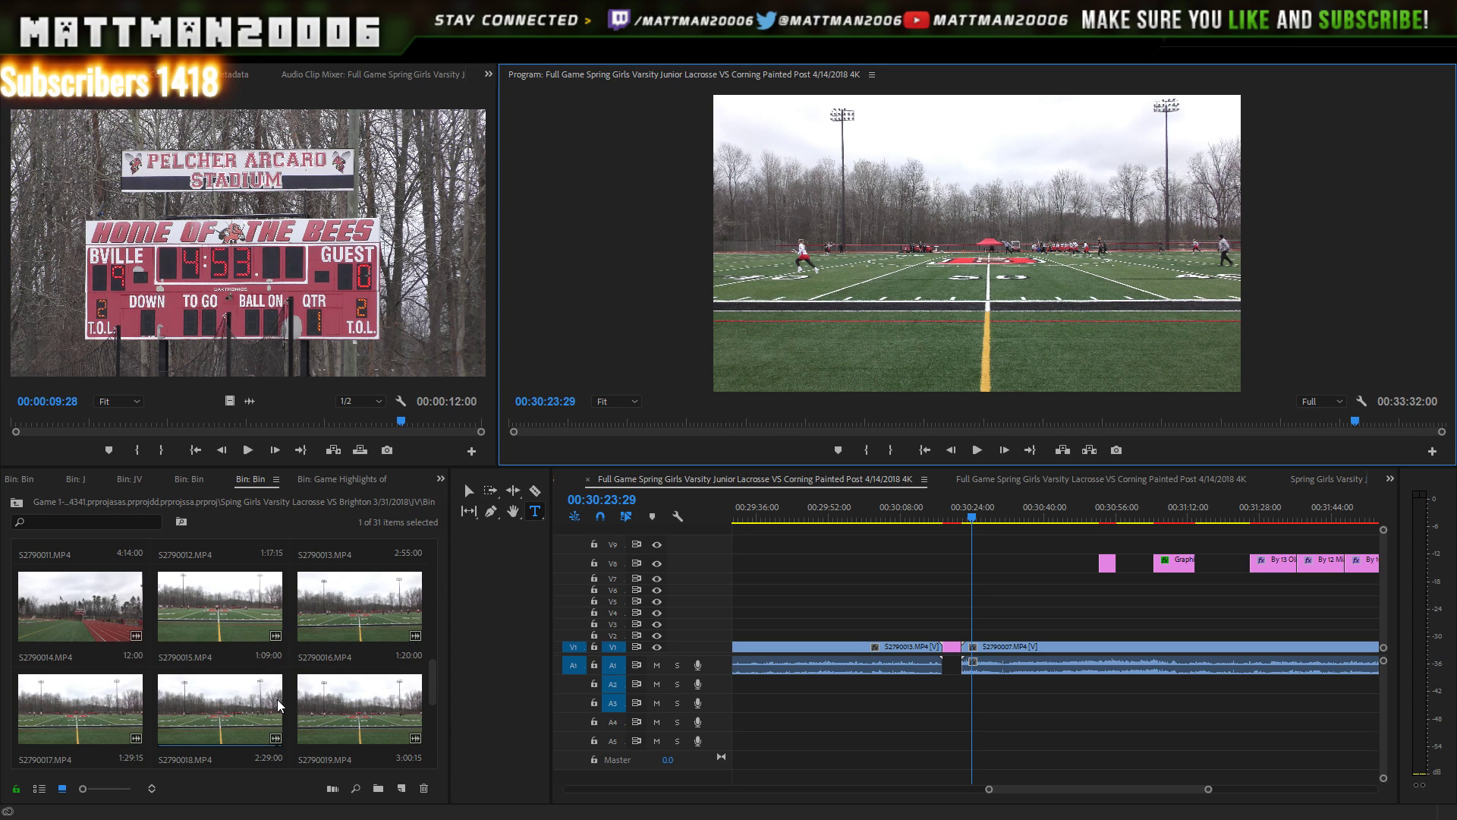
{"action": "scroll", "coordinate": [280, 698], "scroll_direction": "up", "scroll_amount": 1}
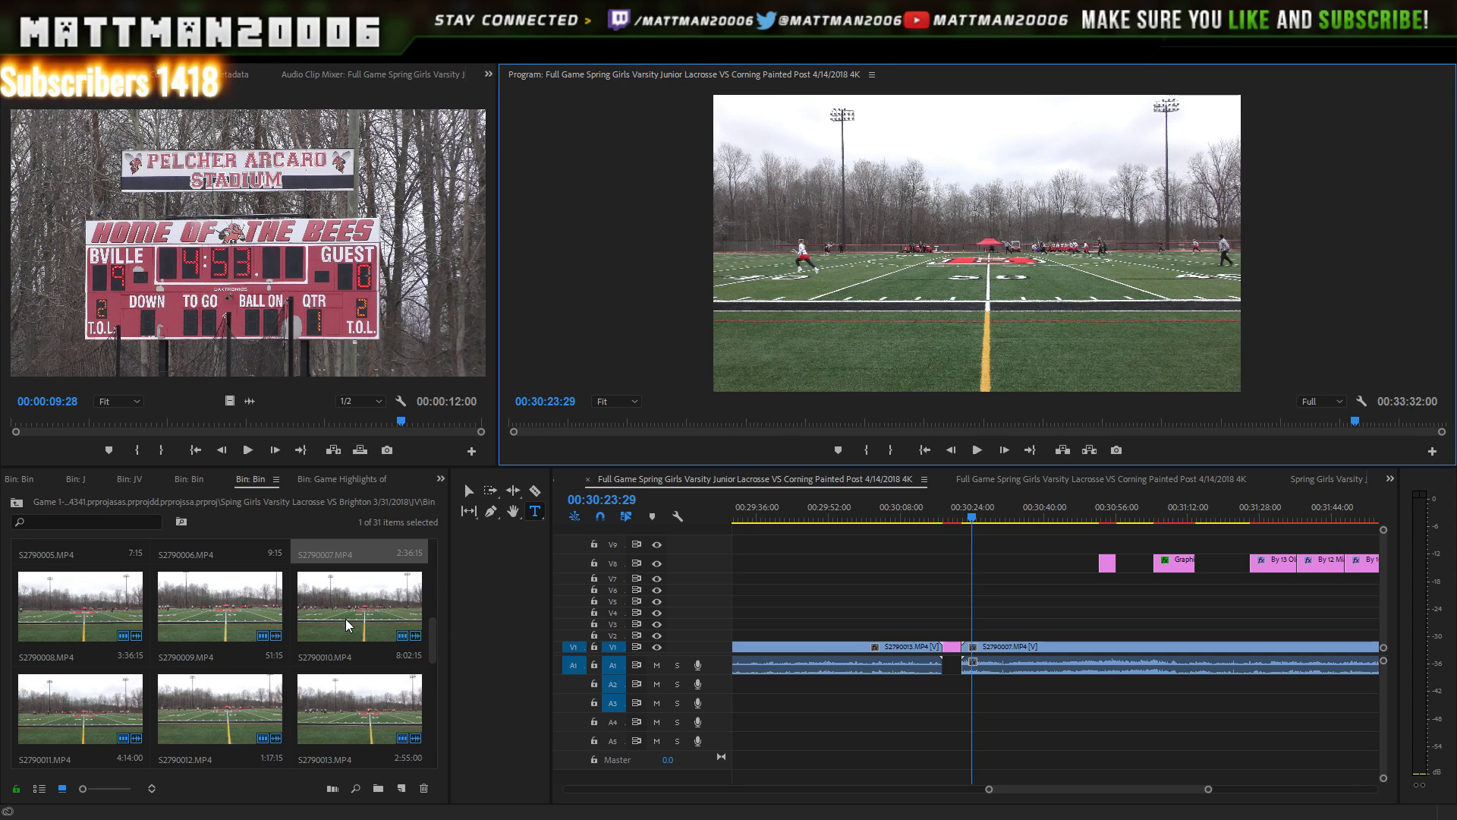
{"action": "scroll", "coordinate": [349, 624], "scroll_direction": "up", "scroll_amount": 1}
{"action": "scroll", "coordinate": [349, 625], "scroll_direction": "up", "scroll_amount": 1}
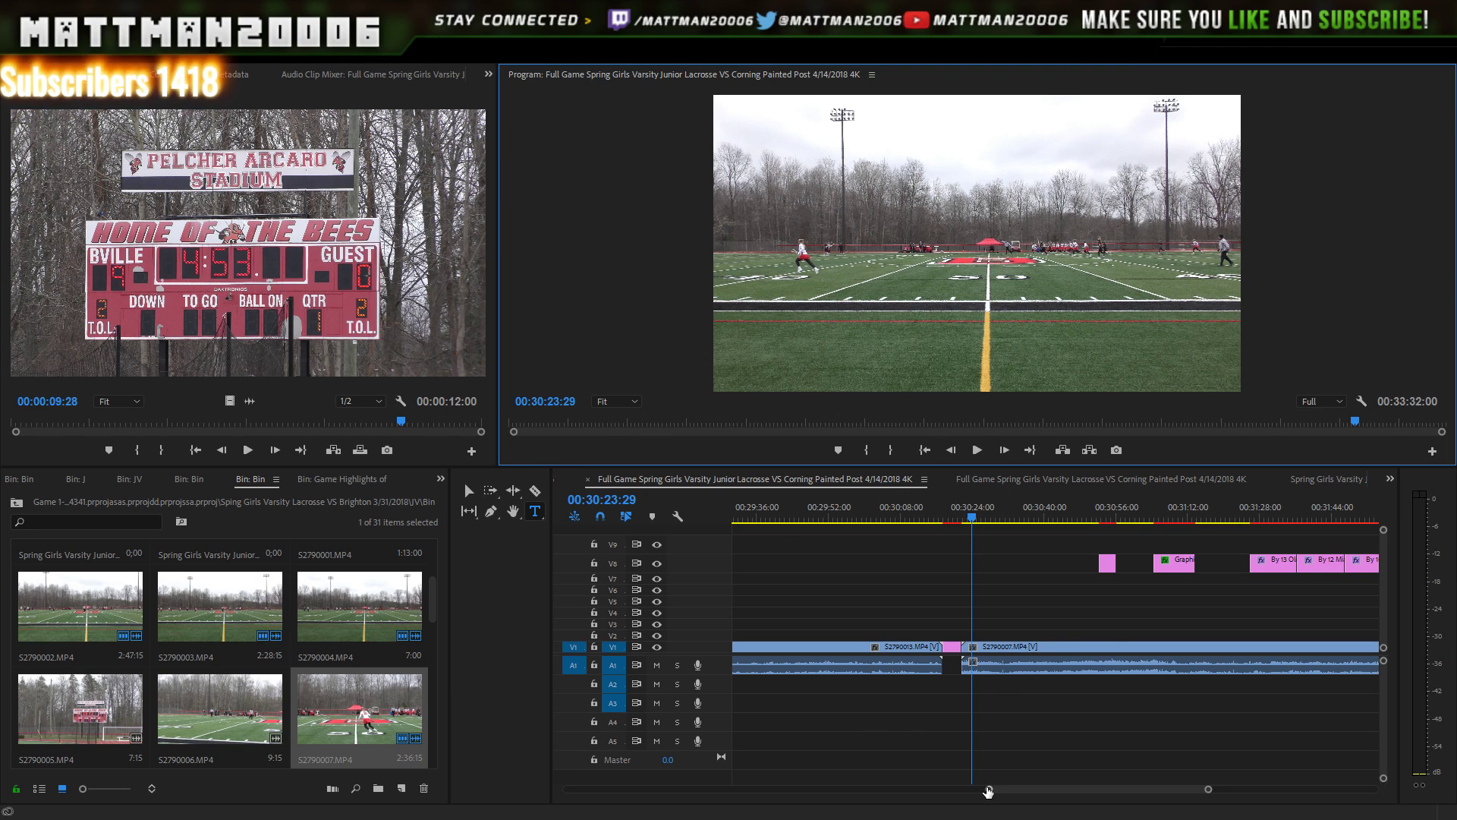
{"action": "left_click_drag", "start_coordinate": [989, 789], "coordinate": [876, 783]}
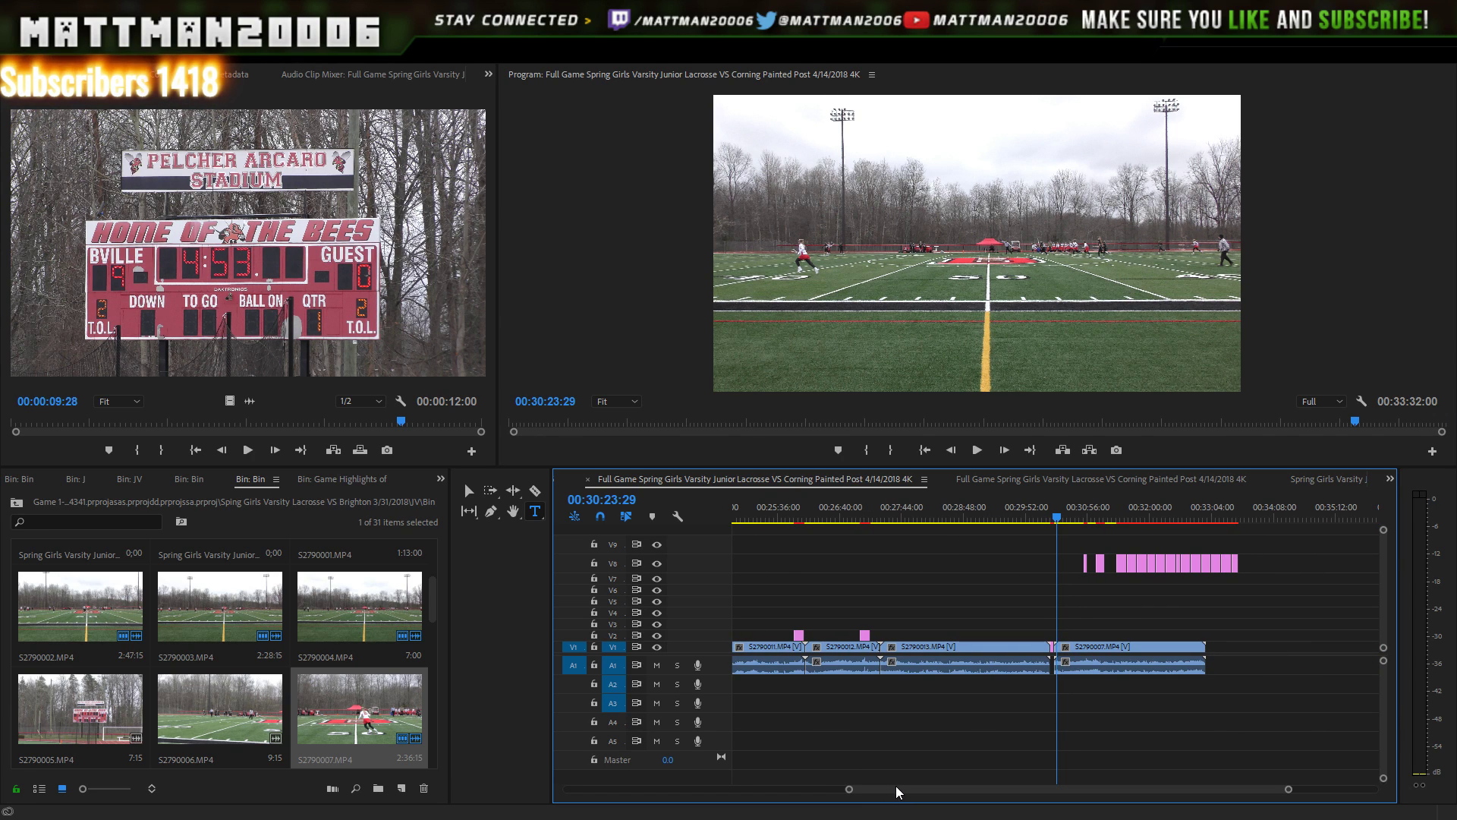
{"action": "left_click", "coordinate": [1076, 659]}
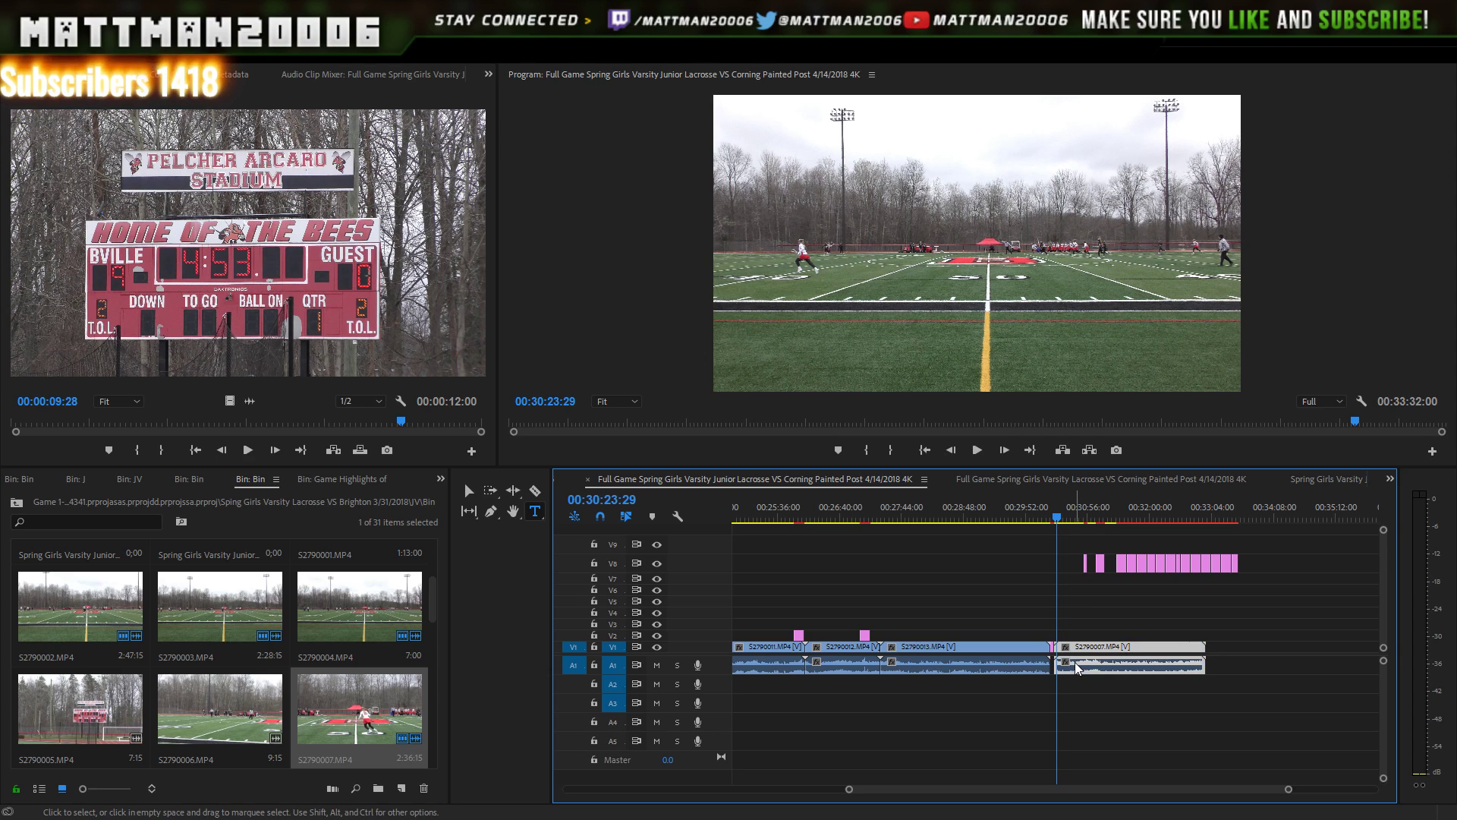
{"action": "key", "text": "Delete"}
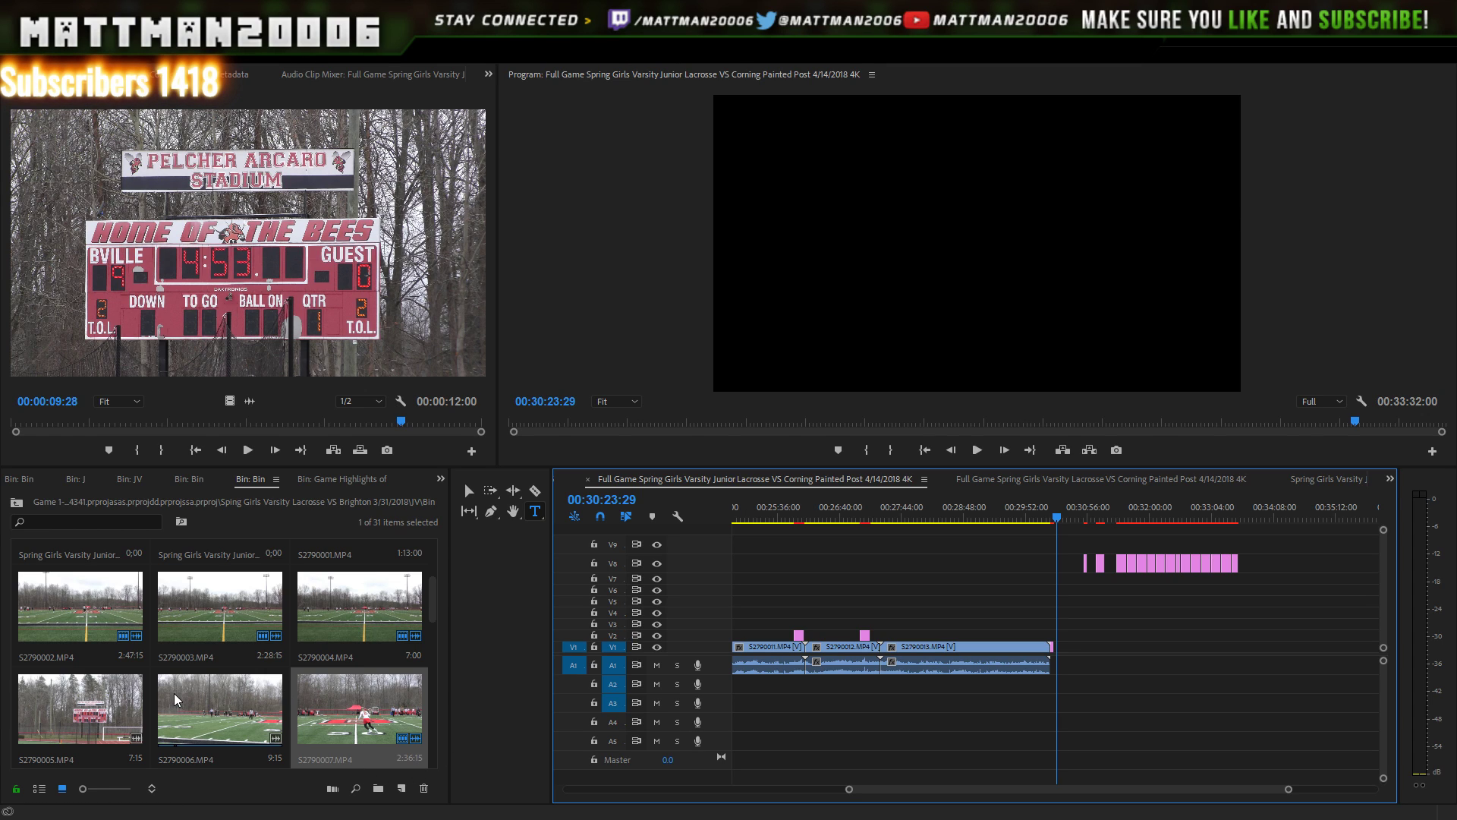
- Preview bin clips S2790005, S2790014 and S2790015 in the Source monitor
{"action": "double_click", "coordinate": [106, 699]}
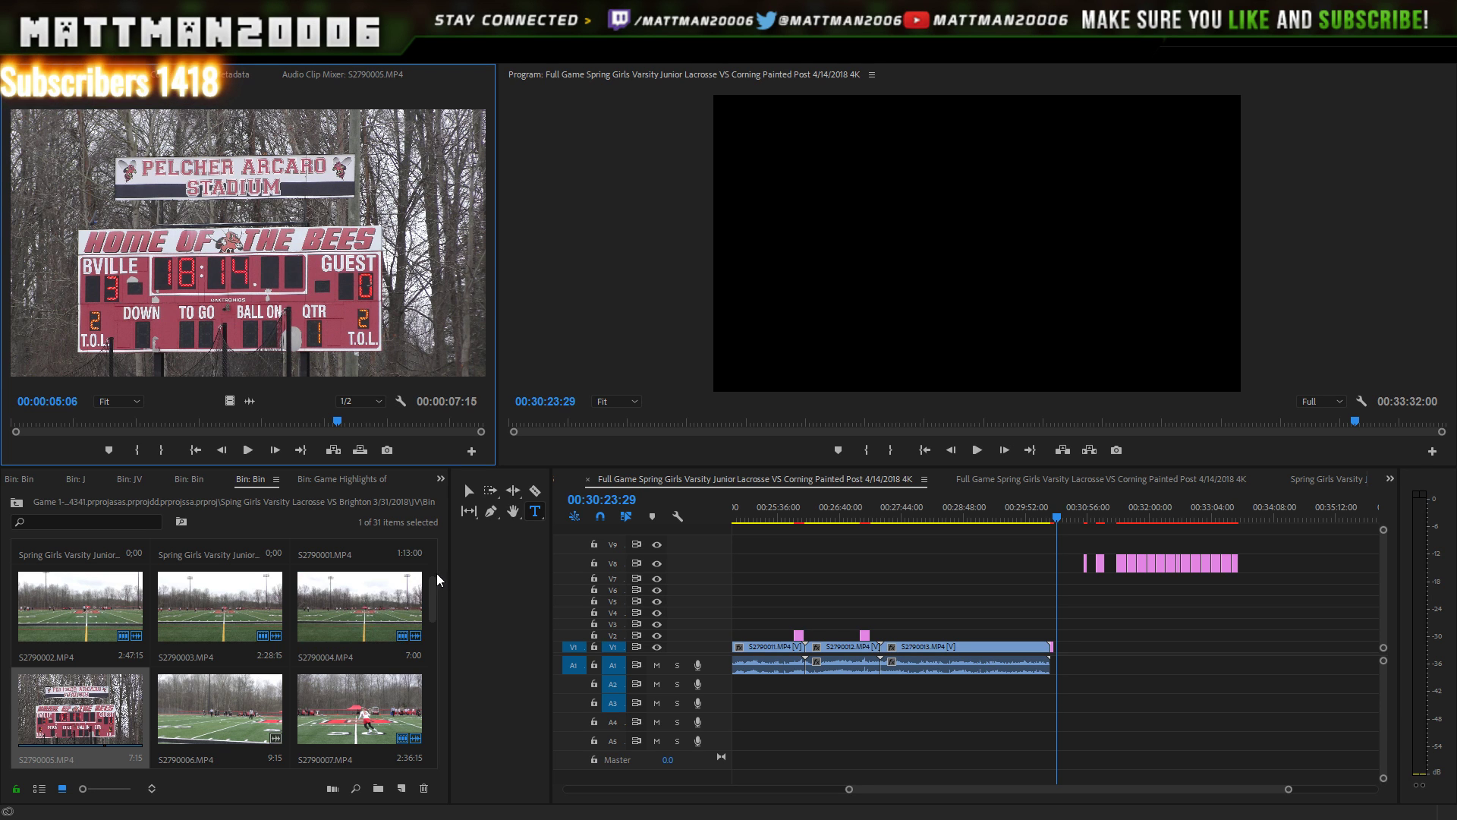
{"action": "left_click_drag", "start_coordinate": [430, 608], "coordinate": [421, 673]}
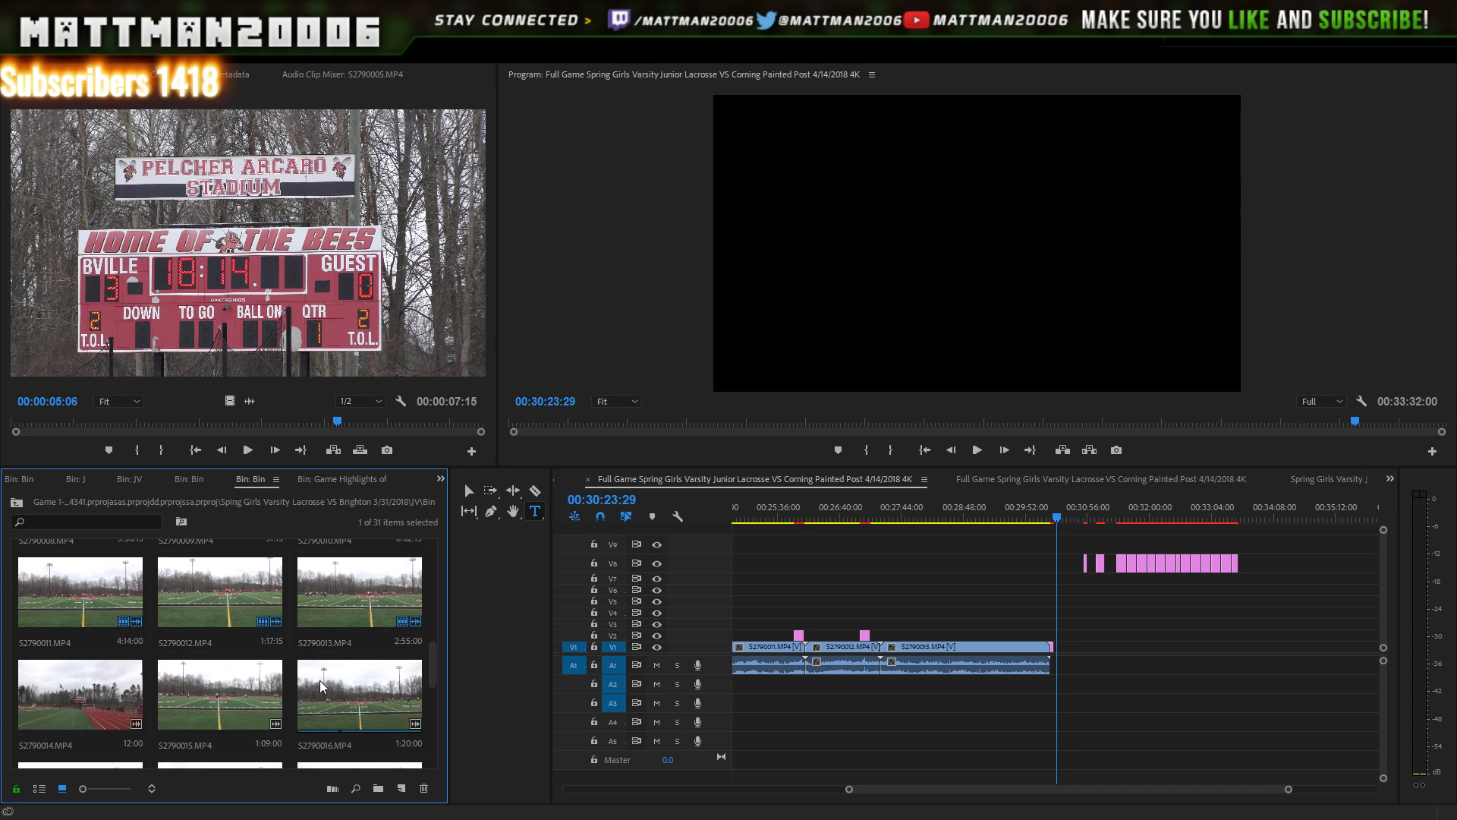
{"action": "left_click", "coordinate": [259, 718]}
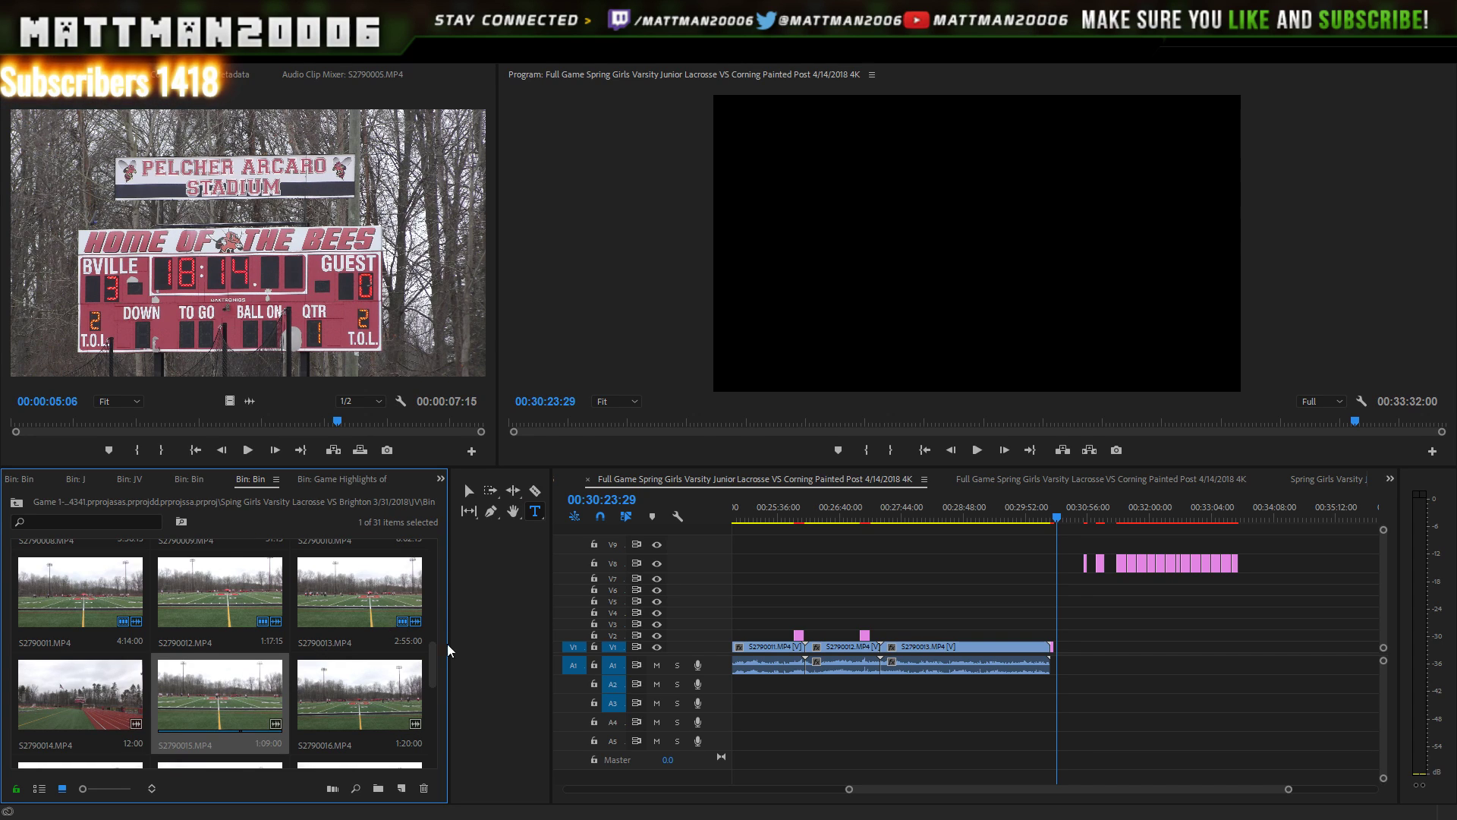
{"action": "mouse_move", "coordinate": [432, 670]}
{"action": "left_mouse_down"}
{"action": "mouse_move", "coordinate": [438, 746]}
{"action": "mouse_move", "coordinate": [448, 680]}
{"action": "left_mouse_up"}
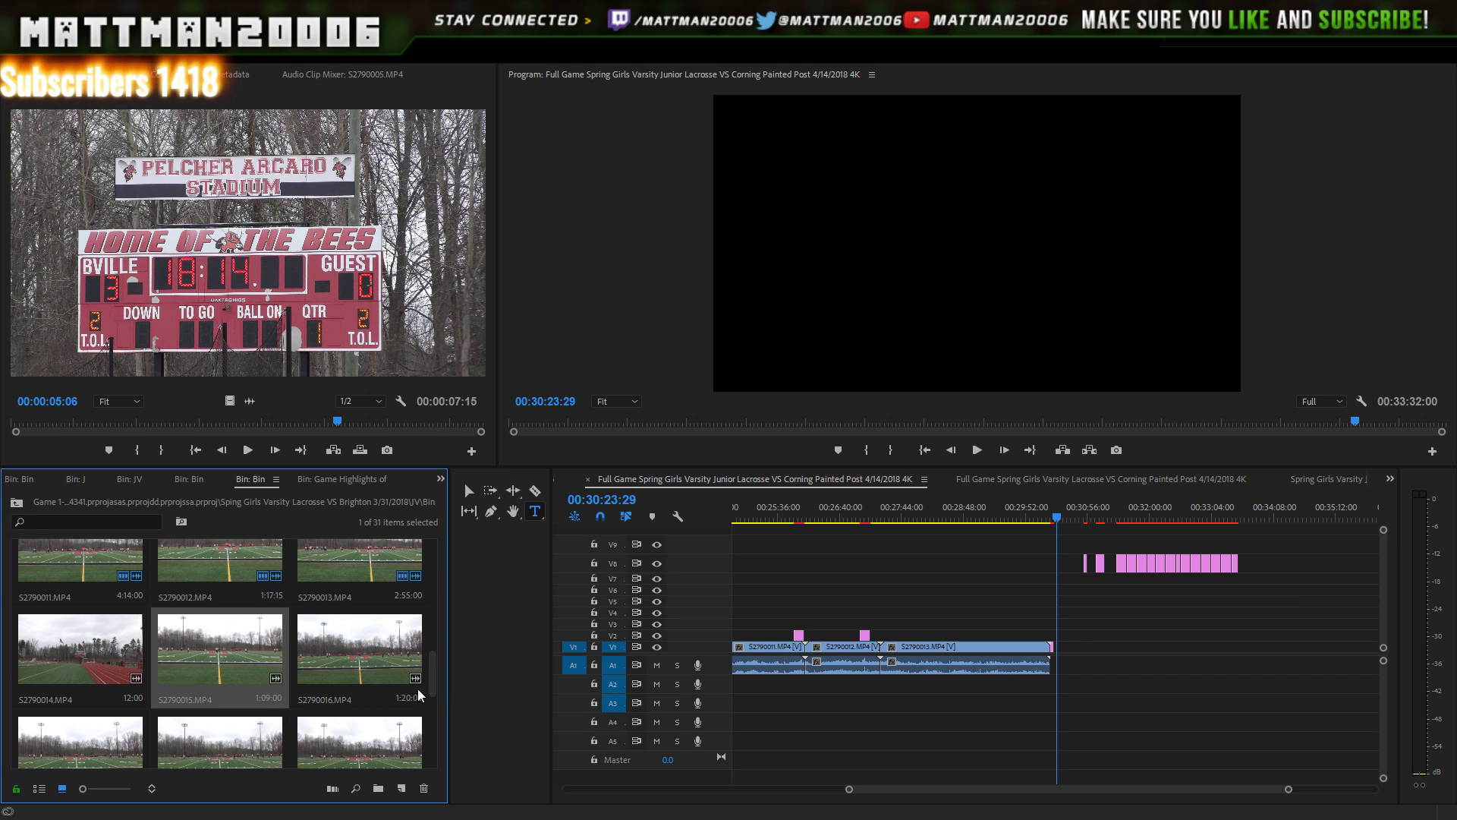
{"action": "double_click", "coordinate": [107, 650]}
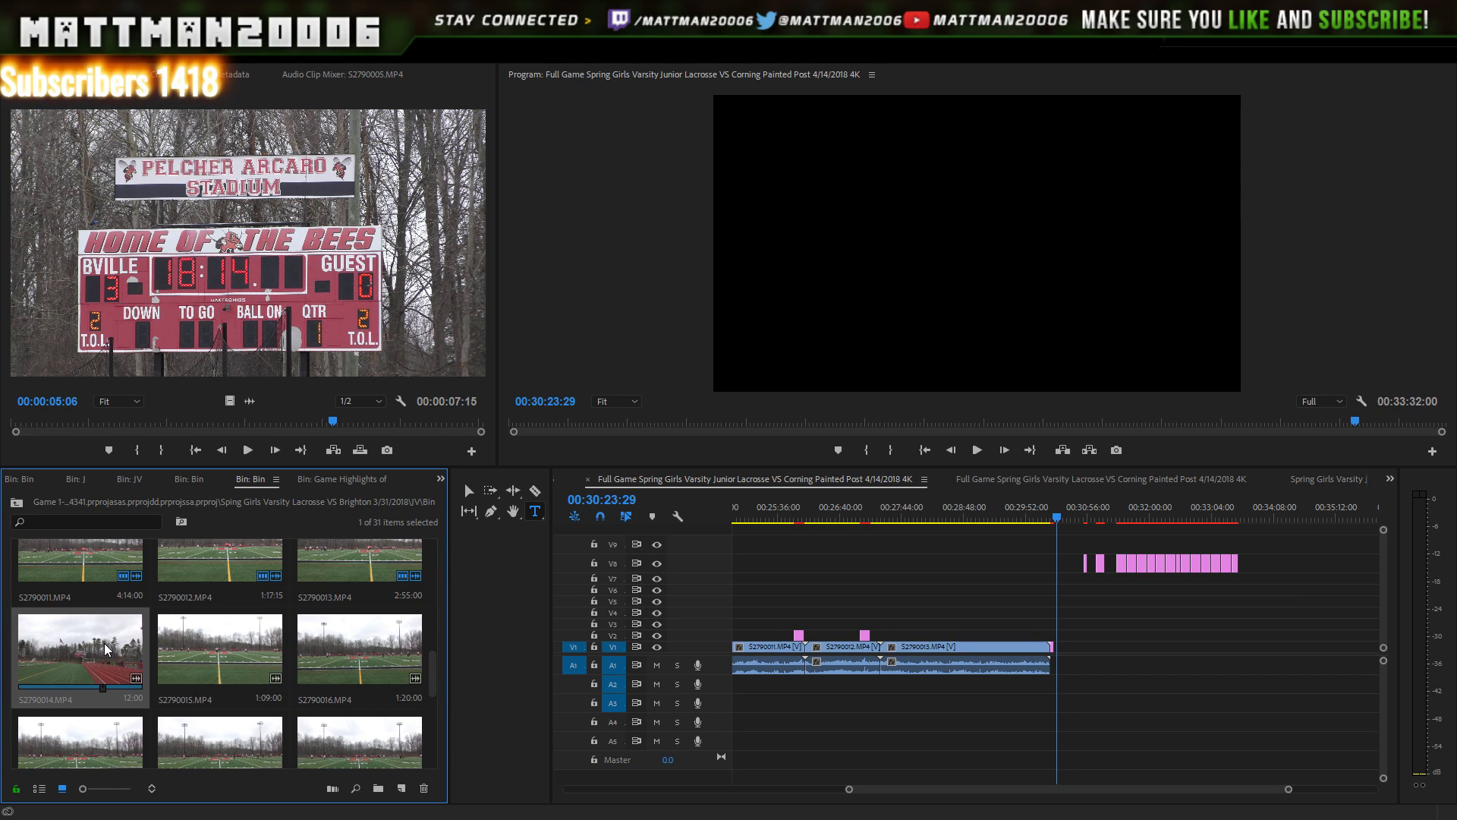
{"action": "double_click", "coordinate": [214, 632]}
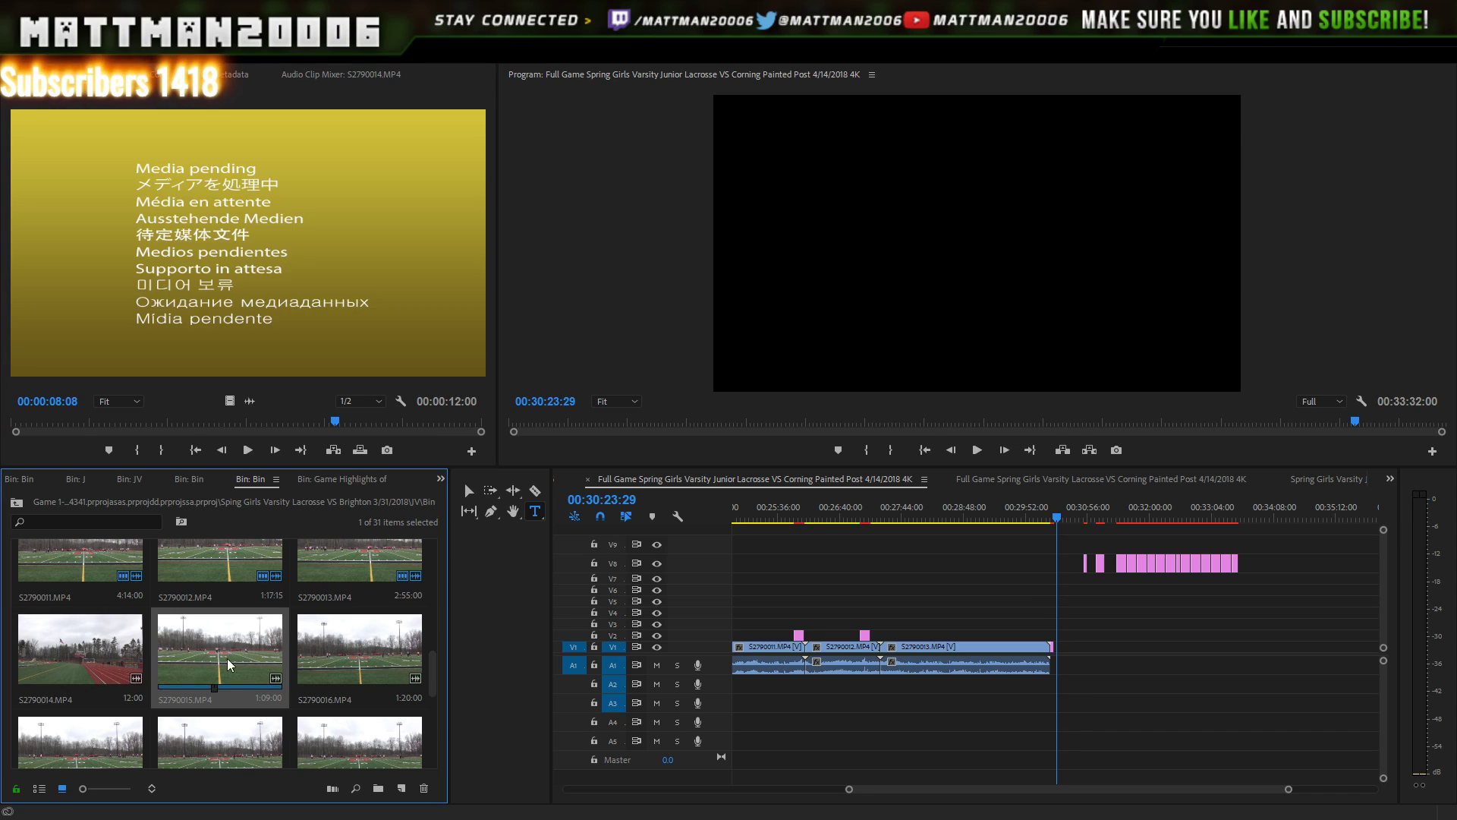
- Add S2790015 to V1 after the End of First Half card, then recheck S2790014
{"action": "left_click_drag", "start_coordinate": [349, 676], "coordinate": [1077, 651]}
{"action": "left_click_drag", "start_coordinate": [1286, 790], "coordinate": [1205, 788]}
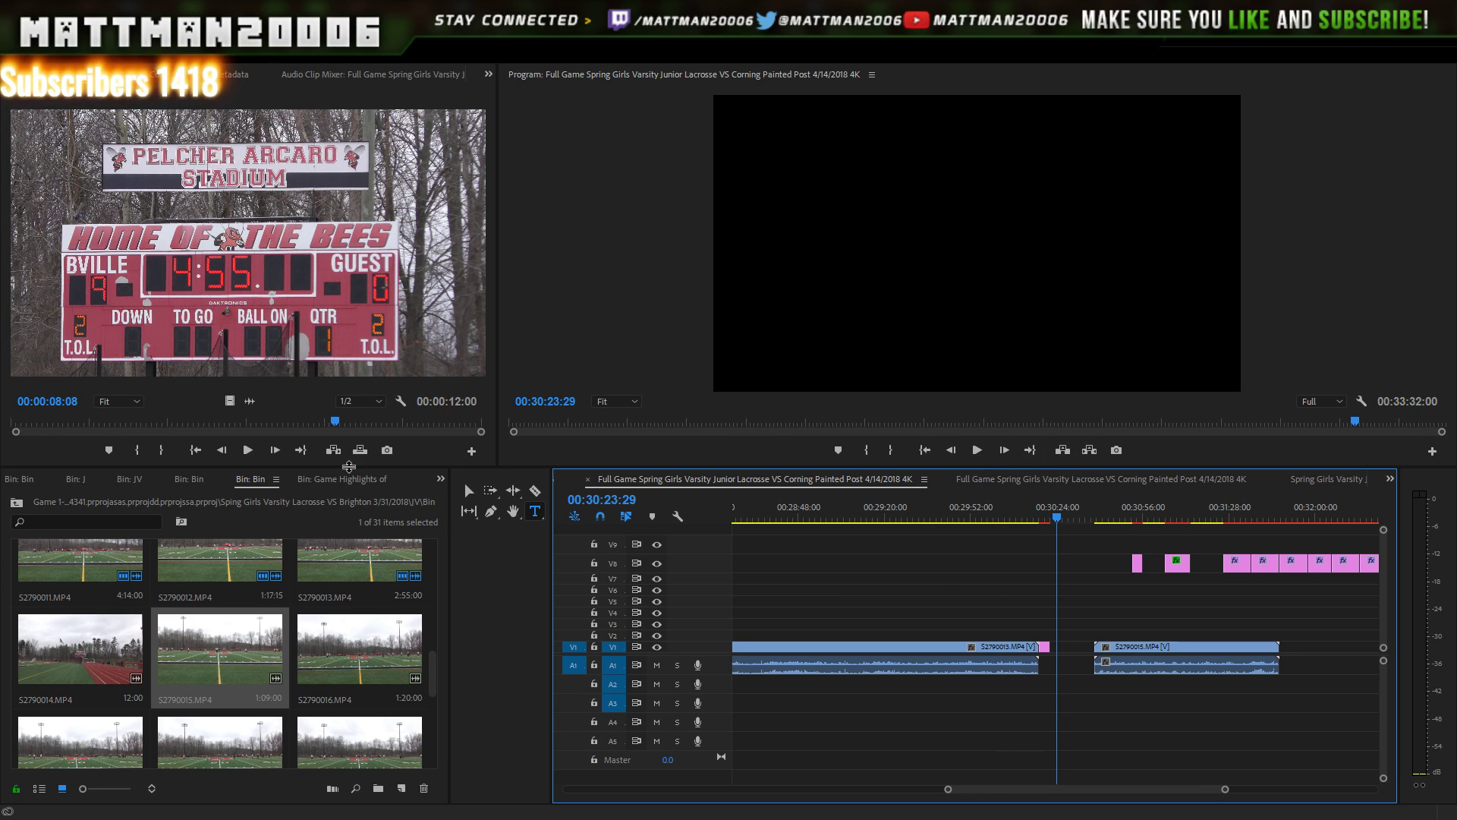
{"action": "double_click", "coordinate": [70, 635]}
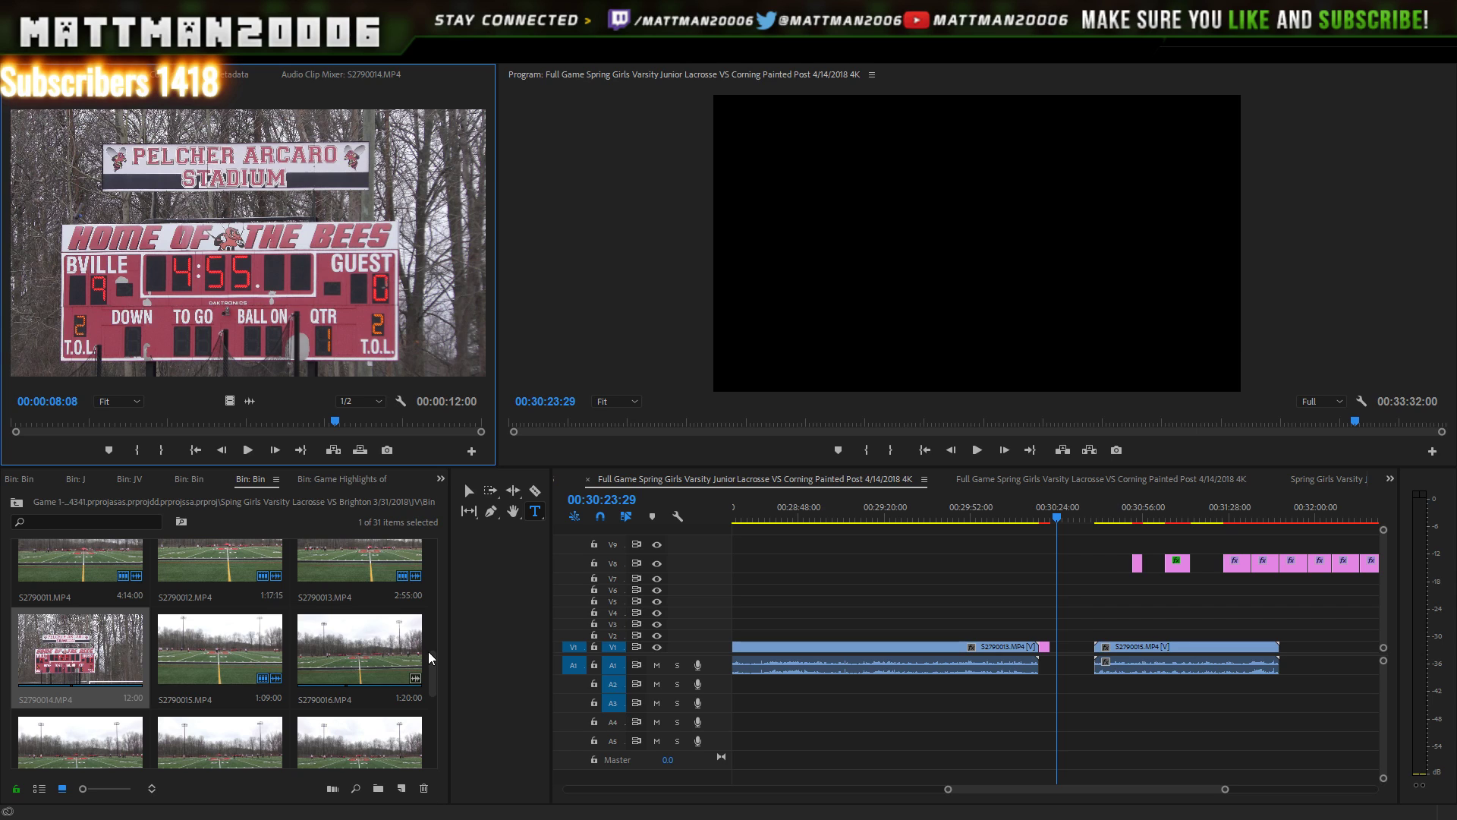
{"action": "left_click_drag", "start_coordinate": [429, 662], "coordinate": [459, 679]}
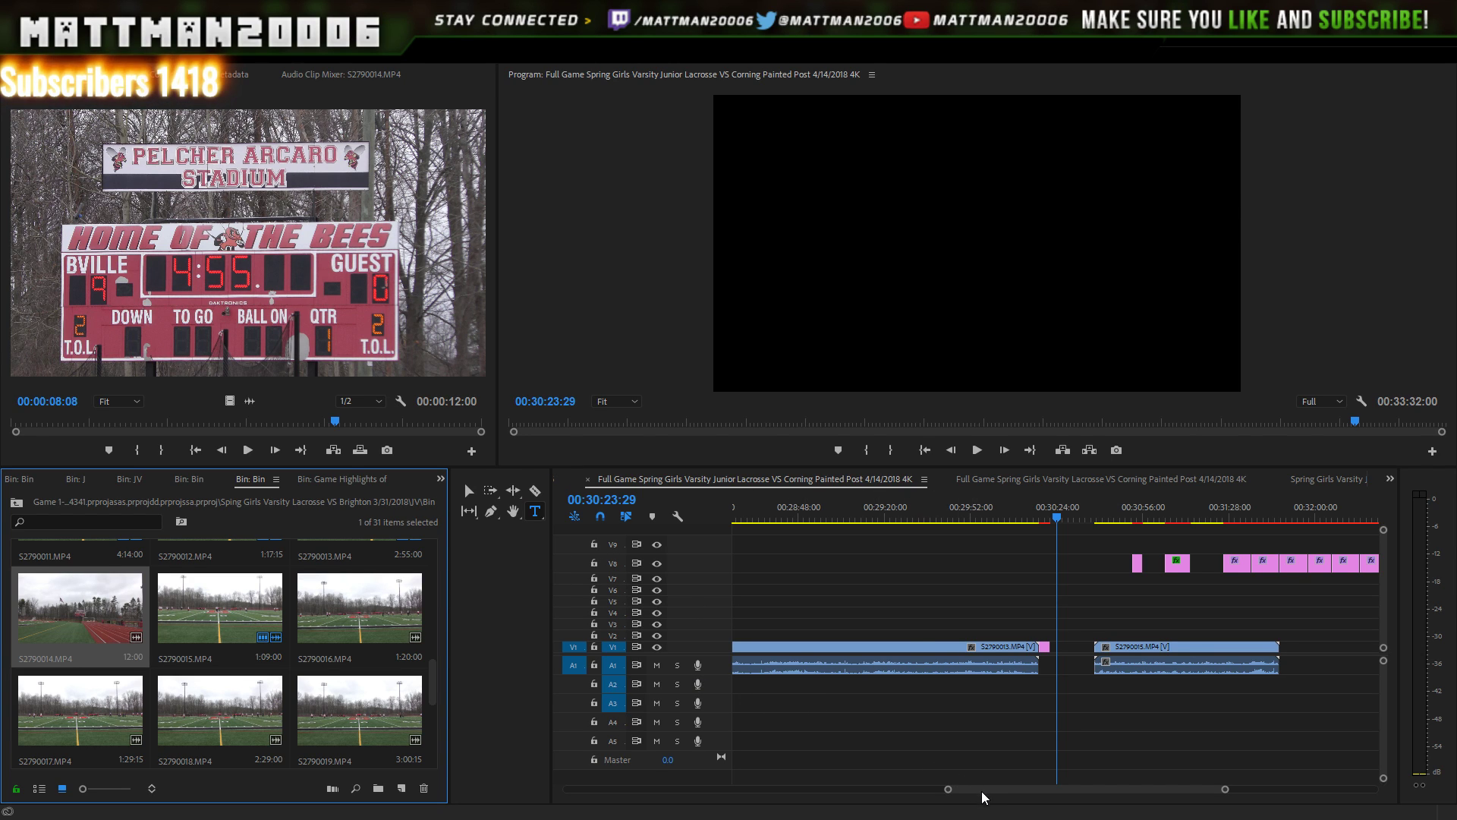
- Slide S2790015 left toward the title card and play from the card to check
{"action": "left_click_drag", "start_coordinate": [981, 789], "coordinate": [991, 794]}
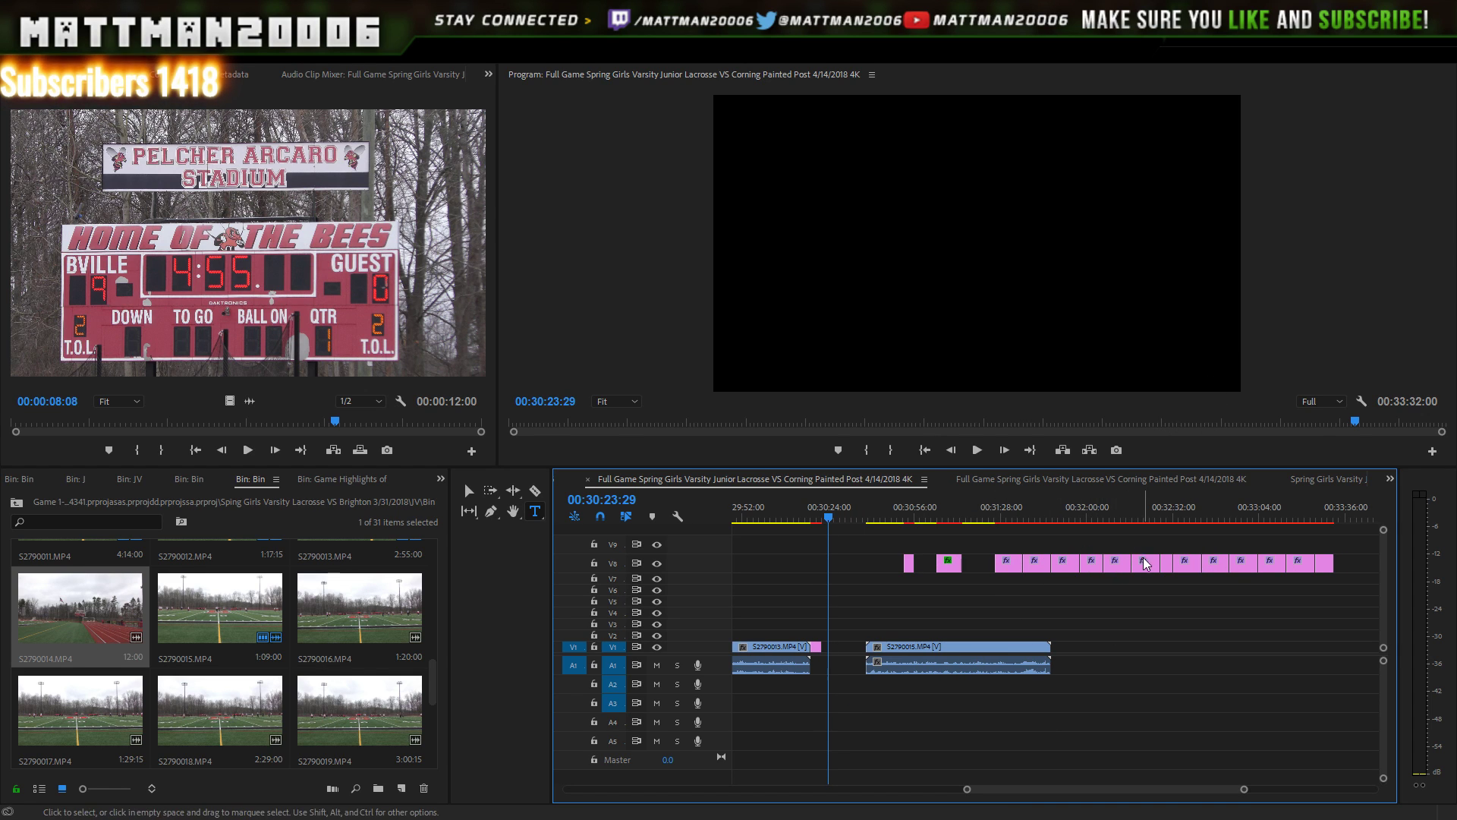
{"action": "left_click_drag", "start_coordinate": [991, 651], "coordinate": [947, 652]}
{"action": "left_click_drag", "start_coordinate": [831, 517], "coordinate": [819, 518]}
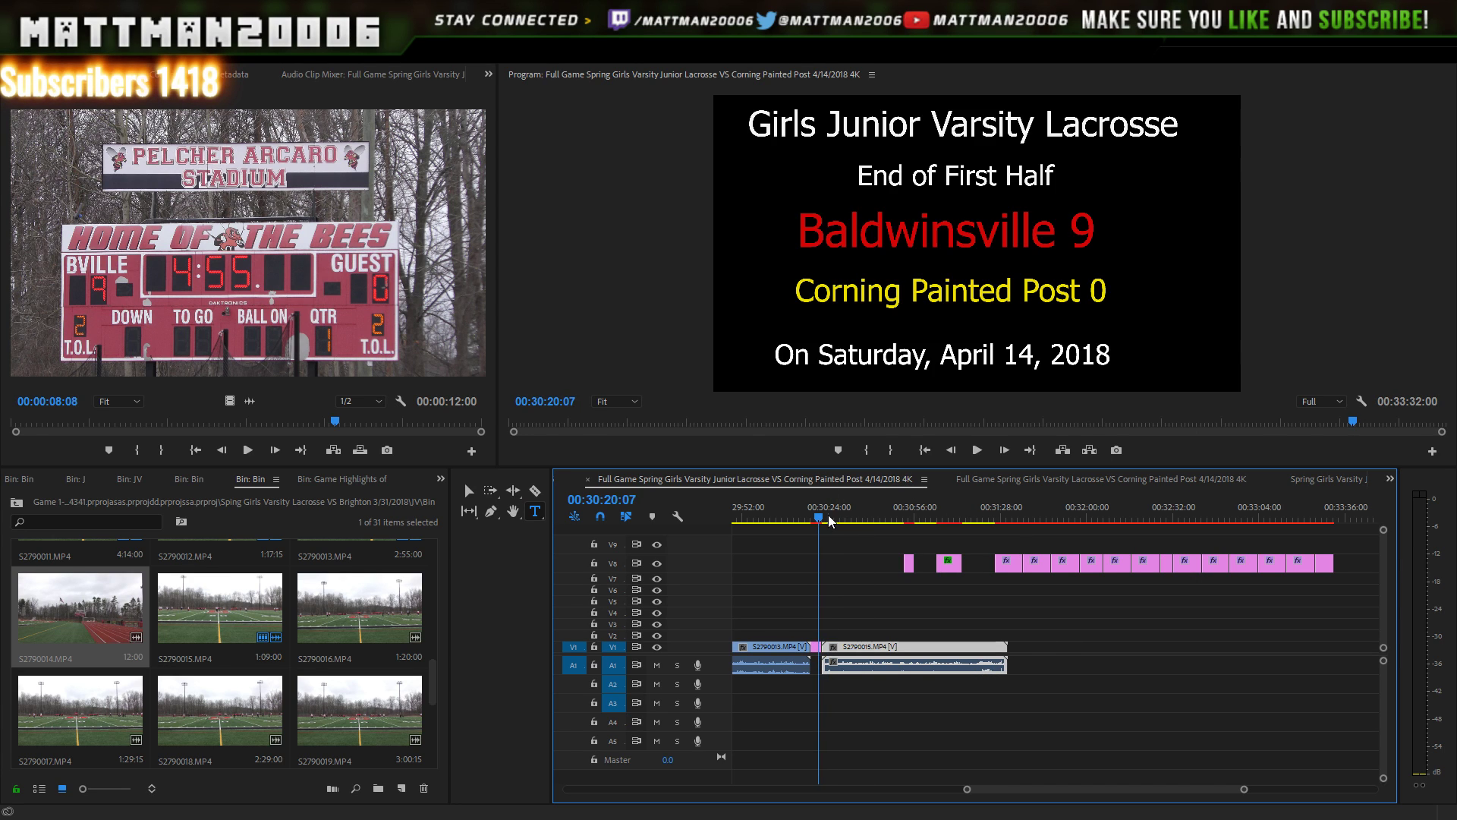
{"action": "left_click", "coordinate": [974, 451]}
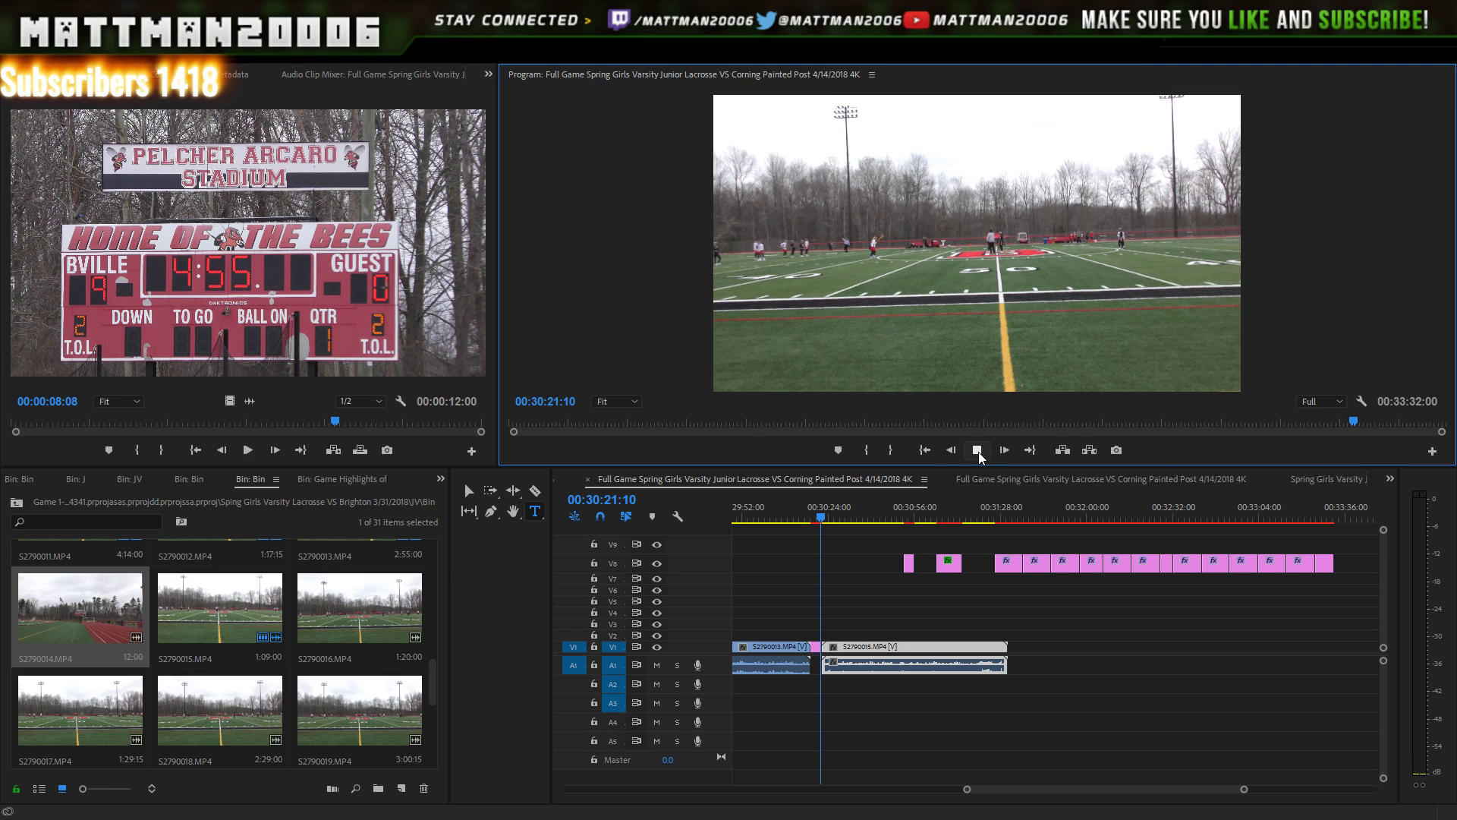
{"action": "key", "text": "space"}
{"action": "left_click", "coordinate": [818, 515]}
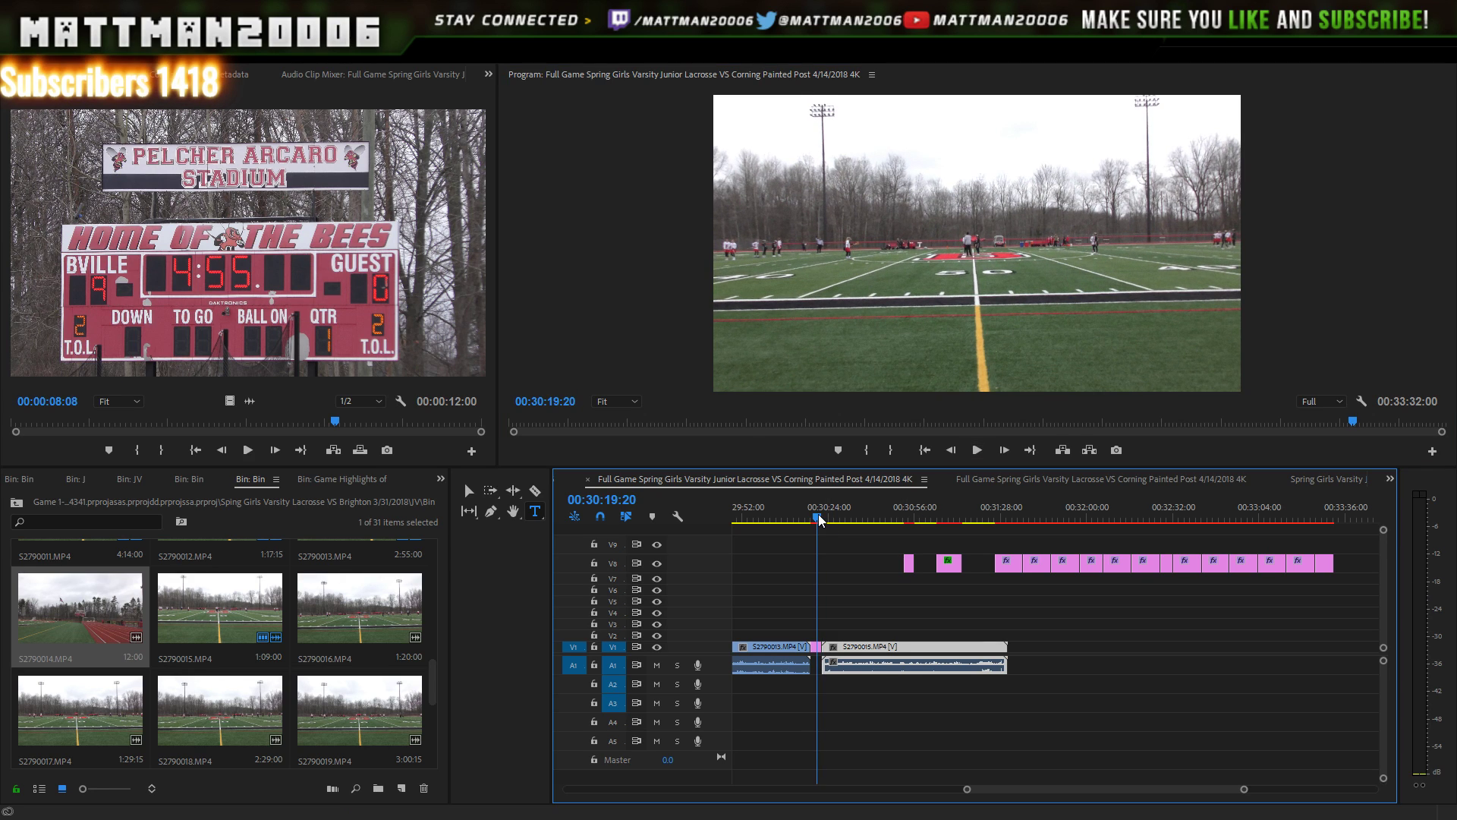
{"action": "key", "text": "space"}
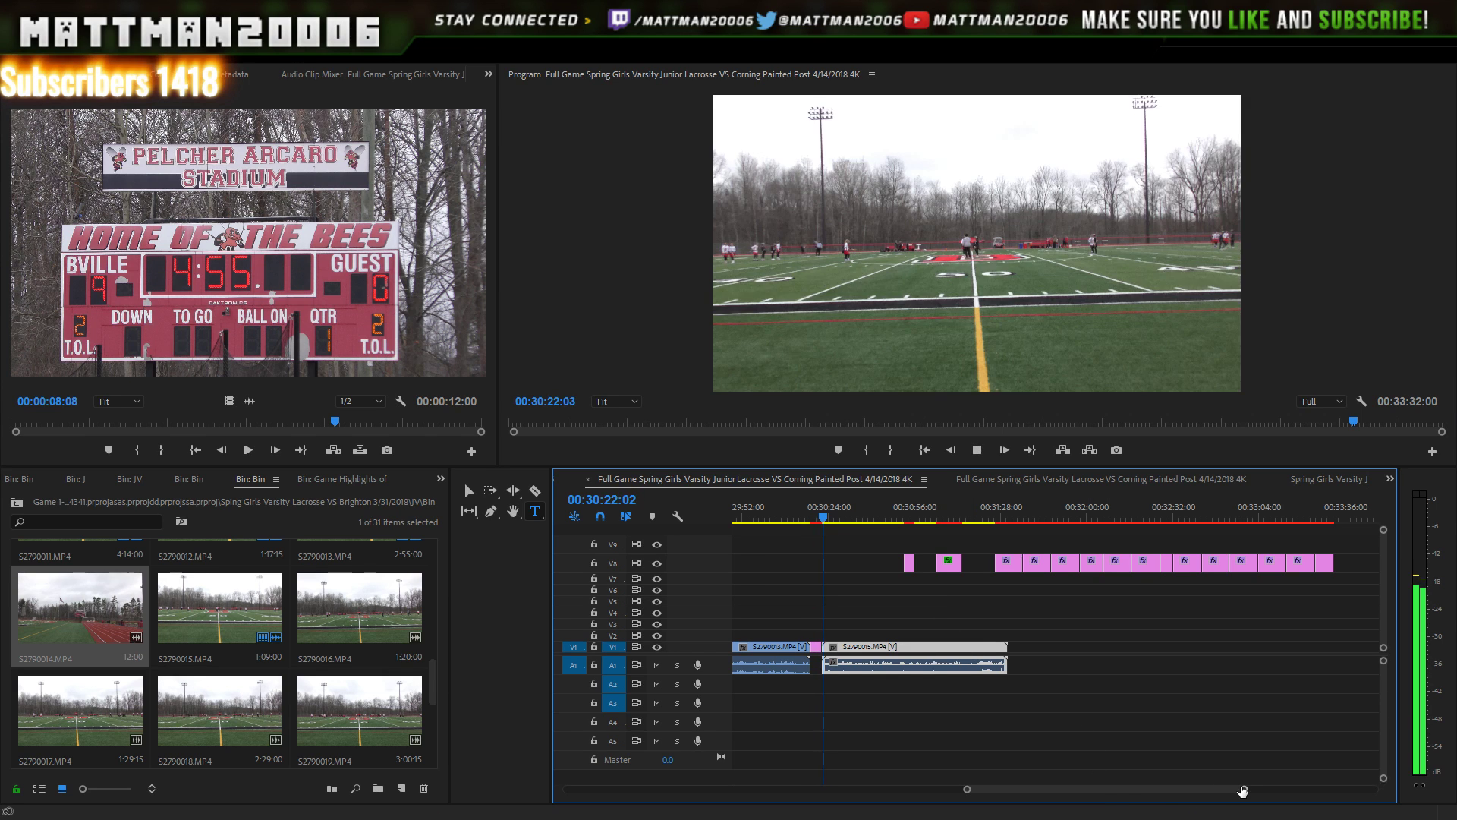
- Replay the join between the End of First Half card and the footage to inspect the cut
{"action": "left_click_drag", "start_coordinate": [1243, 790], "coordinate": [1182, 791]}
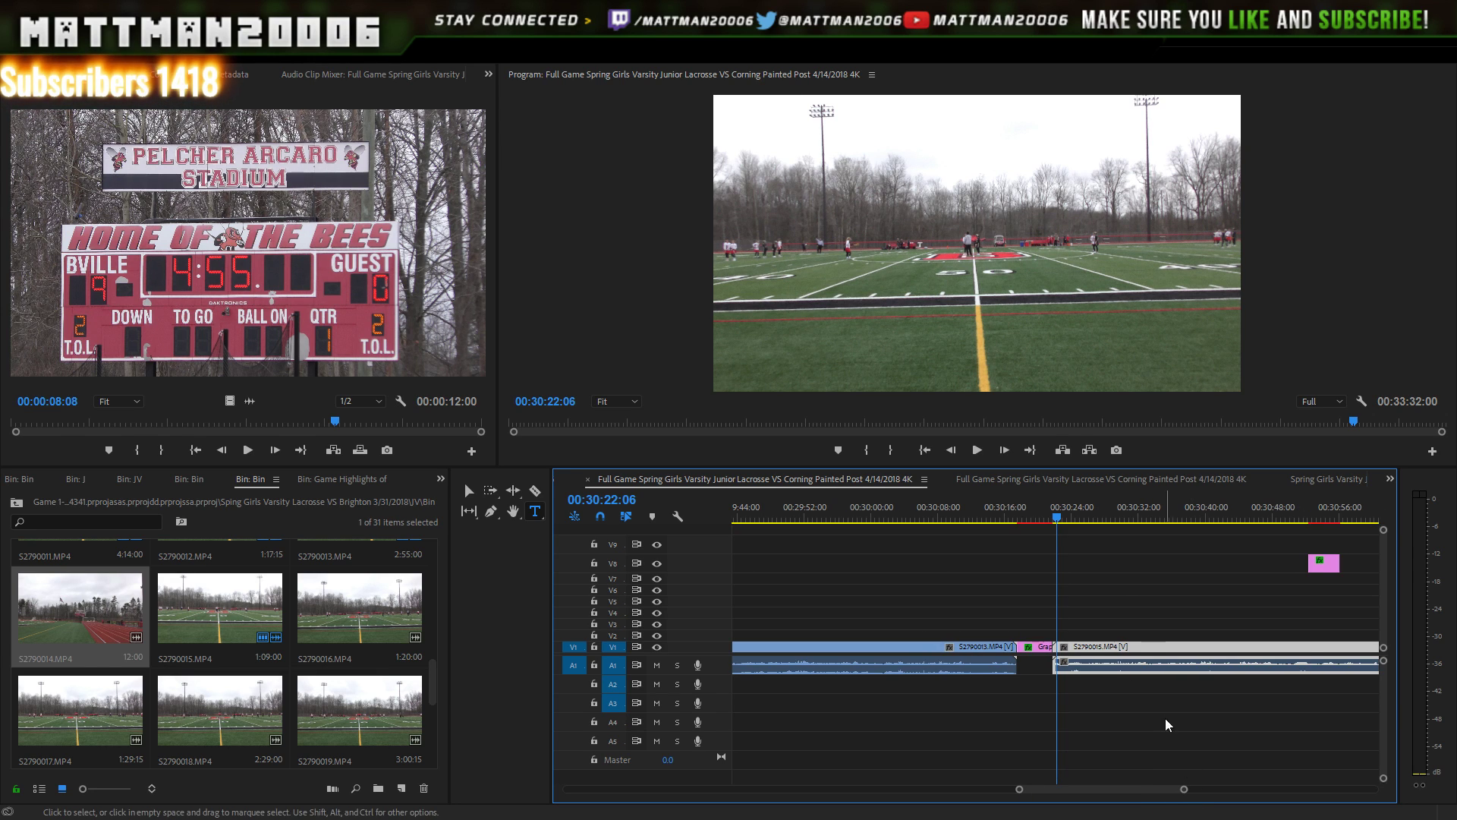
{"action": "left_click", "coordinate": [978, 450]}
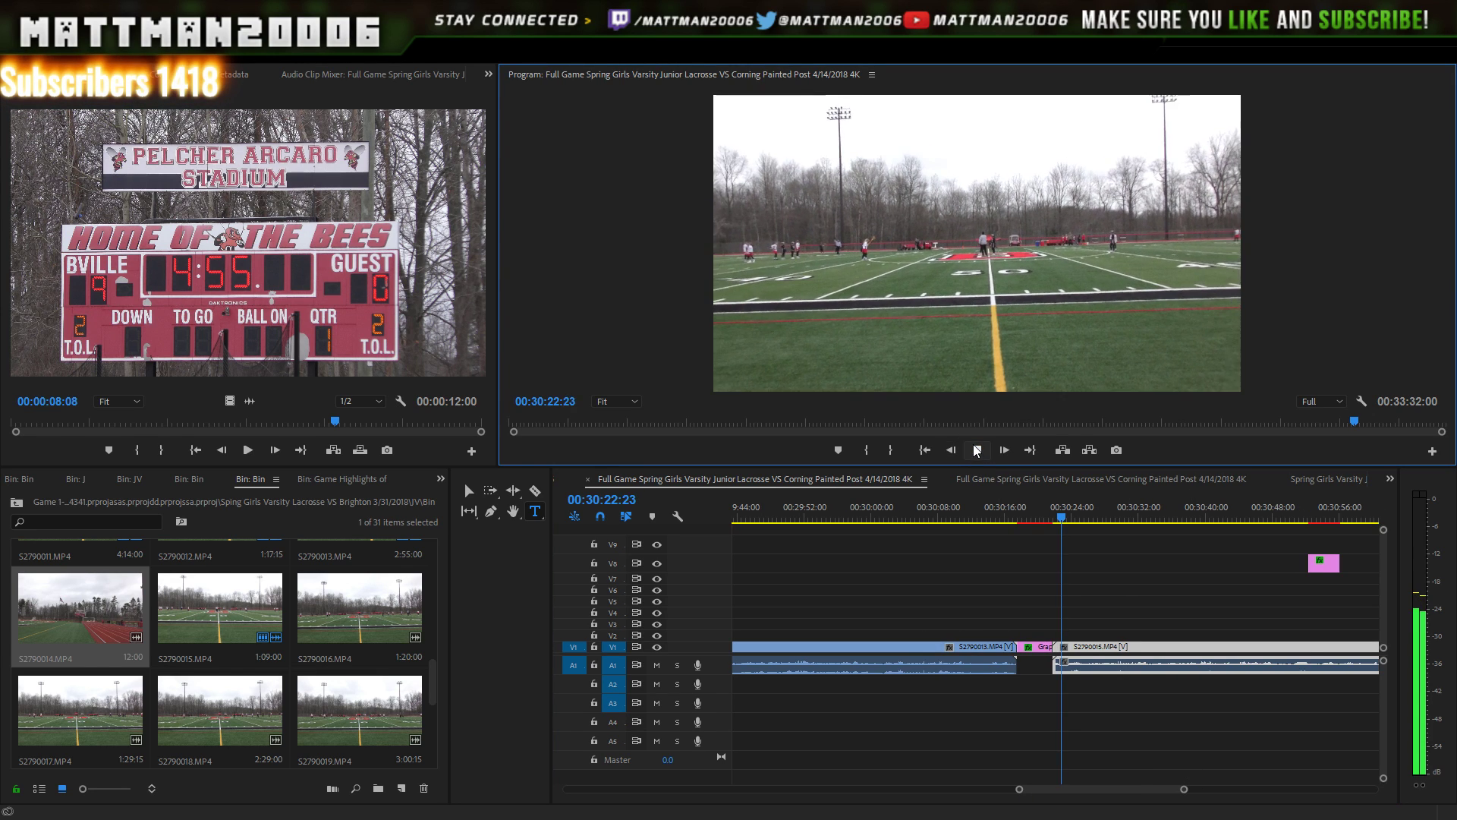
{"action": "key", "text": "space"}
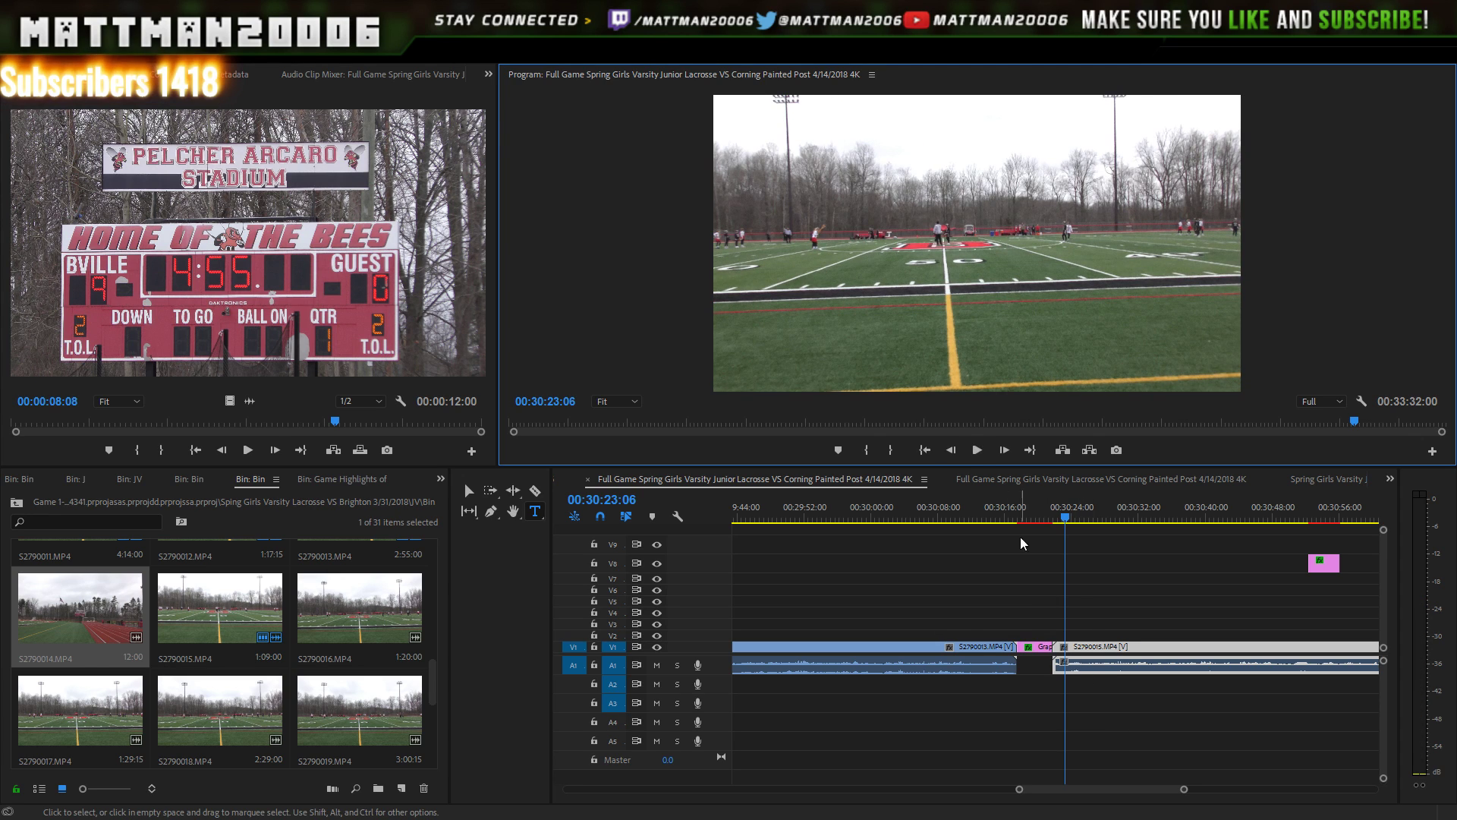
{"action": "left_click", "coordinate": [977, 450]}
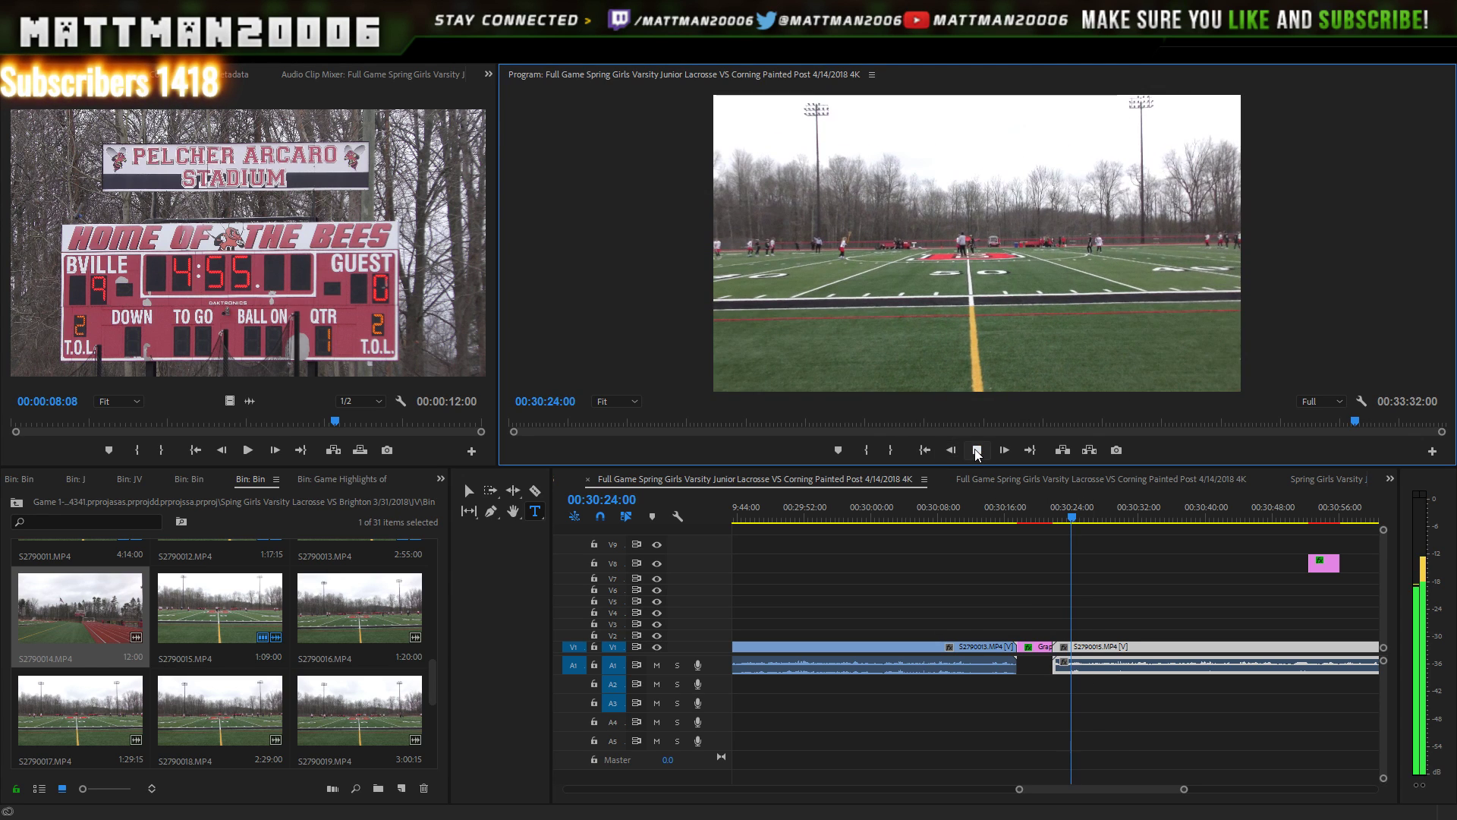
{"action": "left_click", "coordinate": [976, 450]}
- Snap S2790015 flush against the title card and play from the card into the second half
{"action": "left_click_drag", "start_coordinate": [1059, 661], "coordinate": [1096, 649]}
{"action": "left_click", "coordinate": [1038, 514]}
{"action": "left_click", "coordinate": [980, 453]}
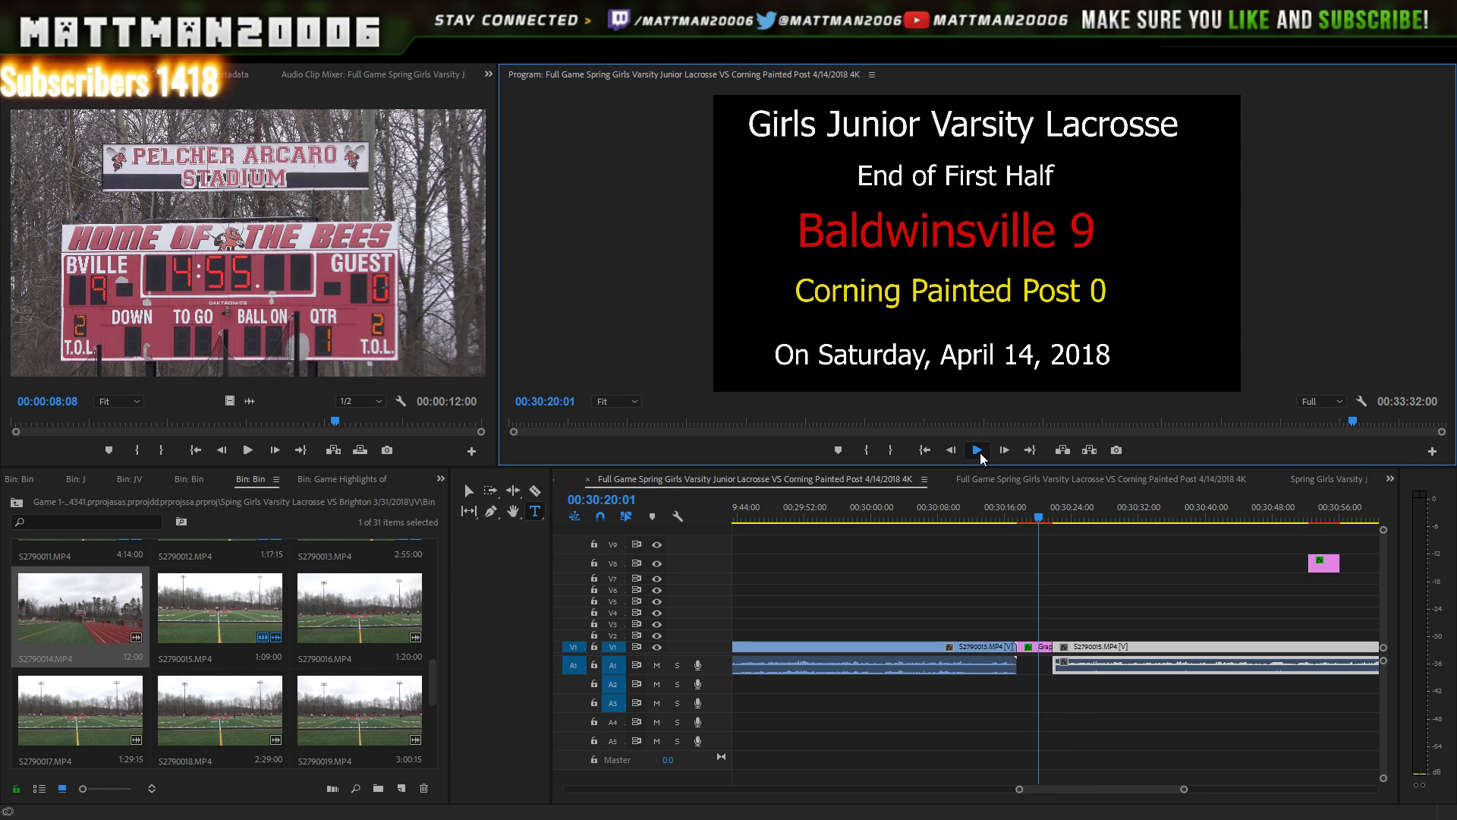
{"action": "left_click", "coordinate": [981, 453]}
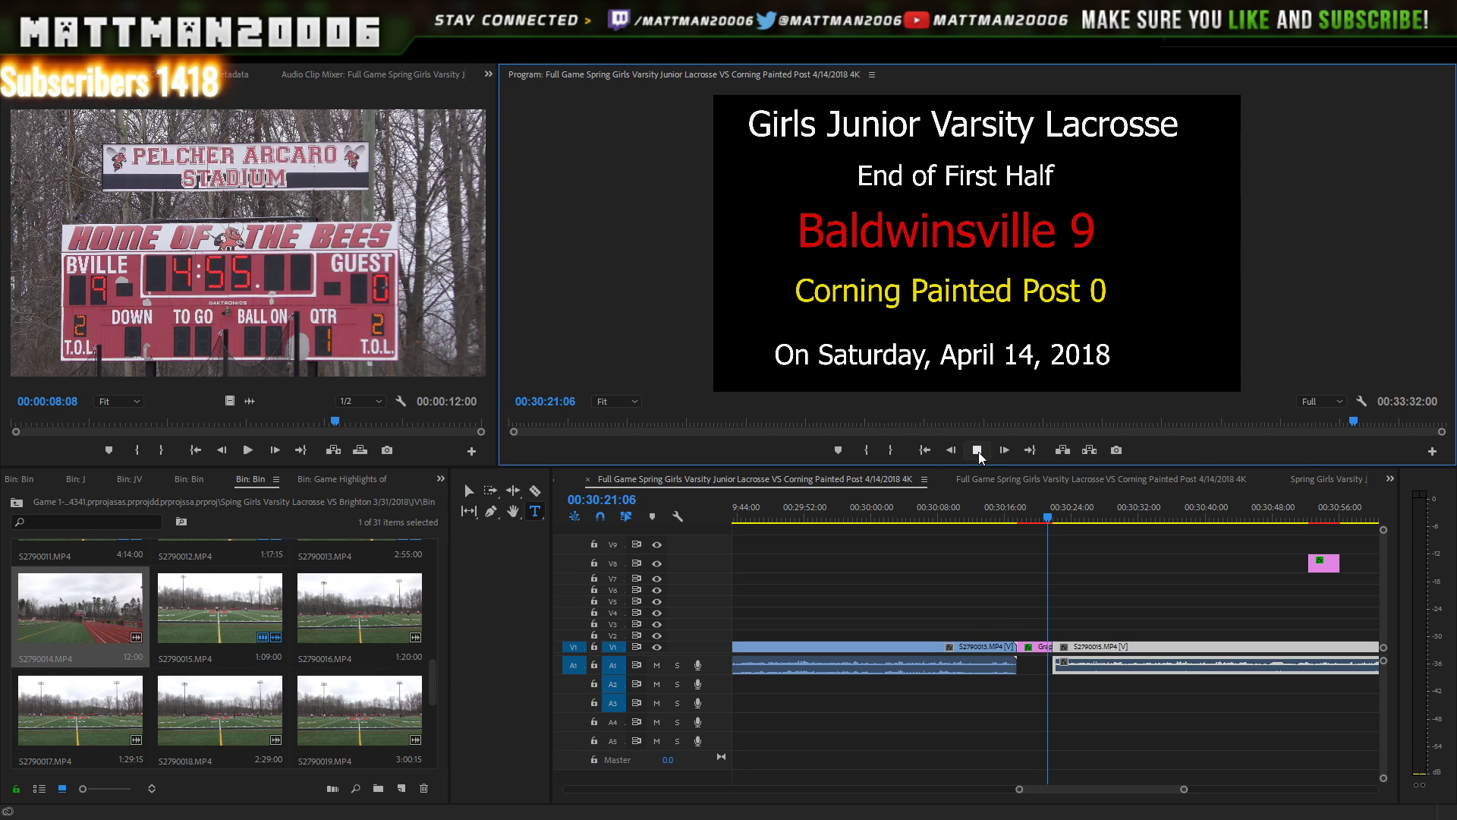
{"action": "left_click", "coordinate": [977, 452]}
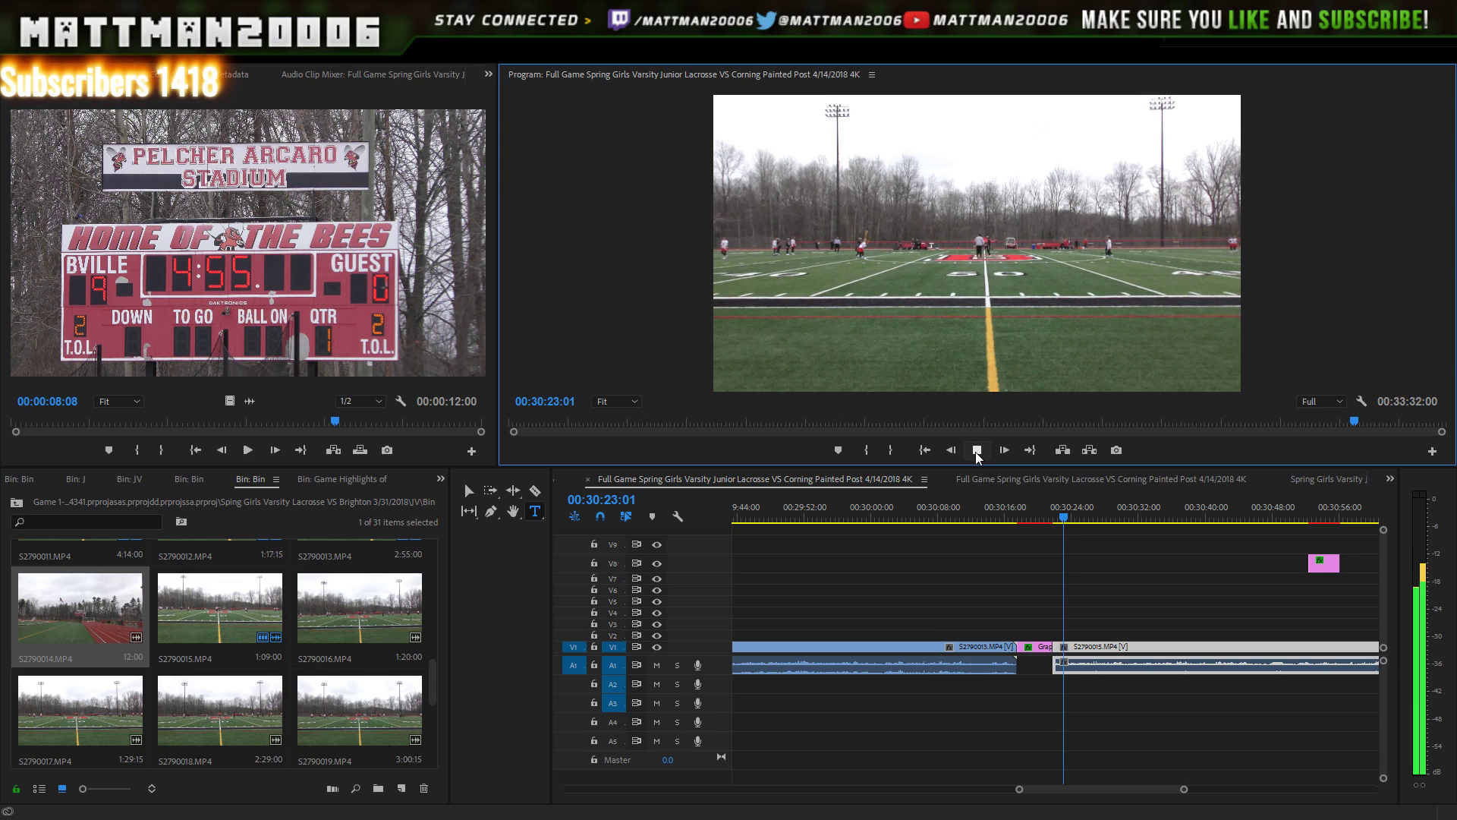
{"action": "left_click", "coordinate": [977, 453]}
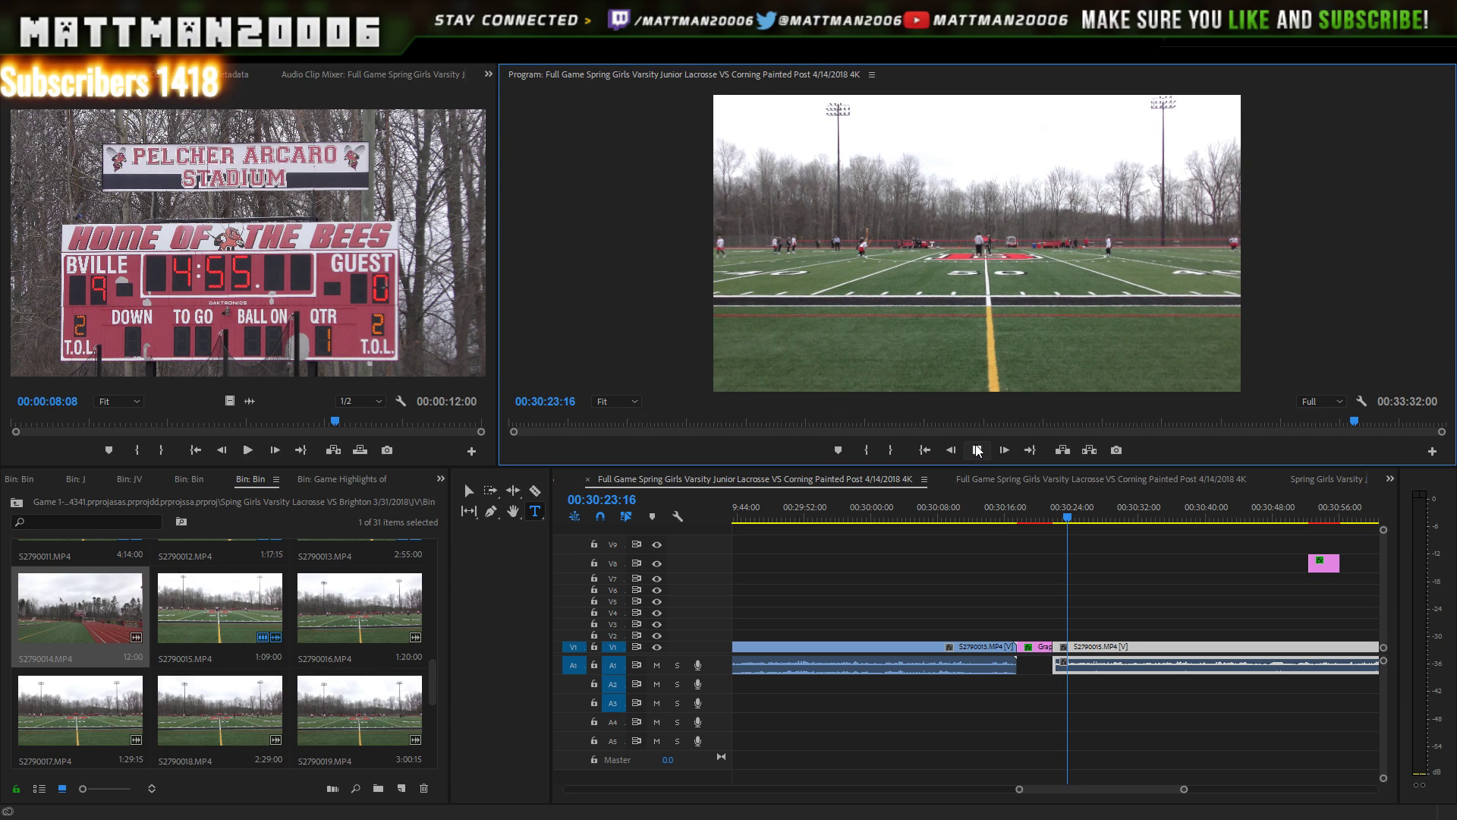
{"action": "left_click", "coordinate": [978, 453]}
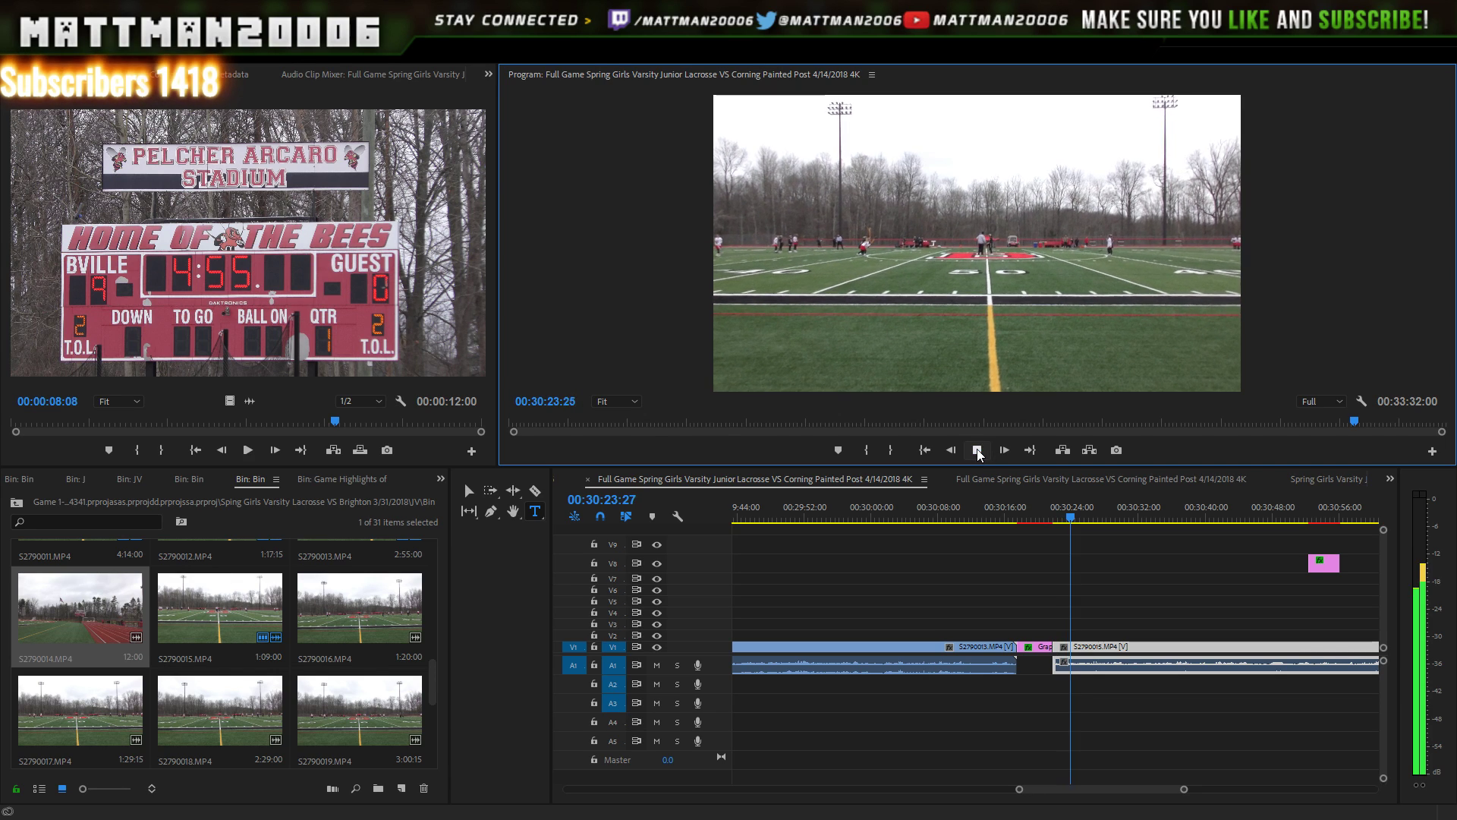
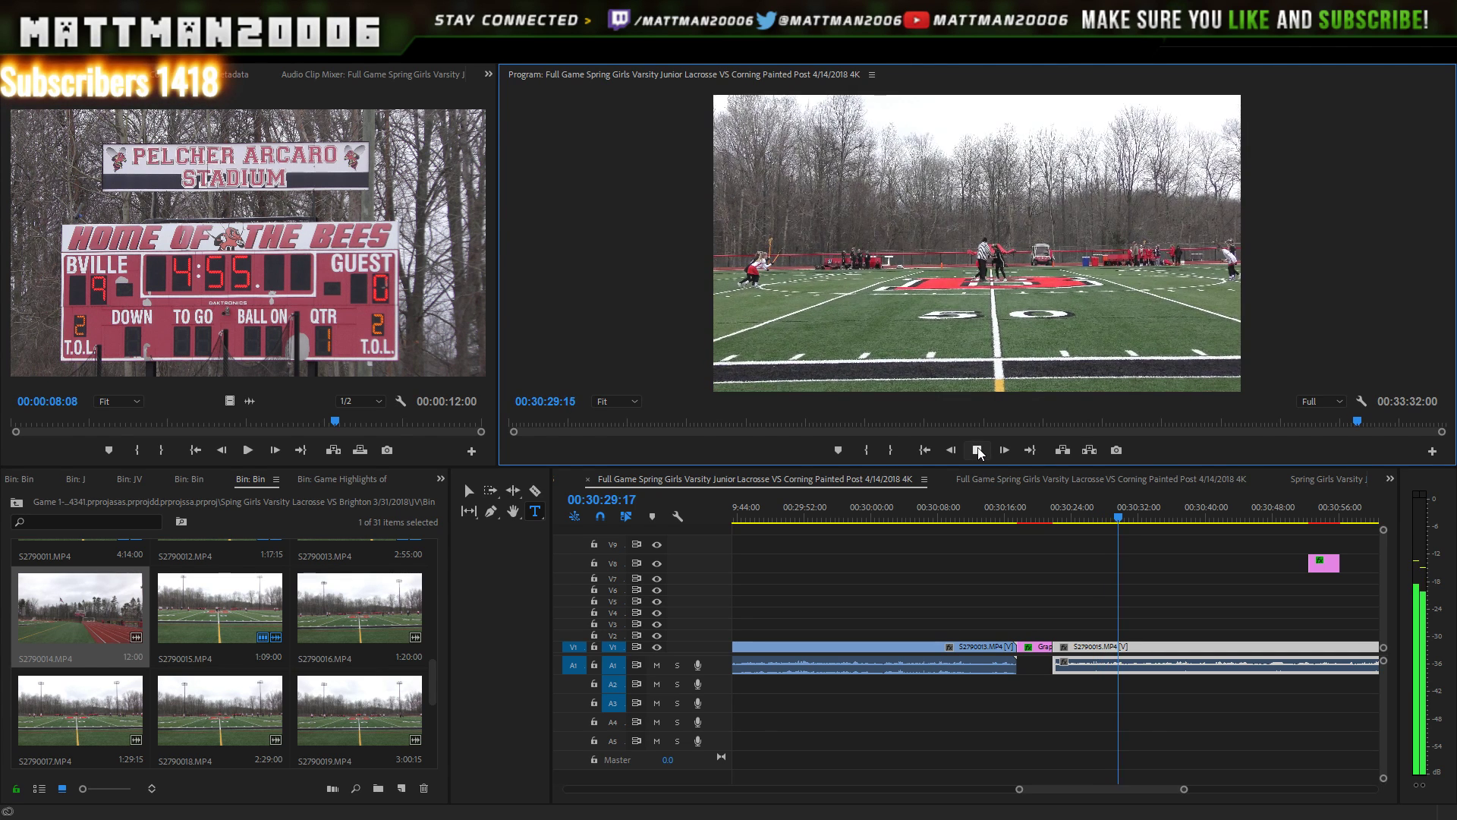
- Move the first V8 scorer title down onto V2 above clip S2790016
{"action": "left_click", "coordinate": [978, 451]}
{"action": "left_click_drag", "start_coordinate": [1104, 787], "coordinate": [1122, 786]}
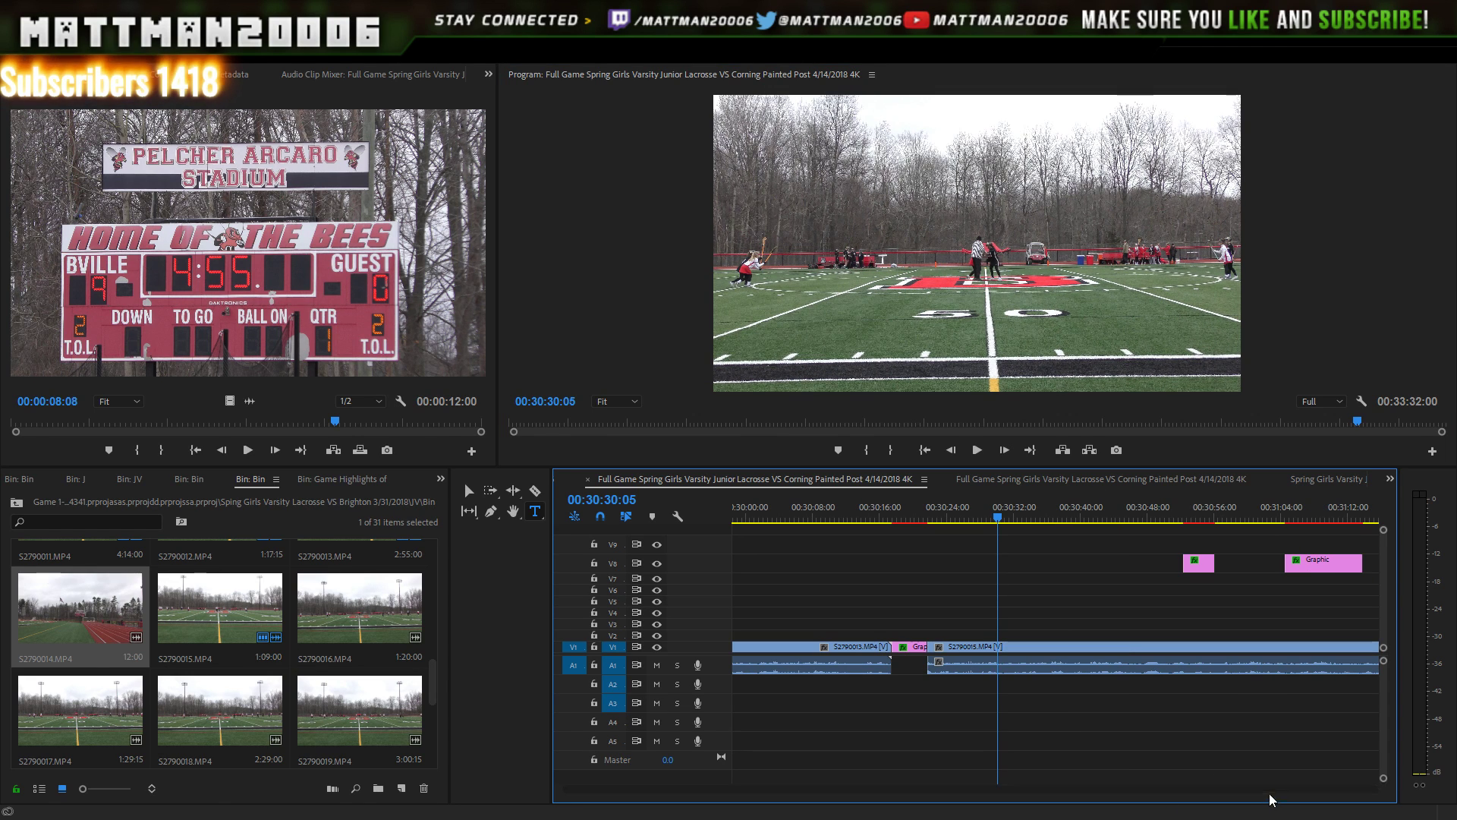
{"action": "scroll", "coordinate": [1218, 790], "scroll_direction": "down", "scroll_amount": 5}
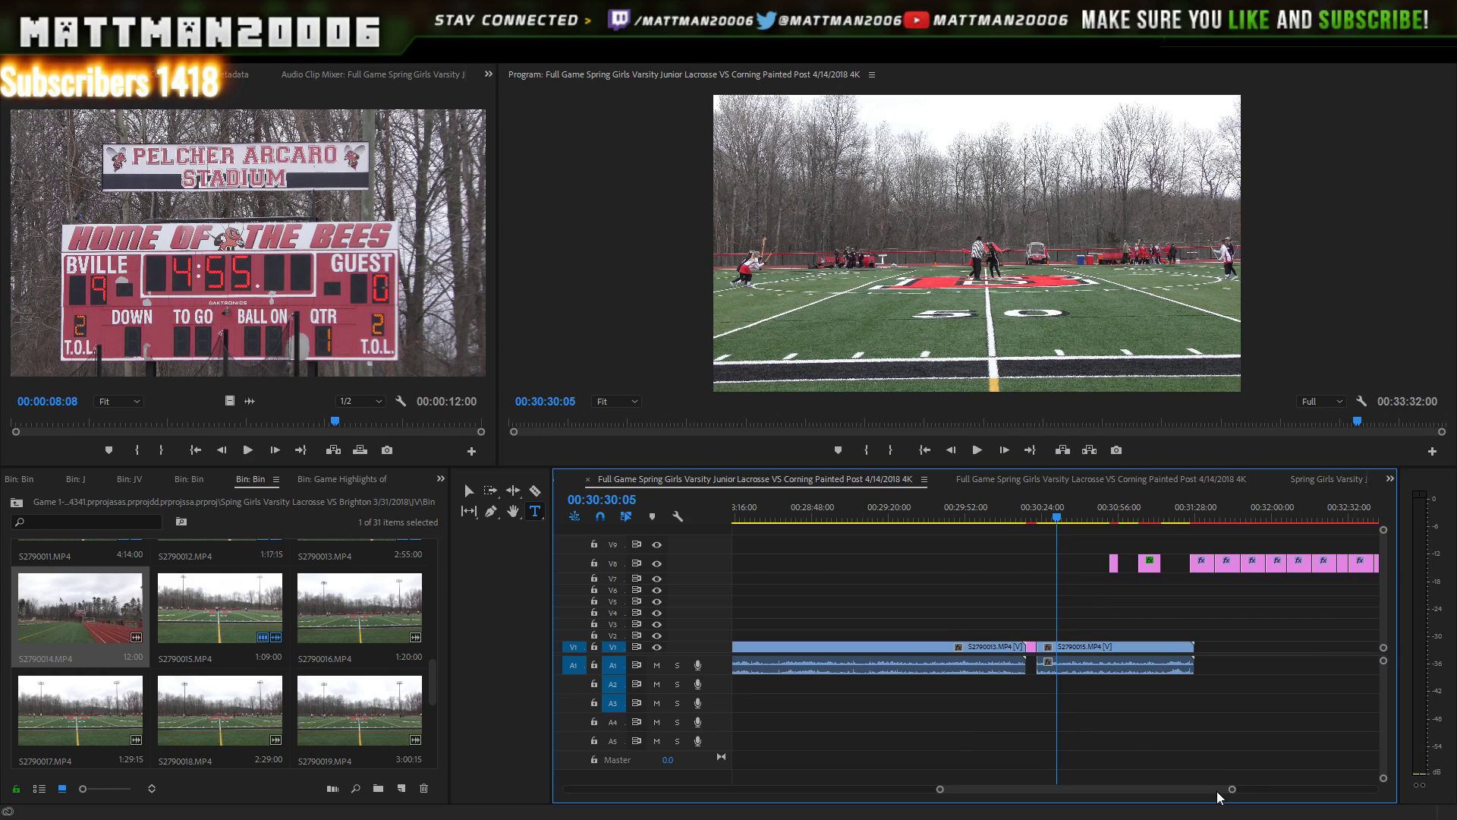
{"action": "left_click_drag", "start_coordinate": [1214, 791], "coordinate": [1238, 790]}
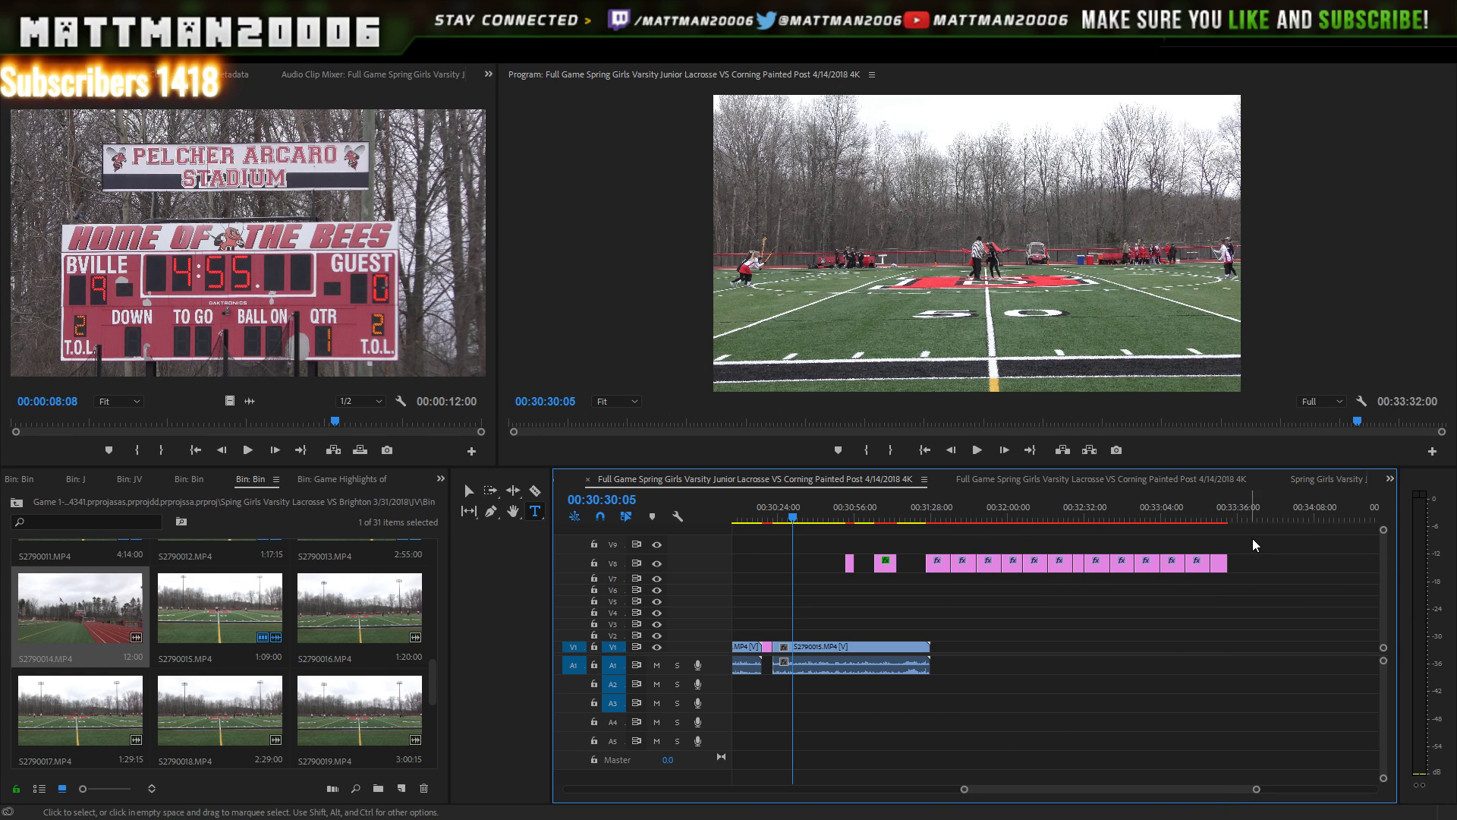
{"action": "left_click", "coordinate": [930, 567]}
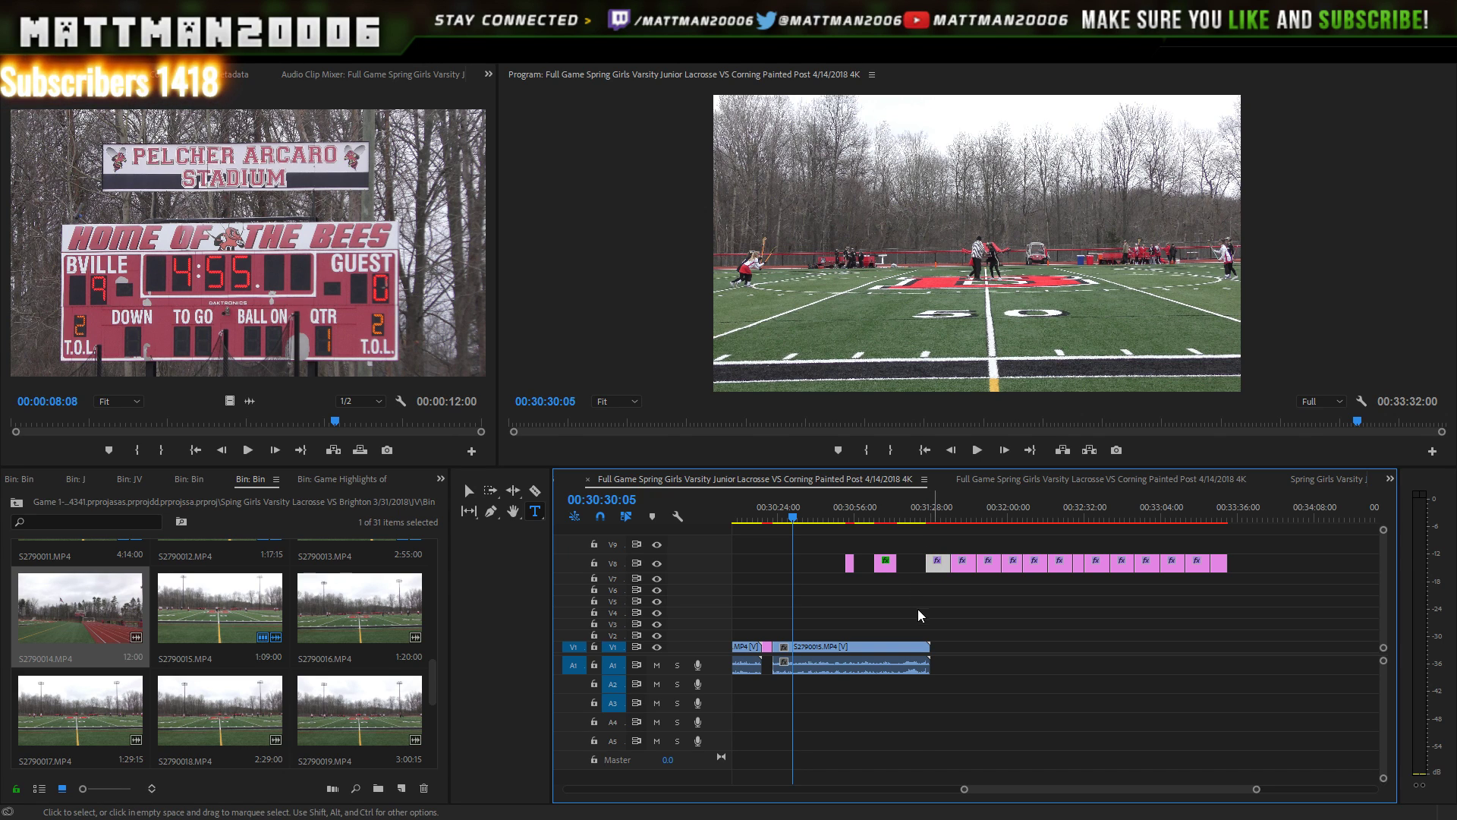
{"action": "left_click_drag", "start_coordinate": [936, 563], "coordinate": [910, 630]}
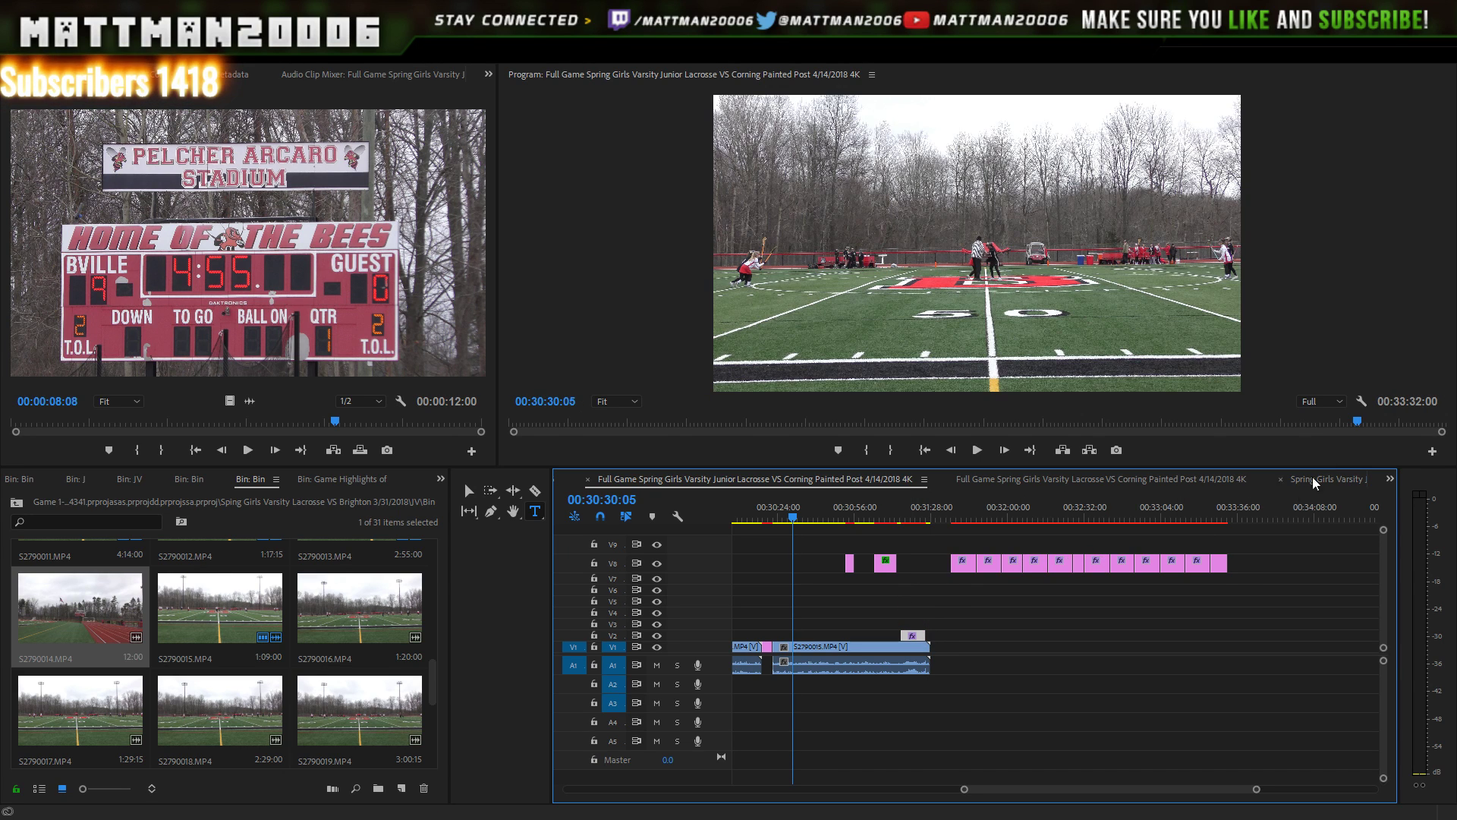
- Shift the remaining V8 titles later and play the sequence to check the title
{"action": "mouse_move", "coordinate": [1276, 522]}
{"action": "left_mouse_down"}
{"action": "mouse_move", "coordinate": [1046, 573]}
{"action": "mouse_move", "coordinate": [923, 572]}
{"action": "mouse_move", "coordinate": [1047, 525]}
{"action": "mouse_move", "coordinate": [1259, 523]}
{"action": "left_mouse_up"}
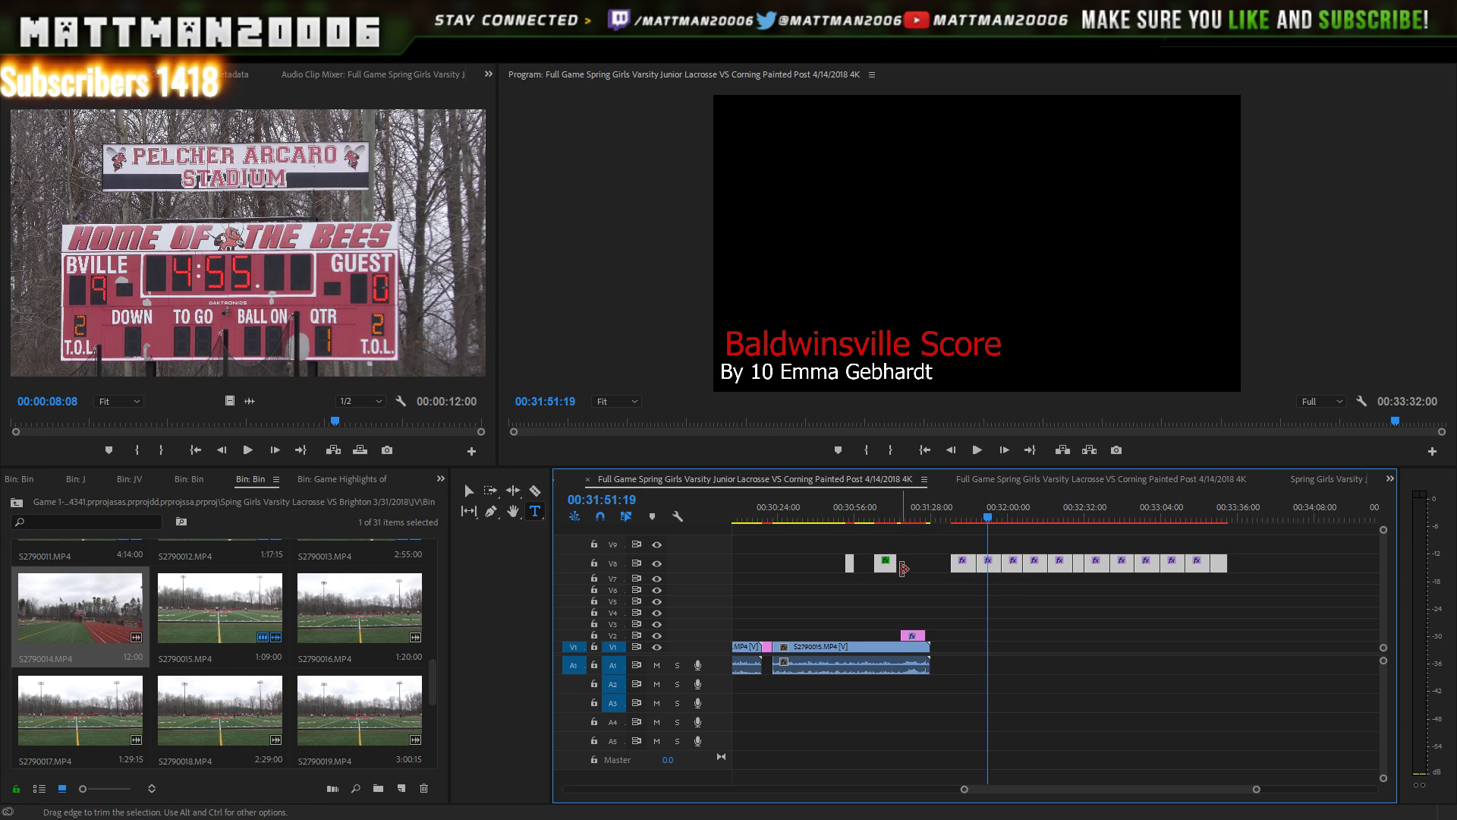
{"action": "left_click_drag", "start_coordinate": [890, 570], "coordinate": [1125, 568]}
{"action": "left_click_drag", "start_coordinate": [915, 518], "coordinate": [902, 520]}
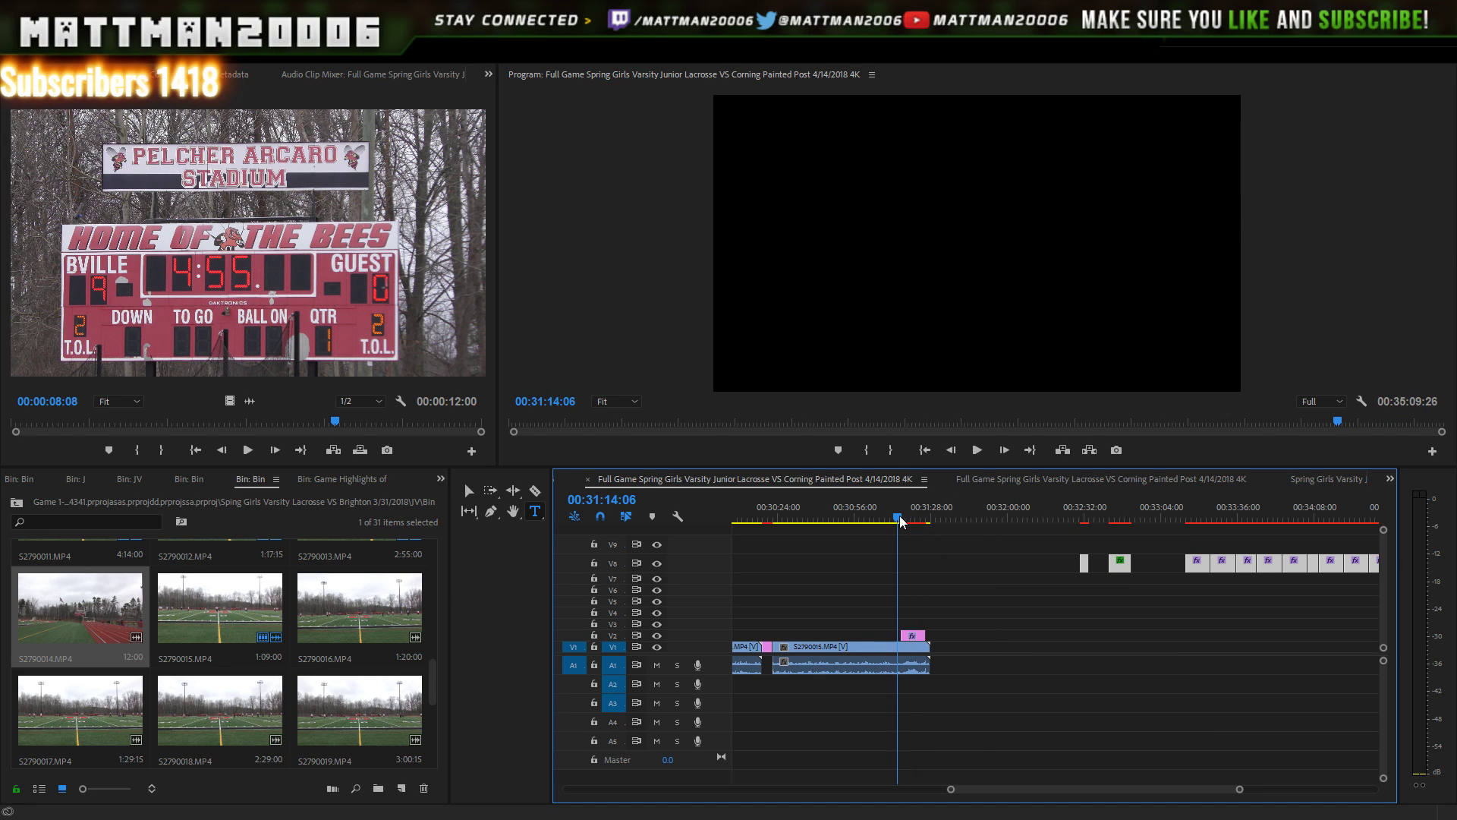
{"action": "left_click", "coordinate": [977, 449]}
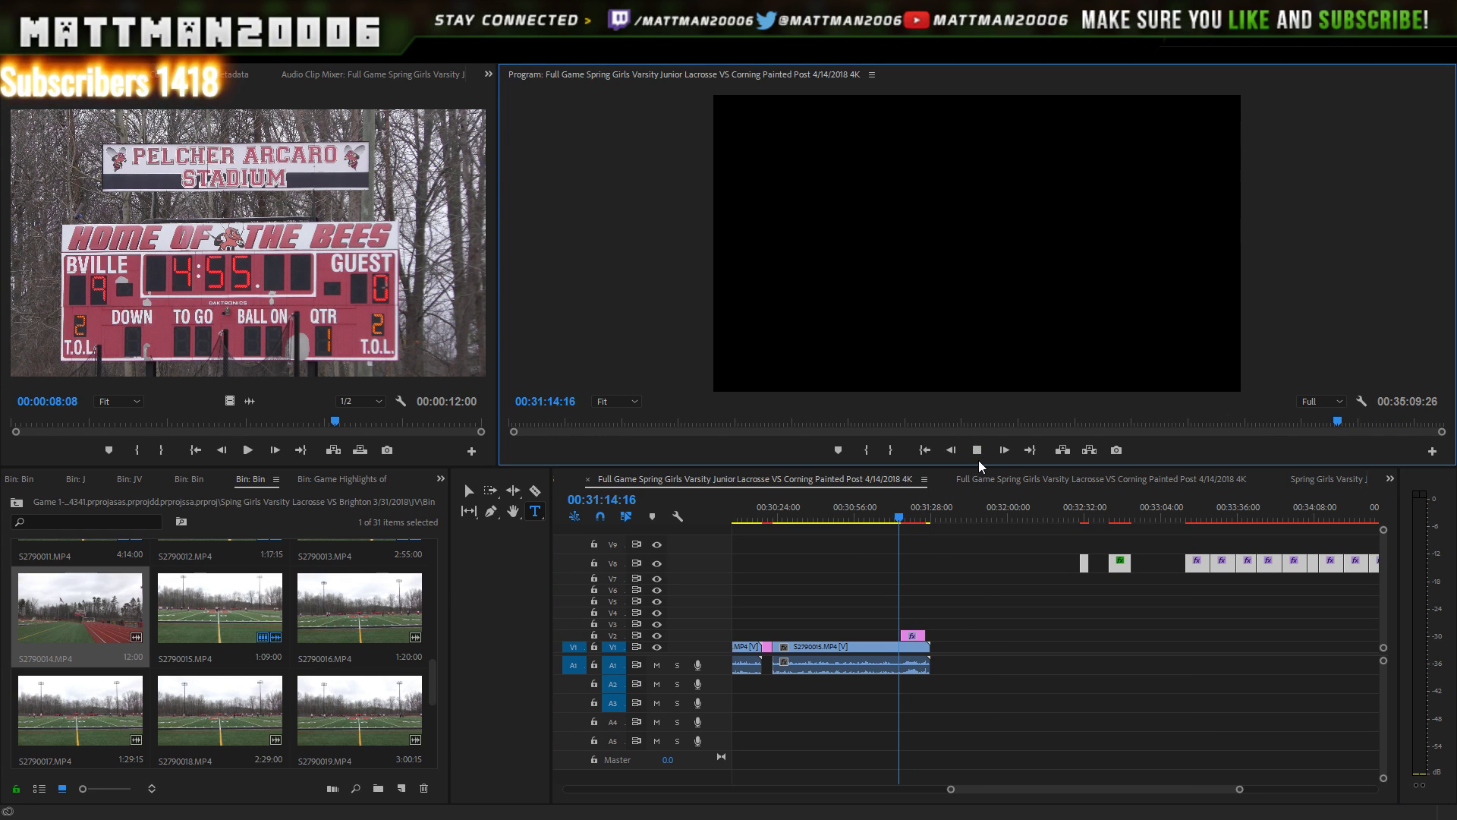
- Play through the goal to find where the V2 scorer title should end
{"action": "key", "text": "space"}
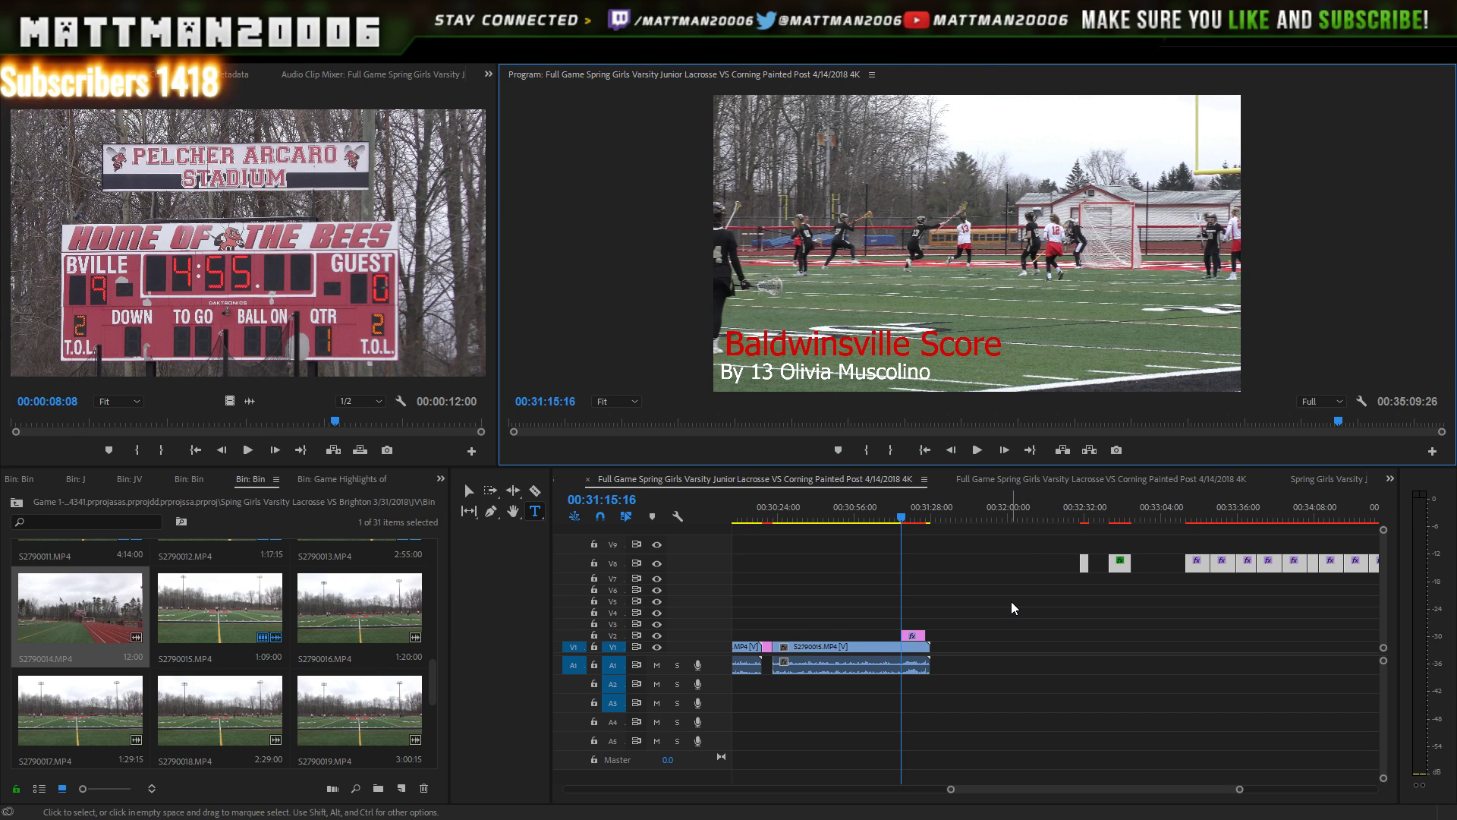
{"action": "left_click", "coordinate": [914, 635]}
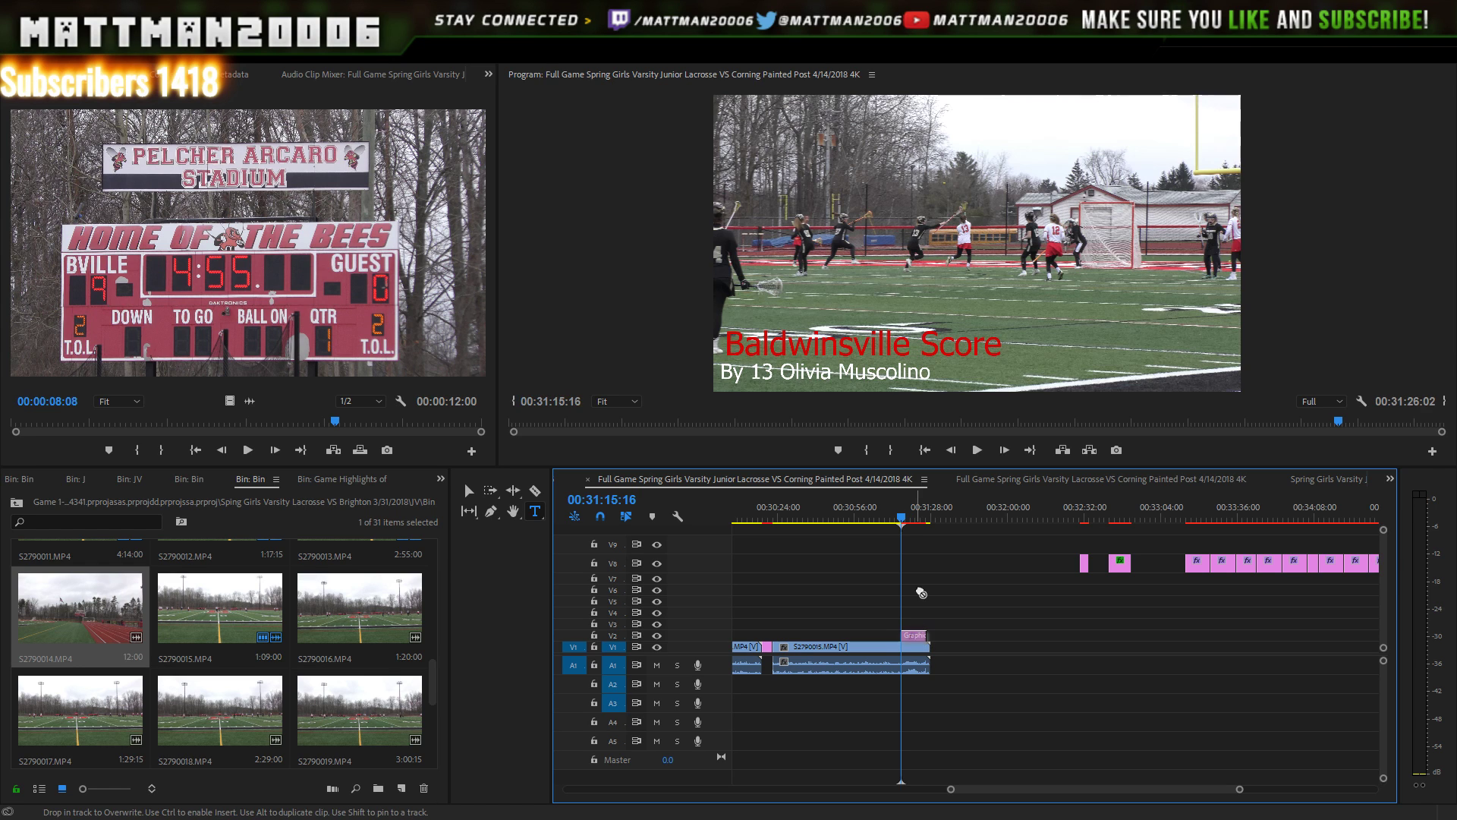
{"action": "left_click", "coordinate": [977, 450]}
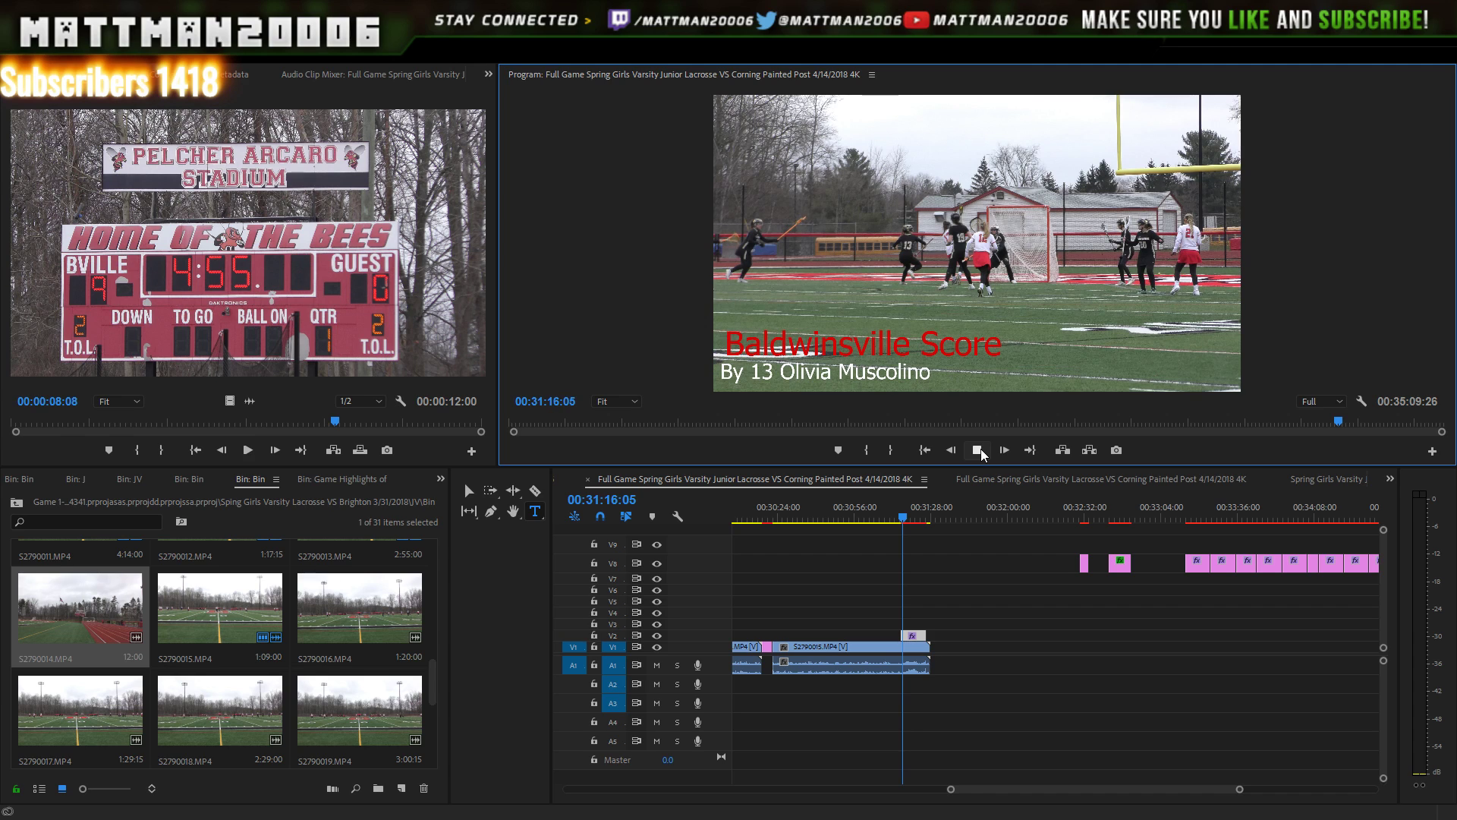
{"action": "left_click", "coordinate": [980, 450]}
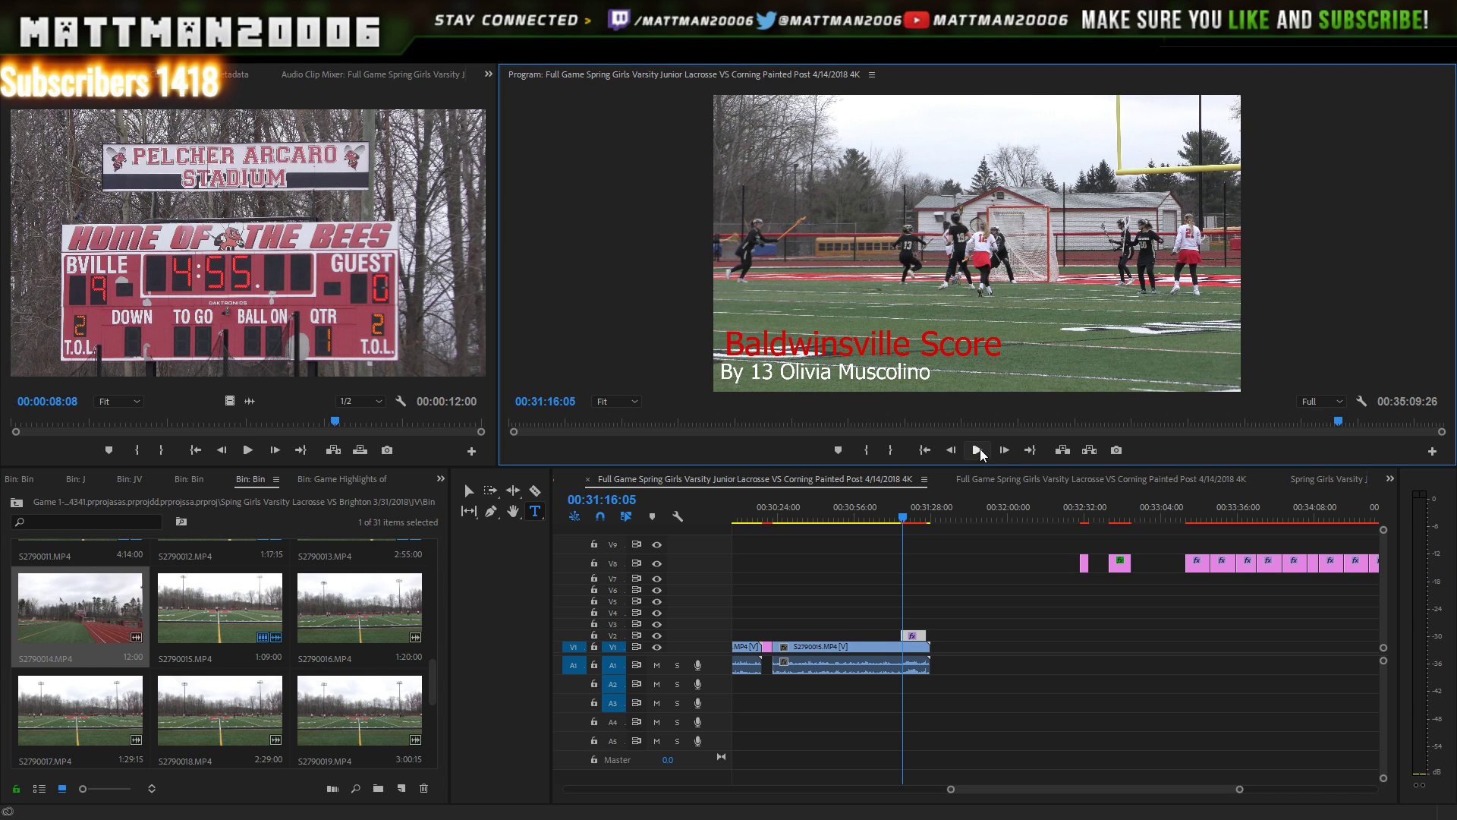
{"action": "left_click", "coordinate": [979, 450]}
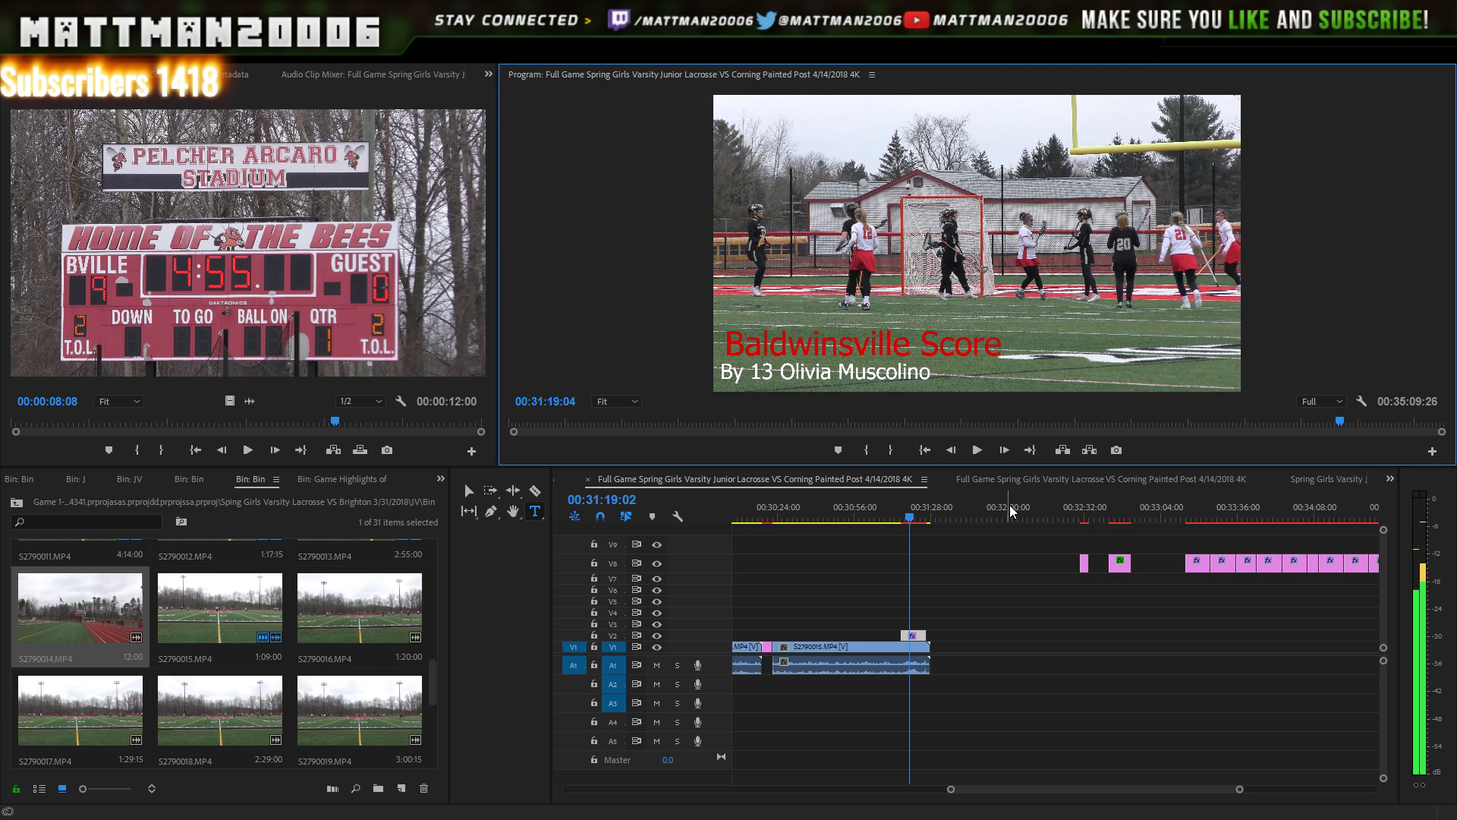
{"action": "left_click", "coordinate": [982, 452]}
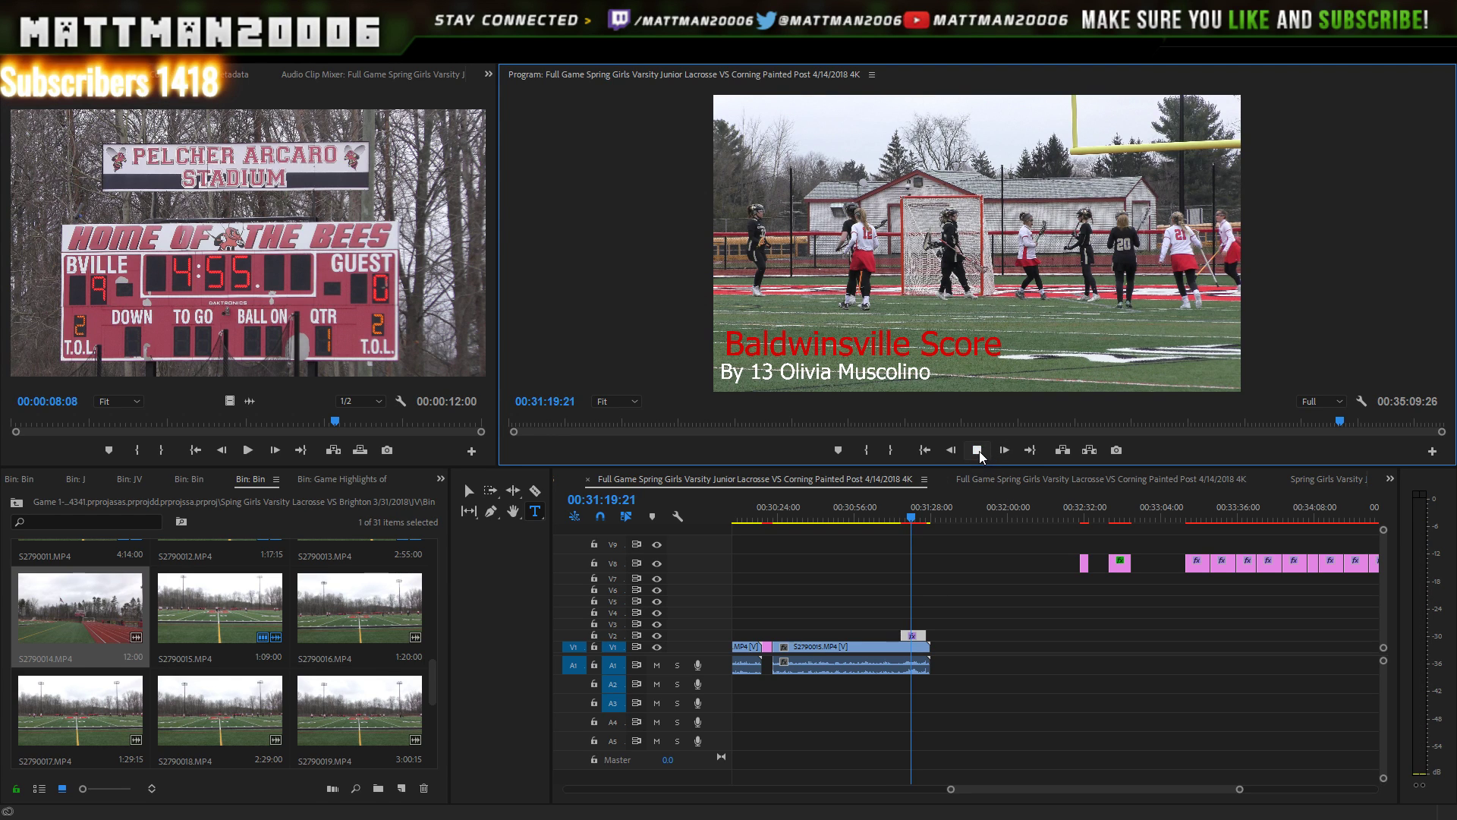
{"action": "left_click", "coordinate": [979, 450]}
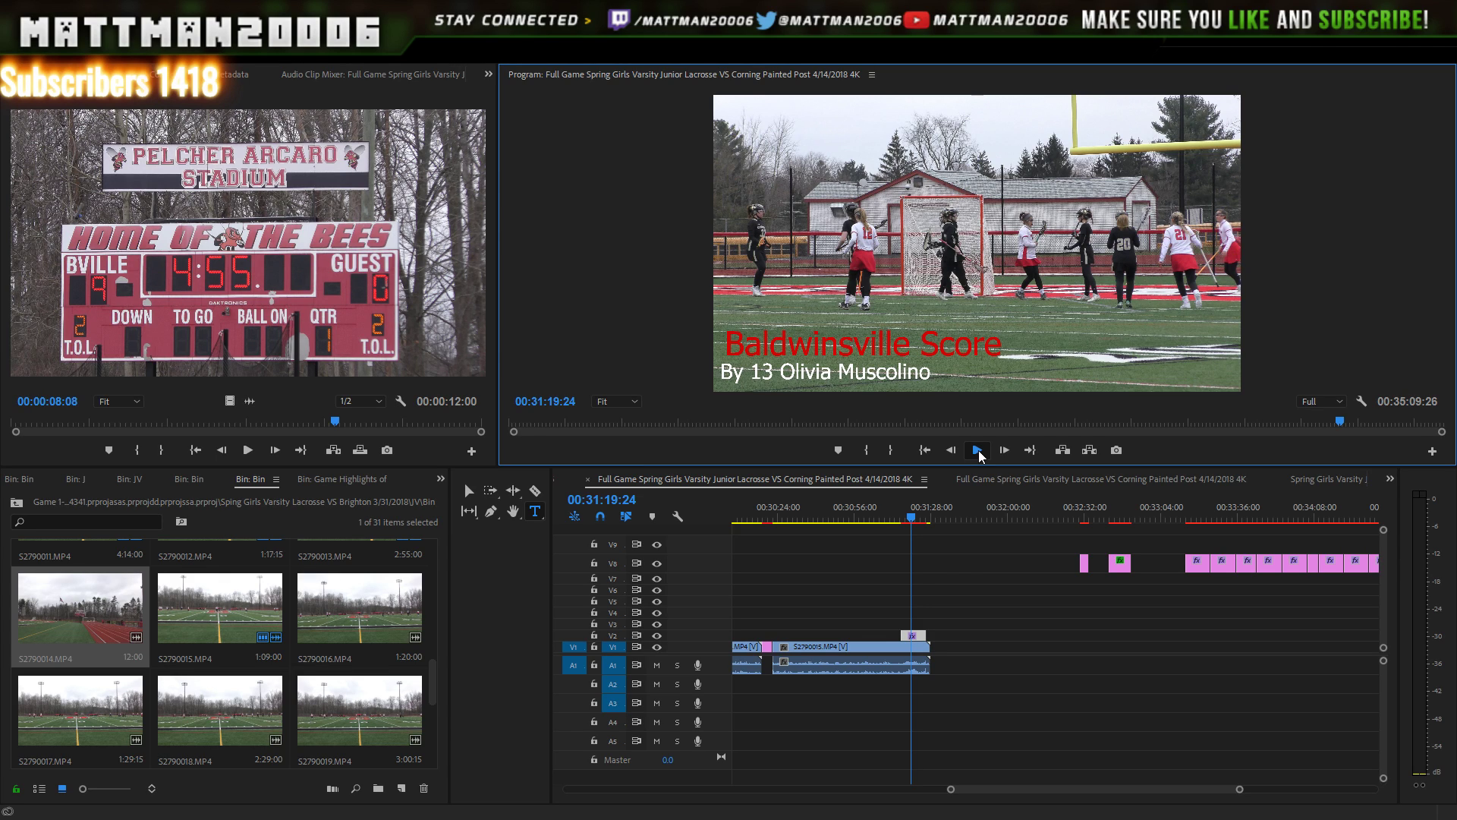
{"action": "left_click", "coordinate": [978, 451]}
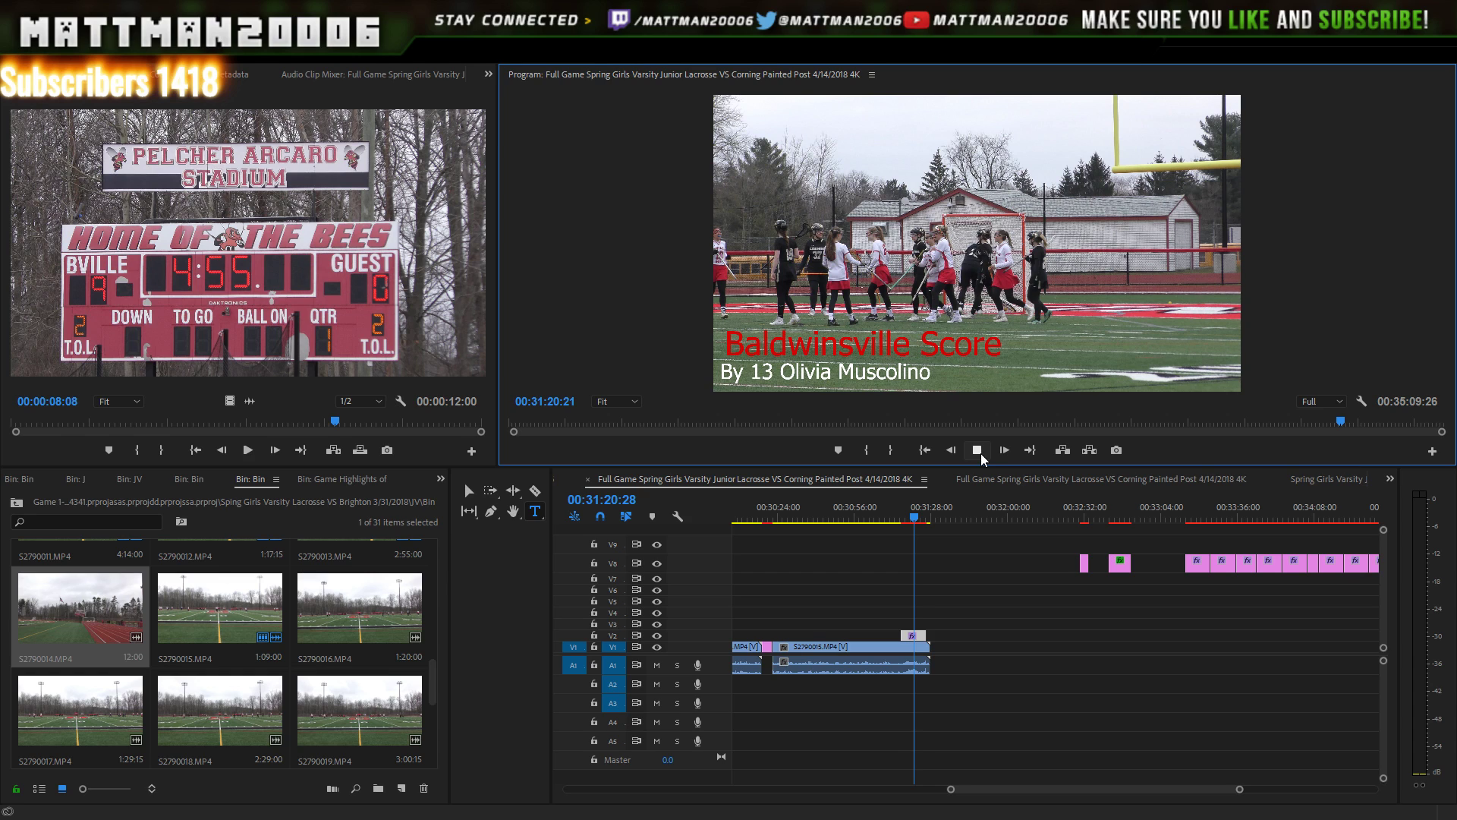
{"action": "left_click", "coordinate": [978, 450]}
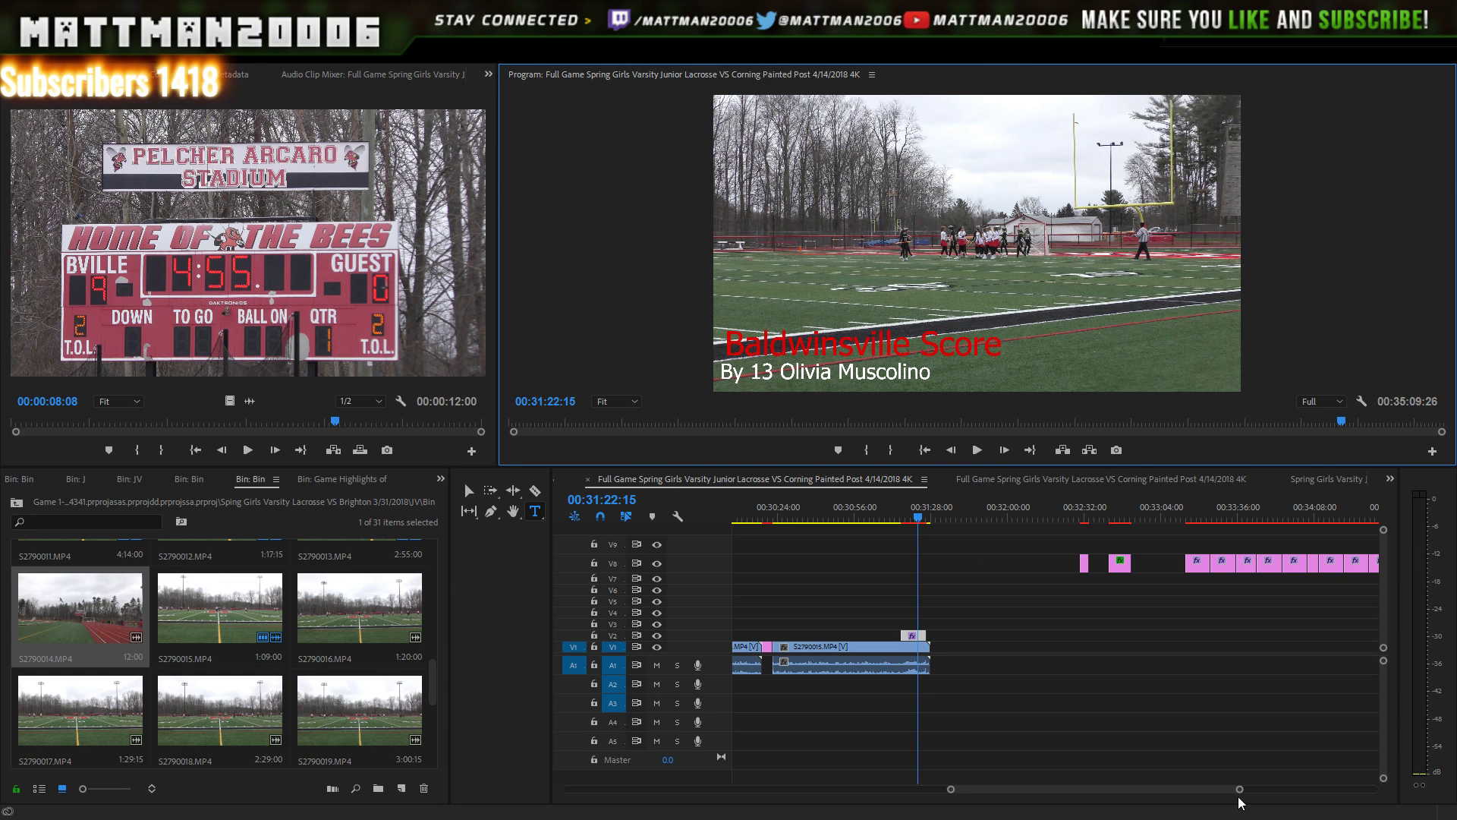
- Trim the V2 Baldwinsville Score title's end to around 31:22 and replay it
{"action": "left_click_drag", "start_coordinate": [1239, 790], "coordinate": [1167, 790]}
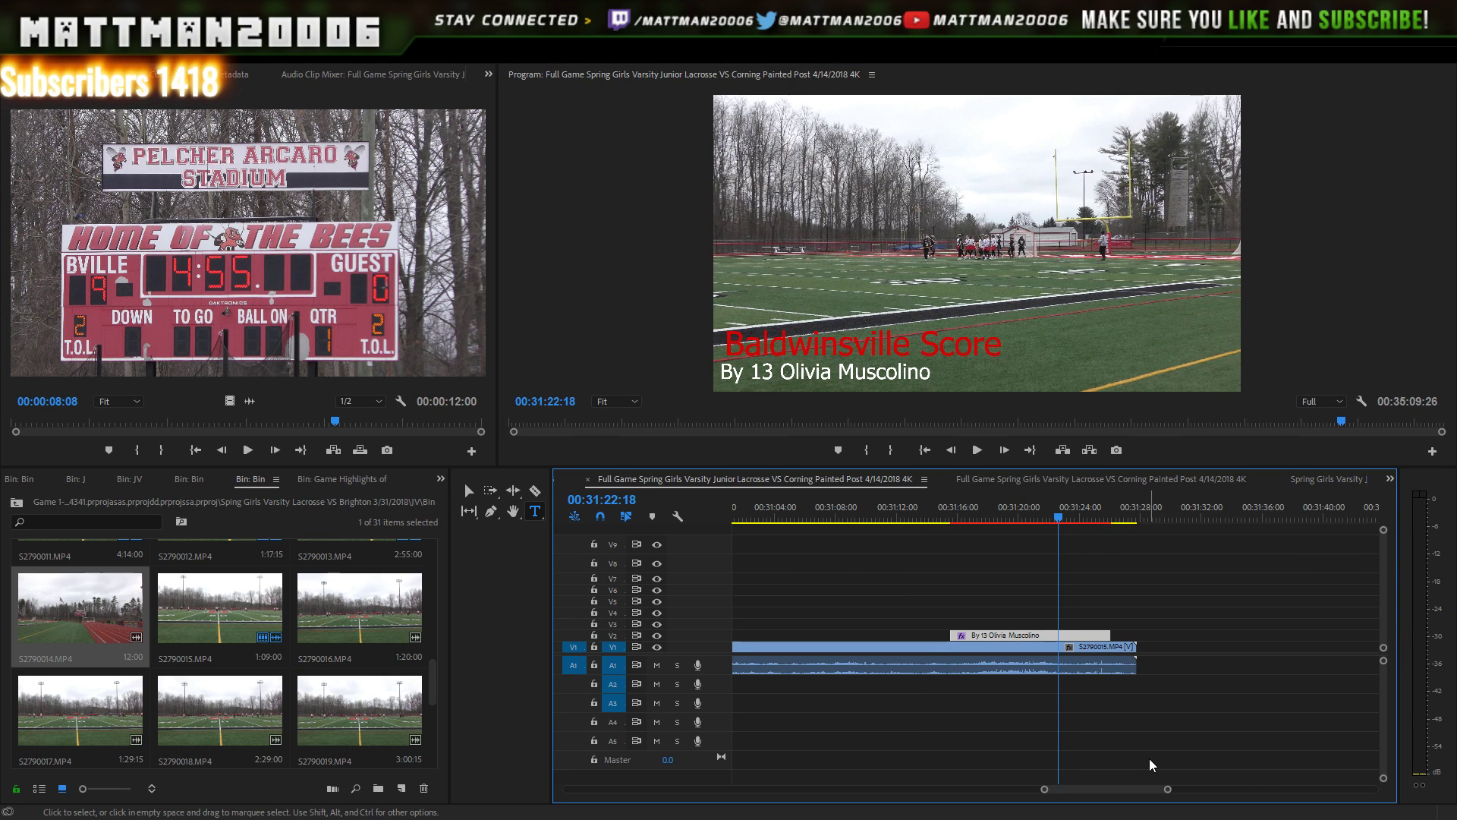
{"action": "key", "text": "space"}
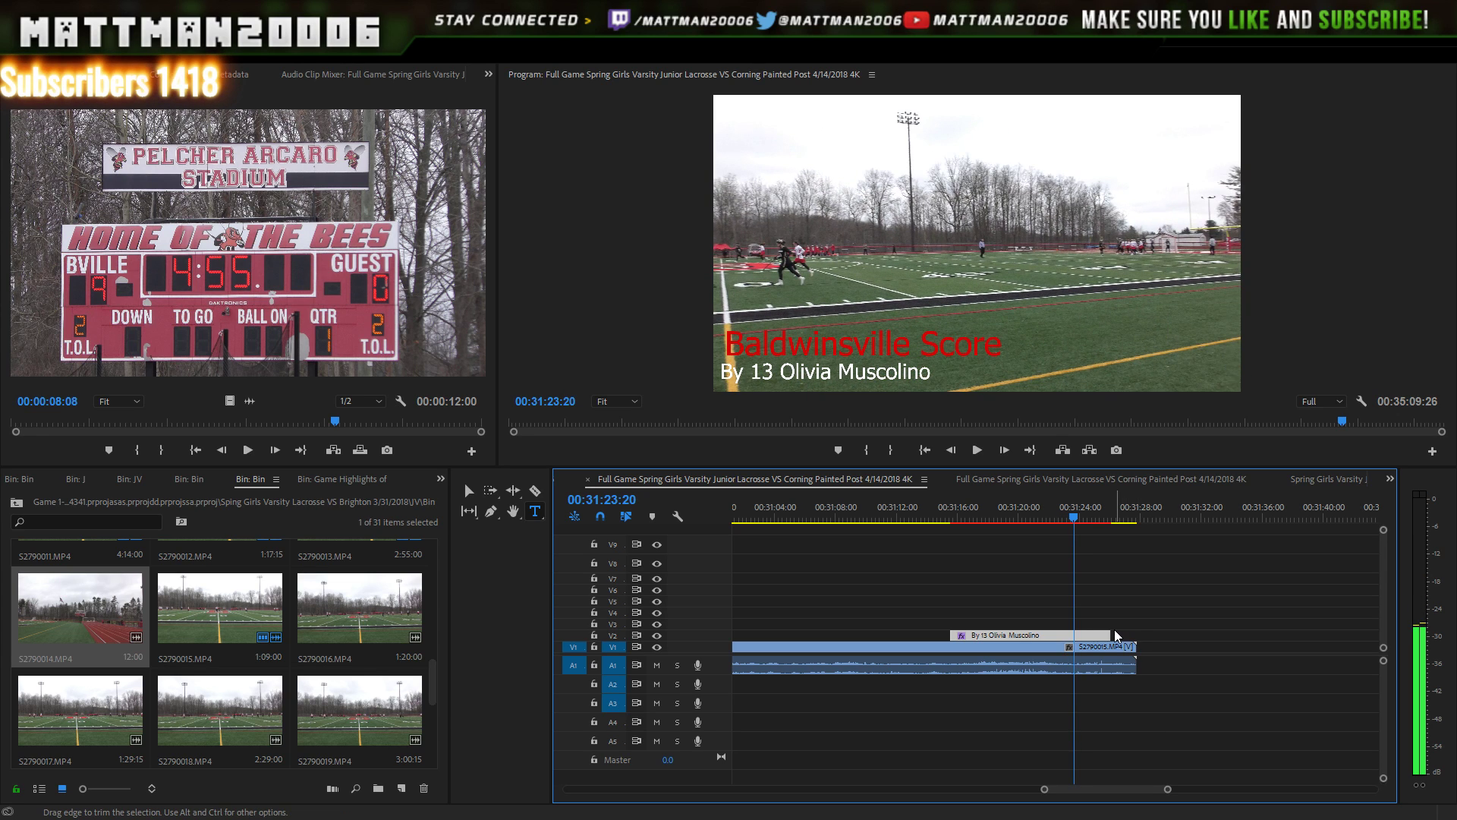
{"action": "left_click_drag", "start_coordinate": [1111, 633], "coordinate": [1068, 630]}
{"action": "left_click", "coordinate": [1041, 508]}
{"action": "key", "text": "space"}
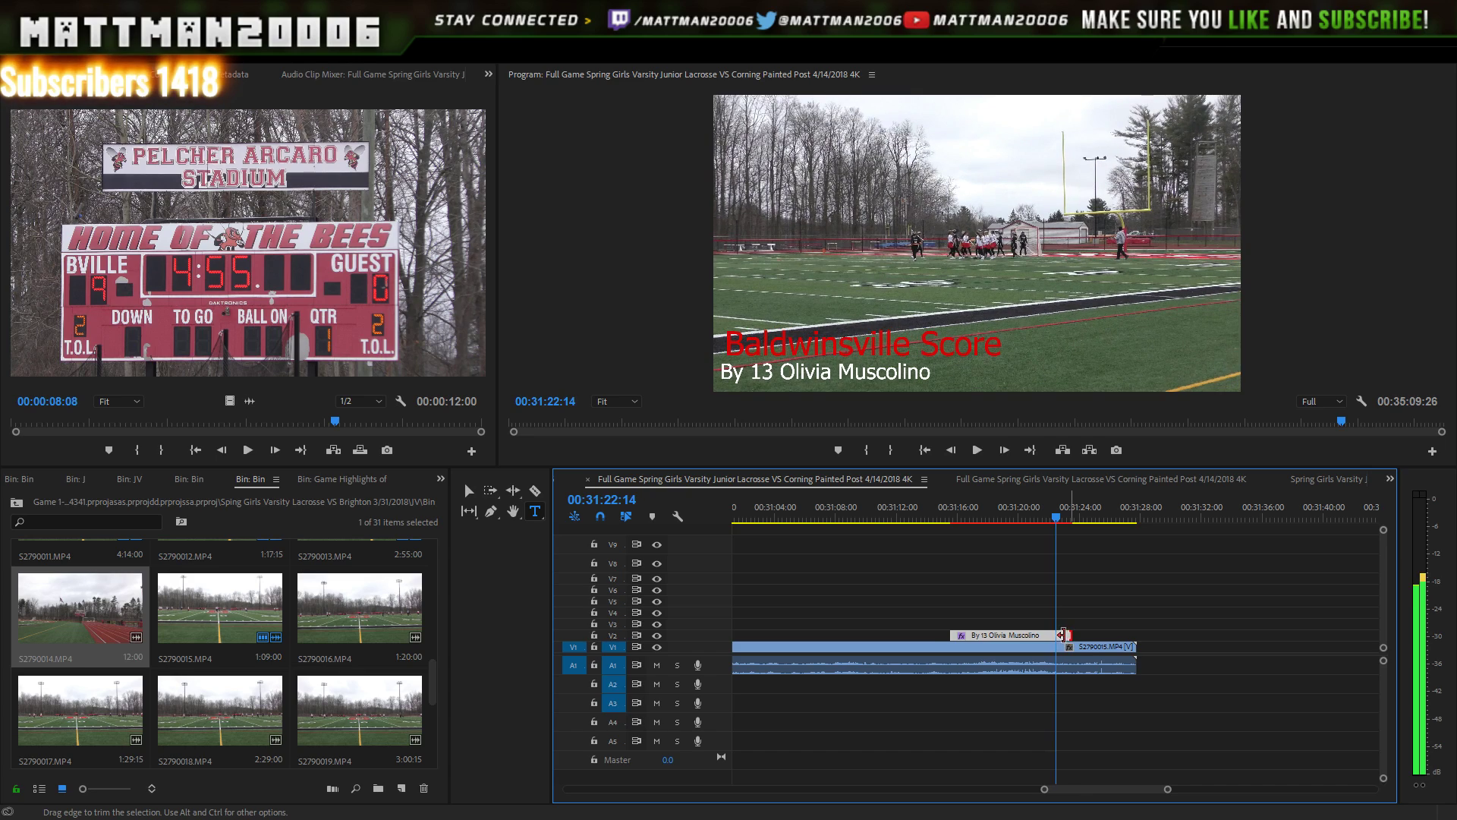
{"action": "left_click_drag", "start_coordinate": [1063, 635], "coordinate": [1056, 635]}
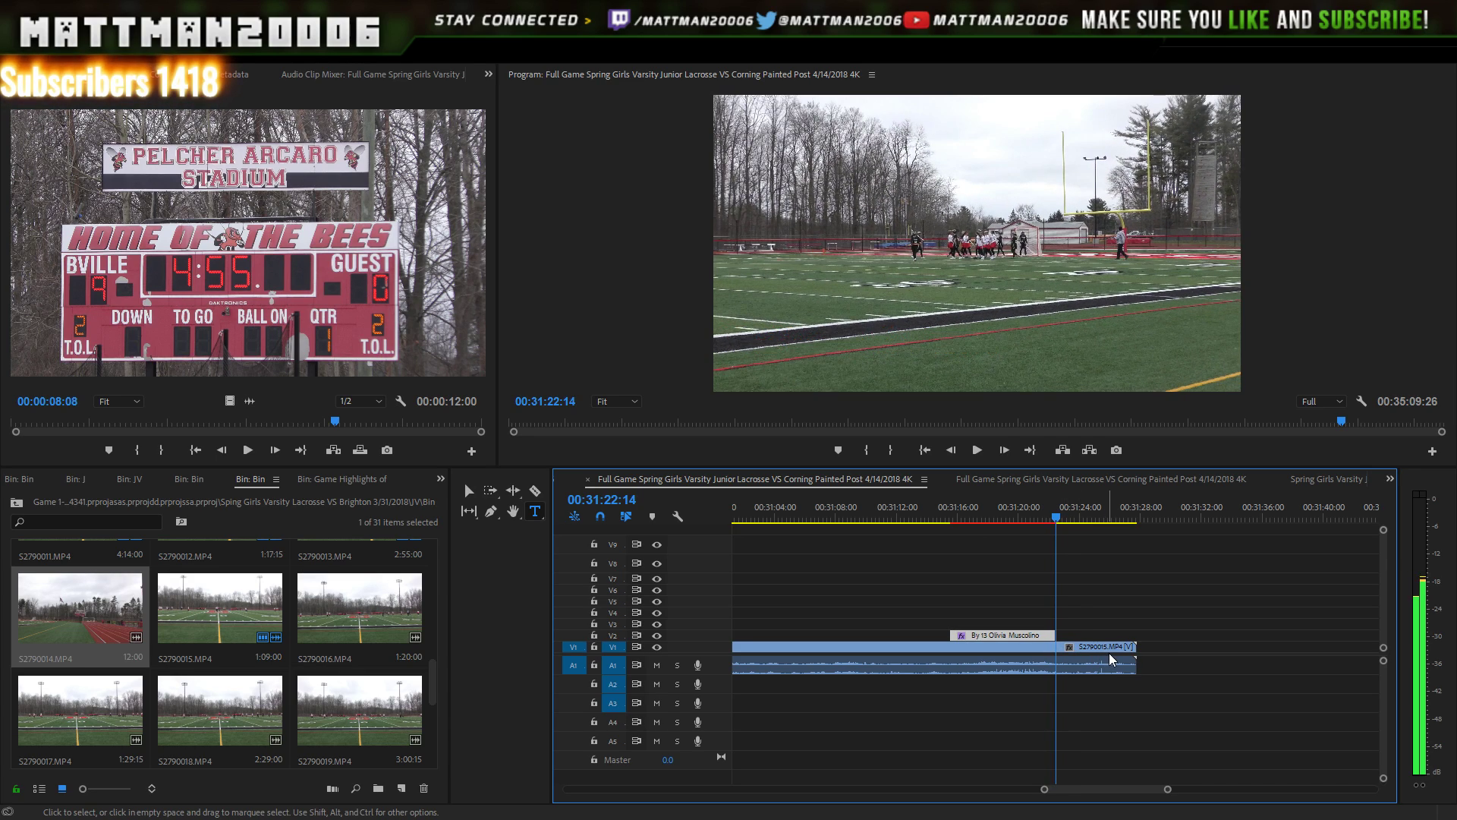
{"action": "key", "text": "space"}
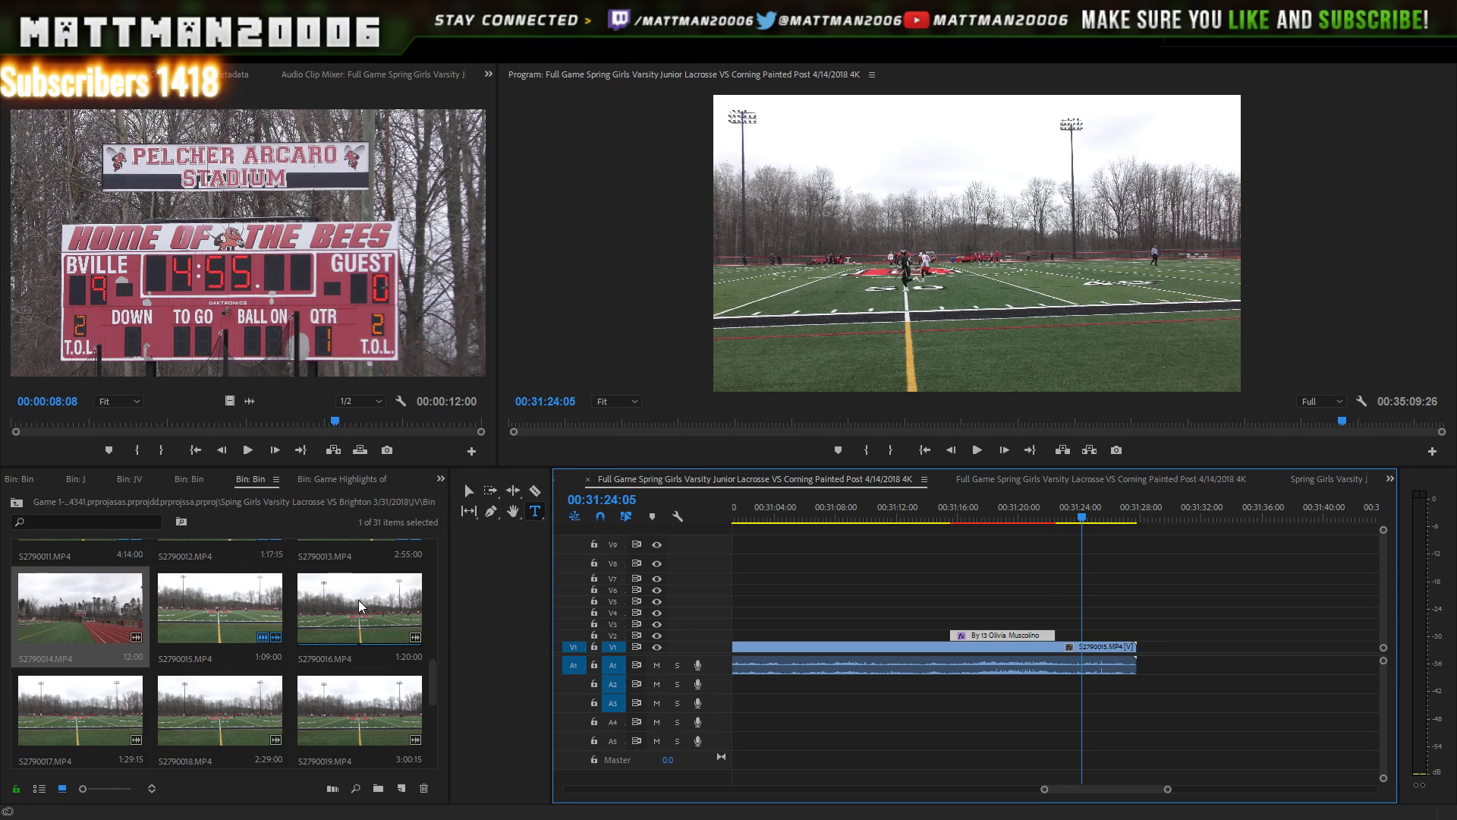
- Add clip S2790016 after the existing footage and play its opening
{"action": "left_click_drag", "start_coordinate": [358, 600], "coordinate": [1139, 668]}
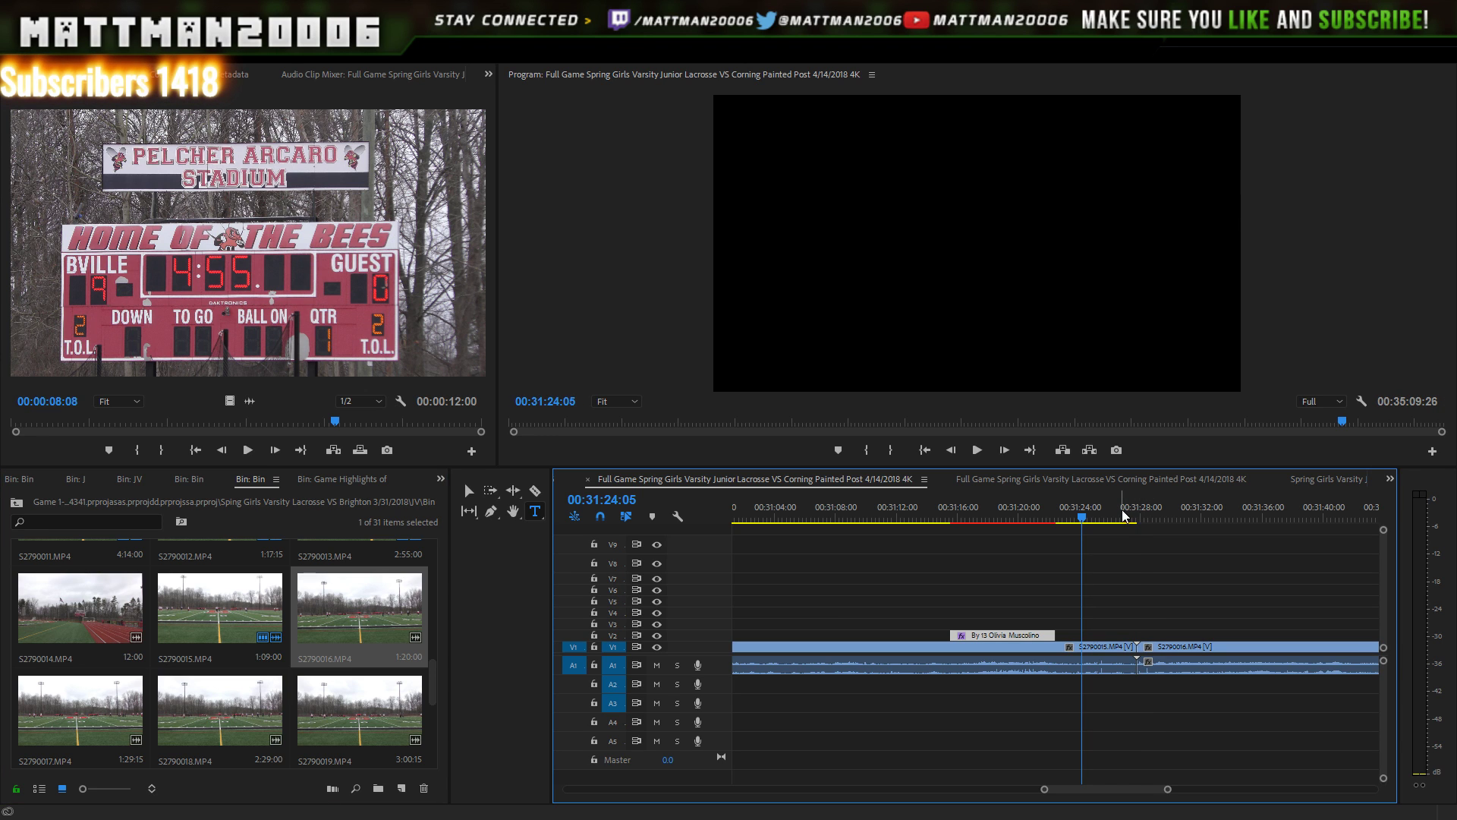
{"action": "left_click", "coordinate": [977, 450]}
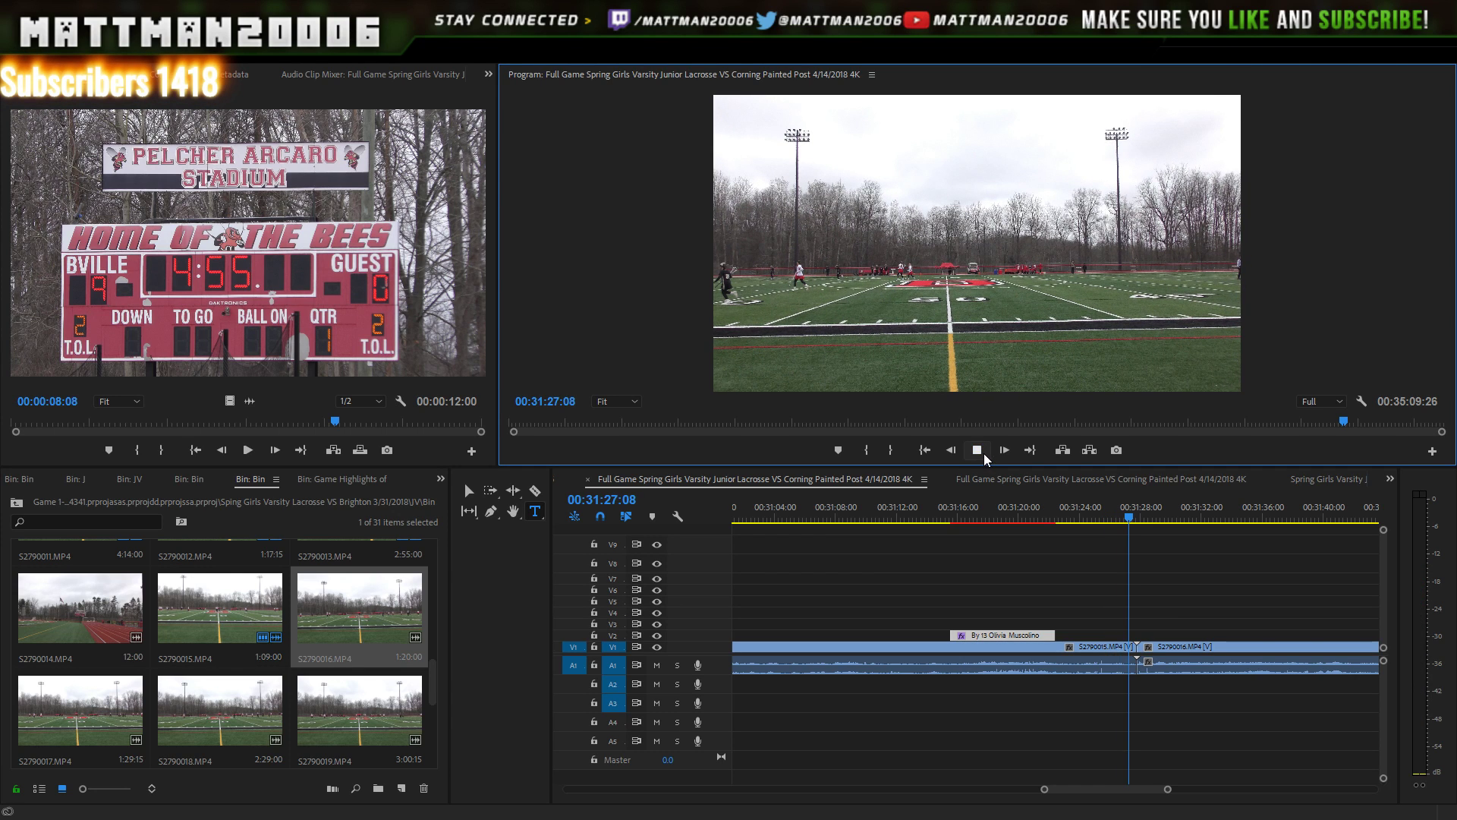
{"action": "left_click", "coordinate": [982, 450]}
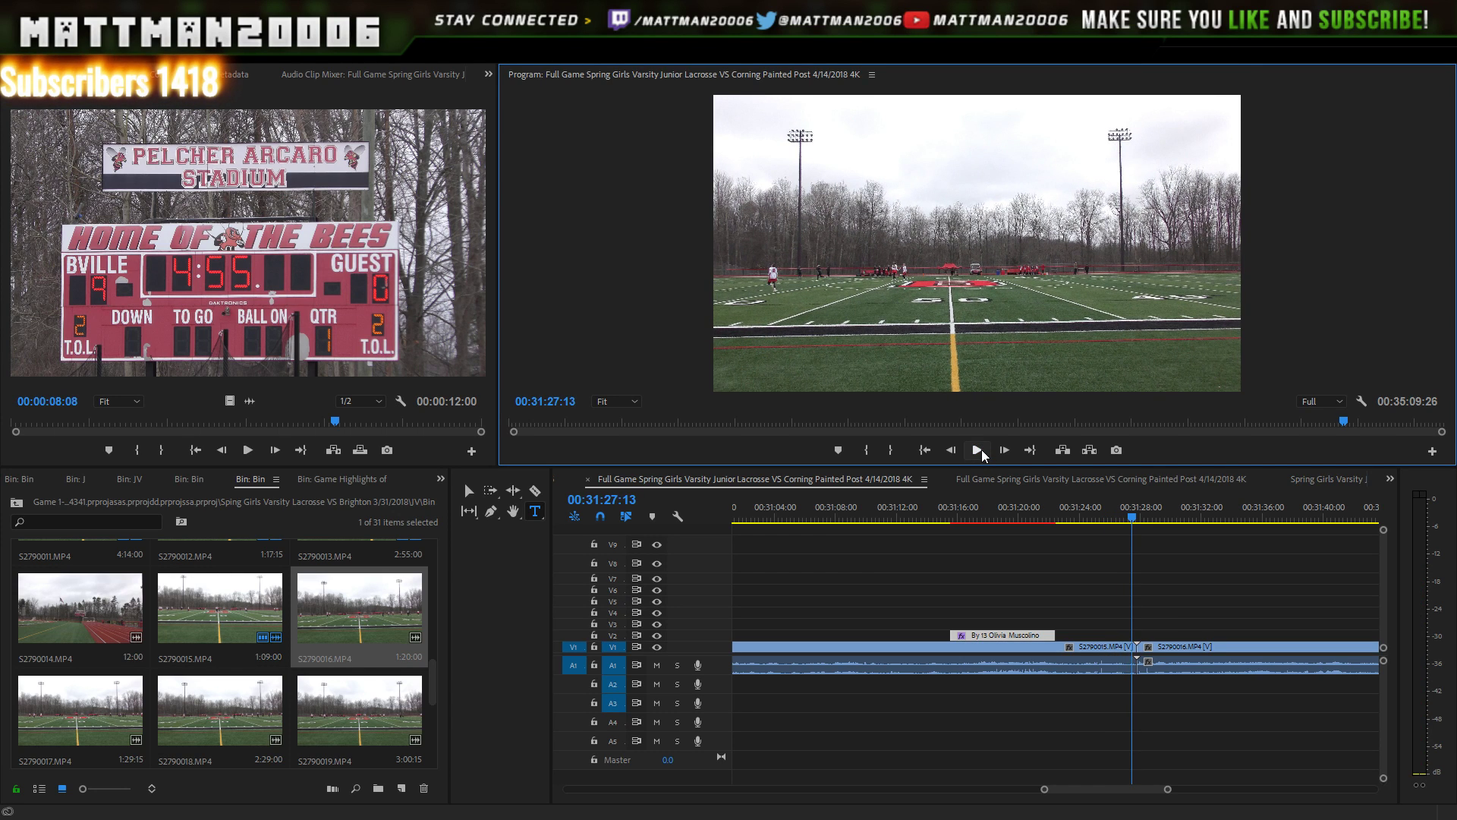
{"action": "left_click", "coordinate": [978, 450]}
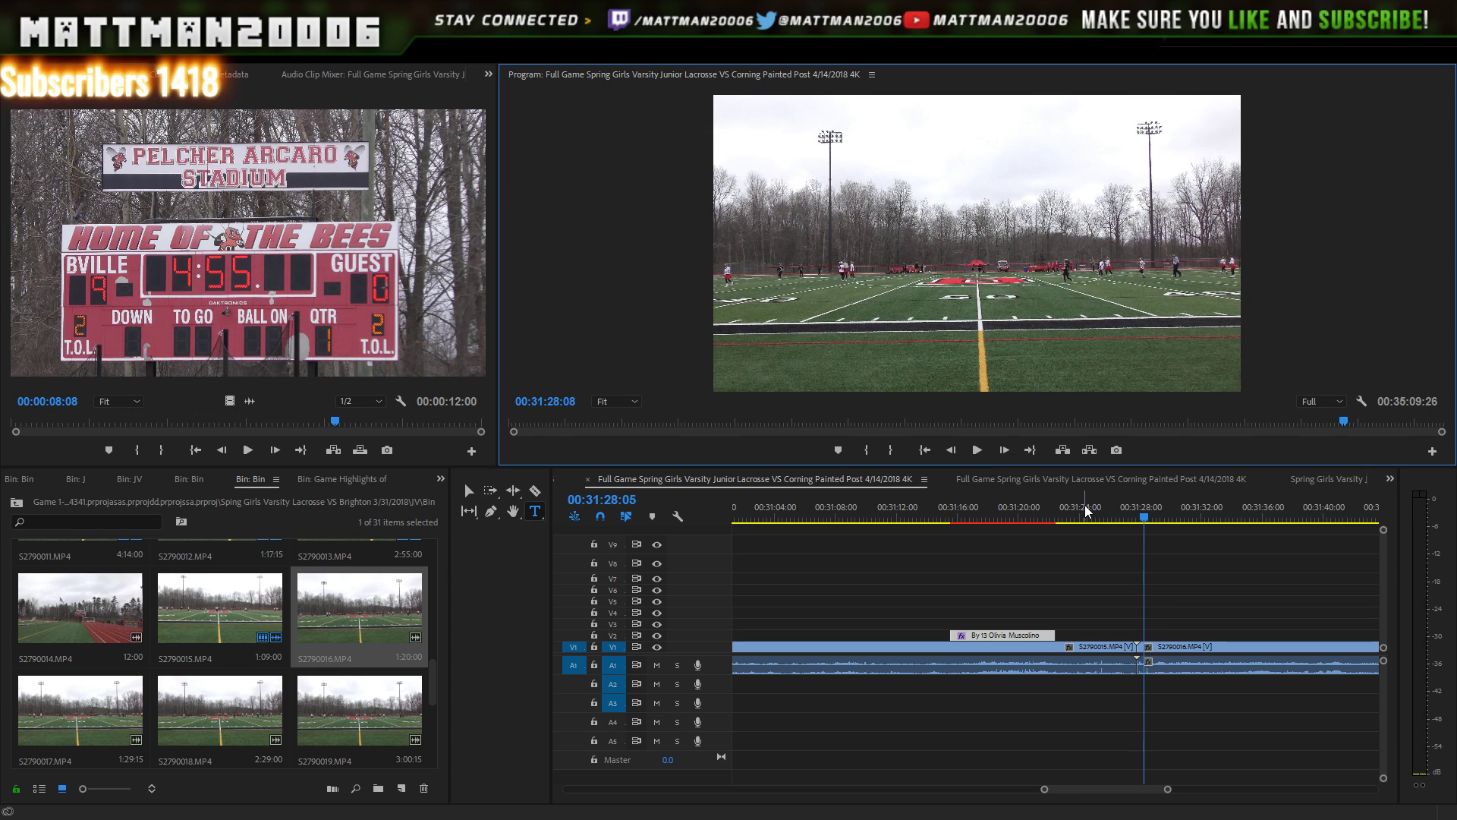
{"action": "left_click", "coordinate": [1086, 504]}
{"action": "left_click", "coordinate": [985, 449]}
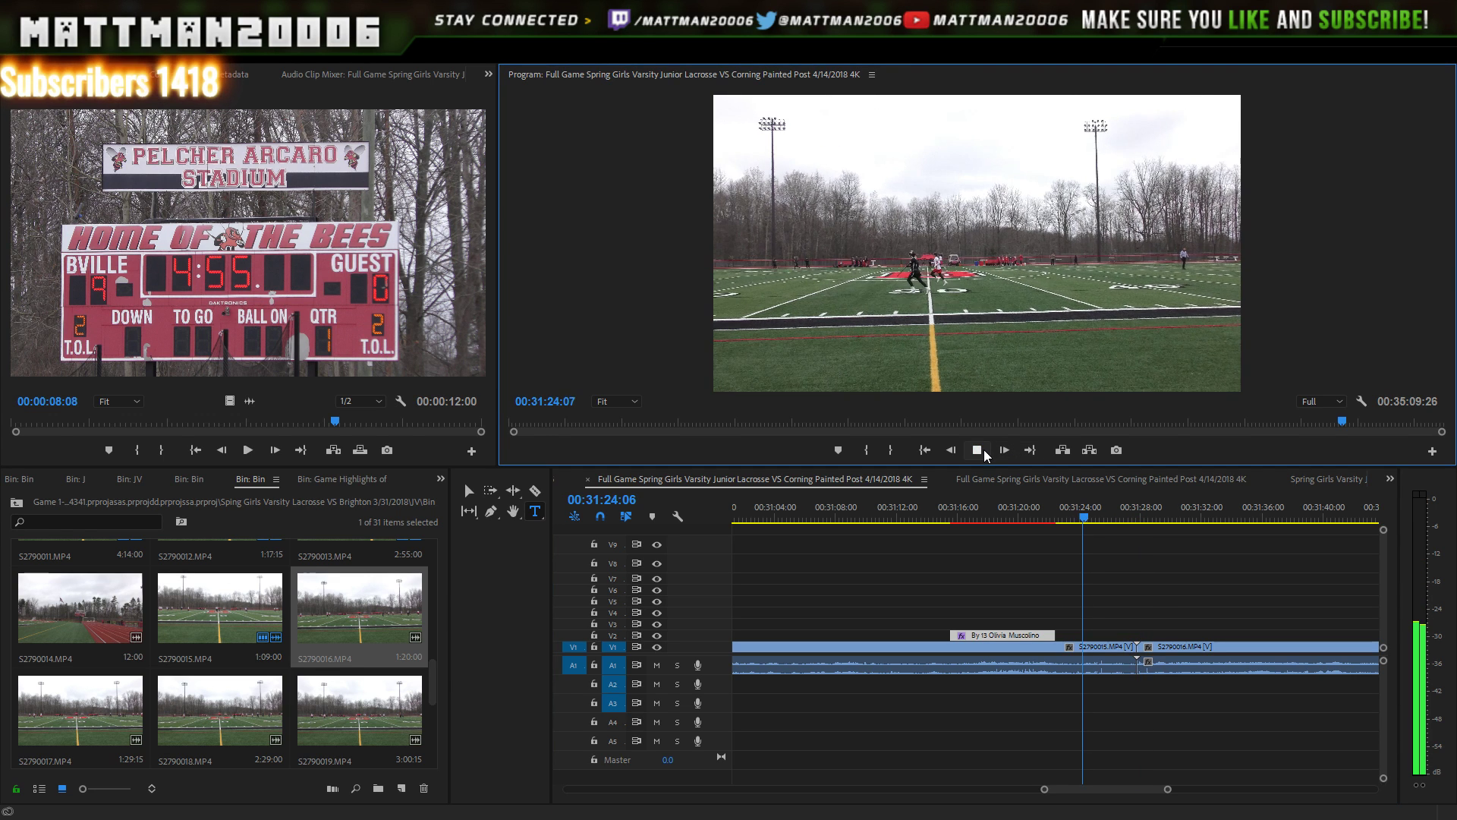
{"action": "left_click", "coordinate": [977, 450]}
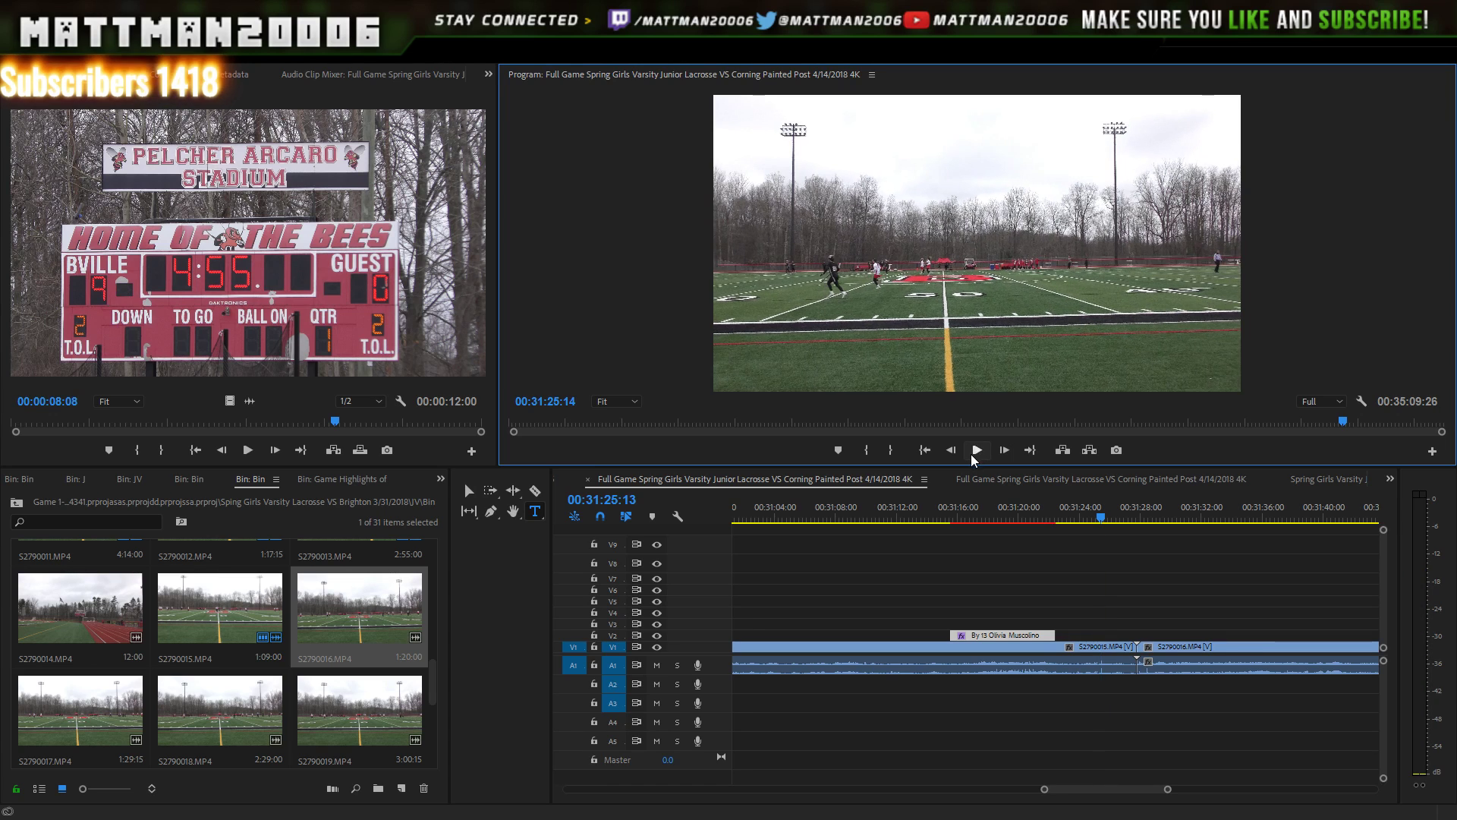
{"action": "key", "text": "Left"}
{"action": "key", "text": "Left"}
{"action": "key", "text": "Left"}
{"action": "key", "text": "Left"}
{"action": "key", "text": "Left"}
{"action": "key", "text": "Left"}
{"action": "key", "text": "Left"}
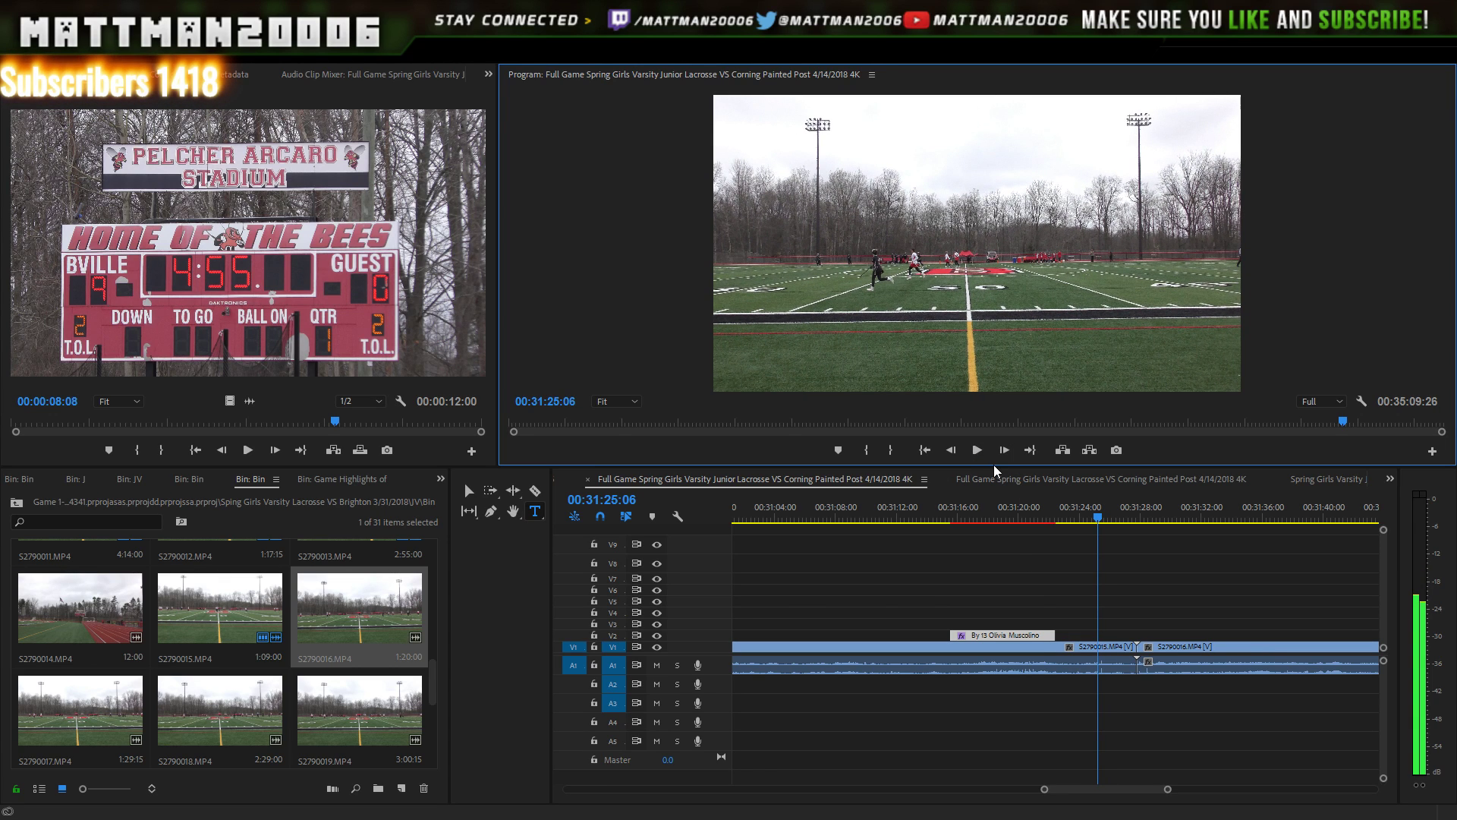
{"action": "left_click", "coordinate": [976, 449]}
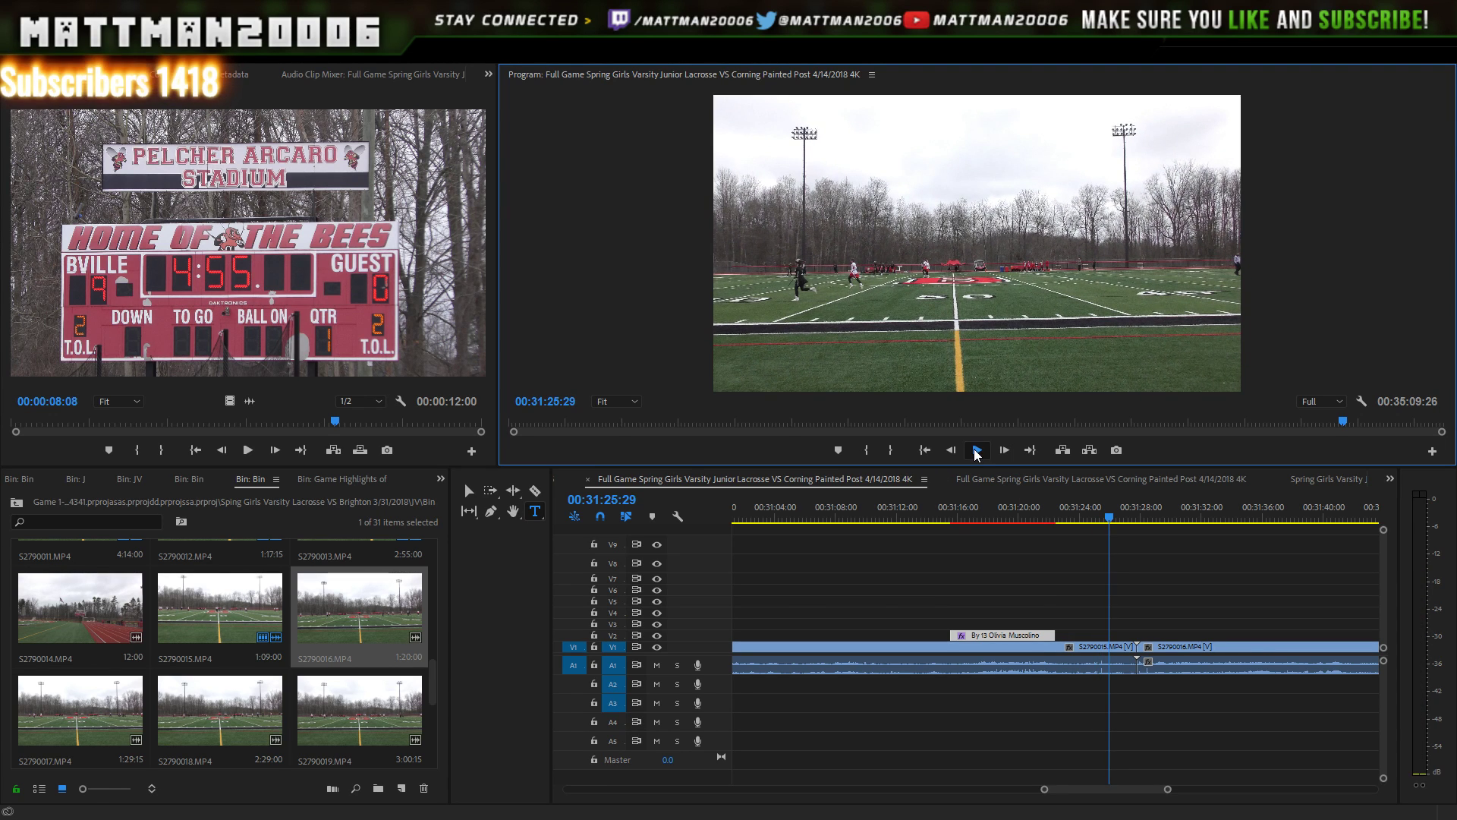
{"action": "left_click", "coordinate": [977, 450]}
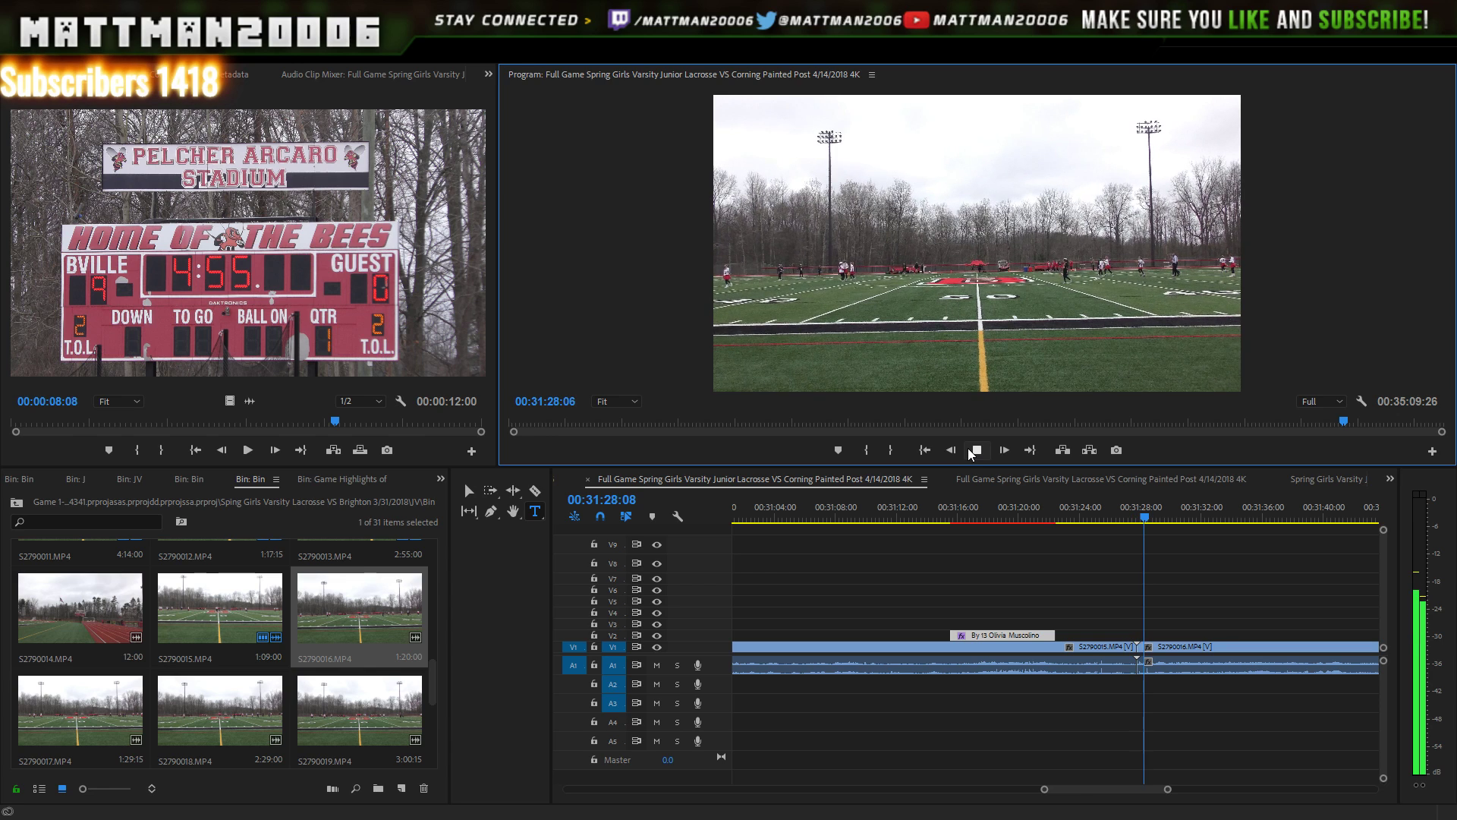
{"action": "left_click", "coordinate": [964, 444]}
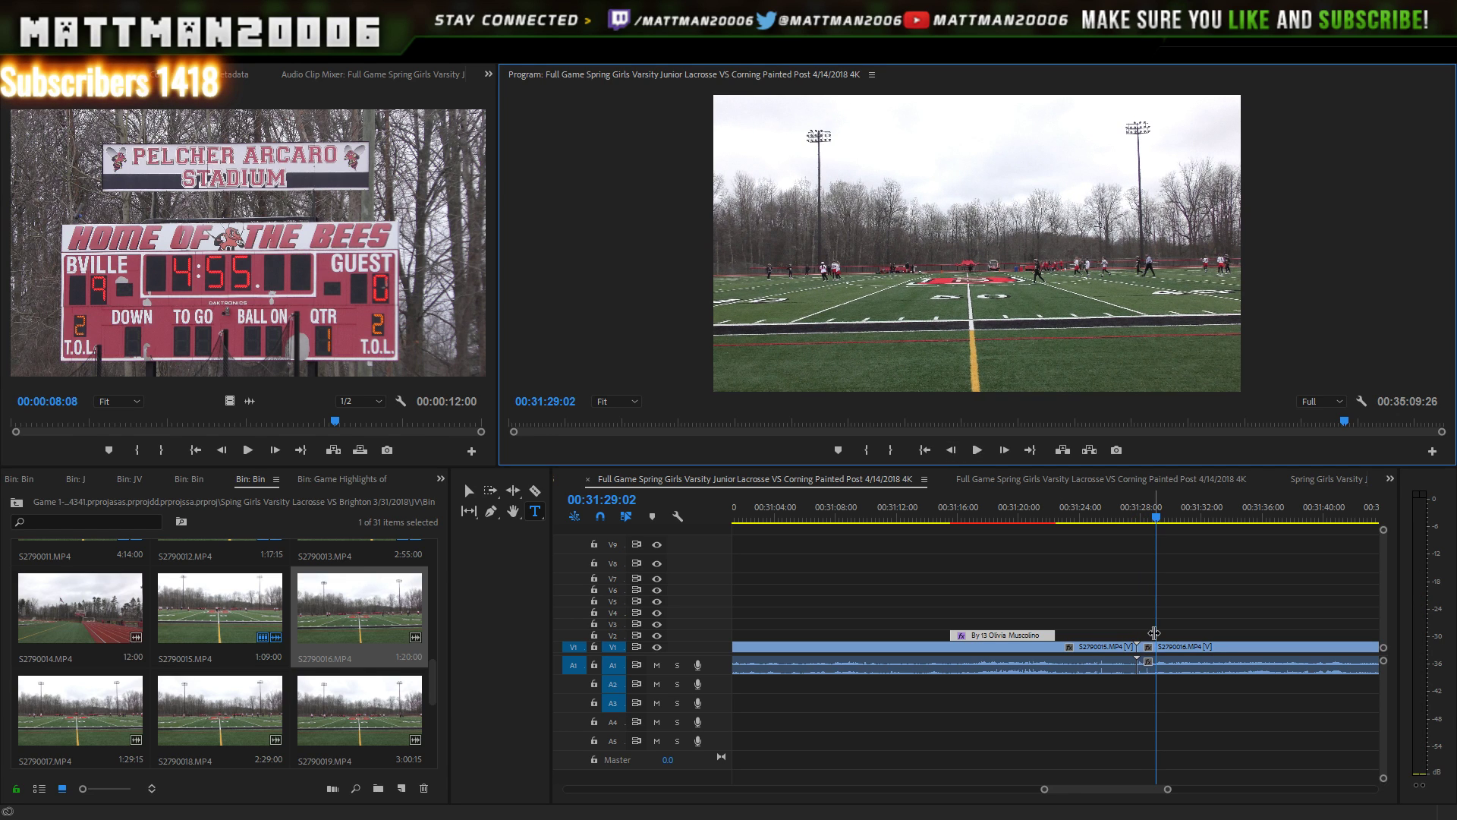
- Trim the head of S2790016 flush against S2790015 and replay across the cut
{"action": "left_click", "coordinate": [1150, 660]}
{"action": "mouse_move", "coordinate": [1150, 660]}
{"action": "left_mouse_down"}
{"action": "mouse_move", "coordinate": [1166, 660]}
{"action": "mouse_move", "coordinate": [1123, 661]}
{"action": "mouse_move", "coordinate": [1167, 660]}
{"action": "mouse_move", "coordinate": [1137, 659]}
{"action": "left_mouse_up"}
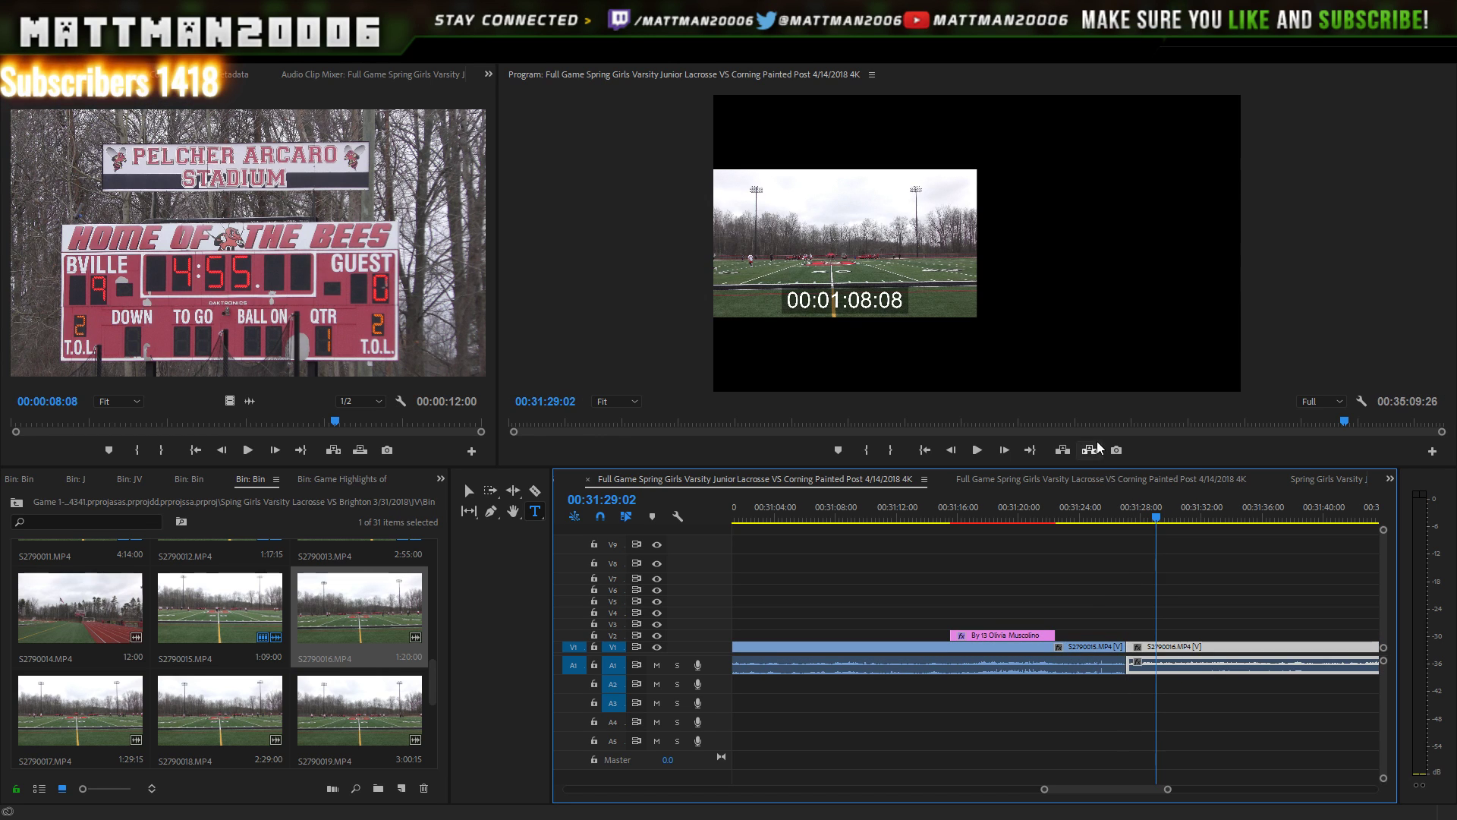
{"action": "left_click", "coordinate": [1125, 512]}
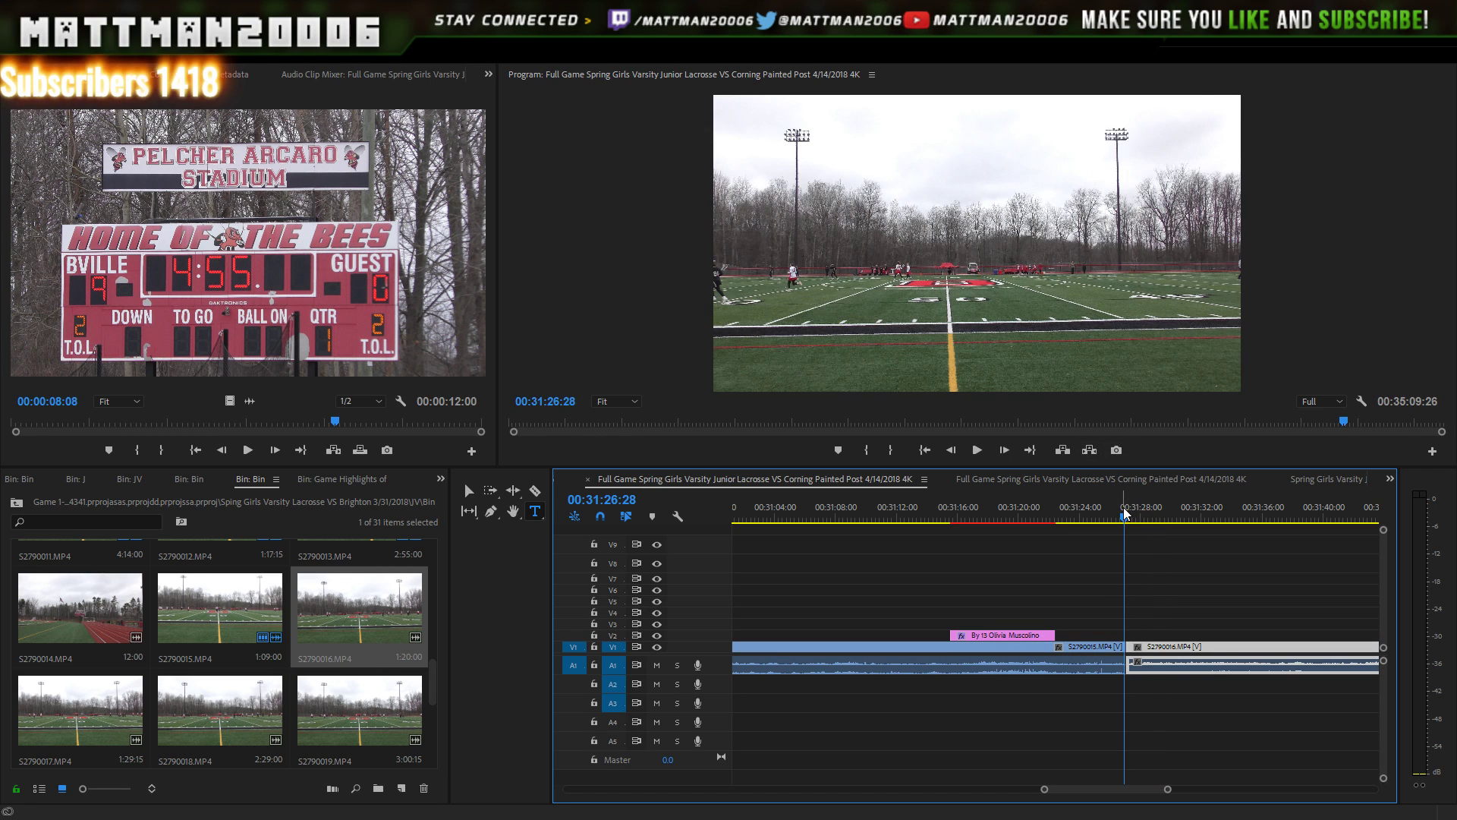
{"action": "left_click", "coordinate": [979, 454]}
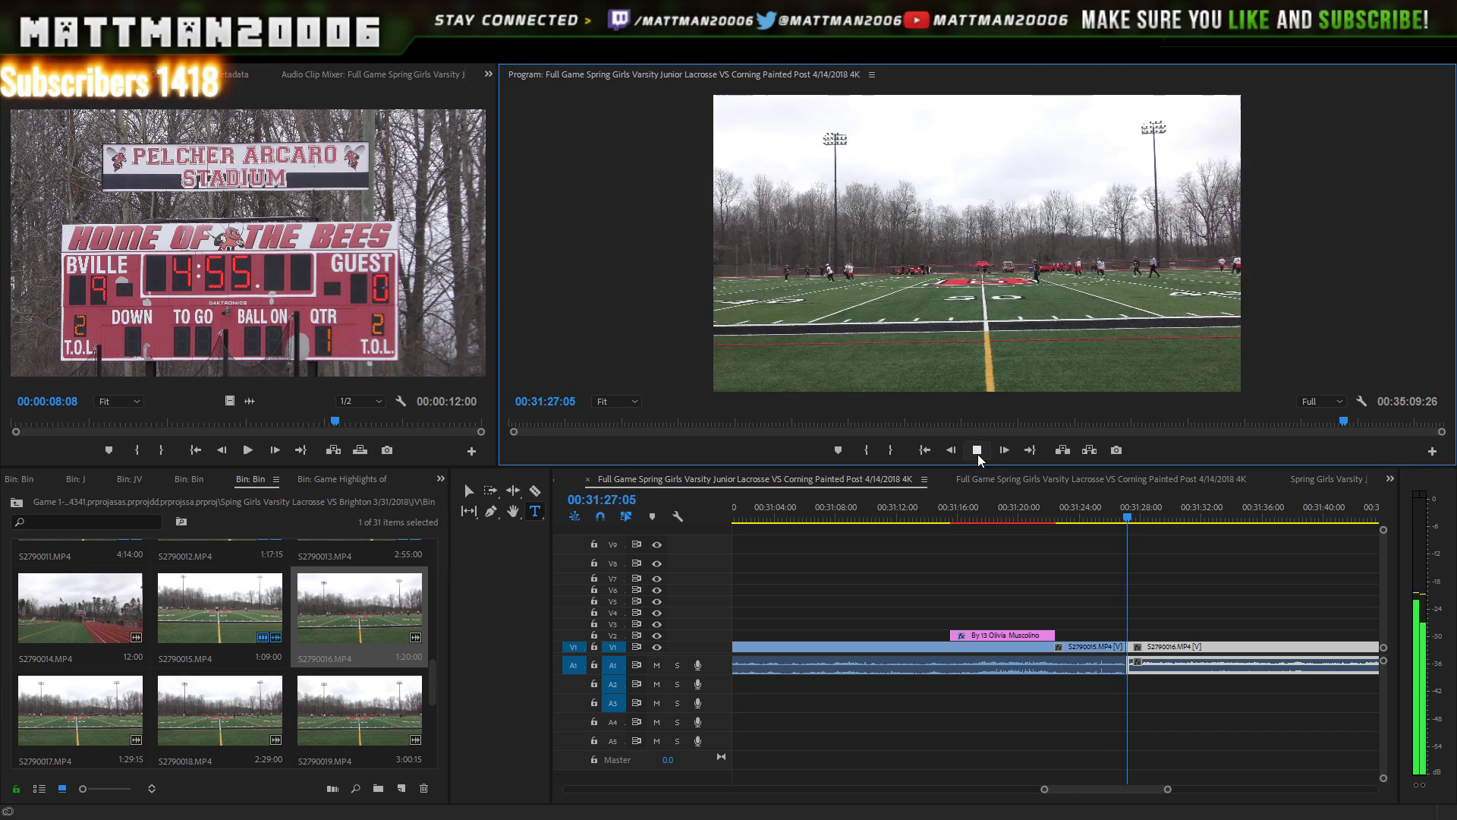
{"action": "left_click", "coordinate": [978, 454]}
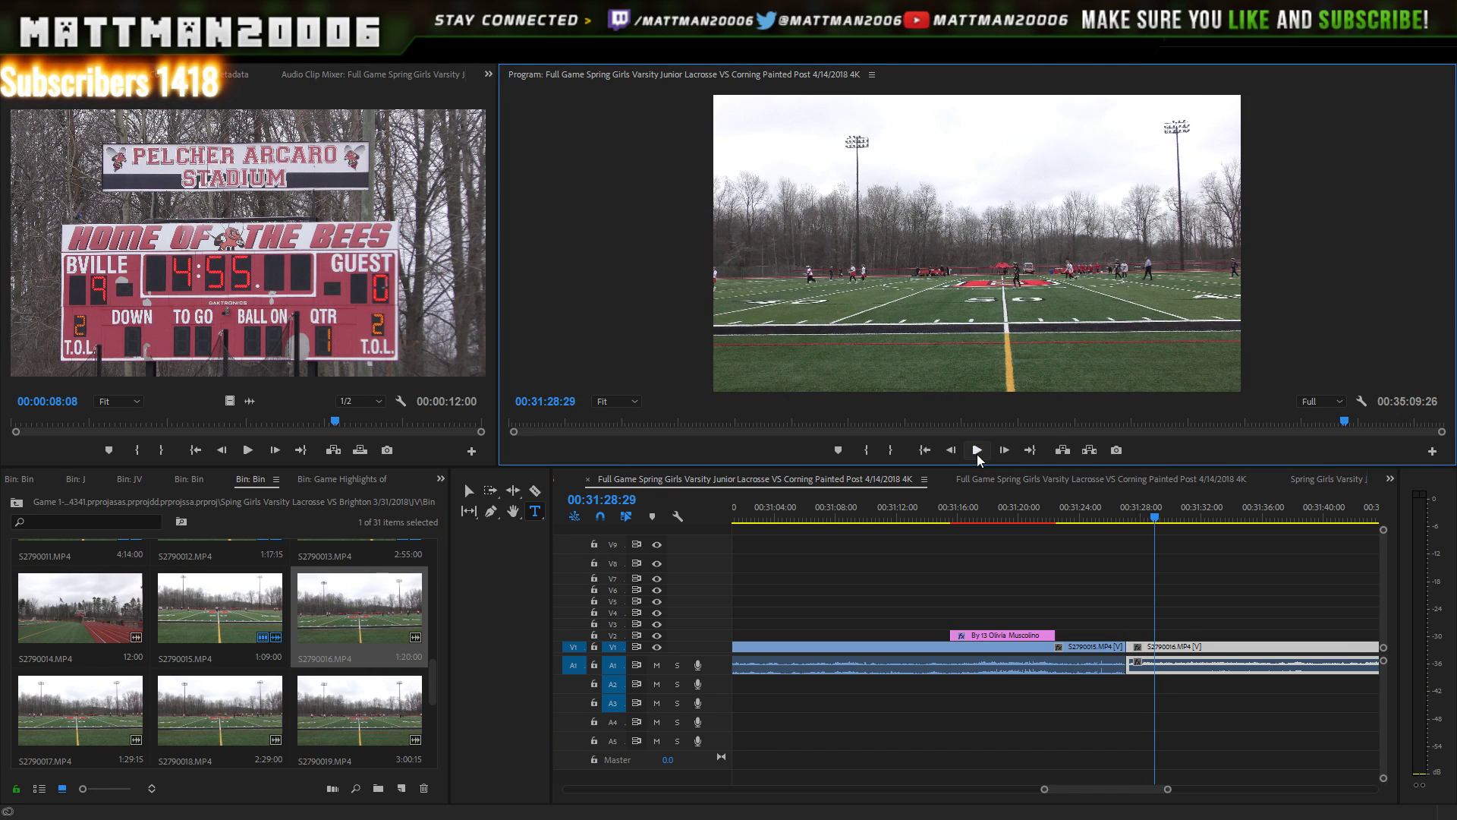
{"action": "left_click", "coordinate": [964, 435]}
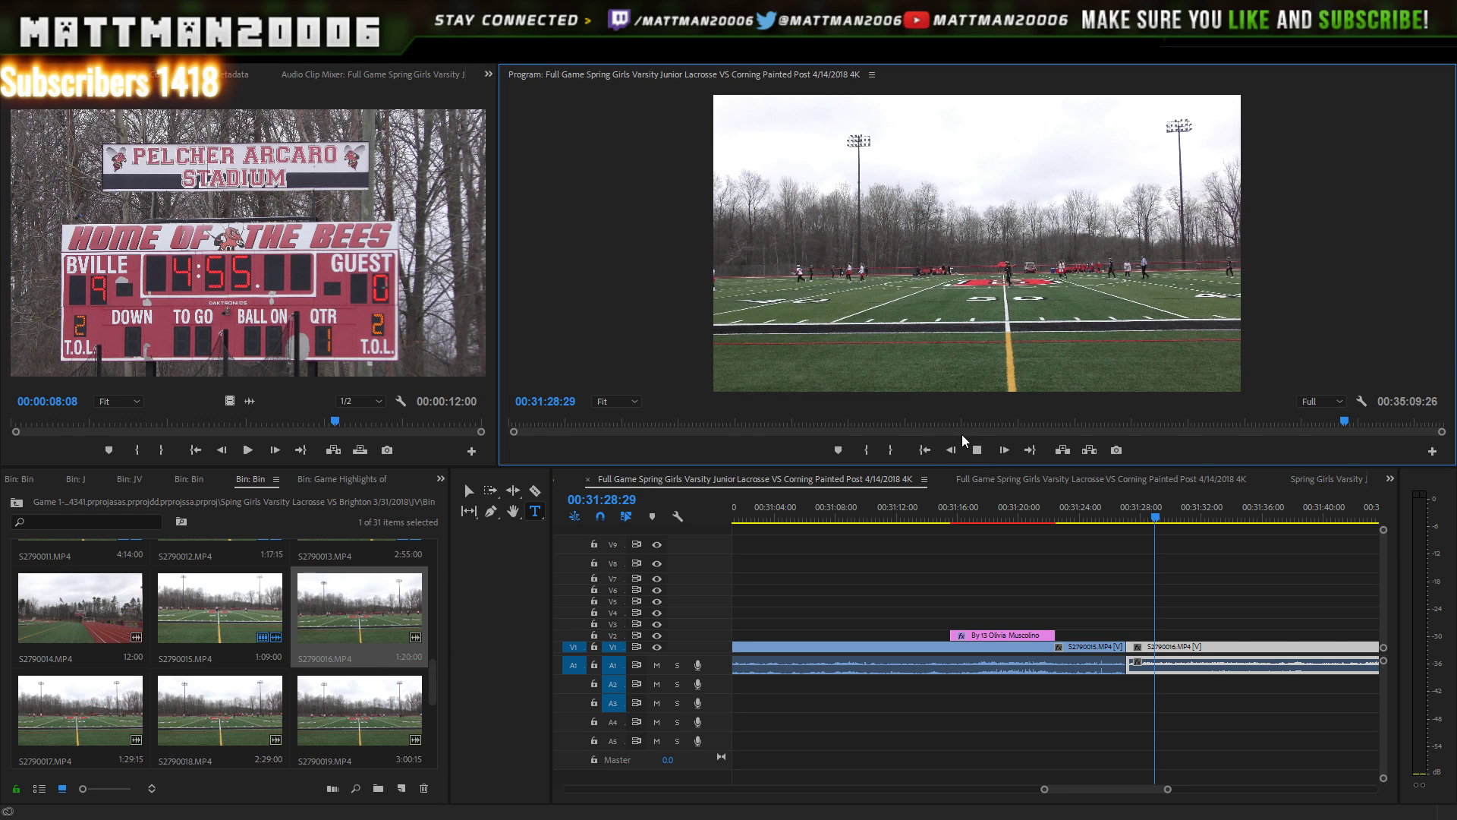
{"action": "left_click", "coordinate": [970, 436]}
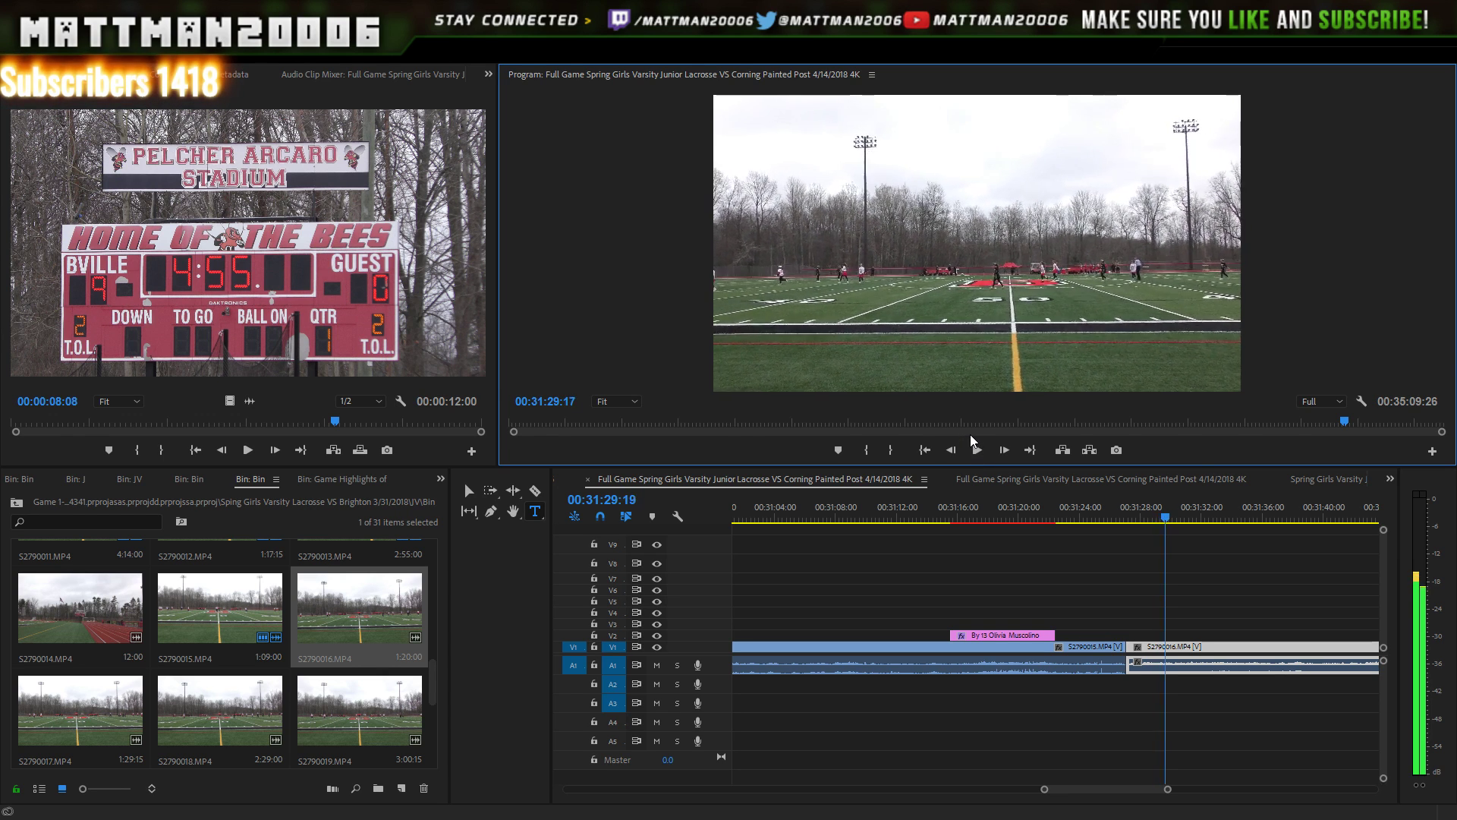
{"action": "left_click", "coordinate": [970, 434]}
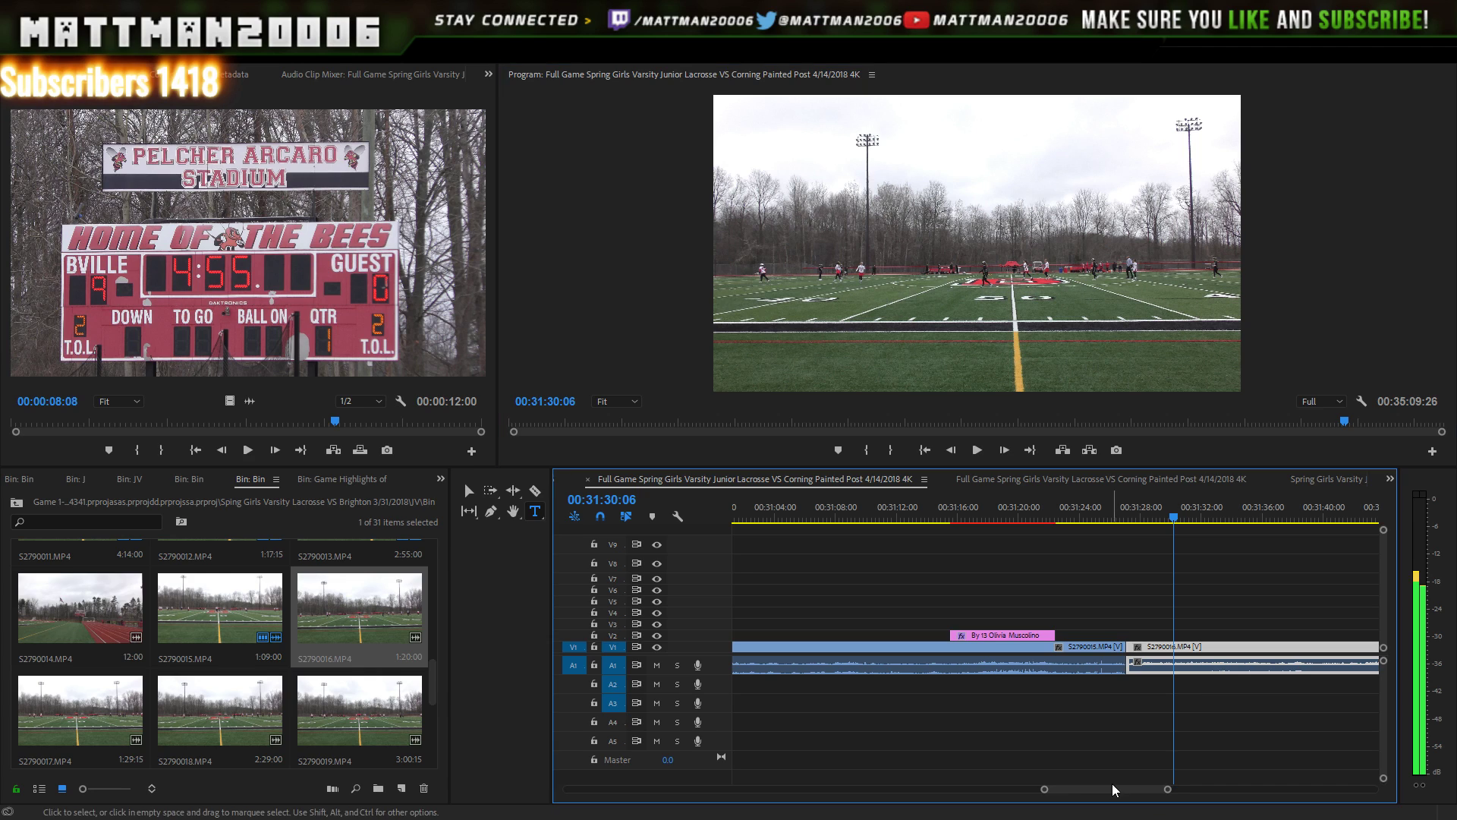
- Select the V8 title graphics, then undo a misplaced move onto V2
{"action": "left_click_drag", "start_coordinate": [1169, 789], "coordinate": [1274, 794]}
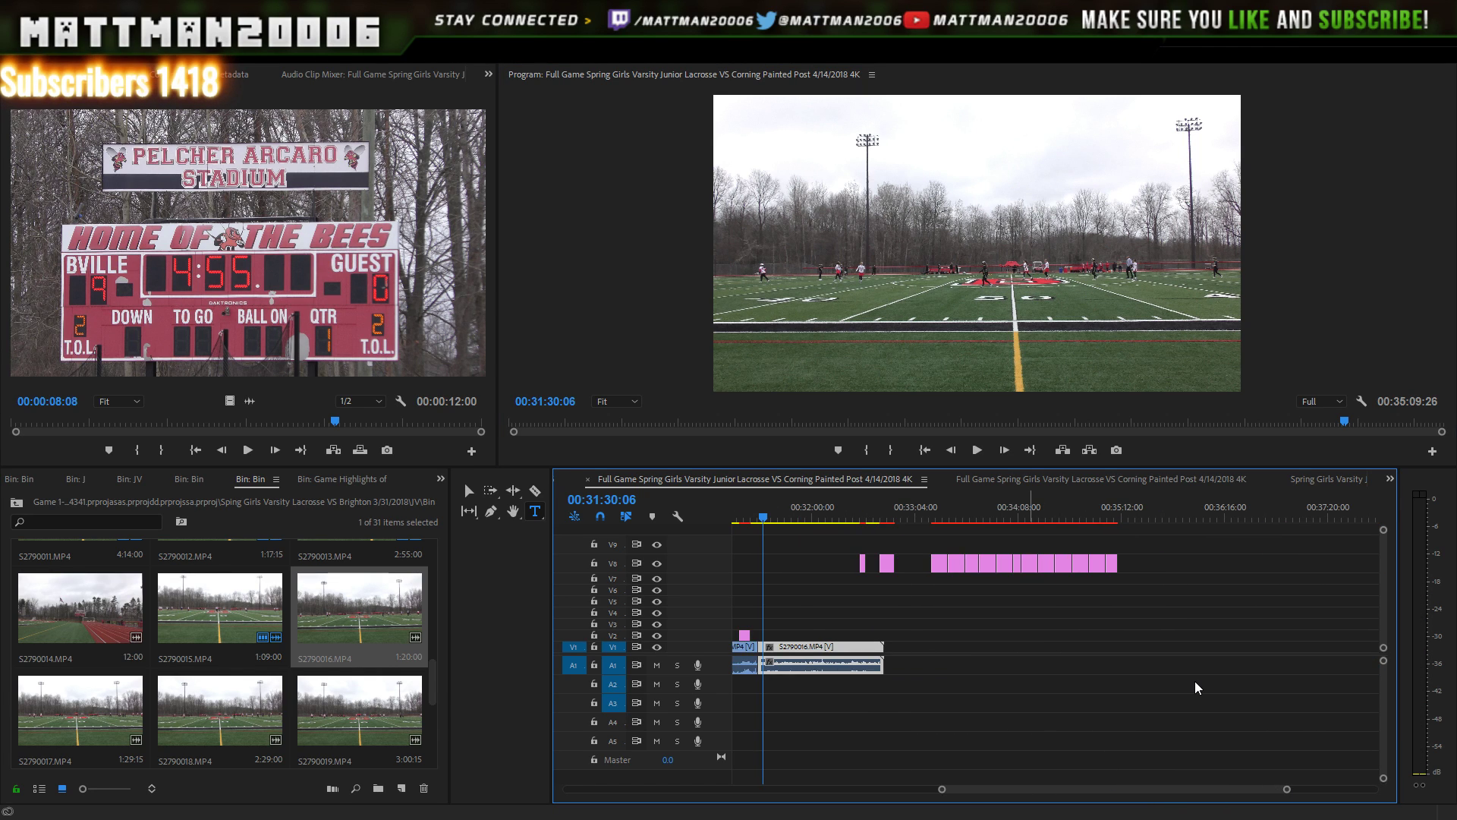
{"action": "left_click_drag", "start_coordinate": [1166, 534], "coordinate": [974, 577]}
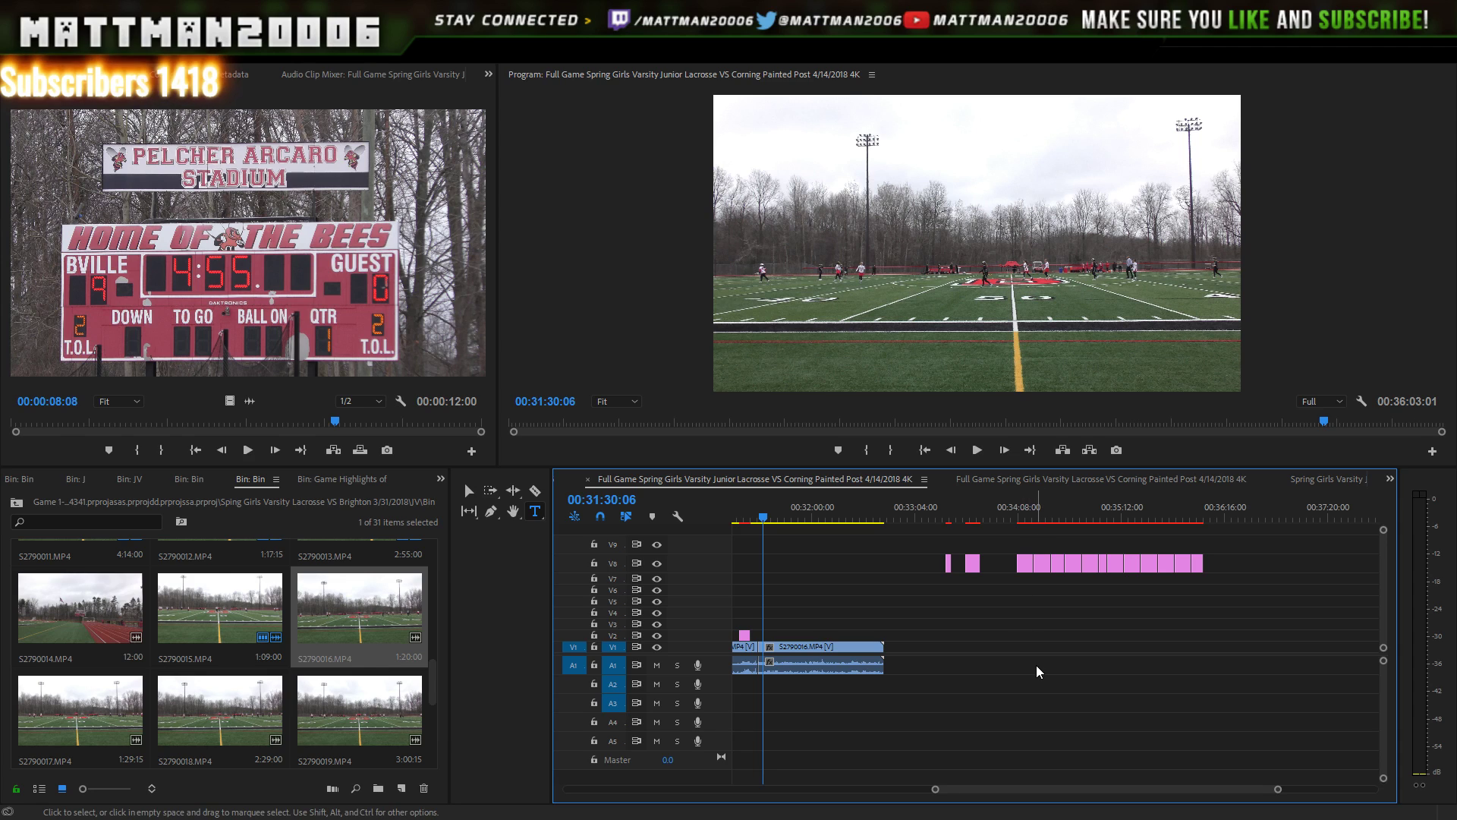
{"action": "double_click", "coordinate": [1026, 570]}
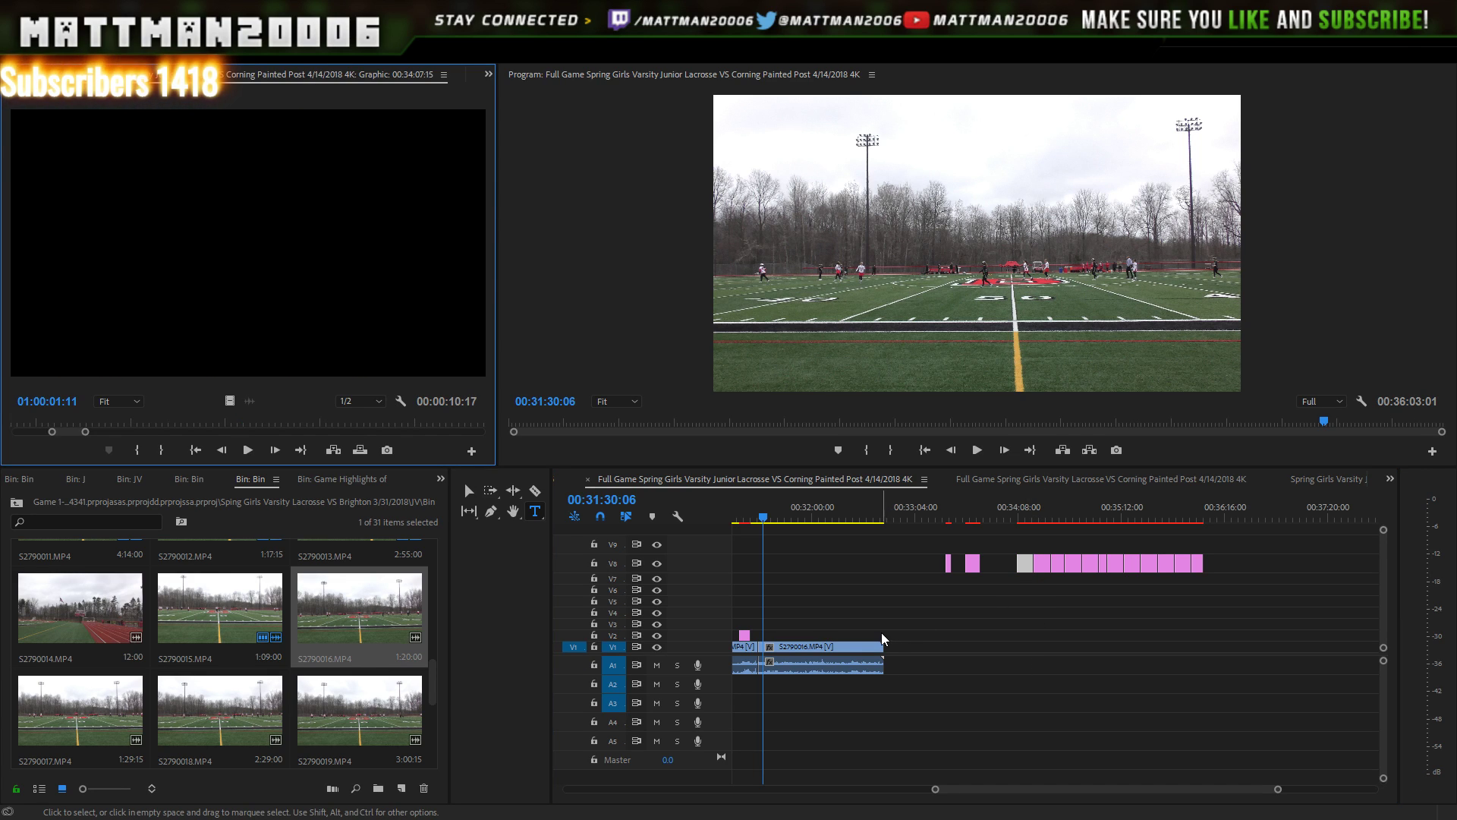
{"action": "left_click_drag", "start_coordinate": [1028, 563], "coordinate": [881, 646]}
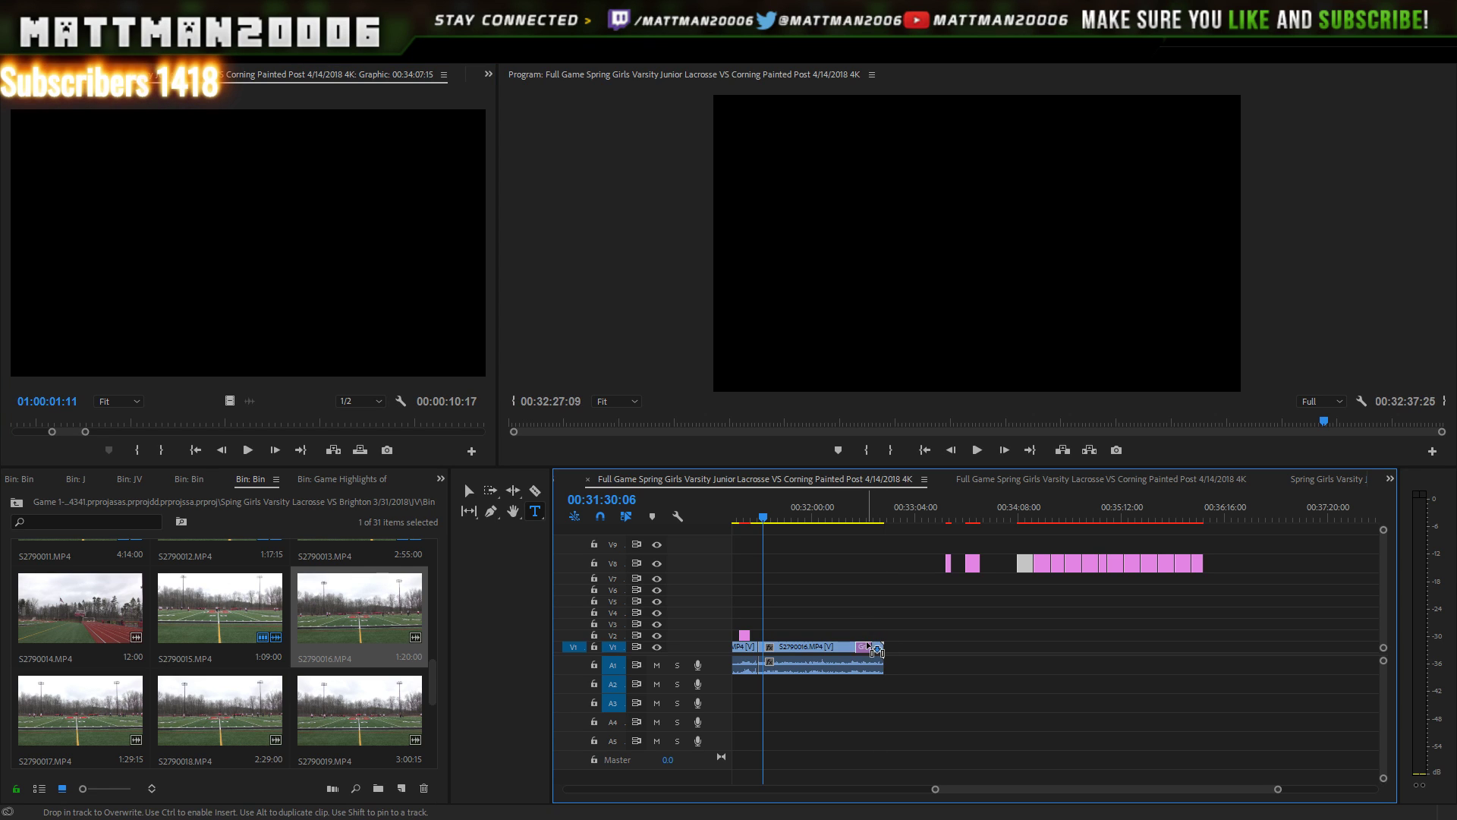
{"action": "key", "text": "ctrl+z"}
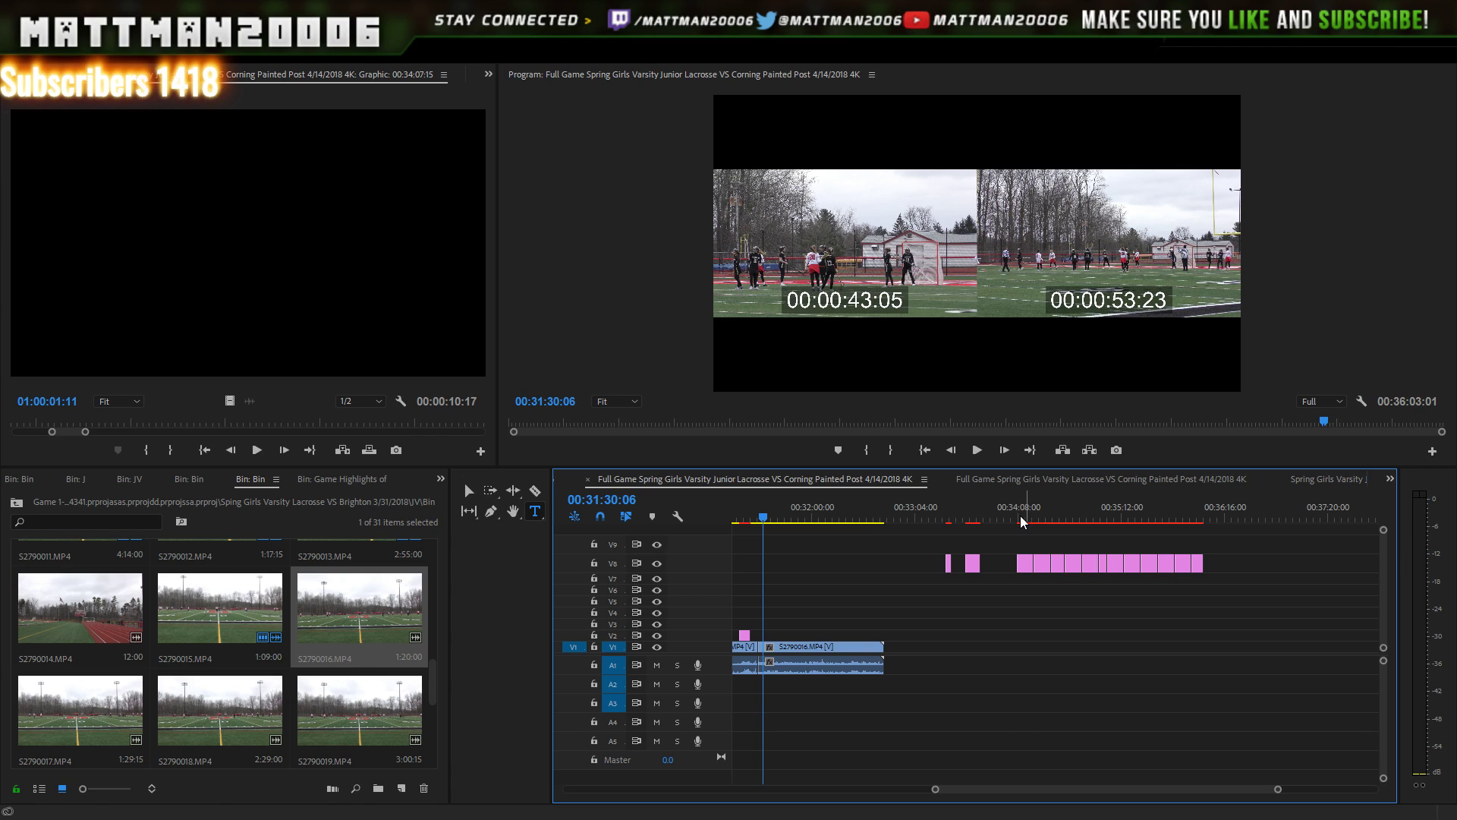
{"action": "key", "text": "ctrl+z"}
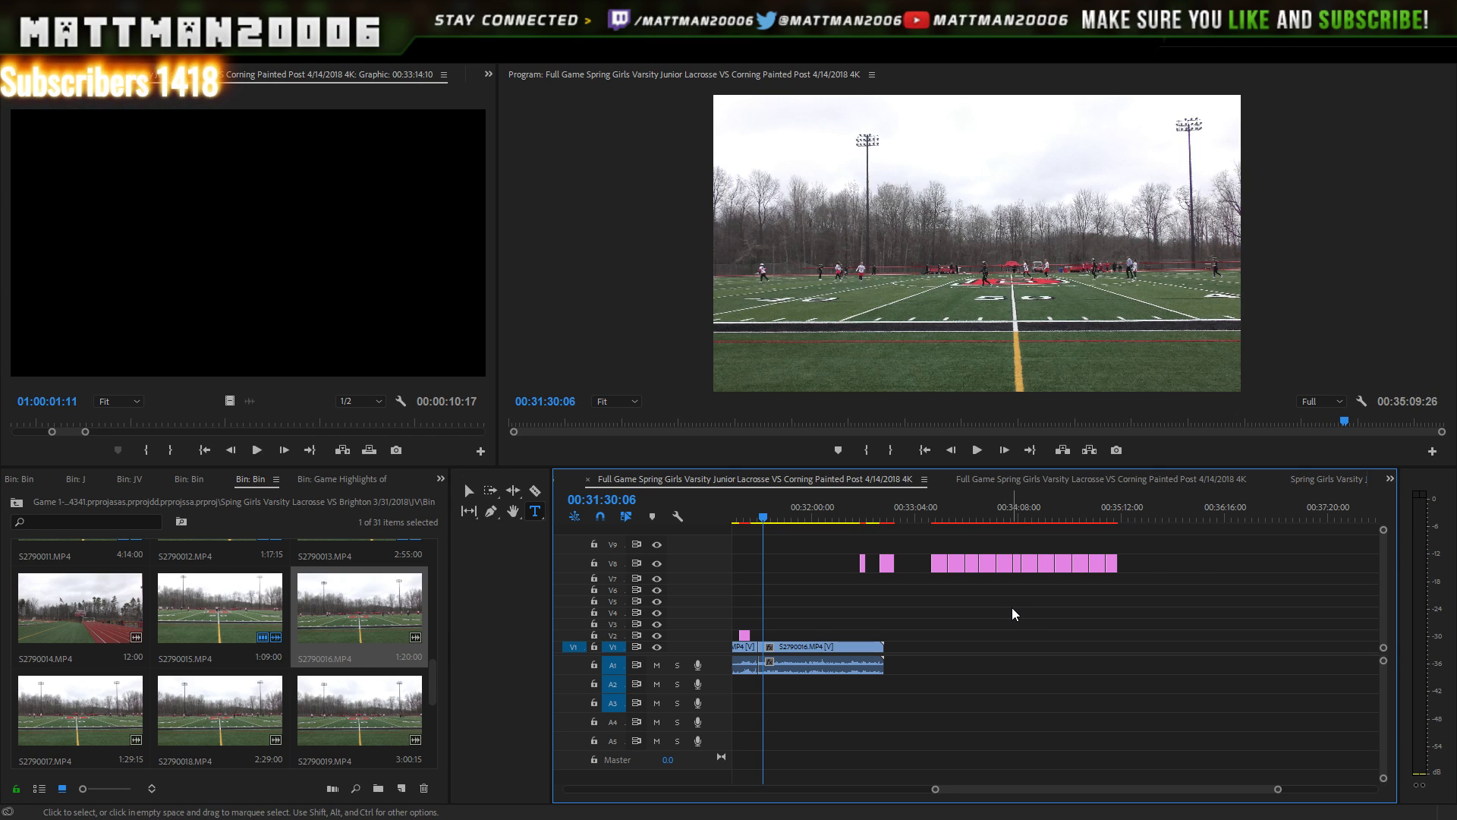
- Shift the V8 graphics later and drop the first scorer title onto V2 at the goal
{"action": "mouse_move", "coordinate": [1154, 537]}
{"action": "left_mouse_down"}
{"action": "mouse_move", "coordinate": [865, 595]}
{"action": "mouse_move", "coordinate": [856, 582]}
{"action": "mouse_move", "coordinate": [1145, 556]}
{"action": "left_mouse_up"}
{"action": "left_click_drag", "start_coordinate": [1049, 564], "coordinate": [1117, 564]}
{"action": "left_click", "coordinate": [1005, 542]}
{"action": "left_click", "coordinate": [1006, 521]}
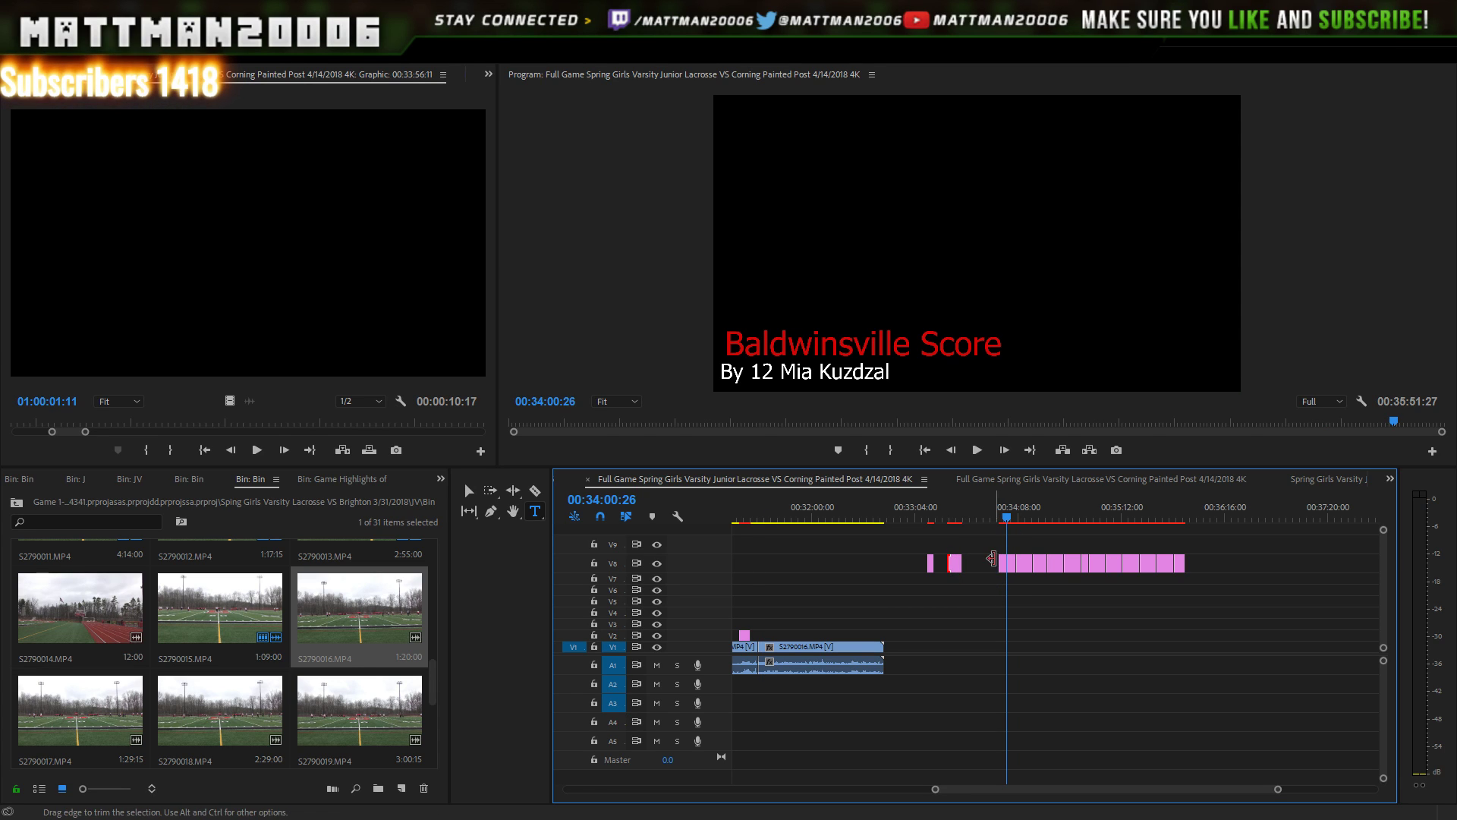
{"action": "mouse_move", "coordinate": [1008, 565]}
{"action": "left_mouse_down"}
{"action": "mouse_move", "coordinate": [953, 618]}
{"action": "mouse_move", "coordinate": [865, 636]}
{"action": "left_mouse_up"}
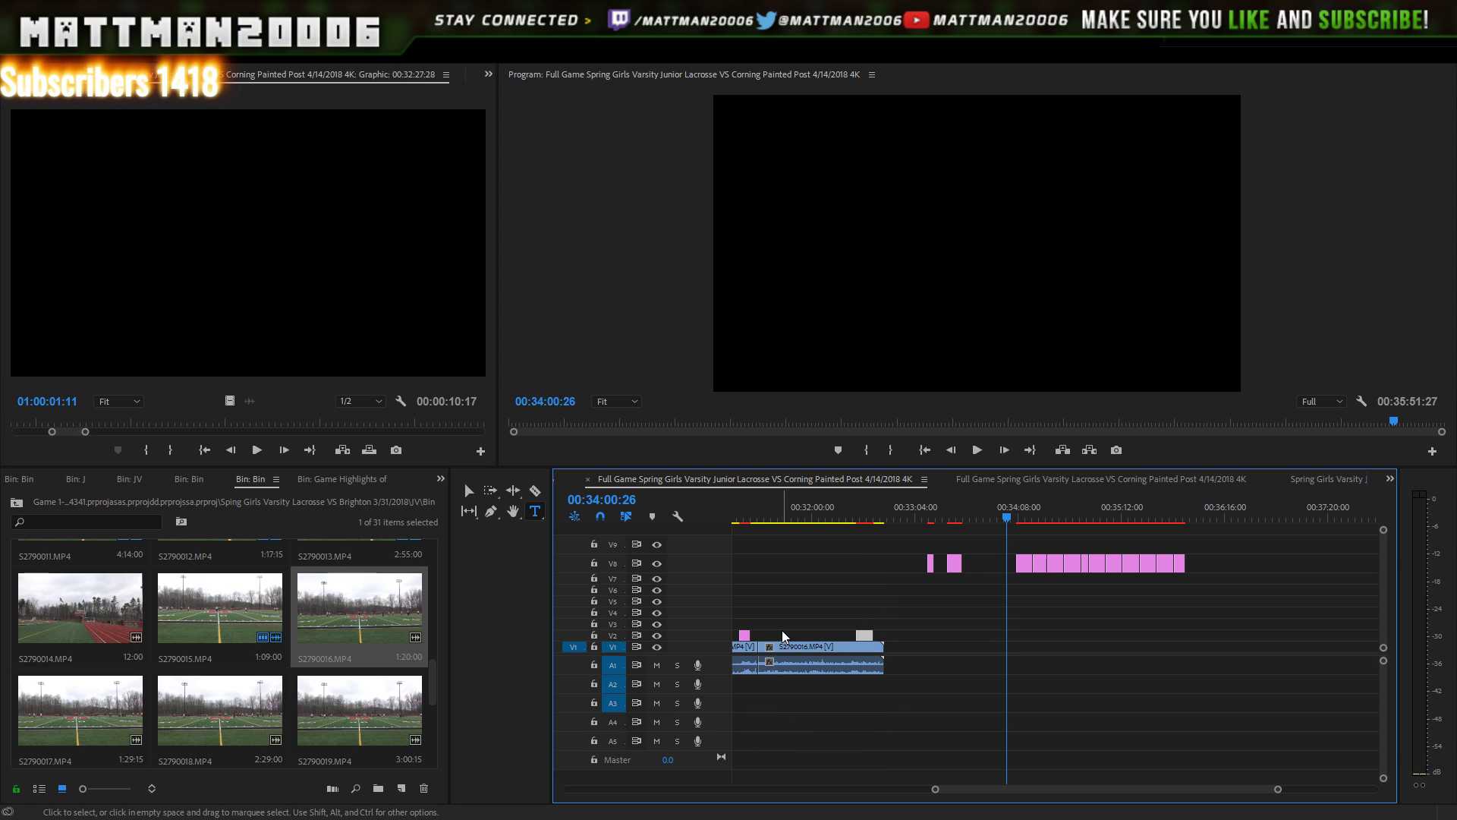
- Play the S2790016 goal to see the scorer title appear
{"action": "key", "text": "Left"}
{"action": "left_click", "coordinate": [856, 508]}
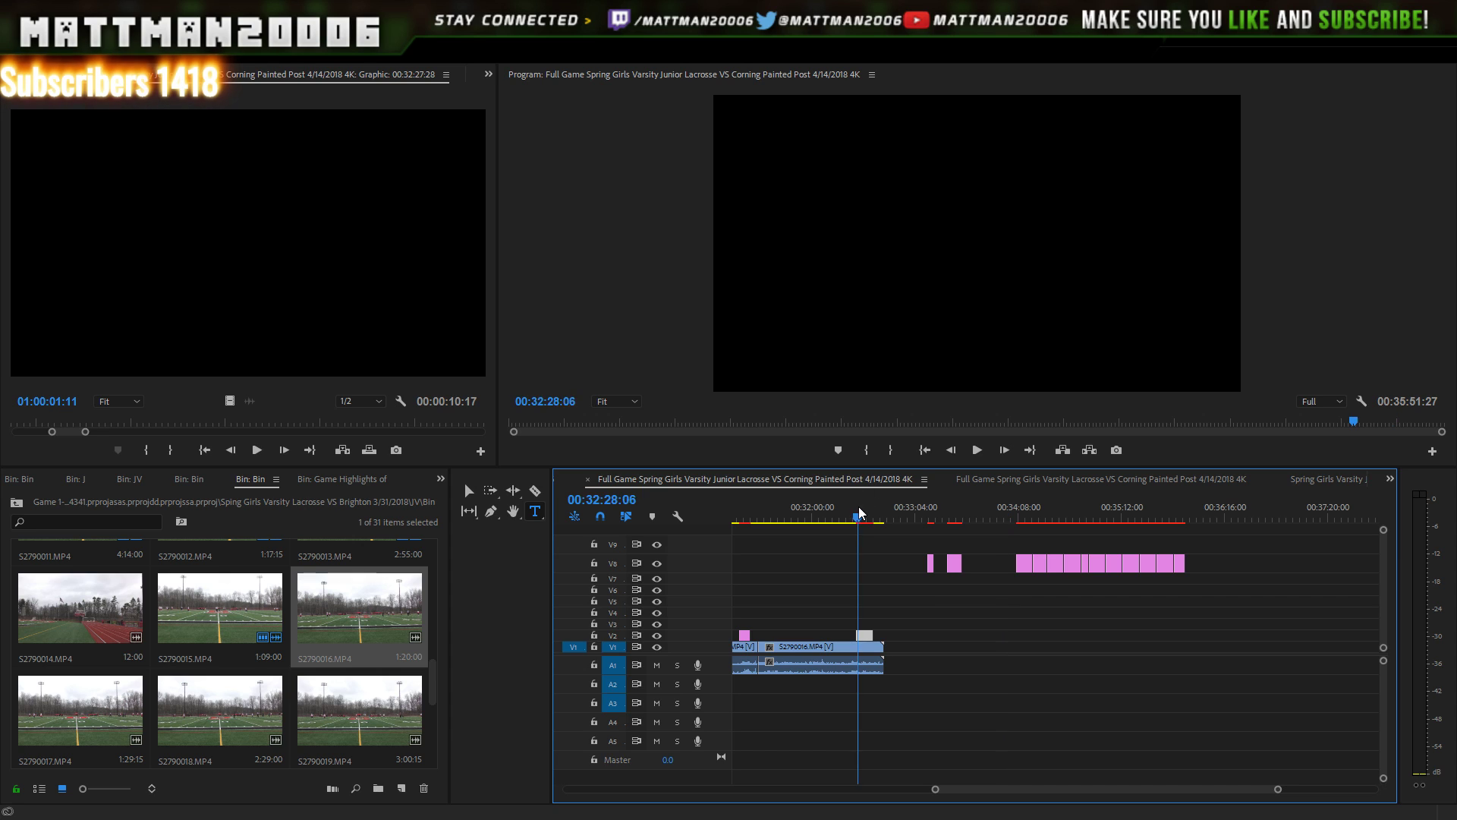
{"action": "left_click", "coordinate": [979, 450]}
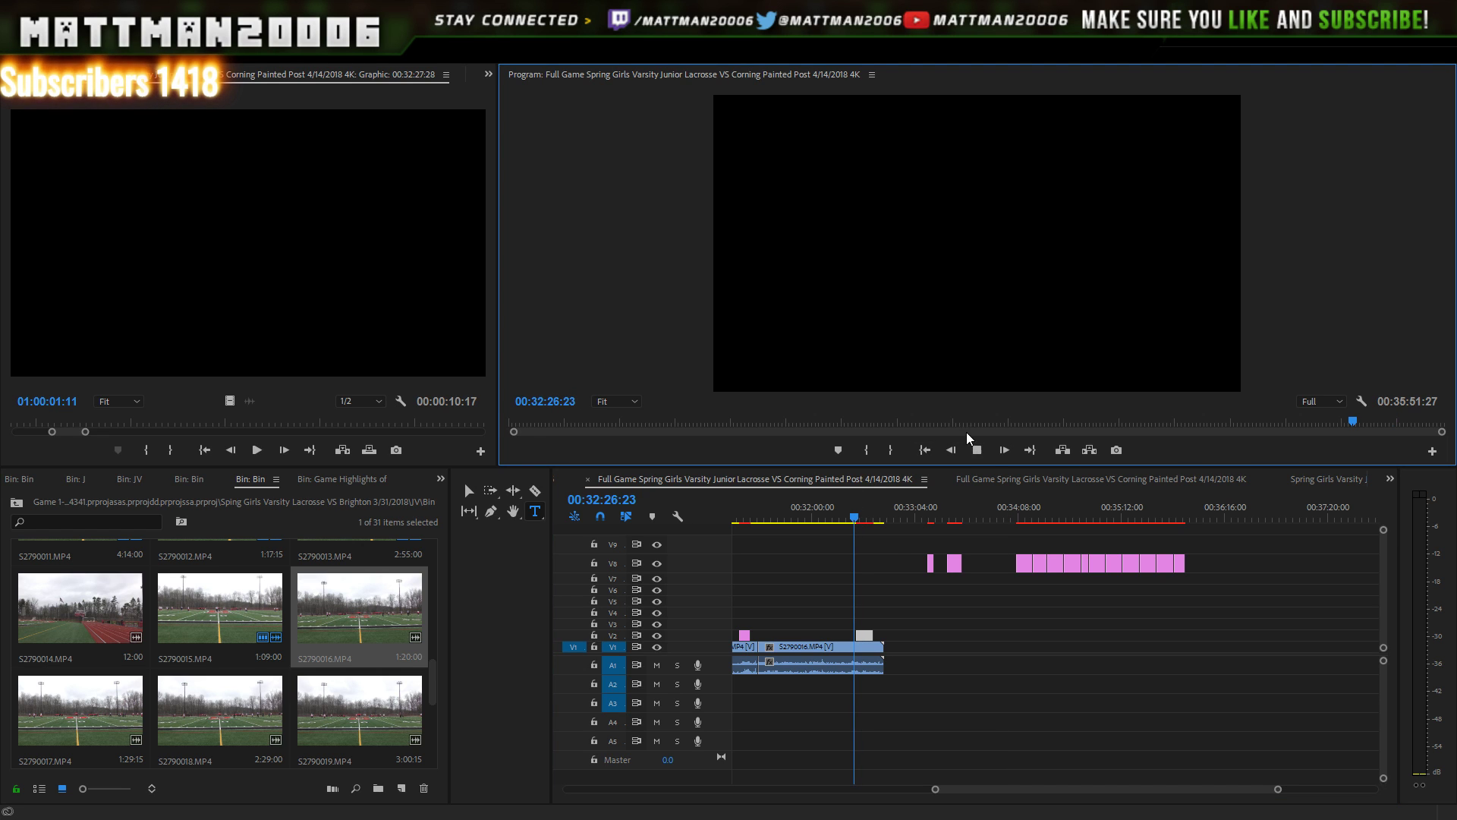
{"action": "key", "text": "space"}
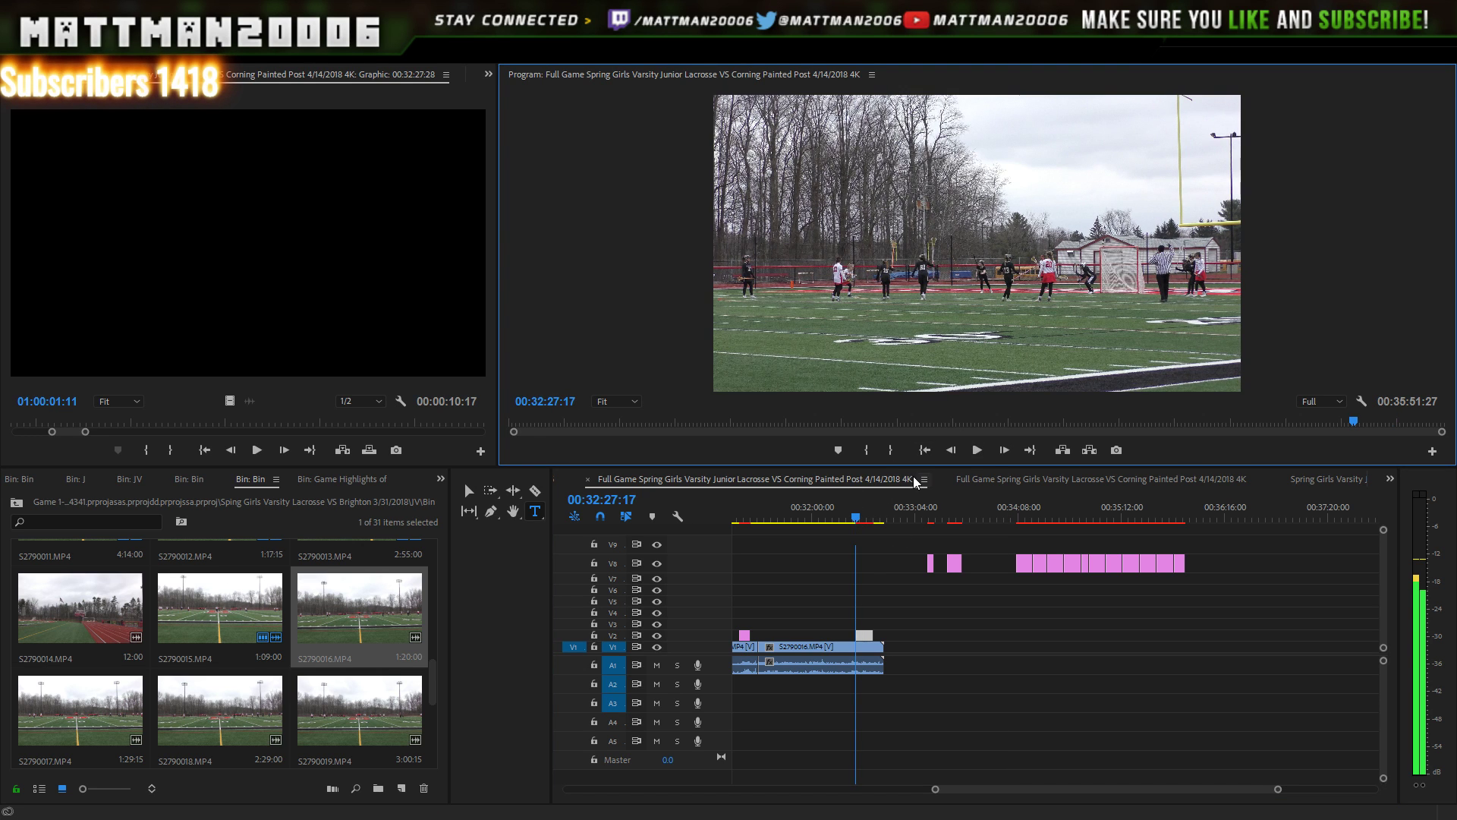
{"action": "key", "text": "space"}
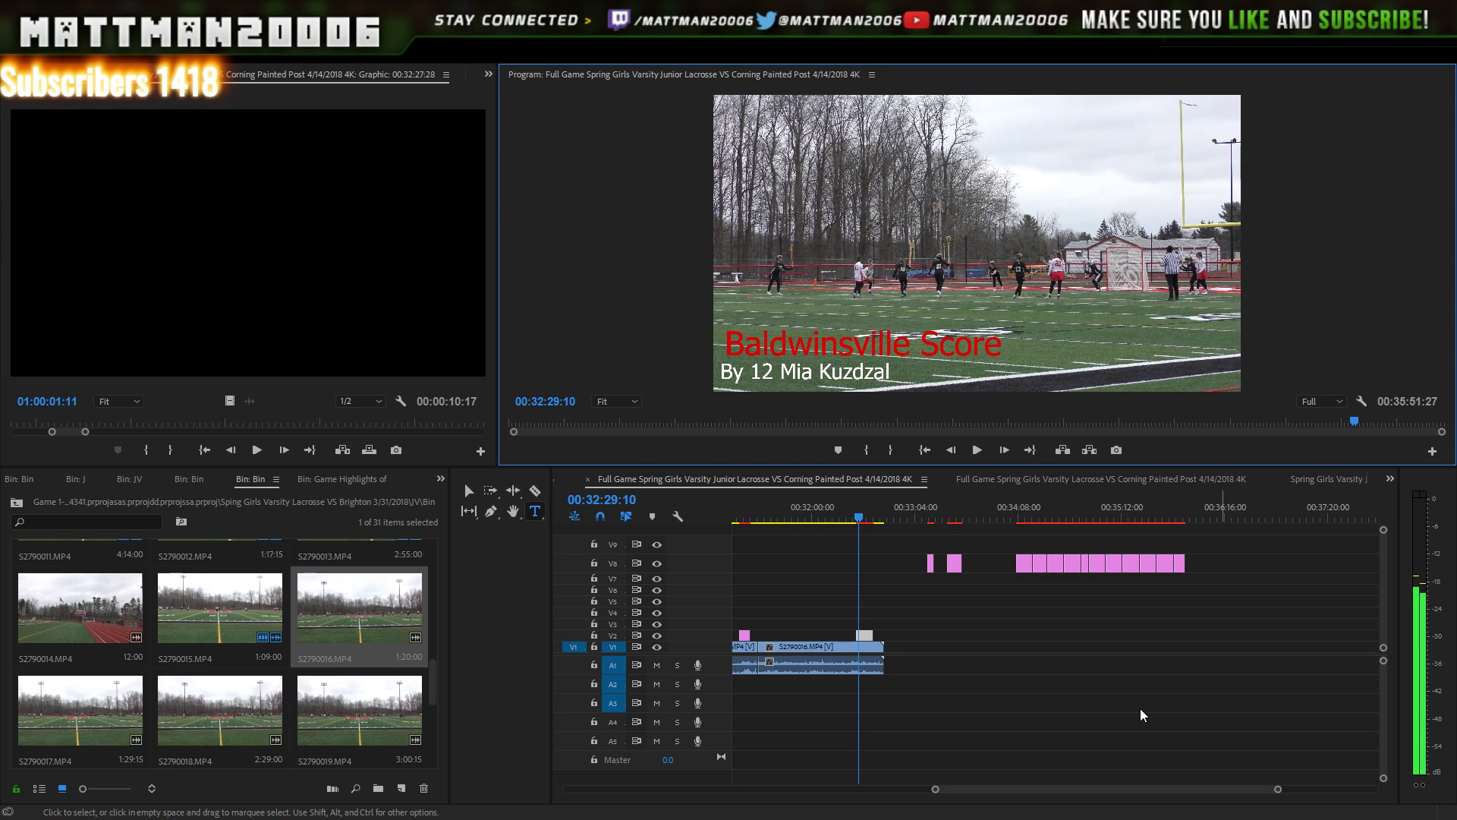
{"action": "left_click_drag", "start_coordinate": [1278, 789], "coordinate": [1202, 784]}
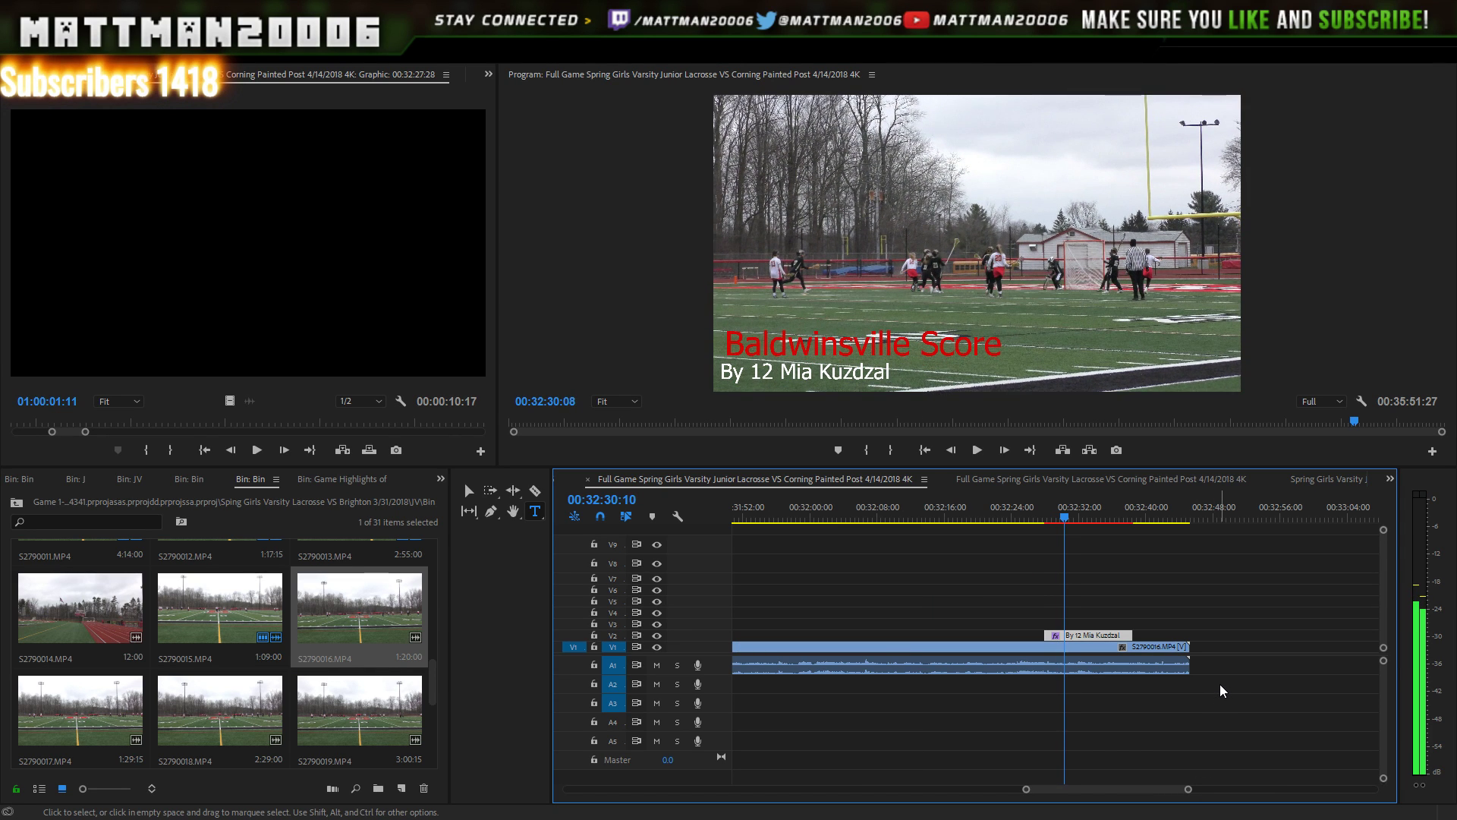
- Snap the V2 scorer title's start to the goal moment and preview it
{"action": "key", "text": "space"}
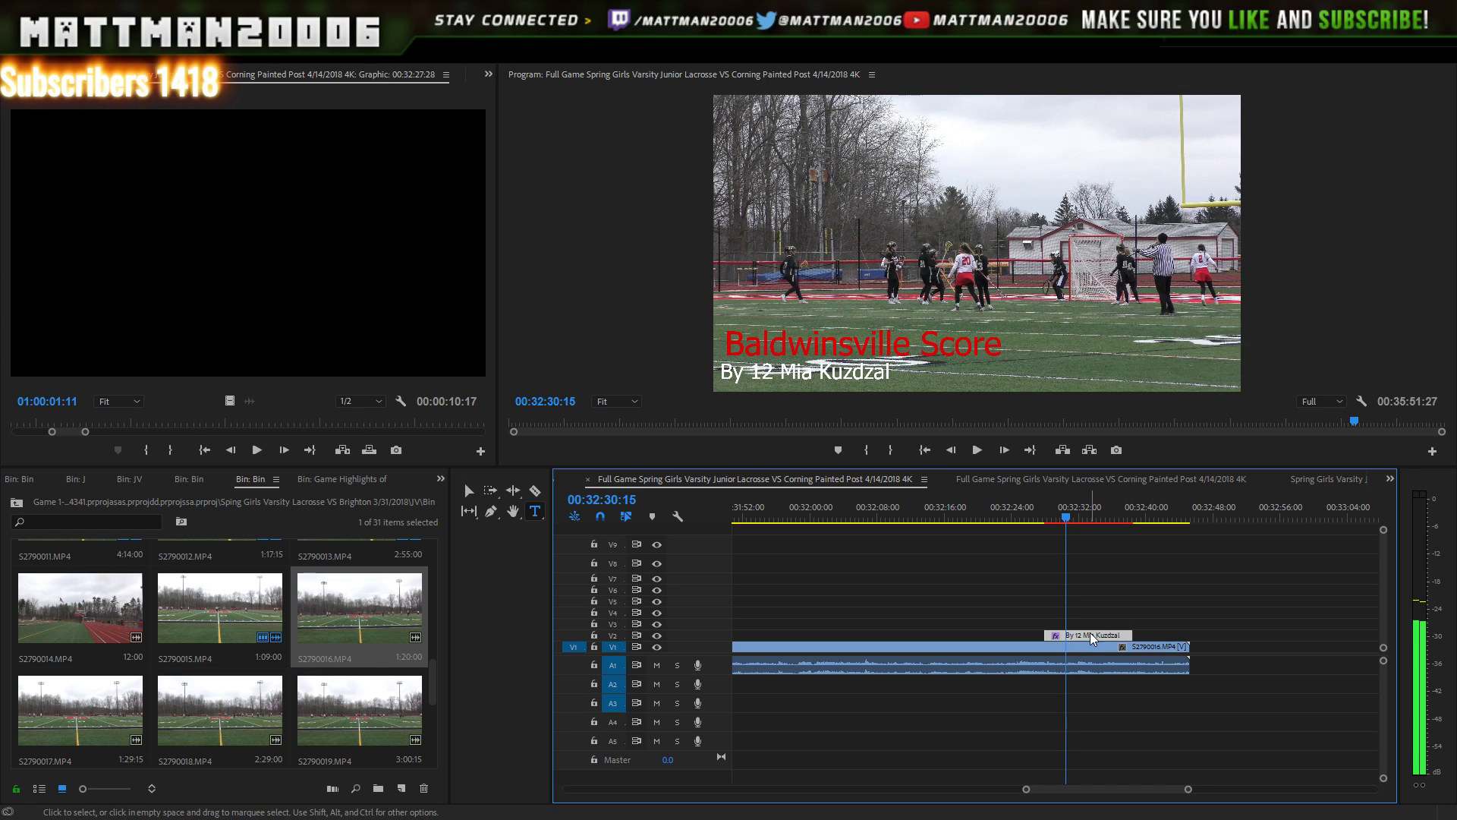
{"action": "left_click_drag", "start_coordinate": [1110, 635], "coordinate": [1132, 636]}
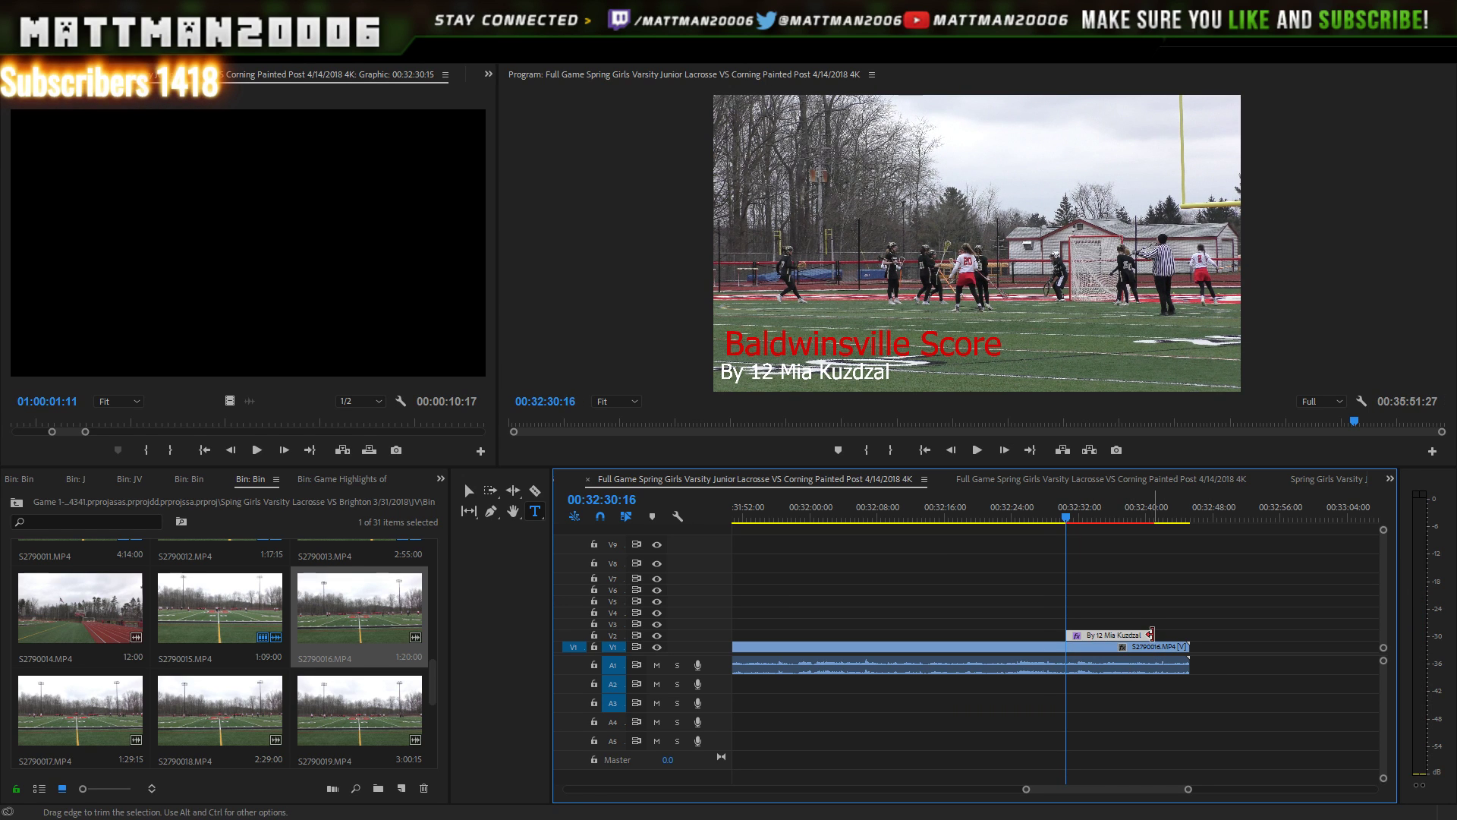
{"action": "key", "text": "space"}
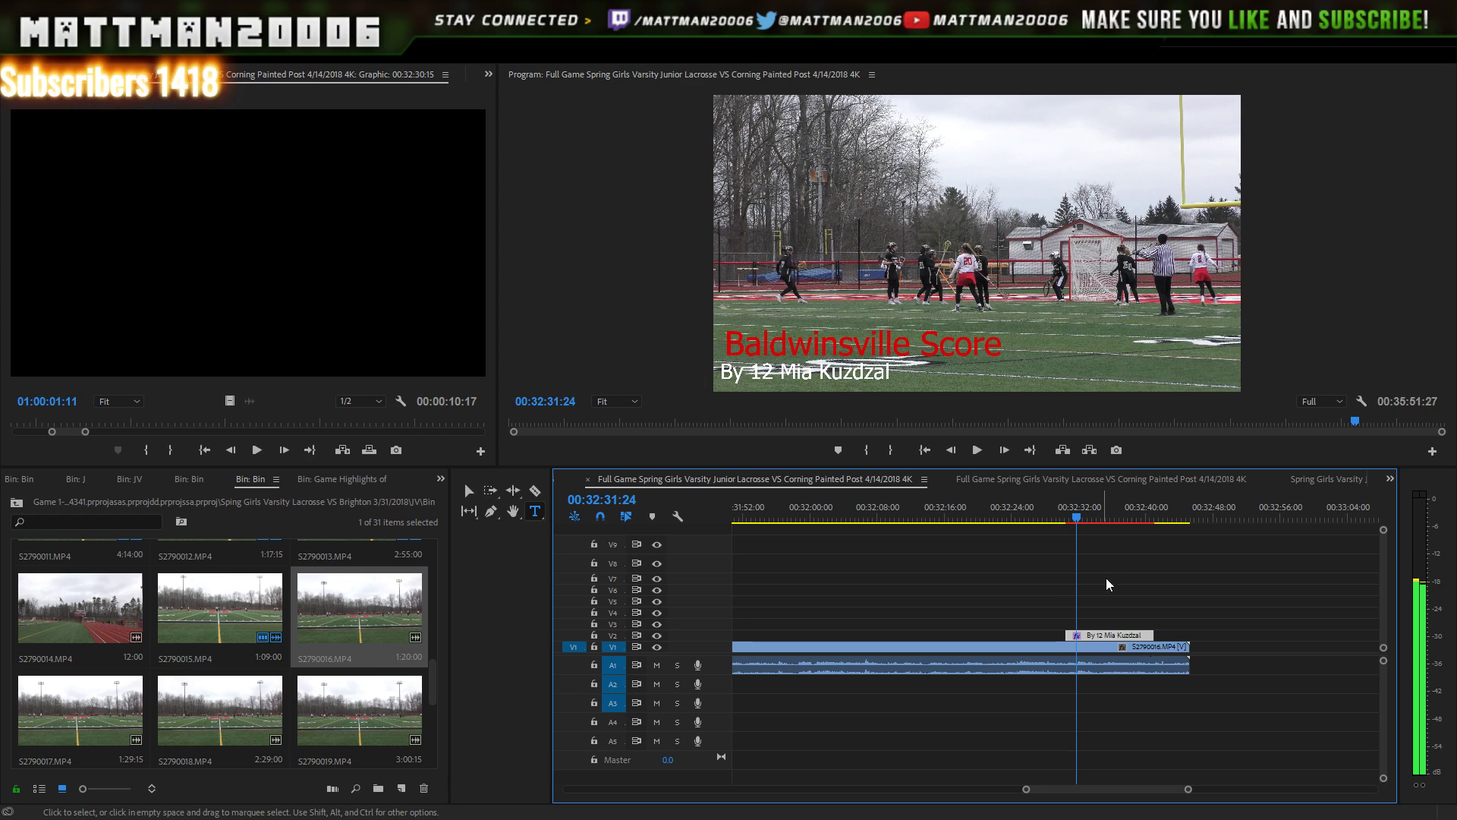
{"action": "left_click", "coordinate": [986, 449]}
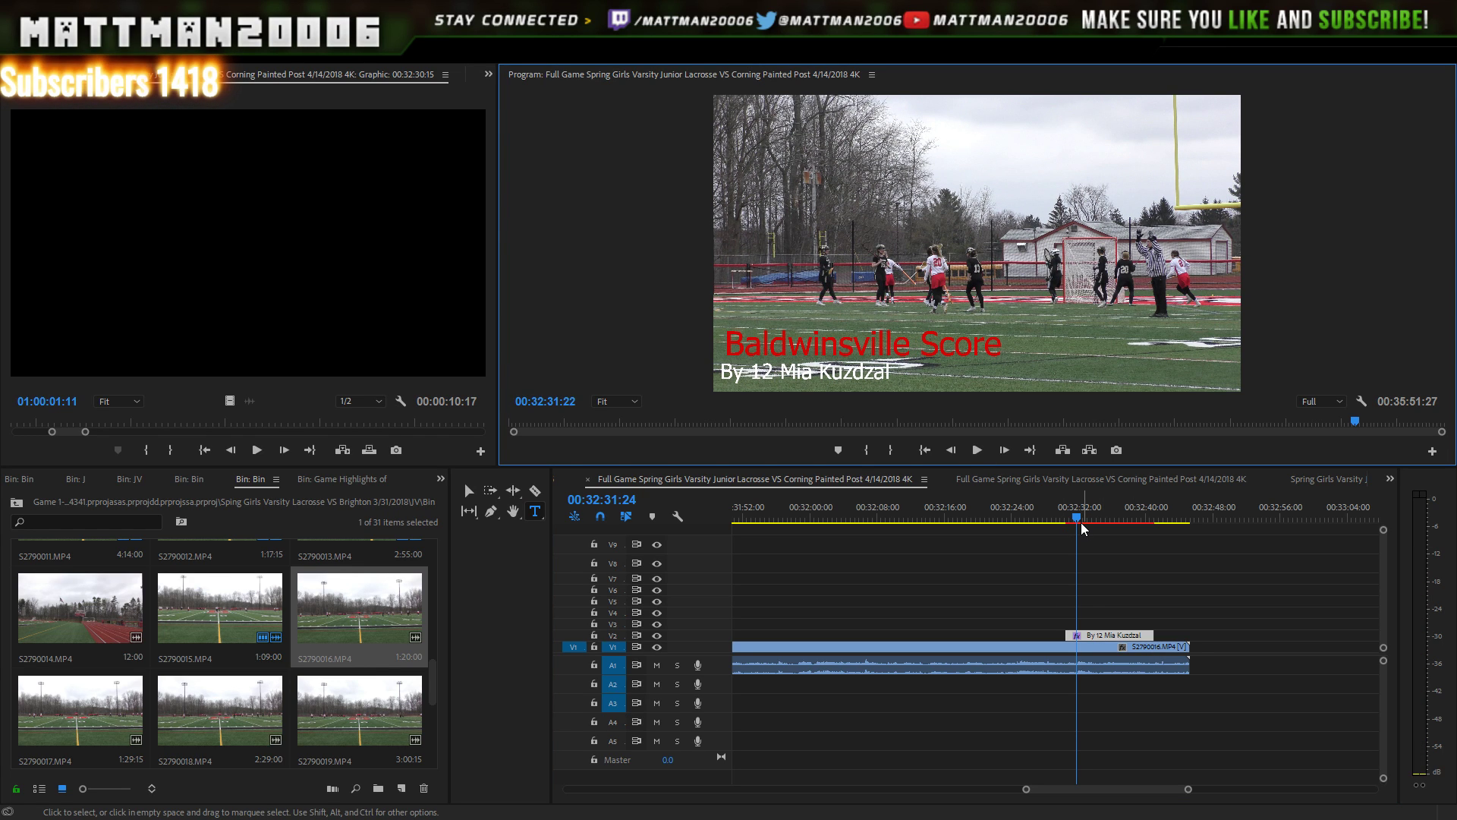
- Slide the title slightly earlier, recheck its timing, and select S2790017 in the bin
{"action": "left_click_drag", "start_coordinate": [1081, 523], "coordinate": [1057, 522]}
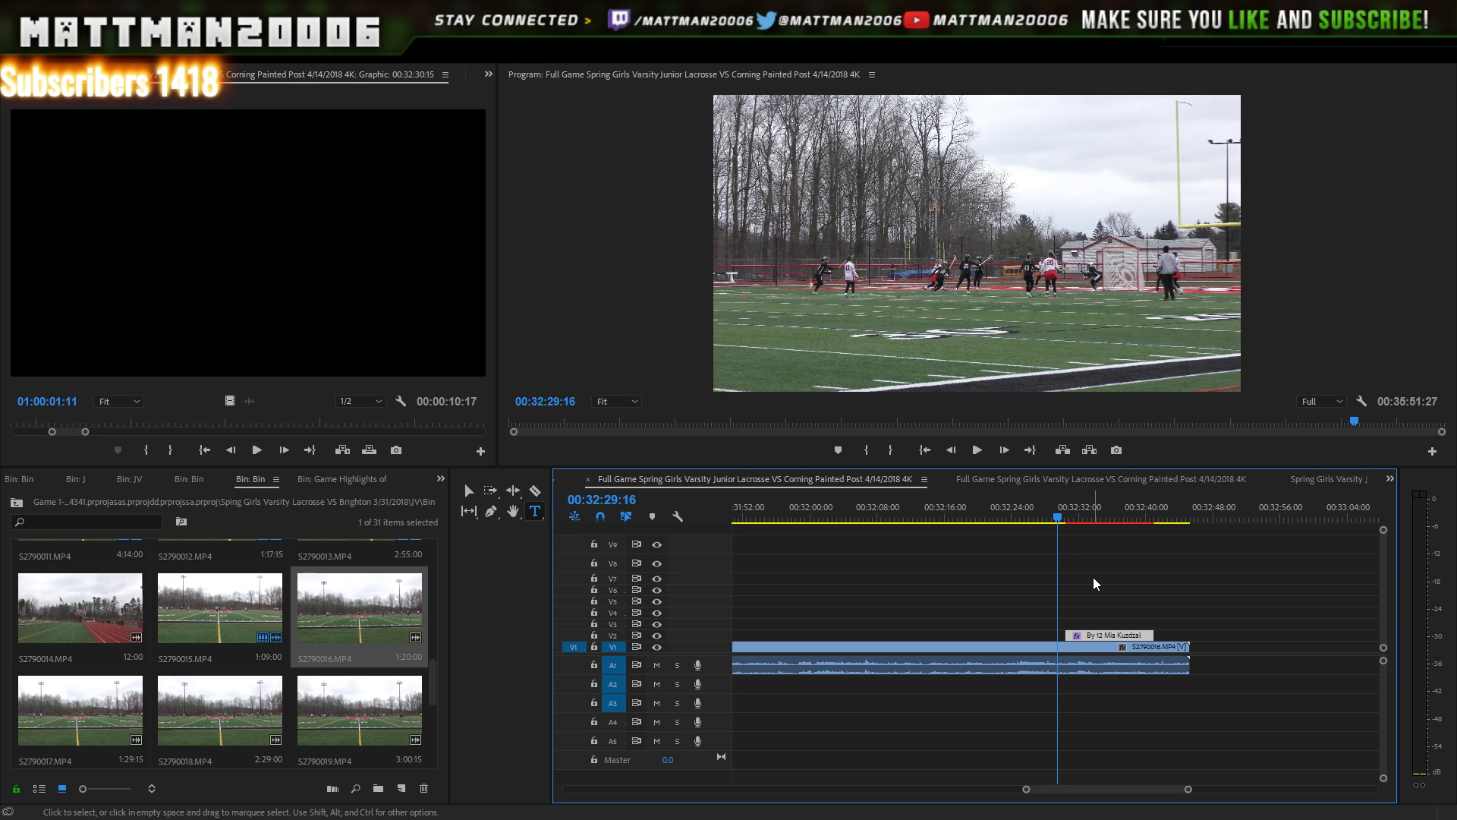
{"action": "left_click_drag", "start_coordinate": [1108, 634], "coordinate": [1097, 635]}
{"action": "key", "text": "Left"}
{"action": "key", "text": "Left"}
{"action": "key", "text": "Left"}
{"action": "key", "text": "Left"}
{"action": "key", "text": "Left"}
{"action": "key", "text": "Left"}
{"action": "key", "text": "Left"}
{"action": "key", "text": "Left"}
{"action": "key", "text": "Left"}
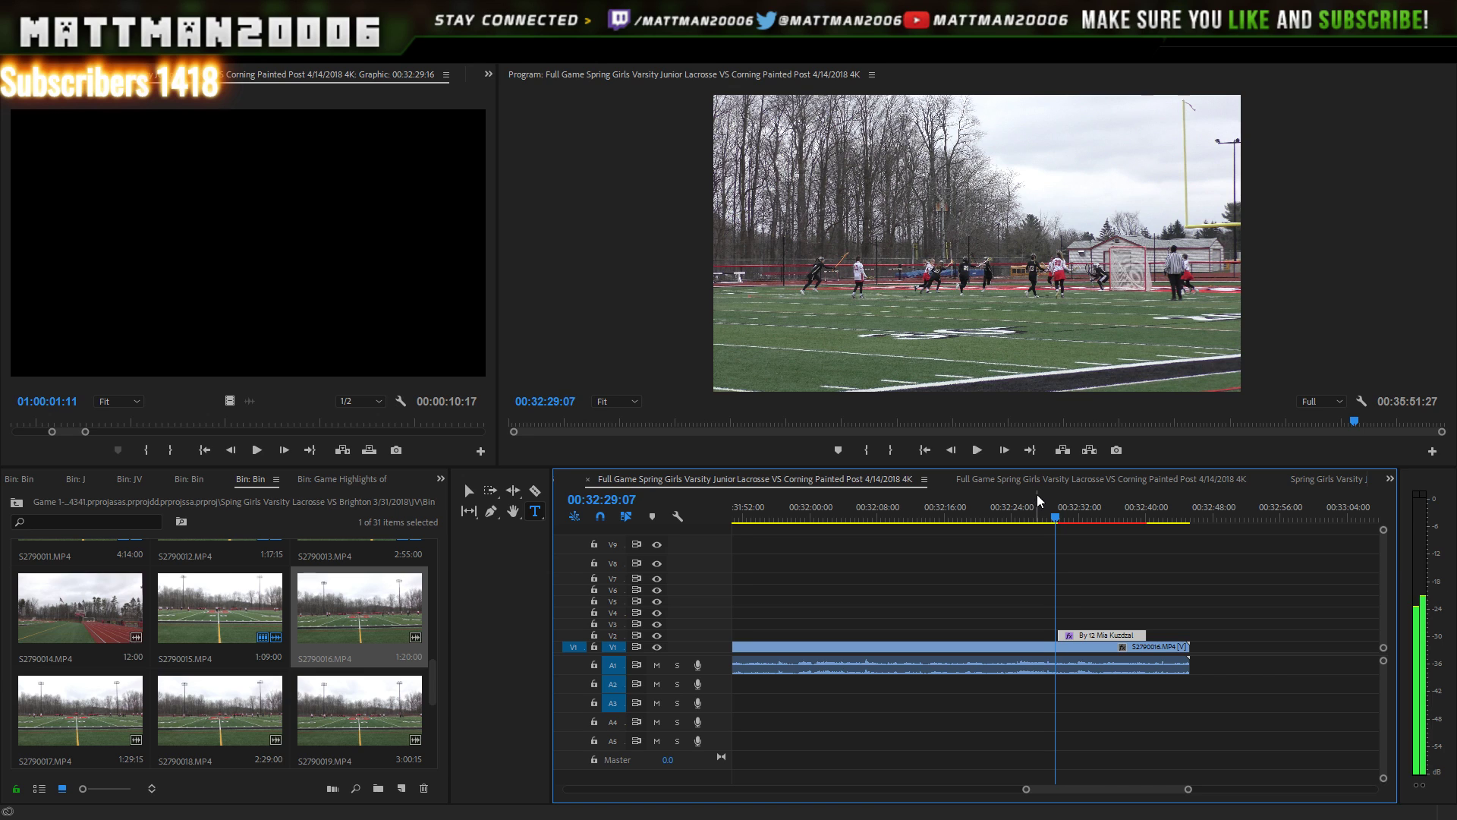
{"action": "left_click", "coordinate": [977, 450]}
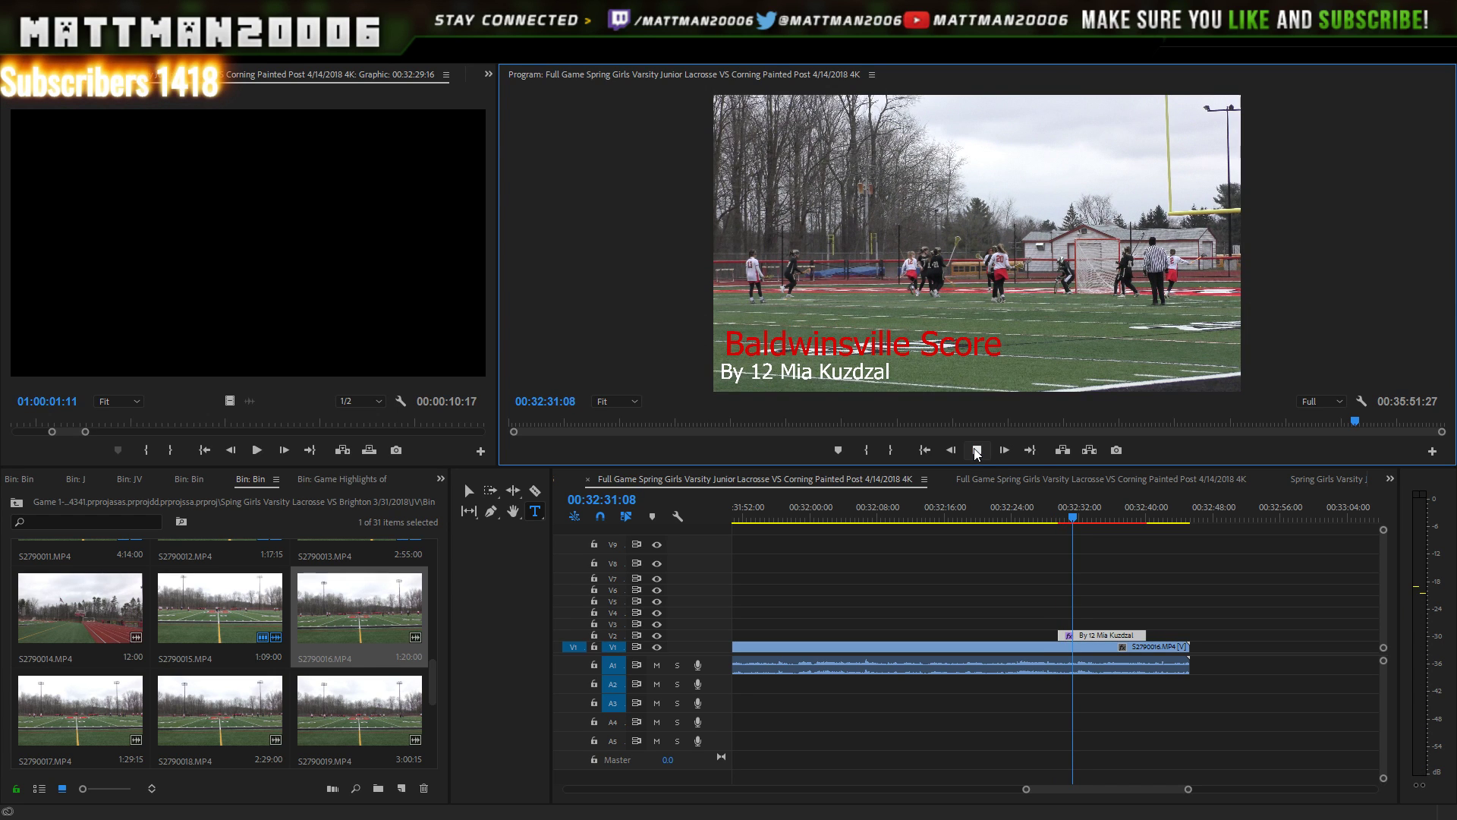
{"action": "left_click", "coordinate": [978, 450]}
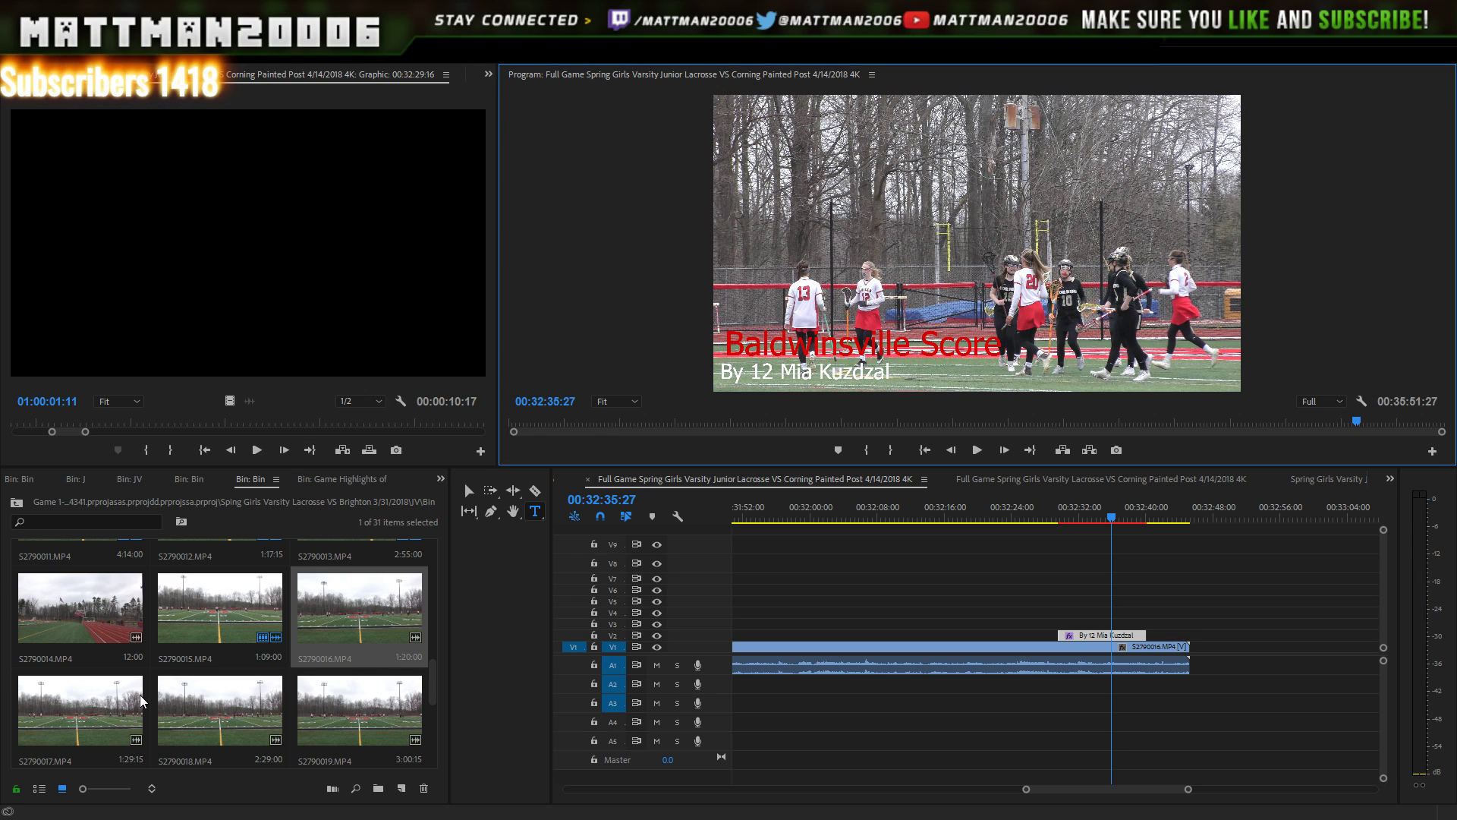
{"action": "left_click", "coordinate": [119, 720]}
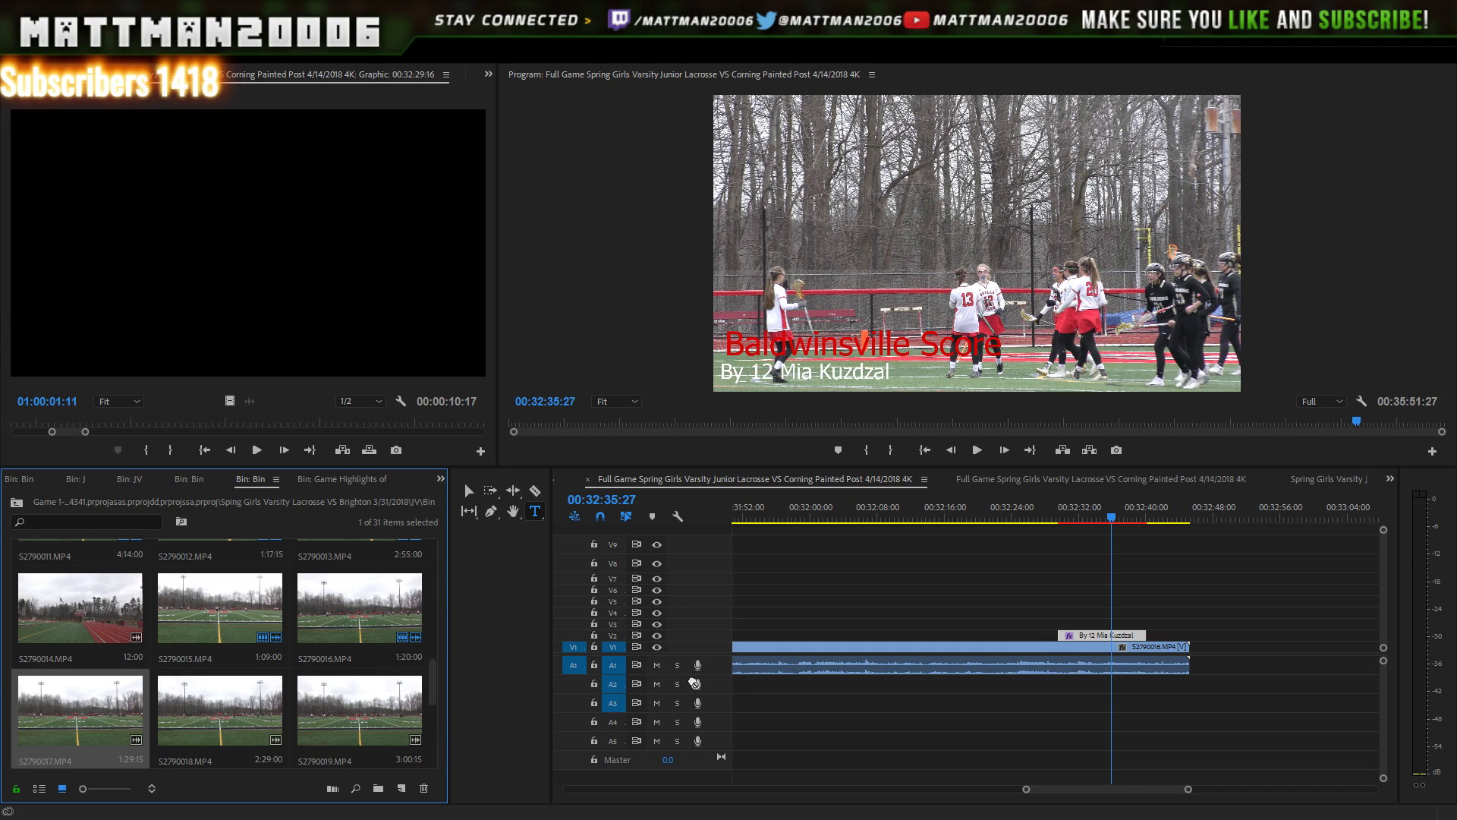
{"action": "left_click_drag", "start_coordinate": [693, 682], "coordinate": [1205, 670]}
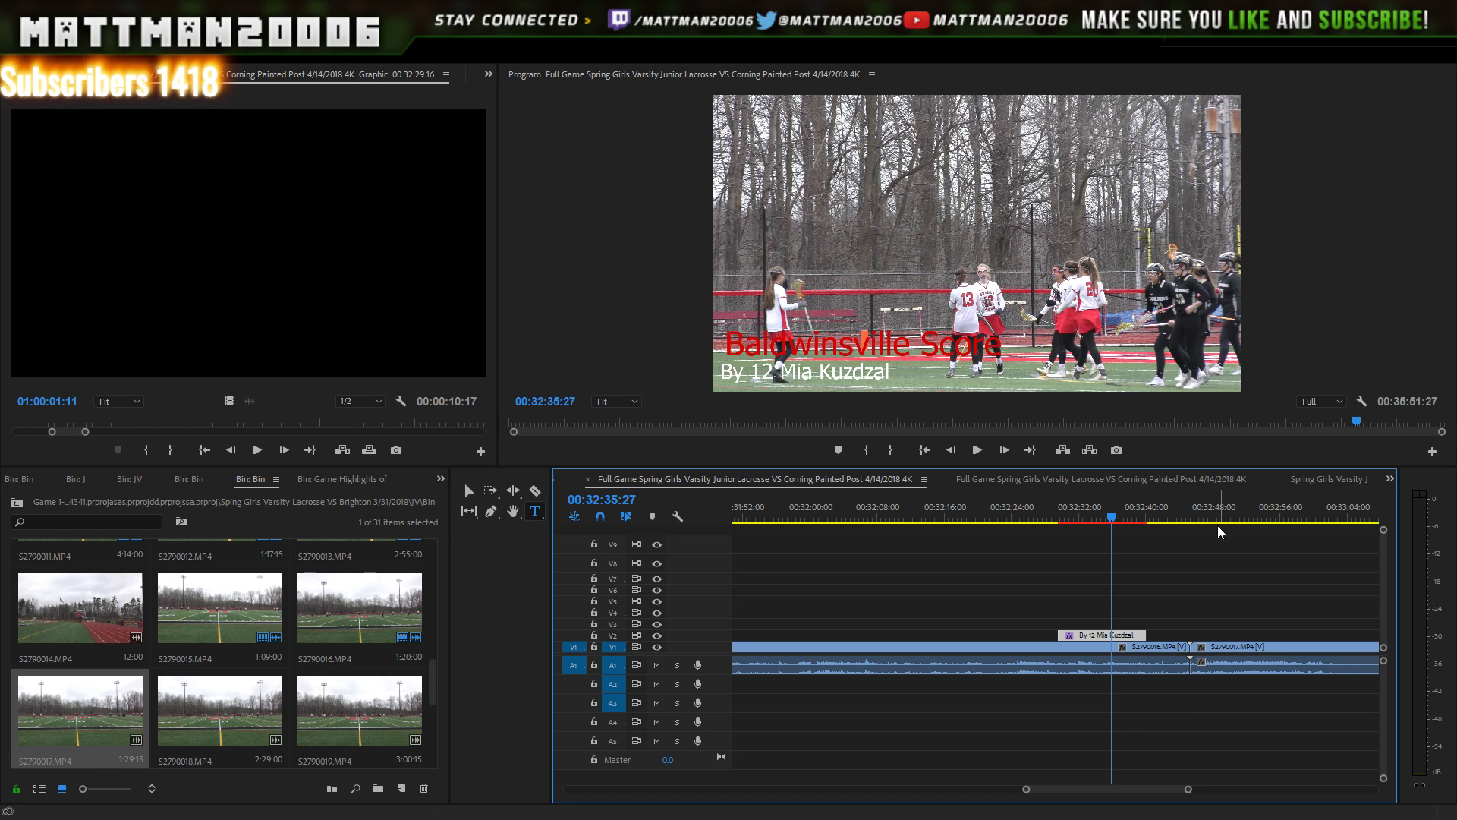
{"action": "left_click", "coordinate": [1169, 507]}
{"action": "left_click", "coordinate": [976, 446]}
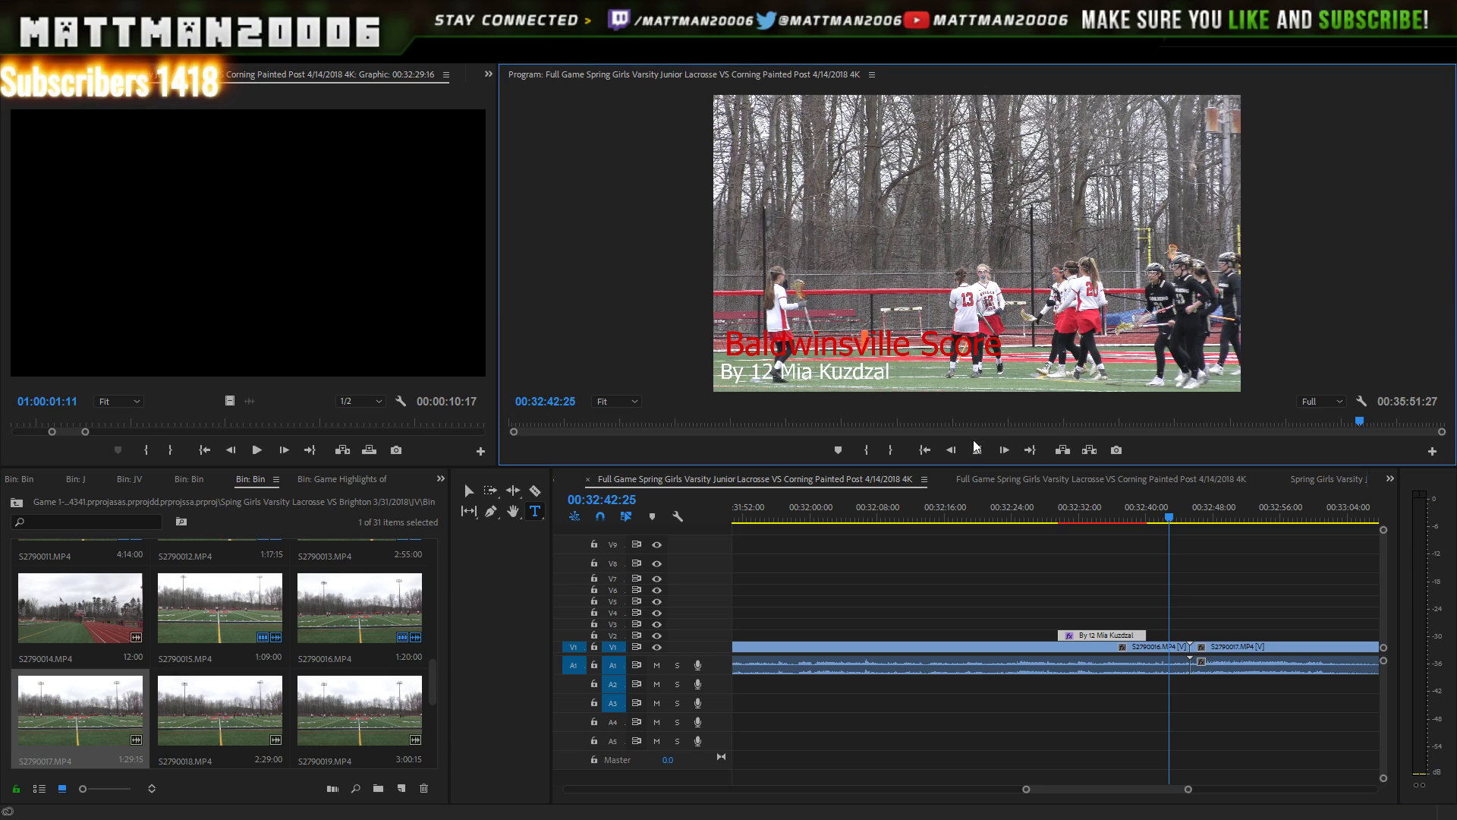
{"action": "left_click", "coordinate": [977, 449]}
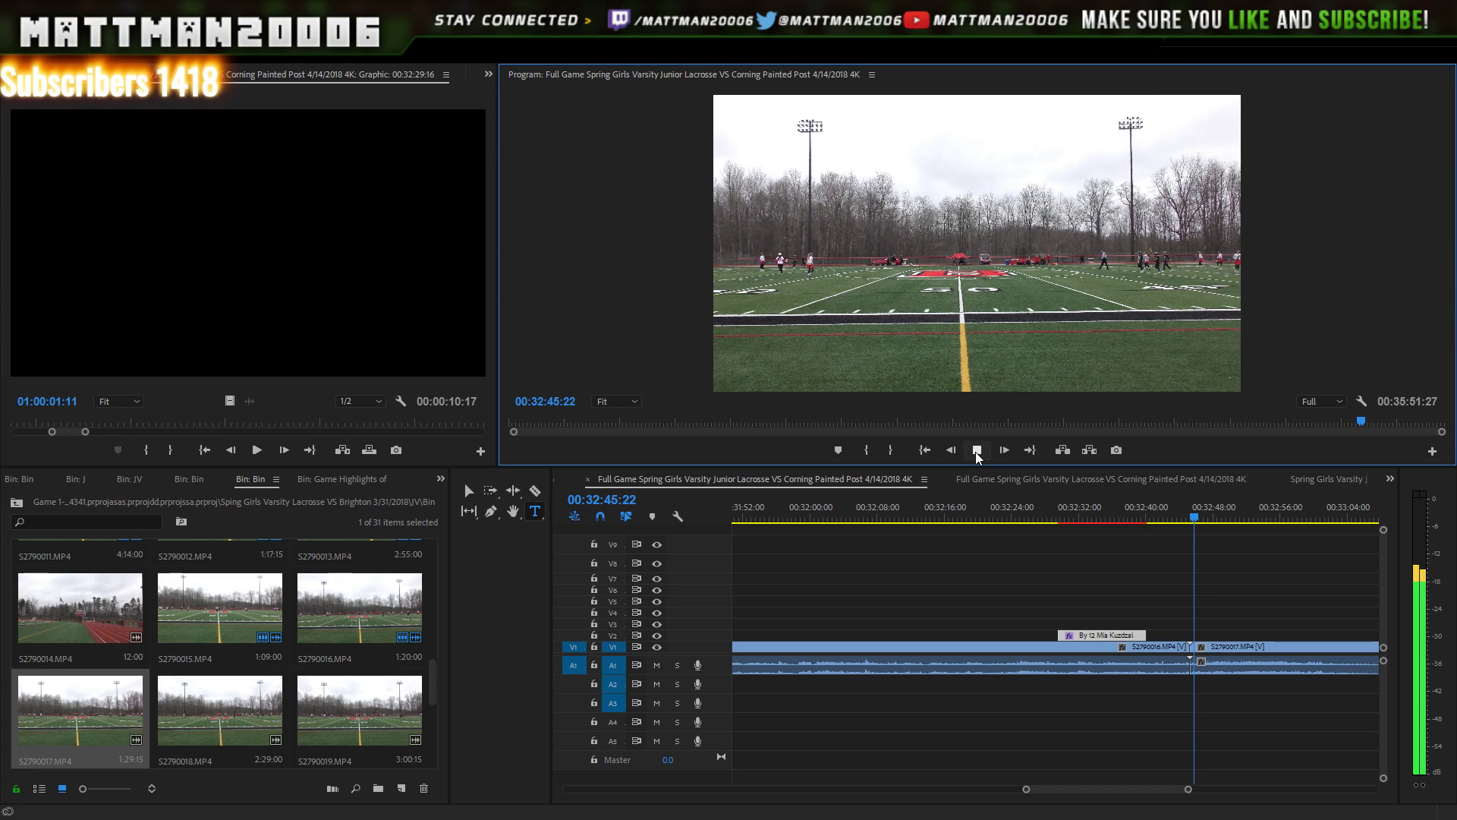
{"action": "left_click", "coordinate": [977, 451]}
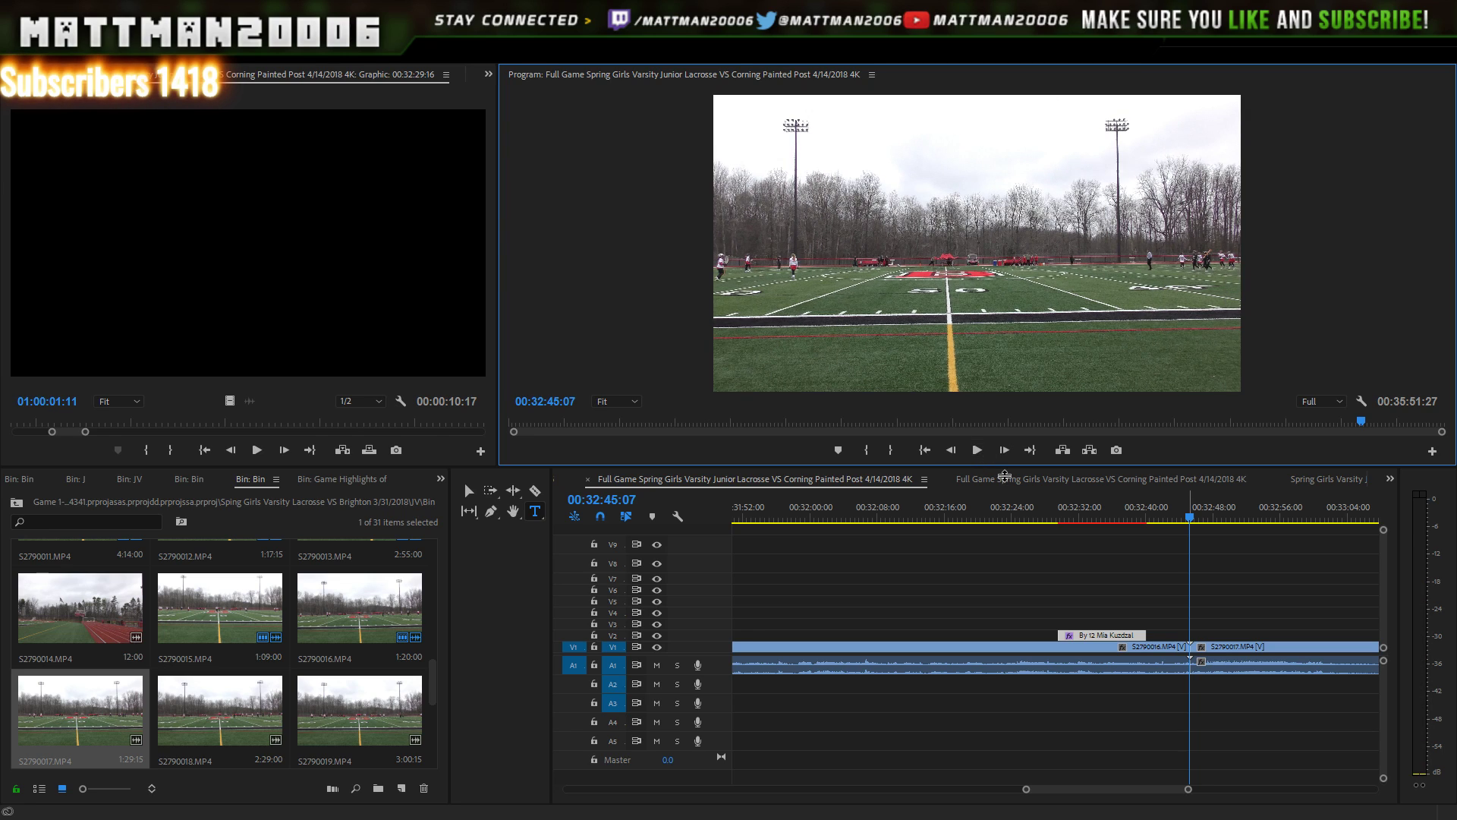
{"action": "left_click", "coordinate": [1179, 517]}
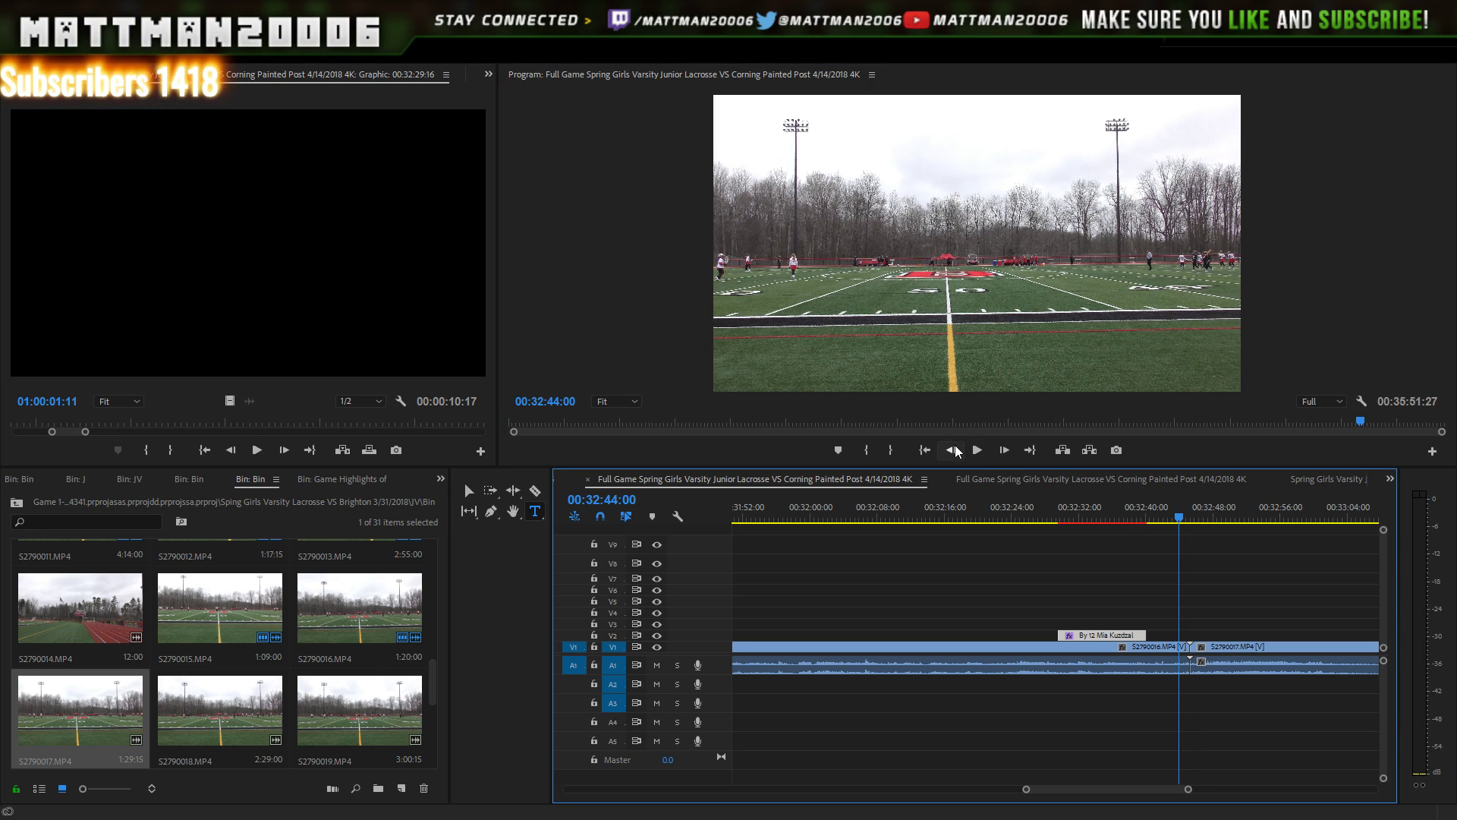
{"action": "left_click", "coordinate": [978, 454]}
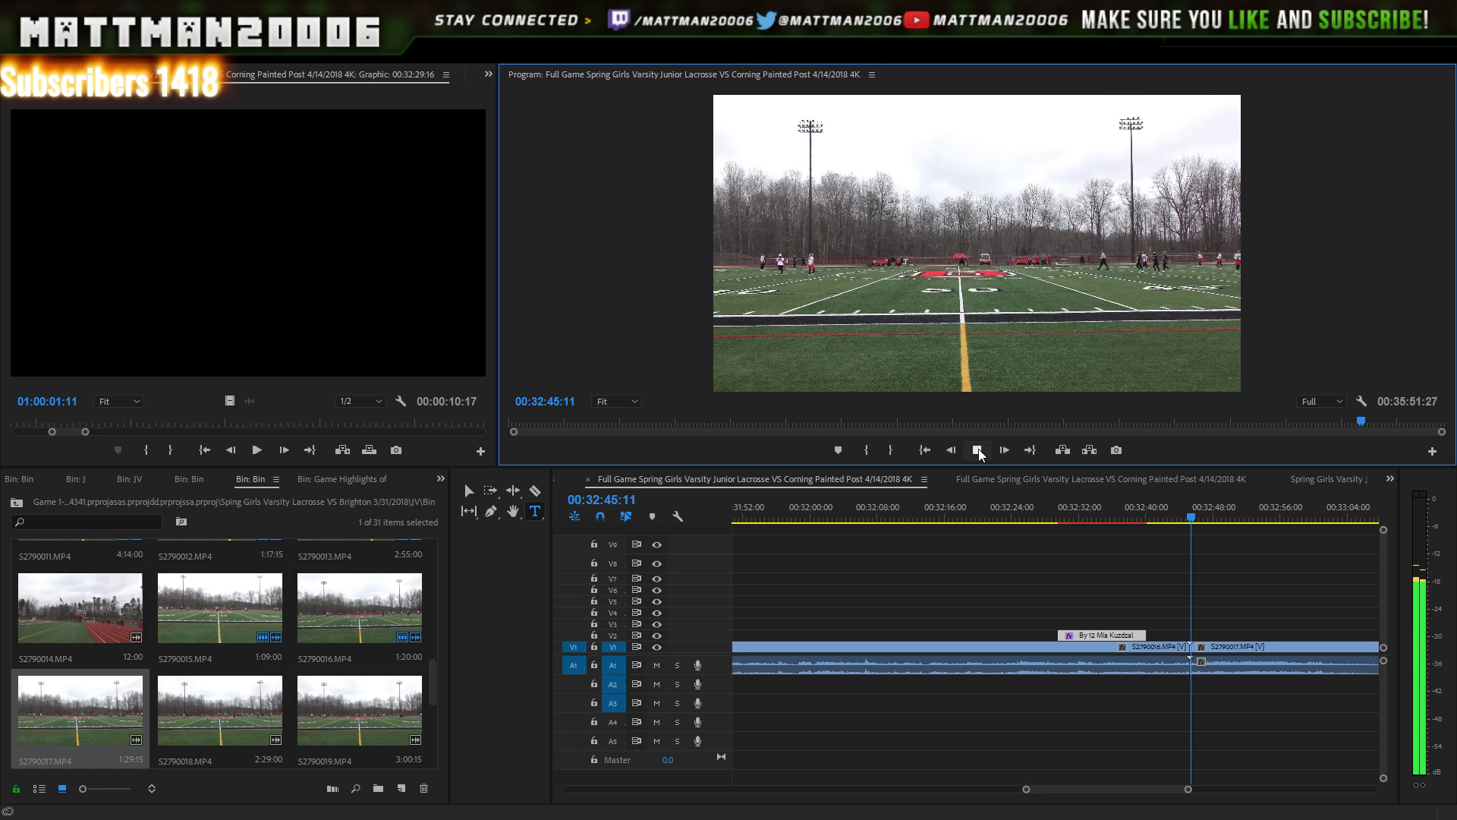
{"action": "left_click", "coordinate": [978, 451]}
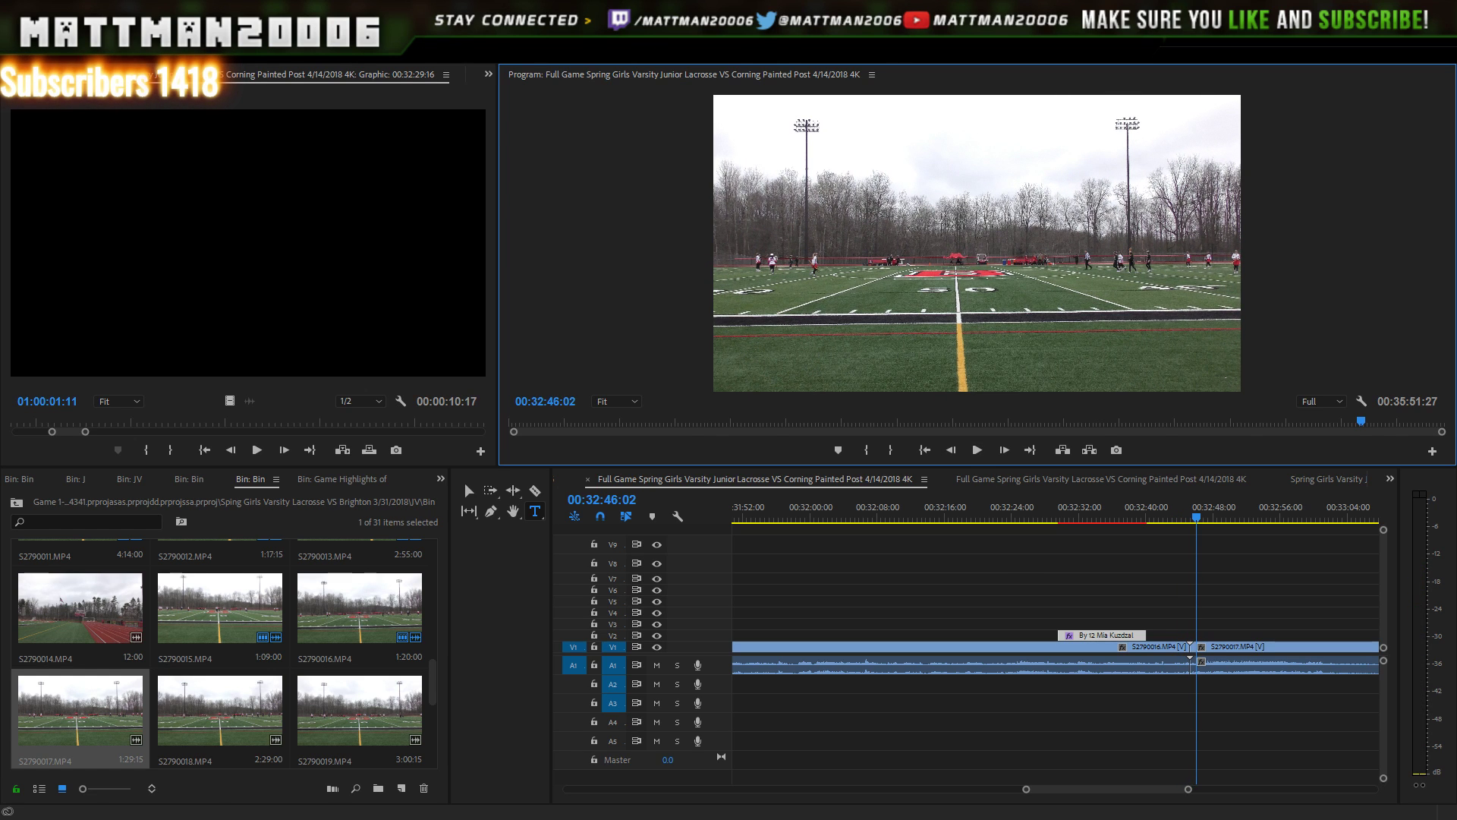
{"action": "scroll", "coordinate": [1159, 791], "scroll_direction": "down", "scroll_amount": 10}
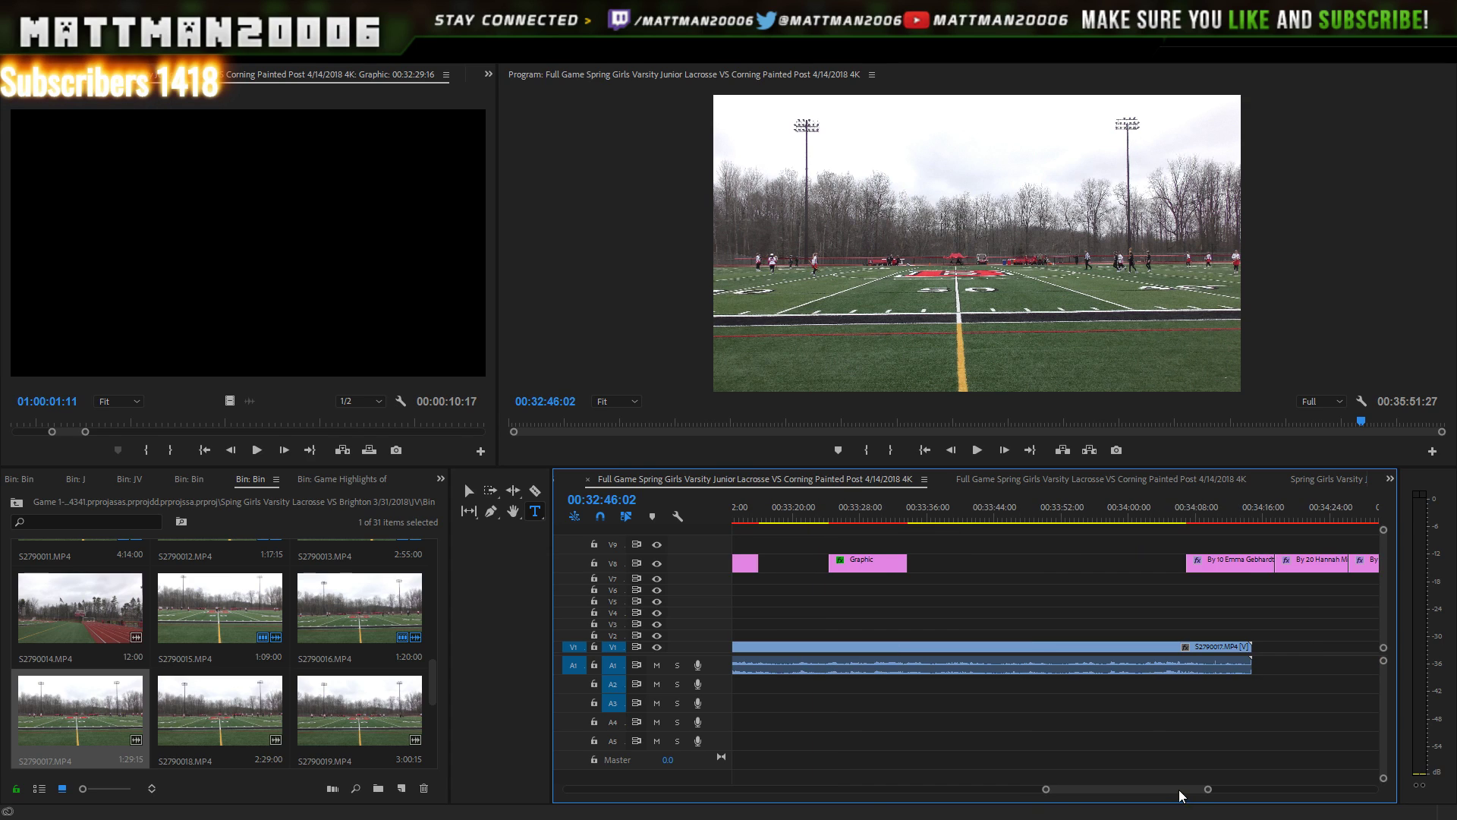
- Select the V8 graphics and drop the first scorer title onto V2 near 34:04 over S2790017
{"action": "left_click_drag", "start_coordinate": [1208, 791], "coordinate": [1168, 789]}
{"action": "left_click", "coordinate": [1224, 520]}
{"action": "left_click_drag", "start_coordinate": [1220, 521], "coordinate": [1141, 518]}
{"action": "key", "text": "ctrl+z"}
{"action": "left_click", "coordinate": [1144, 515]}
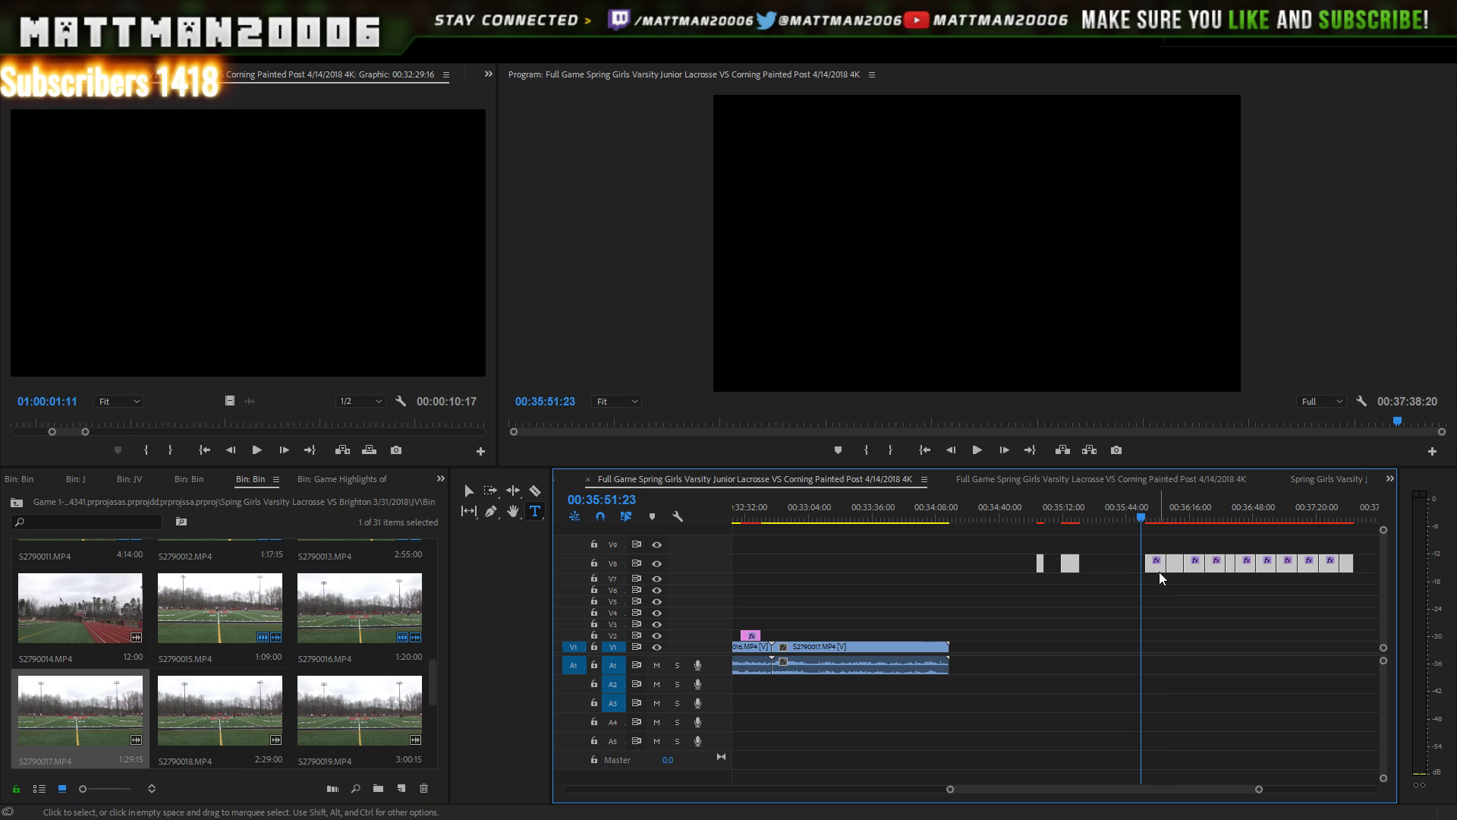
{"action": "left_click", "coordinate": [1160, 571]}
{"action": "left_click", "coordinate": [1159, 565]}
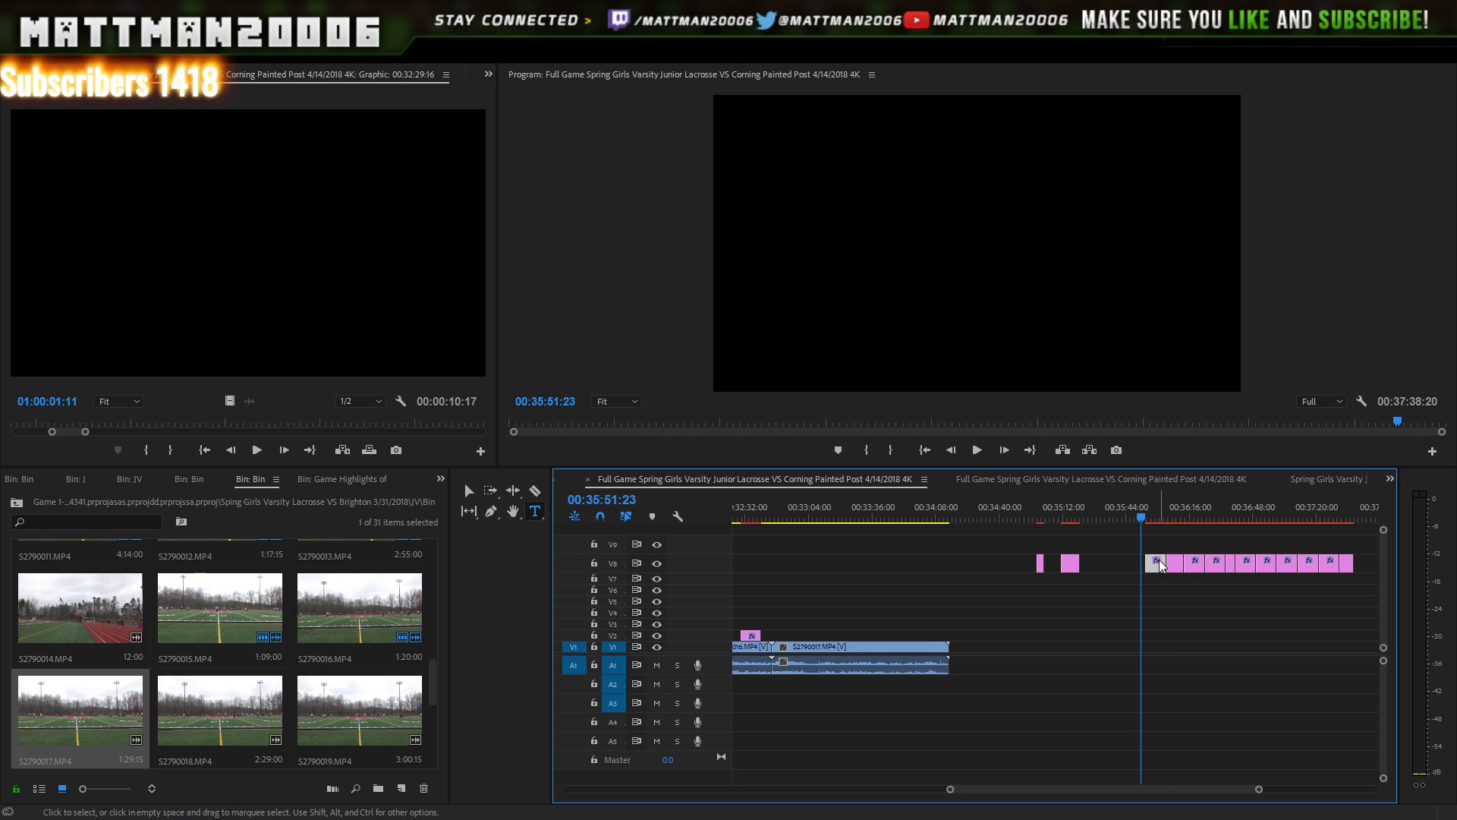
{"action": "left_click_drag", "start_coordinate": [1055, 604], "coordinate": [929, 633]}
{"action": "left_click", "coordinate": [916, 517]}
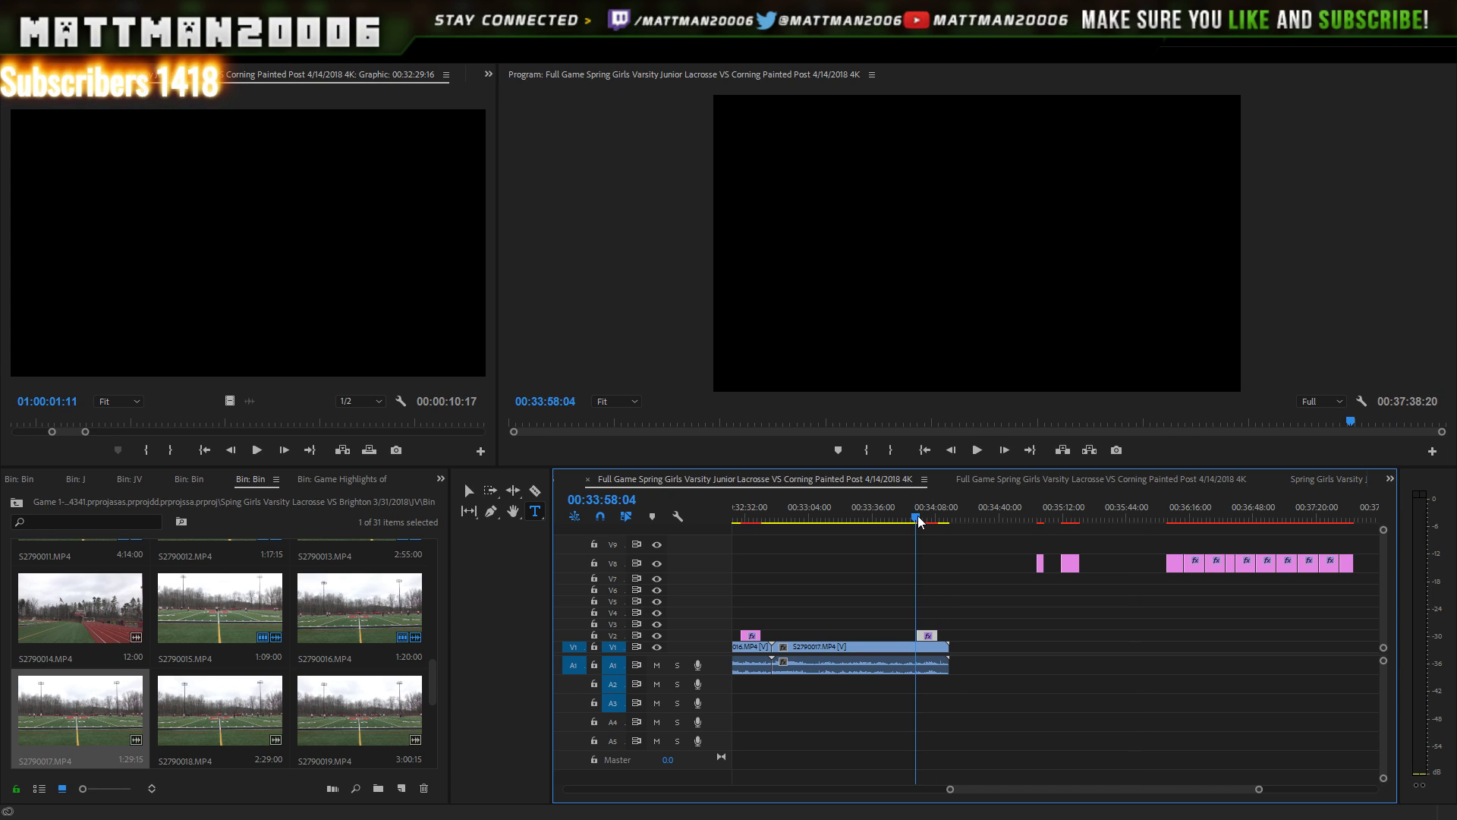
{"action": "left_click", "coordinate": [951, 448]}
- Stop at the goal around 34:01:17 and snap the V2 scorer graphic to start there
{"action": "key", "text": "Right"}
{"action": "key", "text": "Right"}
{"action": "key", "text": "Right"}
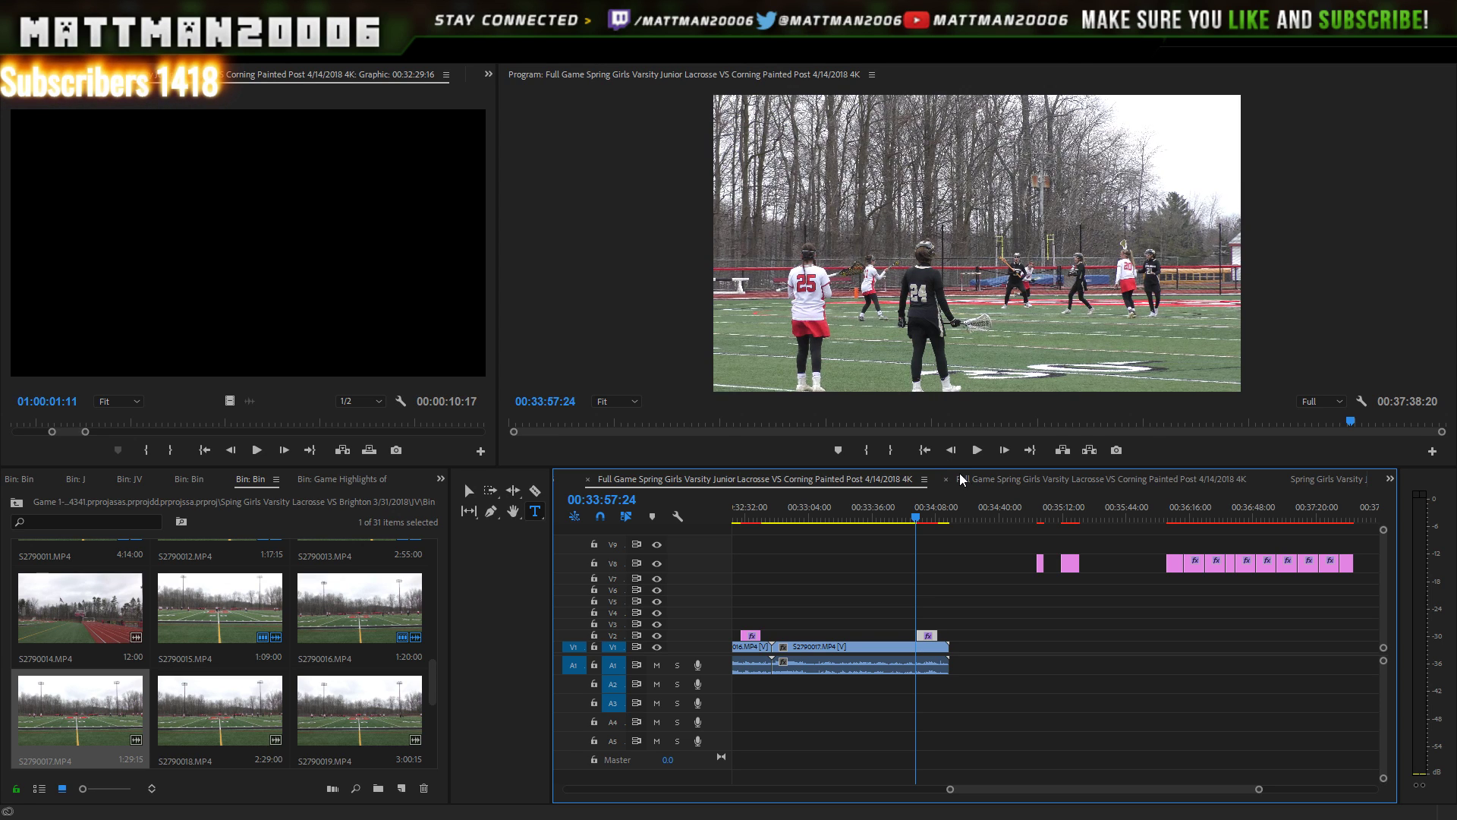
{"action": "key", "text": "space"}
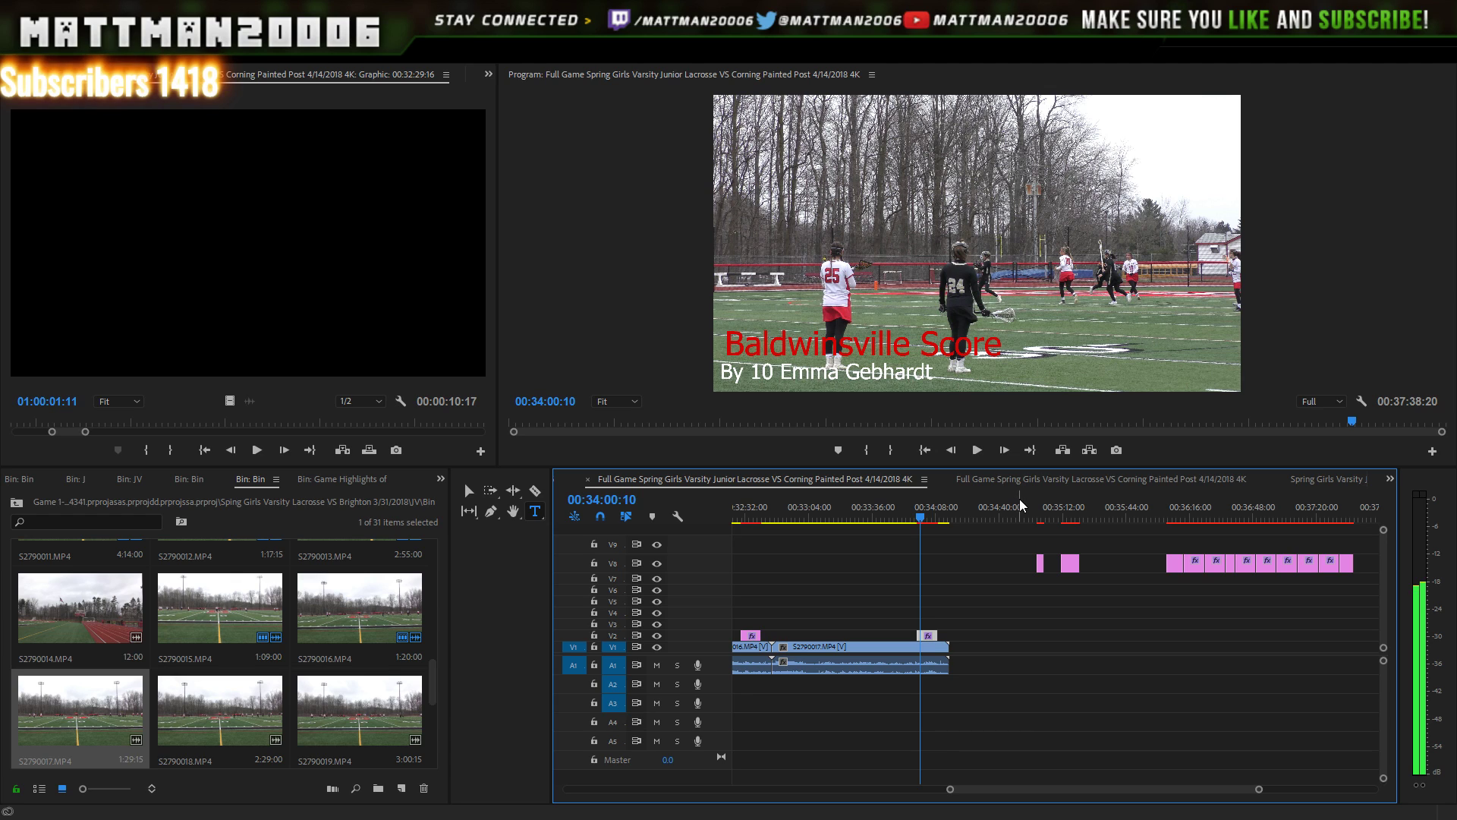
{"action": "left_click", "coordinate": [979, 450]}
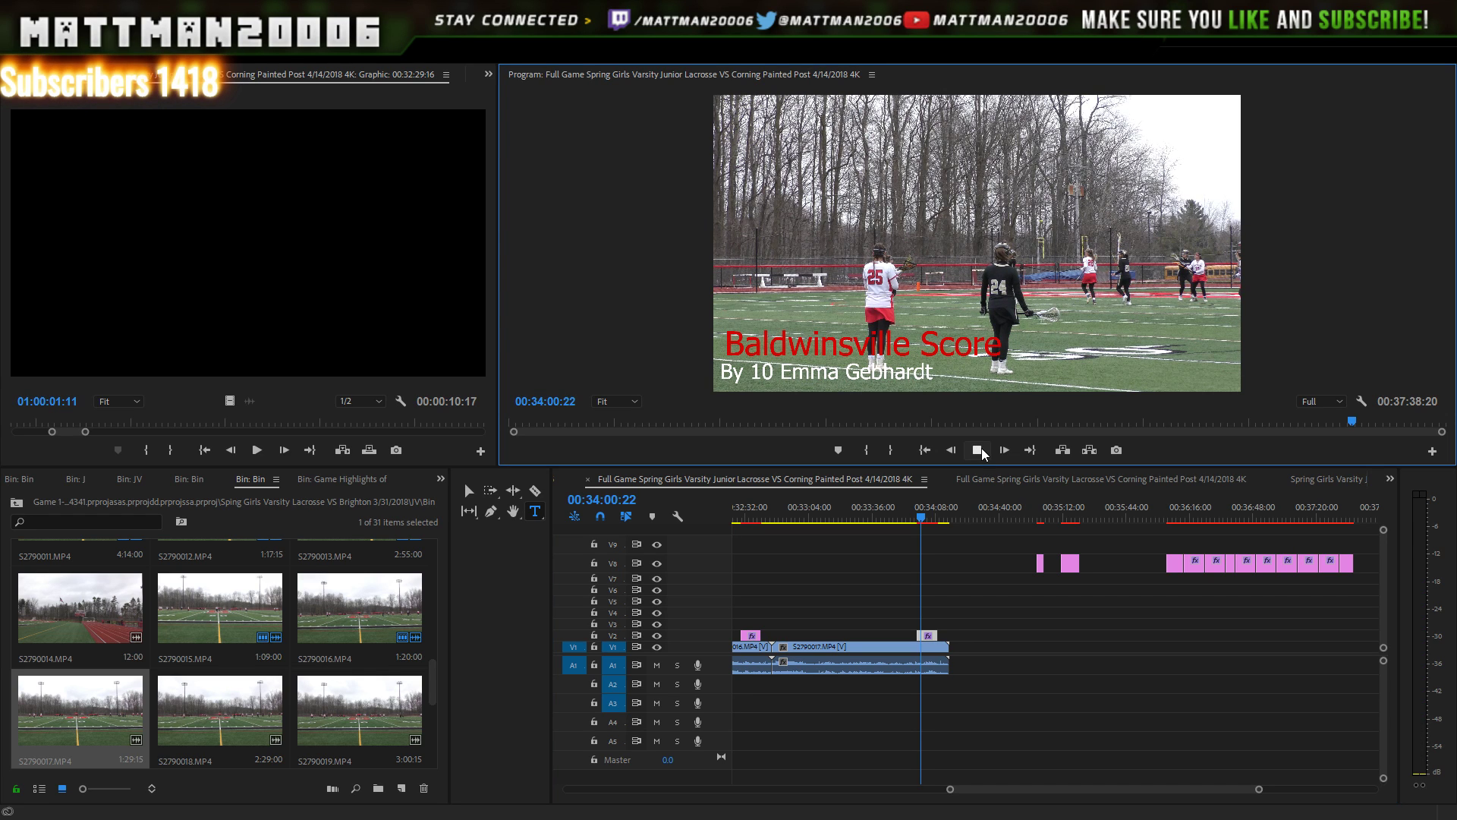
{"action": "left_click", "coordinate": [977, 451]}
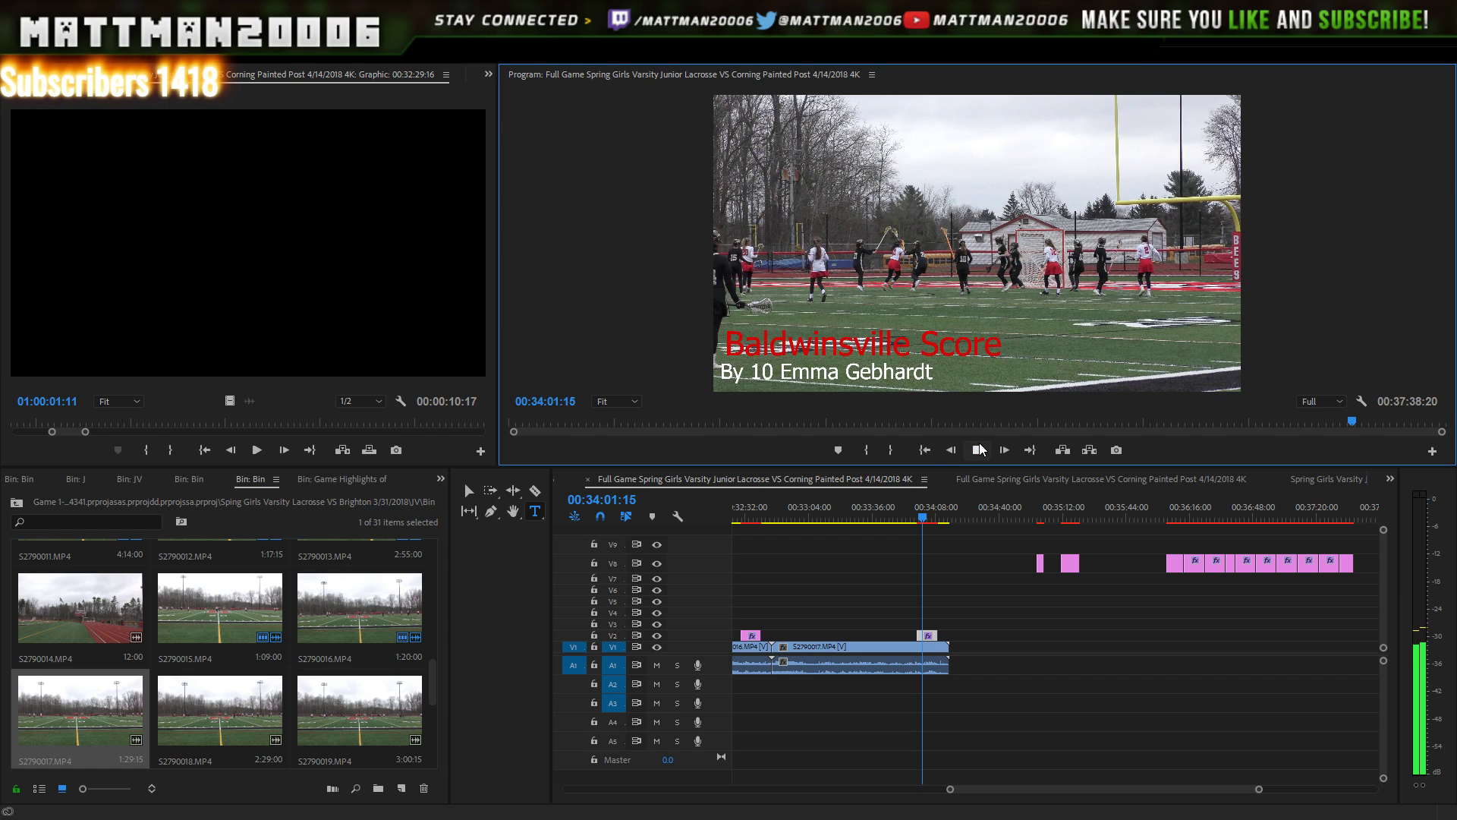
{"action": "left_click", "coordinate": [979, 449]}
{"action": "left_click", "coordinate": [929, 637]}
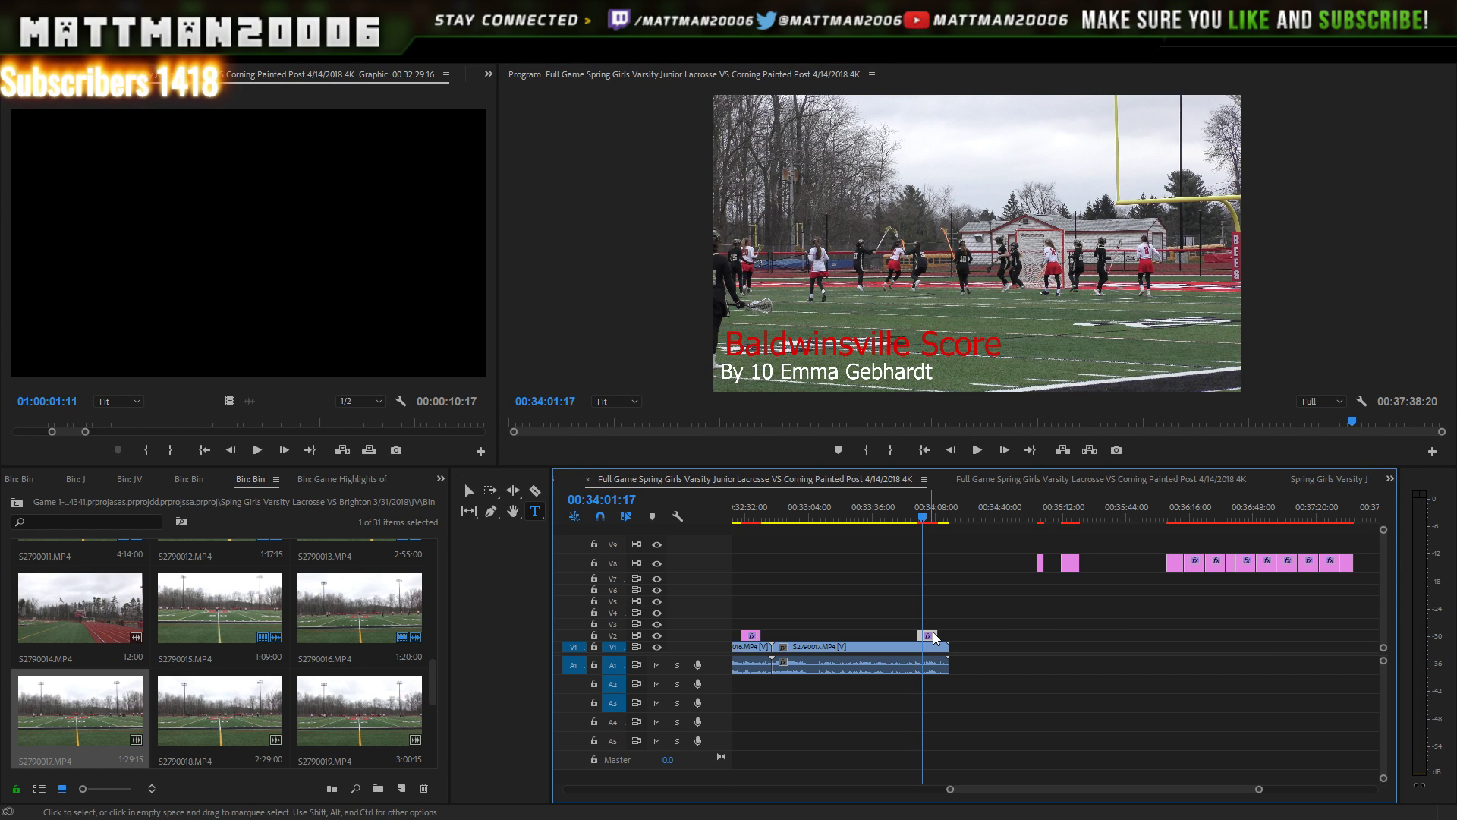
{"action": "left_click_drag", "start_coordinate": [932, 636], "coordinate": [939, 636]}
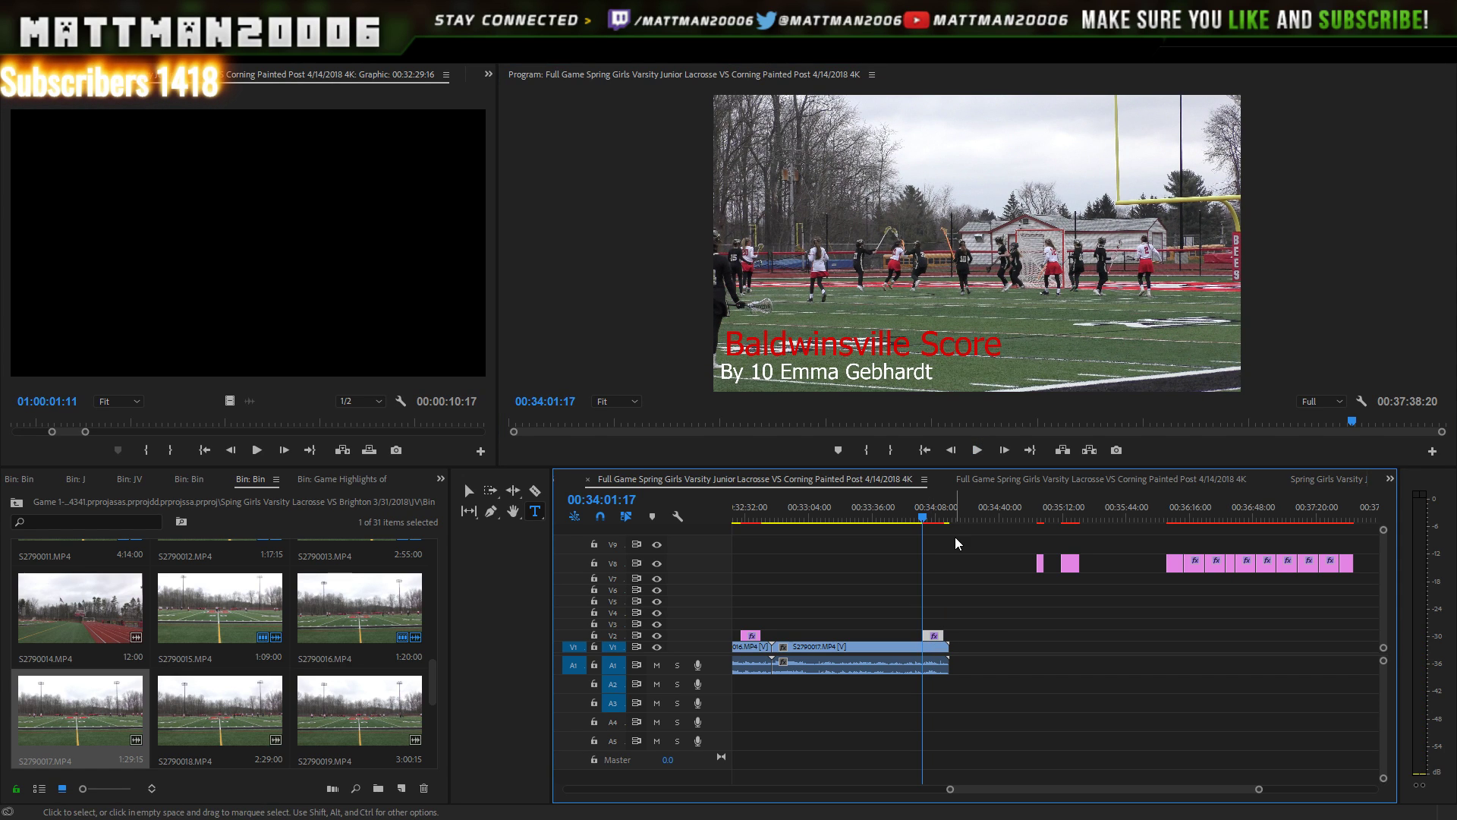
- Replay the goal with the number-10 lower-third through about 34:10
{"action": "left_click", "coordinate": [977, 449]}
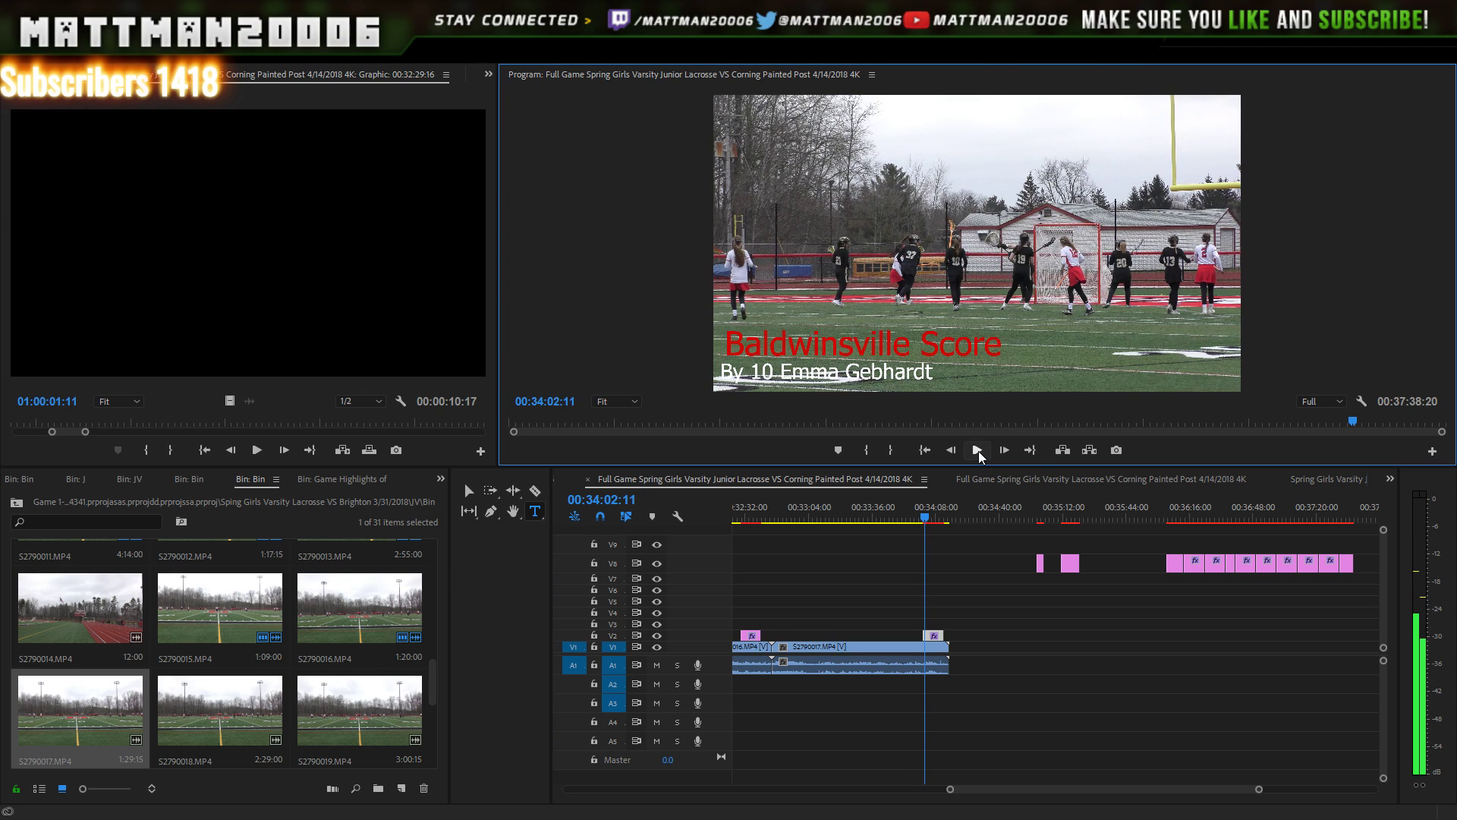
{"action": "left_click", "coordinate": [978, 451]}
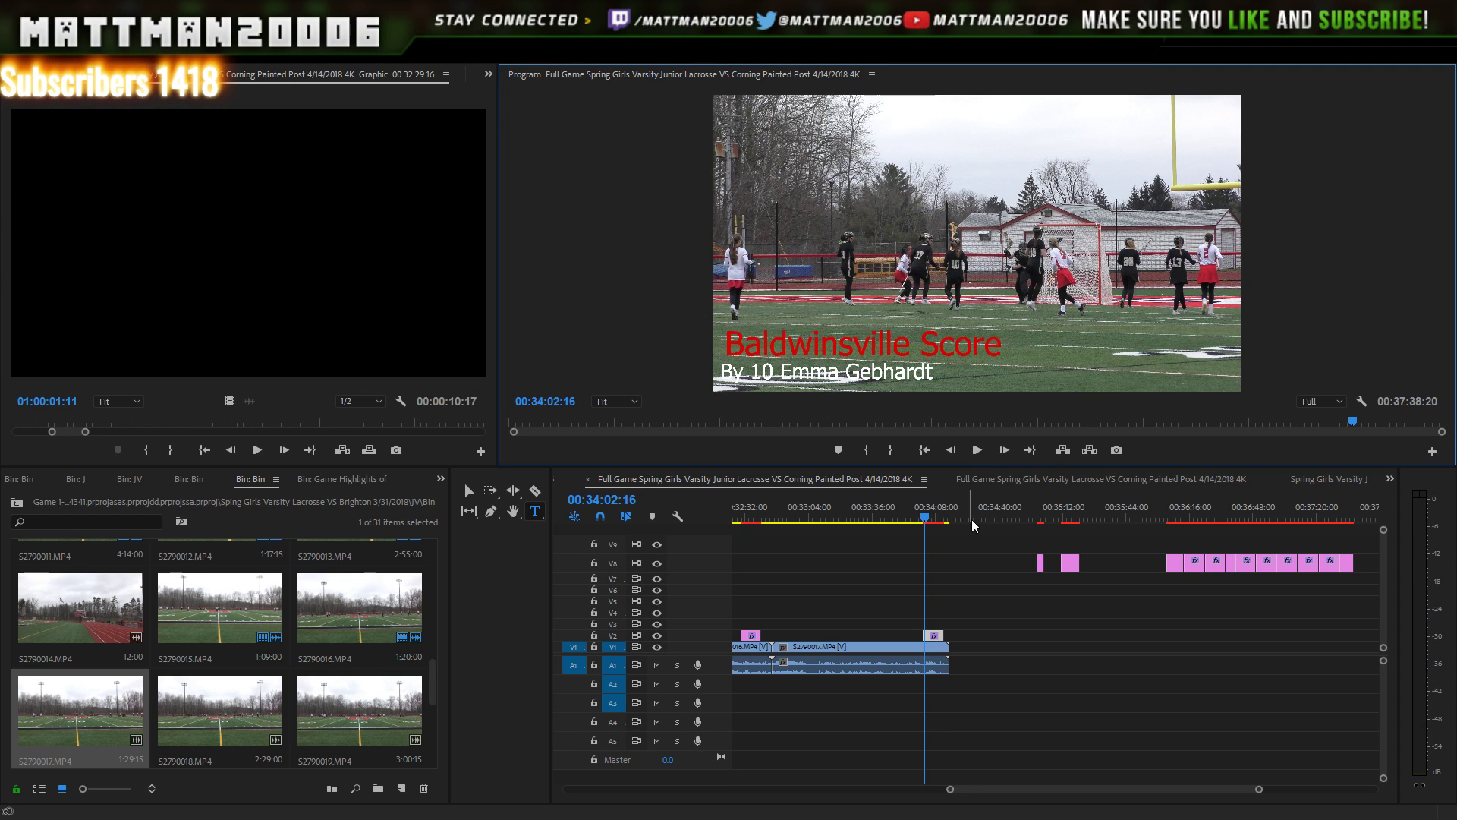
{"action": "key", "text": "Right"}
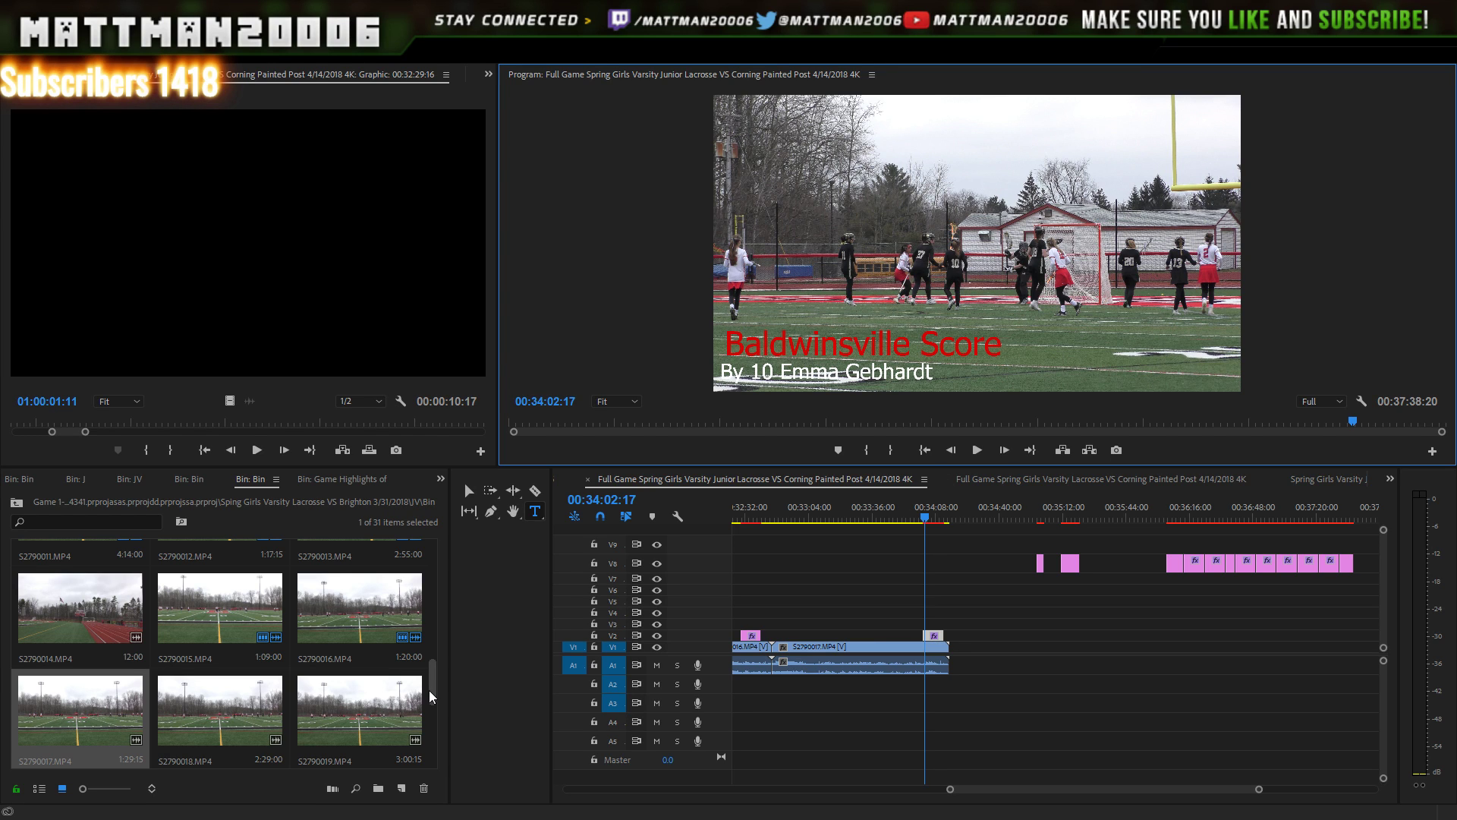
{"action": "mouse_move", "coordinate": [429, 690]}
{"action": "left_mouse_down"}
{"action": "mouse_move", "coordinate": [435, 723]}
{"action": "mouse_move", "coordinate": [436, 709]}
{"action": "left_mouse_up"}
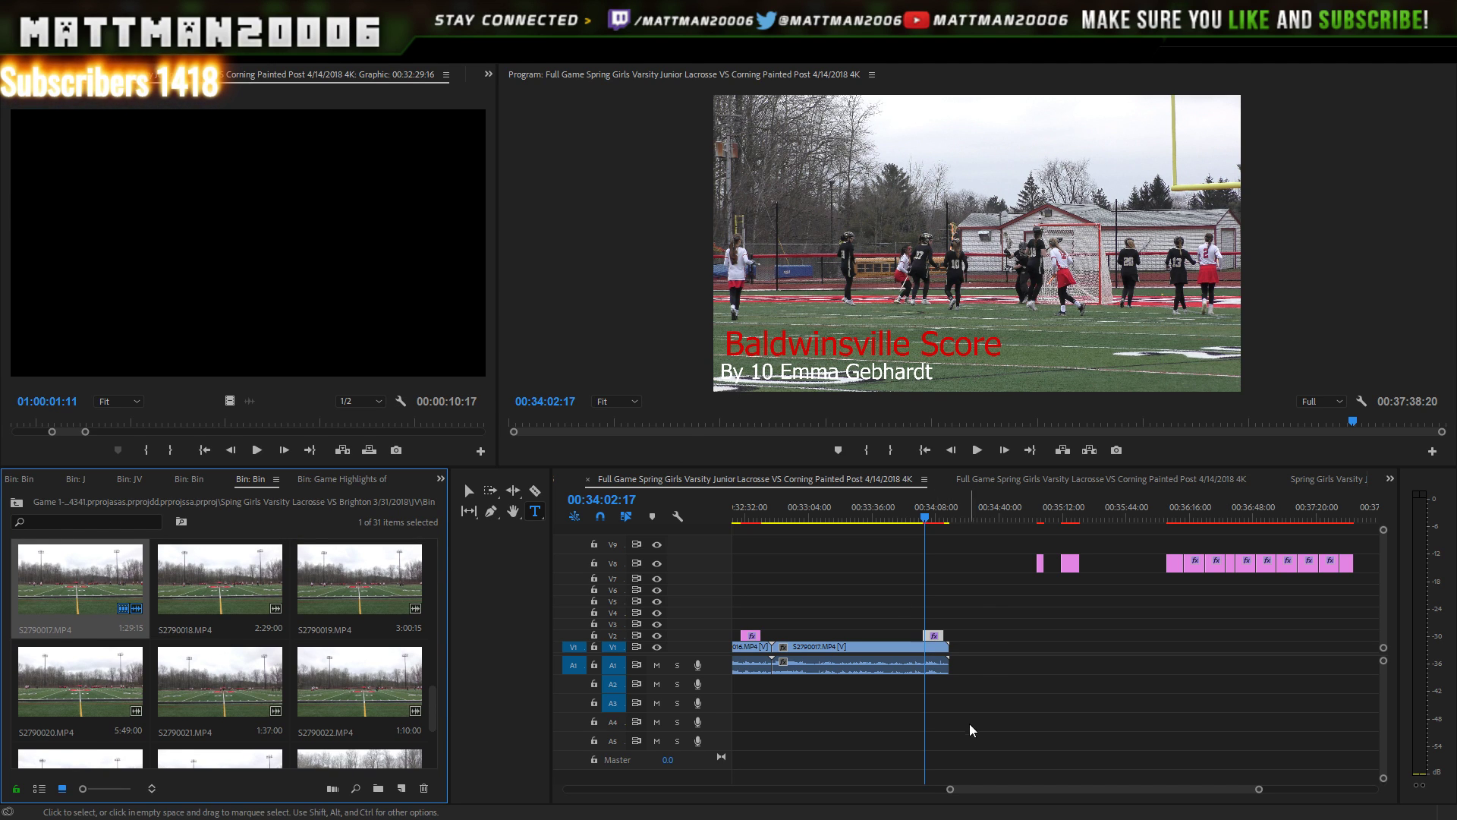
{"action": "left_click", "coordinate": [978, 450]}
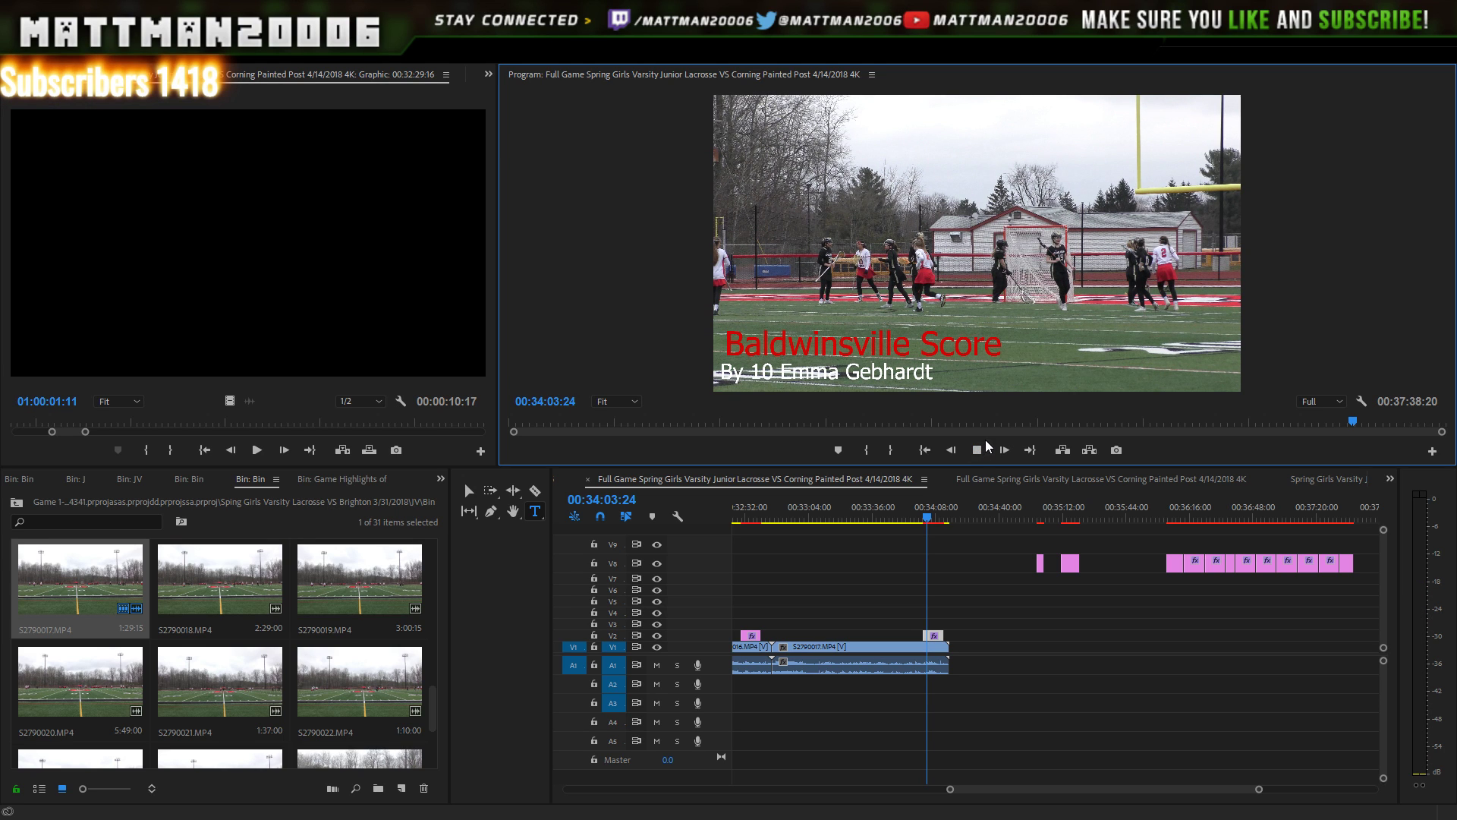
{"action": "left_click", "coordinate": [981, 452]}
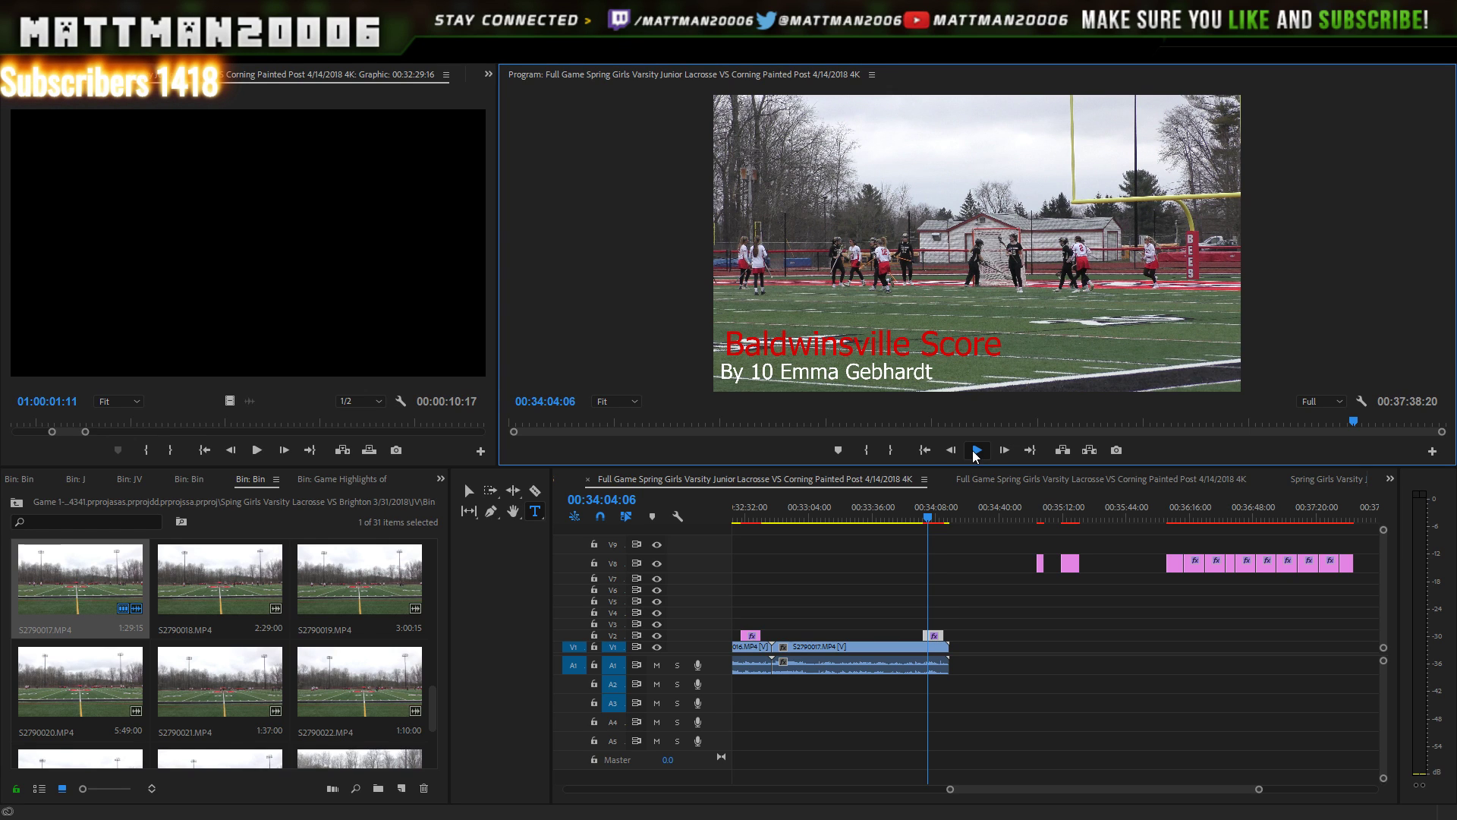
{"action": "left_click", "coordinate": [977, 451]}
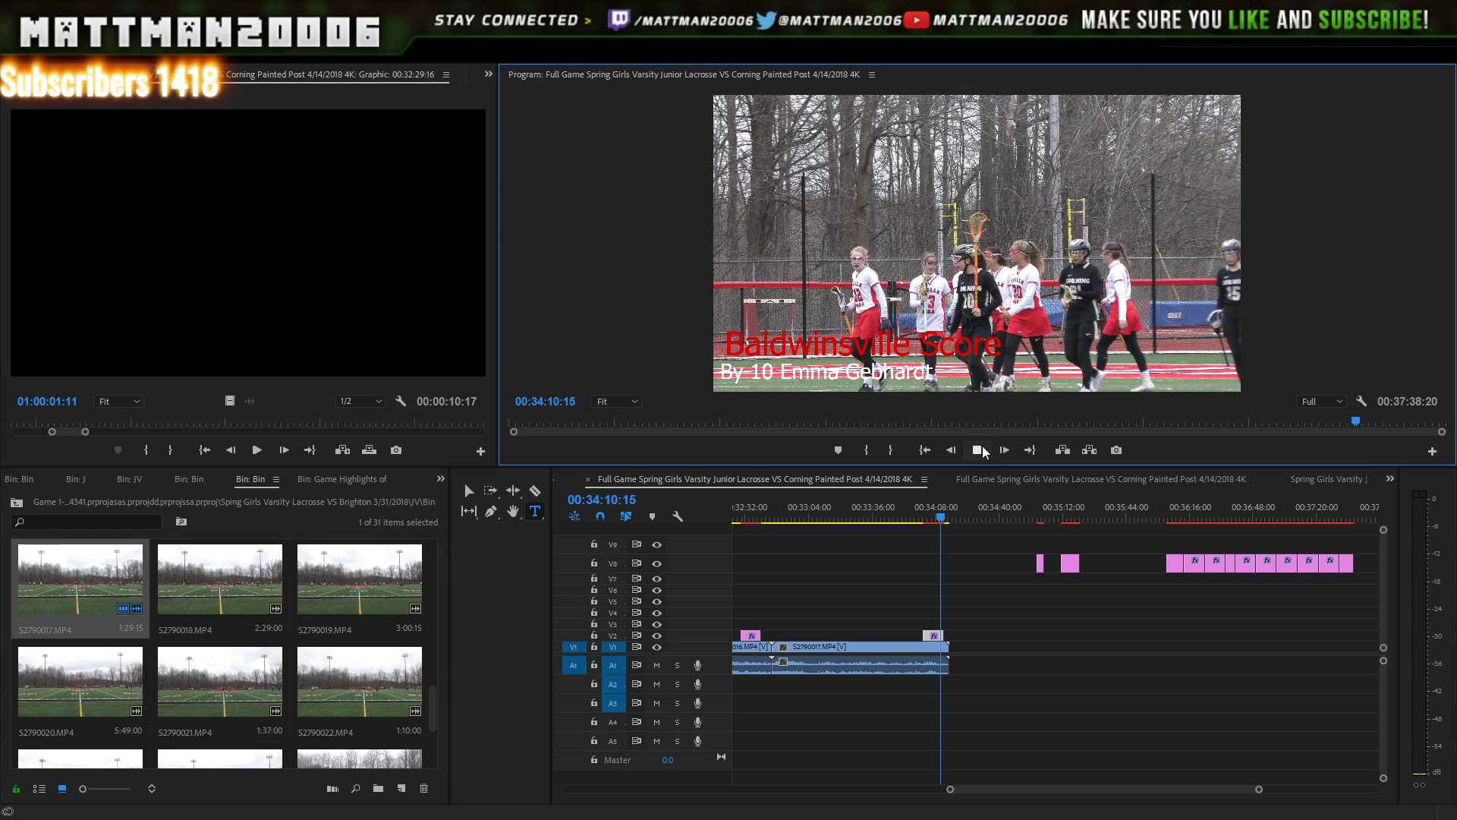
{"action": "left_click", "coordinate": [981, 449]}
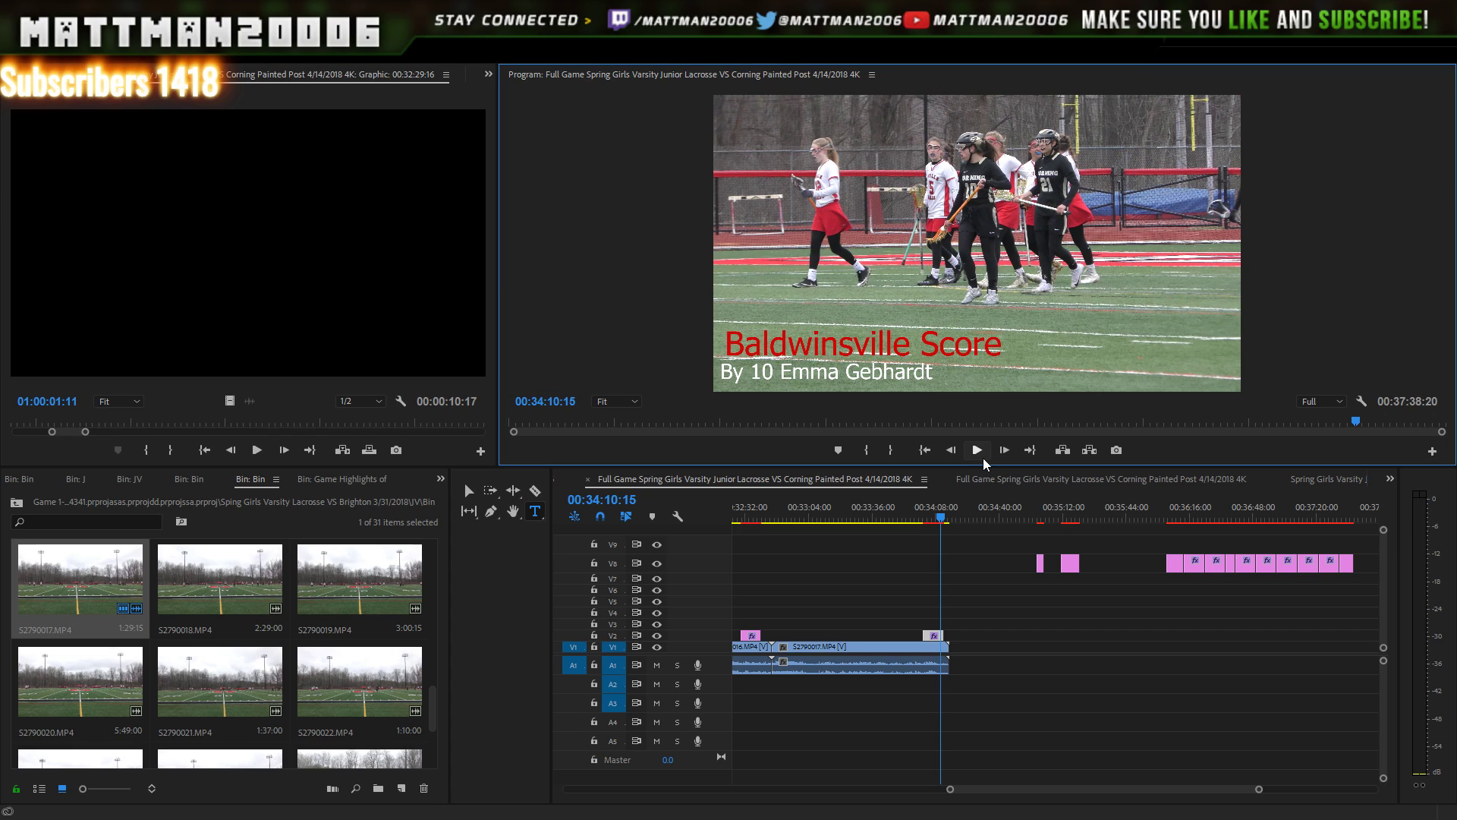
- Save the project and select S2790018.MP4 in the bin
{"action": "key", "text": "ctrl+s"}
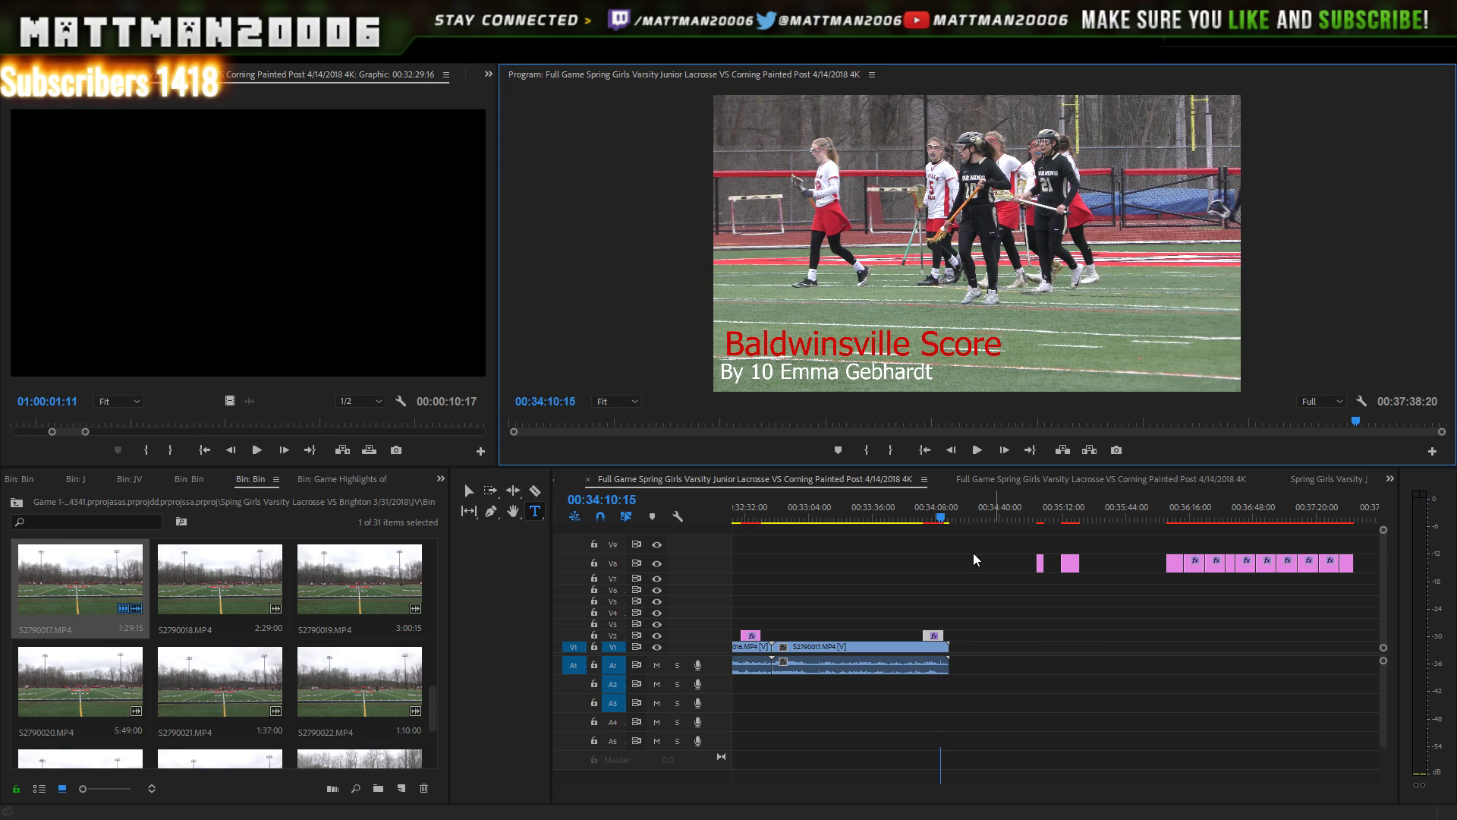
{"action": "left_click", "coordinate": [977, 450]}
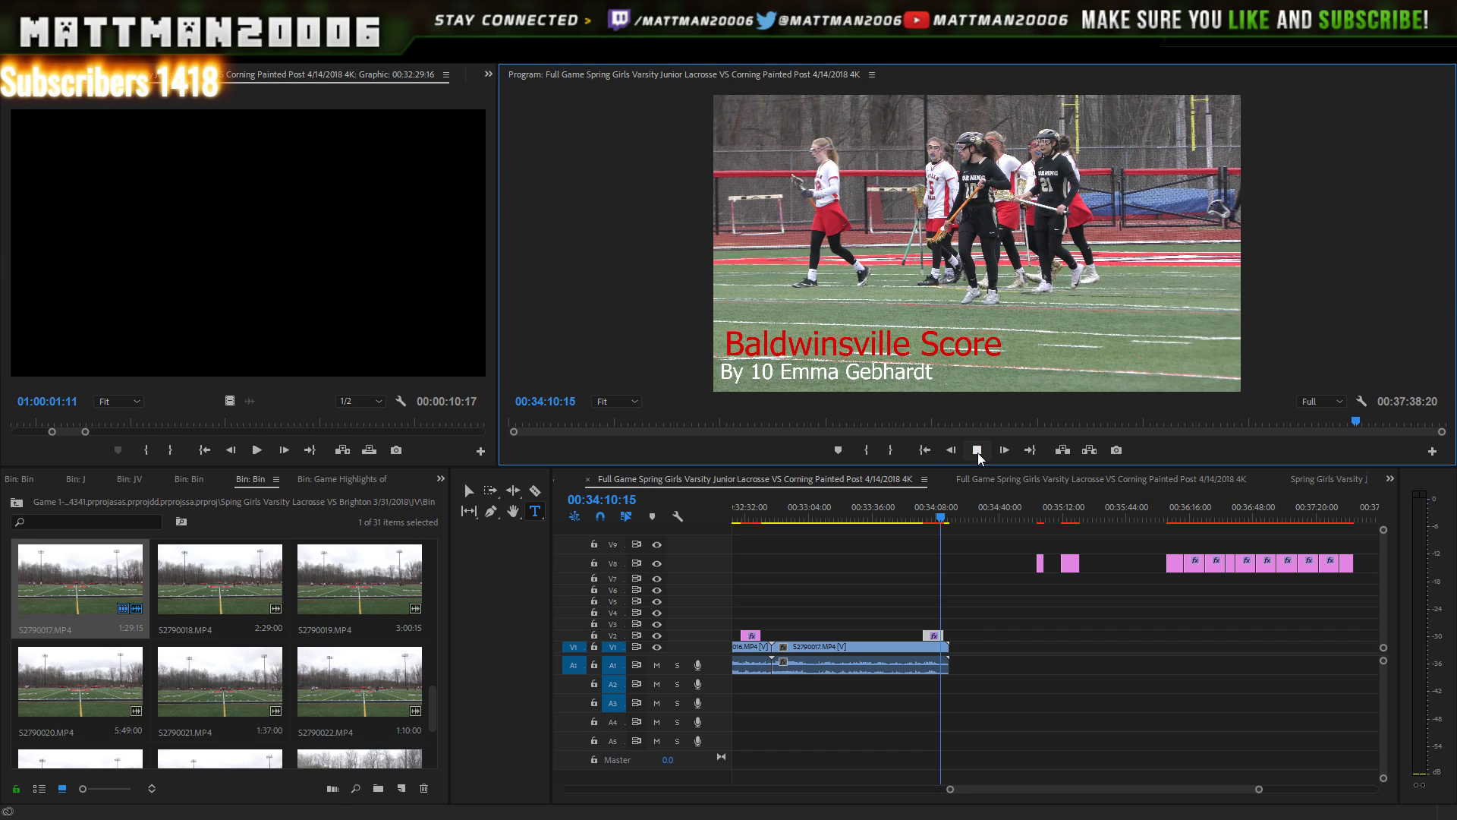
{"action": "key", "text": "space"}
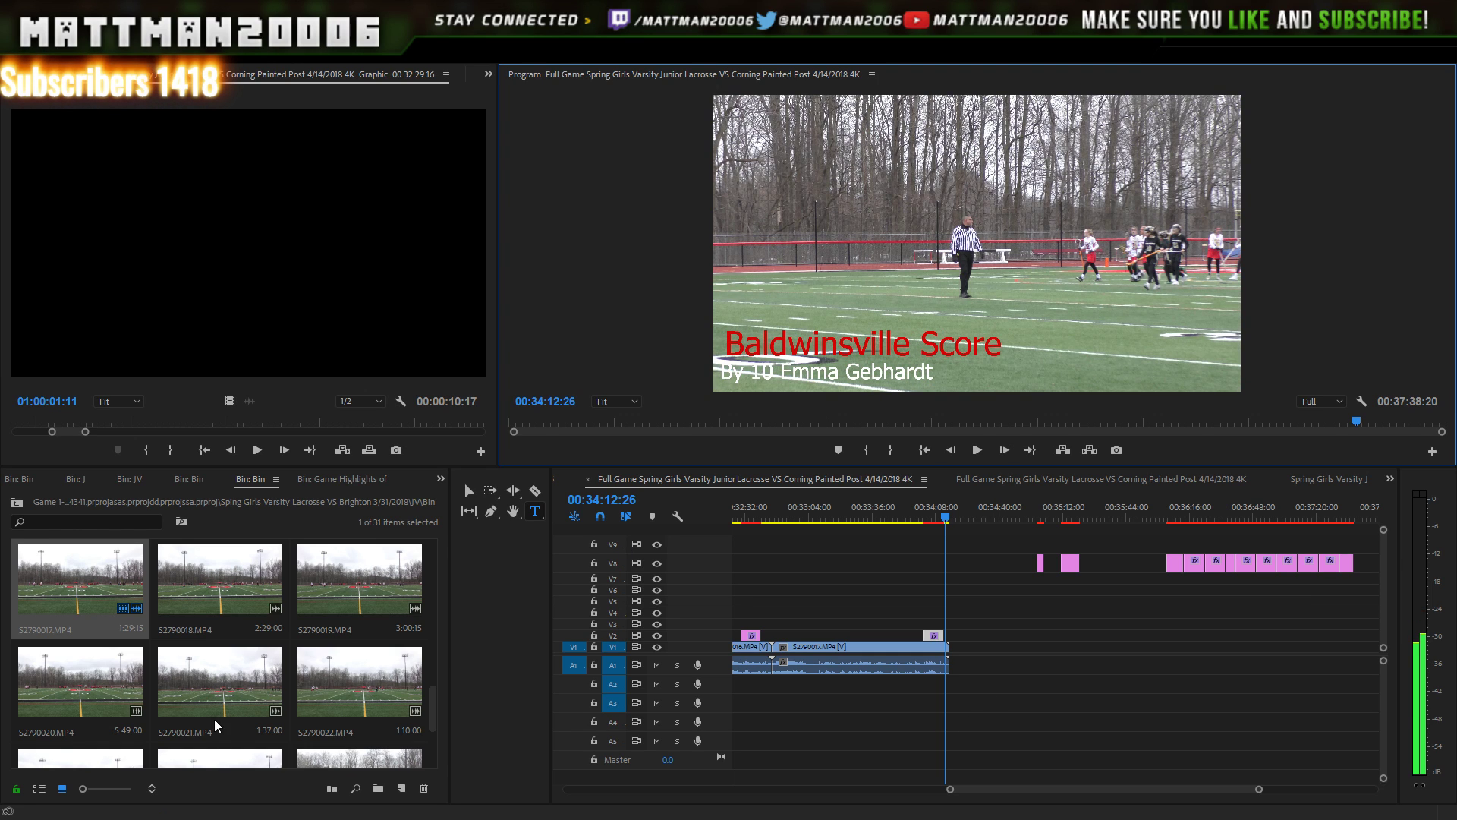
{"action": "left_click", "coordinate": [256, 620]}
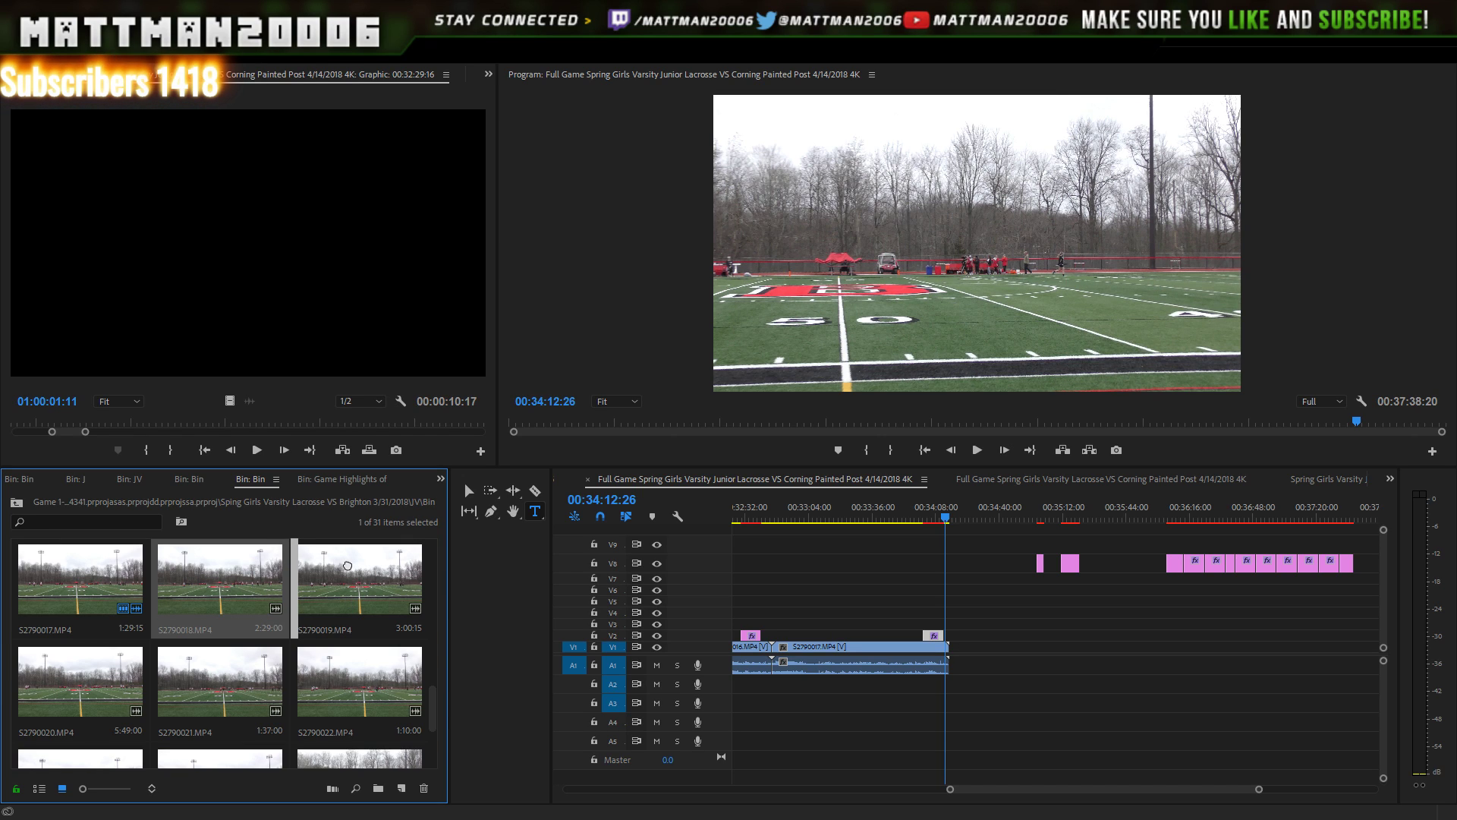
{"action": "left_click_drag", "start_coordinate": [348, 565], "coordinate": [955, 672]}
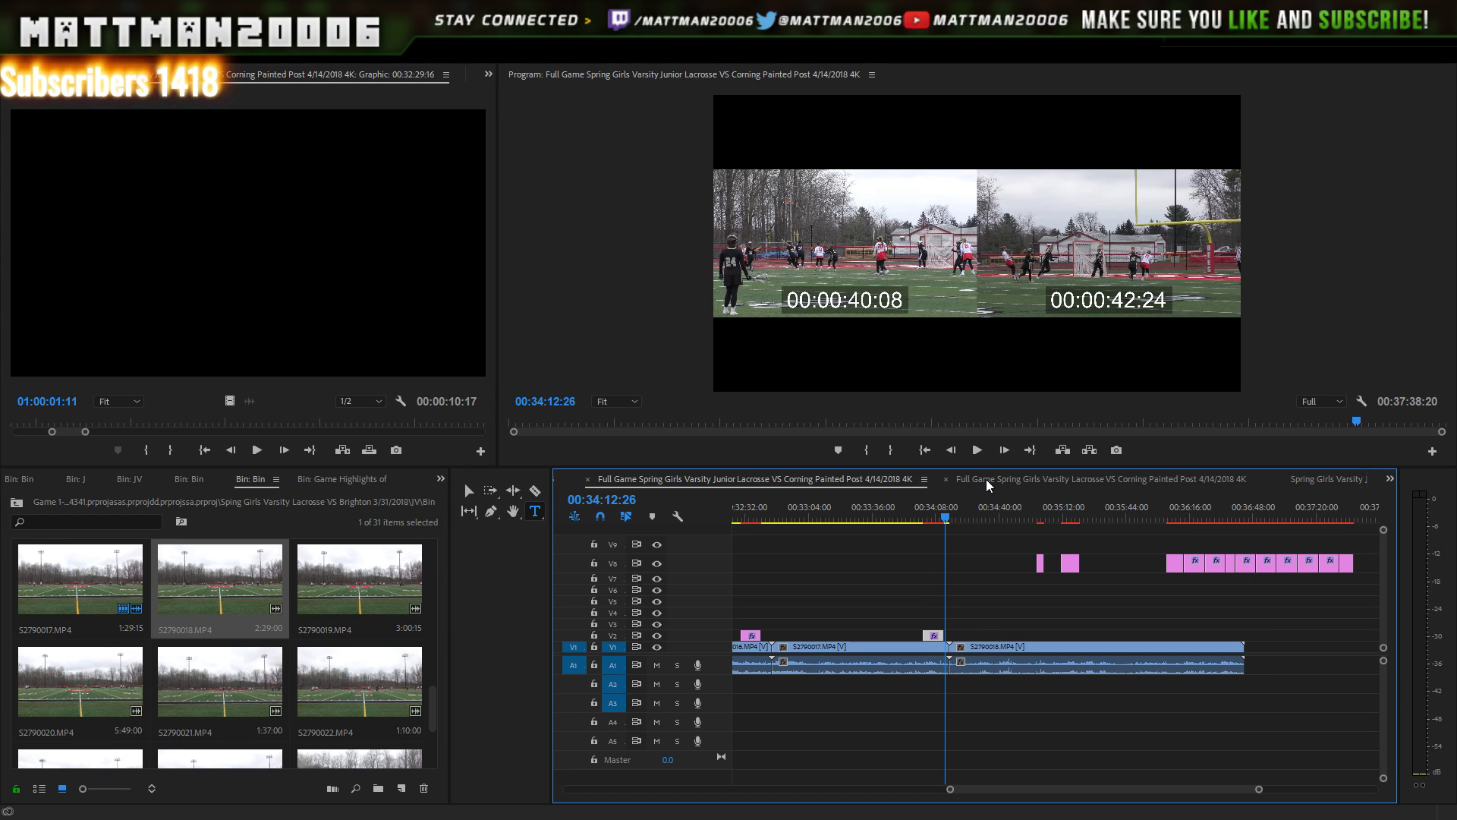
{"action": "left_click", "coordinate": [978, 450]}
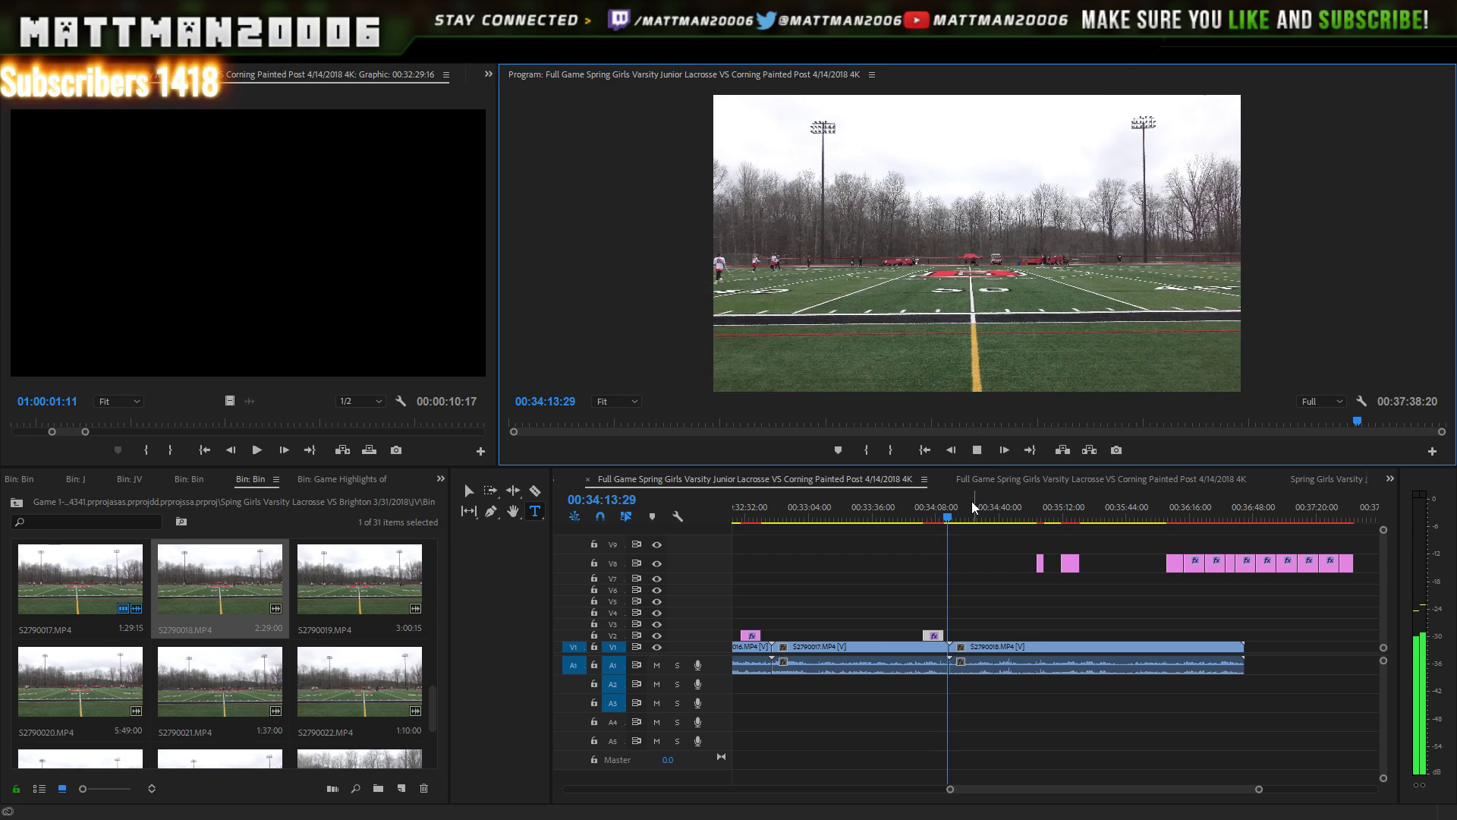
{"action": "key", "text": "space"}
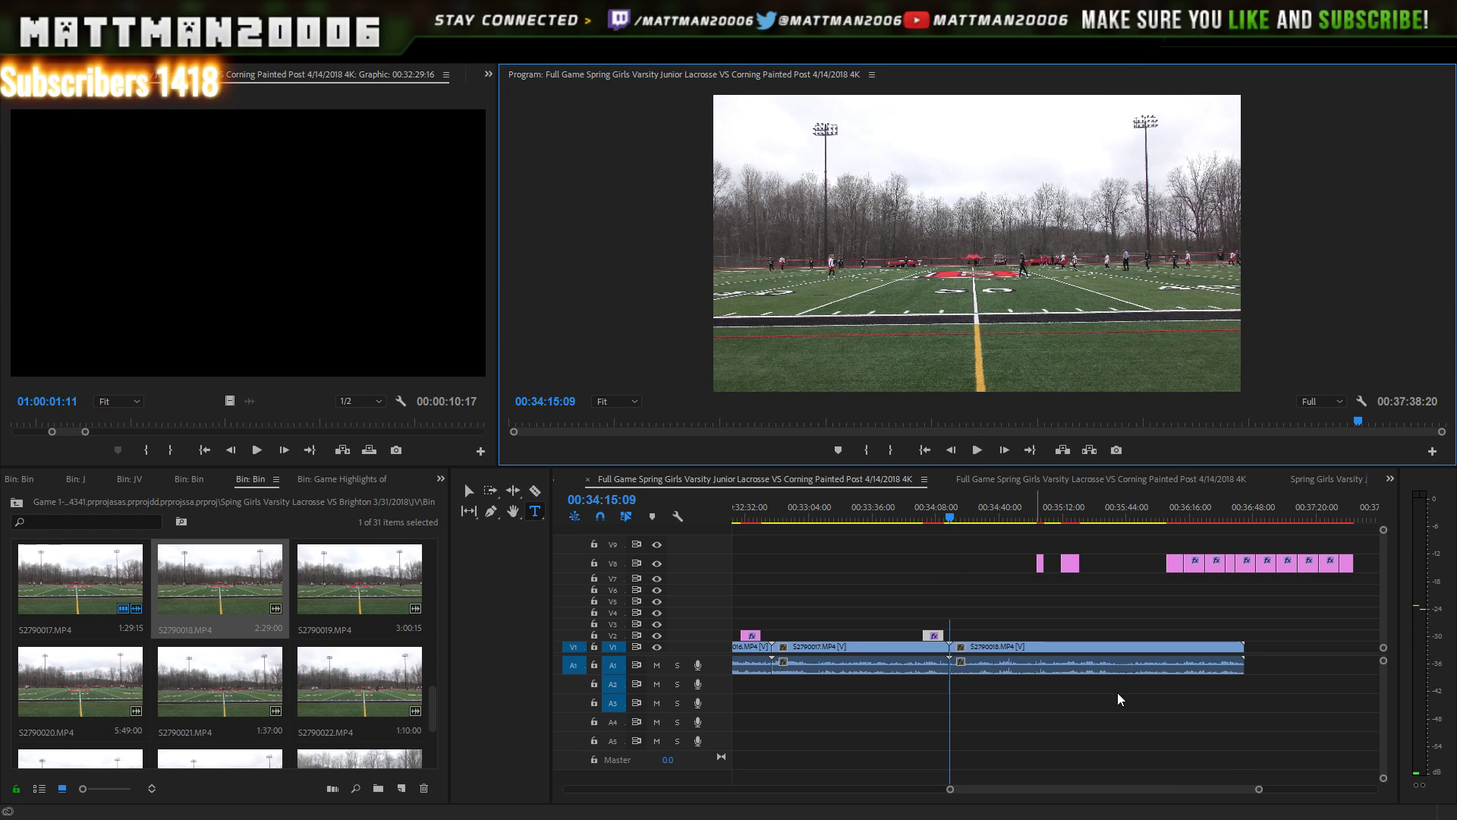
{"action": "left_click_drag", "start_coordinate": [1256, 789], "coordinate": [1160, 787]}
{"action": "left_click", "coordinate": [965, 507]}
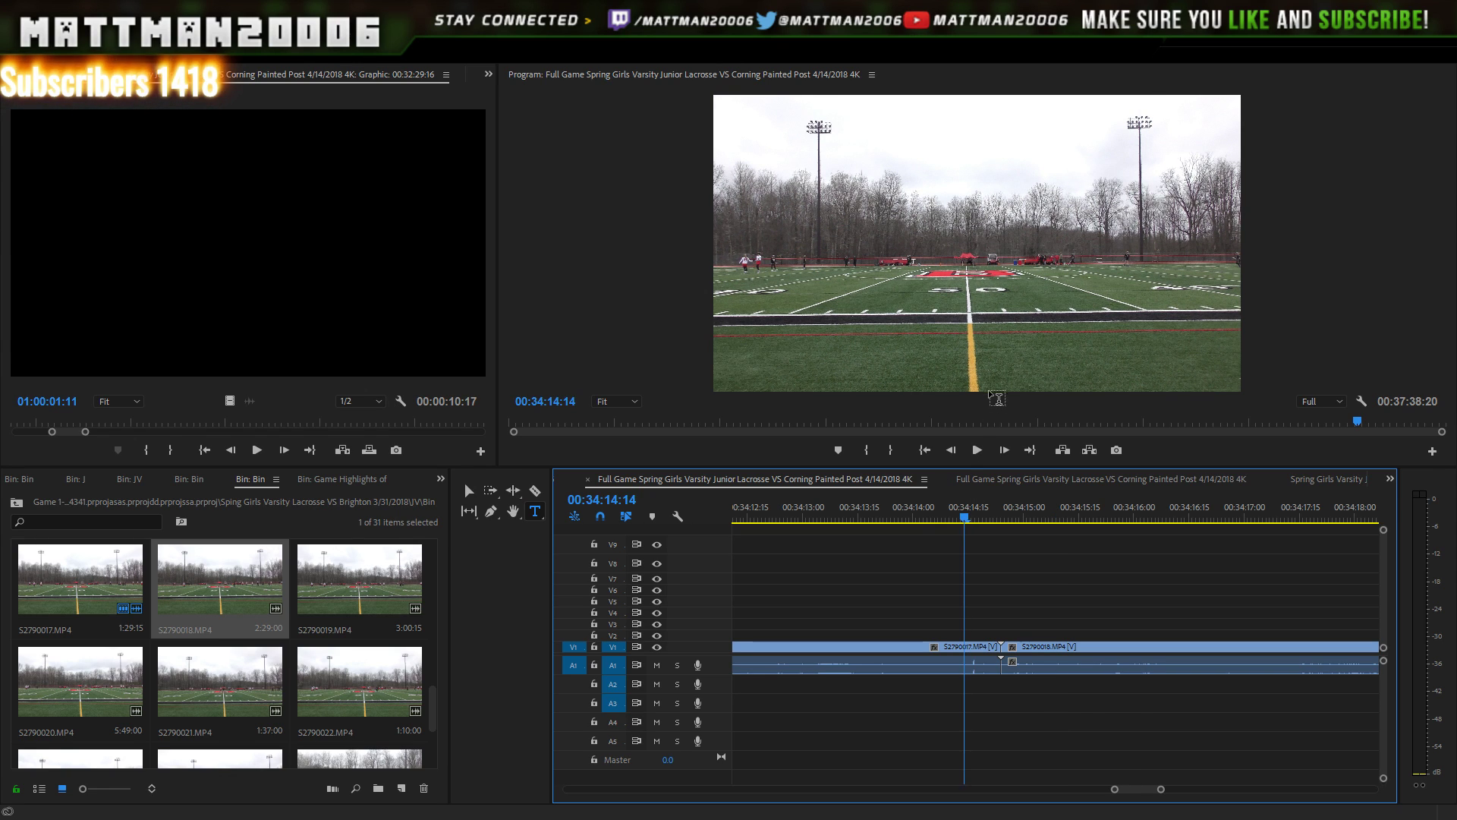
{"action": "left_click", "coordinate": [978, 449]}
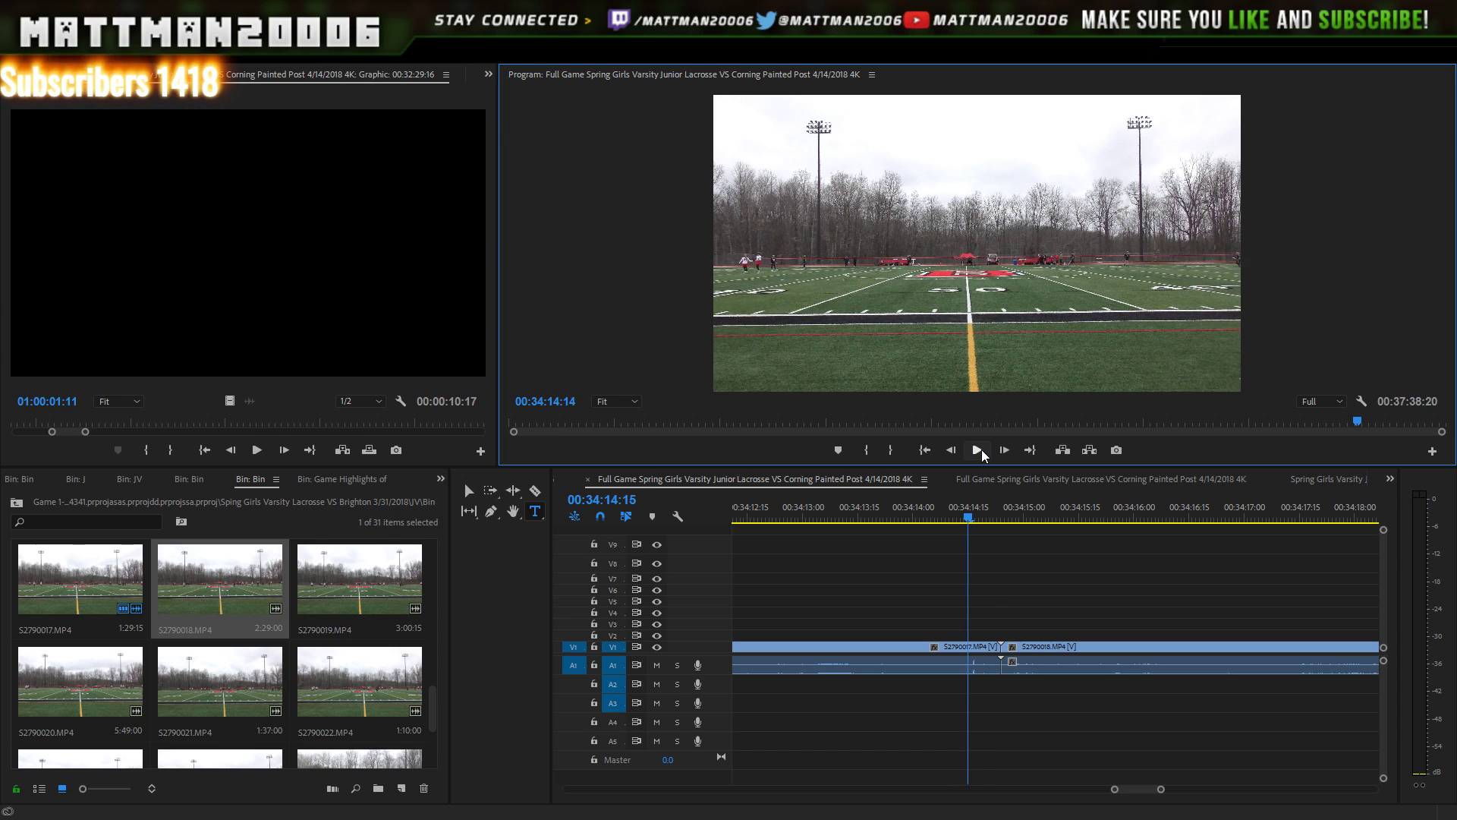
{"action": "left_click", "coordinate": [980, 449]}
{"action": "key", "text": "Left"}
{"action": "key", "text": "Left"}
{"action": "key", "text": "Left"}
{"action": "key", "text": "Left"}
{"action": "key", "text": "Left"}
{"action": "key", "text": "Left"}
{"action": "key", "text": "Left"}
{"action": "key", "text": "Left"}
{"action": "key", "text": "Left"}
{"action": "key", "text": "Left"}
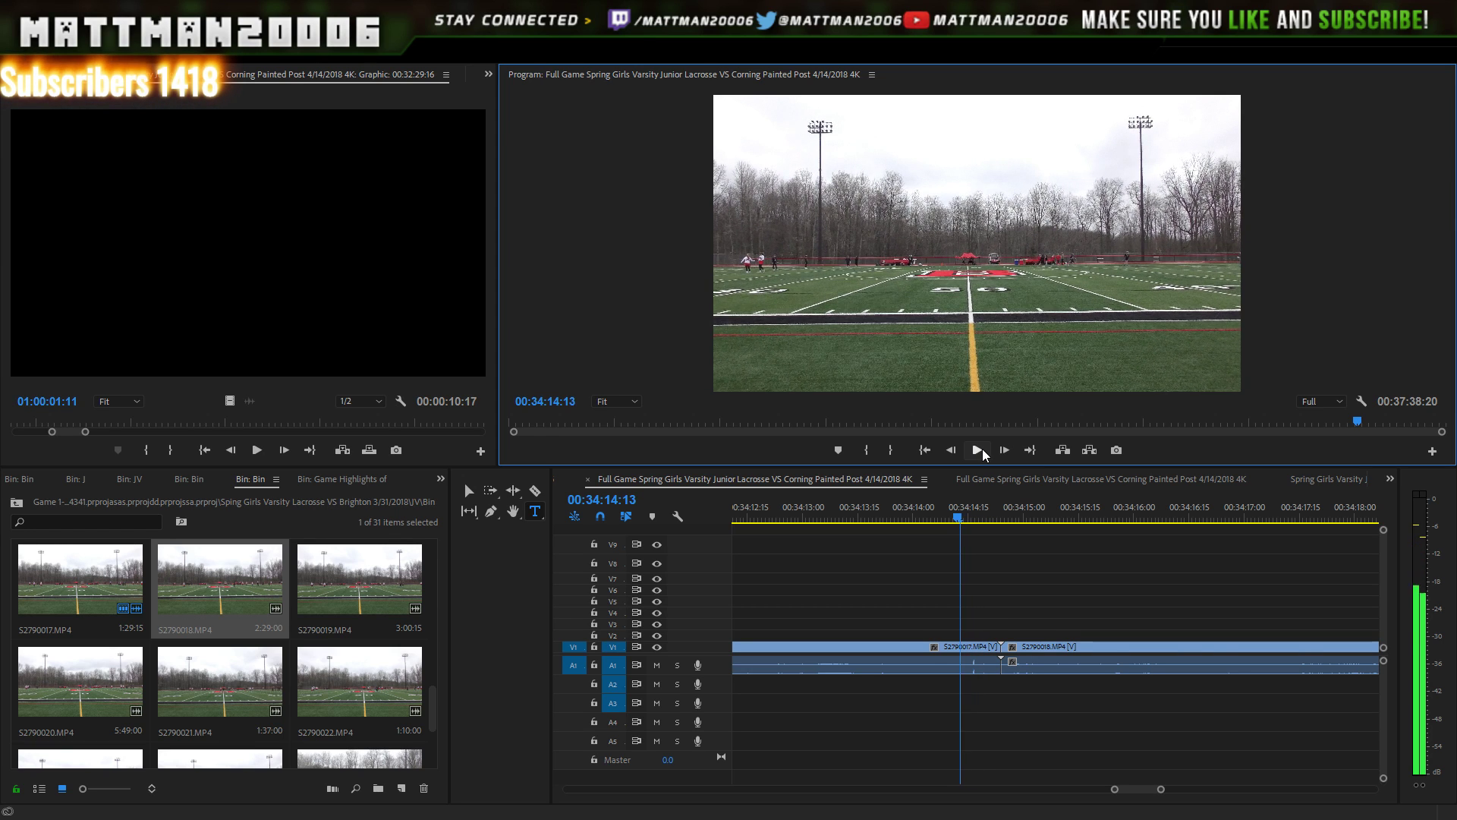
{"action": "key", "text": "Left"}
{"action": "key", "text": "Left"}
{"action": "left_click", "coordinate": [977, 450]}
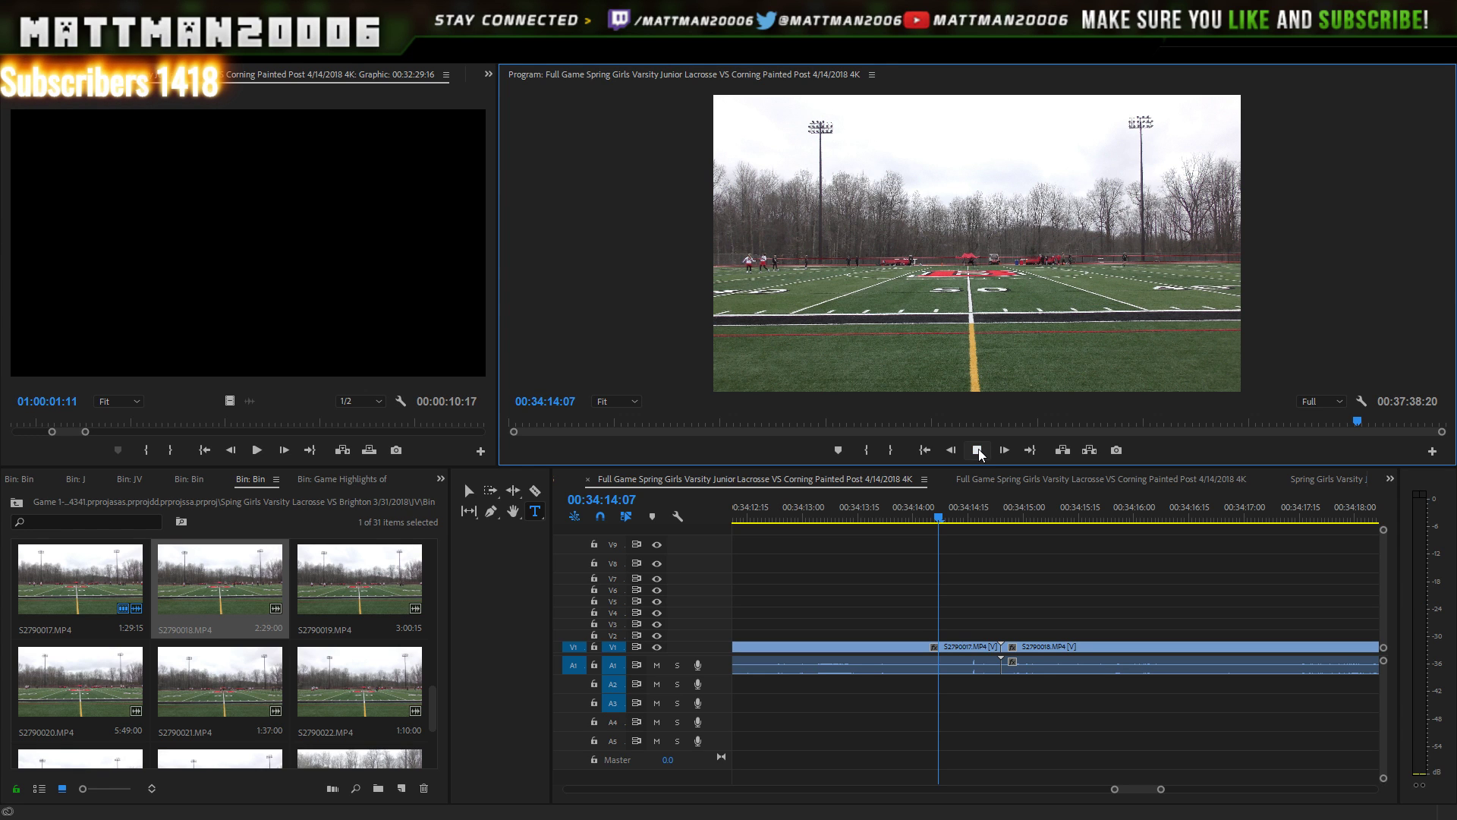
{"action": "left_click", "coordinate": [979, 449]}
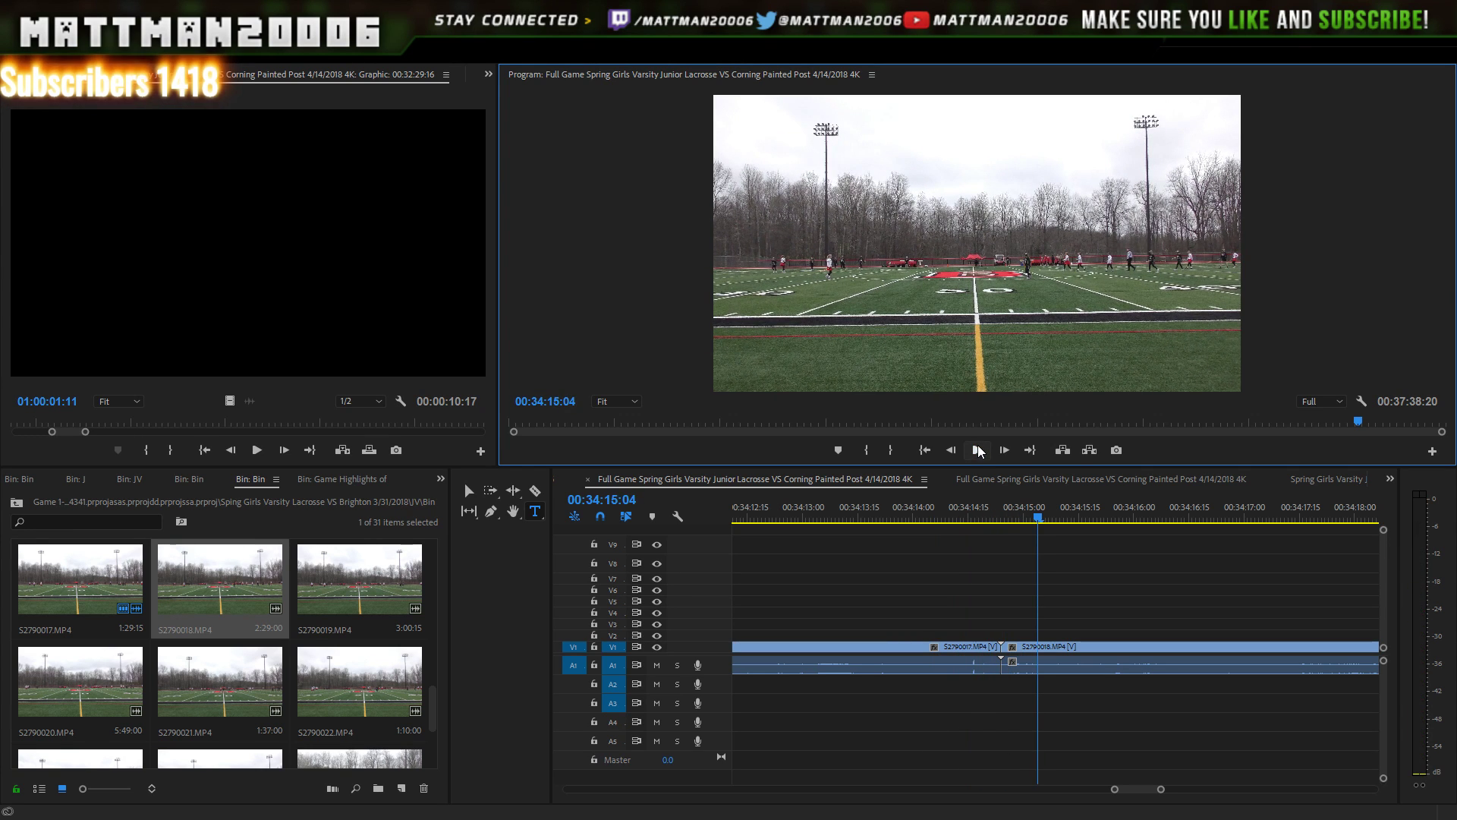
{"action": "left_click", "coordinate": [917, 513]}
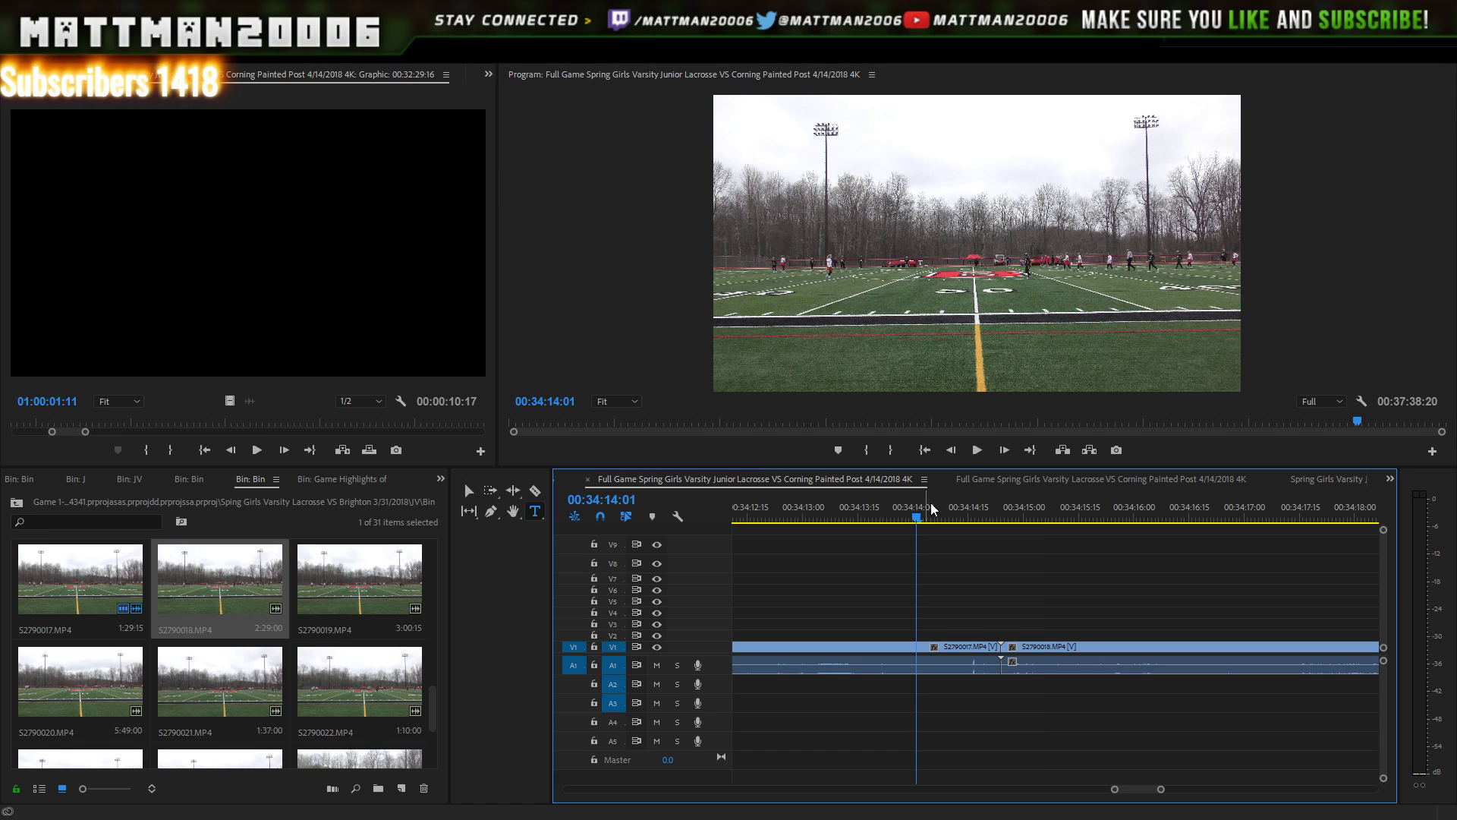
{"action": "left_click", "coordinate": [977, 450]}
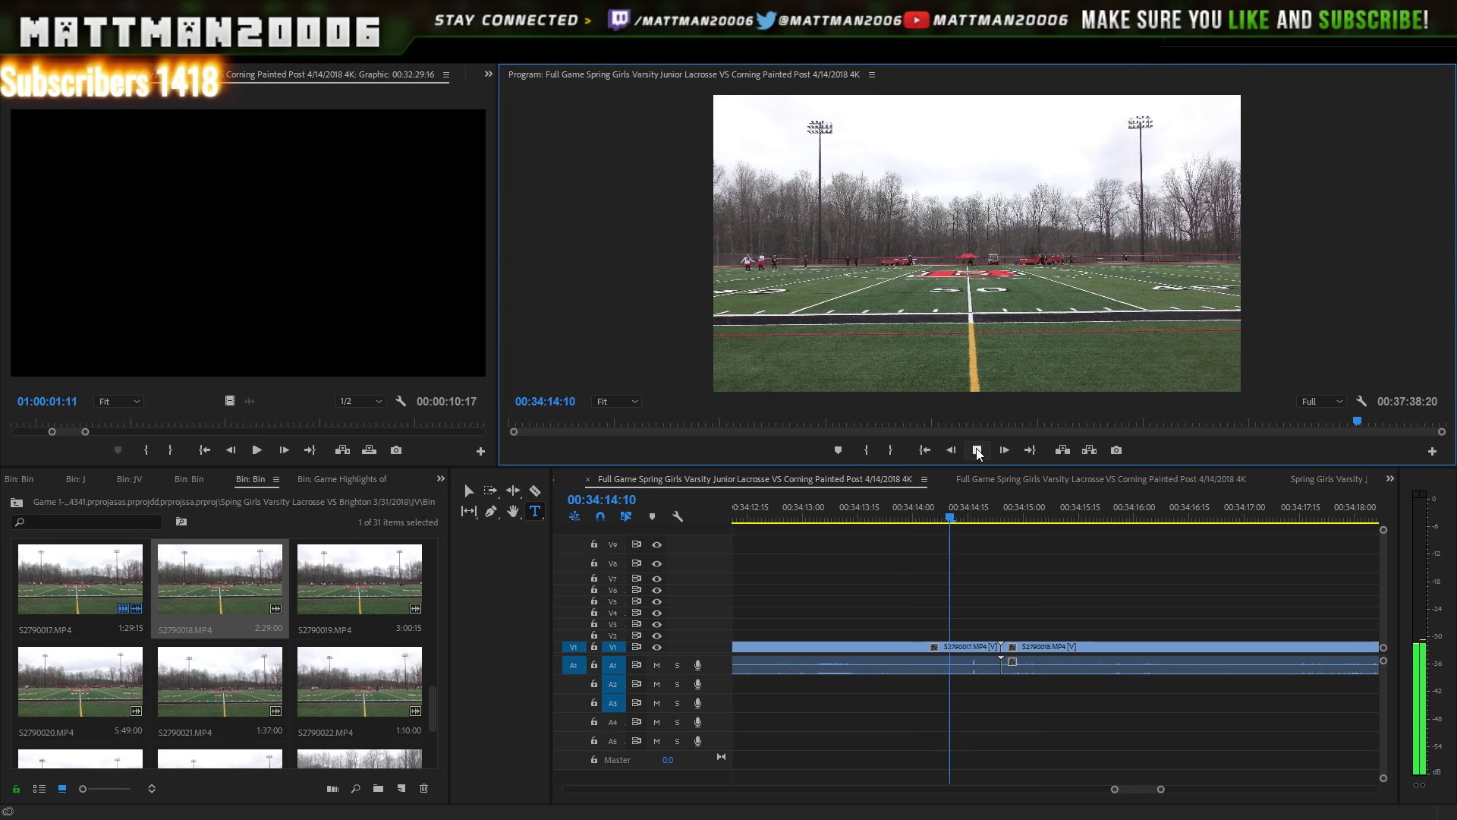
{"action": "left_click", "coordinate": [977, 449]}
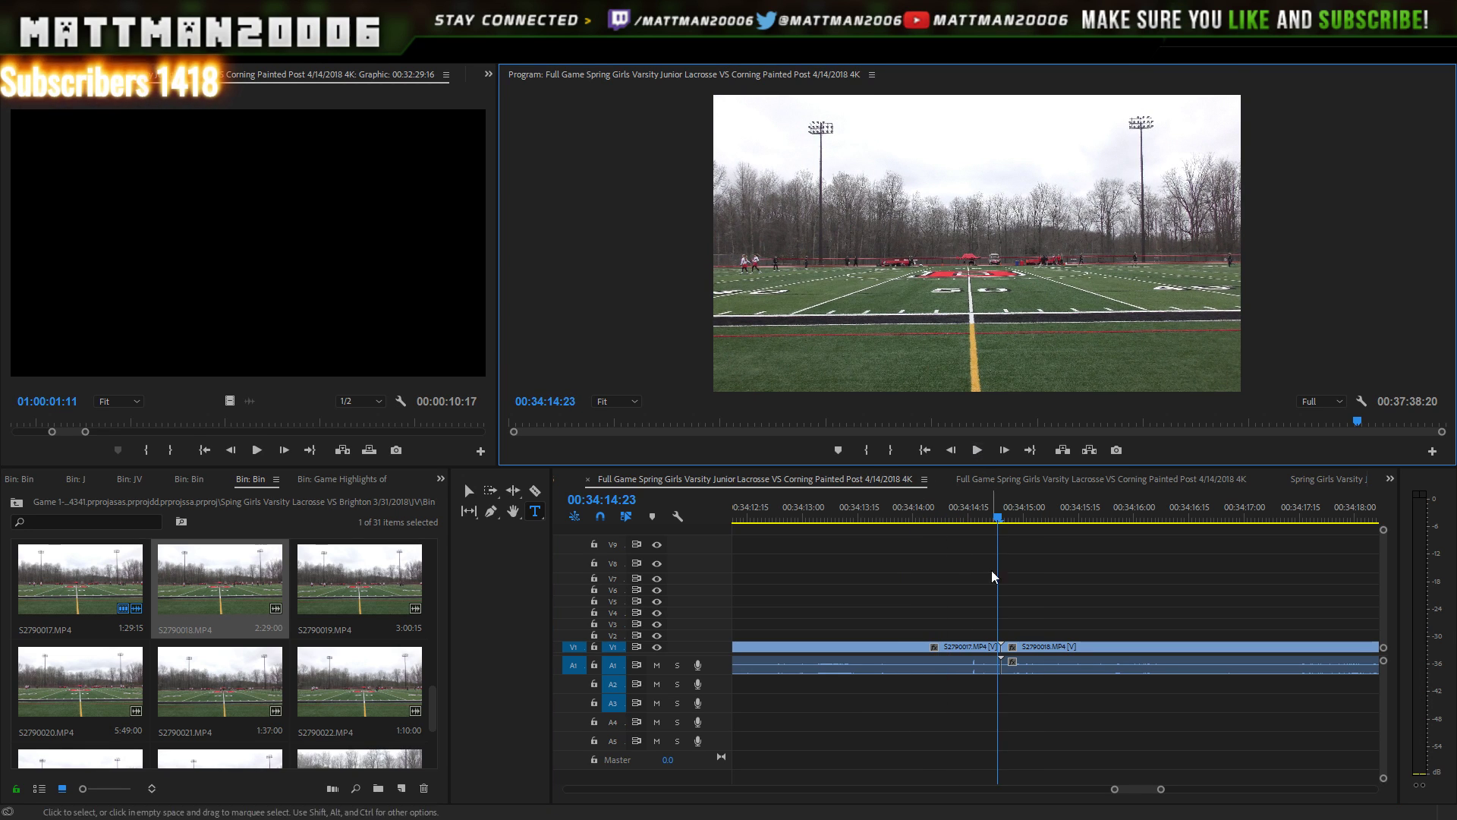
{"action": "left_click", "coordinate": [997, 654]}
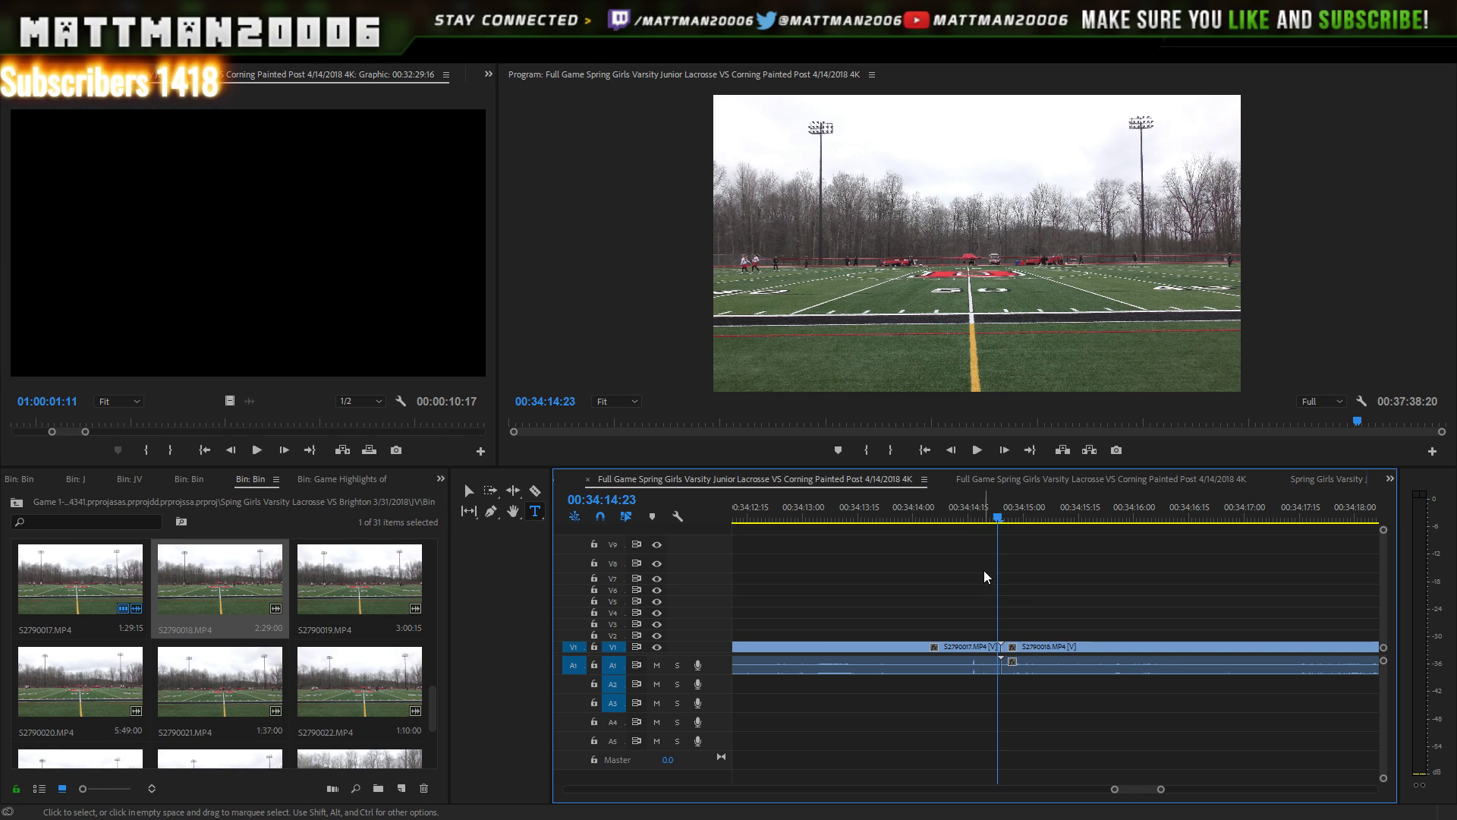
{"action": "left_click", "coordinate": [964, 514]}
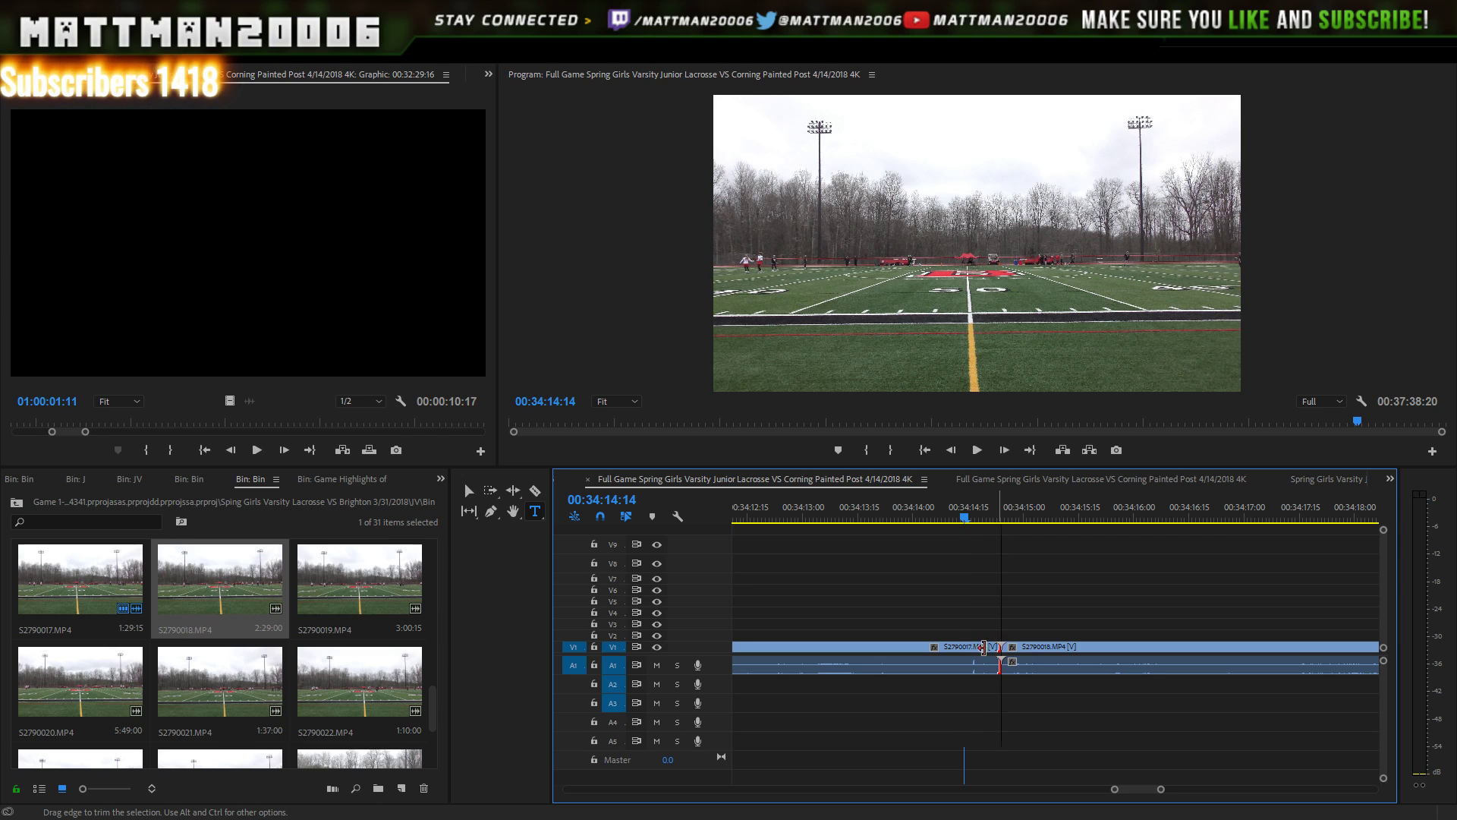
- Trim S2790017's end, butt S2790018 against it near 34:14, and replay the cut
{"action": "left_click_drag", "start_coordinate": [999, 649], "coordinate": [964, 649]}
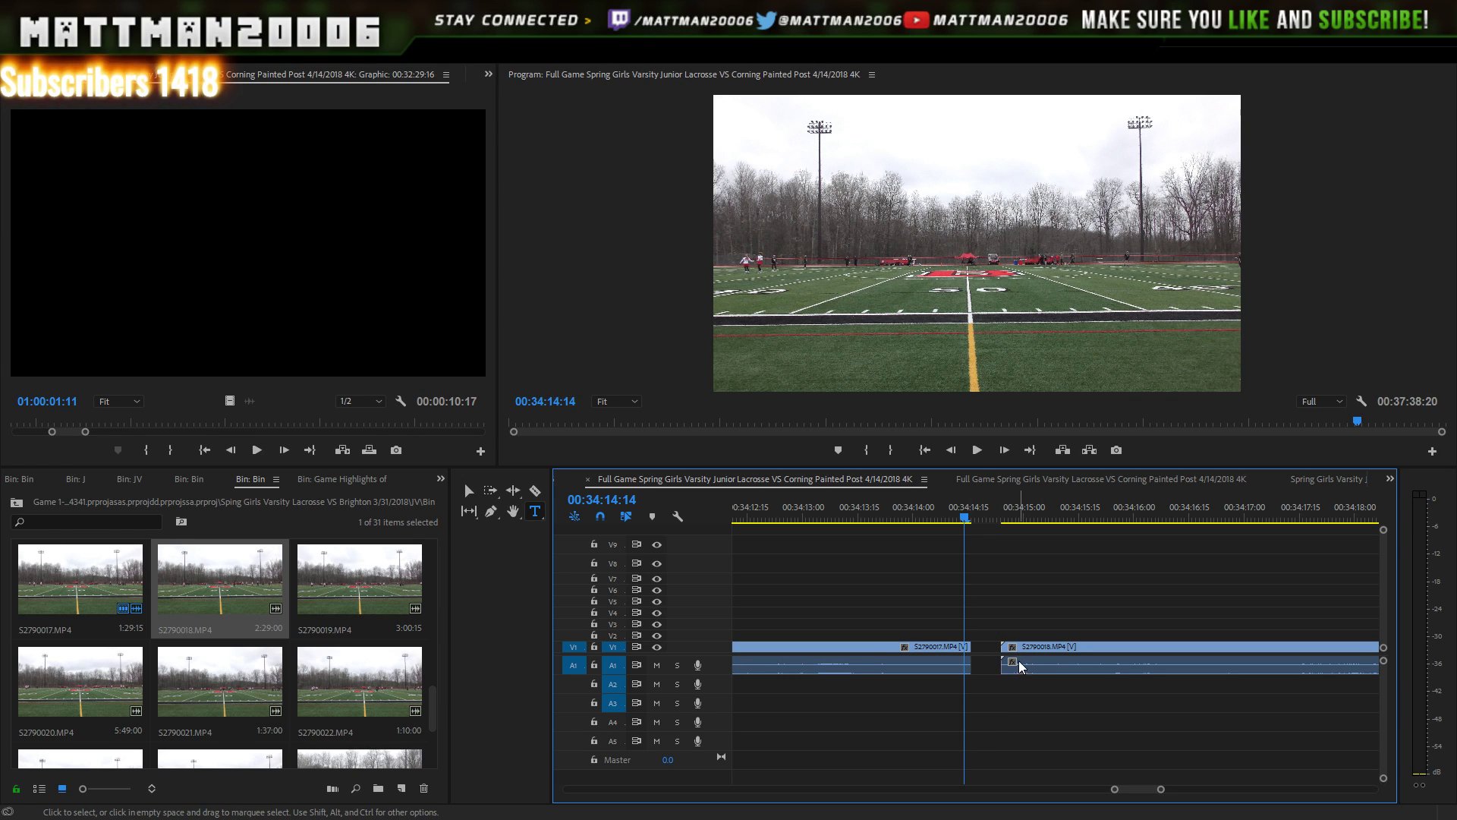
{"action": "left_click_drag", "start_coordinate": [1046, 646], "coordinate": [1022, 653]}
{"action": "key", "text": "Left"}
{"action": "key", "text": "Left"}
{"action": "key", "text": "Left"}
{"action": "key", "text": "Left"}
{"action": "key", "text": "Left"}
{"action": "key", "text": "Left"}
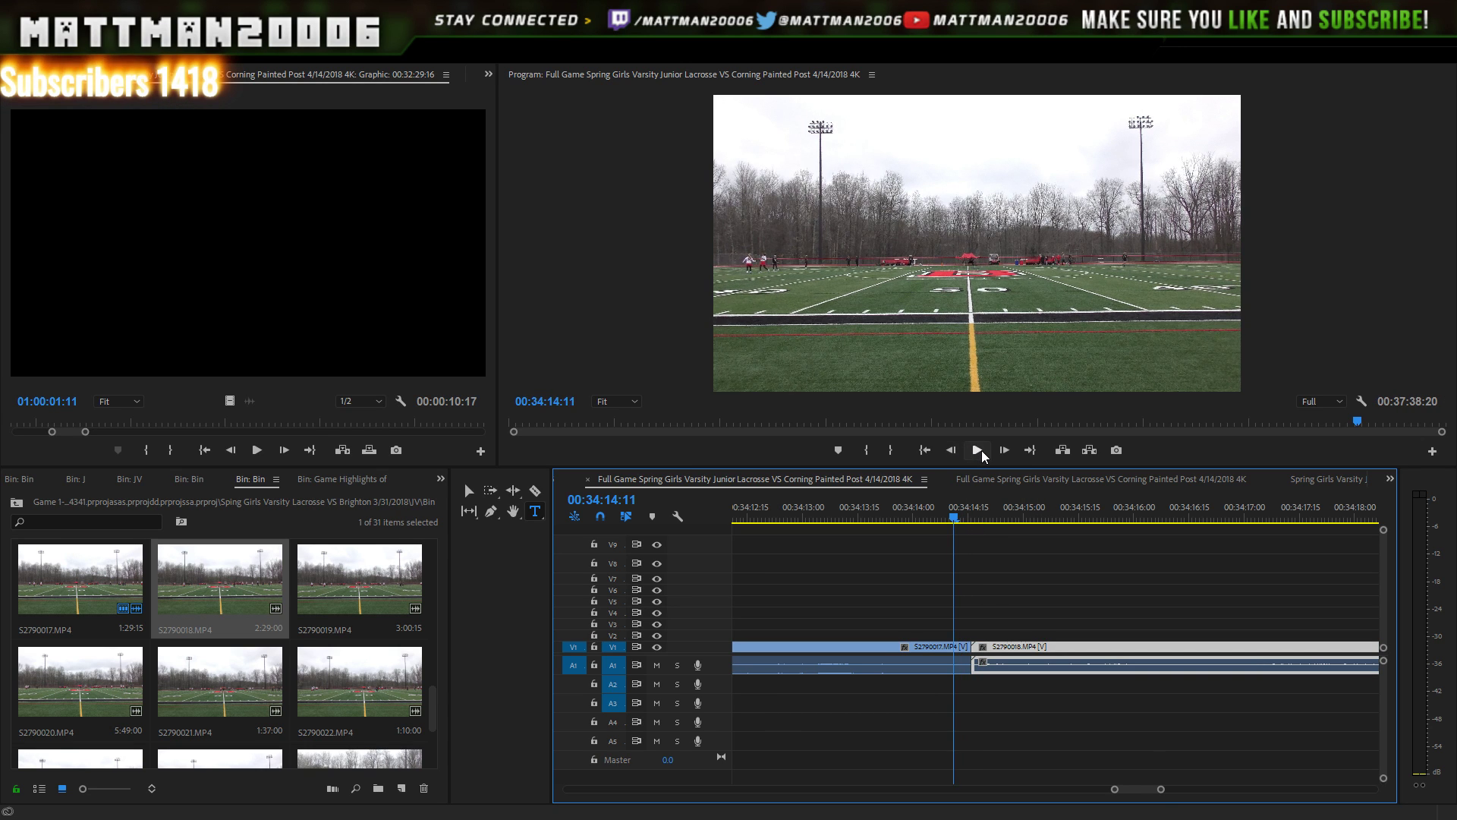
{"action": "key", "text": "Left"}
{"action": "key", "text": "Left"}
{"action": "key", "text": "Left"}
{"action": "key", "text": "Left"}
{"action": "key", "text": "Left"}
{"action": "key", "text": "Left"}
{"action": "key", "text": "Left"}
{"action": "key", "text": "Left"}
{"action": "key", "text": "Left"}
{"action": "key", "text": "Left"}
{"action": "key", "text": "Left"}
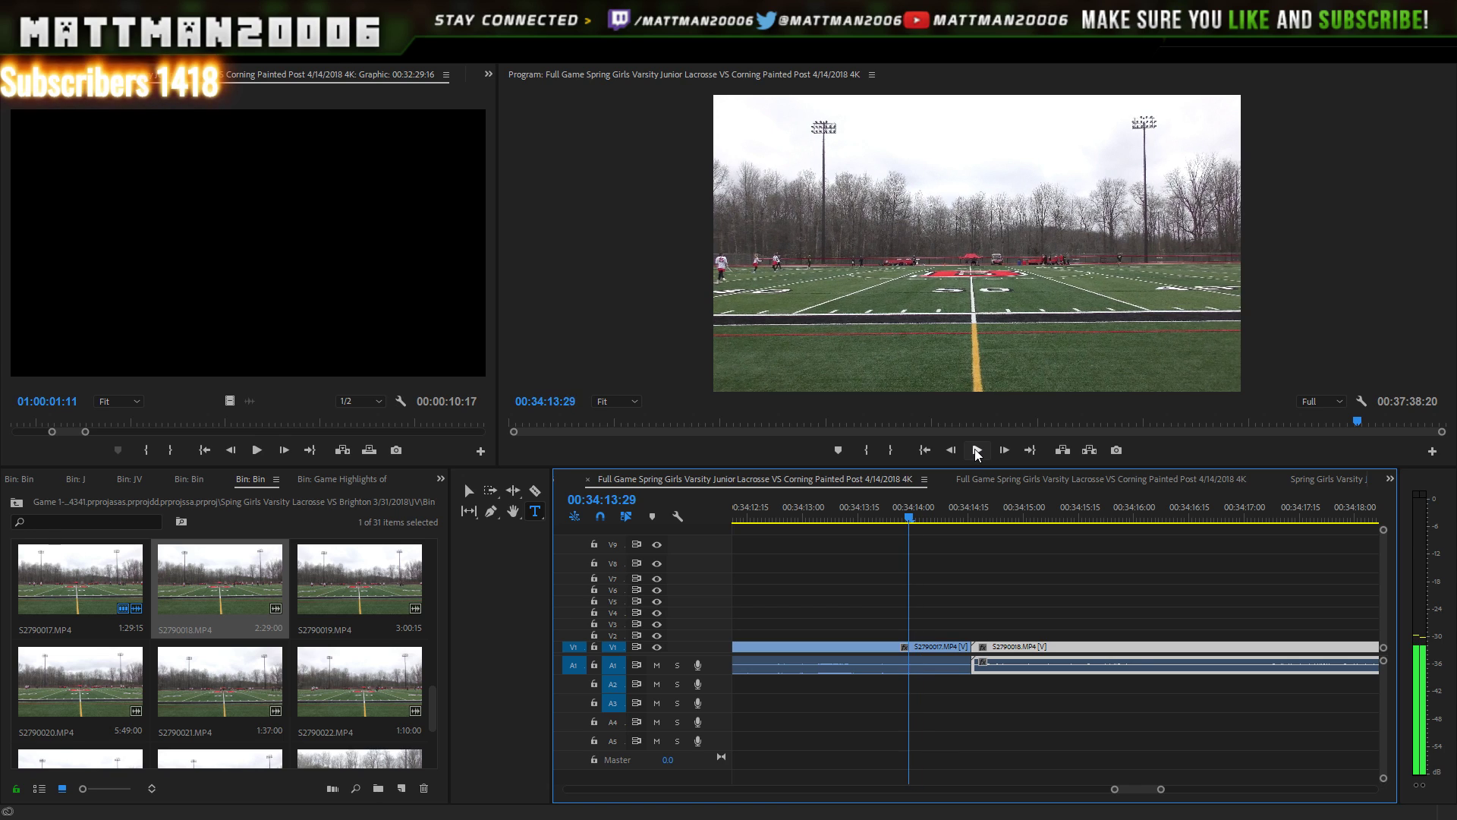
{"action": "key", "text": "Left"}
{"action": "key", "text": "Left"}
{"action": "key", "text": "Left"}
{"action": "key", "text": "Left"}
{"action": "key", "text": "Left"}
{"action": "key", "text": "Left"}
{"action": "key", "text": "Left"}
{"action": "key", "text": "Left"}
{"action": "key", "text": "Left"}
{"action": "key", "text": "Left"}
{"action": "key", "text": "Left"}
{"action": "key", "text": "Left"}
{"action": "key", "text": "Left"}
{"action": "key", "text": "Left"}
{"action": "key", "text": "Left"}
{"action": "key", "text": "Left"}
{"action": "key", "text": "Left"}
{"action": "key", "text": "Left"}
{"action": "key", "text": "Left"}
{"action": "key", "text": "Left"}
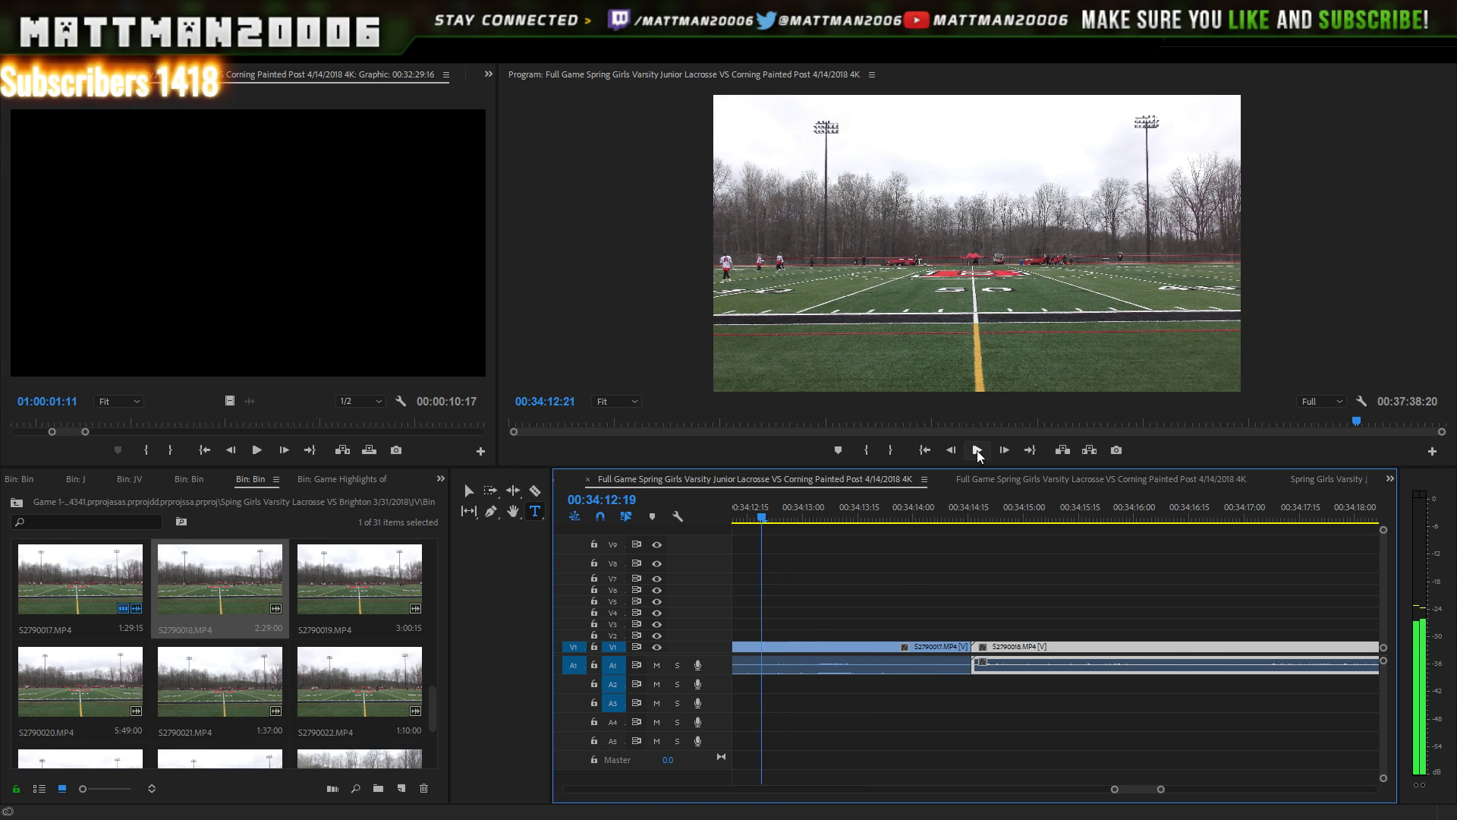
{"action": "left_click", "coordinate": [978, 449]}
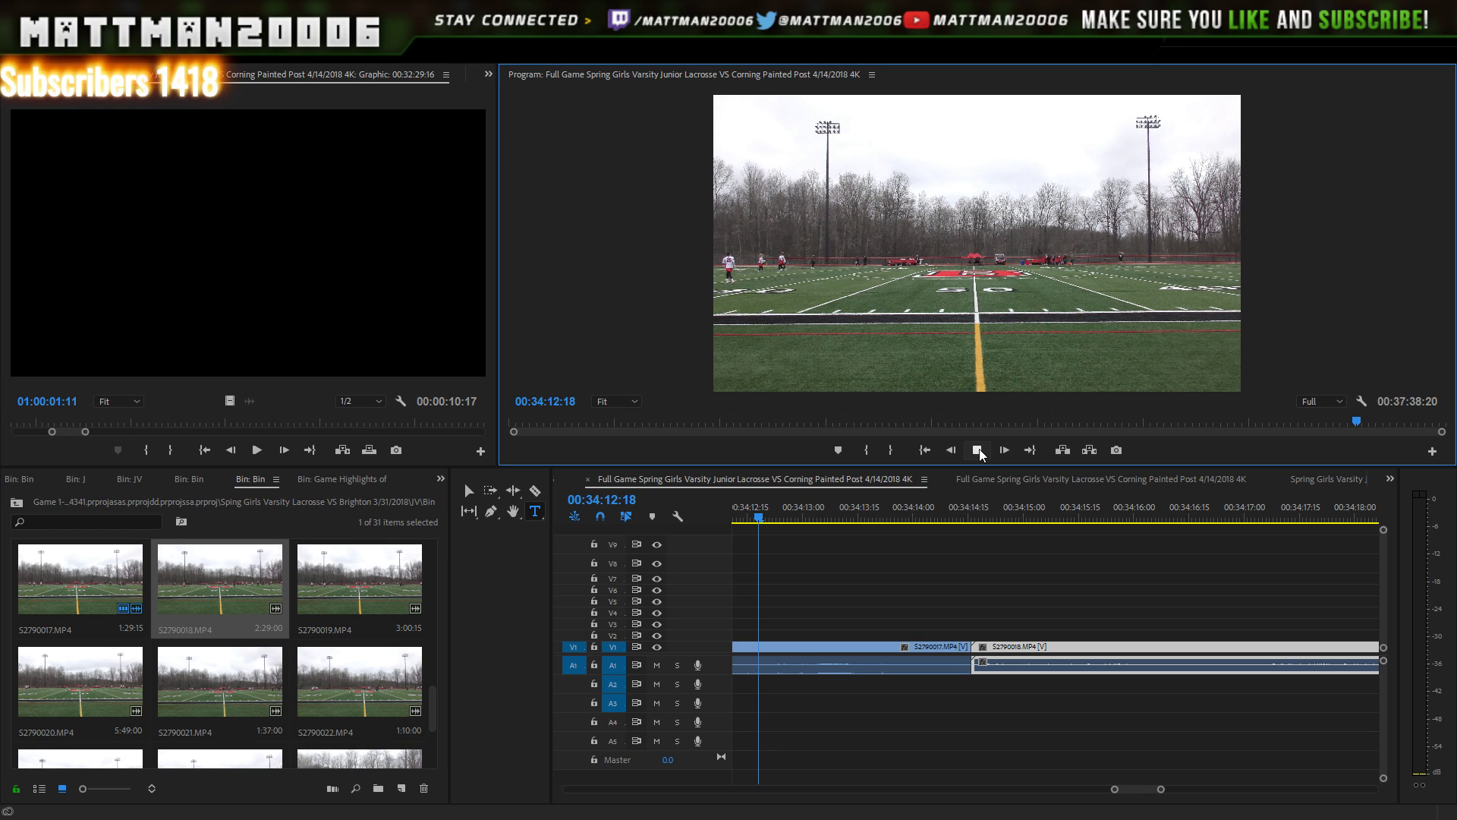
{"action": "left_click", "coordinate": [979, 449]}
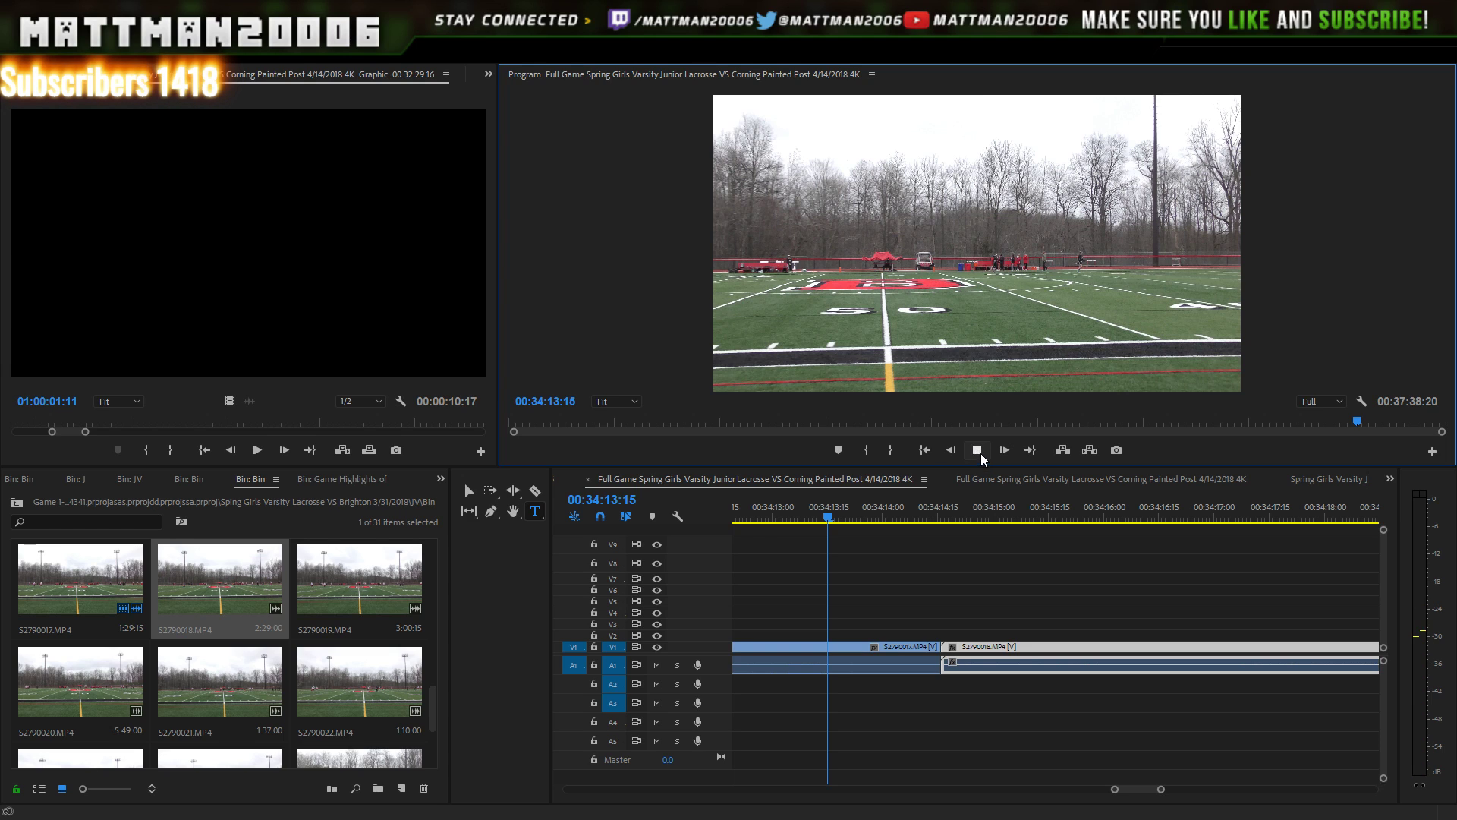
{"action": "left_click", "coordinate": [978, 451]}
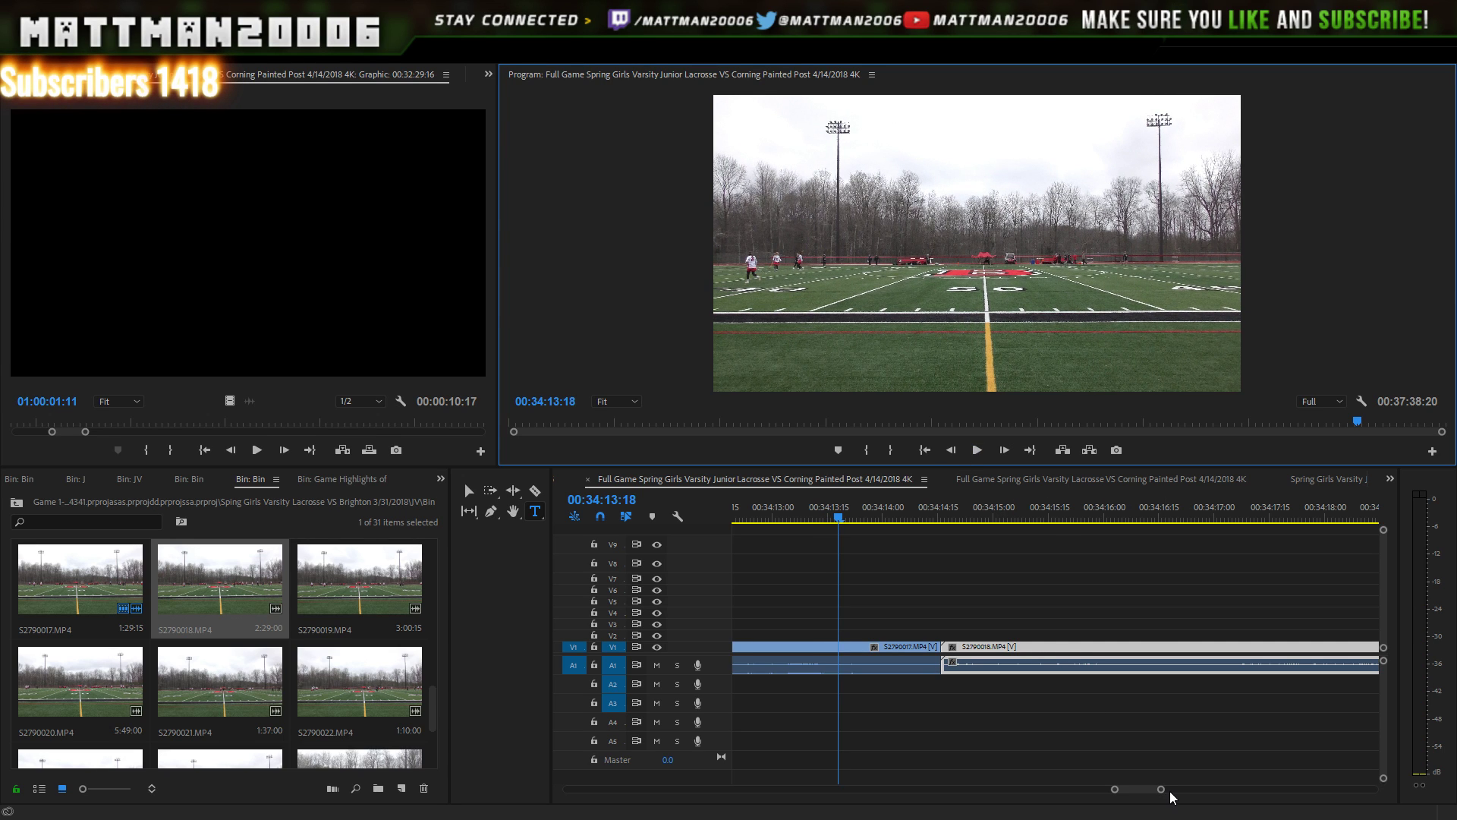
- Push all V8 graphic clips later so the sequence runs to 00:40:23:06
{"action": "left_click_drag", "start_coordinate": [1163, 790], "coordinate": [1200, 747]}
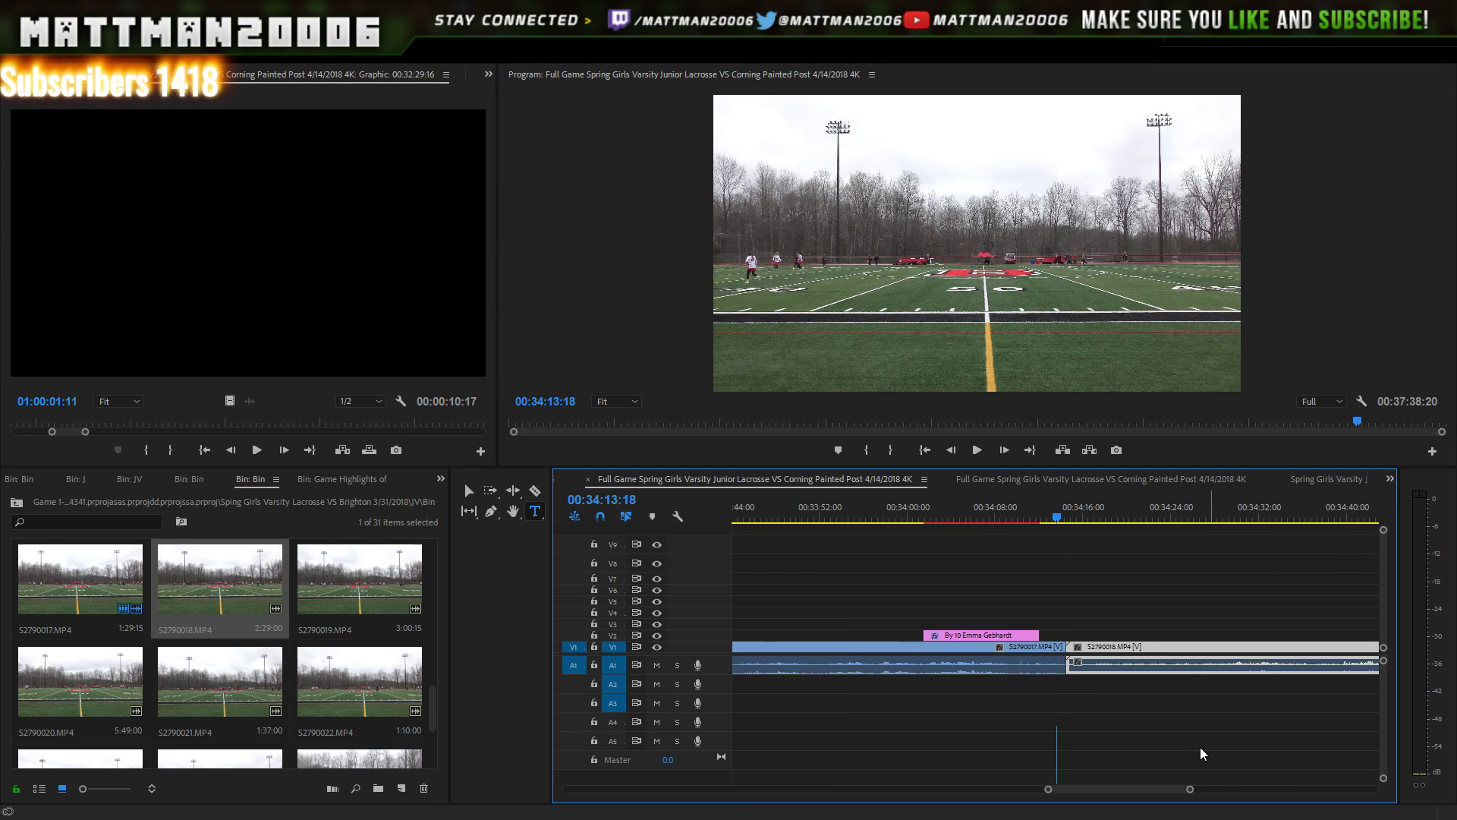
{"action": "left_click", "coordinate": [977, 450]}
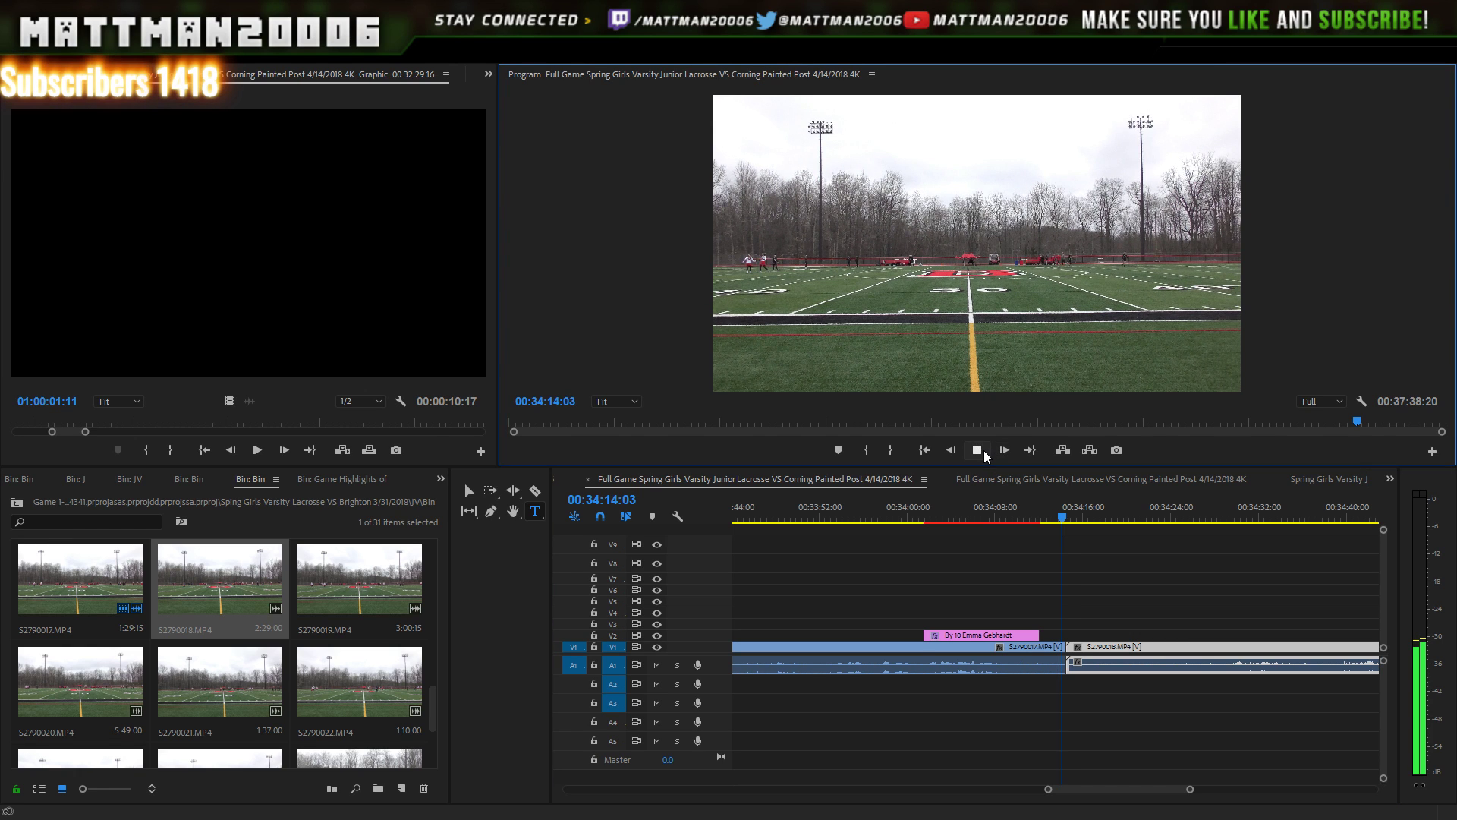
{"action": "left_click", "coordinate": [981, 450]}
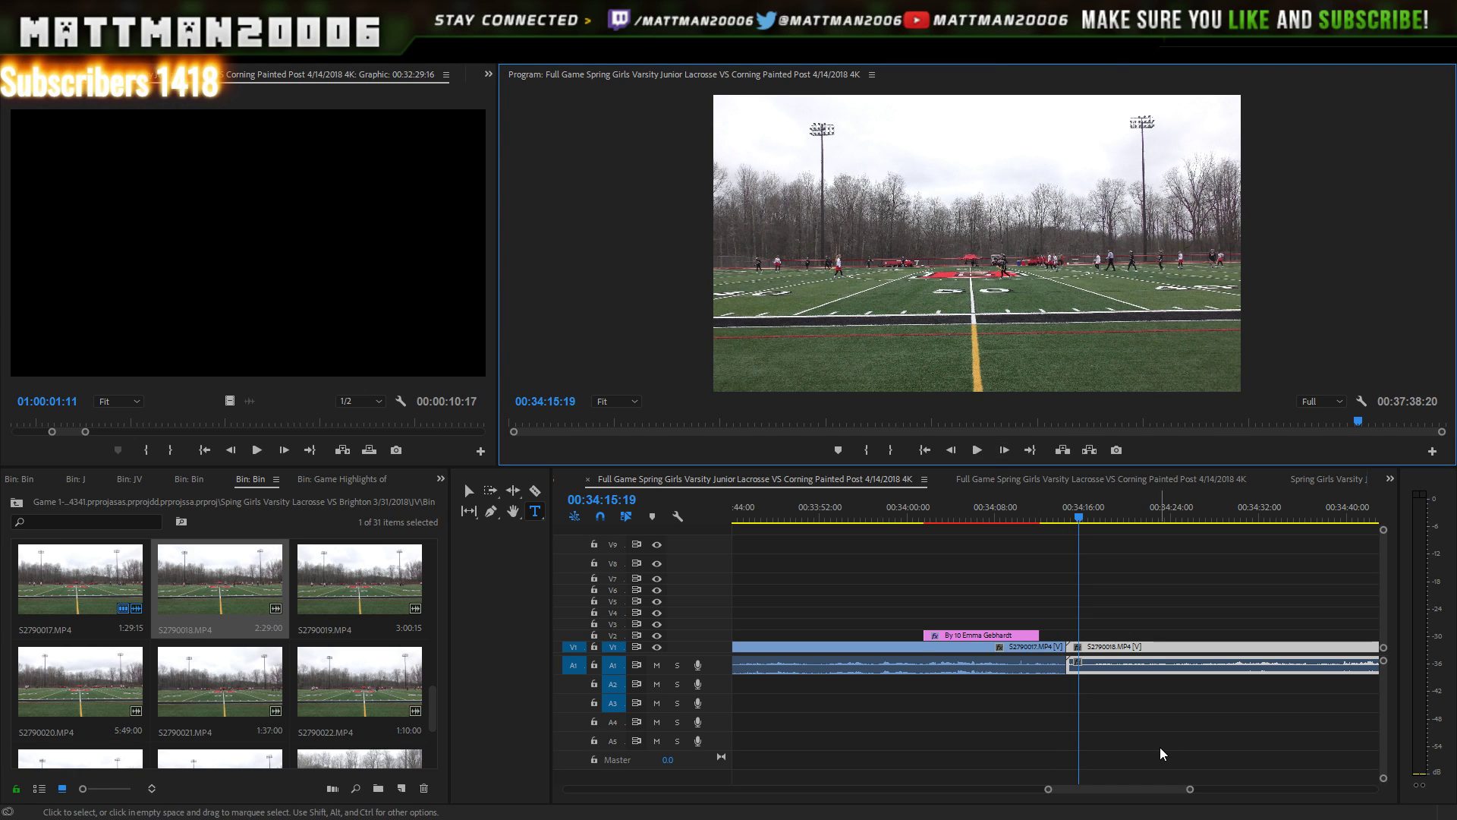
{"action": "left_click_drag", "start_coordinate": [1142, 790], "coordinate": [1362, 738]}
{"action": "left_click_drag", "start_coordinate": [1040, 542], "coordinate": [751, 604]}
{"action": "left_click_drag", "start_coordinate": [809, 565], "coordinate": [954, 565]}
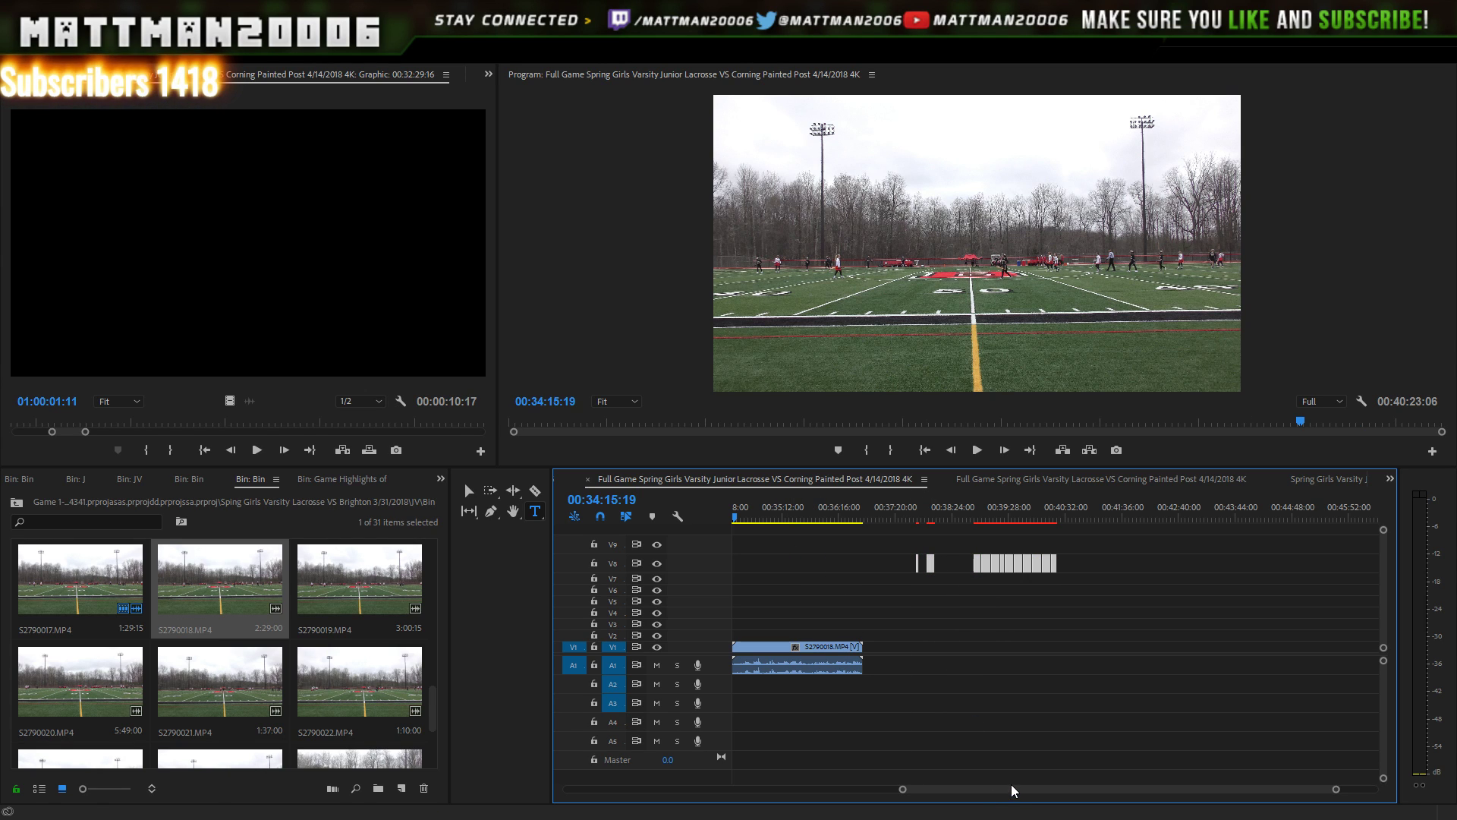
{"action": "left_click", "coordinate": [1013, 783]}
- Move a score graphic from V8 down onto V2 above S2790018
{"action": "left_click_drag", "start_coordinate": [1014, 787], "coordinate": [994, 788]}
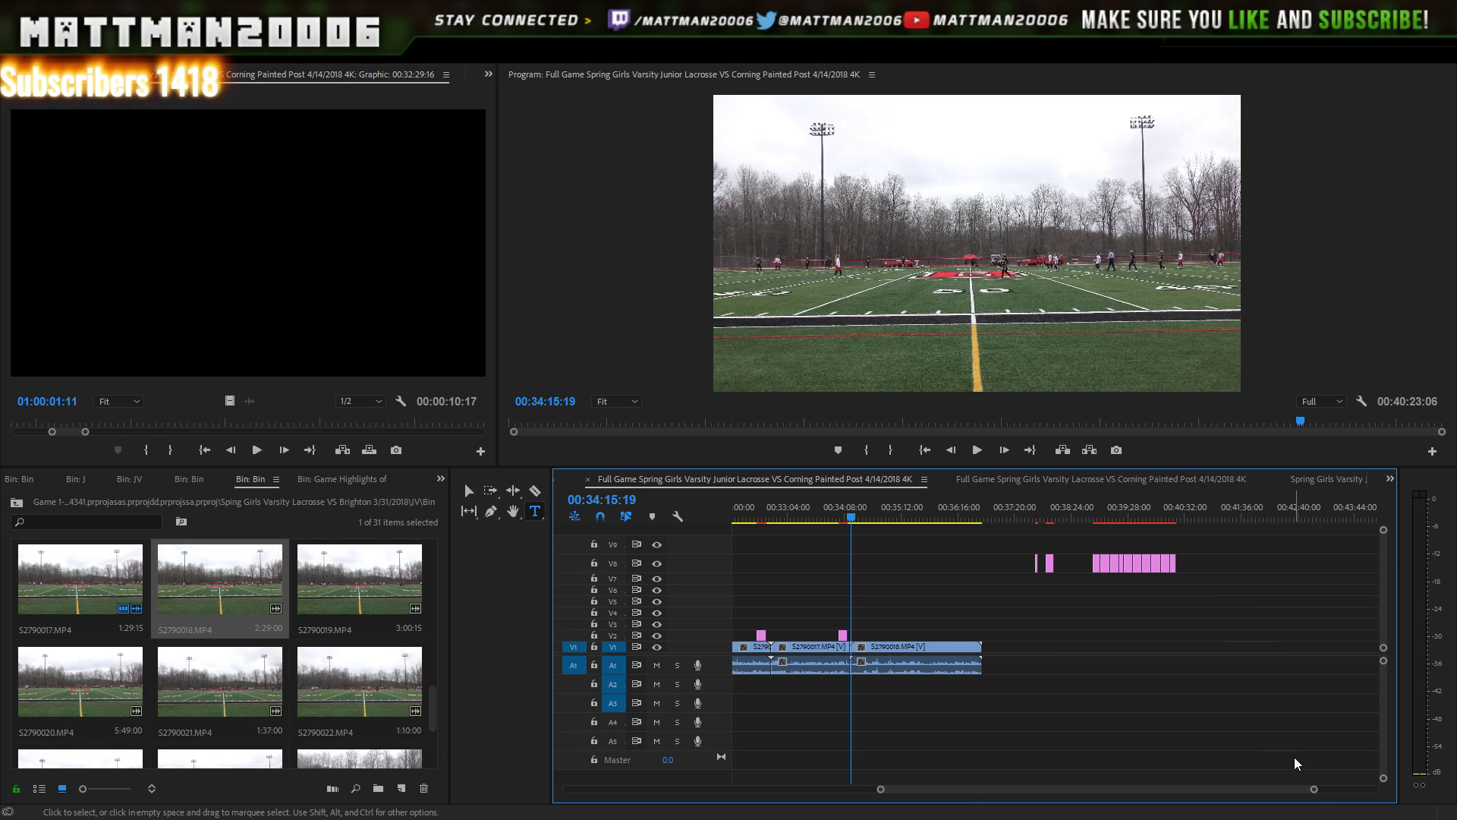
{"action": "left_click_drag", "start_coordinate": [1317, 793], "coordinate": [1260, 790]}
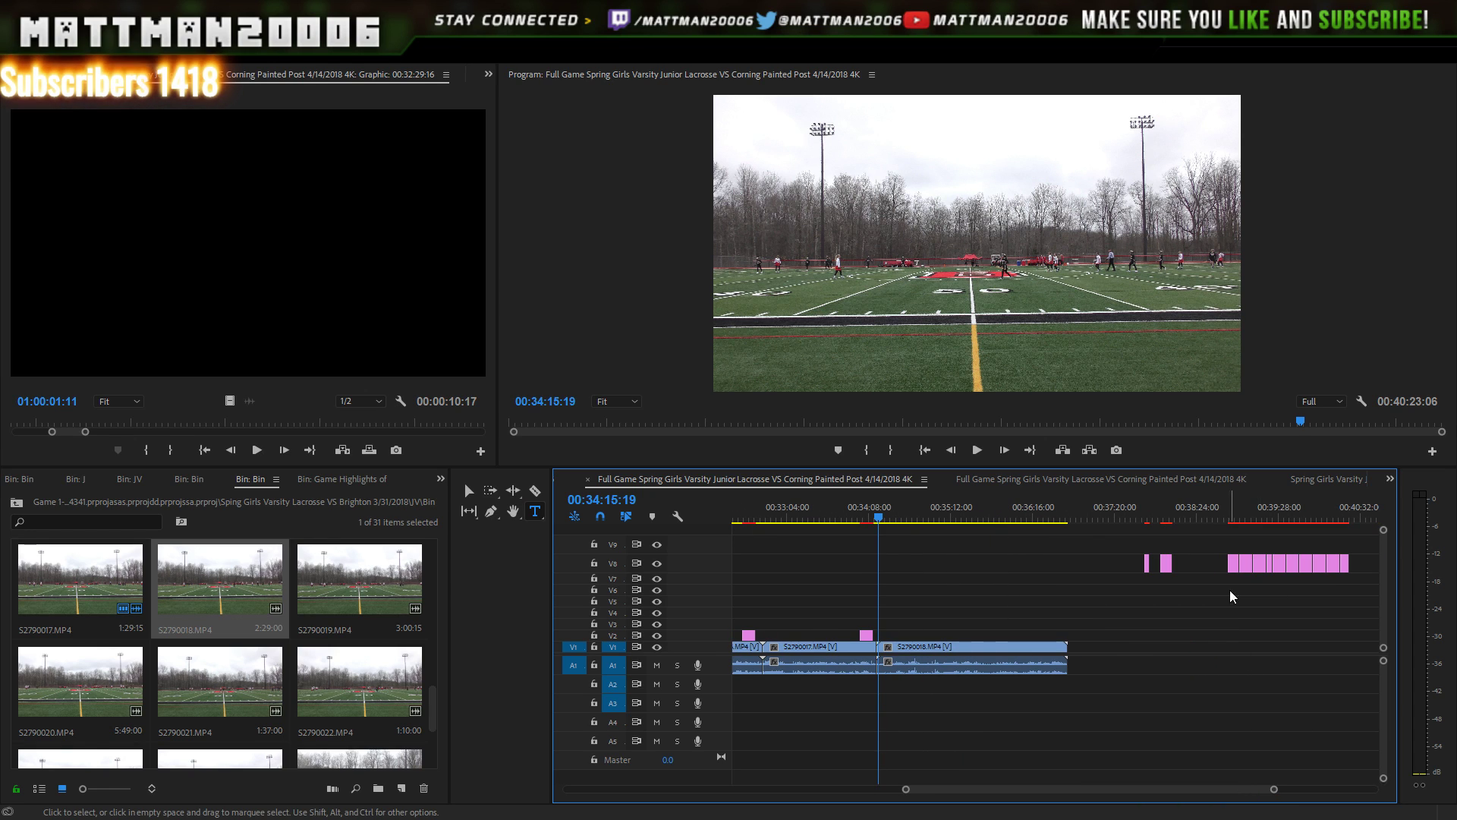
{"action": "left_click", "coordinate": [1232, 519]}
{"action": "left_click_drag", "start_coordinate": [1232, 571], "coordinate": [1048, 635]}
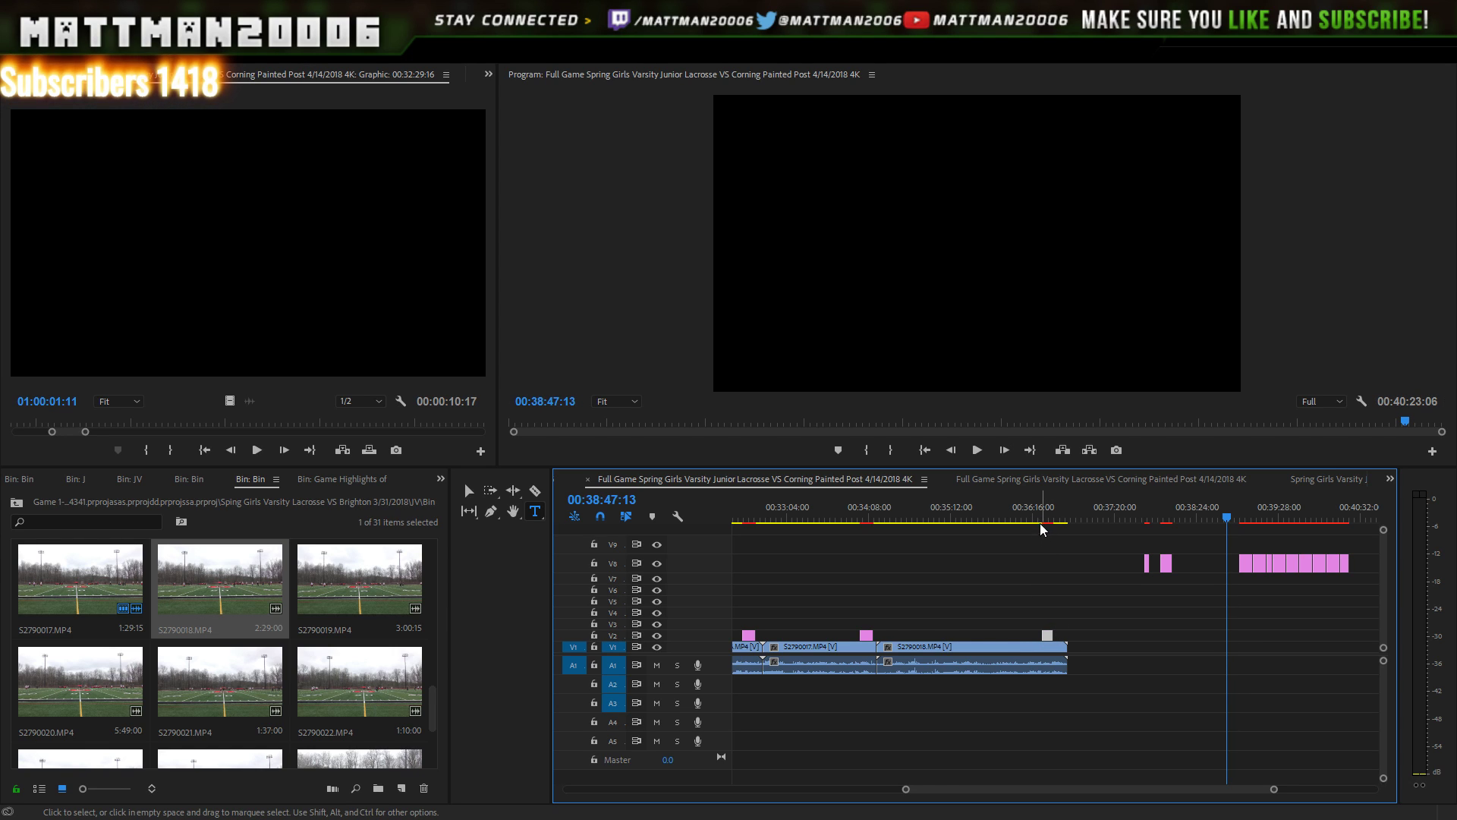
- Play the S2790018 goal from about 36:17 to confirm the number-20 scorer title, stopping at 36:30:04
{"action": "left_click_drag", "start_coordinate": [1041, 523], "coordinate": [1037, 533]}
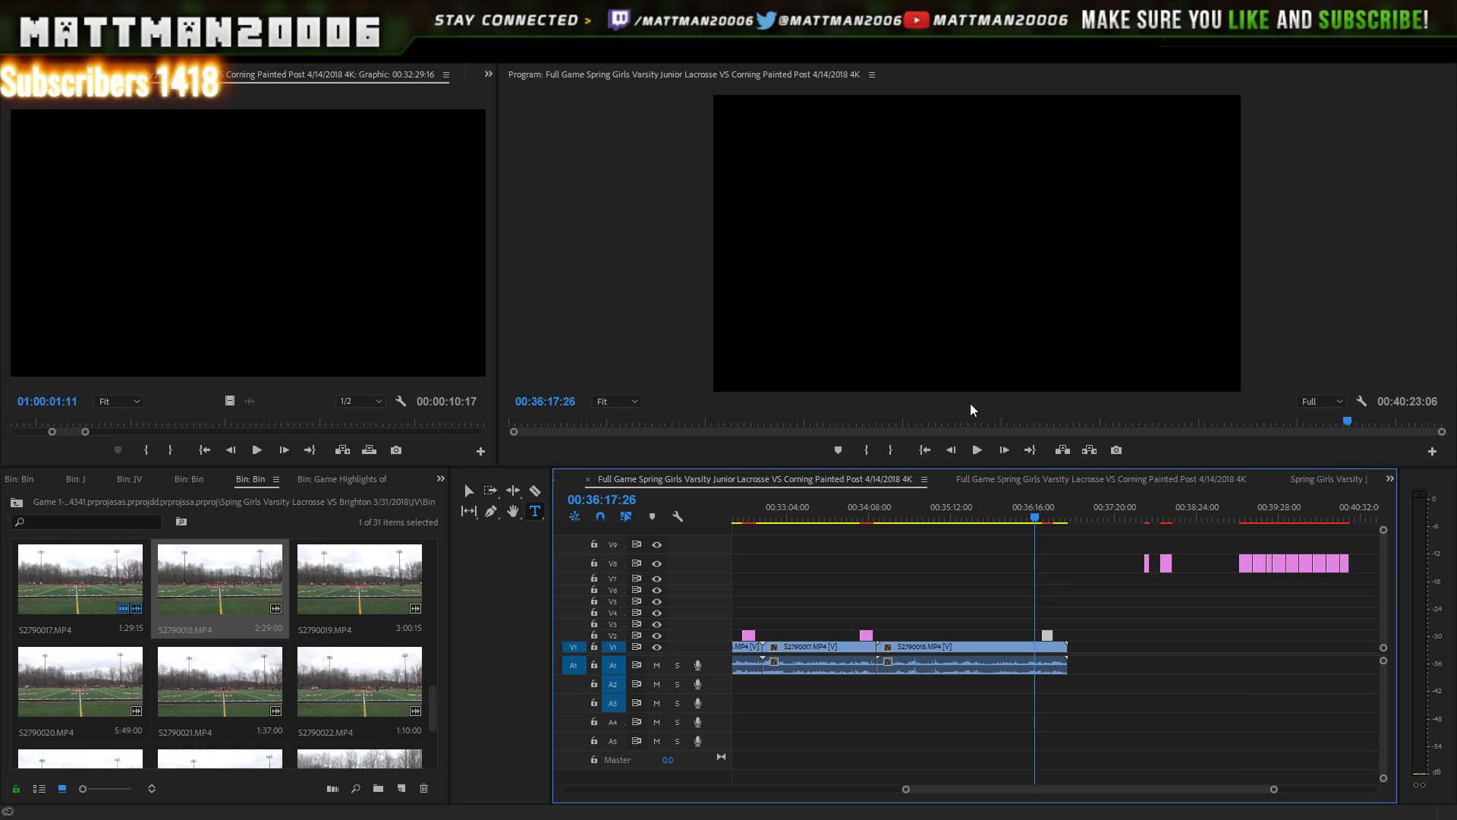
{"action": "left_click", "coordinate": [977, 450]}
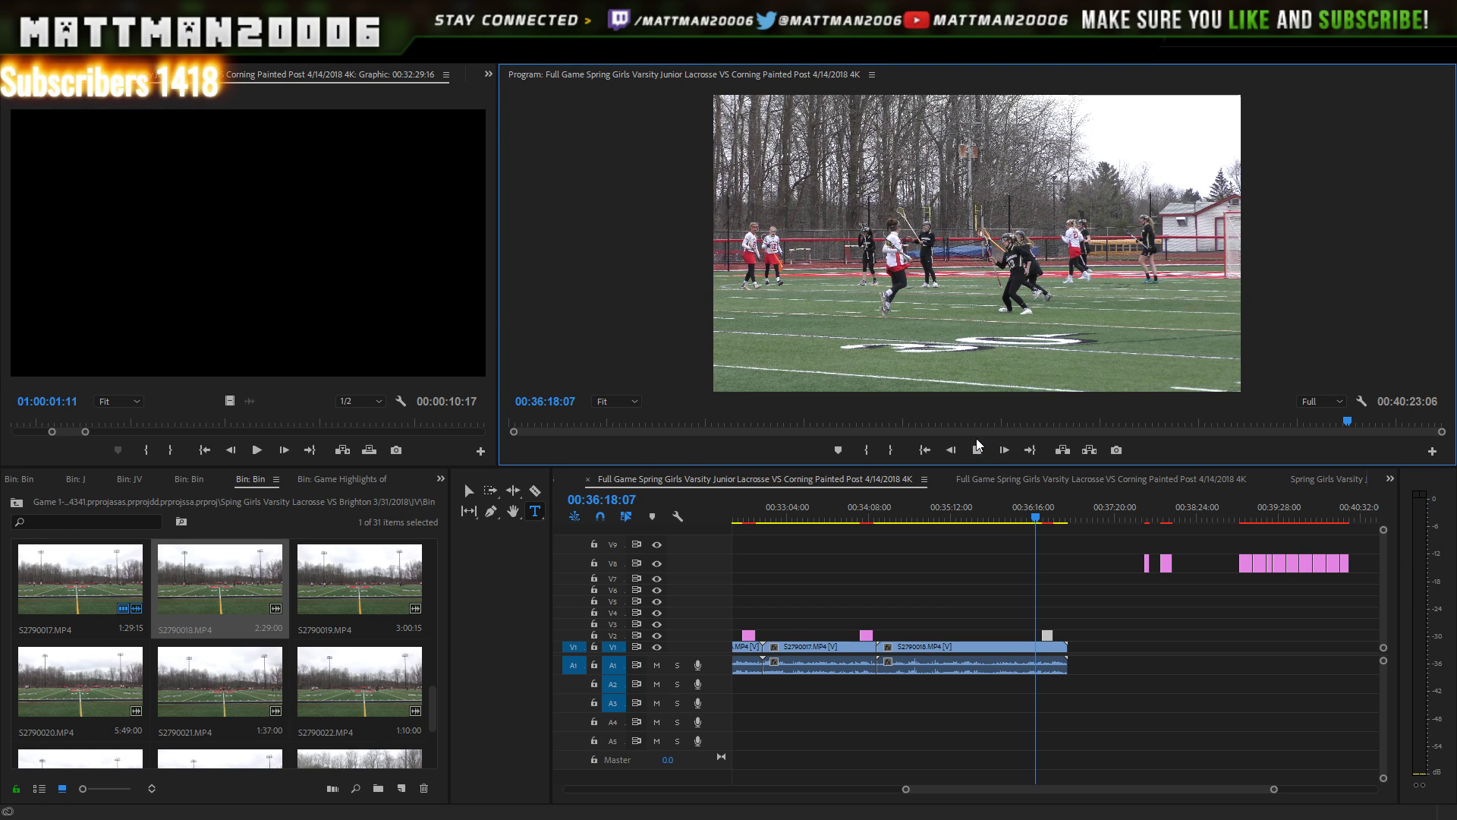
{"action": "left_click", "coordinate": [979, 449]}
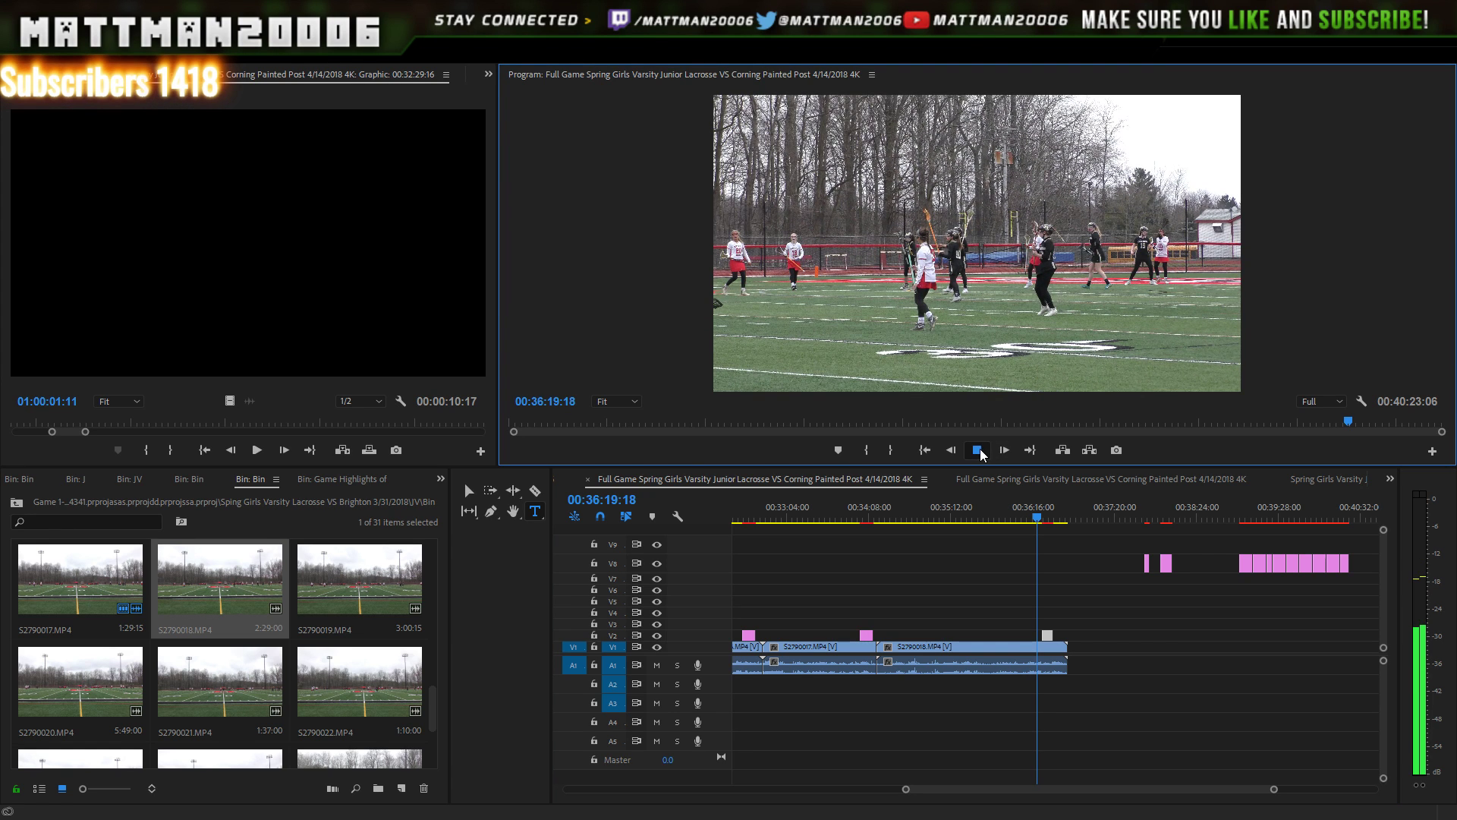
{"action": "left_click", "coordinate": [979, 450]}
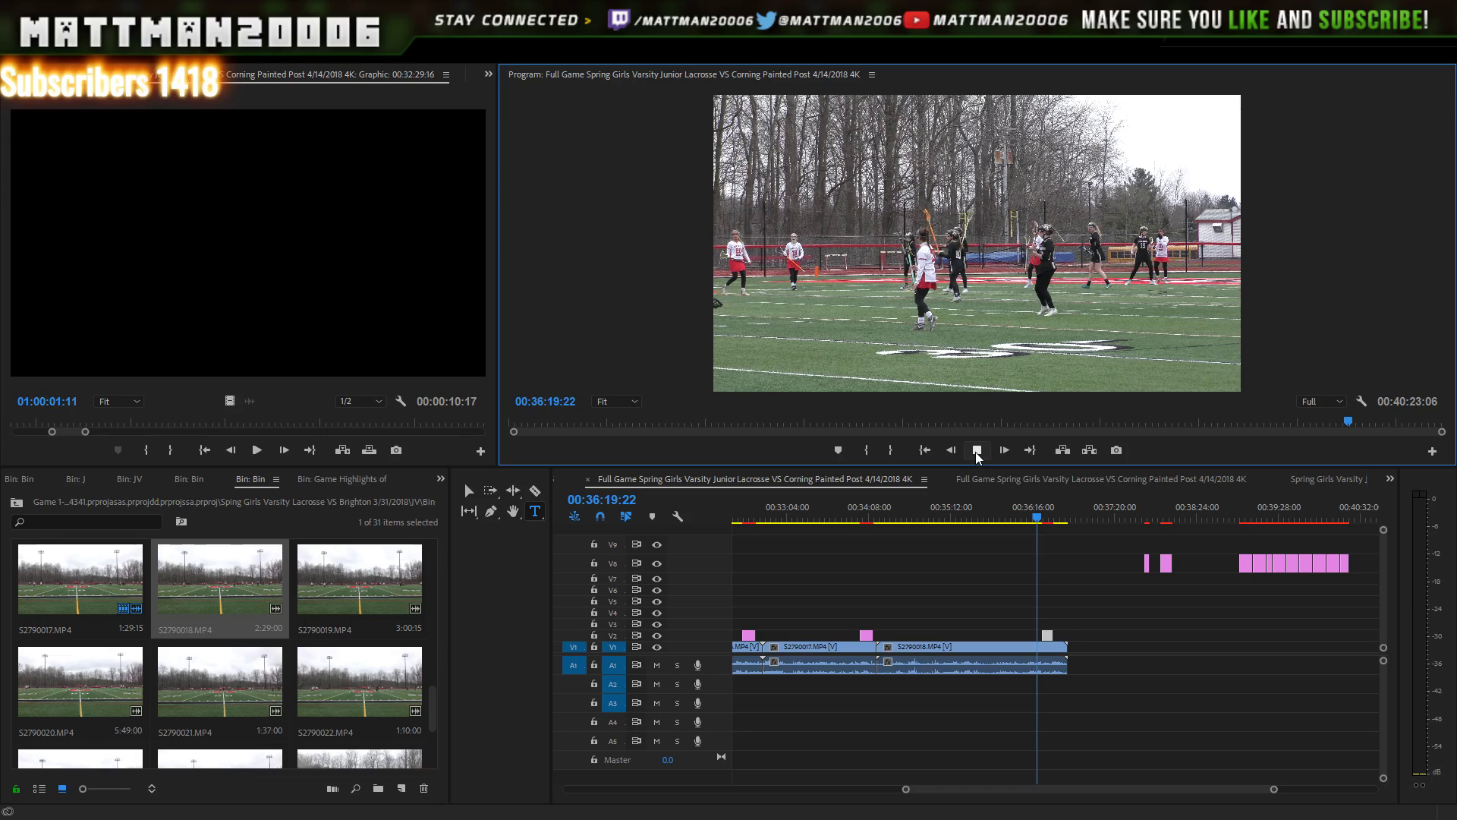
{"action": "left_click", "coordinate": [980, 449]}
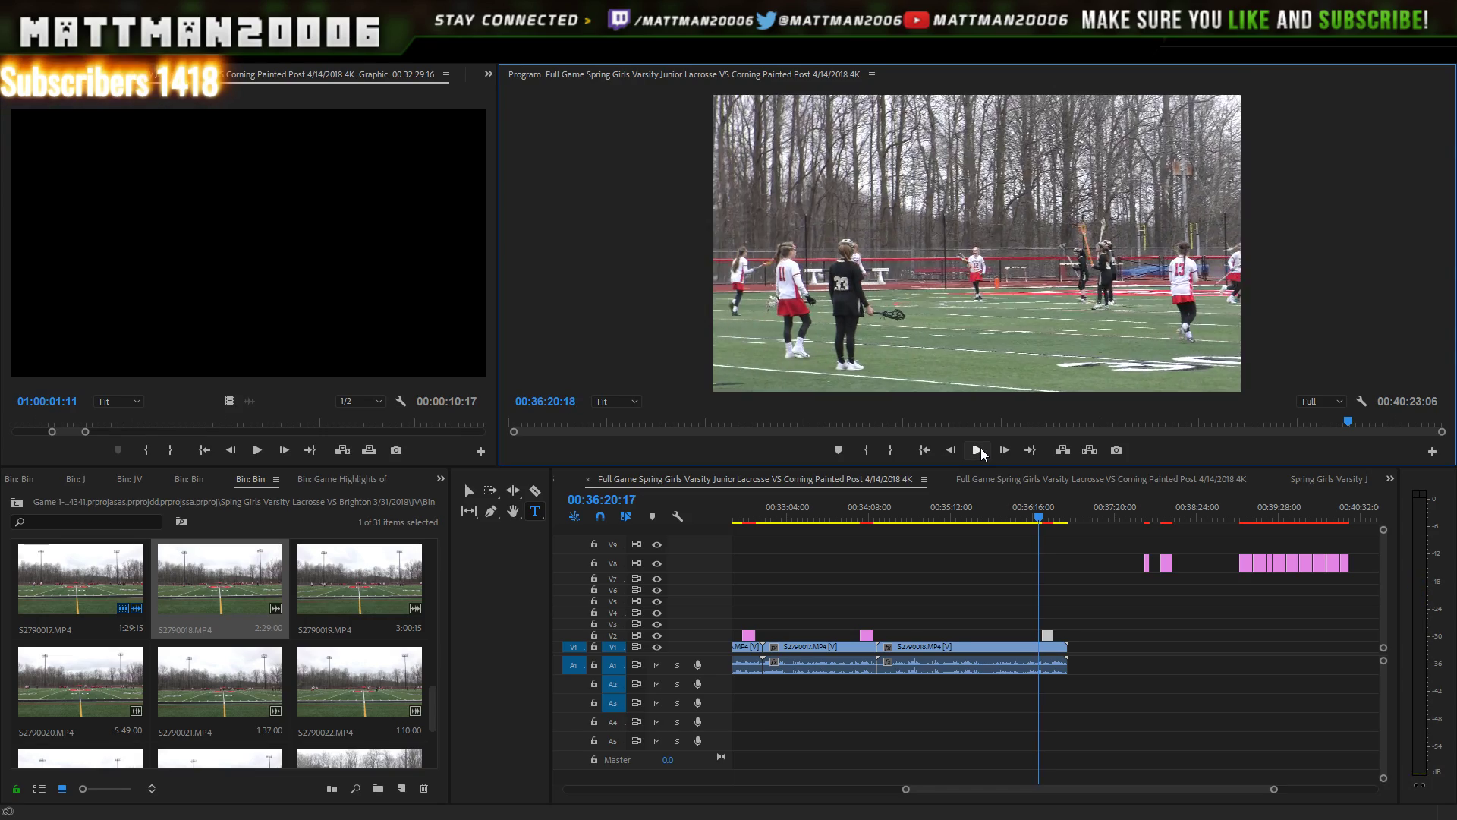
{"action": "left_click", "coordinate": [981, 448]}
{"action": "left_click", "coordinate": [986, 457]}
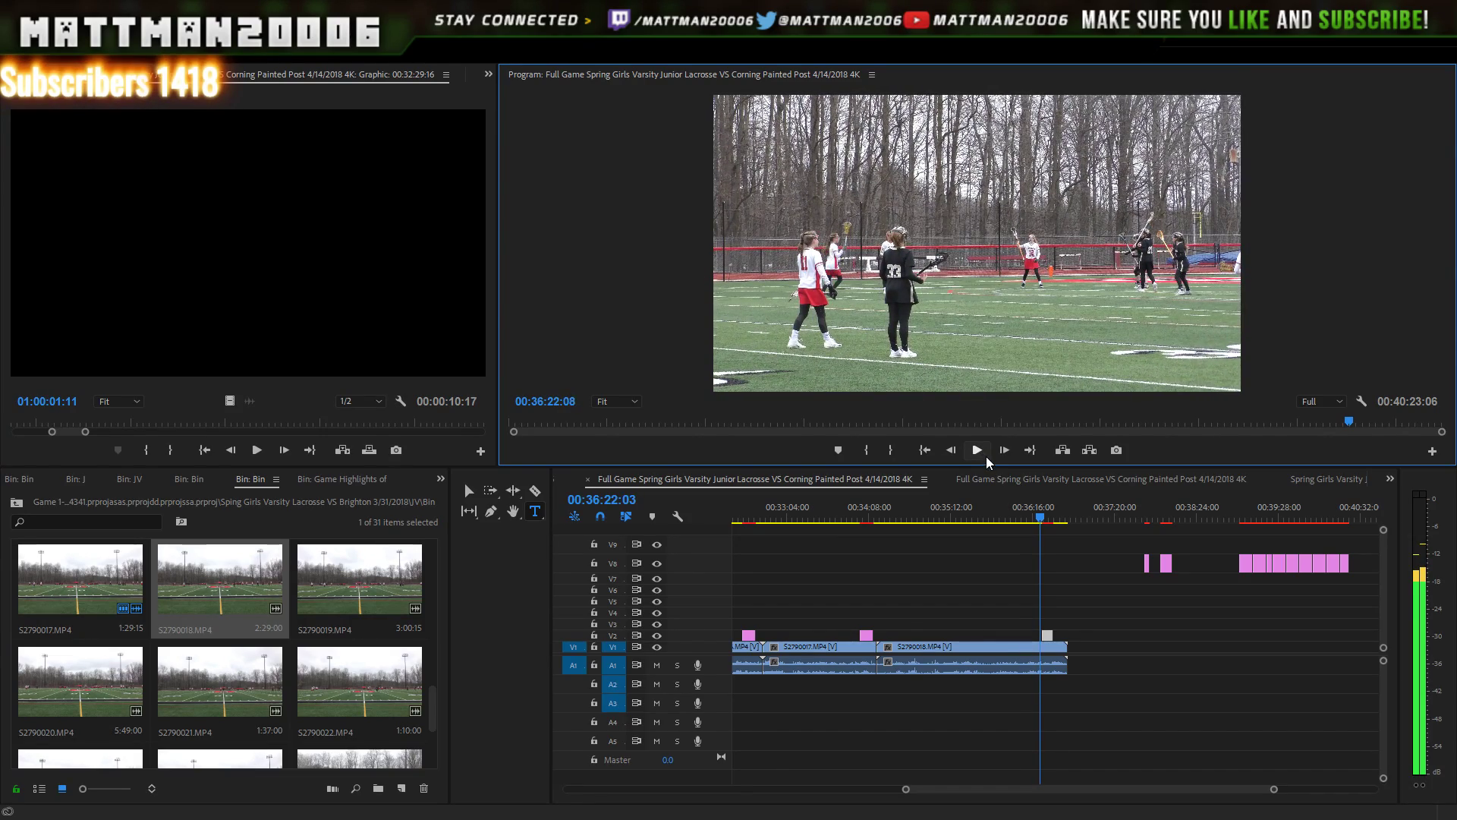
{"action": "left_click", "coordinate": [978, 450]}
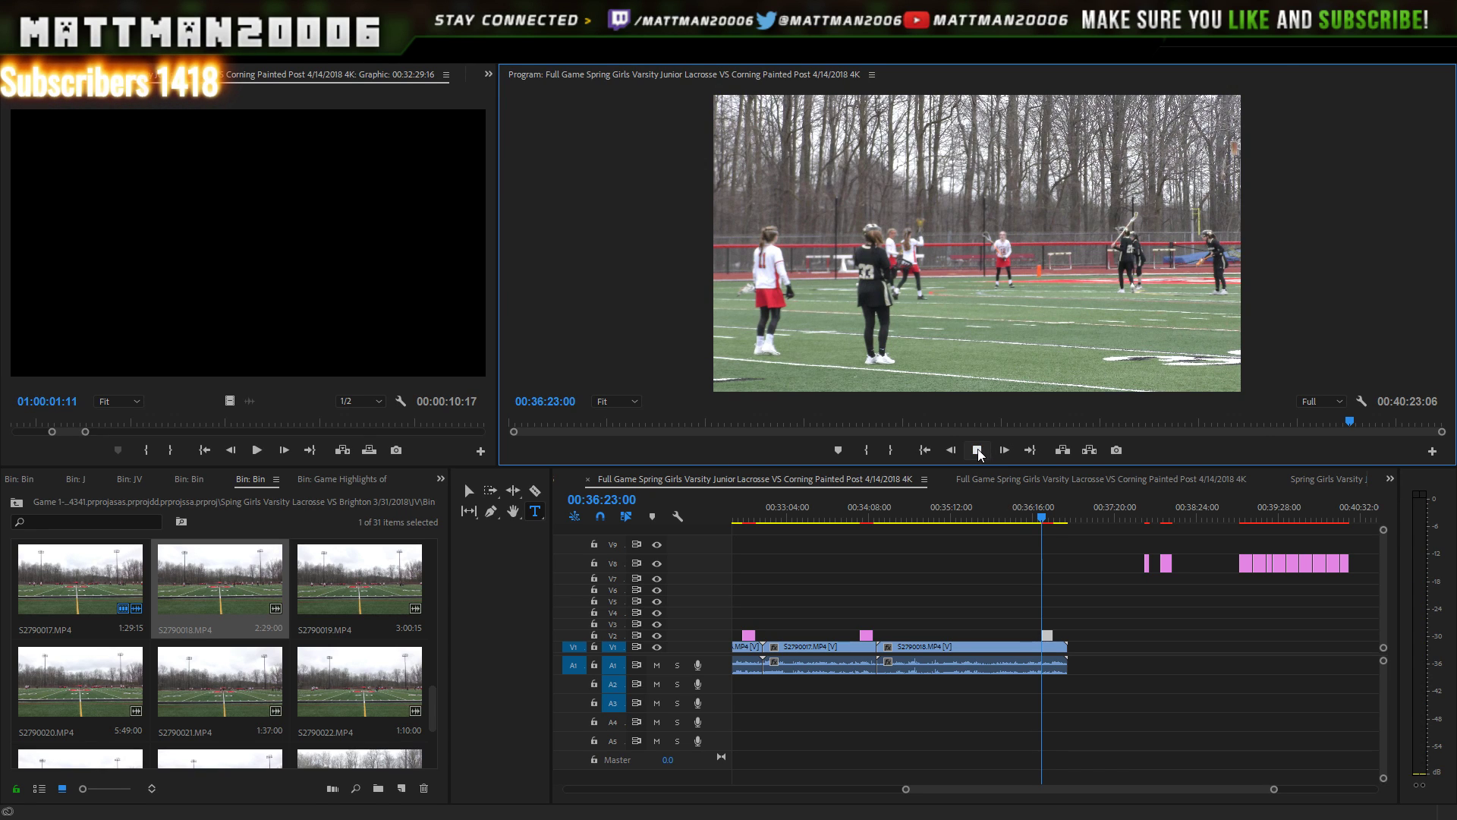
{"action": "left_click", "coordinate": [978, 453]}
{"action": "left_click", "coordinate": [978, 452]}
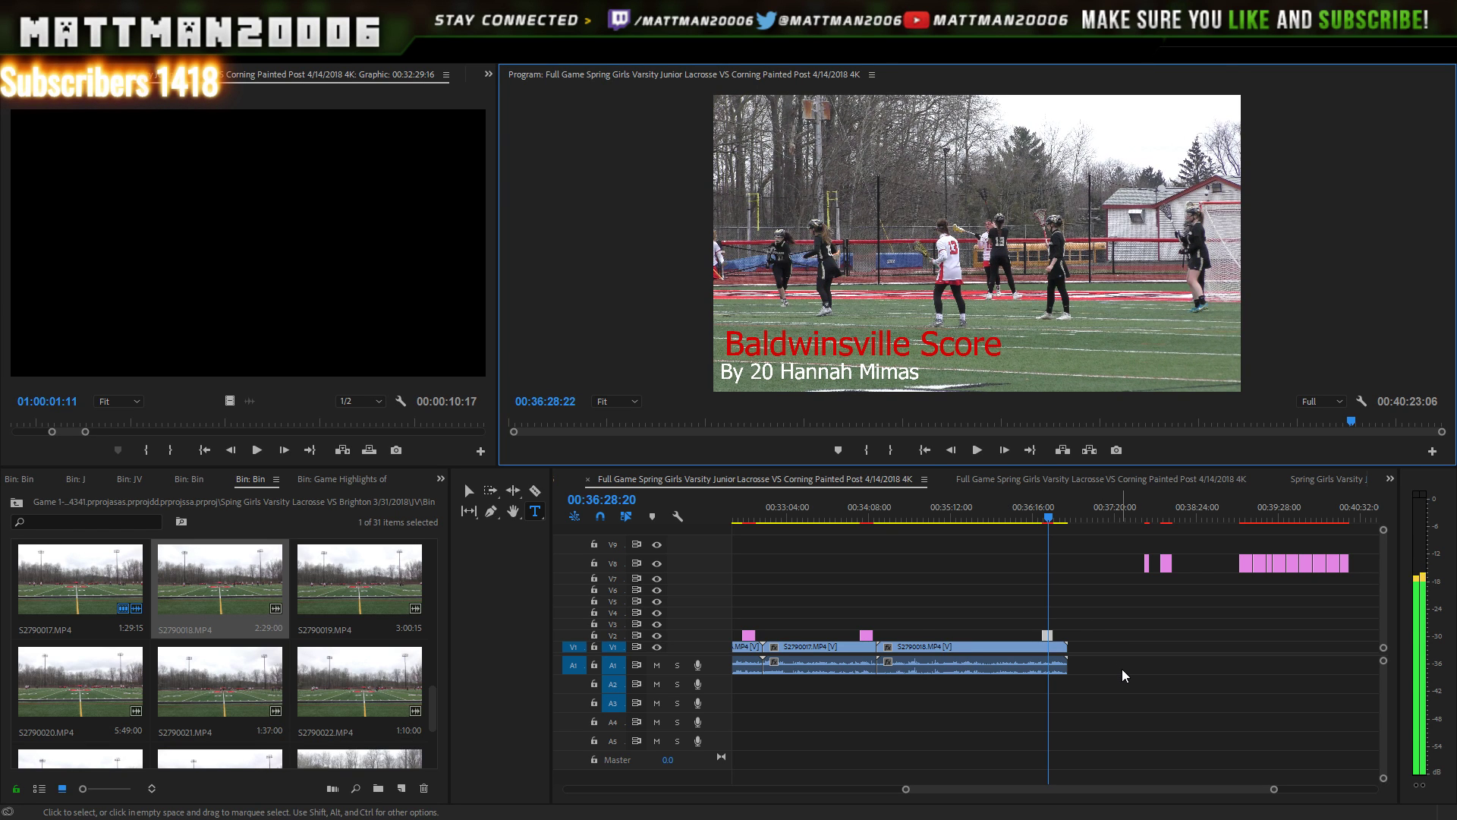
{"action": "left_click", "coordinate": [979, 453]}
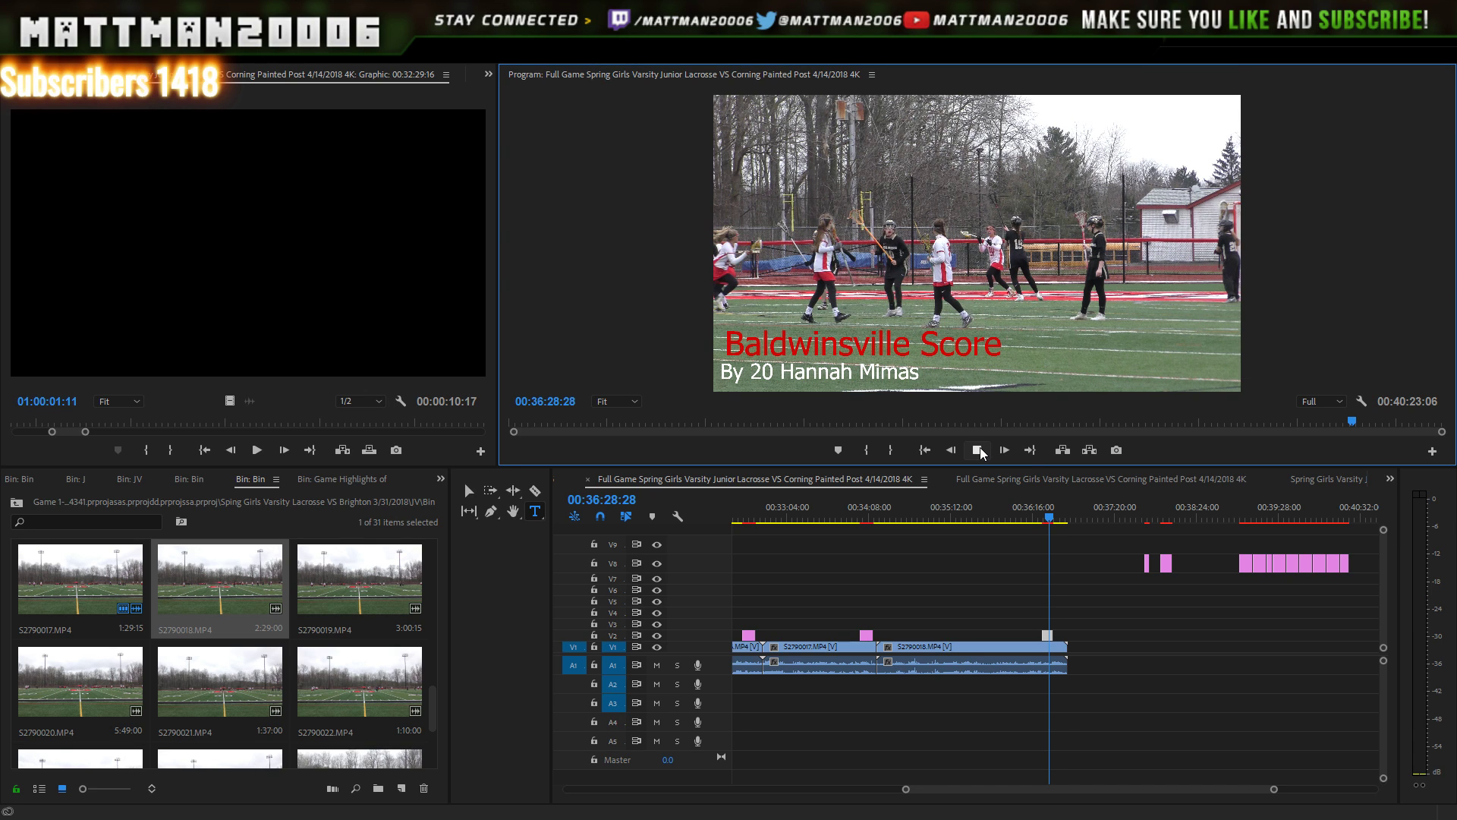
{"action": "left_click", "coordinate": [979, 451]}
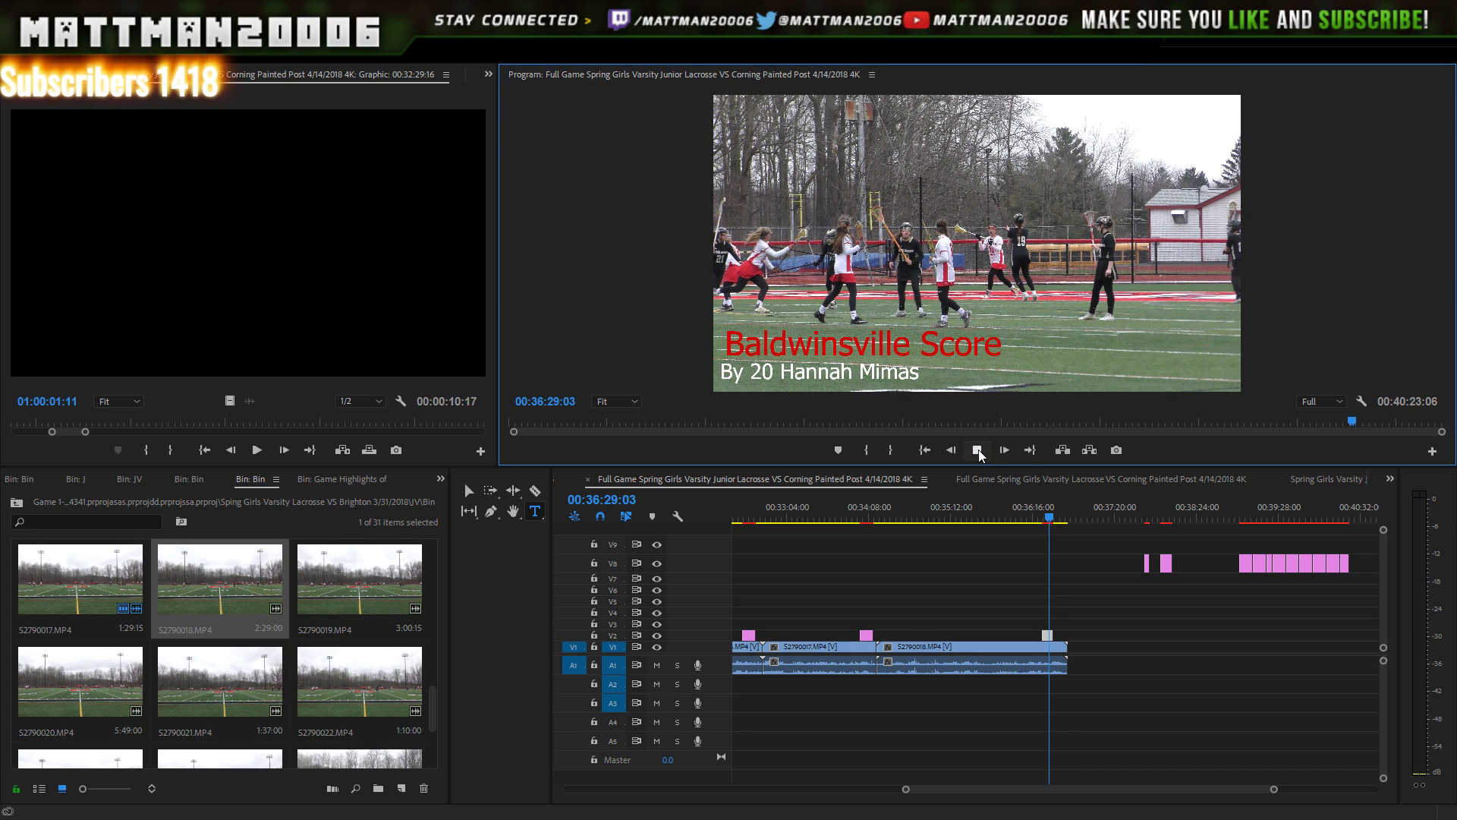
{"action": "left_click", "coordinate": [978, 452]}
{"action": "left_click", "coordinate": [978, 453]}
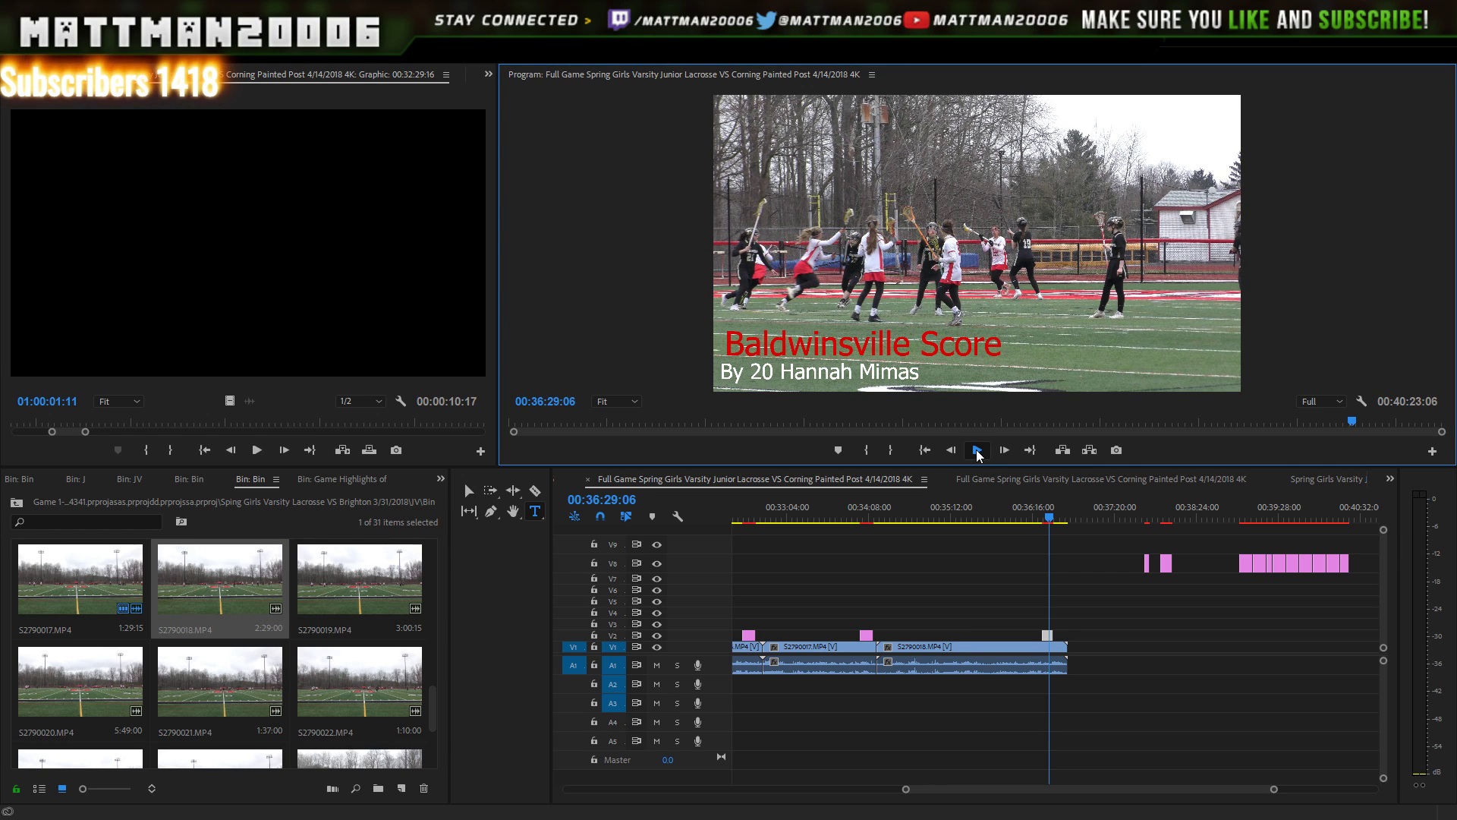
{"action": "left_click", "coordinate": [978, 452]}
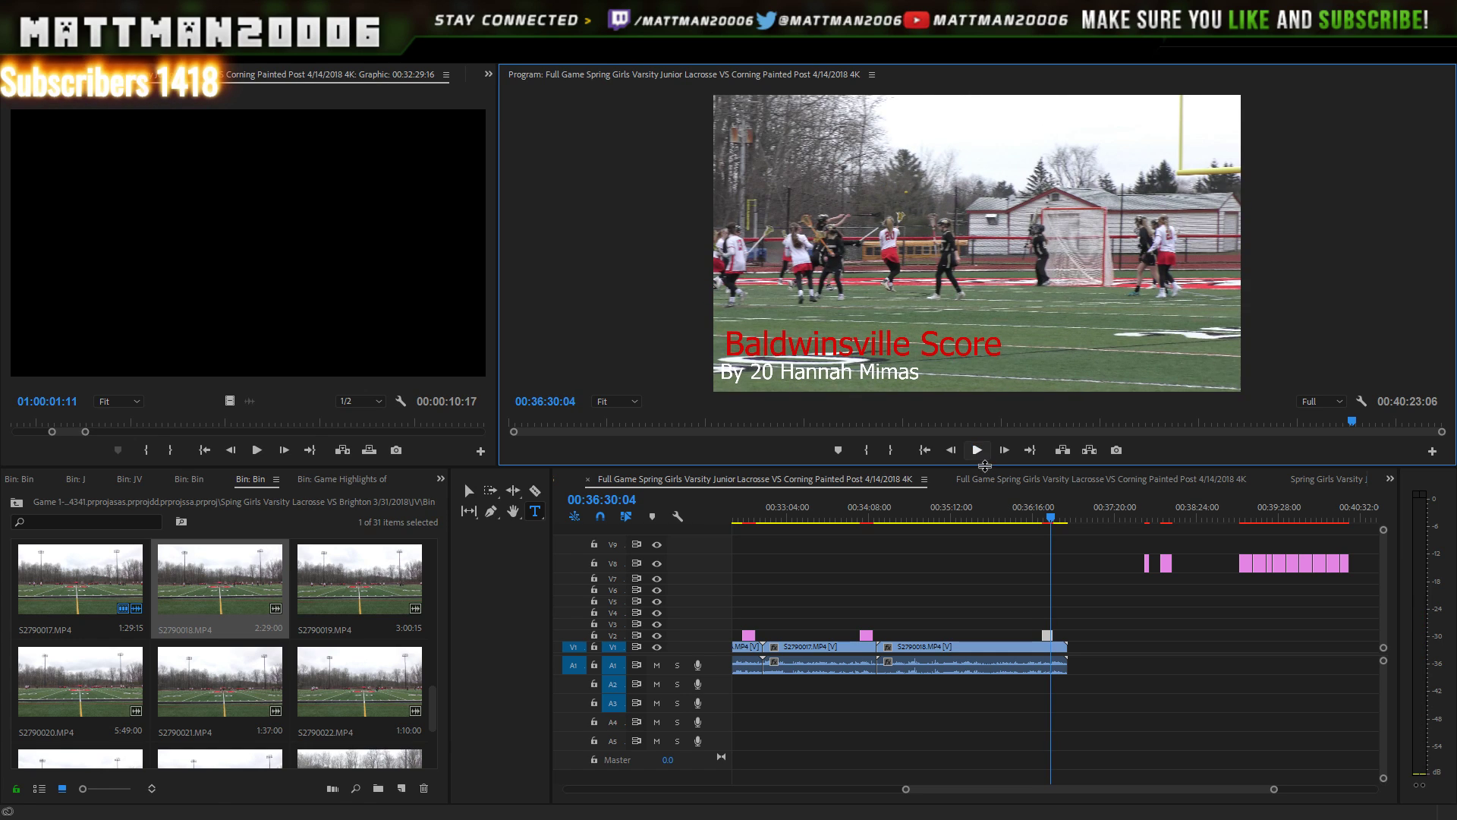
- Slide the V2 scorer title to start at the playhead and play the goal
{"action": "left_click", "coordinate": [1047, 636]}
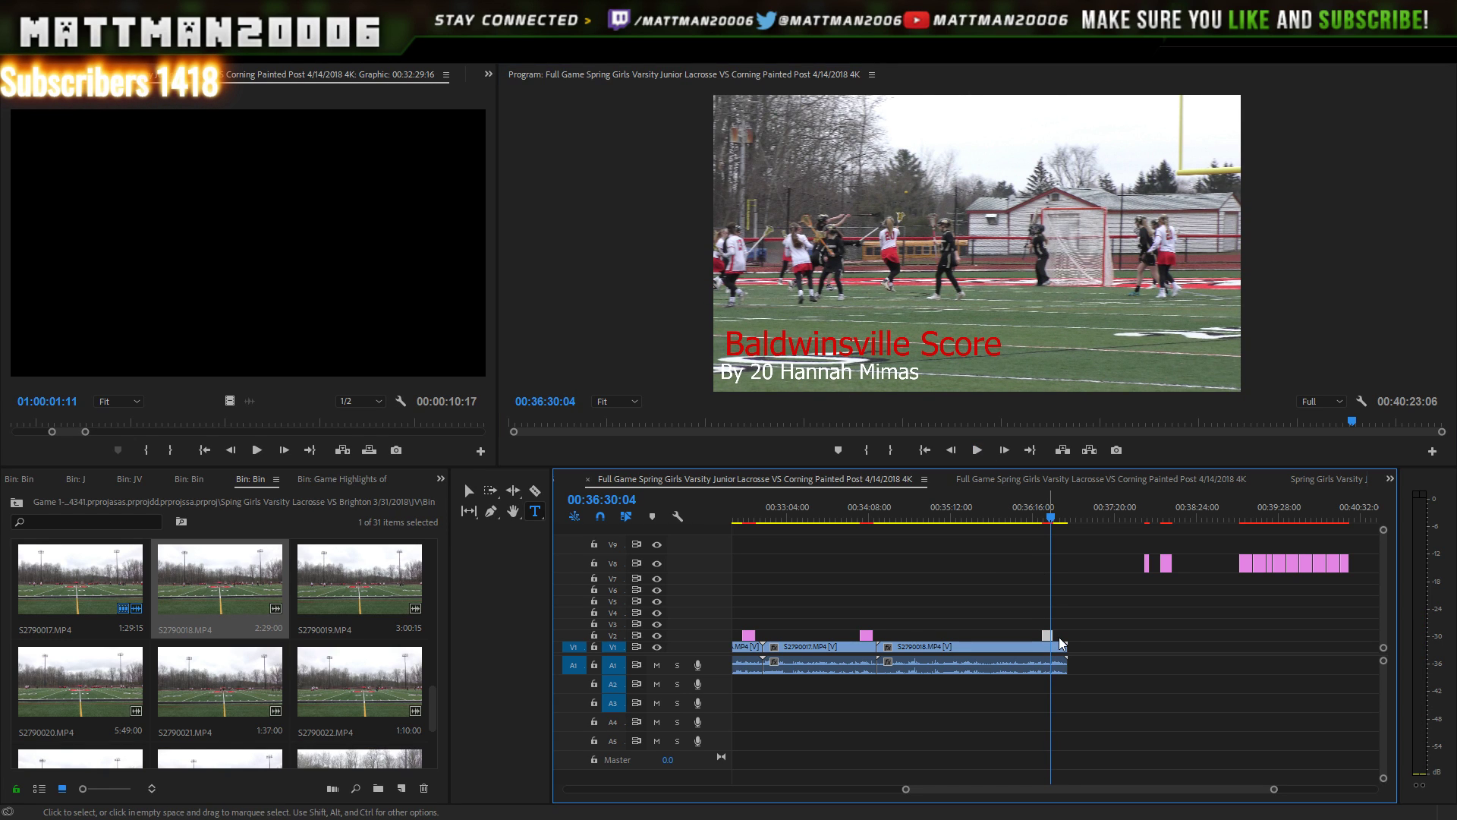
{"action": "left_click_drag", "start_coordinate": [1060, 642], "coordinate": [1062, 640]}
{"action": "key", "text": "Left"}
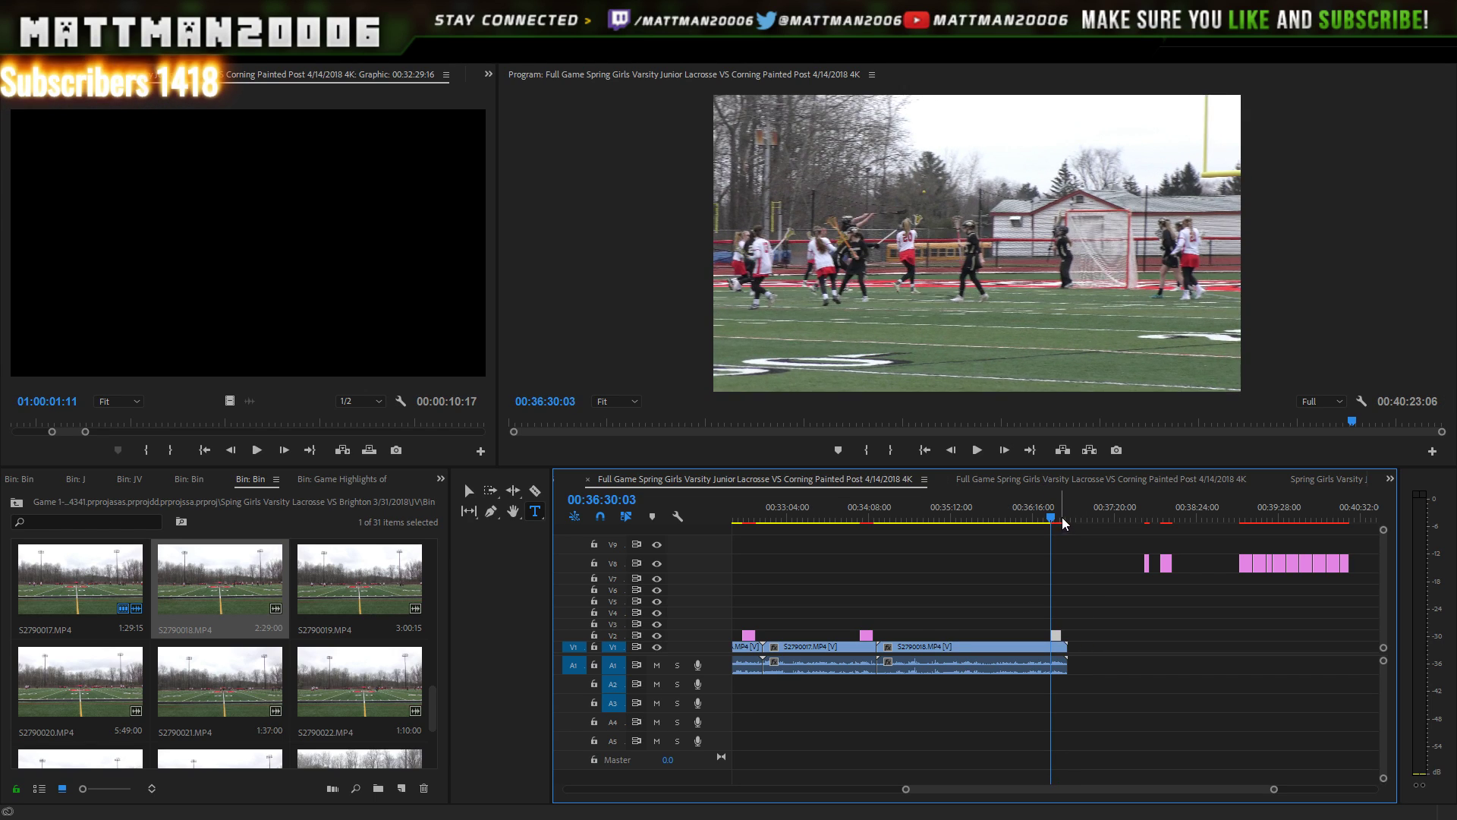
{"action": "key", "text": "space"}
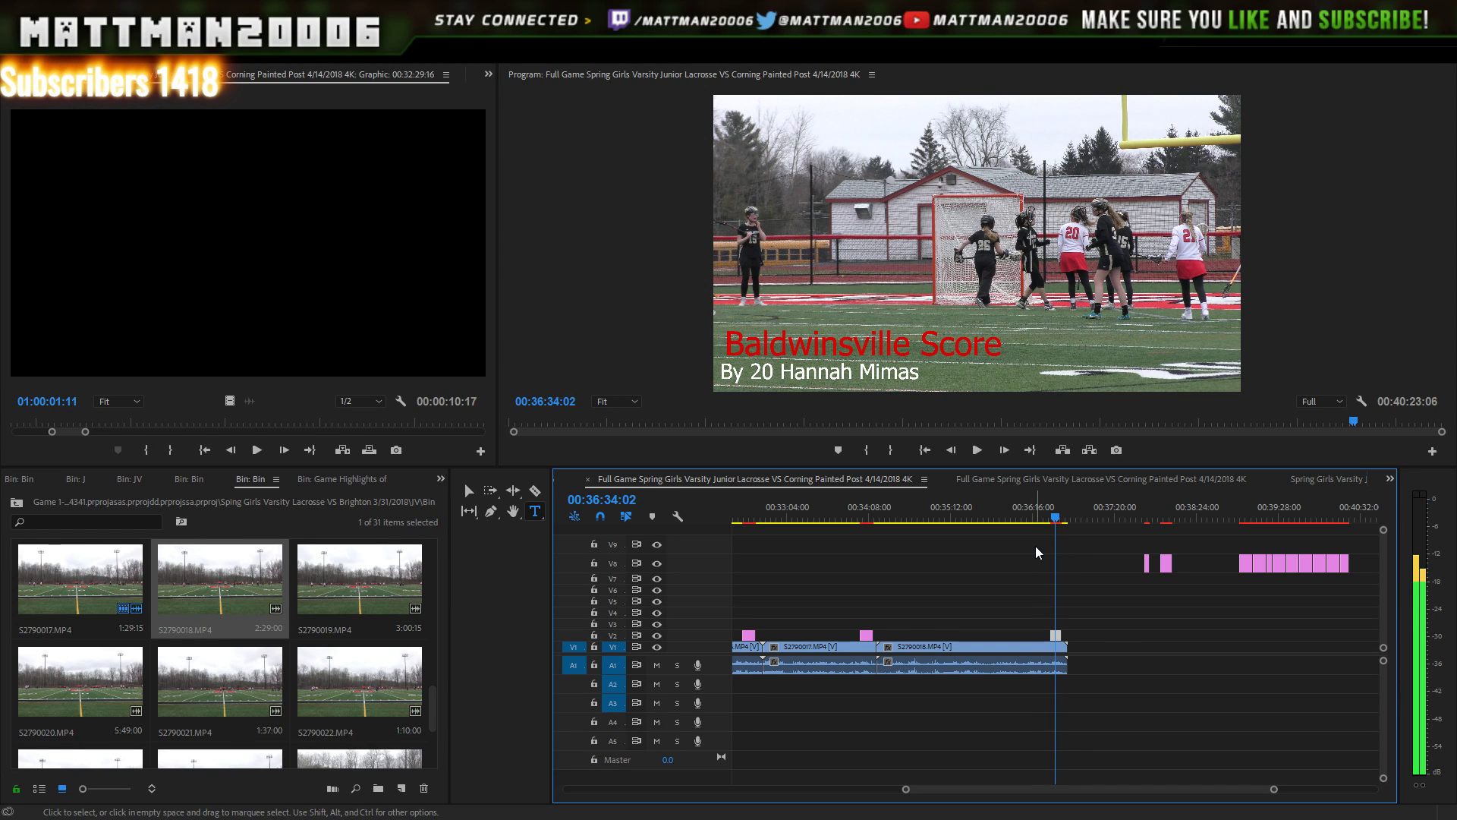
- Replay the goal preview with the retimed number-20 title, then stop
{"action": "left_click", "coordinate": [979, 451]}
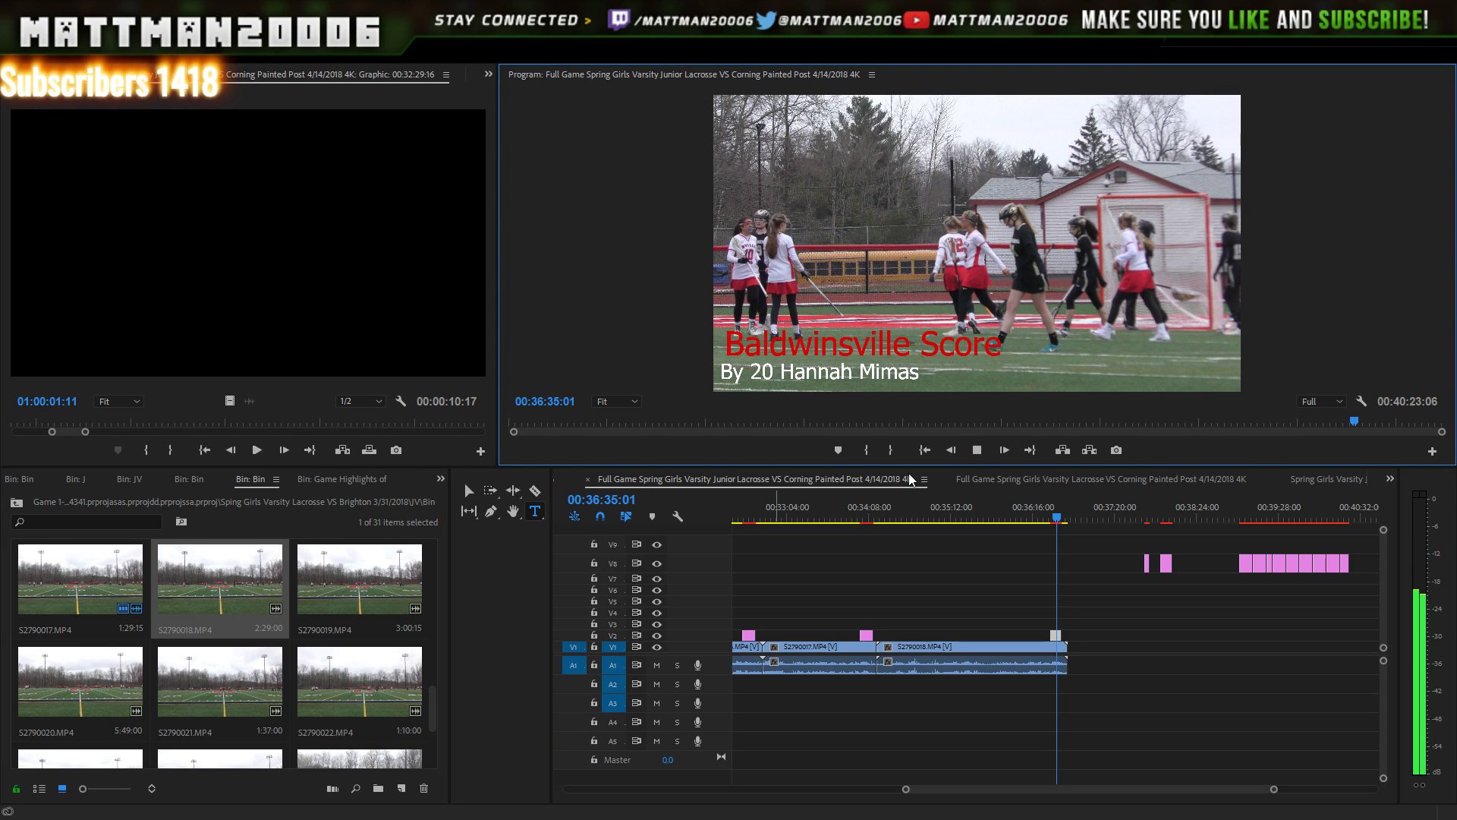
{"action": "key", "text": "space"}
{"action": "left_click_drag", "start_coordinate": [361, 581], "coordinate": [431, 586]}
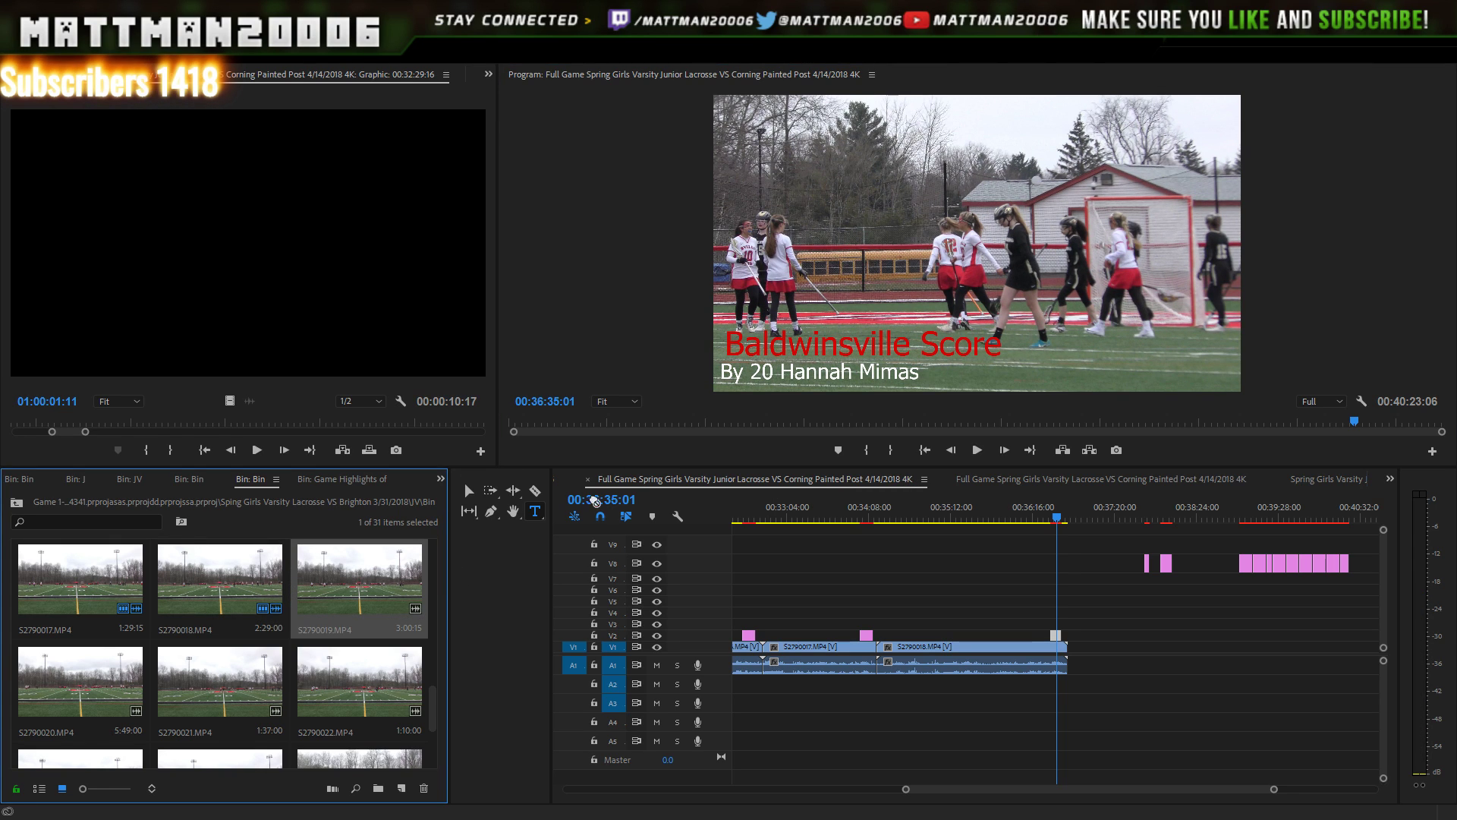
- Place S2790019.MP4 on V1 and butt it directly against S2790018 with no gap
{"action": "left_click_drag", "start_coordinate": [595, 501], "coordinate": [1078, 668]}
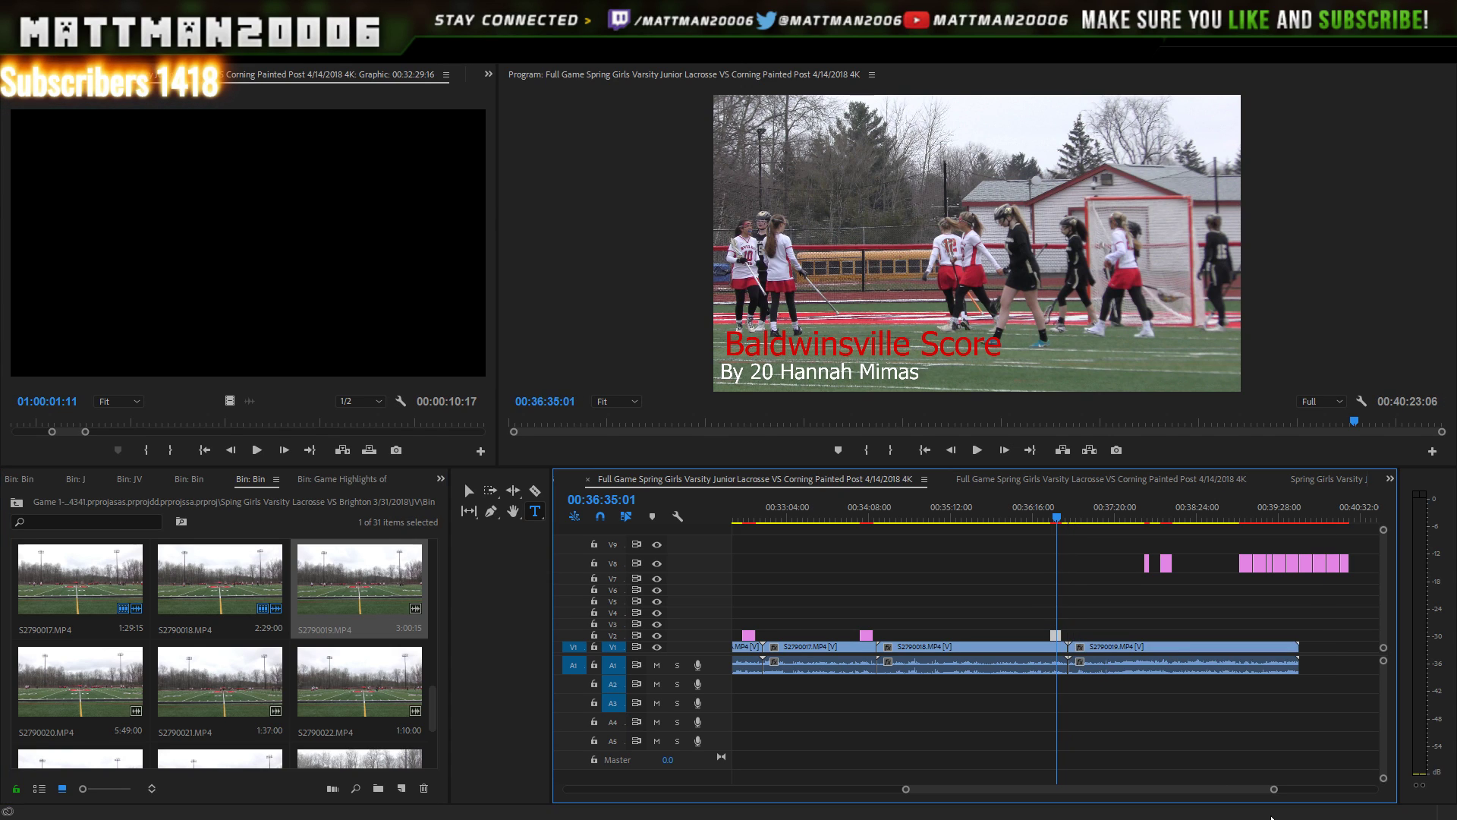
{"action": "left_click_drag", "start_coordinate": [1275, 789], "coordinate": [1187, 789]}
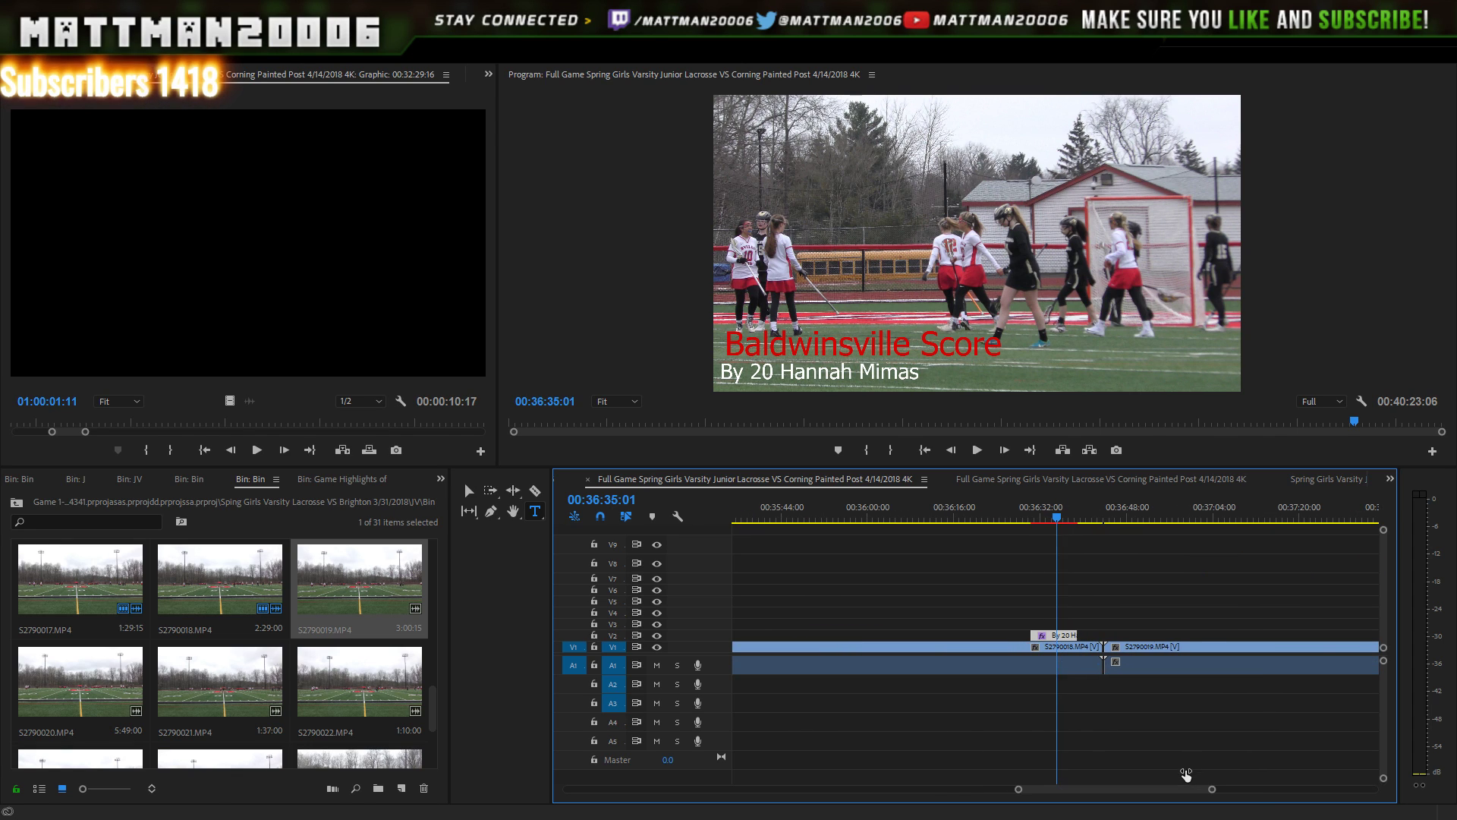
{"action": "left_click", "coordinate": [1170, 653]}
{"action": "left_click_drag", "start_coordinate": [1172, 653], "coordinate": [1150, 657]}
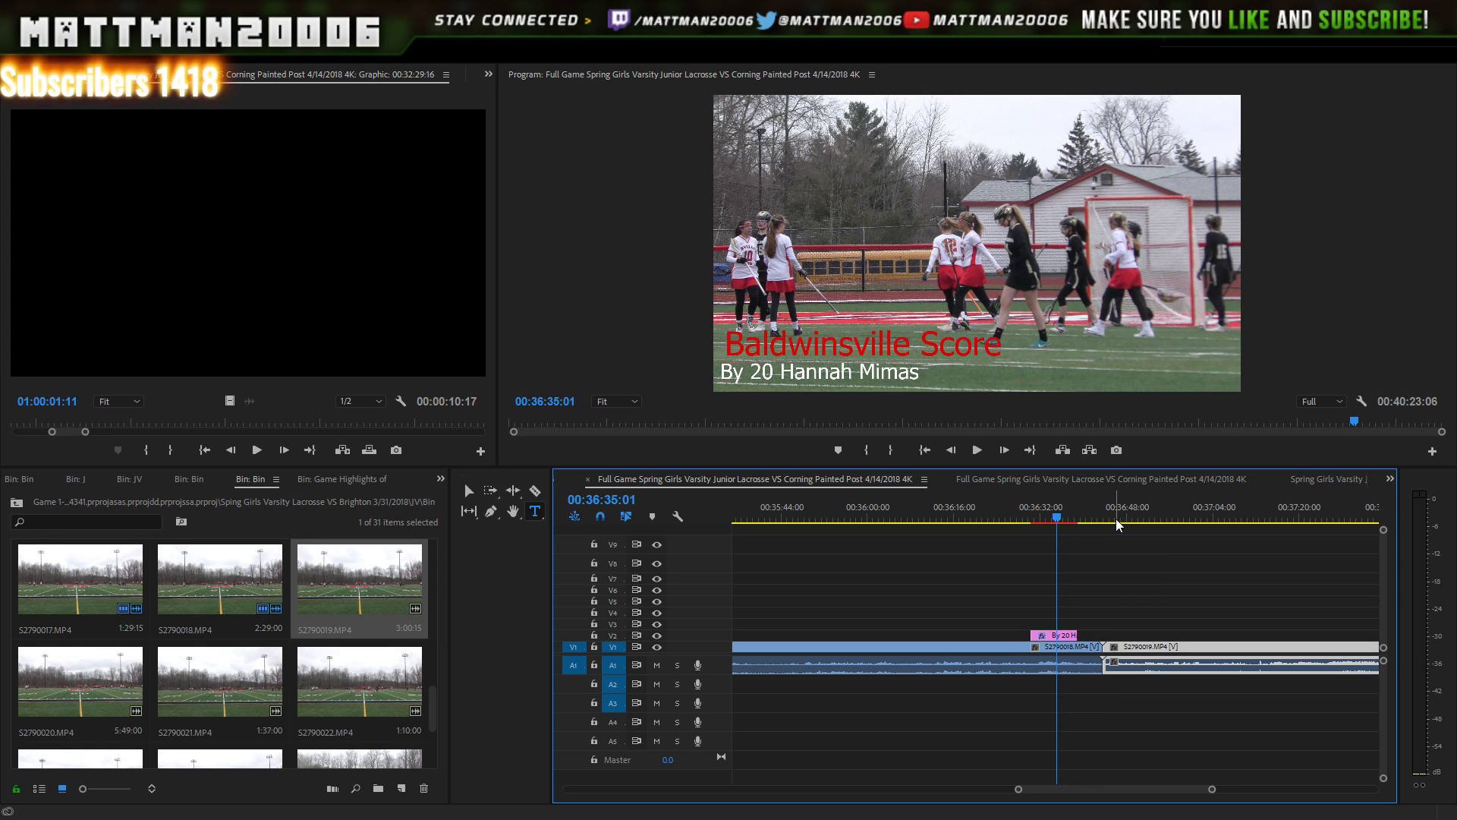
- Play across the S2790018/S2790019 cut, stopping around 00:36:43:13 to recheck it
{"action": "left_click", "coordinate": [977, 449]}
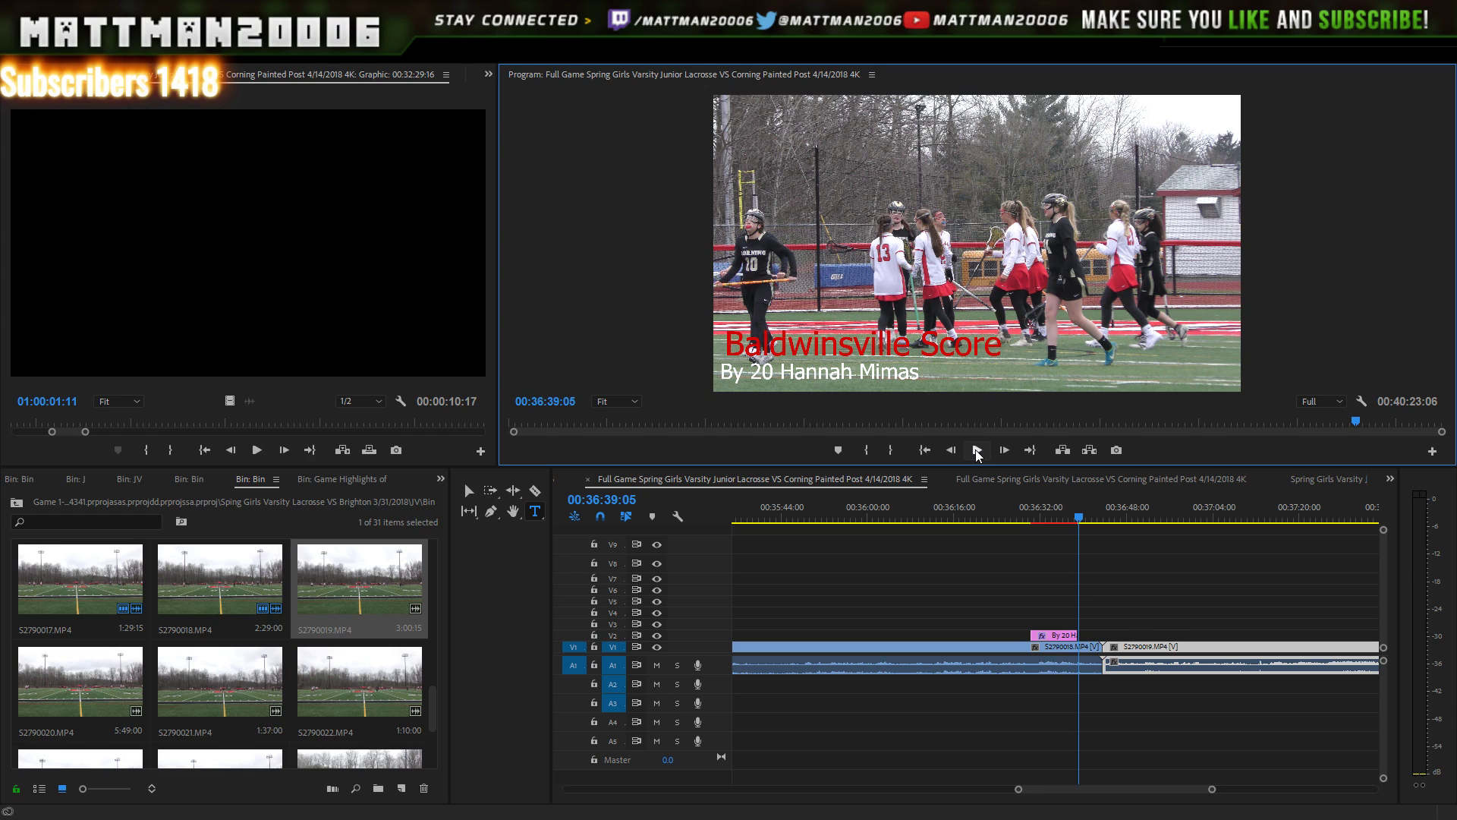
{"action": "key", "text": "Left"}
{"action": "key", "text": "Left"}
{"action": "key", "text": "Left"}
{"action": "key", "text": "Left"}
{"action": "key", "text": "Left"}
{"action": "key", "text": "Left"}
{"action": "key", "text": "Left"}
{"action": "key", "text": "Left"}
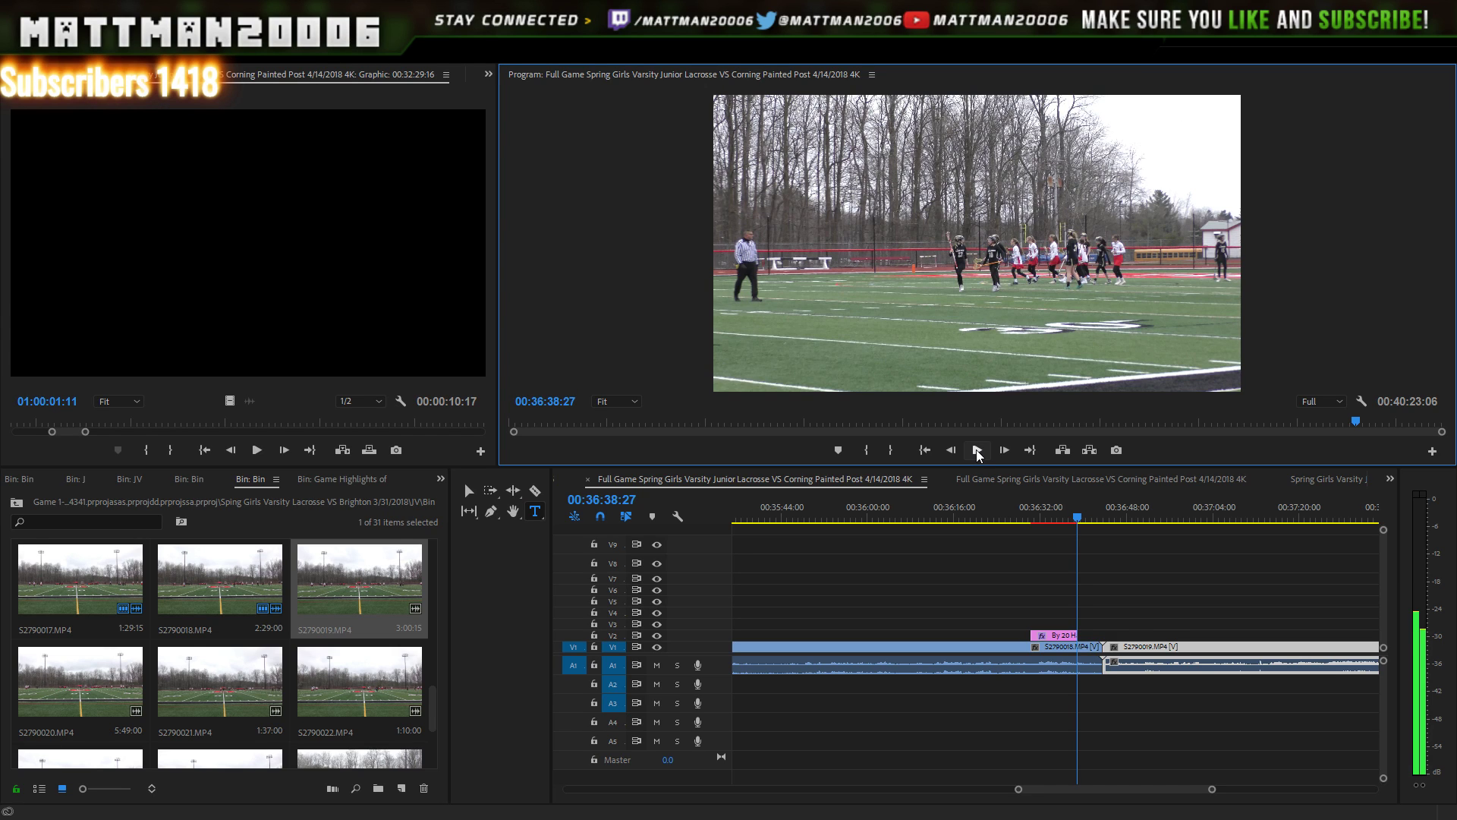
{"action": "left_click", "coordinate": [977, 449]}
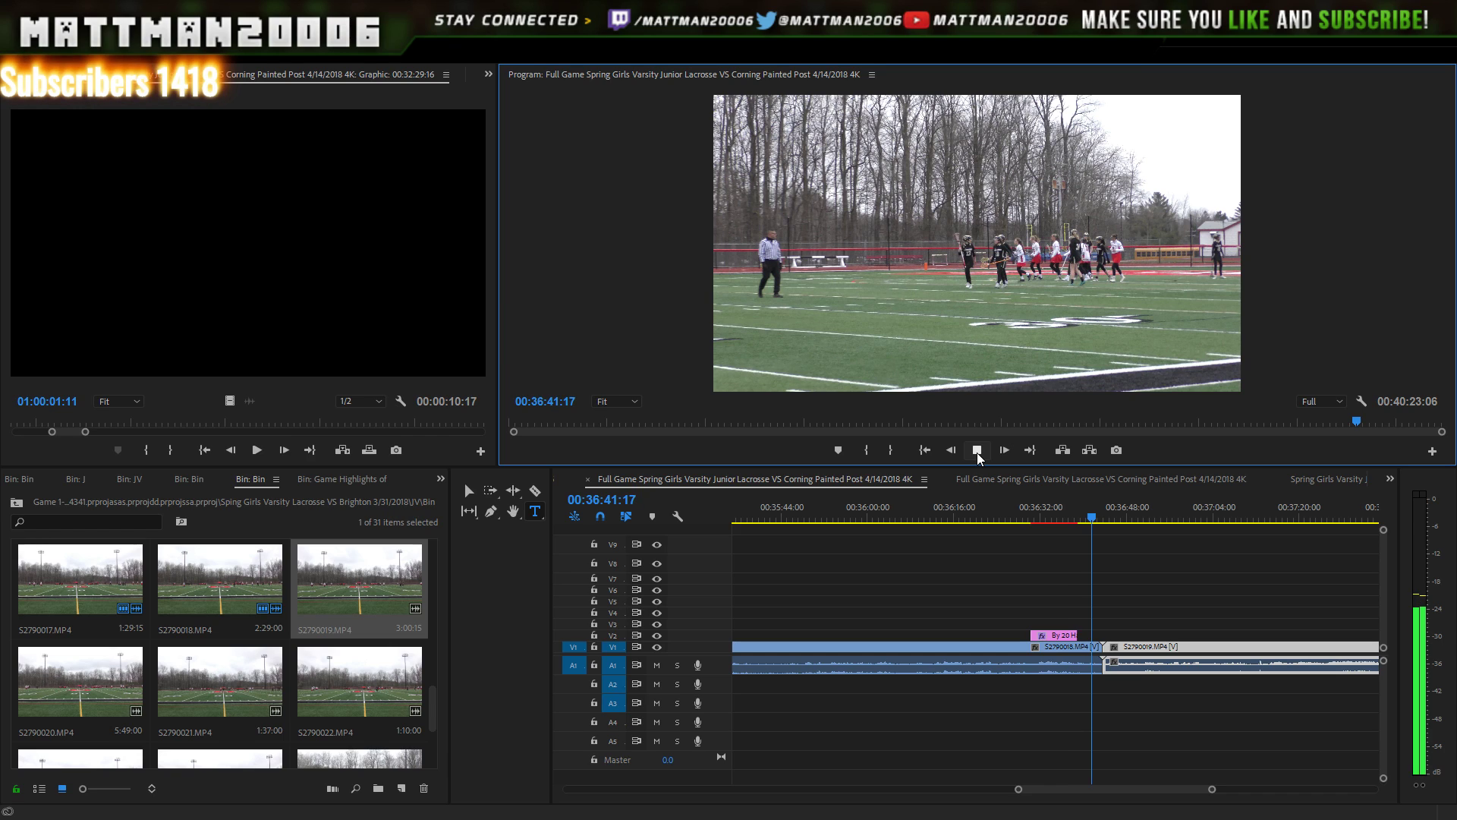
{"action": "left_click", "coordinate": [976, 452]}
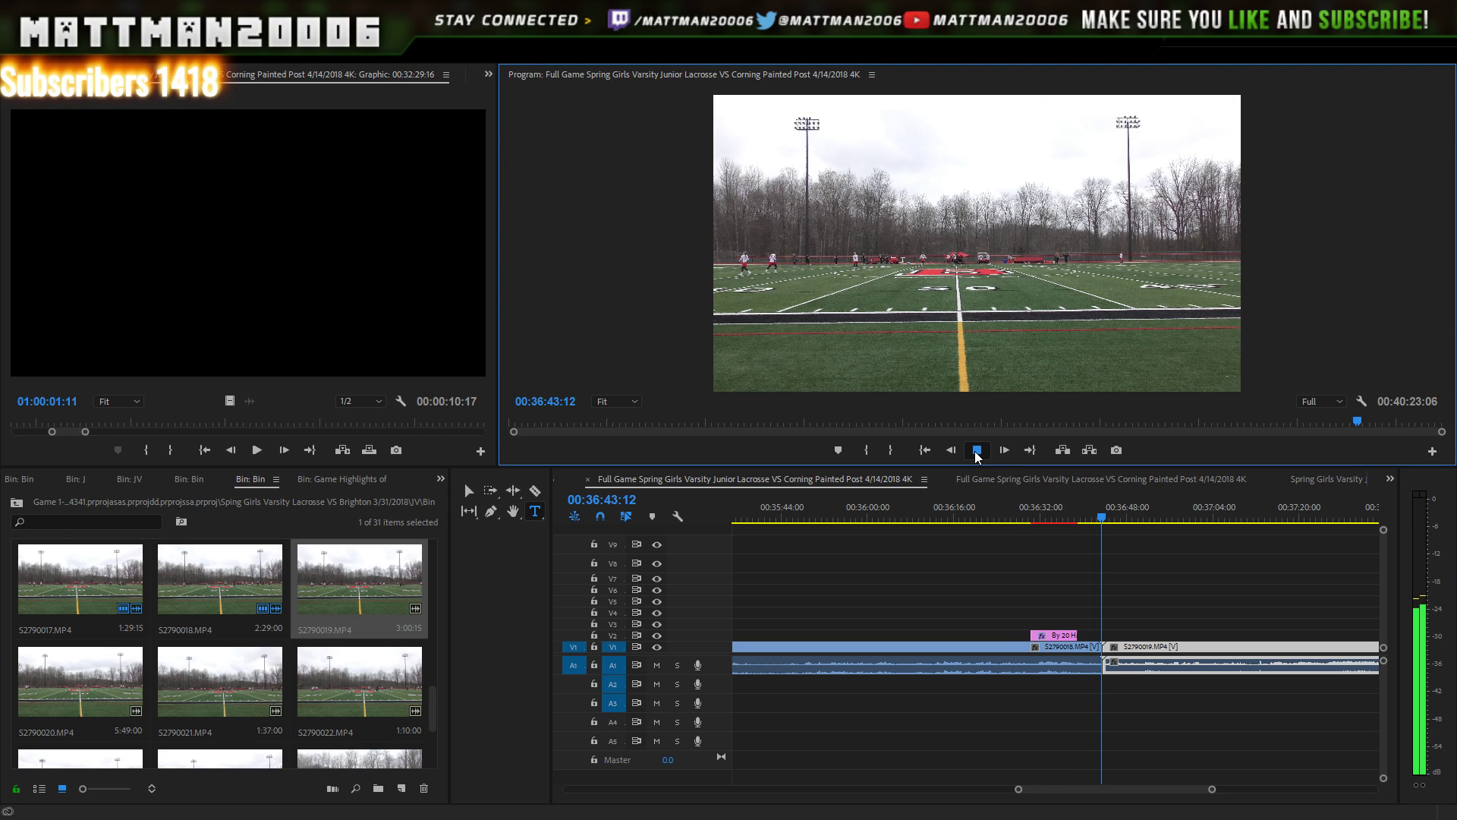
{"action": "left_click", "coordinate": [977, 453]}
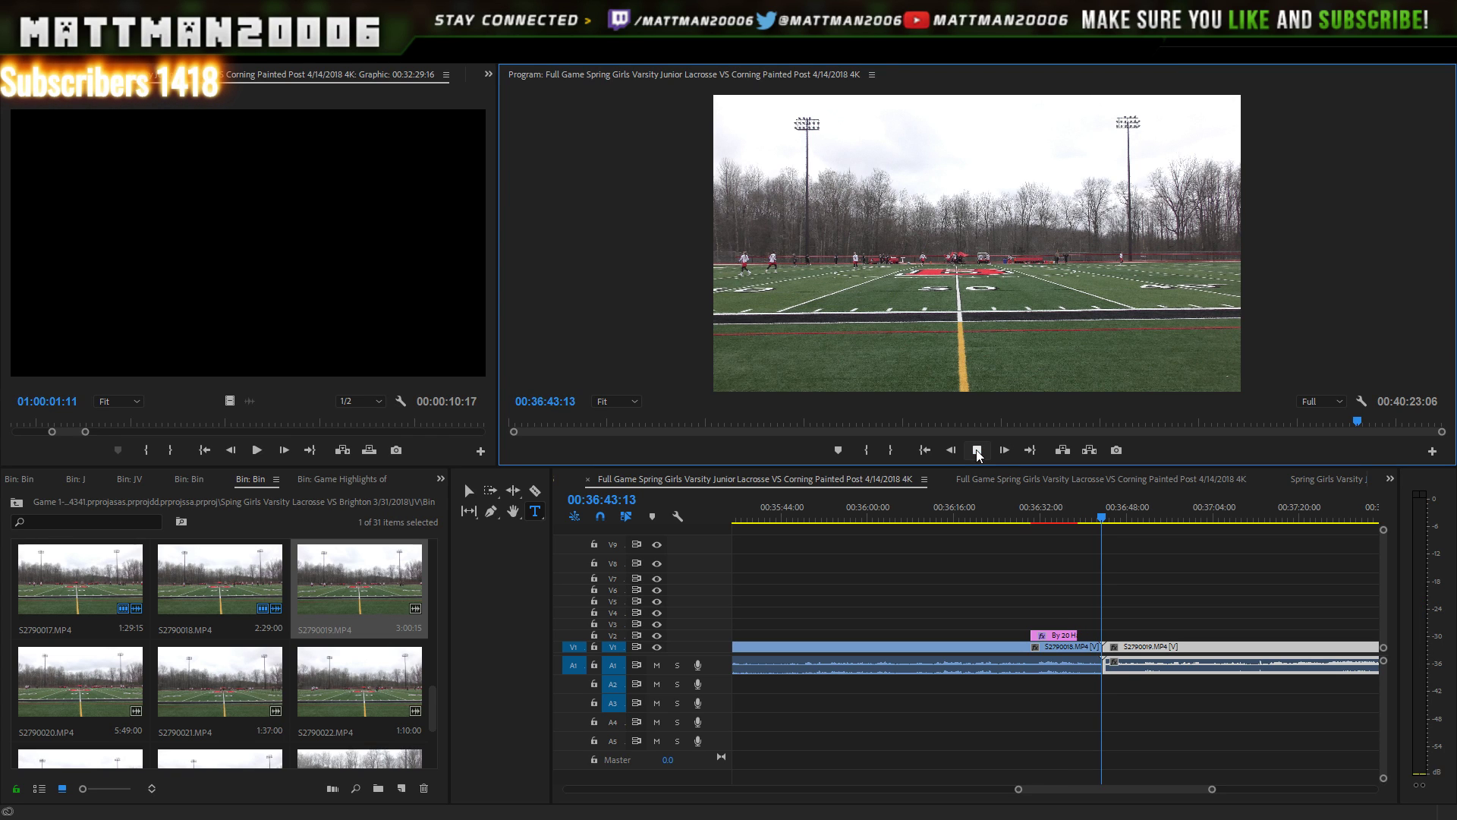
{"action": "left_click", "coordinate": [978, 452]}
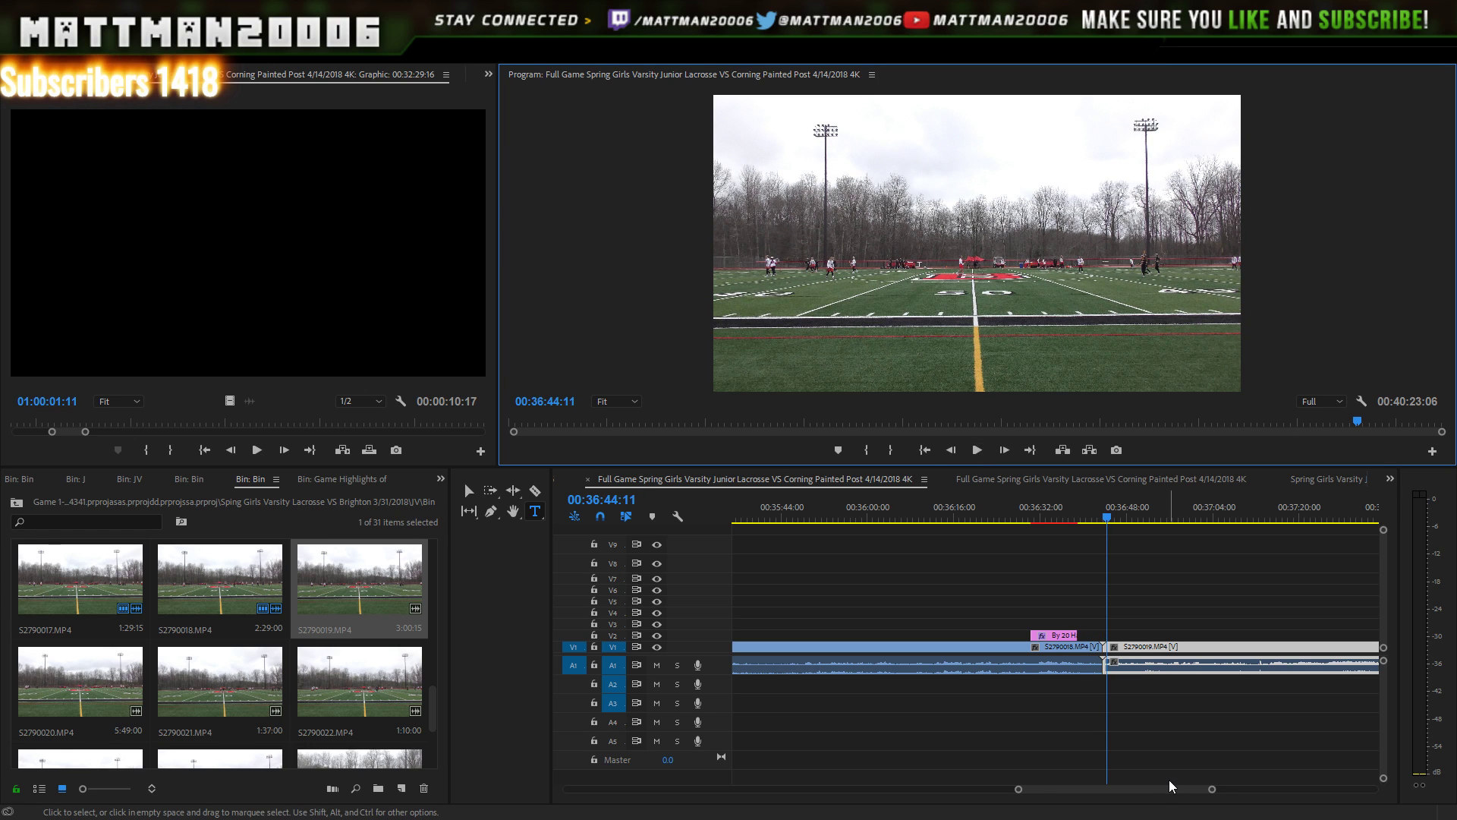
- Check the pushed-back V8 title clips, deselect them, and move to the next scorer title
{"action": "scroll", "coordinate": [1169, 781], "scroll_direction": "right", "scroll_amount": 5}
{"action": "scroll", "coordinate": [1213, 793], "scroll_direction": "right", "scroll_amount": 5}
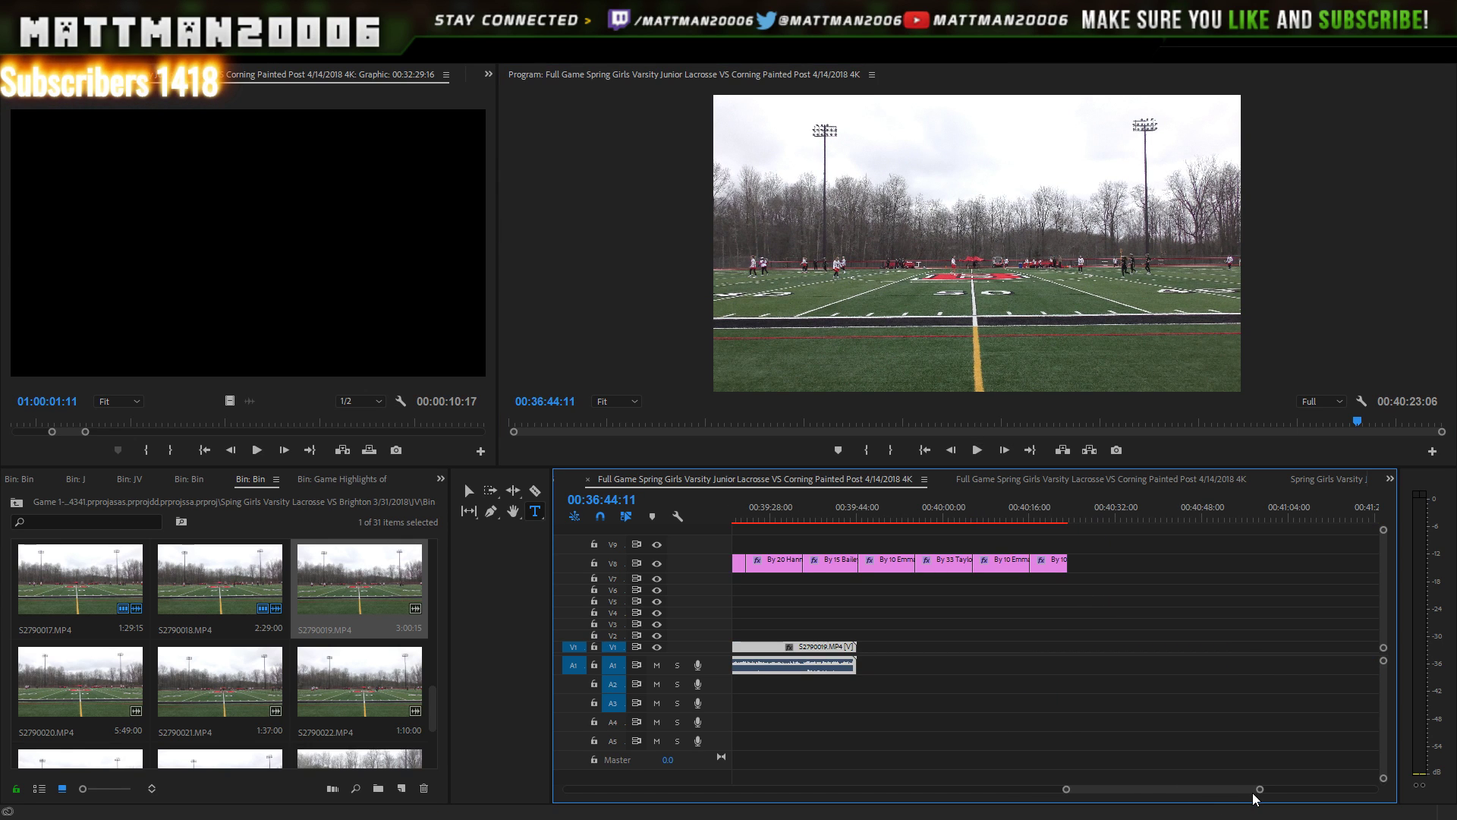
{"action": "left_click_drag", "start_coordinate": [1259, 790], "coordinate": [1378, 795]}
{"action": "left_click_drag", "start_coordinate": [1328, 799], "coordinate": [1273, 783]}
{"action": "left_click_drag", "start_coordinate": [1155, 523], "coordinate": [1150, 566]}
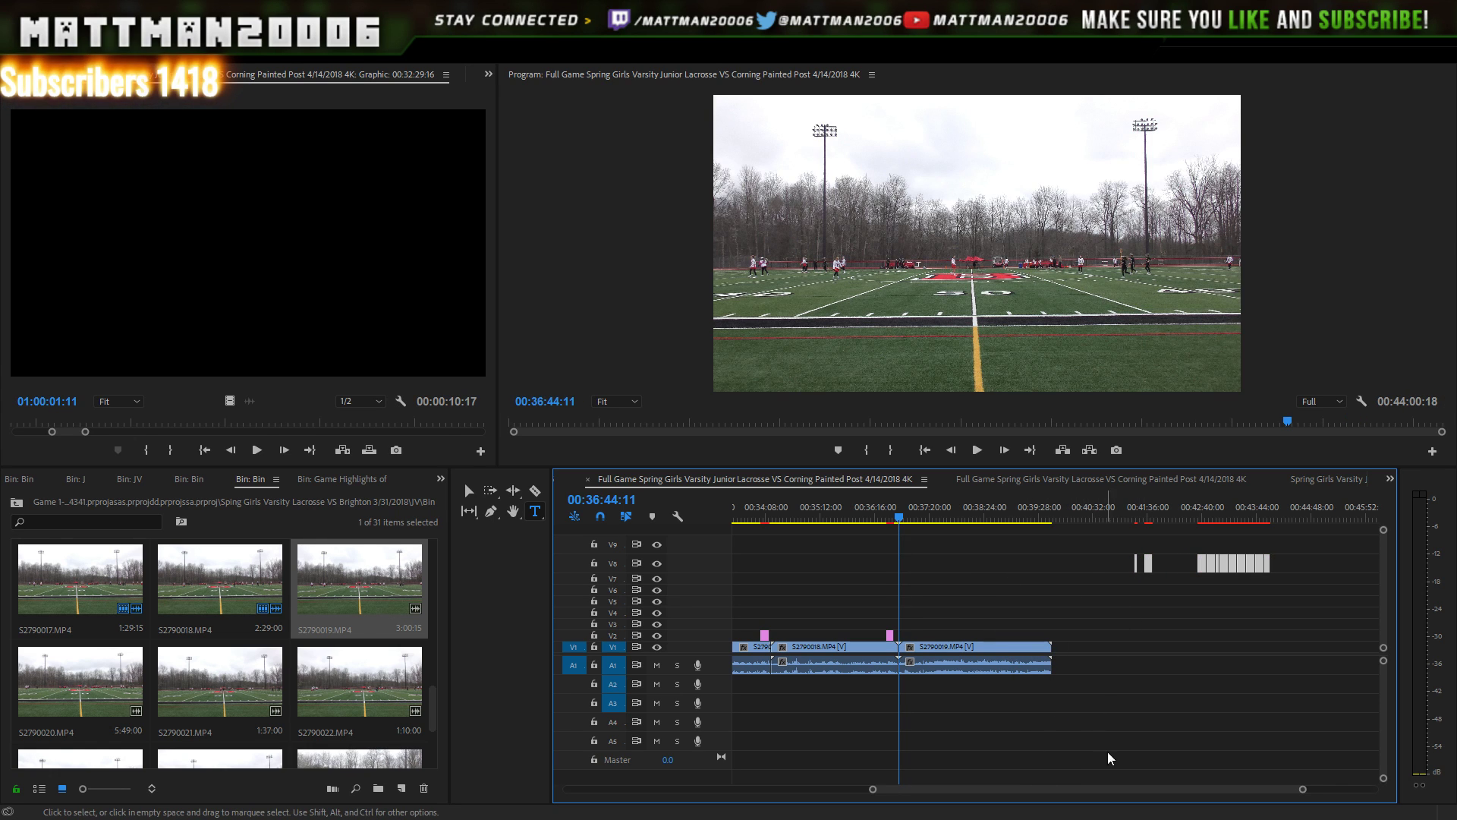
{"action": "left_click", "coordinate": [1221, 662]}
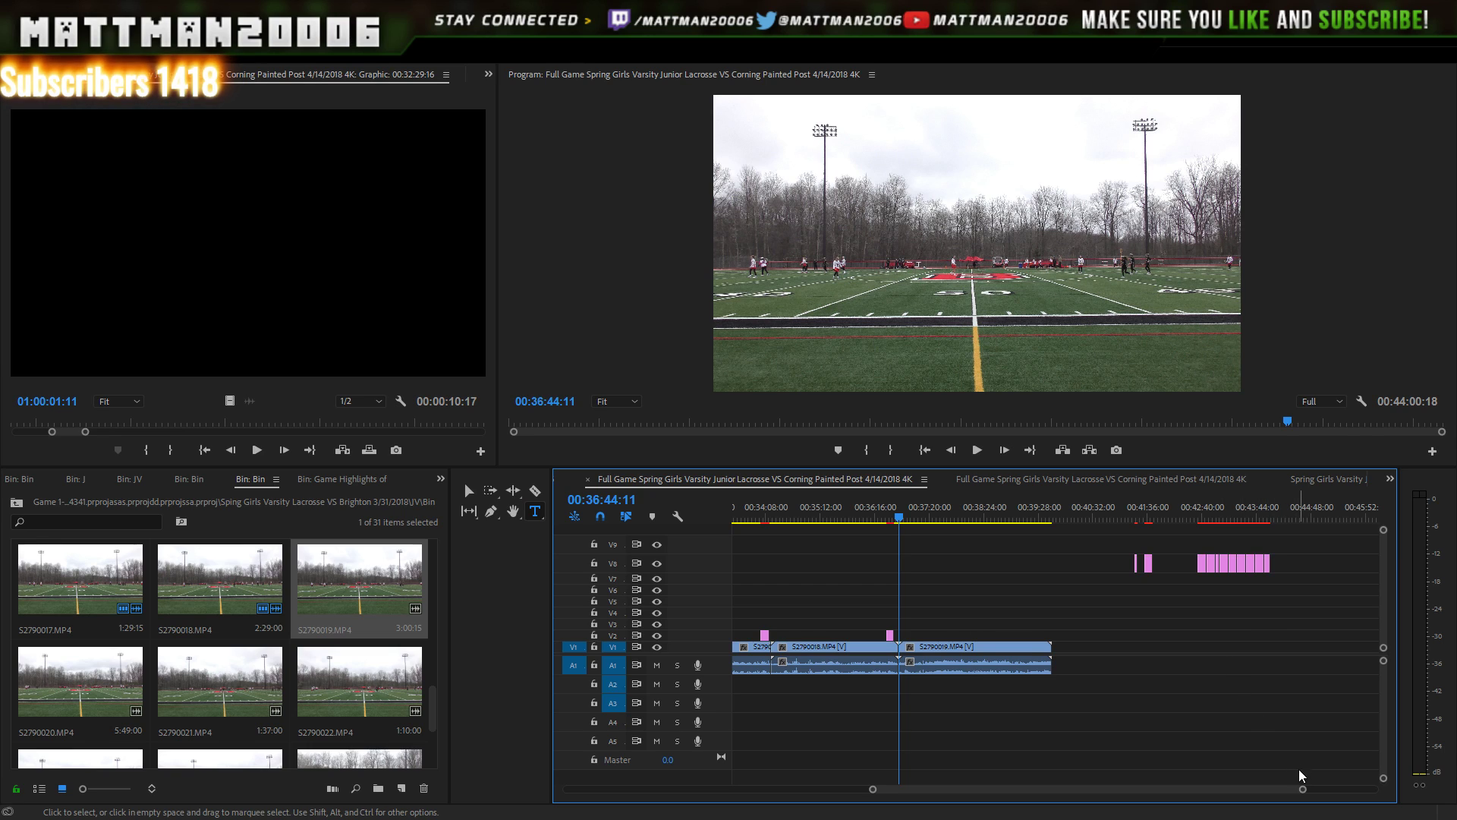
{"action": "left_click_drag", "start_coordinate": [1304, 791], "coordinate": [1261, 789]}
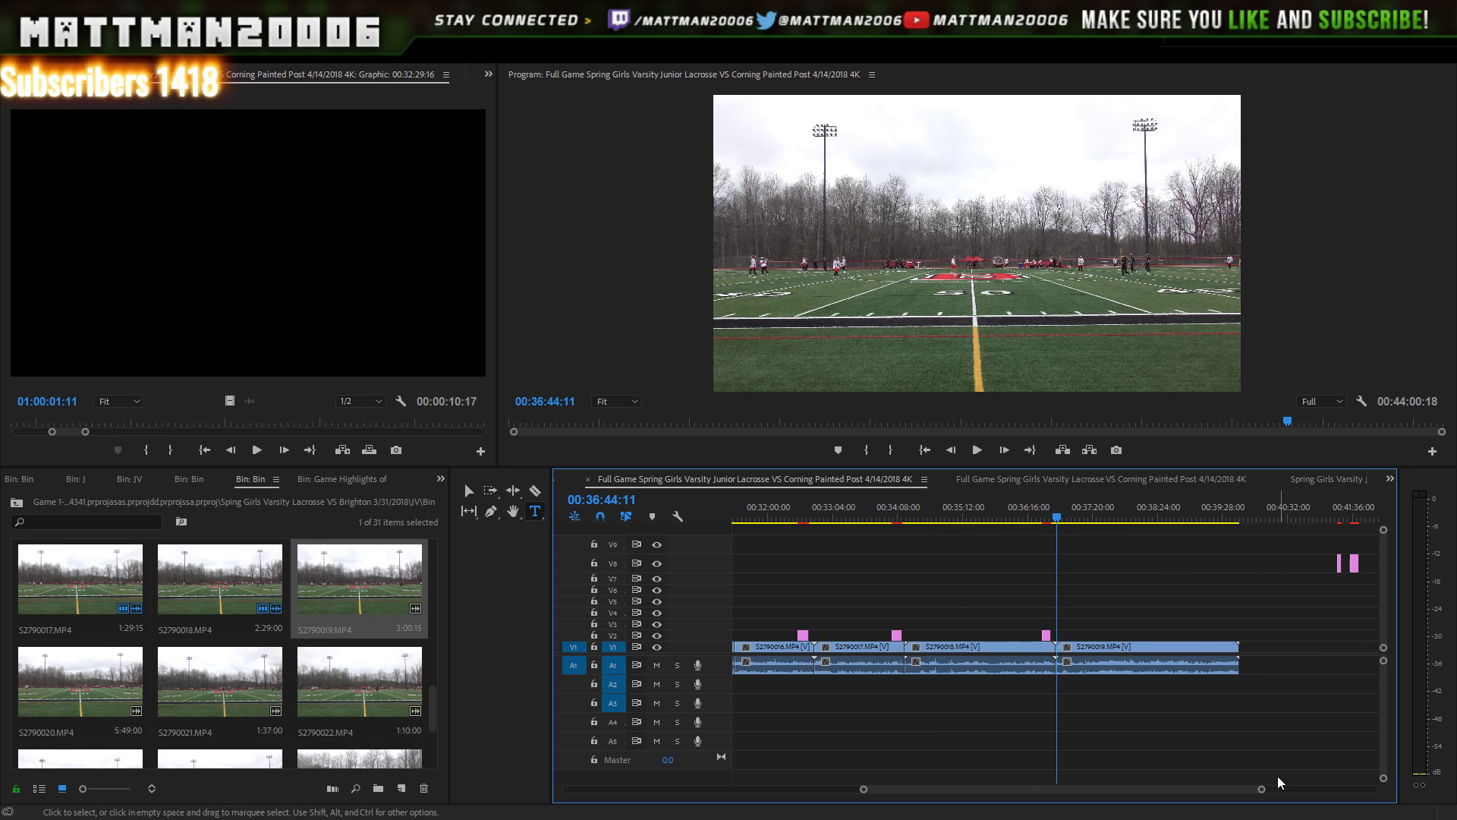
{"action": "scroll", "coordinate": [1259, 791], "scroll_direction": "down", "scroll_amount": 2}
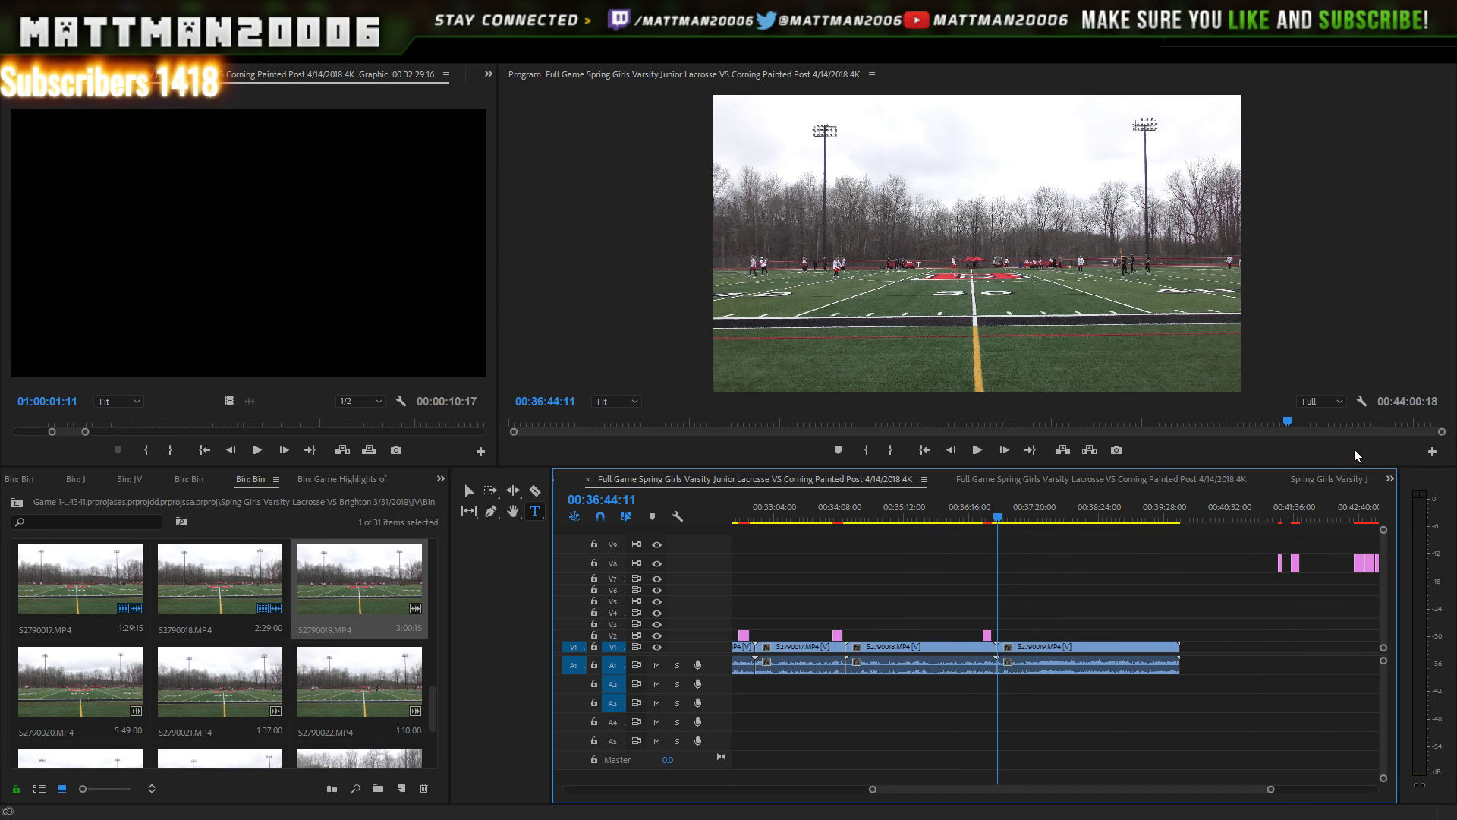
{"action": "left_click", "coordinate": [1361, 511]}
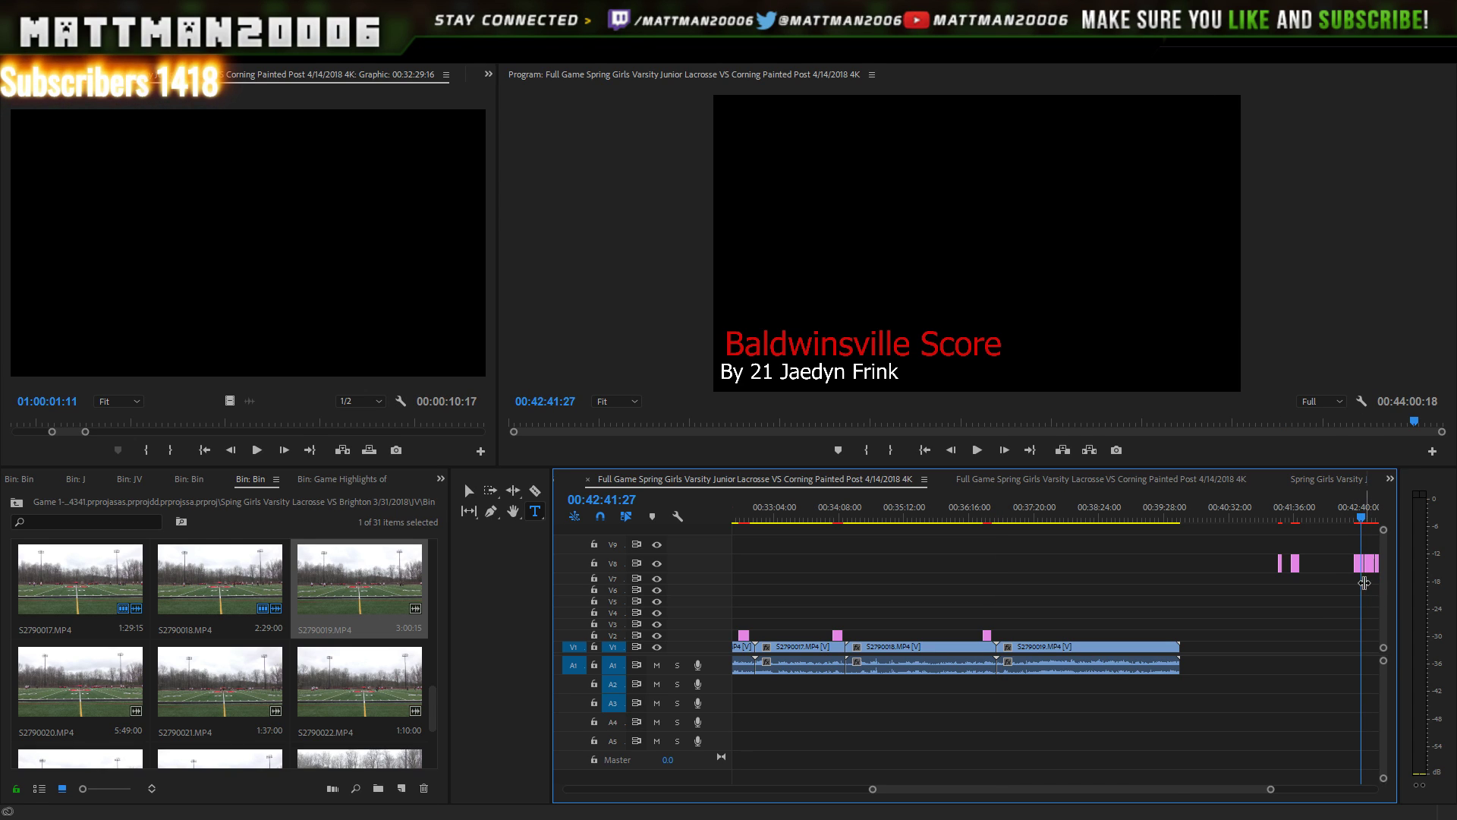
- Move the number-21 scorer title from V8 onto V2 over S2790019's goal and play it back
{"action": "left_click_drag", "start_coordinate": [1359, 568], "coordinate": [1159, 635]}
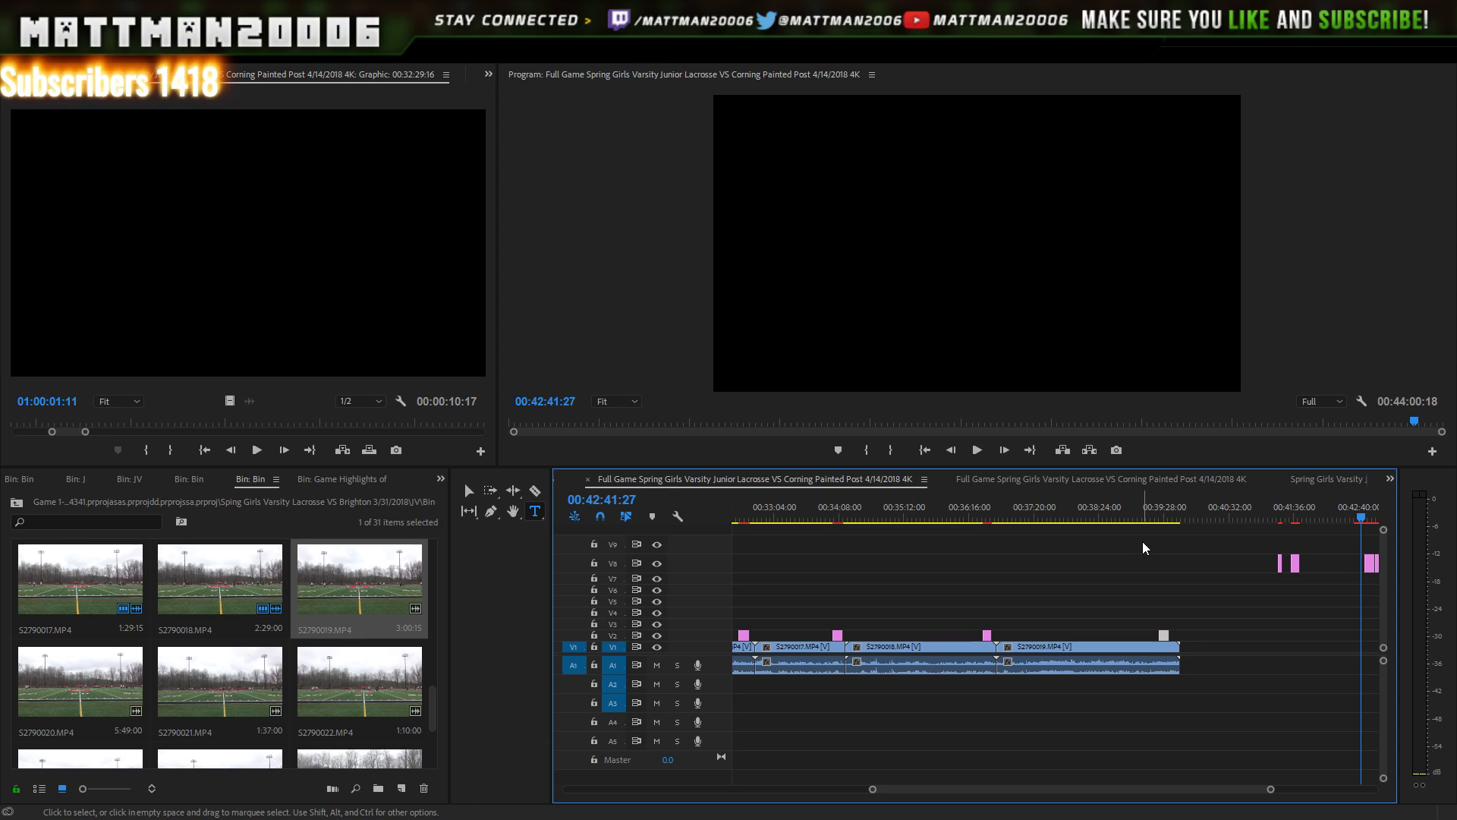
{"action": "left_click", "coordinate": [1155, 518]}
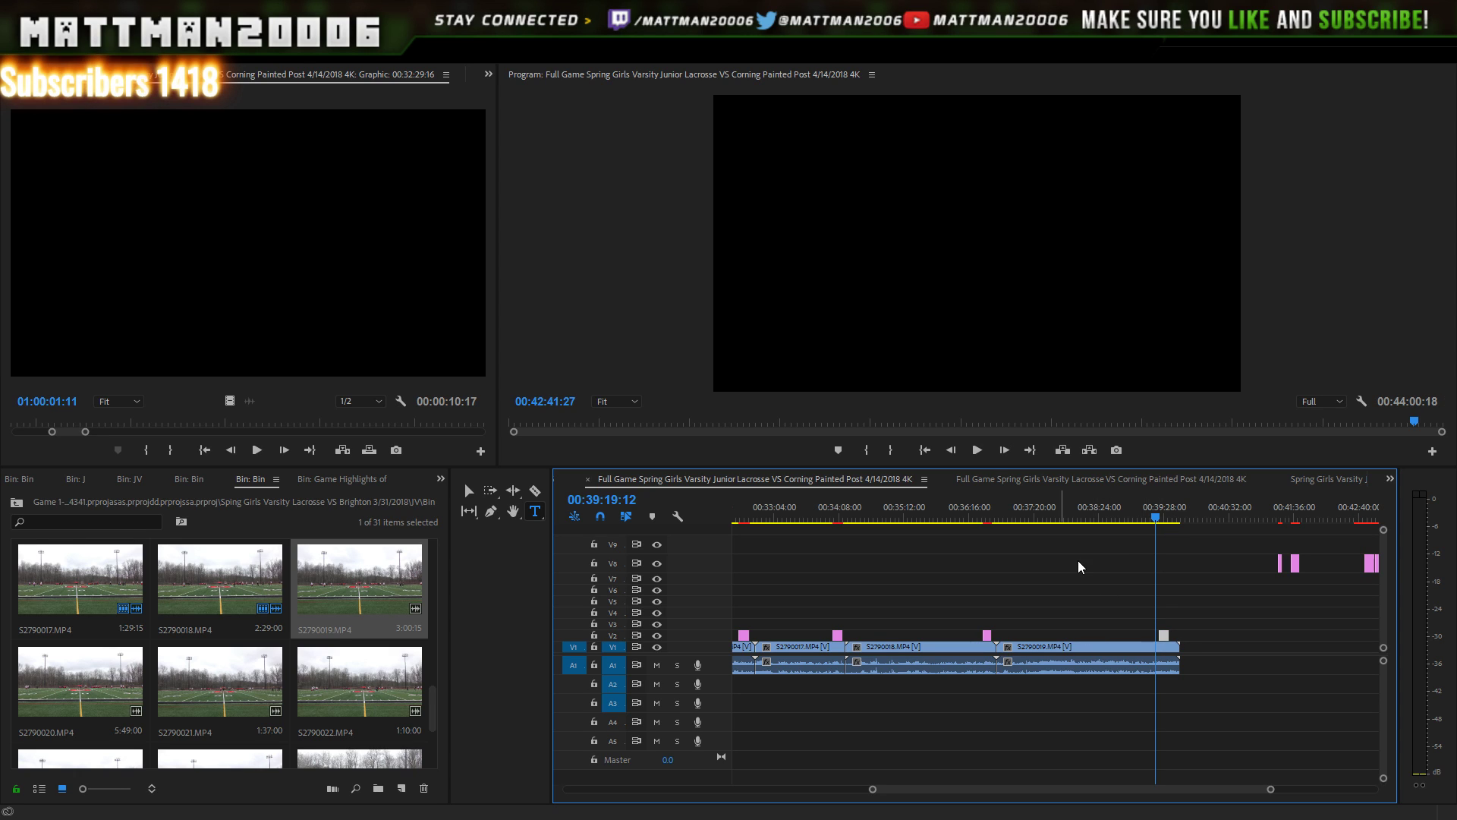
{"action": "left_click", "coordinate": [975, 450]}
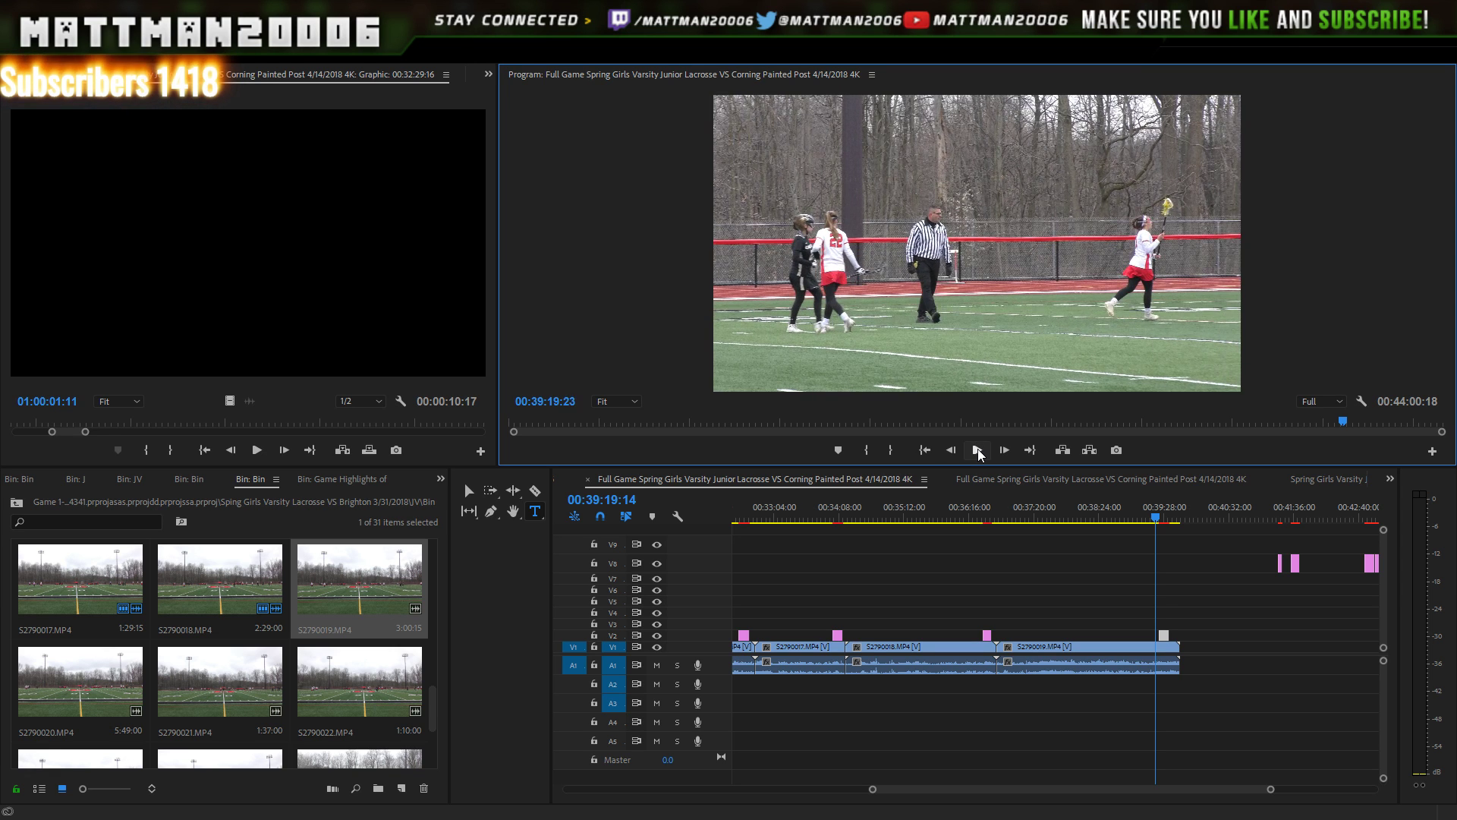
{"action": "left_click", "coordinate": [985, 456]}
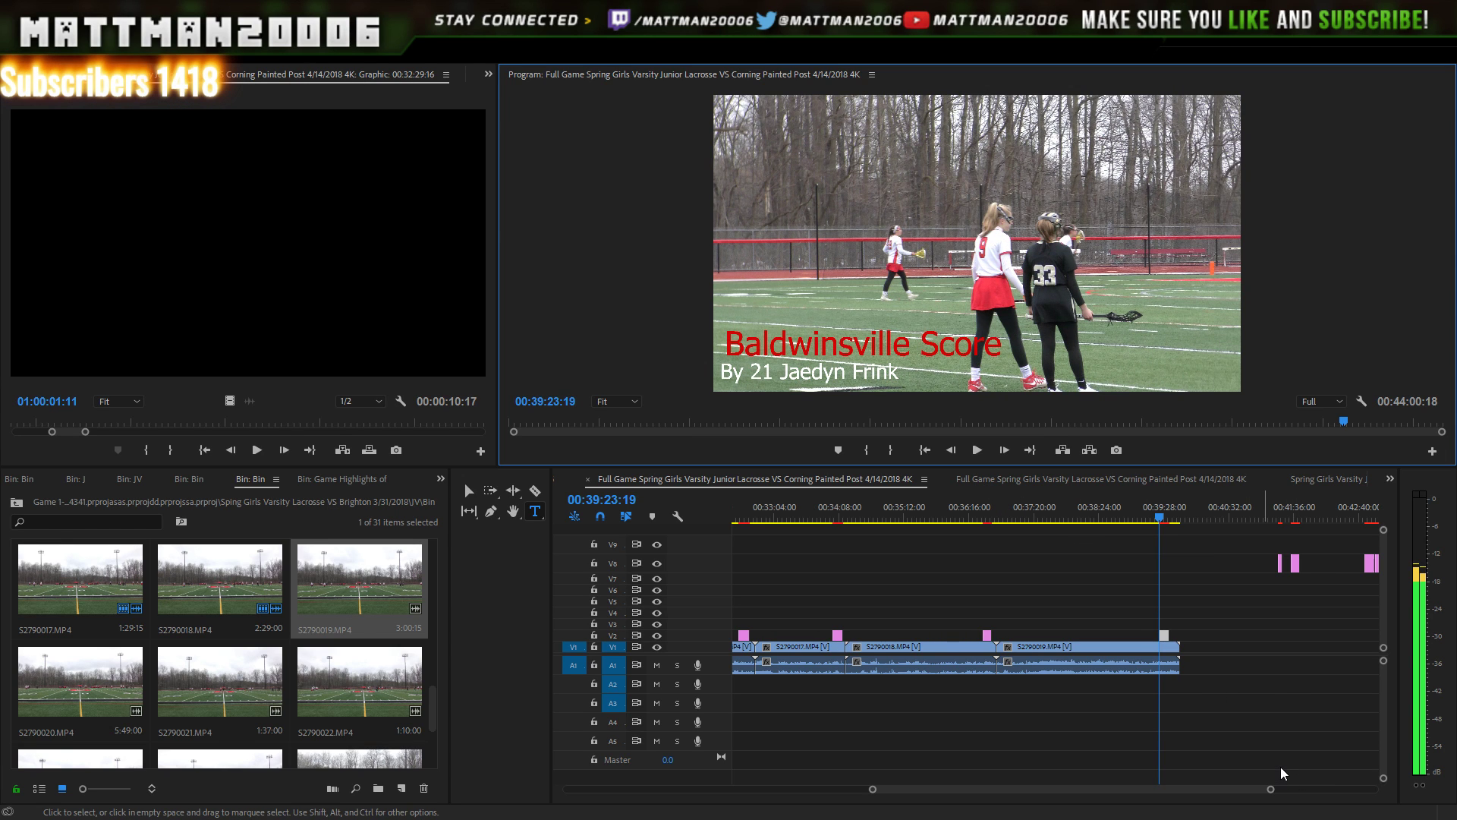
{"action": "left_click_drag", "start_coordinate": [1270, 789], "coordinate": [1213, 785]}
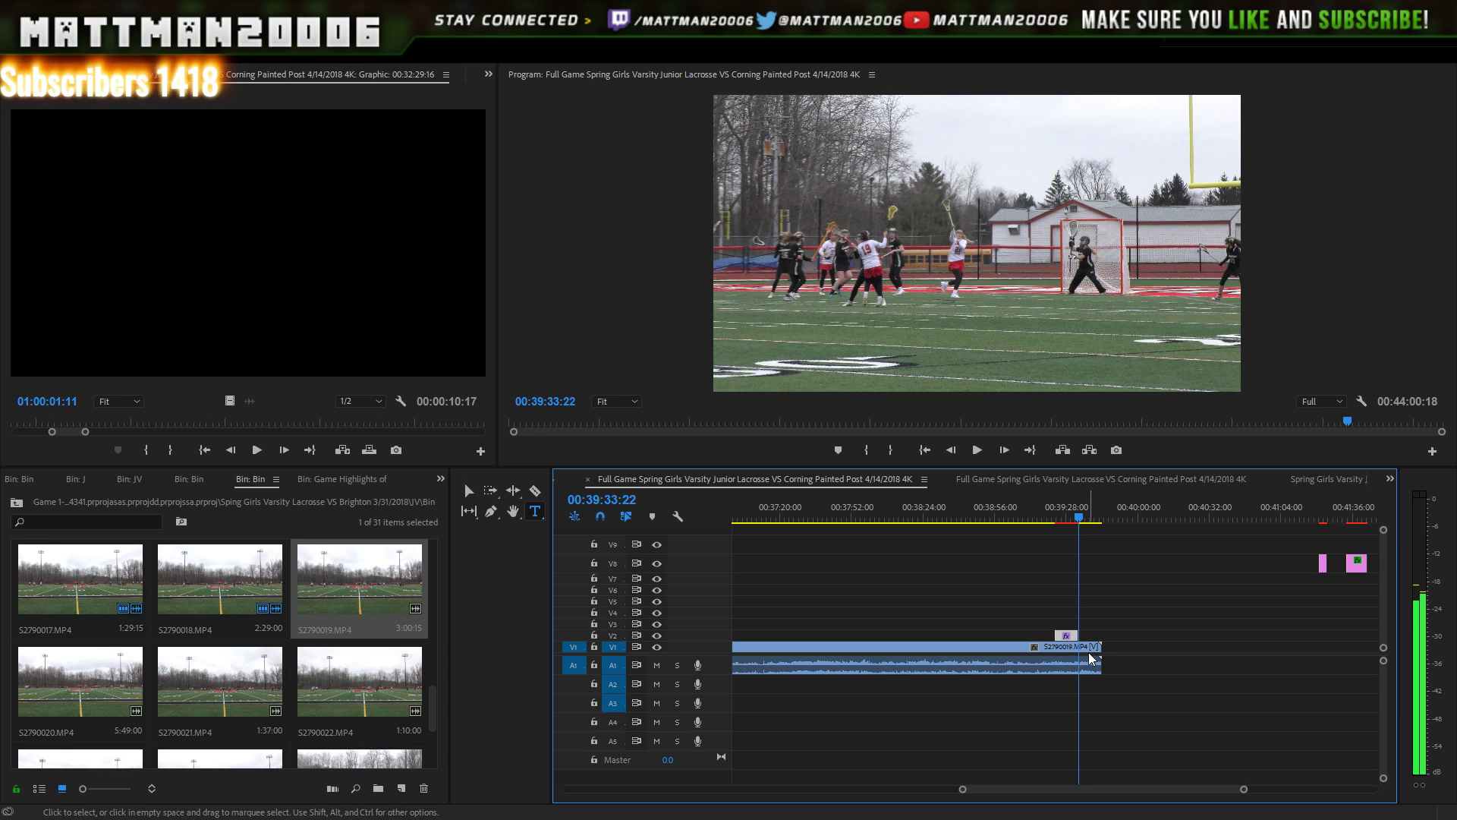
- Slide the number-21 title on V2 to start at the playhead and play the goal
{"action": "key", "text": "Right"}
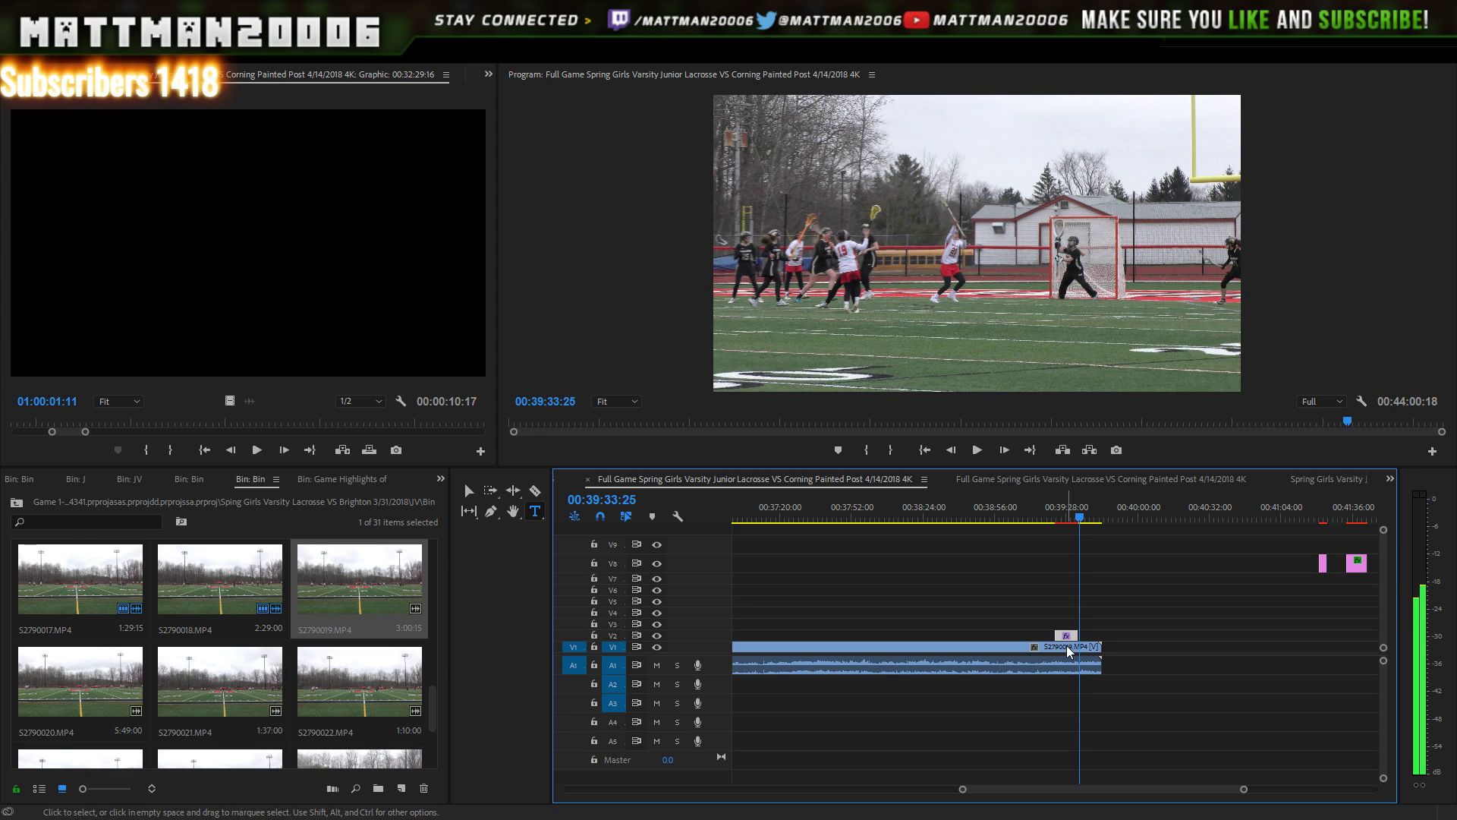
{"action": "left_click_drag", "start_coordinate": [1063, 635], "coordinate": [1091, 635]}
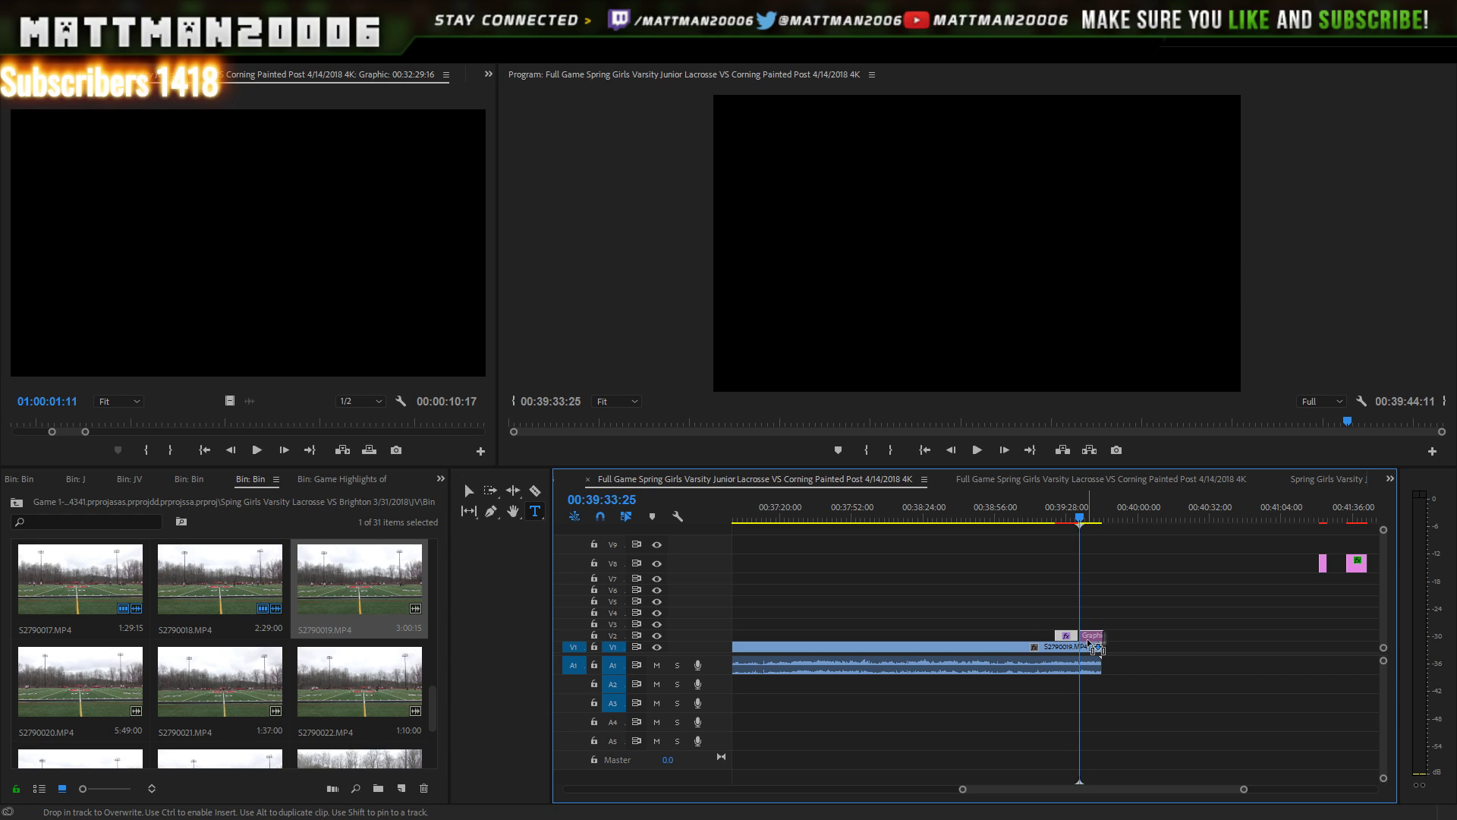
{"action": "key", "text": "space"}
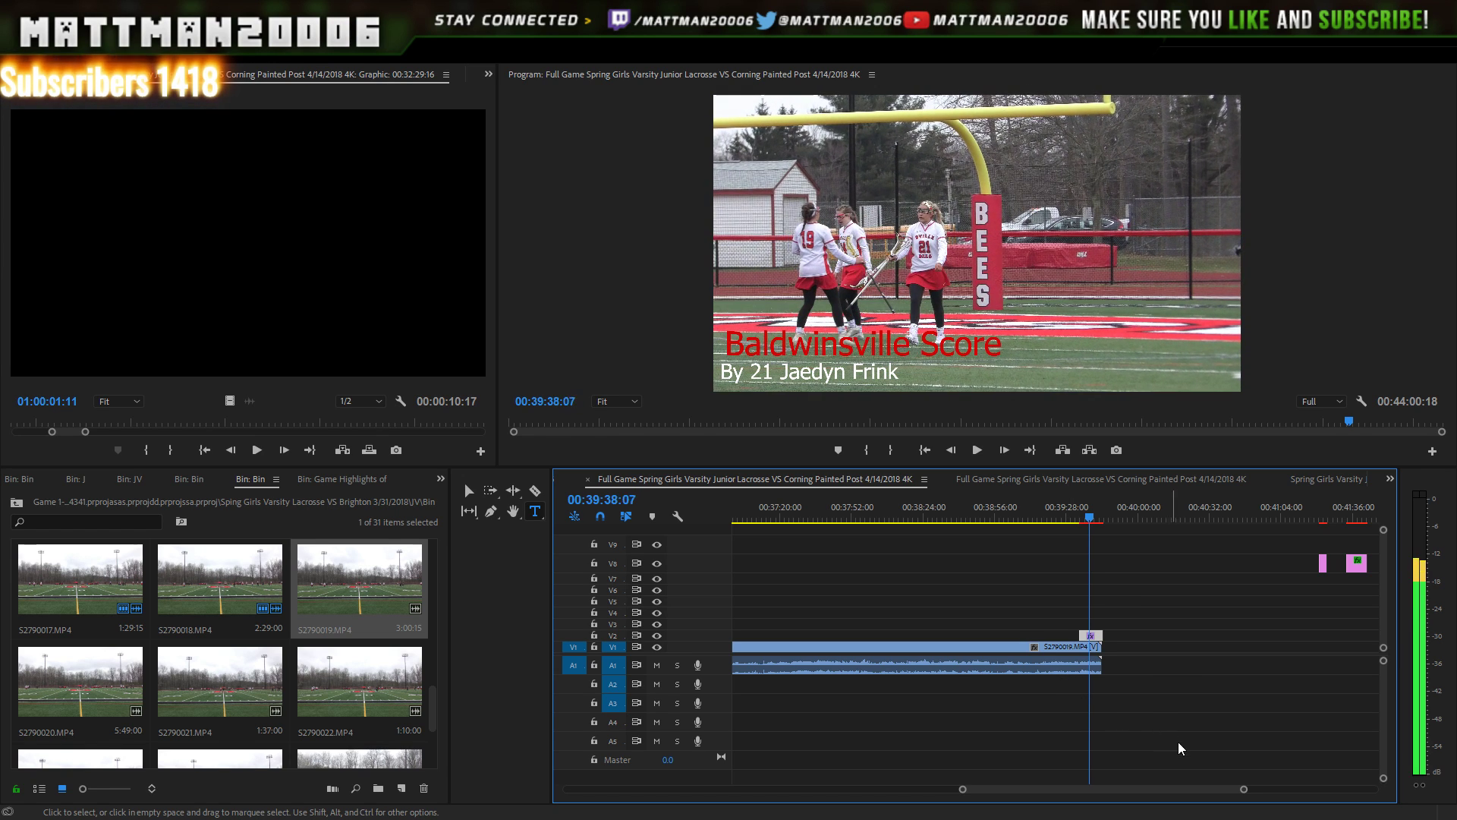
{"action": "left_click_drag", "start_coordinate": [1243, 790], "coordinate": [1185, 764]}
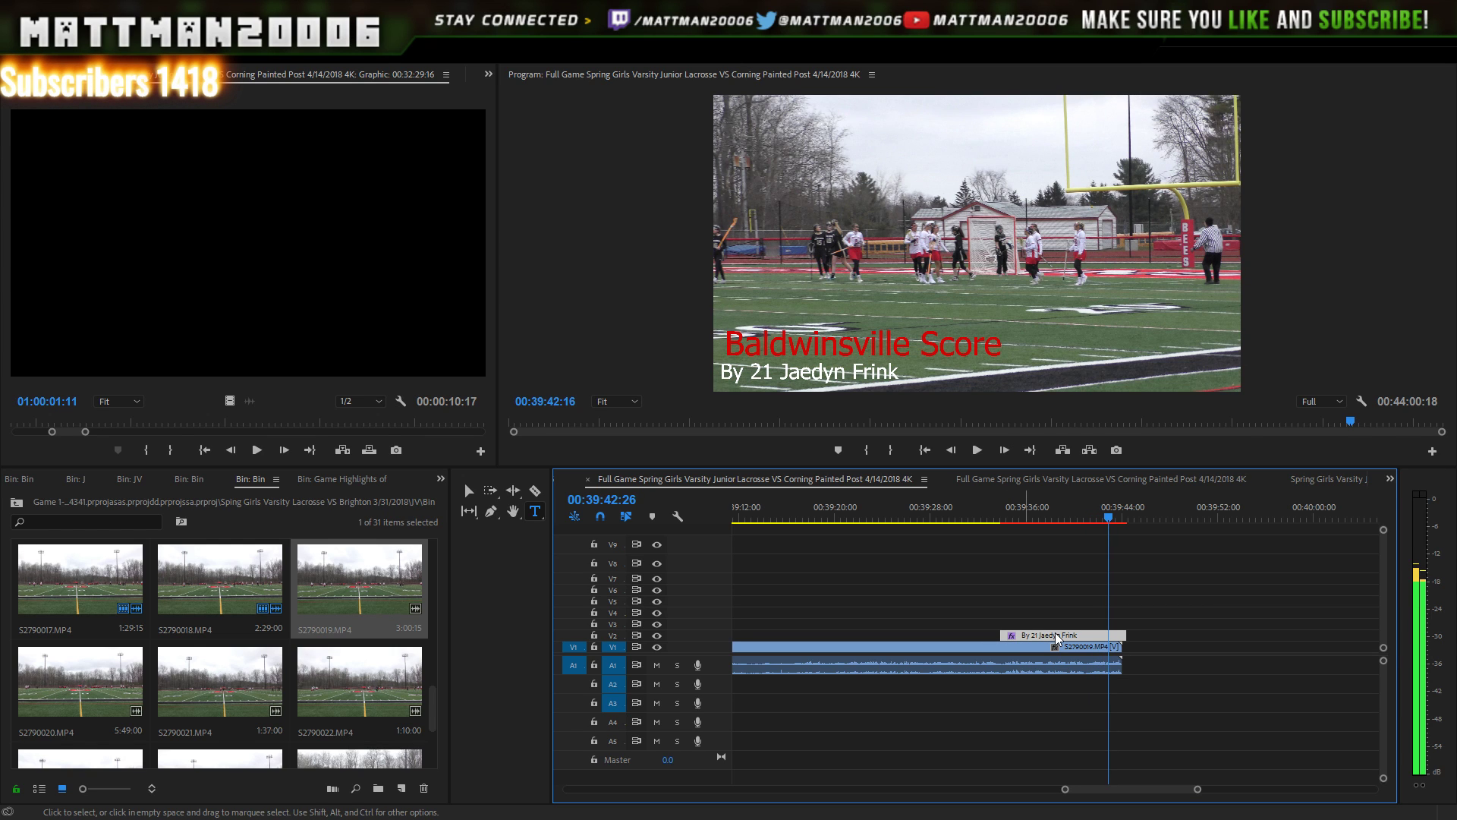
{"action": "key", "text": "space"}
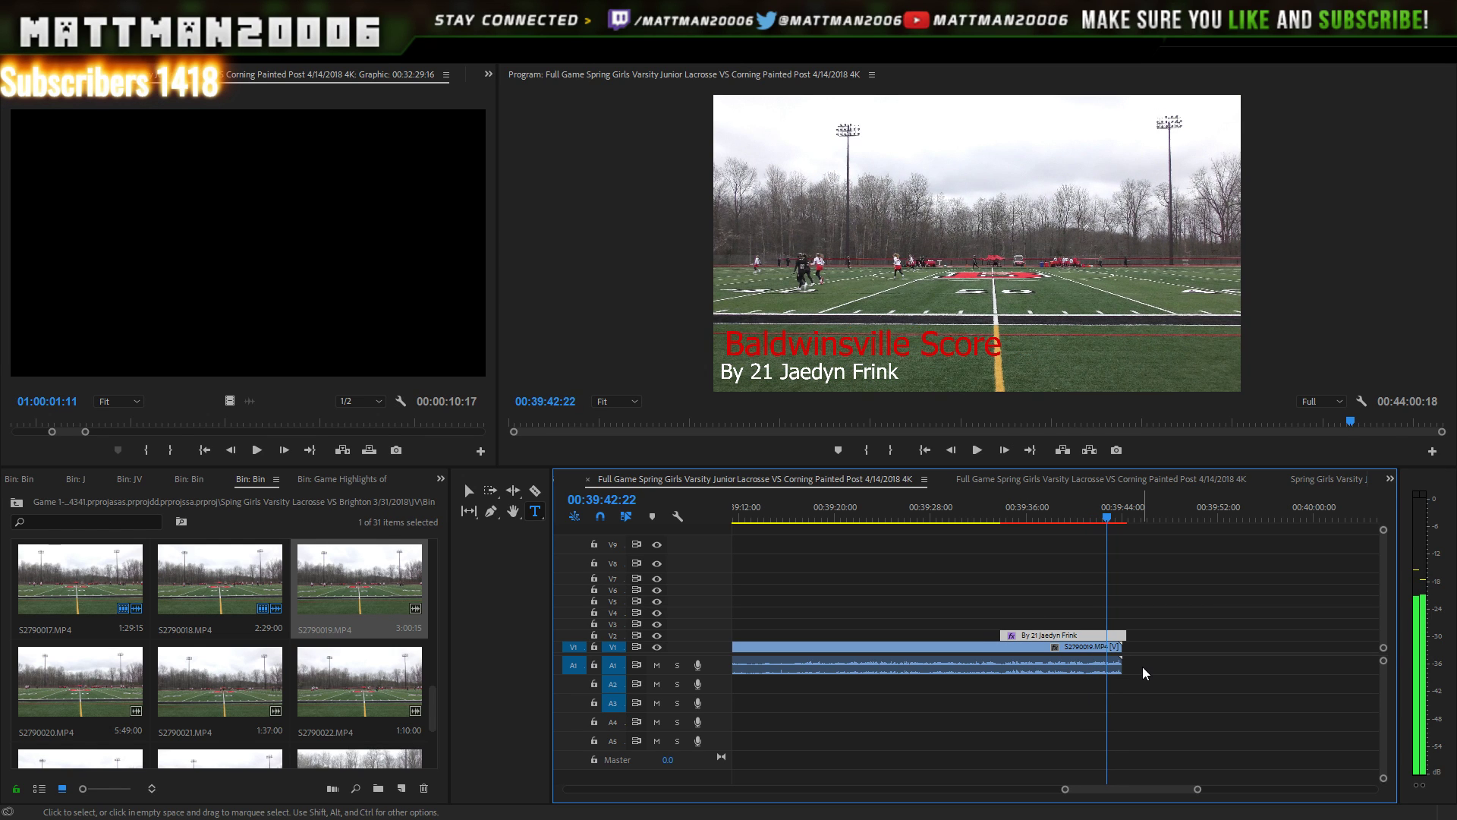
- Extend the title's end slightly and replay the moment around the goal
{"action": "key", "text": "Left"}
{"action": "key", "text": "Left"}
{"action": "key", "text": "Left"}
{"action": "key", "text": "Left"}
{"action": "key", "text": "Left"}
{"action": "key", "text": "Left"}
{"action": "key", "text": "Left"}
{"action": "key", "text": "Left"}
{"action": "key", "text": "Left"}
{"action": "key", "text": "Left"}
{"action": "key", "text": "Left"}
{"action": "key", "text": "Left"}
{"action": "key", "text": "Left"}
{"action": "key", "text": "Left"}
{"action": "key", "text": "Left"}
{"action": "key", "text": "Left"}
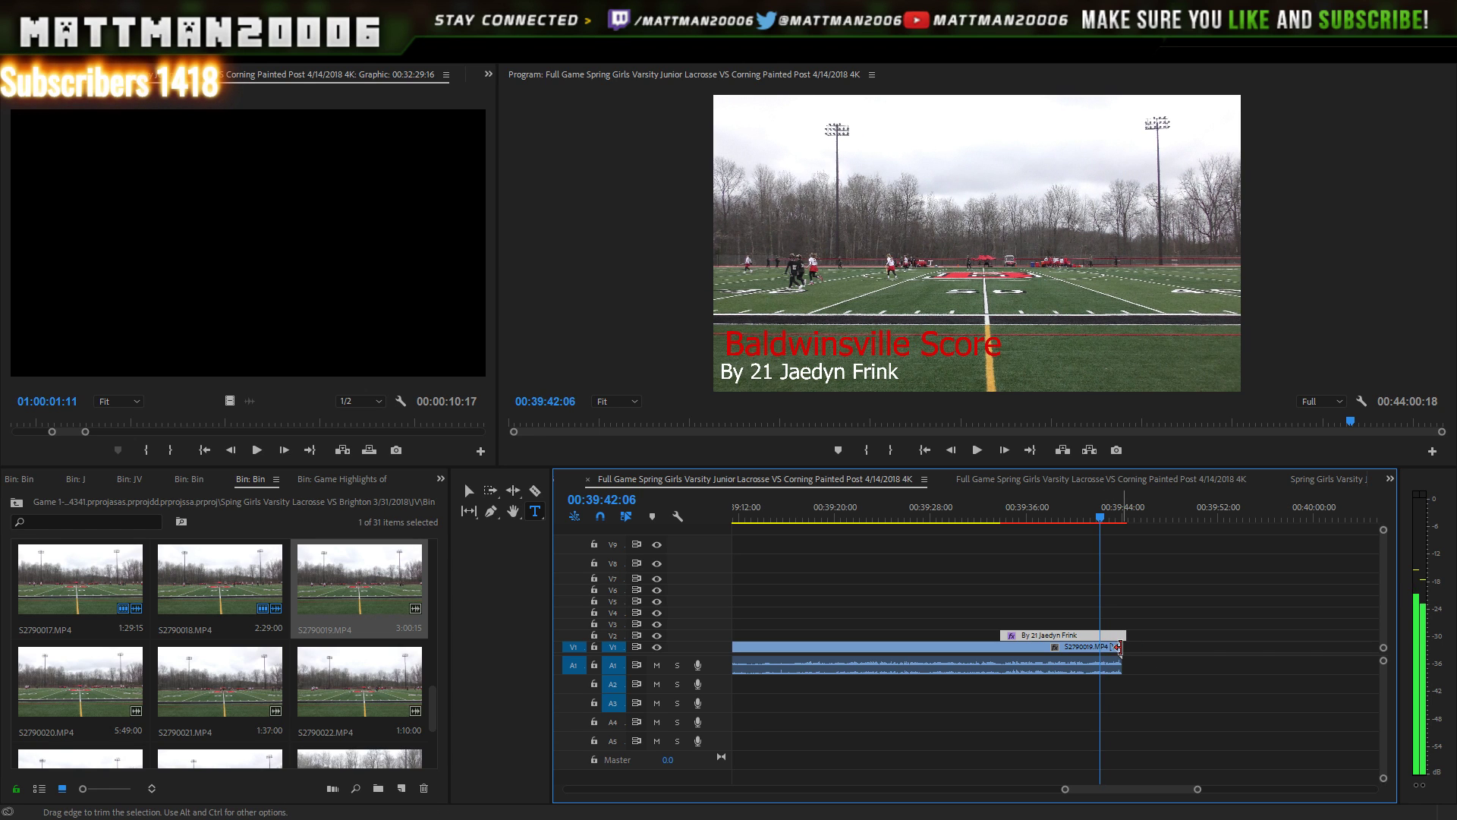
{"action": "key", "text": "Left"}
{"action": "key", "text": "Left"}
{"action": "key", "text": "Left"}
{"action": "key", "text": "Left"}
{"action": "key", "text": "Left"}
{"action": "key", "text": "Left"}
{"action": "key", "text": "Left"}
{"action": "key", "text": "Left"}
{"action": "key", "text": "Left"}
{"action": "key", "text": "Left"}
{"action": "key", "text": "Left"}
{"action": "key", "text": "Left"}
{"action": "key", "text": "Left"}
{"action": "key", "text": "Left"}
{"action": "key", "text": "Left"}
{"action": "key", "text": "Left"}
{"action": "key", "text": "Left"}
{"action": "key", "text": "Left"}
{"action": "key", "text": "Left"}
{"action": "key", "text": "Left"}
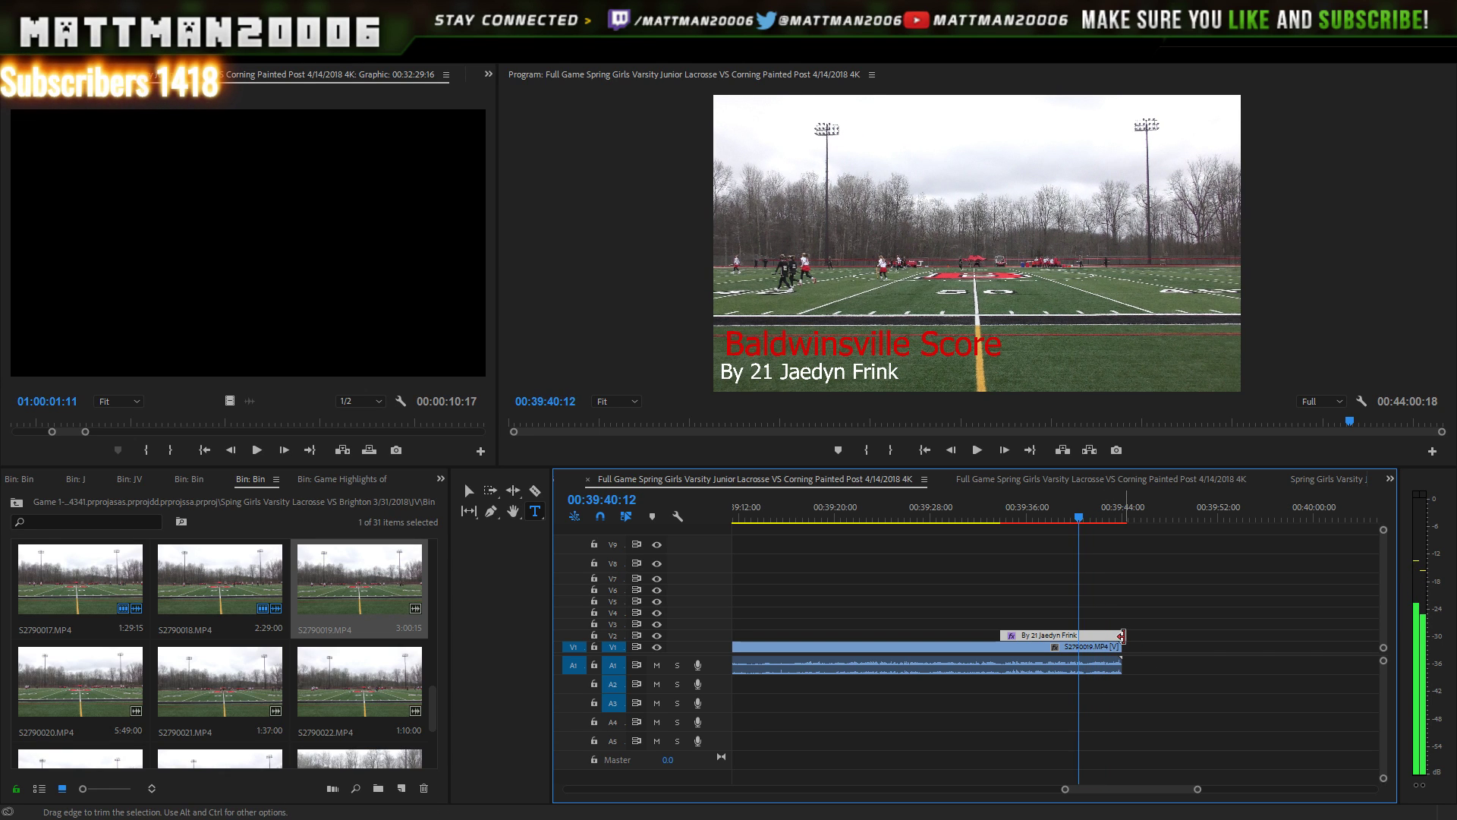
{"action": "left_click_drag", "start_coordinate": [1122, 636], "coordinate": [1127, 636]}
{"action": "key", "text": "Left"}
{"action": "key", "text": "Left"}
{"action": "key", "text": "Left"}
{"action": "key", "text": "Left"}
{"action": "key", "text": "Left"}
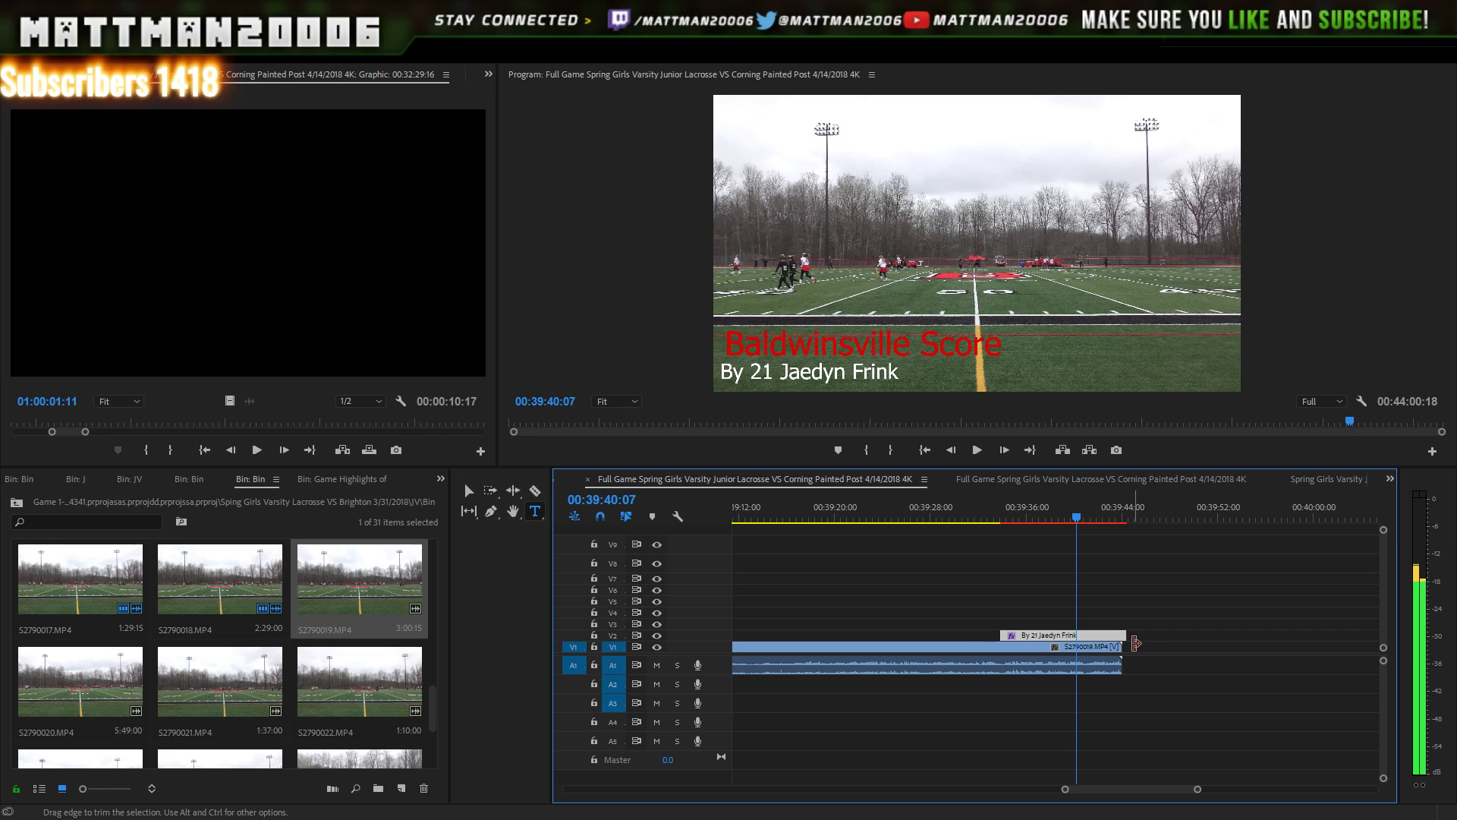
{"action": "key", "text": "Left"}
{"action": "key", "text": "Left"}
{"action": "key", "text": "Left"}
{"action": "key", "text": "Left"}
{"action": "key", "text": "Left"}
{"action": "key", "text": "Left"}
{"action": "key", "text": "Left"}
{"action": "key", "text": "Left"}
{"action": "key", "text": "Left"}
{"action": "key", "text": "Left"}
{"action": "key", "text": "Left"}
{"action": "key", "text": "Left"}
{"action": "key", "text": "Left"}
{"action": "key", "text": "Left"}
{"action": "key", "text": "Left"}
{"action": "key", "text": "Left"}
{"action": "key", "text": "Left"}
{"action": "key", "text": "Left"}
{"action": "key", "text": "Left"}
{"action": "key", "text": "Left"}
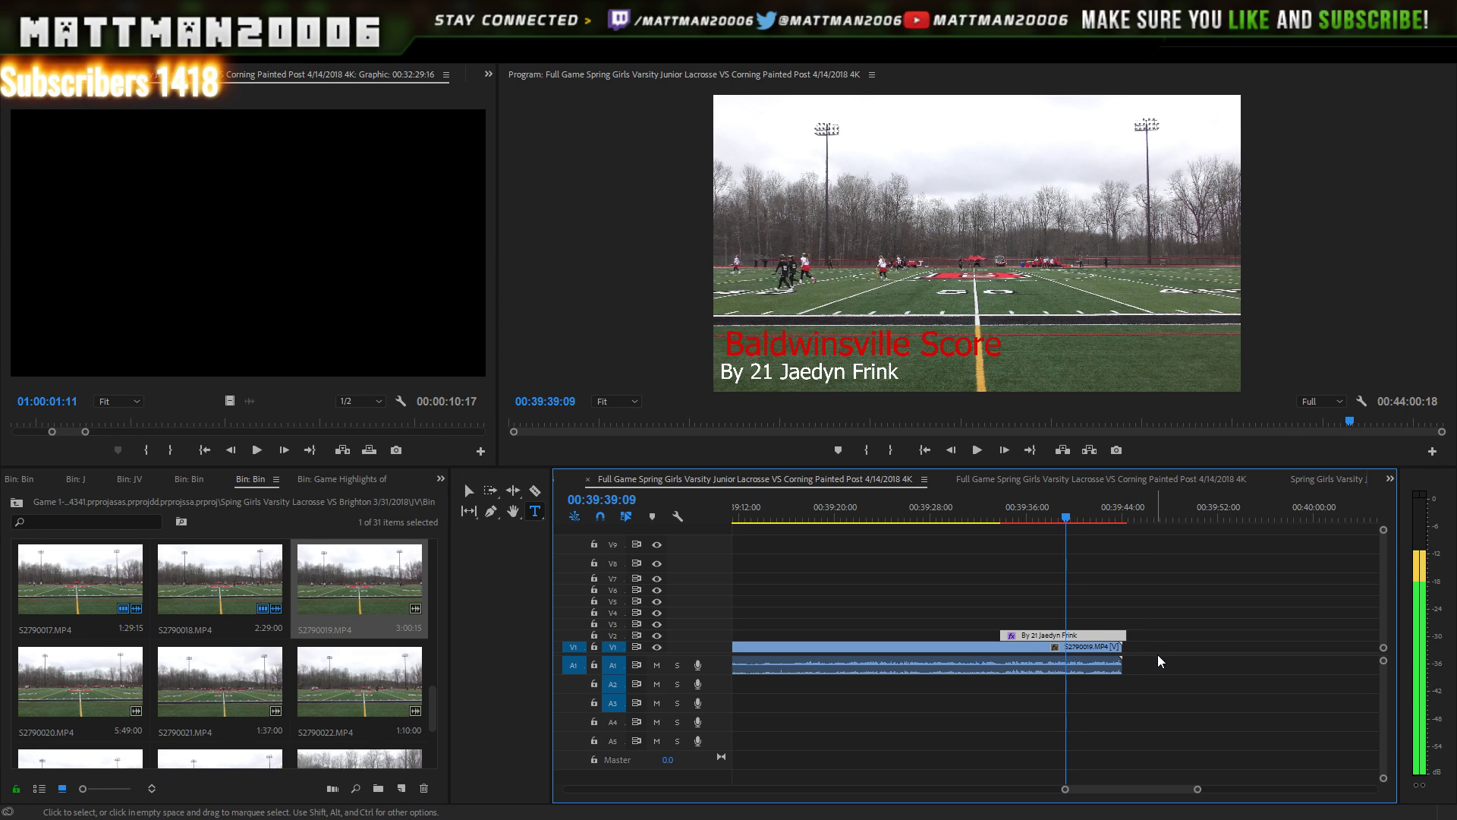
{"action": "key", "text": "Left"}
{"action": "key", "text": "Left"}
{"action": "key", "text": "Left"}
{"action": "key", "text": "Left"}
{"action": "key", "text": "Left"}
{"action": "key", "text": "Left"}
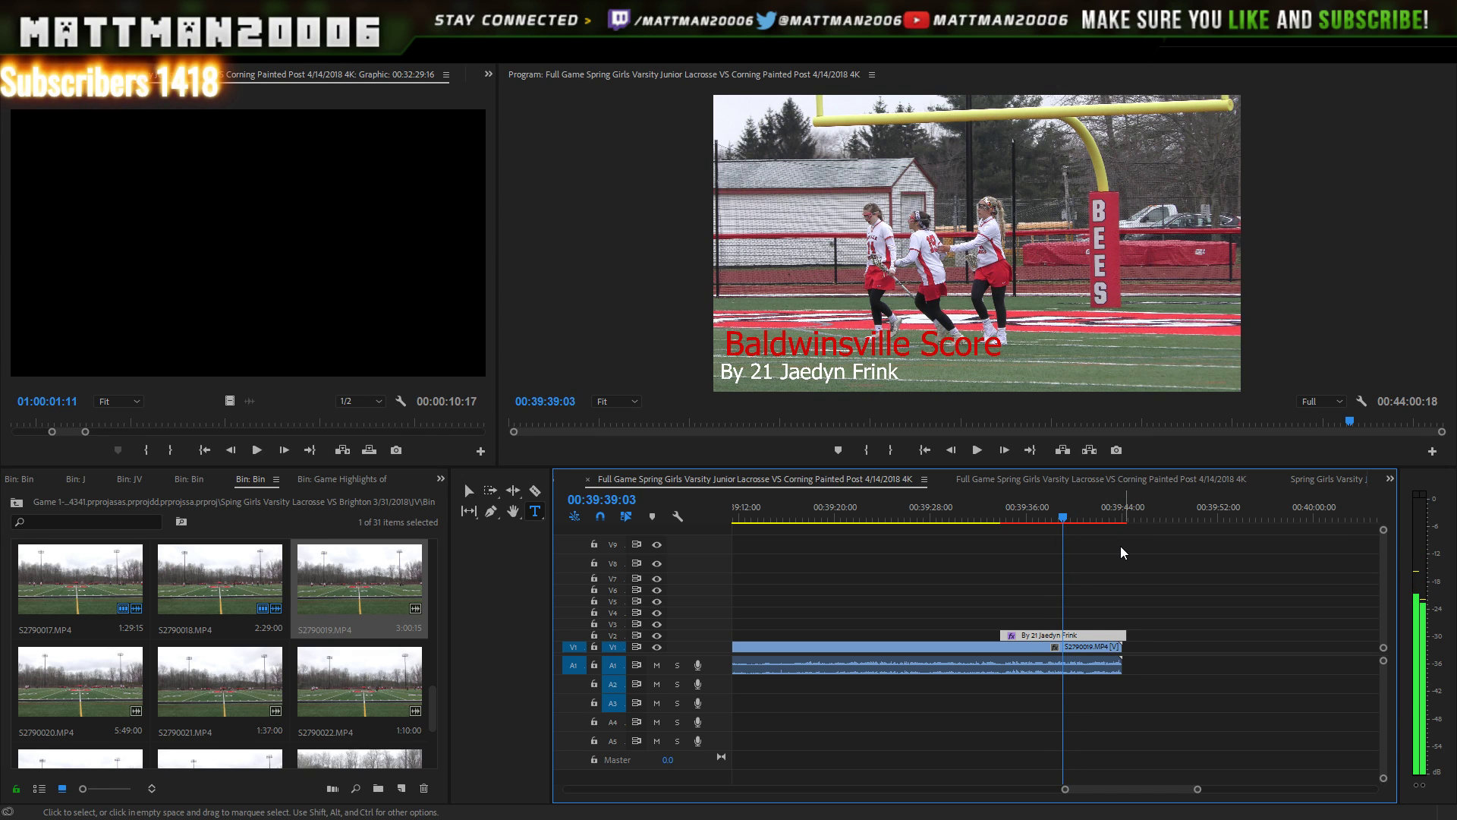
{"action": "key", "text": "space"}
{"action": "key", "text": "space"}
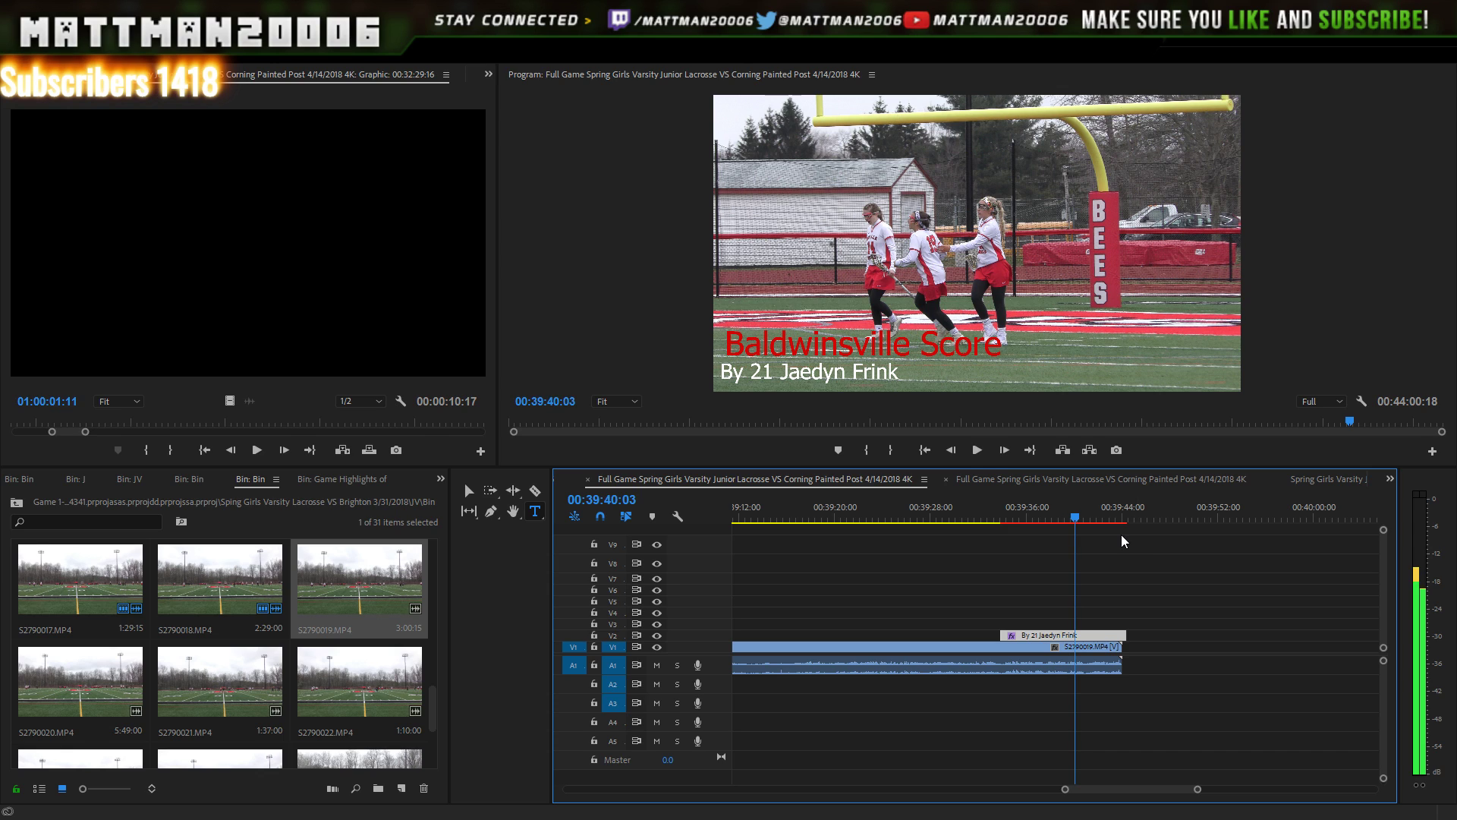
{"action": "left_click", "coordinate": [978, 450]}
{"action": "left_click", "coordinate": [979, 451]}
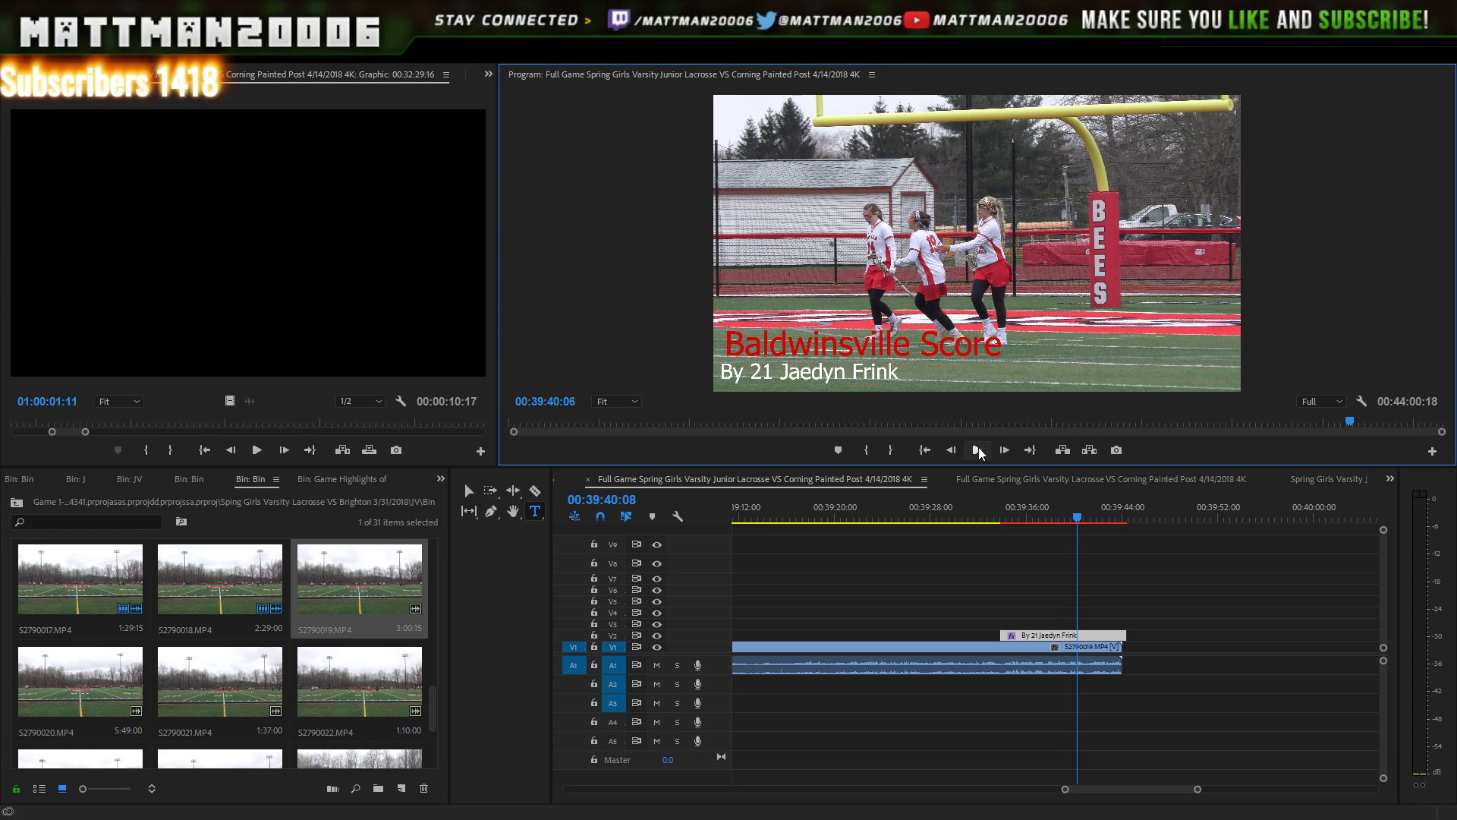
{"action": "left_click", "coordinate": [978, 450]}
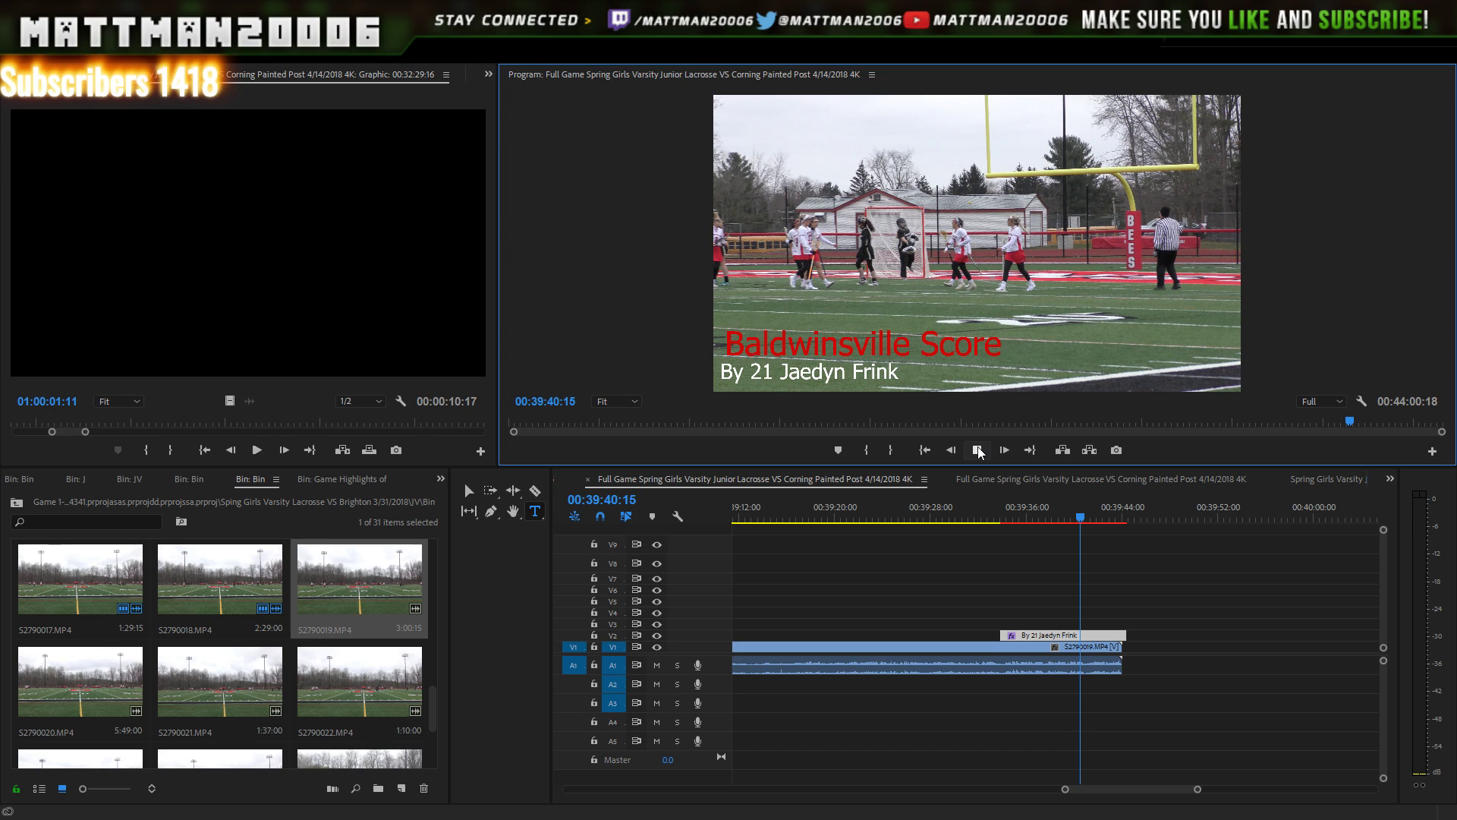
{"action": "key", "text": "space"}
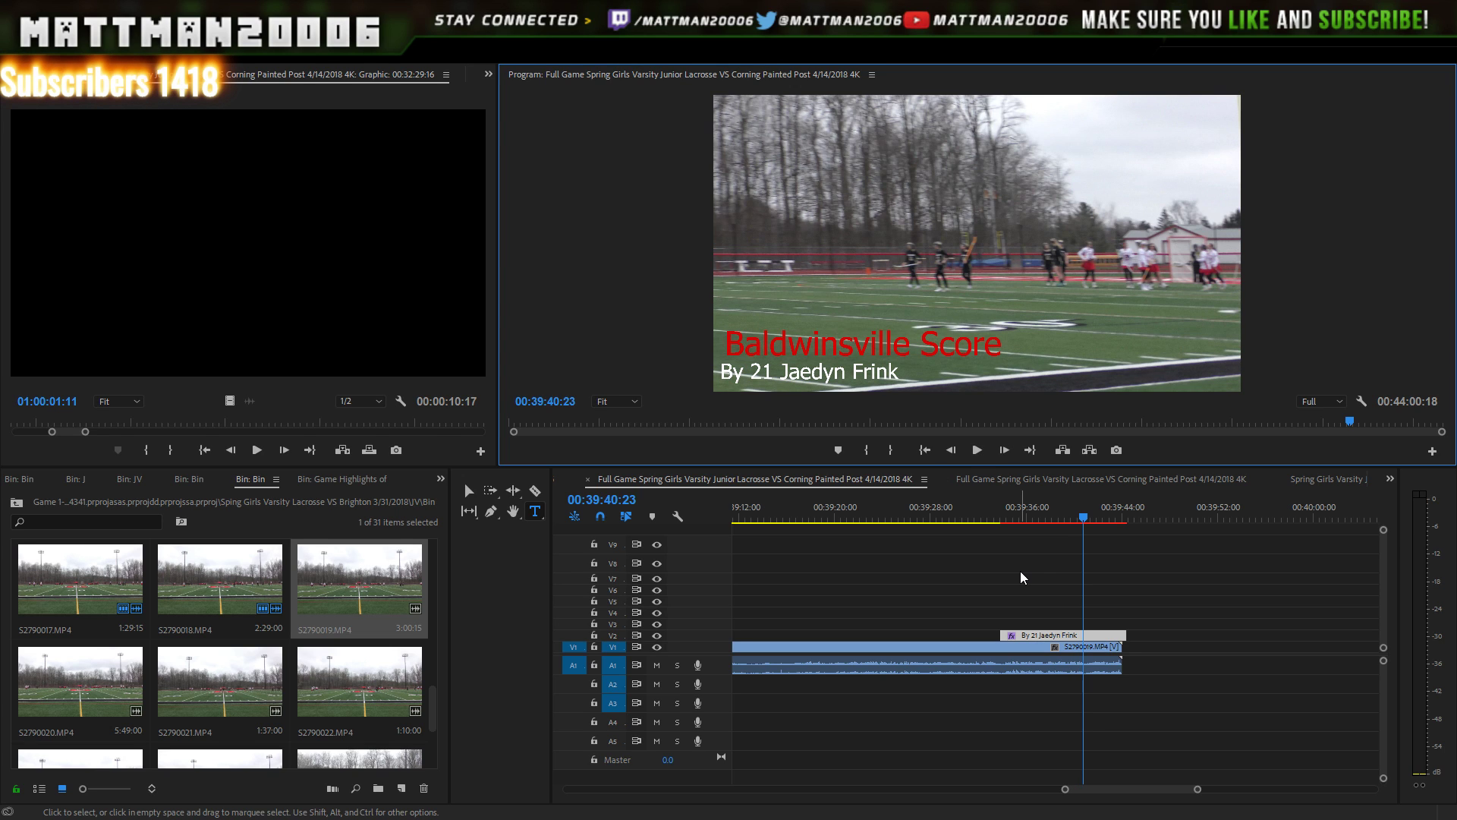
- Find where the goal play ends and trim the title to end there, about 00:39:40:22
{"action": "key", "text": "Right"}
{"action": "key", "text": "Right"}
{"action": "key", "text": "Right"}
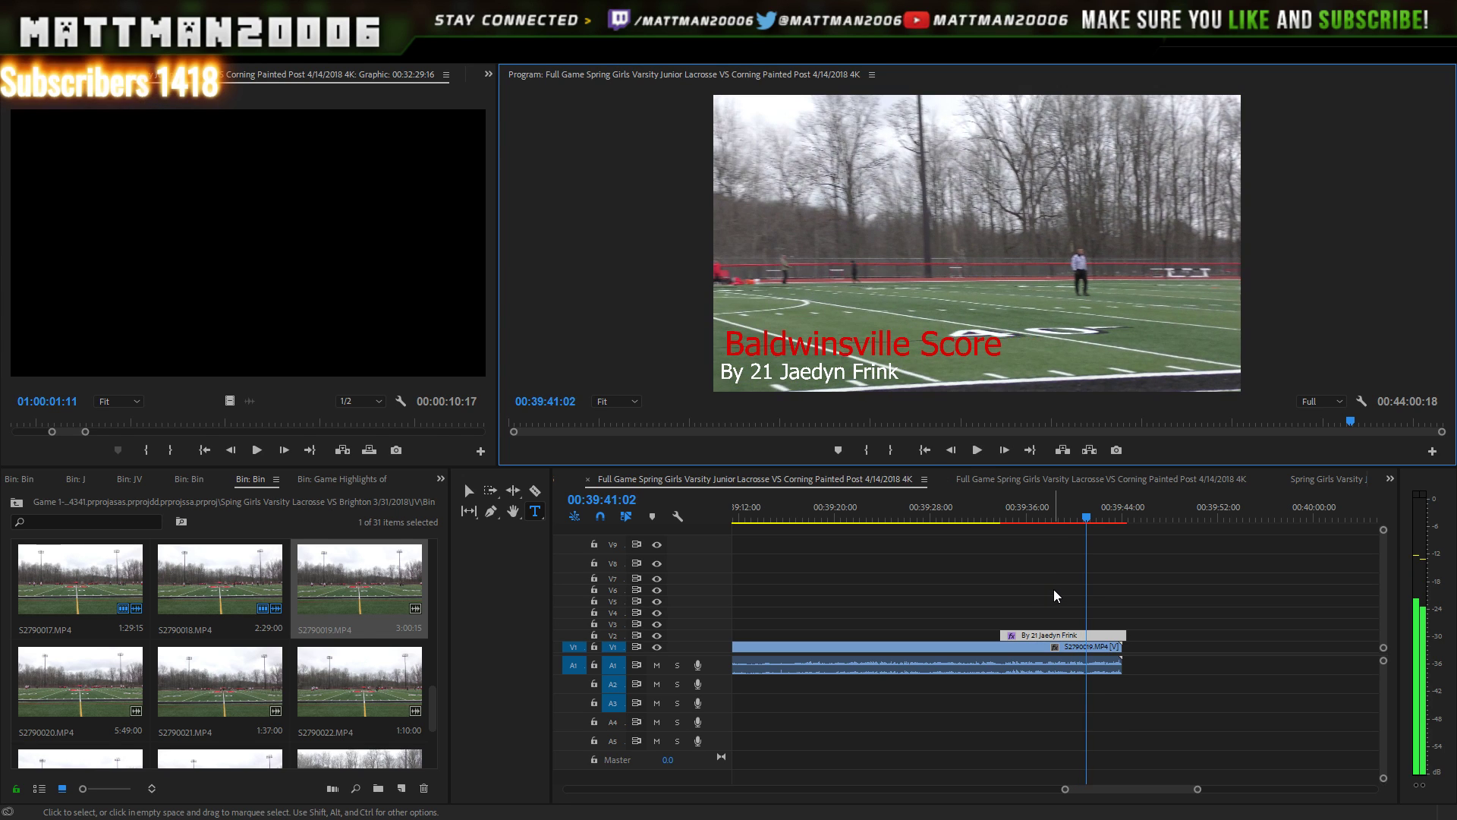
{"action": "key", "text": "Right"}
{"action": "key", "text": "Right"}
{"action": "key", "text": "Right"}
{"action": "key", "text": "Right"}
{"action": "key", "text": "Right"}
{"action": "key", "text": "Right"}
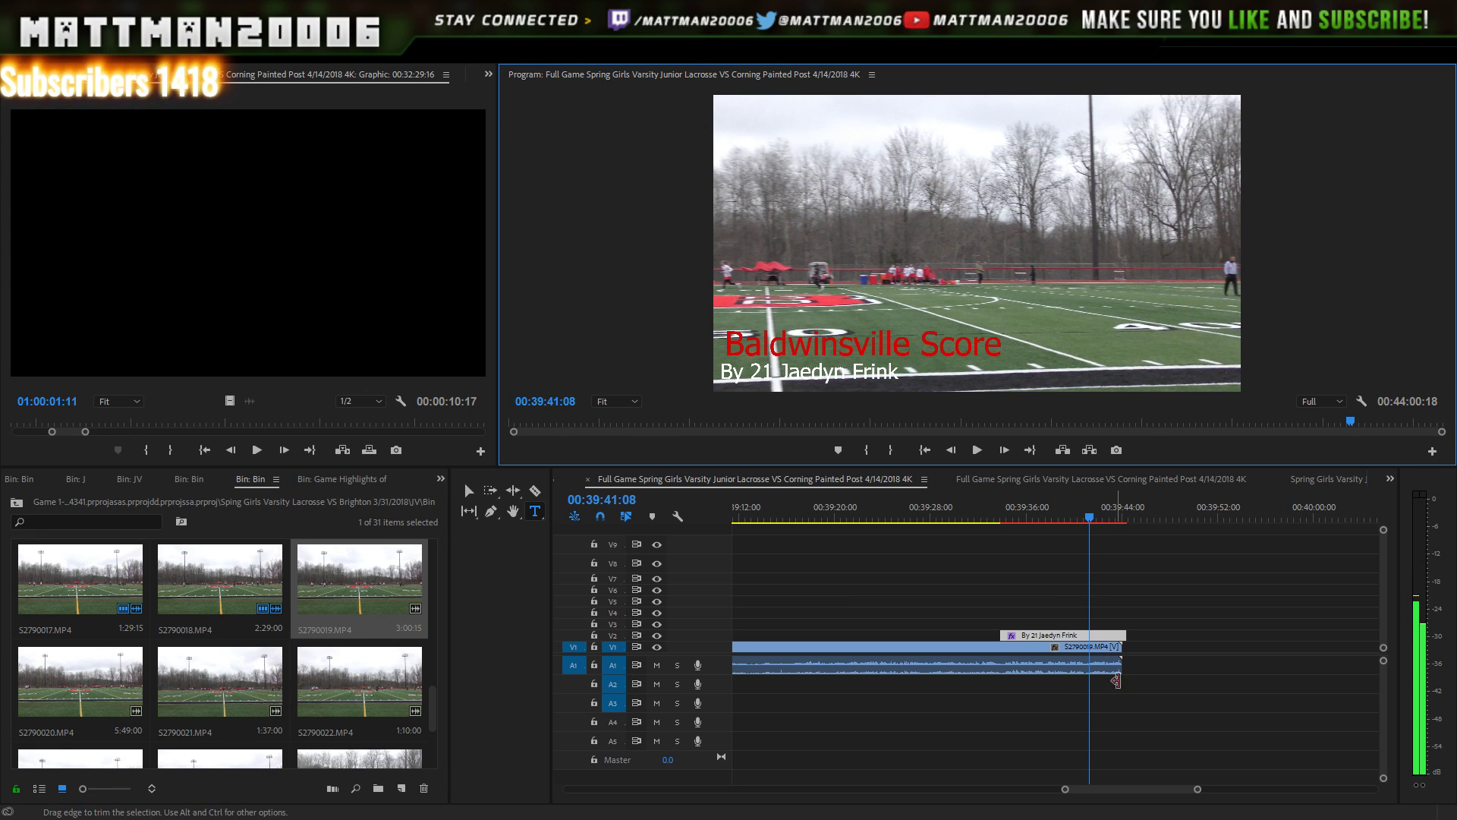
{"action": "key", "text": "Left"}
{"action": "key", "text": "Left"}
{"action": "key", "text": "Left"}
{"action": "key", "text": "Left"}
{"action": "key", "text": "Left"}
{"action": "key", "text": "Left"}
{"action": "key", "text": "Left"}
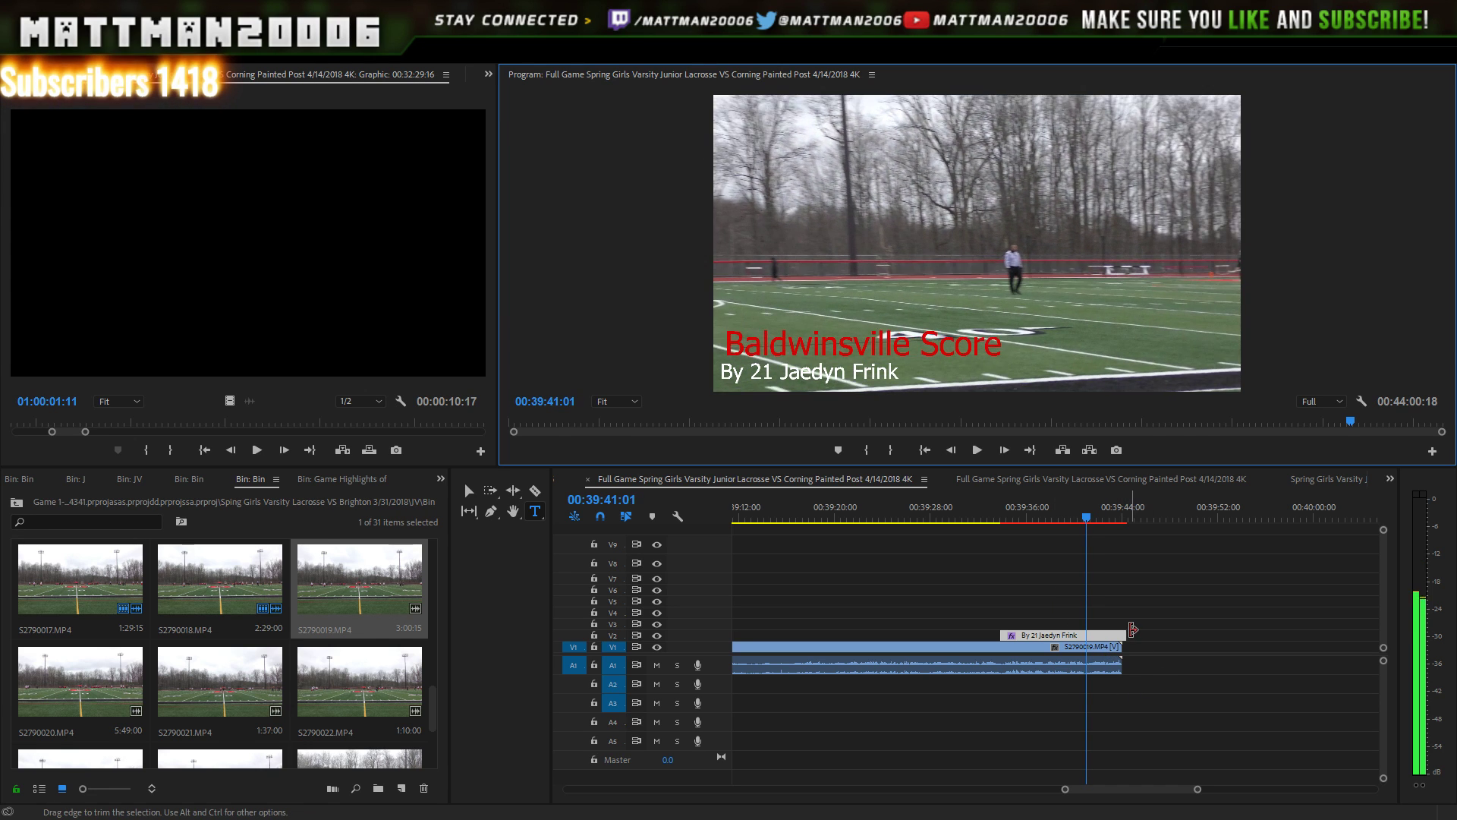
{"action": "key", "text": "Left"}
{"action": "key", "text": "Left"}
{"action": "key", "text": "Left"}
{"action": "key", "text": "Left"}
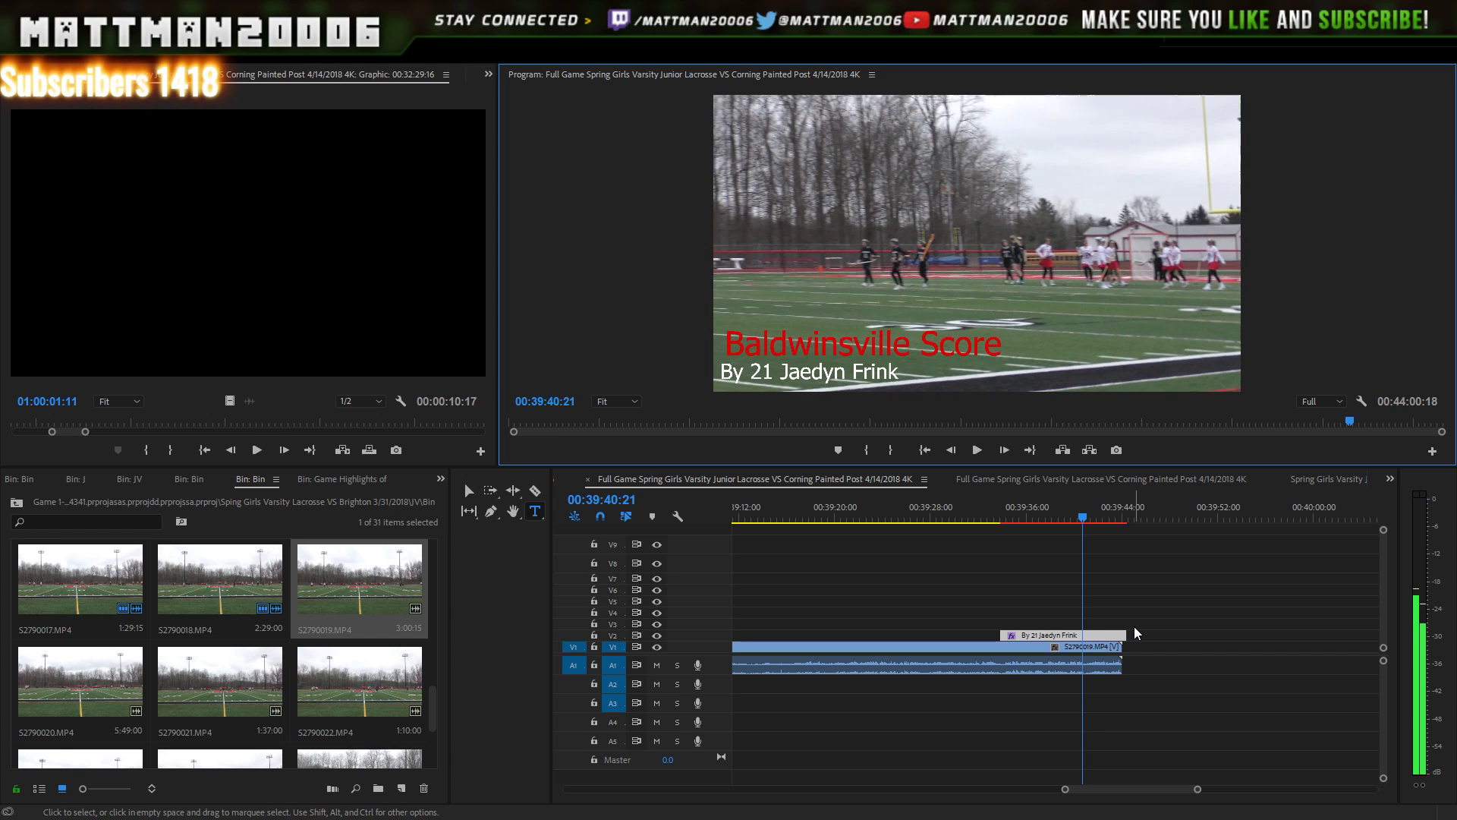
{"action": "key", "text": "Left"}
{"action": "key", "text": "Left"}
{"action": "key", "text": "Left"}
{"action": "key", "text": "Left"}
{"action": "key", "text": "Left"}
{"action": "key", "text": "Left"}
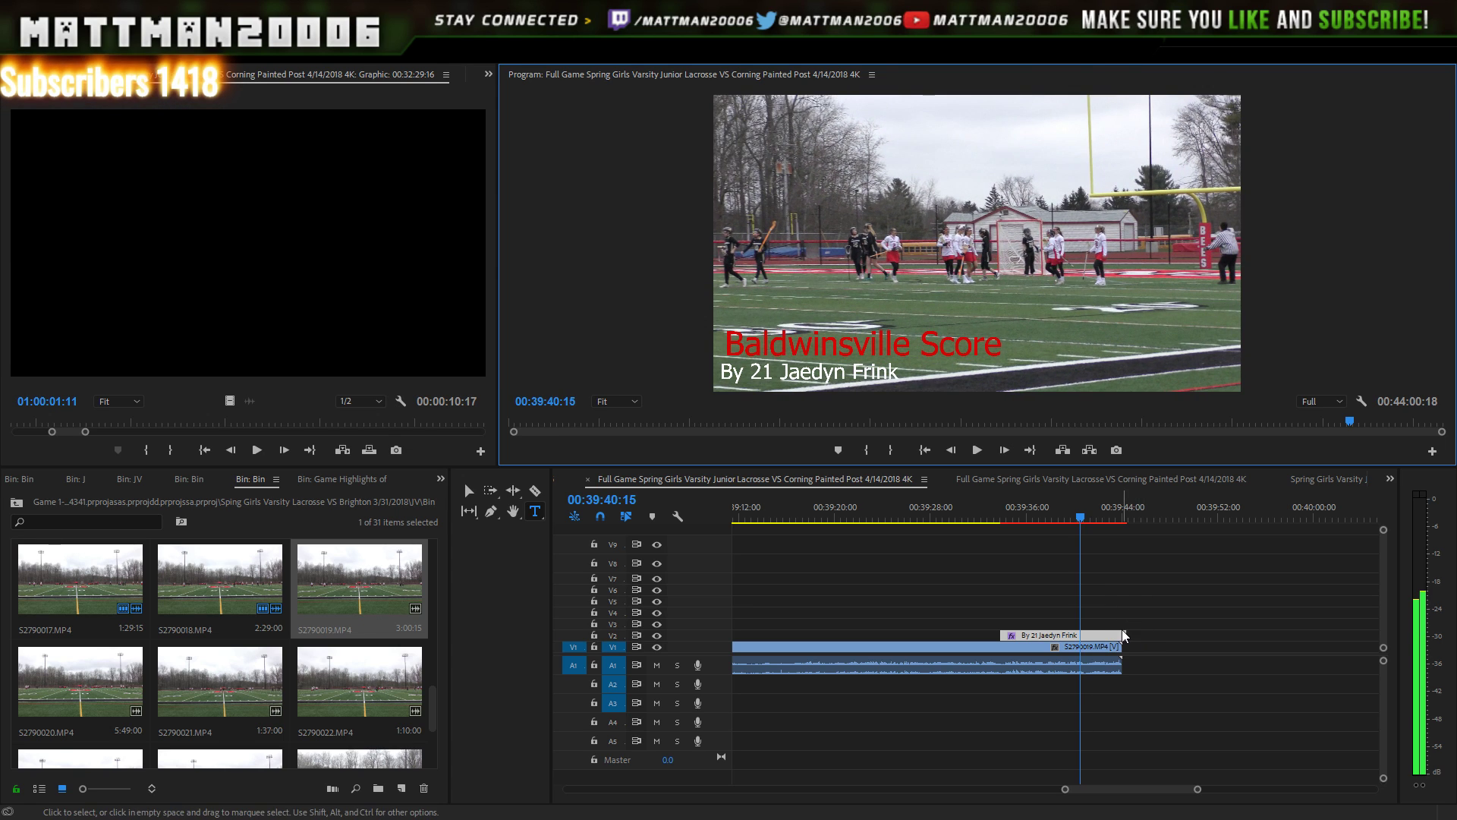
{"action": "key", "text": "Right"}
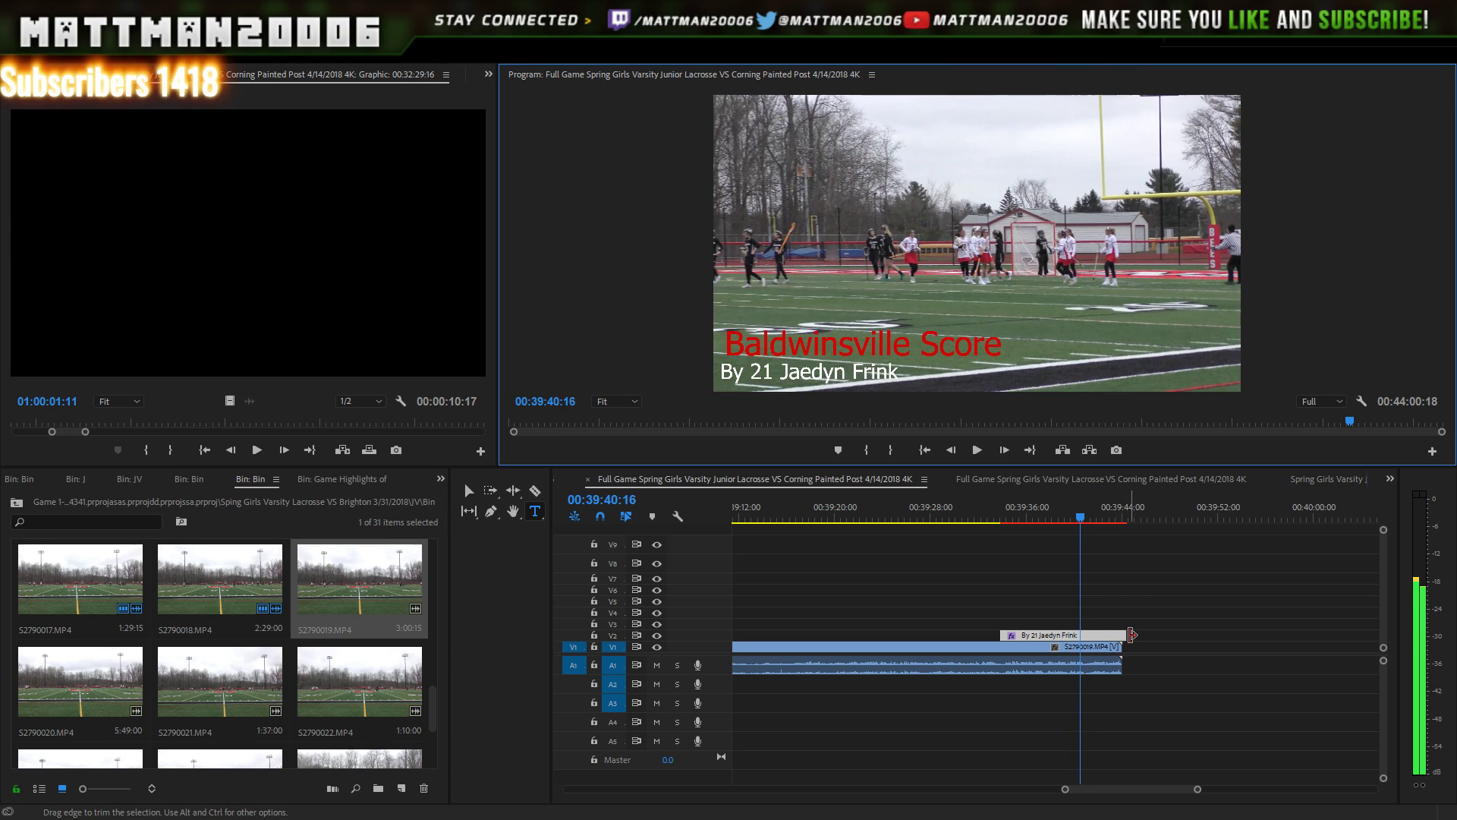
{"action": "key", "text": "Right"}
{"action": "key", "text": "Right"}
{"action": "key", "text": "Right"}
{"action": "key", "text": "Right"}
{"action": "key", "text": "Right"}
{"action": "key", "text": "Right"}
{"action": "left_click", "coordinate": [1131, 635]}
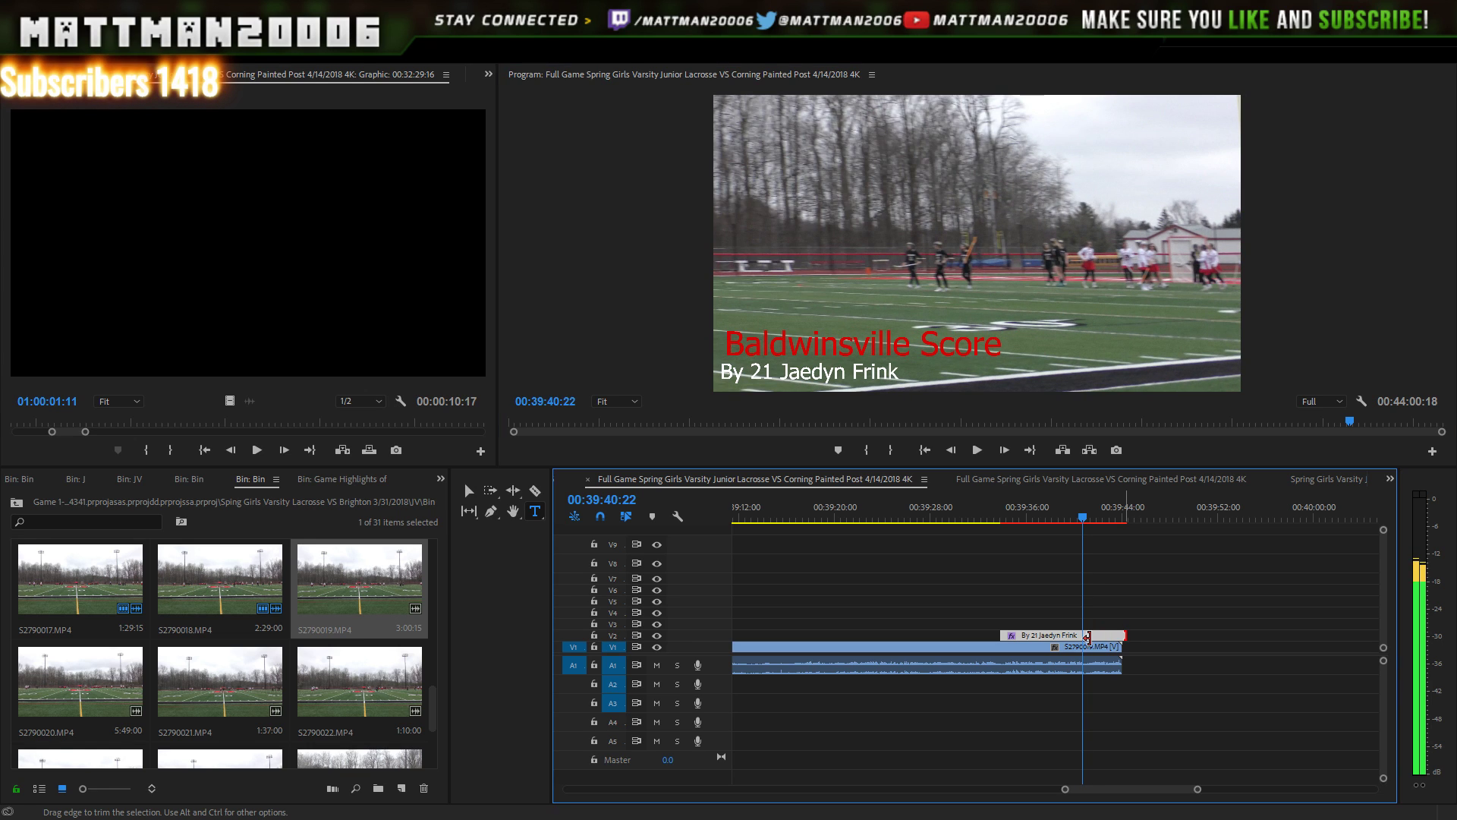
{"action": "left_click_drag", "start_coordinate": [1088, 637], "coordinate": [1083, 636]}
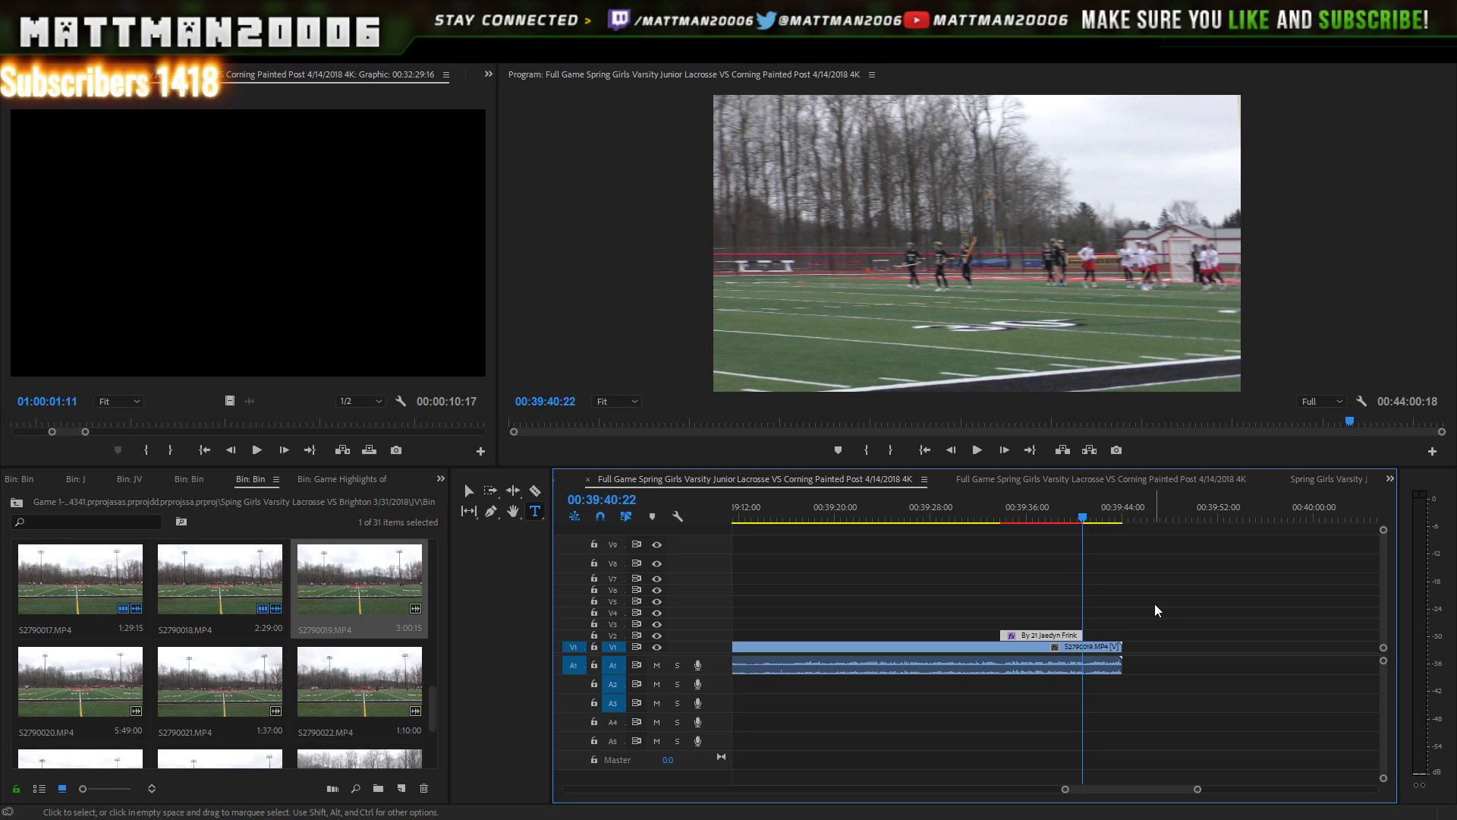
{"action": "key", "text": "space"}
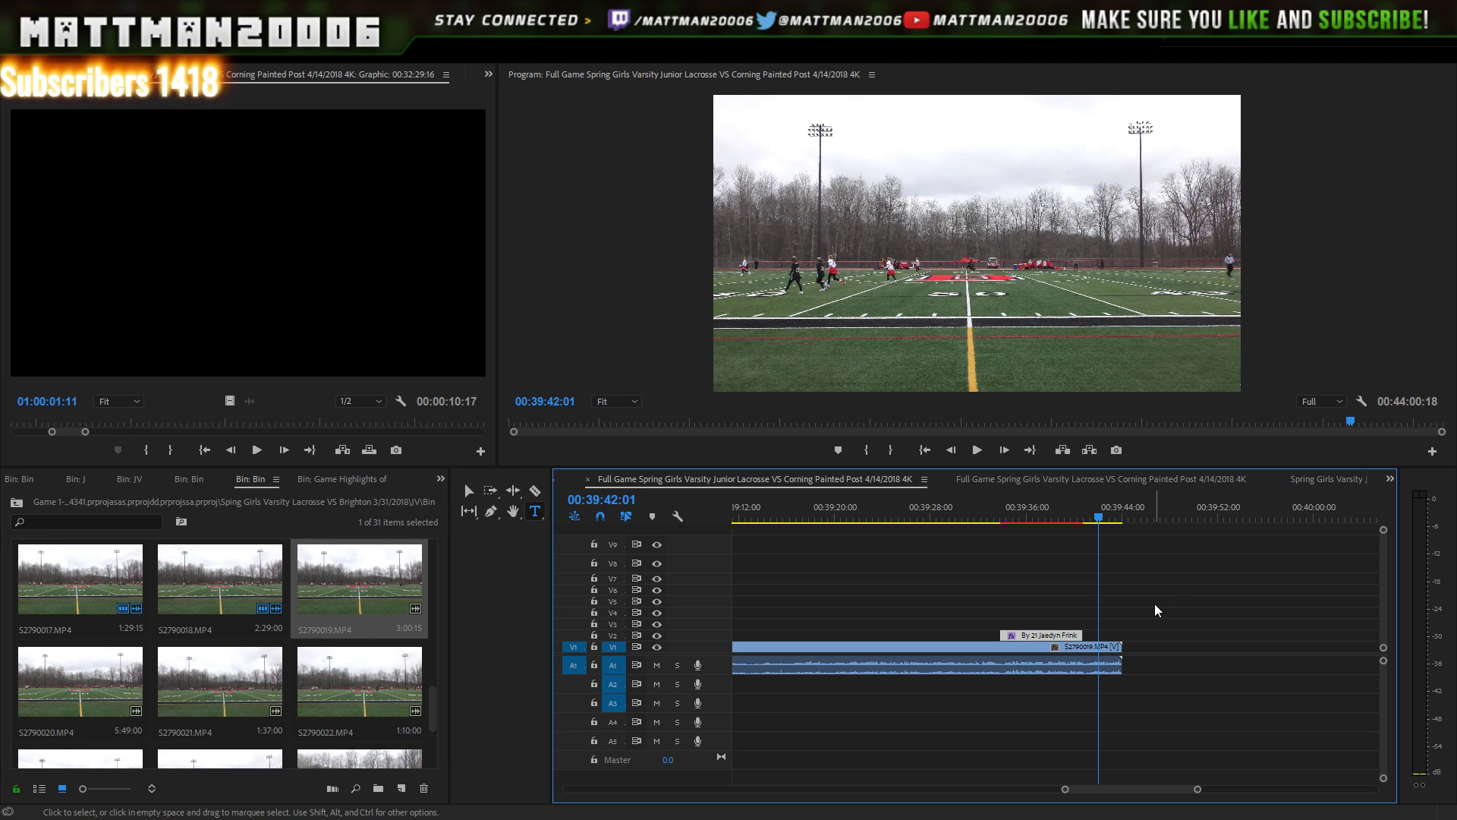
- Add S2790020.MP4 to V1 after S2790019, preview its start, and select the stored V8 titles
{"action": "key", "text": "space"}
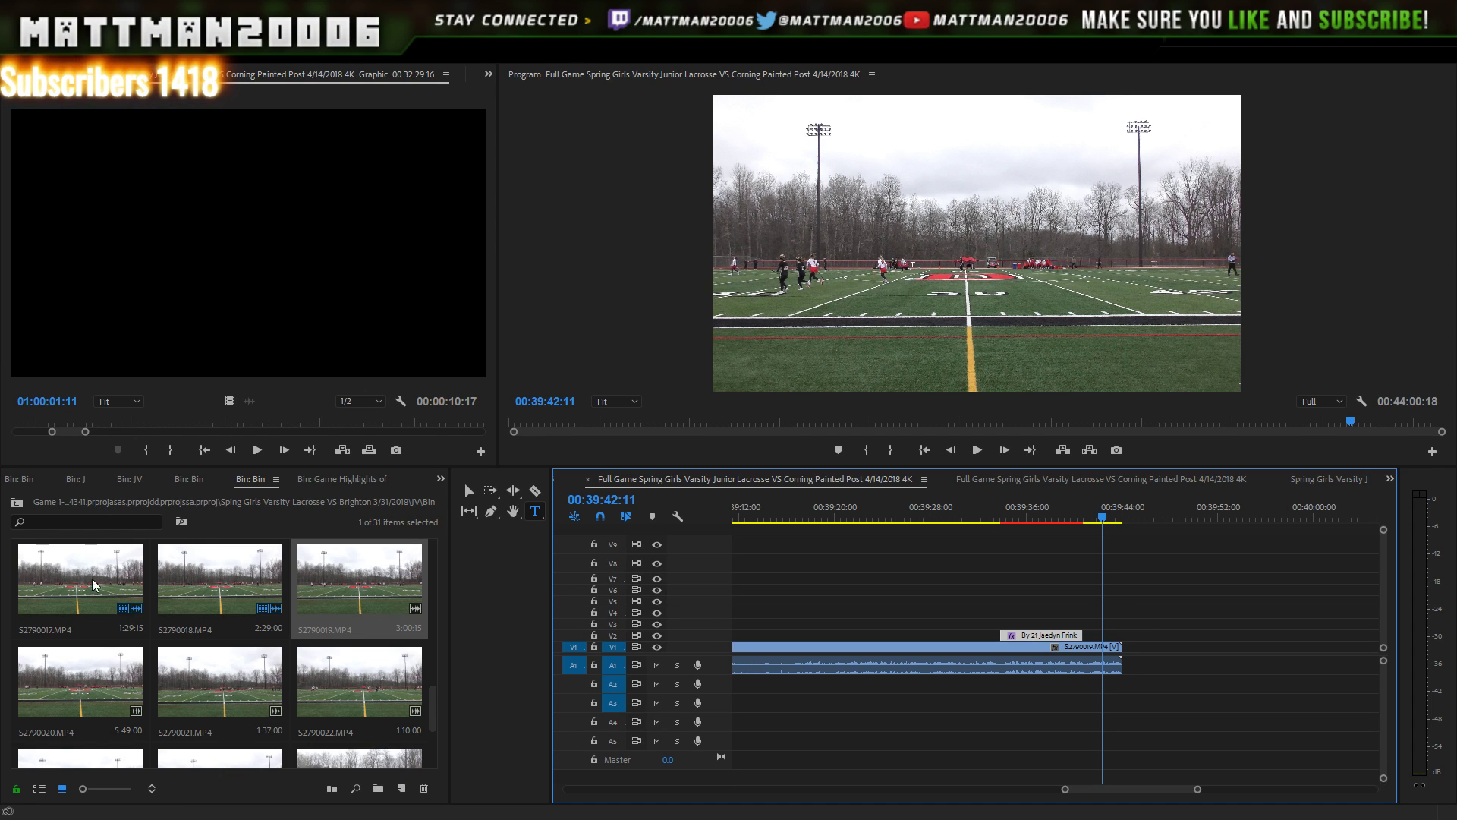
{"action": "left_click", "coordinate": [63, 693]}
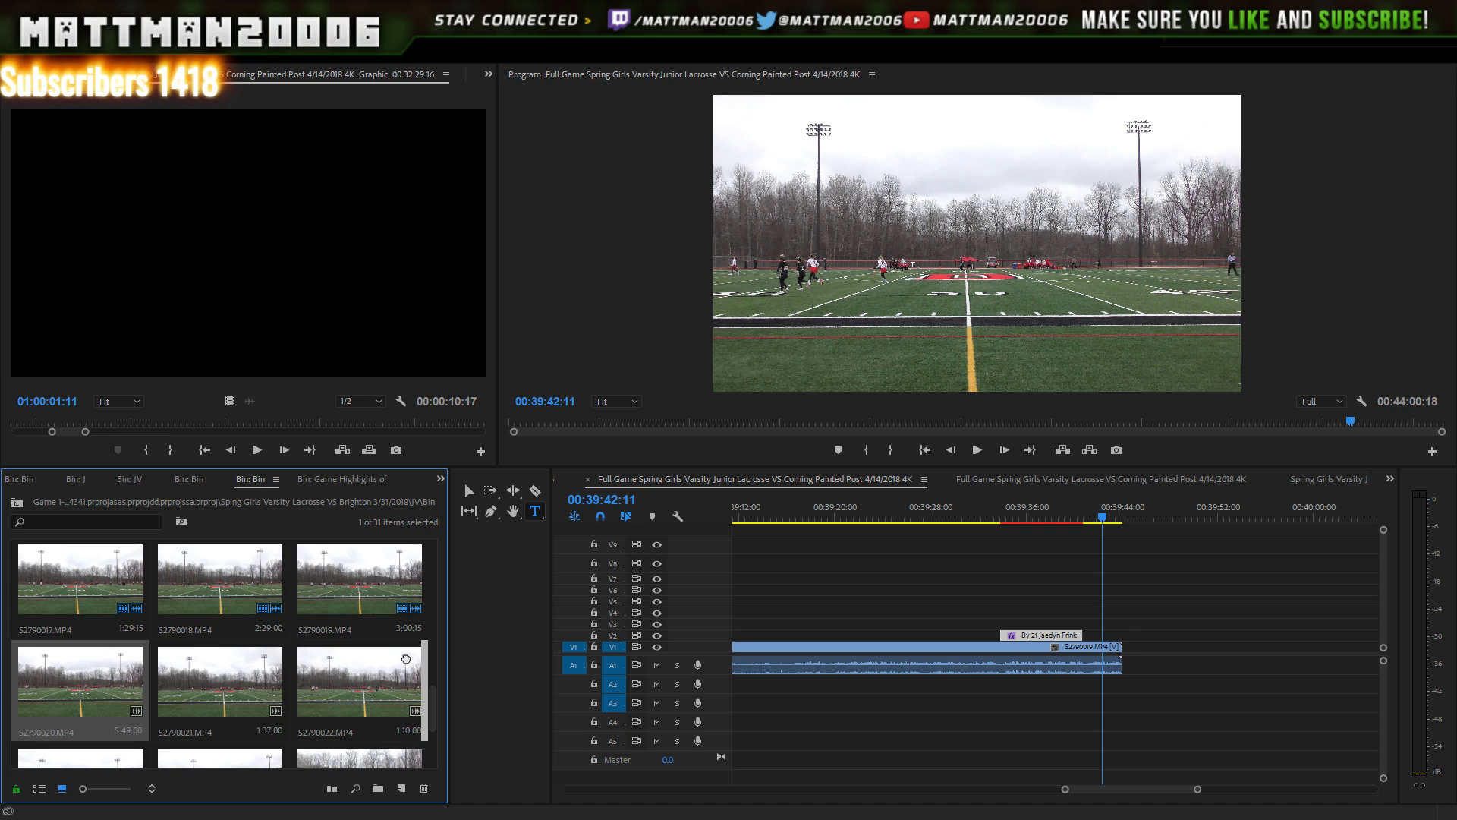
{"action": "left_click_drag", "start_coordinate": [557, 656], "coordinate": [1125, 665]}
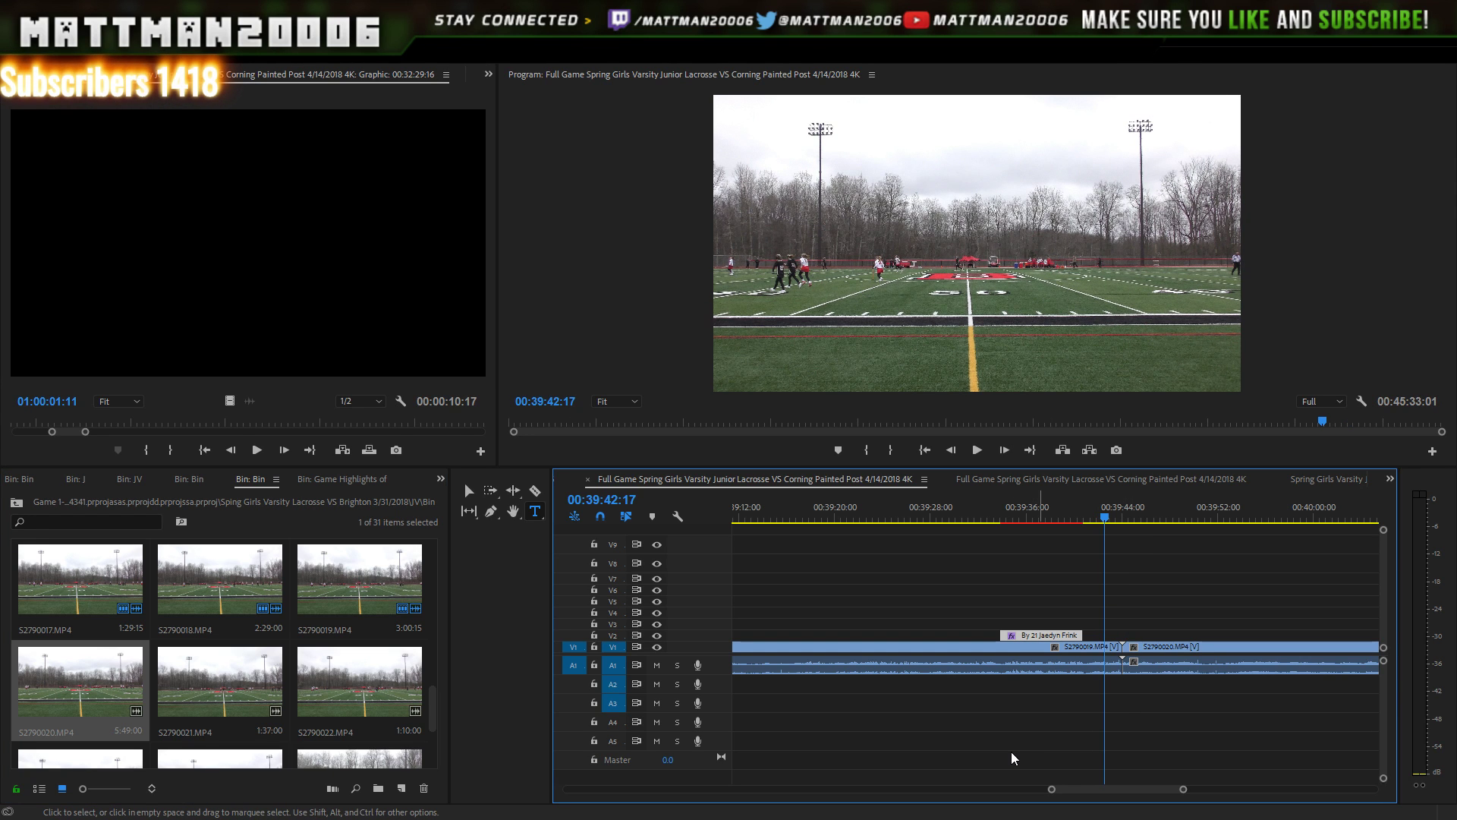
{"action": "left_click", "coordinate": [977, 450]}
{"action": "key", "text": "space"}
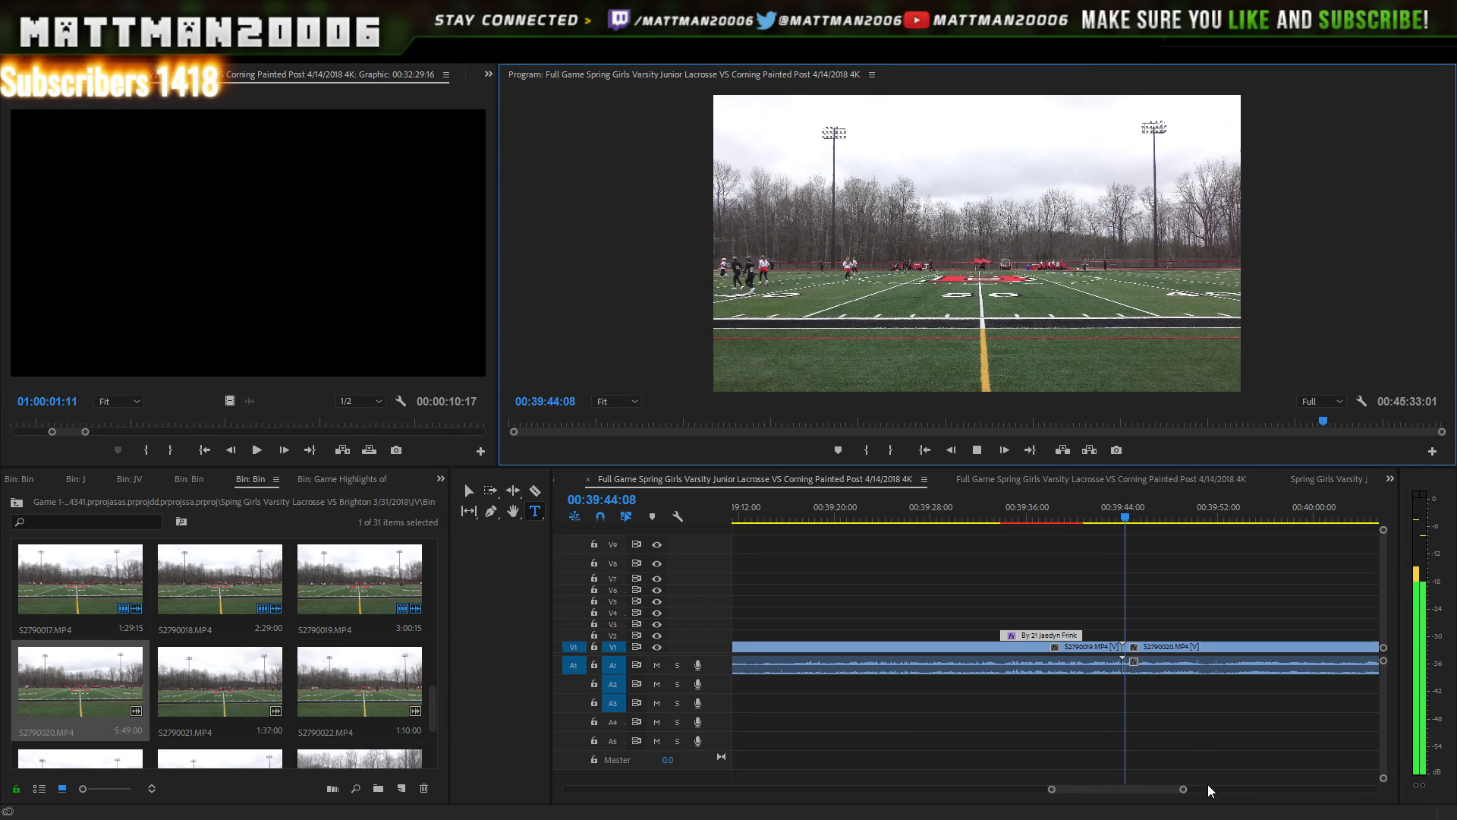
{"action": "left_click_drag", "start_coordinate": [1155, 790], "coordinate": [1298, 788]}
{"action": "left_click_drag", "start_coordinate": [1219, 534], "coordinate": [1260, 585]}
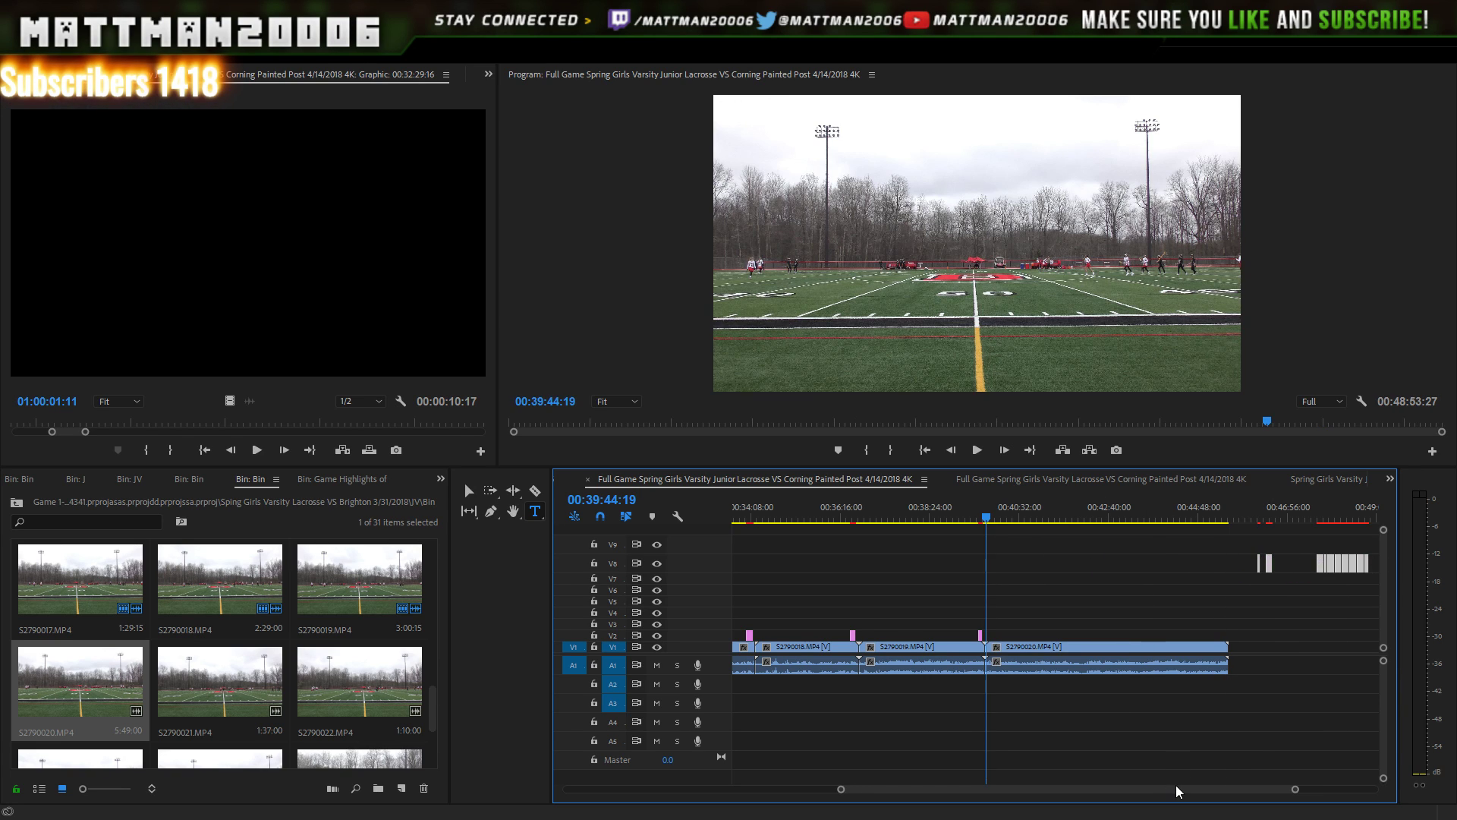
- Drag the first stored V8 scorer title down near S2790020's end and set the playhead to 00:45:15:06
{"action": "scroll", "coordinate": [1183, 785], "scroll_direction": "down", "scroll_amount": 2}
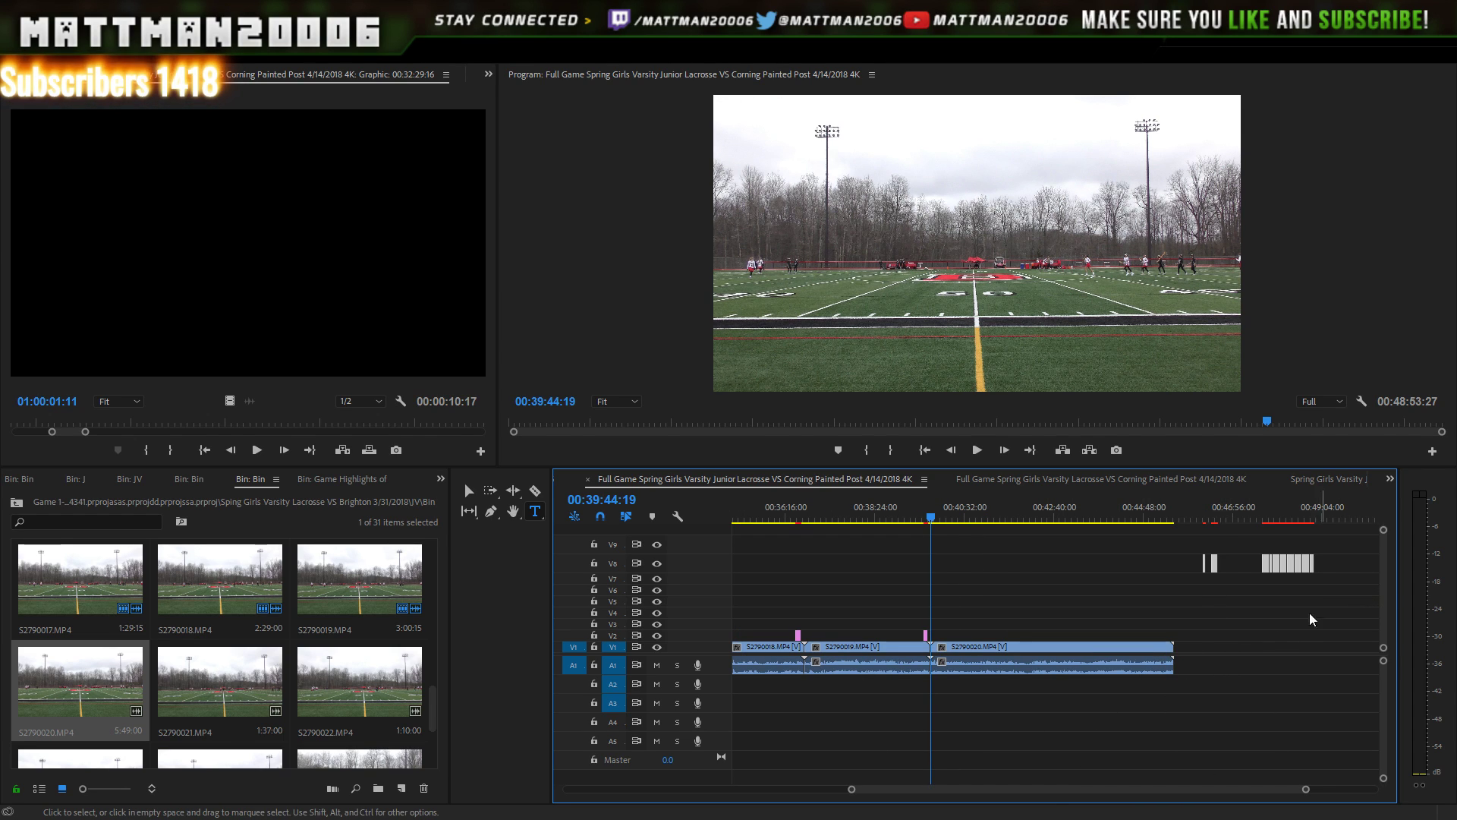
{"action": "left_click", "coordinate": [1264, 511]}
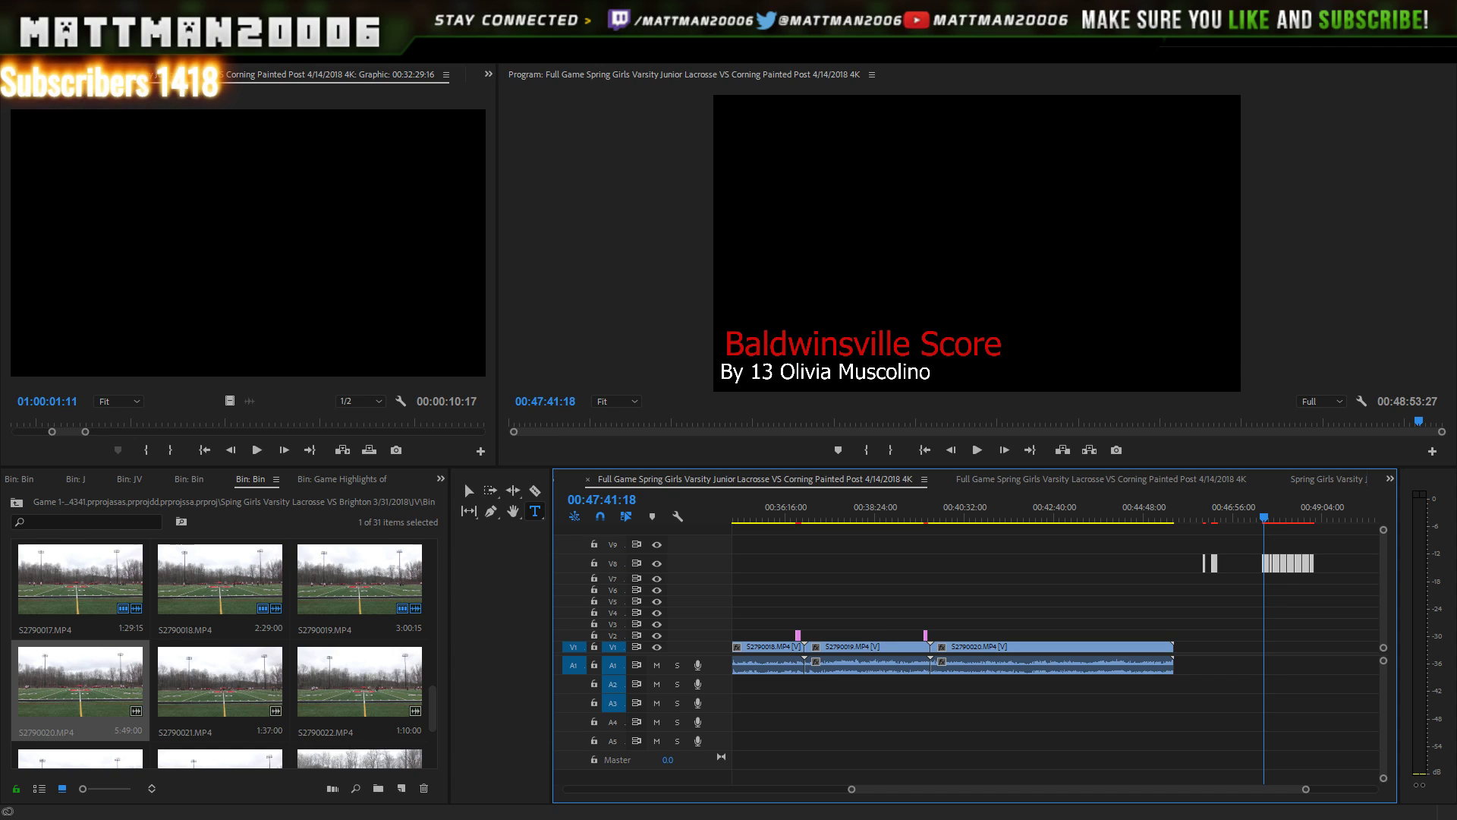
{"action": "left_click_drag", "start_coordinate": [1306, 789], "coordinate": [1268, 789]}
{"action": "left_click", "coordinate": [1255, 730]}
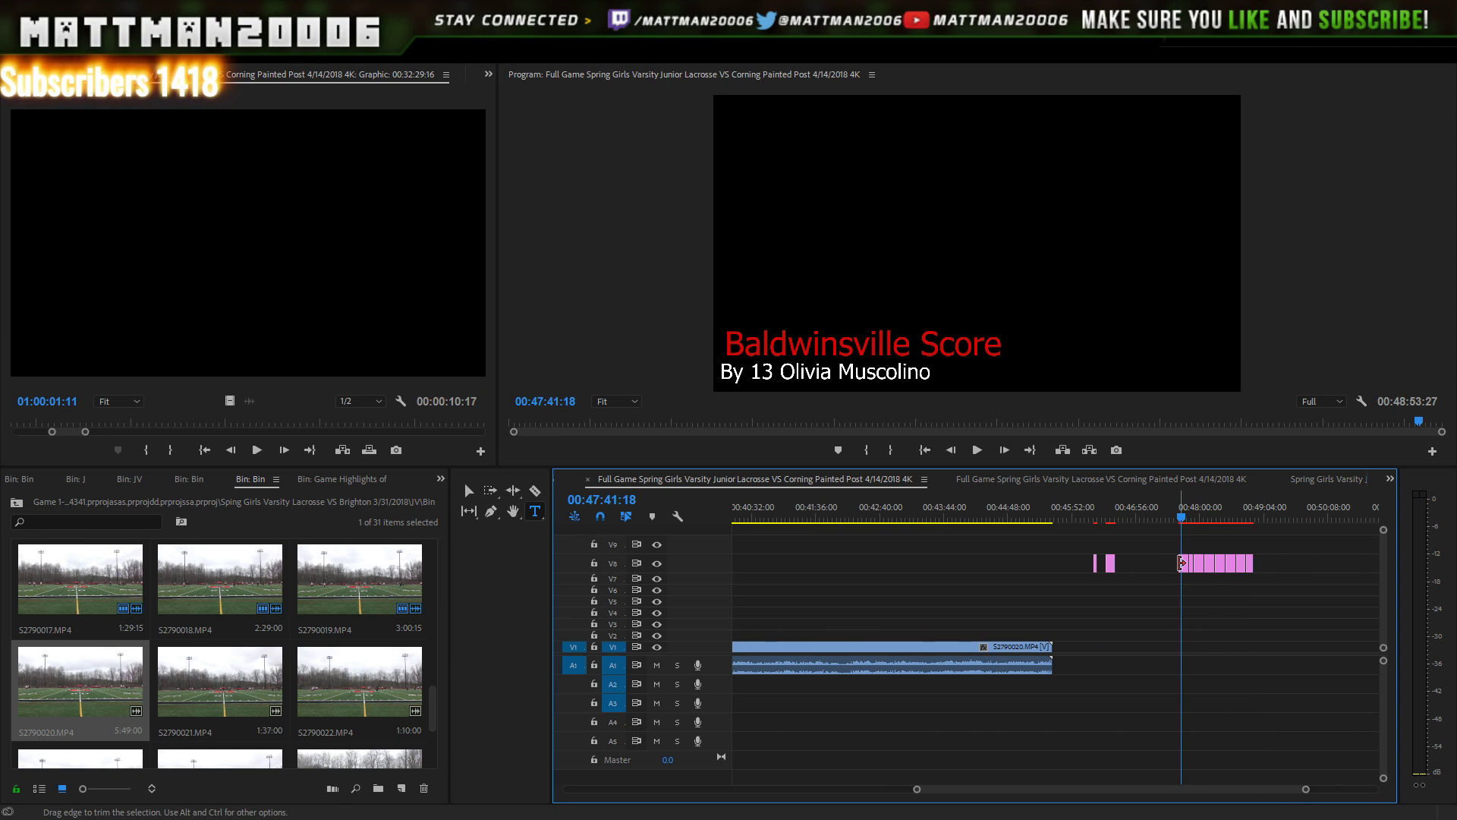
{"action": "left_click_drag", "start_coordinate": [1113, 601], "coordinate": [1035, 622]}
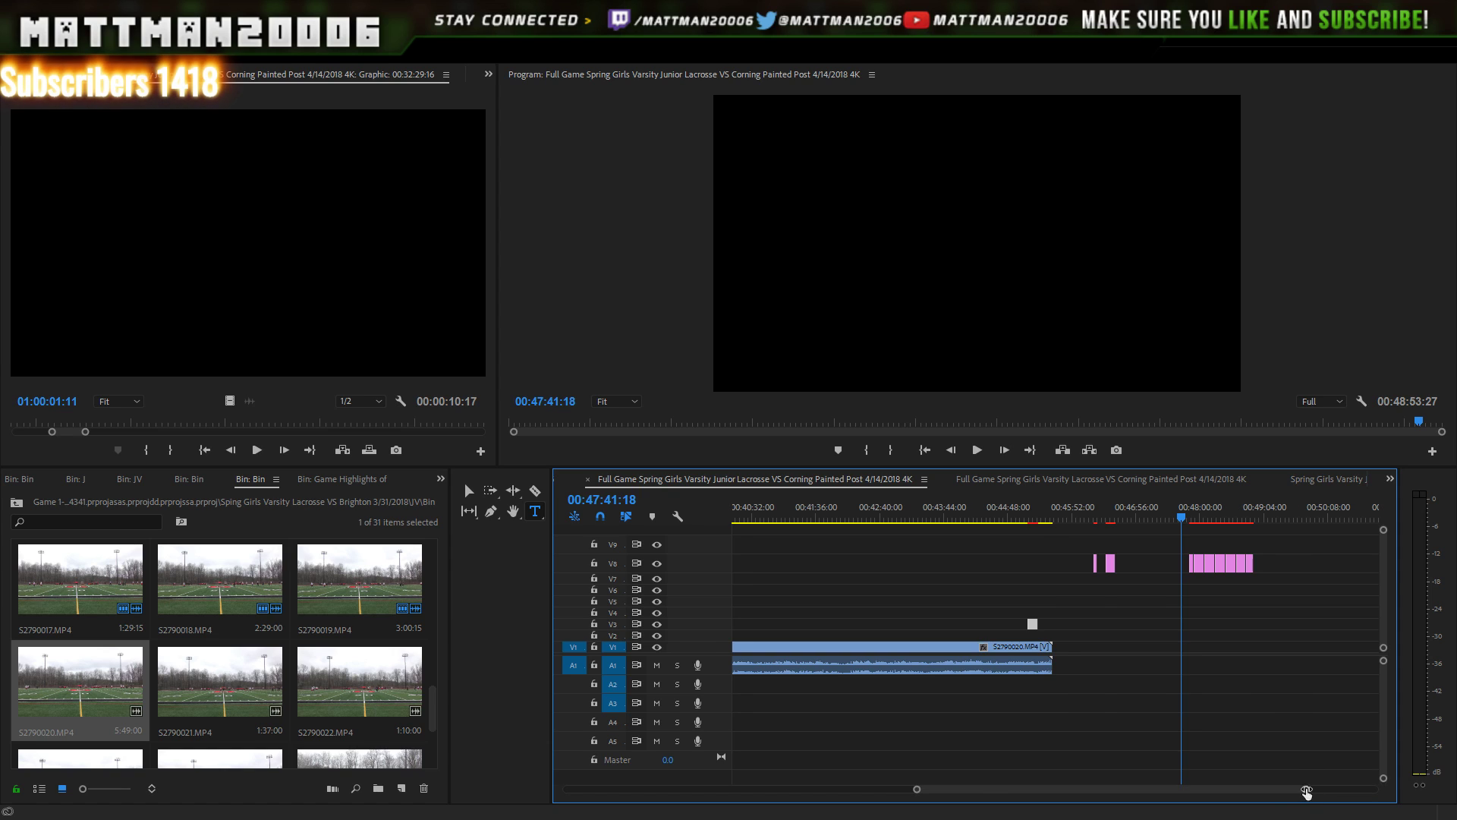
{"action": "left_click_drag", "start_coordinate": [1306, 792], "coordinate": [1225, 790]}
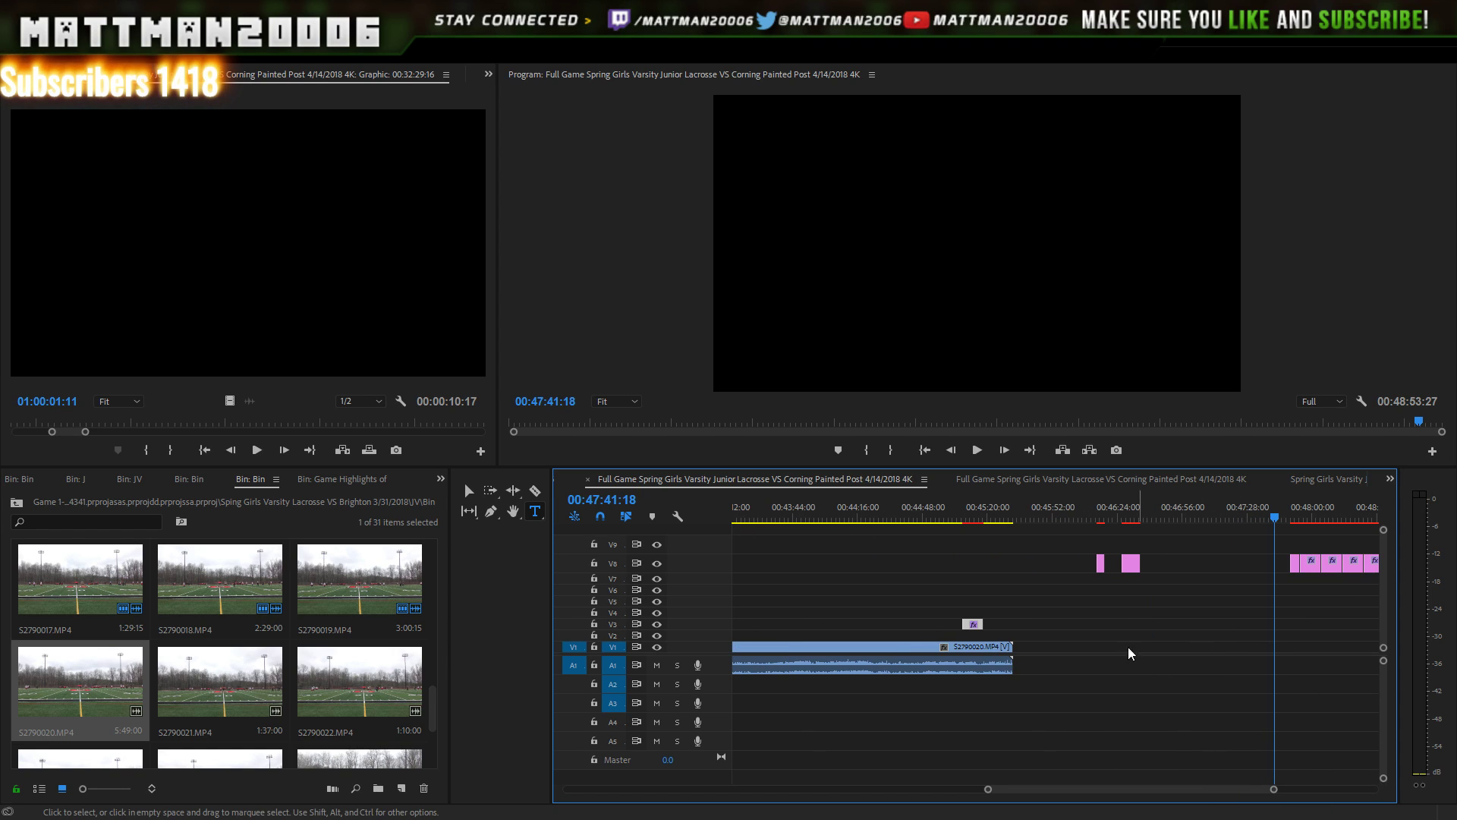
{"action": "left_click", "coordinate": [979, 521]}
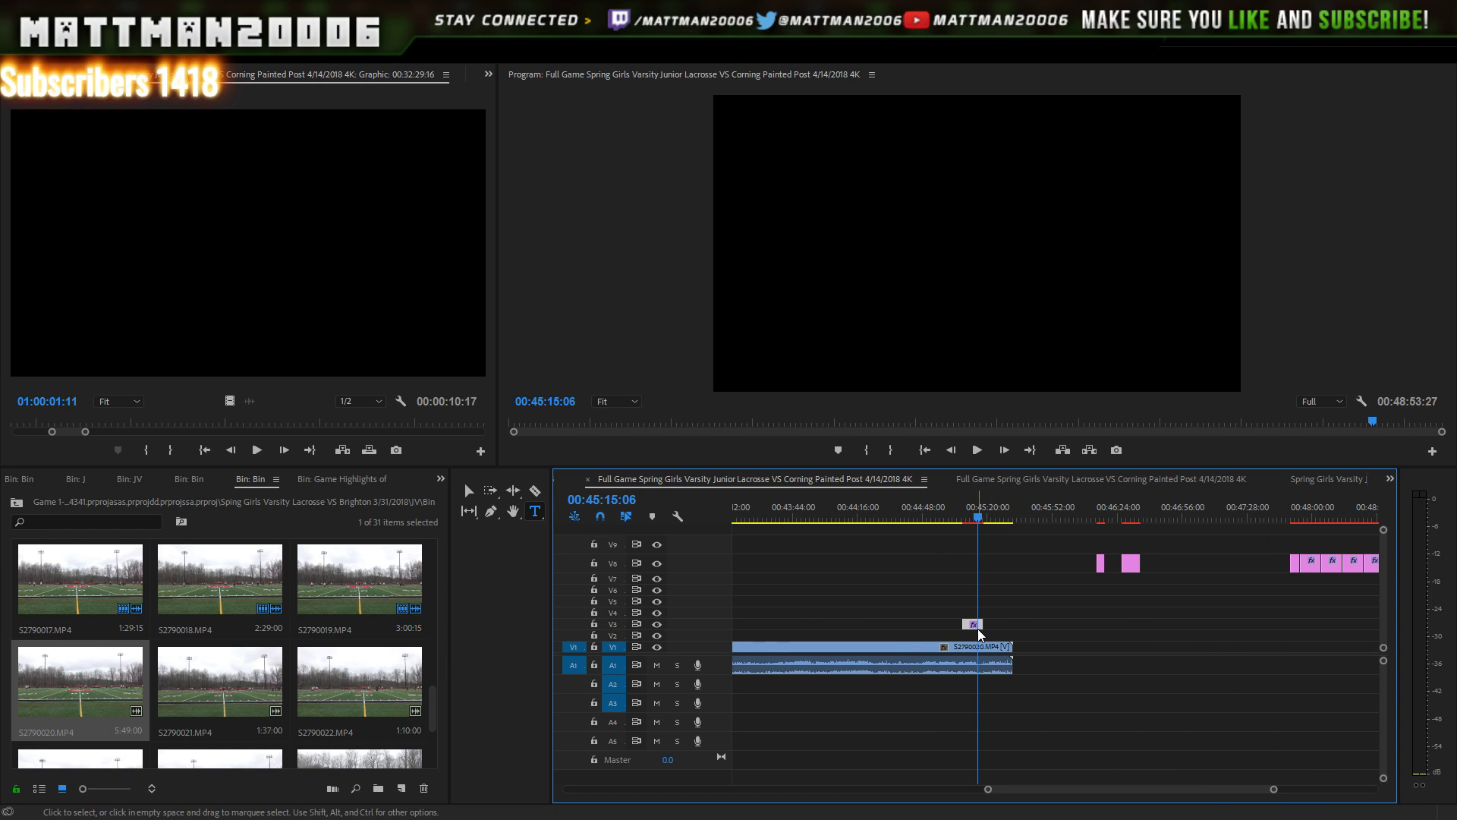
{"action": "left_click_drag", "start_coordinate": [979, 633], "coordinate": [994, 645]}
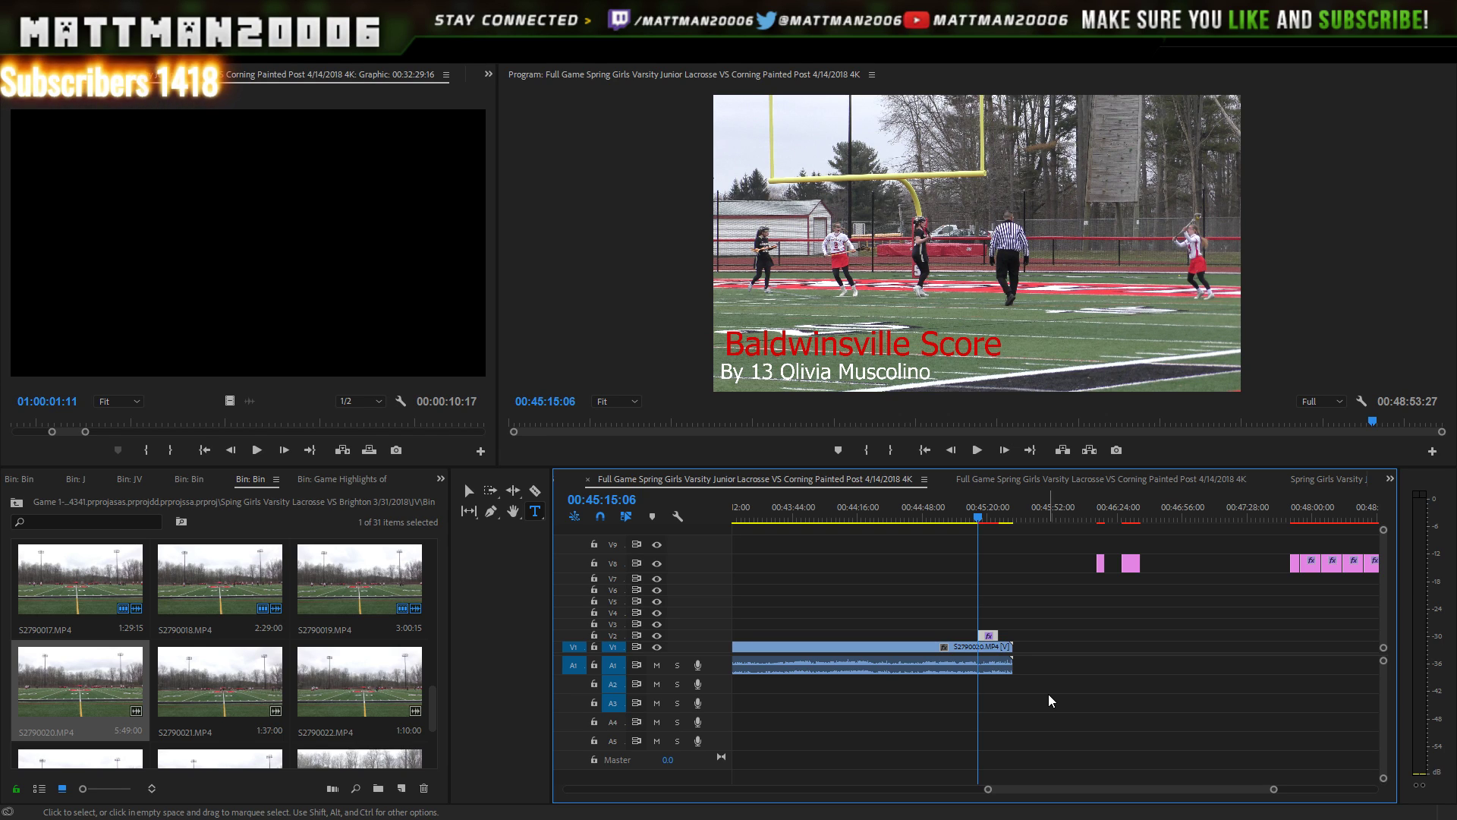
{"action": "key", "text": "space"}
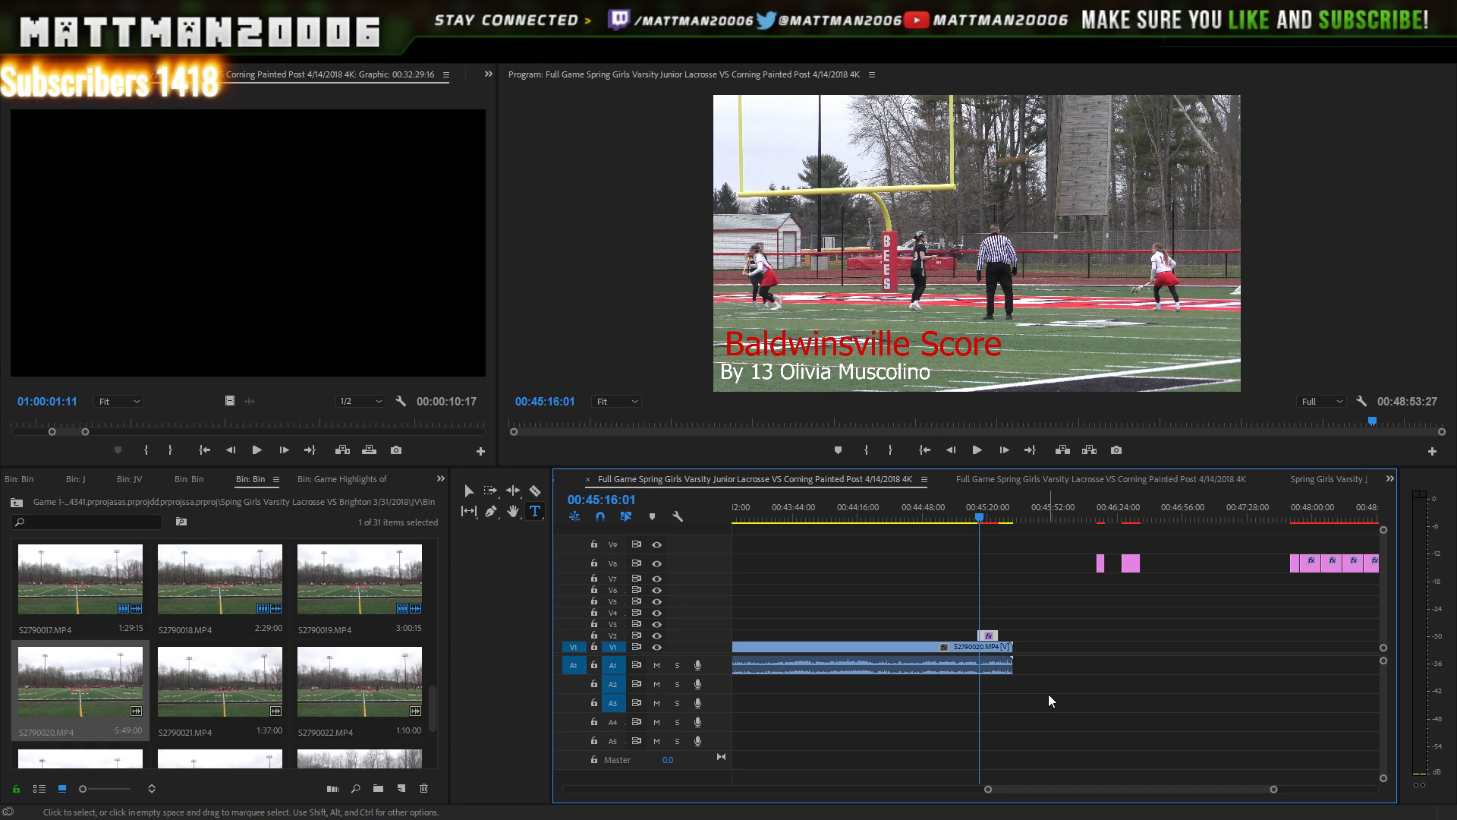
{"action": "key", "text": "Right"}
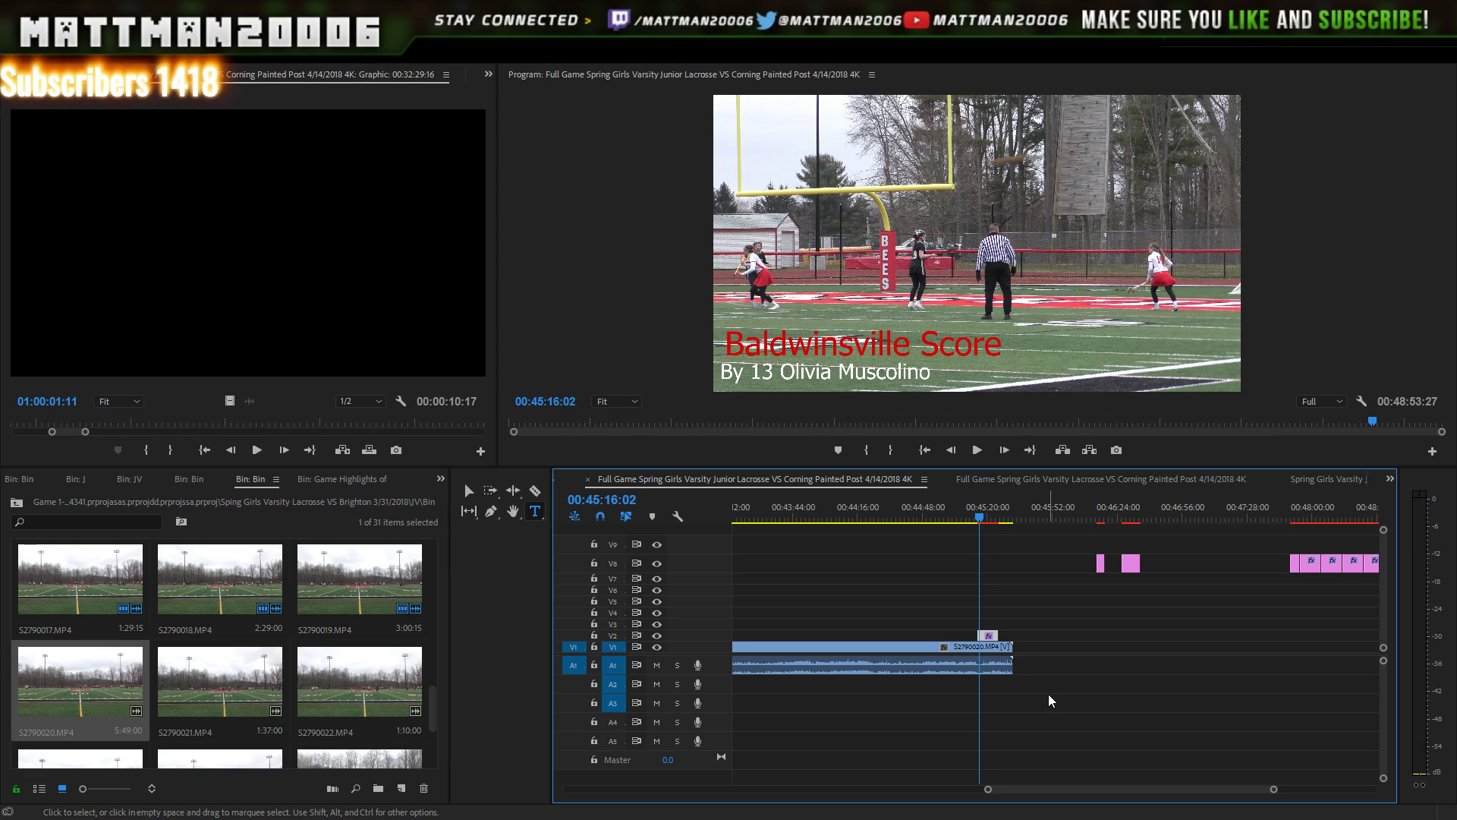
{"action": "key", "text": "space"}
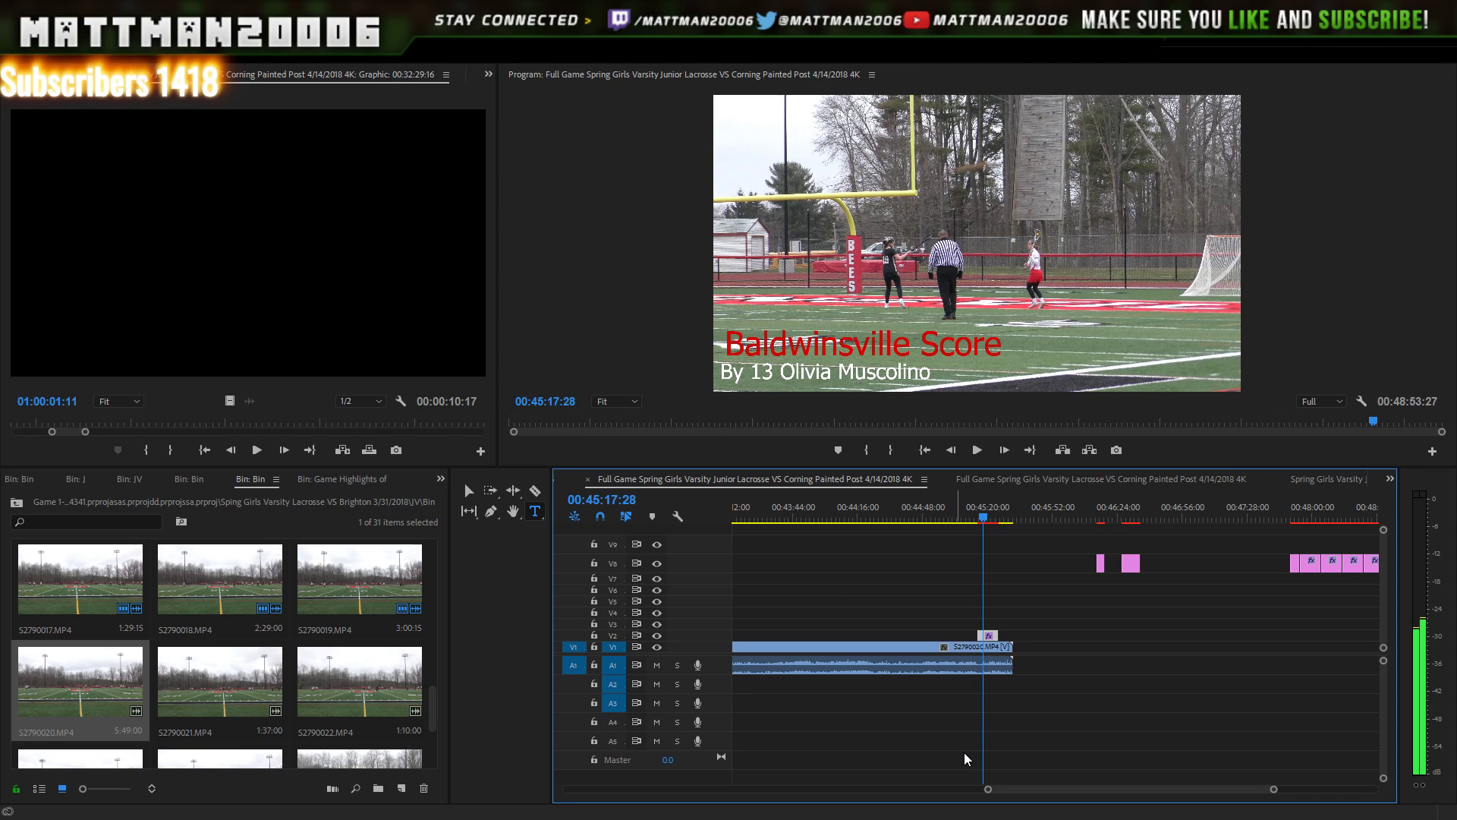
{"action": "left_click_drag", "start_coordinate": [963, 789], "coordinate": [957, 788]}
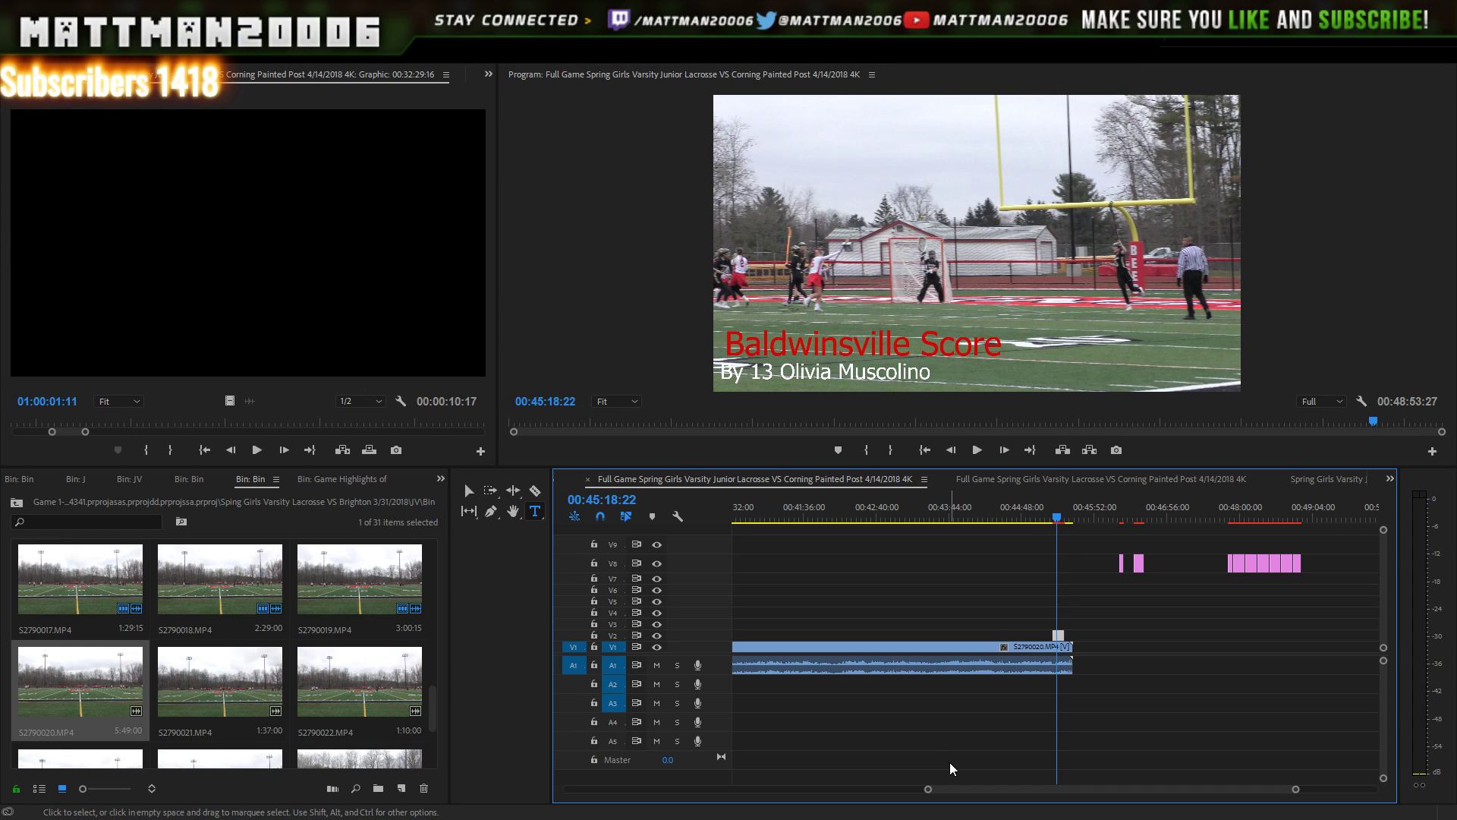
- Step frame by frame around 00:45:18 to pinpoint the goal, then jump to the clip end
{"action": "key", "text": "Right"}
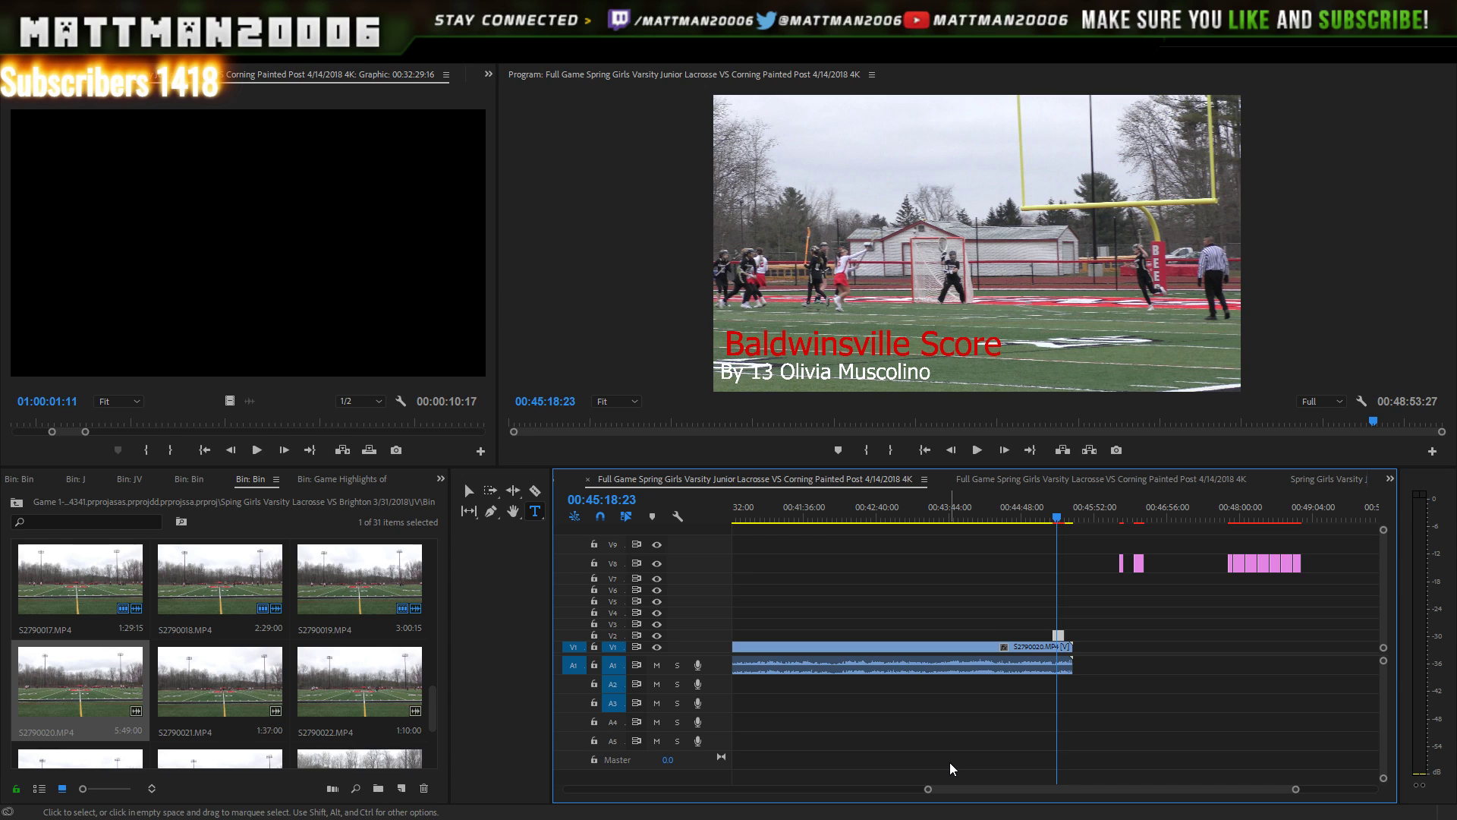
{"action": "key", "text": "Right"}
{"action": "key", "text": "Right"}
{"action": "key", "text": "Right"}
{"action": "key", "text": "Right"}
{"action": "key", "text": "Right"}
{"action": "key", "text": "Right"}
{"action": "key", "text": "Left"}
{"action": "key", "text": "Left"}
{"action": "key", "text": "Left"}
{"action": "key", "text": "Left"}
{"action": "key", "text": "Left"}
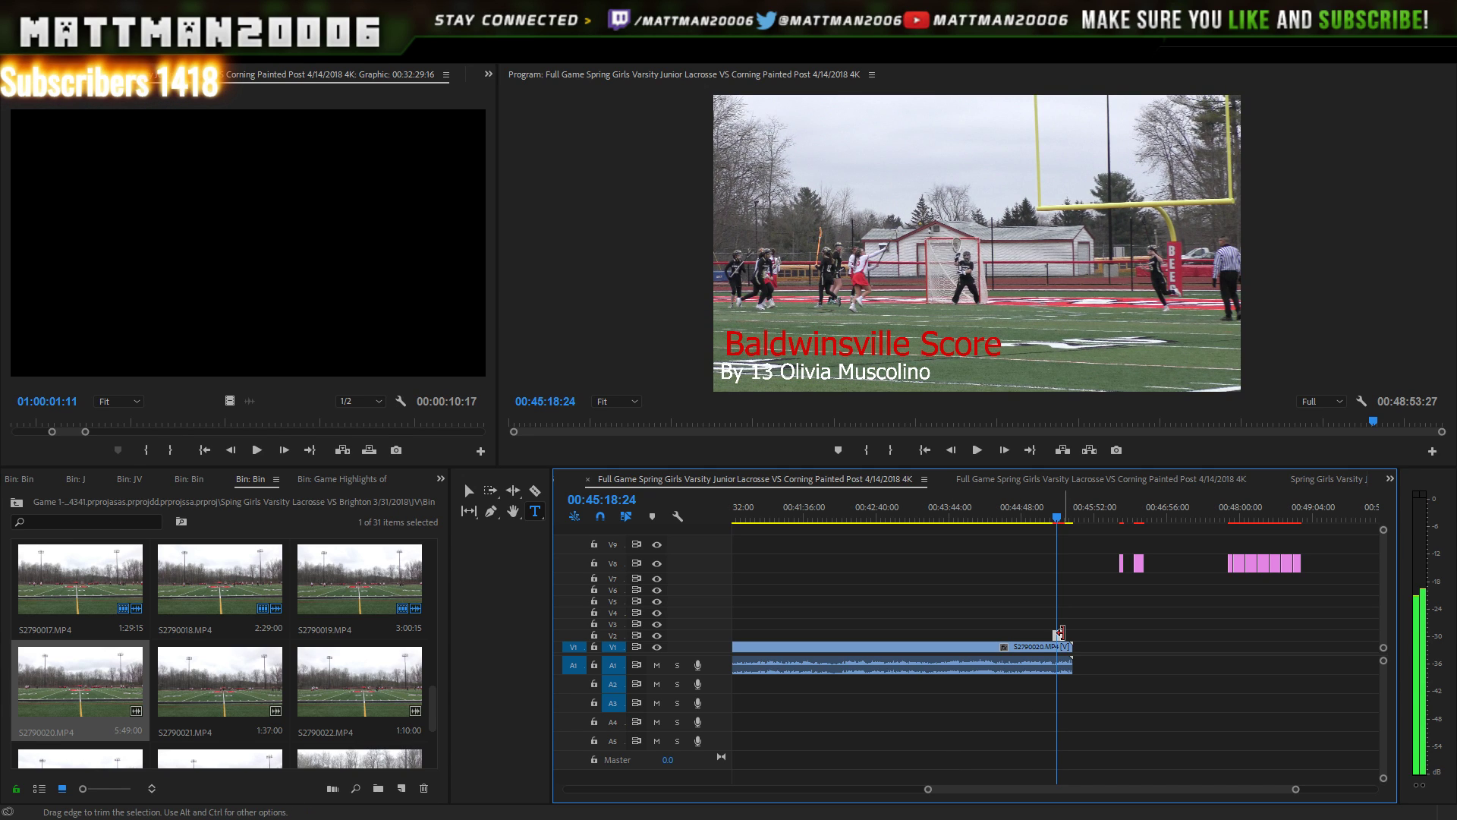
{"action": "key", "text": "Left"}
{"action": "key", "text": "Left"}
{"action": "key", "text": "Left"}
{"action": "key", "text": "Left"}
{"action": "key", "text": "Left"}
{"action": "key", "text": "Left"}
{"action": "key", "text": "Left"}
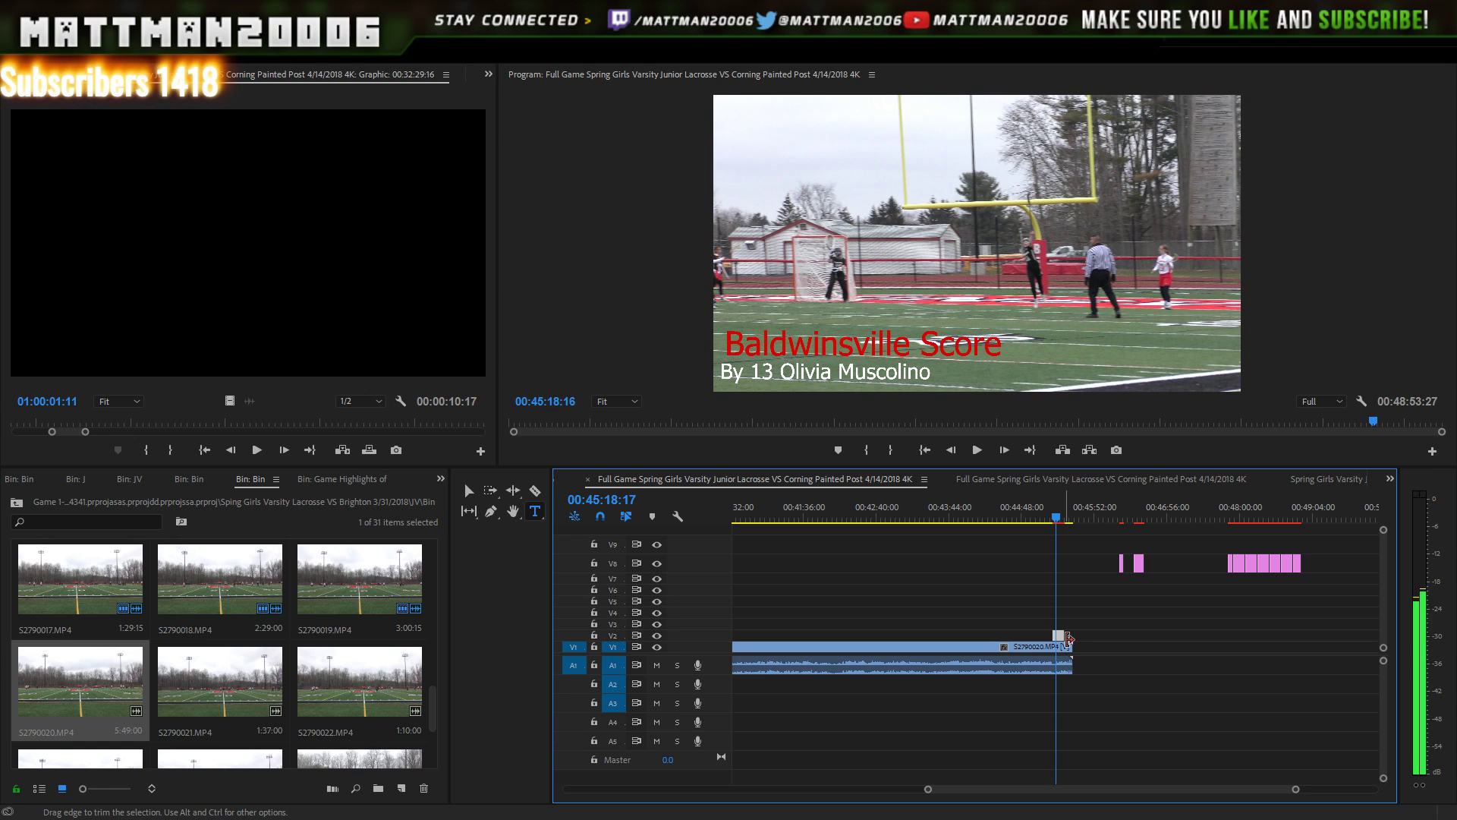
{"action": "key", "text": "Left"}
{"action": "key", "text": "Left"}
{"action": "key", "text": "Left"}
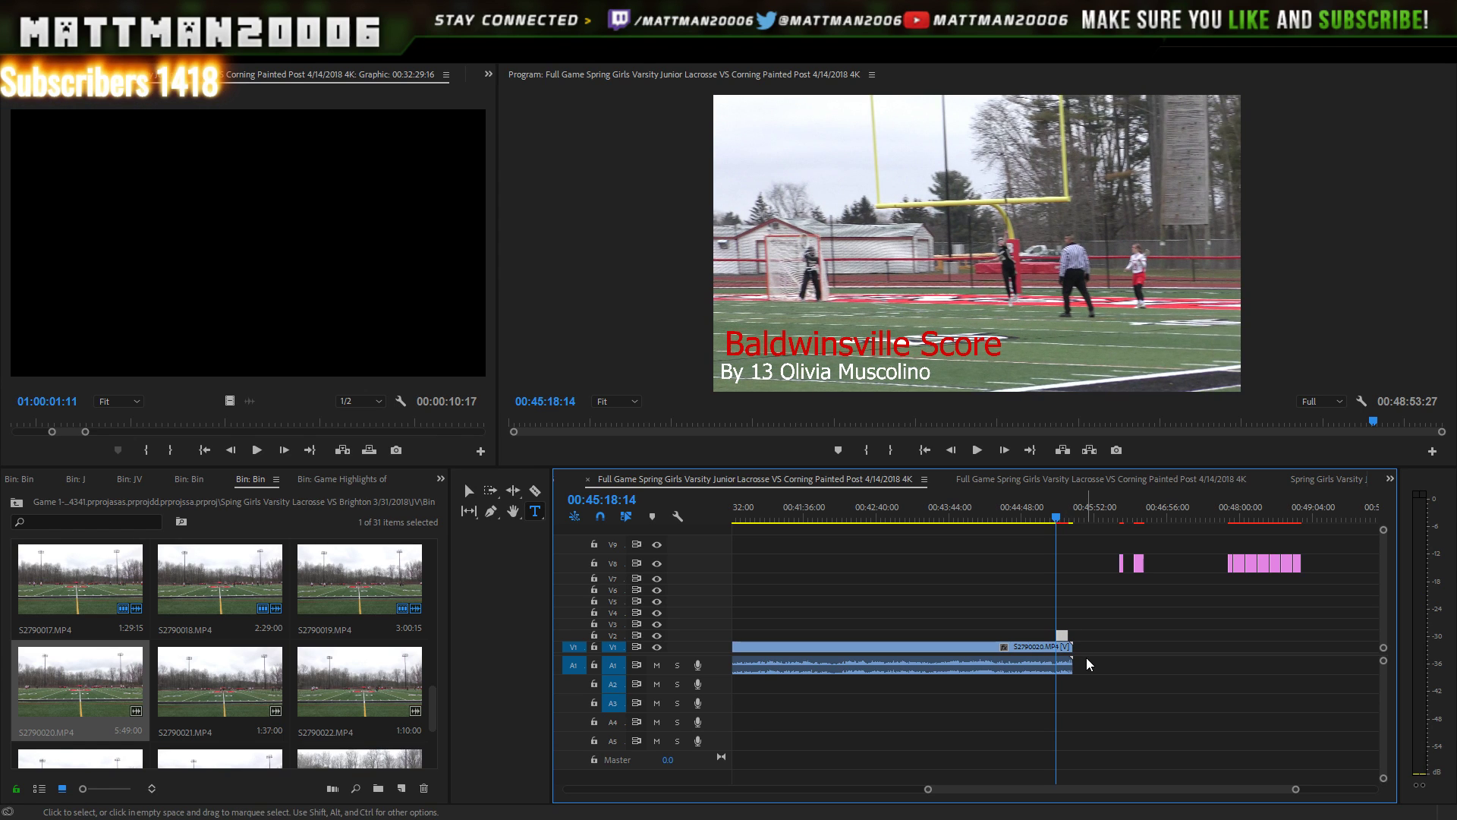
{"action": "key", "text": "Left"}
{"action": "key", "text": "Left"}
{"action": "key", "text": "Left"}
{"action": "key", "text": "Left"}
{"action": "key", "text": "Down"}
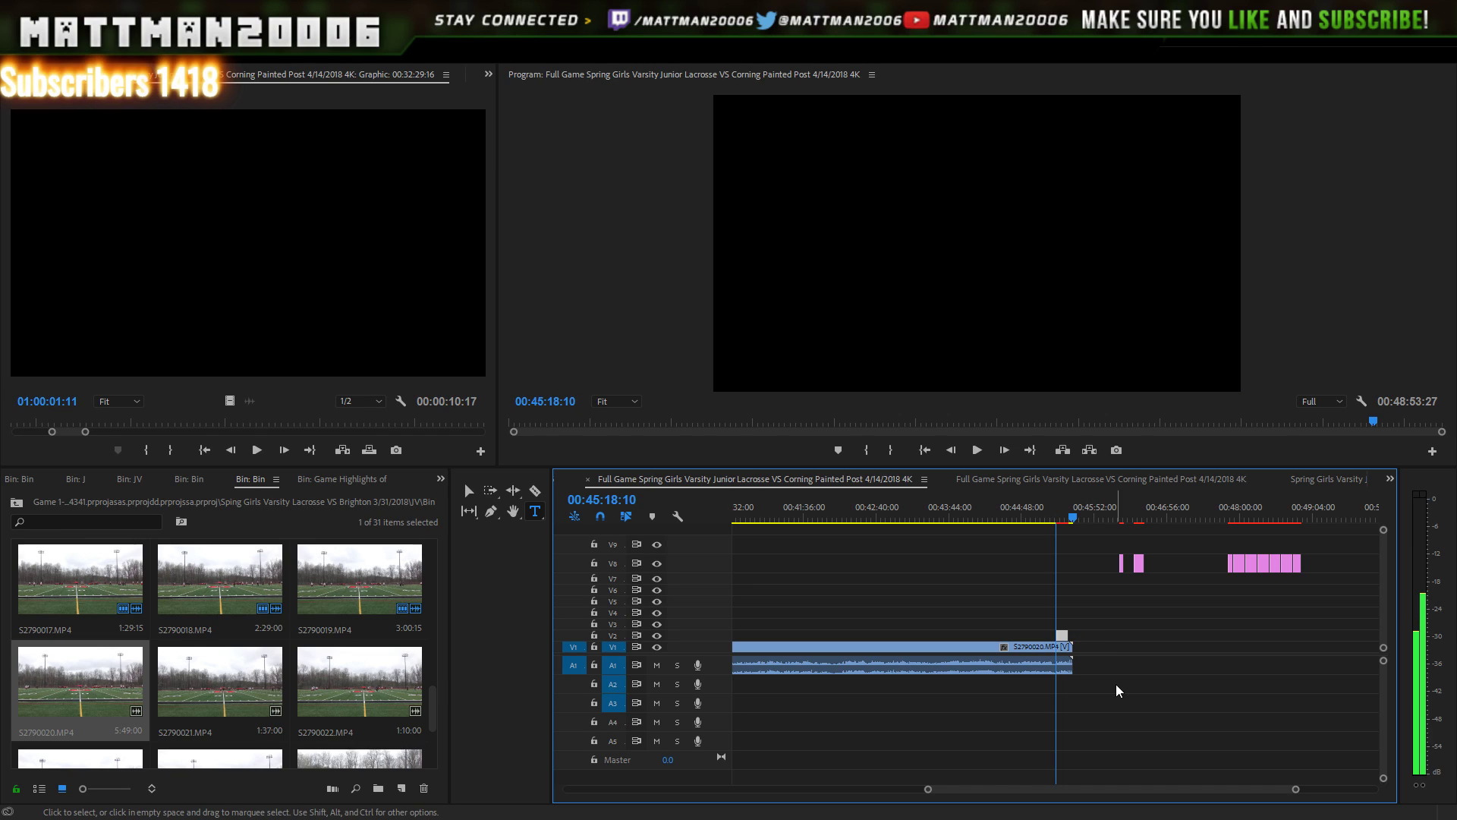
- Replay the goal, then skim the stored V8 scorer titles near 00:48:00 for the matching scorer
{"action": "left_click", "coordinate": [1057, 518]}
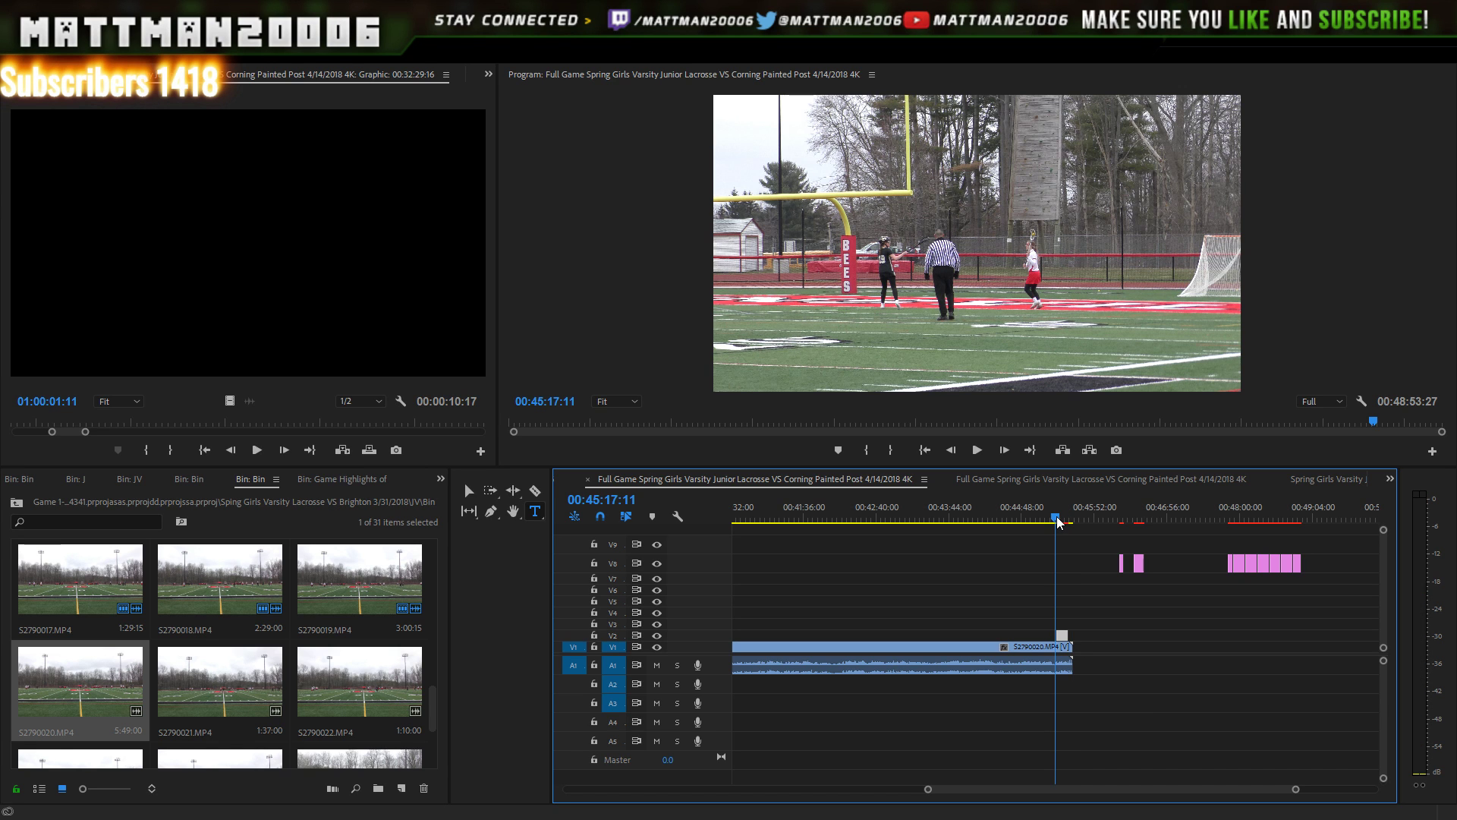
{"action": "key", "text": "space"}
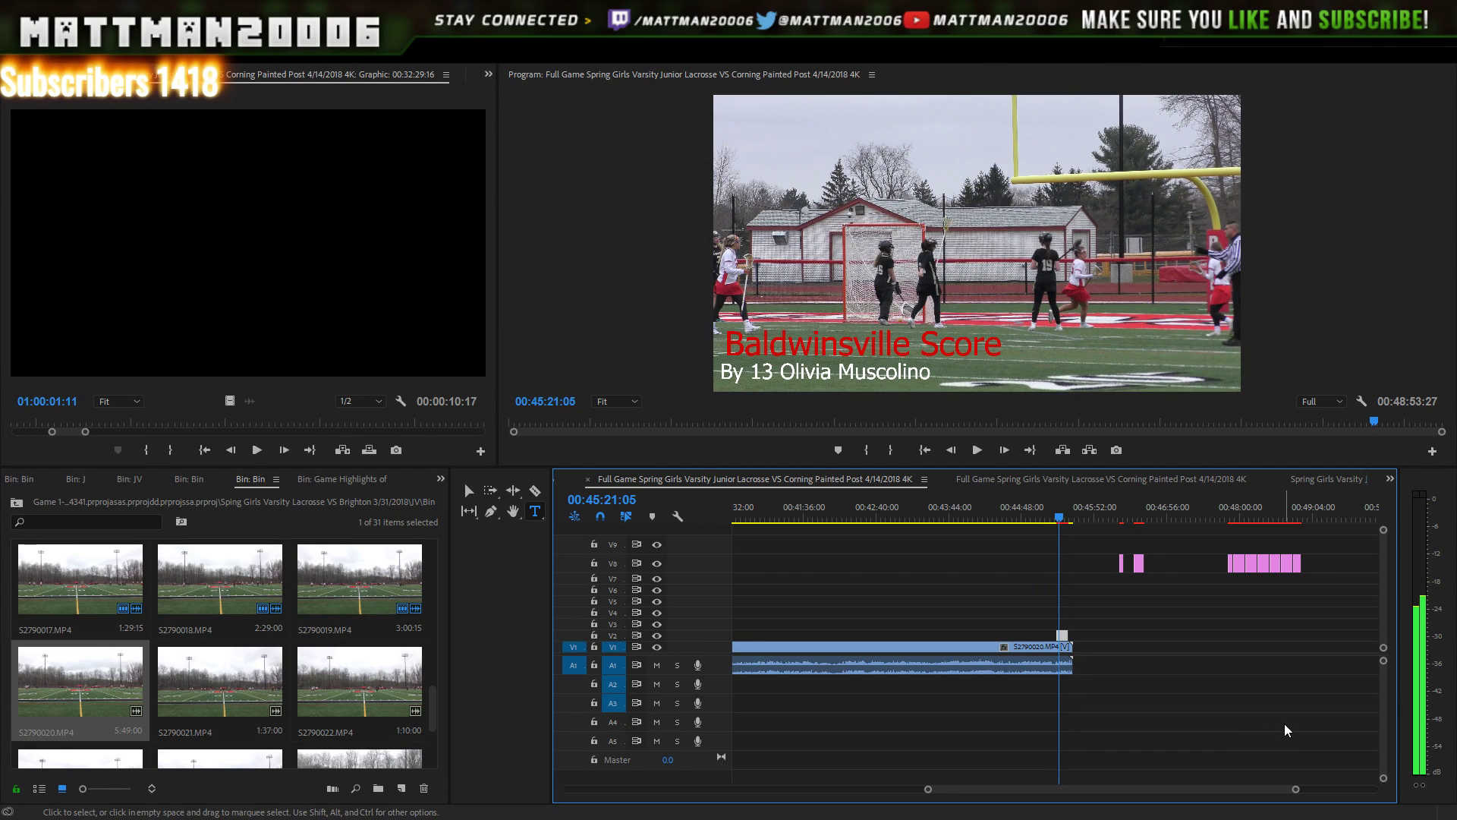
{"action": "left_click", "coordinate": [1230, 520]}
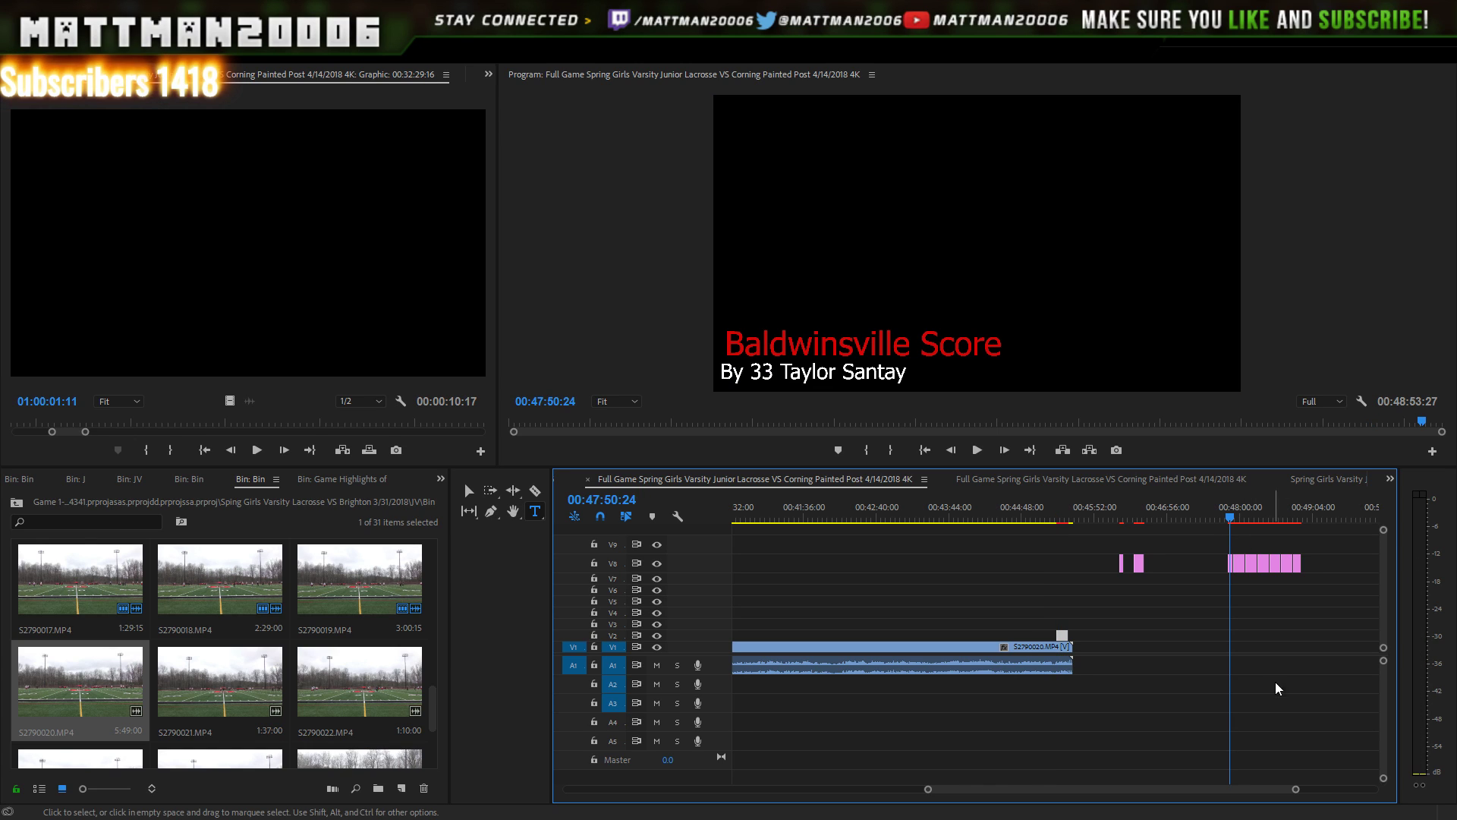
{"action": "left_click", "coordinate": [1236, 518]}
{"action": "mouse_move", "coordinate": [1238, 518]}
{"action": "left_mouse_down"}
{"action": "mouse_move", "coordinate": [1261, 518]}
{"action": "mouse_move", "coordinate": [1245, 517]}
{"action": "left_mouse_up"}
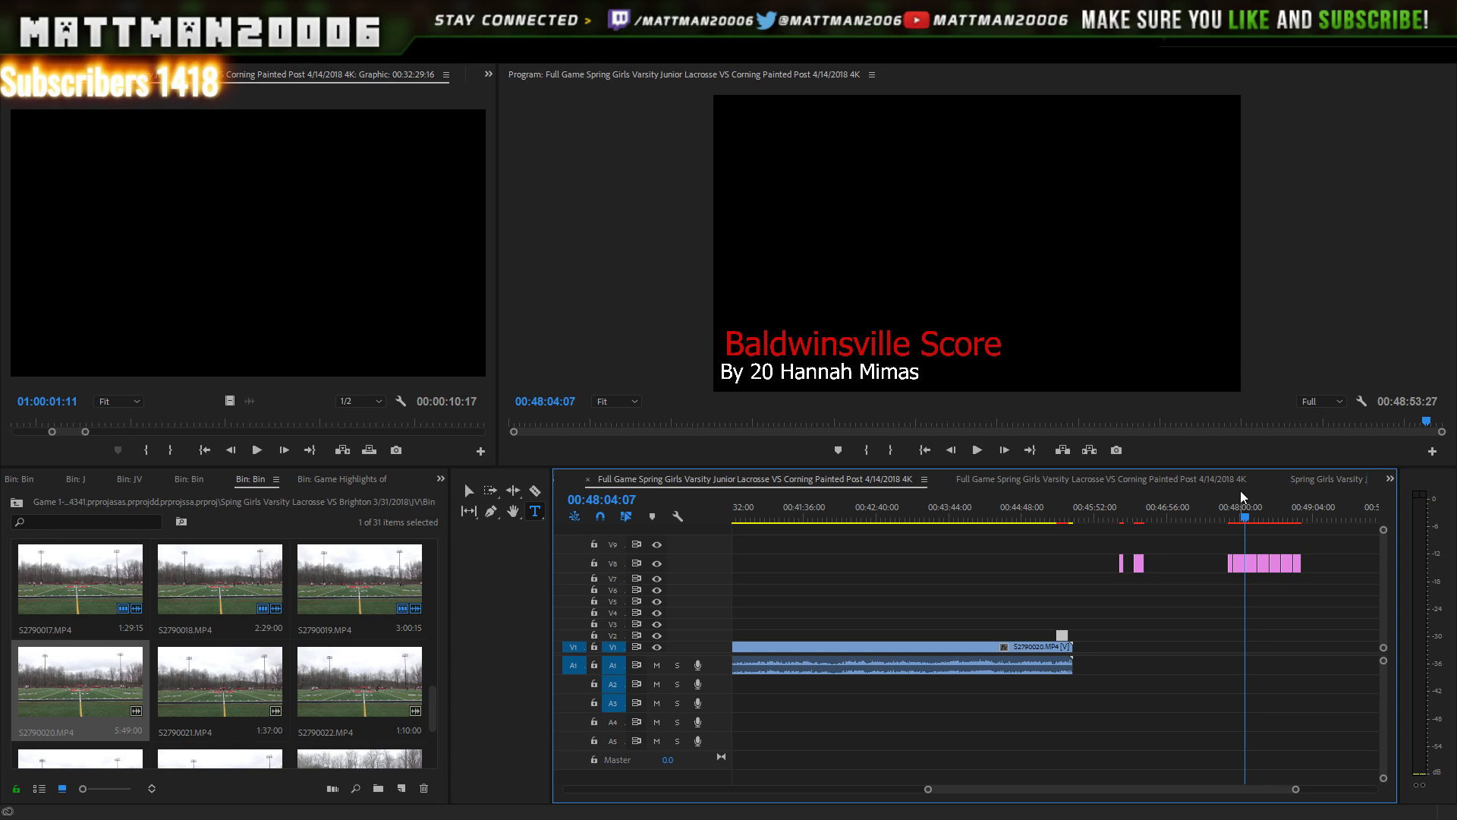
{"action": "left_click", "coordinate": [1240, 518]}
- Paste a copy of the number-15 scorer title near the goal and raise it to V3
{"action": "left_click_drag", "start_coordinate": [1249, 518], "coordinate": [1249, 518]}
{"action": "left_click", "coordinate": [1251, 562]}
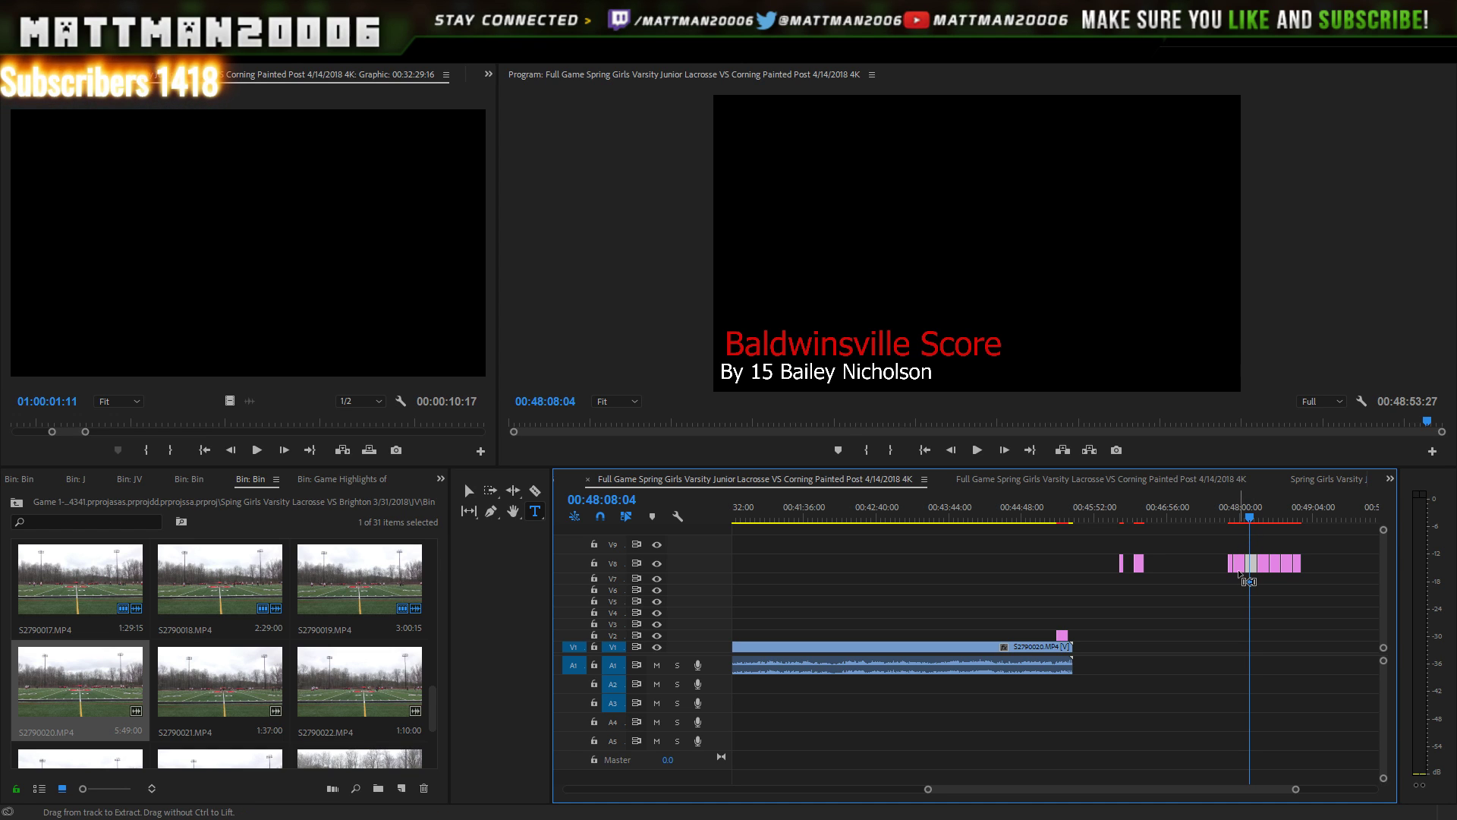
{"action": "left_click", "coordinate": [1082, 509]}
{"action": "key", "text": "ctrl+v"}
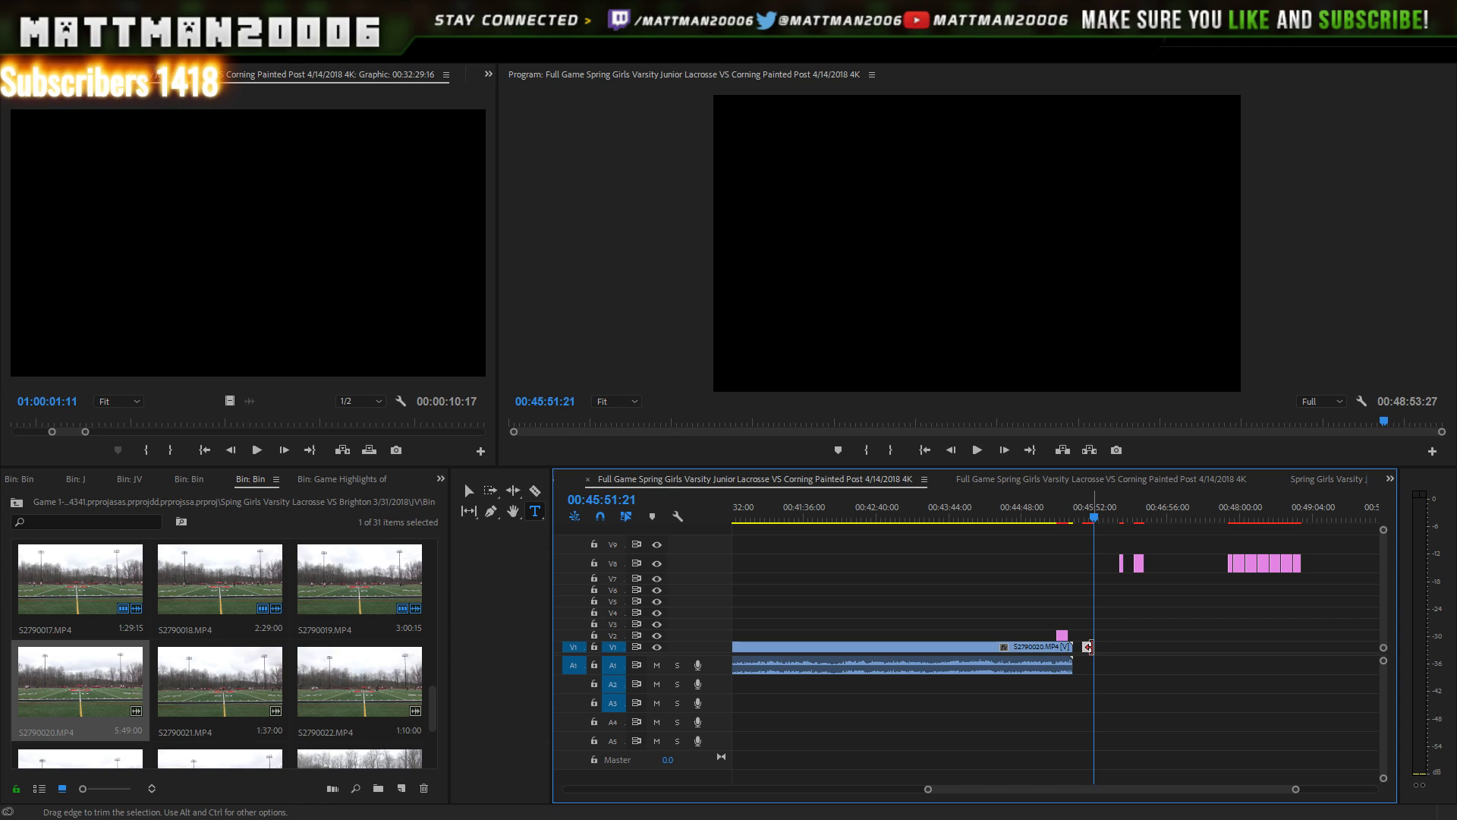
{"action": "left_click_drag", "start_coordinate": [1090, 645], "coordinate": [1067, 625]}
- Replay the goal with both titles, then open the older number-13 title to inspect it
{"action": "left_click", "coordinate": [1045, 509]}
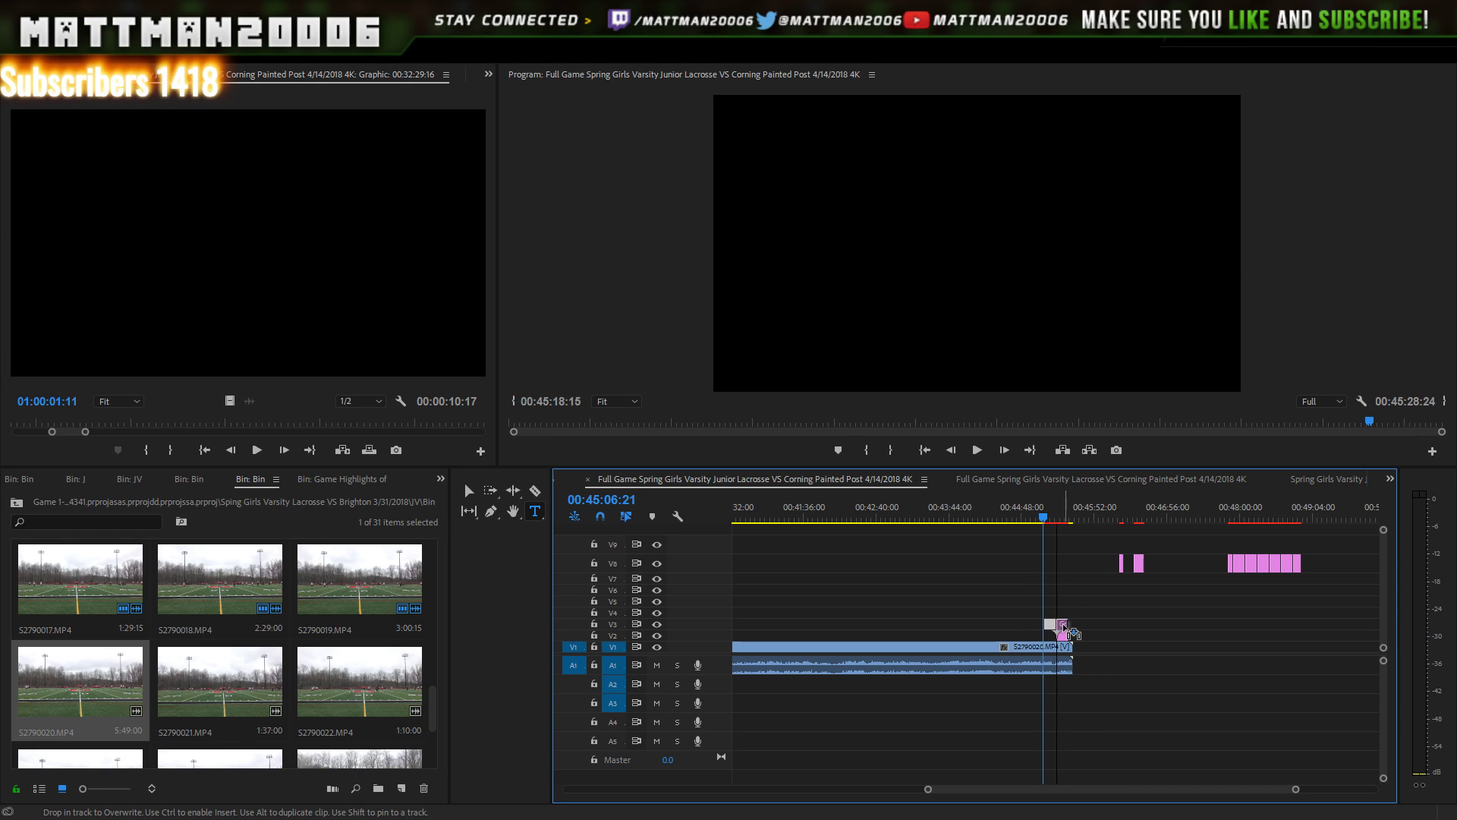
{"action": "key", "text": "space"}
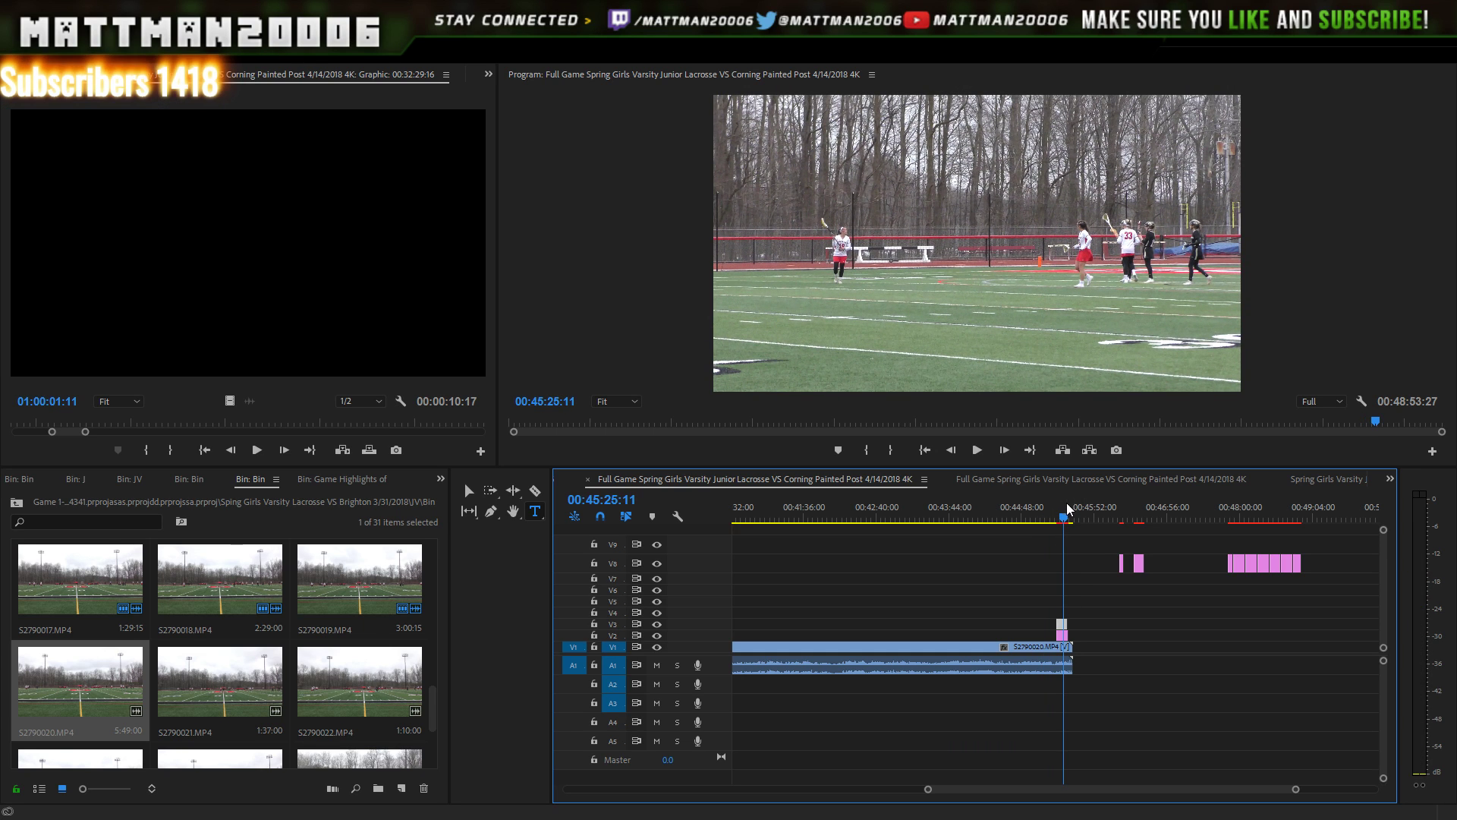
{"action": "left_click", "coordinate": [1066, 507]}
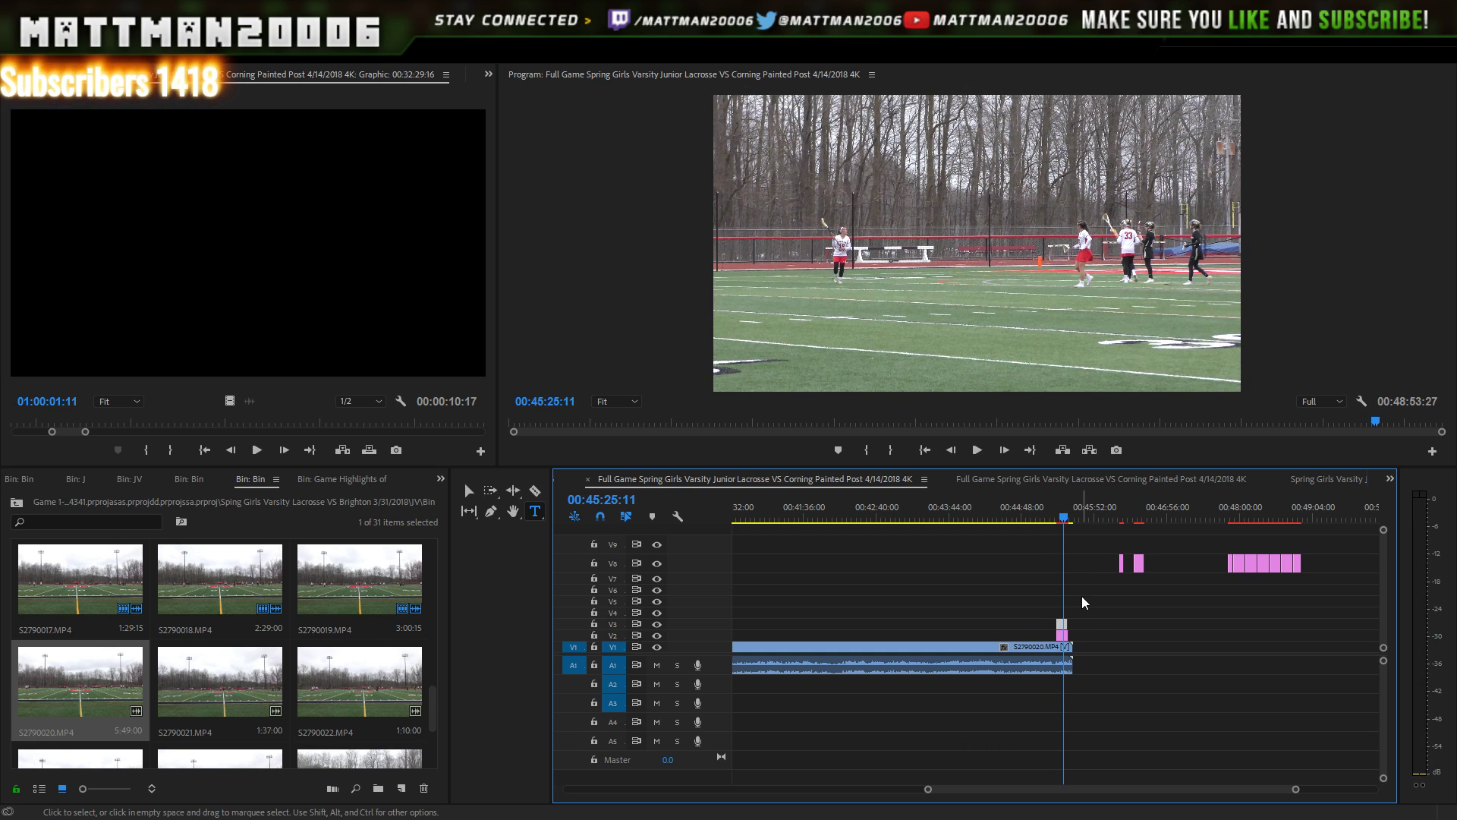
{"action": "left_click", "coordinate": [1065, 645]}
{"action": "left_click", "coordinate": [1065, 637]}
{"action": "double_click", "coordinate": [1065, 636]}
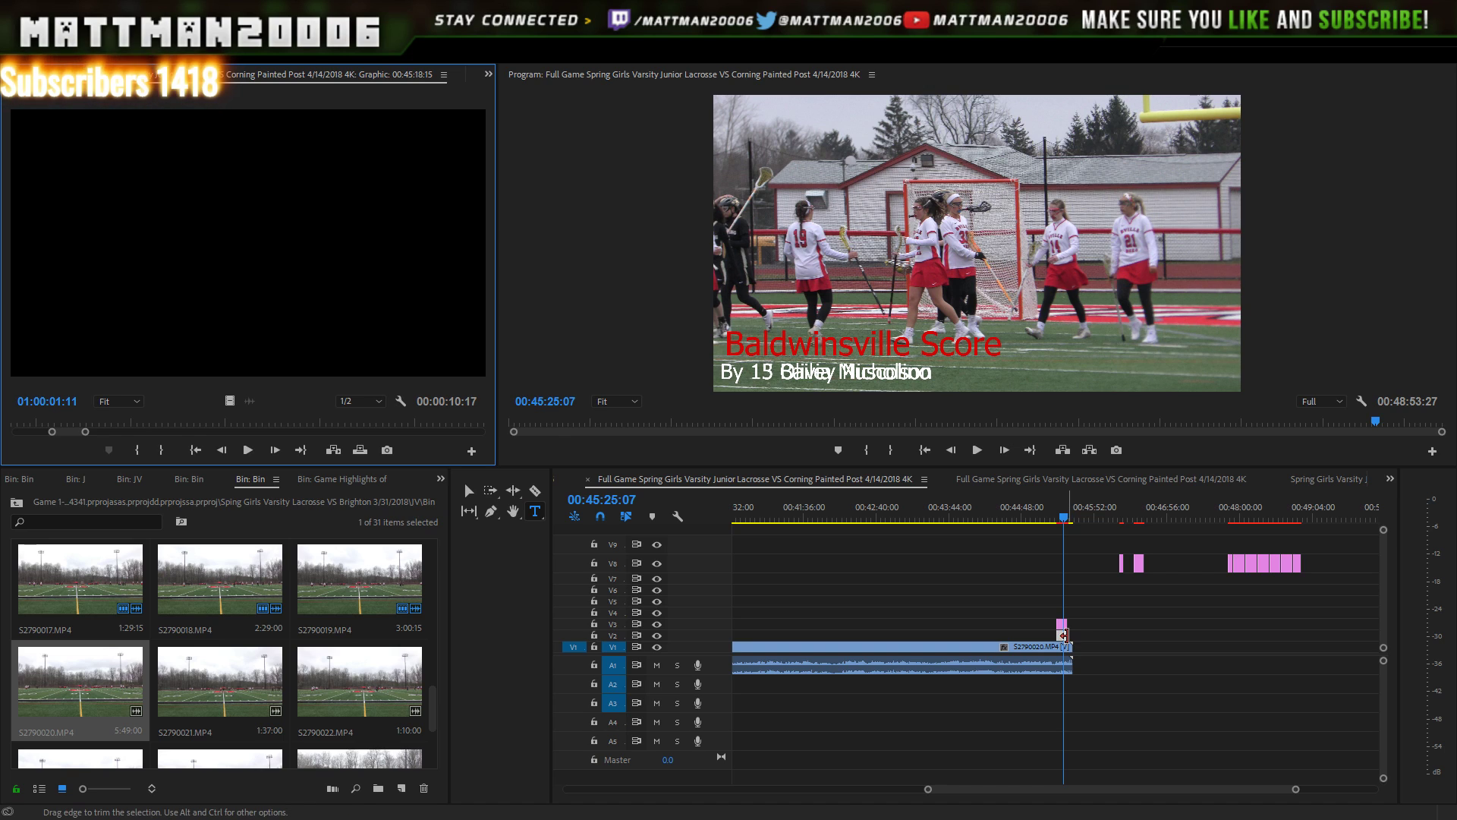
- Slide the number-13 title later out of the way and replay the goal with the number-15 title
{"action": "left_click_drag", "start_coordinate": [1064, 636], "coordinate": [1098, 635]}
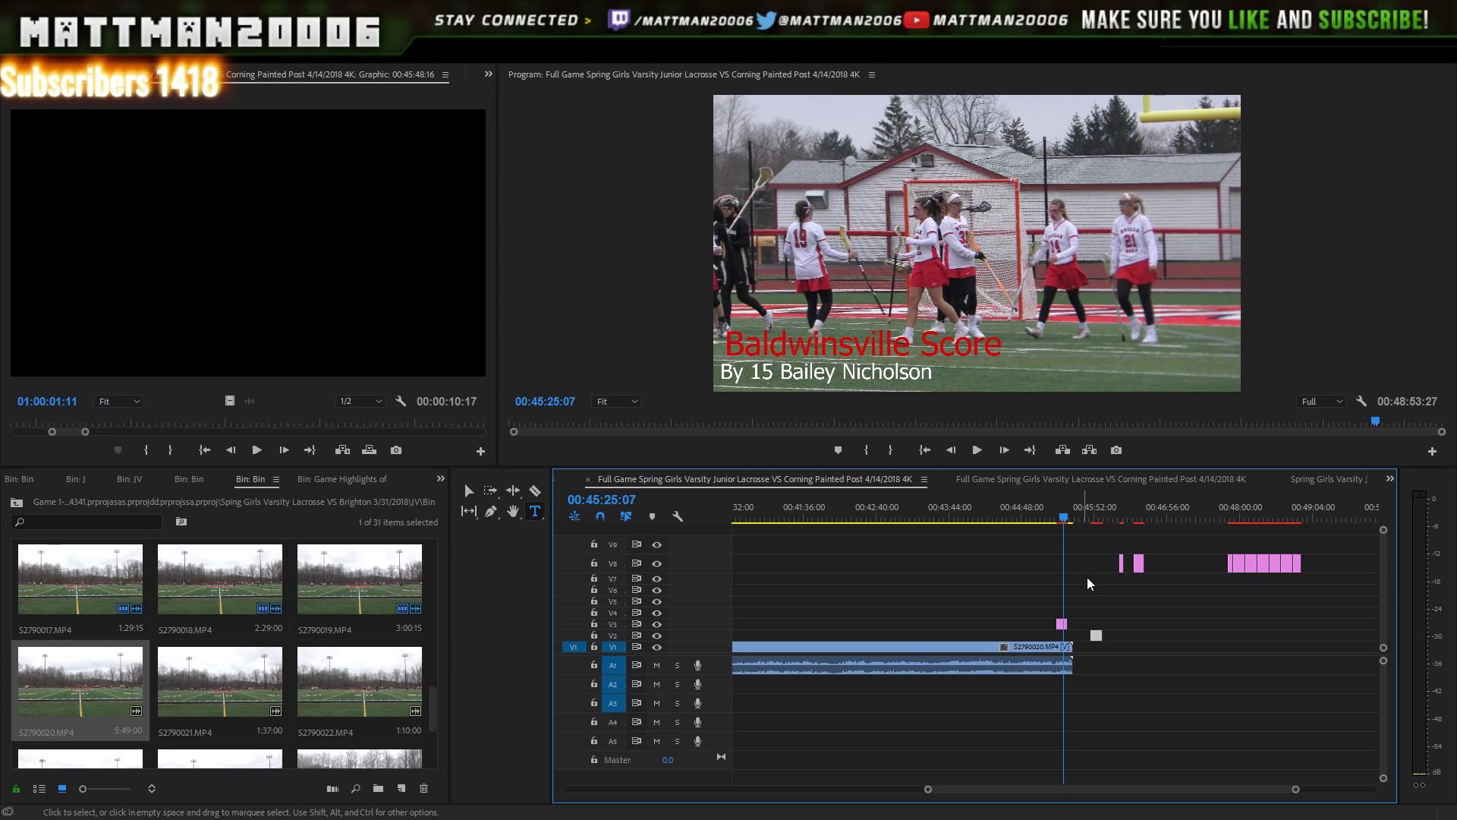
{"action": "left_click_drag", "start_coordinate": [1091, 520], "coordinate": [1063, 522]}
{"action": "key", "text": "Left"}
{"action": "key", "text": "Left"}
{"action": "key", "text": "Left"}
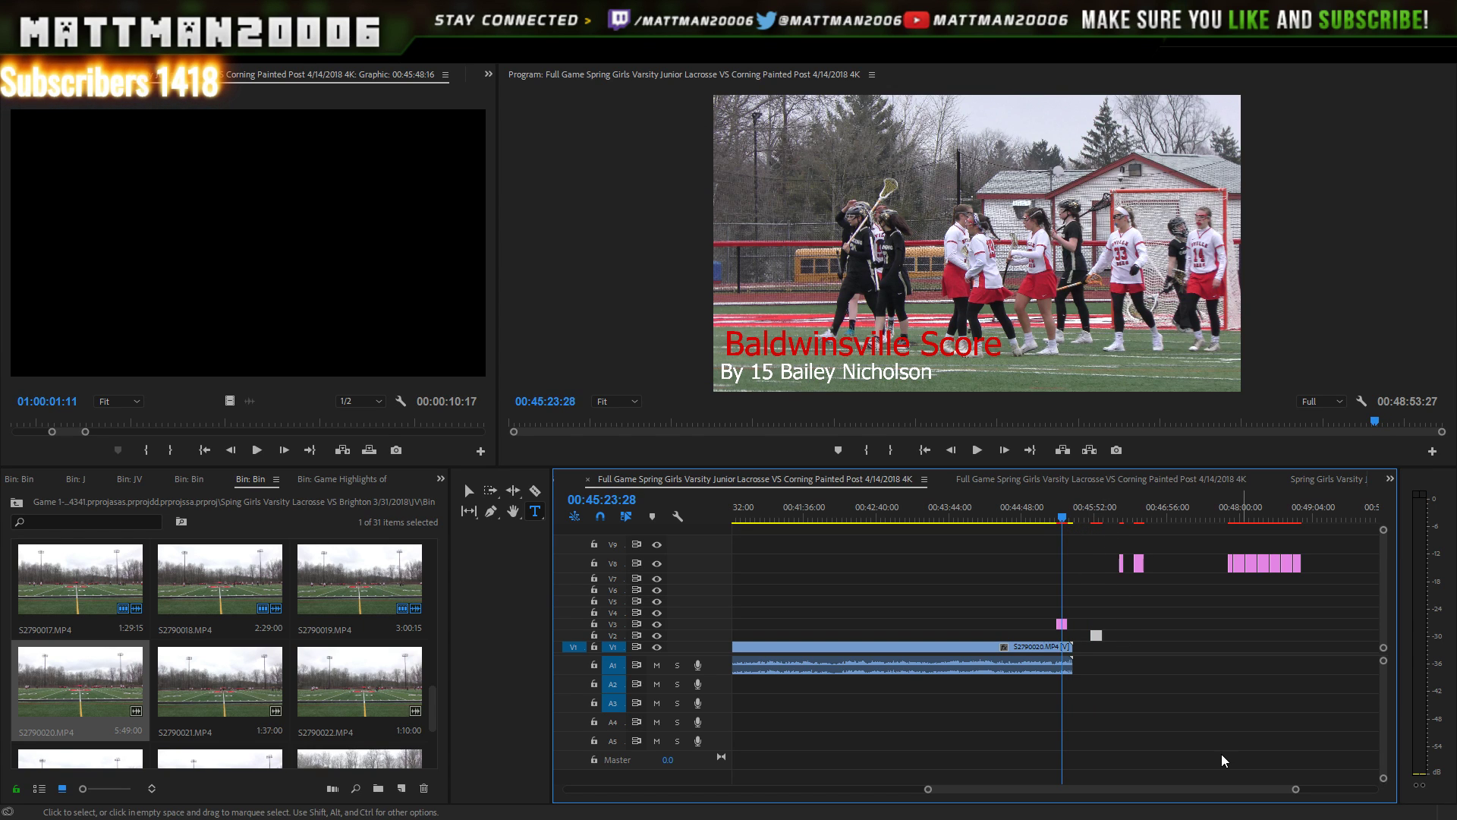
{"action": "key", "text": "Left"}
{"action": "key", "text": "Left"}
{"action": "key", "text": "Left"}
{"action": "key", "text": "Left"}
{"action": "key", "text": "Left"}
{"action": "key", "text": "Left"}
{"action": "key", "text": "Left"}
{"action": "key", "text": "Left"}
{"action": "key", "text": "Left"}
{"action": "key", "text": "Left"}
{"action": "key", "text": "Left"}
{"action": "key", "text": "Left"}
{"action": "key", "text": "Left"}
{"action": "key", "text": "Left"}
{"action": "key", "text": "Left"}
{"action": "key", "text": "Left"}
{"action": "key", "text": "Left"}
{"action": "key", "text": "Left"}
{"action": "key", "text": "Left"}
{"action": "key", "text": "Left"}
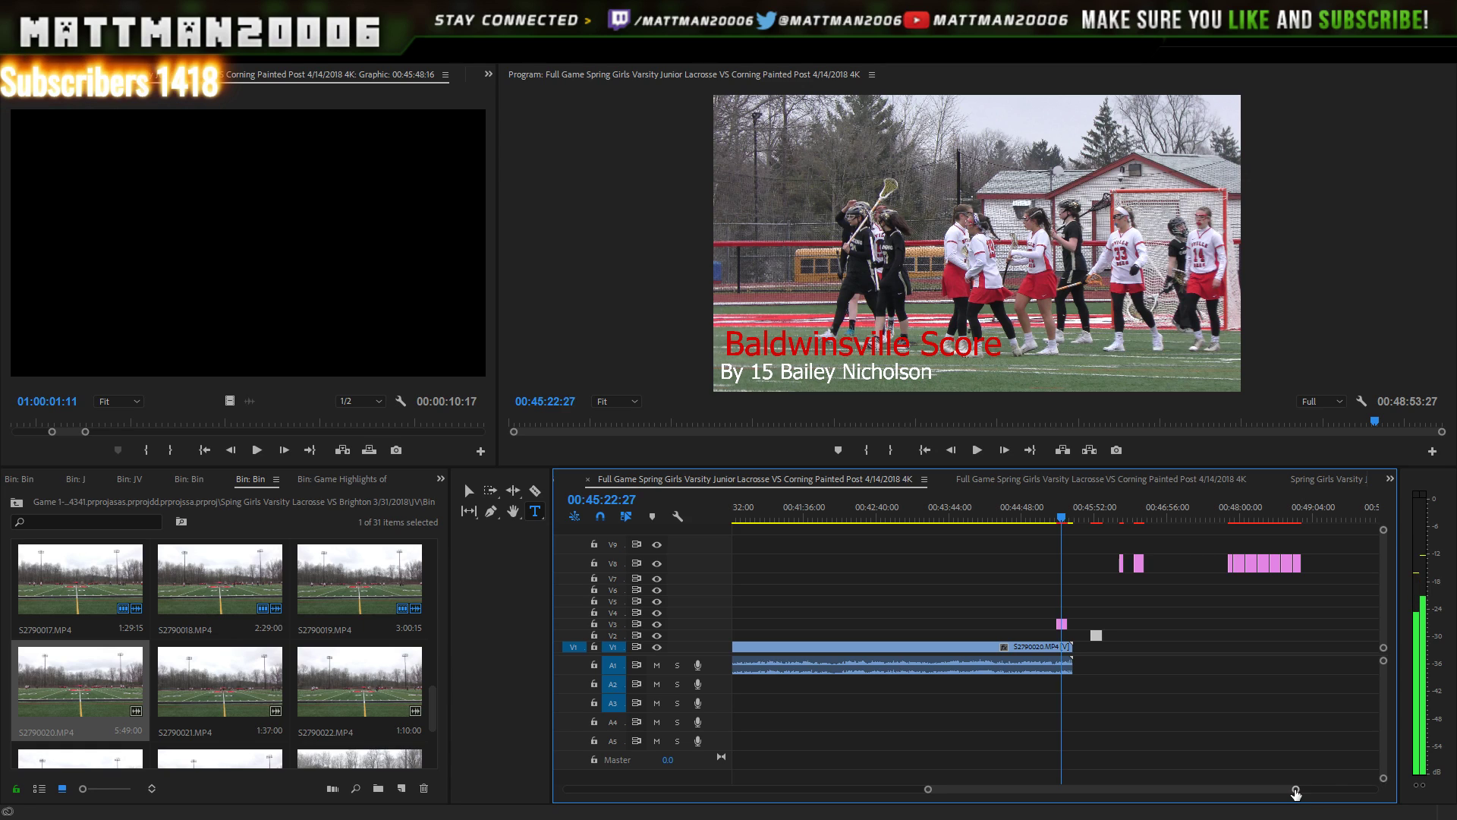
{"action": "key", "text": "equal"}
{"action": "key", "text": "equal"}
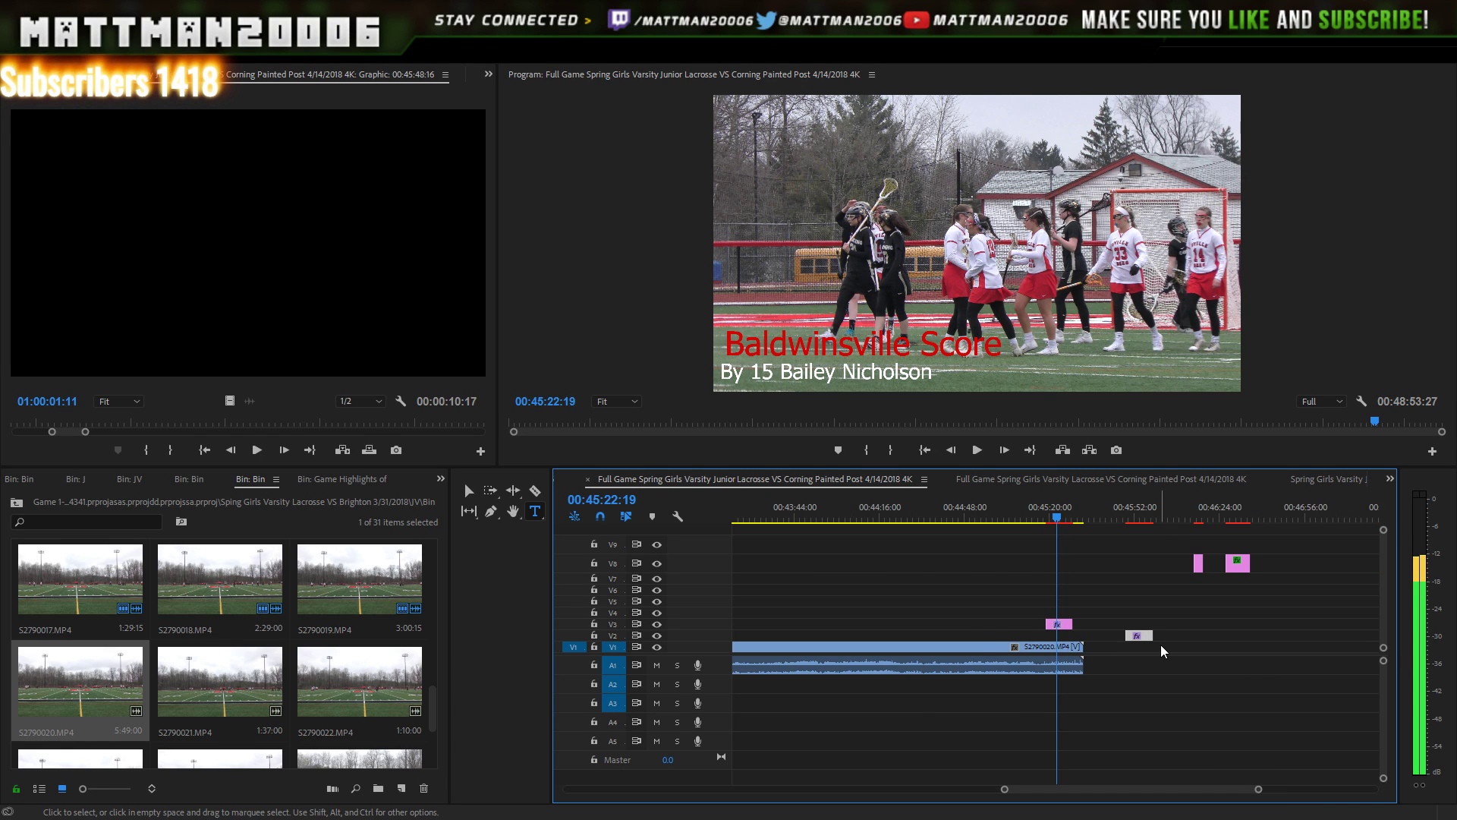
{"action": "left_click", "coordinate": [1044, 524]}
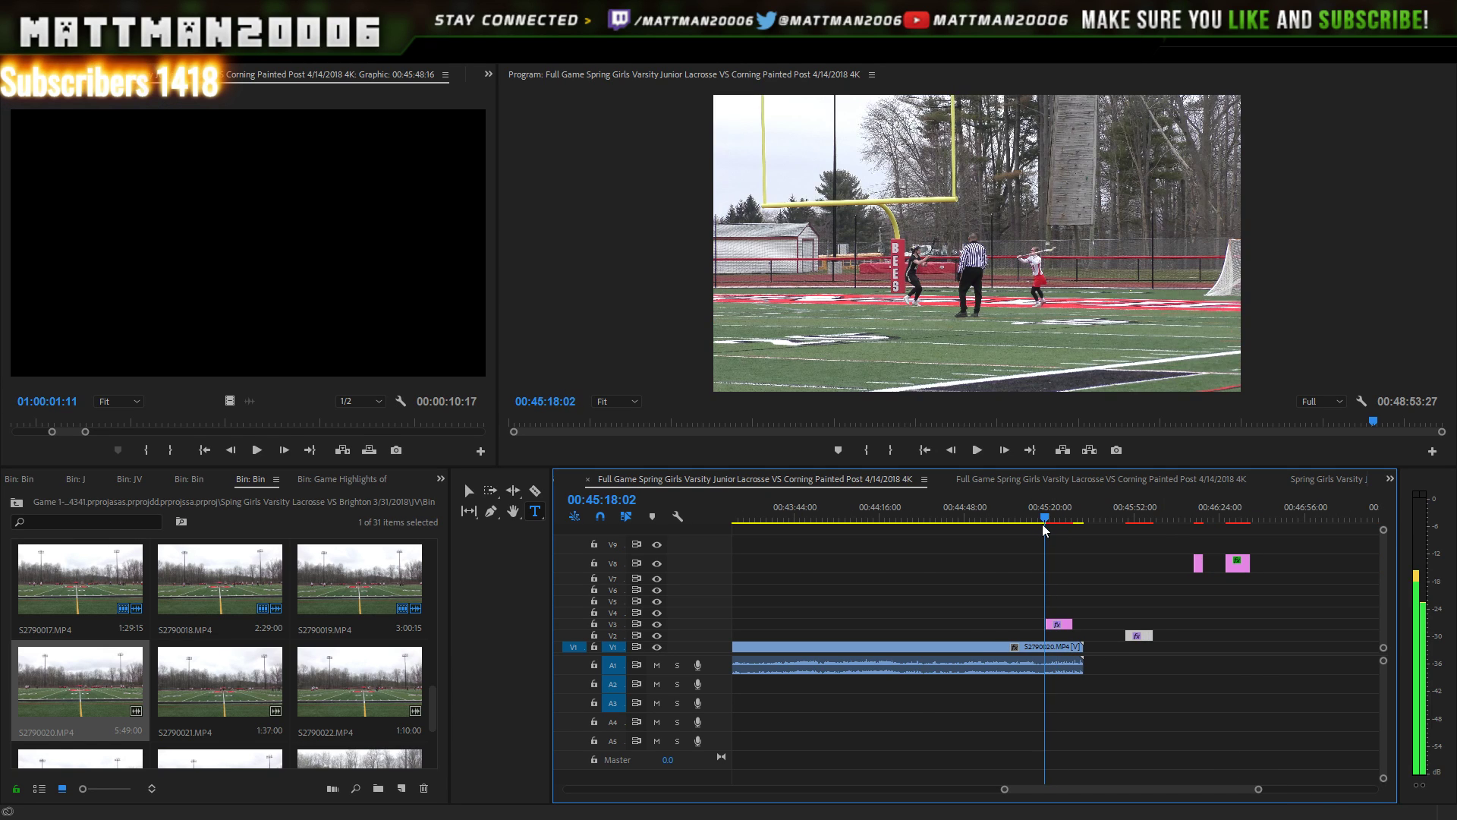
{"action": "key", "text": "space"}
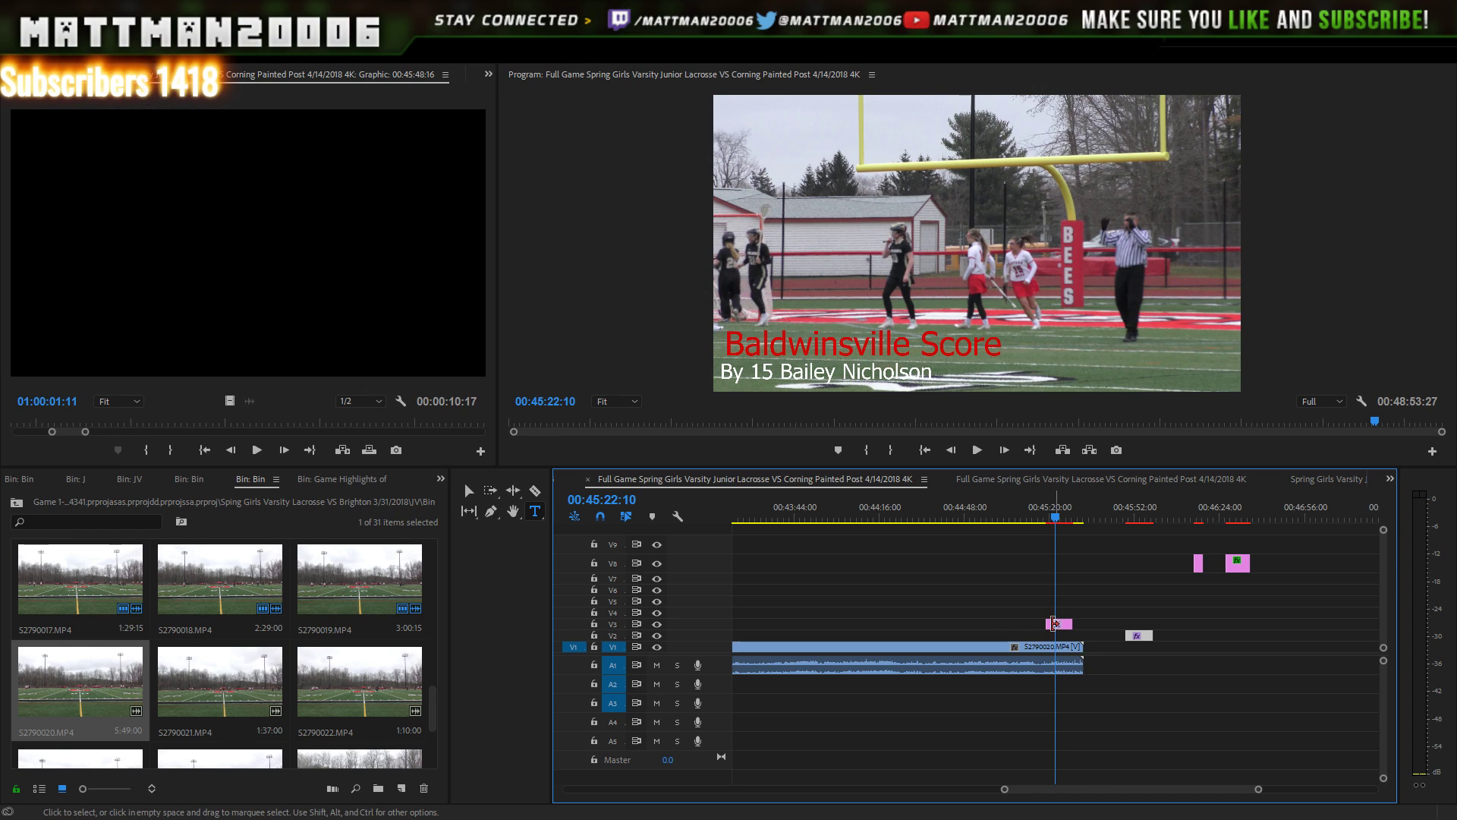
- Adjust the earlier goal's scorer title on V2 so it ends with the game clip
{"action": "left_click_drag", "start_coordinate": [1060, 624], "coordinate": [1063, 627]}
{"action": "left_click", "coordinate": [1052, 519]}
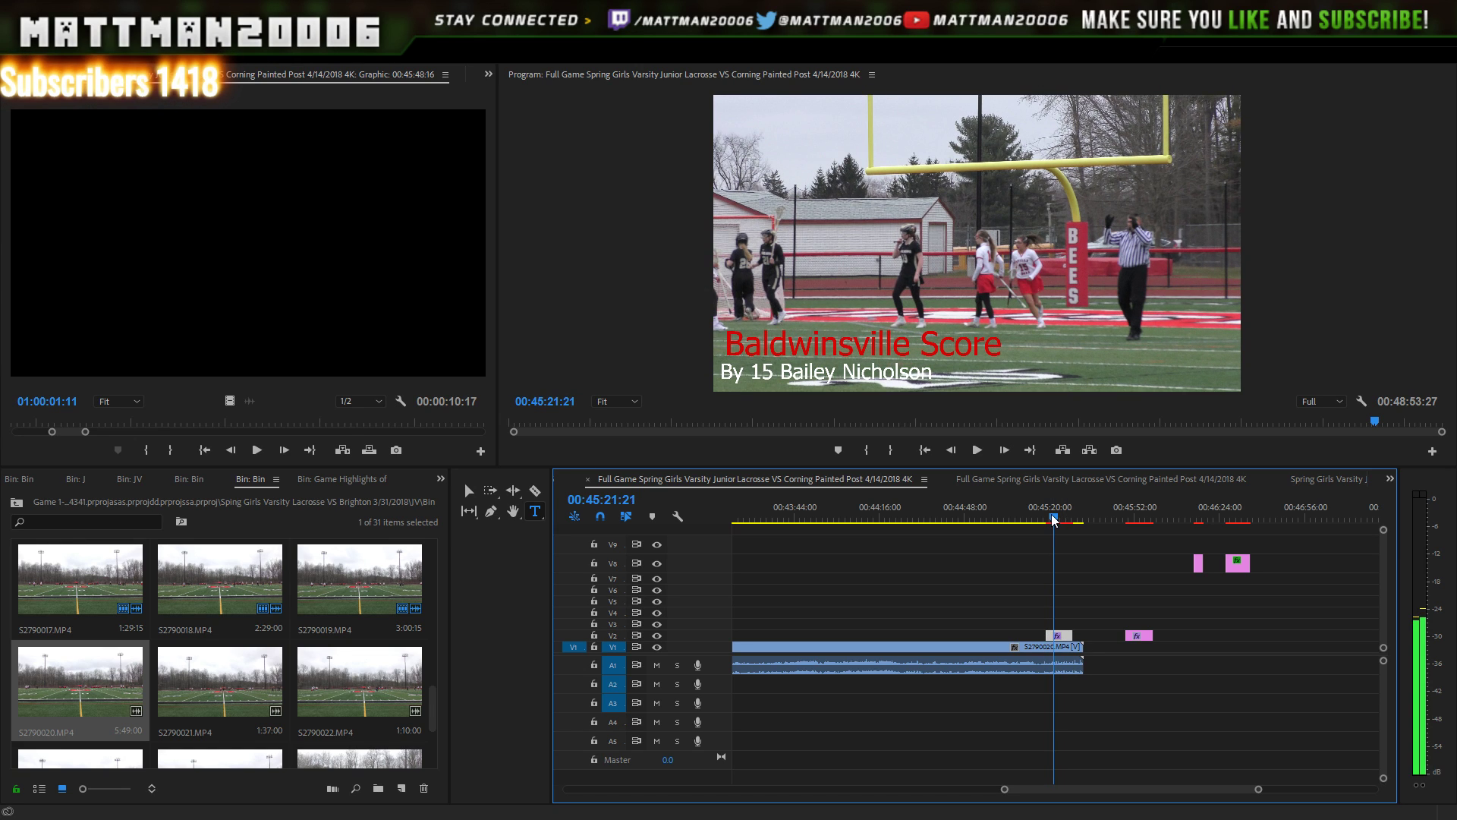
{"action": "left_click", "coordinate": [1047, 520]}
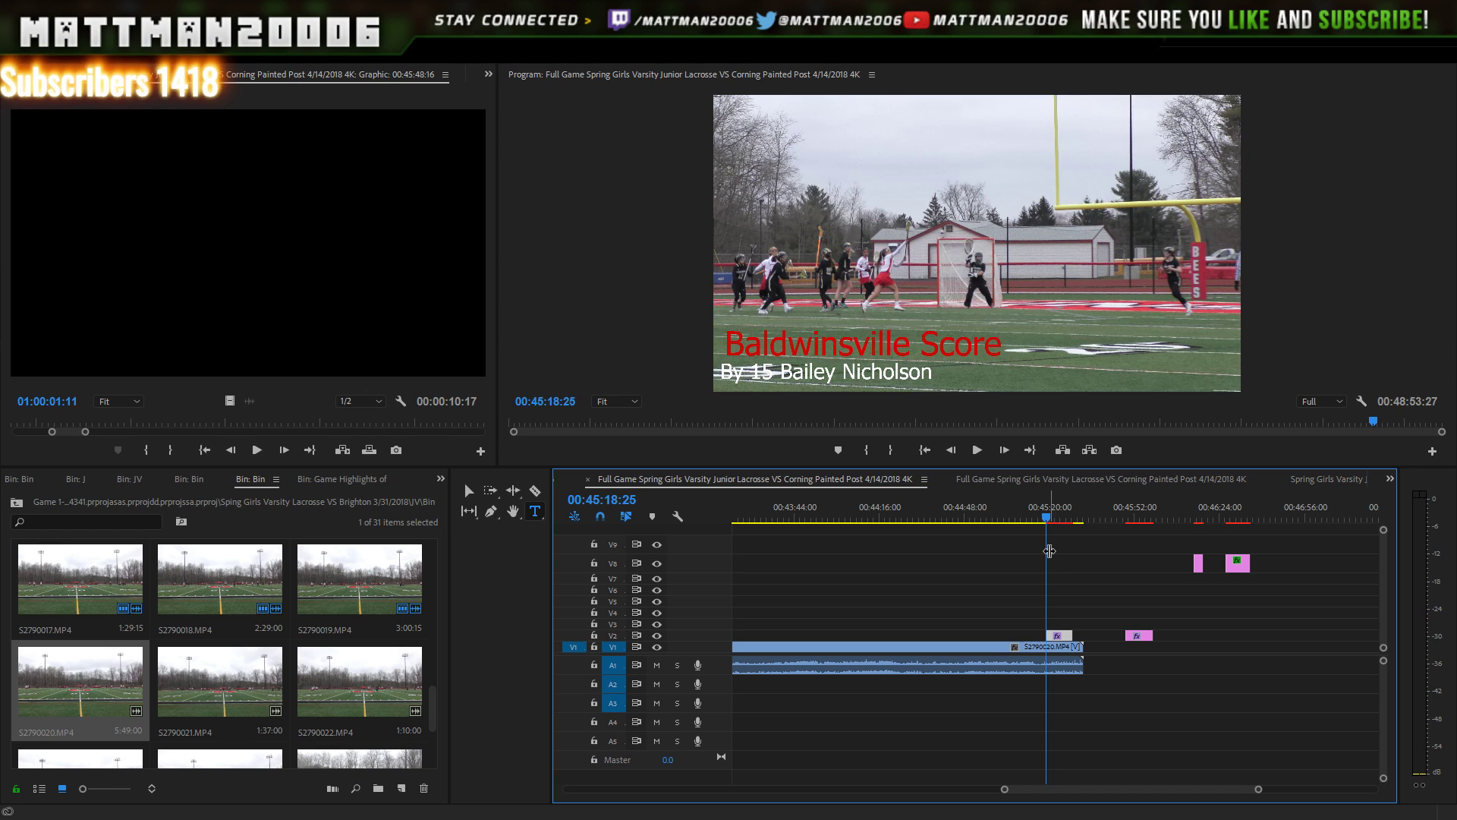
{"action": "key", "text": "Left"}
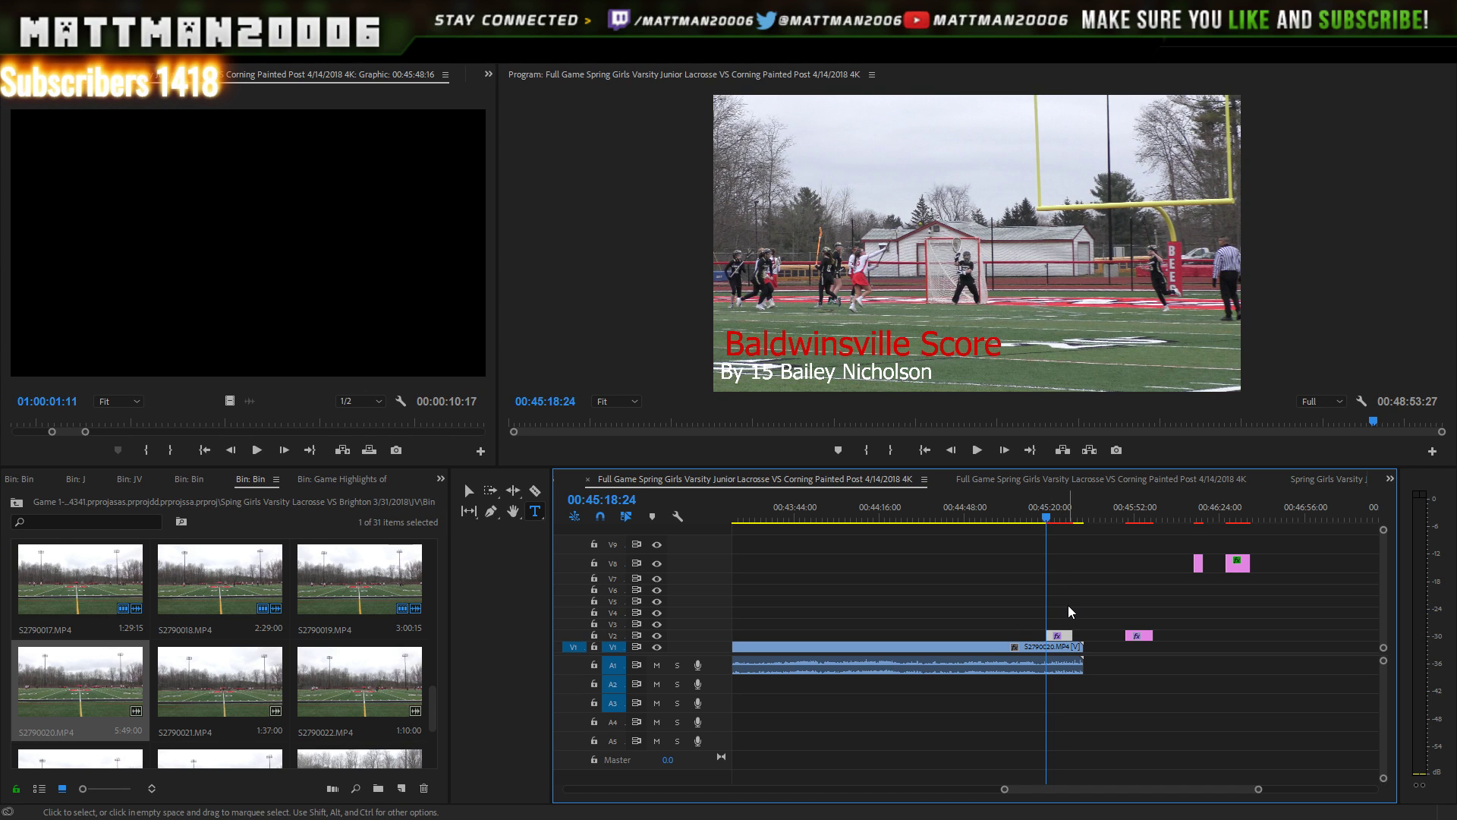
{"action": "key", "text": "Right"}
{"action": "key", "text": "Right"}
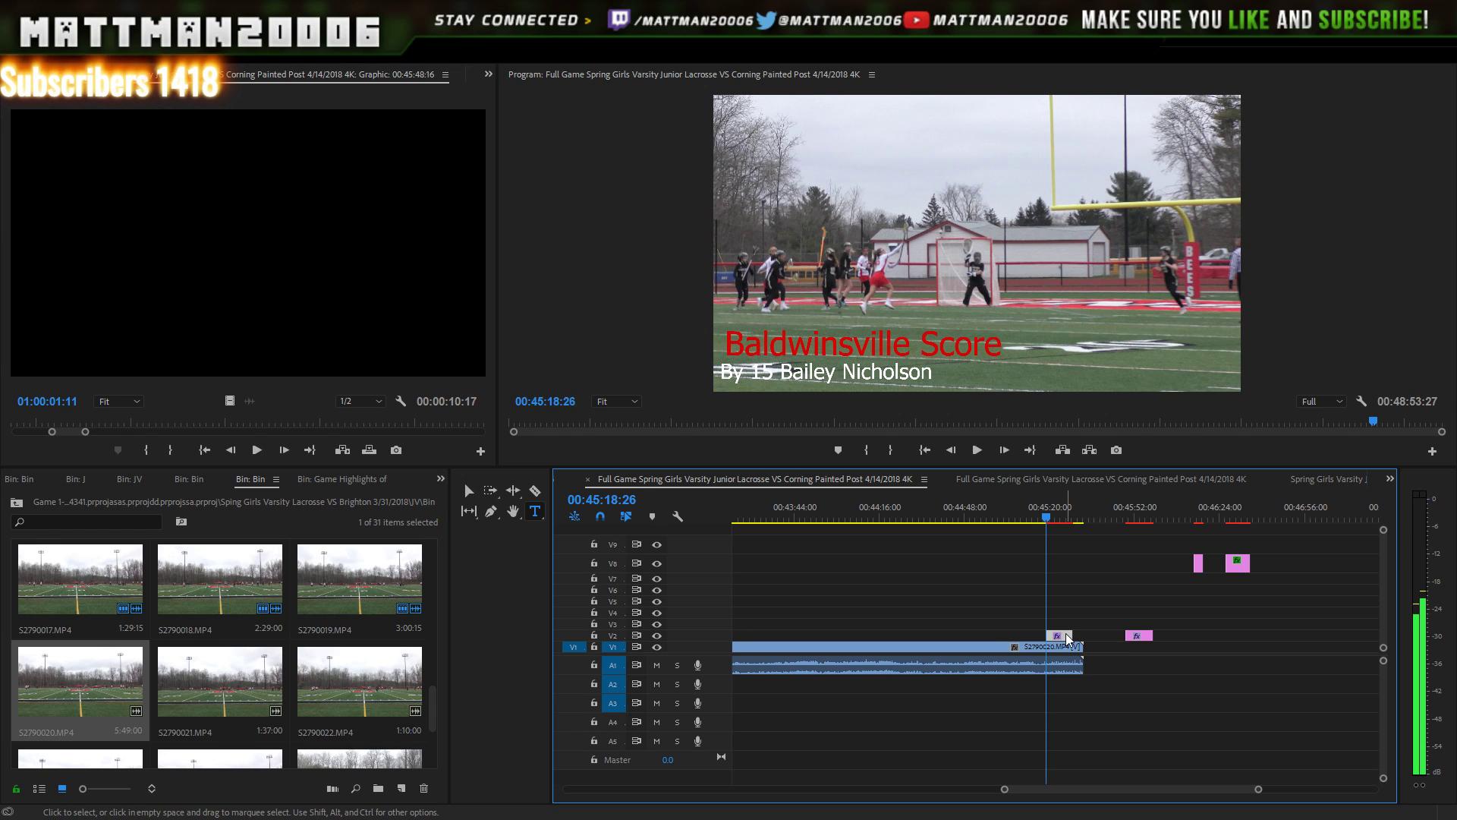
{"action": "left_click_drag", "start_coordinate": [1065, 635], "coordinate": [1070, 635]}
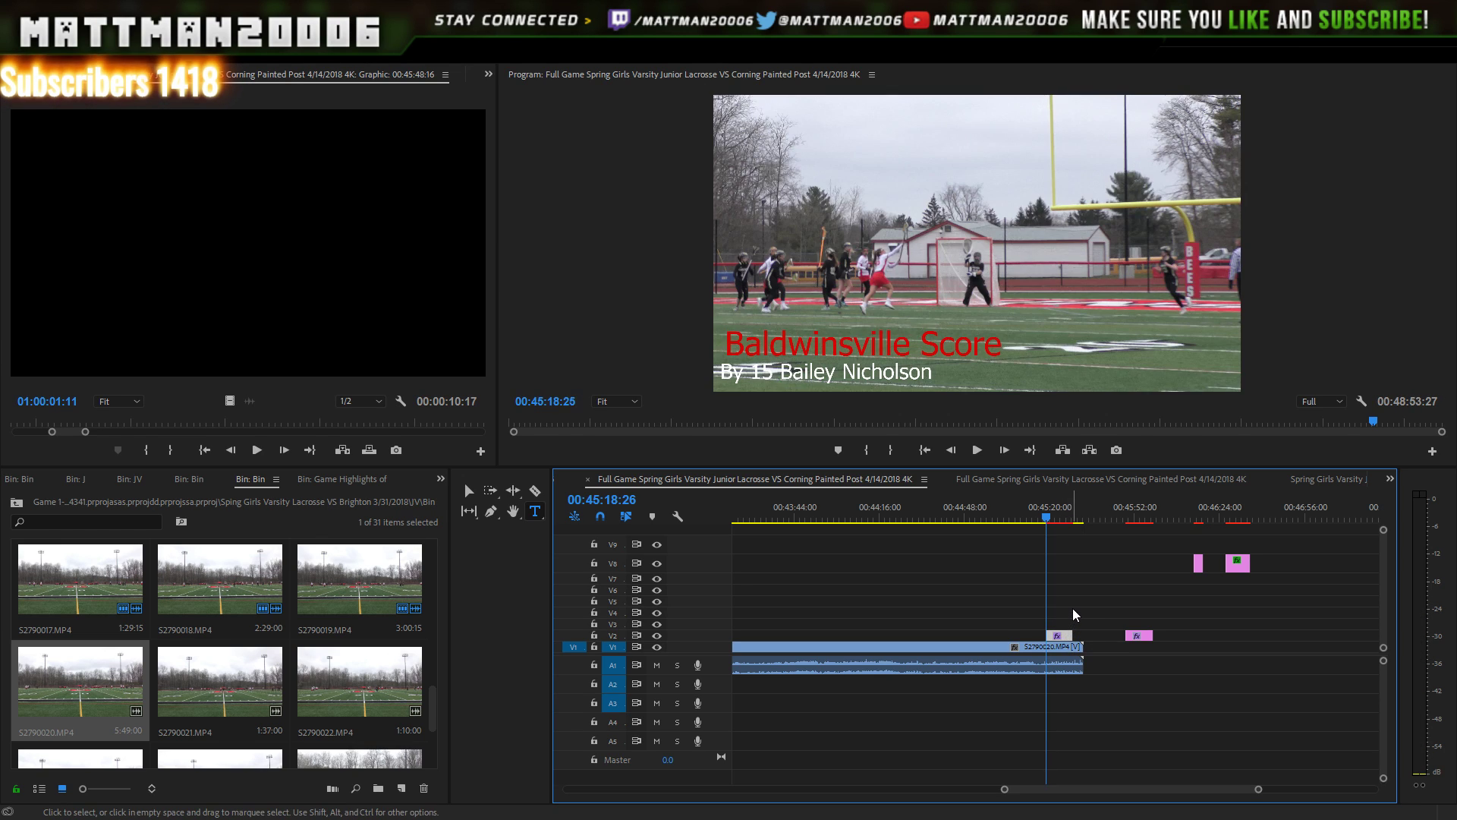
{"action": "key", "text": "Right"}
{"action": "key", "text": "Right"}
{"action": "key", "text": "Right"}
{"action": "key", "text": "Right"}
{"action": "key", "text": "Right"}
{"action": "key", "text": "Right"}
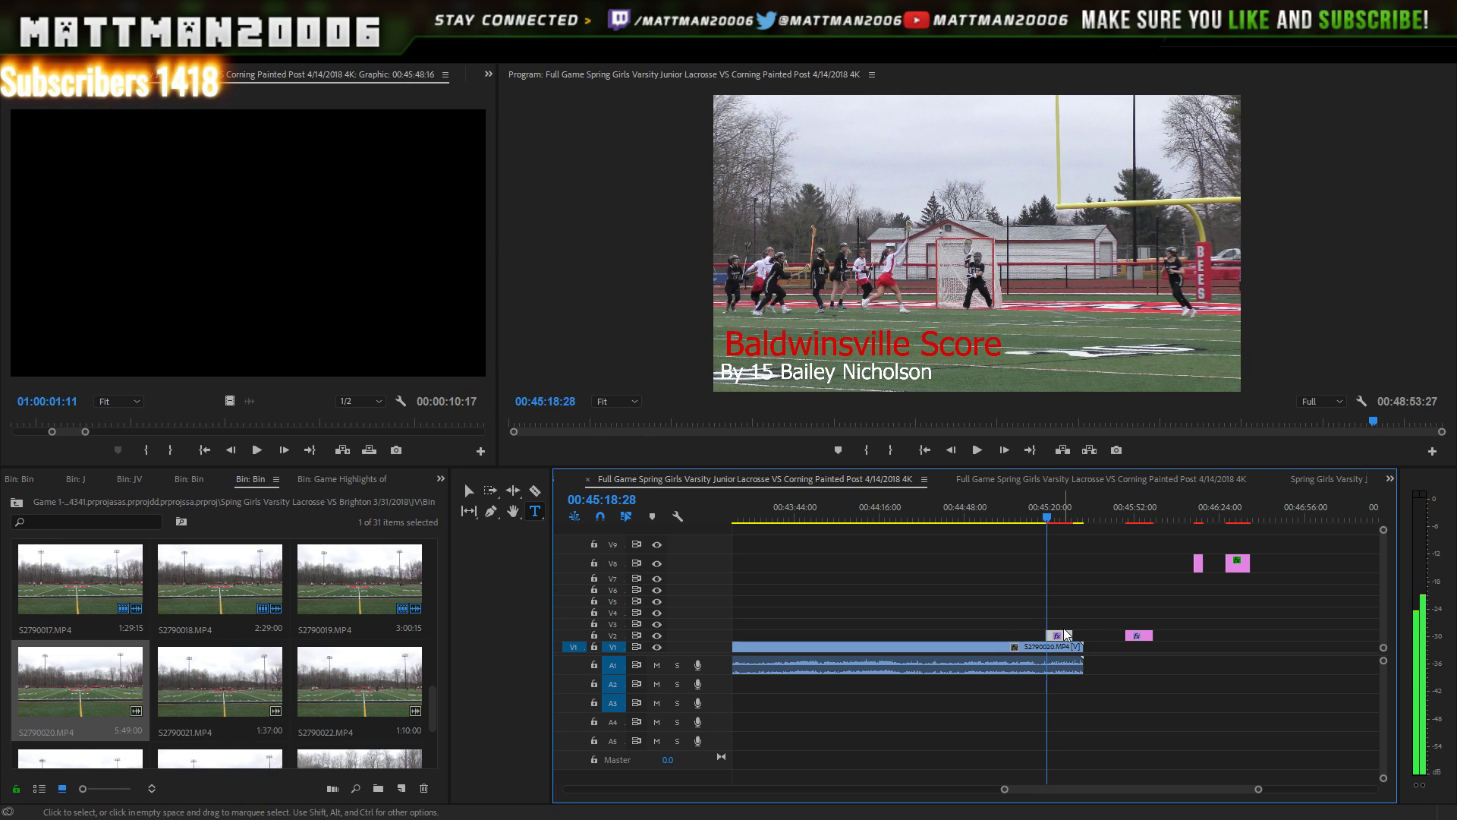
{"action": "key", "text": "Right"}
{"action": "key", "text": "Right"}
{"action": "key", "text": "Left"}
{"action": "key", "text": "Left"}
{"action": "key", "text": "Left"}
{"action": "key", "text": "Left"}
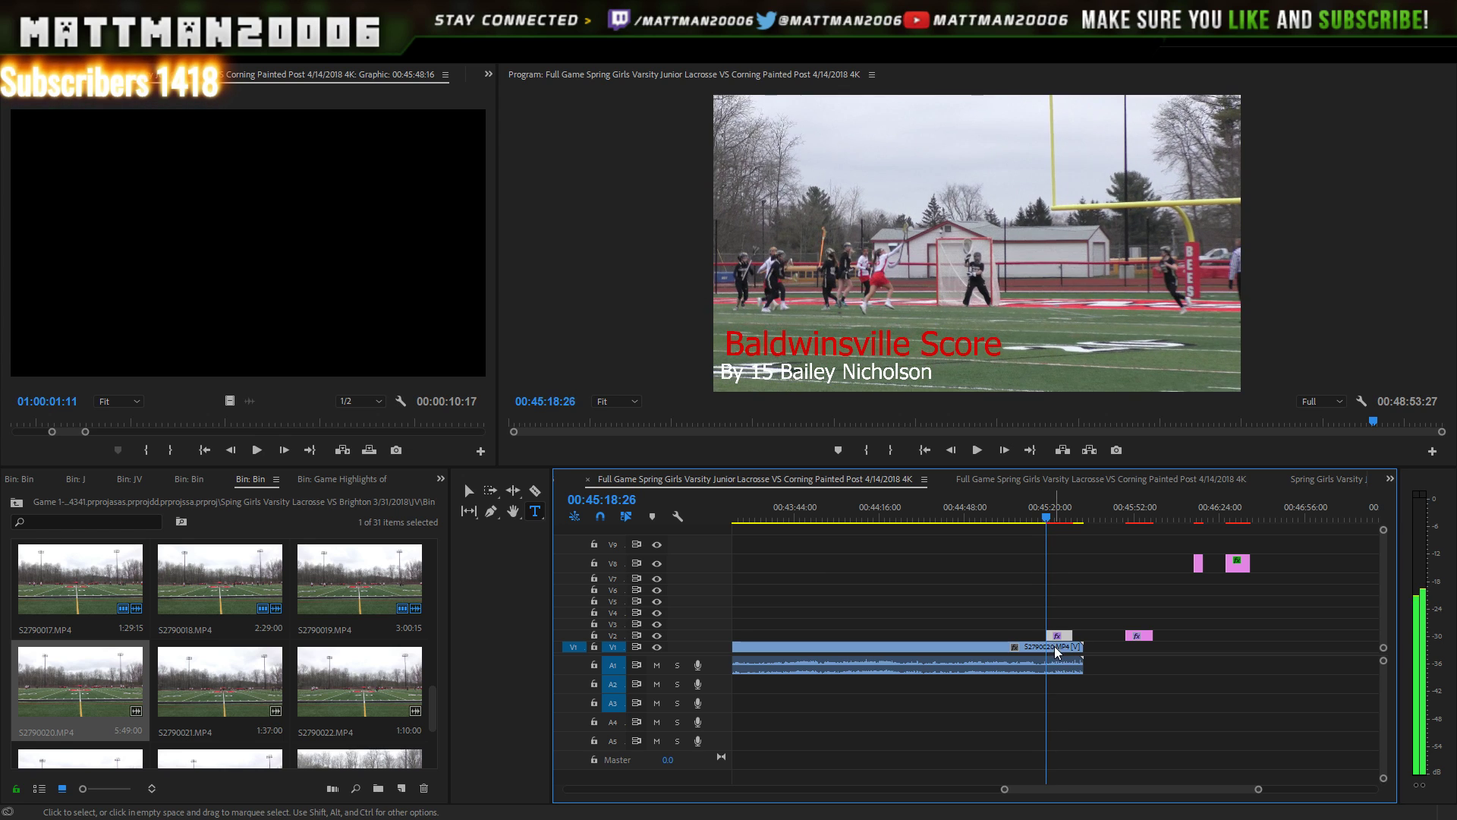
{"action": "left_click_drag", "start_coordinate": [1059, 636], "coordinate": [1072, 640]}
- Replay the goal with its scorer title, then jump to the next title near 00:45:51:23
{"action": "key", "text": "space"}
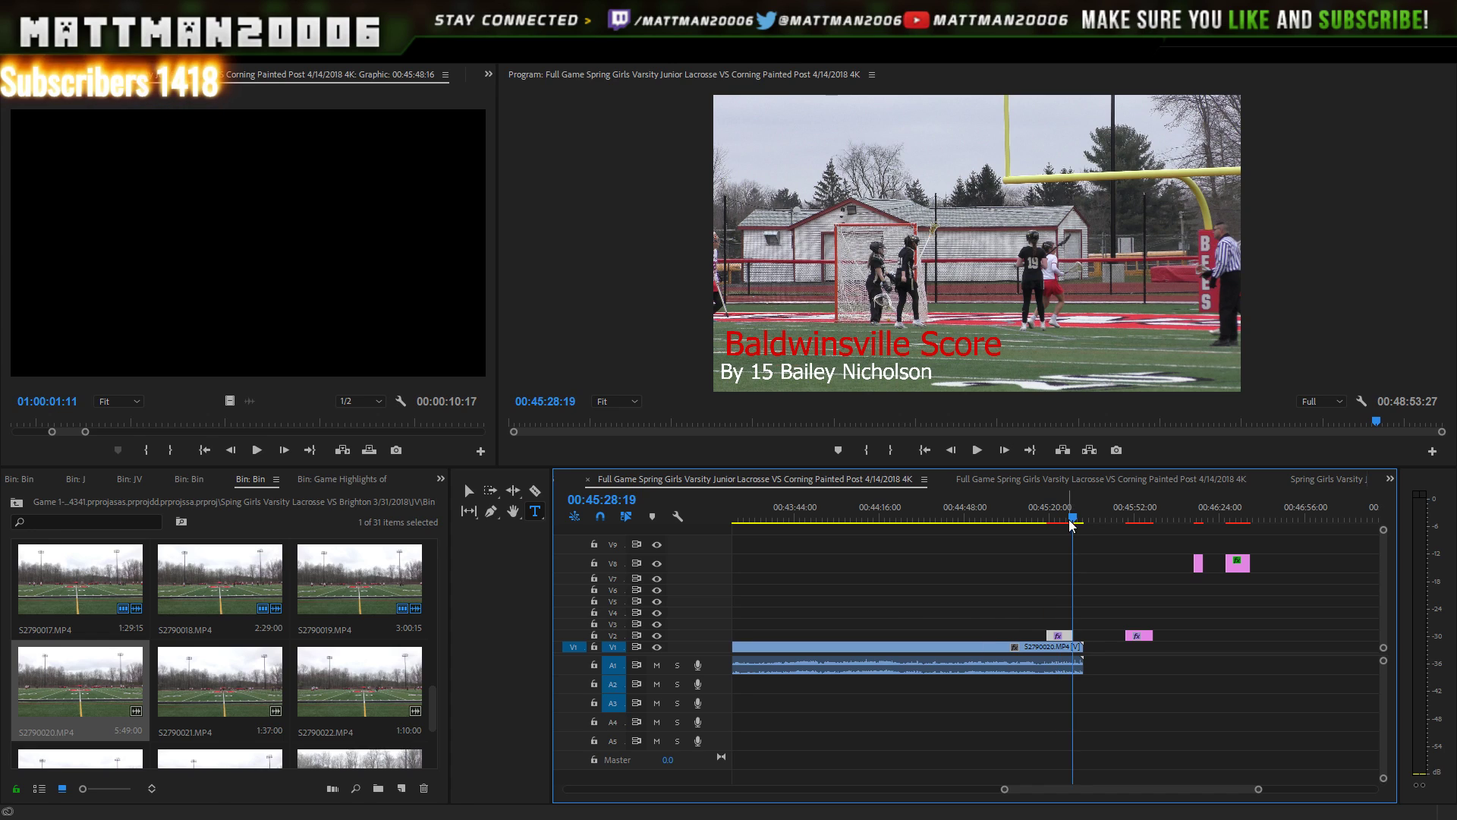
{"action": "key", "text": "space"}
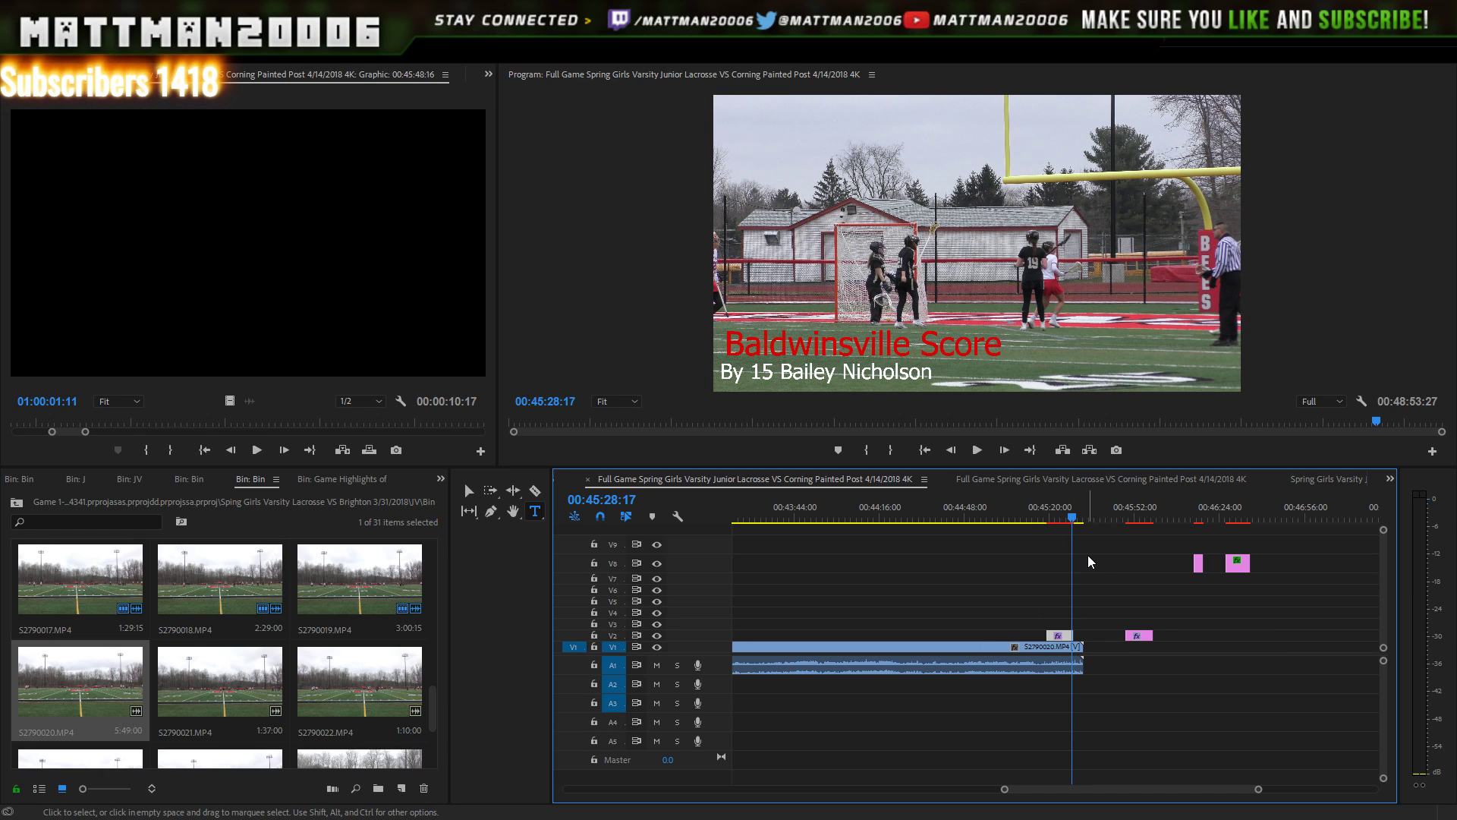
{"action": "key", "text": "Left"}
{"action": "key", "text": "Left"}
{"action": "key", "text": "Left"}
{"action": "key", "text": "Left"}
{"action": "key", "text": "Left"}
{"action": "key", "text": "Left"}
{"action": "key", "text": "Left"}
{"action": "key", "text": "Left"}
{"action": "key", "text": "Left"}
{"action": "key", "text": "Left"}
{"action": "key", "text": "Left"}
{"action": "key", "text": "Left"}
{"action": "key", "text": "Left"}
{"action": "key", "text": "Left"}
{"action": "key", "text": "Left"}
{"action": "key", "text": "Left"}
{"action": "key", "text": "Left"}
{"action": "key", "text": "Left"}
{"action": "key", "text": "Left"}
{"action": "key", "text": "Left"}
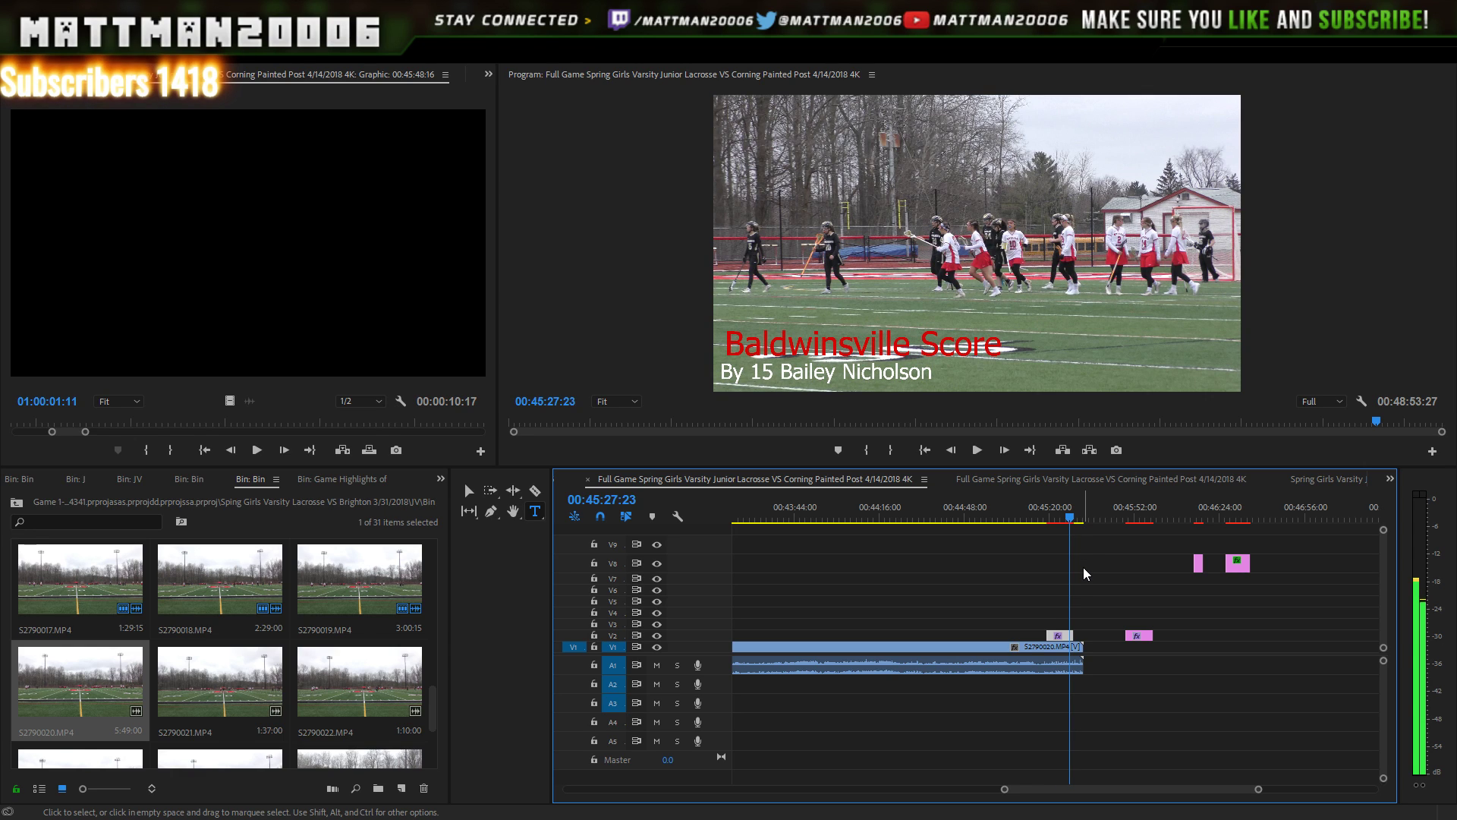
{"action": "key", "text": "space"}
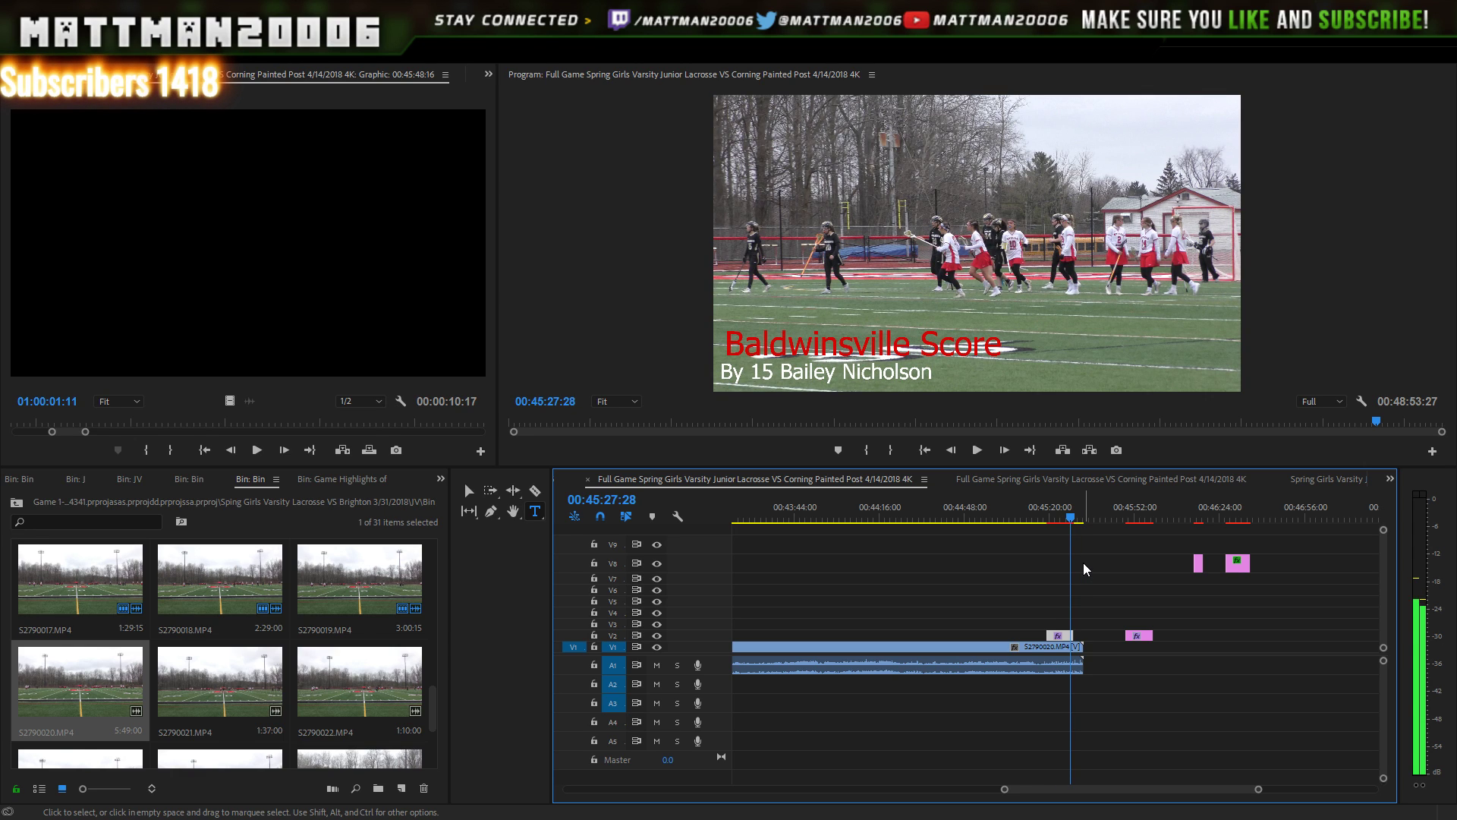
{"action": "left_click", "coordinate": [1135, 517]}
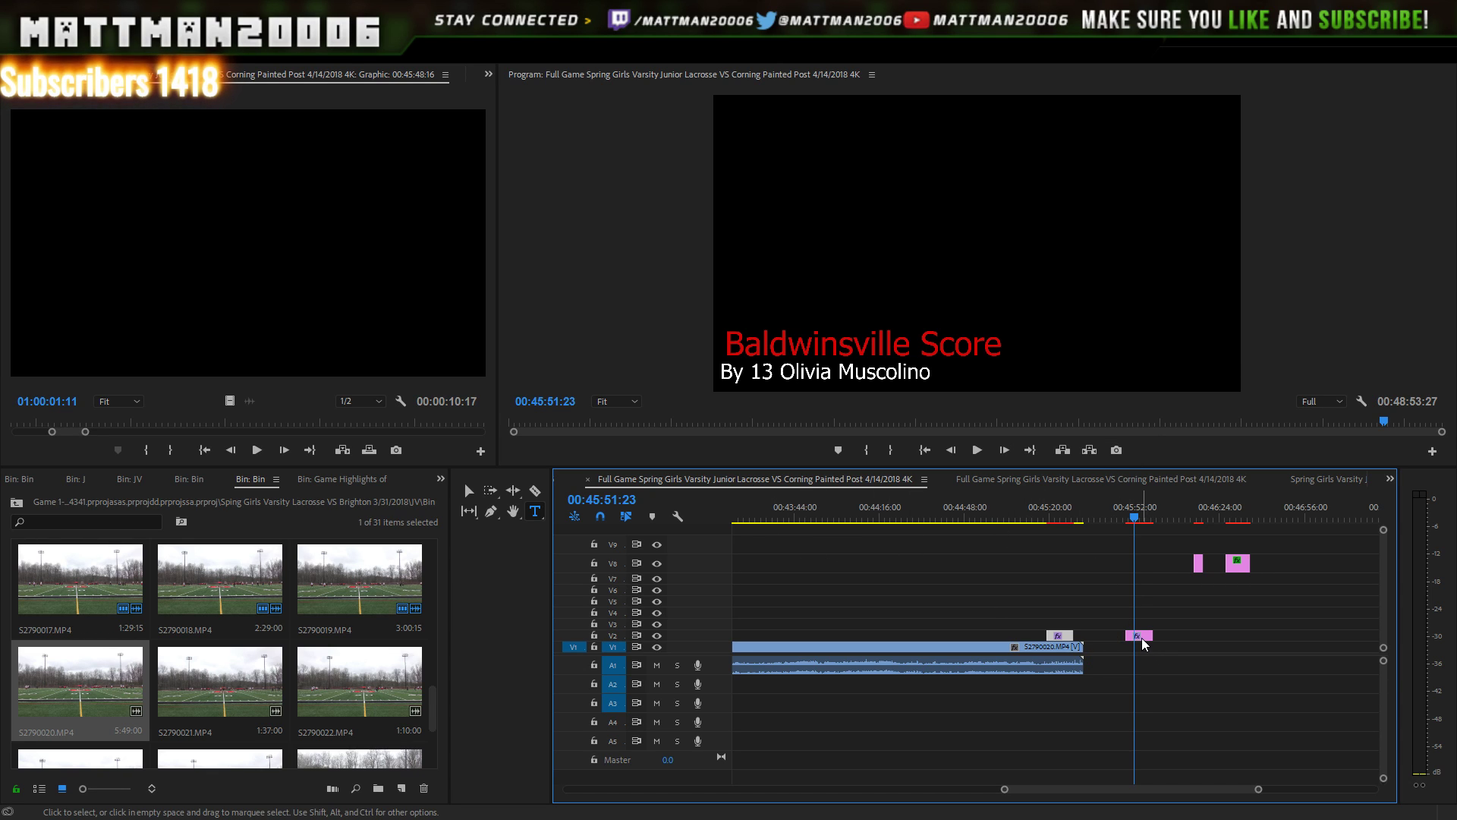
- Move the number-13 title from V2 back up to V8 and zoom the timeline out
{"action": "left_click_drag", "start_coordinate": [1142, 637], "coordinate": [1293, 564]}
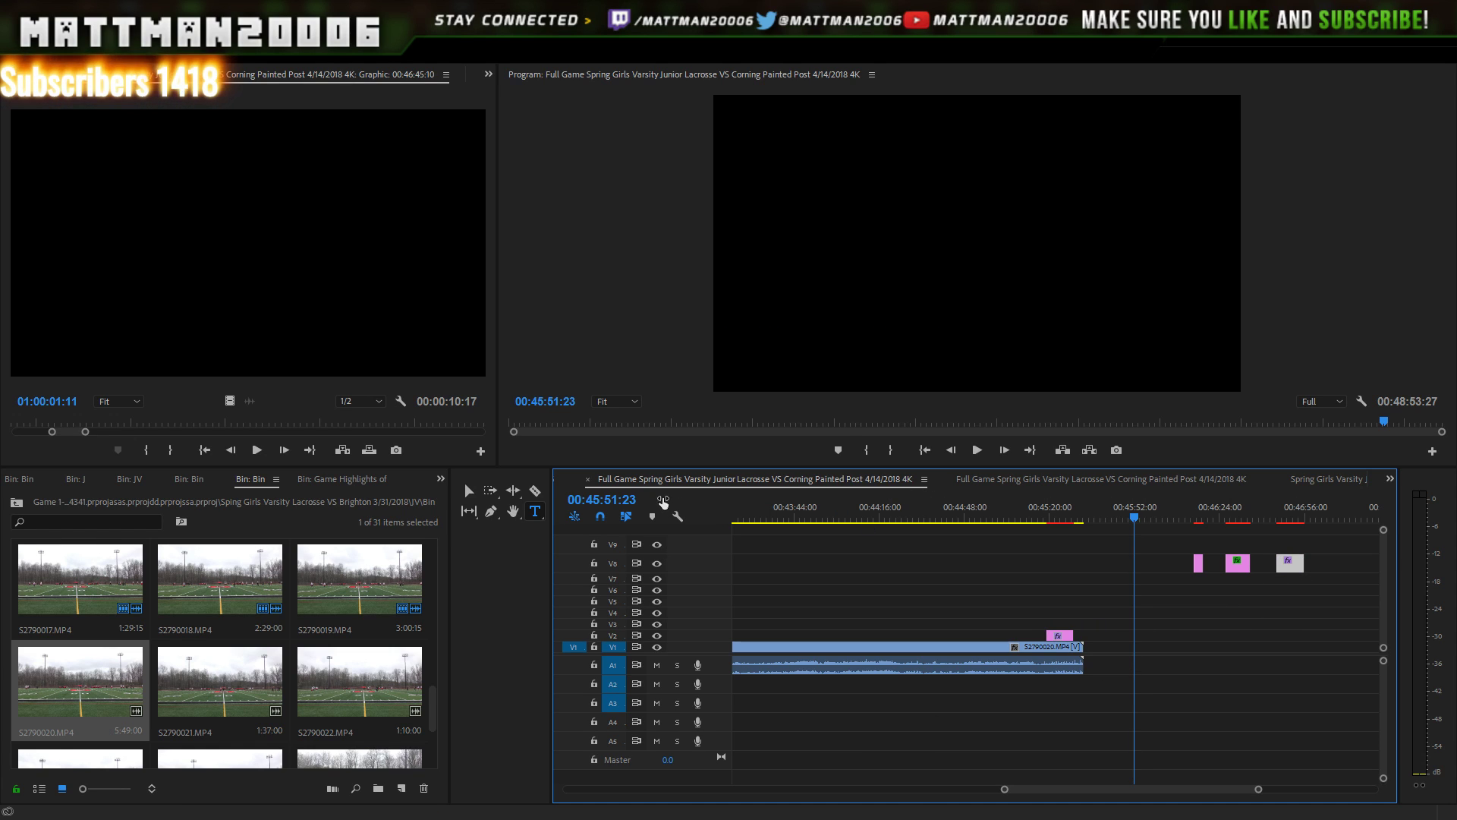
{"action": "key", "text": "Left"}
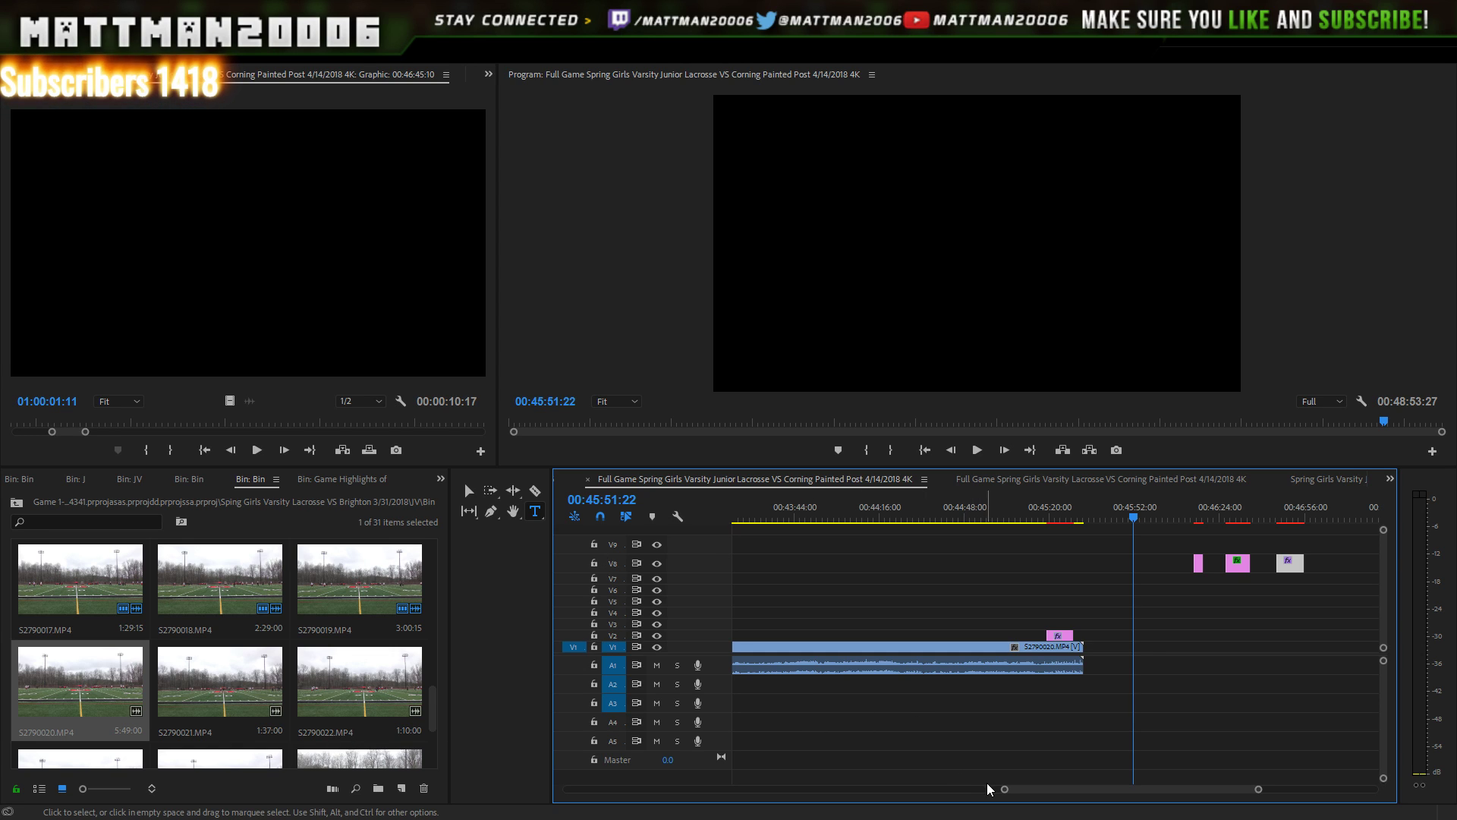
{"action": "left_click_drag", "start_coordinate": [1004, 789], "coordinate": [973, 787]}
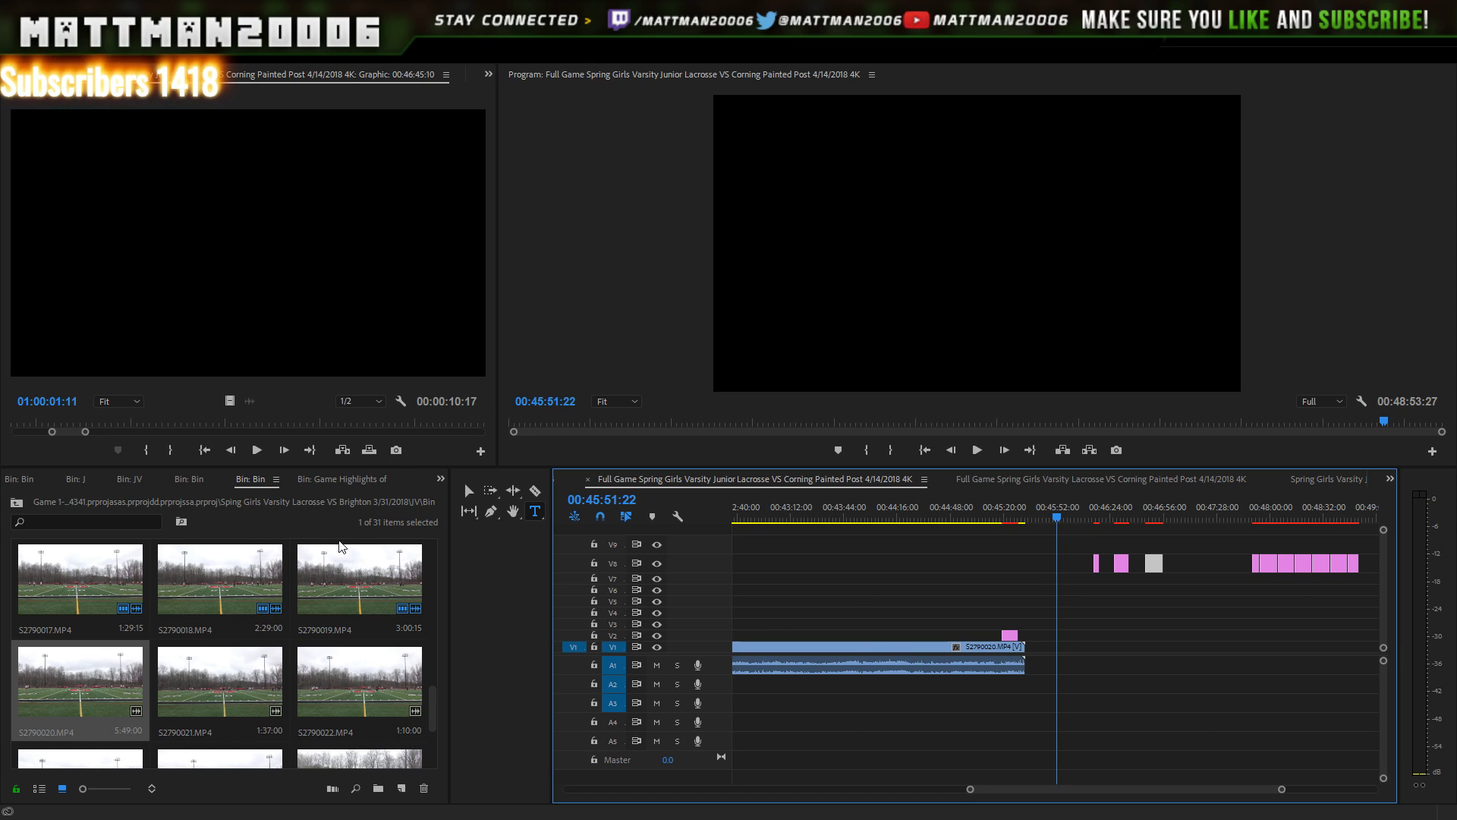
- Append clip S2790021 to the end of V1 right after S2790020
{"action": "double_click", "coordinate": [211, 678]}
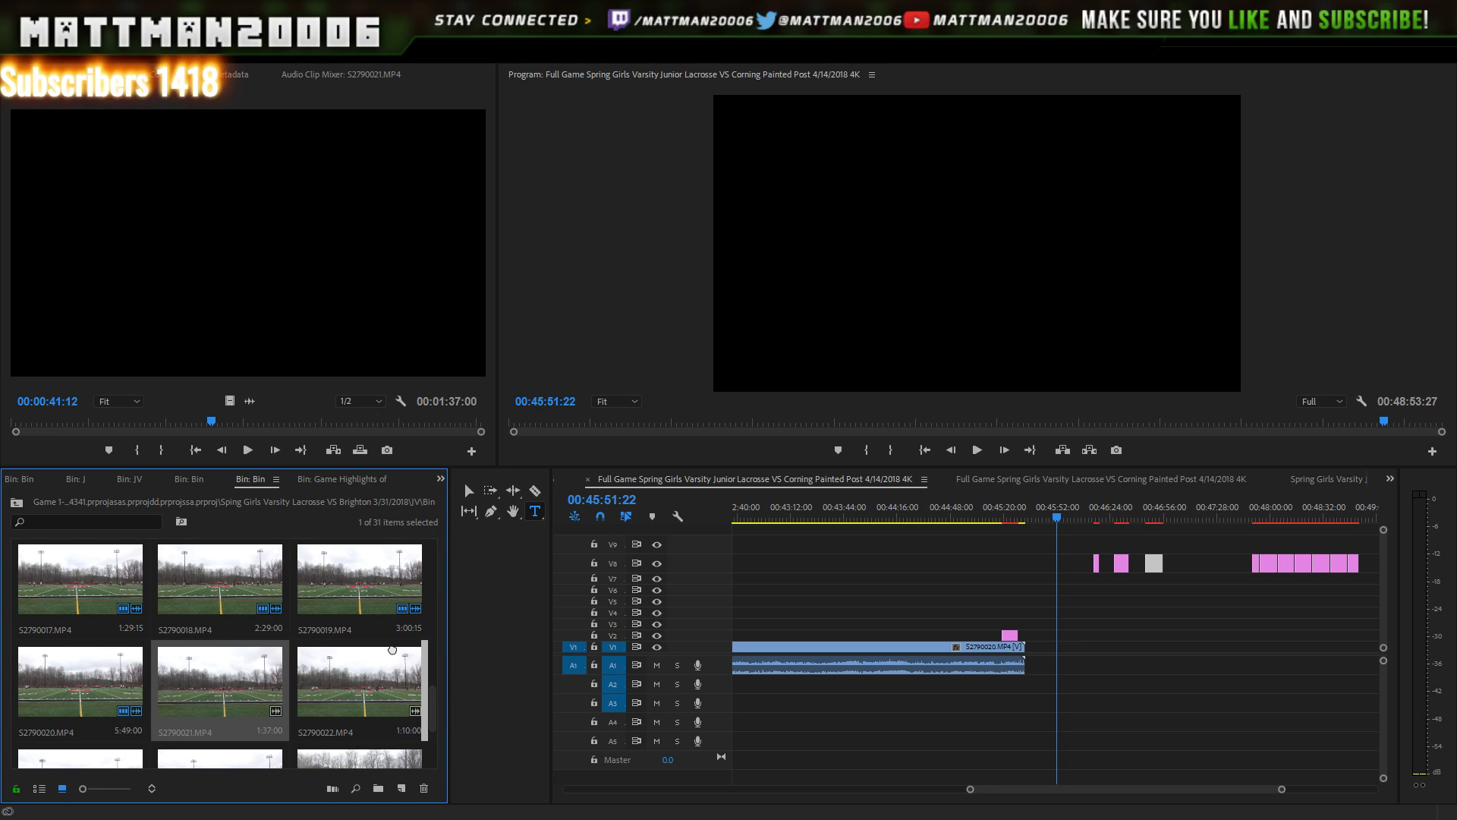
{"action": "left_click_drag", "start_coordinate": [435, 594], "coordinate": [1034, 671]}
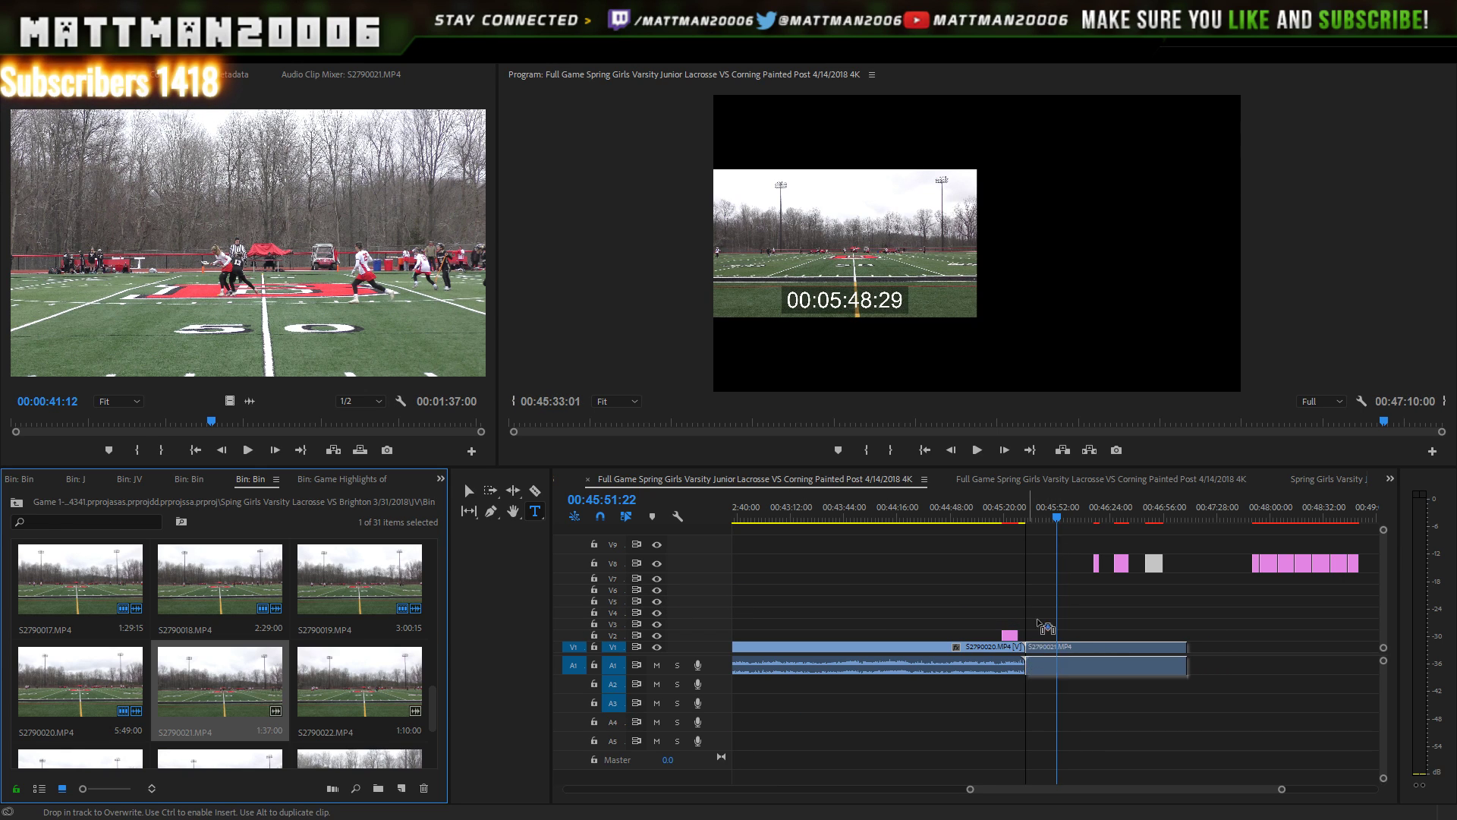
{"action": "left_click", "coordinate": [1030, 513]}
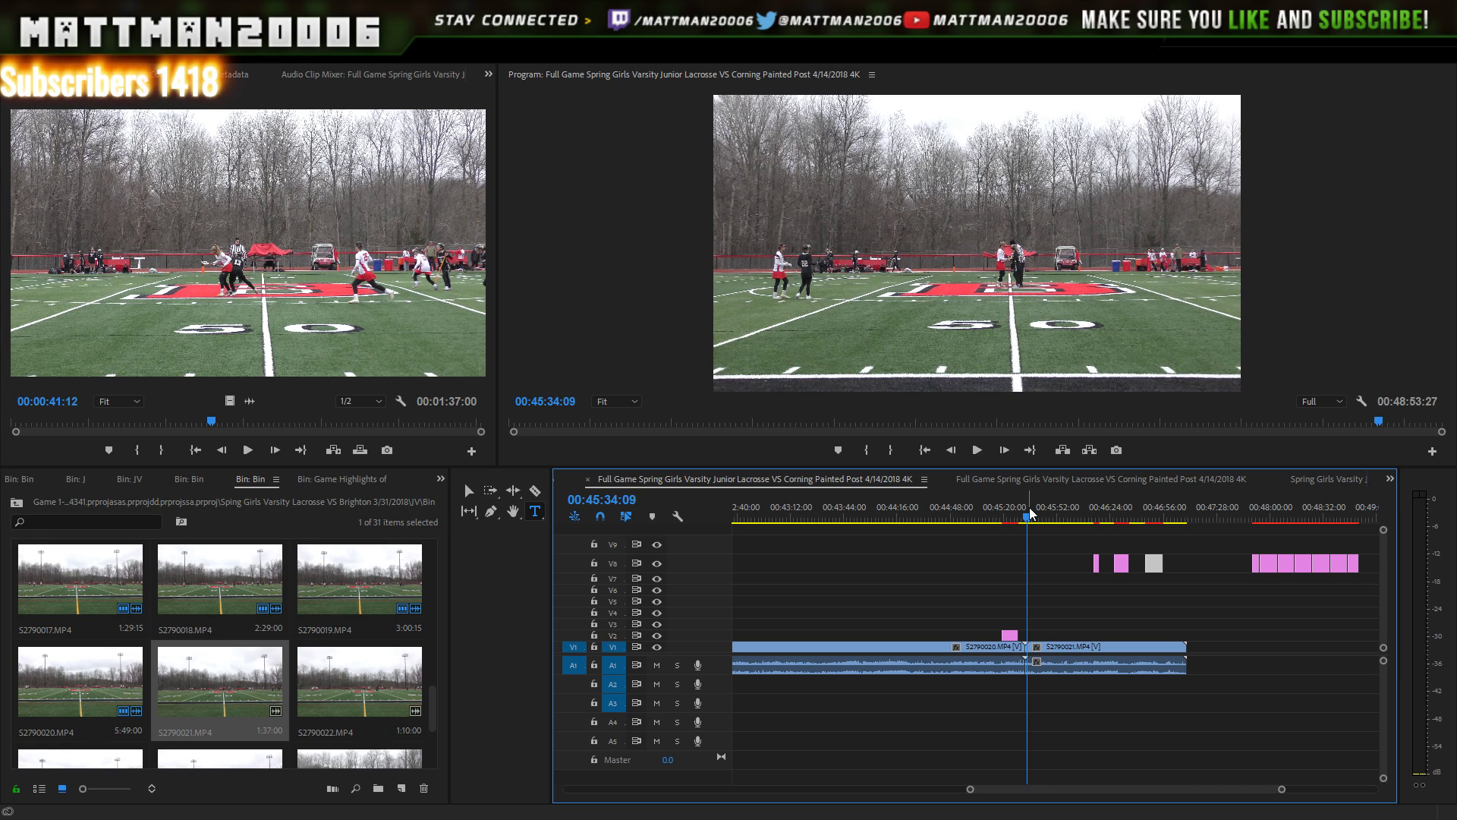
- Step frame by frame to the S2790020/S2790021 cut, play through it, then select the V8 titles
{"action": "key", "text": "Left"}
{"action": "key", "text": "Left"}
{"action": "key", "text": "Left"}
{"action": "key", "text": "Left"}
{"action": "key", "text": "Left"}
{"action": "key", "text": "Left"}
{"action": "key", "text": "Left"}
{"action": "key", "text": "Left"}
{"action": "key", "text": "Left"}
{"action": "key", "text": "Left"}
{"action": "key", "text": "Left"}
{"action": "key", "text": "Left"}
{"action": "key", "text": "Left"}
{"action": "key", "text": "Left"}
{"action": "key", "text": "Left"}
{"action": "key", "text": "Left"}
{"action": "key", "text": "Left"}
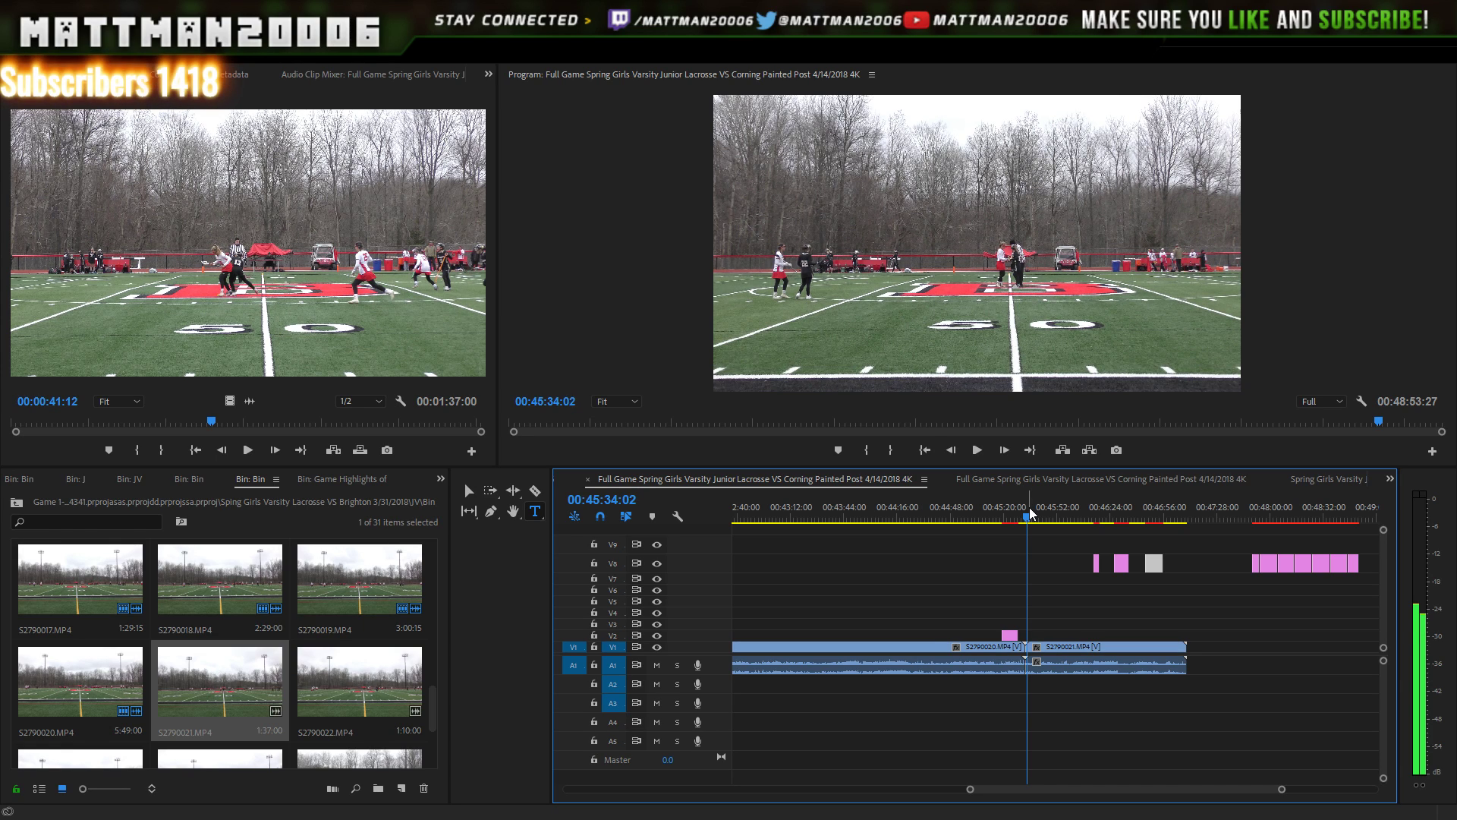
{"action": "key", "text": "Left"}
{"action": "key", "text": "Left"}
{"action": "key", "text": "Left"}
{"action": "key", "text": "Left"}
{"action": "key", "text": "Left"}
{"action": "key", "text": "Left"}
{"action": "key", "text": "Left"}
{"action": "key", "text": "Left"}
{"action": "key", "text": "Left"}
{"action": "key", "text": "Left"}
{"action": "key", "text": "Left"}
{"action": "key", "text": "Left"}
{"action": "key", "text": "Left"}
{"action": "key", "text": "Left"}
{"action": "key", "text": "Left"}
{"action": "key", "text": "Left"}
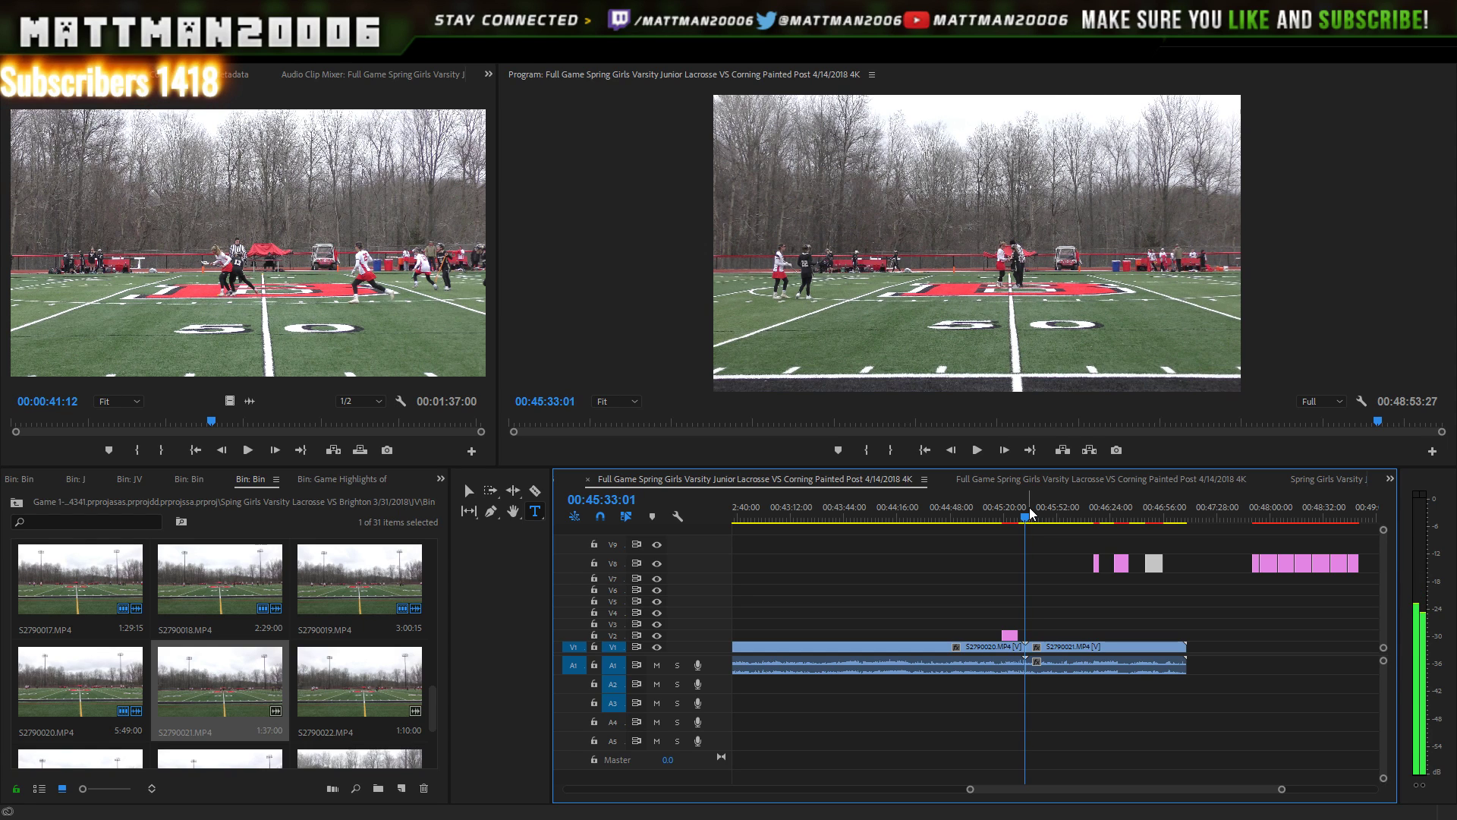
{"action": "key", "text": "Left"}
{"action": "key", "text": "Left"}
{"action": "key", "text": "Left"}
{"action": "key", "text": "Left"}
{"action": "key", "text": "Left"}
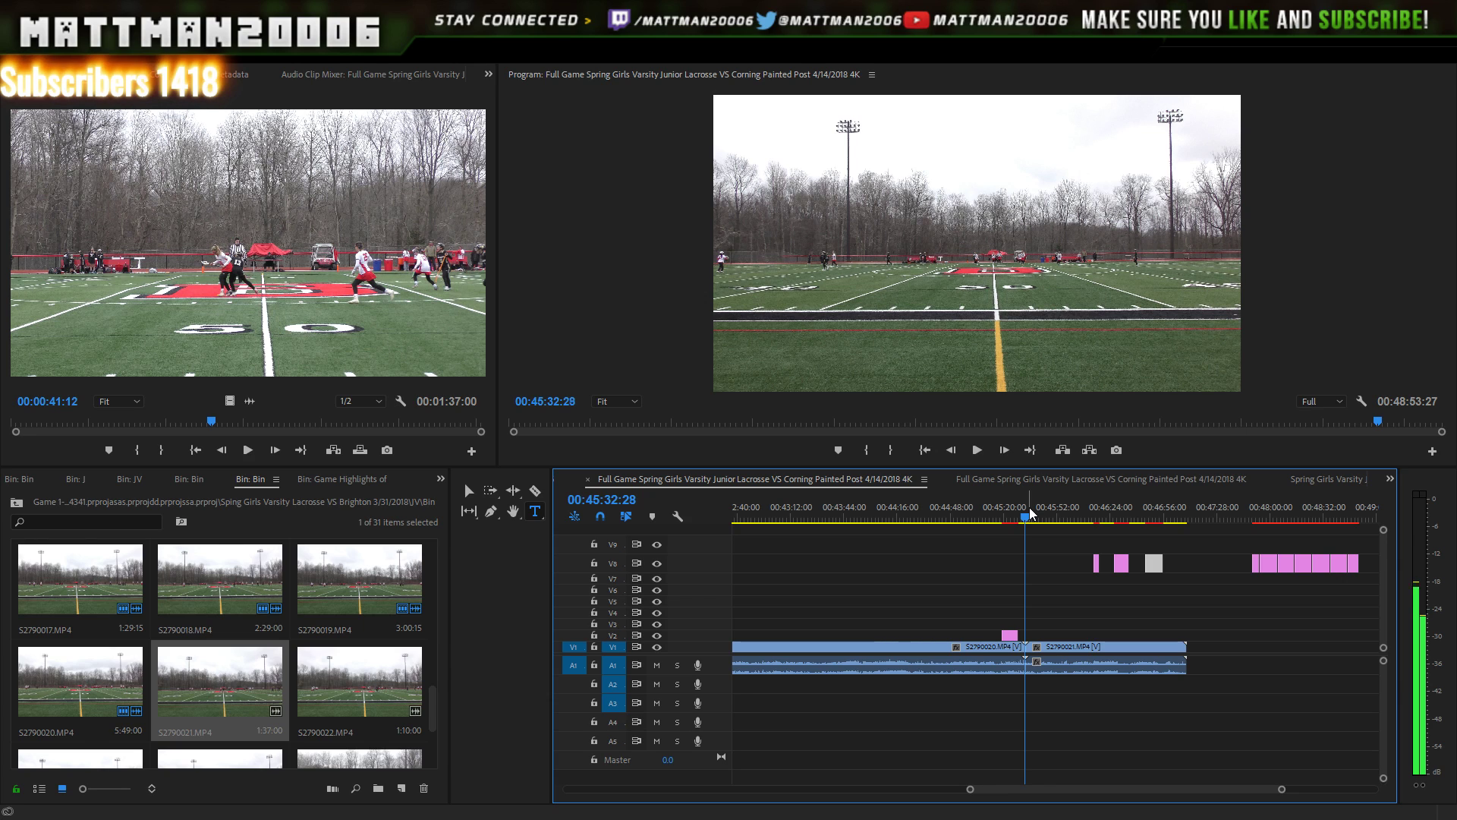
{"action": "key", "text": "Left"}
{"action": "key", "text": "Left"}
{"action": "key", "text": "Left"}
{"action": "key", "text": "Left"}
{"action": "key", "text": "Left"}
{"action": "key", "text": "Left"}
{"action": "key", "text": "Left"}
{"action": "key", "text": "Left"}
{"action": "key", "text": "Left"}
{"action": "key", "text": "Left"}
{"action": "key", "text": "Left"}
{"action": "key", "text": "Left"}
{"action": "key", "text": "Left"}
{"action": "key", "text": "Left"}
{"action": "key", "text": "Left"}
{"action": "key", "text": "Left"}
{"action": "key", "text": "Left"}
{"action": "key", "text": "Left"}
{"action": "key", "text": "Left"}
{"action": "key", "text": "Left"}
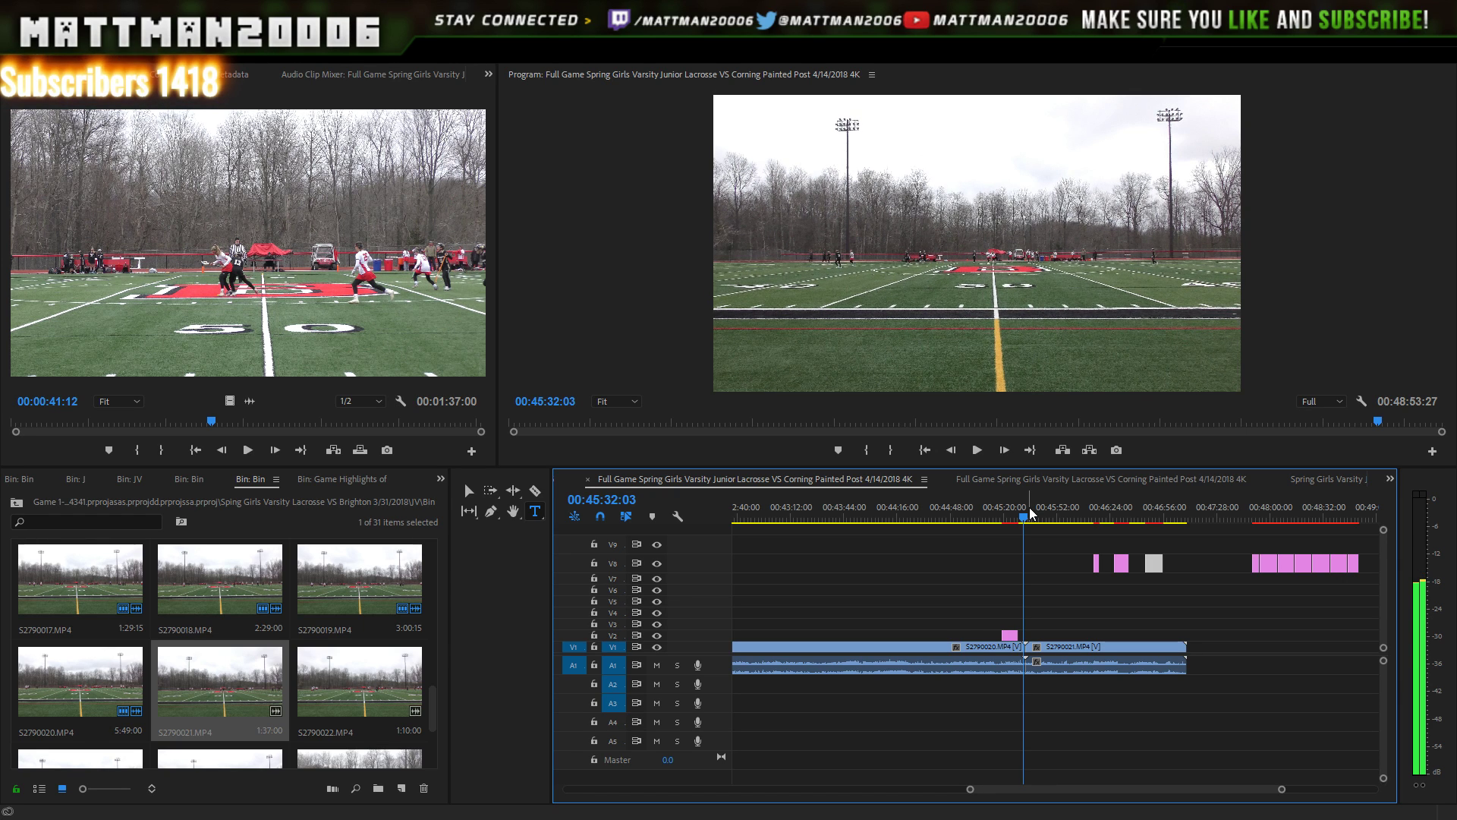
{"action": "key", "text": "Left"}
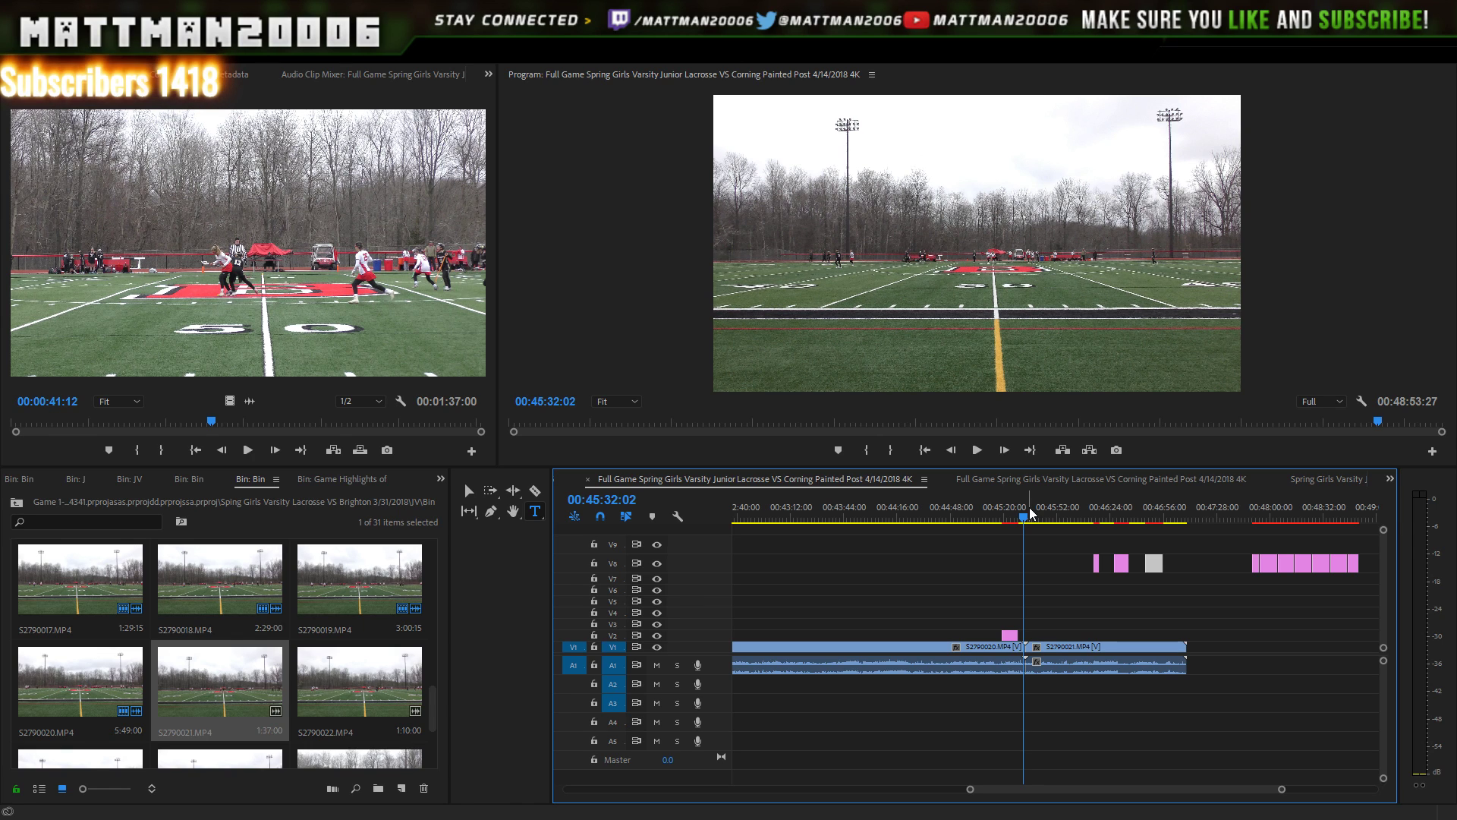
{"action": "key", "text": "Left"}
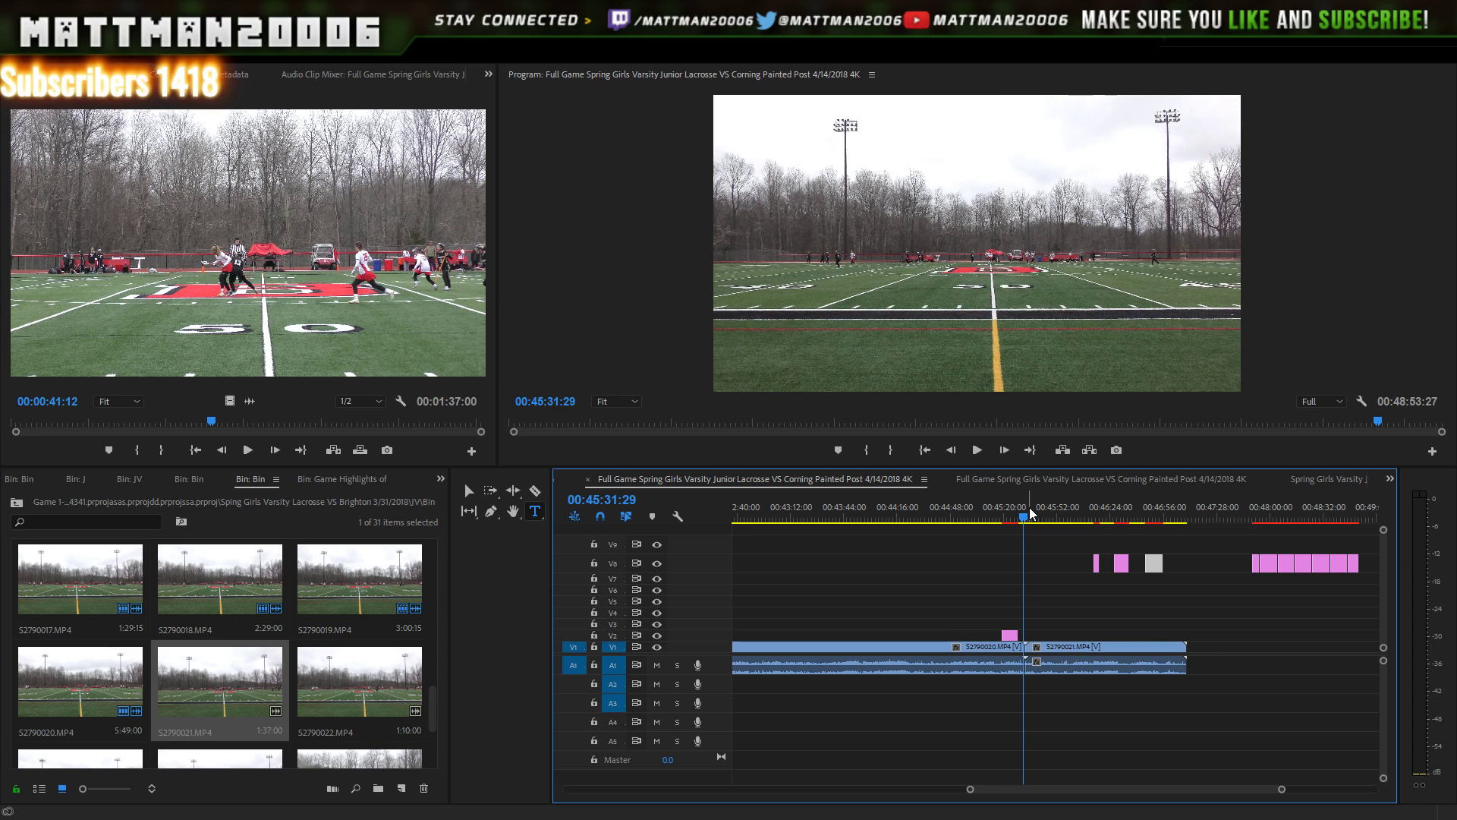
{"action": "key", "text": "Down"}
{"action": "key", "text": "Left"}
{"action": "key", "text": "Left"}
{"action": "key", "text": "Left"}
{"action": "key", "text": "Left"}
{"action": "key", "text": "Left"}
{"action": "key", "text": "Left"}
{"action": "key", "text": "Left"}
{"action": "key", "text": "Left"}
{"action": "key", "text": "Left"}
{"action": "key", "text": "Left"}
{"action": "key", "text": "Left"}
{"action": "key", "text": "Left"}
{"action": "key", "text": "Left"}
{"action": "key", "text": "Left"}
{"action": "key", "text": "Left"}
{"action": "key", "text": "Left"}
{"action": "key", "text": "Left"}
{"action": "key", "text": "Left"}
{"action": "key", "text": "Left"}
{"action": "key", "text": "Left"}
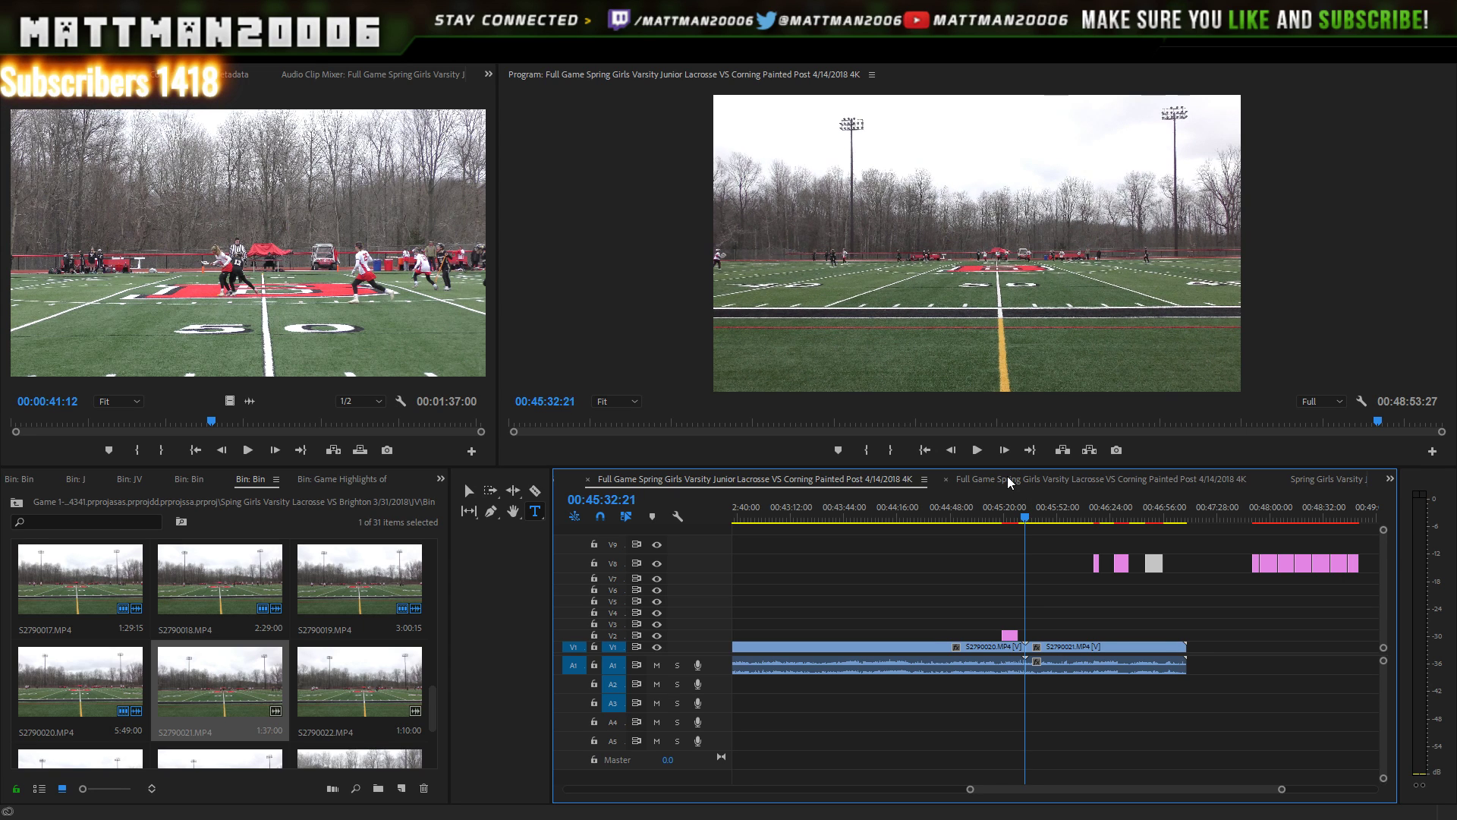
{"action": "left_click", "coordinate": [977, 451]}
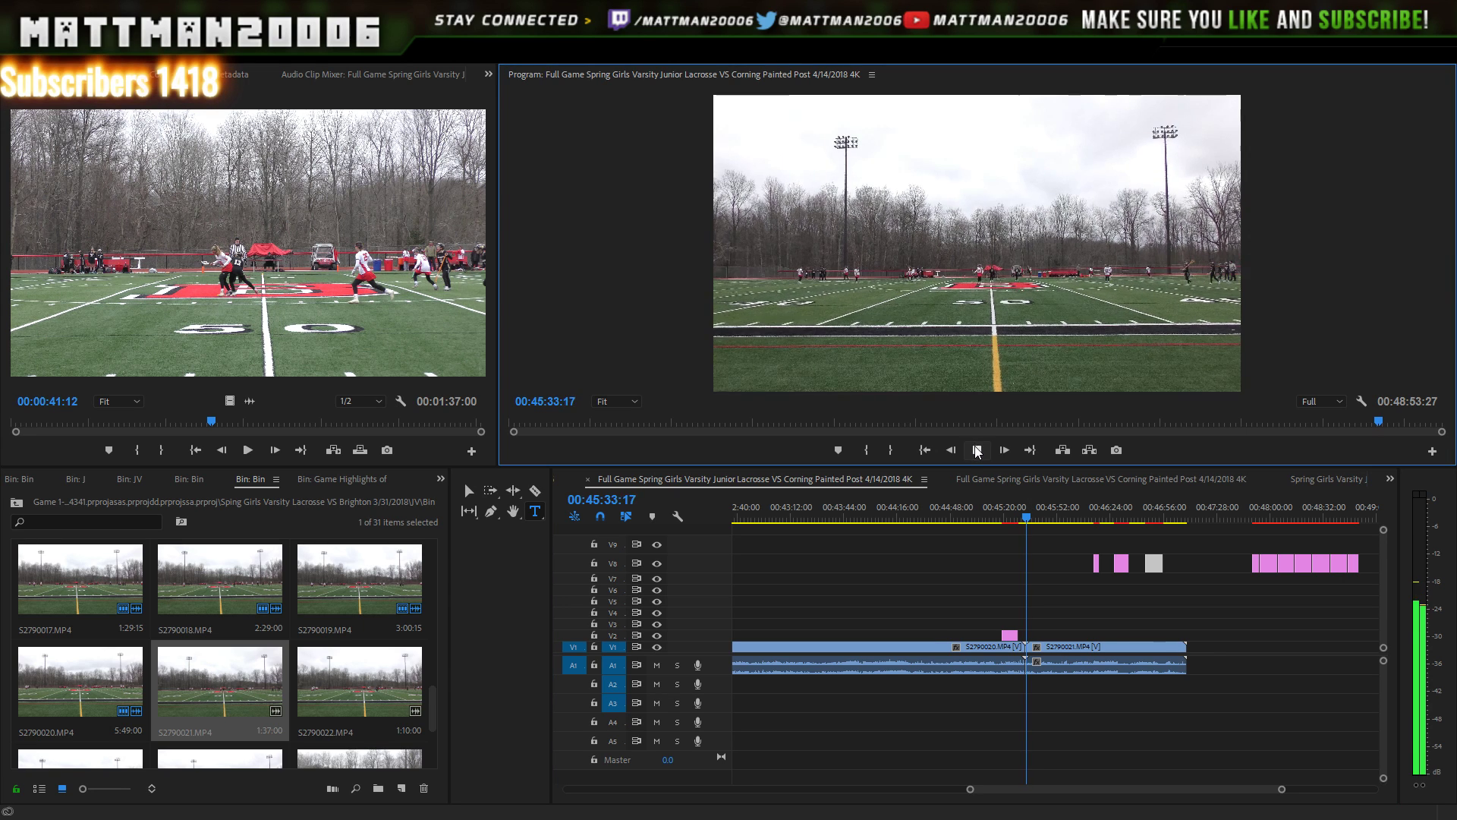
{"action": "left_click", "coordinate": [977, 452]}
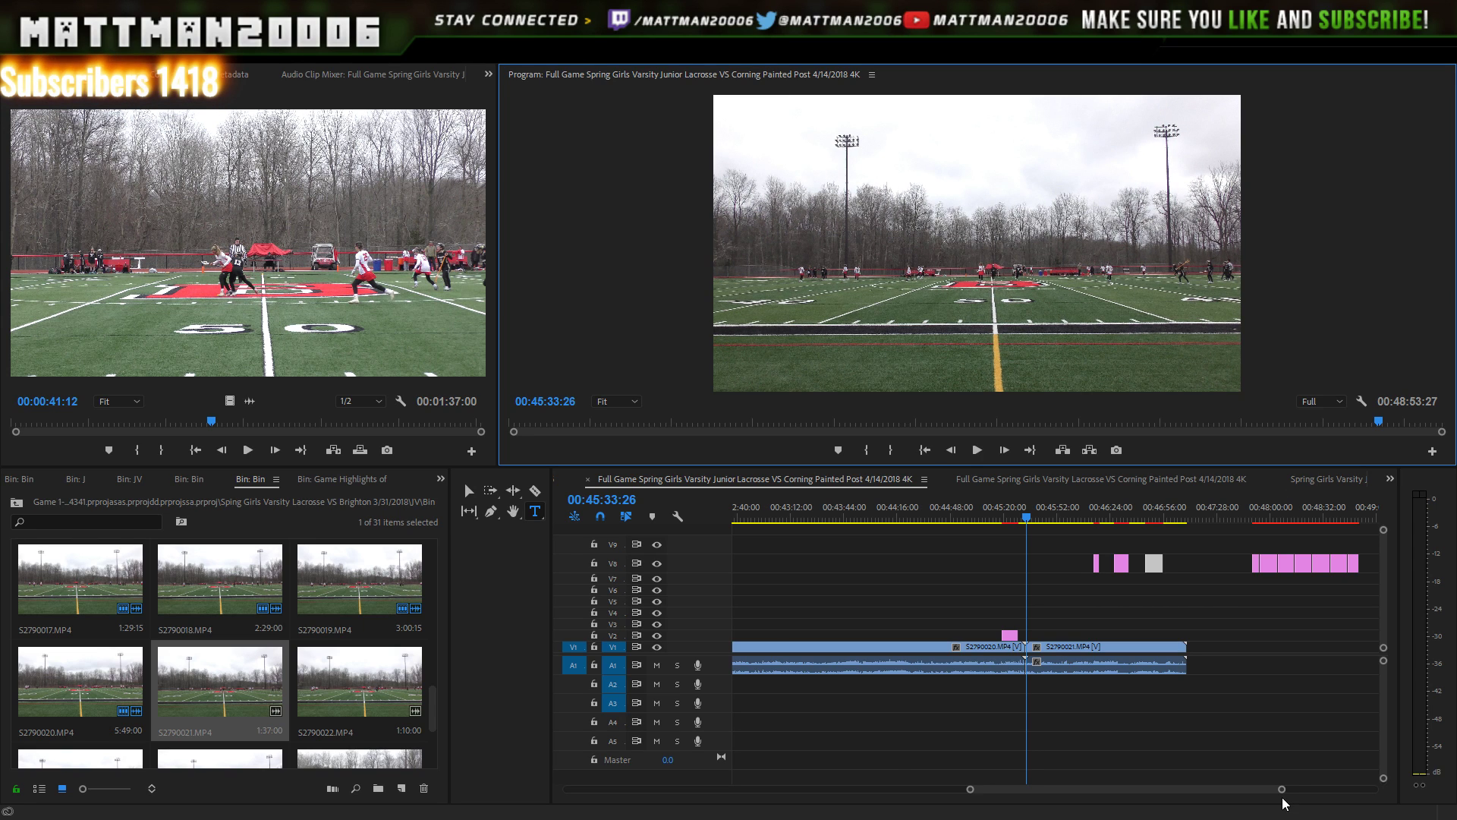
{"action": "left_click_drag", "start_coordinate": [1238, 790], "coordinate": [1278, 790]}
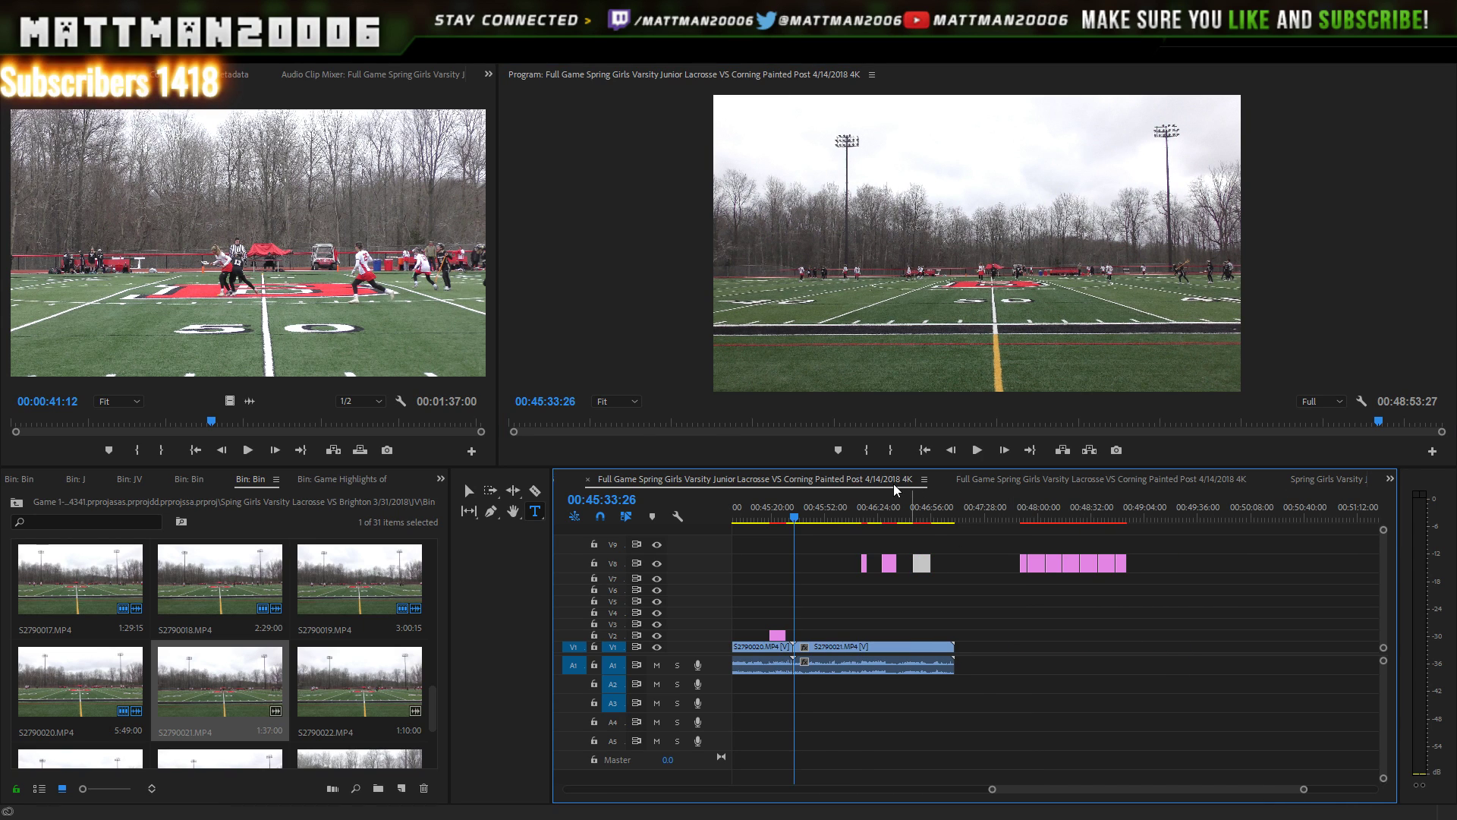
{"action": "left_click_drag", "start_coordinate": [955, 541], "coordinate": [859, 574]}
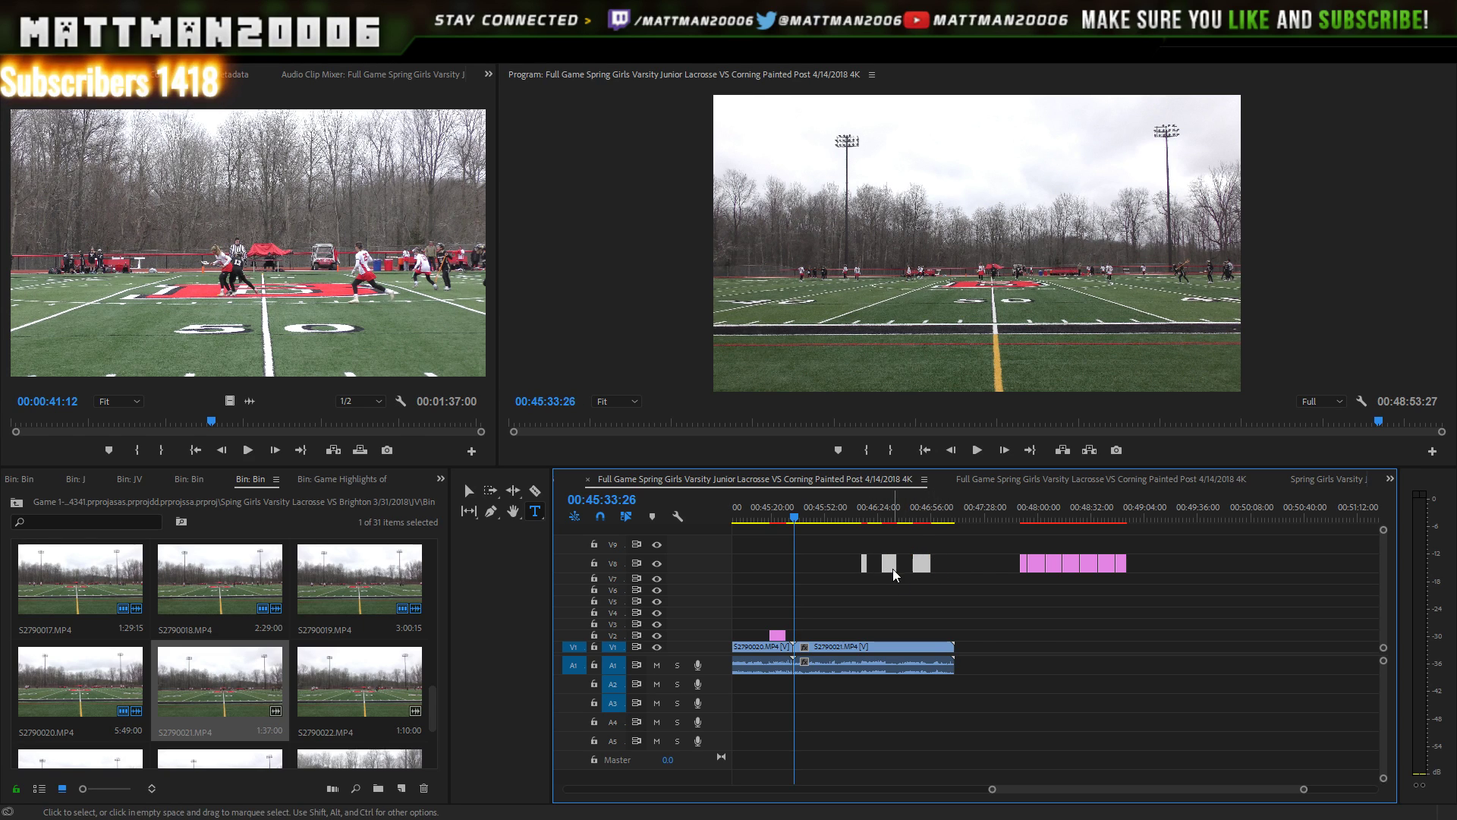
- Shift the V8 titles right and move the number-33 title down onto V2 near S2790021's end
{"action": "left_click_drag", "start_coordinate": [891, 565], "coordinate": [957, 564]}
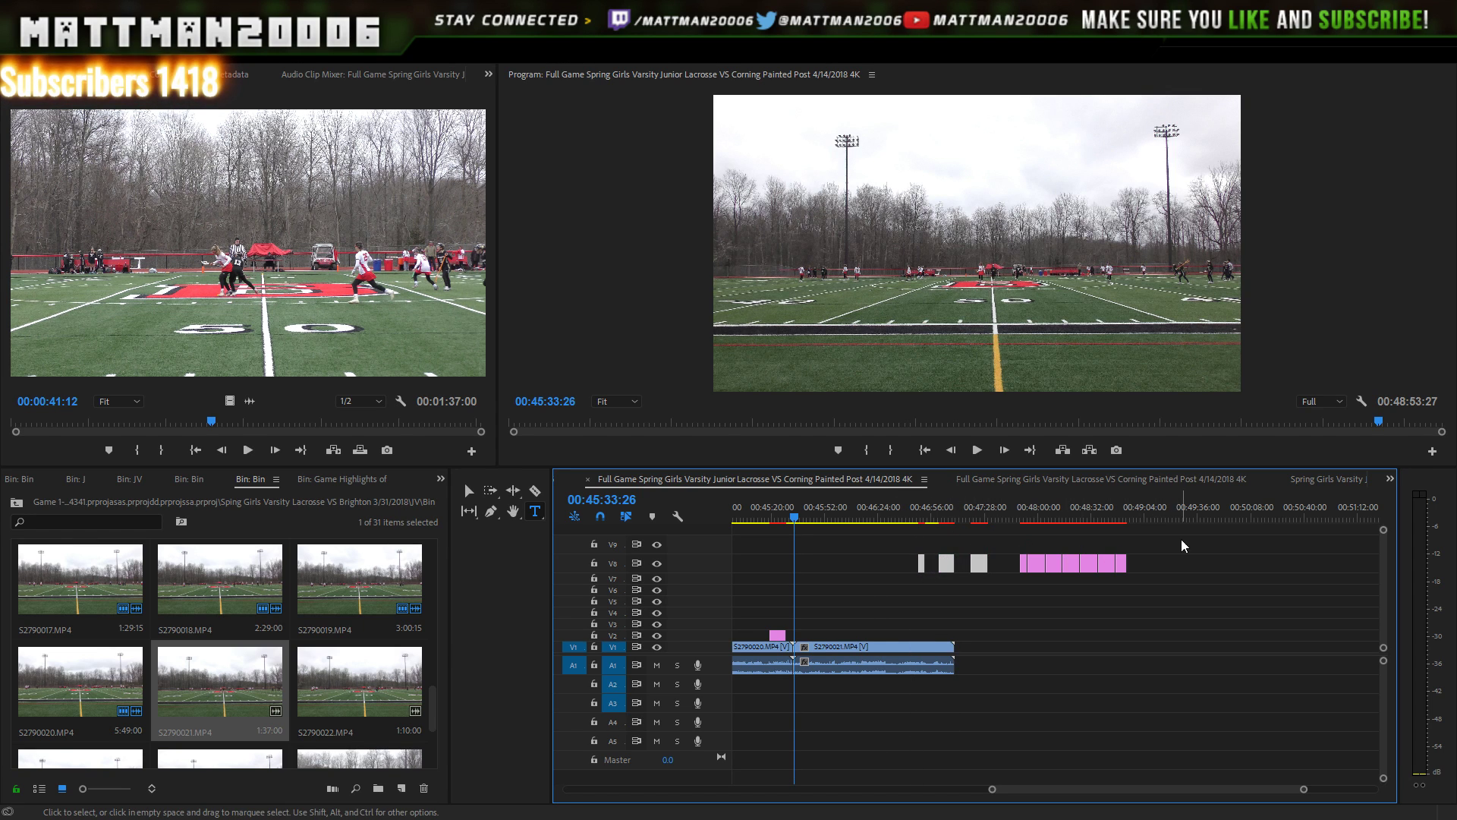
{"action": "left_click_drag", "start_coordinate": [1182, 538], "coordinate": [1019, 598]}
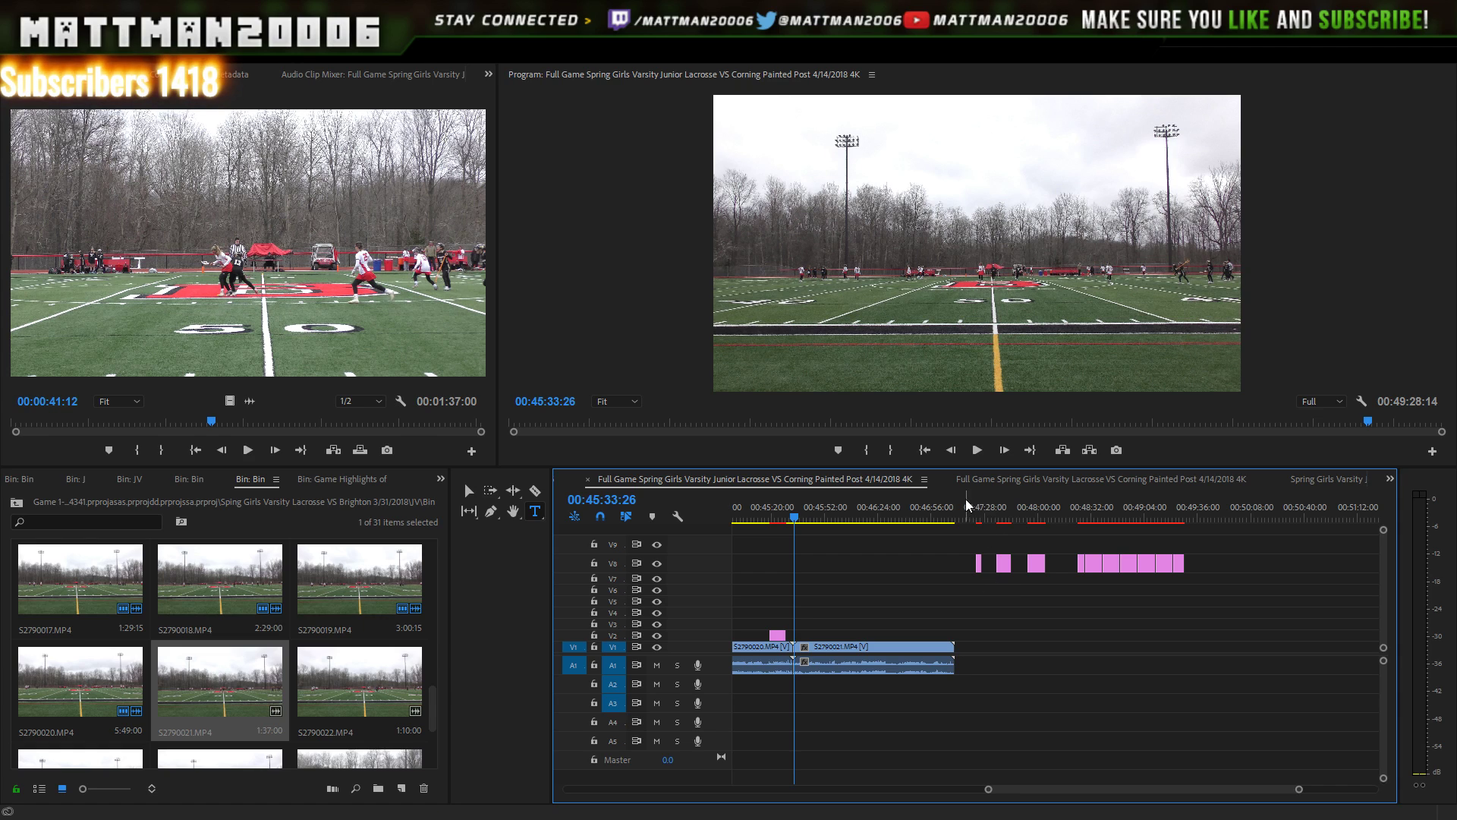
{"action": "left_click_drag", "start_coordinate": [1063, 515], "coordinate": [1083, 498]}
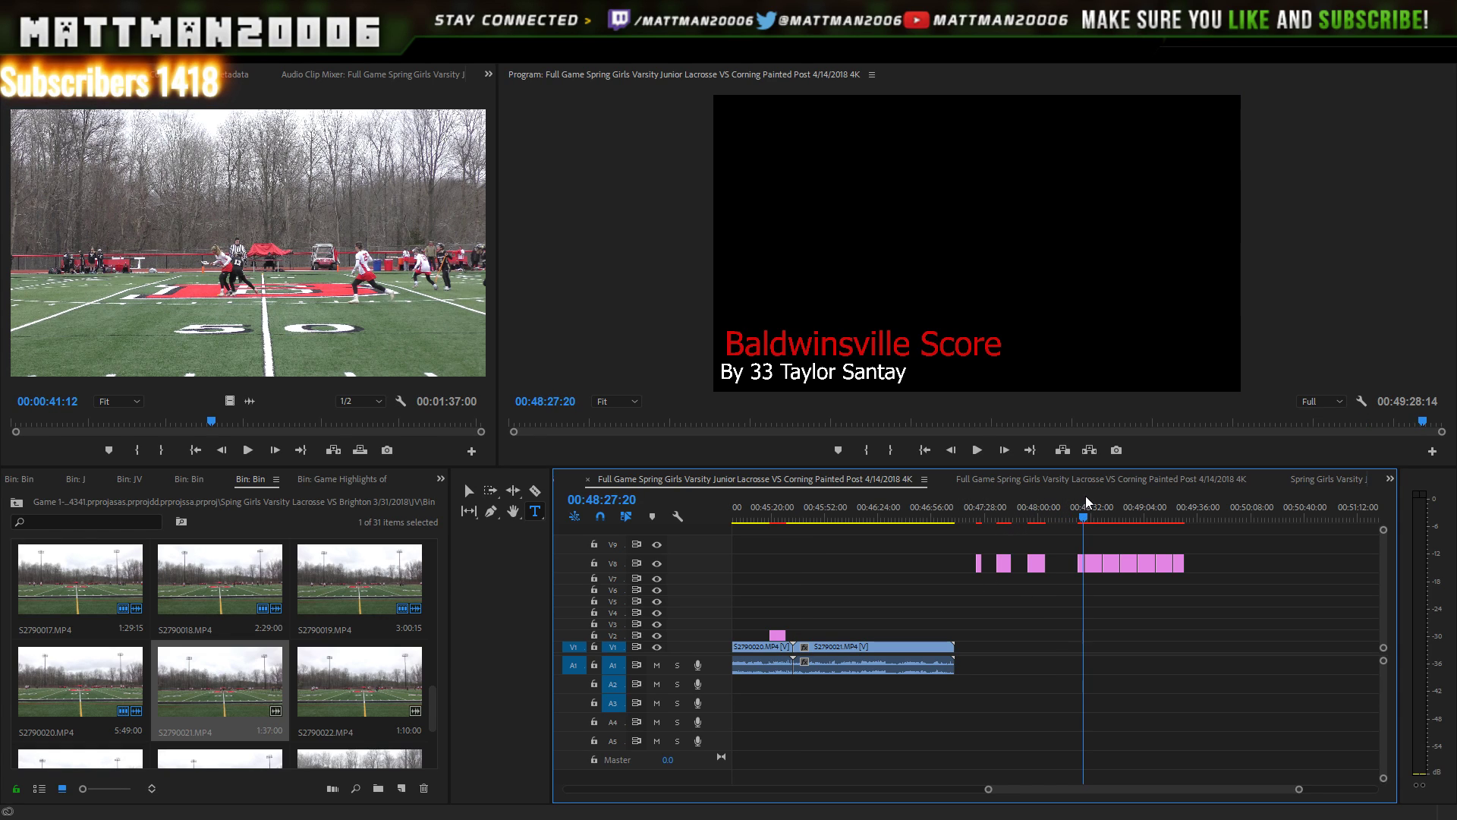
{"action": "left_click", "coordinate": [1080, 565]}
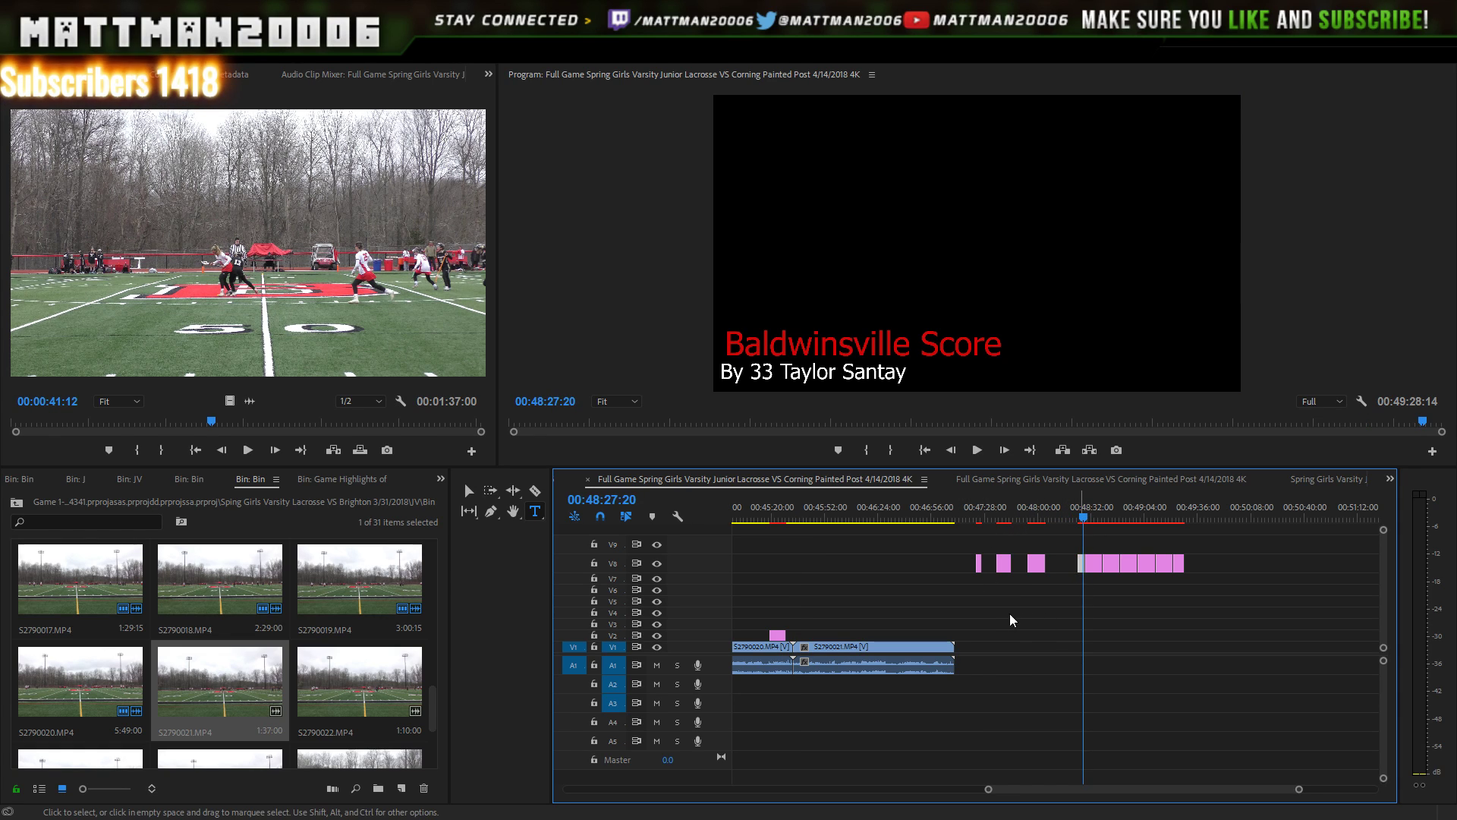
{"action": "left_click_drag", "start_coordinate": [1010, 613], "coordinate": [936, 635]}
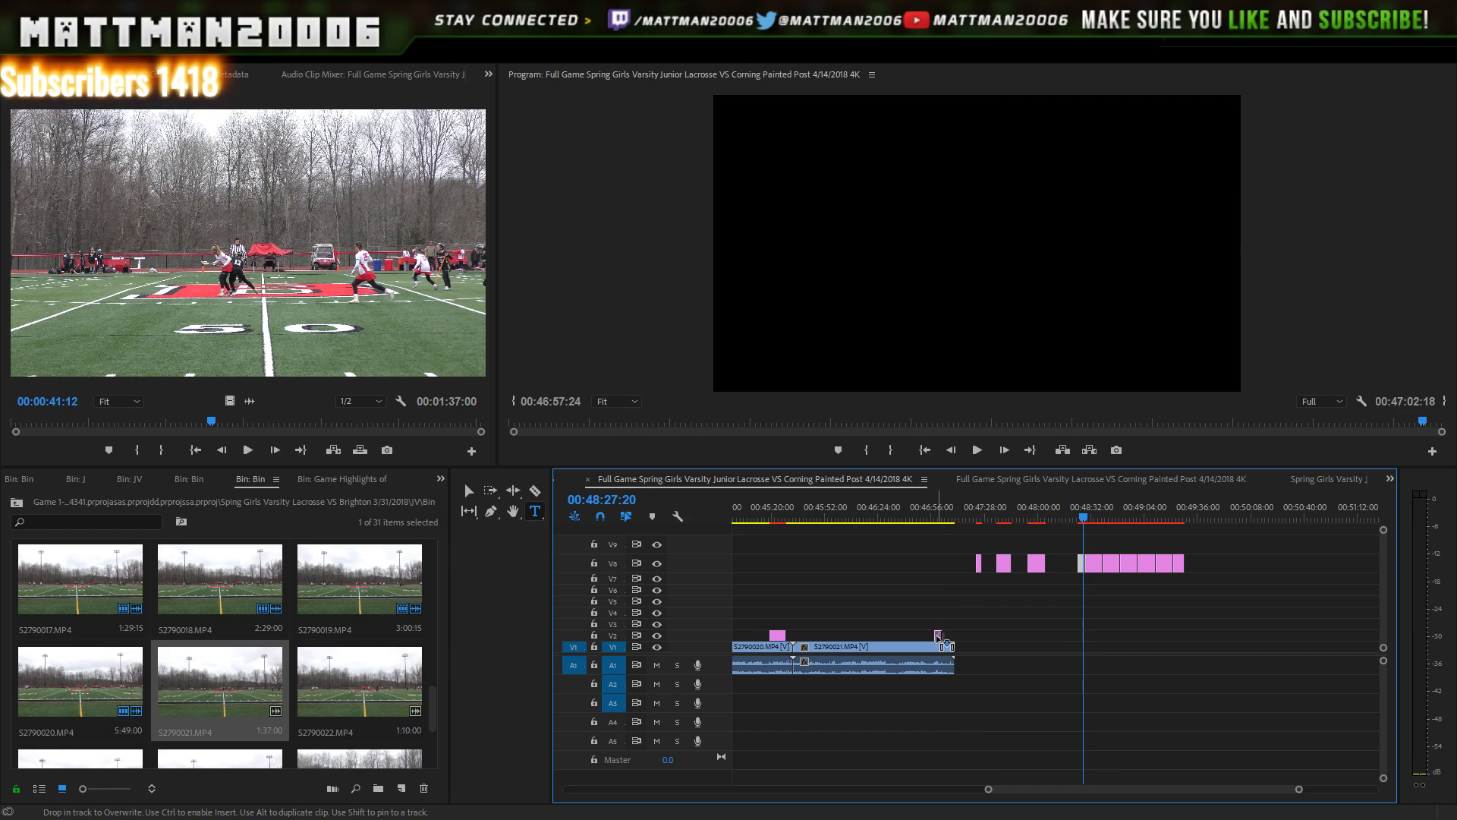
- Play the goal from about 00:46:54 to see the number-33 title appear around 00:46:58
{"action": "left_click", "coordinate": [941, 524]}
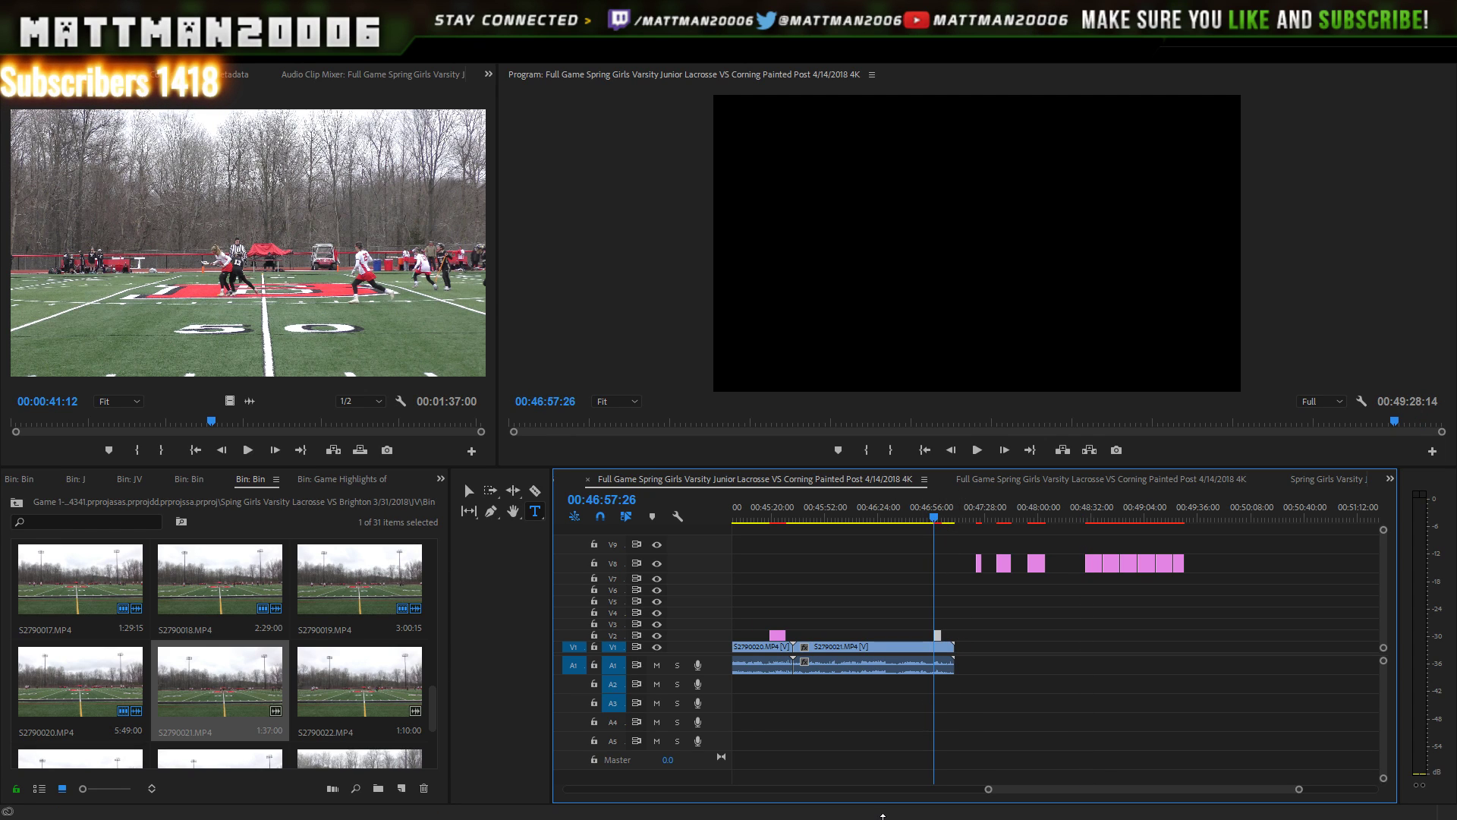
{"action": "key", "text": "Left"}
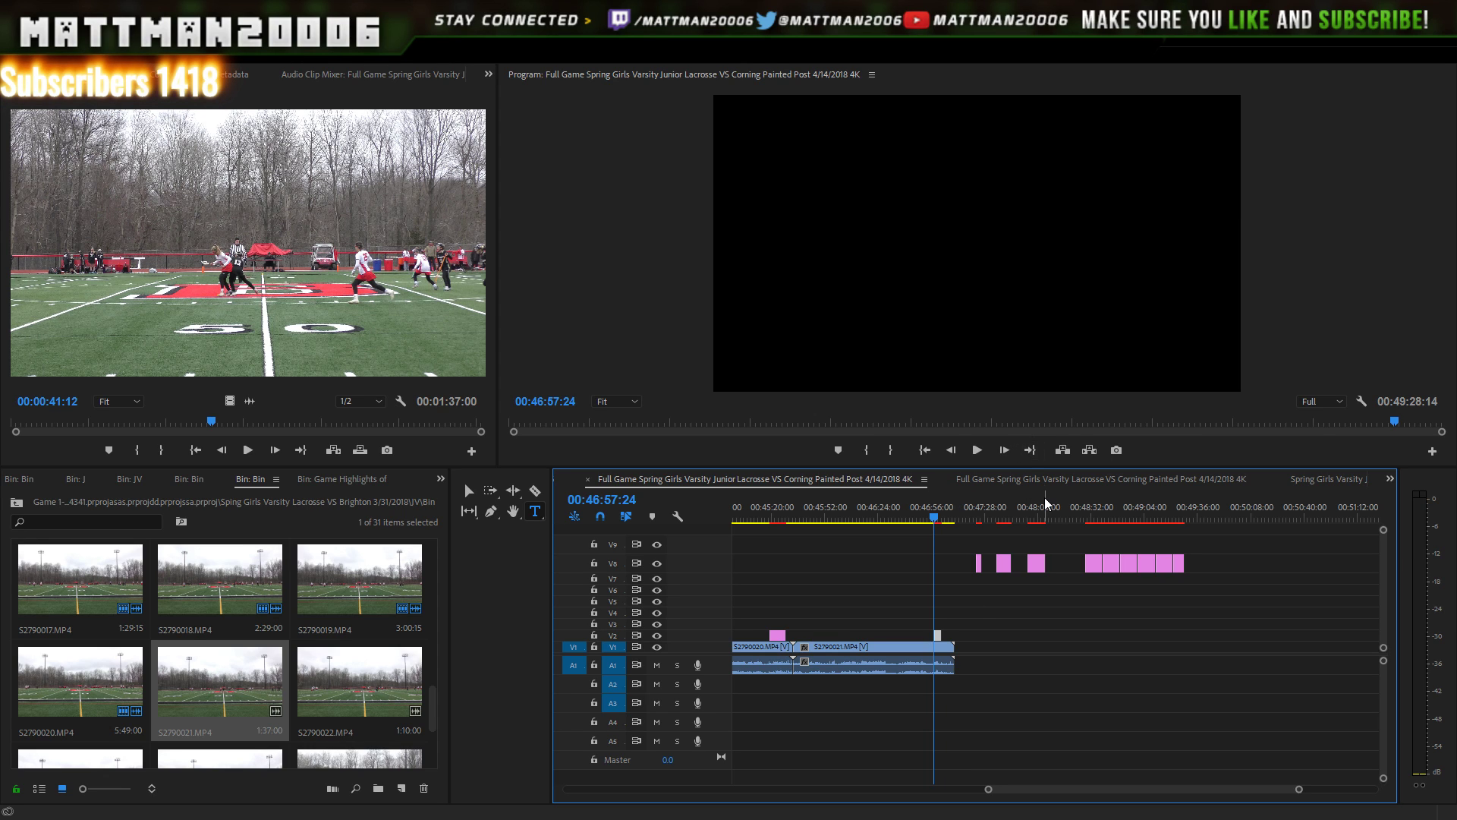
{"action": "left_click", "coordinate": [1002, 451]}
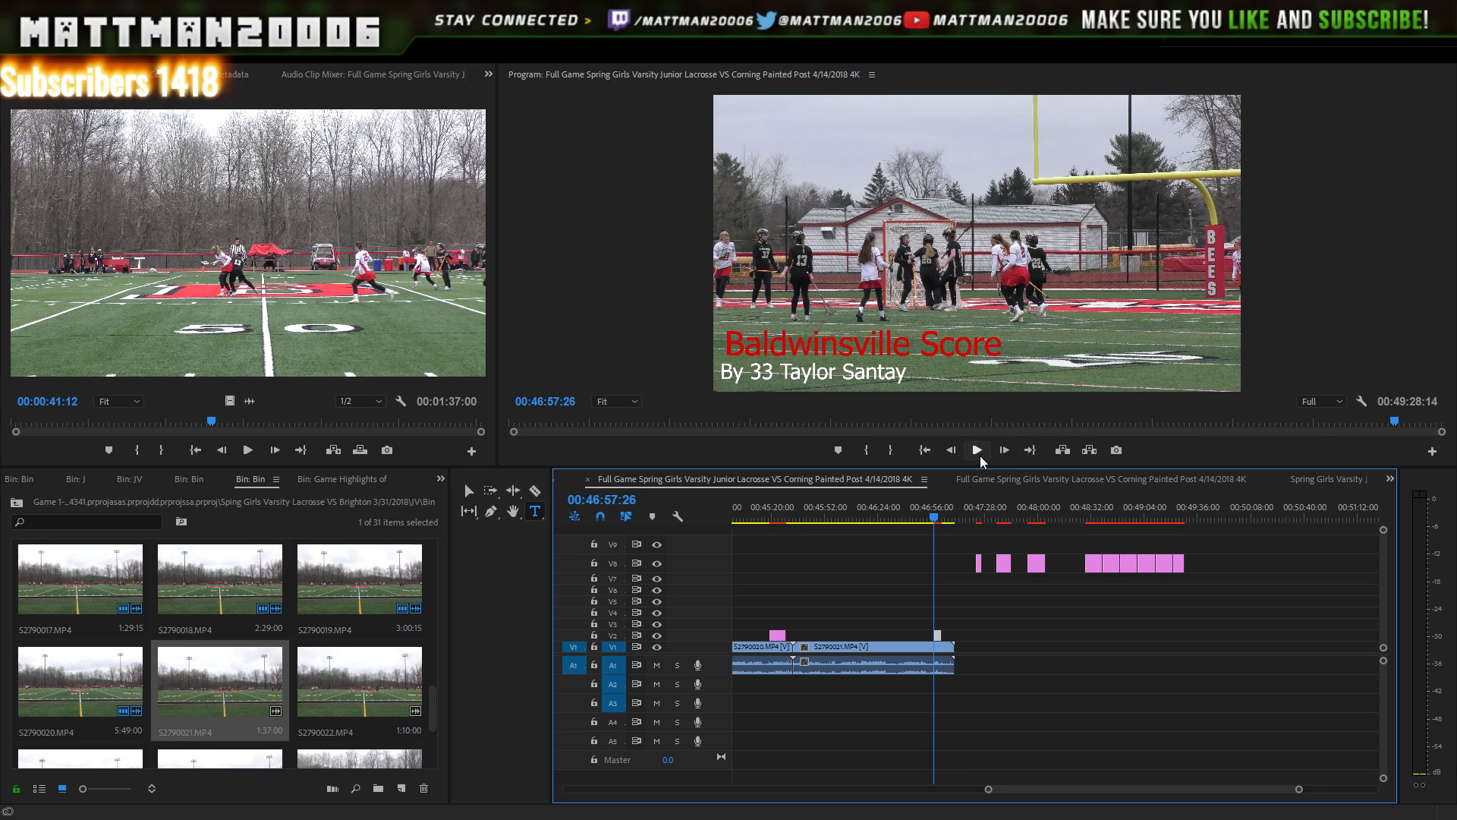
{"action": "left_click", "coordinate": [977, 451]}
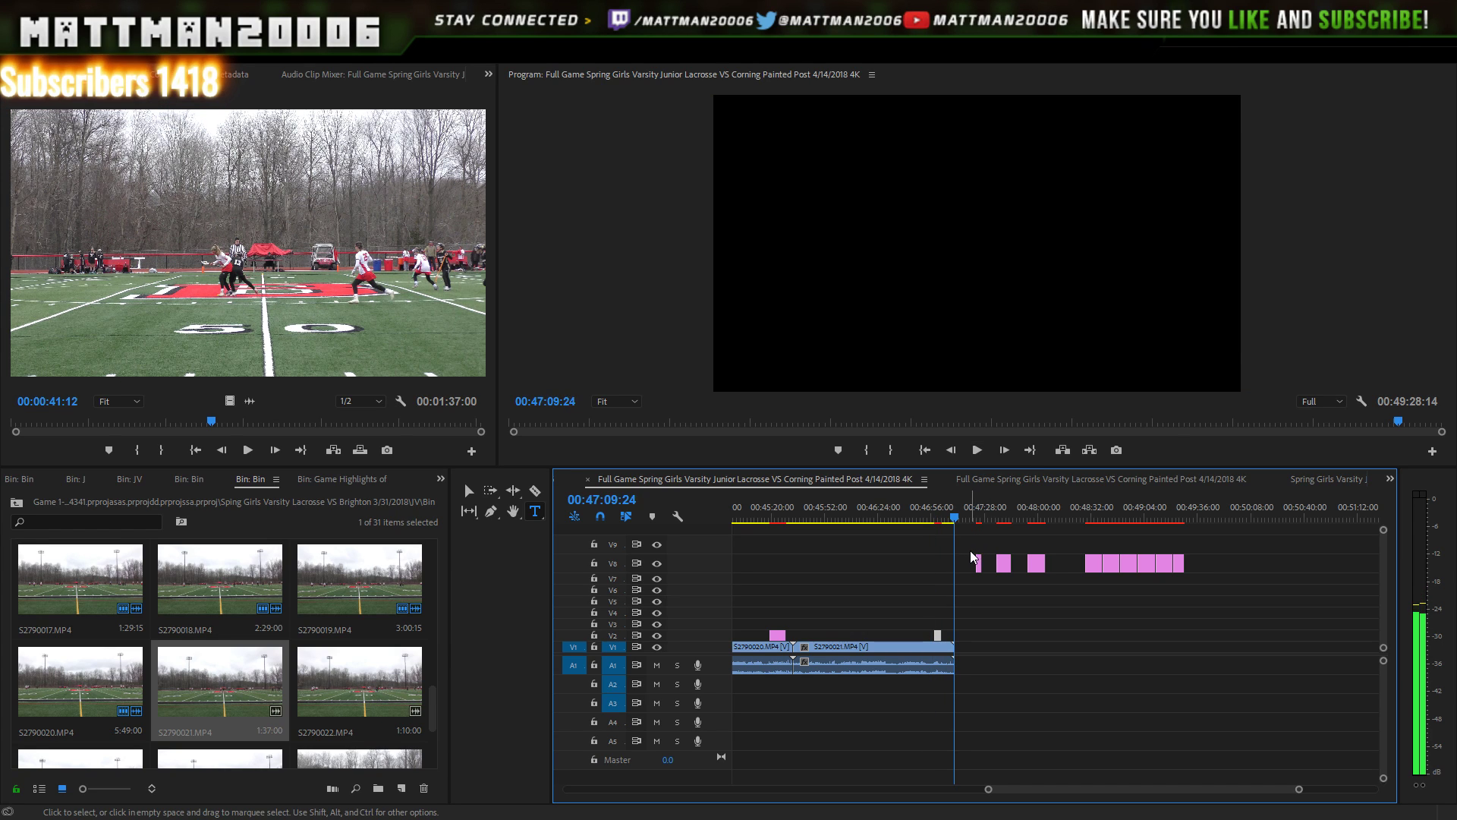
{"action": "key", "text": "Up"}
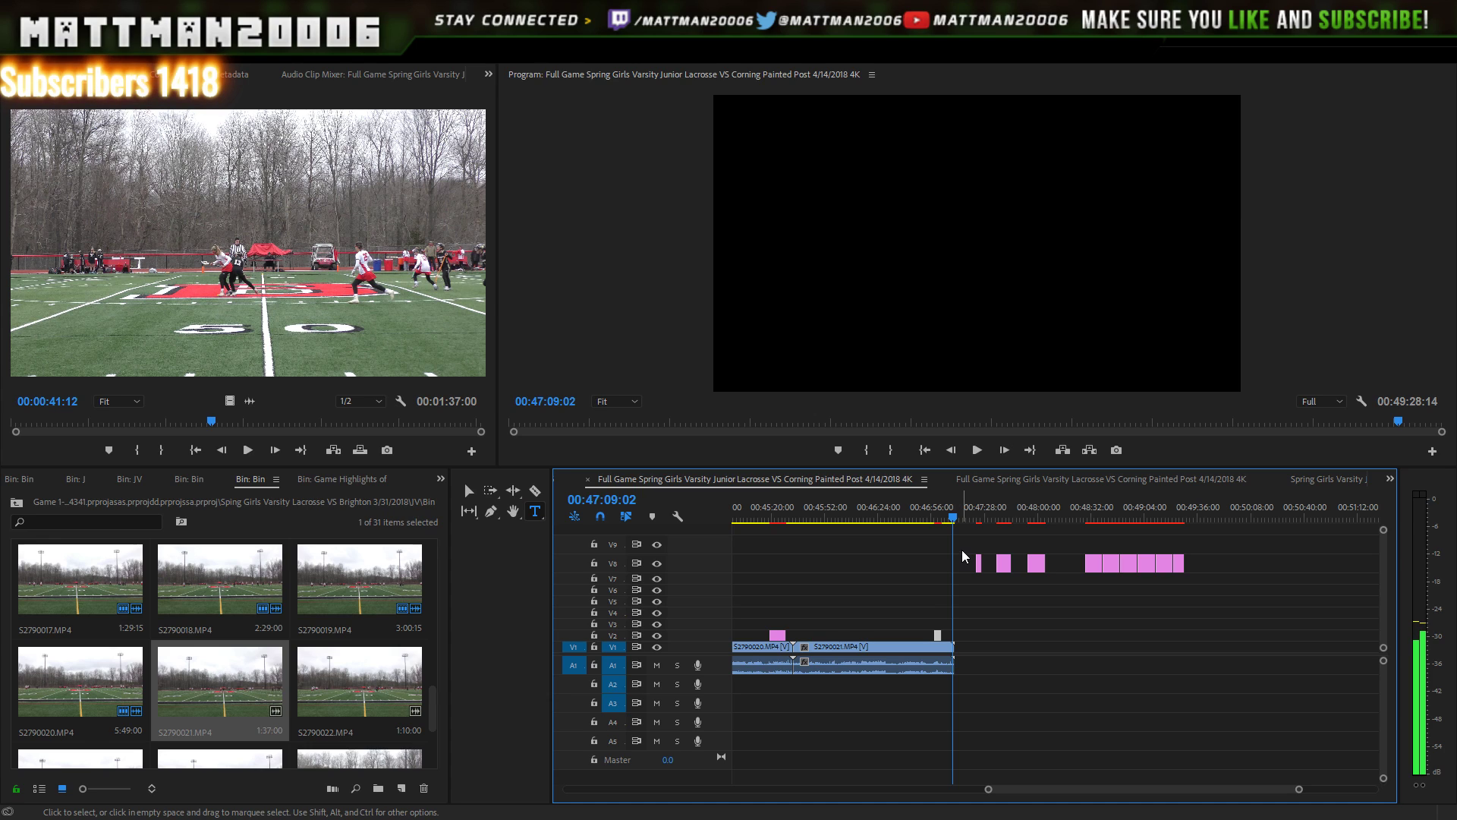
{"action": "key", "text": "Left"}
{"action": "key", "text": "Left"}
{"action": "key", "text": "Left"}
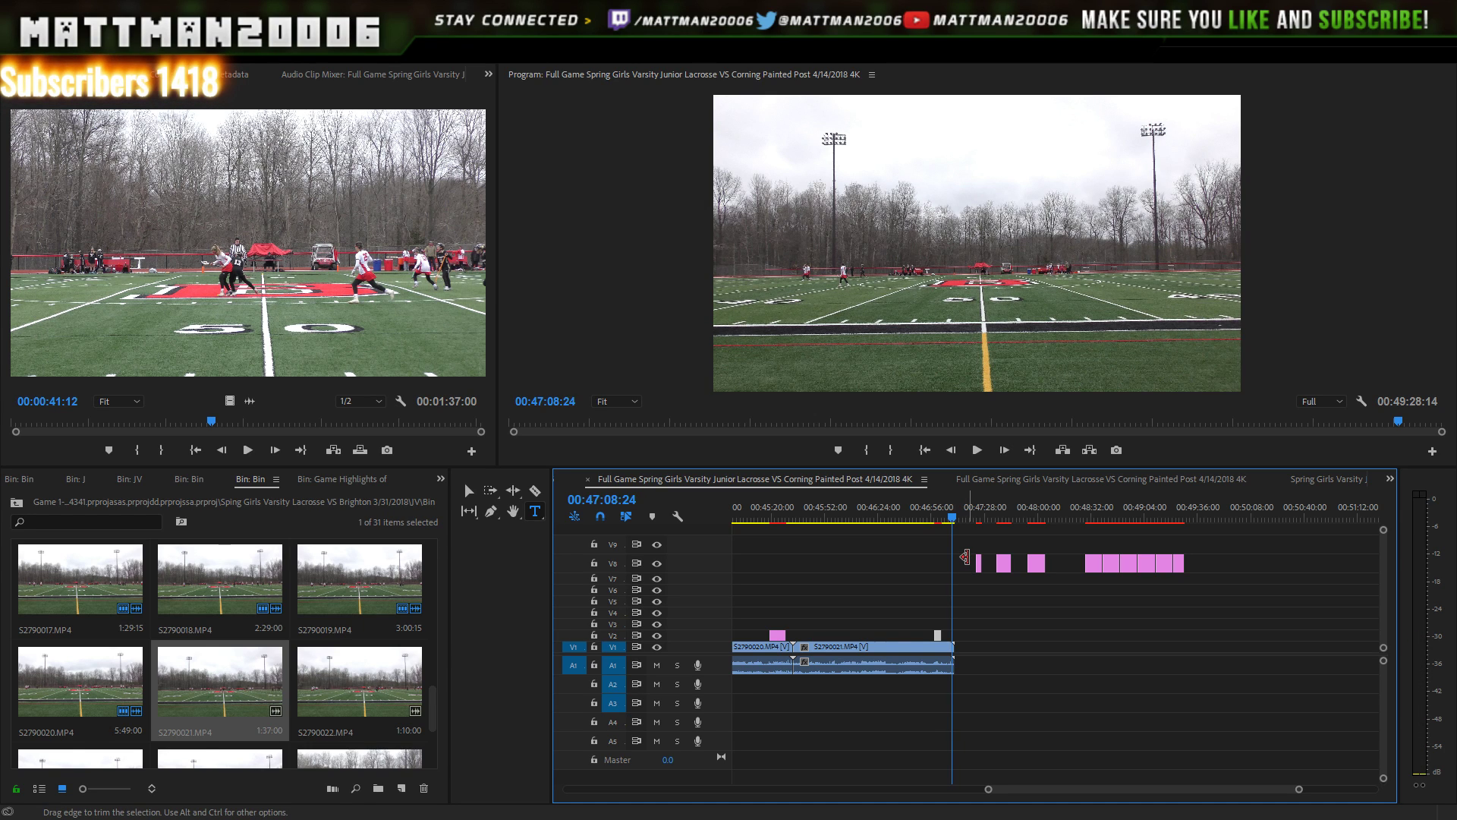
{"action": "left_click", "coordinate": [931, 520]}
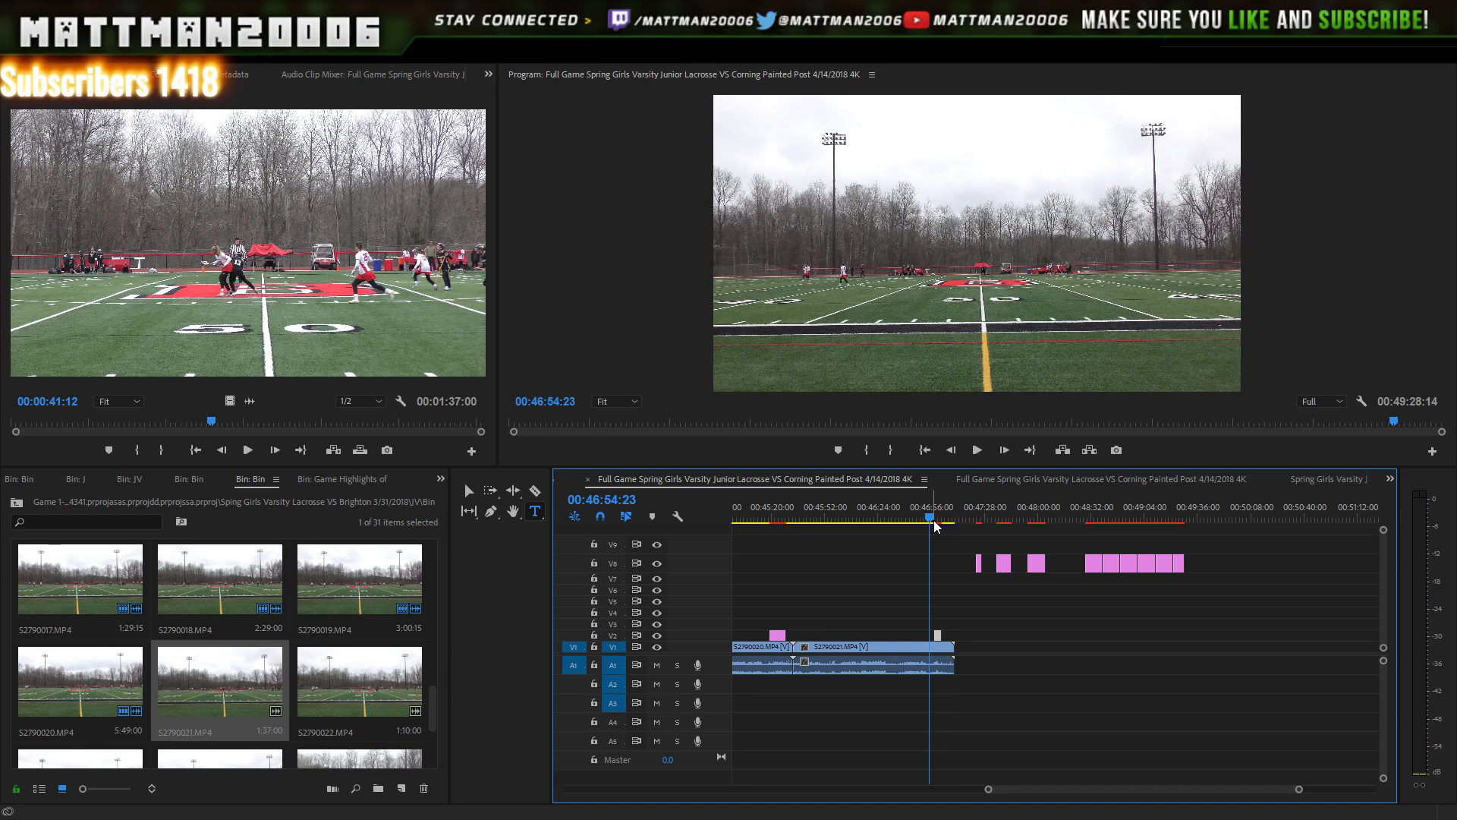
{"action": "key", "text": "space"}
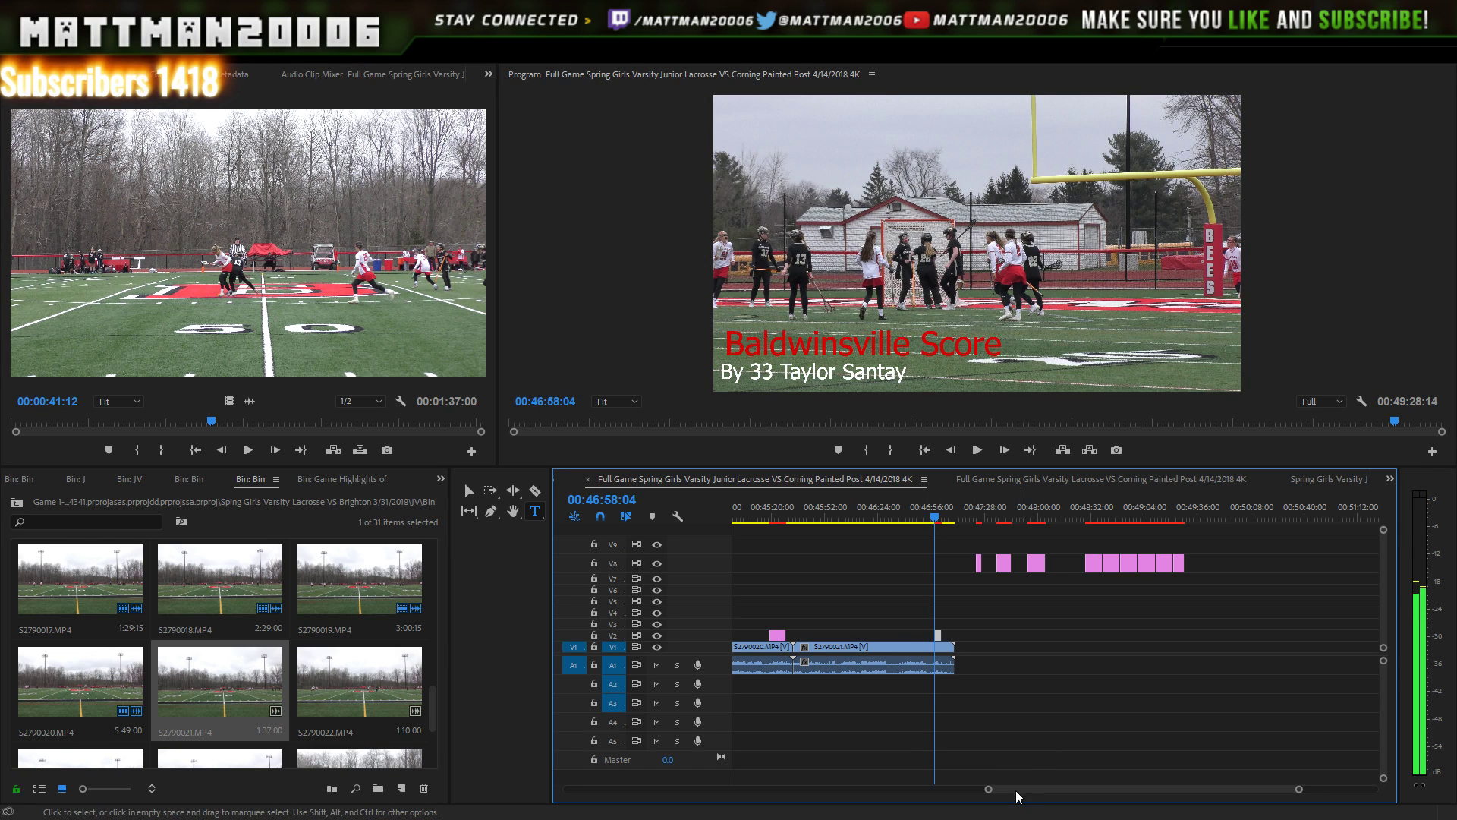
- Zoom the timeline in and scrub backward to before the goal shot
{"action": "left_click_drag", "start_coordinate": [988, 790], "coordinate": [901, 783]}
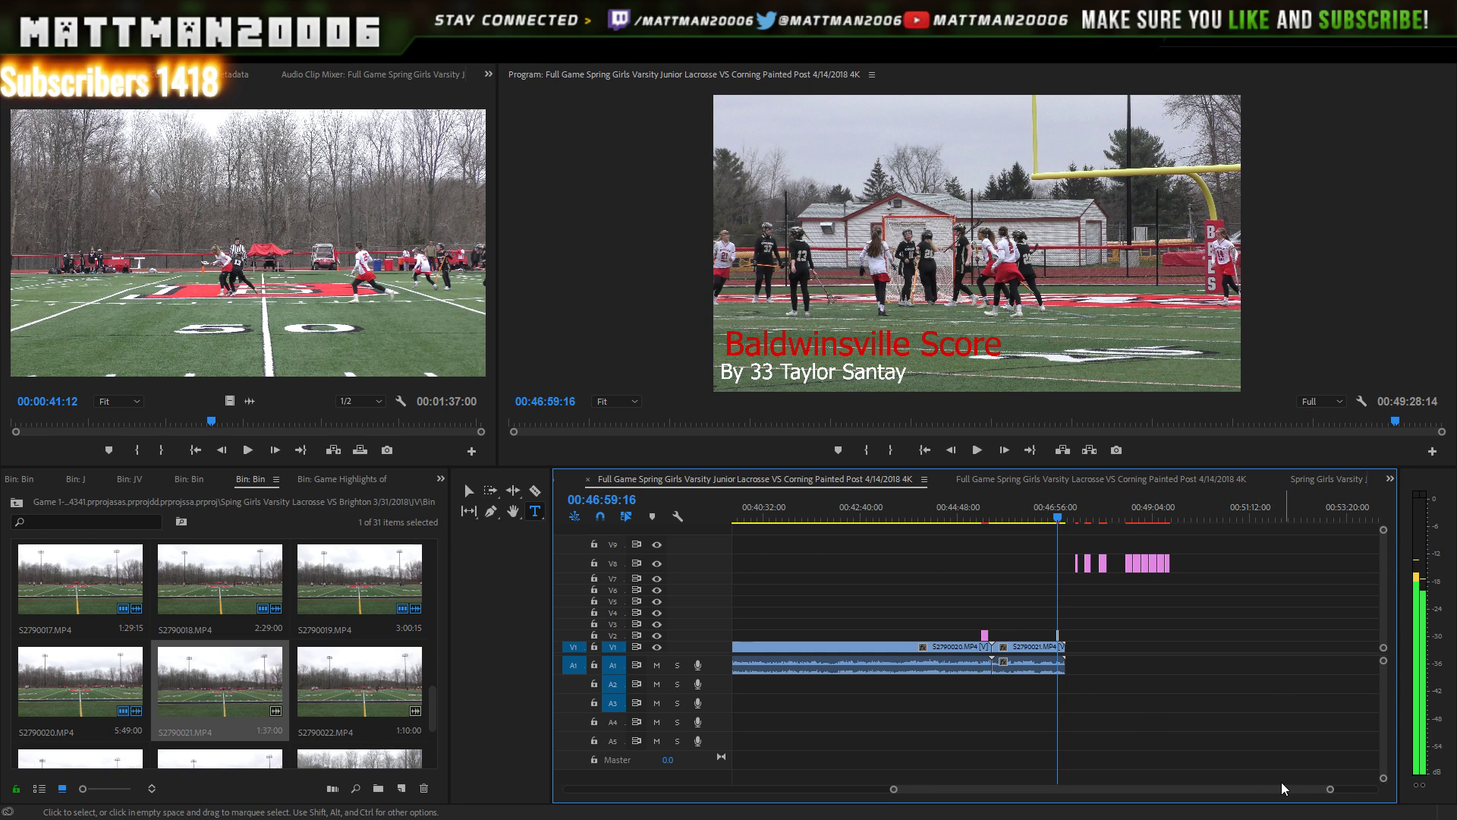
{"action": "left_click_drag", "start_coordinate": [1330, 790], "coordinate": [1178, 755]}
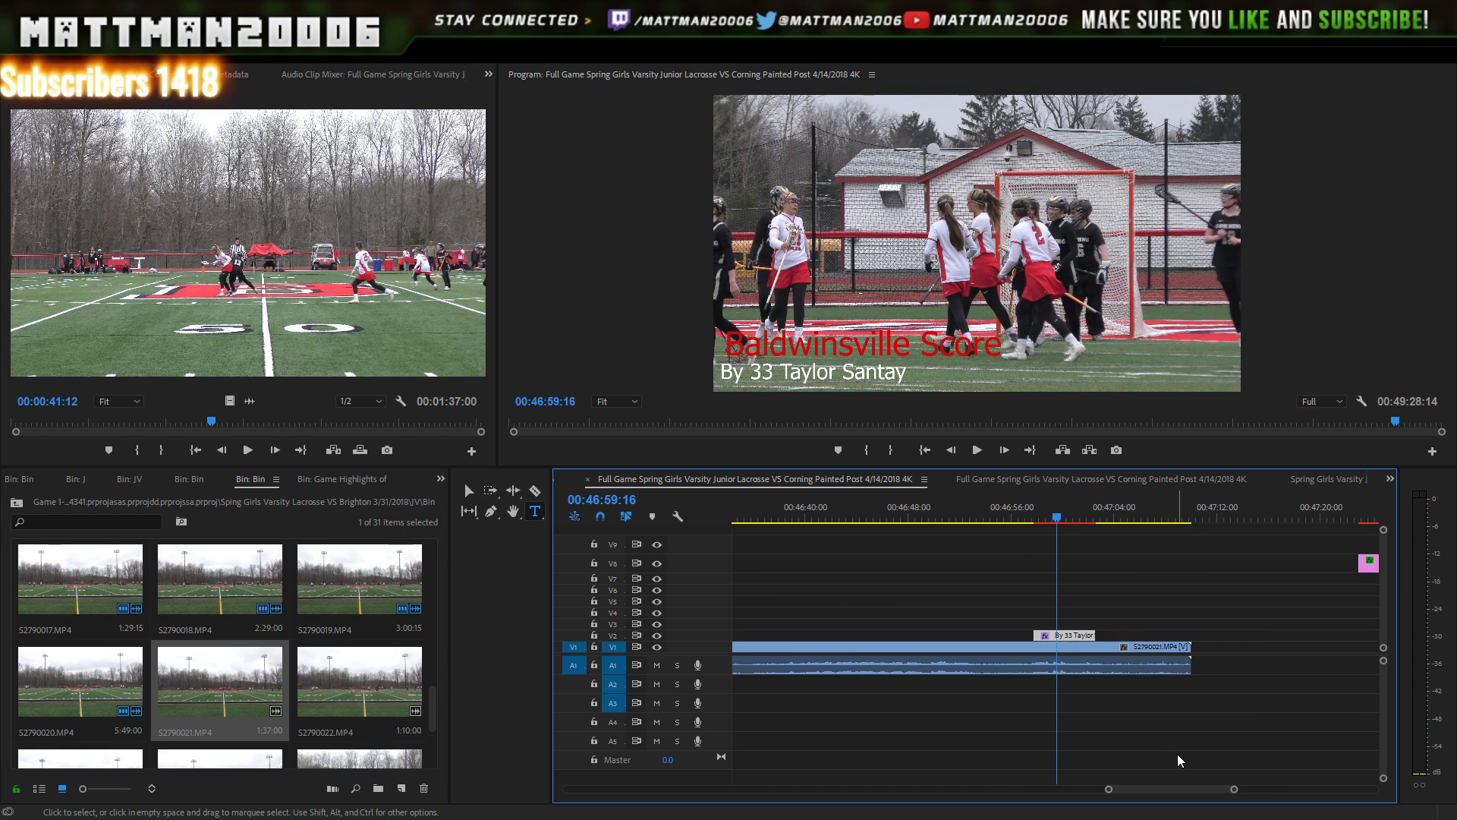
{"action": "key", "text": "Left"}
{"action": "key", "text": "Left"}
{"action": "key", "text": "Left"}
{"action": "key", "text": "Left"}
{"action": "key", "text": "Left"}
{"action": "key", "text": "Left"}
{"action": "key", "text": "j"}
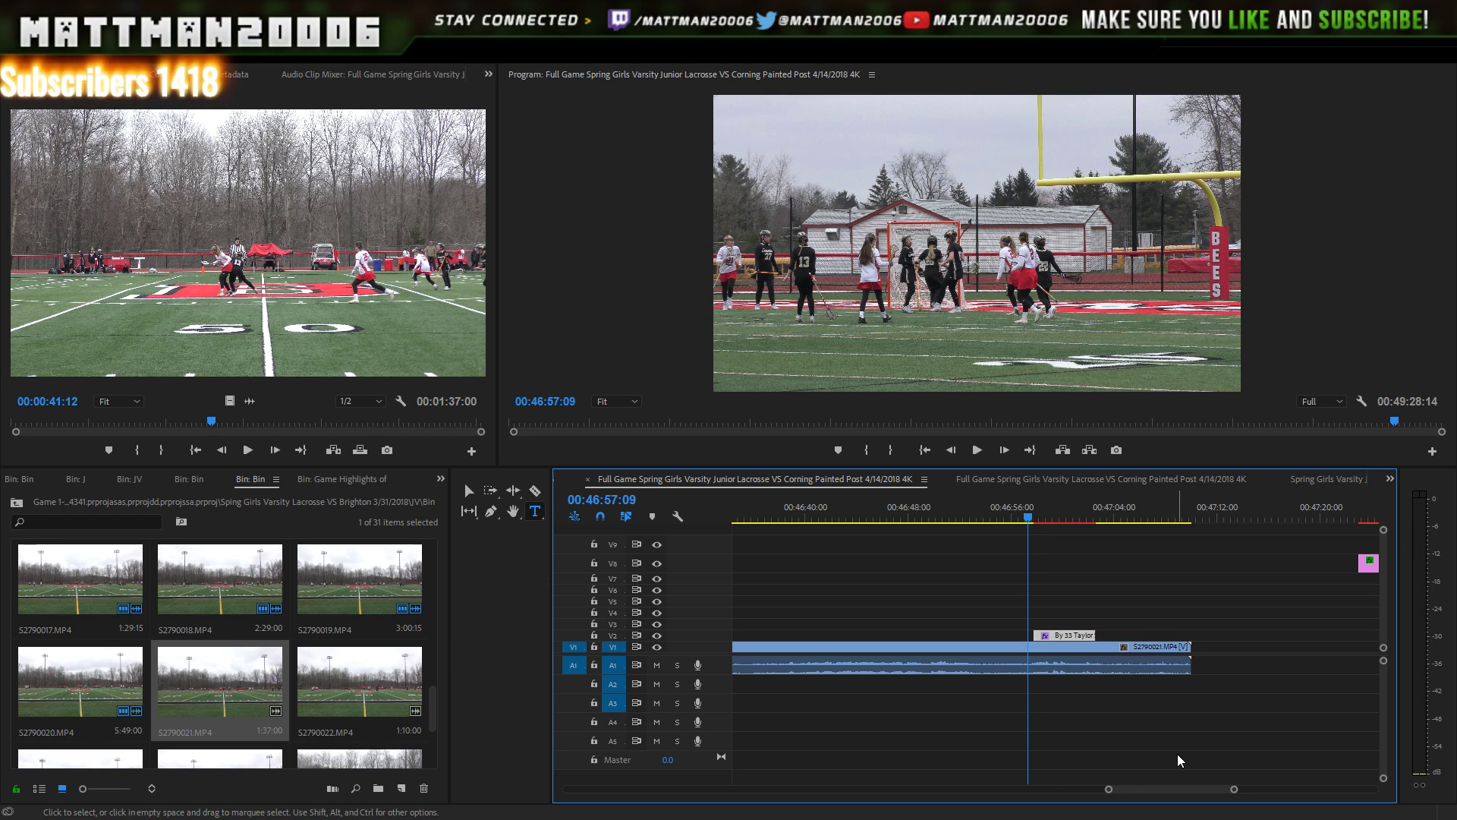
{"action": "key", "text": "Left"}
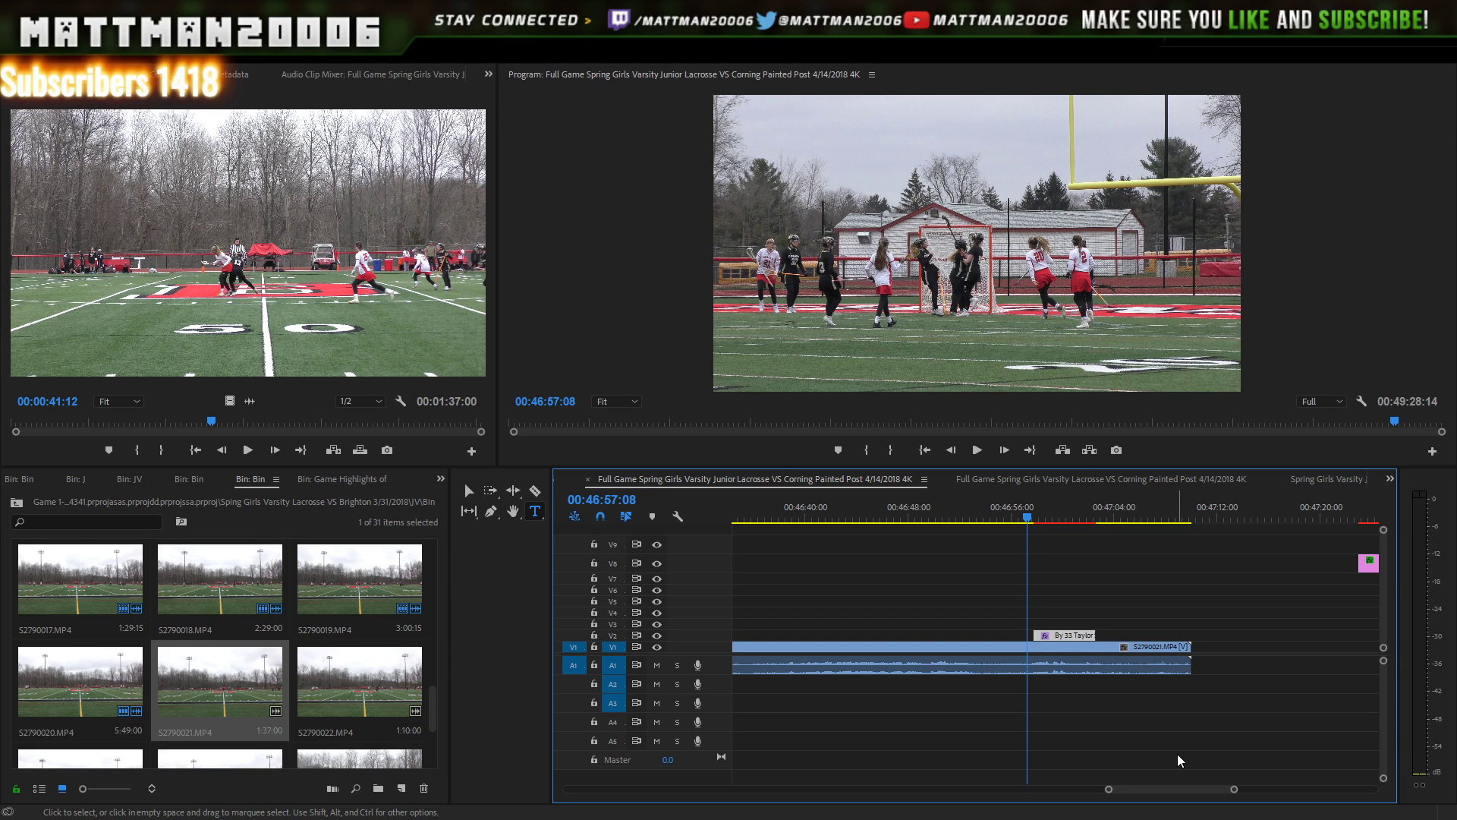
{"action": "key", "text": "Left"}
{"action": "key", "text": "Left"}
{"action": "key", "text": "Left"}
{"action": "key", "text": "Left"}
{"action": "key", "text": "Left"}
{"action": "key", "text": "Left"}
{"action": "key", "text": "Left"}
{"action": "key", "text": "Left"}
{"action": "key", "text": "Left"}
{"action": "key", "text": "Left"}
{"action": "key", "text": "Left"}
{"action": "key", "text": "Left"}
{"action": "key", "text": "Left"}
{"action": "key", "text": "Left"}
{"action": "key", "text": "Left"}
{"action": "key", "text": "Left"}
{"action": "key", "text": "Left"}
{"action": "key", "text": "Left"}
{"action": "key", "text": "Left"}
{"action": "key", "text": "Left"}
{"action": "key", "text": "Left"}
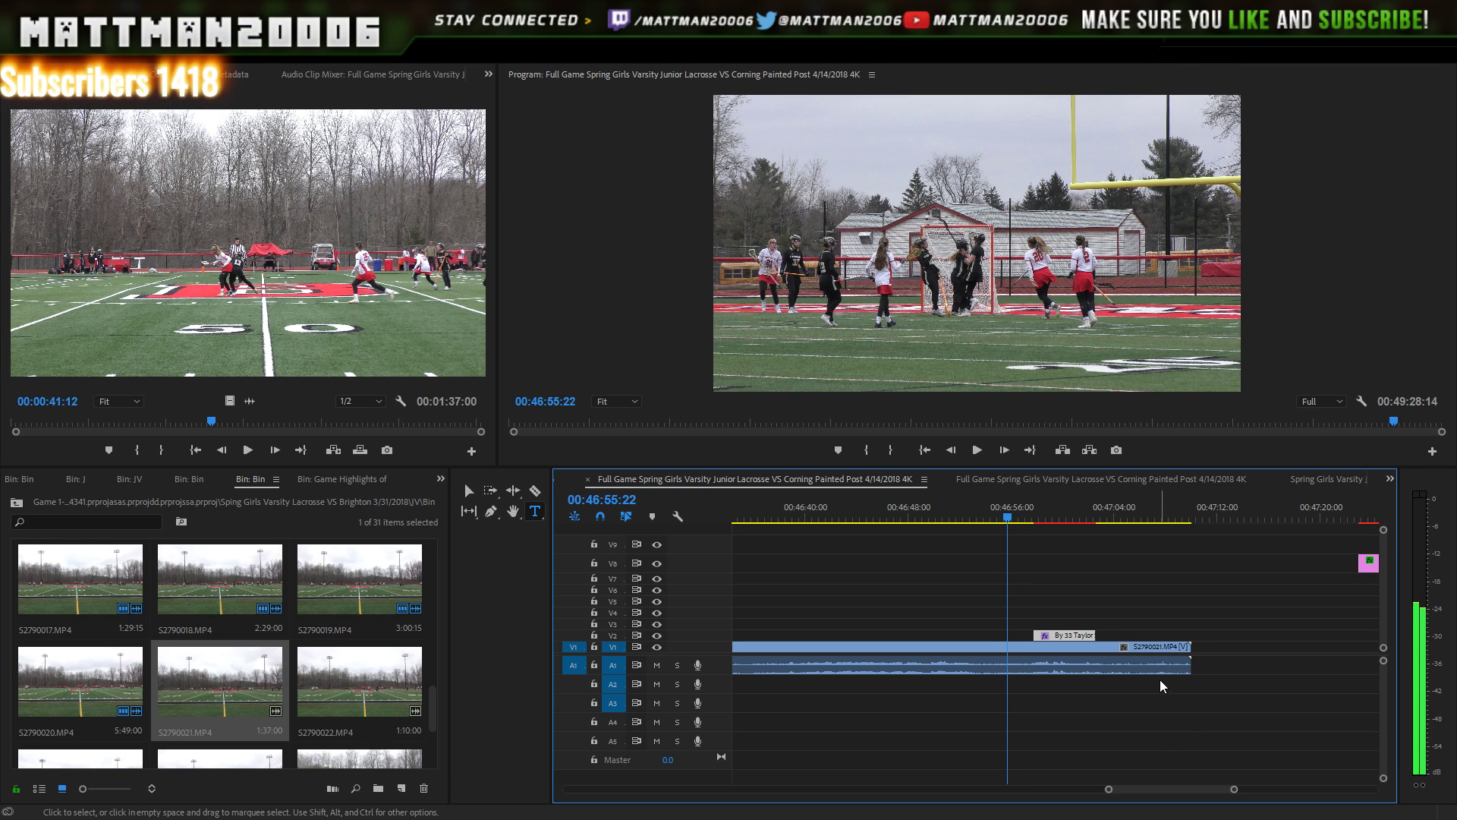
{"action": "key", "text": "Left"}
{"action": "key", "text": "Left"}
{"action": "key", "text": "Left"}
{"action": "key", "text": "Left"}
{"action": "key", "text": "Left"}
{"action": "key", "text": "Left"}
{"action": "key", "text": "Left"}
{"action": "key", "text": "Left"}
{"action": "key", "text": "Left"}
{"action": "key", "text": "Left"}
{"action": "key", "text": "Left"}
{"action": "key", "text": "Left"}
{"action": "key", "text": "Left"}
{"action": "key", "text": "Left"}
{"action": "key", "text": "Left"}
{"action": "key", "text": "Left"}
{"action": "key", "text": "Left"}
{"action": "key", "text": "Left"}
{"action": "key", "text": "Left"}
{"action": "key", "text": "Left"}
{"action": "key", "text": "Left"}
{"action": "key", "text": "Left"}
{"action": "key", "text": "Left"}
{"action": "key", "text": "Left"}
{"action": "key", "text": "Left"}
{"action": "key", "text": "Left"}
{"action": "key", "text": "Left"}
{"action": "key", "text": "Left"}
{"action": "key", "text": "Left"}
{"action": "key", "text": "Left"}
{"action": "key", "text": "Left"}
{"action": "key", "text": "Left"}
{"action": "key", "text": "Left"}
{"action": "key", "text": "Left"}
{"action": "key", "text": "Left"}
{"action": "key", "text": "Left"}
{"action": "key", "text": "Left"}
{"action": "key", "text": "Left"}
{"action": "key", "text": "Left"}
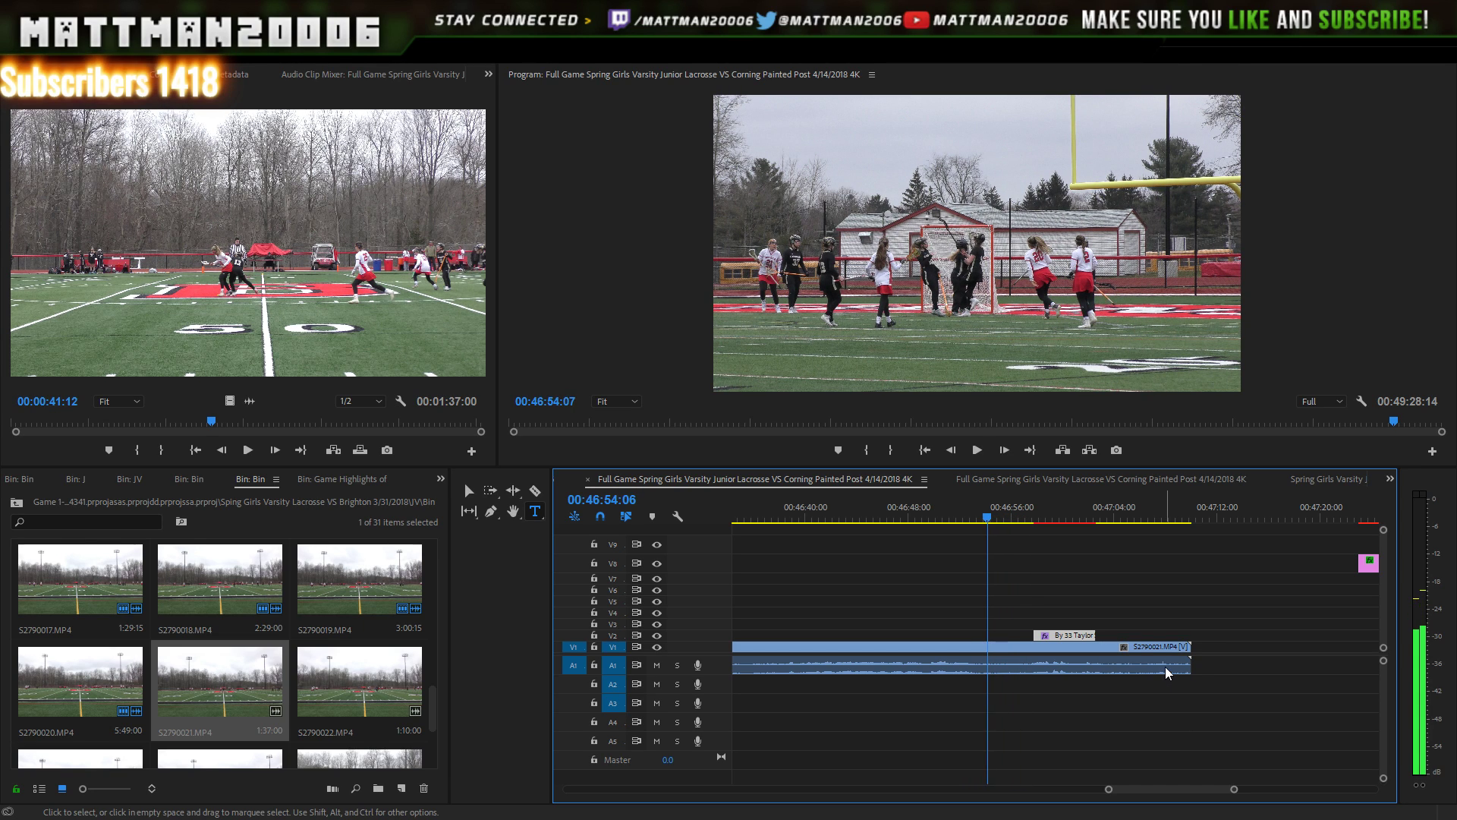
- Find the goal frame at 00:46:56:09 and snap the number-33 title's start to it
{"action": "key", "text": "Right"}
{"action": "key", "text": "Right"}
{"action": "key", "text": "Right"}
{"action": "key", "text": "Right"}
{"action": "key", "text": "Right"}
{"action": "key", "text": "Right"}
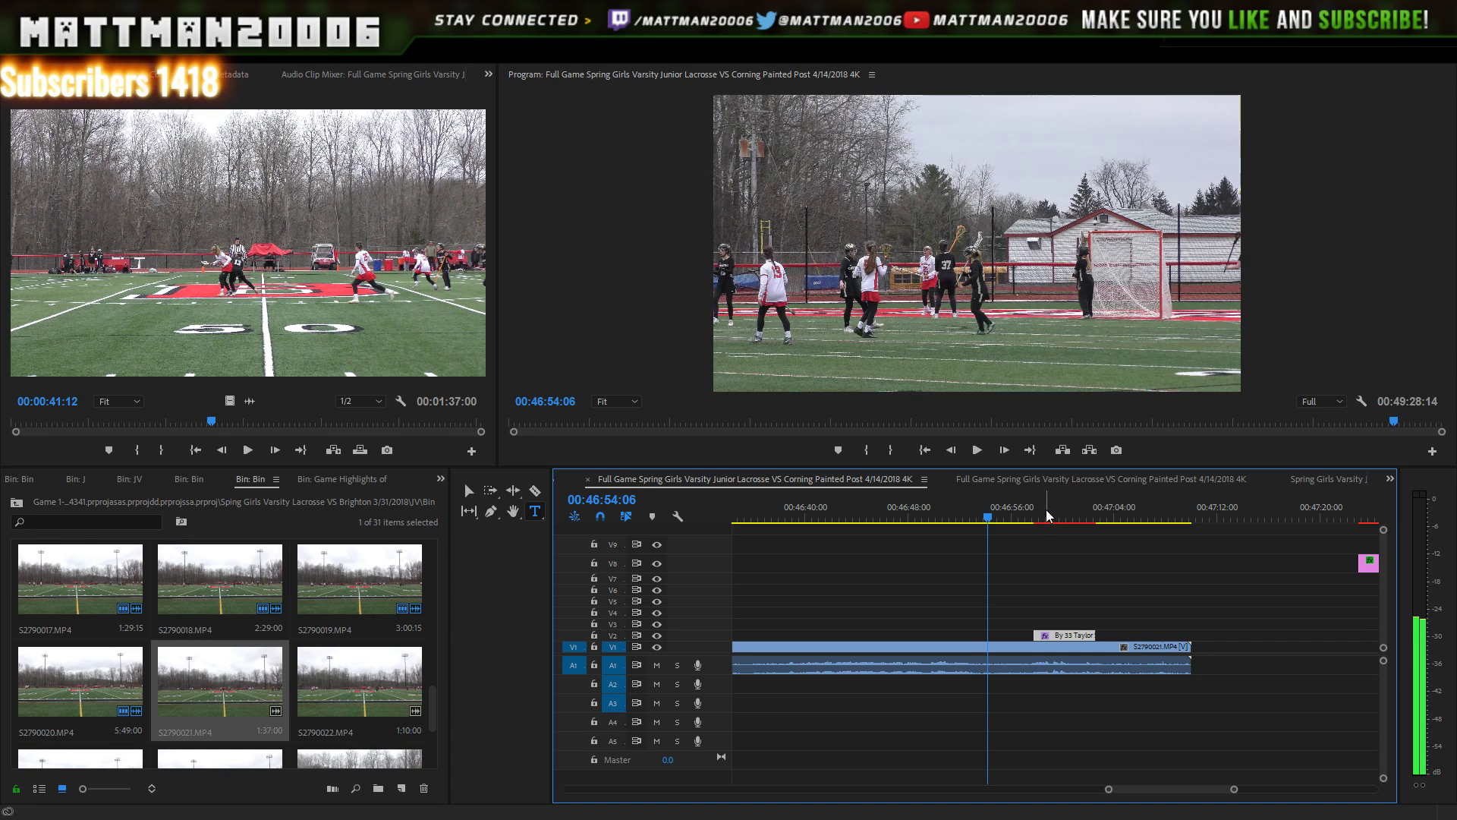
{"action": "key", "text": "Right"}
{"action": "key", "text": "Right"}
{"action": "key", "text": "Right"}
{"action": "key", "text": "Right"}
{"action": "key", "text": "Right"}
{"action": "key", "text": "Right"}
{"action": "key", "text": "Right"}
{"action": "key", "text": "Right"}
{"action": "key", "text": "Right"}
{"action": "key", "text": "Right"}
{"action": "key", "text": "Right"}
{"action": "key", "text": "Right"}
{"action": "key", "text": "Right"}
{"action": "key", "text": "Right"}
{"action": "key", "text": "Right"}
{"action": "key", "text": "Right"}
{"action": "key", "text": "Right"}
{"action": "key", "text": "Right"}
{"action": "key", "text": "Right"}
{"action": "key", "text": "Right"}
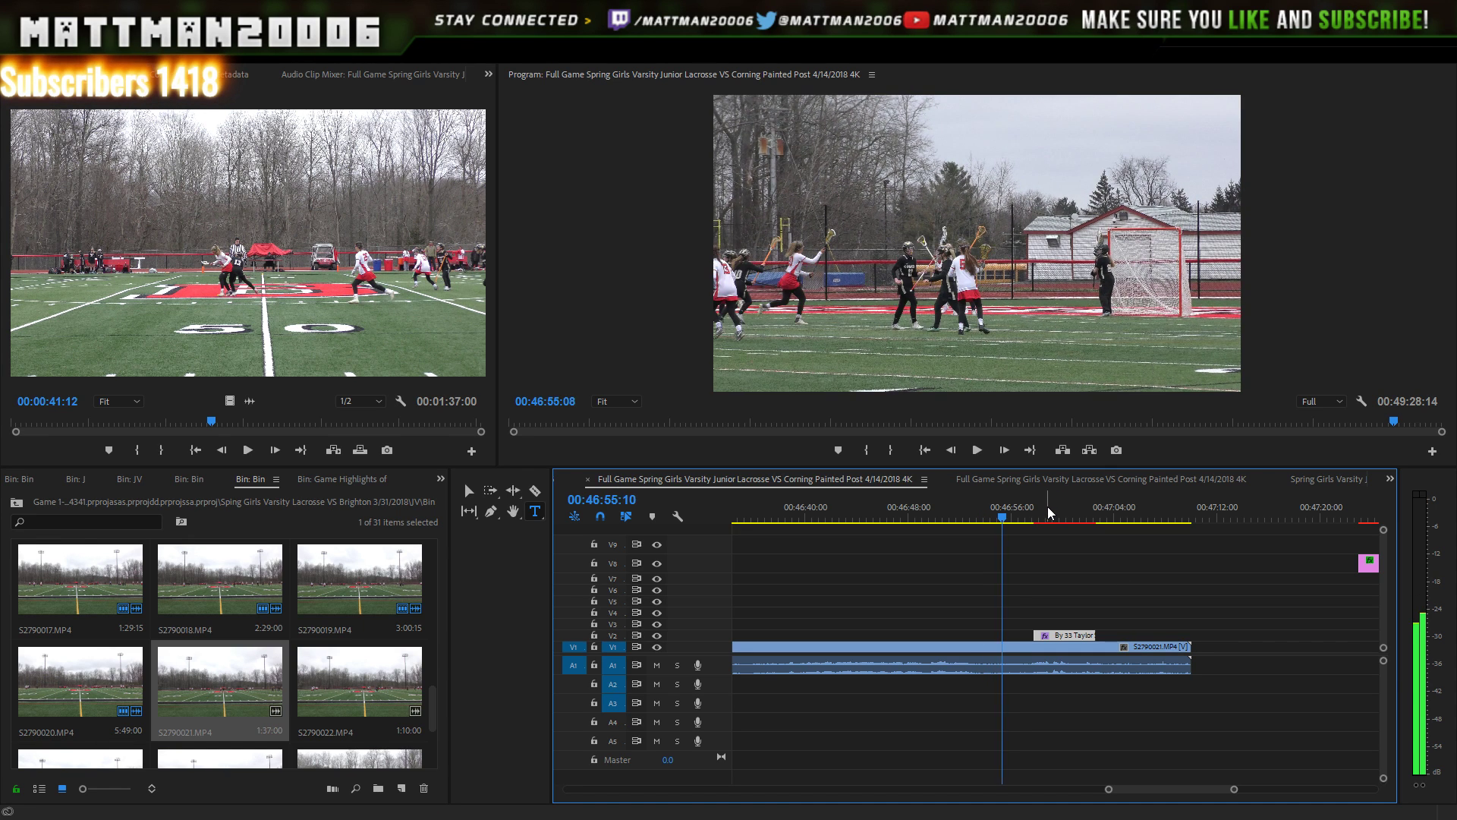
{"action": "key", "text": "Right"}
{"action": "key", "text": "Right"}
{"action": "key", "text": "Right"}
{"action": "key", "text": "Right"}
{"action": "key", "text": "Right"}
{"action": "key", "text": "Right"}
{"action": "key", "text": "Right"}
{"action": "key", "text": "Right"}
{"action": "key", "text": "Right"}
{"action": "key", "text": "Right"}
{"action": "key", "text": "Right"}
{"action": "key", "text": "Right"}
{"action": "key", "text": "Right"}
{"action": "key", "text": "Right"}
{"action": "key", "text": "Right"}
{"action": "key", "text": "Right"}
{"action": "key", "text": "Right"}
{"action": "key", "text": "Right"}
{"action": "key", "text": "Right"}
{"action": "key", "text": "Right"}
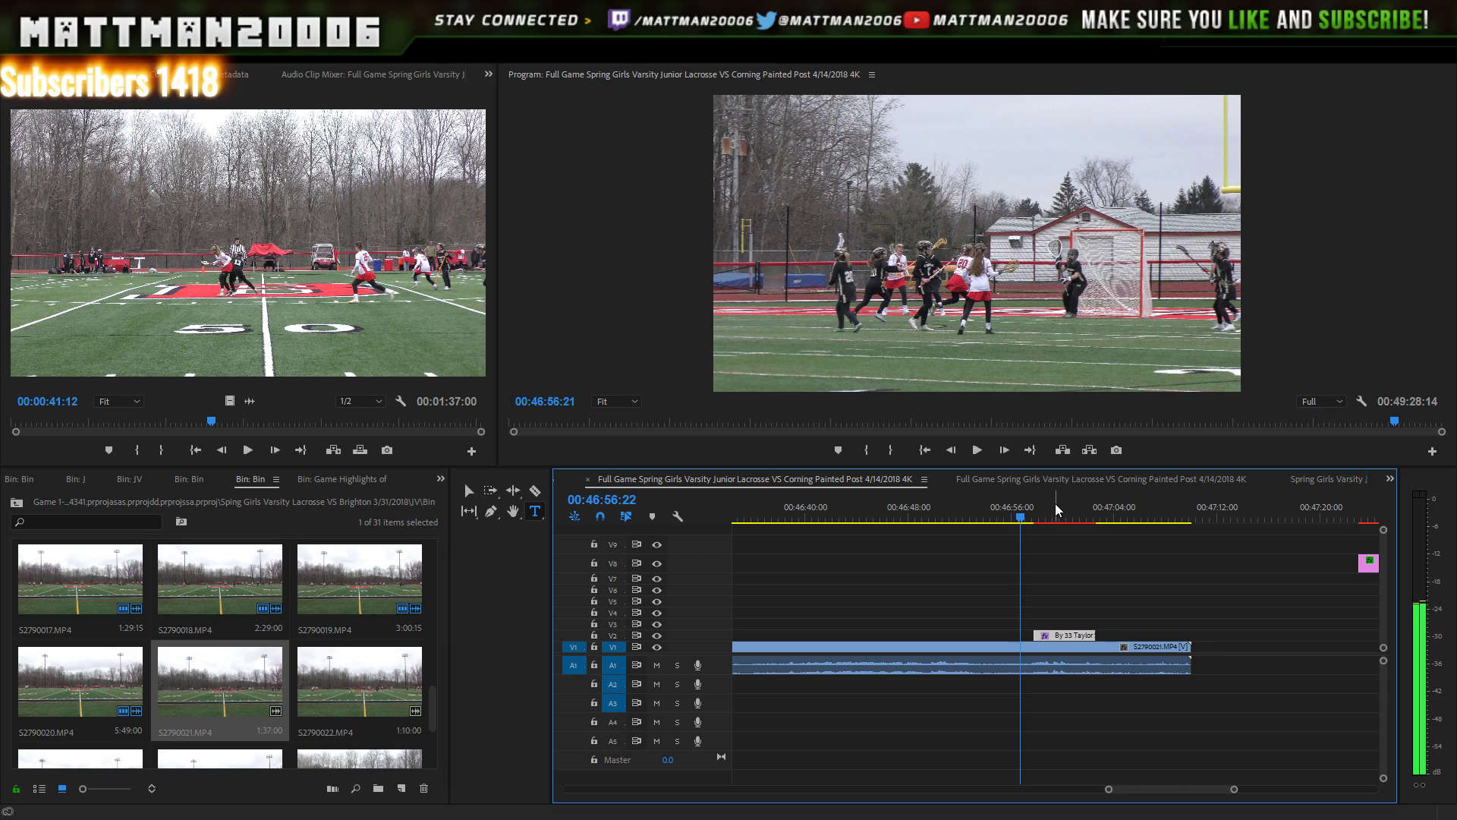
{"action": "key", "text": "Right"}
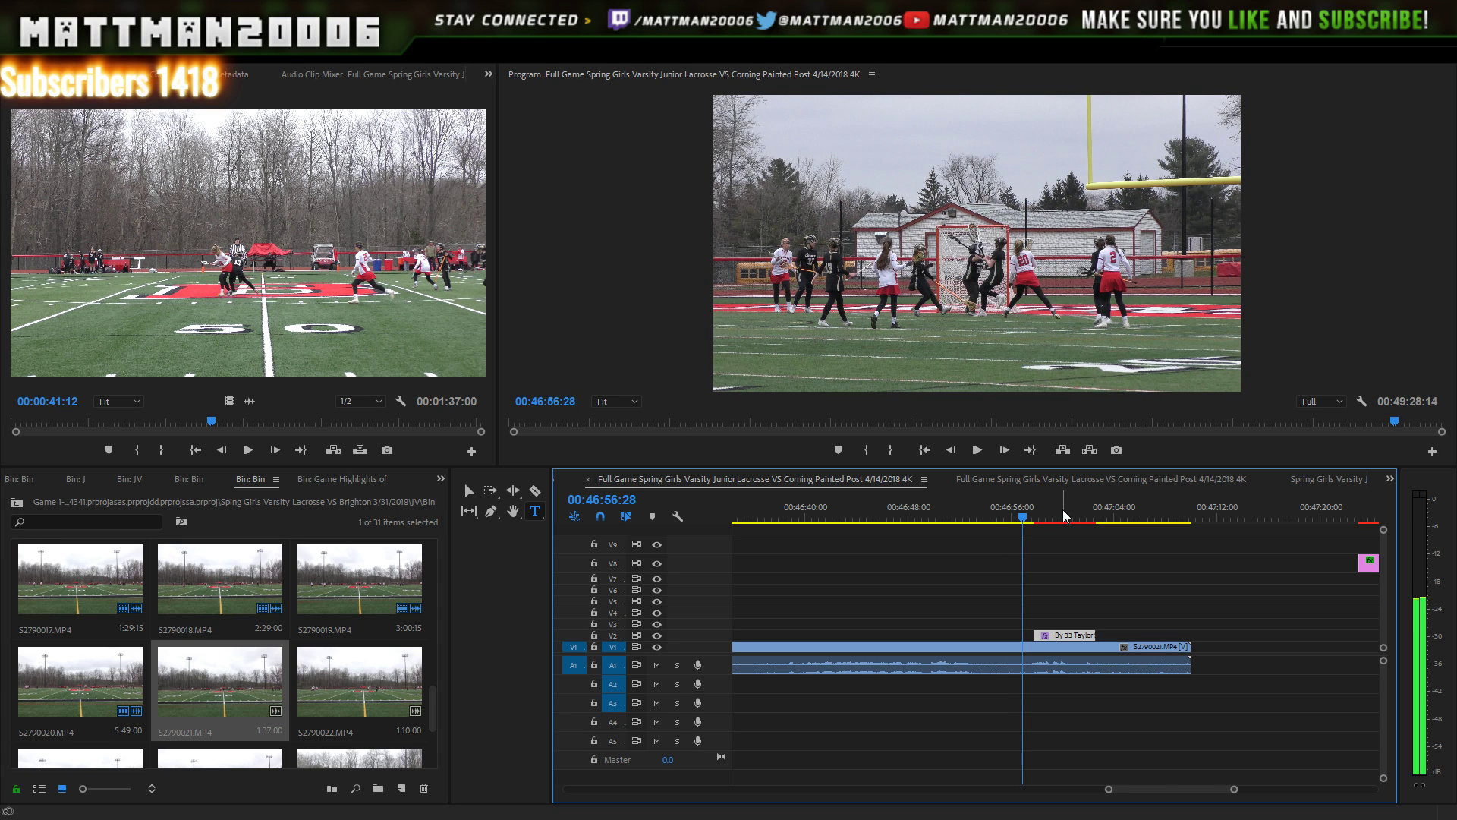
{"action": "key", "text": "Left"}
{"action": "key", "text": "Left"}
{"action": "key", "text": "Left"}
{"action": "key", "text": "Left"}
{"action": "key", "text": "Left"}
{"action": "key", "text": "Left"}
{"action": "key", "text": "Left"}
{"action": "key", "text": "Left"}
{"action": "key", "text": "Left"}
{"action": "key", "text": "Left"}
{"action": "key", "text": "Left"}
{"action": "key", "text": "Left"}
{"action": "key", "text": "Left"}
{"action": "key", "text": "Left"}
{"action": "key", "text": "Left"}
{"action": "key", "text": "Left"}
{"action": "key", "text": "Left"}
{"action": "key", "text": "Left"}
{"action": "key", "text": "Left"}
{"action": "key", "text": "Left"}
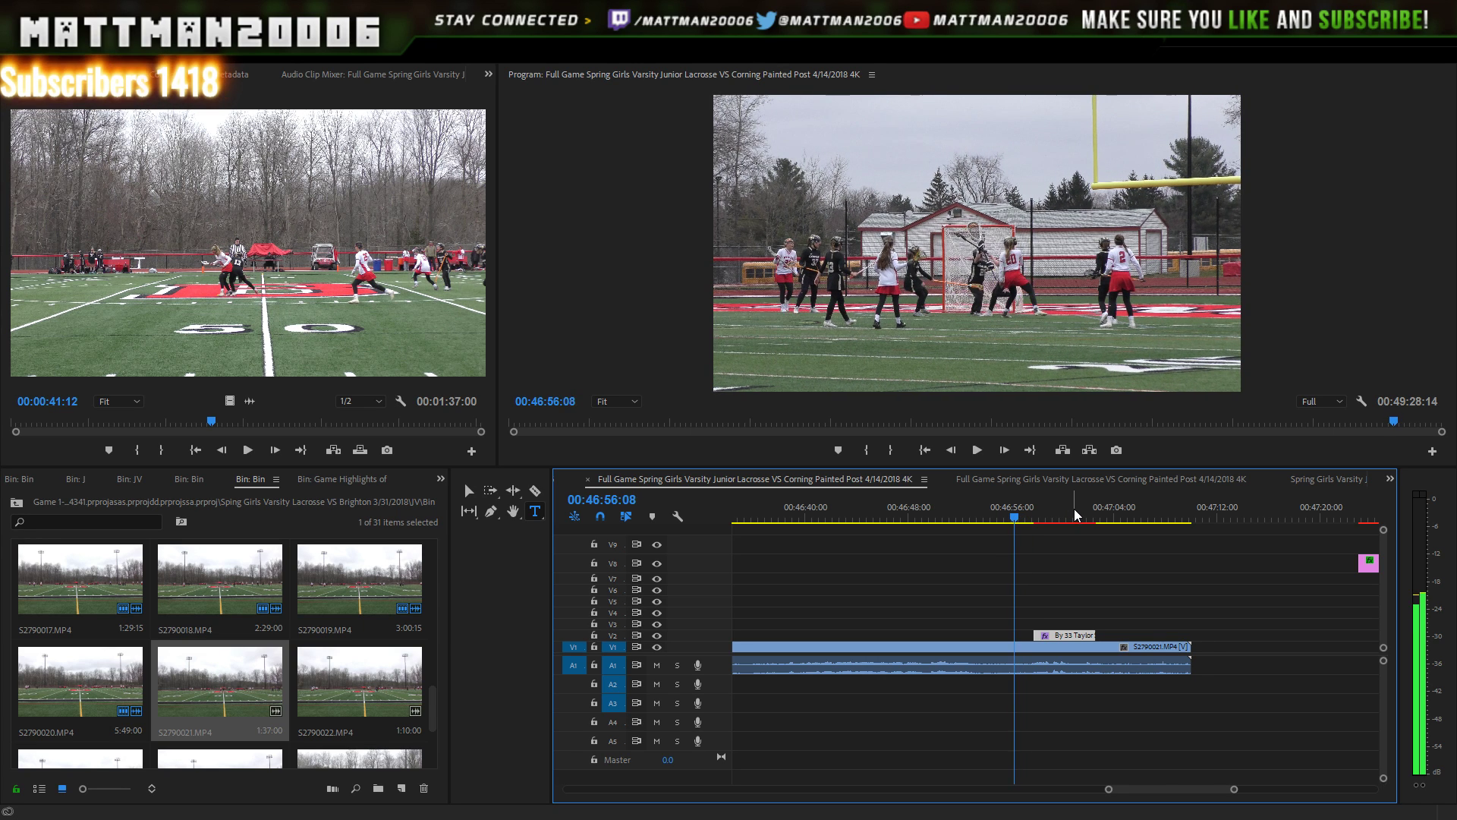
{"action": "key", "text": "Left"}
{"action": "key", "text": "Left"}
{"action": "key", "text": "Left"}
{"action": "key", "text": "Left"}
{"action": "key", "text": "Left"}
{"action": "key", "text": "Left"}
{"action": "key", "text": "Left"}
{"action": "key", "text": "Left"}
{"action": "key", "text": "Left"}
{"action": "key", "text": "Left"}
{"action": "key", "text": "Left"}
{"action": "key", "text": "Left"}
{"action": "key", "text": "Left"}
{"action": "key", "text": "Left"}
{"action": "key", "text": "Left"}
{"action": "key", "text": "Left"}
{"action": "key", "text": "Left"}
{"action": "key", "text": "Left"}
{"action": "key", "text": "Left"}
{"action": "key", "text": "Left"}
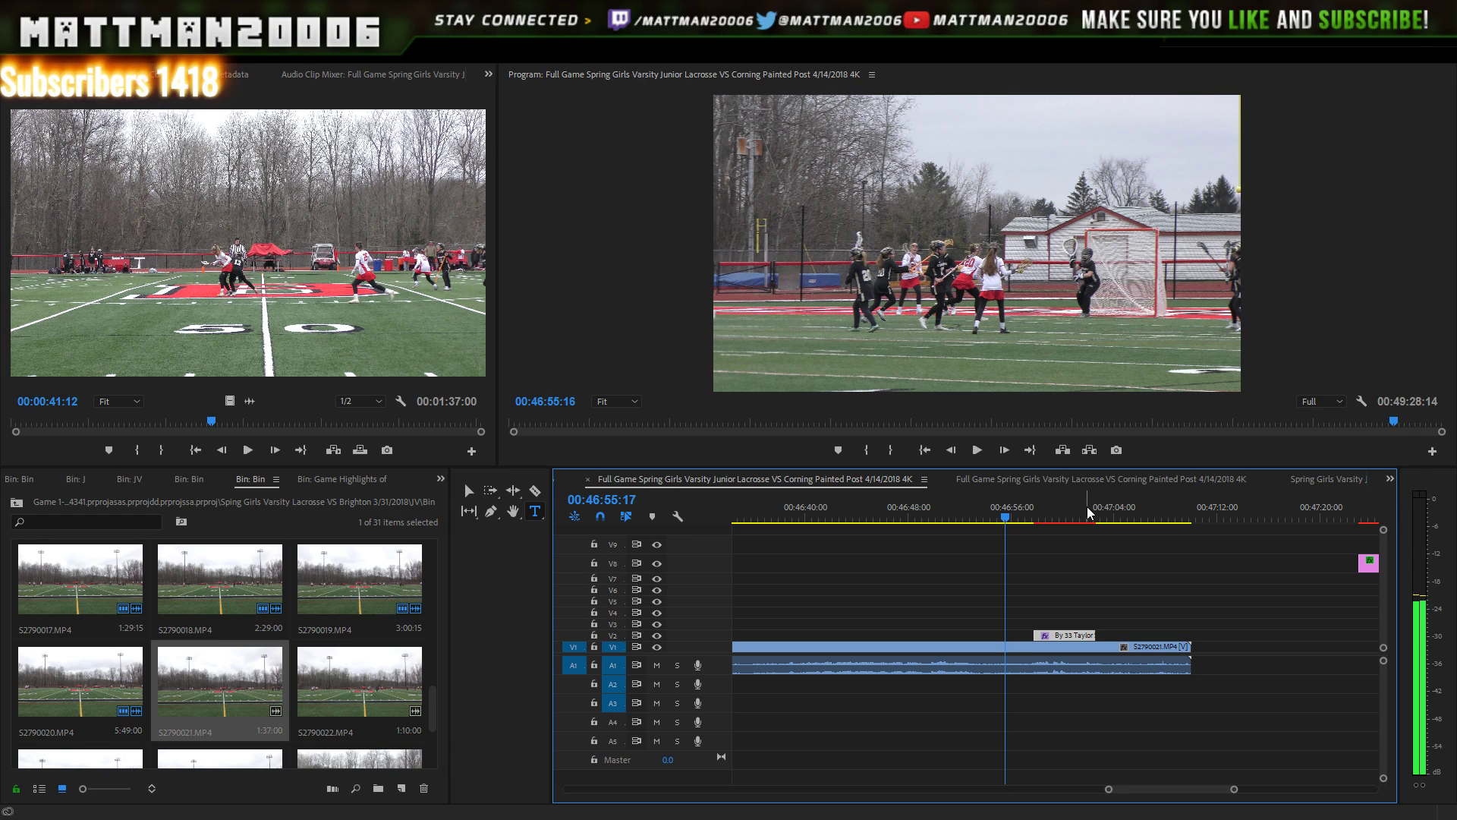
{"action": "key", "text": "Right"}
{"action": "key", "text": "Right"}
{"action": "key", "text": "Right"}
{"action": "key", "text": "Right"}
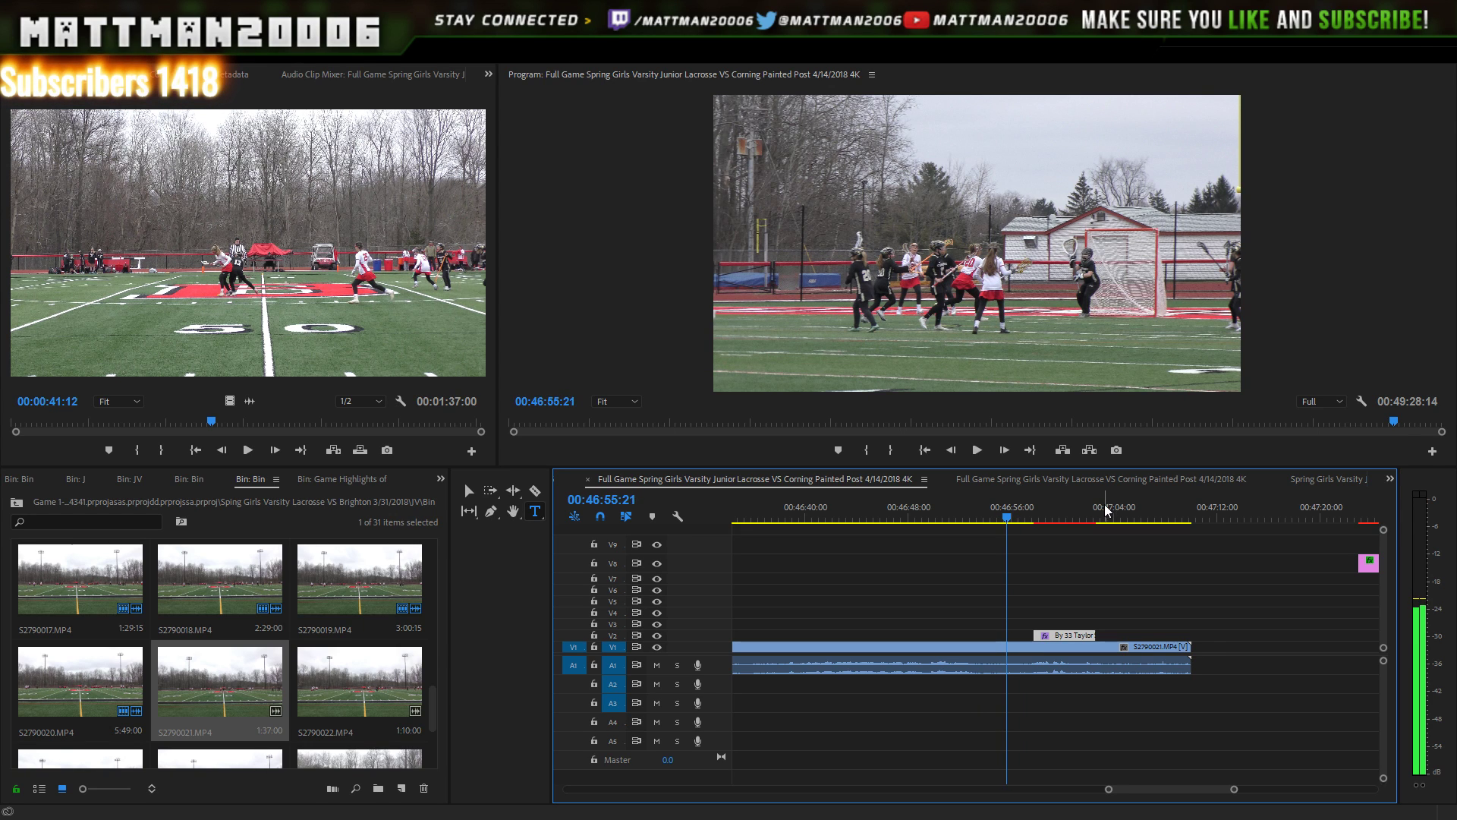
{"action": "key", "text": "Right"}
{"action": "key", "text": "Right"}
{"action": "key", "text": "Right"}
{"action": "key", "text": "Right"}
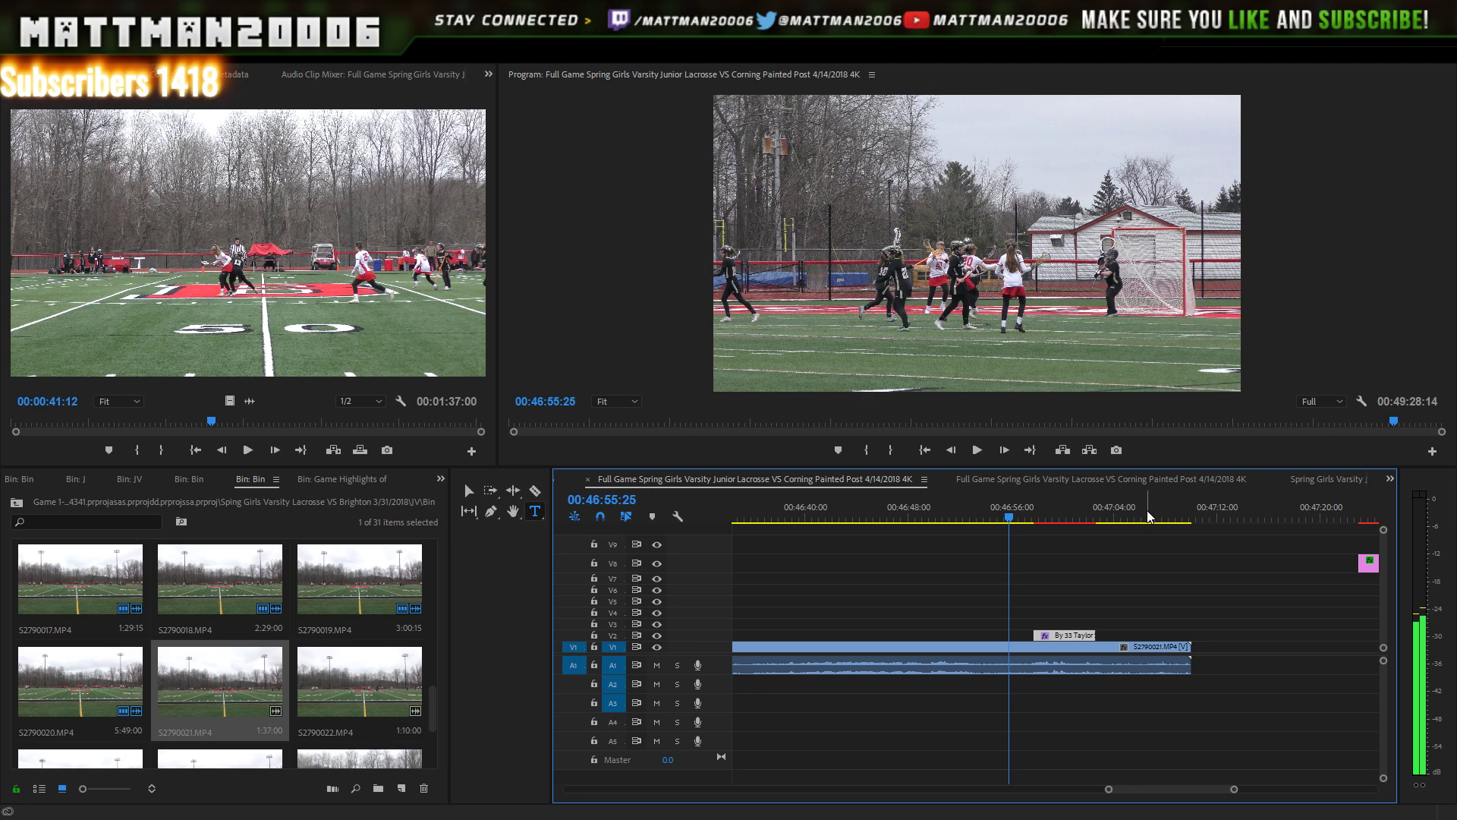
{"action": "key", "text": "Right"}
{"action": "key", "text": "Right"}
{"action": "key", "text": "Right"}
{"action": "key", "text": "Right"}
{"action": "key", "text": "Right"}
{"action": "key", "text": "Right"}
{"action": "key", "text": "Right"}
{"action": "key", "text": "Right"}
{"action": "key", "text": "Right"}
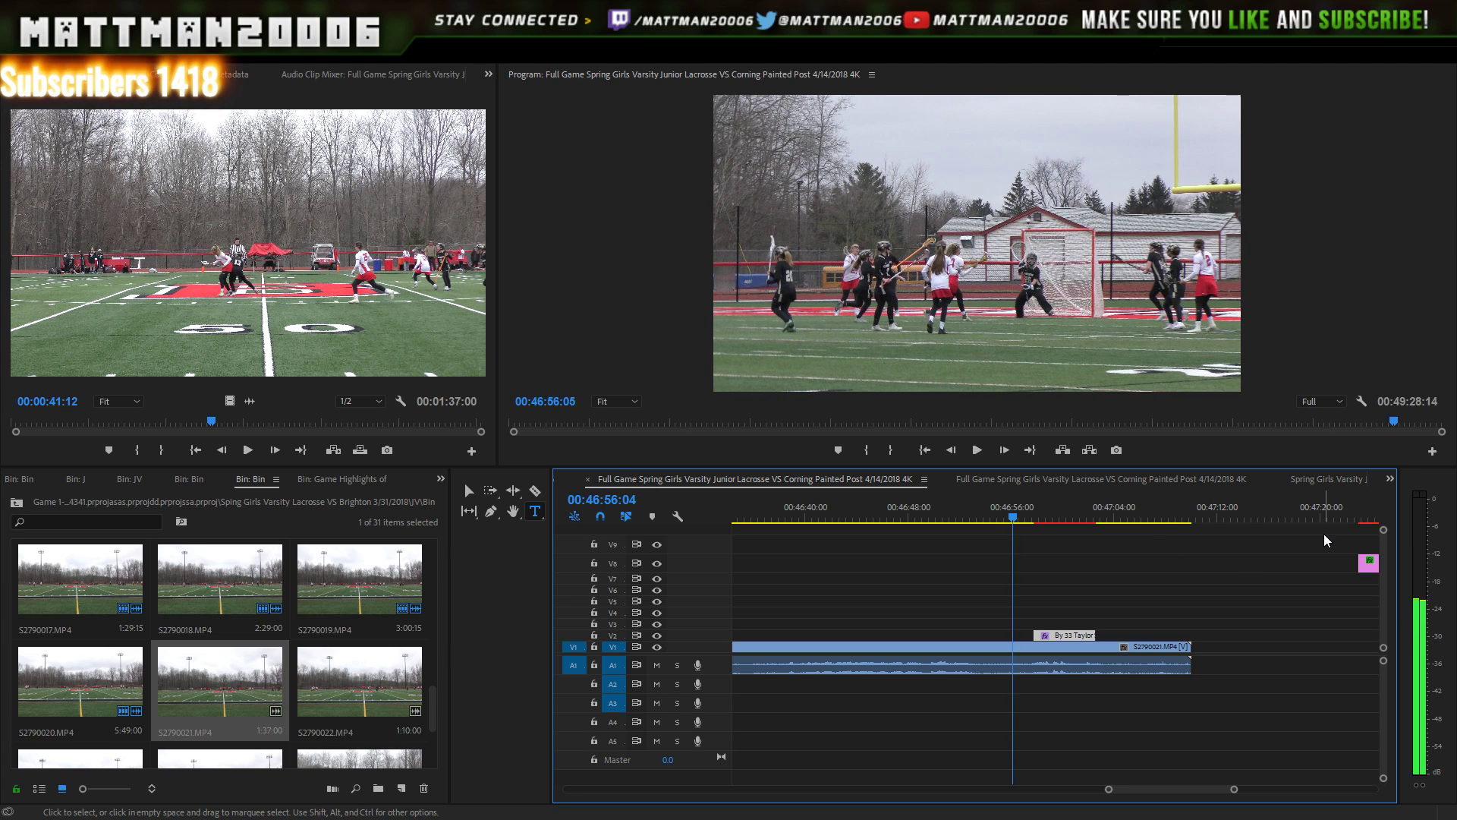
{"action": "key", "text": "Right"}
{"action": "key", "text": "Right"}
{"action": "key", "text": "Right"}
{"action": "key", "text": "Right"}
{"action": "key", "text": "Right"}
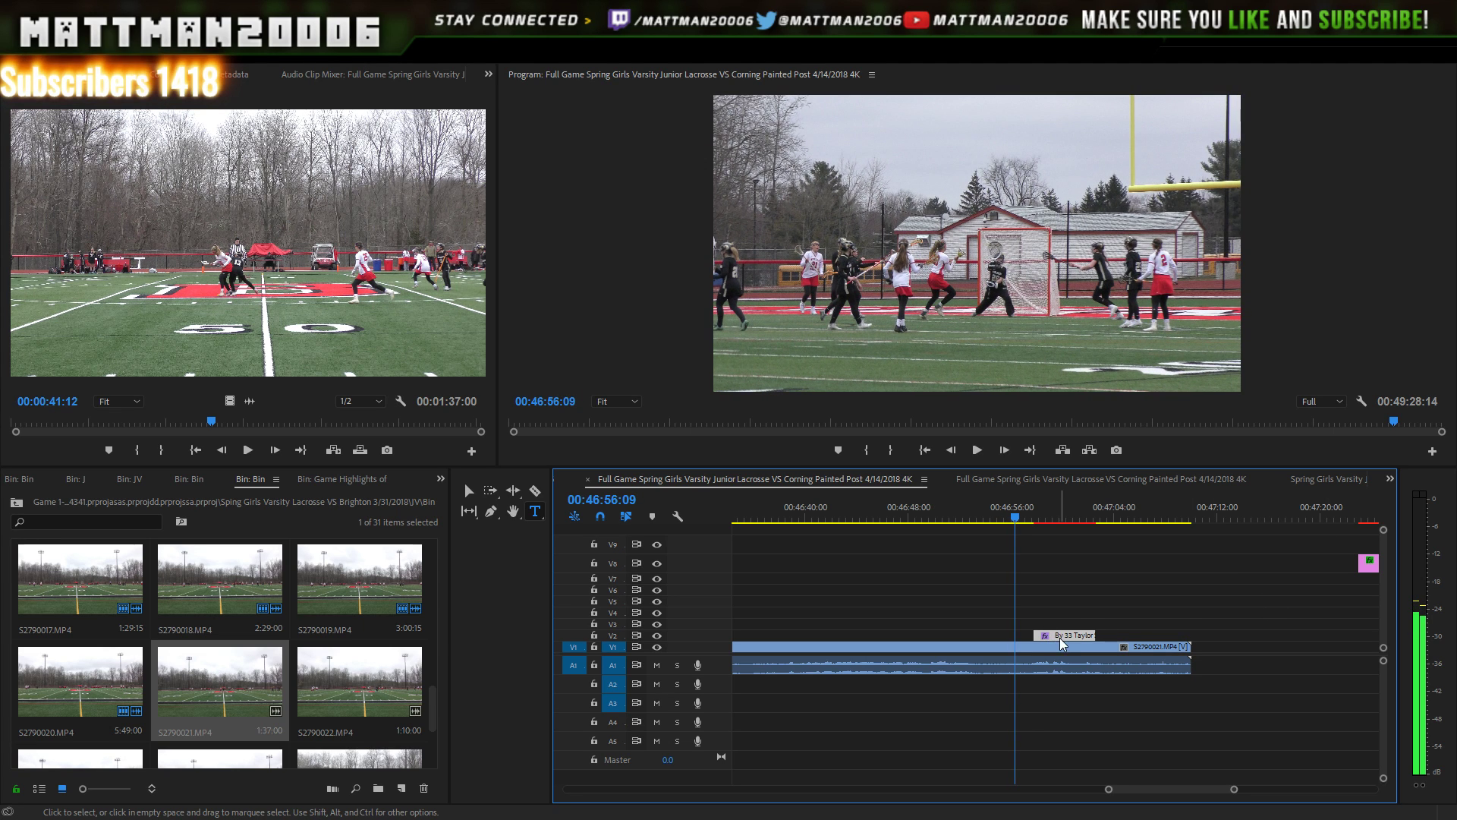
{"action": "left_click_drag", "start_coordinate": [1061, 641], "coordinate": [1046, 631]}
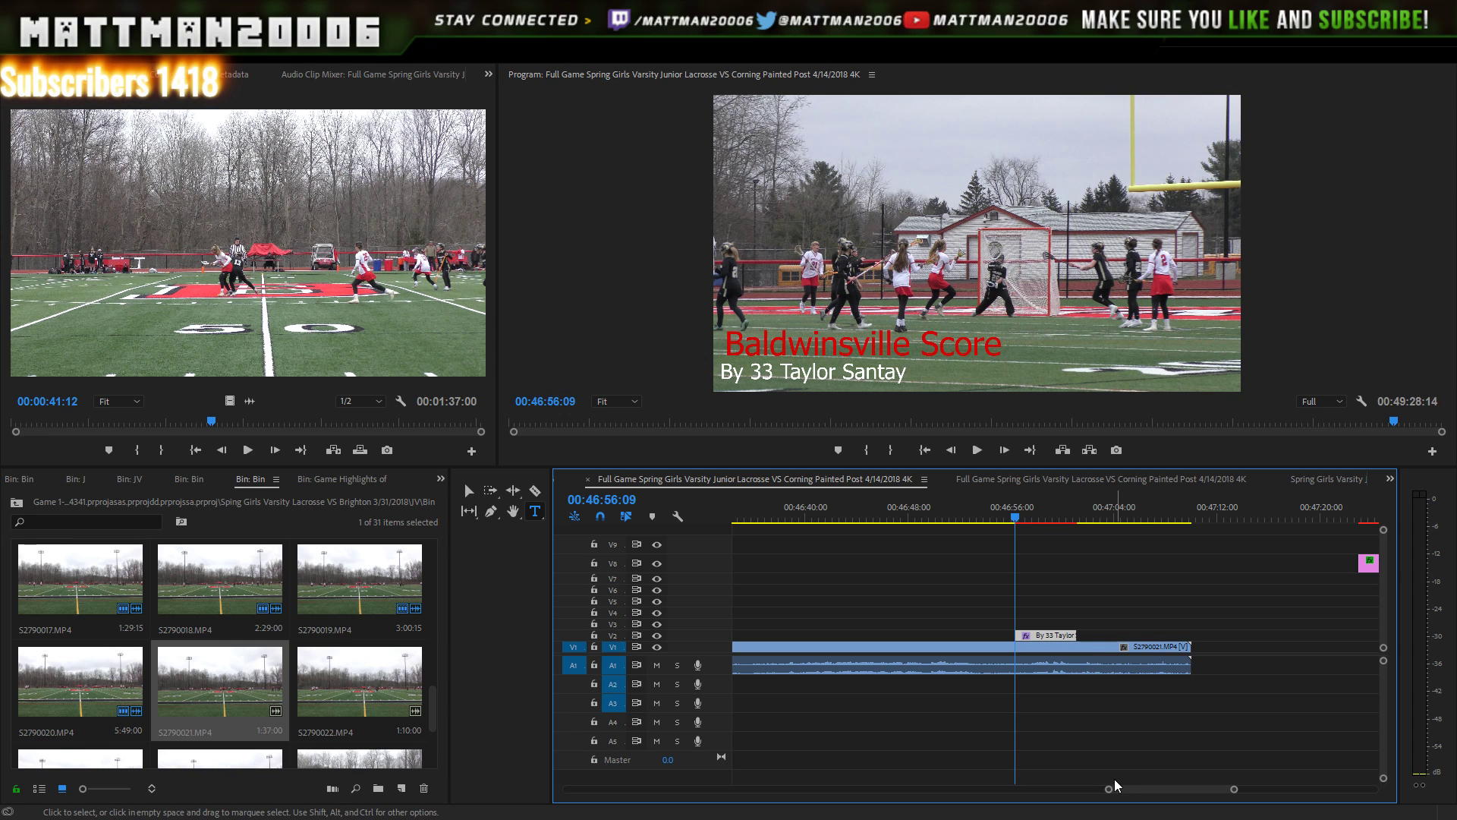
{"action": "mouse_move", "coordinate": [1117, 788]}
{"action": "left_mouse_down"}
{"action": "mouse_move", "coordinate": [1140, 793]}
{"action": "mouse_move", "coordinate": [1081, 782]}
{"action": "mouse_move", "coordinate": [1090, 789]}
{"action": "left_mouse_up"}
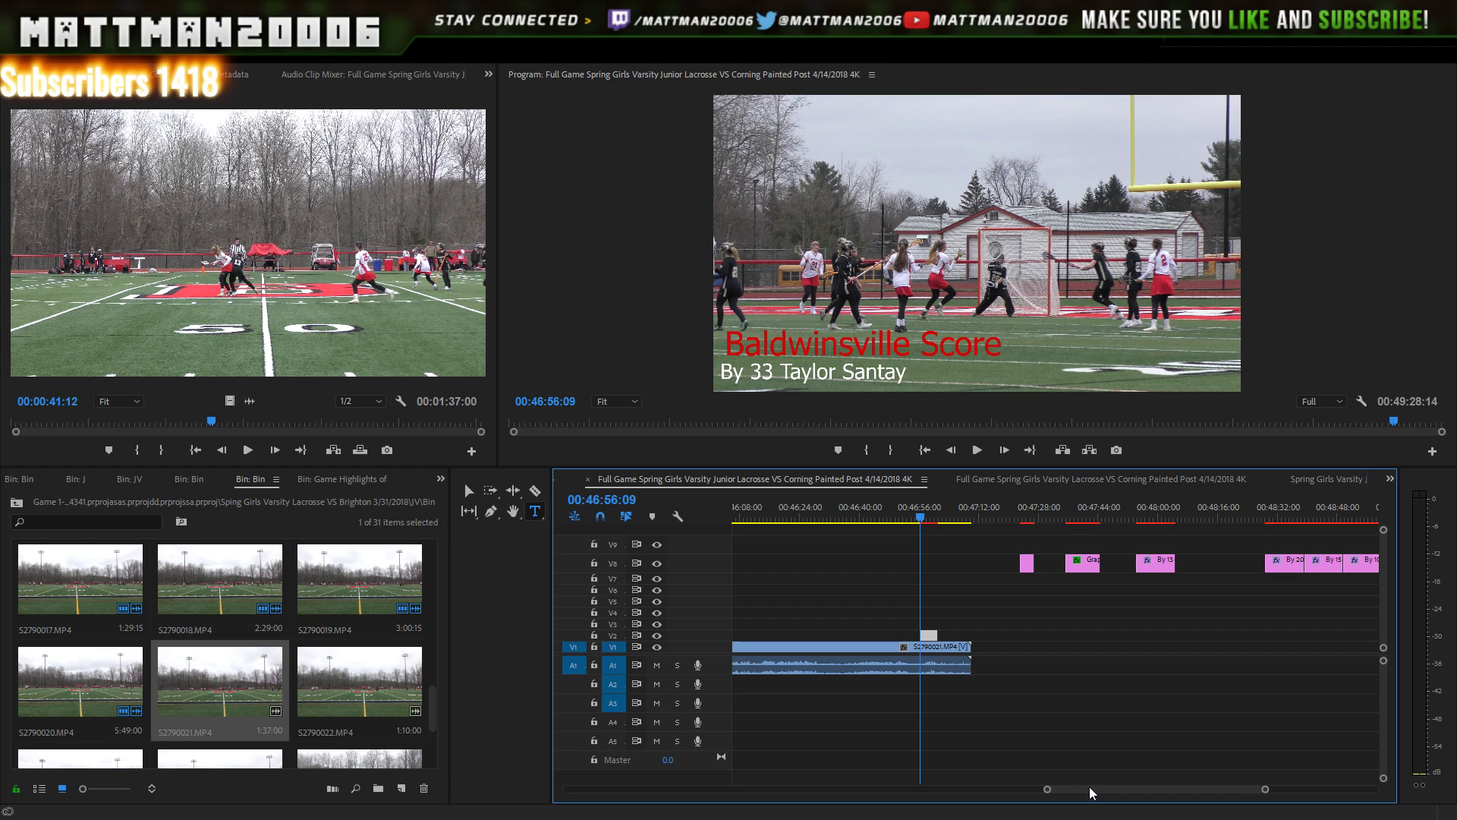
- Copy the number-20 title from V8 and paste it onto V3 above number 33 near 00:46:56
{"action": "left_click", "coordinate": [1156, 509]}
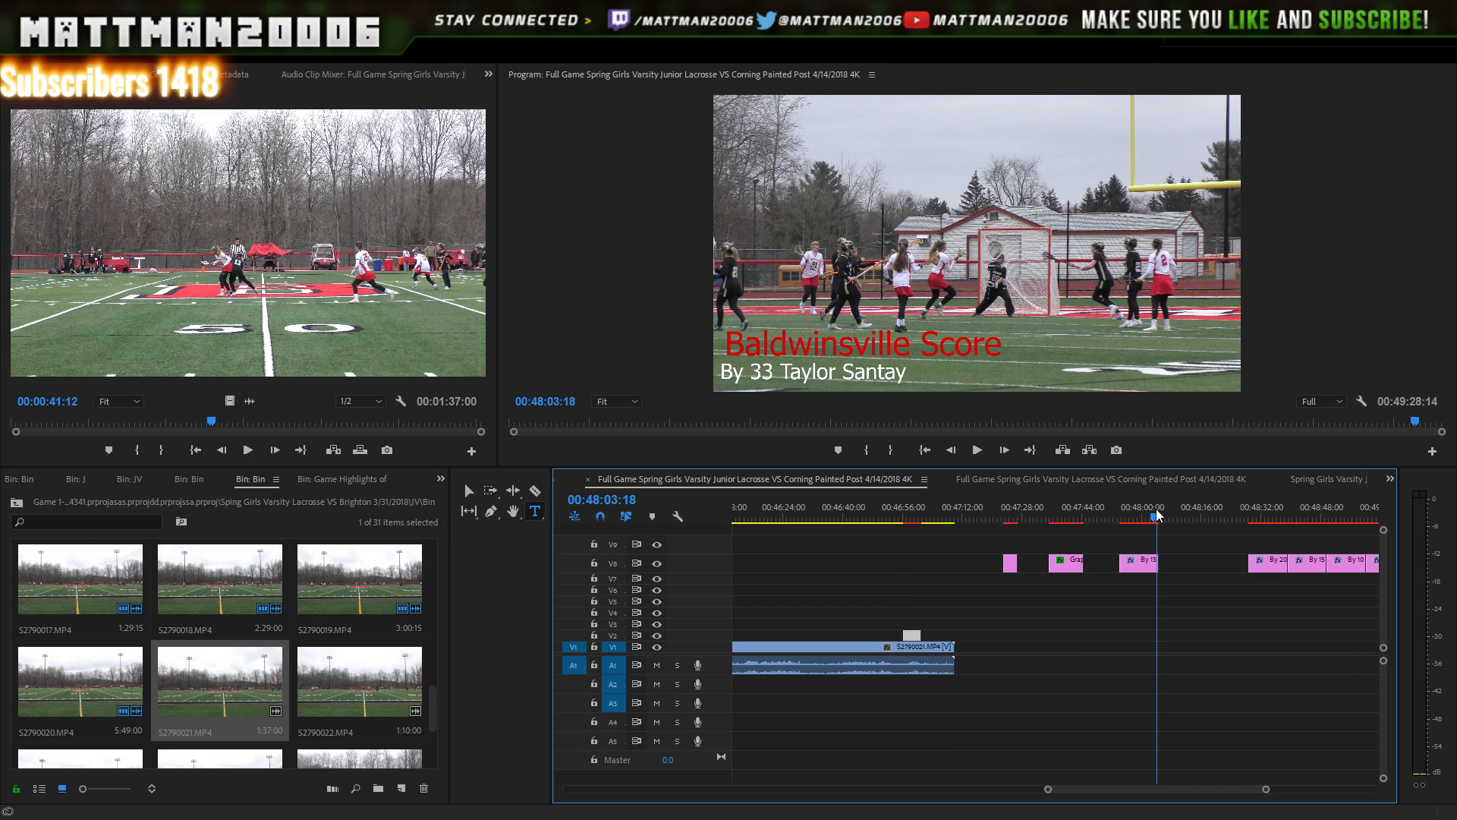
{"action": "left_click", "coordinate": [1288, 508]}
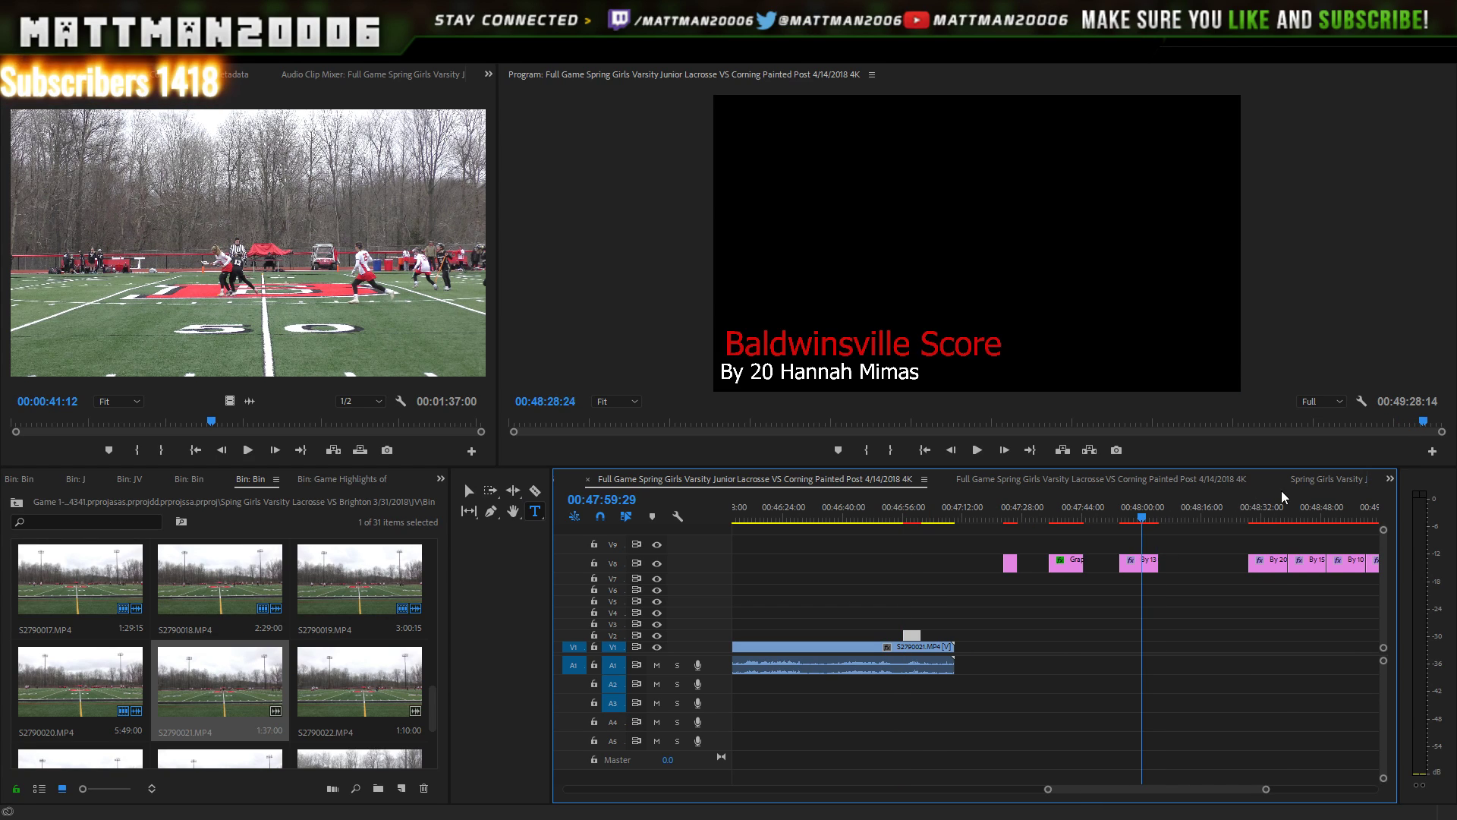
{"action": "left_click", "coordinate": [1263, 562]}
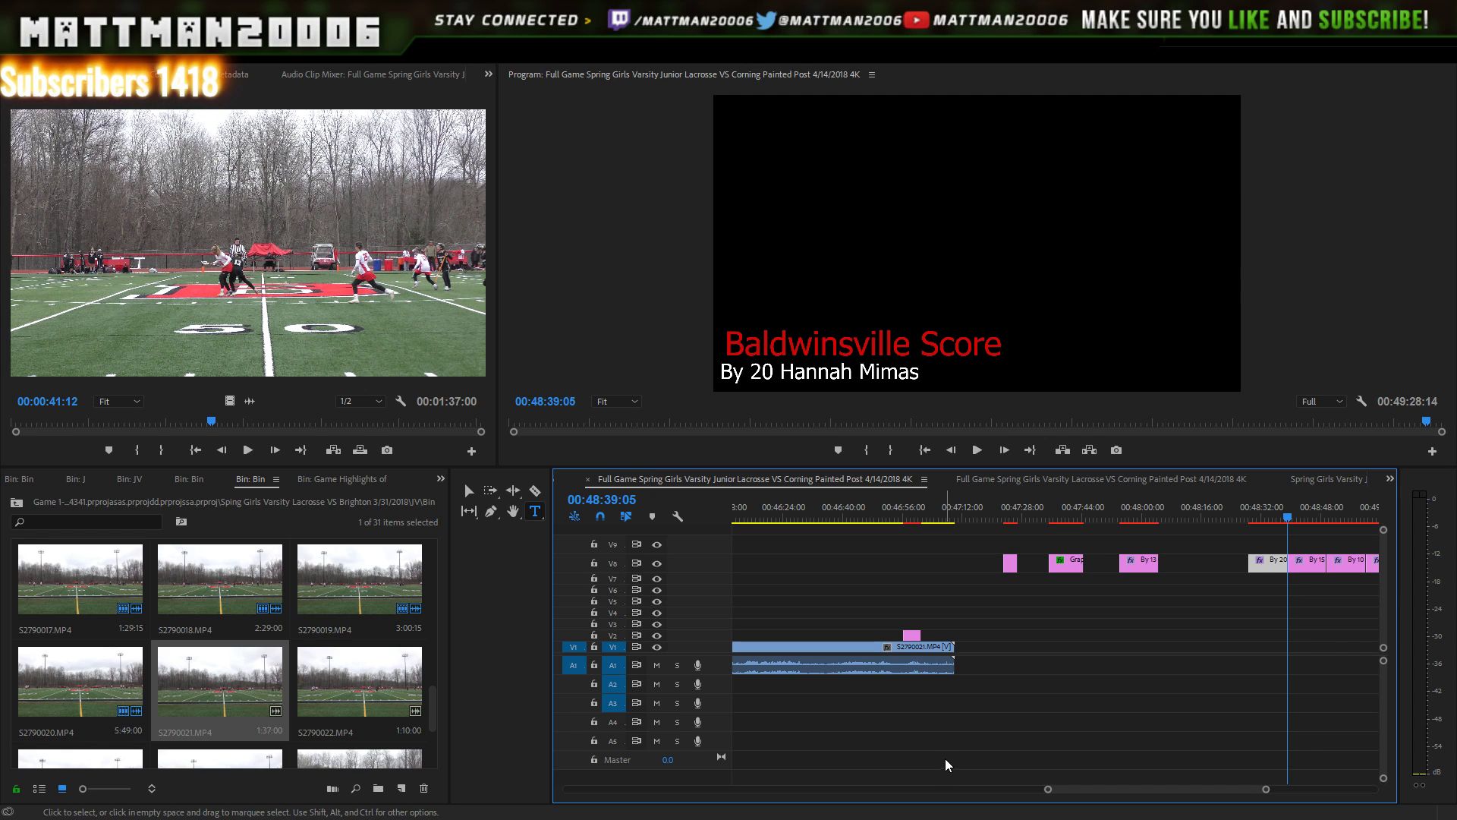
{"action": "left_click", "coordinate": [986, 521]}
{"action": "key", "text": "ctrl+v"}
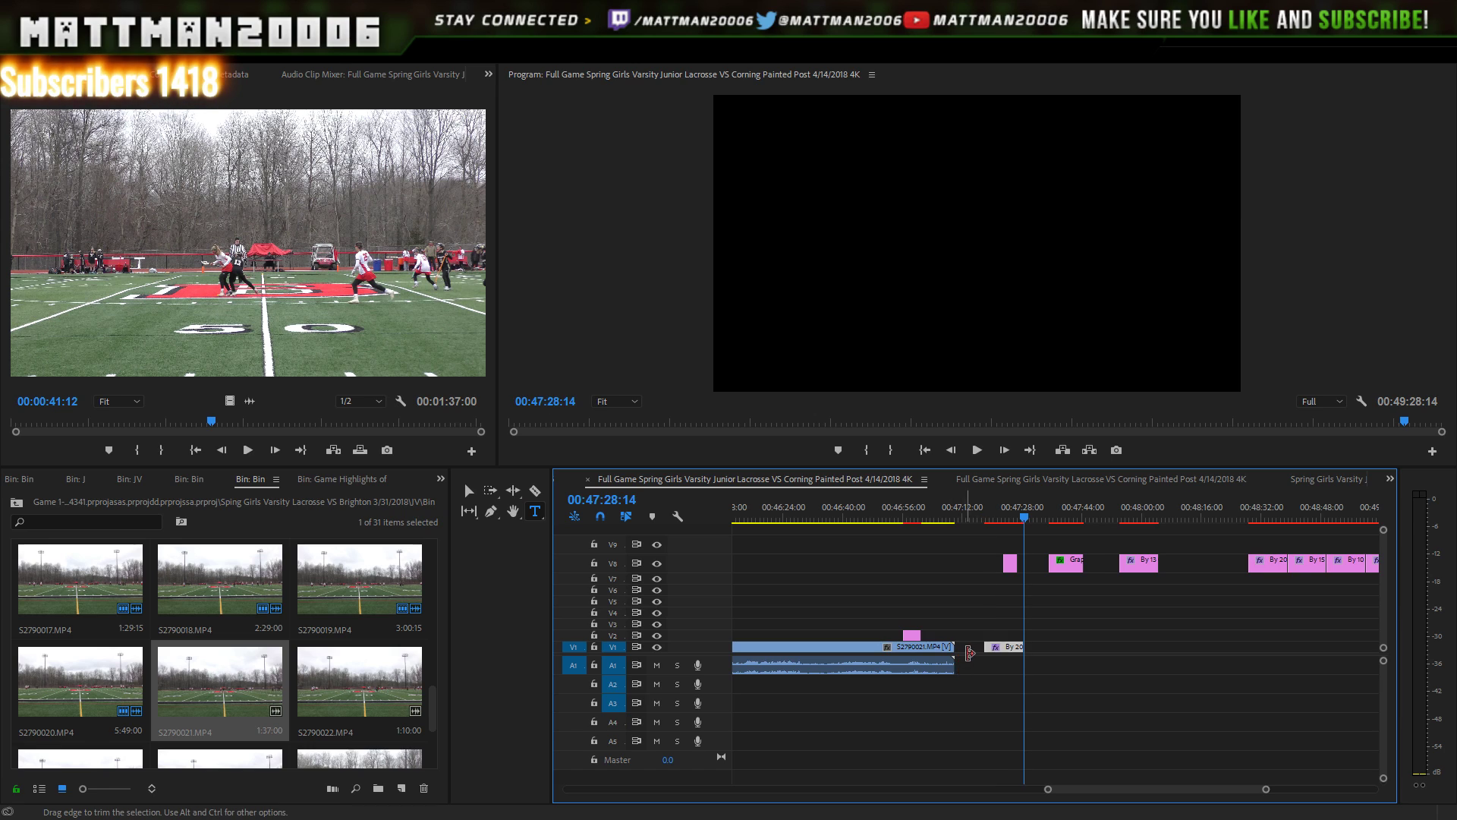
{"action": "left_click_drag", "start_coordinate": [1010, 647], "coordinate": [922, 626]}
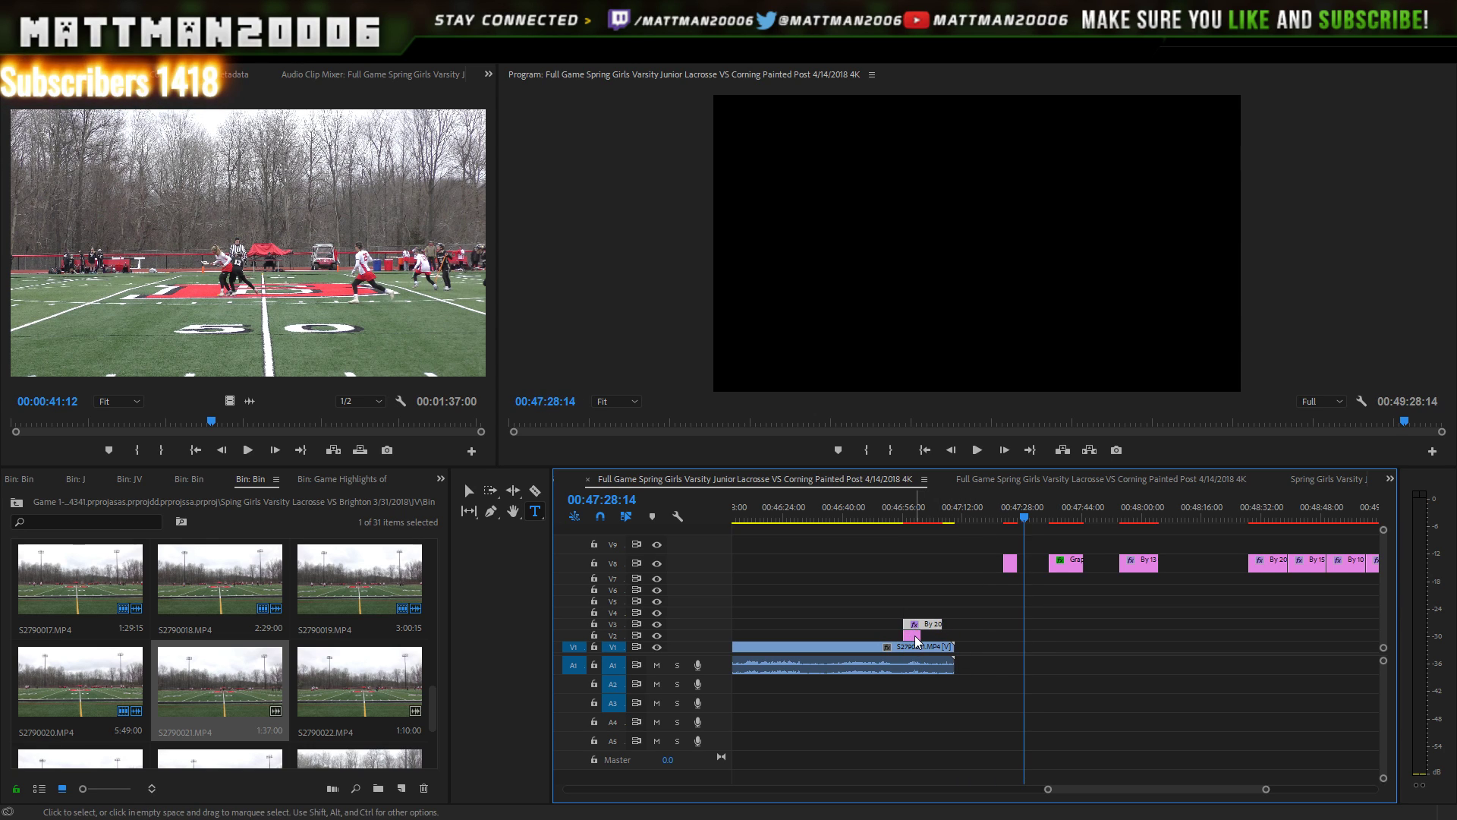
- Move the existing V2 title back to V8 and drop the number-20 copy onto V2 at the goal
{"action": "double_click", "coordinate": [914, 638]}
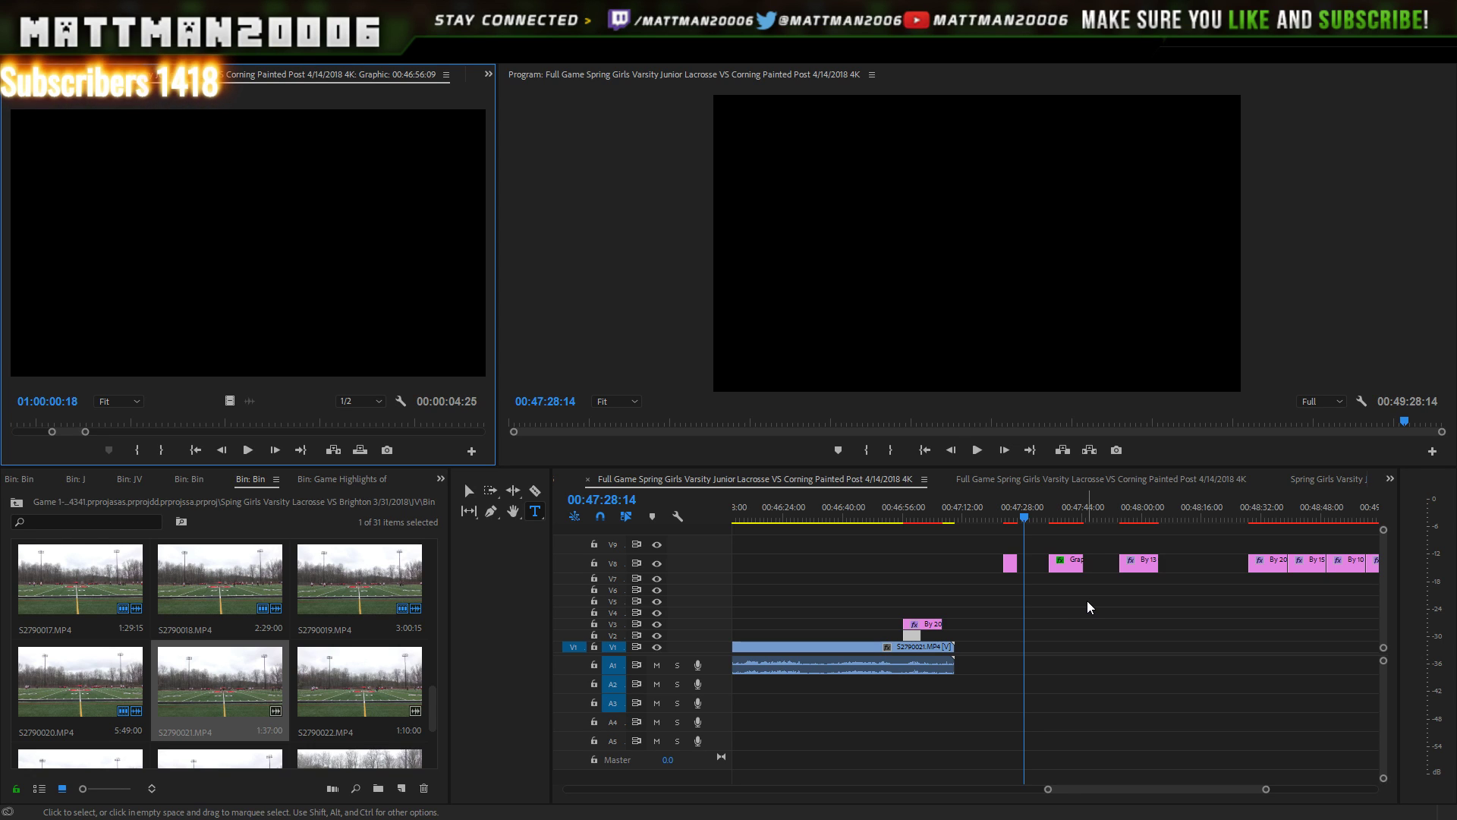
{"action": "left_click", "coordinate": [916, 636]}
{"action": "left_click_drag", "start_coordinate": [1014, 634], "coordinate": [1170, 564]}
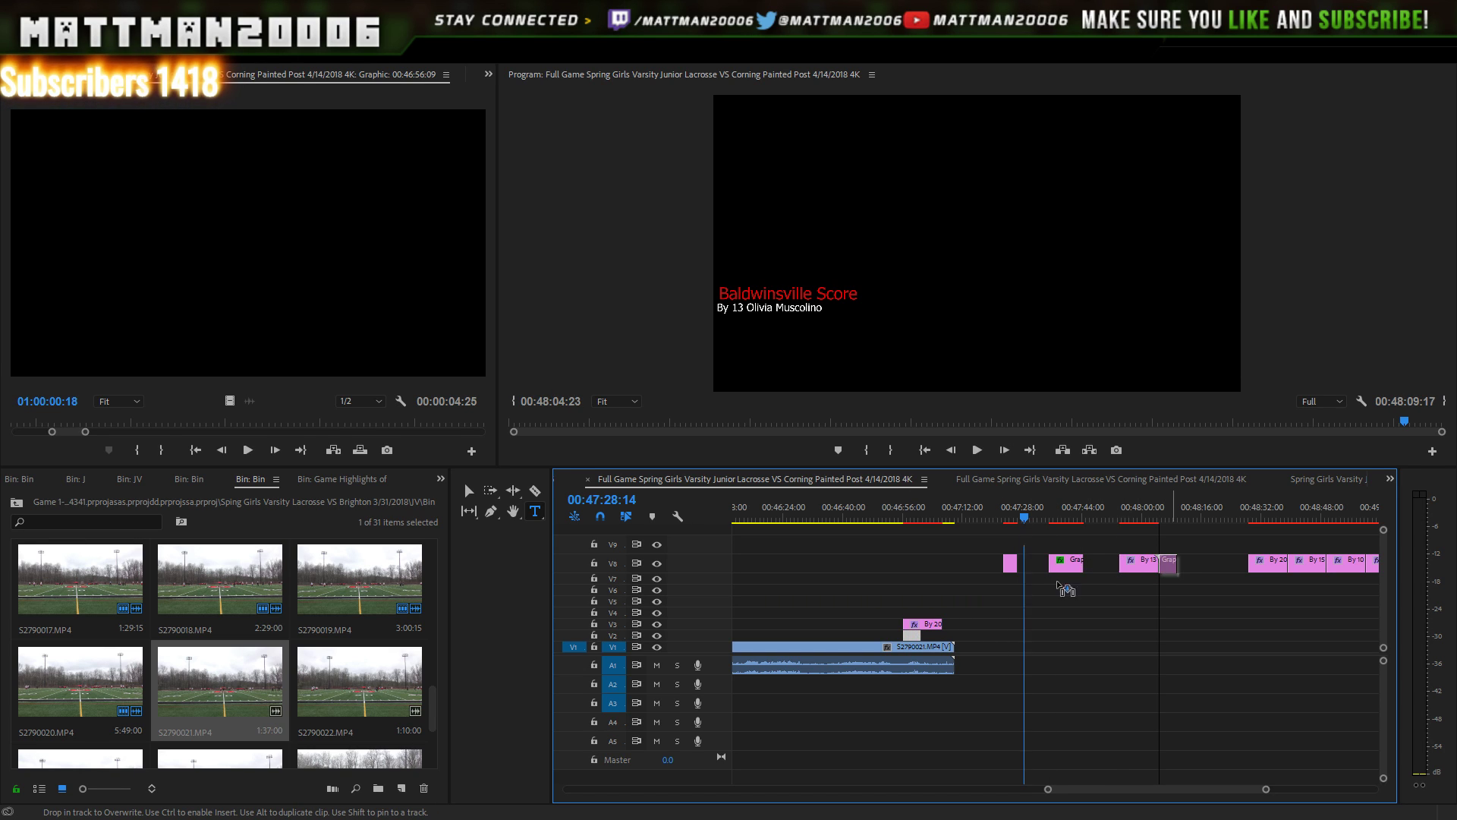
{"action": "left_click", "coordinate": [937, 514]}
{"action": "key", "text": "ctrl+z"}
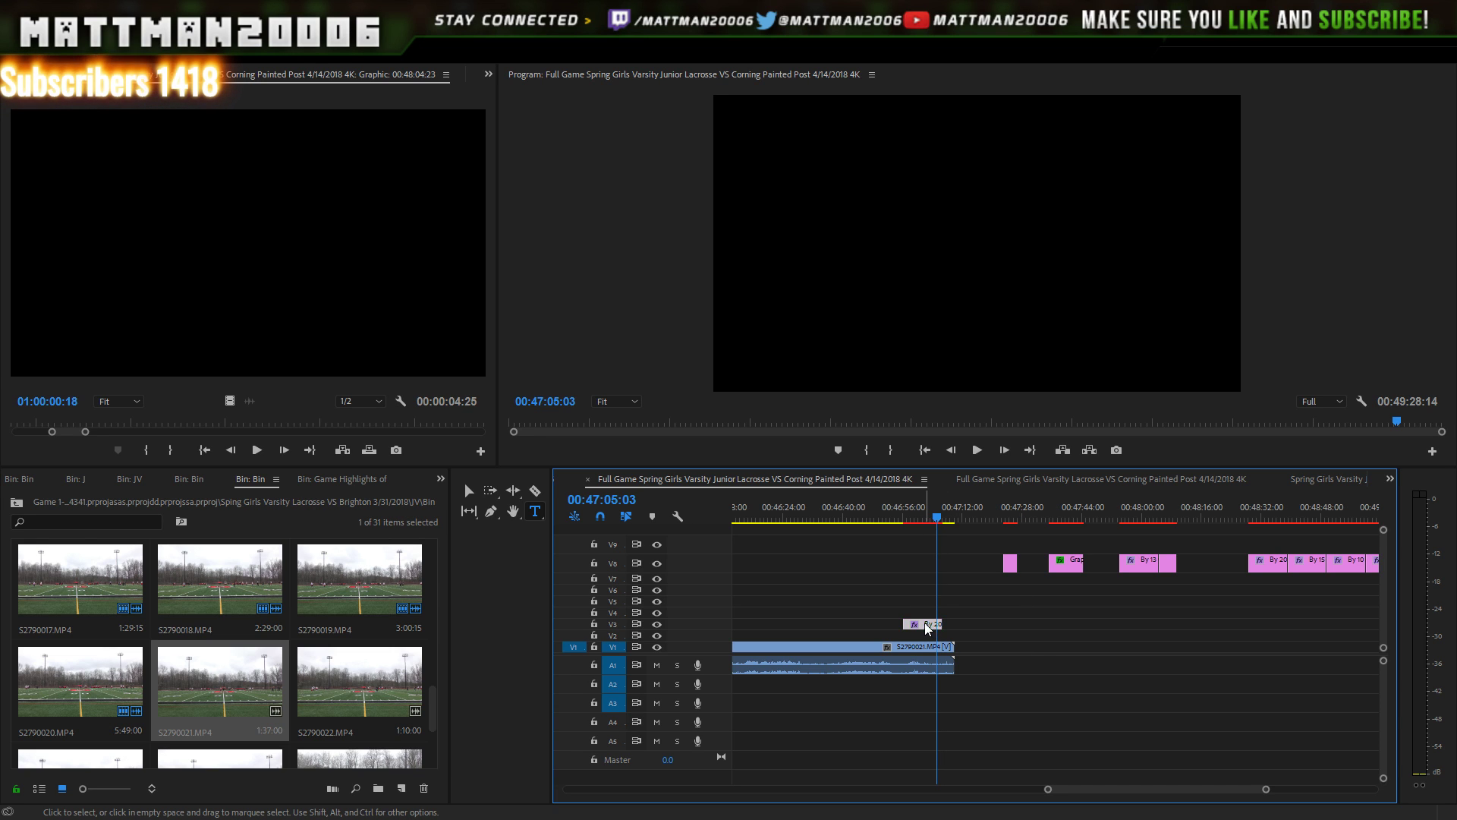
{"action": "left_click_drag", "start_coordinate": [923, 634], "coordinate": [924, 642]}
{"action": "left_click", "coordinate": [896, 518]}
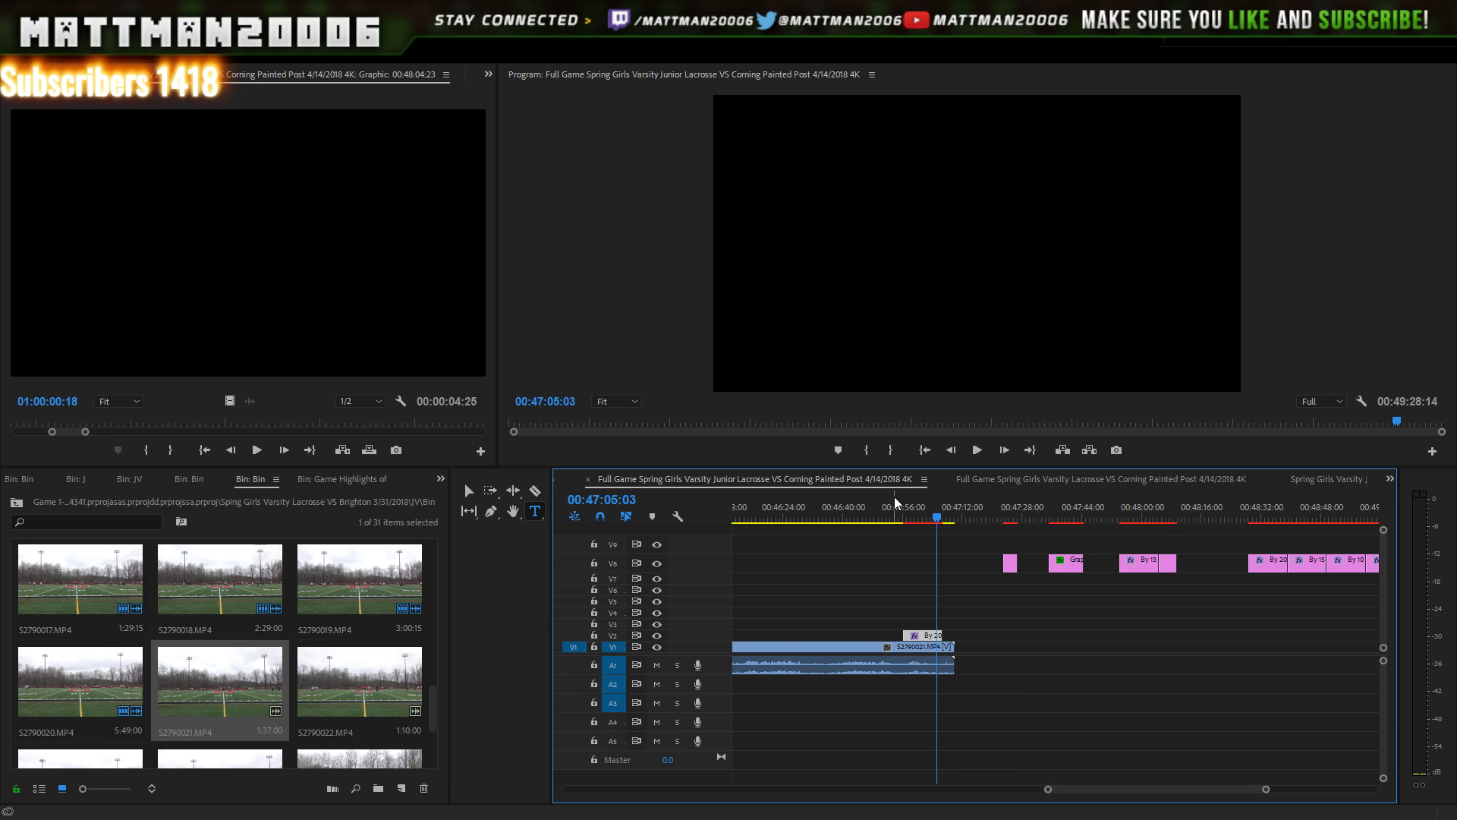
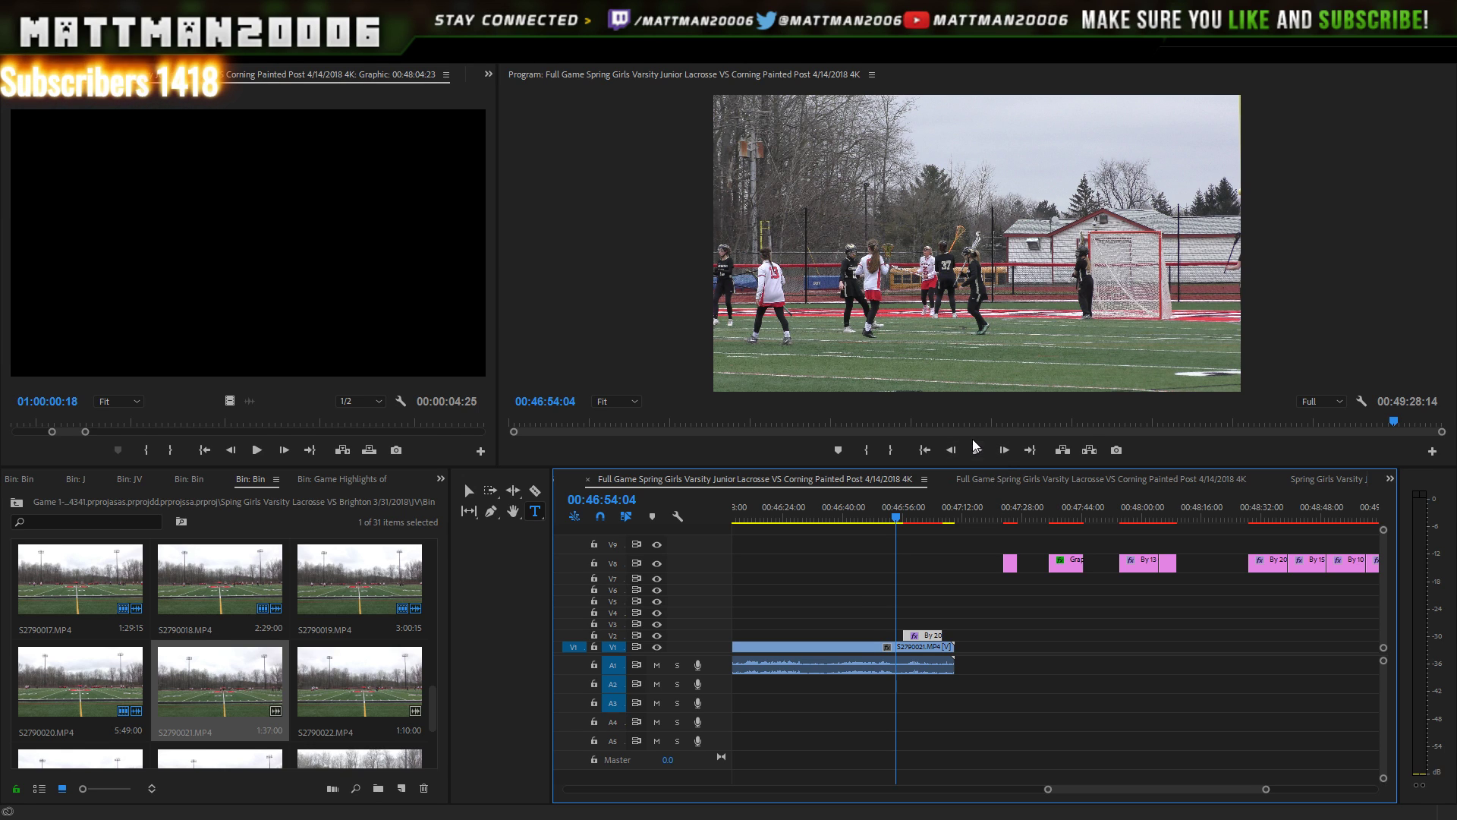
- Play back the scorer title and step frames to find its new end near 00:47:05
{"action": "key", "text": "space"}
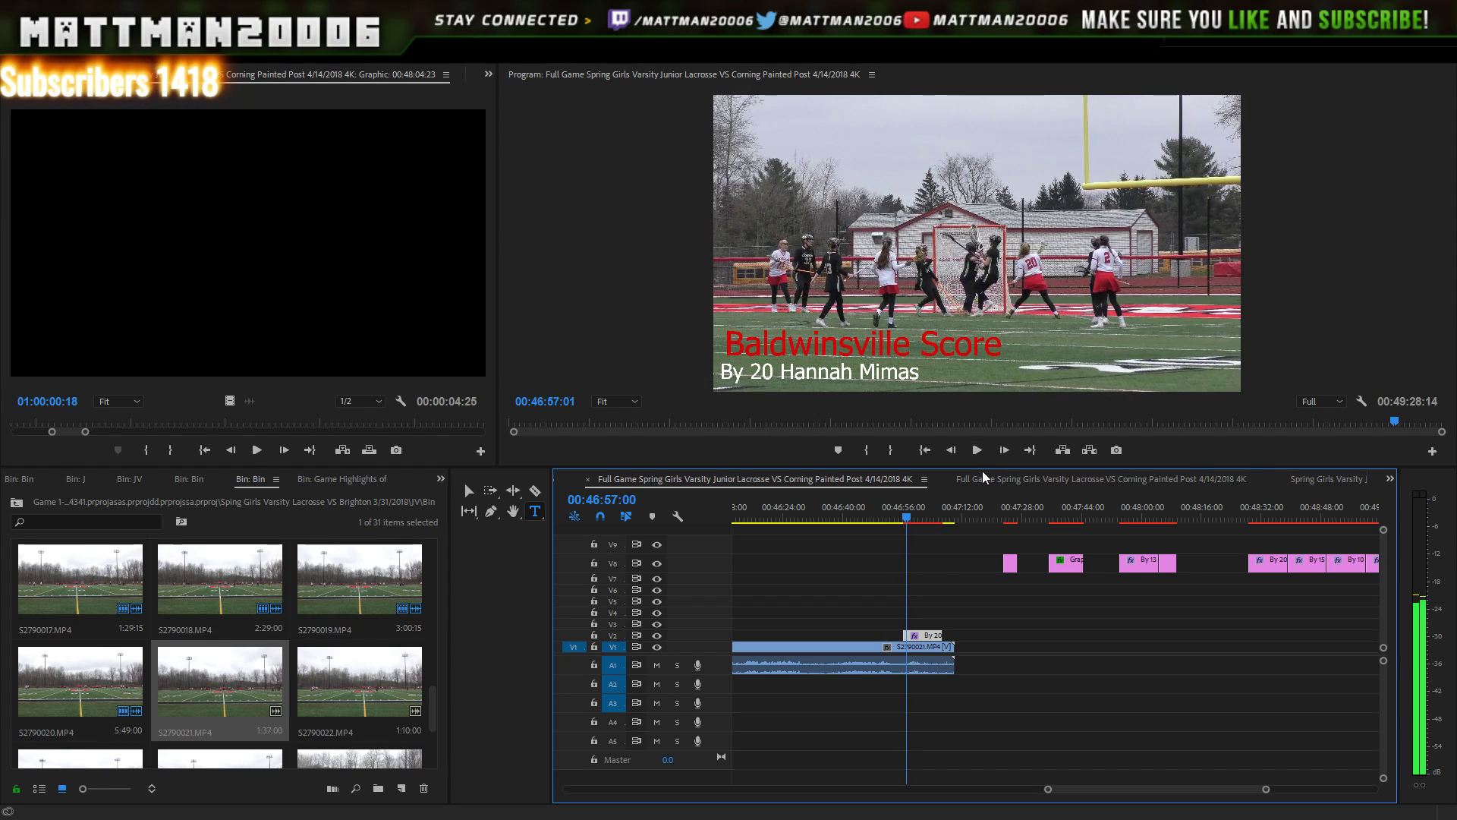
{"action": "left_click", "coordinate": [940, 517]}
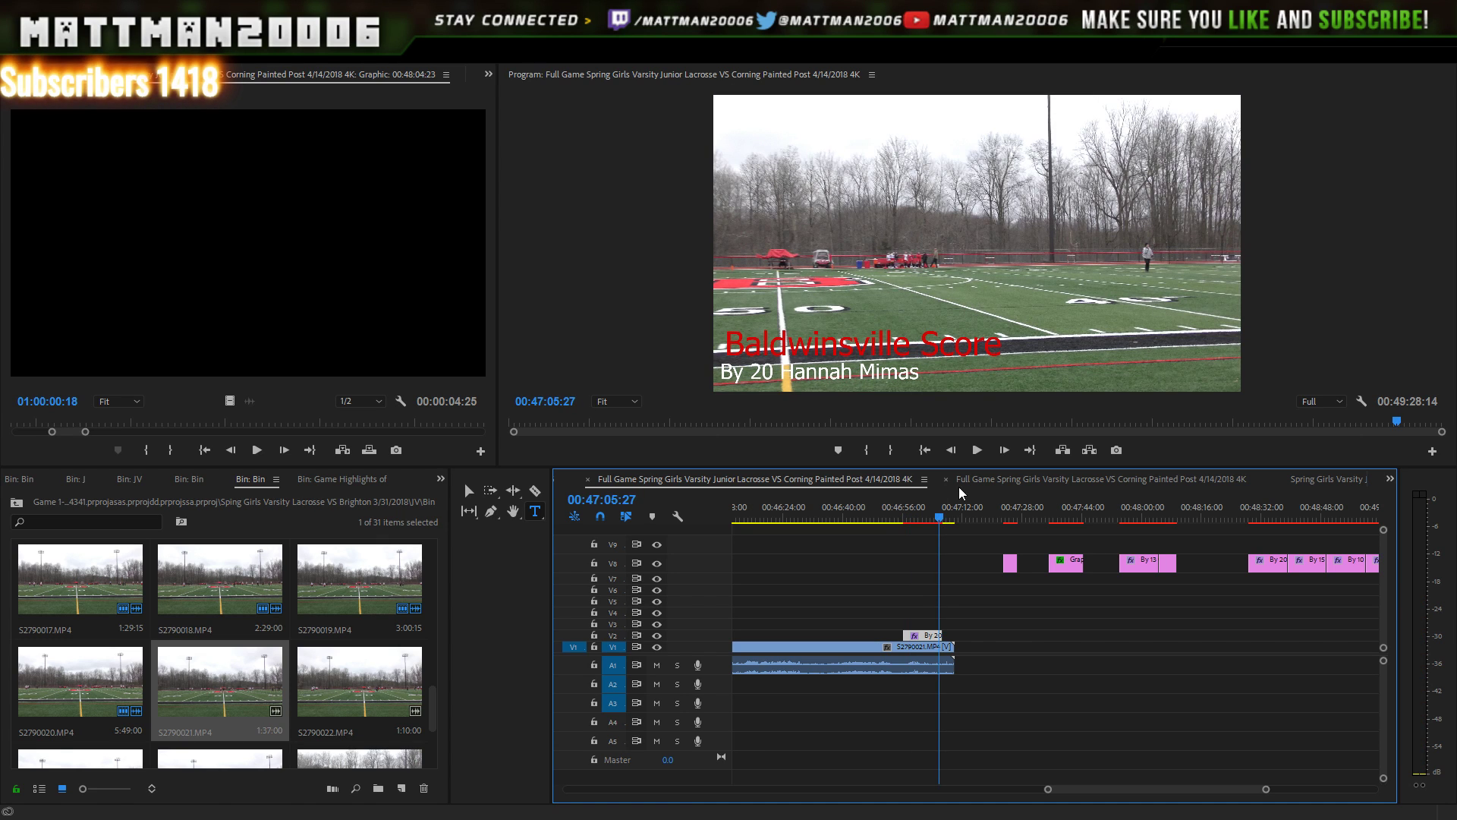
{"action": "key", "text": "Left"}
{"action": "key", "text": "Left"}
{"action": "key", "text": "Left"}
{"action": "key", "text": "Left"}
{"action": "key", "text": "Left"}
{"action": "key", "text": "Left"}
{"action": "key", "text": "Left"}
{"action": "key", "text": "Left"}
{"action": "key", "text": "Left"}
{"action": "key", "text": "Left"}
{"action": "key", "text": "Left"}
{"action": "key", "text": "Left"}
{"action": "key", "text": "Left"}
{"action": "key", "text": "Left"}
{"action": "key", "text": "Left"}
{"action": "key", "text": "Left"}
{"action": "key", "text": "Left"}
{"action": "key", "text": "Left"}
{"action": "key", "text": "Left"}
{"action": "key", "text": "Left"}
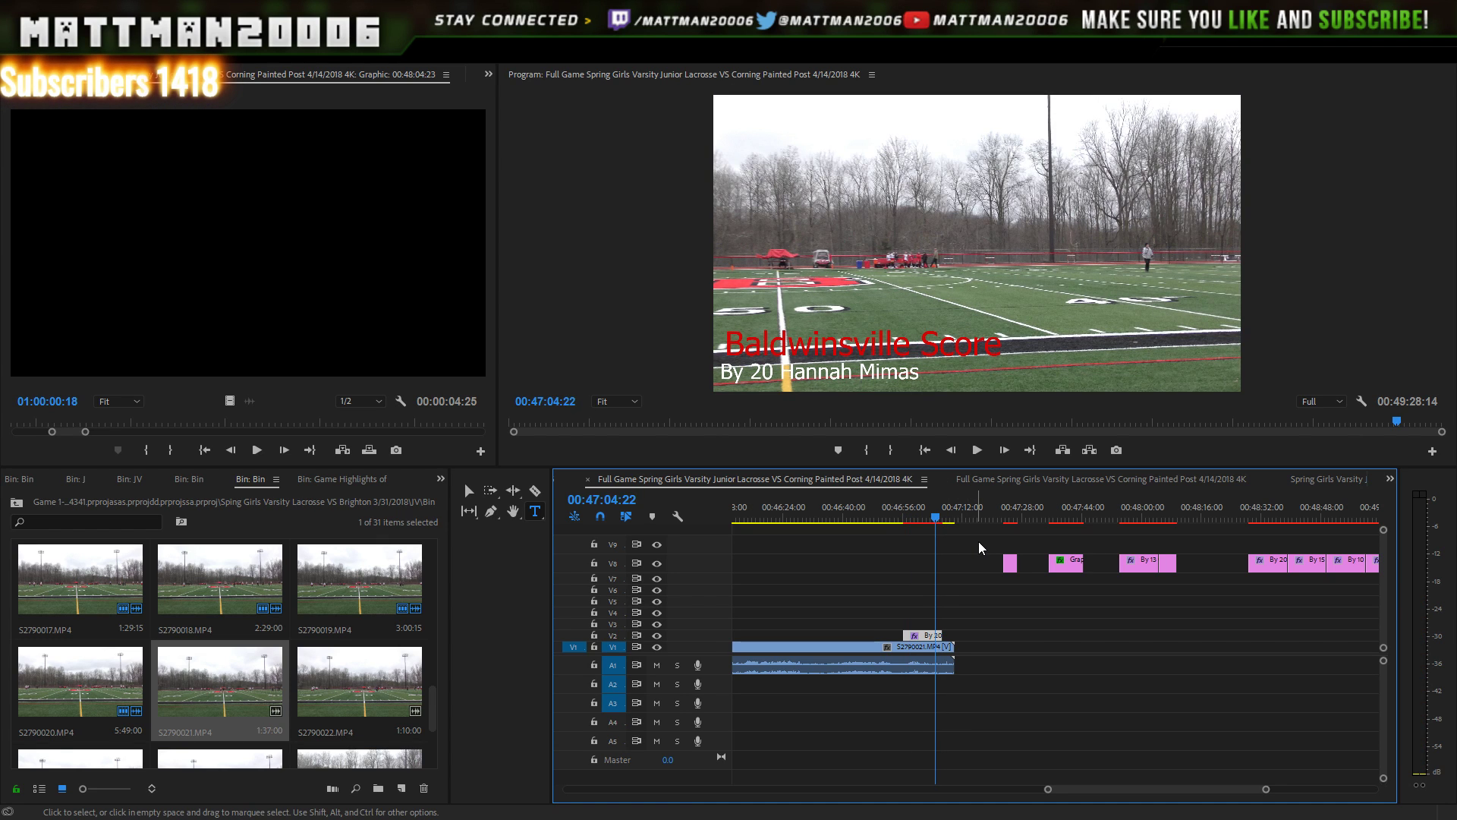
{"action": "key", "text": "Left"}
{"action": "key", "text": "Left"}
{"action": "key", "text": "Left"}
{"action": "key", "text": "Left"}
{"action": "key", "text": "Left"}
{"action": "key", "text": "Left"}
{"action": "key", "text": "Left"}
{"action": "key", "text": "Left"}
{"action": "key", "text": "Left"}
{"action": "key", "text": "Left"}
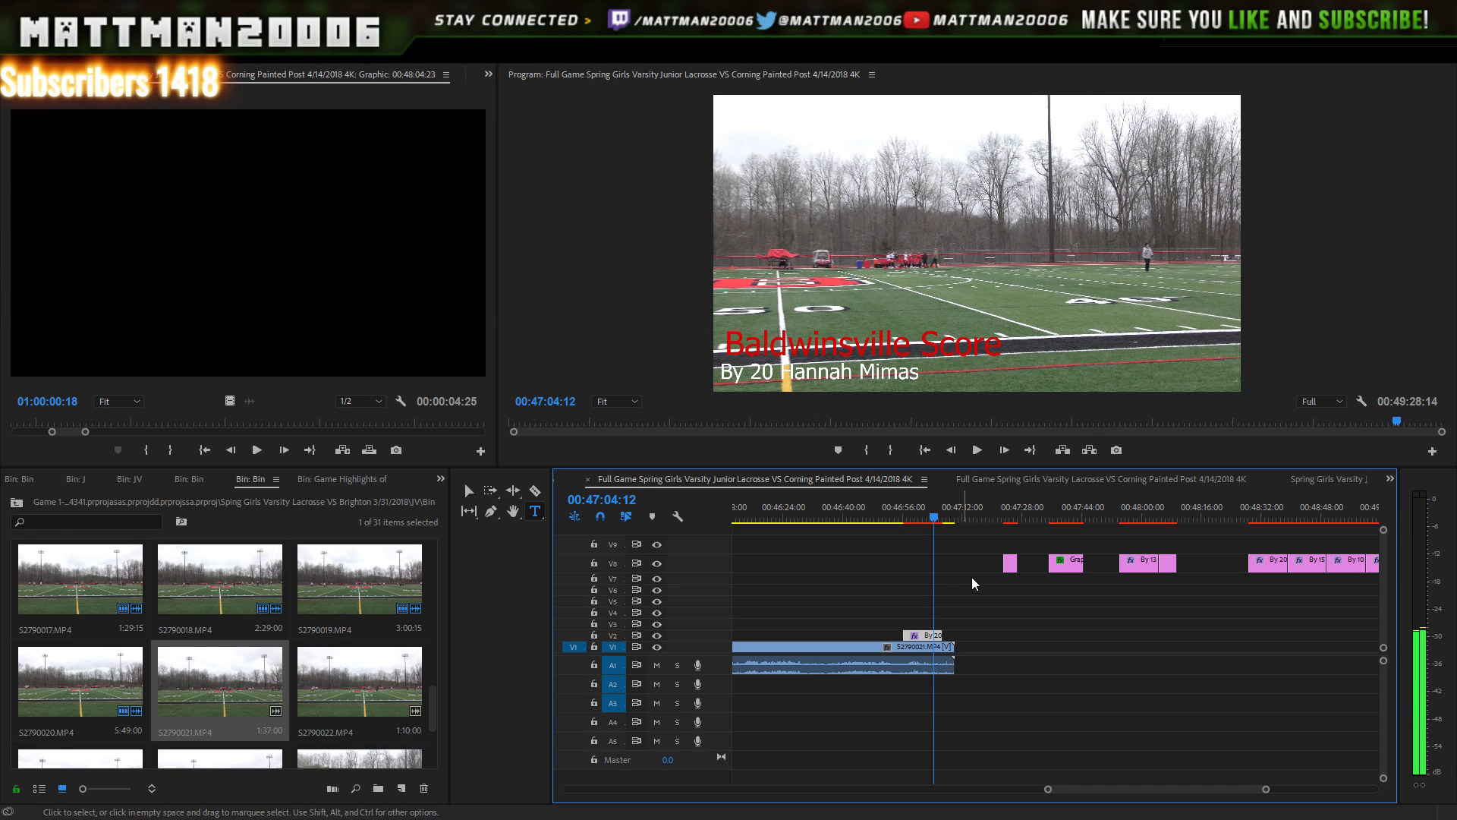
{"action": "key", "text": "Left"}
{"action": "key", "text": "Left"}
{"action": "key", "text": "Left"}
{"action": "key", "text": "Left"}
{"action": "key", "text": "Left"}
{"action": "key", "text": "Left"}
{"action": "key", "text": "Left"}
{"action": "key", "text": "Left"}
{"action": "key", "text": "Left"}
{"action": "key", "text": "Left"}
{"action": "key", "text": "Left"}
{"action": "key", "text": "Left"}
{"action": "key", "text": "Left"}
{"action": "key", "text": "Left"}
{"action": "key", "text": "Left"}
{"action": "key", "text": "Left"}
{"action": "key", "text": "Left"}
{"action": "key", "text": "Left"}
{"action": "key", "text": "Left"}
{"action": "key", "text": "Left"}
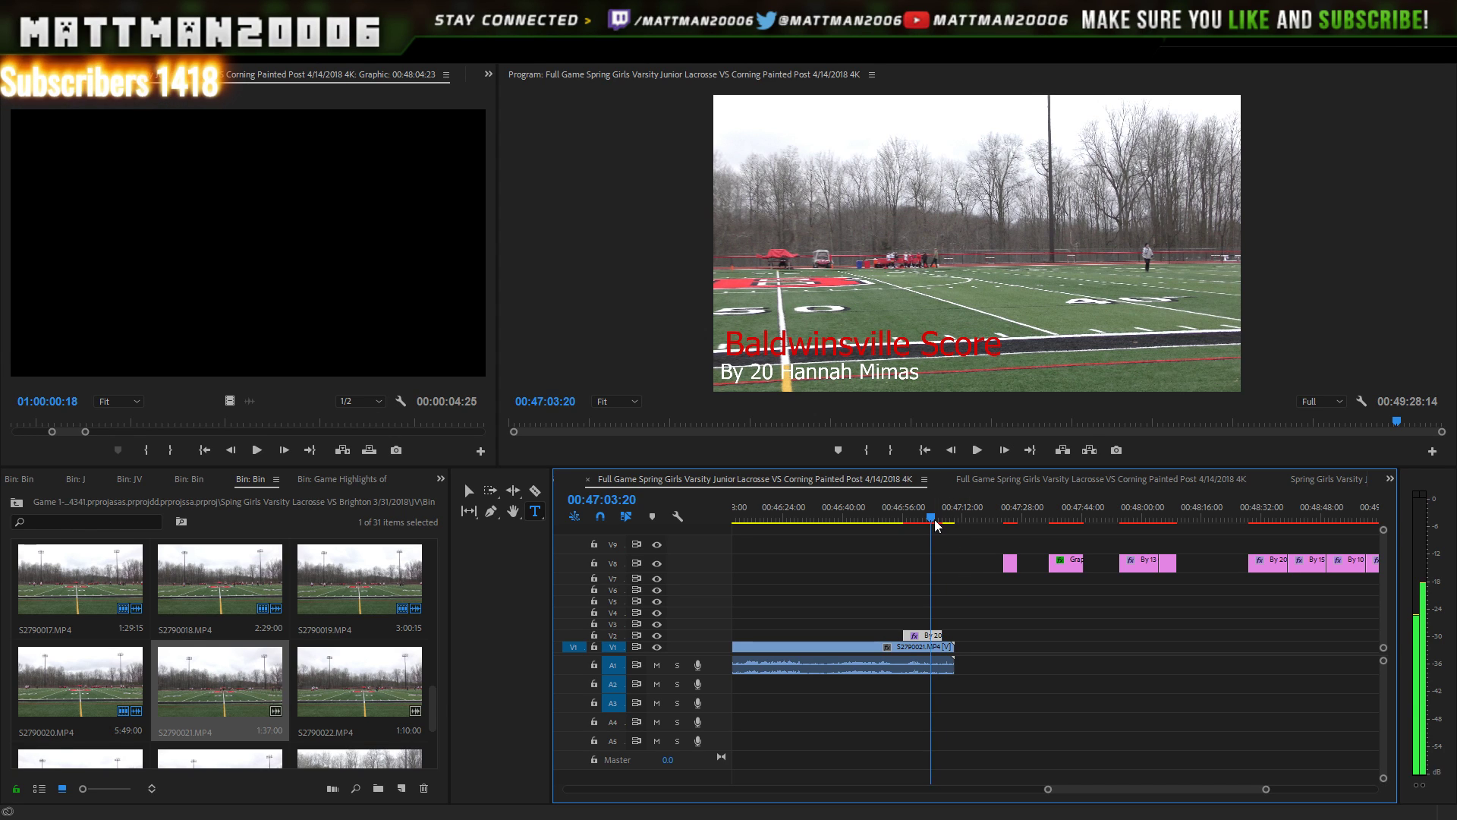
{"action": "key", "text": "Left"}
{"action": "key", "text": "Left"}
{"action": "key", "text": "Left"}
{"action": "key", "text": "Left"}
{"action": "key", "text": "Left"}
{"action": "key", "text": "Left"}
{"action": "key", "text": "Left"}
{"action": "key", "text": "Left"}
{"action": "key", "text": "Left"}
{"action": "key", "text": "Left"}
{"action": "key", "text": "Left"}
{"action": "key", "text": "Left"}
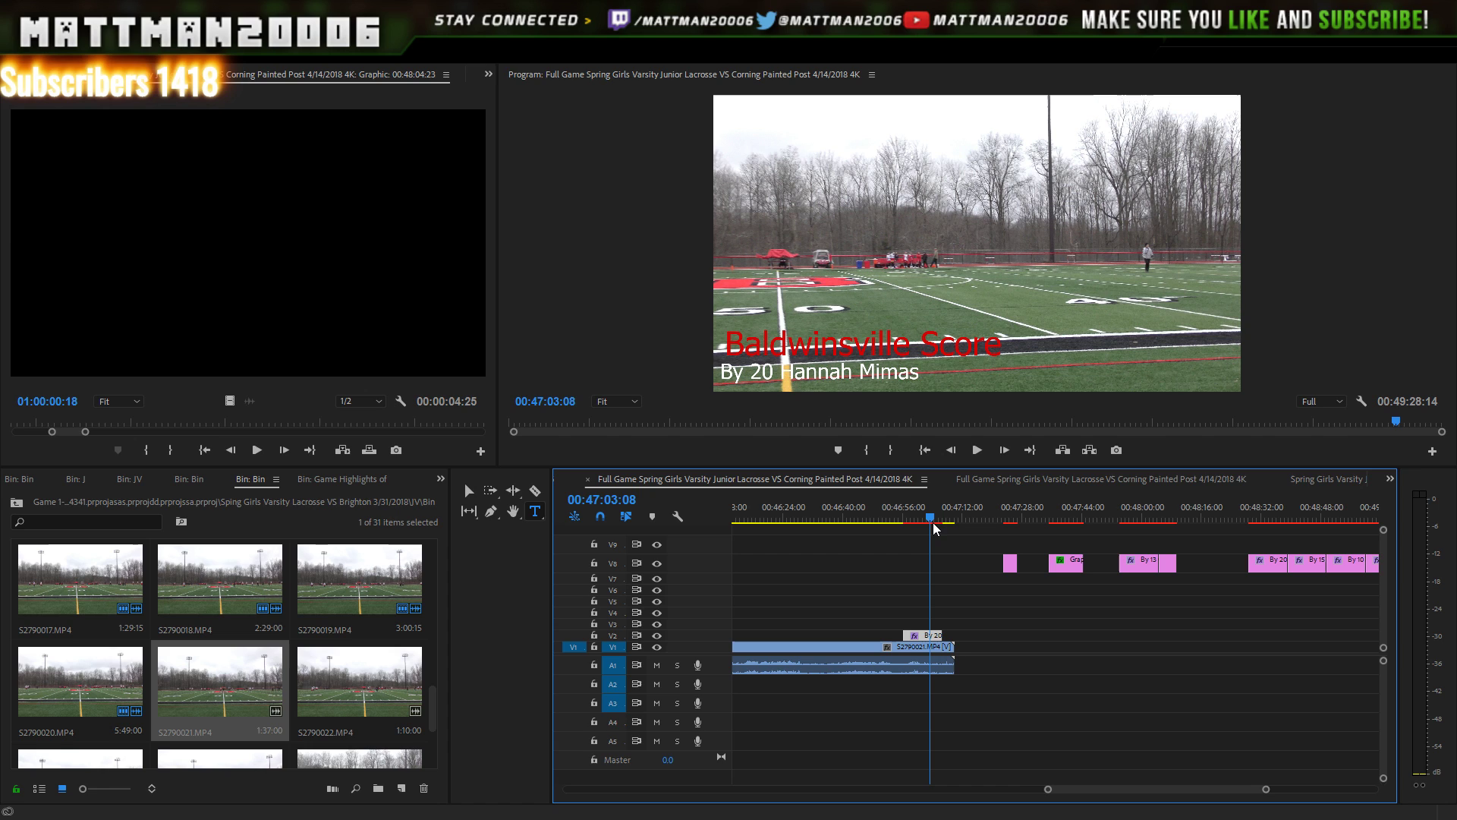
{"action": "left_click", "coordinate": [973, 453]}
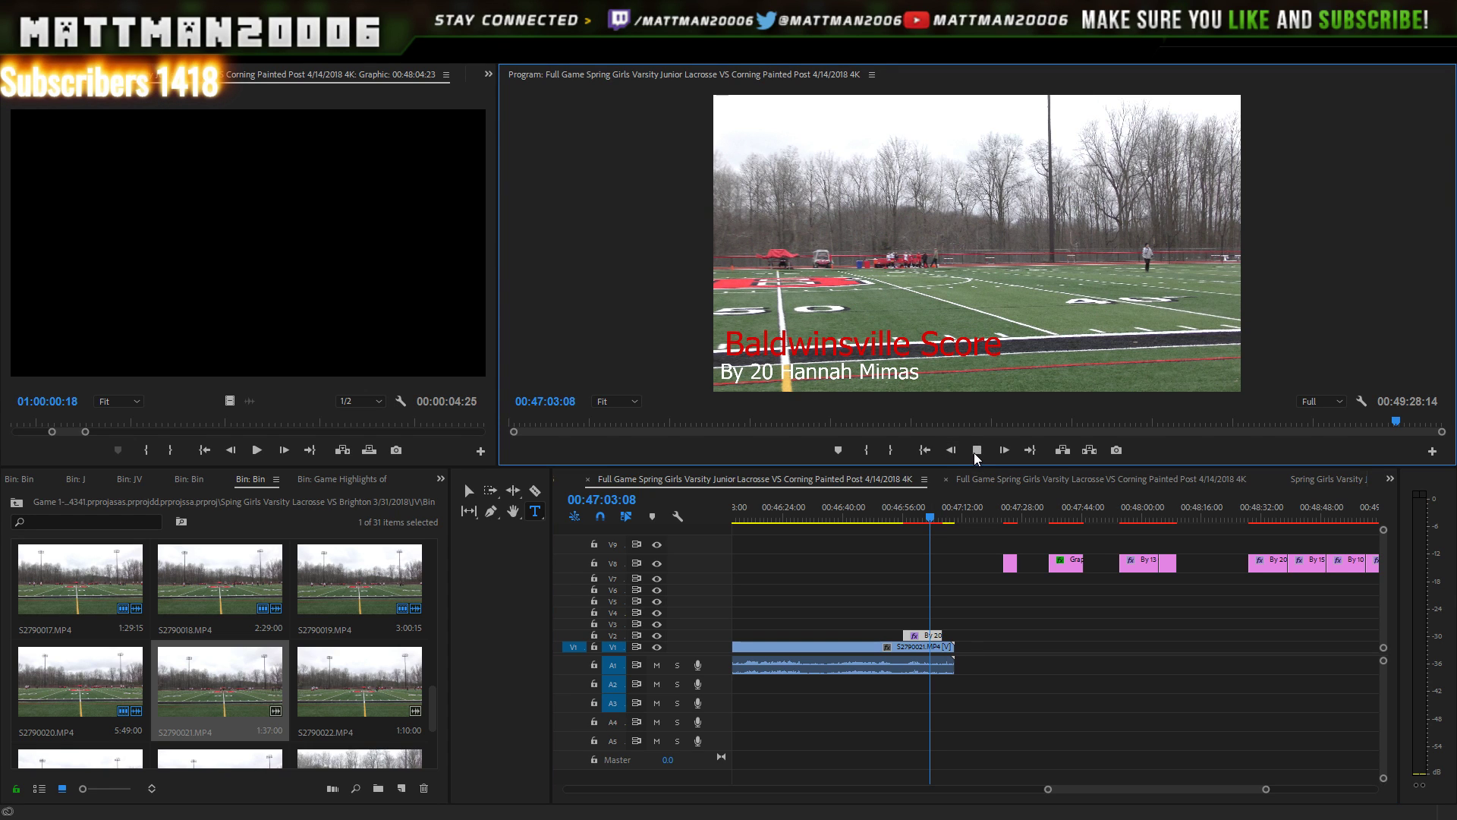
{"action": "left_click", "coordinate": [976, 453]}
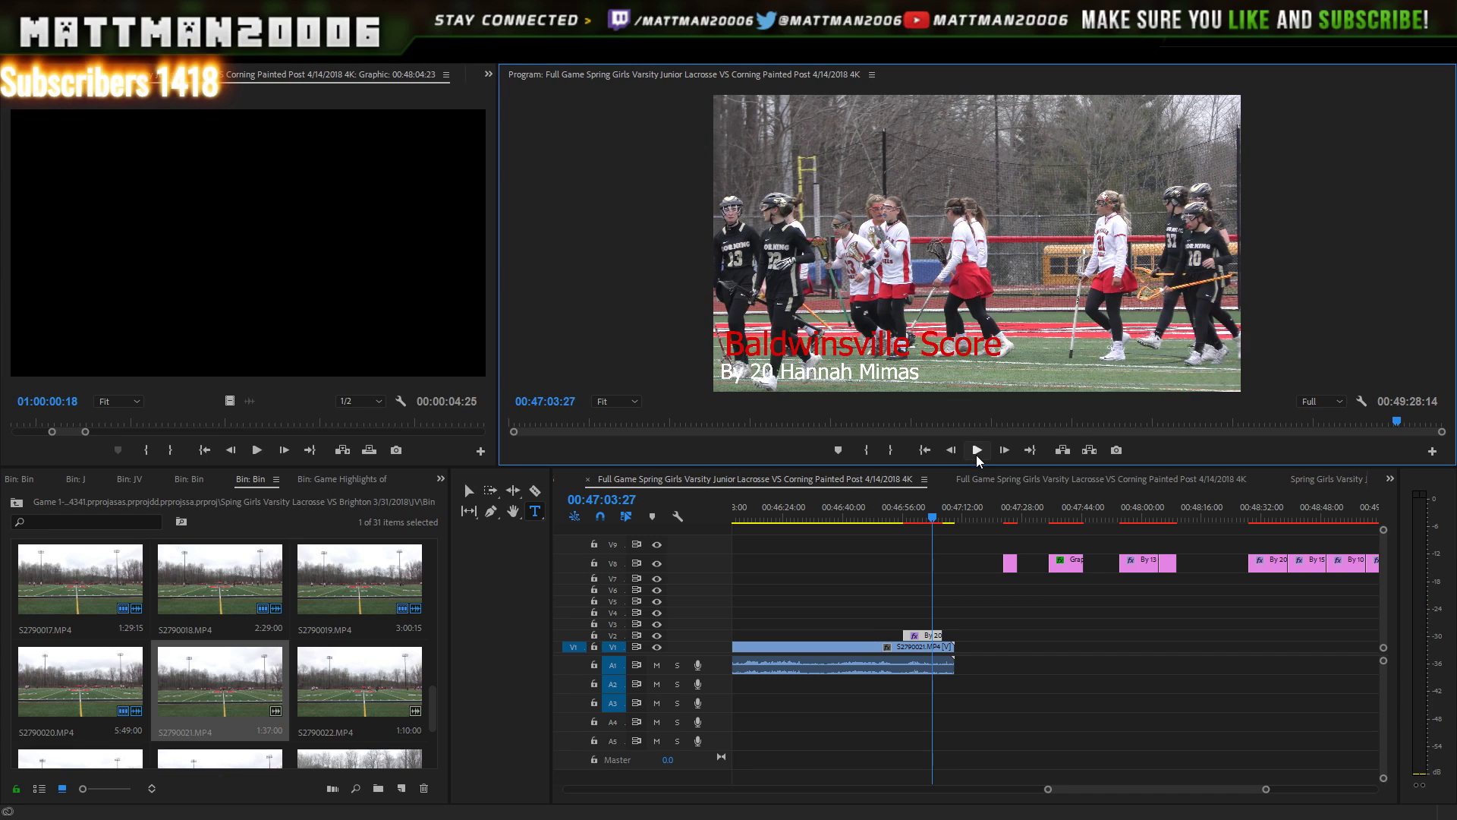
{"action": "key", "text": "space"}
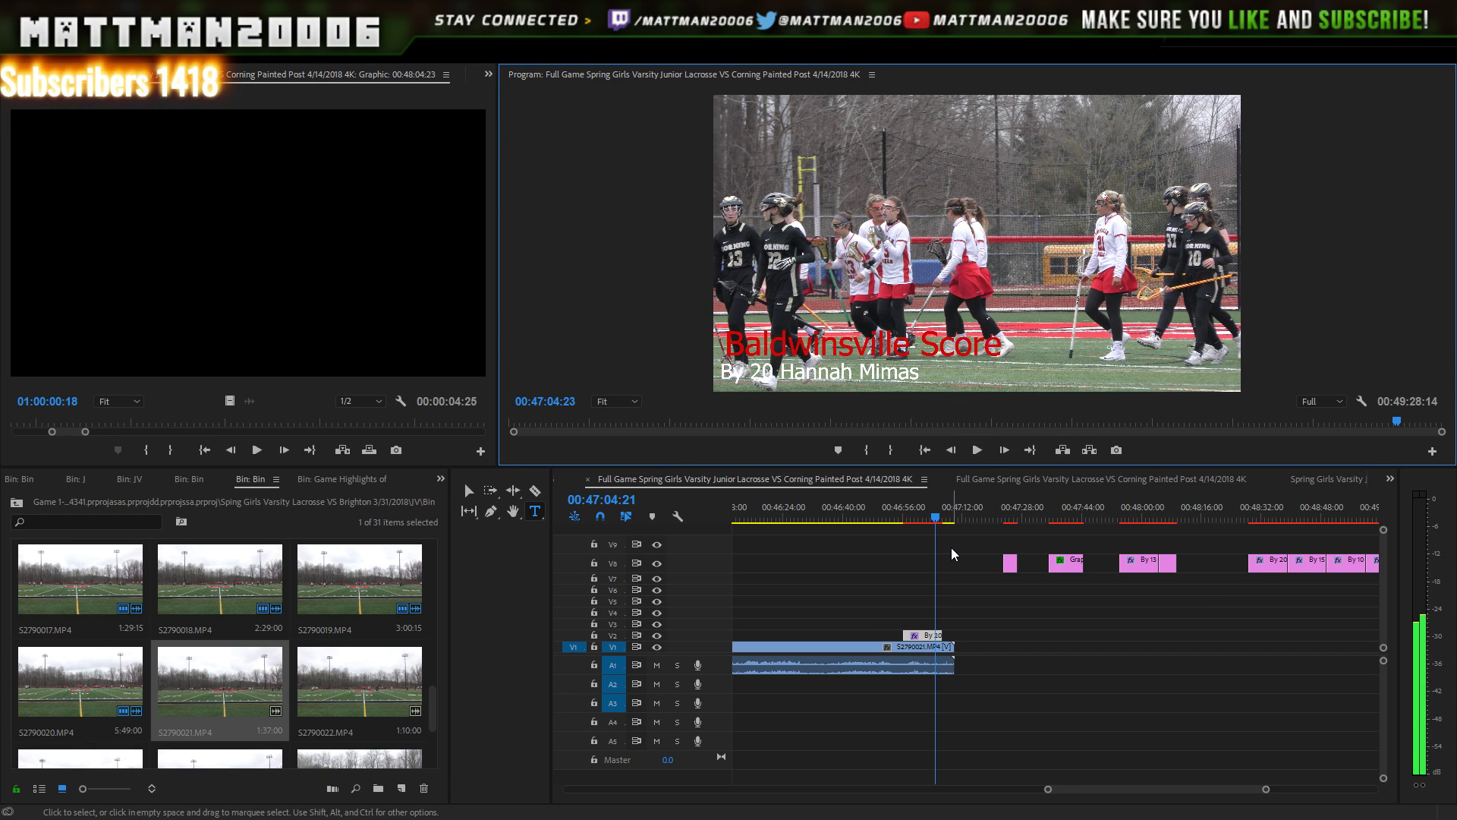
{"action": "left_click", "coordinate": [978, 450]}
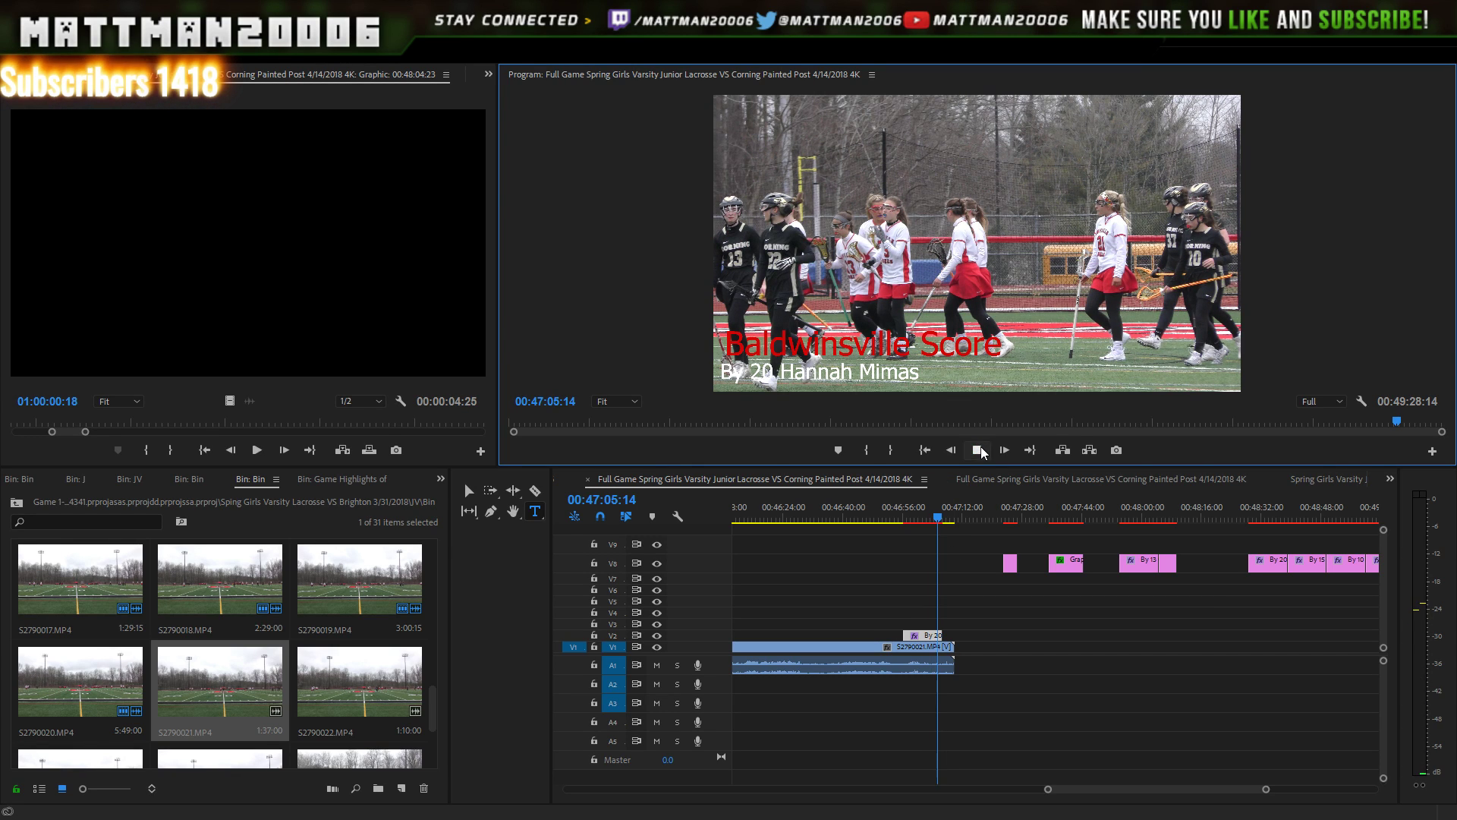
{"action": "left_click", "coordinate": [978, 450]}
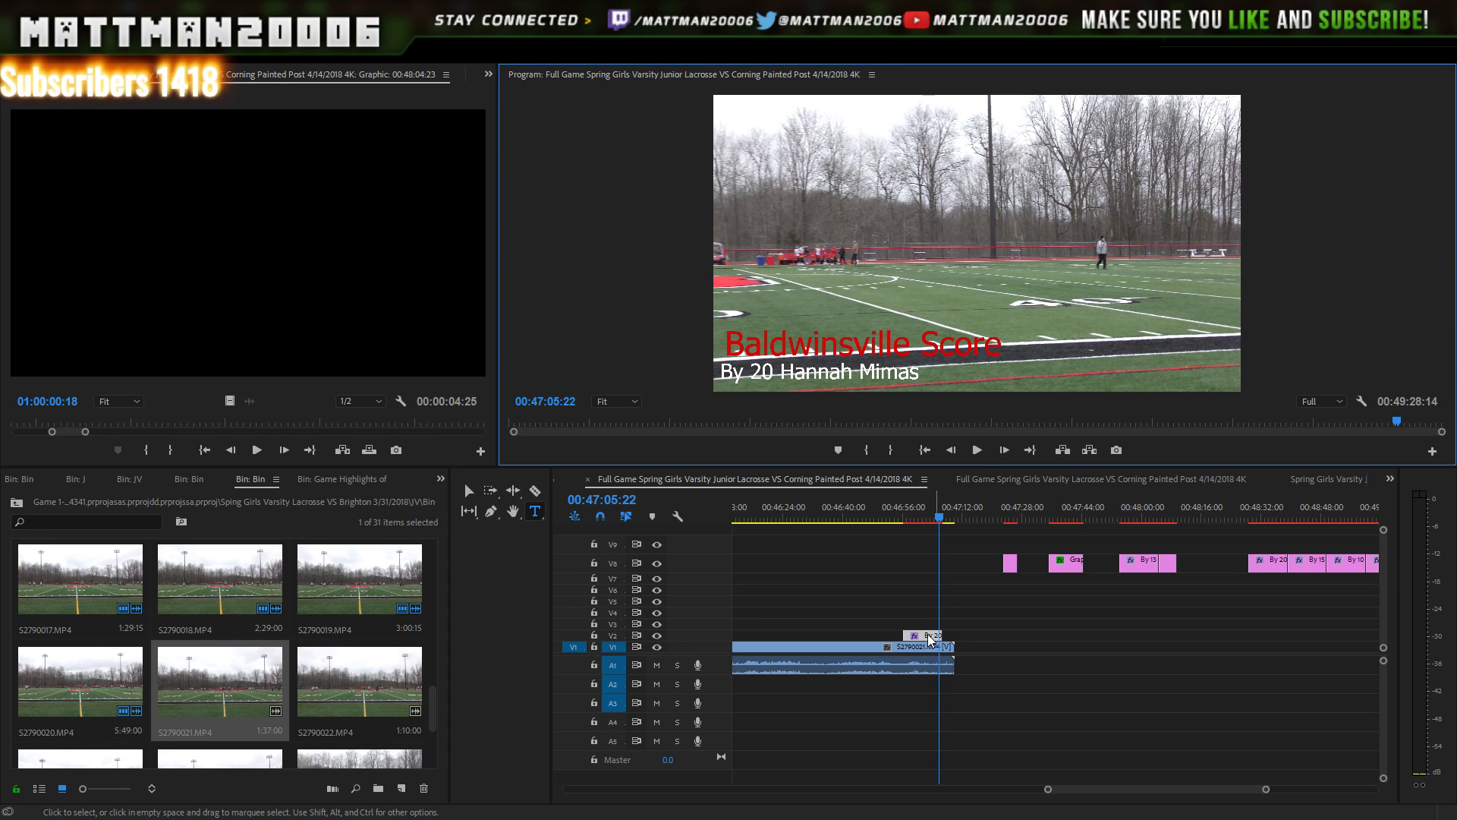
- Trim the V2 scorer lower-third to end at 00:47:05 and select S2790022.MP4 in the bin
{"action": "left_click_drag", "start_coordinate": [1049, 790], "coordinate": [1103, 760]}
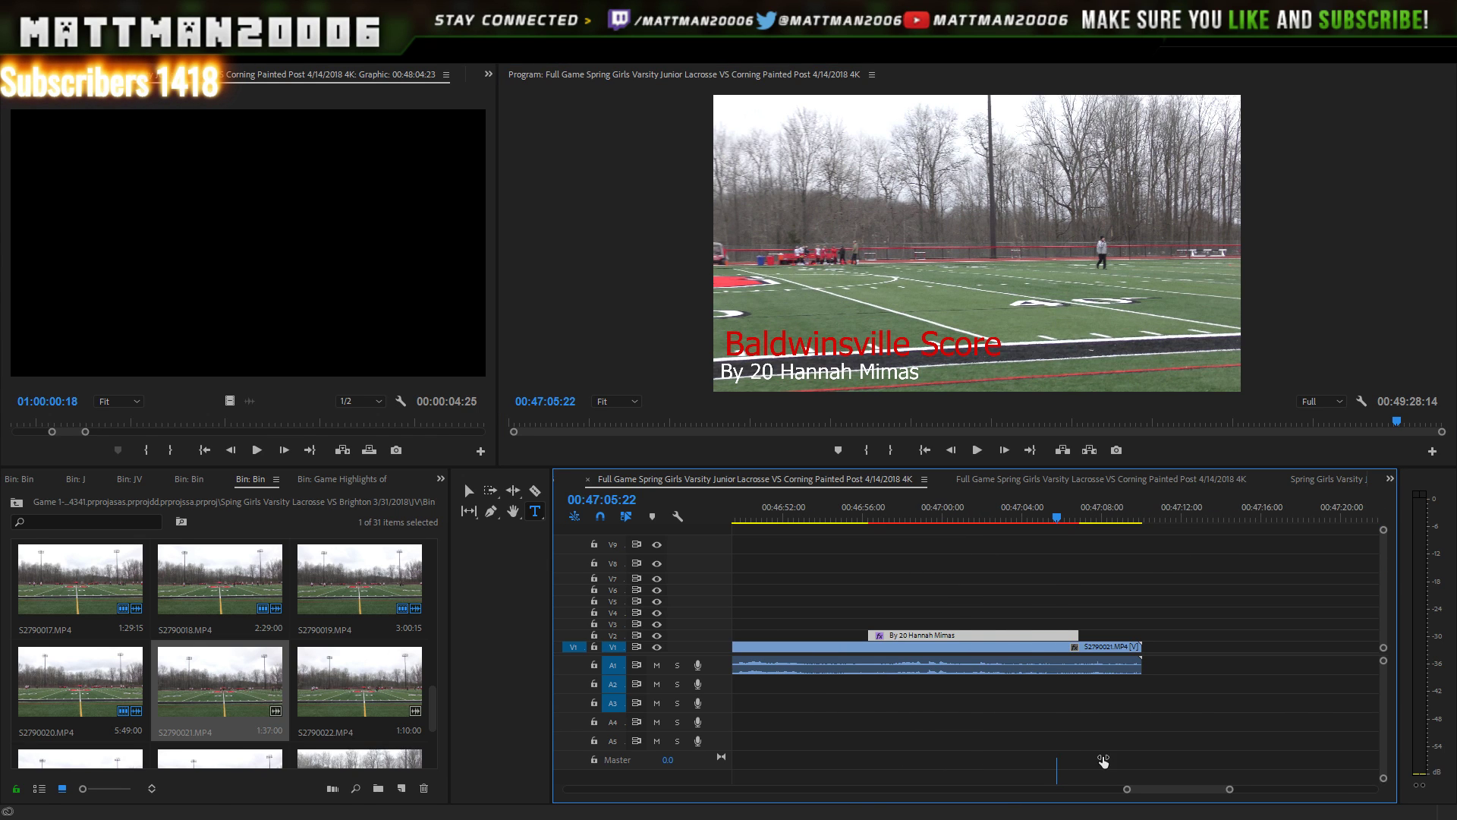
{"action": "key", "text": "Left"}
{"action": "key", "text": "Left"}
{"action": "key", "text": "Left"}
{"action": "key", "text": "Left"}
{"action": "key", "text": "Left"}
{"action": "key", "text": "Left"}
{"action": "key", "text": "Left"}
{"action": "key", "text": "Left"}
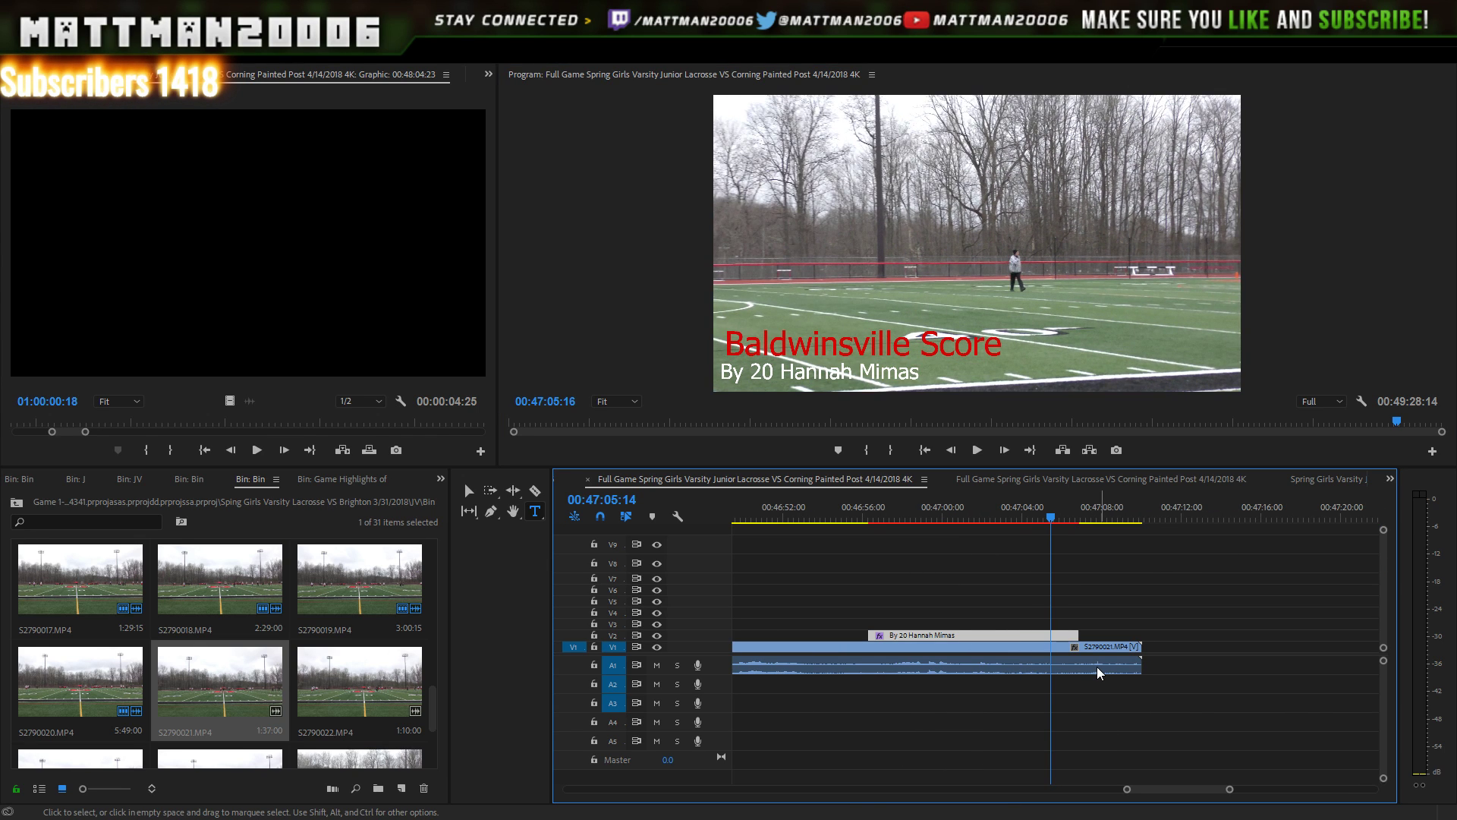
{"action": "key", "text": "Left"}
{"action": "key", "text": "Left"}
{"action": "key", "text": "Left"}
{"action": "key", "text": "Left"}
{"action": "key", "text": "Left"}
{"action": "key", "text": "Left"}
{"action": "key", "text": "Left"}
{"action": "key", "text": "Left"}
{"action": "key", "text": "Left"}
{"action": "key", "text": "Left"}
{"action": "key", "text": "Left"}
{"action": "key", "text": "Left"}
{"action": "key", "text": "Left"}
{"action": "key", "text": "Left"}
{"action": "key", "text": "Left"}
{"action": "key", "text": "Left"}
{"action": "key", "text": "Left"}
{"action": "key", "text": "Left"}
{"action": "key", "text": "Left"}
{"action": "key", "text": "Left"}
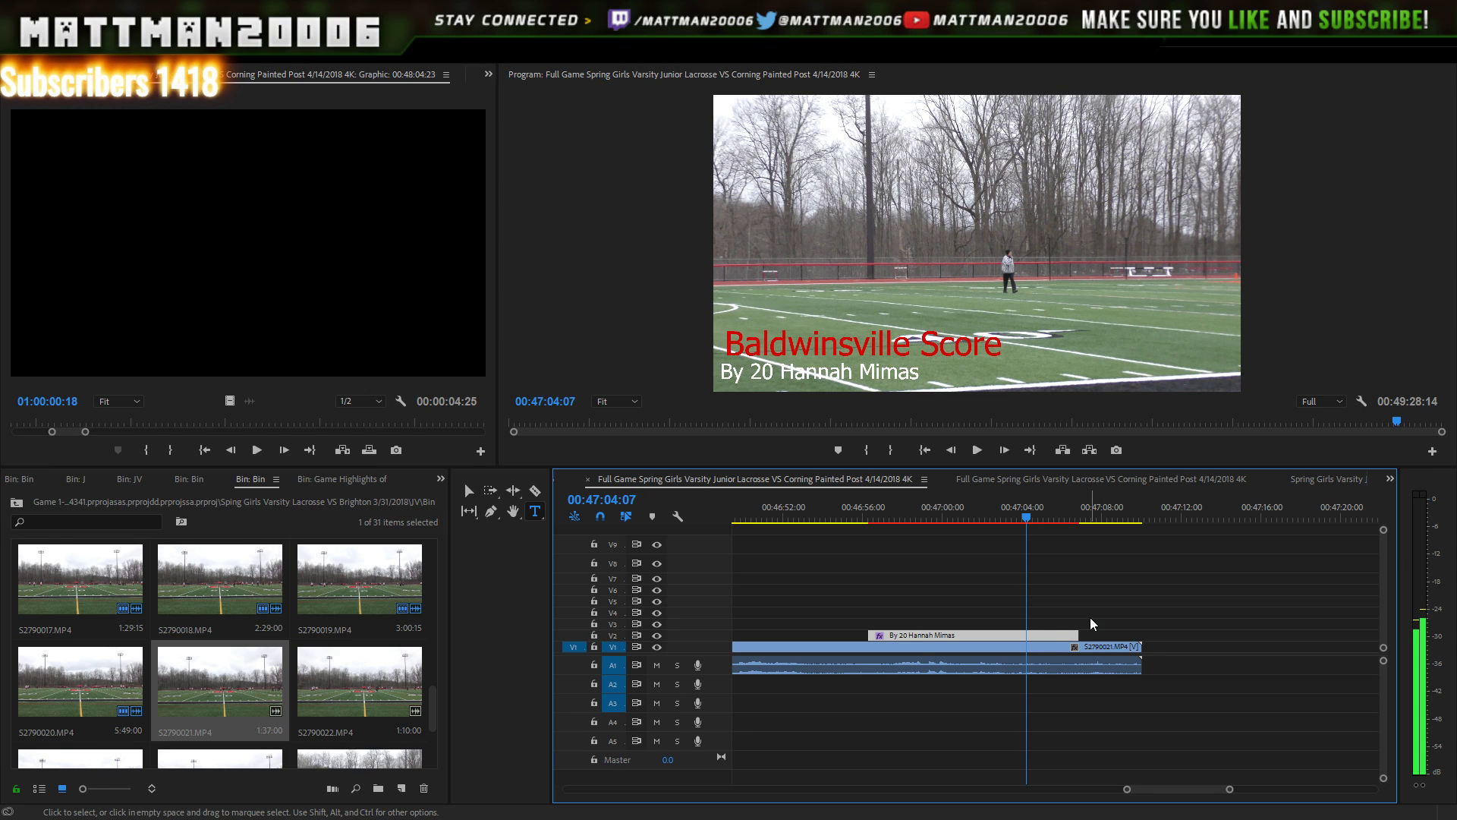
{"action": "key", "text": "Right"}
{"action": "key", "text": "Right"}
{"action": "key", "text": "Right"}
{"action": "key", "text": "Right"}
{"action": "key", "text": "Right"}
{"action": "key", "text": "Right"}
{"action": "key", "text": "Right"}
{"action": "key", "text": "Right"}
{"action": "key", "text": "Right"}
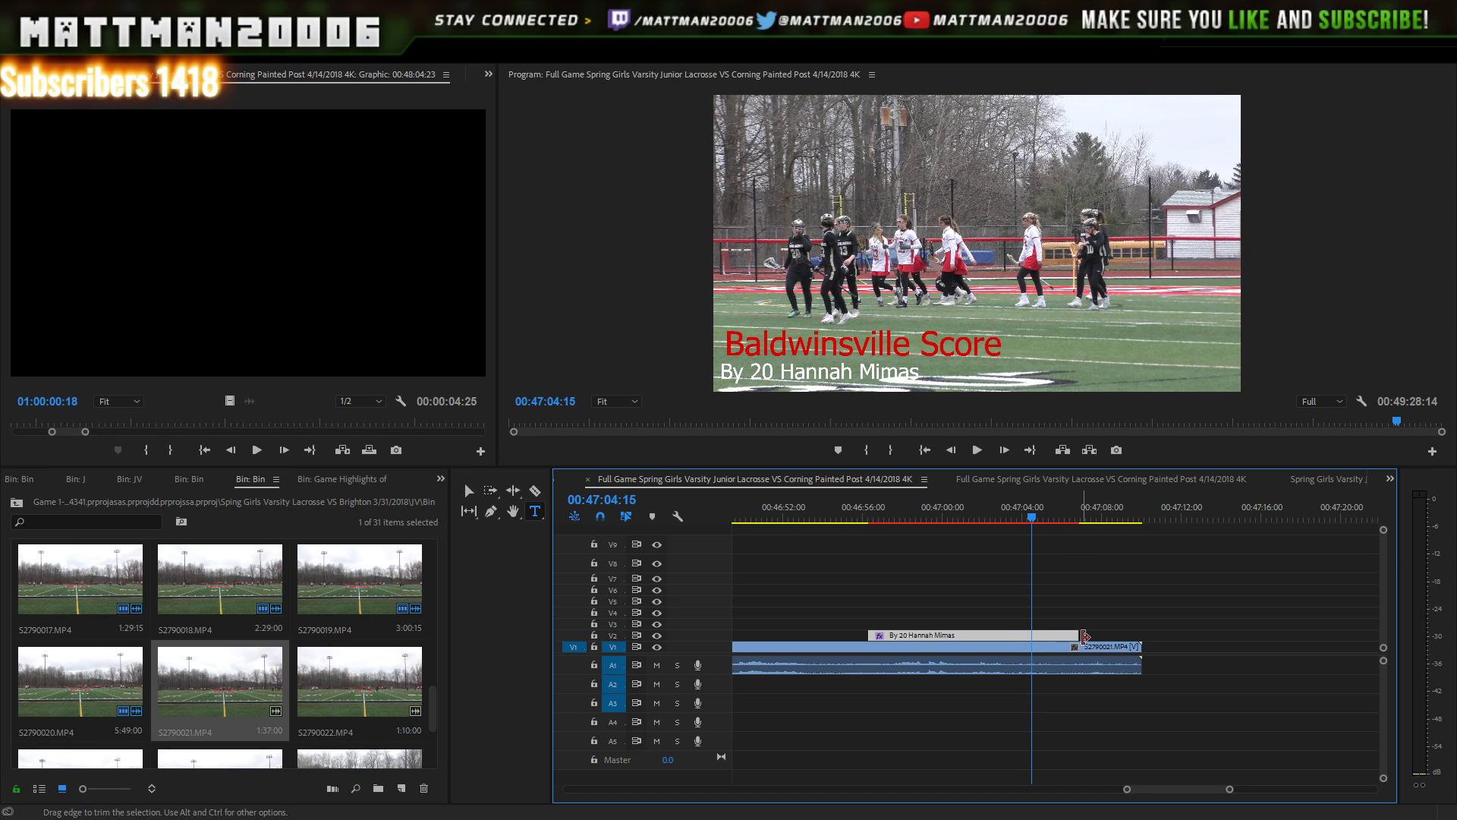
{"action": "key", "text": "Right"}
{"action": "key", "text": "Right"}
{"action": "key", "text": "Right"}
{"action": "key", "text": "Right"}
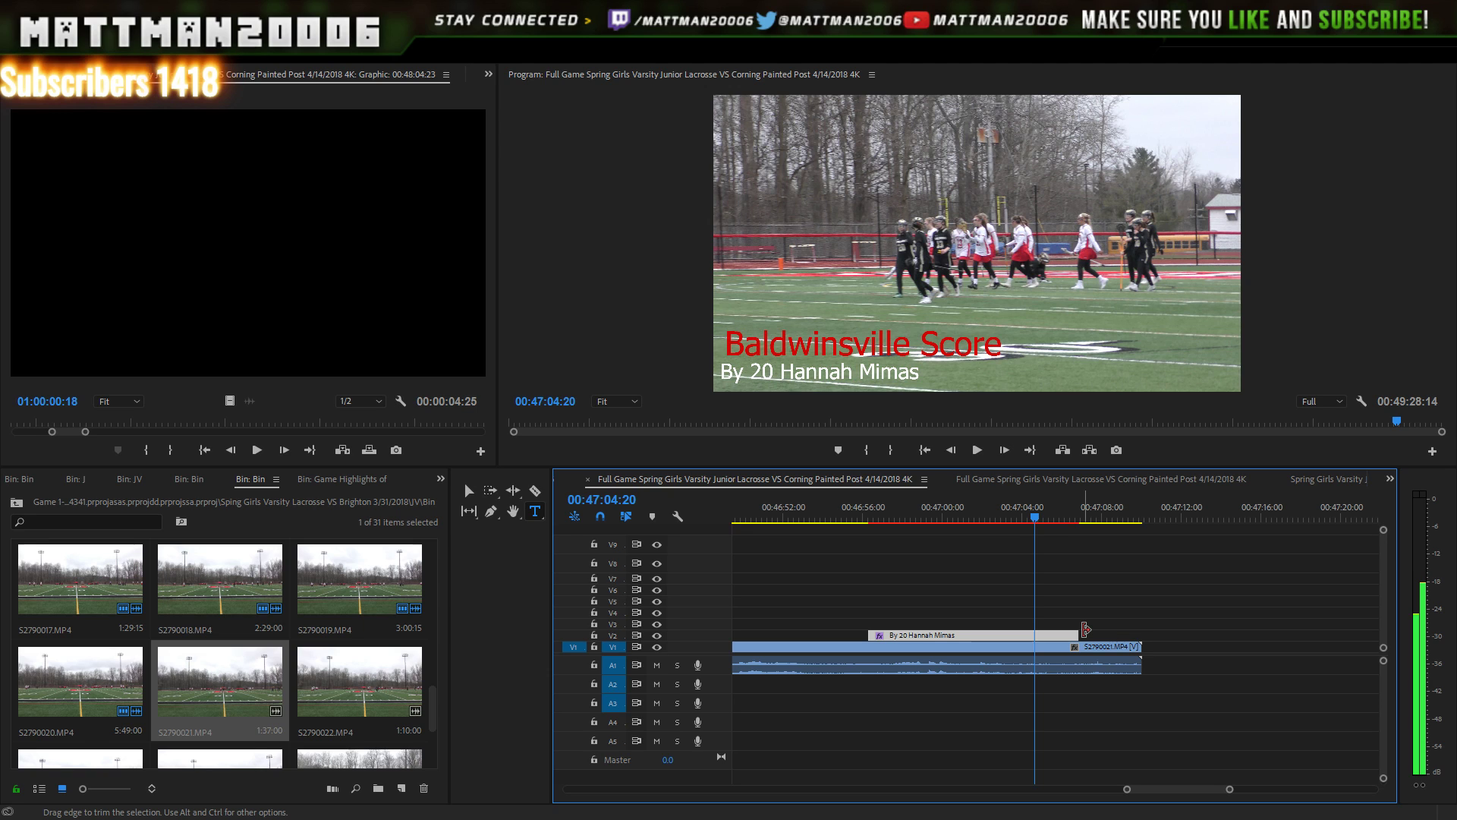
{"action": "key", "text": "Right"}
{"action": "key", "text": "Right"}
{"action": "key", "text": "Right"}
{"action": "key", "text": "Right"}
{"action": "key", "text": "Right"}
{"action": "key", "text": "Right"}
{"action": "key", "text": "Right"}
{"action": "key", "text": "Right"}
{"action": "key", "text": "Right"}
{"action": "key", "text": "Right"}
{"action": "key", "text": "Right"}
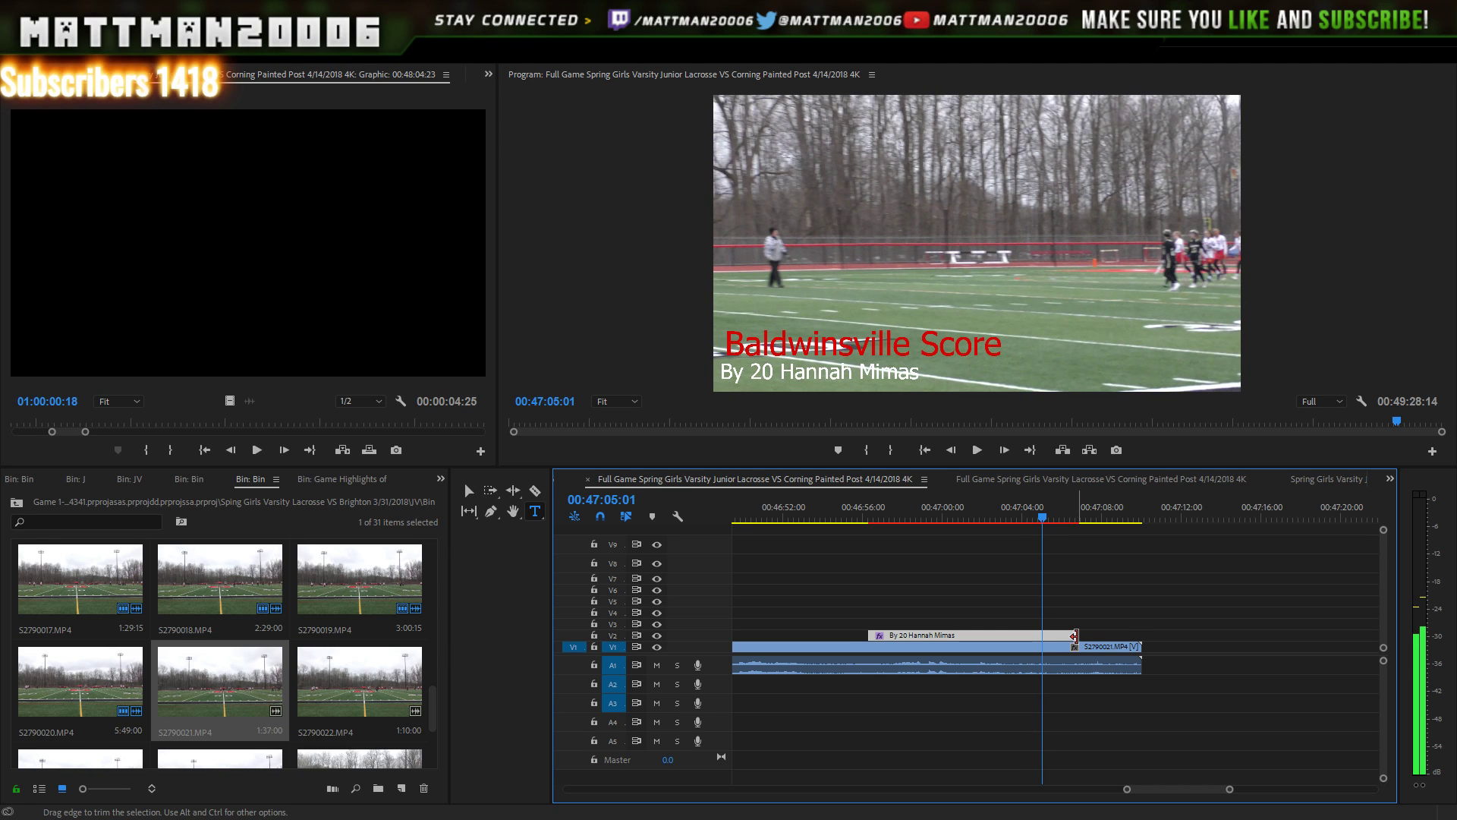
{"action": "left_click_drag", "start_coordinate": [1075, 636], "coordinate": [1042, 634]}
{"action": "key", "text": "Right"}
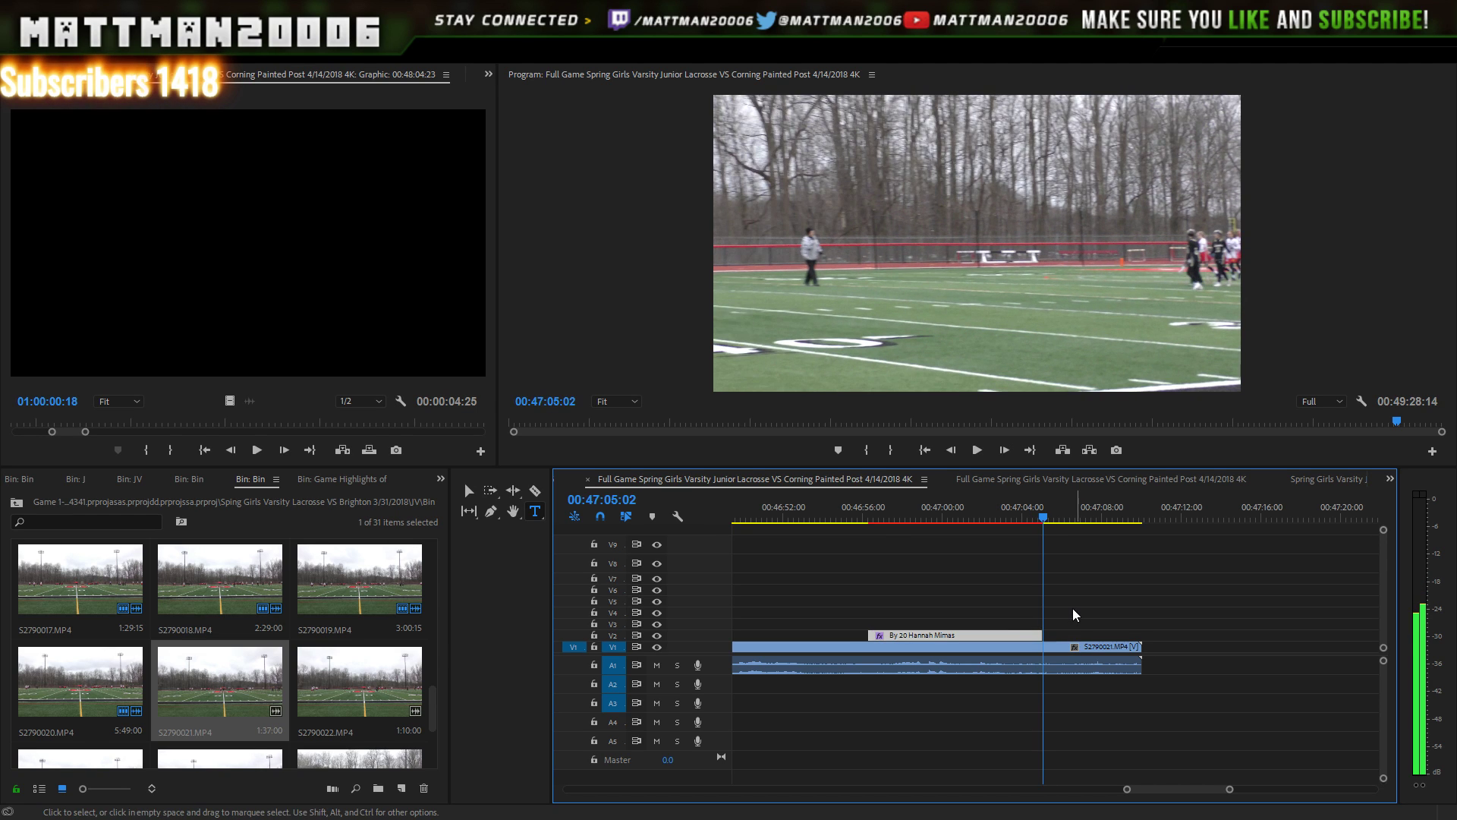
{"action": "key", "text": "Right"}
{"action": "key", "text": "Right"}
{"action": "key", "text": "Right"}
{"action": "key", "text": "Right"}
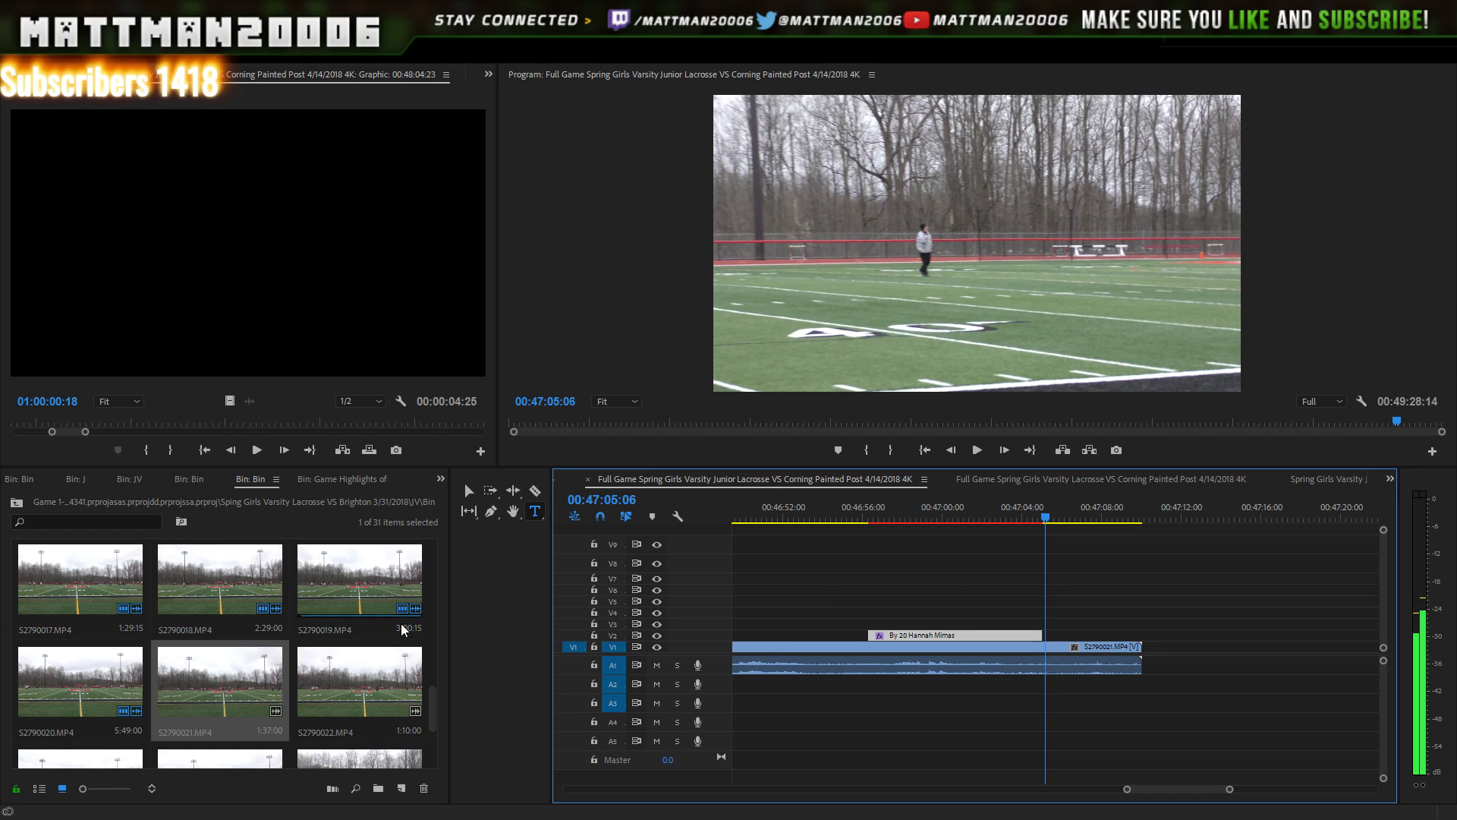
{"action": "left_click", "coordinate": [307, 702]}
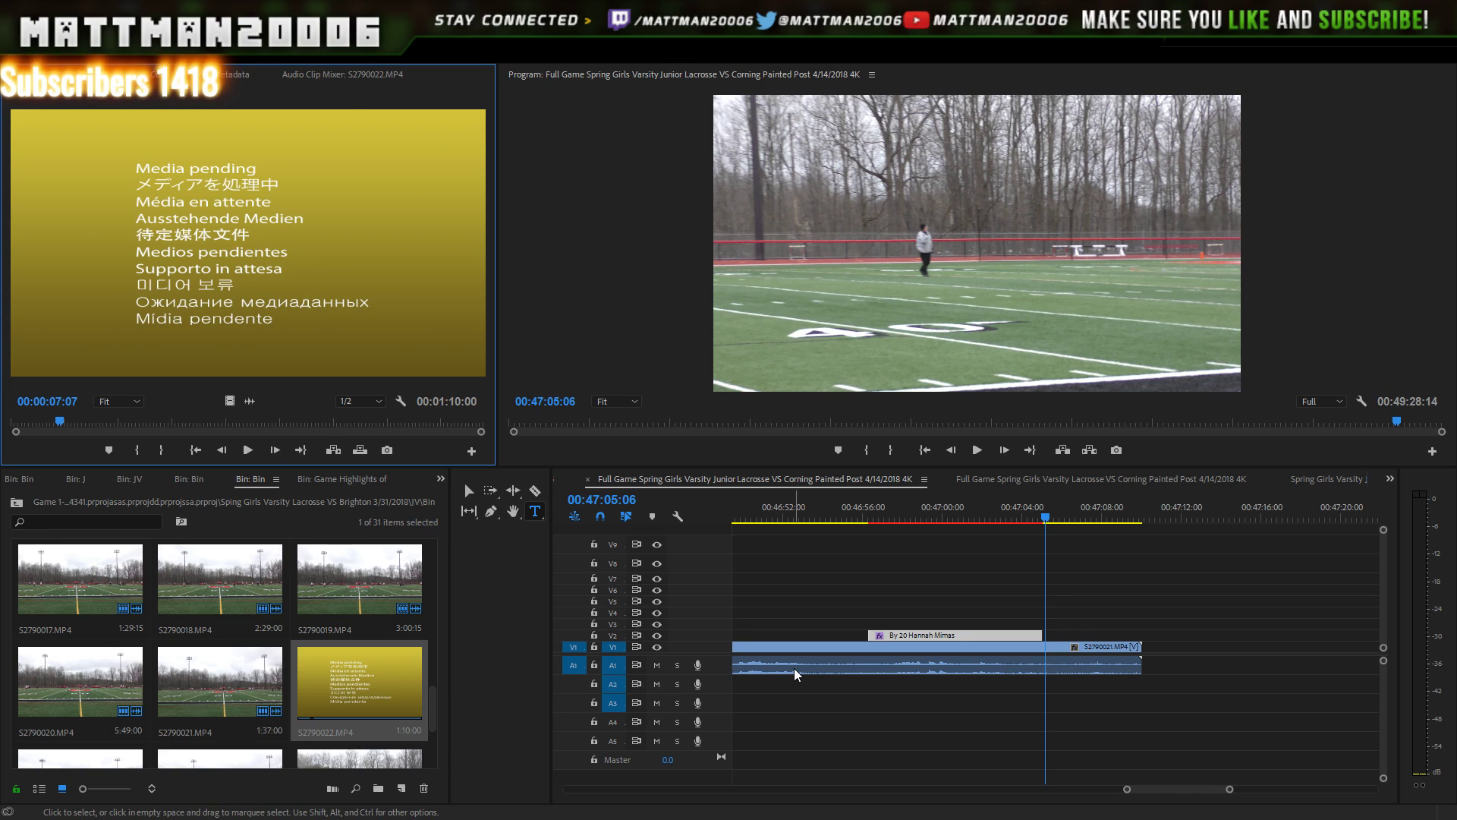
- Append S2790022.MP4 to V1/A1 directly after S2790021
{"action": "left_click", "coordinate": [1223, 621]}
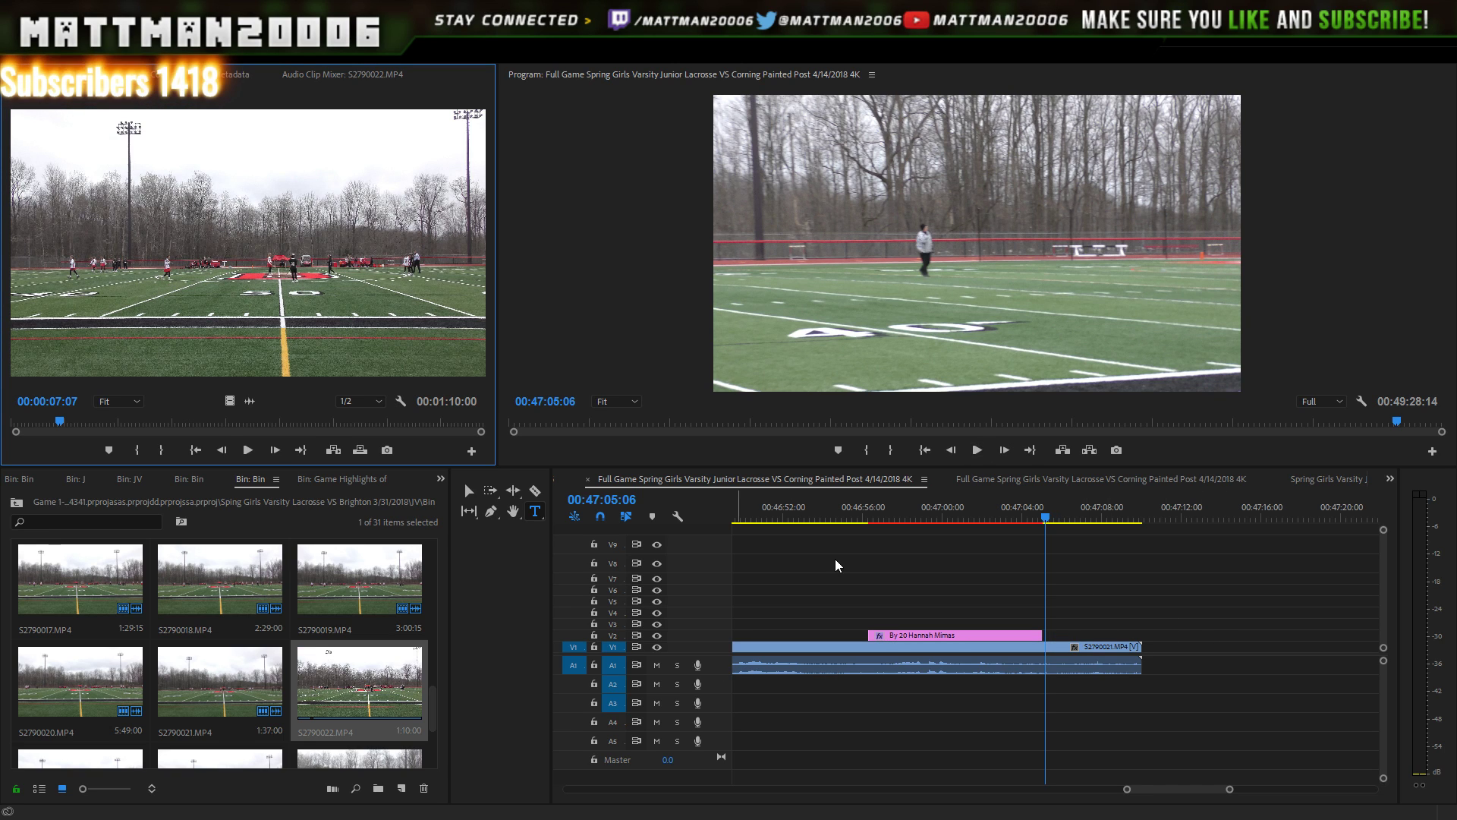
{"action": "left_click_drag", "start_coordinate": [418, 667], "coordinate": [1145, 668]}
{"action": "left_click_drag", "start_coordinate": [1230, 788], "coordinate": [1338, 763]}
- Play back the join between S2790021 and S2790022 to review the new footage
{"action": "key", "text": "space"}
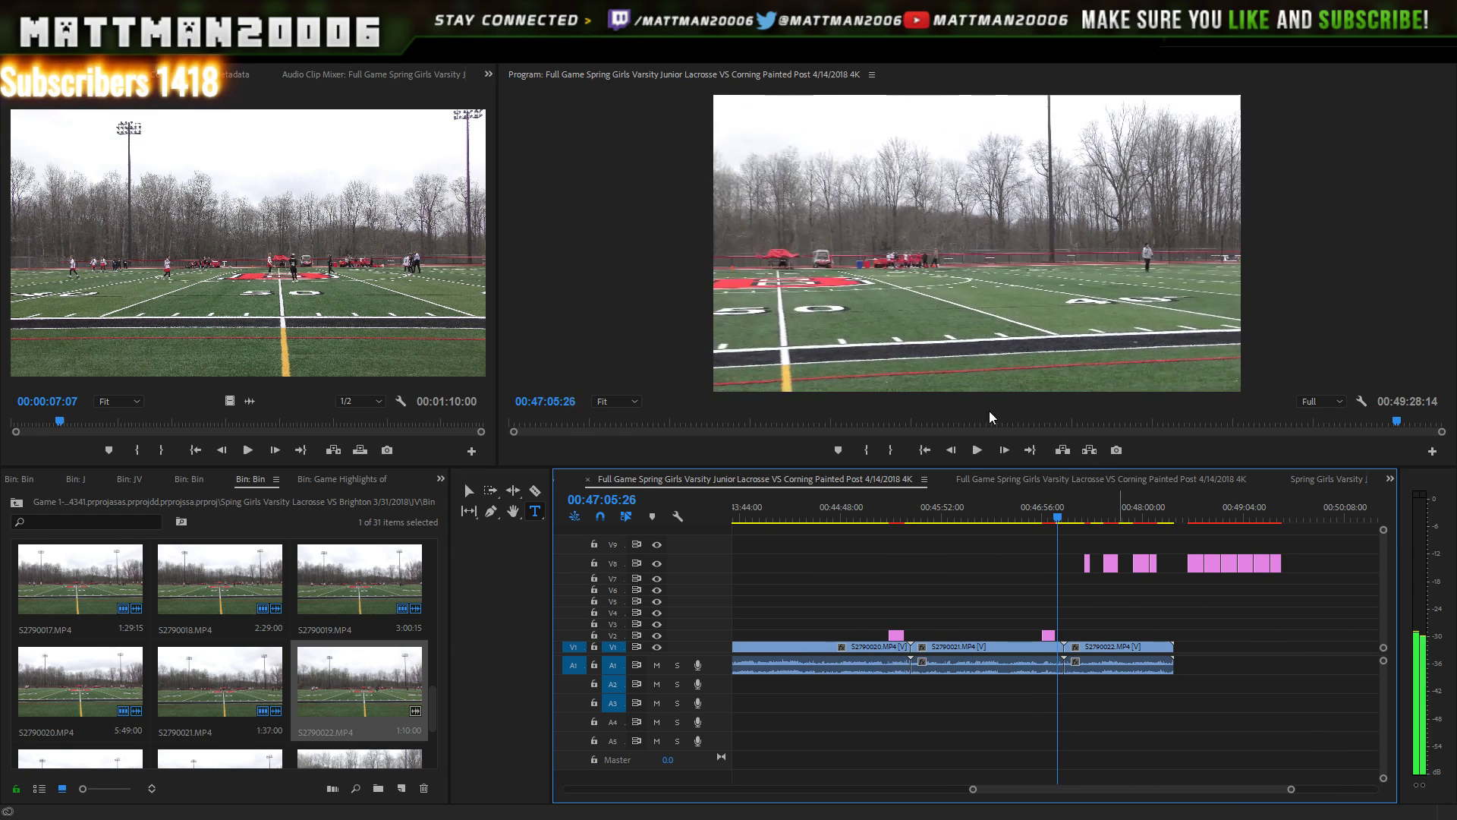
{"action": "left_click", "coordinate": [968, 447]}
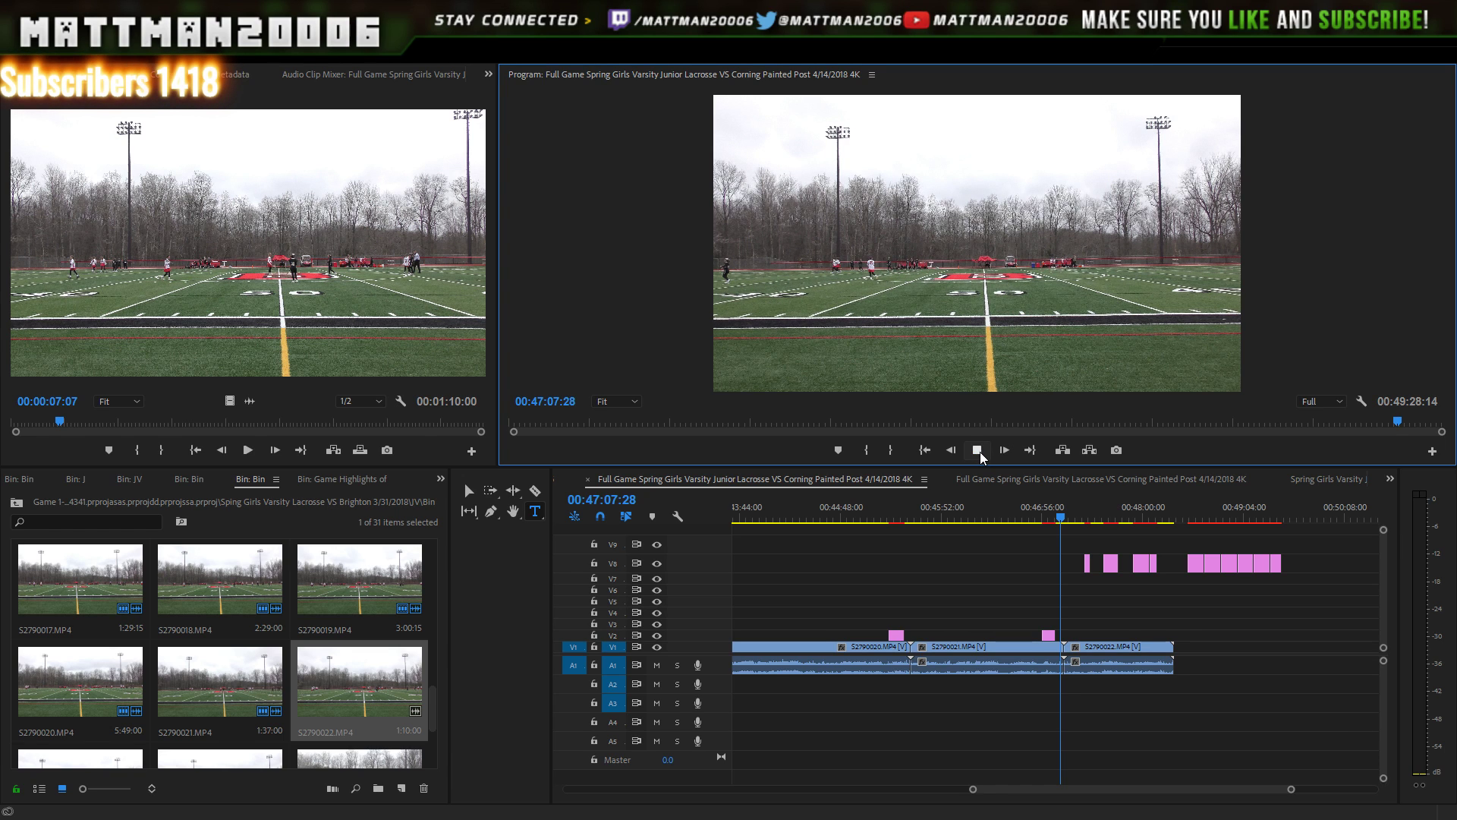
{"action": "left_click", "coordinate": [981, 451]}
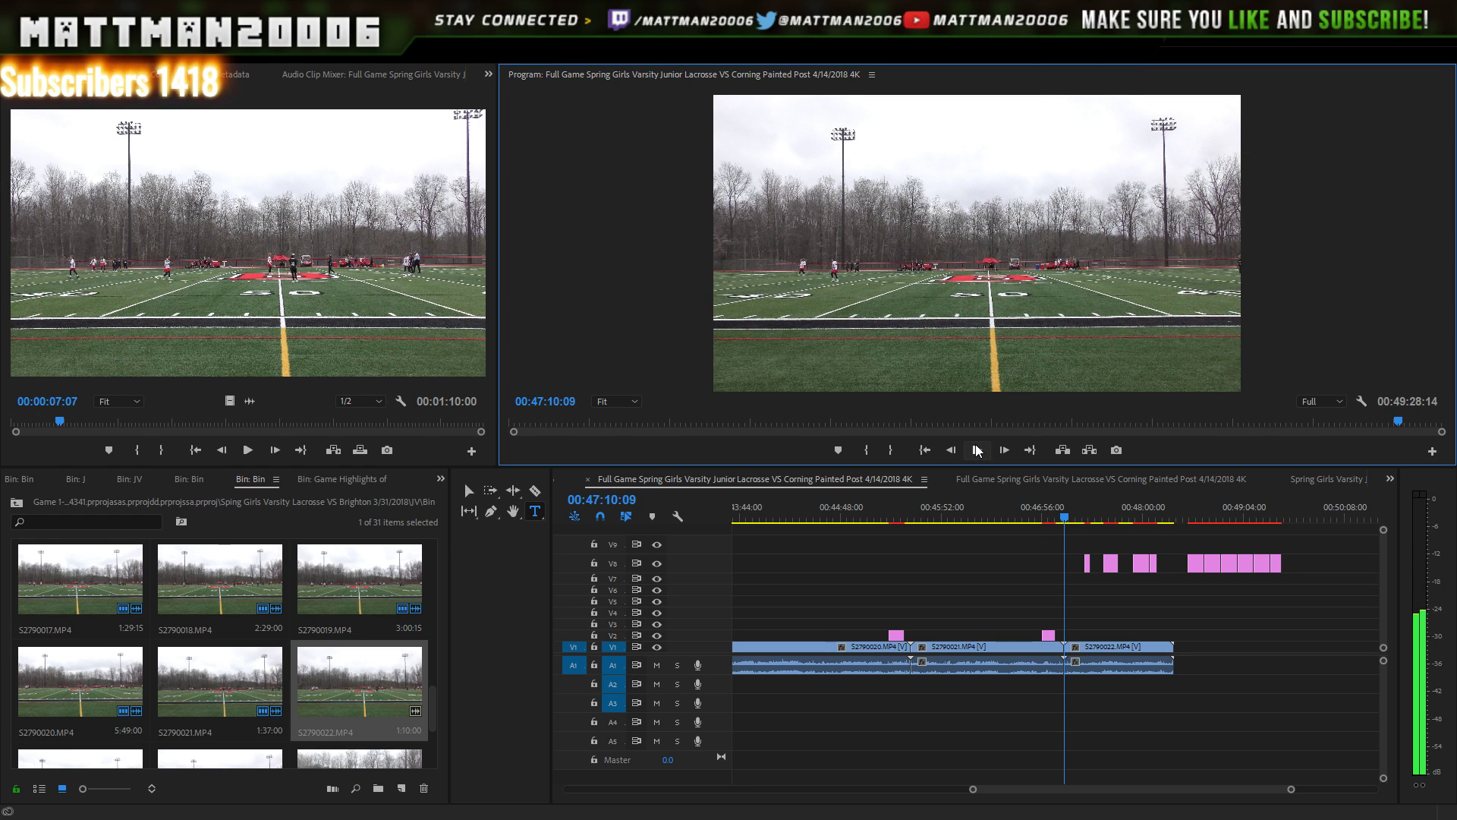
{"action": "left_click", "coordinate": [977, 447]}
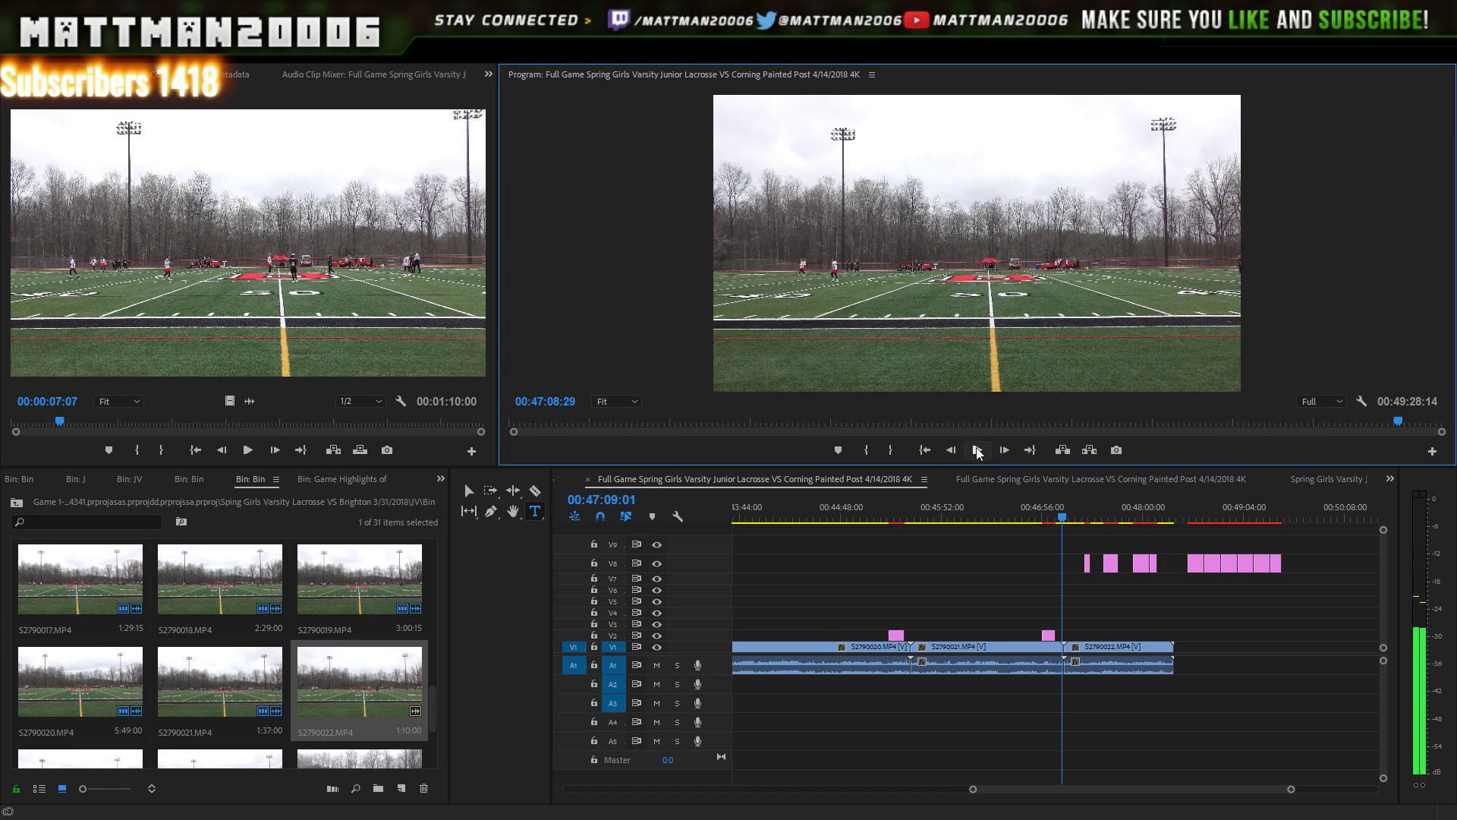
{"action": "left_click", "coordinate": [975, 452]}
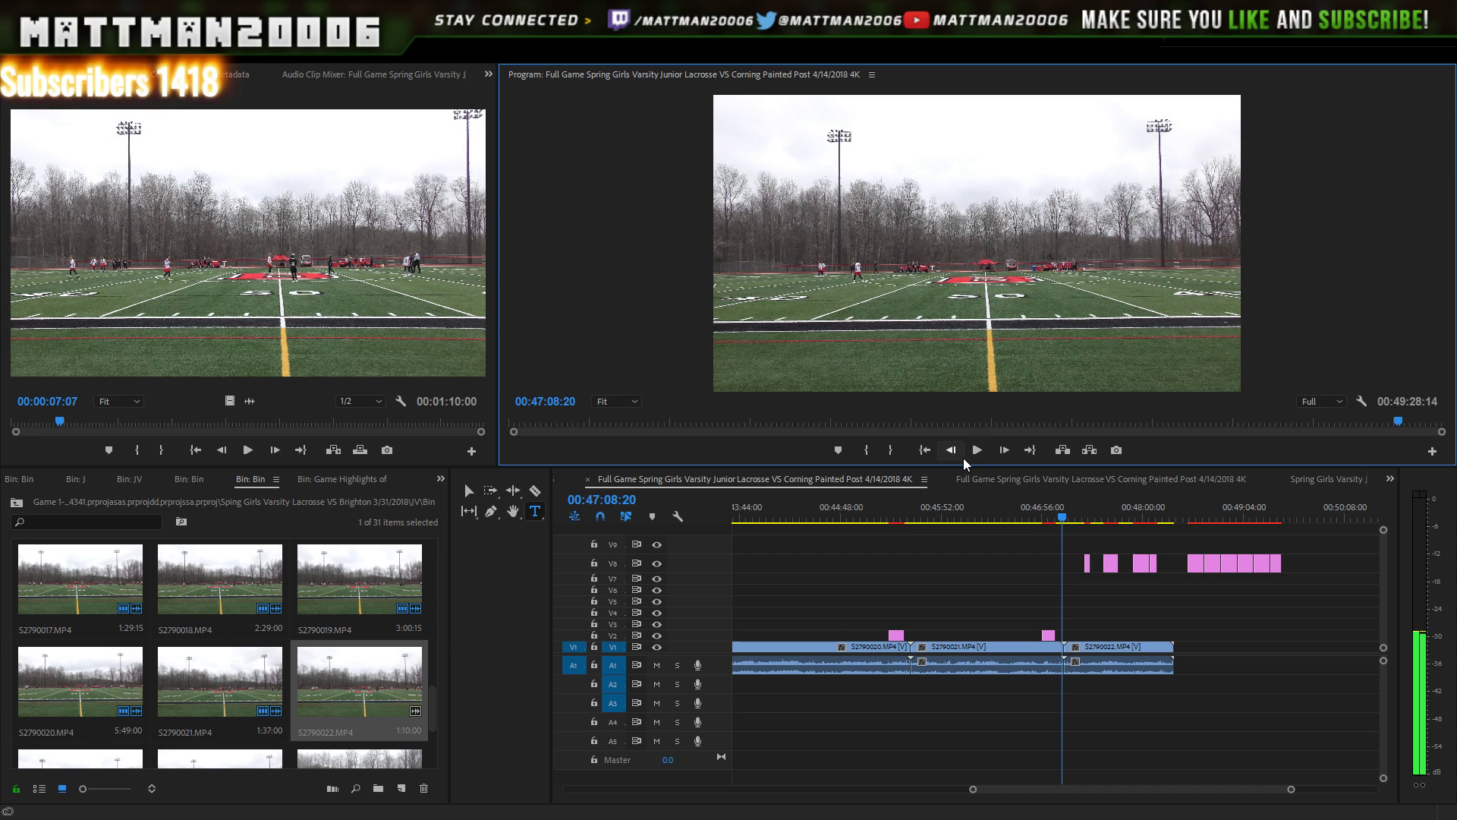
{"action": "left_click", "coordinate": [970, 453]}
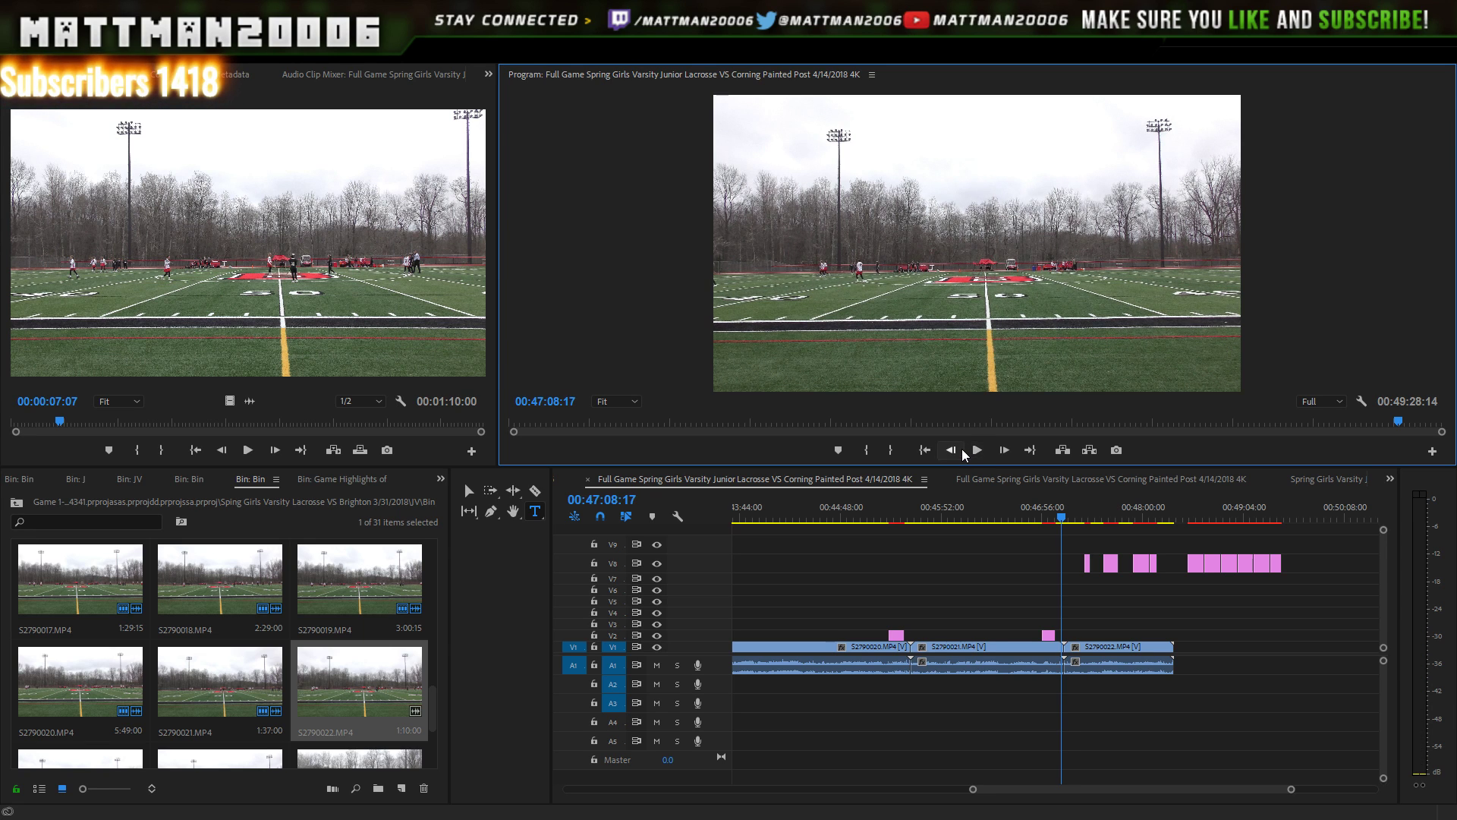
{"action": "left_click", "coordinate": [977, 452]}
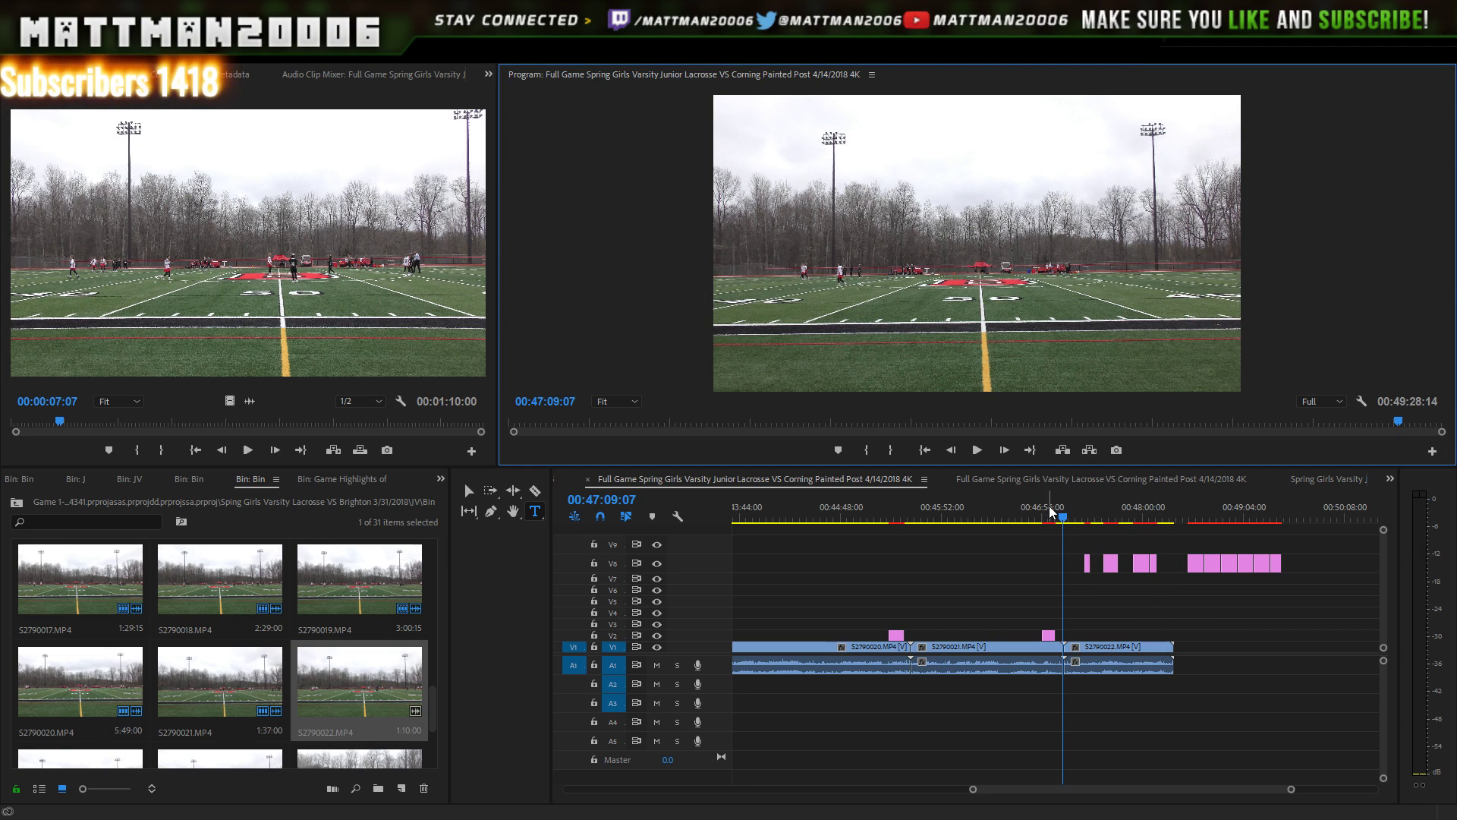
{"action": "left_click", "coordinate": [977, 449]}
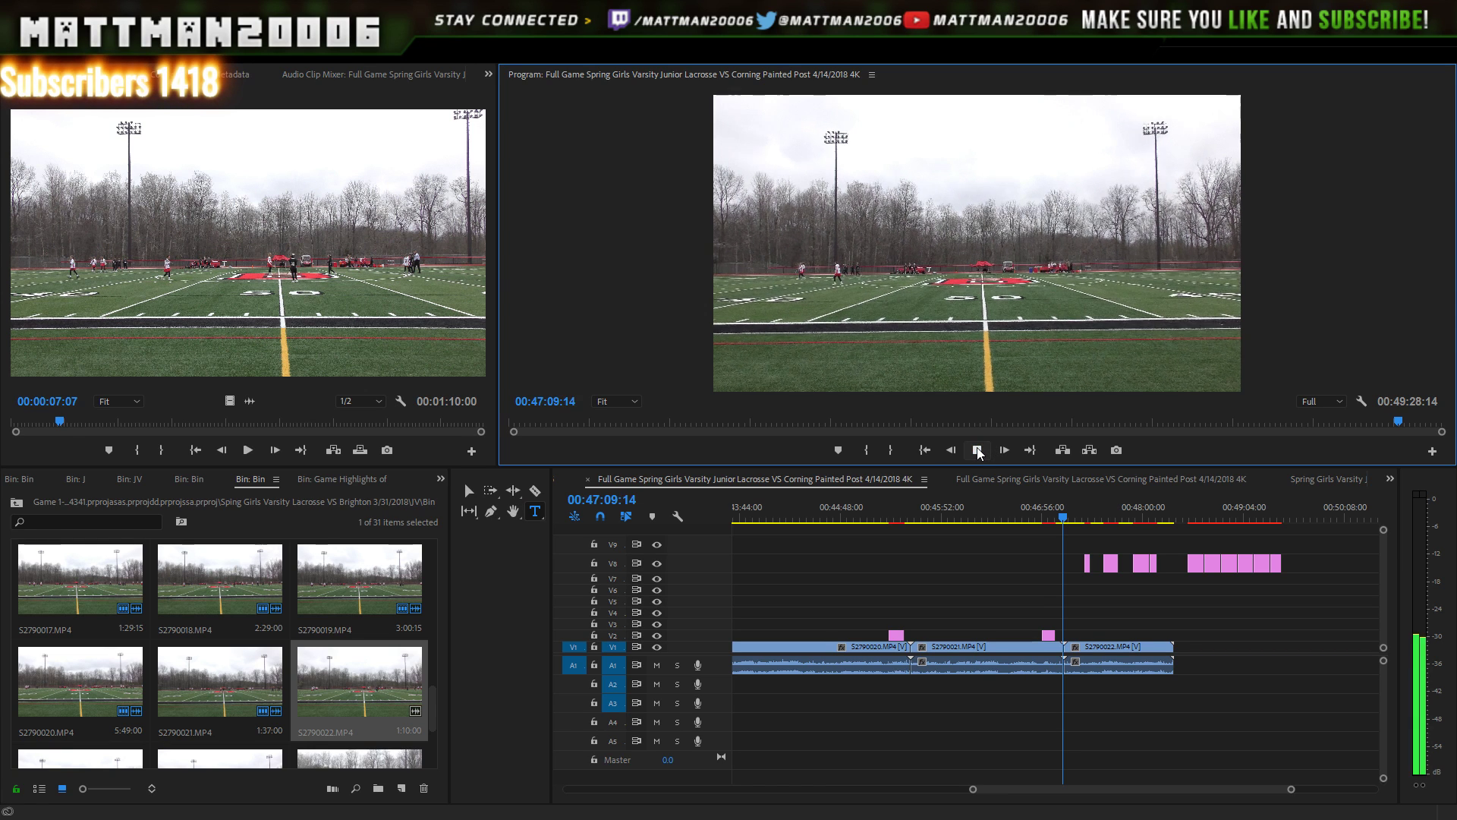
{"action": "left_click", "coordinate": [978, 451]}
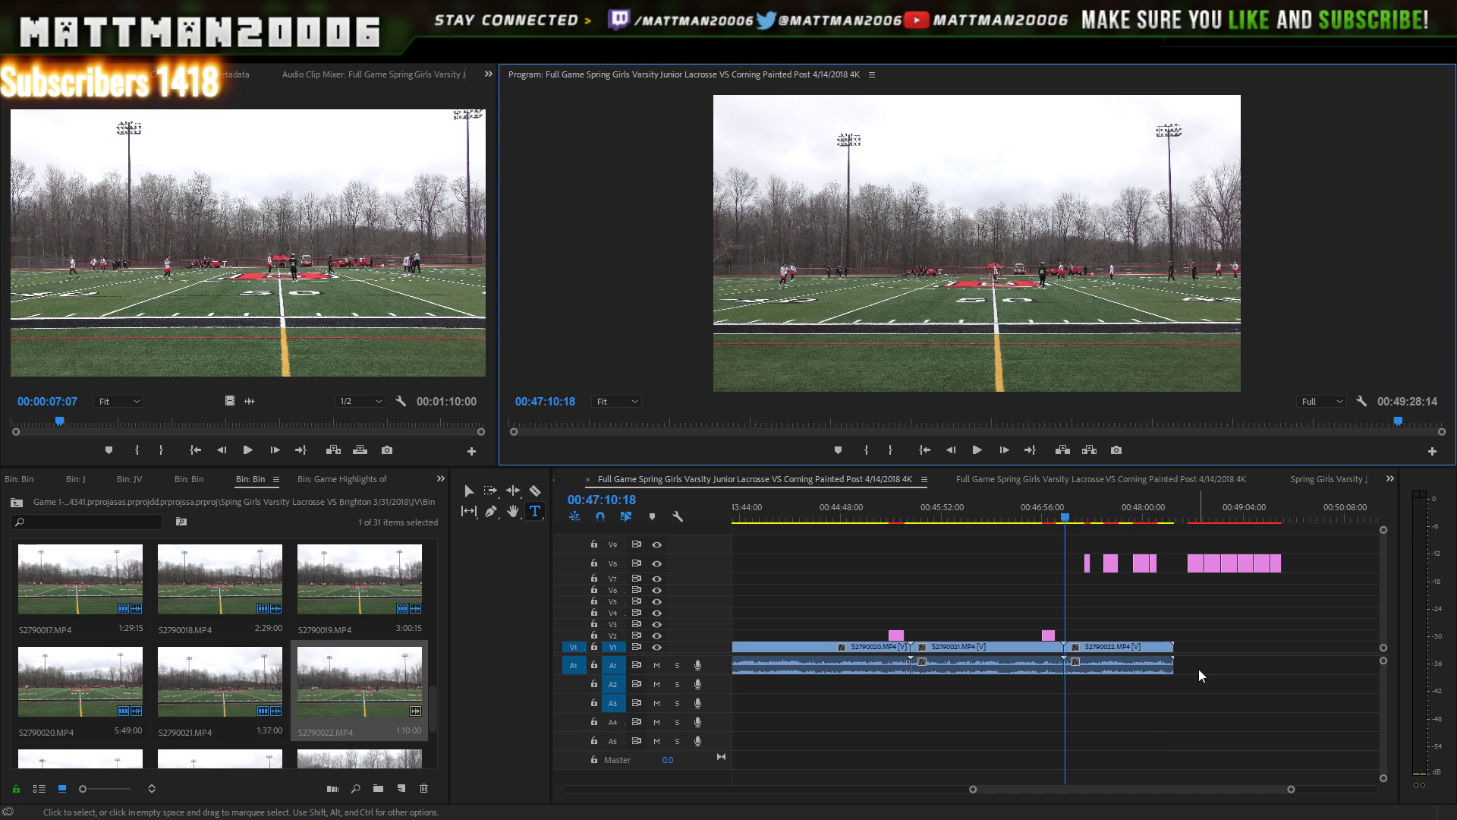
- Locate the Baldwinsville Score graphics group on V9, leaving the group in place
{"action": "left_click_drag", "start_coordinate": [1359, 526], "coordinate": [1221, 564]}
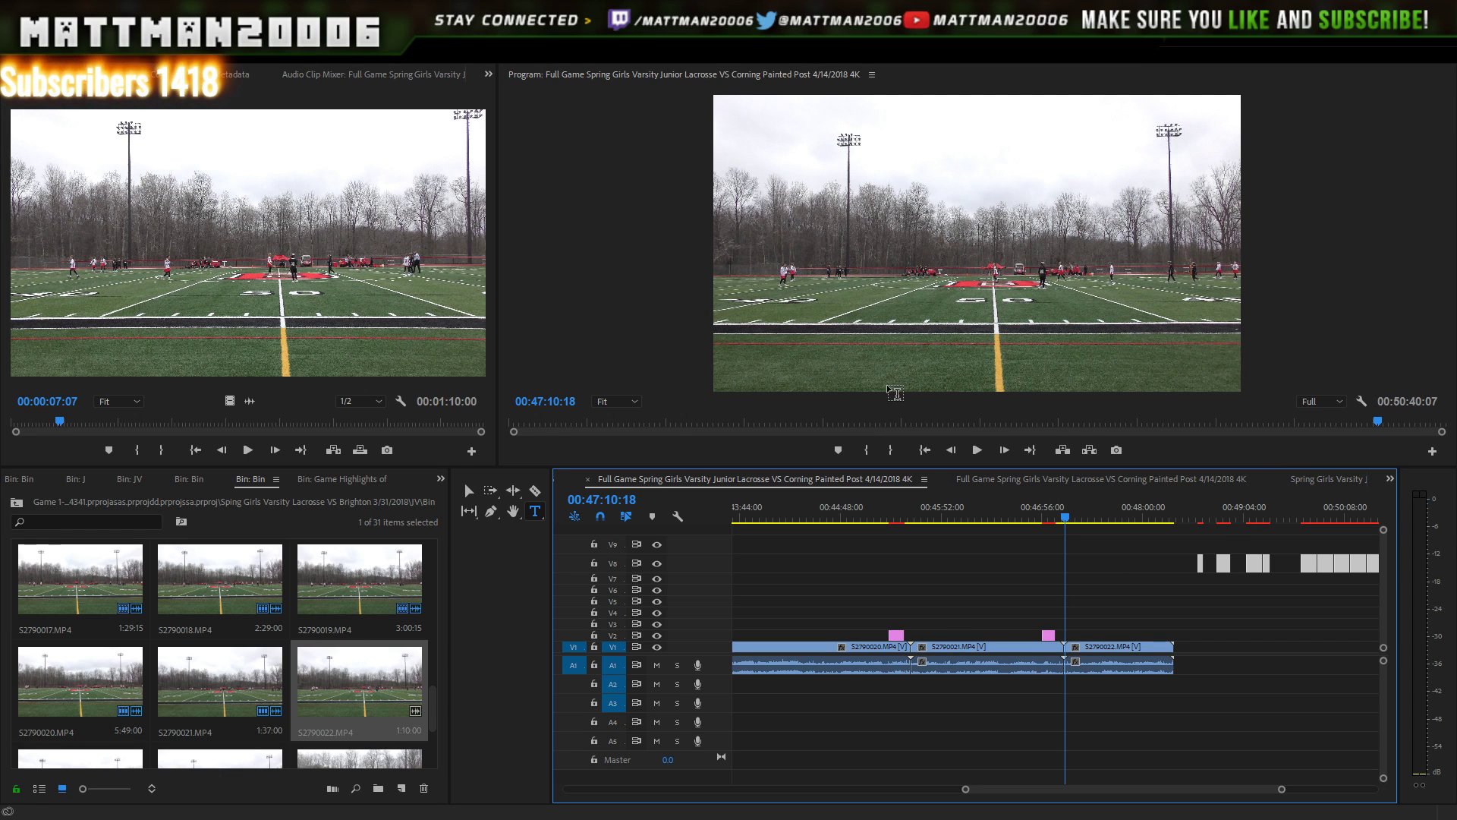
{"action": "left_click_drag", "start_coordinate": [431, 718], "coordinate": [426, 740]}
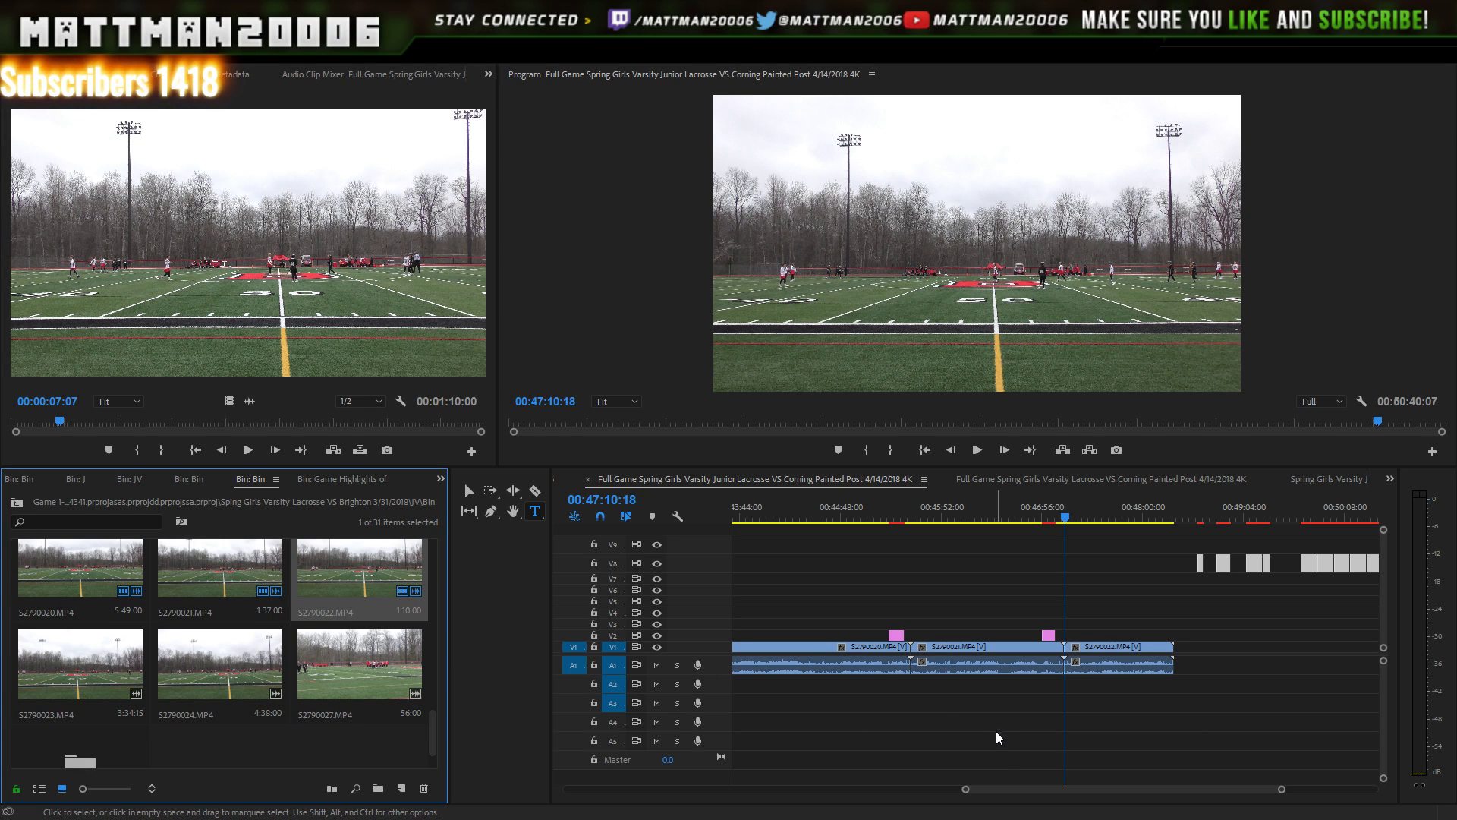
{"action": "left_click_drag", "start_coordinate": [1008, 785], "coordinate": [1033, 785]}
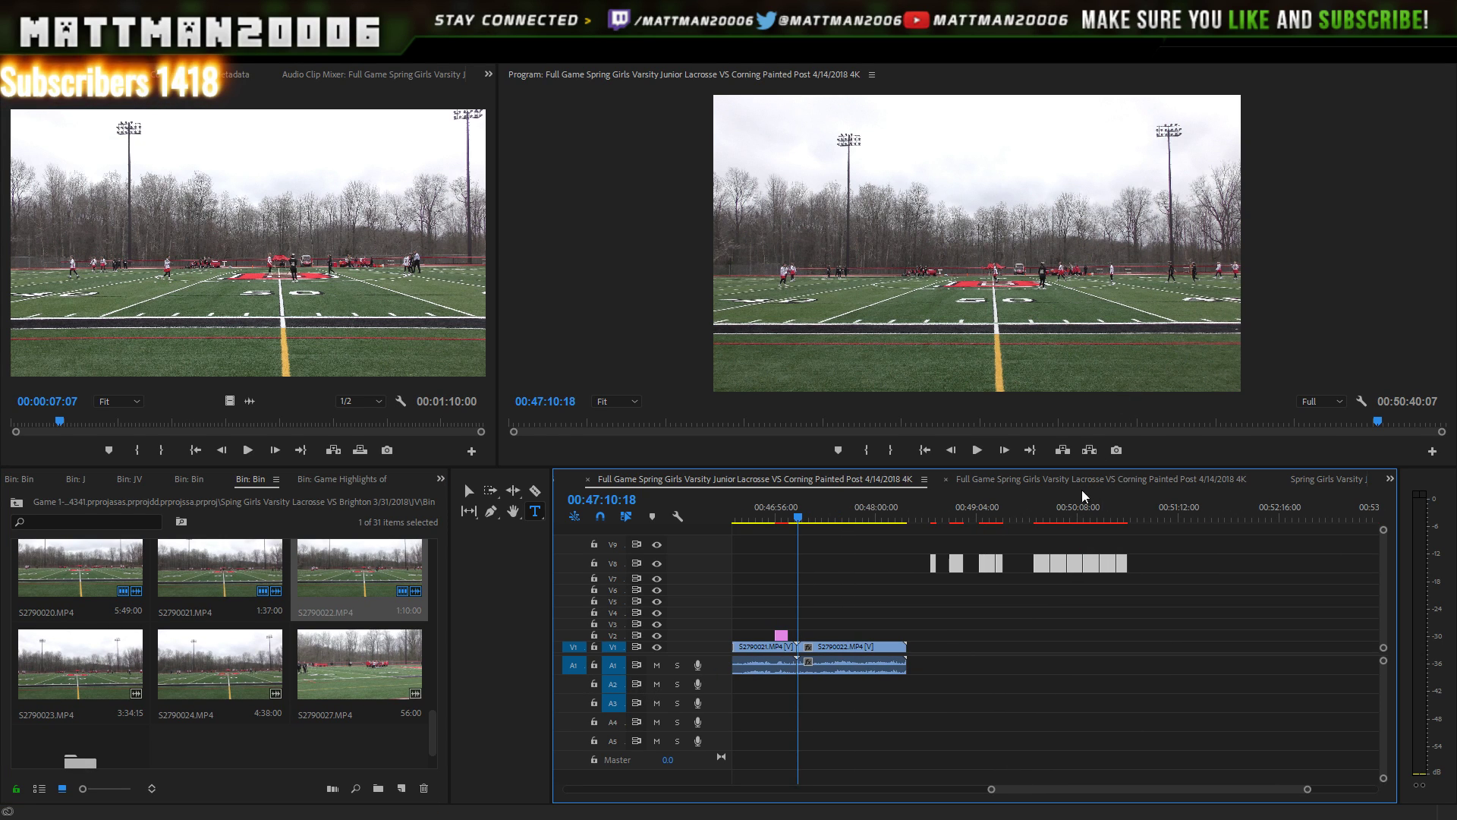
{"action": "left_click", "coordinate": [1039, 516]}
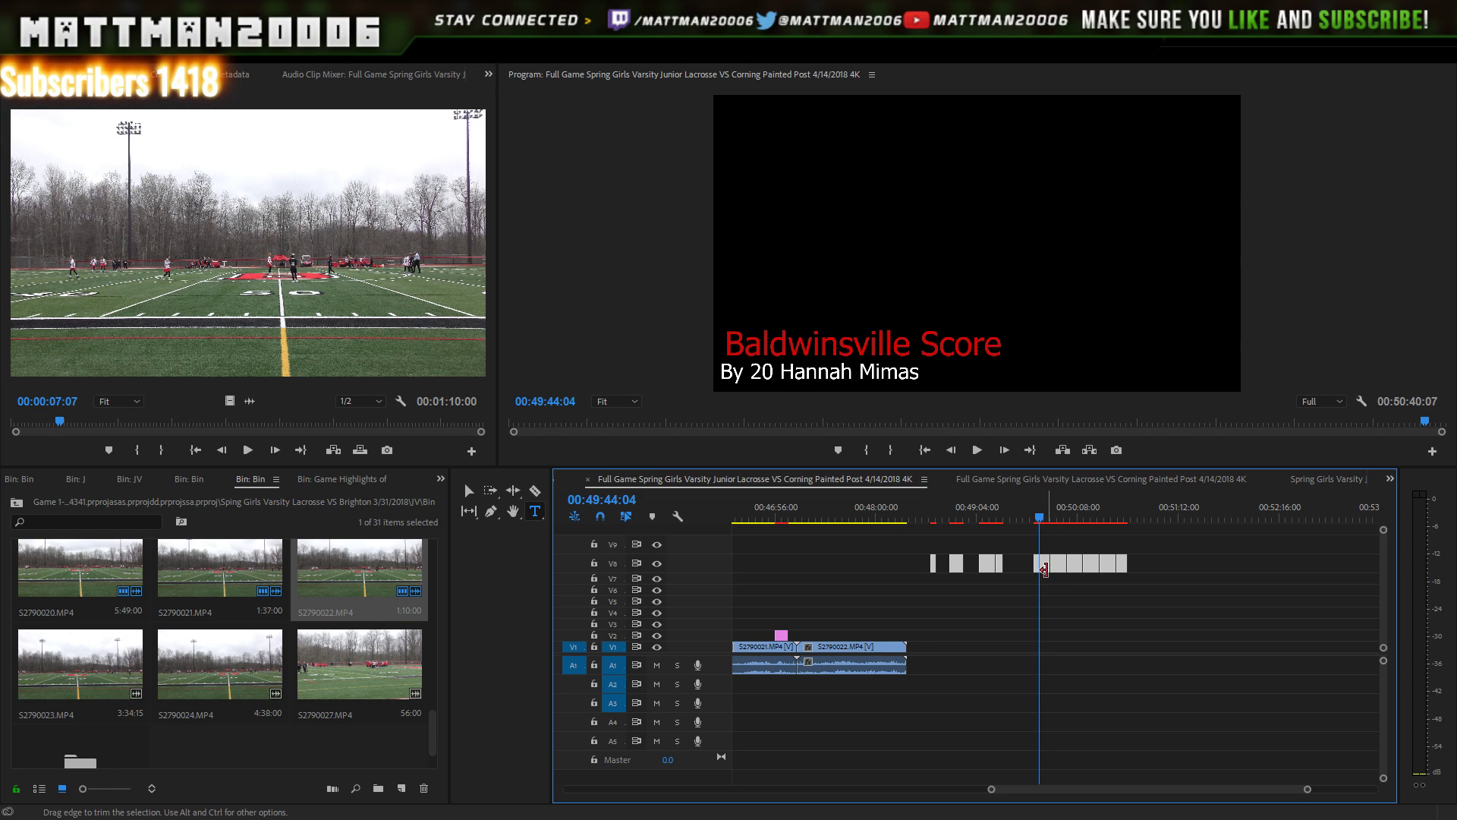
{"action": "left_click_drag", "start_coordinate": [1045, 565], "coordinate": [1093, 547]}
{"action": "left_click", "coordinate": [1093, 621]}
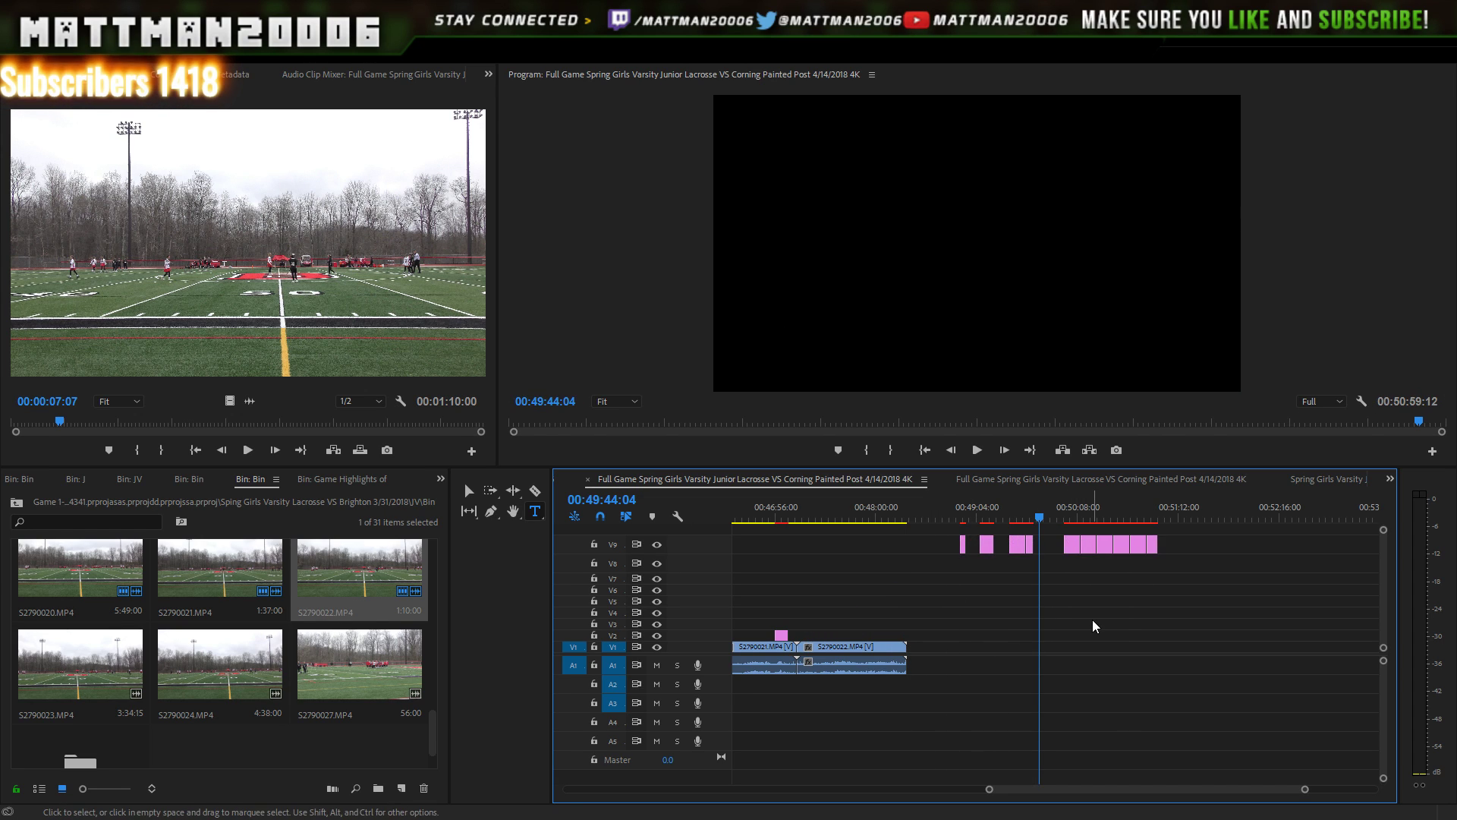
- Move the first Baldwinsville Score graphic down to V2 over S2790022.MP4 and play from before it
{"action": "double_click", "coordinate": [1069, 546]}
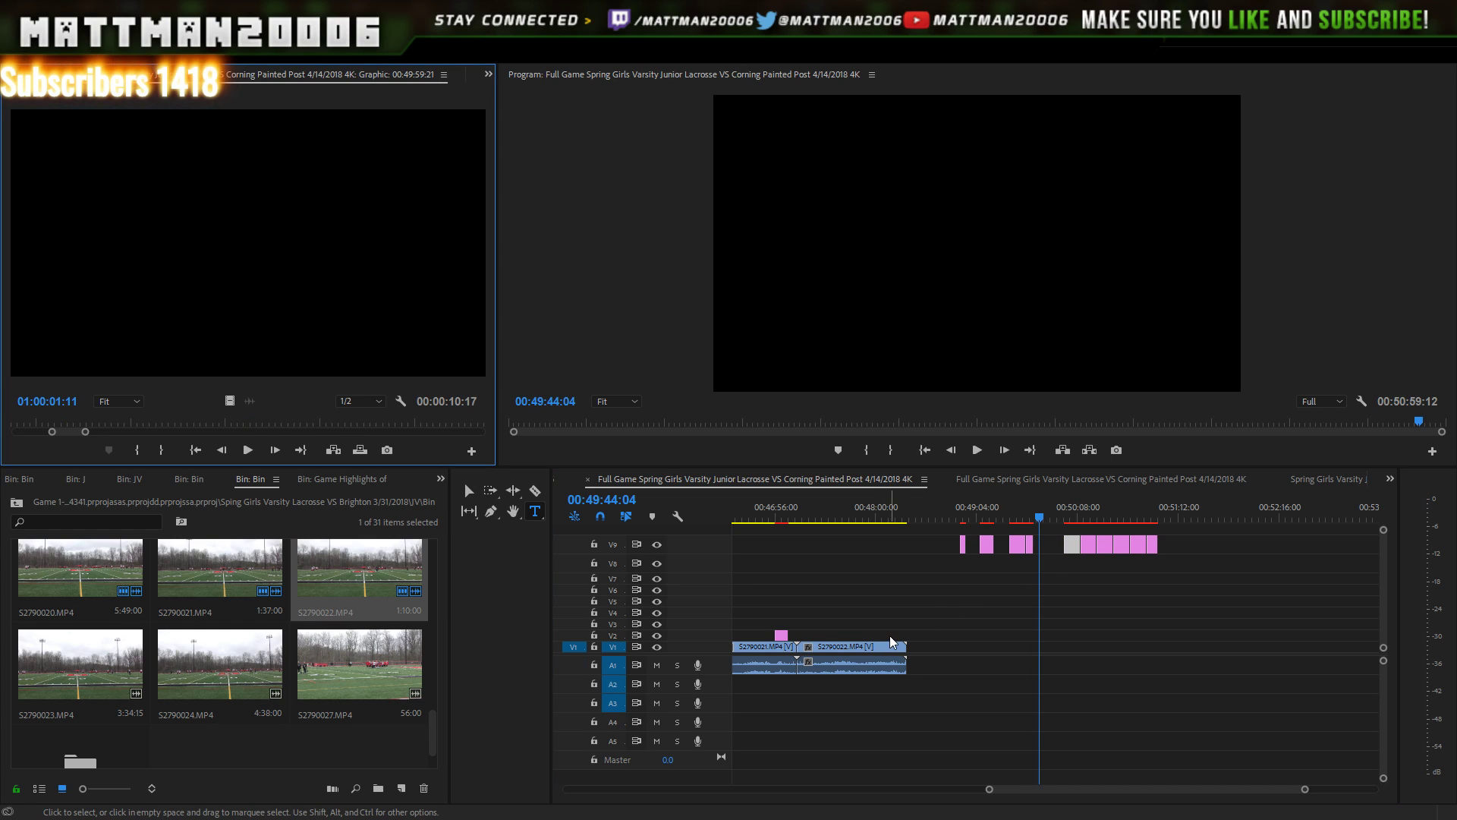
{"action": "left_click", "coordinate": [1068, 558]}
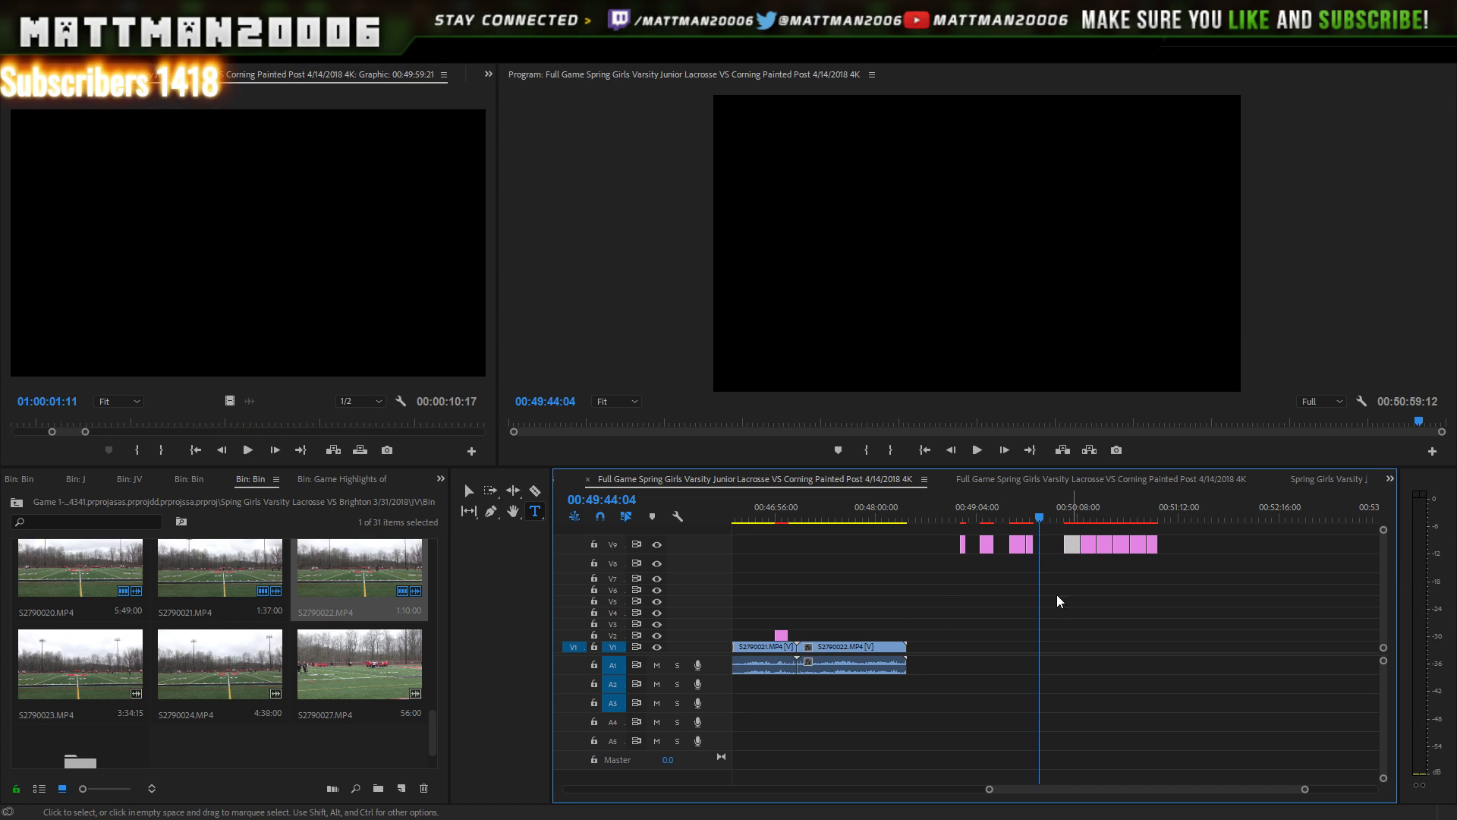
{"action": "left_click_drag", "start_coordinate": [1057, 596], "coordinate": [885, 636]}
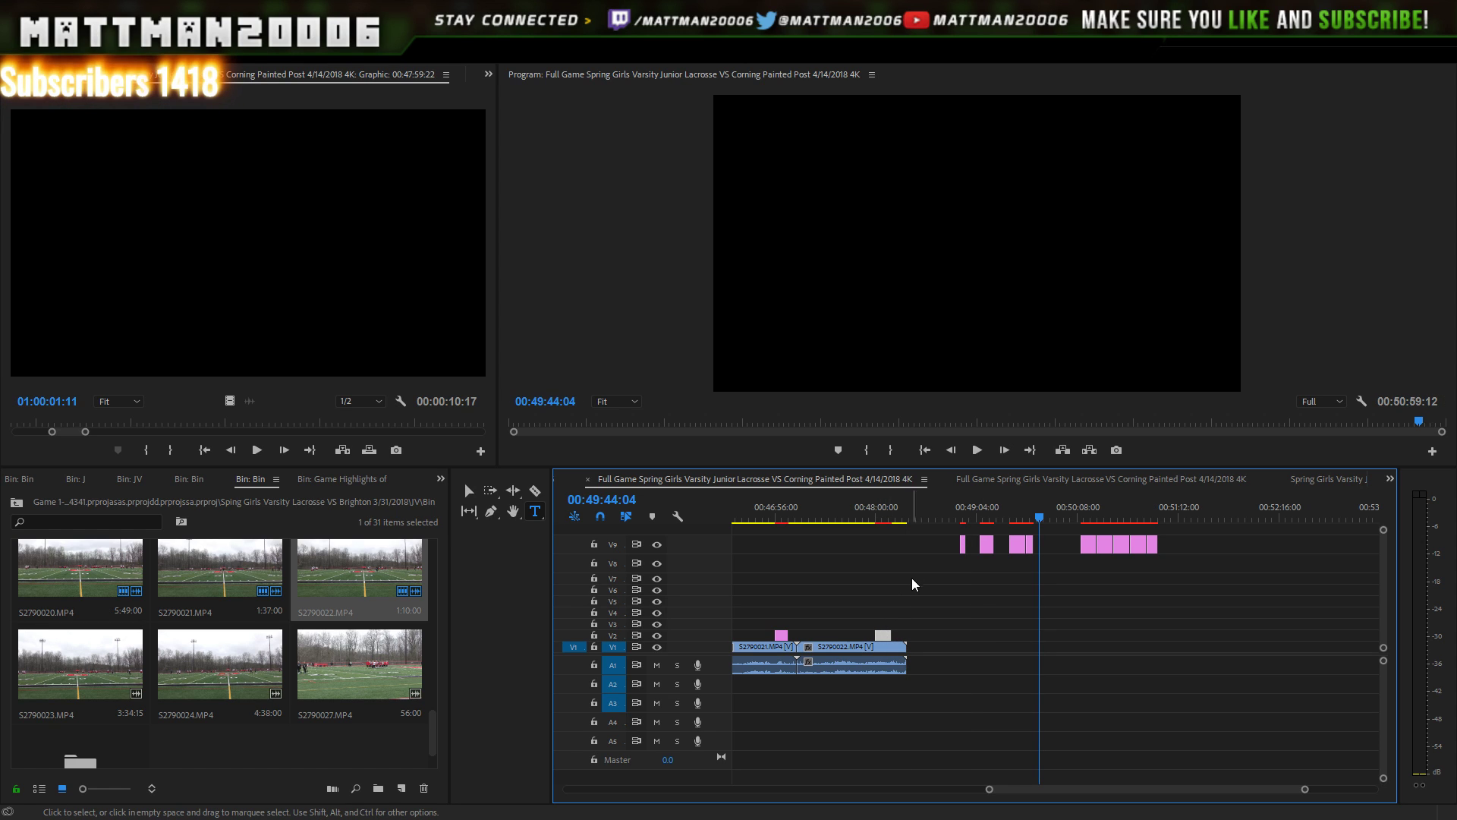
{"action": "left_click", "coordinate": [873, 507]}
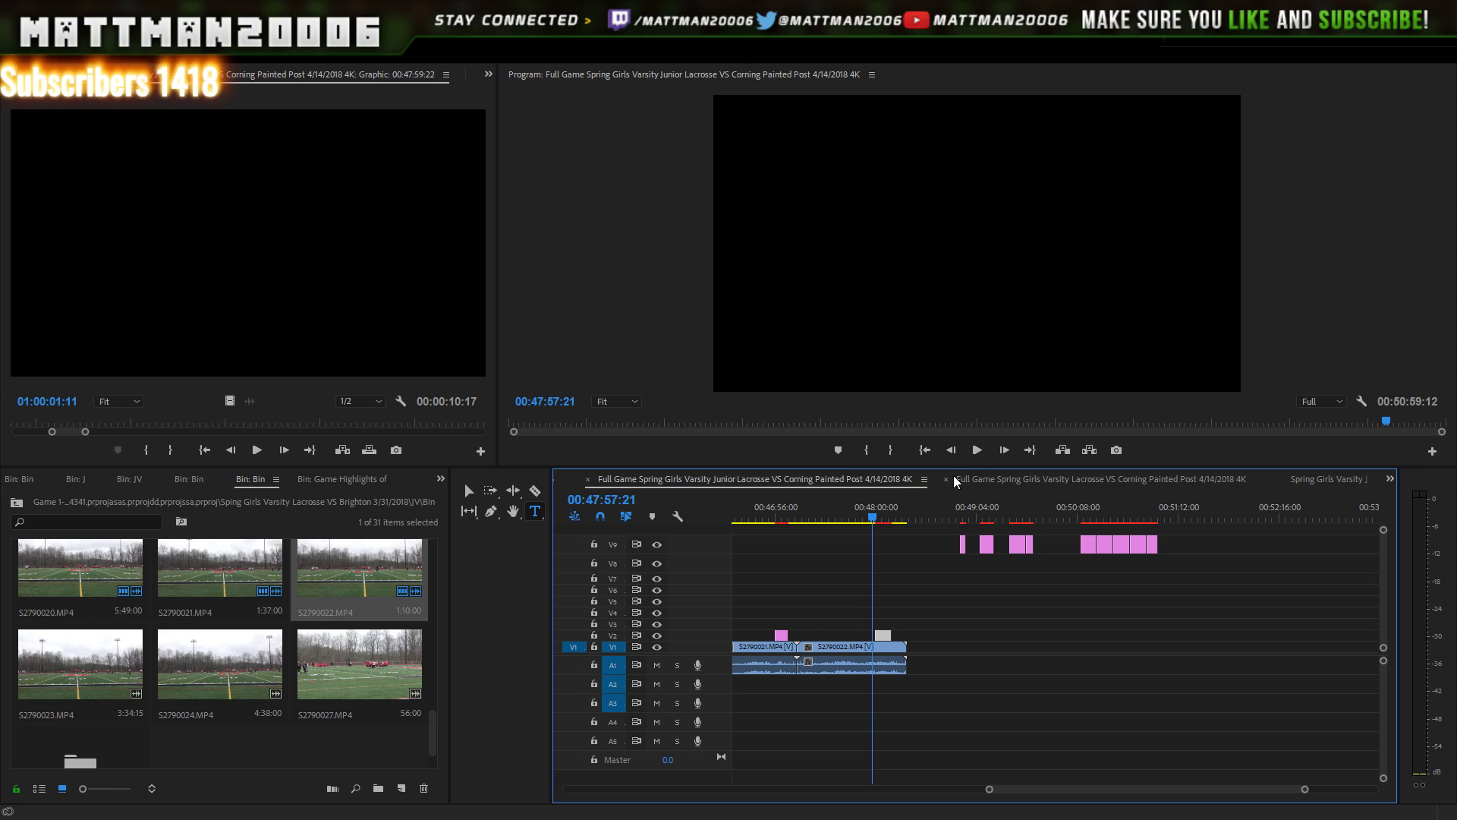
{"action": "left_click", "coordinate": [977, 451]}
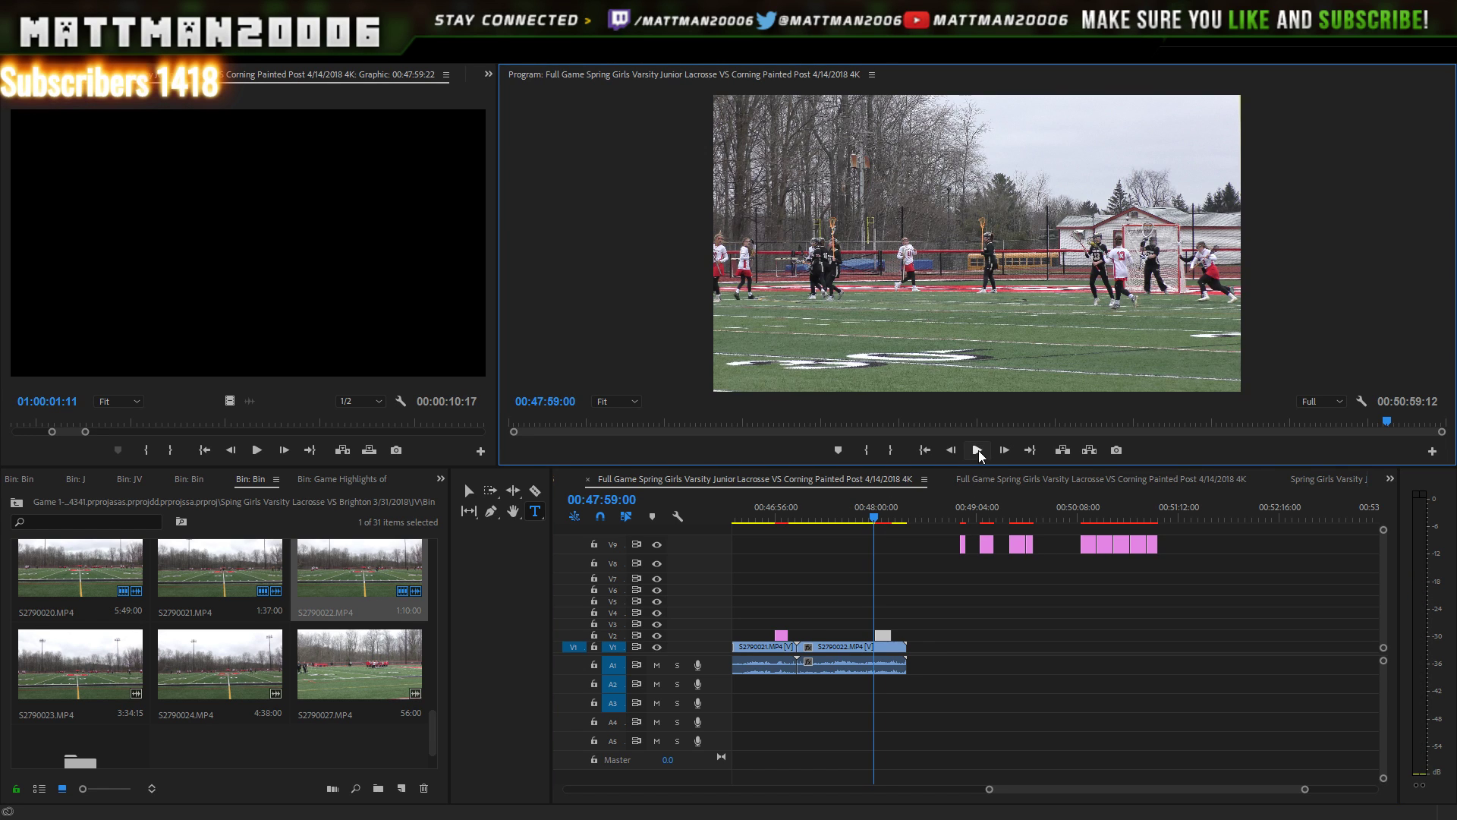
- Stop playback and zoom the timeline in around the goal moment near 00:48:08
{"action": "left_click", "coordinate": [978, 450]}
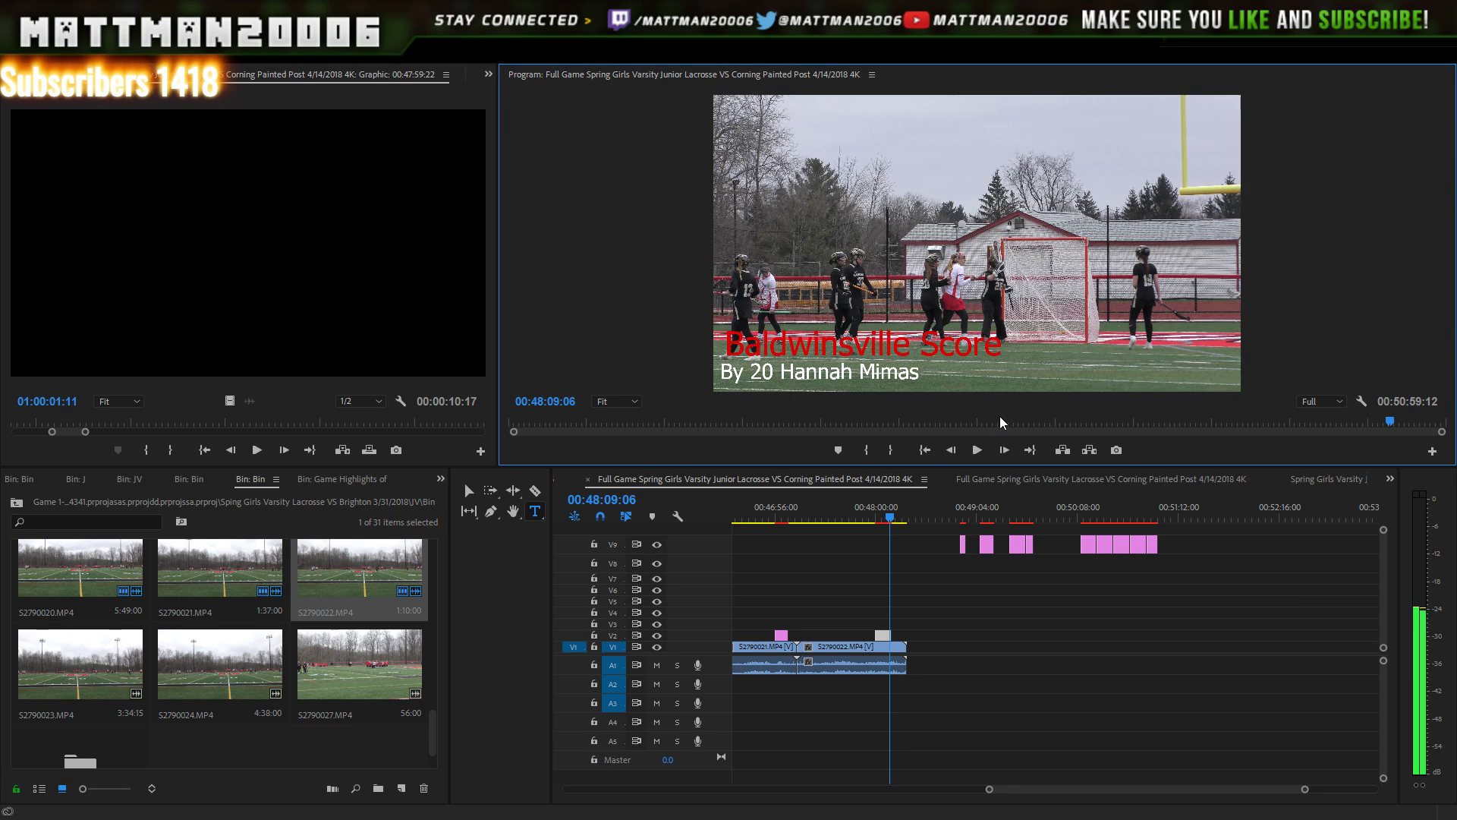
{"action": "scroll", "coordinate": [1000, 417], "scroll_direction": "up", "scroll_amount": 1}
{"action": "scroll", "coordinate": [1000, 417], "scroll_direction": "down", "scroll_amount": 1}
{"action": "scroll", "coordinate": [999, 417], "scroll_direction": "up", "scroll_amount": 3}
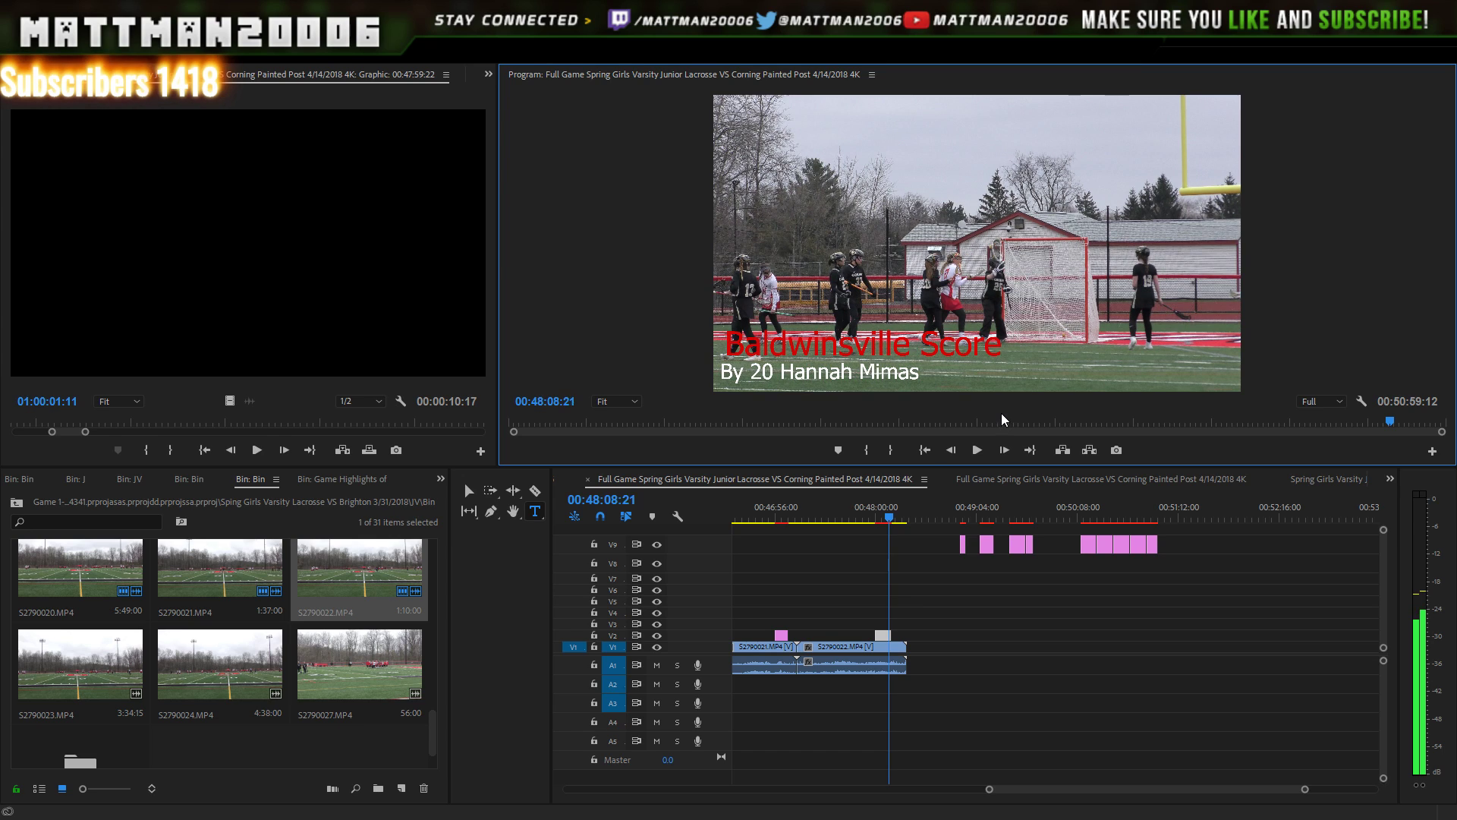
{"action": "scroll", "coordinate": [1003, 412], "scroll_direction": "up", "scroll_amount": 6}
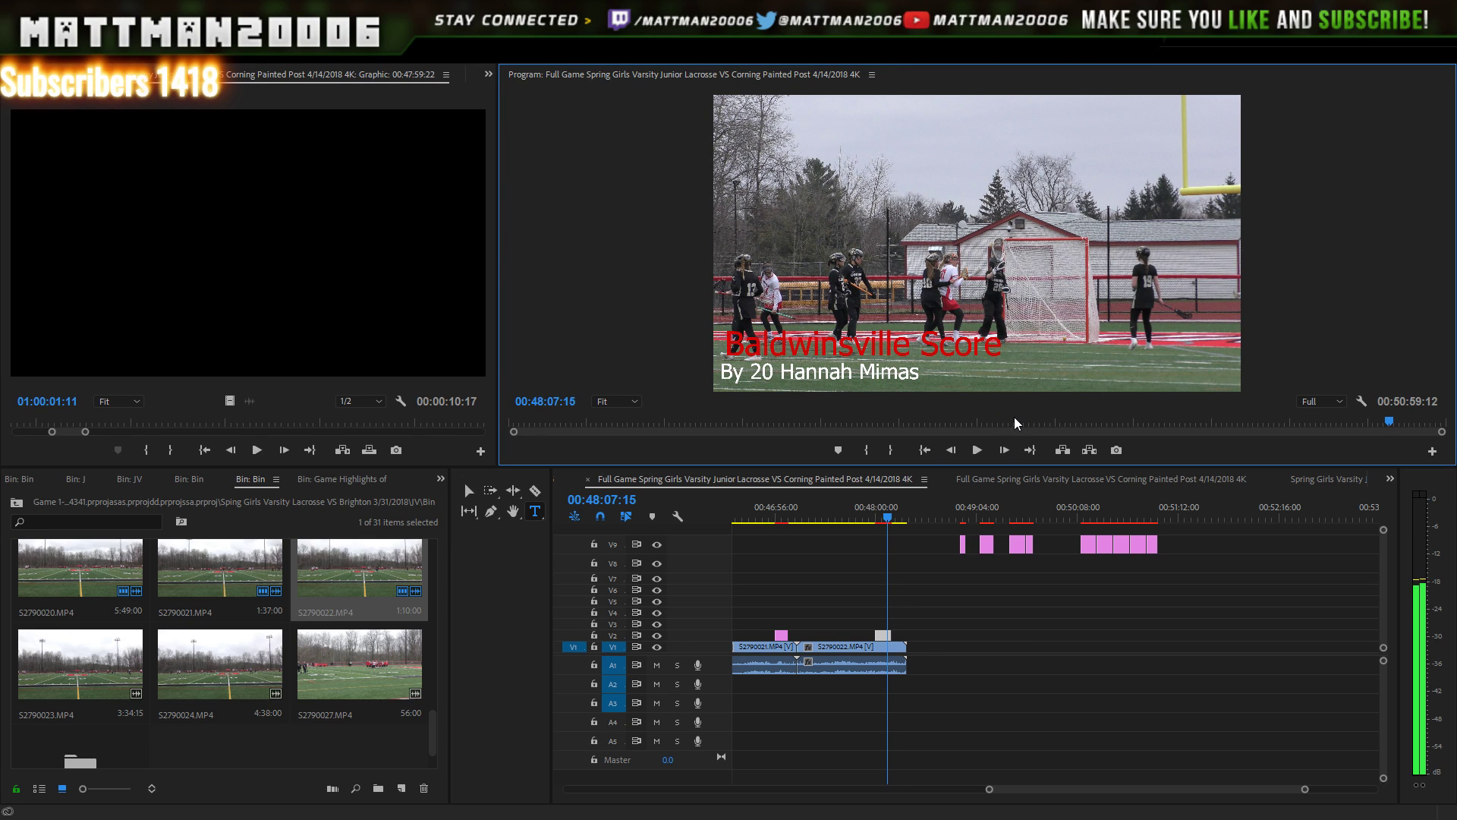
{"action": "scroll", "coordinate": [1016, 419], "scroll_direction": "up", "scroll_amount": 4}
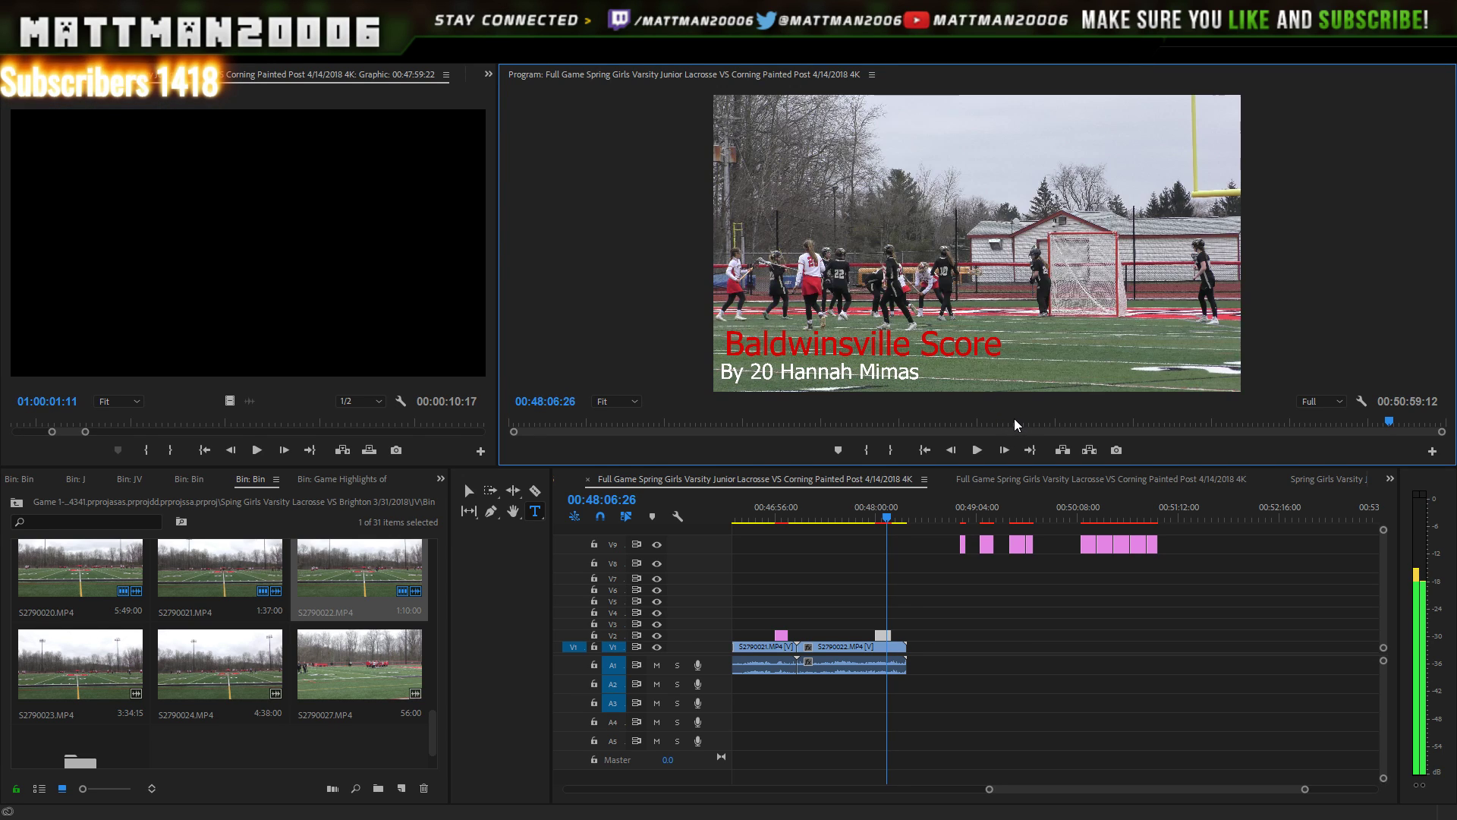
{"action": "scroll", "coordinate": [1014, 418], "scroll_direction": "down", "scroll_amount": 1}
{"action": "scroll", "coordinate": [1026, 429], "scroll_direction": "down", "scroll_amount": 1}
{"action": "scroll", "coordinate": [1028, 427], "scroll_direction": "down", "scroll_amount": 5}
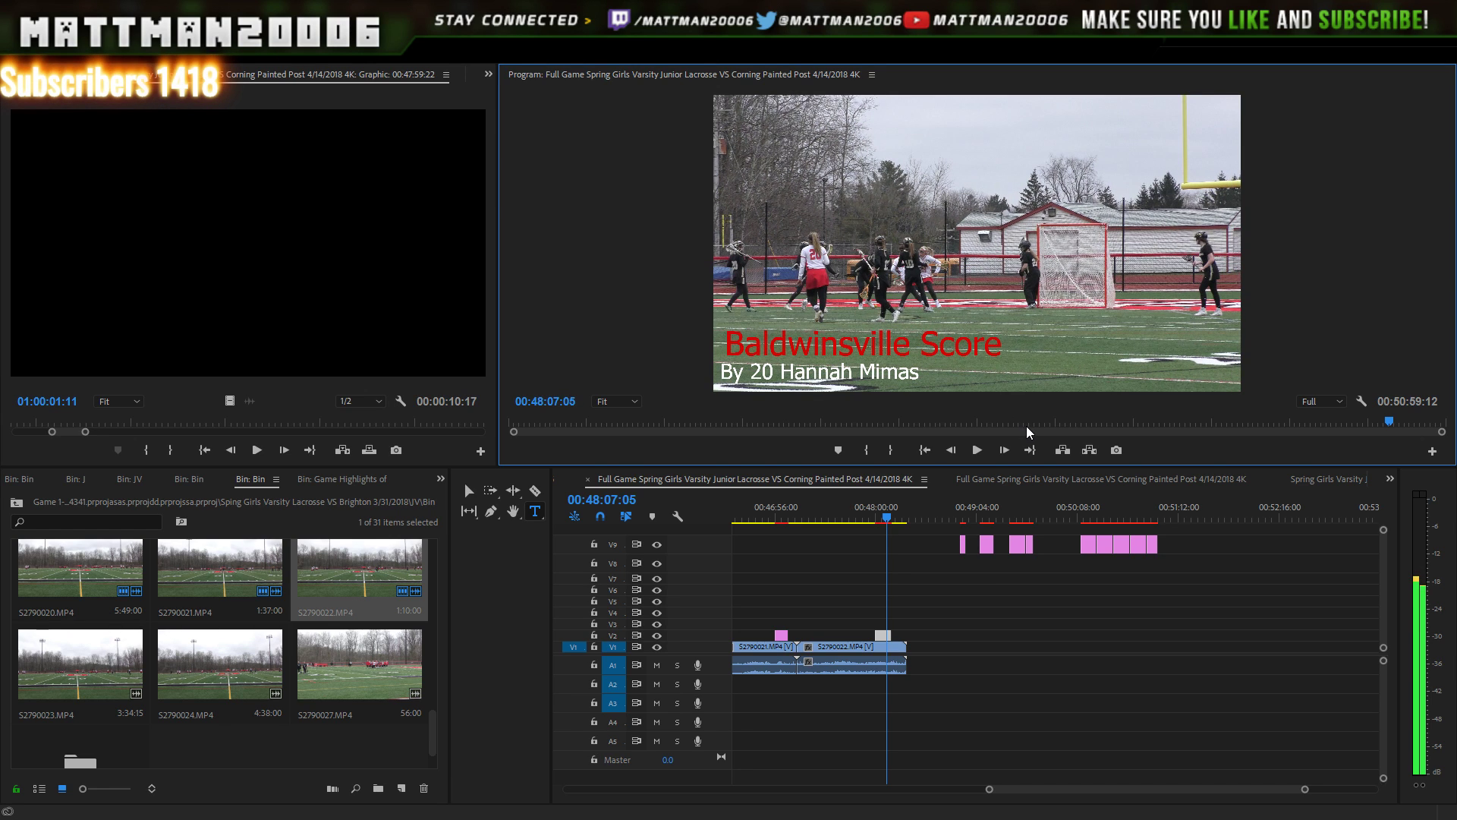
{"action": "scroll", "coordinate": [1031, 436], "scroll_direction": "down", "scroll_amount": 20}
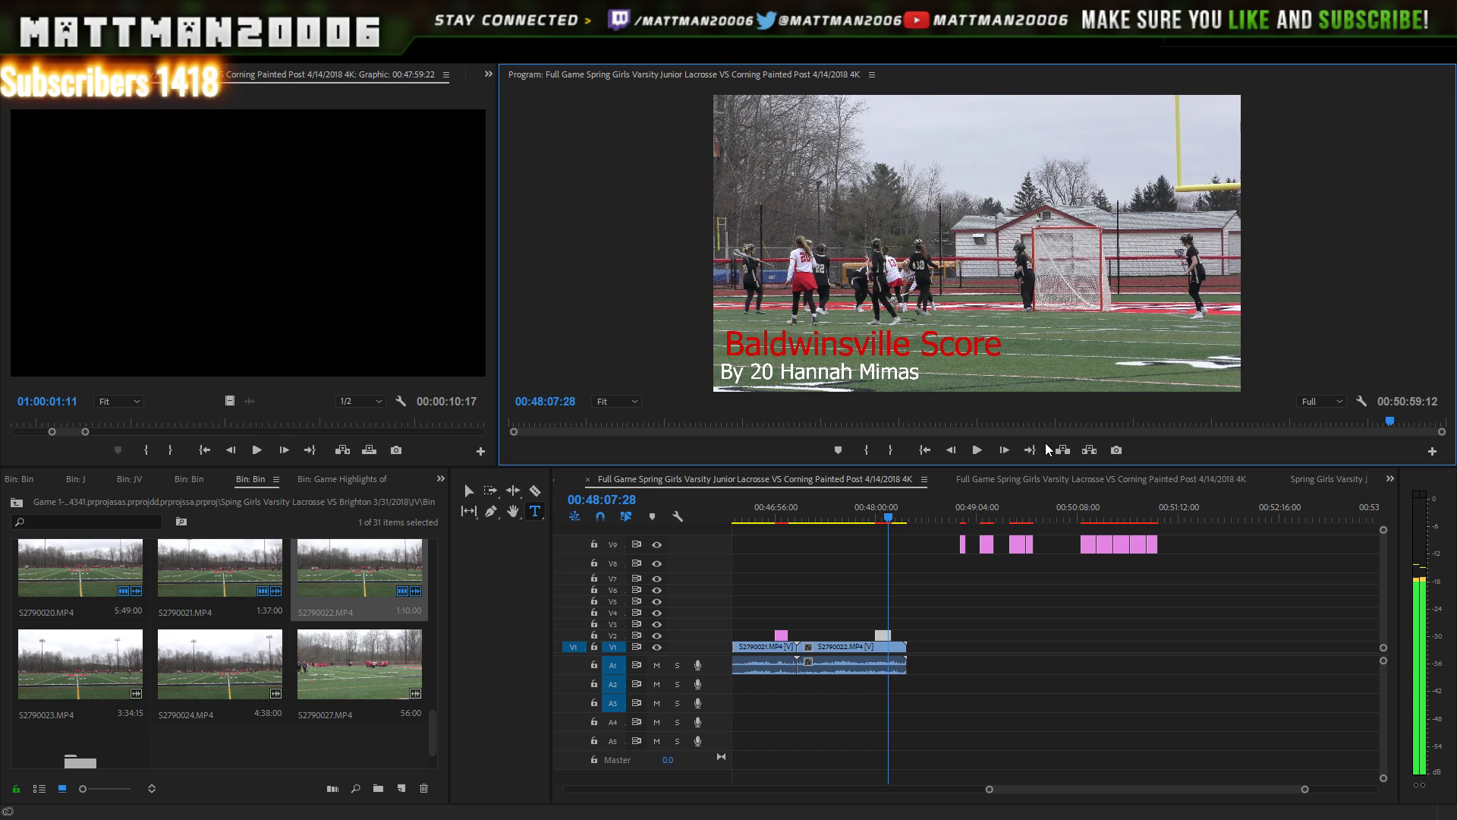
{"action": "scroll", "coordinate": [1046, 434], "scroll_direction": "down", "scroll_amount": 7}
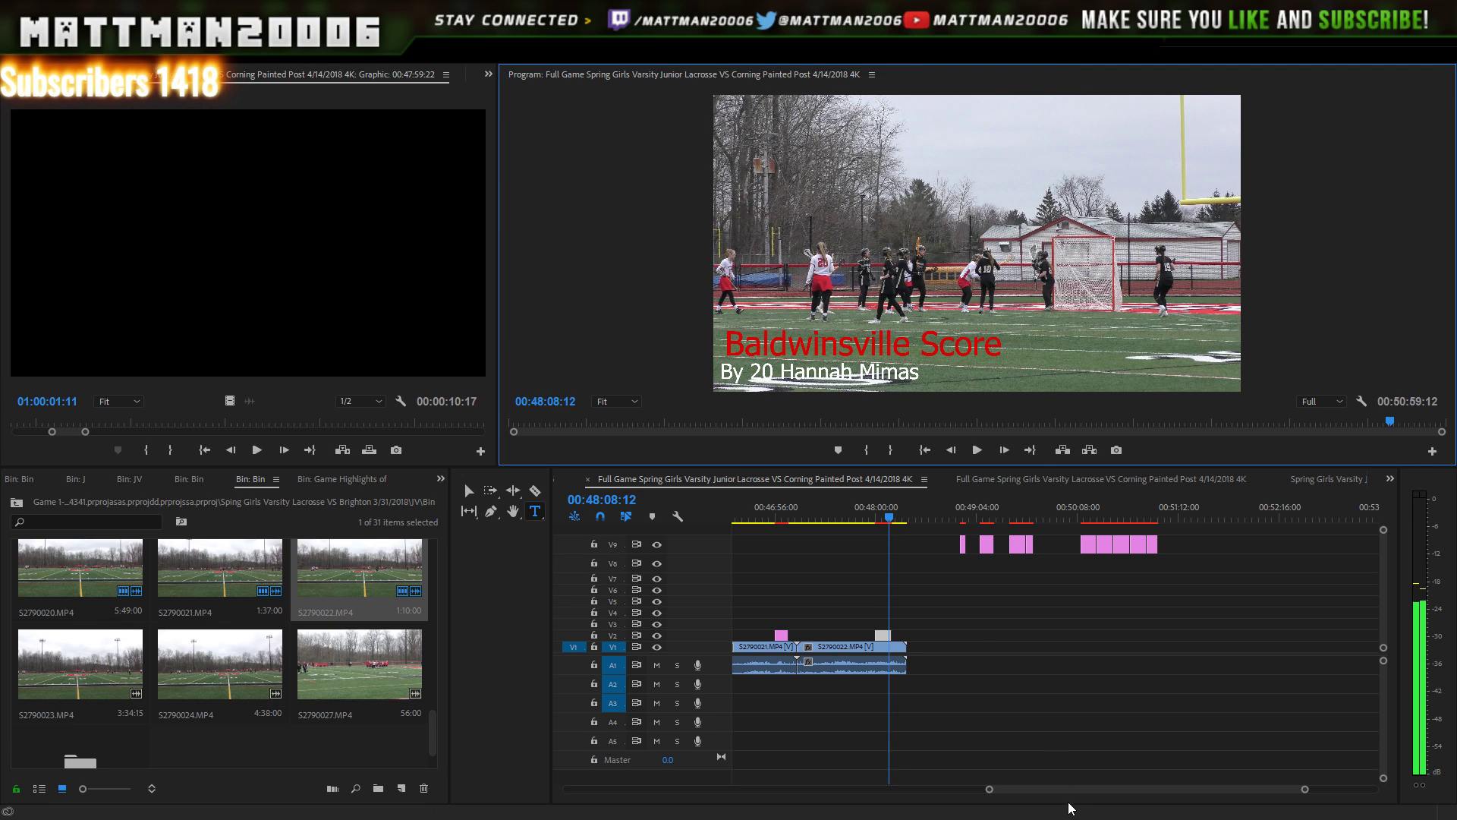
{"action": "left_click_drag", "start_coordinate": [990, 790], "coordinate": [1056, 785]}
{"action": "scroll", "coordinate": [942, 790], "scroll_direction": "up", "scroll_amount": 3}
- Slide the V2 Baldwinsville Score title later to start at the goal, then preview it
{"action": "key", "text": "Right"}
{"action": "key", "text": "Right"}
{"action": "key", "text": "Right"}
{"action": "key", "text": "Right"}
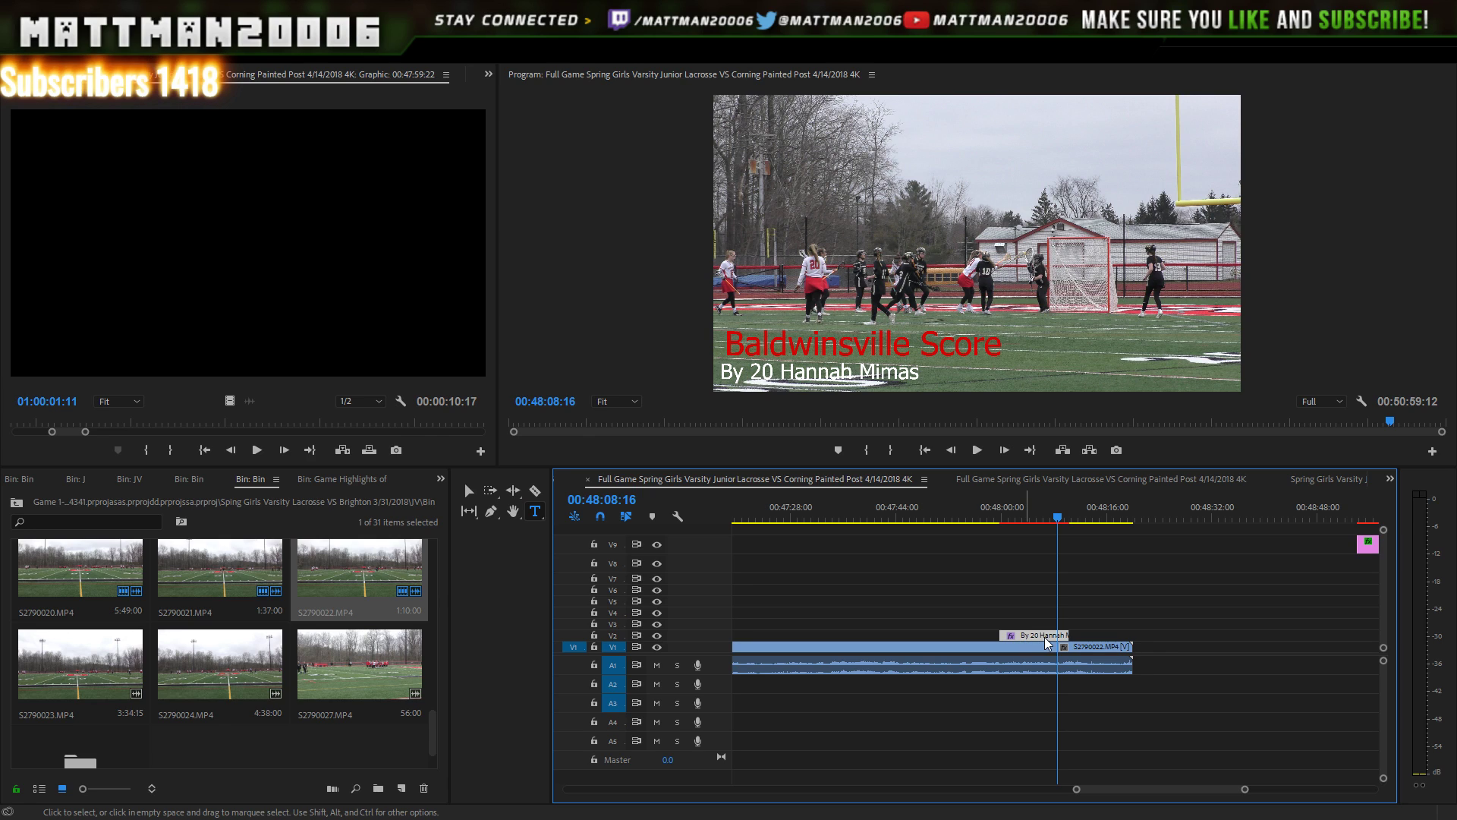
{"action": "left_click_drag", "start_coordinate": [1044, 636], "coordinate": [1074, 636]}
{"action": "key", "text": "space"}
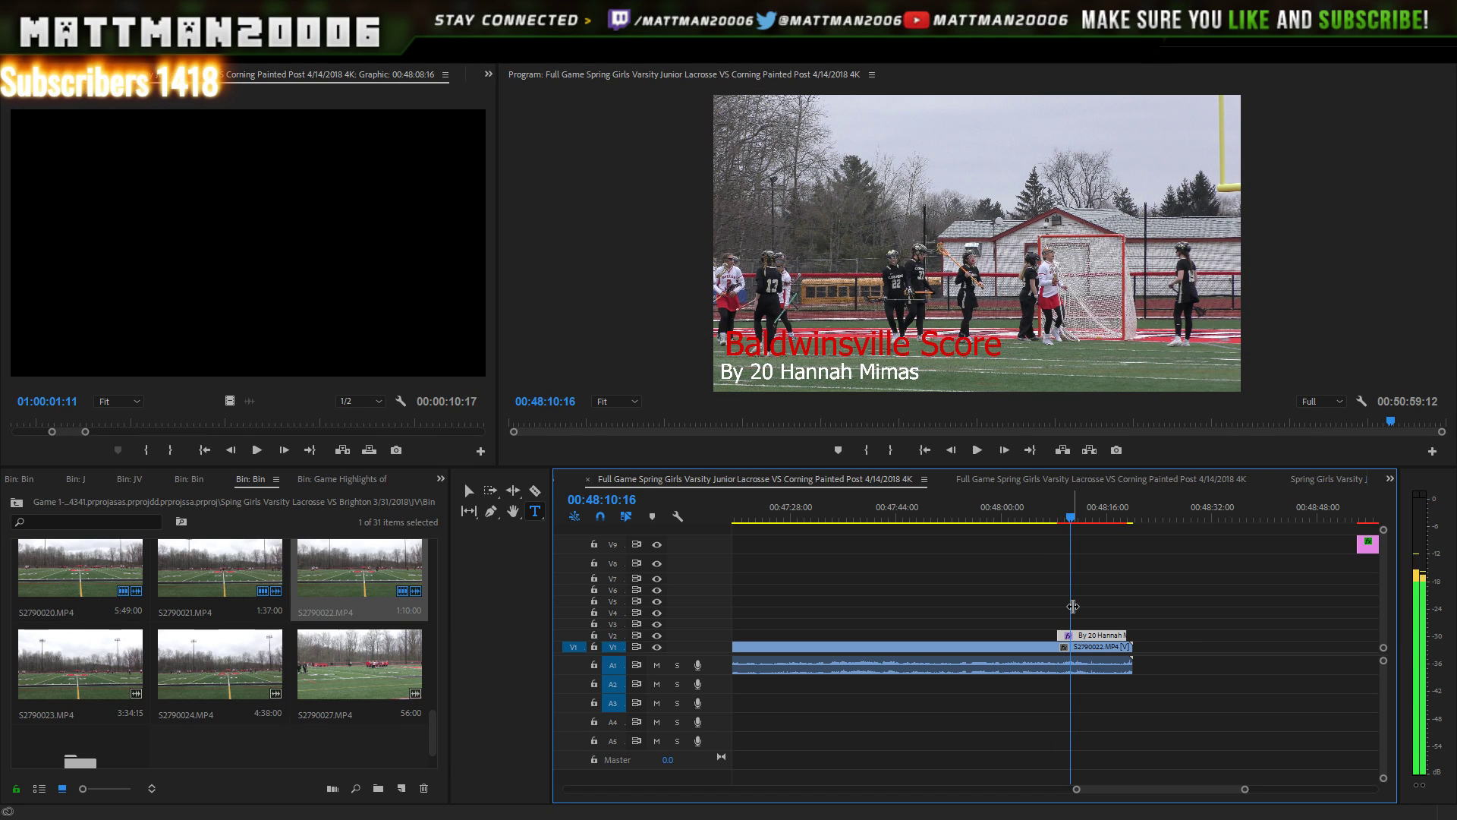
{"action": "left_click", "coordinate": [980, 451]}
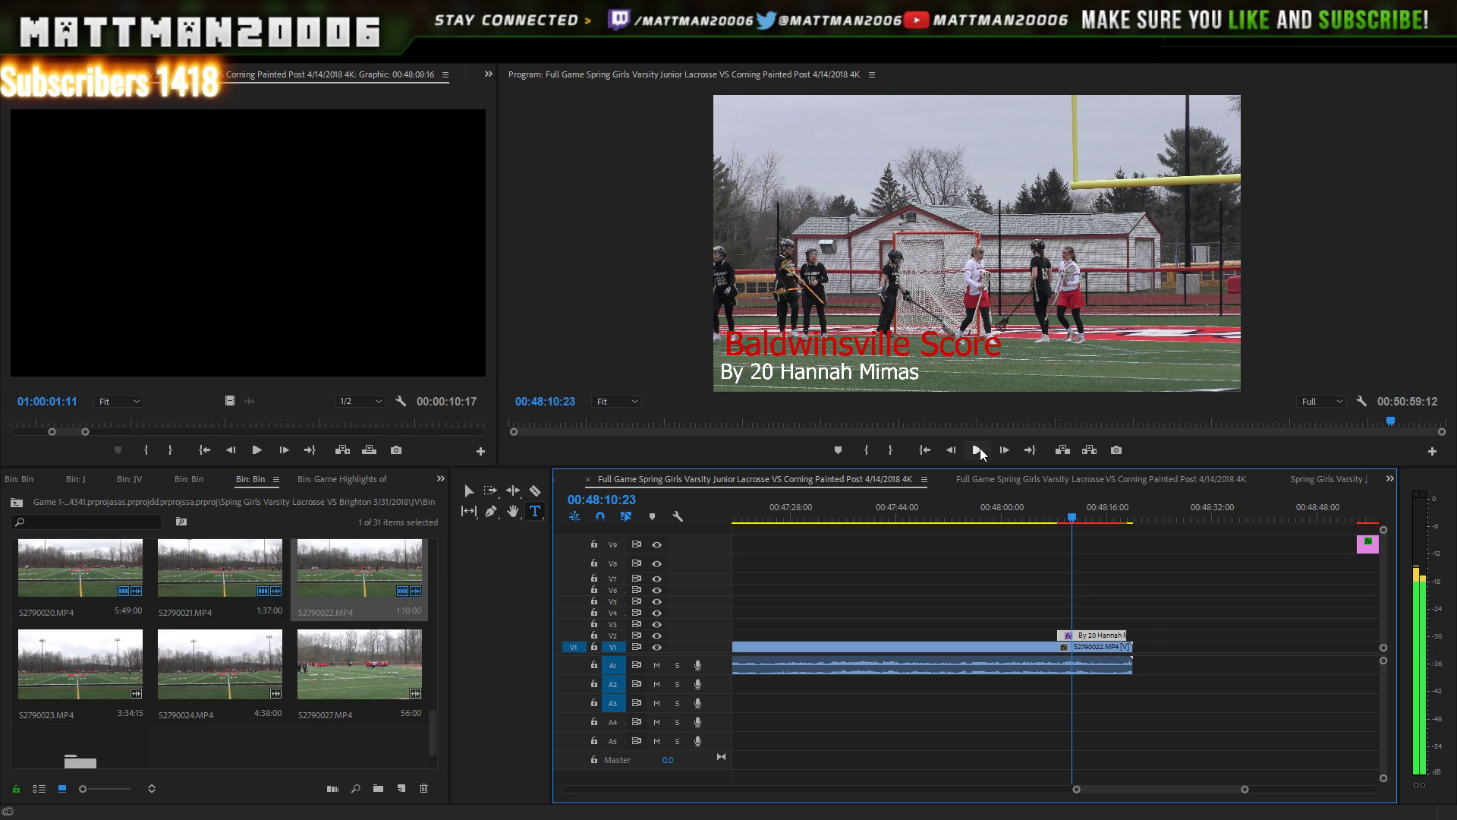
{"action": "left_click", "coordinate": [980, 449]}
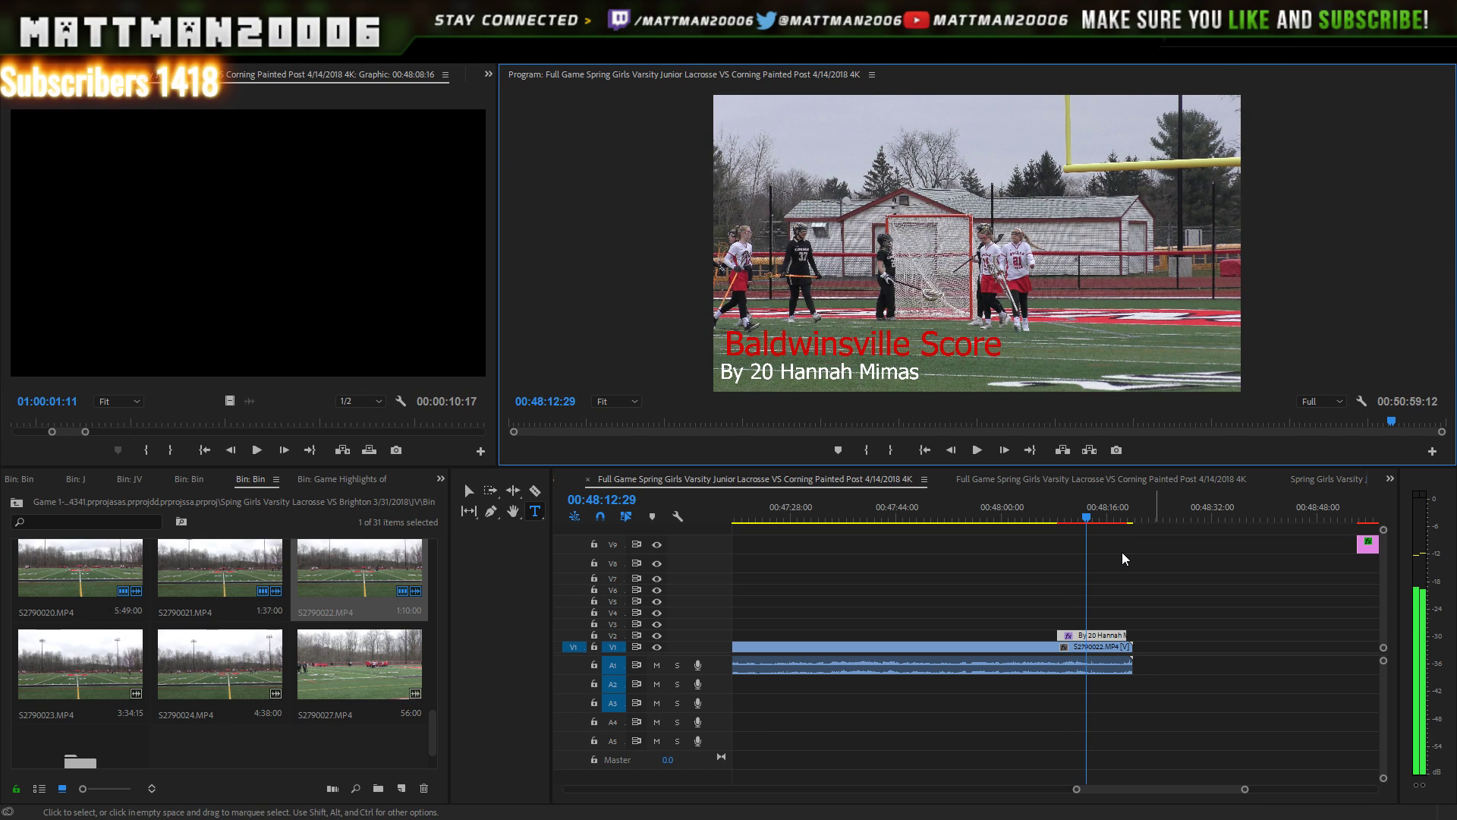
{"action": "left_click_drag", "start_coordinate": [1165, 789], "coordinate": [1174, 788]}
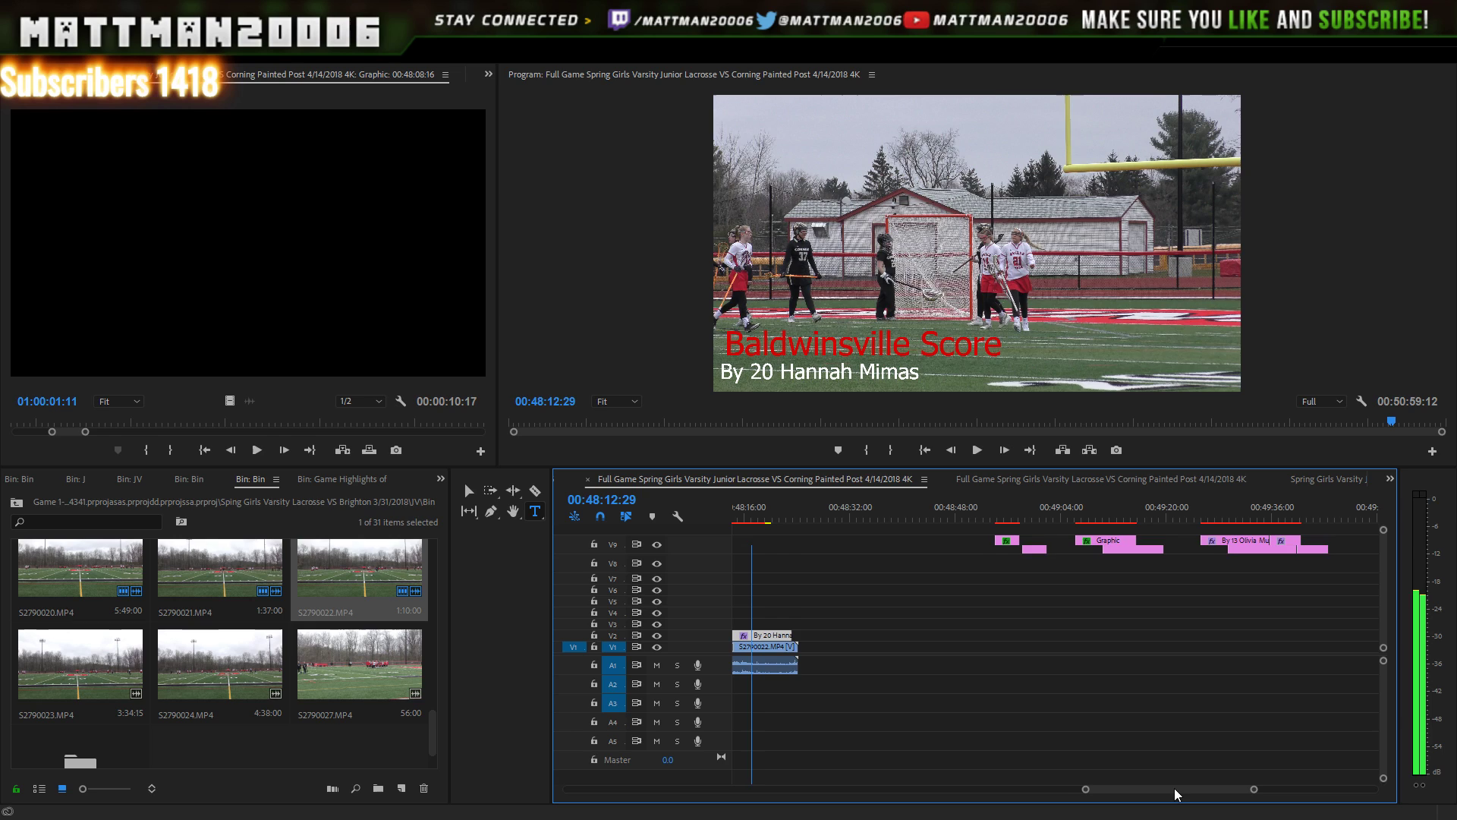
{"action": "left_click", "coordinate": [1126, 485]}
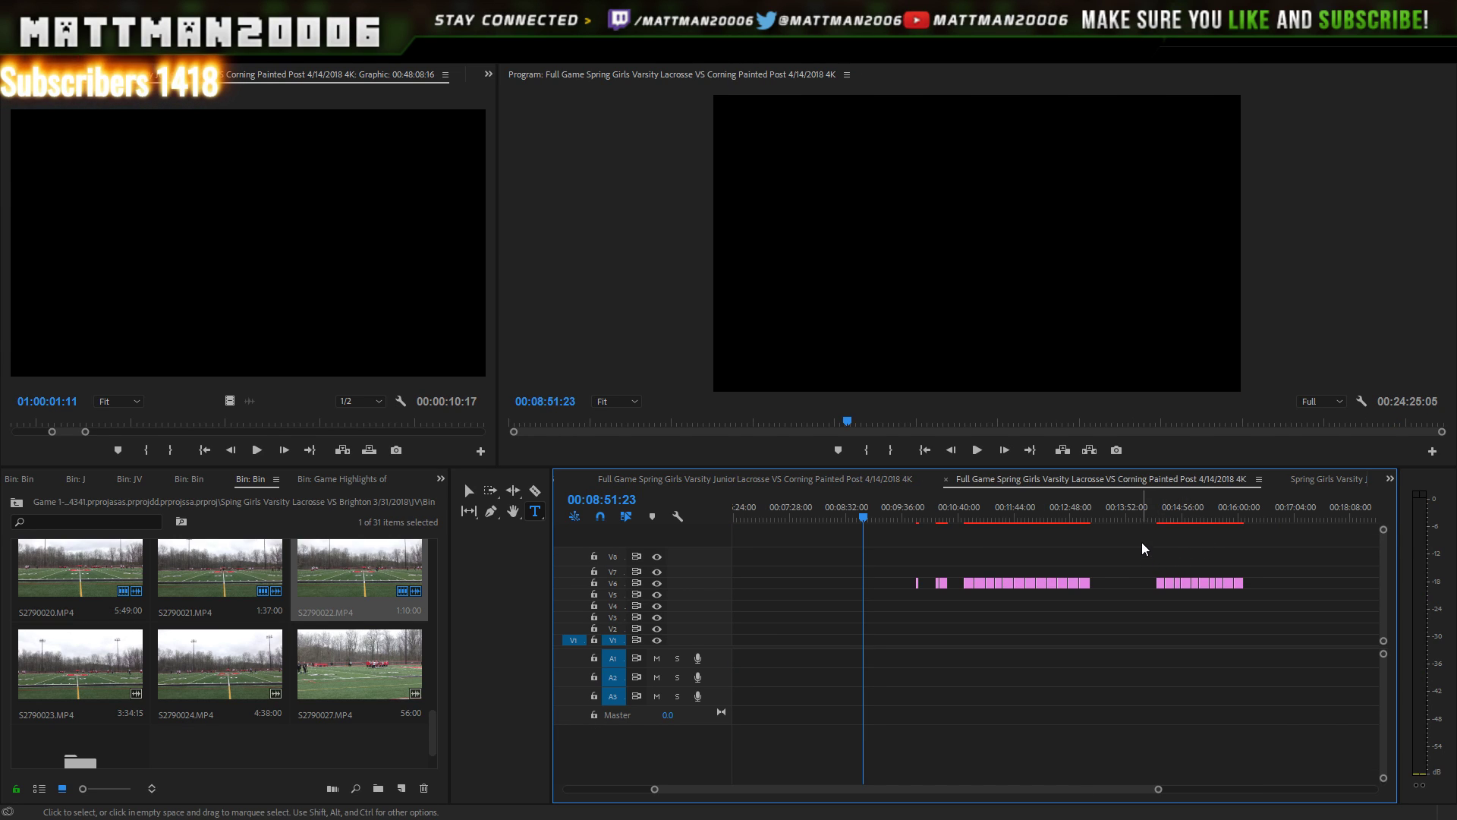
{"action": "left_click", "coordinate": [849, 474]}
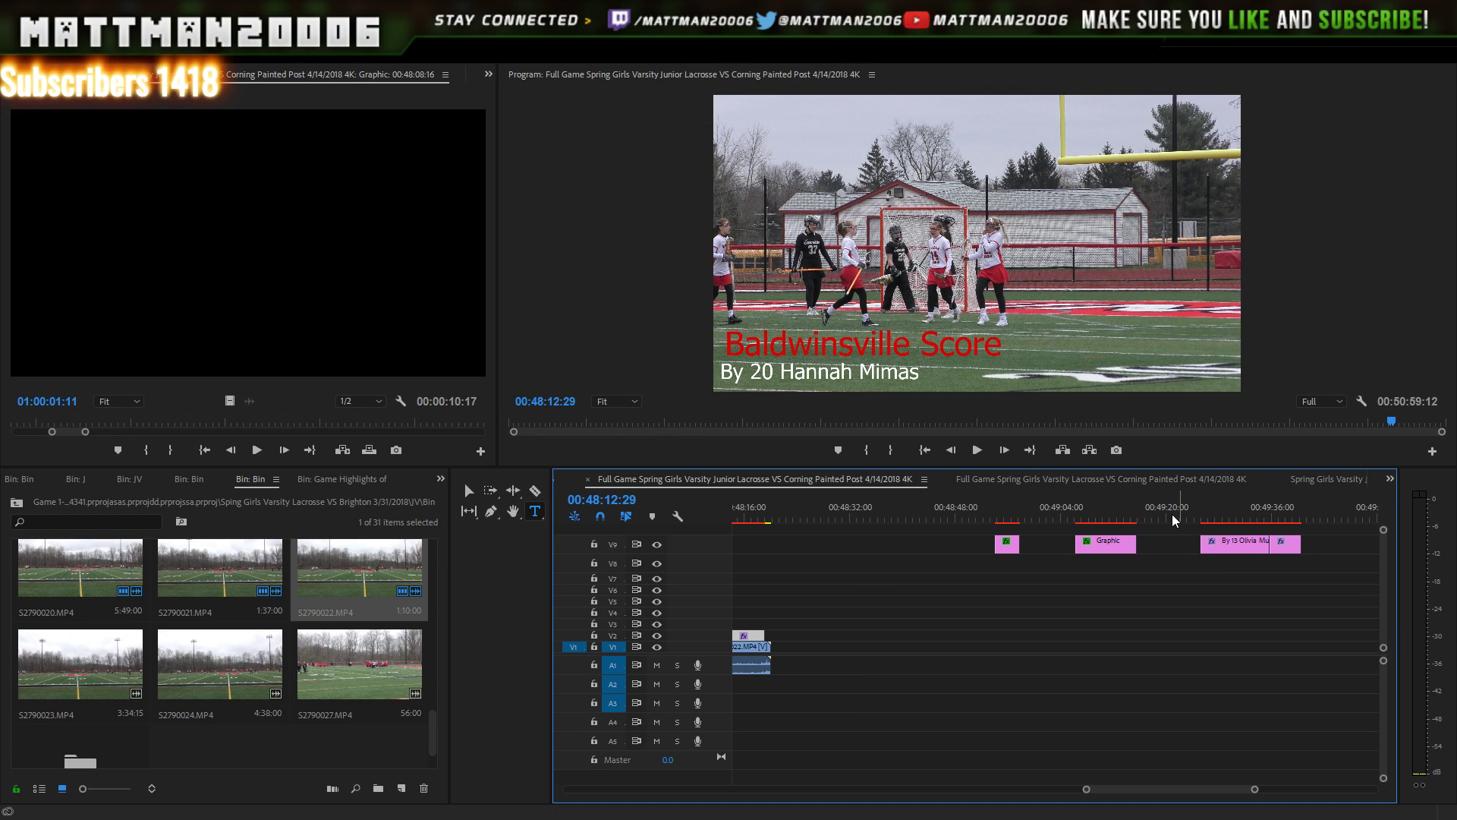
{"action": "key", "text": "minus"}
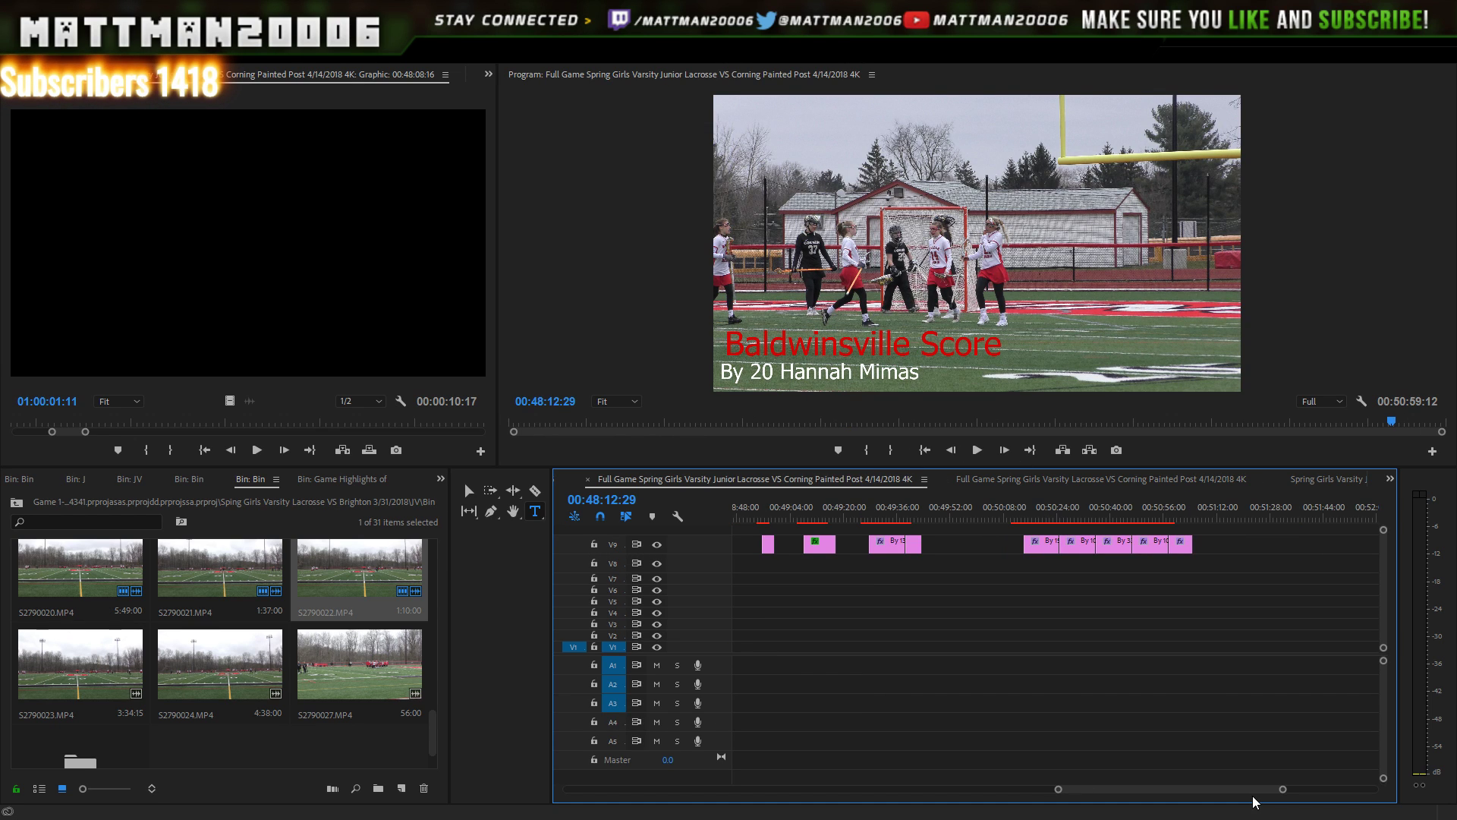
{"action": "left_click_drag", "start_coordinate": [1283, 790], "coordinate": [1267, 772]}
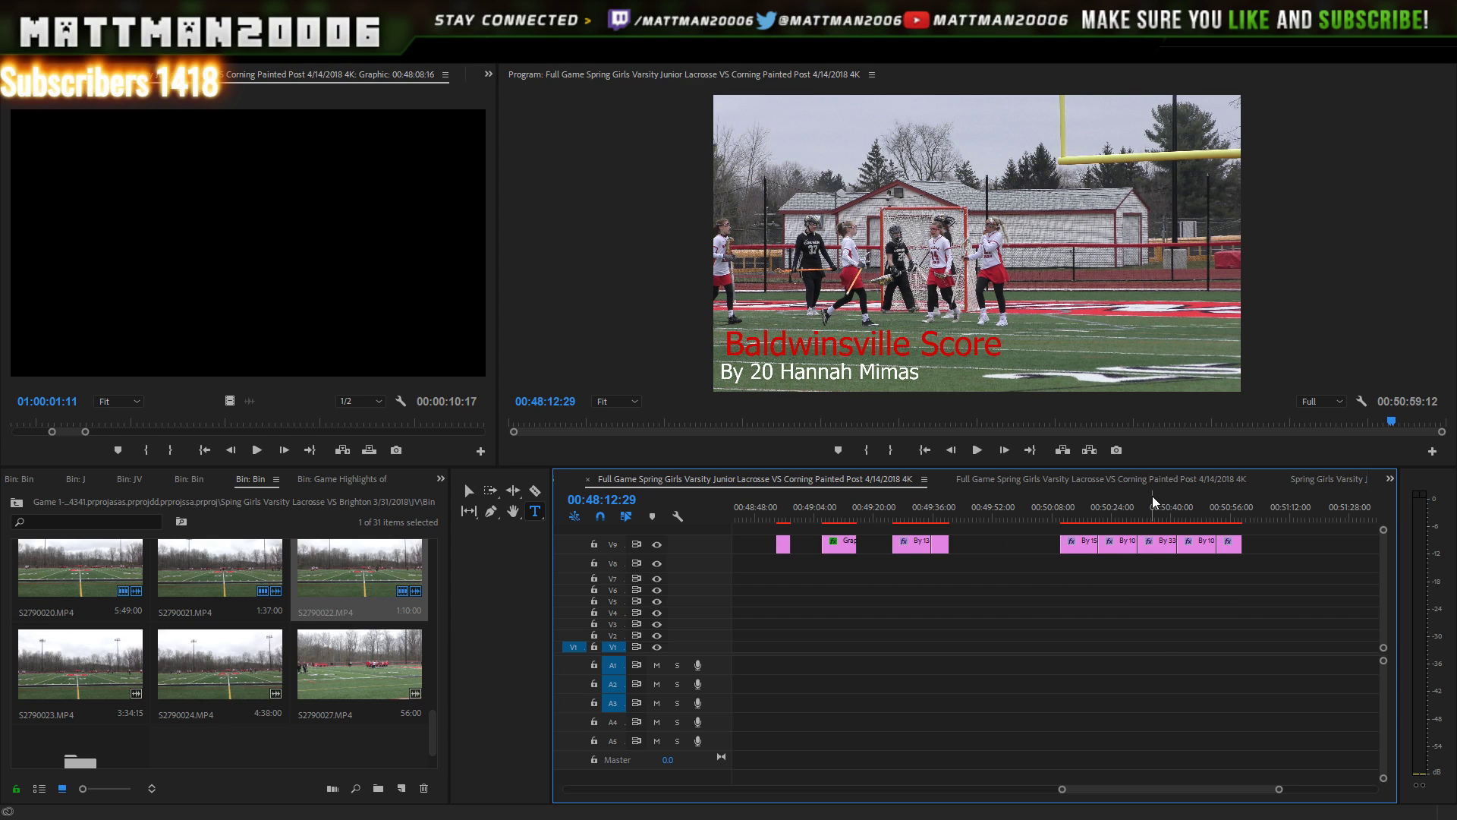
{"action": "left_click_drag", "start_coordinate": [1178, 510], "coordinate": [1238, 513]}
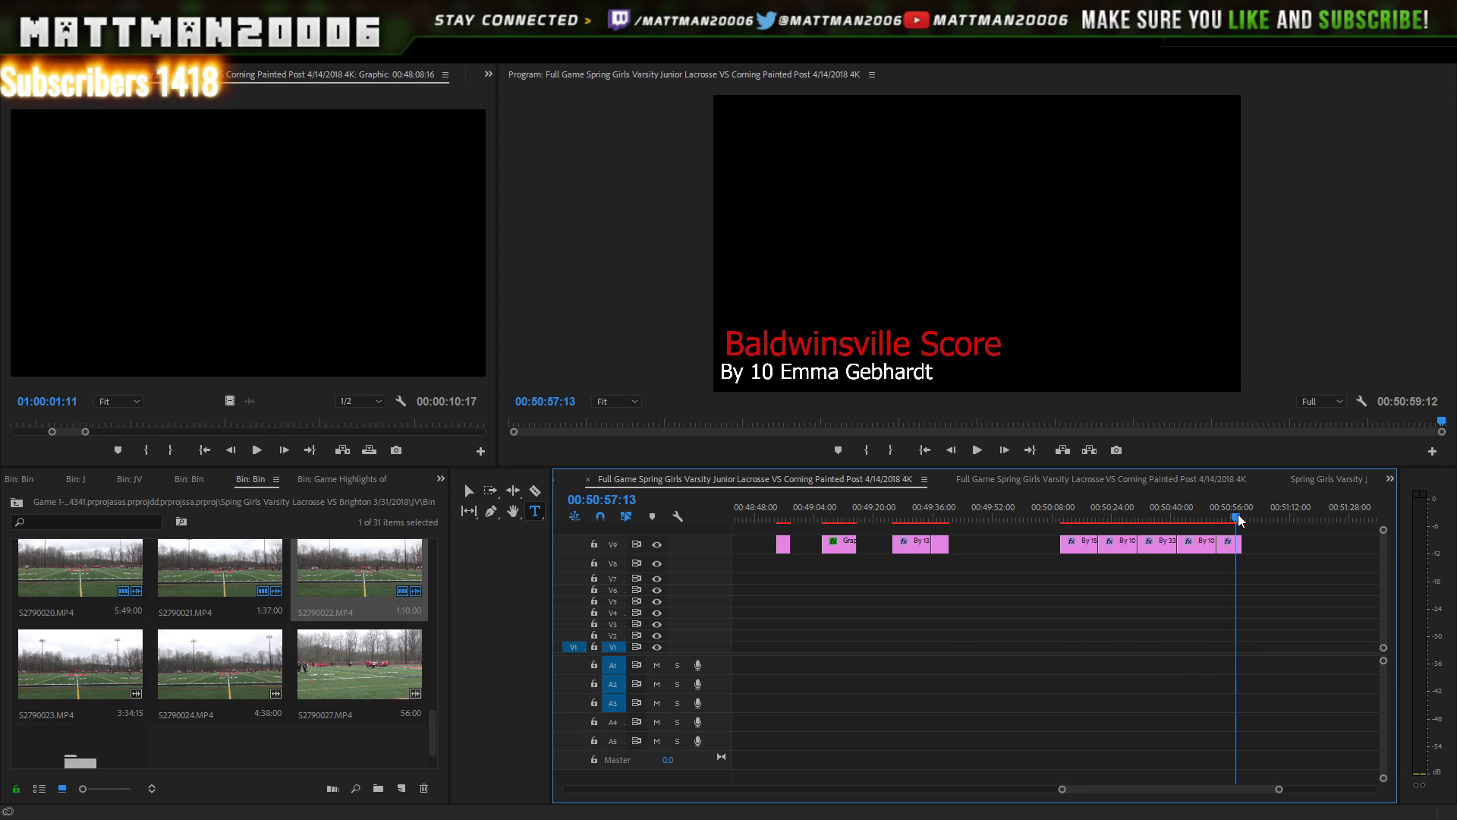
{"action": "left_click_drag", "start_coordinate": [1069, 797], "coordinate": [919, 783]}
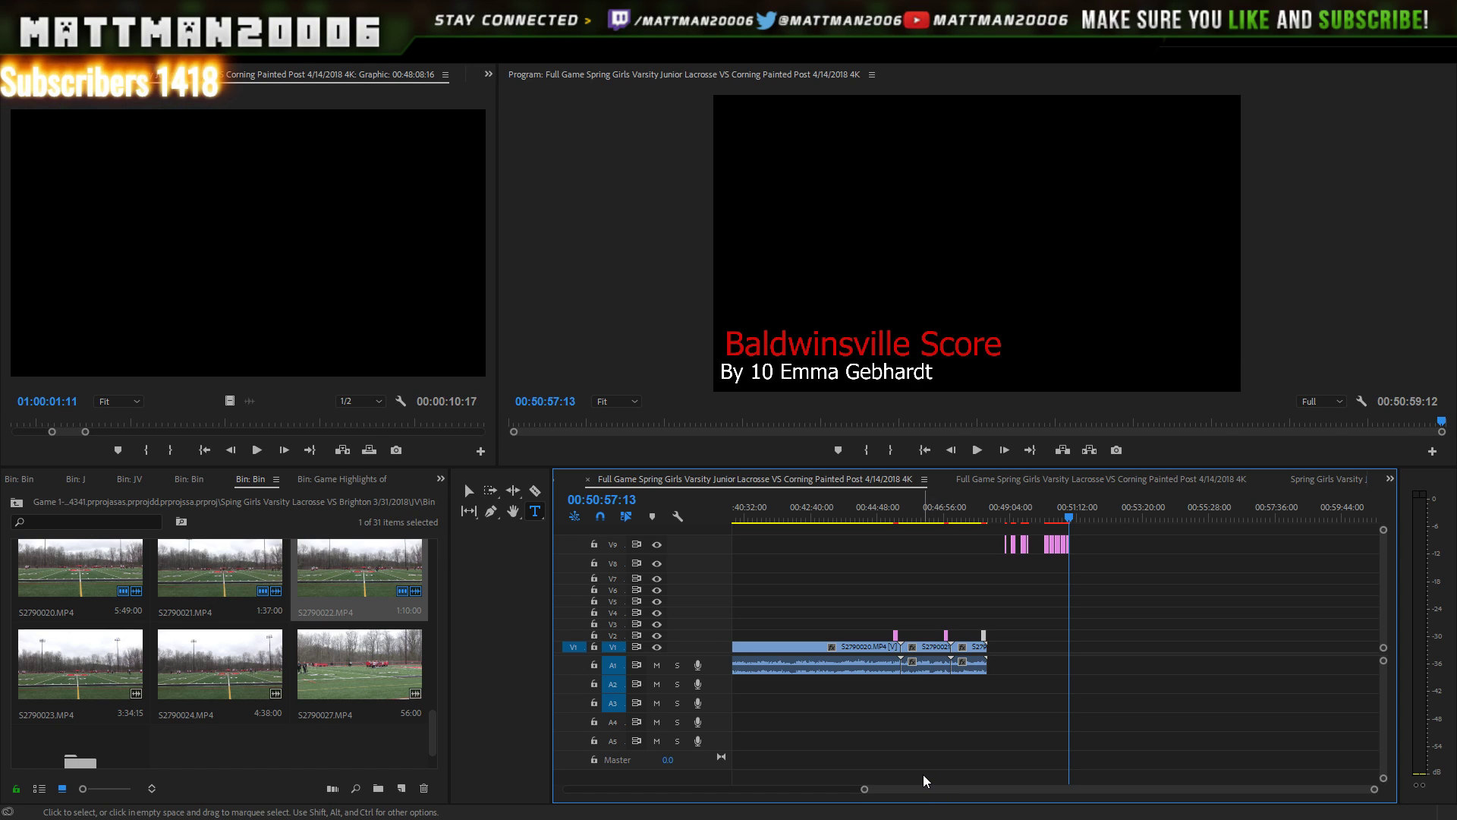
{"action": "left_click_drag", "start_coordinate": [996, 523], "coordinate": [984, 526]}
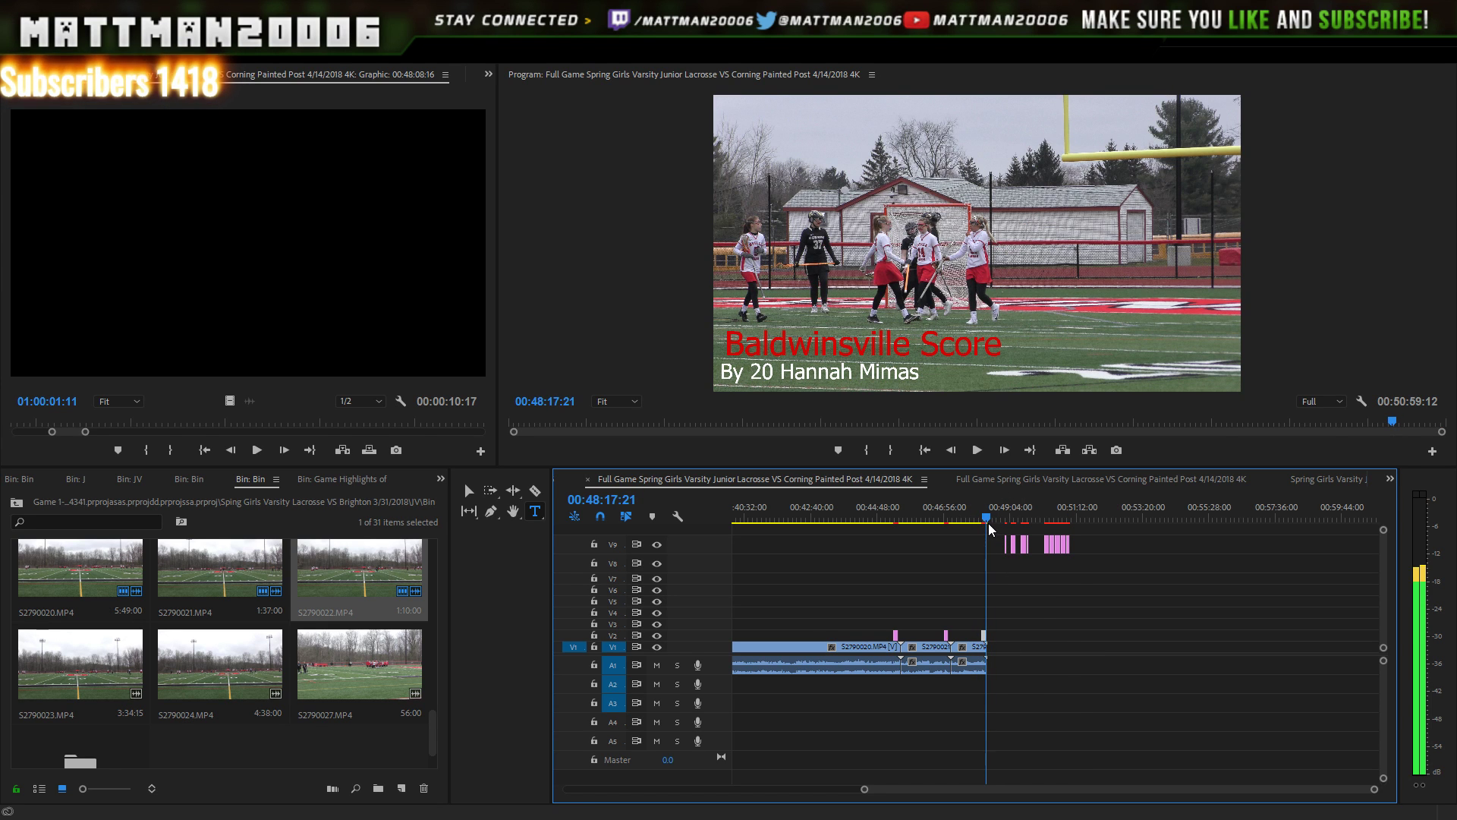
- Change the scorer number on the title's second line to 21
{"action": "left_click", "coordinate": [765, 373]}
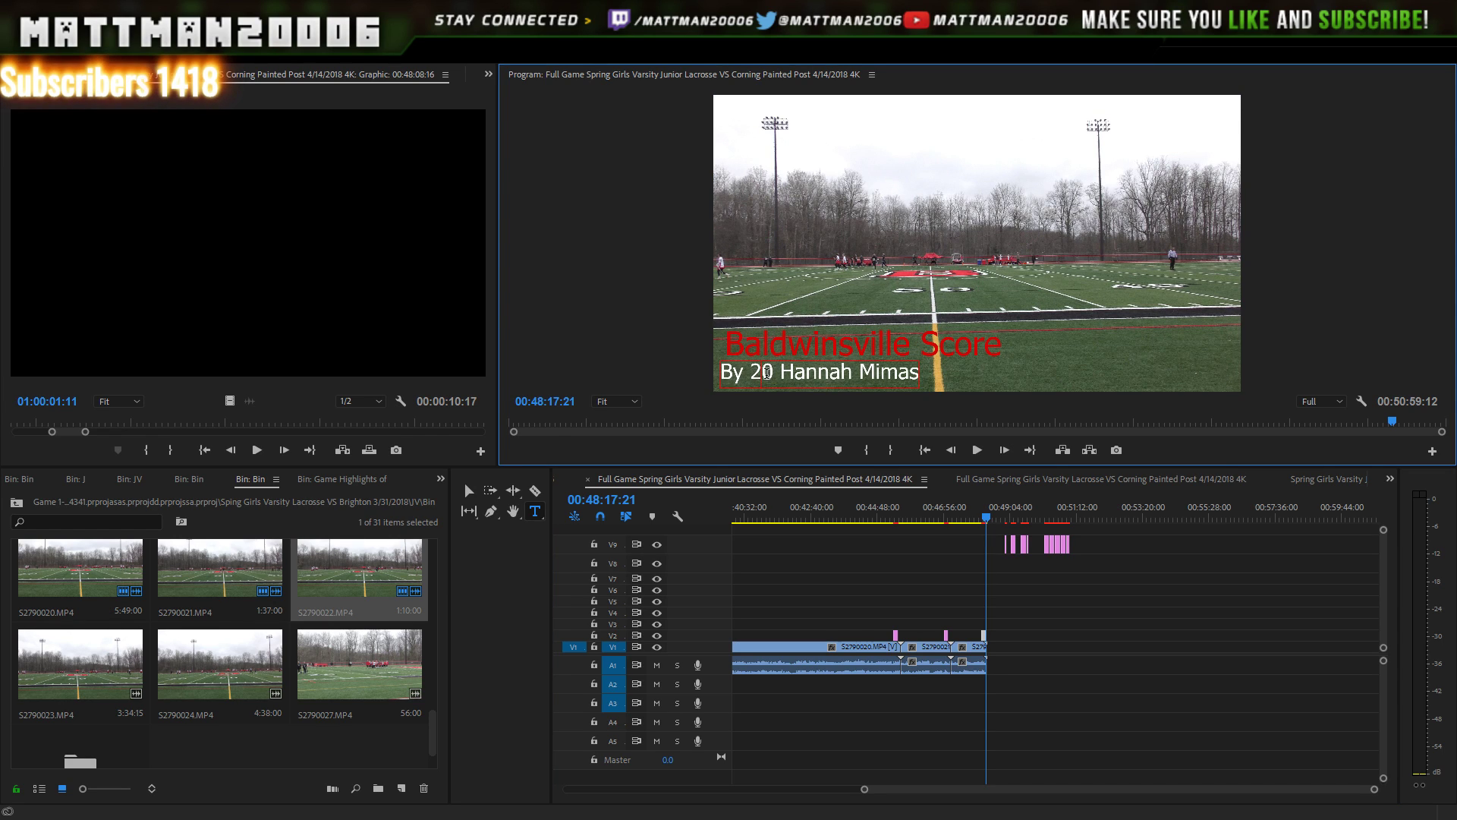
{"action": "type", "text": "1"}
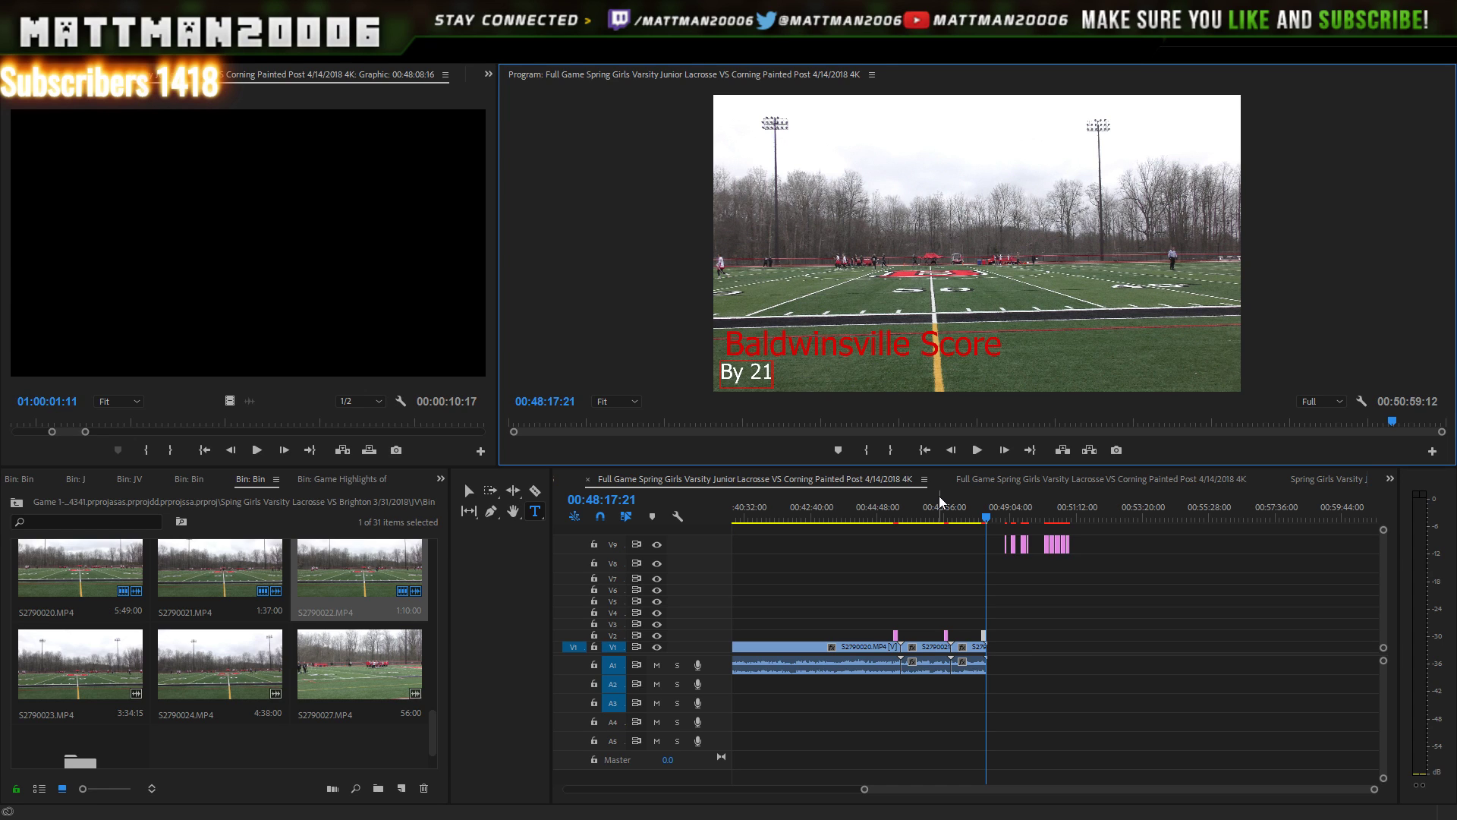
{"action": "left_click", "coordinate": [922, 496]}
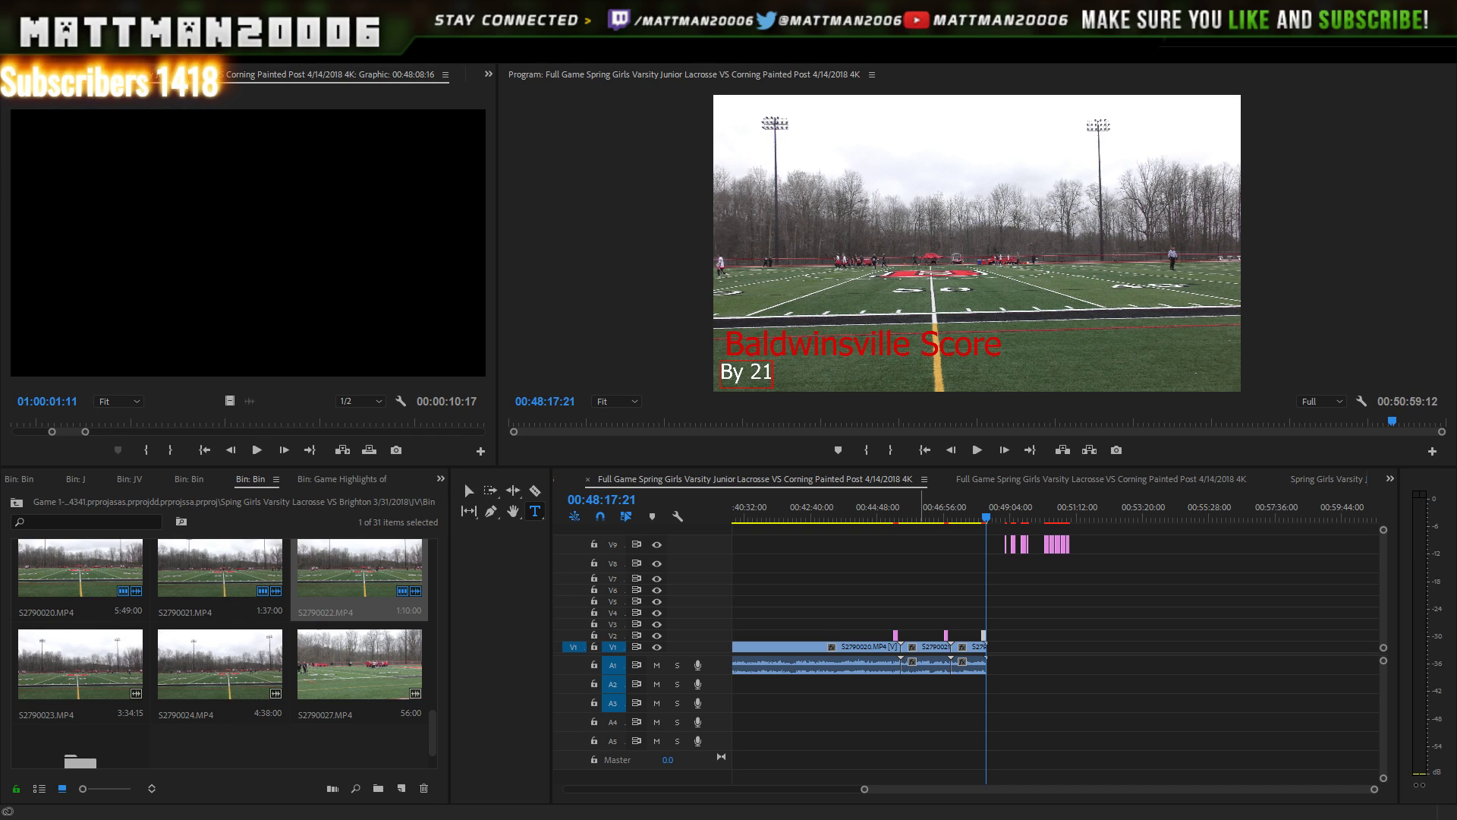
- Type the scorer's name after "By 21" in the title and save the project
{"action": "key", "text": "super+Down"}
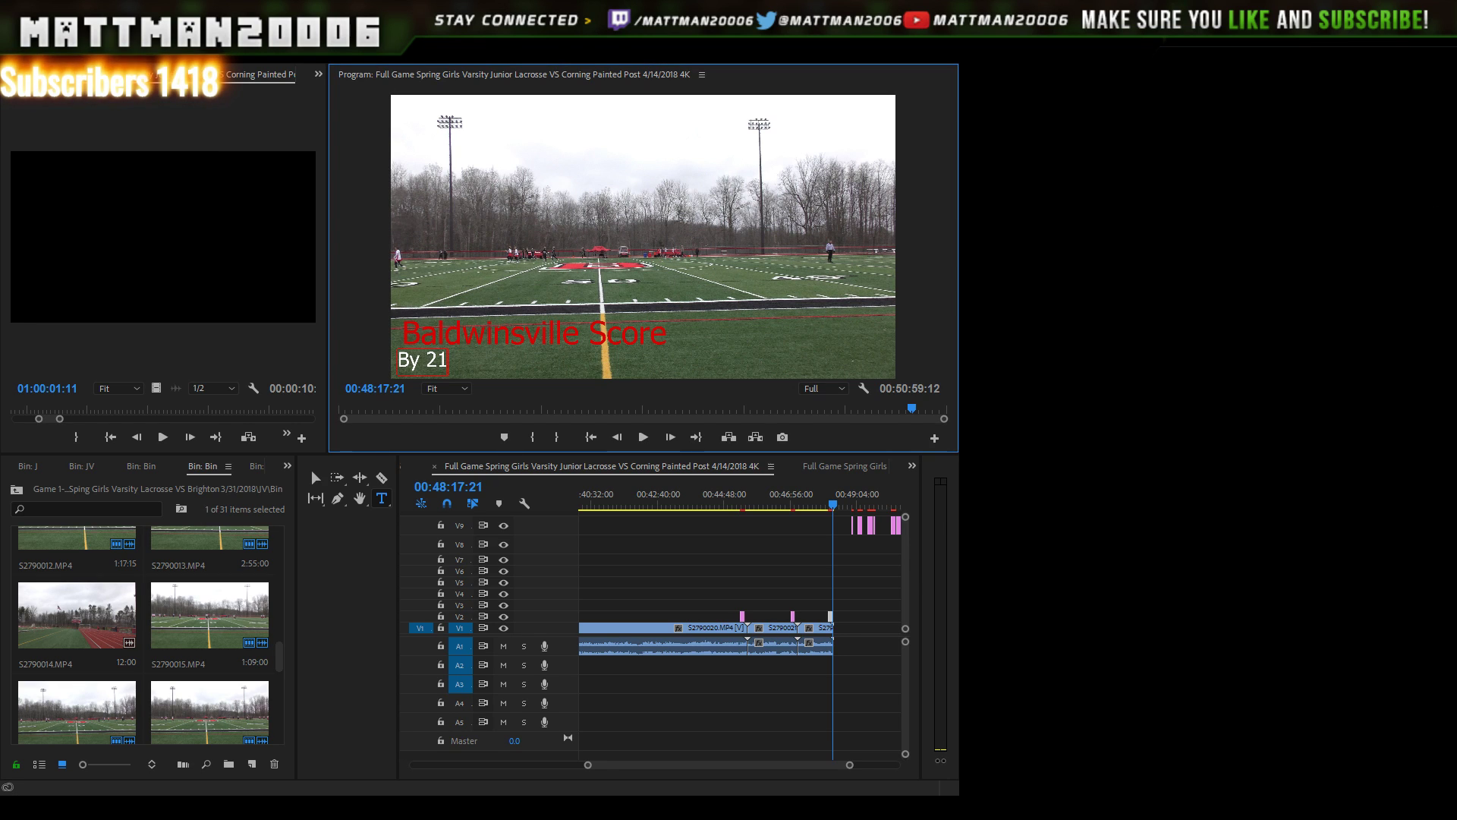
{"action": "left_click", "coordinate": [897, 45]}
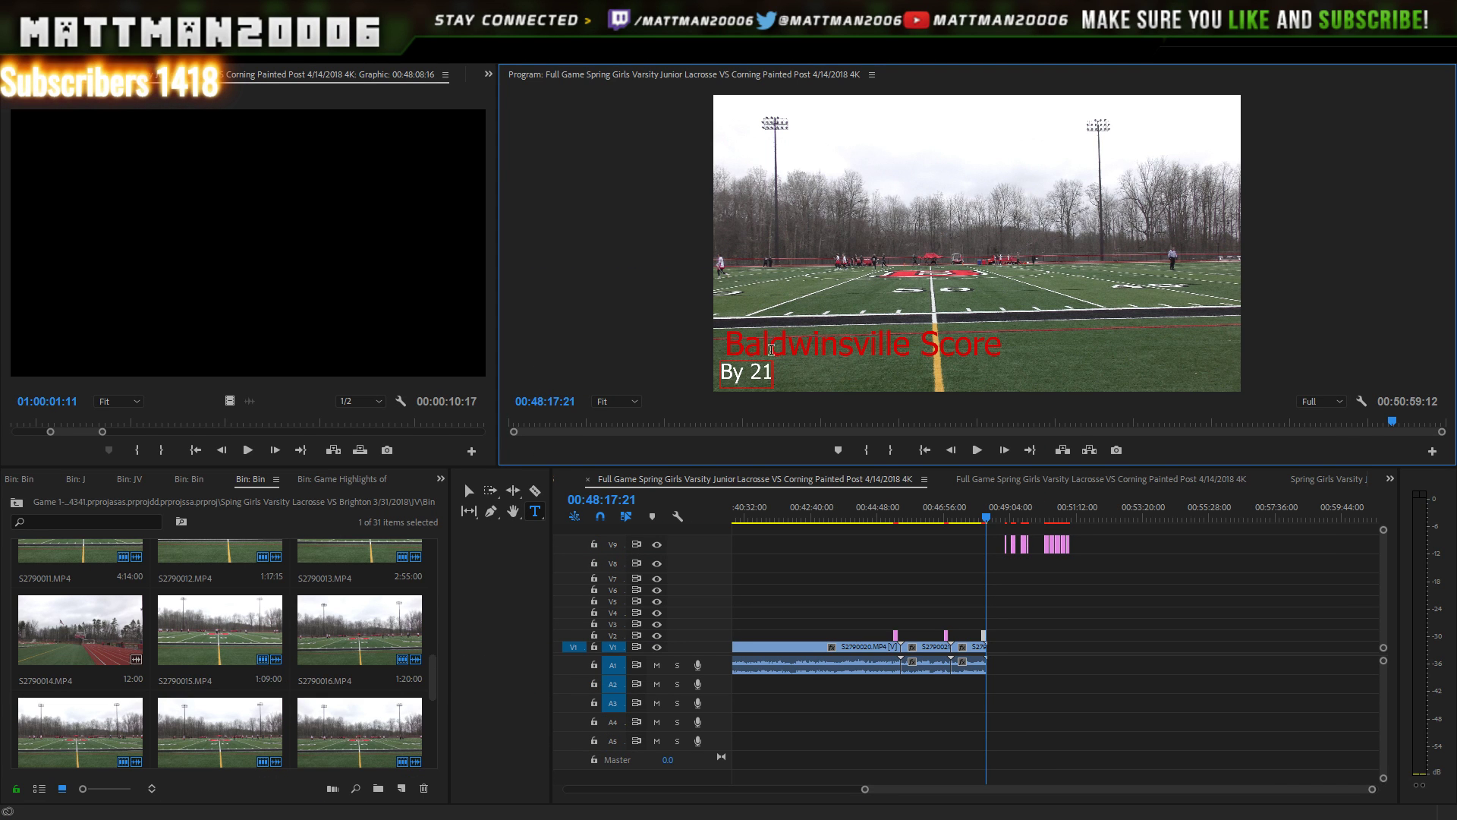
{"action": "double_click", "coordinate": [768, 372]}
{"action": "left_click", "coordinate": [773, 375]}
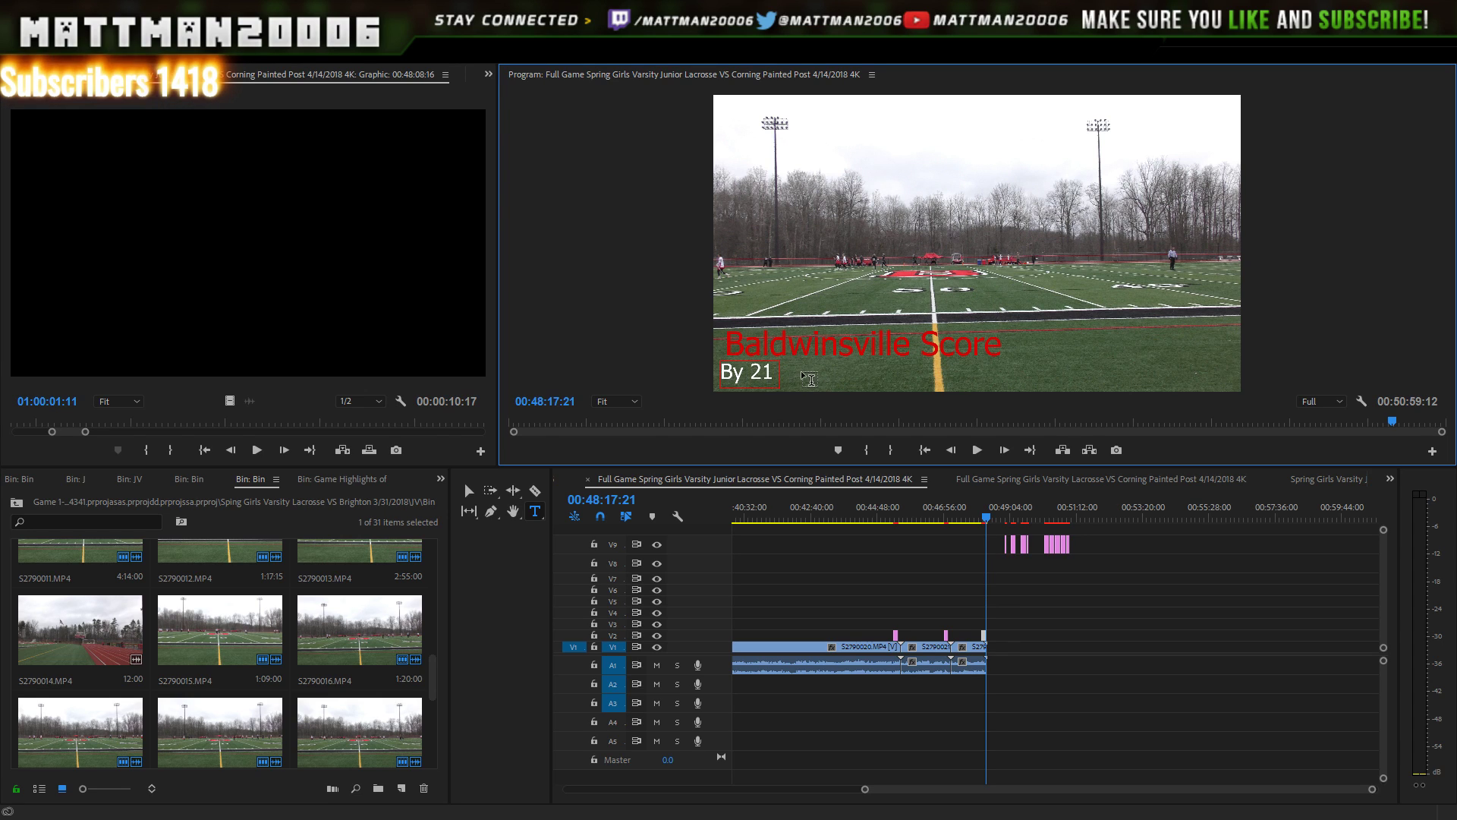
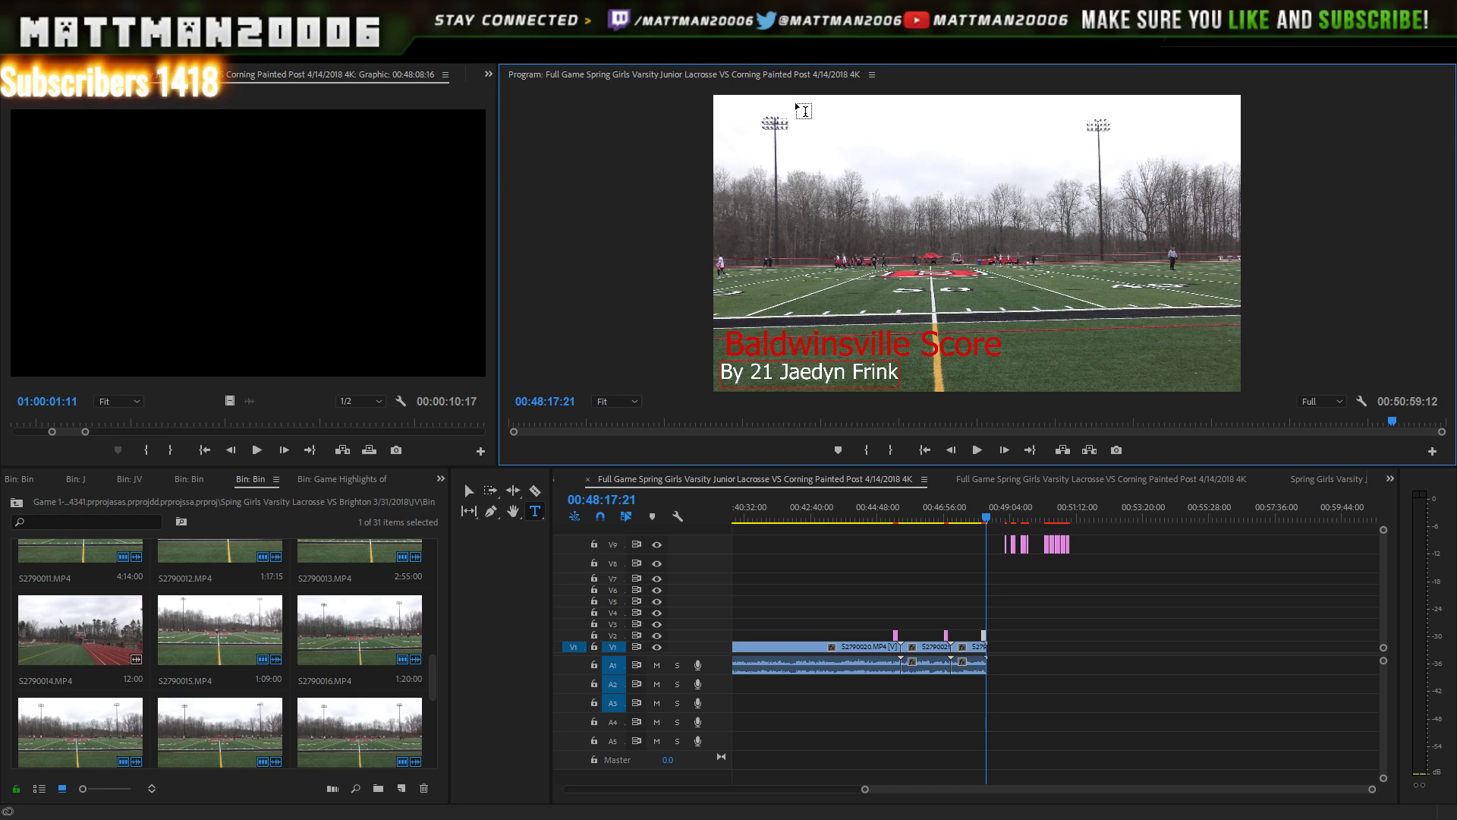
{"action": "key", "text": "ctrl+s"}
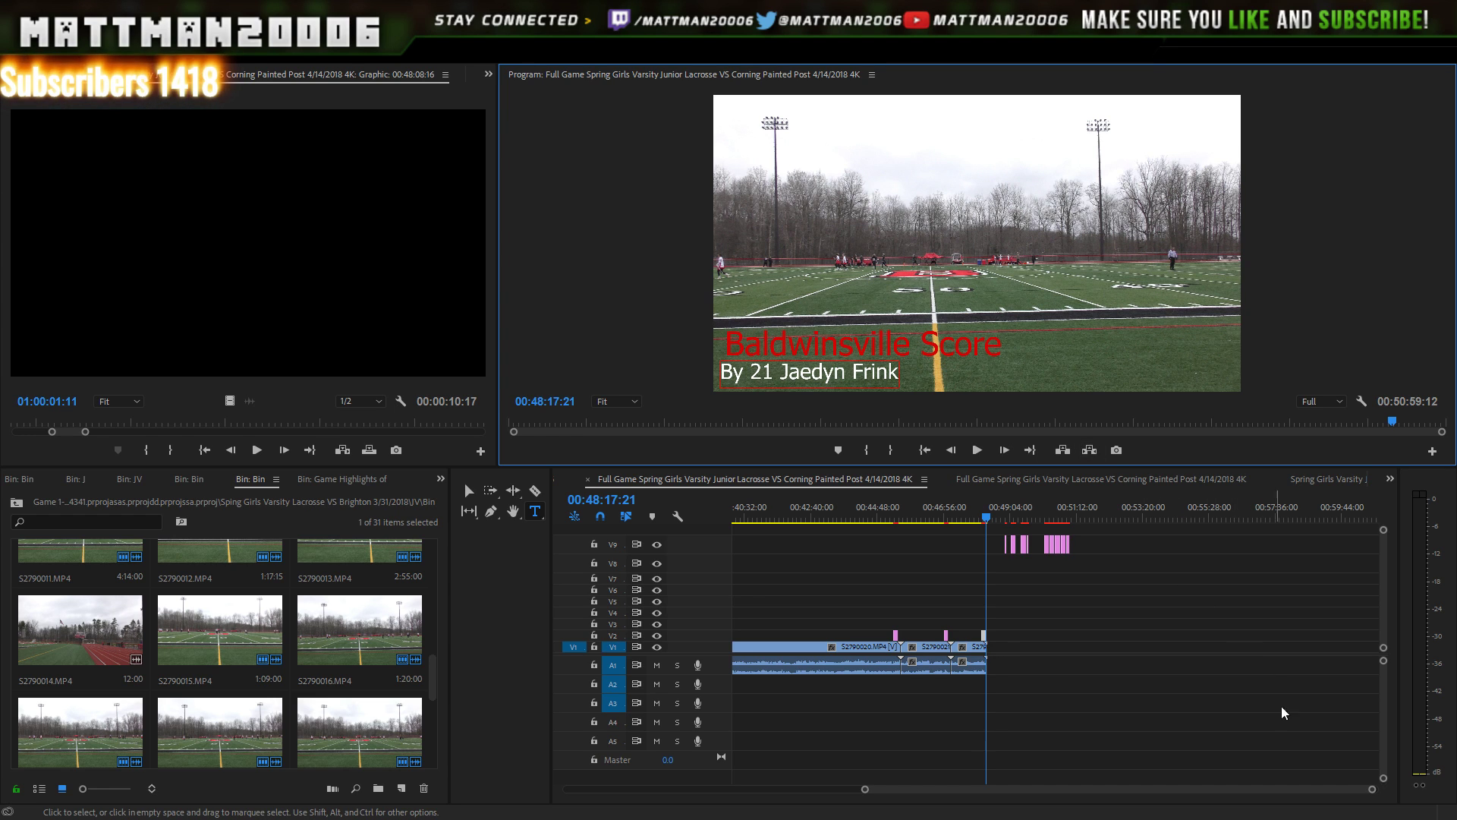
{"action": "left_click_drag", "start_coordinate": [1366, 790], "coordinate": [1226, 755]}
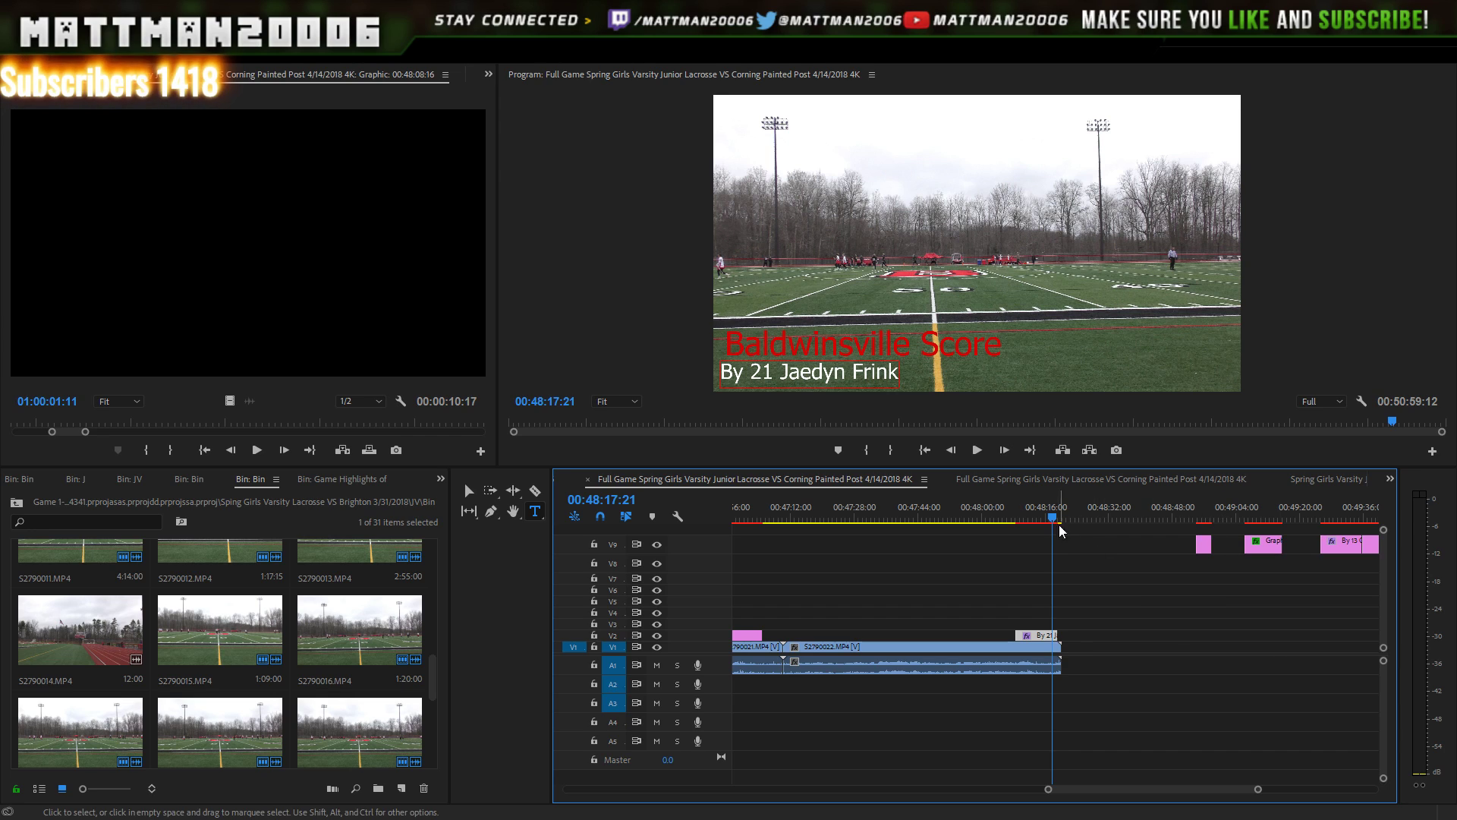
{"action": "left_click", "coordinate": [1015, 521]}
{"action": "left_click", "coordinate": [977, 452]}
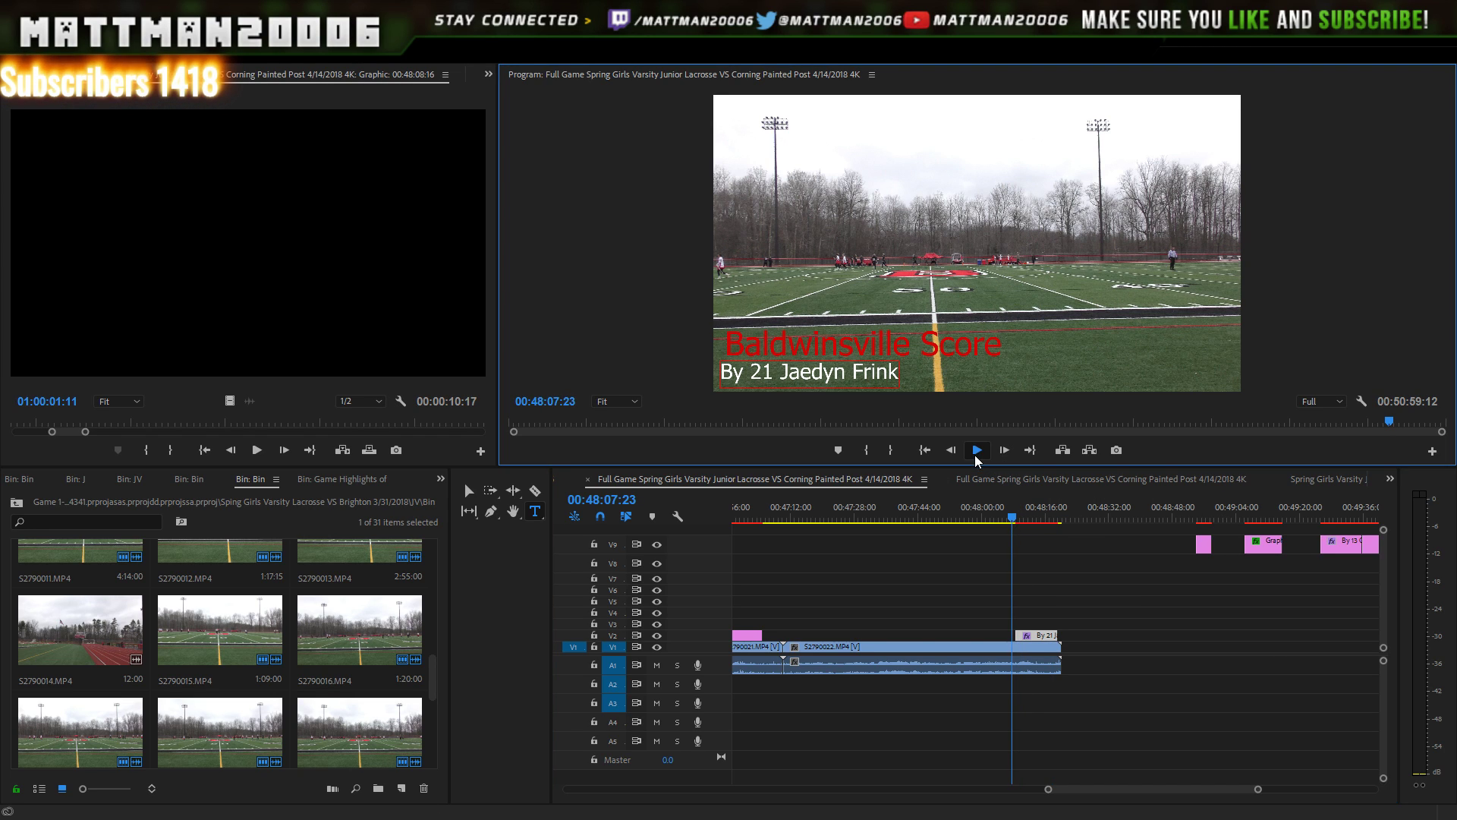
{"action": "left_click", "coordinate": [976, 448]}
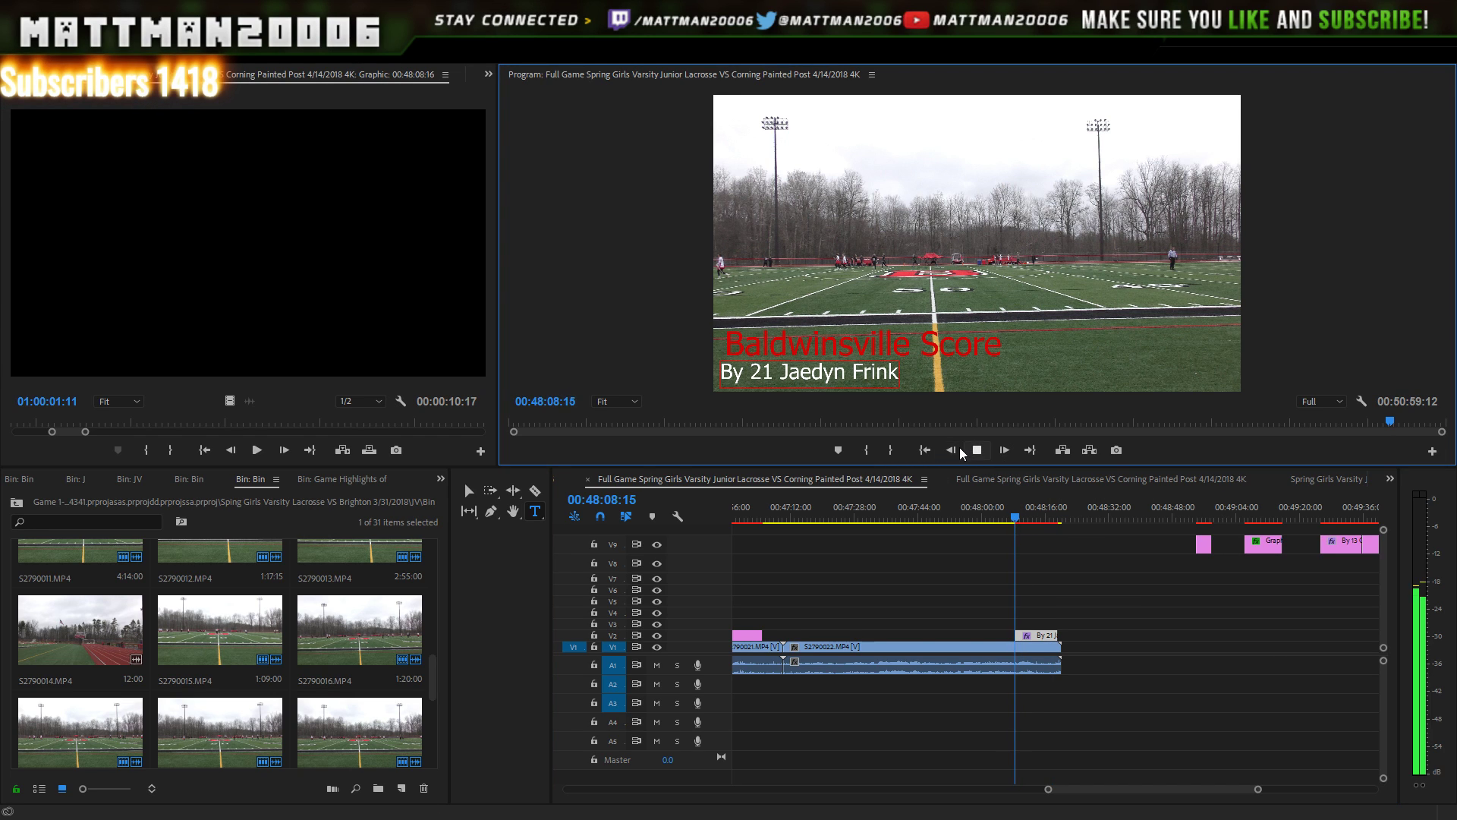
{"action": "left_click", "coordinate": [968, 451]}
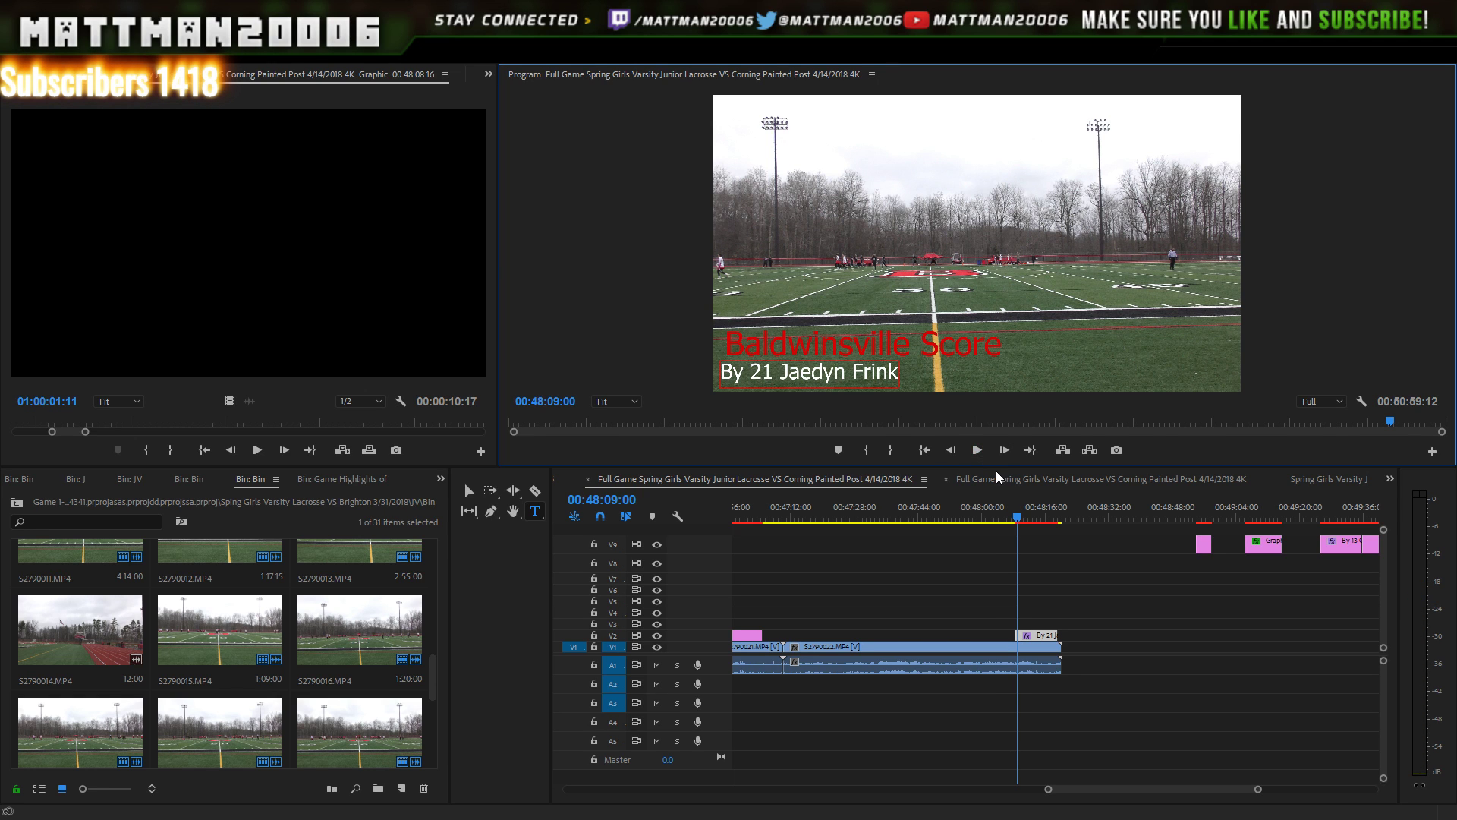
{"action": "left_click", "coordinate": [1014, 517]}
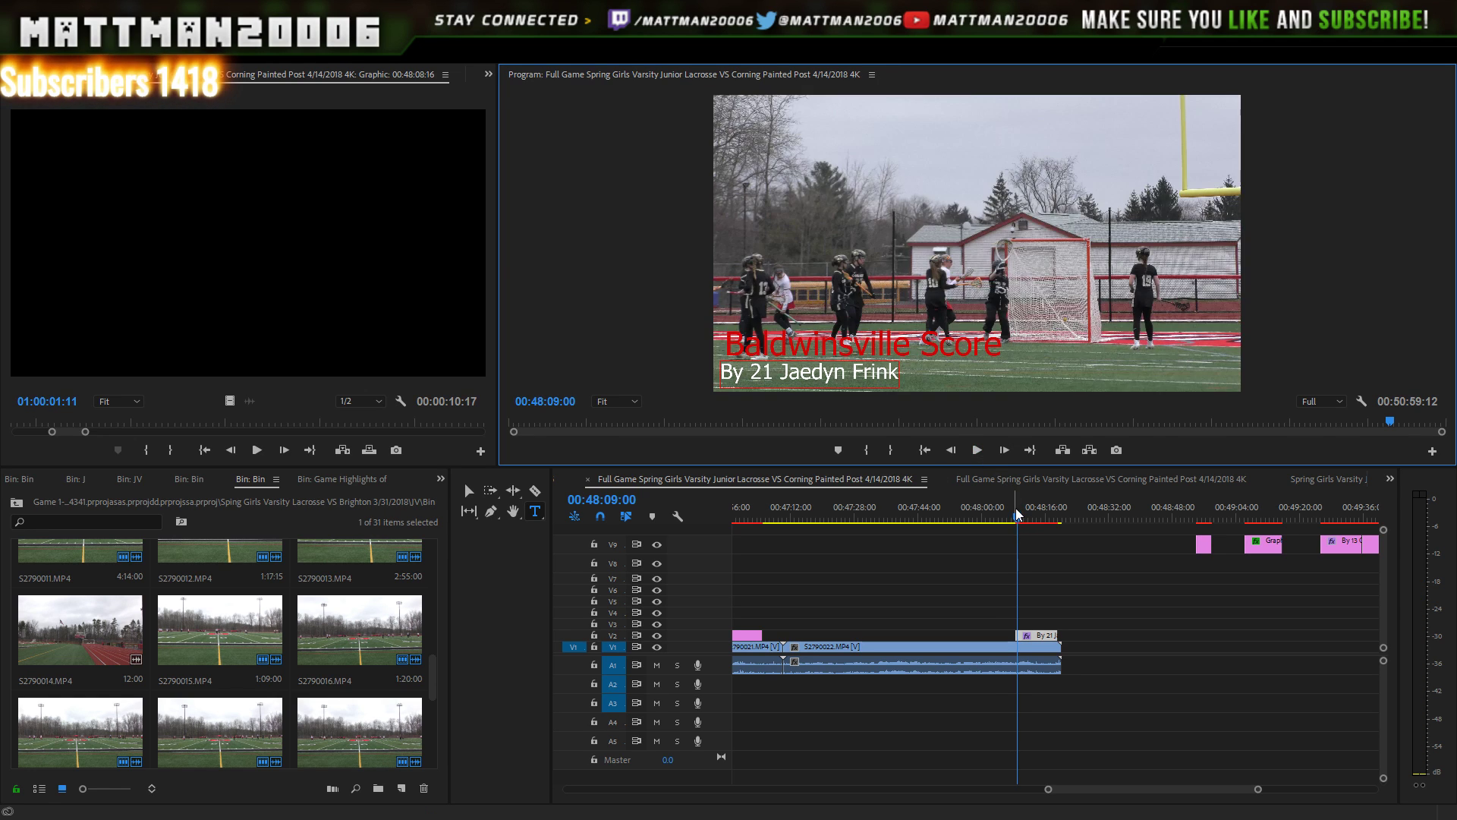
{"action": "left_click_drag", "start_coordinate": [1016, 516], "coordinate": [1012, 517]}
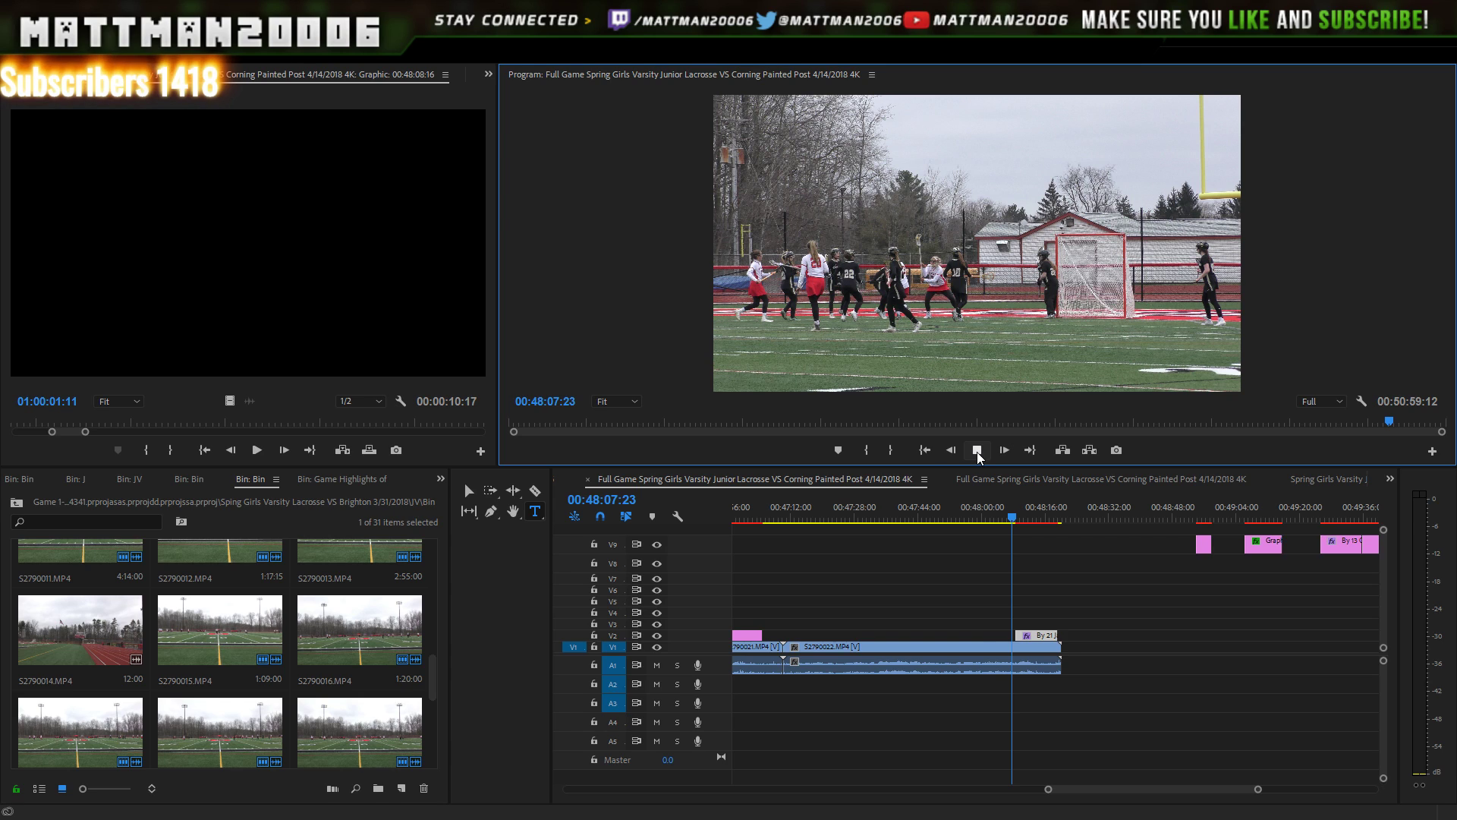
{"action": "left_click", "coordinate": [977, 458]}
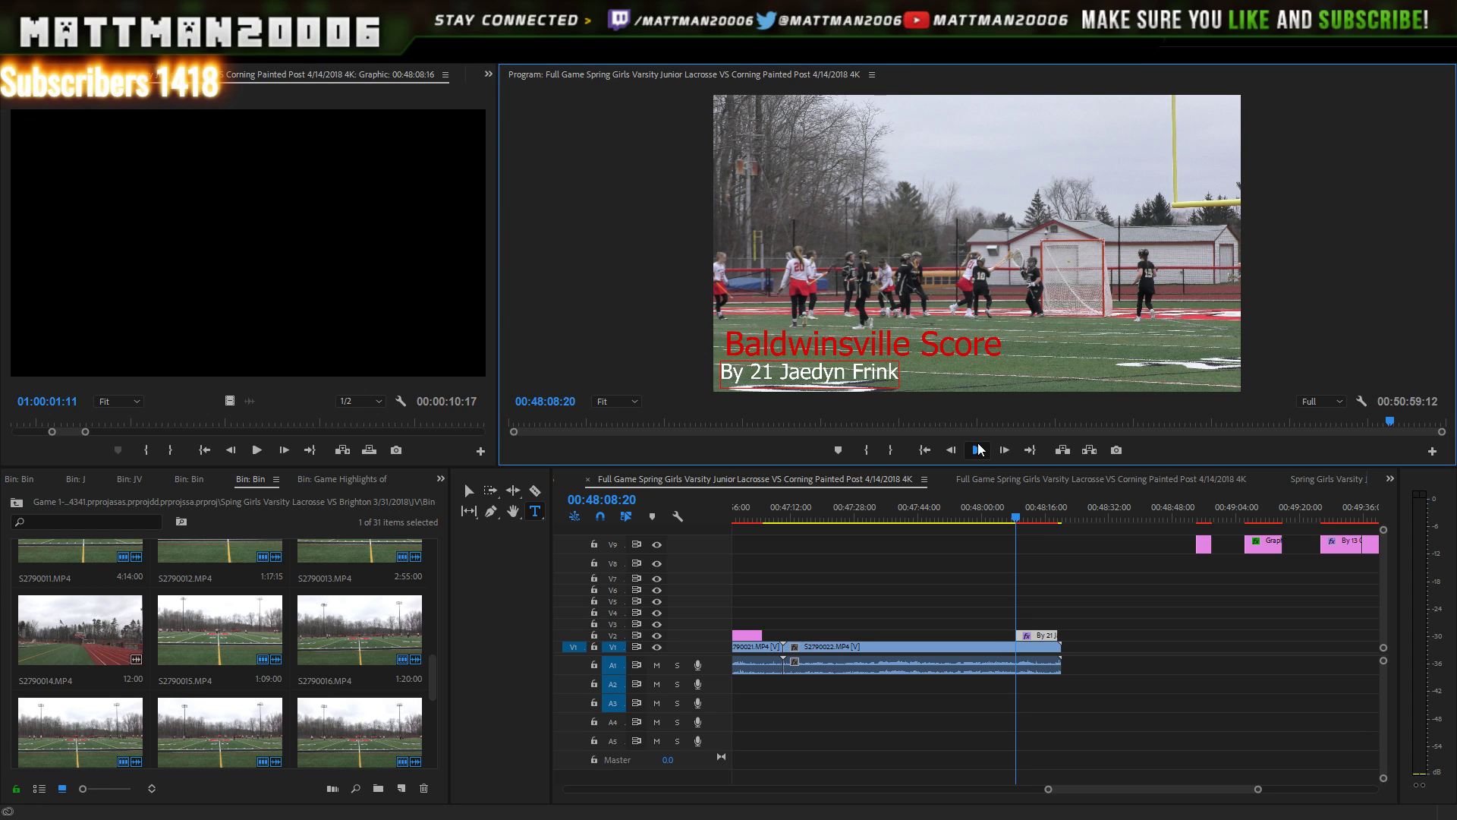
{"action": "left_click", "coordinate": [978, 450]}
{"action": "left_click", "coordinate": [470, 491]}
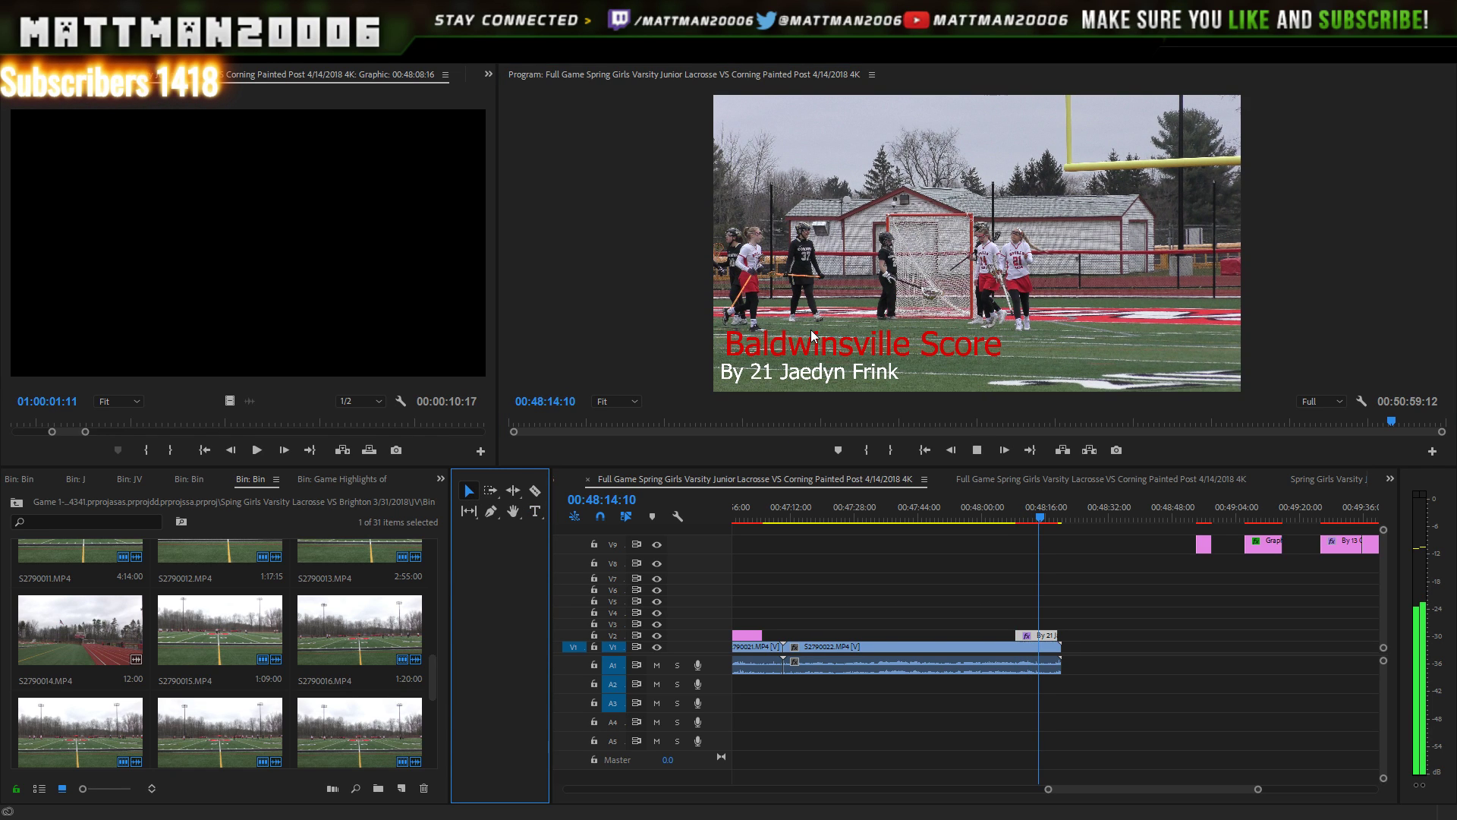
{"action": "left_click", "coordinate": [976, 451]}
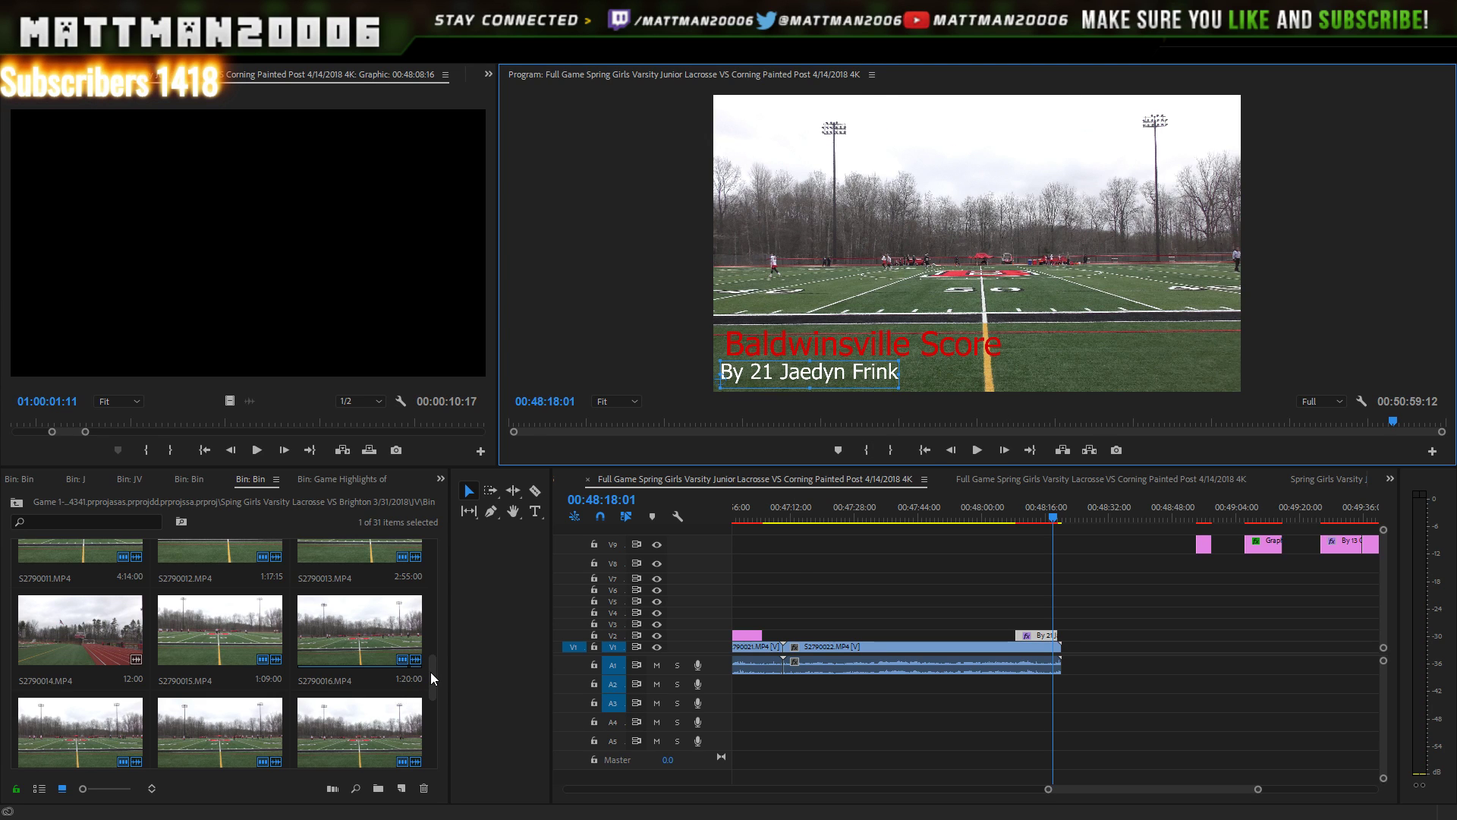
- Find S2790023.MP4 in the project bin and append it to V1 after S2790022
{"action": "left_click_drag", "start_coordinate": [431, 672], "coordinate": [441, 725]}
{"action": "left_click", "coordinate": [81, 672]}
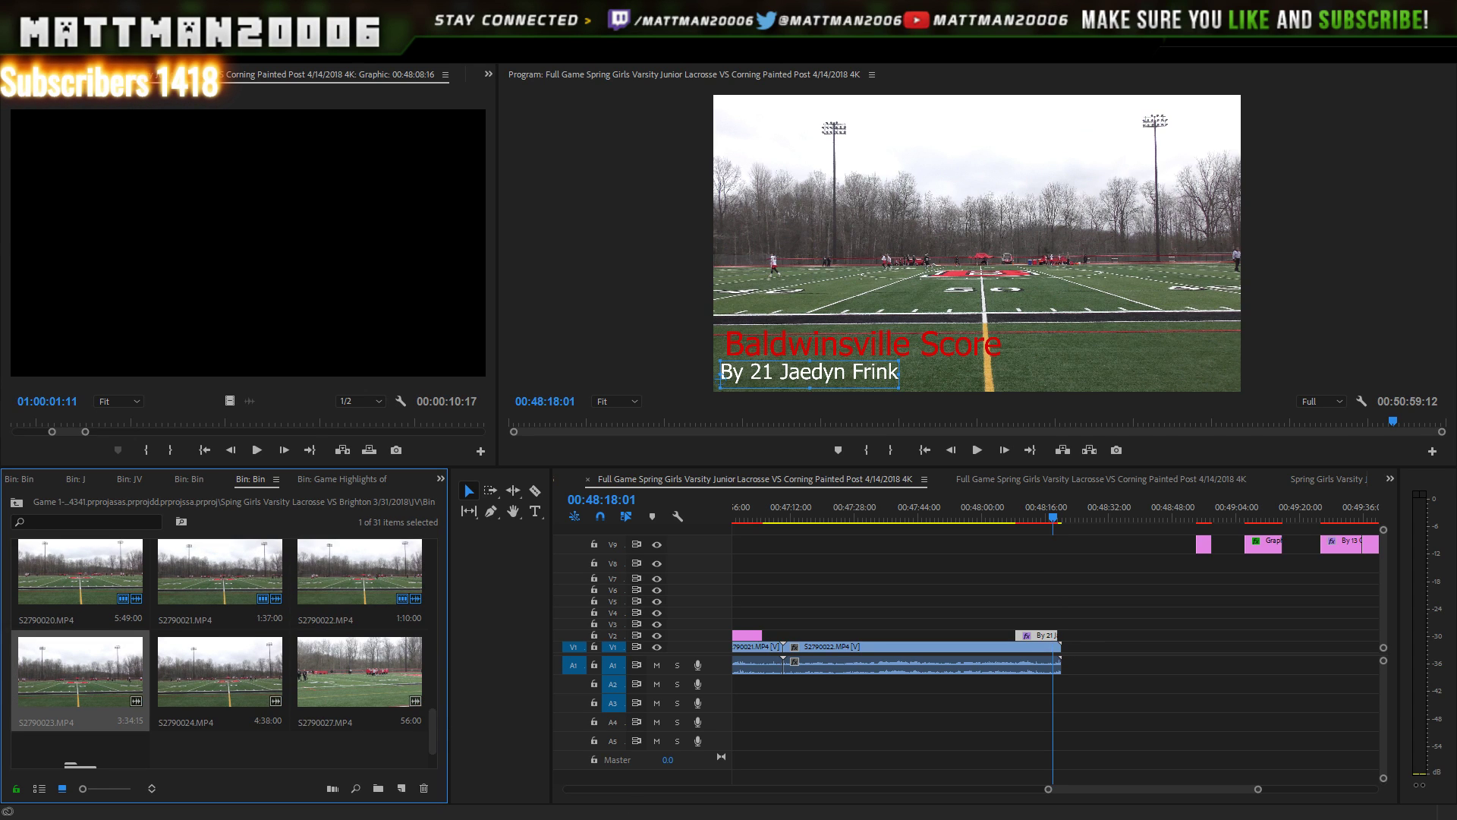
{"action": "key", "text": "Left"}
{"action": "key", "text": "Up"}
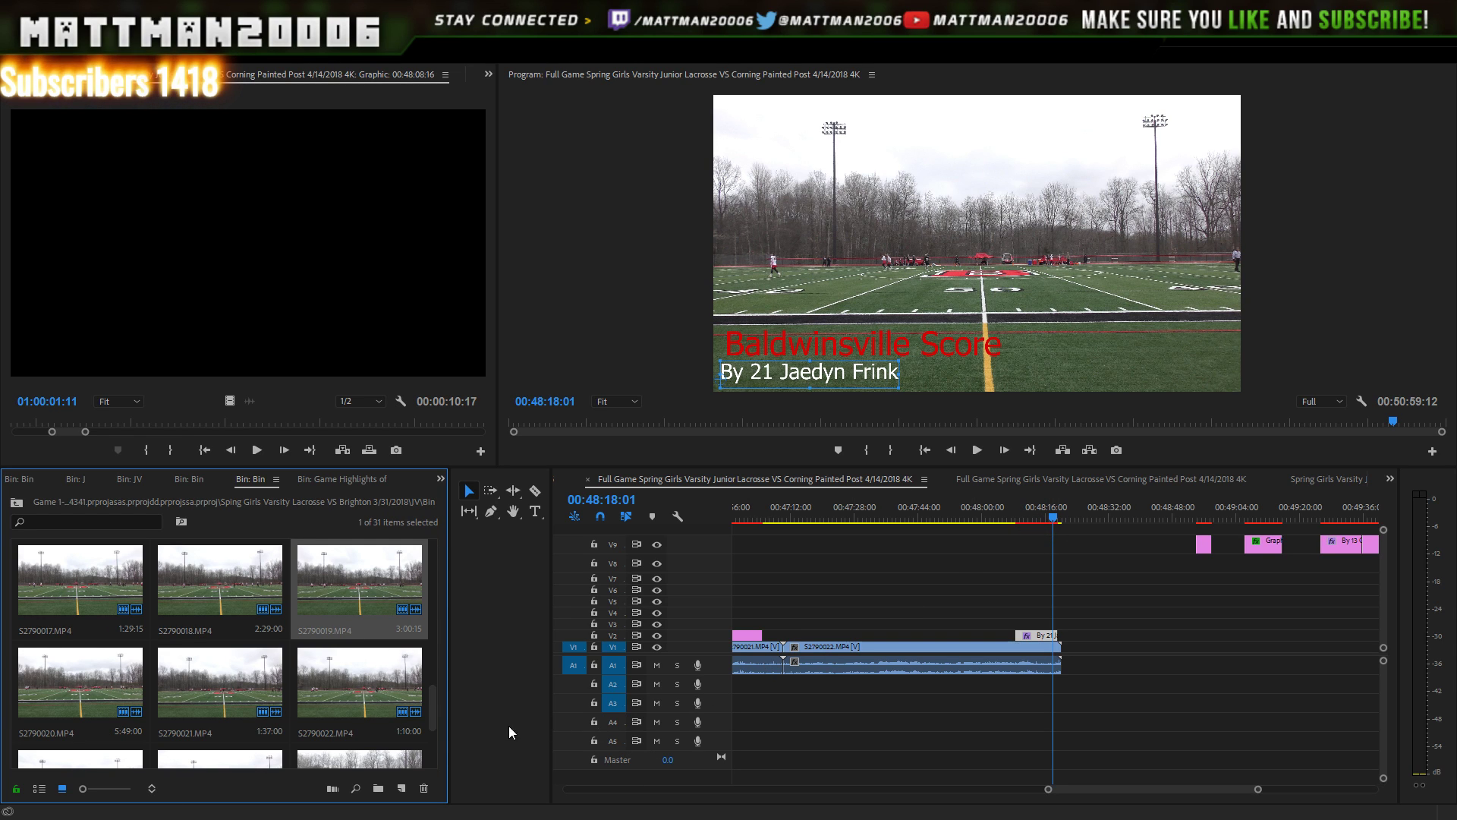
{"action": "scroll", "coordinate": [434, 718], "scroll_direction": "down", "scroll_amount": 3}
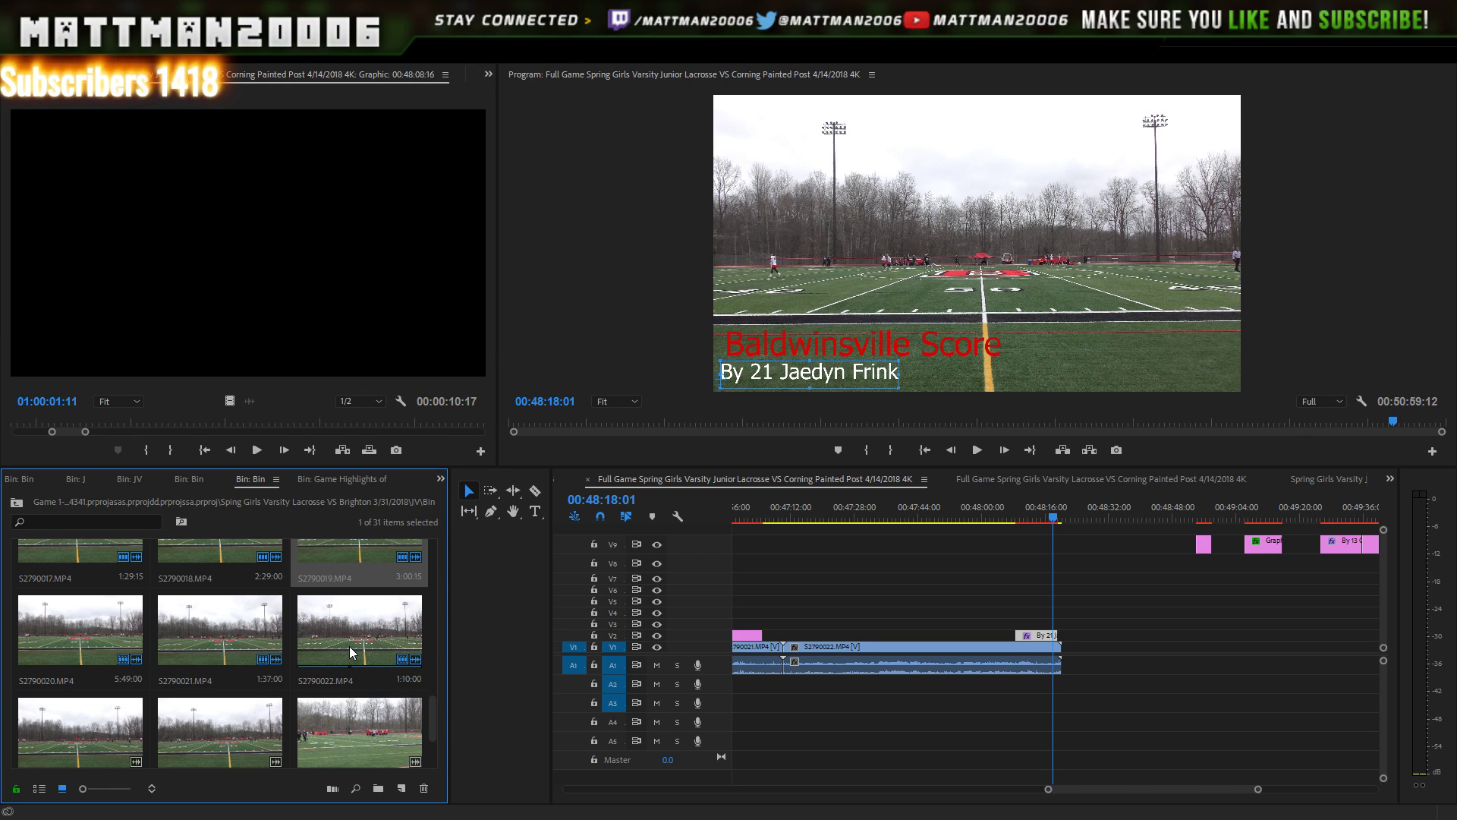
{"action": "left_click", "coordinate": [102, 722]}
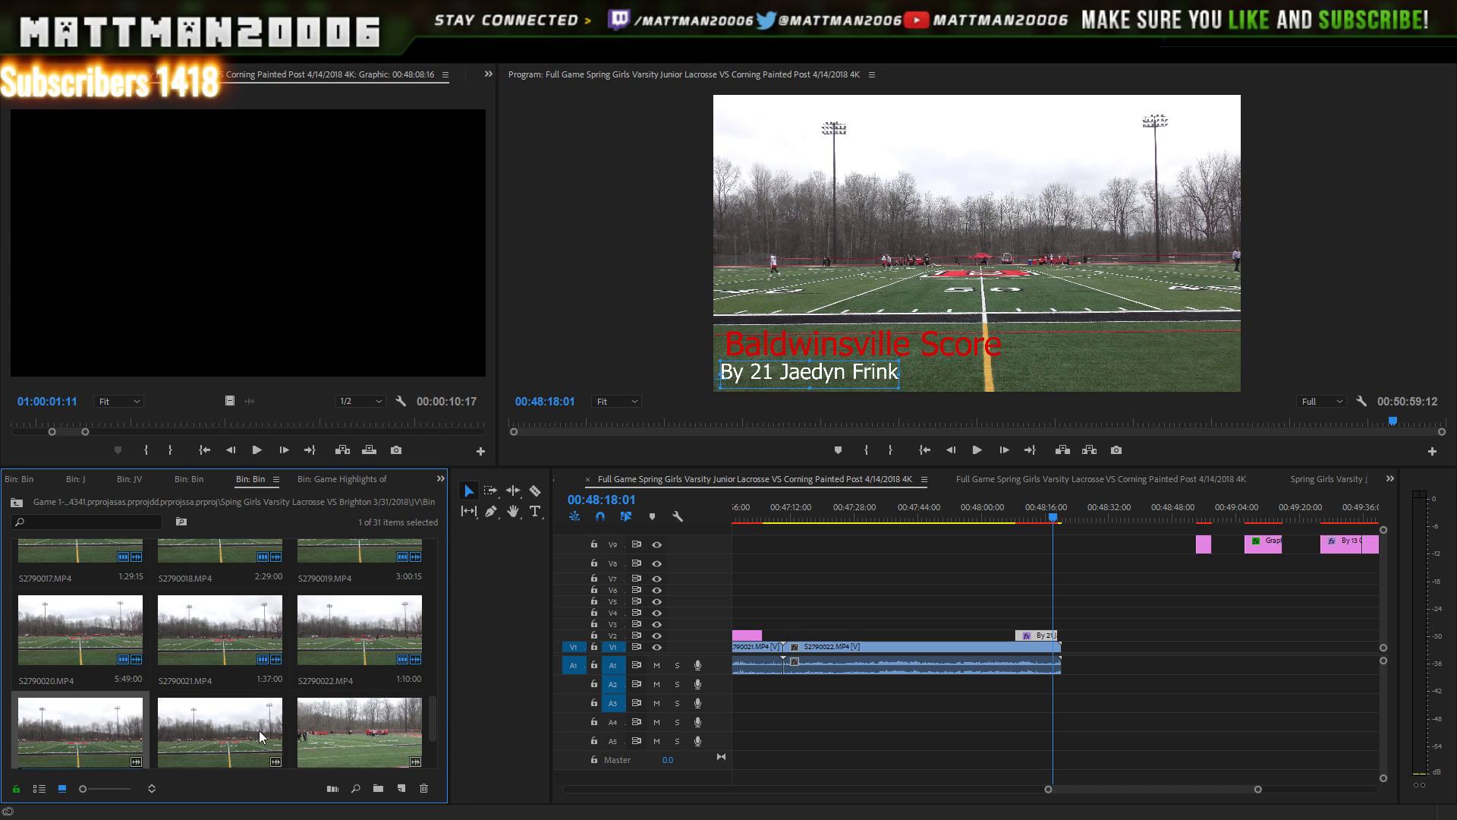
{"action": "left_click_drag", "start_coordinate": [431, 698], "coordinate": [431, 713]}
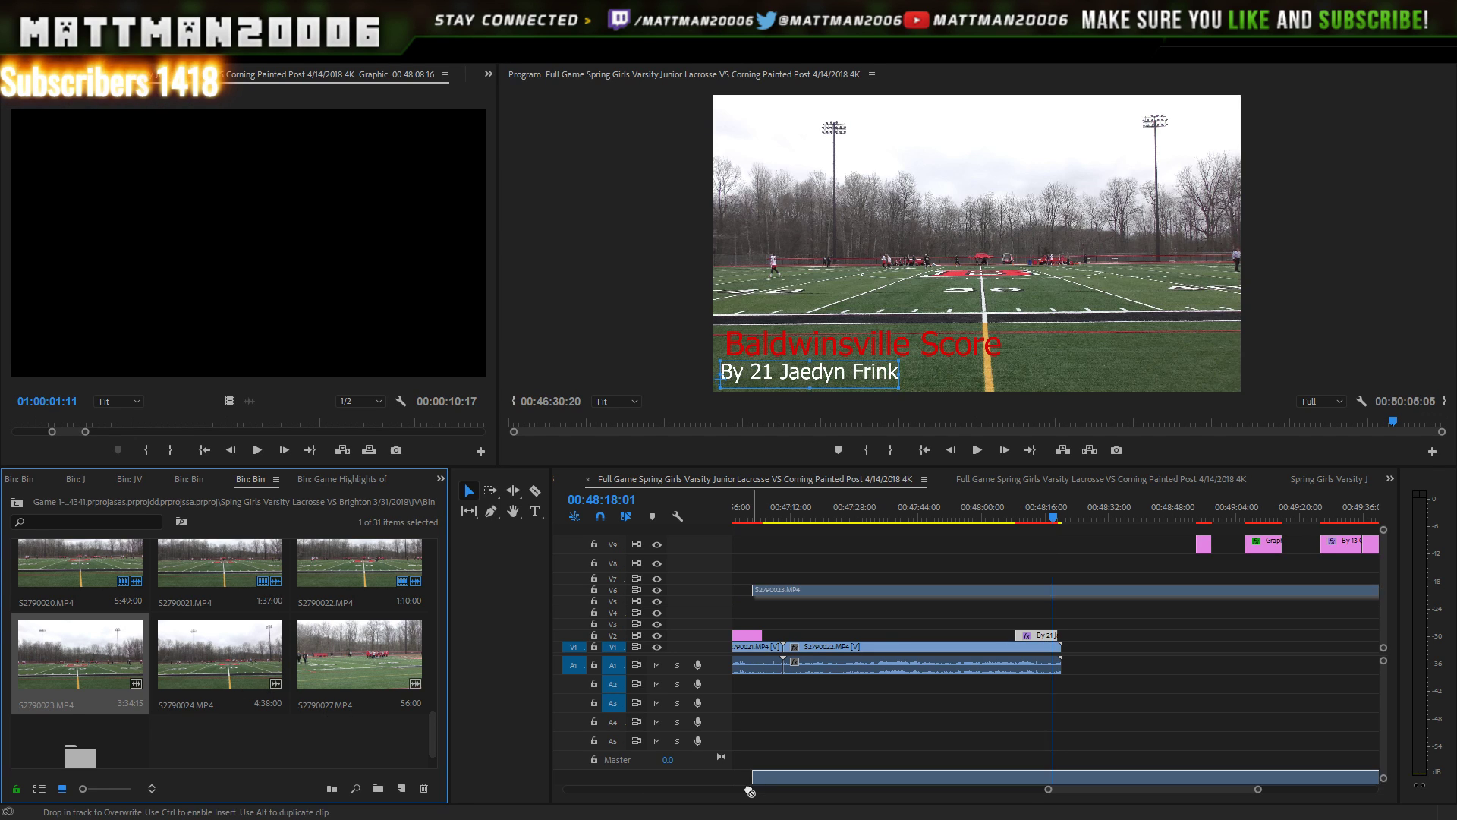
{"action": "left_click_drag", "start_coordinate": [861, 801], "coordinate": [1072, 659]}
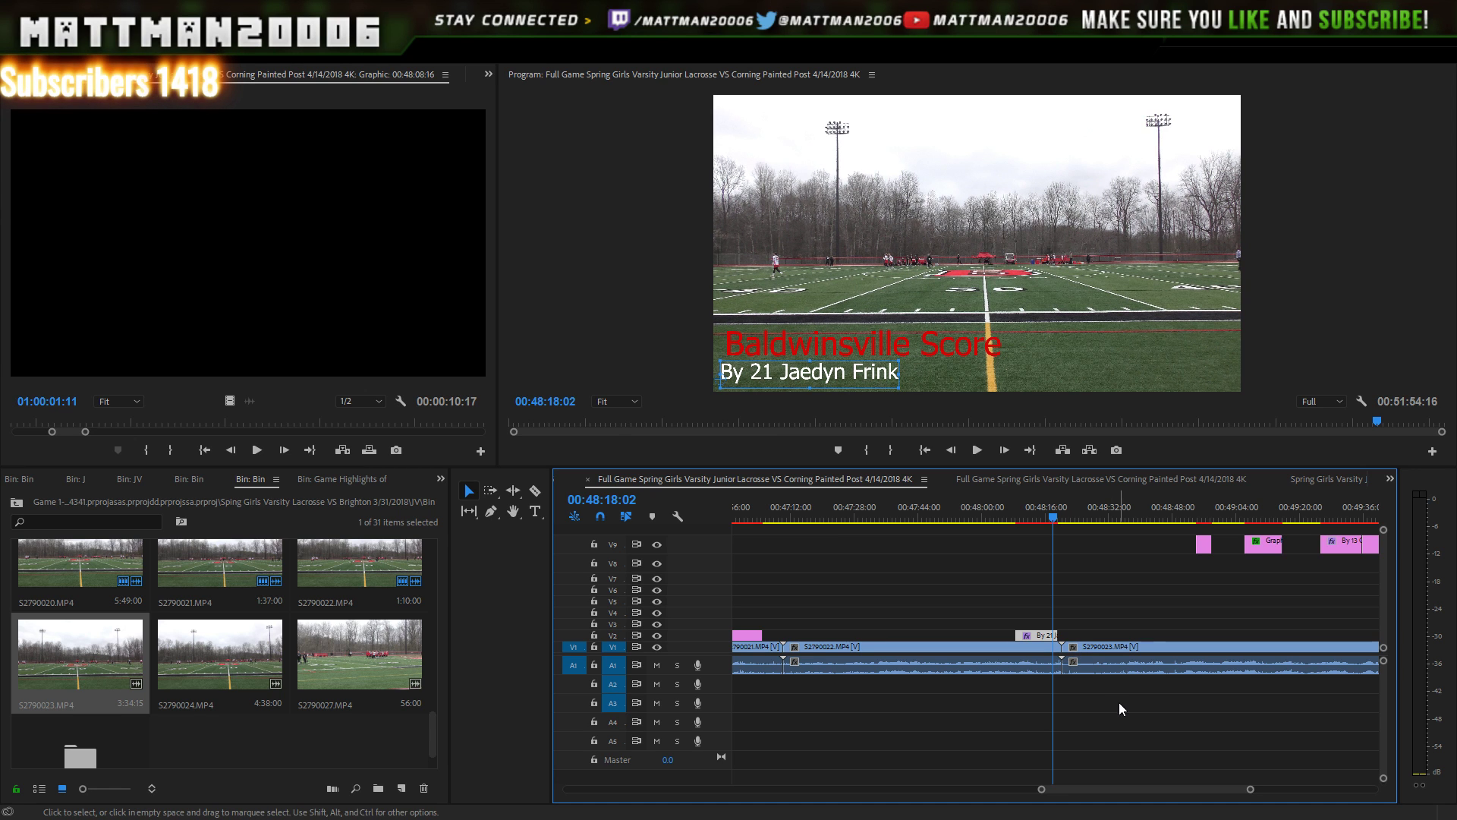
- Trim the V2 Baldwinsville Score lower-third to end at 00:48:16:26 and replay it
{"action": "left_click", "coordinate": [978, 450]}
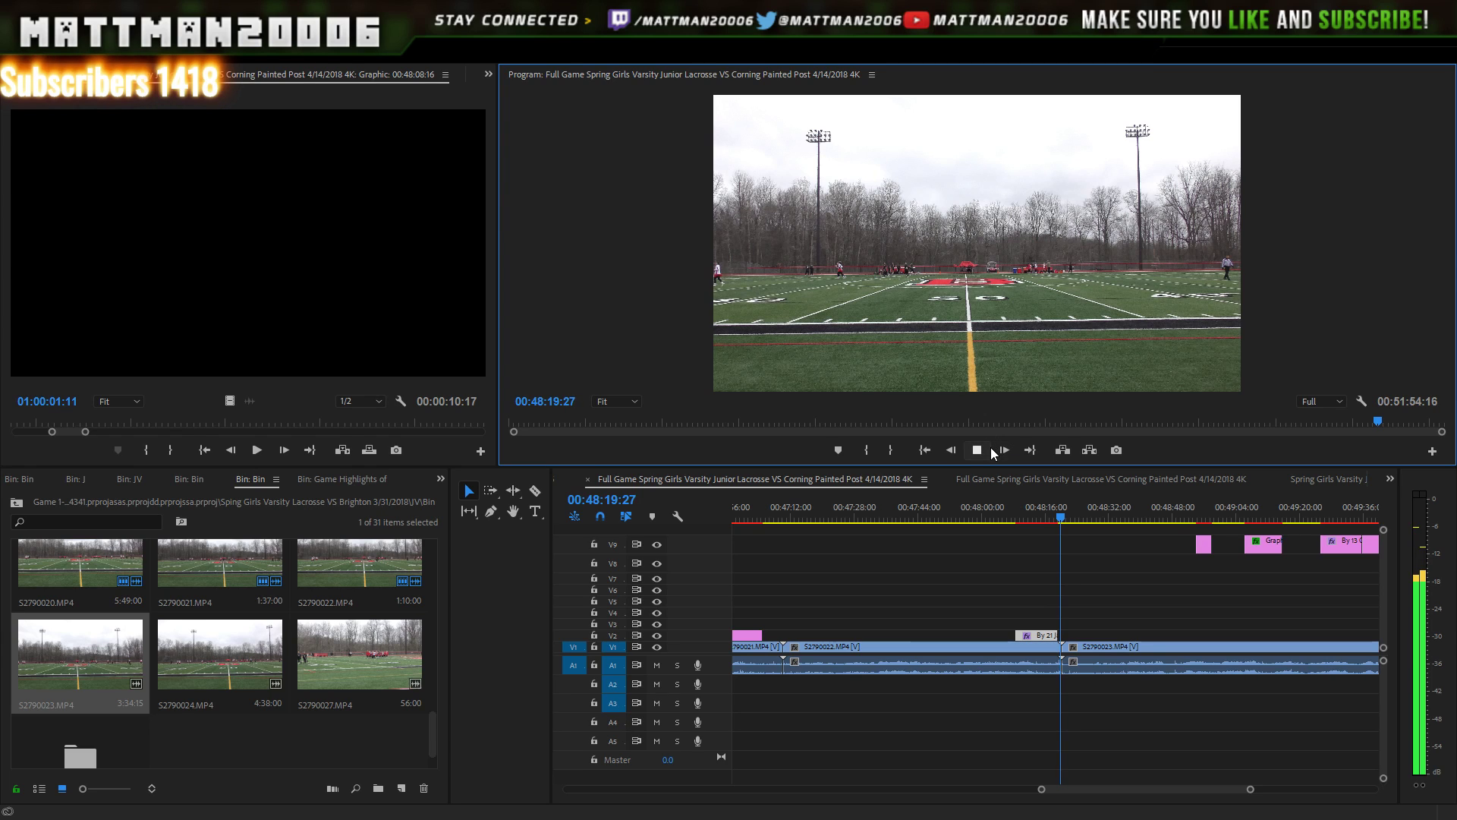
{"action": "left_click", "coordinate": [982, 451]}
{"action": "left_click_drag", "start_coordinate": [1064, 507], "coordinate": [1048, 521]}
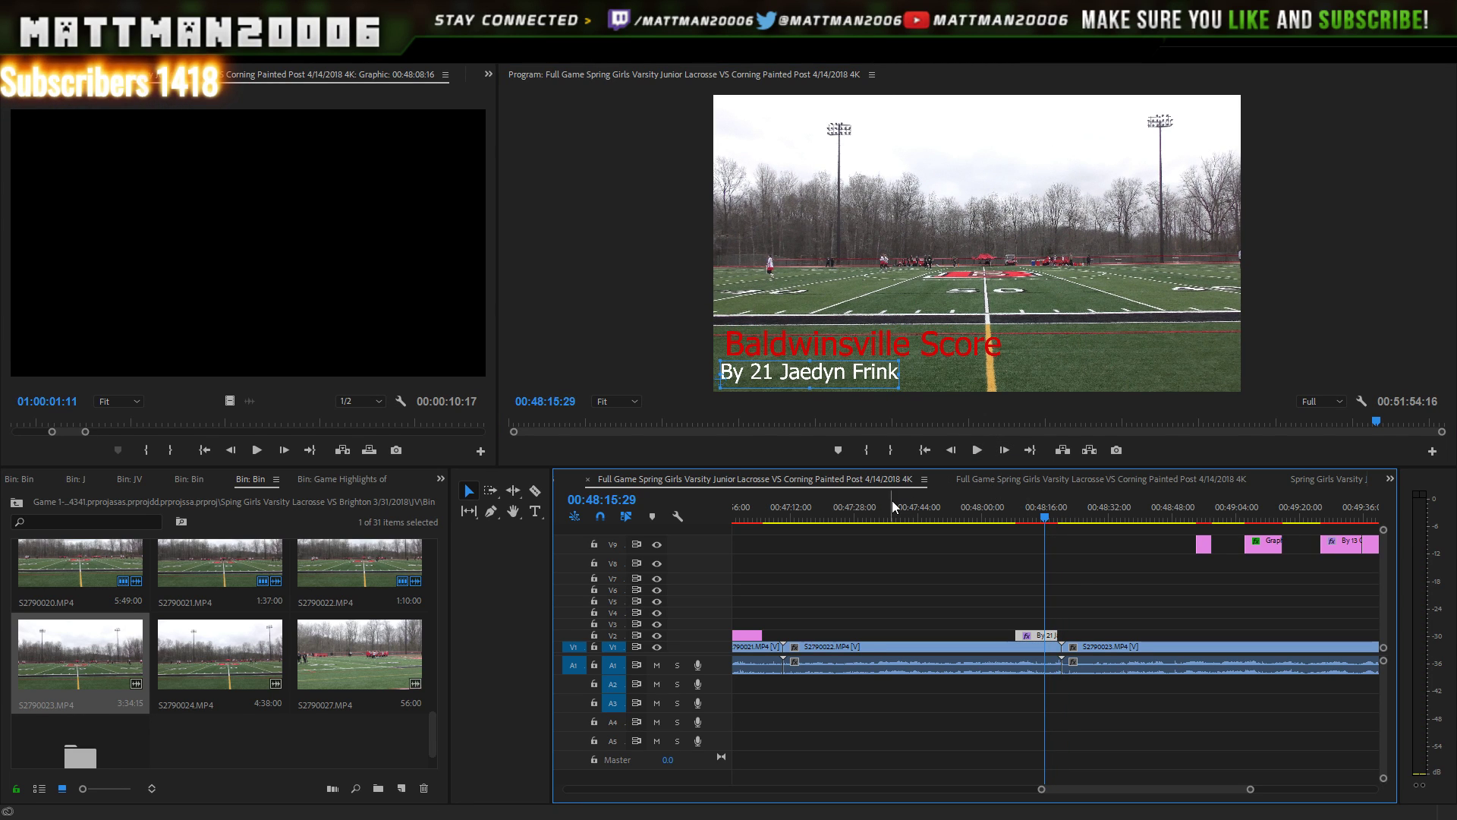
{"action": "key", "text": "Right"}
{"action": "key", "text": "Right"}
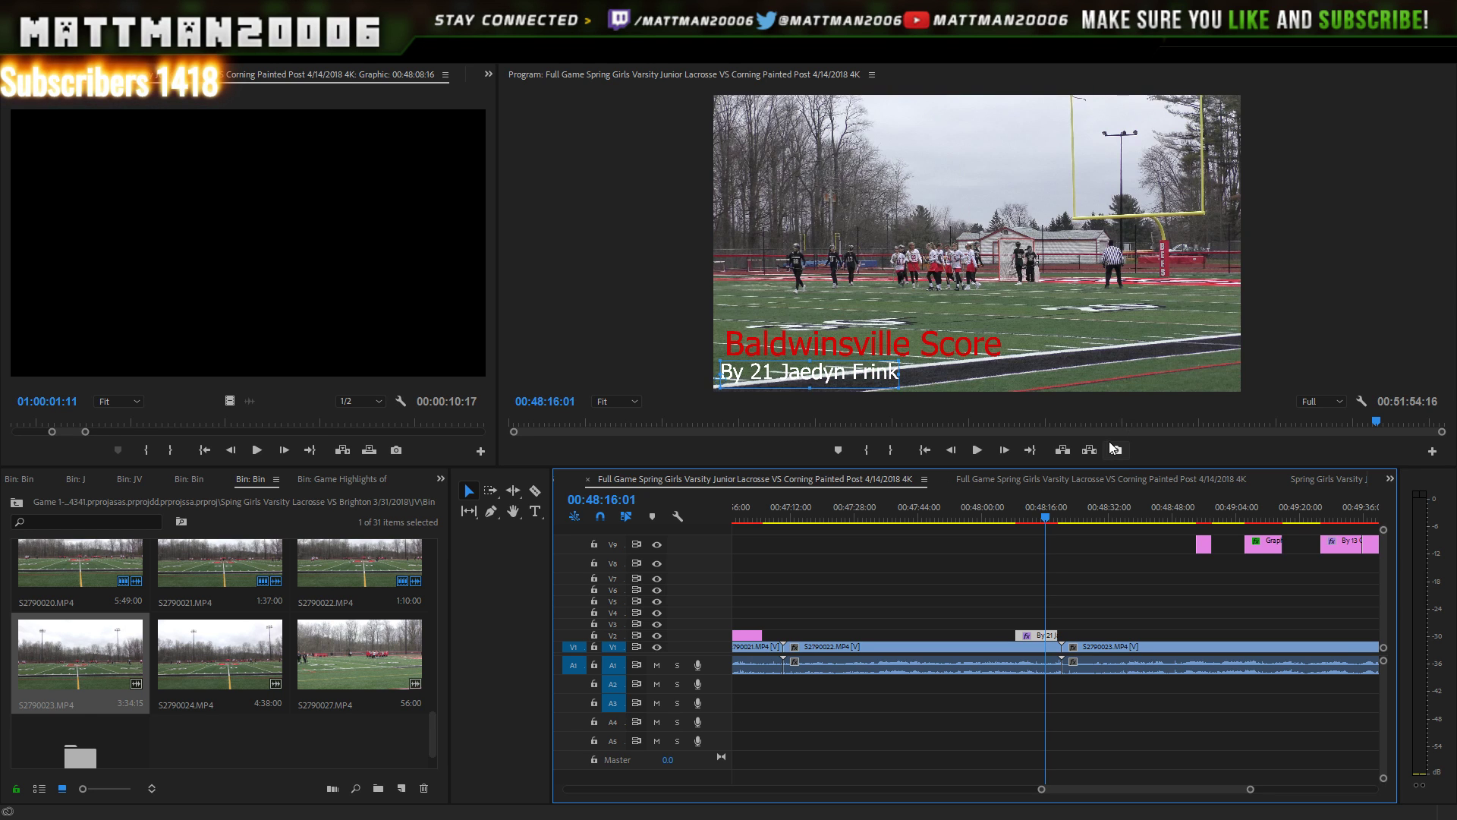
{"action": "key", "text": "Right"}
{"action": "key", "text": "Right"}
{"action": "key", "text": "Right"}
{"action": "key", "text": "Right"}
{"action": "key", "text": "Right"}
{"action": "key", "text": "Right"}
{"action": "key", "text": "Right"}
{"action": "key", "text": "Right"}
{"action": "key", "text": "Right"}
{"action": "key", "text": "Right"}
{"action": "key", "text": "Right"}
{"action": "key", "text": "Right"}
{"action": "key", "text": "Right"}
{"action": "key", "text": "Right"}
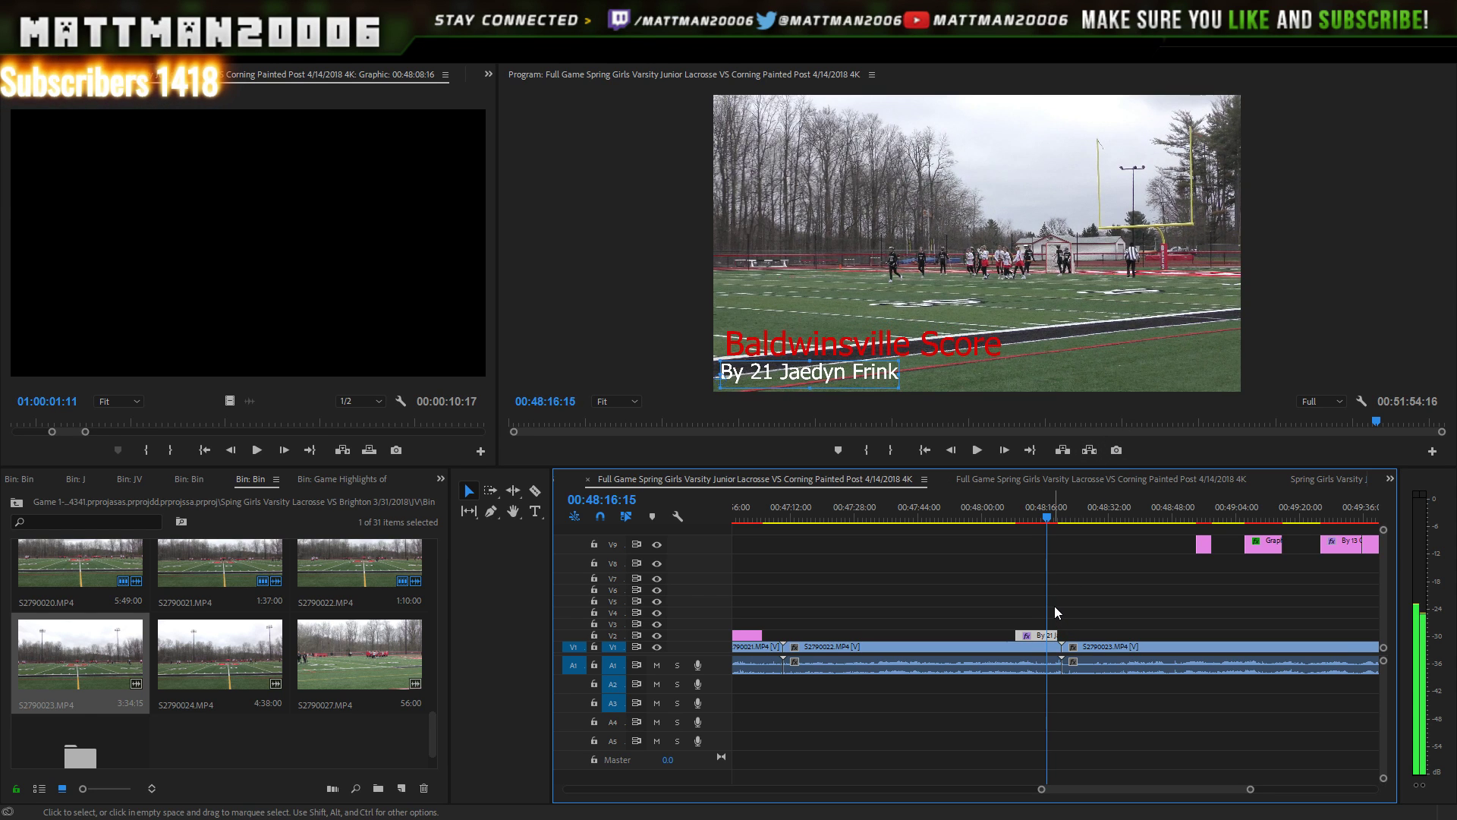
{"action": "key", "text": "Right"}
{"action": "key", "text": "Right"}
{"action": "key", "text": "Right"}
{"action": "key", "text": "Right"}
{"action": "key", "text": "Right"}
{"action": "key", "text": "Right"}
{"action": "key", "text": "Right"}
{"action": "key", "text": "Right"}
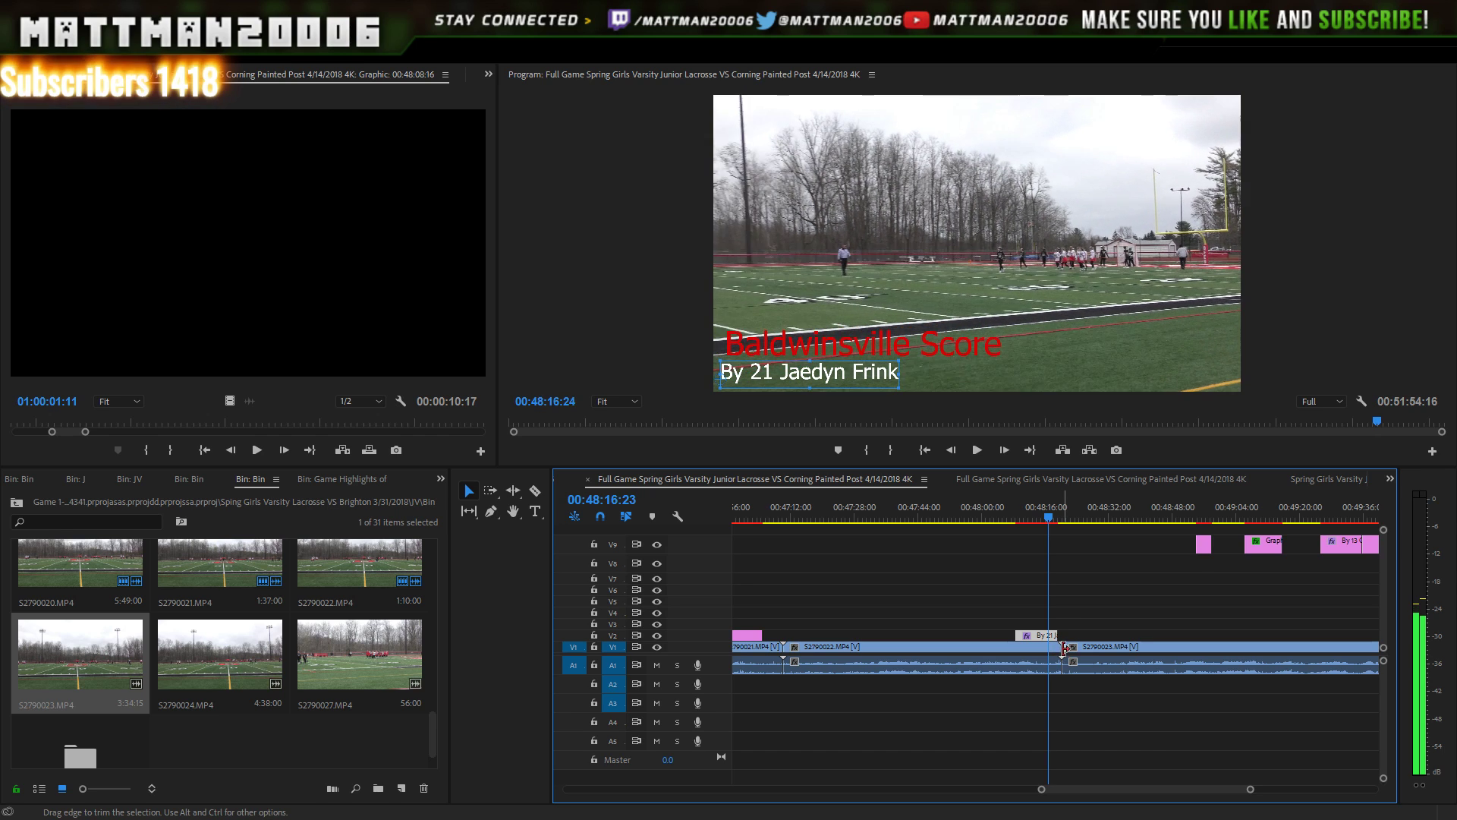
{"action": "key", "text": "Right"}
{"action": "key", "text": "Right"}
{"action": "key", "text": "Right"}
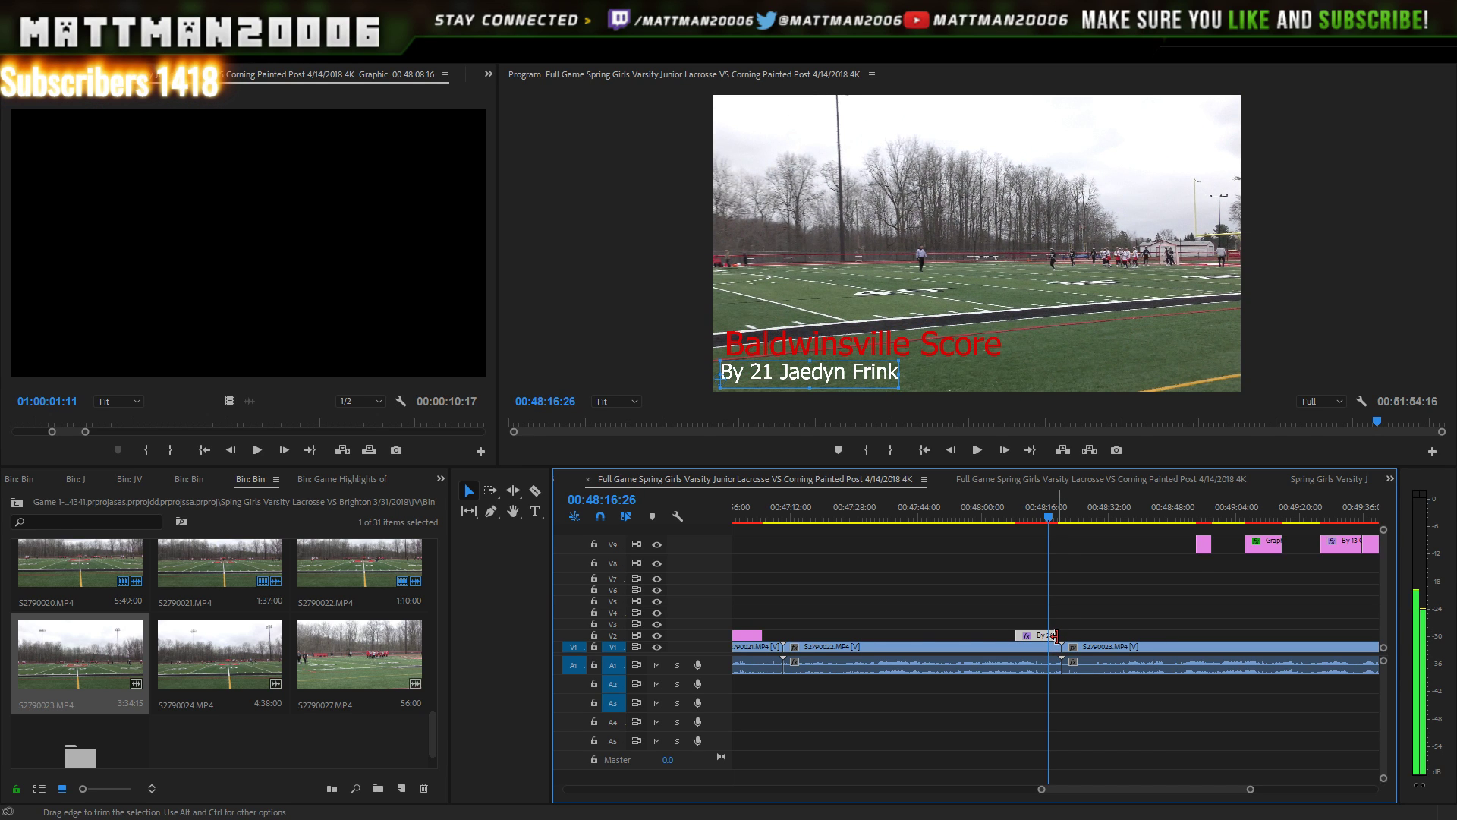
{"action": "left_click_drag", "start_coordinate": [1056, 636], "coordinate": [1049, 635]}
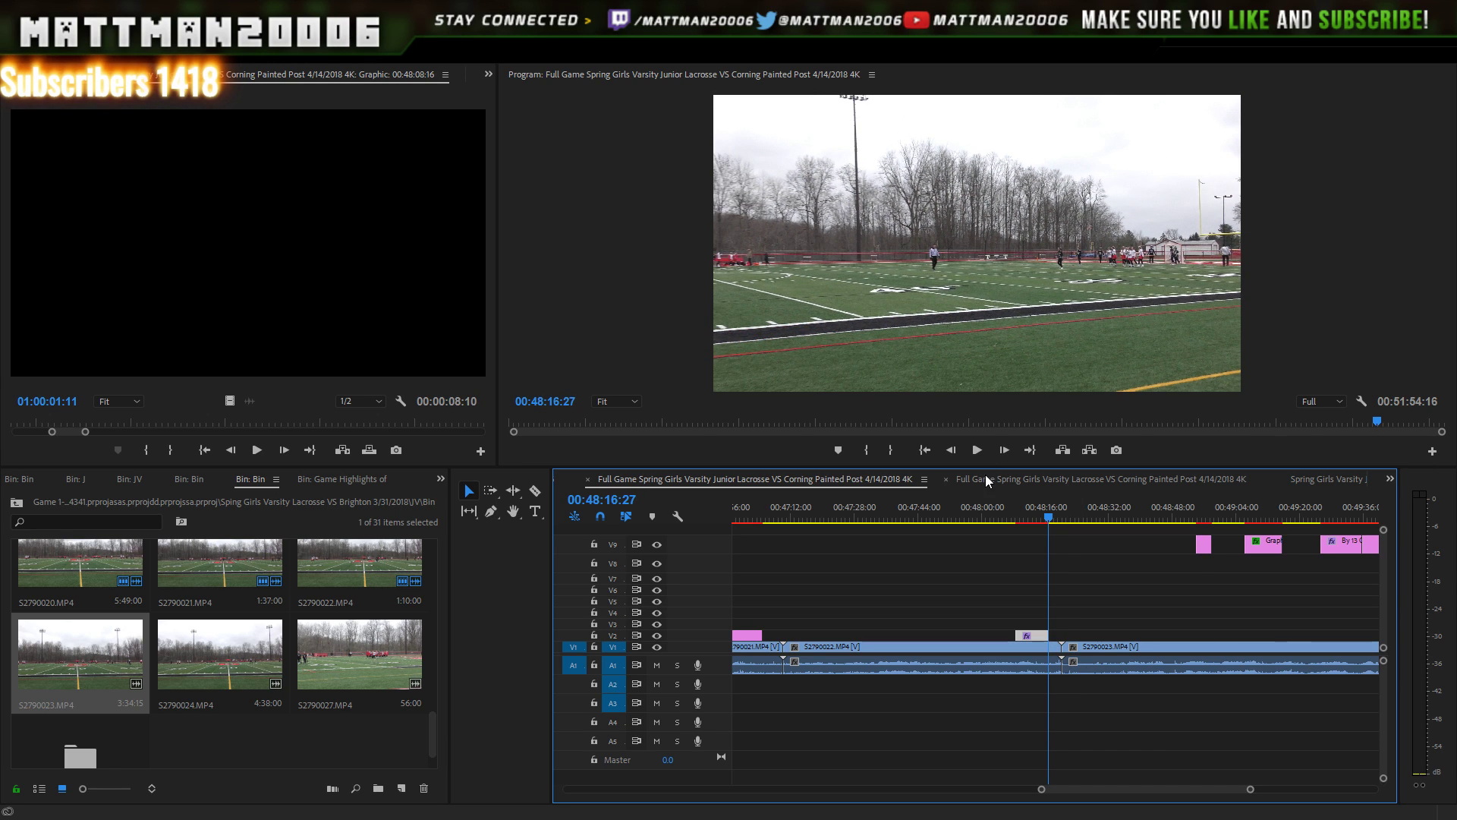
{"action": "left_click", "coordinate": [977, 454]}
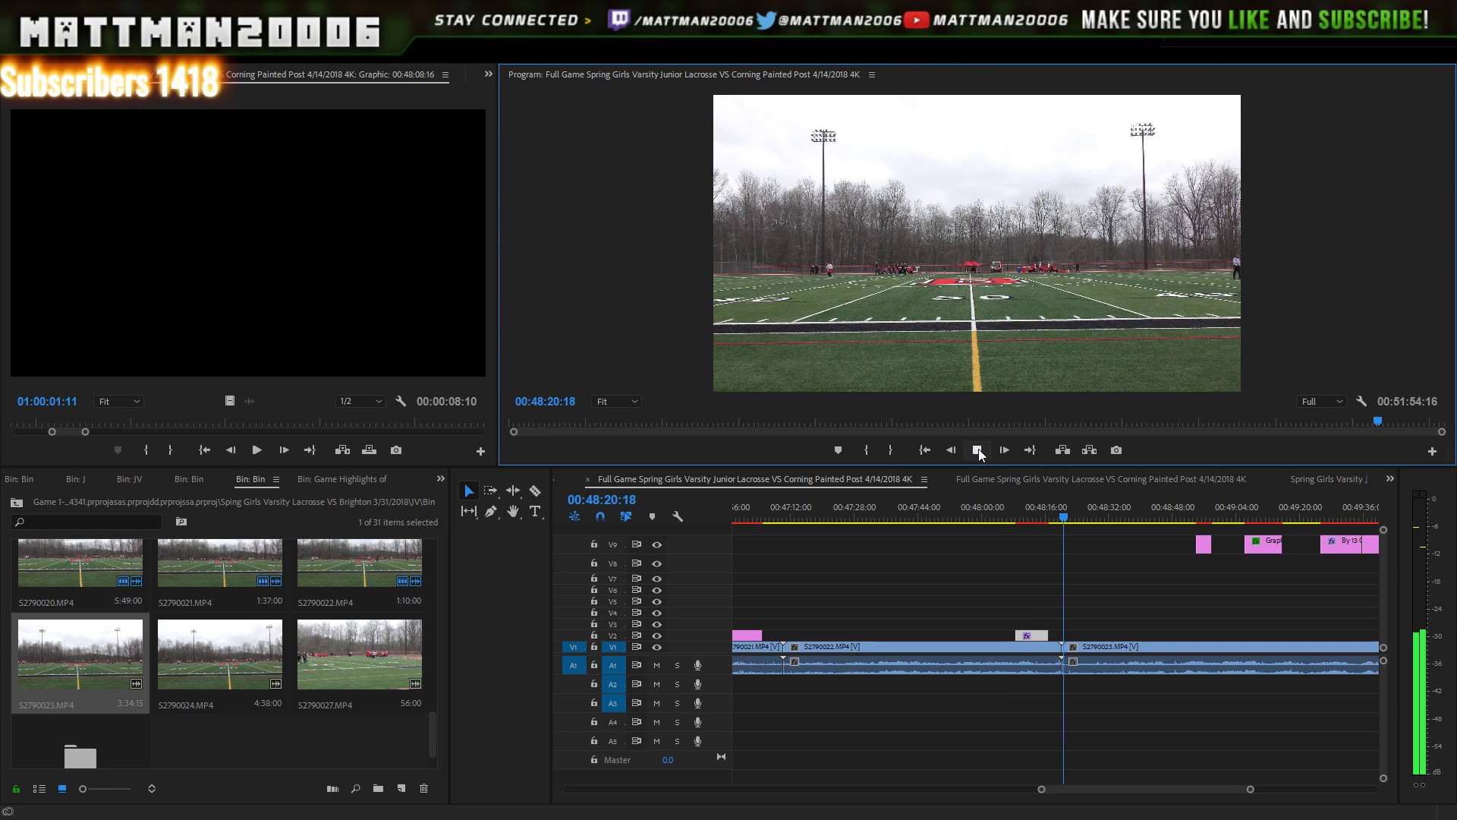
- Marquee-select all score graphics on V9 and shift them past the game footage, starting near 00:52:30
{"action": "left_click", "coordinate": [979, 451]}
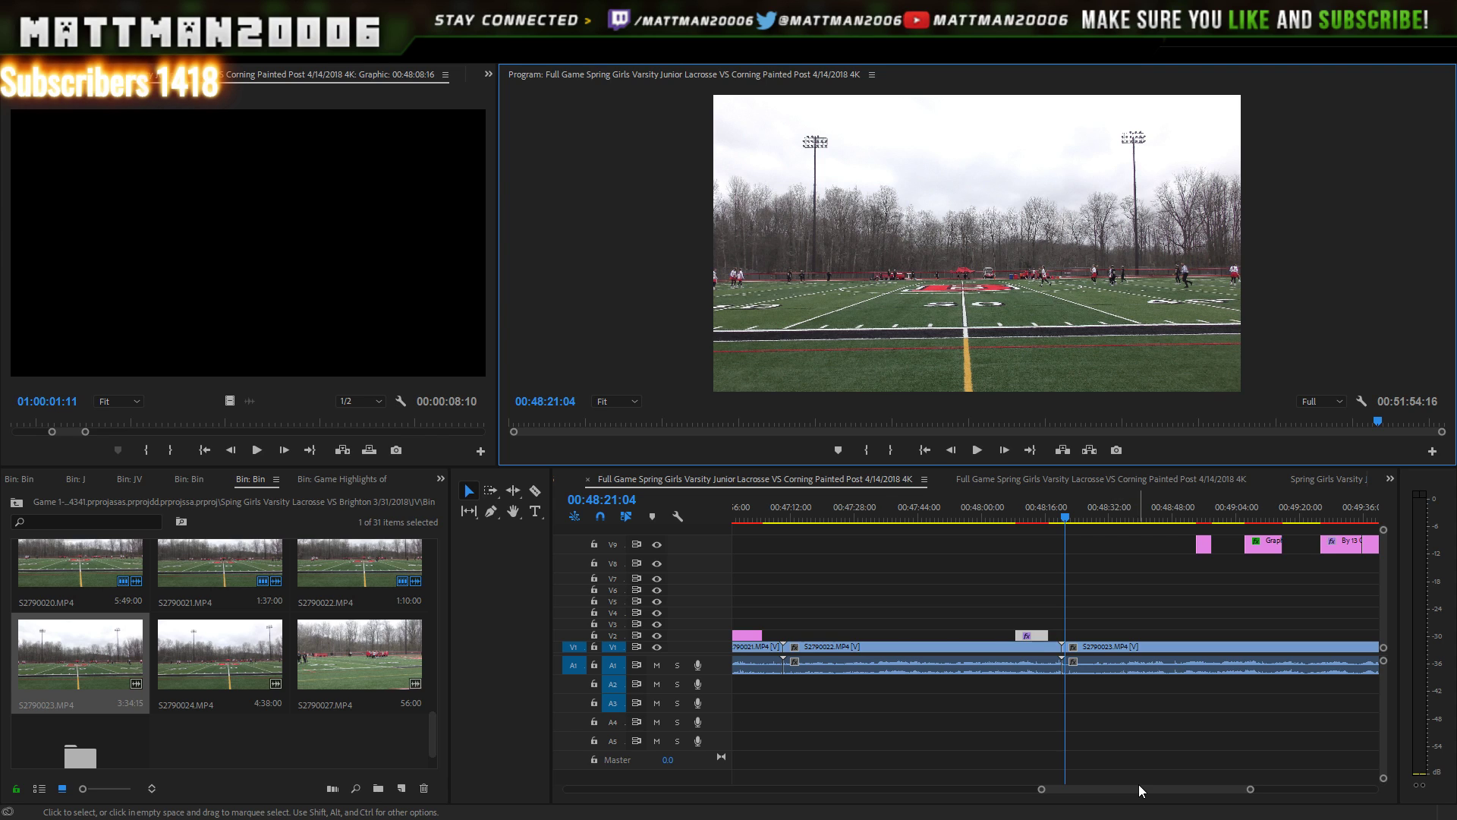
{"action": "left_click_drag", "start_coordinate": [1139, 785], "coordinate": [1163, 789]}
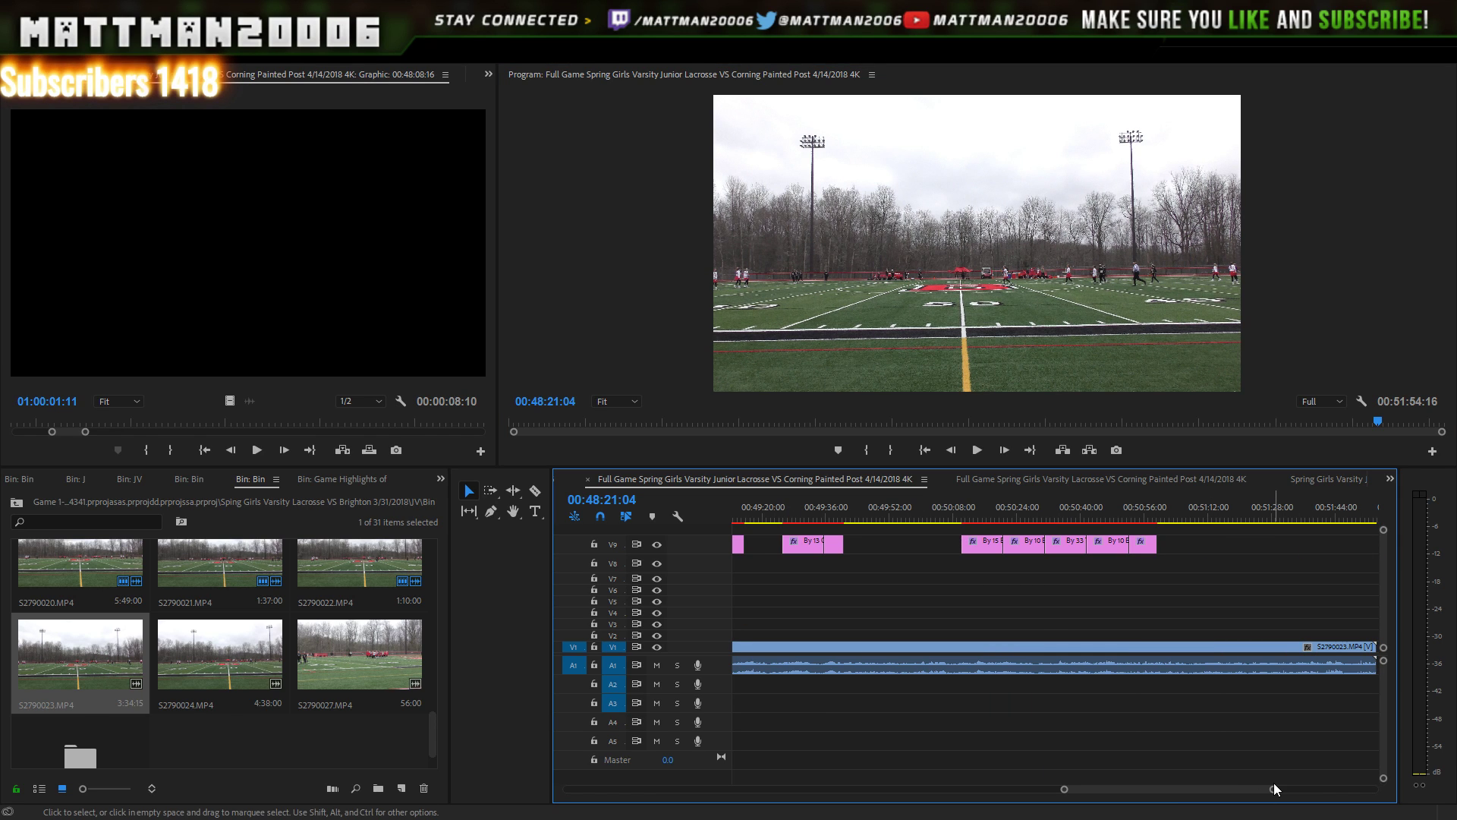
{"action": "mouse_move", "coordinate": [1274, 787]}
{"action": "left_mouse_down"}
{"action": "mouse_move", "coordinate": [1335, 783]}
{"action": "mouse_move", "coordinate": [1273, 791]}
{"action": "mouse_move", "coordinate": [1269, 777]}
{"action": "left_mouse_up"}
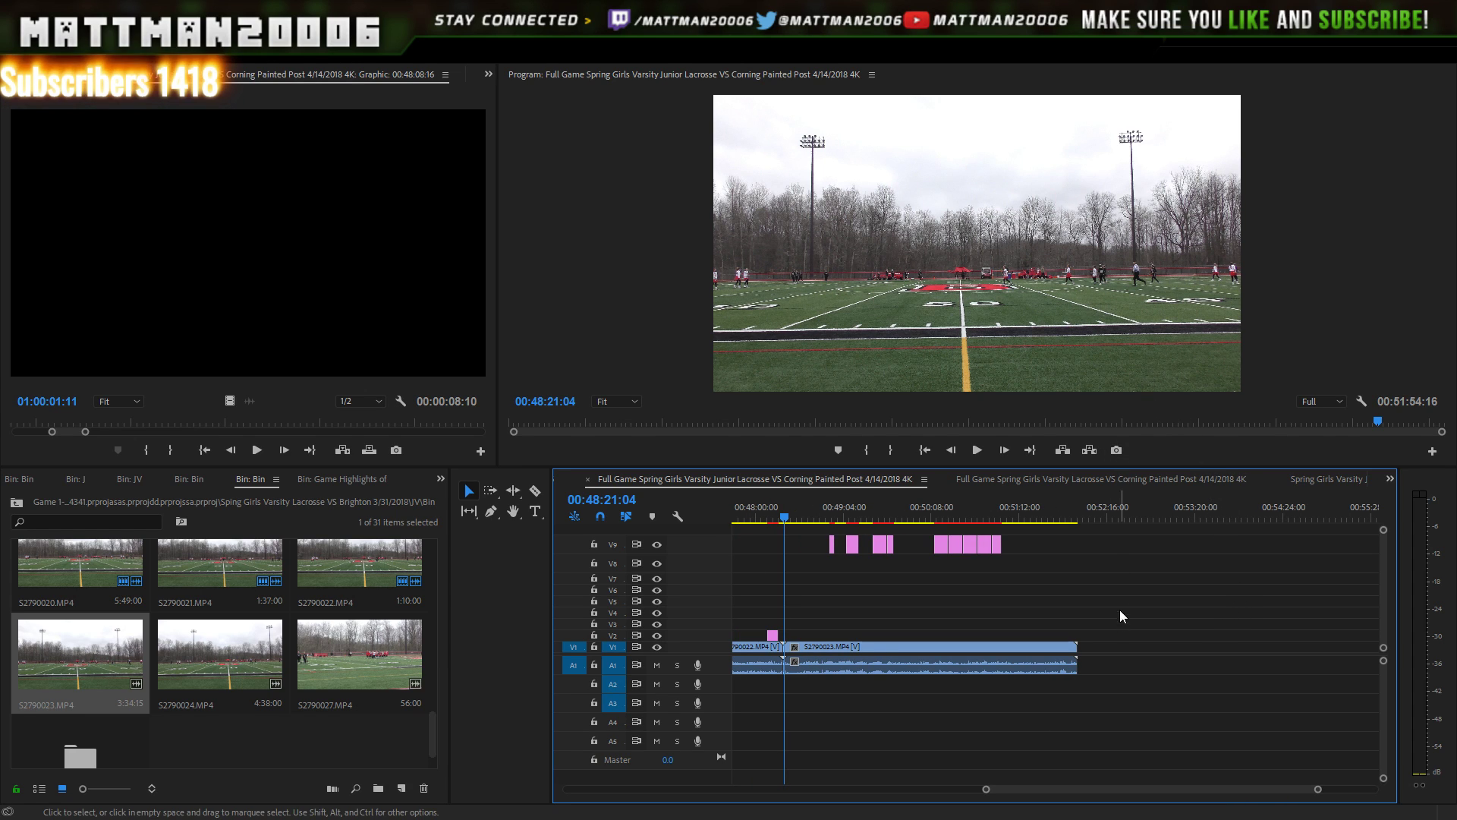
{"action": "left_click_drag", "start_coordinate": [1109, 574], "coordinate": [815, 548]}
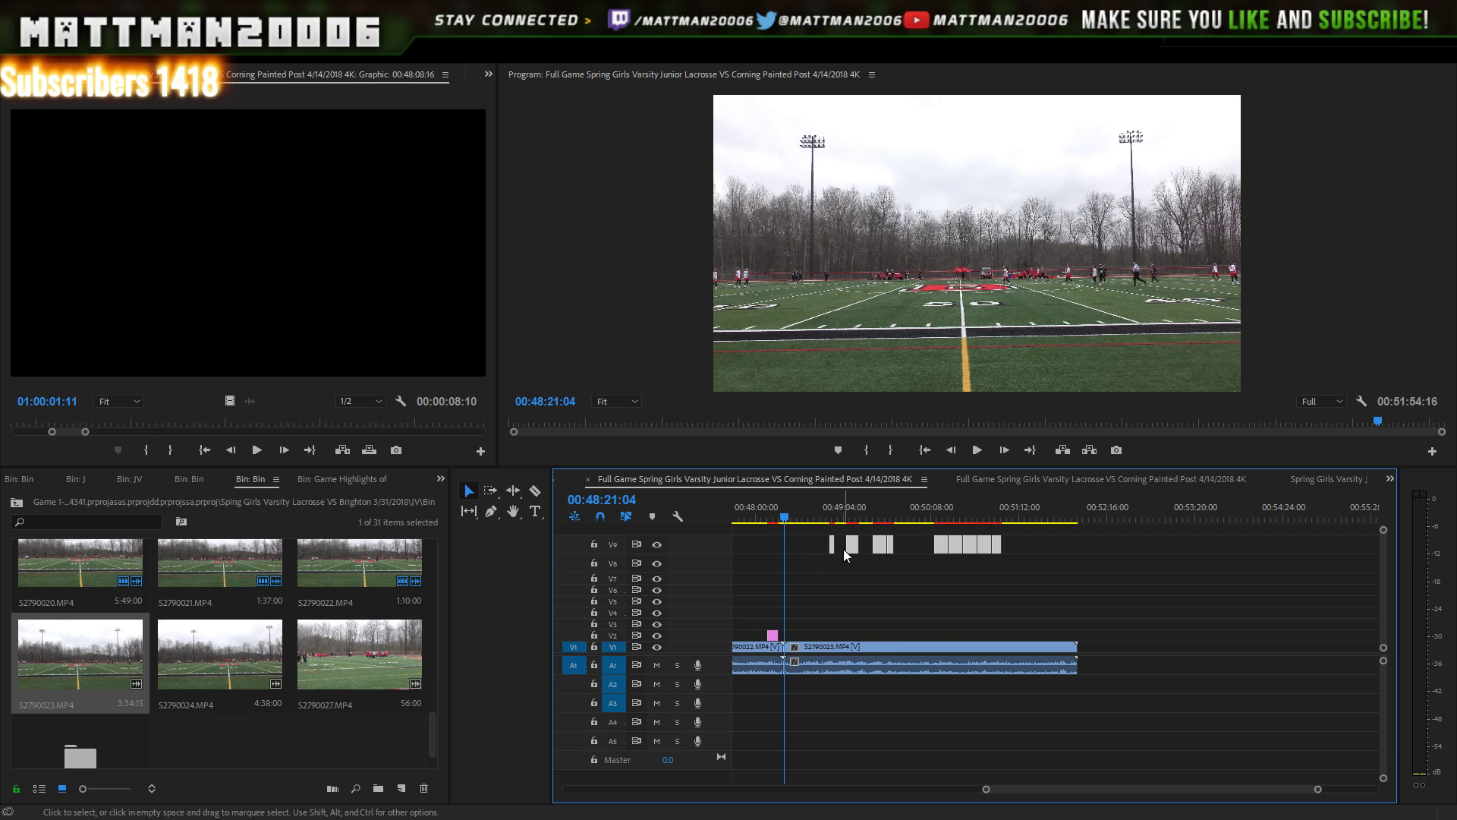
{"action": "left_click", "coordinate": [852, 546]}
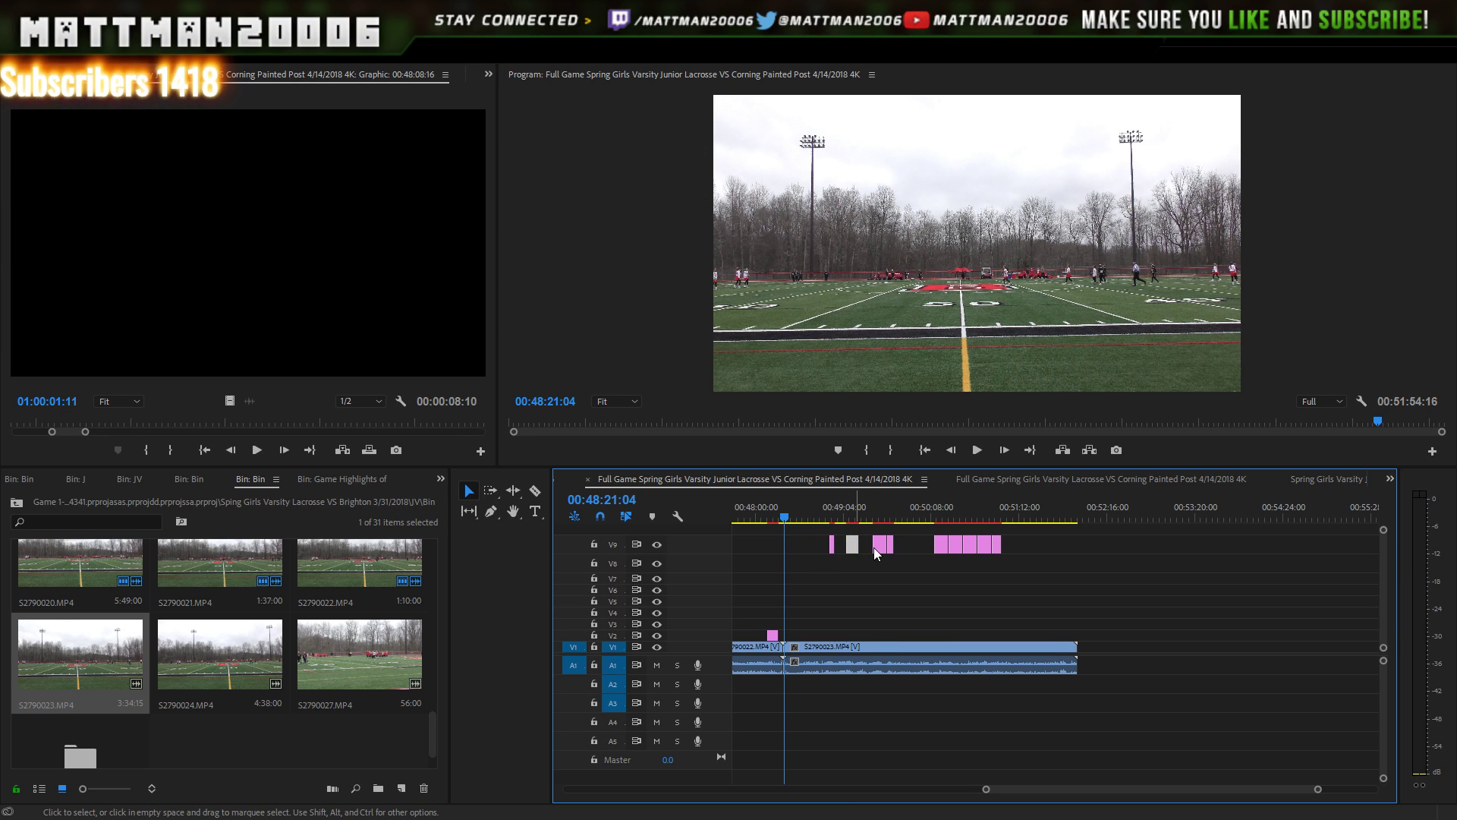
{"action": "left_click_drag", "start_coordinate": [972, 540], "coordinate": [1012, 542]}
{"action": "key", "text": "ctrl+z"}
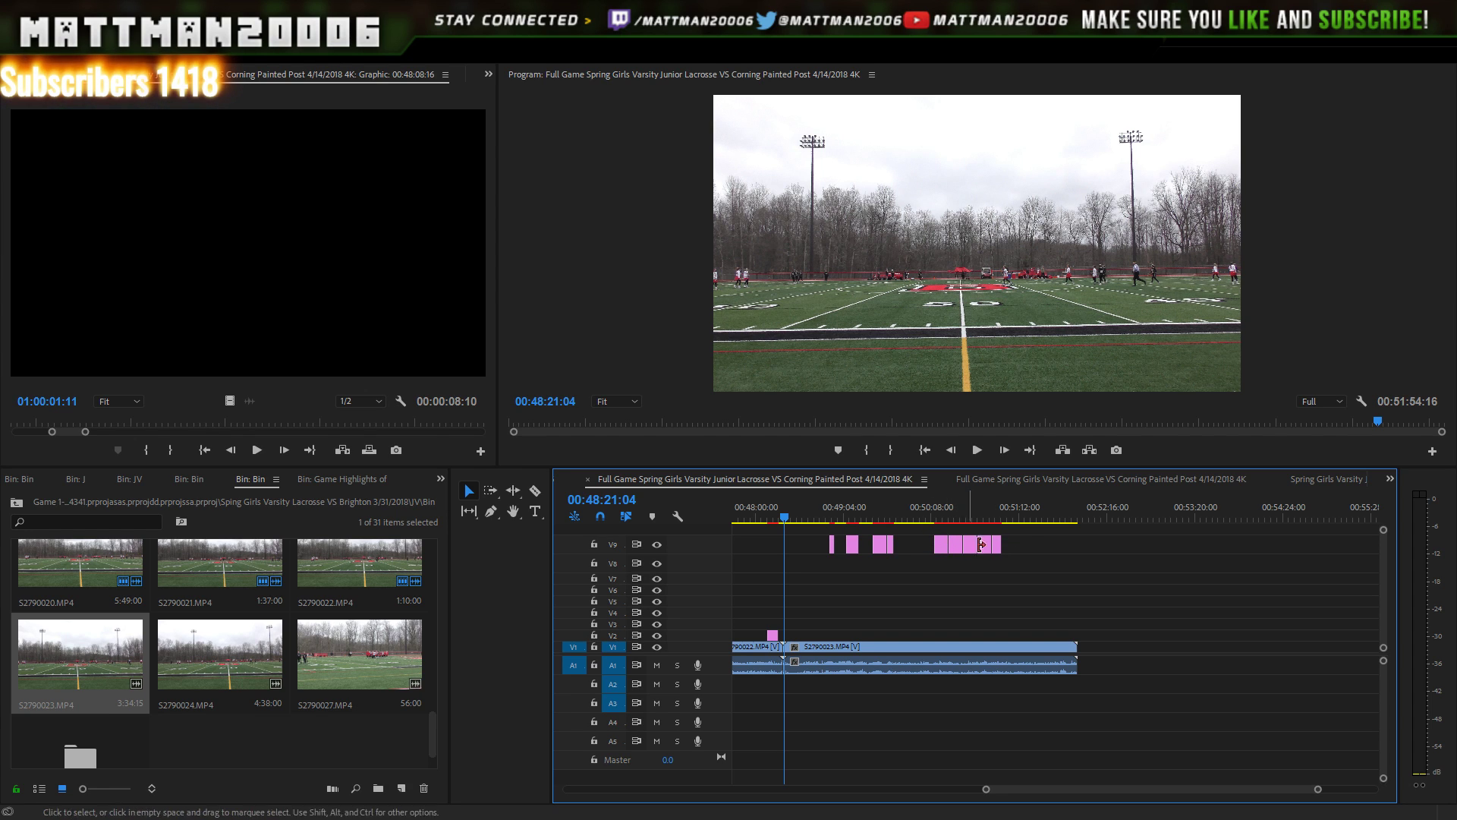
{"action": "left_click_drag", "start_coordinate": [1004, 548], "coordinate": [1137, 543]}
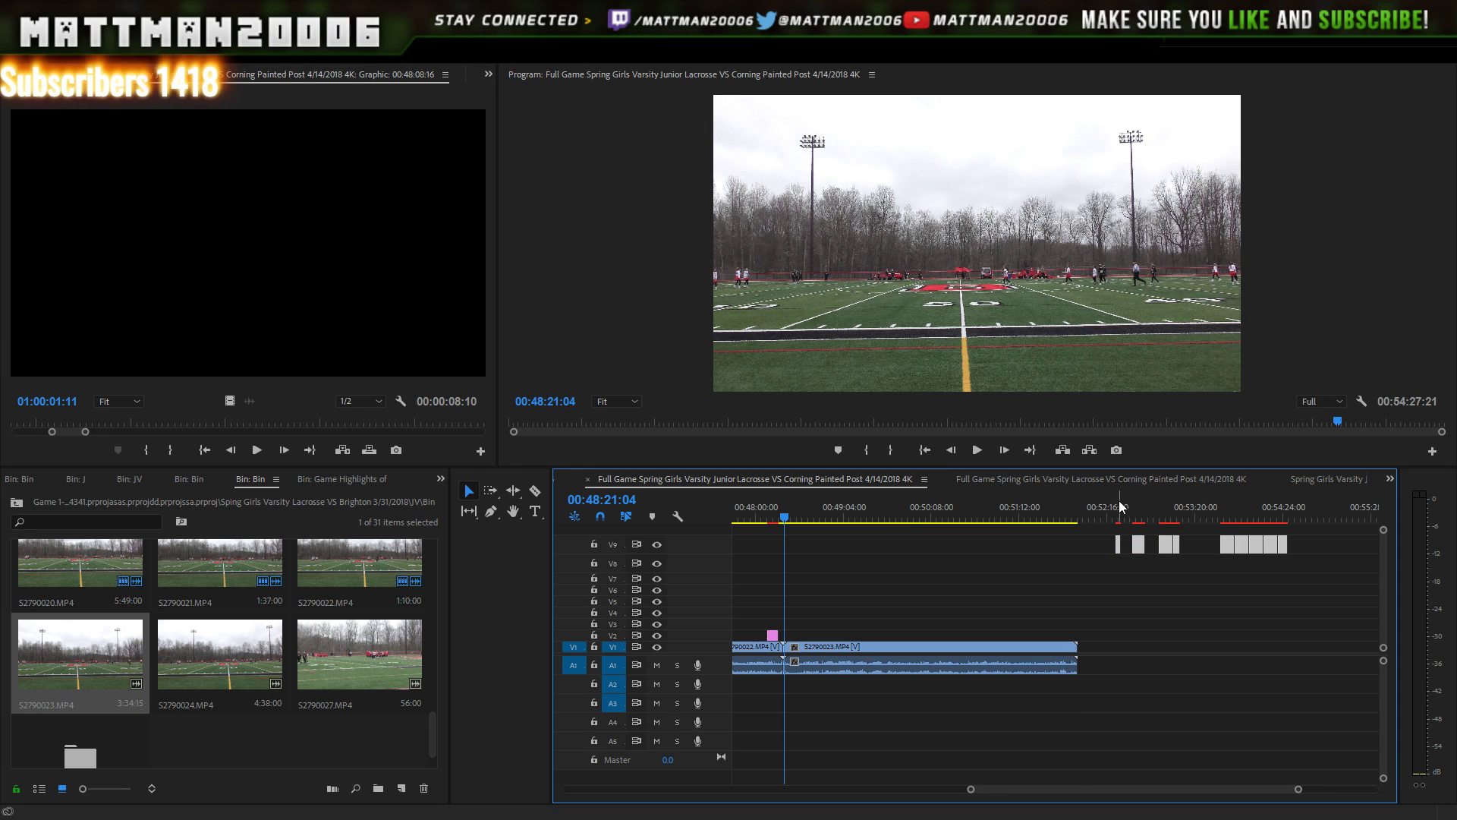
{"action": "left_click", "coordinate": [1076, 510]}
{"action": "left_click_drag", "start_coordinate": [1076, 511], "coordinate": [1051, 510]}
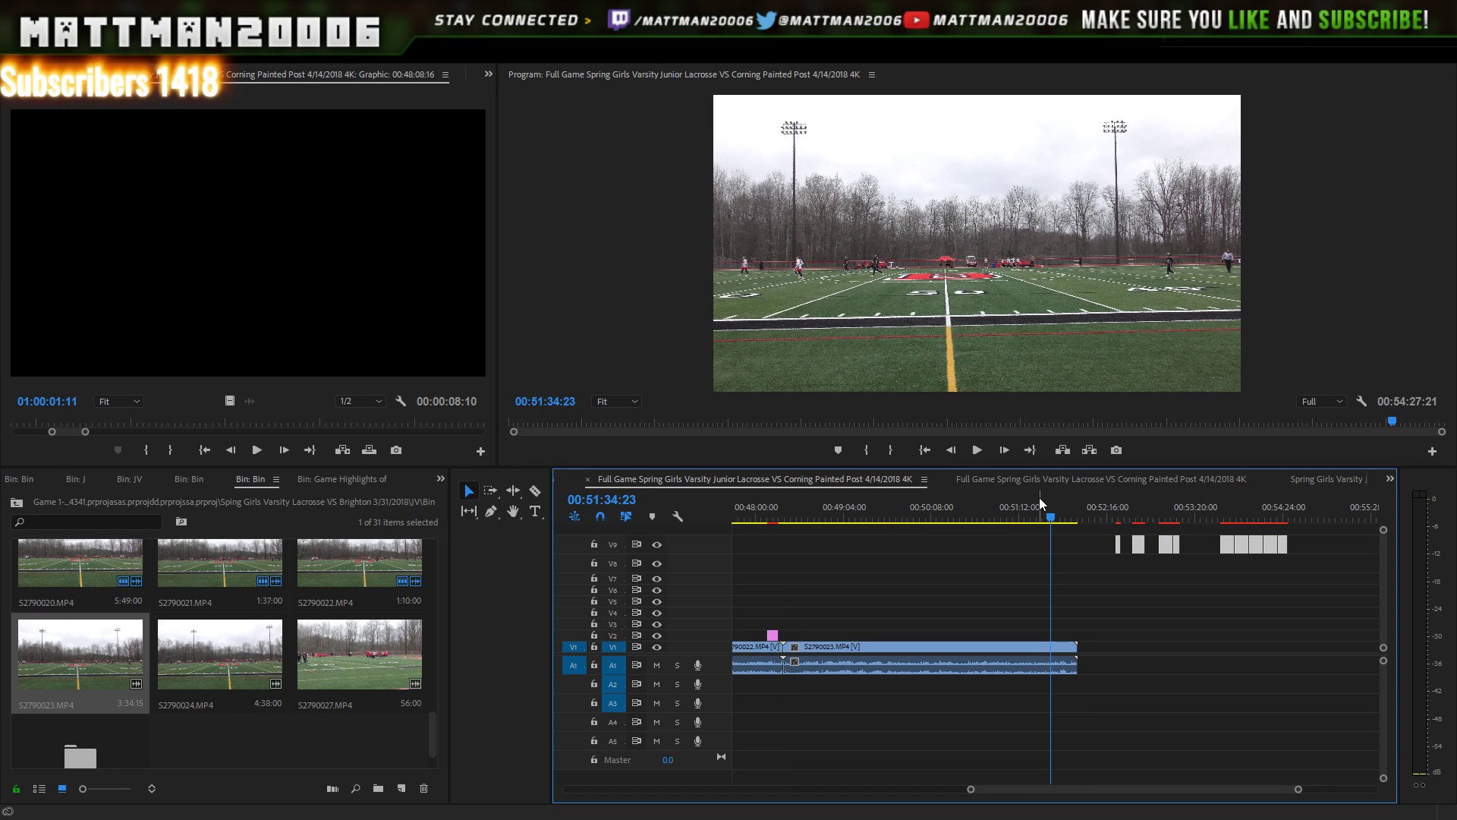
{"action": "key", "text": "space"}
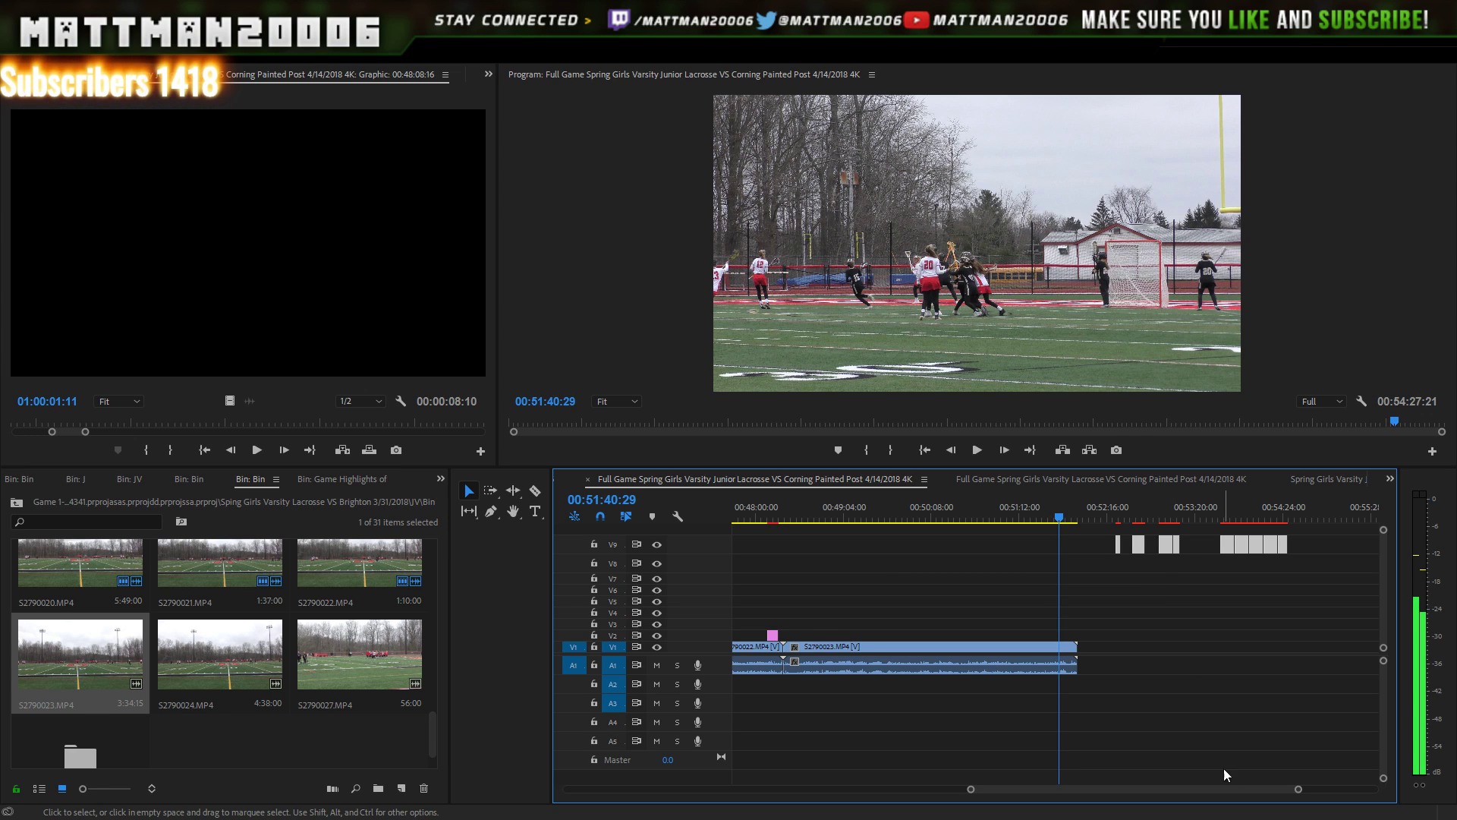
{"action": "left_click_drag", "start_coordinate": [1299, 789], "coordinate": [1262, 790]}
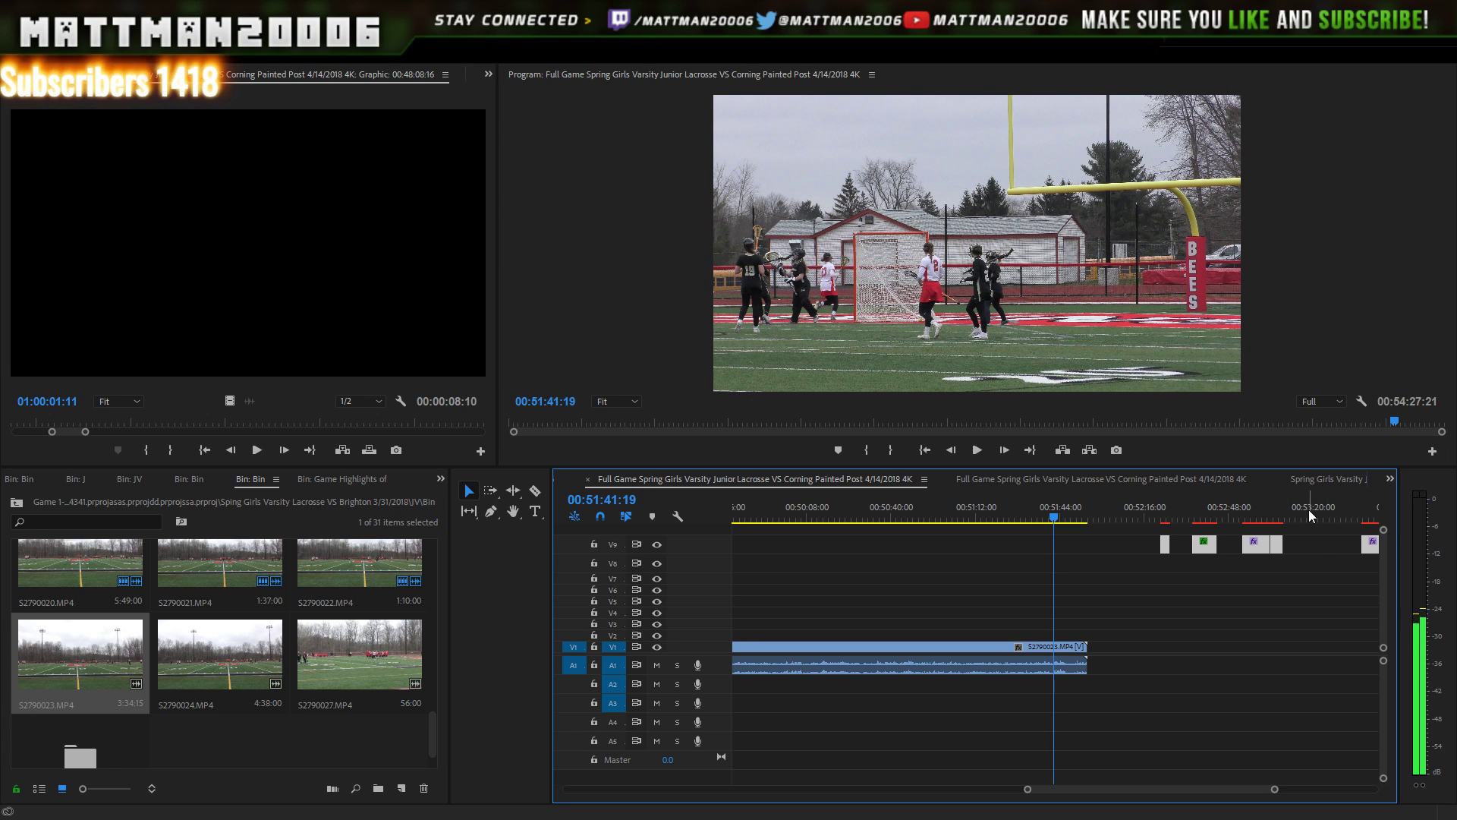
{"action": "left_click_drag", "start_coordinate": [1355, 509], "coordinate": [1373, 492]}
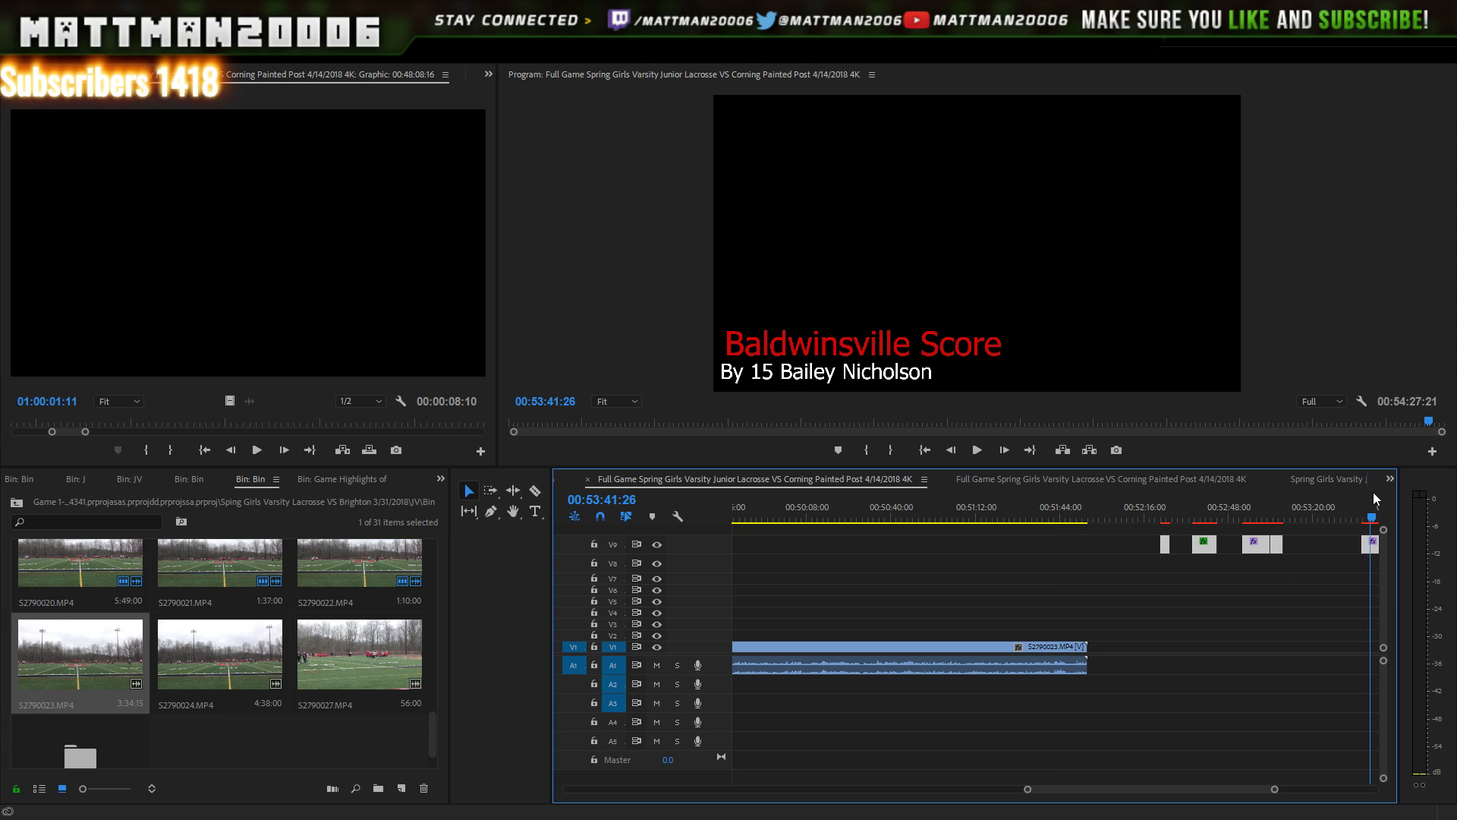
{"action": "left_click_drag", "start_coordinate": [1265, 507], "coordinate": [1364, 504]}
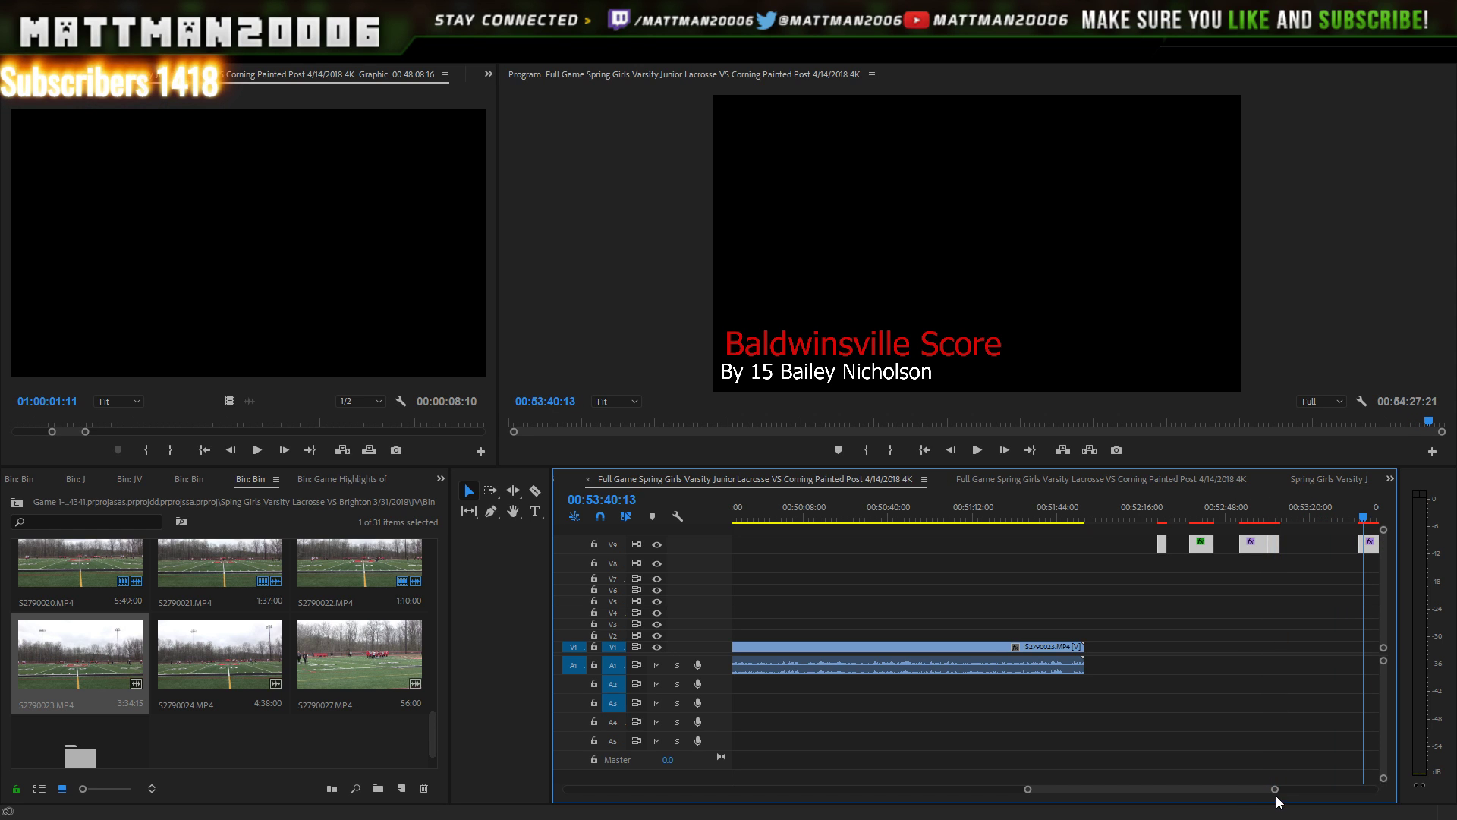
{"action": "left_click_drag", "start_coordinate": [1277, 797], "coordinate": [1301, 787]}
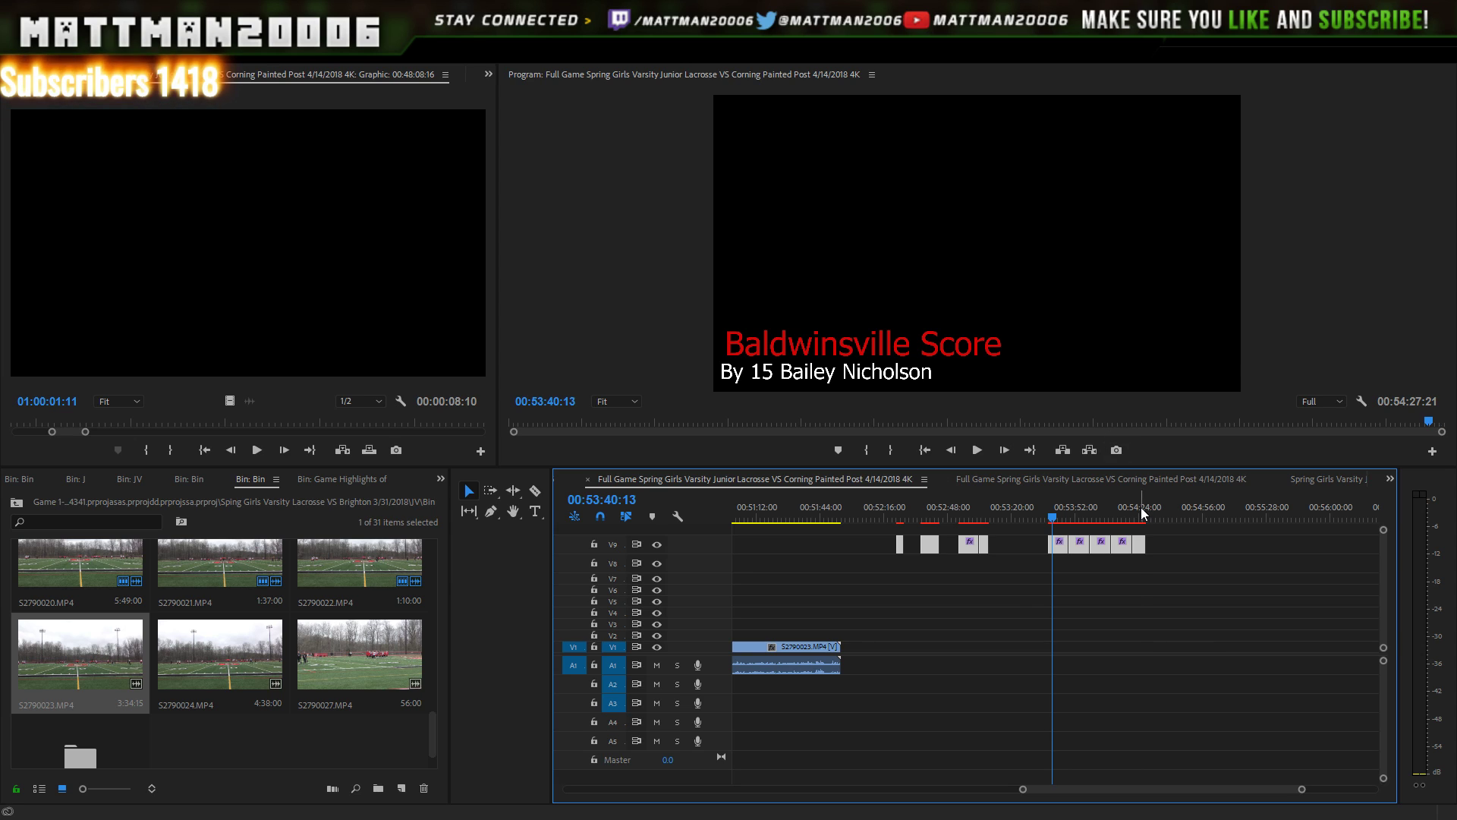
{"action": "left_click_drag", "start_coordinate": [1141, 507], "coordinate": [1081, 502]}
{"action": "left_click_drag", "start_coordinate": [1066, 789], "coordinate": [1022, 789]}
{"action": "left_click_drag", "start_coordinate": [784, 508], "coordinate": [800, 518]}
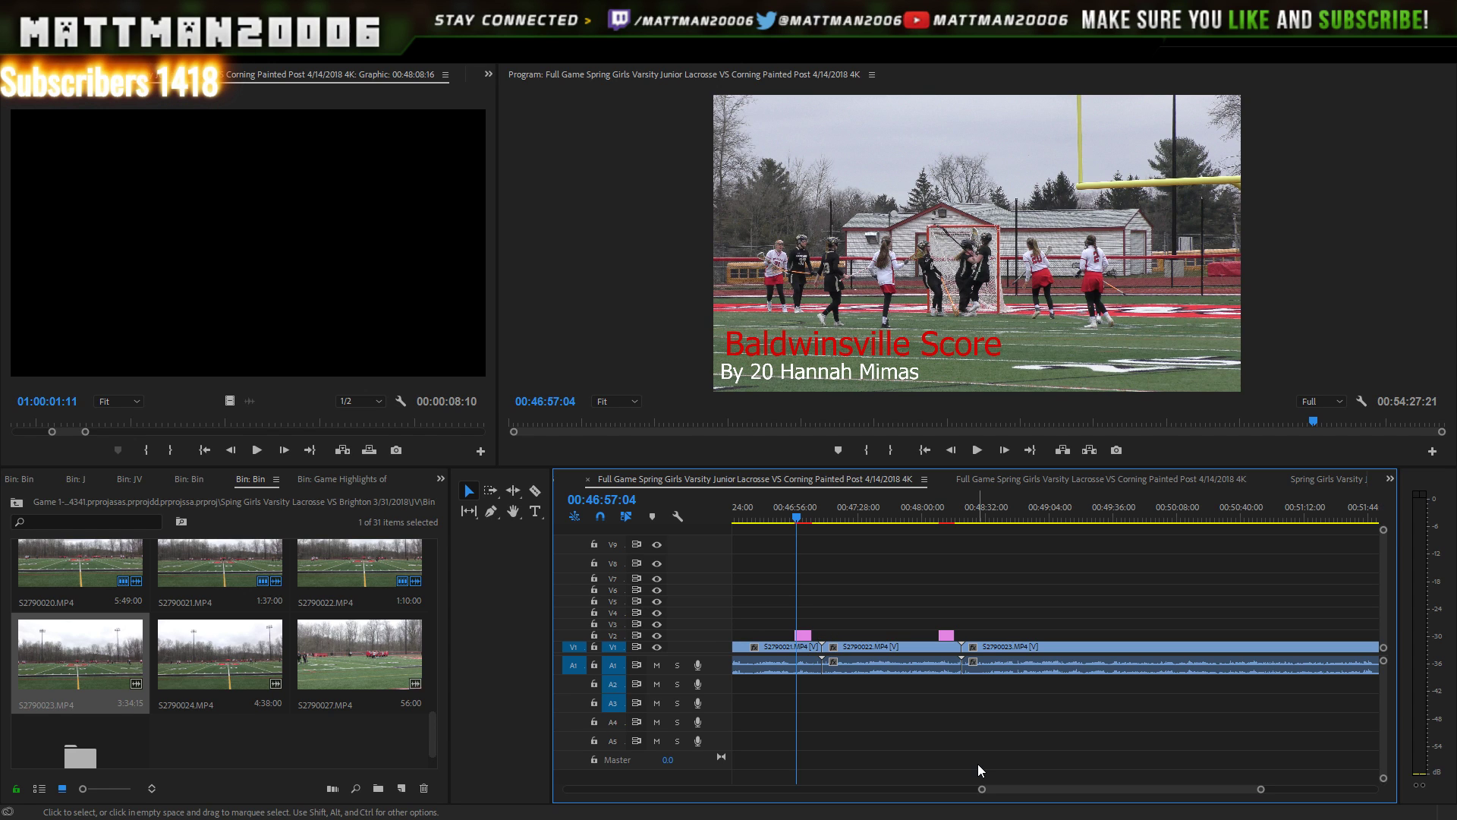
- Scrub back through earlier goals to the score title at 31 minutes
{"action": "left_click_drag", "start_coordinate": [981, 789], "coordinate": [817, 789]}
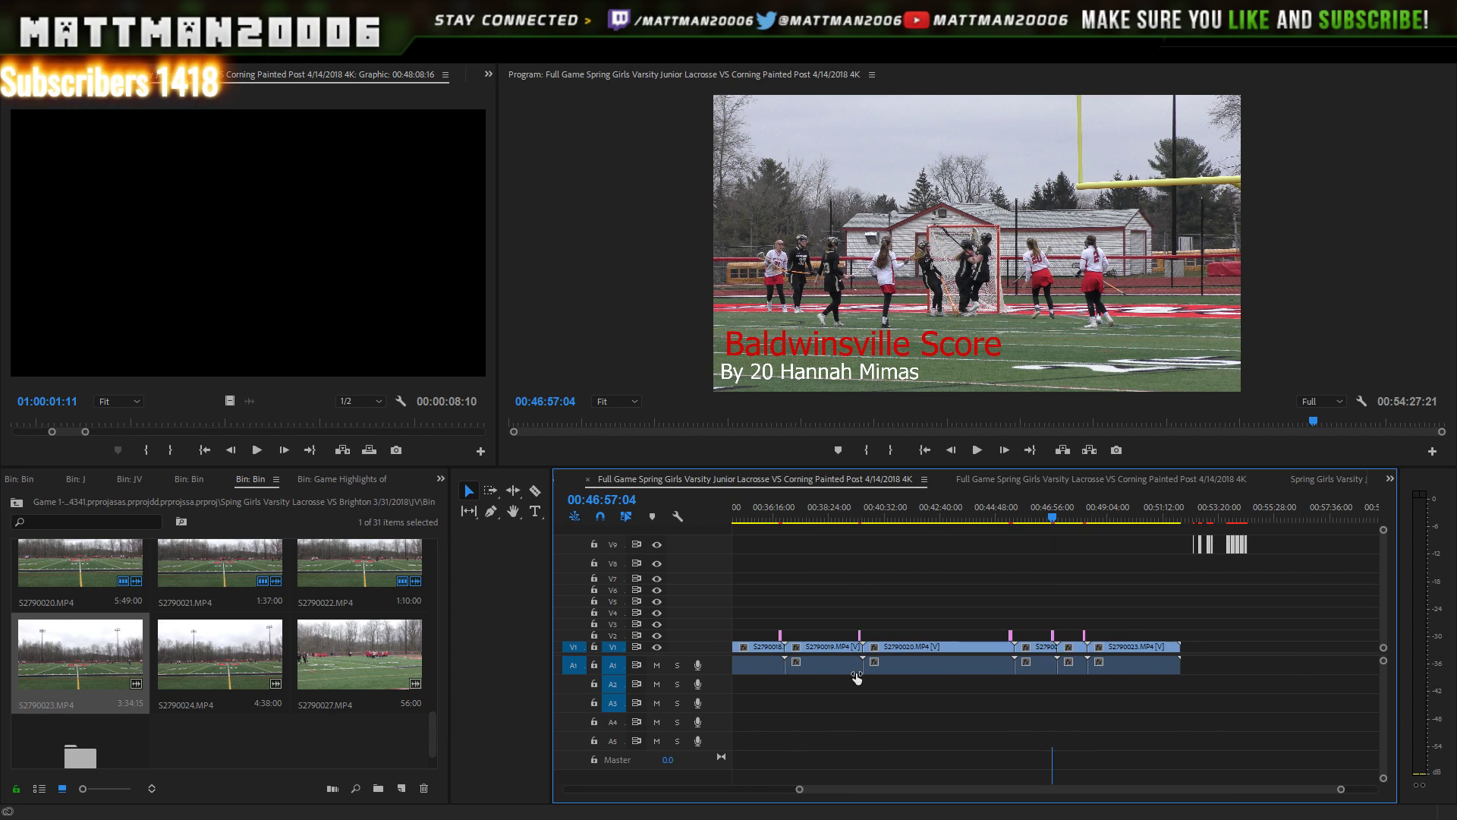
{"action": "left_click", "coordinate": [863, 503]}
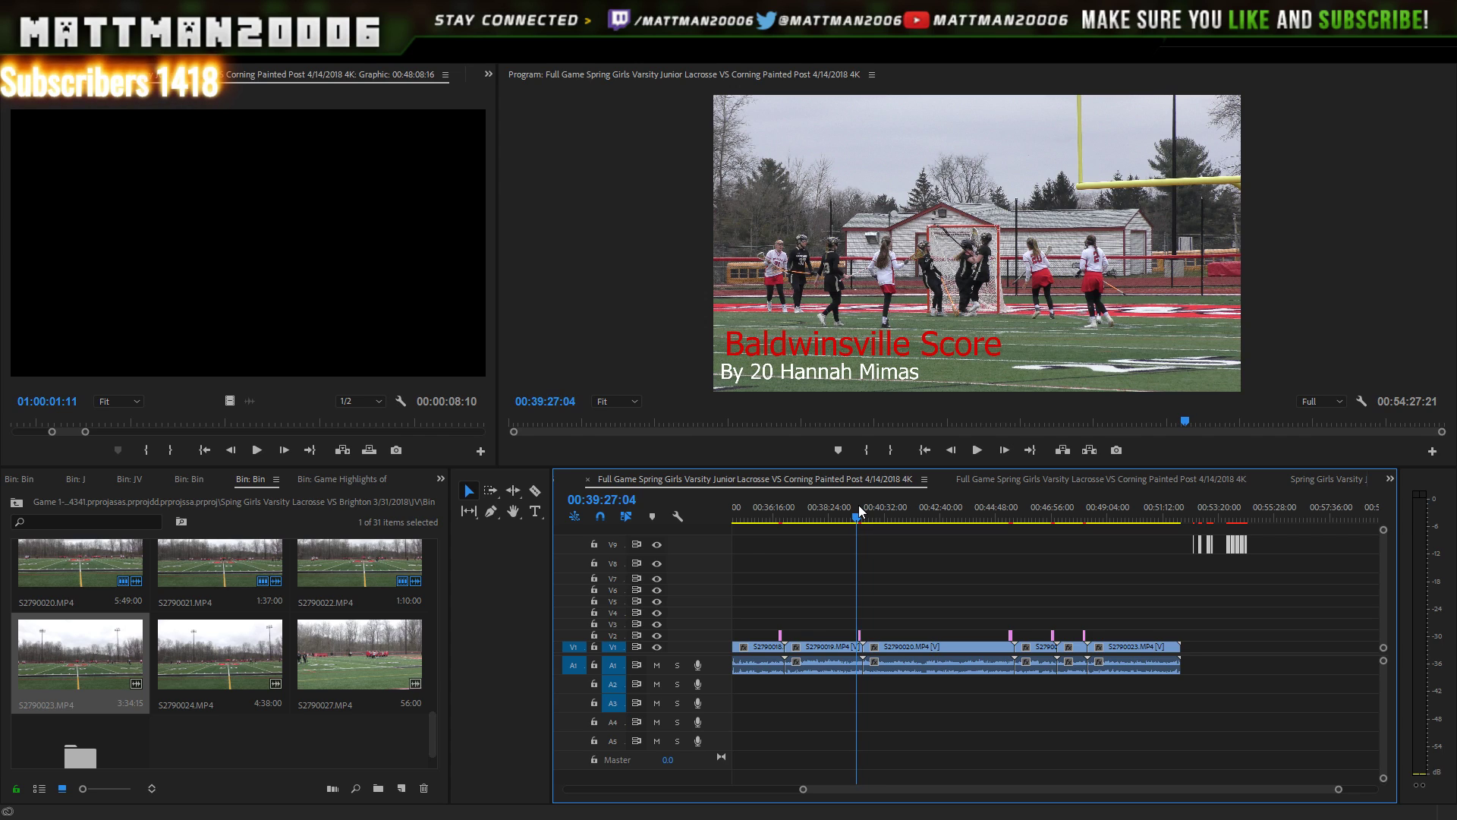
{"action": "key", "text": "Left"}
{"action": "key", "text": "Left"}
{"action": "key", "text": "Left"}
{"action": "key", "text": "Left"}
{"action": "key", "text": "Left"}
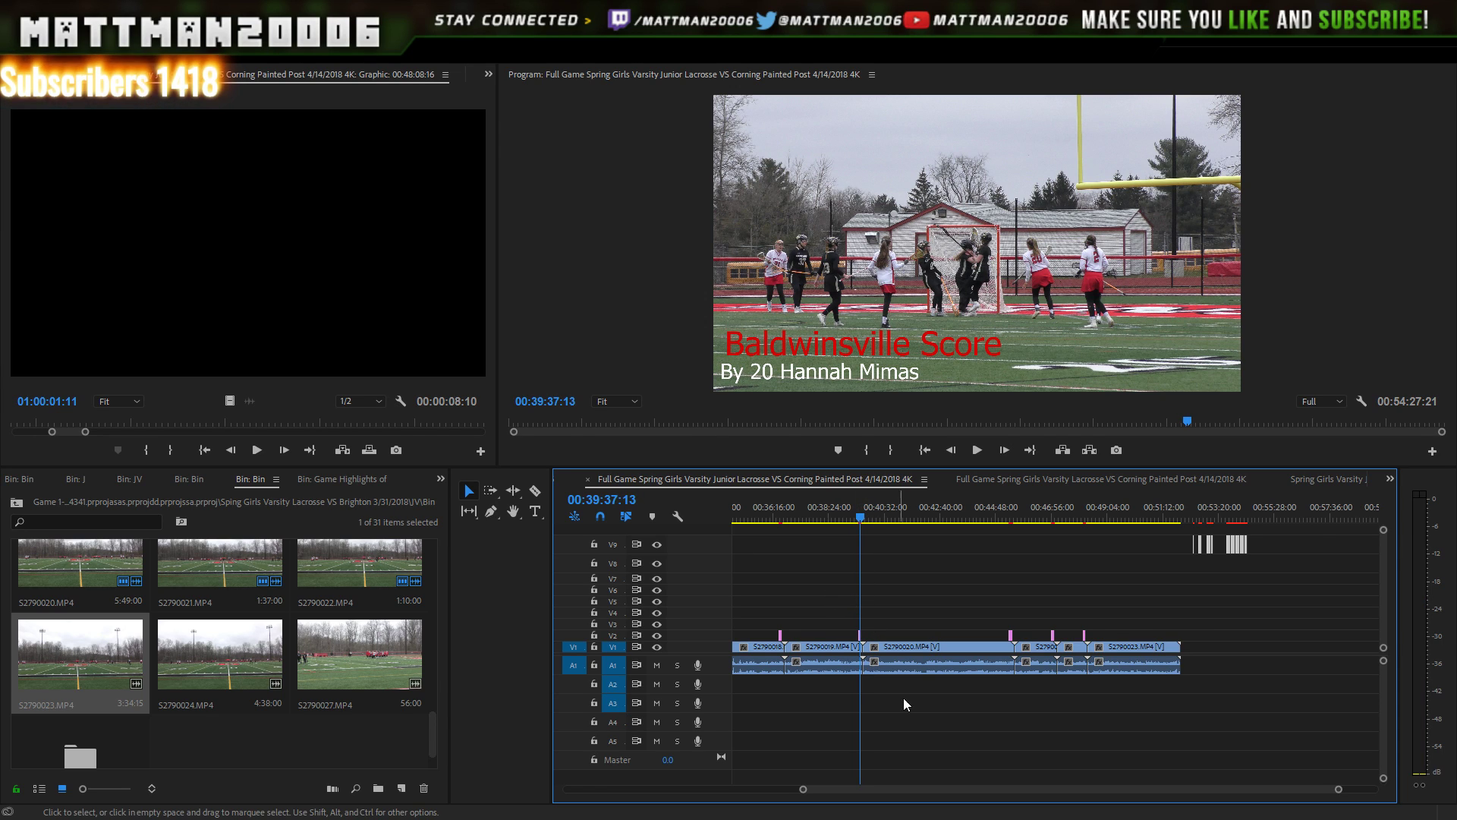
{"action": "mouse_move", "coordinate": [805, 789]}
{"action": "left_mouse_down"}
{"action": "mouse_move", "coordinate": [772, 783]}
{"action": "mouse_move", "coordinate": [808, 780]}
{"action": "left_mouse_up"}
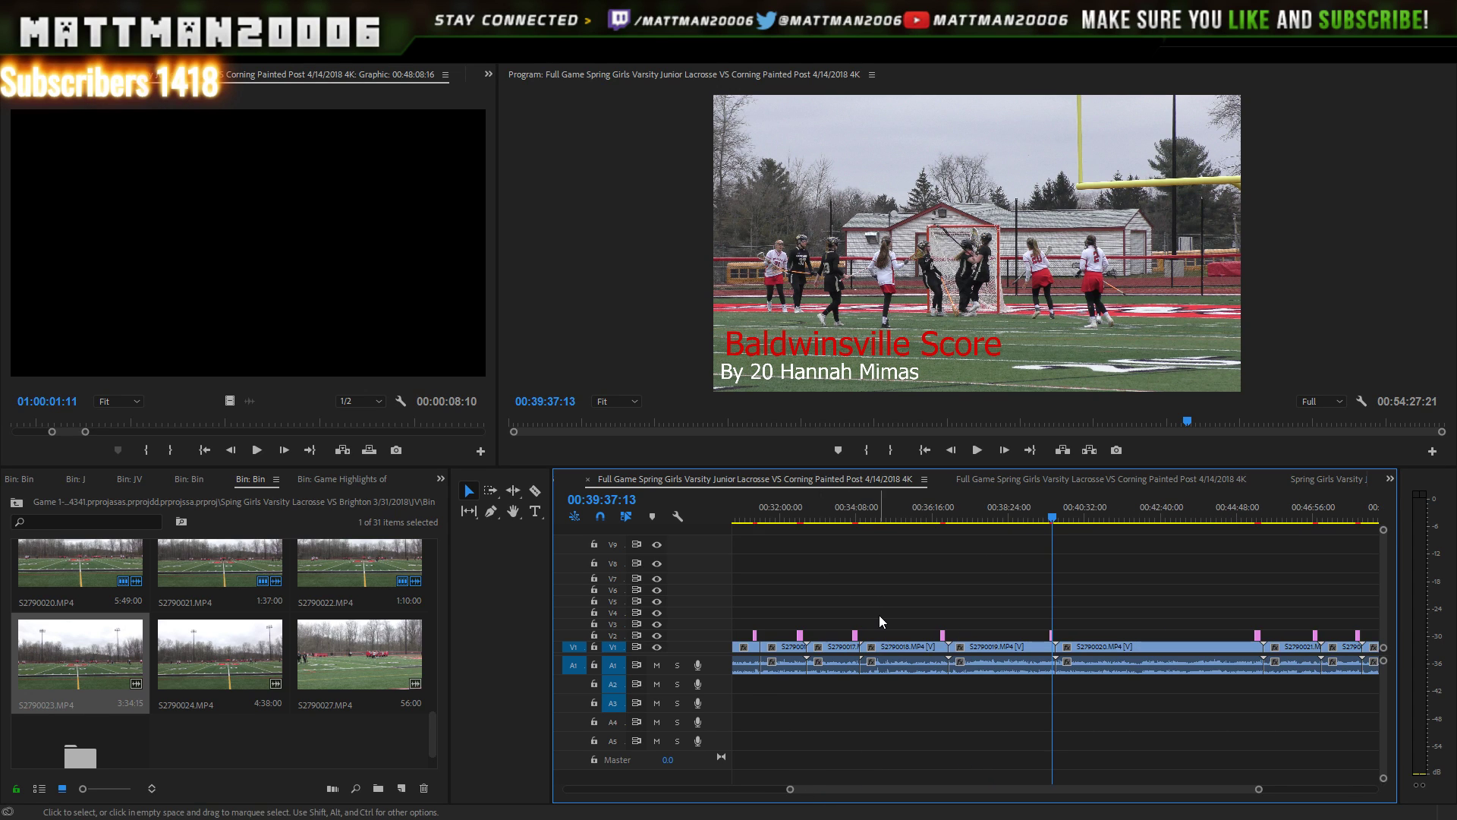
{"action": "left_click", "coordinate": [856, 520]}
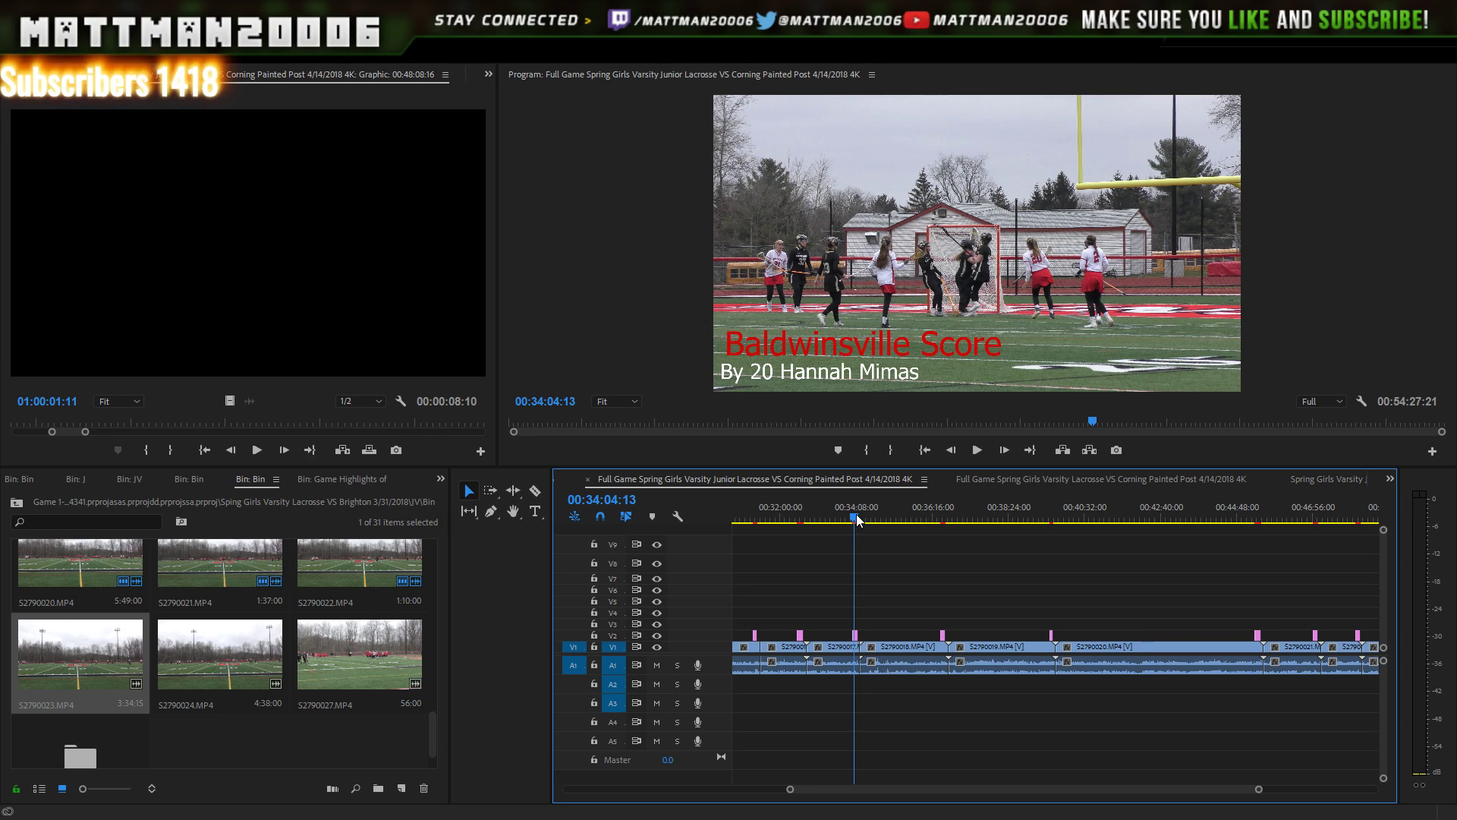
{"action": "left_click", "coordinate": [857, 522]}
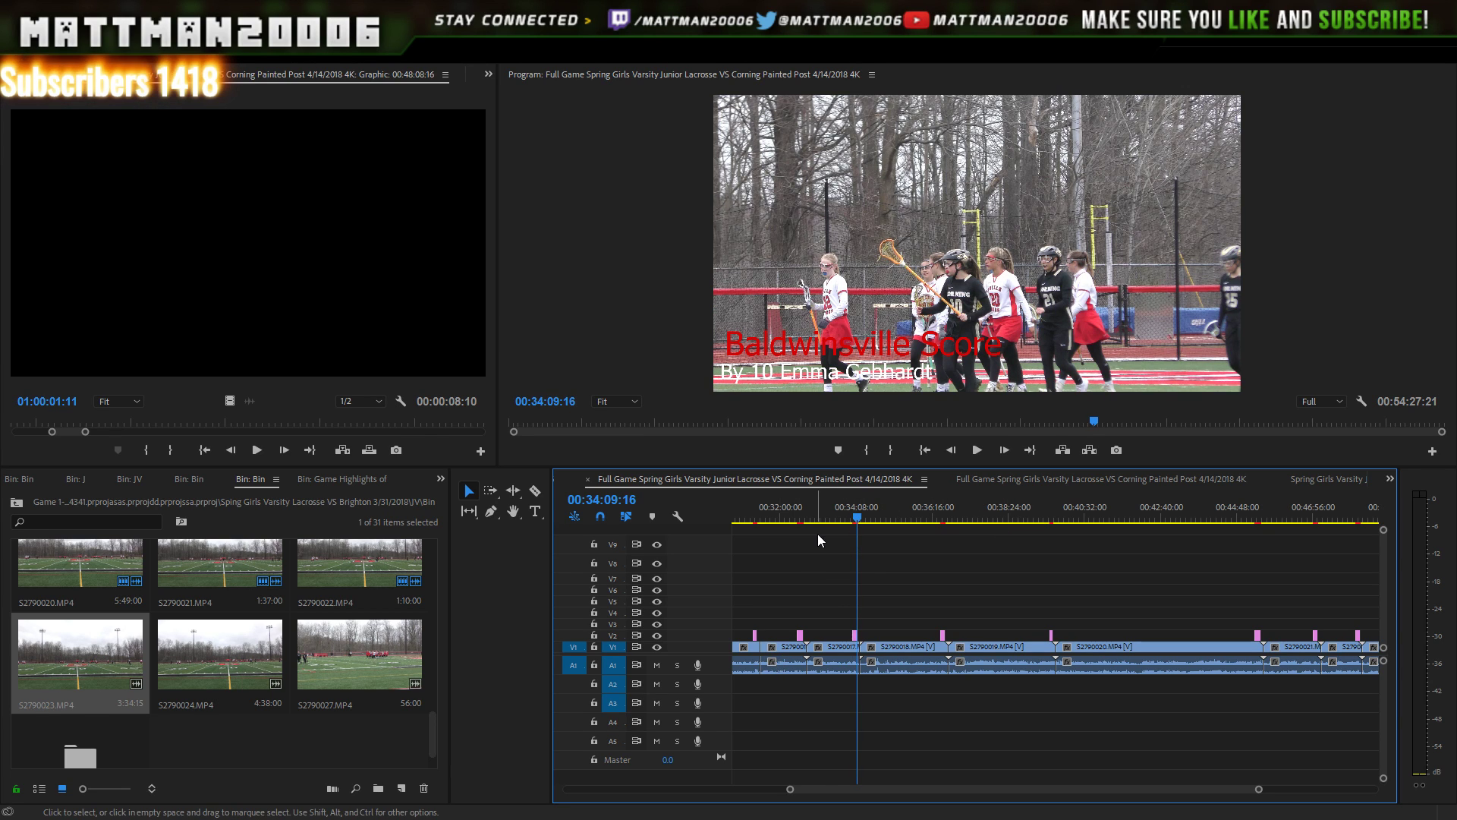
{"action": "left_click", "coordinate": [803, 519]}
{"action": "left_click_drag", "start_coordinate": [806, 529], "coordinate": [803, 539]}
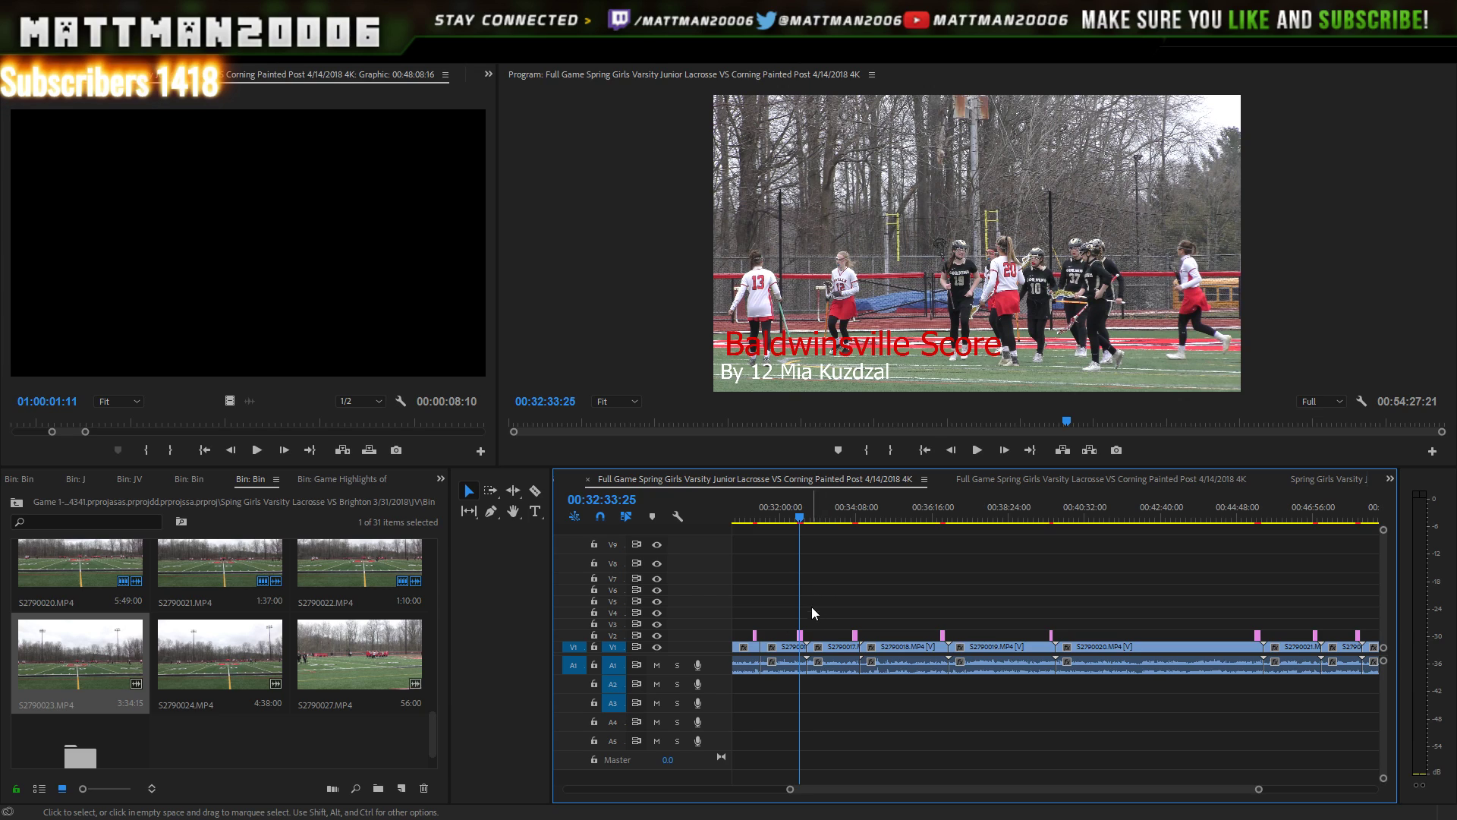
{"action": "left_click", "coordinate": [756, 522]}
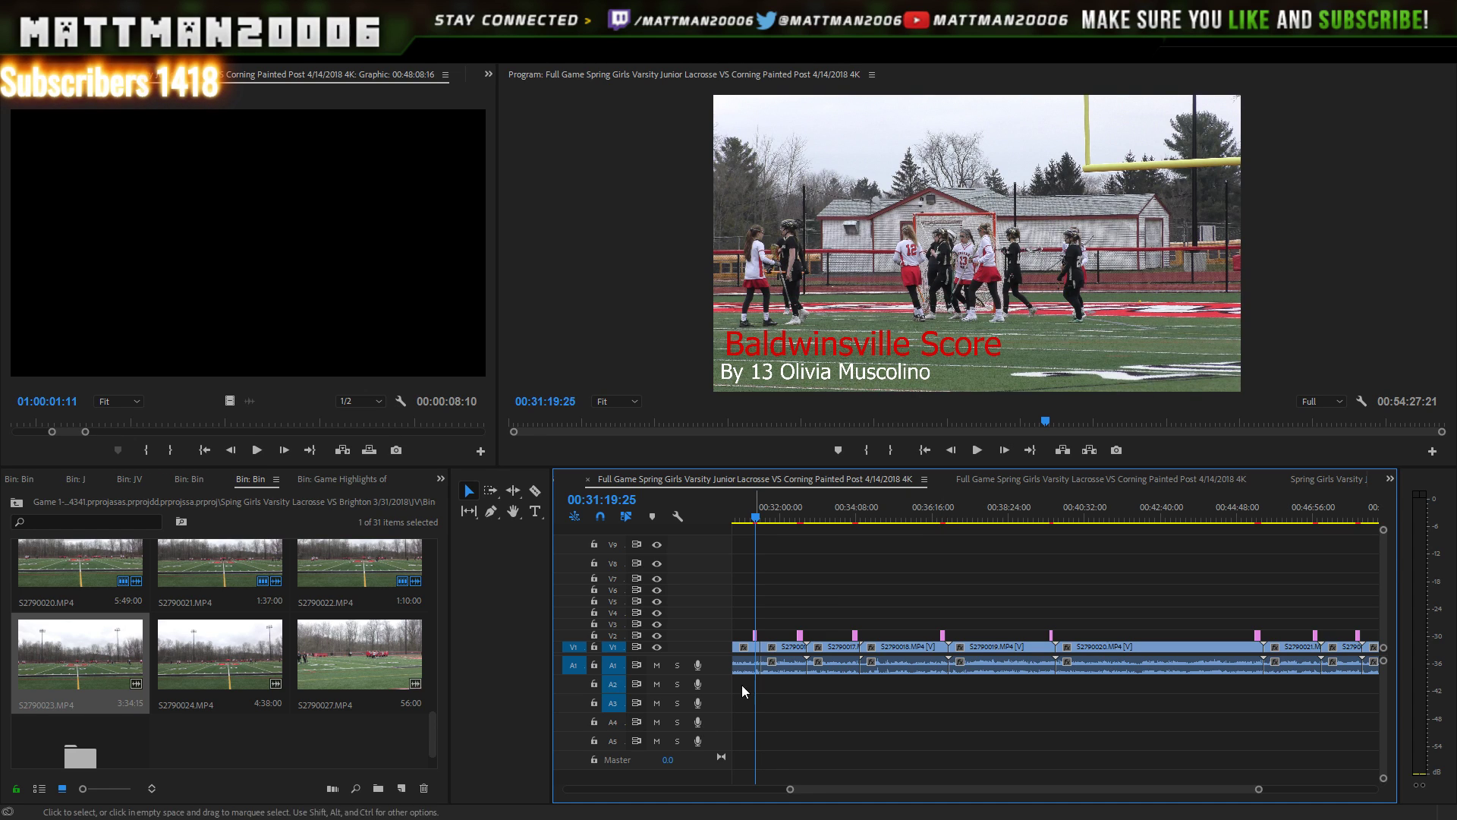
- Select the 31-minute Baldwinsville Score lower-third on V2 and copy it
{"action": "left_click_drag", "start_coordinate": [771, 609], "coordinate": [747, 641]}
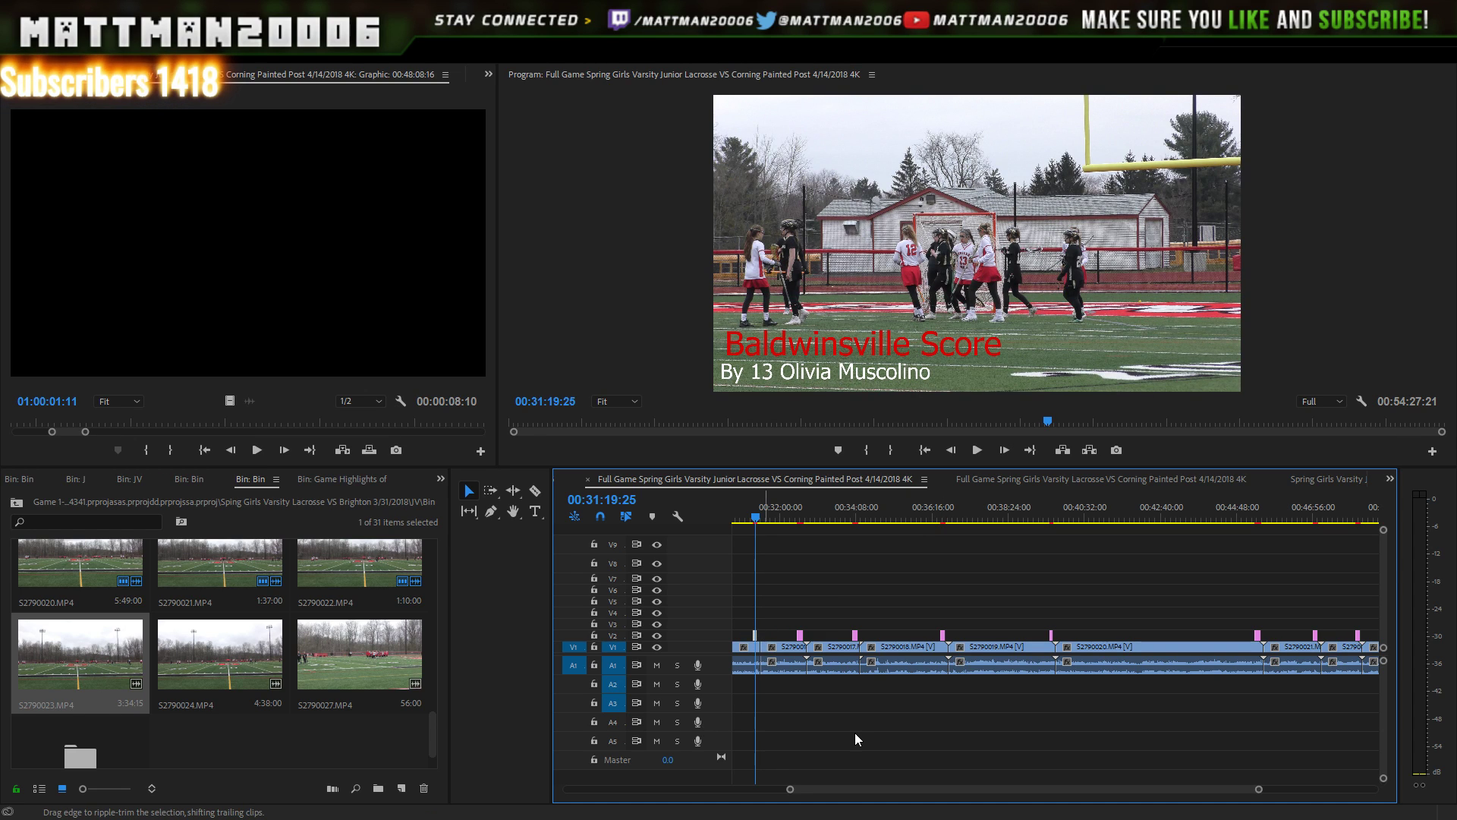
{"action": "key", "text": "ctrl+v"}
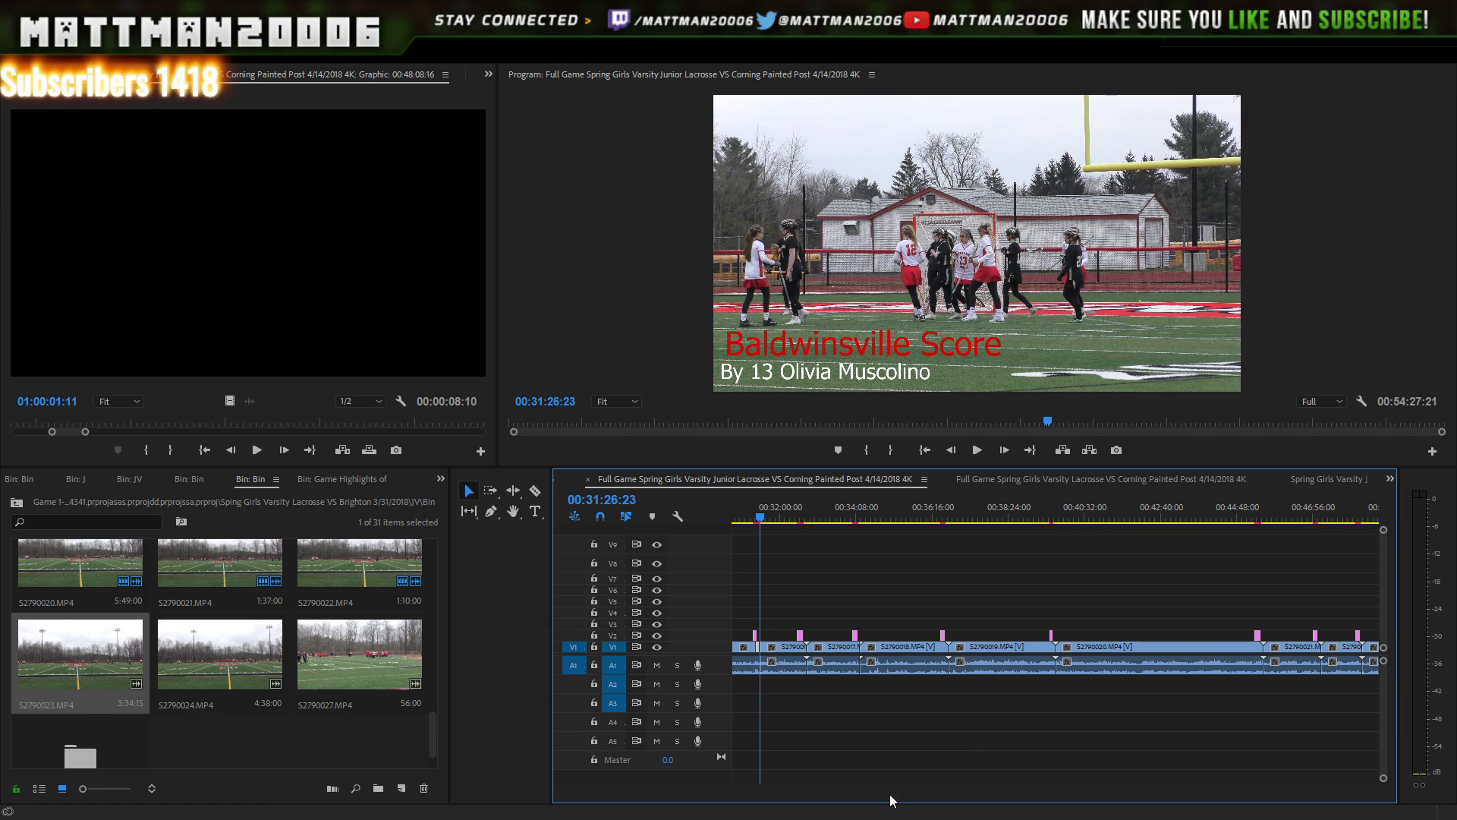
{"action": "left_click_drag", "start_coordinate": [890, 790], "coordinate": [980, 789]}
- Paste the copied score title near the sequence end and move it onto V2 over S2790023
{"action": "left_click", "coordinate": [1108, 558]}
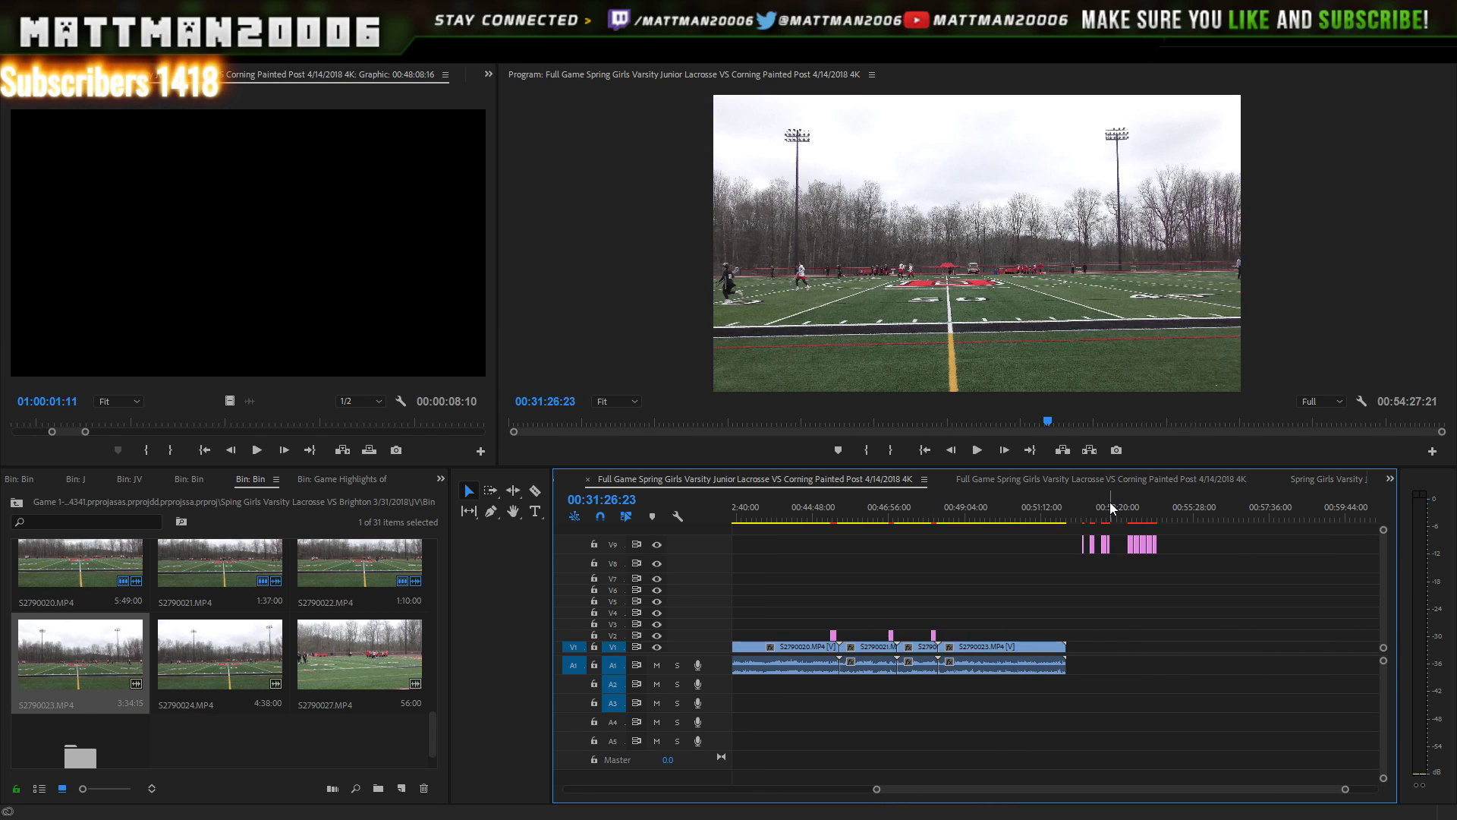
{"action": "key", "text": "ctrl+v"}
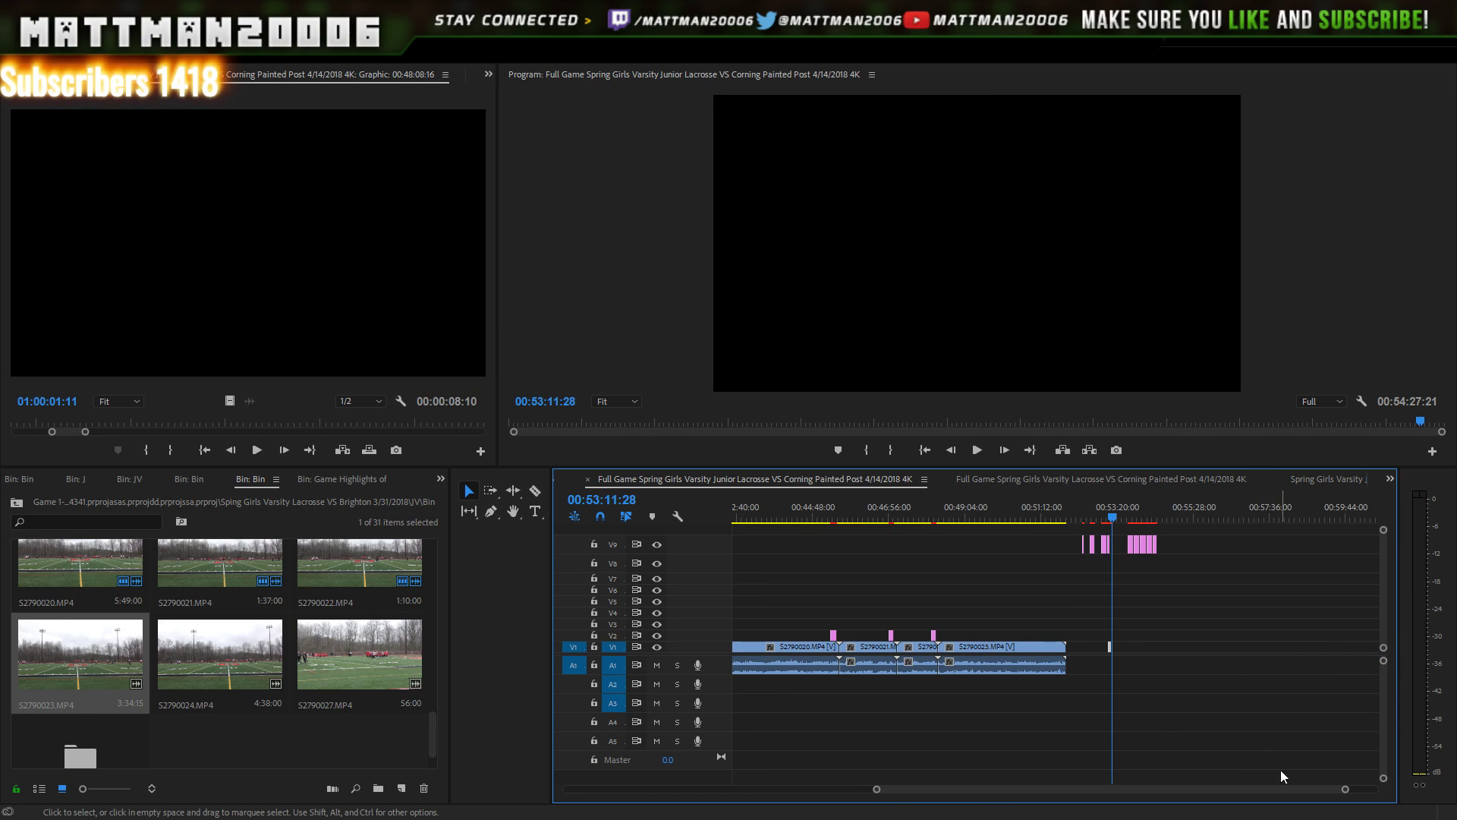
{"action": "left_click_drag", "start_coordinate": [1346, 791], "coordinate": [1201, 790]}
{"action": "left_click_drag", "start_coordinate": [1113, 644], "coordinate": [949, 629]}
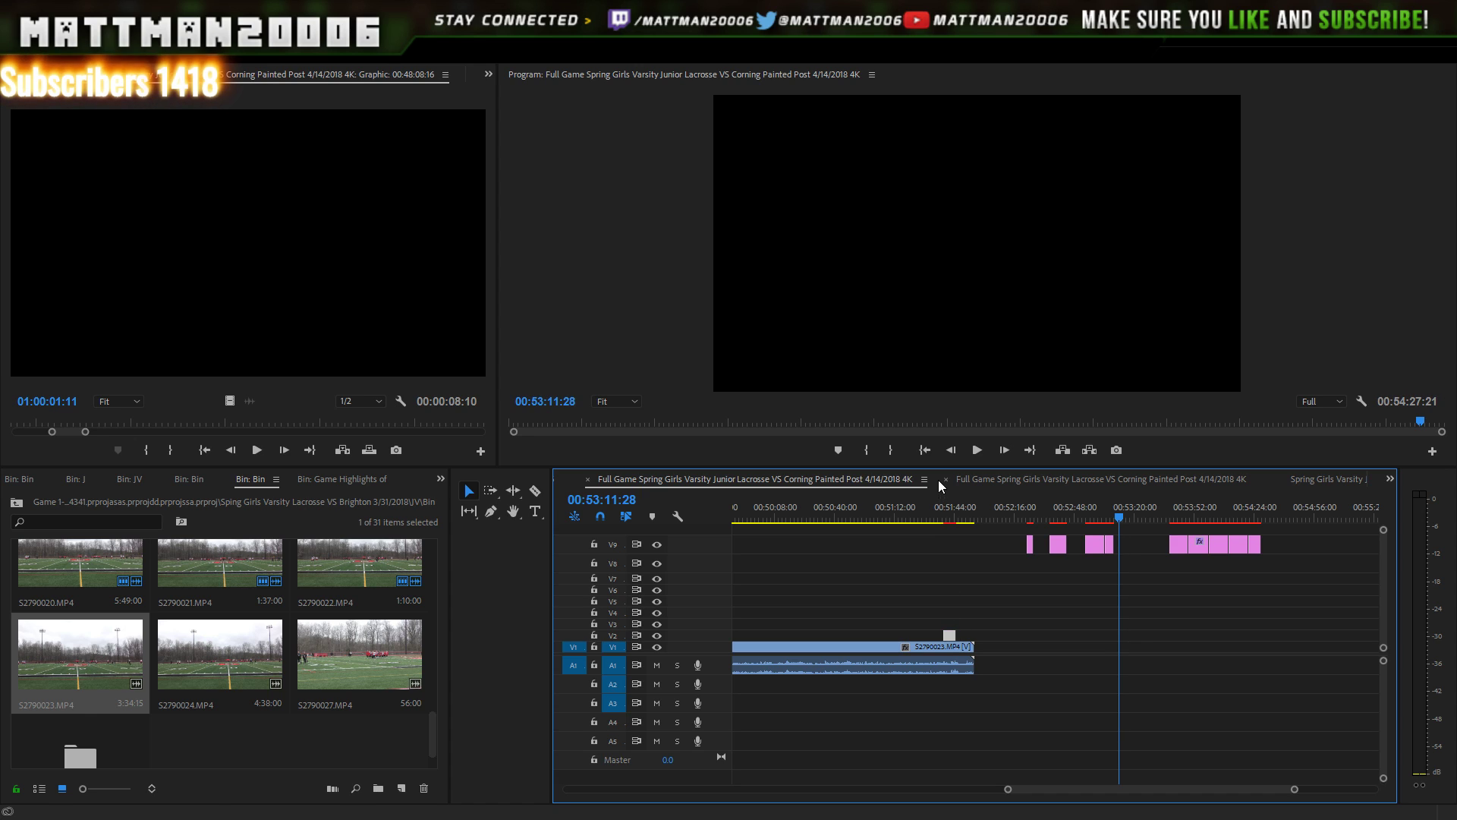
- Find the goal frame near 00:51:40 and snap the title's start to it
{"action": "left_click", "coordinate": [939, 509]}
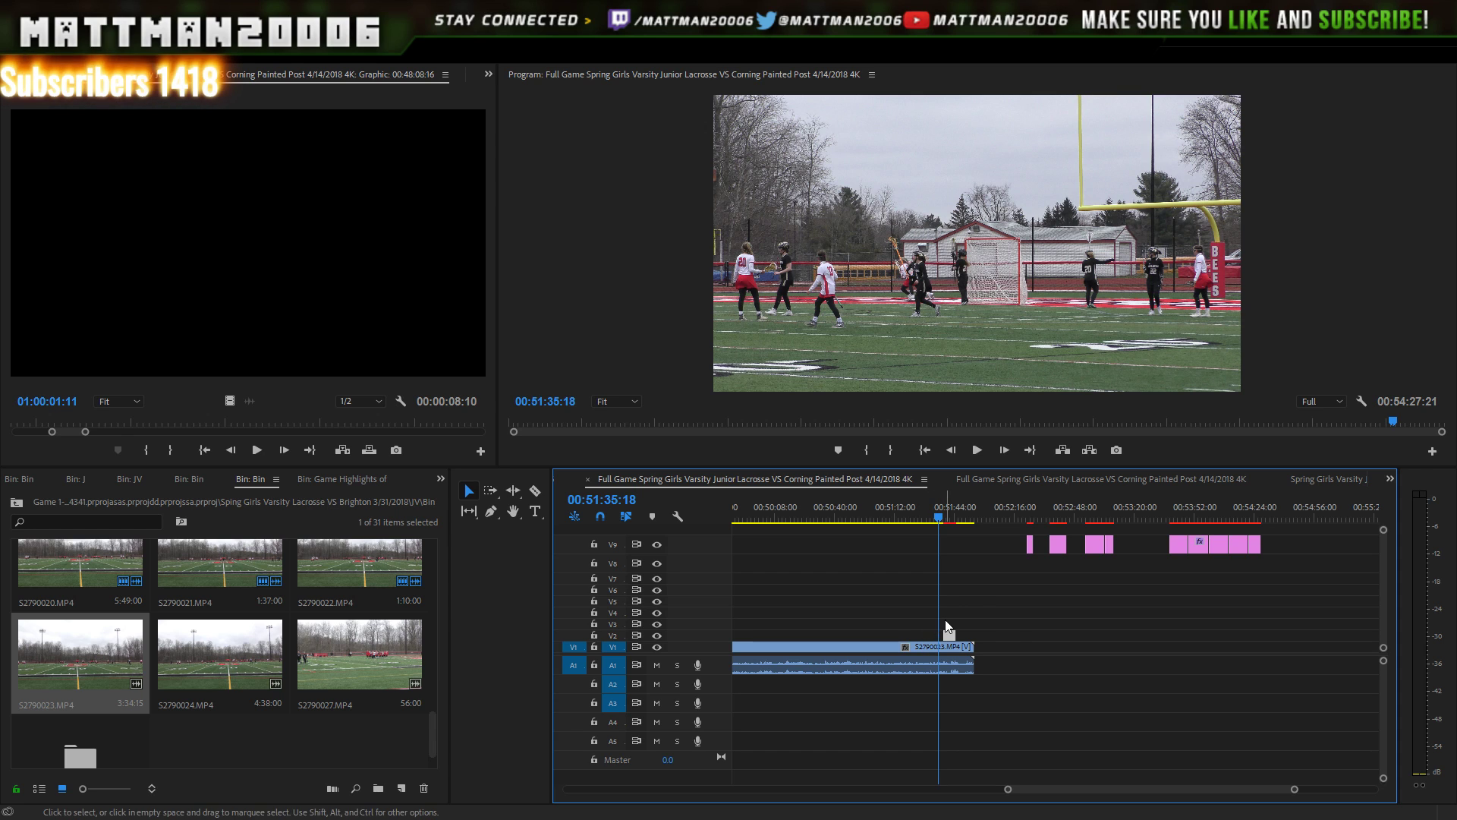
{"action": "key", "text": "space"}
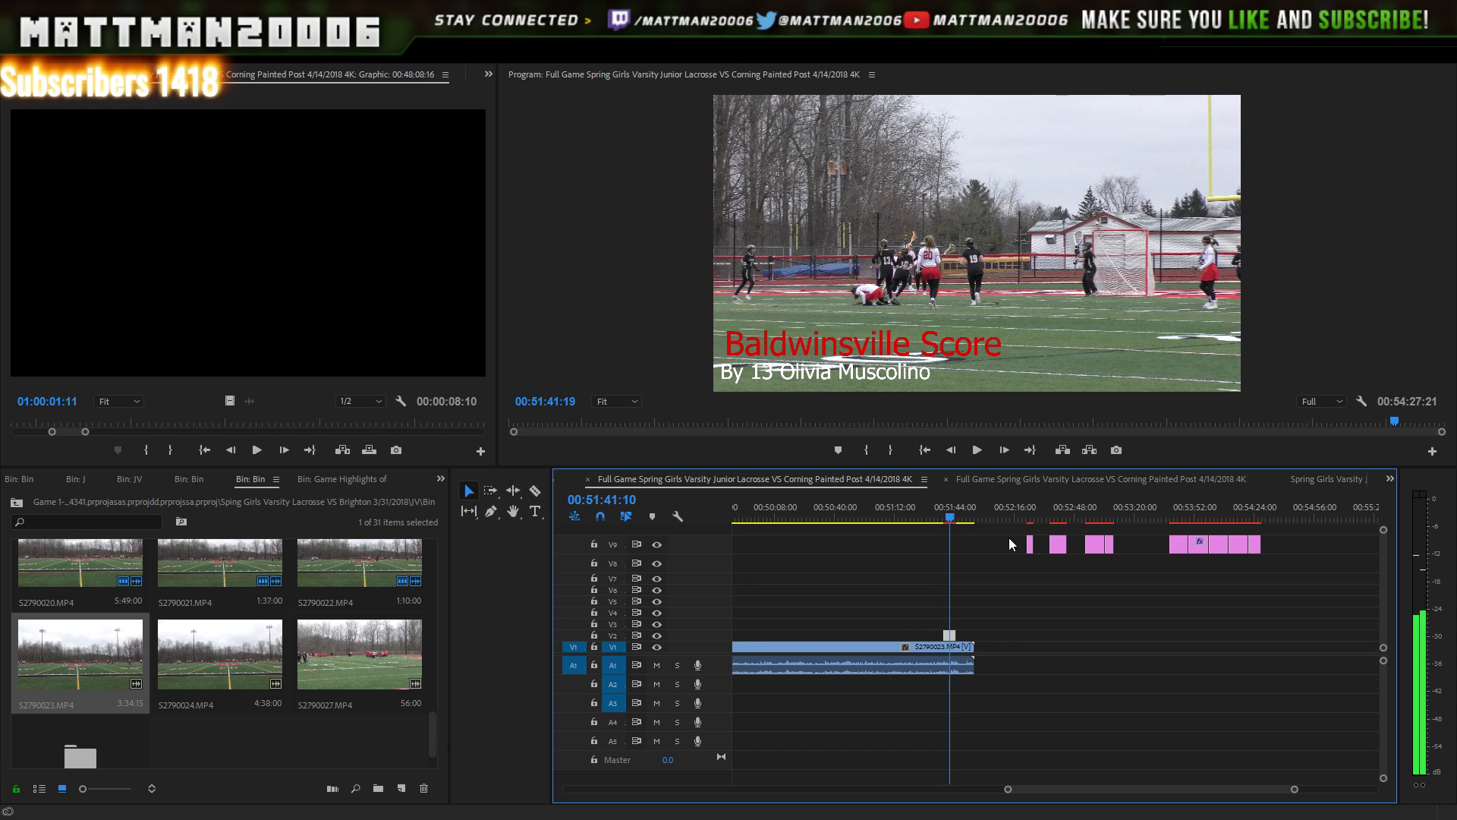
{"action": "key", "text": "Left"}
{"action": "key", "text": "Left"}
{"action": "key", "text": "Left"}
{"action": "key", "text": "Left"}
{"action": "key", "text": "Left"}
{"action": "key", "text": "Left"}
{"action": "key", "text": "Left"}
{"action": "key", "text": "Left"}
{"action": "key", "text": "Left"}
{"action": "key", "text": "Left"}
{"action": "key", "text": "Left"}
{"action": "key", "text": "Left"}
{"action": "key", "text": "Left"}
{"action": "key", "text": "Left"}
{"action": "key", "text": "Left"}
{"action": "key", "text": "Left"}
{"action": "key", "text": "Left"}
{"action": "key", "text": "Left"}
{"action": "key", "text": "Left"}
{"action": "key", "text": "Left"}
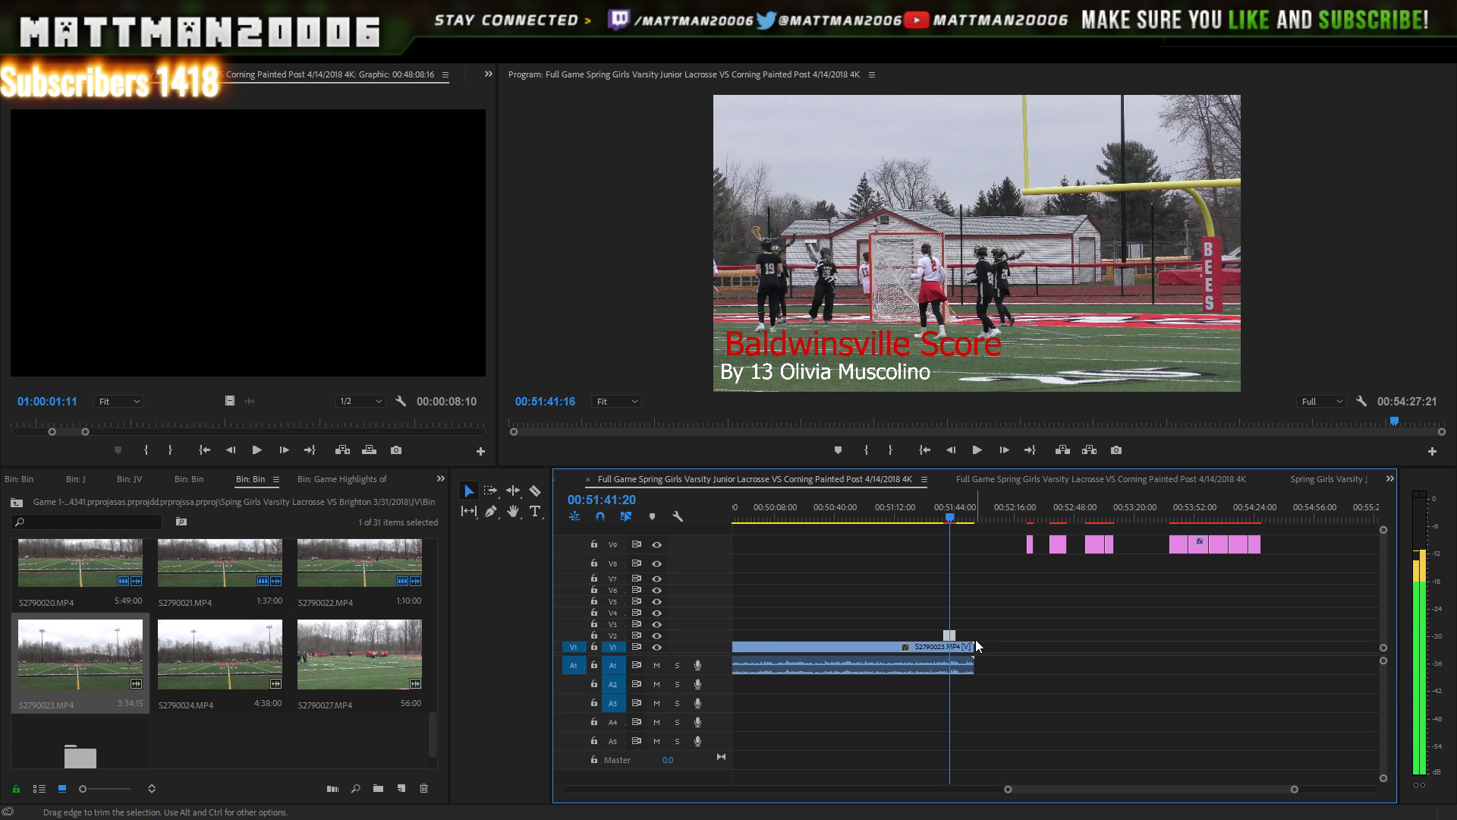
{"action": "key", "text": "Left"}
{"action": "key", "text": "Left"}
{"action": "key", "text": "Left"}
{"action": "key", "text": "Left"}
{"action": "key", "text": "Left"}
{"action": "key", "text": "Left"}
{"action": "key", "text": "Left"}
{"action": "key", "text": "Left"}
{"action": "key", "text": "Left"}
{"action": "key", "text": "Left"}
{"action": "key", "text": "Left"}
{"action": "key", "text": "Left"}
{"action": "key", "text": "Left"}
{"action": "key", "text": "Left"}
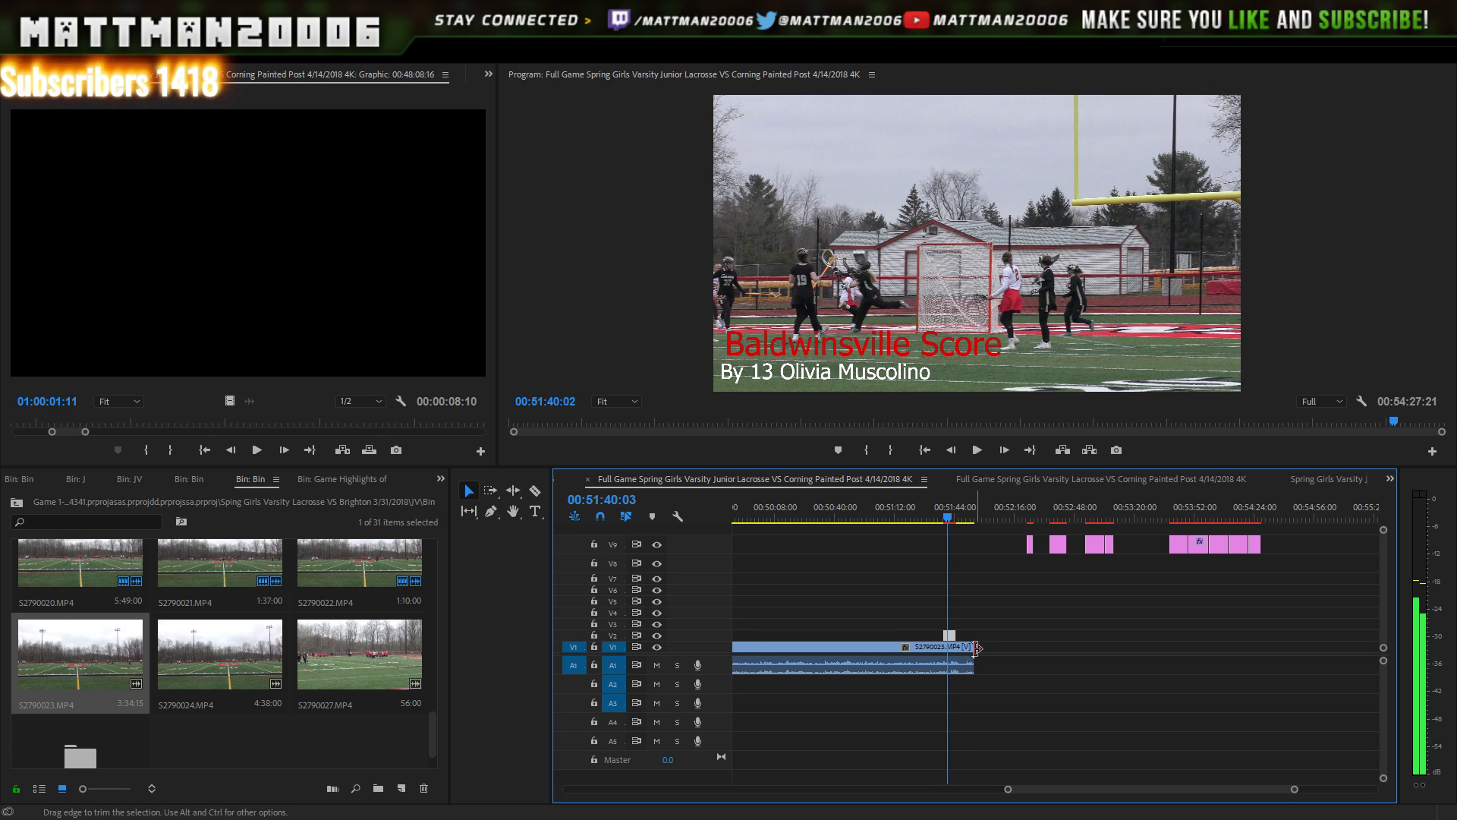
{"action": "key", "text": "Left"}
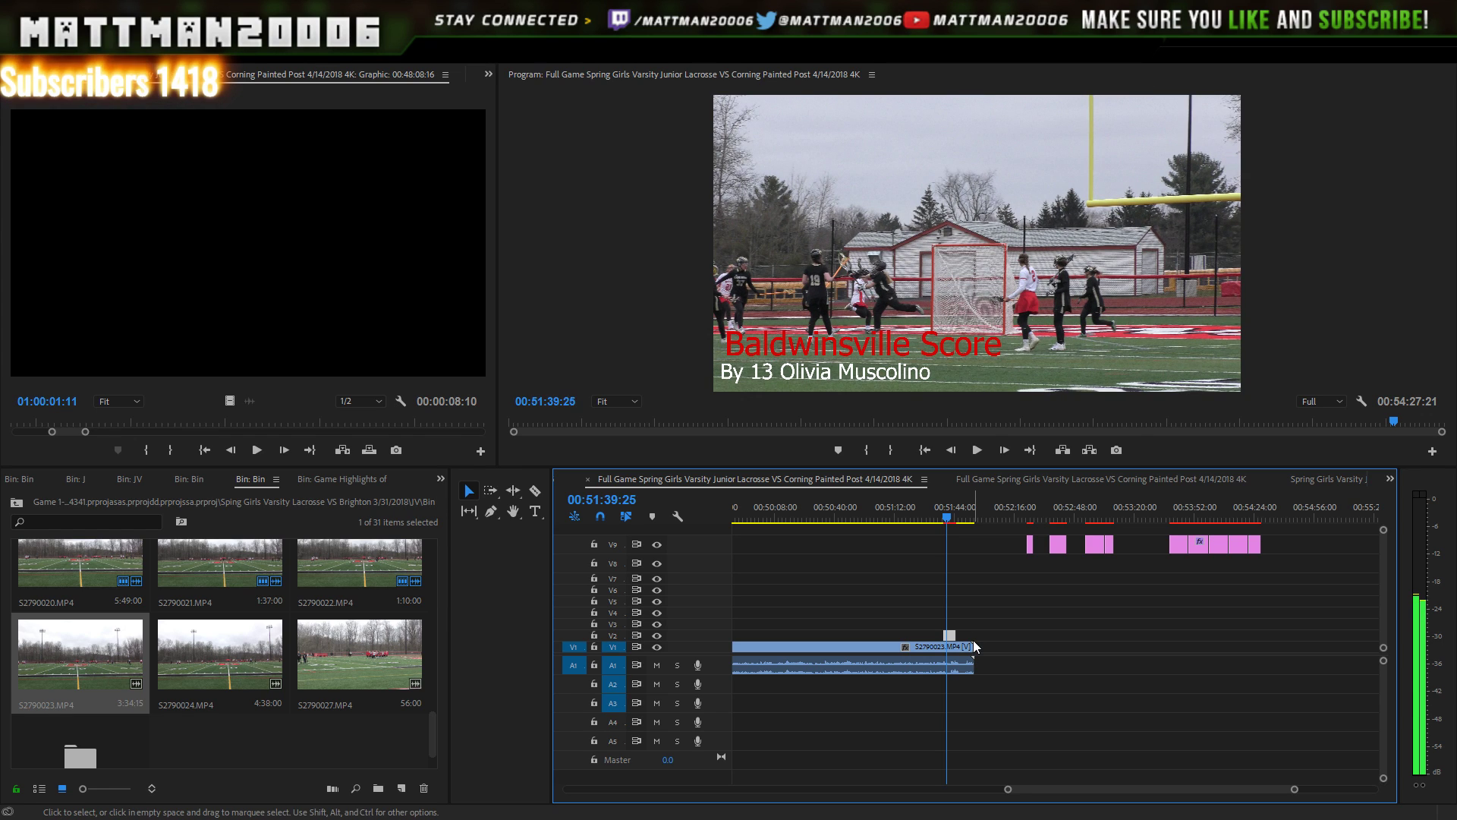
{"action": "key", "text": "Left"}
{"action": "key", "text": "Left"}
{"action": "key", "text": "Left"}
{"action": "key", "text": "Left"}
{"action": "key", "text": "Left"}
{"action": "key", "text": "Left"}
{"action": "key", "text": "Left"}
{"action": "key", "text": "Left"}
{"action": "key", "text": "Left"}
{"action": "key", "text": "Left"}
{"action": "key", "text": "Left"}
{"action": "key", "text": "Left"}
{"action": "key", "text": "Left"}
{"action": "key", "text": "Left"}
{"action": "key", "text": "Left"}
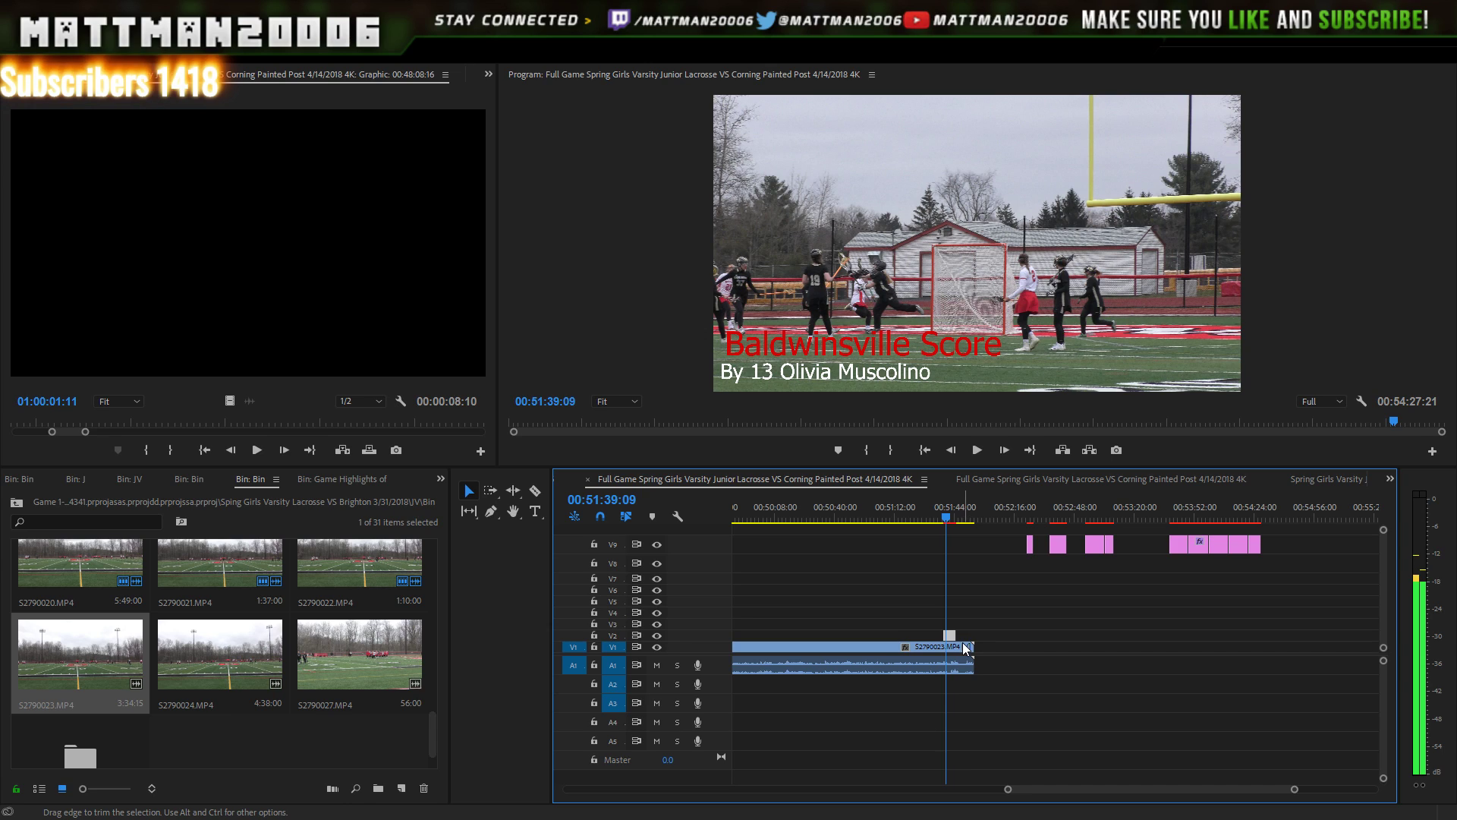
{"action": "key", "text": "Left"}
{"action": "key", "text": "Left"}
{"action": "key", "text": "Left"}
{"action": "key", "text": "Left"}
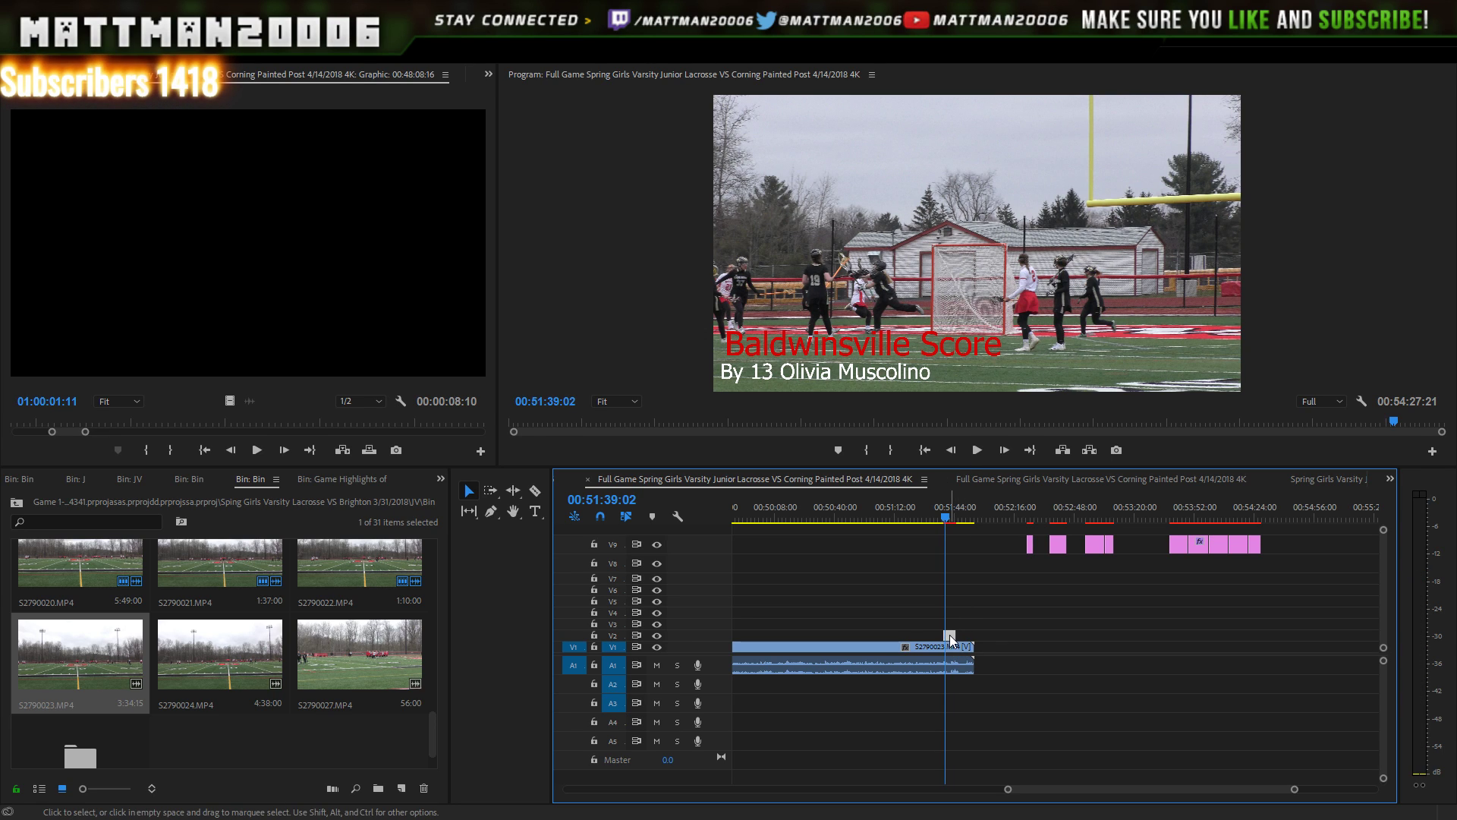
{"action": "left_click_drag", "start_coordinate": [951, 634], "coordinate": [954, 637]}
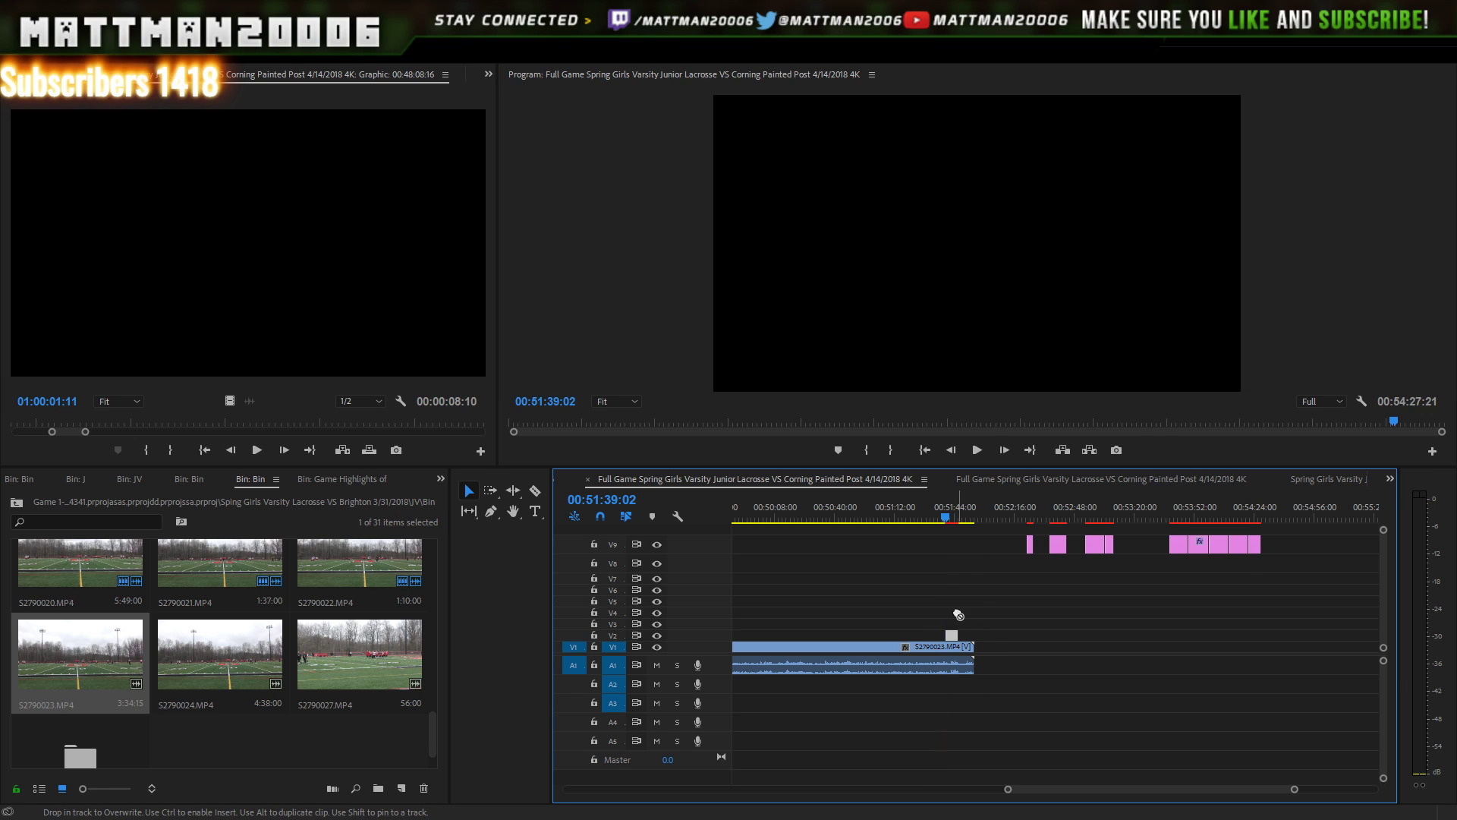
- Play back the scoring moment to check the number-13 scorer lower-third
{"action": "left_click", "coordinate": [977, 451]}
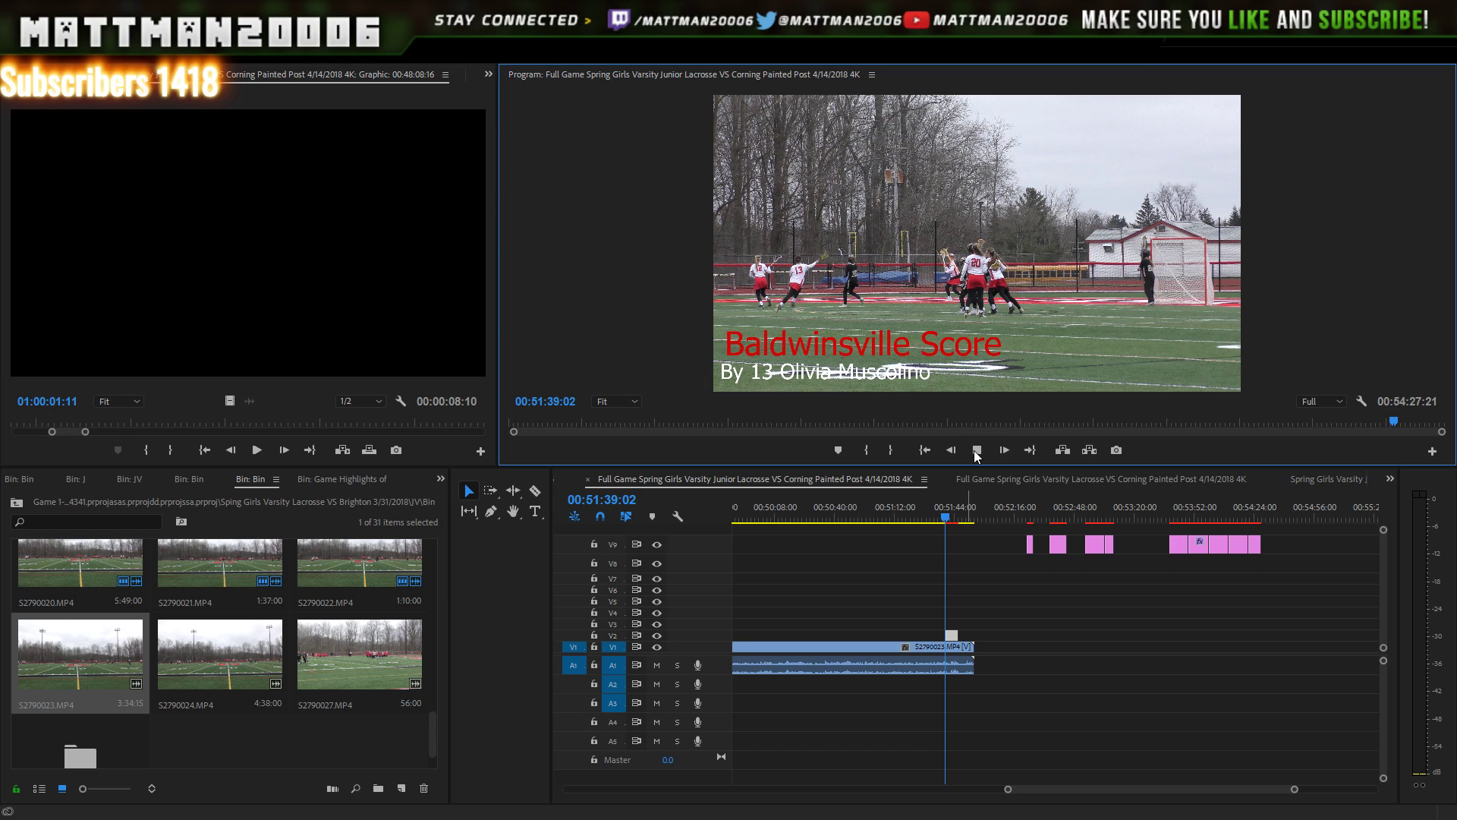
{"action": "left_click", "coordinate": [977, 451]}
{"action": "left_click", "coordinate": [977, 451]}
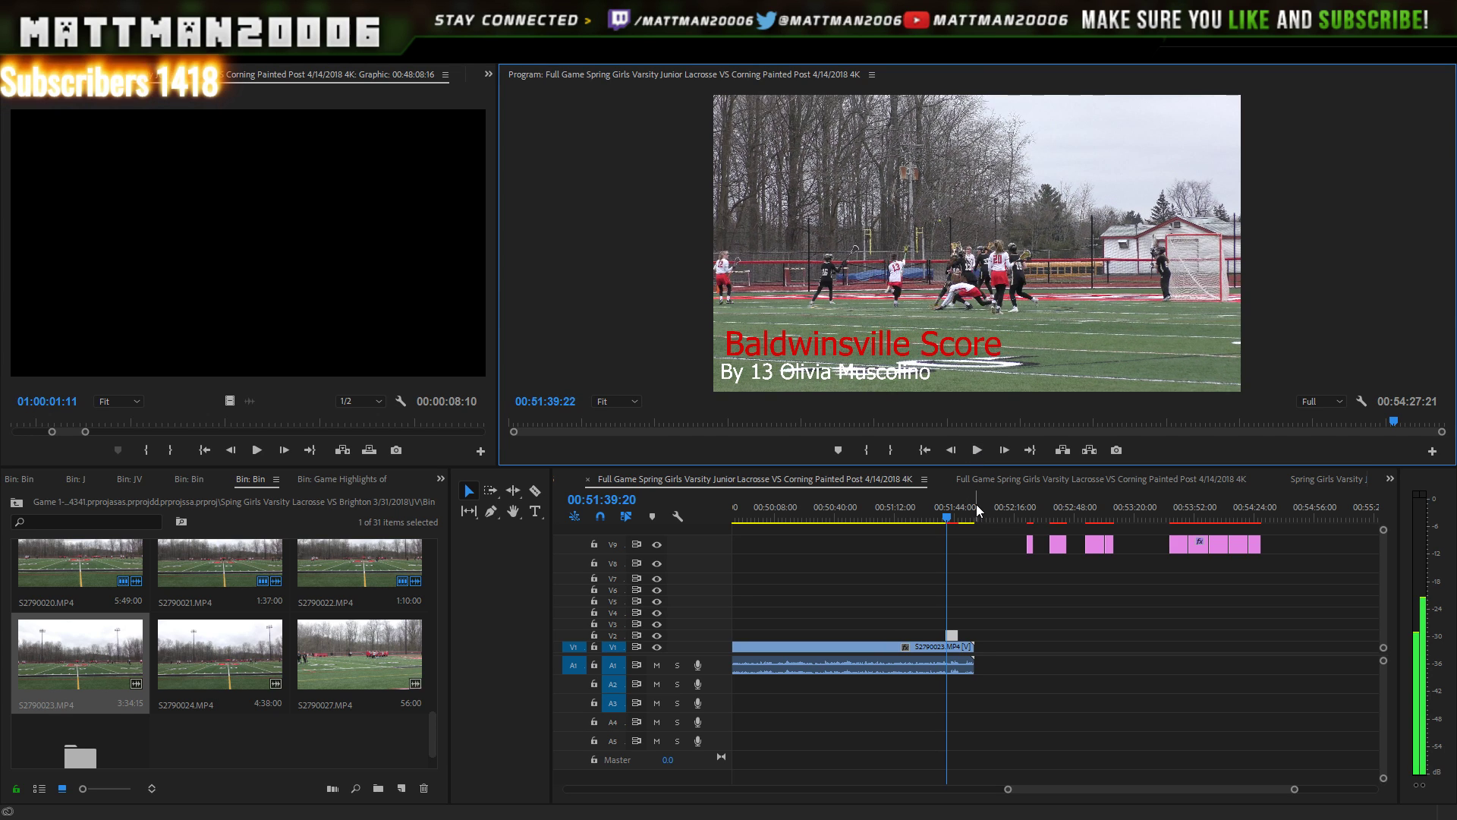
{"action": "left_click", "coordinate": [977, 451]}
{"action": "key", "text": "shift+Right"}
{"action": "key", "text": "shift+Right"}
{"action": "key", "text": "shift+Right"}
{"action": "key", "text": "shift+Right"}
{"action": "key", "text": "shift+Right"}
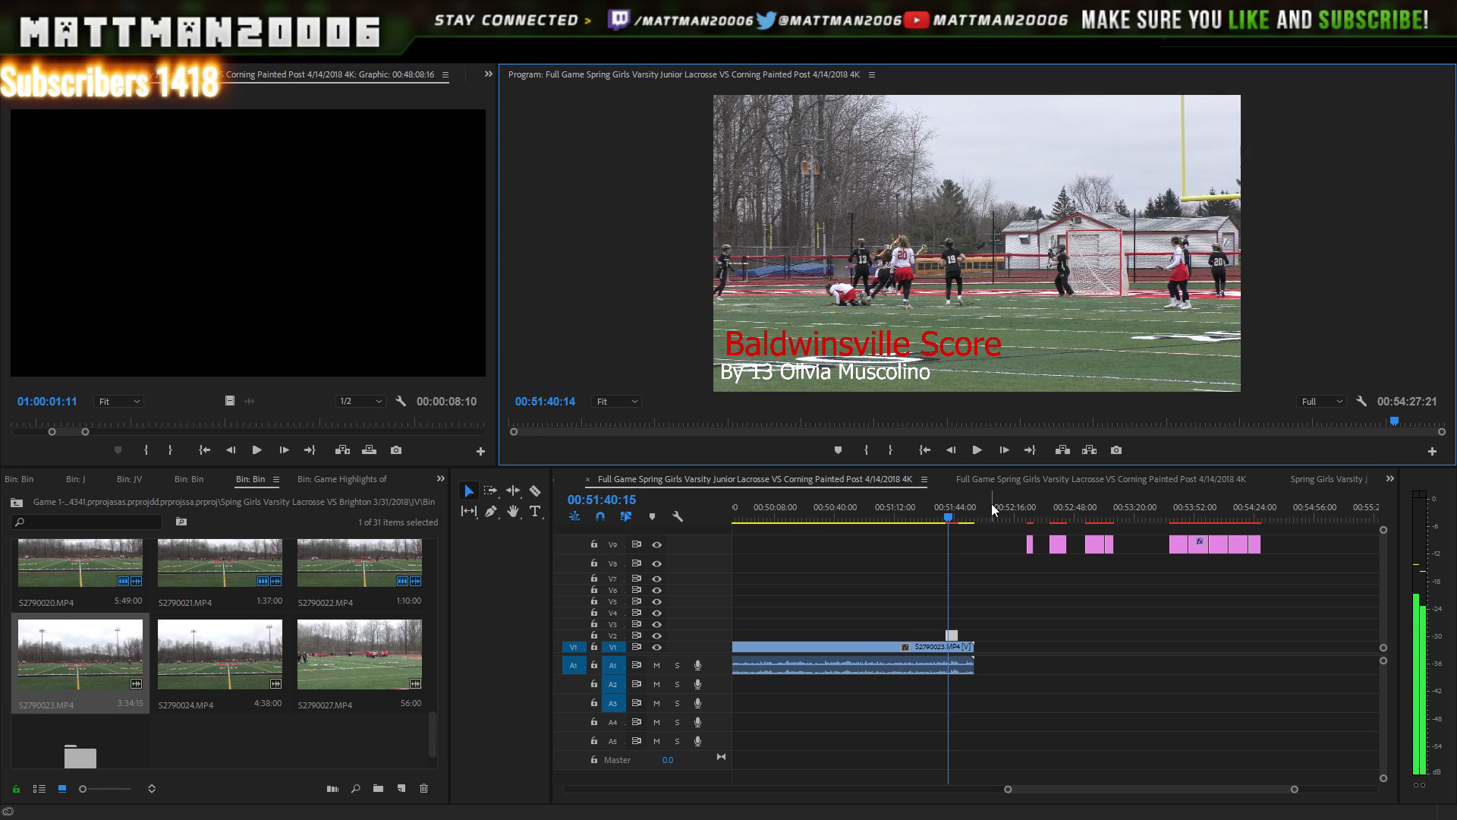
{"action": "left_click", "coordinate": [956, 648]}
{"action": "key", "text": "Right"}
{"action": "key", "text": "Right"}
{"action": "key", "text": "Right"}
{"action": "key", "text": "Right"}
{"action": "key", "text": "Right"}
{"action": "key", "text": "Right"}
{"action": "key", "text": "Right"}
{"action": "key", "text": "Right"}
{"action": "key", "text": "Right"}
{"action": "key", "text": "Right"}
{"action": "key", "text": "Right"}
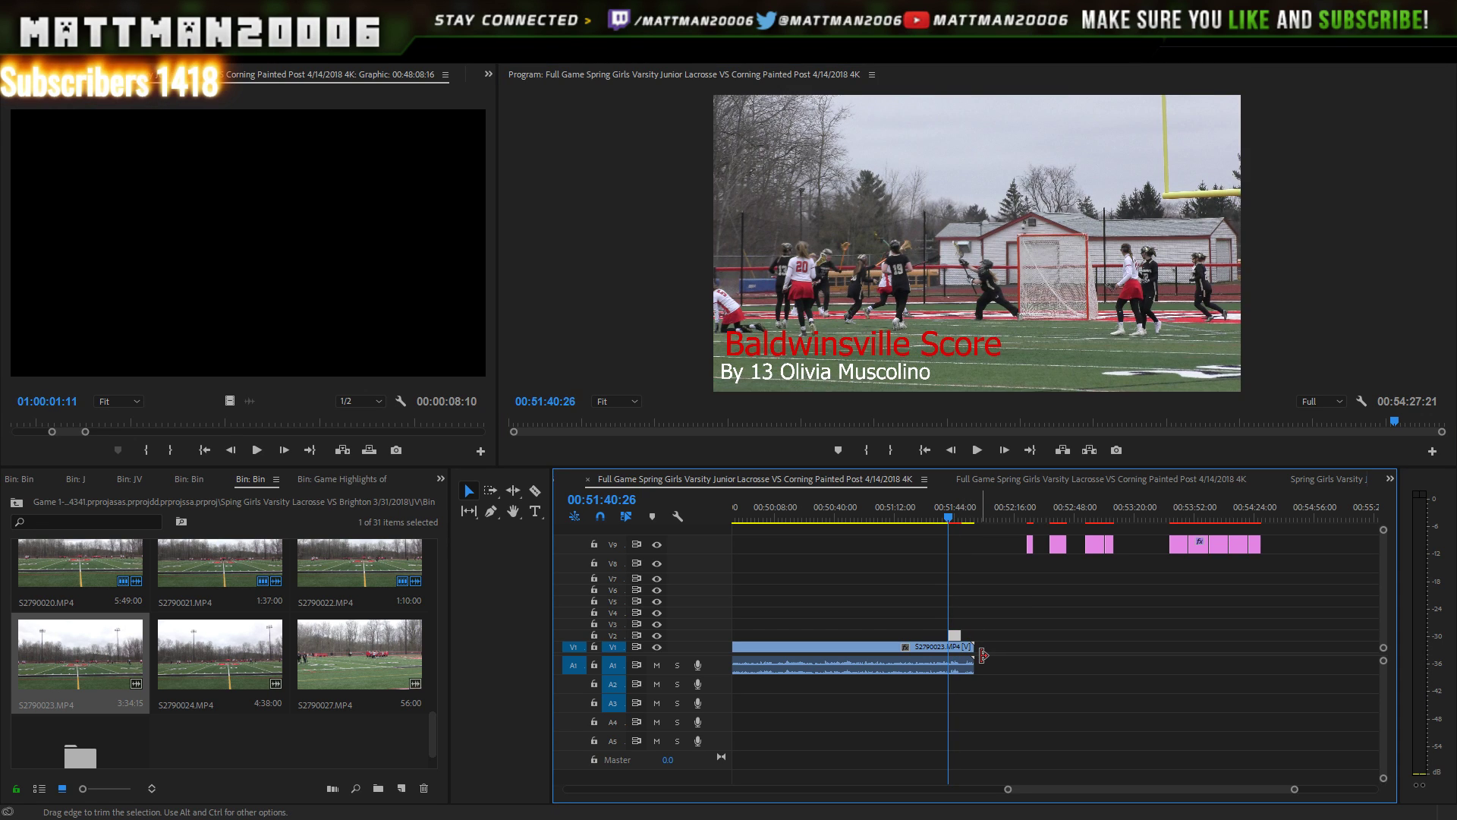
{"action": "left_click_drag", "start_coordinate": [1008, 792], "coordinate": [958, 790]}
{"action": "left_click", "coordinate": [1049, 512]}
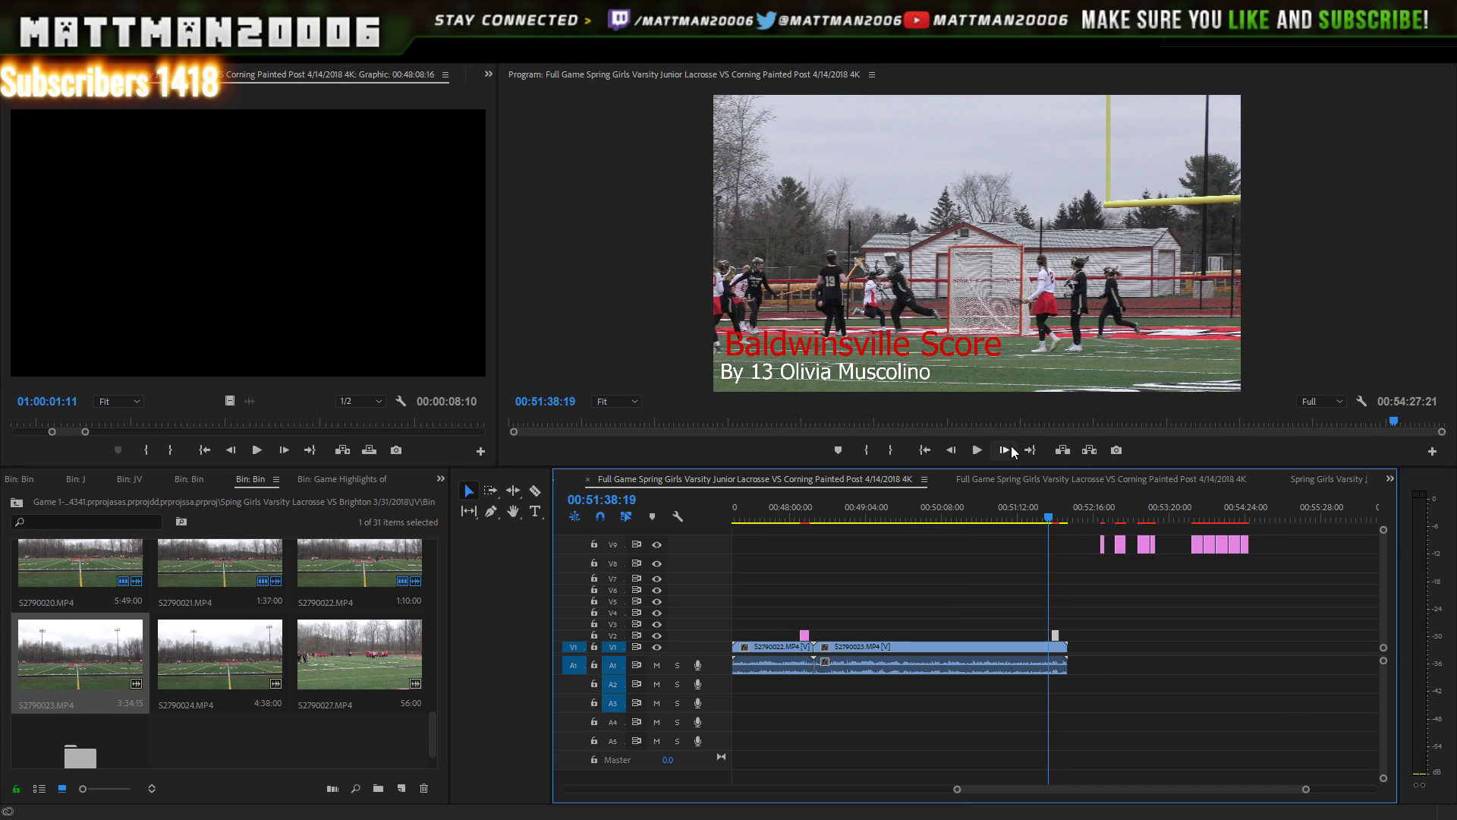
{"action": "left_click", "coordinate": [978, 450]}
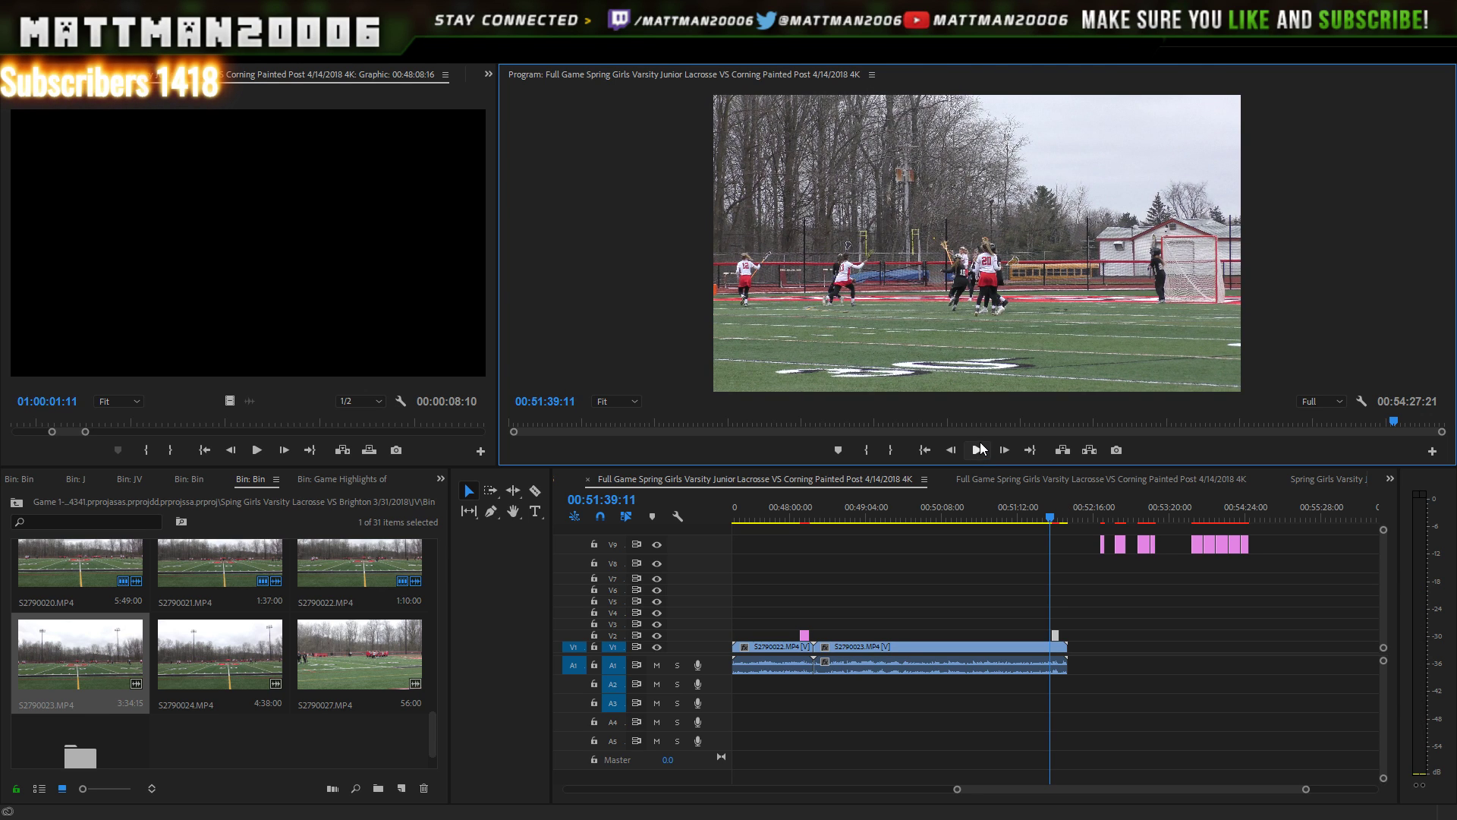
{"action": "left_click", "coordinate": [978, 451]}
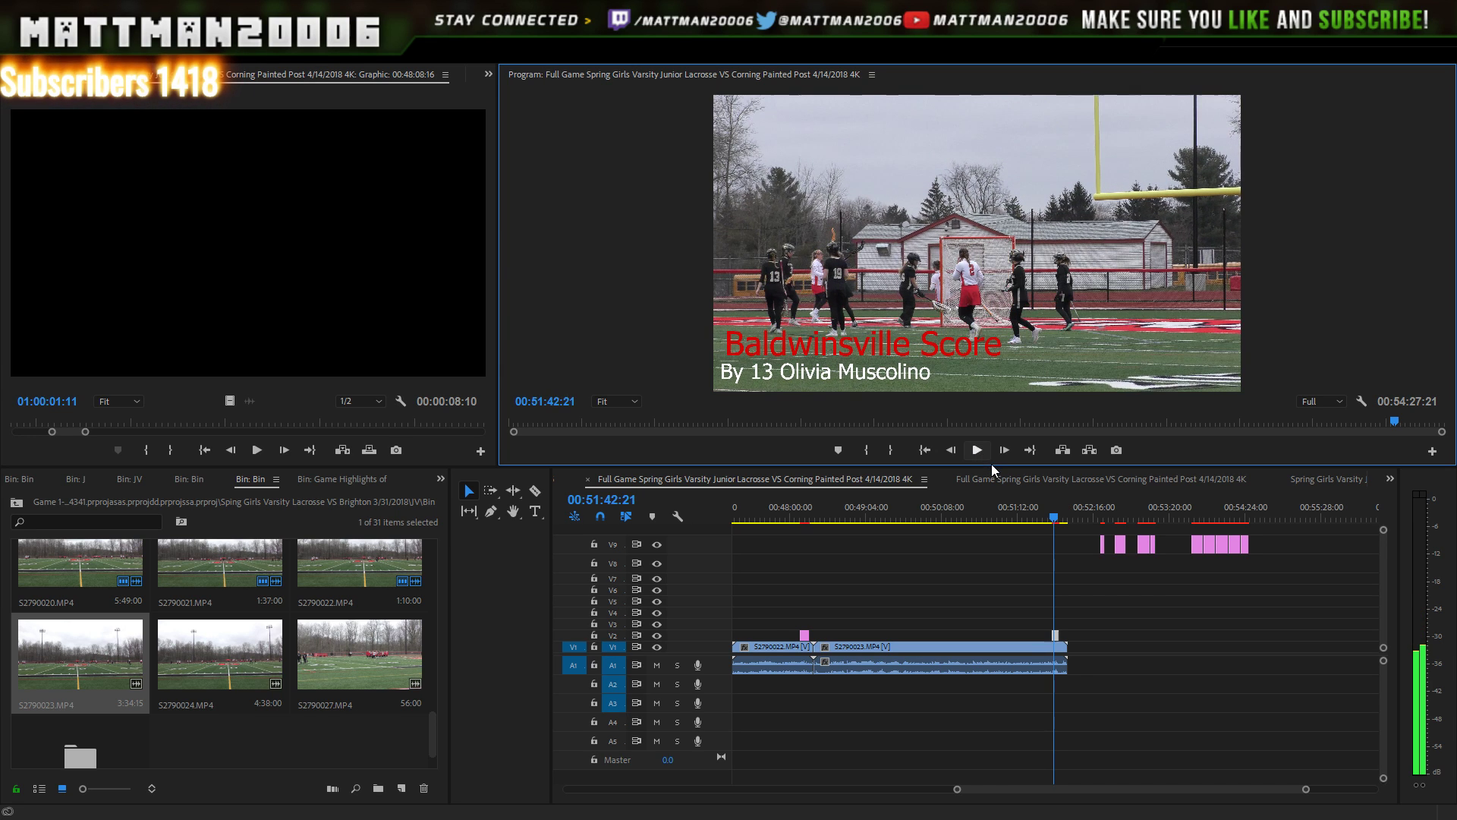
{"action": "left_click", "coordinate": [978, 451]}
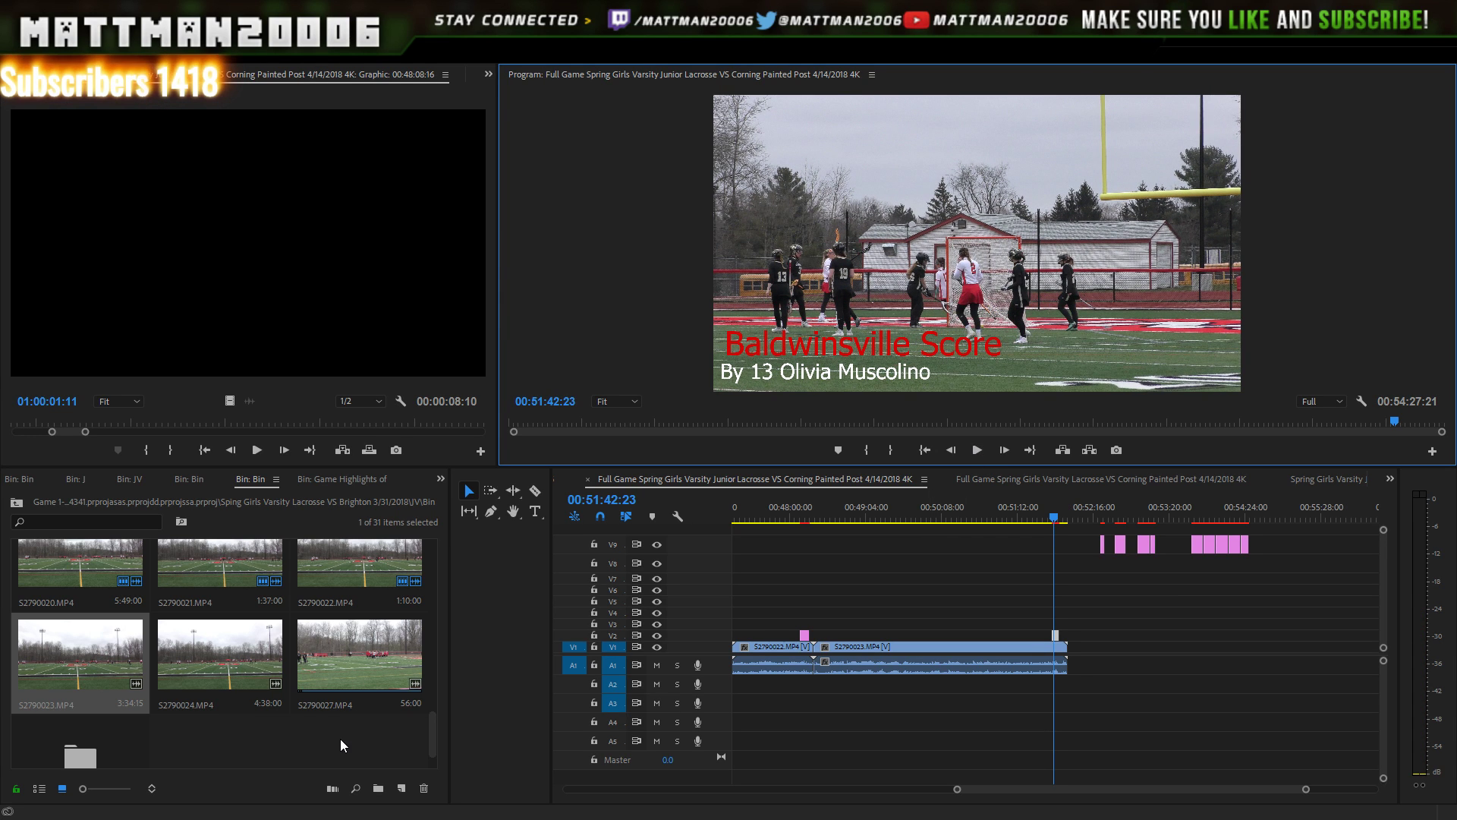
- Append S2790024.MP4 on V1 right after S2790023 and play through the join
{"action": "left_click", "coordinate": [230, 642]}
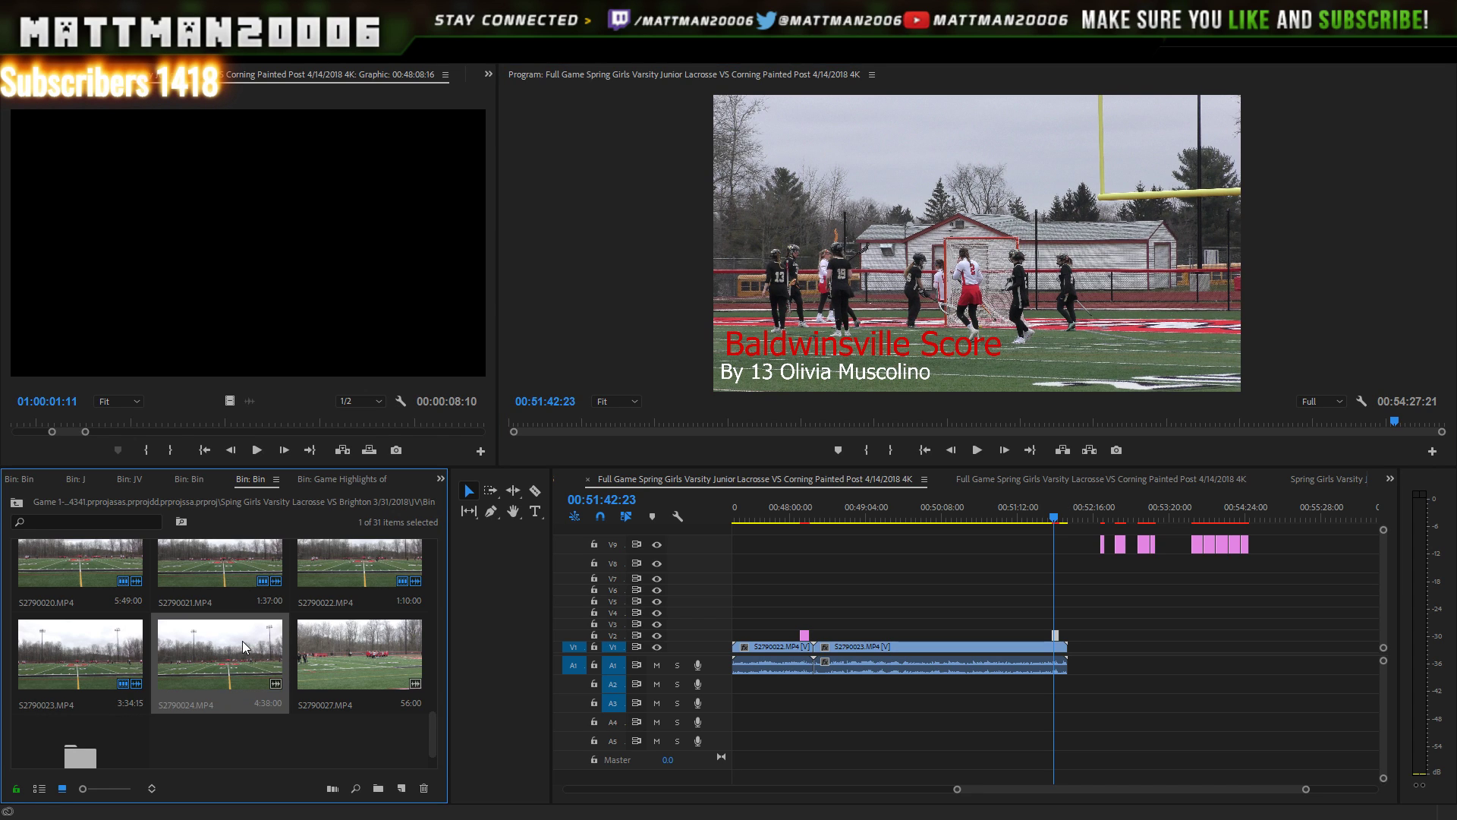
{"action": "left_click_drag", "start_coordinate": [243, 641], "coordinate": [1070, 661]}
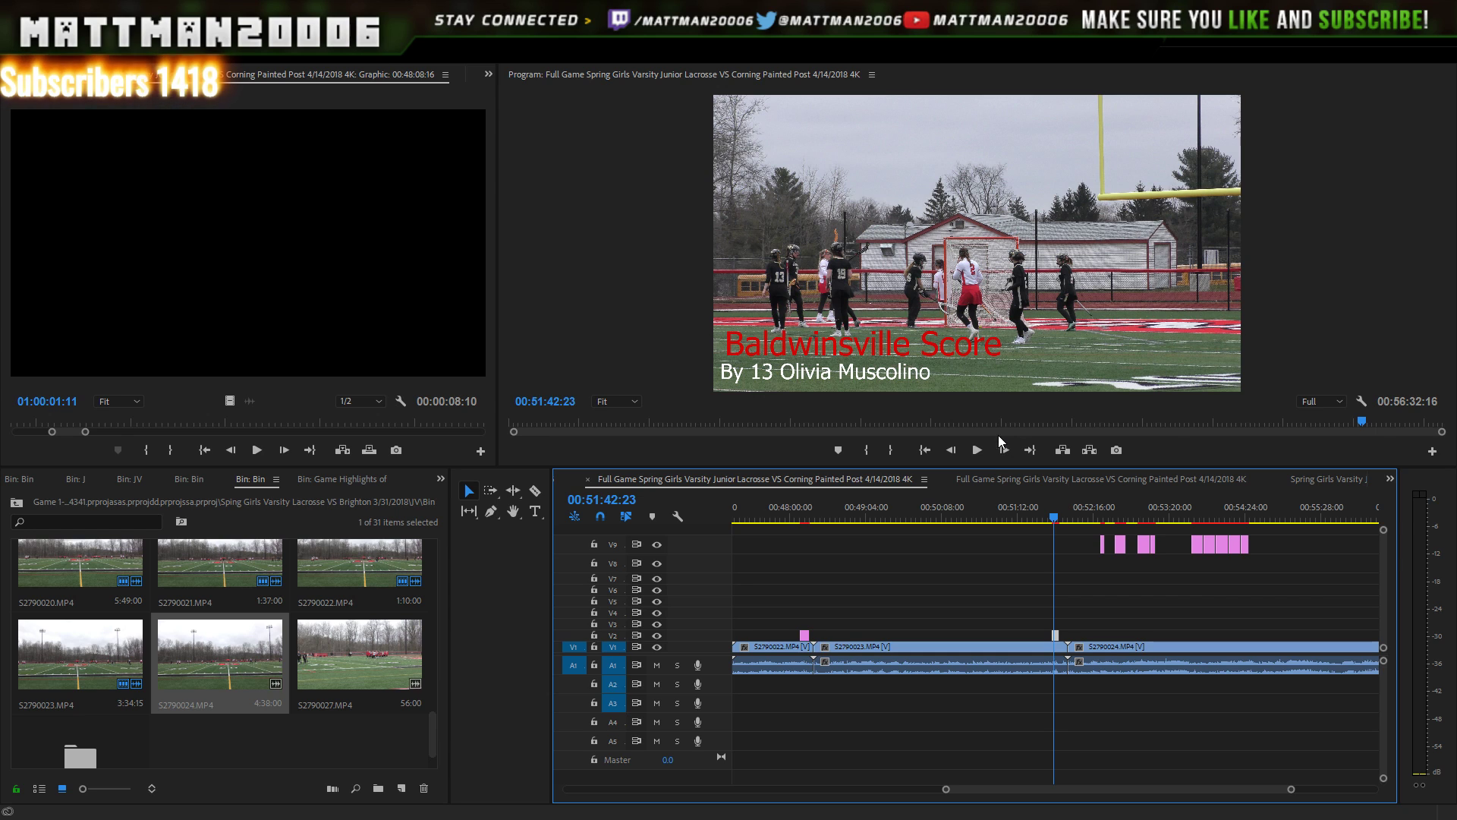
{"action": "left_click", "coordinate": [979, 450]}
{"action": "left_click", "coordinate": [977, 445]}
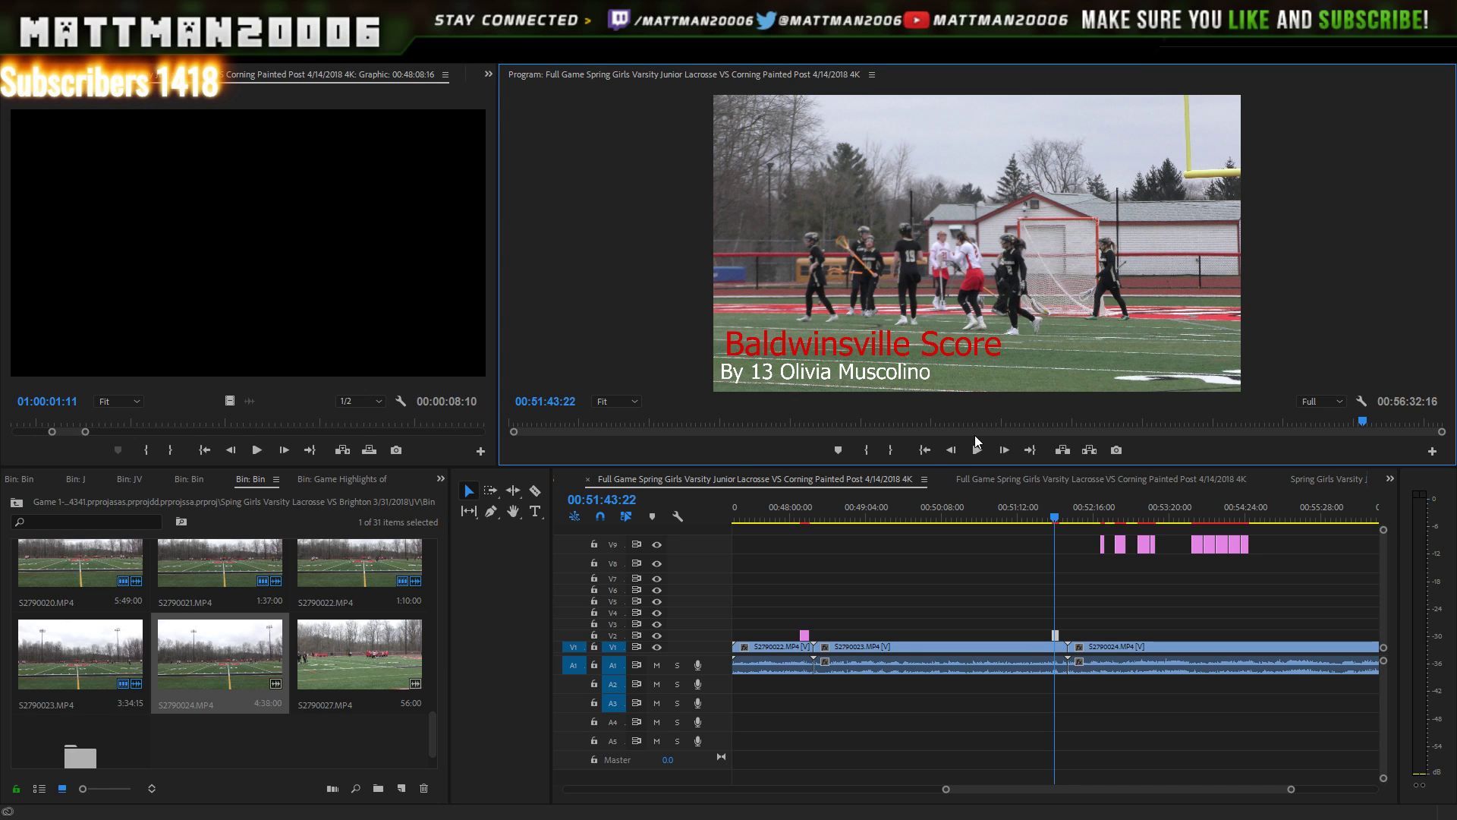
{"action": "left_click", "coordinate": [980, 445]}
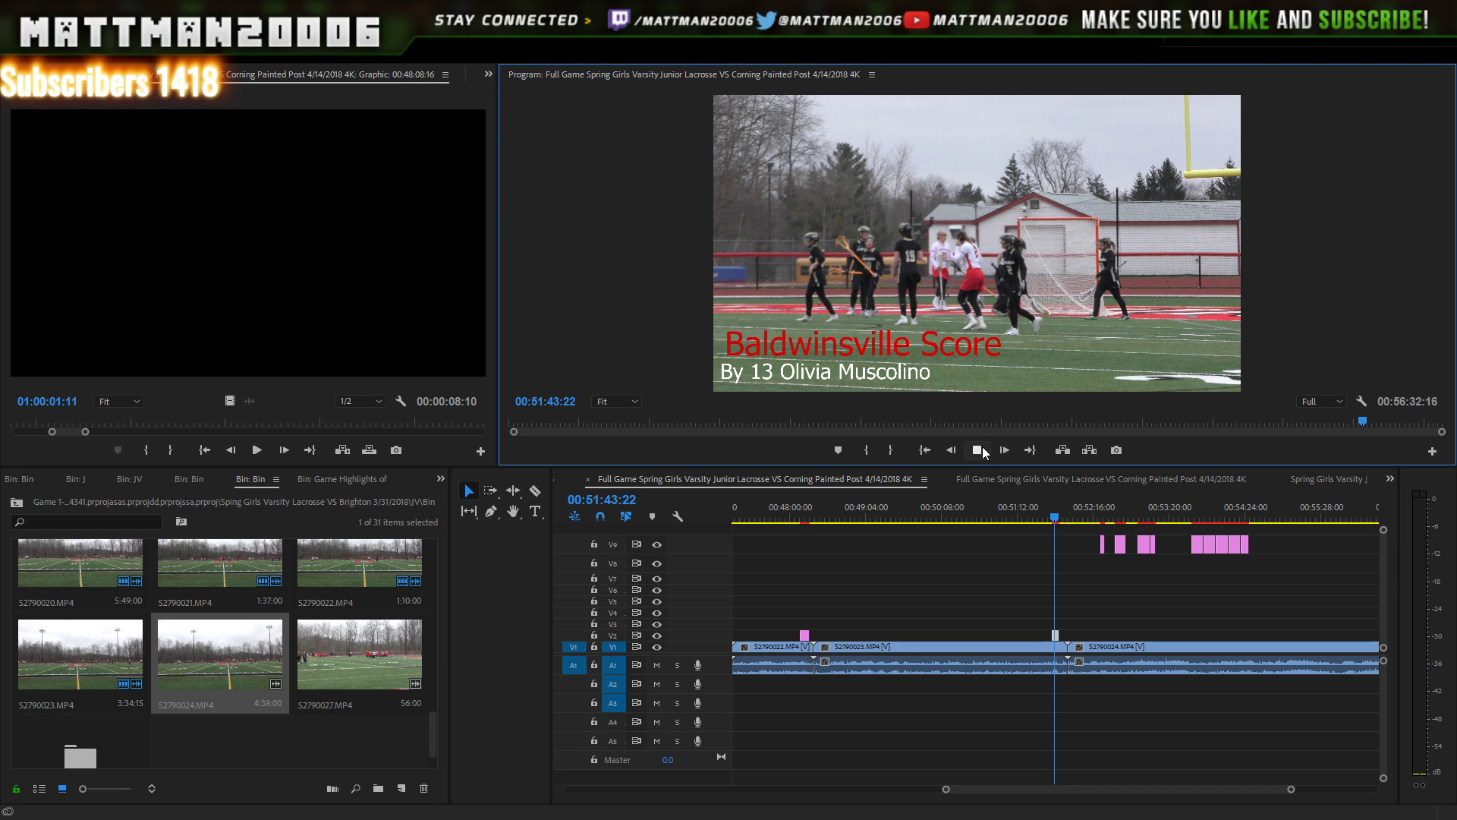
{"action": "left_click", "coordinate": [978, 453]}
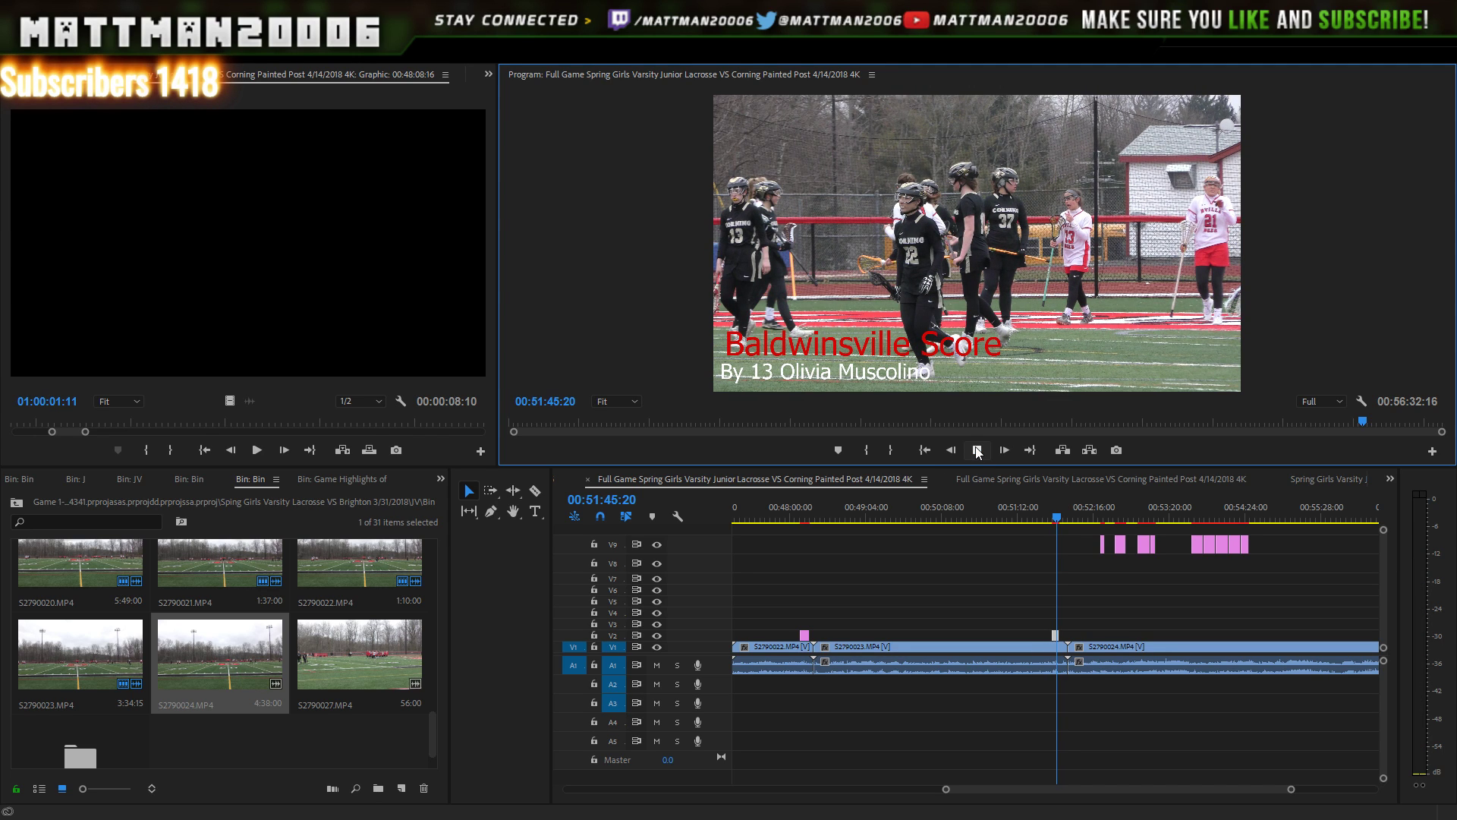
{"action": "left_click", "coordinate": [977, 450]}
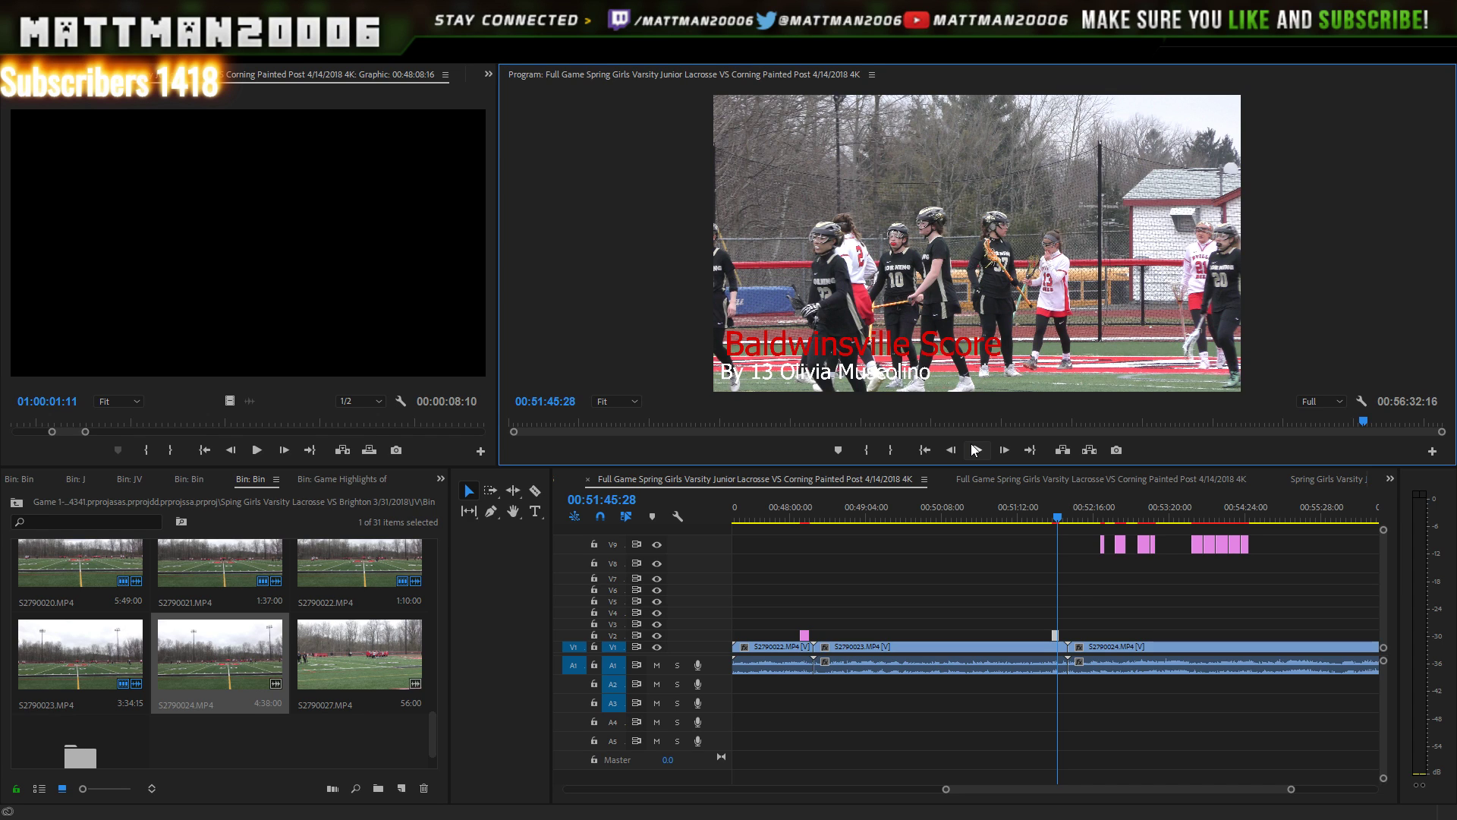
{"action": "left_click", "coordinate": [977, 450]}
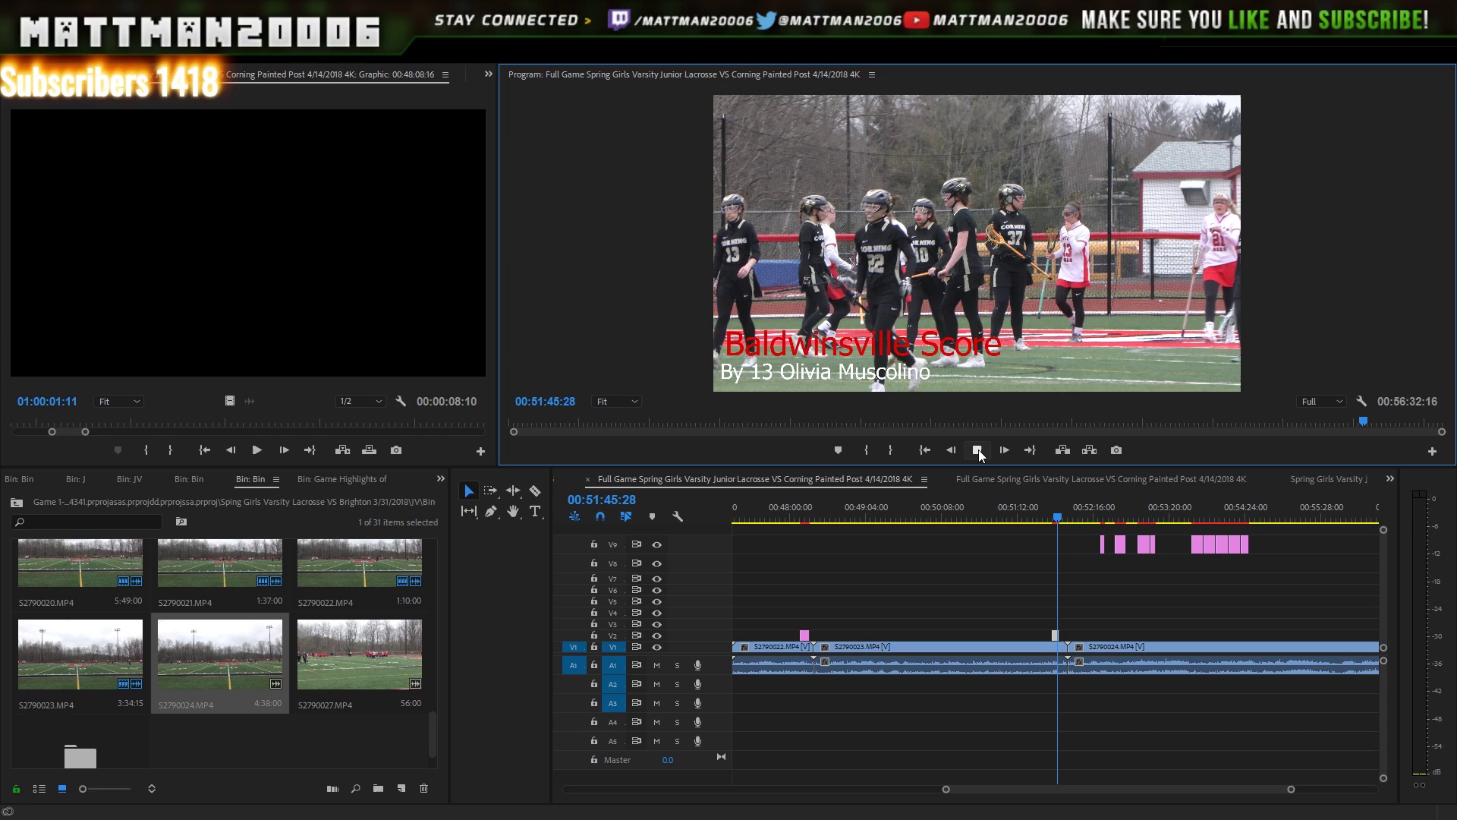
{"action": "left_click", "coordinate": [978, 449]}
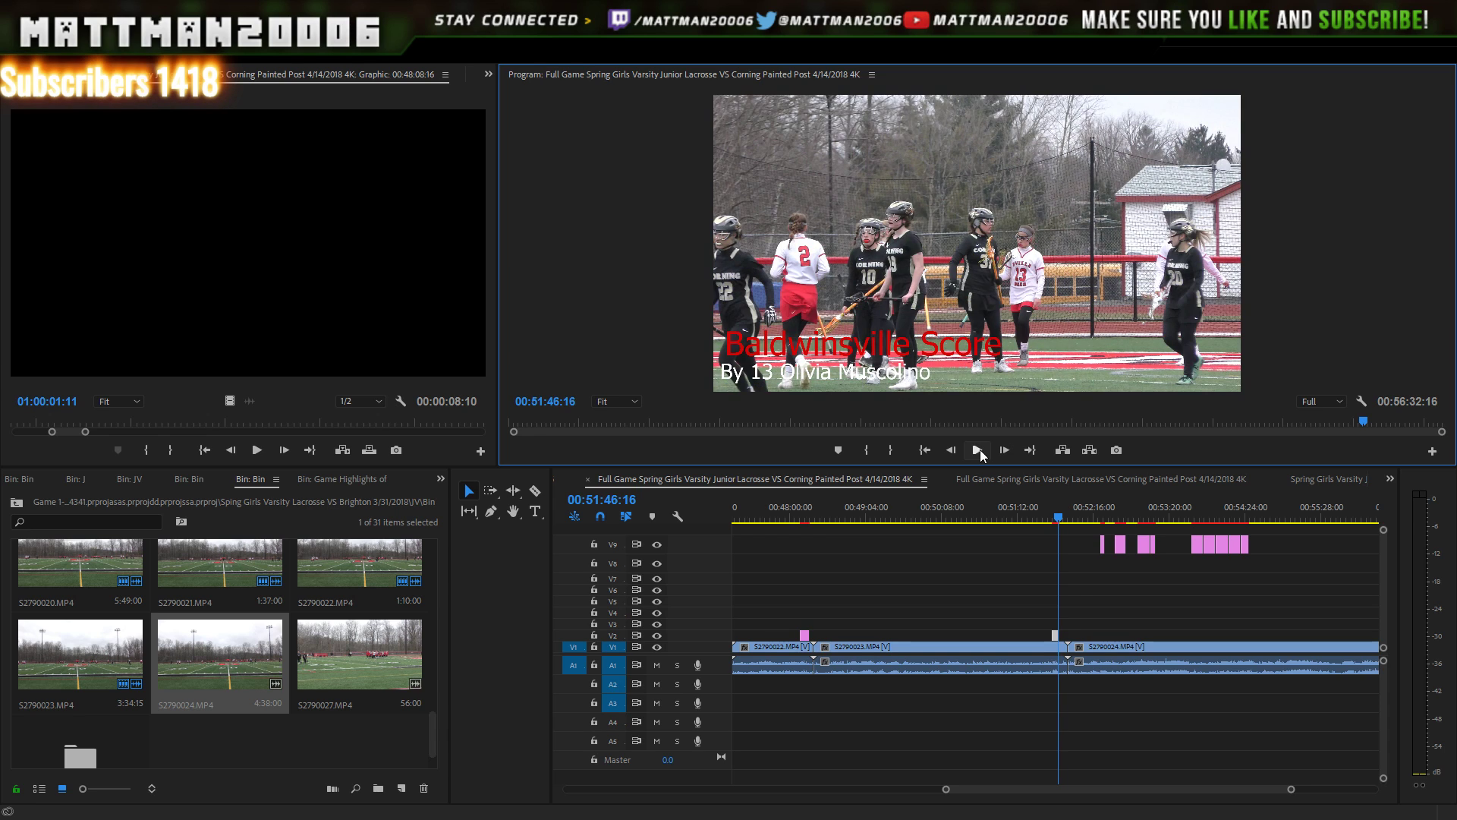
{"action": "left_click", "coordinate": [978, 451]}
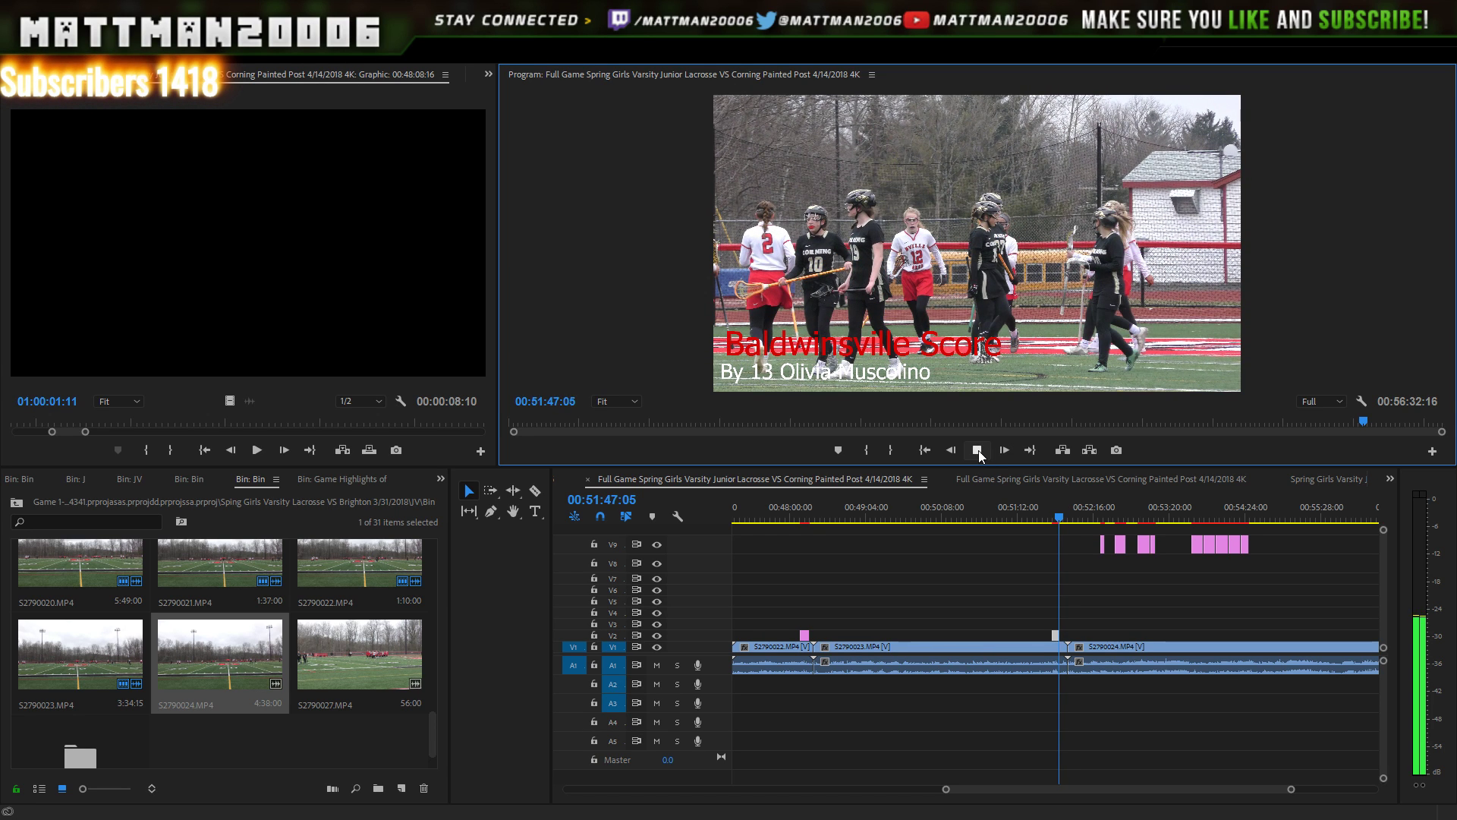
{"action": "left_click", "coordinate": [977, 450]}
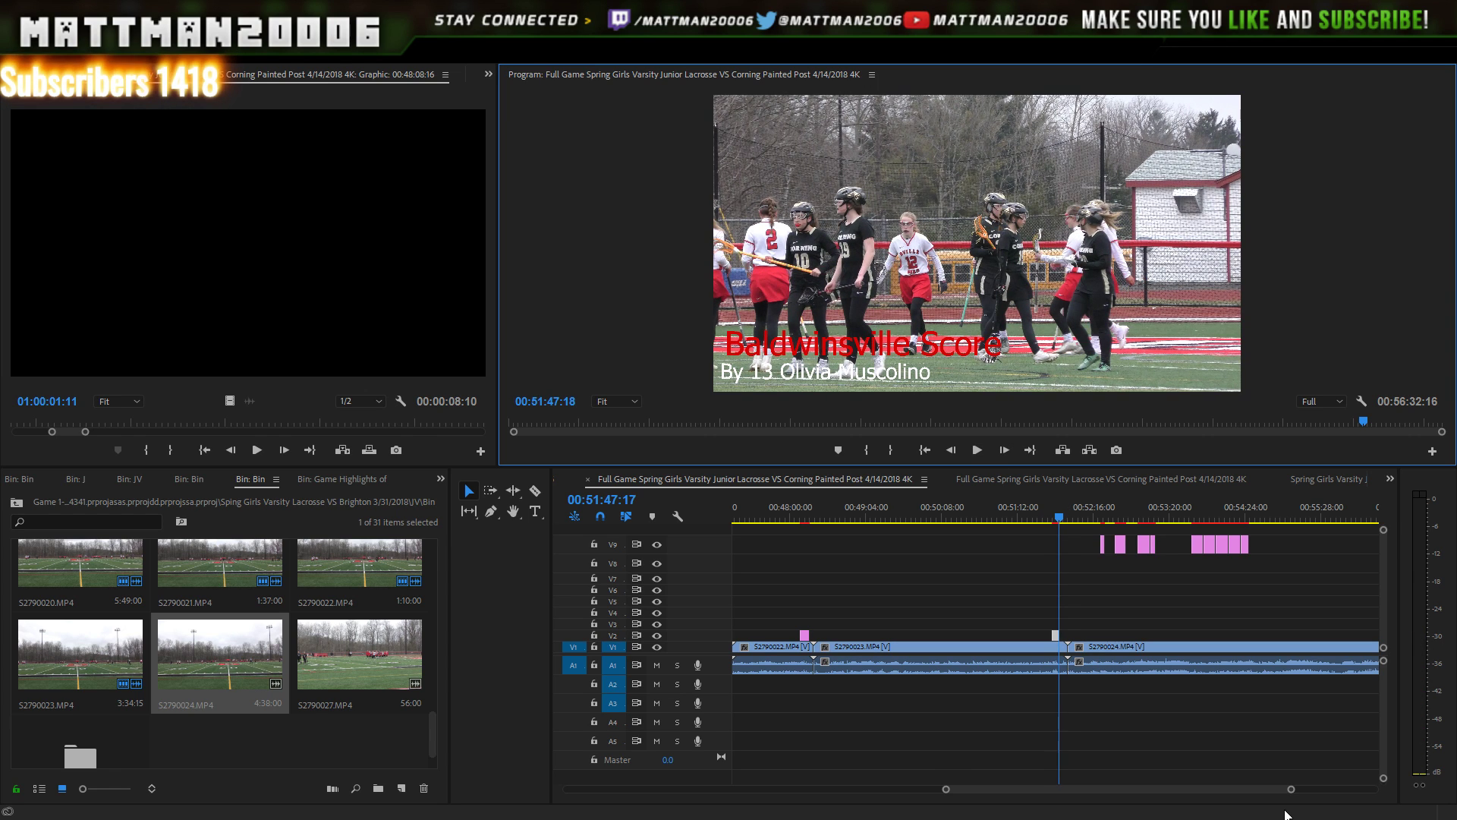
{"action": "left_click_drag", "start_coordinate": [1292, 789], "coordinate": [1213, 769]}
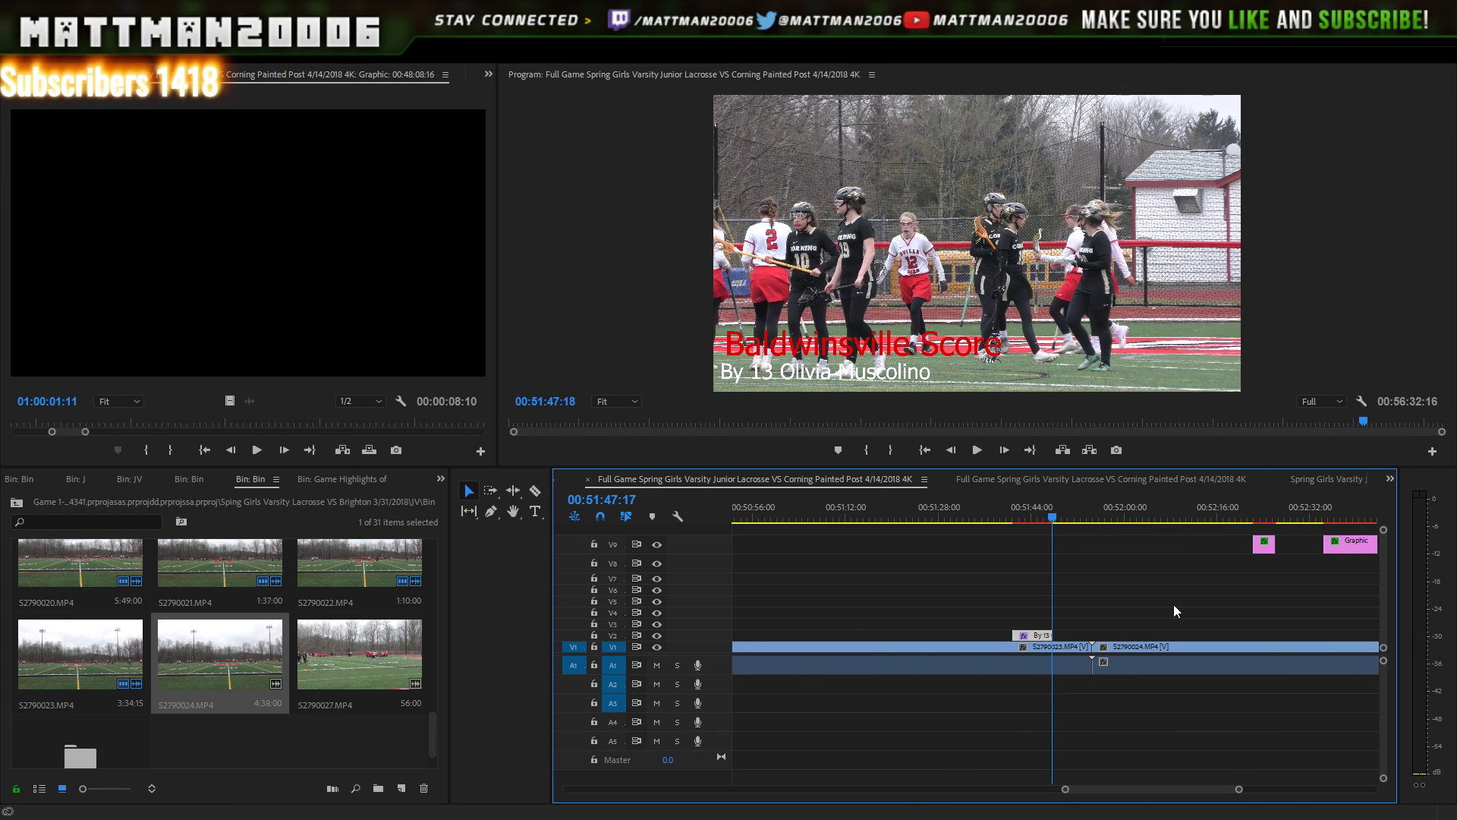
- Extend the By 13 title's out point to the playhead and play it back
{"action": "key", "text": "space"}
{"action": "key", "text": "space"}
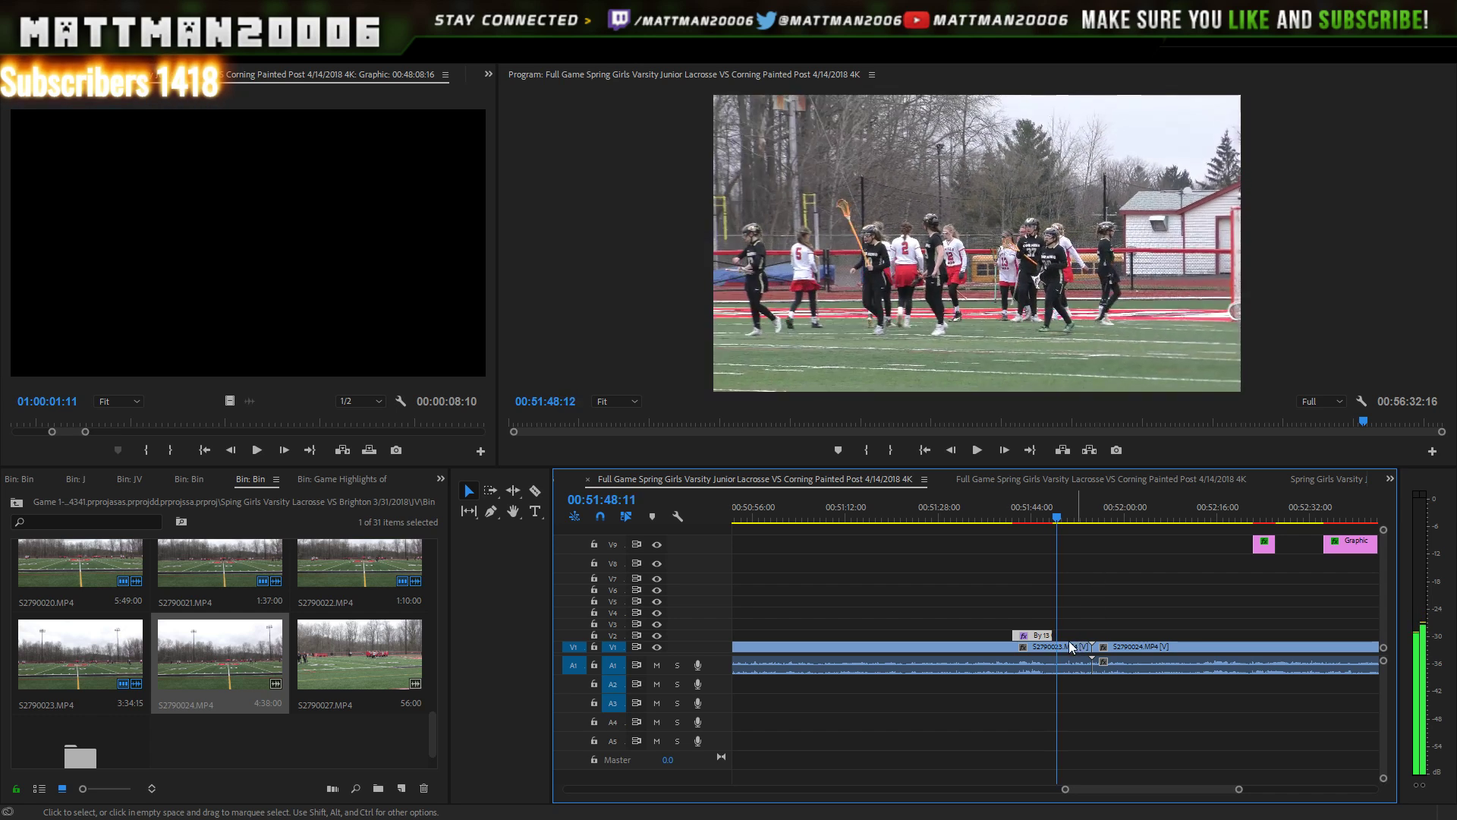
{"action": "left_click_drag", "start_coordinate": [1051, 635], "coordinate": [1058, 634]}
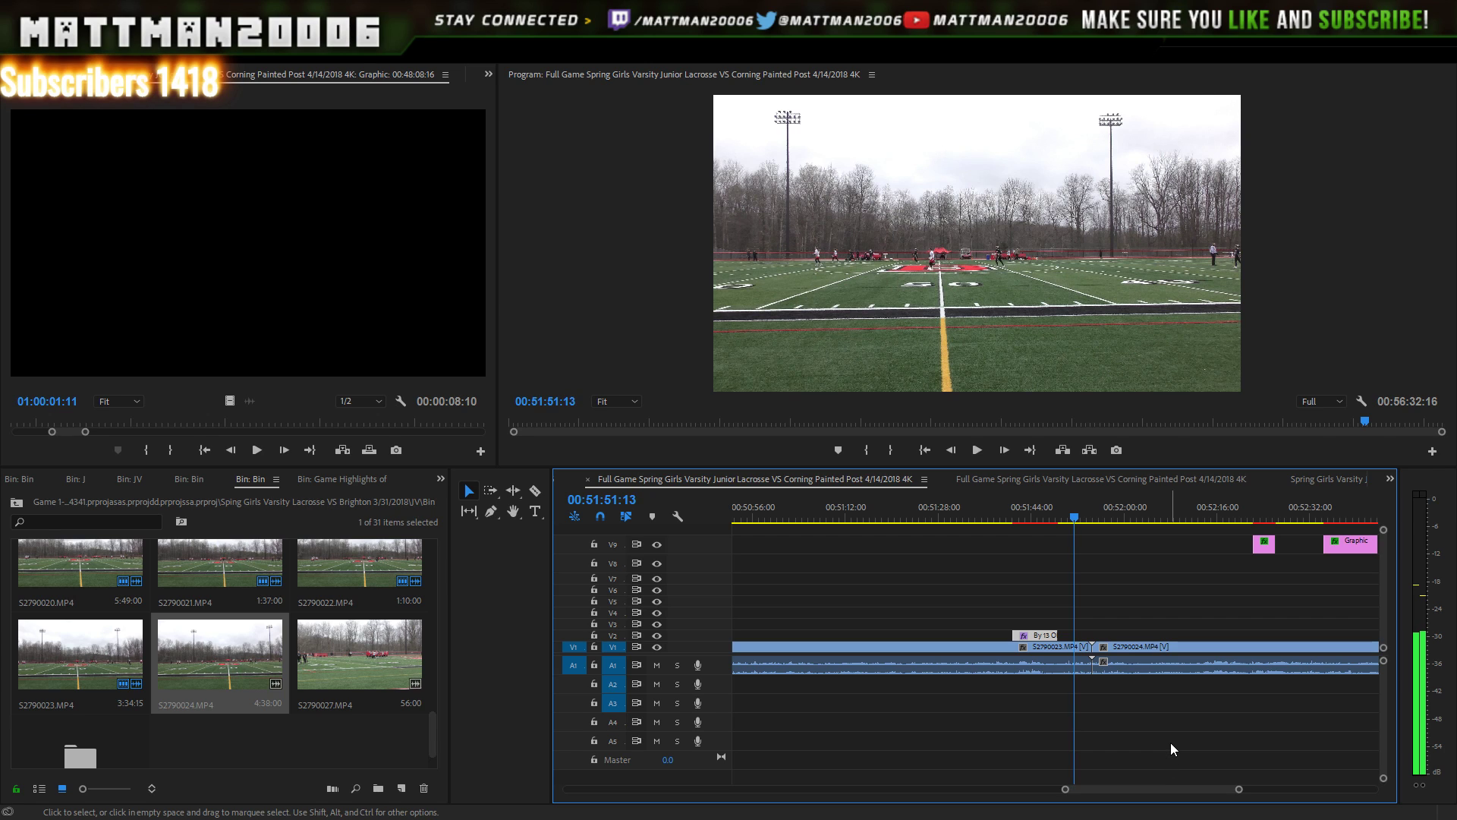
{"action": "left_click", "coordinate": [978, 449]}
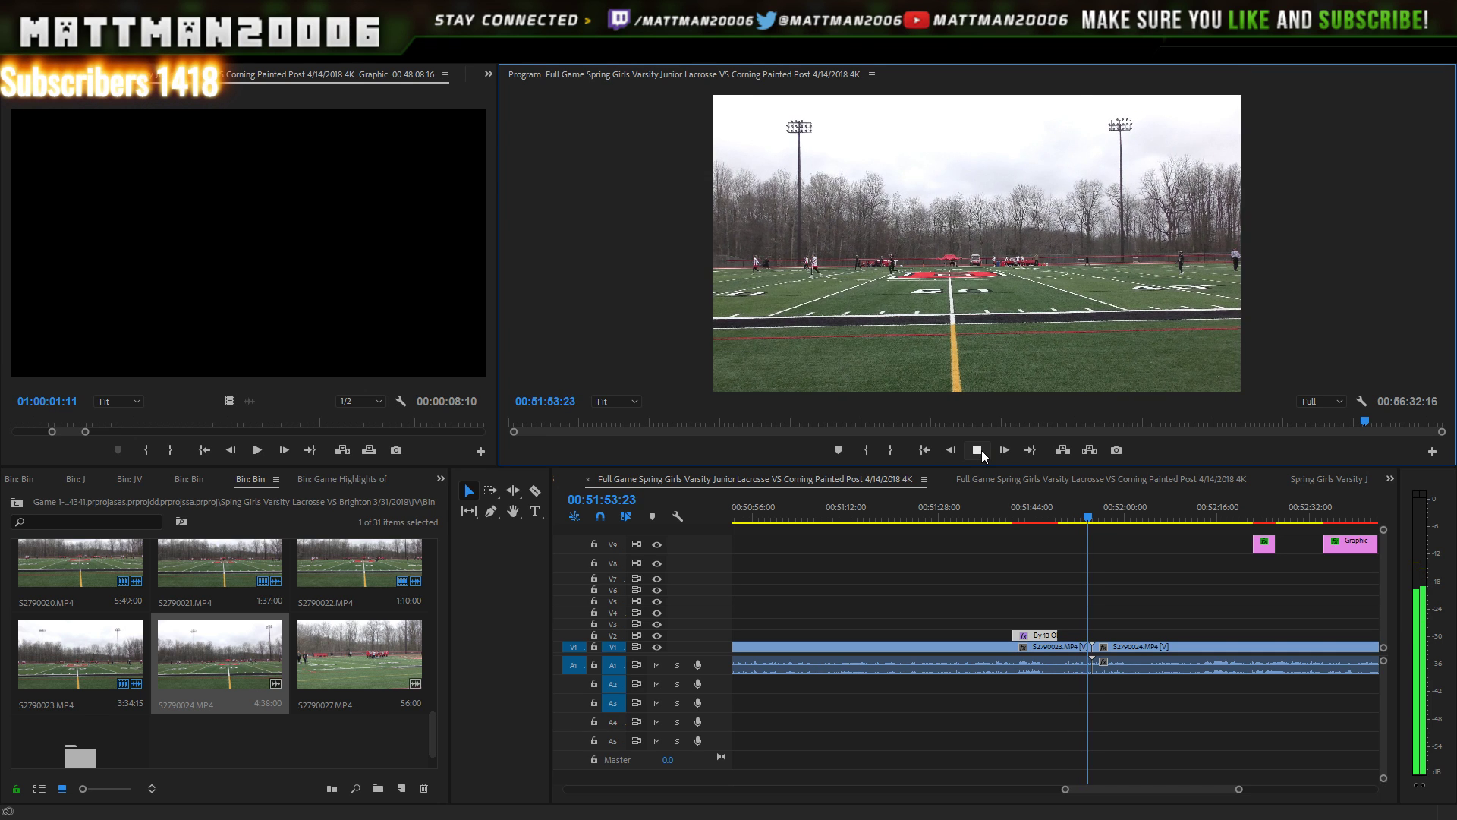
{"action": "left_click", "coordinate": [979, 450]}
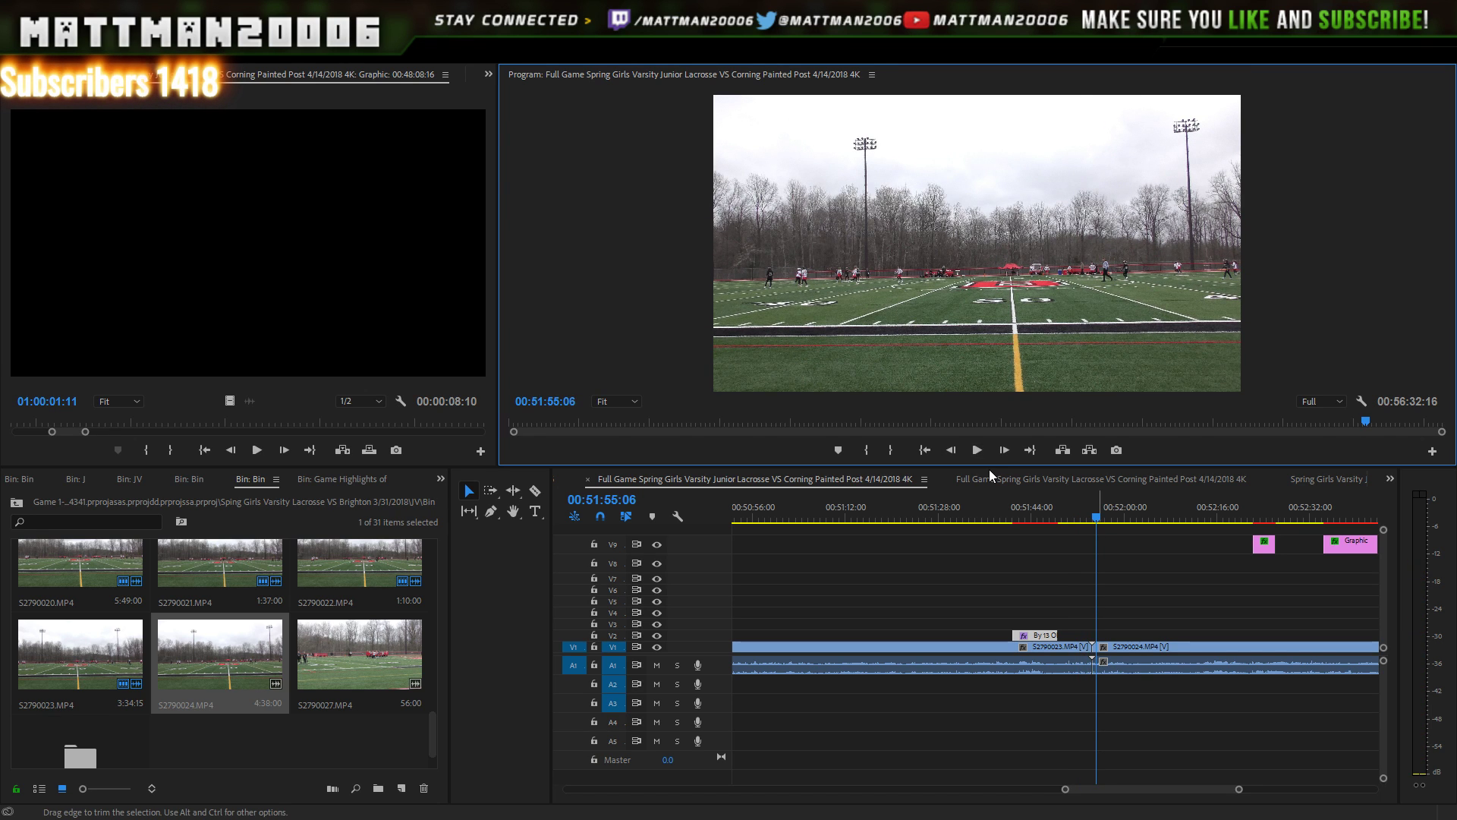
- Trim the head of S2790024 so it butts against S2790023, then review the cut
{"action": "left_click_drag", "start_coordinate": [1099, 674], "coordinate": [1125, 659]}
{"action": "left_click", "coordinate": [1089, 517]}
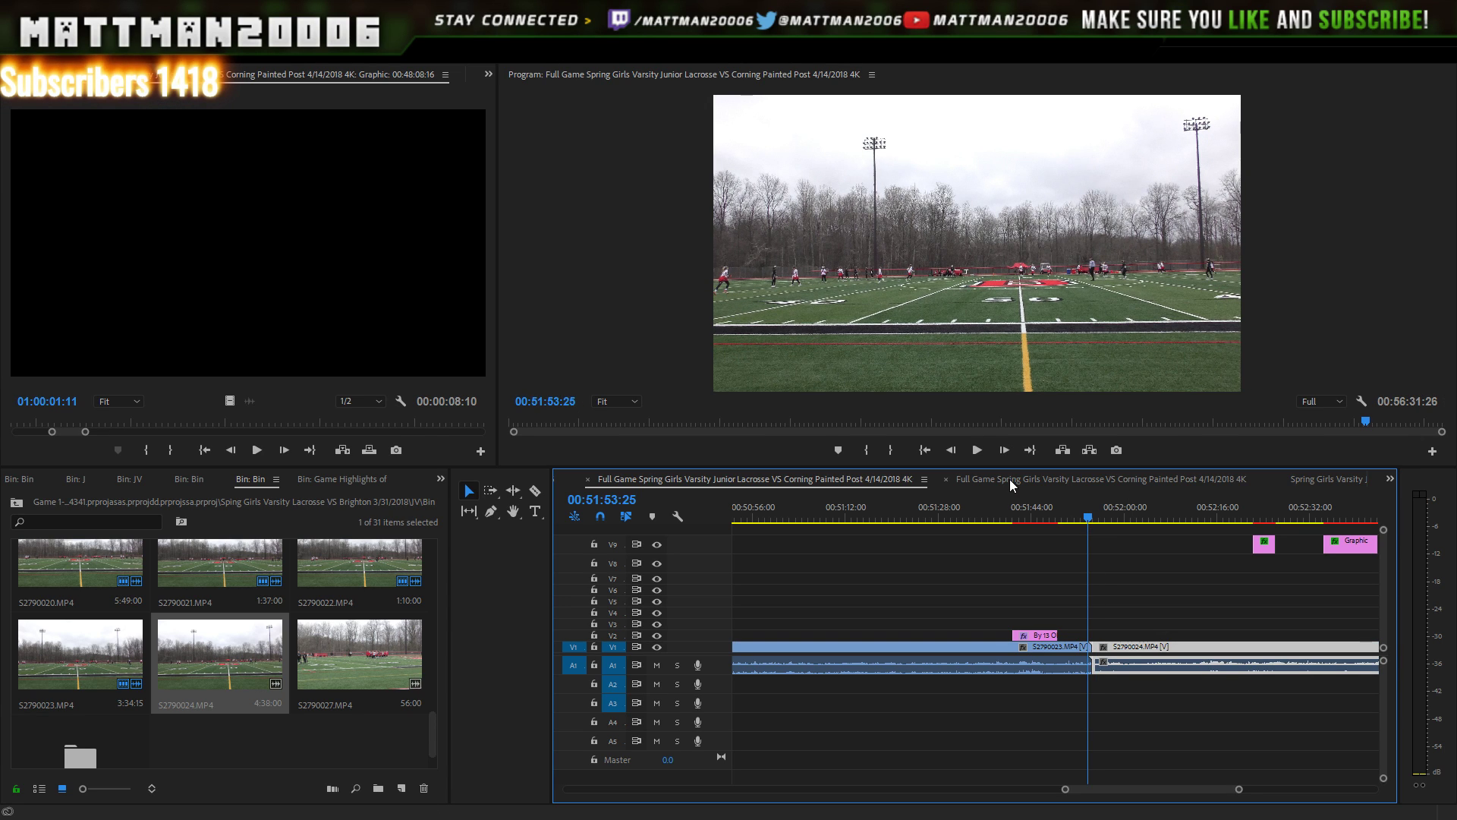
{"action": "key", "text": "Left"}
{"action": "key", "text": "Left"}
{"action": "key", "text": "Left"}
{"action": "key", "text": "Left"}
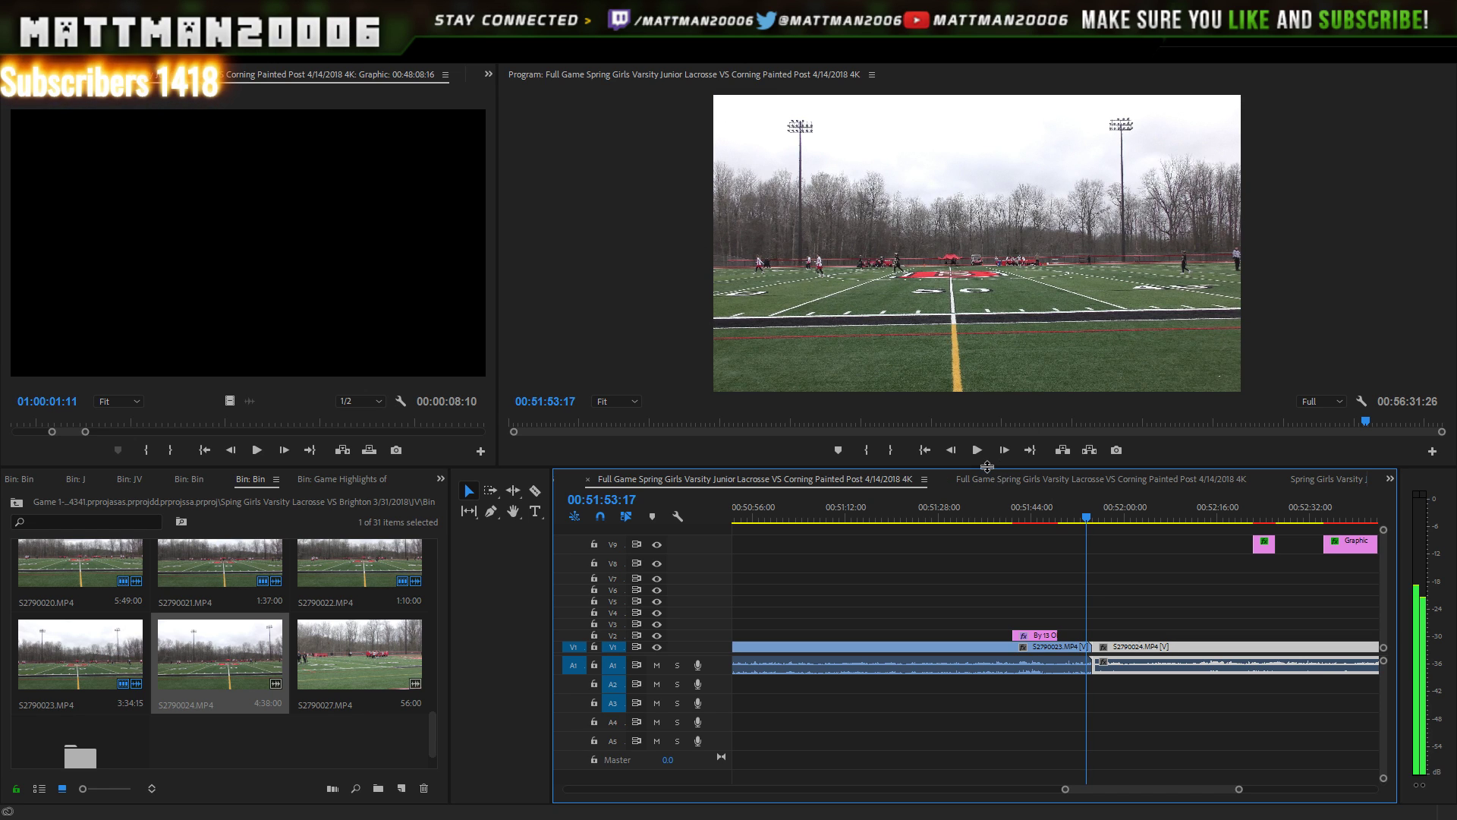
{"action": "left_click", "coordinate": [980, 457]}
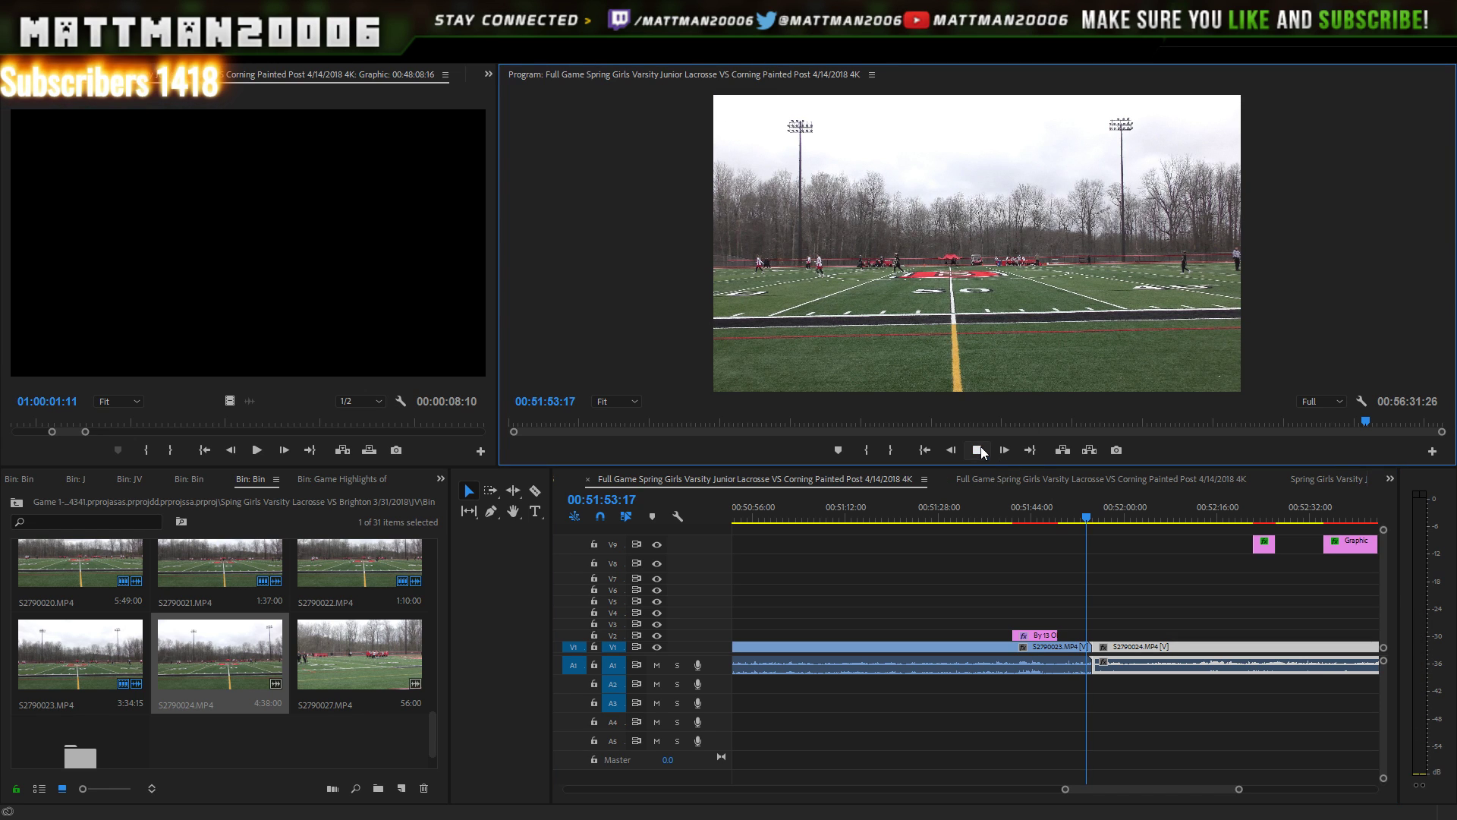
{"action": "left_click", "coordinate": [979, 450]}
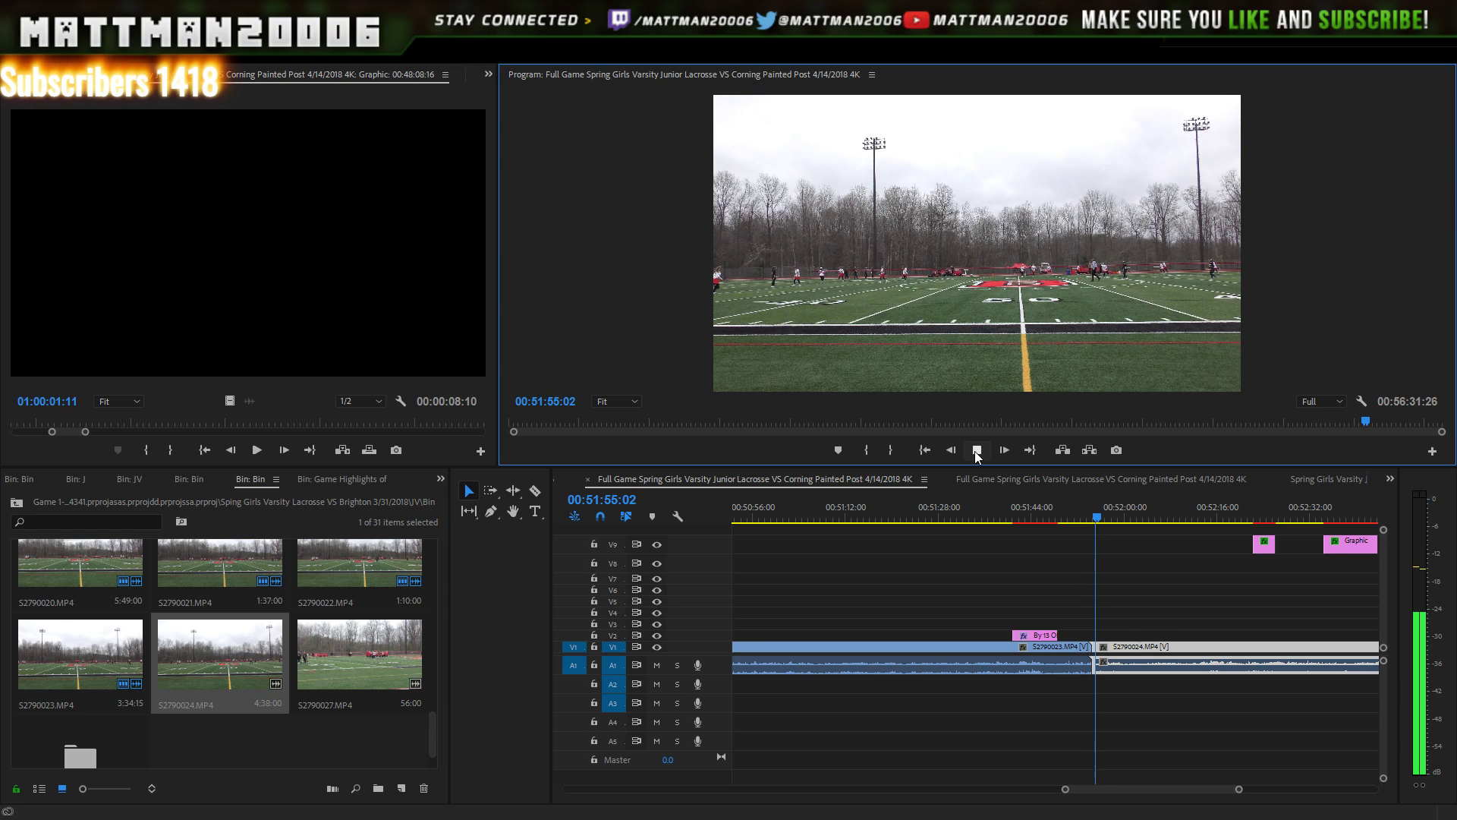
{"action": "left_click", "coordinate": [977, 450]}
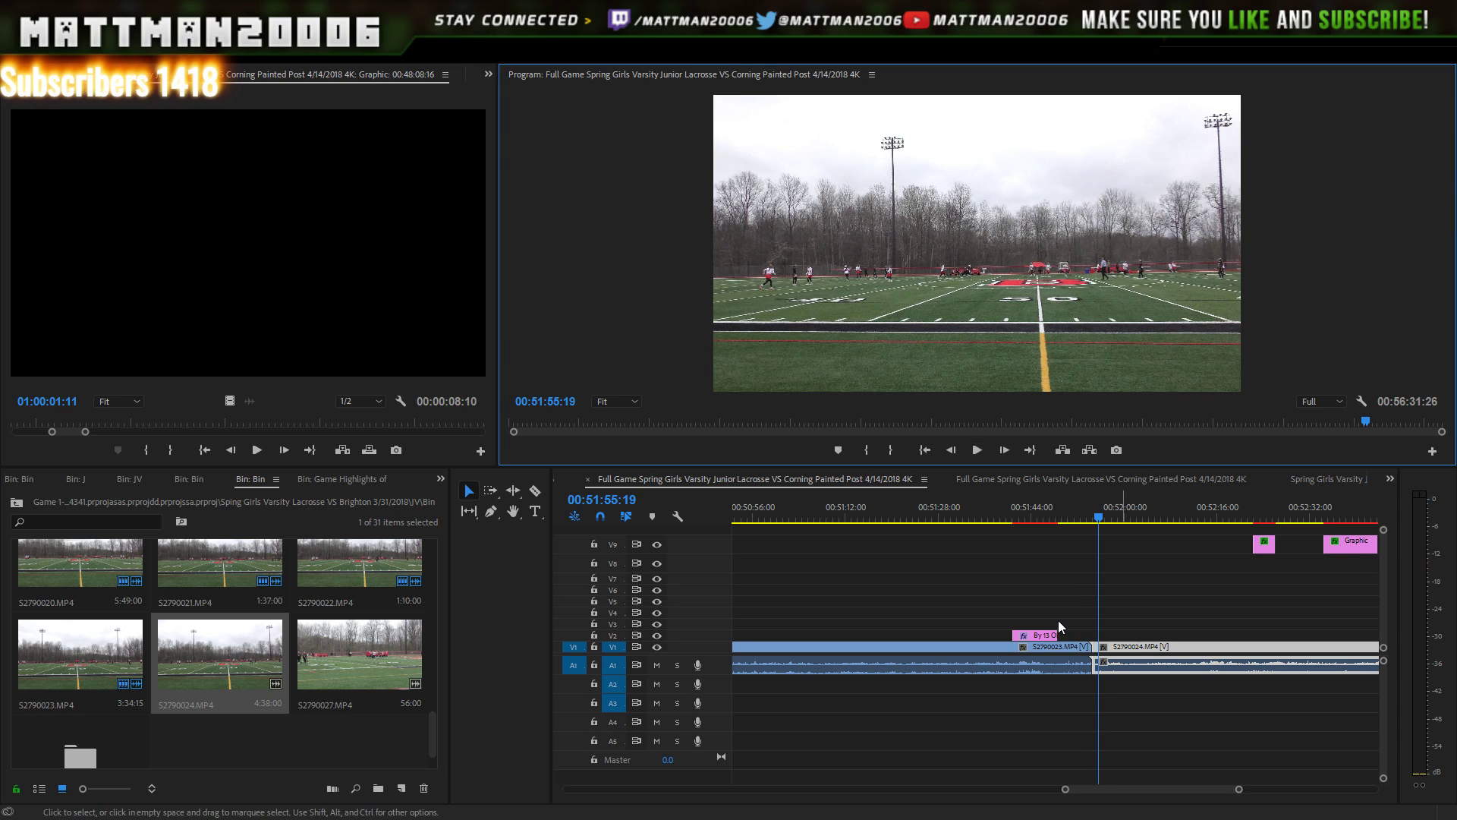
{"action": "left_click", "coordinate": [1098, 650]}
{"action": "left_click_drag", "start_coordinate": [1101, 651], "coordinate": [1102, 656]}
{"action": "left_click", "coordinate": [1083, 519]}
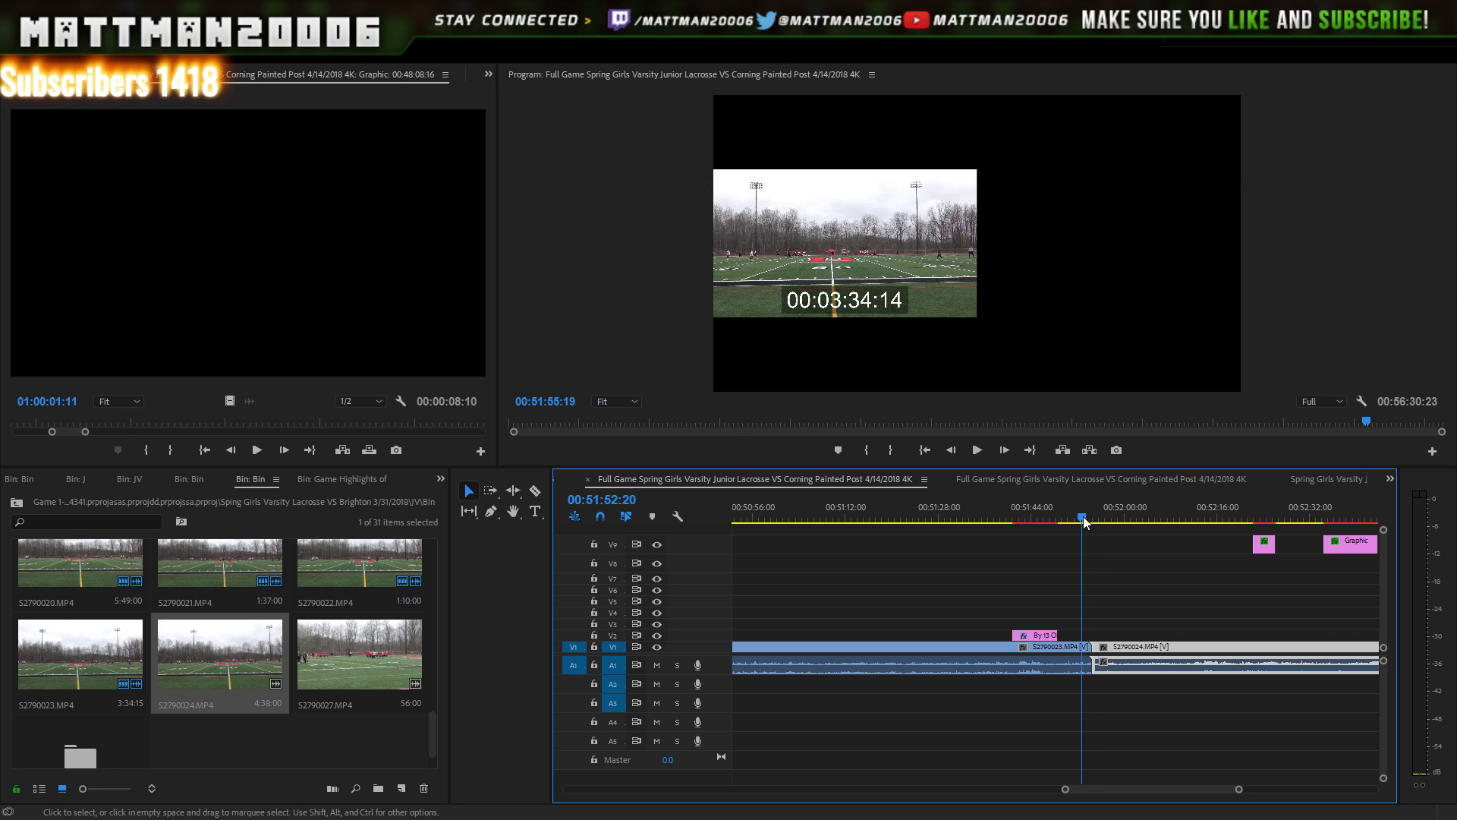
{"action": "left_click", "coordinate": [978, 451]}
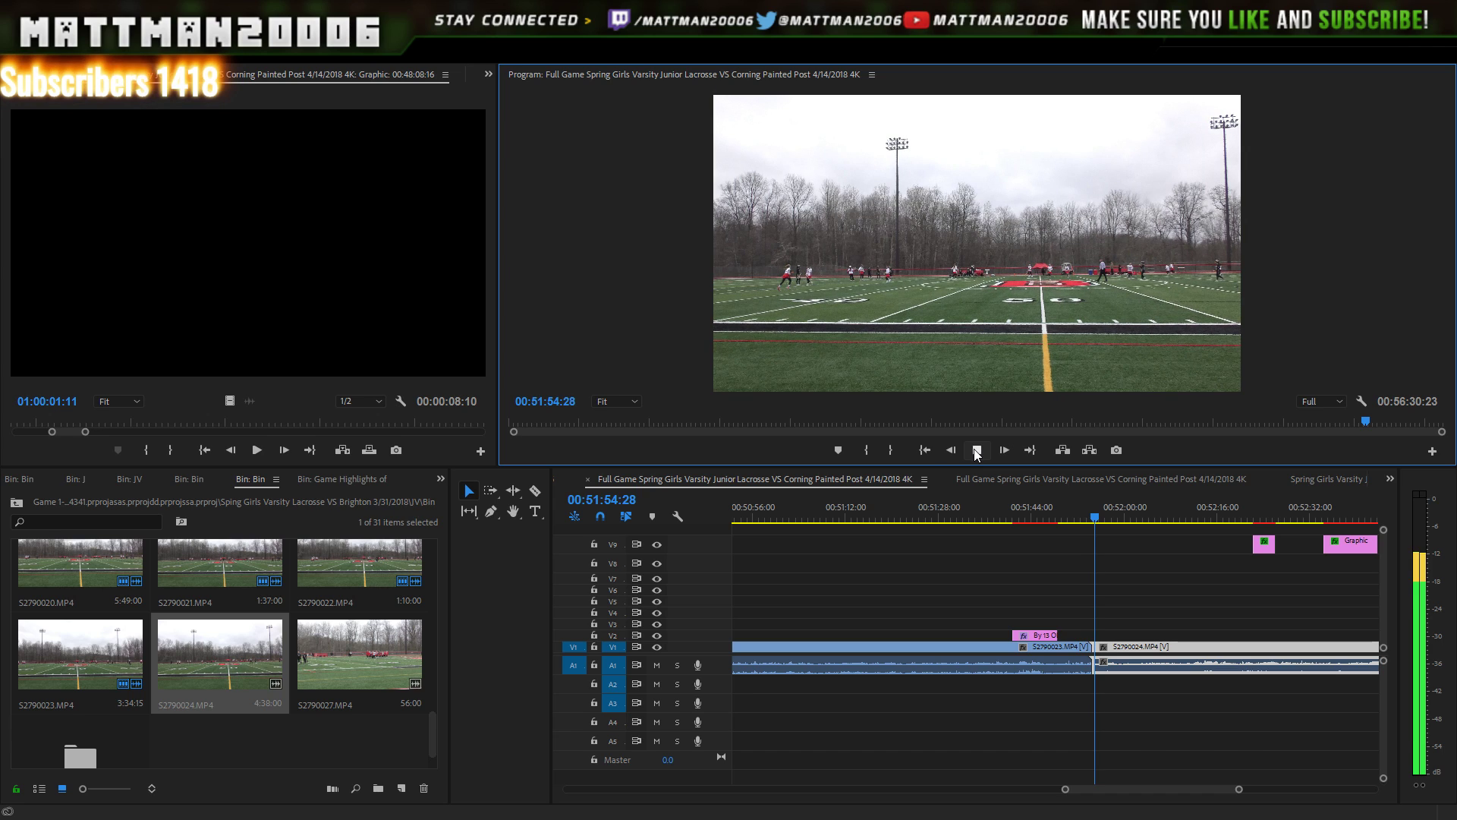
{"action": "left_click", "coordinate": [977, 451]}
- Zoom out to the sequence end, marquee-select the V9 graphic clips, and park the playhead near 00:55:02
{"action": "scroll", "coordinate": [1204, 801], "scroll_direction": "down", "scroll_amount": 2}
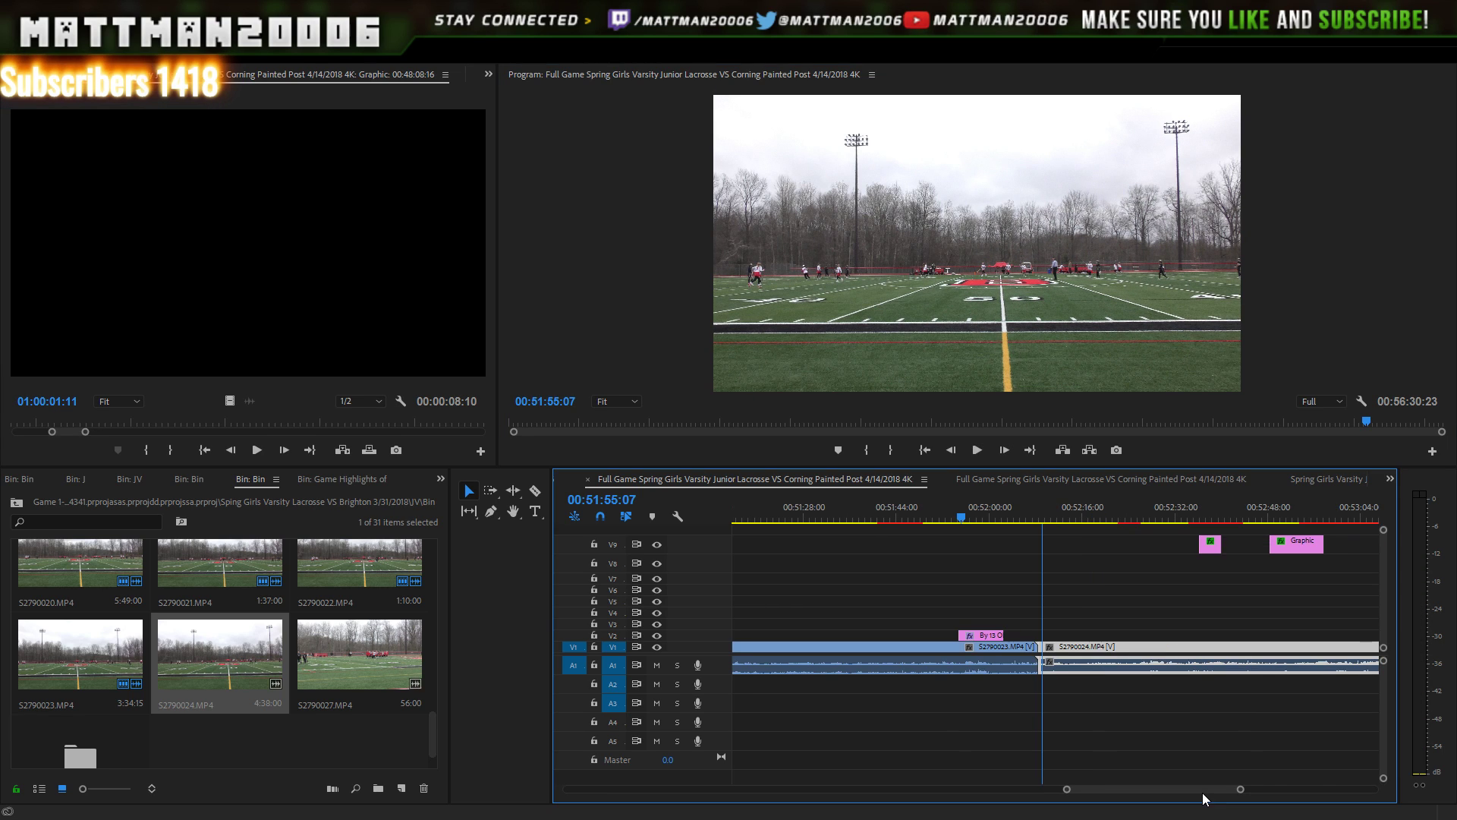
{"action": "left_click_drag", "start_coordinate": [1203, 792], "coordinate": [1290, 773]}
{"action": "left_click_drag", "start_coordinate": [1144, 535], "coordinate": [965, 554]}
{"action": "left_click_drag", "start_coordinate": [1053, 540], "coordinate": [1281, 550]}
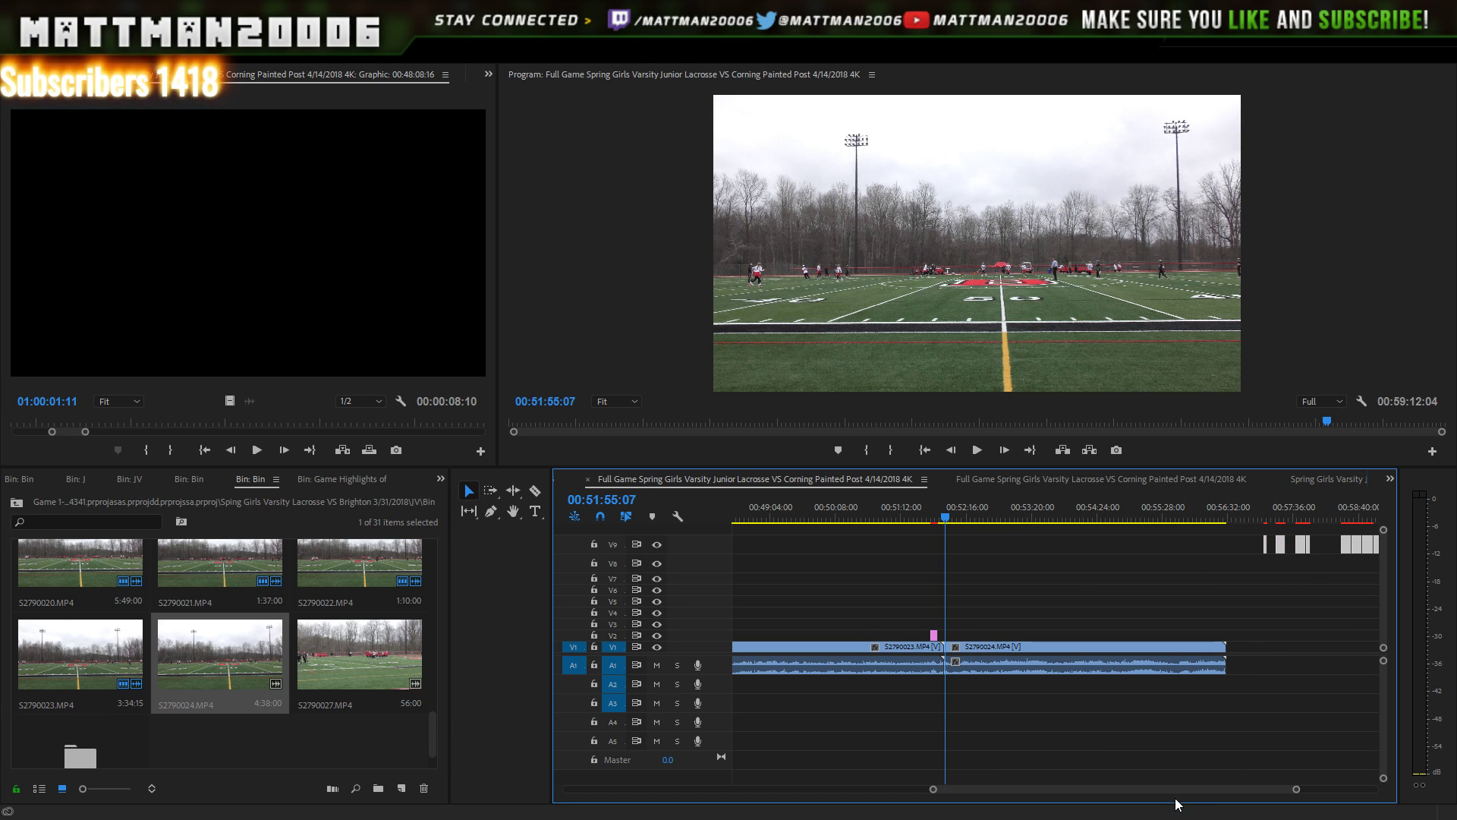
{"action": "scroll", "coordinate": [1181, 791], "scroll_direction": "down", "scroll_amount": 2}
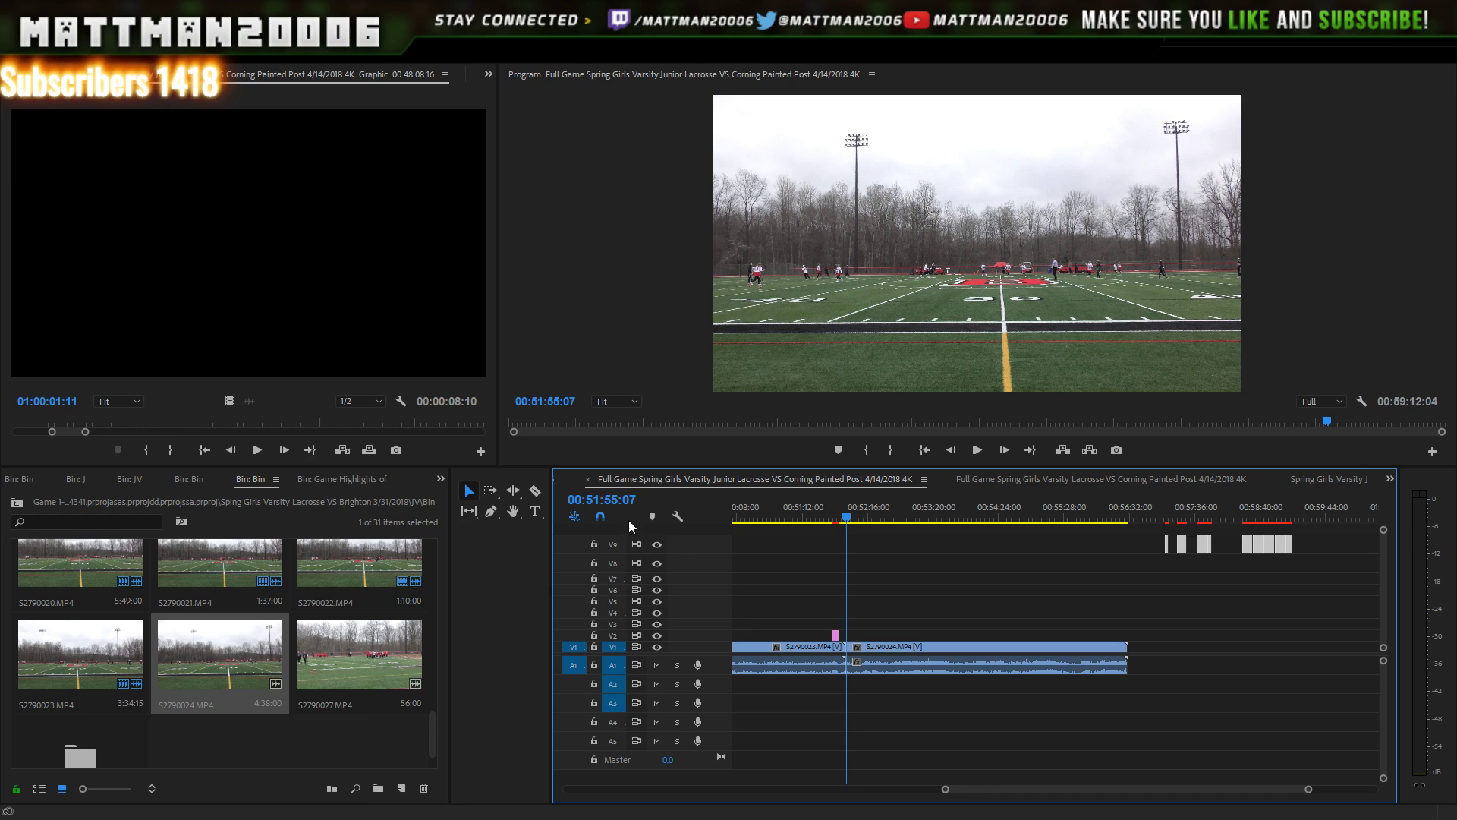
{"action": "left_click_drag", "start_coordinate": [1015, 517], "coordinate": [949, 514]}
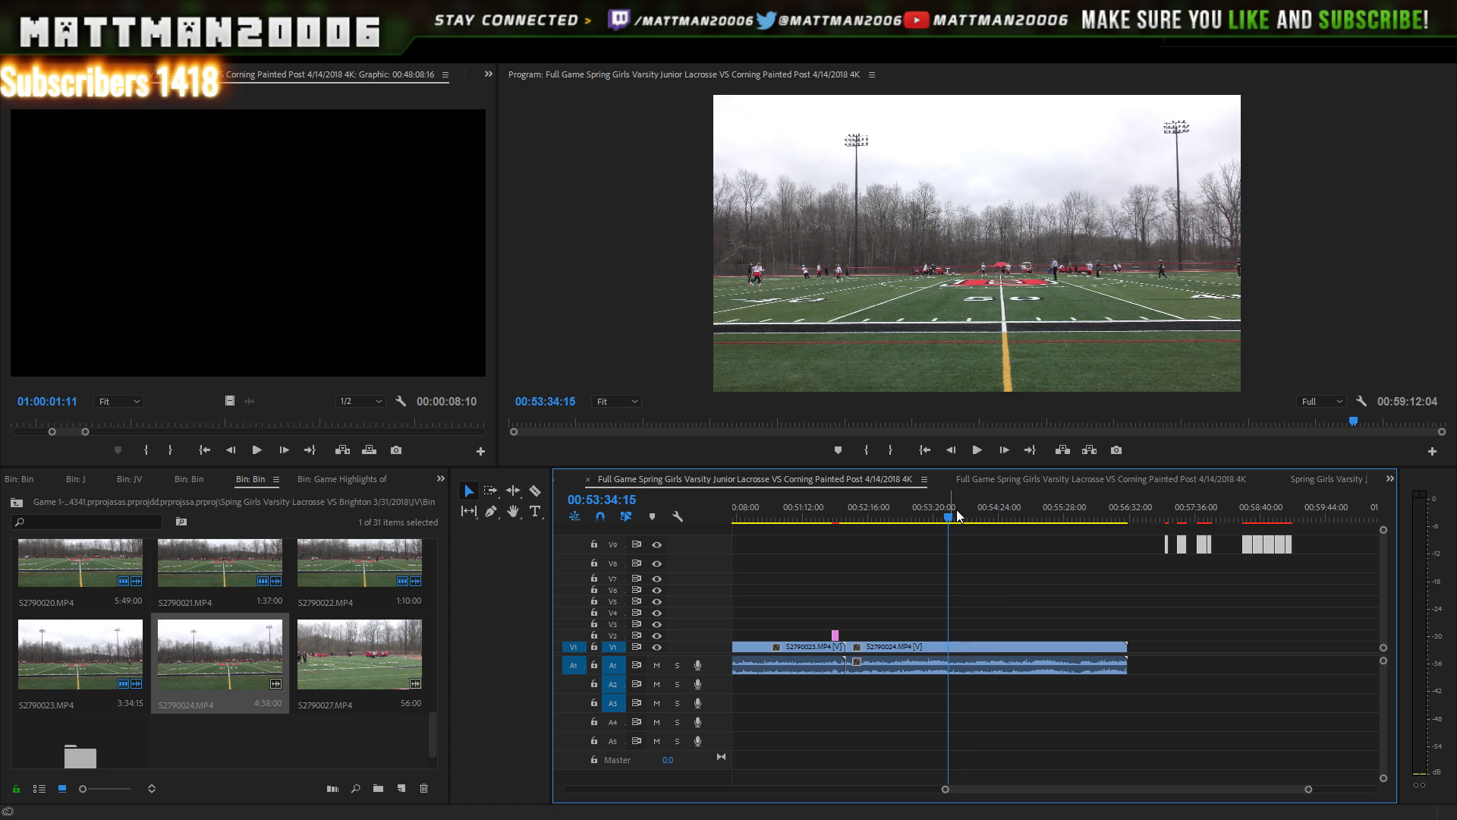
{"action": "left_click", "coordinate": [975, 448]}
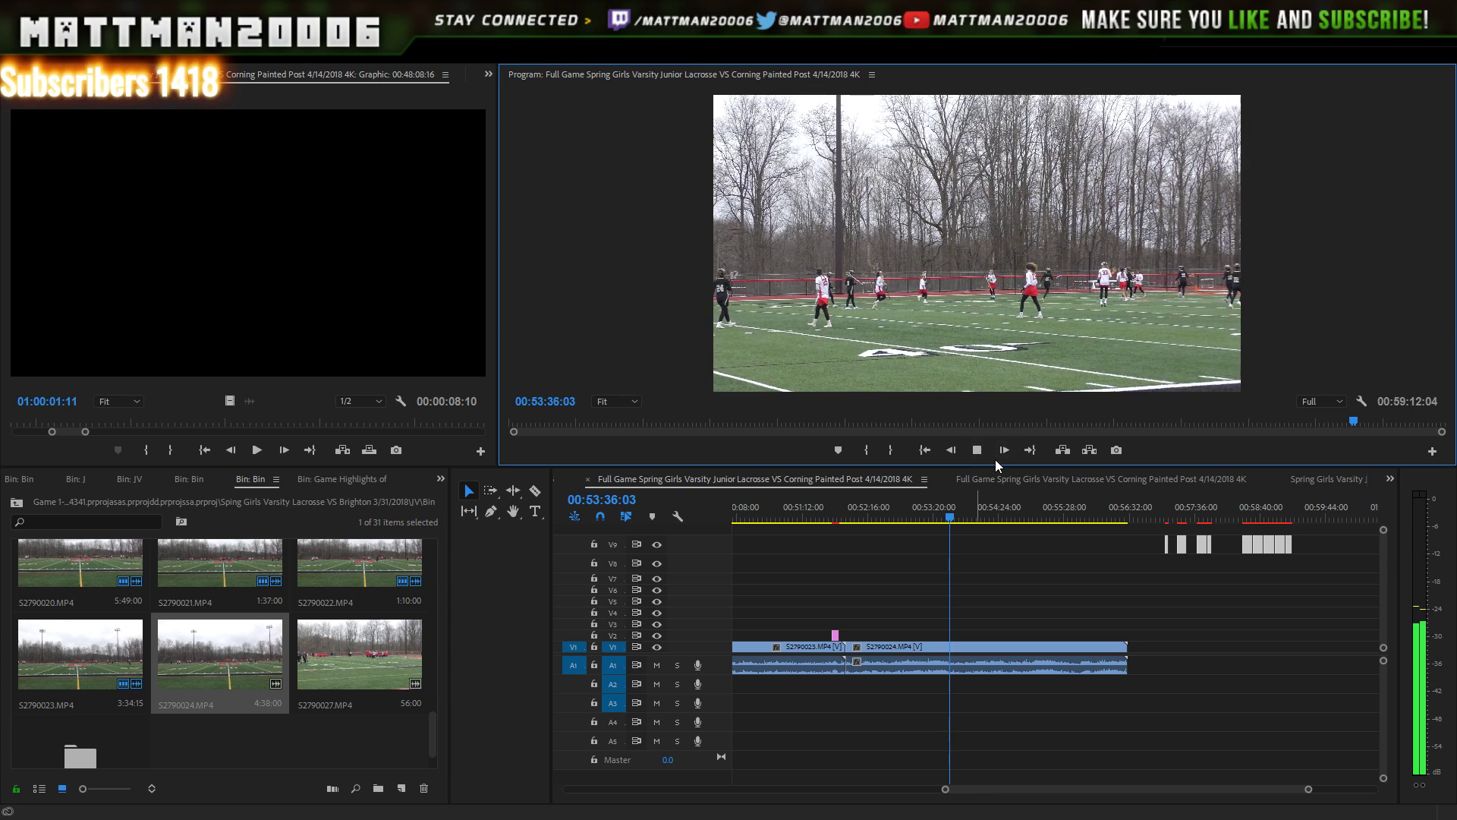
{"action": "left_click", "coordinate": [977, 450]}
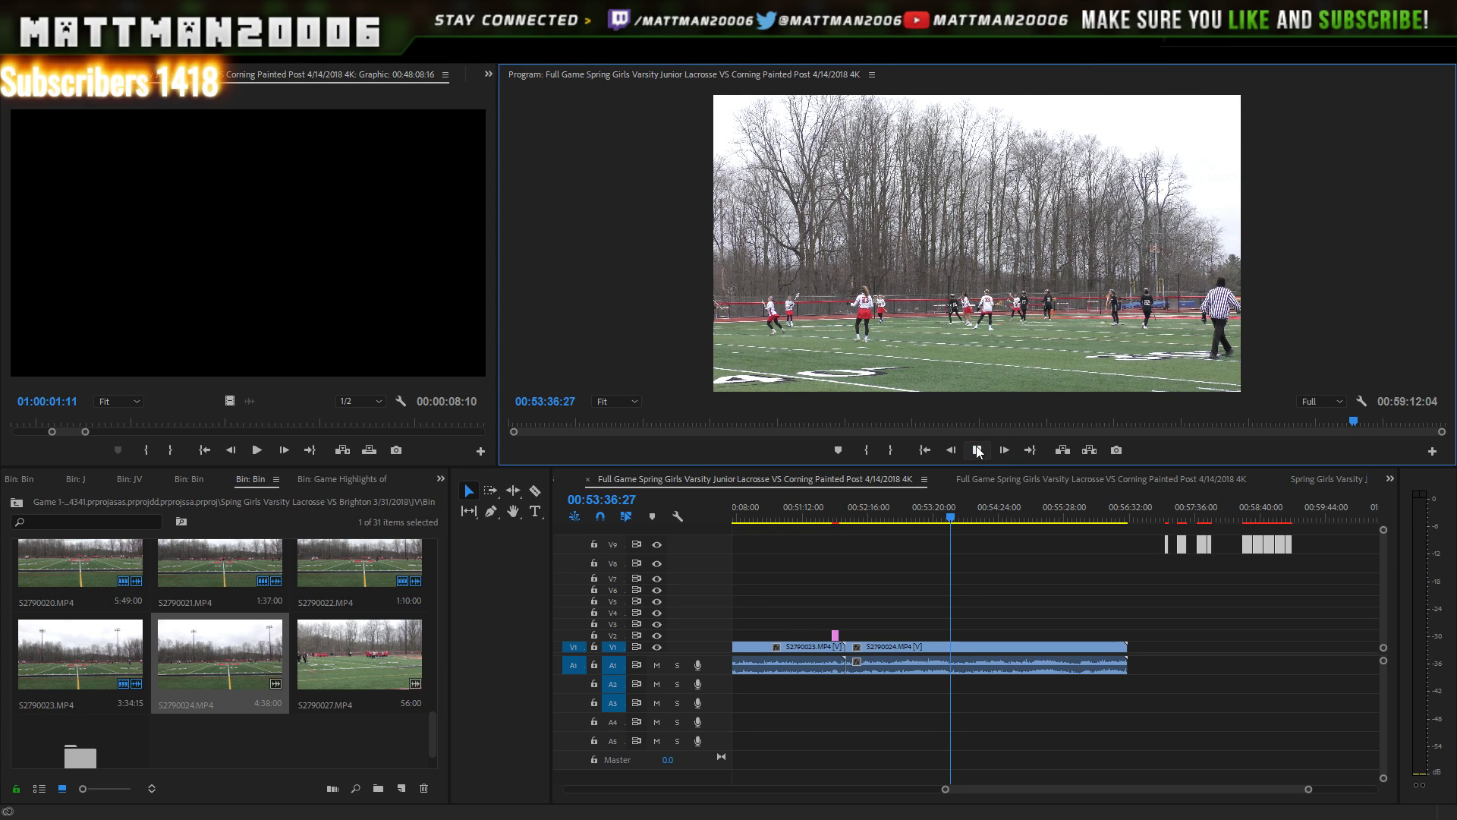
{"action": "left_click", "coordinate": [978, 449]}
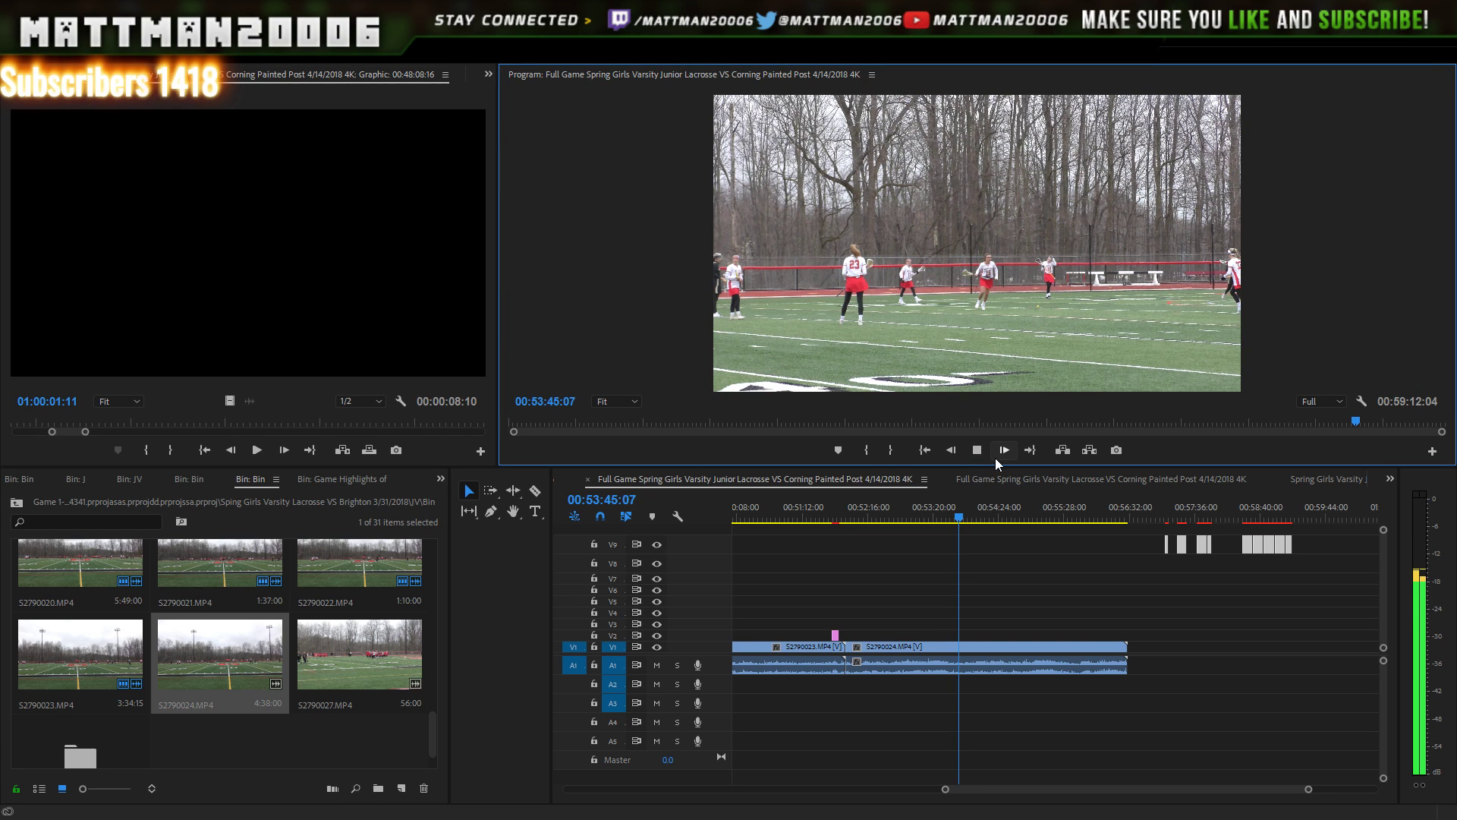
{"action": "left_click", "coordinate": [978, 450]}
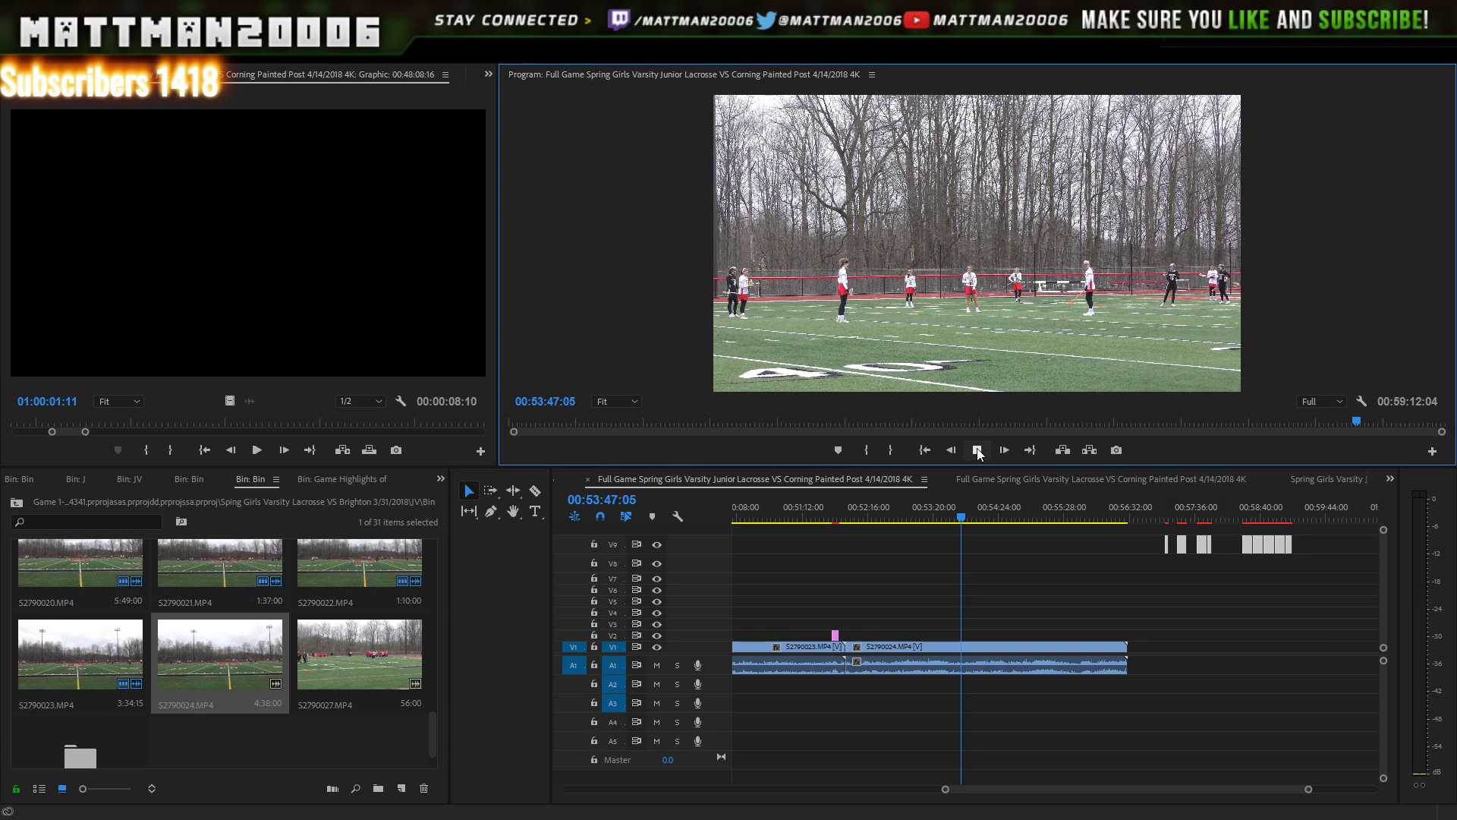
{"action": "left_click", "coordinate": [976, 450]}
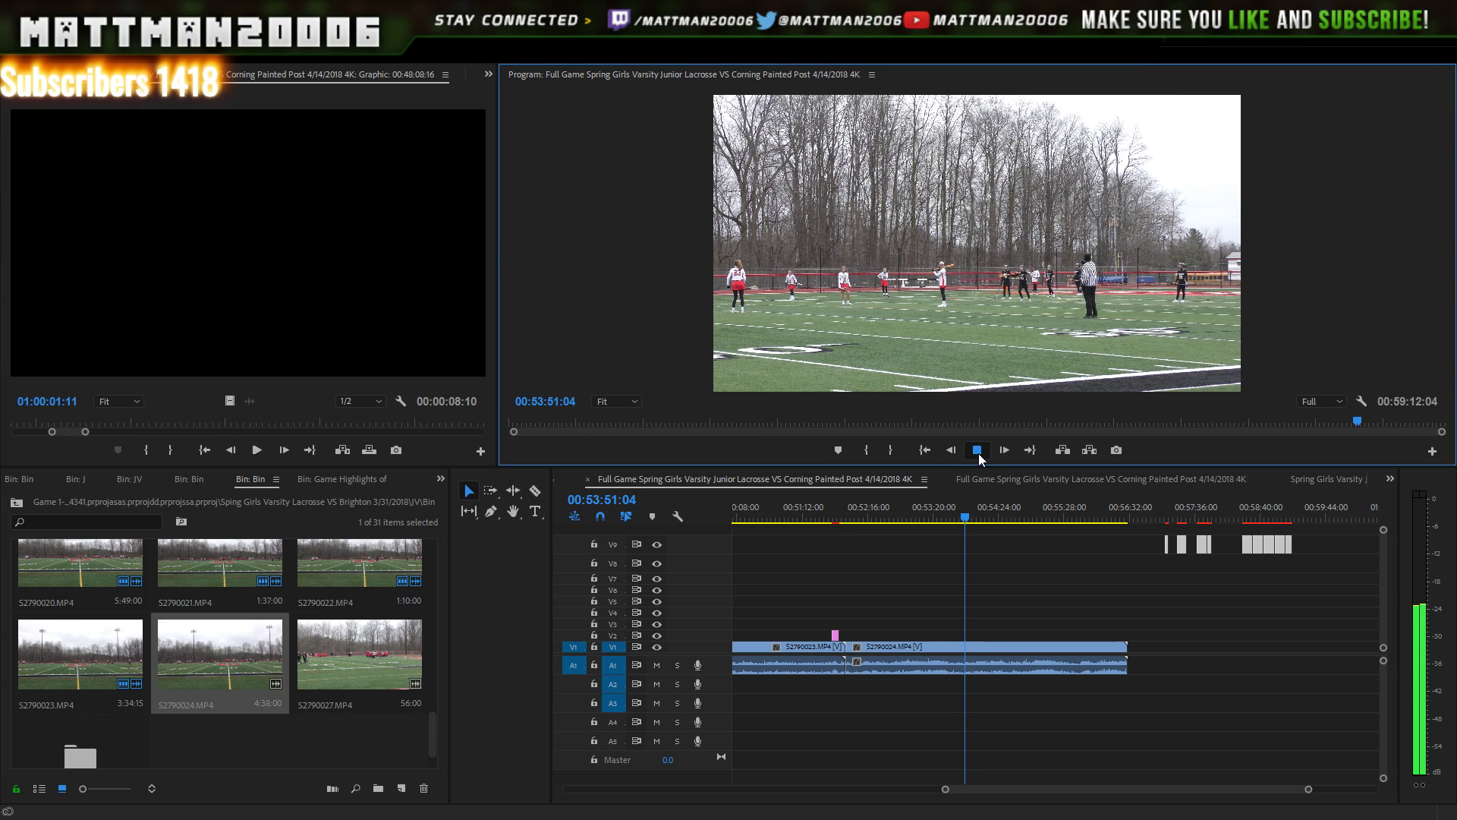
{"action": "left_click", "coordinate": [979, 450]}
{"action": "left_click", "coordinate": [979, 450]}
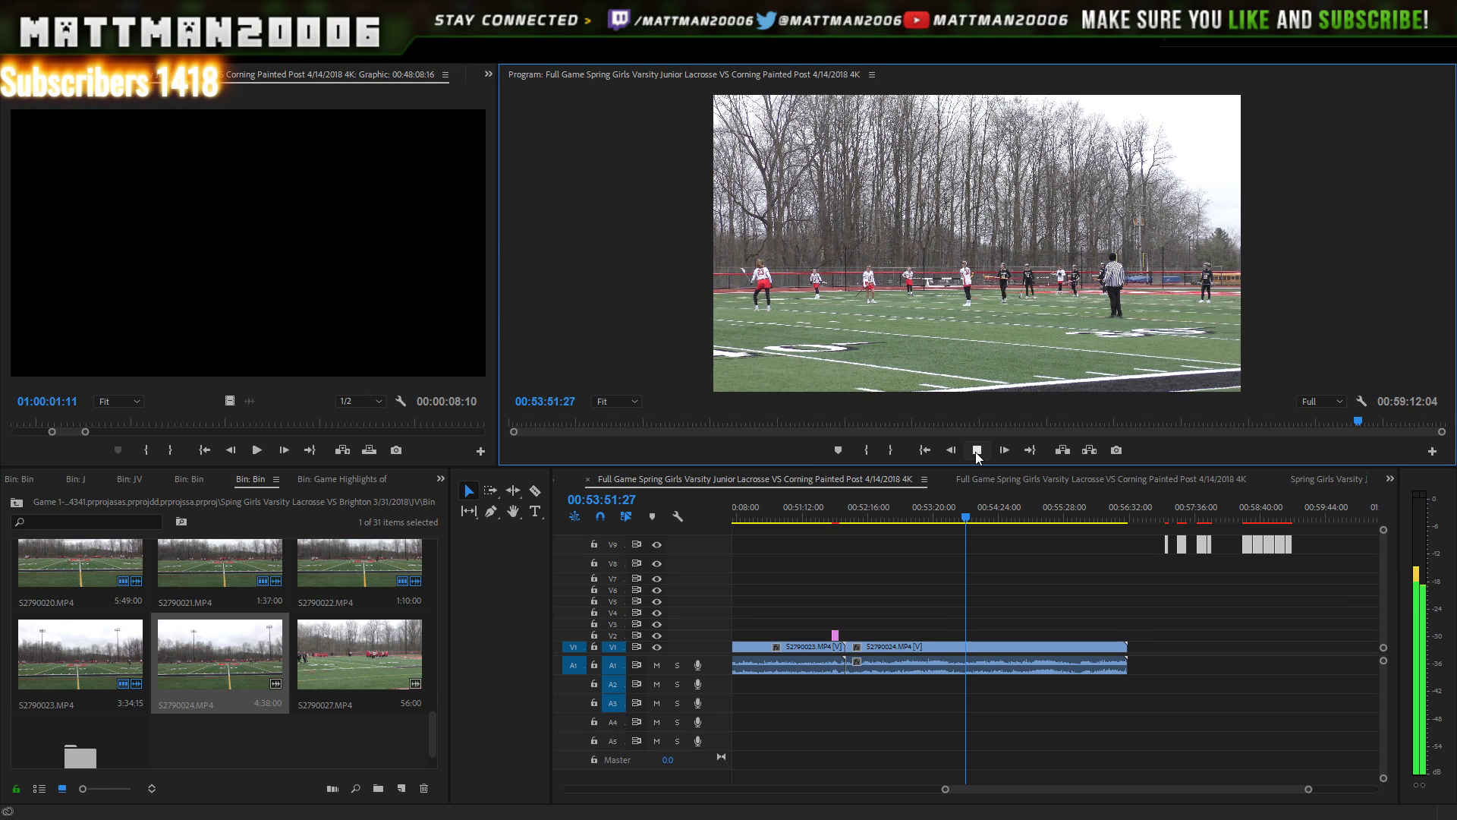
{"action": "left_click", "coordinate": [973, 451]}
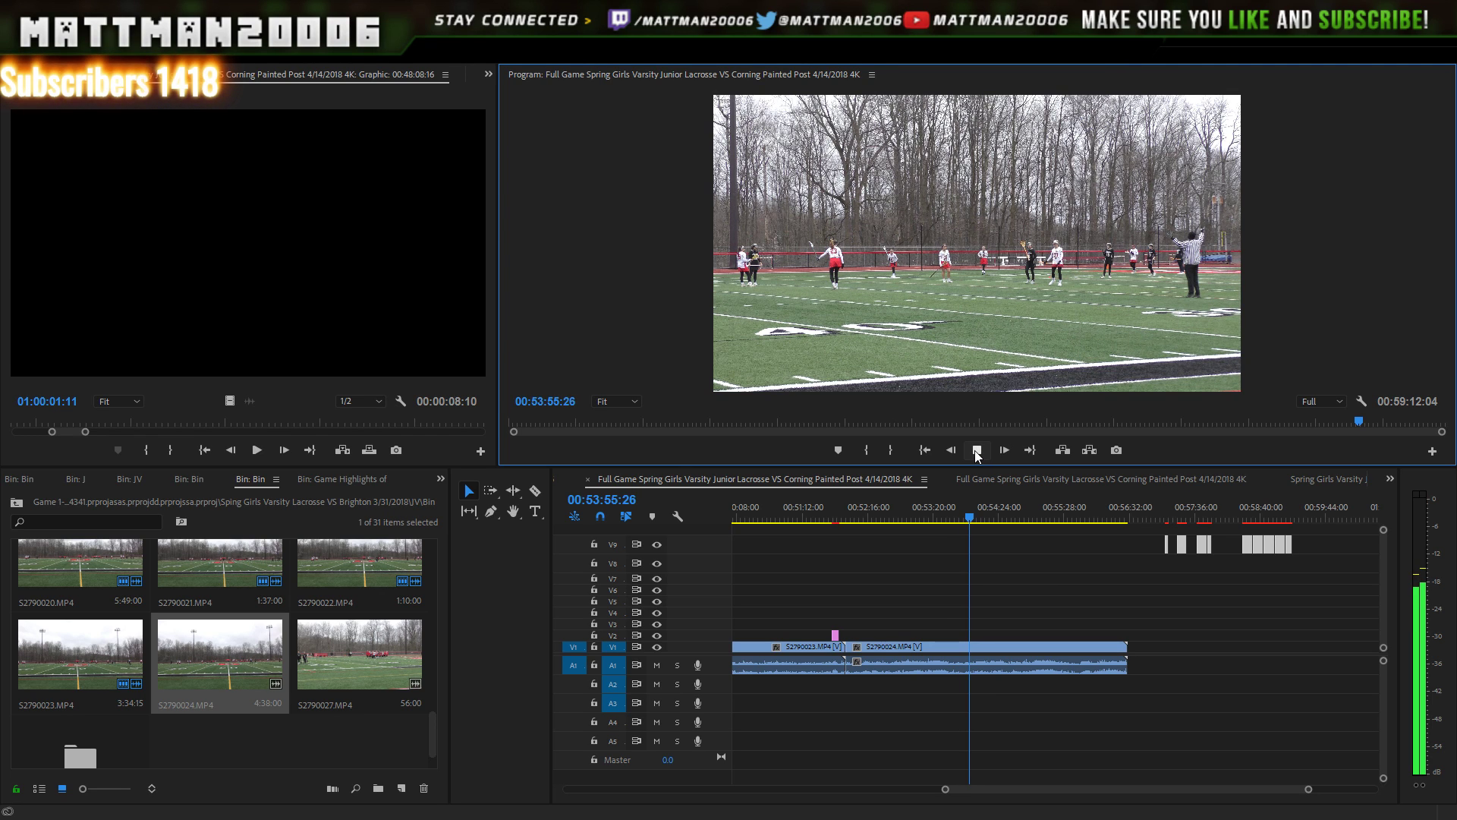
{"action": "left_click", "coordinate": [977, 453]}
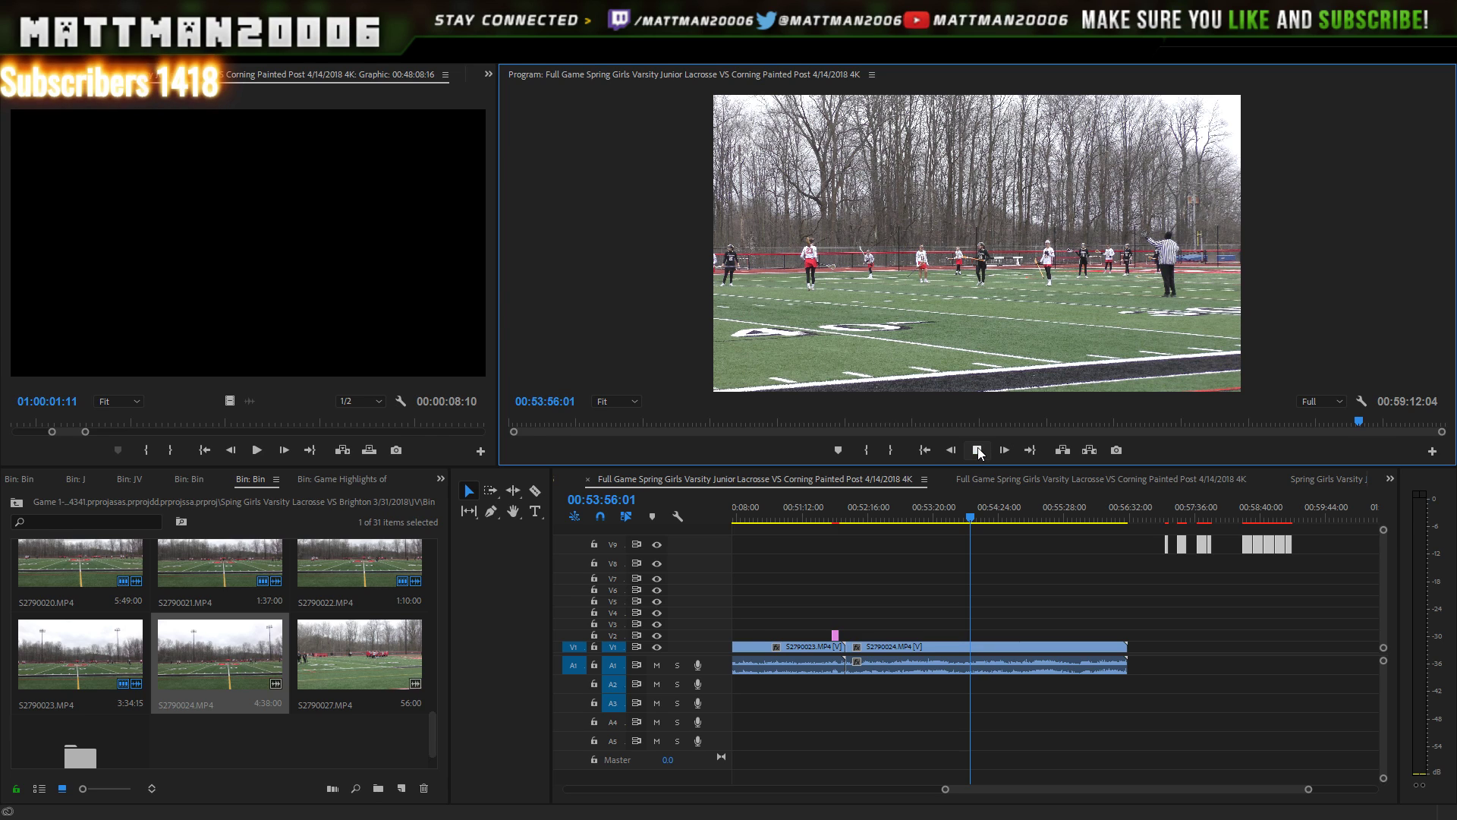
{"action": "left_click", "coordinate": [980, 453]}
{"action": "left_click", "coordinate": [979, 453]}
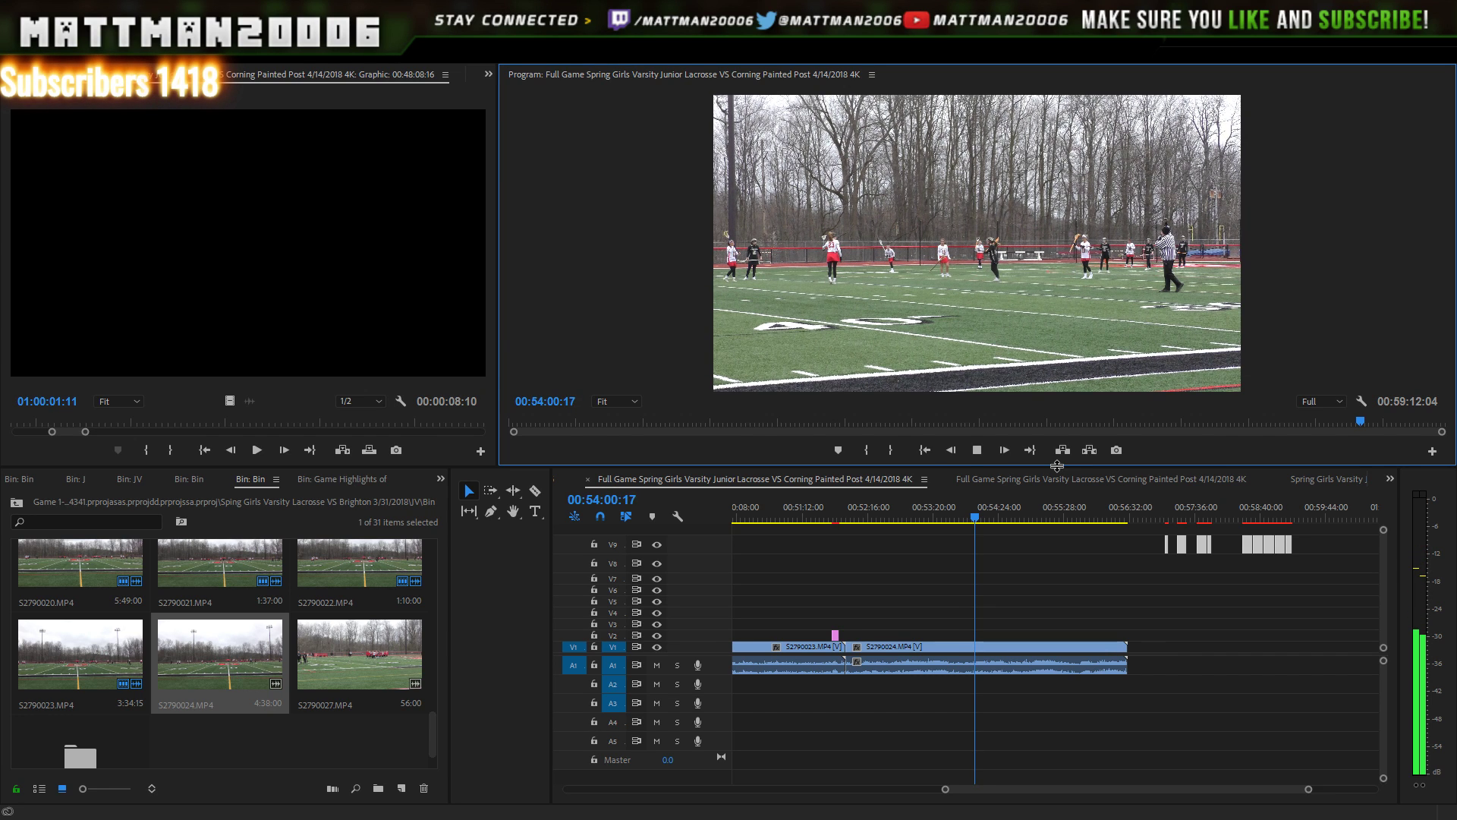
{"action": "key", "text": "space"}
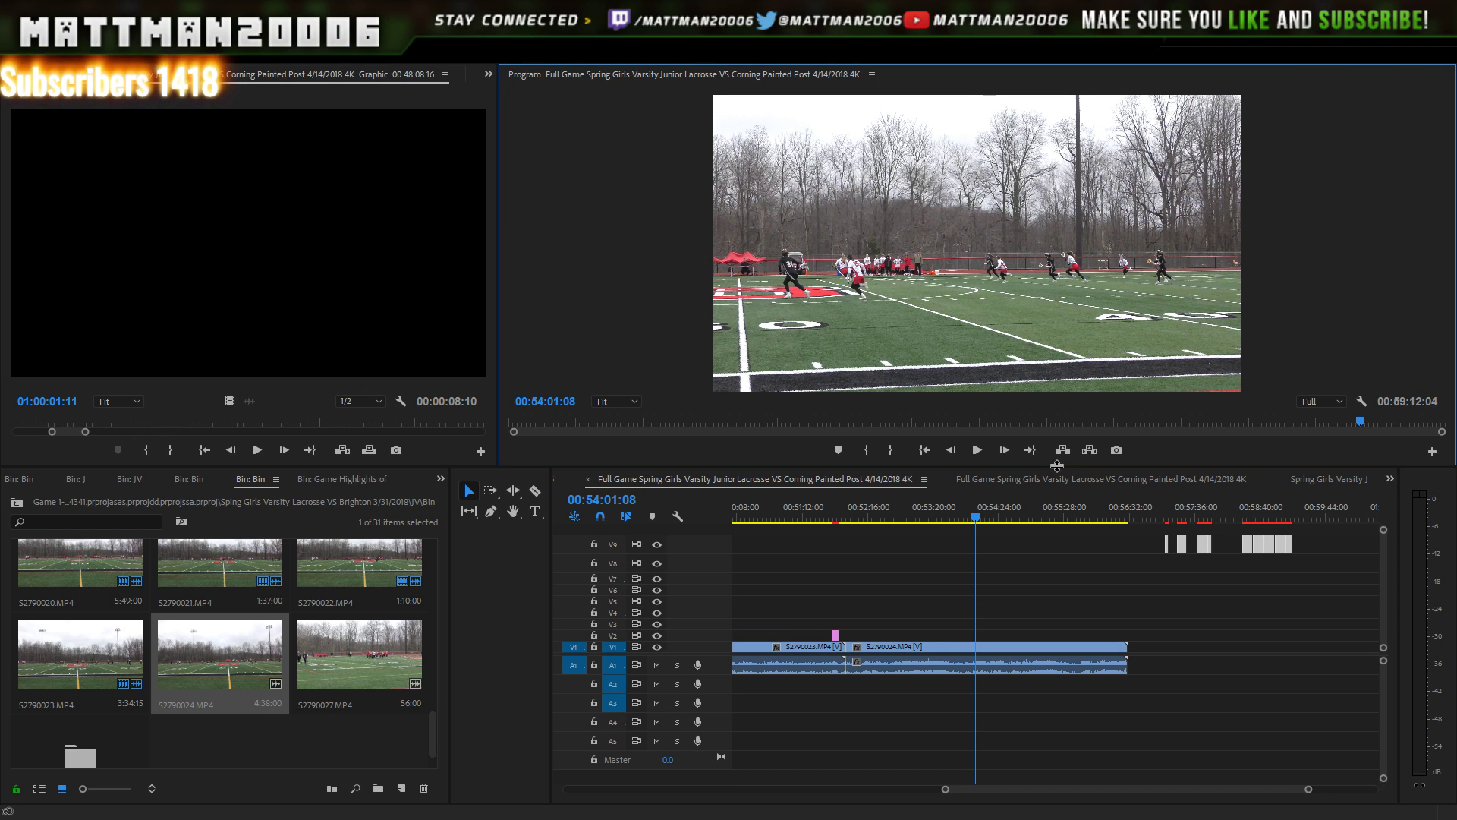
{"action": "key", "text": "ctrl+shift+v"}
{"action": "key", "text": "space"}
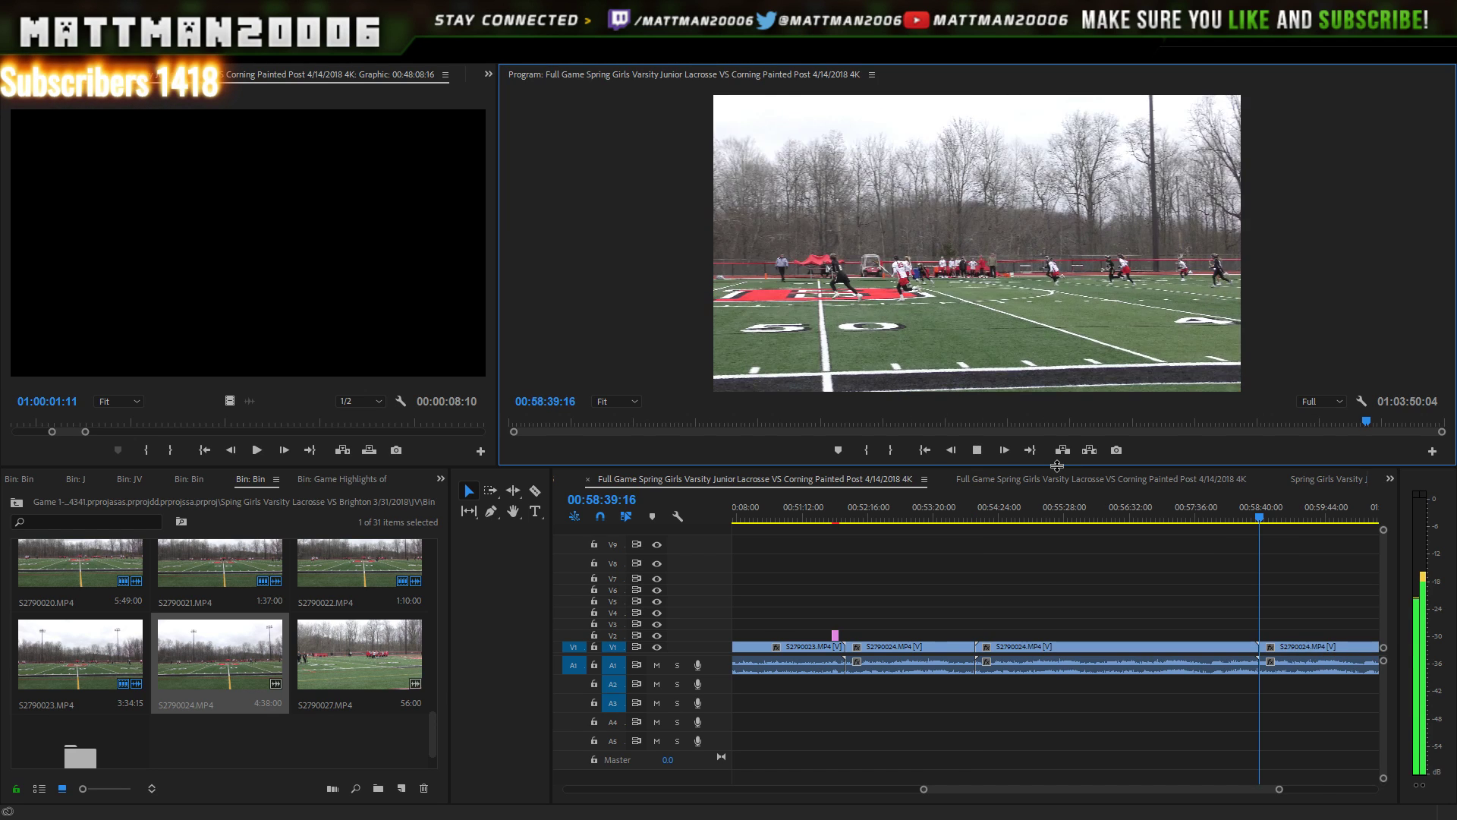
{"action": "key", "text": "space"}
{"action": "key", "text": "ctrl+z"}
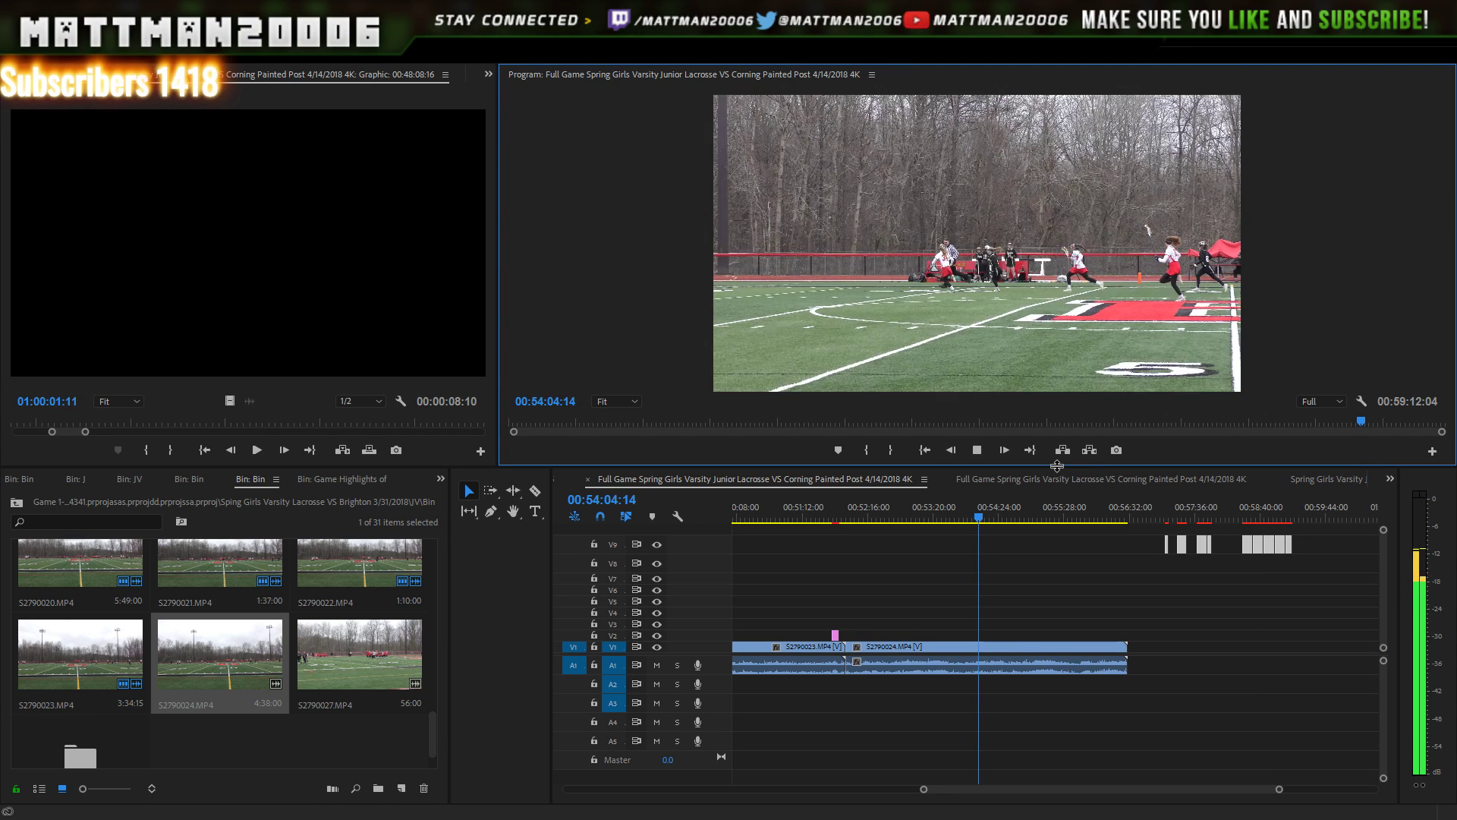
{"action": "key", "text": "space"}
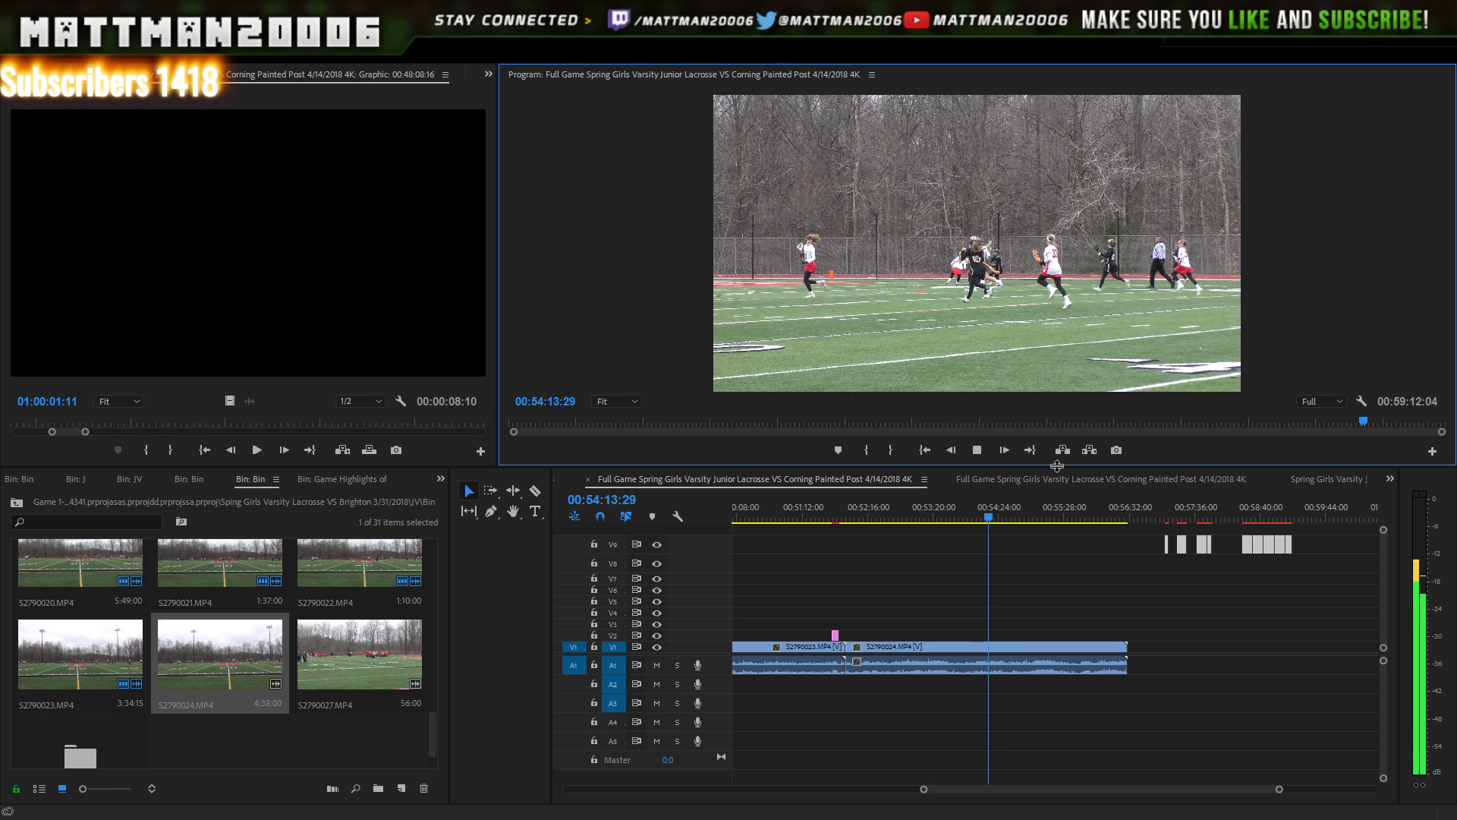
{"action": "key", "text": "space"}
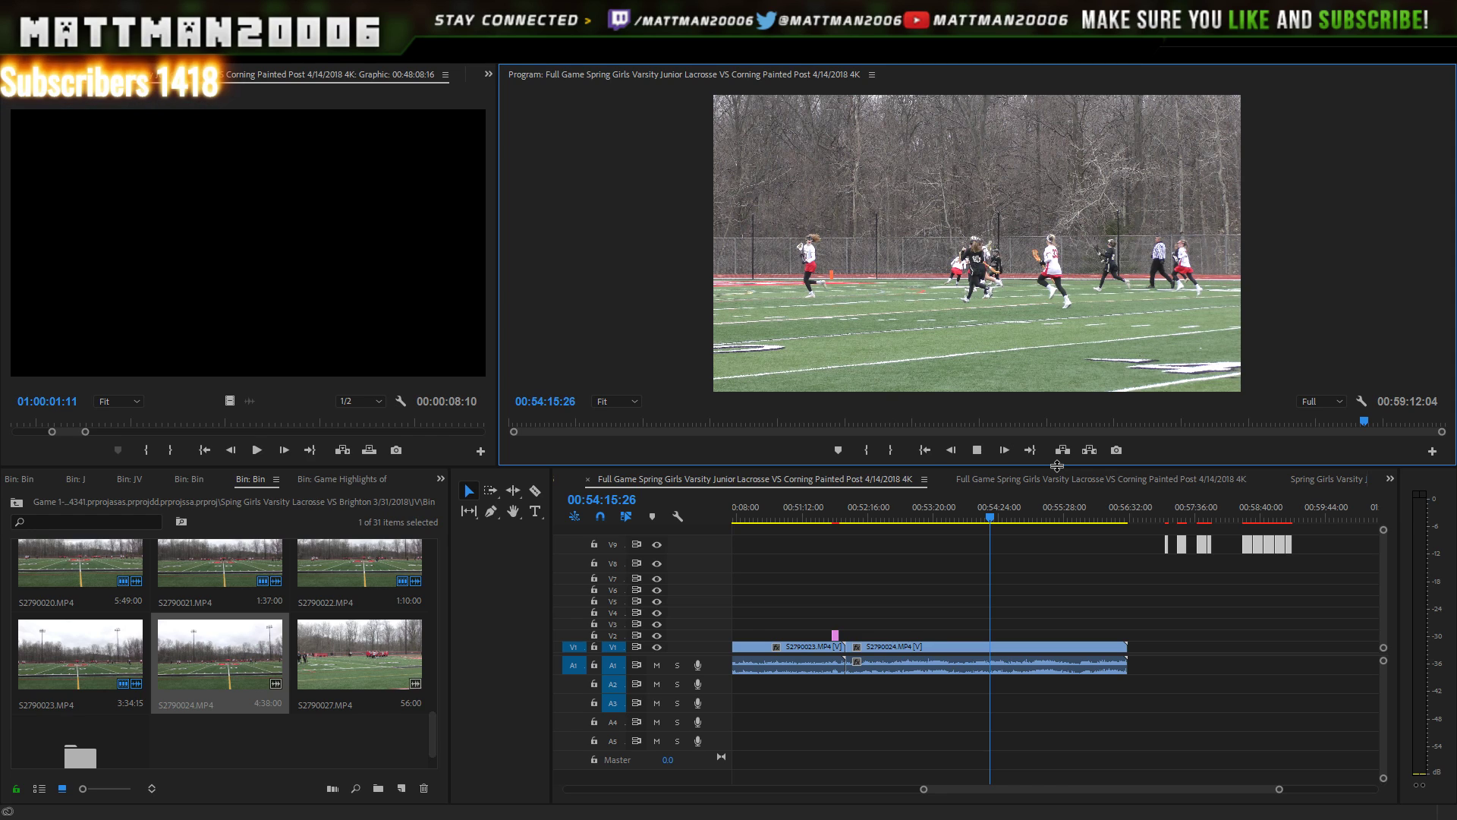
{"action": "key", "text": "space"}
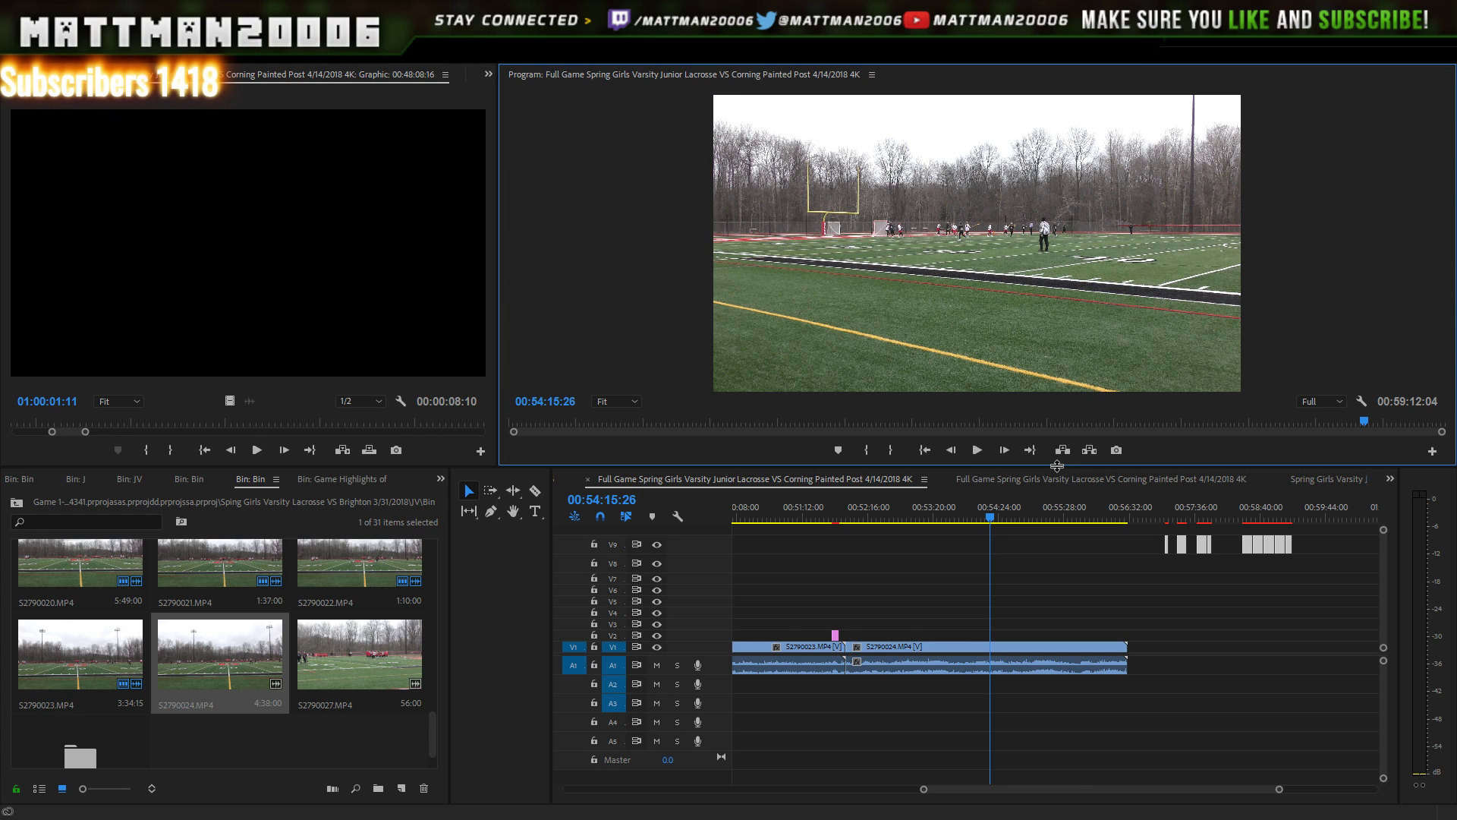
{"action": "left_click", "coordinate": [976, 448]}
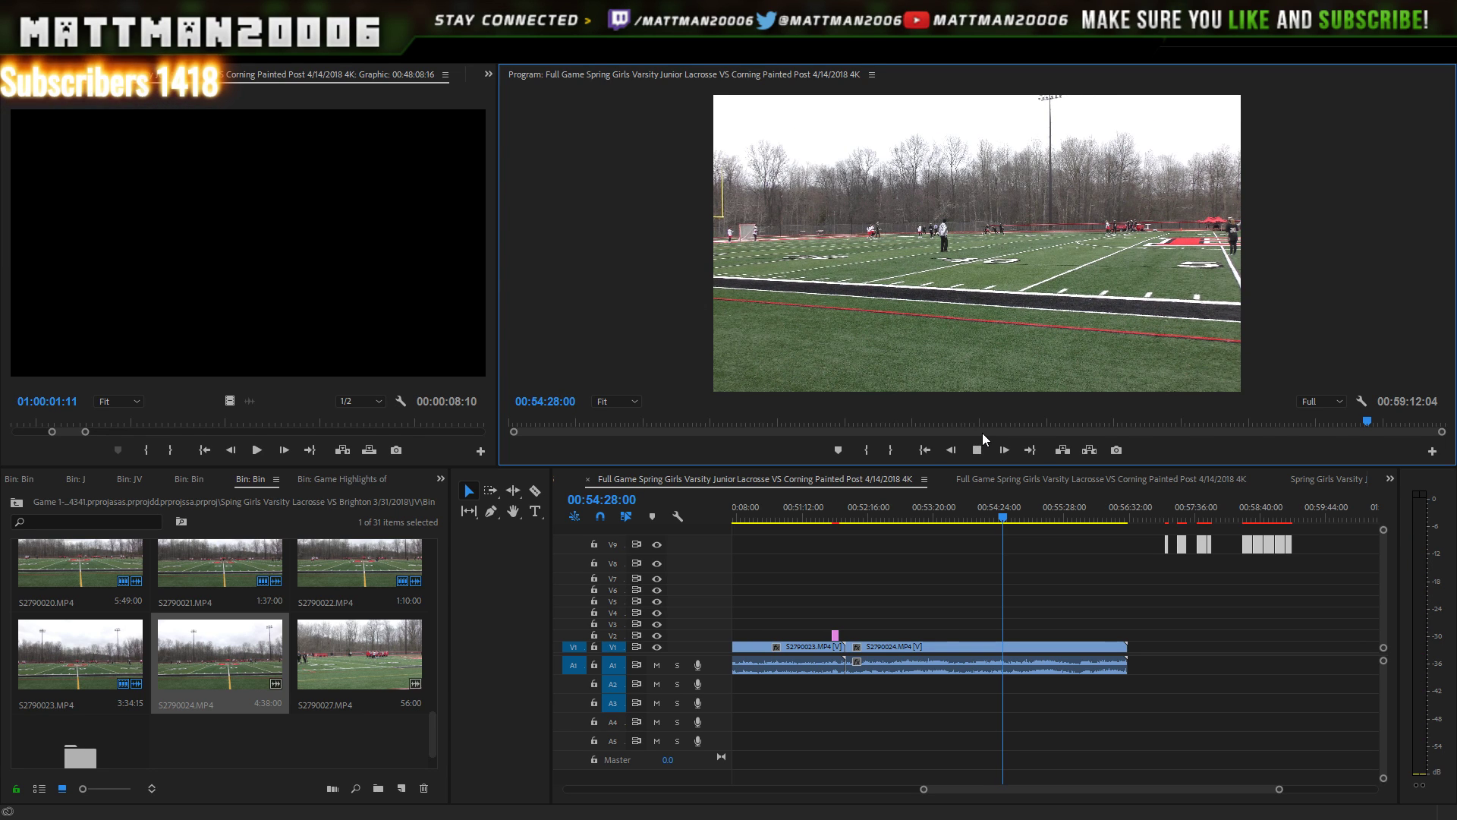
{"action": "left_click", "coordinate": [981, 451]}
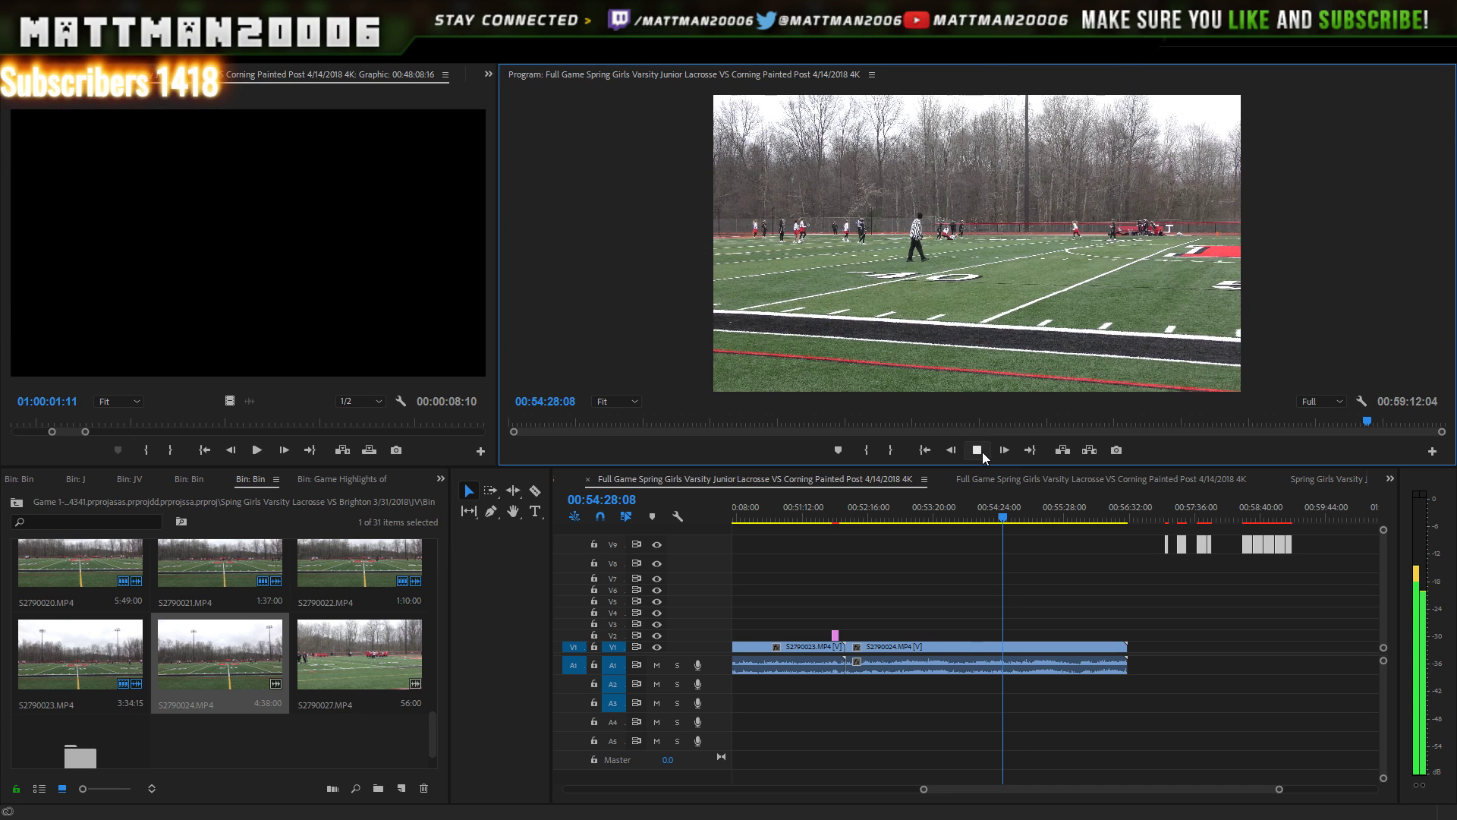
{"action": "left_click", "coordinate": [978, 451]}
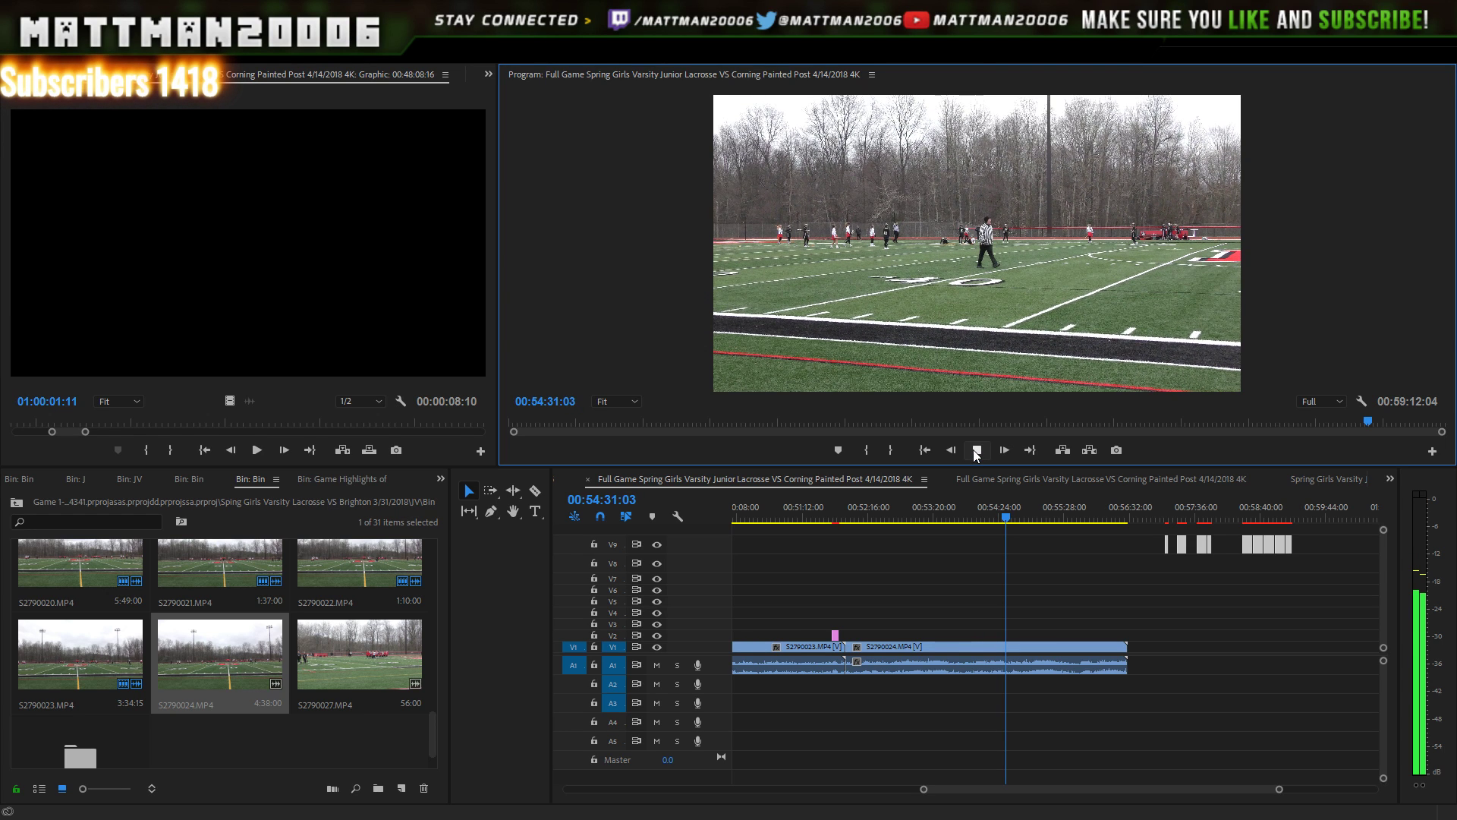
{"action": "left_click", "coordinate": [977, 451]}
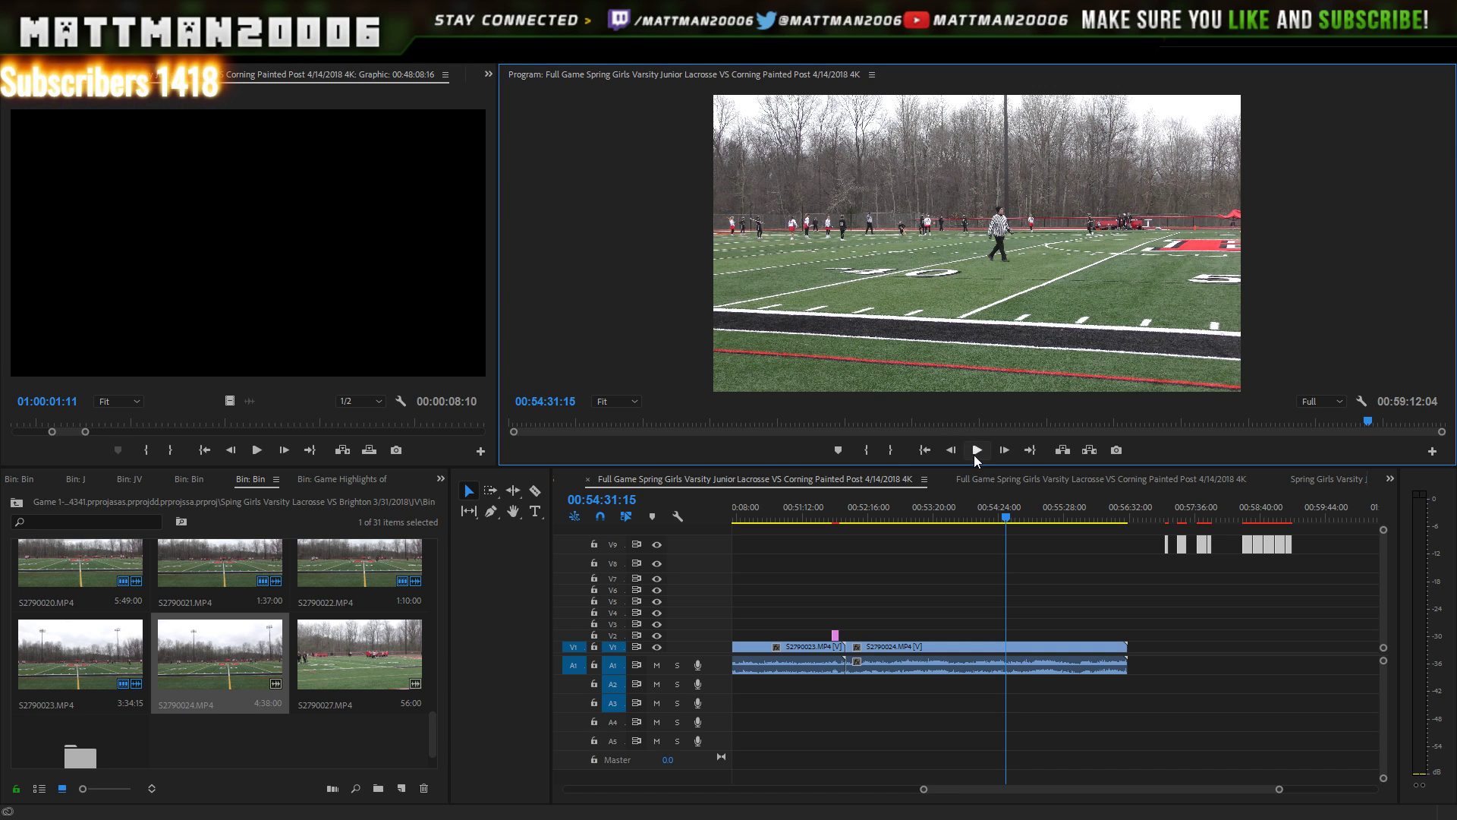
{"action": "left_click", "coordinate": [977, 451]}
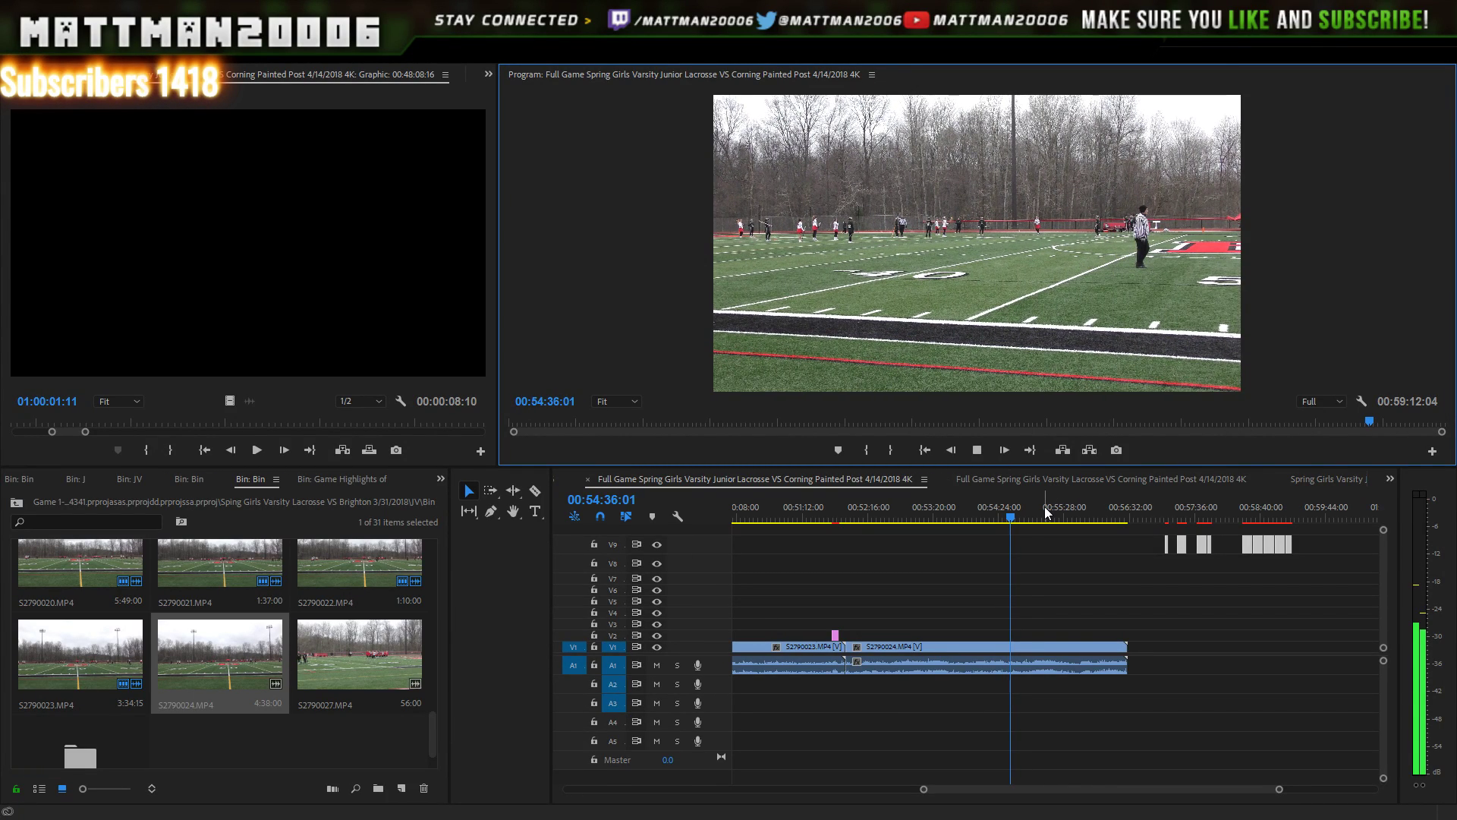
{"action": "left_click_drag", "start_coordinate": [1044, 507], "coordinate": [1077, 507]}
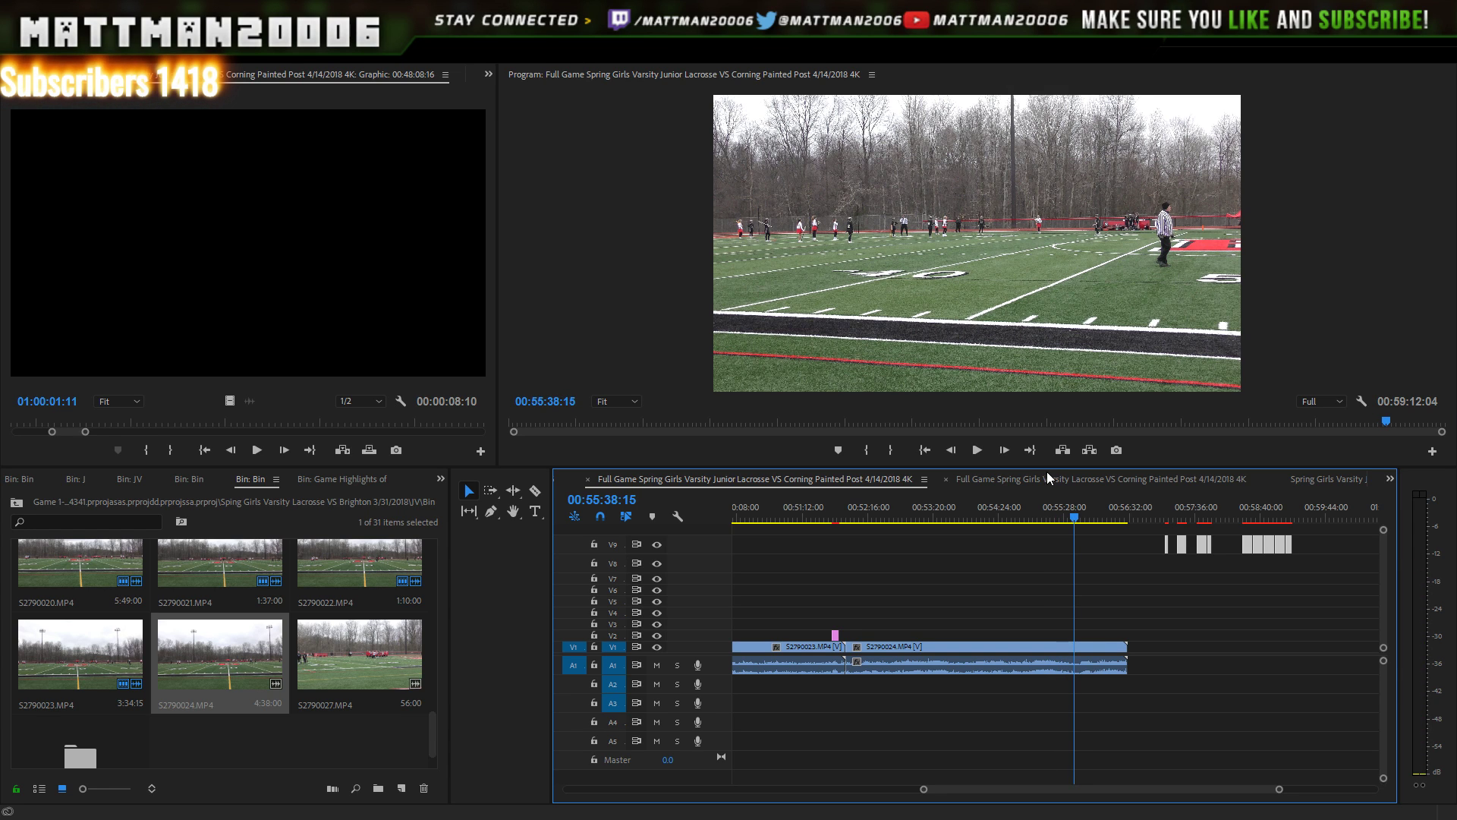
{"action": "left_click", "coordinate": [979, 450]}
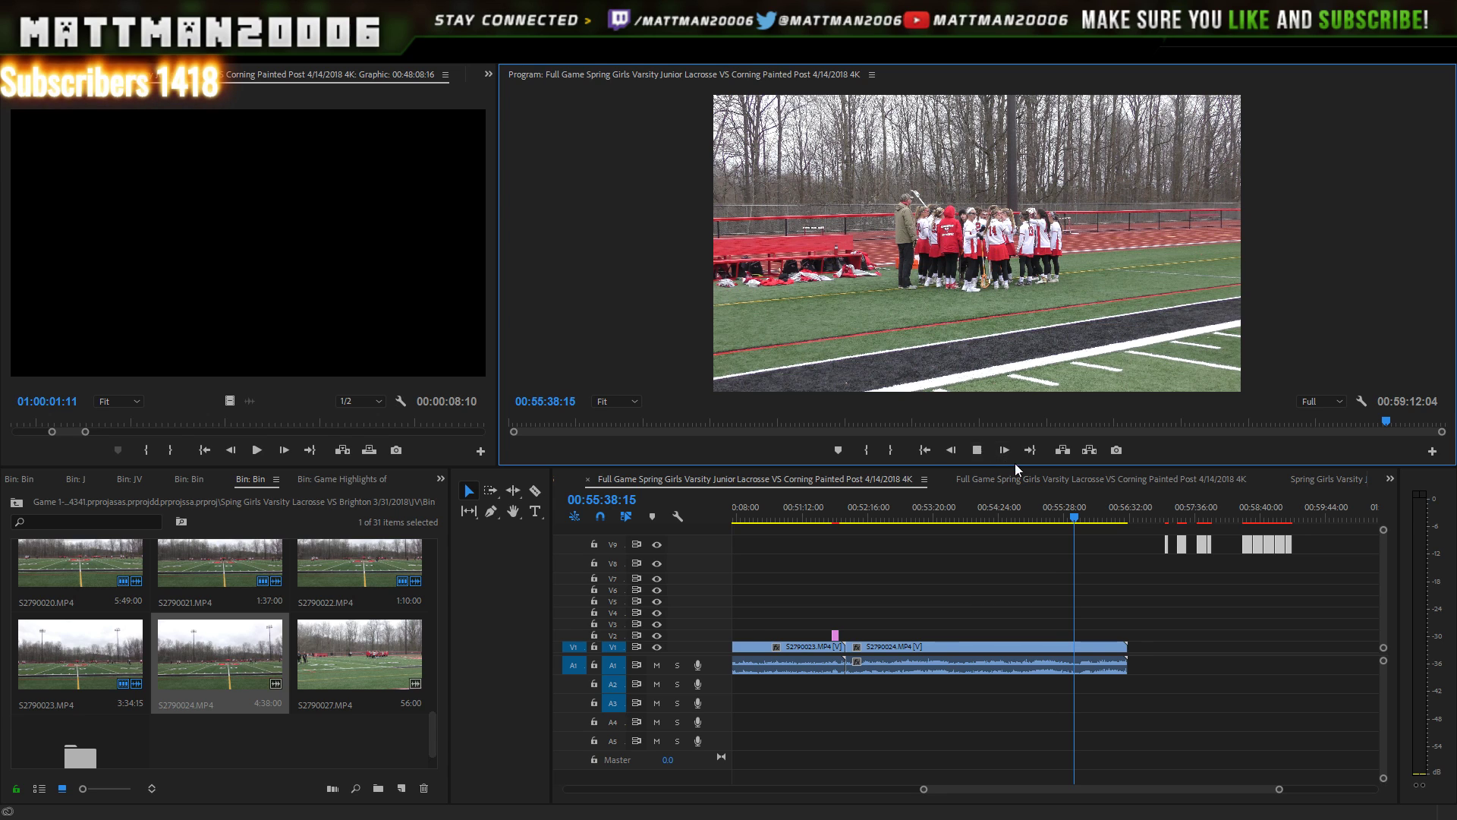
{"action": "left_click", "coordinate": [1127, 507]}
{"action": "left_click", "coordinate": [1119, 507]}
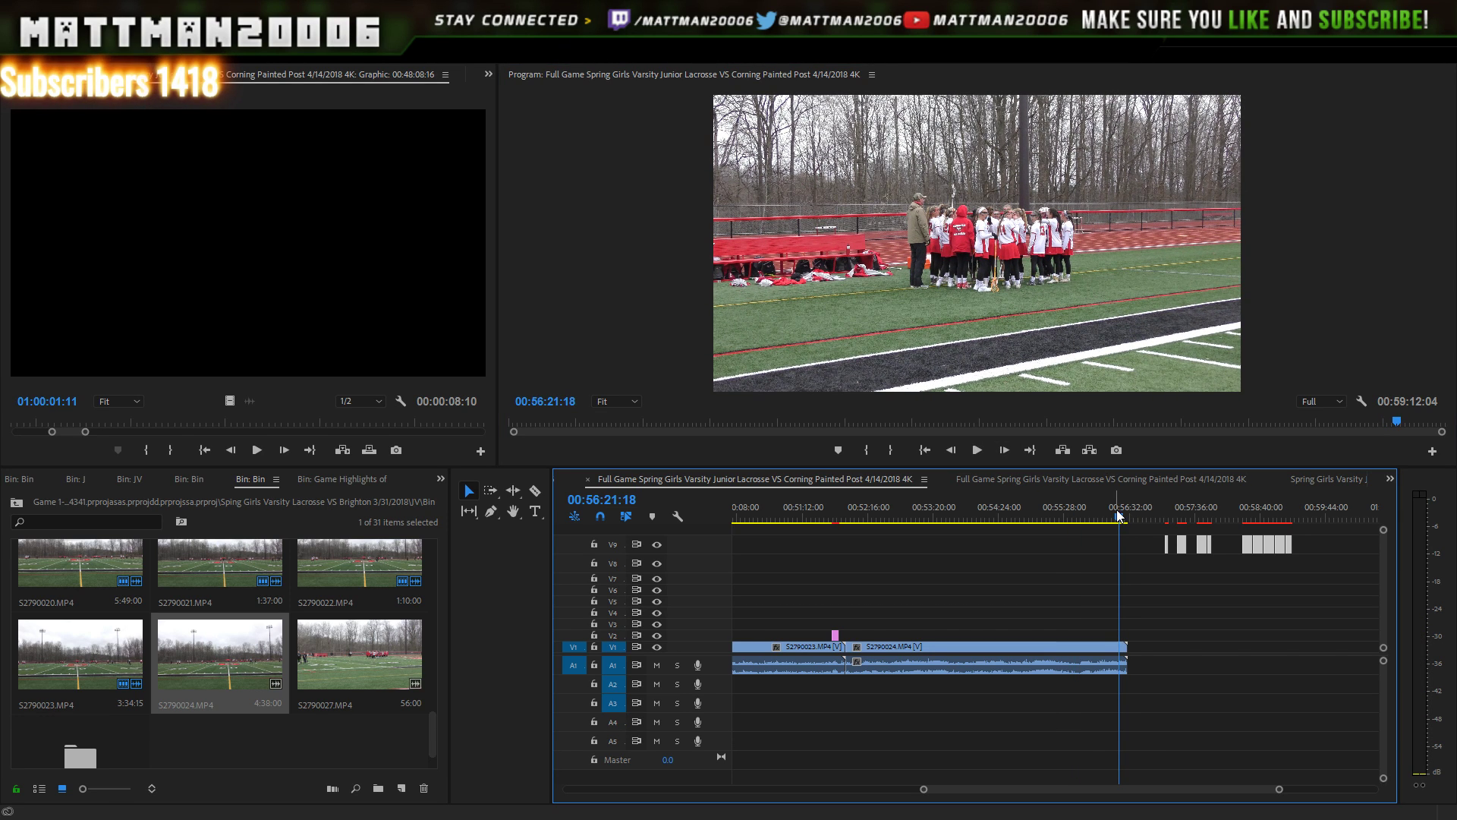
{"action": "left_click", "coordinate": [979, 450]}
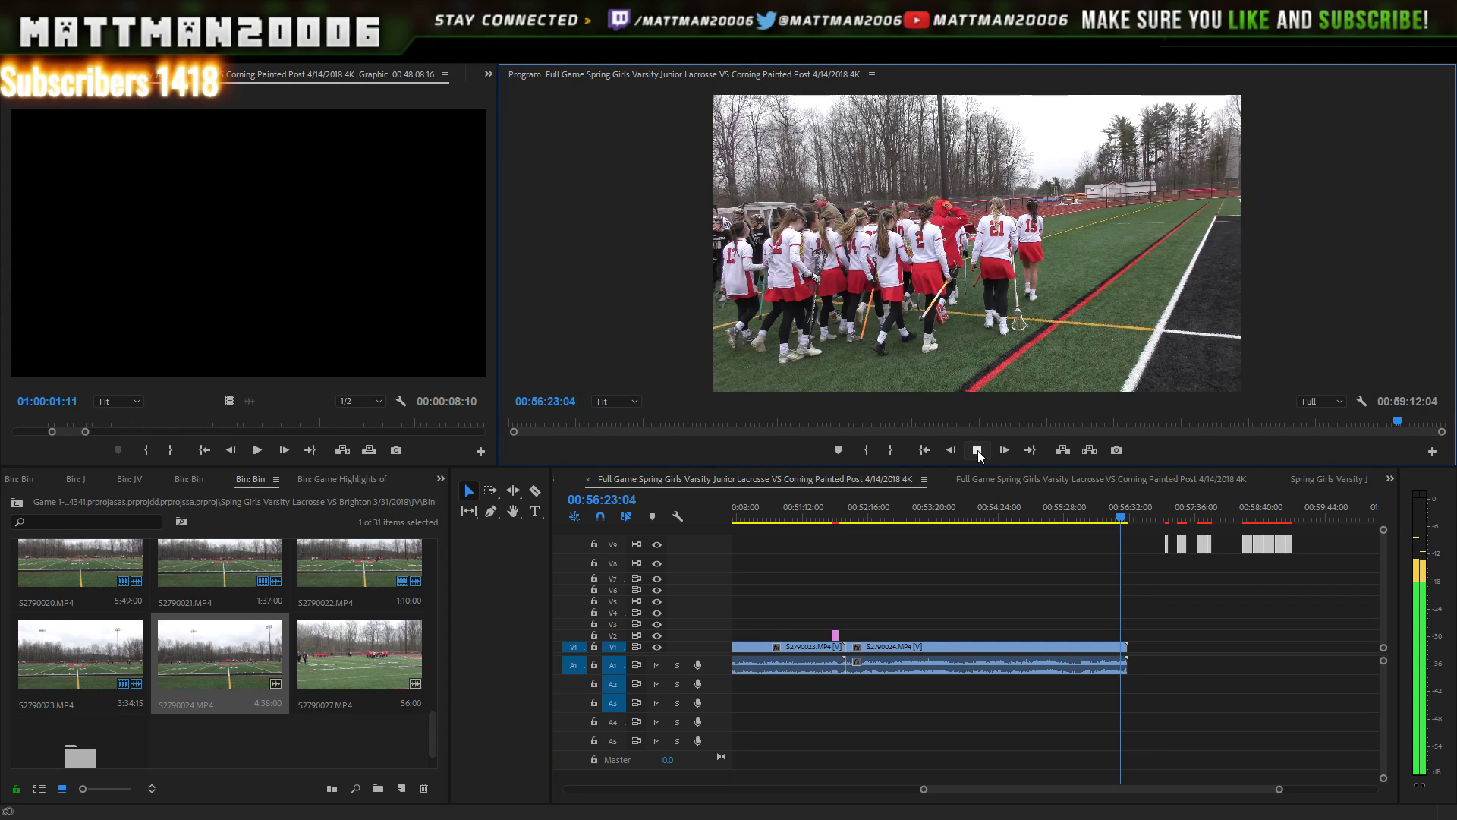
{"action": "left_click", "coordinate": [977, 449]}
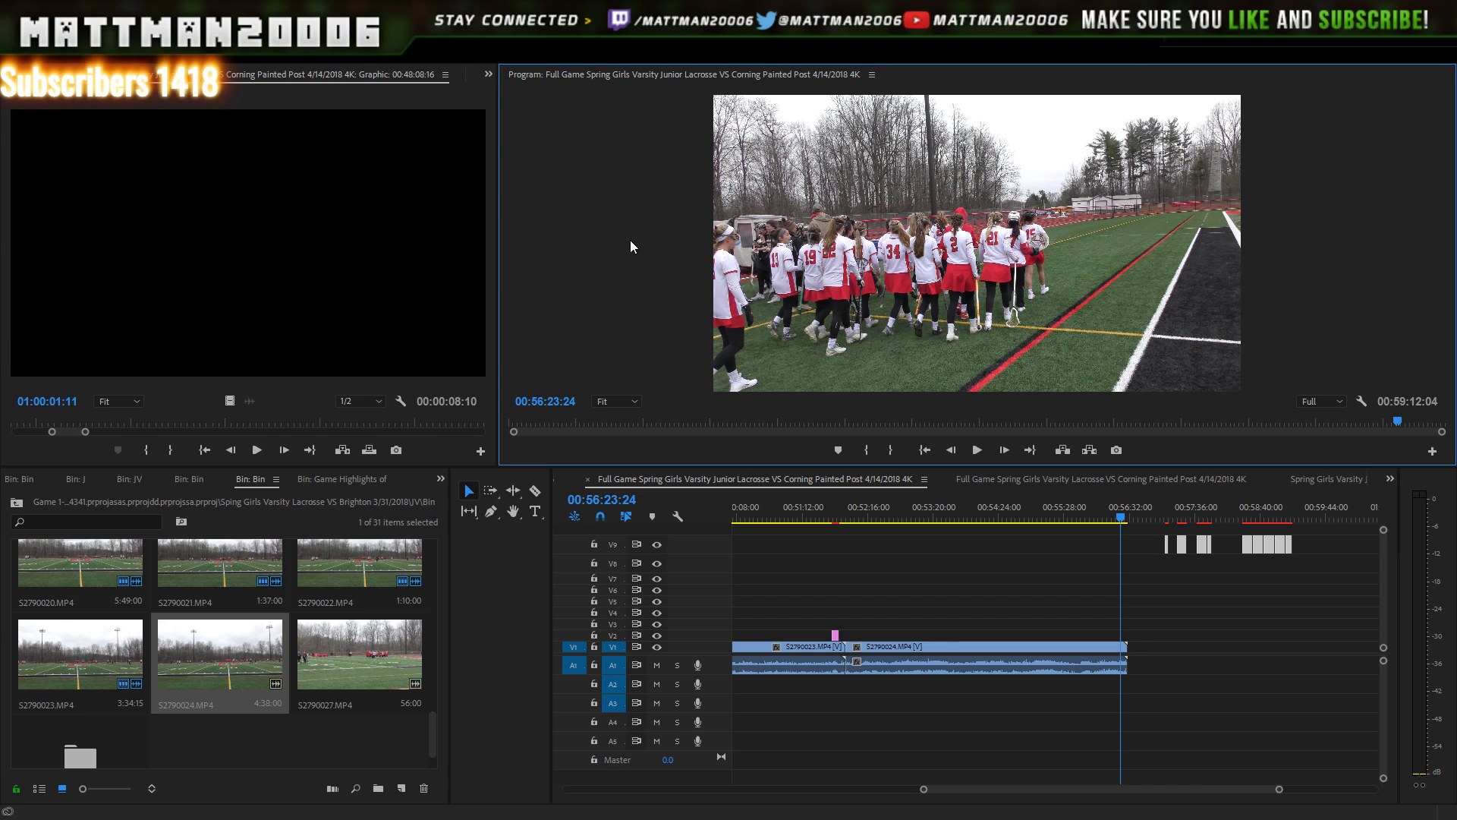
{"action": "double_click", "coordinate": [400, 658]}
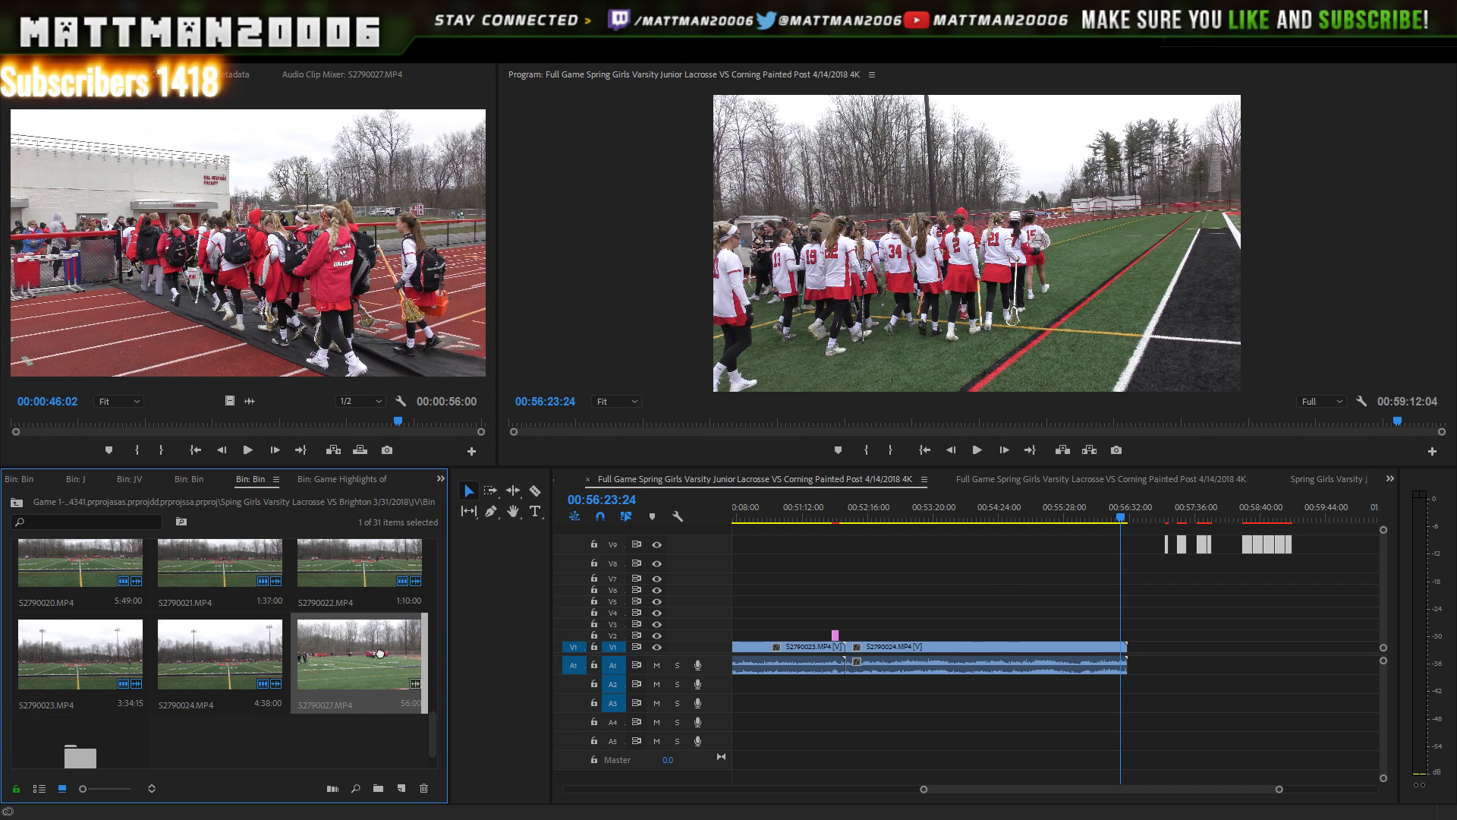
{"action": "left_click_drag", "start_coordinate": [538, 663], "coordinate": [1139, 666]}
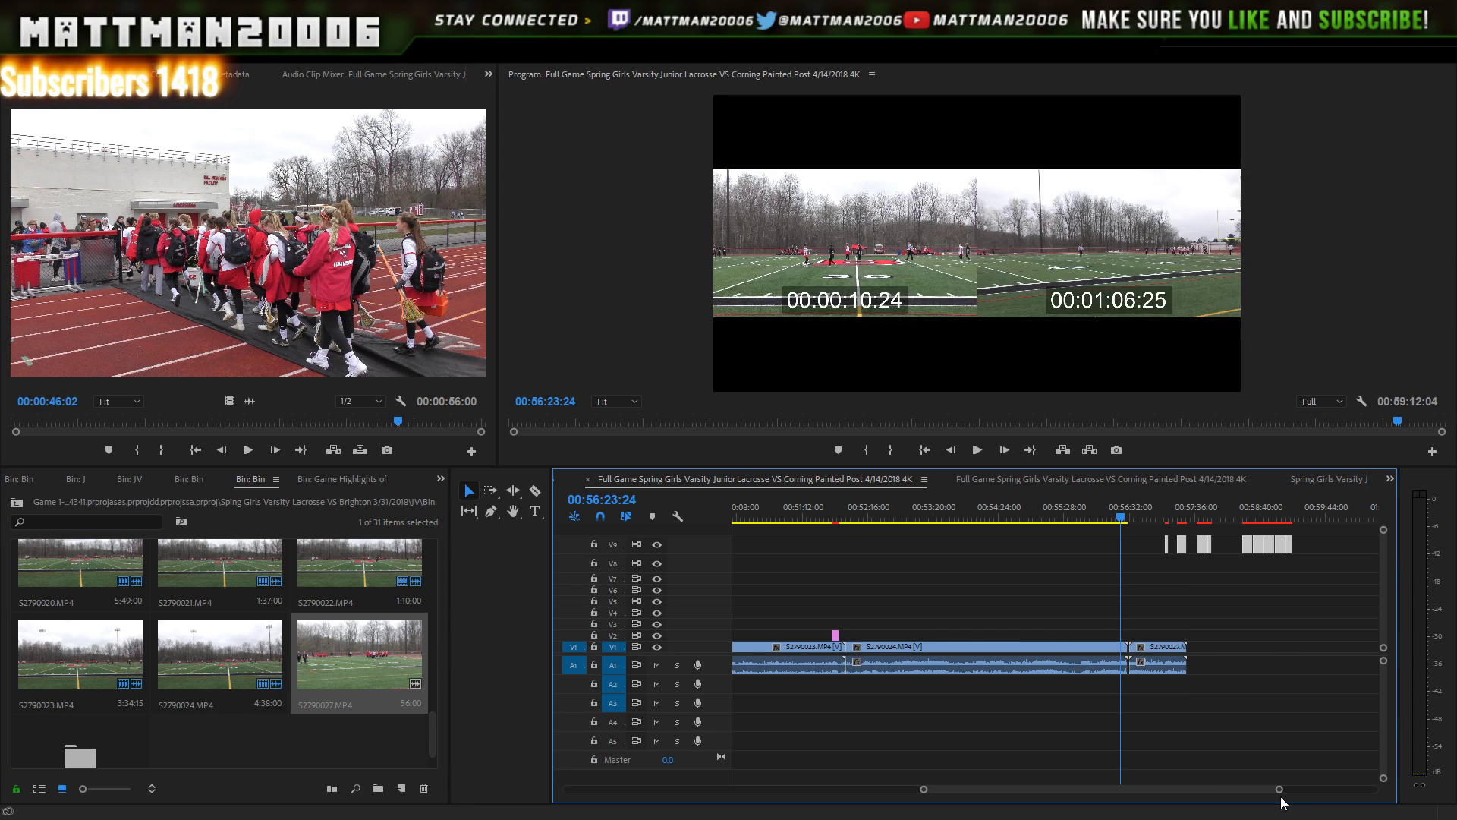
{"action": "left_click_drag", "start_coordinate": [1280, 790], "coordinate": [1202, 773]}
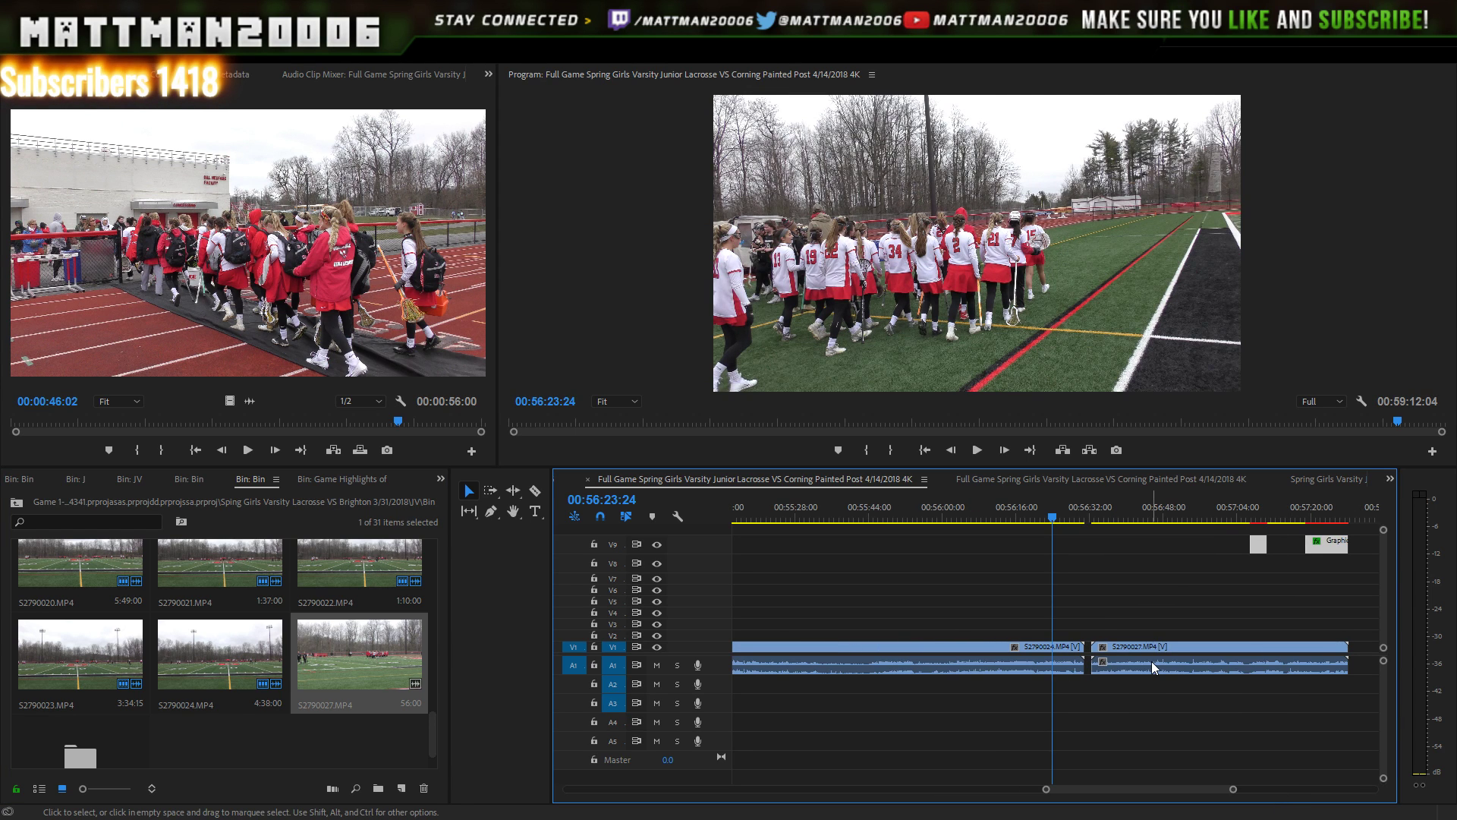
{"action": "left_click_drag", "start_coordinate": [1151, 662], "coordinate": [1145, 662]}
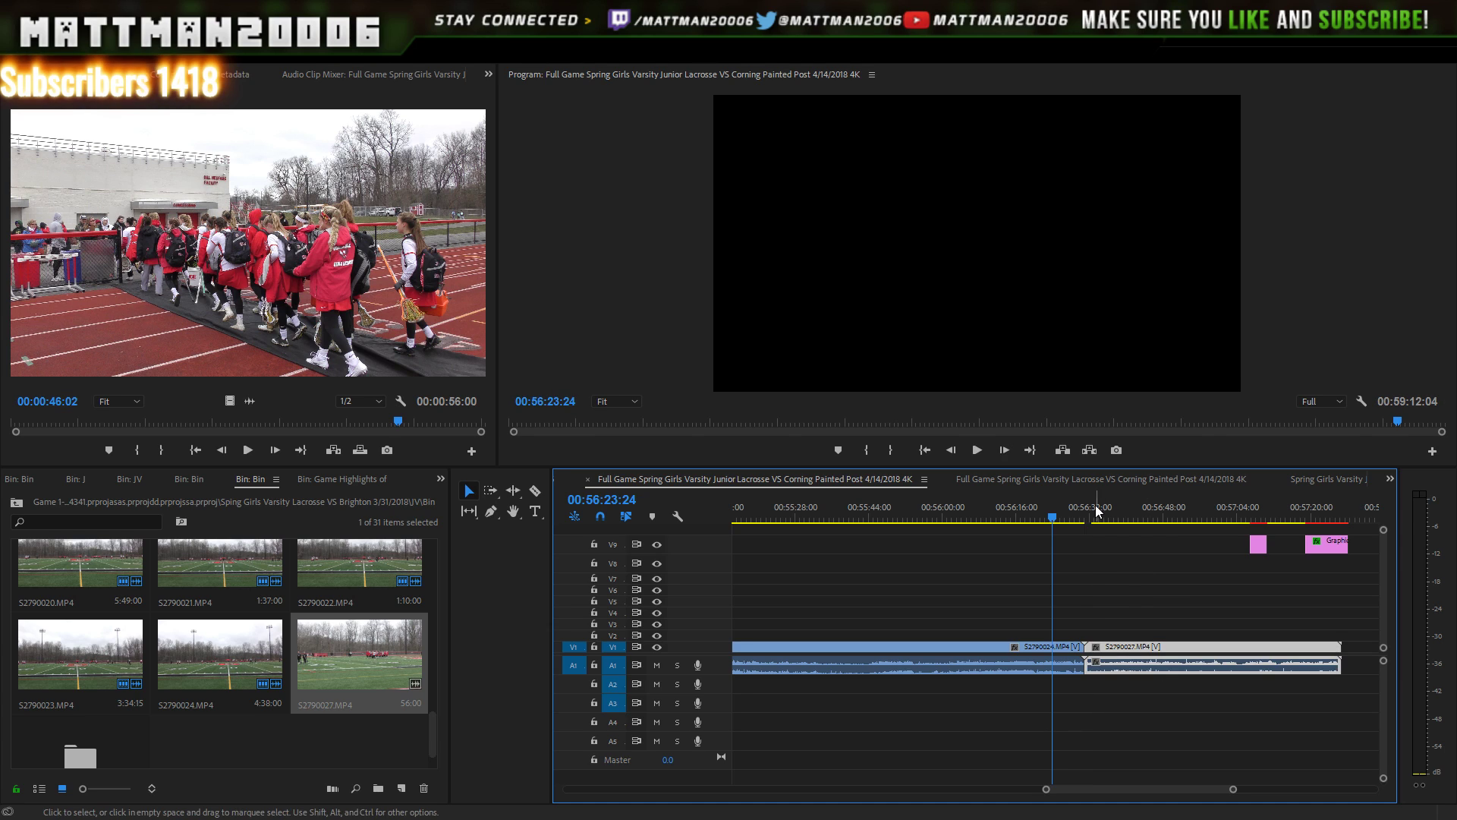
{"action": "left_click_drag", "start_coordinate": [1078, 510], "coordinate": [1071, 511]}
{"action": "left_click", "coordinate": [981, 454]}
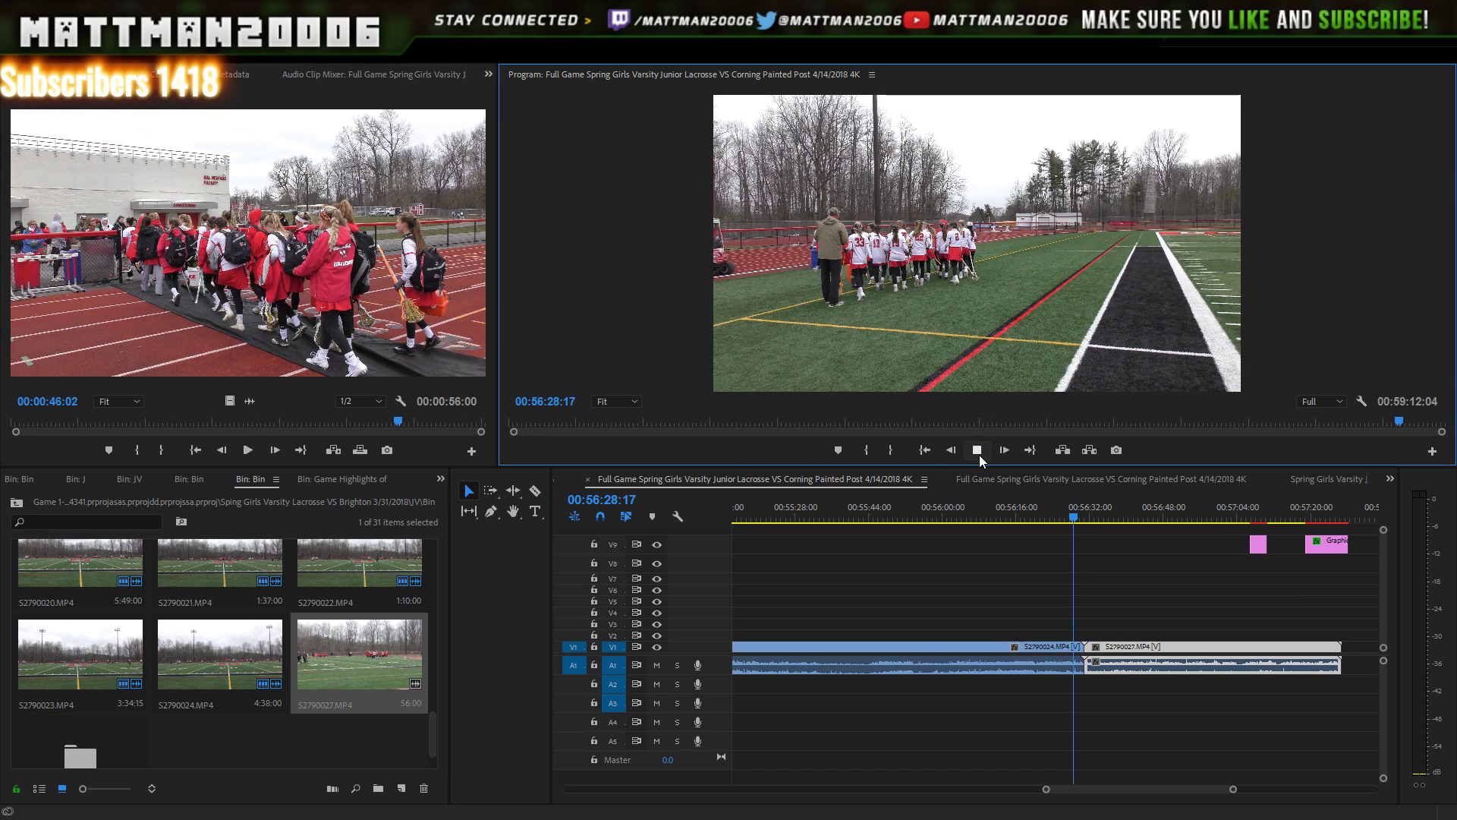
{"action": "left_click", "coordinate": [979, 454]}
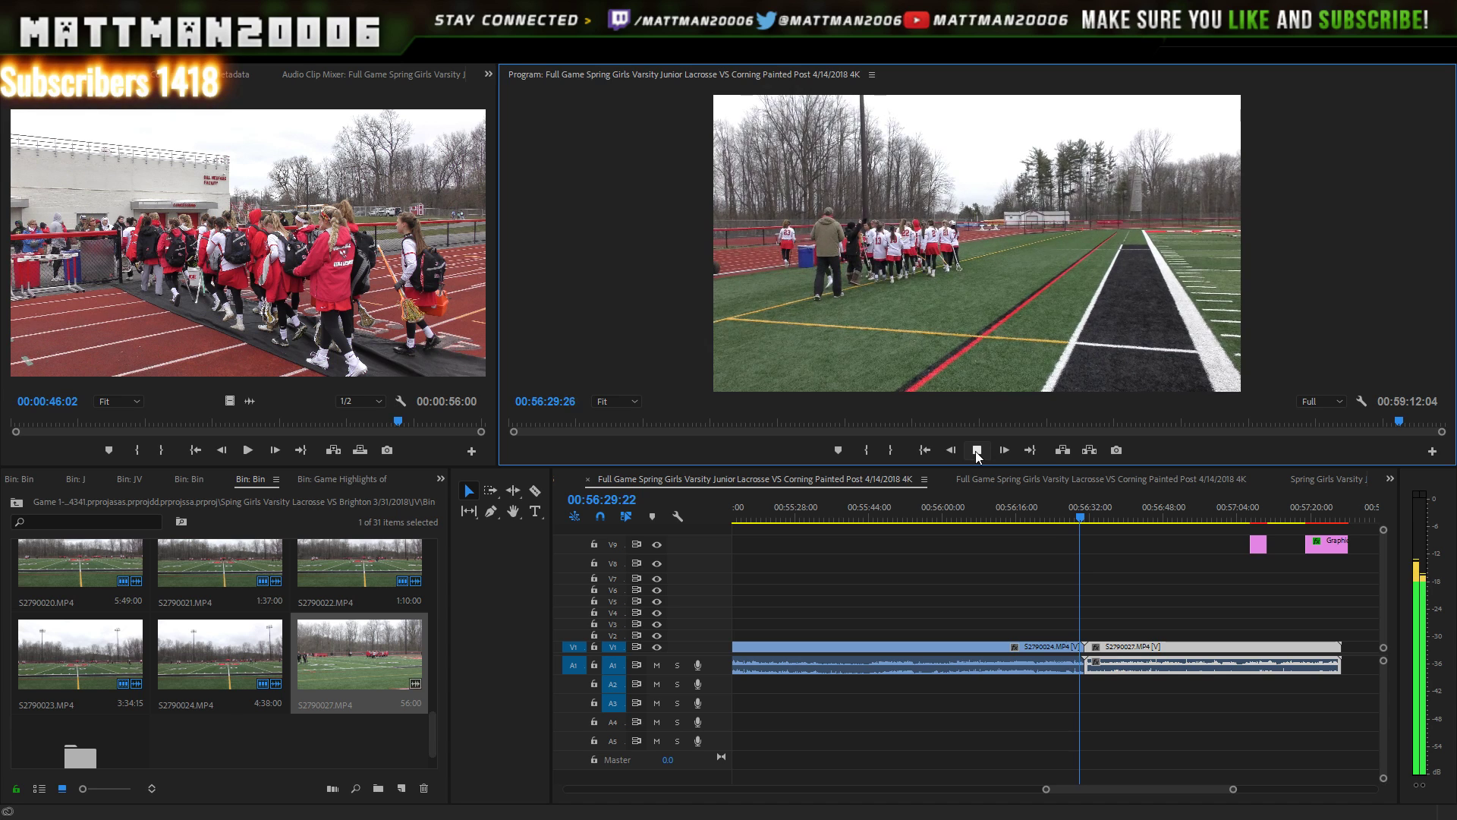
{"action": "left_click", "coordinate": [976, 451]}
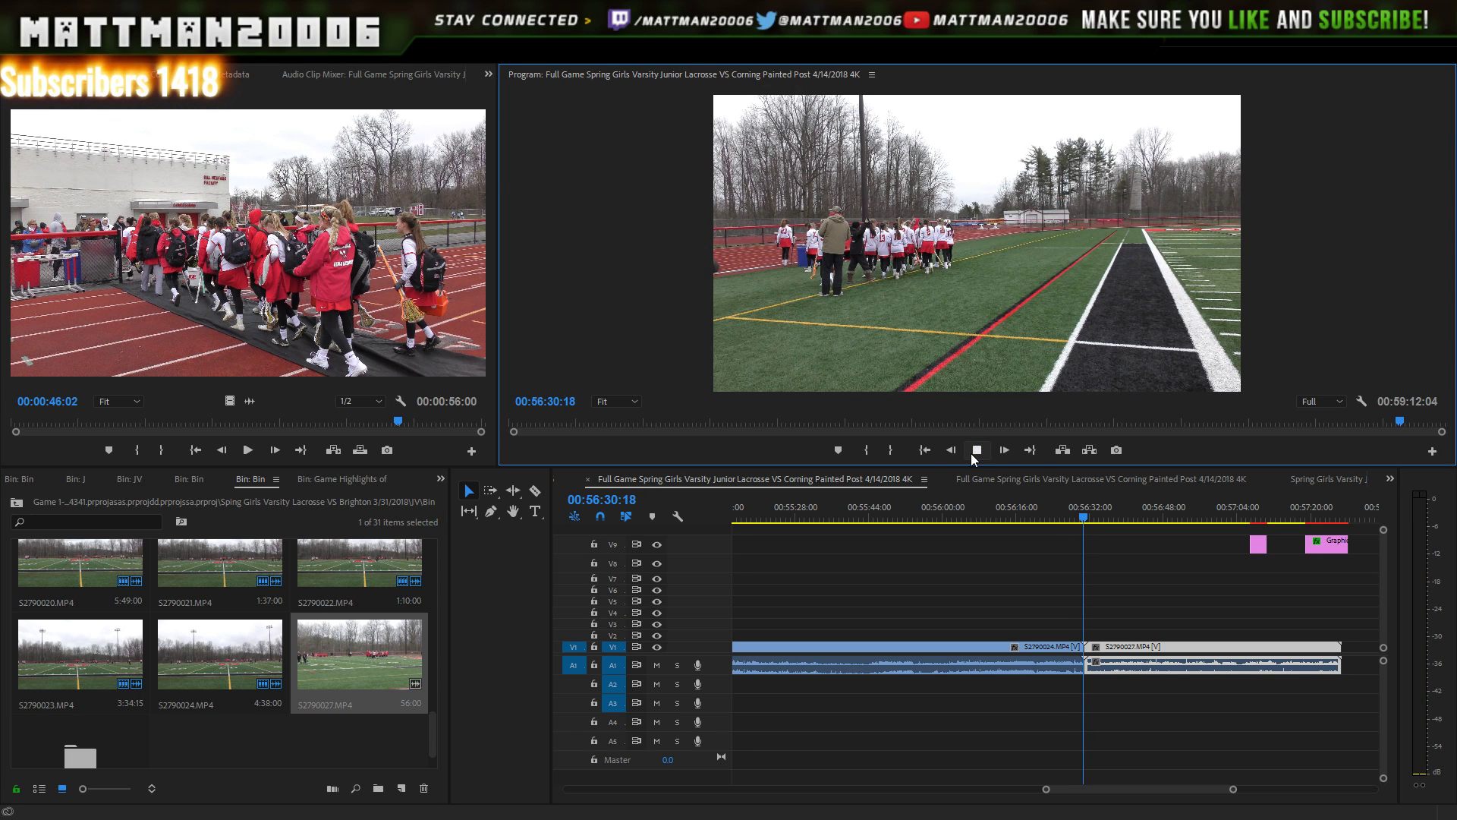
{"action": "left_click", "coordinate": [977, 454]}
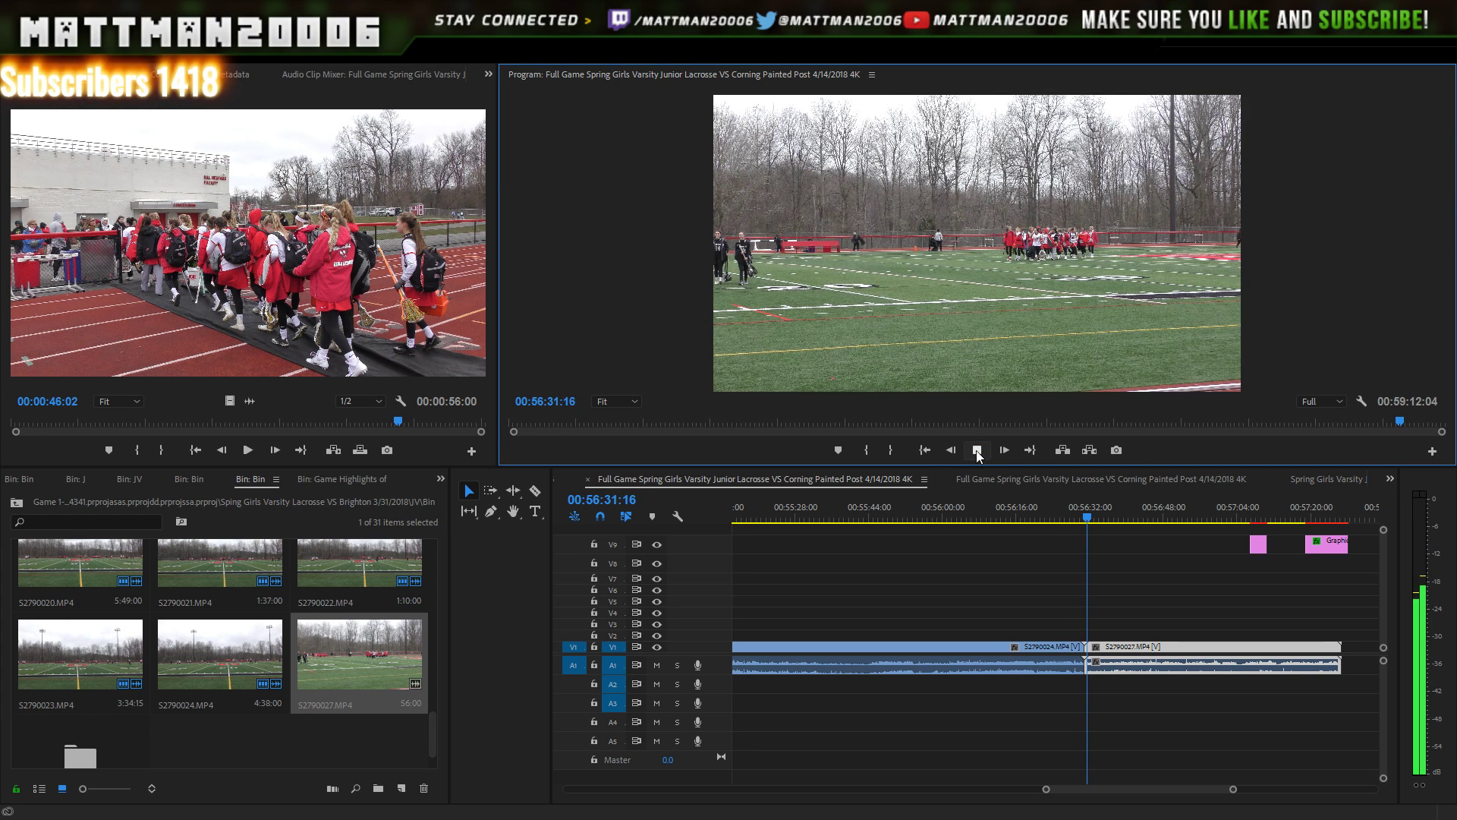
{"action": "left_click", "coordinate": [978, 454]}
{"action": "left_click", "coordinate": [1140, 781]}
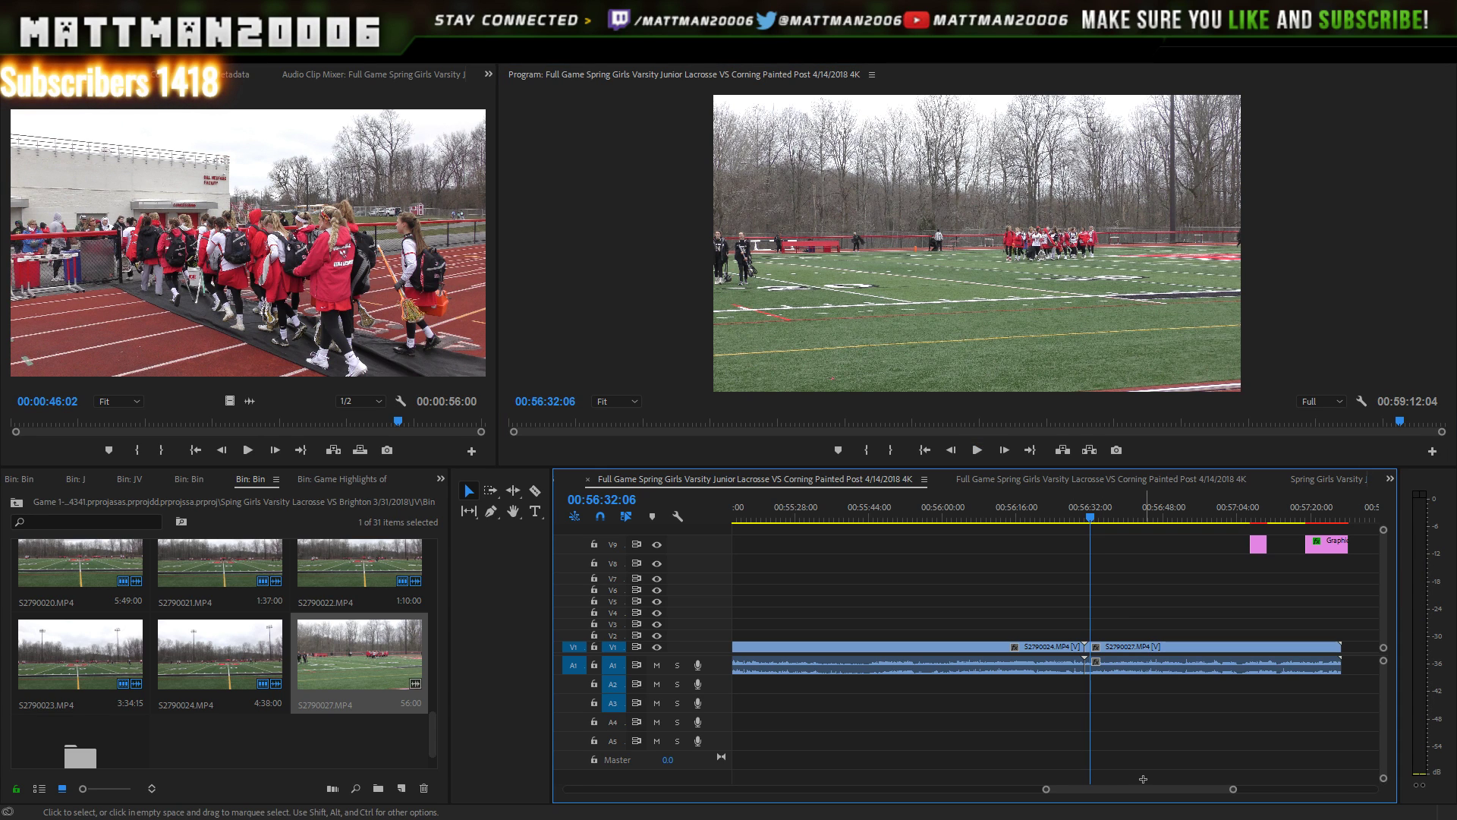
- Delete the leftover scorer titles on V9 that sit past the footage end
{"action": "left_click_drag", "start_coordinate": [1146, 783], "coordinate": [1286, 782]}
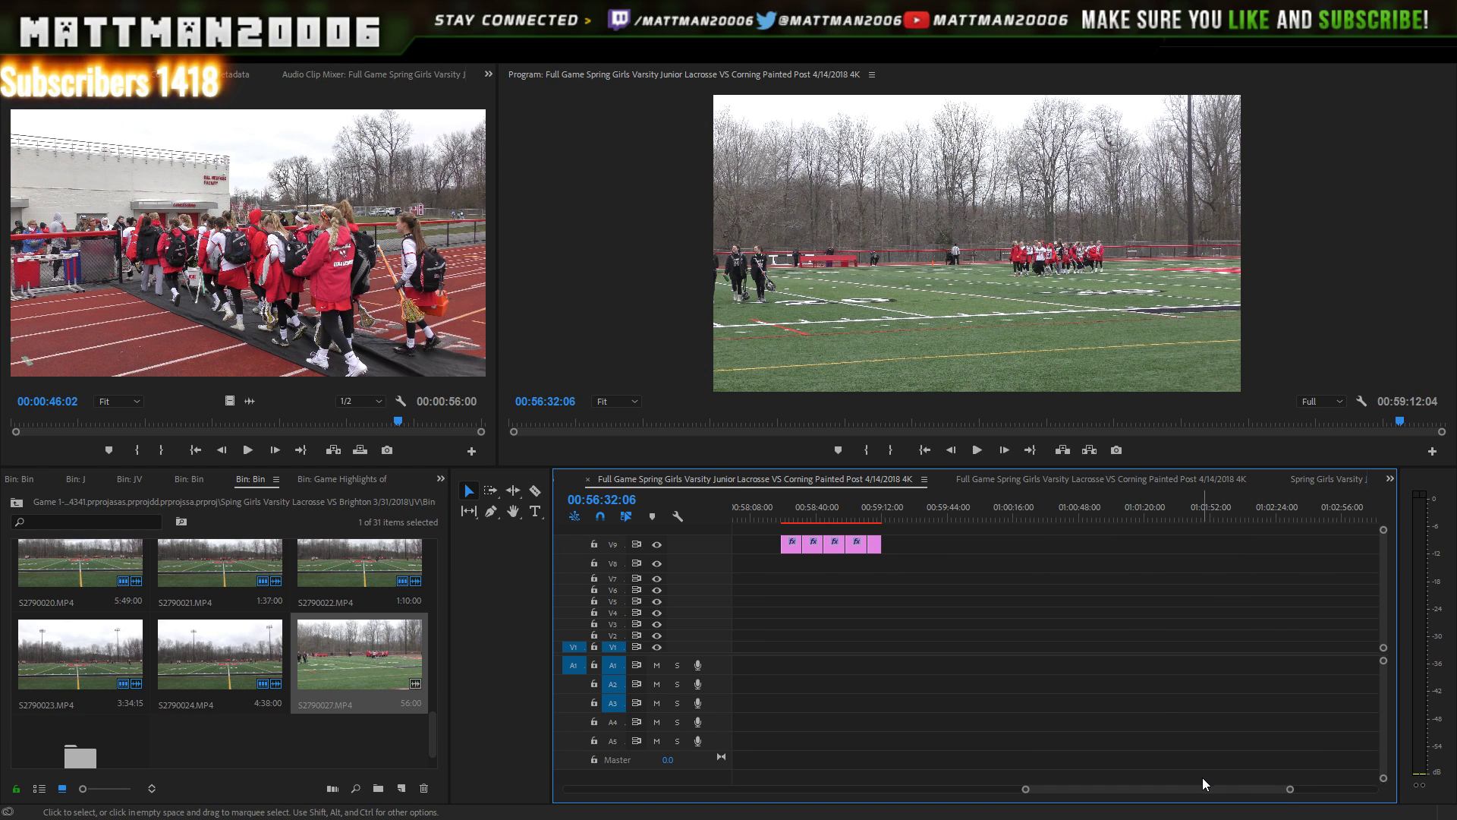
{"action": "scroll", "coordinate": [1197, 782], "scroll_direction": "up", "scroll_amount": 5}
{"action": "left_click", "coordinate": [1044, 503]}
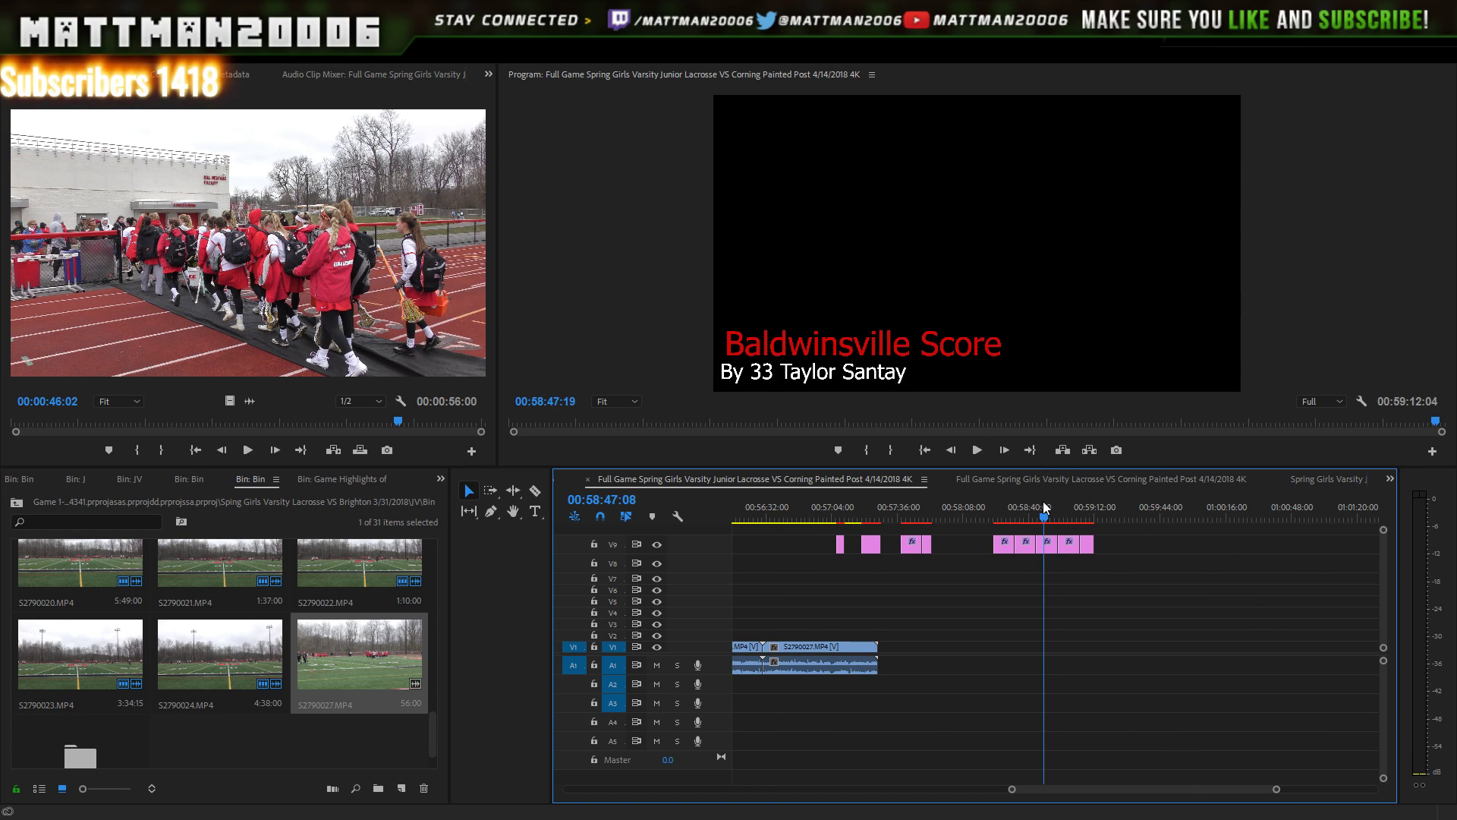
{"action": "left_click_drag", "start_coordinate": [1043, 503], "coordinate": [909, 503]}
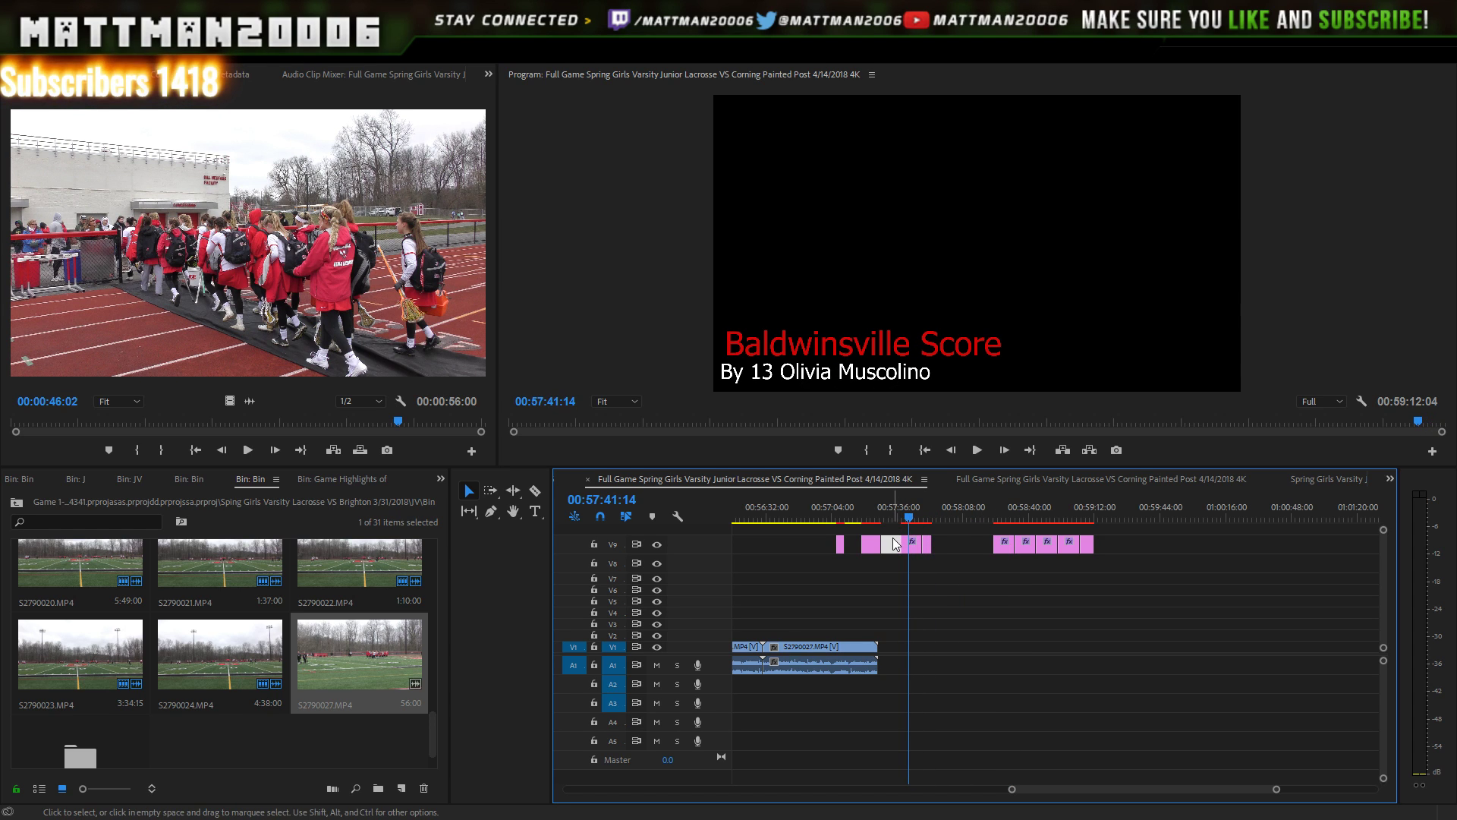
{"action": "left_click_drag", "start_coordinate": [1125, 540], "coordinate": [925, 562]}
{"action": "key", "text": "Delete"}
{"action": "key", "text": "End"}
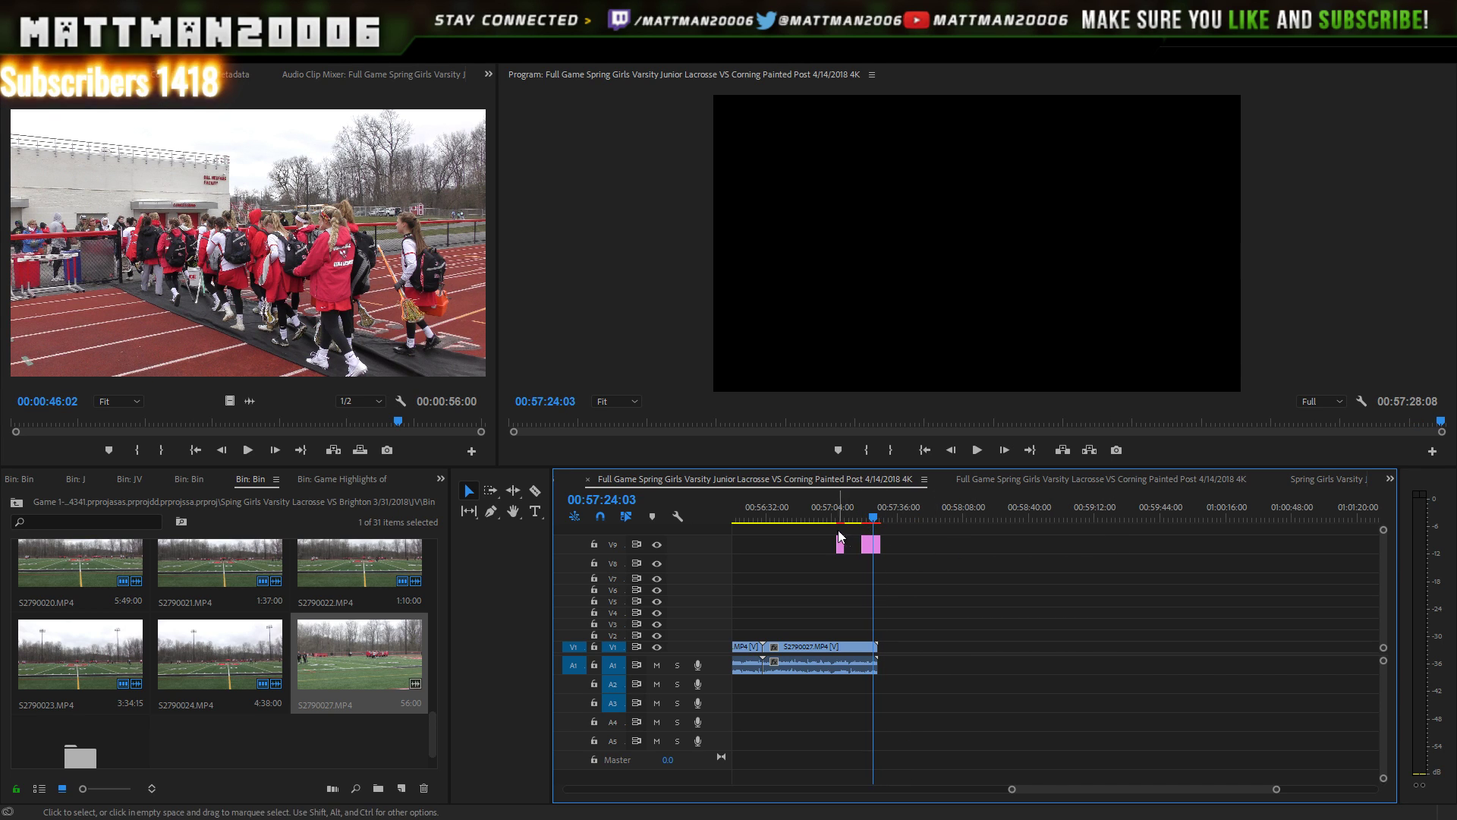
- Move the remaining graphics to the footage end and place the title graphic on V1 after S2790027
{"action": "left_click", "coordinate": [835, 505]}
{"action": "left_click", "coordinate": [840, 507]}
{"action": "left_click", "coordinate": [841, 552]}
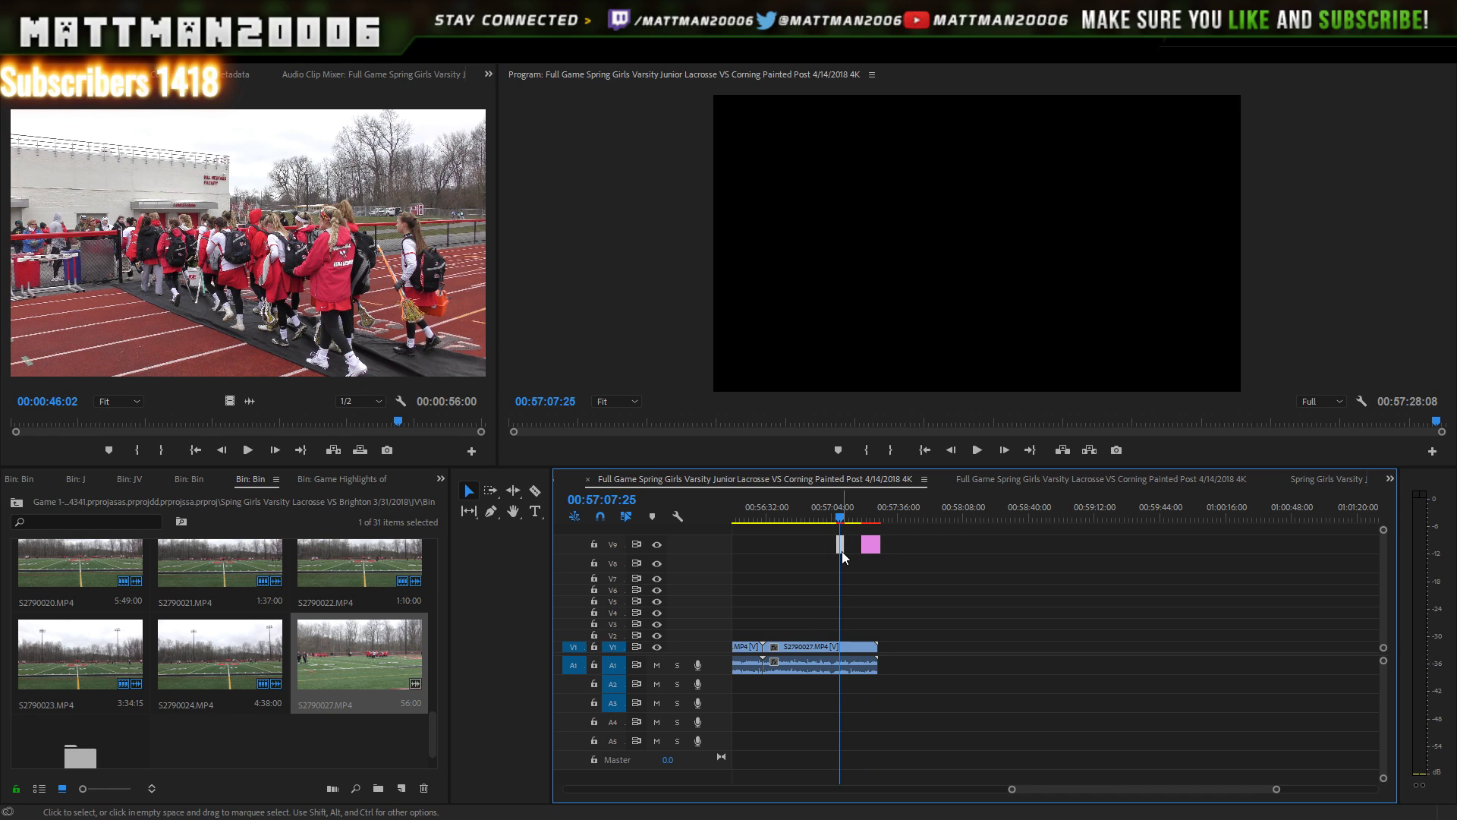
{"action": "double_click", "coordinate": [841, 551]}
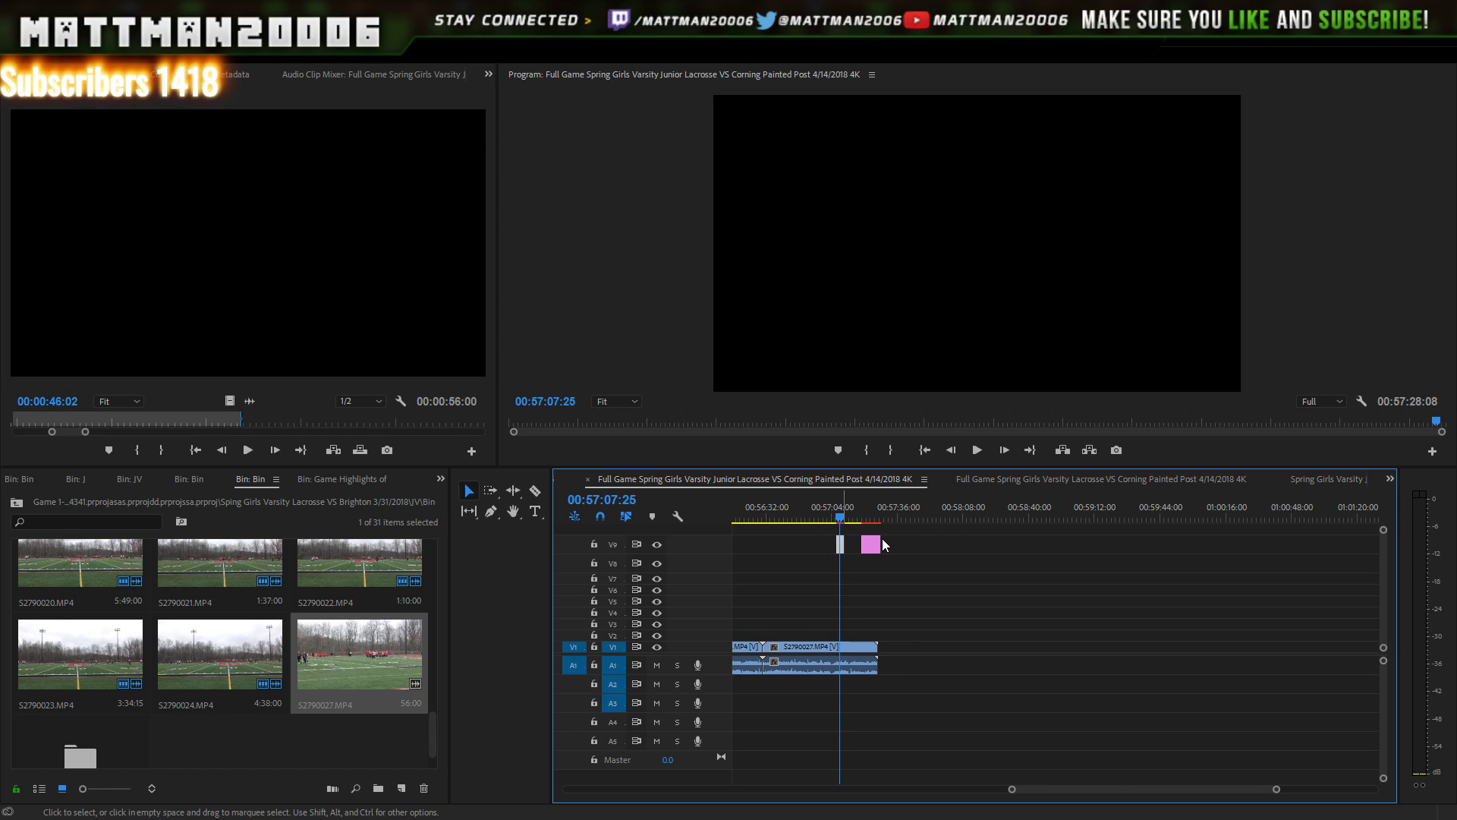
{"action": "left_click", "coordinate": [841, 514]}
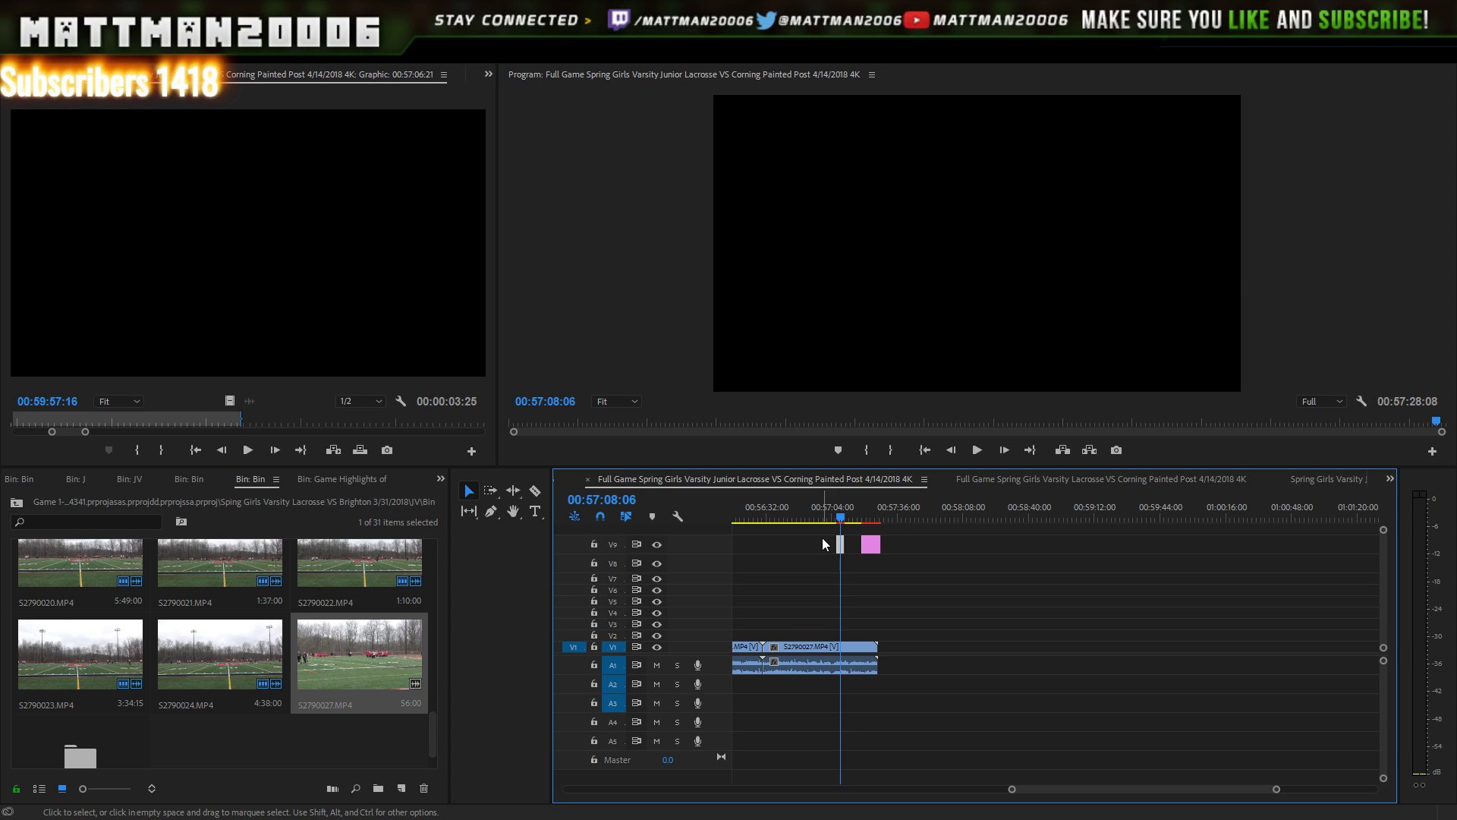
{"action": "left_click_drag", "start_coordinate": [822, 538], "coordinate": [958, 554]}
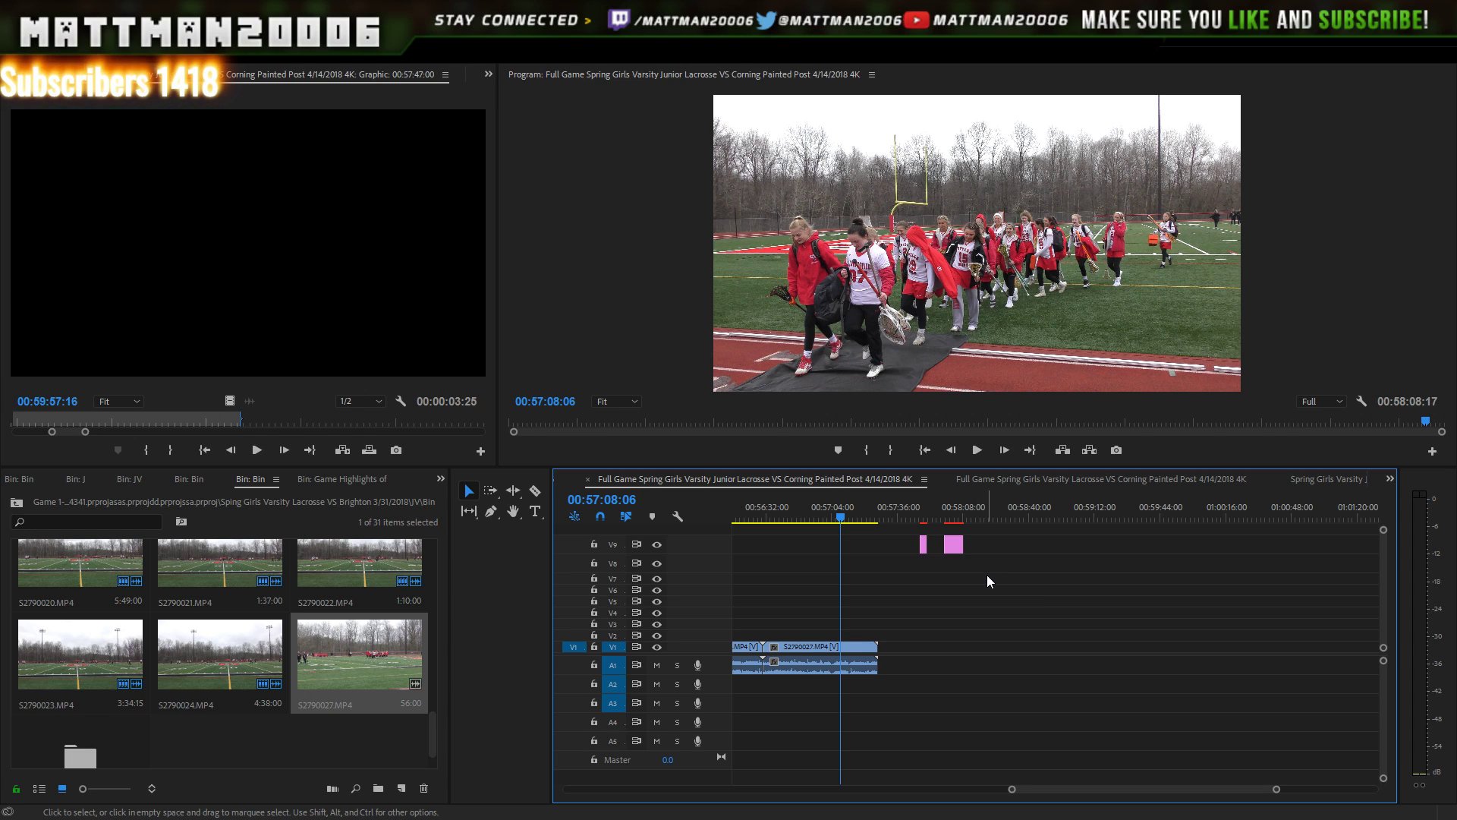
{"action": "left_click", "coordinate": [951, 516]}
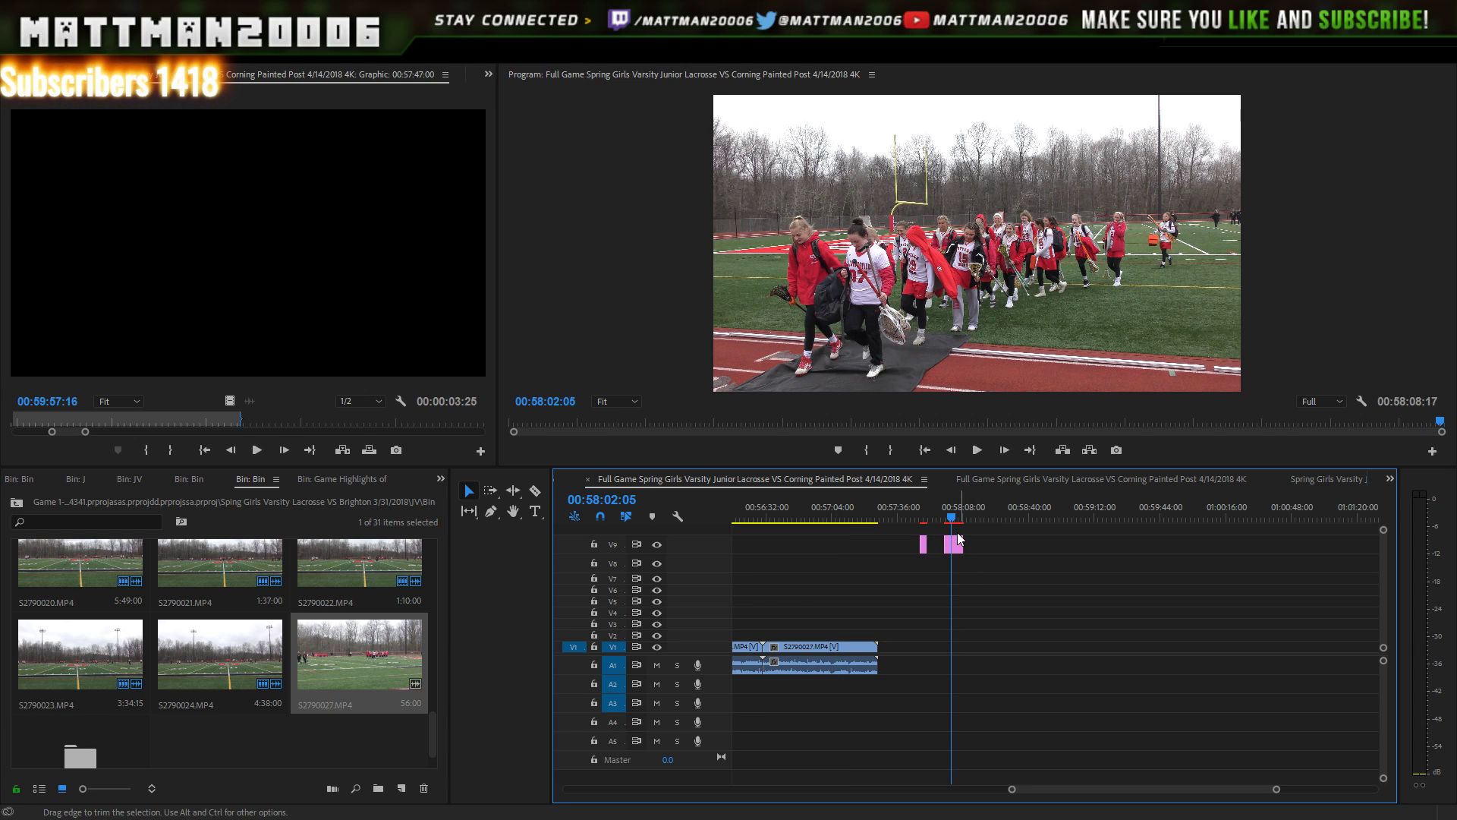
{"action": "left_click", "coordinate": [959, 539]}
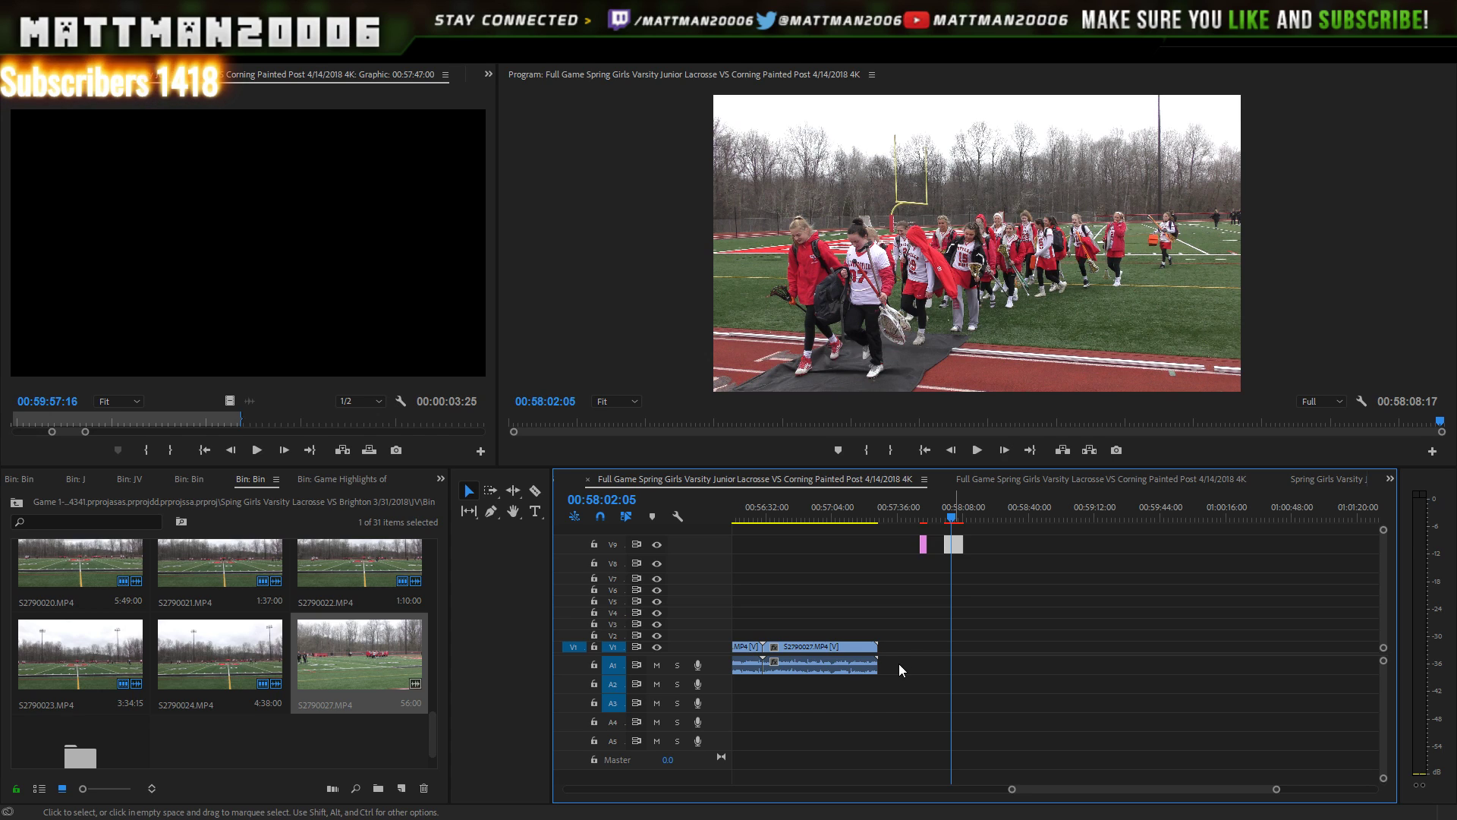
{"action": "mouse_move", "coordinate": [900, 665]}
{"action": "left_mouse_down"}
{"action": "mouse_move", "coordinate": [911, 642]}
{"action": "mouse_move", "coordinate": [893, 644]}
{"action": "left_mouse_up"}
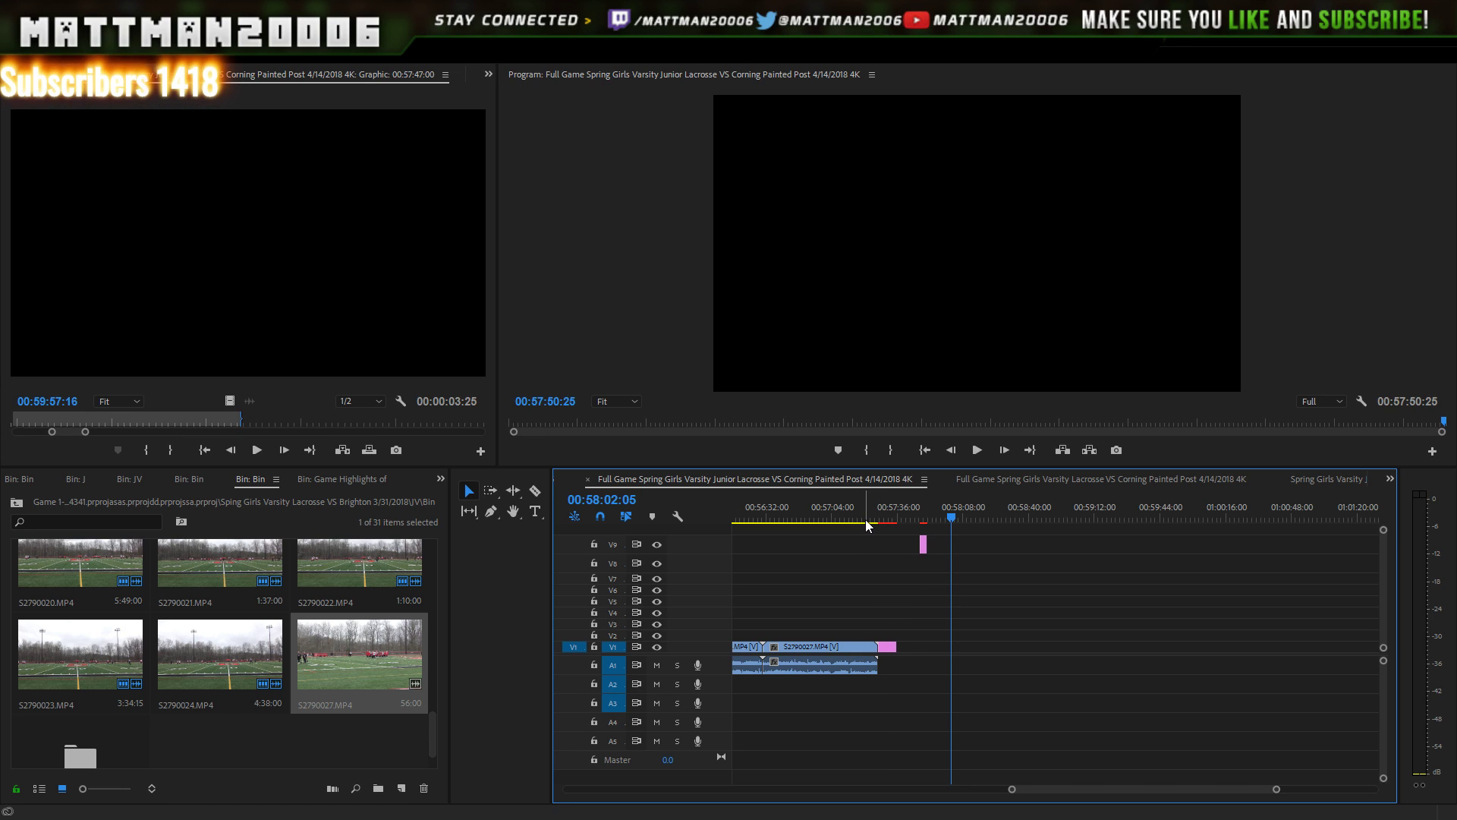
{"action": "left_click_drag", "start_coordinate": [866, 523], "coordinate": [839, 519]}
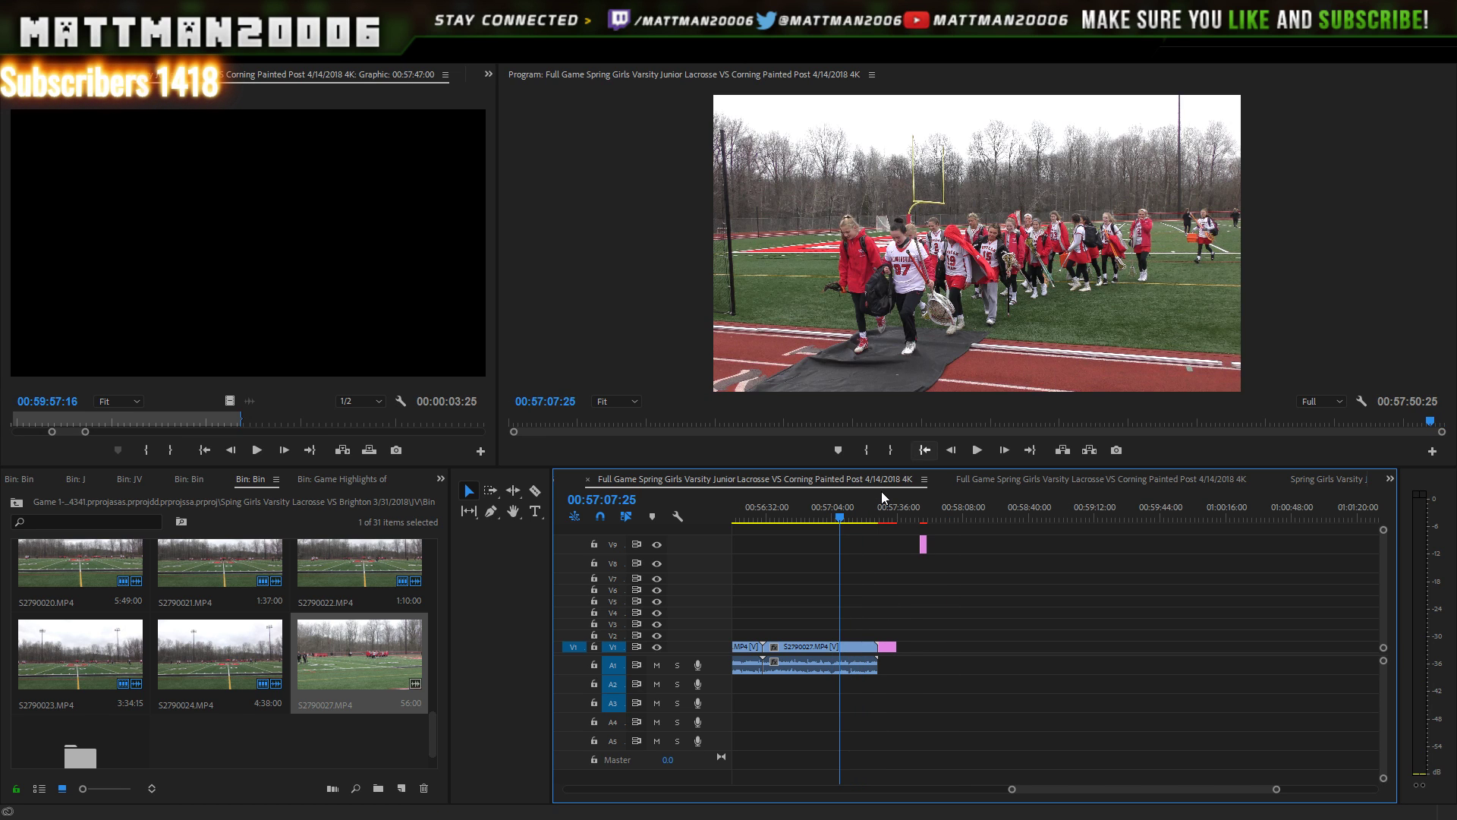
{"action": "left_click", "coordinate": [975, 452]}
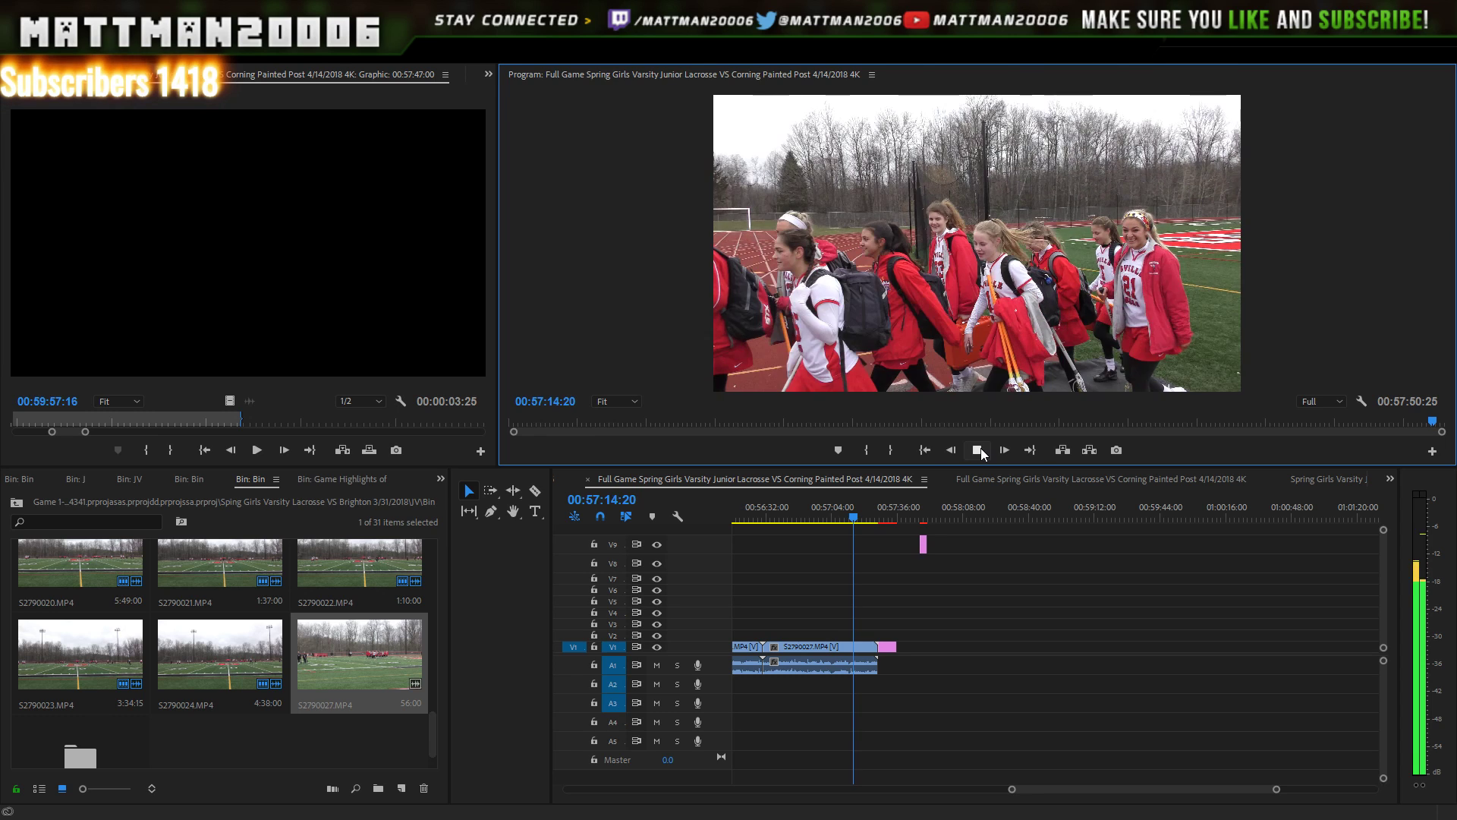
{"action": "left_click", "coordinate": [981, 451]}
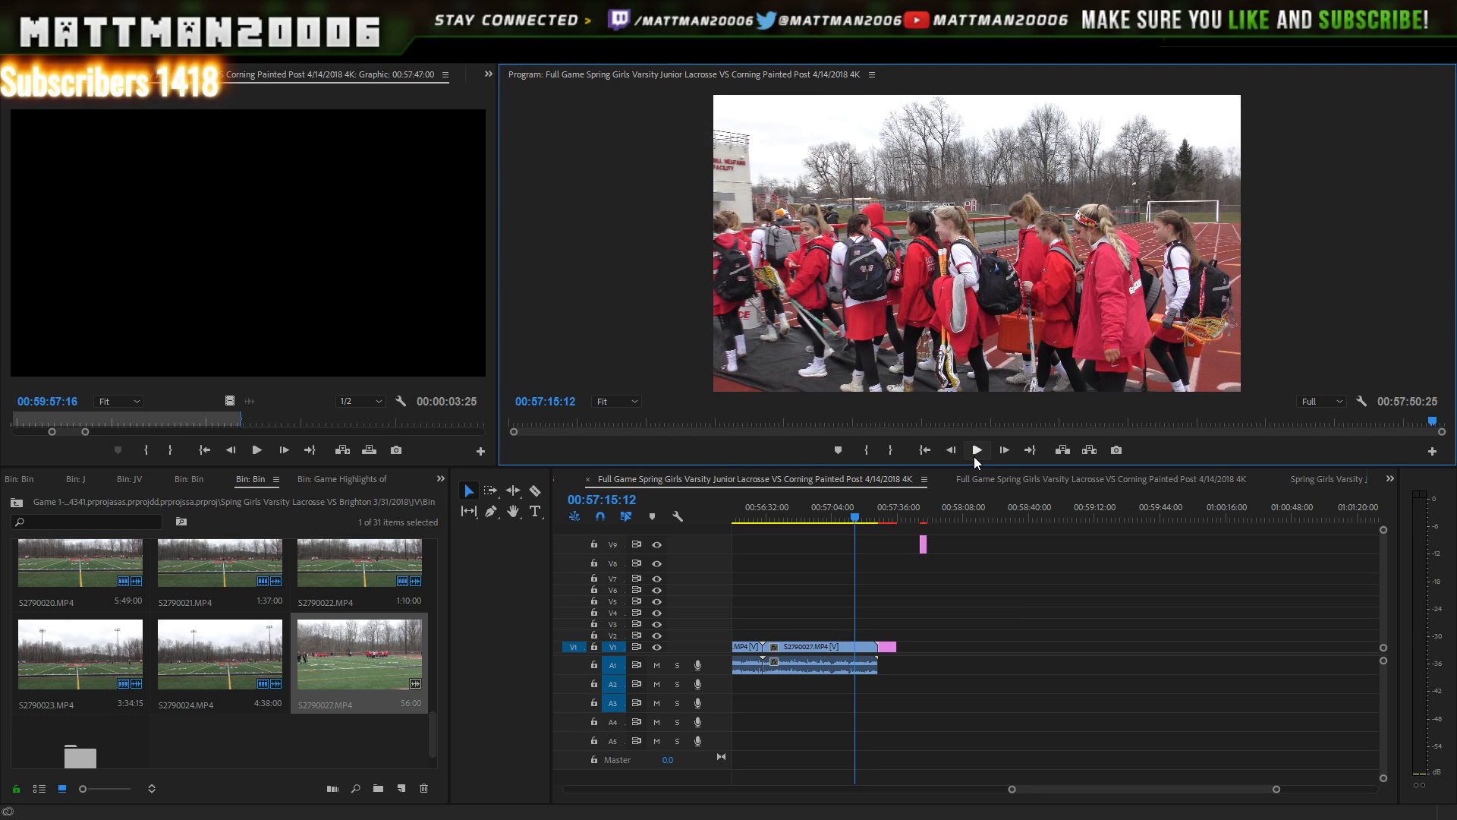
{"action": "left_click", "coordinate": [978, 450]}
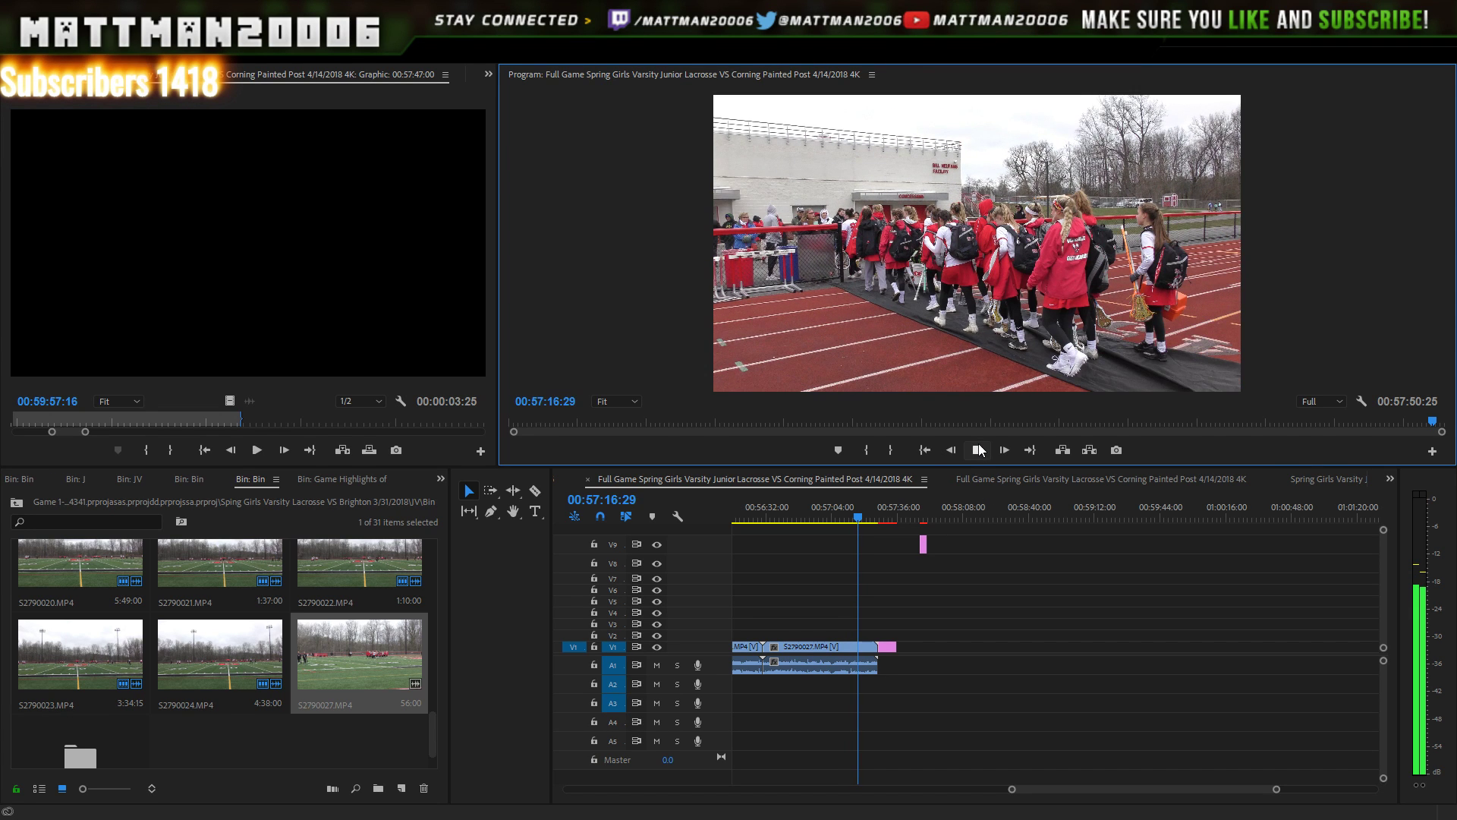
{"action": "left_click", "coordinate": [979, 450]}
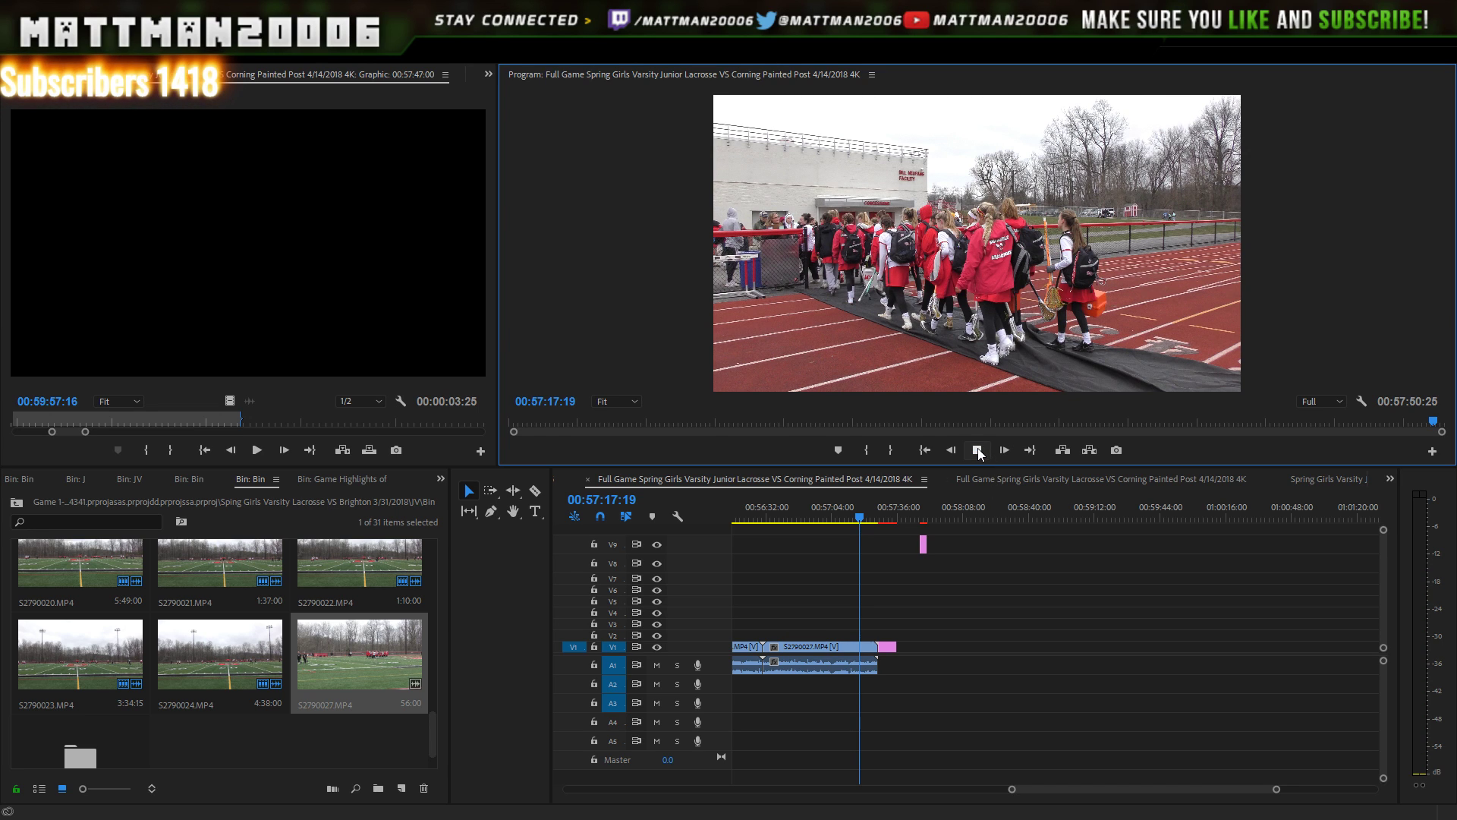
{"action": "left_click", "coordinate": [979, 450]}
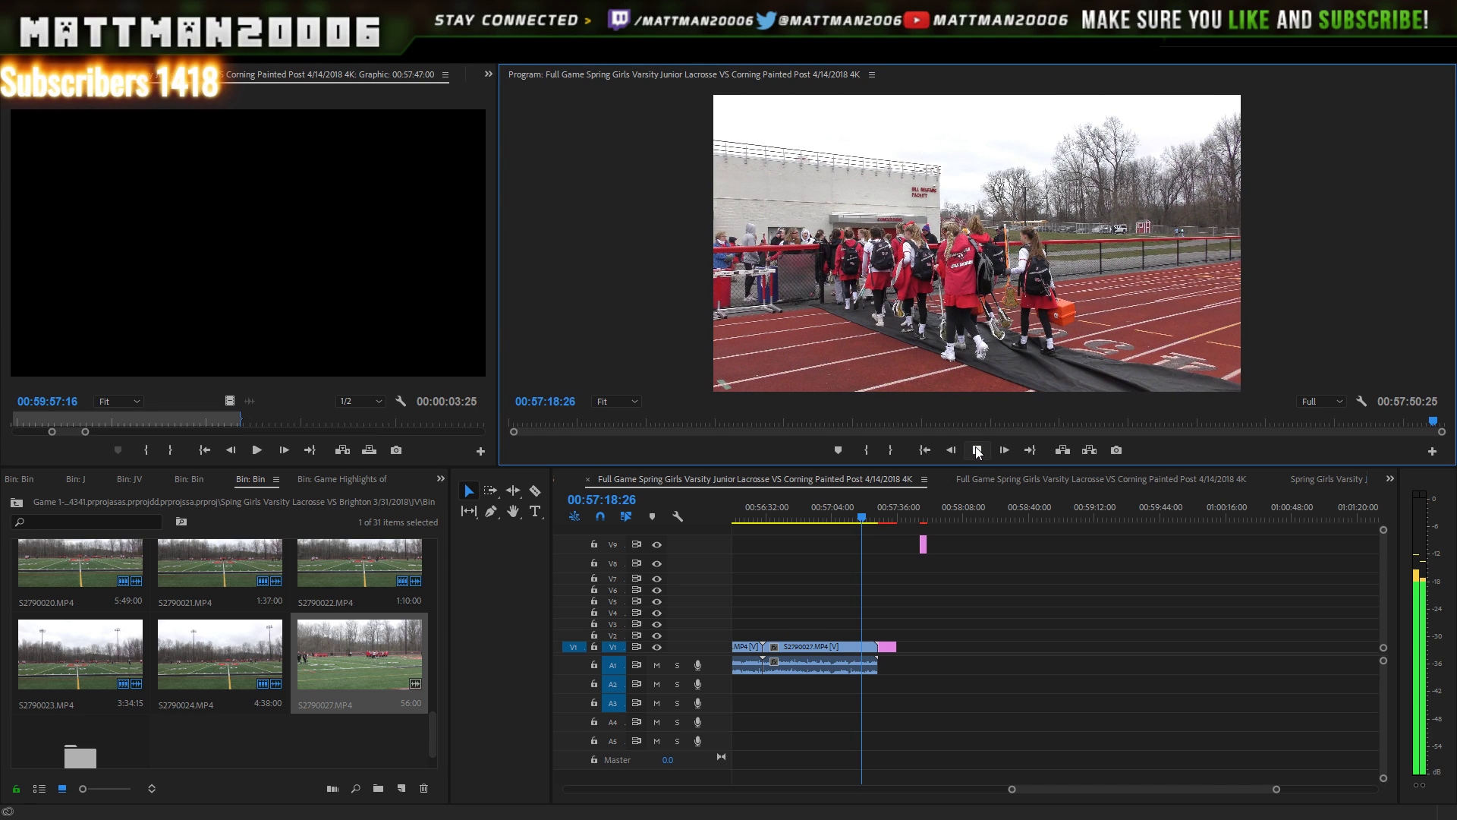
{"action": "left_click", "coordinate": [979, 450]}
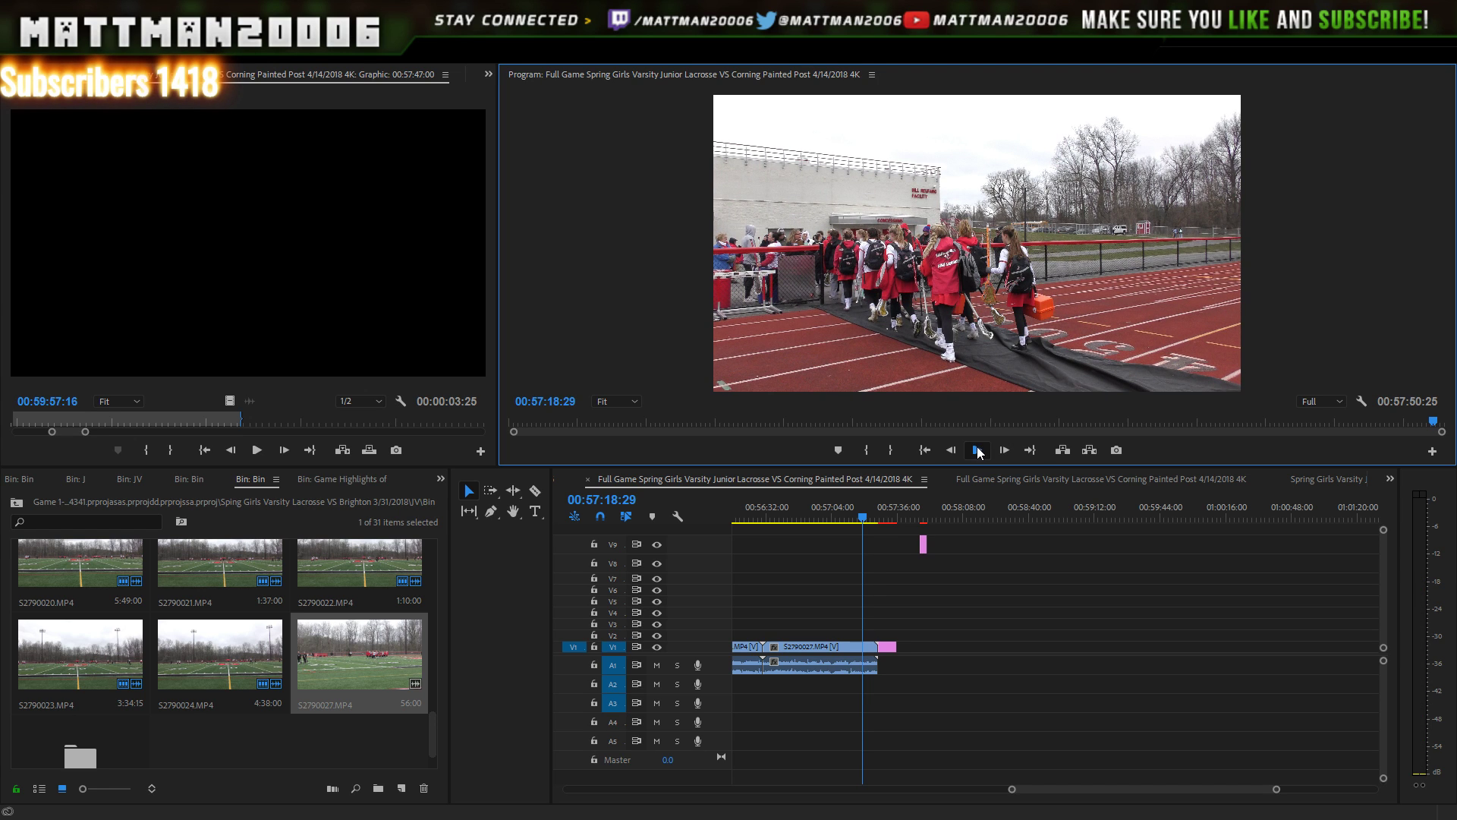
{"action": "left_click", "coordinate": [978, 451]}
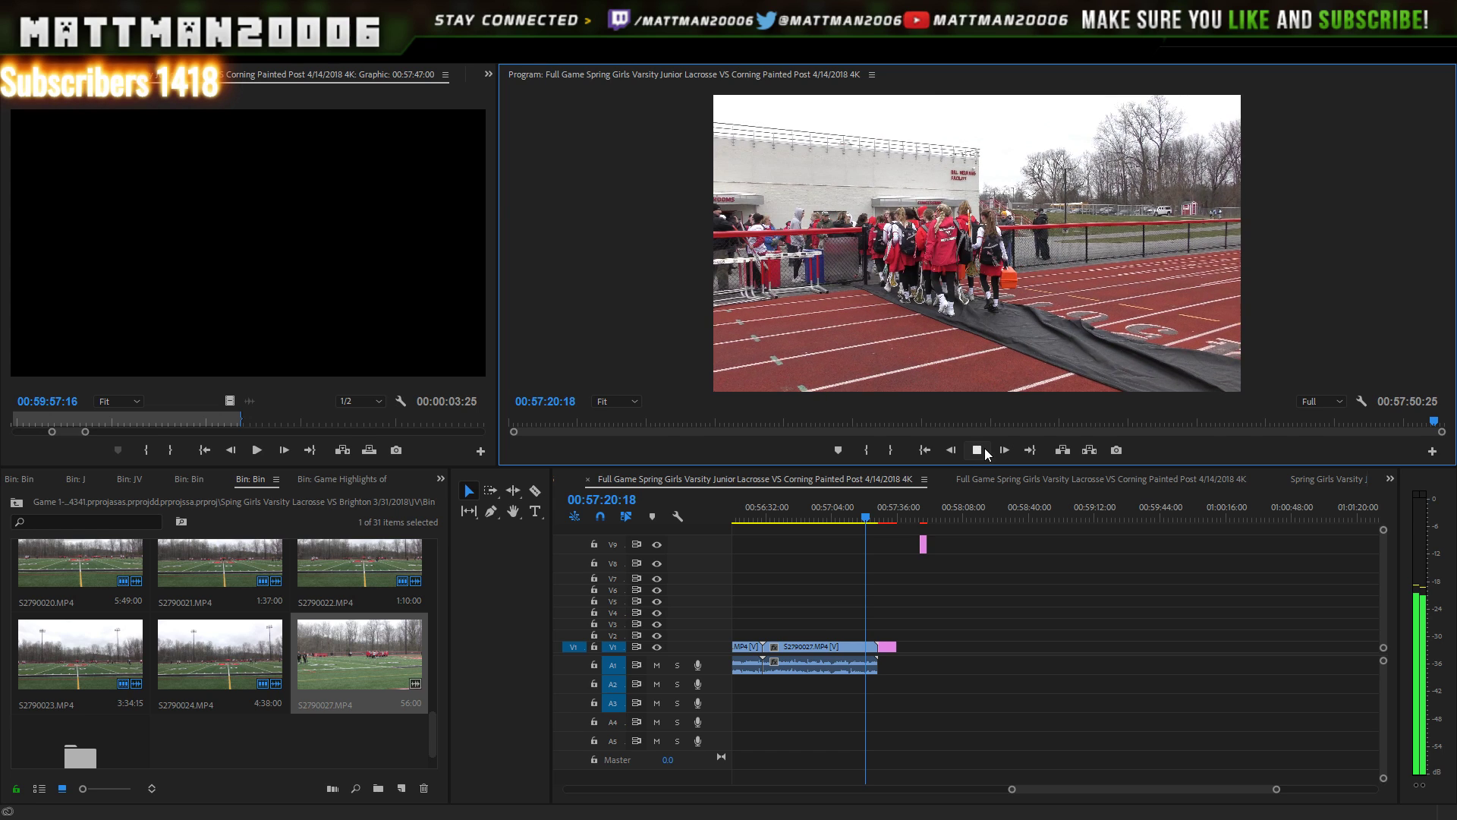
{"action": "left_click", "coordinate": [978, 450]}
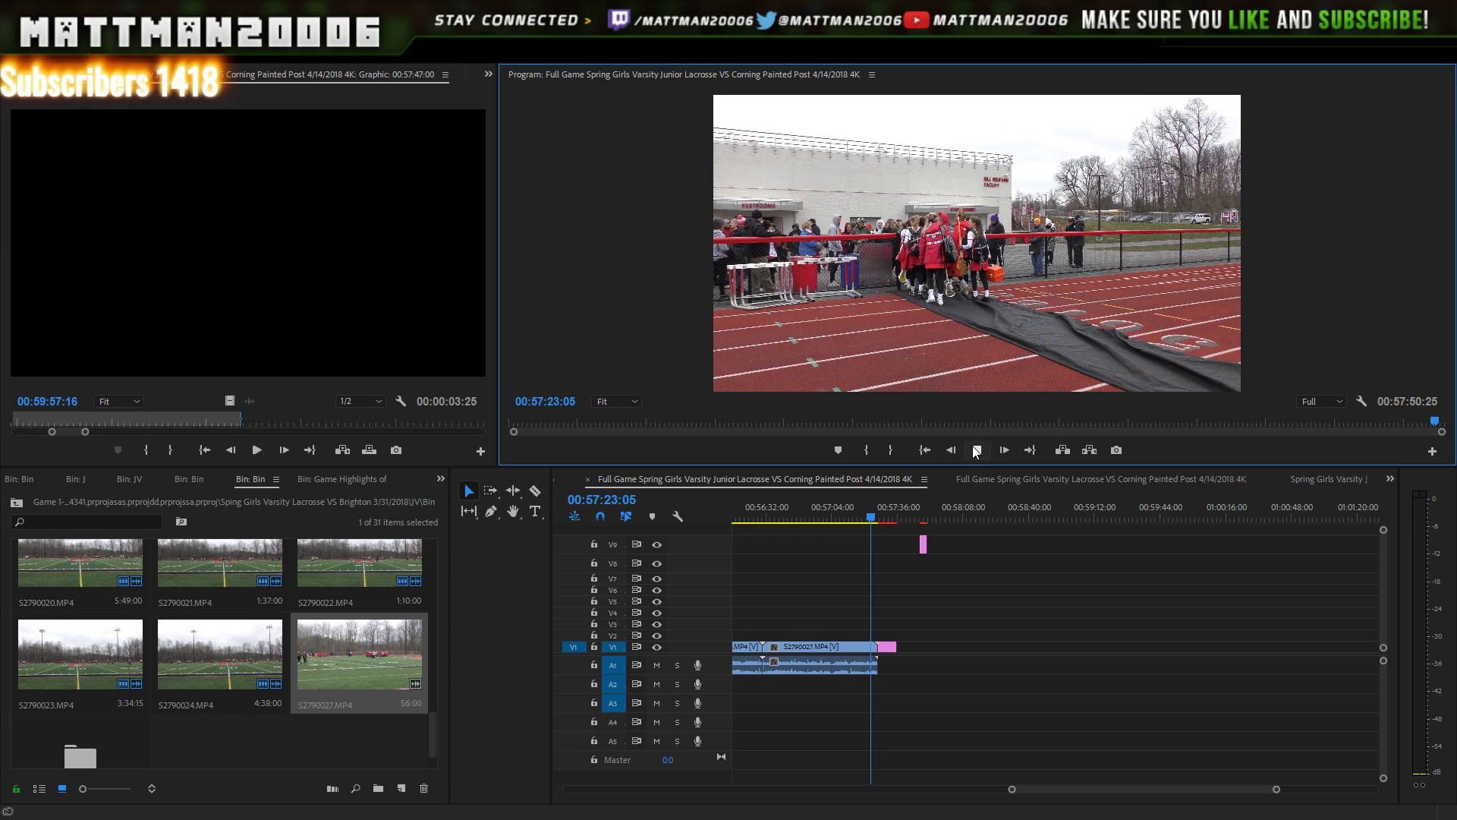
{"action": "left_click", "coordinate": [977, 451]}
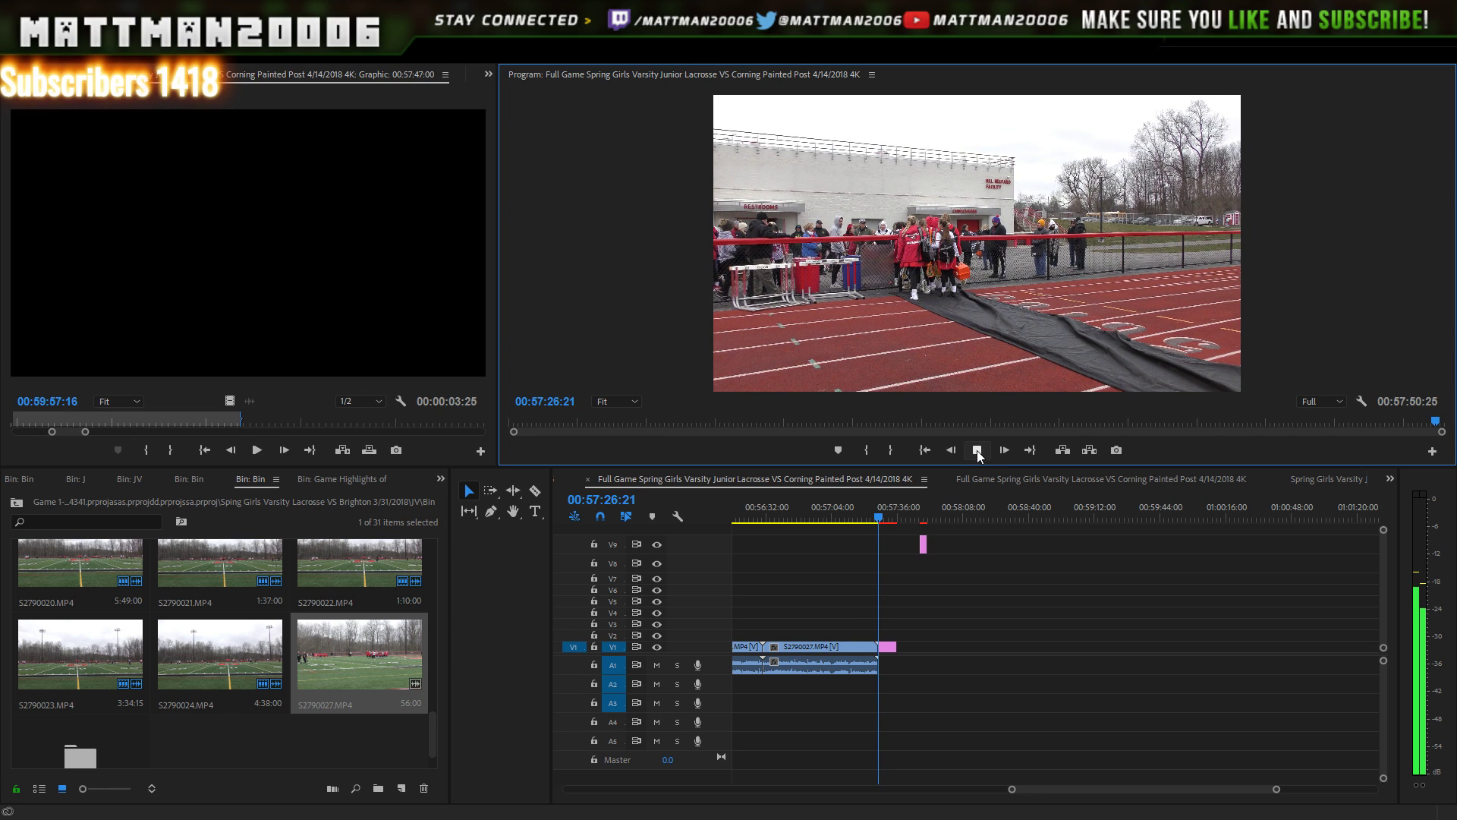
- Play into the Final Score card (Baldwinsville 18, Corning Painted Post 0), then delete the stray V9 graphic
{"action": "key", "text": "space"}
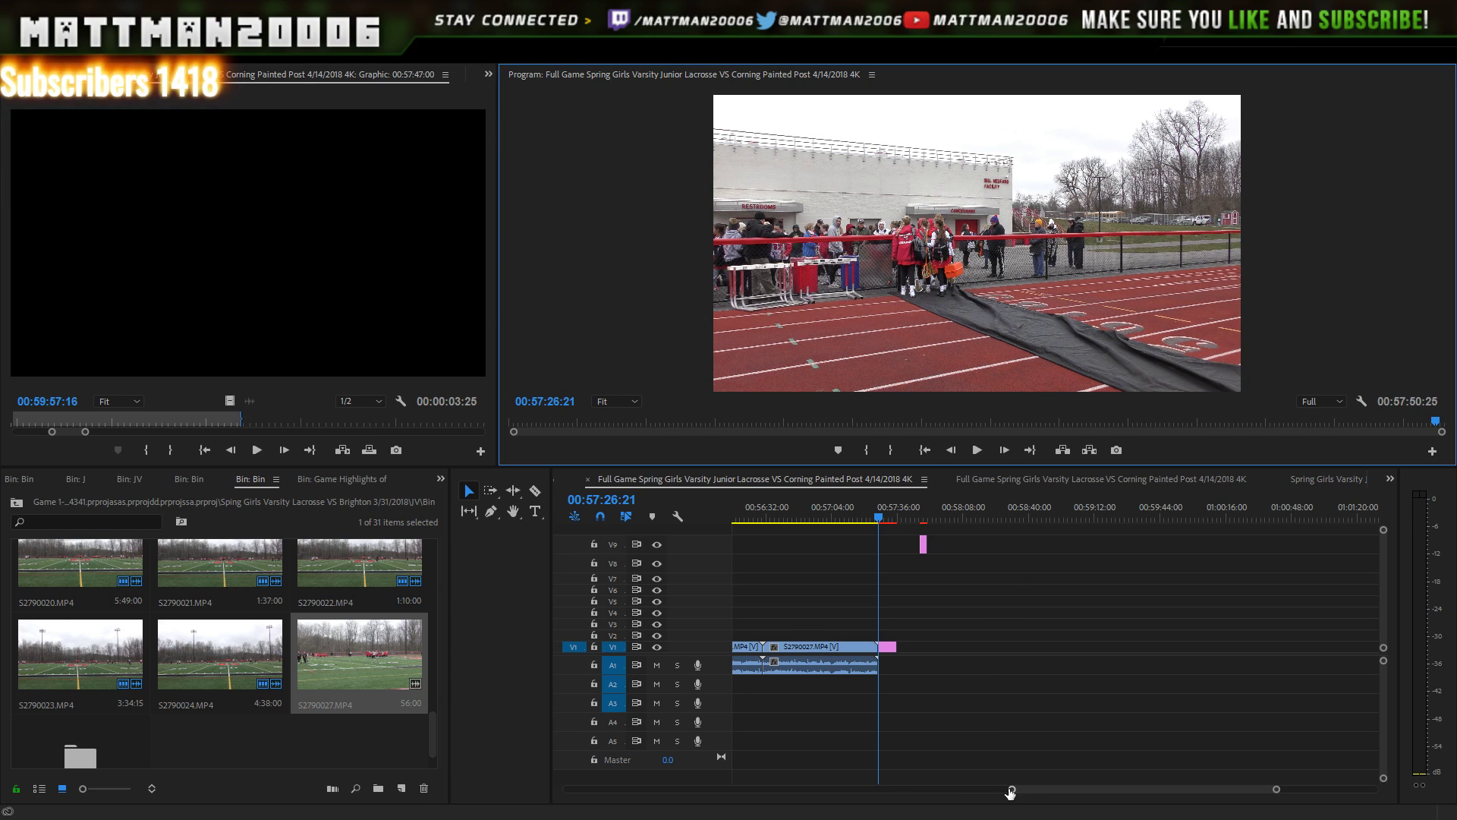
{"action": "left_click_drag", "start_coordinate": [1012, 789], "coordinate": [1144, 700]}
{"action": "left_click", "coordinate": [1067, 519]}
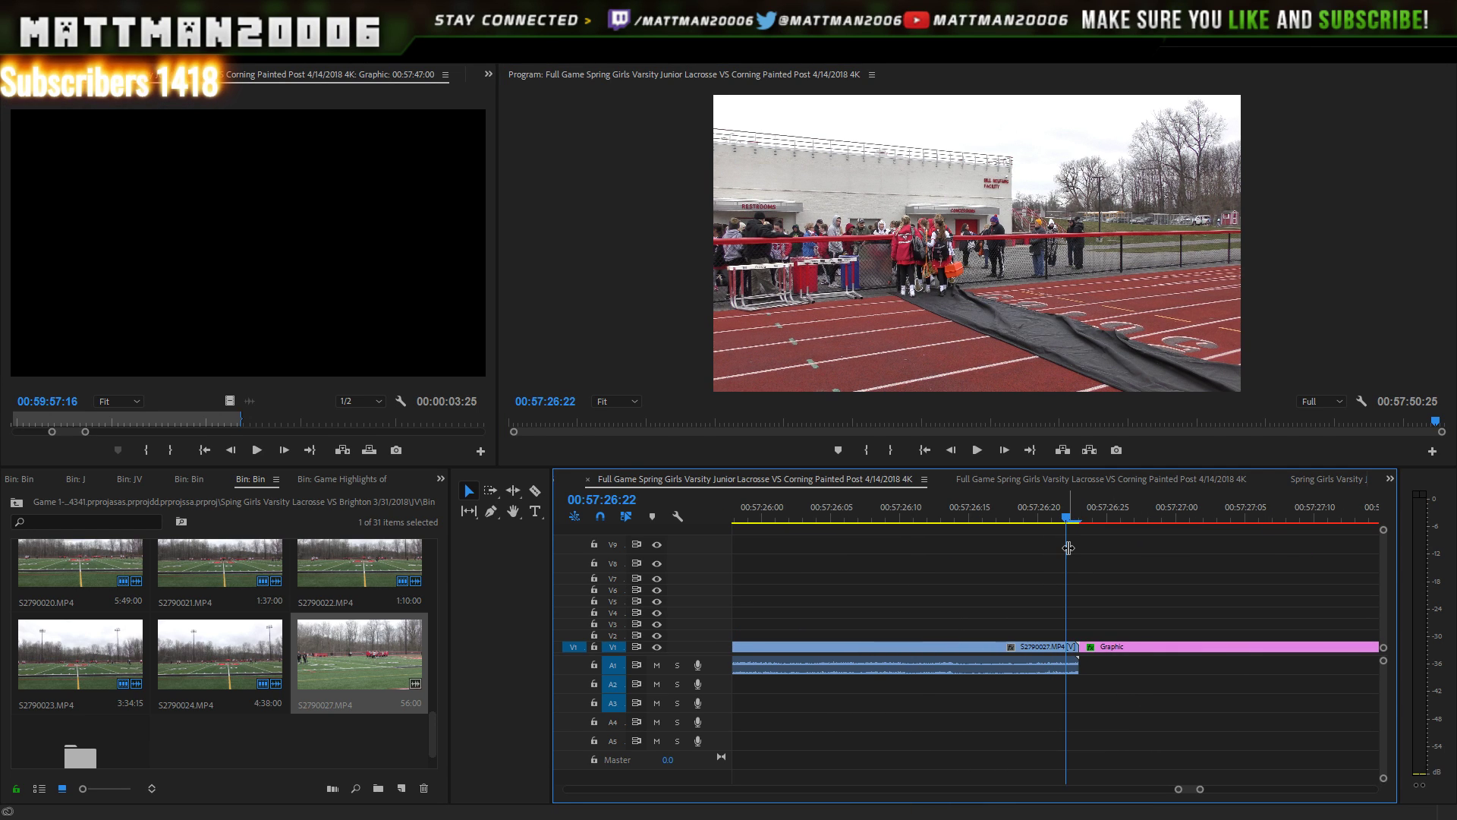
{"action": "left_click", "coordinate": [978, 451]}
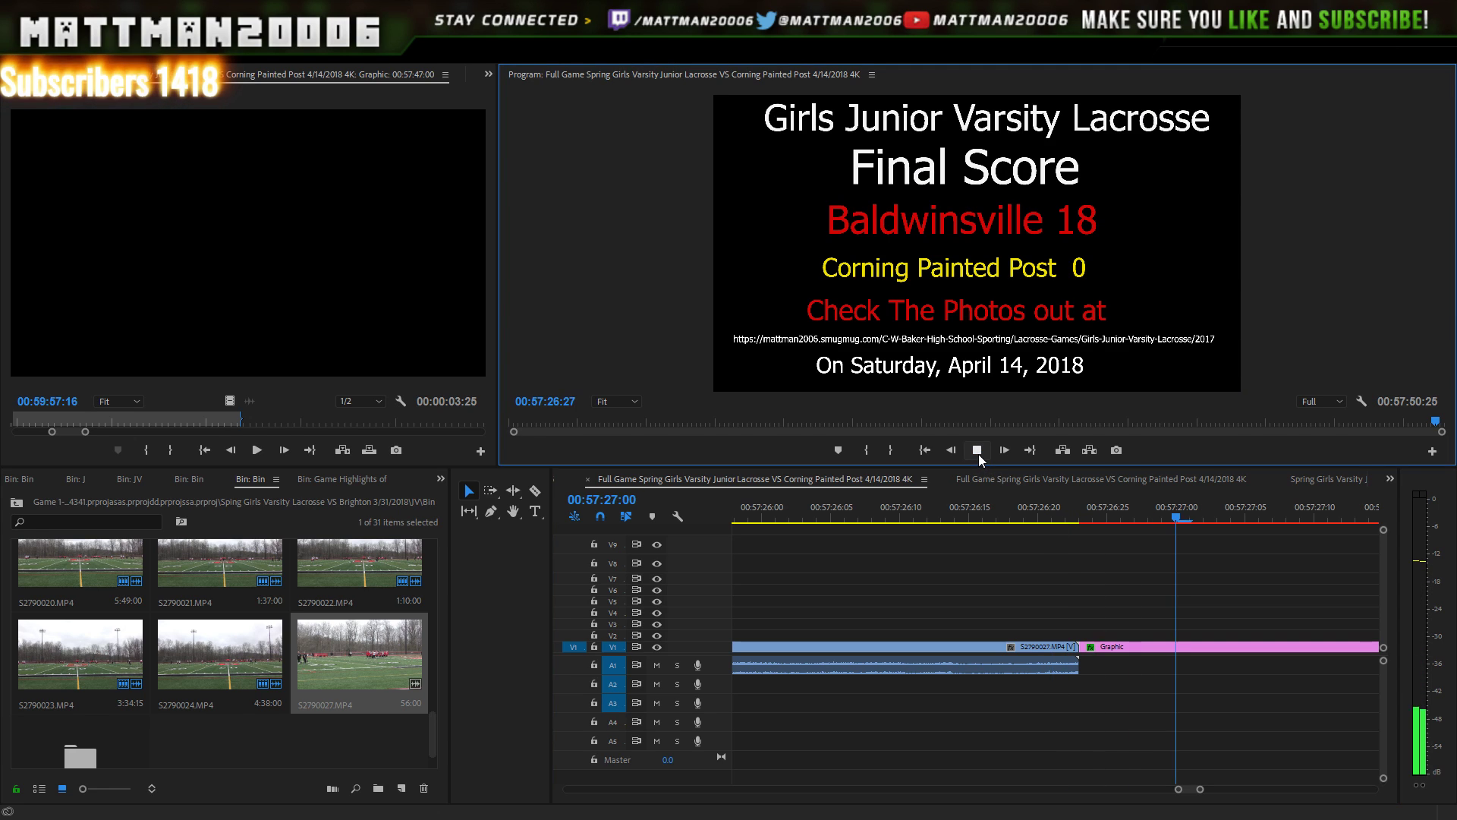
{"action": "left_click", "coordinate": [978, 454]}
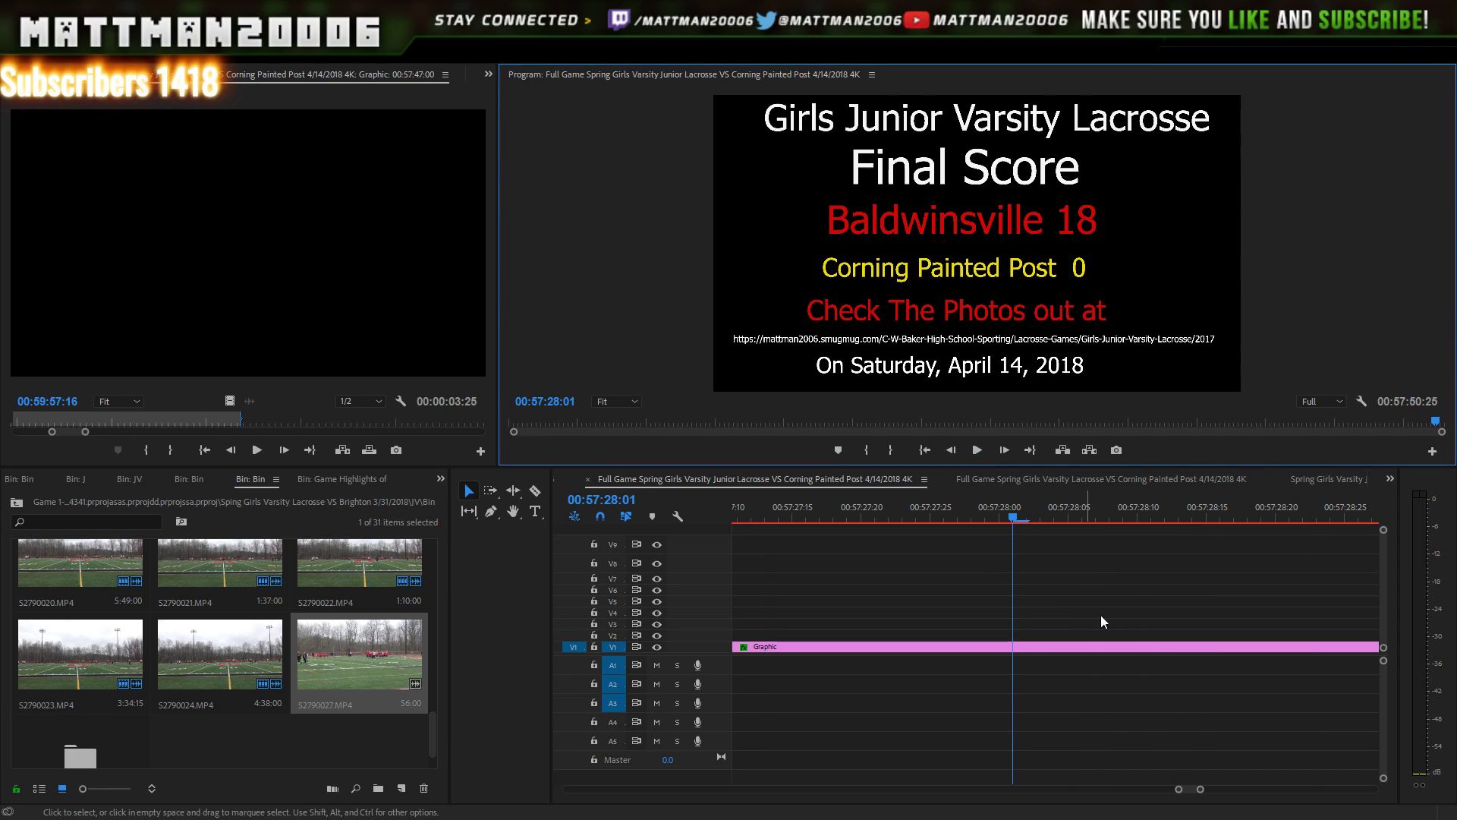
{"action": "left_click_drag", "start_coordinate": [1180, 789], "coordinate": [1064, 773]}
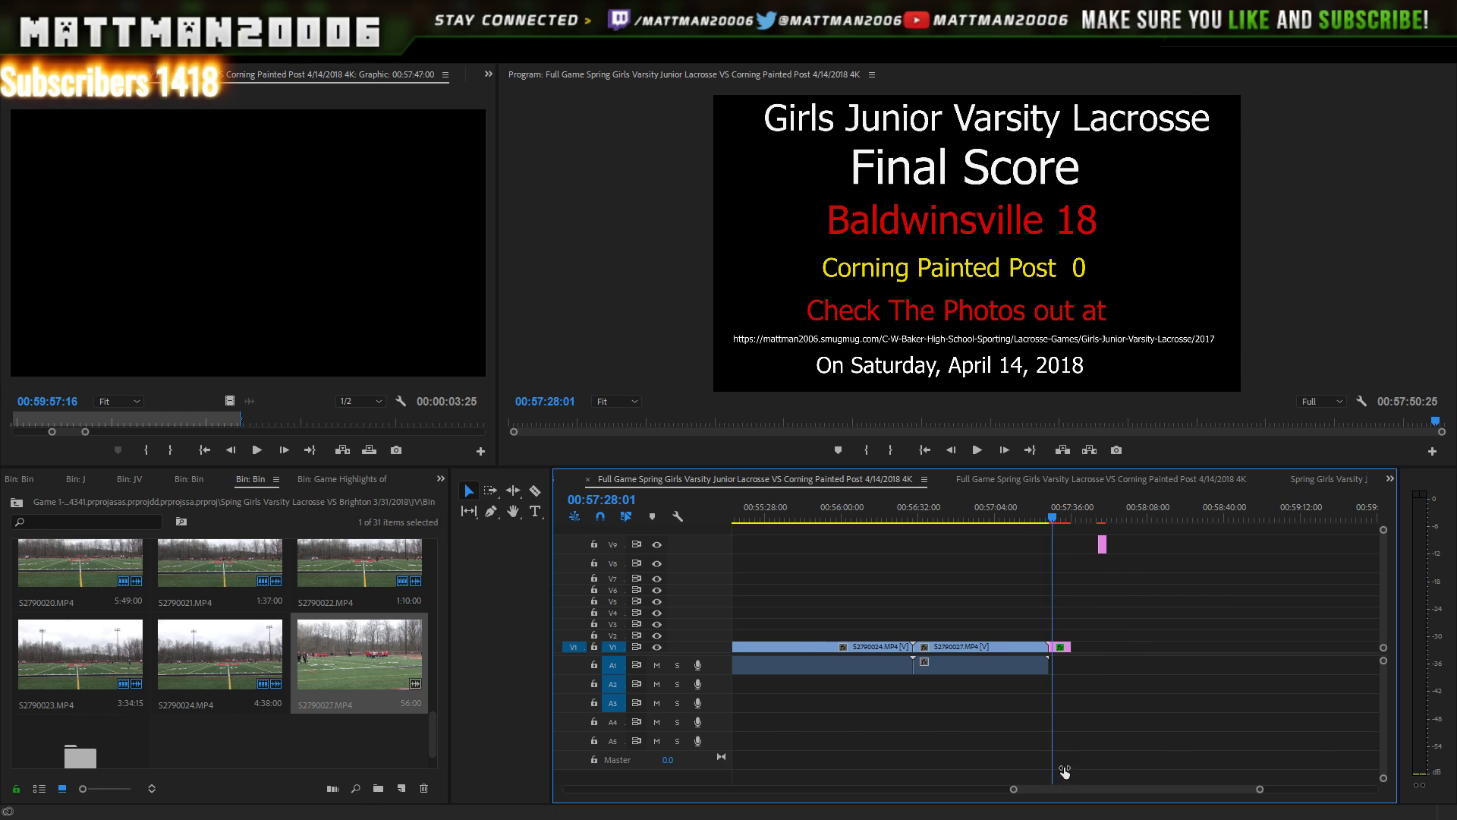
{"action": "left_click_drag", "start_coordinate": [1113, 580], "coordinate": [1058, 536]}
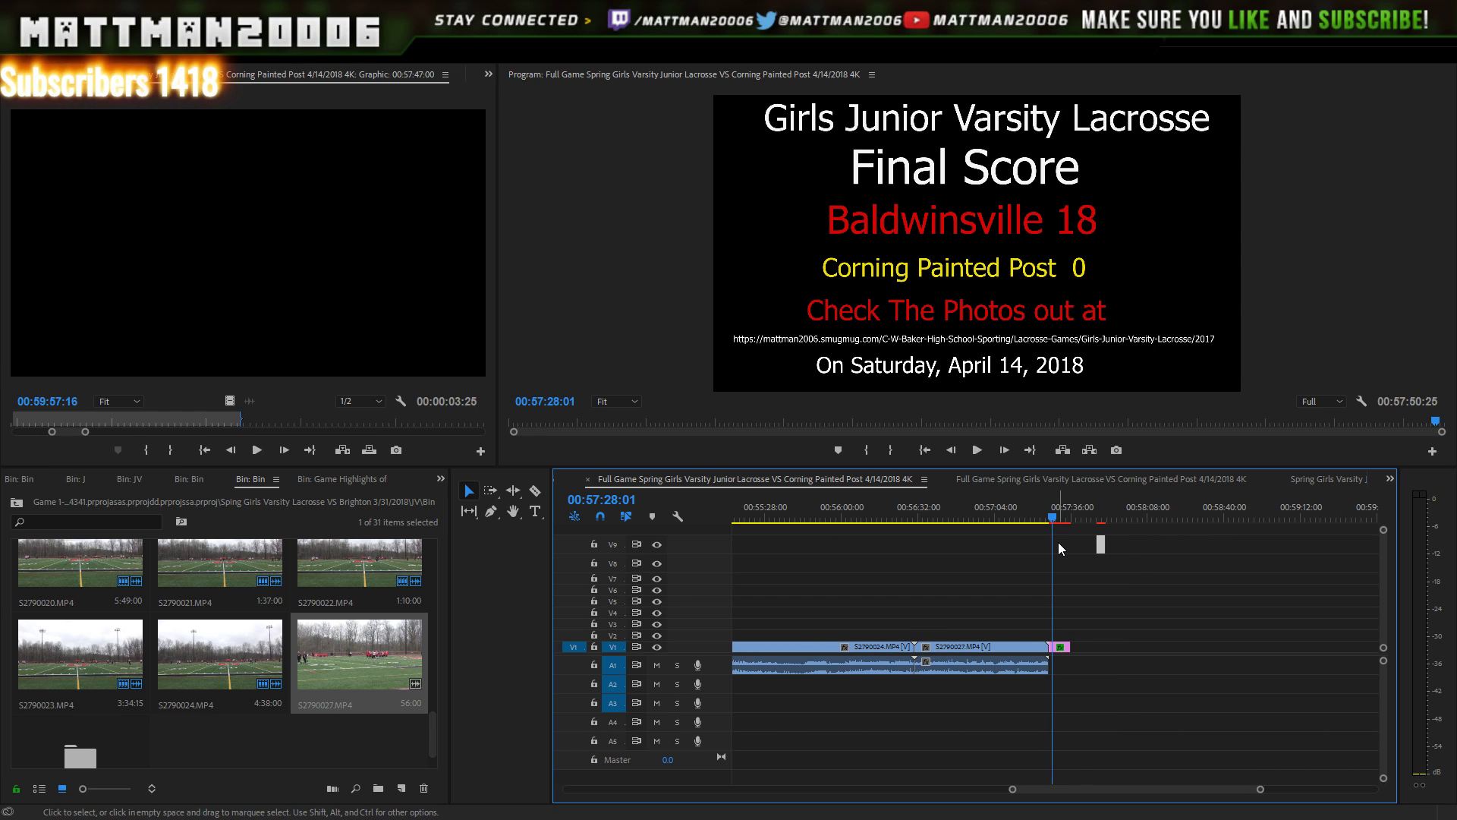
{"action": "key", "text": "Delete"}
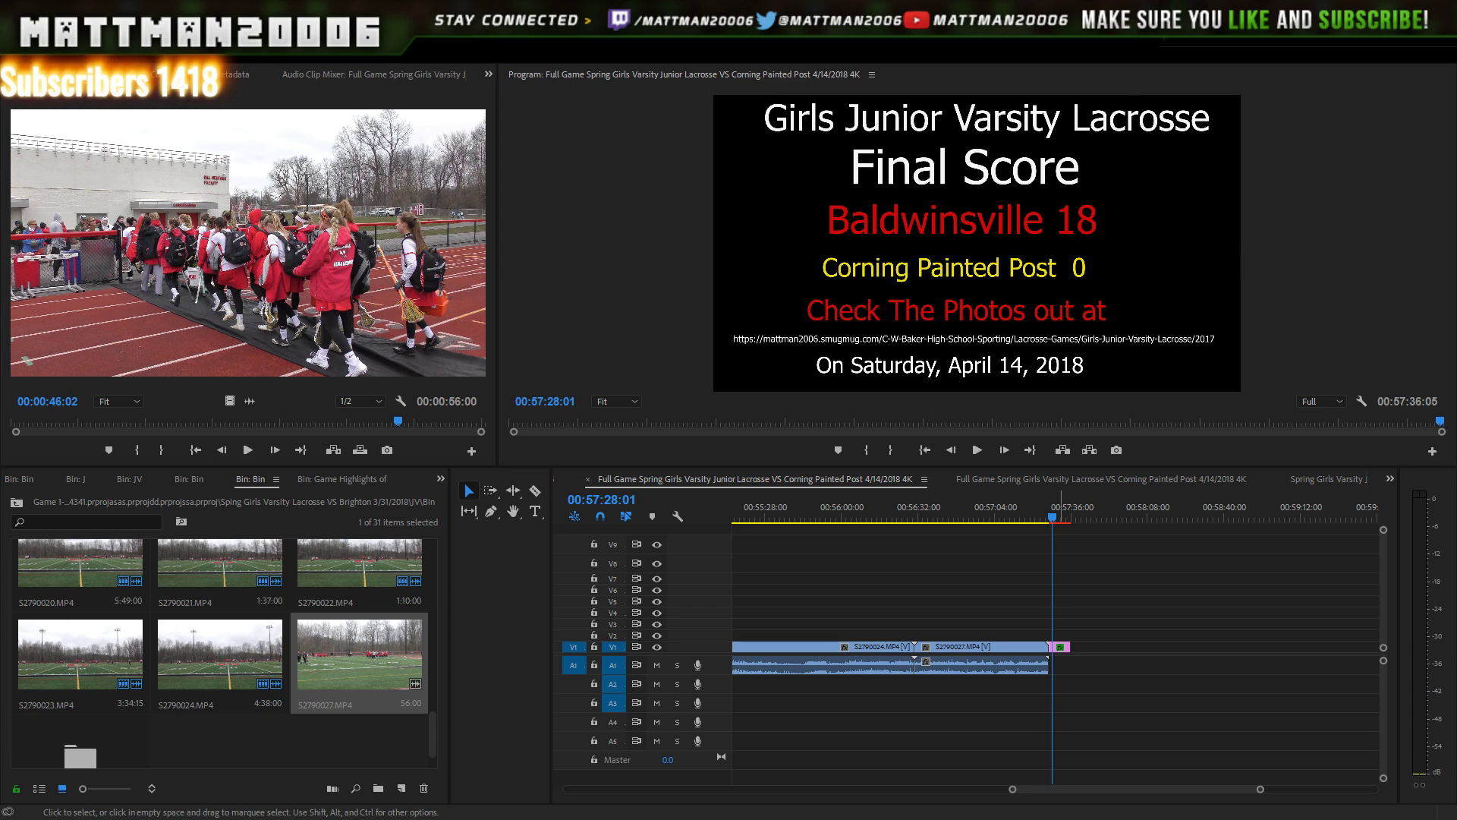
{"action": "left_click", "coordinate": [1061, 600]}
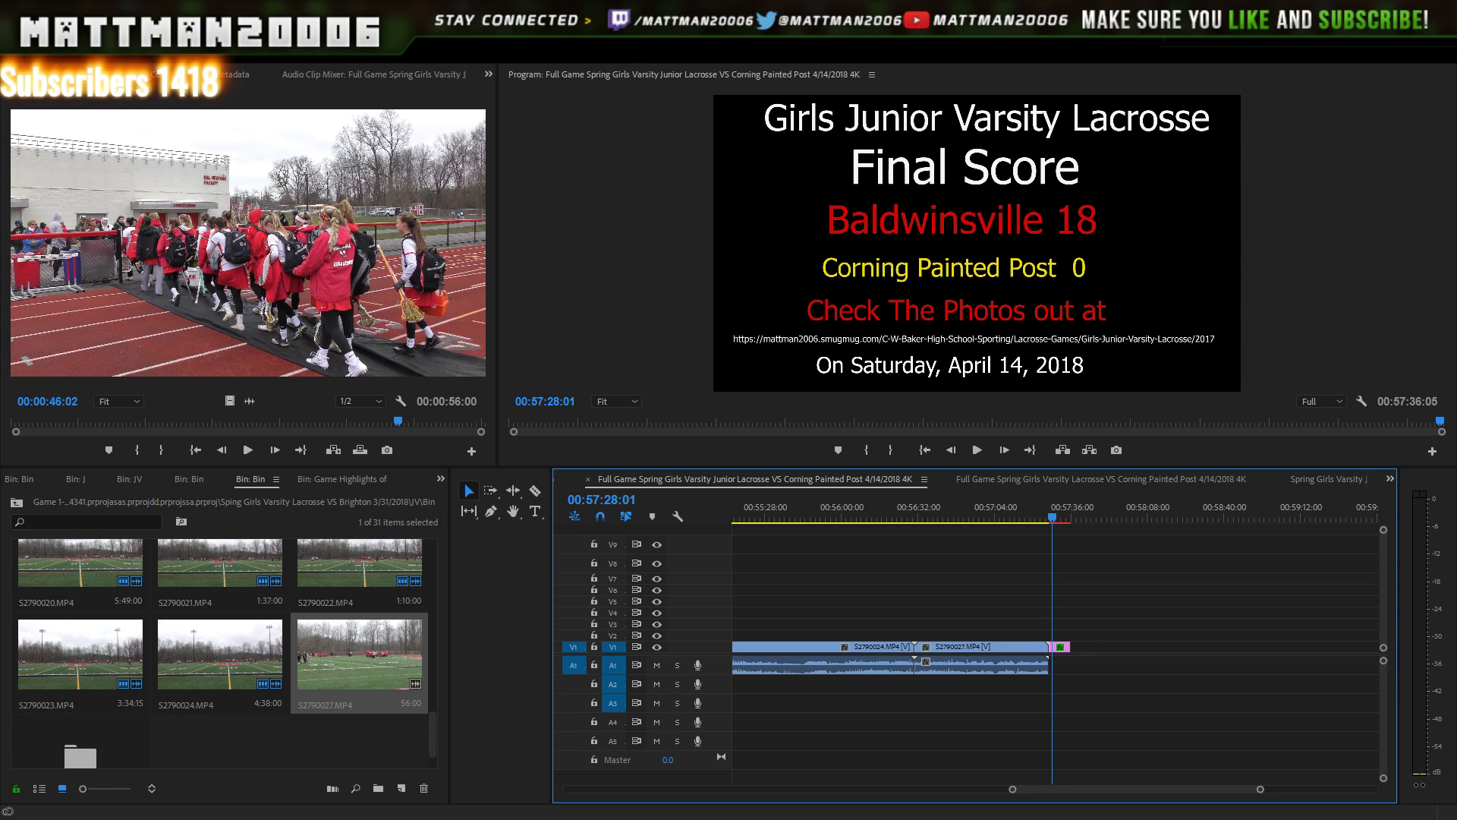
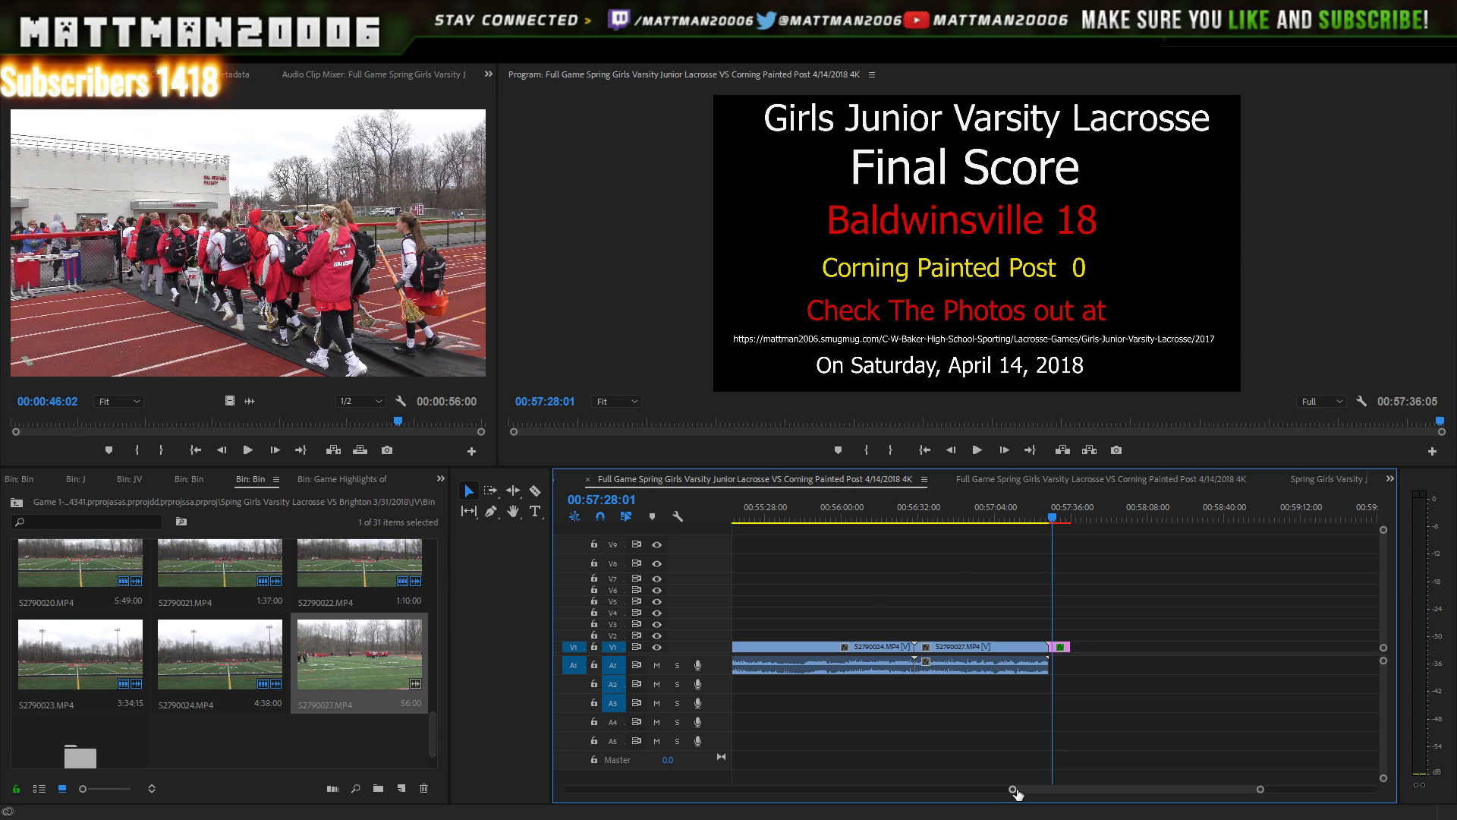
- Zoom the timeline out to the whole full-game sequence and marquee-select all its V1/A1 clips
{"action": "left_click_drag", "start_coordinate": [1013, 790], "coordinate": [562, 729]}
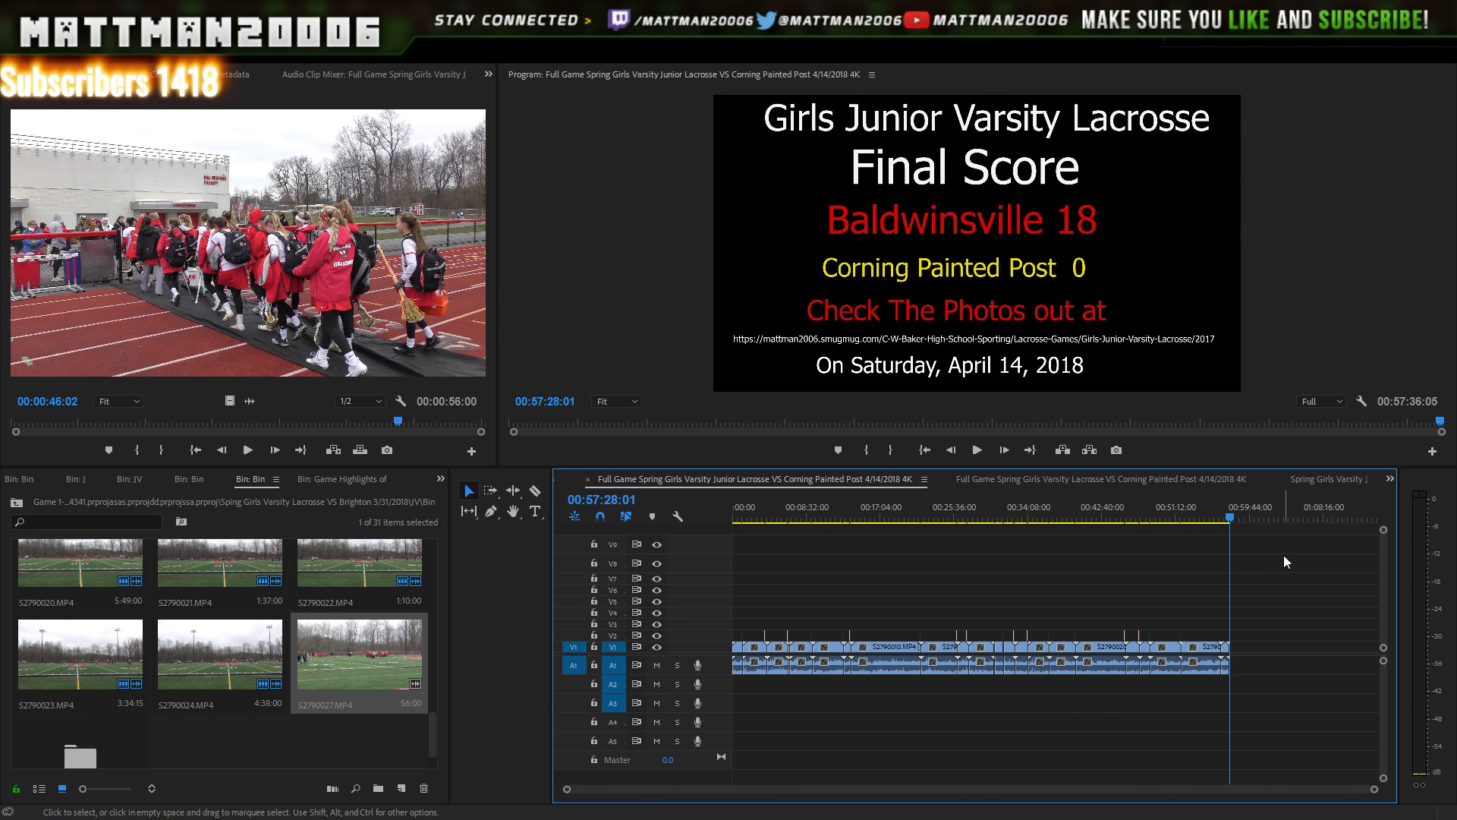
{"action": "left_click_drag", "start_coordinate": [1283, 554], "coordinate": [733, 690]}
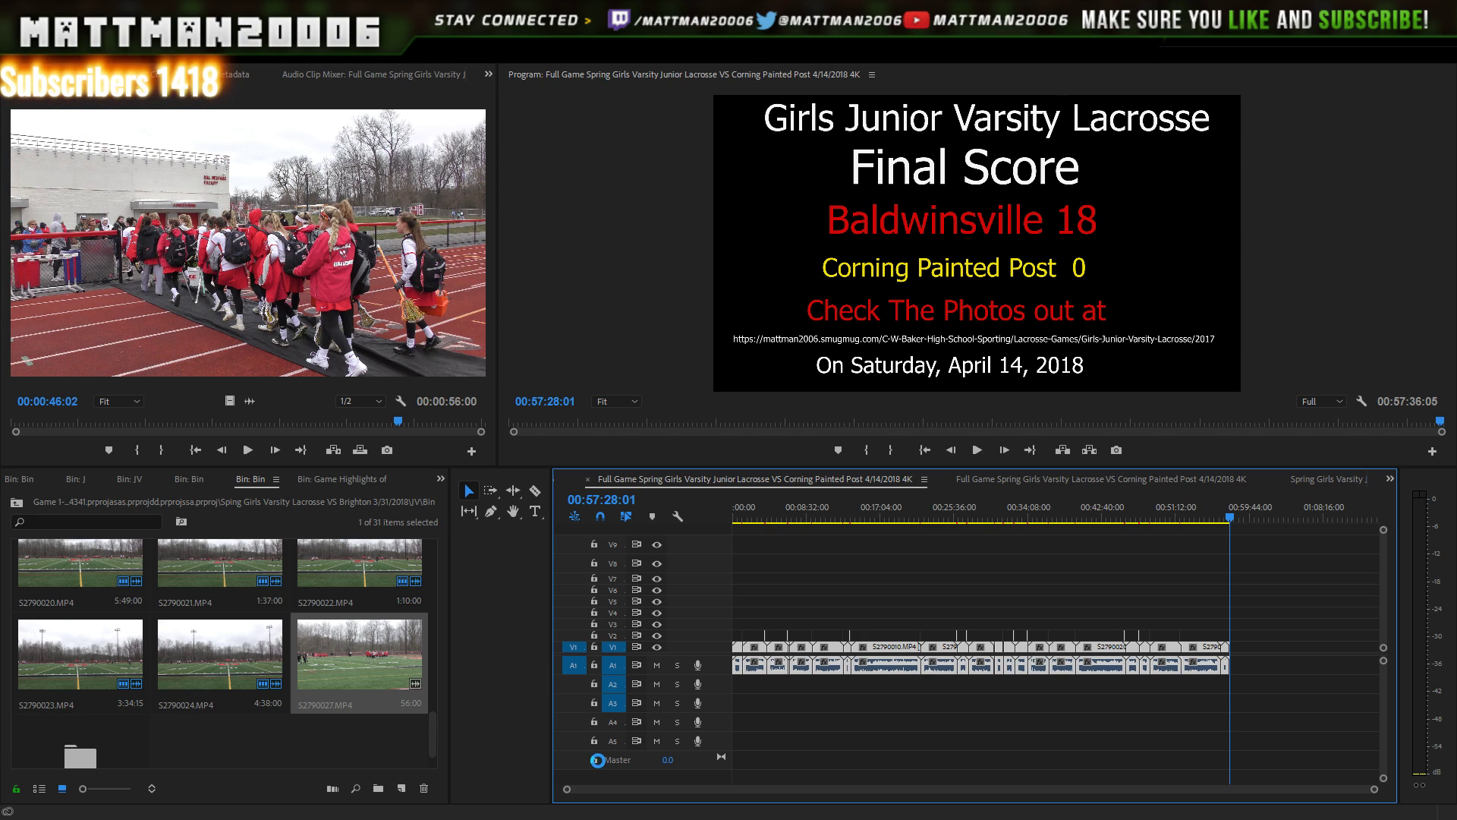
{"action": "left_click", "coordinate": [427, 727]}
{"action": "left_click_drag", "start_coordinate": [431, 727], "coordinate": [455, 535]}
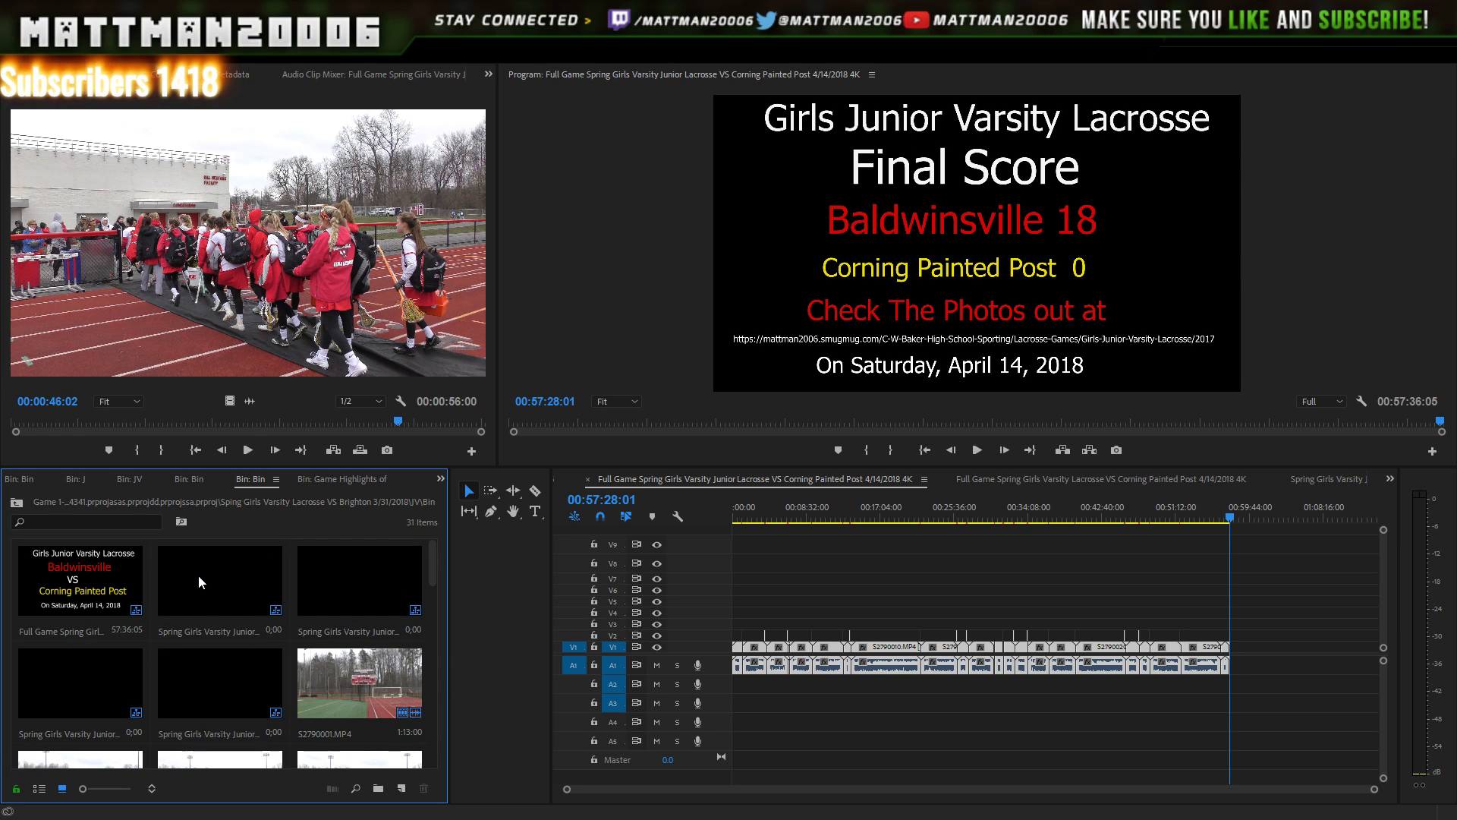
- Rename the sequence copy to 'Game Highlights of…', removing the ' Copy' suffix
{"action": "left_click", "coordinate": [111, 568]}
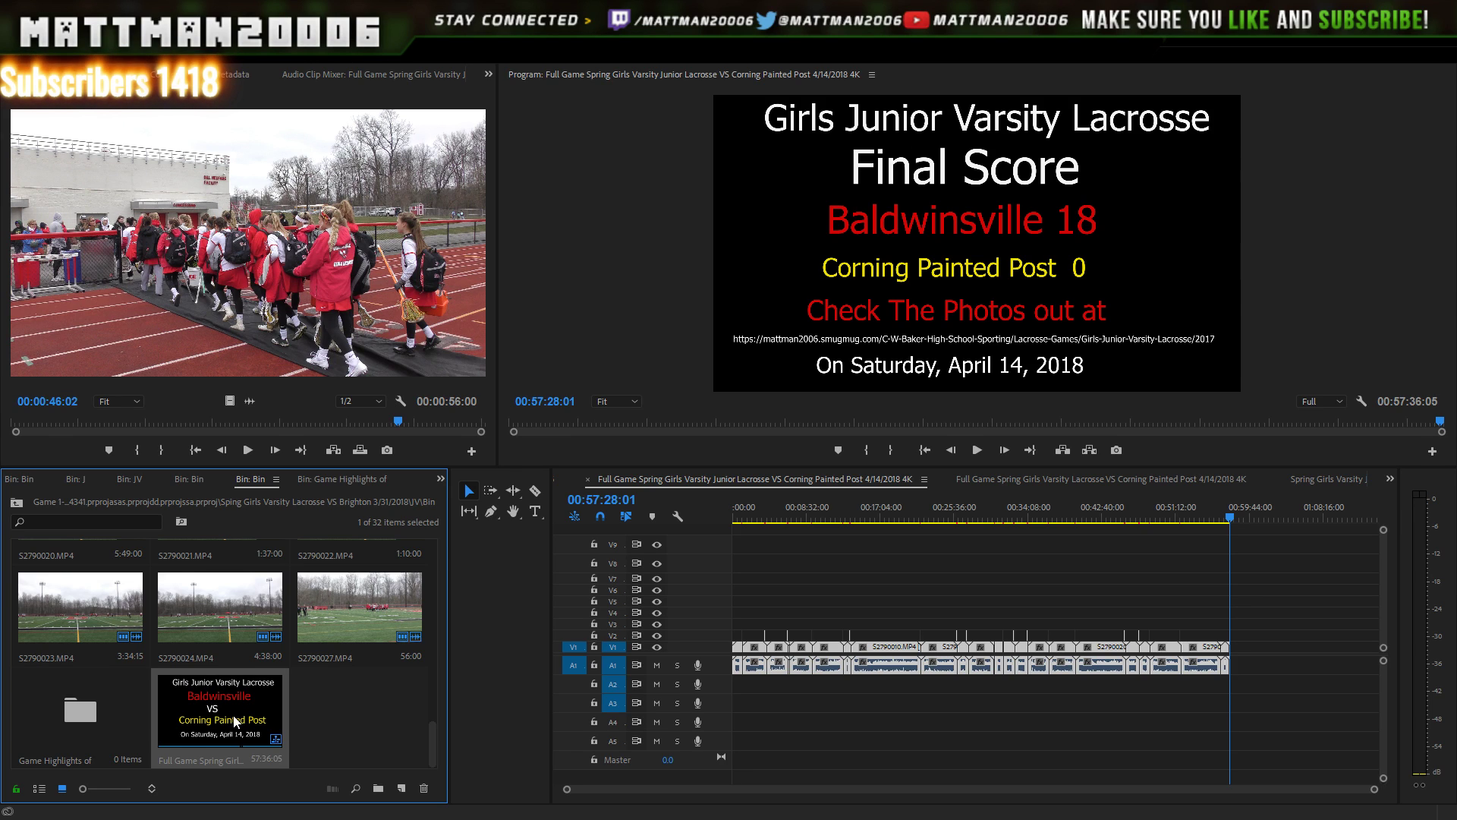
{"action": "left_click", "coordinate": [102, 704]}
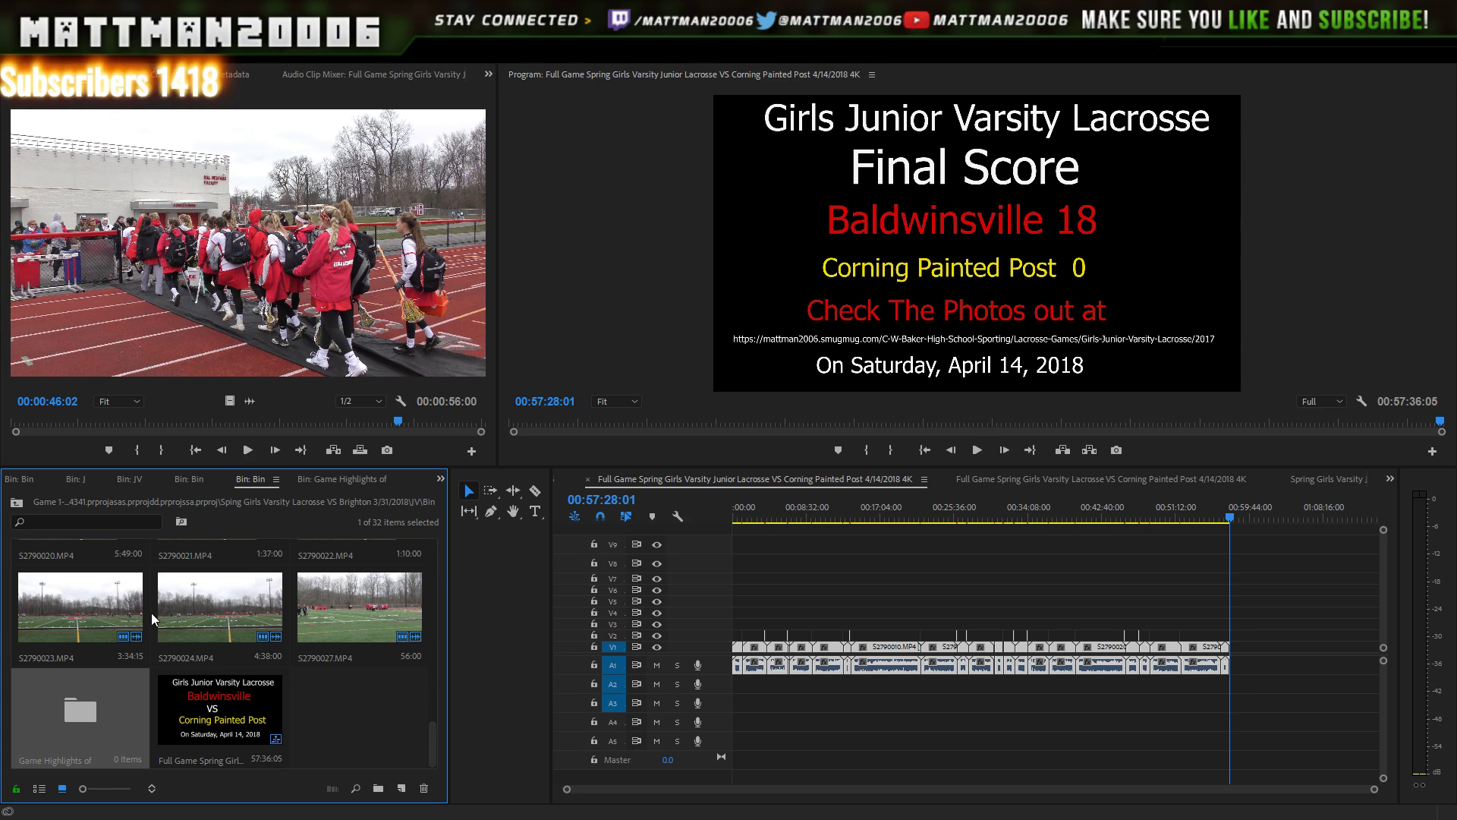
{"action": "key", "text": "Return"}
{"action": "key", "text": "ctrl+c"}
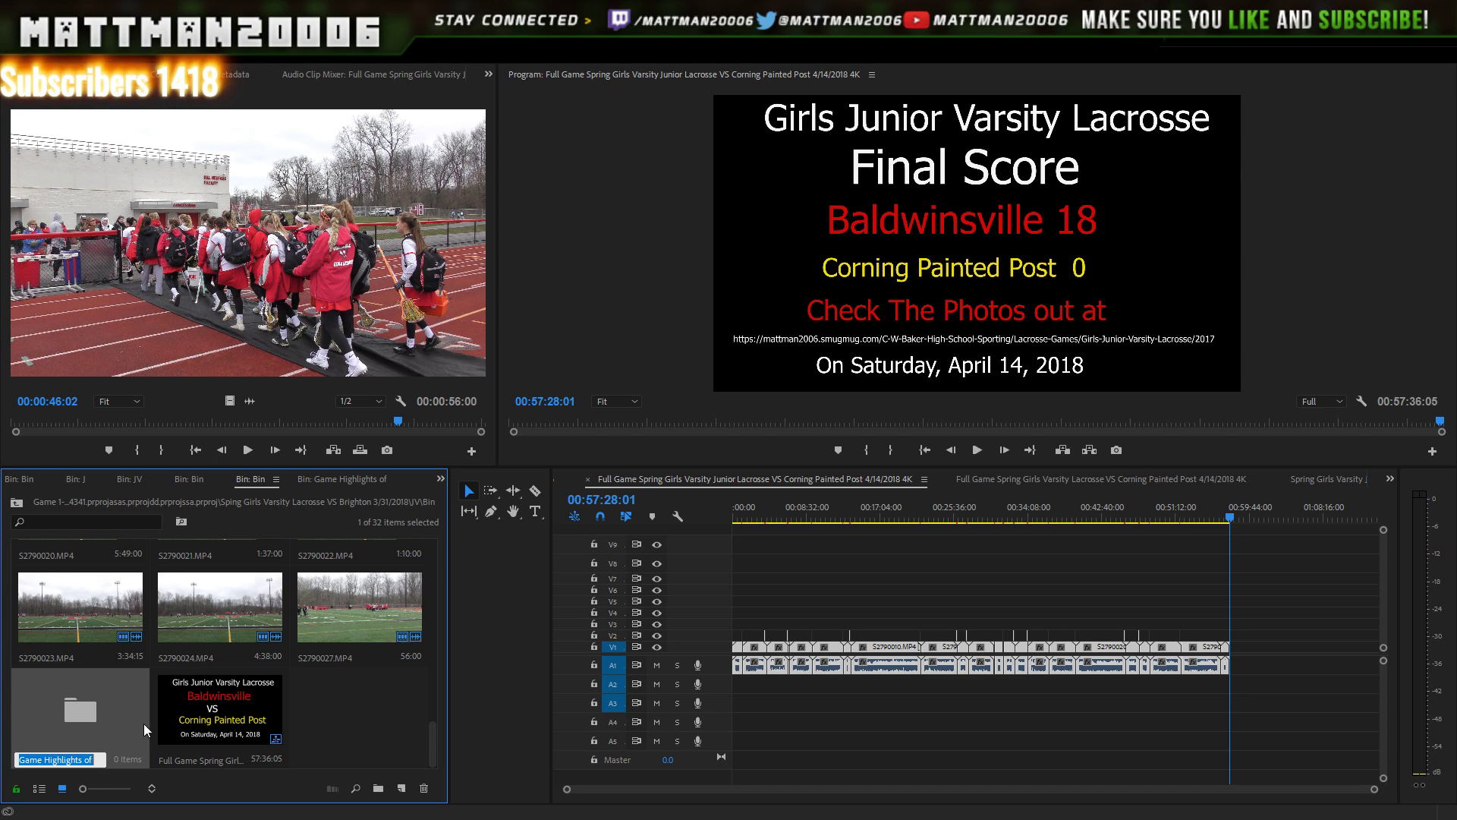
{"action": "key", "text": "Tab"}
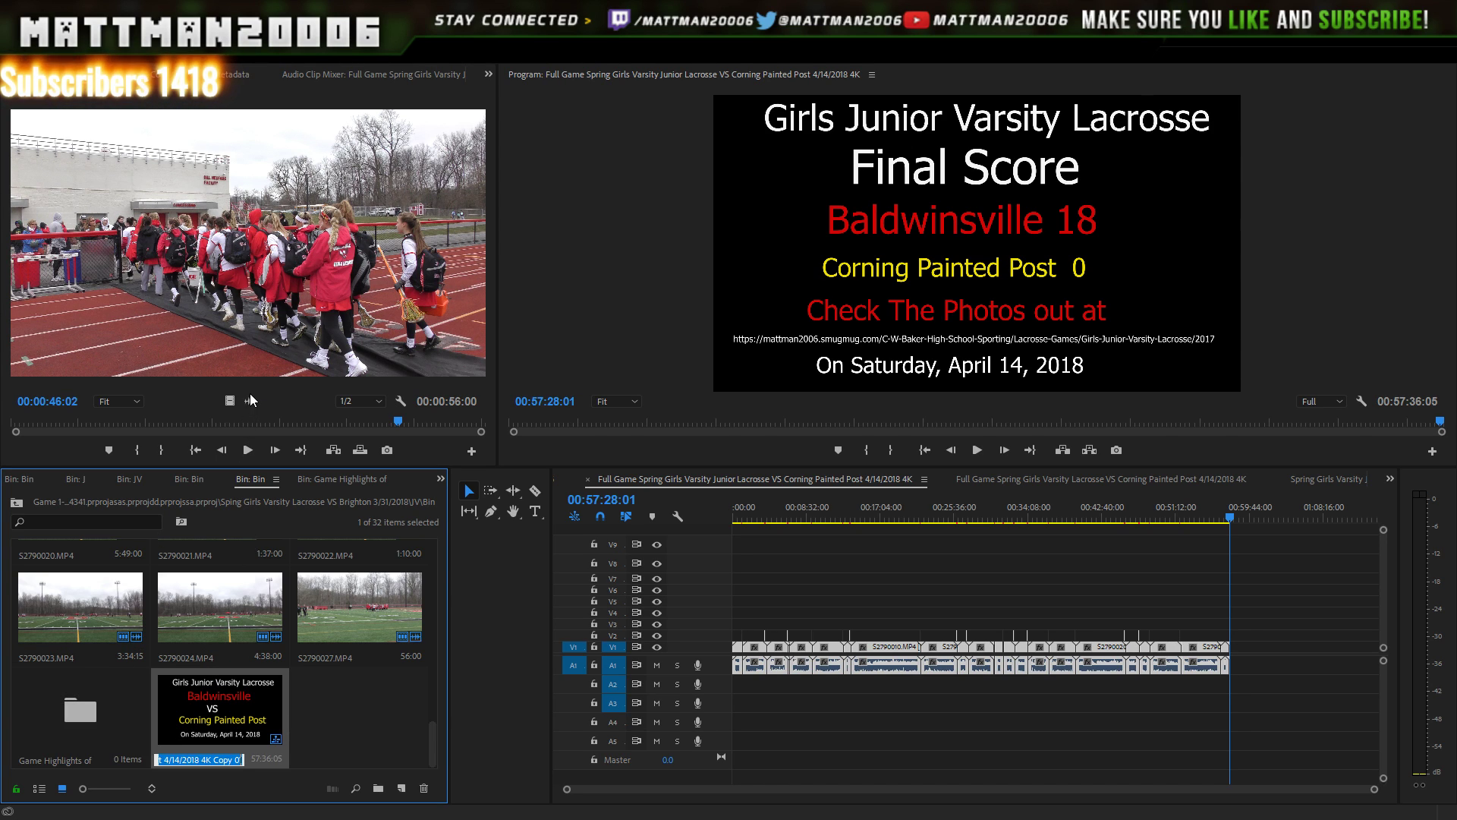
{"action": "key", "text": "End"}
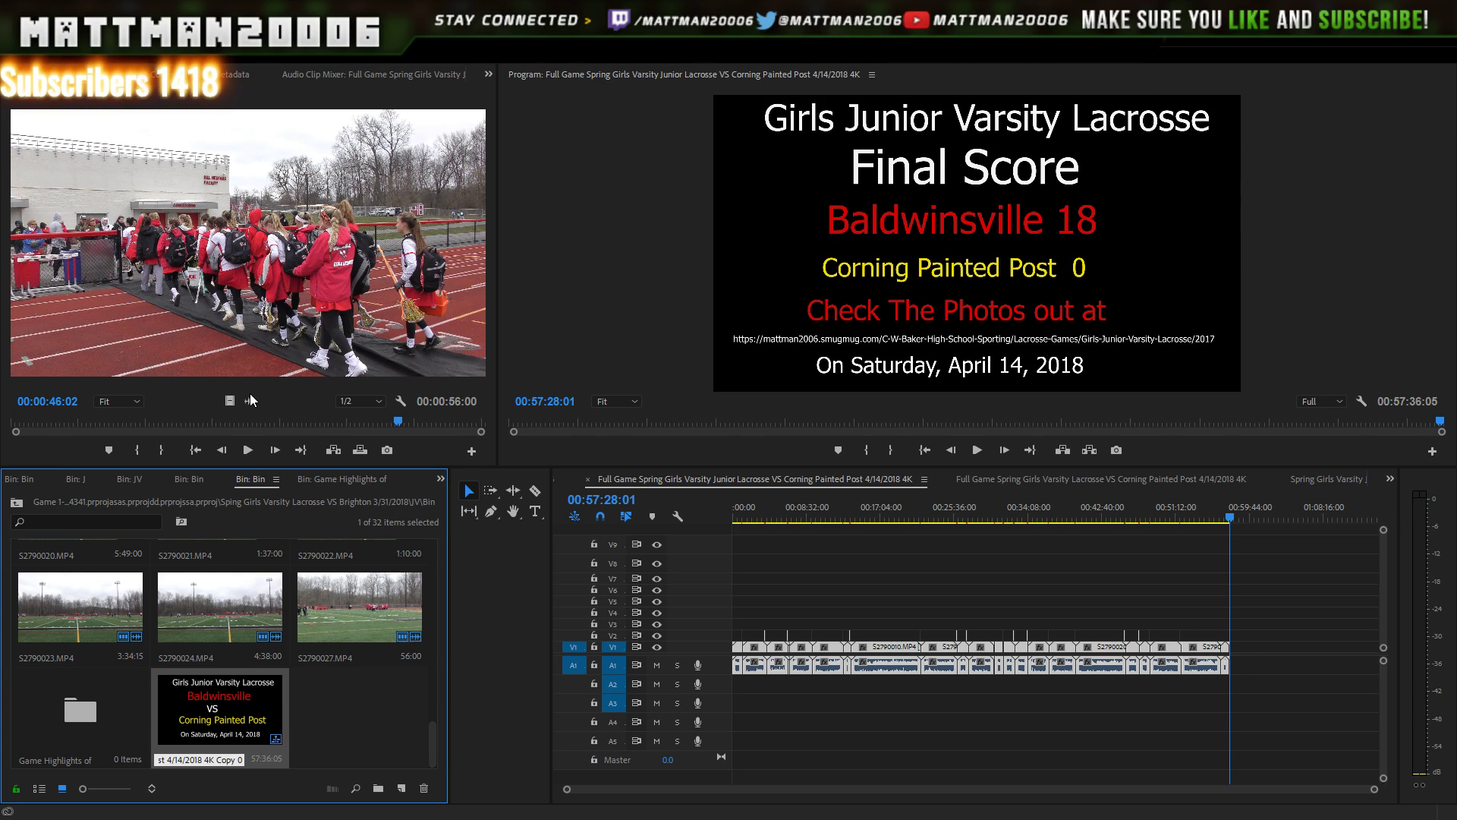
{"action": "key", "text": "BackSpace"}
{"action": "key", "text": "BackSpace"}
{"action": "key", "text": "BackSpace"}
{"action": "key", "text": "BackSpace"}
{"action": "key", "text": "BackSpace"}
{"action": "key", "text": "BackSpace"}
{"action": "key", "text": "BackSpace"}
{"action": "key", "text": "BackSpace"}
{"action": "key", "text": "Left"}
{"action": "key", "text": "Left"}
{"action": "key", "text": "Left"}
{"action": "key", "text": "Left"}
{"action": "key", "text": "Left"}
{"action": "key", "text": "Left"}
{"action": "key", "text": "Left"}
{"action": "key", "text": "Left"}
{"action": "key", "text": "Left"}
{"action": "key", "text": "Left"}
{"action": "key", "text": "Left"}
{"action": "key", "text": "Left"}
{"action": "key", "text": "Left"}
{"action": "key", "text": "Left"}
{"action": "key", "text": "Left"}
{"action": "key", "text": "Left"}
{"action": "key", "text": "Left"}
{"action": "key", "text": "Left"}
{"action": "key", "text": "Left"}
{"action": "key", "text": "Left"}
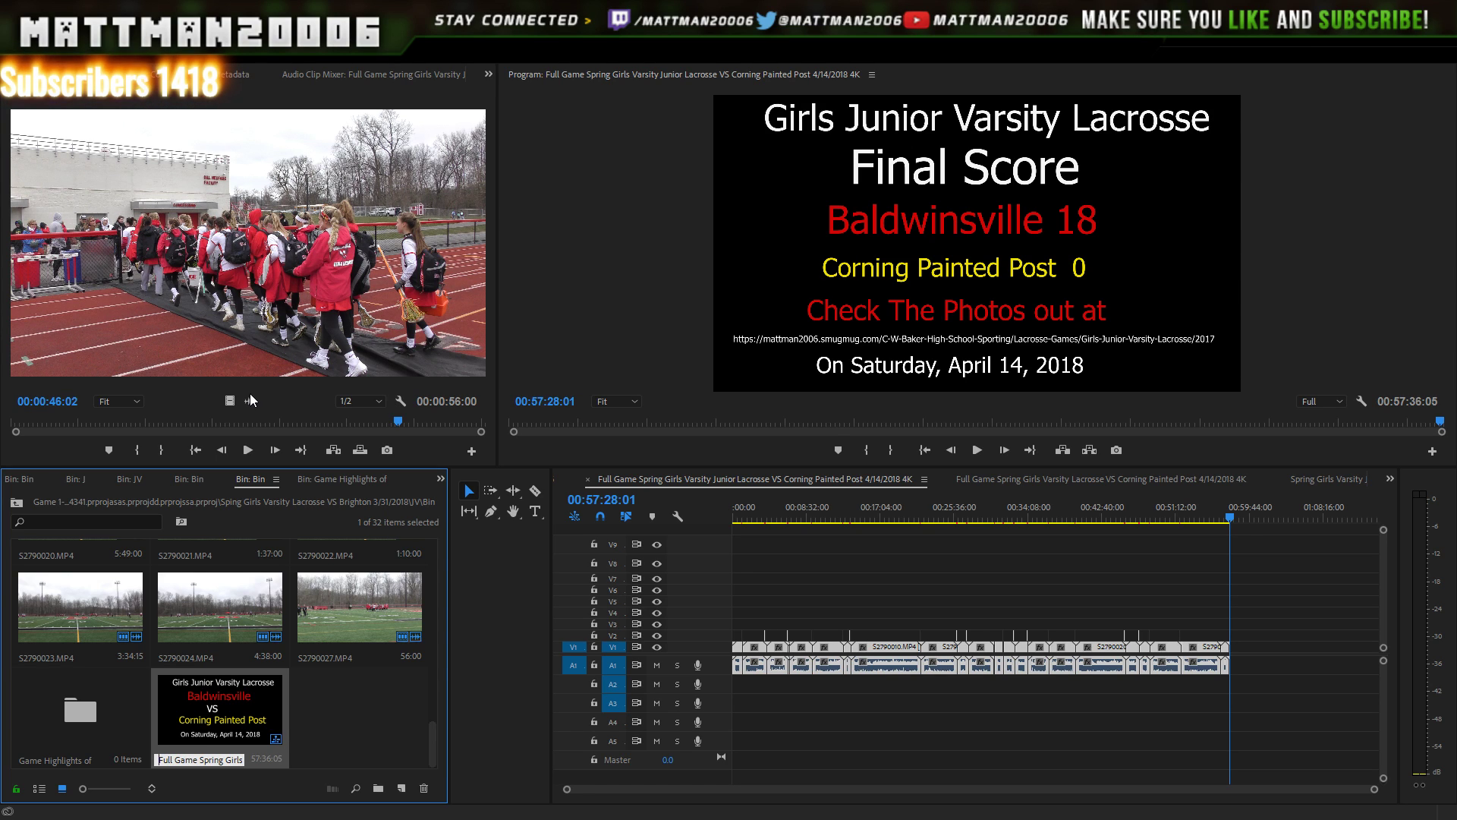
{"action": "key", "text": "ctrl+v"}
{"action": "key", "text": "Tab"}
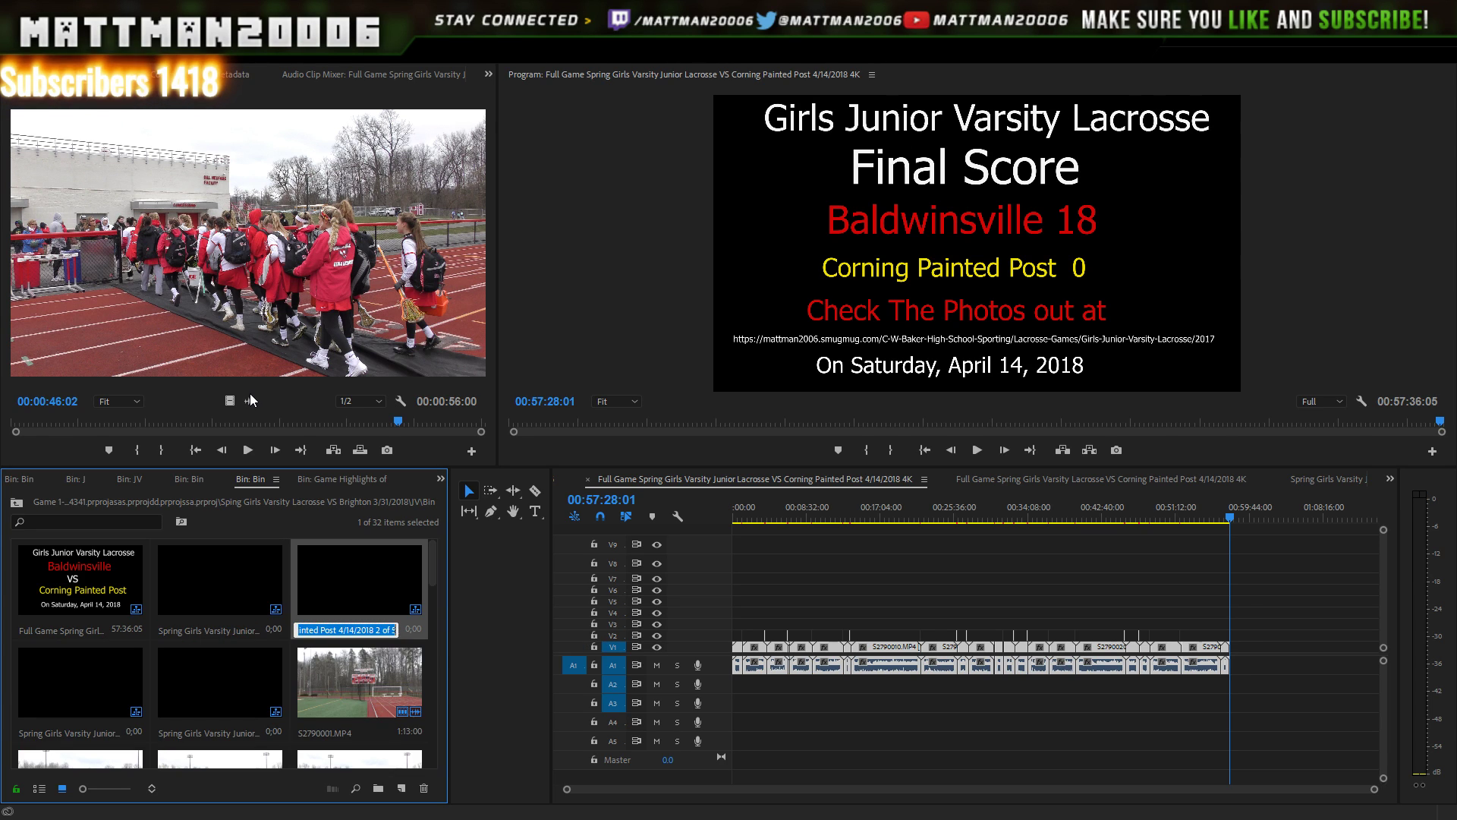
{"action": "key", "text": "Tab"}
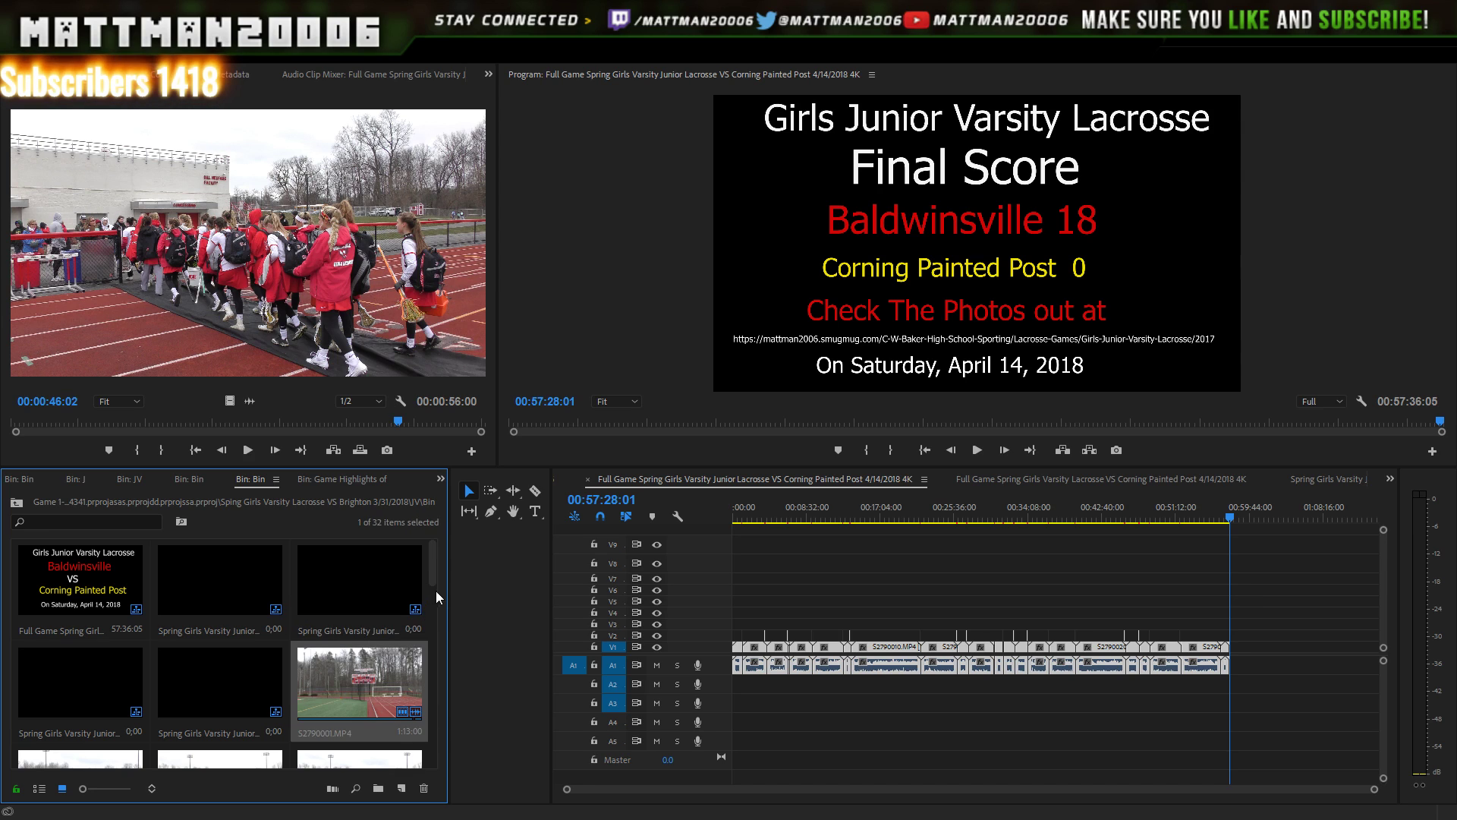
- Open the Game Highlights sequence in the timeline
{"action": "left_click_drag", "start_coordinate": [435, 561], "coordinate": [435, 753]}
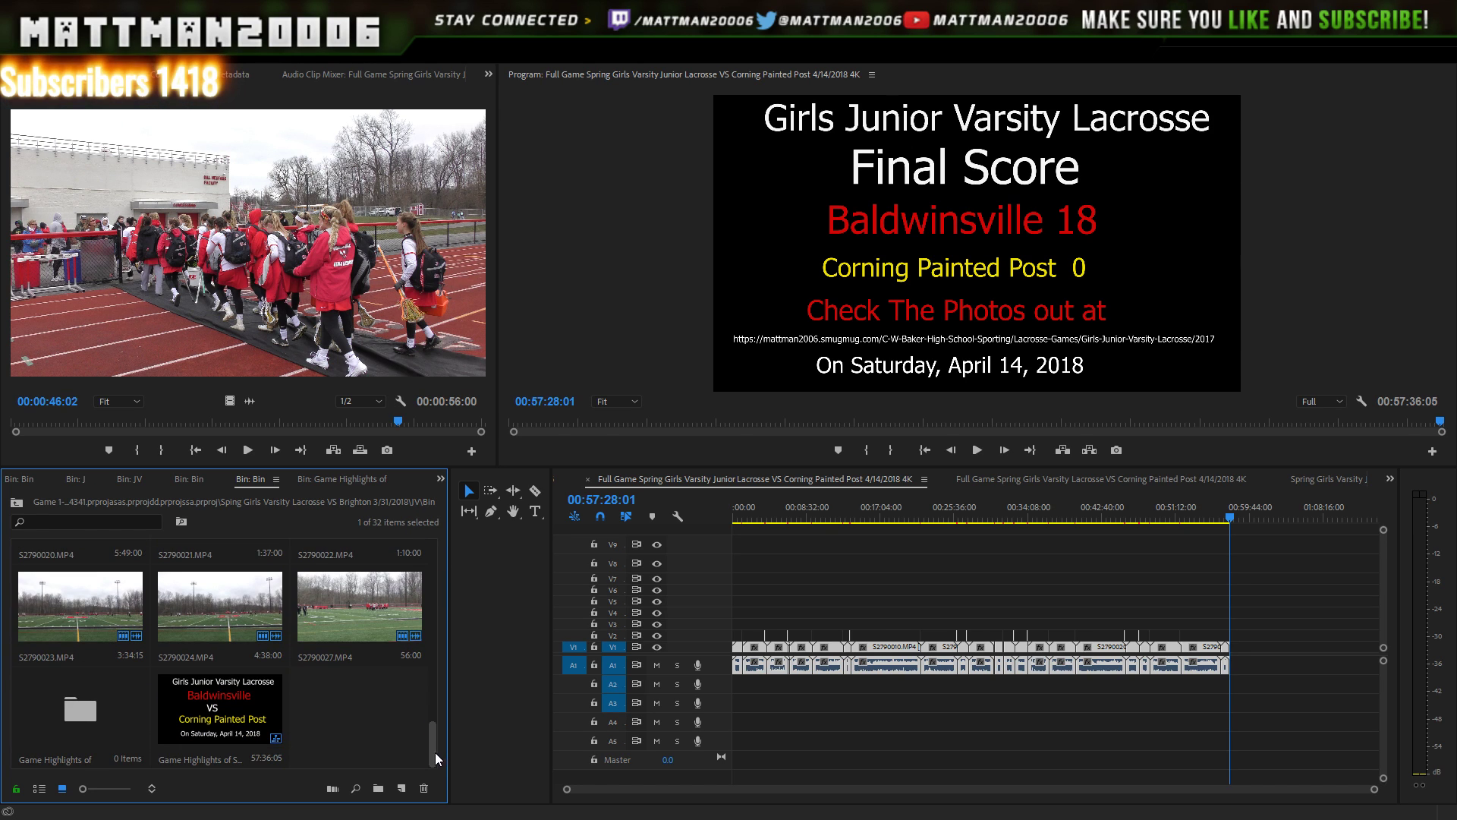
{"action": "double_click", "coordinate": [281, 735]}
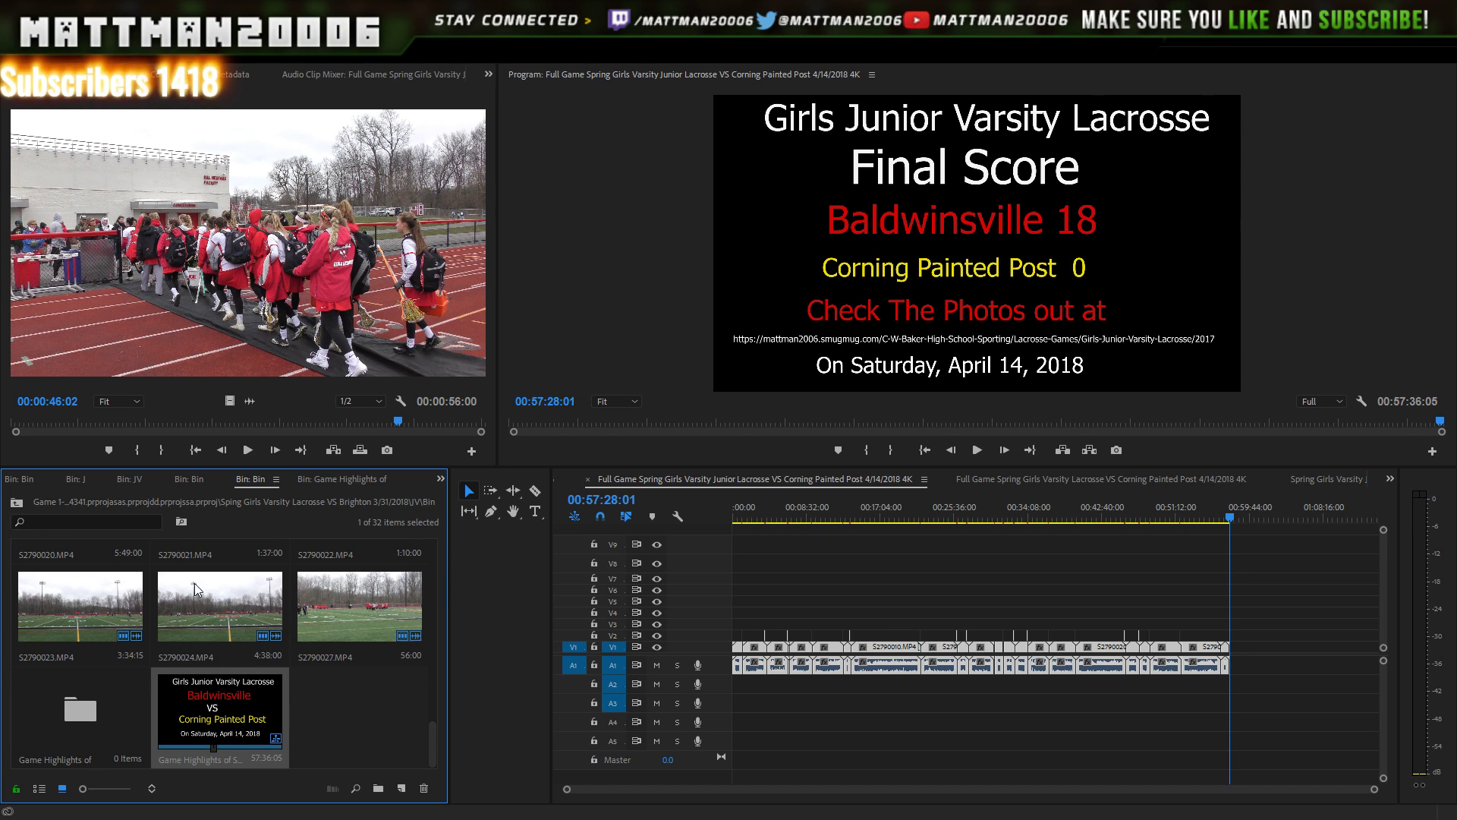
{"action": "left_click", "coordinate": [194, 689]}
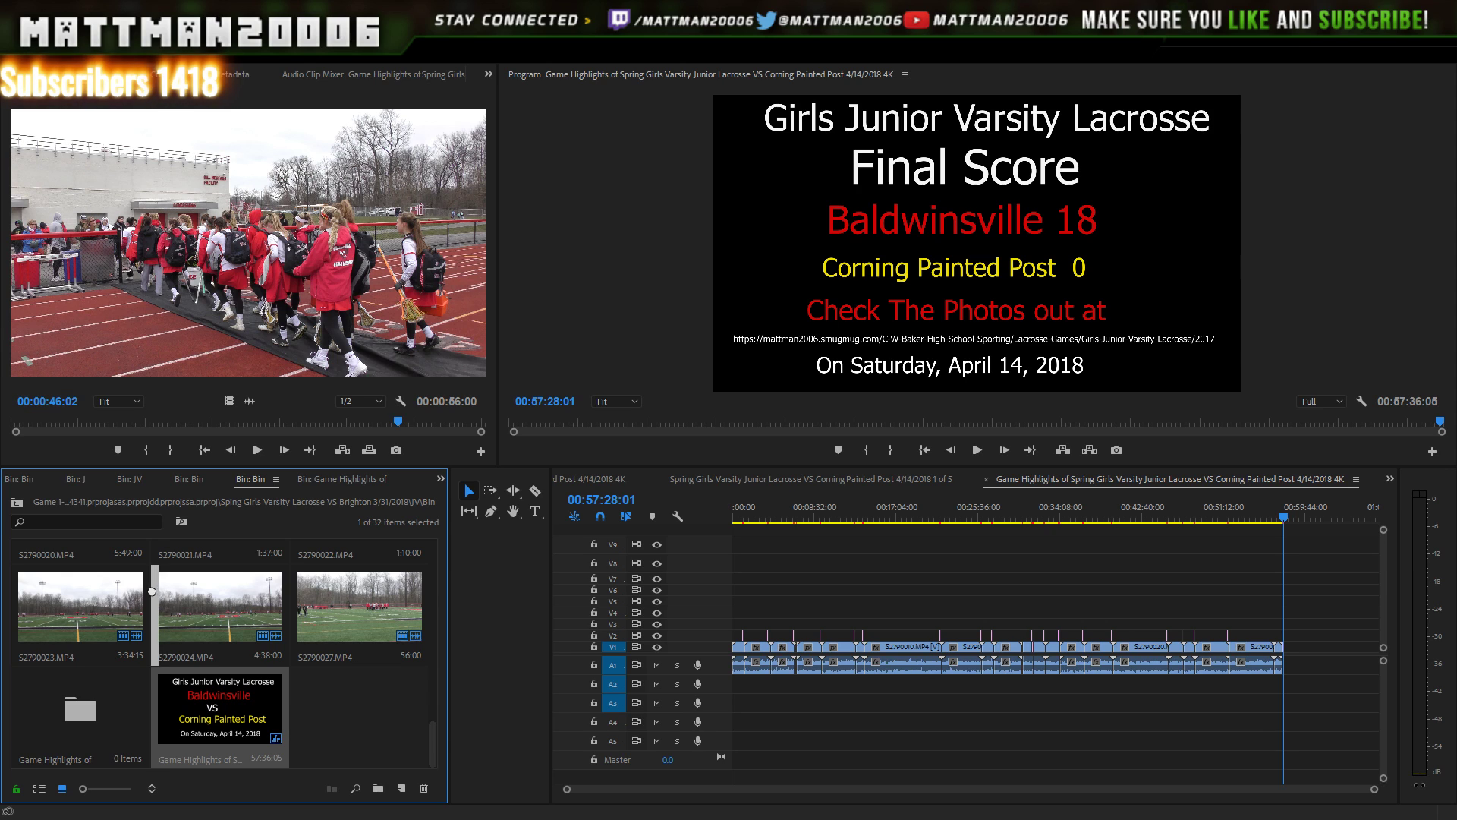
- Duplicate the full-game sequence and place the copy beside the highlights sequence in the bin
{"action": "scroll", "coordinate": [154, 552], "scroll_direction": "up", "scroll_amount": 8}
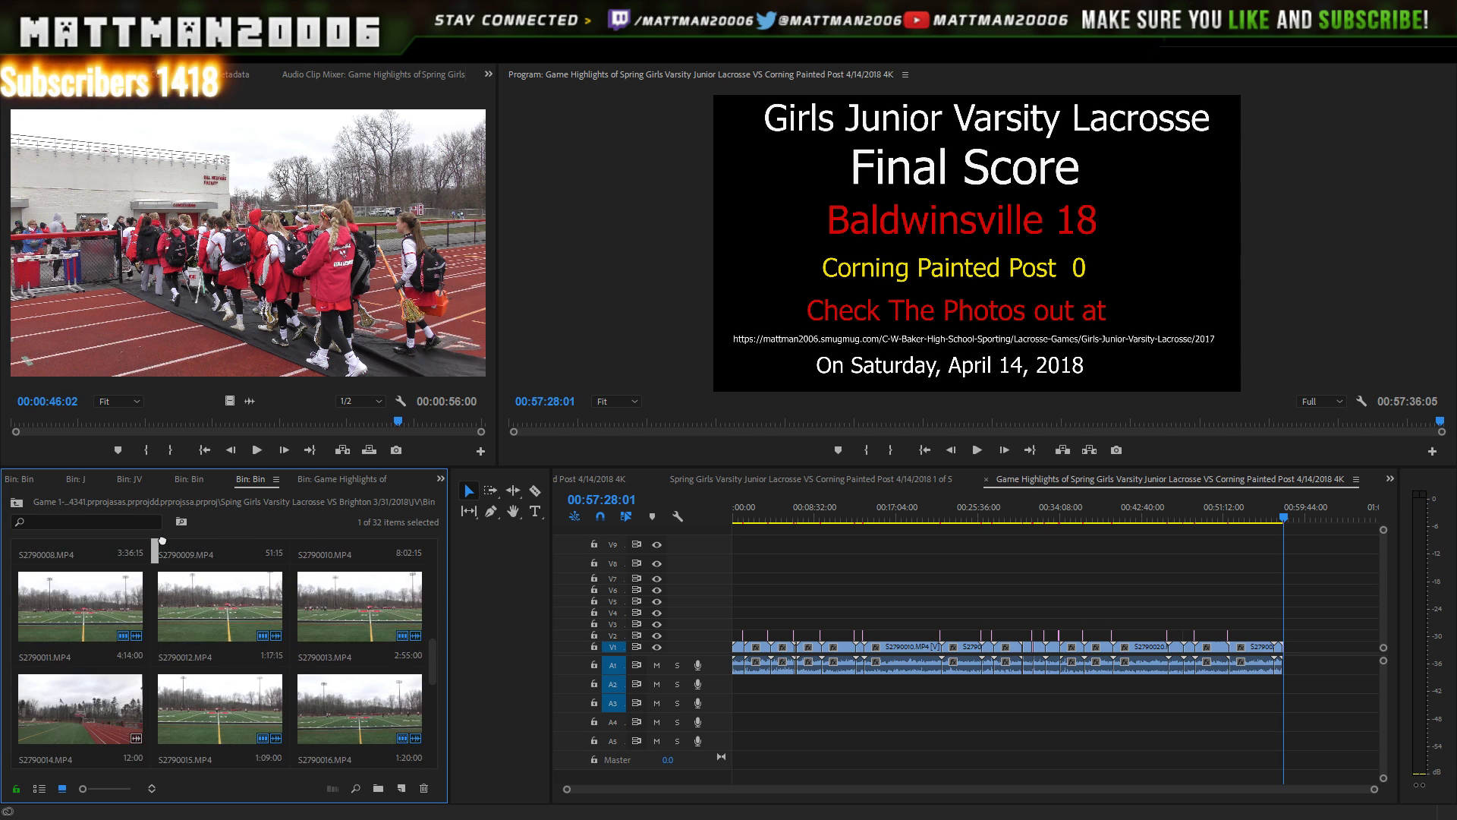
{"action": "scroll", "coordinate": [162, 541], "scroll_direction": "up", "scroll_amount": 3}
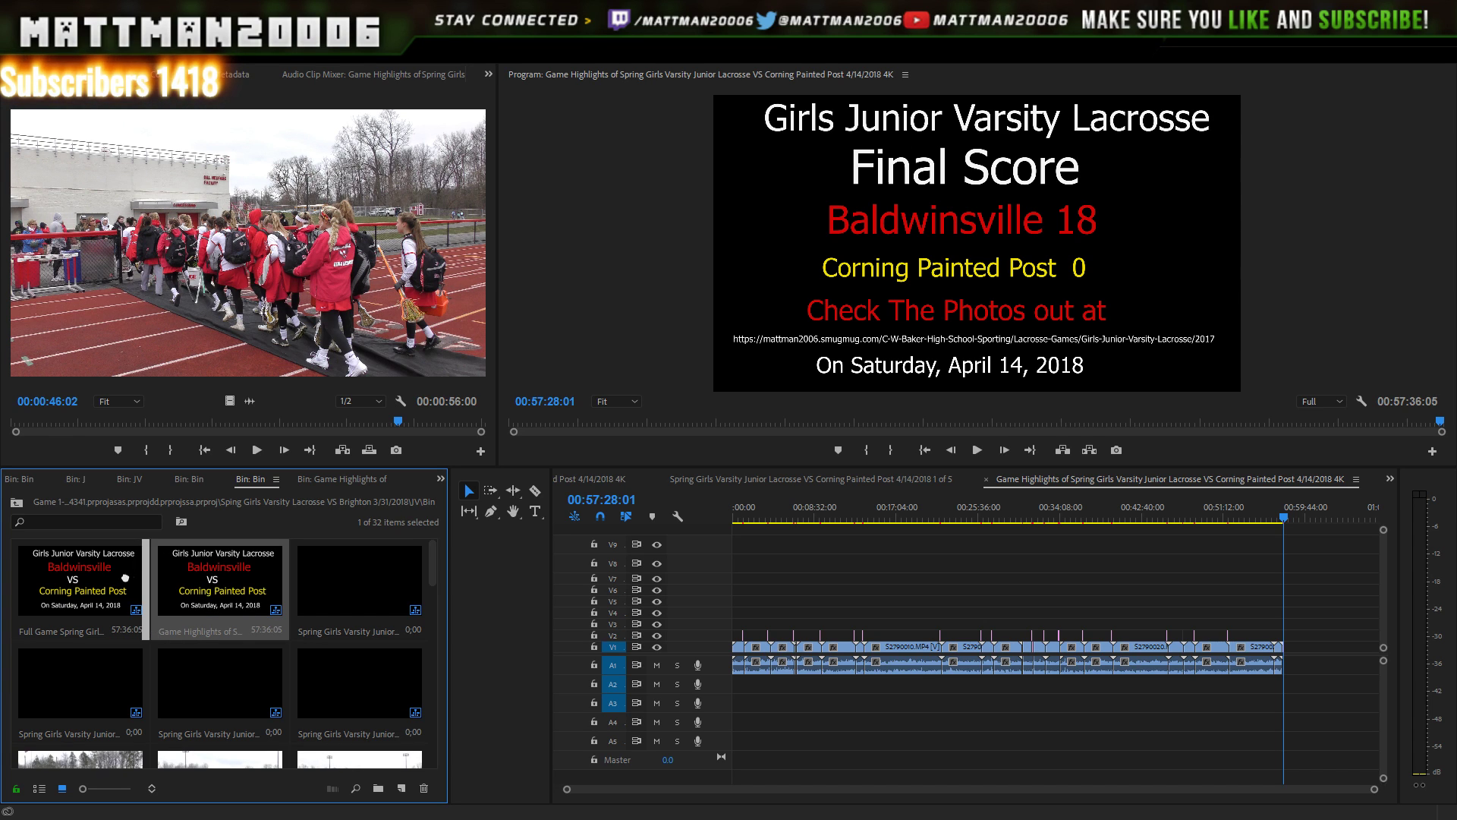
{"action": "left_click_drag", "start_coordinate": [57, 582], "coordinate": [251, 595]}
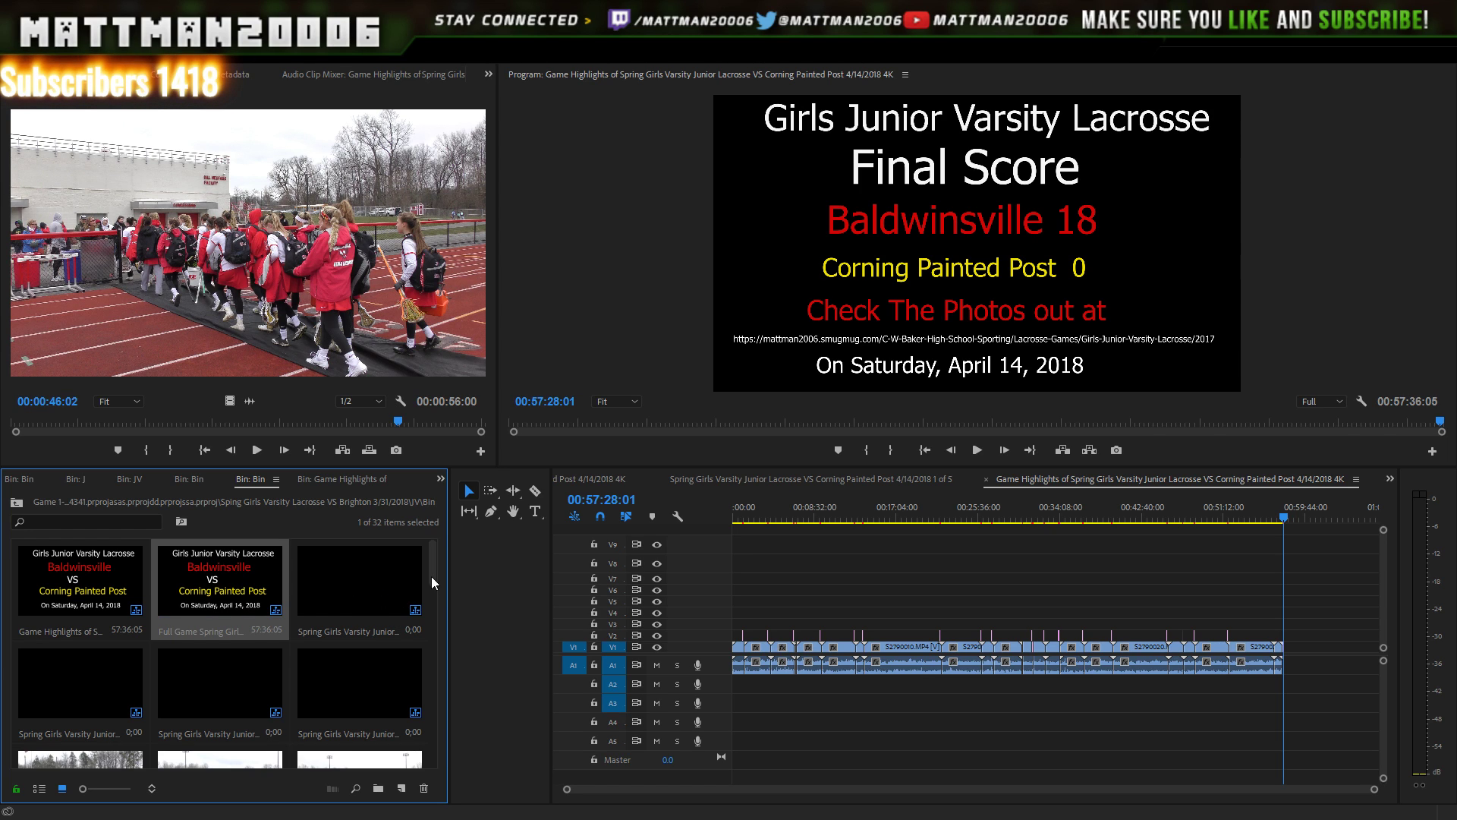
{"action": "key", "text": "ctrl+v"}
{"action": "left_click_drag", "start_coordinate": [312, 725], "coordinate": [287, 594]}
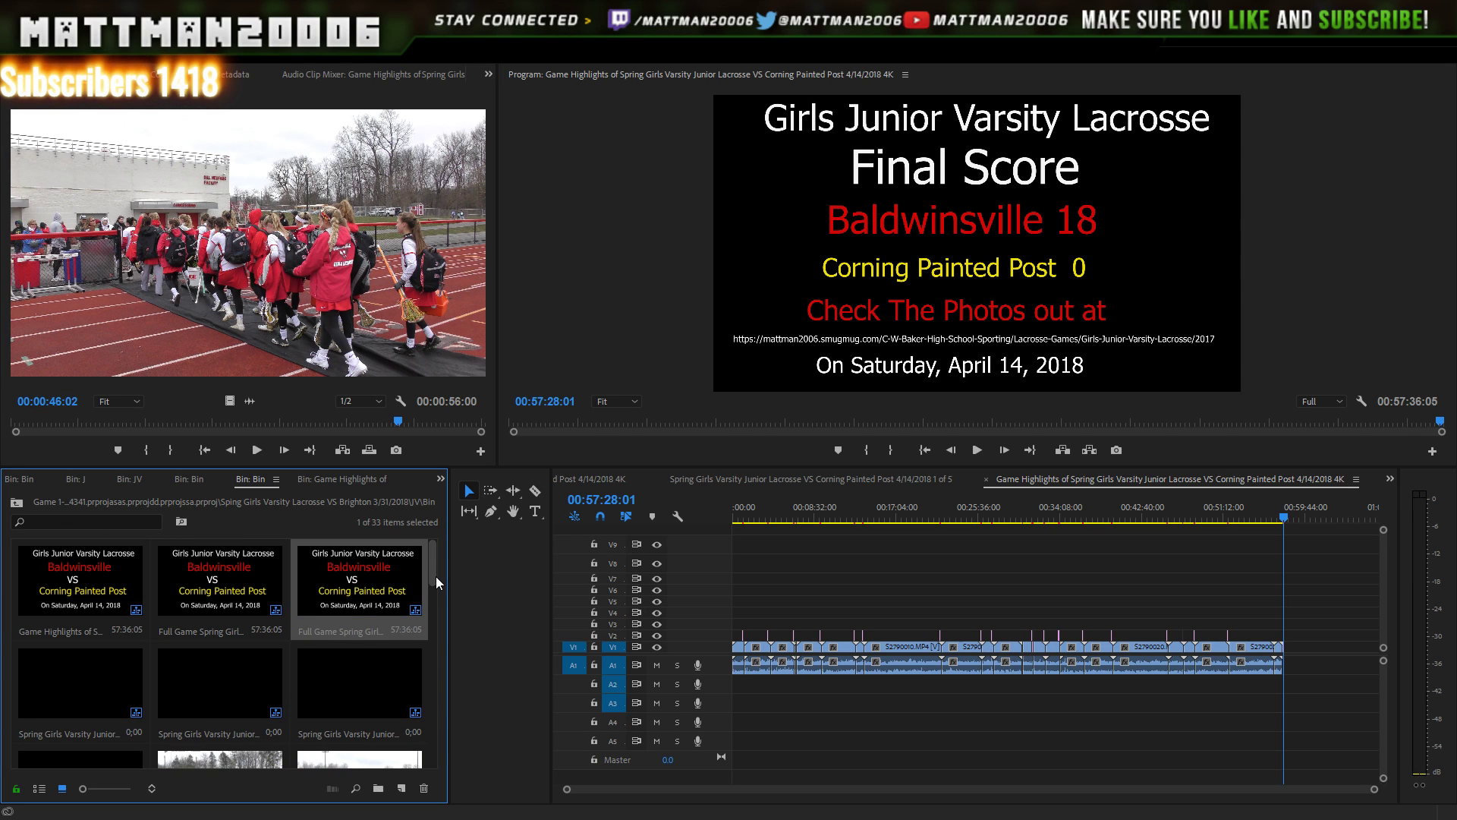
- Delete the empty Game Highlights of folder, then select the Game Highlights sequence
{"action": "left_click_drag", "start_coordinate": [436, 576], "coordinate": [435, 753]}
{"action": "left_click", "coordinate": [394, 733]}
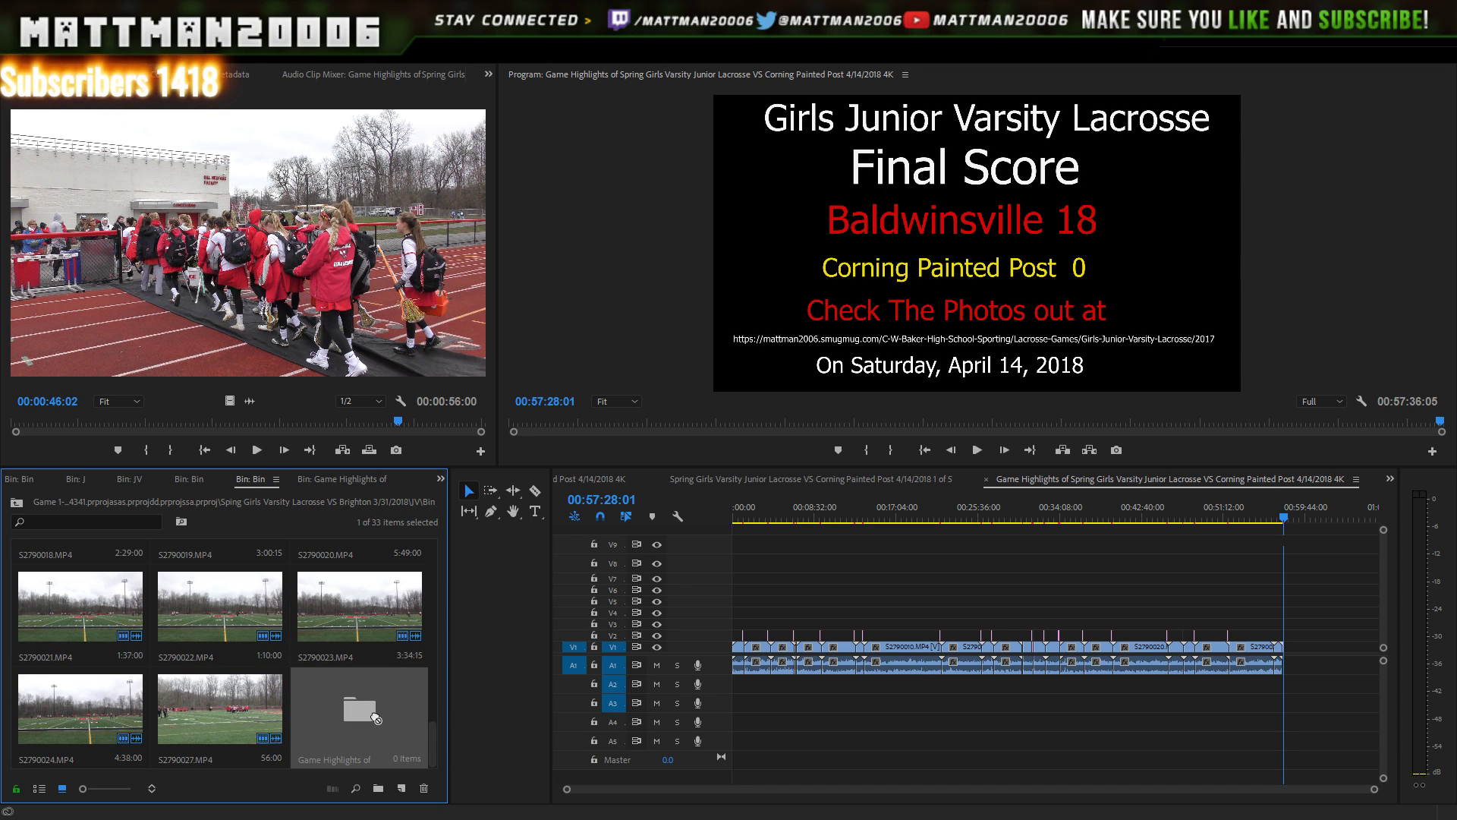
{"action": "key", "text": "Delete"}
{"action": "left_click_drag", "start_coordinate": [434, 740], "coordinate": [457, 541]}
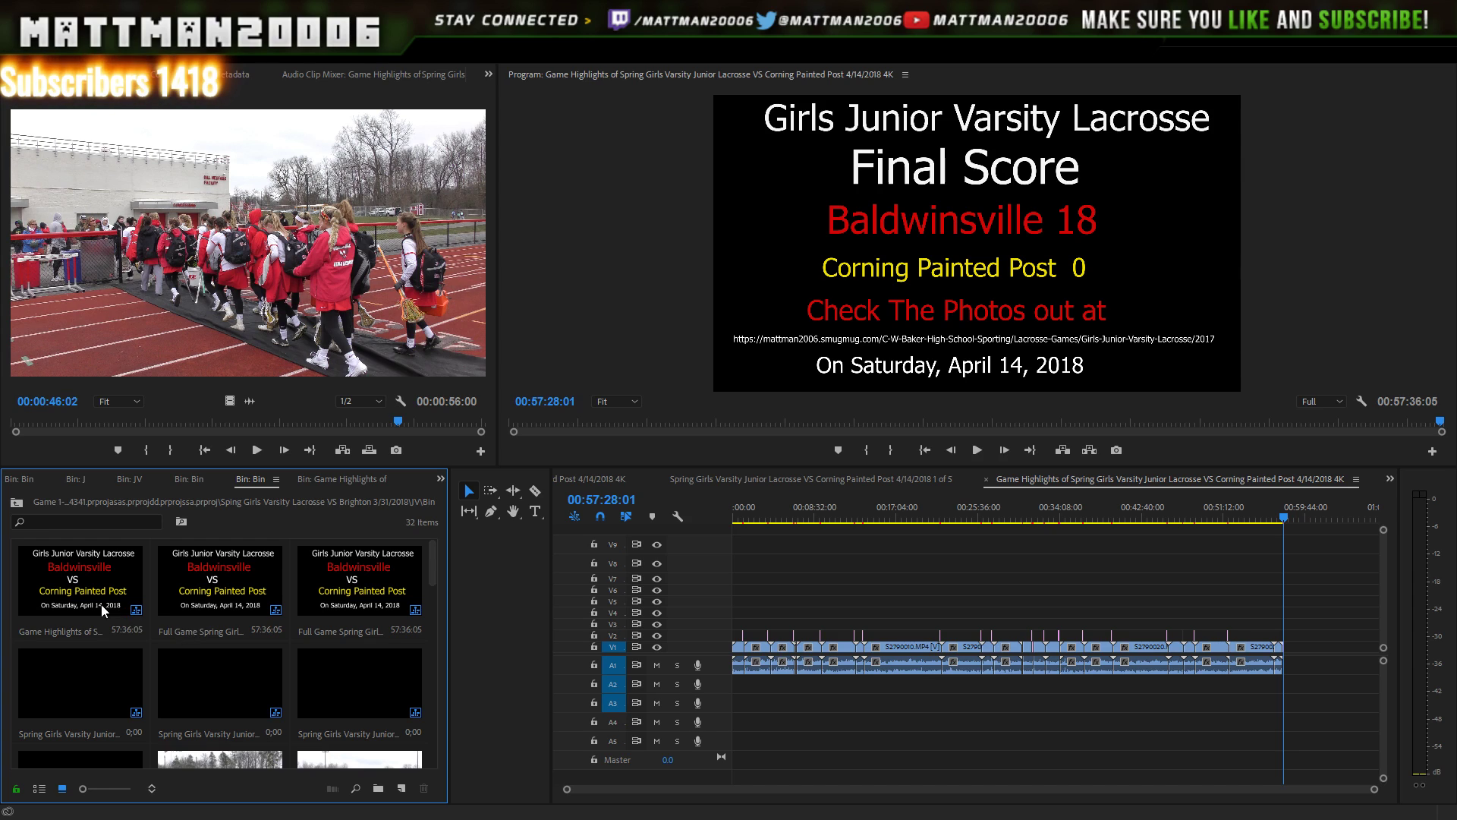
{"action": "left_click", "coordinate": [73, 568]}
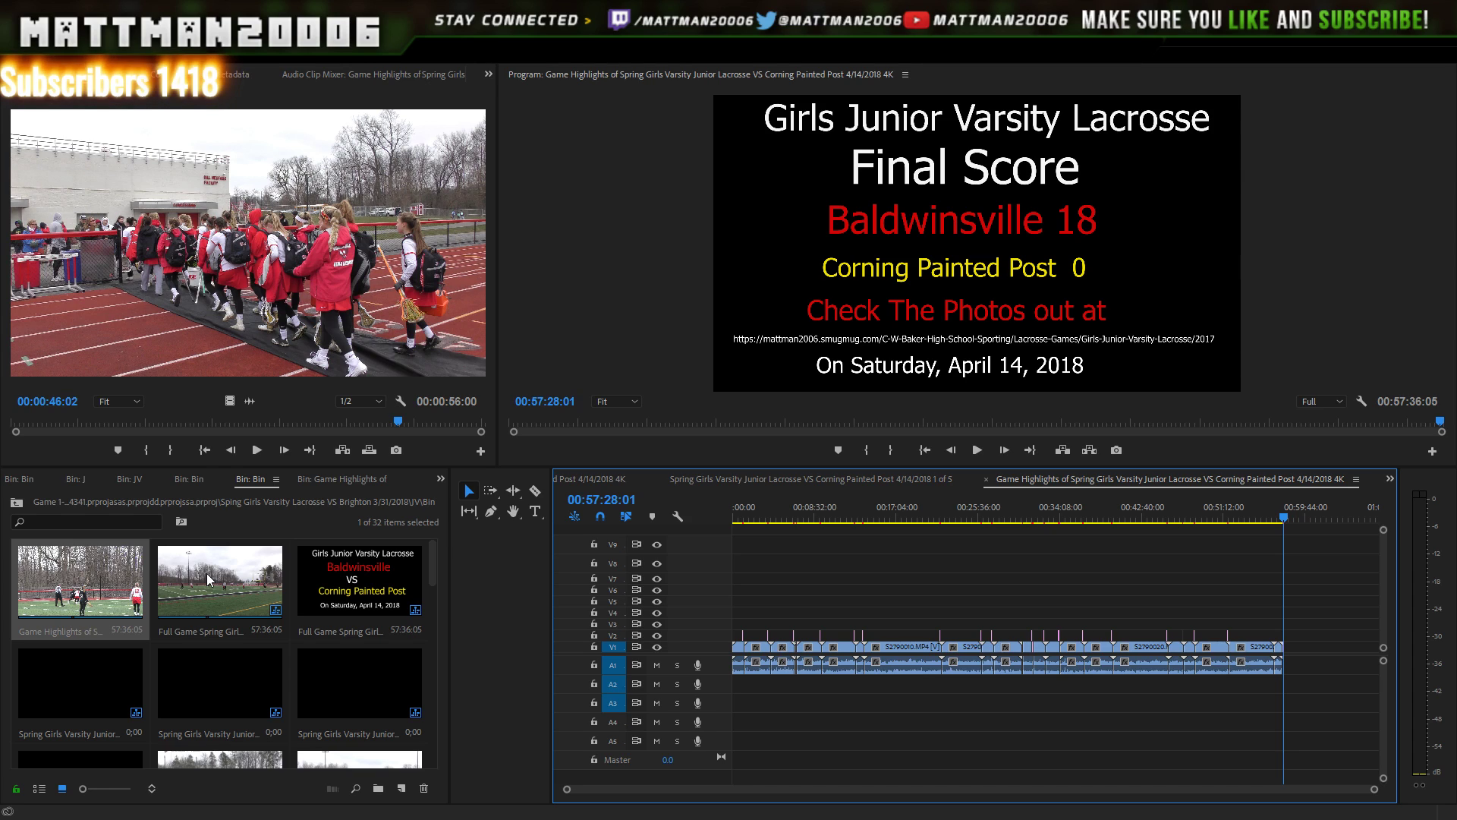
{"action": "key", "text": "ctrl+m"}
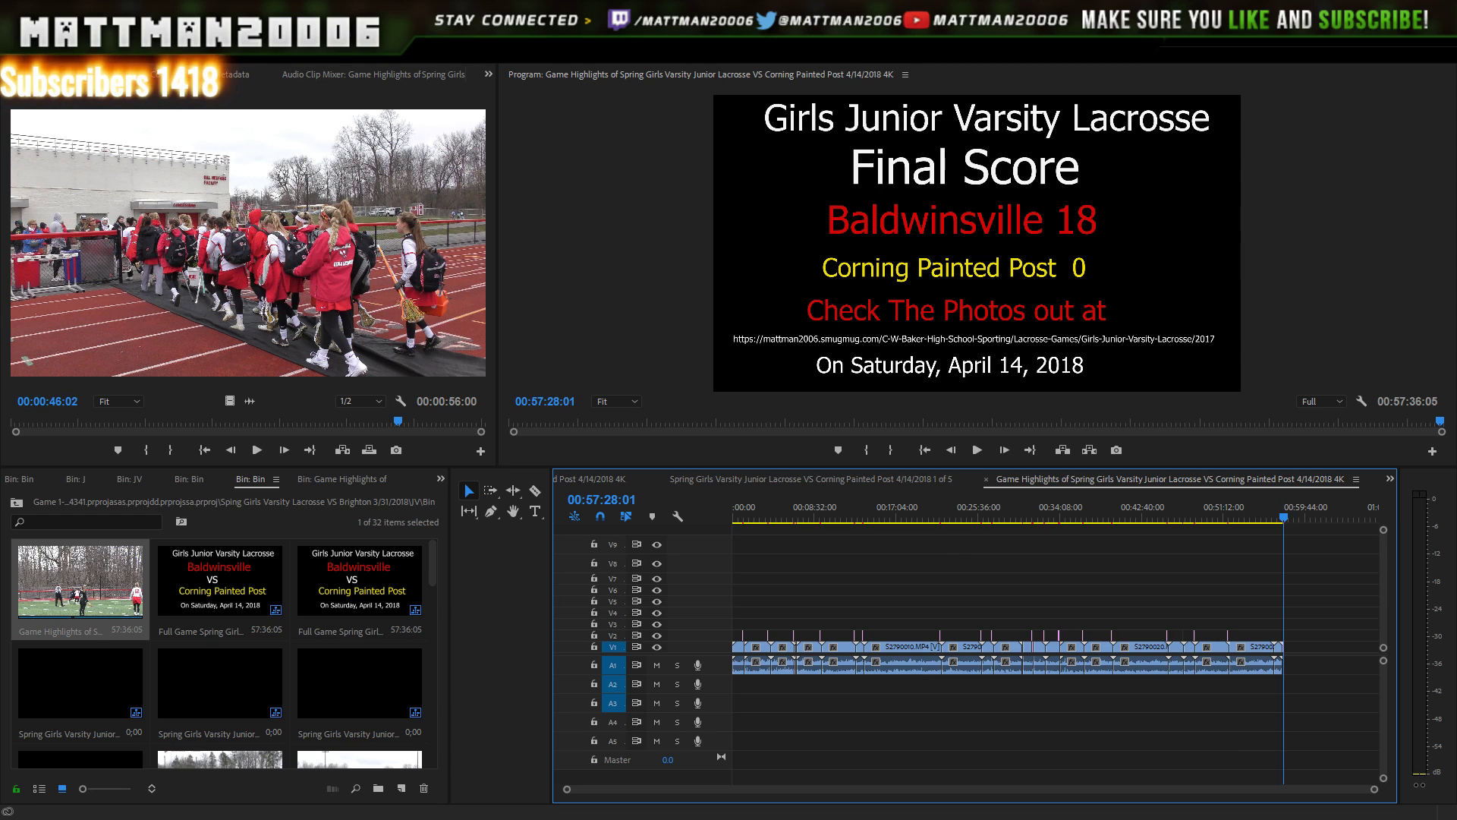
{"action": "left_click_drag", "start_coordinate": [1380, 795], "coordinate": [679, 759]}
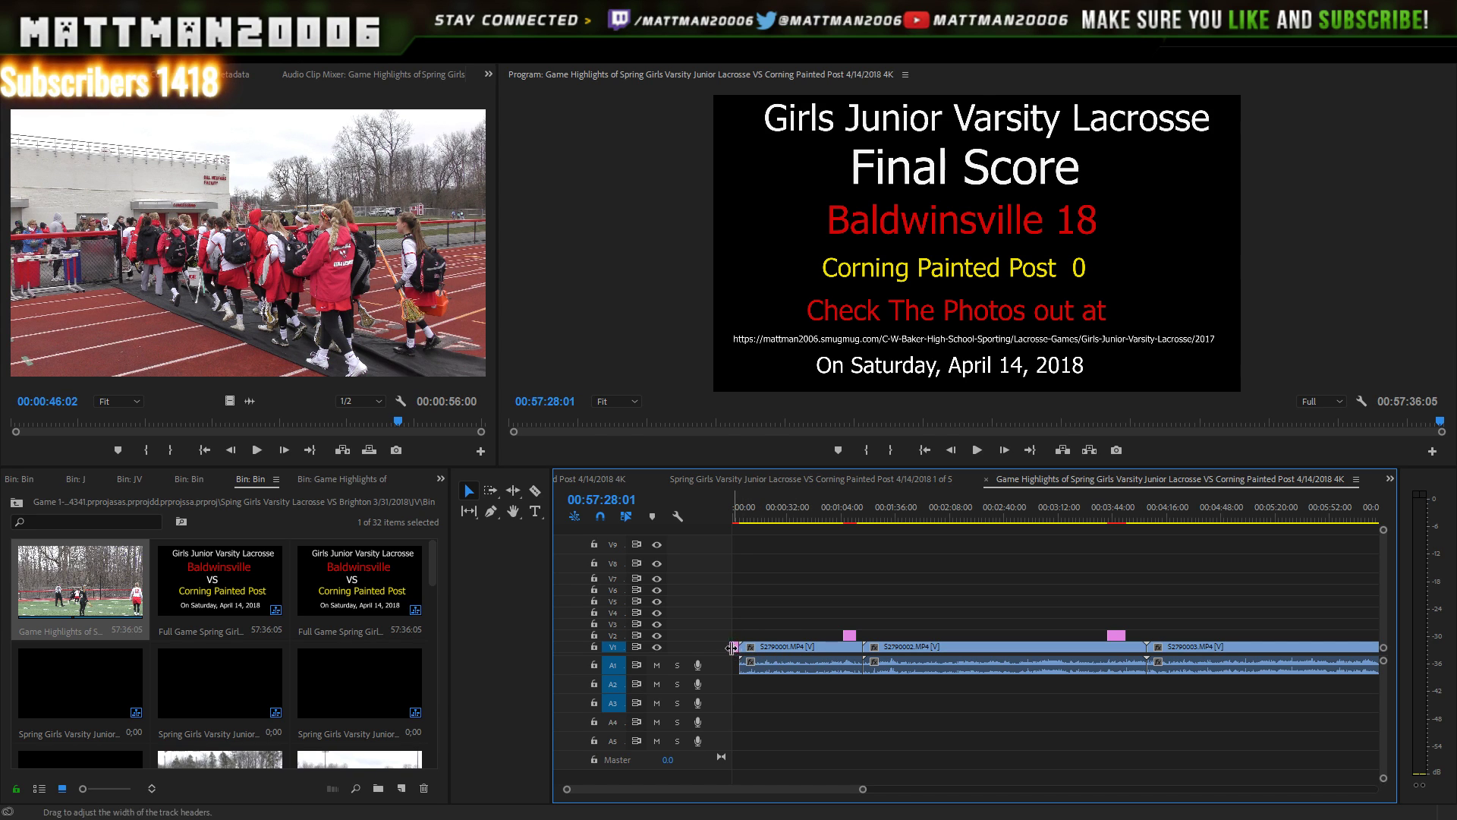
- Trim the start of S2790001 and the cut into S2790002, checking by playback
{"action": "left_click_drag", "start_coordinate": [741, 652], "coordinate": [812, 651]}
{"action": "left_click", "coordinate": [823, 519]}
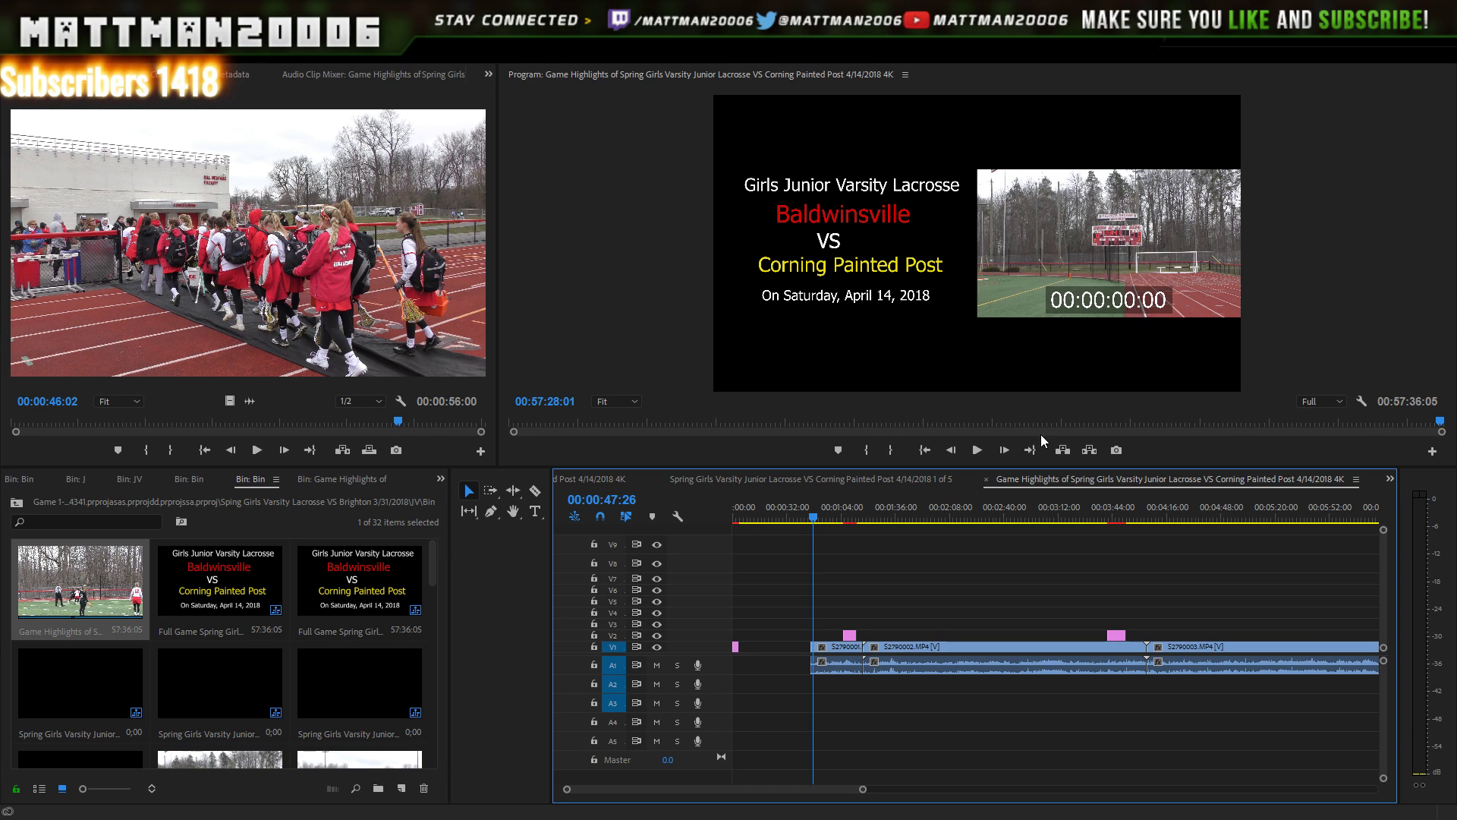
{"action": "key", "text": "Right"}
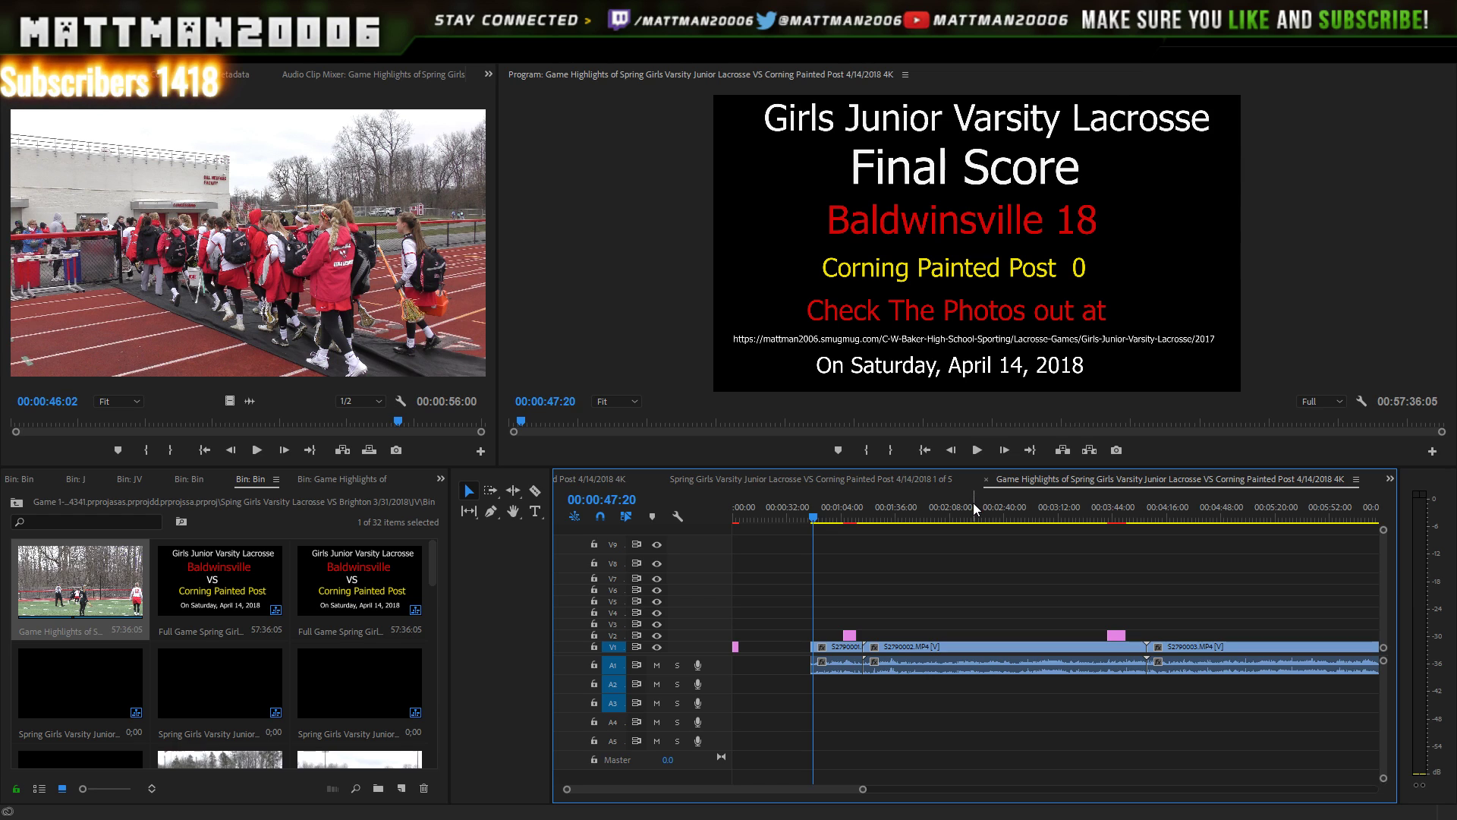
{"action": "key", "text": "Left"}
{"action": "key", "text": "Left"}
{"action": "key", "text": "Left"}
{"action": "key", "text": "Left"}
{"action": "key", "text": "Left"}
{"action": "key", "text": "Left"}
{"action": "key", "text": "Left"}
{"action": "key", "text": "Left"}
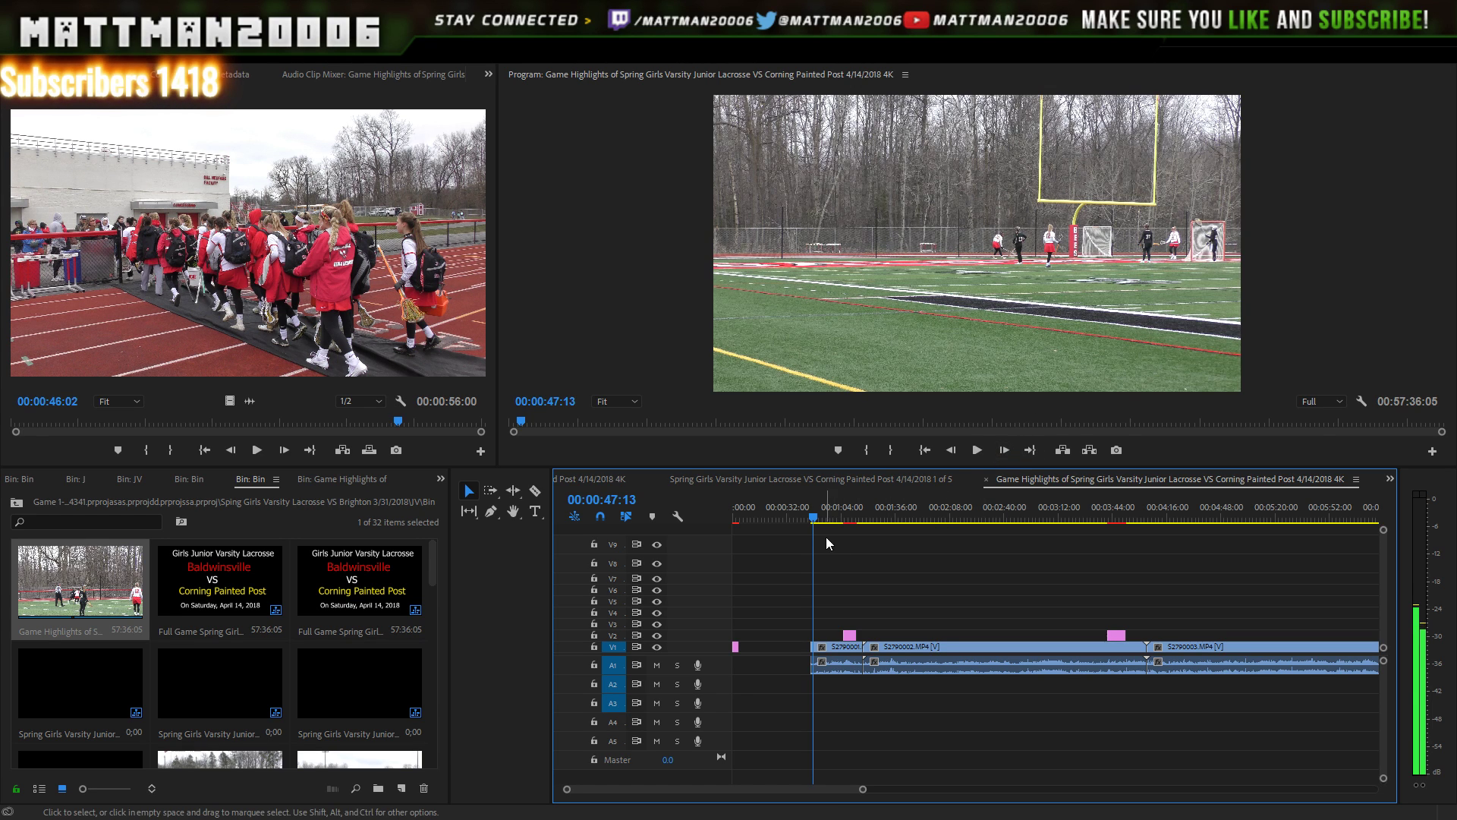
{"action": "left_click", "coordinate": [812, 516]}
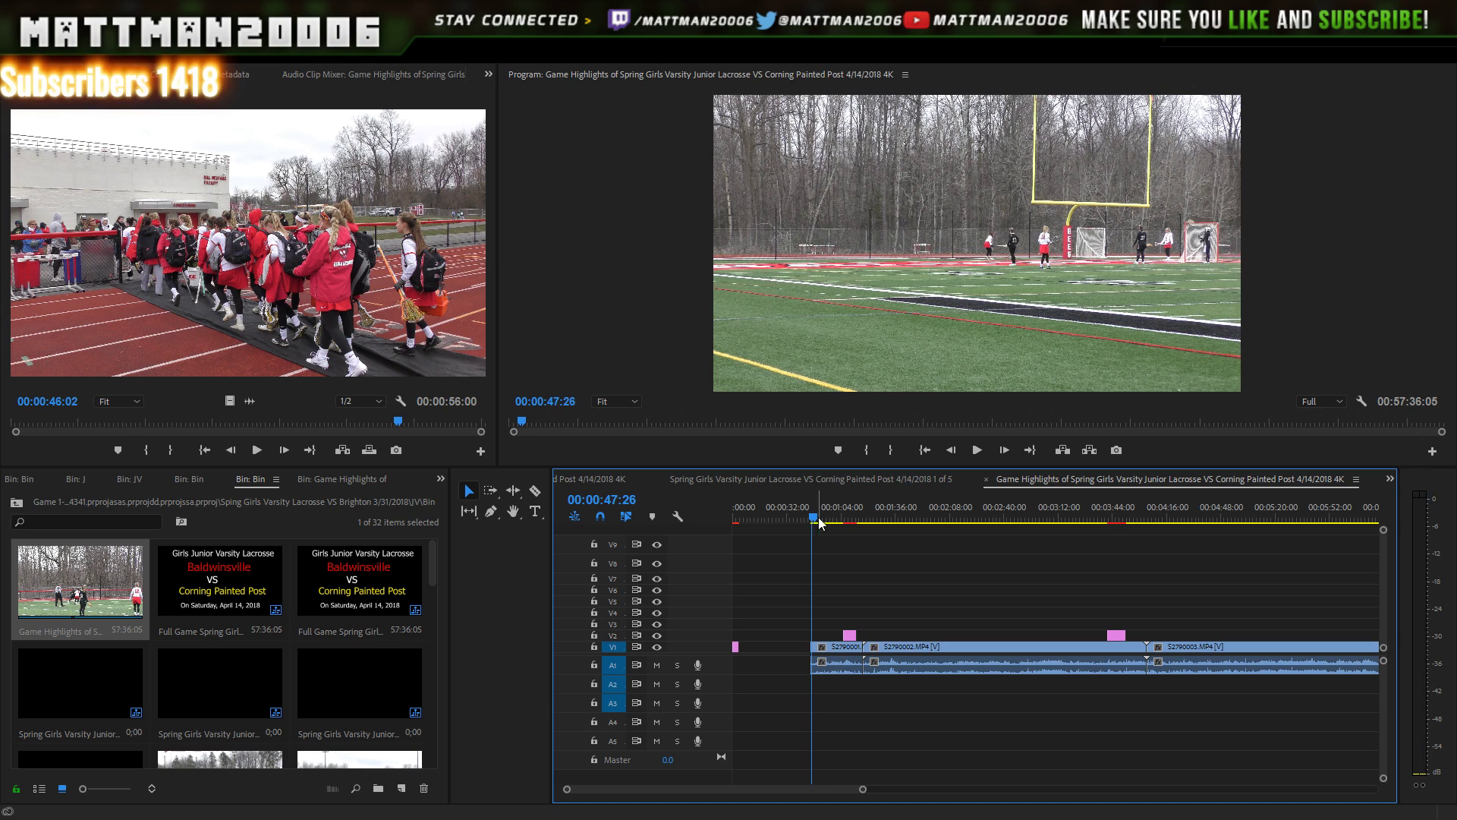
{"action": "left_click", "coordinate": [977, 451]}
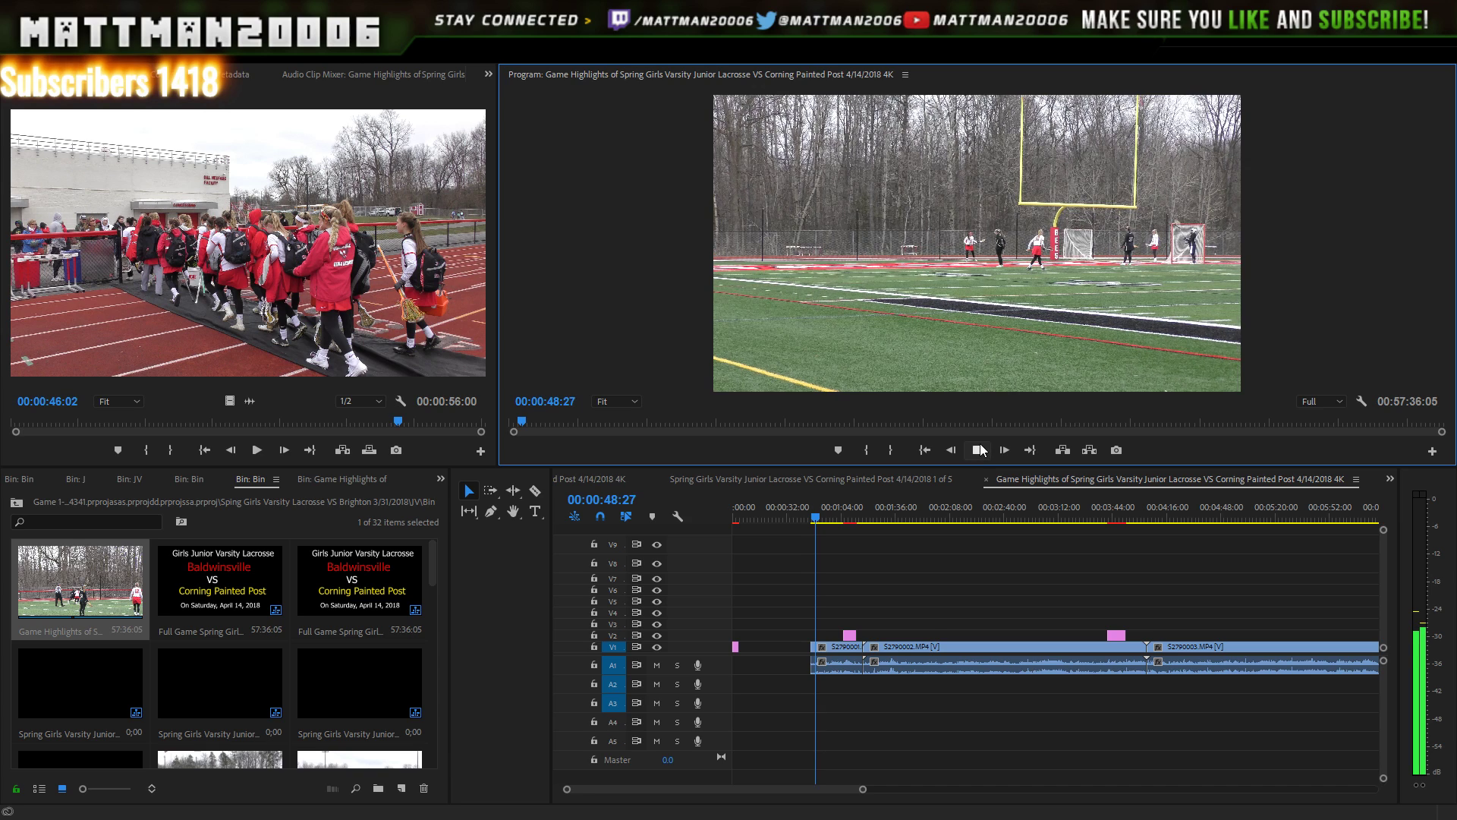
{"action": "left_click_drag", "start_coordinate": [826, 523], "coordinate": [1078, 533]}
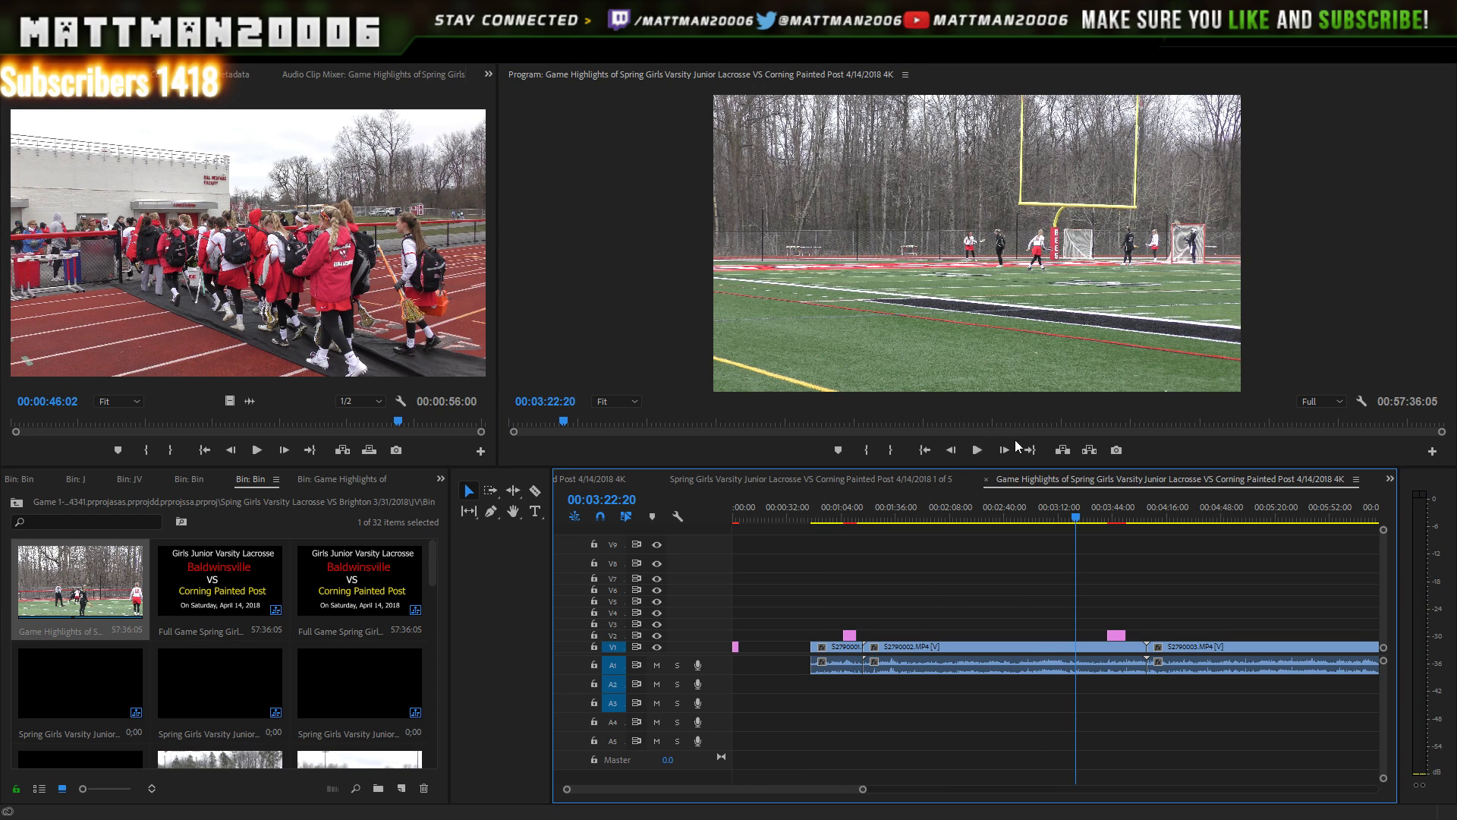
{"action": "left_click_drag", "start_coordinate": [860, 659], "coordinate": [1077, 666]}
{"action": "left_click", "coordinate": [977, 452]}
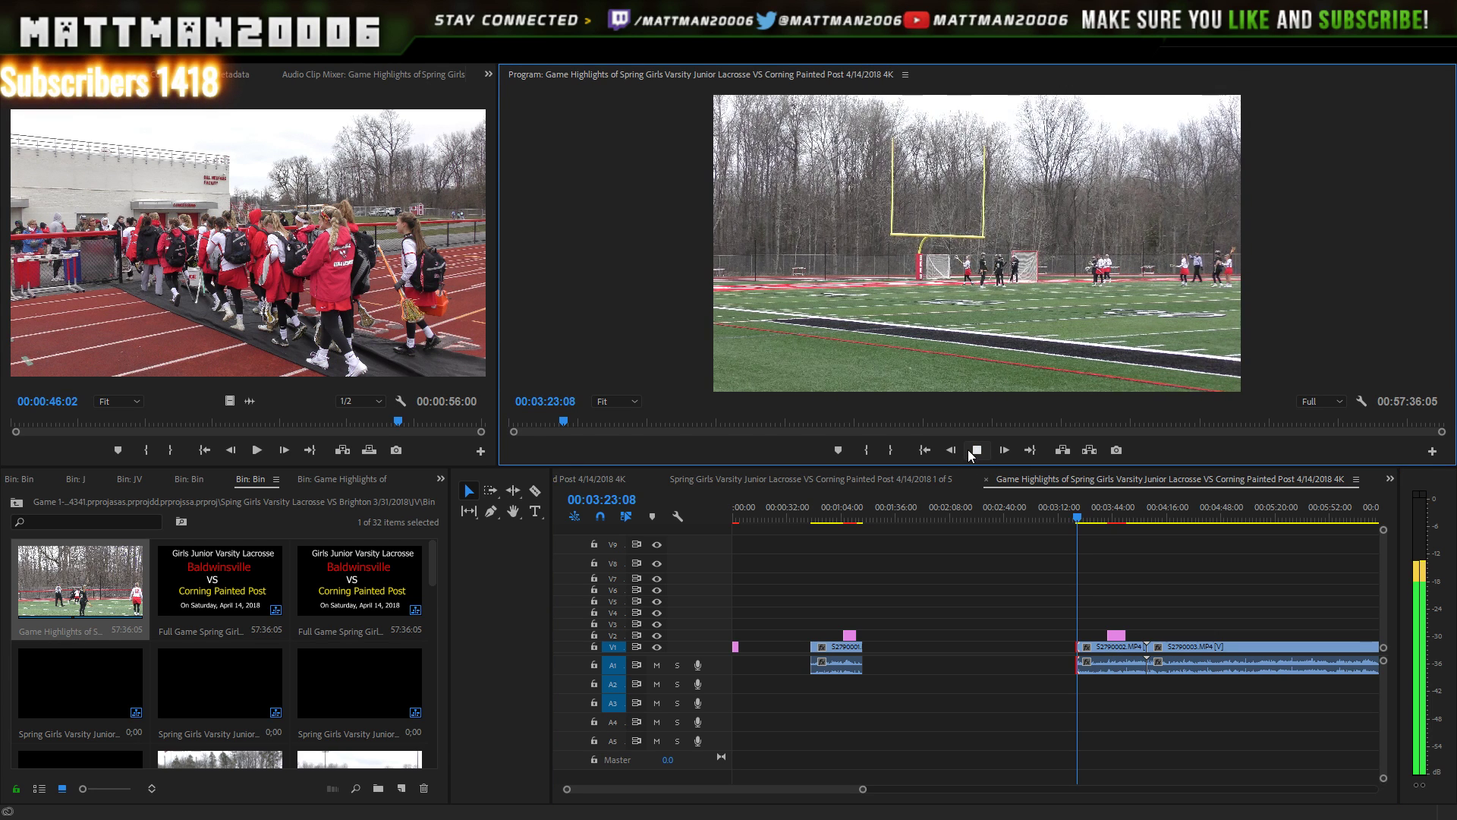
{"action": "left_click", "coordinate": [977, 453]}
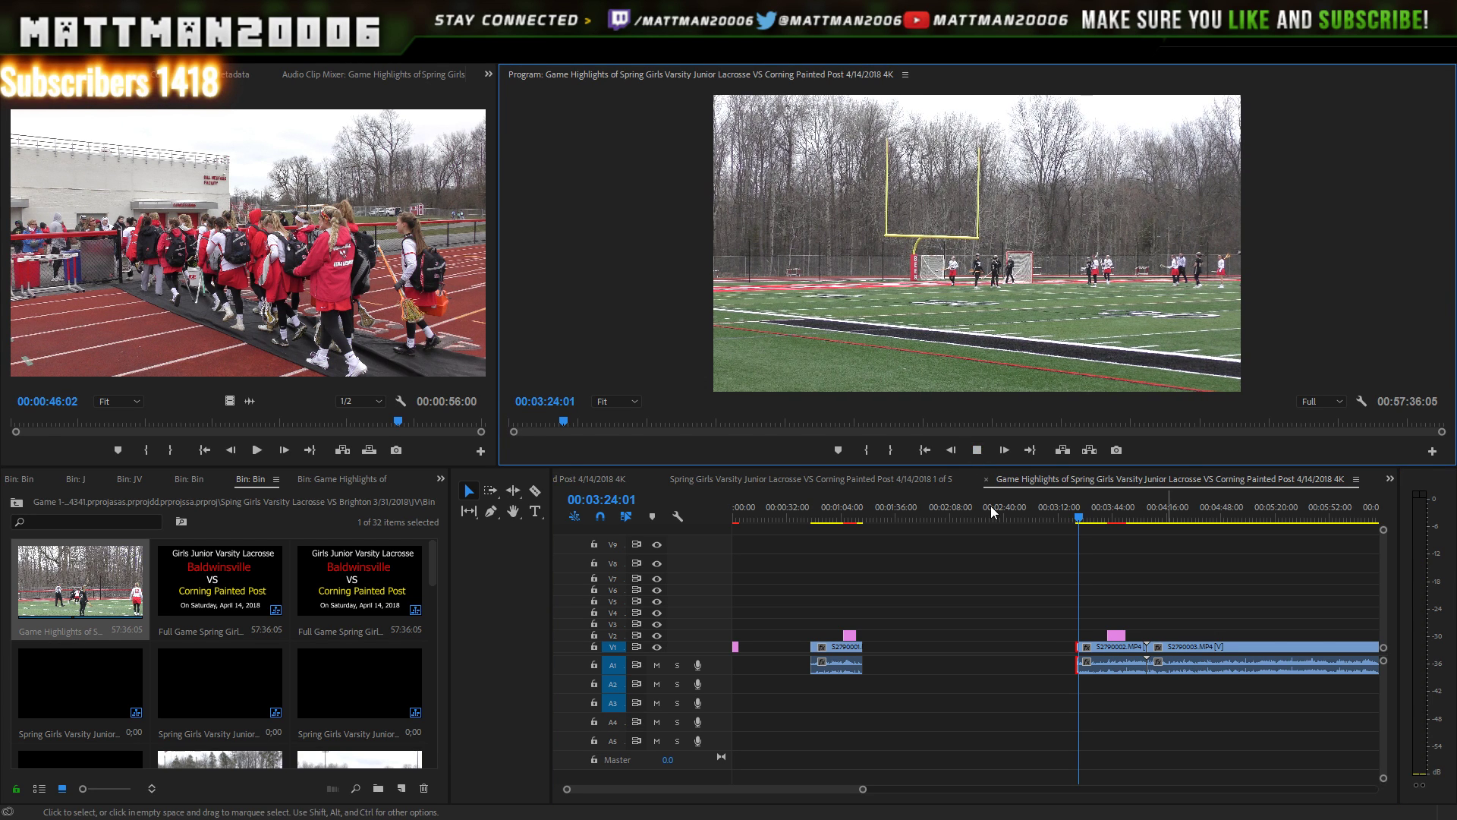
- Slide S2790002 and its title graphic left against the first clip
{"action": "left_click_drag", "start_coordinate": [1124, 579], "coordinate": [1059, 703]}
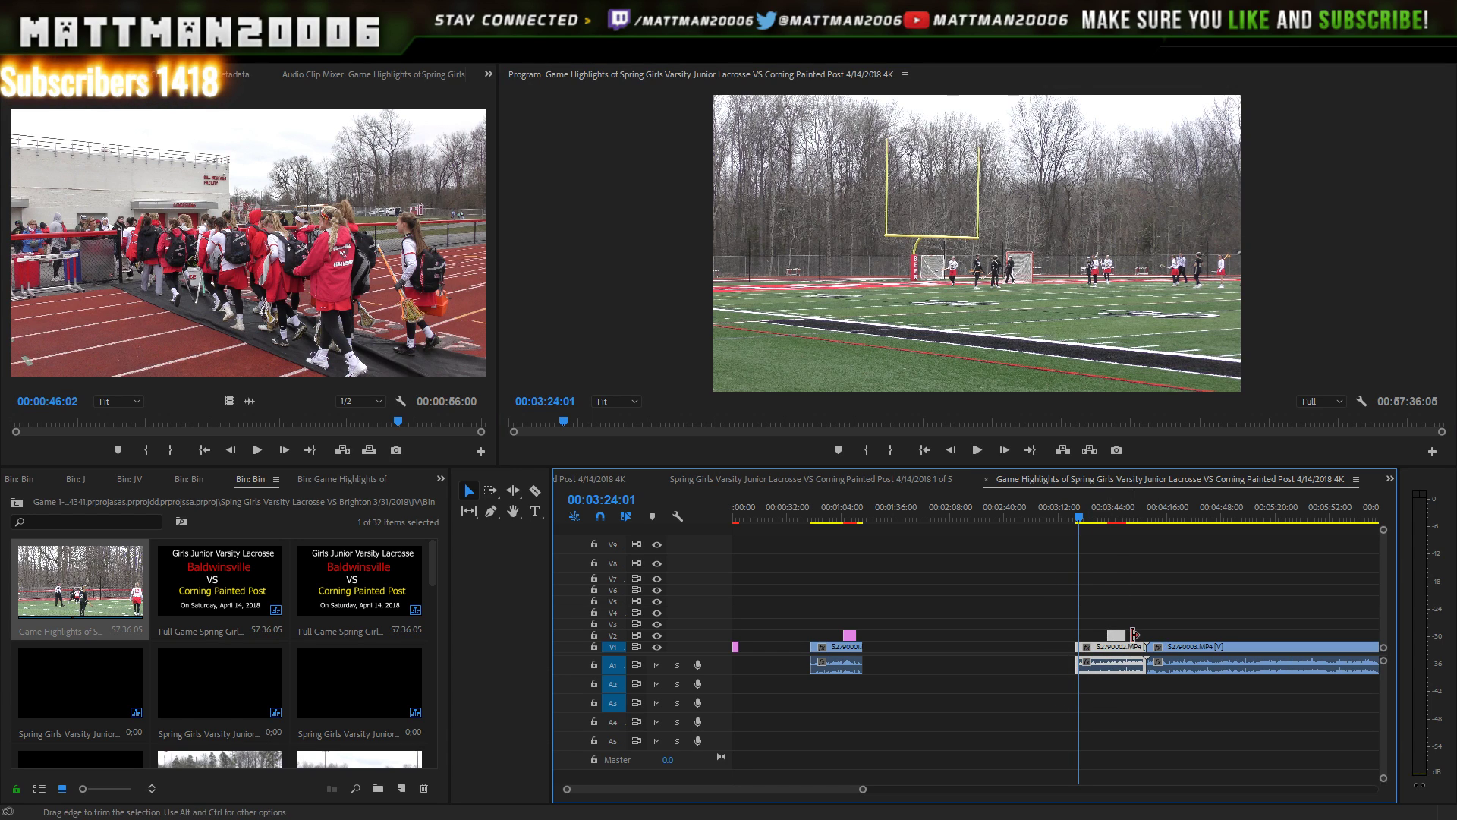
{"action": "left_click_drag", "start_coordinate": [1119, 657], "coordinate": [941, 594]}
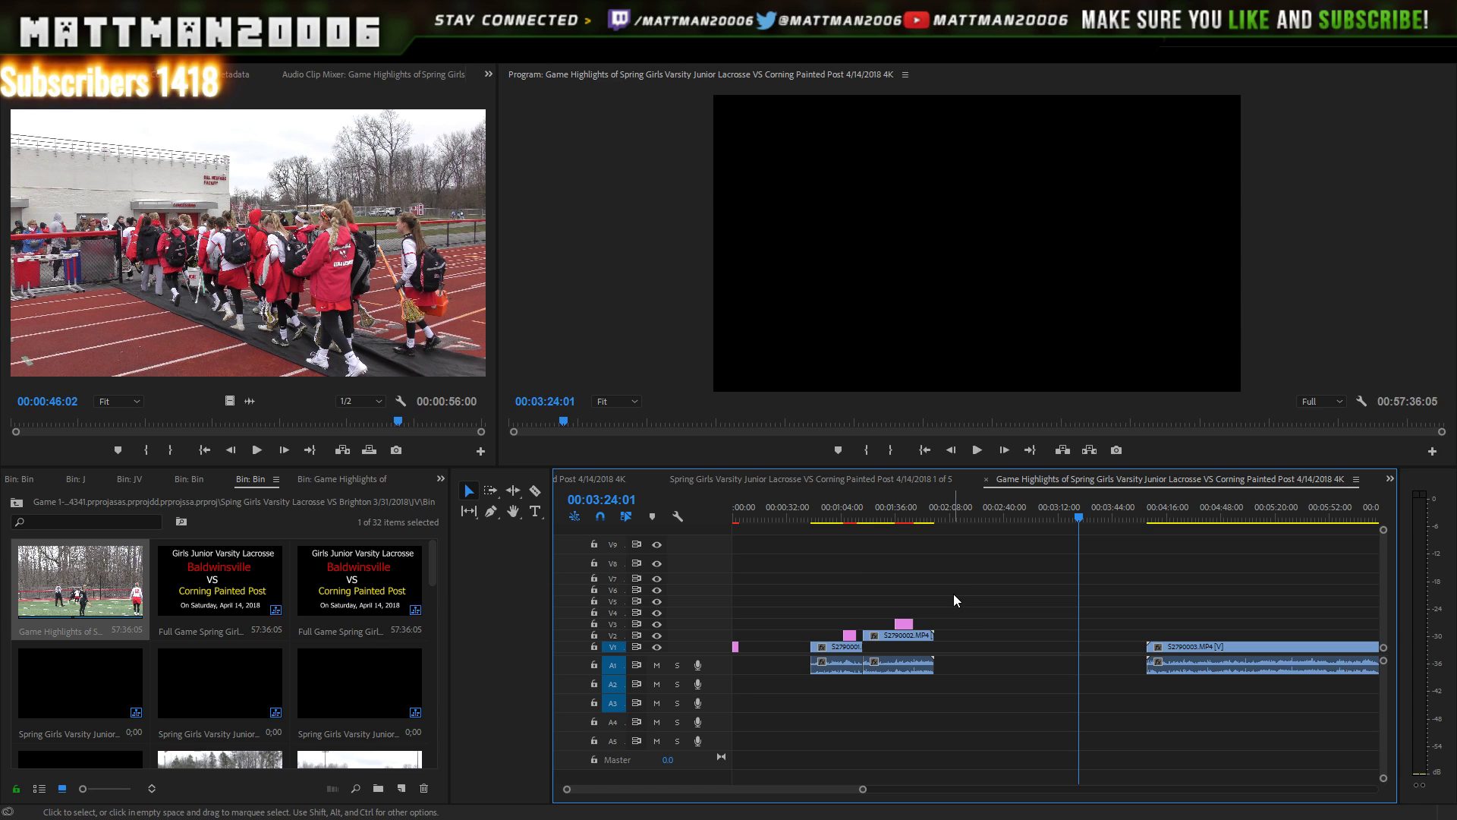
{"action": "key", "text": "ctrl+z"}
{"action": "left_click_drag", "start_coordinate": [1128, 579], "coordinate": [1069, 728]}
{"action": "left_click_drag", "start_coordinate": [1121, 650], "coordinate": [775, 651]}
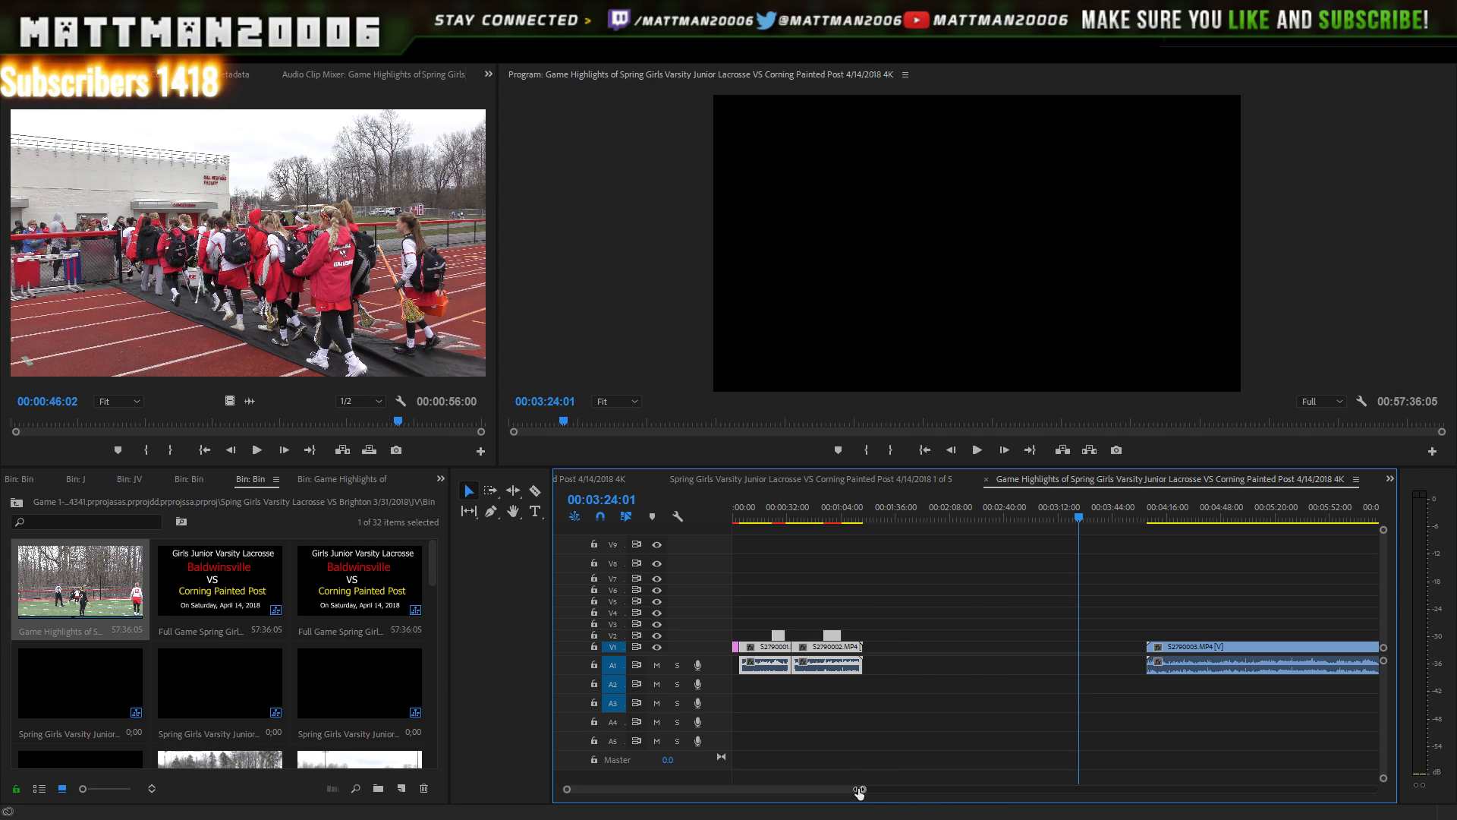
{"action": "left_click_drag", "start_coordinate": [860, 789], "coordinate": [917, 793]}
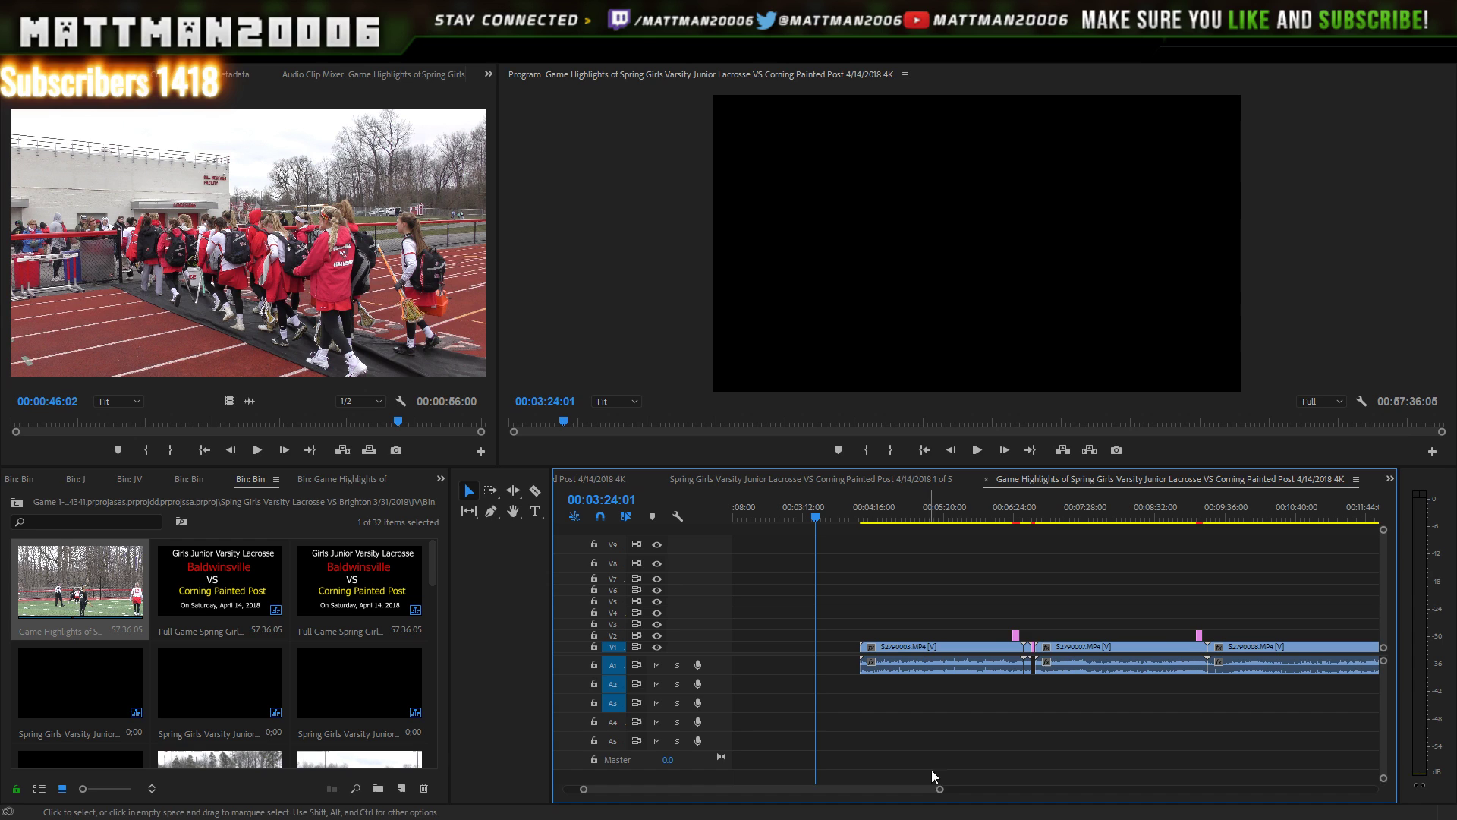
- Trim the start of S2790003 to where the play begins and preview it
{"action": "left_click", "coordinate": [1035, 520]}
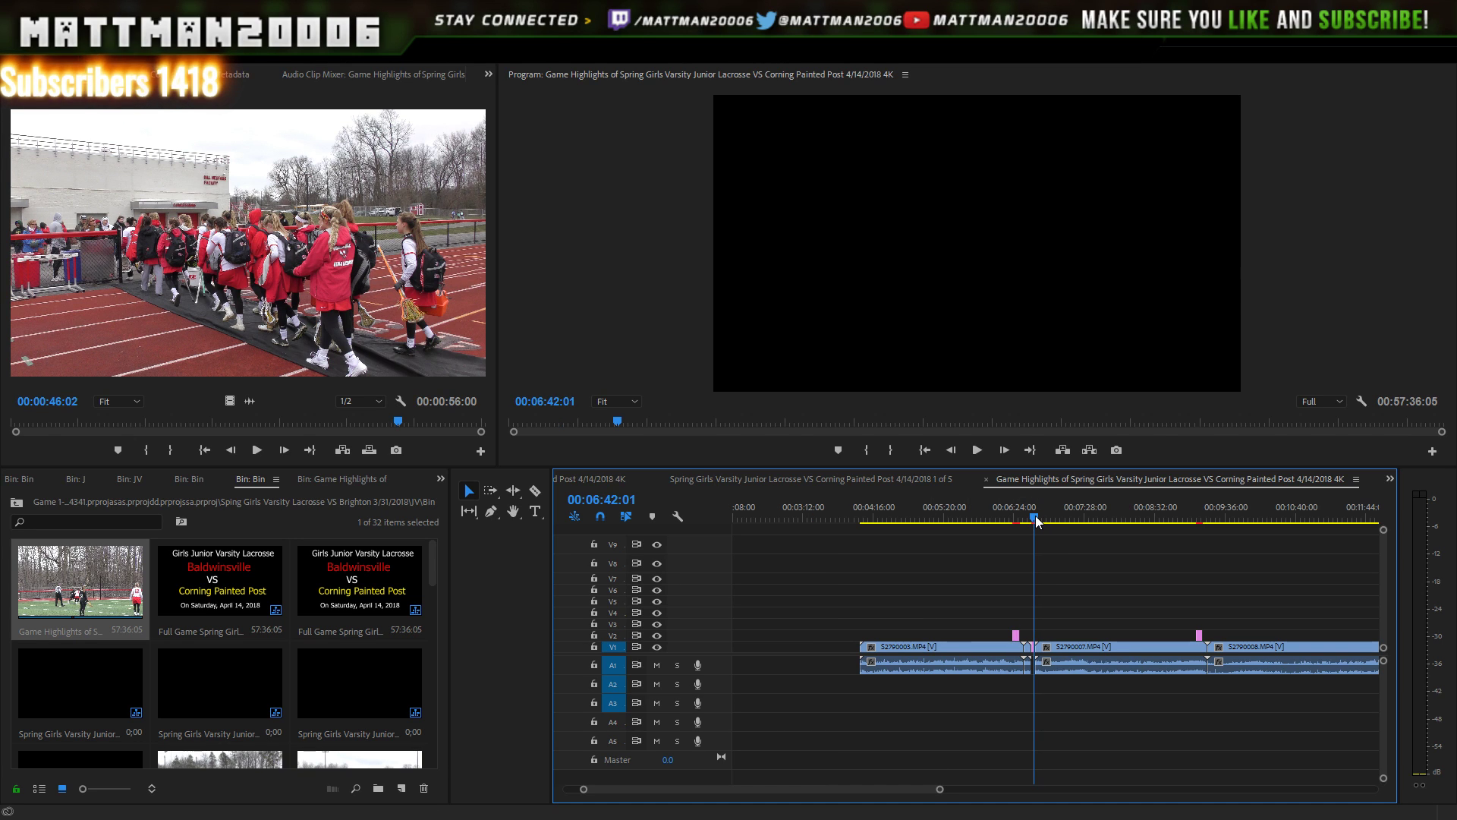
{"action": "left_click", "coordinate": [1037, 519]}
{"action": "left_click_drag", "start_coordinate": [1091, 601], "coordinate": [1029, 679]}
{"action": "key", "text": "Delete"}
{"action": "key", "text": "ctrl+z"}
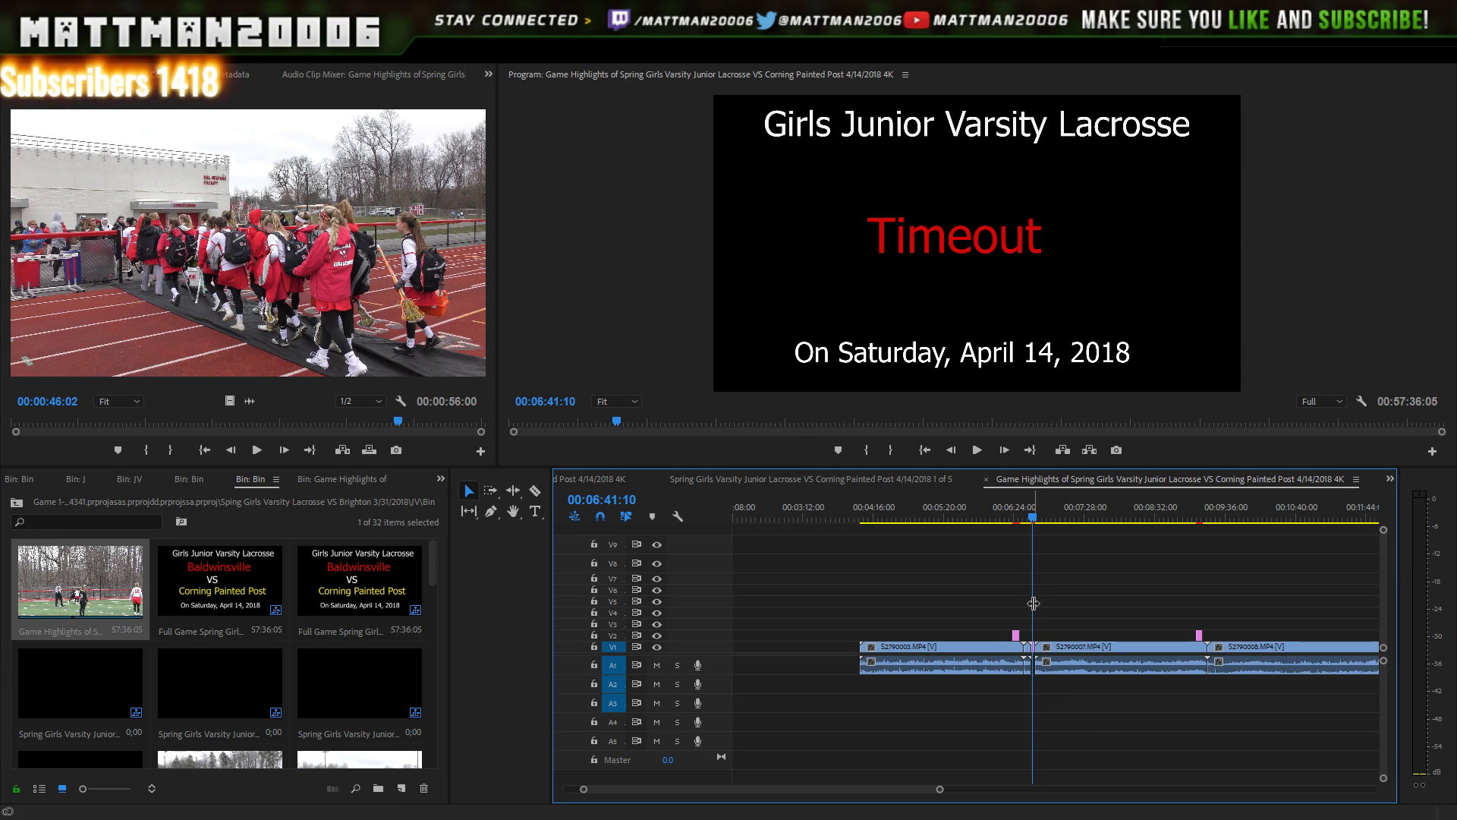
{"action": "left_click_drag", "start_coordinate": [1032, 646], "coordinate": [977, 646]}
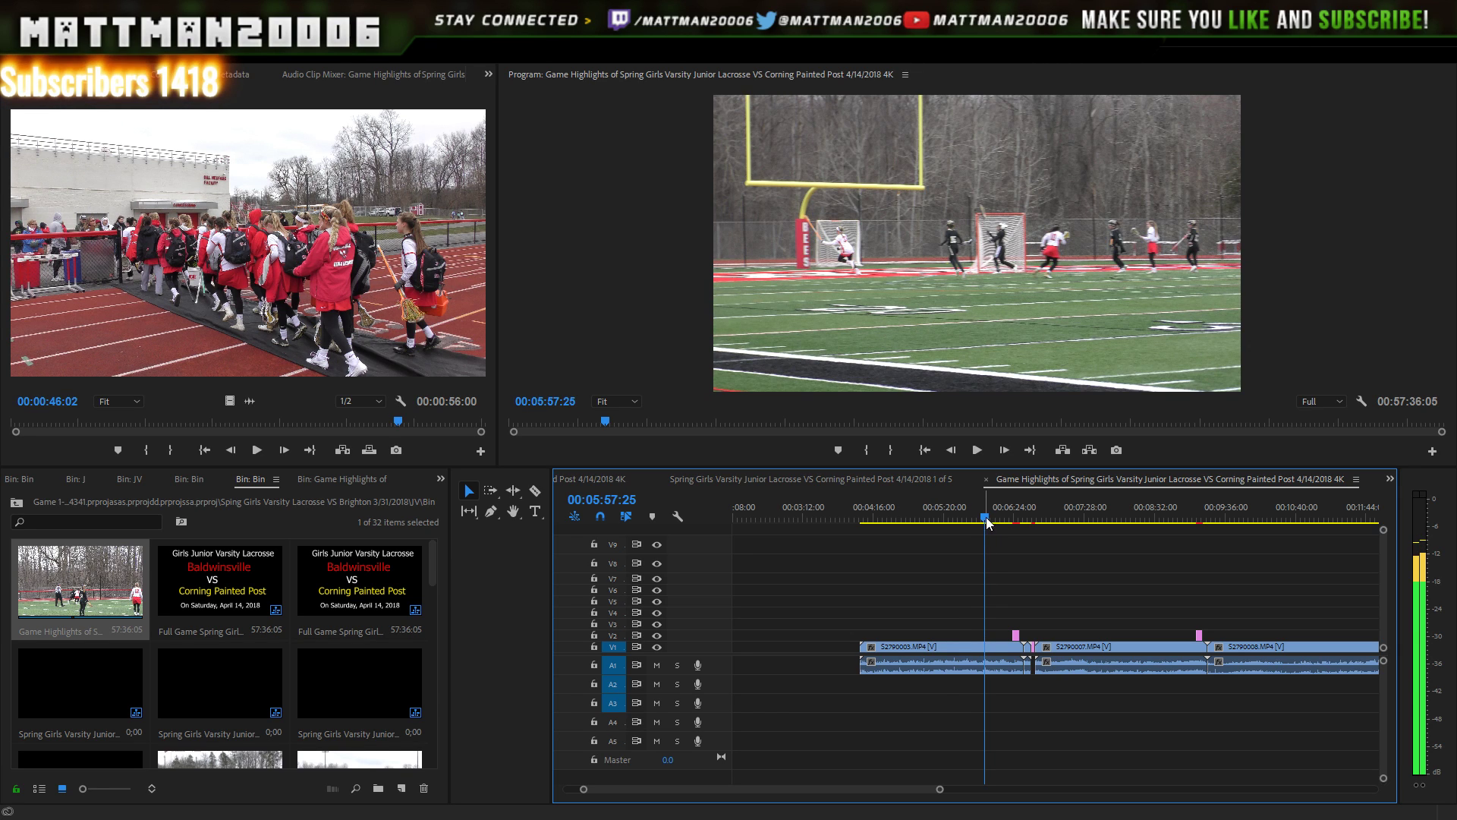
{"action": "left_click_drag", "start_coordinate": [984, 520], "coordinate": [971, 519]}
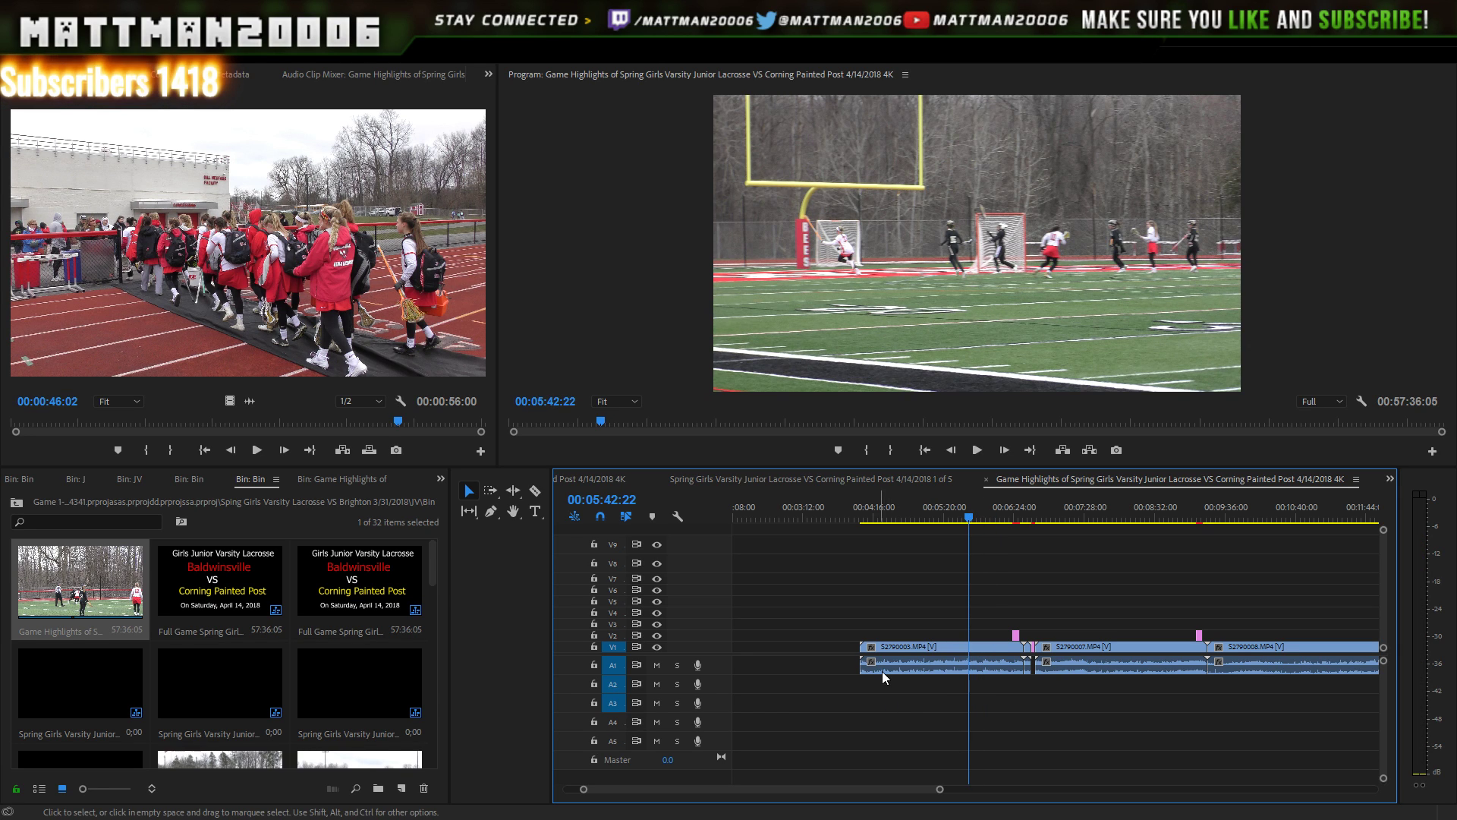
{"action": "left_click_drag", "start_coordinate": [866, 657], "coordinate": [967, 668]}
{"action": "key", "text": "space"}
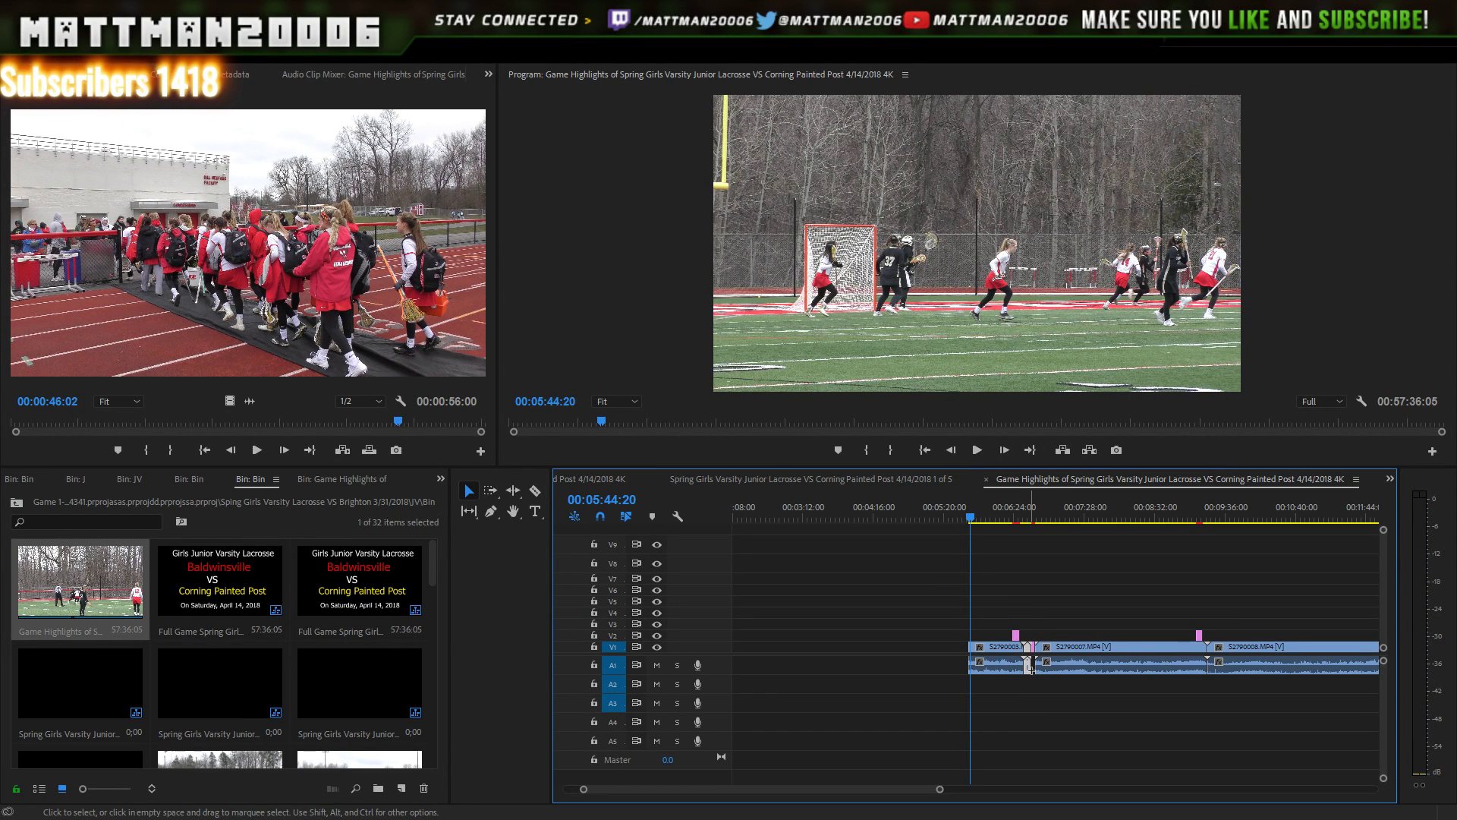
- Delete the short clip between them and trim the start of S2790007, reviewing playback
{"action": "key", "text": "Delete"}
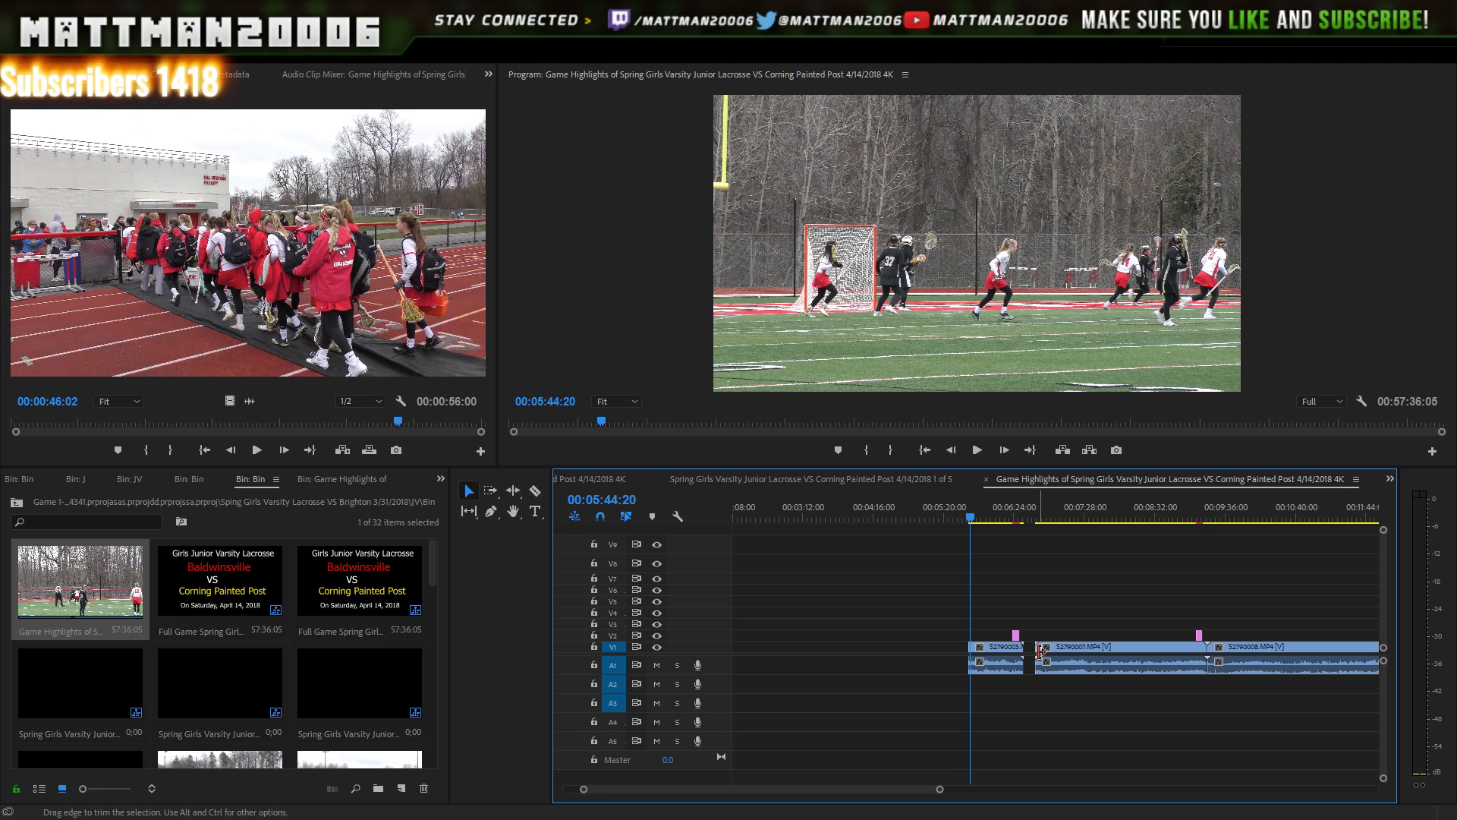
{"action": "left_click_drag", "start_coordinate": [1037, 659], "coordinate": [1154, 647]}
{"action": "left_click", "coordinate": [1159, 503]}
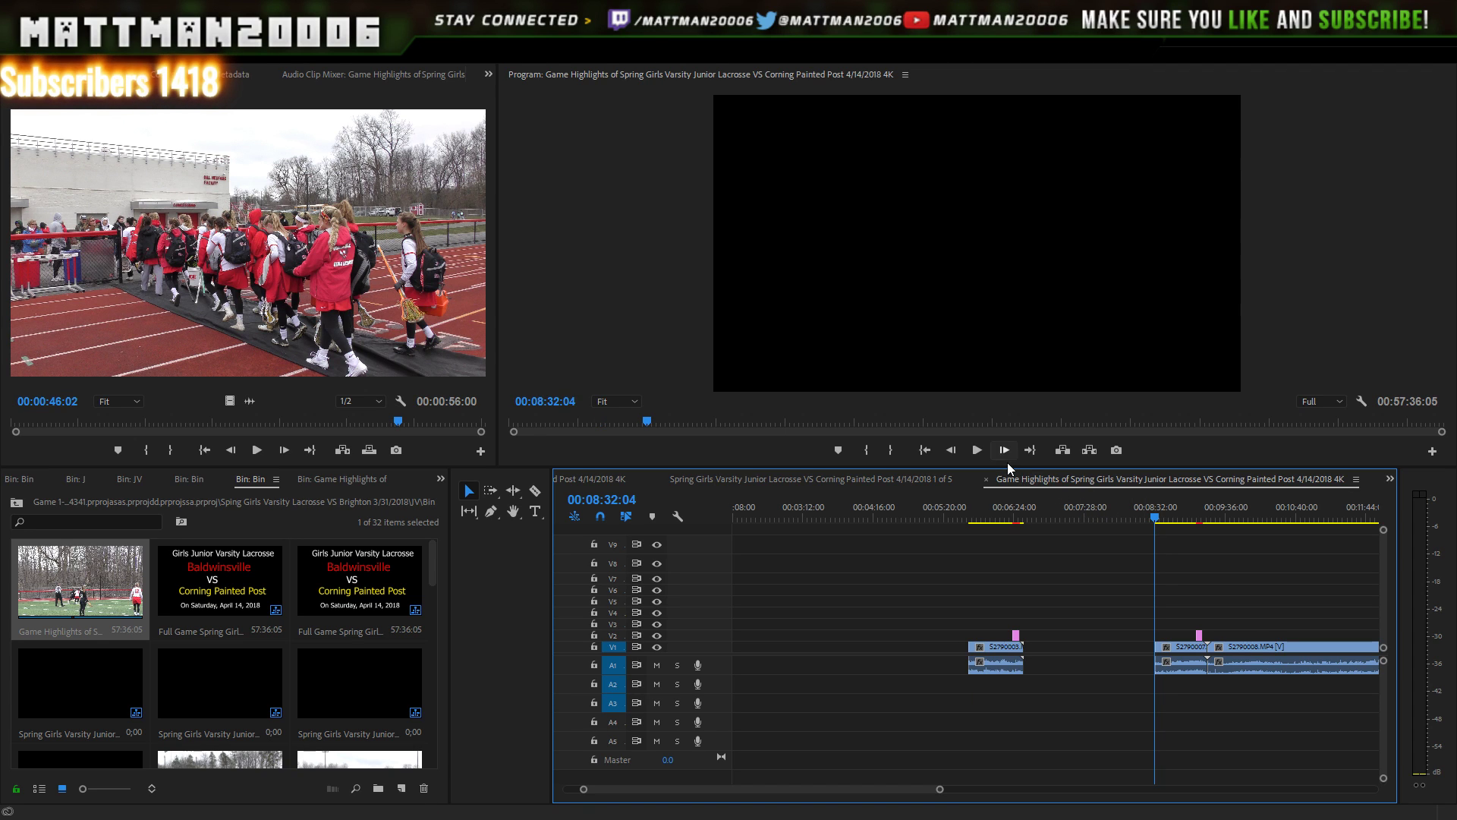
{"action": "left_click", "coordinate": [978, 451]}
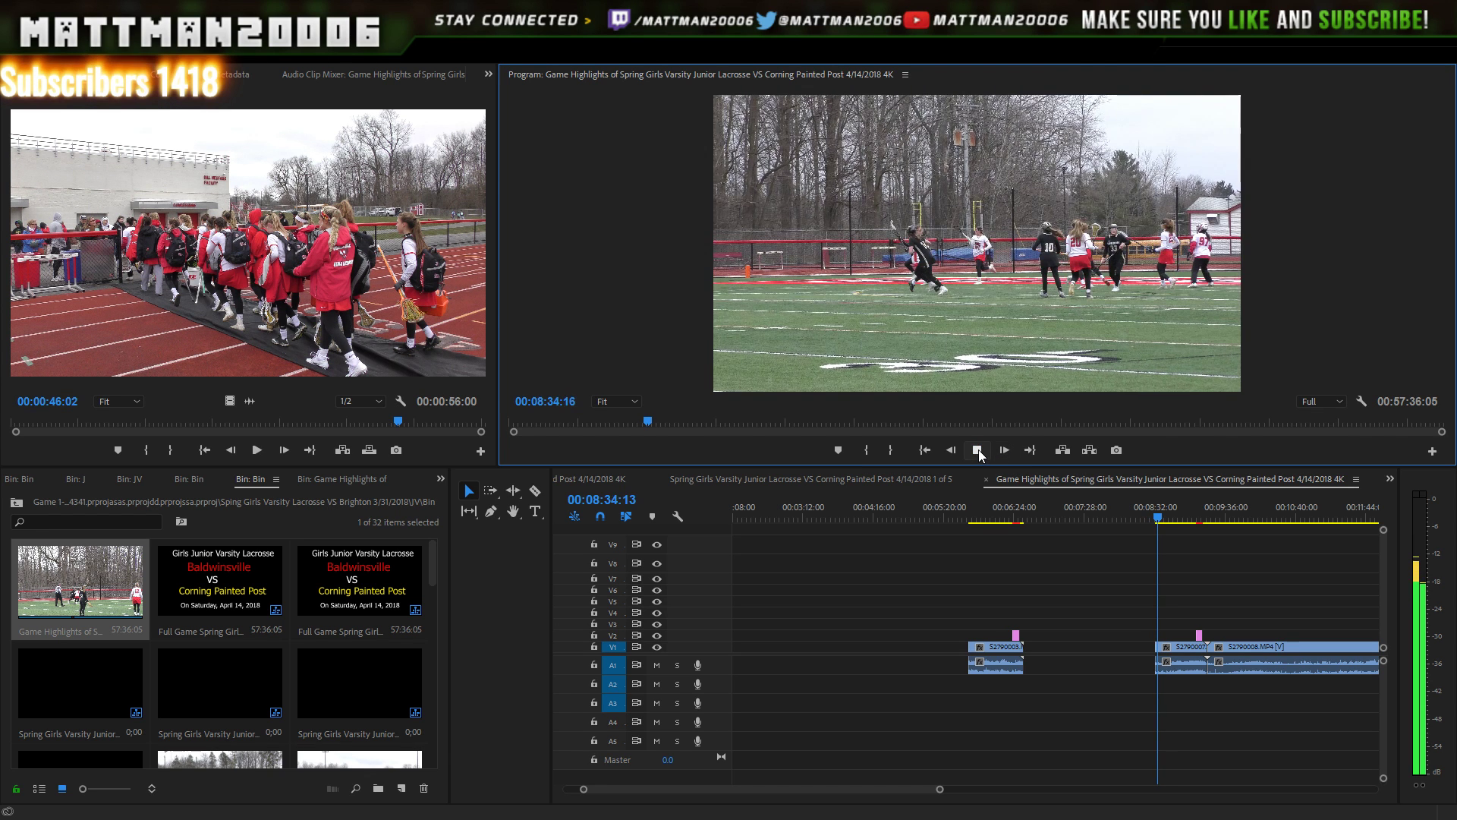
{"action": "left_click", "coordinate": [977, 451]}
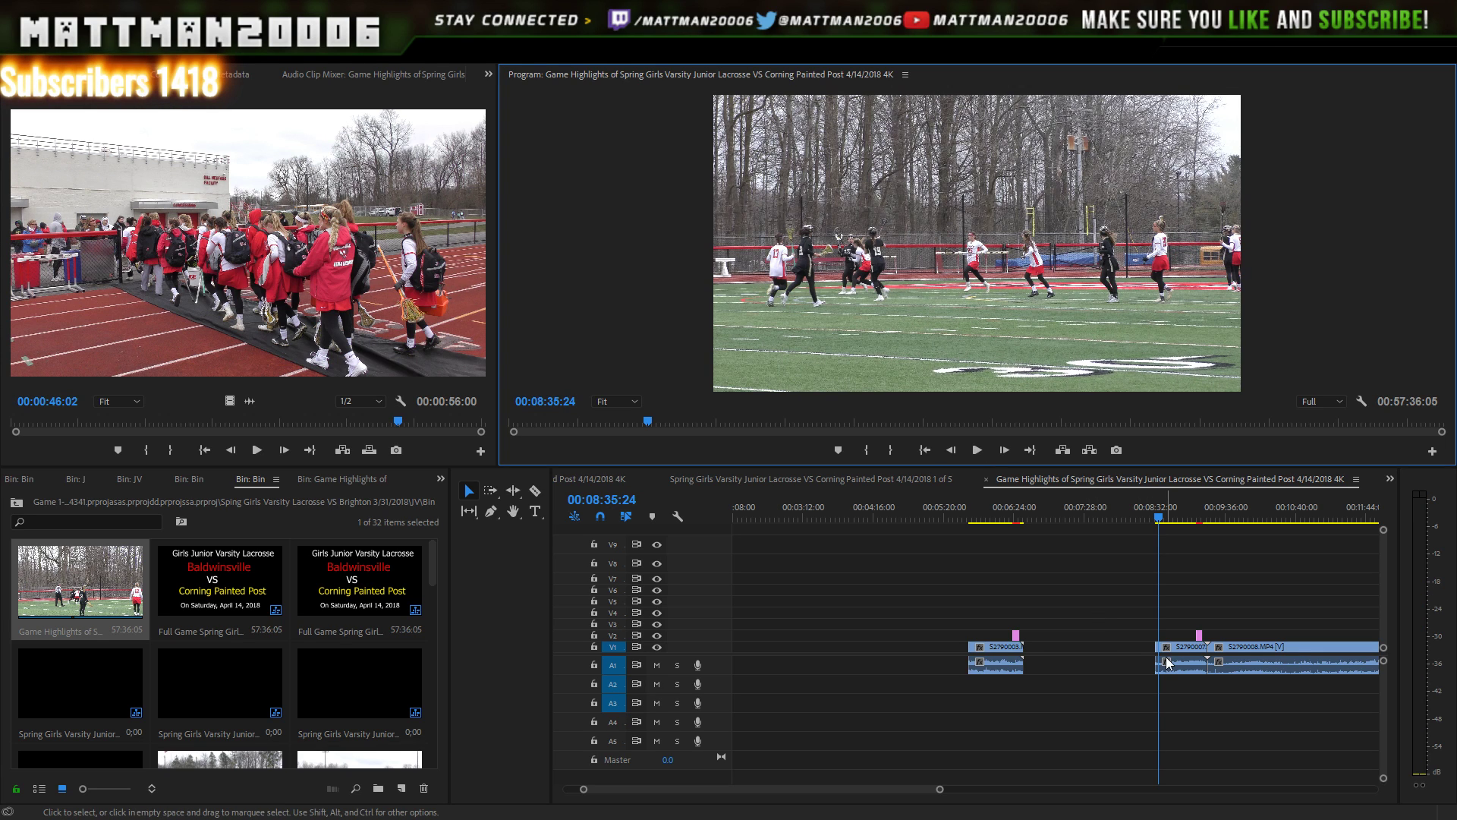
{"action": "left_click_drag", "start_coordinate": [1155, 651], "coordinate": [1141, 521]}
{"action": "left_click", "coordinate": [1159, 519]}
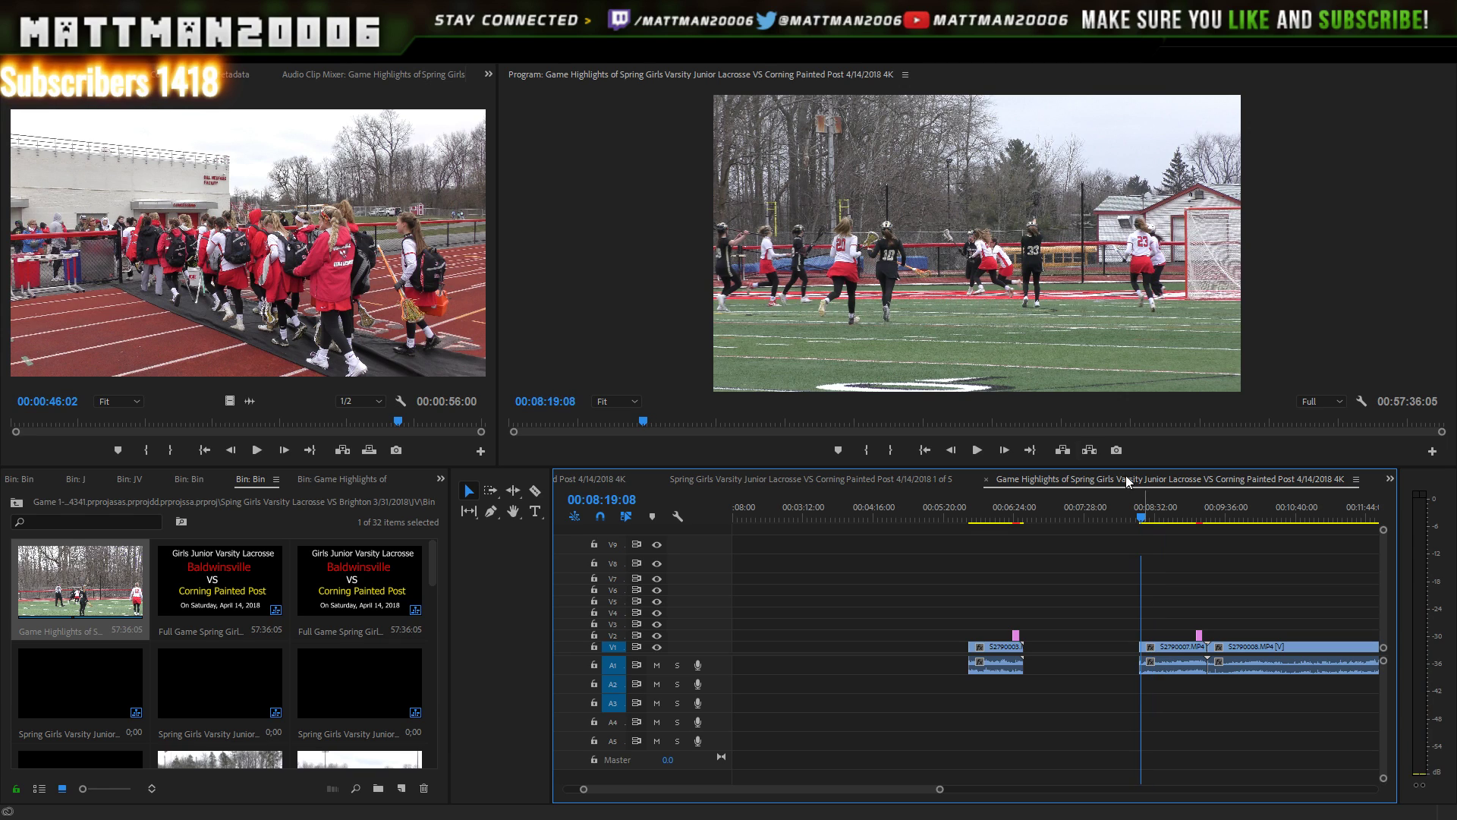
{"action": "left_click", "coordinate": [977, 450]}
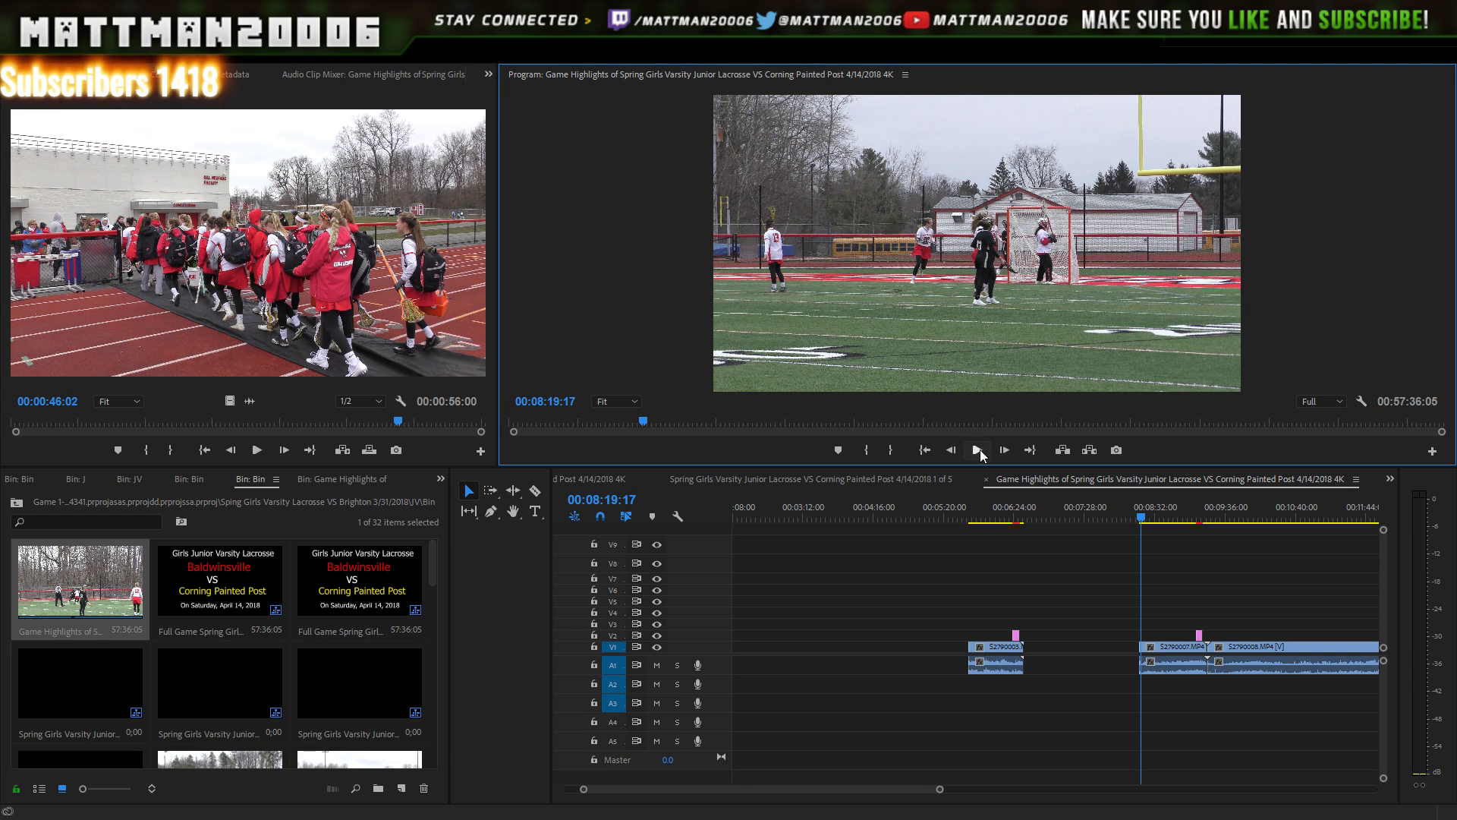
{"action": "left_click", "coordinate": [981, 450]}
{"action": "left_click", "coordinate": [980, 450]}
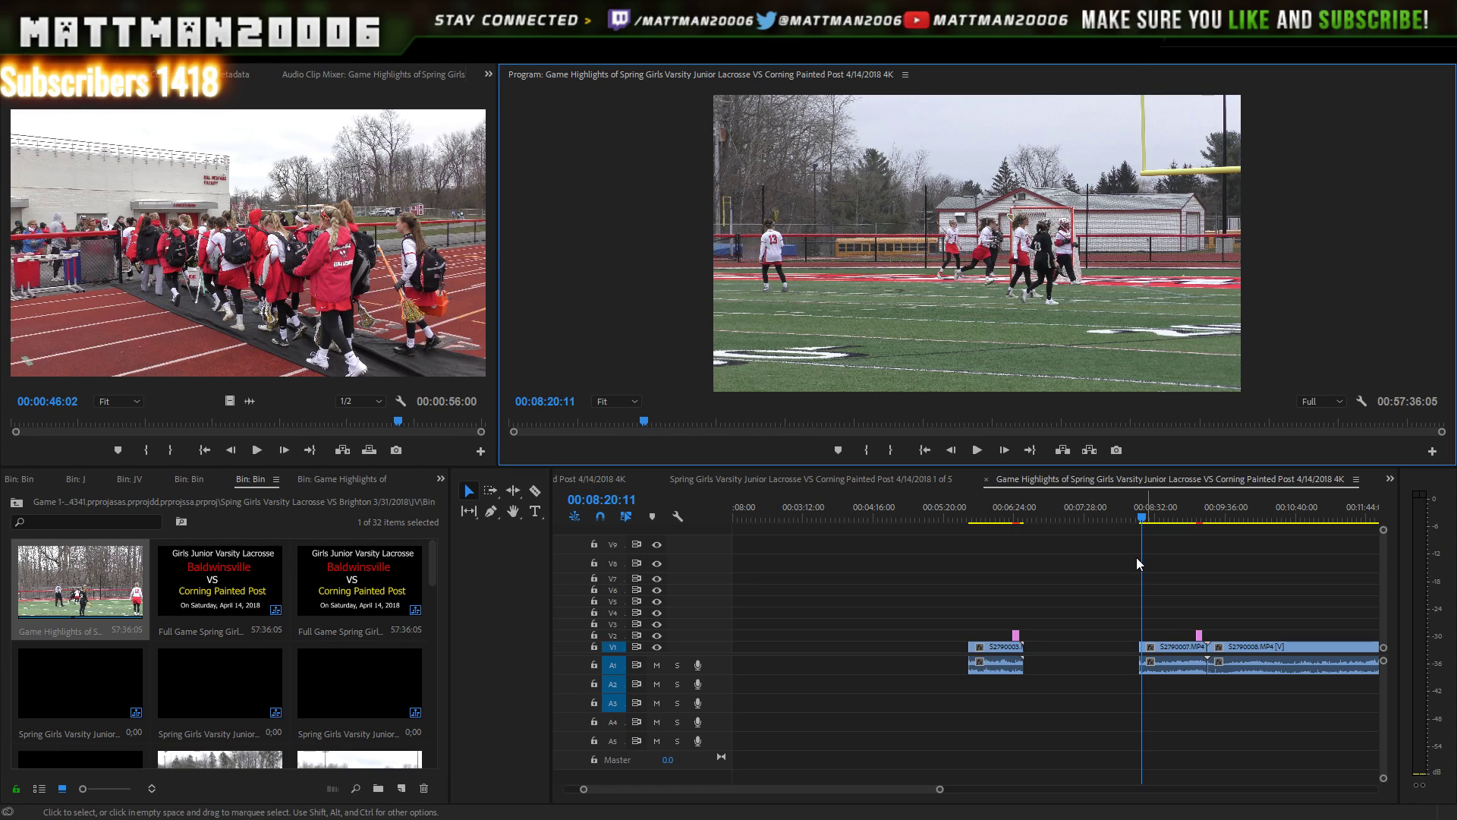
- Slide S2790003 and S2790007 with their titles left behind the earlier clips
{"action": "left_click_drag", "start_coordinate": [1155, 582], "coordinate": [1066, 632]}
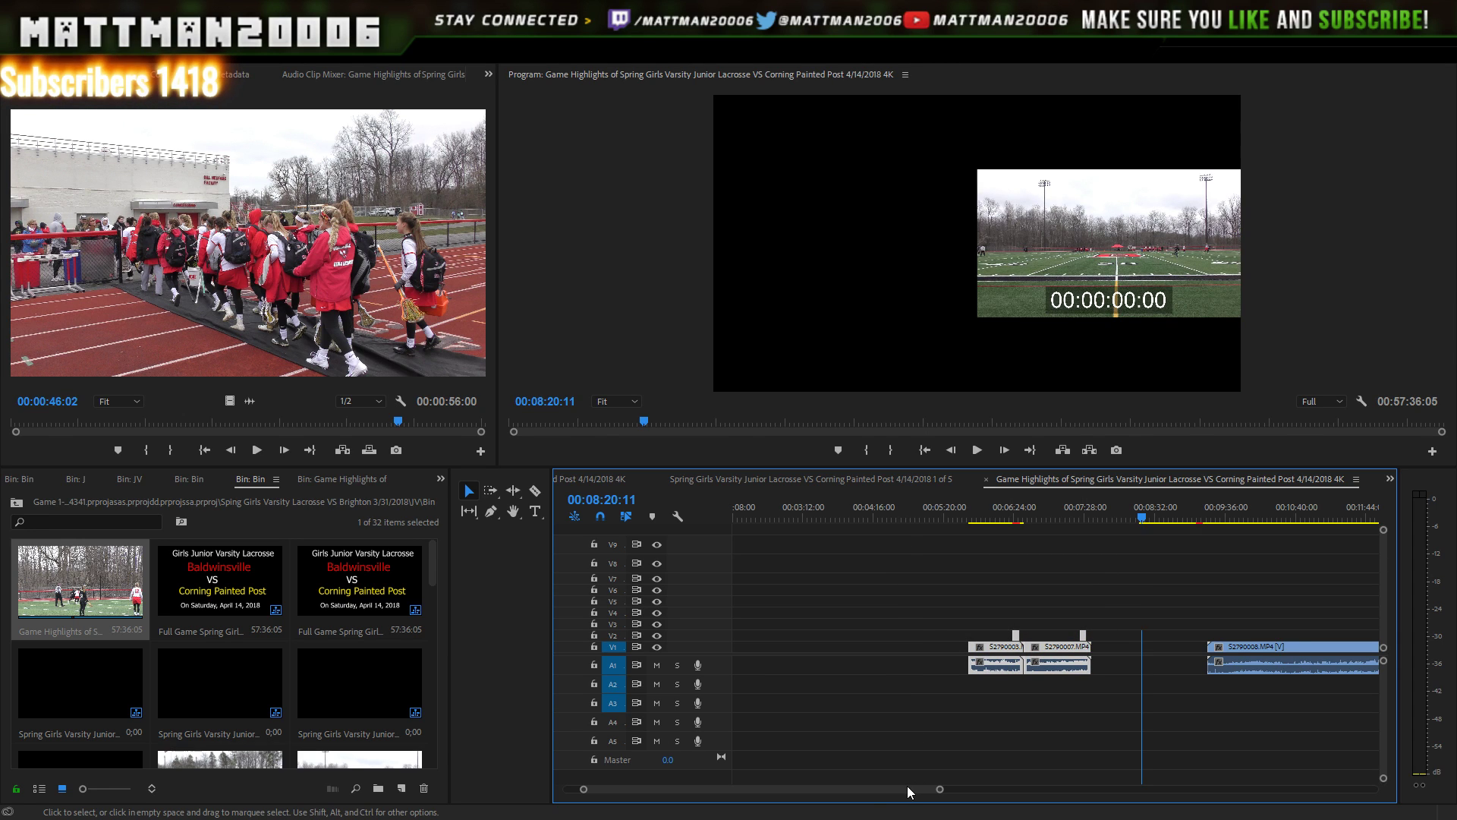
{"action": "left_click_drag", "start_coordinate": [908, 785], "coordinate": [882, 786]}
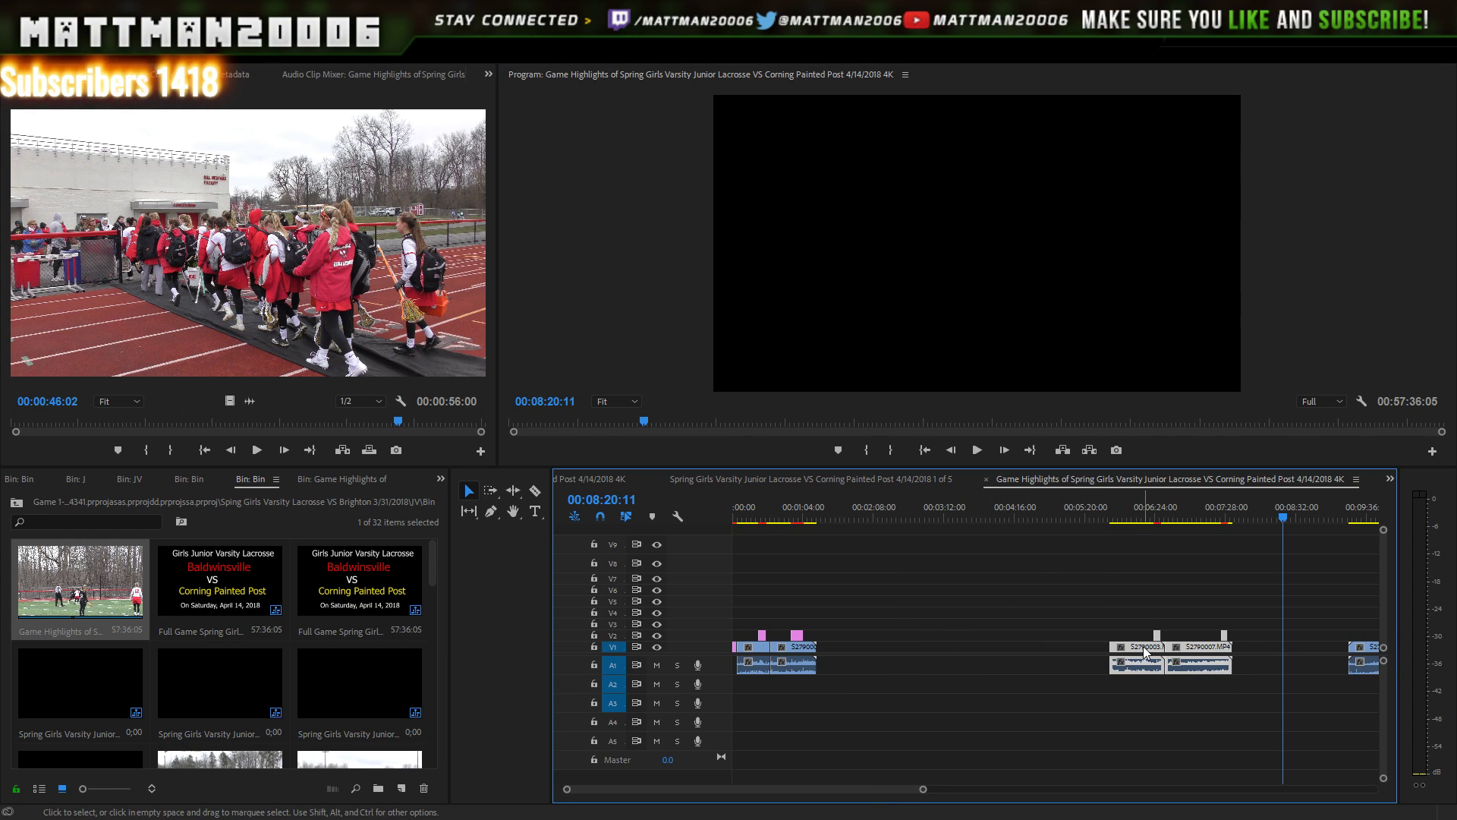
{"action": "left_click_drag", "start_coordinate": [1143, 645], "coordinate": [859, 650]}
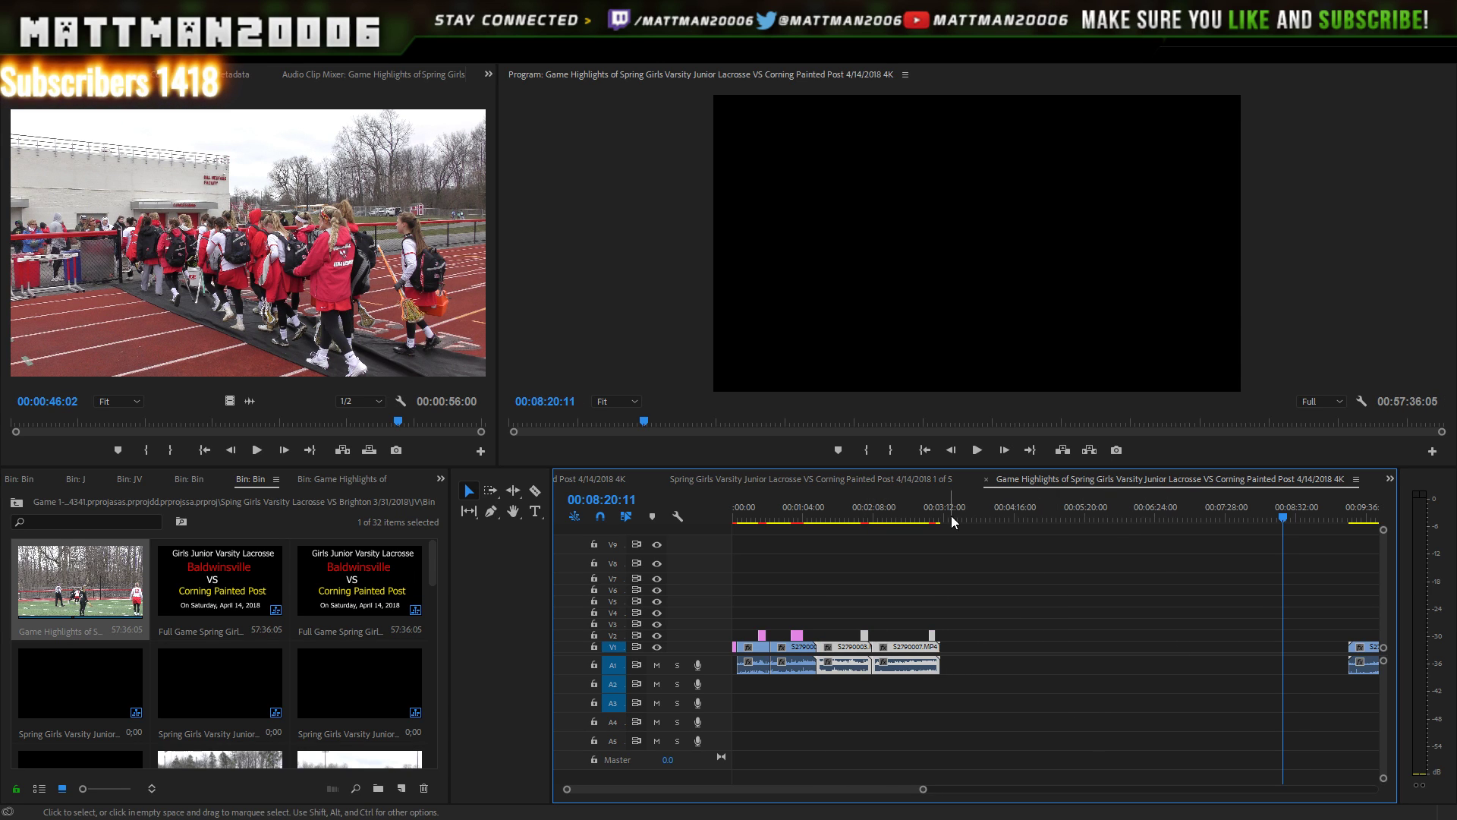
{"action": "left_click_drag", "start_coordinate": [905, 794], "coordinate": [978, 782]}
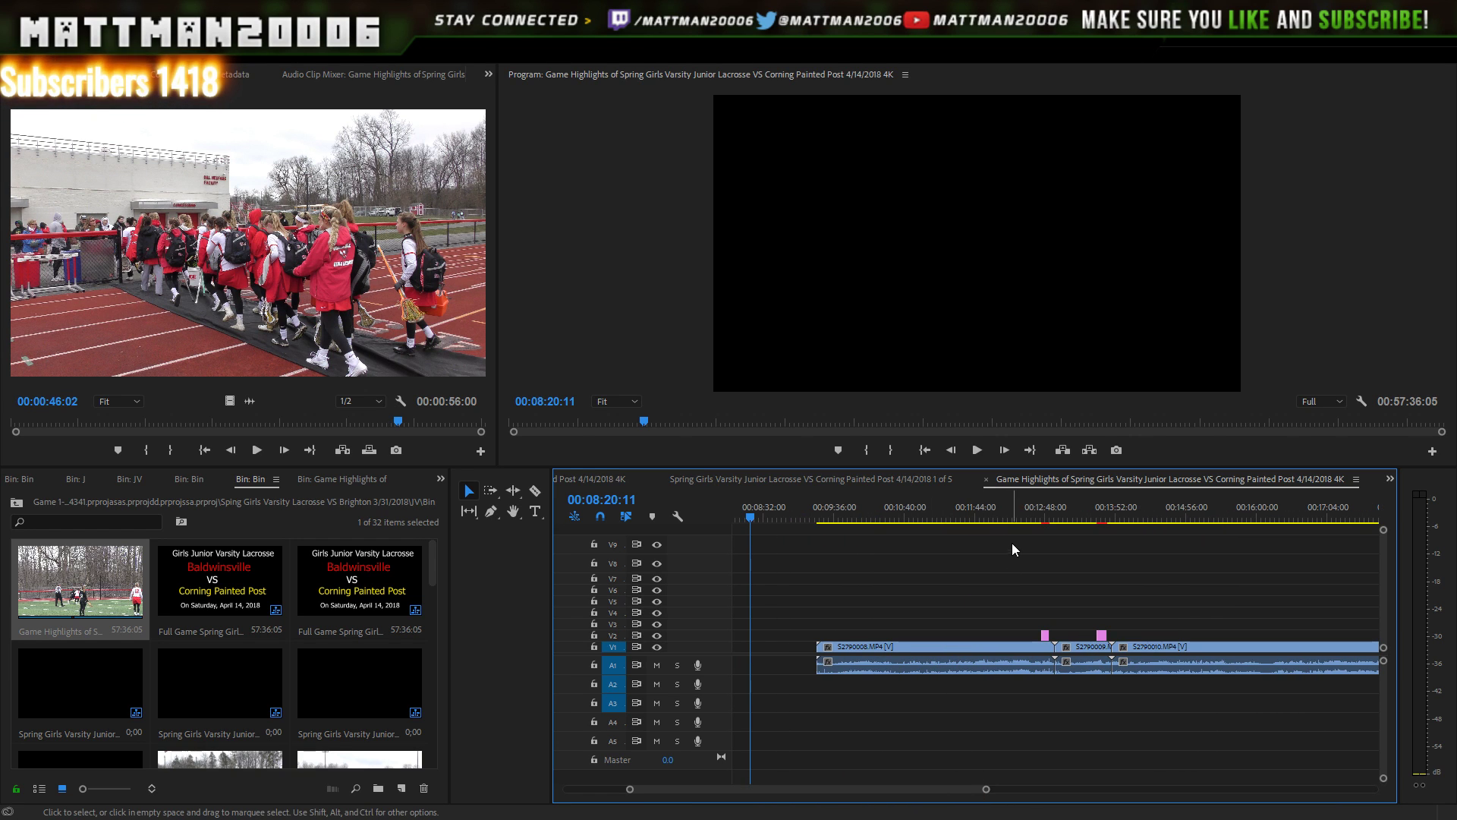
- Trim the start of S2790008 to about 12:12, previewing the play several times
{"action": "left_click_drag", "start_coordinate": [1002, 507], "coordinate": [989, 507]}
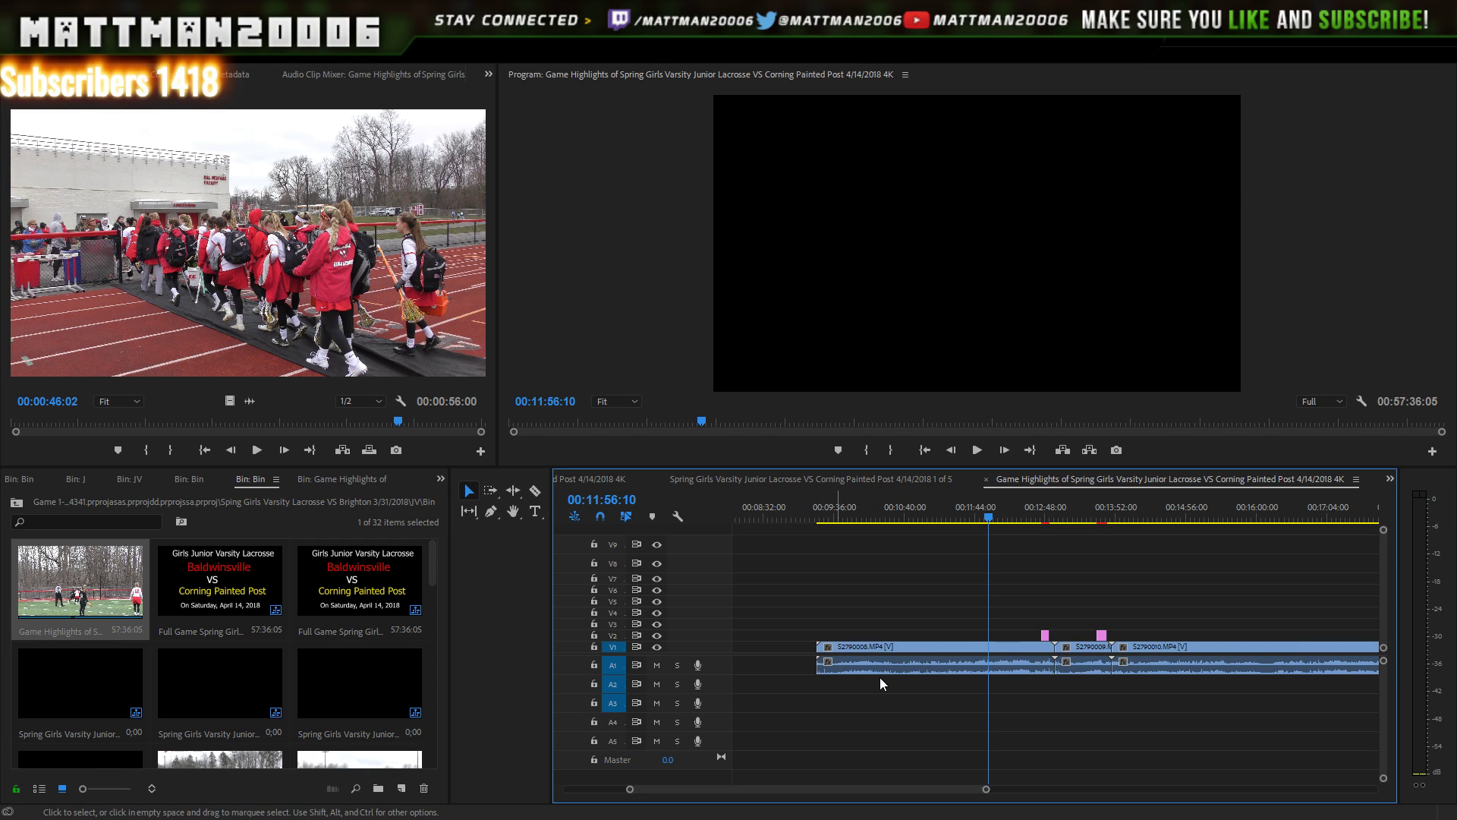
{"action": "left_click_drag", "start_coordinate": [818, 646], "coordinate": [989, 646]}
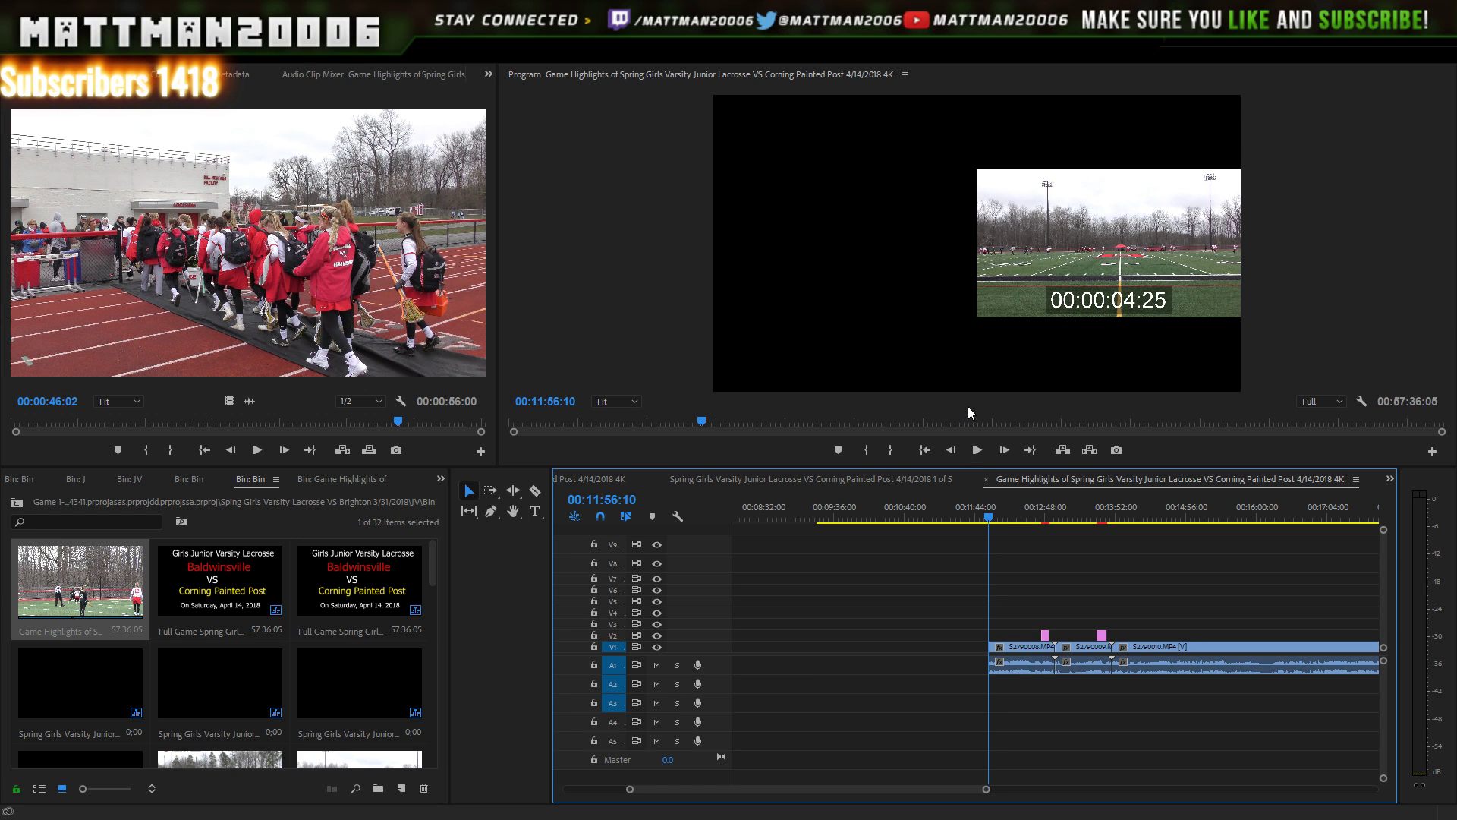
{"action": "left_click", "coordinate": [977, 449]}
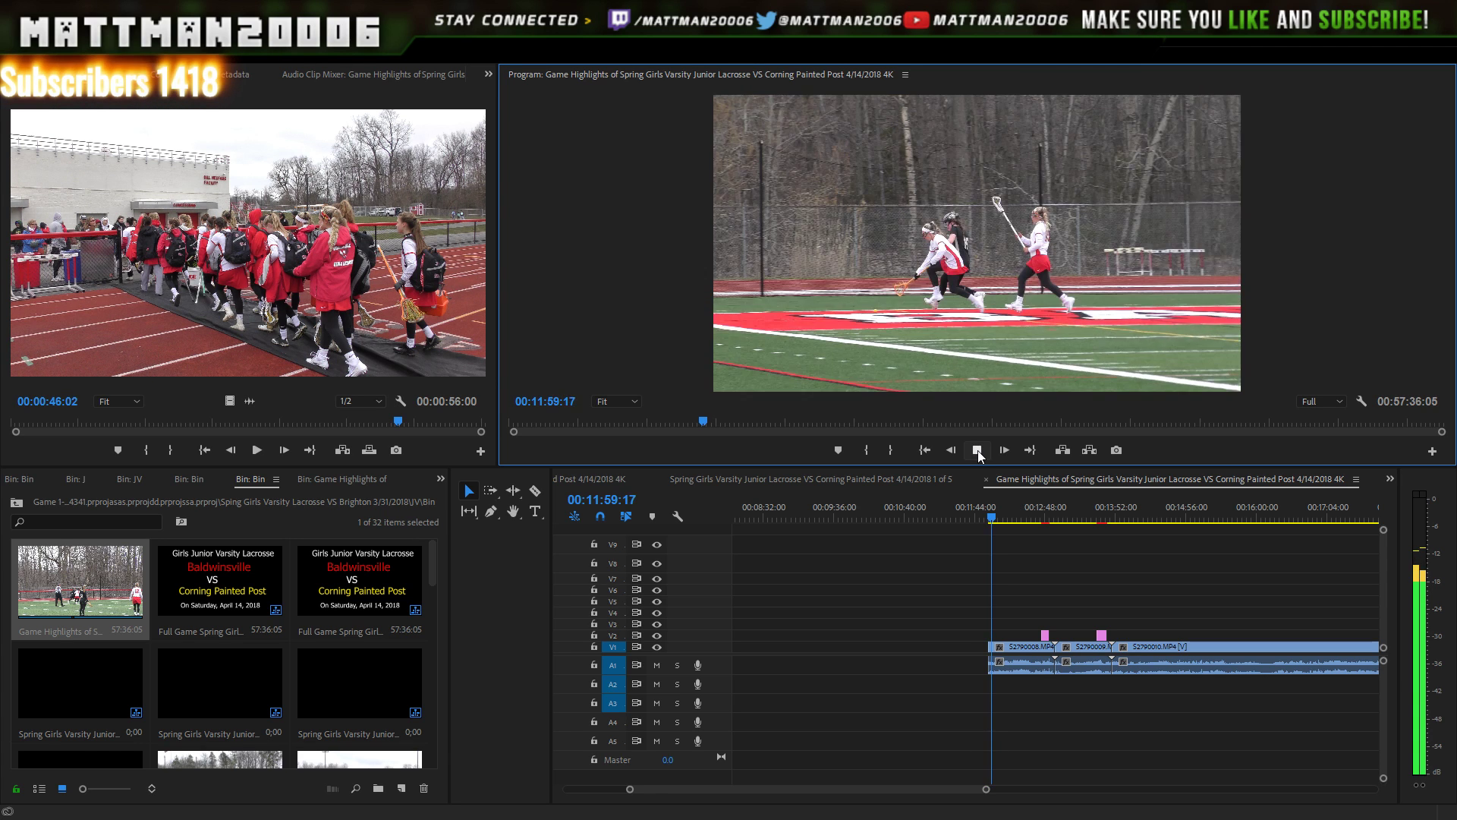
{"action": "left_click", "coordinate": [977, 451]}
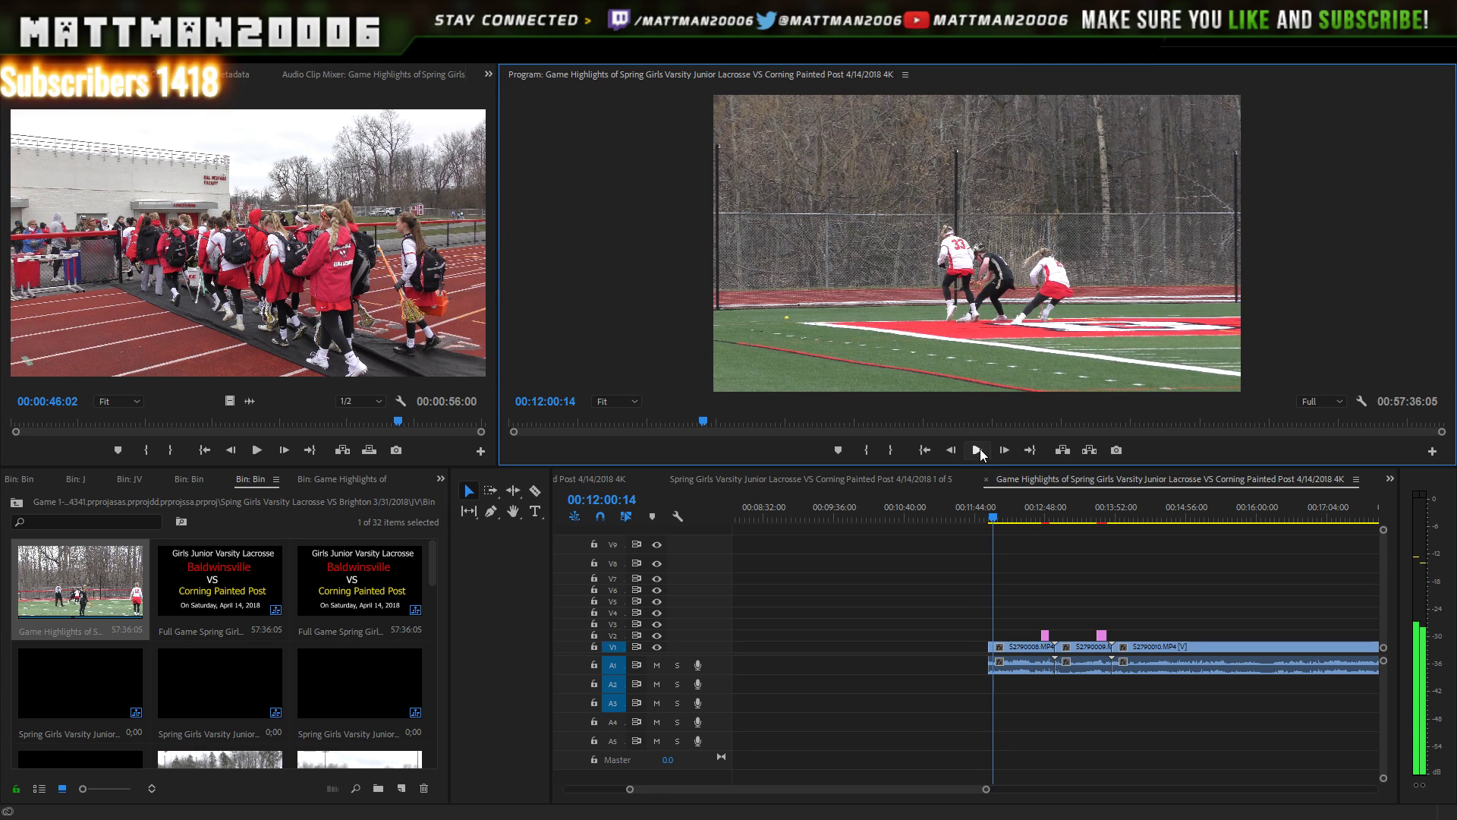
{"action": "left_click", "coordinate": [978, 450]}
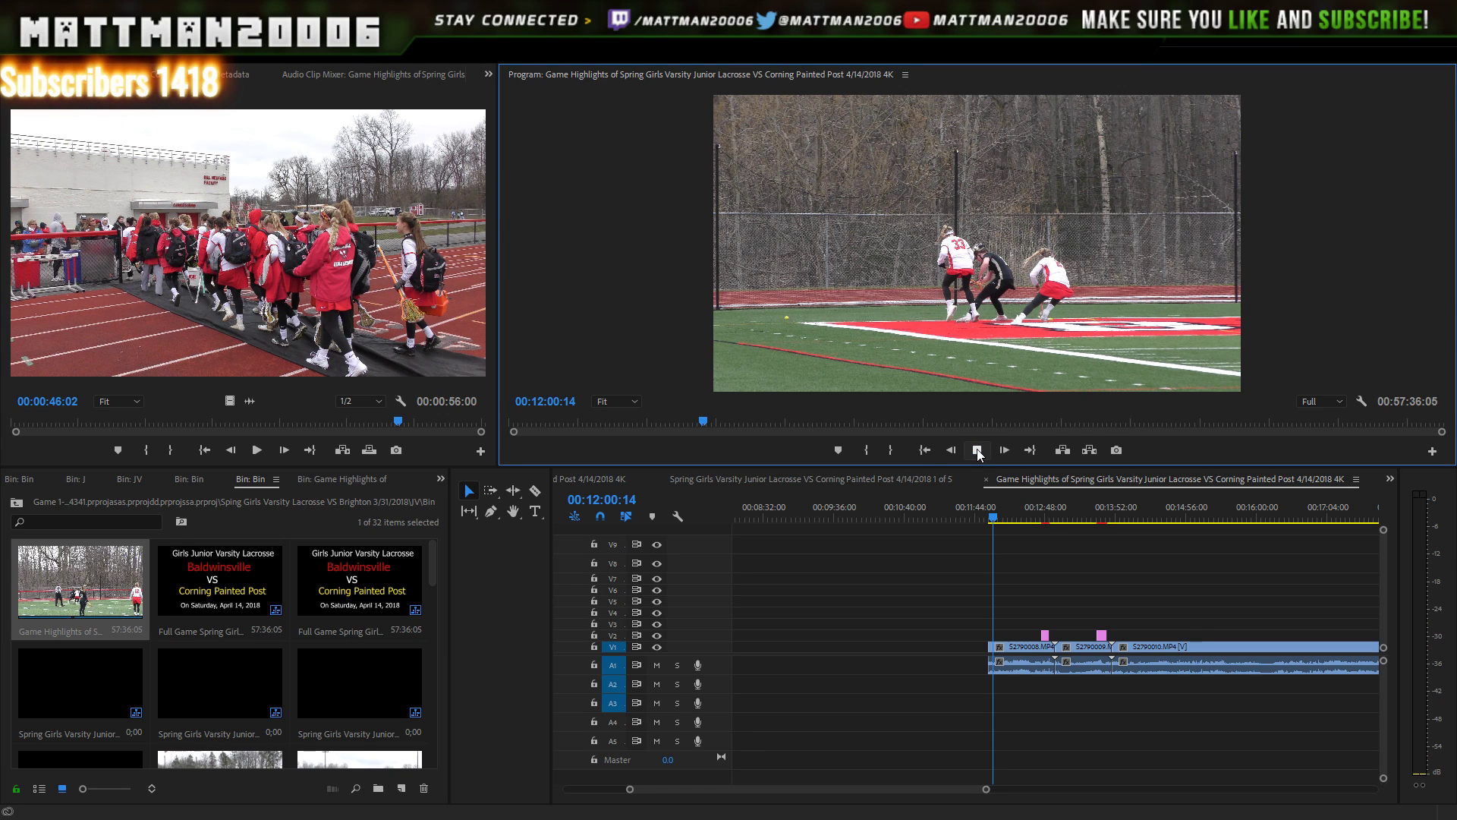
{"action": "left_click", "coordinate": [977, 450]}
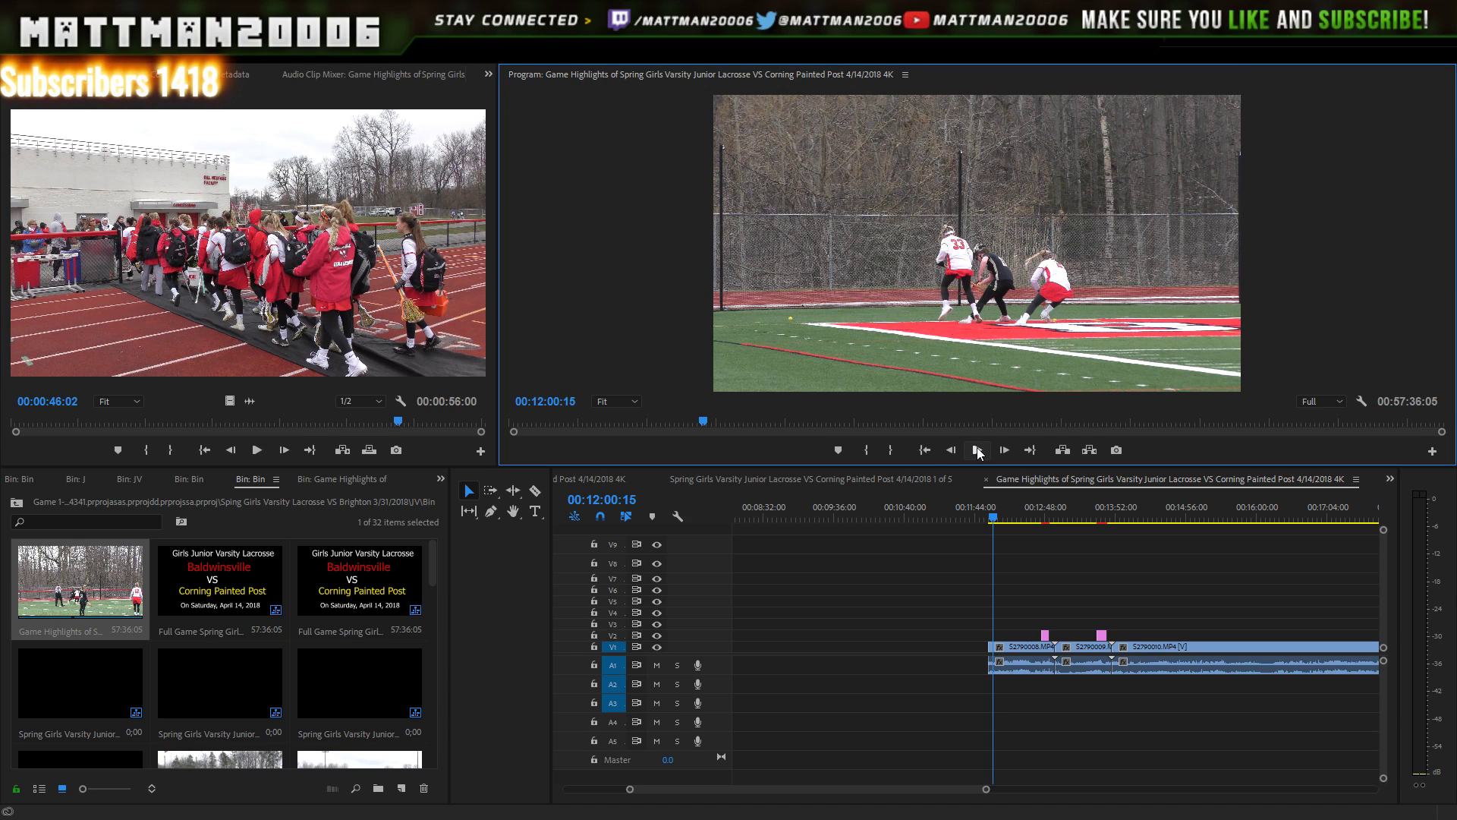
{"action": "left_click", "coordinate": [978, 450]}
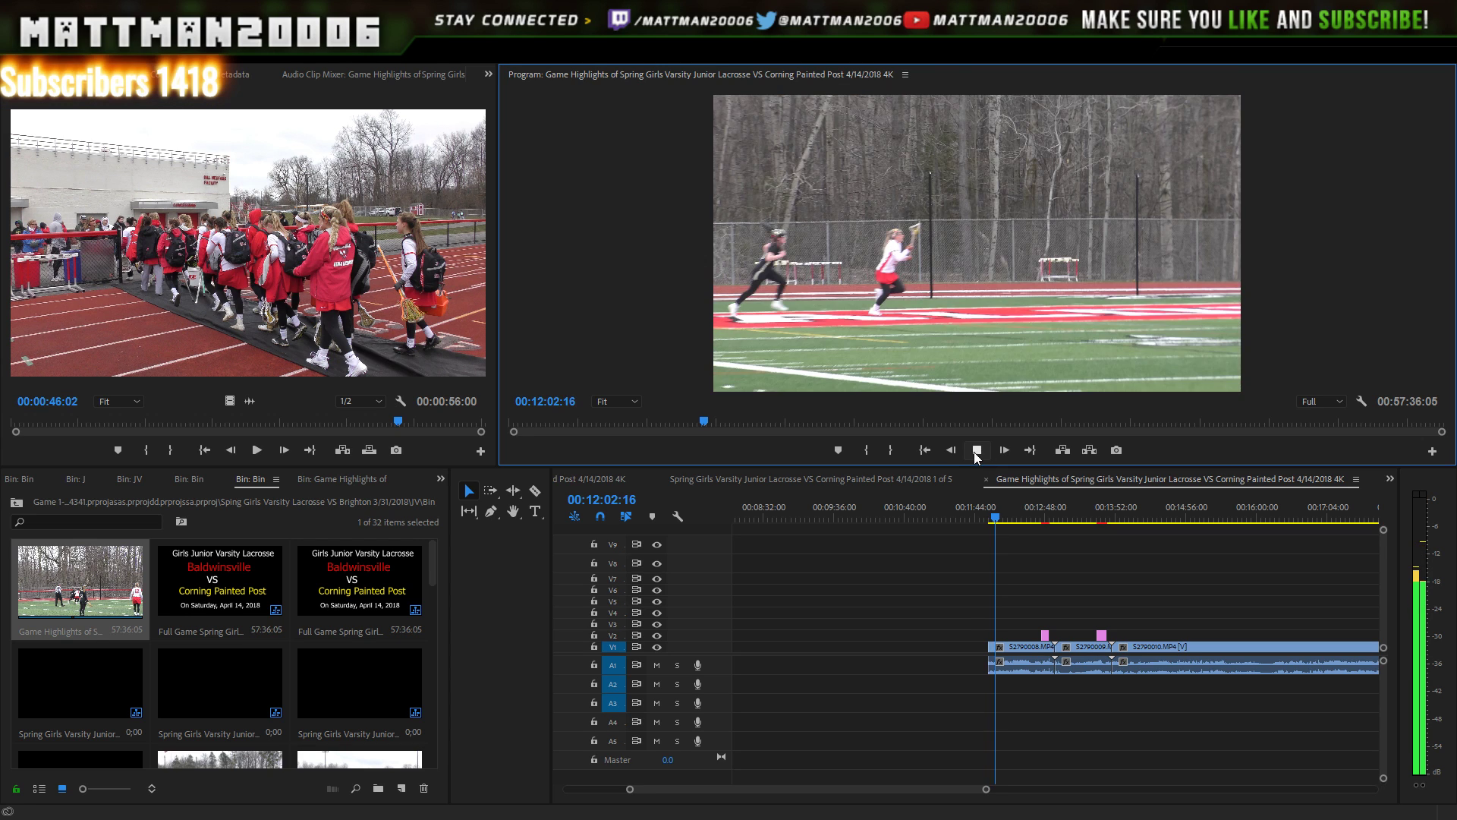
{"action": "left_click", "coordinate": [979, 451]}
{"action": "left_click", "coordinate": [1006, 521]}
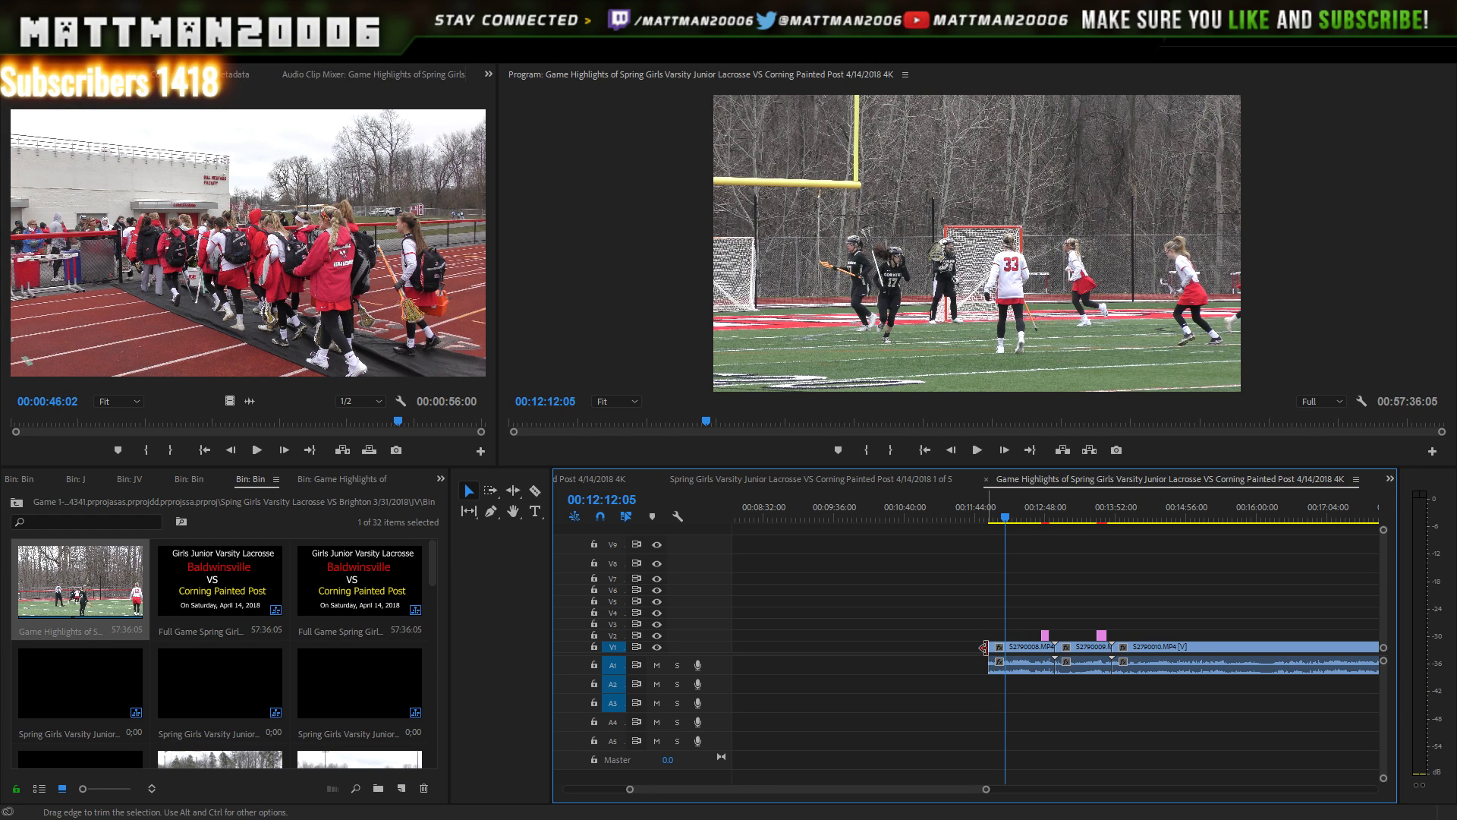
{"action": "left_click_drag", "start_coordinate": [994, 649], "coordinate": [1006, 649]}
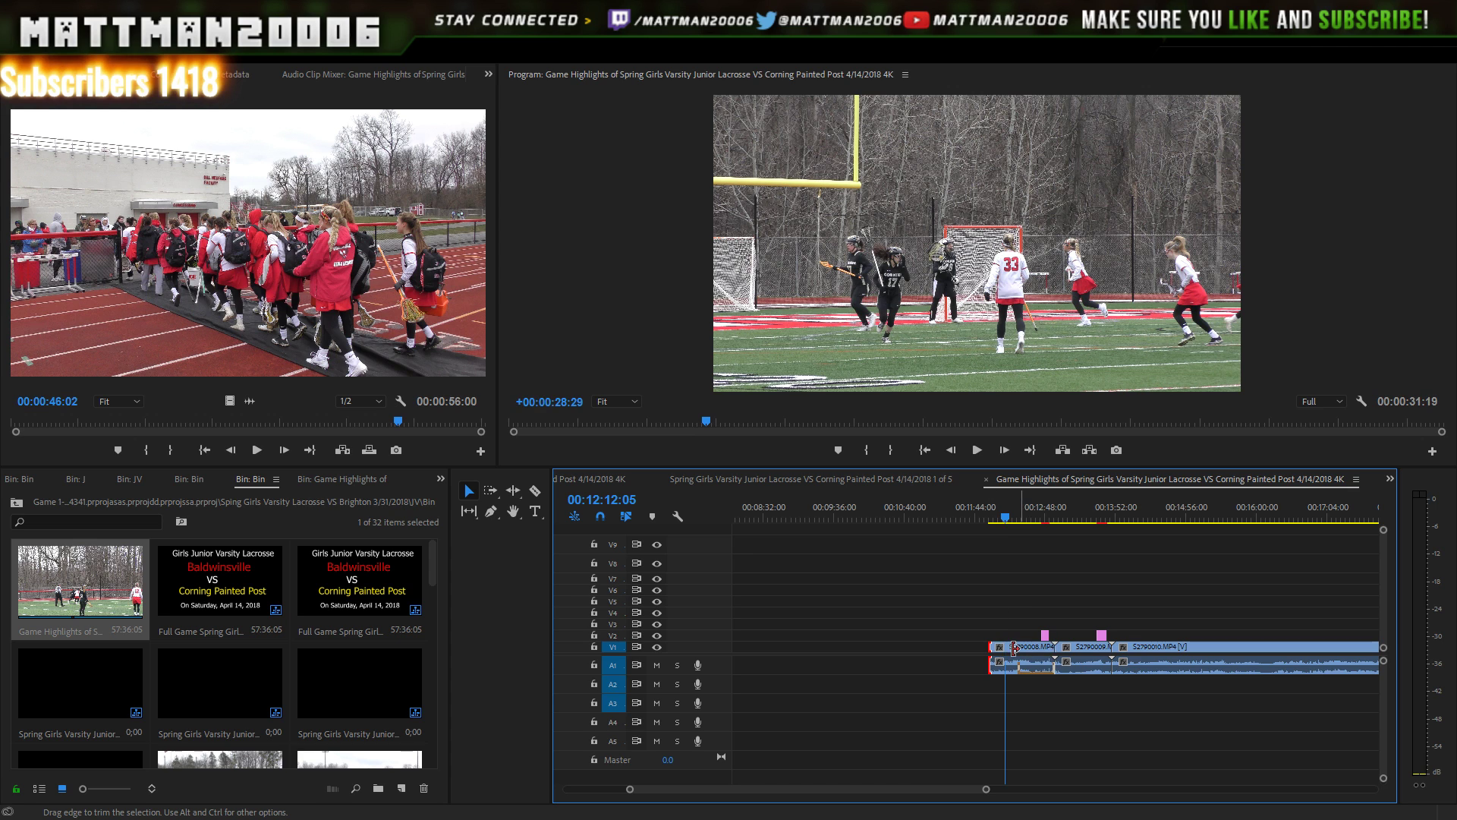
{"action": "left_click", "coordinate": [978, 453]}
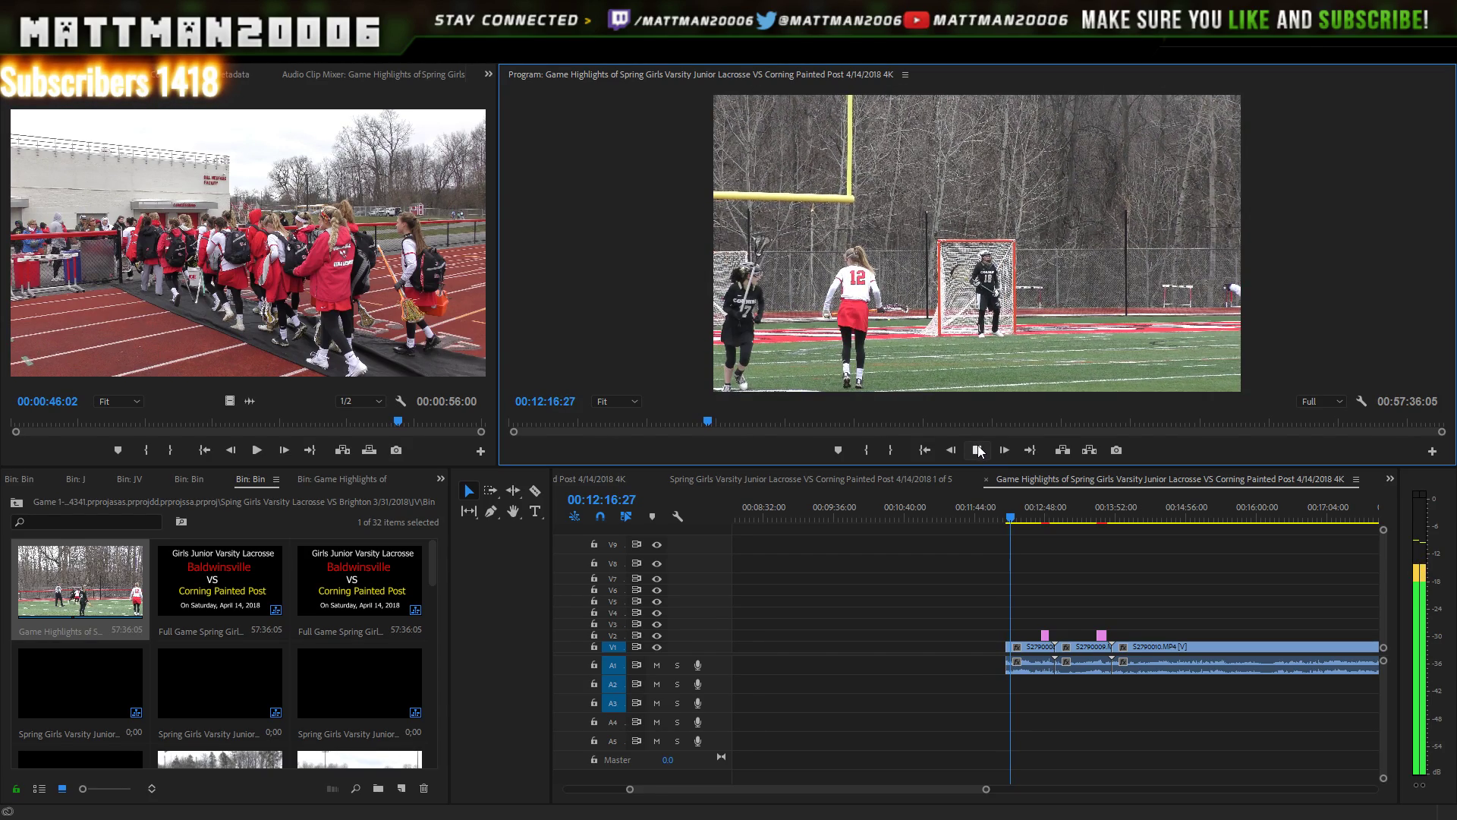
{"action": "left_click", "coordinate": [978, 450]}
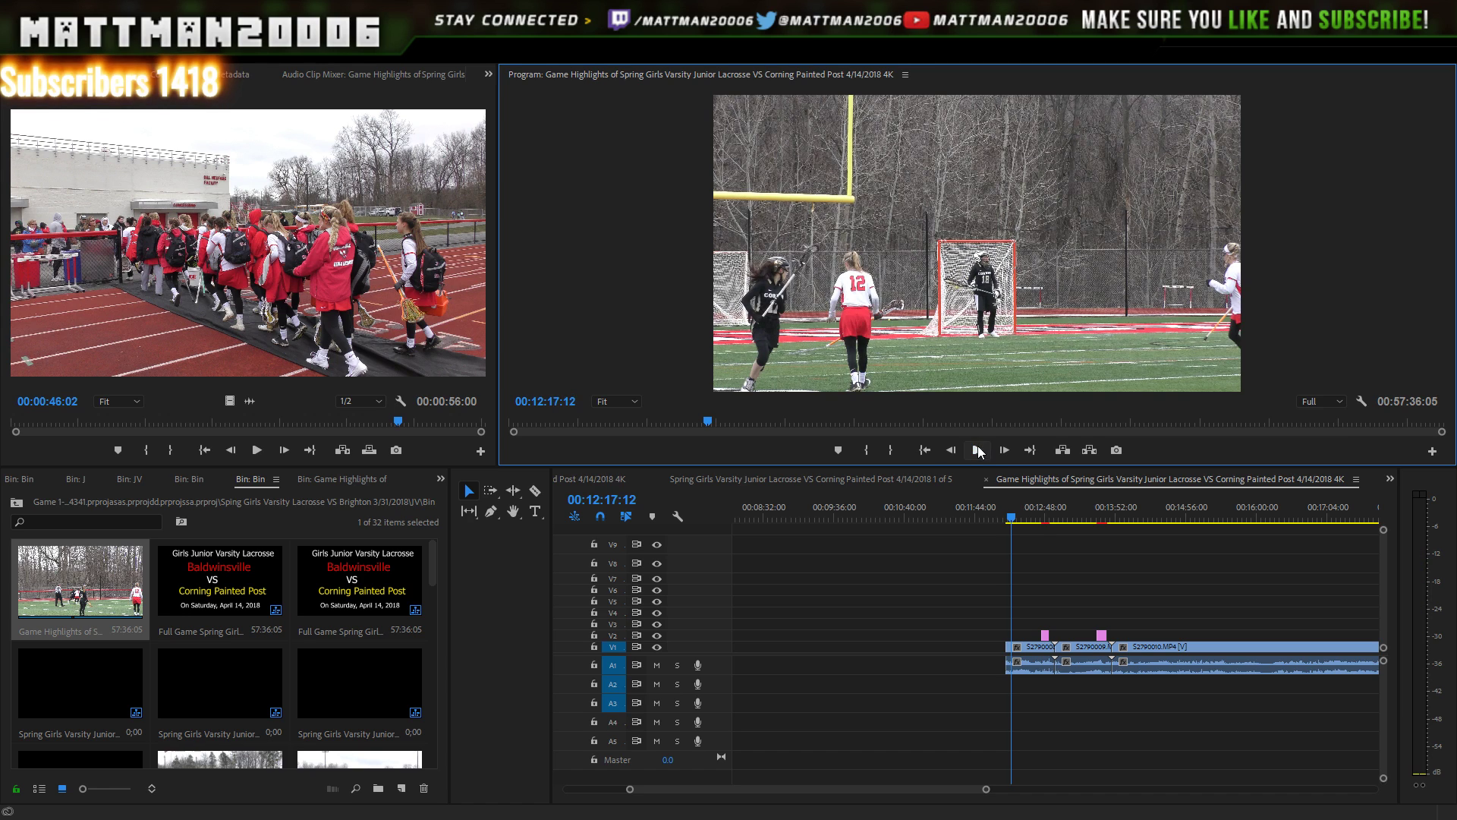
- Preview the play from 00:12:14 and select the clips with their title graphics
{"action": "left_click", "coordinate": [1008, 518]}
{"action": "left_click_drag", "start_coordinate": [1008, 518], "coordinate": [1006, 518]}
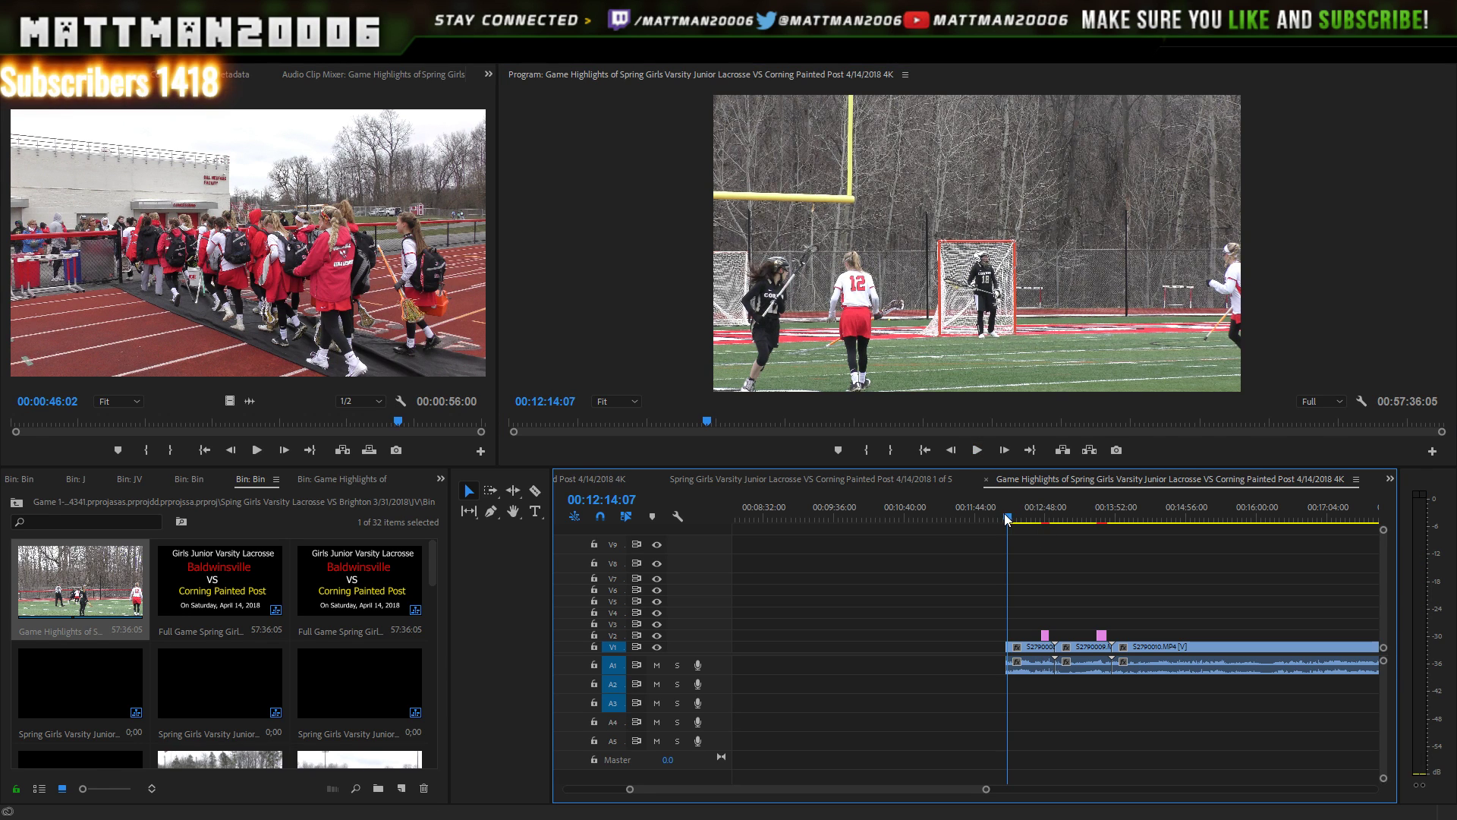
{"action": "left_click", "coordinate": [977, 450]}
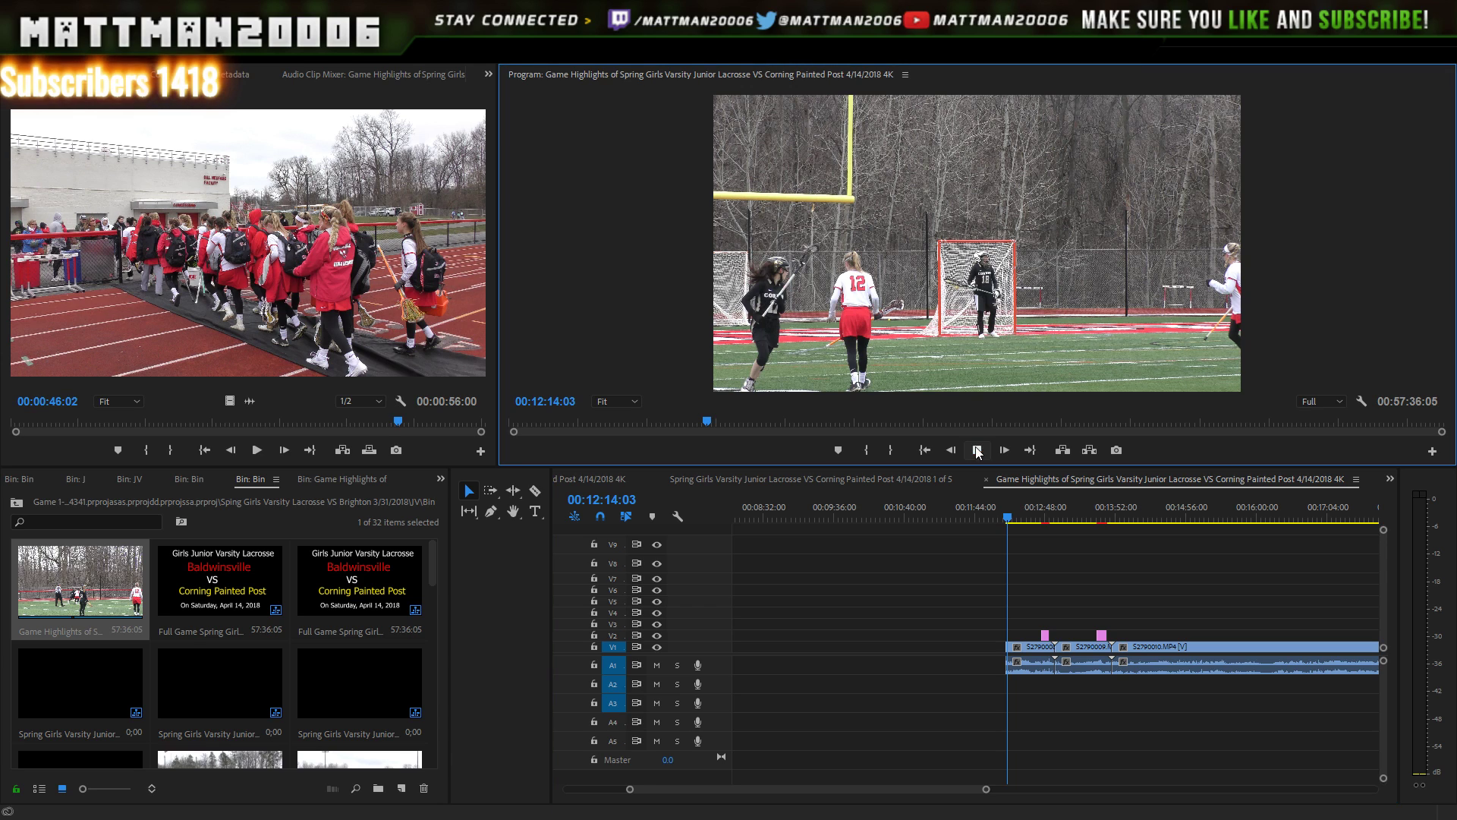
{"action": "left_click", "coordinate": [978, 451]}
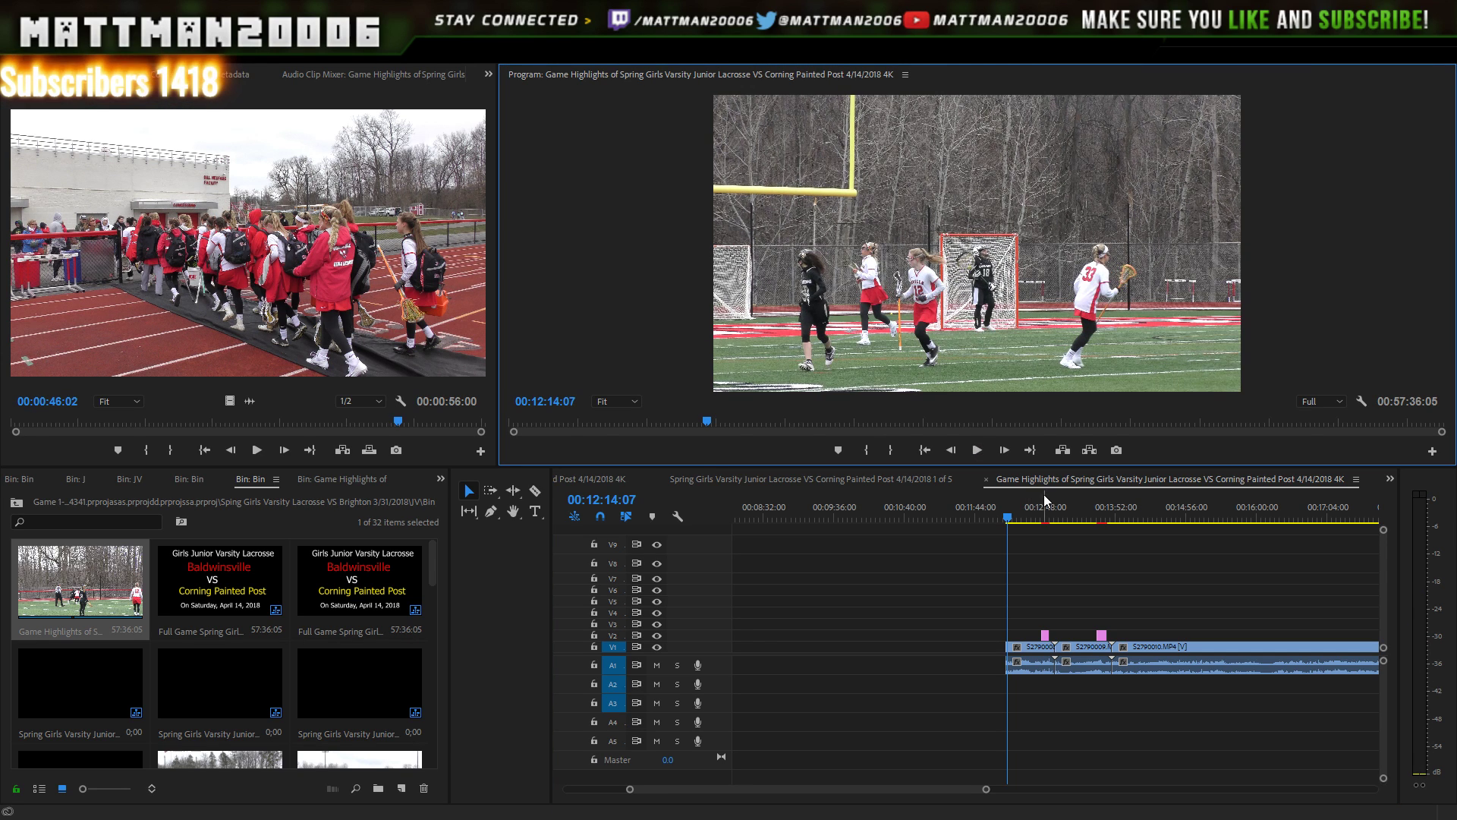
{"action": "left_click_drag", "start_coordinate": [1104, 541], "coordinate": [1041, 706]}
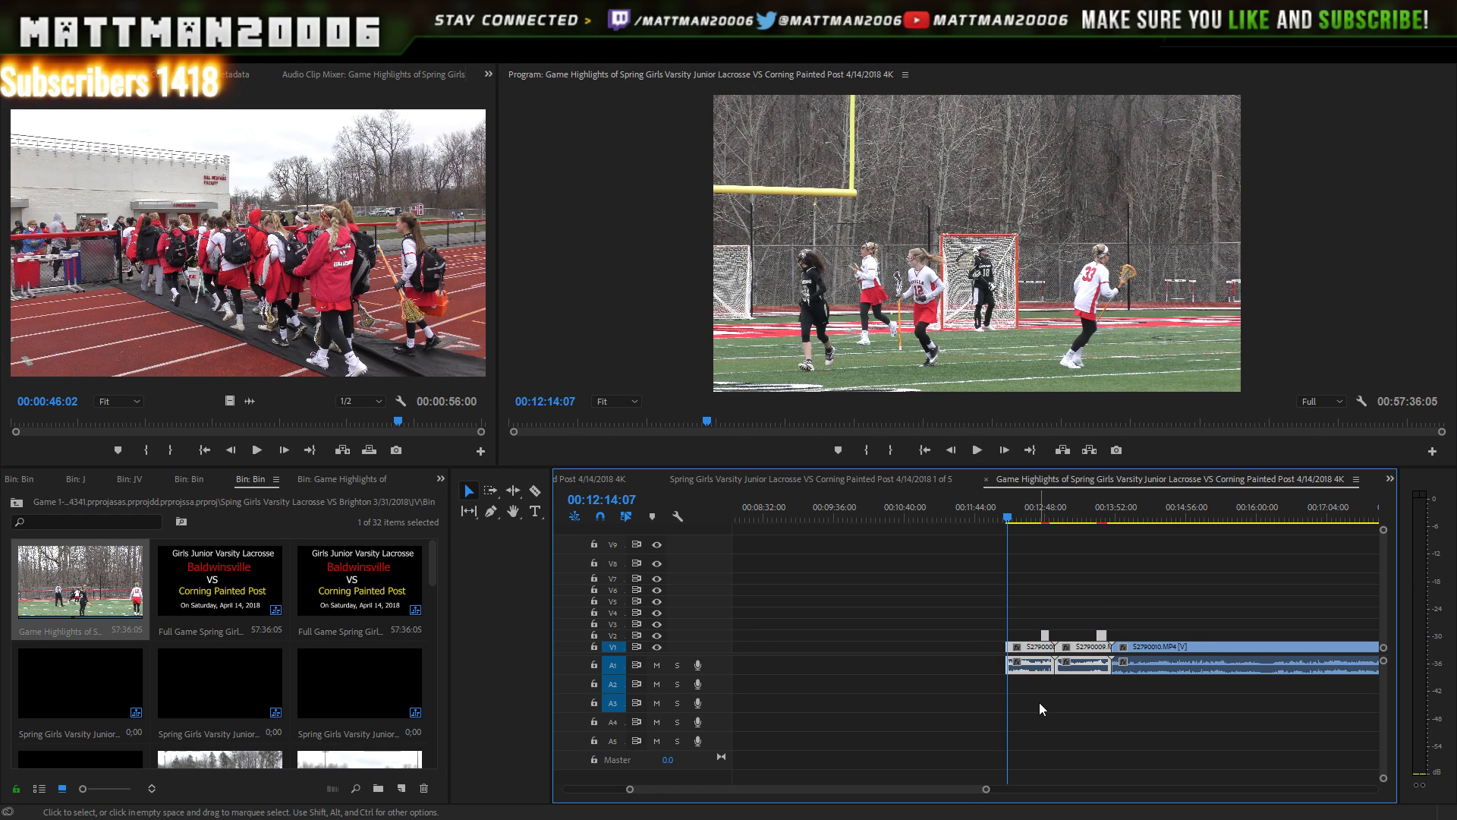
{"action": "scroll", "coordinate": [967, 790], "scroll_direction": "up", "scroll_amount": 3}
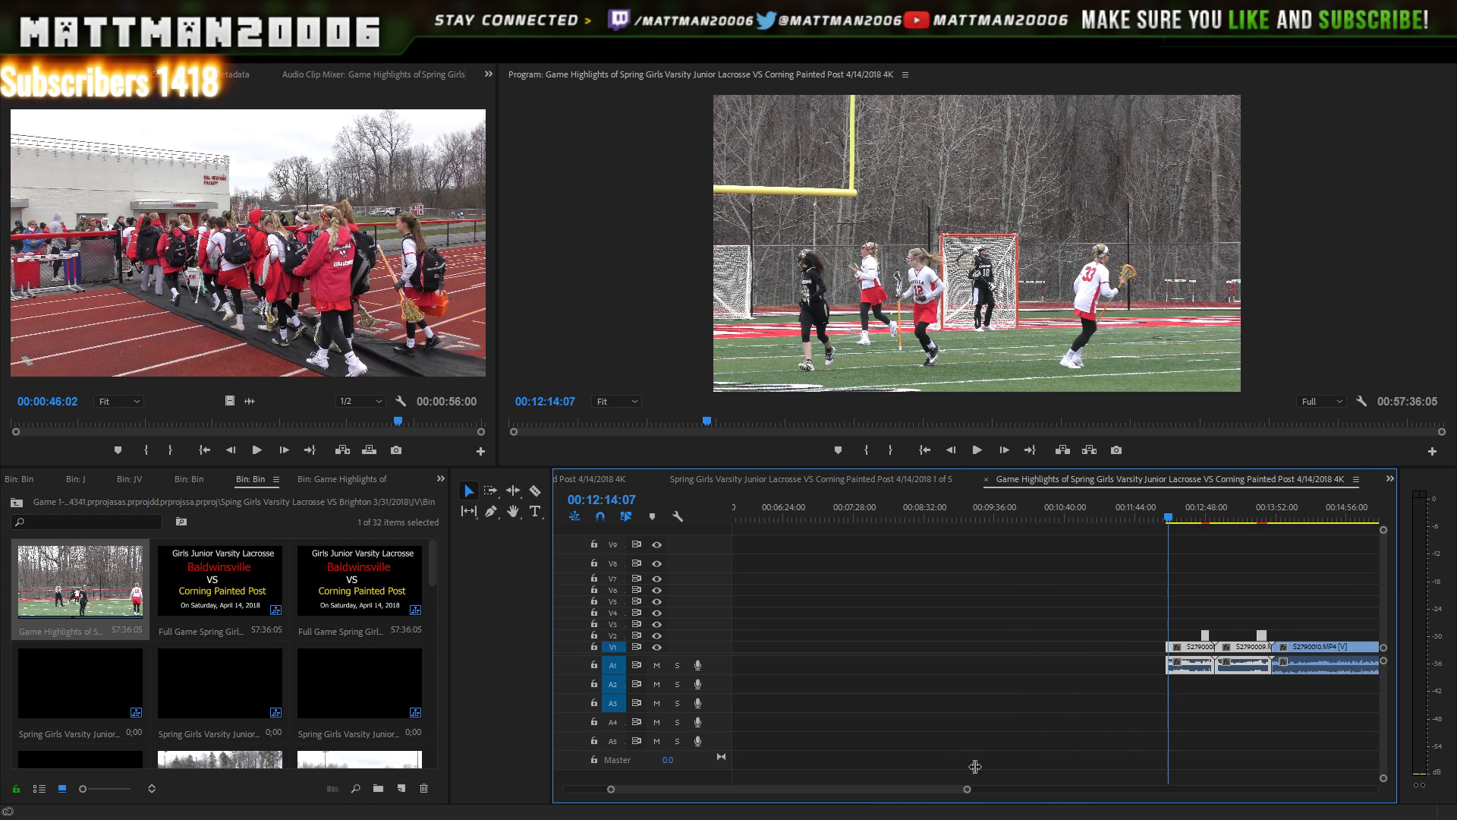
- Move the selected clips and titles left to about 00:04:00
{"action": "left_click_drag", "start_coordinate": [1237, 651], "coordinate": [894, 653]}
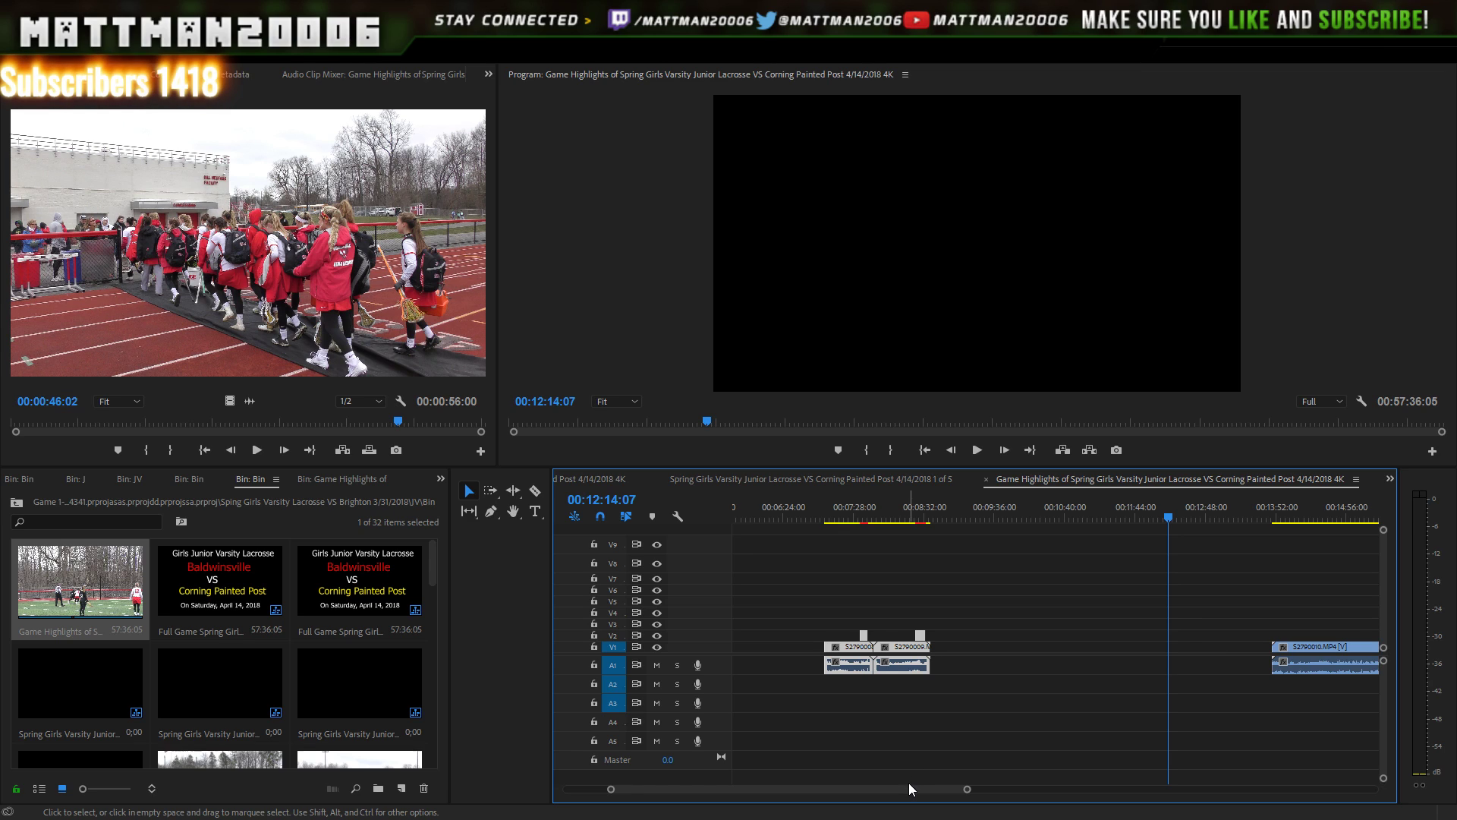
{"action": "left_click_drag", "start_coordinate": [909, 788], "coordinate": [872, 788]}
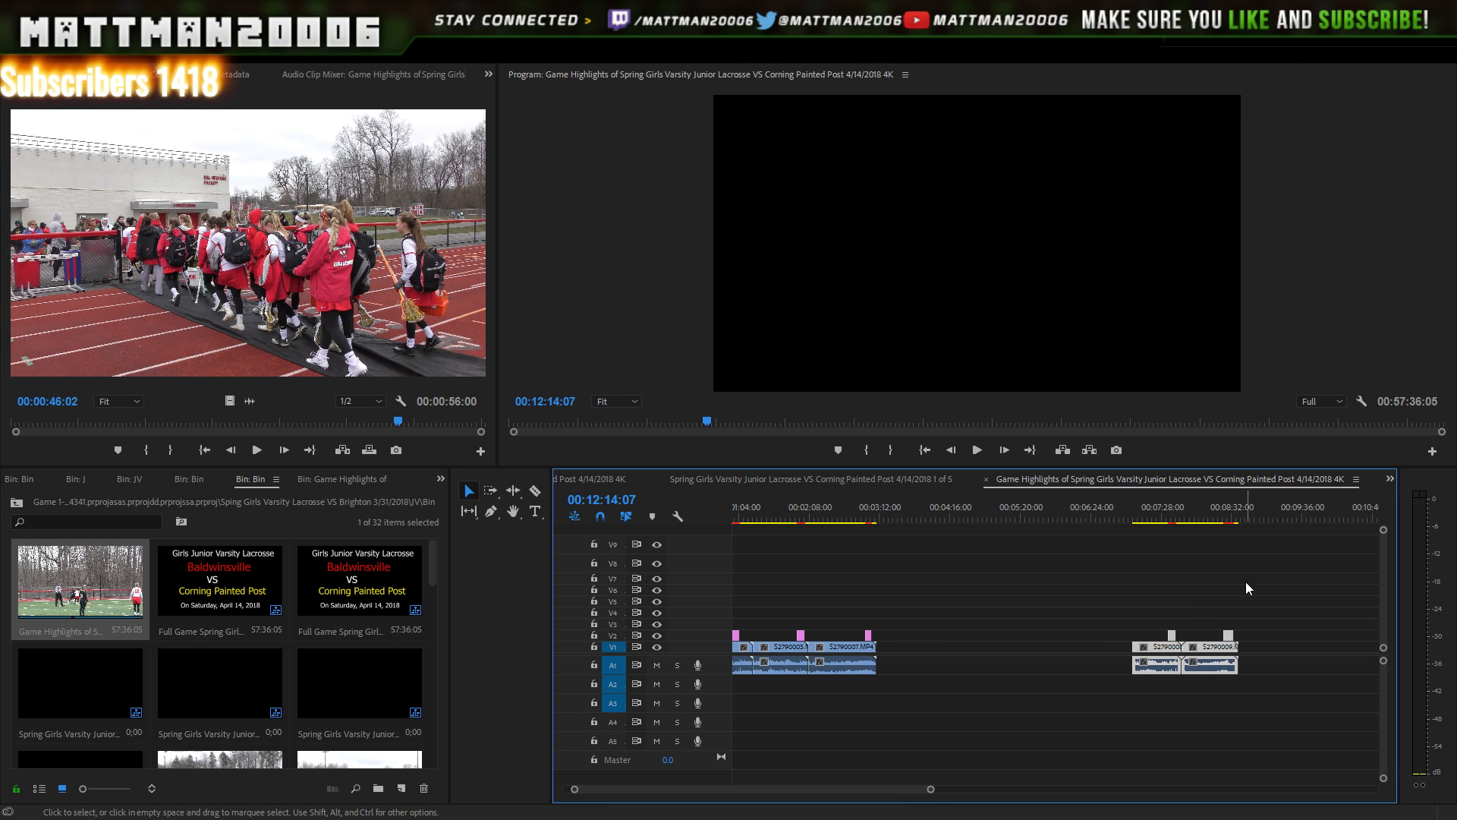
{"action": "left_click_drag", "start_coordinate": [1209, 652], "coordinate": [914, 650]}
{"action": "left_click", "coordinate": [941, 603]}
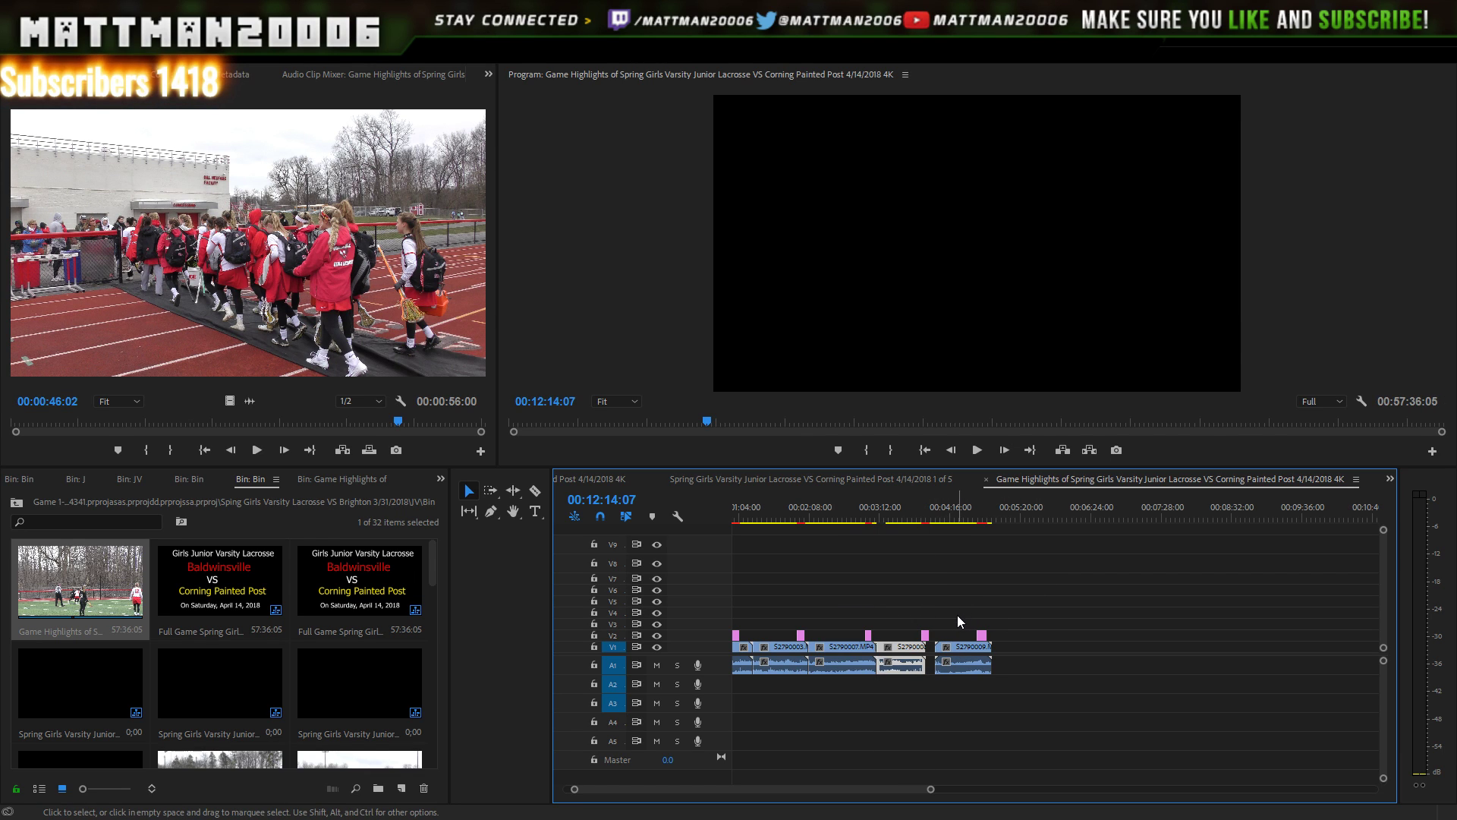
- Push S2790008 and S2790009 up against S2790007 and play back the join from 00:03:06
{"action": "left_click_drag", "start_coordinate": [1009, 587], "coordinate": [920, 672]}
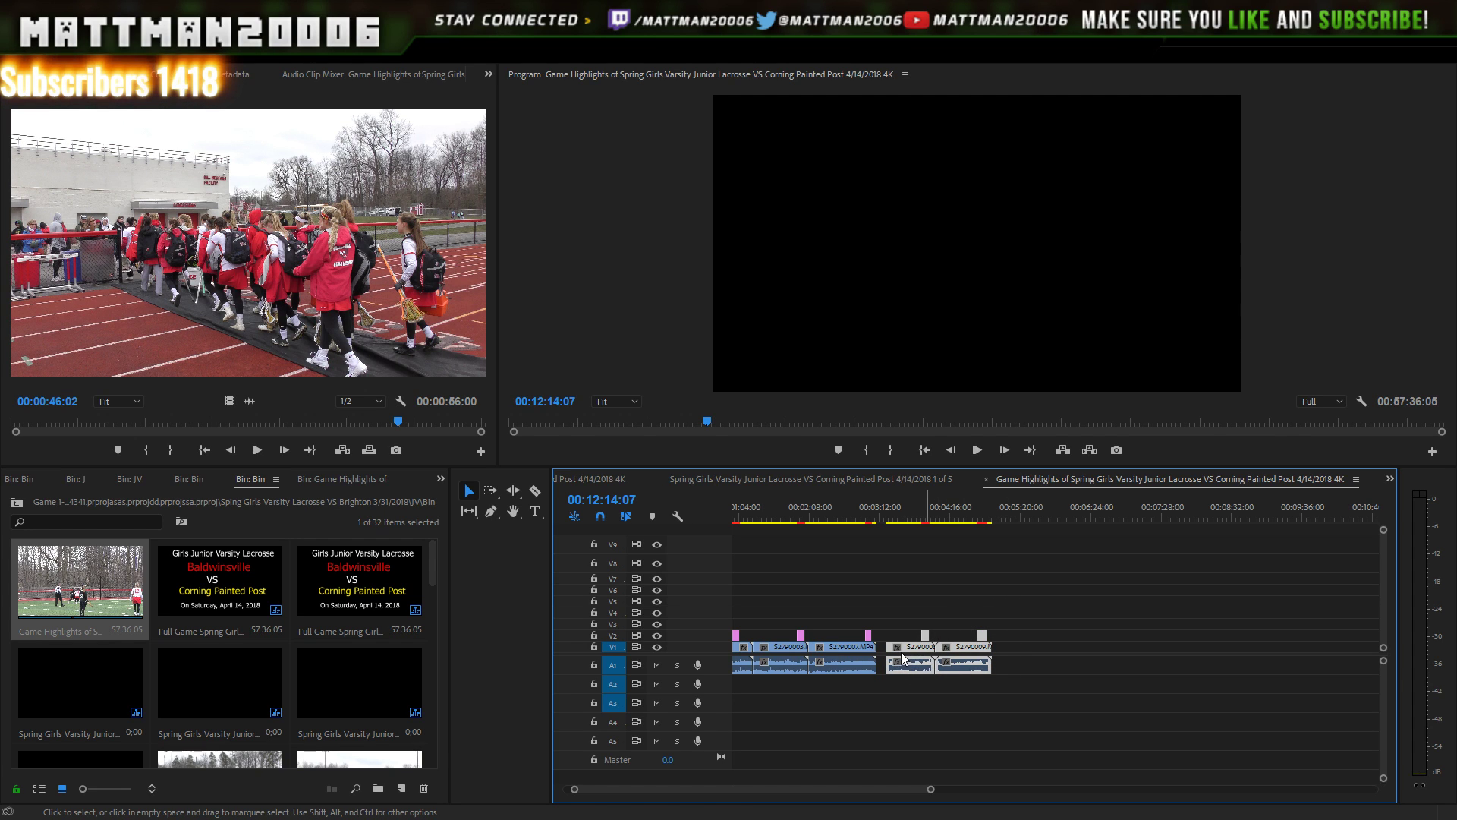
{"action": "left_click_drag", "start_coordinate": [899, 653], "coordinate": [883, 652]}
{"action": "left_click_drag", "start_coordinate": [862, 515], "coordinate": [876, 504]}
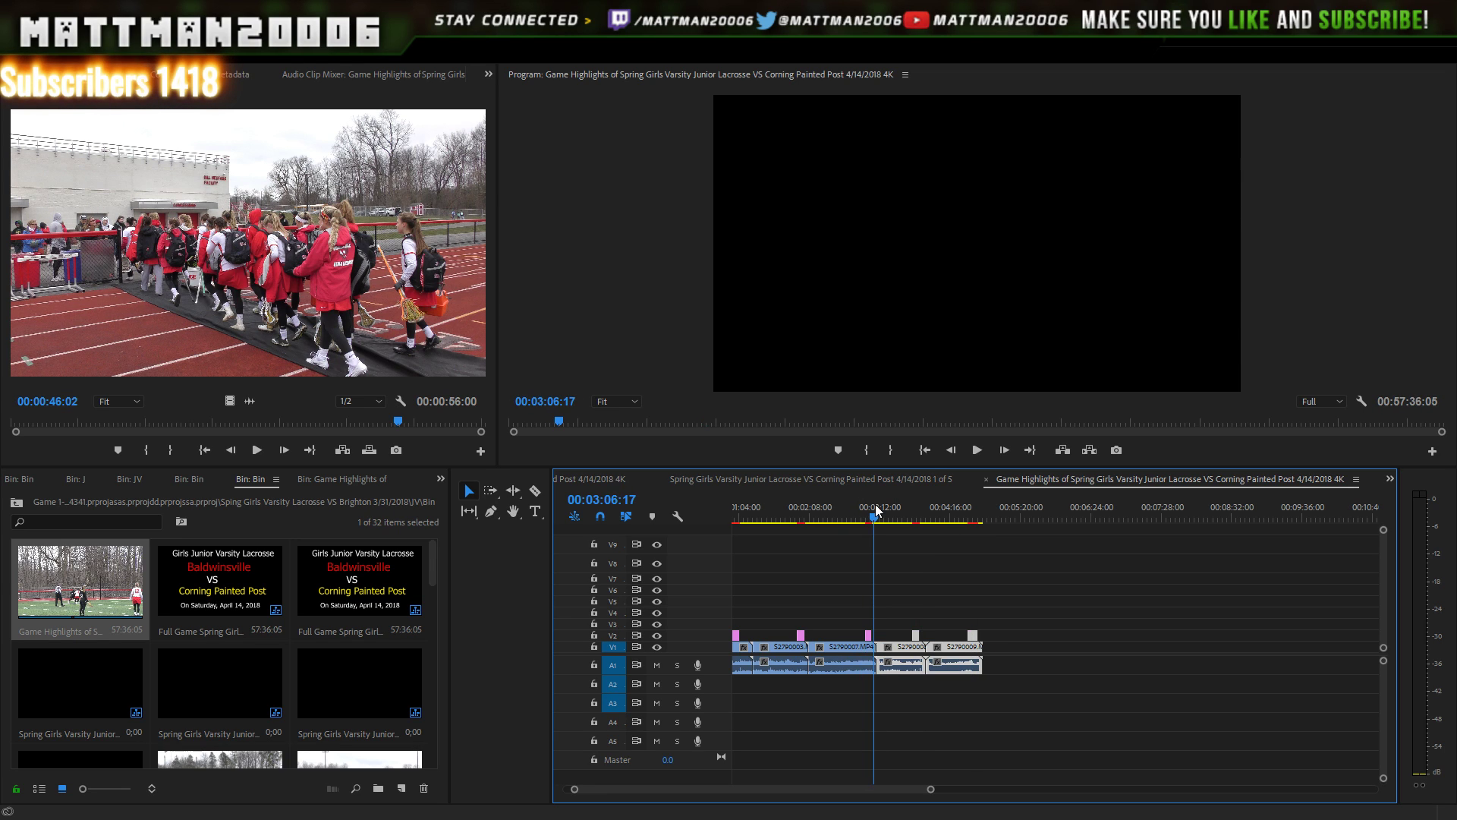
{"action": "left_click", "coordinate": [978, 450]}
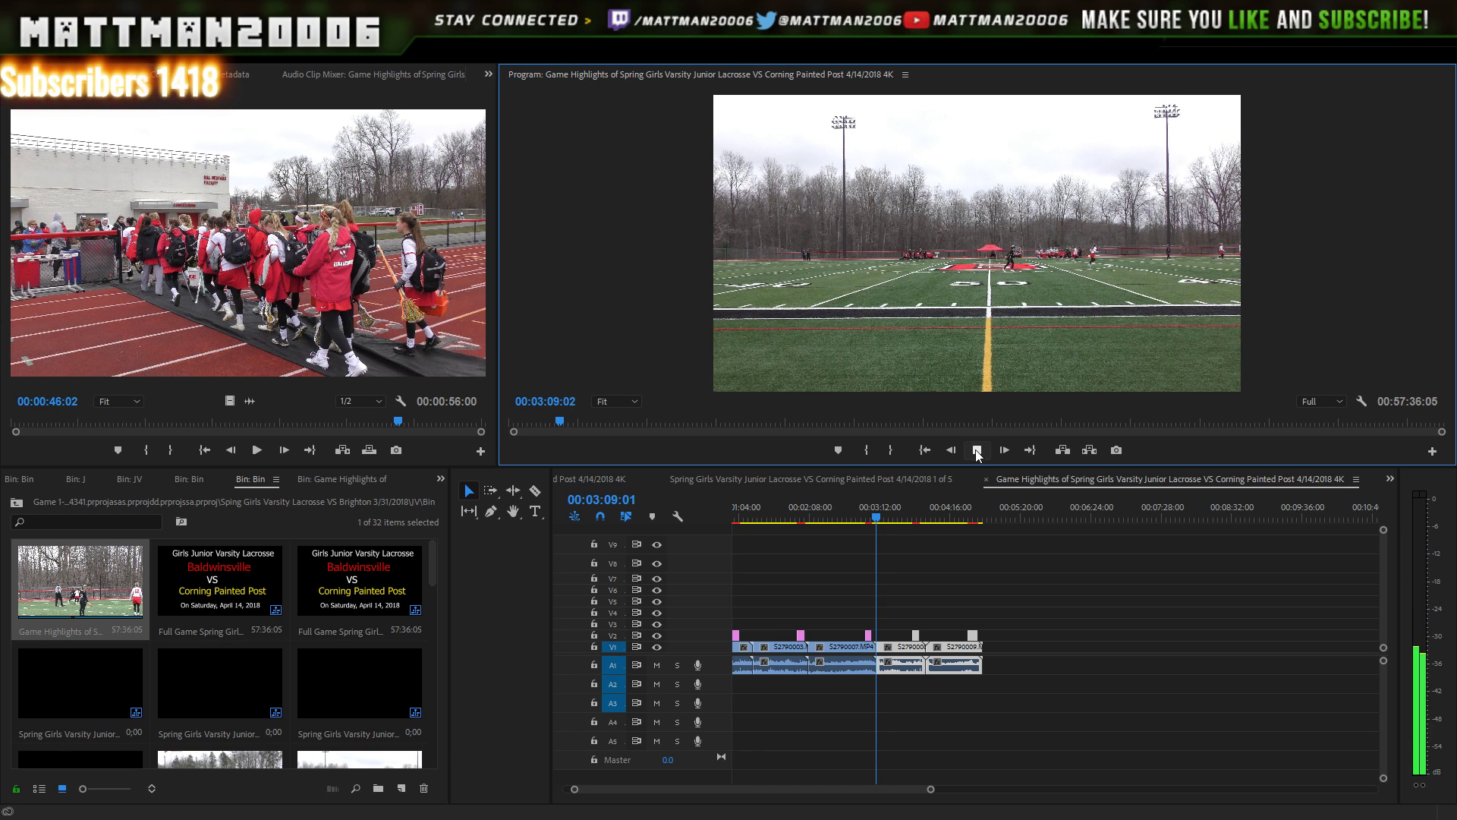
{"action": "left_click", "coordinate": [978, 450]}
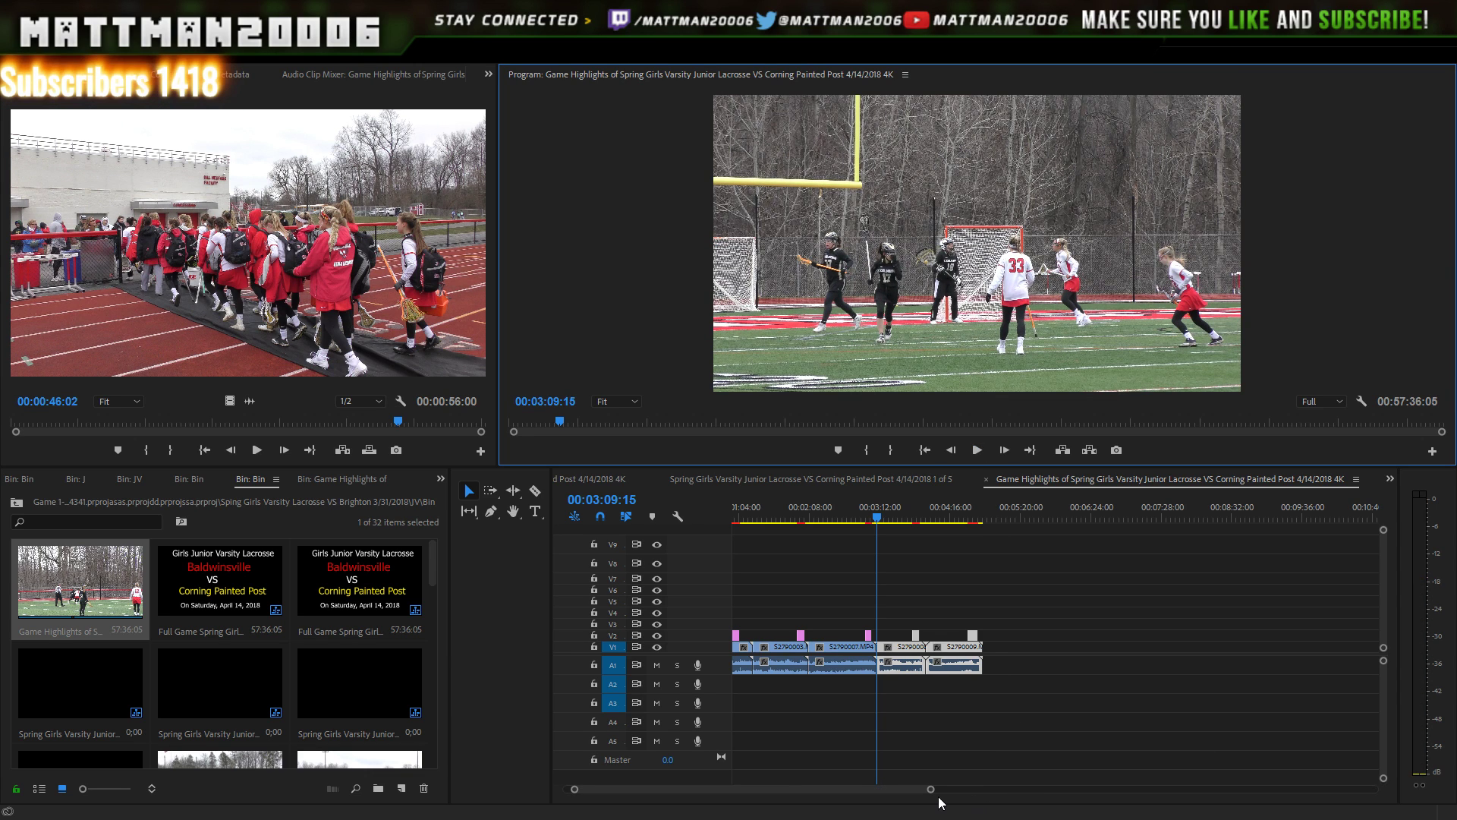
{"action": "left_click_drag", "start_coordinate": [932, 790], "coordinate": [1049, 794]}
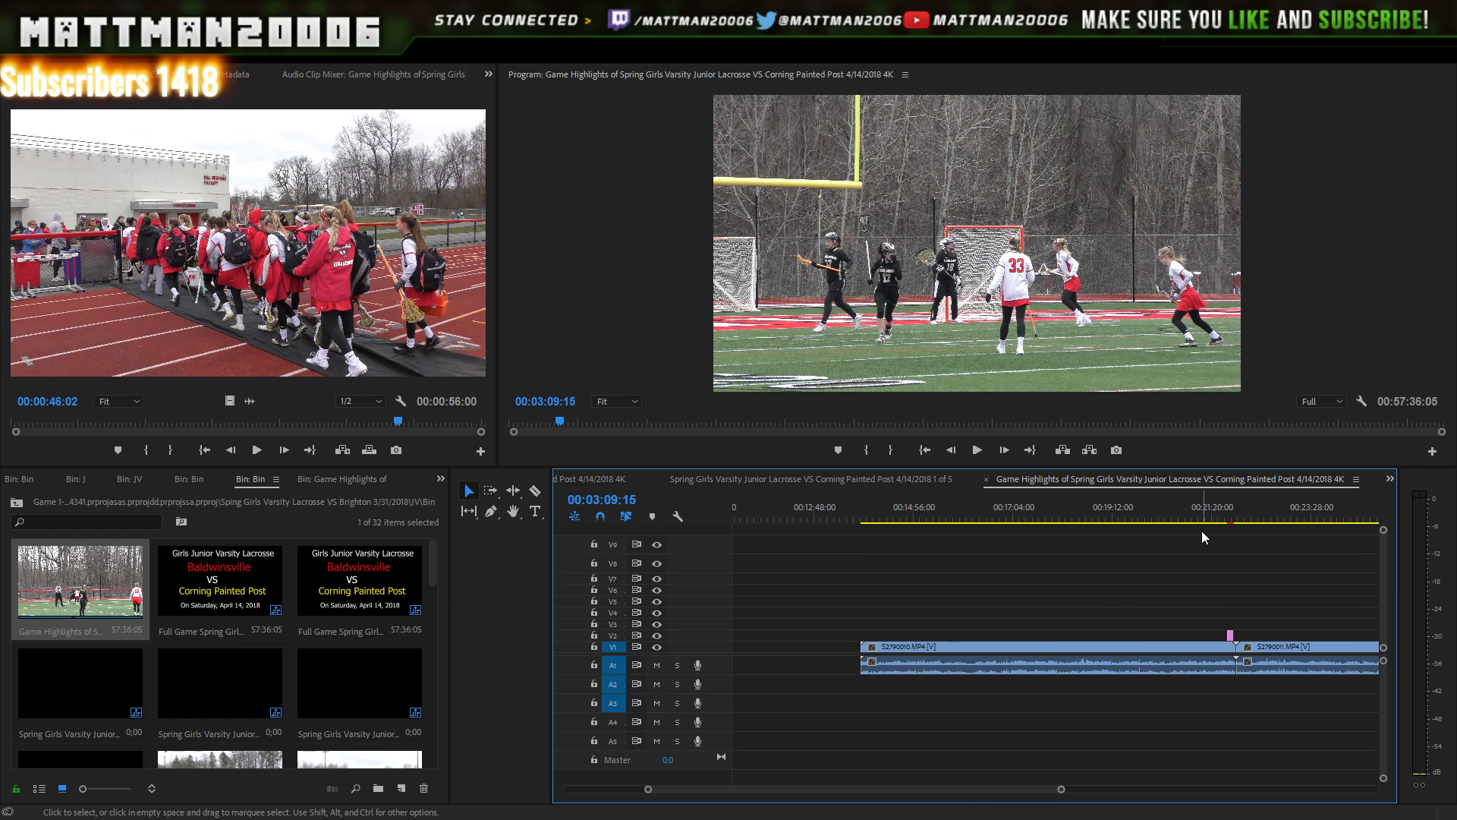
- Trim the starts of the play at 00:20:21 and of S2790011 to cut dead footage
{"action": "left_click_drag", "start_coordinate": [1173, 507], "coordinate": [1165, 517]}
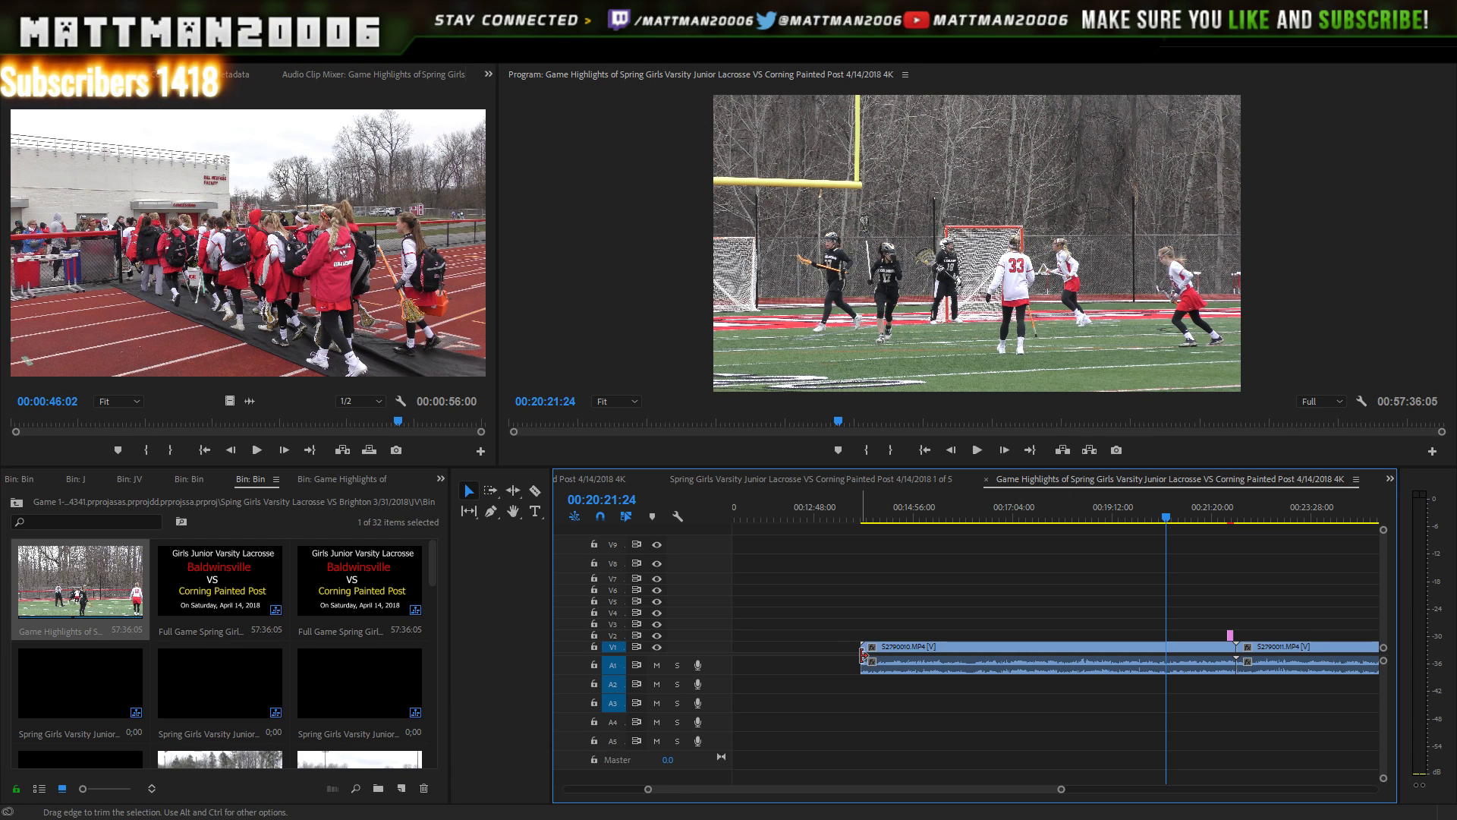
{"action": "left_click_drag", "start_coordinate": [863, 654], "coordinate": [1163, 651]}
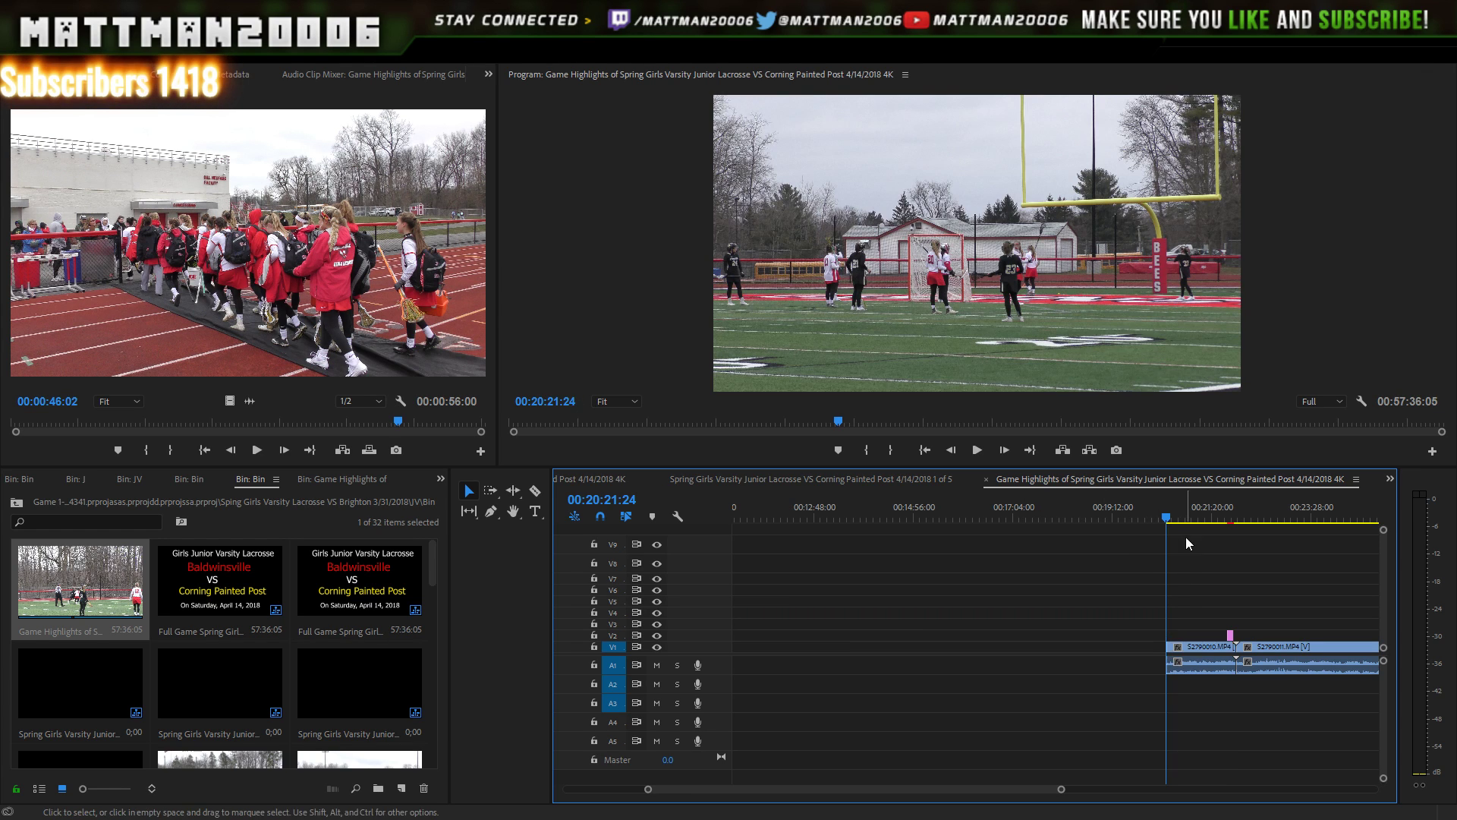
{"action": "left_click", "coordinate": [977, 450]}
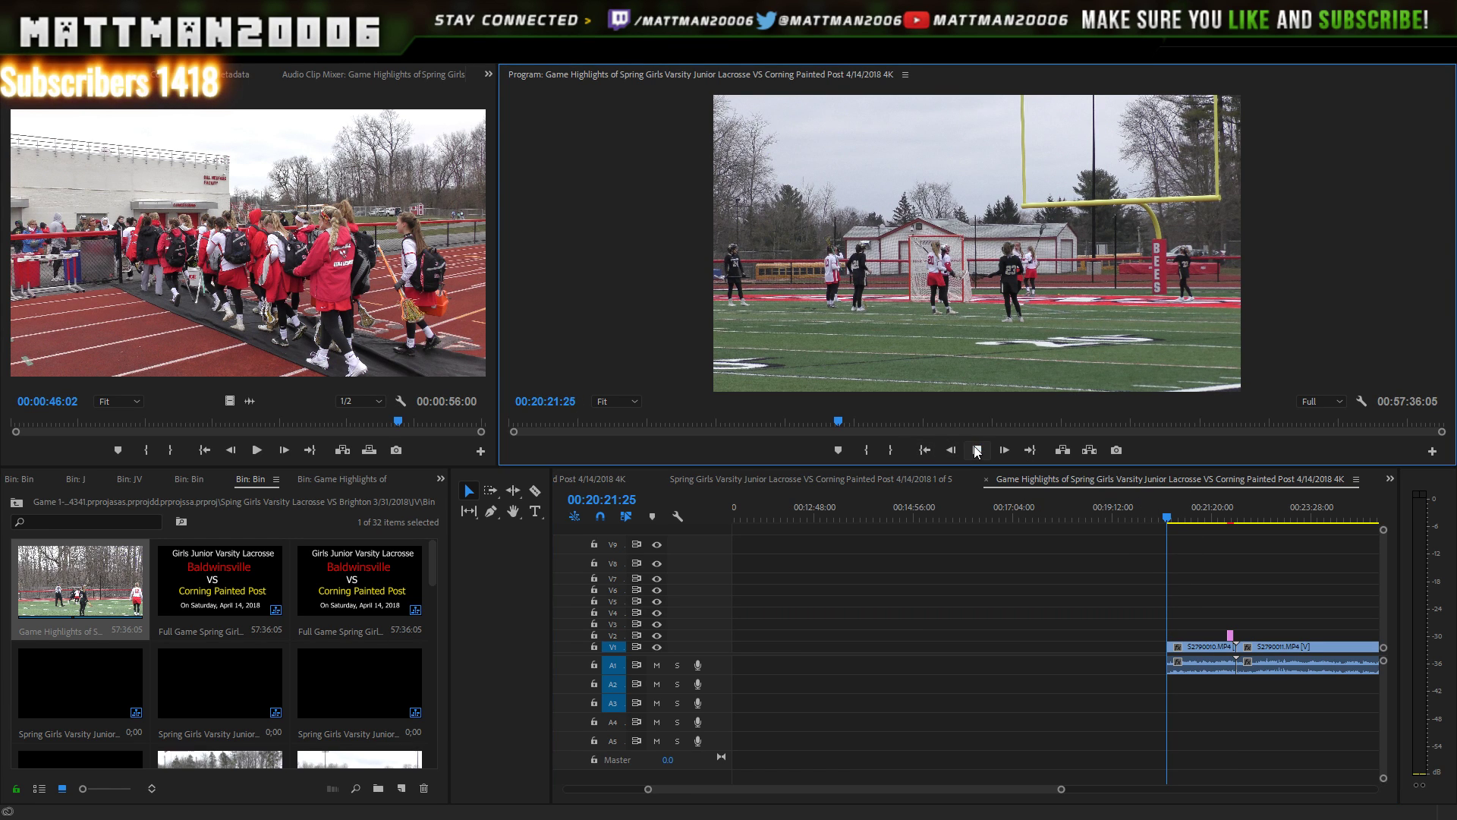
{"action": "left_click", "coordinate": [981, 450]}
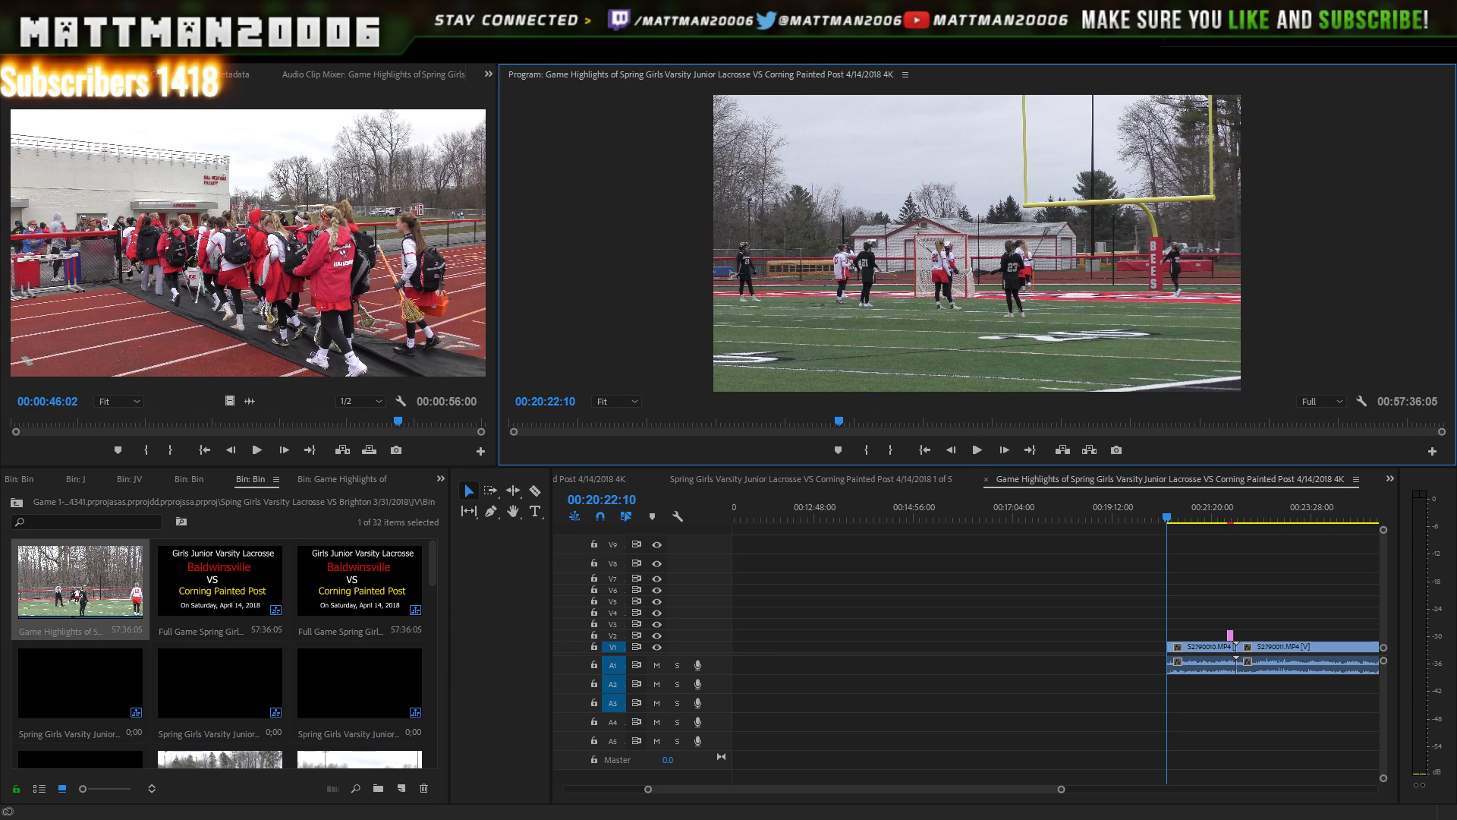
{"action": "left_click_drag", "start_coordinate": [1040, 790], "coordinate": [1083, 790]}
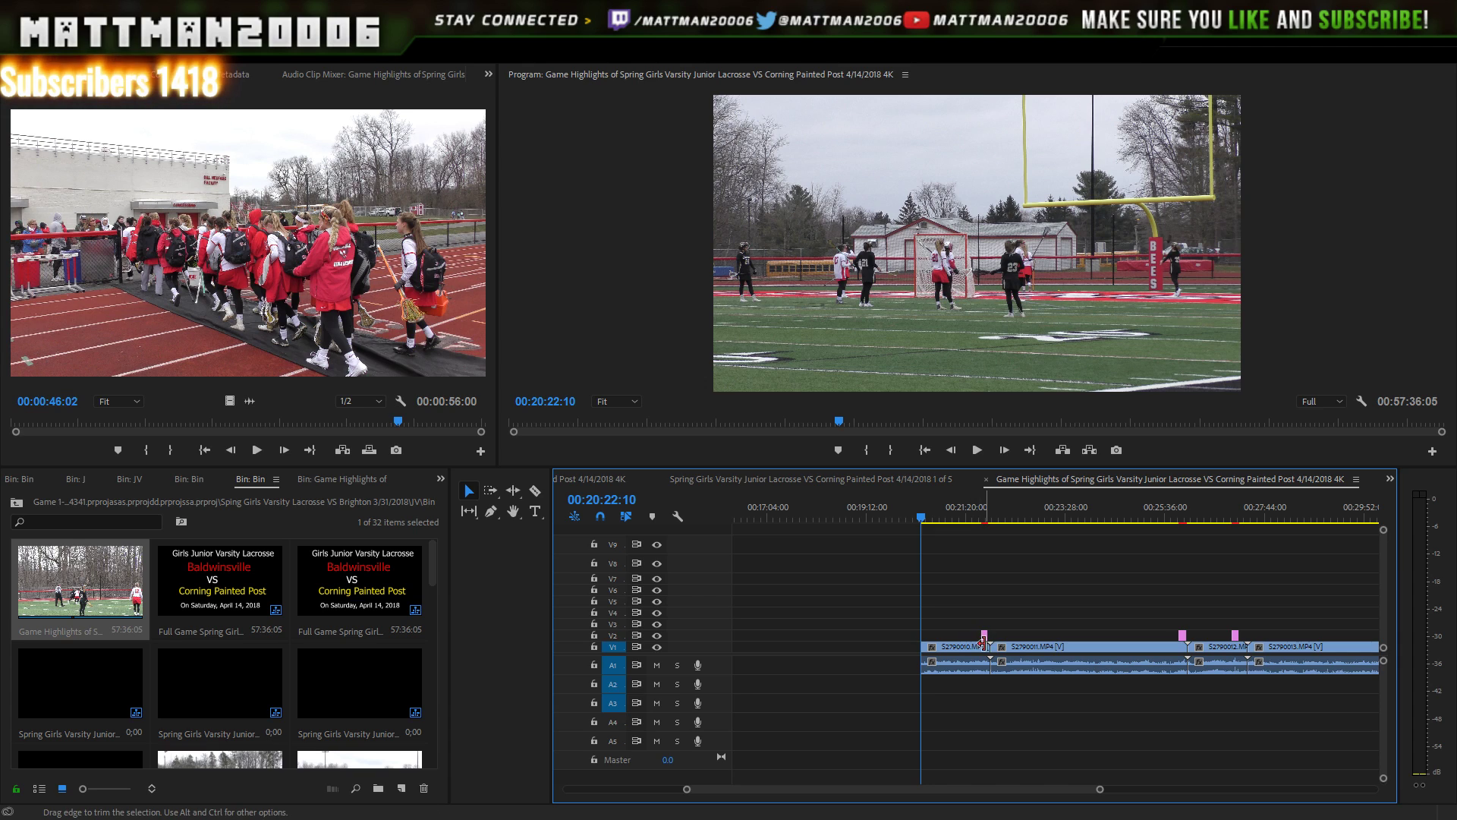
{"action": "left_click_drag", "start_coordinate": [992, 647], "coordinate": [1149, 647]}
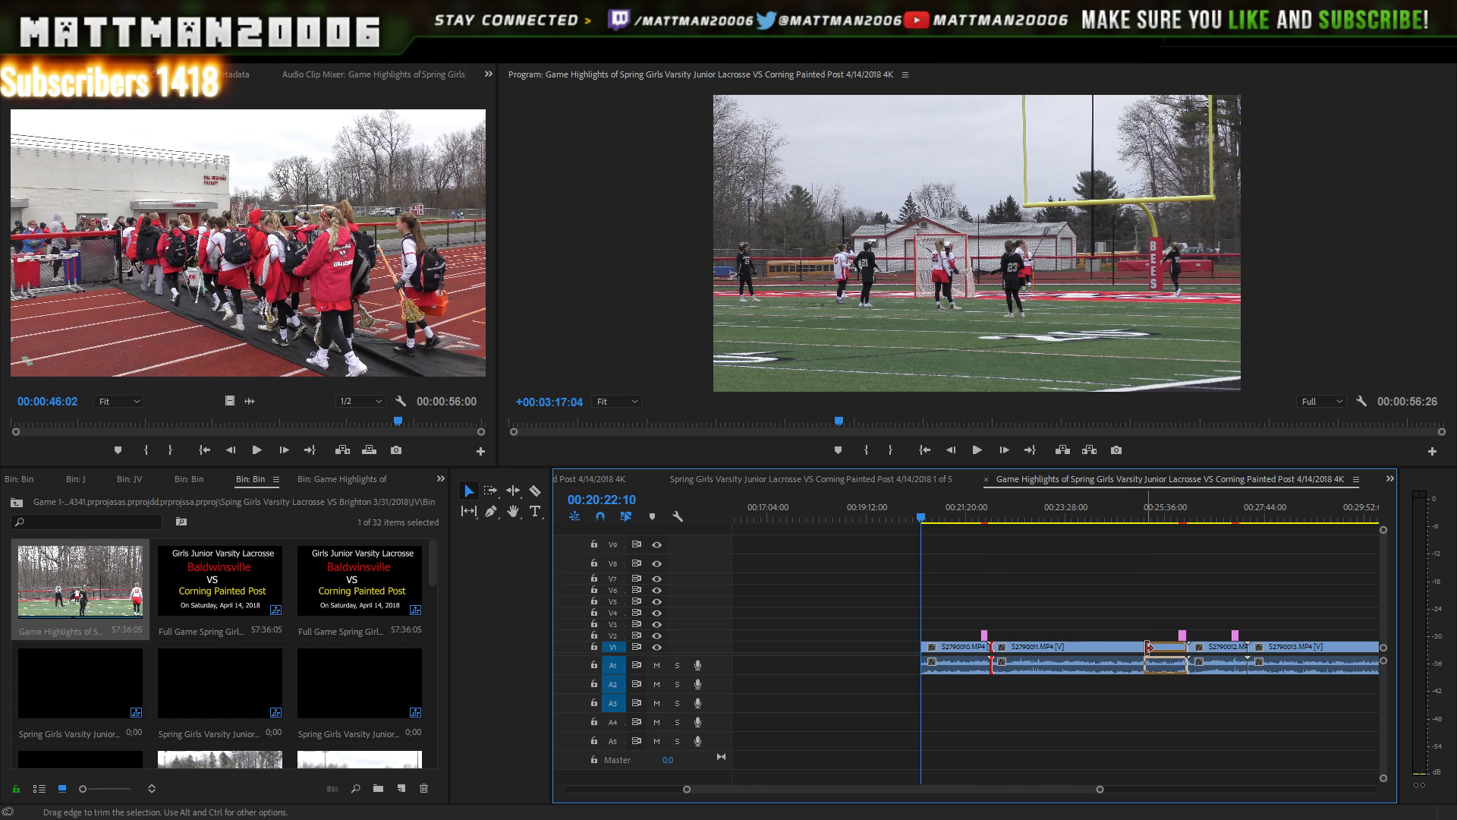
- Trim the next play near 00:25 to start at the playhead and select S2790012
{"action": "left_click", "coordinate": [1150, 518]}
{"action": "left_click_drag", "start_coordinate": [1153, 536], "coordinate": [1161, 517]}
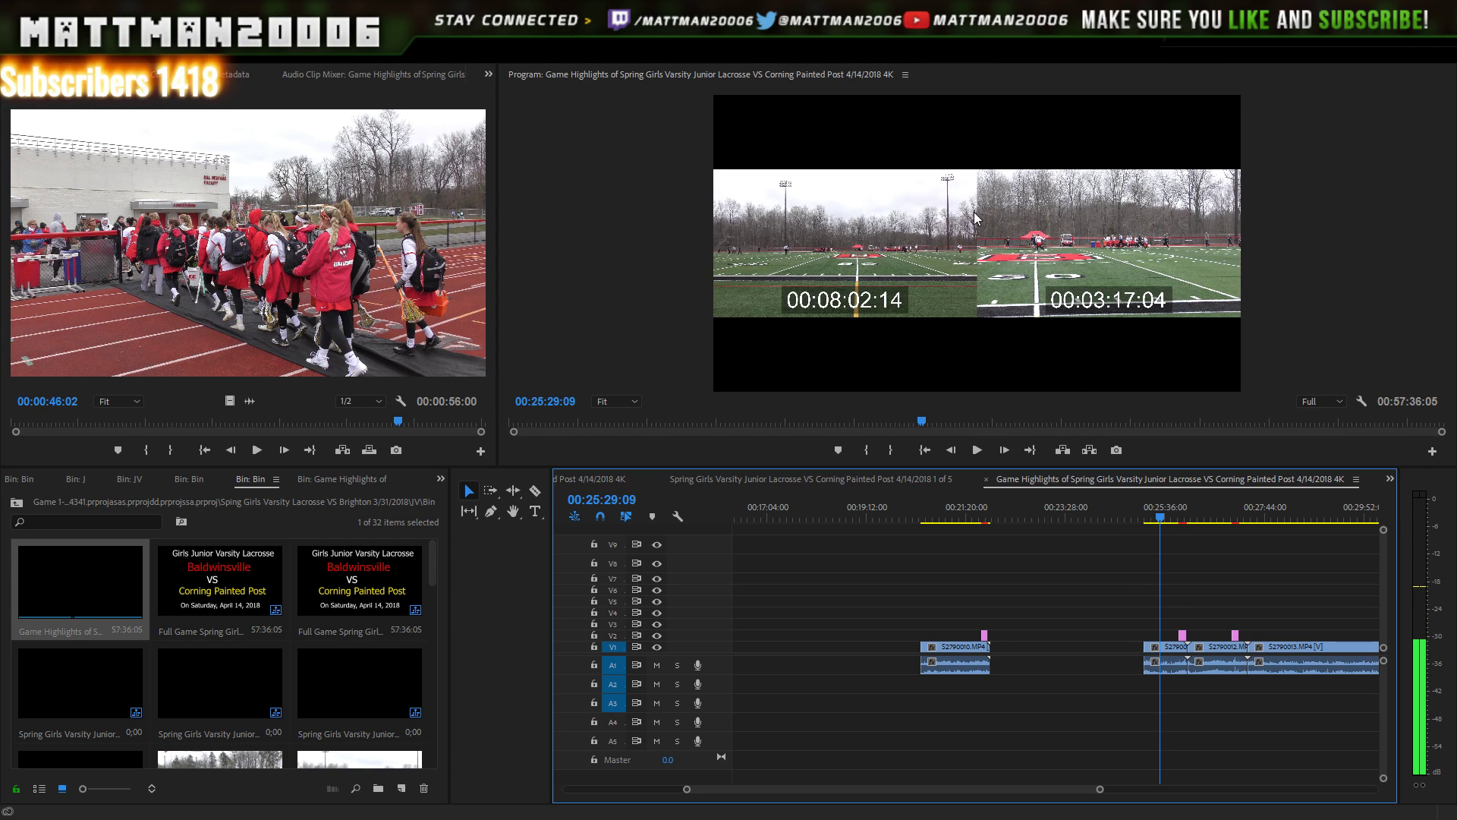
{"action": "key", "text": "space"}
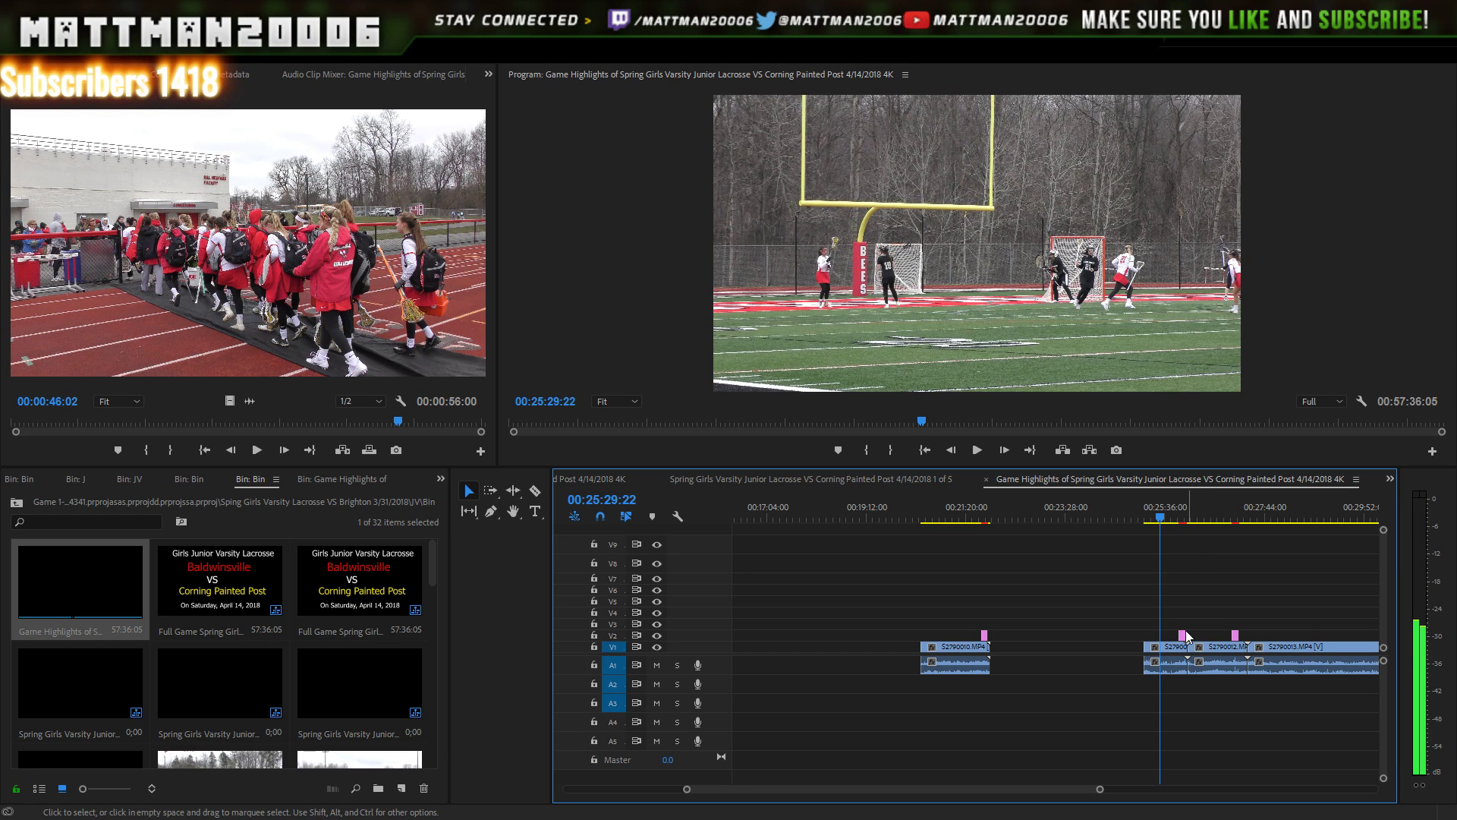
{"action": "key", "text": "shift+Left"}
{"action": "key", "text": "shift+Left"}
{"action": "key", "text": "shift+Left"}
{"action": "key", "text": "shift+Left"}
{"action": "key", "text": "shift+Left"}
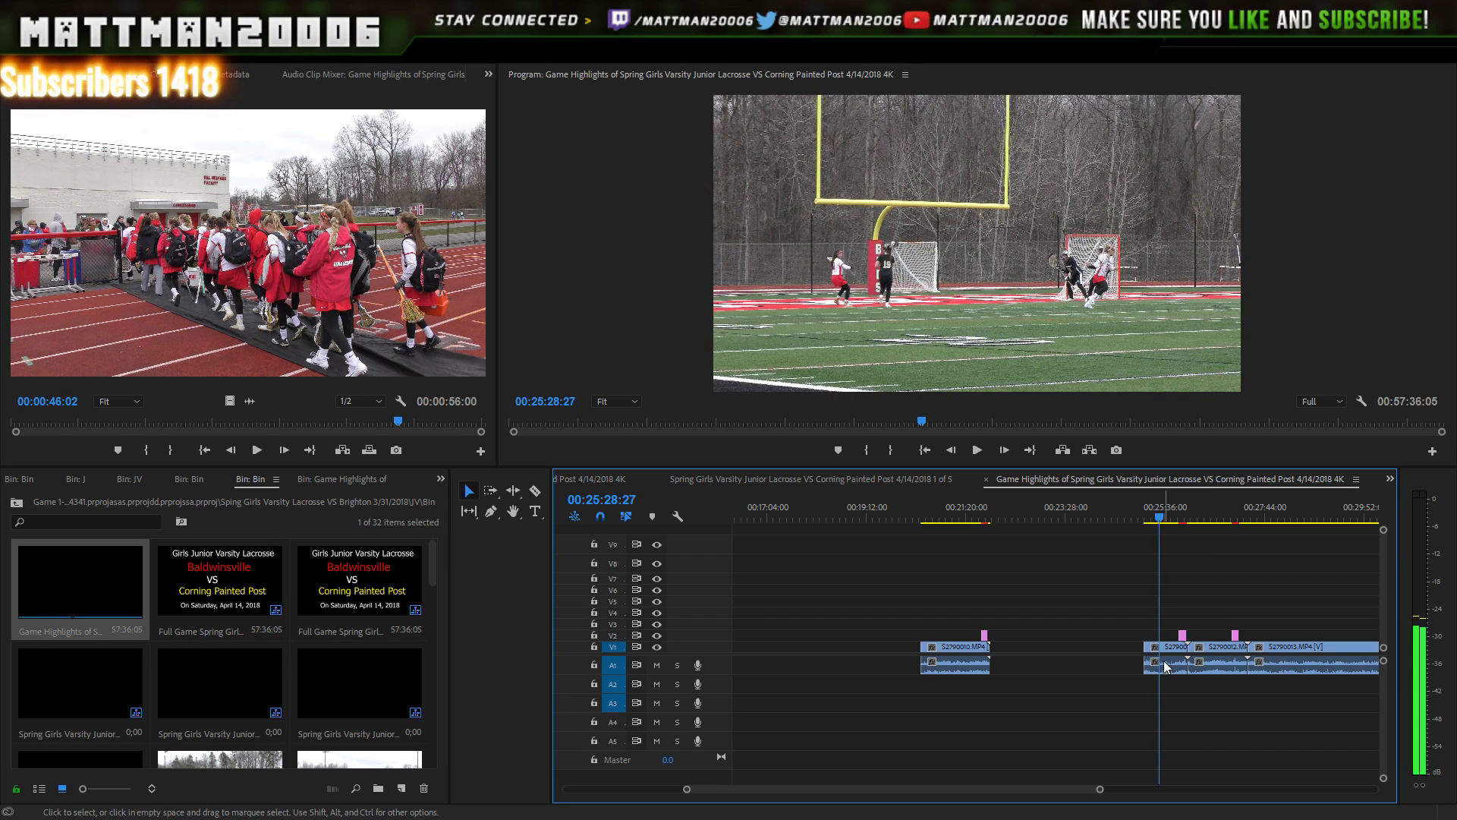
{"action": "left_click", "coordinate": [1159, 657]}
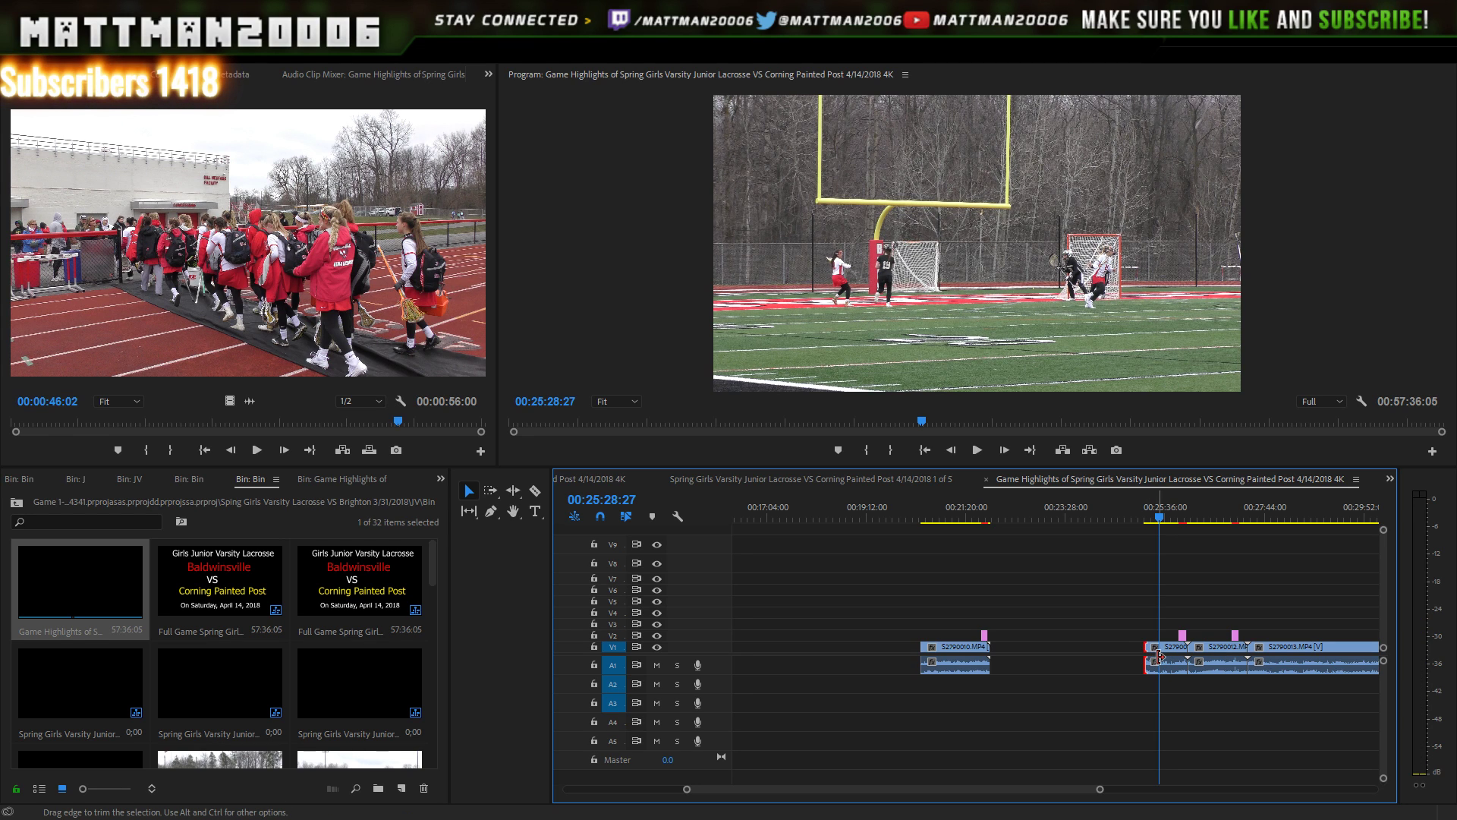
{"action": "left_click_drag", "start_coordinate": [1159, 657], "coordinate": [1160, 657]}
{"action": "left_click_drag", "start_coordinate": [1232, 548], "coordinate": [1172, 675]}
{"action": "left_click_drag", "start_coordinate": [1278, 514], "coordinate": [1170, 514]}
{"action": "left_click_drag", "start_coordinate": [1099, 641], "coordinate": [1163, 658]}
{"action": "left_click_drag", "start_coordinate": [1155, 536], "coordinate": [1071, 652]}
- Delete clip S2790013 after the End of First Half card at 00:30:19
{"action": "scroll", "coordinate": [1093, 790], "scroll_direction": "right", "scroll_amount": 5}
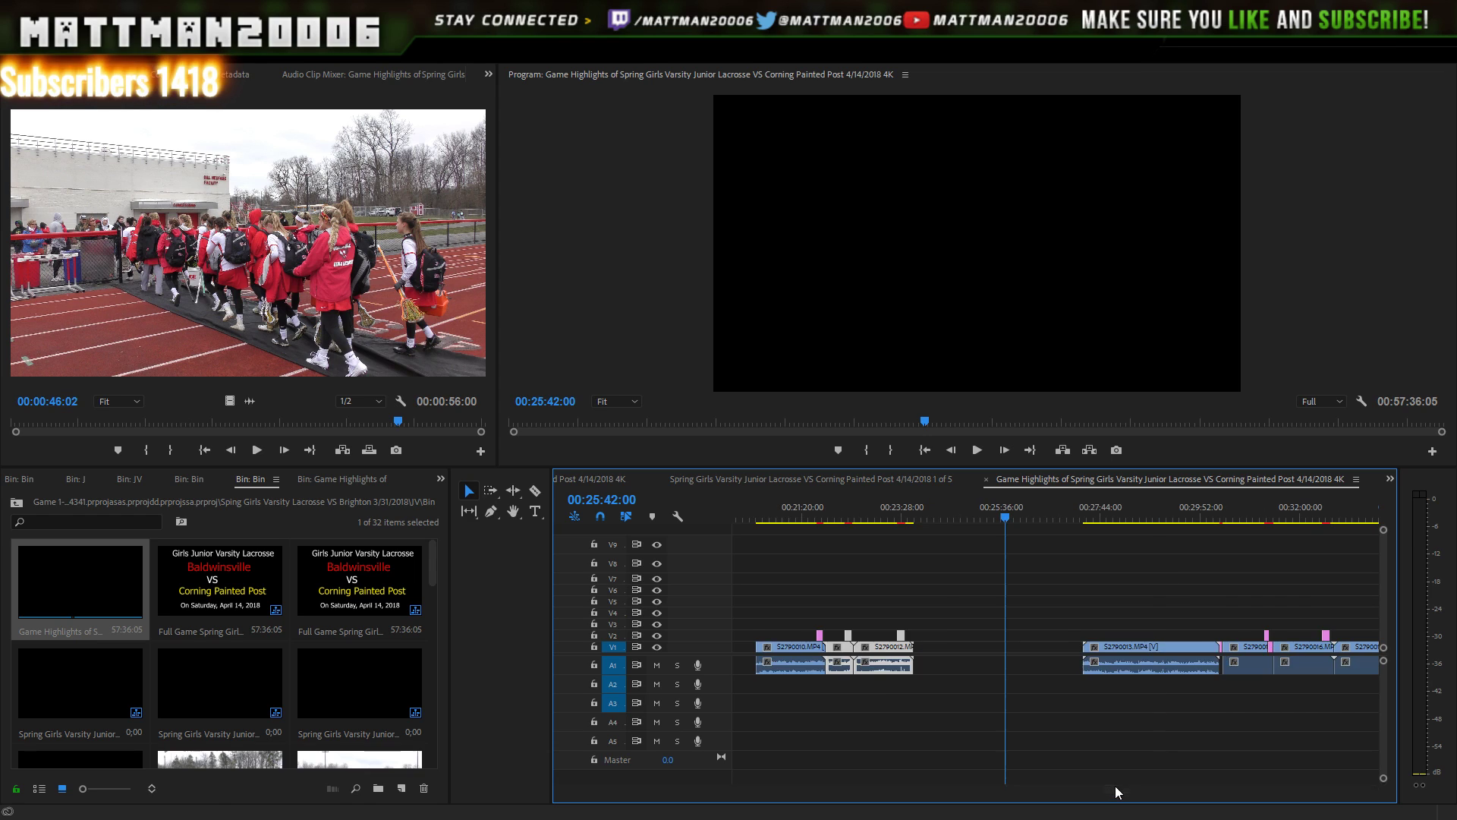
{"action": "left_click", "coordinate": [1154, 507]}
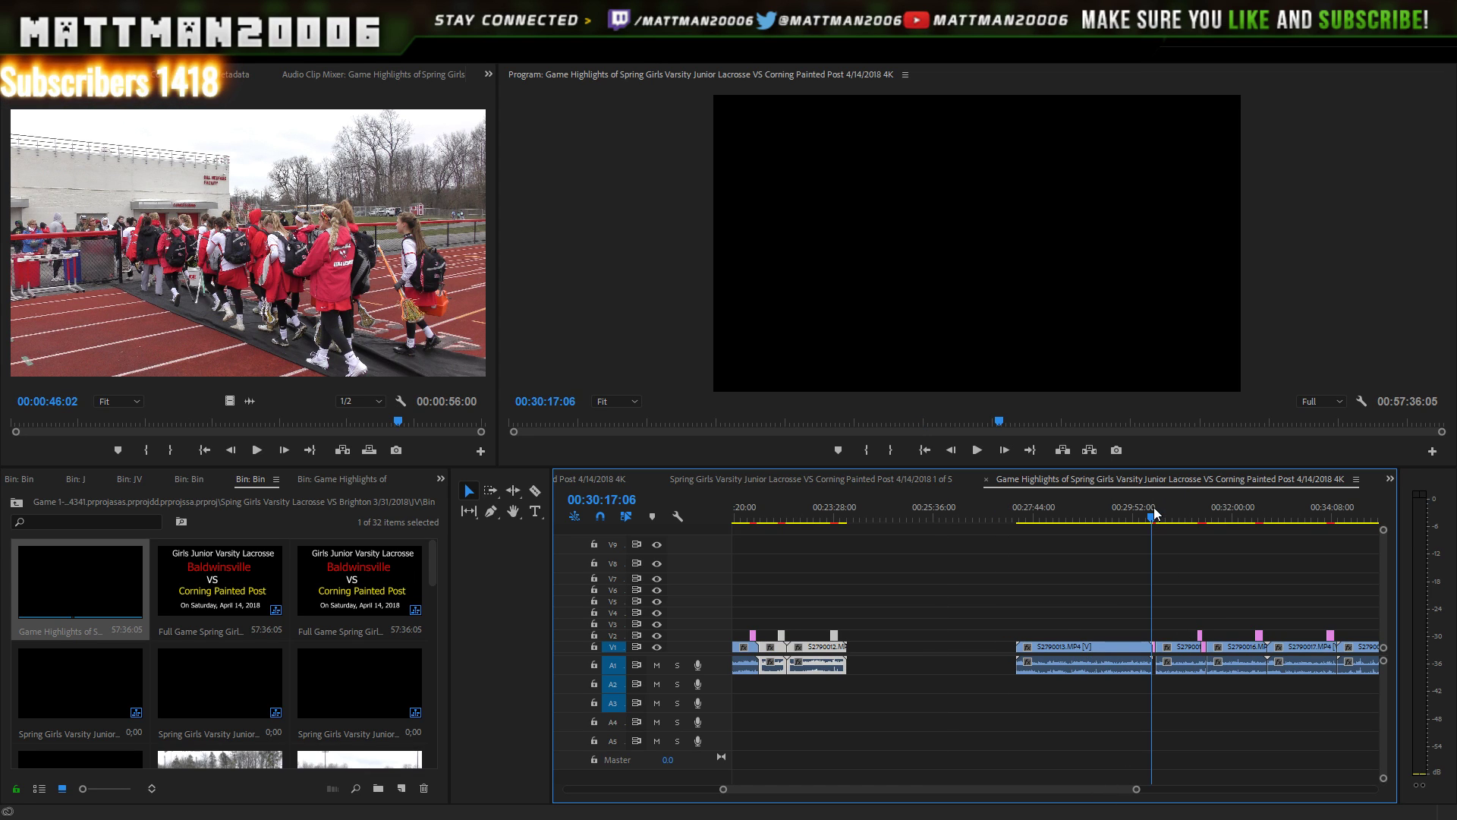
{"action": "left_click_drag", "start_coordinate": [1154, 507], "coordinate": [1156, 498]}
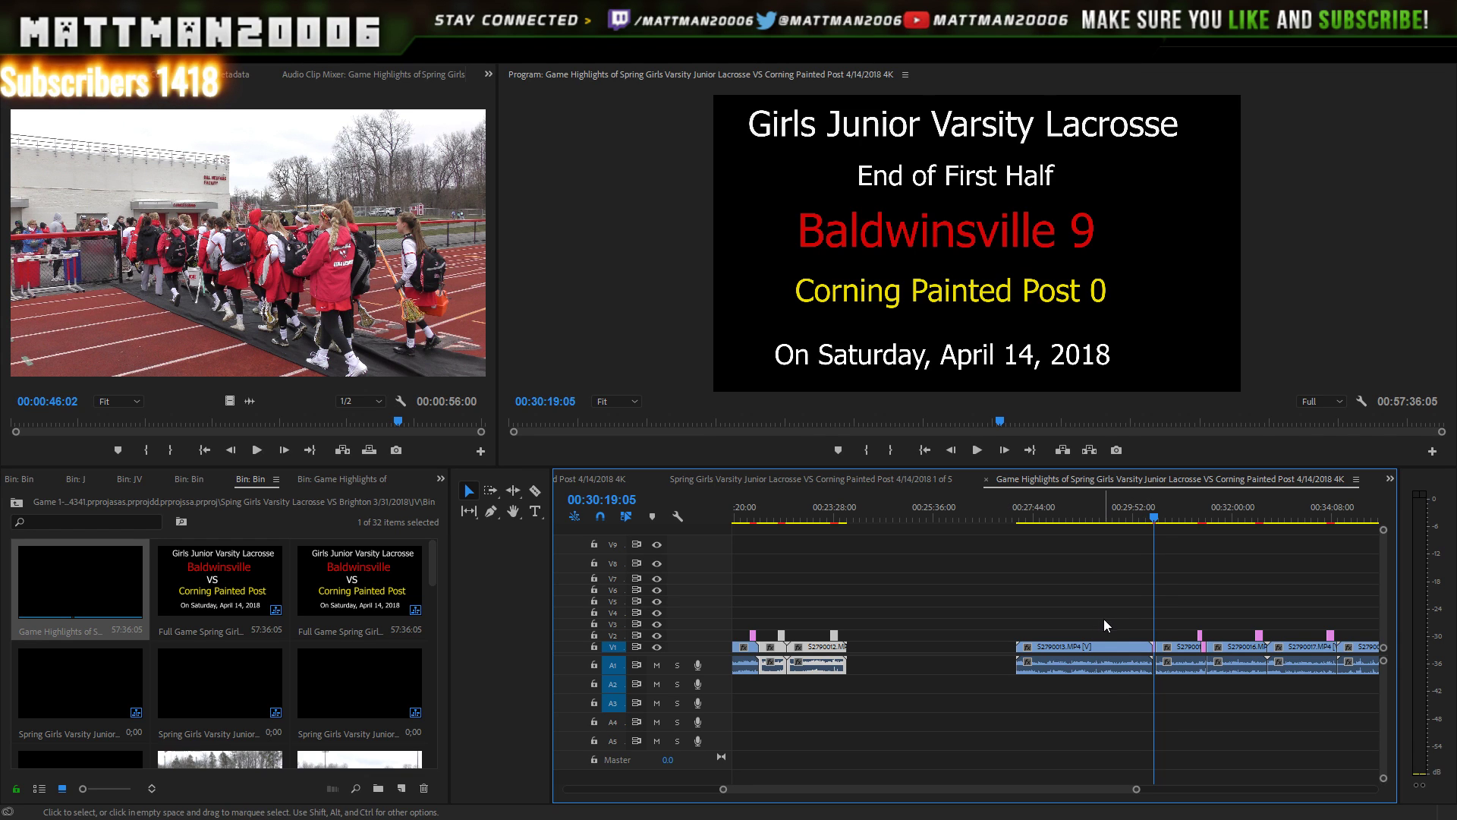
{"action": "left_click_drag", "start_coordinate": [1112, 609], "coordinate": [1052, 749]}
{"action": "key", "text": "Delete"}
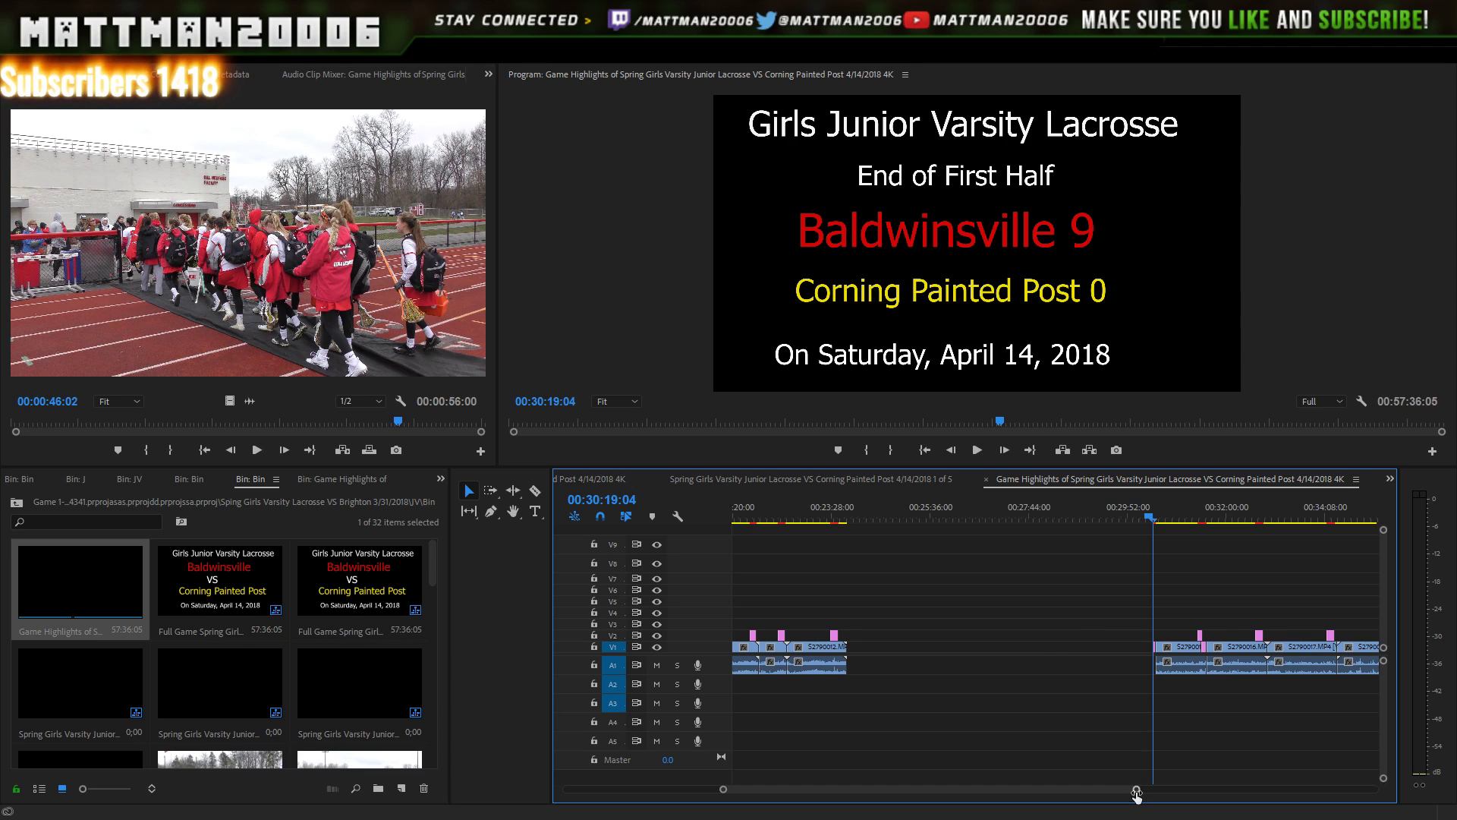
{"action": "left_click_drag", "start_coordinate": [1136, 789], "coordinate": [1074, 791]}
- Scrub through the Baldwinsville Score title and the following play around 00:31:18–00:31:25
{"action": "left_click", "coordinate": [1169, 511]}
{"action": "left_click_drag", "start_coordinate": [1169, 513], "coordinate": [1154, 524]}
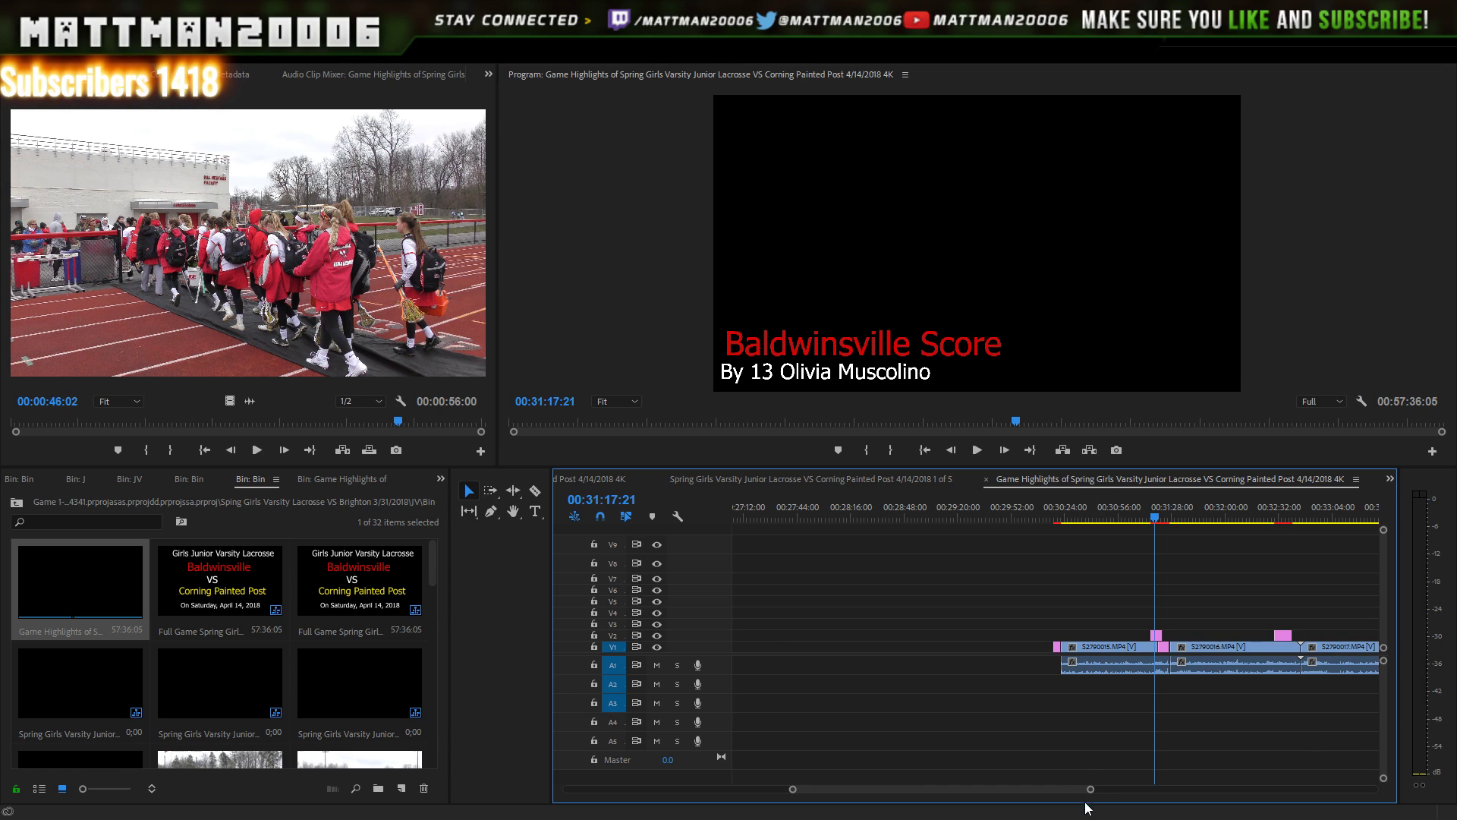
{"action": "left_click_drag", "start_coordinate": [1090, 792], "coordinate": [1174, 790]}
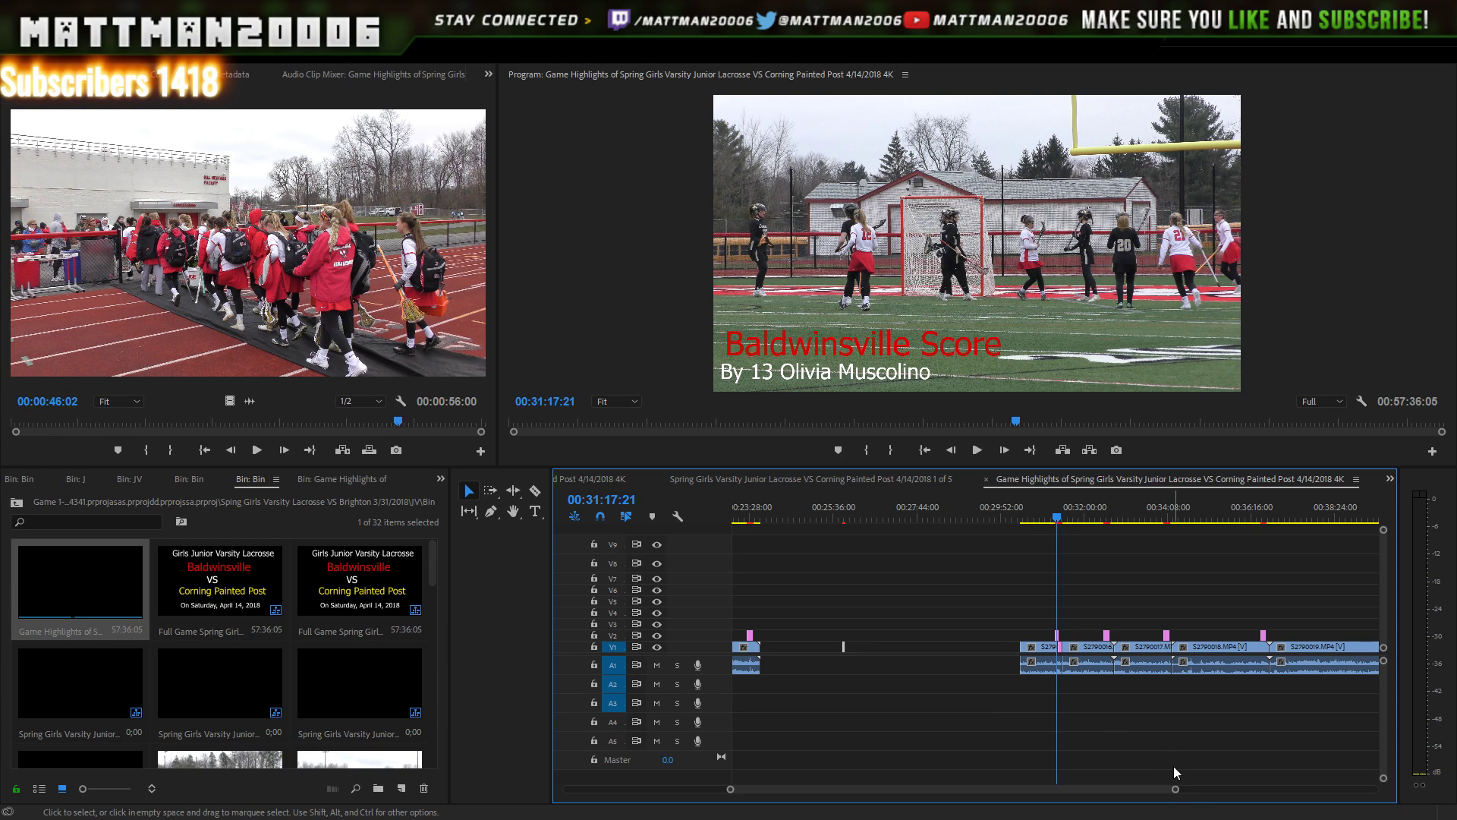
{"action": "left_click_drag", "start_coordinate": [1177, 792], "coordinate": [1068, 789]}
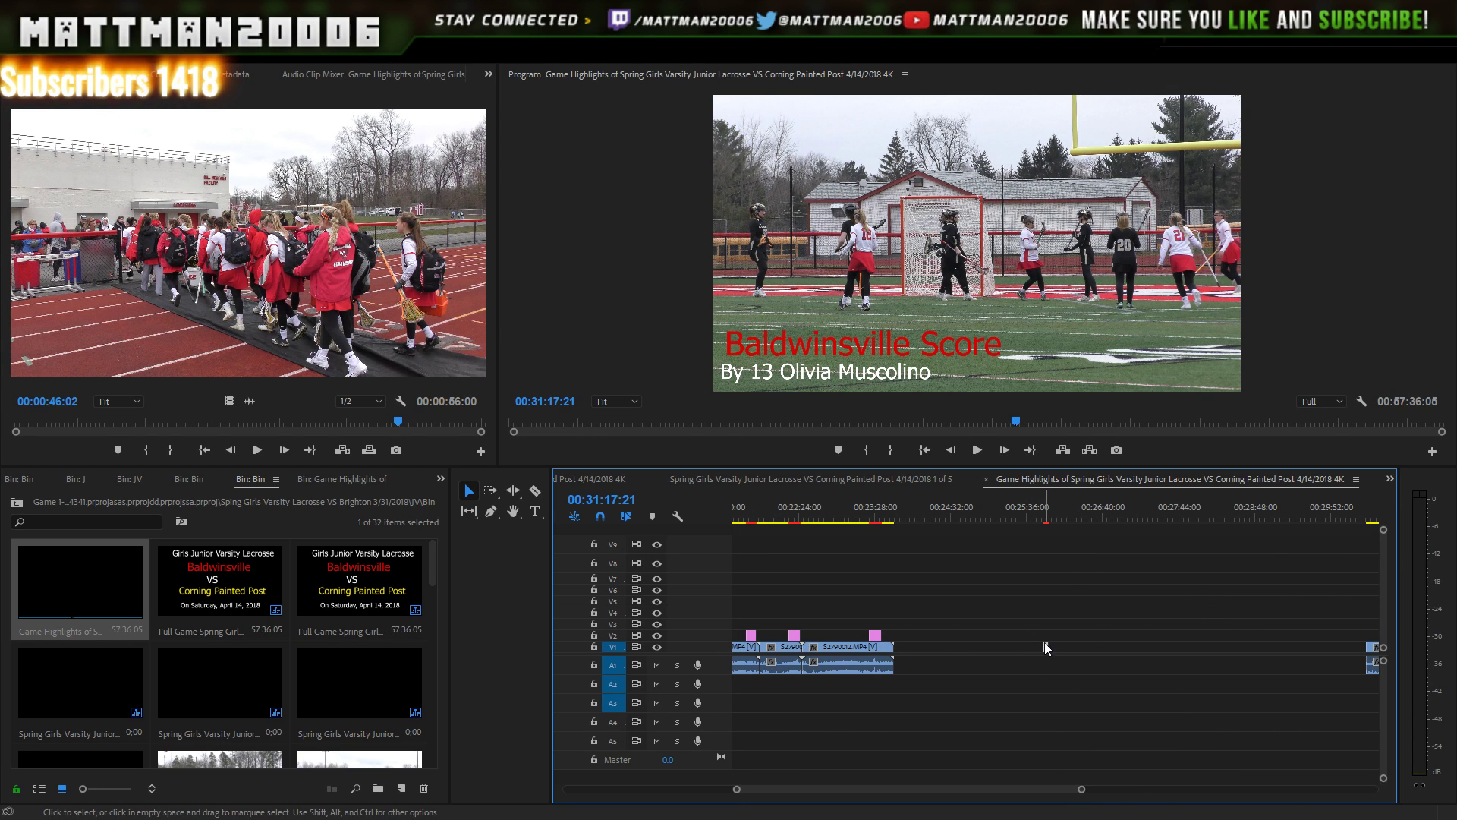
{"action": "left_click_drag", "start_coordinate": [1046, 647], "coordinate": [915, 654]}
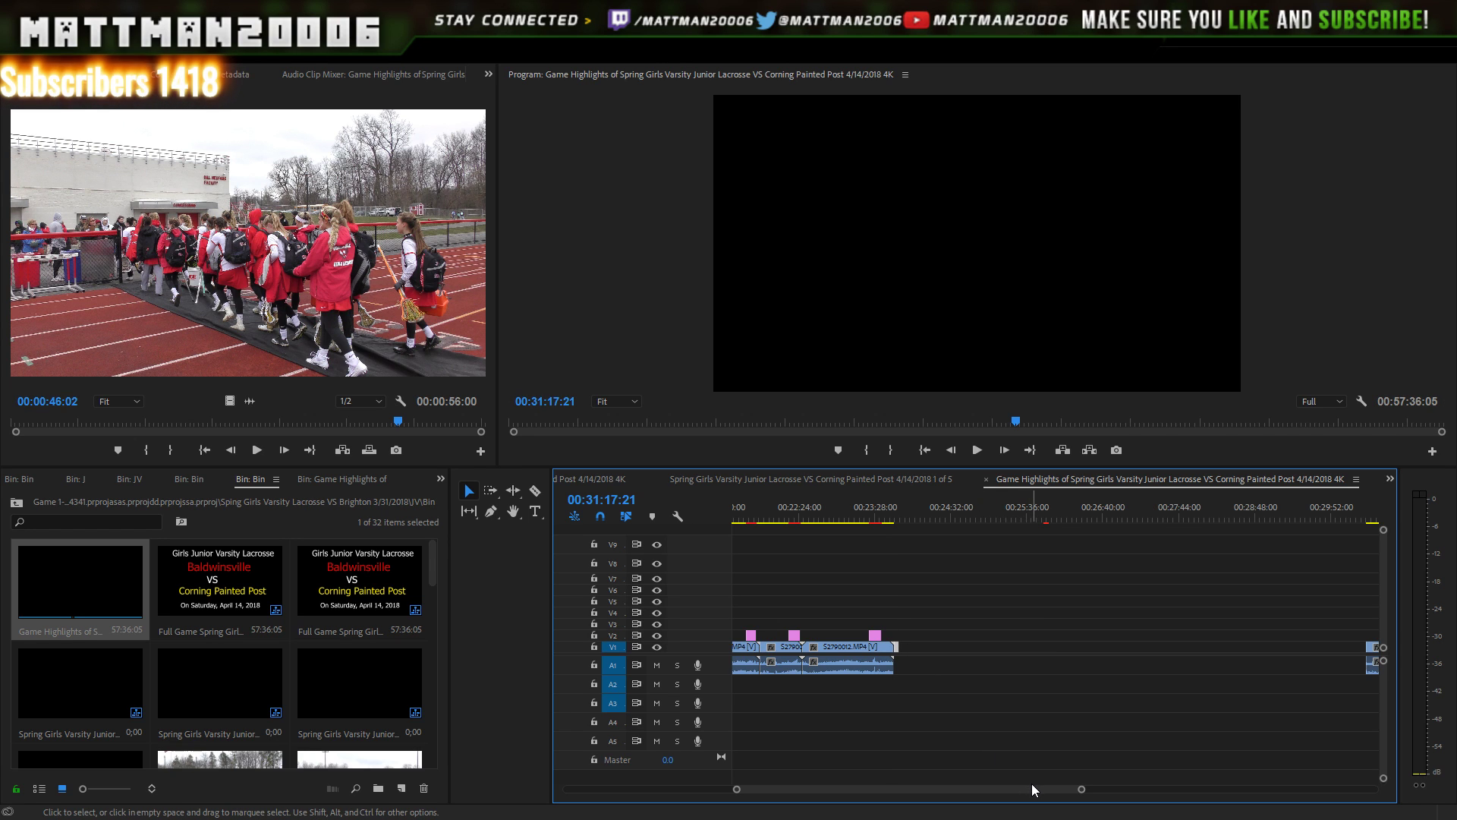
{"action": "left_click_drag", "start_coordinate": [1055, 790], "coordinate": [1085, 790]}
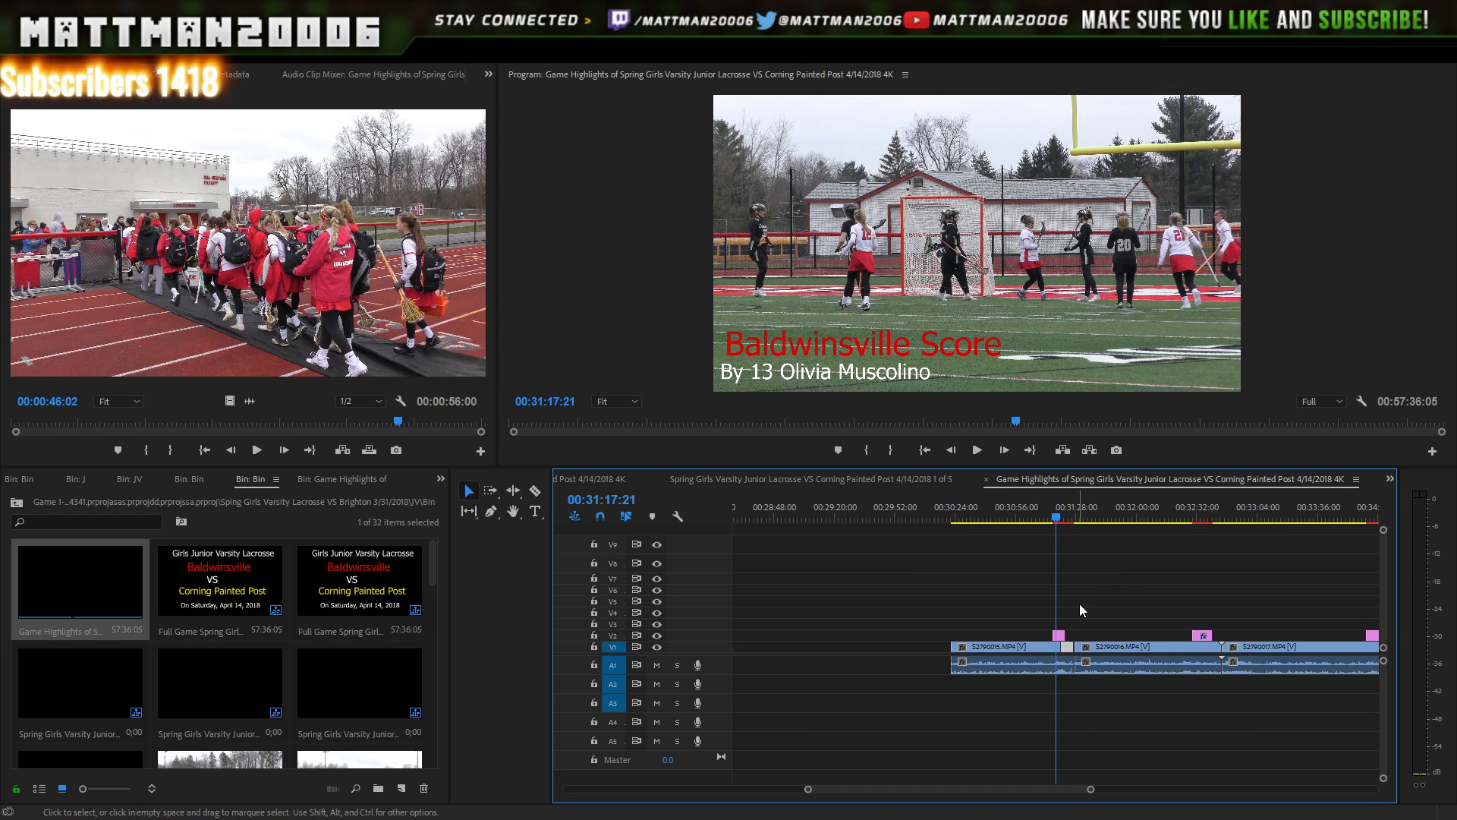
{"action": "left_click", "coordinate": [1073, 520]}
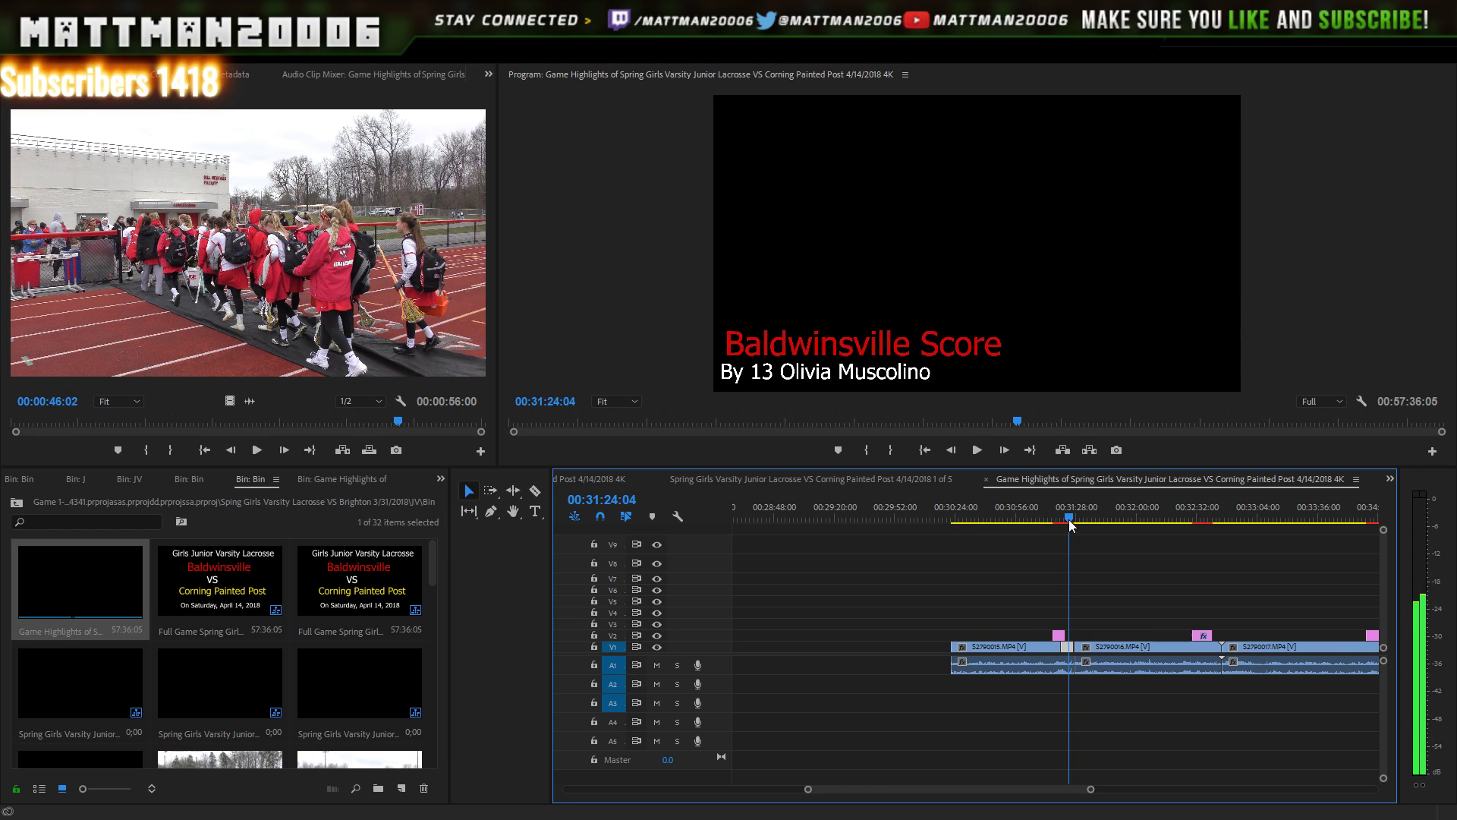
{"action": "left_click", "coordinate": [1059, 521]}
{"action": "left_click_drag", "start_coordinate": [1061, 531], "coordinate": [1204, 502]}
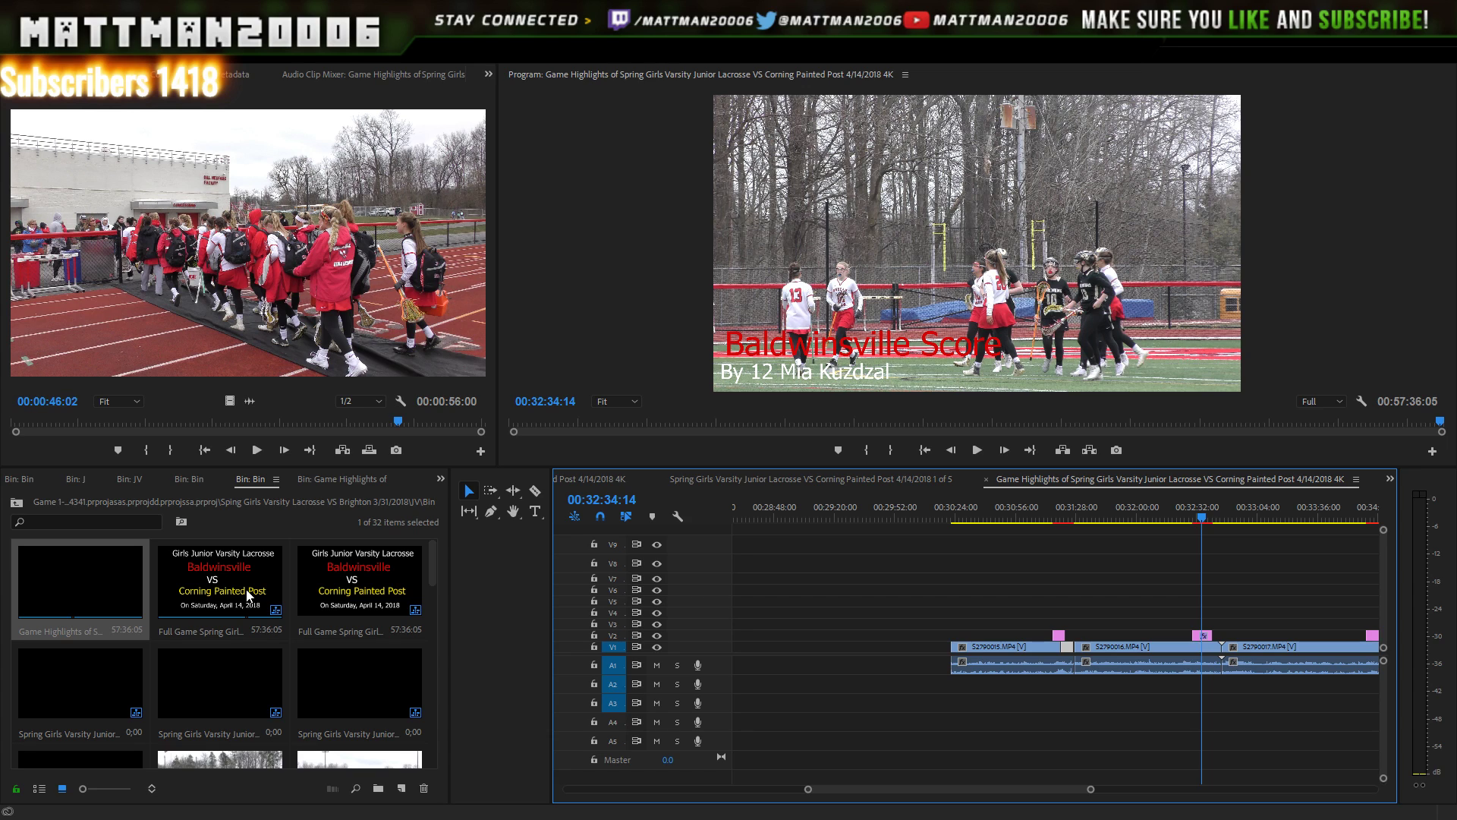
- Open the Full Game sequence, set the playhead at 00:31:14:24, select all and zoom in there
{"action": "double_click", "coordinate": [249, 594]}
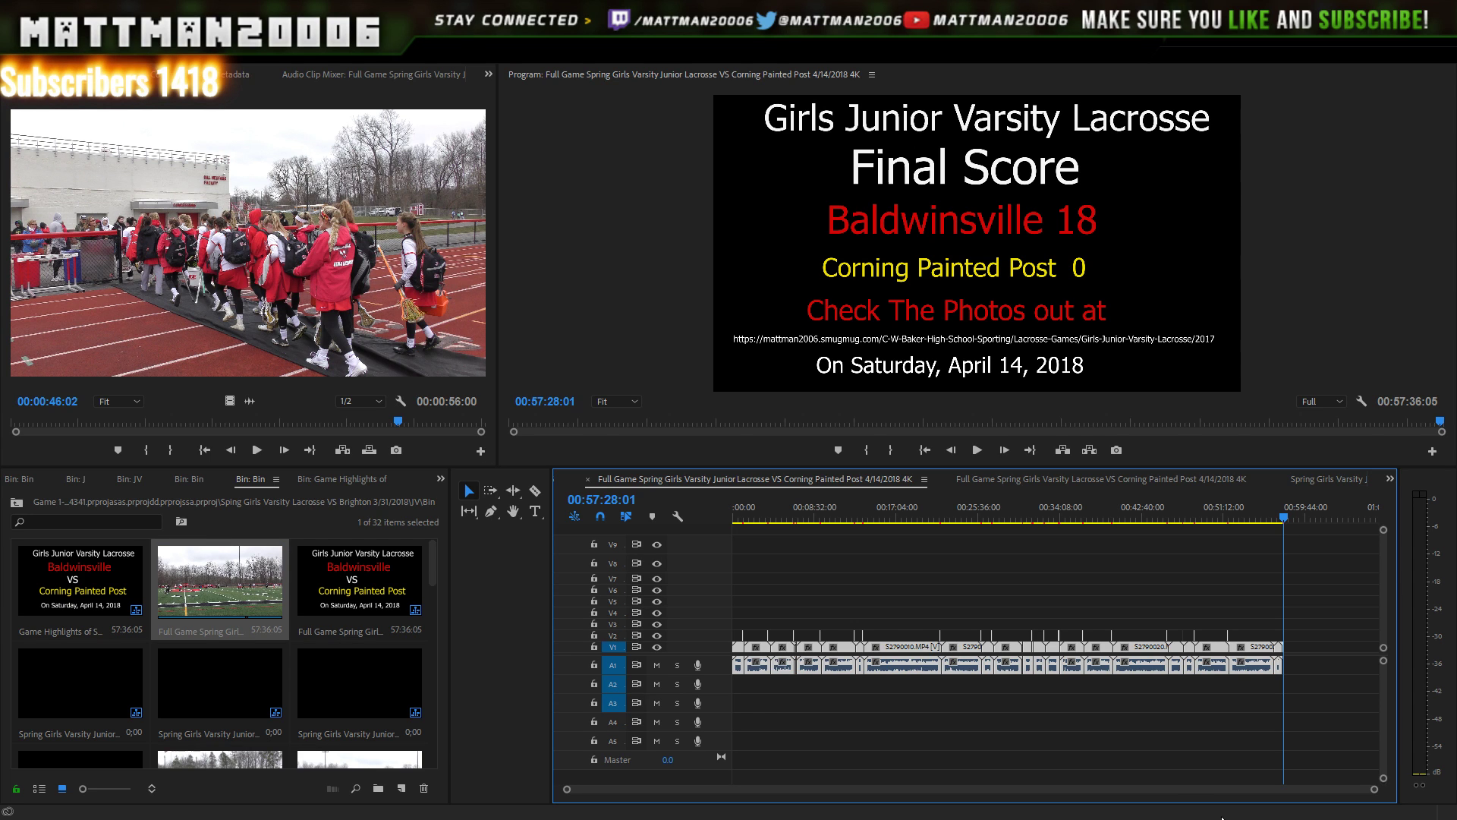
{"action": "left_click_drag", "start_coordinate": [1375, 789], "coordinate": [1079, 777]}
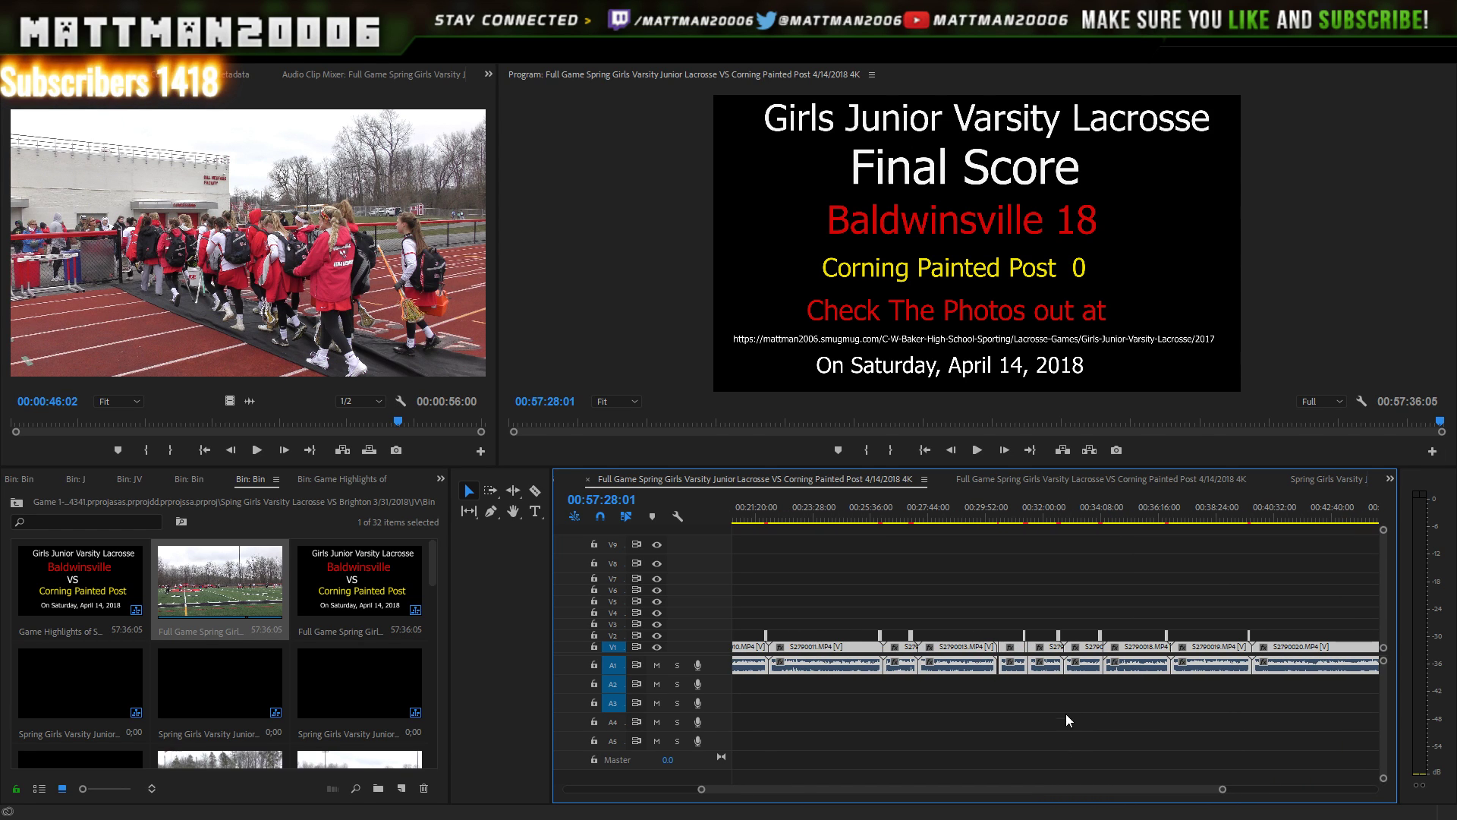
{"action": "left_click", "coordinate": [1023, 507]}
{"action": "left_click", "coordinate": [1024, 507]}
{"action": "key", "text": "ctrl+a"}
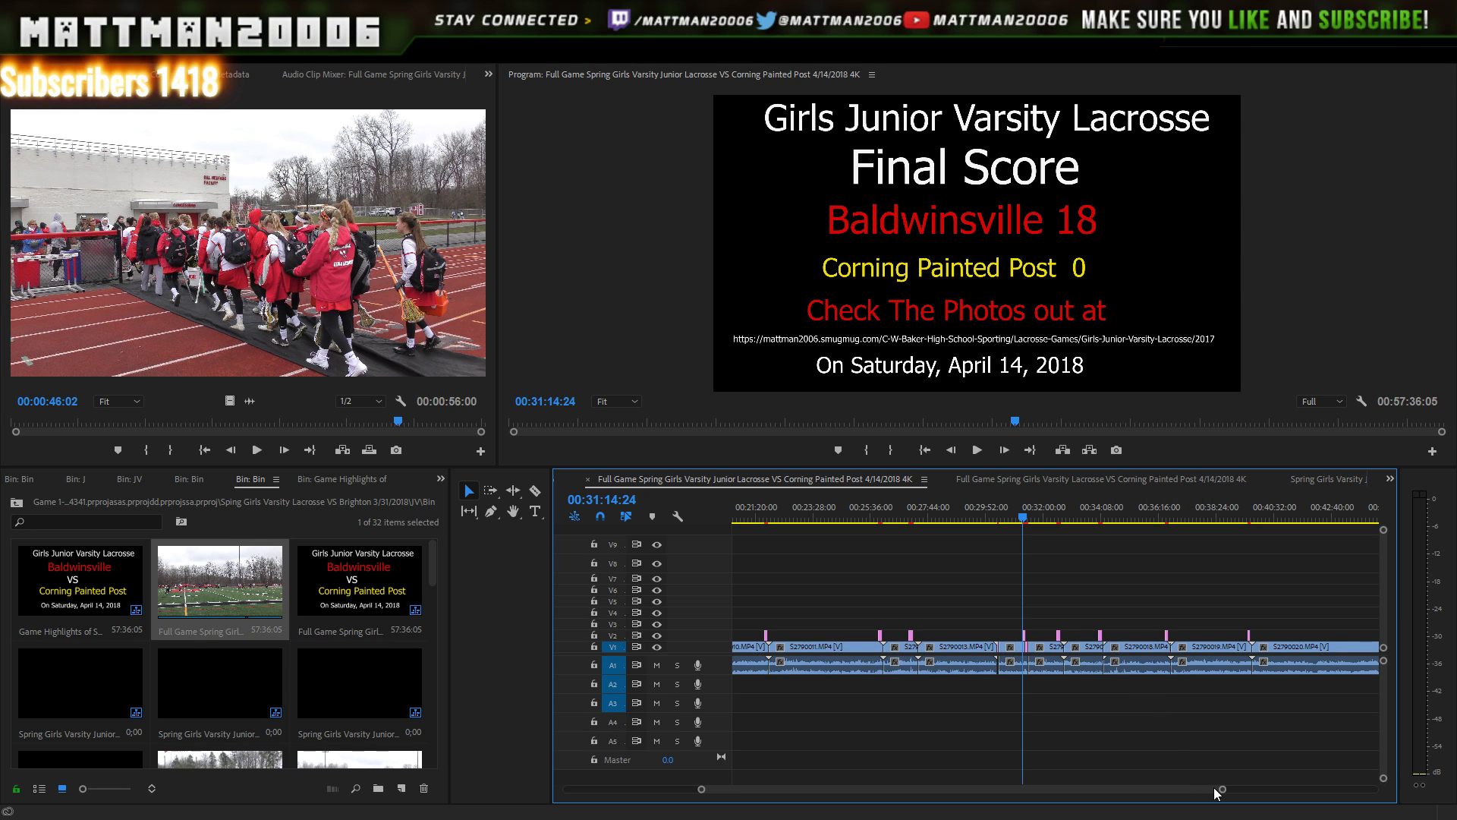
{"action": "key", "text": "equal"}
{"action": "key", "text": "equal"}
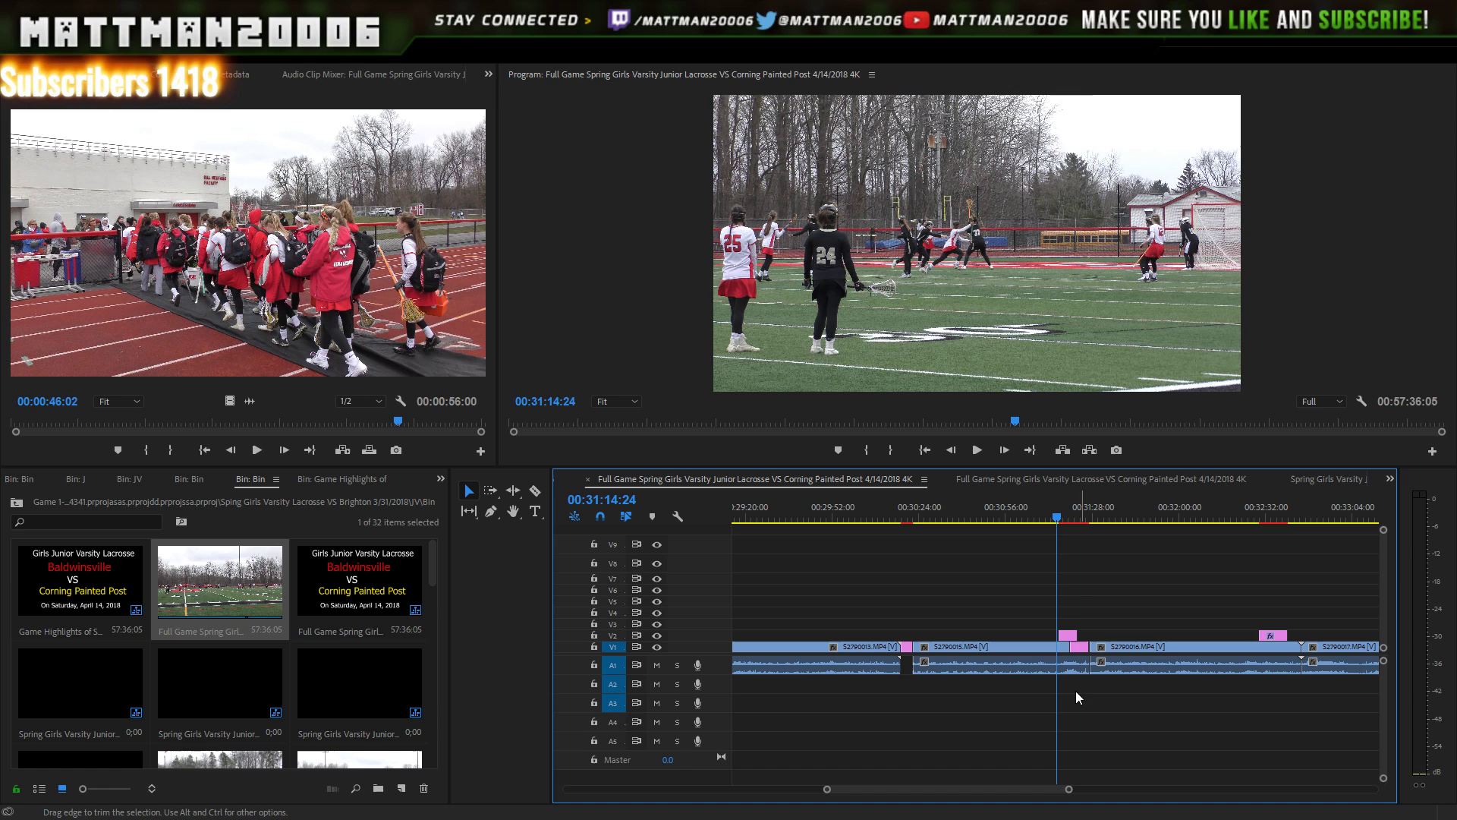
- Delete the transition between S2790015 and S2790016 and preview the Baldwinsville Score shot
{"action": "left_click", "coordinate": [1081, 650]}
{"action": "key", "text": "Delete"}
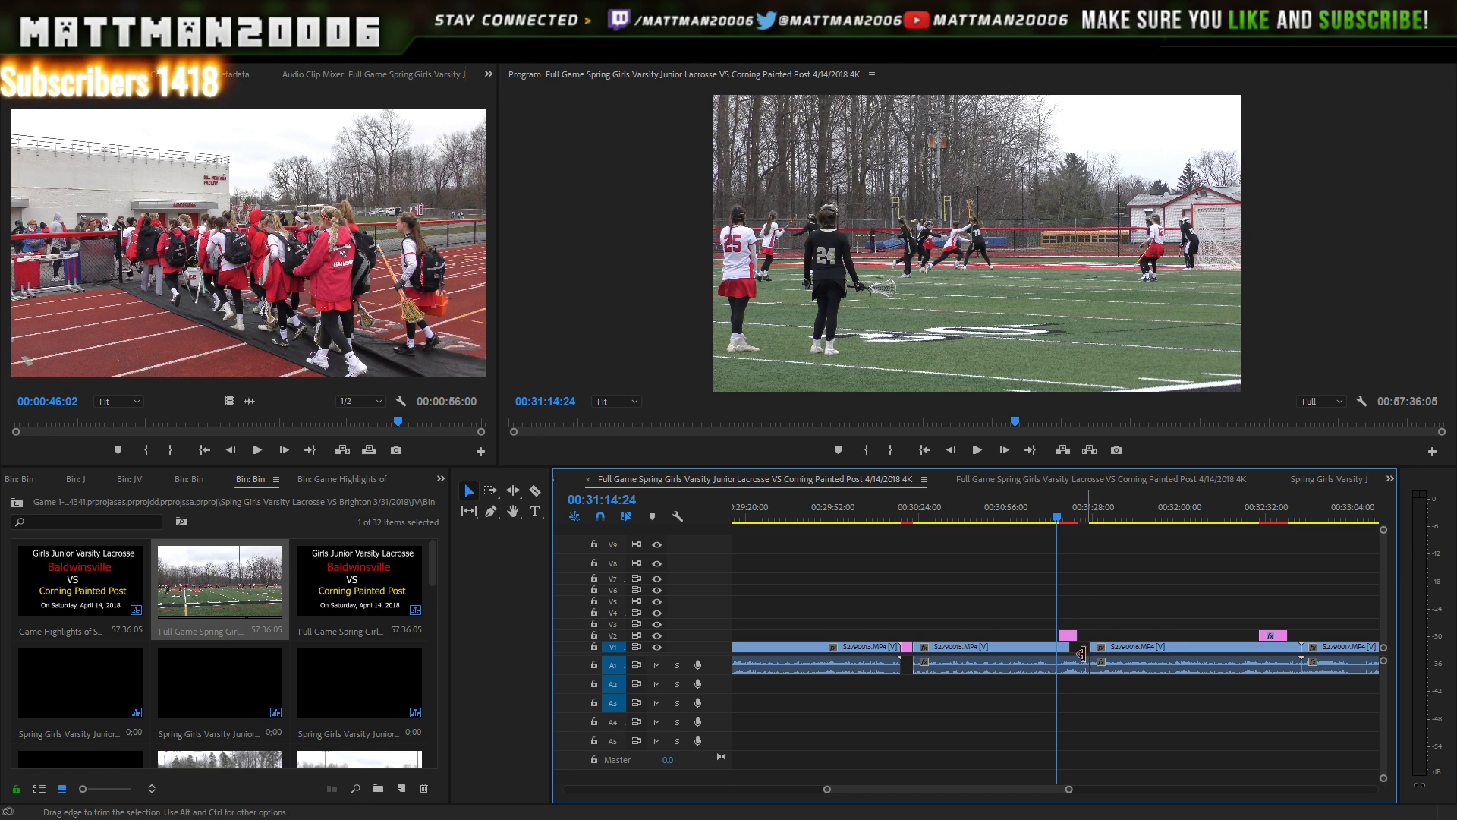
{"action": "key", "text": "Right"}
{"action": "key", "text": "Right"}
{"action": "key", "text": "Right"}
{"action": "key", "text": "space"}
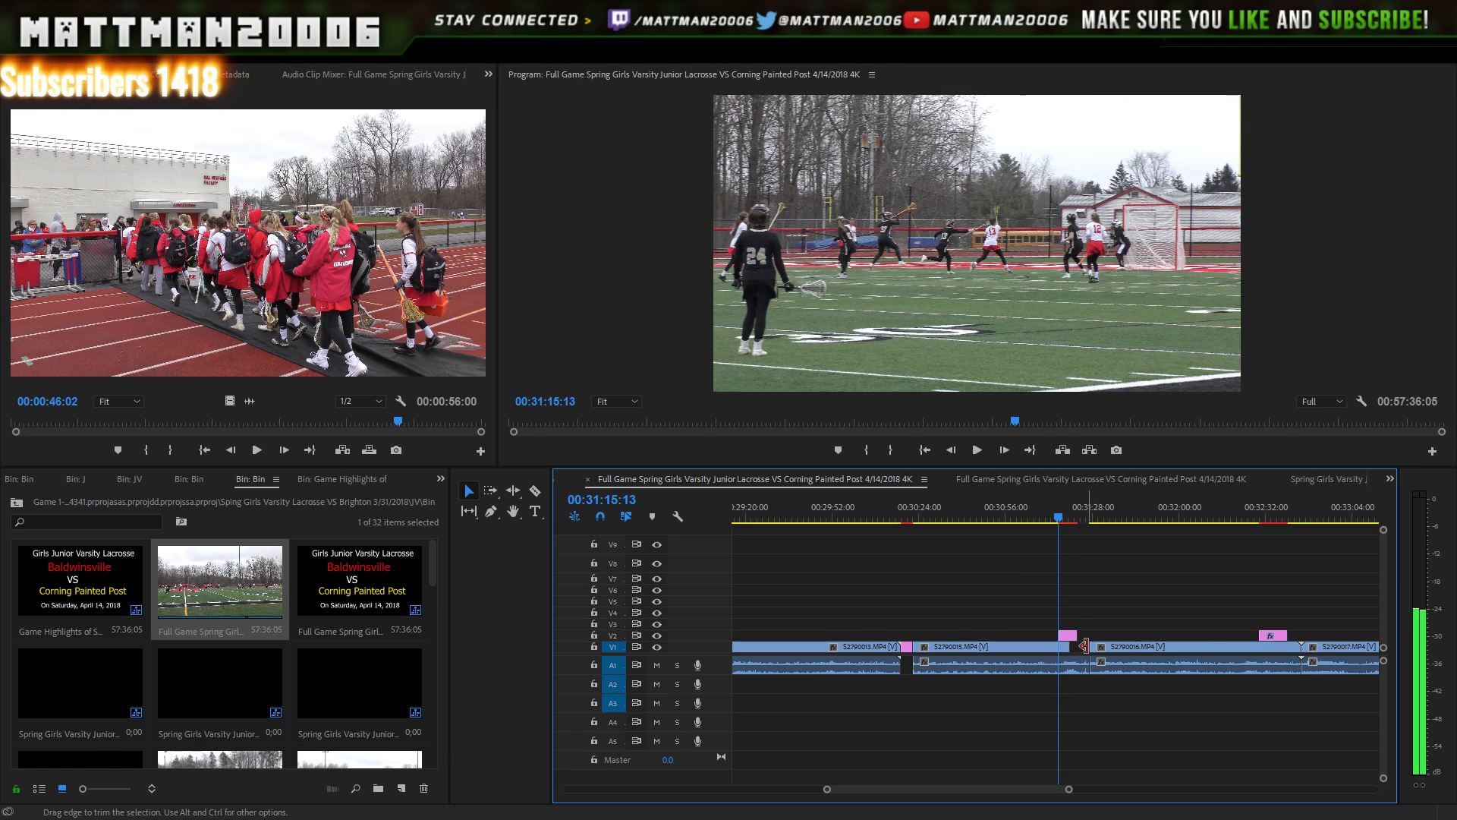
{"action": "key", "text": "space"}
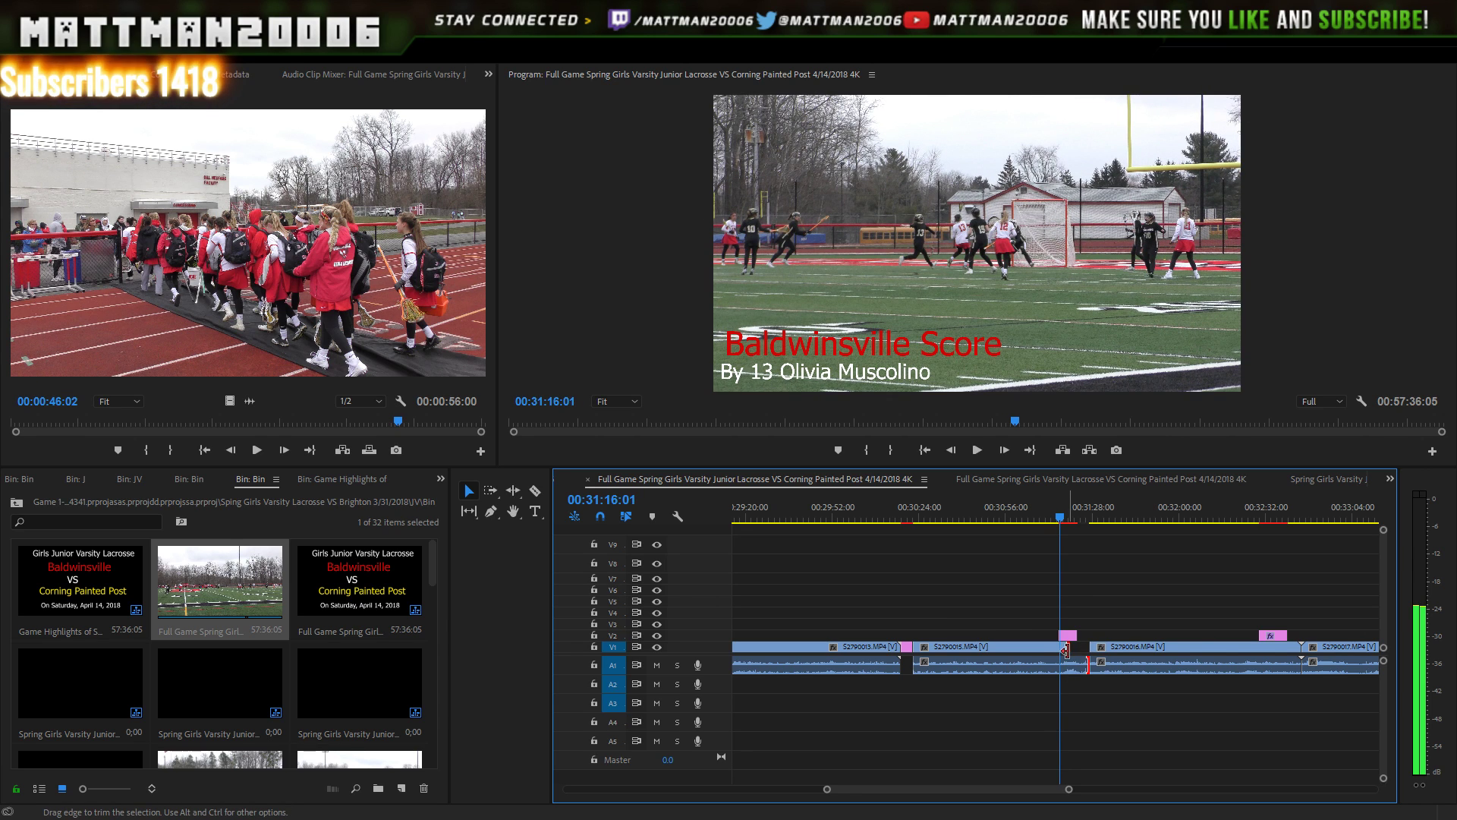
- Trim S2790015's end to 00:31:16:01, leaving a short gap before S2790016
{"action": "mouse_move", "coordinate": [1068, 647]}
{"action": "left_mouse_down"}
{"action": "mouse_move", "coordinate": [1083, 666]}
{"action": "mouse_move", "coordinate": [1082, 651]}
{"action": "left_mouse_up"}
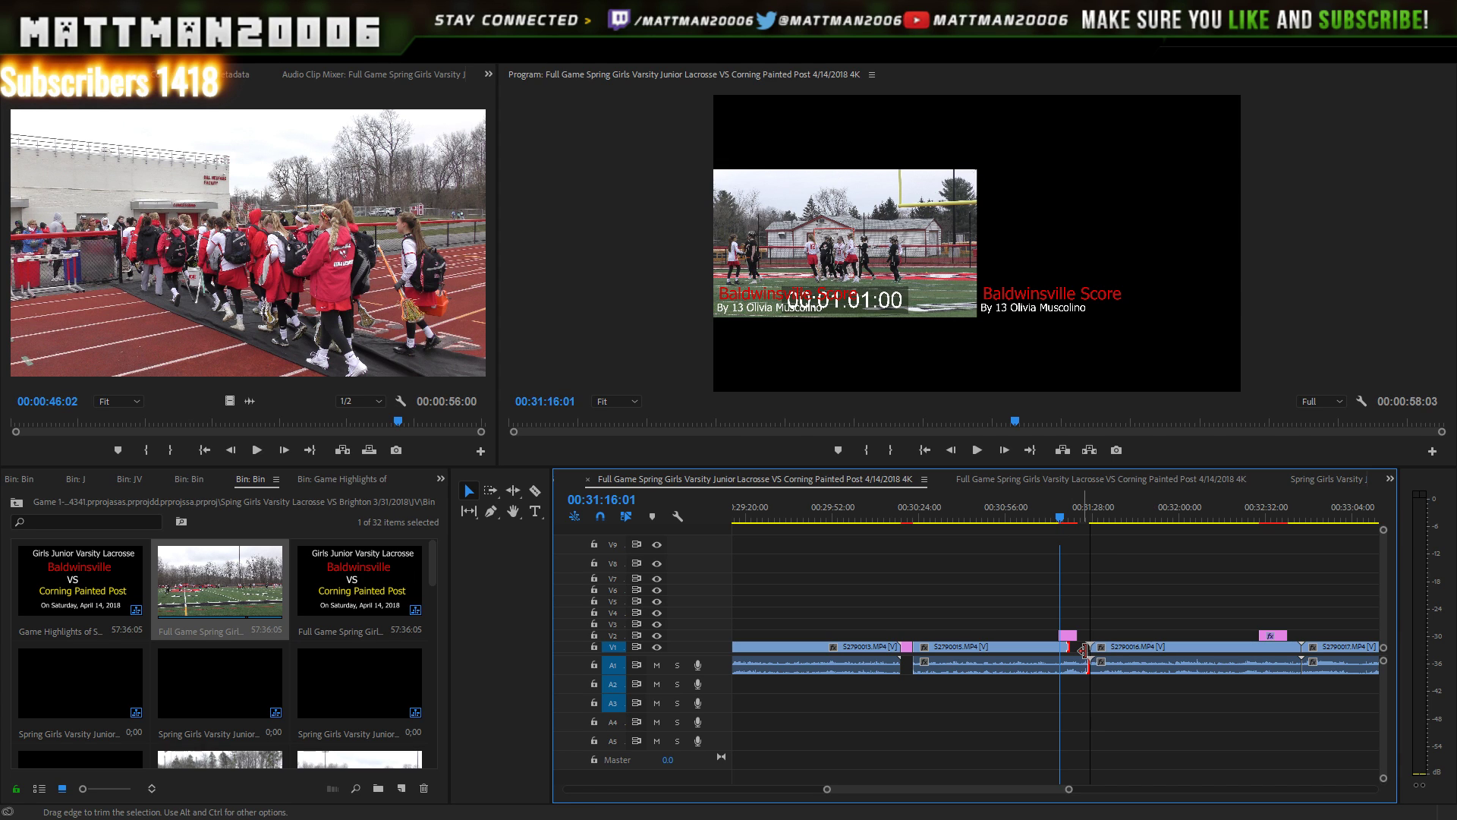
{"action": "mouse_move", "coordinate": [1084, 651]}
{"action": "left_mouse_down"}
{"action": "mouse_move", "coordinate": [1065, 668]}
{"action": "mouse_move", "coordinate": [1084, 657]}
{"action": "left_mouse_up"}
{"action": "left_click", "coordinate": [1077, 687]}
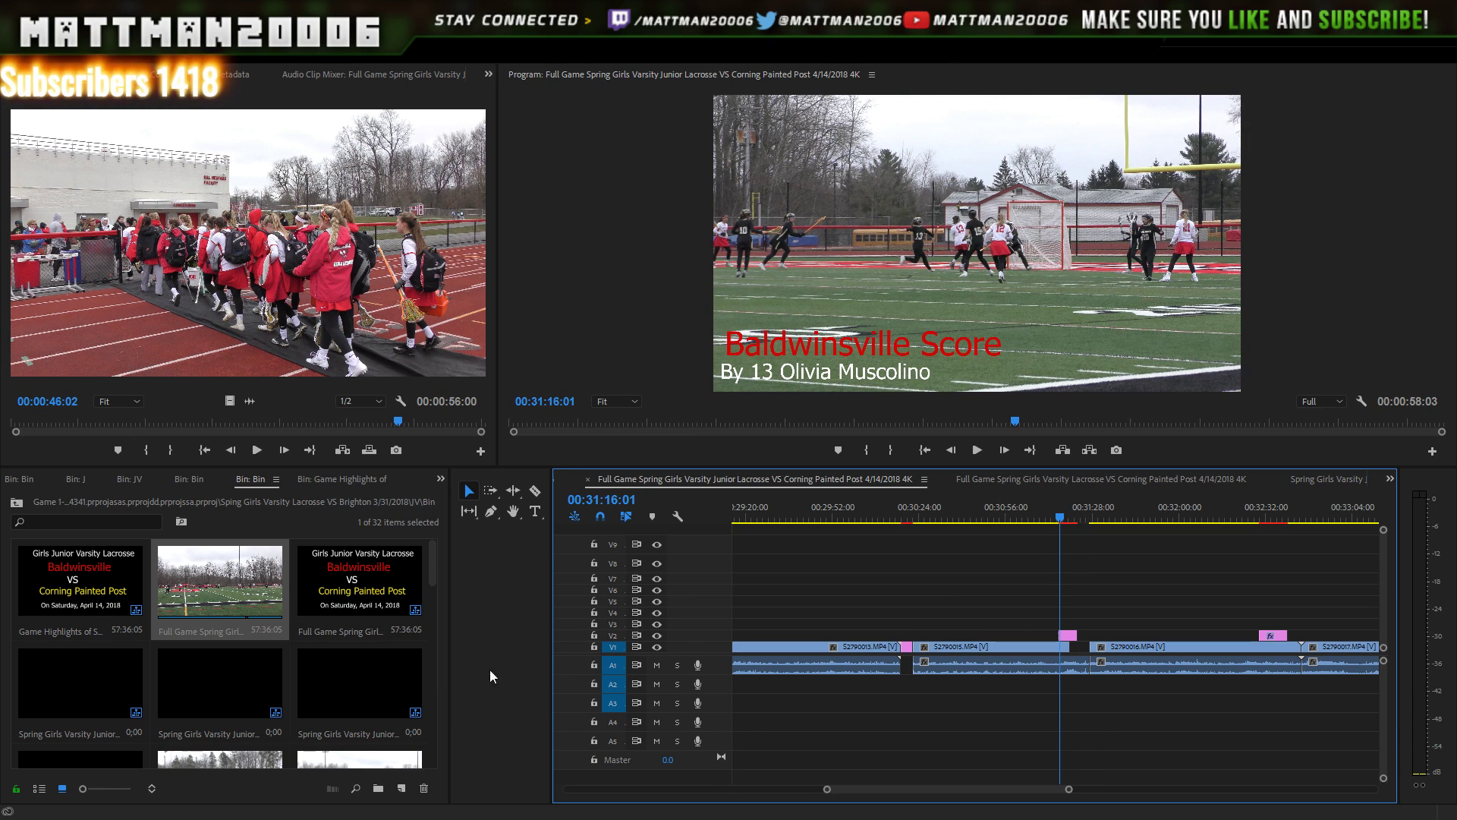
{"action": "left_click_drag", "start_coordinate": [433, 562], "coordinate": [434, 676]}
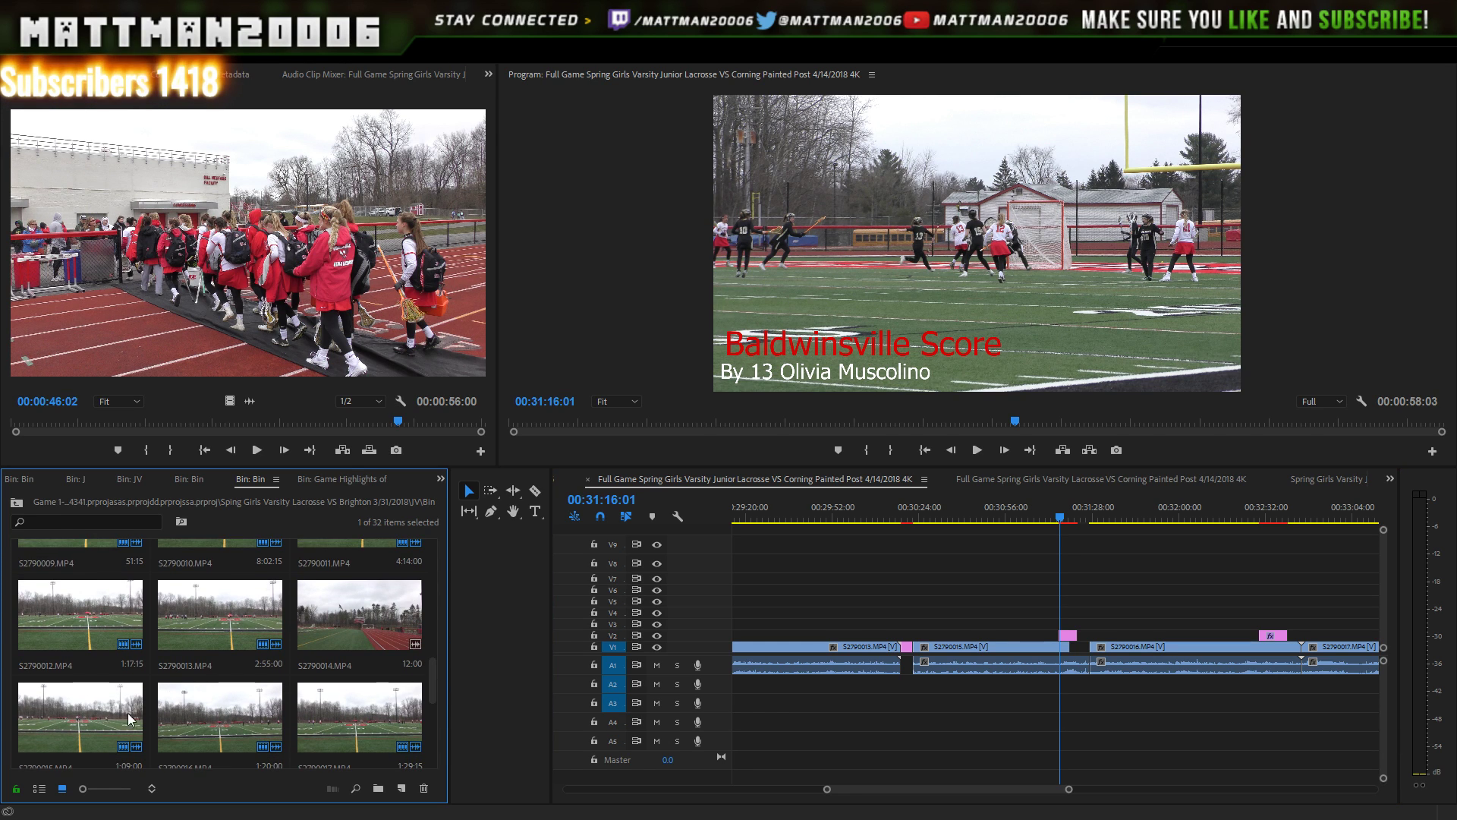
- Add clip S2790015 from the bin onto V3, shorten its end and move it earlier
{"action": "left_click_drag", "start_coordinate": [74, 714], "coordinate": [916, 701]}
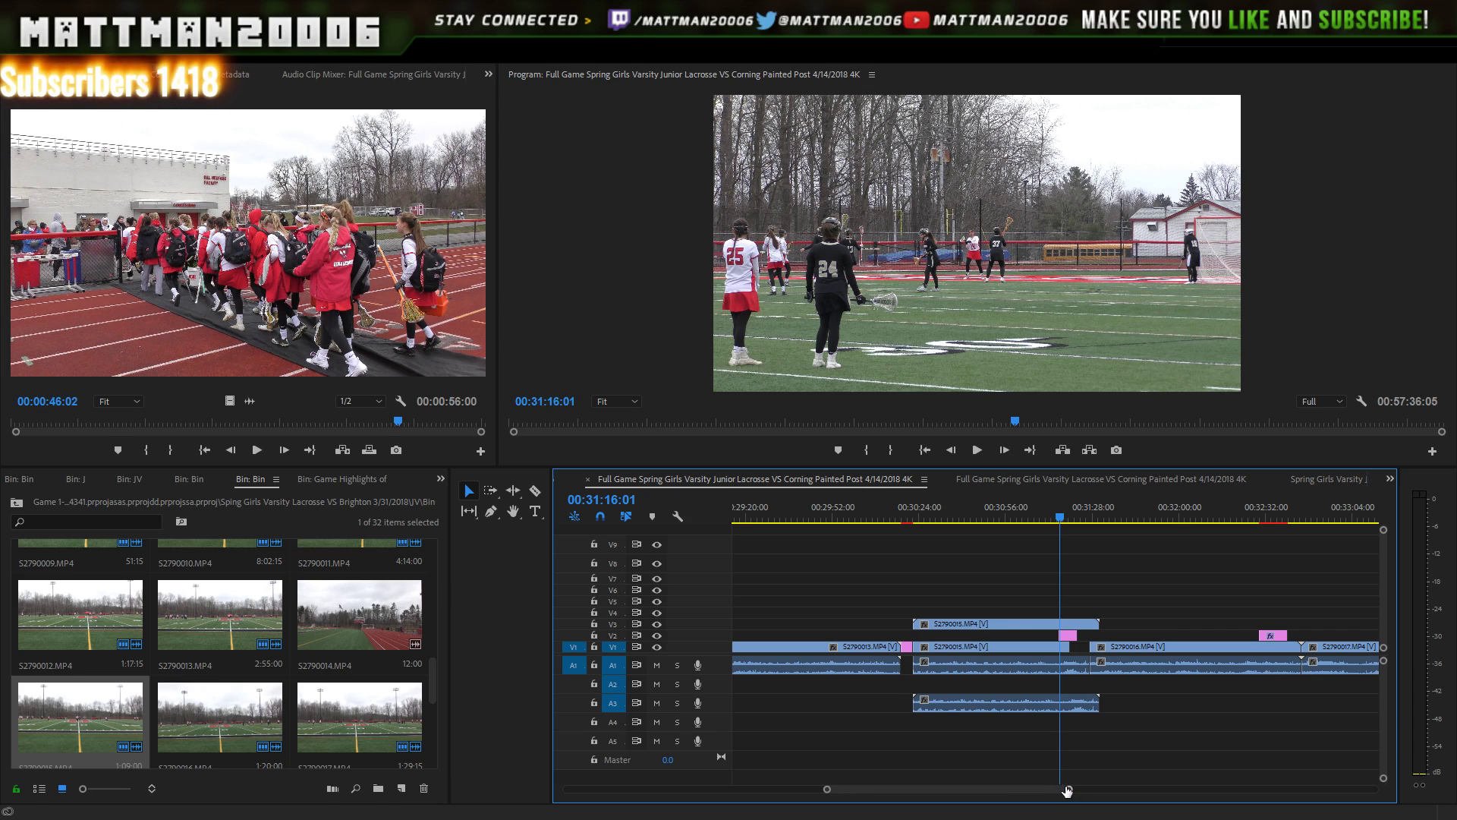
{"action": "left_click_drag", "start_coordinate": [1067, 791], "coordinate": [1003, 774]}
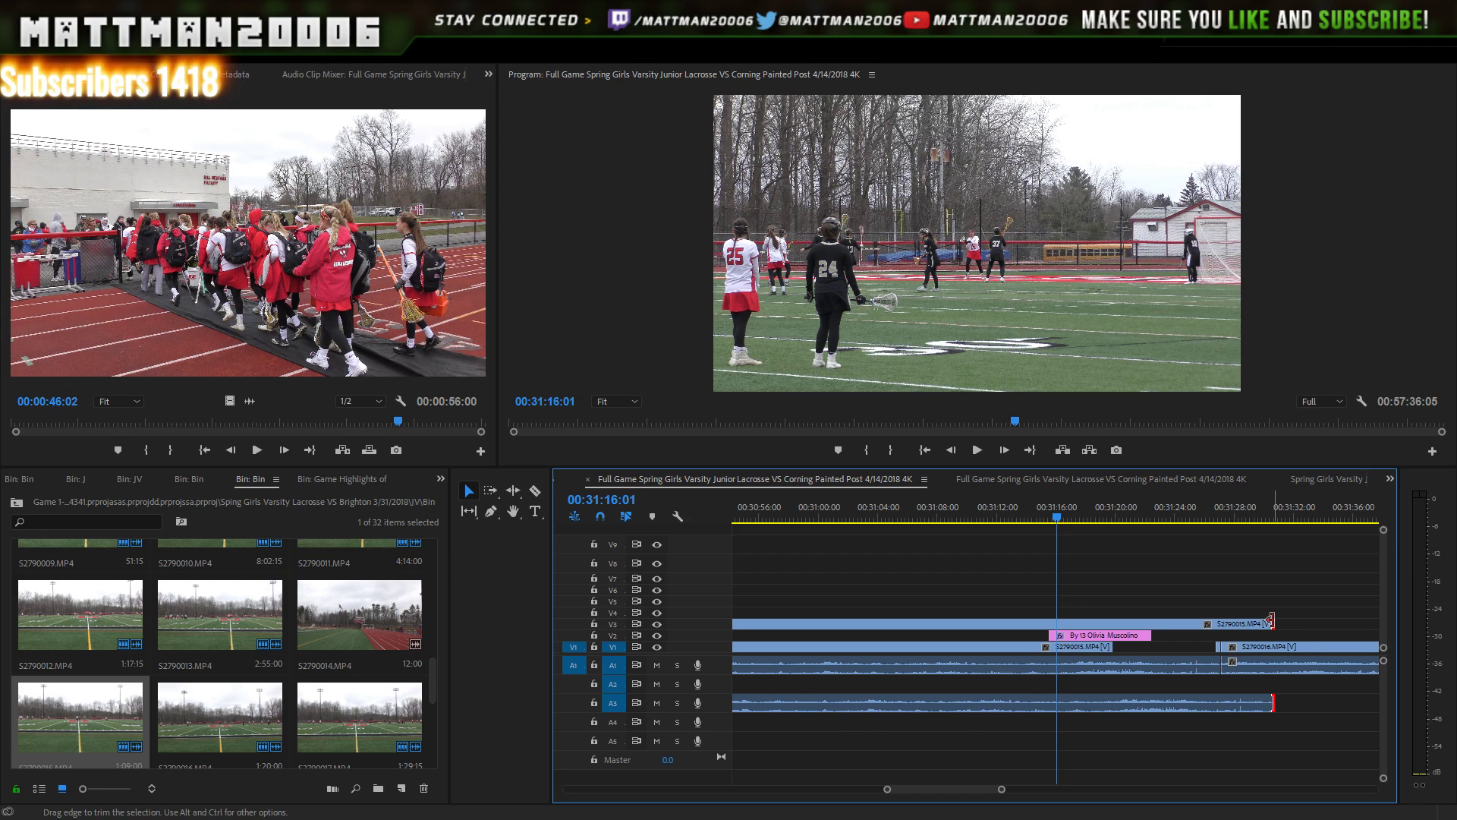
{"action": "left_click_drag", "start_coordinate": [1273, 619], "coordinate": [1273, 608]}
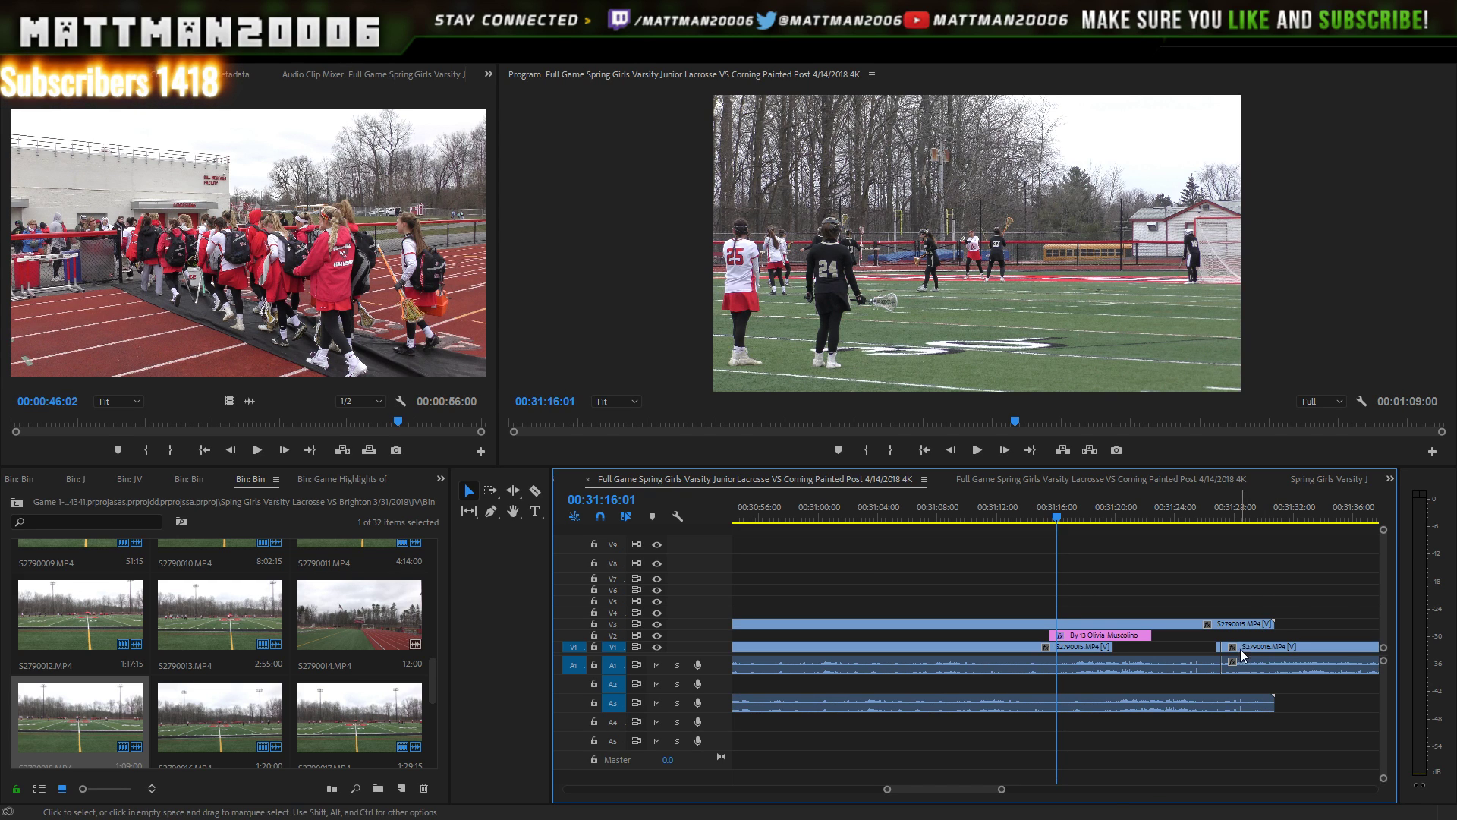
{"action": "left_click", "coordinate": [1222, 635]}
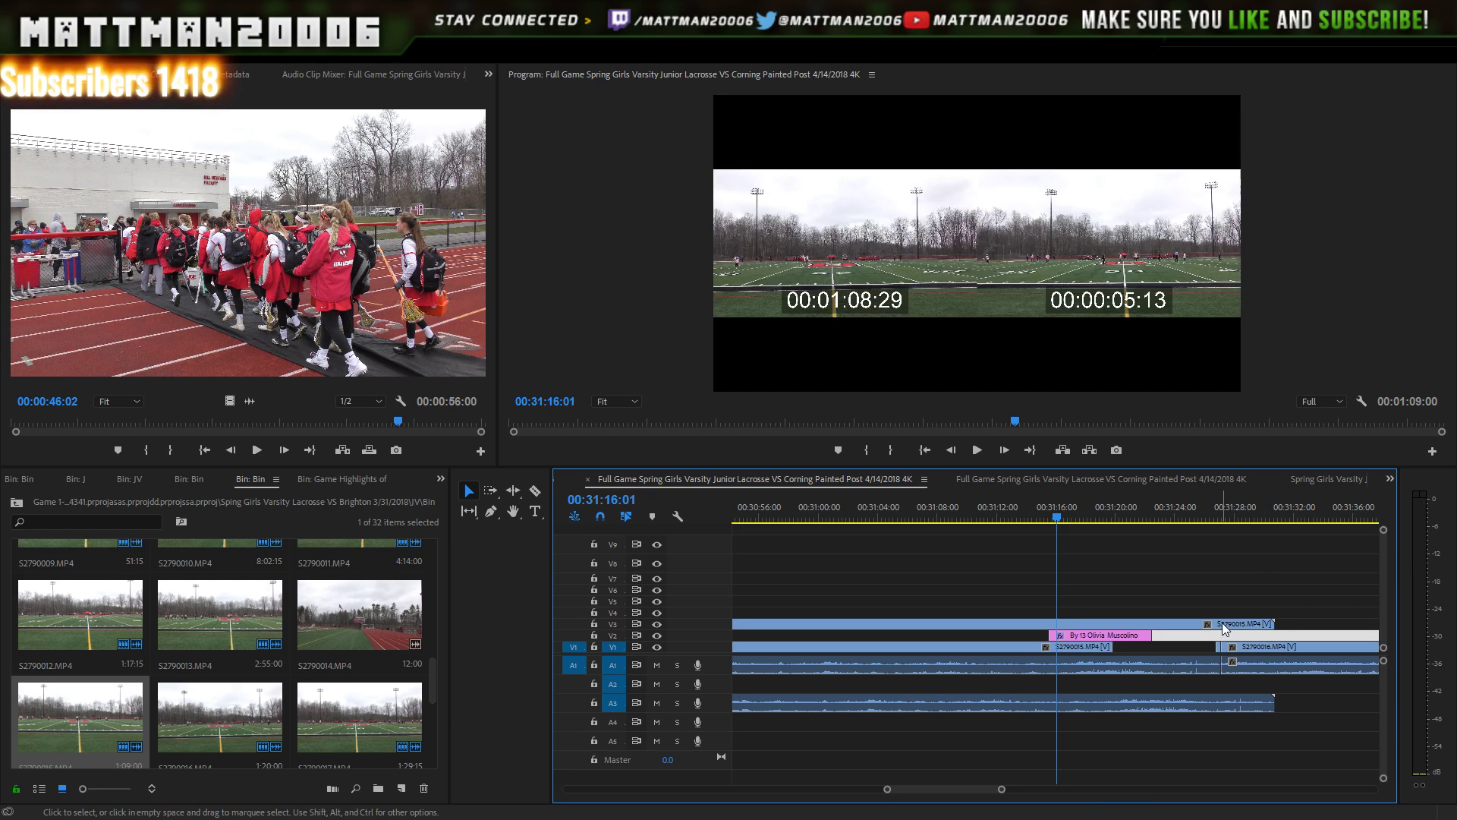
{"action": "left_click", "coordinate": [1230, 616]}
{"action": "left_click_drag", "start_coordinate": [1235, 621], "coordinate": [1205, 626]}
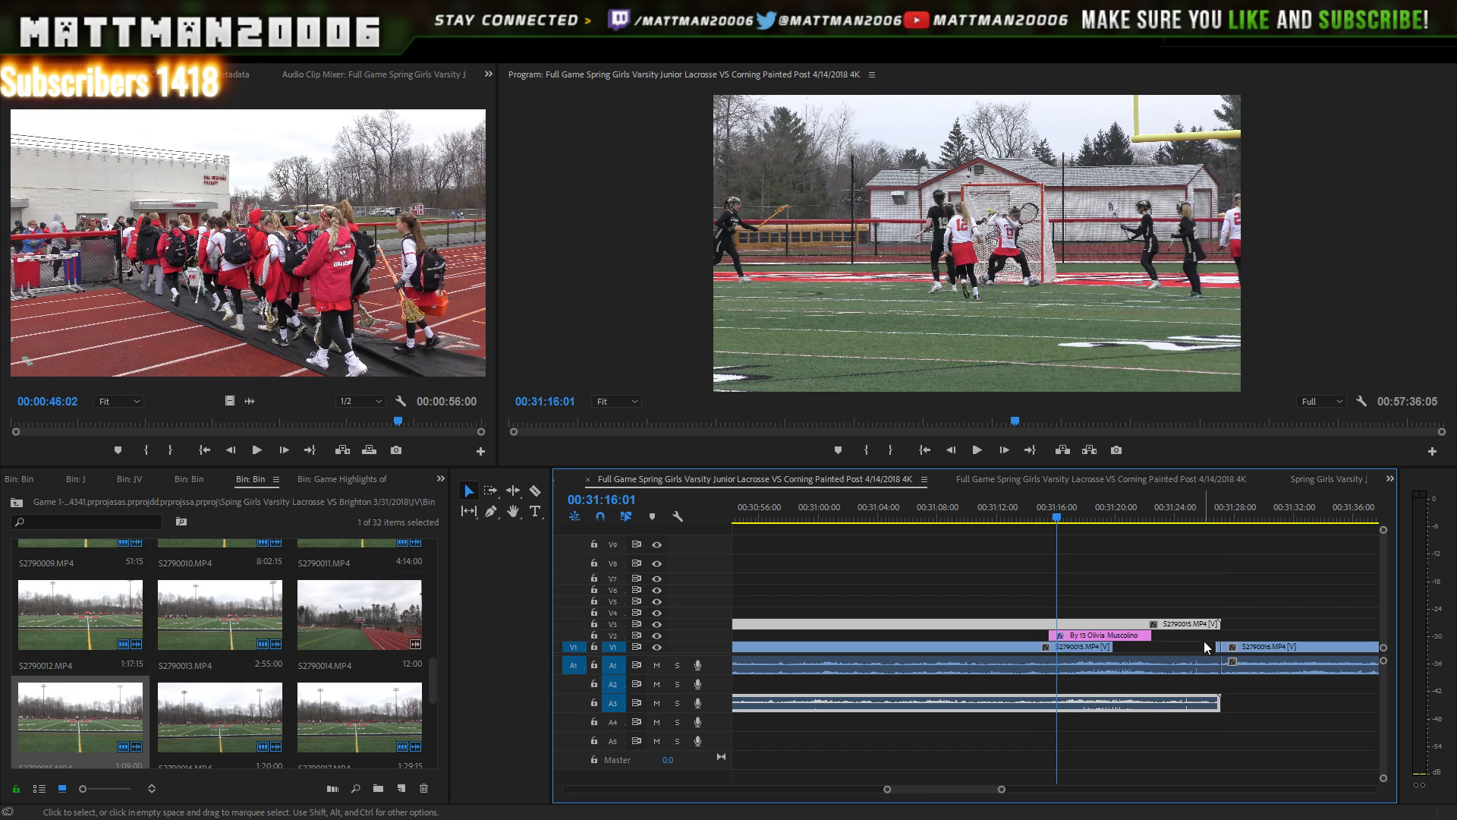
{"action": "mouse_move", "coordinate": [982, 786]}
{"action": "left_mouse_down"}
{"action": "mouse_move", "coordinate": [959, 783]}
{"action": "mouse_move", "coordinate": [972, 783]}
{"action": "left_mouse_up"}
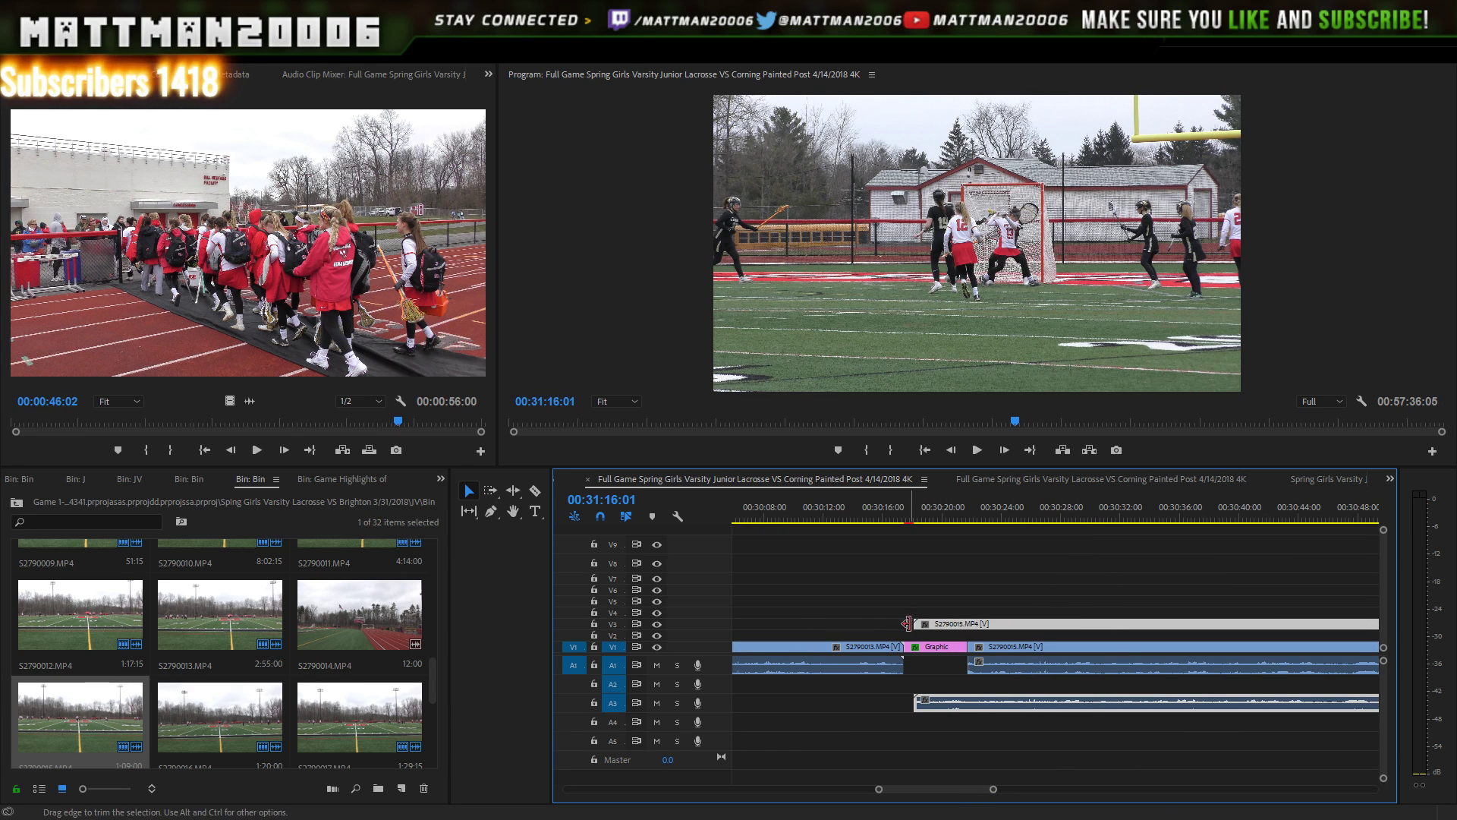
- Preview around 00:30:19:11 and trim the V3 clip to start after the End of First Half card
{"action": "left_click", "coordinate": [946, 507]}
{"action": "mouse_move", "coordinate": [948, 507]}
{"action": "left_mouse_down"}
{"action": "mouse_move", "coordinate": [964, 501]}
{"action": "mouse_move", "coordinate": [936, 504]}
{"action": "left_mouse_up"}
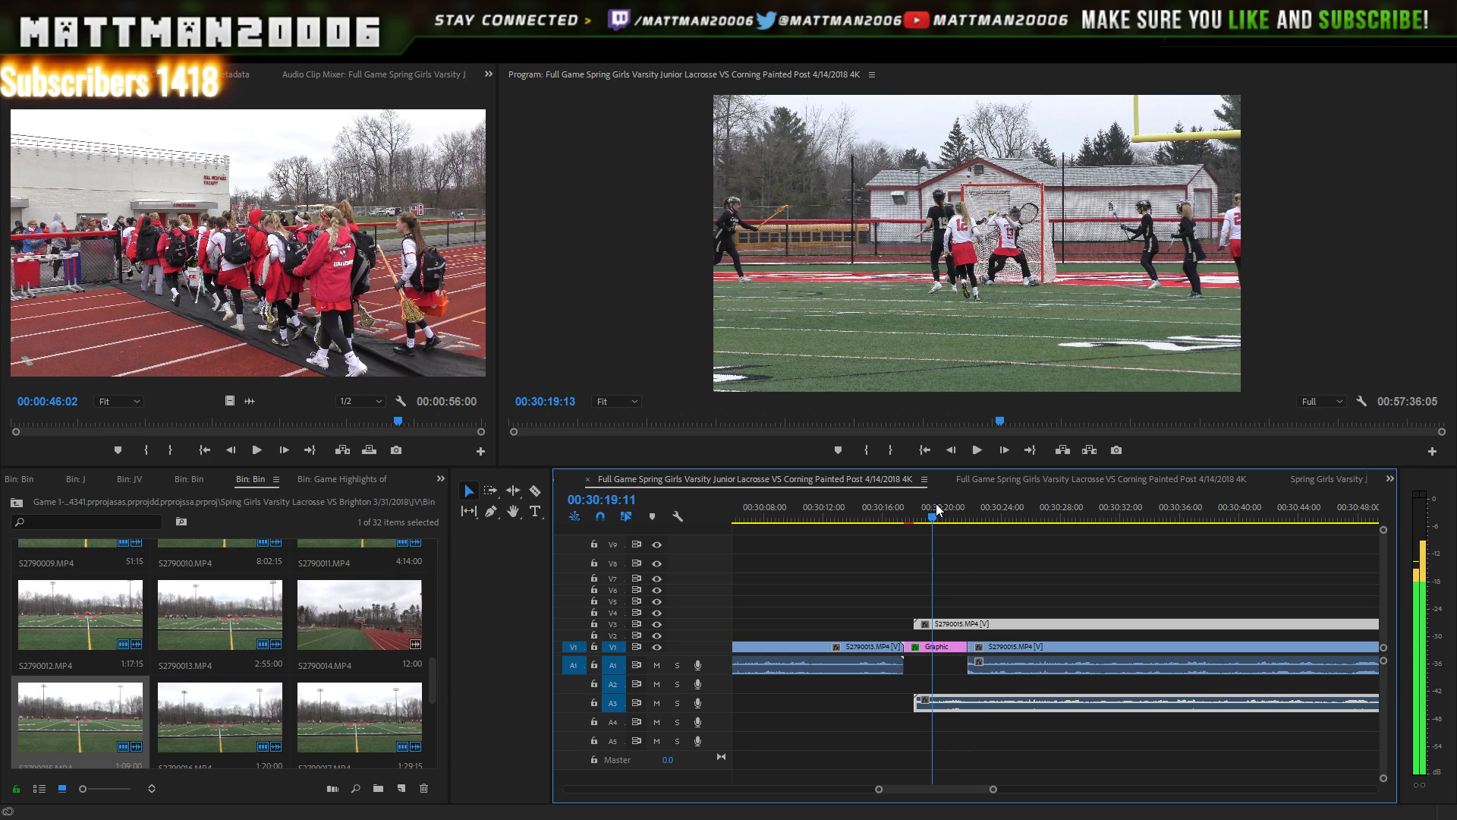
{"action": "left_click", "coordinate": [980, 449]}
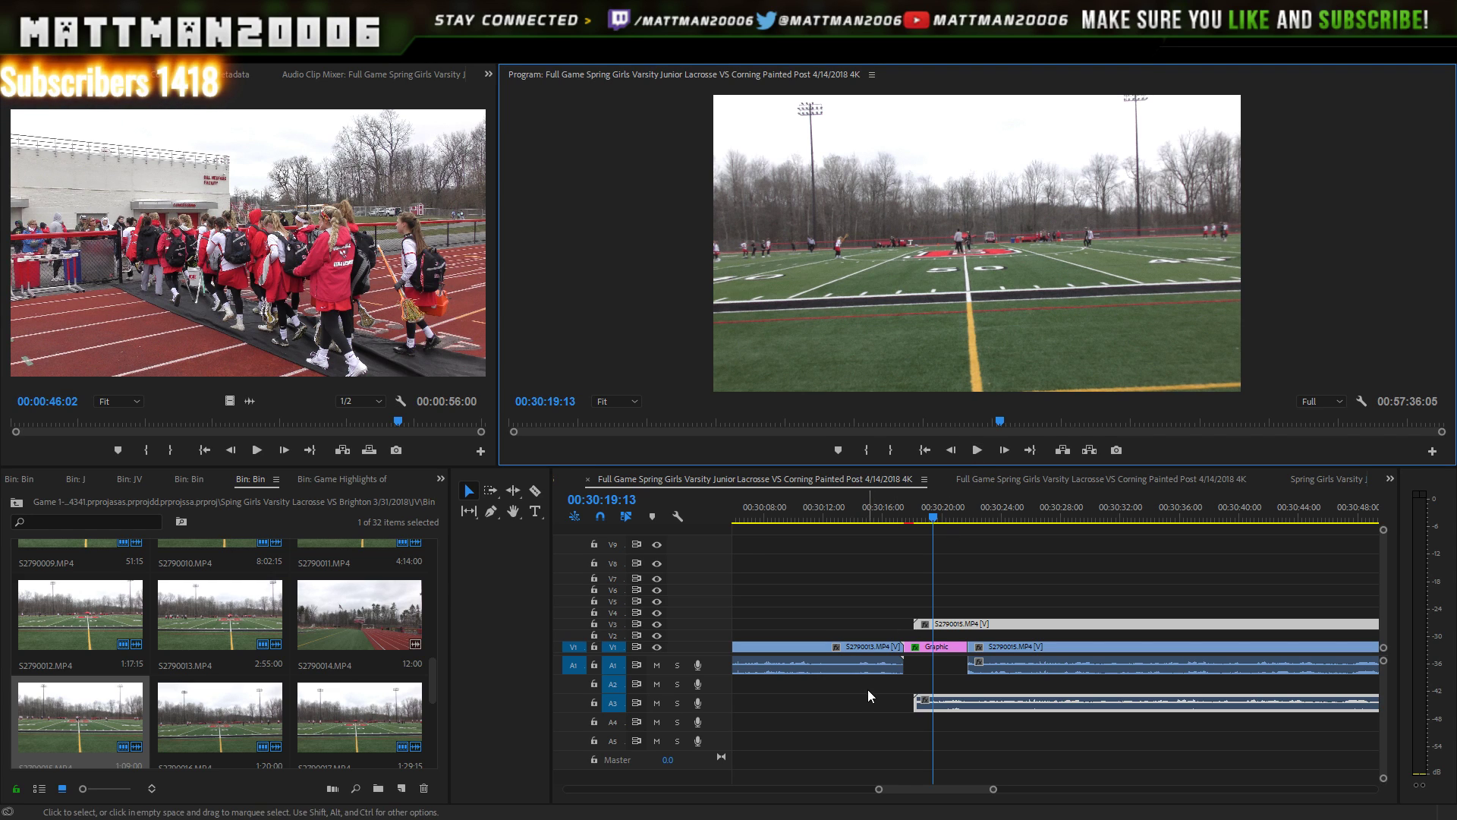
{"action": "left_click", "coordinate": [916, 620]}
{"action": "left_click_drag", "start_coordinate": [917, 620], "coordinate": [973, 624]}
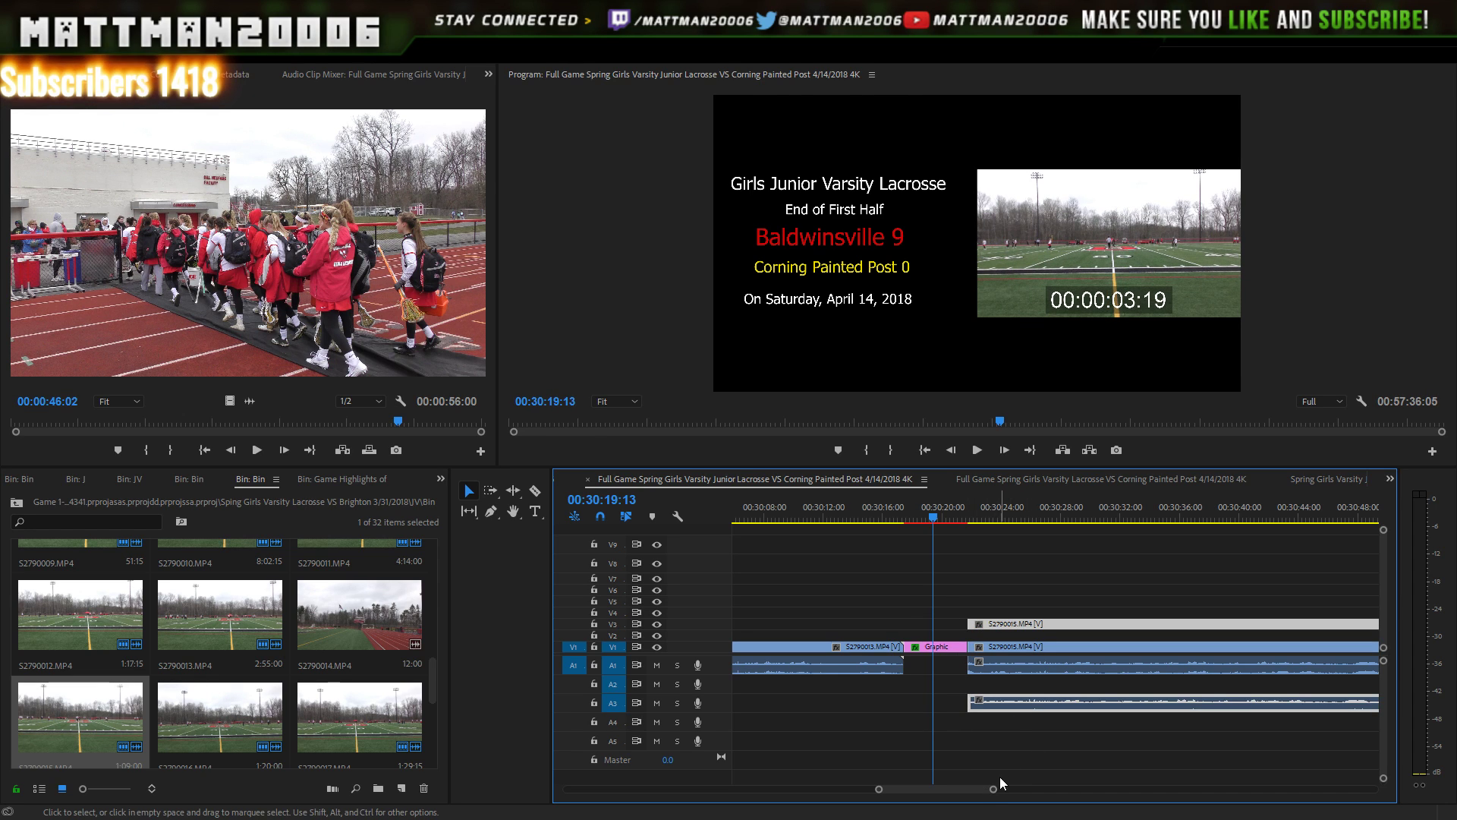
{"action": "left_click_drag", "start_coordinate": [993, 789], "coordinate": [1069, 790]}
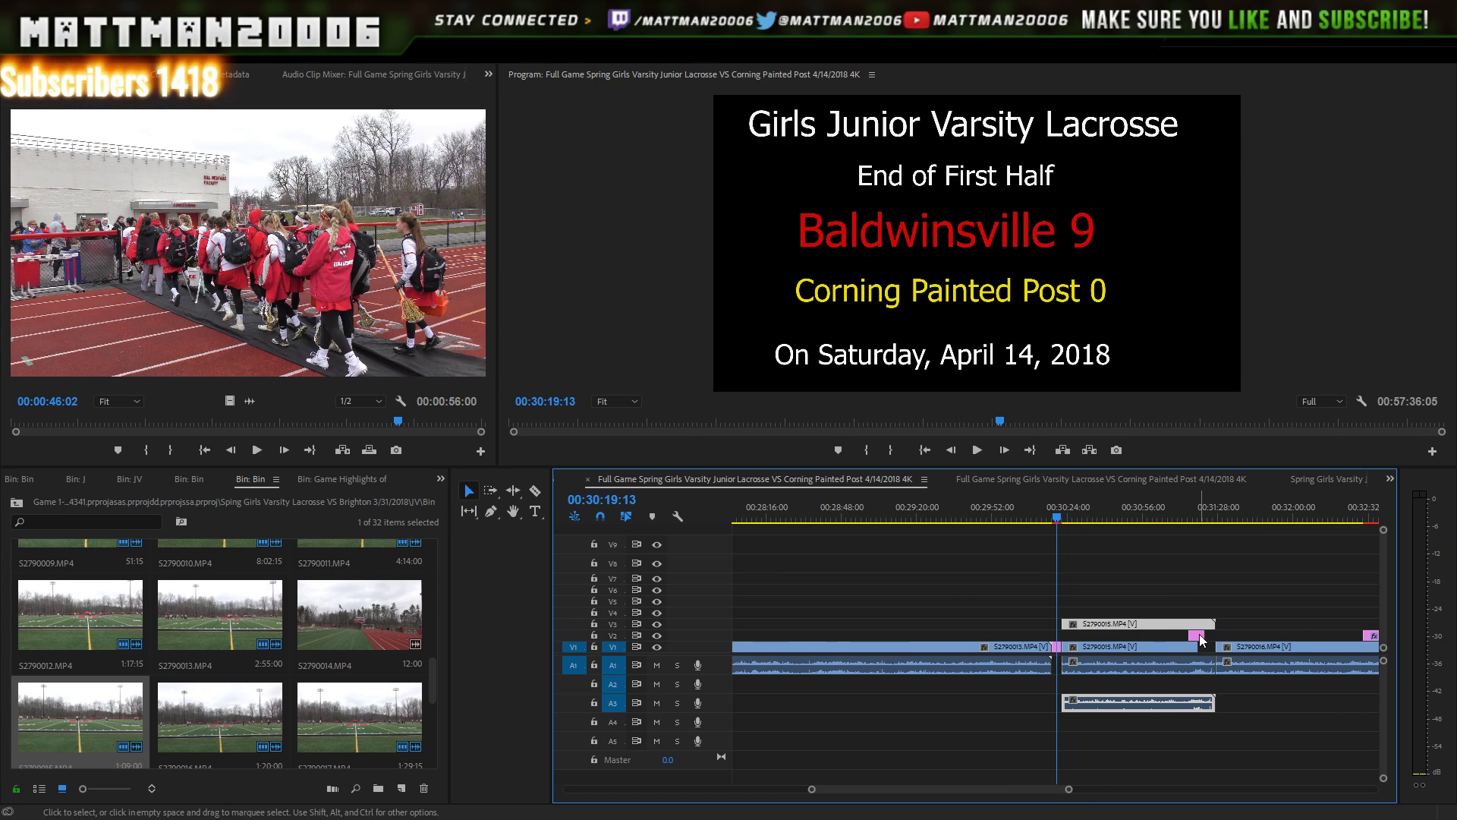
- Move the small title graphic from V2 up to track V4
{"action": "double_click", "coordinate": [1197, 636]}
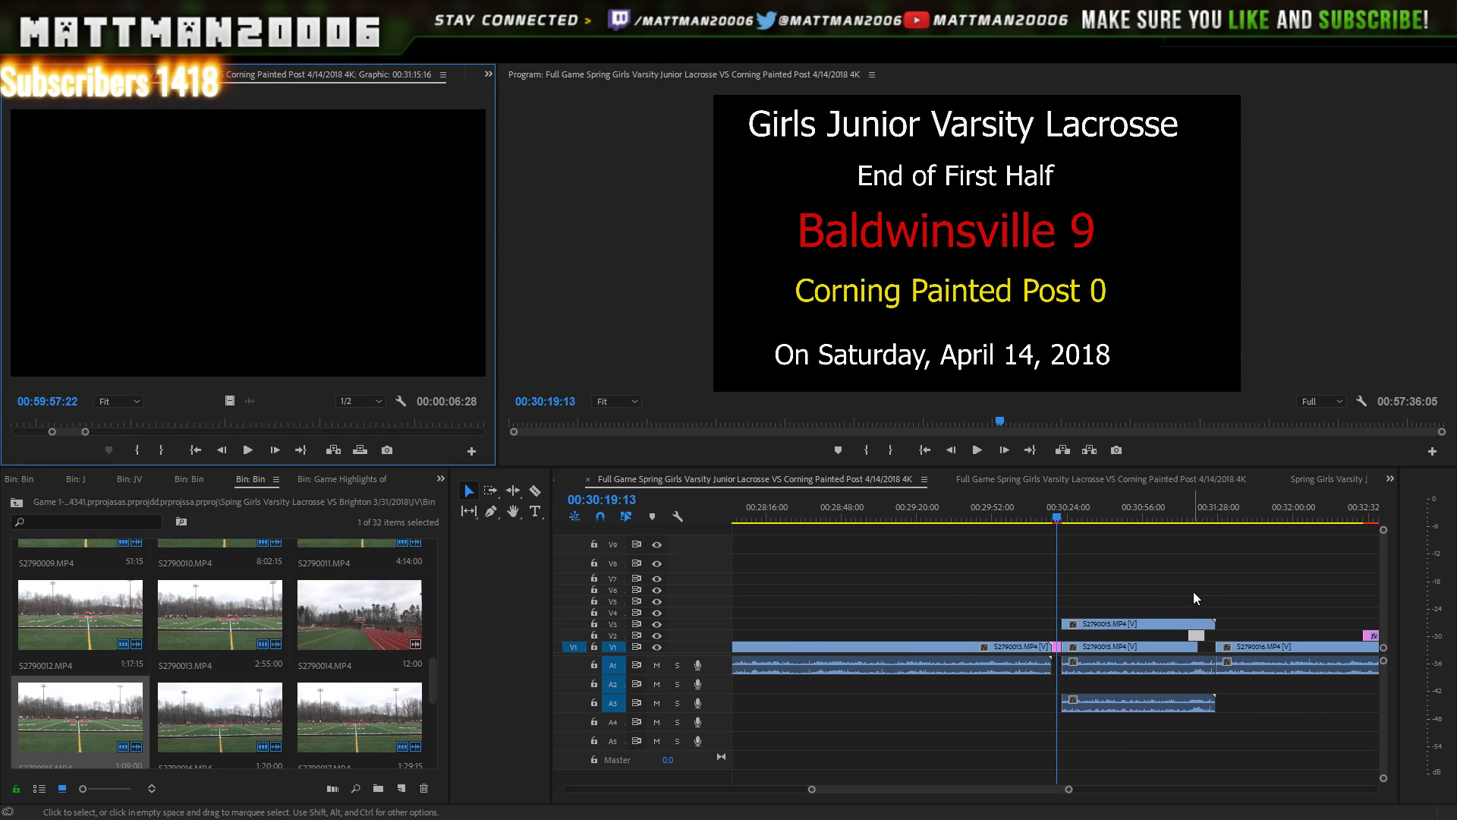
{"action": "left_click", "coordinate": [1197, 636]}
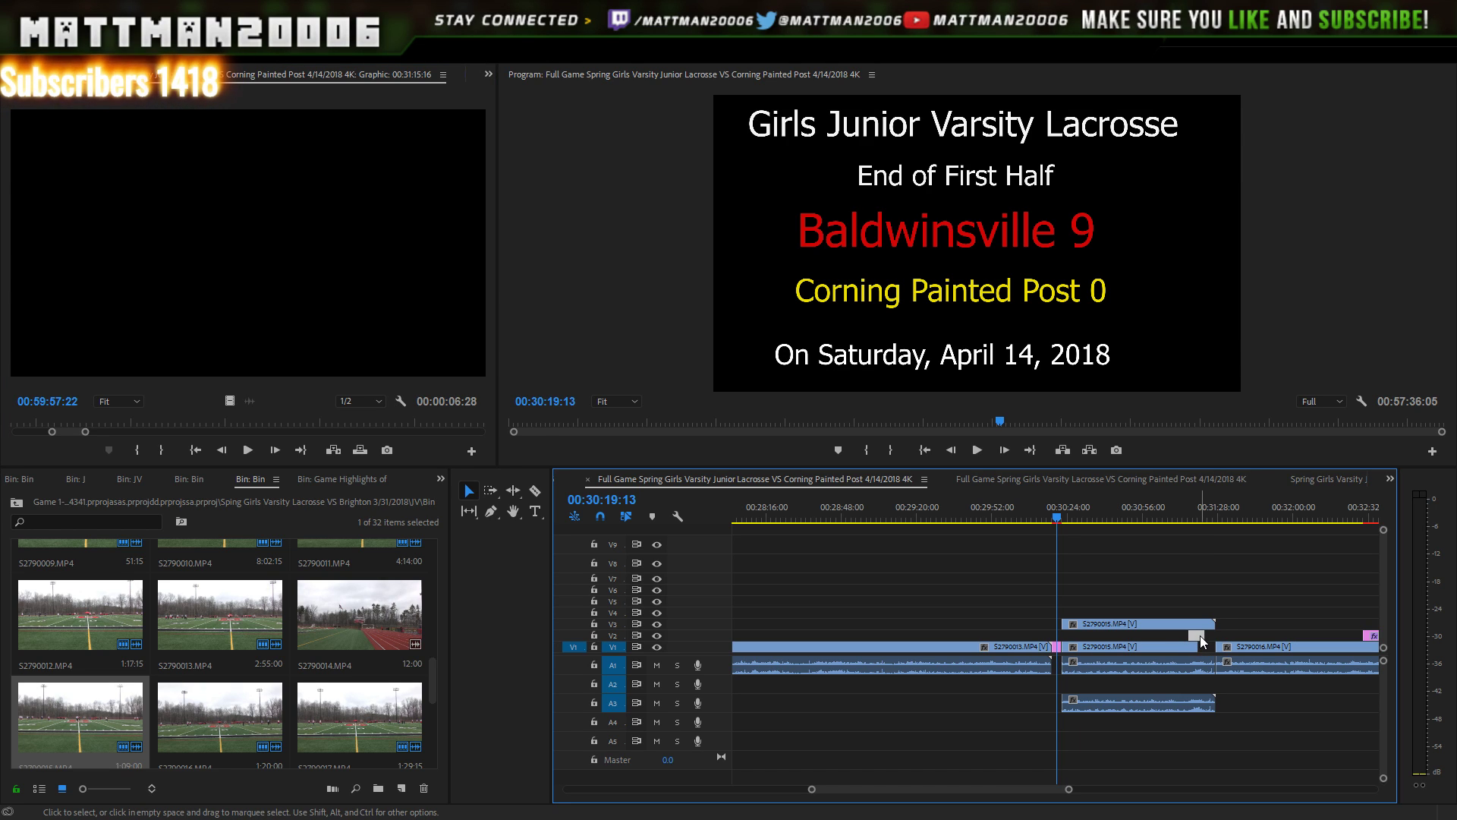
{"action": "left_click_drag", "start_coordinate": [1201, 635], "coordinate": [1188, 664]}
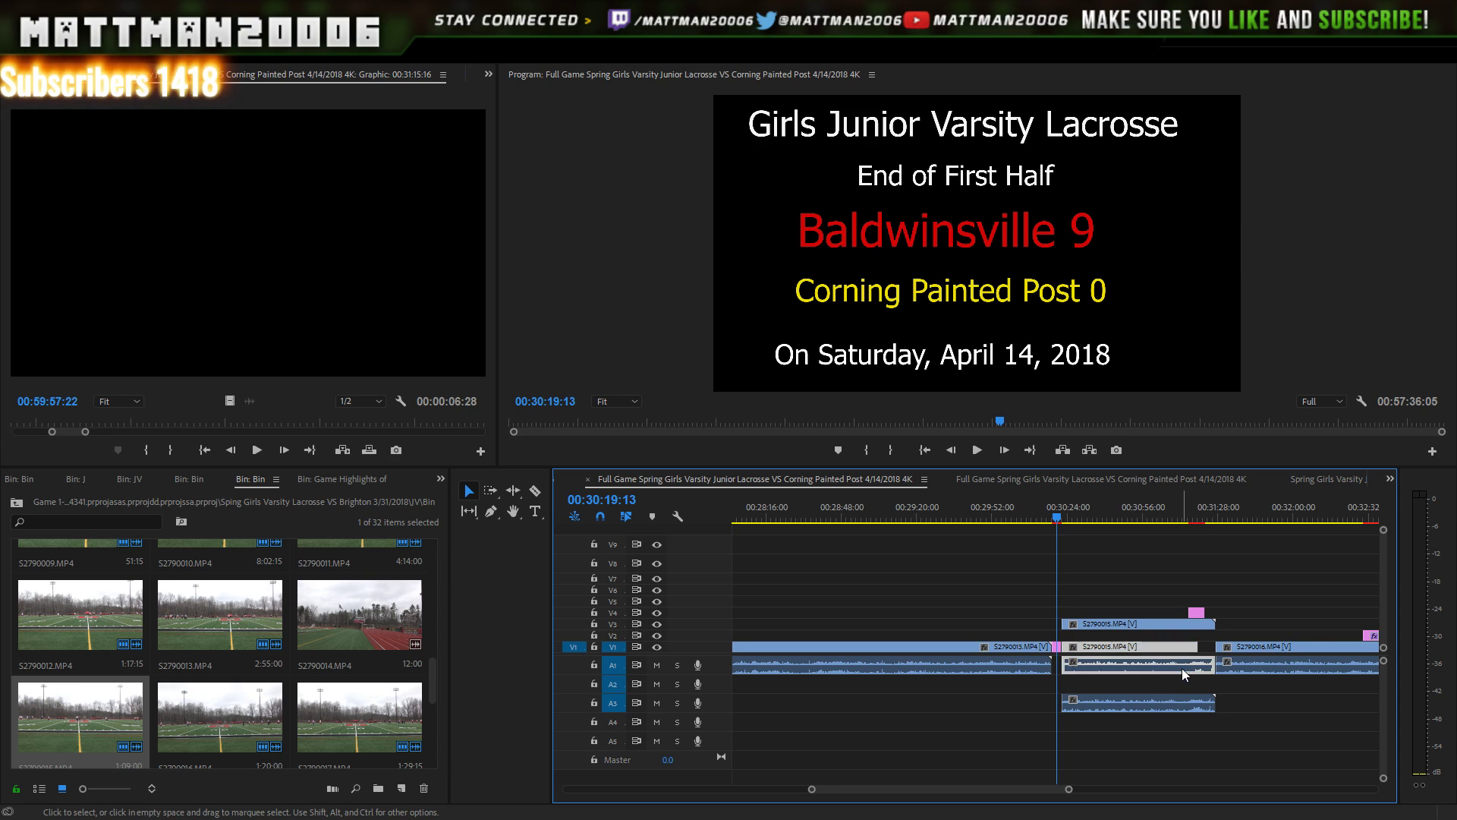
- Drop the S2790015 clip into the V1 gap after the End of First Half card and preview it
{"action": "left_click_drag", "start_coordinate": [1165, 647], "coordinate": [988, 658]}
{"action": "left_click_drag", "start_coordinate": [1086, 704], "coordinate": [1091, 659]}
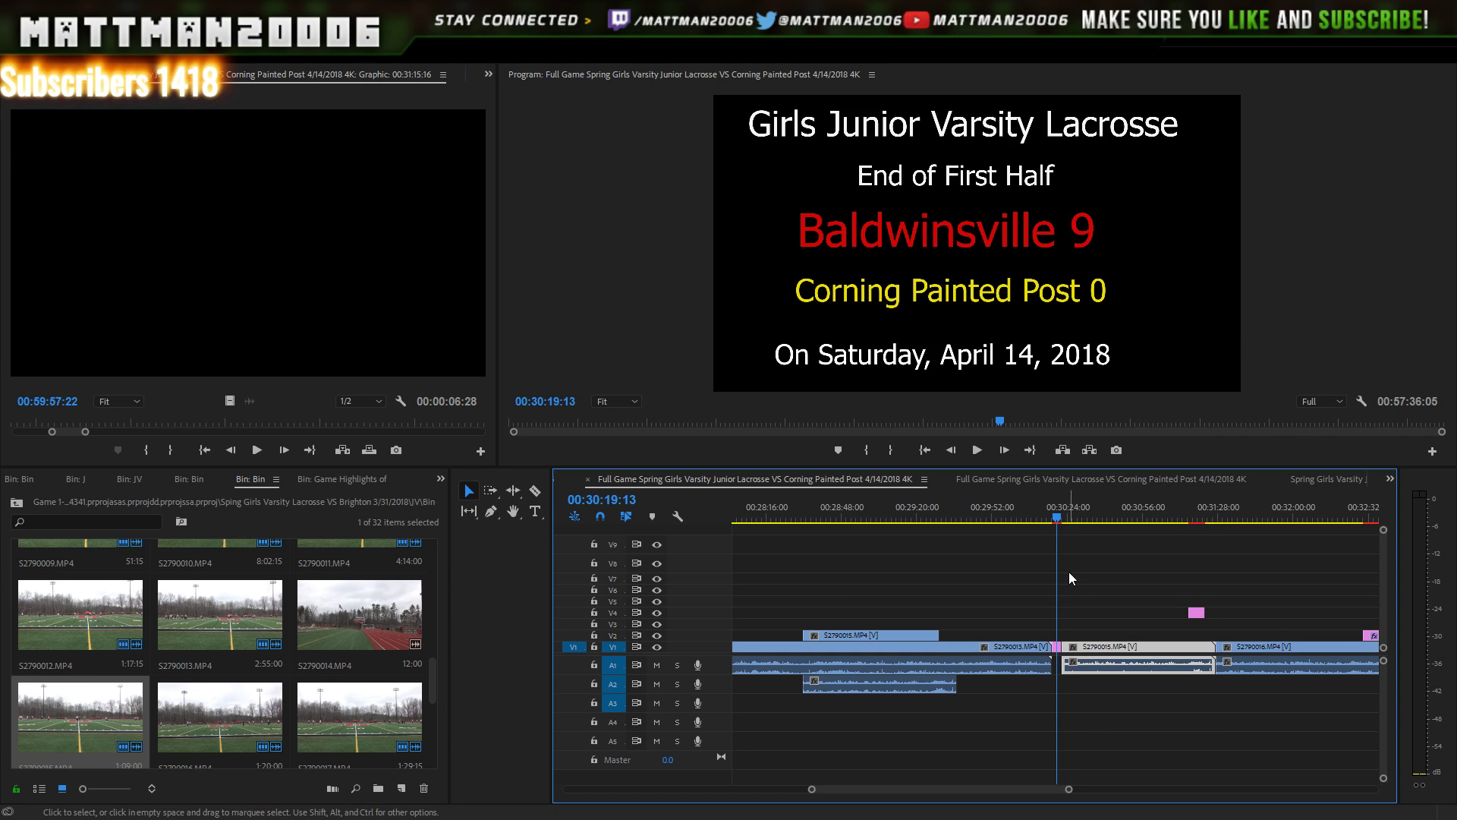
{"action": "left_click", "coordinate": [978, 449]}
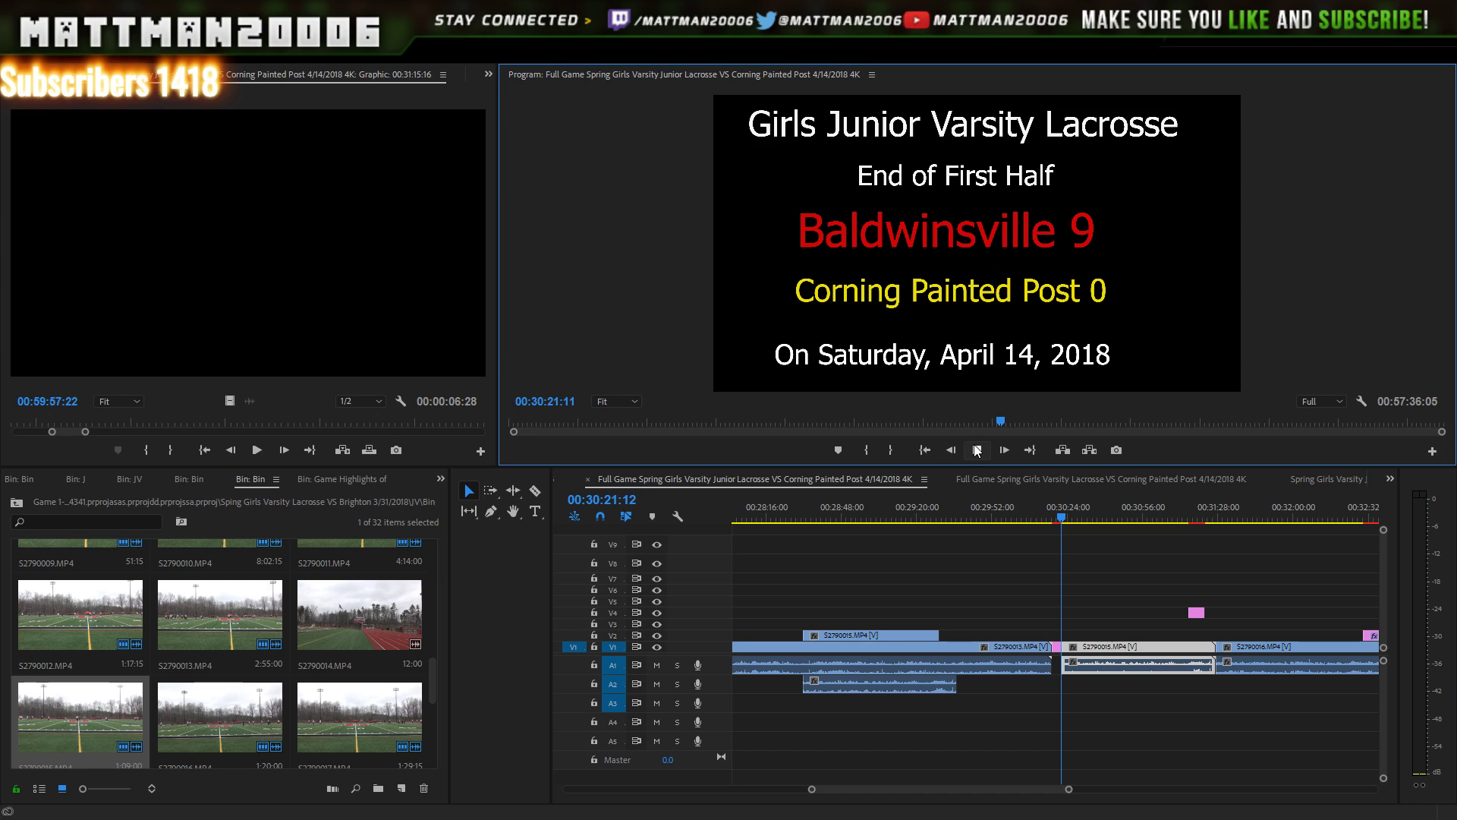
{"action": "left_click", "coordinate": [977, 450]}
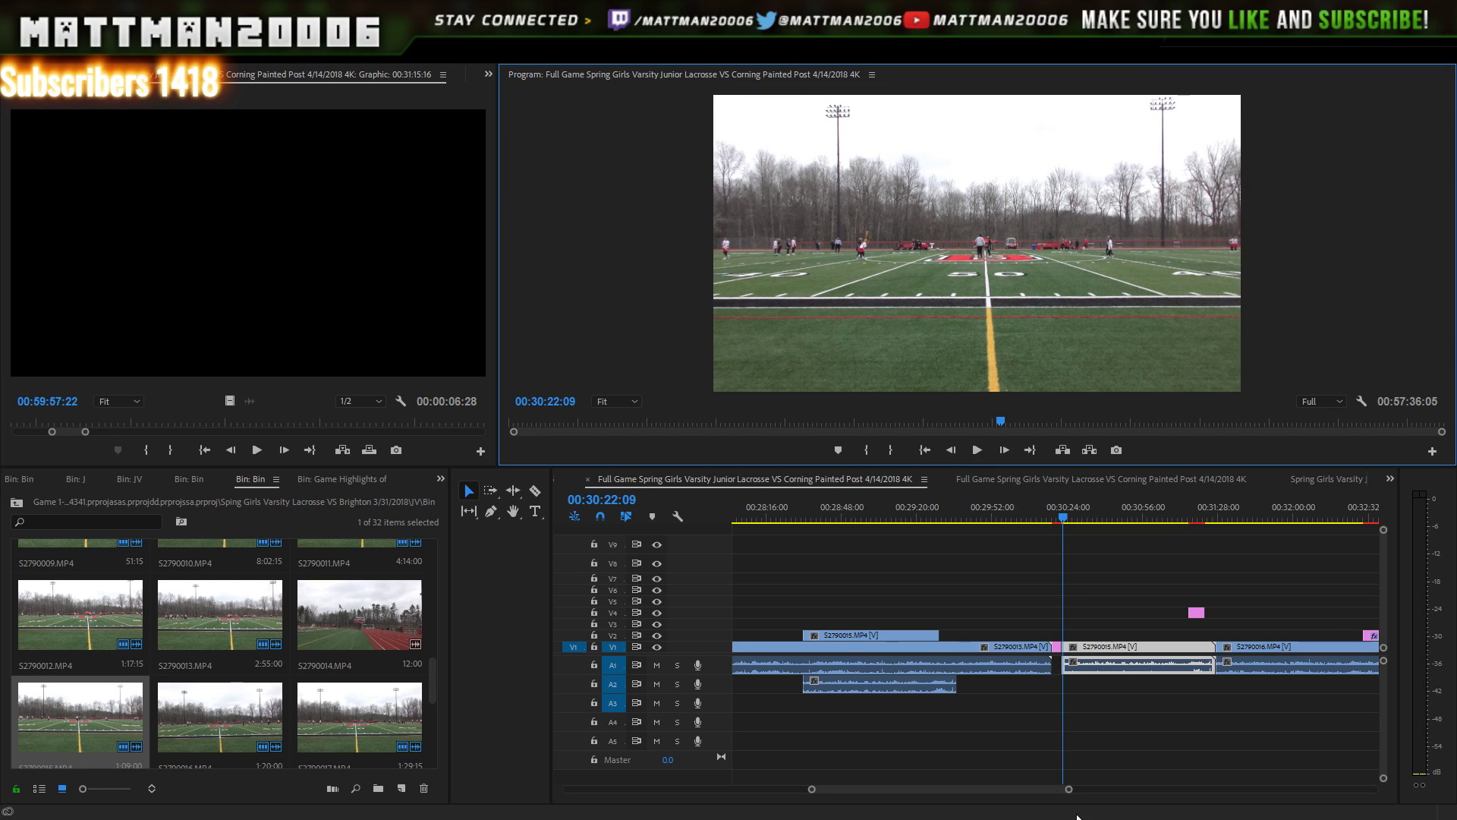
{"action": "left_click_drag", "start_coordinate": [1068, 790], "coordinate": [1001, 790]}
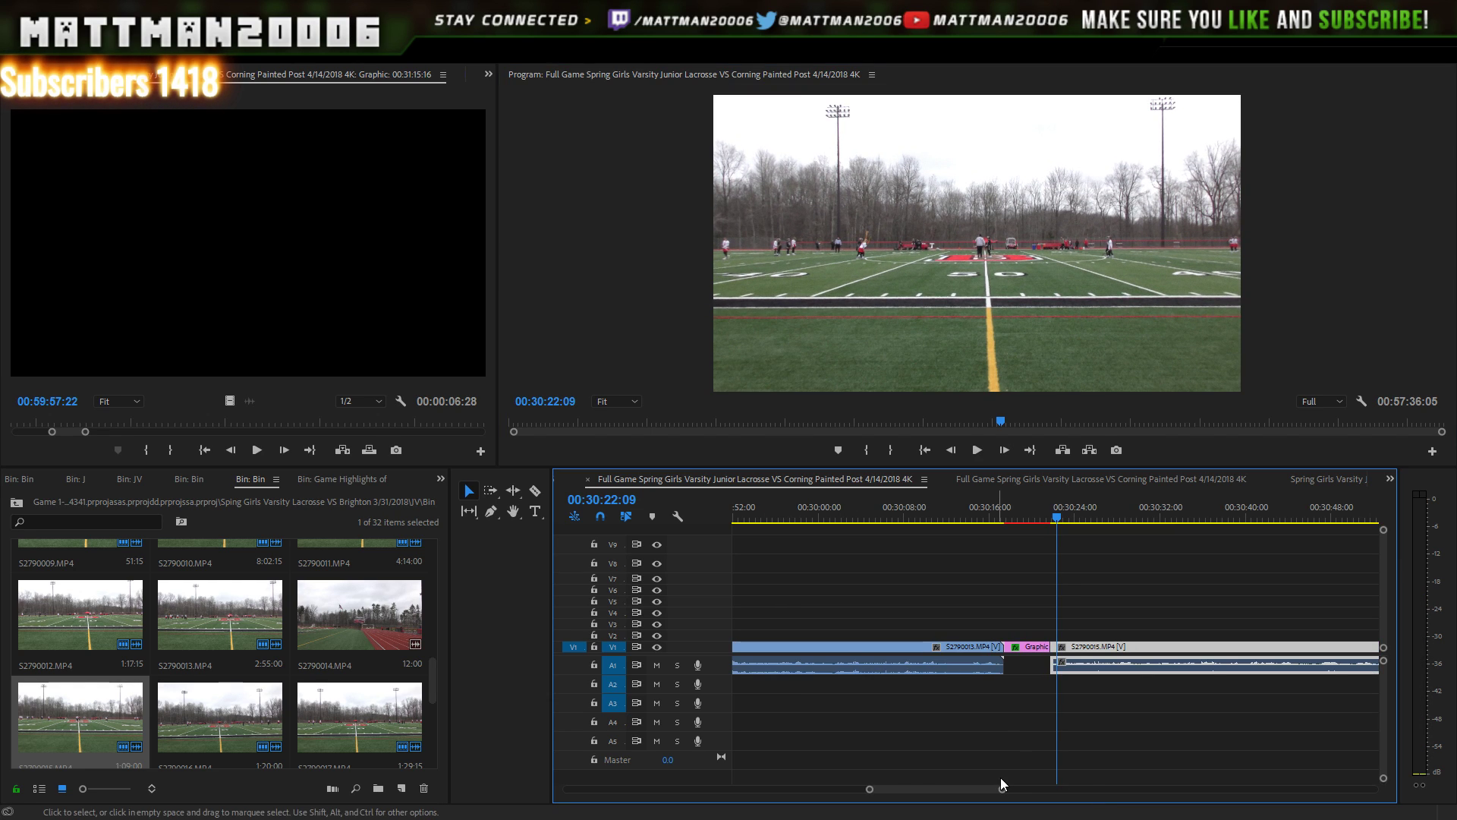
{"action": "scroll", "coordinate": [1001, 791], "scroll_direction": "down", "scroll_amount": 10}
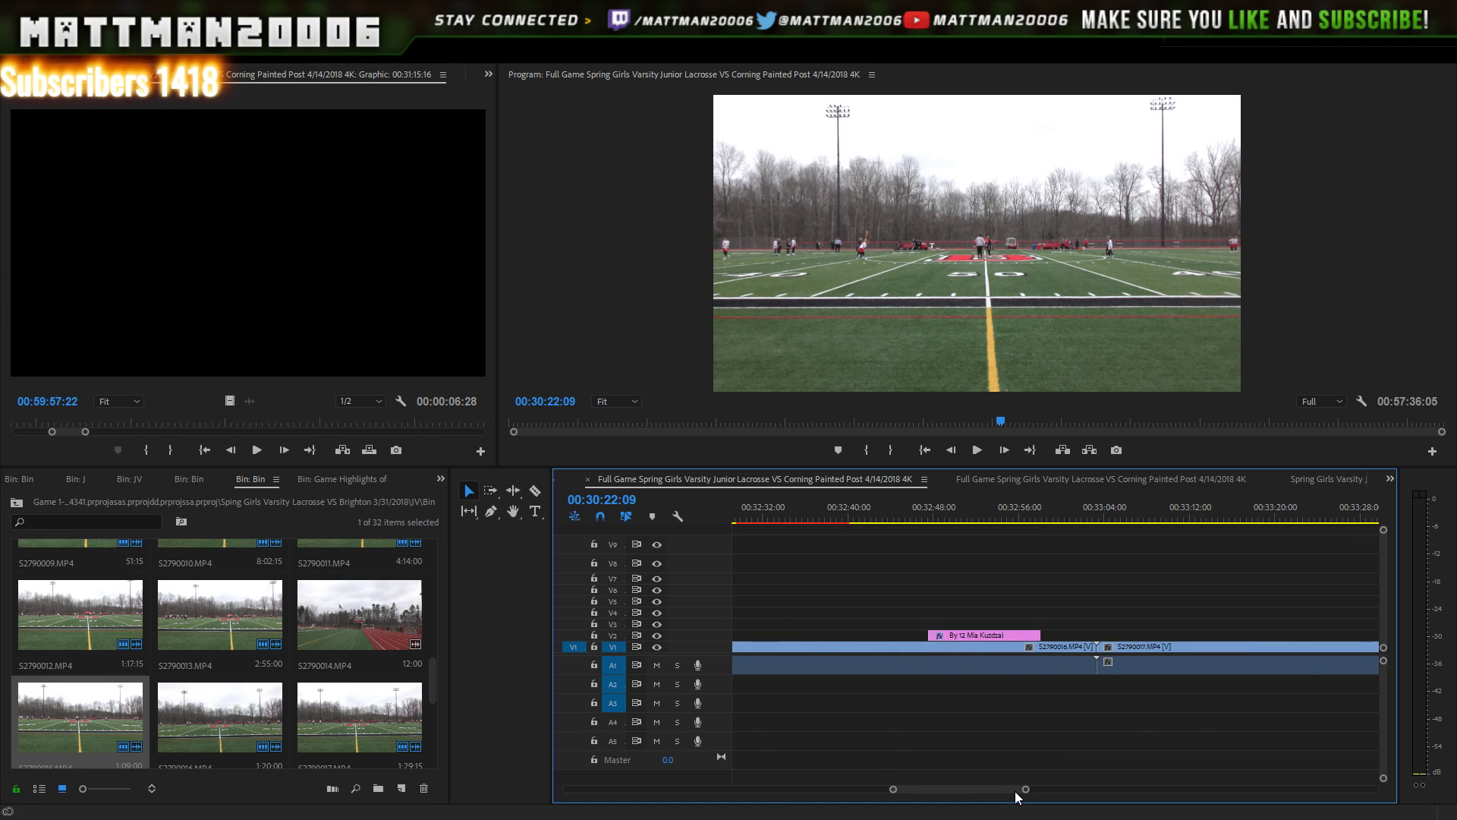
{"action": "scroll", "coordinate": [1010, 796], "scroll_direction": "up", "scroll_amount": 2}
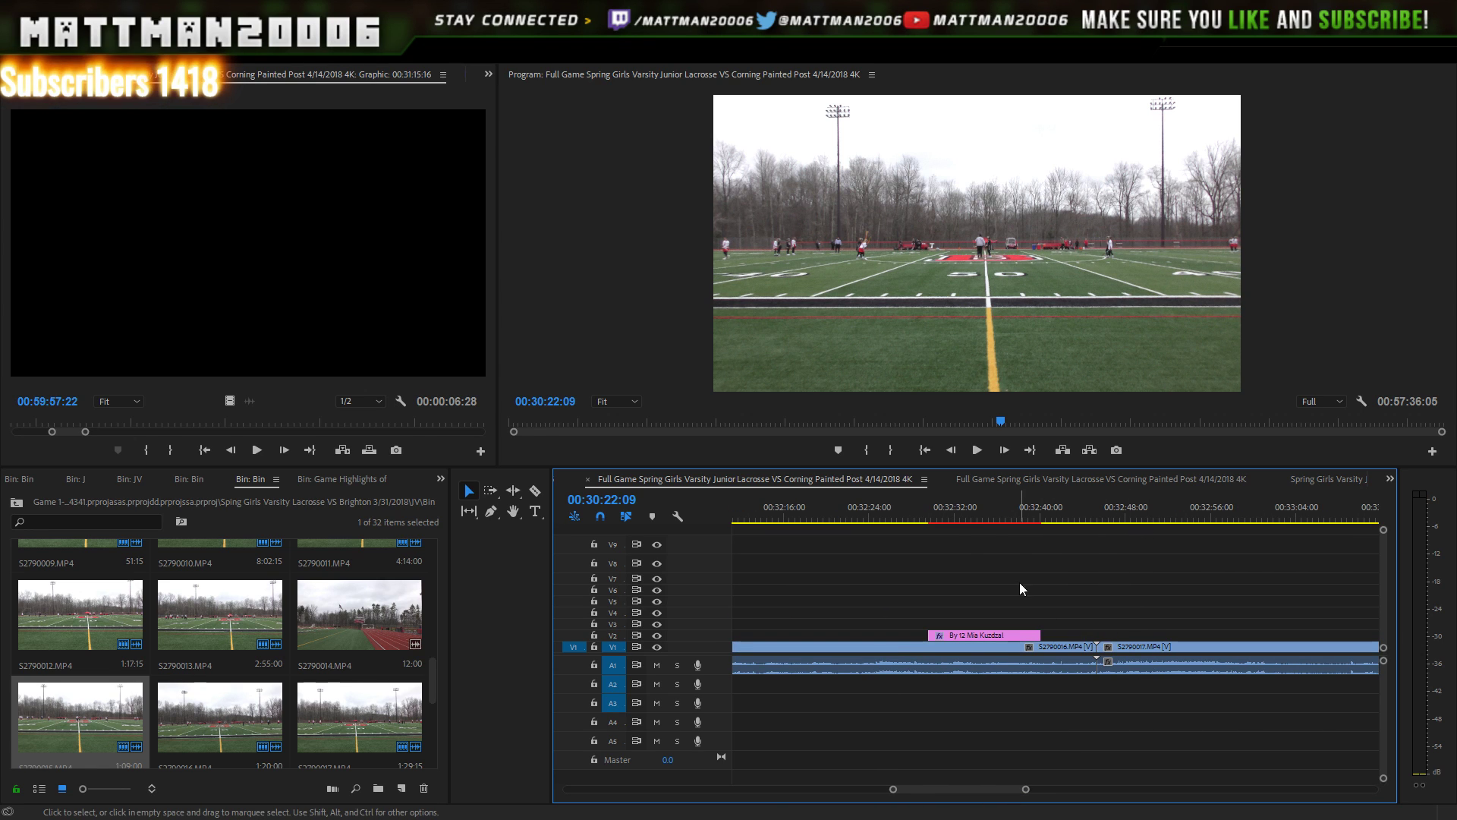
{"action": "left_click_drag", "start_coordinate": [934, 522], "coordinate": [920, 530]}
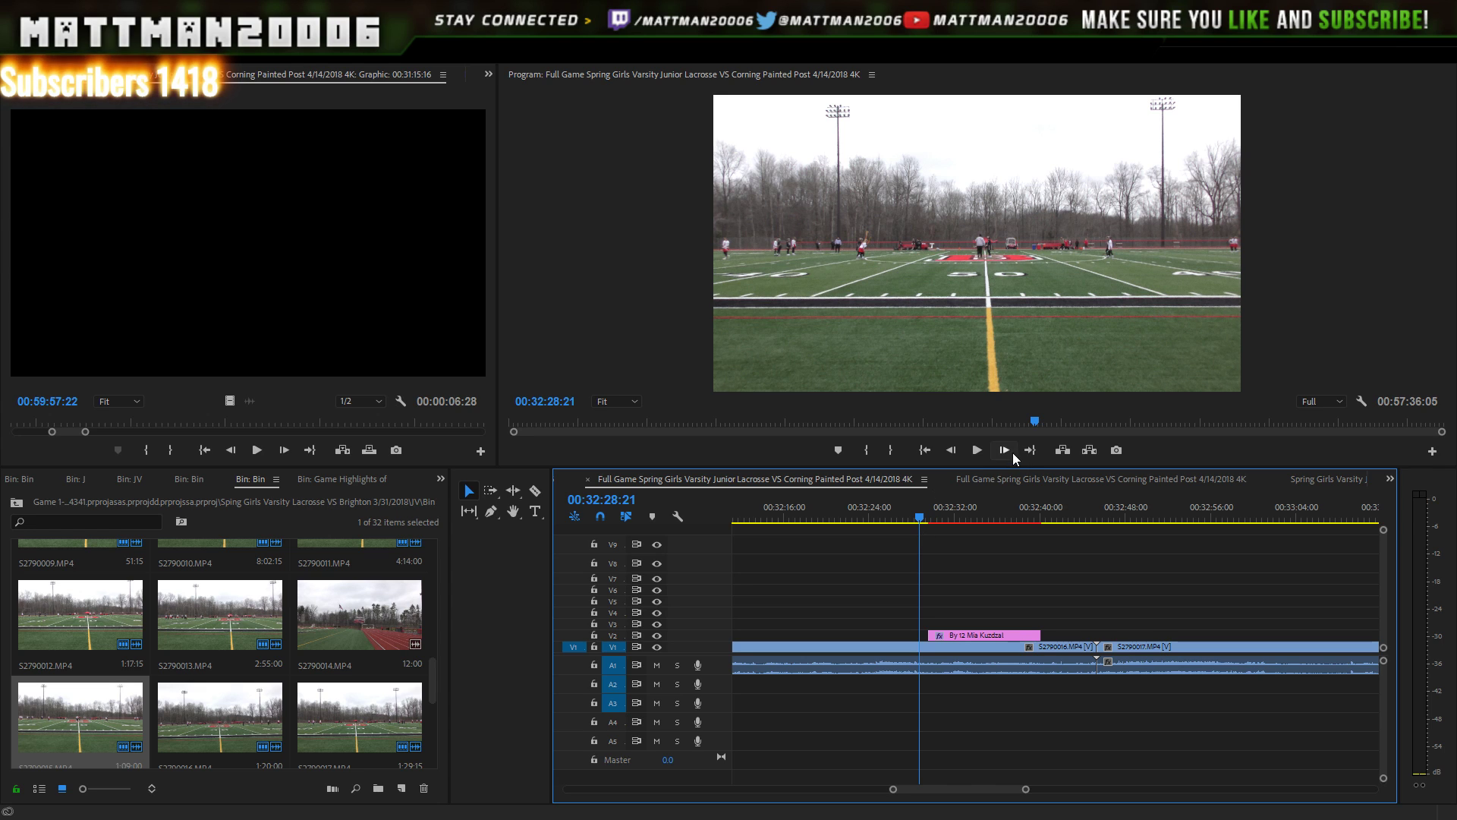
{"action": "left_click", "coordinate": [979, 451]}
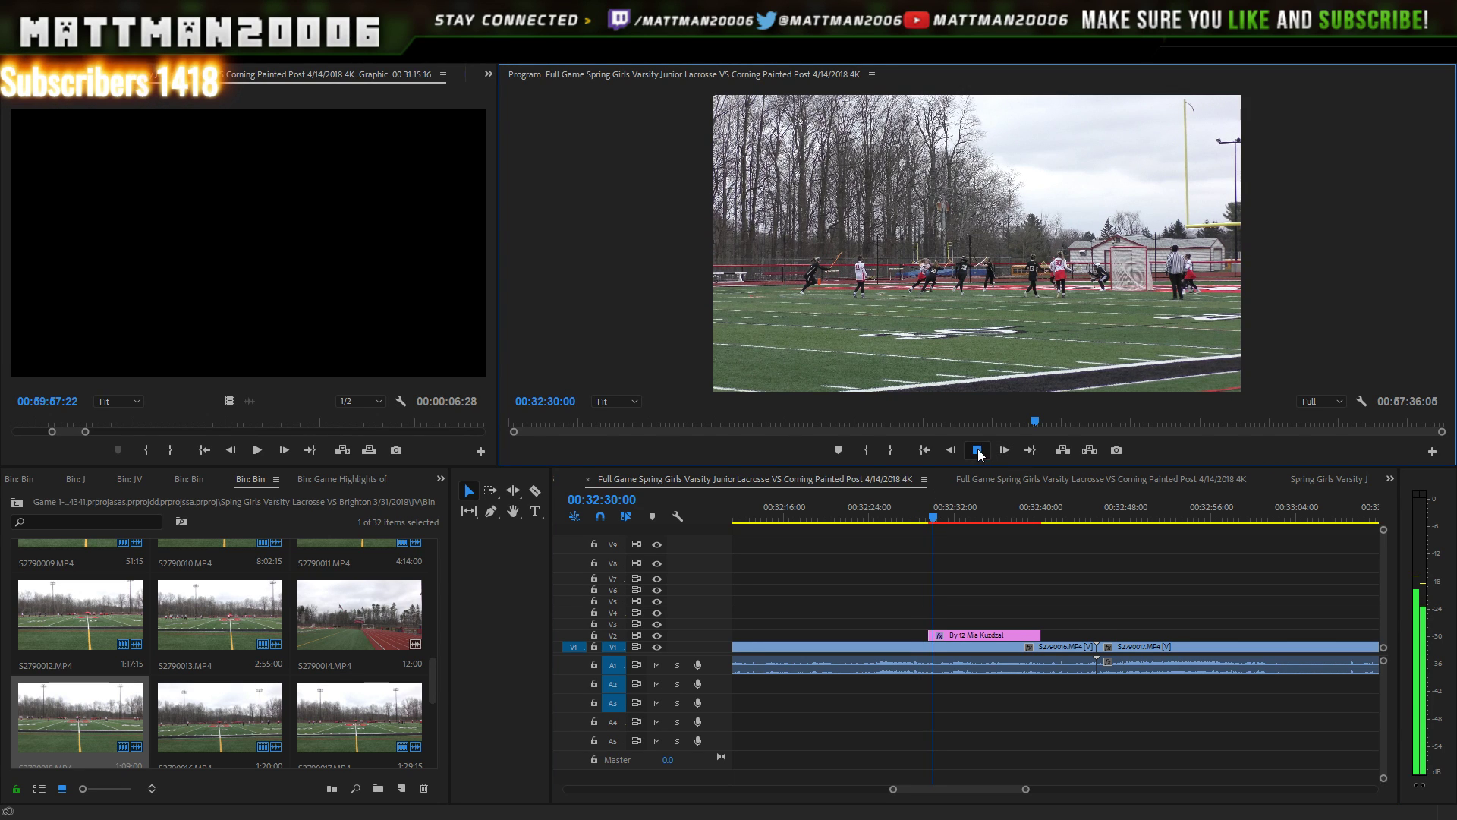
{"action": "left_click", "coordinate": [979, 451]}
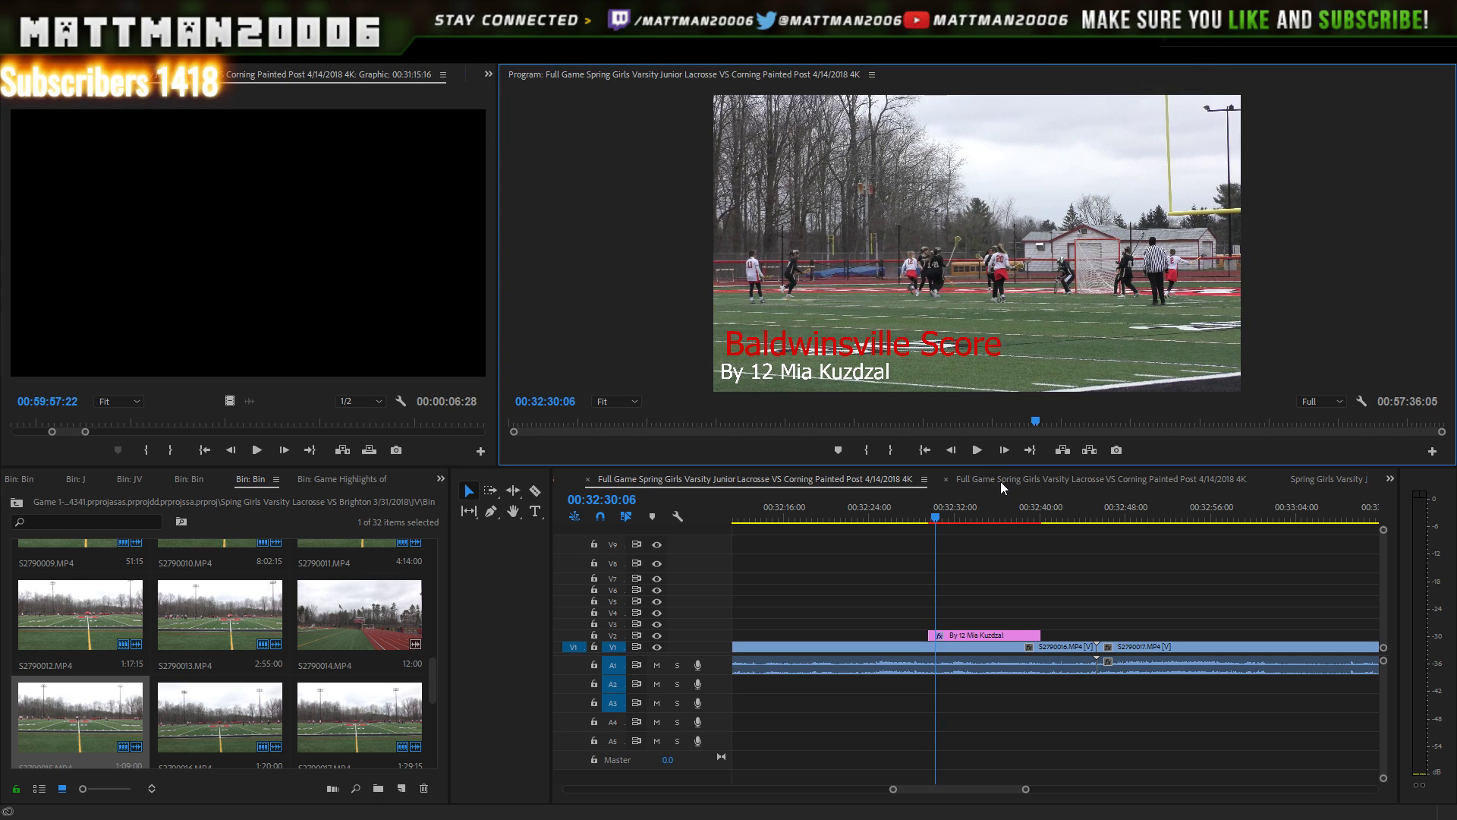
{"action": "key", "text": "space"}
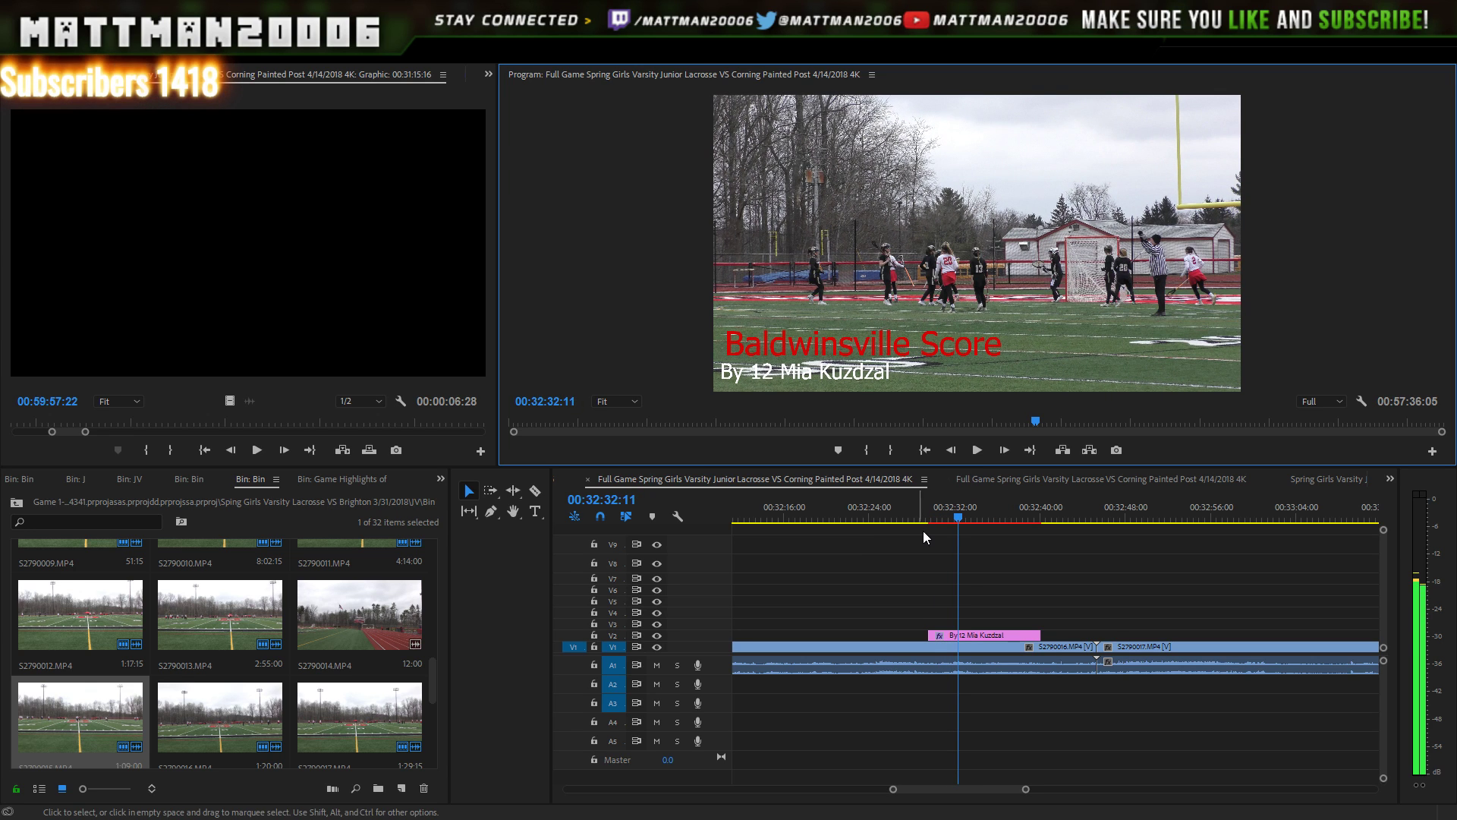
{"action": "left_click", "coordinate": [908, 518]}
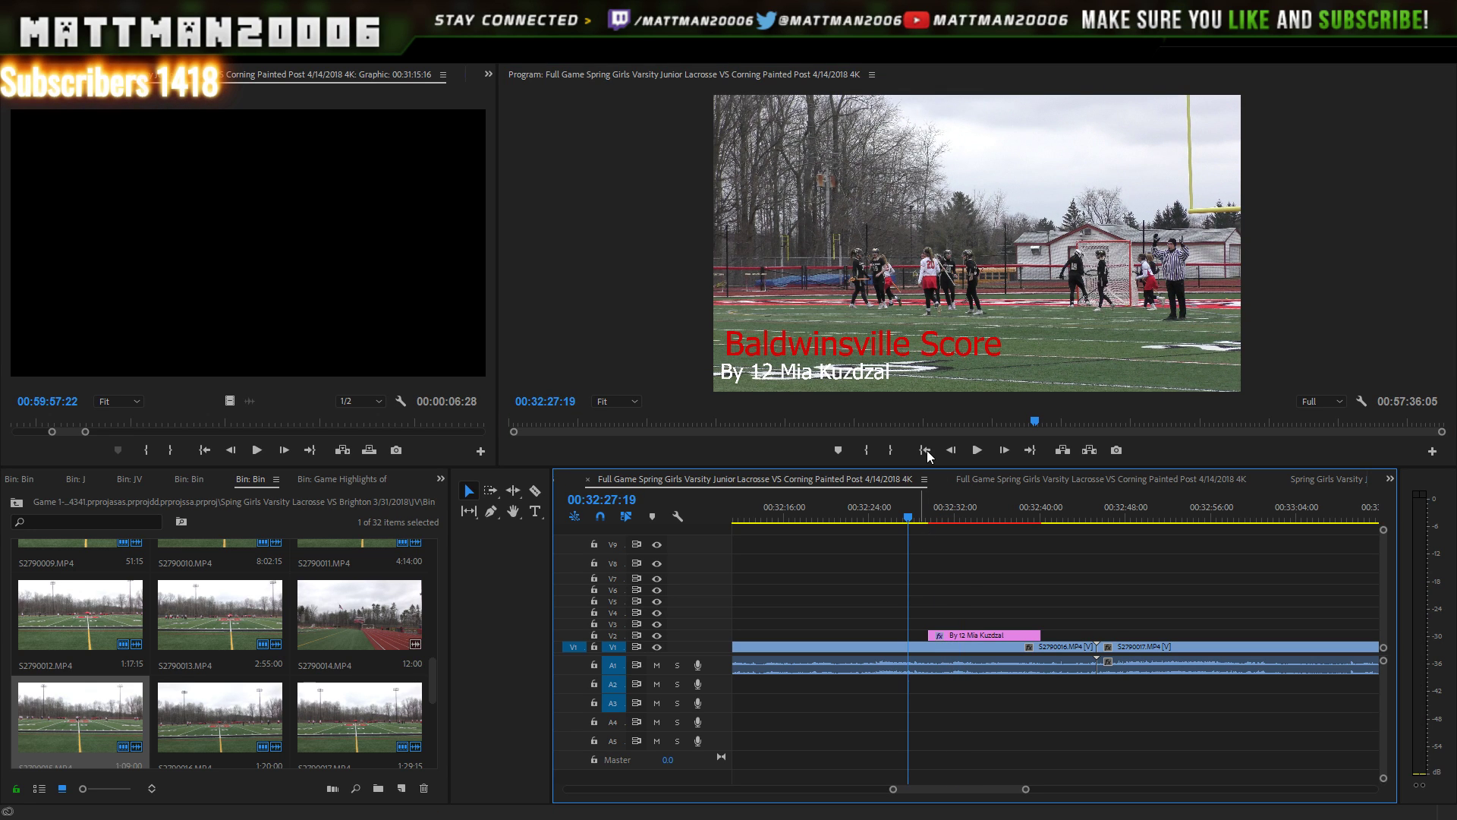
{"action": "left_click", "coordinate": [976, 452]}
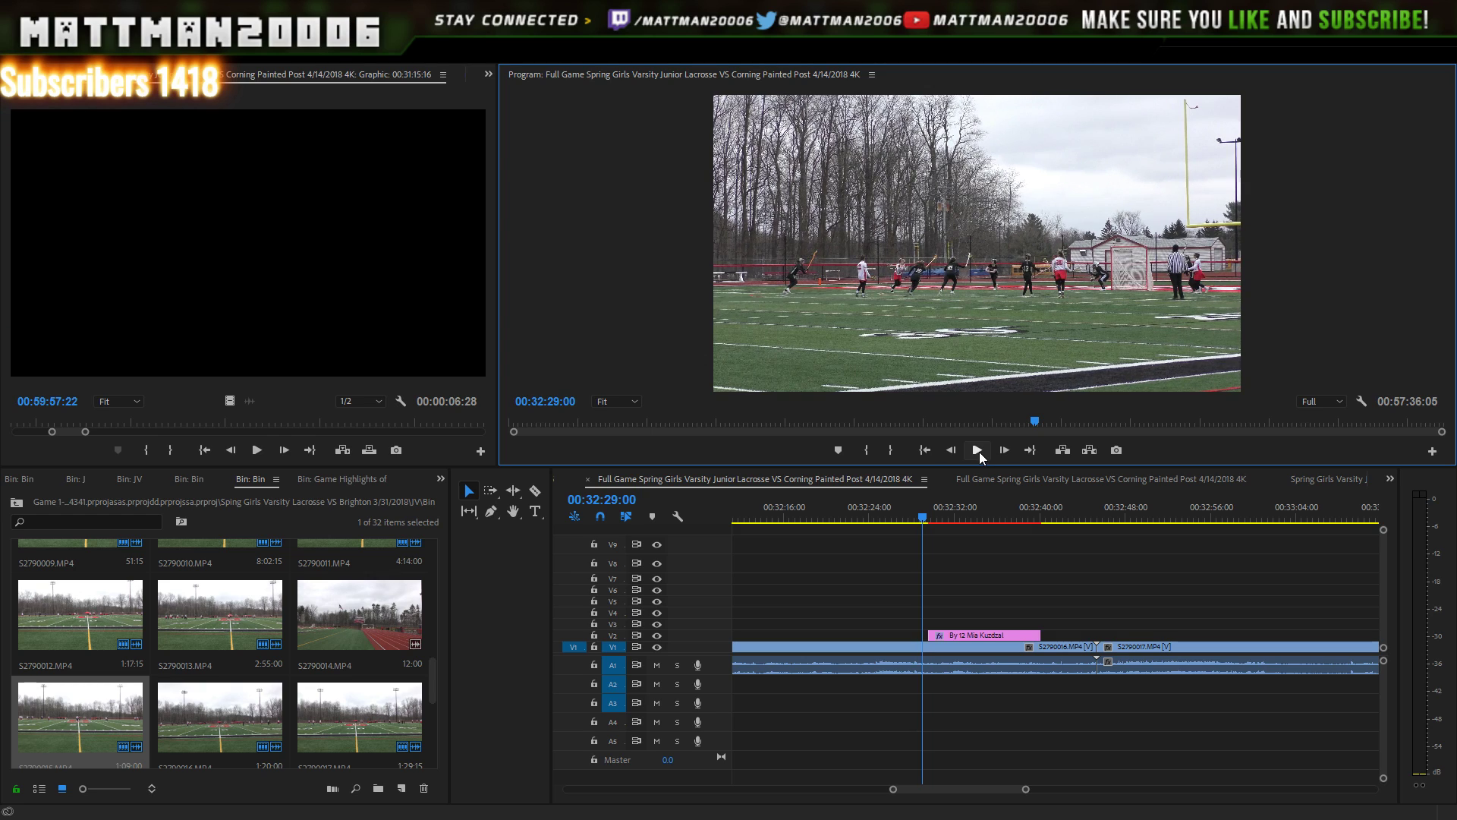
{"action": "left_click", "coordinate": [977, 450]}
{"action": "left_click", "coordinate": [978, 450]}
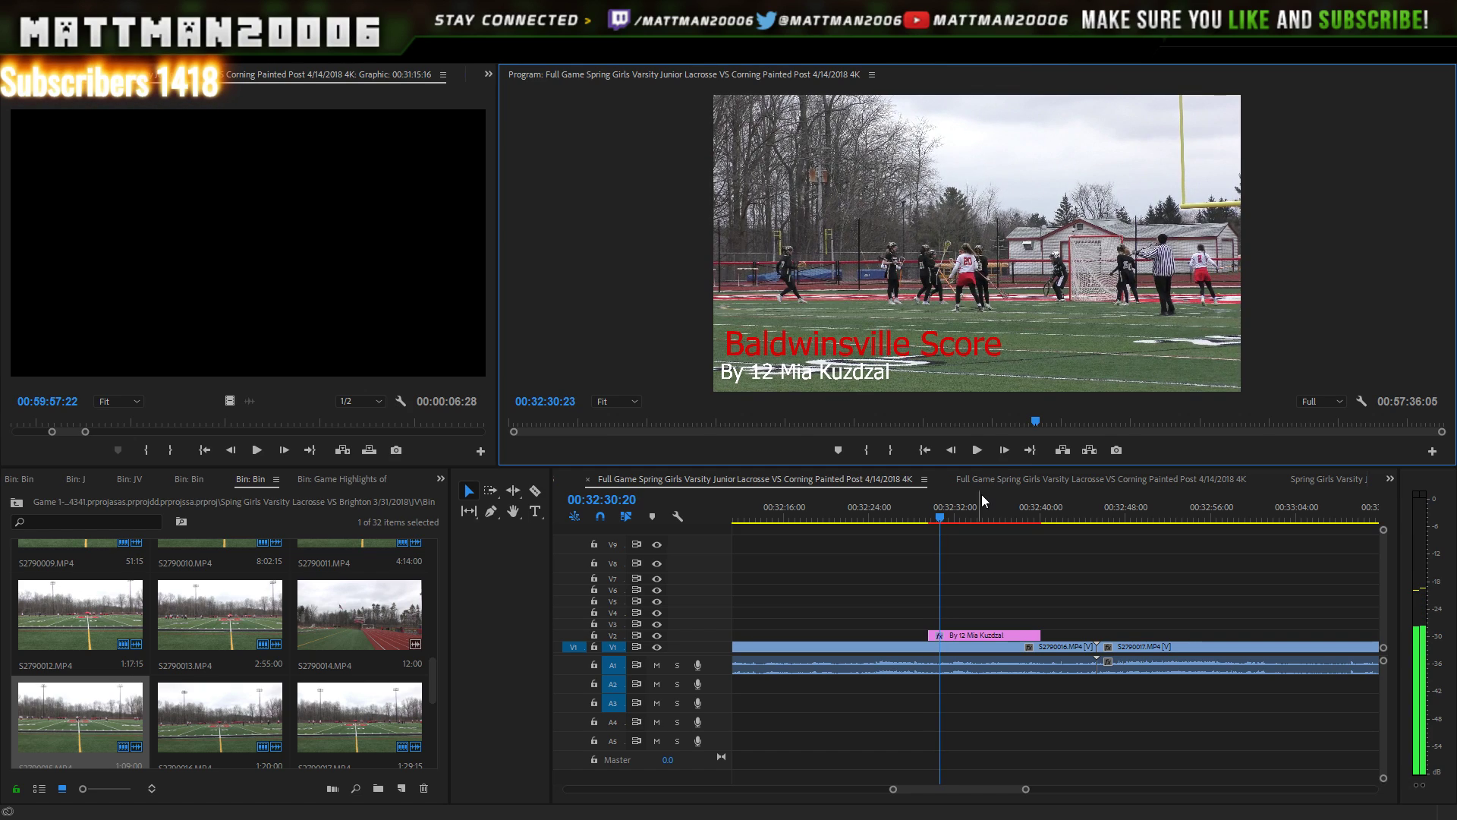
{"action": "left_click", "coordinate": [928, 516]}
{"action": "left_click", "coordinate": [923, 516]}
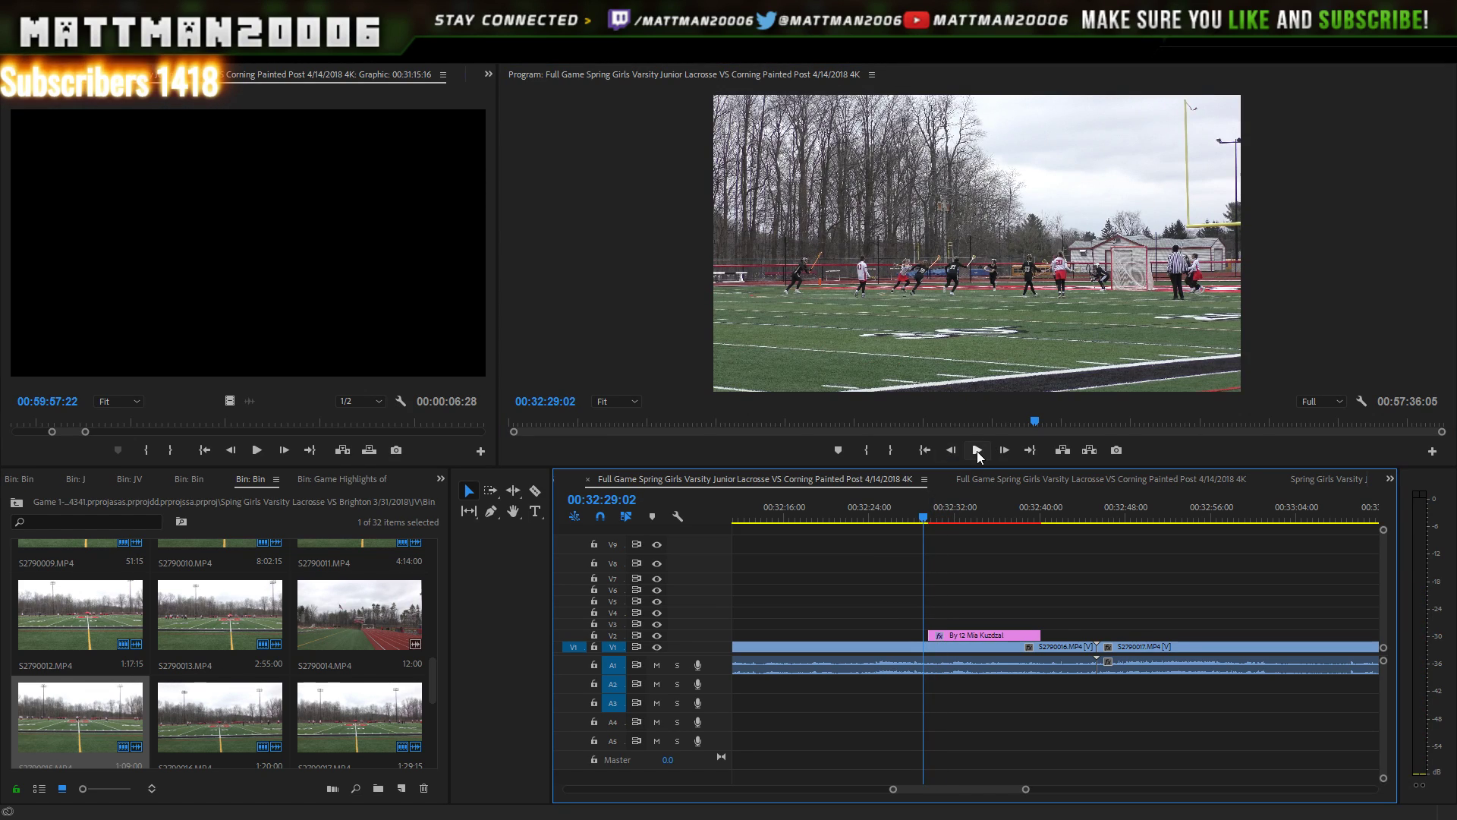
{"action": "left_click", "coordinate": [978, 449]}
{"action": "left_click", "coordinate": [977, 450]}
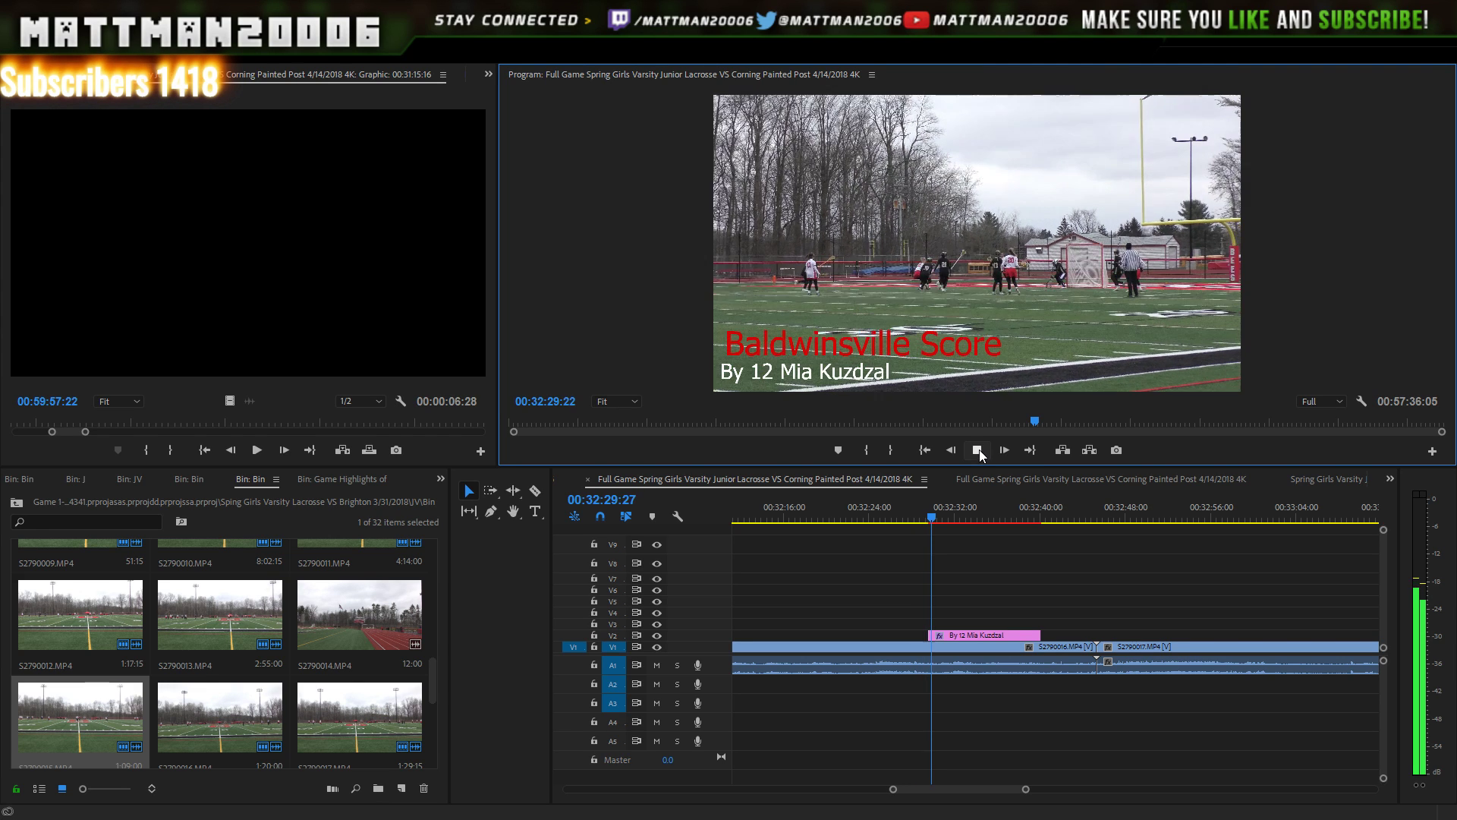
{"action": "left_click", "coordinate": [979, 452]}
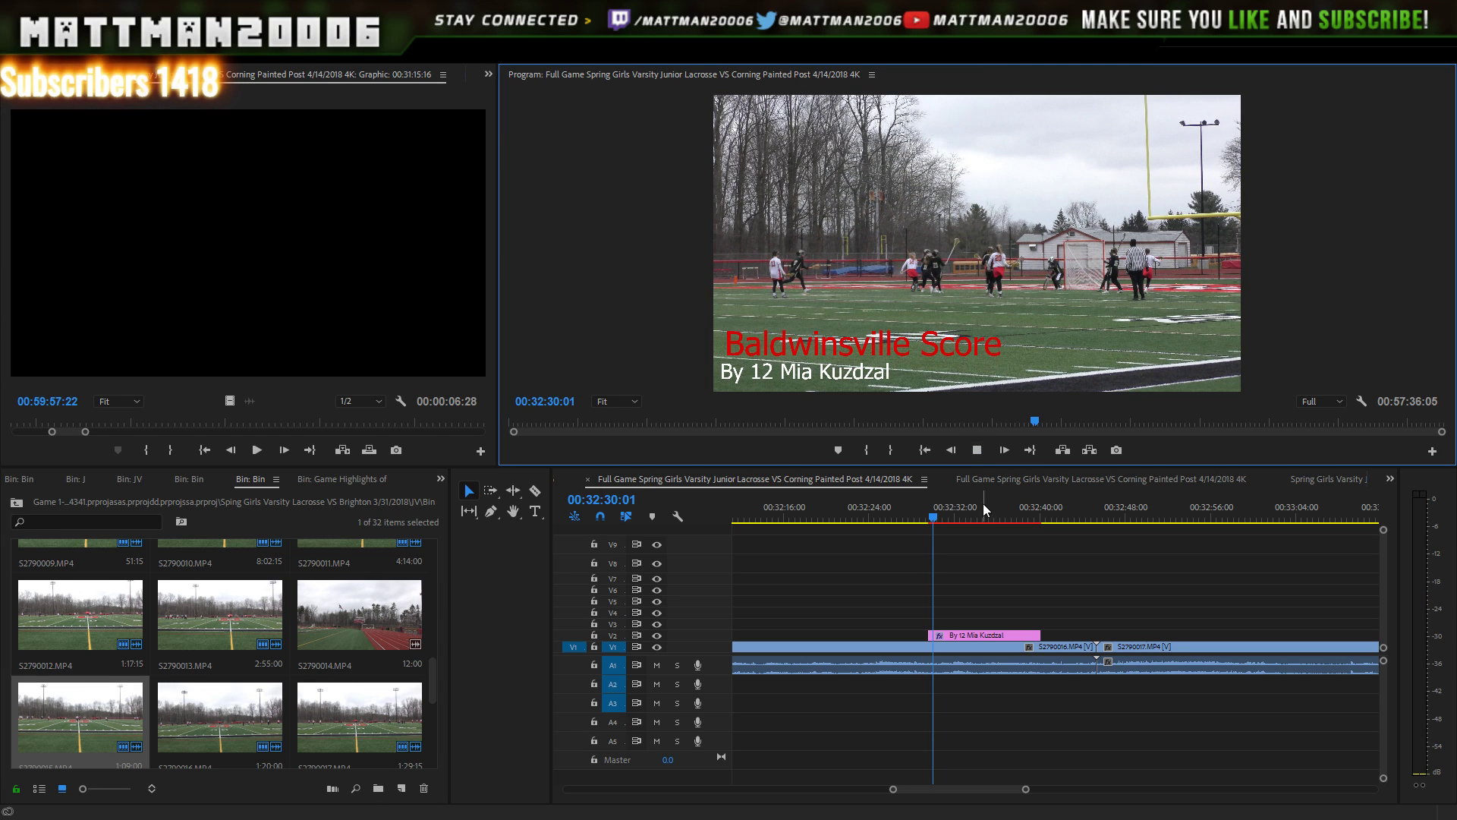
{"action": "left_click", "coordinate": [1068, 535]}
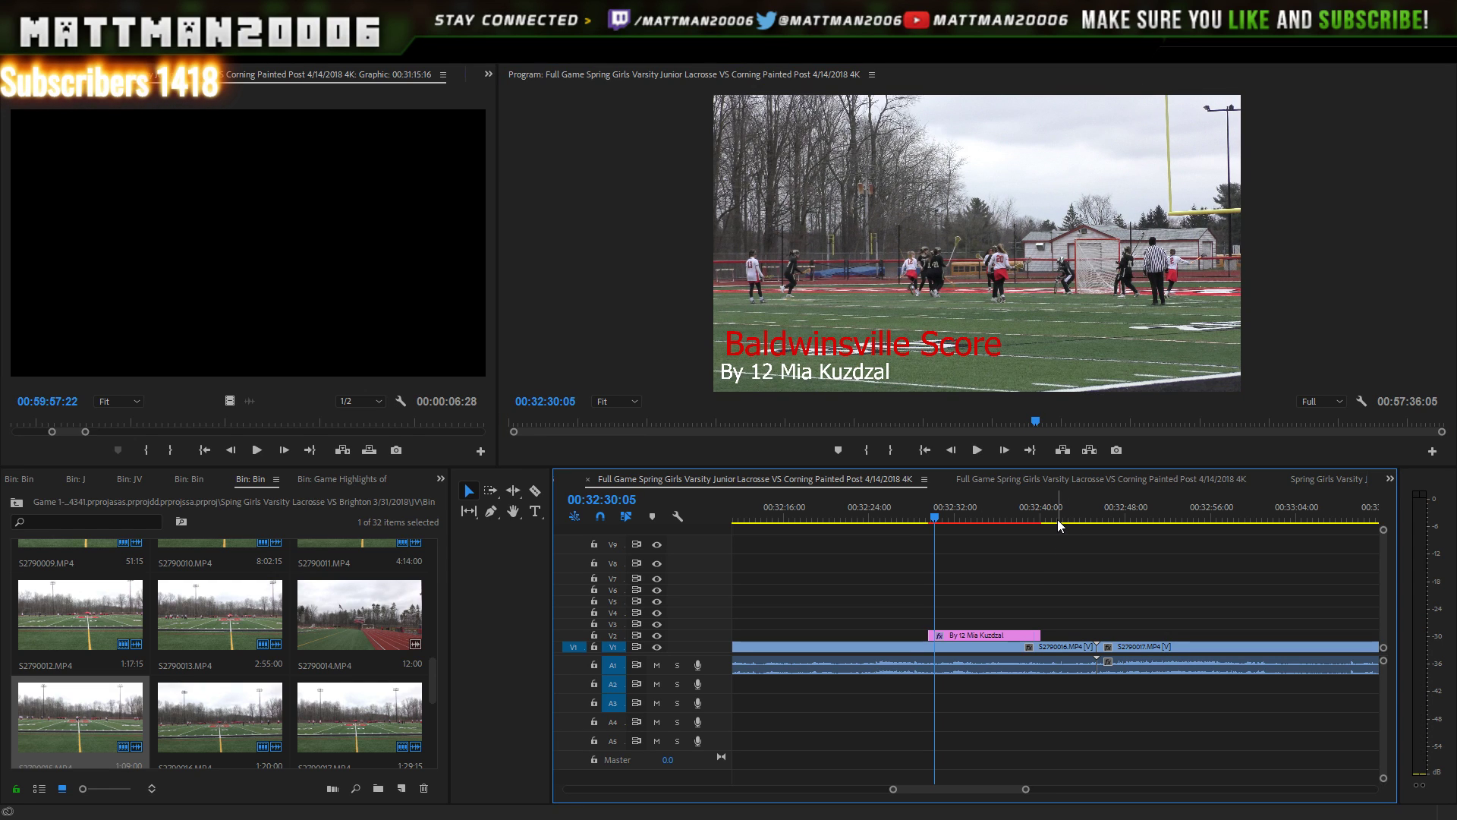
{"action": "left_click", "coordinate": [1036, 521]}
{"action": "left_click", "coordinate": [979, 450]}
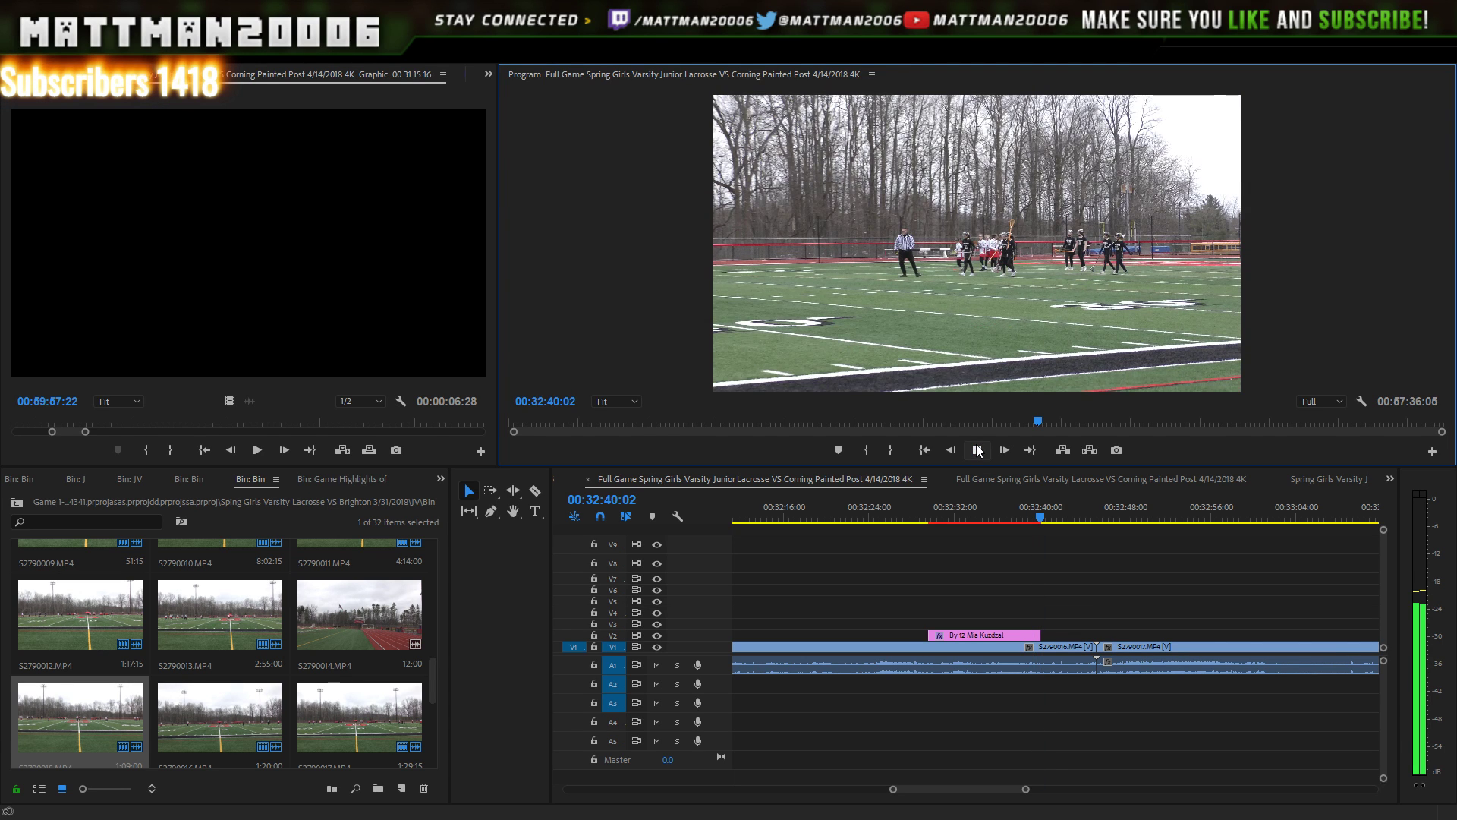
{"action": "left_click", "coordinate": [934, 515]}
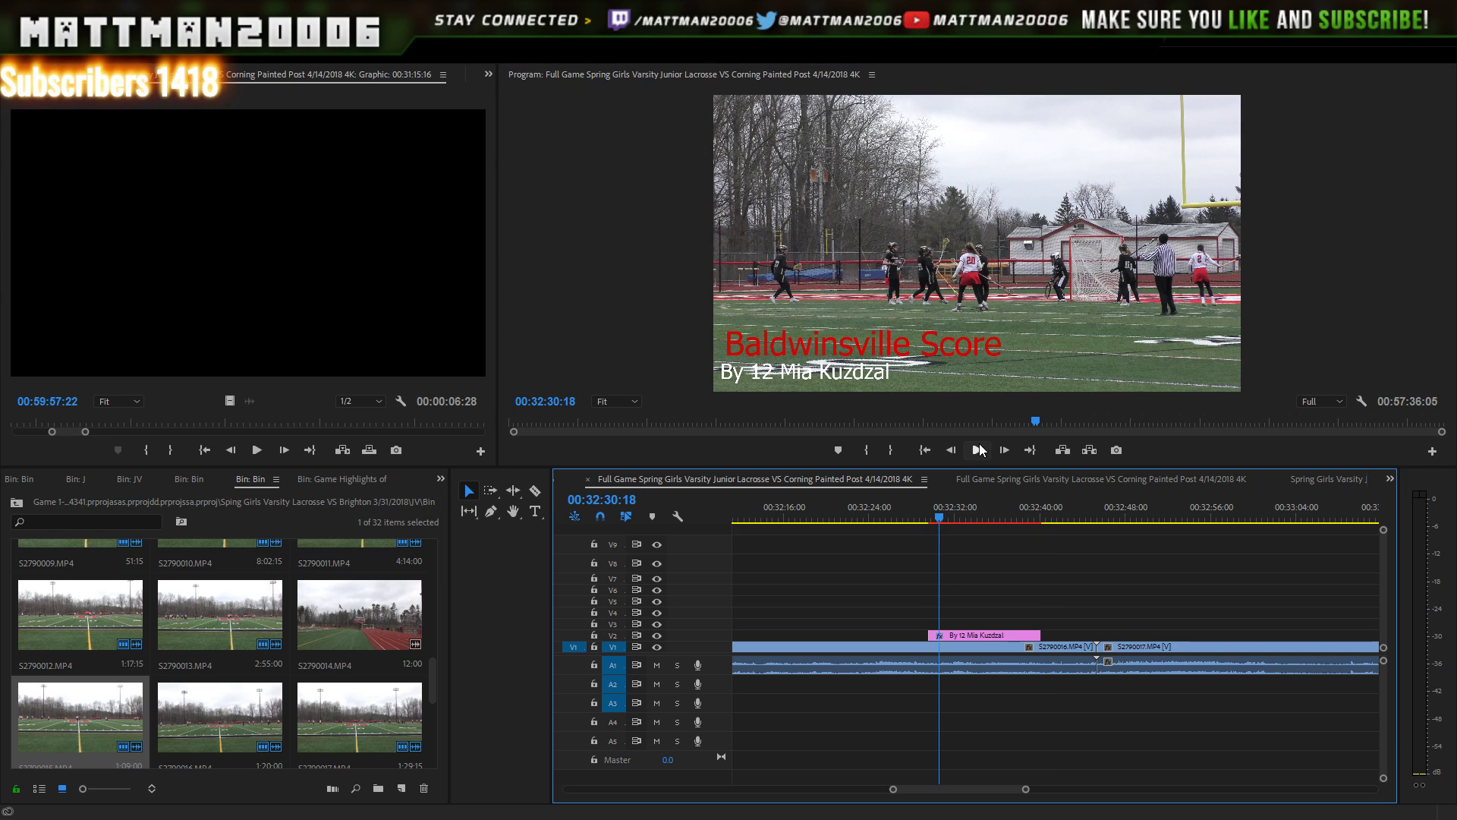
{"action": "left_click", "coordinate": [978, 450]}
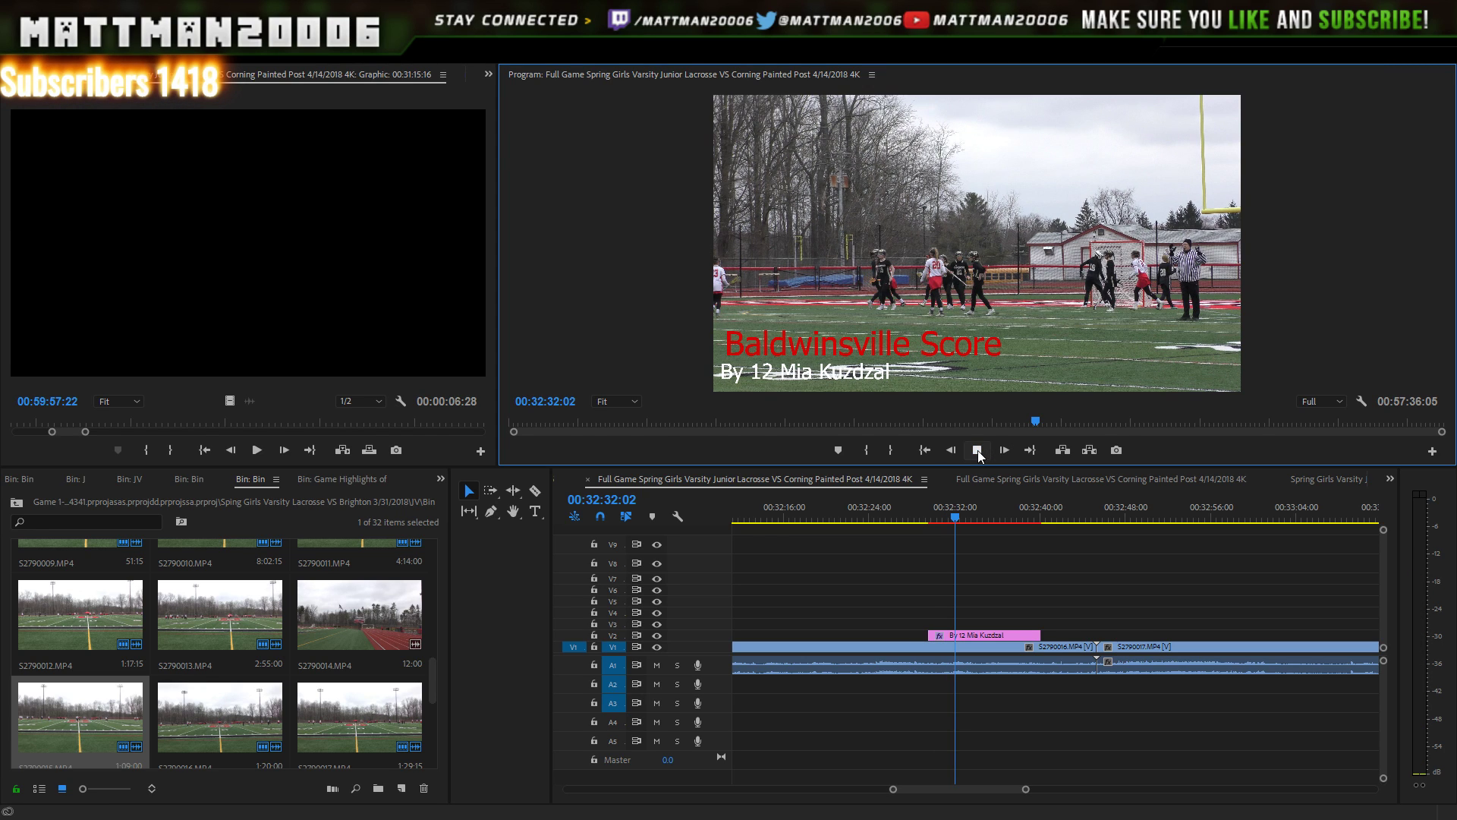
{"action": "left_click", "coordinate": [979, 451]}
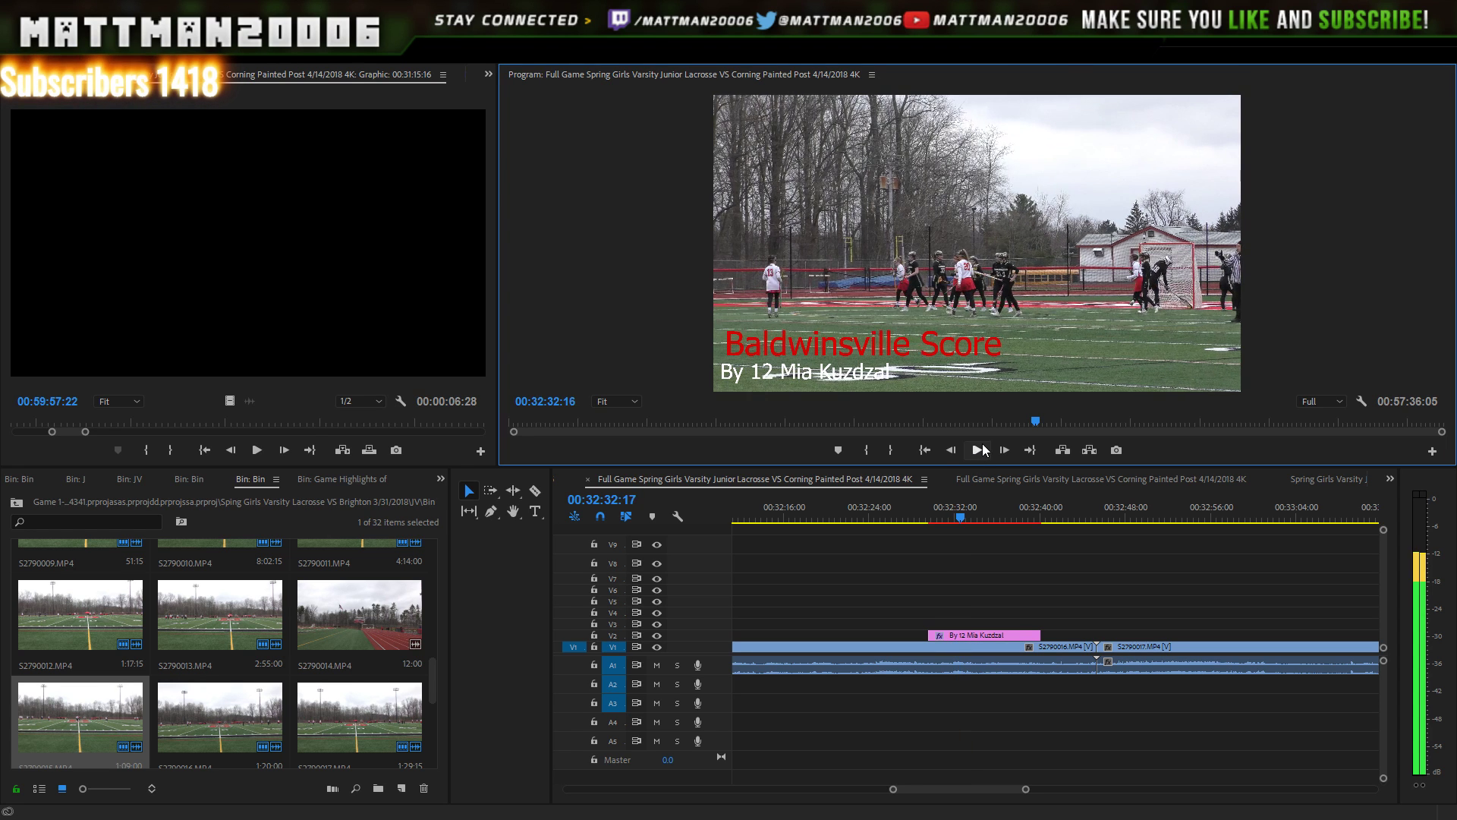
{"action": "left_click", "coordinate": [981, 448]}
{"action": "left_click", "coordinate": [978, 449]}
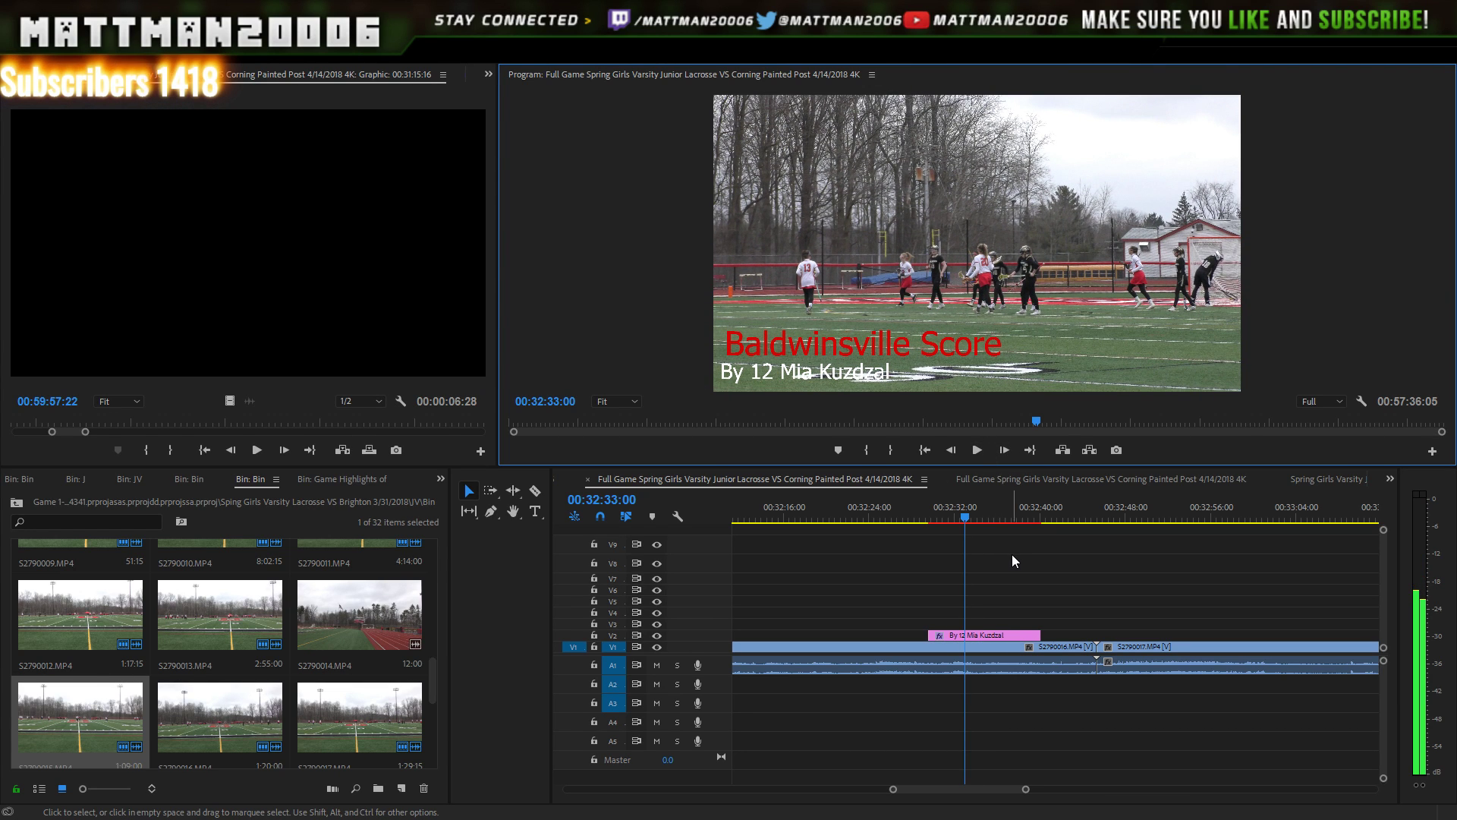
{"action": "key", "text": "space"}
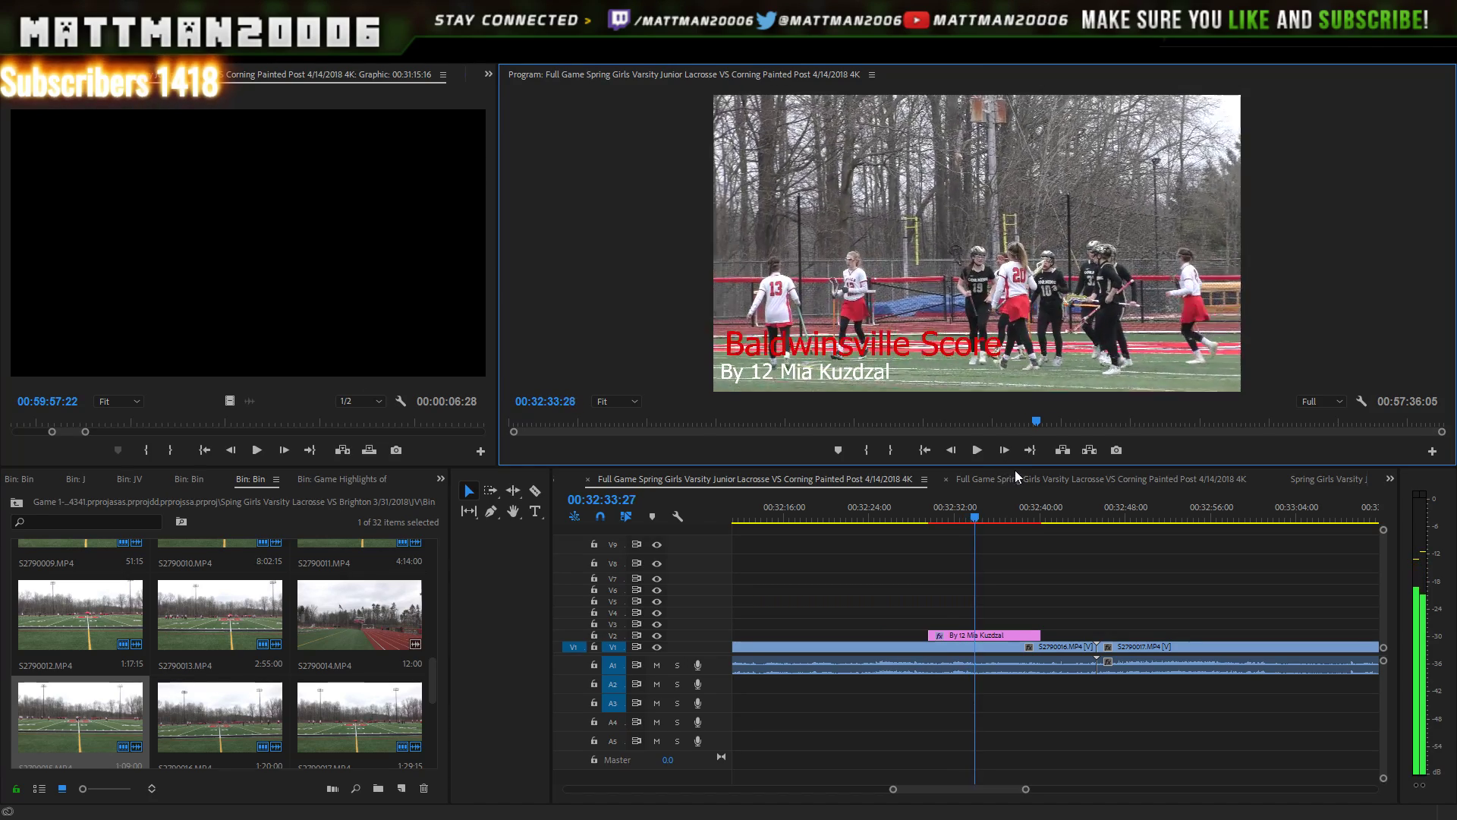
{"action": "left_click", "coordinate": [920, 517]}
{"action": "left_click", "coordinate": [978, 451]}
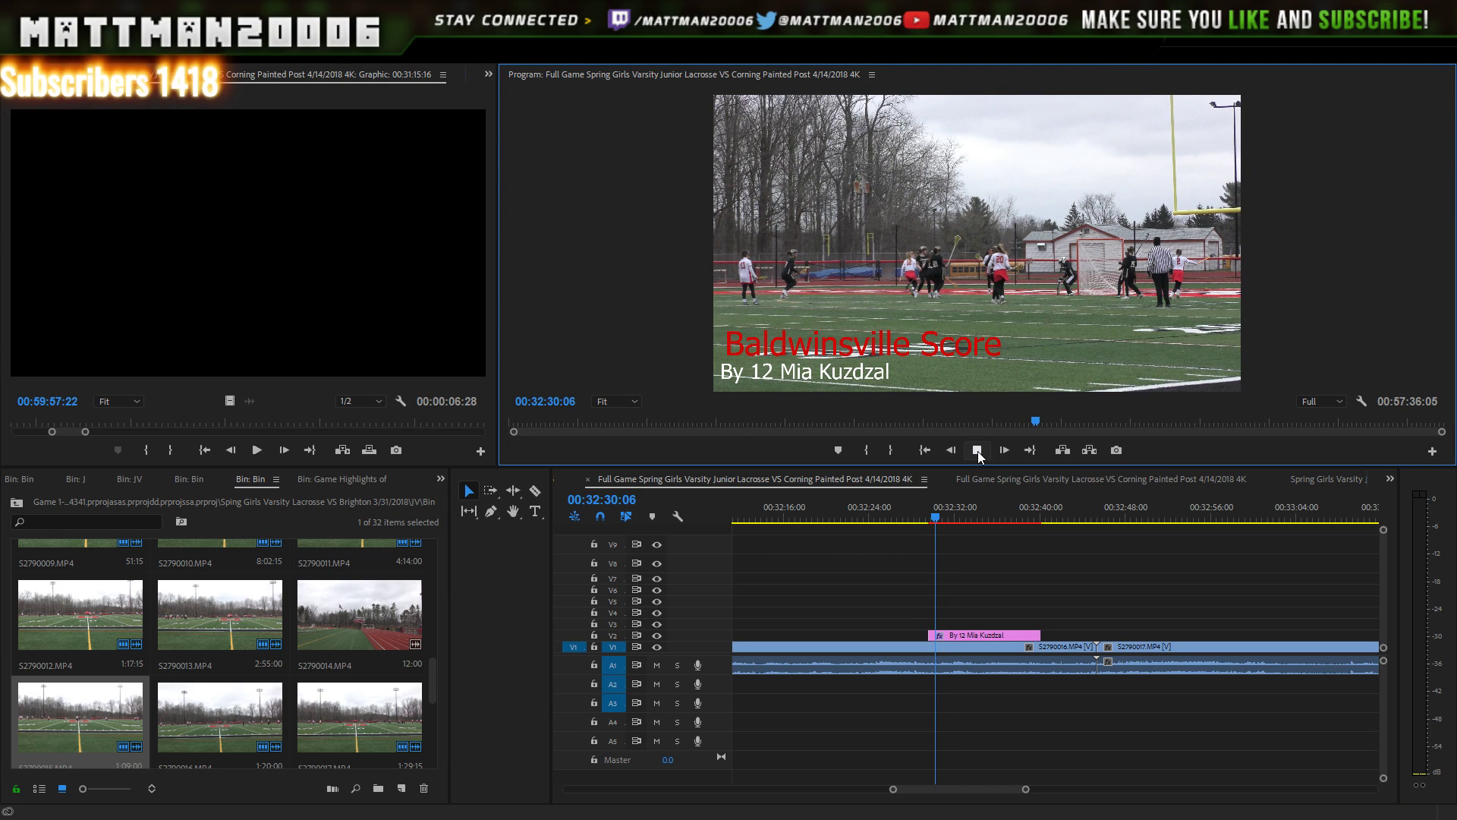
{"action": "left_click", "coordinate": [983, 455]}
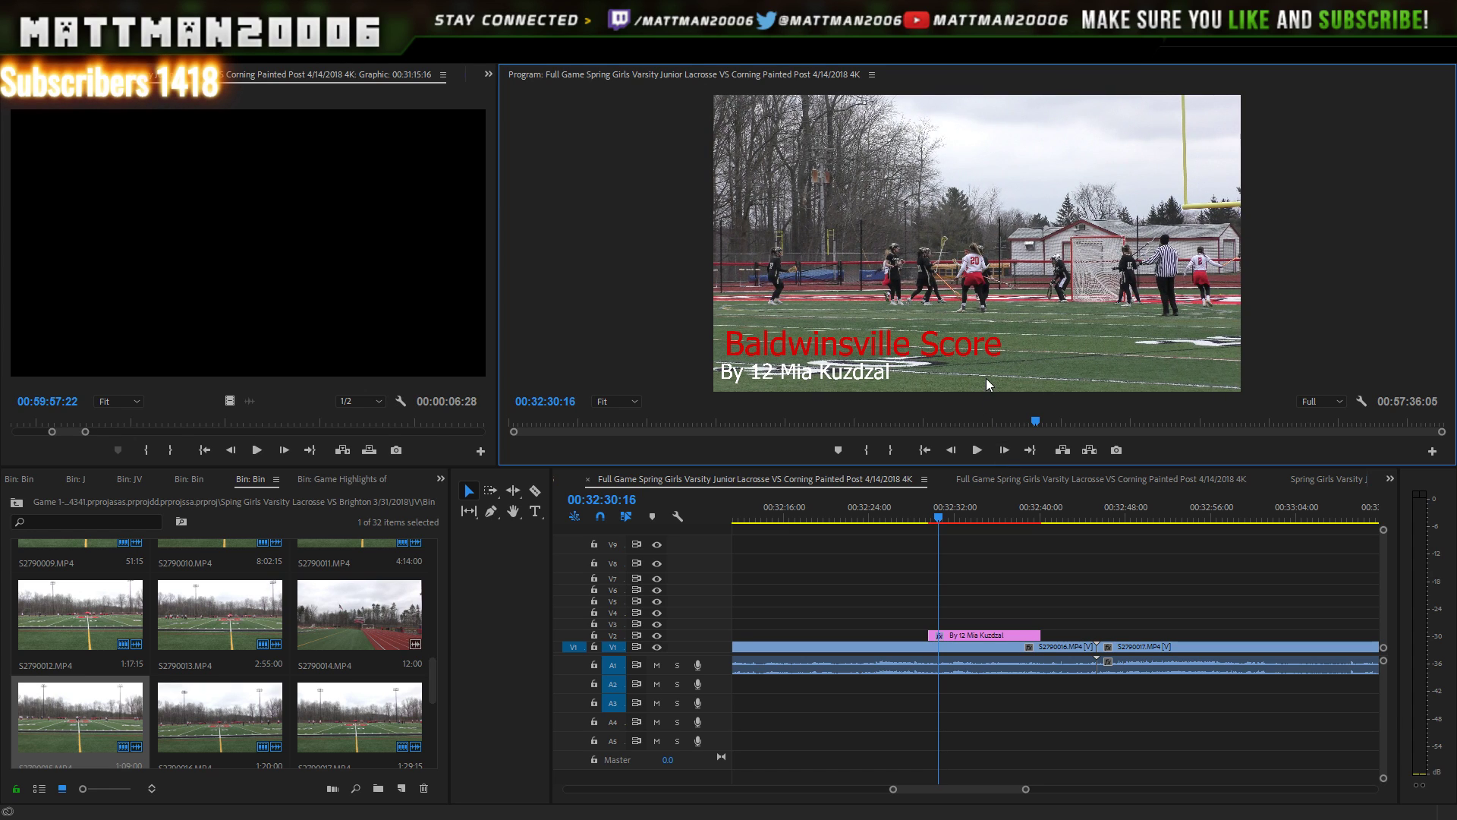
{"action": "key", "text": "Left"}
{"action": "key", "text": "Left"}
{"action": "key", "text": "Left"}
{"action": "key", "text": "Left"}
{"action": "key", "text": "Left"}
{"action": "key", "text": "Left"}
{"action": "key", "text": "Left"}
{"action": "key", "text": "Left"}
{"action": "key", "text": "Left"}
{"action": "key", "text": "Left"}
{"action": "key", "text": "Left"}
{"action": "key", "text": "Left"}
{"action": "key", "text": "Left"}
{"action": "key", "text": "Left"}
{"action": "key", "text": "Left"}
{"action": "key", "text": "Left"}
{"action": "key", "text": "Left"}
{"action": "key", "text": "Left"}
{"action": "key", "text": "Left"}
{"action": "key", "text": "Left"}
{"action": "key", "text": "Left"}
{"action": "key", "text": "Left"}
{"action": "key", "text": "Left"}
{"action": "key", "text": "Left"}
{"action": "key", "text": "Left"}
{"action": "key", "text": "Left"}
{"action": "key", "text": "Left"}
{"action": "key", "text": "Left"}
{"action": "key", "text": "Left"}
{"action": "key", "text": "Left"}
{"action": "key", "text": "Left"}
{"action": "key", "text": "Left"}
{"action": "key", "text": "Left"}
{"action": "key", "text": "Left"}
{"action": "key", "text": "Left"}
{"action": "key", "text": "Left"}
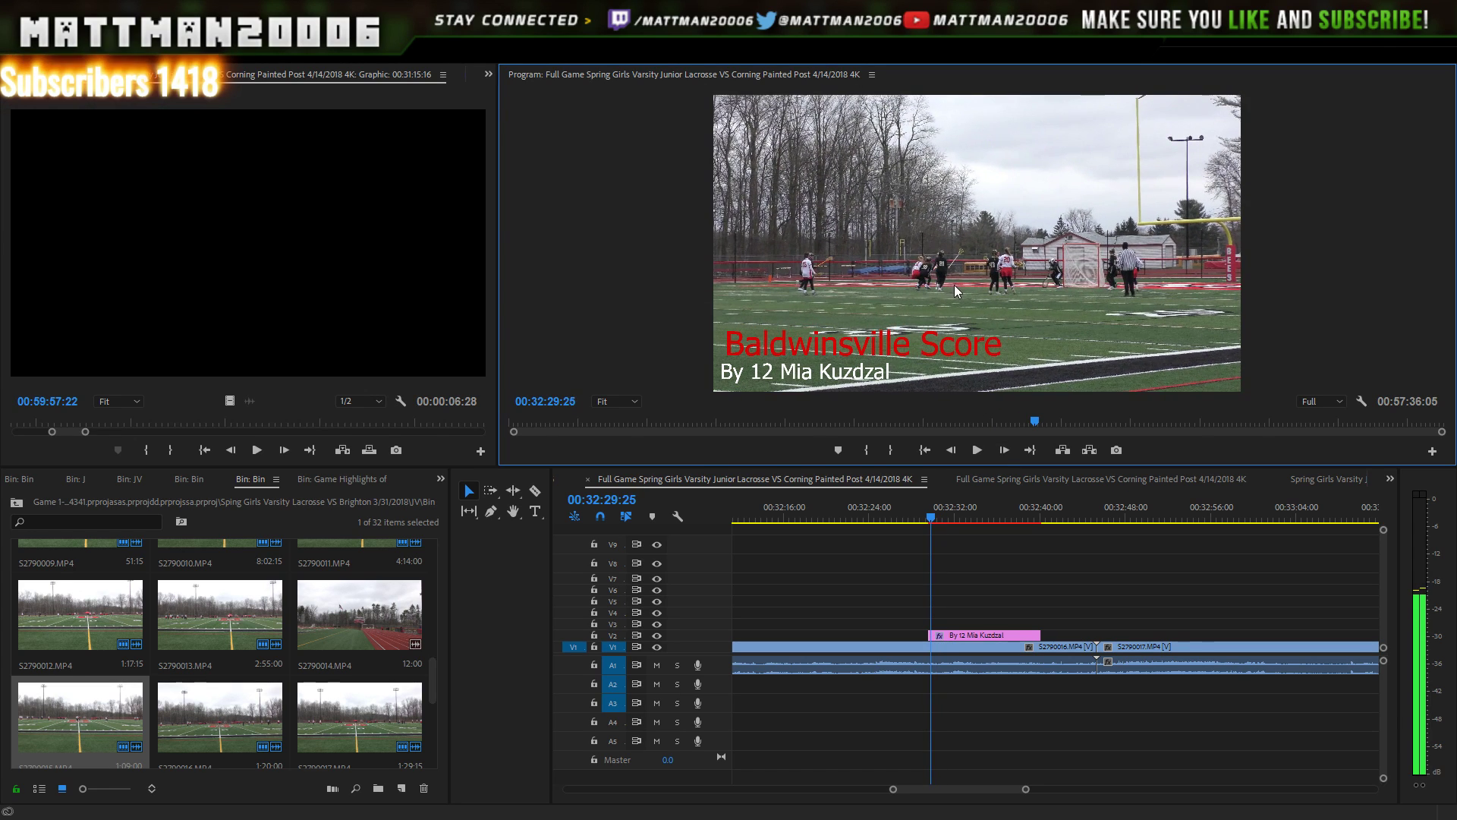
{"action": "key", "text": "Left"}
{"action": "key", "text": "Left"}
{"action": "key", "text": "Left"}
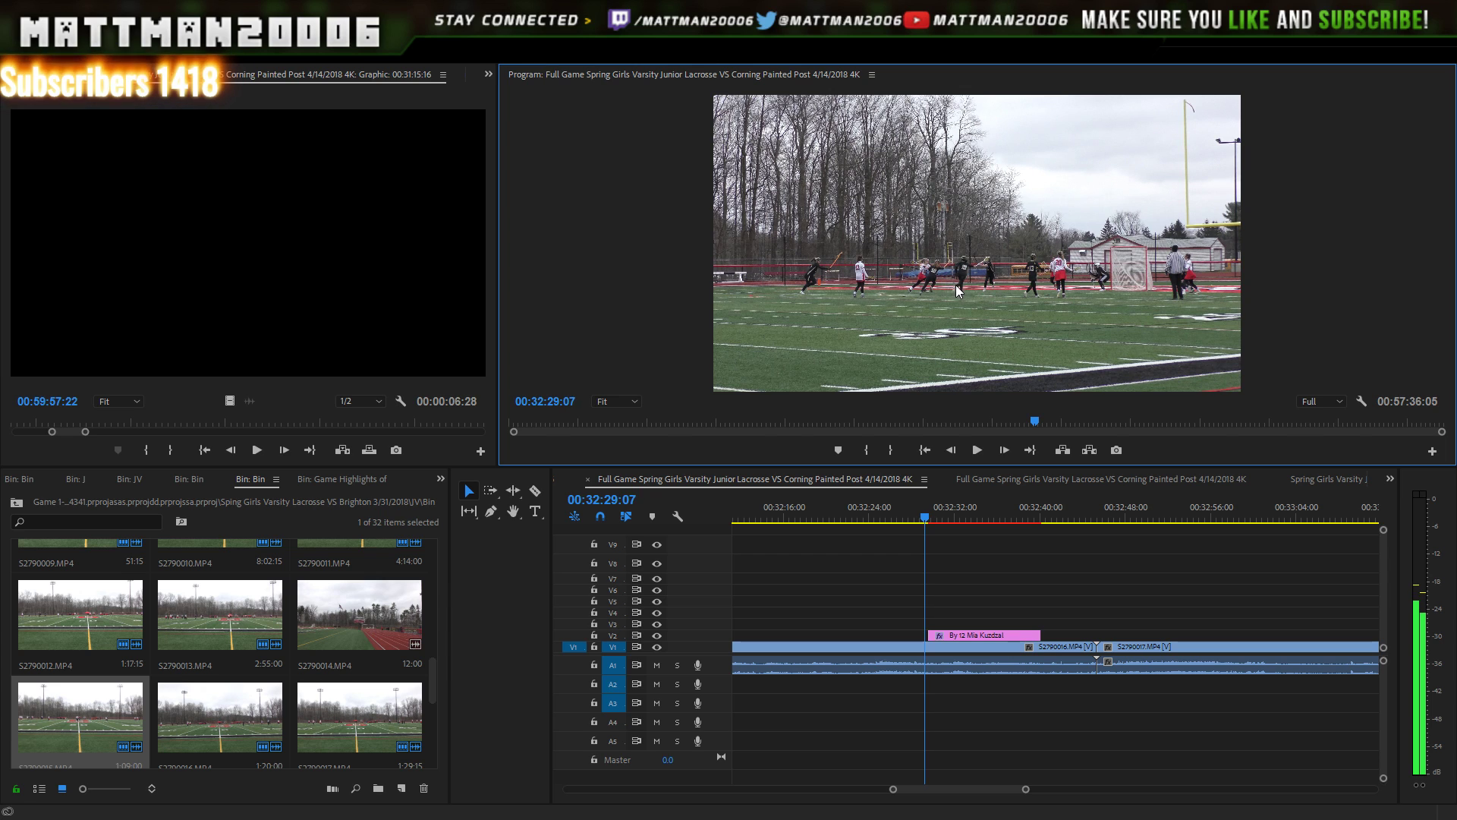
{"action": "key", "text": "Right"}
{"action": "key", "text": "Right"}
{"action": "key", "text": "Right"}
{"action": "key", "text": "Right"}
{"action": "key", "text": "Right"}
{"action": "key", "text": "Right"}
{"action": "key", "text": "Right"}
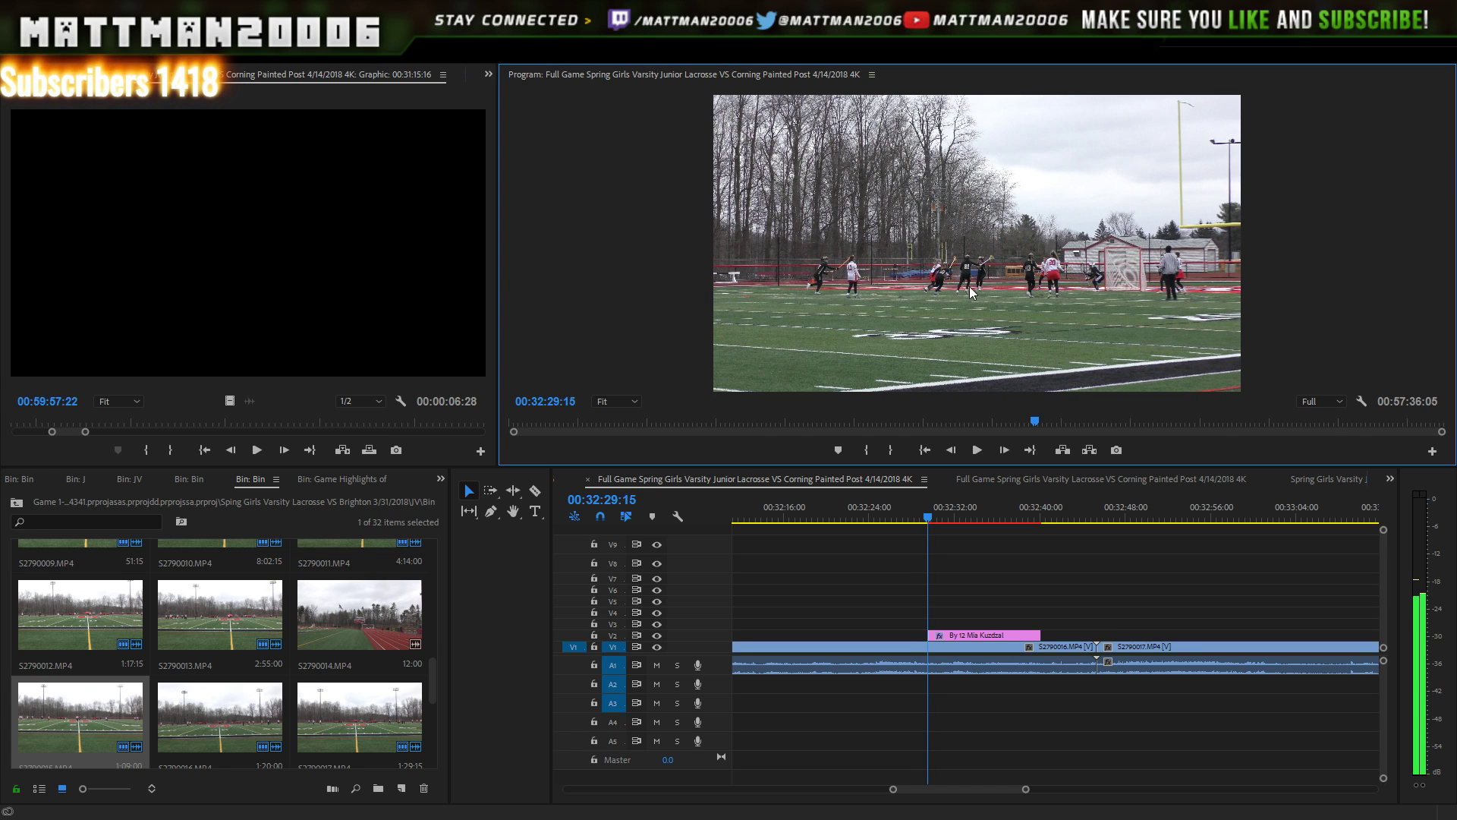
{"action": "key", "text": "space"}
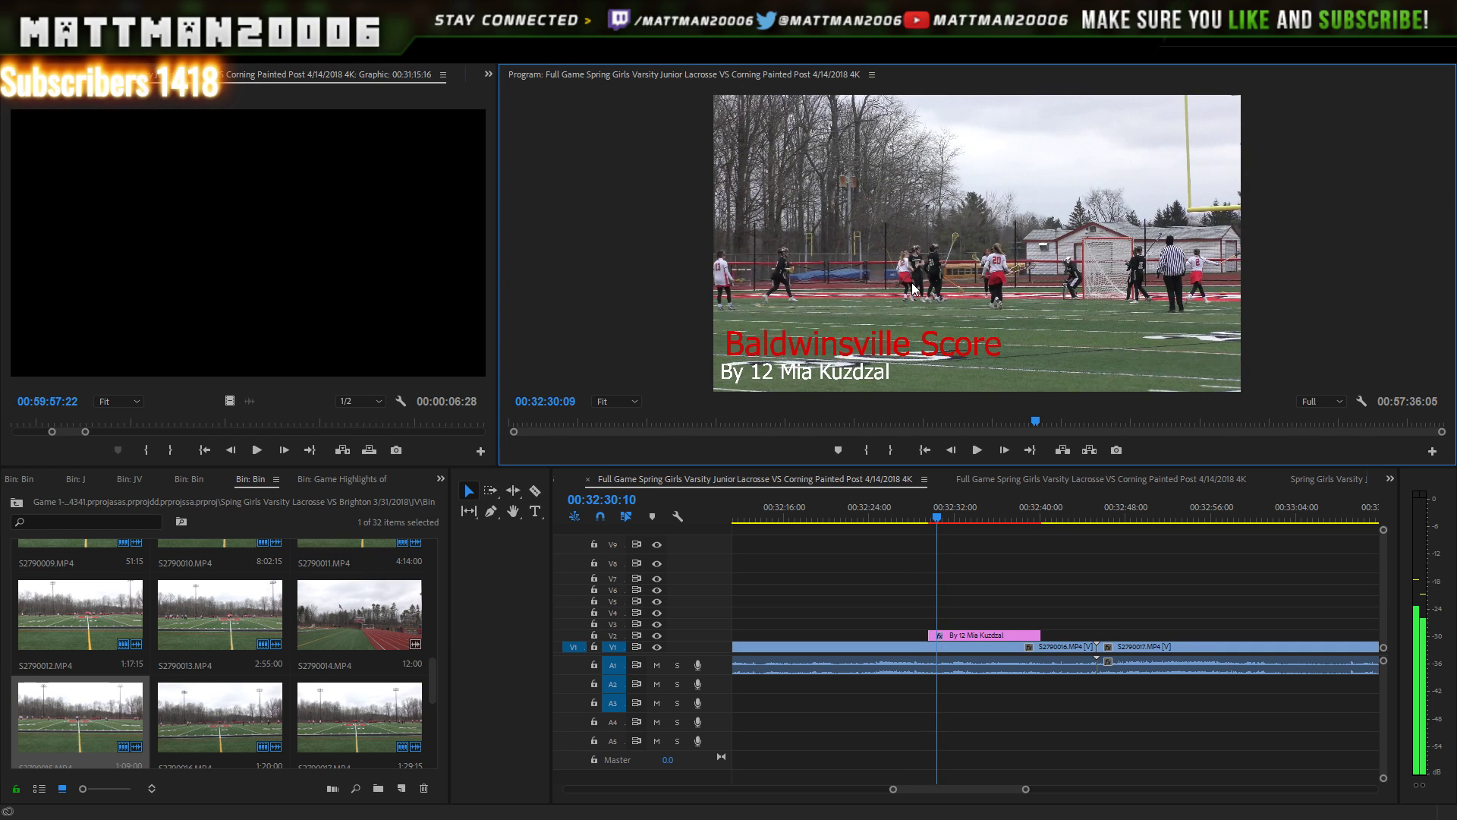
{"action": "left_click", "coordinate": [1100, 513]}
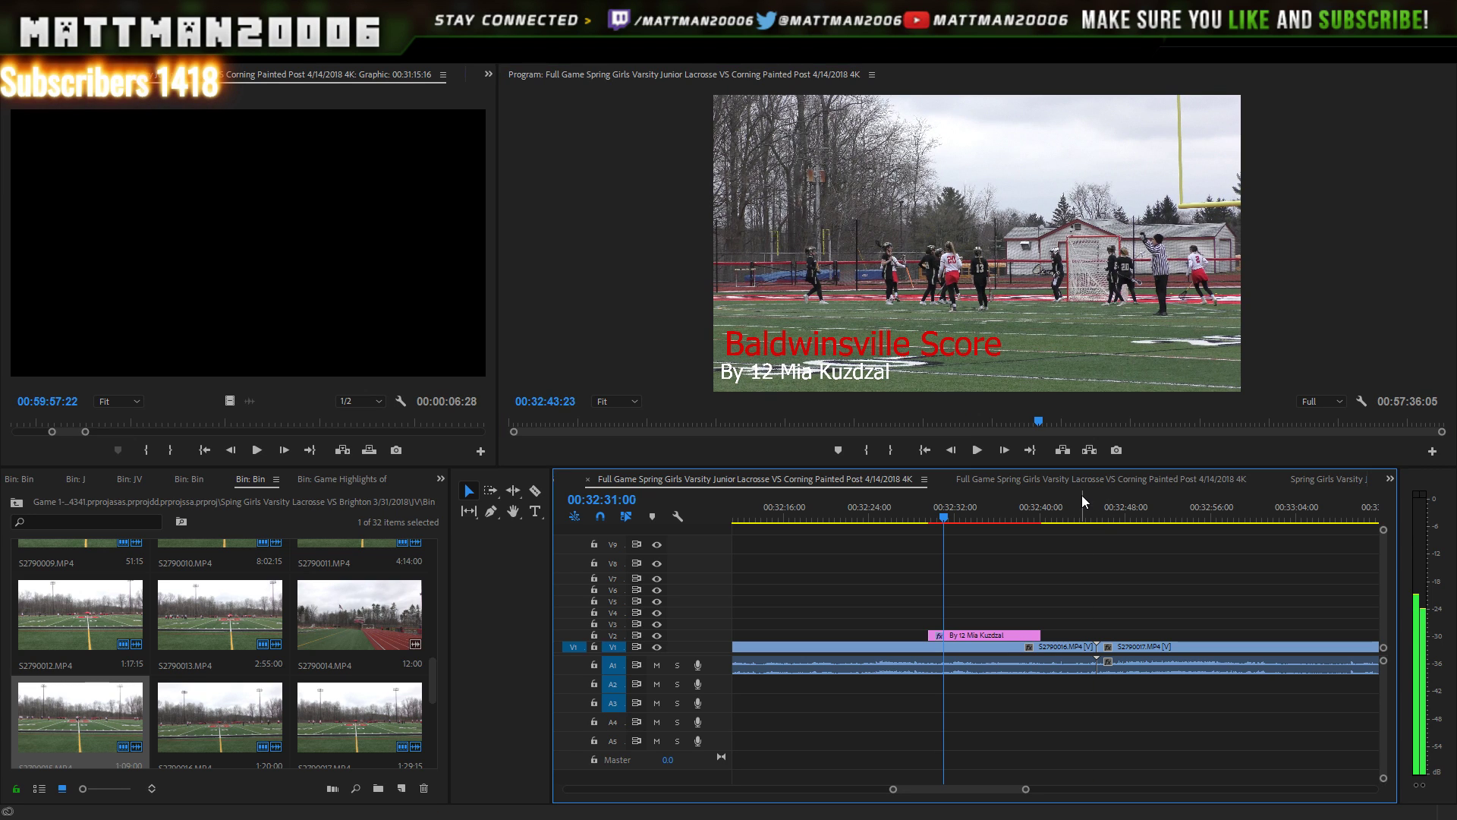
{"action": "left_click_drag", "start_coordinate": [1104, 492], "coordinate": [1081, 507]}
{"action": "left_click_drag", "start_coordinate": [1029, 788], "coordinate": [1129, 784]}
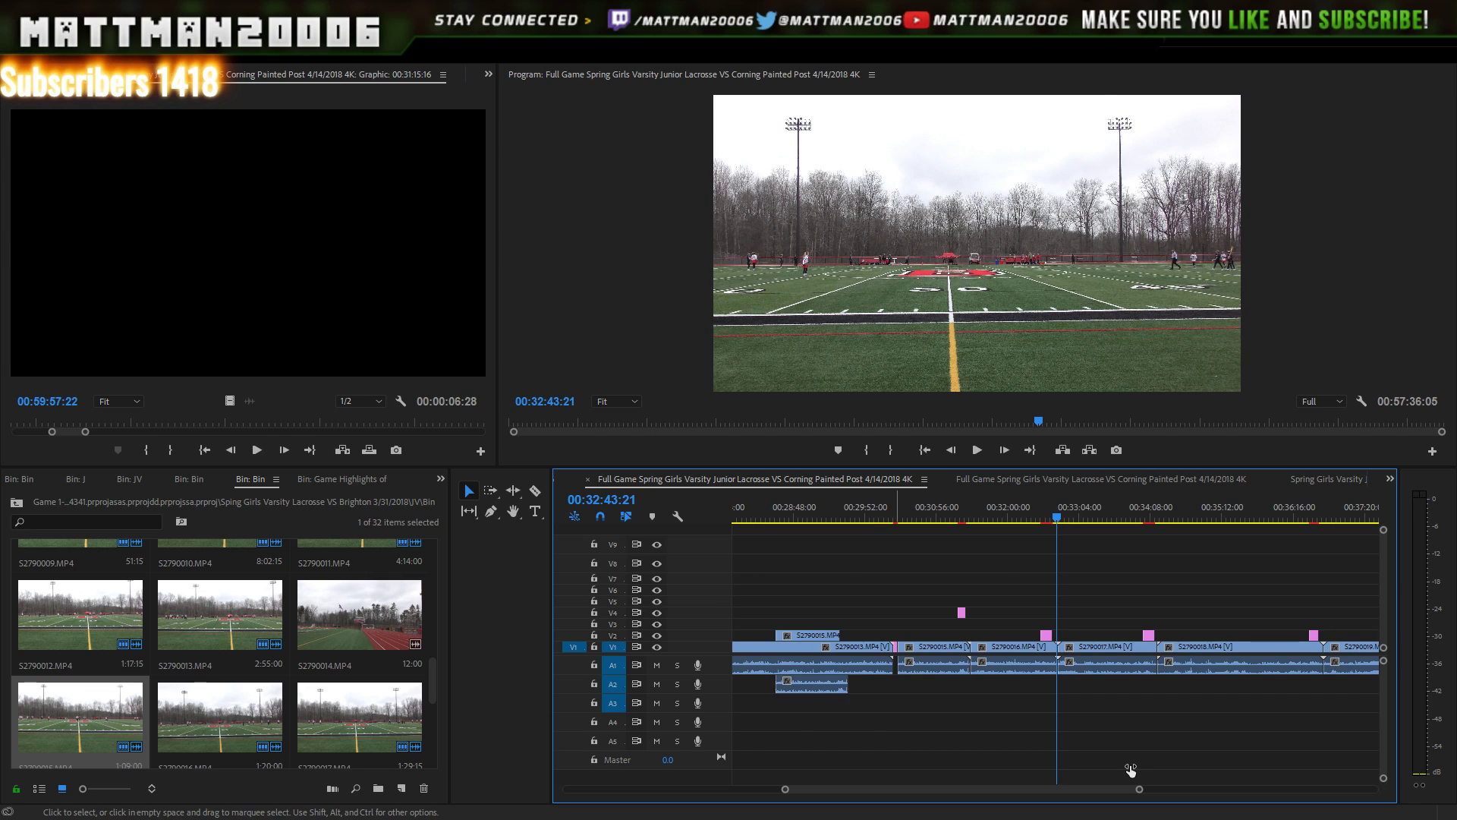
{"action": "left_click", "coordinate": [830, 636]}
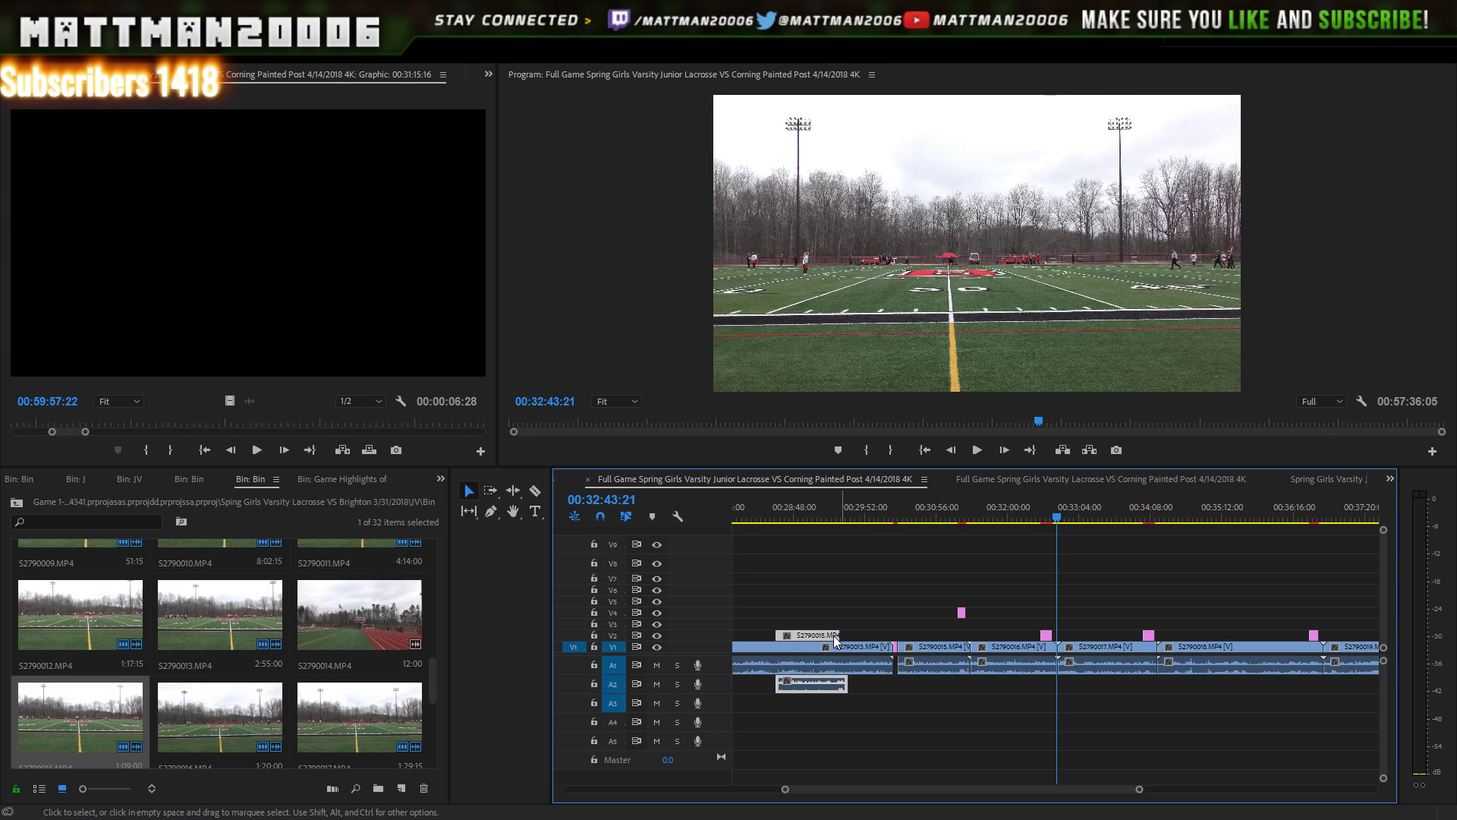
{"action": "key", "text": "Delete"}
{"action": "left_click", "coordinate": [964, 512]}
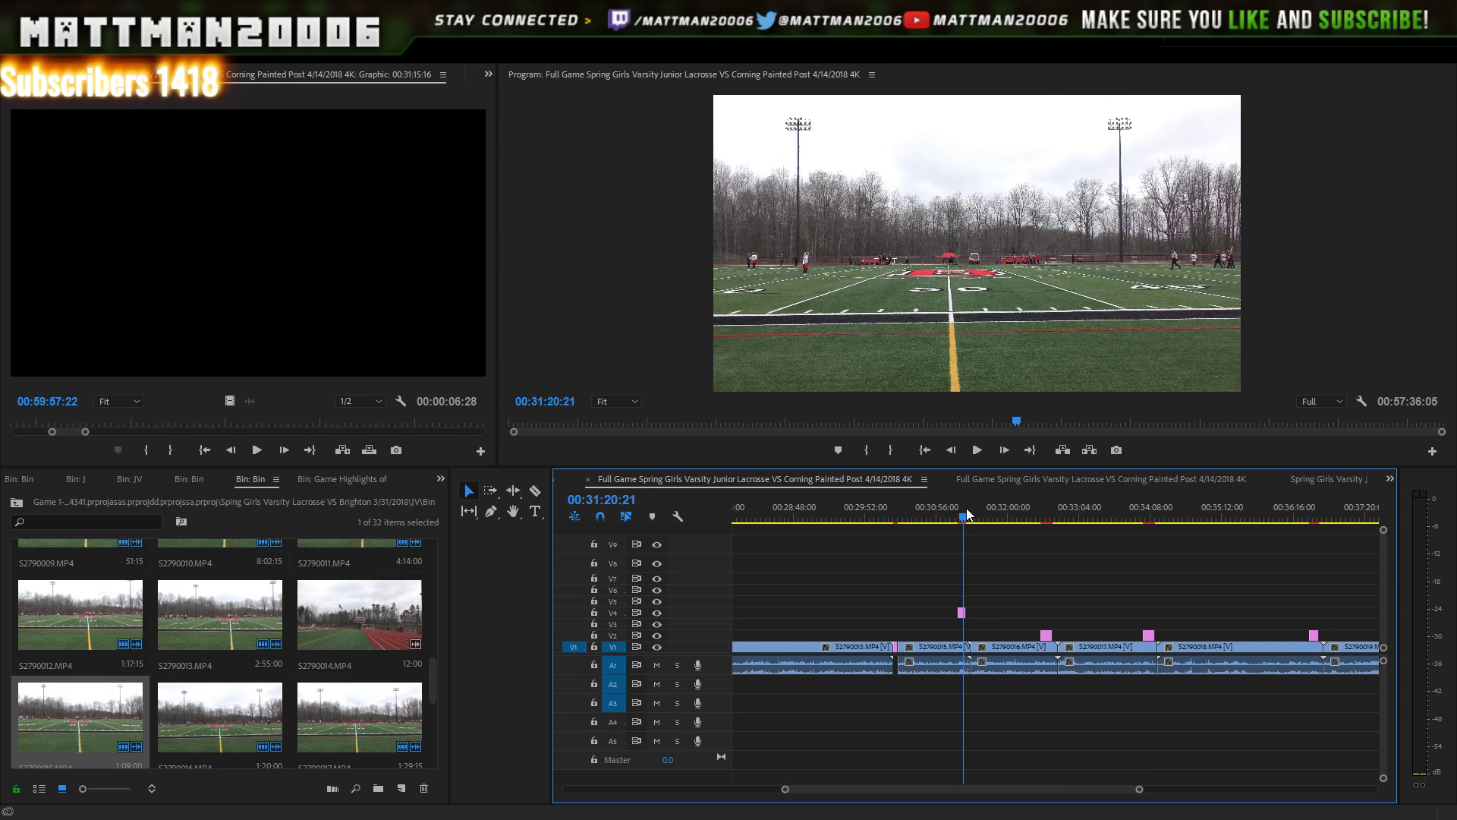
{"action": "left_click", "coordinate": [967, 510]}
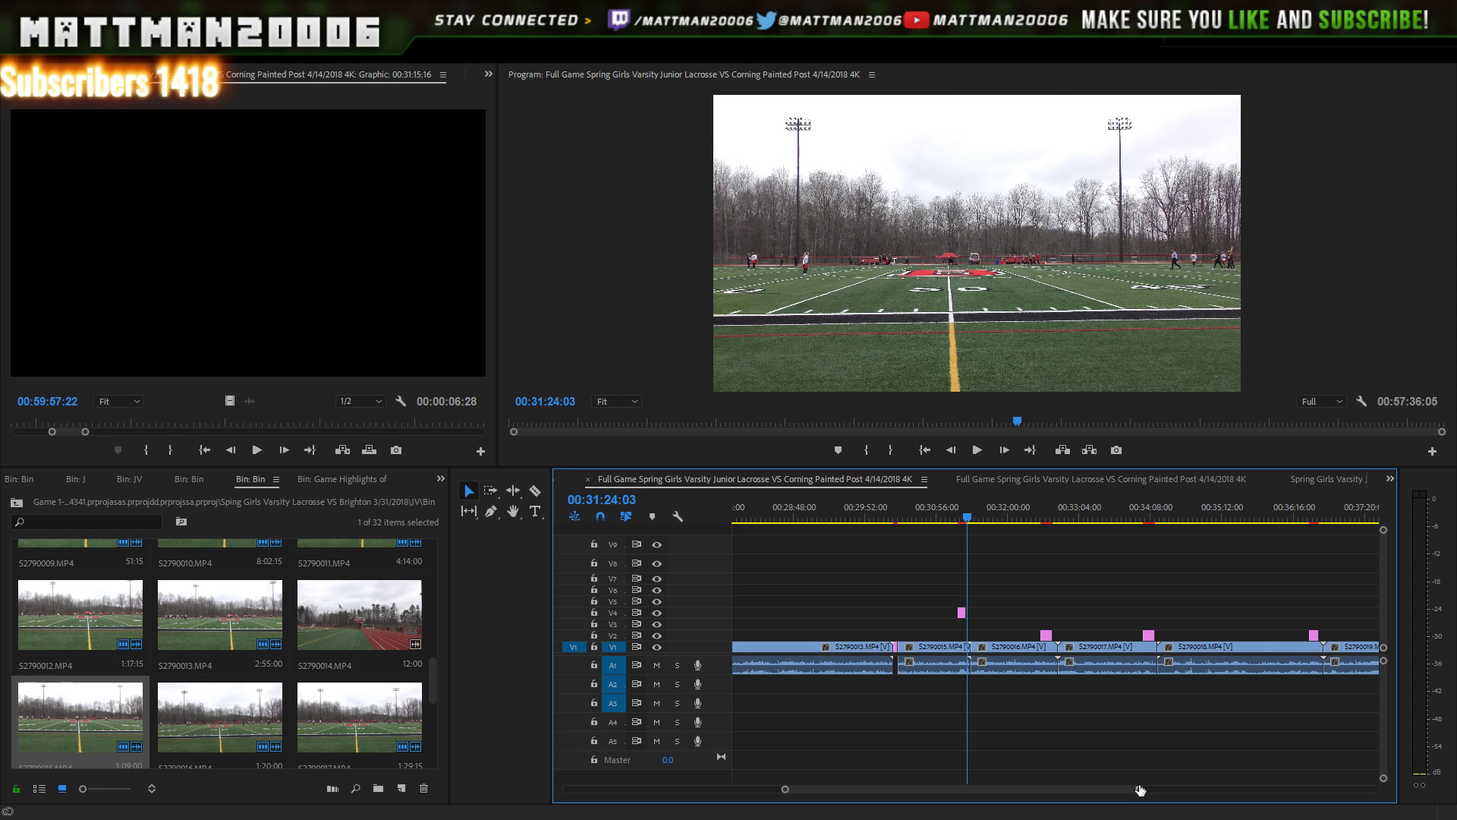
{"action": "left_click_drag", "start_coordinate": [1140, 790], "coordinate": [1064, 790]}
{"action": "left_click", "coordinate": [1045, 518]}
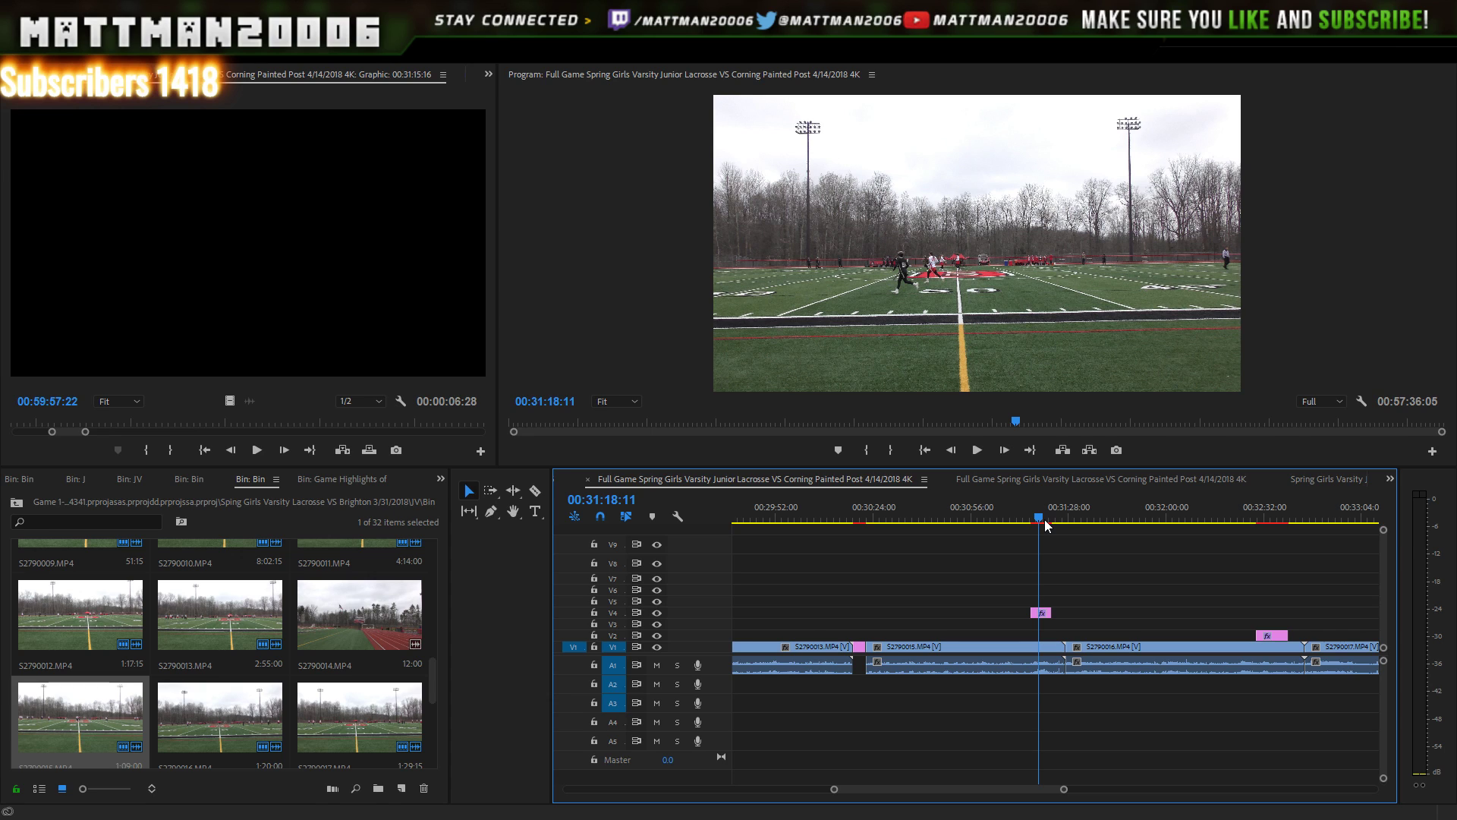
{"action": "left_click", "coordinate": [1043, 519]}
{"action": "key", "text": "space"}
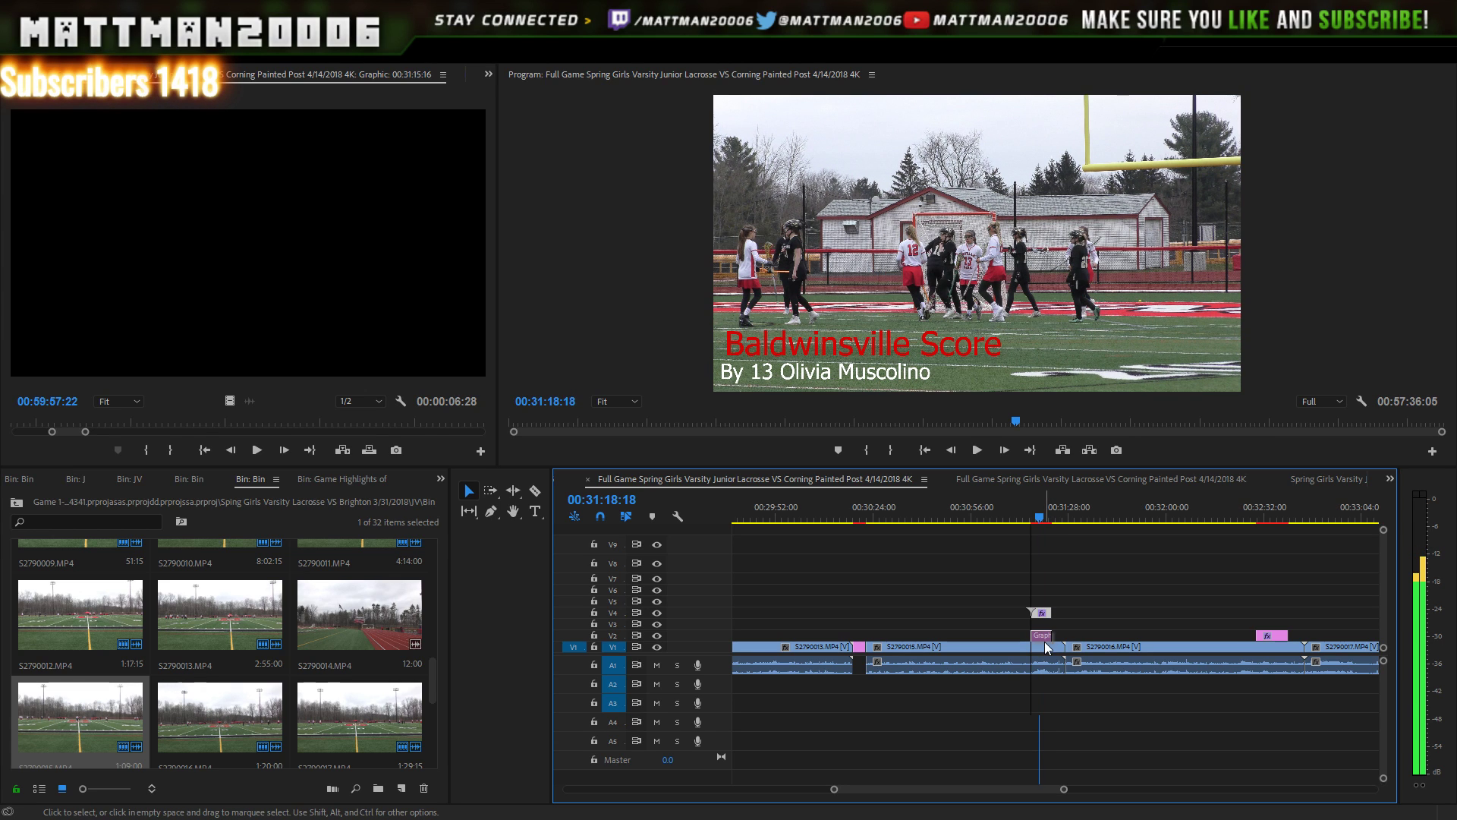
{"action": "left_click_drag", "start_coordinate": [1044, 614], "coordinate": [1046, 635]}
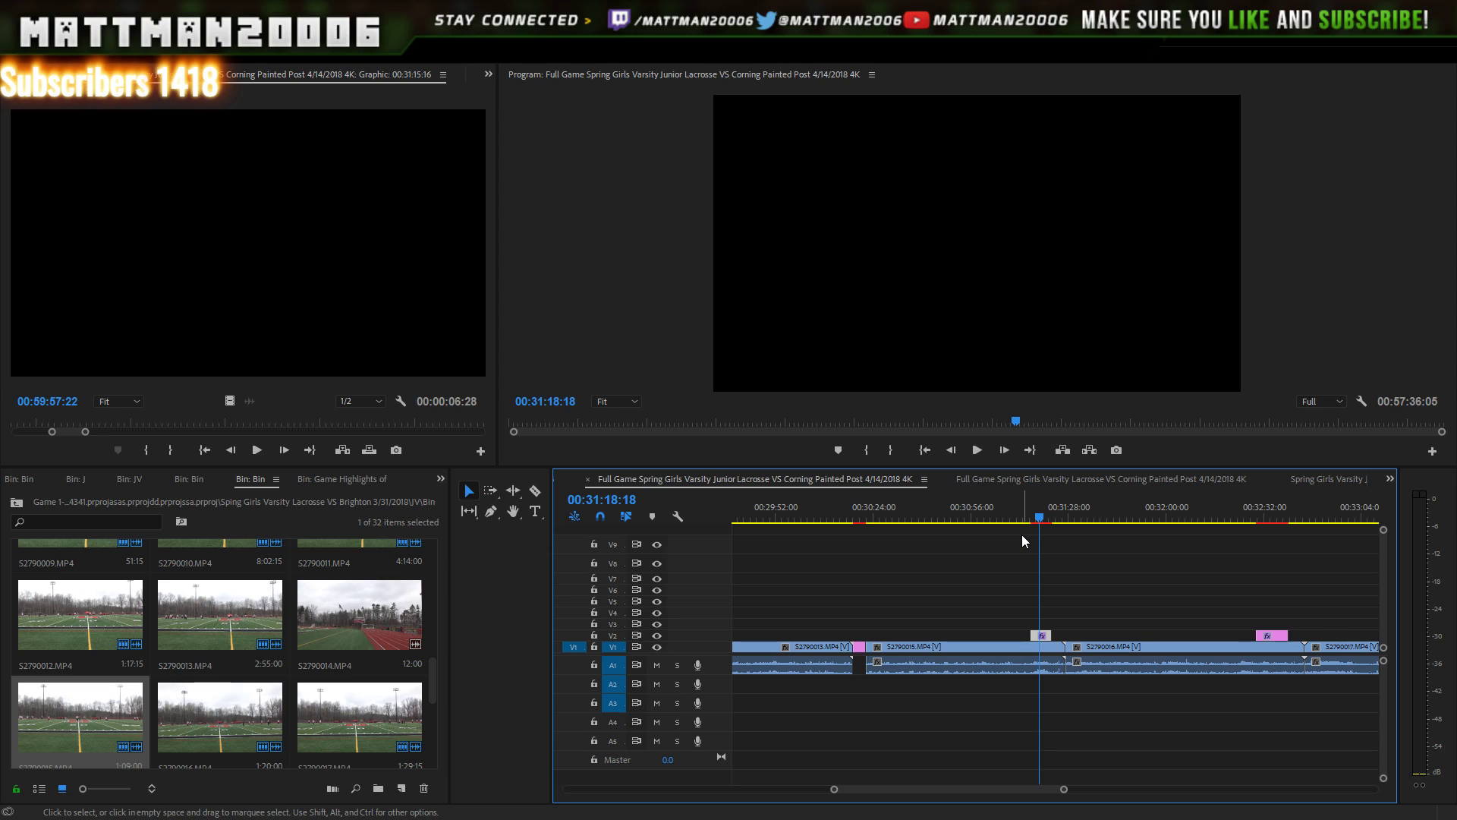
{"action": "left_click", "coordinate": [981, 451]}
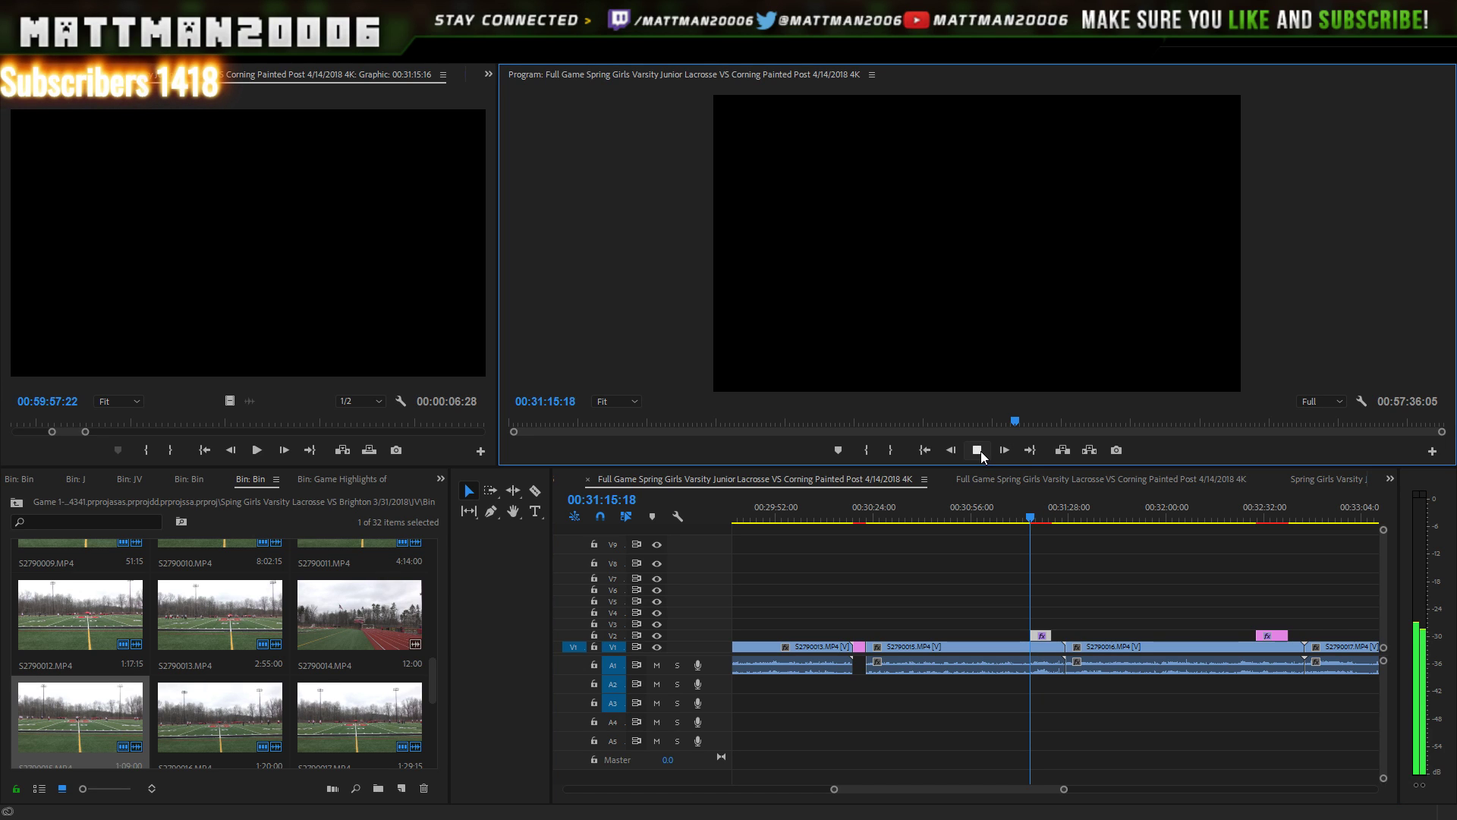
{"action": "left_click", "coordinate": [980, 451]}
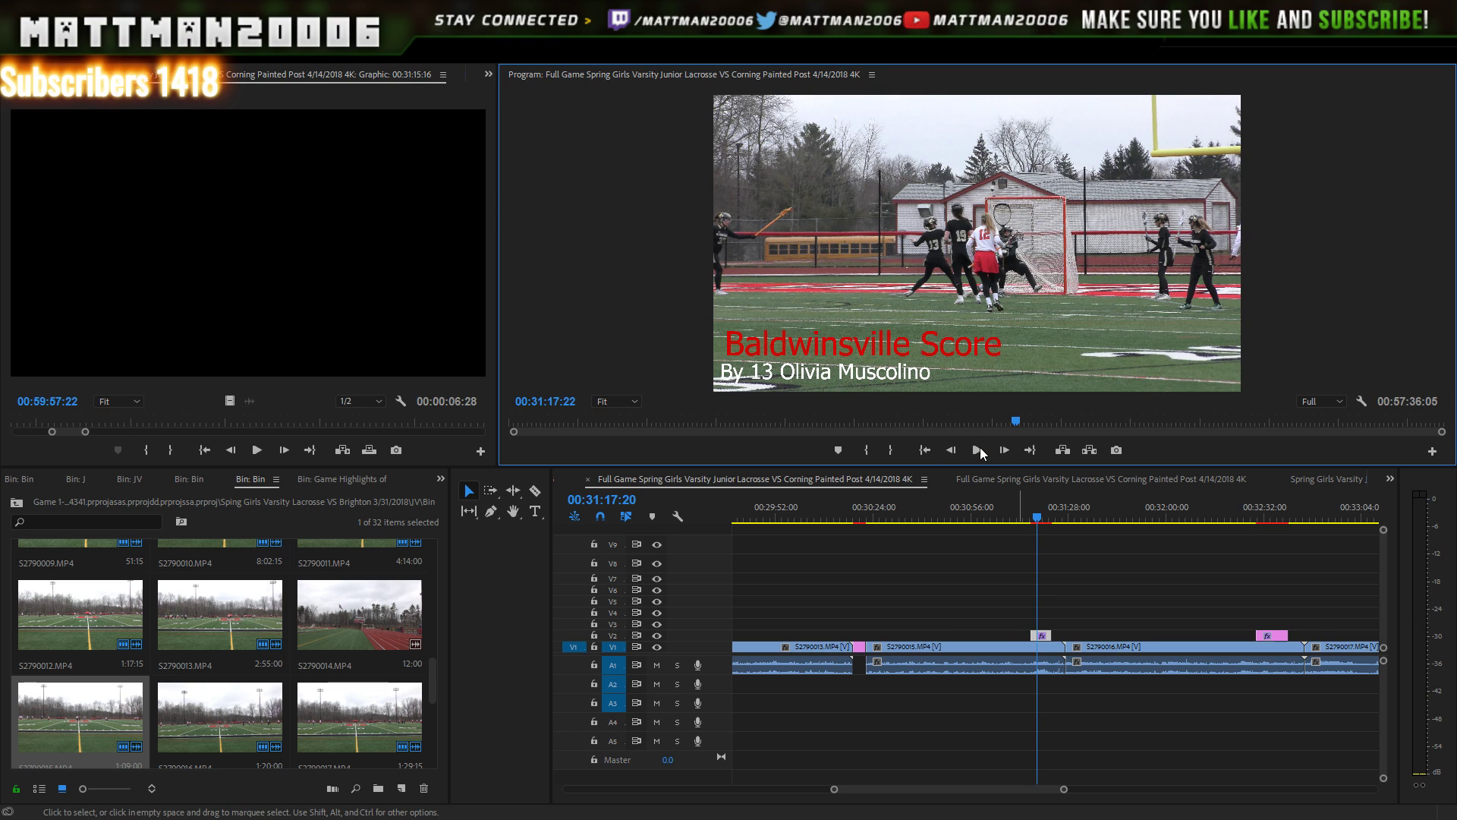
{"action": "key", "text": "space"}
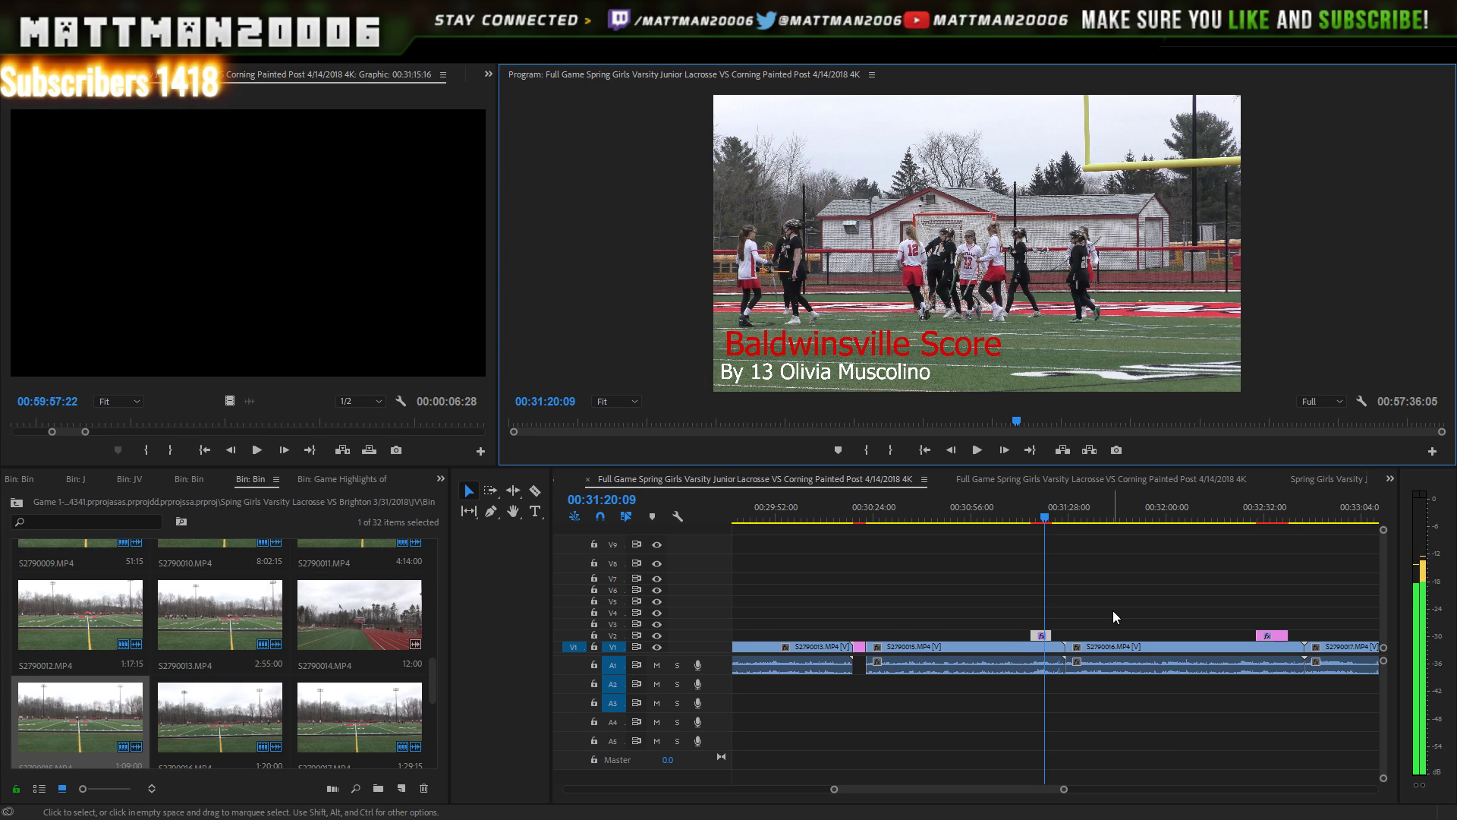
{"action": "mouse_move", "coordinate": [1063, 789]}
{"action": "left_mouse_down"}
{"action": "mouse_move", "coordinate": [1106, 789]}
{"action": "mouse_move", "coordinate": [1094, 788]}
{"action": "left_mouse_up"}
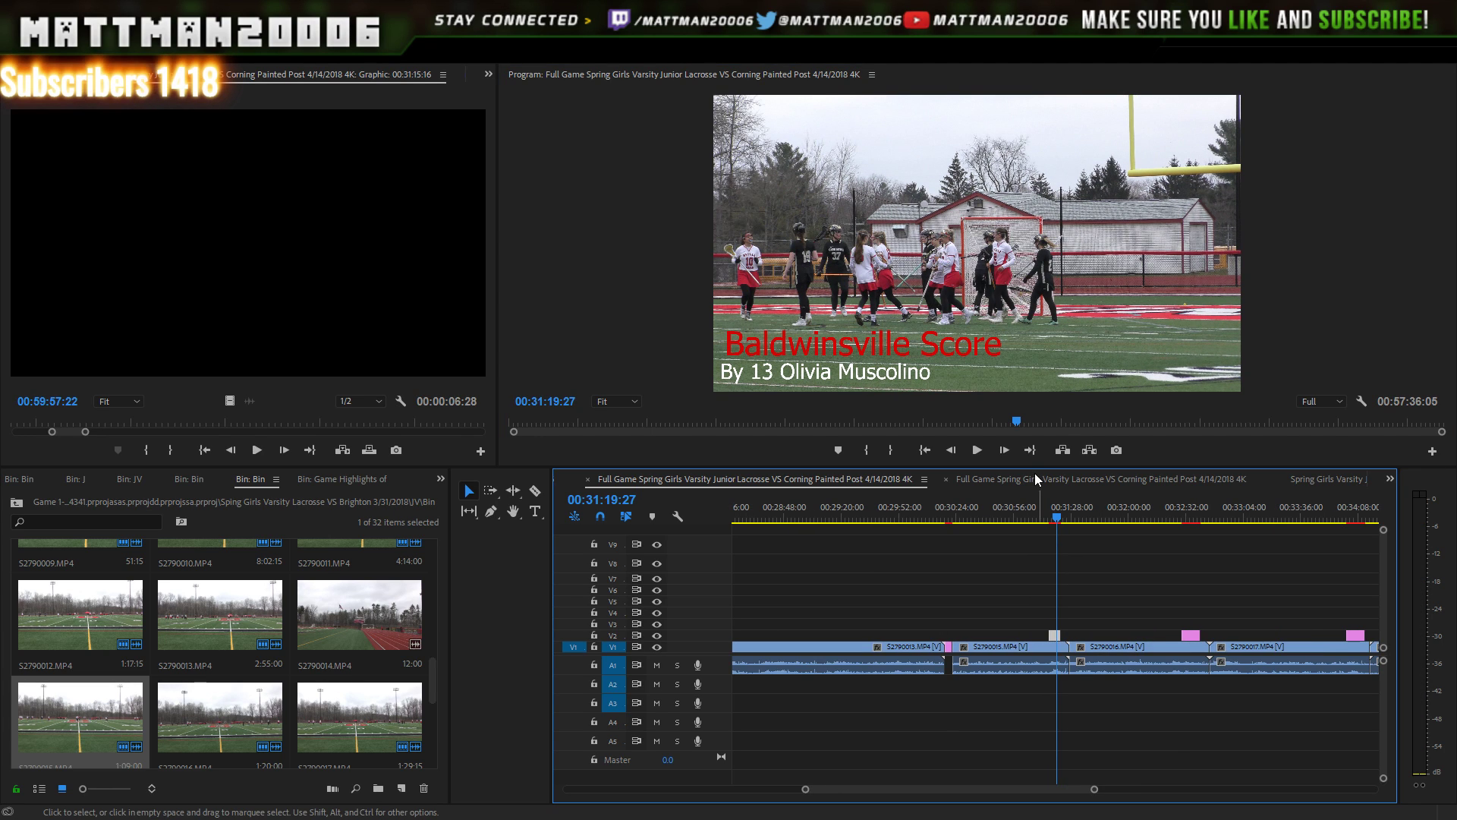
{"action": "left_click_drag", "start_coordinate": [1042, 516], "coordinate": [1051, 515]}
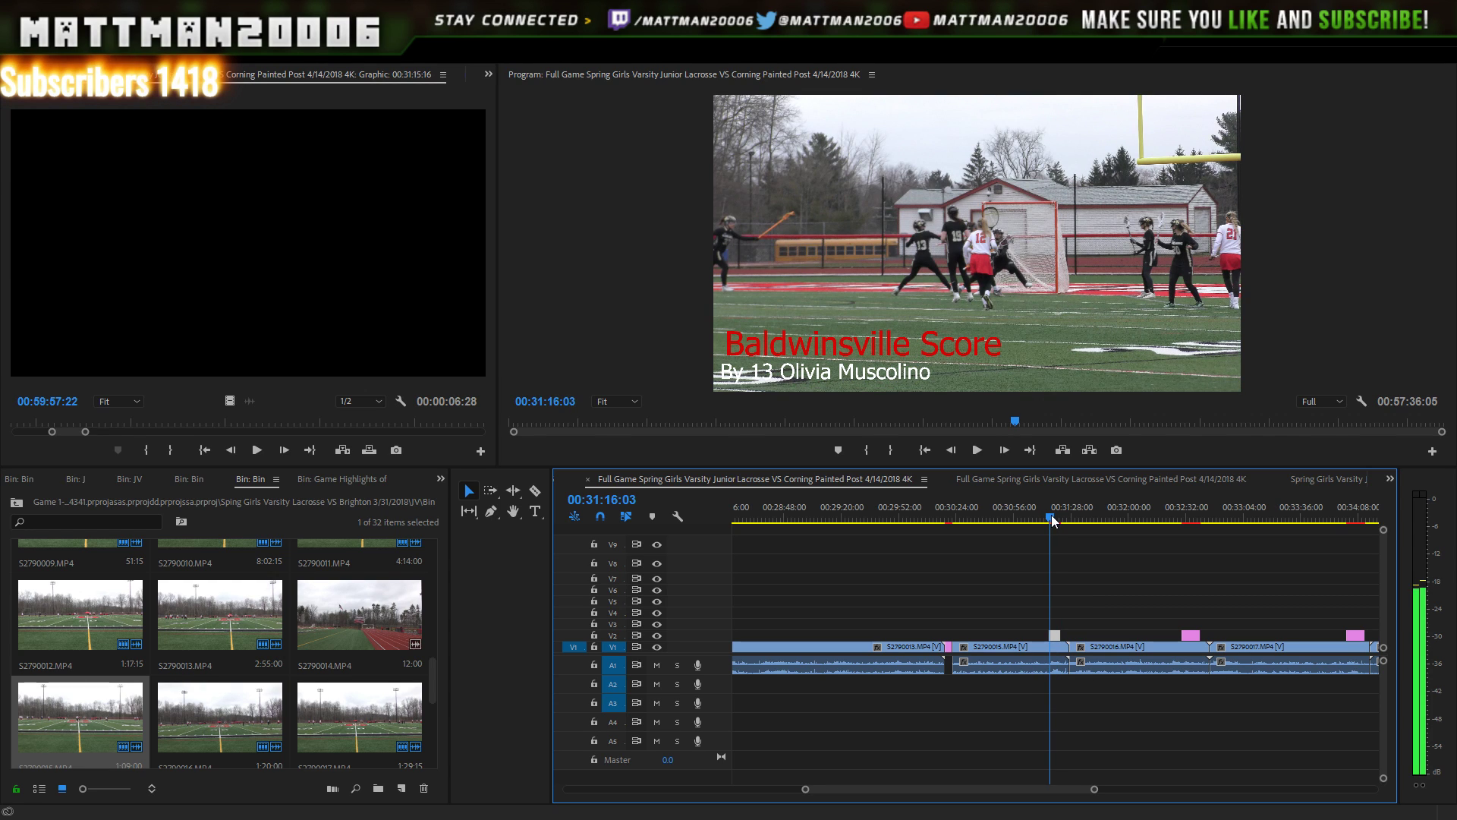
{"action": "key", "text": "Right"}
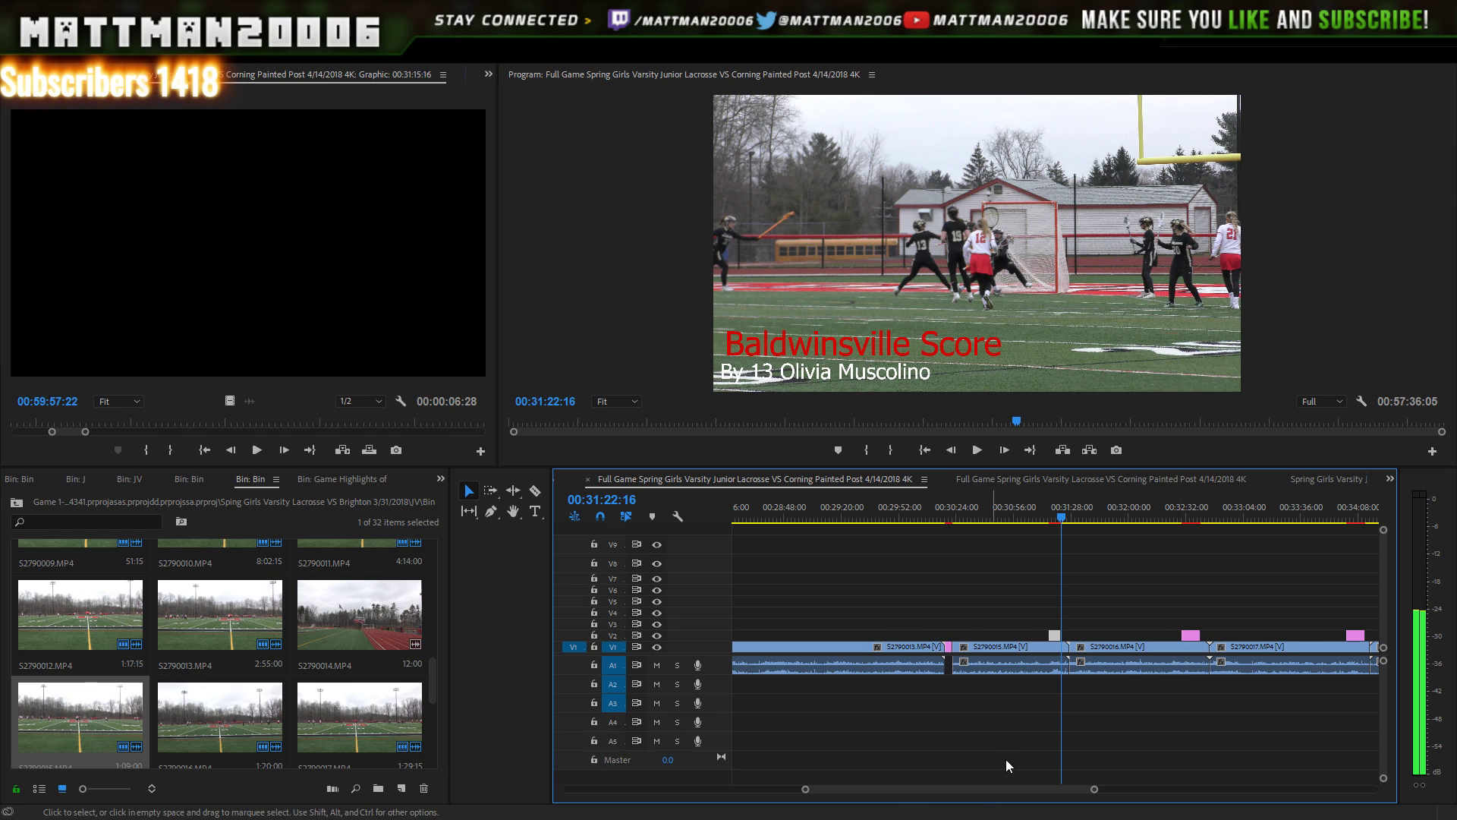
- Select clip S2790015 together with its V2 title graphic
{"action": "left_click", "coordinate": [1006, 648]}
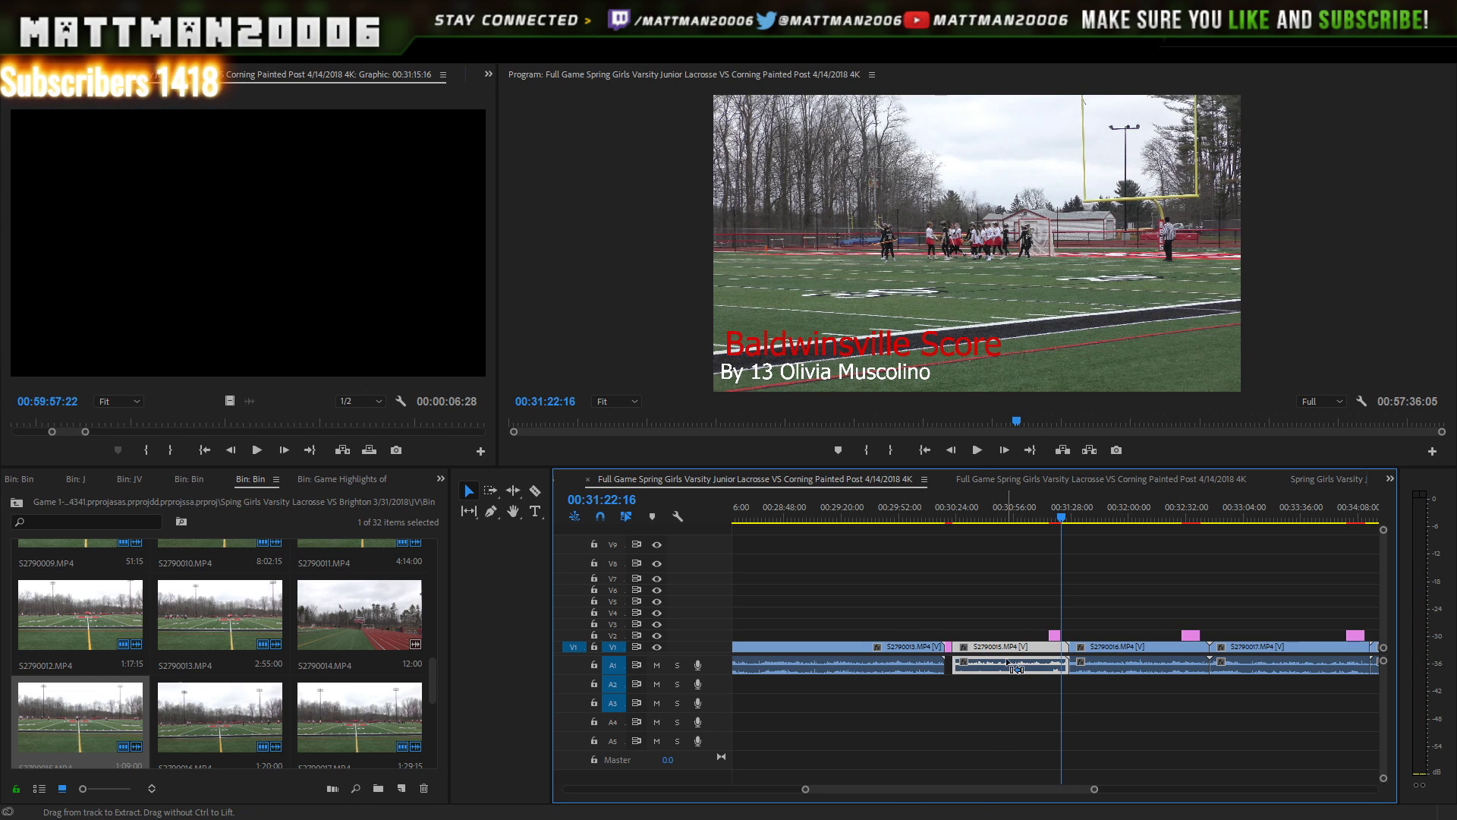
{"action": "left_click", "coordinate": [980, 580]}
{"action": "left_click_drag", "start_coordinate": [981, 580], "coordinate": [1054, 685]}
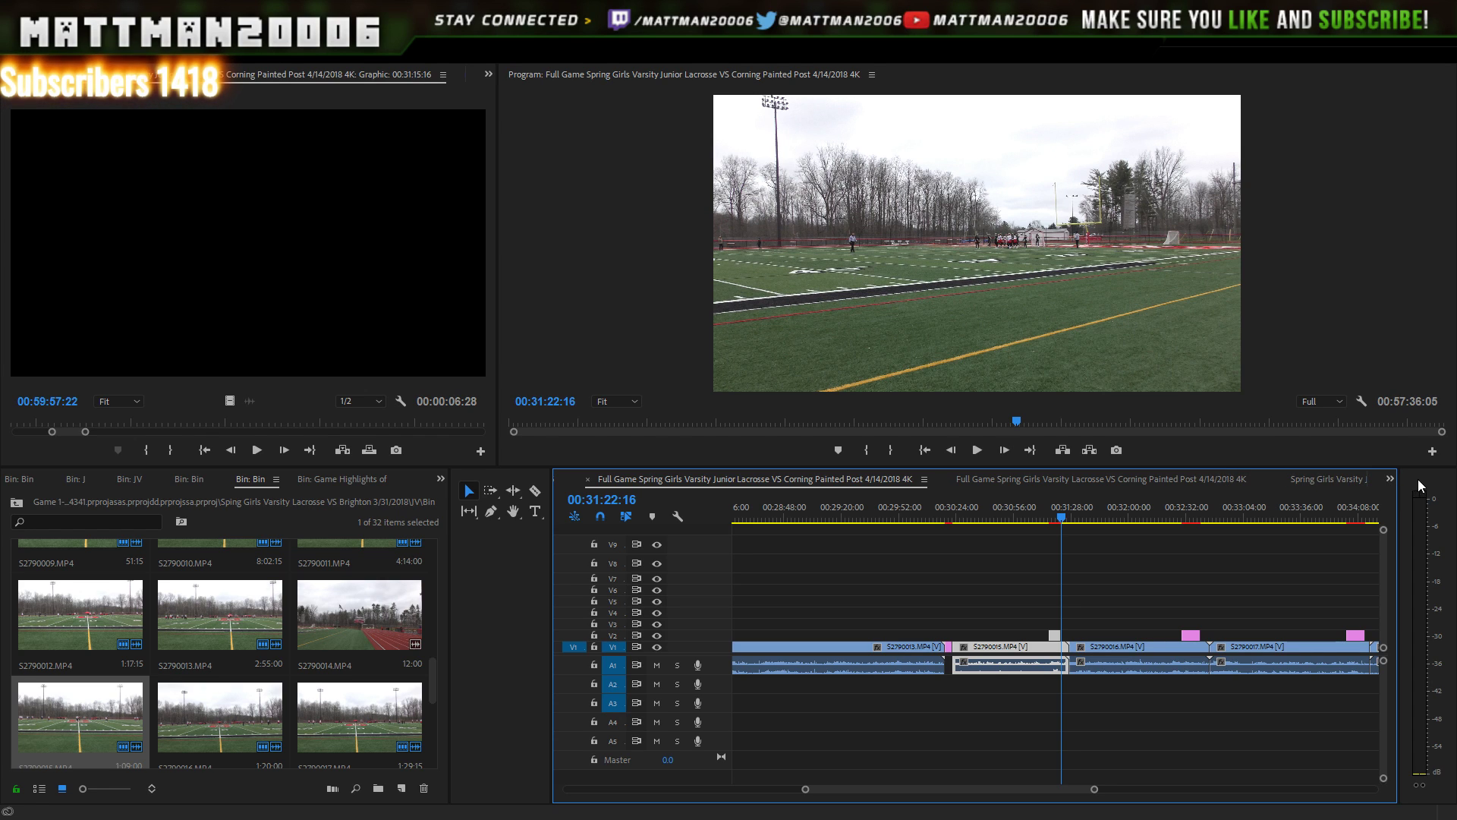
- Paste S2790015 and its title into the Game Highlights sequence at around 27:12
{"action": "left_click", "coordinate": [1391, 476]}
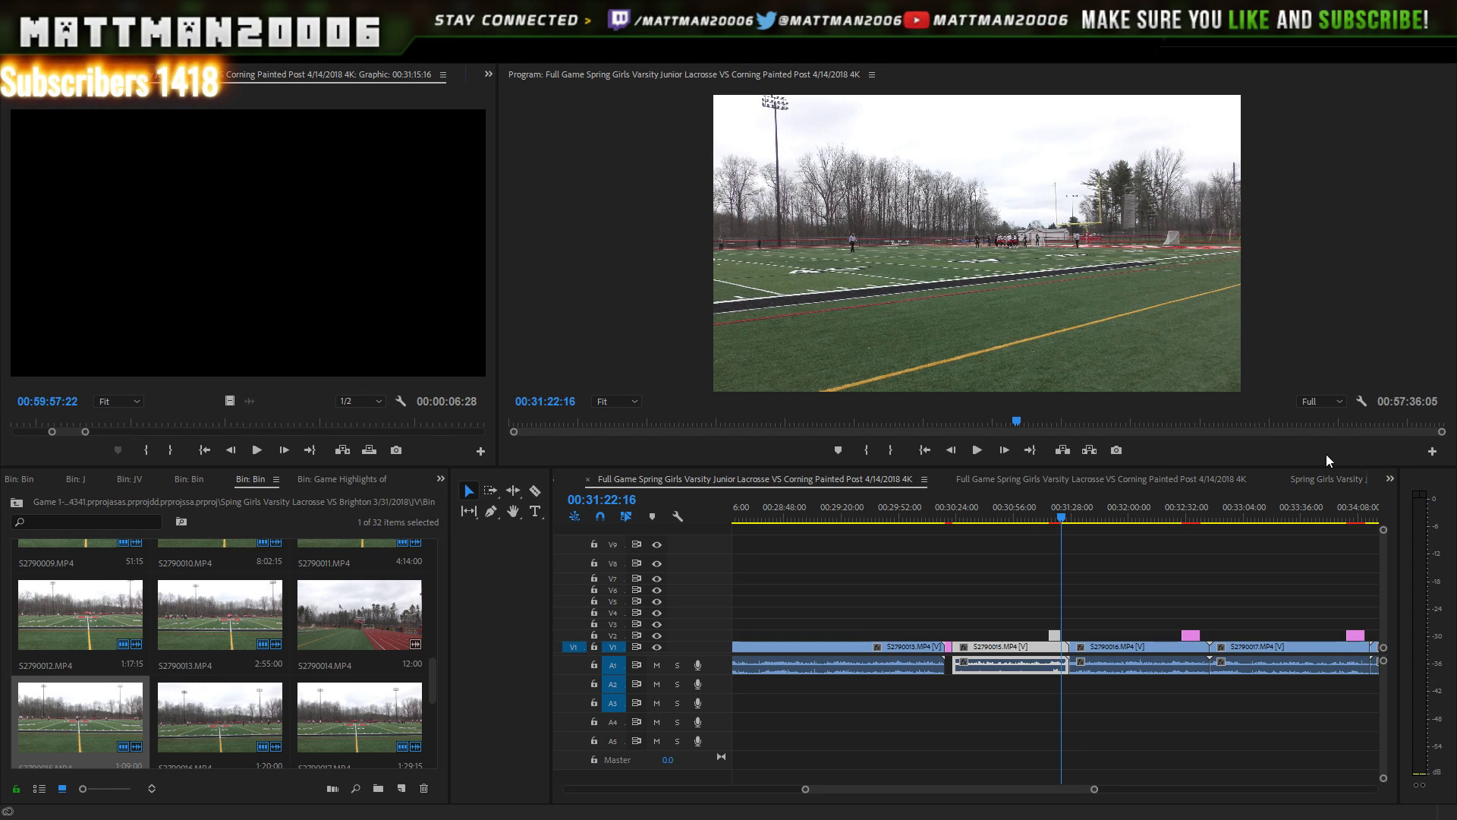
{"action": "left_click", "coordinate": [1321, 436]}
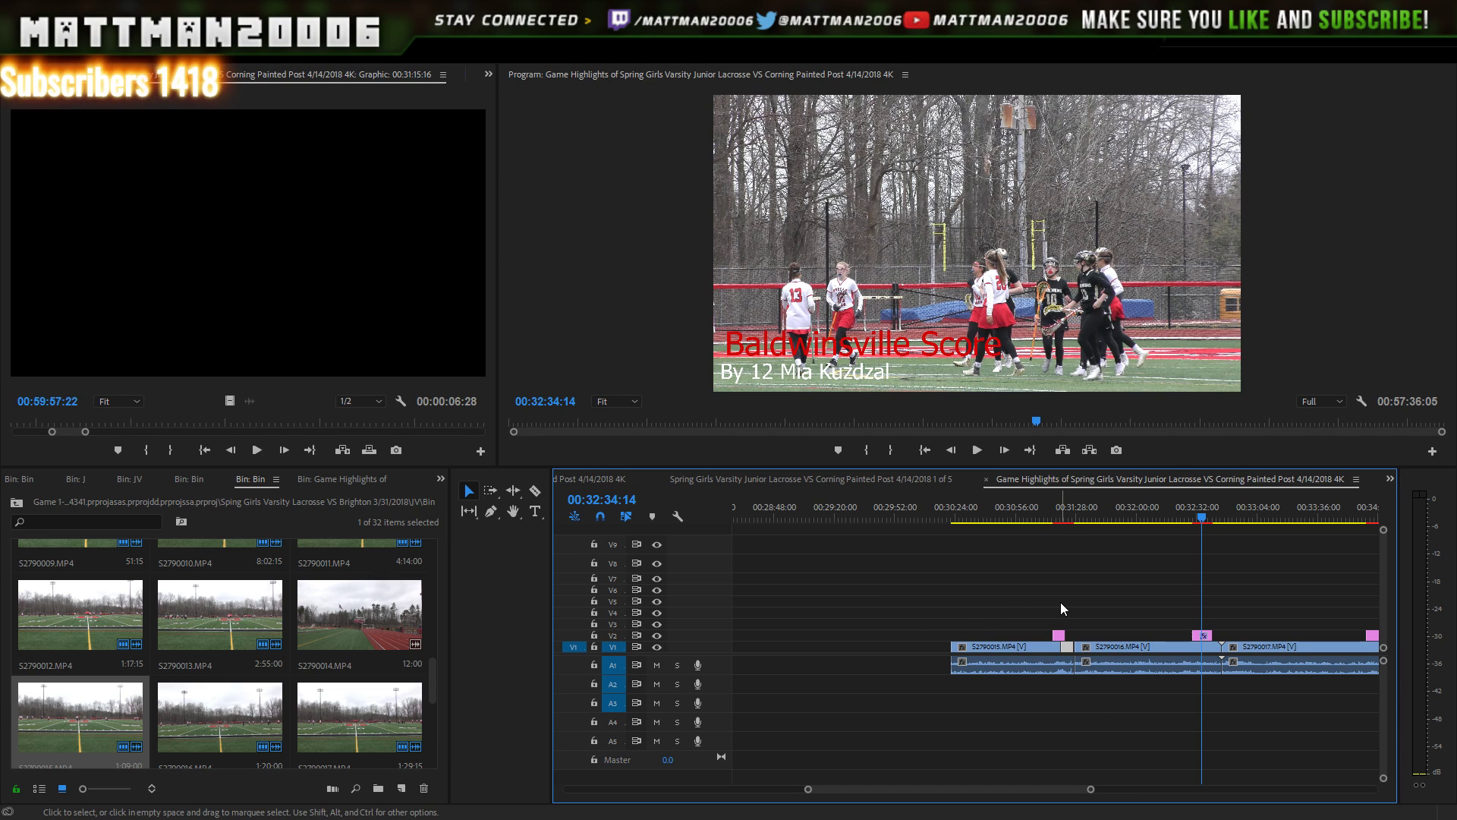
{"action": "left_click_drag", "start_coordinate": [820, 513], "coordinate": [765, 513]}
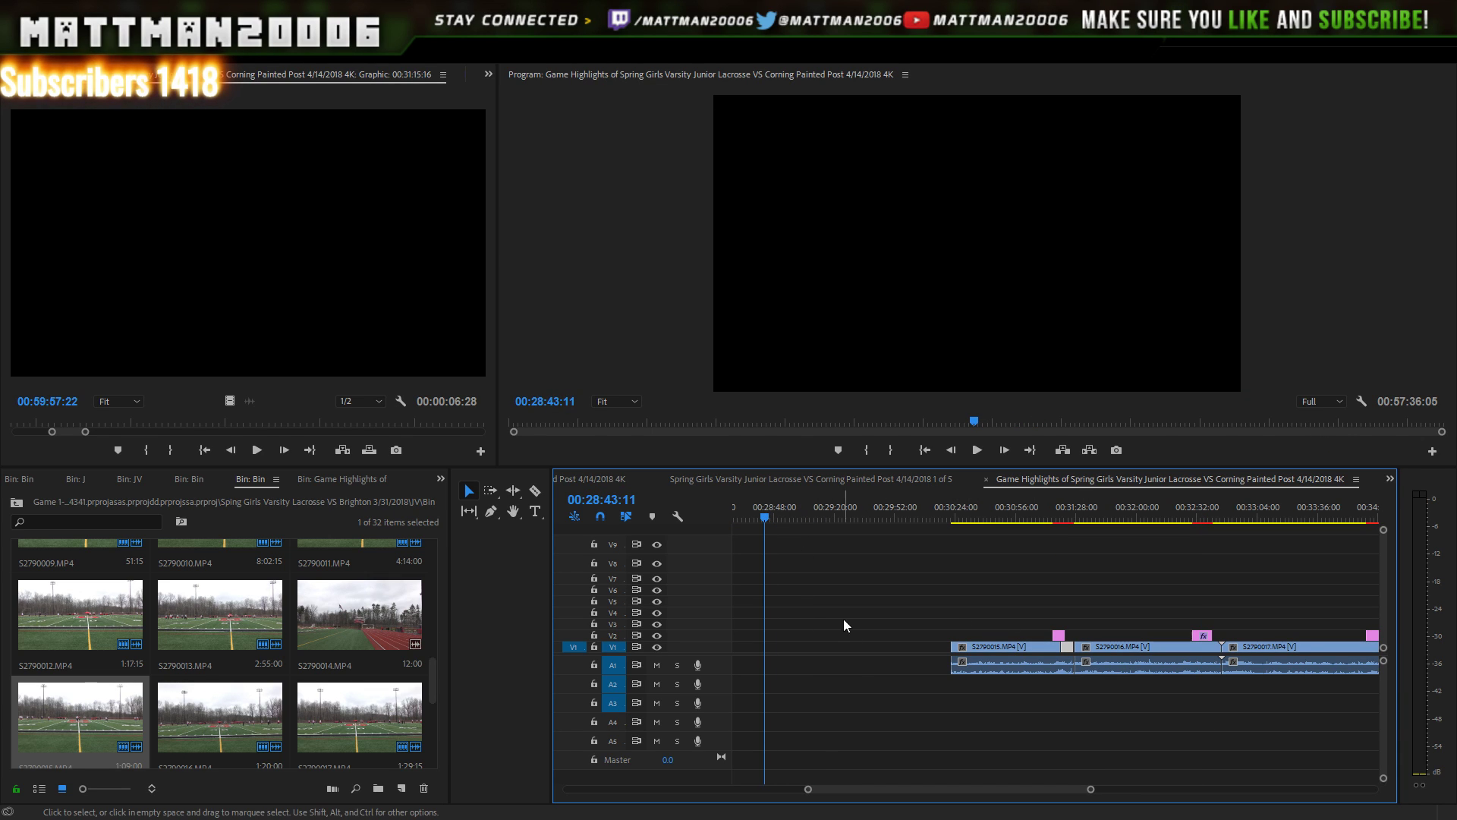
{"action": "scroll", "coordinate": [895, 785], "scroll_direction": "up", "scroll_amount": 5}
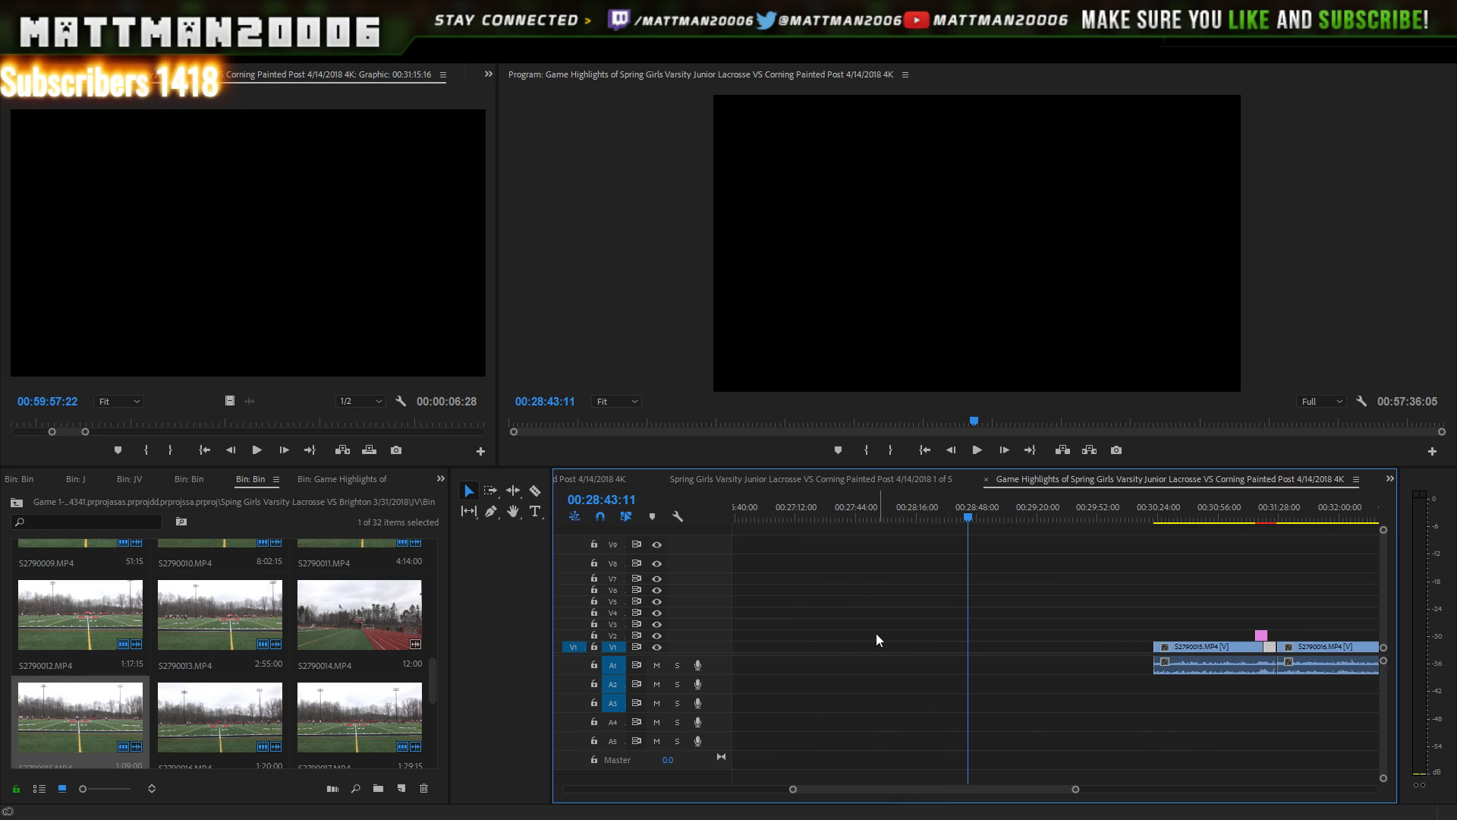
{"action": "left_click", "coordinate": [809, 501]}
{"action": "key", "text": "ctrl+v"}
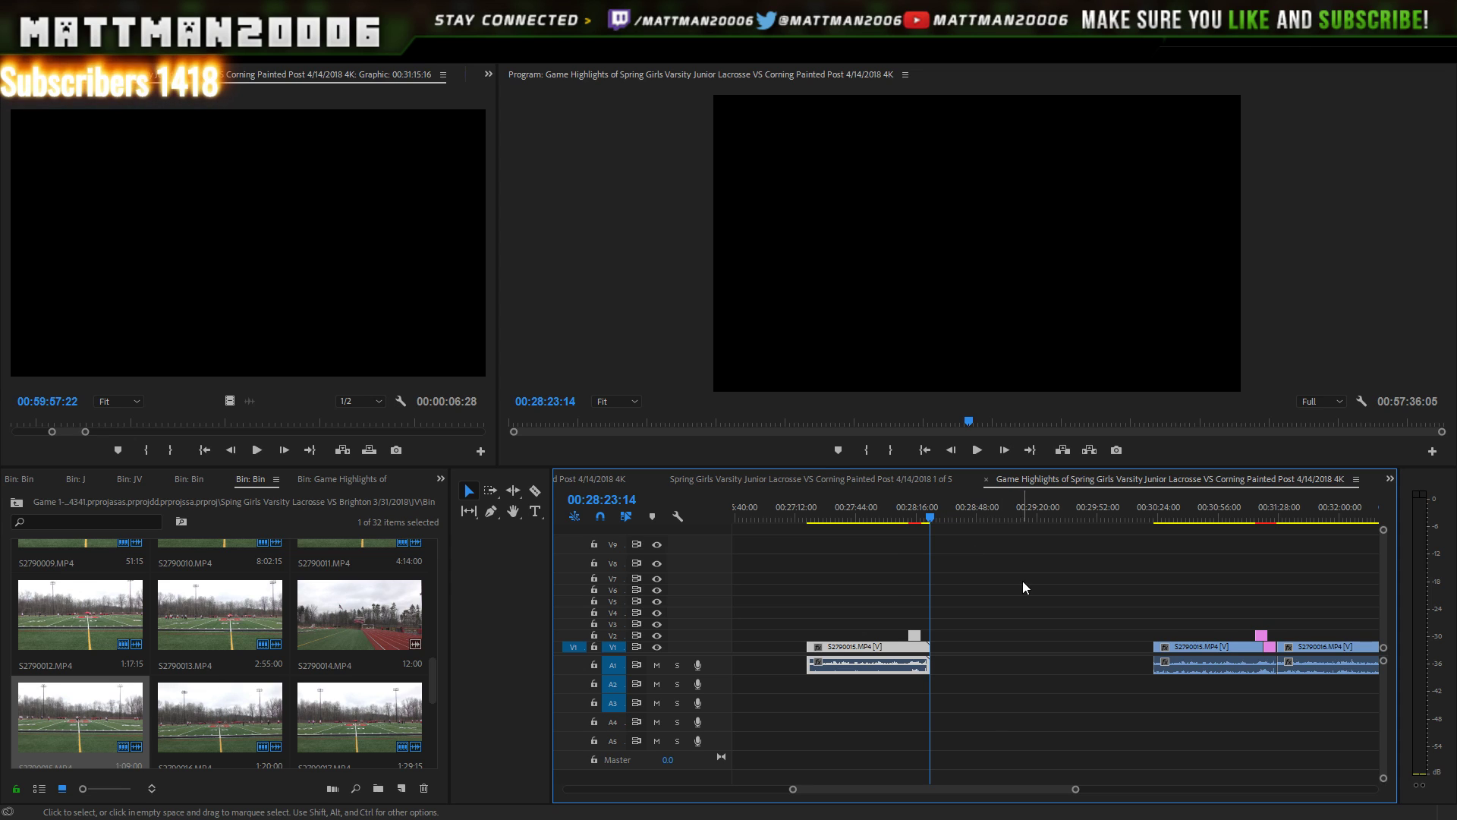
{"action": "left_click_drag", "start_coordinate": [809, 466], "coordinate": [871, 536]}
{"action": "left_click", "coordinate": [813, 531]}
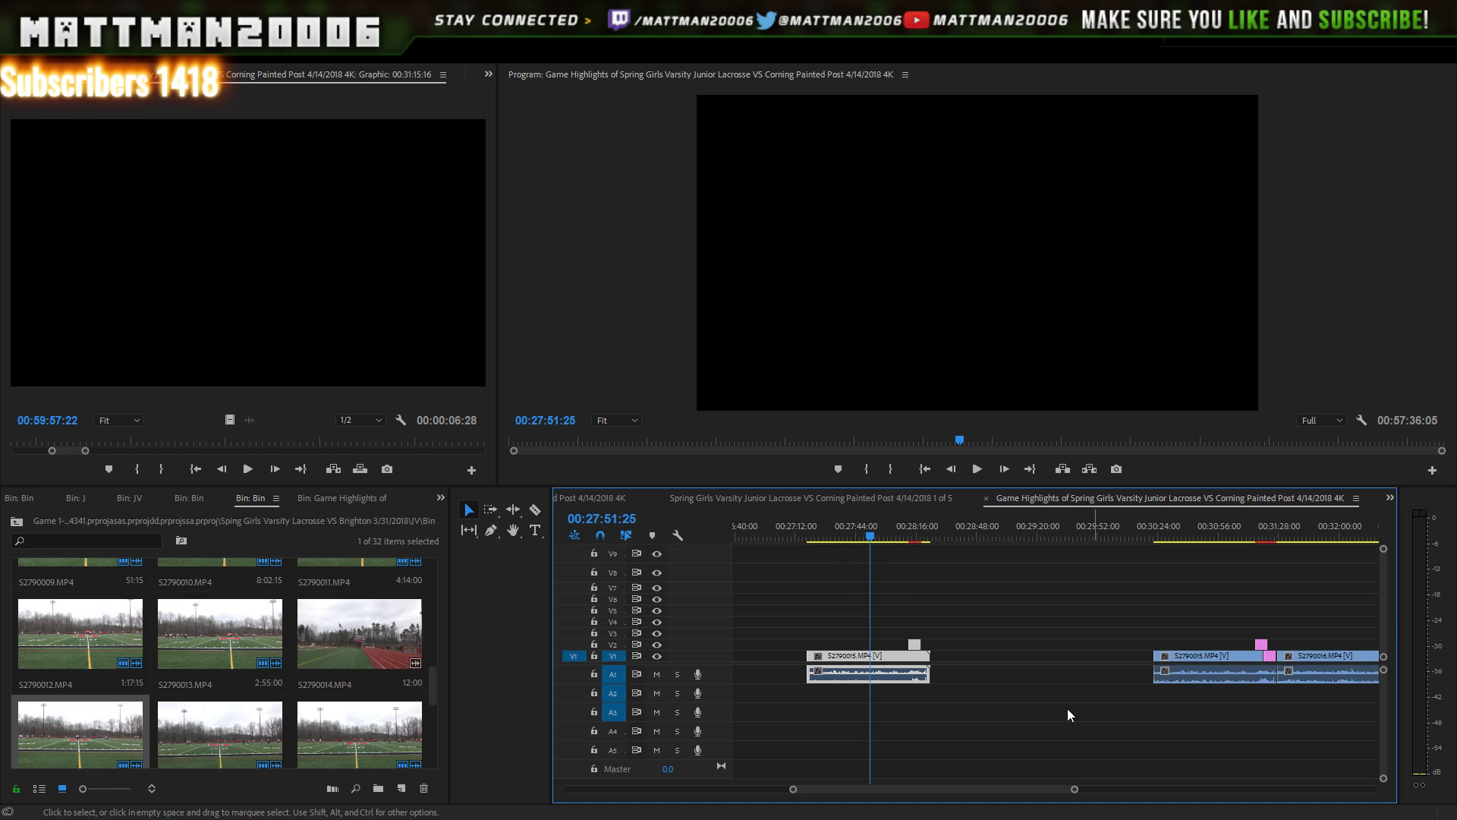
{"action": "mouse_move", "coordinate": [1075, 791]}
{"action": "left_mouse_down"}
{"action": "mouse_move", "coordinate": [1005, 790]}
{"action": "mouse_move", "coordinate": [1125, 781]}
{"action": "mouse_move", "coordinate": [1099, 782]}
{"action": "left_mouse_up"}
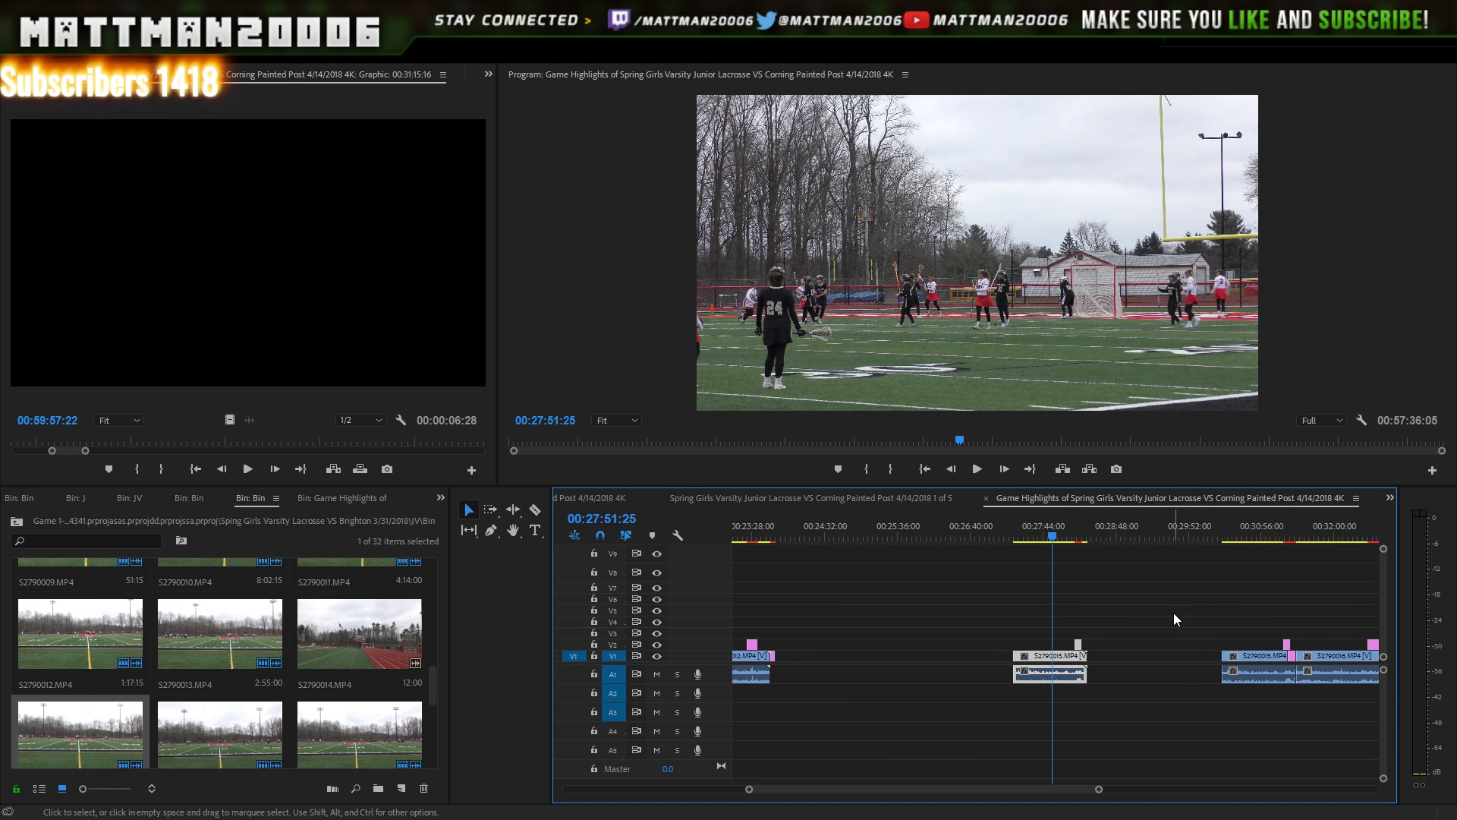
- Delete the later S2790015 clip and its Baldwinsville Score title from Game Highlights
{"action": "left_click", "coordinate": [1281, 659]}
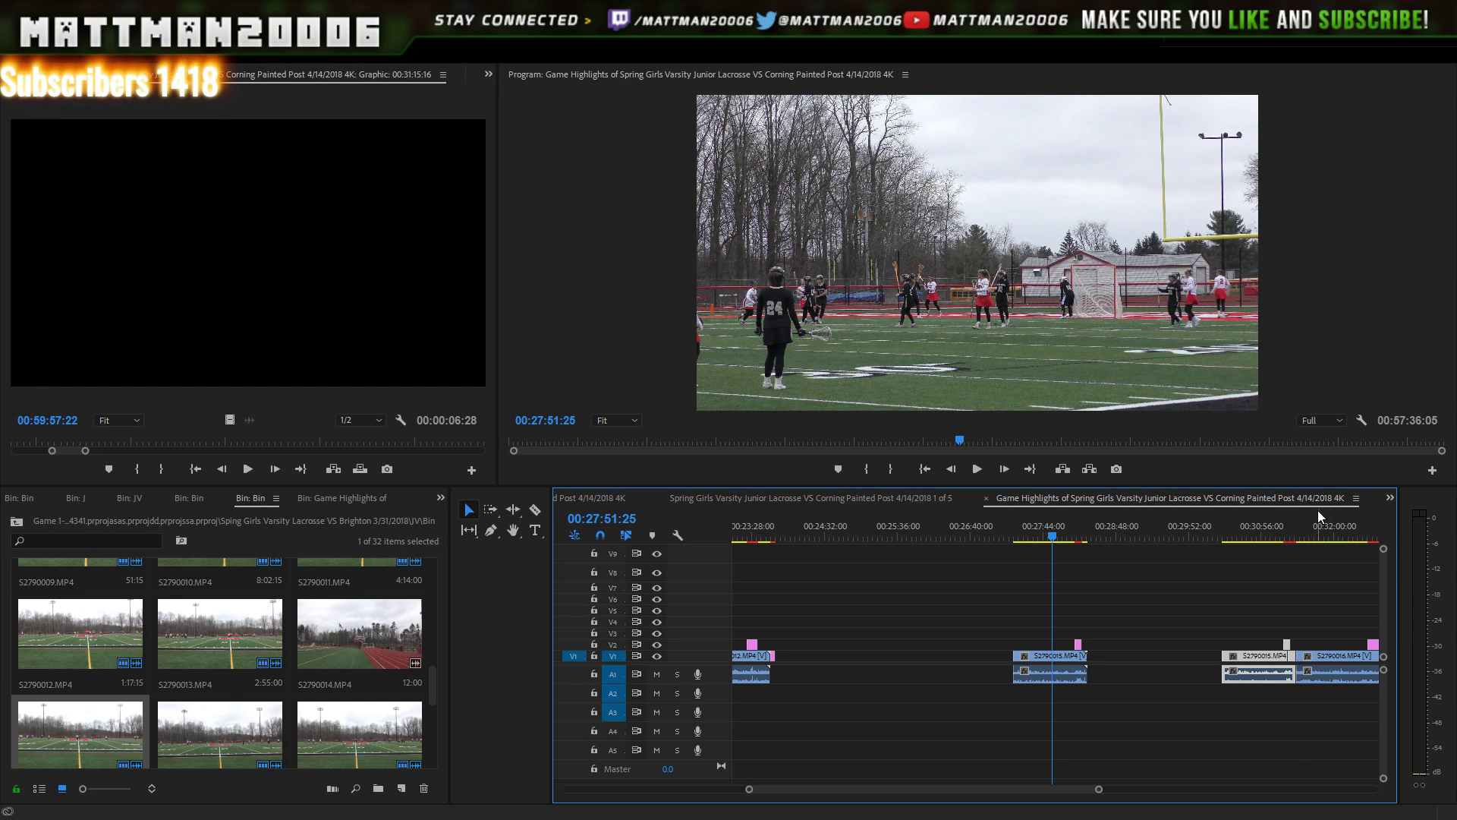
{"action": "left_click", "coordinate": [1293, 542]}
{"action": "left_click_drag", "start_coordinate": [1294, 545], "coordinate": [1292, 546]}
{"action": "left_click_drag", "start_coordinate": [1225, 592], "coordinate": [1290, 702]}
{"action": "key", "text": "Delete"}
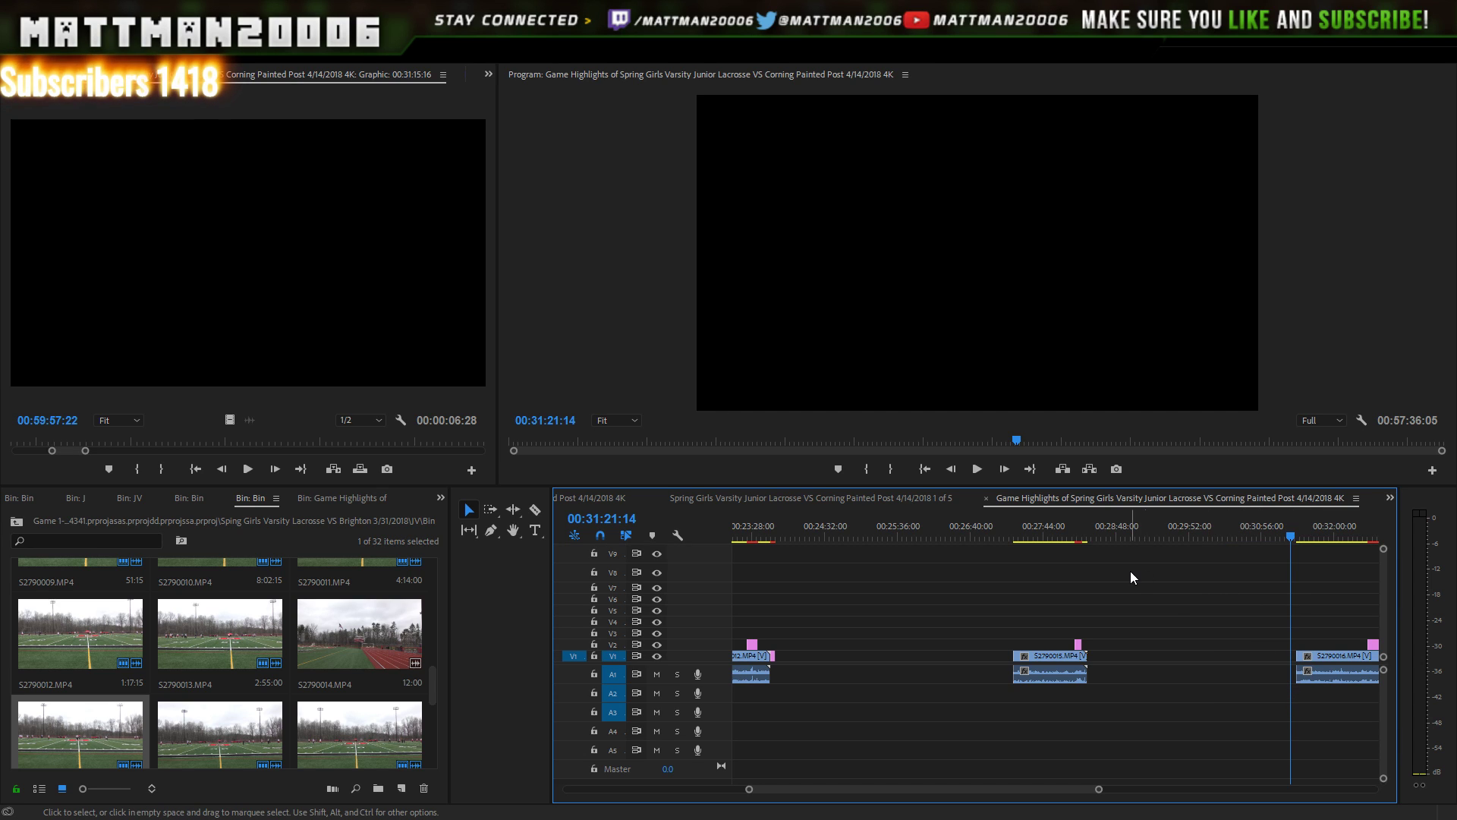
- Slide the pasted S2790015 clip left against the opening clips and play it back
{"action": "left_click_drag", "start_coordinate": [1107, 637], "coordinate": [850, 671]}
{"action": "left_click_drag", "start_coordinate": [834, 669], "coordinate": [837, 670]}
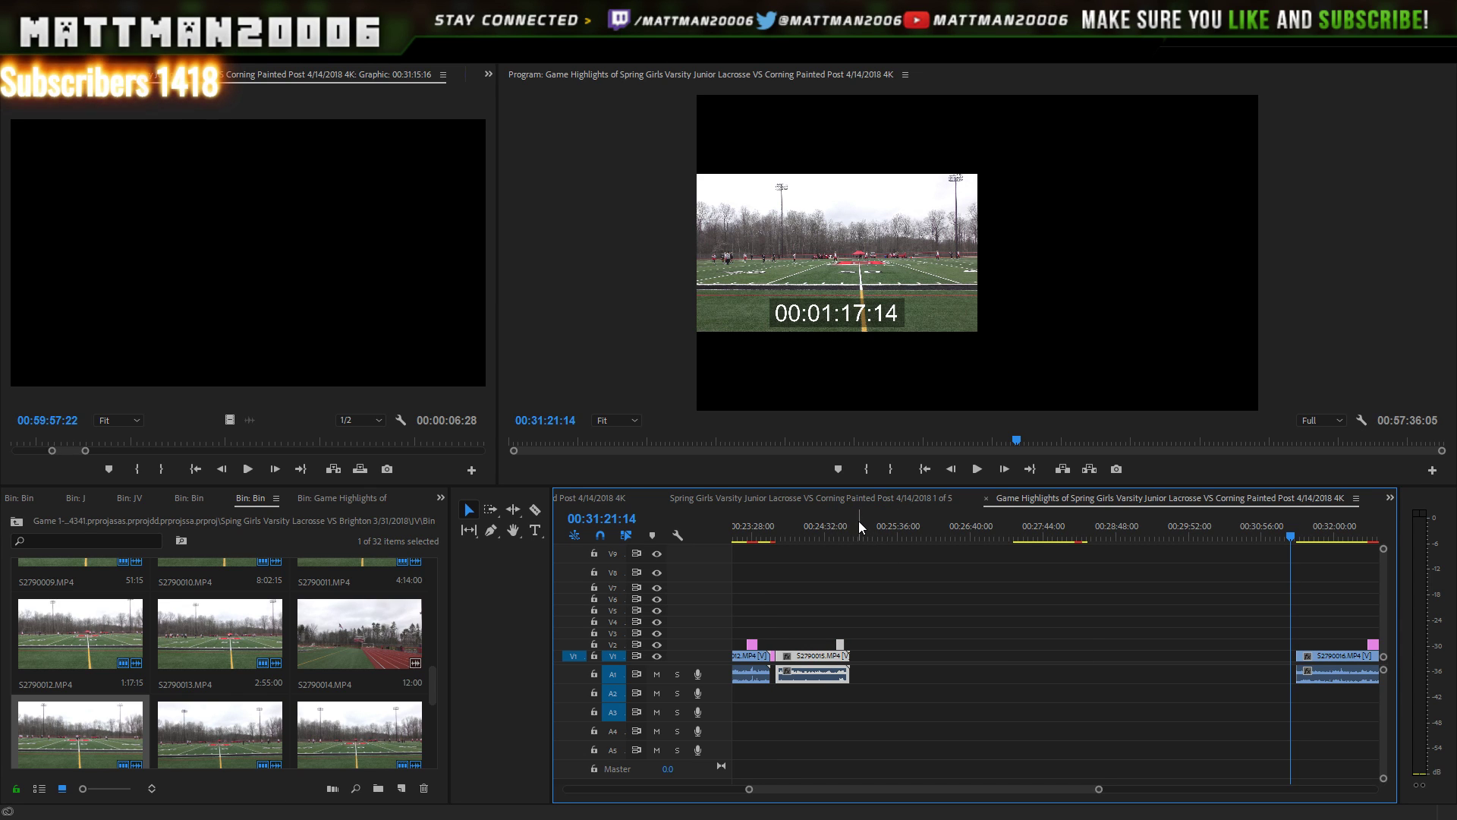
{"action": "left_click", "coordinate": [776, 541]}
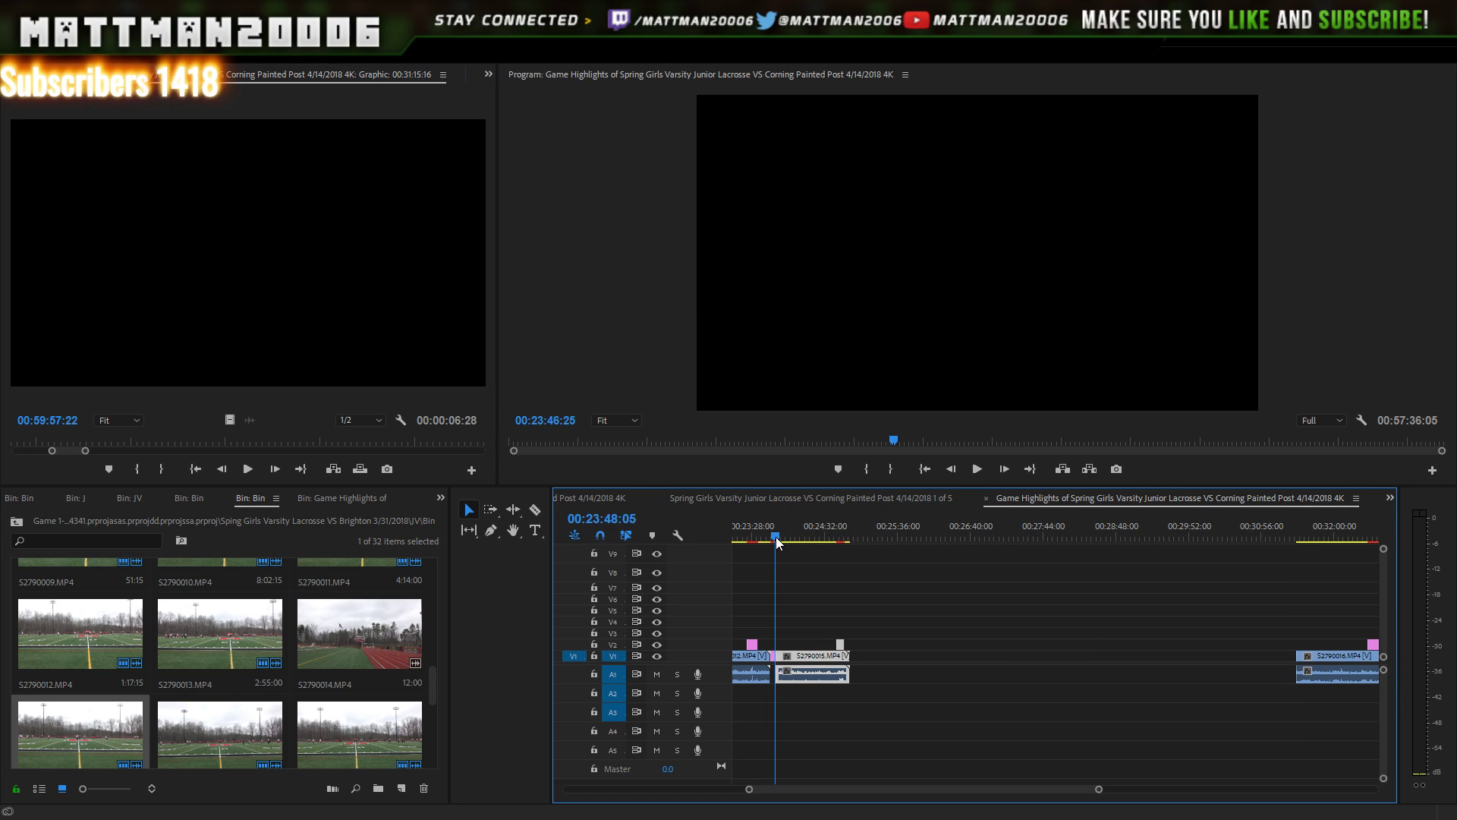
{"action": "left_click", "coordinate": [977, 470]}
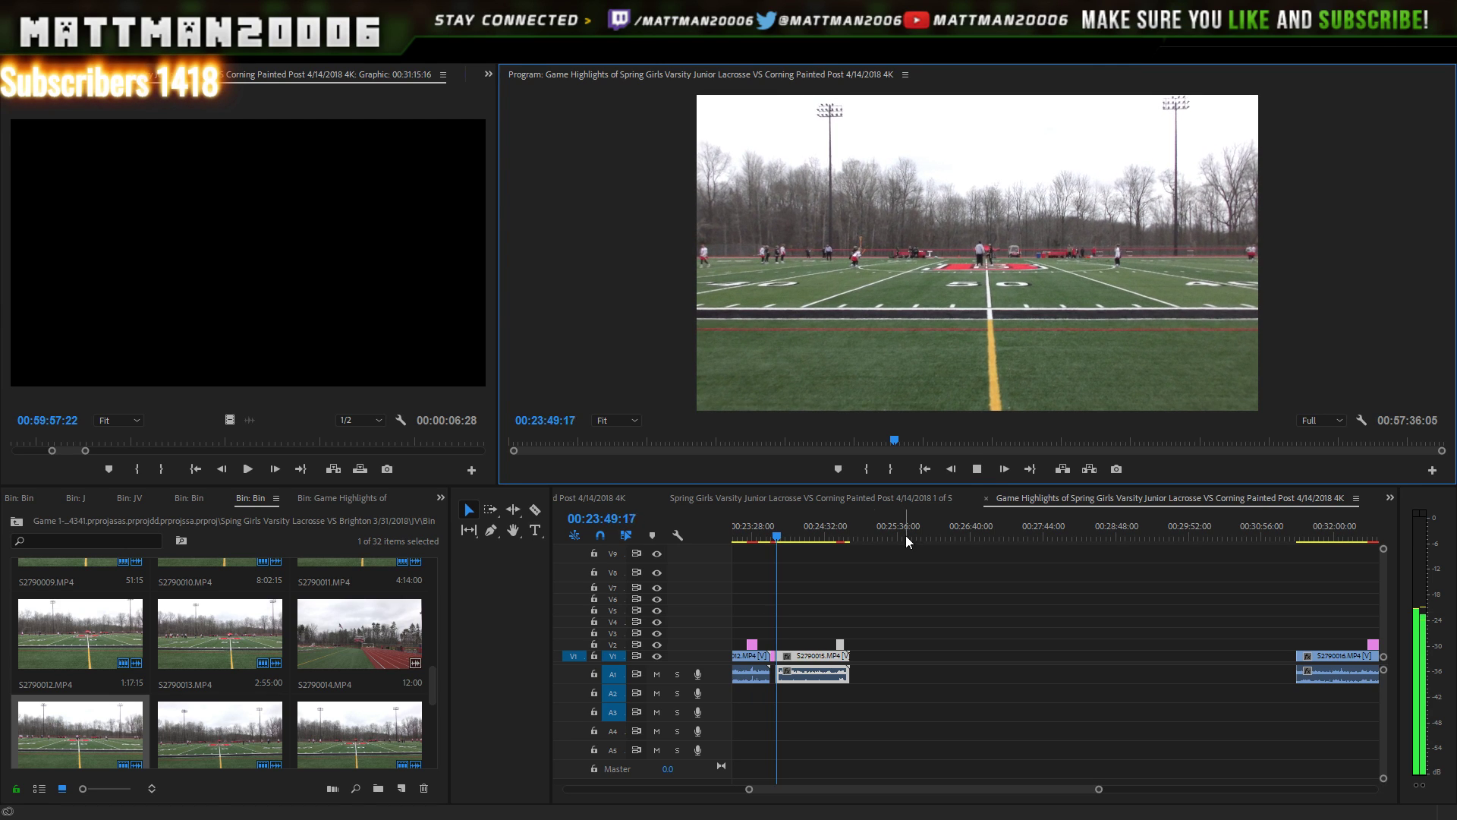
{"action": "left_click", "coordinate": [841, 534]}
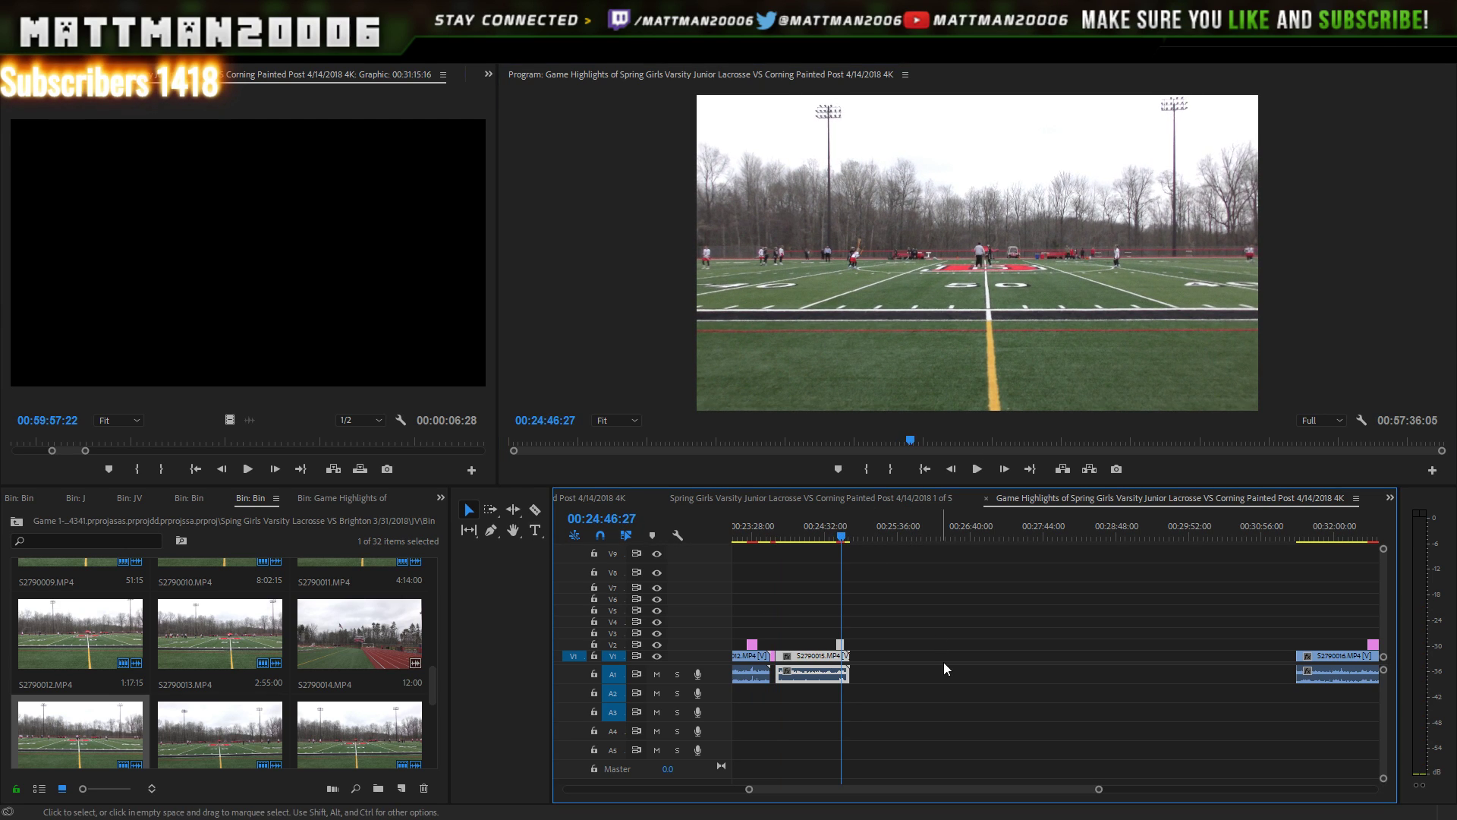
{"action": "scroll", "coordinate": [1028, 783], "scroll_direction": "right", "scroll_amount": 5}
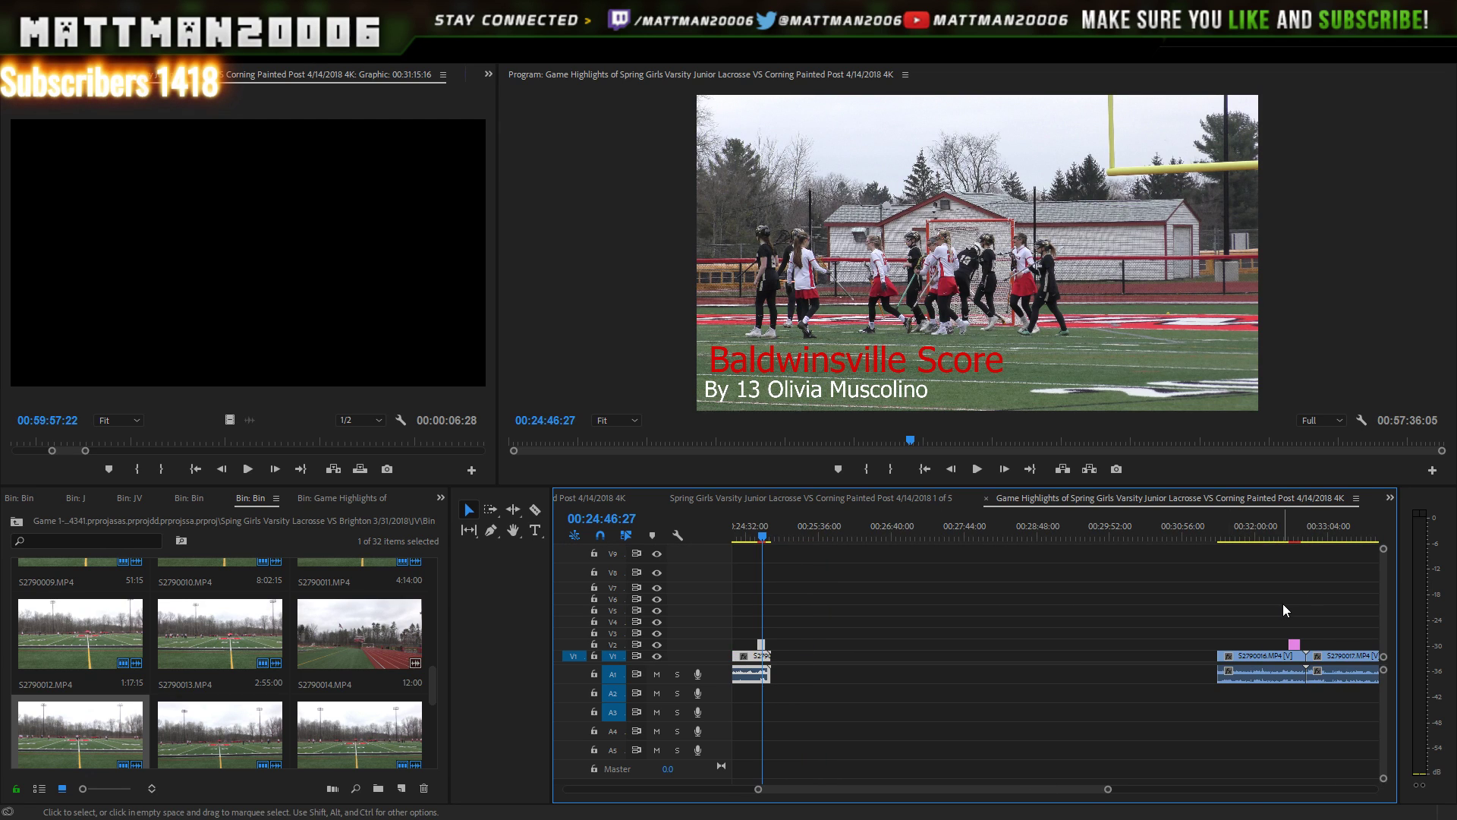
- Switch back to the Full Game sequence
{"action": "left_click_drag", "start_coordinate": [1283, 603], "coordinate": [1230, 703]}
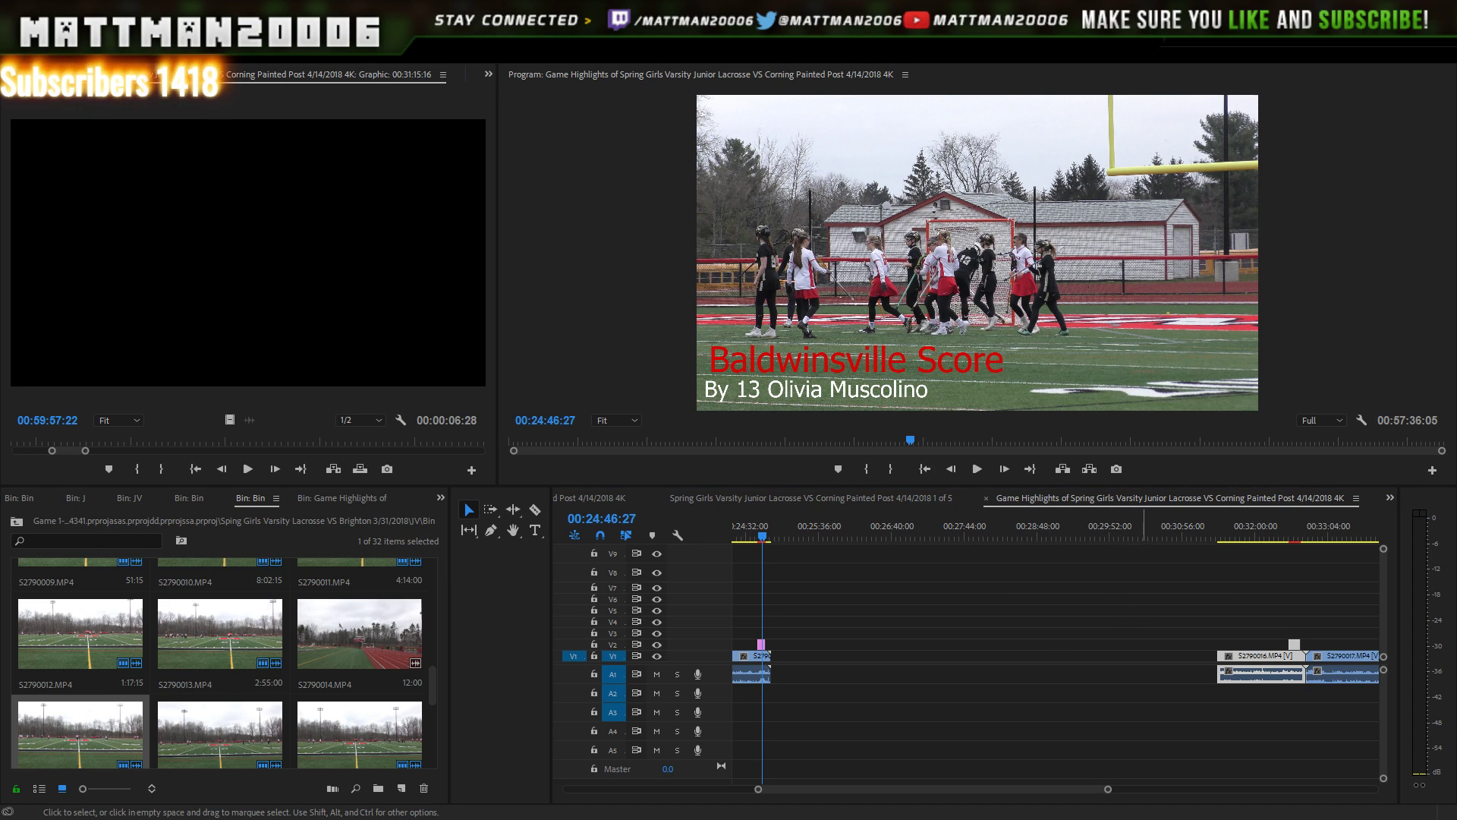
{"action": "left_click", "coordinate": [1393, 495]}
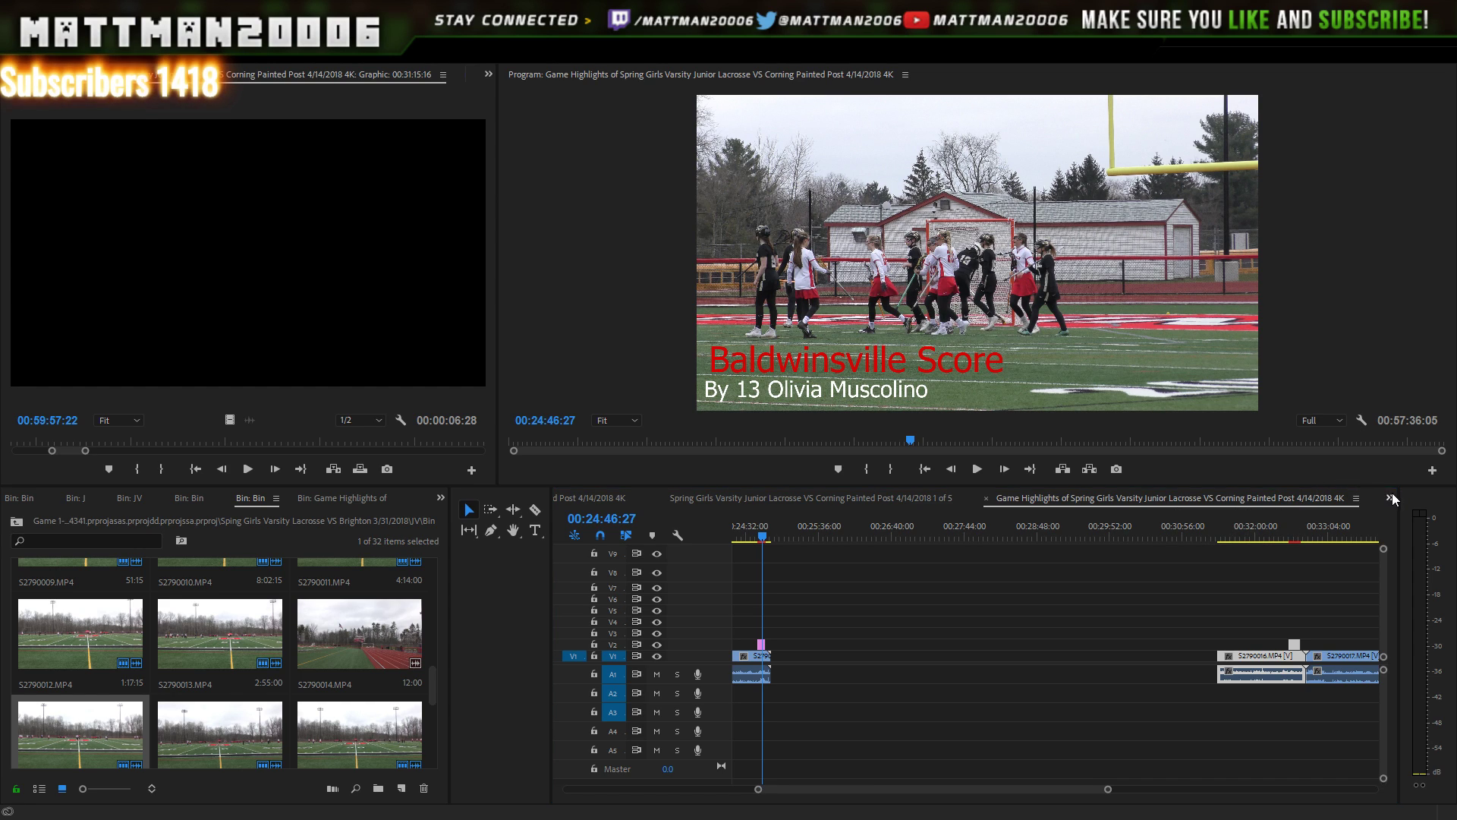
{"action": "left_click", "coordinate": [1282, 428]}
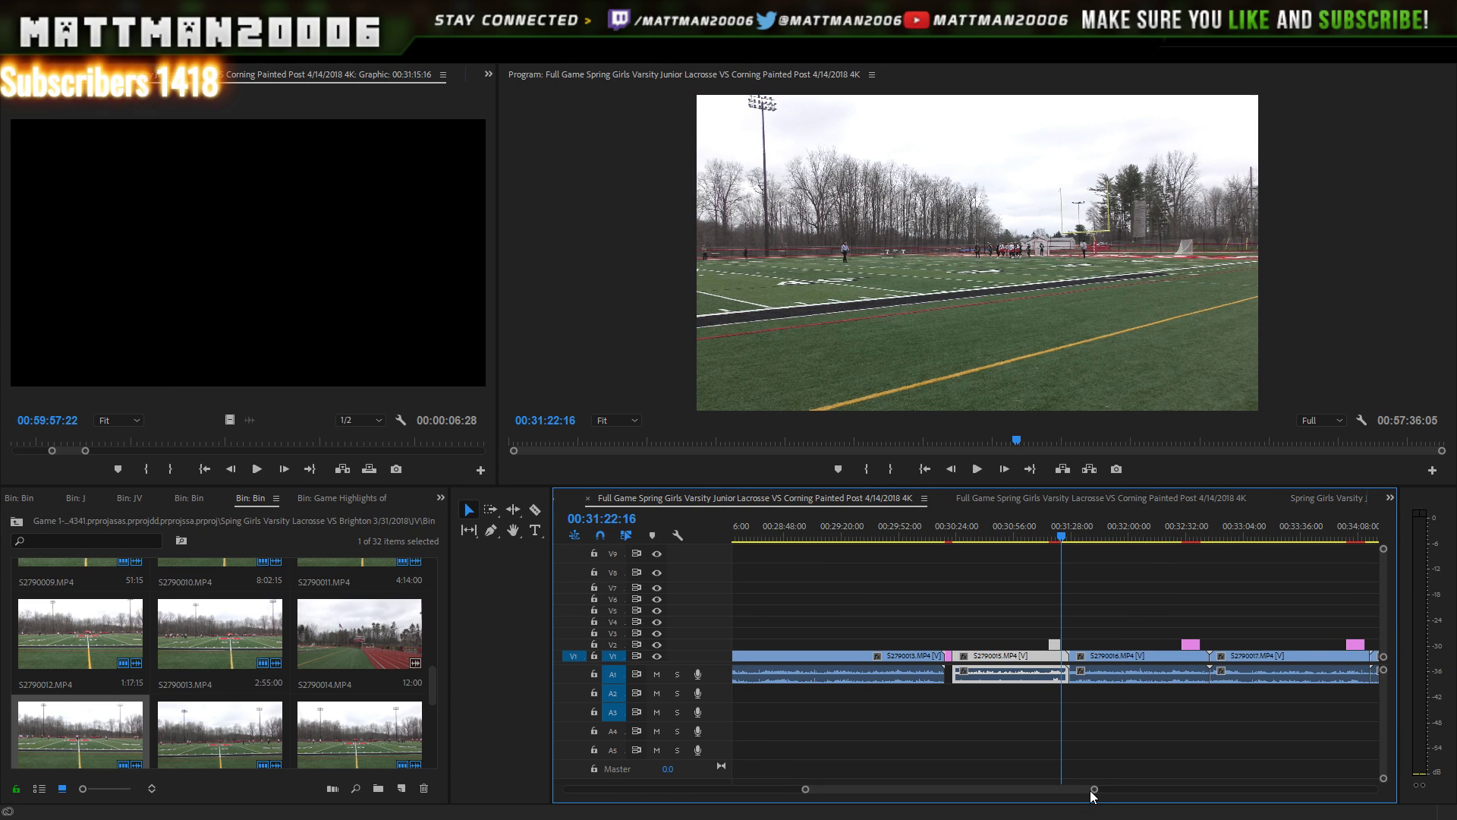
- Return to Game Highlights and trim the start of clip S2790017 later
{"action": "mouse_move", "coordinate": [1090, 791]}
{"action": "left_mouse_down"}
{"action": "mouse_move", "coordinate": [1171, 780]}
{"action": "mouse_move", "coordinate": [1075, 765]}
{"action": "left_mouse_up"}
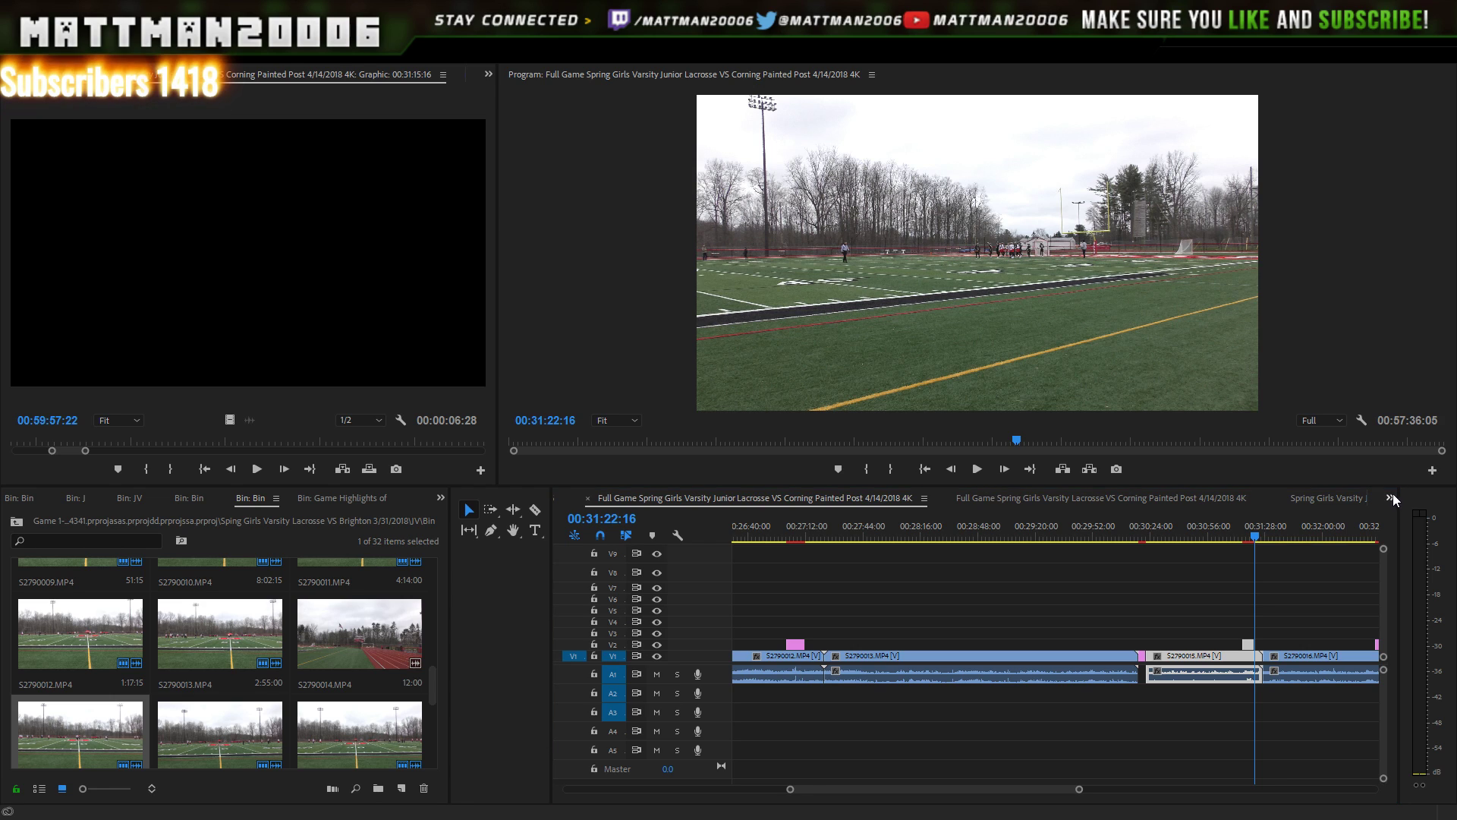
{"action": "left_click", "coordinate": [1342, 478]}
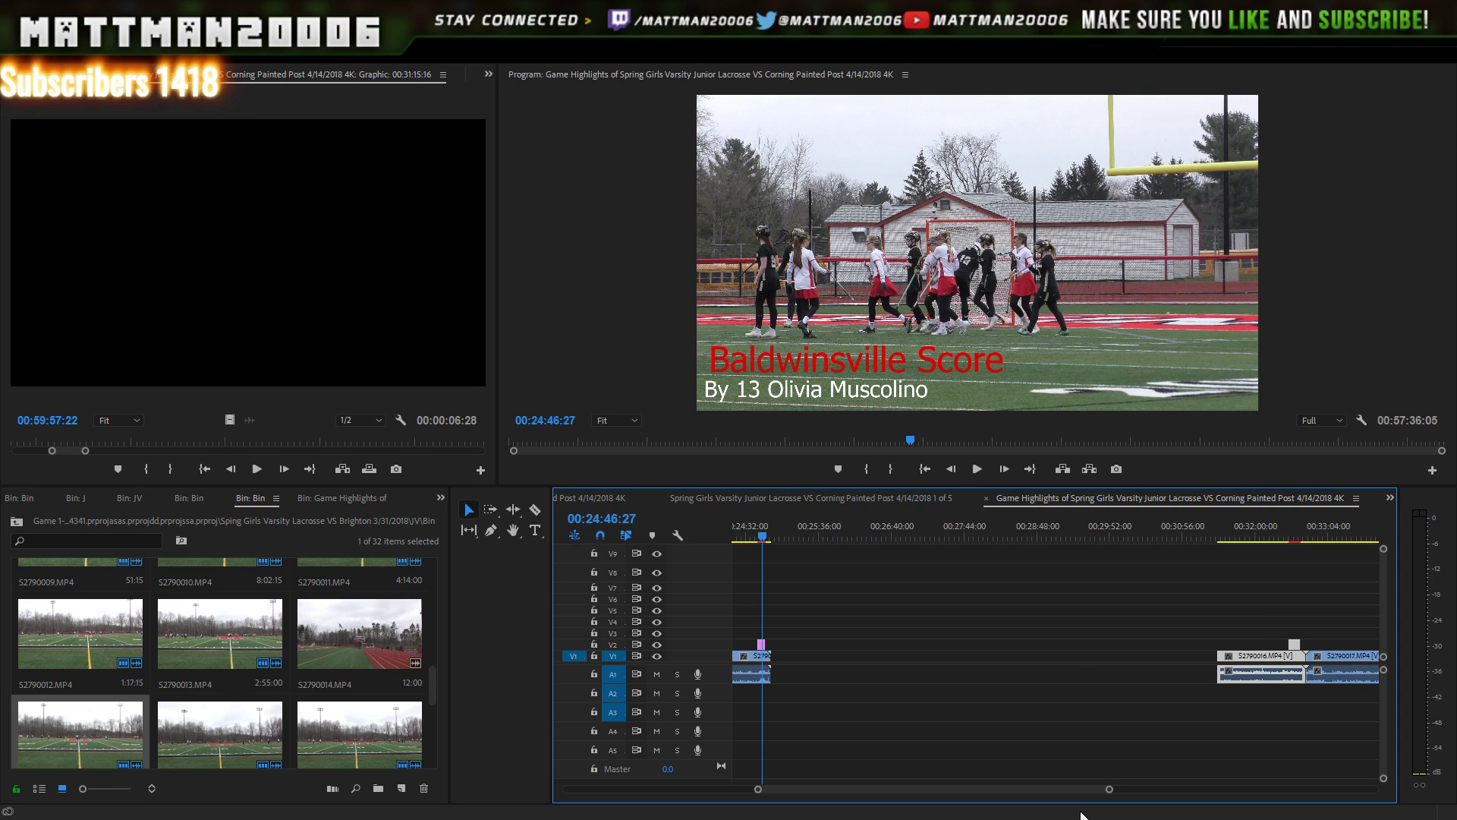
{"action": "left_click_drag", "start_coordinate": [1059, 791], "coordinate": [1111, 795]}
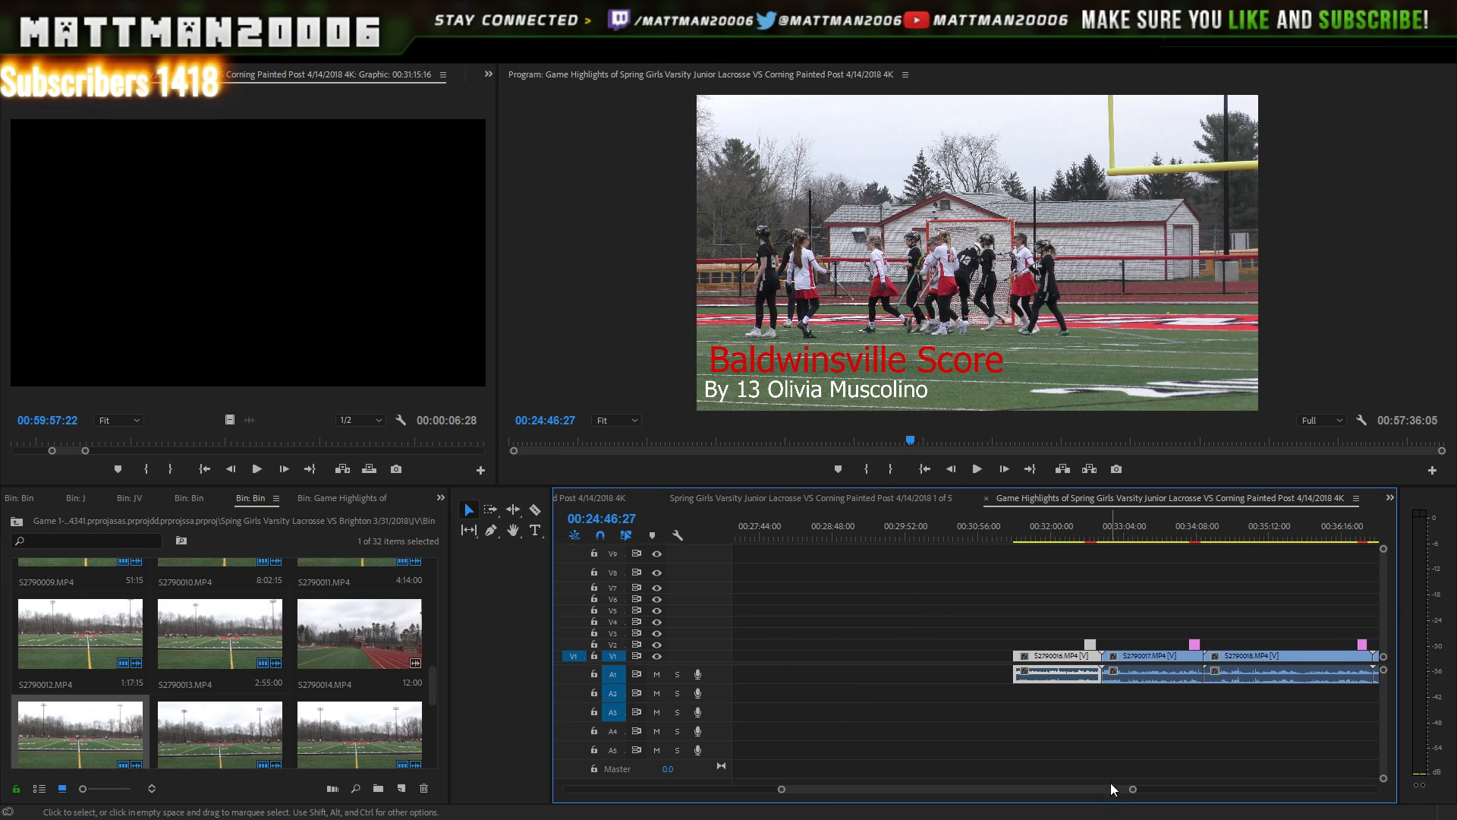
{"action": "left_click_drag", "start_coordinate": [1105, 657], "coordinate": [1145, 652]}
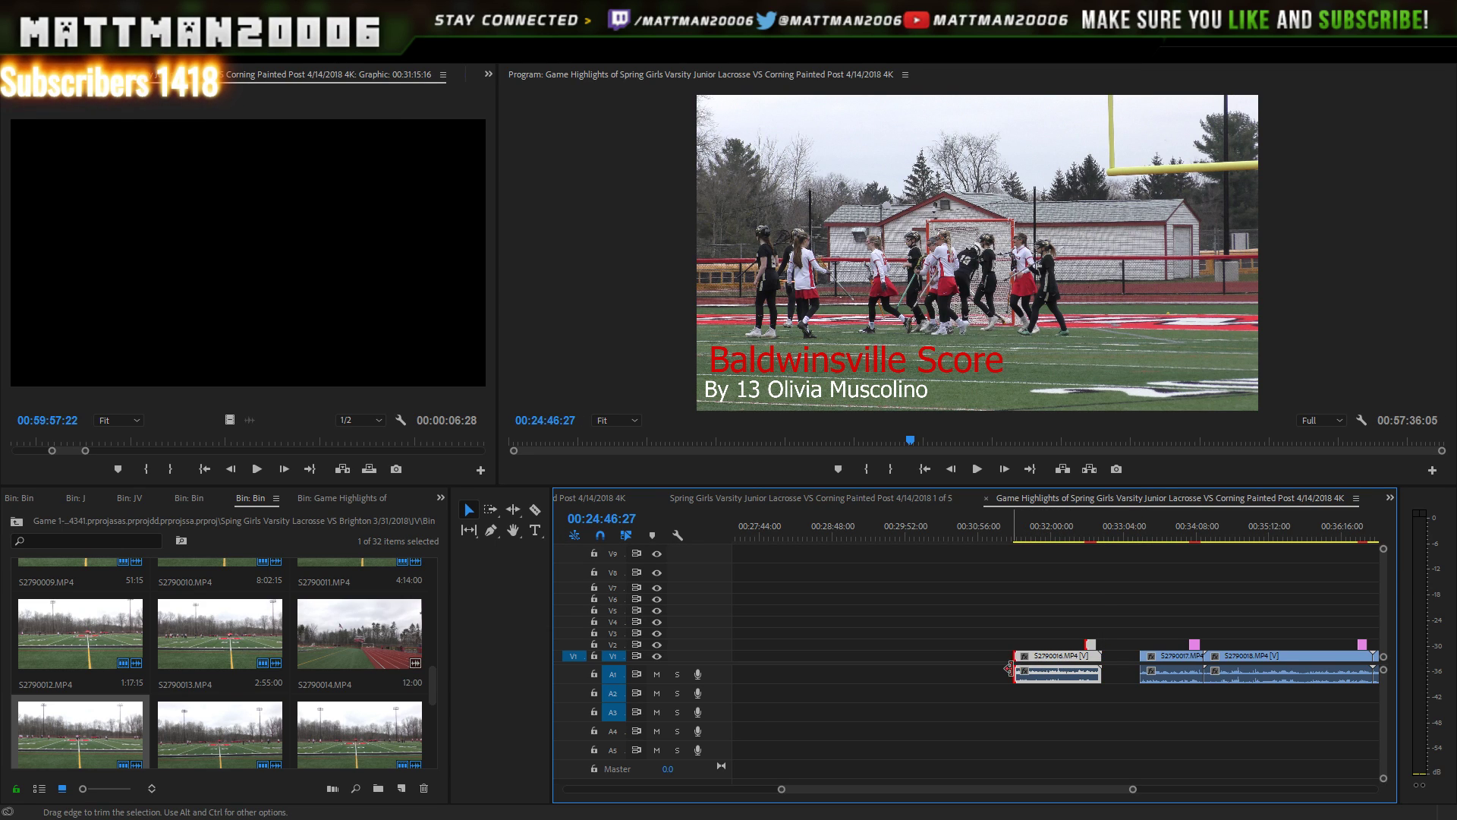
{"action": "left_click_drag", "start_coordinate": [1014, 668], "coordinate": [1049, 661]}
{"action": "key", "text": "ctrl+z"}
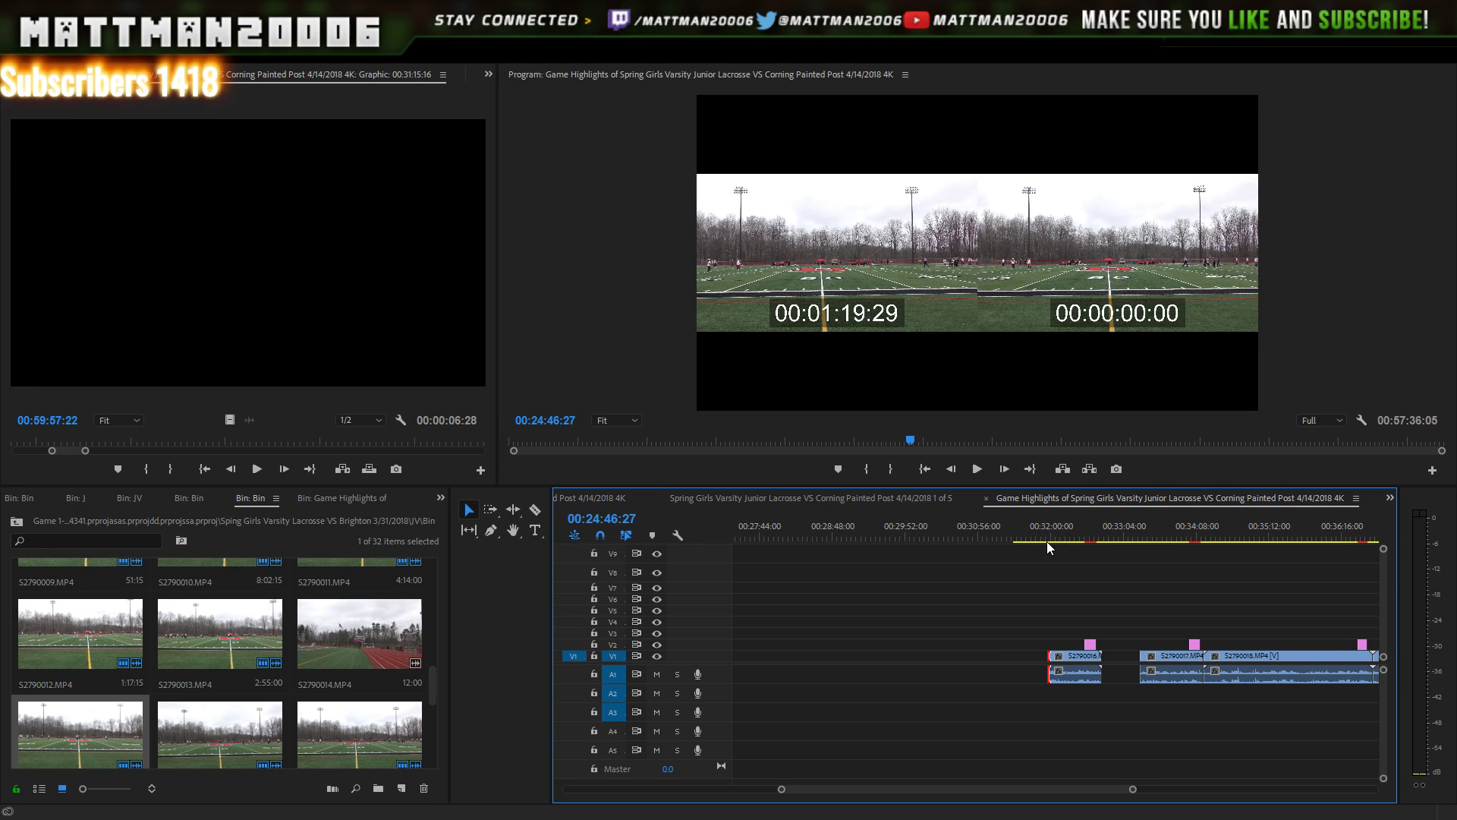
- Preview around 00:31:50–00:32:09 and trim S2790016's opening to just before the goal
{"action": "left_click", "coordinate": [1042, 537]}
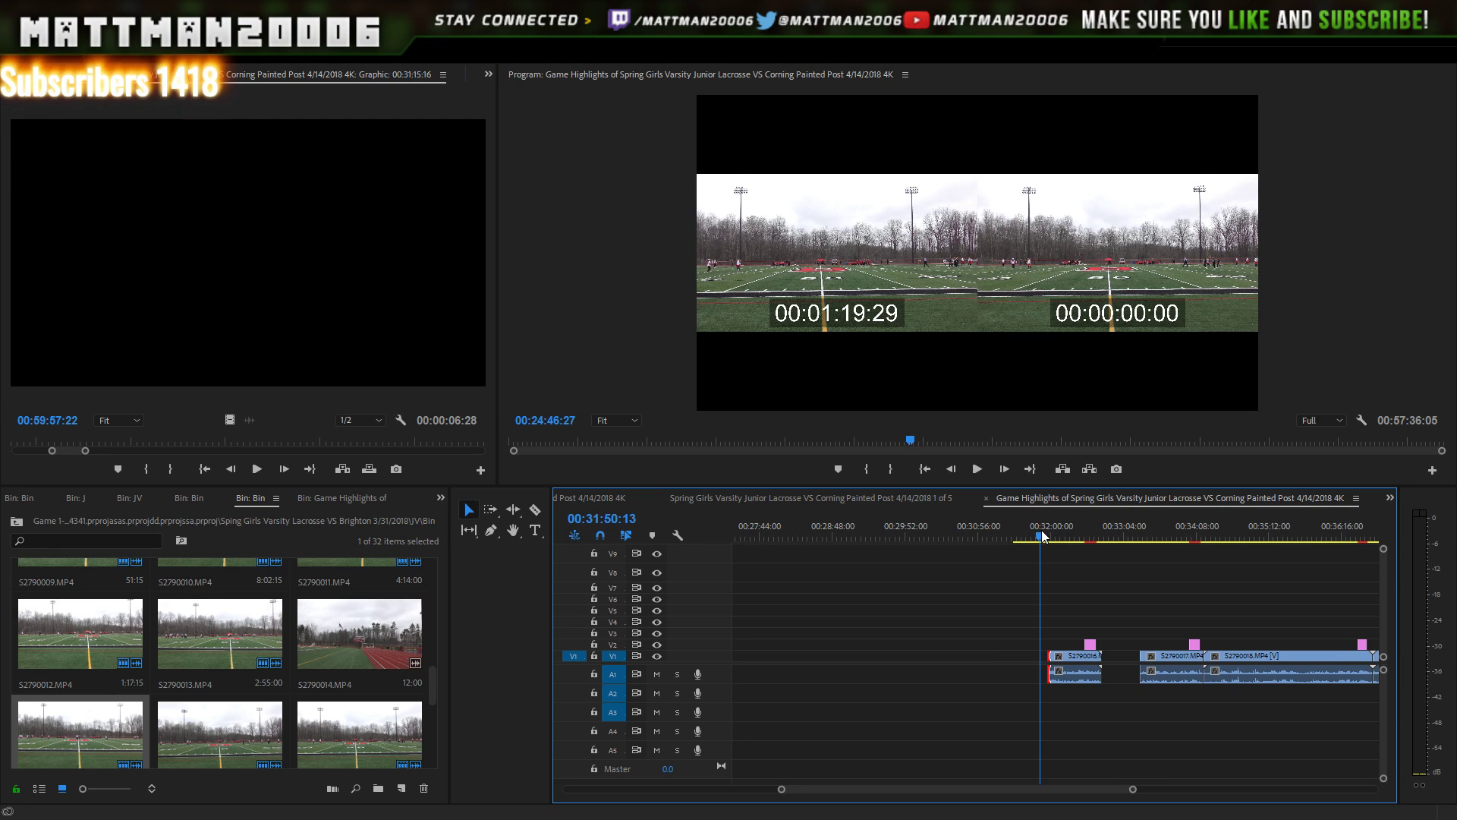
{"action": "left_click", "coordinate": [978, 470]}
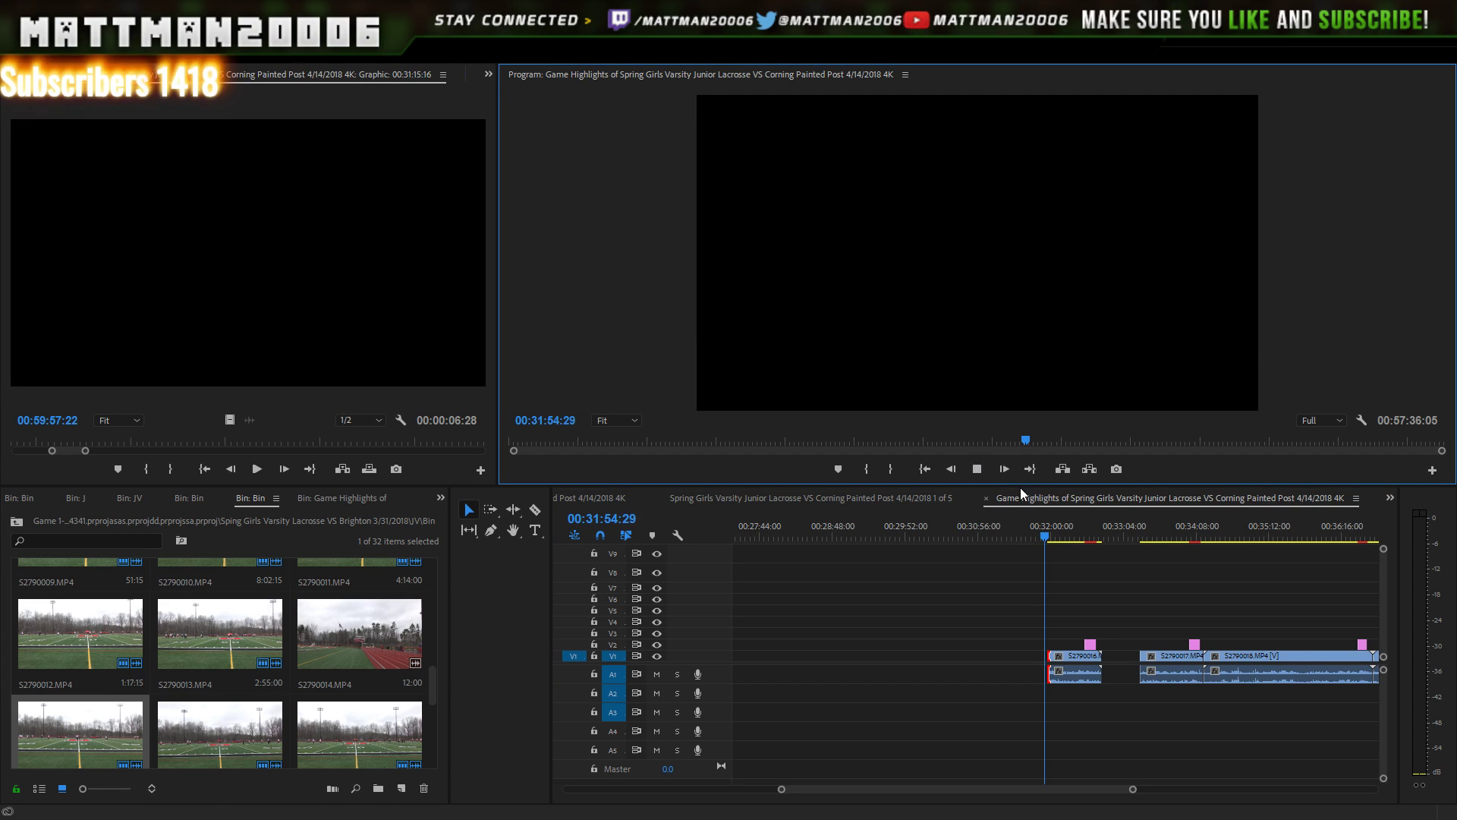
{"action": "left_click", "coordinate": [1060, 600]}
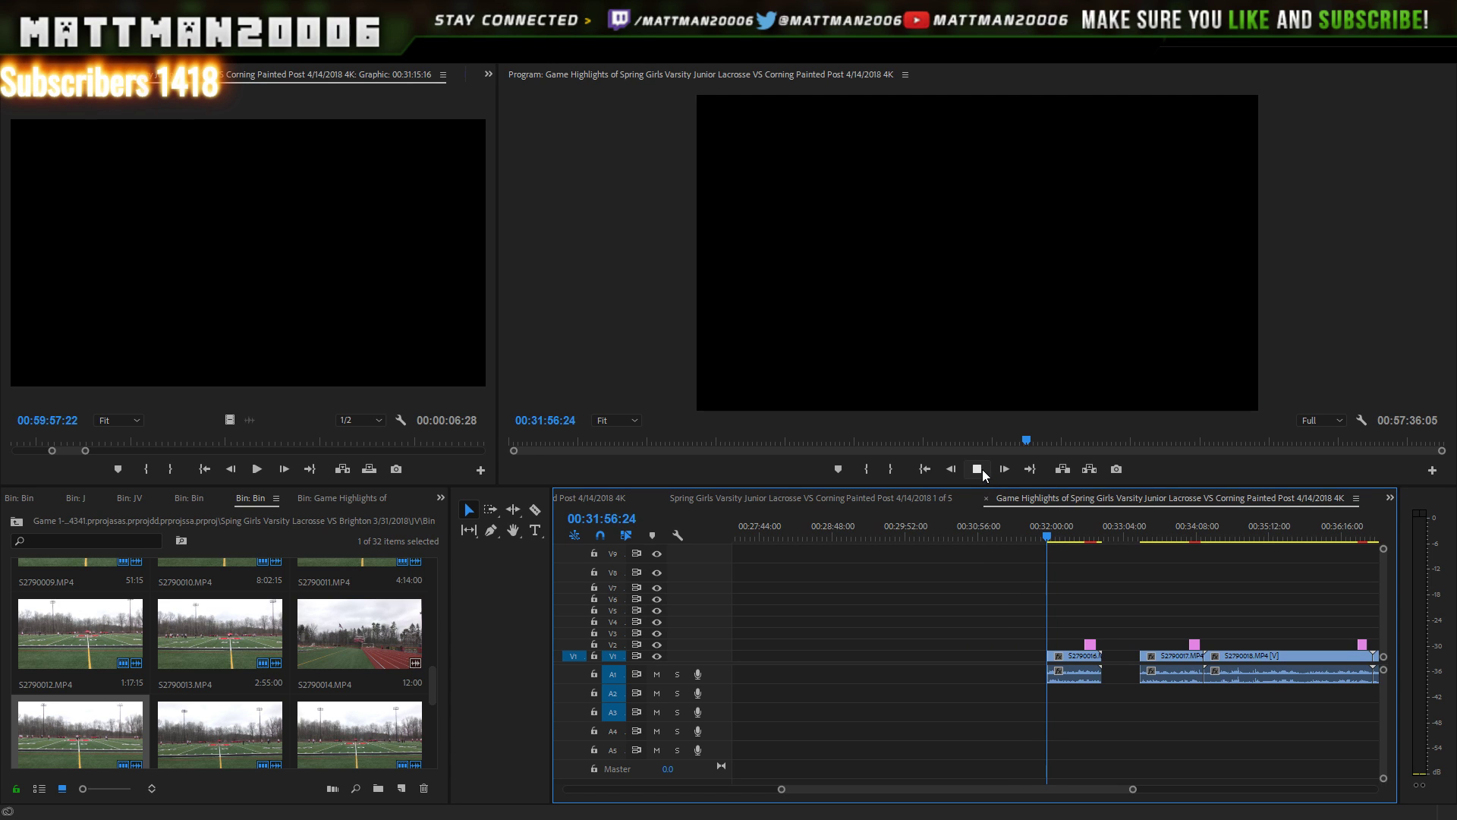
{"action": "left_click", "coordinate": [982, 469]}
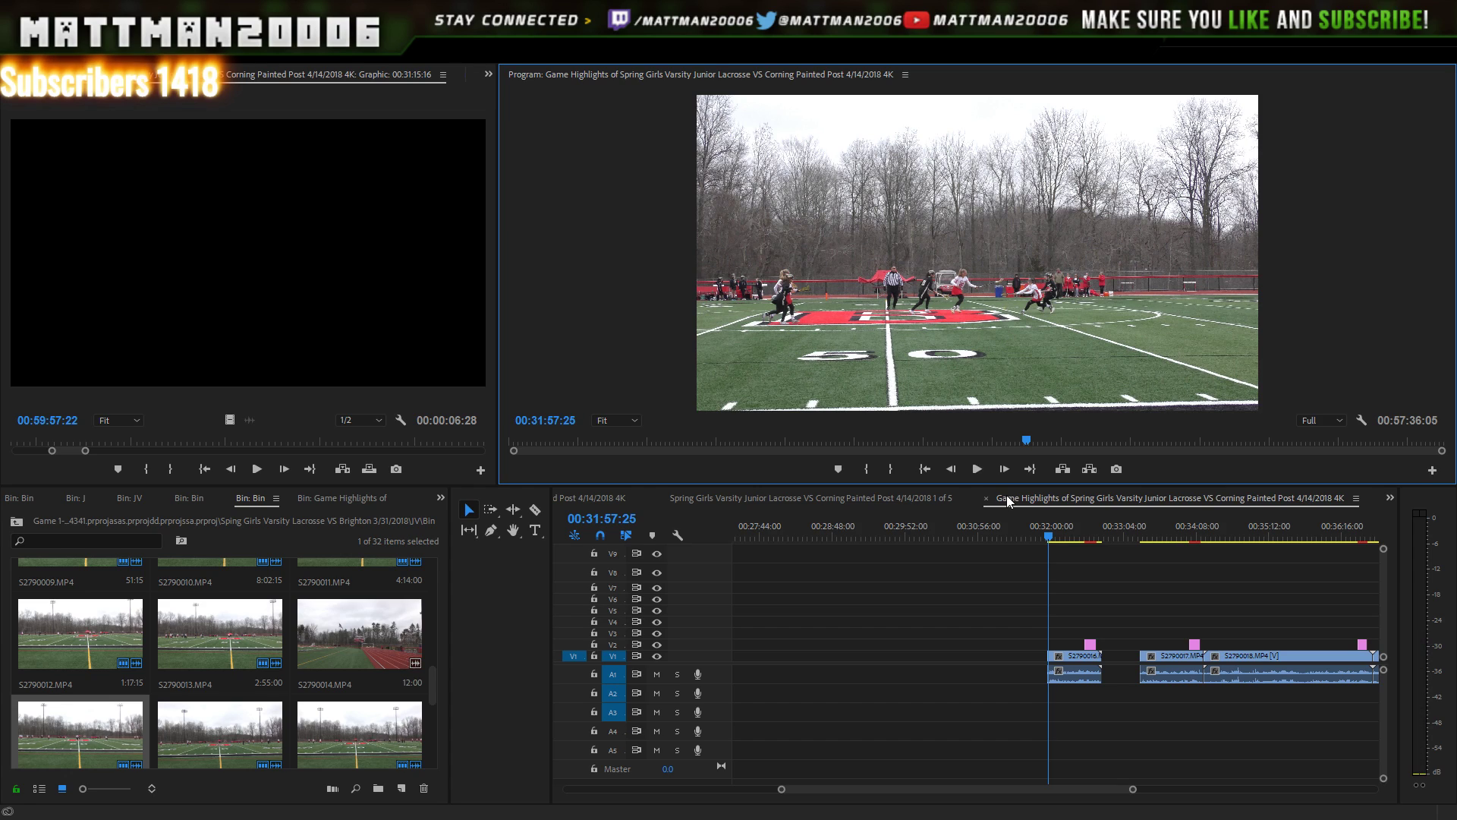
{"action": "key", "text": "space"}
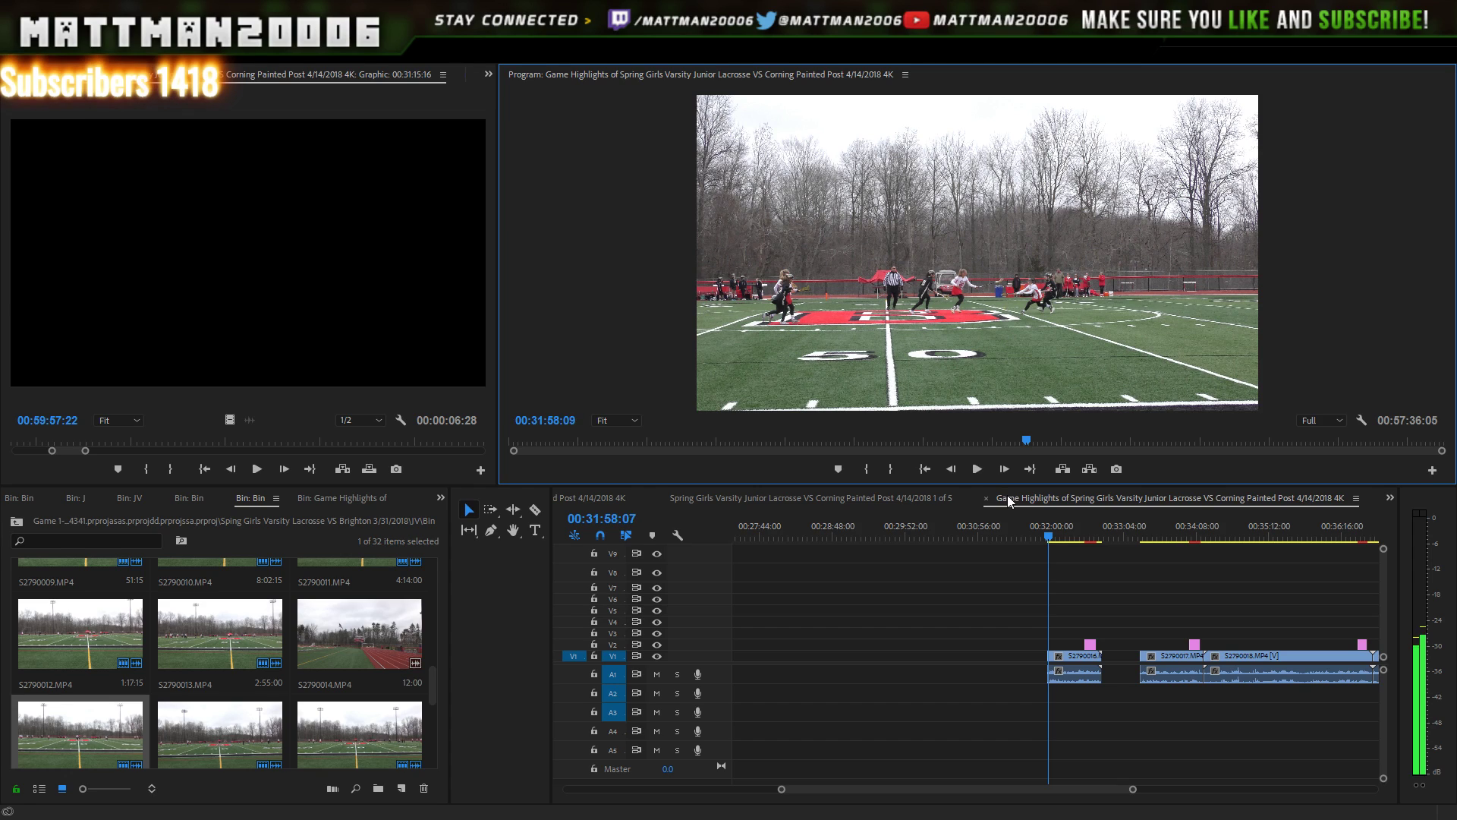
{"action": "left_click", "coordinate": [1056, 535]}
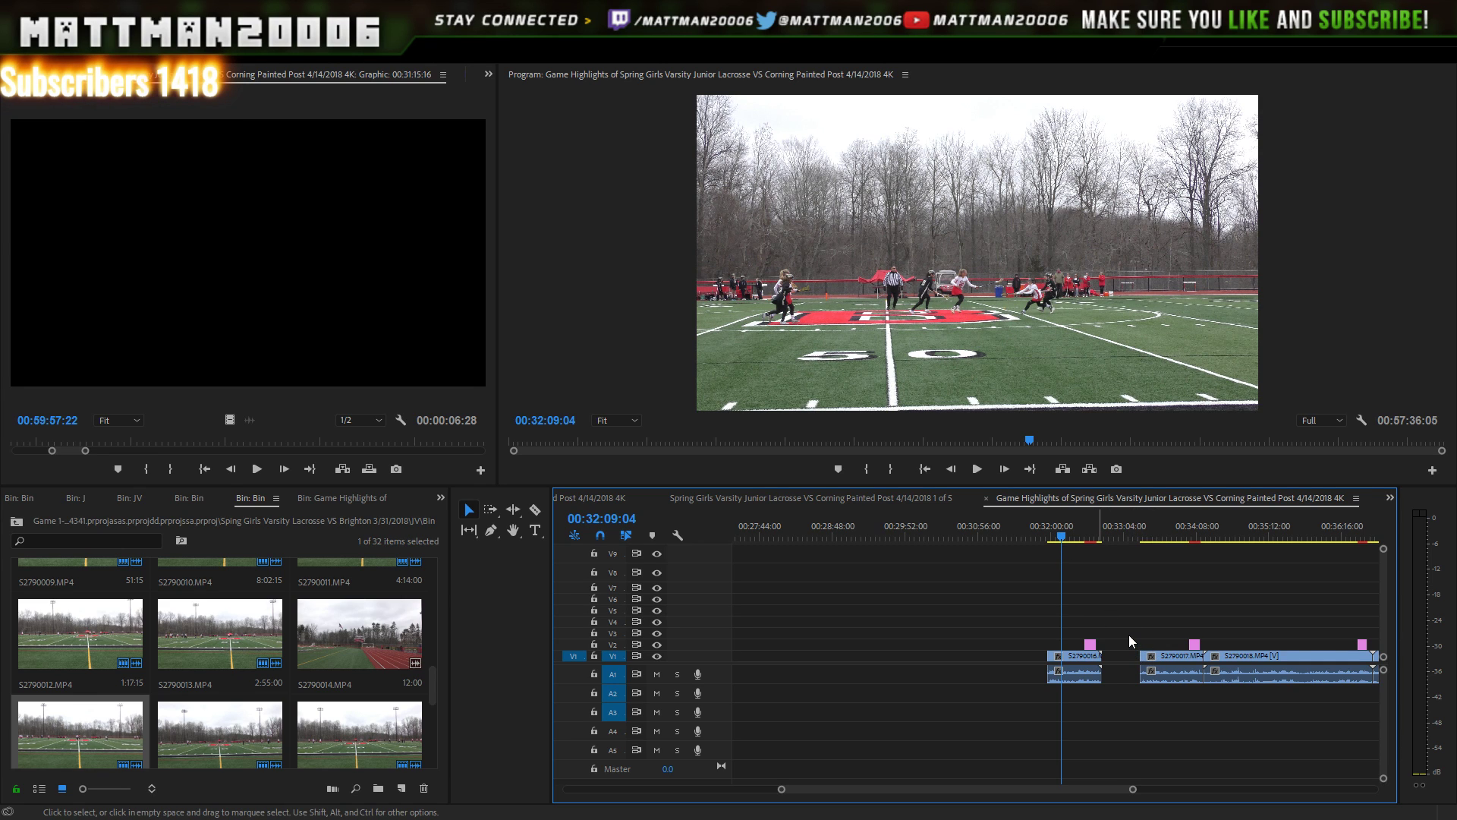
{"action": "key", "text": "Left"}
{"action": "key", "text": "Left"}
{"action": "key", "text": "Left"}
{"action": "key", "text": "Left"}
{"action": "key", "text": "Left"}
{"action": "key", "text": "Left"}
{"action": "key", "text": "Left"}
{"action": "key", "text": "Left"}
{"action": "key", "text": "Left"}
{"action": "key", "text": "Left"}
{"action": "key", "text": "Left"}
{"action": "key", "text": "Left"}
{"action": "key", "text": "Left"}
{"action": "key", "text": "Left"}
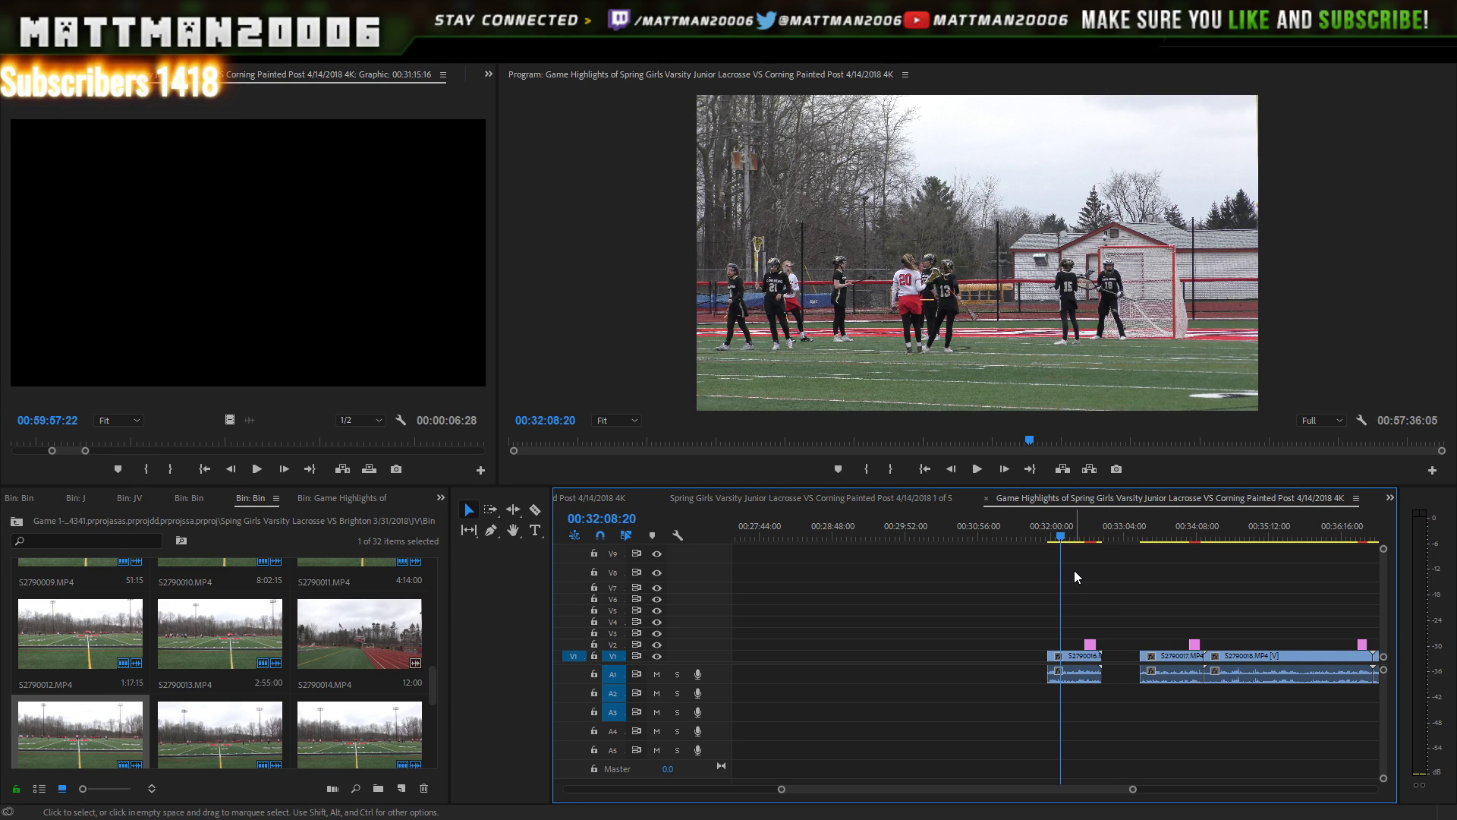
{"action": "left_click_drag", "start_coordinate": [1048, 673], "coordinate": [1060, 672]}
{"action": "left_click", "coordinate": [981, 476]}
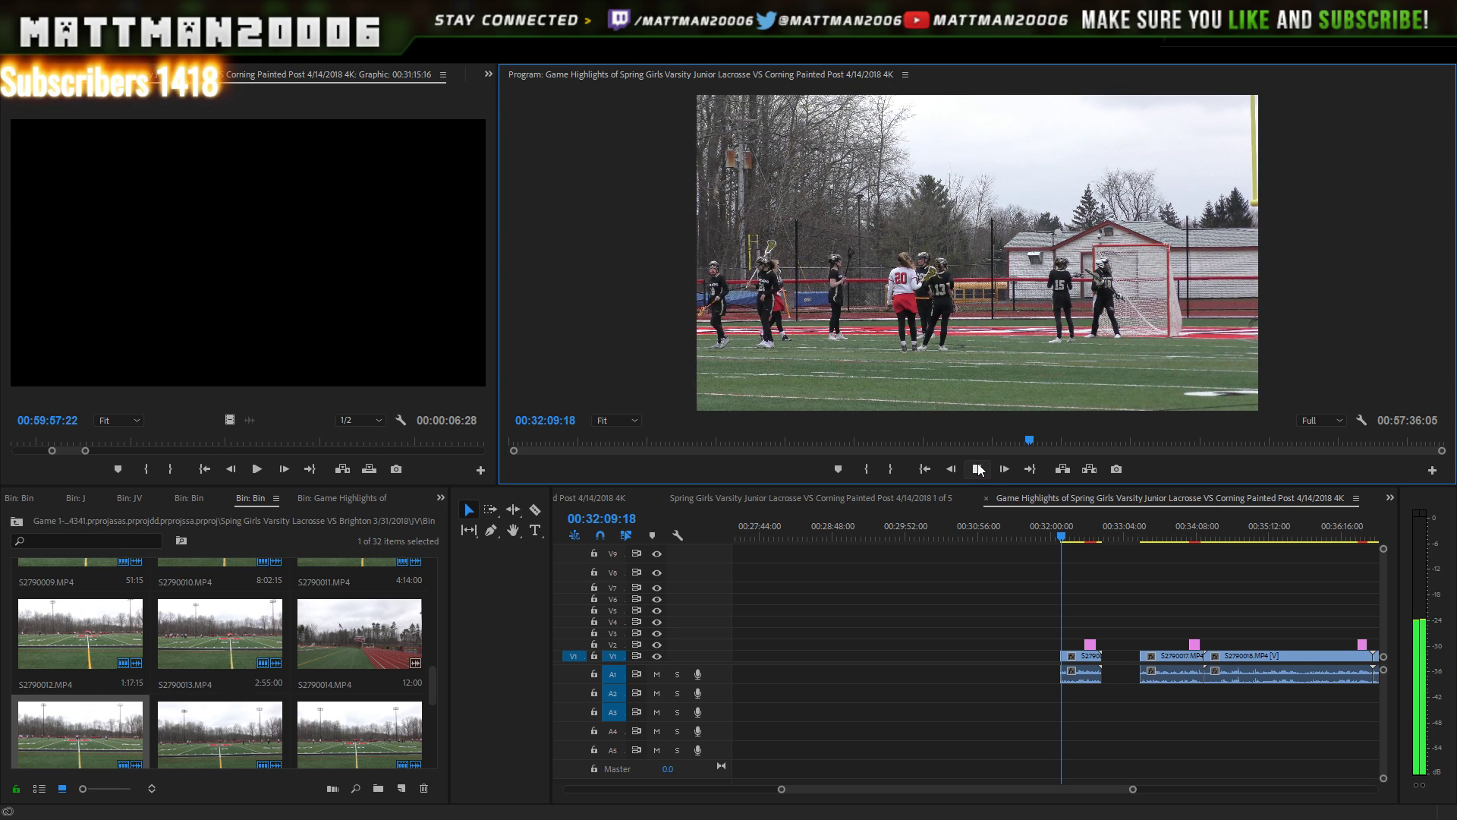
{"action": "left_click", "coordinate": [979, 471]}
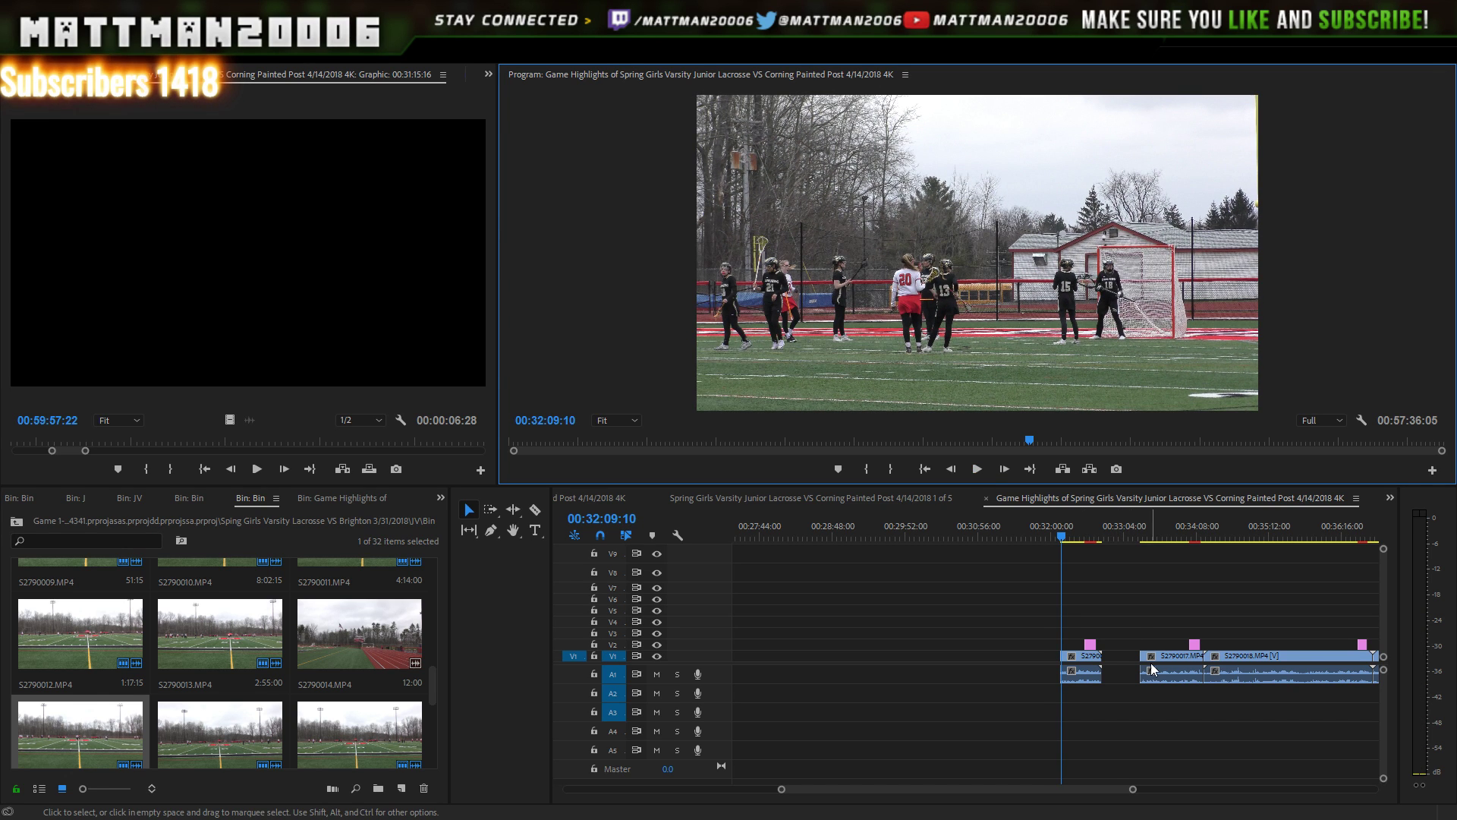
- Trim S2790017 to start at the play, then slide the short clip left to close the gap
{"action": "left_click_drag", "start_coordinate": [1144, 536], "coordinate": [1163, 537]}
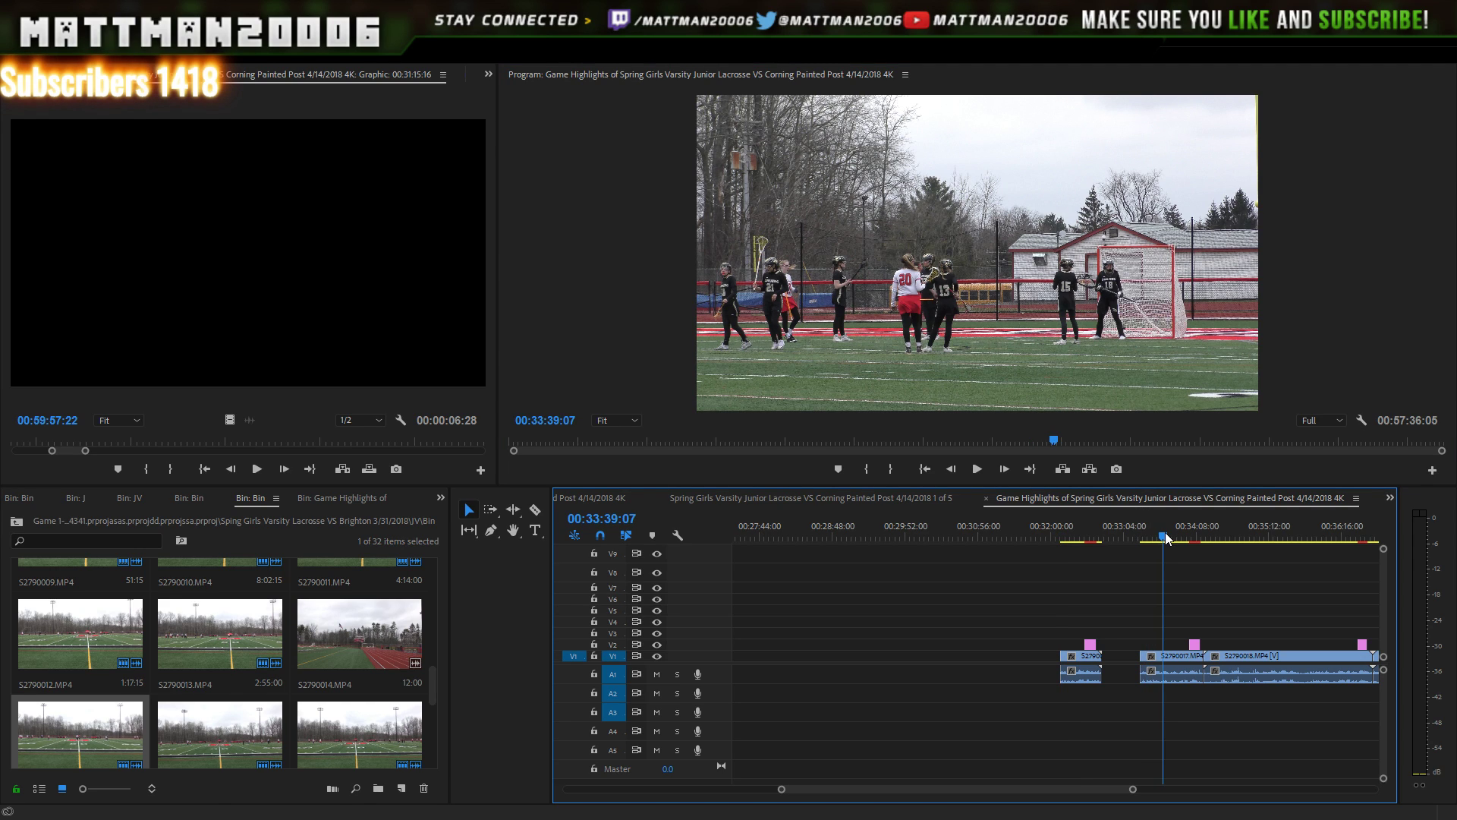
{"action": "left_click", "coordinate": [1149, 671]}
{"action": "left_click_drag", "start_coordinate": [1159, 675], "coordinate": [1145, 669]}
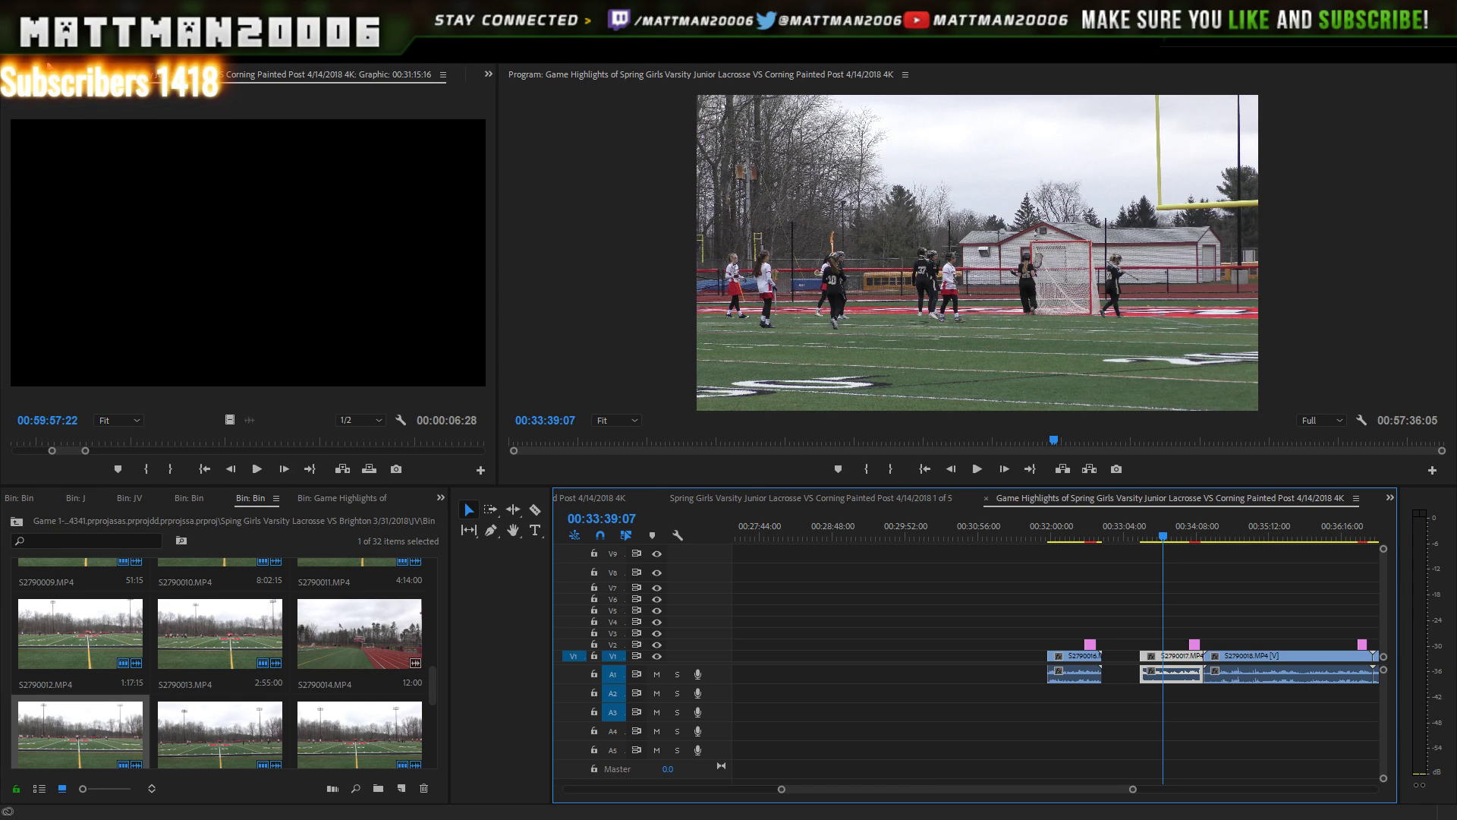
{"action": "key", "text": "ctrl+z"}
{"action": "key", "text": "Left"}
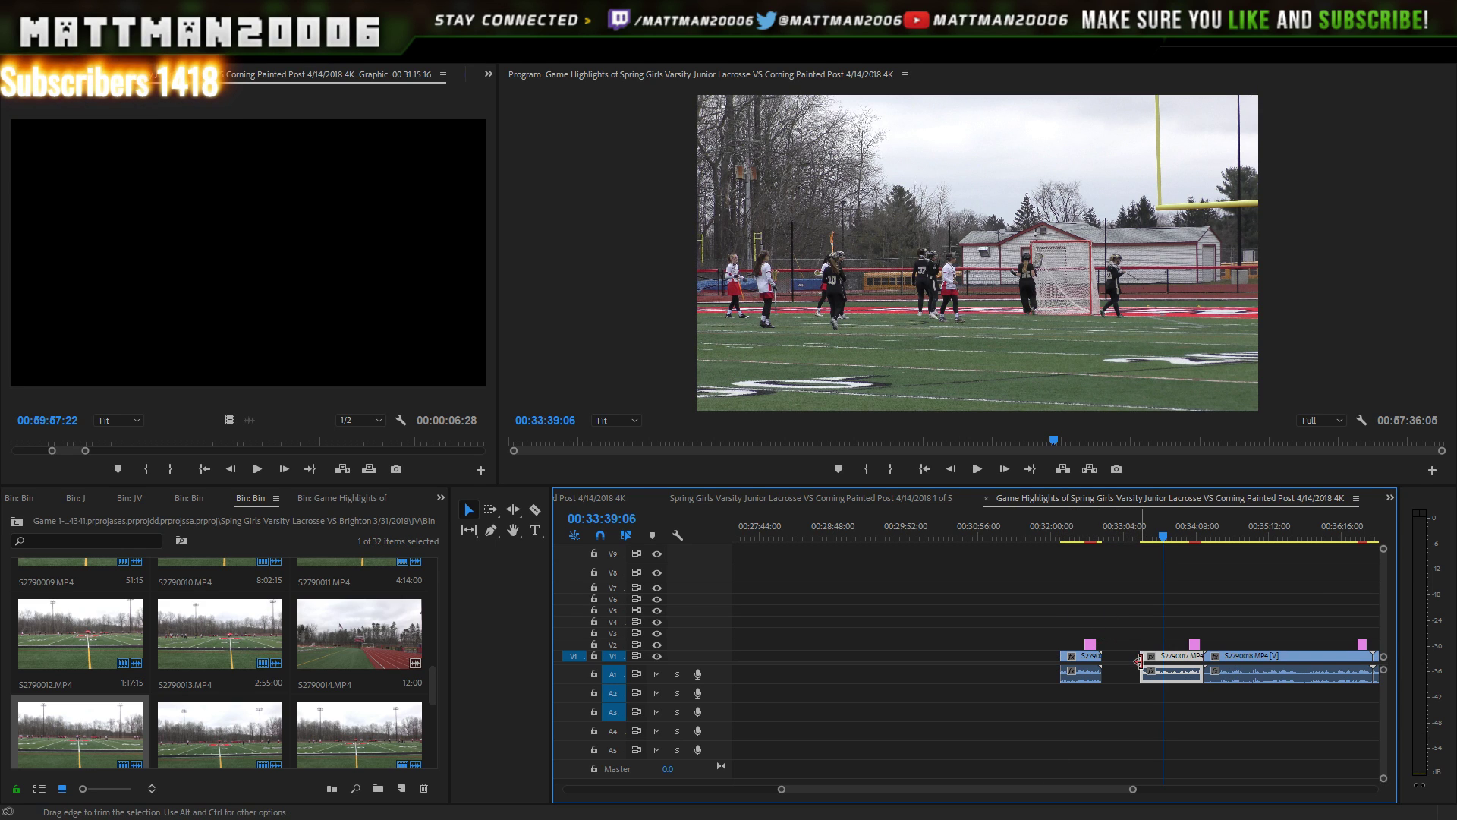
{"action": "key", "text": "Left"}
{"action": "key", "text": "Left"}
{"action": "key", "text": "Left"}
{"action": "key", "text": "Left"}
{"action": "key", "text": "Left"}
{"action": "key", "text": "Left"}
{"action": "key", "text": "Left"}
{"action": "key", "text": "Left"}
{"action": "key", "text": "Left"}
{"action": "key", "text": "Left"}
{"action": "key", "text": "Left"}
{"action": "key", "text": "Left"}
{"action": "key", "text": "Left"}
{"action": "key", "text": "Left"}
{"action": "key", "text": "Left"}
{"action": "key", "text": "Left"}
{"action": "key", "text": "Left"}
{"action": "key", "text": "Left"}
{"action": "key", "text": "Left"}
{"action": "key", "text": "Left"}
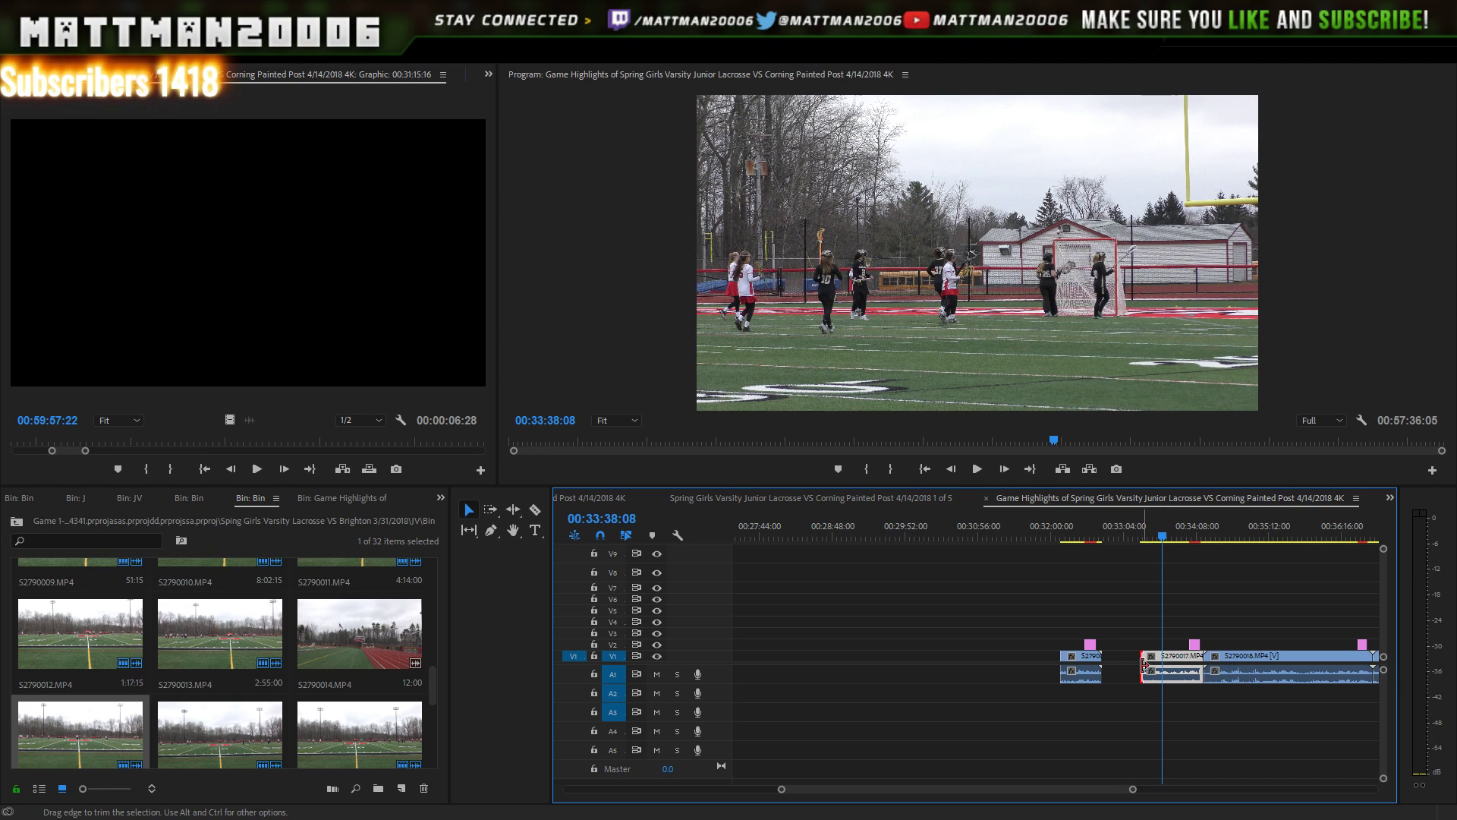
{"action": "left_click_drag", "start_coordinate": [1144, 666], "coordinate": [922, 668]}
{"action": "left_click_drag", "start_coordinate": [1008, 597], "coordinate": [996, 660]}
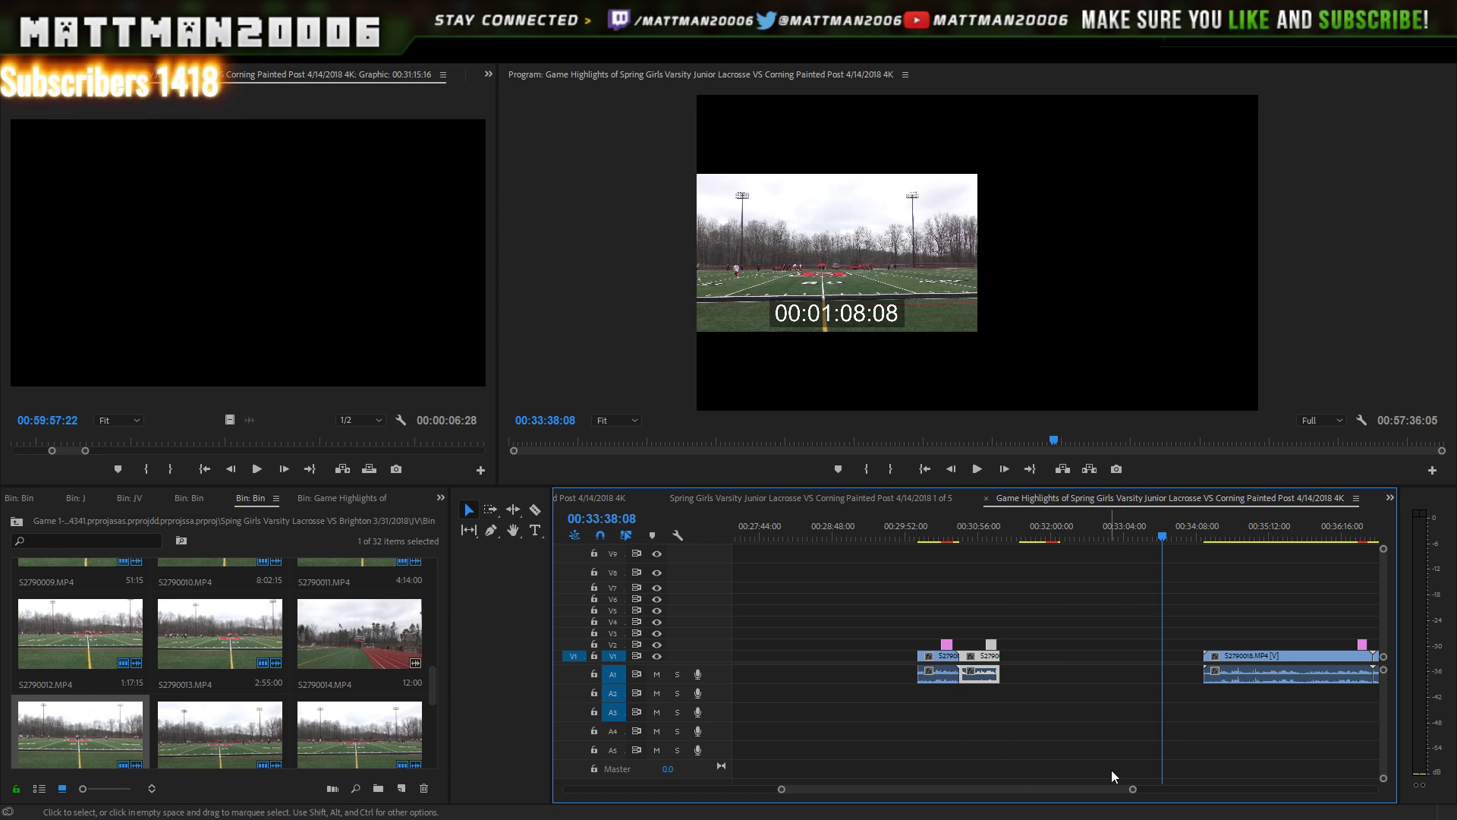
- Zoom the timeline to clip S2790018 near 34 minutes and park the playhead where its play starts
{"action": "left_click_drag", "start_coordinate": [1132, 789], "coordinate": [1103, 764]}
{"action": "left_click", "coordinate": [1147, 785]}
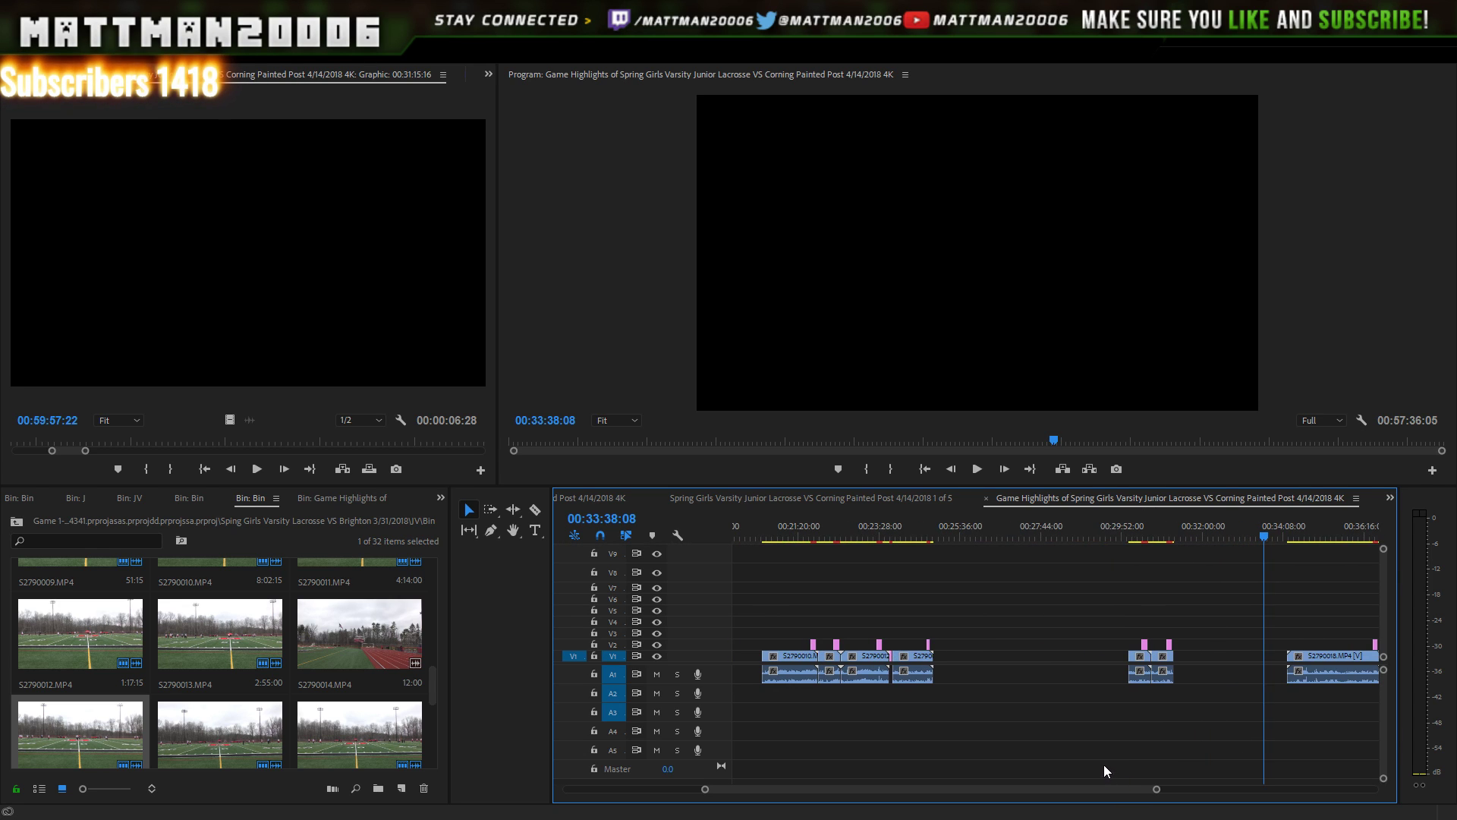
{"action": "left_click_drag", "start_coordinate": [1206, 597], "coordinate": [957, 672]}
{"action": "left_click_drag", "start_coordinate": [1118, 792], "coordinate": [1204, 798]}
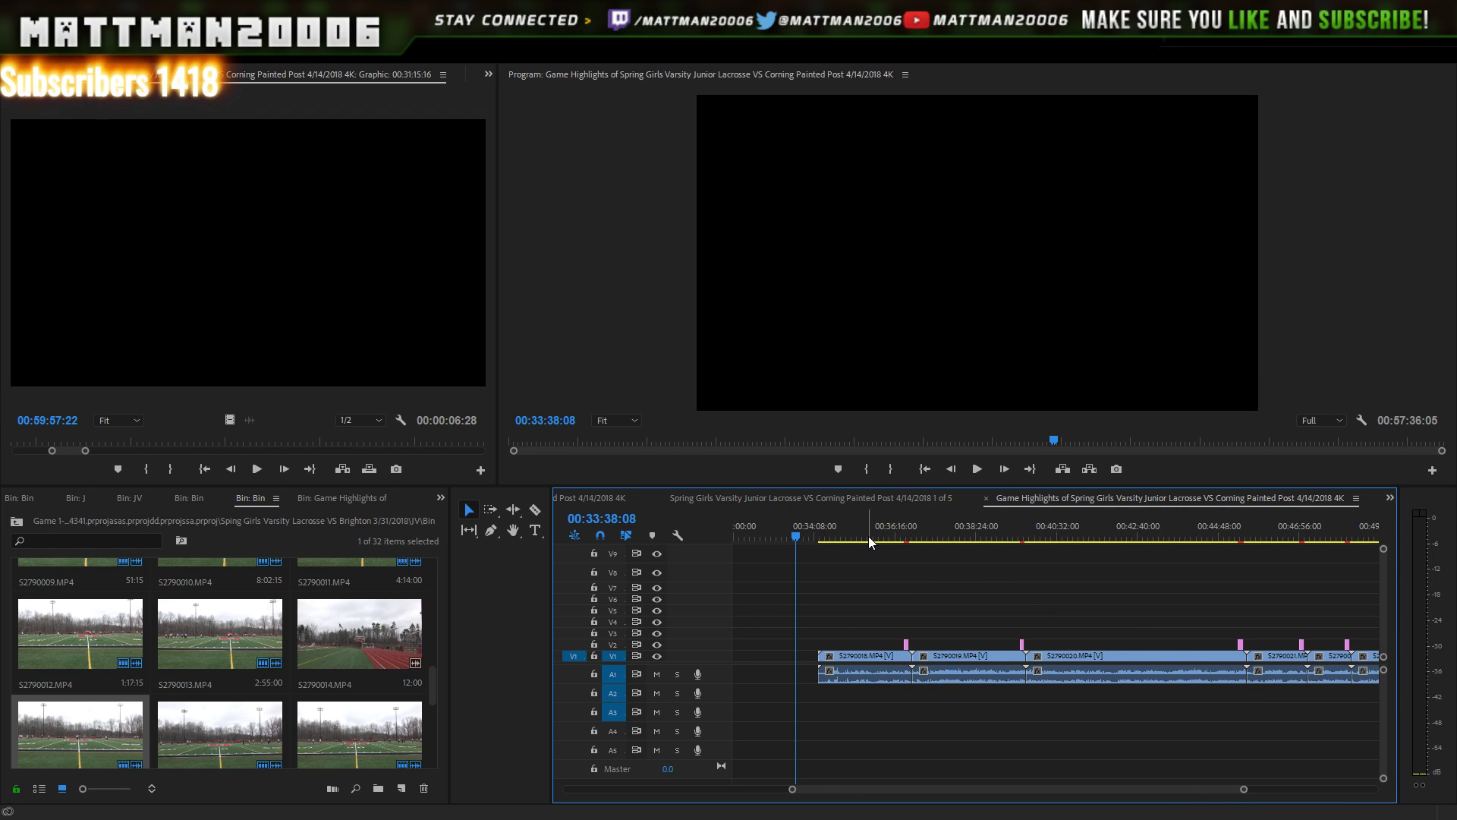
{"action": "left_click_drag", "start_coordinate": [867, 531], "coordinate": [875, 532]}
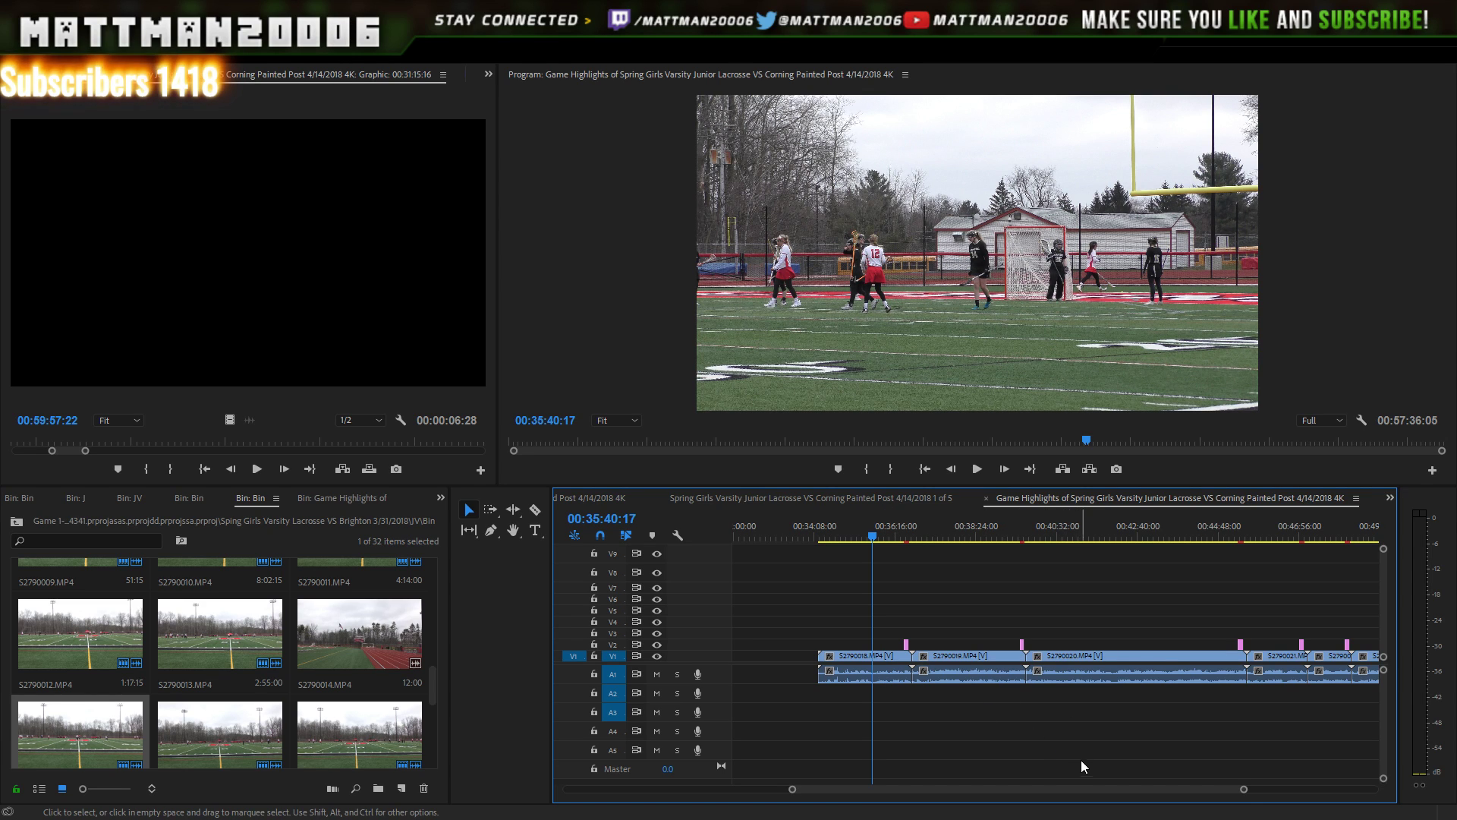
{"action": "scroll", "coordinate": [1264, 787], "scroll_direction": "down", "scroll_amount": 2}
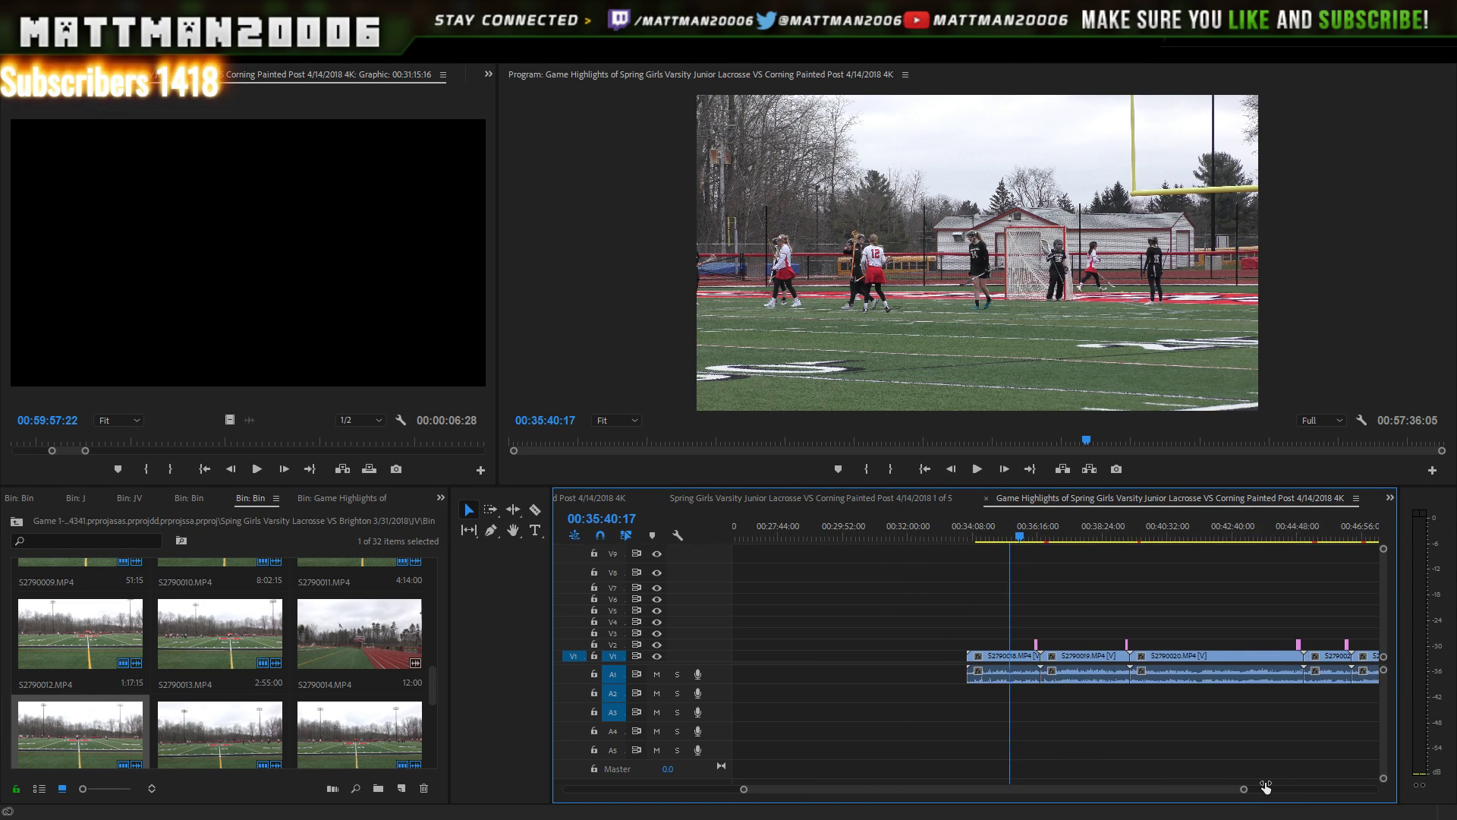
{"action": "scroll", "coordinate": [1266, 787], "scroll_direction": "up", "scroll_amount": 2}
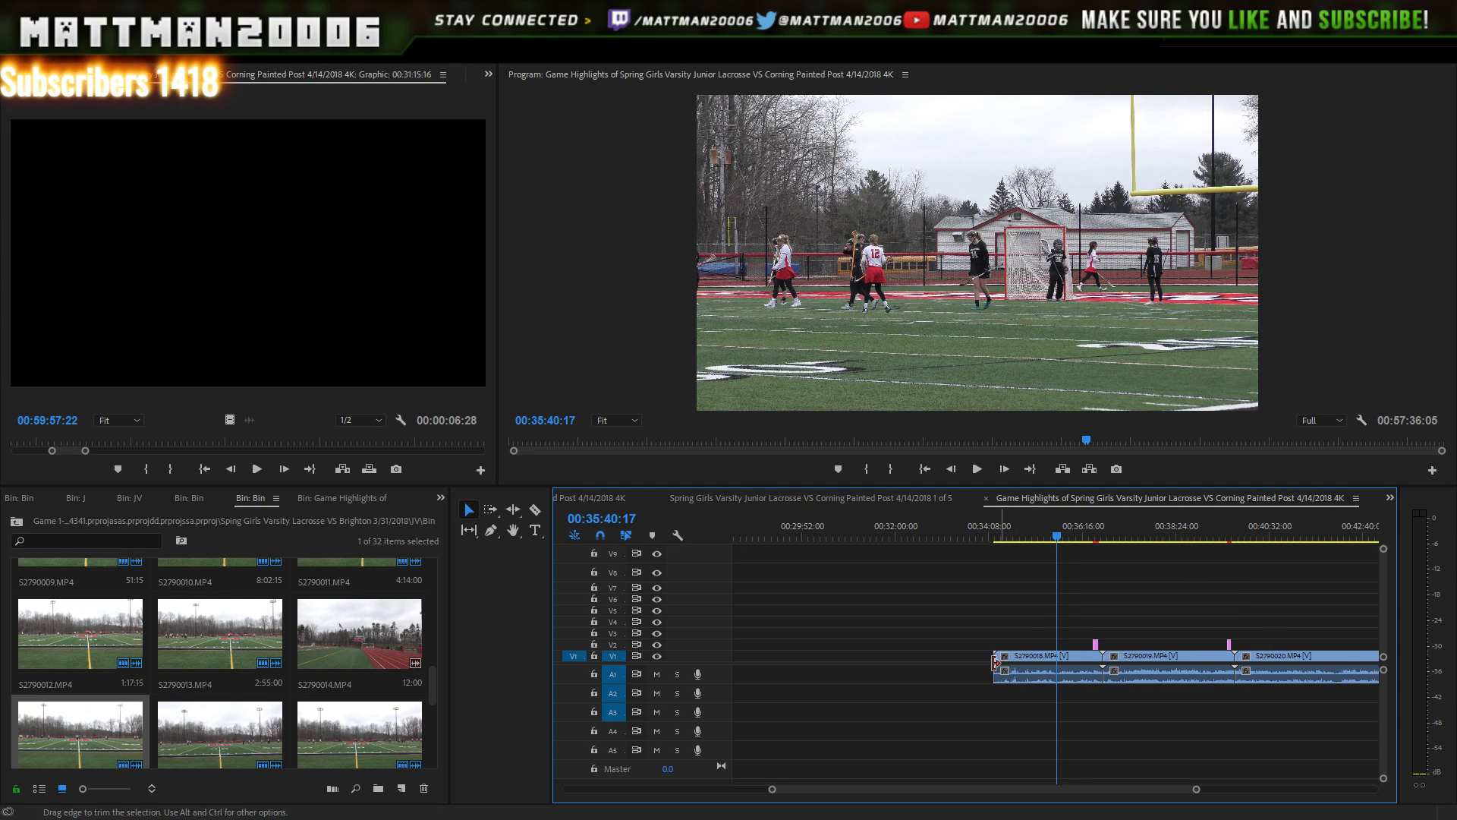
{"action": "left_click", "coordinate": [975, 539]}
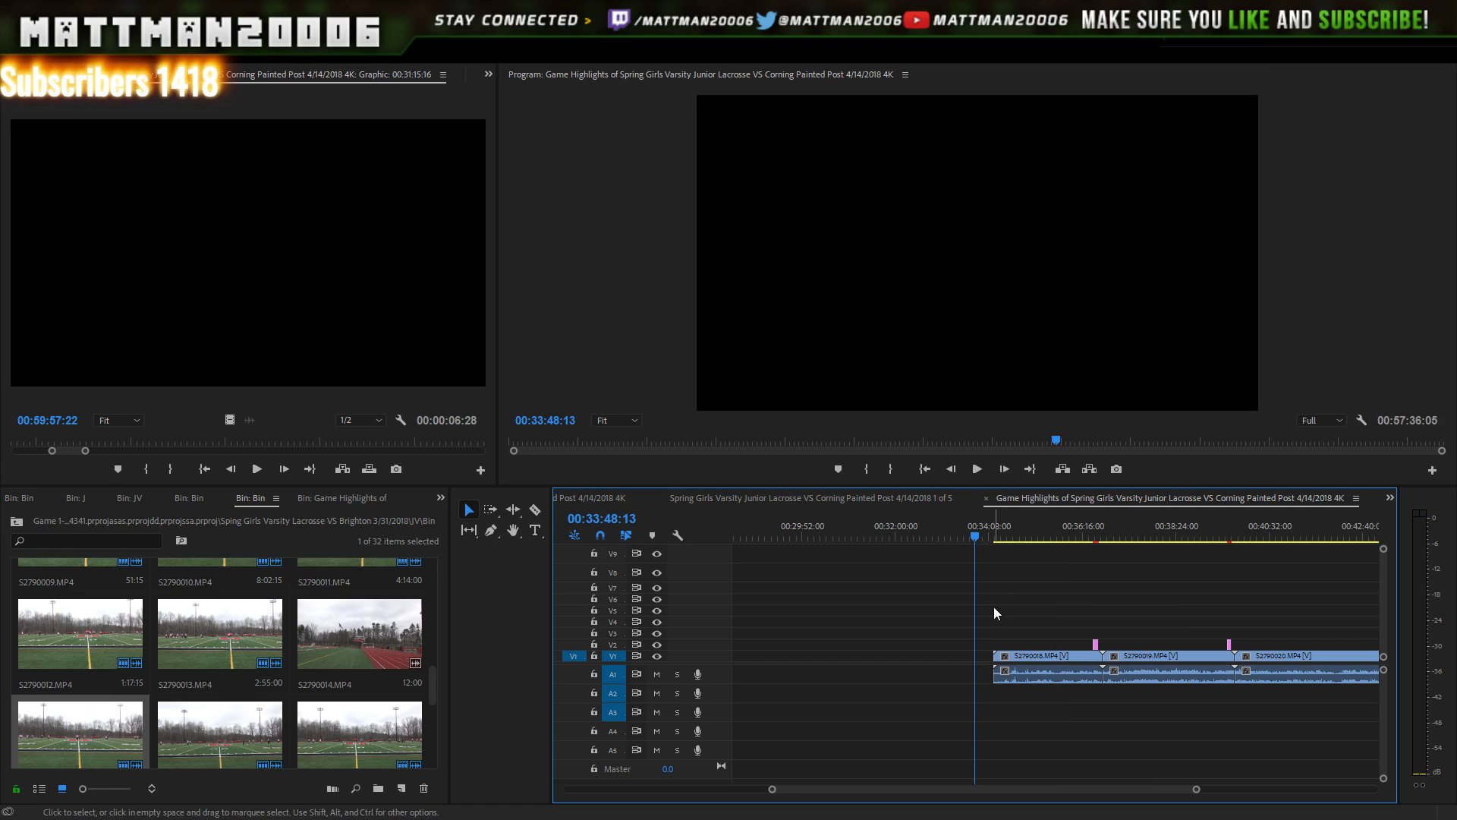
{"action": "left_click", "coordinate": [1052, 532]}
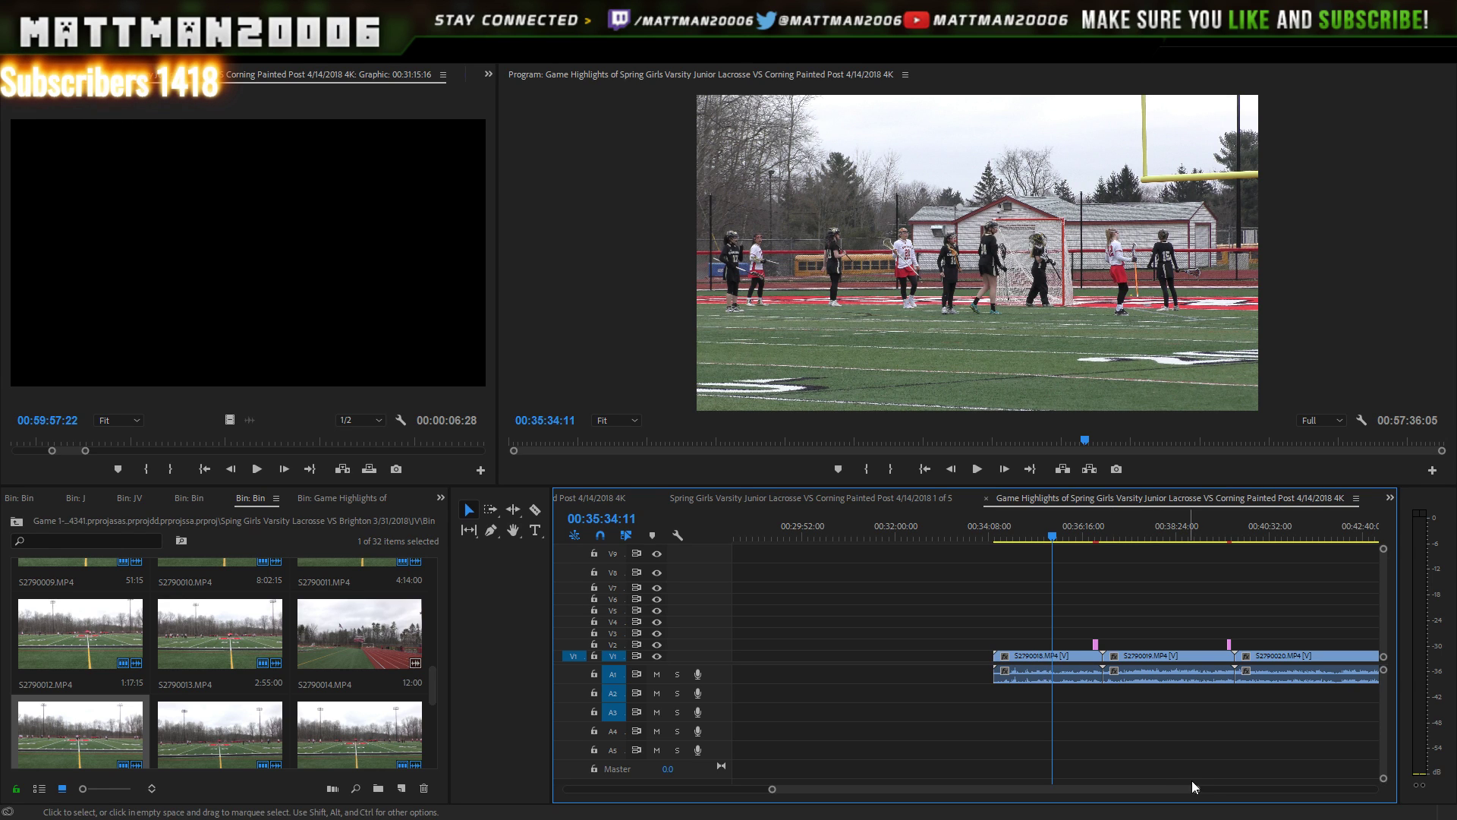
{"action": "left_click_drag", "start_coordinate": [1197, 789], "coordinate": [1256, 791]}
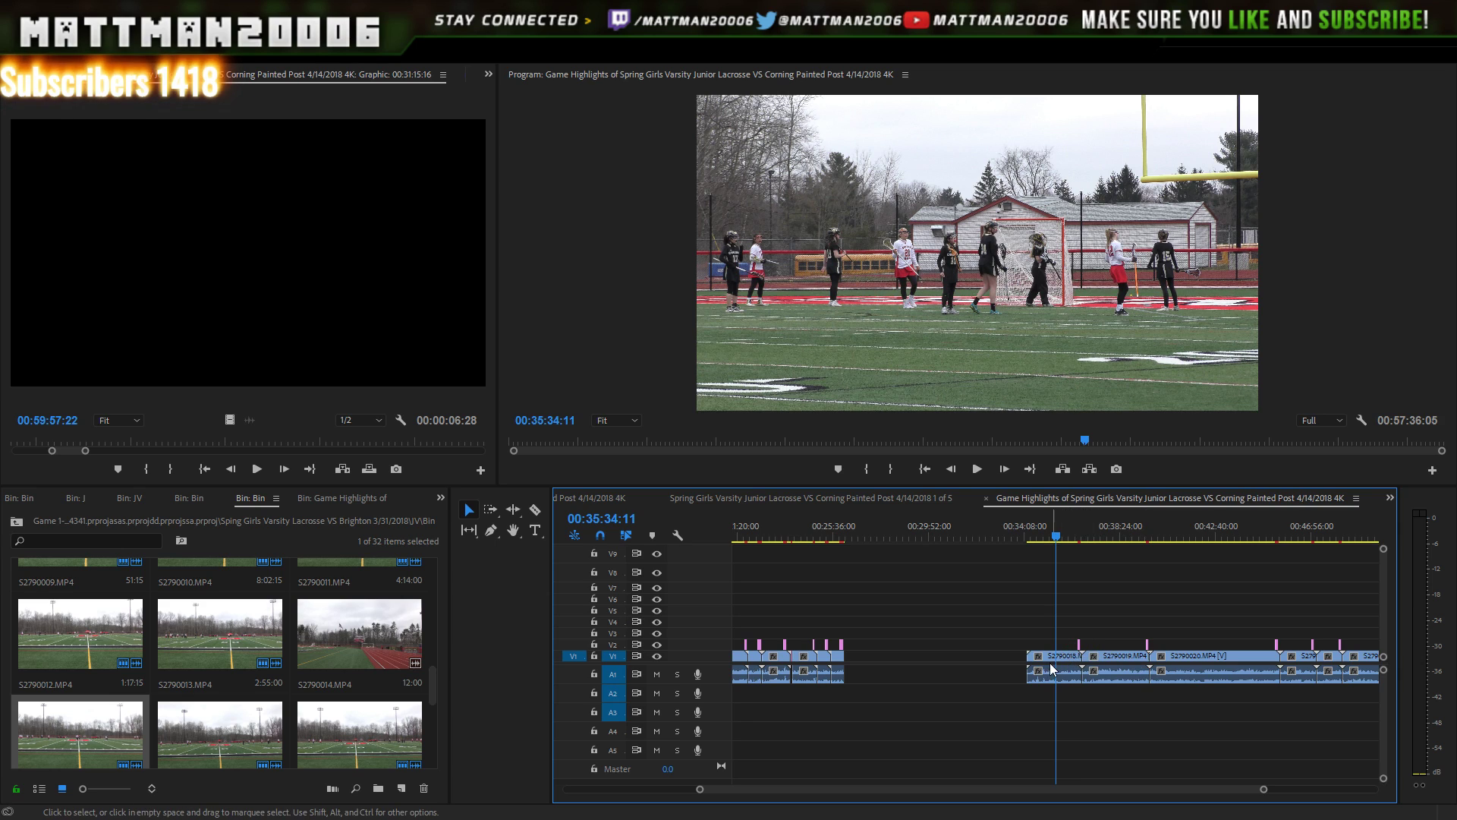
- Trim the starts of S2790018 and S2790019 to the action and preview both
{"action": "left_click_drag", "start_coordinate": [1024, 664], "coordinate": [1058, 664]}
{"action": "key", "text": "space"}
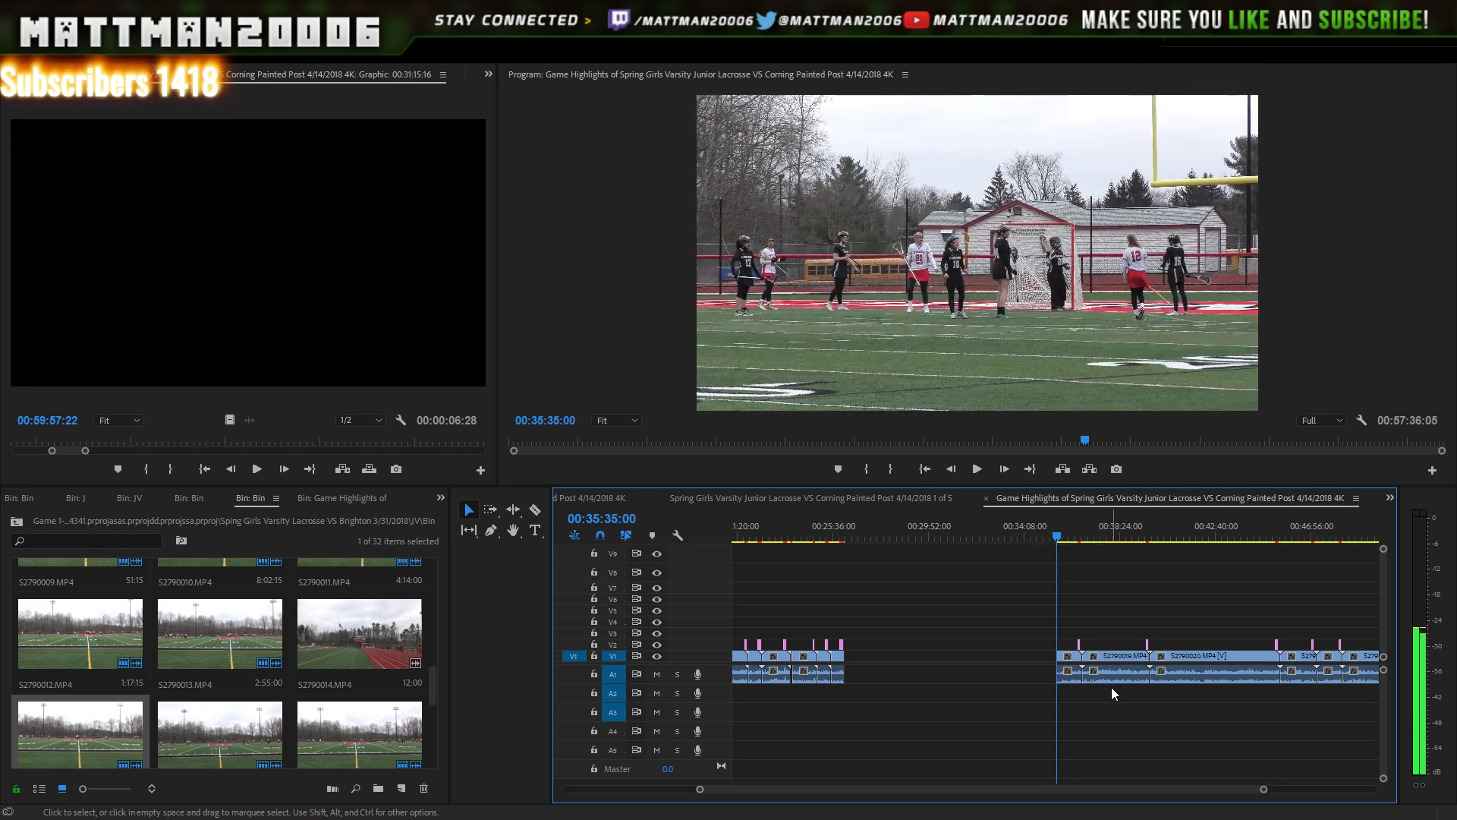
{"action": "key", "text": "space"}
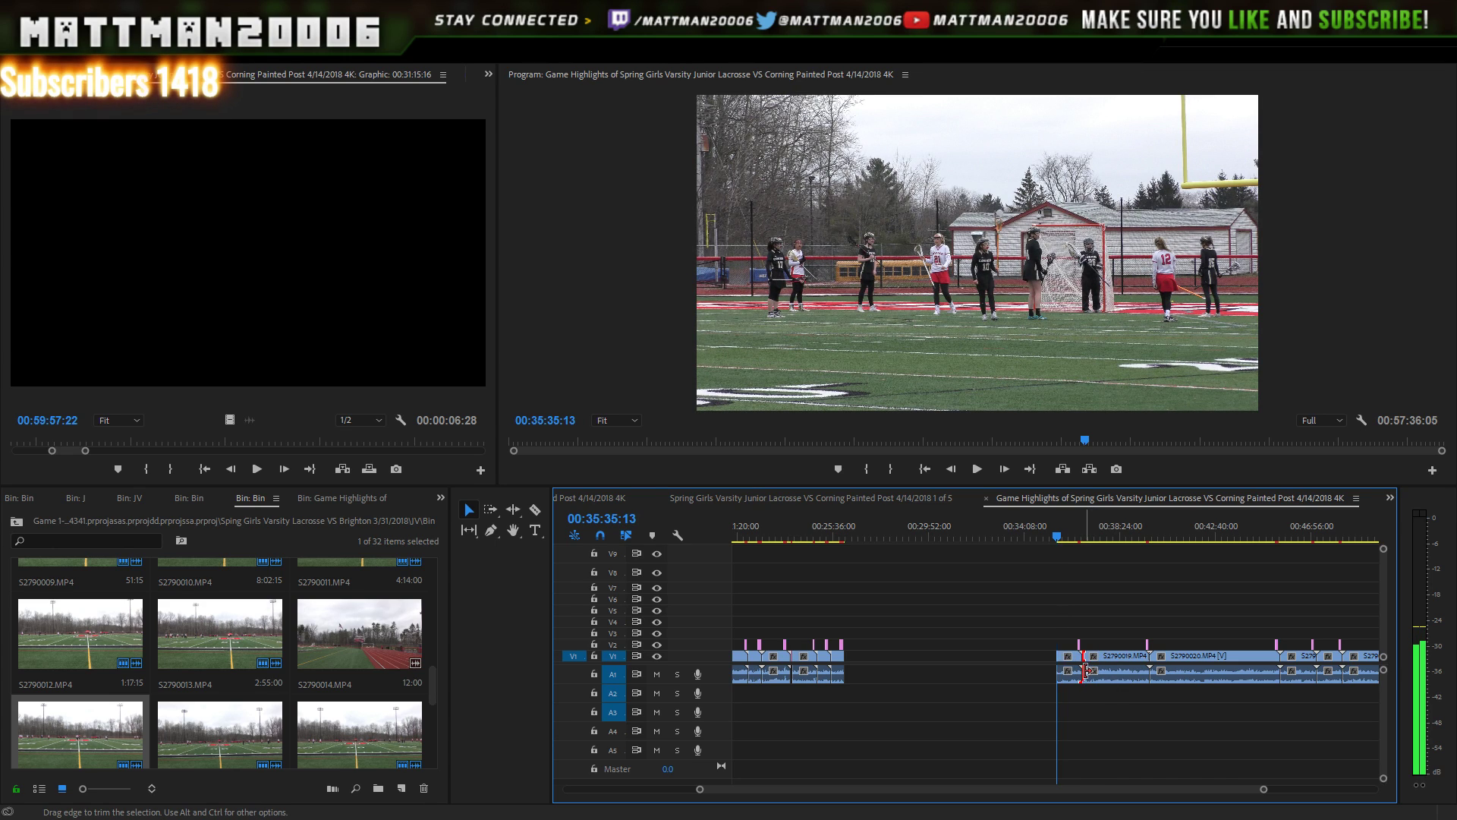
{"action": "left_click_drag", "start_coordinate": [1086, 671], "coordinate": [1133, 666]}
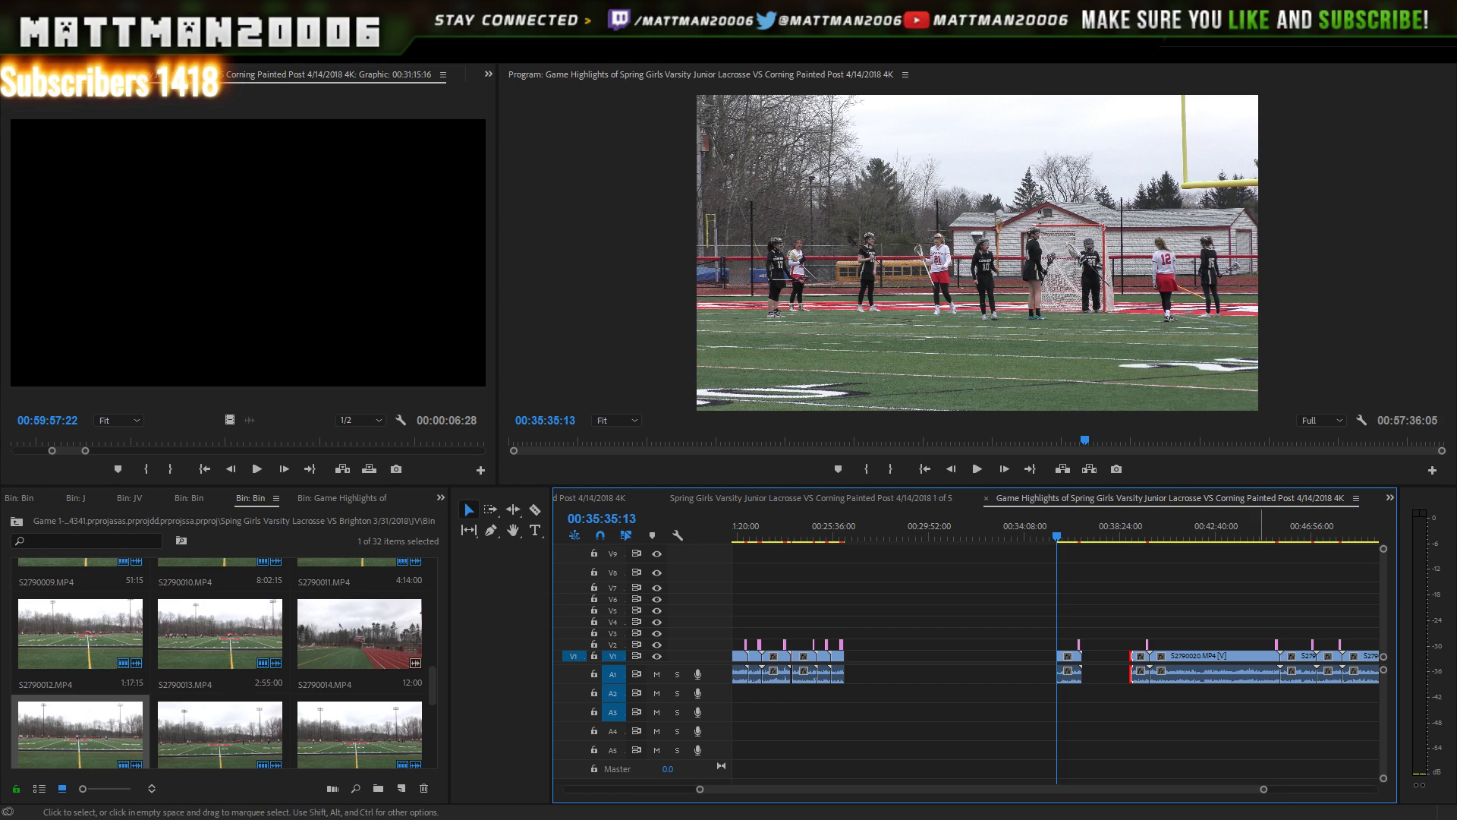
{"action": "left_click_drag", "start_coordinate": [1265, 790], "coordinate": [1196, 791]}
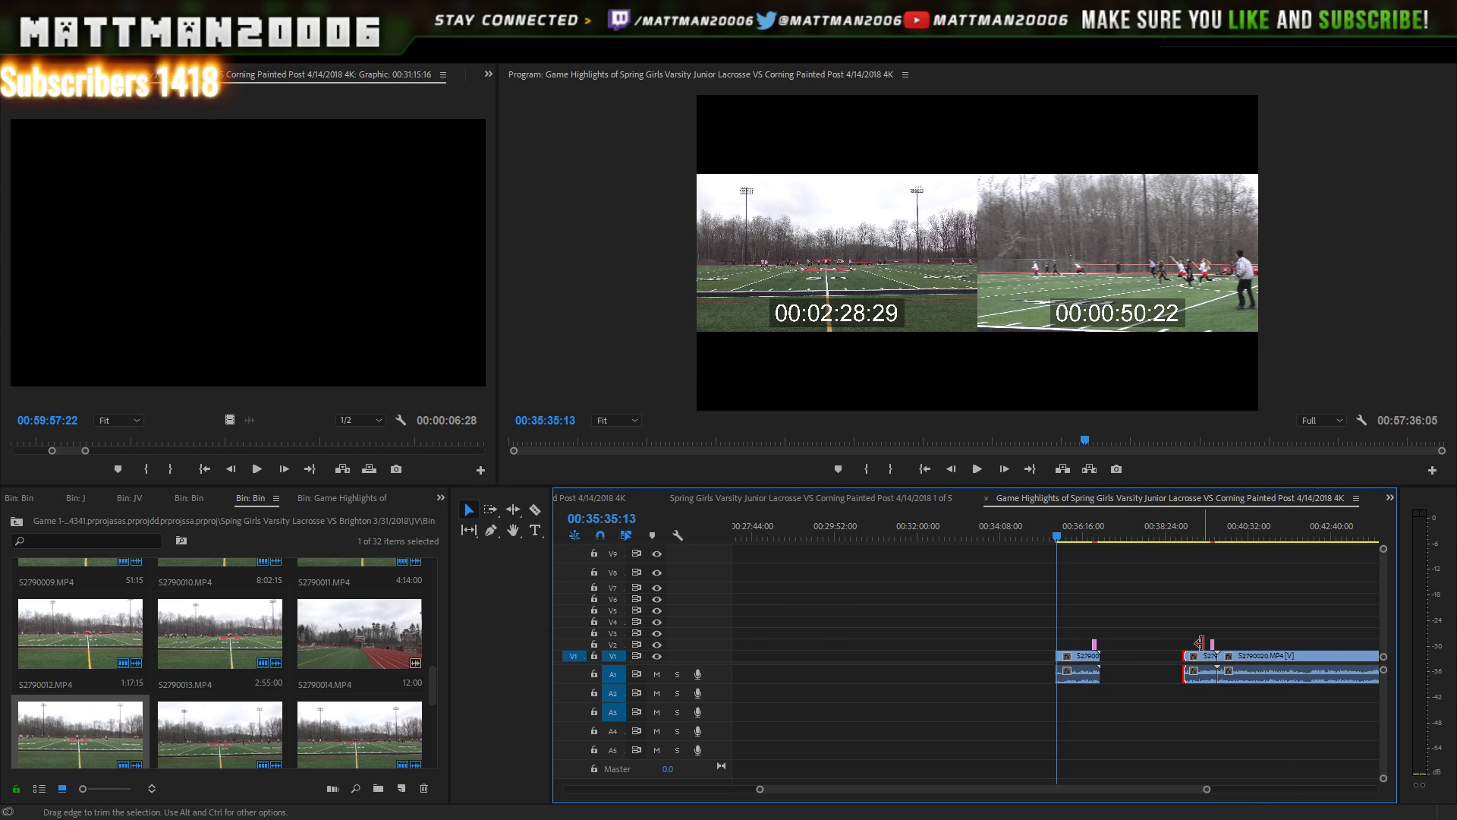
{"action": "left_click_drag", "start_coordinate": [1198, 525], "coordinate": [1180, 527]}
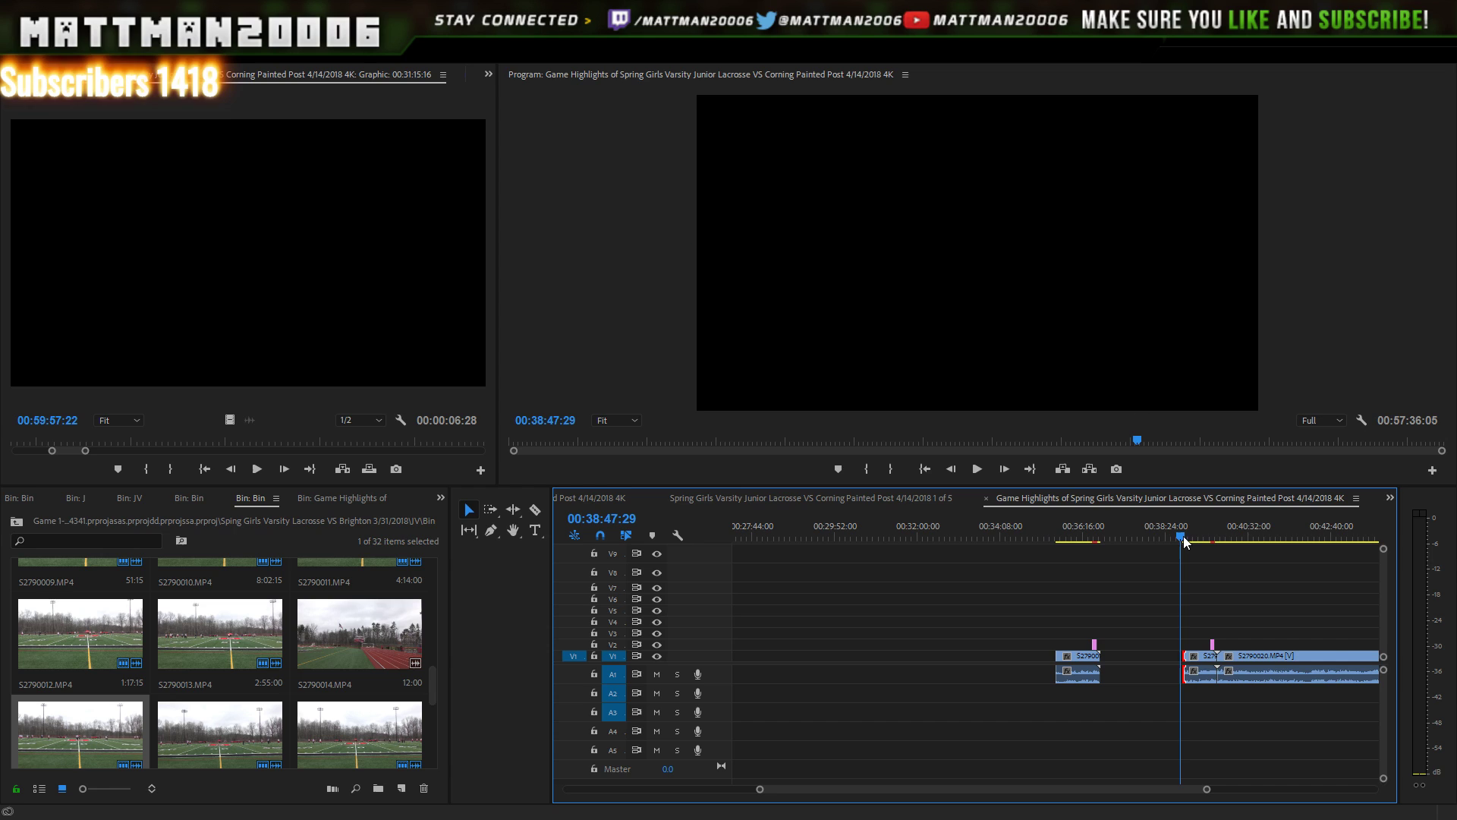
{"action": "left_click", "coordinate": [978, 469]}
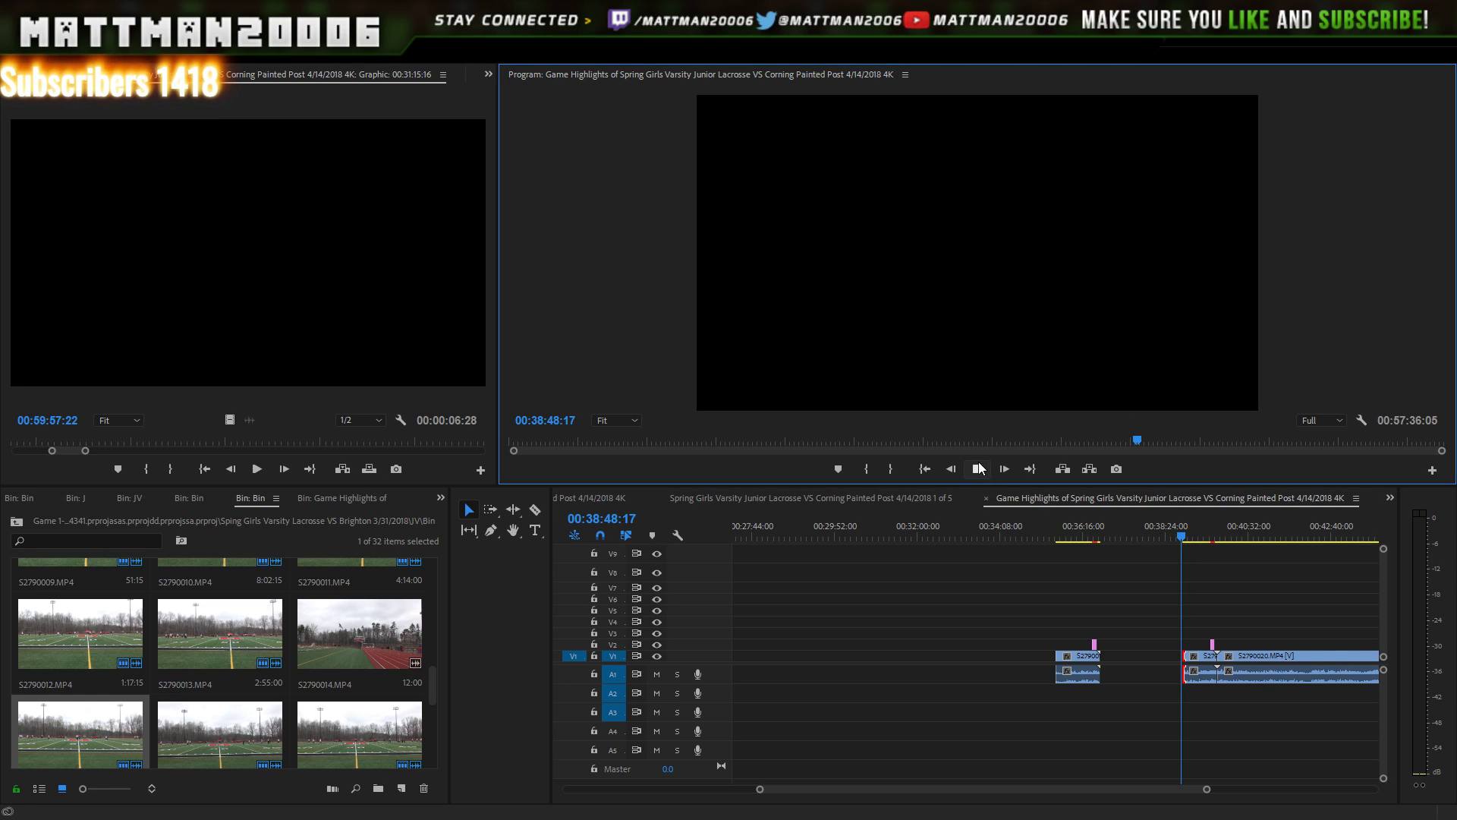
{"action": "left_click", "coordinate": [979, 471]}
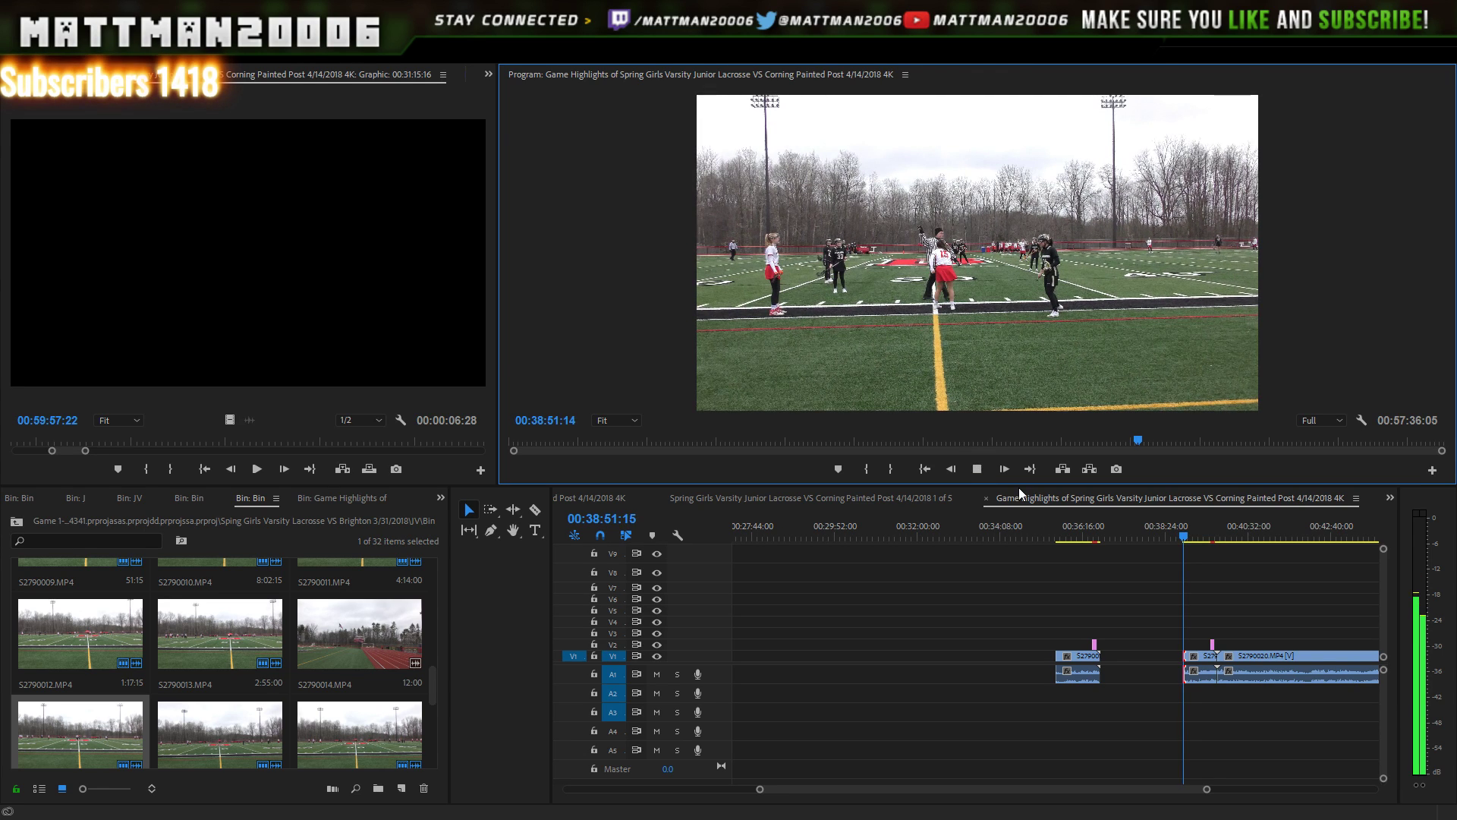
{"action": "left_click", "coordinate": [977, 470]}
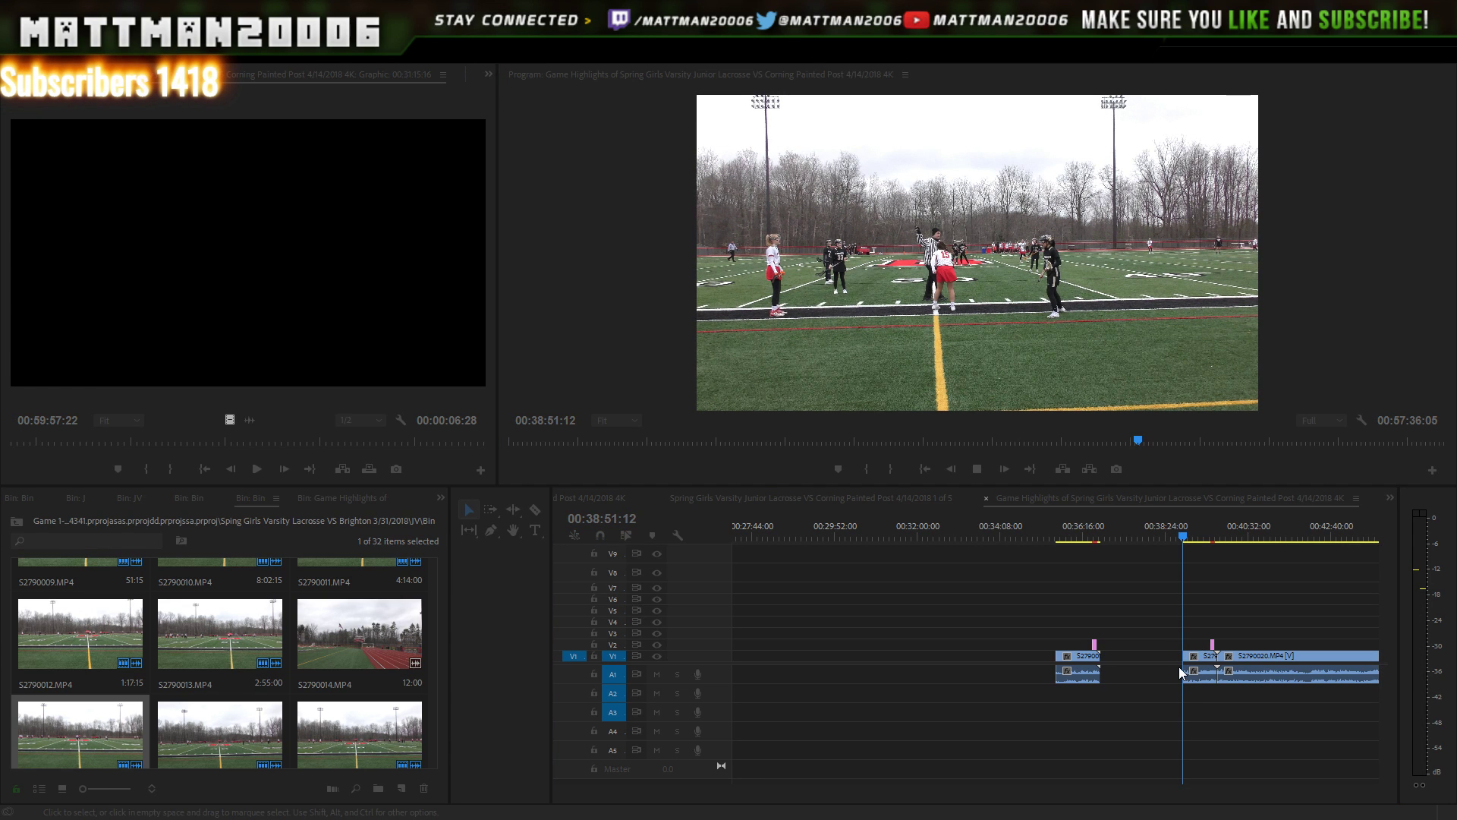
{"action": "key", "text": "space"}
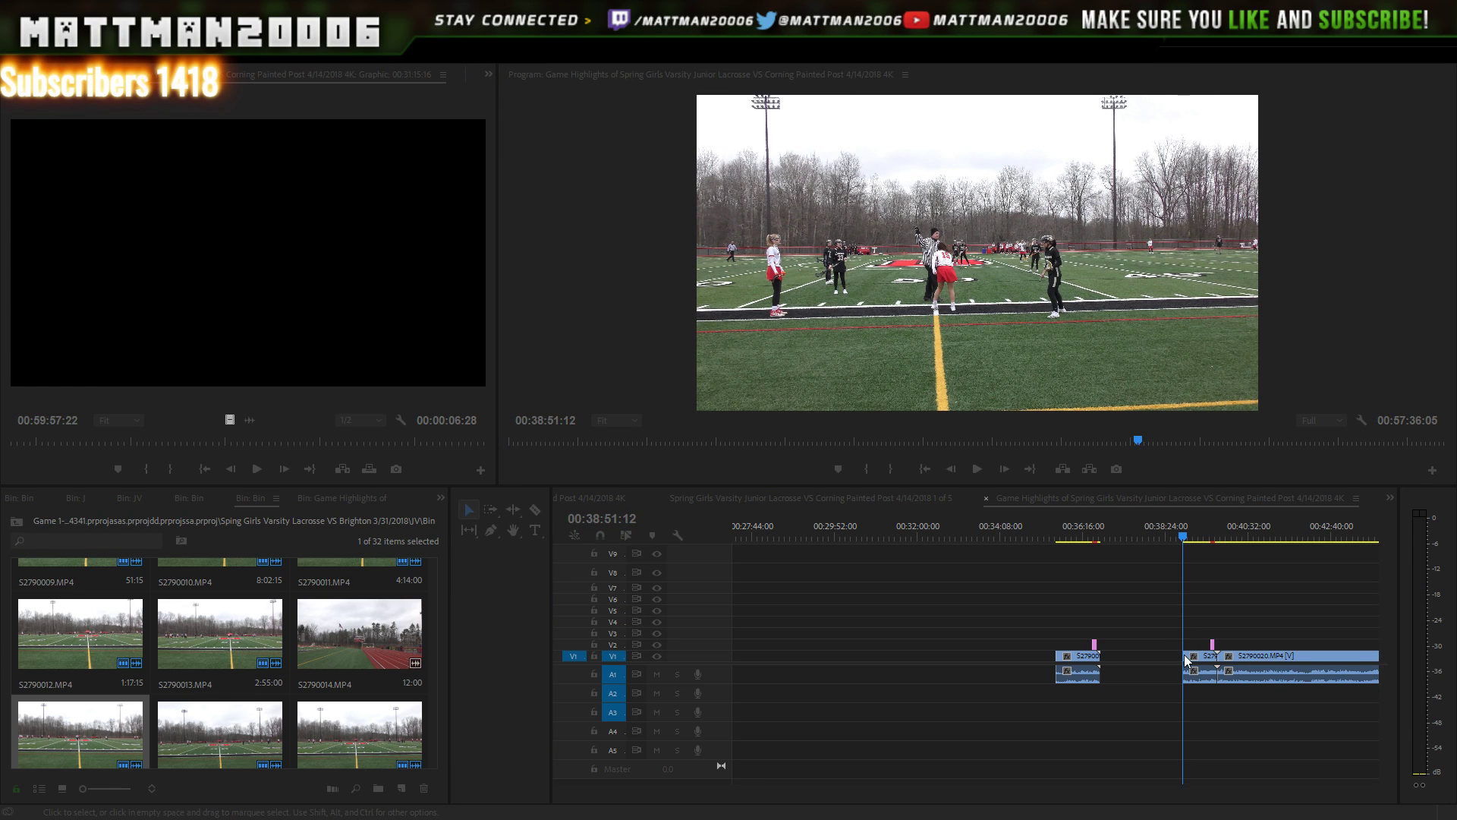
- Extend S2790019 to start slightly earlier, then slide it left against S2790018
{"action": "left_click", "coordinate": [1136, 532]}
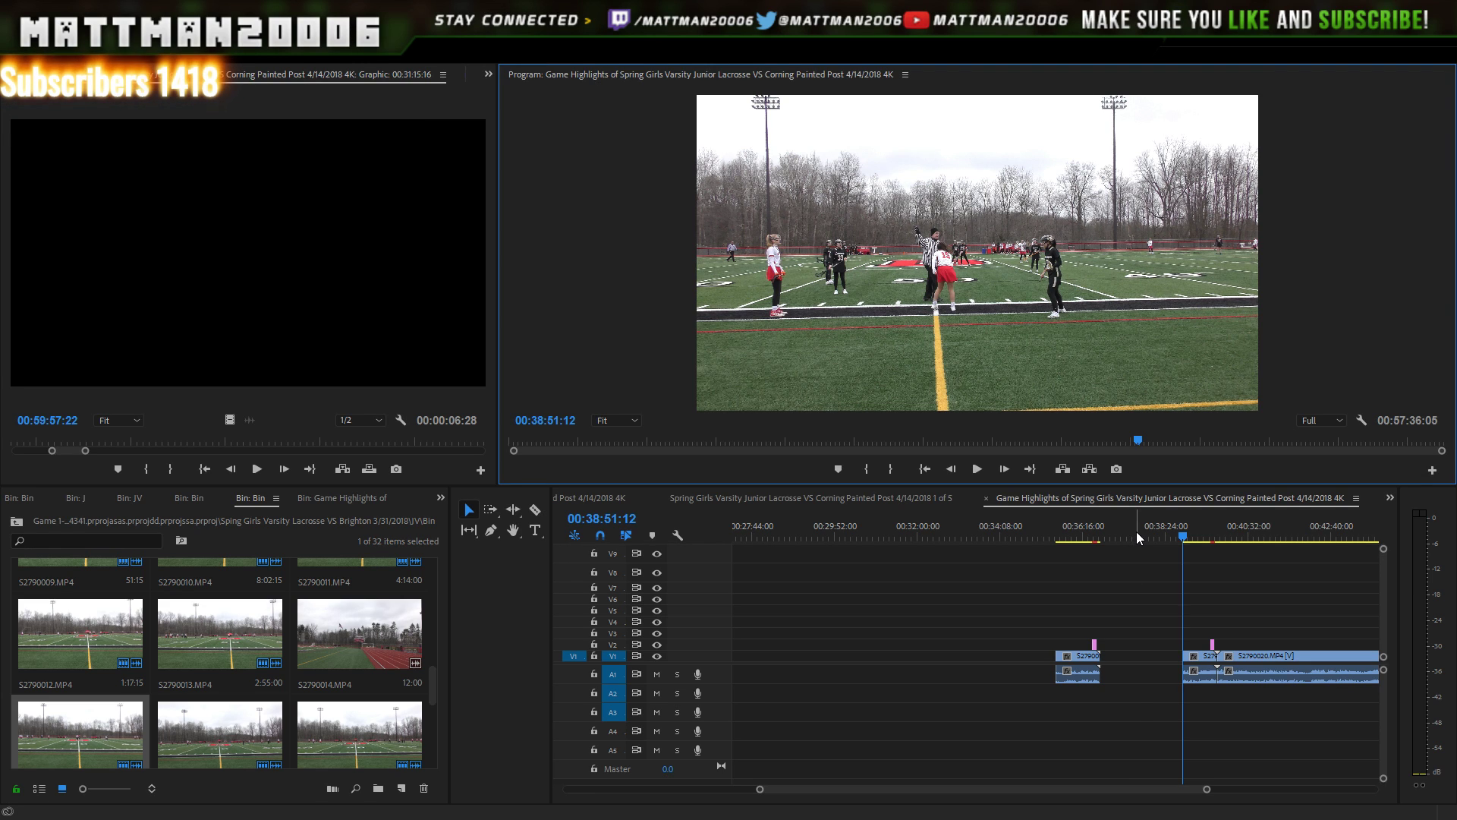
{"action": "left_click_drag", "start_coordinate": [1170, 671], "coordinate": [1153, 657]}
{"action": "key", "text": "Down"}
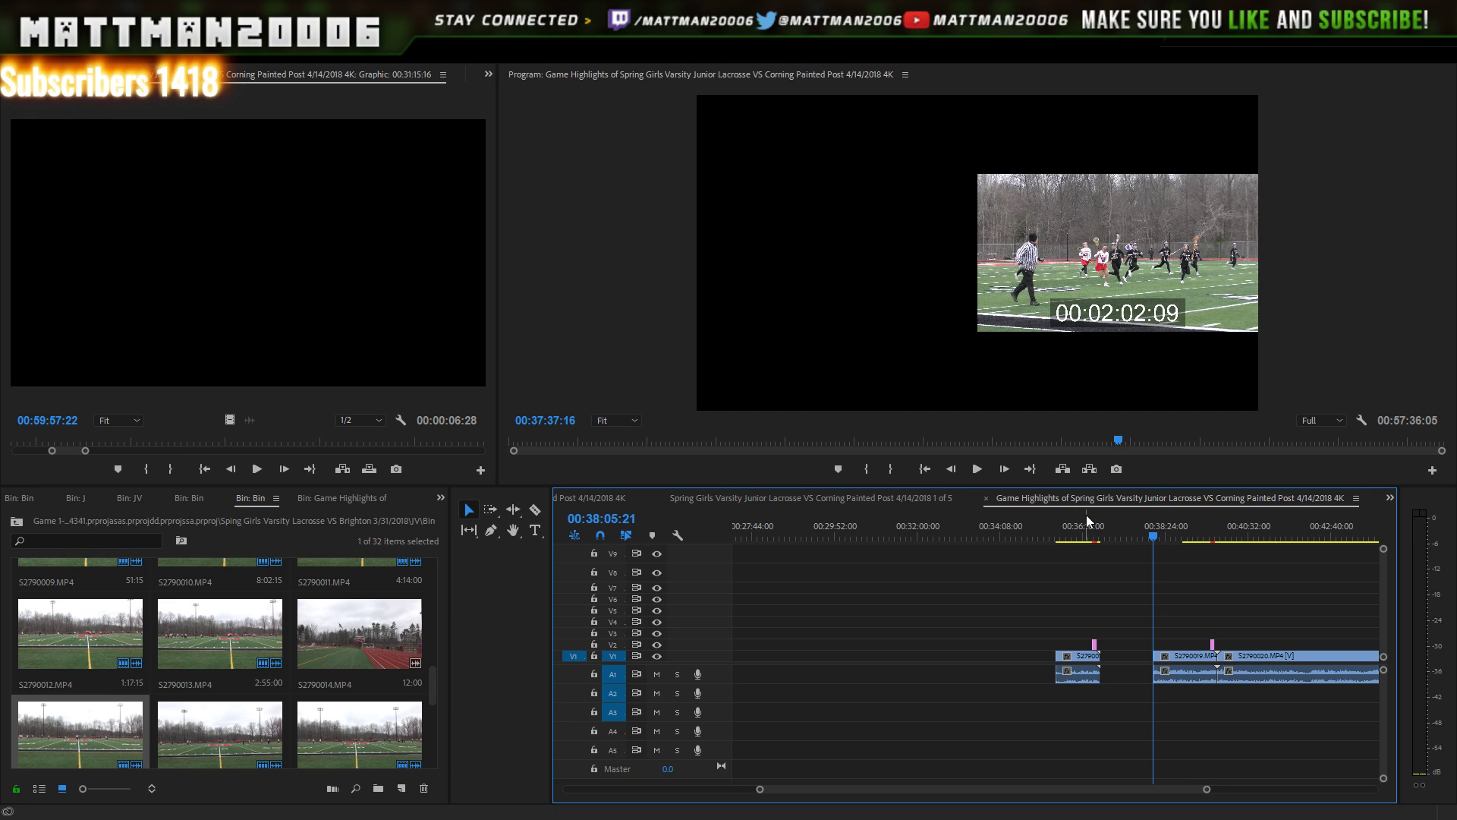
{"action": "left_click", "coordinate": [978, 470]}
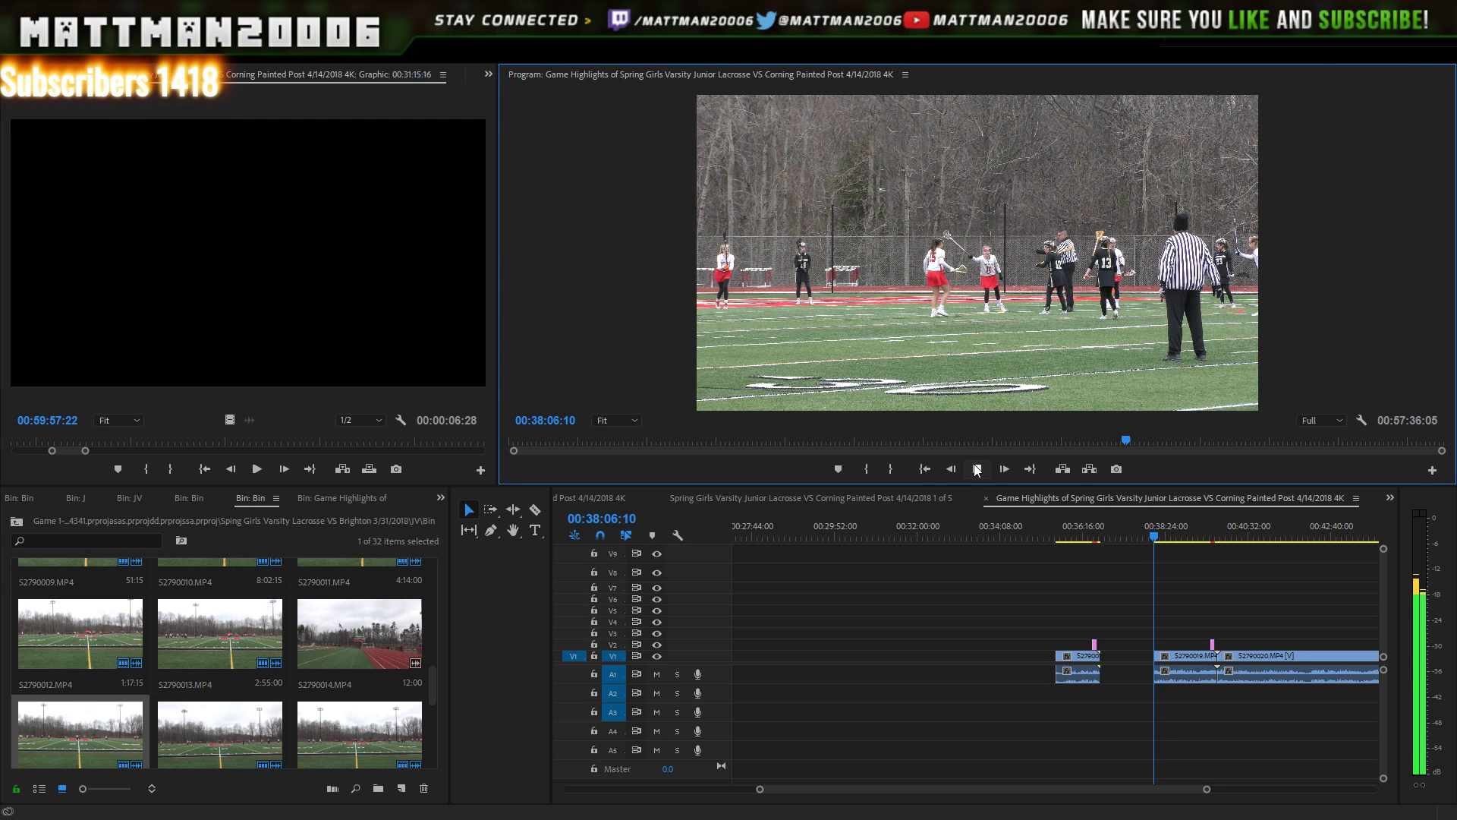
{"action": "left_click", "coordinate": [977, 470]}
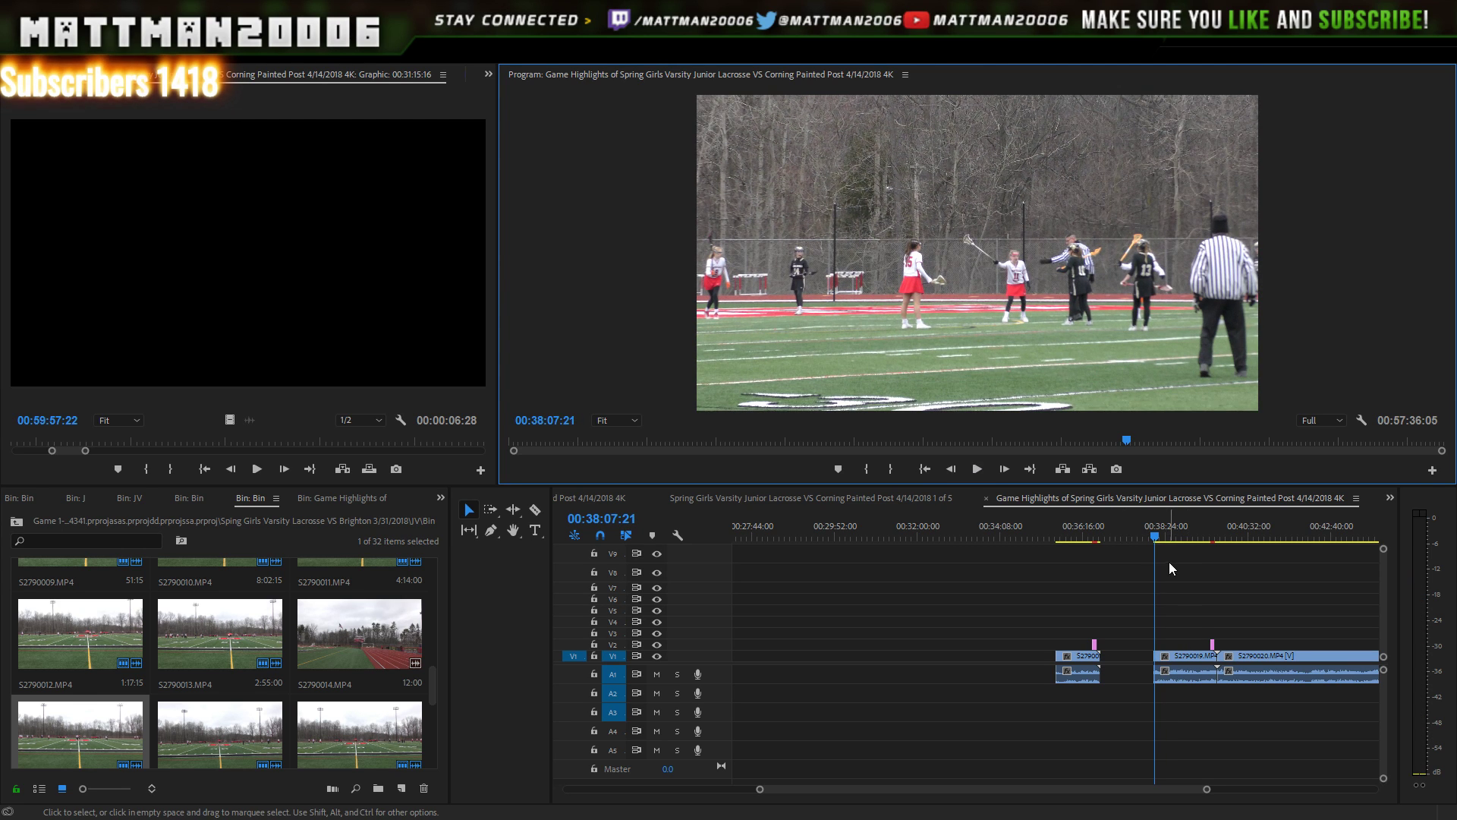
{"action": "left_click_drag", "start_coordinate": [1170, 564], "coordinate": [1193, 681]}
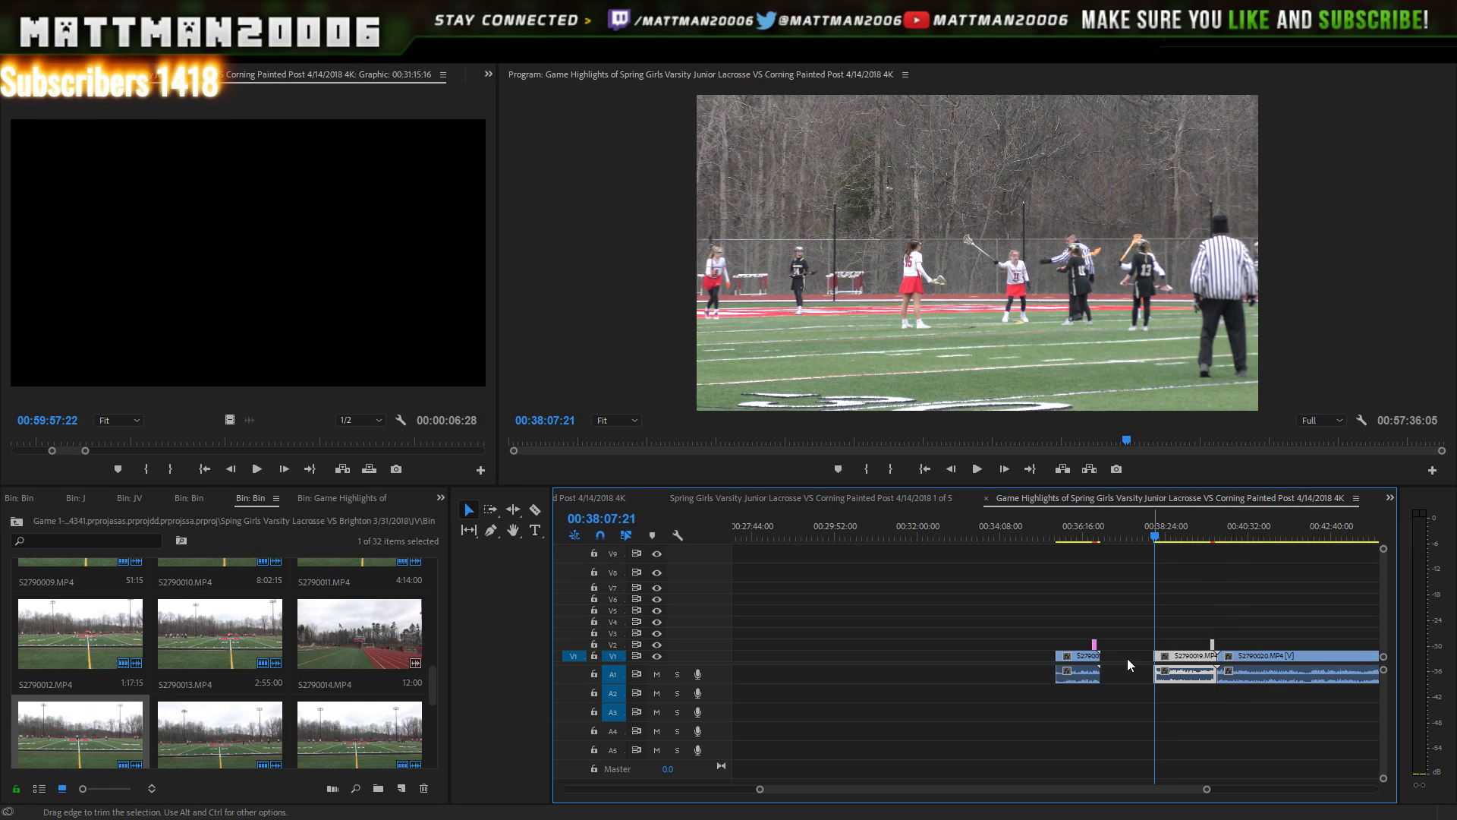
{"action": "left_click_drag", "start_coordinate": [1184, 658], "coordinate": [1148, 662]}
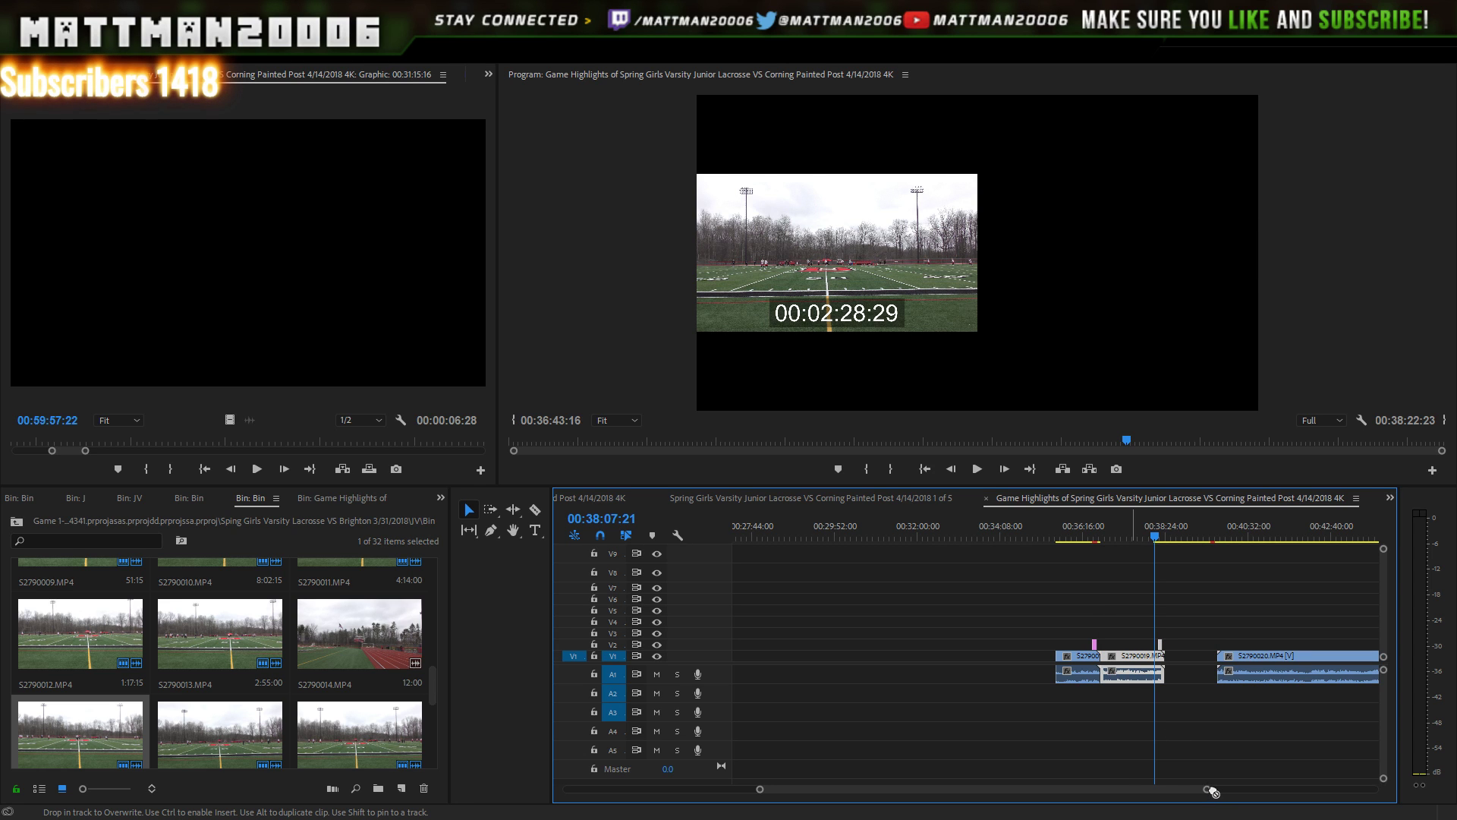
{"action": "left_click_drag", "start_coordinate": [1209, 789], "coordinate": [1231, 690]}
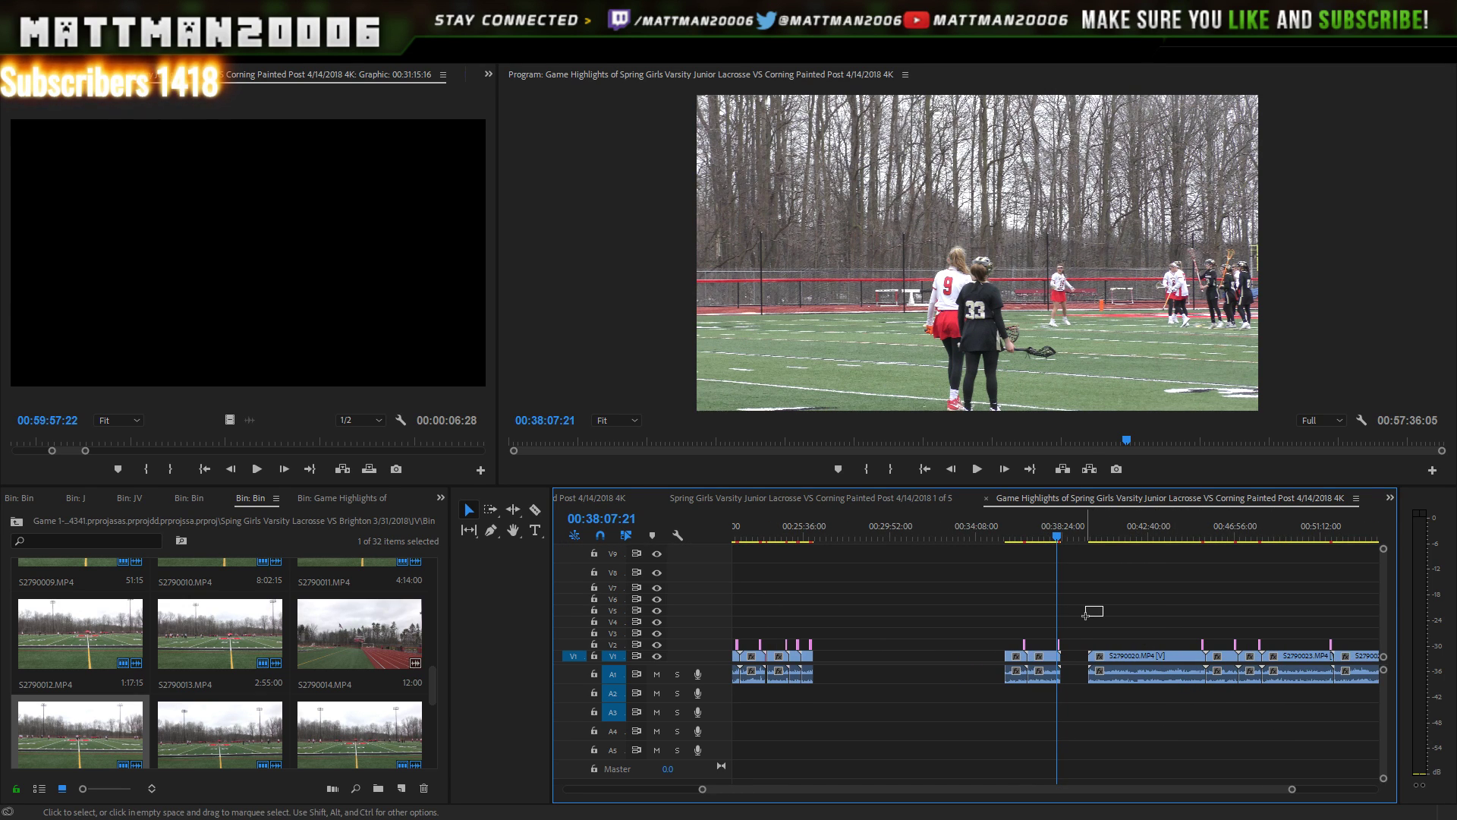
- Slide the later clip block starting with S2790010 left to sit right behind the opening clips near 4:39
{"action": "left_click_drag", "start_coordinate": [1050, 642], "coordinate": [854, 657]}
{"action": "left_click_drag", "start_coordinate": [986, 787], "coordinate": [930, 779]}
{"action": "left_click_drag", "start_coordinate": [1090, 602], "coordinate": [904, 715]}
{"action": "left_click_drag", "start_coordinate": [953, 790], "coordinate": [854, 789]}
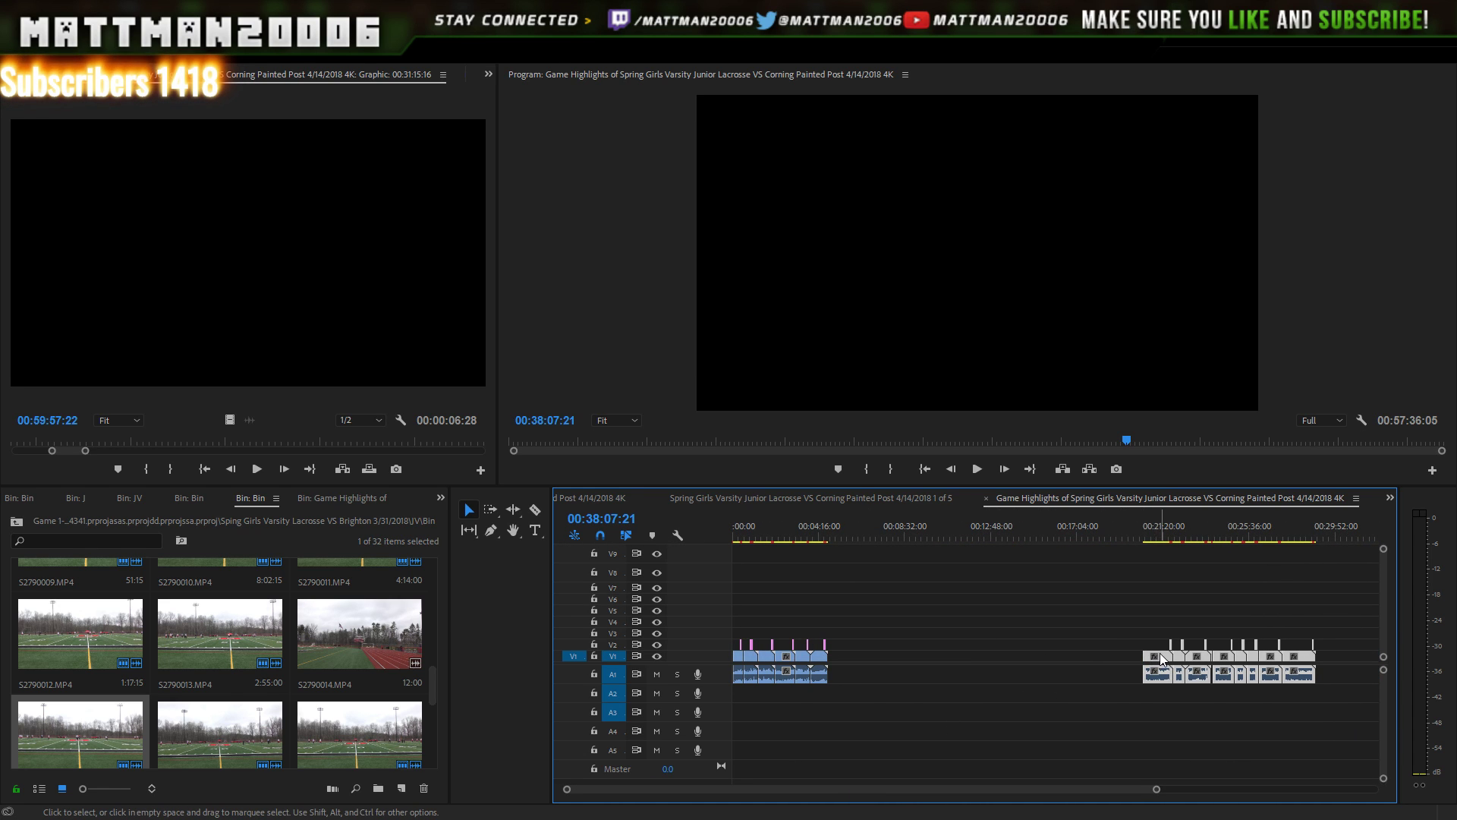
{"action": "left_click_drag", "start_coordinate": [1086, 658], "coordinate": [860, 679]}
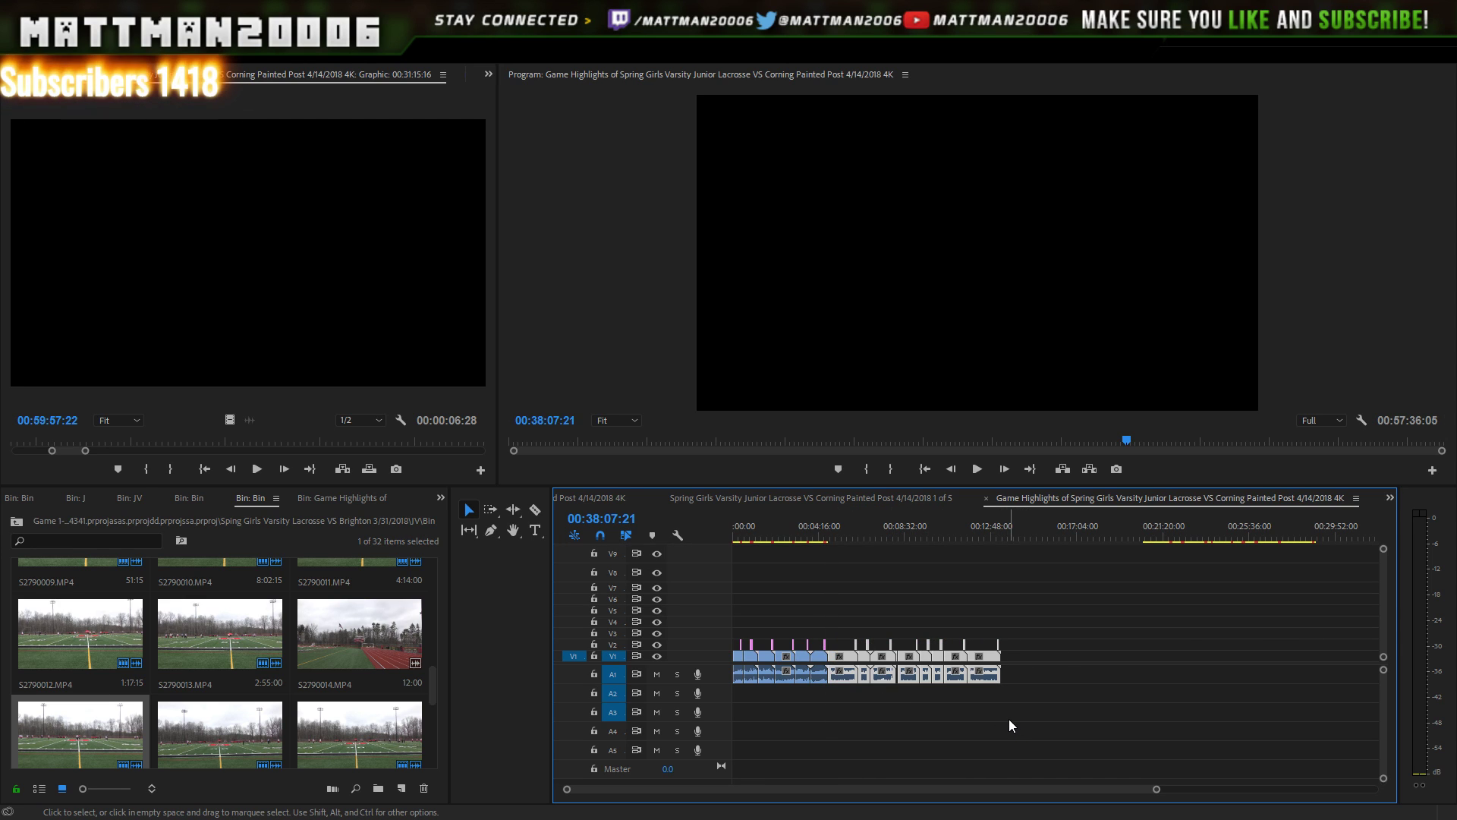
{"action": "key", "text": "ctrl+z"}
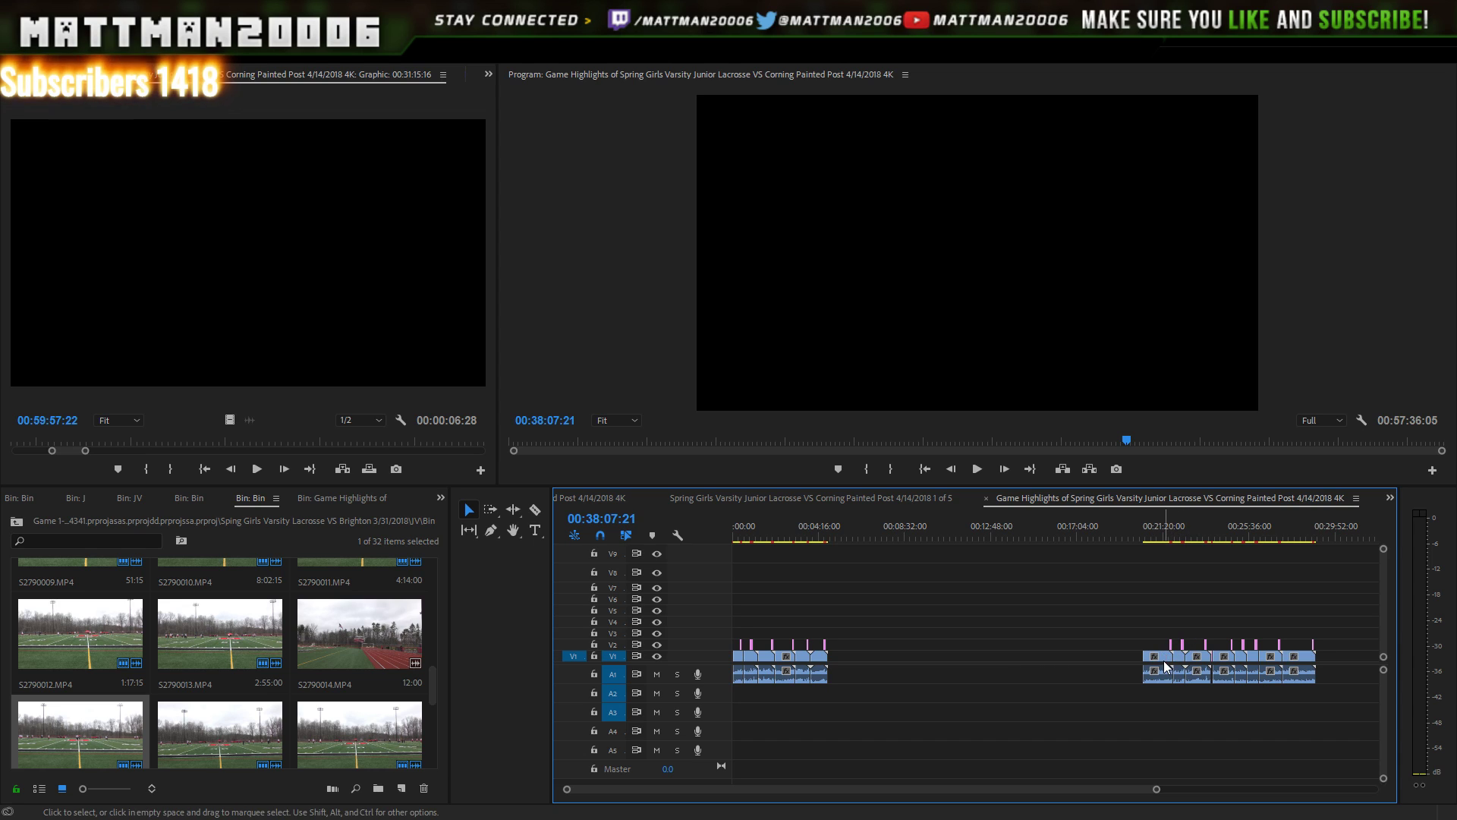
{"action": "left_click_drag", "start_coordinate": [1062, 660], "coordinate": [988, 665]}
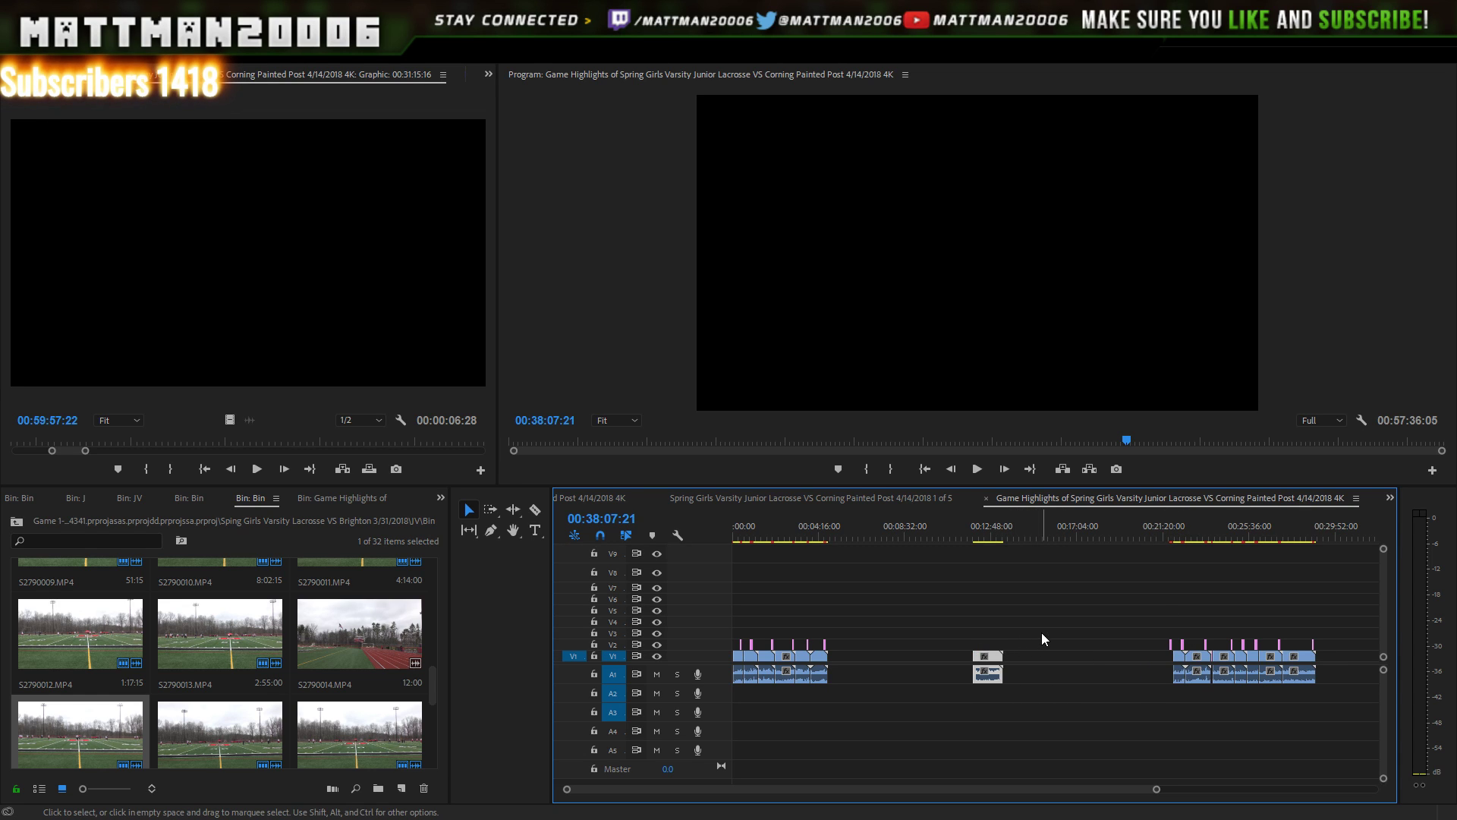
{"action": "key", "text": "ctrl+z"}
{"action": "left_click_drag", "start_coordinate": [1044, 615], "coordinate": [982, 678]}
{"action": "left_click", "coordinate": [839, 524]}
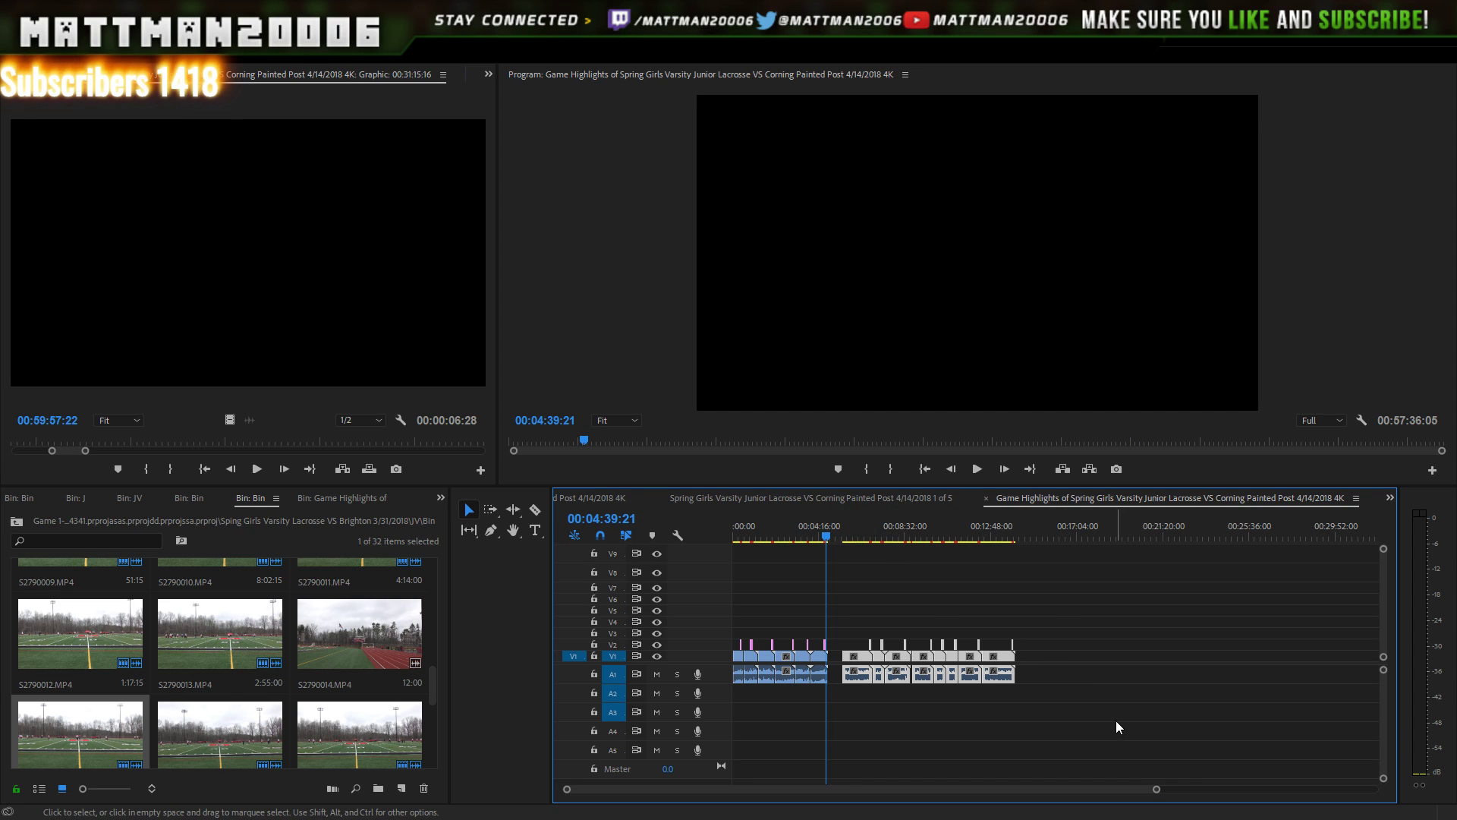
{"action": "left_click_drag", "start_coordinate": [1158, 788], "coordinate": [1024, 778]}
{"action": "left_click_drag", "start_coordinate": [1144, 660], "coordinate": [1077, 662]}
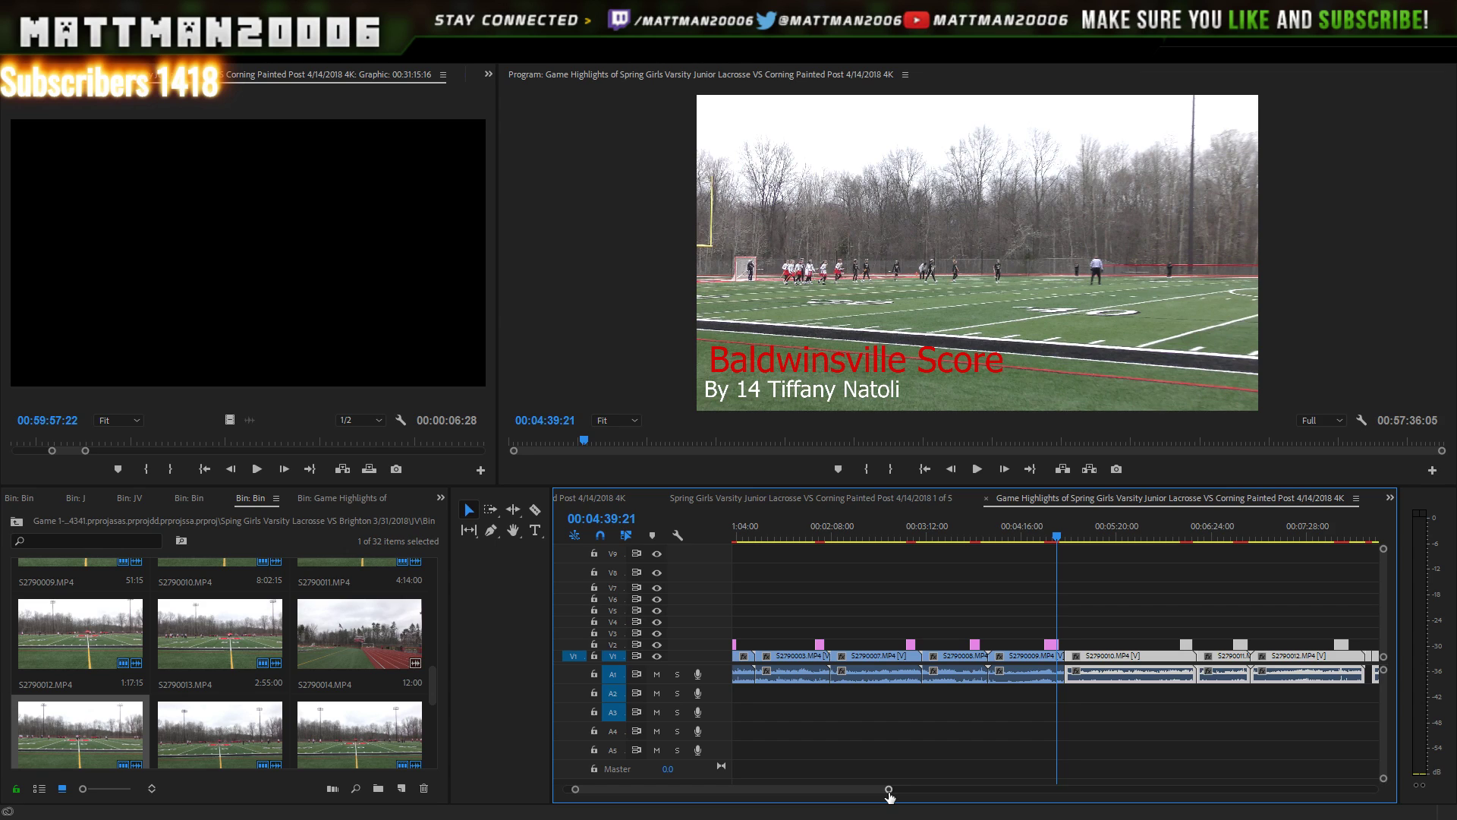
- Select all clips in view and move the S2790020 group earlier
{"action": "left_click_drag", "start_coordinate": [889, 790], "coordinate": [1125, 789]}
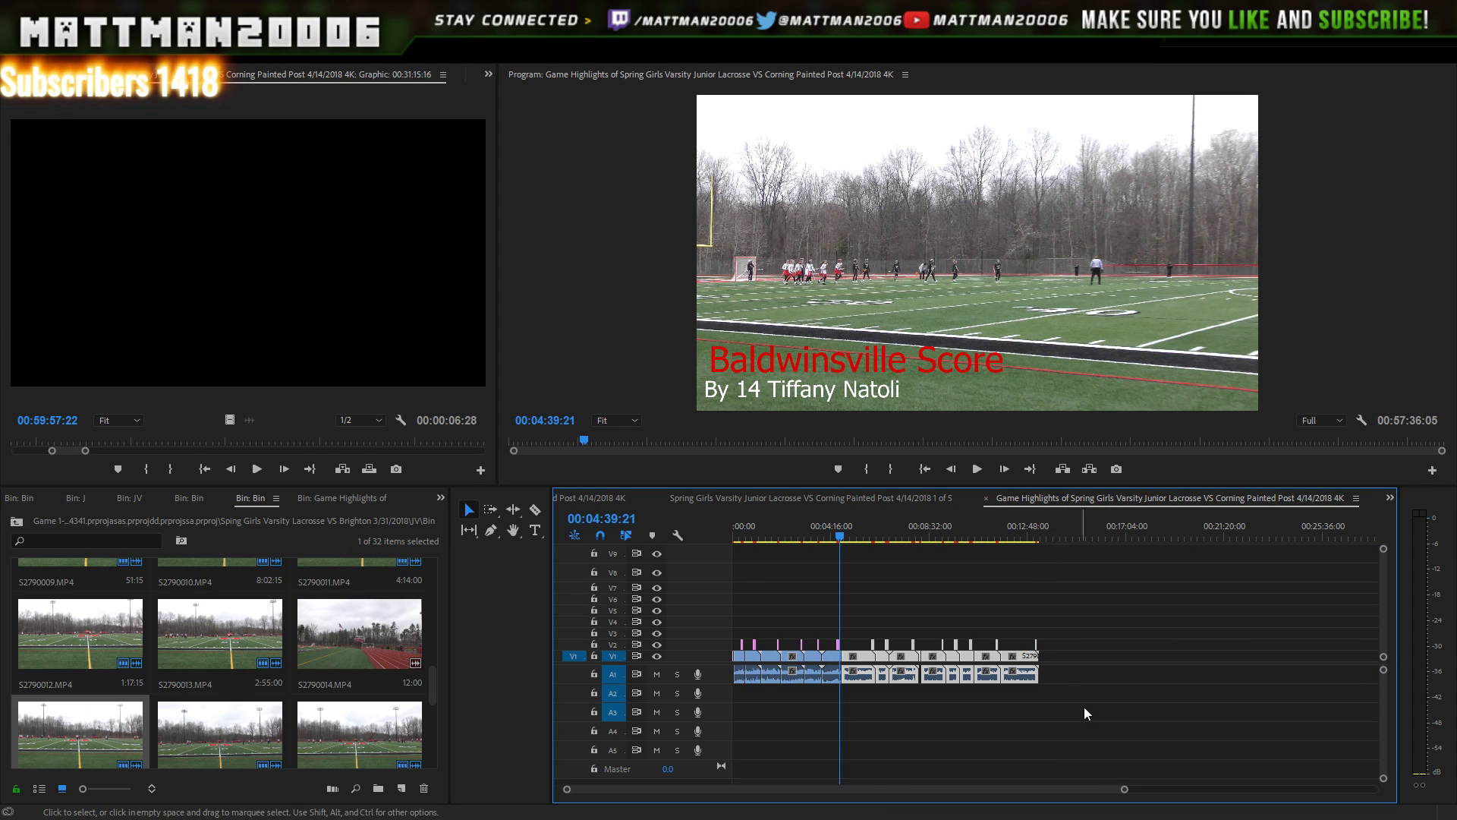
{"action": "left_click_drag", "start_coordinate": [1096, 789], "coordinate": [1315, 793]}
{"action": "left_click_drag", "start_coordinate": [1319, 578], "coordinate": [781, 671]}
{"action": "left_click_drag", "start_coordinate": [890, 790], "coordinate": [776, 767]}
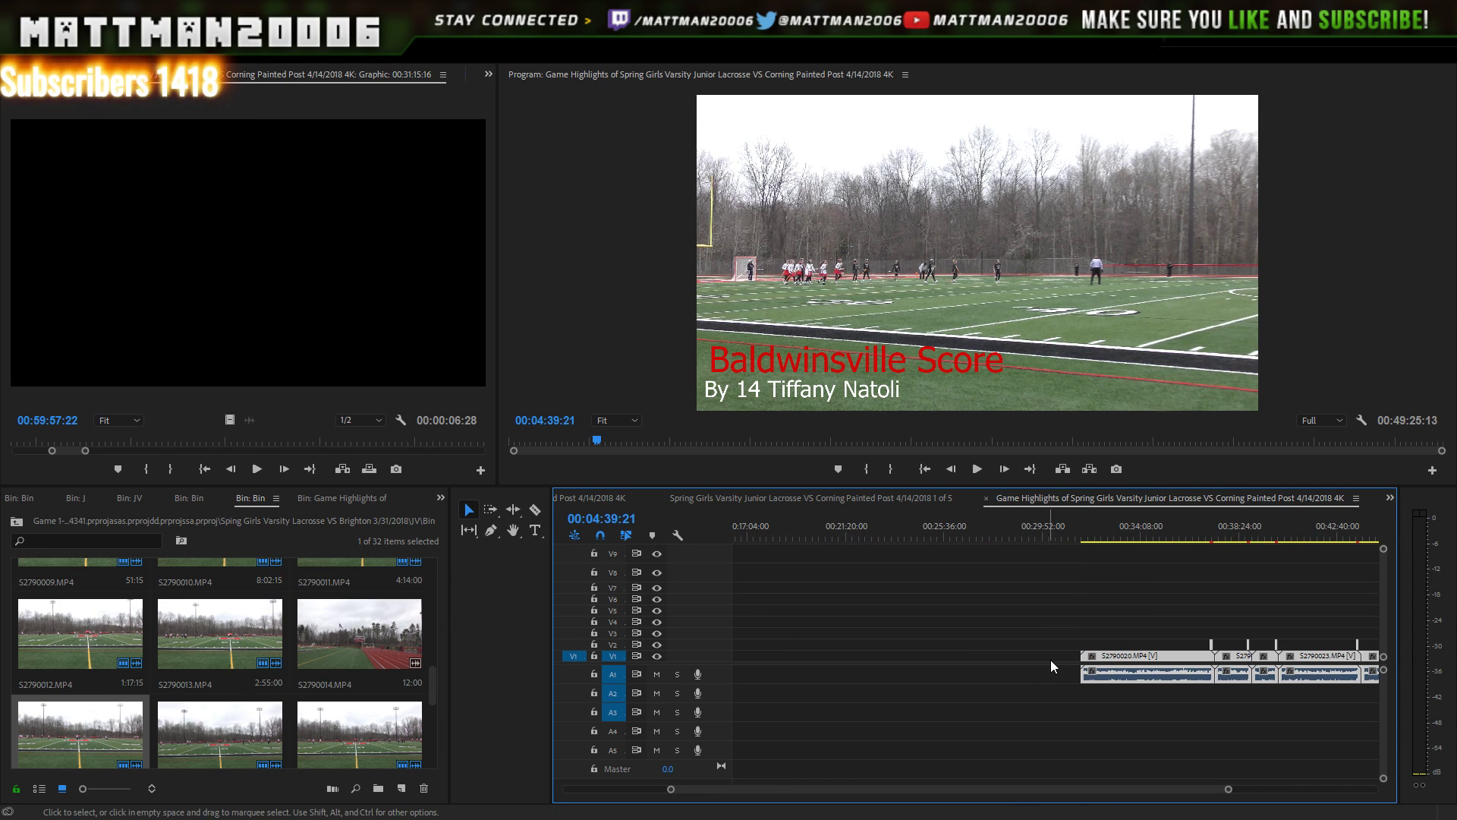
{"action": "left_click_drag", "start_coordinate": [1110, 654], "coordinate": [756, 671]}
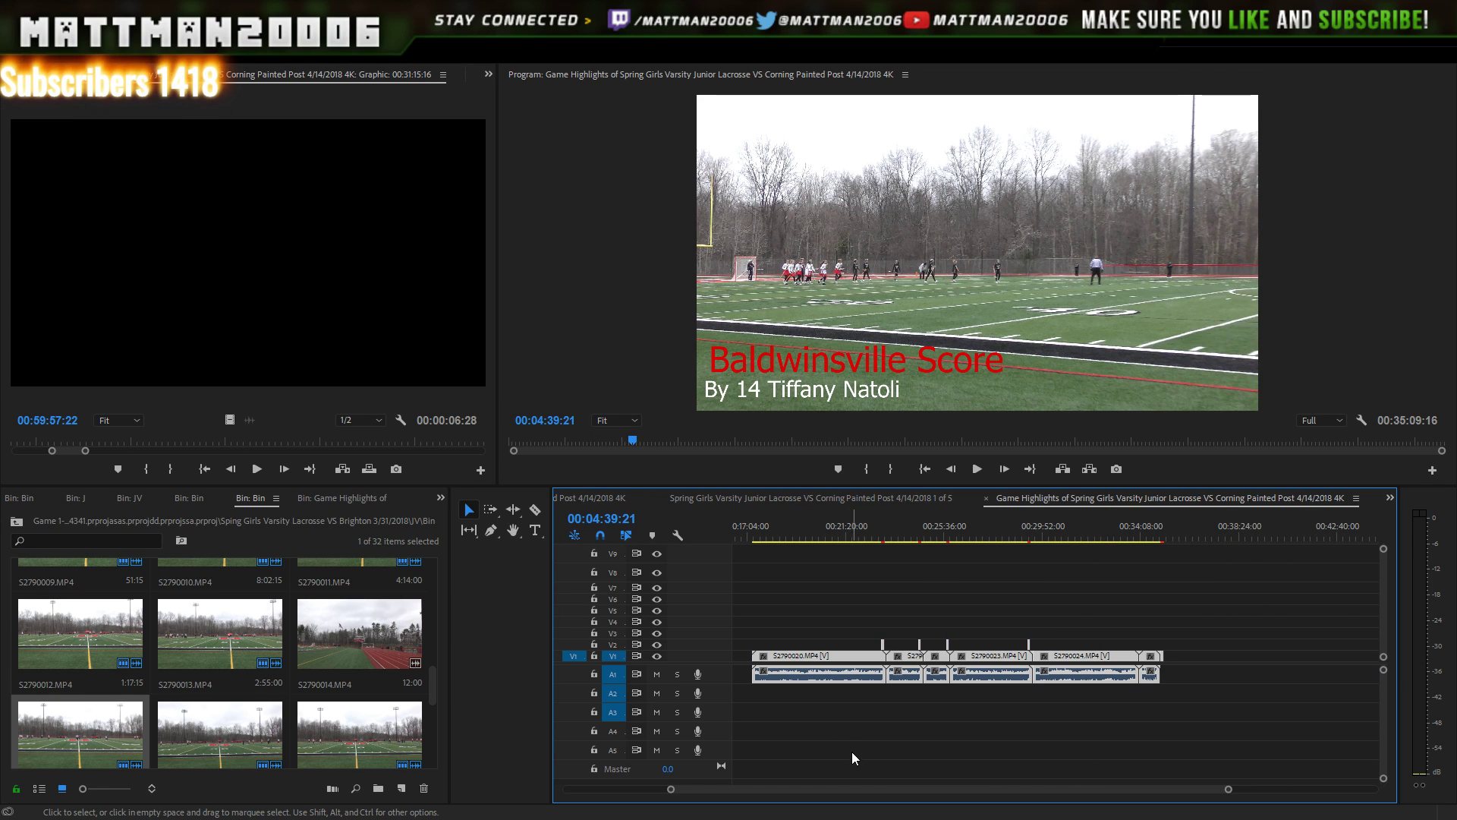
- Slide the clips from S2790020 onward left so the sequence ends at 31:48 on the Final Score card
{"action": "scroll", "coordinate": [876, 785], "scroll_direction": "up", "scroll_amount": 3}
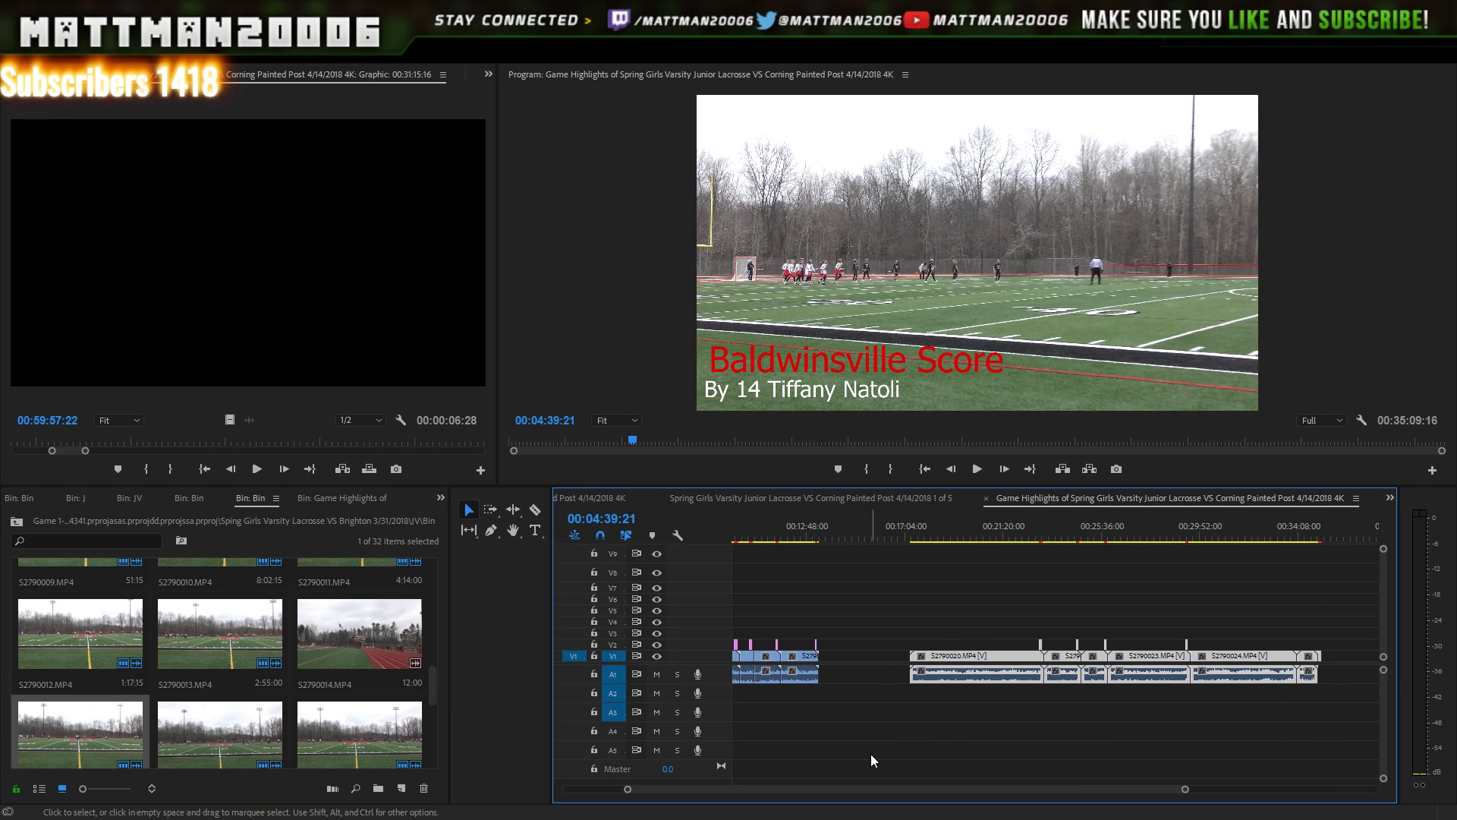
{"action": "left_click", "coordinate": [990, 645]}
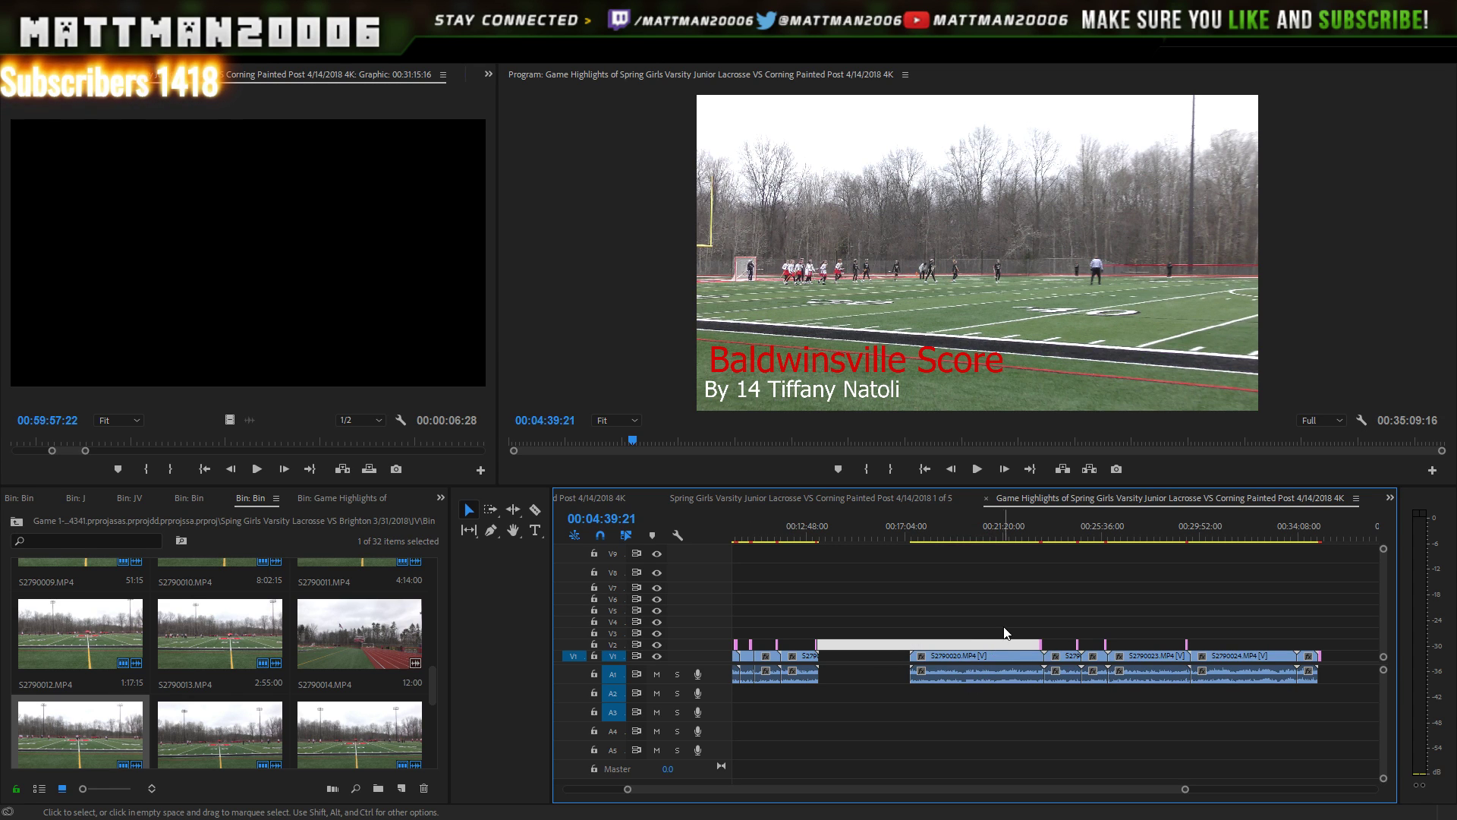
{"action": "left_click_drag", "start_coordinate": [903, 607], "coordinate": [1329, 712]}
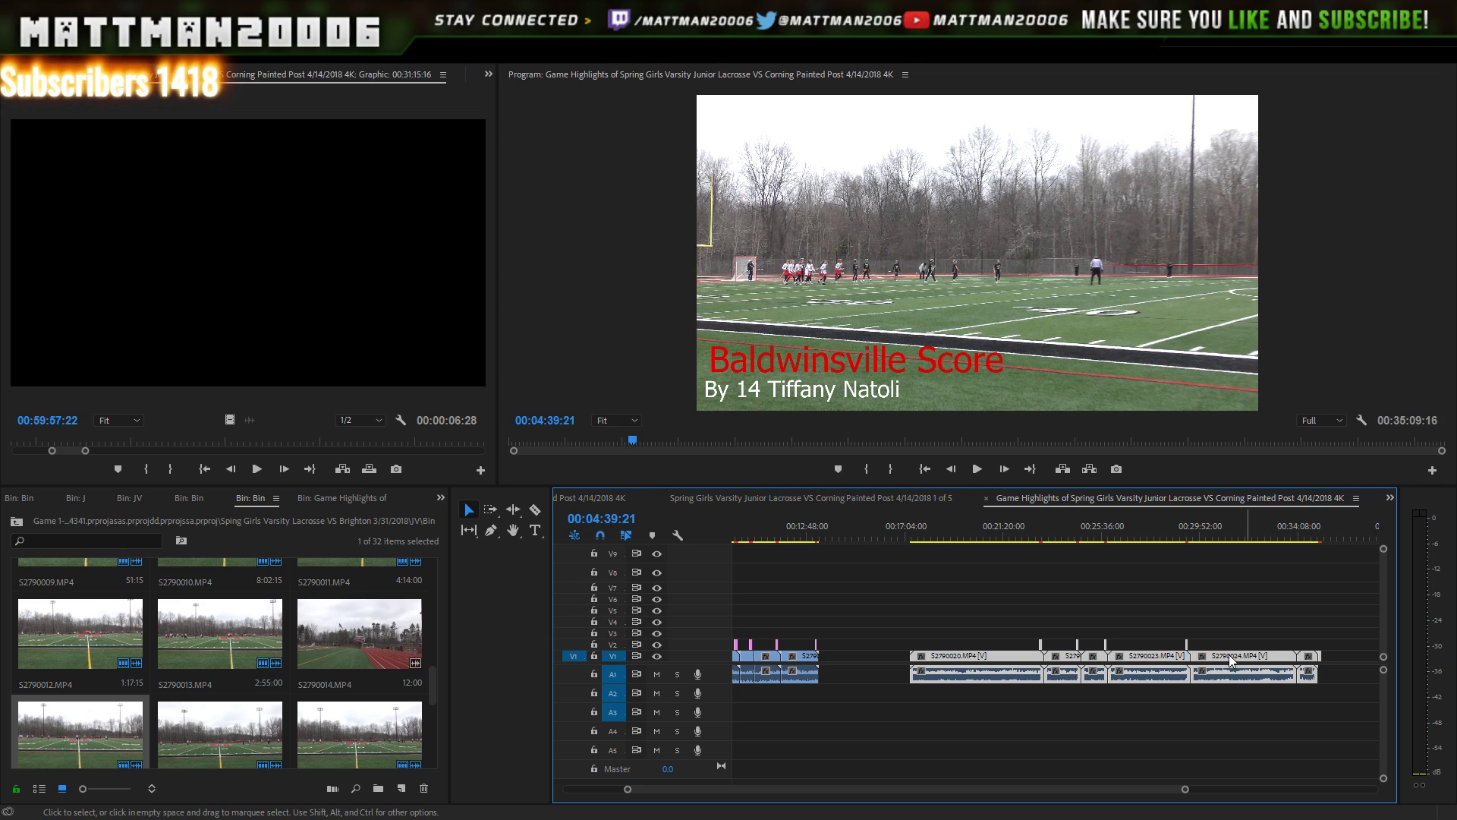
{"action": "left_click_drag", "start_coordinate": [1251, 659], "coordinate": [1170, 663]}
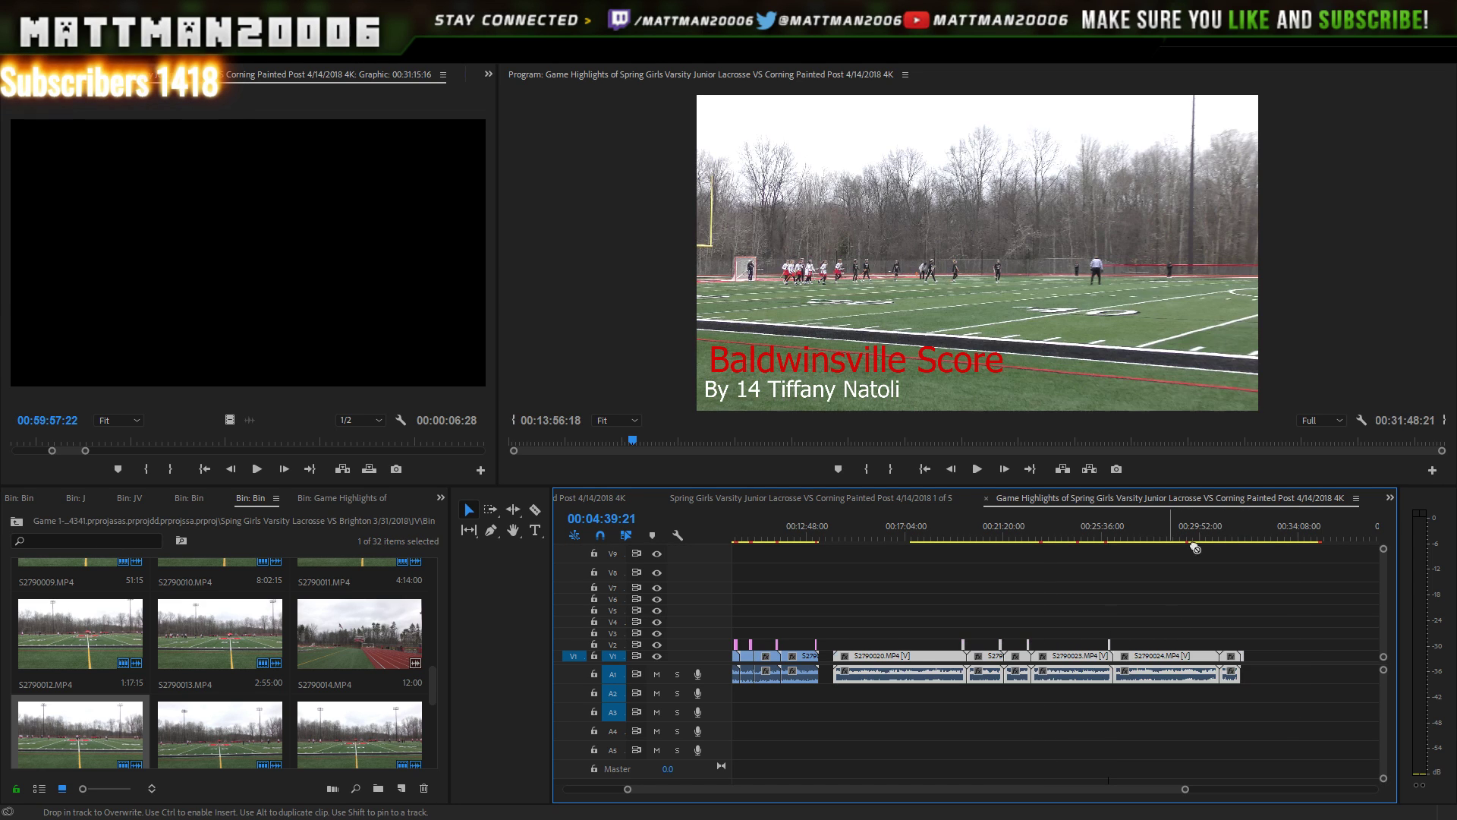
{"action": "left_click_drag", "start_coordinate": [1235, 534], "coordinate": [1246, 541]}
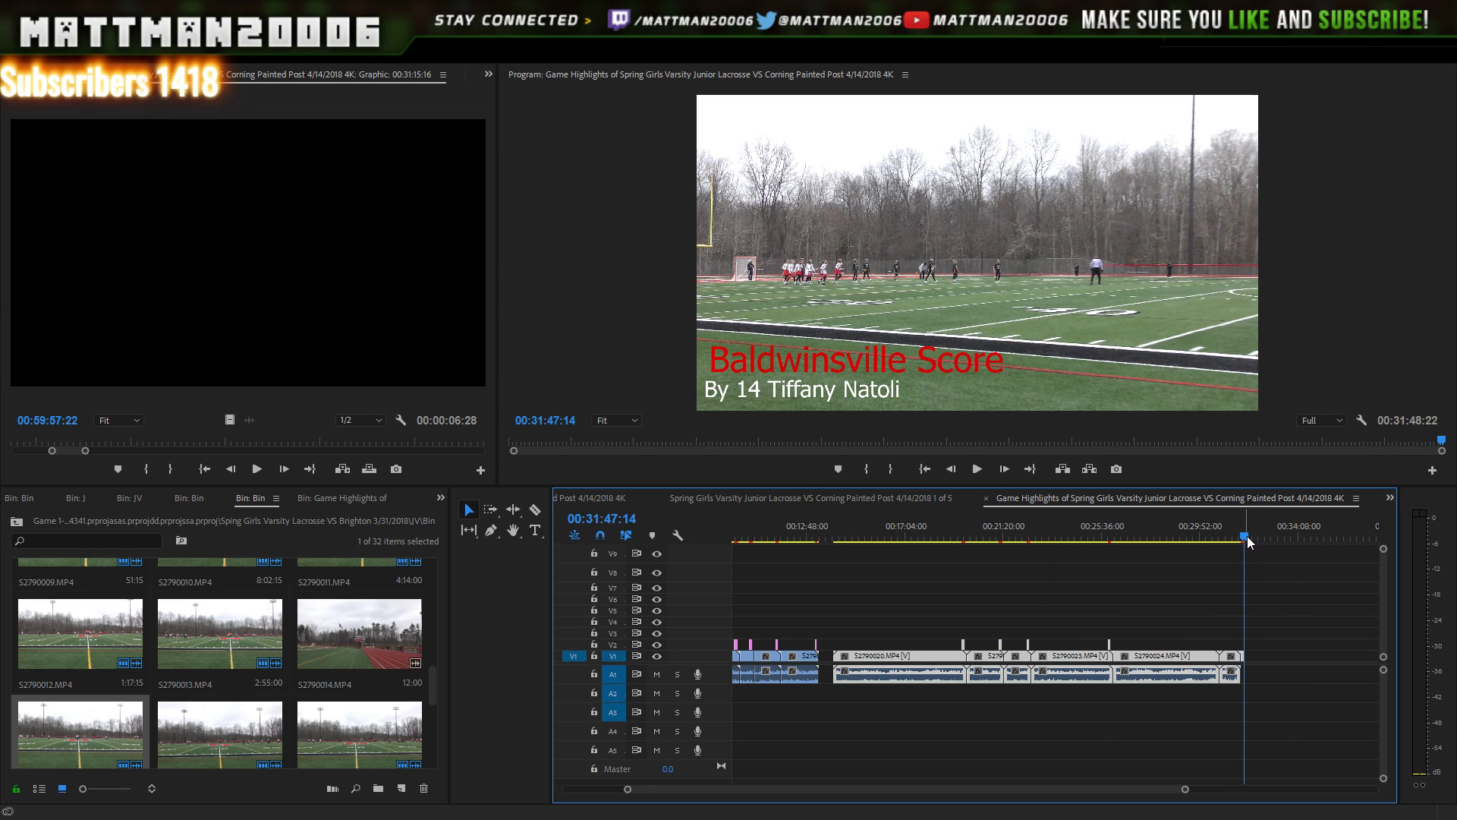
{"action": "left_click_drag", "start_coordinate": [1186, 787], "coordinate": [813, 779]}
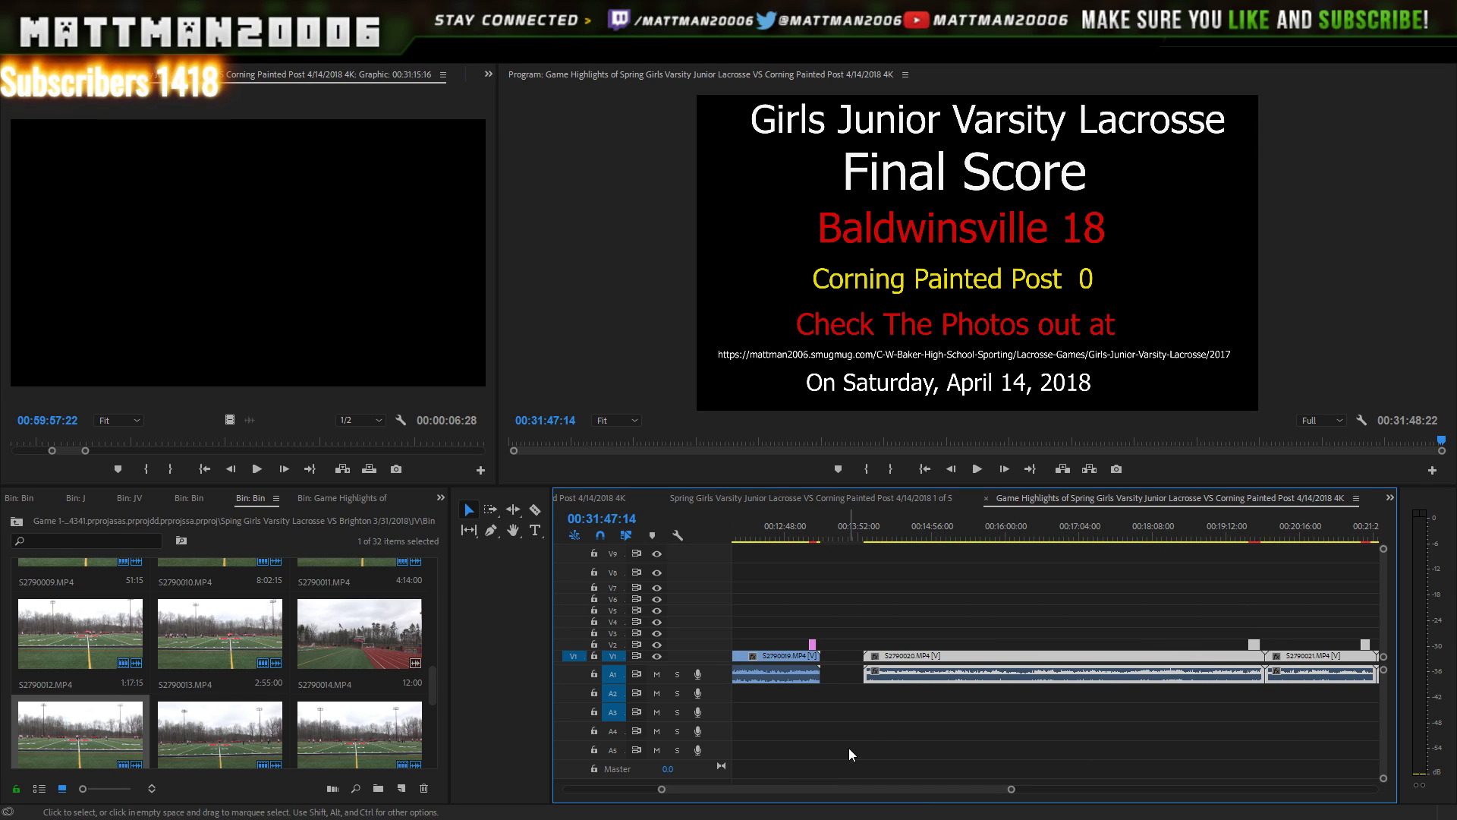
{"action": "left_click_drag", "start_coordinate": [1084, 530], "coordinate": [1187, 516]}
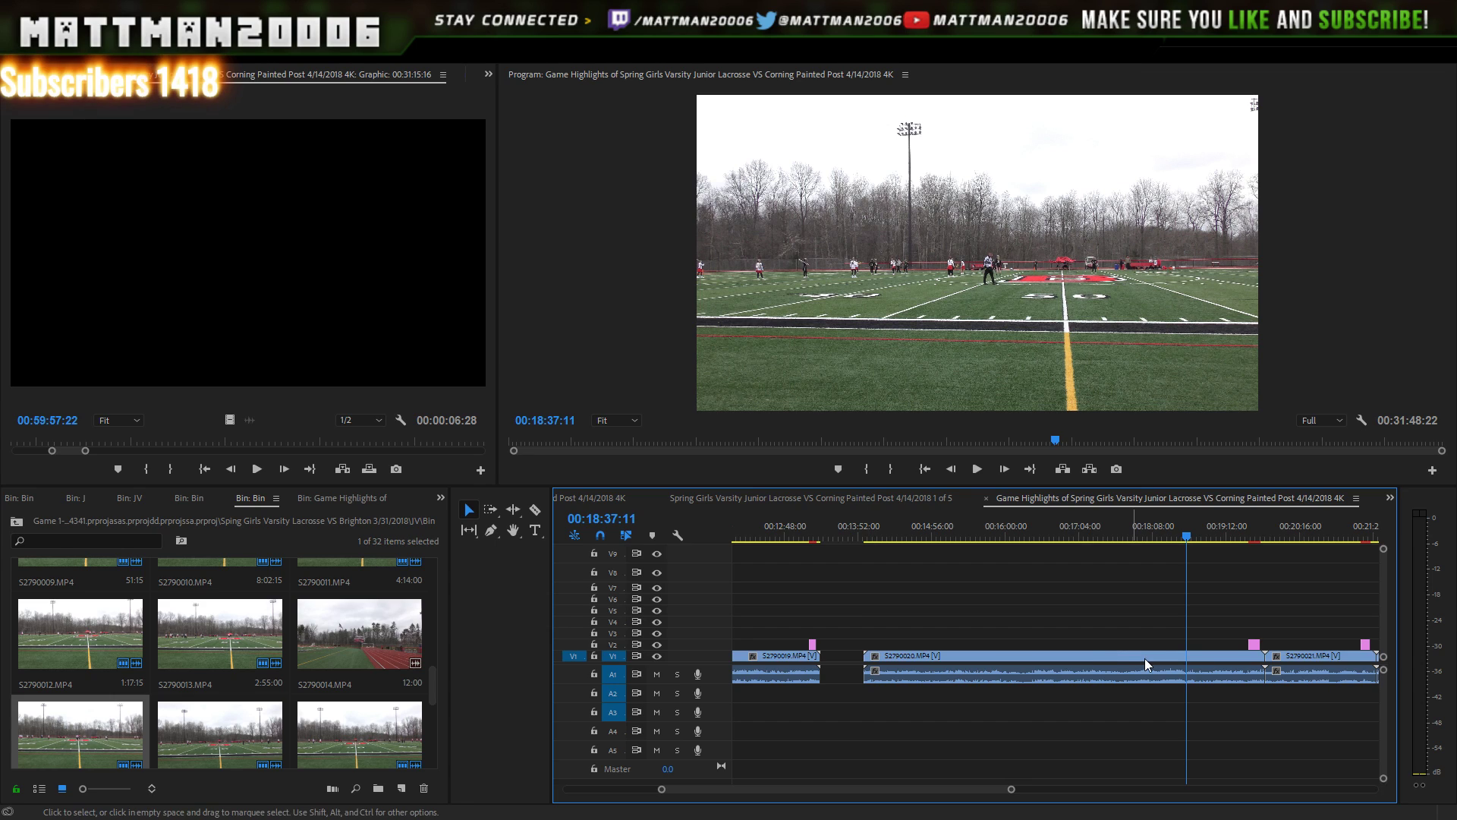
- Undo the clip move and trim S2790020's opening footage so it starts around 00:22:00
{"action": "left_click", "coordinate": [885, 671]}
{"action": "key", "text": "ctrl+z"}
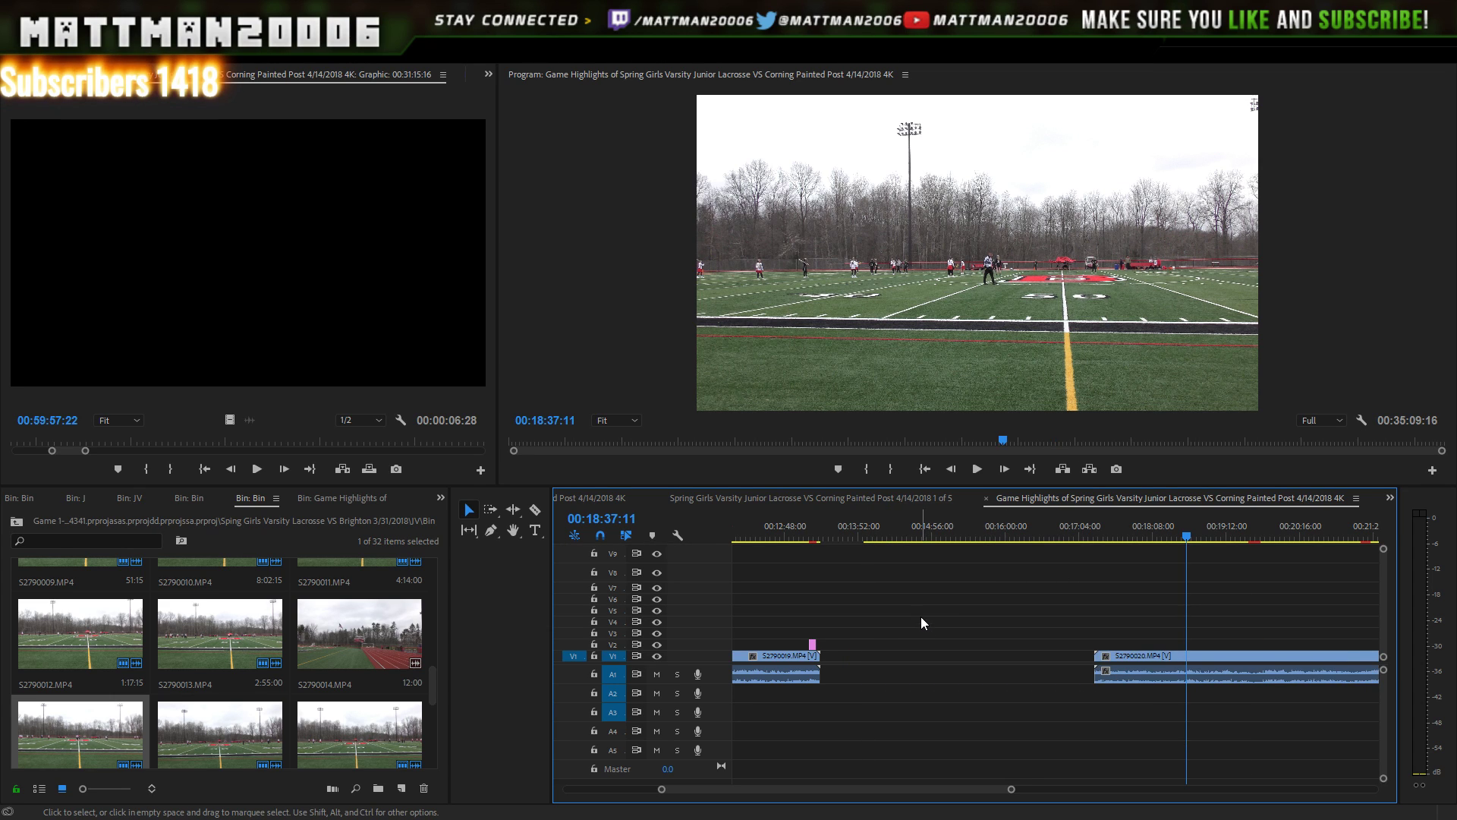
{"action": "left_click_drag", "start_coordinate": [1010, 789], "coordinate": [1103, 696]}
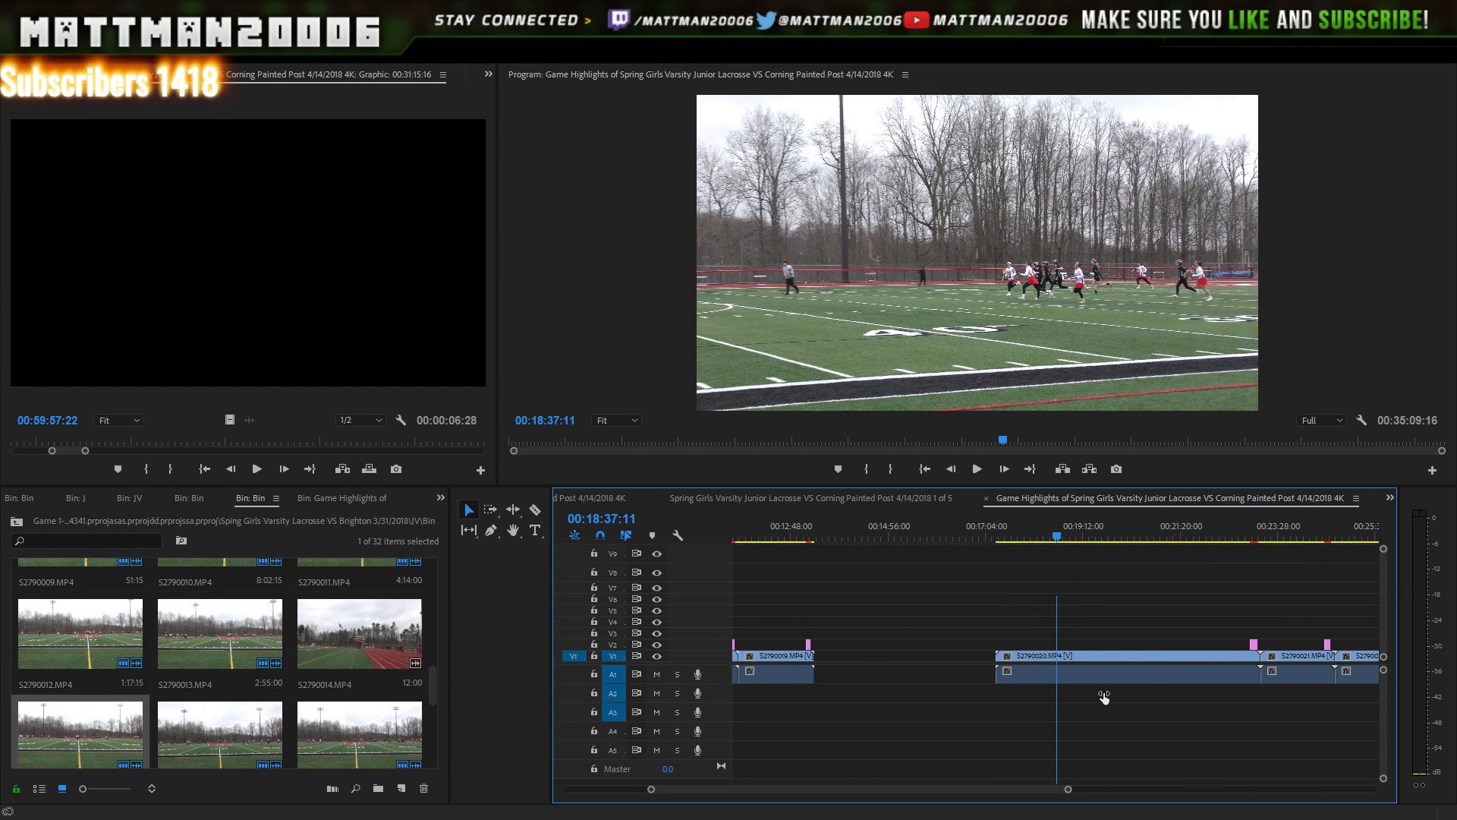
{"action": "left_click_drag", "start_coordinate": [1154, 522], "coordinate": [1168, 529]}
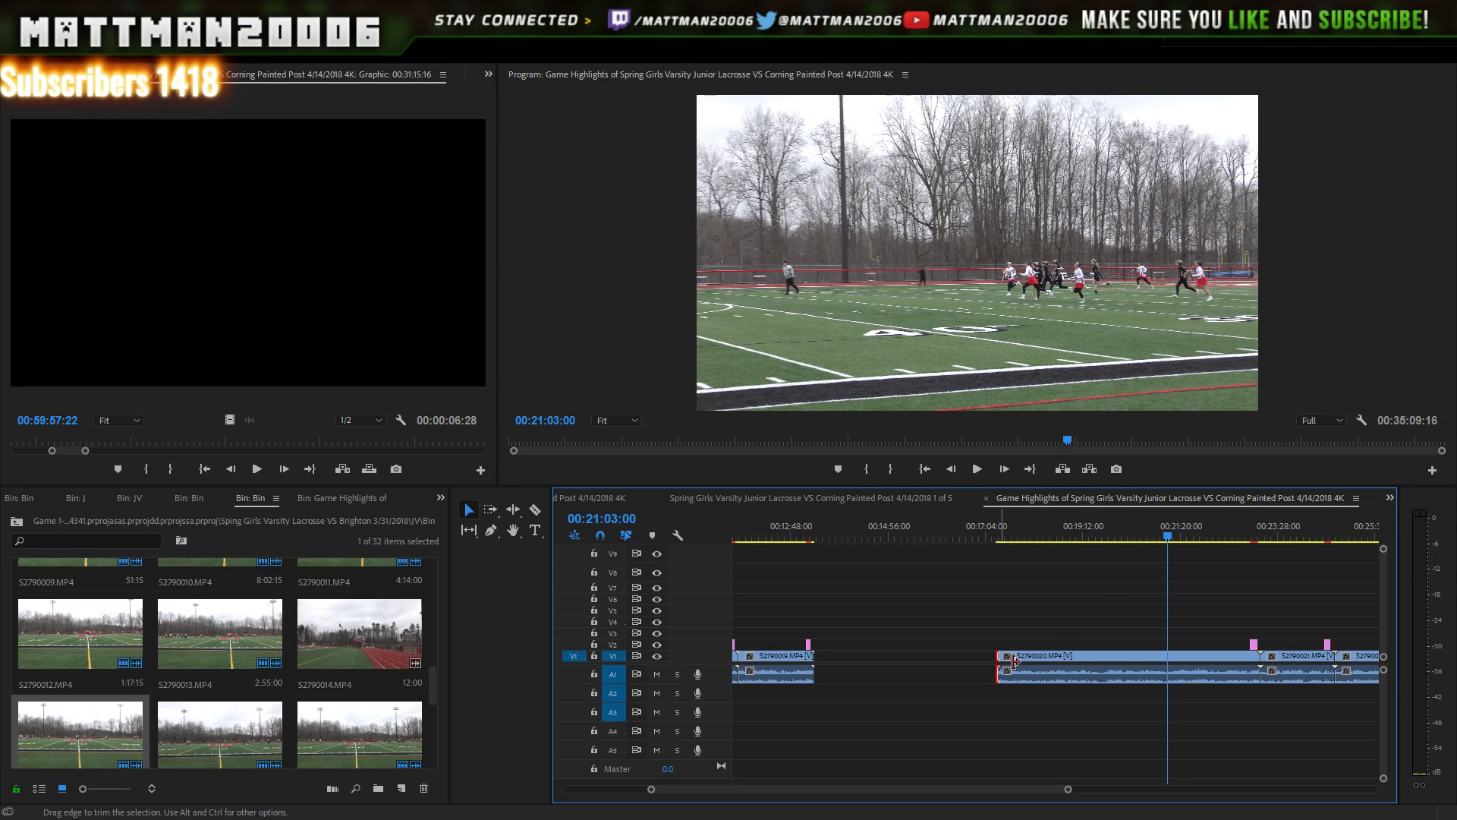
{"action": "left_click_drag", "start_coordinate": [1015, 661], "coordinate": [1179, 665]}
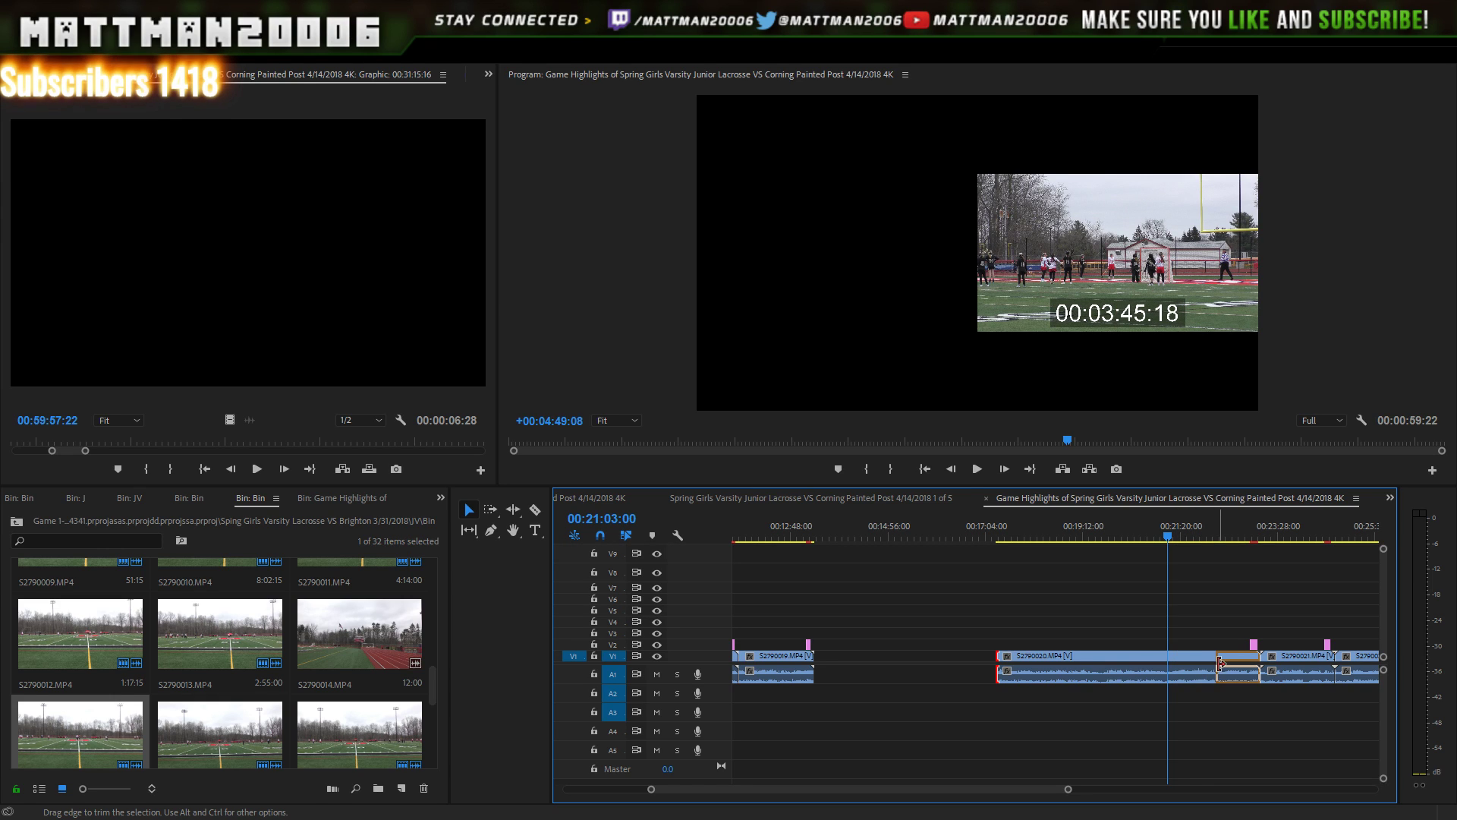
{"action": "left_click_drag", "start_coordinate": [1217, 648], "coordinate": [1217, 647]}
- Play the sequence from S2790020's new start point
{"action": "left_click_drag", "start_coordinate": [1215, 528], "coordinate": [1211, 533]}
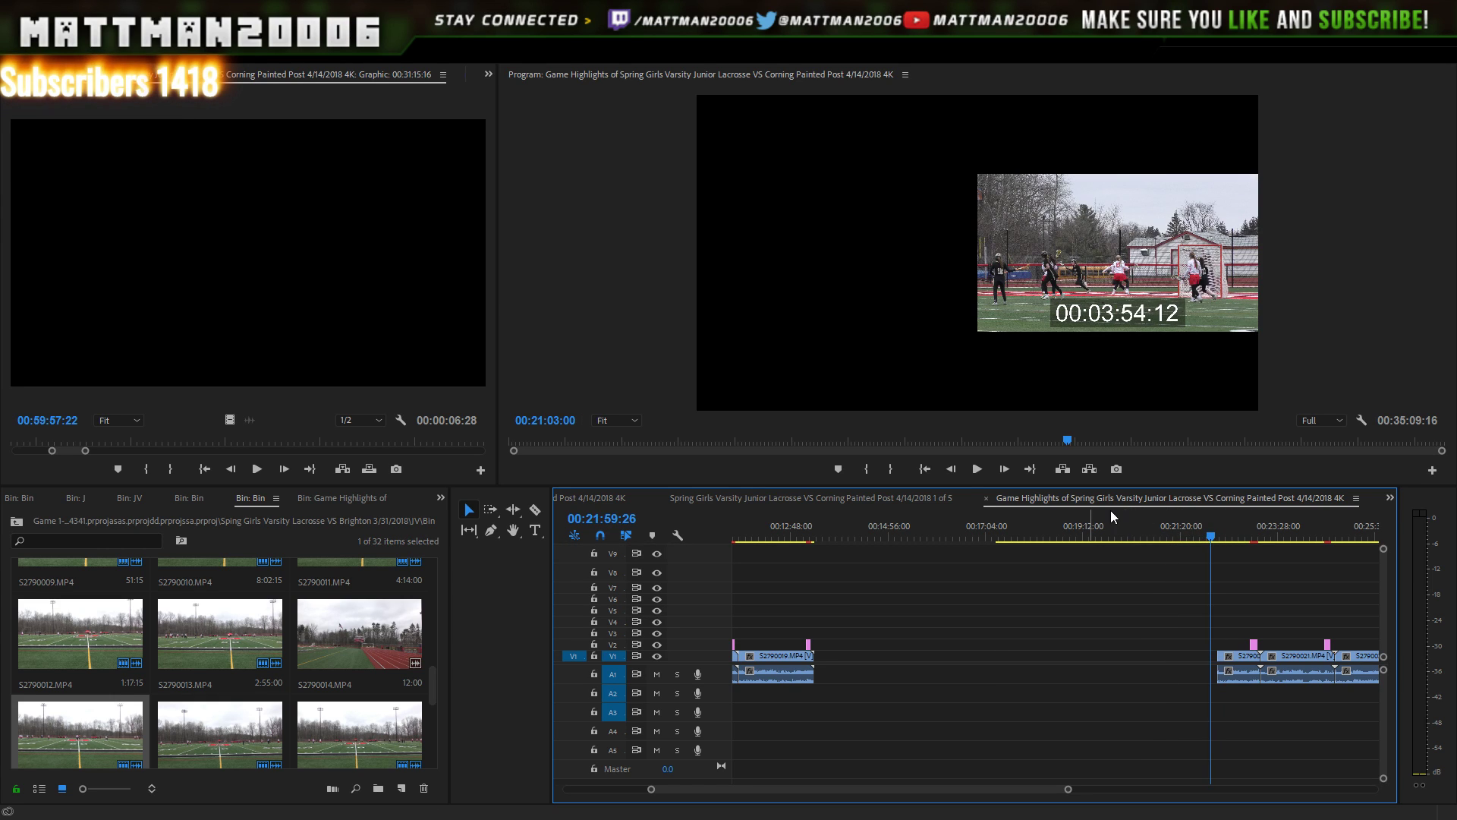
{"action": "left_click", "coordinate": [978, 468]}
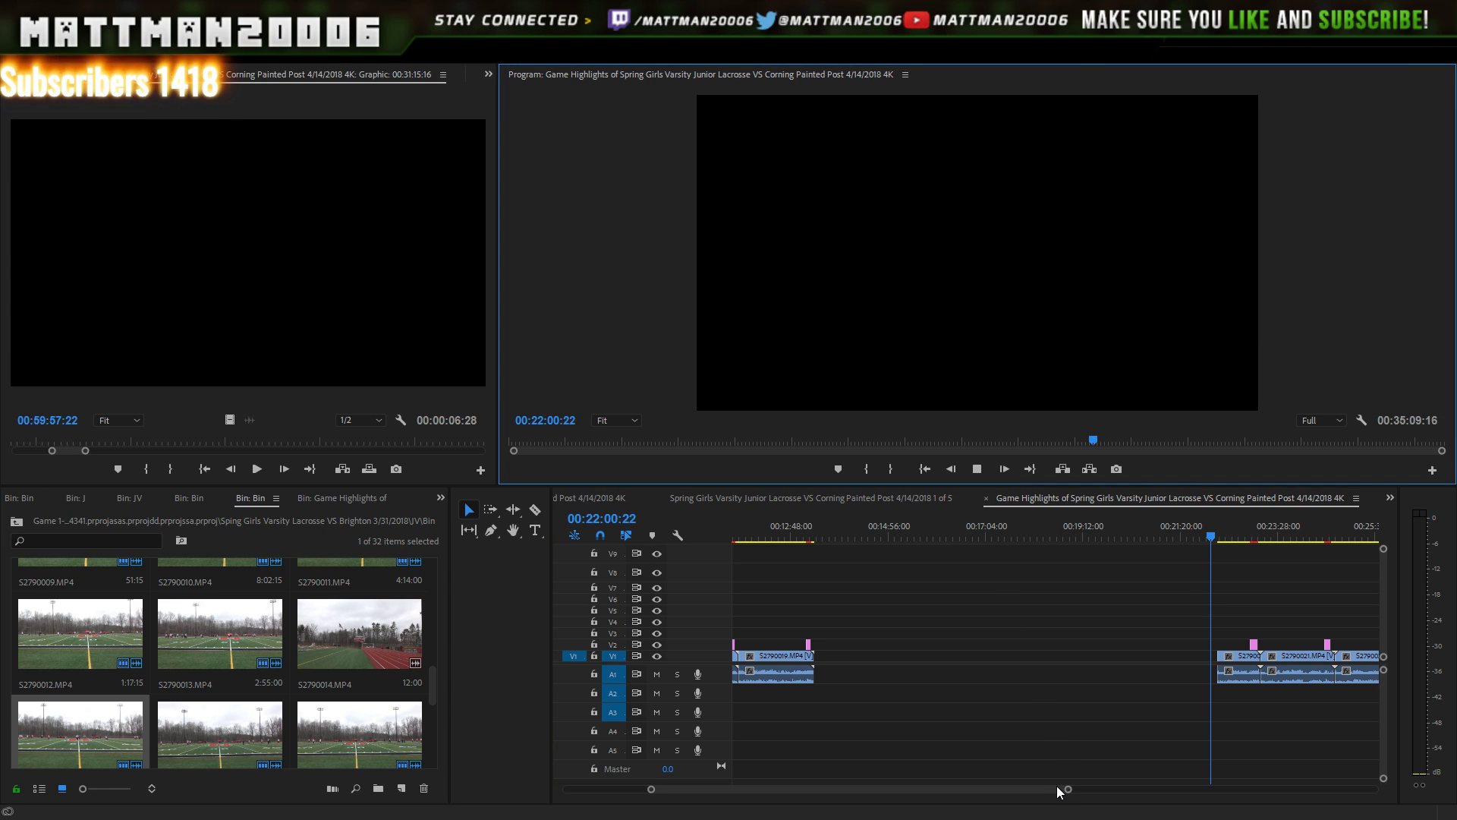
{"action": "left_click_drag", "start_coordinate": [1068, 790], "coordinate": [1093, 790]}
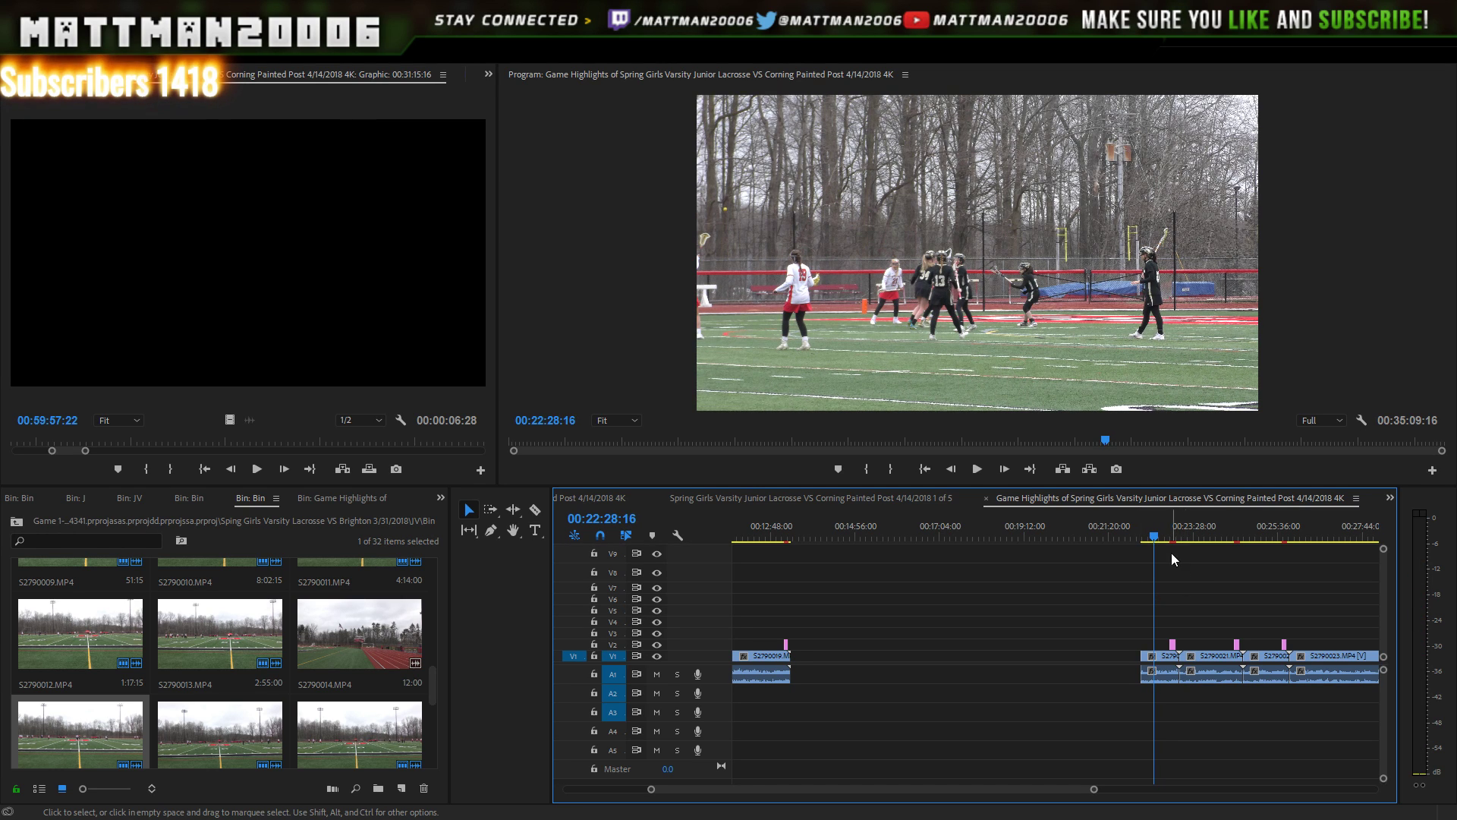
- Play back the sequence from 00:22:09:19 and stop
{"action": "left_click", "coordinate": [1148, 540]}
{"action": "left_click_drag", "start_coordinate": [1148, 540], "coordinate": [1145, 542]}
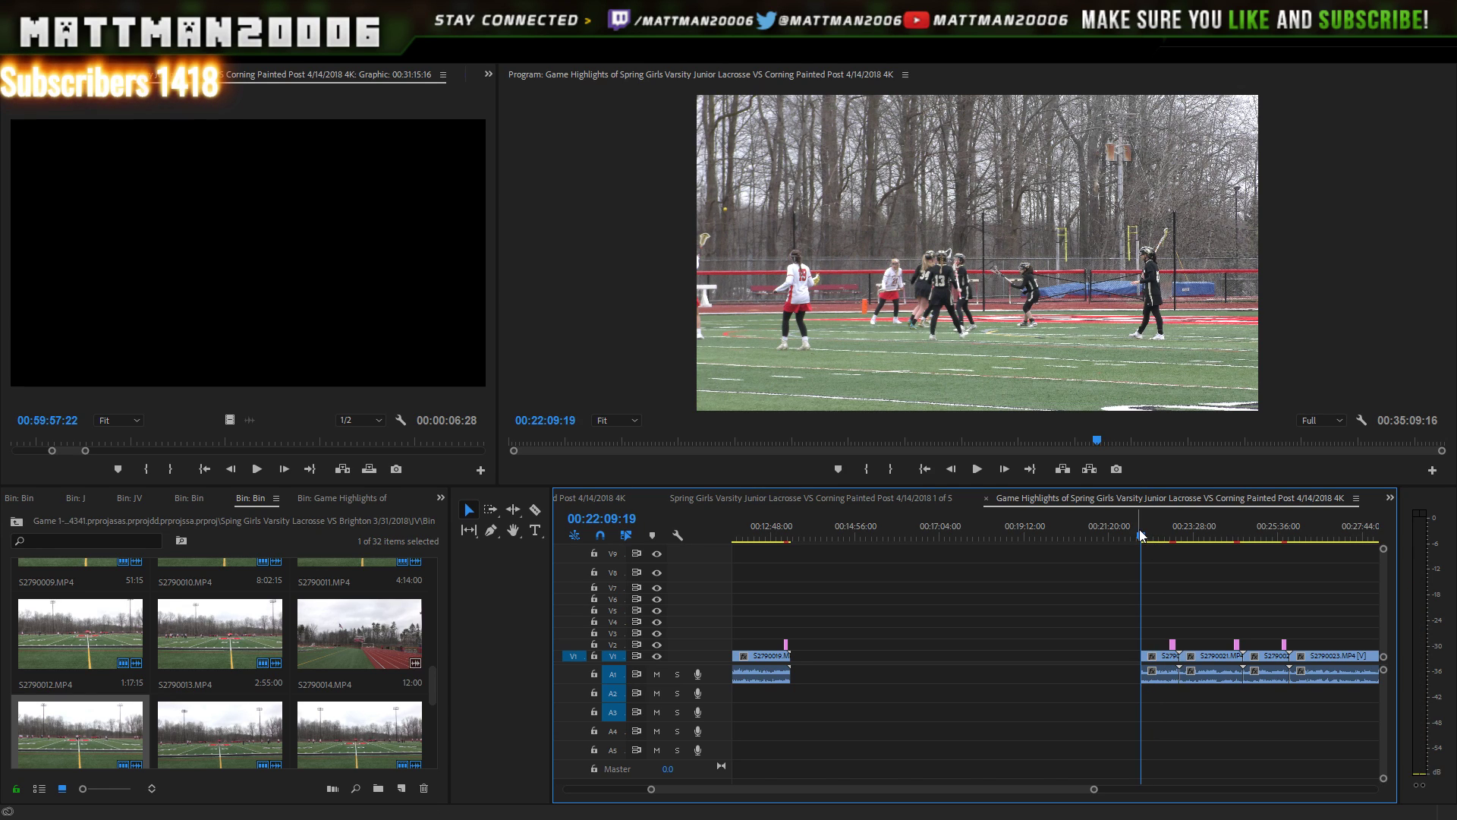
{"action": "left_click", "coordinate": [977, 470]}
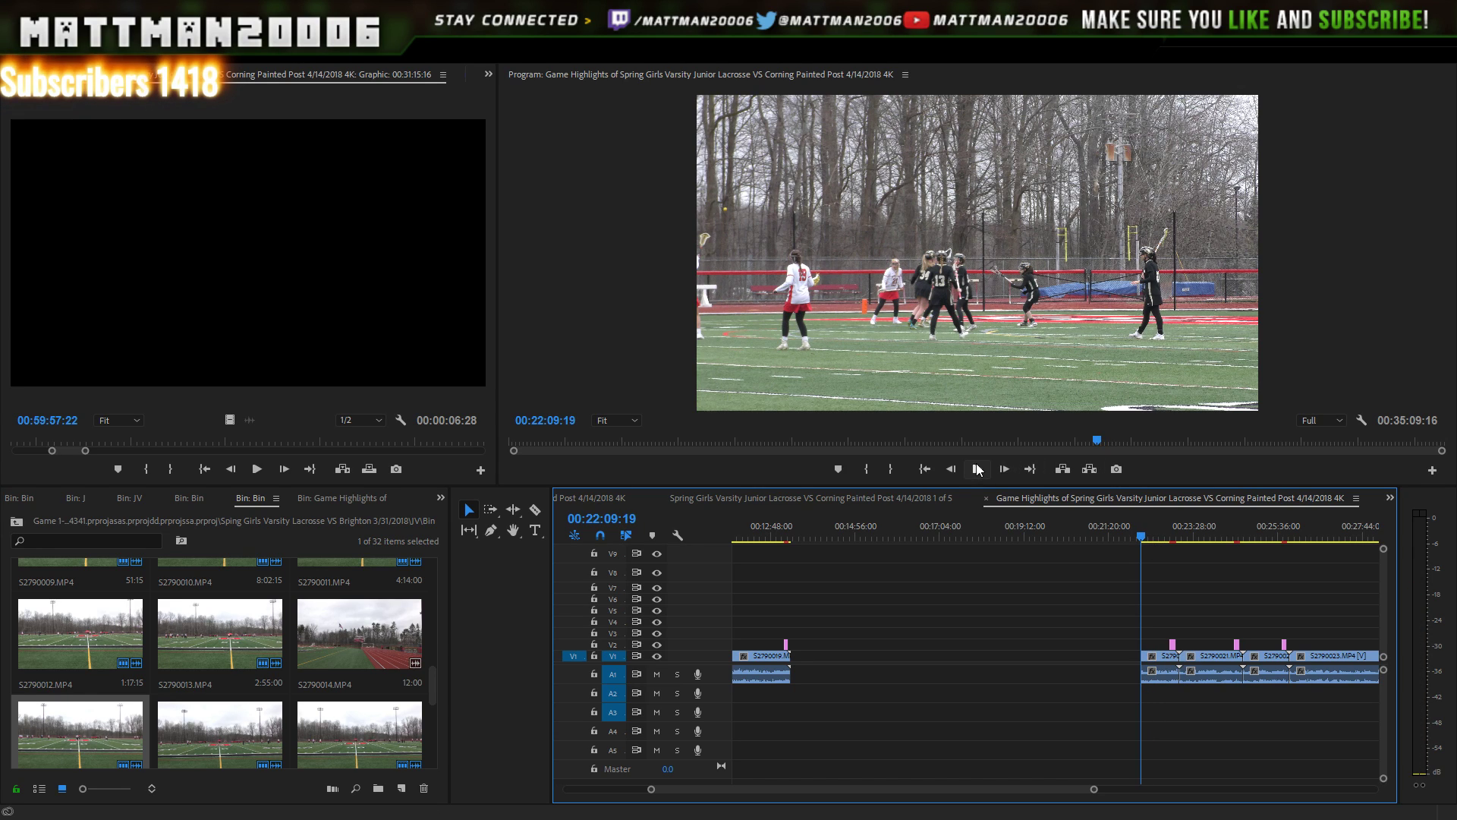
{"action": "left_click", "coordinate": [979, 467]}
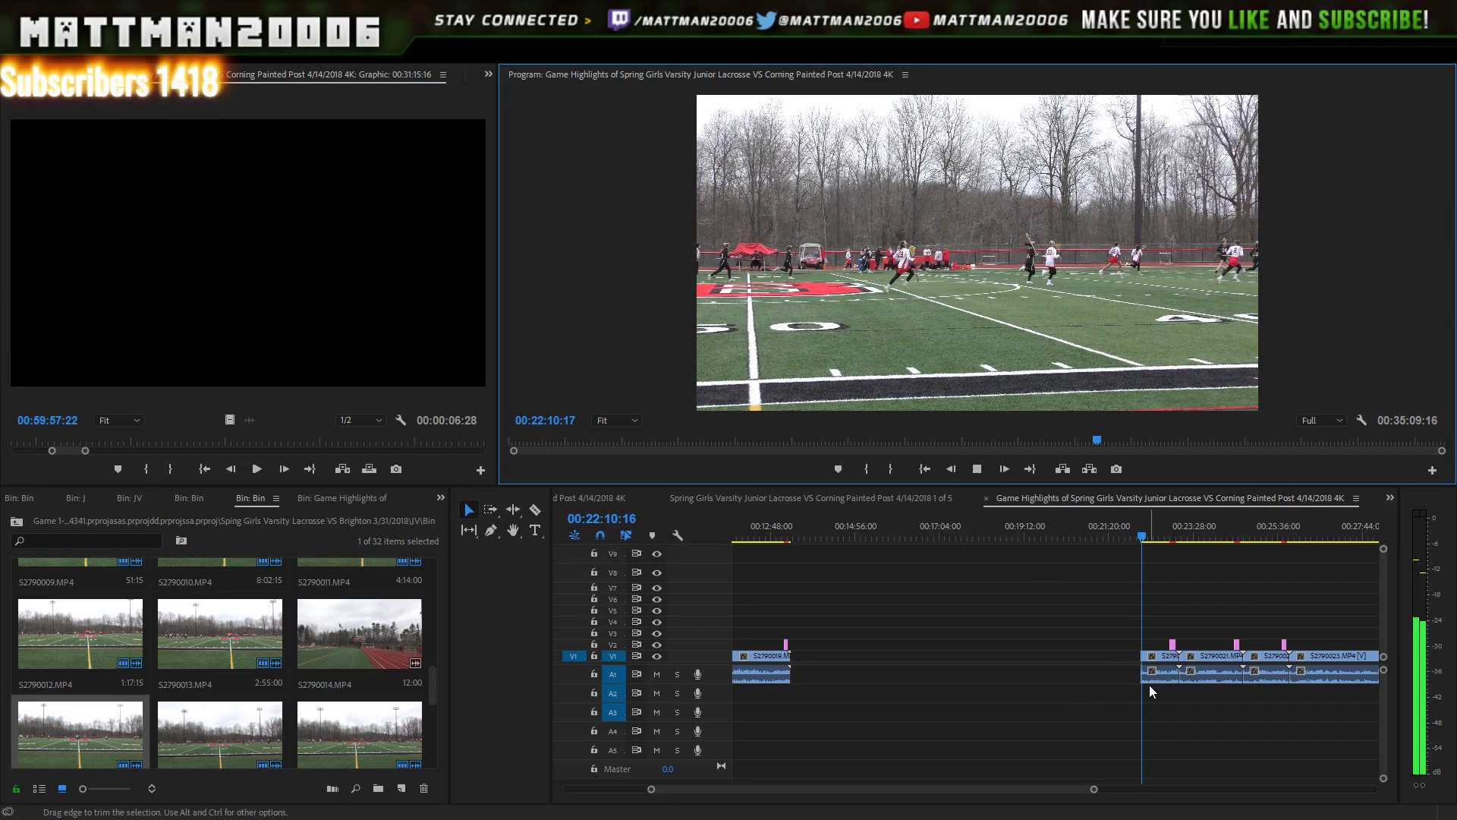
{"action": "key", "text": "space"}
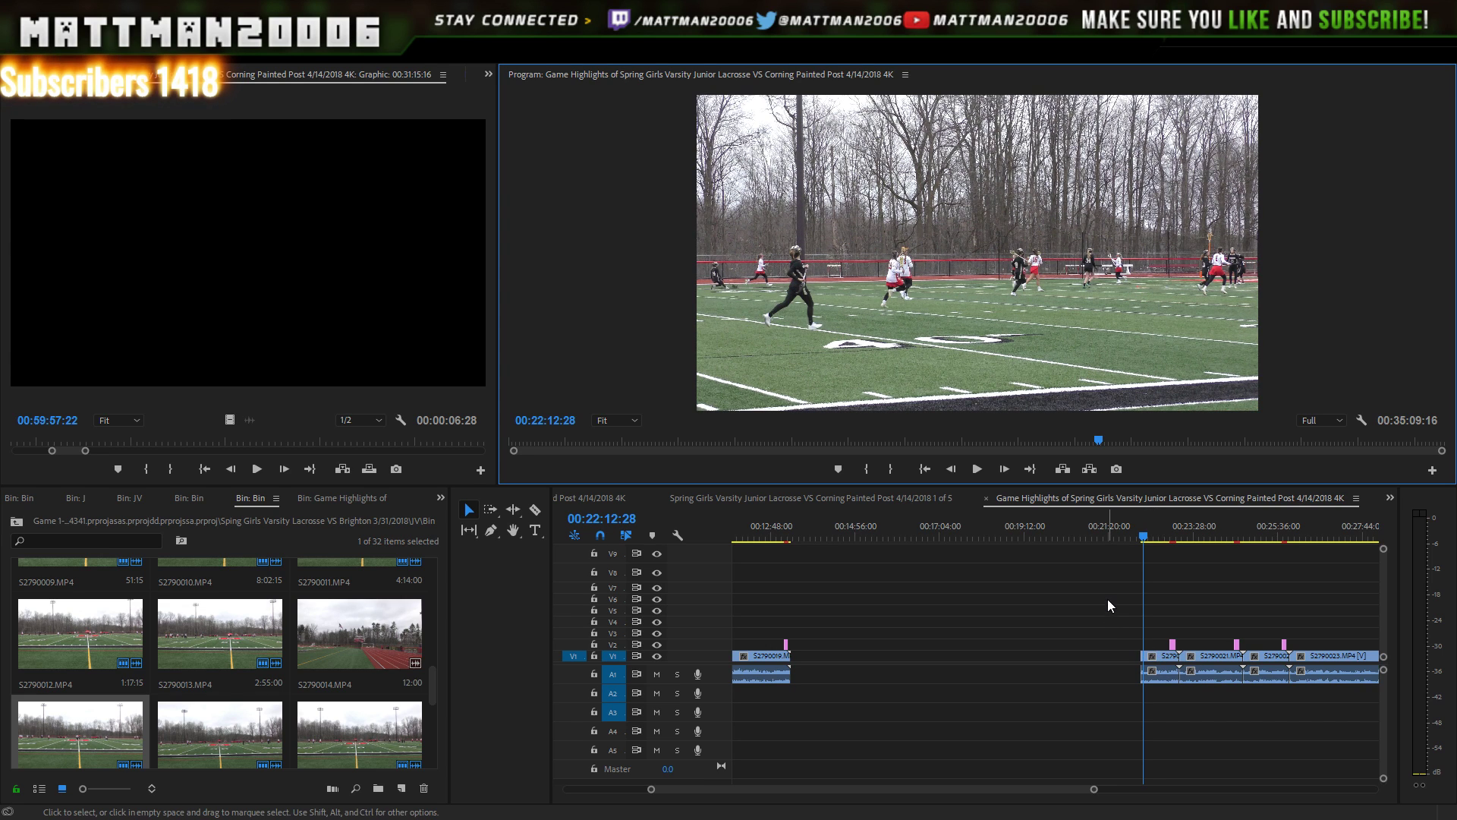
- Extend the clip after the gap back to 00:21:43 and preview it
{"action": "left_click", "coordinate": [1124, 539]}
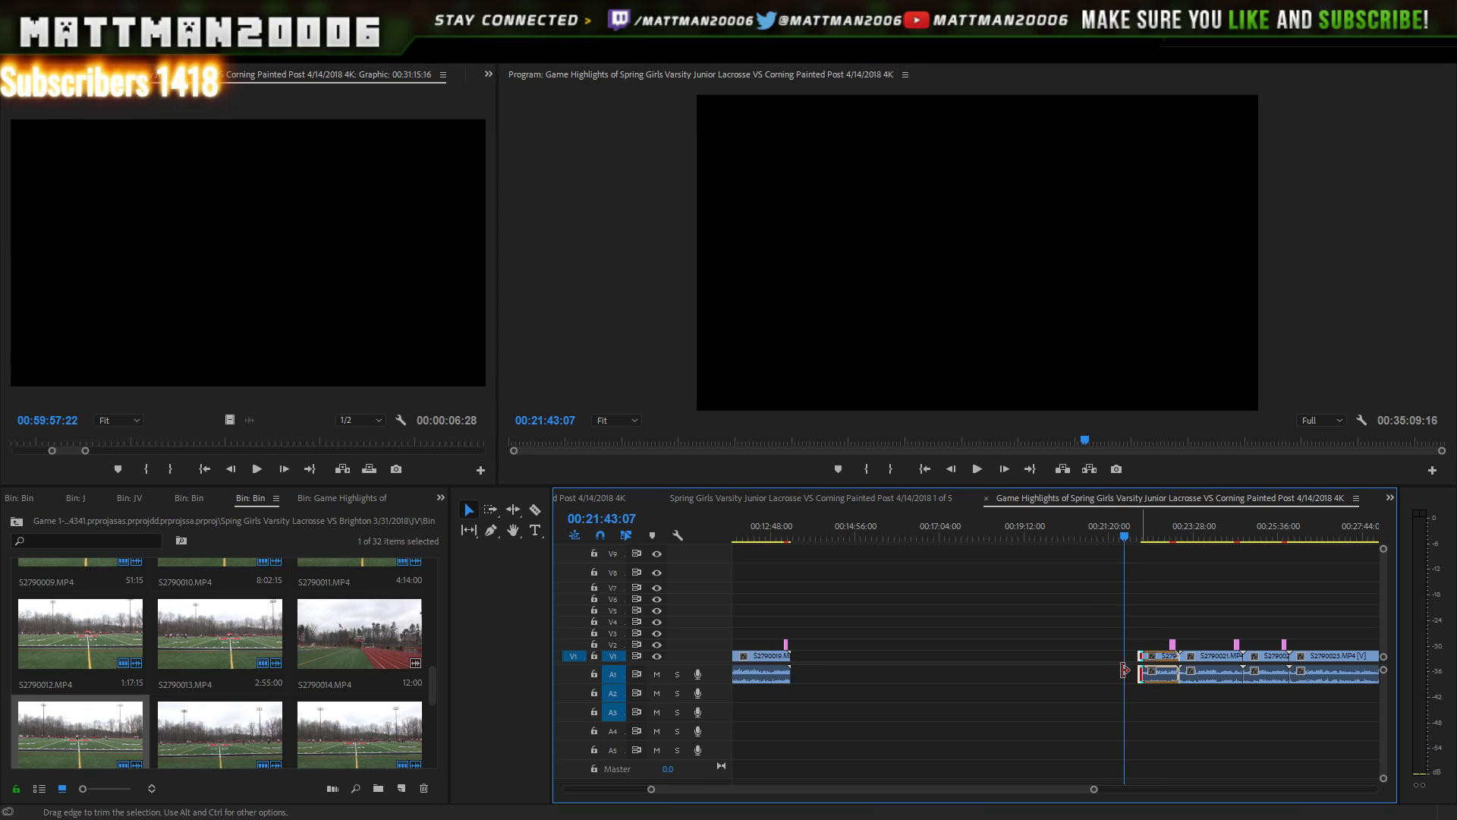
{"action": "left_click_drag", "start_coordinate": [1125, 670], "coordinate": [1124, 670]}
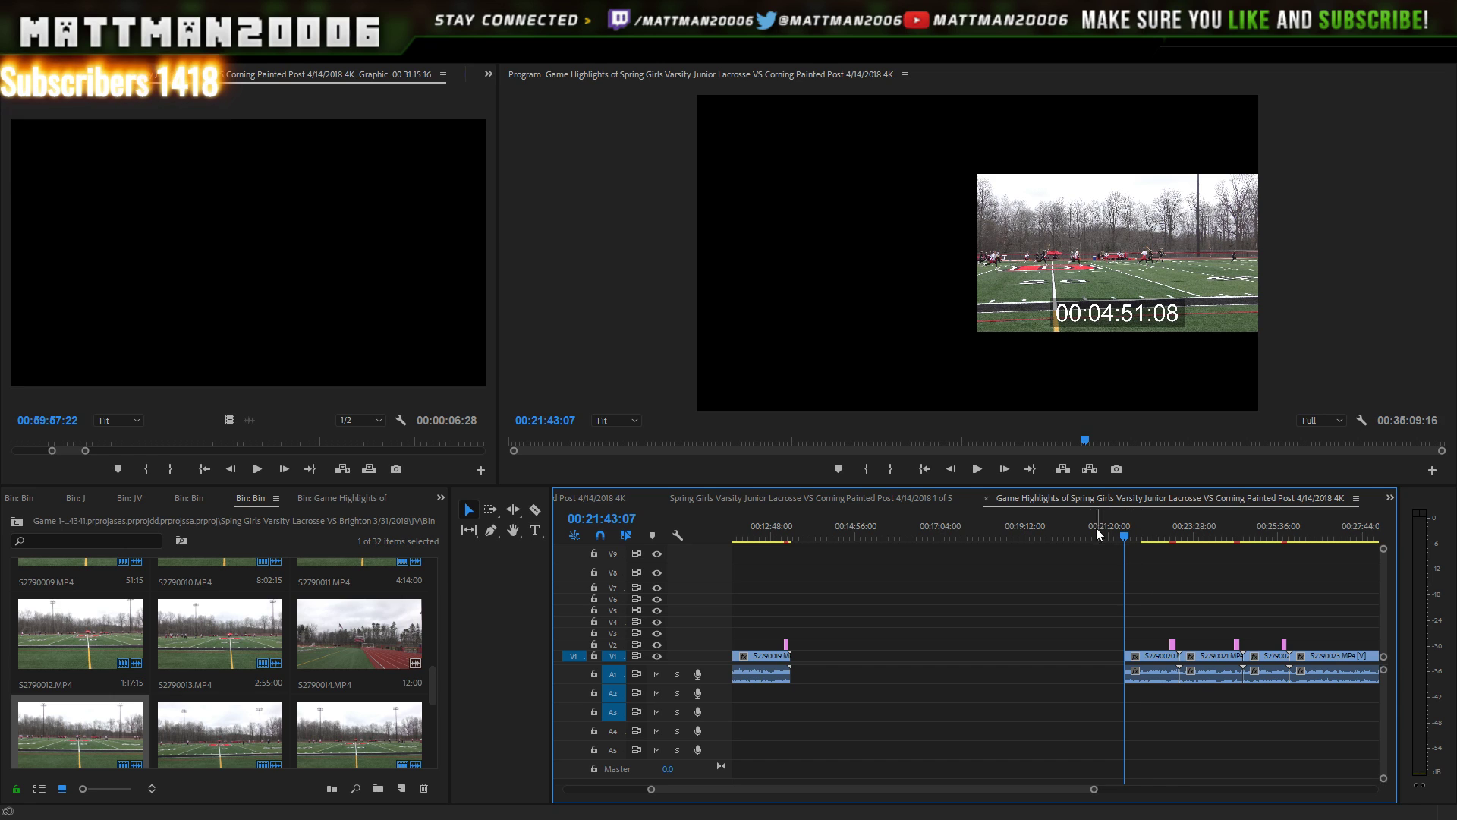
{"action": "left_click", "coordinate": [987, 470]}
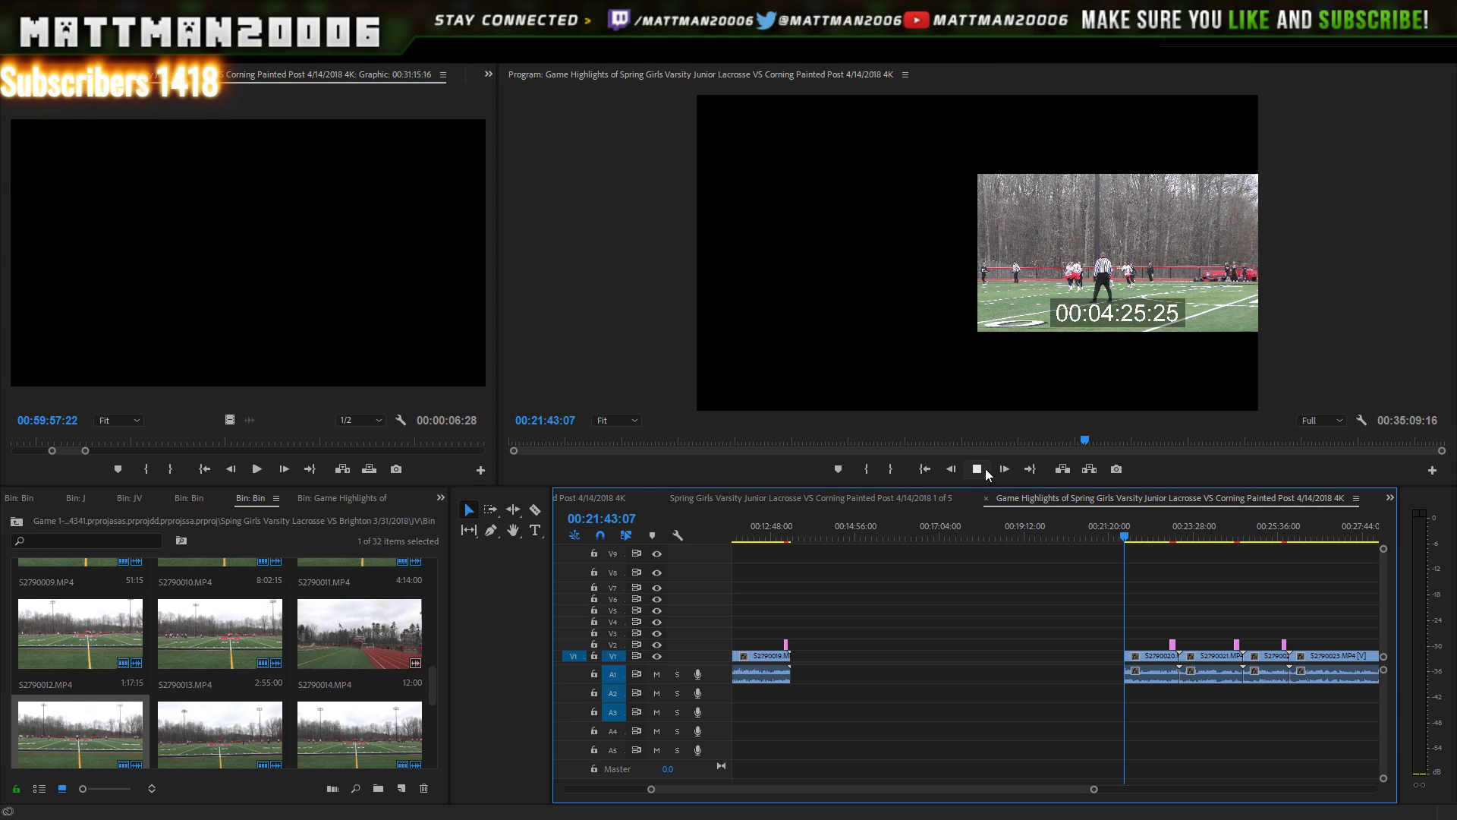
{"action": "left_click", "coordinate": [981, 468]}
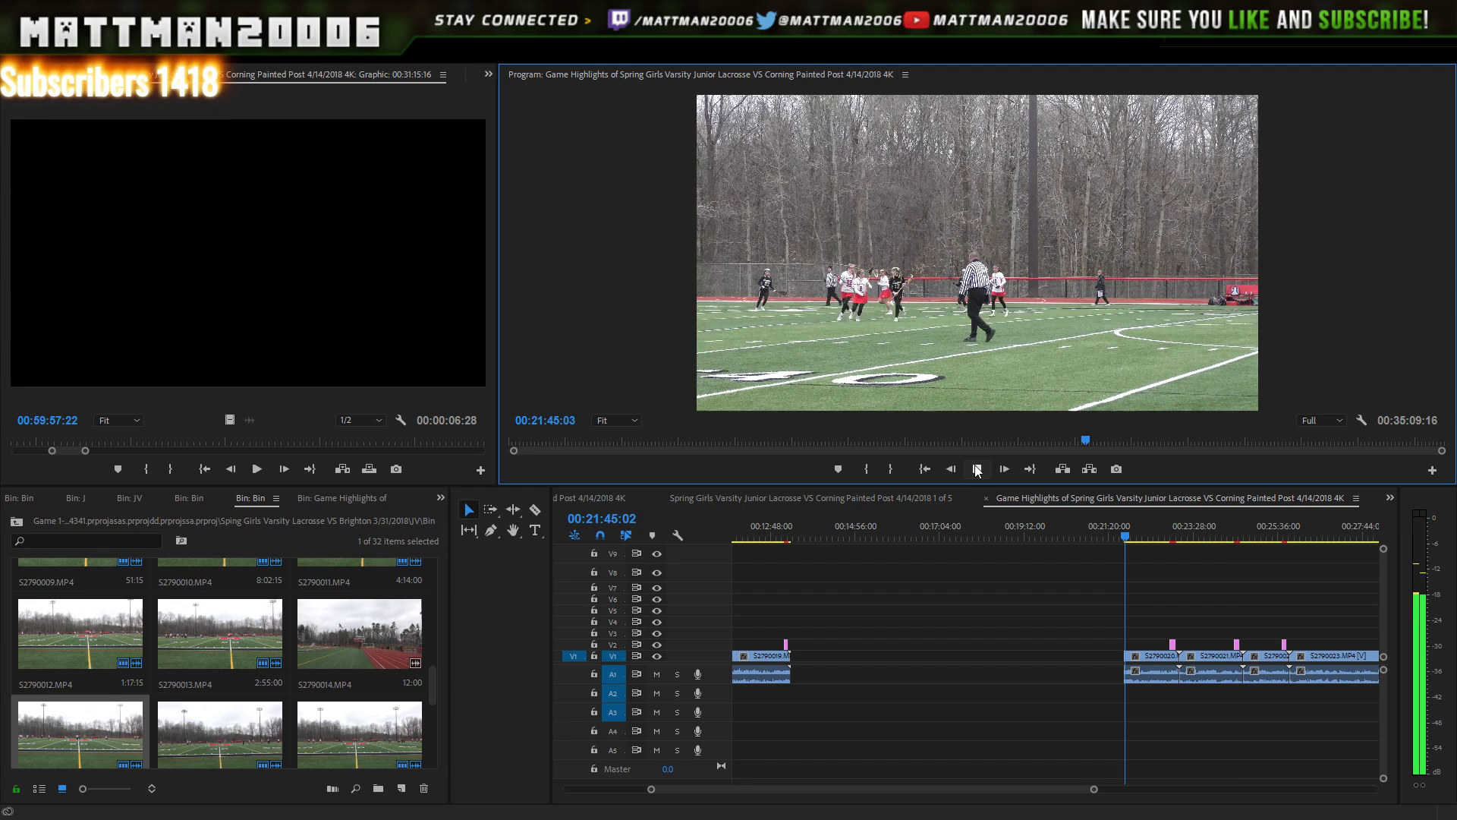
{"action": "left_click", "coordinate": [977, 471]}
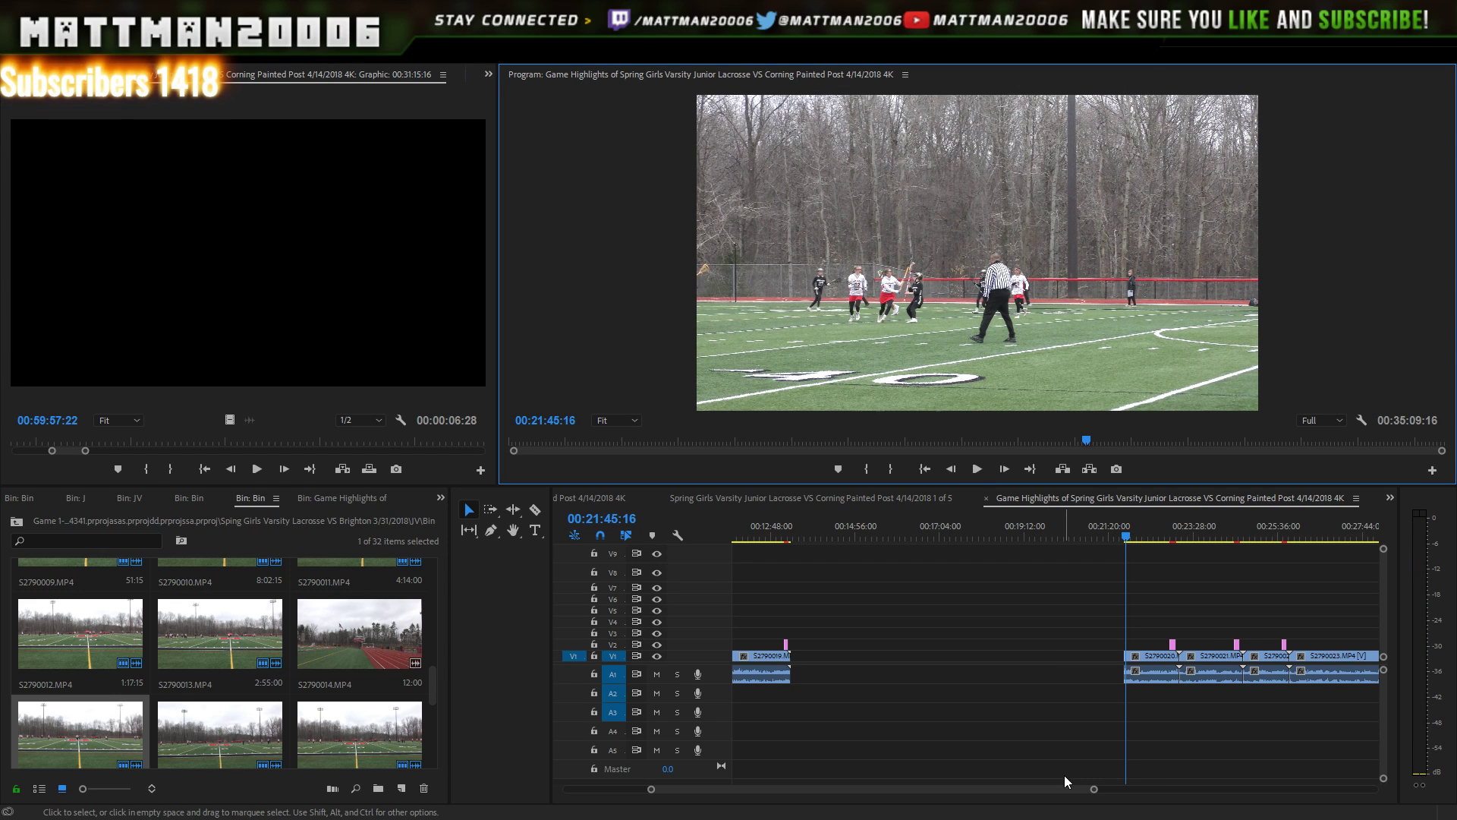
- Trim the start of S2790023 later, leaving a gap, and preview the edit point
{"action": "left_click_drag", "start_coordinate": [1073, 789], "coordinate": [1141, 788]}
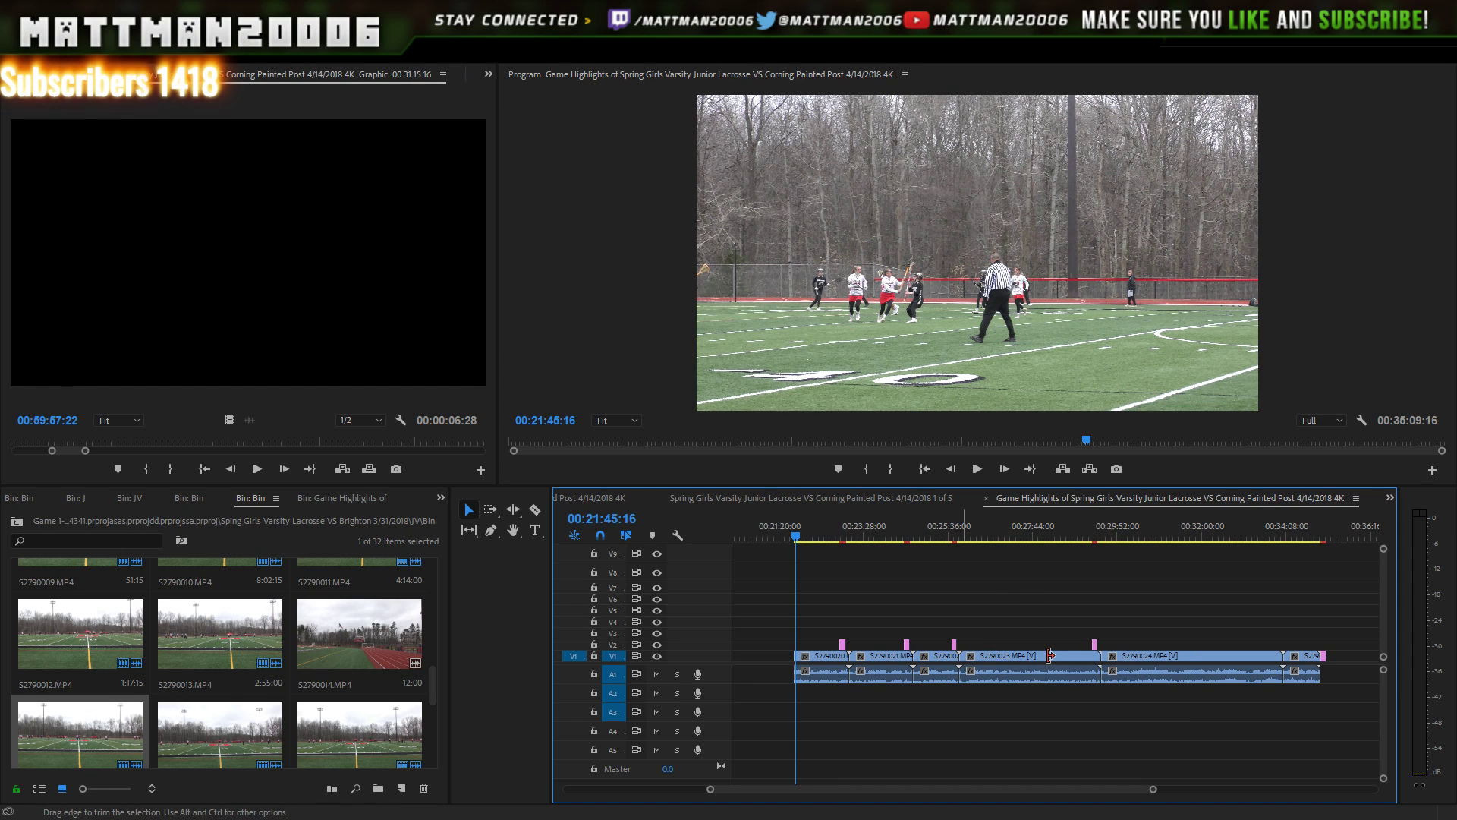
{"action": "left_click_drag", "start_coordinate": [961, 668], "coordinate": [1046, 658]}
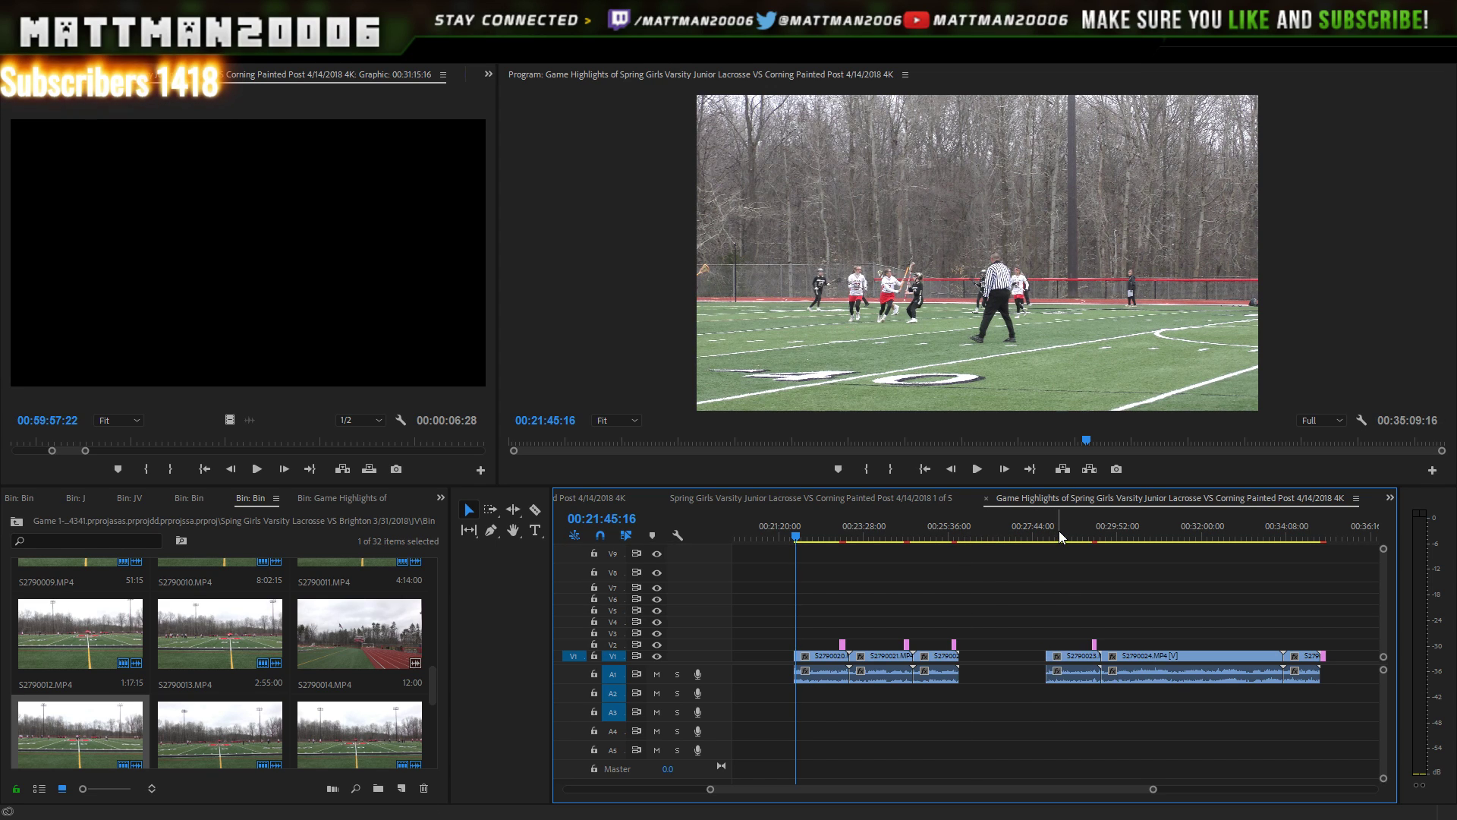
{"action": "left_click", "coordinate": [1042, 531]}
{"action": "left_click", "coordinate": [978, 469]}
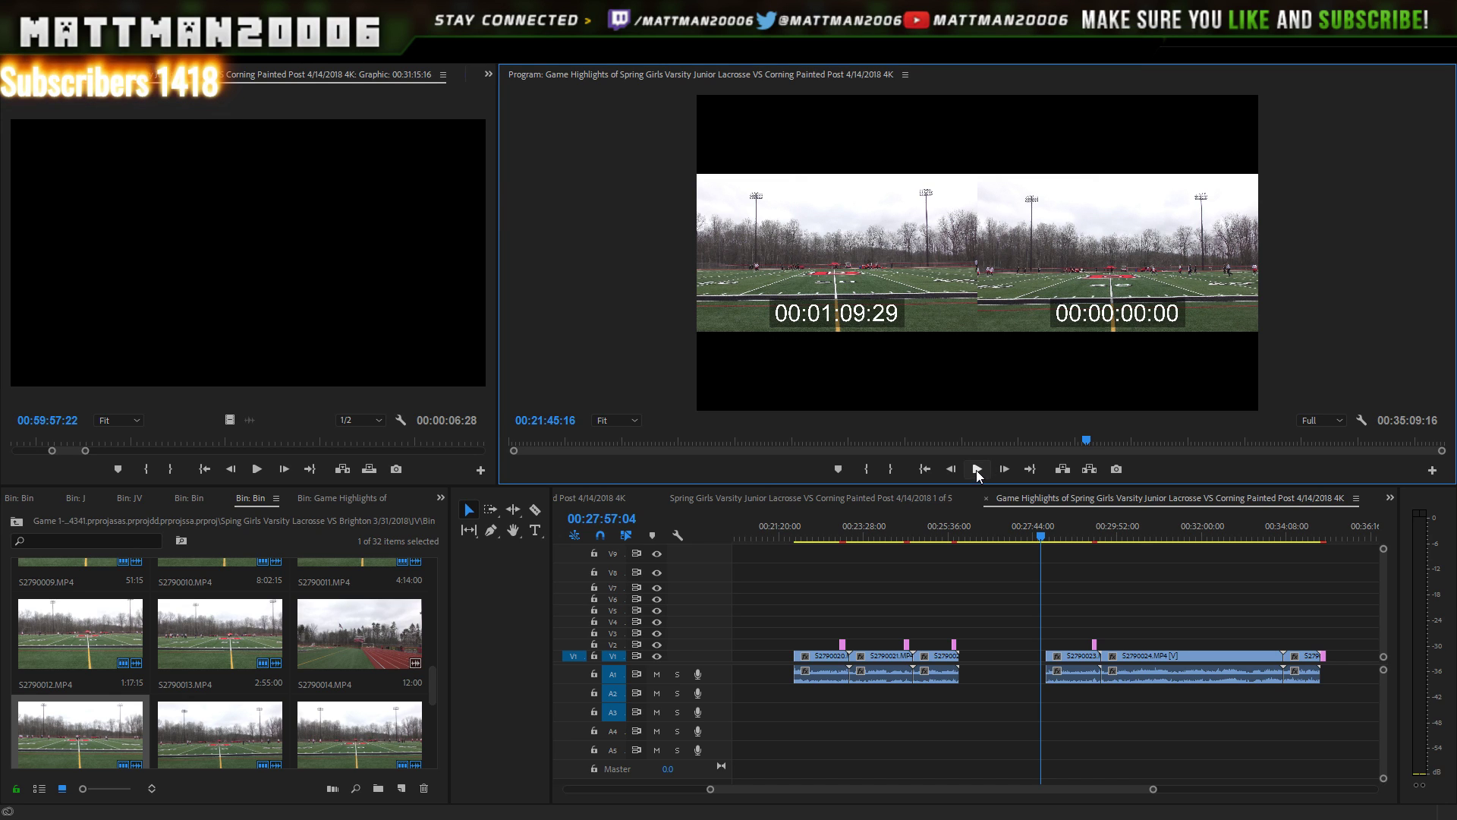
{"action": "left_click", "coordinate": [978, 468]}
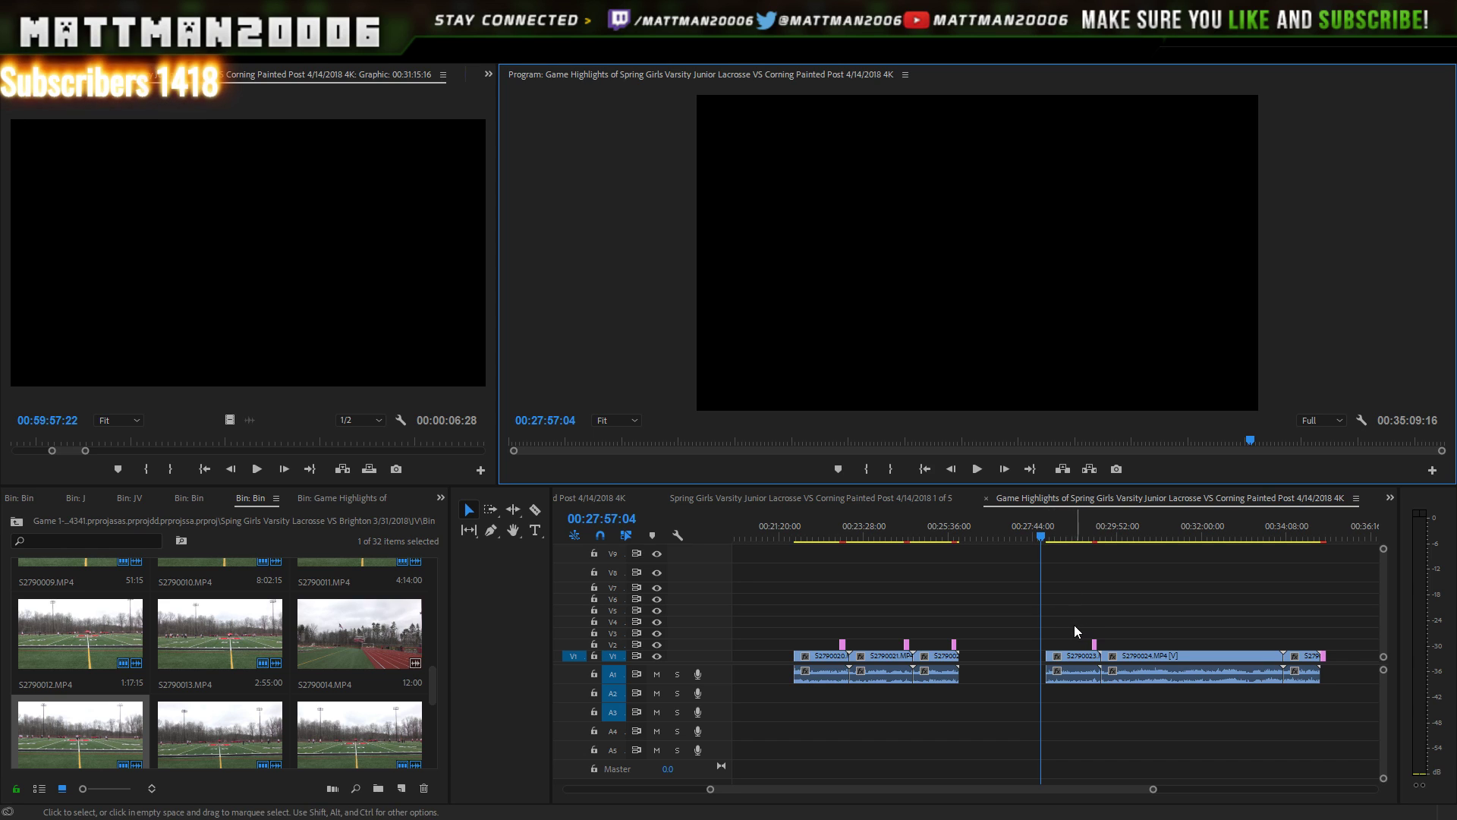
- Play through the trimmed S2790023 footage, stopping at 00:28:08:13
{"action": "left_click", "coordinate": [1068, 658]}
{"action": "left_click_drag", "start_coordinate": [1044, 530], "coordinate": [1050, 545]}
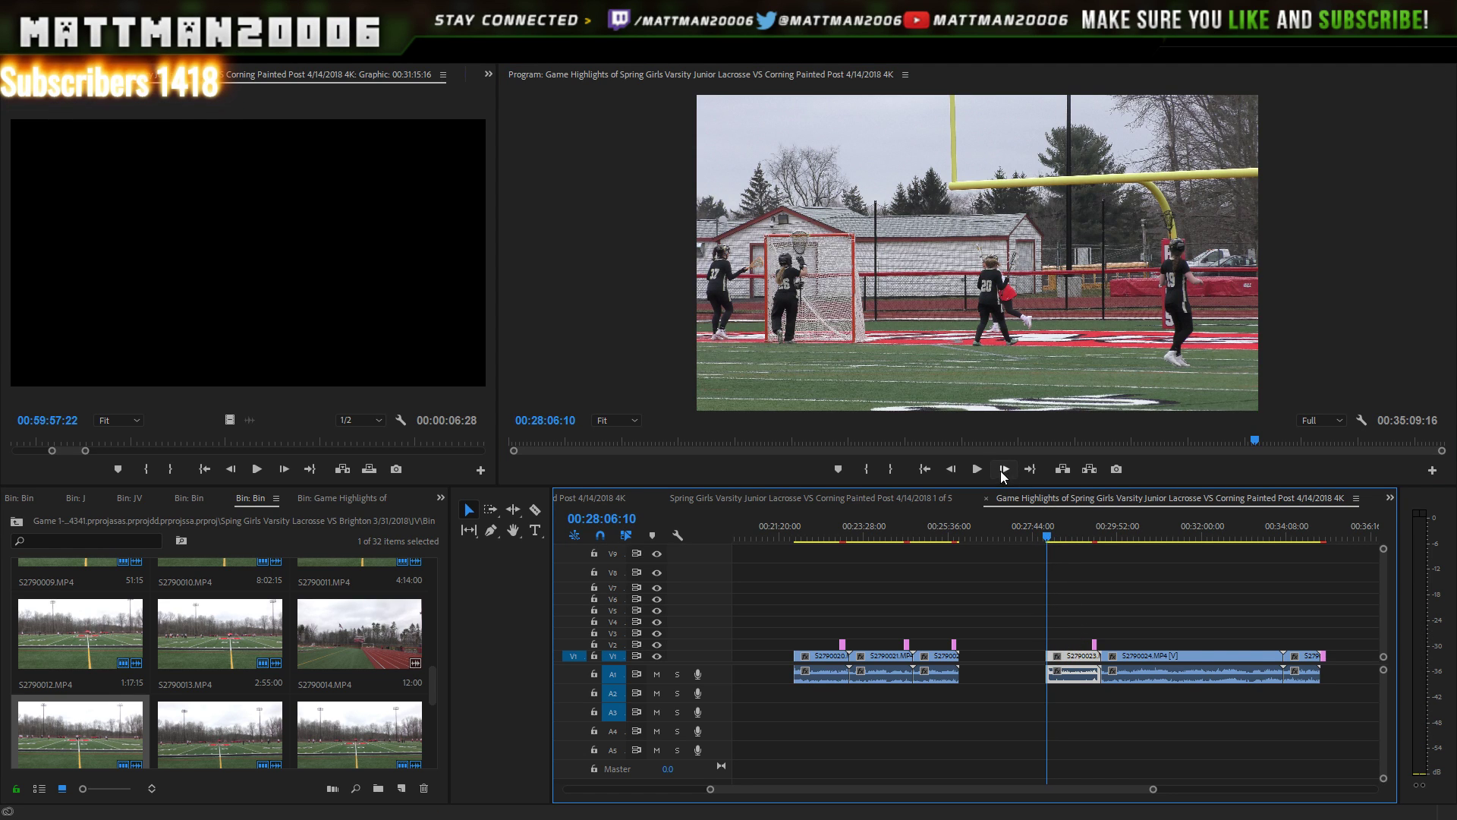
{"action": "left_click", "coordinate": [977, 469]}
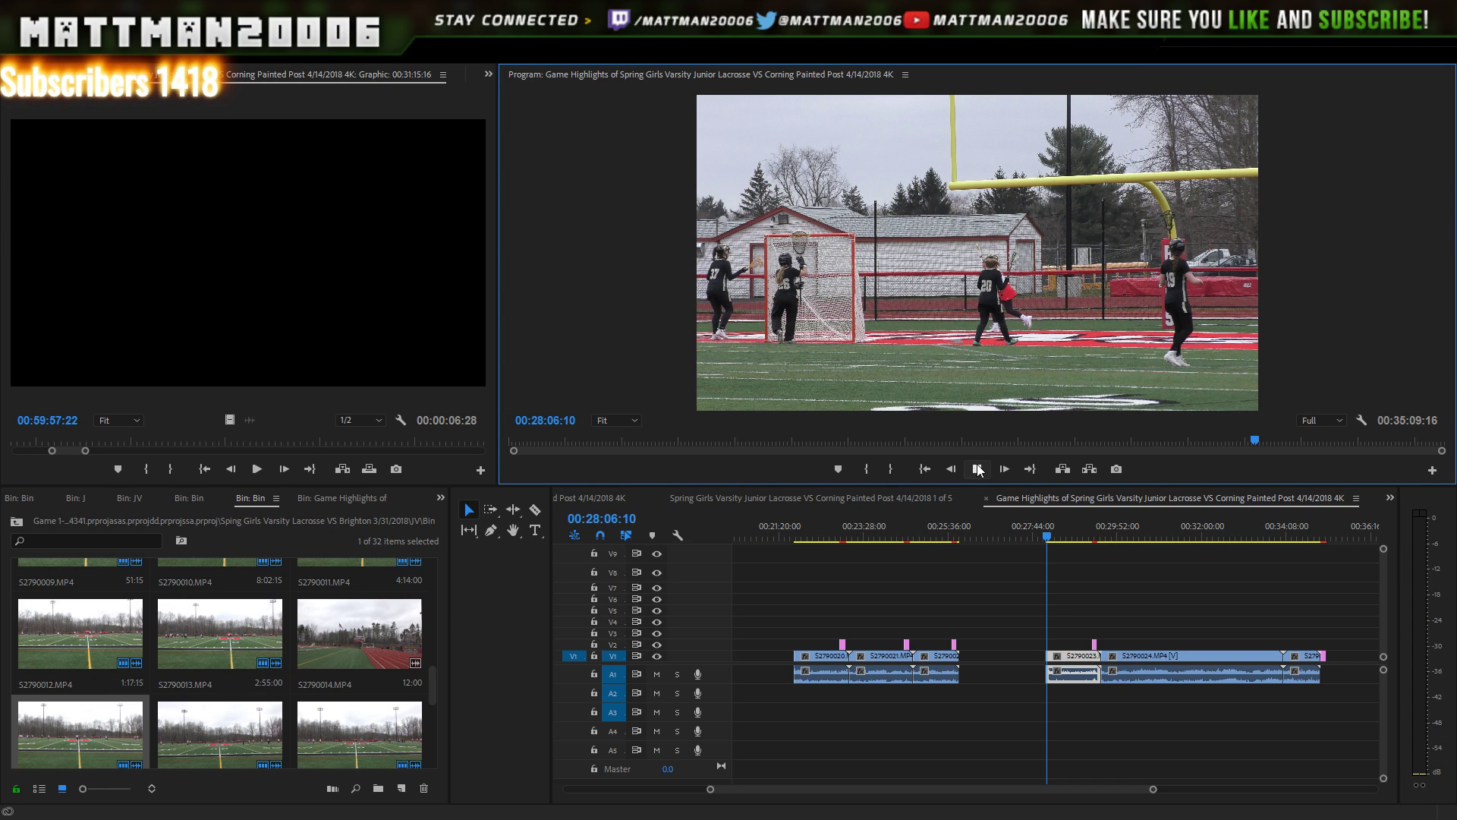
{"action": "left_click", "coordinate": [979, 471]}
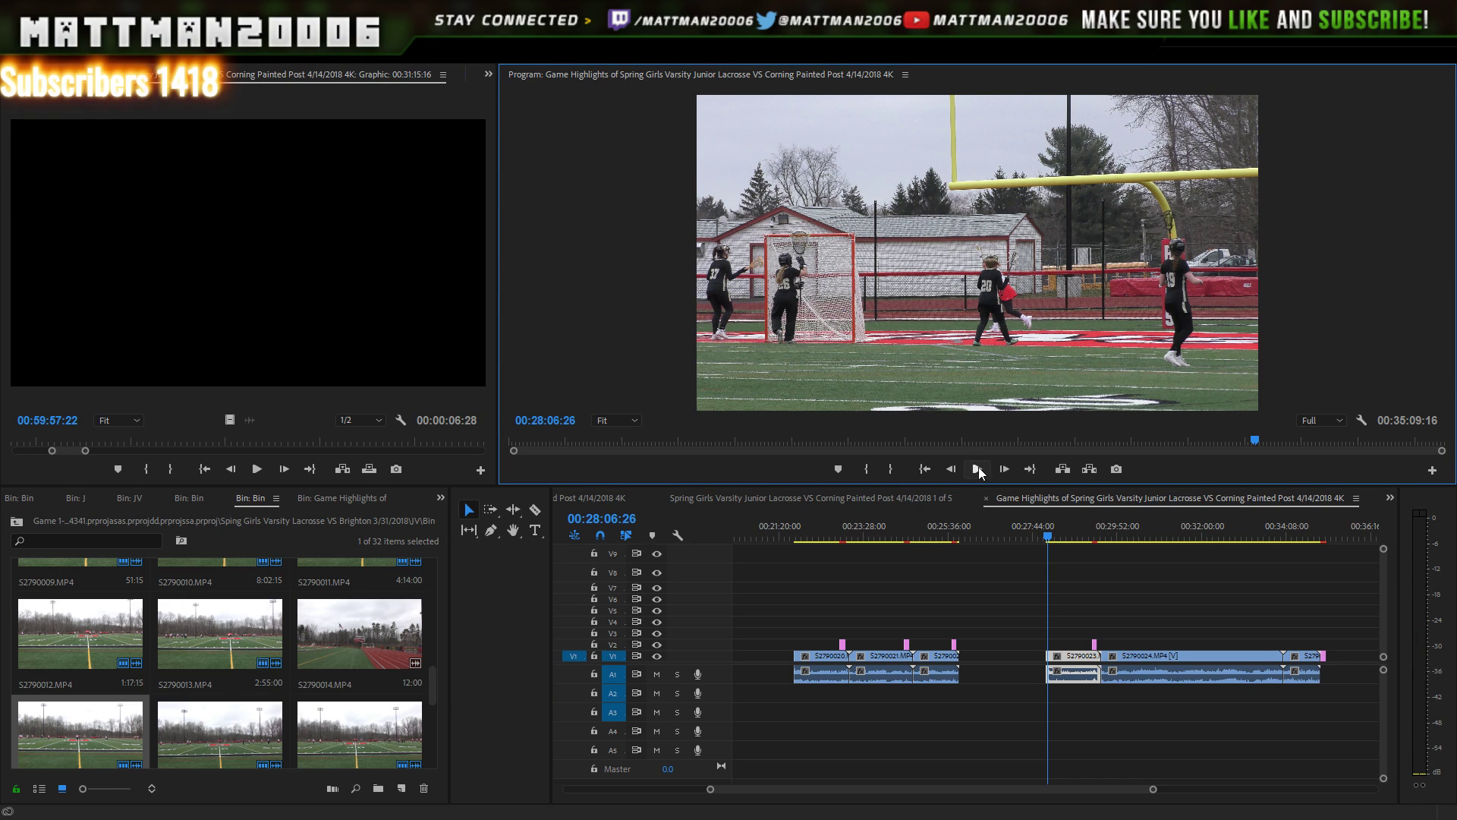
{"action": "left_click", "coordinate": [979, 471]}
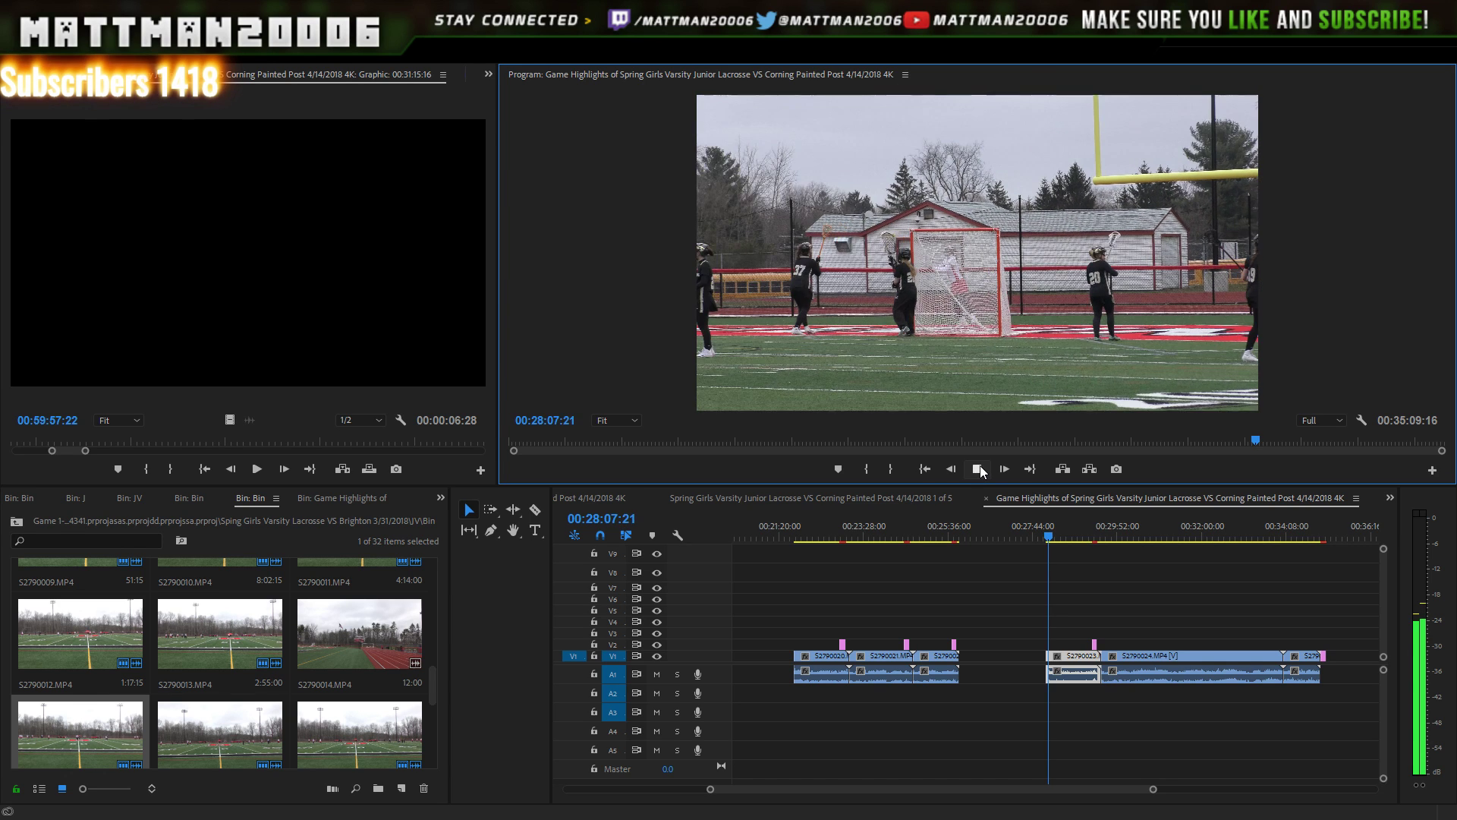
{"action": "left_click", "coordinate": [978, 470]}
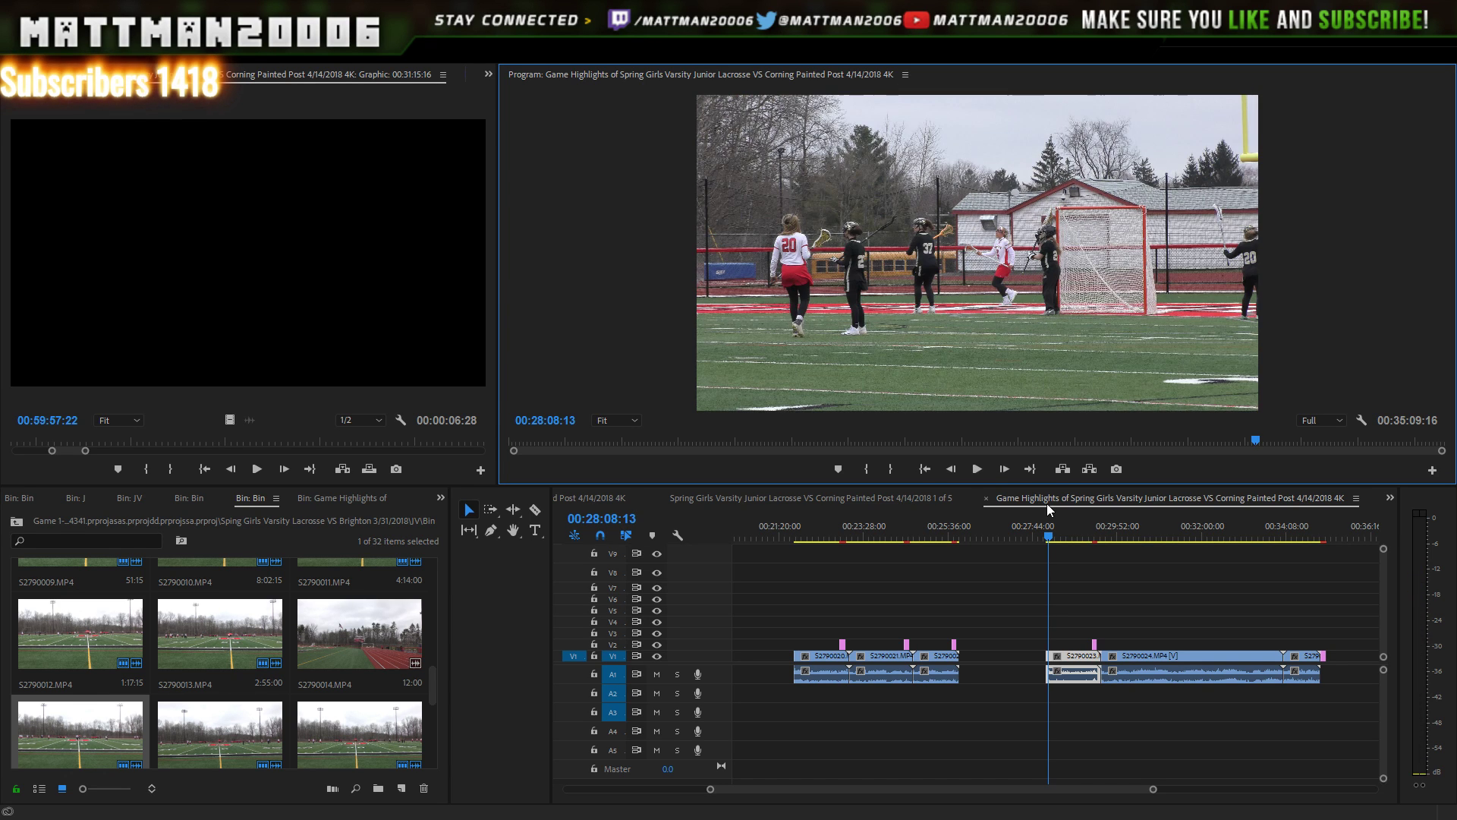
- Select the clips after the gap and slide them left against the earlier clips
{"action": "left_click_drag", "start_coordinate": [1371, 589], "coordinate": [975, 663]}
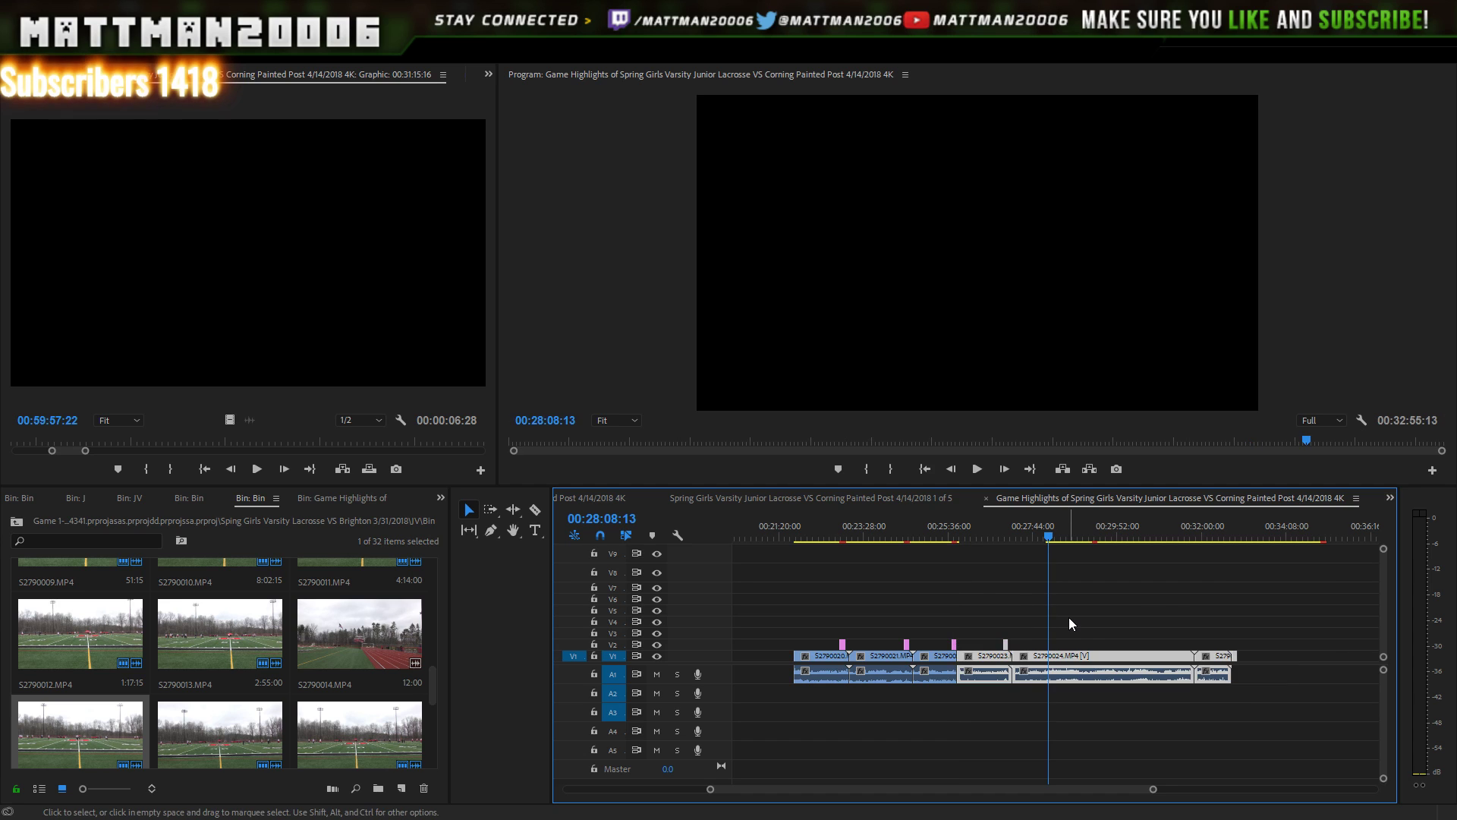
{"action": "left_click_drag", "start_coordinate": [967, 720], "coordinate": [716, 779]}
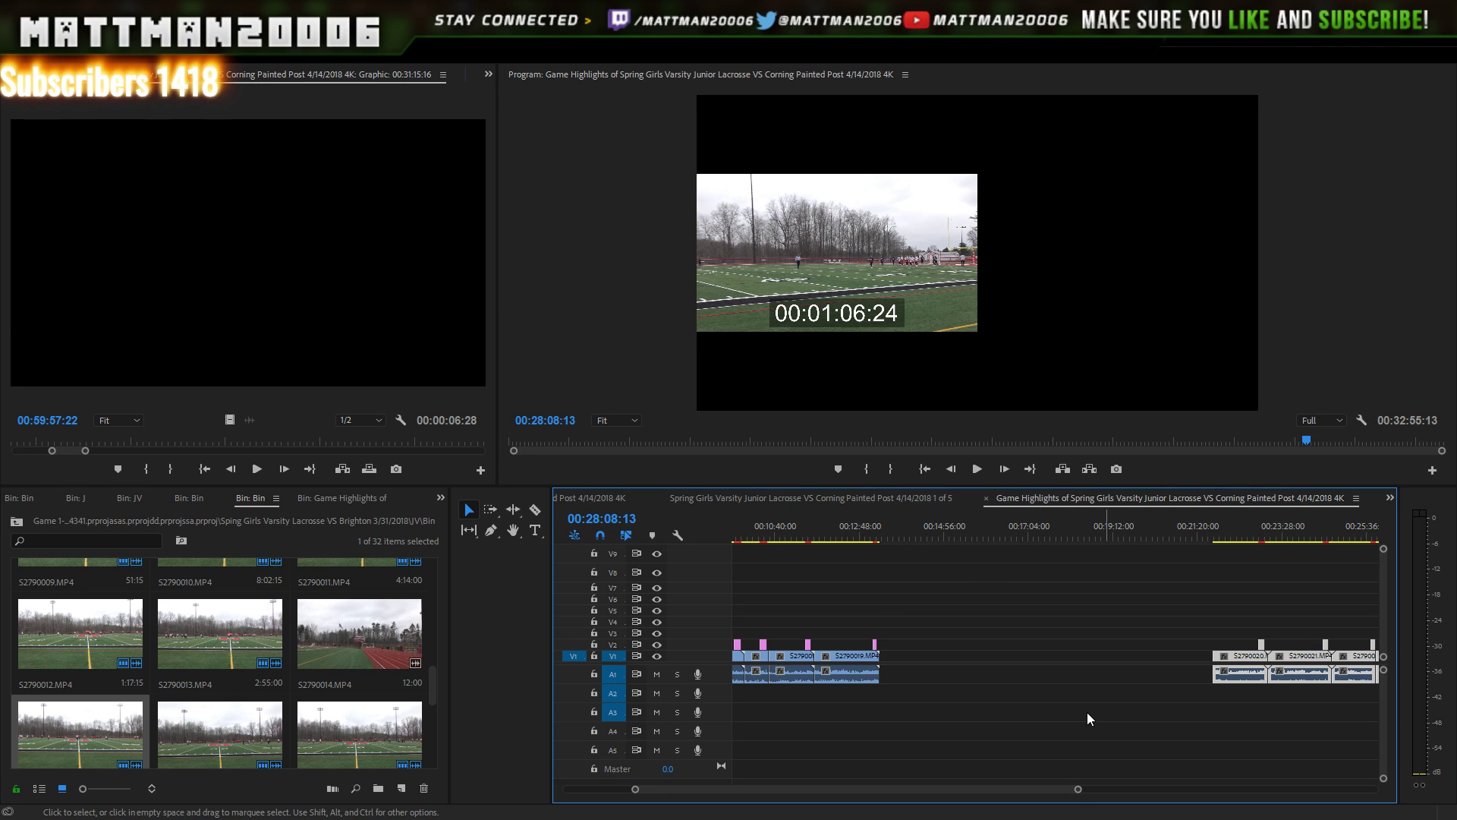
{"action": "left_click_drag", "start_coordinate": [1082, 782], "coordinate": [1126, 767]}
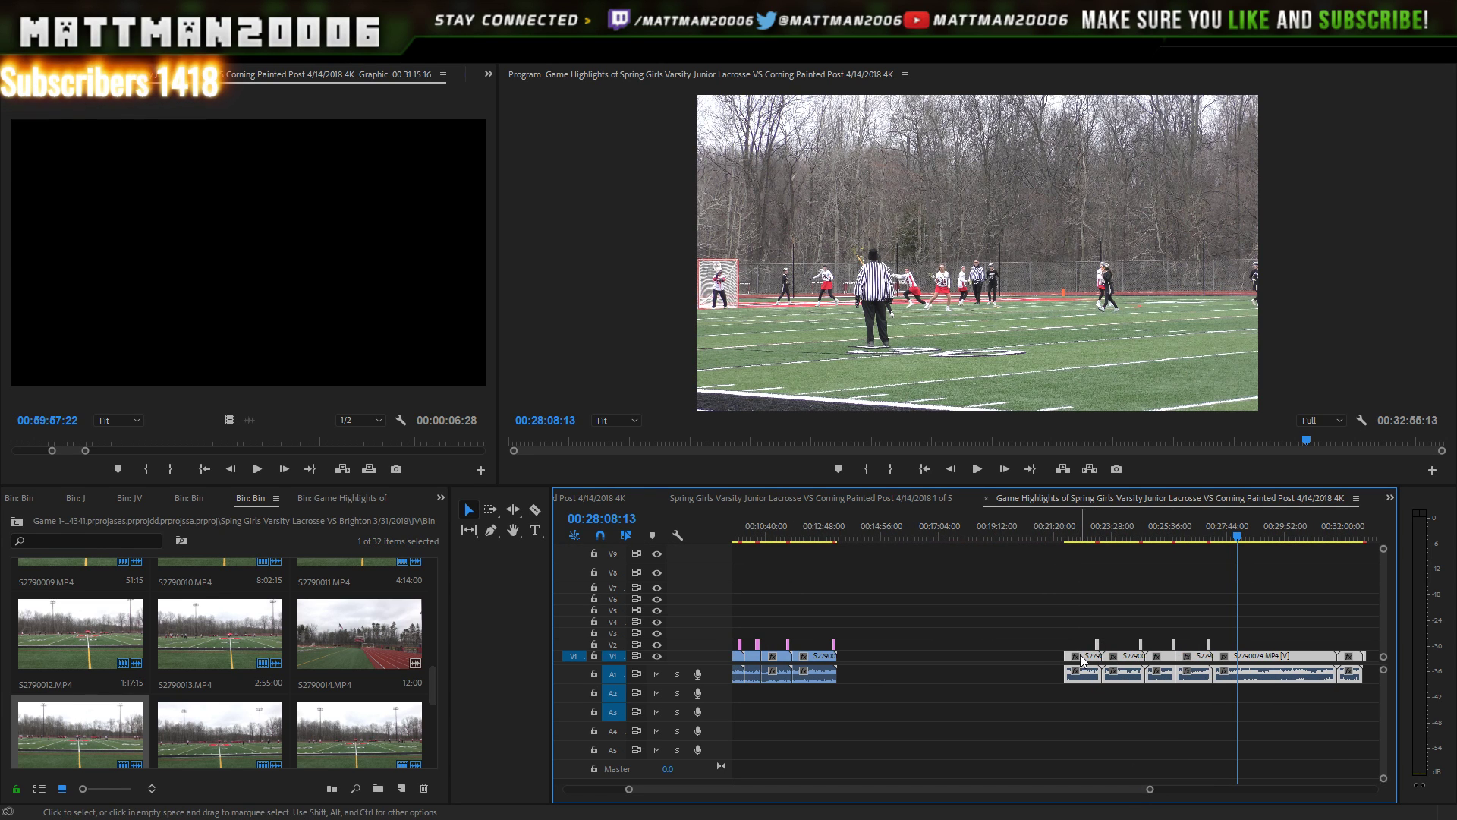
{"action": "left_click_drag", "start_coordinate": [1076, 654], "coordinate": [858, 660]}
- Cue the playhead to the Final Score card at the sequence end and save the project
{"action": "left_click_drag", "start_coordinate": [1047, 533], "coordinate": [1142, 513]}
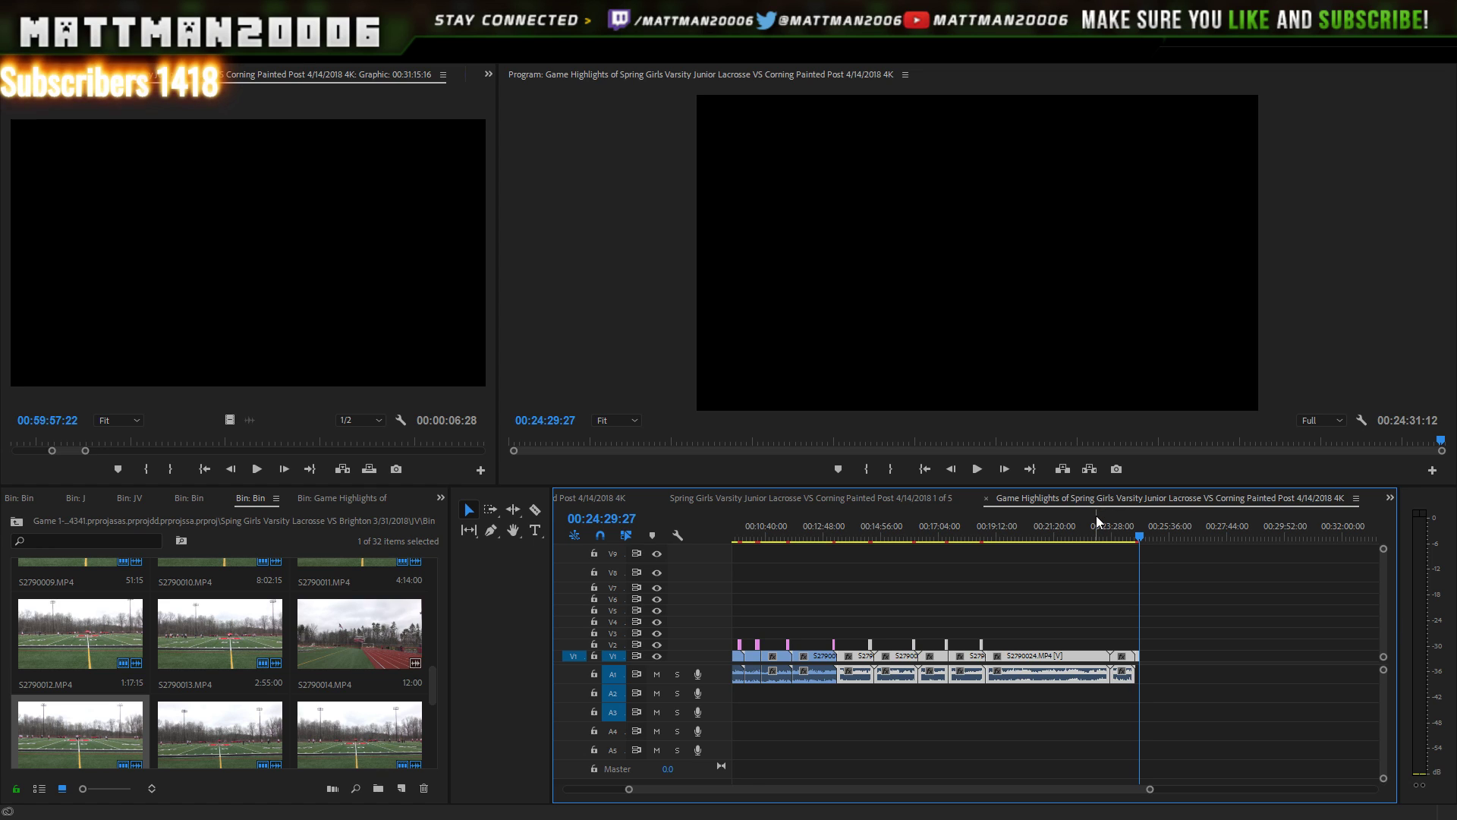
{"action": "key", "text": "ctrl+s"}
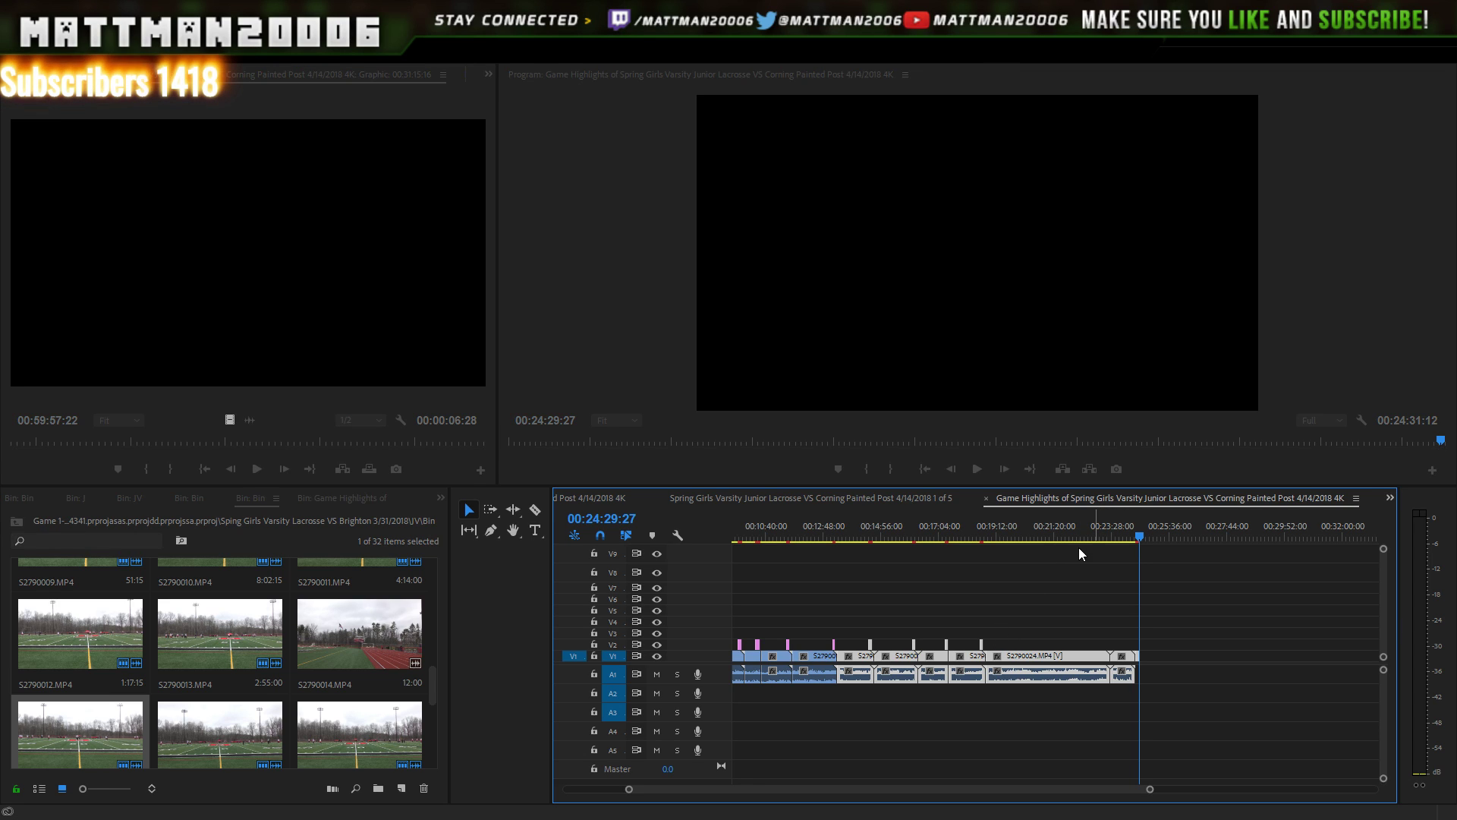
{"action": "left_click", "coordinate": [1391, 491]}
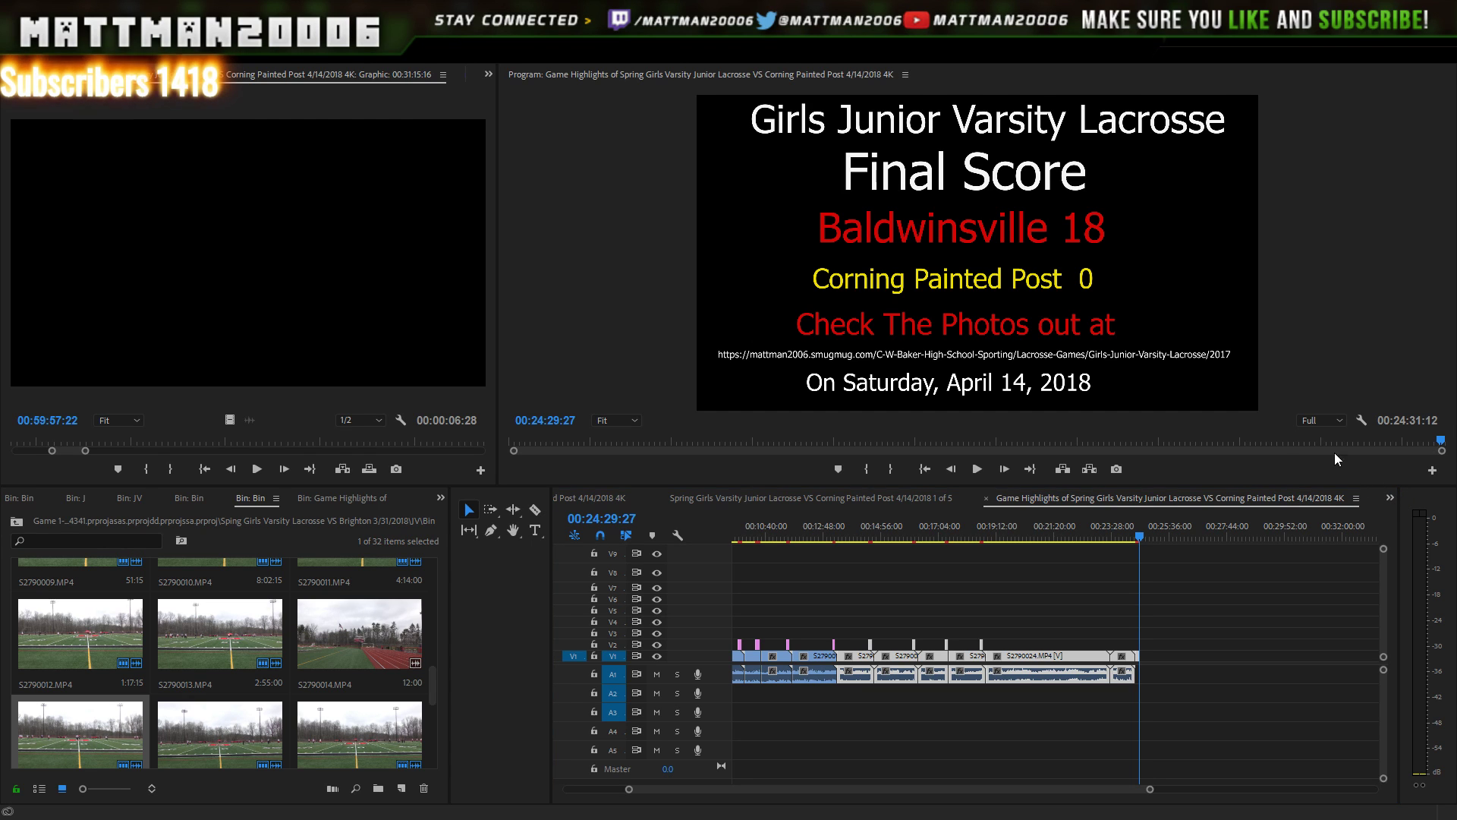
- Switch the timeline to the full-game Varsity Junior Lacrosse sequence
{"action": "left_click", "coordinate": [1265, 440]}
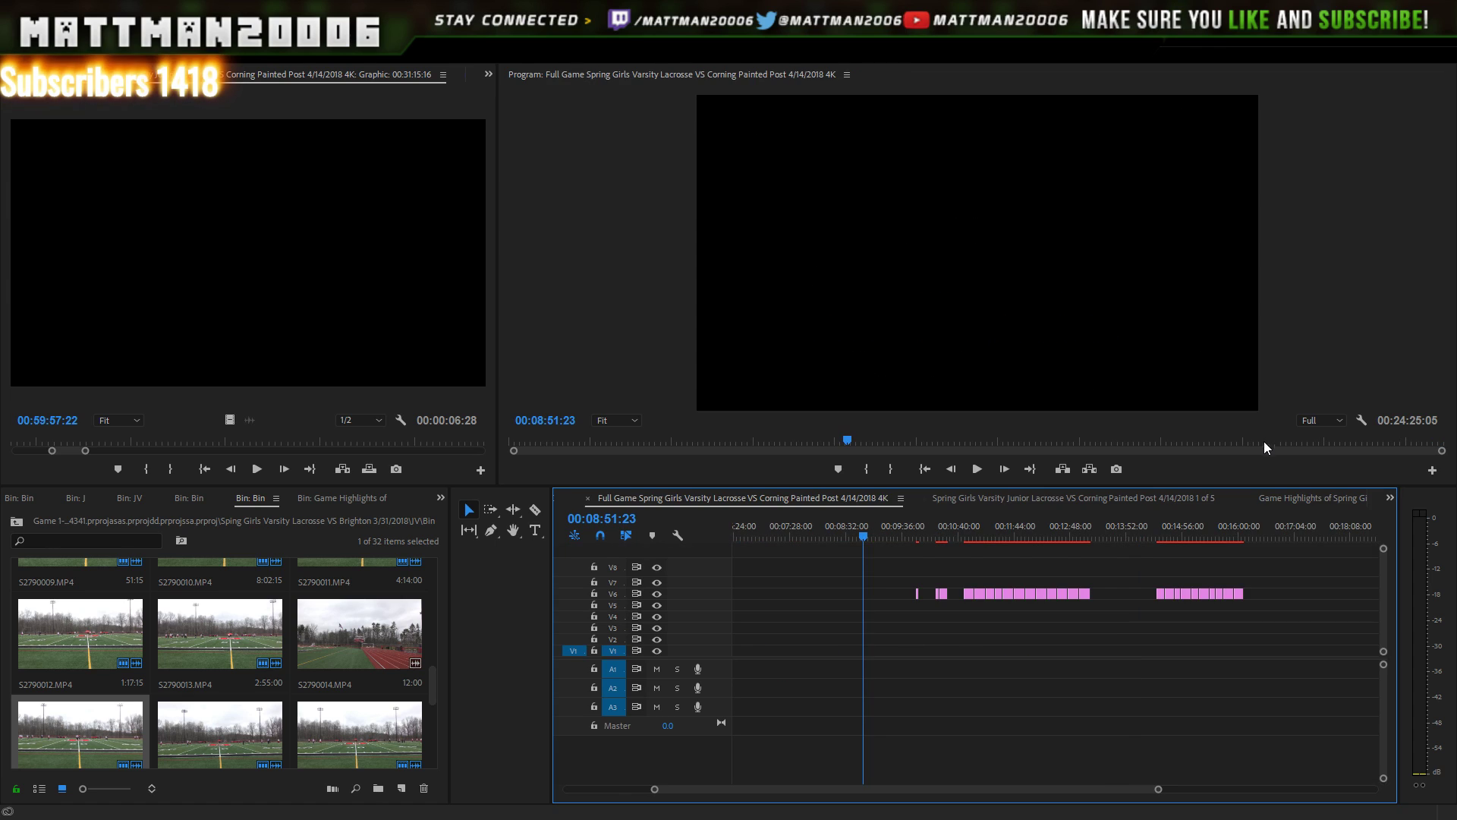
{"action": "scroll", "coordinate": [1158, 790], "scroll_direction": "up", "scroll_amount": 5}
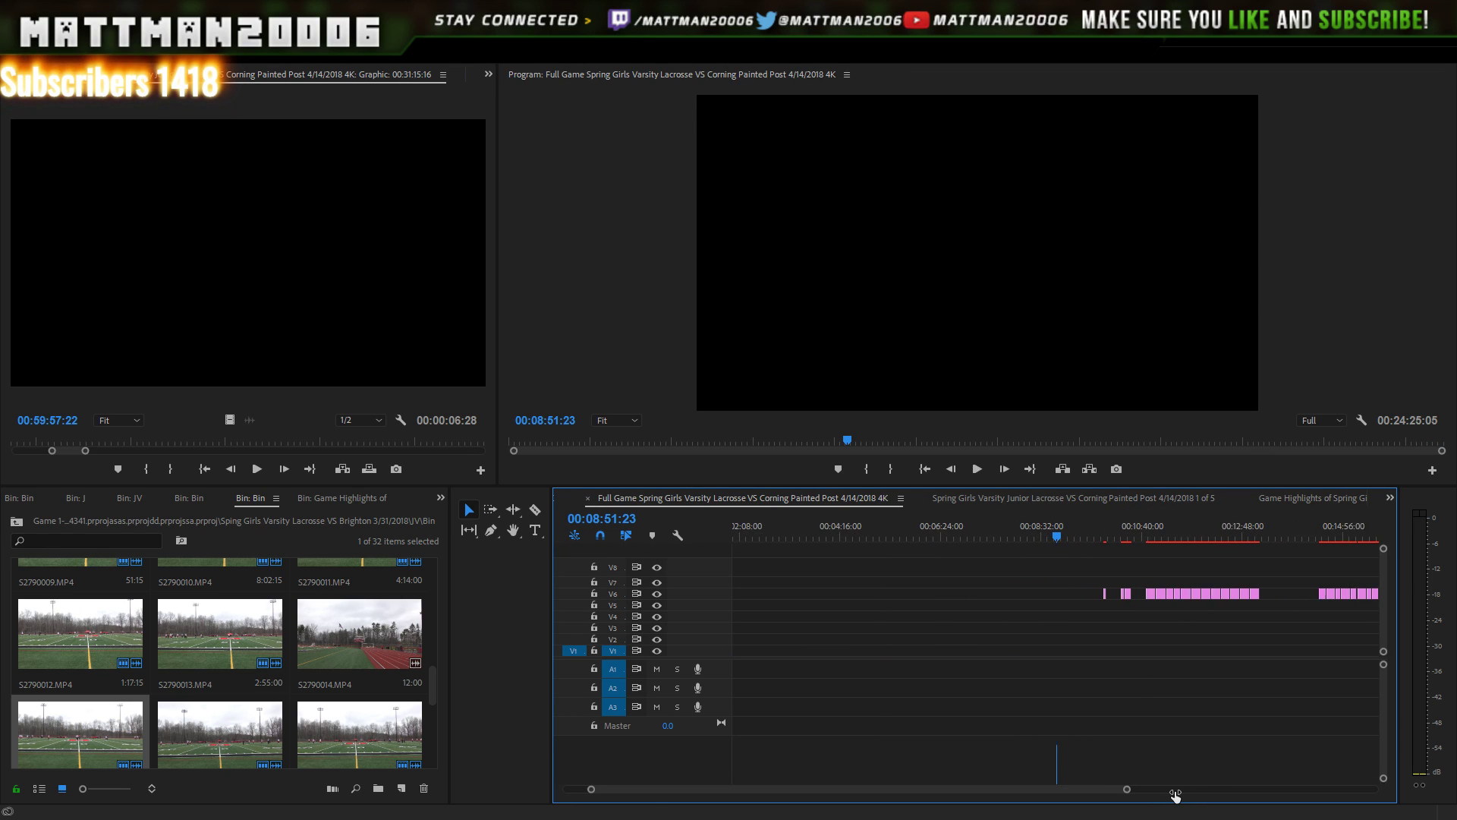
{"action": "left_click", "coordinate": [1391, 499]}
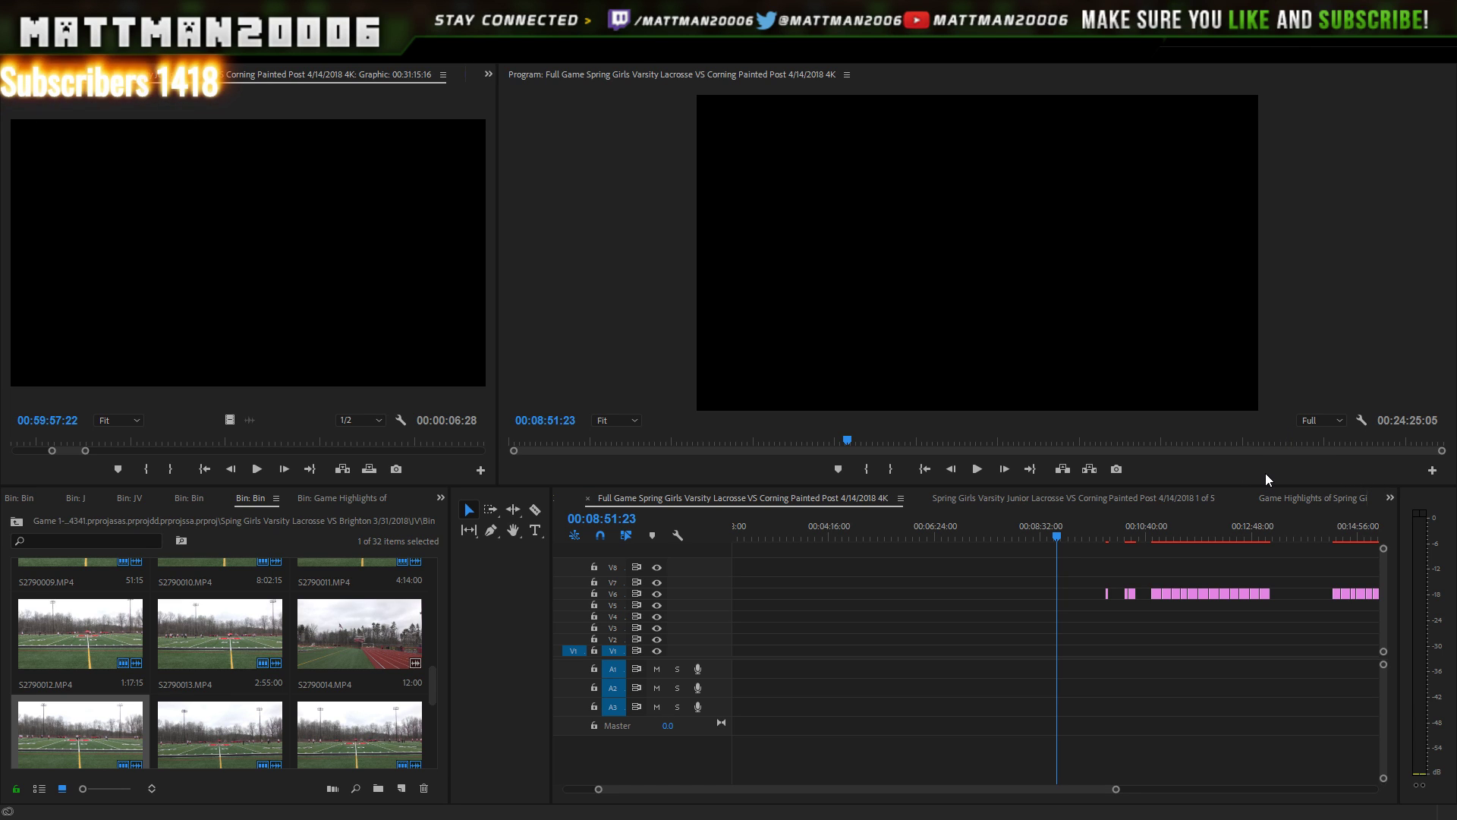
{"action": "left_click", "coordinate": [1266, 425]}
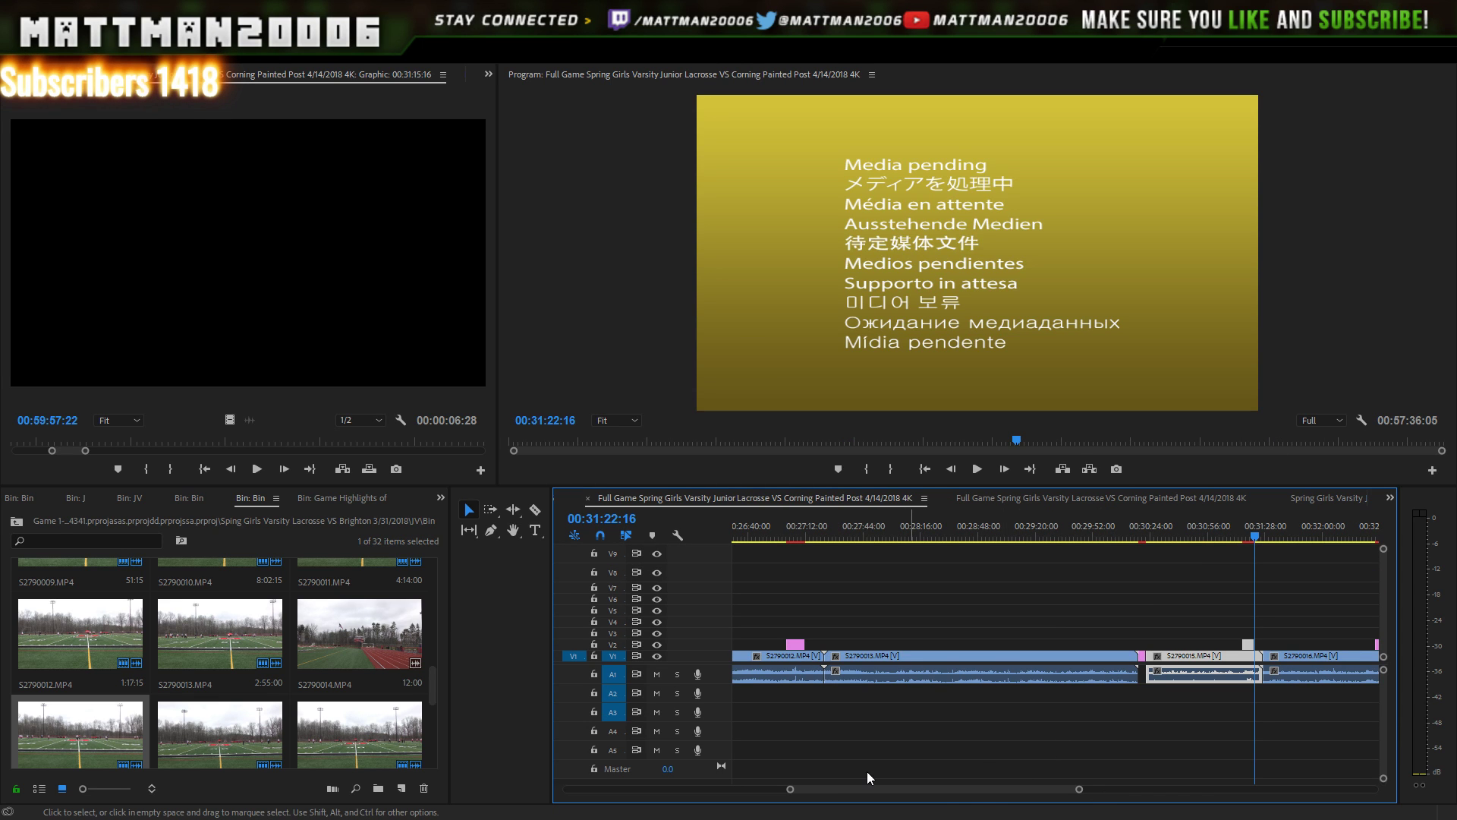
- Select the full-game sequence item in the bin and cue the playhead to 00:31:19:04
{"action": "left_click", "coordinate": [435, 646]}
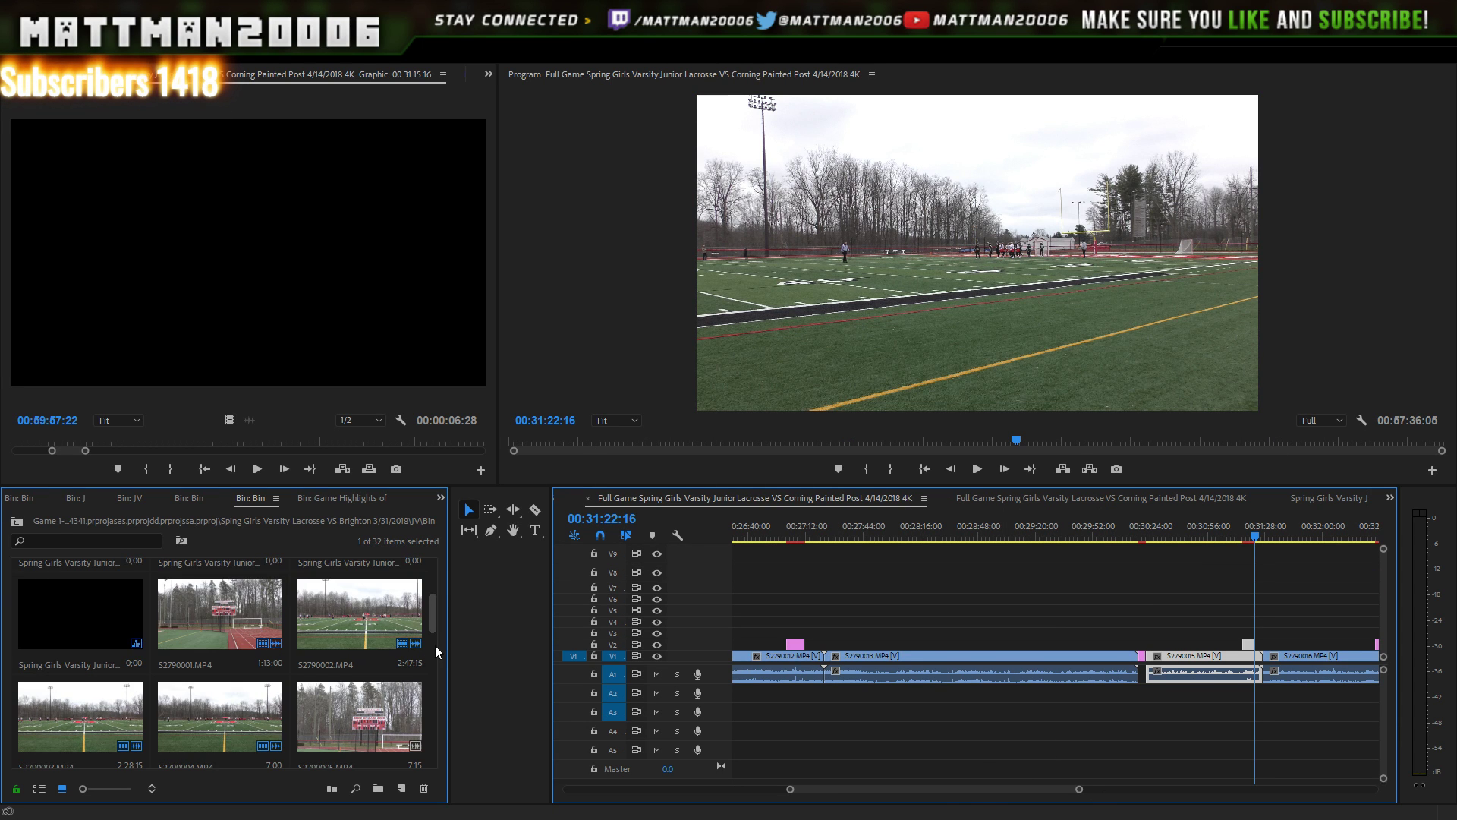
{"action": "scroll", "coordinate": [444, 562], "scroll_direction": "up", "scroll_amount": 5}
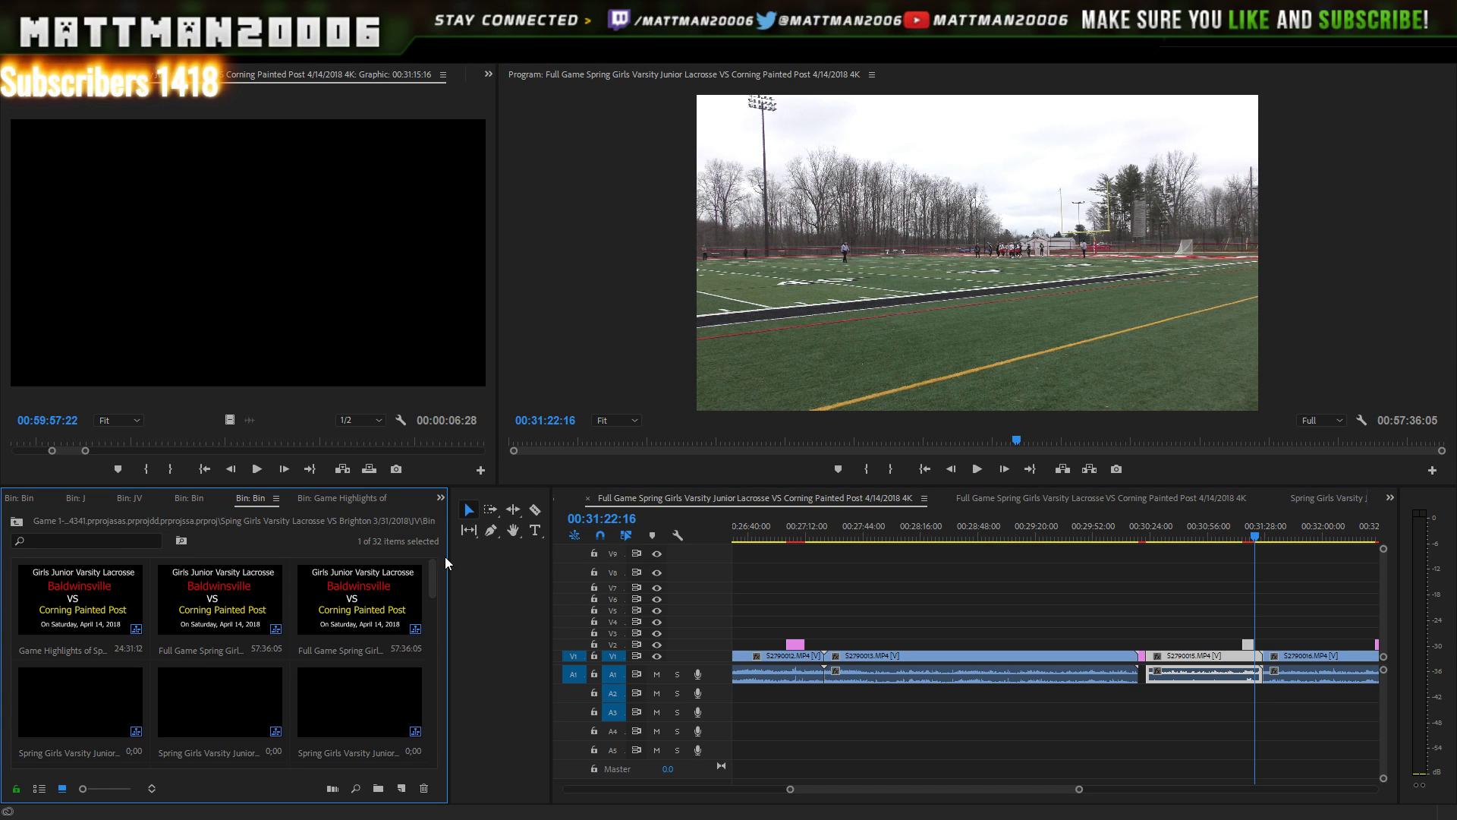
{"action": "left_click", "coordinate": [249, 585]}
{"action": "left_click", "coordinate": [293, 586]}
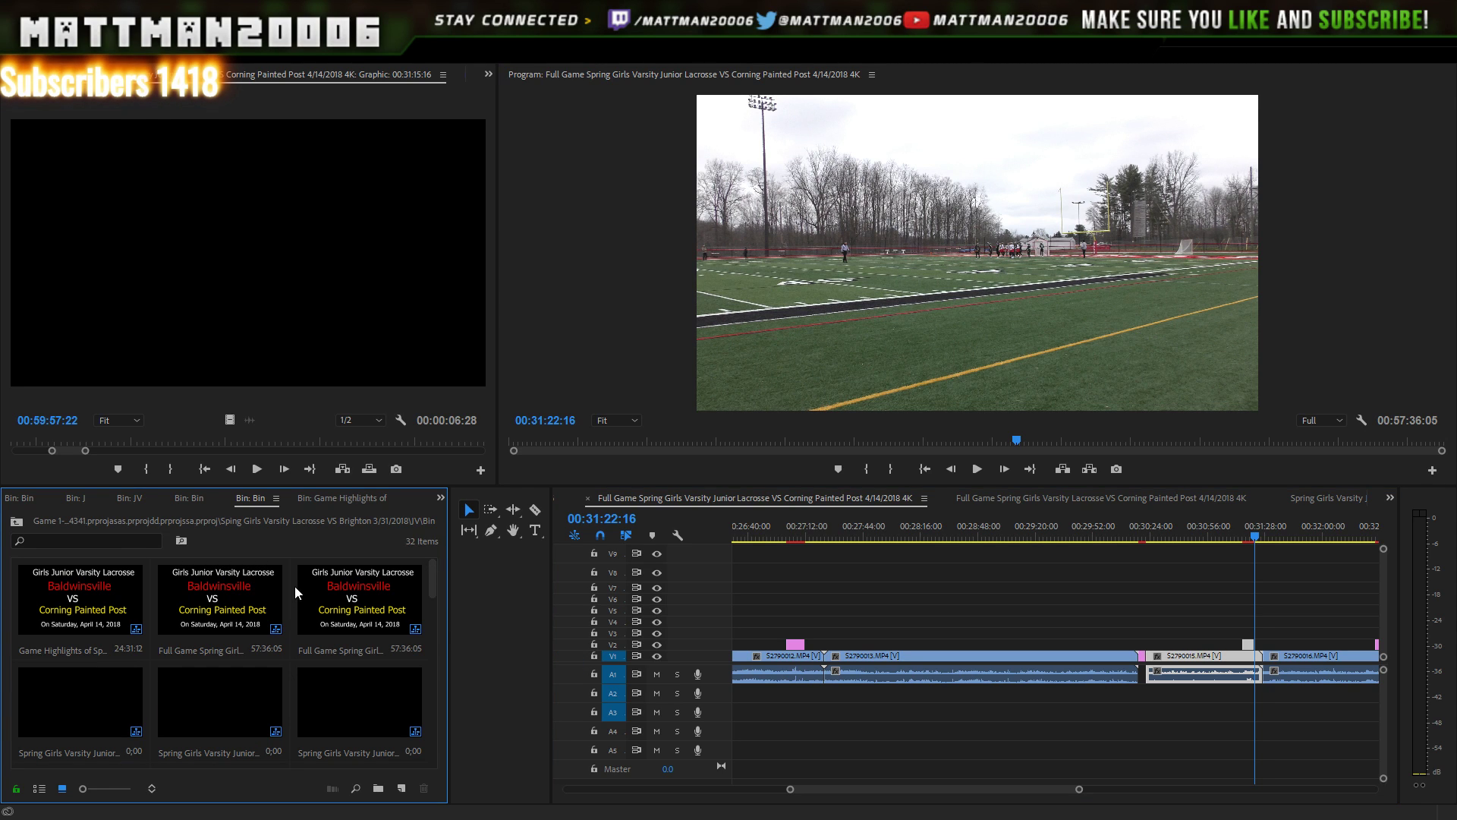
{"action": "left_click", "coordinate": [230, 579]}
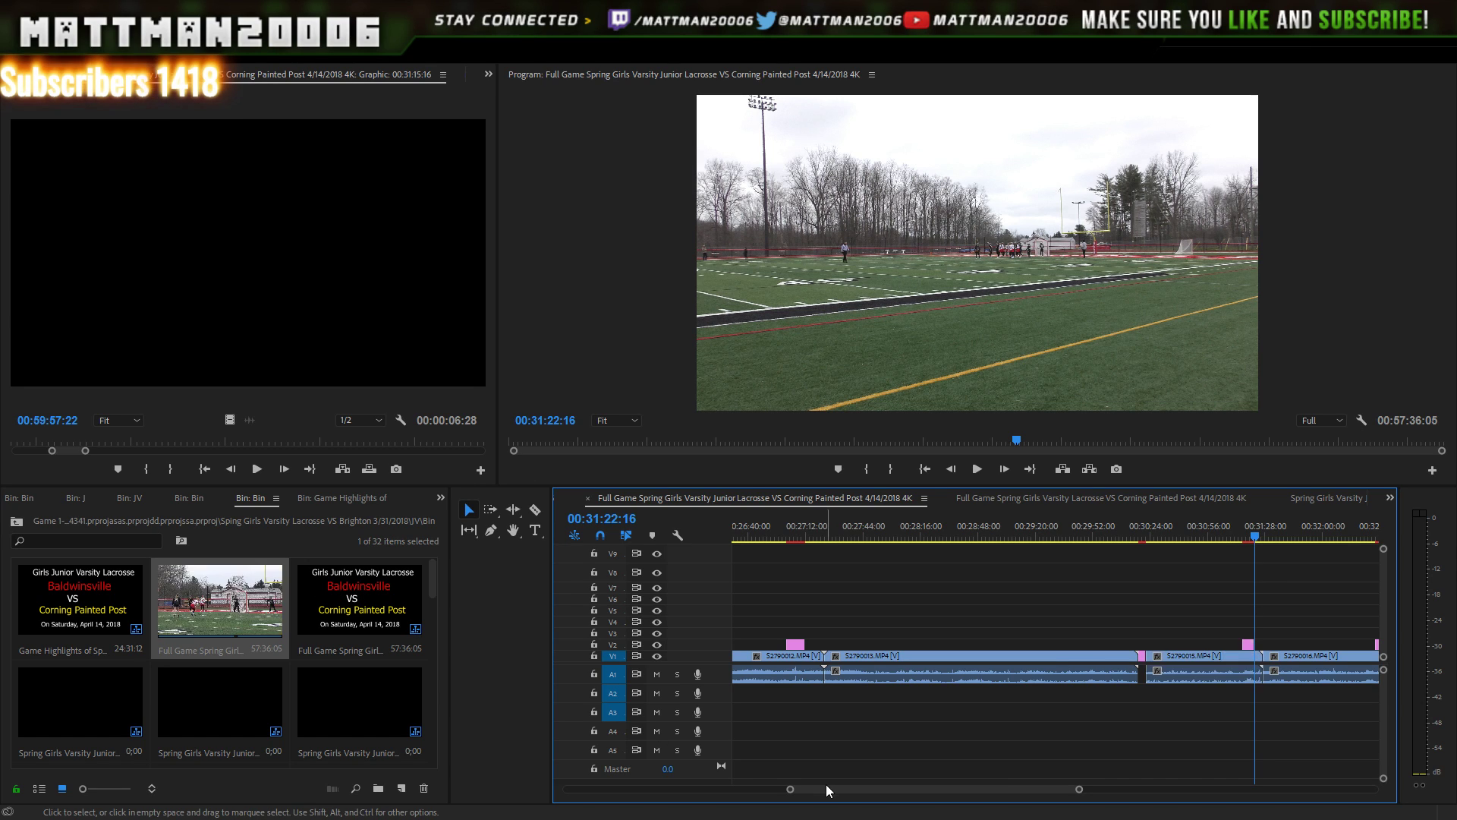
{"action": "mouse_move", "coordinate": [903, 792]}
{"action": "left_mouse_down"}
{"action": "mouse_move", "coordinate": [1061, 814]}
{"action": "mouse_move", "coordinate": [908, 779]}
{"action": "left_mouse_up"}
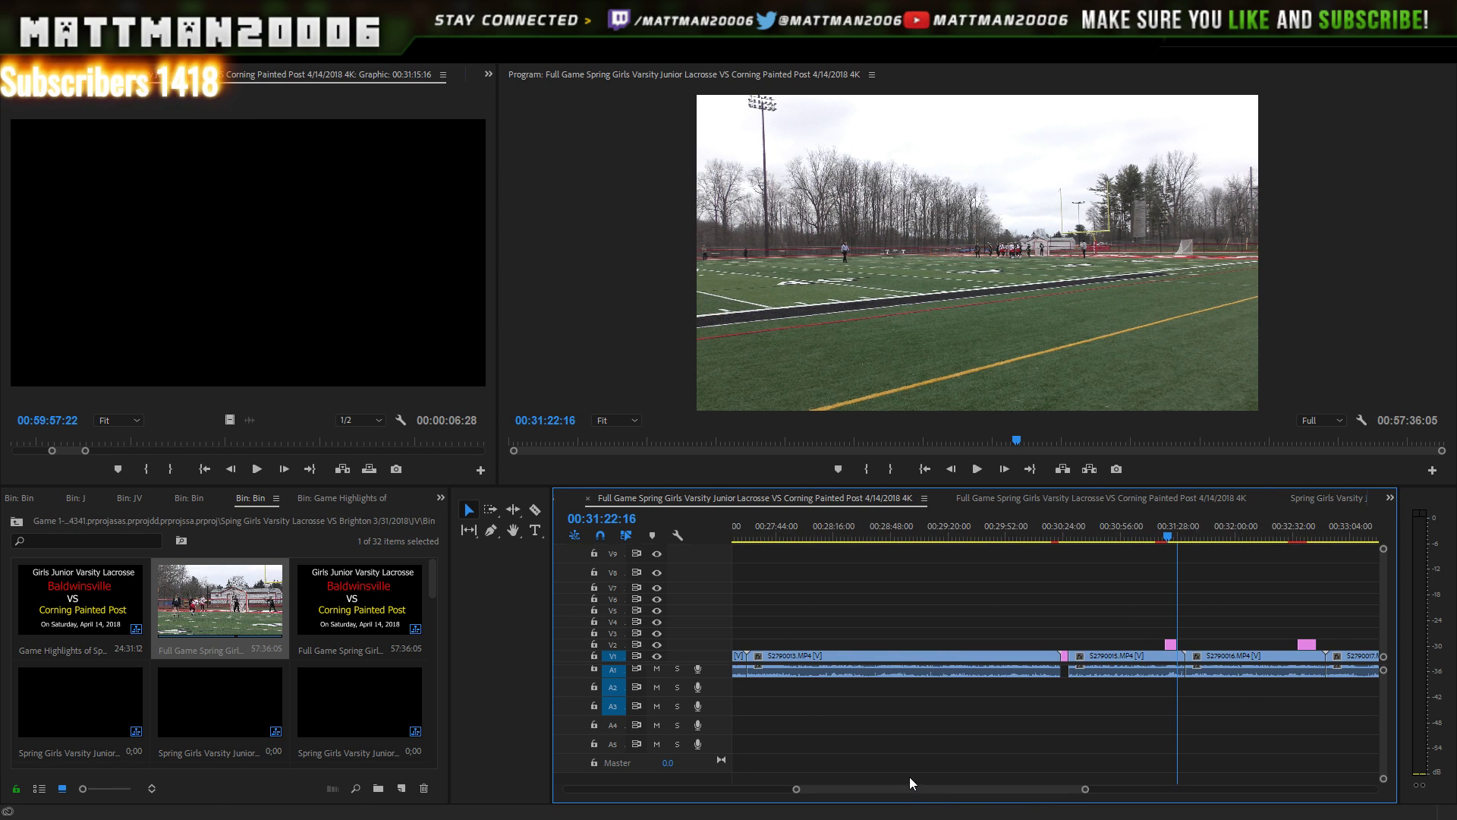
{"action": "left_click_drag", "start_coordinate": [1156, 524], "coordinate": [1153, 523]}
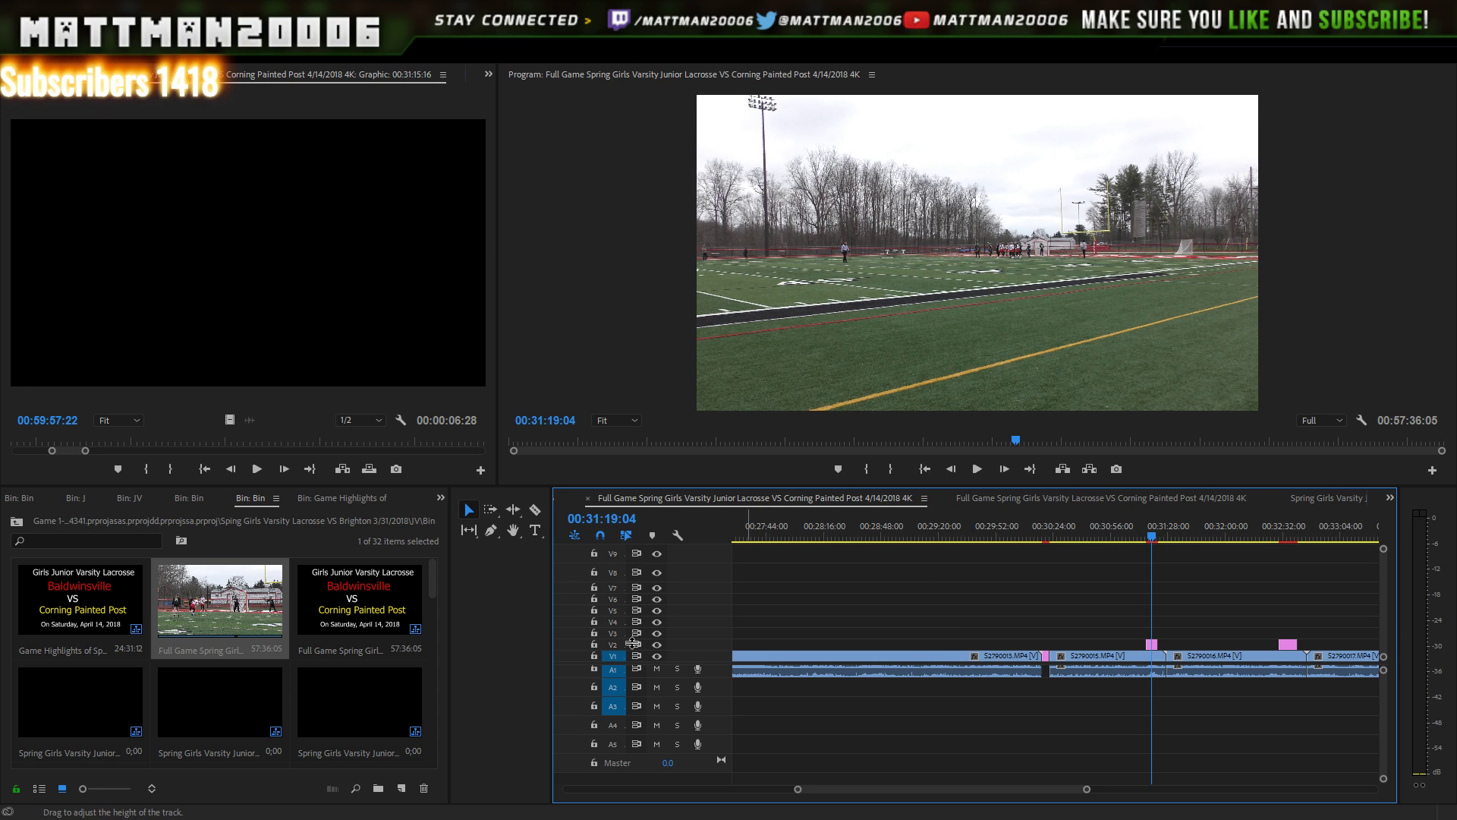
- Open the third full-game sequence item, delete it, then undo the deletion
{"action": "double_click", "coordinate": [389, 636]}
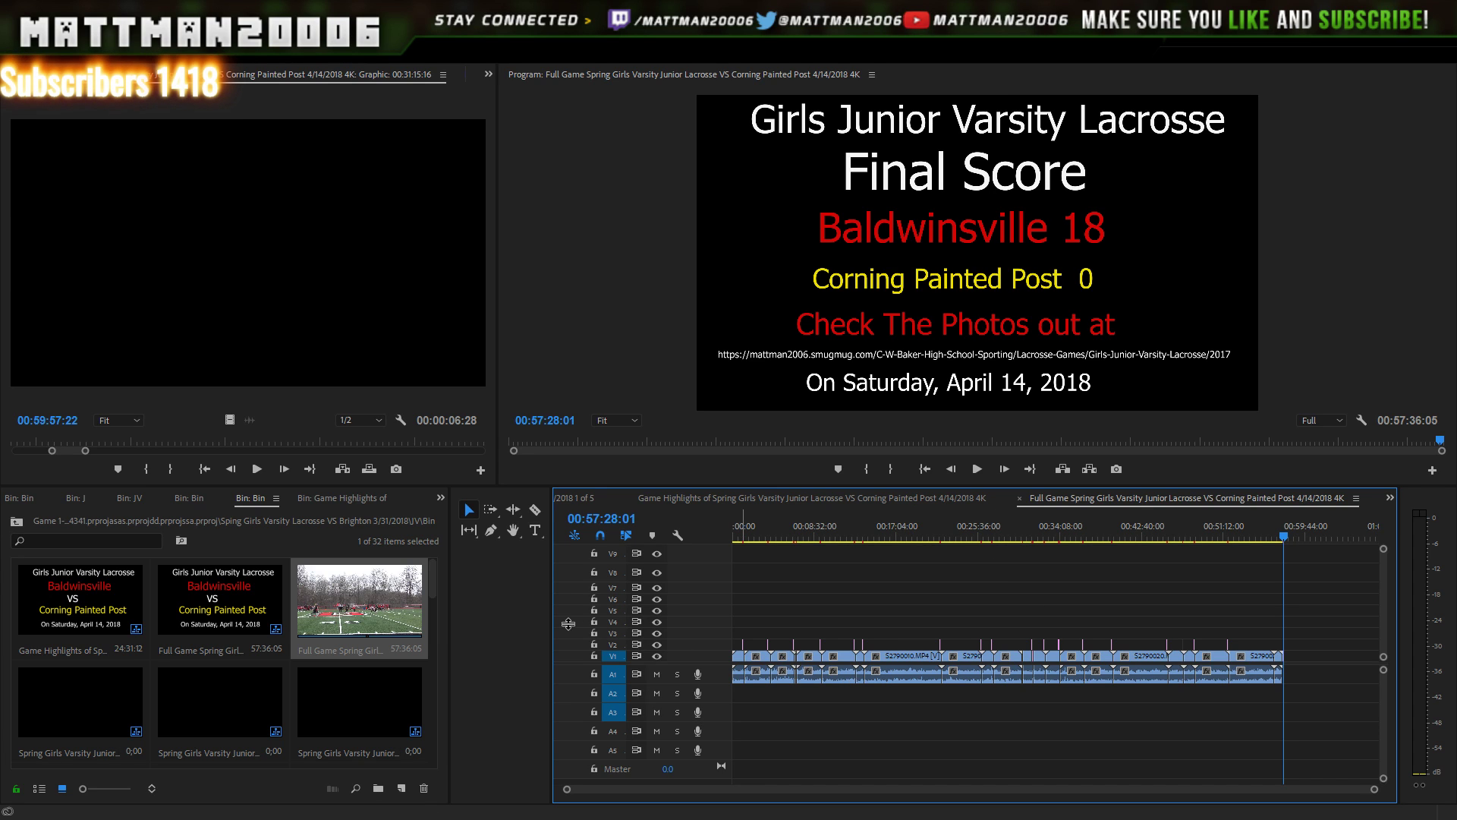
{"action": "left_click", "coordinate": [395, 616]}
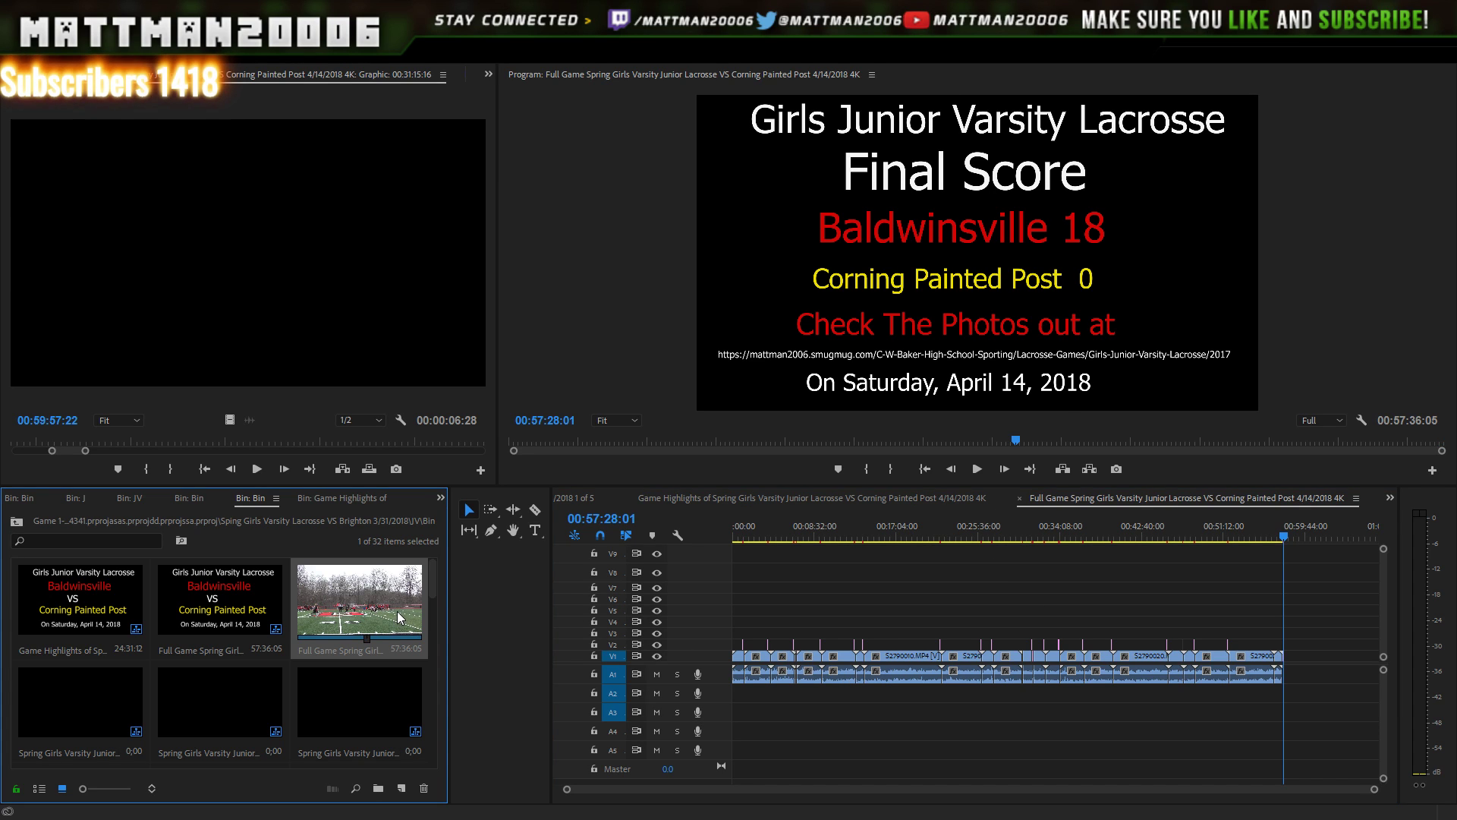
{"action": "key", "text": "Delete"}
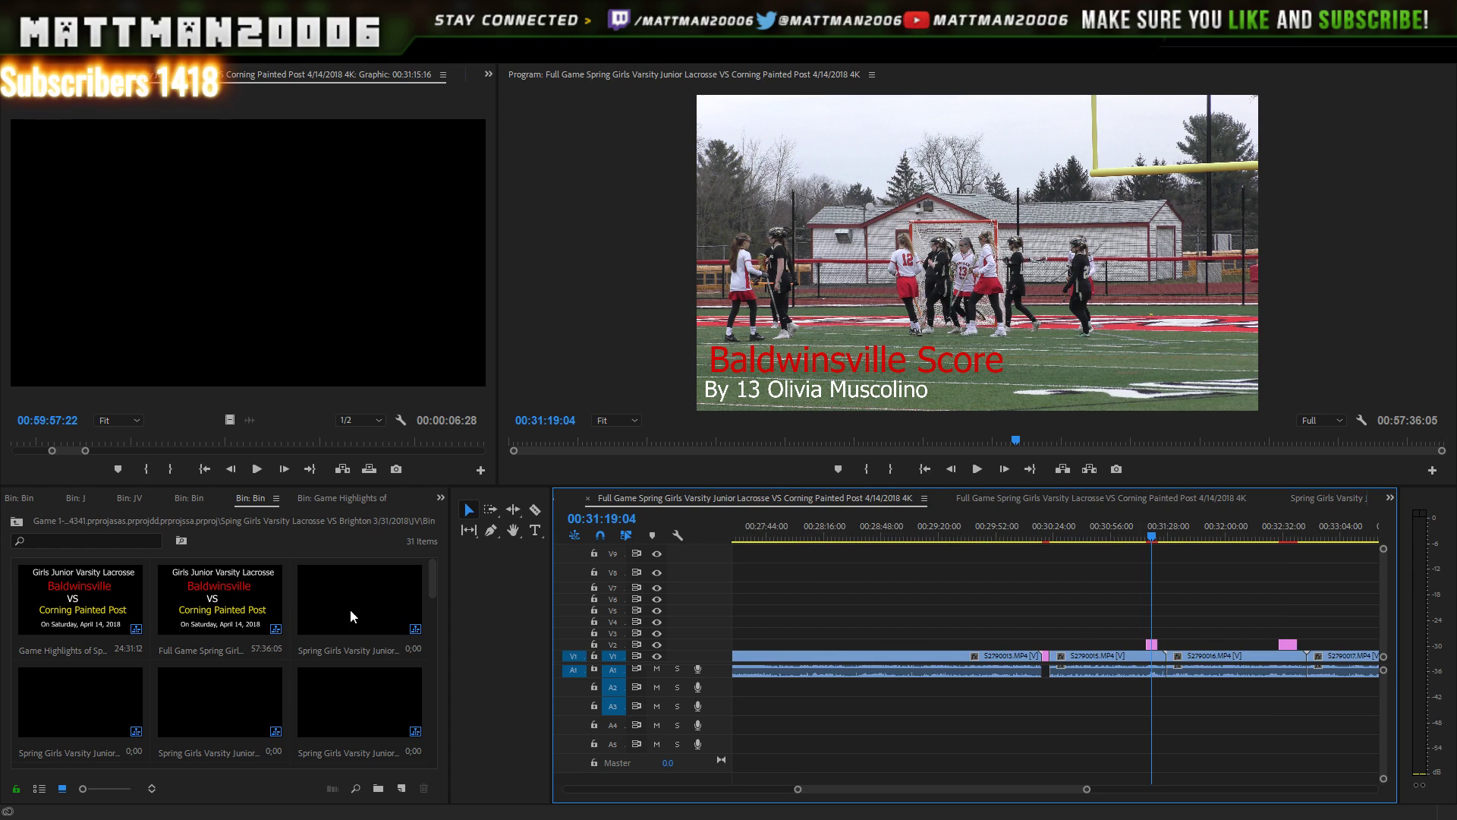
{"action": "left_click", "coordinate": [211, 600]}
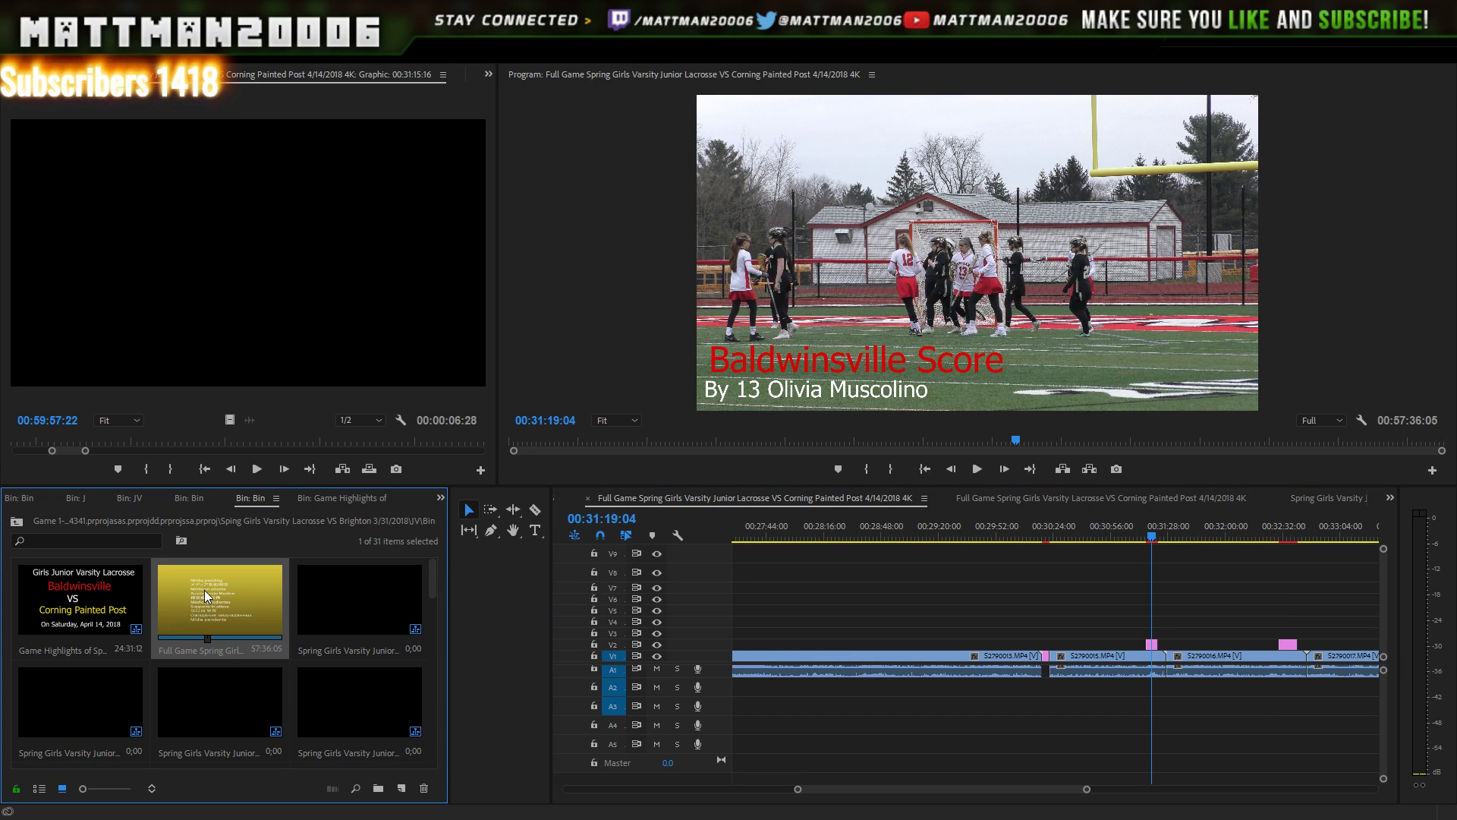
{"action": "key", "text": "ctrl+z"}
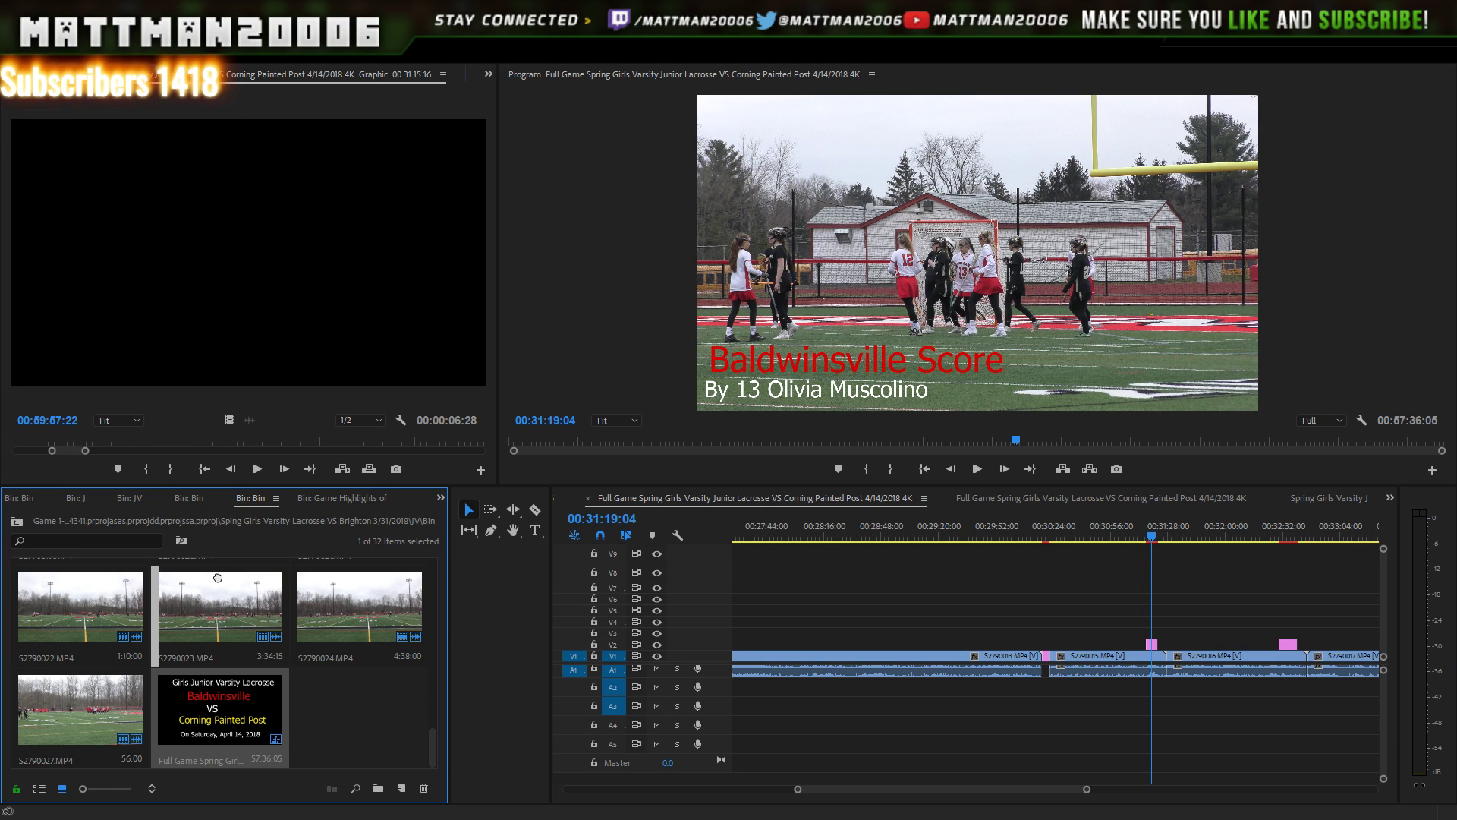
{"action": "scroll", "coordinate": [226, 563], "scroll_direction": "up", "scroll_amount": 2}
{"action": "scroll", "coordinate": [225, 562], "scroll_direction": "up", "scroll_amount": 10}
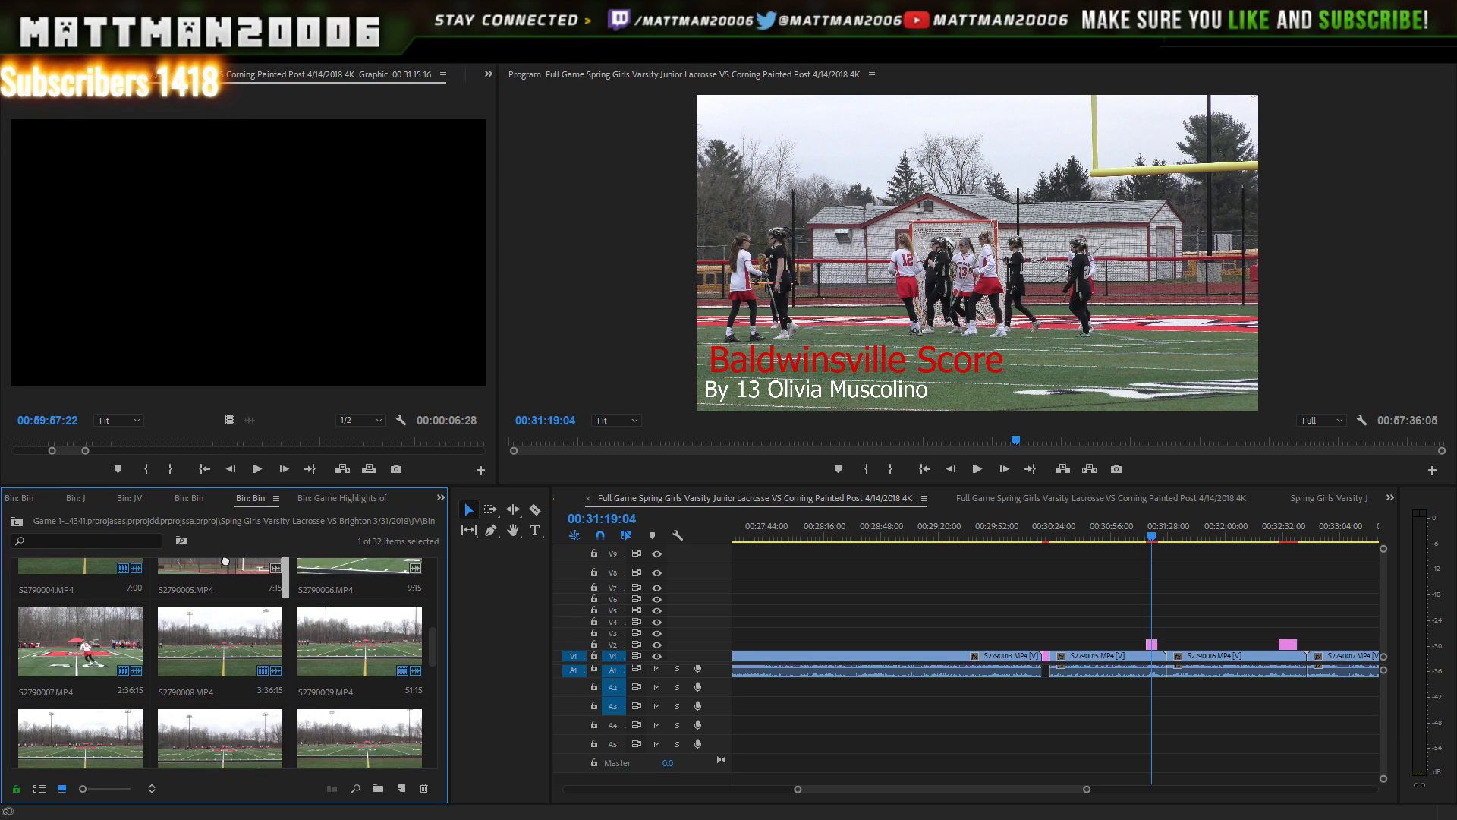
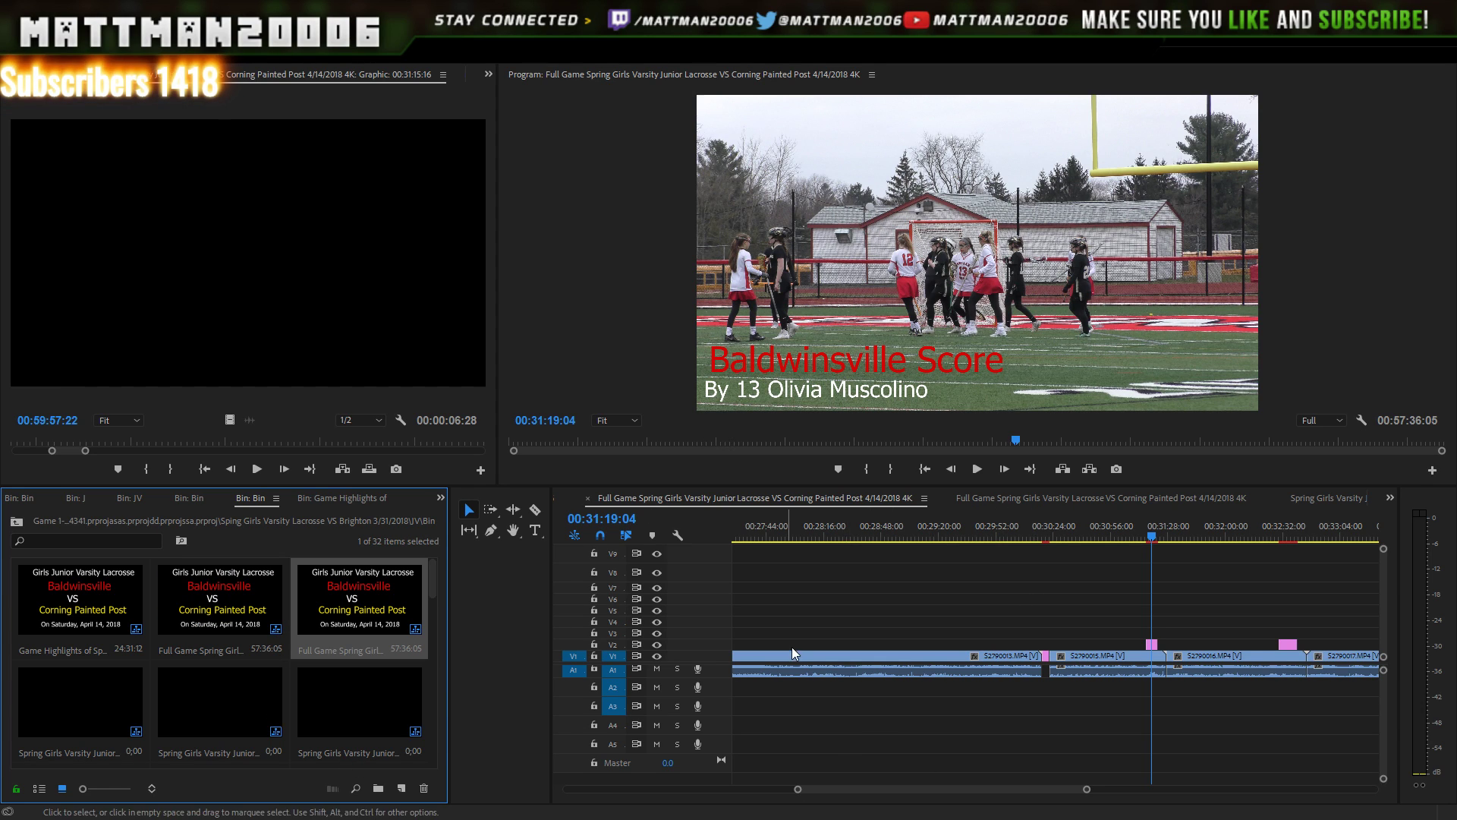
- In the zoomed-out Full Game timeline, cut every clip before S2790010 (playhead at 00:21:41:11)
{"action": "double_click", "coordinate": [367, 586]}
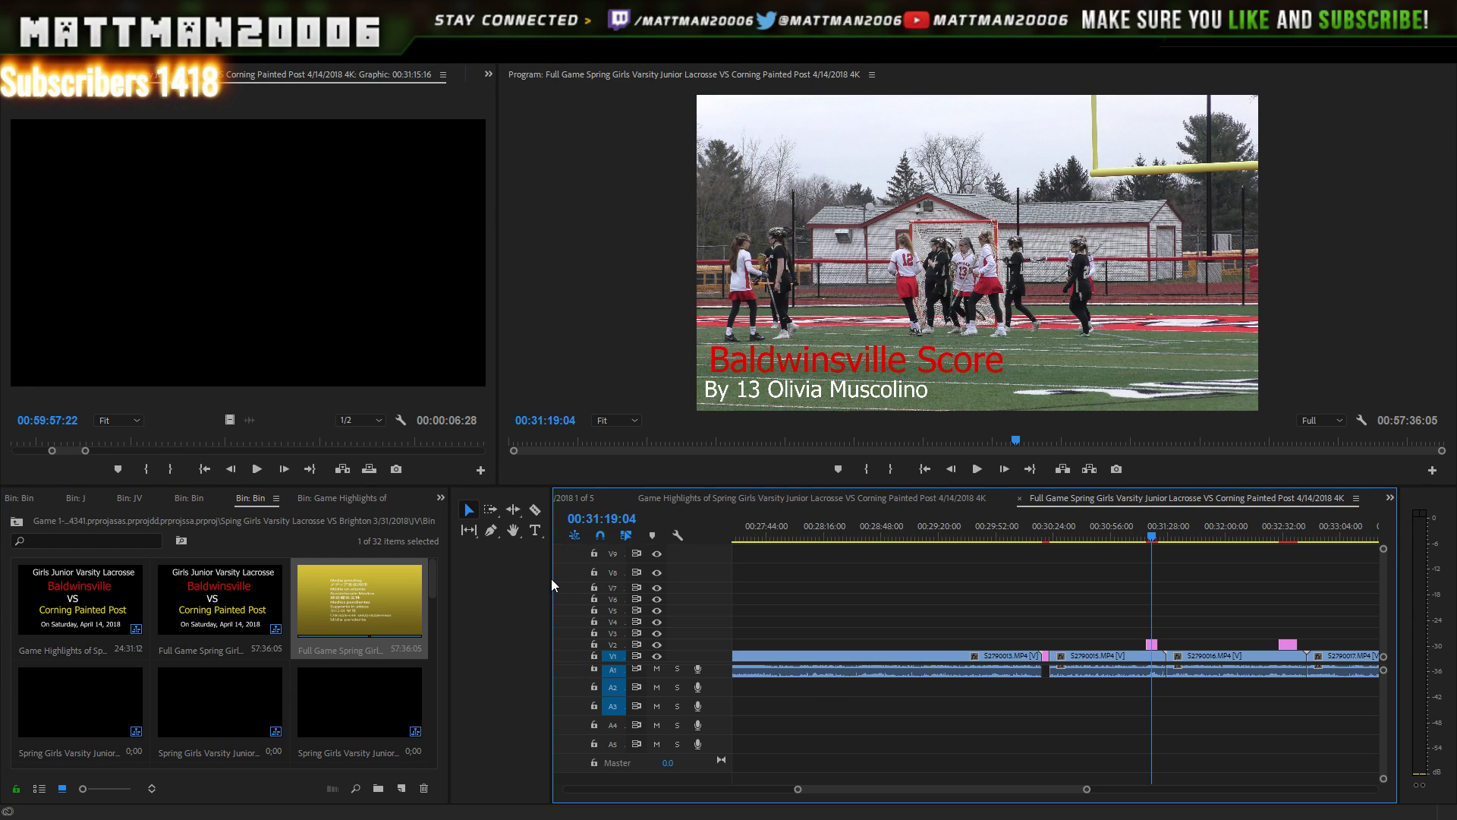
{"action": "scroll", "coordinate": [864, 789], "scroll_direction": "up", "scroll_amount": 3}
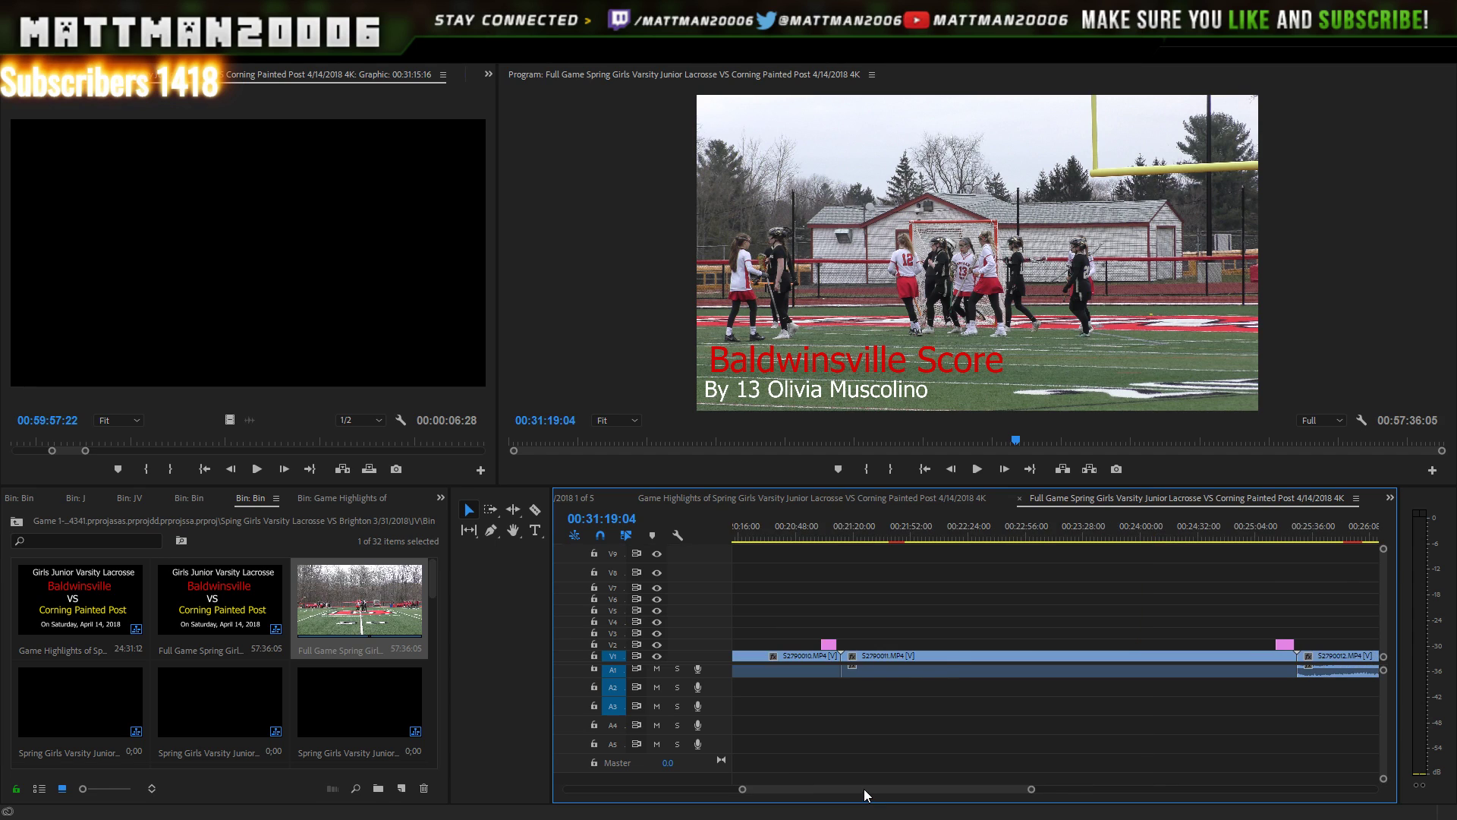
{"action": "scroll", "coordinate": [801, 767], "scroll_direction": "up", "scroll_amount": 3}
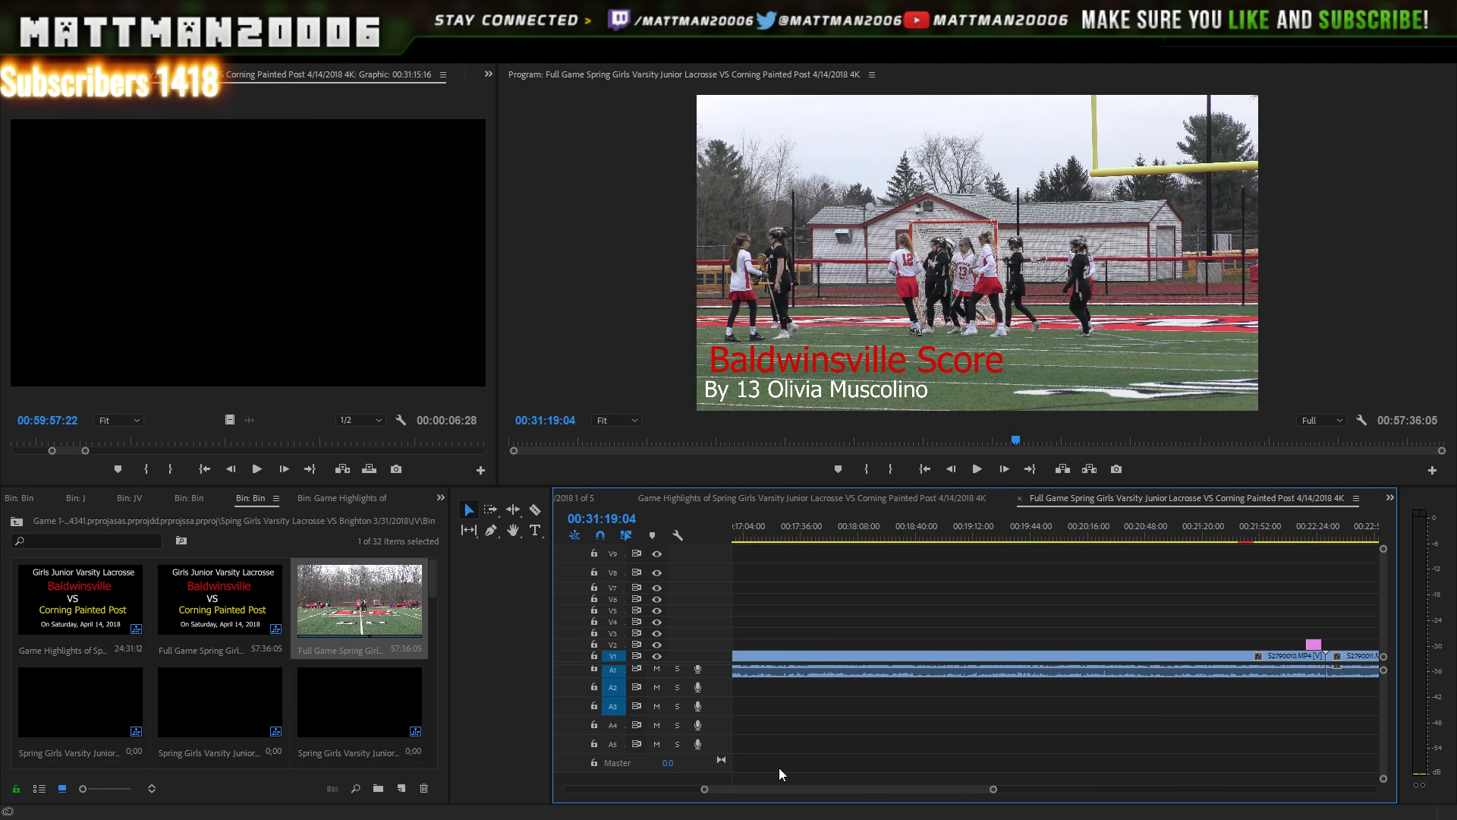
{"action": "scroll", "coordinate": [779, 768], "scroll_direction": "up", "scroll_amount": 3}
{"action": "left_click_drag", "start_coordinate": [716, 765], "coordinate": [717, 766]}
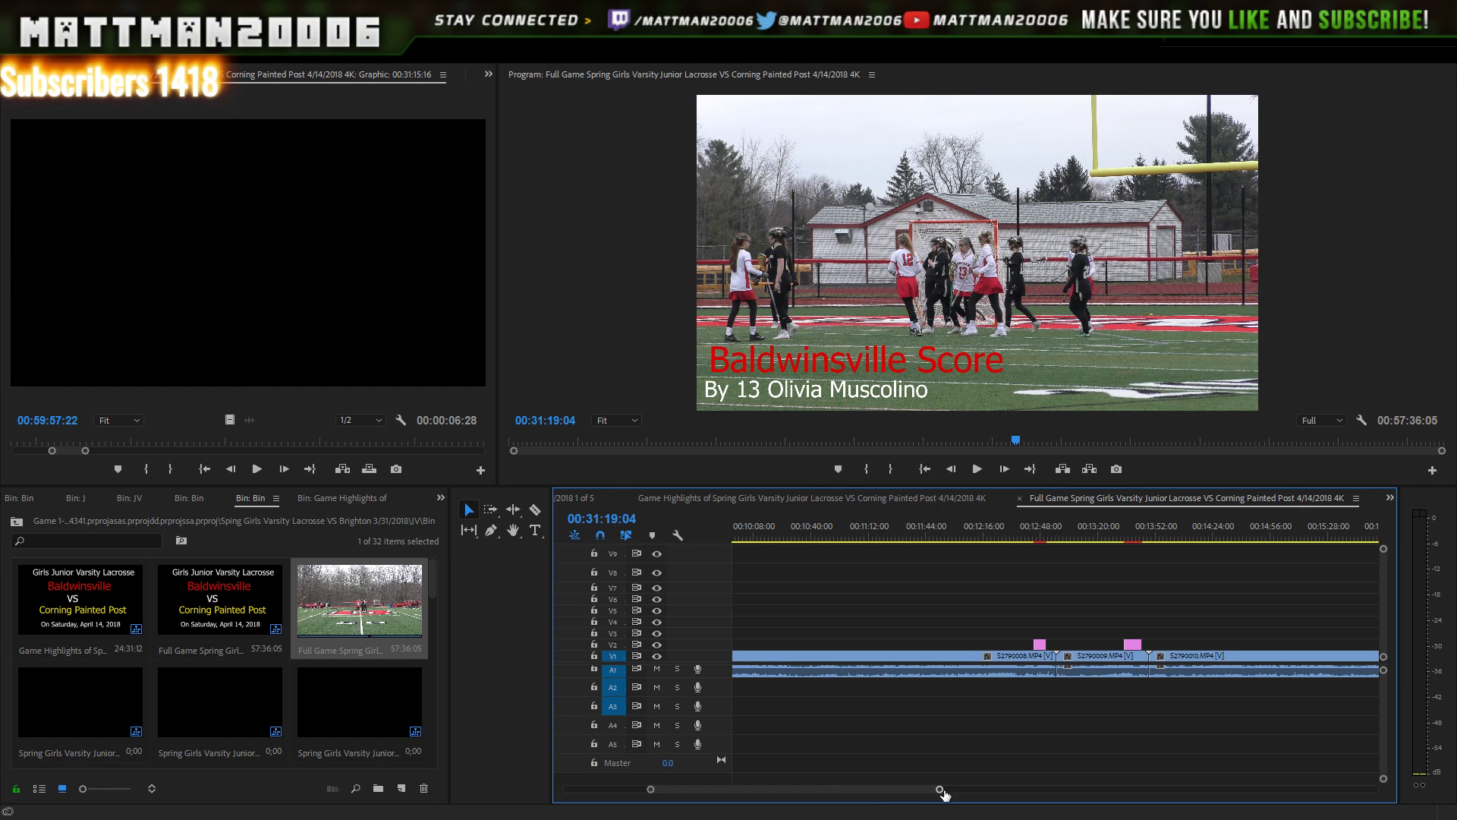
{"action": "left_click_drag", "start_coordinate": [940, 790], "coordinate": [1075, 790]}
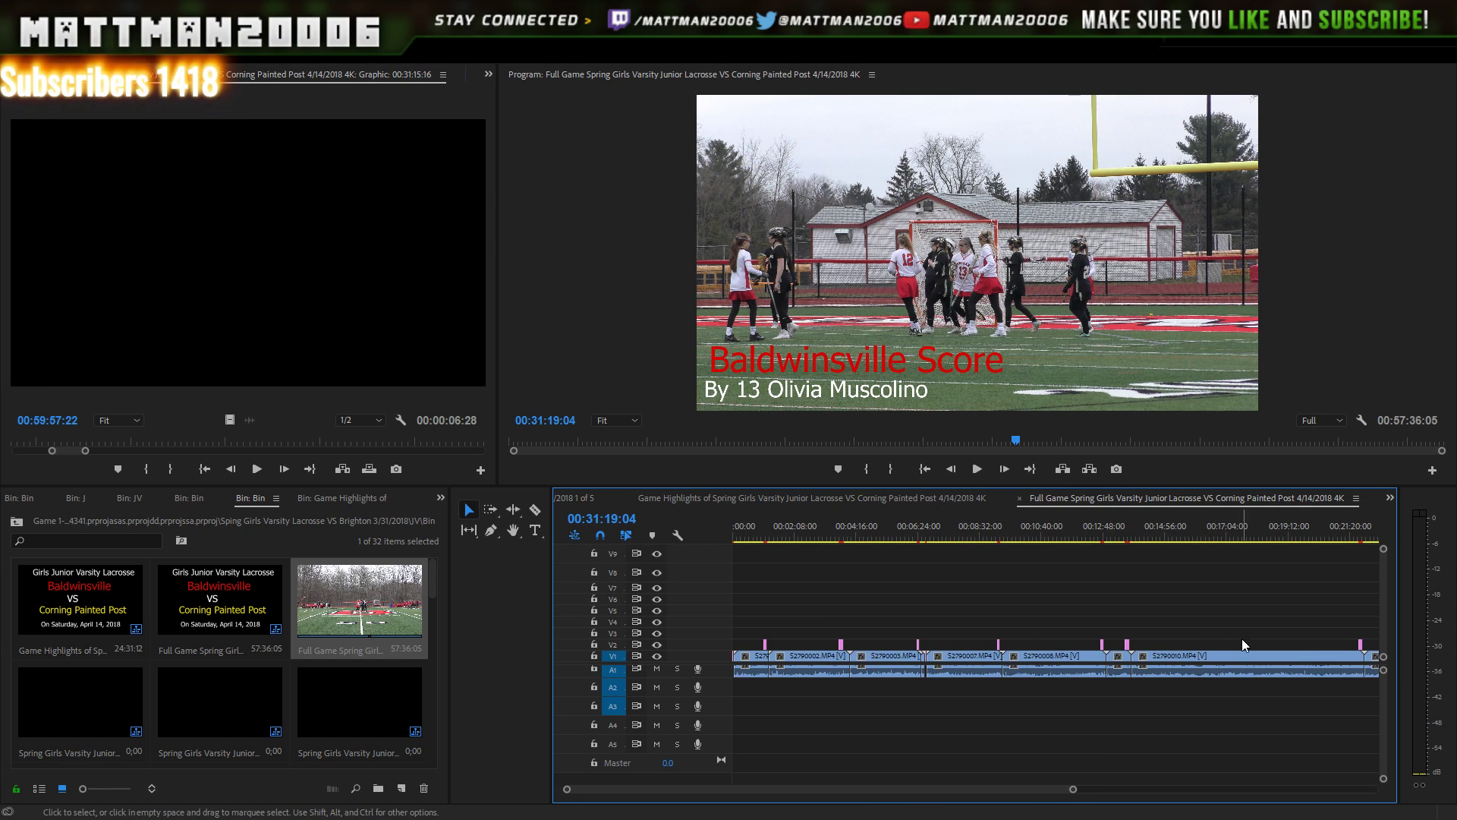
{"action": "left_click", "coordinate": [1359, 538]}
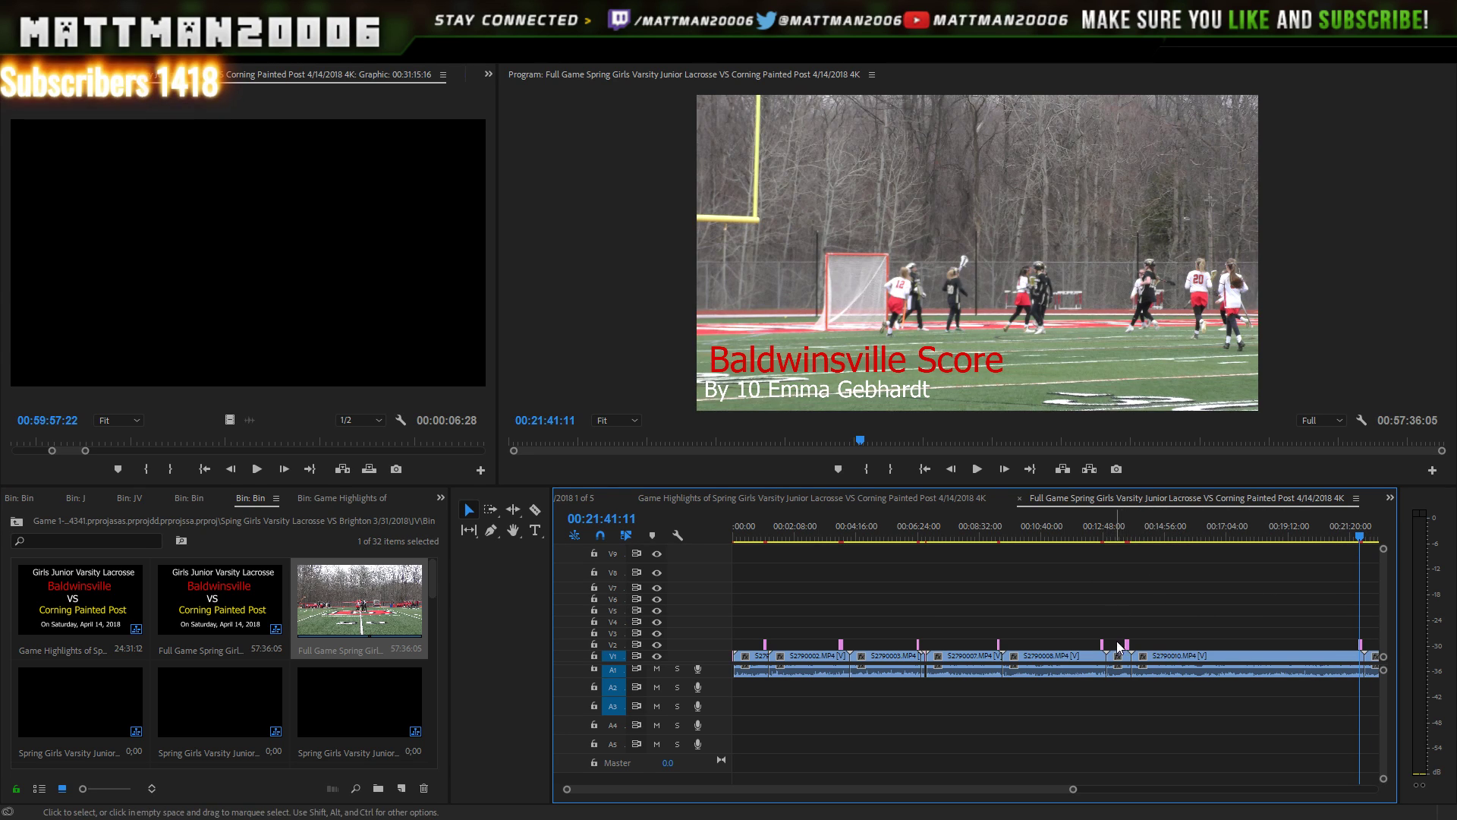
{"action": "left_click_drag", "start_coordinate": [1131, 572], "coordinate": [823, 724]}
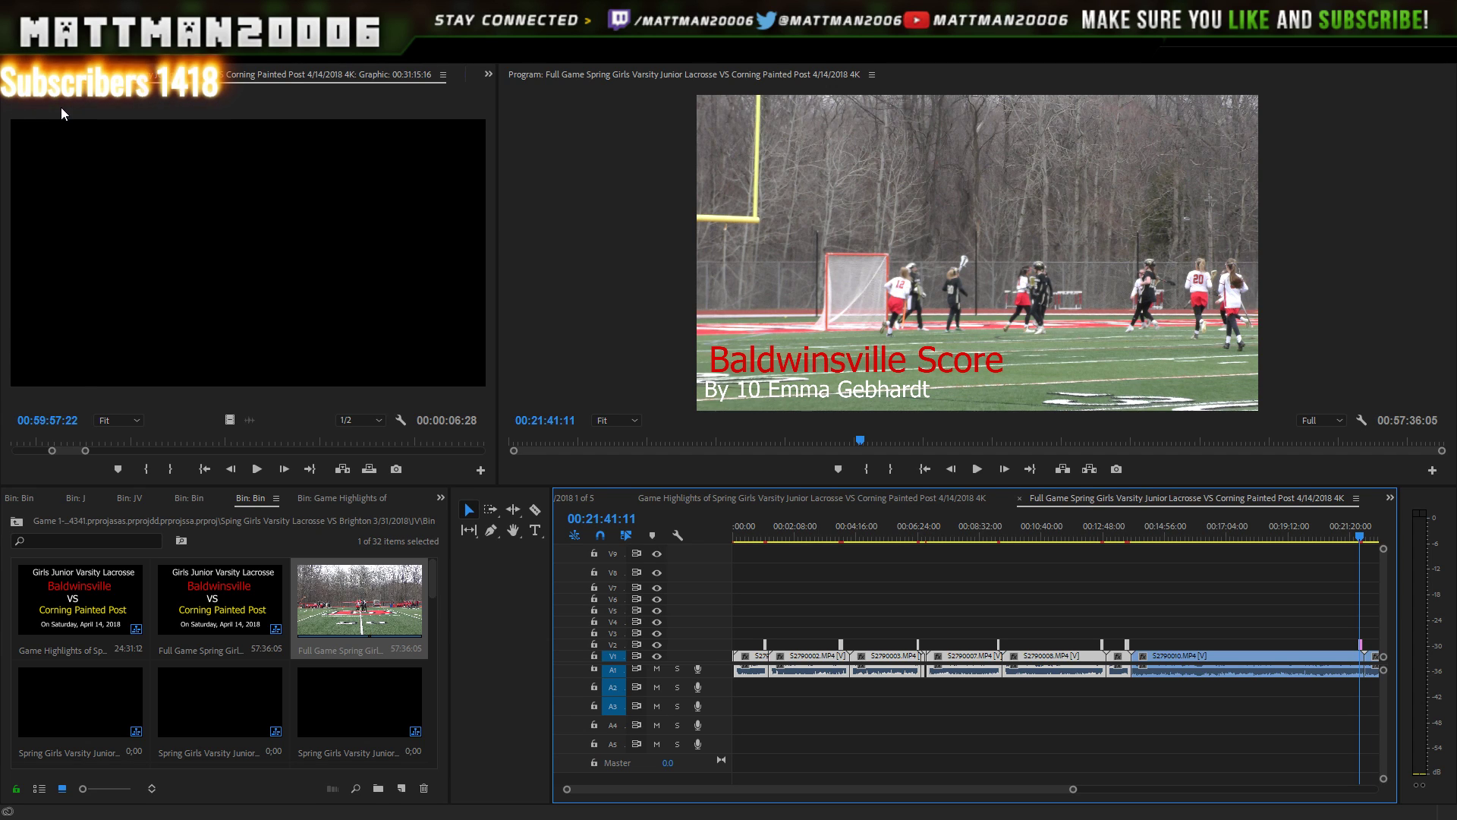
{"action": "key", "text": "Delete"}
- Paste the cut clips at the start of the empty 1 of 5 sequence
{"action": "double_click", "coordinate": [75, 710]}
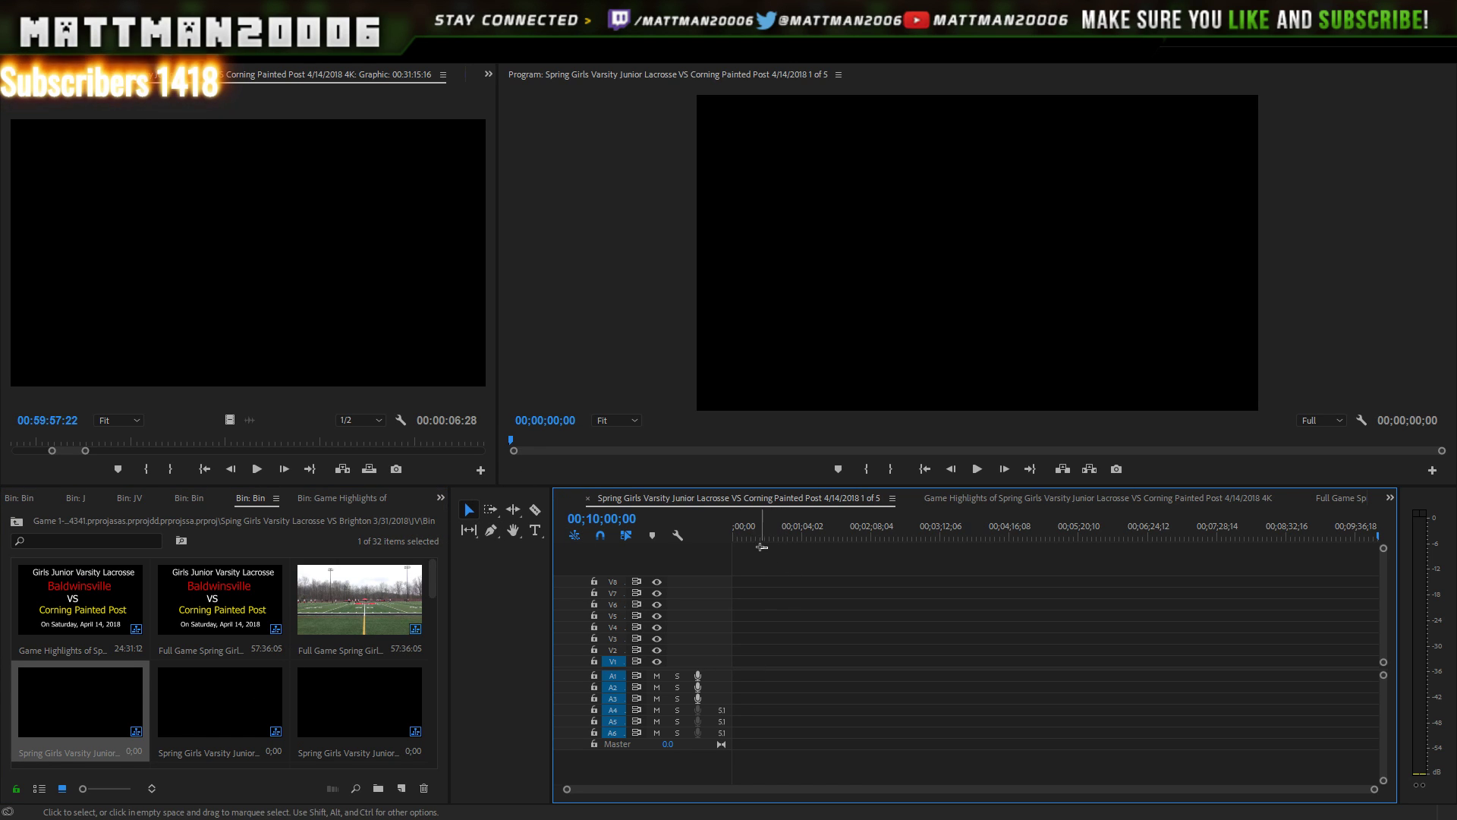
{"action": "left_click_drag", "start_coordinate": [742, 530], "coordinate": [714, 531]}
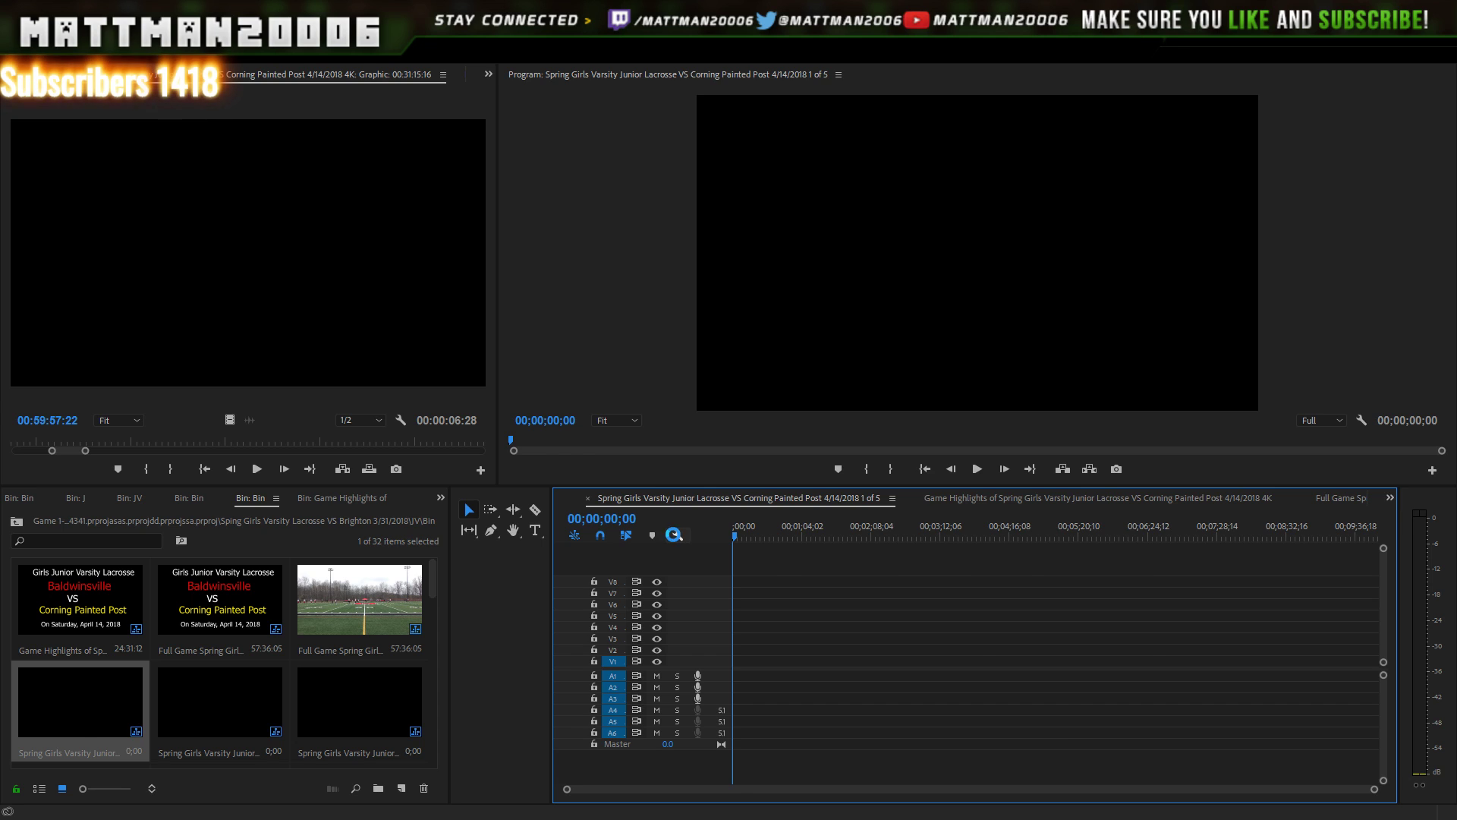
{"action": "key", "text": "ctrl+v"}
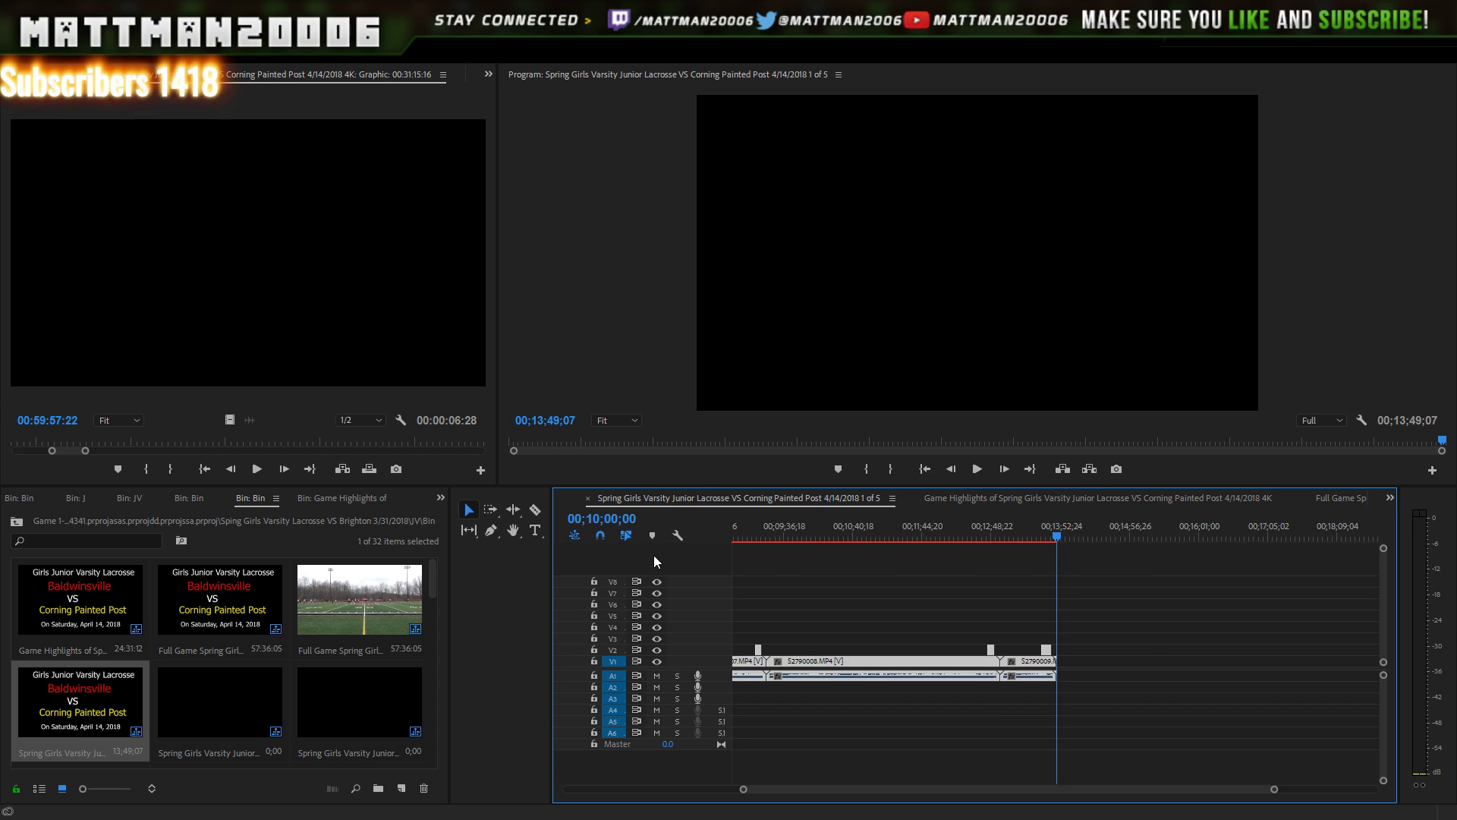
- Back in Full Game, drag all remaining clips to the start of the timeline
{"action": "left_click", "coordinate": [357, 609]}
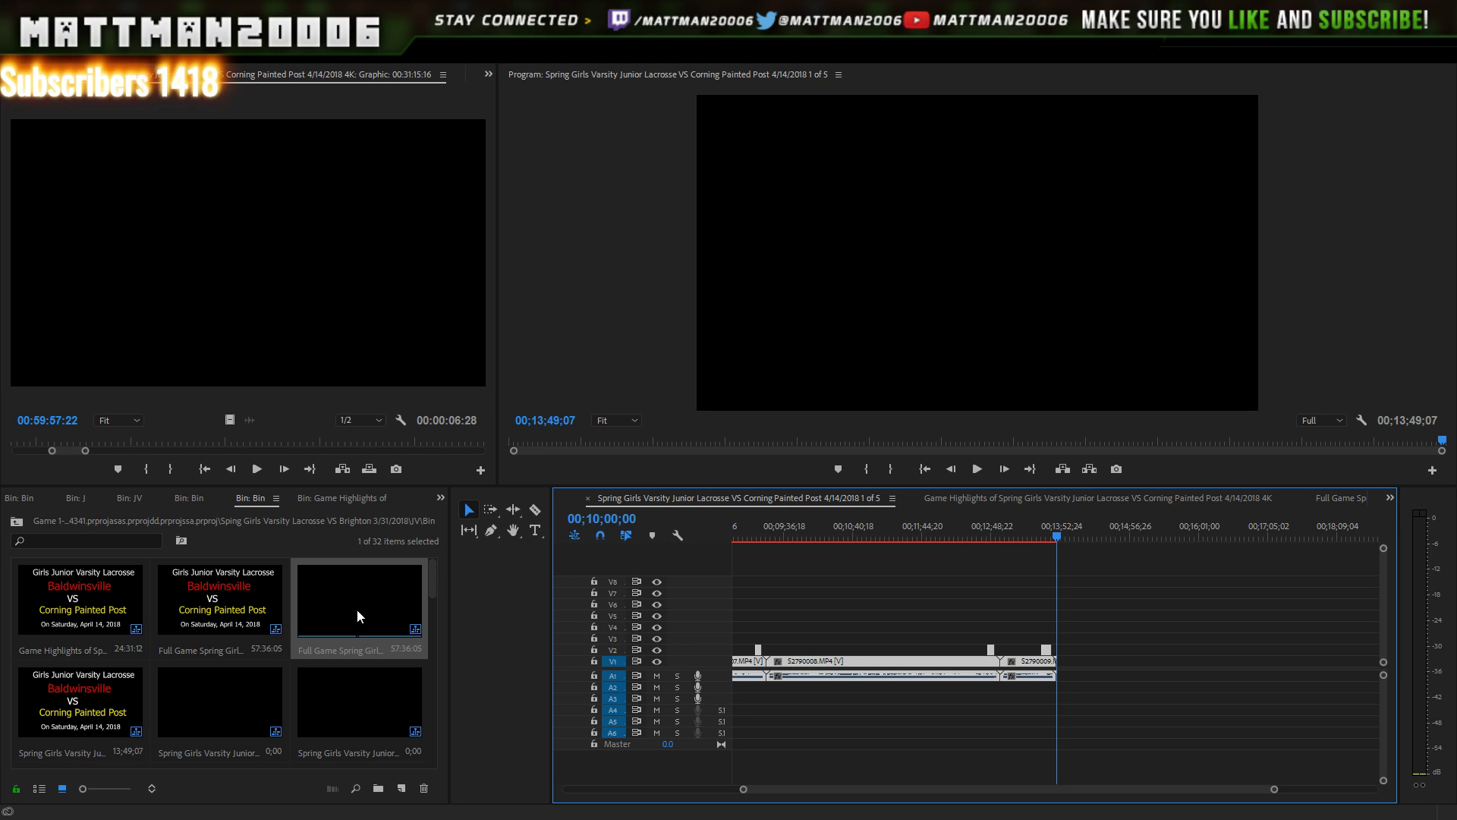
{"action": "double_click", "coordinate": [387, 617]}
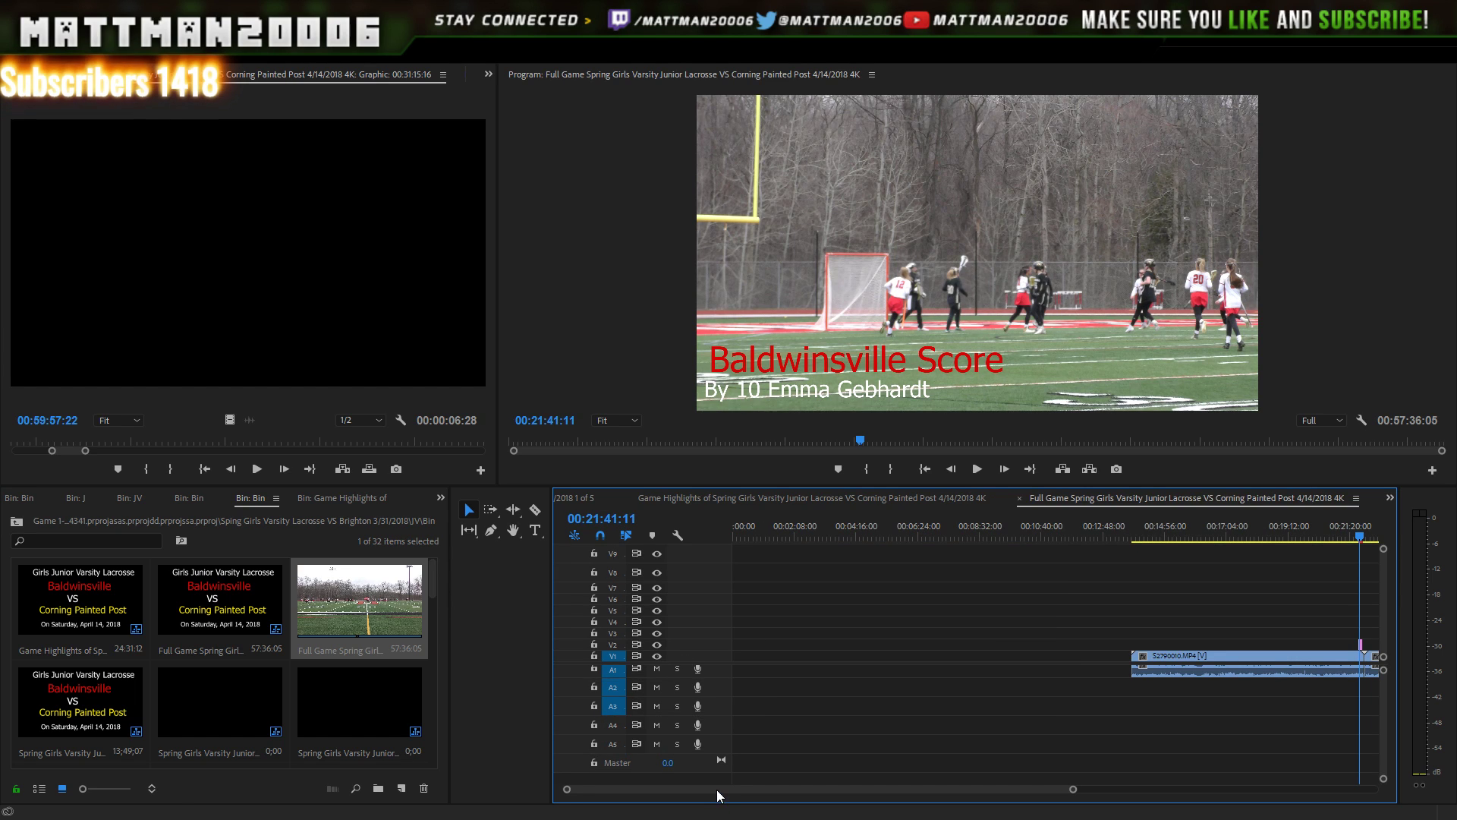
{"action": "left_click_drag", "start_coordinate": [727, 787], "coordinate": [754, 788]}
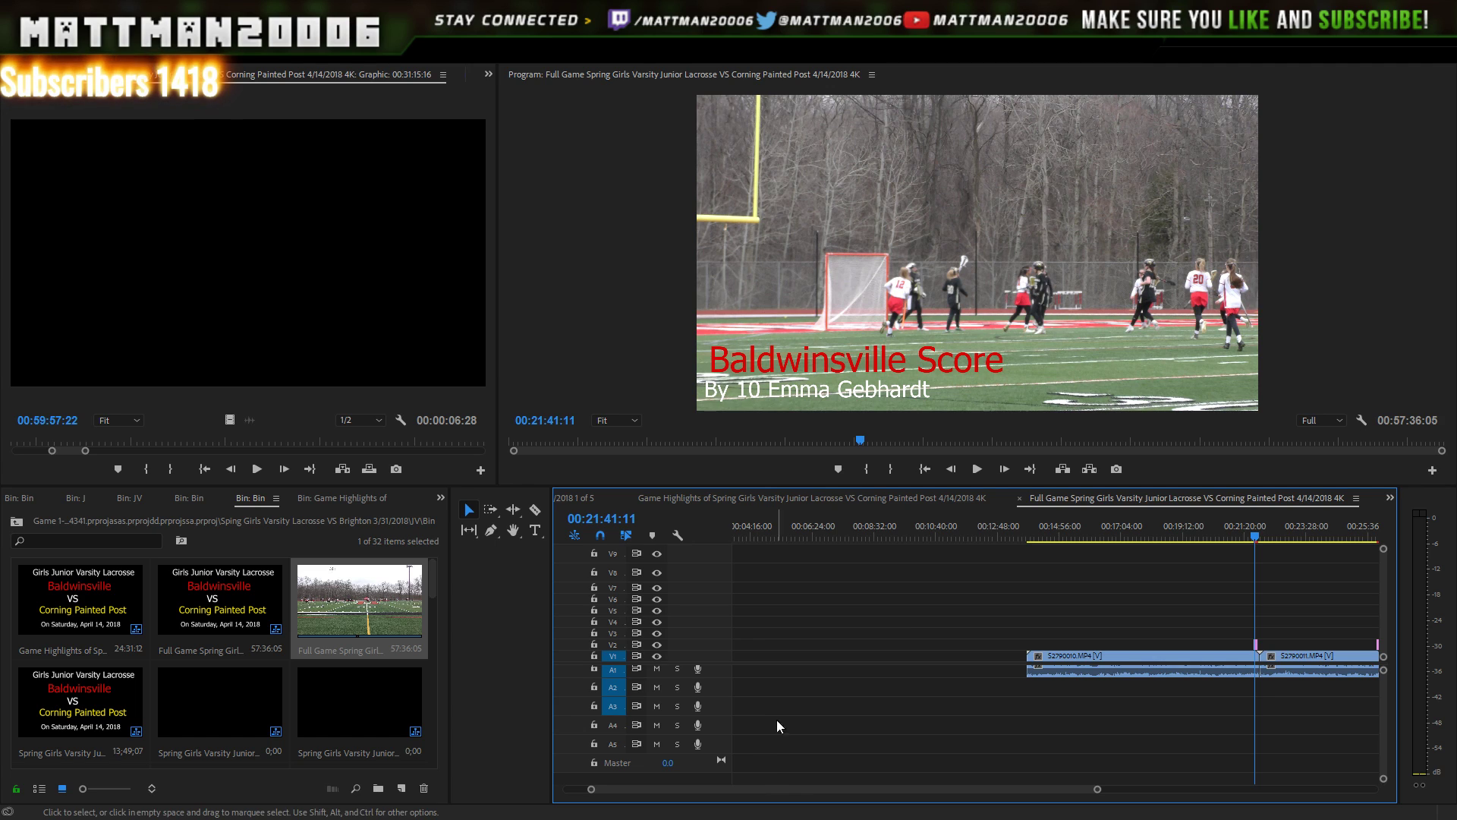
{"action": "left_click_drag", "start_coordinate": [1097, 787], "coordinate": [1374, 782]}
{"action": "left_click_drag", "start_coordinate": [1346, 578], "coordinate": [856, 691]}
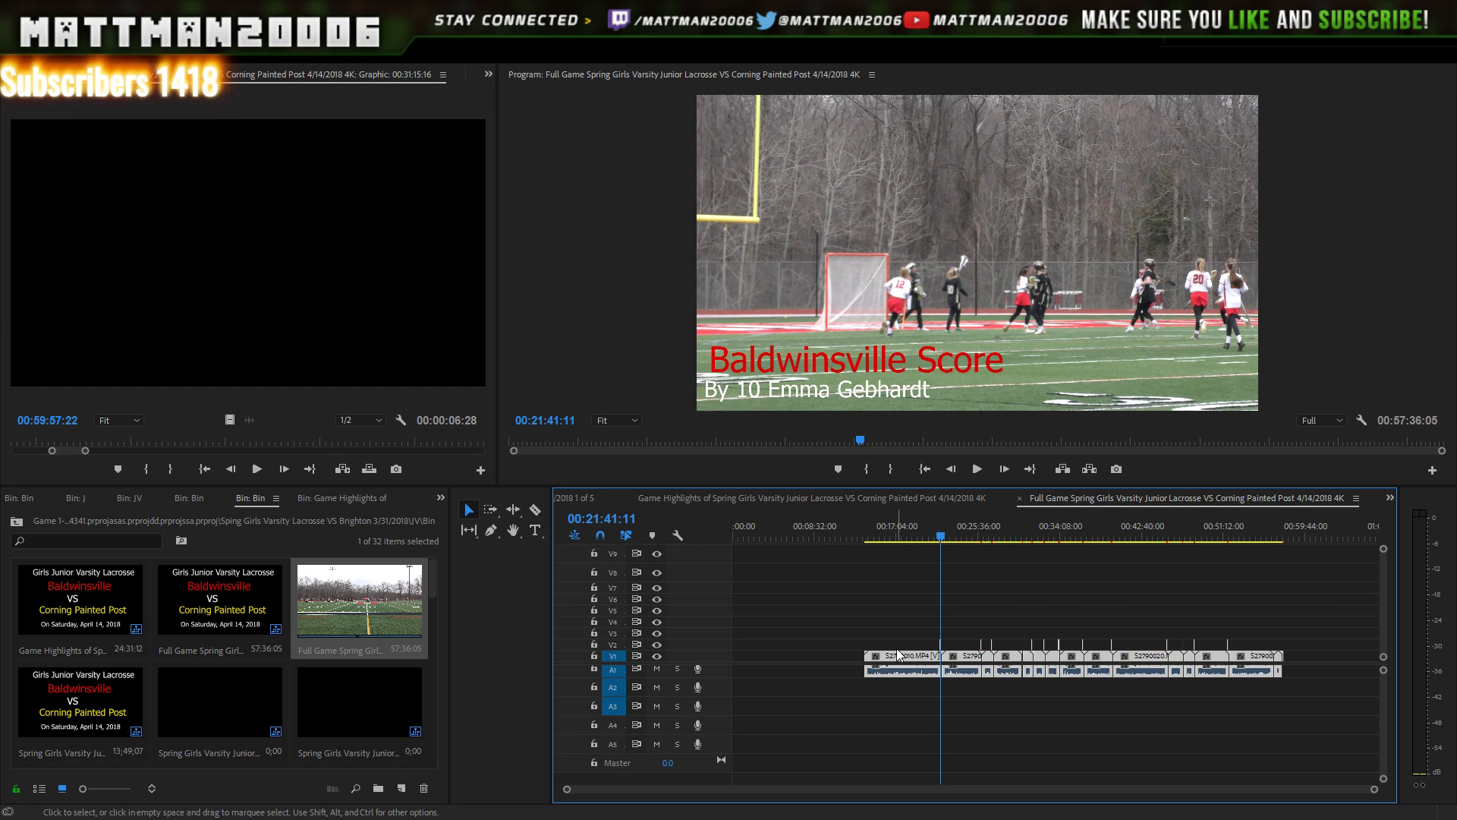
{"action": "left_click_drag", "start_coordinate": [898, 658], "coordinate": [706, 667]}
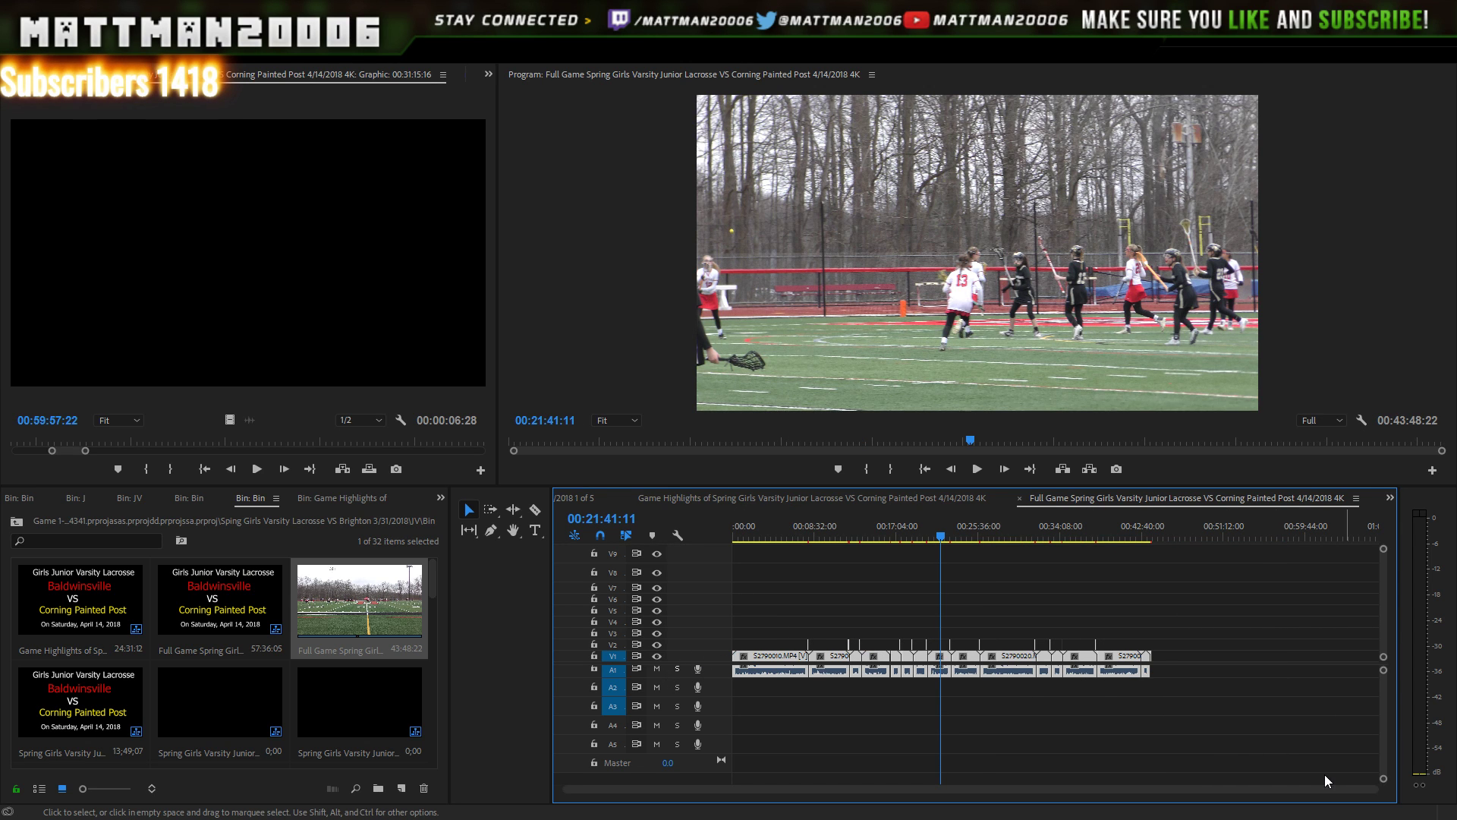
{"action": "left_click_drag", "start_coordinate": [1373, 789], "coordinate": [1265, 785]}
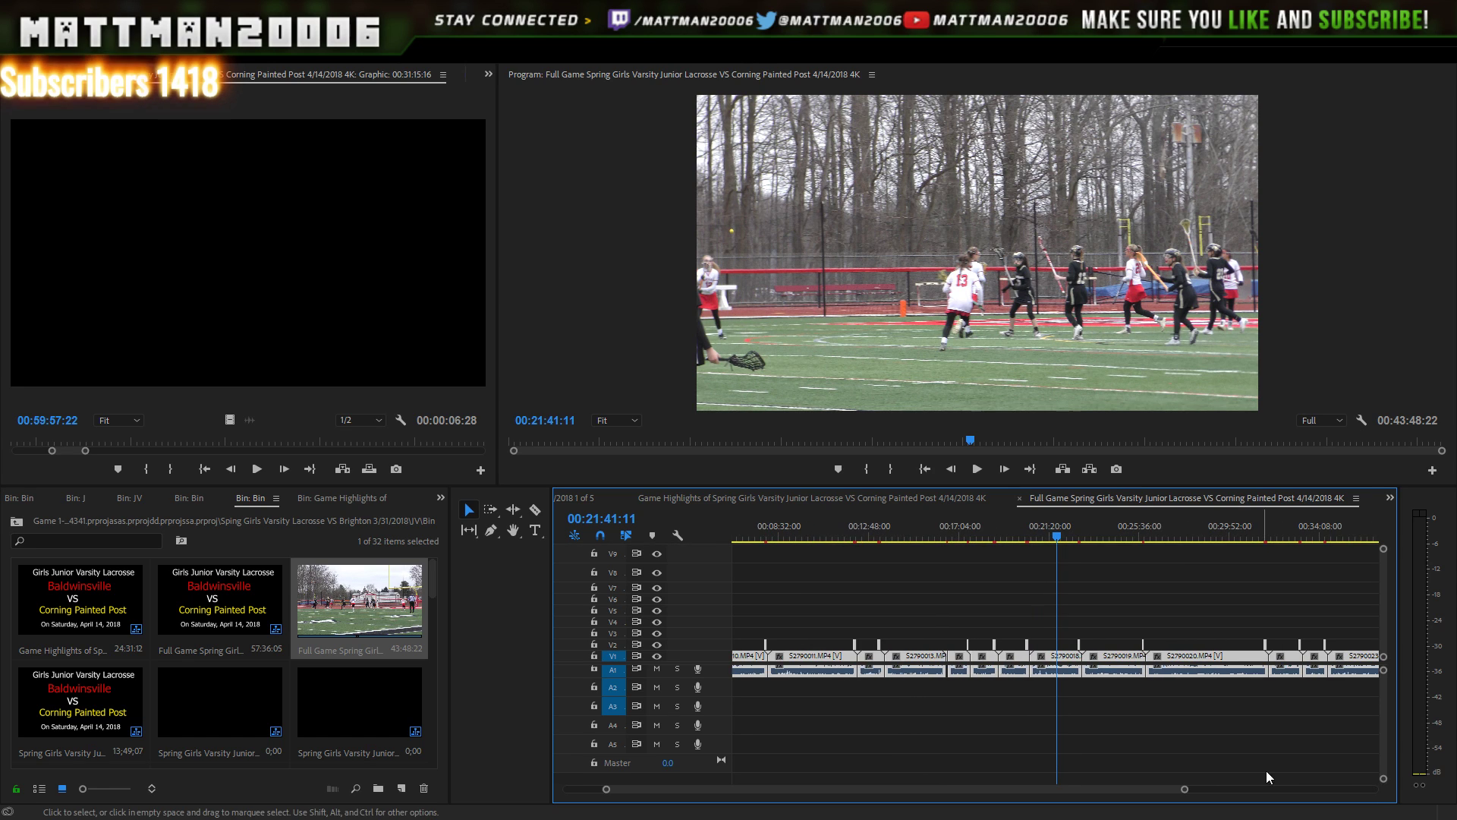
- Scrub to the next cut point at 00:17:35:06 and select the clips before it
{"action": "left_click", "coordinate": [1028, 542]}
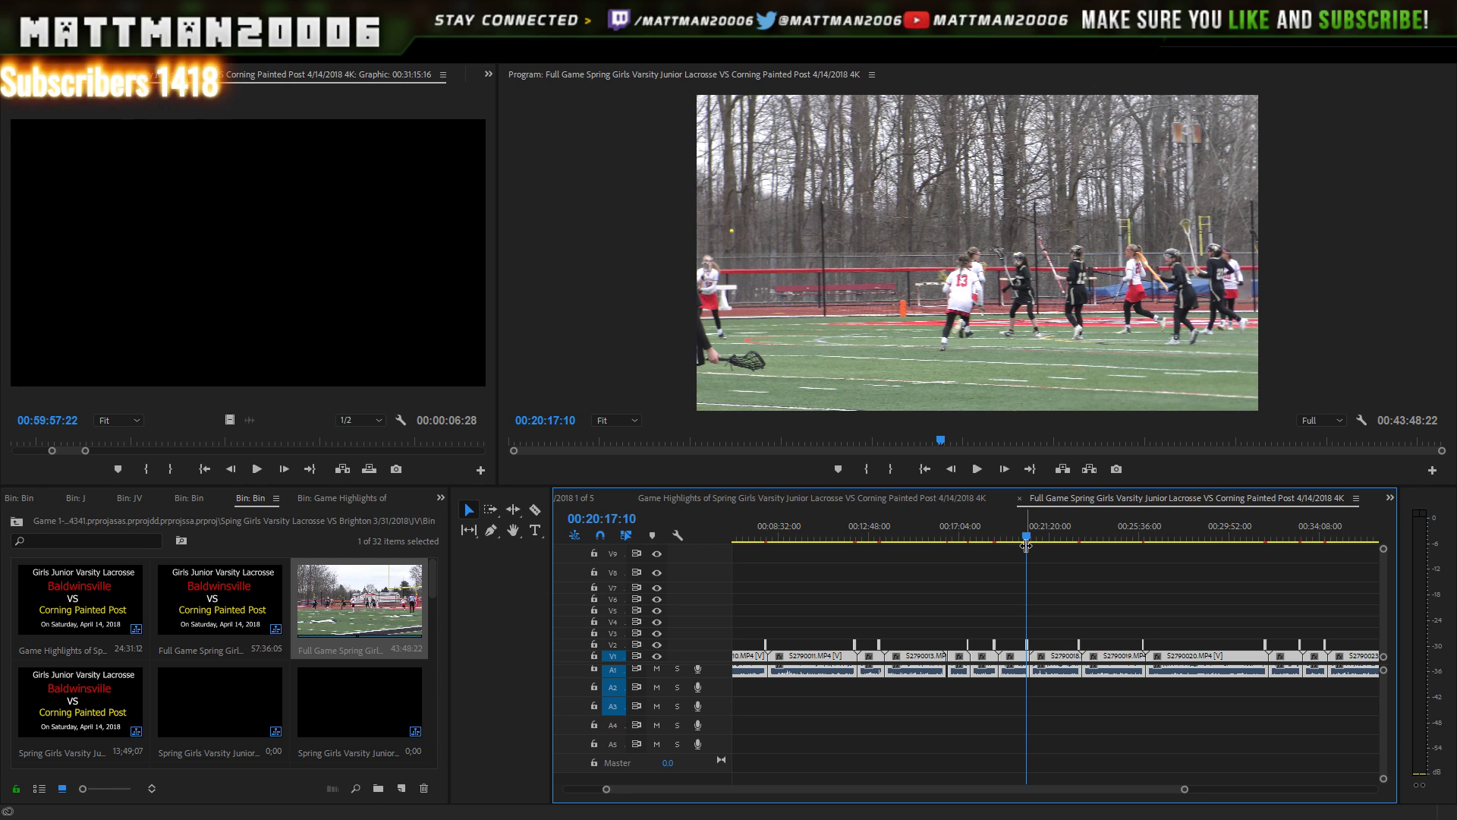
{"action": "left_click", "coordinate": [980, 541]}
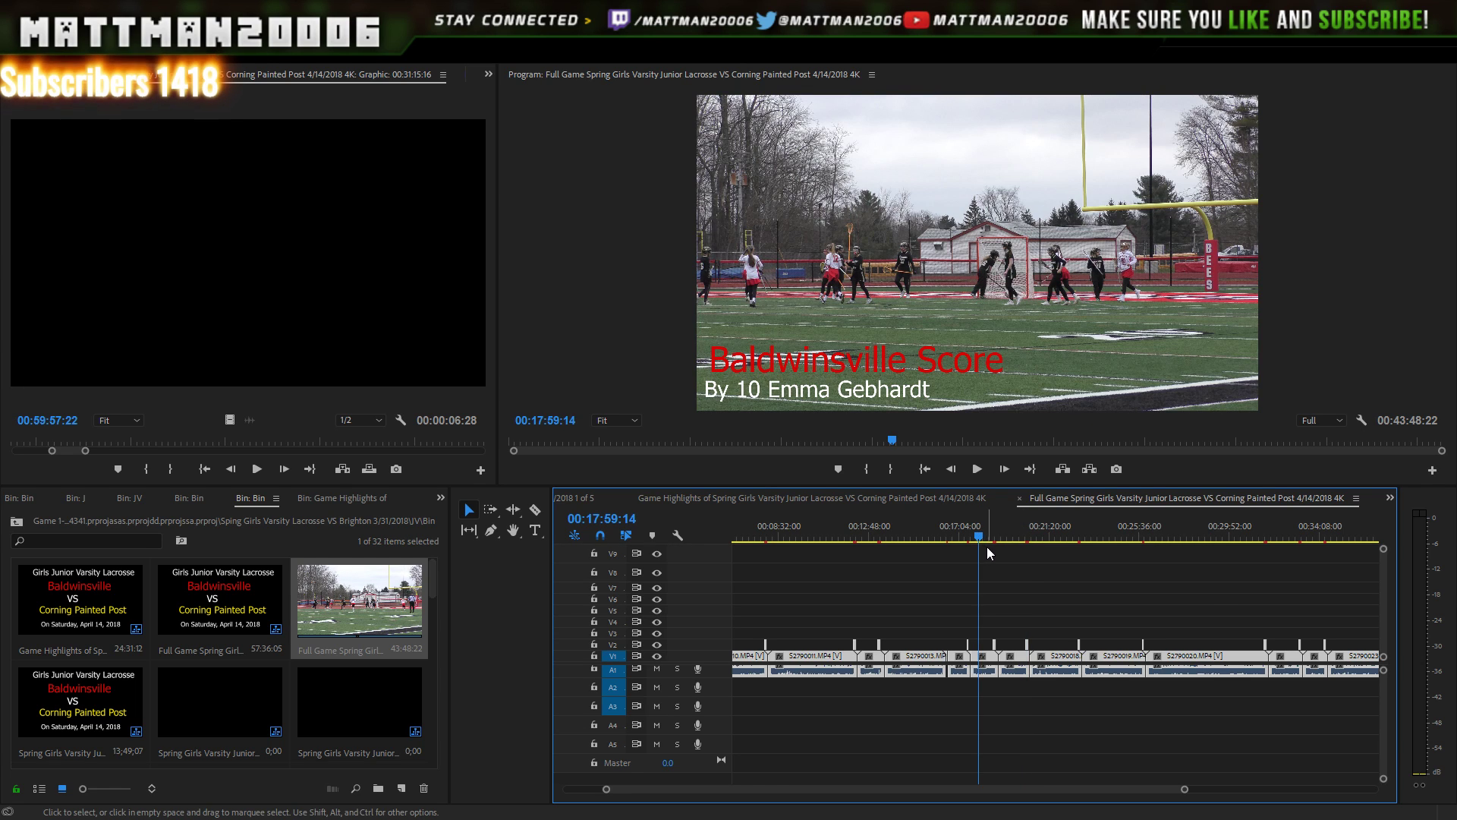
{"action": "left_click", "coordinate": [987, 548]}
{"action": "left_click_drag", "start_coordinate": [993, 536], "coordinate": [996, 534]}
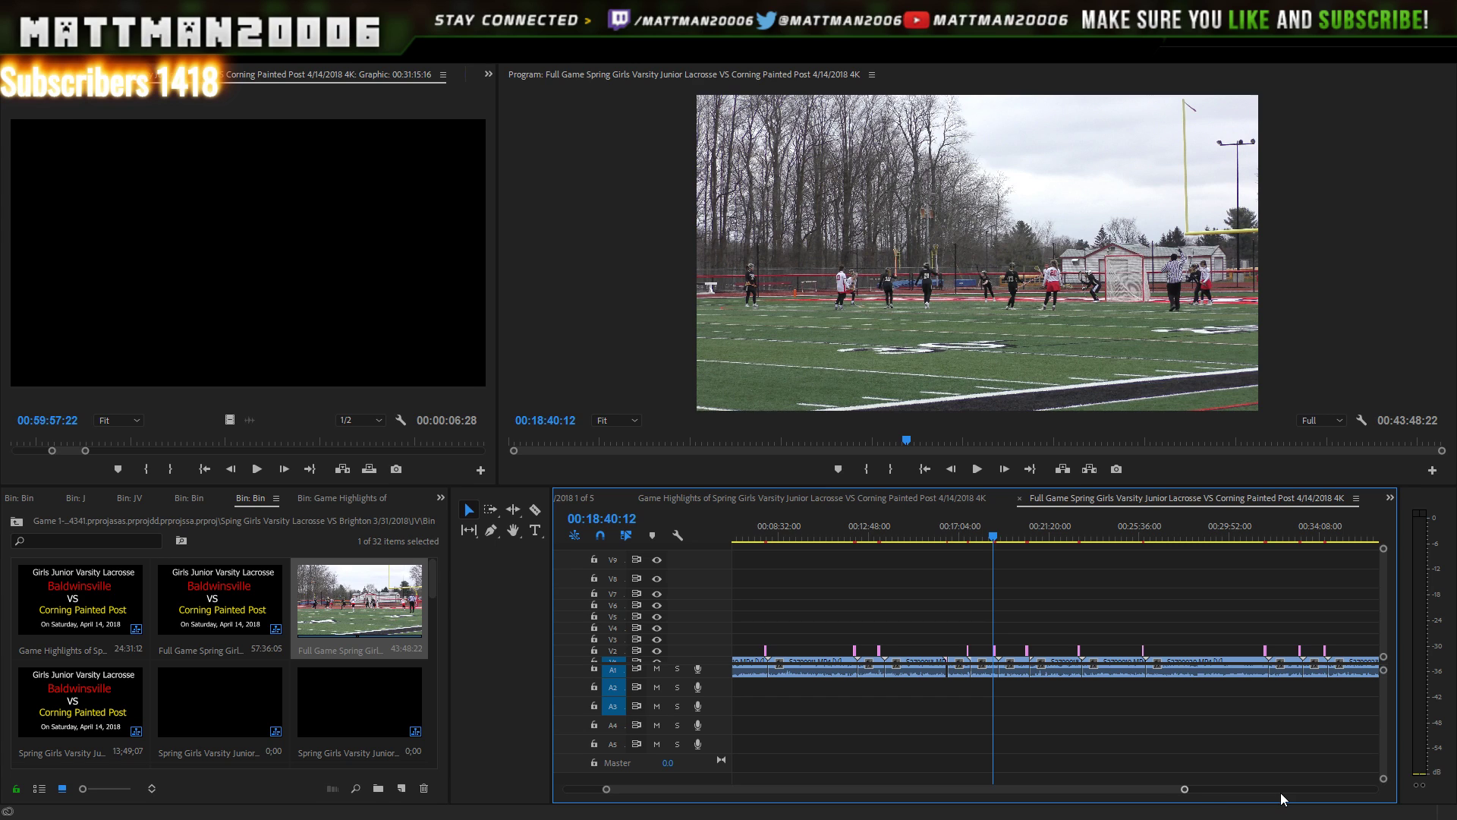
{"action": "left_click_drag", "start_coordinate": [1182, 788], "coordinate": [1032, 794]}
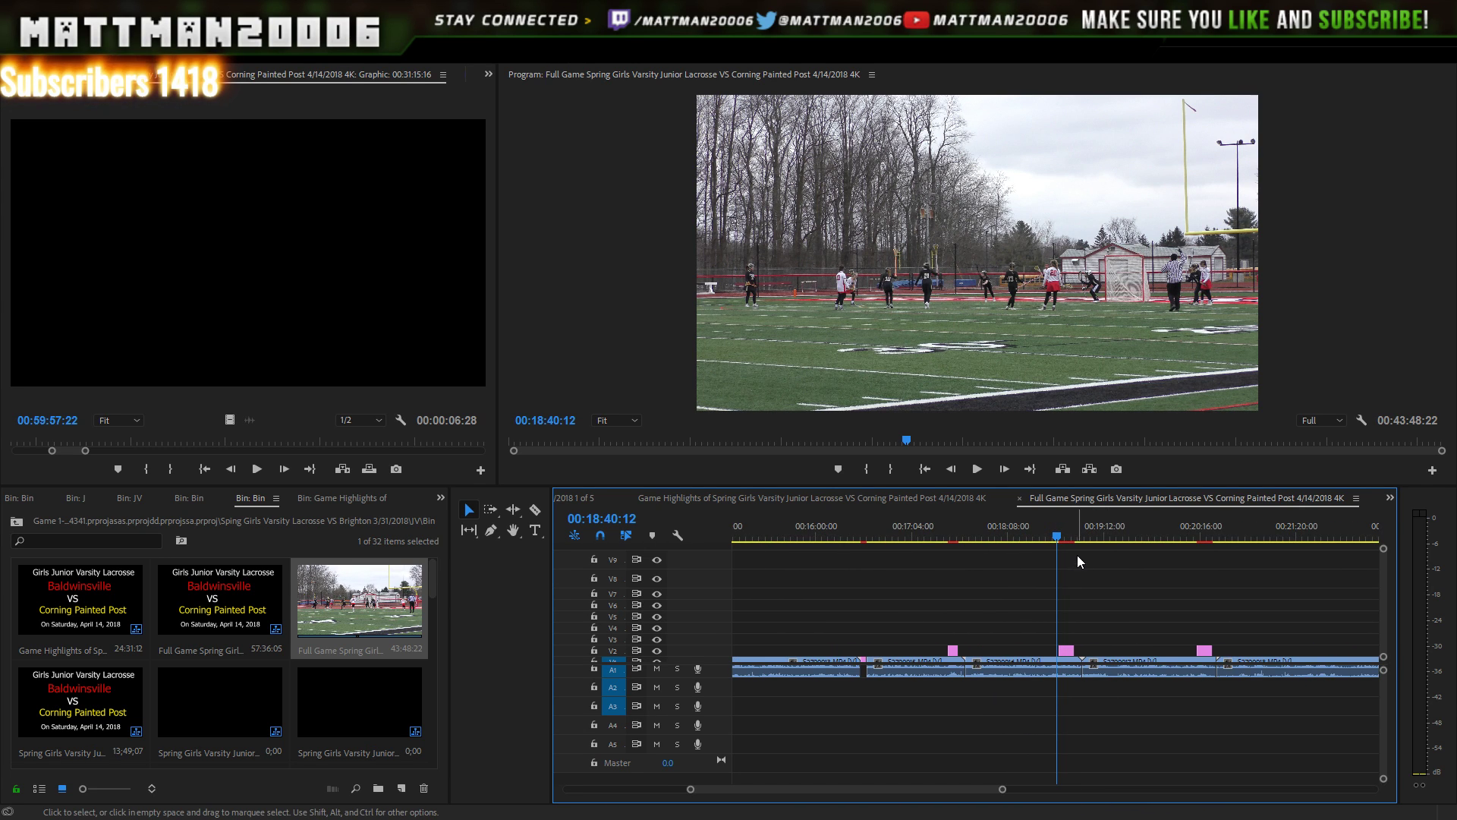
{"action": "left_click", "coordinate": [1078, 529]}
{"action": "left_click", "coordinate": [1080, 531]}
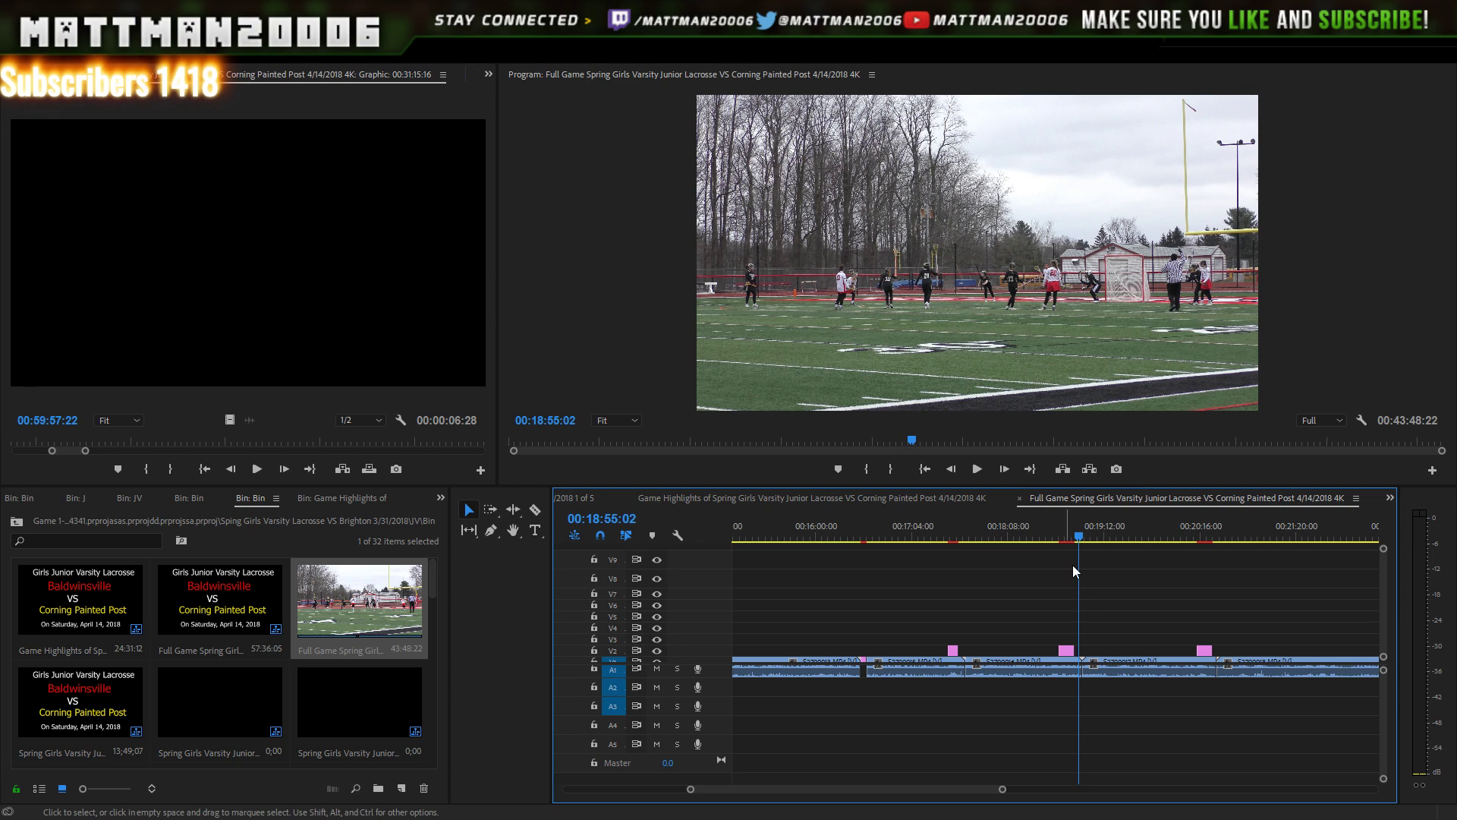
{"action": "left_click", "coordinate": [959, 536]}
{"action": "left_click_drag", "start_coordinate": [890, 639], "coordinate": [544, 699]}
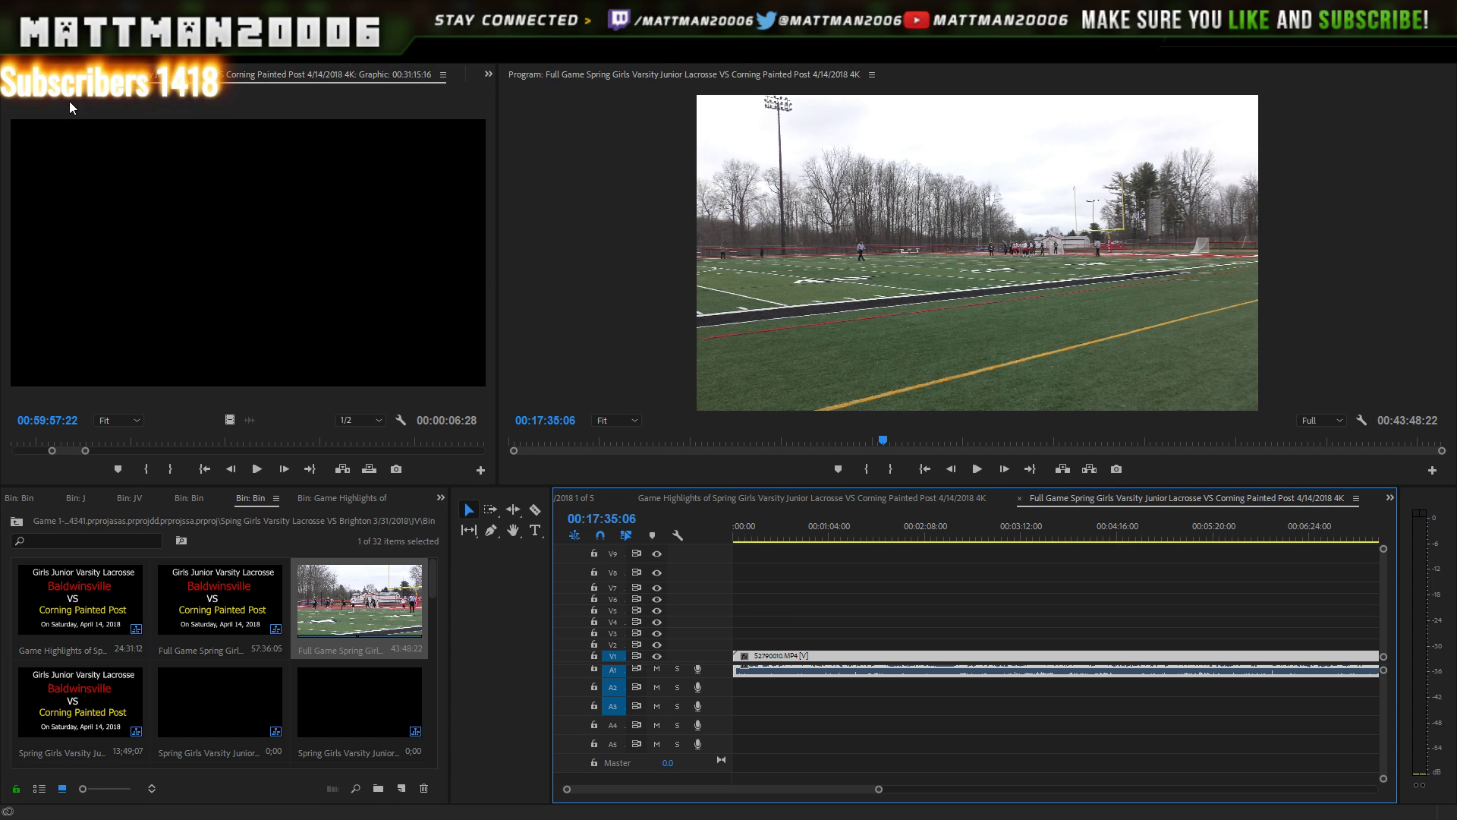
- Cut the selected clips from Full Game and paste them at the start of 2 of 5
{"action": "key", "text": "Delete"}
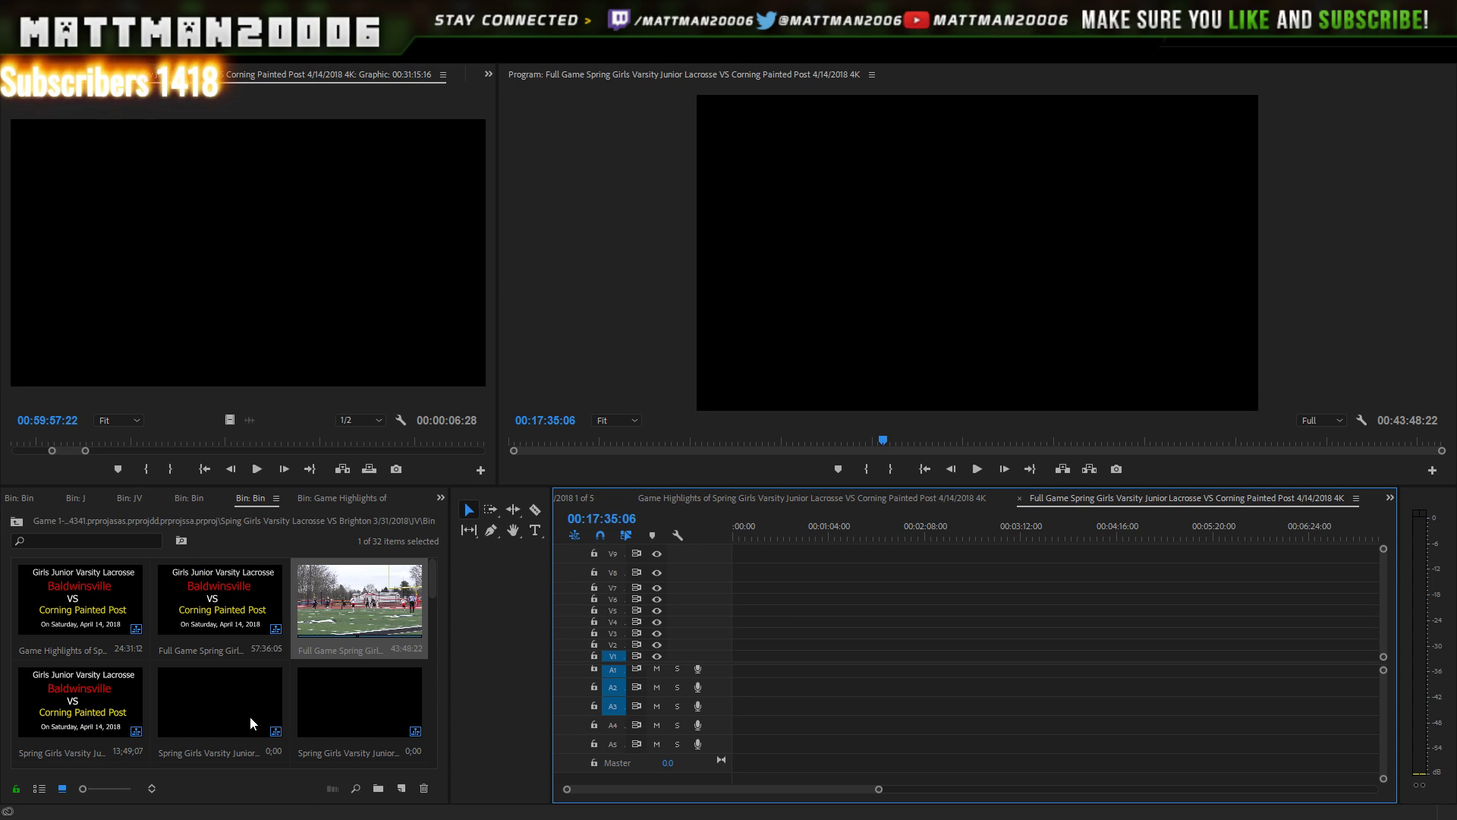
{"action": "double_click", "coordinate": [249, 713]}
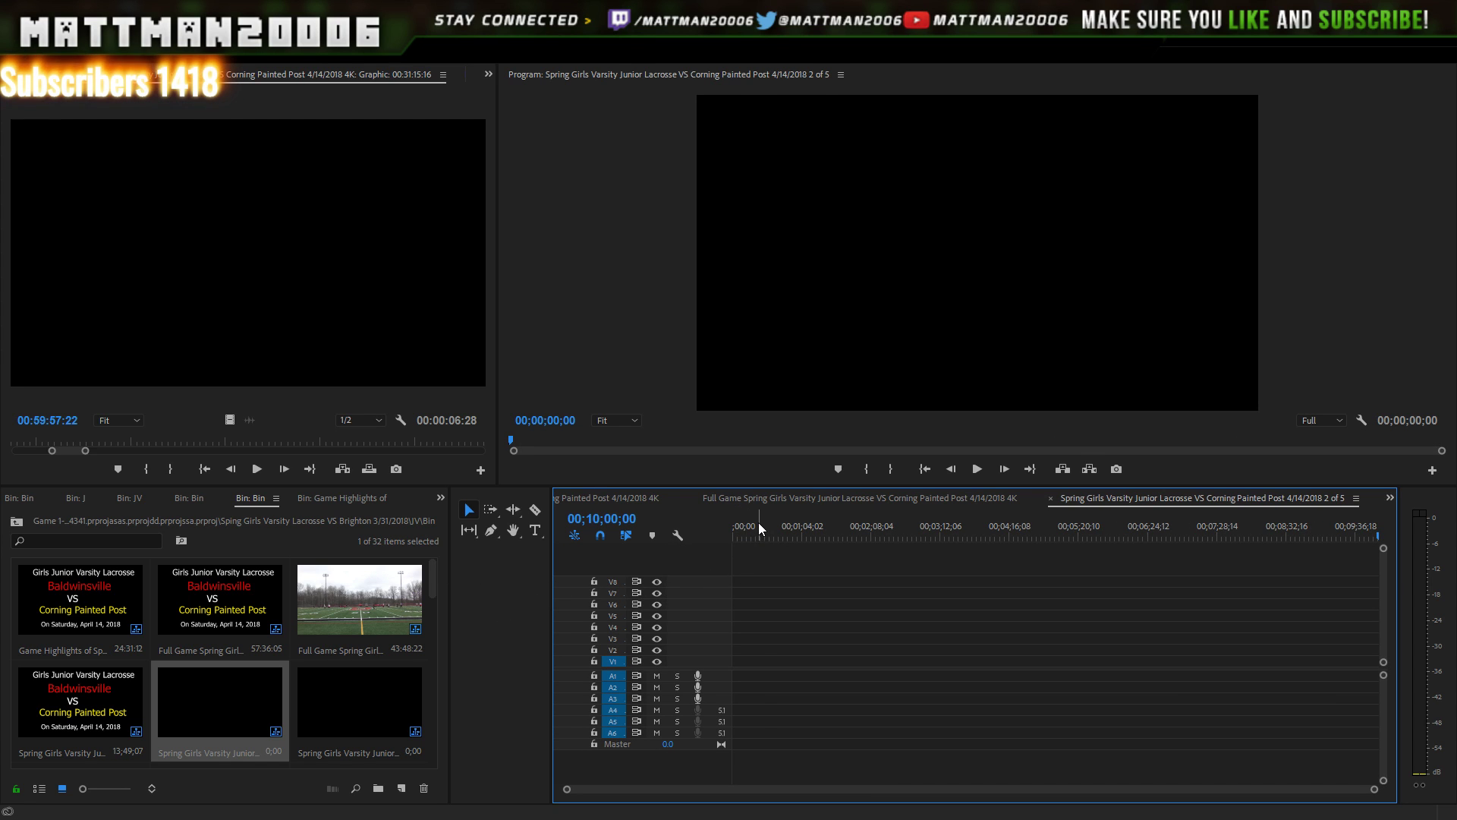
{"action": "left_click_drag", "start_coordinate": [756, 524], "coordinate": [729, 522]}
{"action": "key", "text": "ctrl+v"}
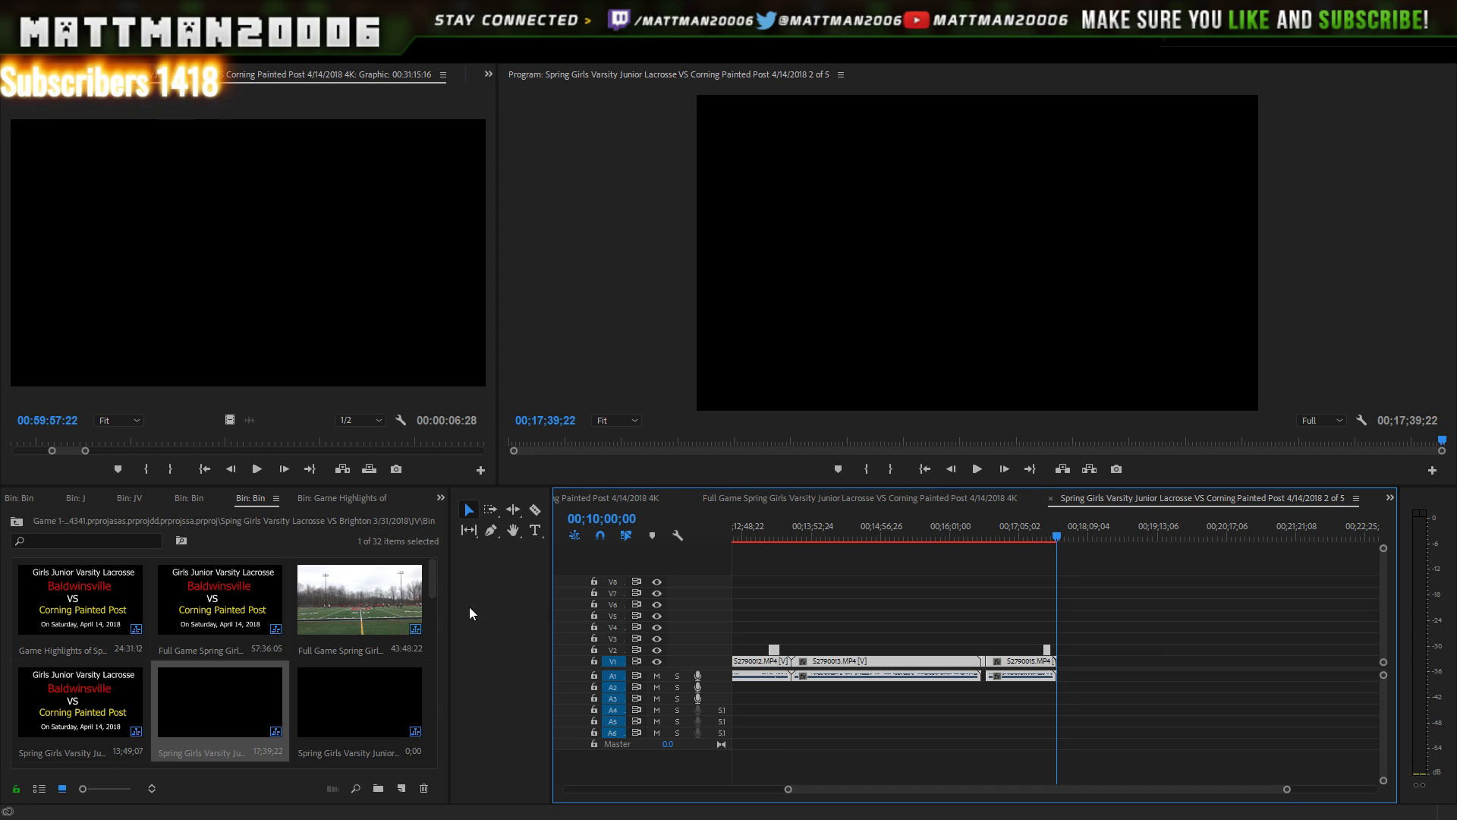
- In Full Game, move all remaining clips back to the start of the timeline
{"action": "double_click", "coordinate": [427, 636]}
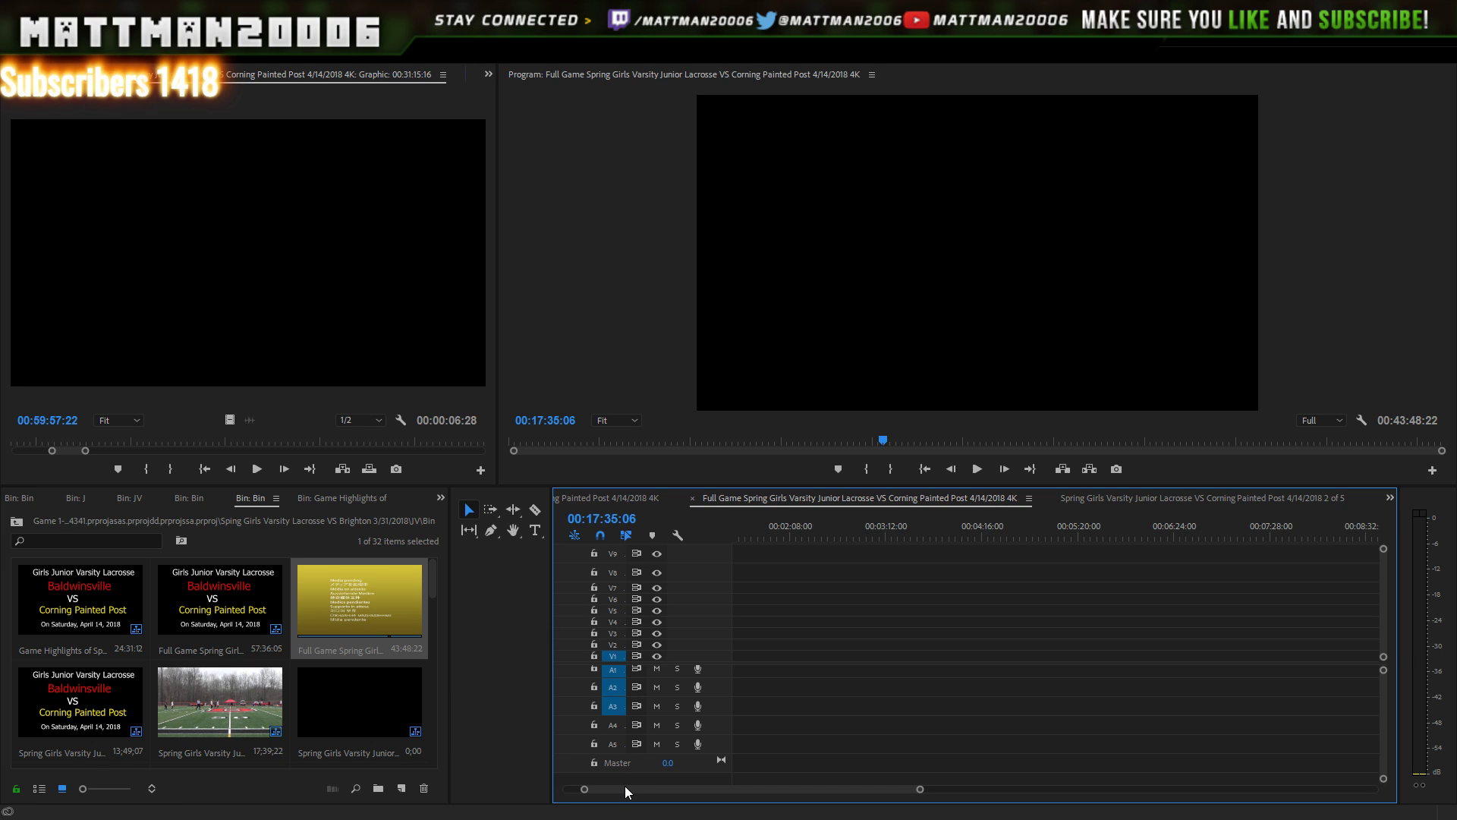
{"action": "left_click_drag", "start_coordinate": [626, 787], "coordinate": [605, 787]}
{"action": "left_click_drag", "start_coordinate": [908, 791], "coordinate": [1380, 748]}
{"action": "left_click_drag", "start_coordinate": [1318, 606], "coordinate": [927, 758]}
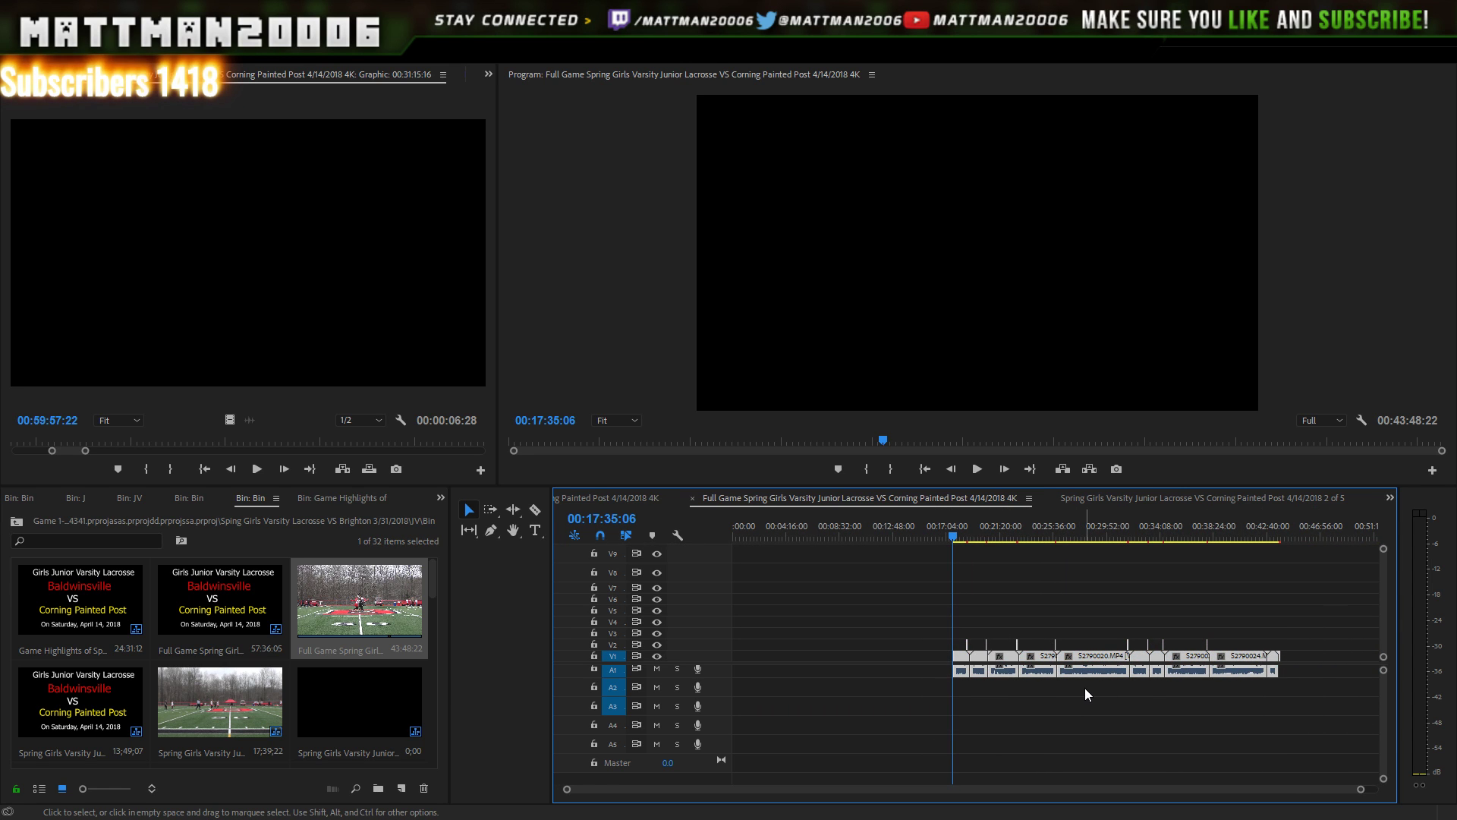
{"action": "left_click_drag", "start_coordinate": [1104, 654], "coordinate": [832, 676]}
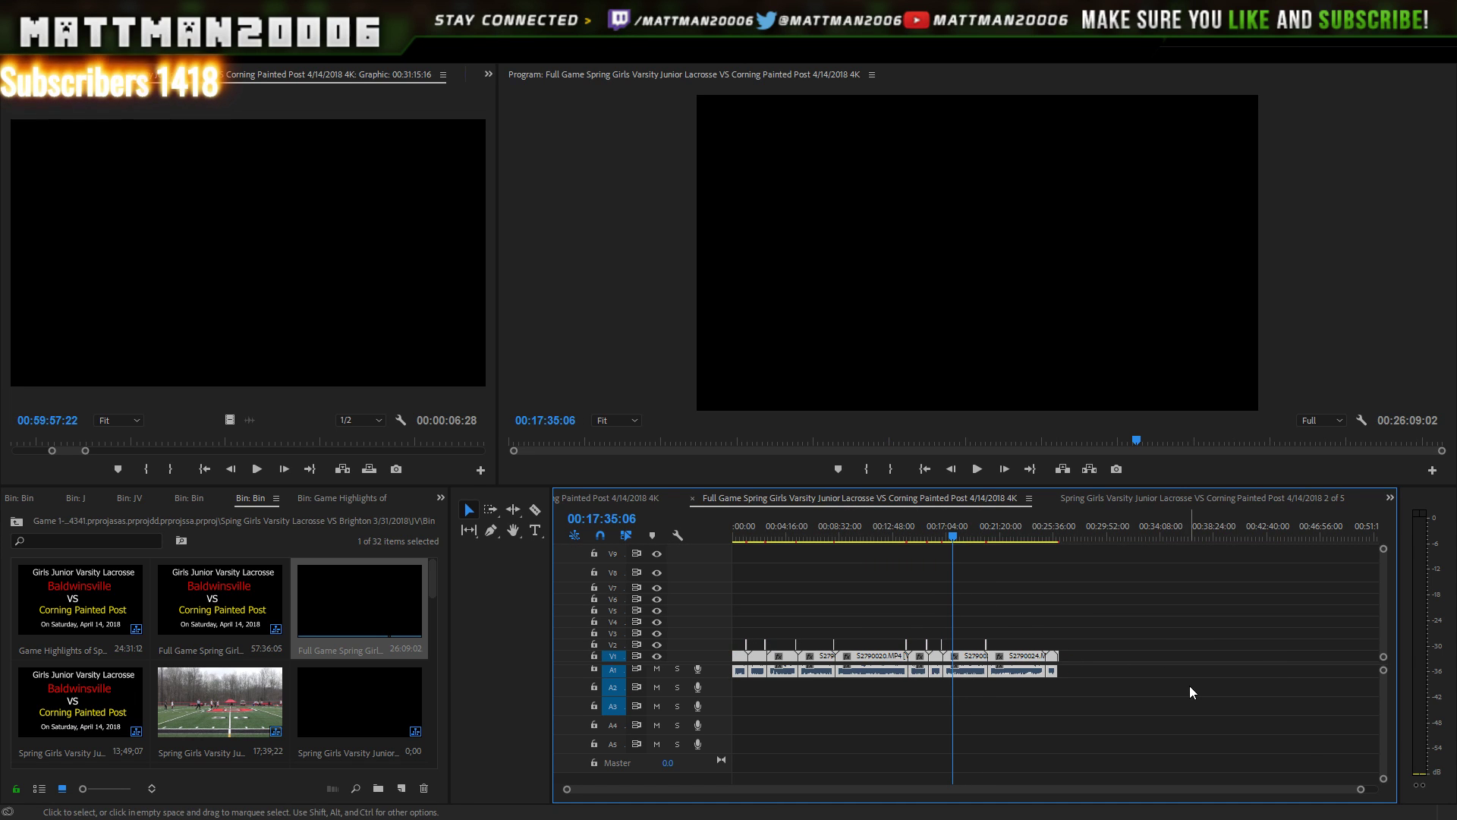
{"action": "left_click_drag", "start_coordinate": [1362, 790], "coordinate": [1233, 770]}
{"action": "left_click", "coordinate": [1125, 546]}
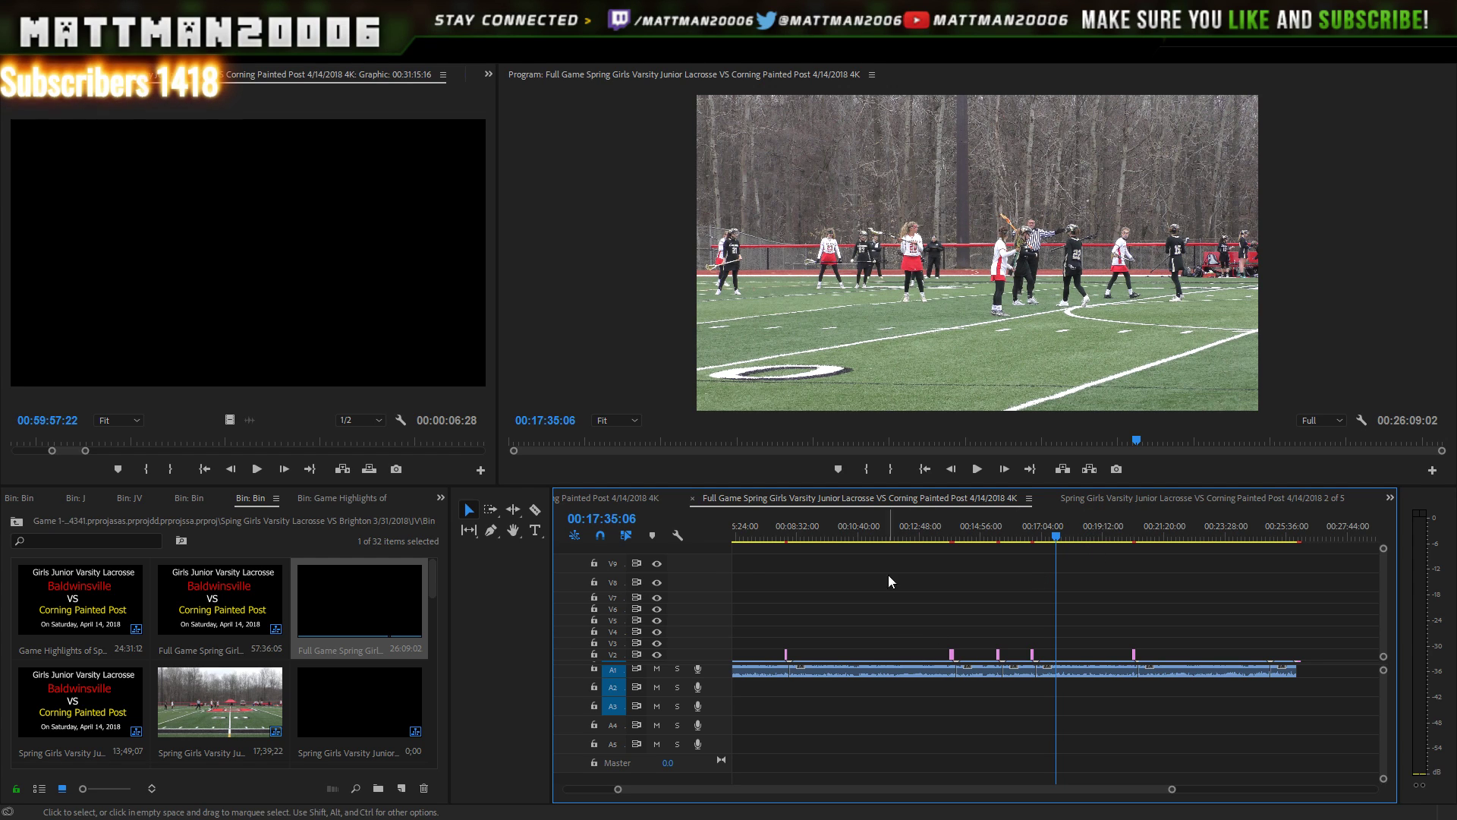
- Make the V1 track taller to show clip names, then cut all clips before S2790023
{"action": "left_click", "coordinate": [621, 655]}
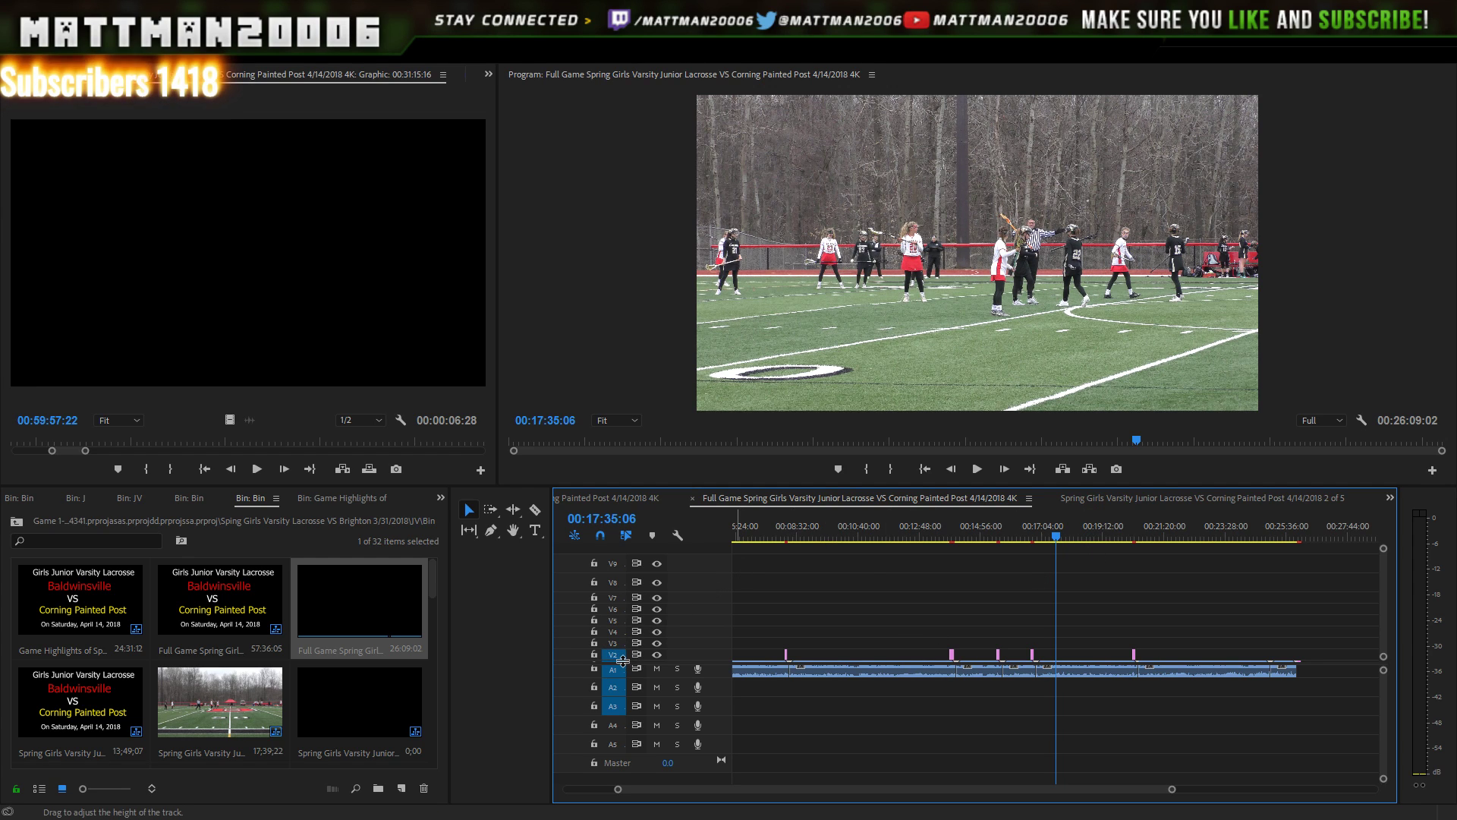
{"action": "left_click_drag", "start_coordinate": [624, 660], "coordinate": [626, 644]}
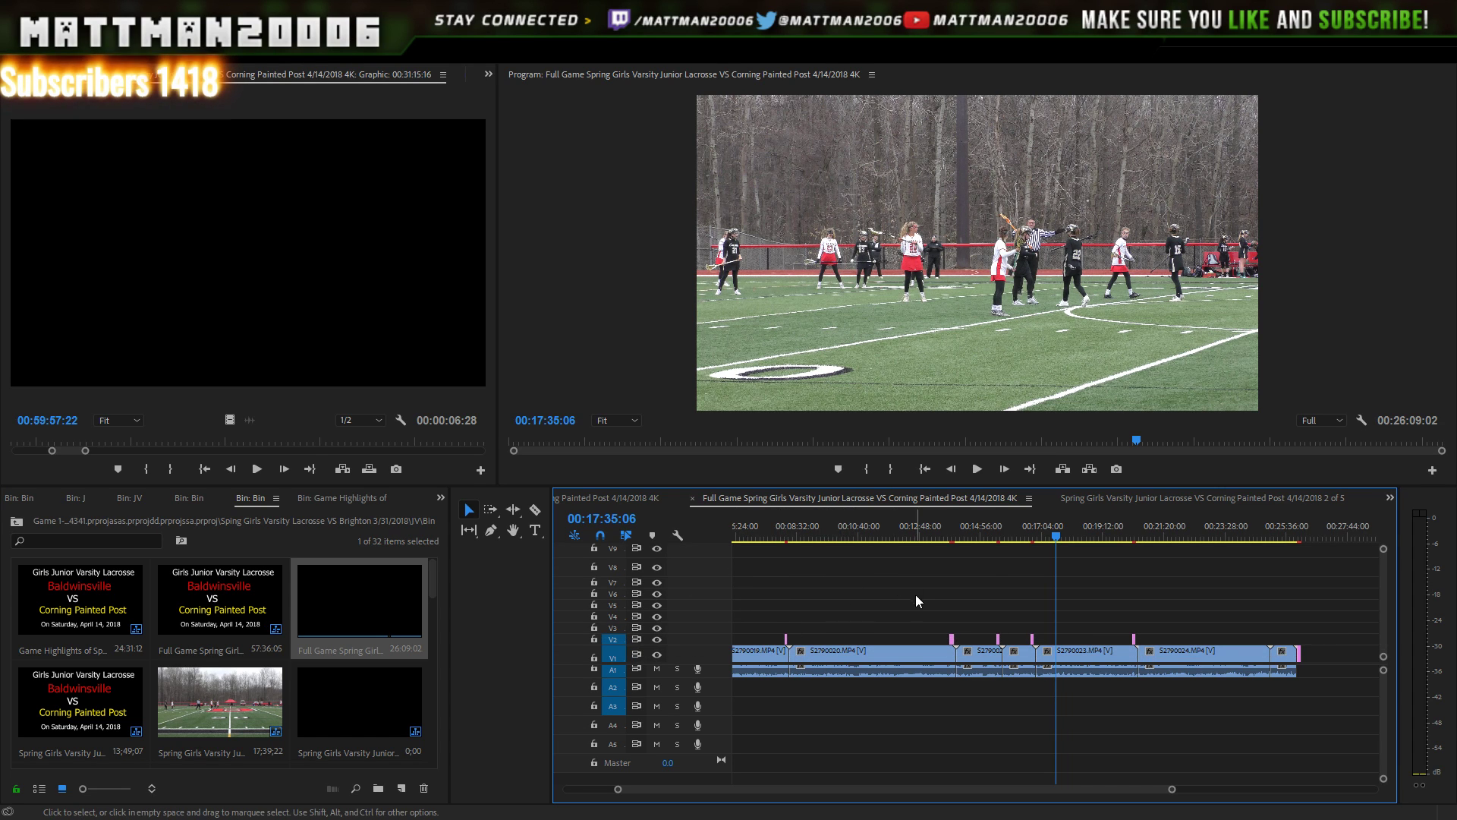
{"action": "left_click_drag", "start_coordinate": [1142, 522], "coordinate": [973, 676]}
{"action": "left_click", "coordinate": [1015, 703]}
{"action": "left_click", "coordinate": [1018, 653]}
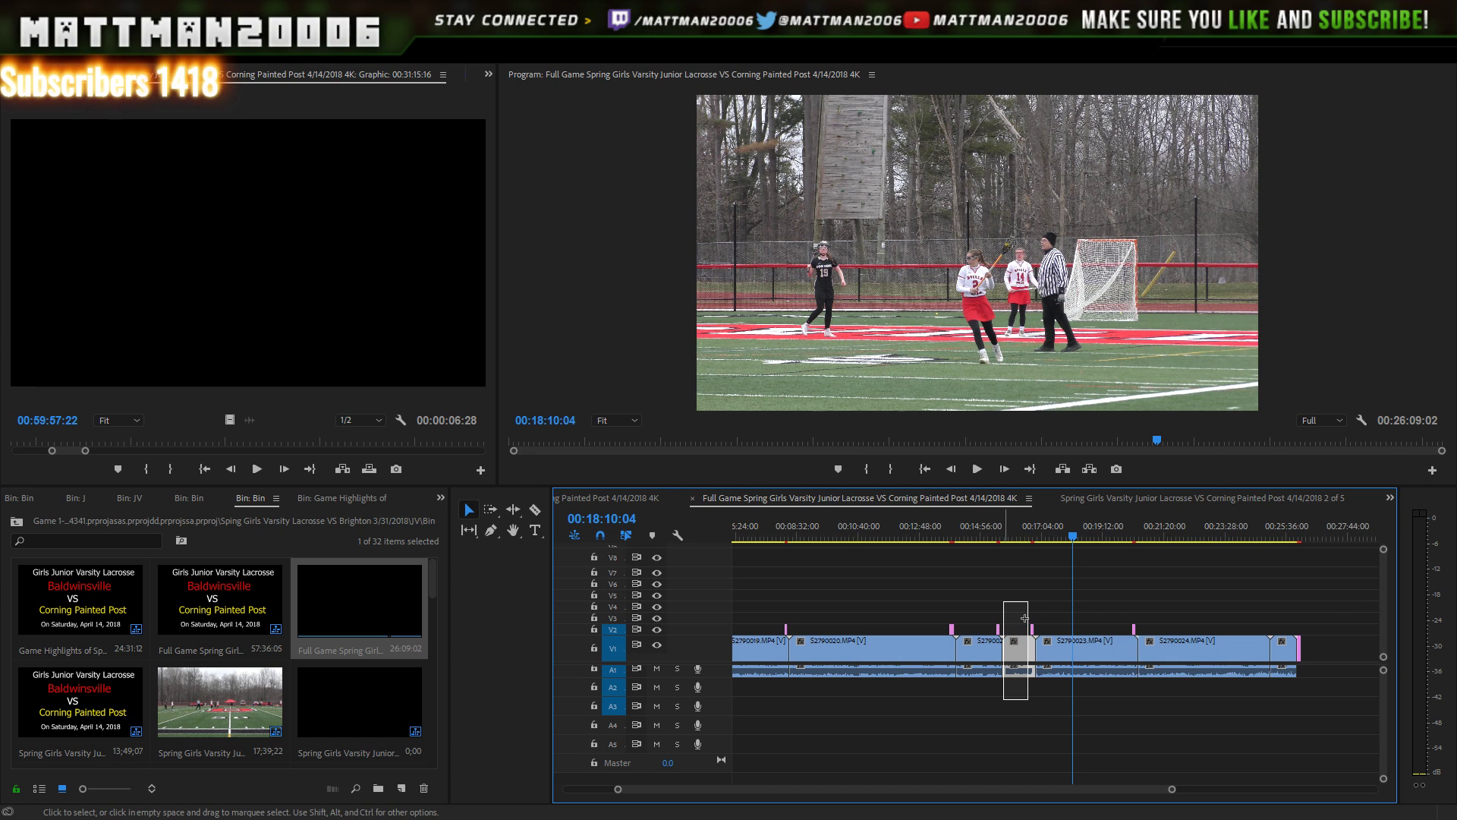
{"action": "left_click_drag", "start_coordinate": [1035, 590], "coordinate": [558, 704]}
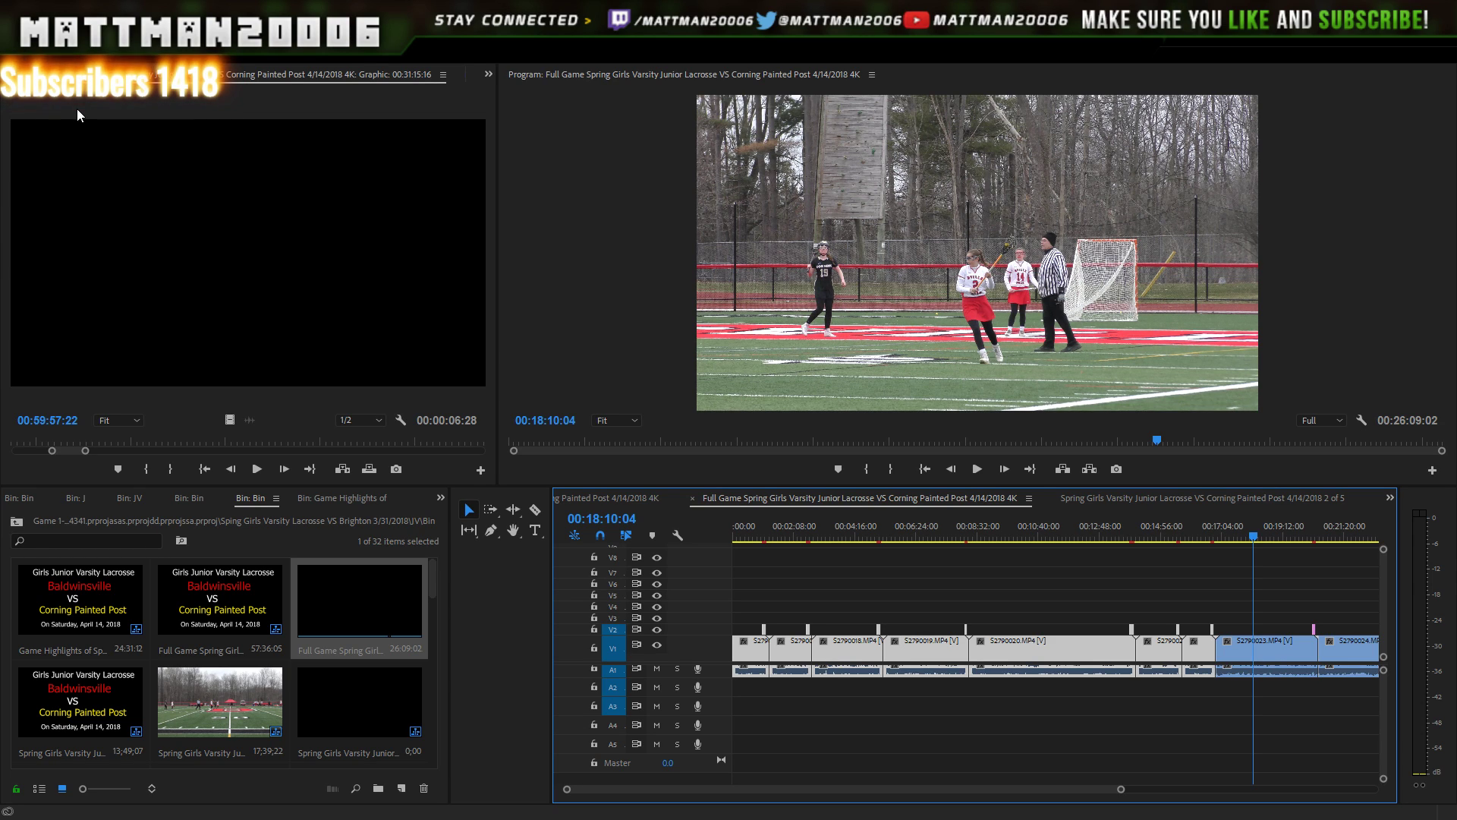
{"action": "key", "text": "Delete"}
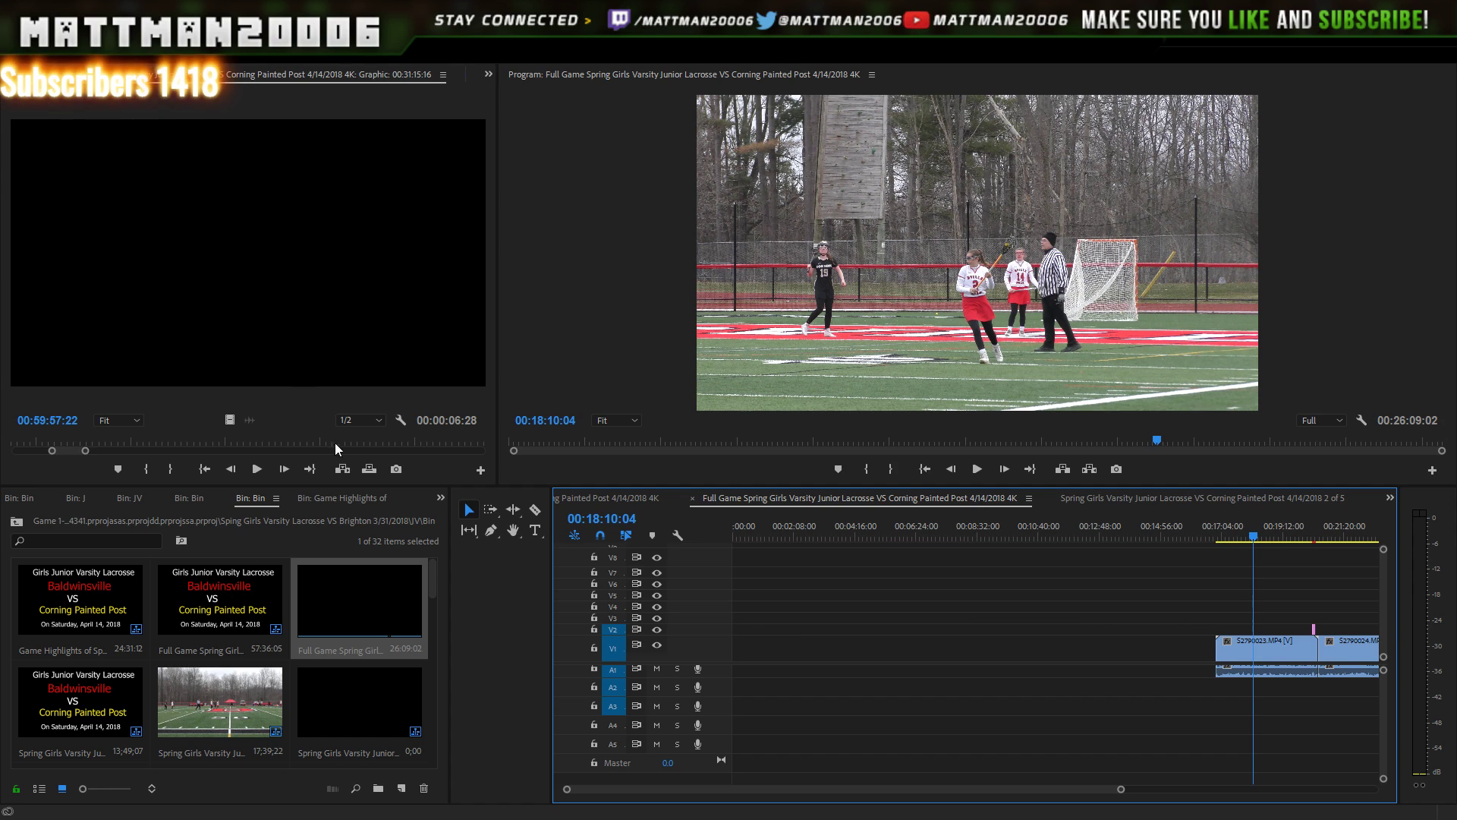
{"action": "left_click", "coordinate": [362, 718]}
- Paste S2790020–S2790022 into 4 of 5, then cut S2790023 and S2790024 from Full Game
{"action": "double_click", "coordinate": [365, 715]}
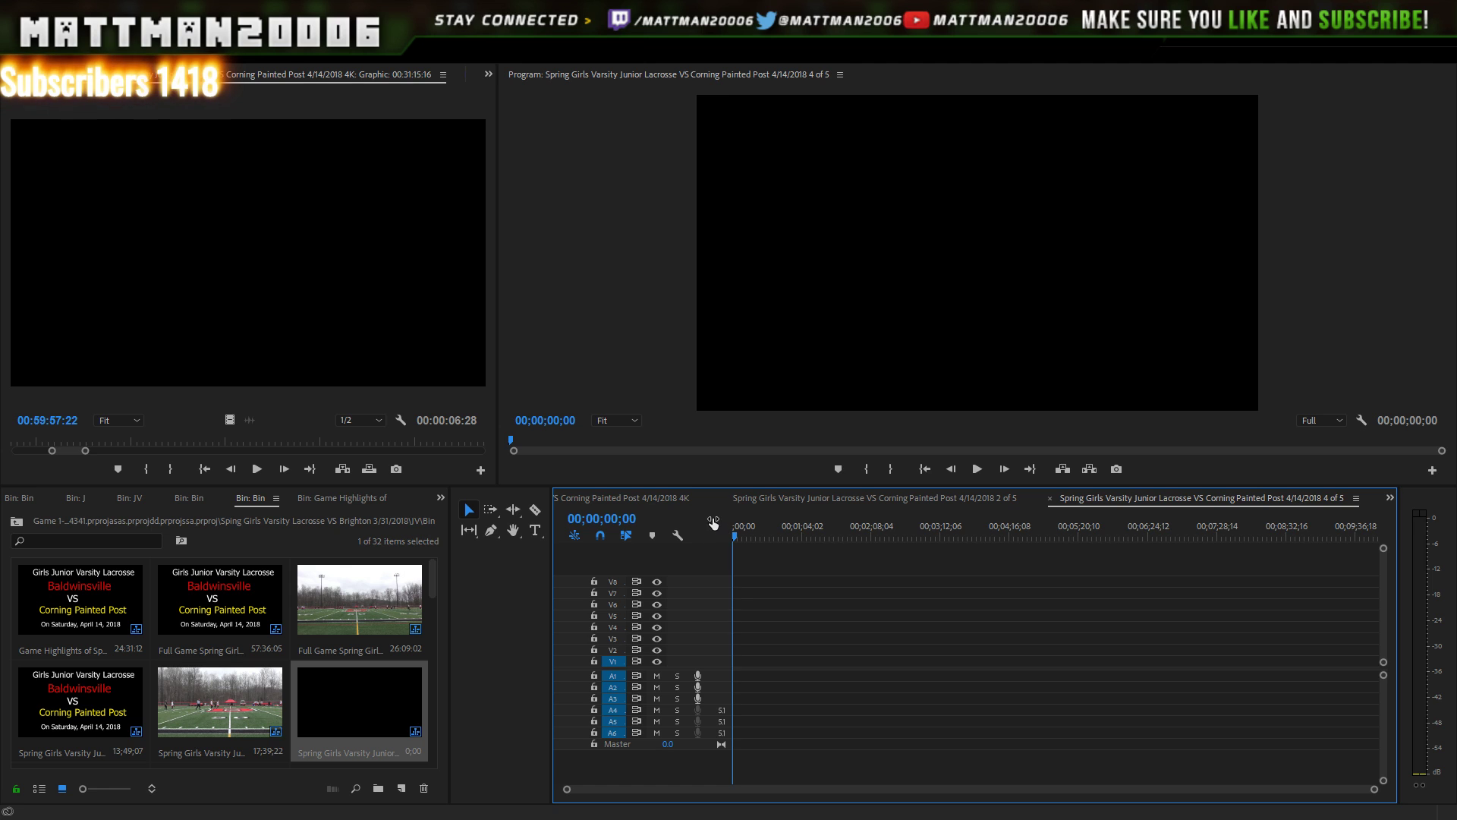
{"action": "key", "text": "ctrl+v"}
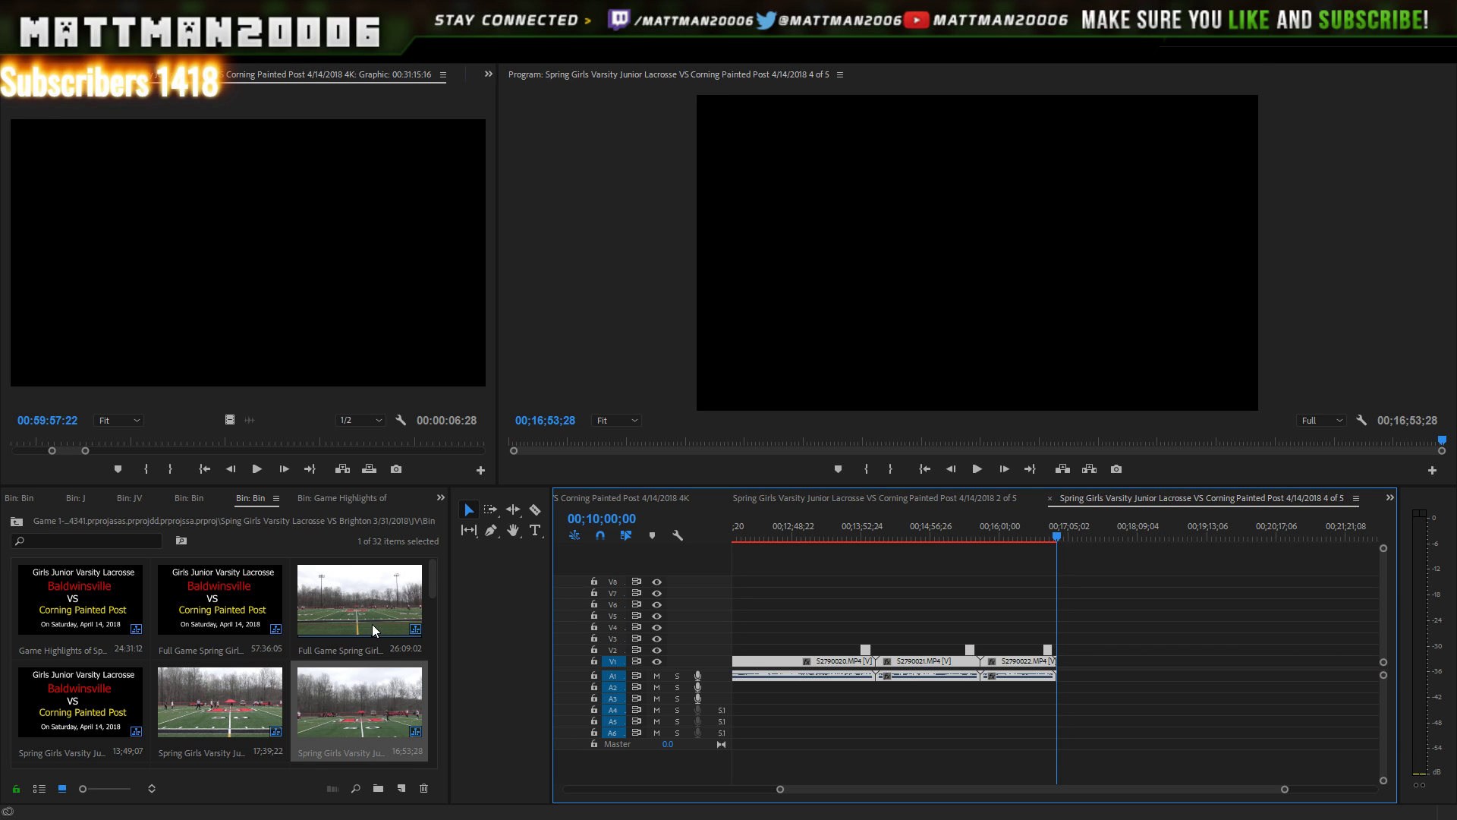
{"action": "double_click", "coordinate": [408, 624]}
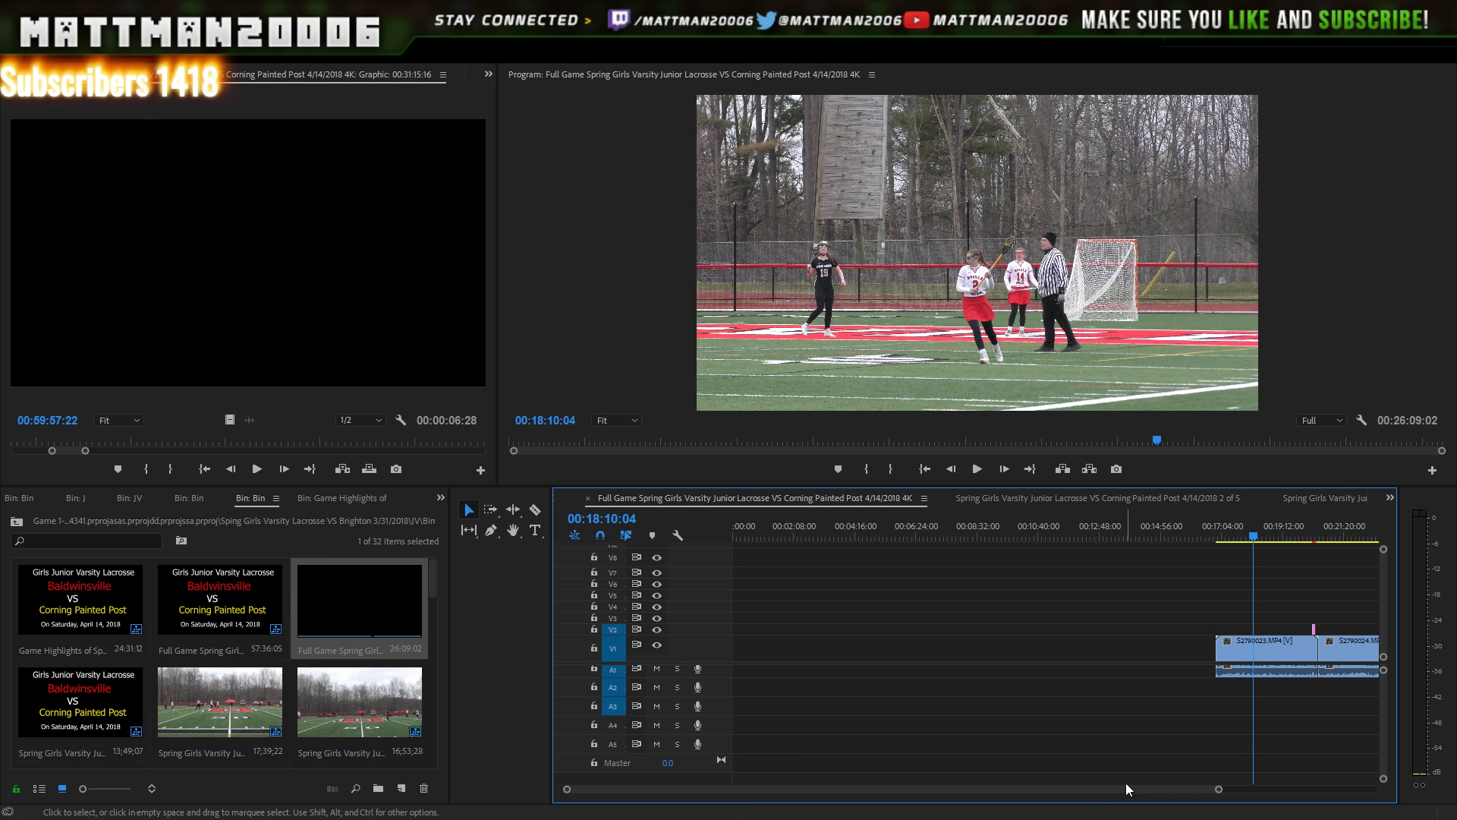
{"action": "left_click_drag", "start_coordinate": [1215, 789], "coordinate": [1361, 790]}
{"action": "left_click_drag", "start_coordinate": [1283, 630], "coordinate": [1237, 771]}
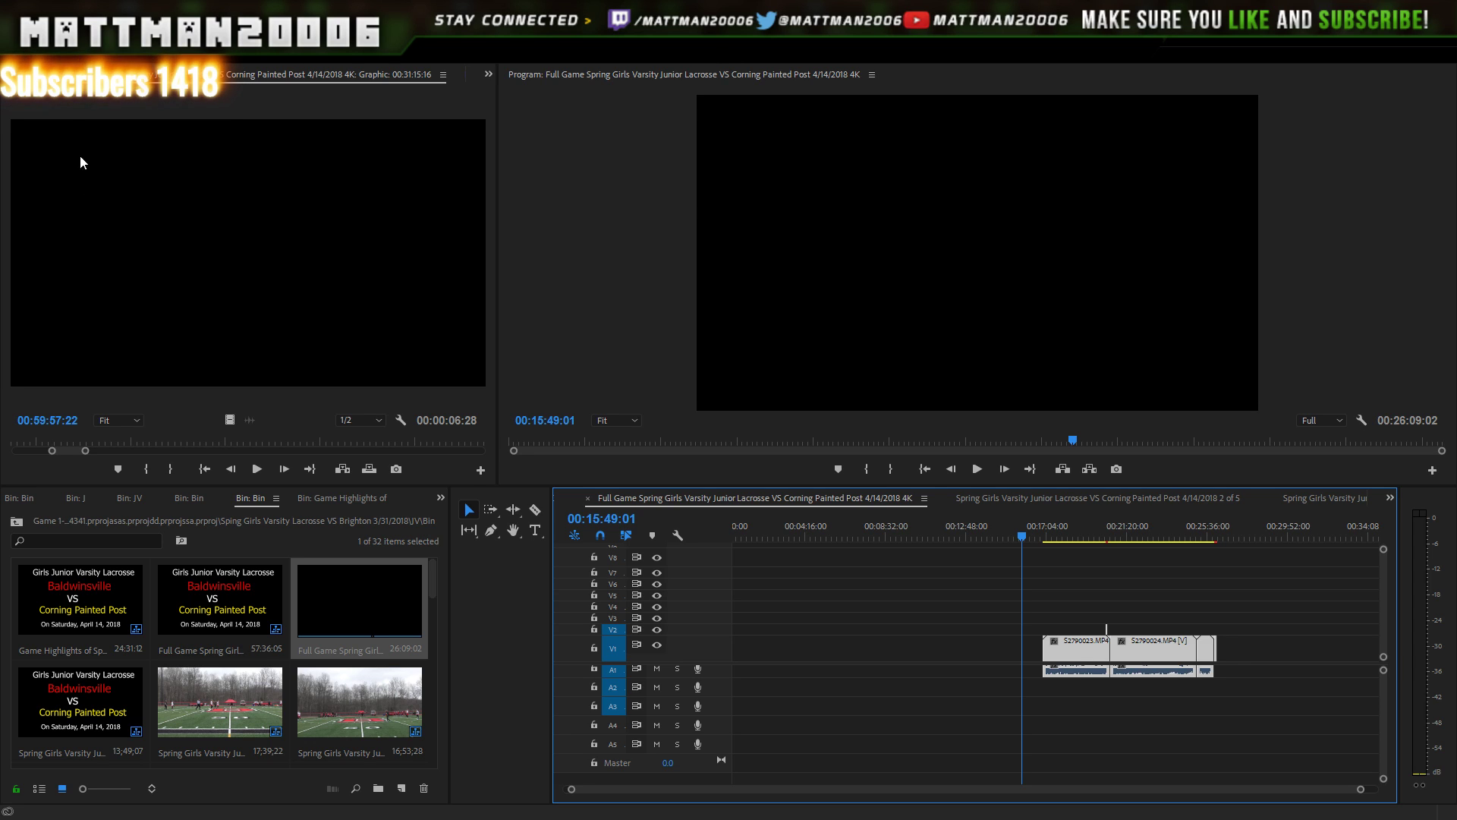
{"action": "key", "text": "Delete"}
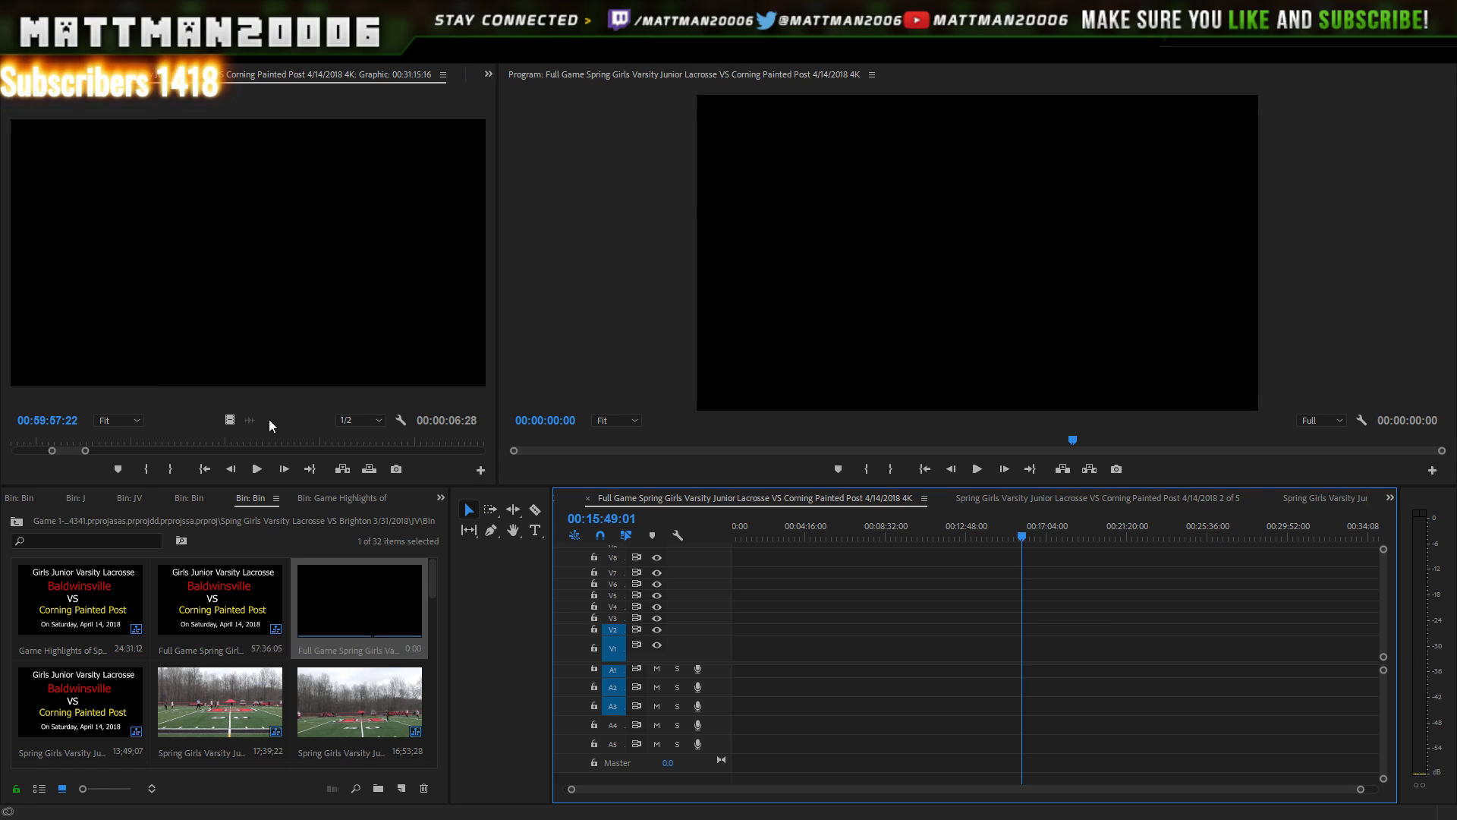
{"action": "left_click", "coordinate": [434, 594]}
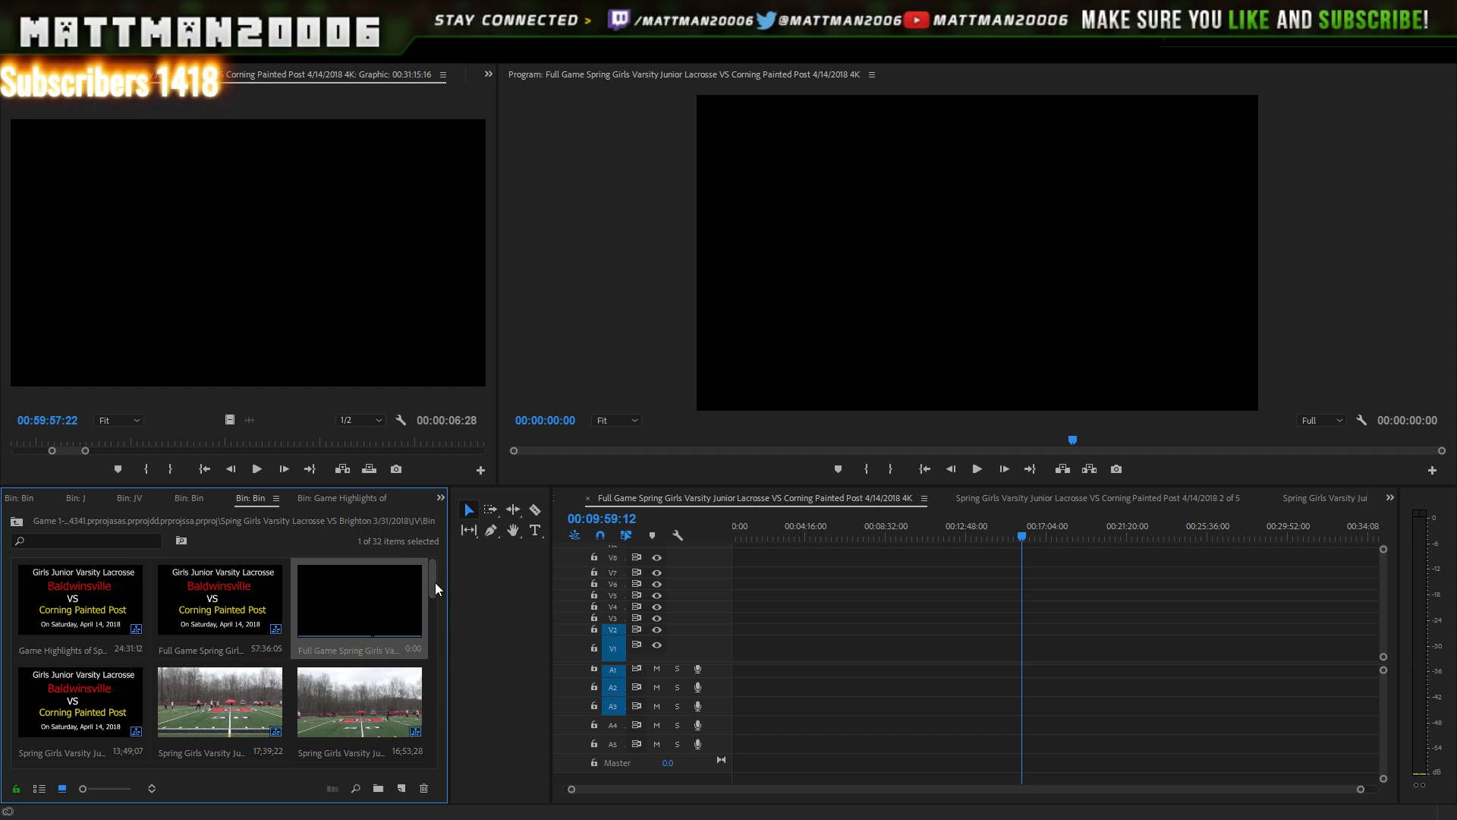
{"action": "left_click_drag", "start_coordinate": [435, 582], "coordinate": [436, 610]}
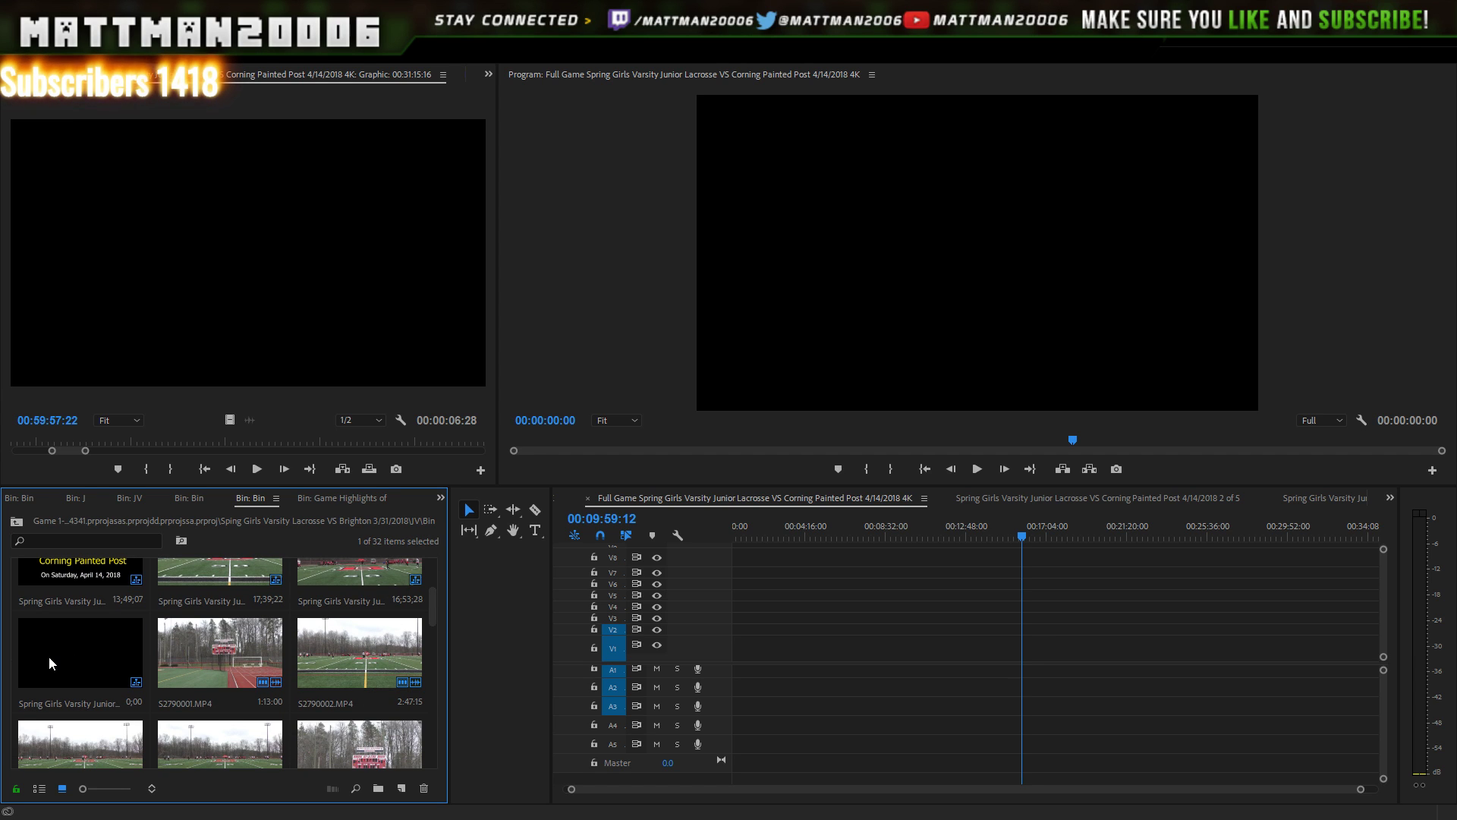
- Paste S2790023 and S2790024 into the 5 of 5 sequence and drag them later in its timeline
{"action": "double_click", "coordinate": [66, 647]}
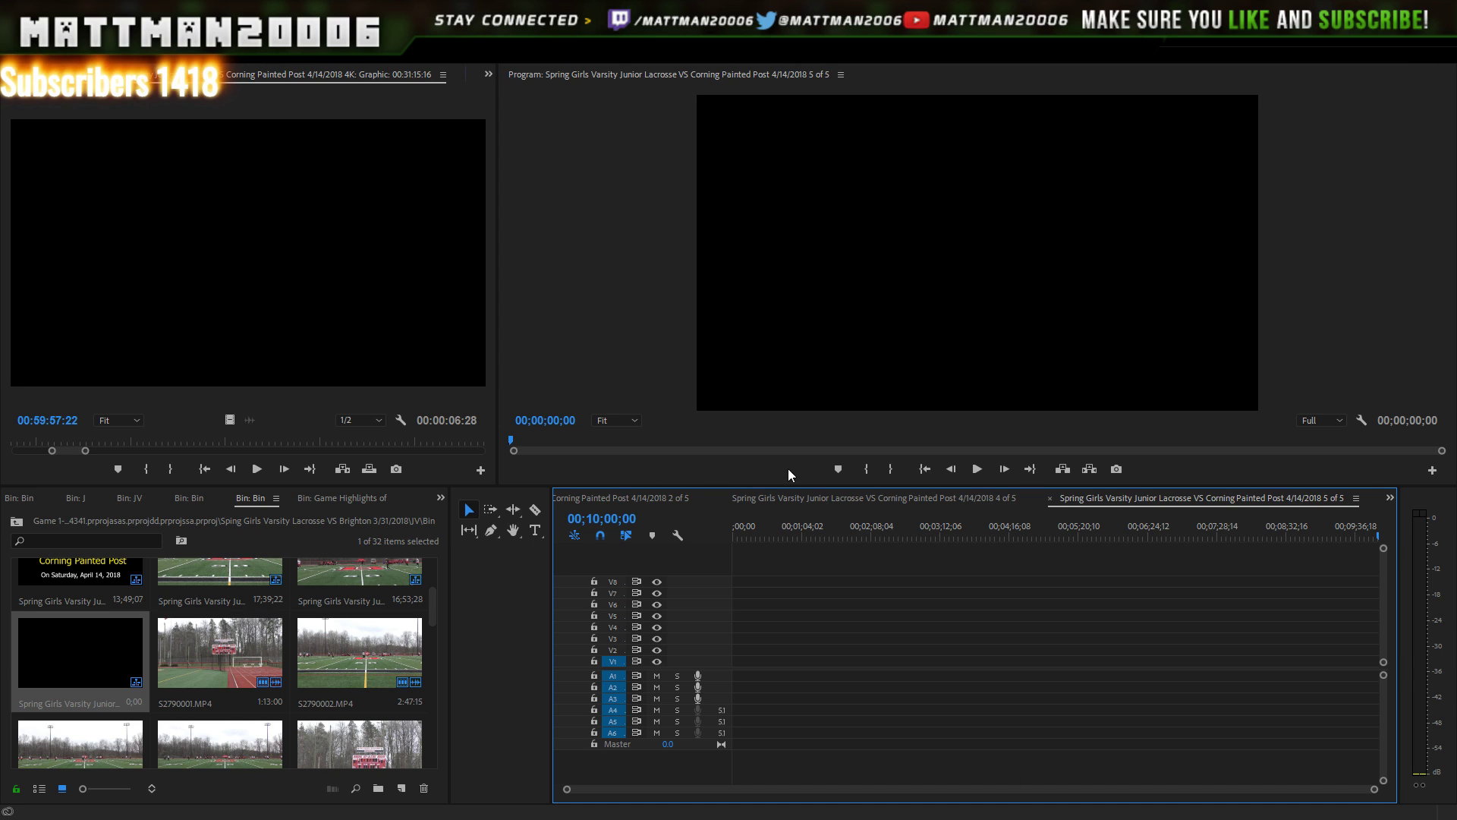
{"action": "left_click", "coordinate": [858, 518]}
{"action": "key", "text": "ctrl+v"}
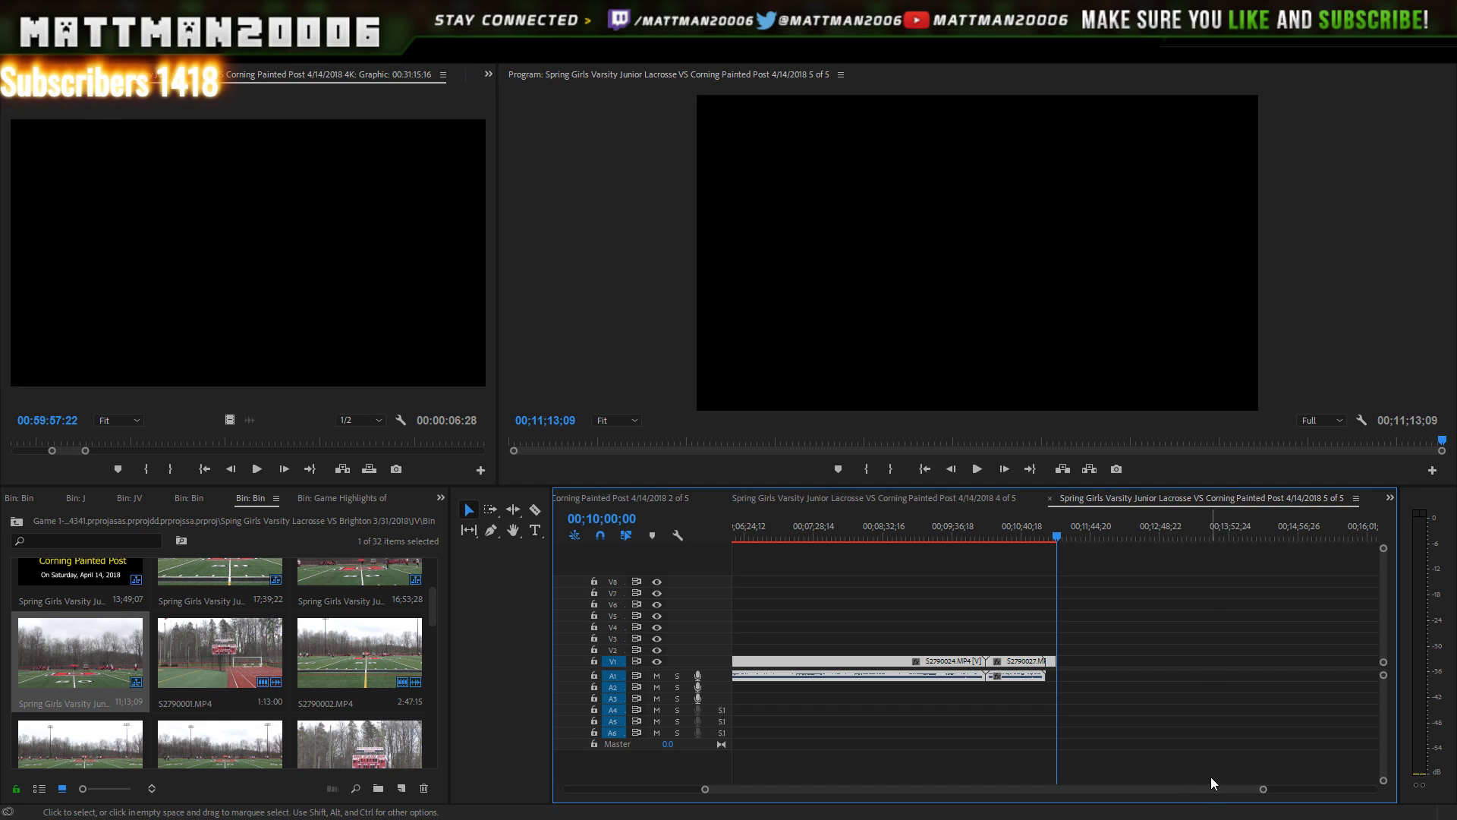
{"action": "left_click_drag", "start_coordinate": [1263, 789], "coordinate": [1387, 739]}
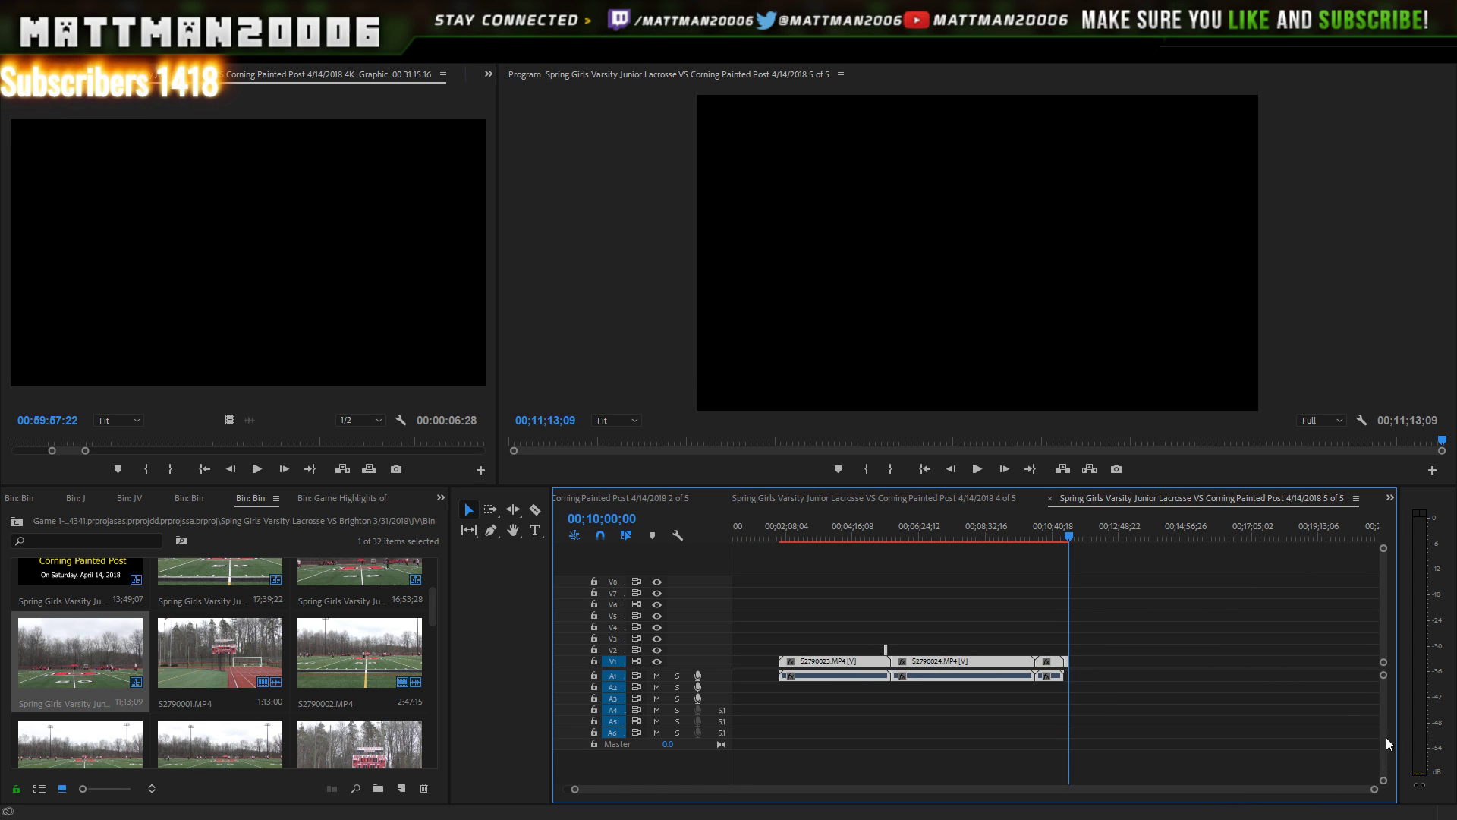
{"action": "left_click_drag", "start_coordinate": [1243, 642], "coordinate": [809, 782]}
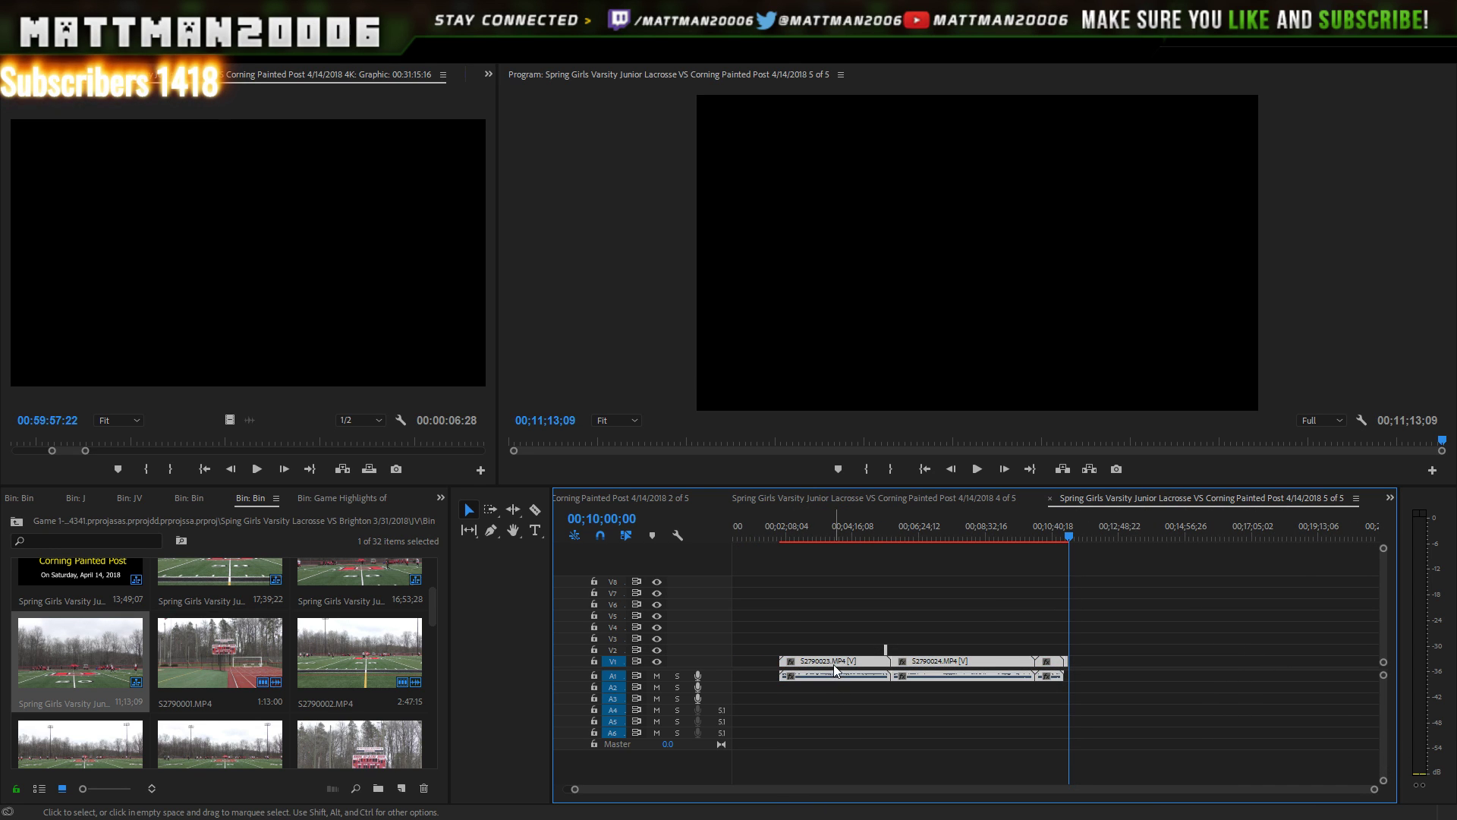
{"action": "left_click_drag", "start_coordinate": [834, 664], "coordinate": [918, 663]}
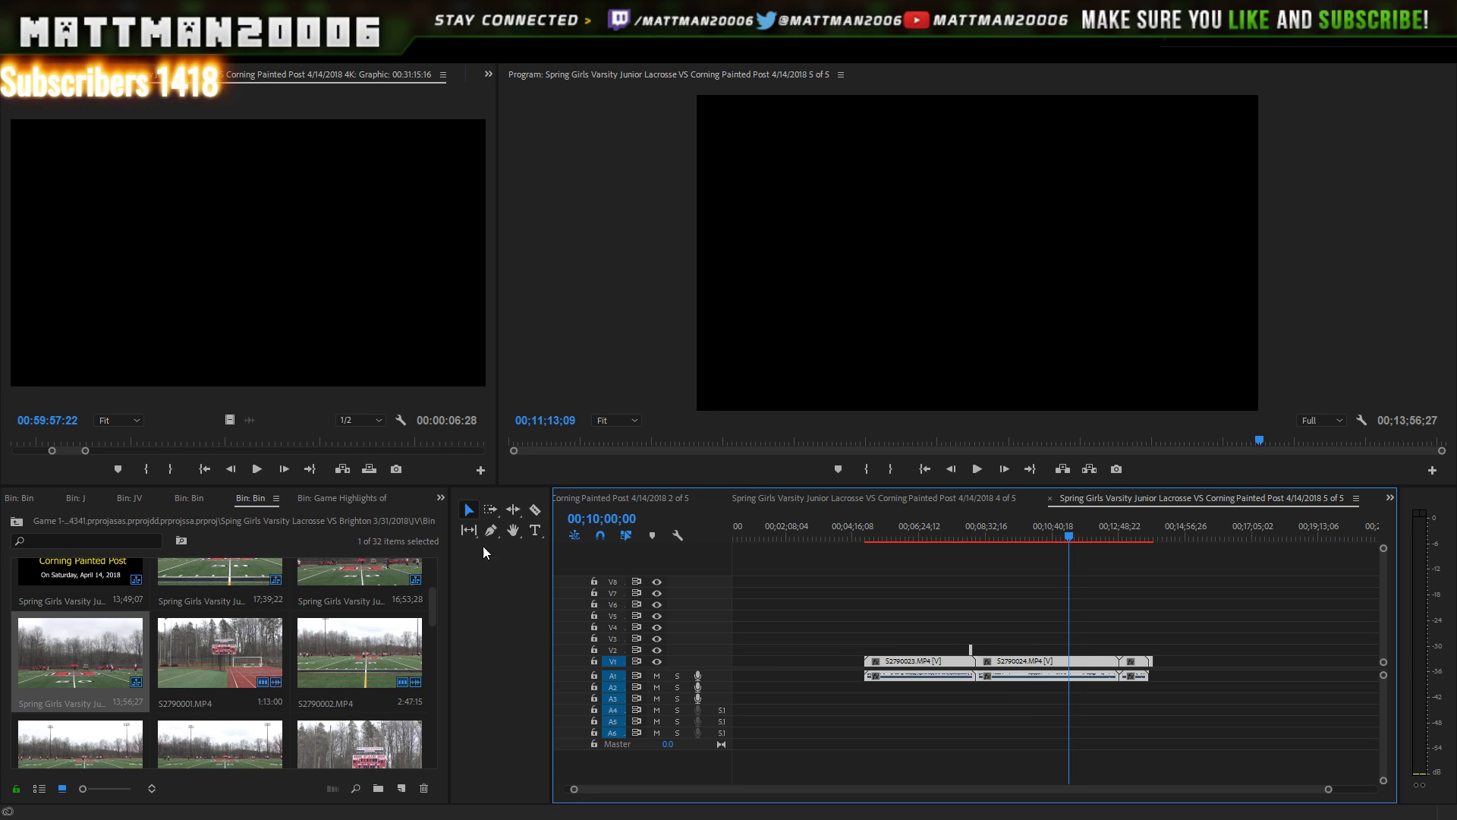
{"action": "left_click", "coordinate": [402, 570]}
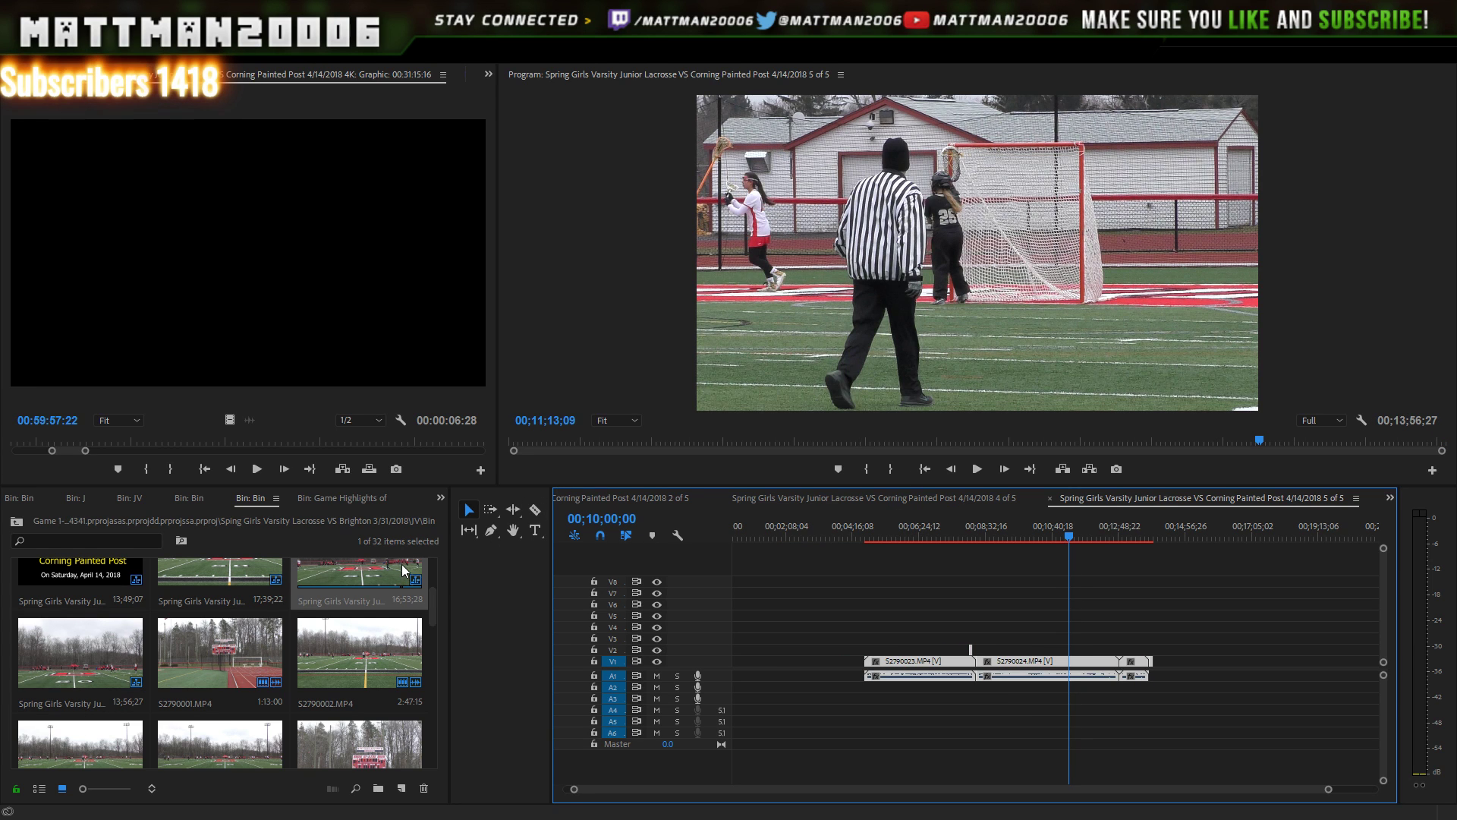
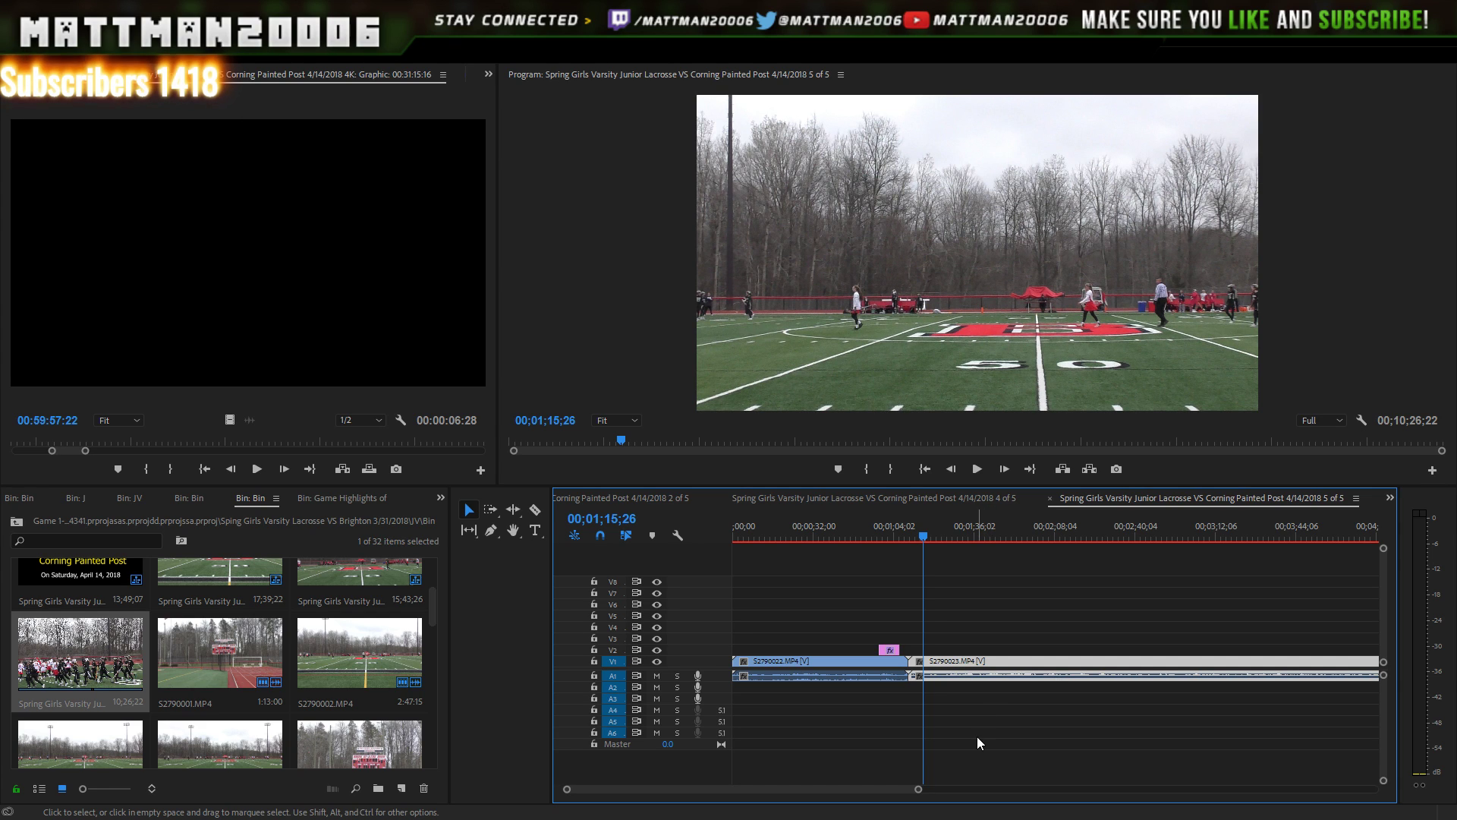
- Zoom the timeline out and switch to the Full Game Corning Painted Post 4K sequence
{"action": "left_click_drag", "start_coordinate": [928, 789], "coordinate": [1212, 790]}
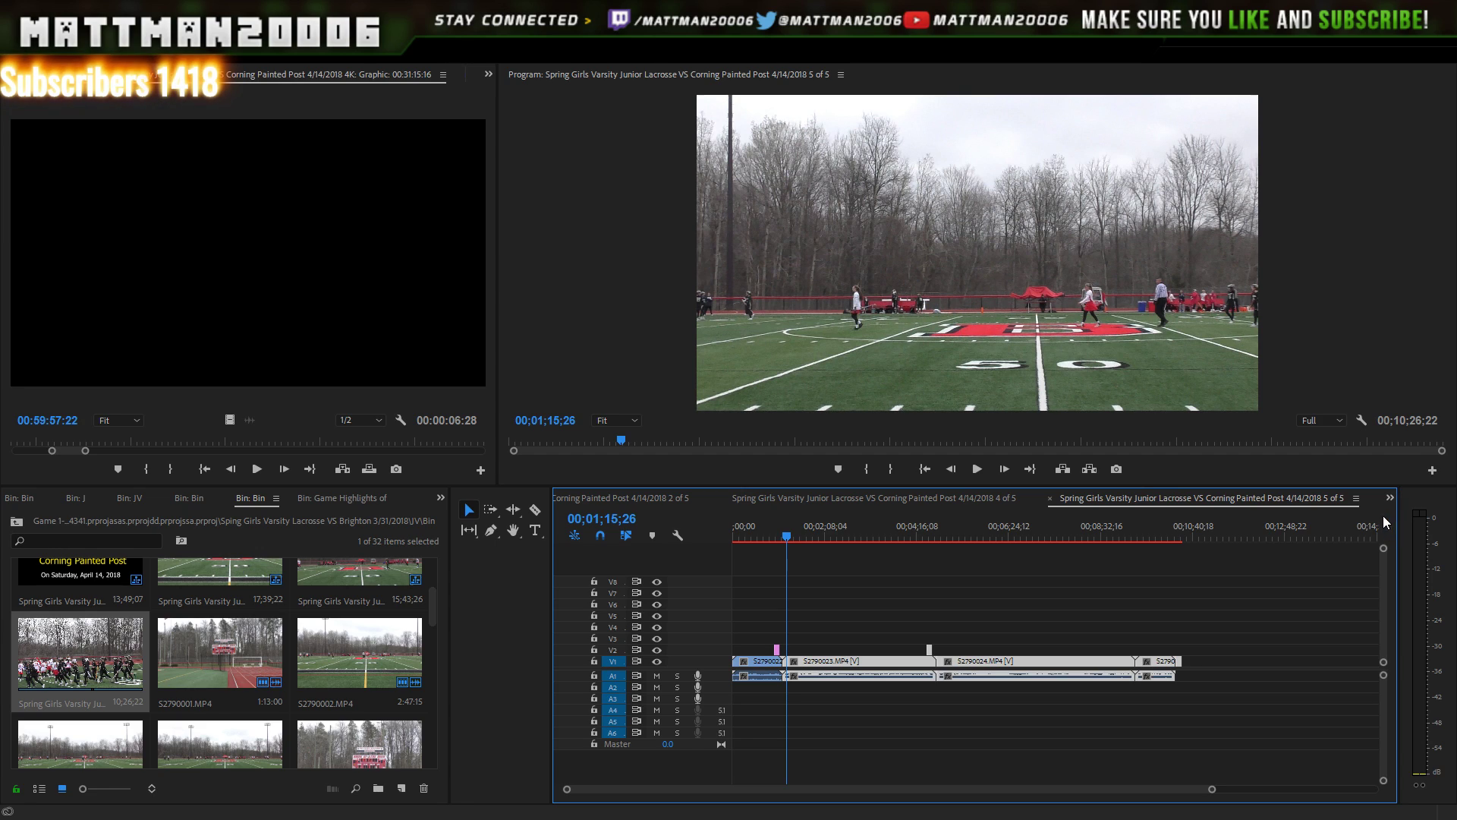
{"action": "left_click", "coordinate": [1388, 497]}
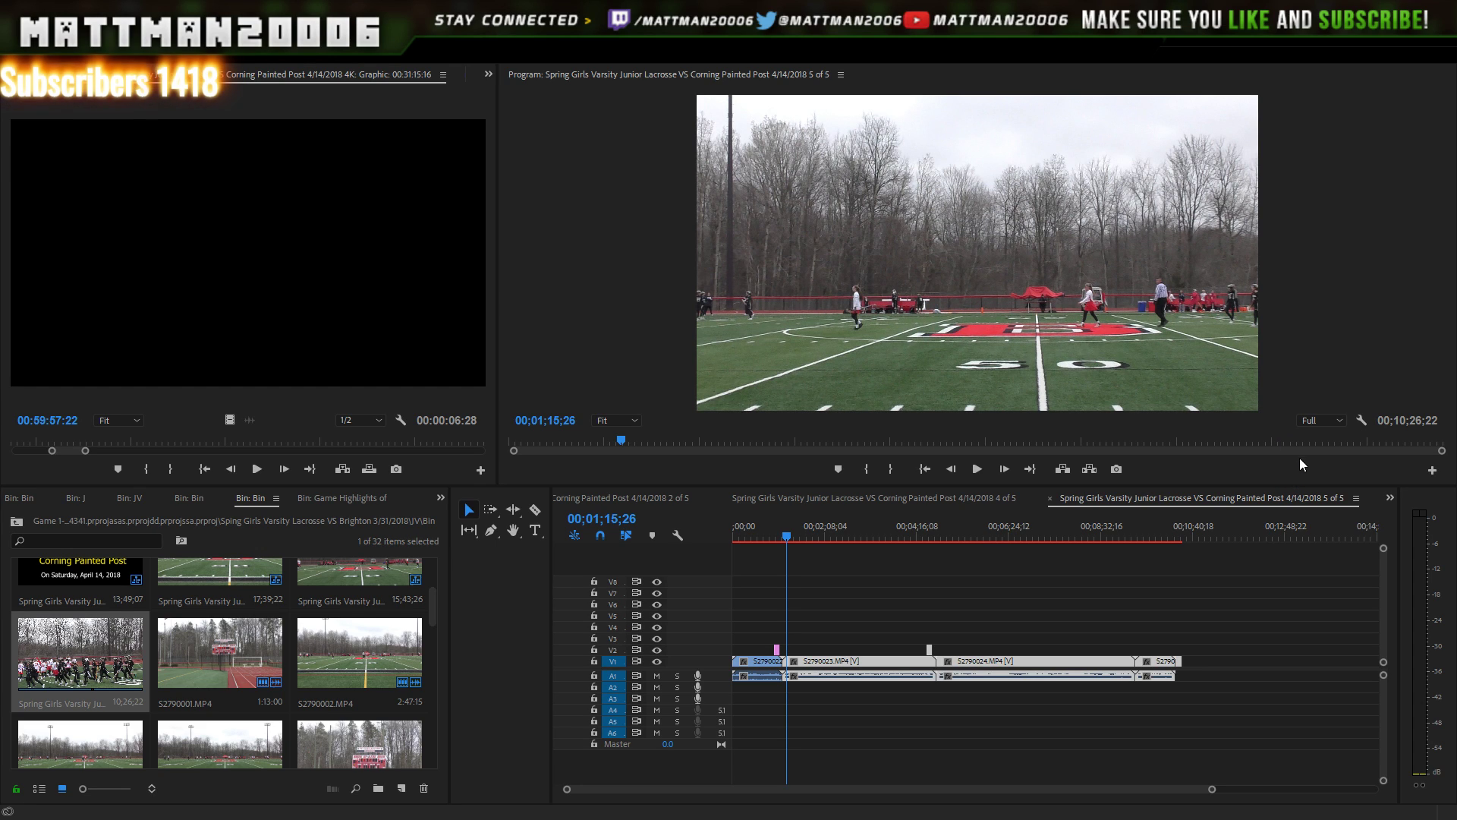
{"action": "left_click", "coordinate": [1263, 363]}
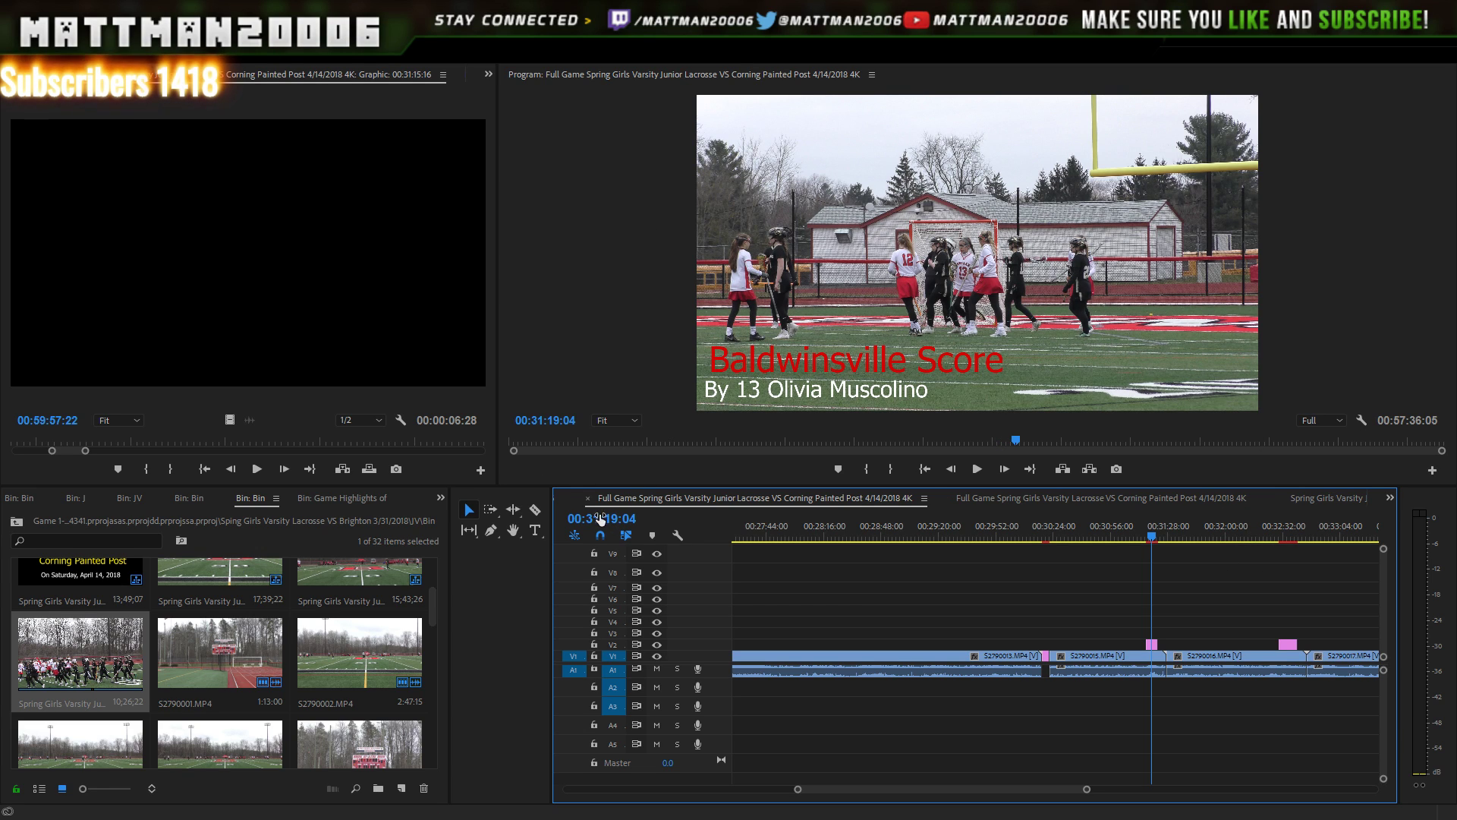
- Close the Full Game, 4 of 5, 2 of 5, Game Highlights and 5 of 5 sequence tabs
{"action": "left_click", "coordinate": [587, 499]}
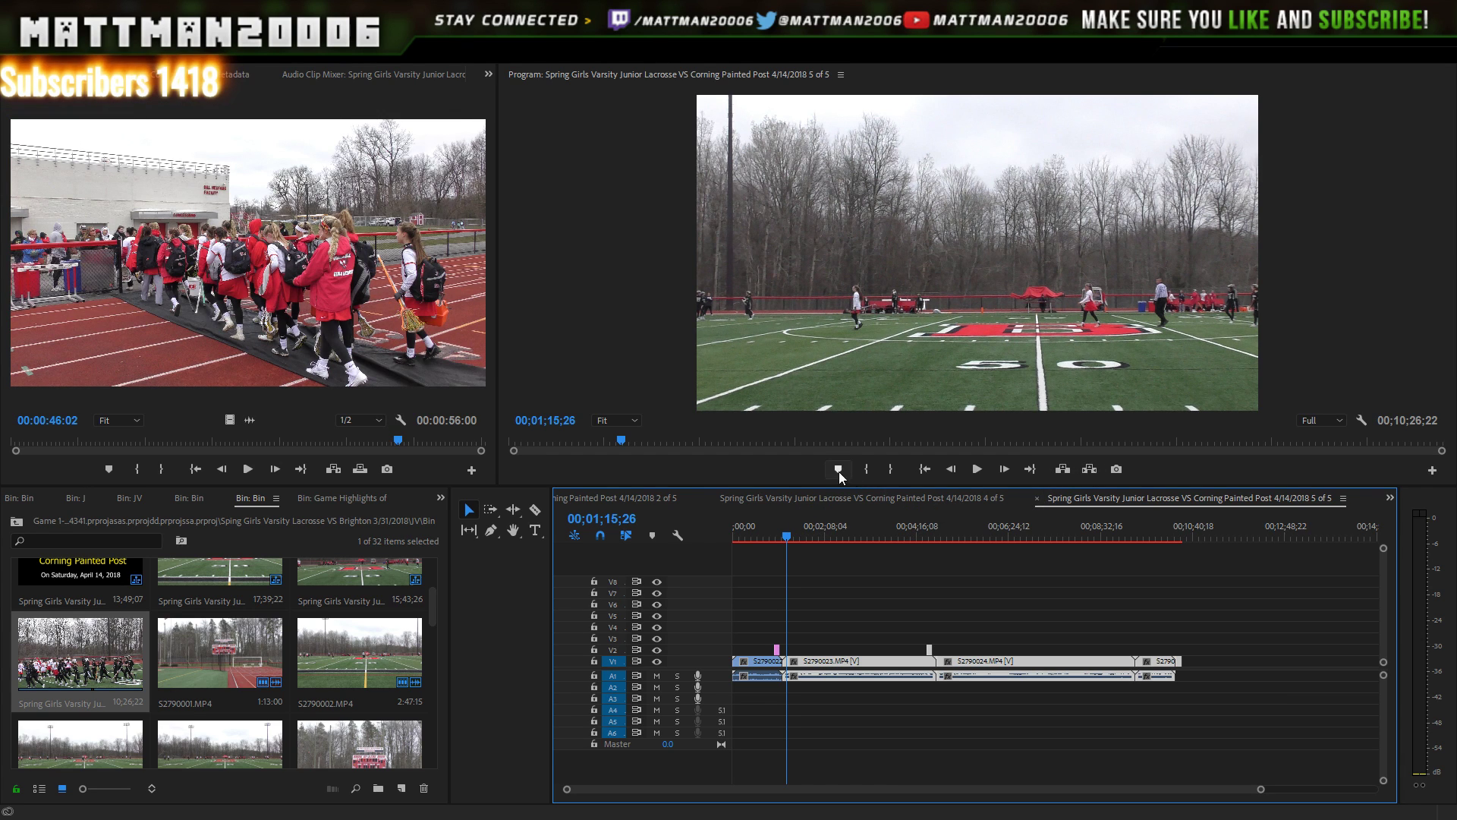
{"action": "left_click", "coordinate": [710, 499]}
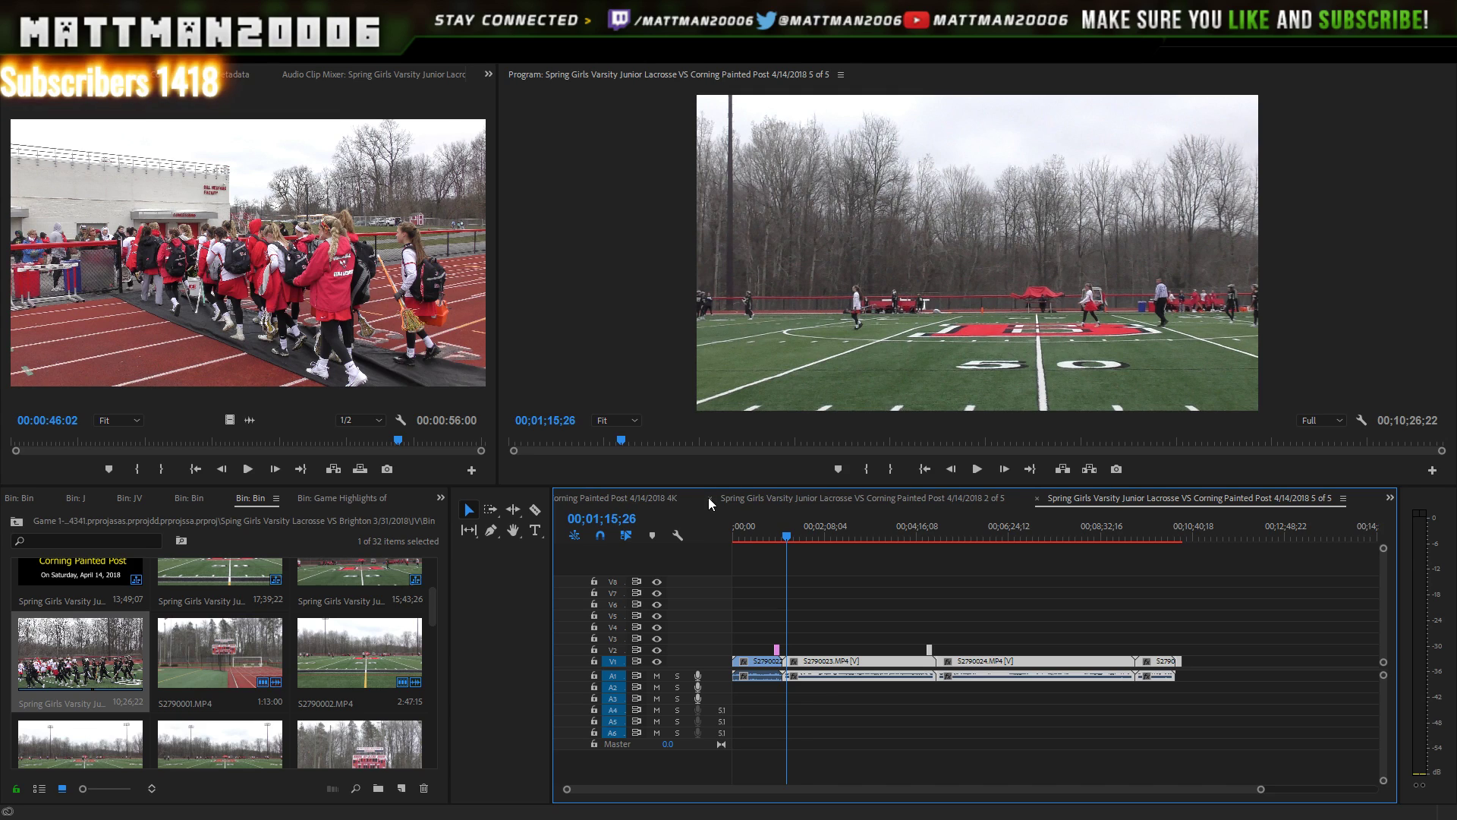
{"action": "left_click", "coordinate": [710, 499]}
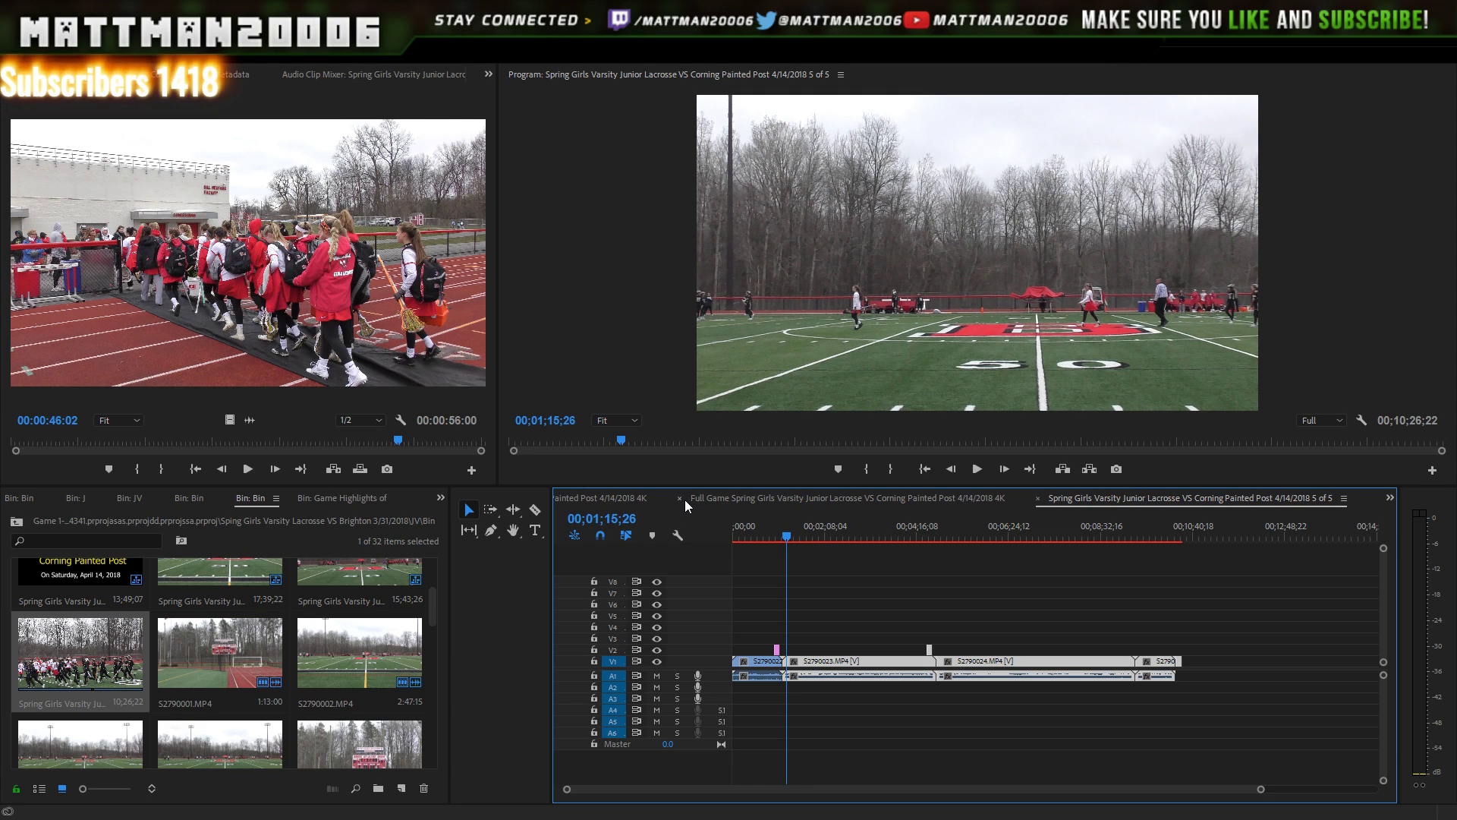
{"action": "left_click", "coordinate": [680, 500]}
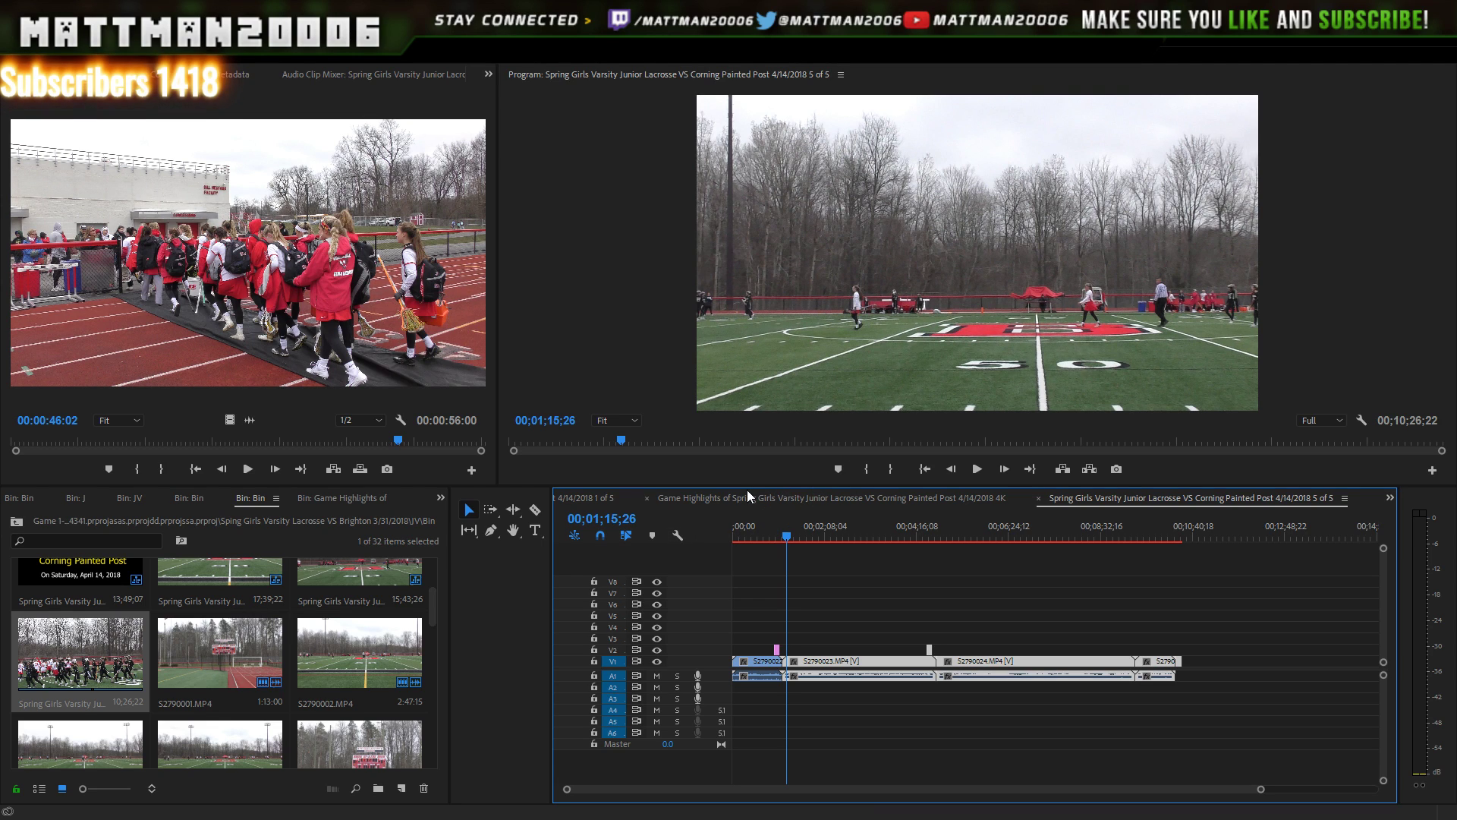
{"action": "left_click", "coordinate": [647, 499]}
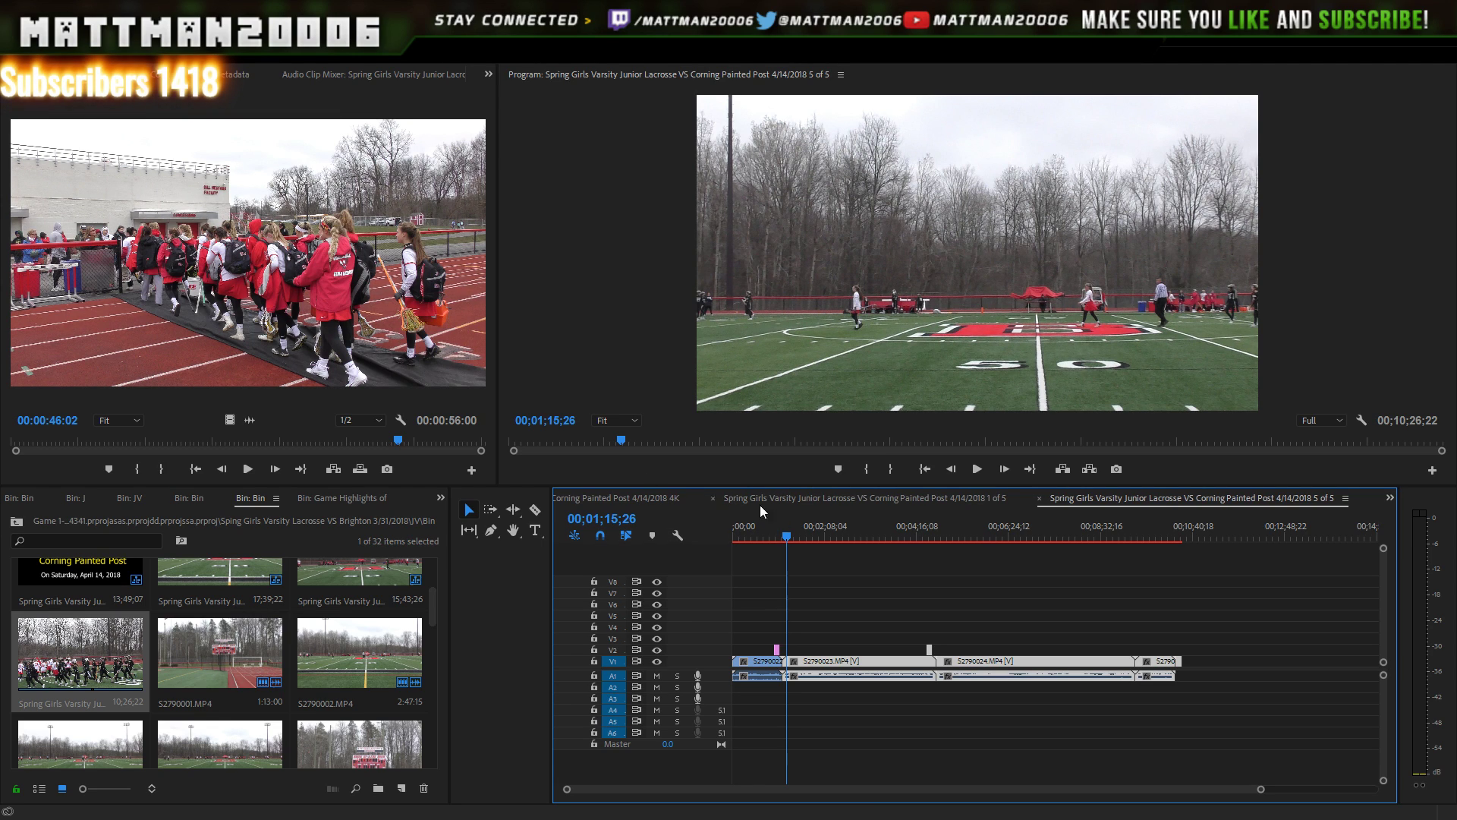
{"action": "left_click", "coordinate": [1039, 499]}
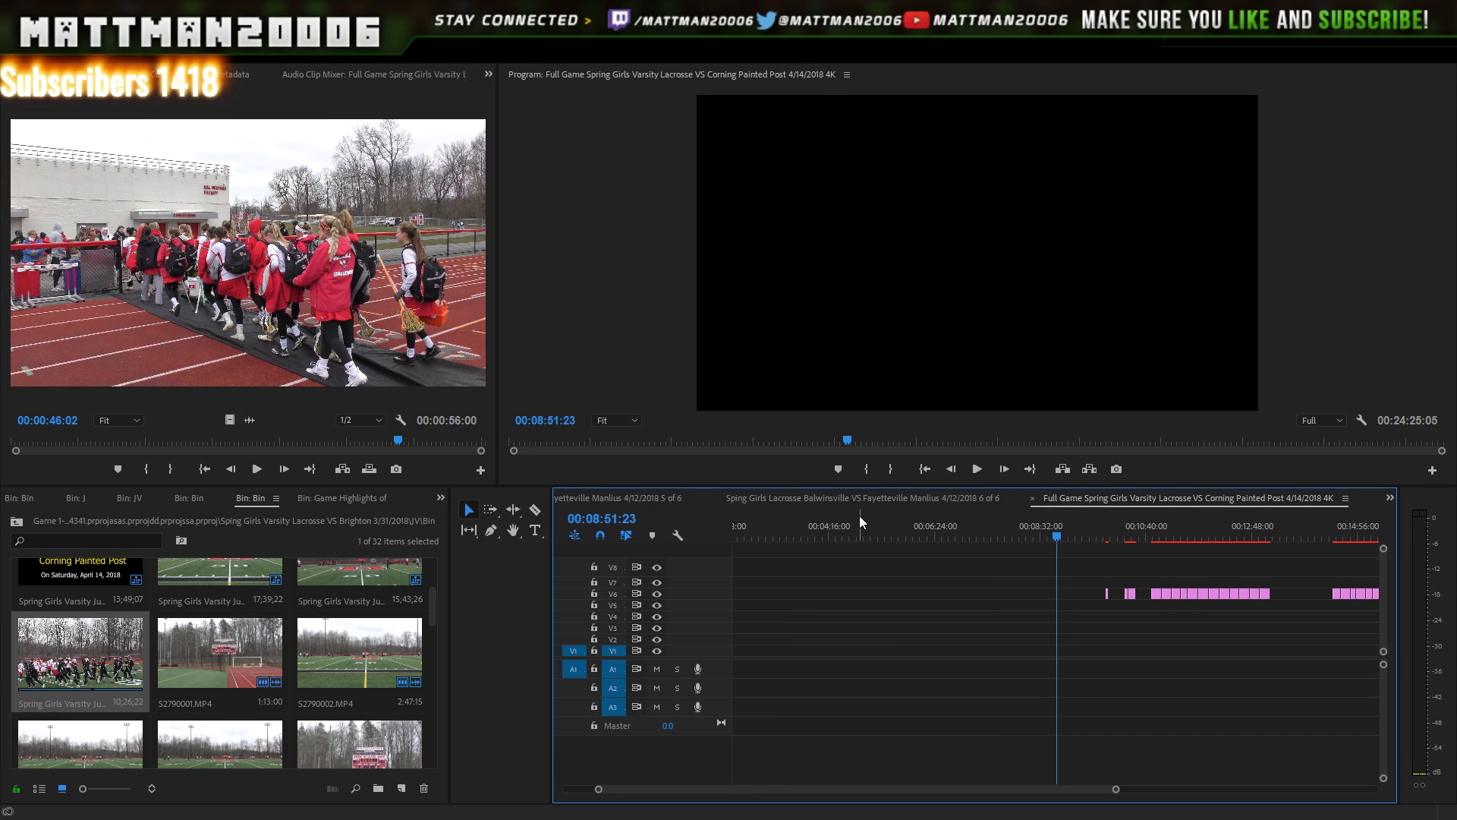
{"action": "left_click", "coordinate": [1031, 498]}
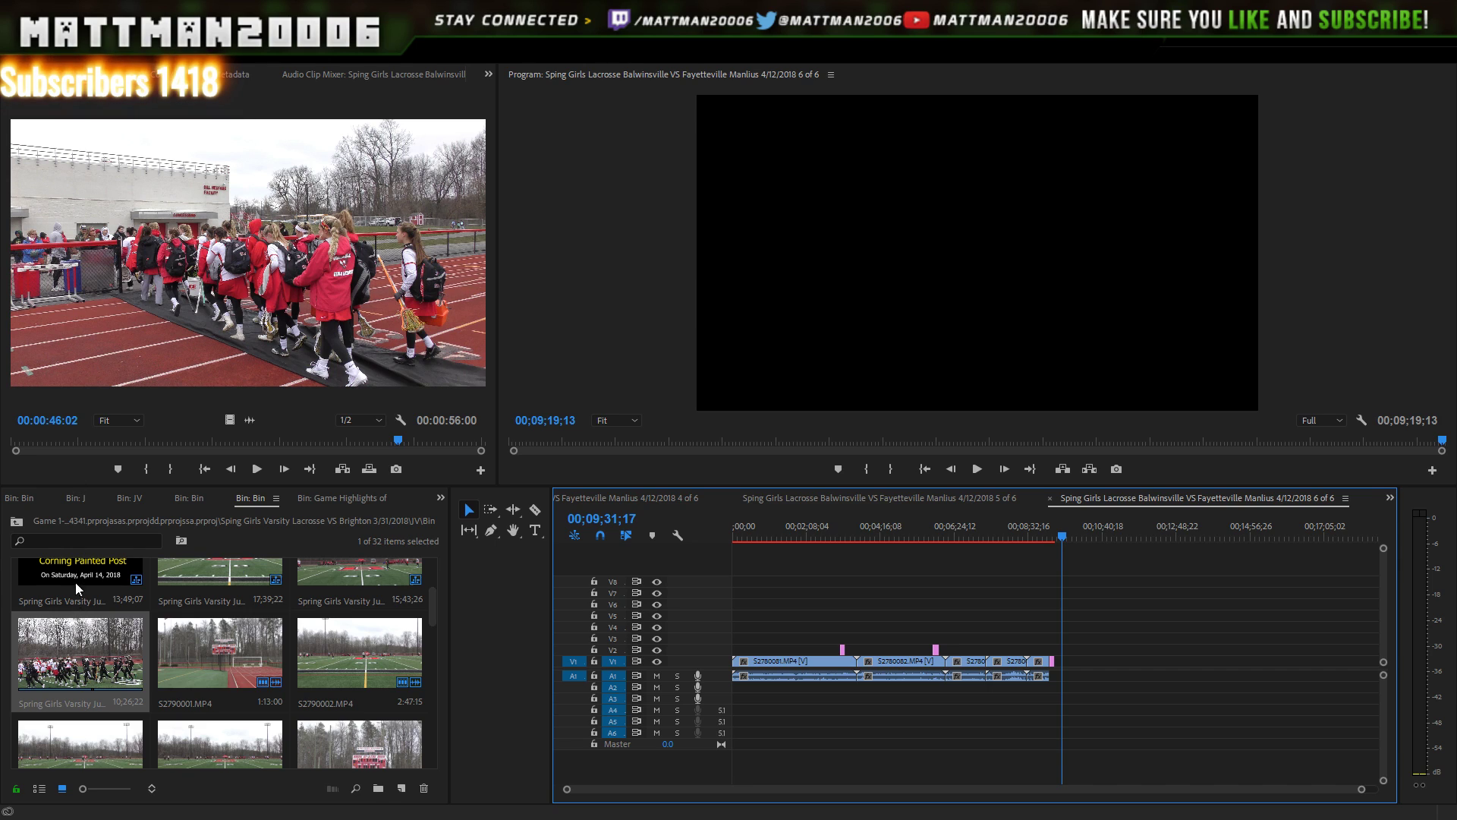
- Open the Game Highlights and Full Game sequences and select the empty Full Game 0:00 sequence
{"action": "scroll", "coordinate": [79, 583], "scroll_direction": "up", "scroll_amount": 2}
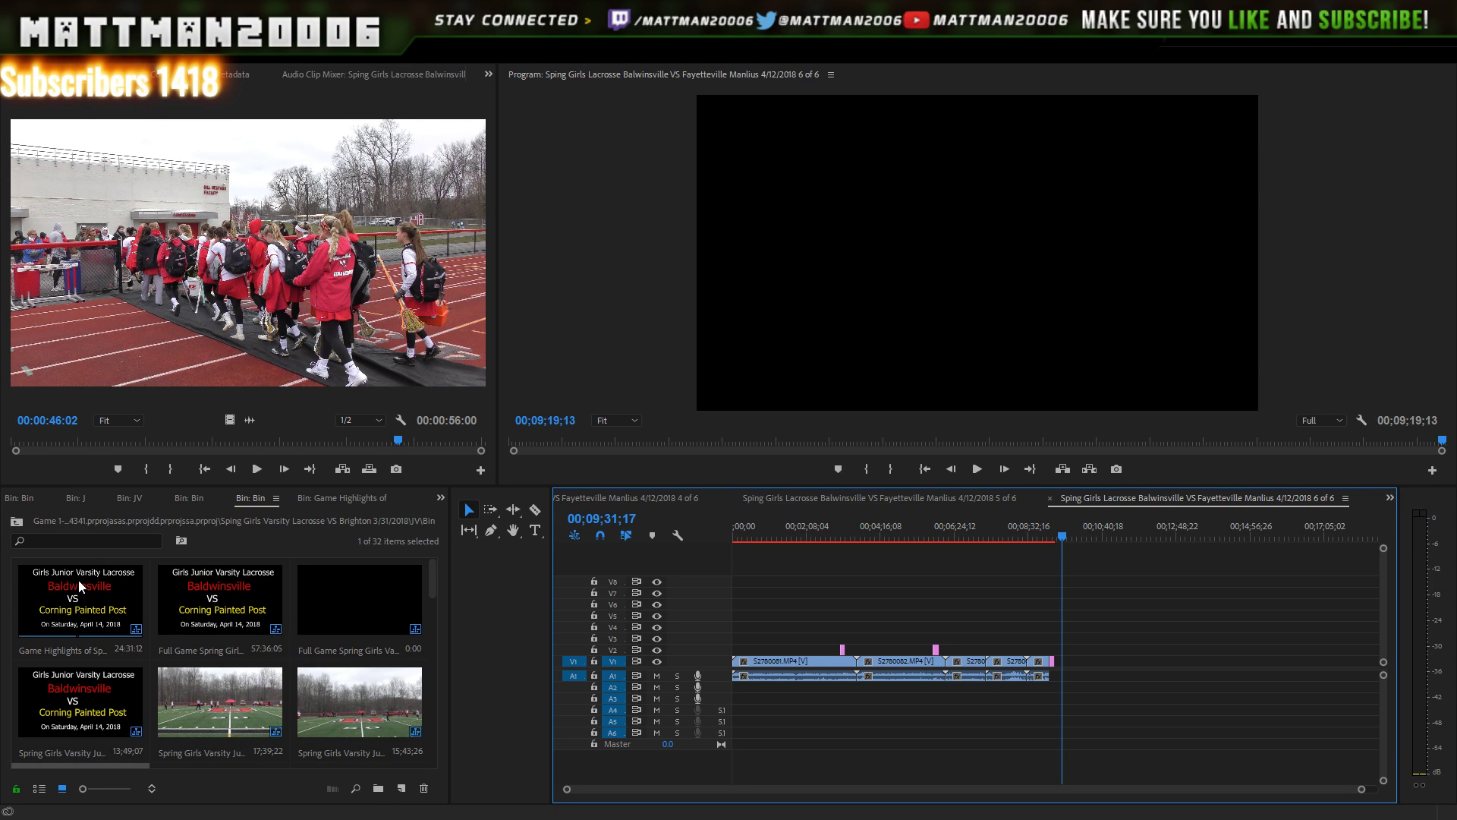
{"action": "double_click", "coordinate": [78, 589]}
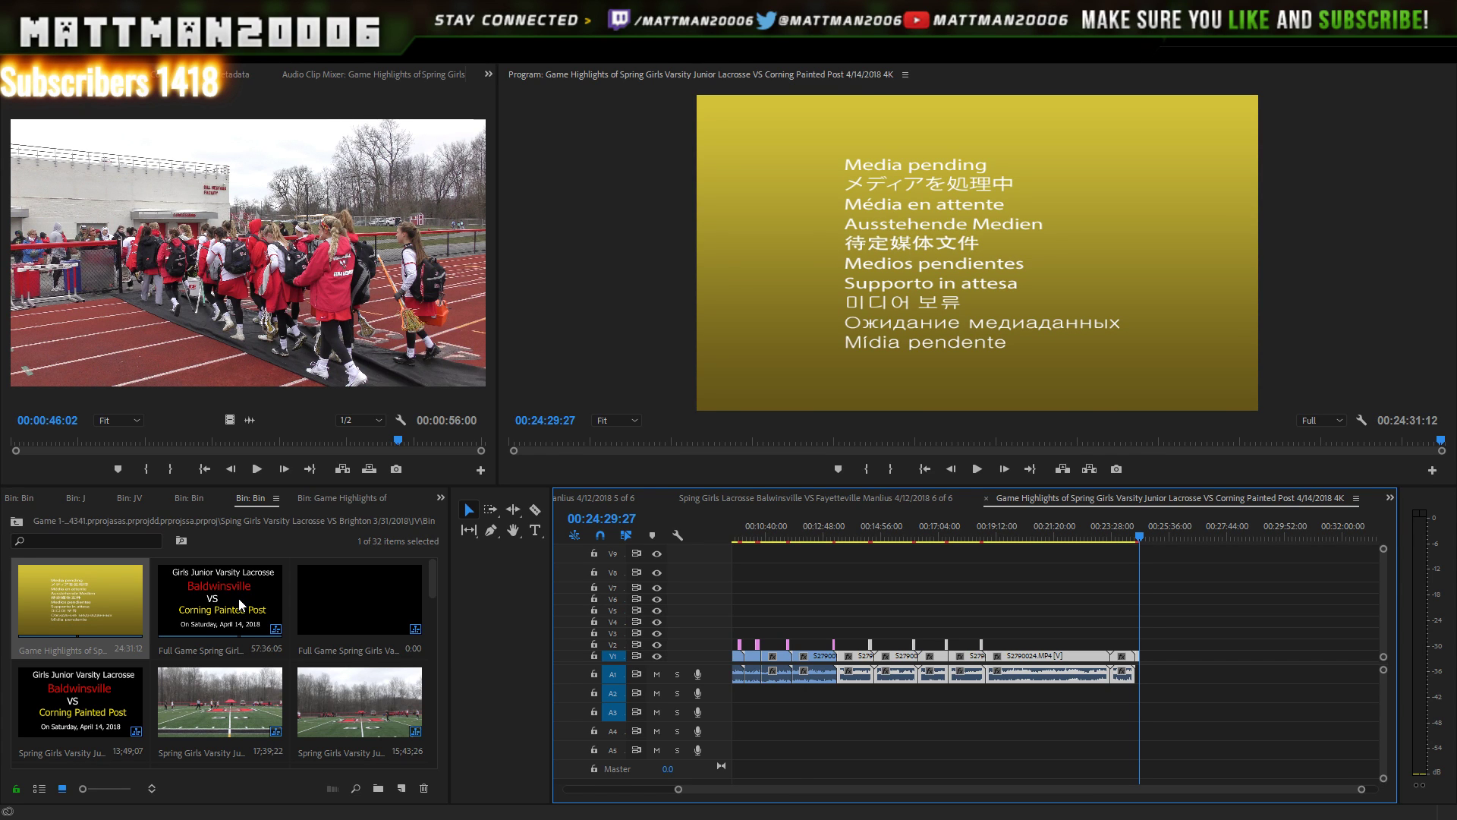
{"action": "double_click", "coordinate": [242, 599]}
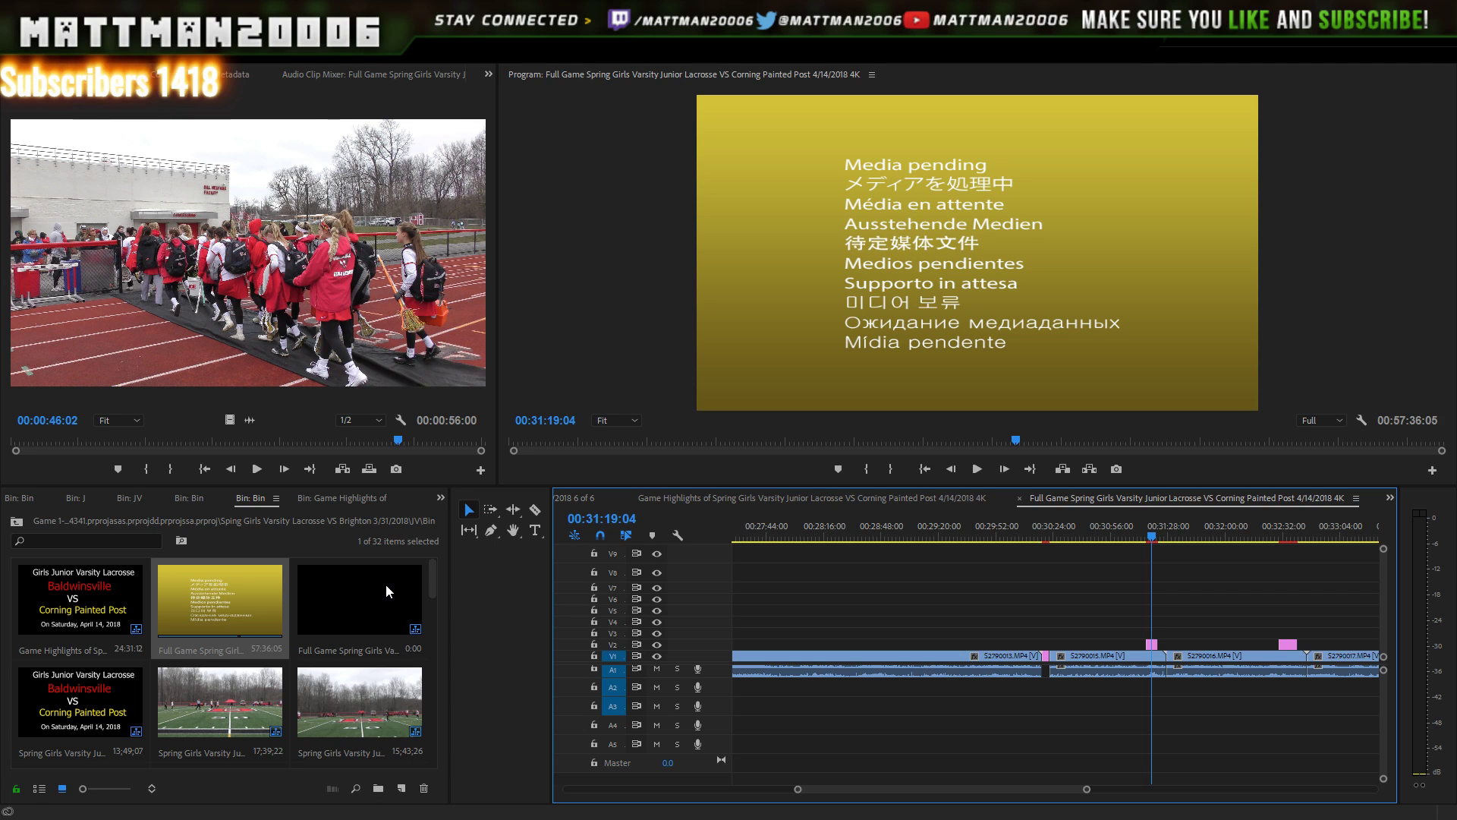
{"action": "left_click", "coordinate": [401, 621]}
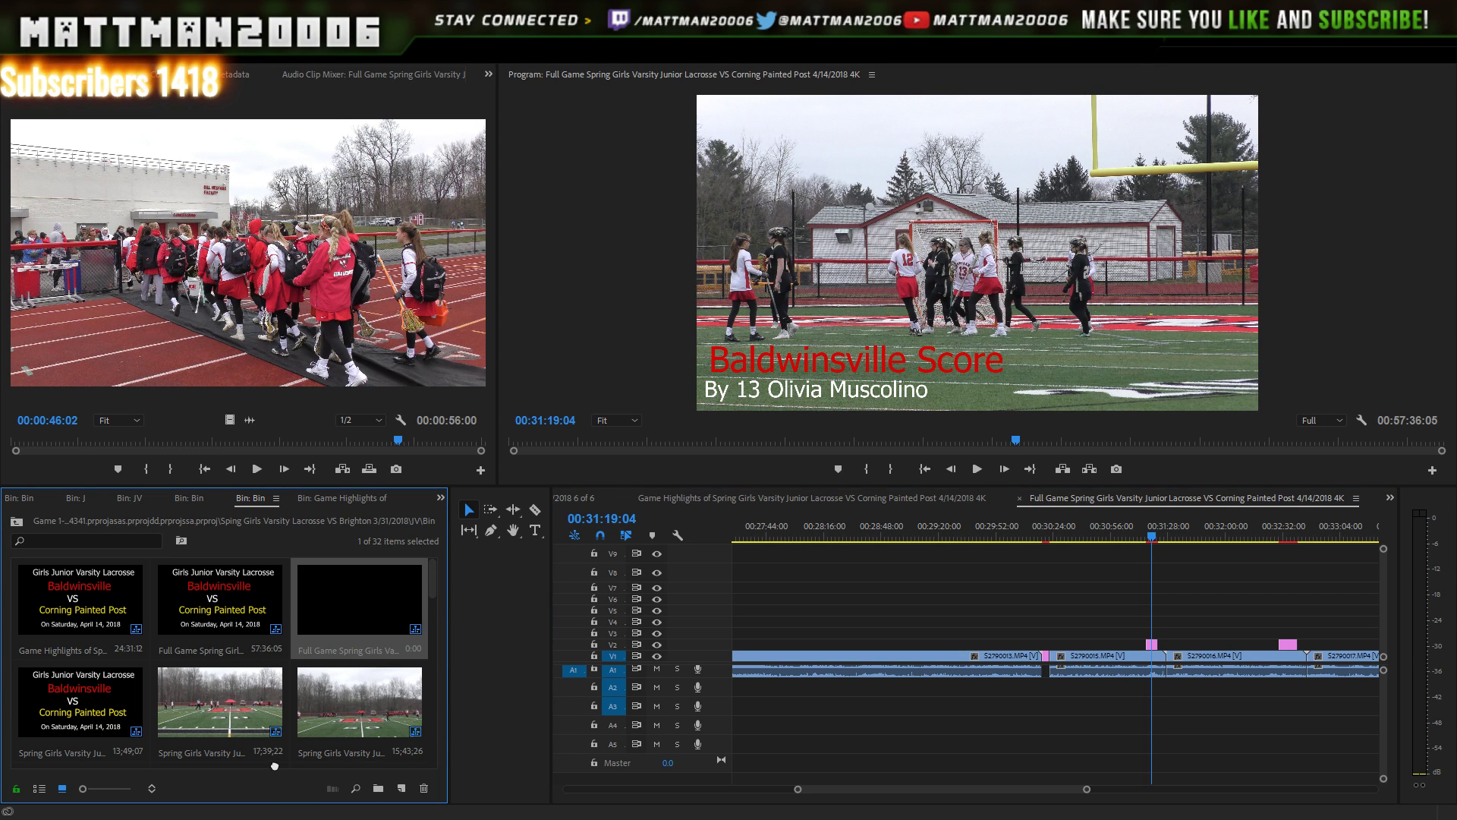
{"action": "scroll", "coordinate": [270, 727], "scroll_direction": "down", "scroll_amount": 1}
{"action": "left_click_drag", "start_coordinate": [271, 728], "coordinate": [217, 708]}
{"action": "scroll", "coordinate": [217, 706], "scroll_direction": "down", "scroll_amount": 1}
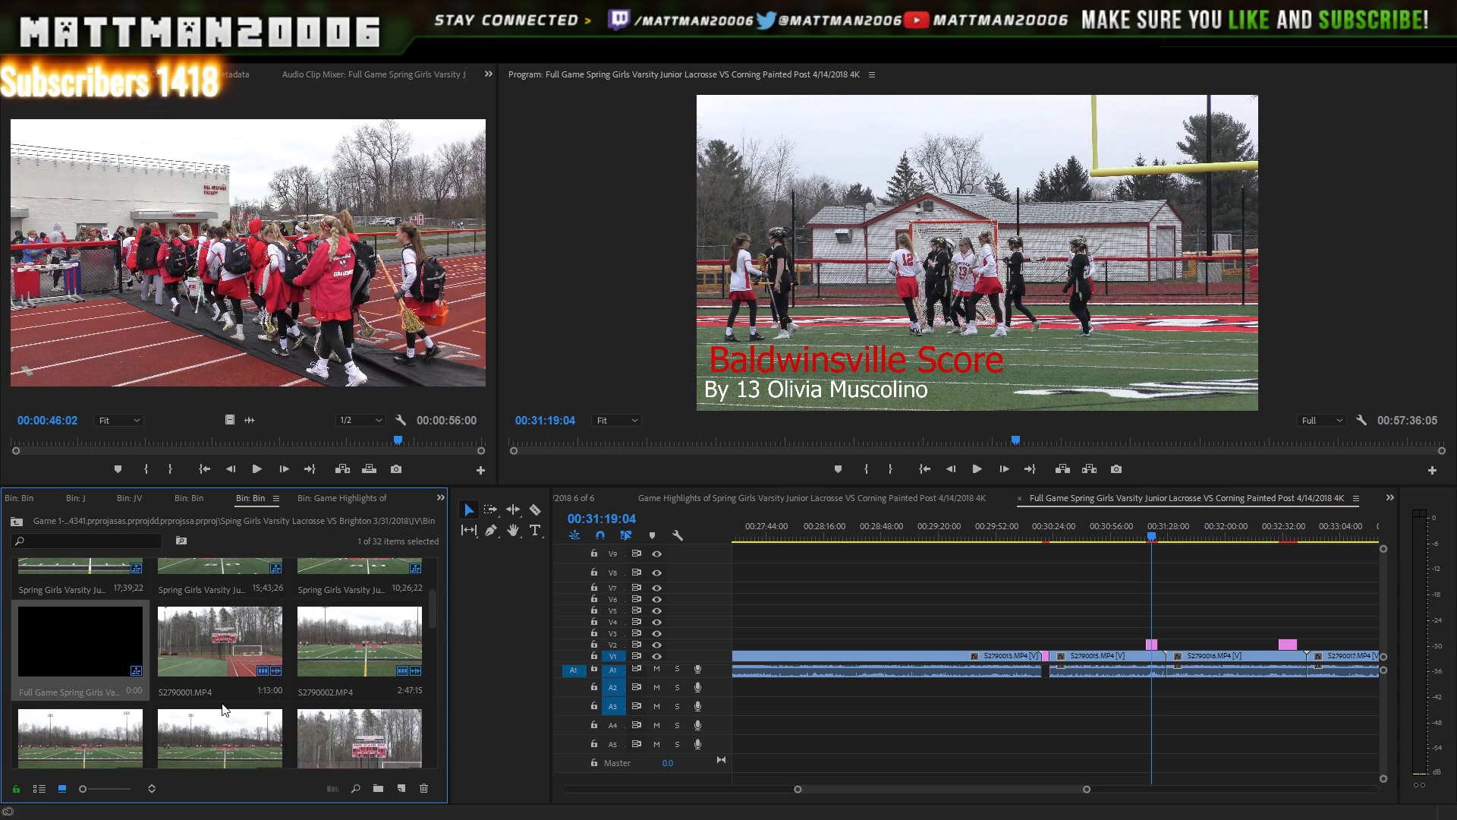
{"action": "scroll", "coordinate": [273, 664], "scroll_direction": "up", "scroll_amount": 2}
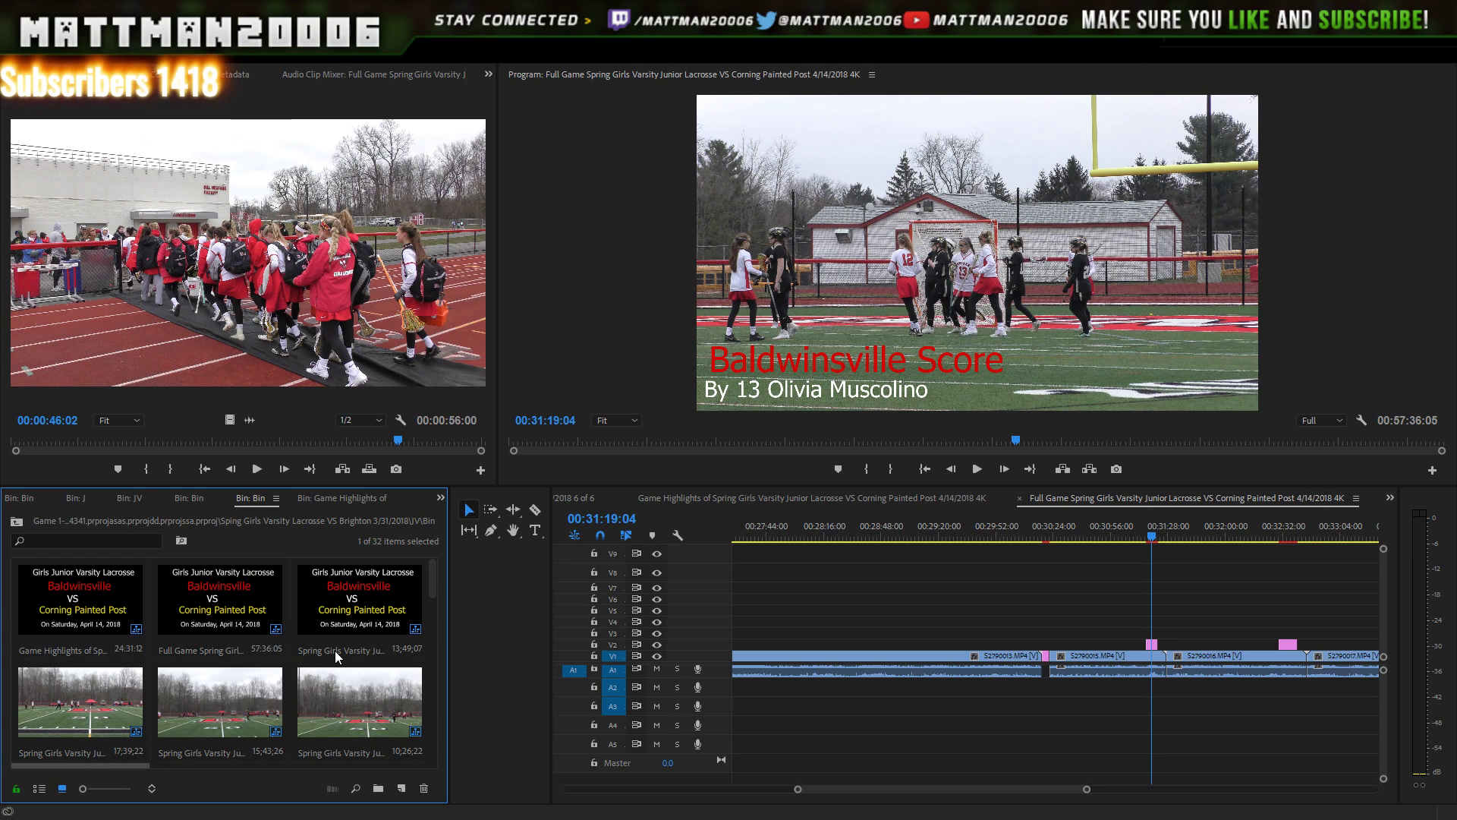
- Open the 1, 2, 4 and 5 of 5 game sequences in the timeline, cycling through twice
{"action": "double_click", "coordinate": [363, 608]}
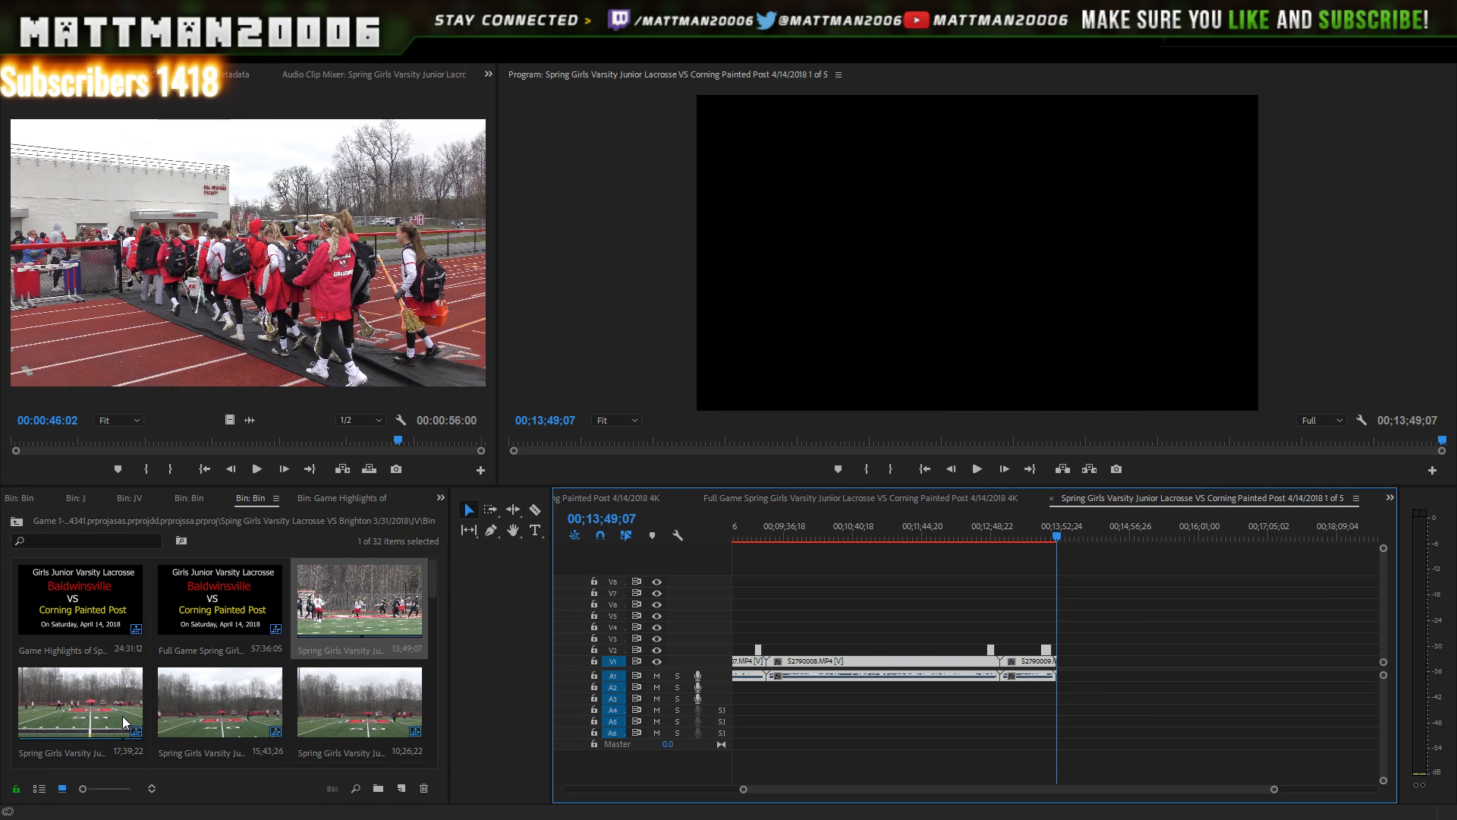
{"action": "double_click", "coordinate": [147, 687]}
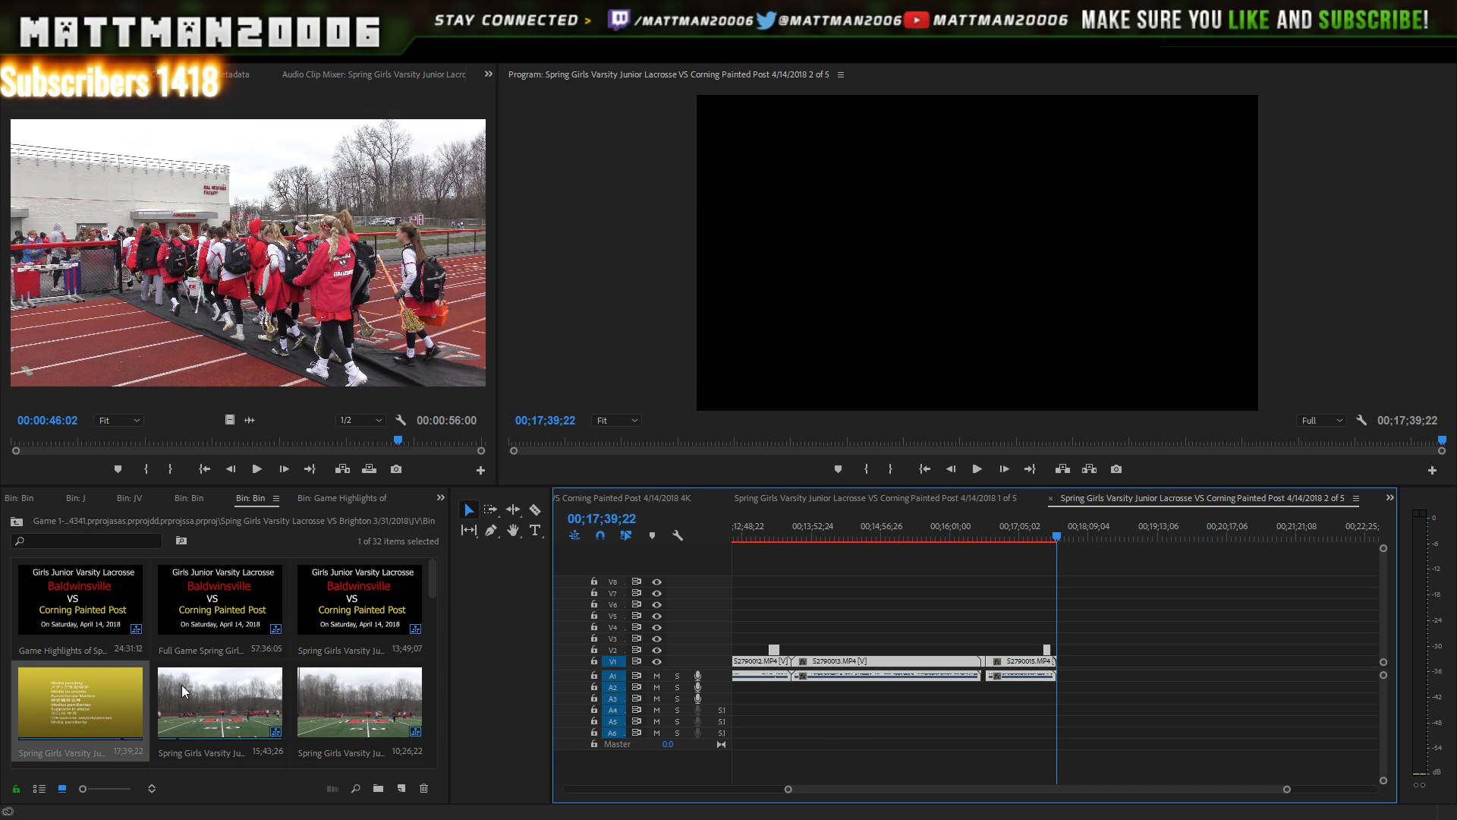
{"action": "double_click", "coordinate": [205, 696]}
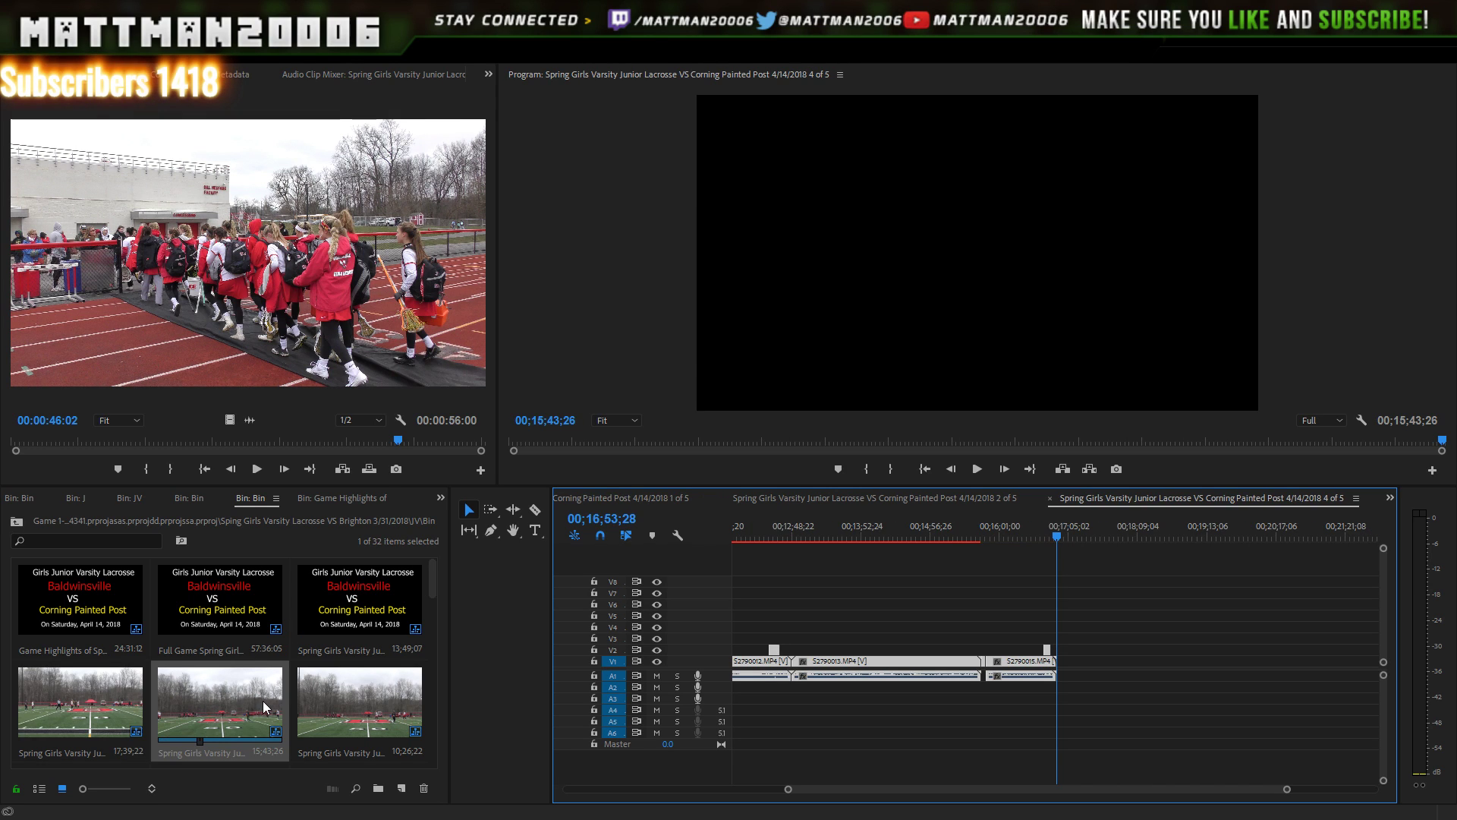
{"action": "double_click", "coordinate": [380, 685]}
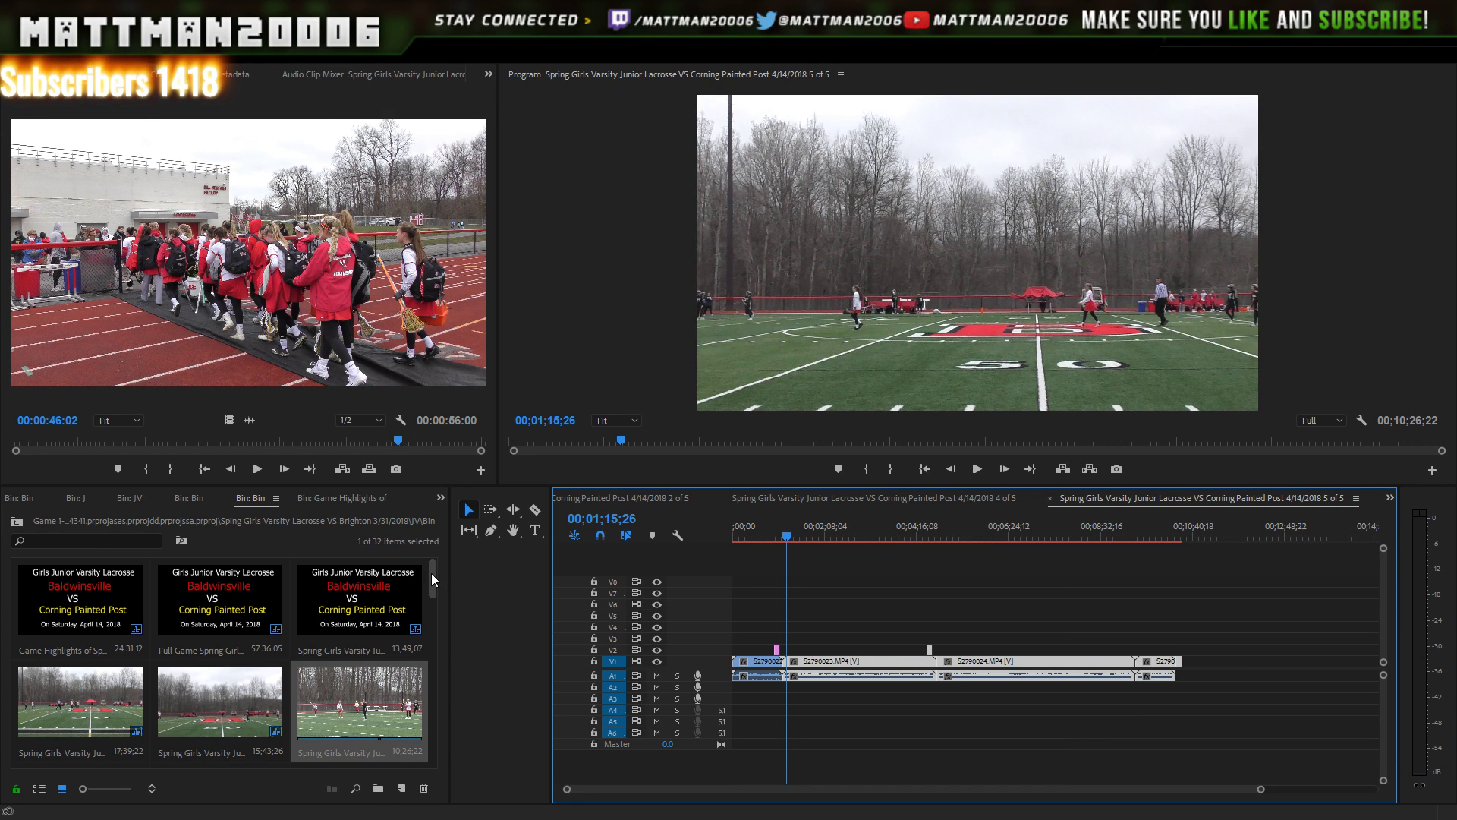
{"action": "left_click_drag", "start_coordinate": [428, 580], "coordinate": [461, 581]}
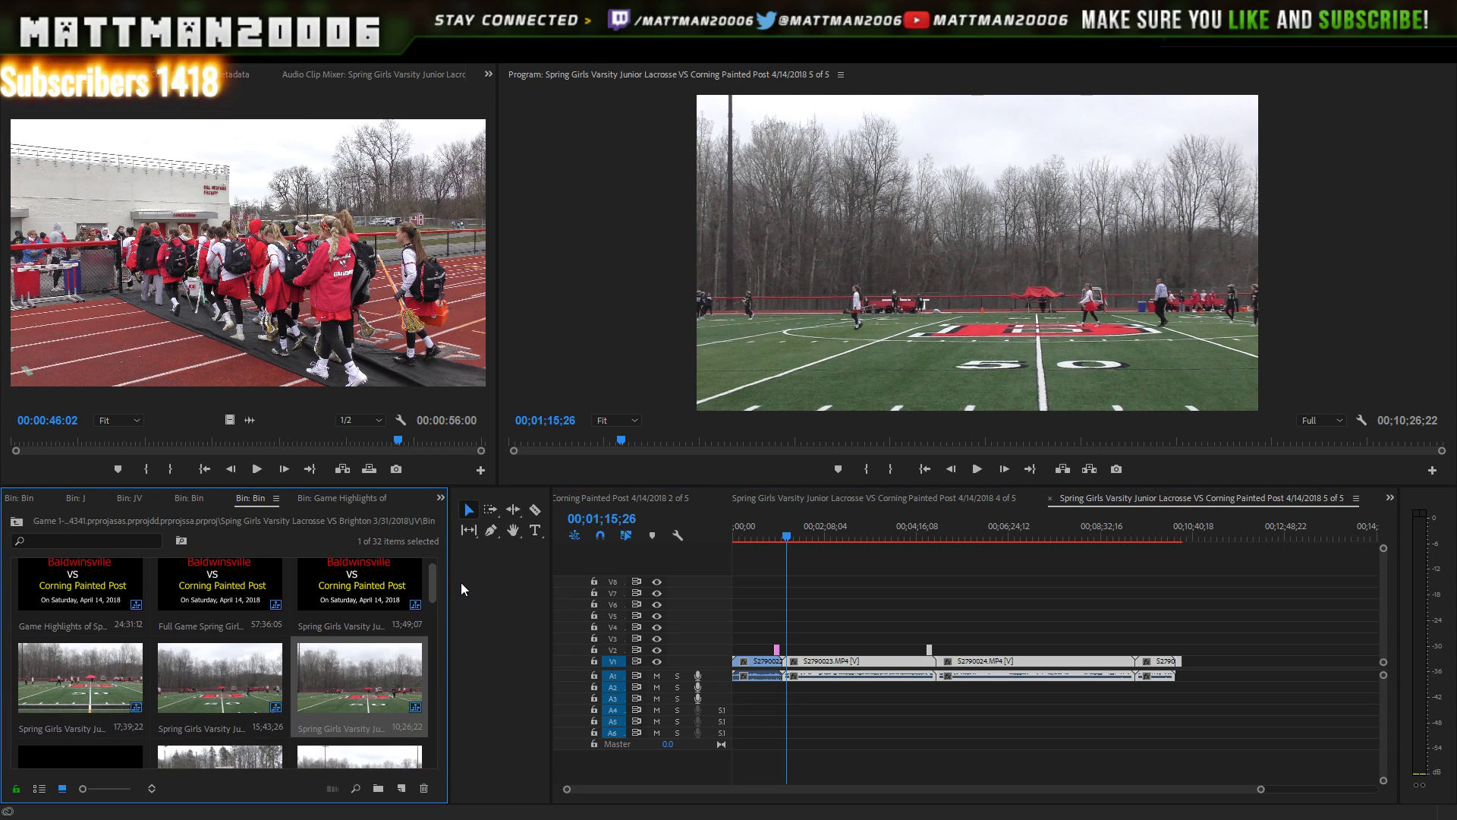
{"action": "scroll", "coordinate": [361, 599], "scroll_direction": "up", "scroll_amount": 1}
{"action": "double_click", "coordinate": [351, 604]}
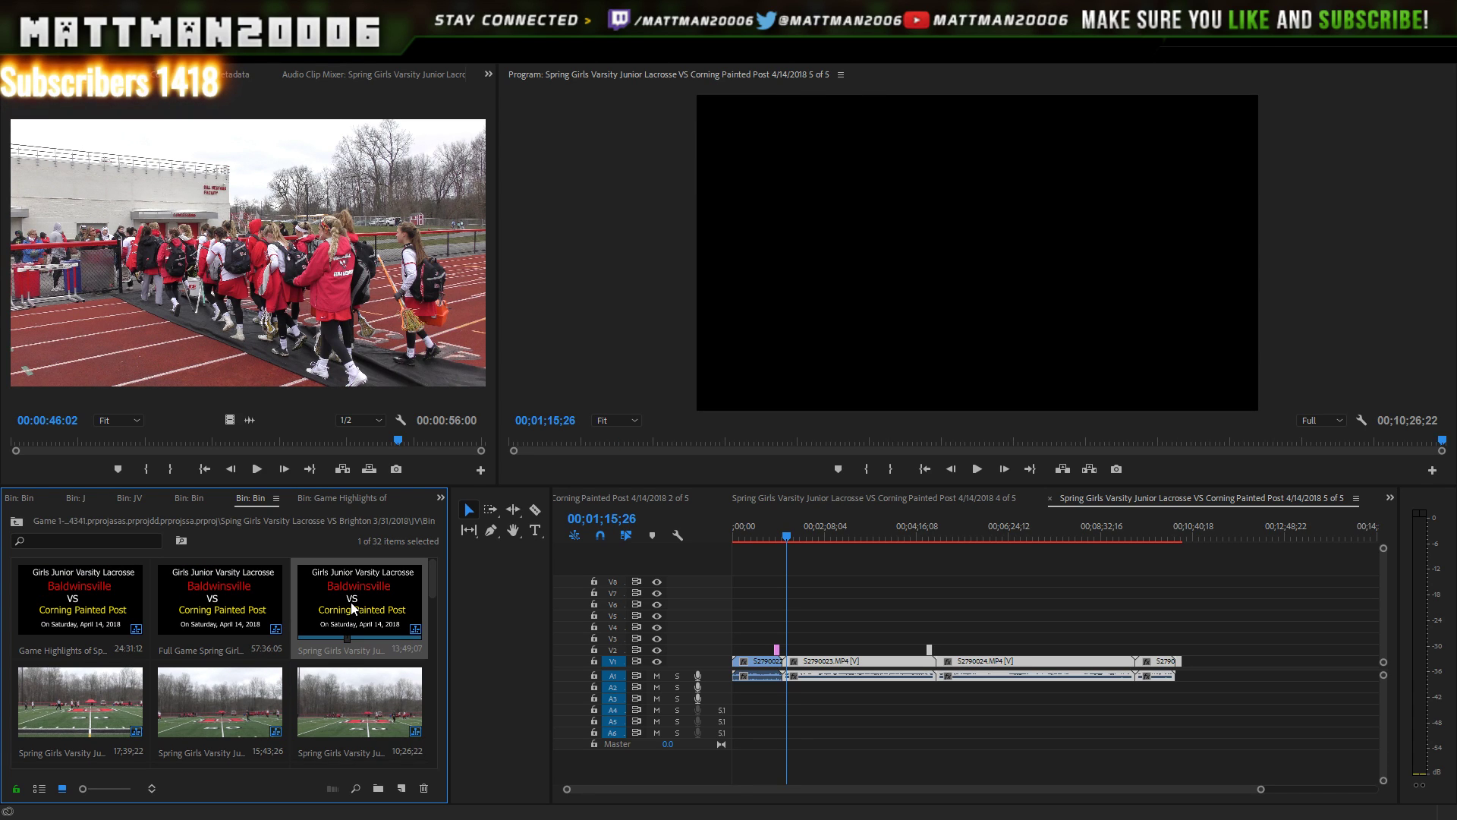
{"action": "double_click", "coordinate": [134, 710]}
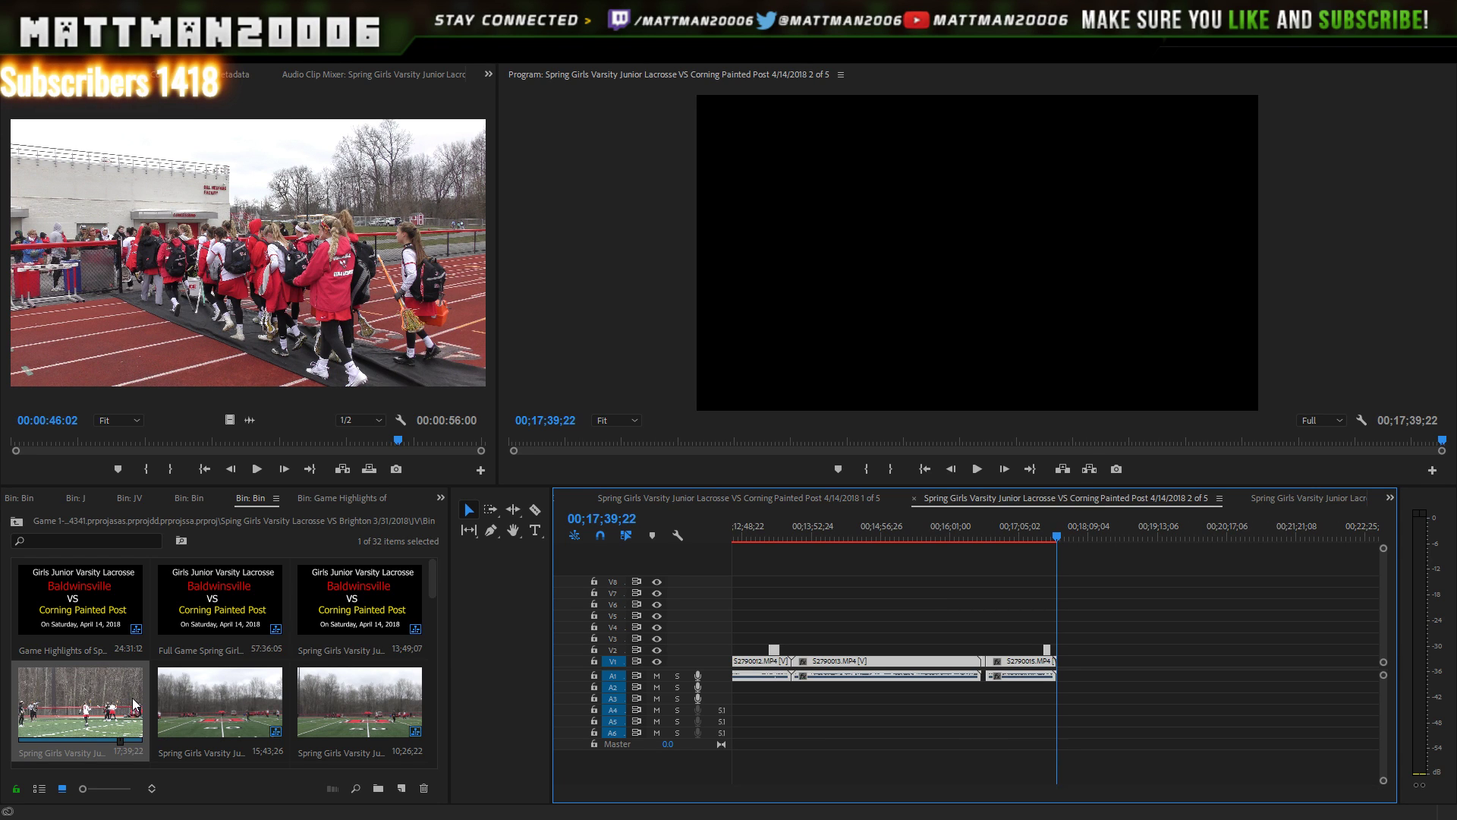
{"action": "double_click", "coordinate": [241, 693]}
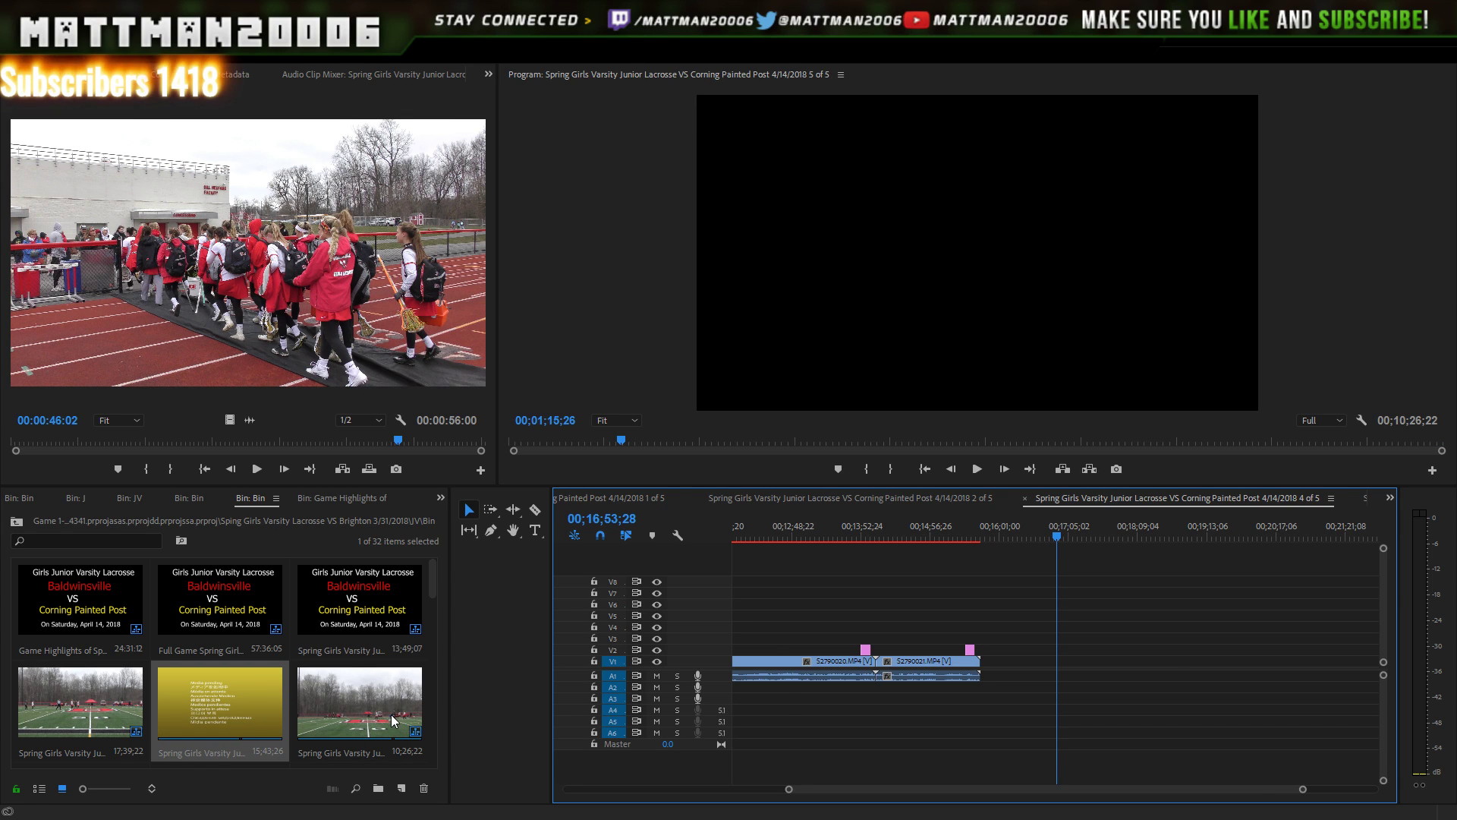
{"action": "double_click", "coordinate": [390, 713]}
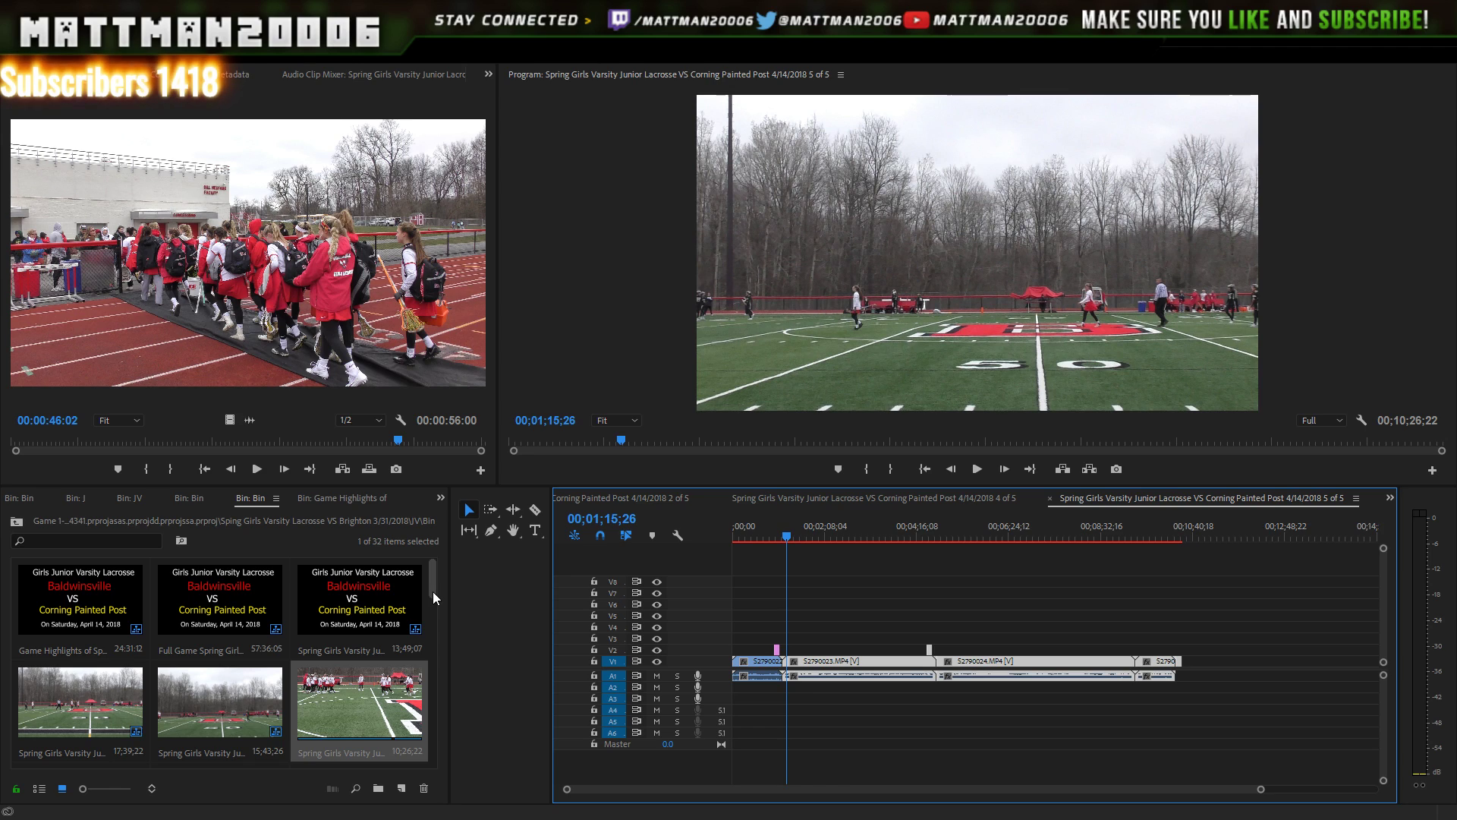
- Reopen the 1, 2 and 4 of 5 sequences, ending on 4 of 5
{"action": "double_click", "coordinate": [371, 603]}
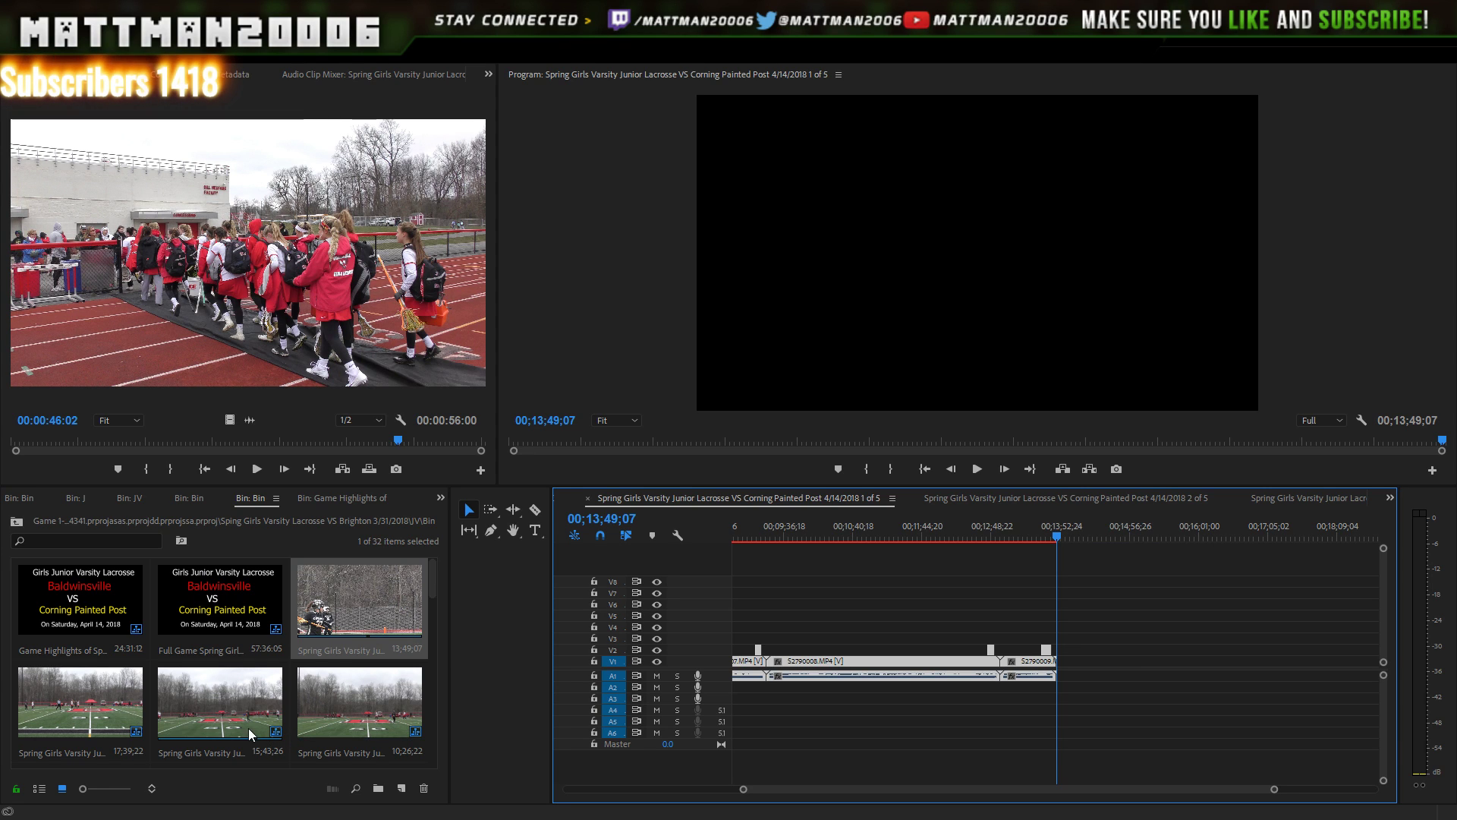
{"action": "double_click", "coordinate": [122, 706]}
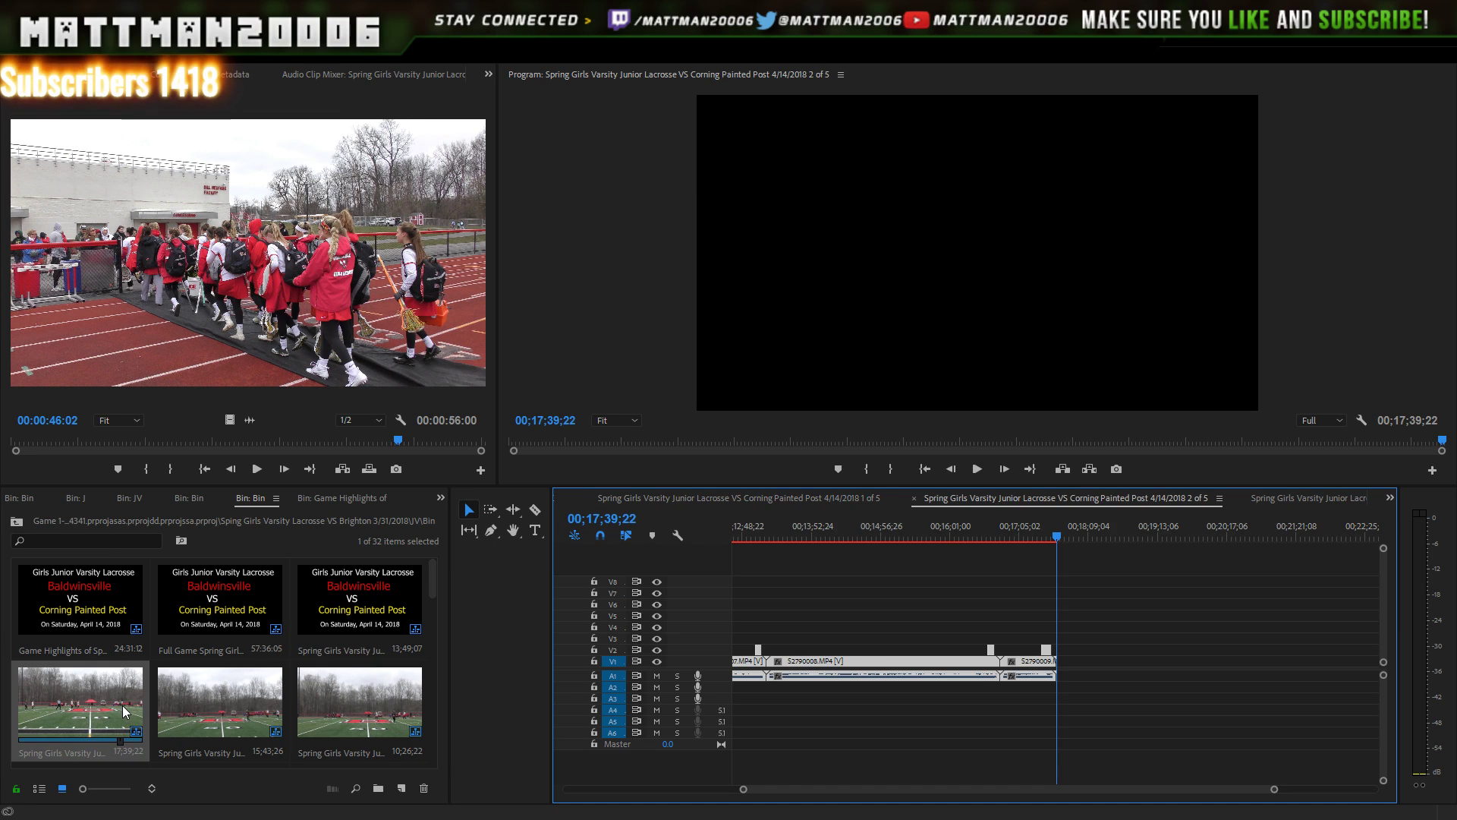
{"action": "double_click", "coordinate": [227, 693]}
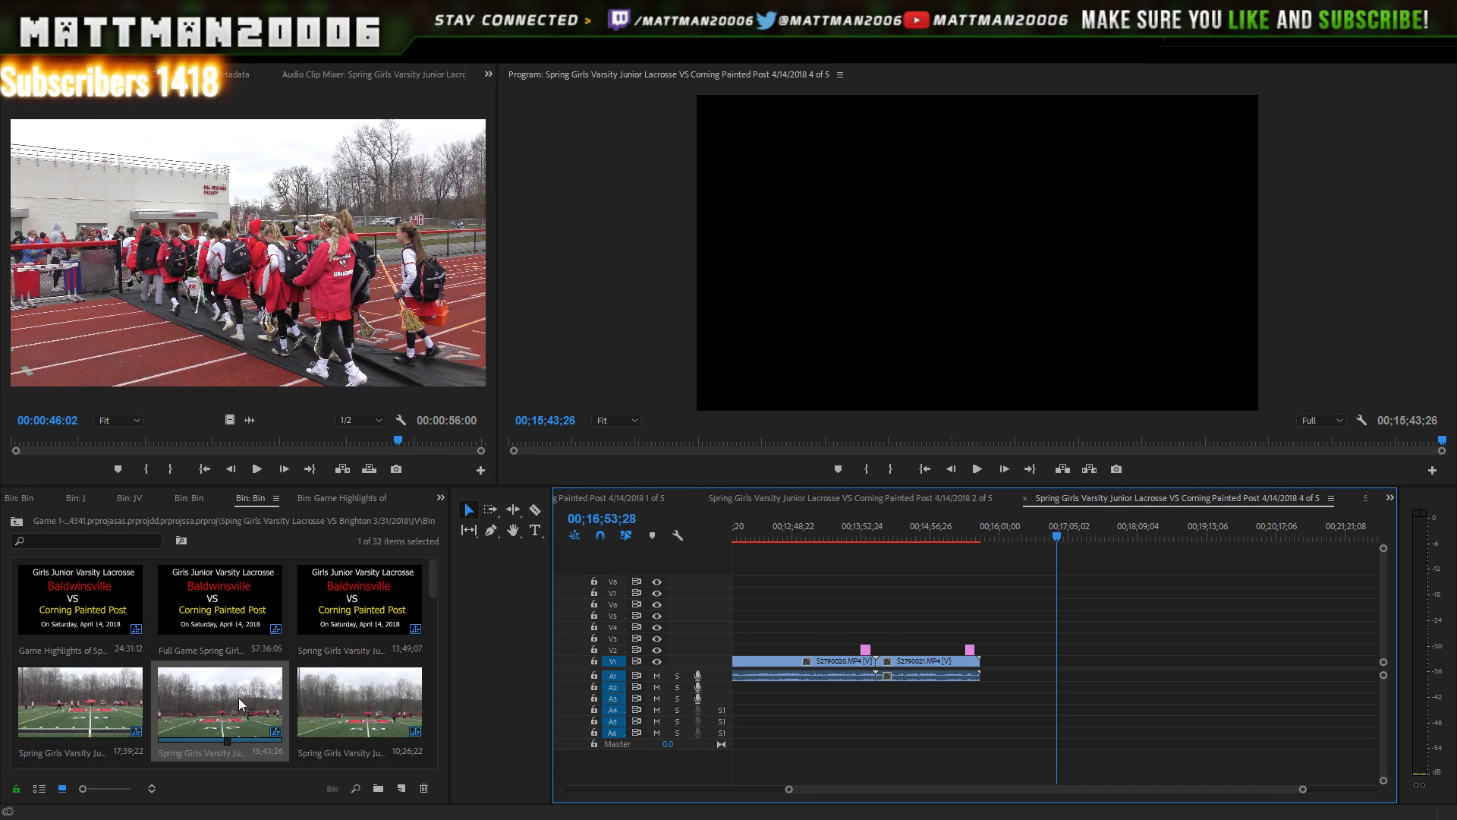
- Rename the 4 of 5 sequence to 3 of 4
{"action": "left_click", "coordinate": [236, 716]}
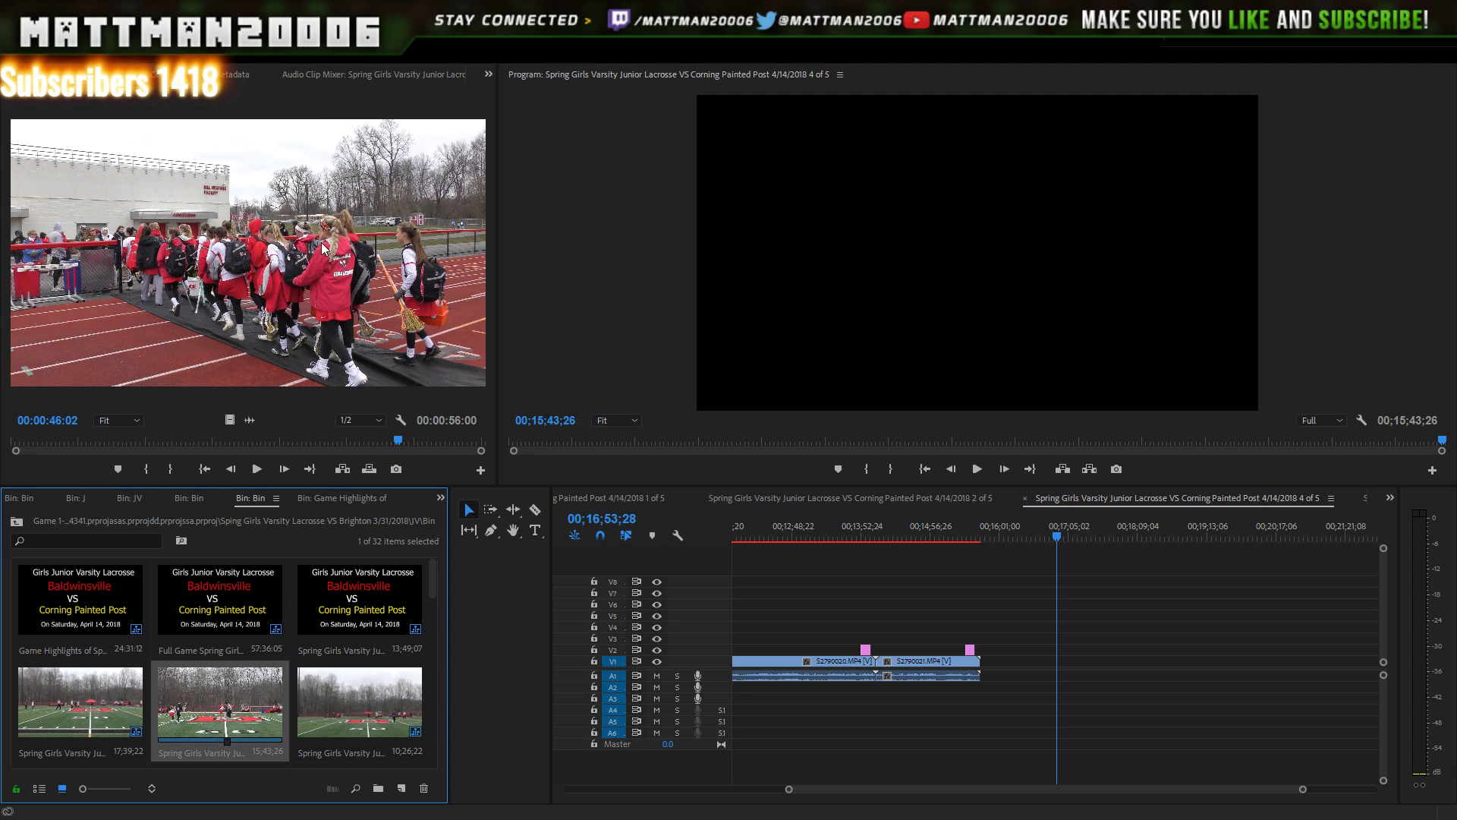
{"action": "key", "text": "Return"}
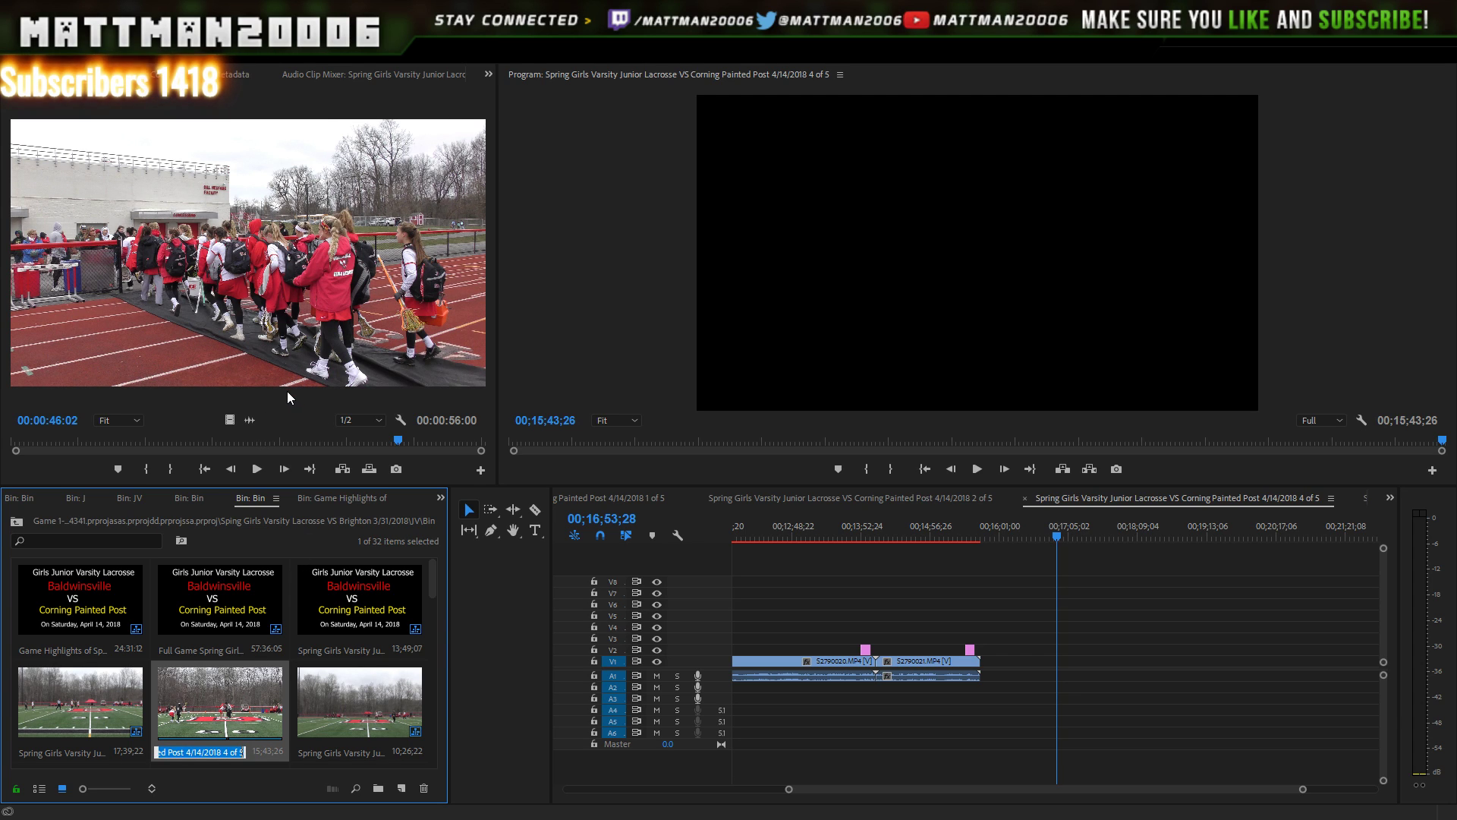
{"action": "key", "text": "Left"}
{"action": "key", "text": "Left"}
{"action": "key", "text": "Left"}
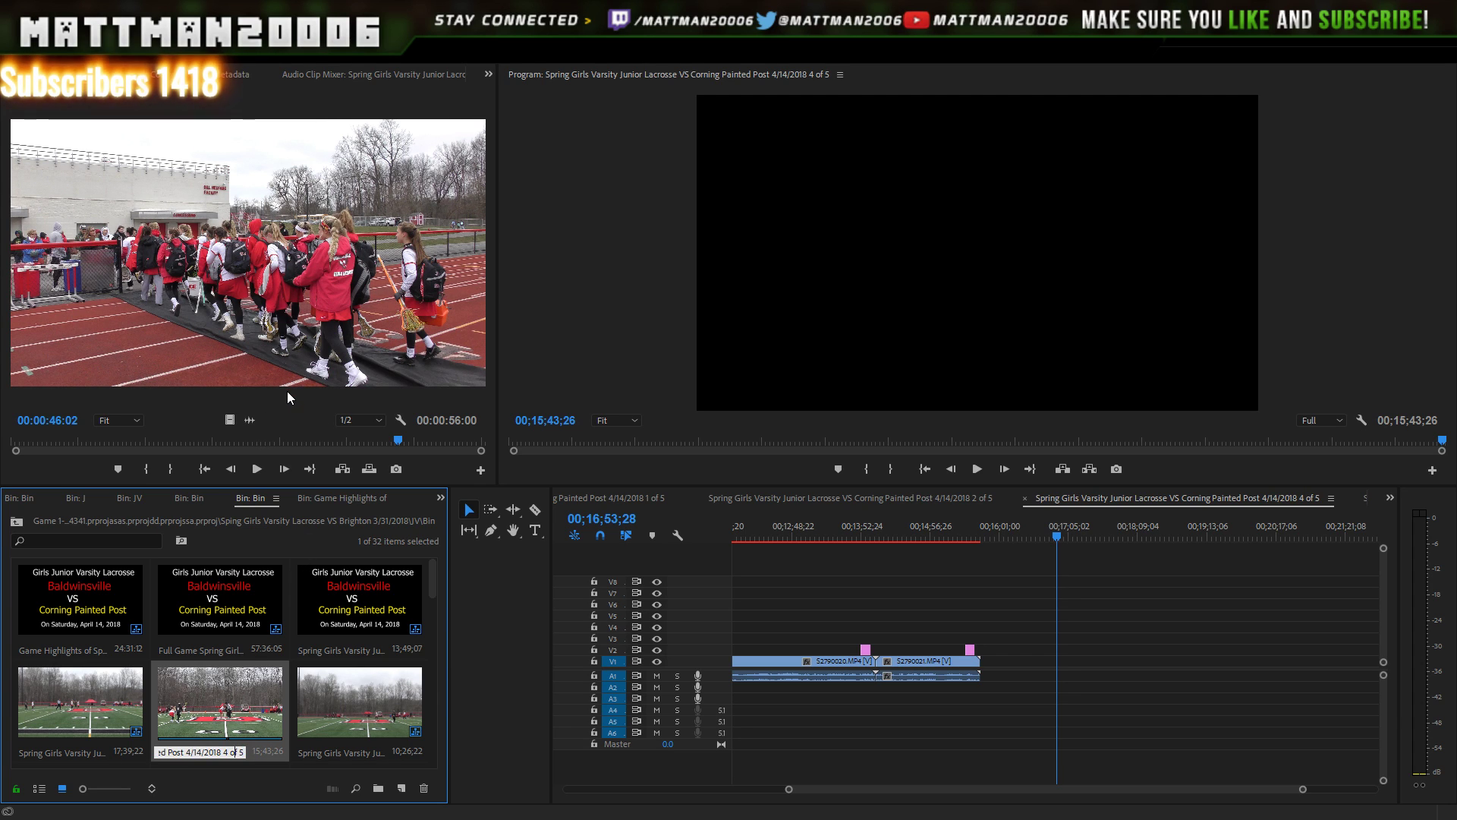
{"action": "key", "text": "BackSpace"}
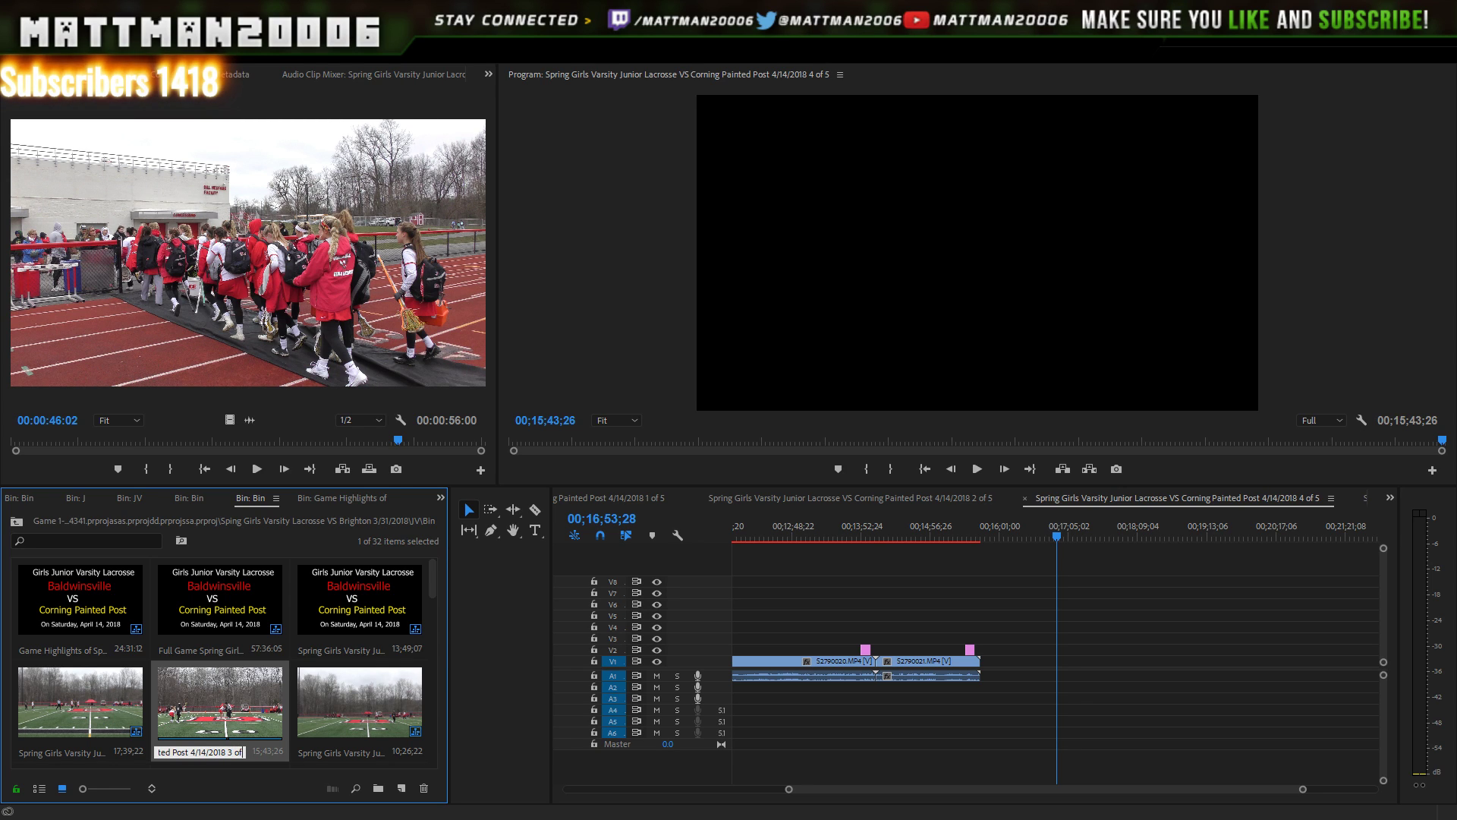
{"action": "key", "text": "Right"}
{"action": "key", "text": "Right"}
{"action": "key", "text": "BackSpace"}
{"action": "type", "text": "4"}
{"action": "left_click", "coordinate": [351, 568]}
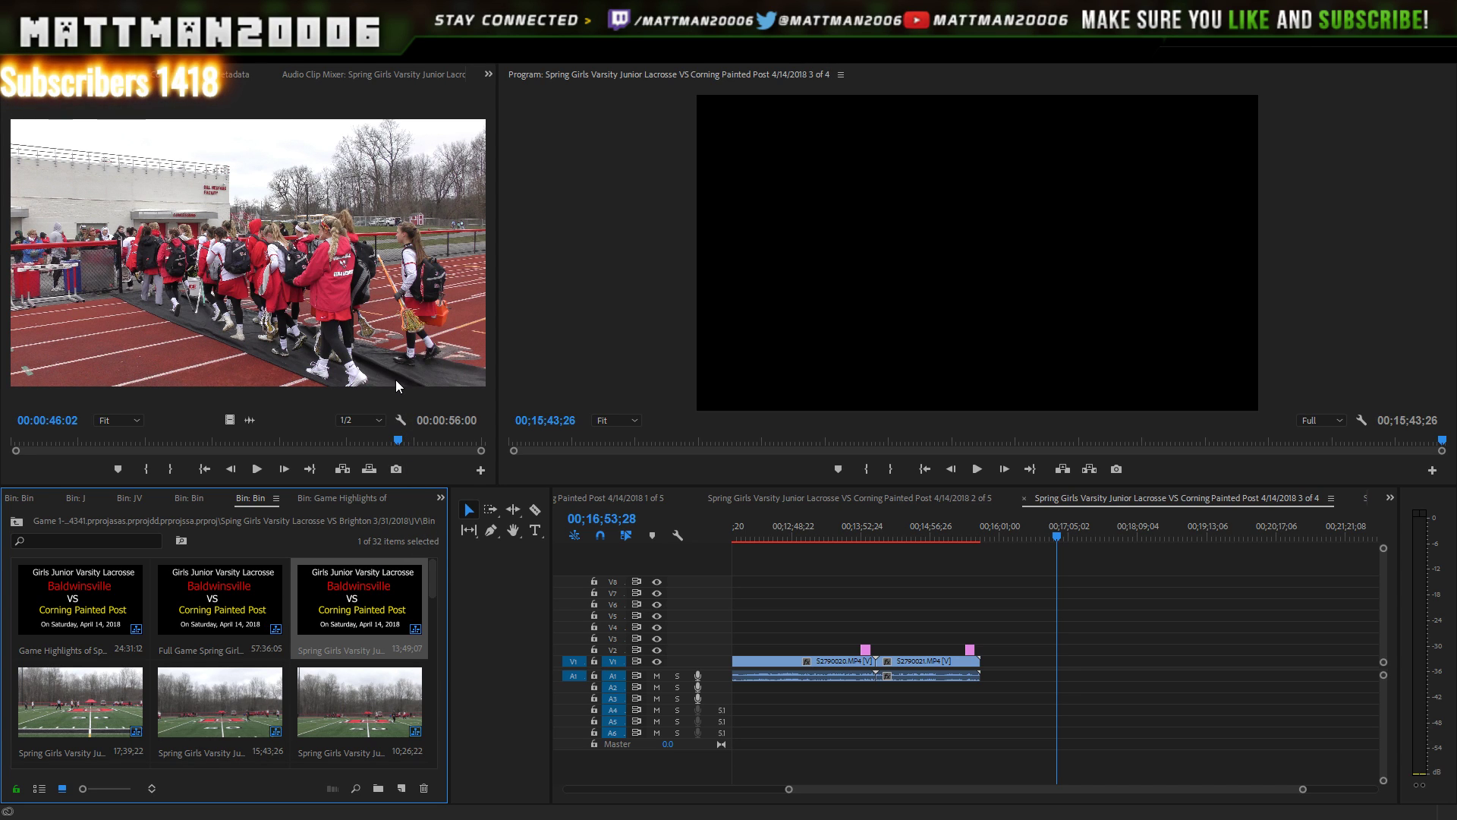
- Rename the 1 of 5 and 2 of 5 sequences to 1 of 4 and 2 of 4
{"action": "key", "text": "Return"}
{"action": "key", "text": "End"}
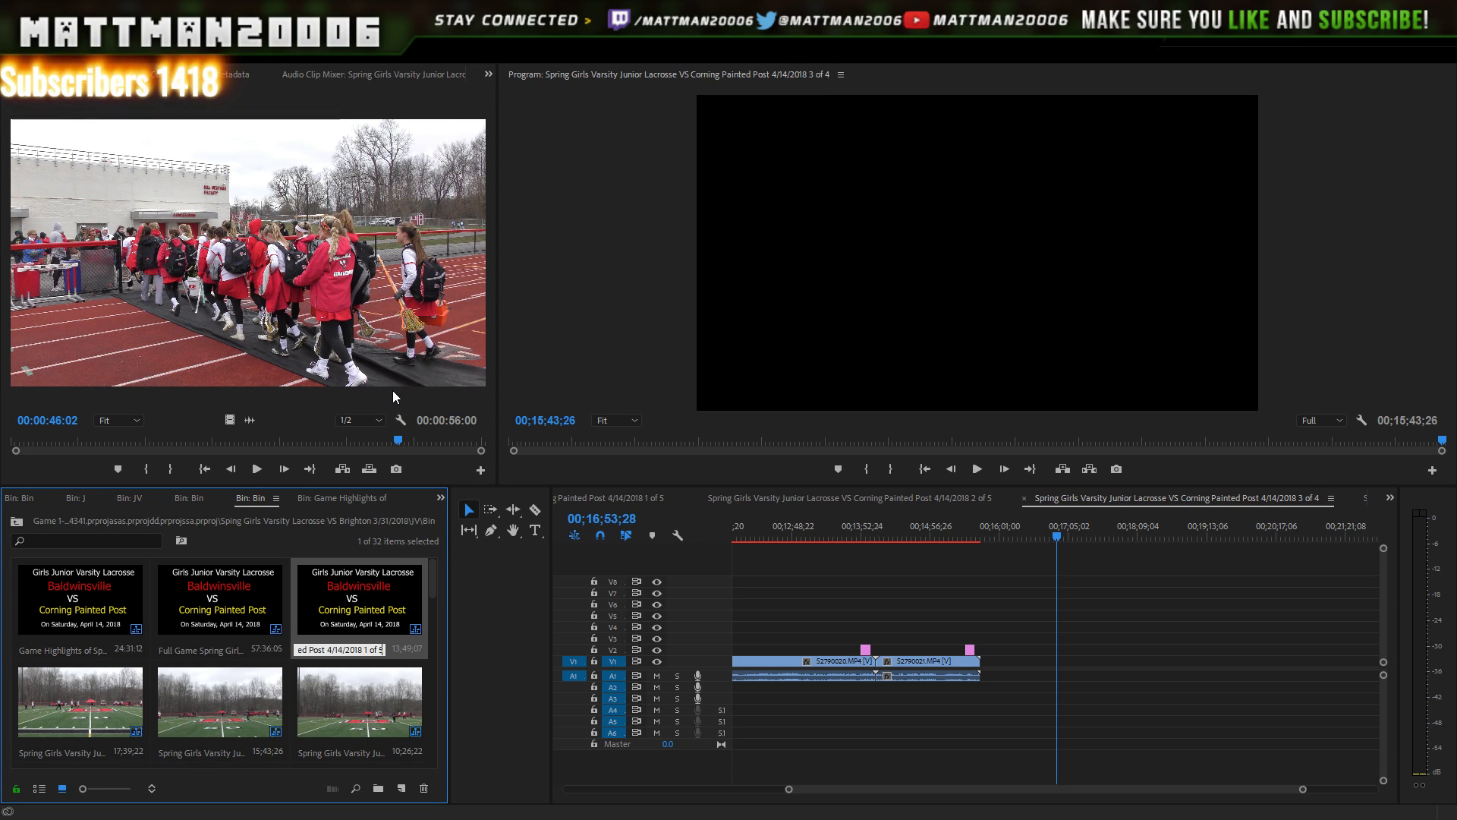
{"action": "key", "text": "BackSpace"}
{"action": "type", "text": "4"}
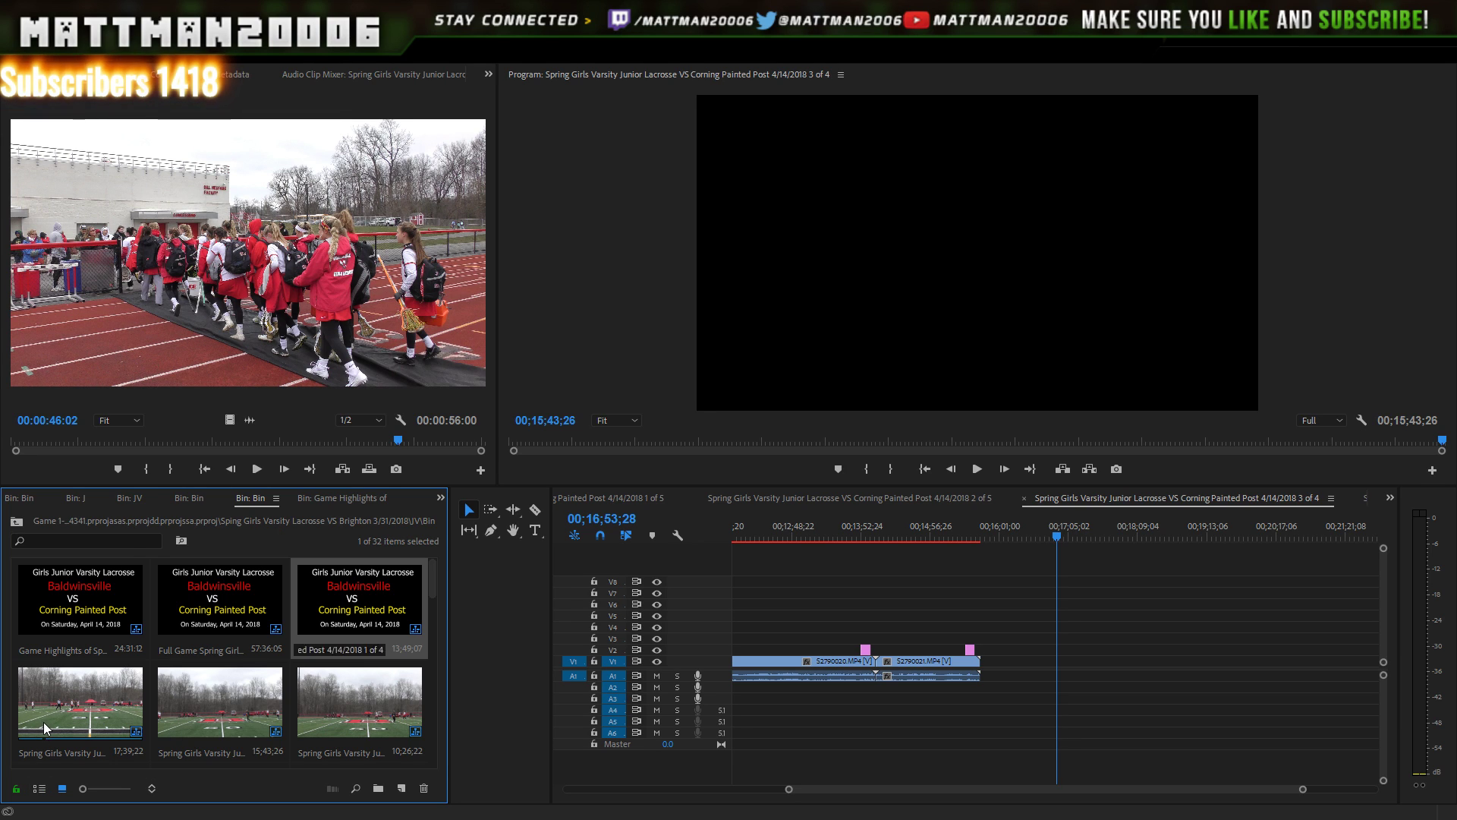
{"action": "left_click", "coordinate": [43, 722]}
{"action": "key", "text": "Return"}
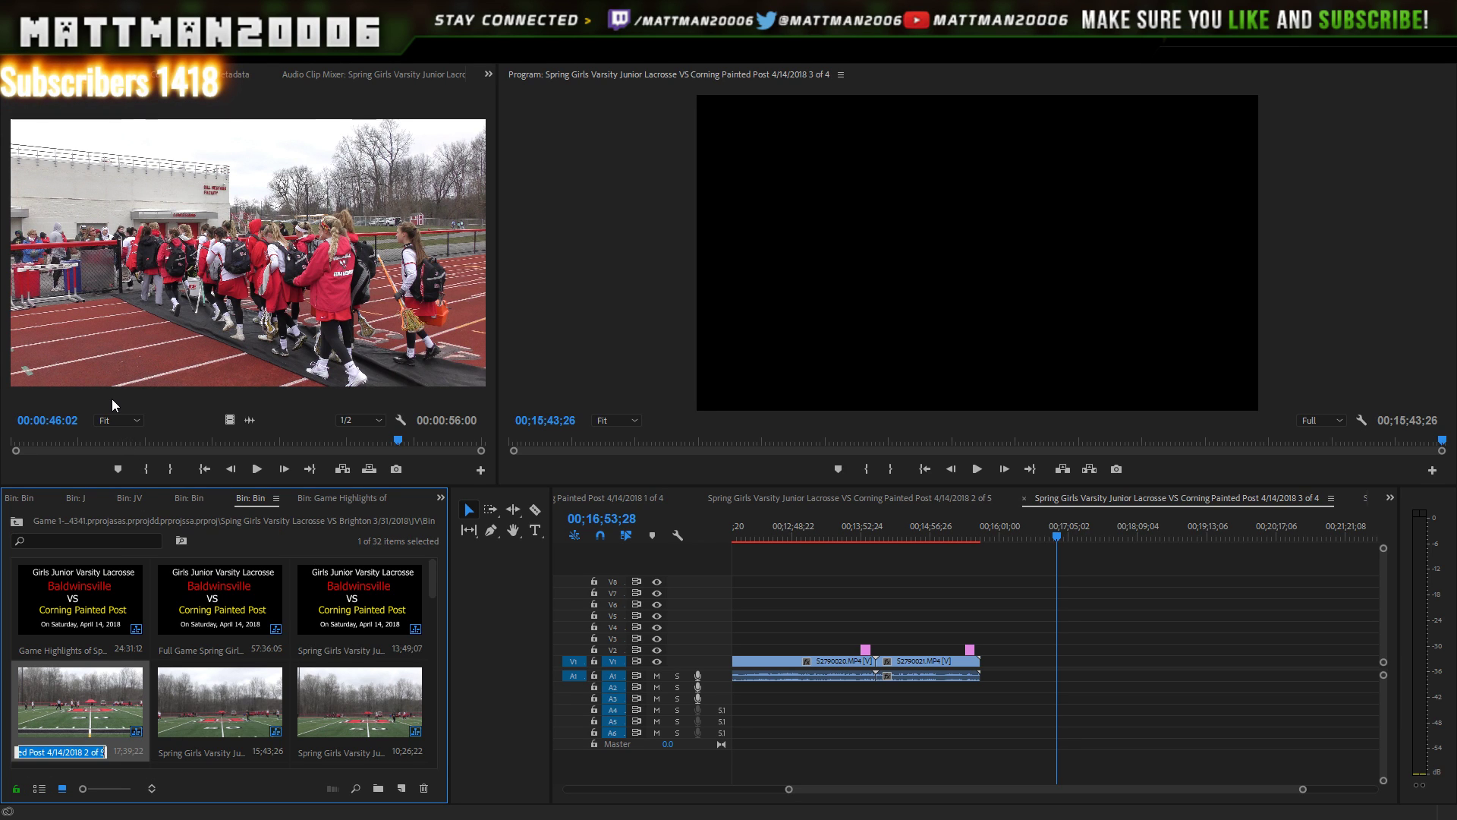
{"action": "key", "text": "End"}
{"action": "key", "text": "BackSpace"}
{"action": "type", "text": "4"}
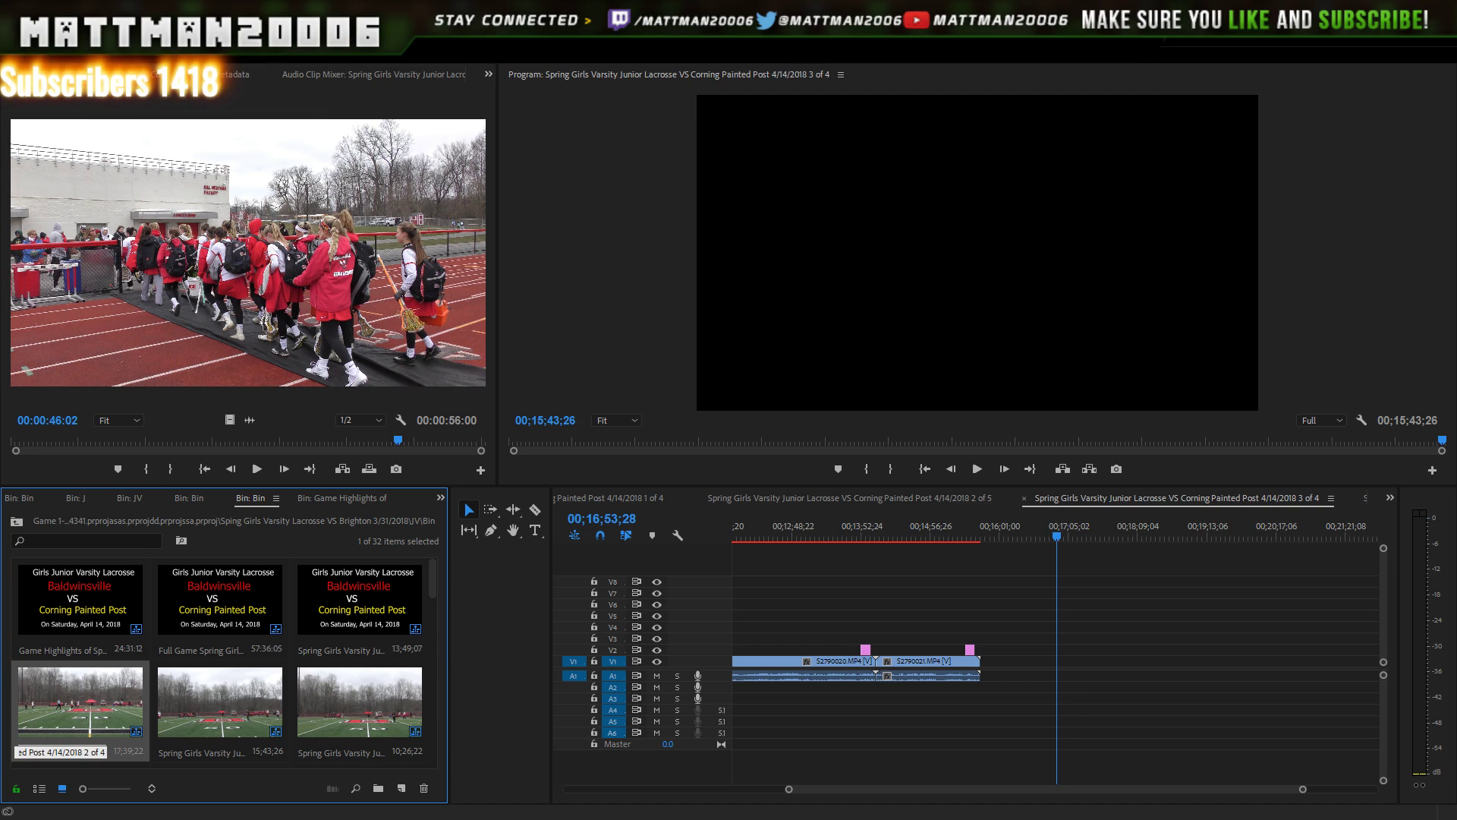
{"action": "left_click", "coordinate": [318, 653]}
- Open 3 of 4 in the timeline and rename the last part from 5 of 5 to 4 of 4
{"action": "left_click", "coordinate": [301, 692]}
{"action": "double_click", "coordinate": [279, 694]}
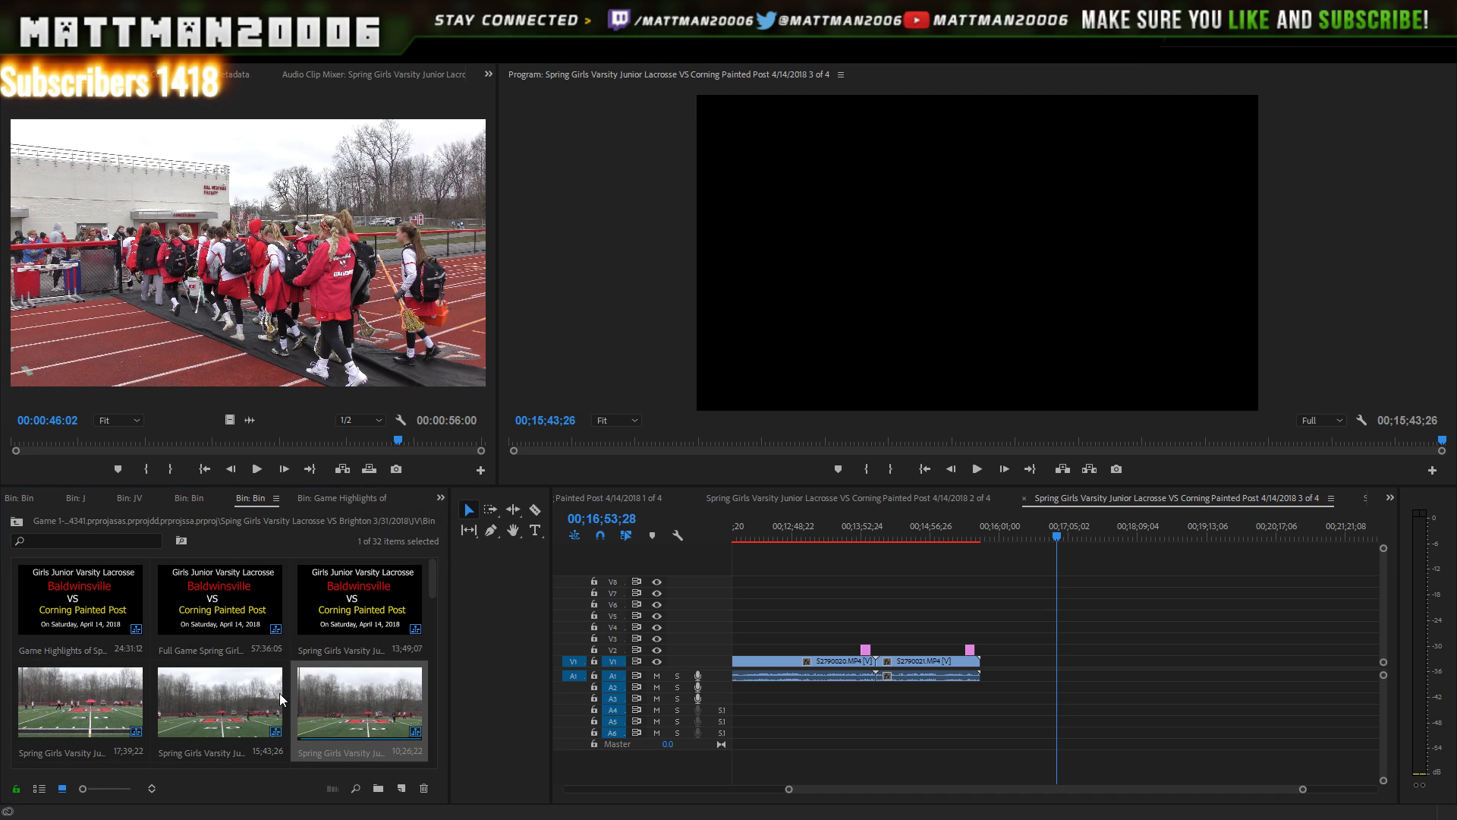
{"action": "left_click", "coordinate": [351, 714]}
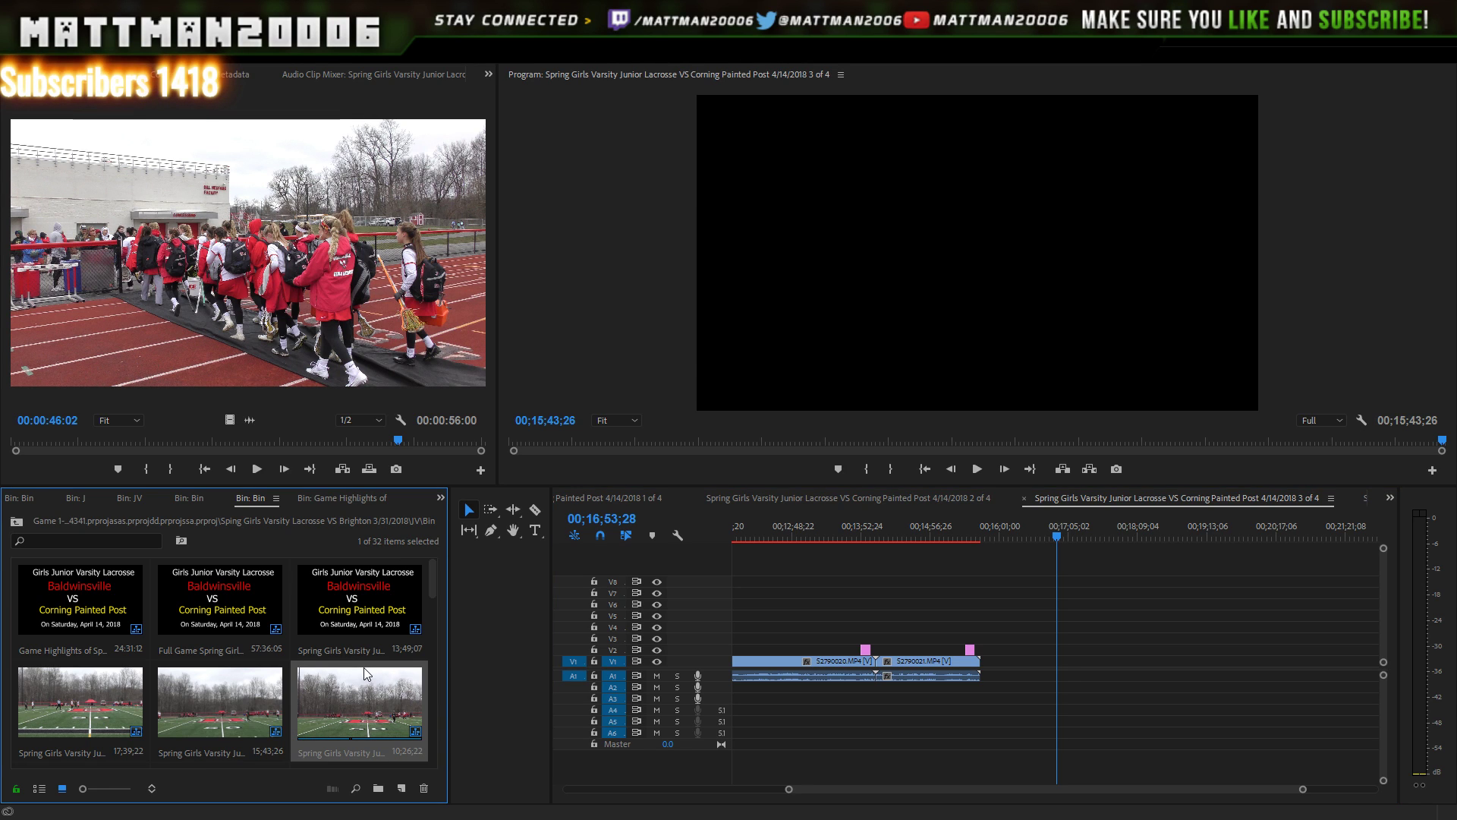
{"action": "key", "text": "Return"}
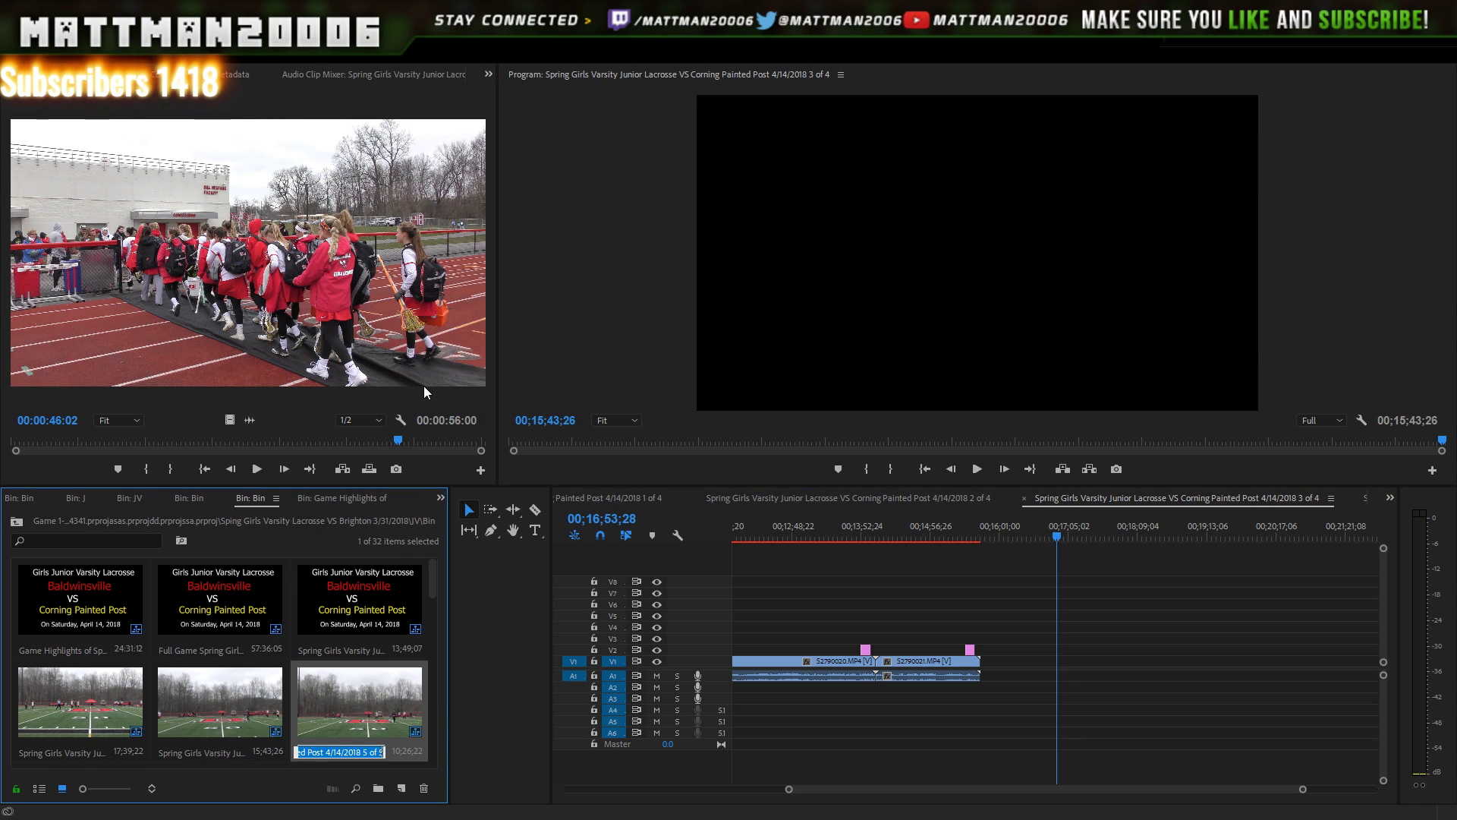
{"action": "key", "text": "End"}
{"action": "key", "text": "BackSpace"}
{"action": "type", "text": "4"}
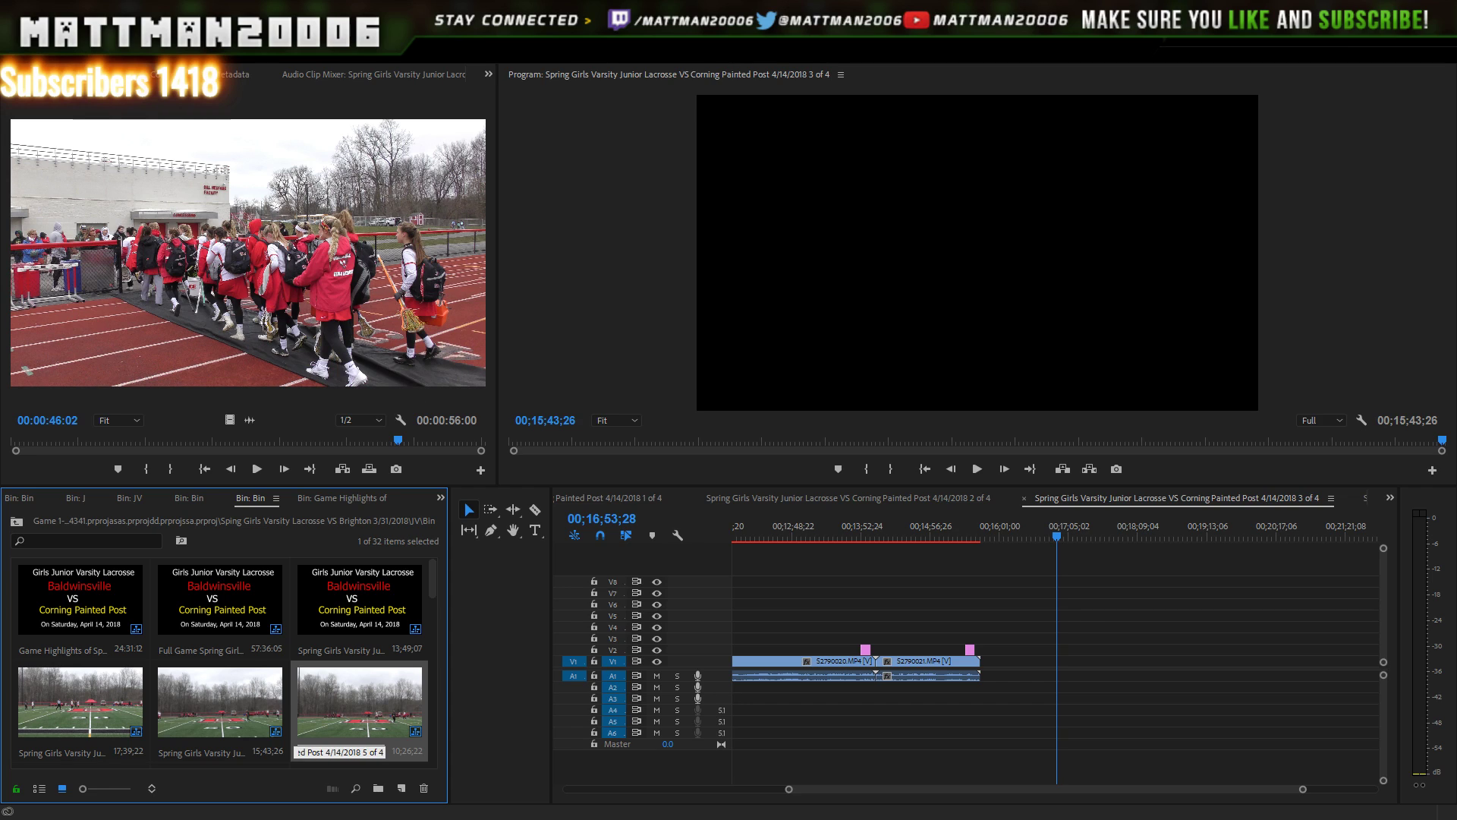
{"action": "key", "text": "BackSpace"}
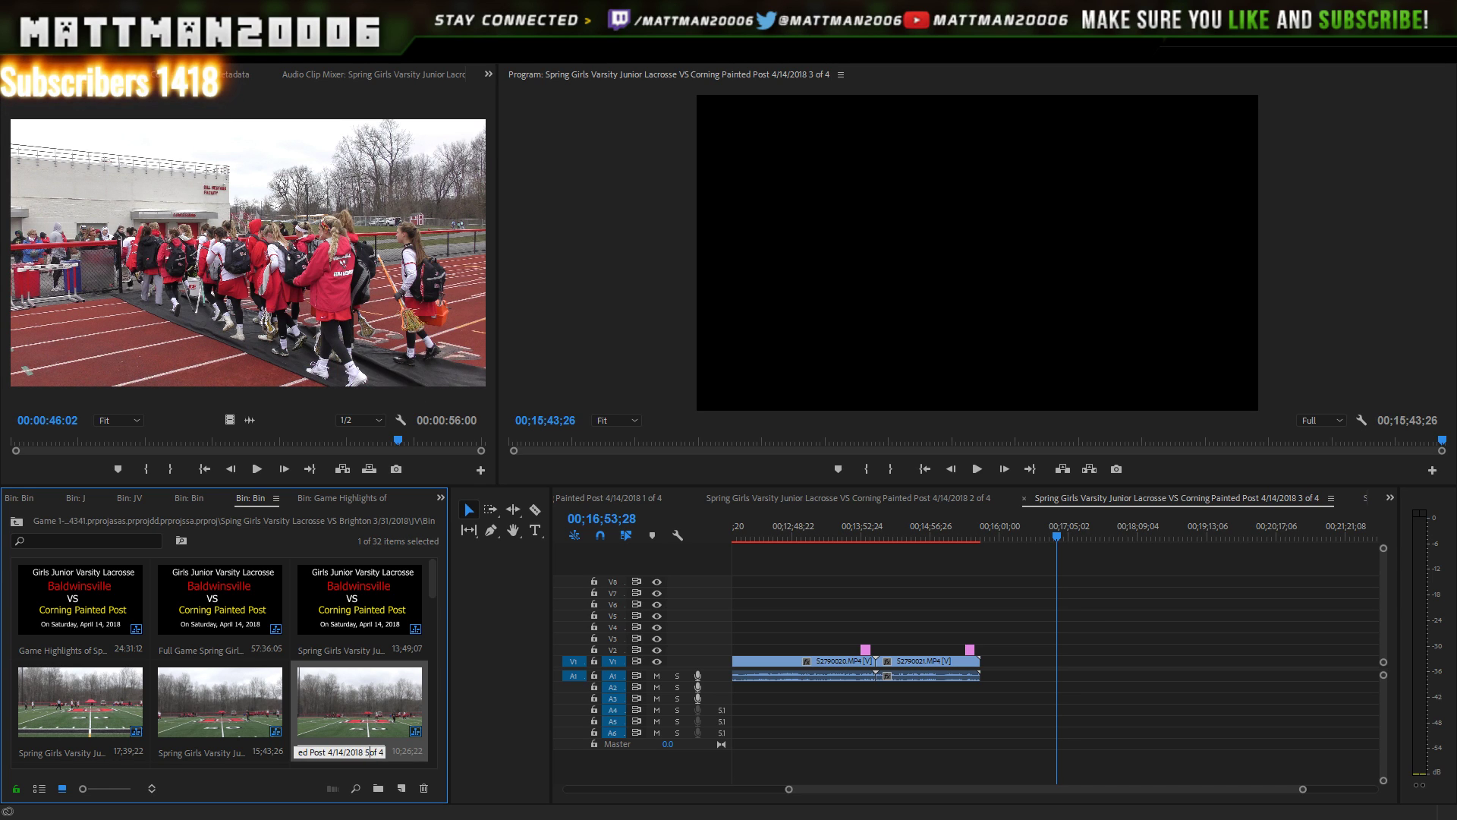
{"action": "type", "text": "4"}
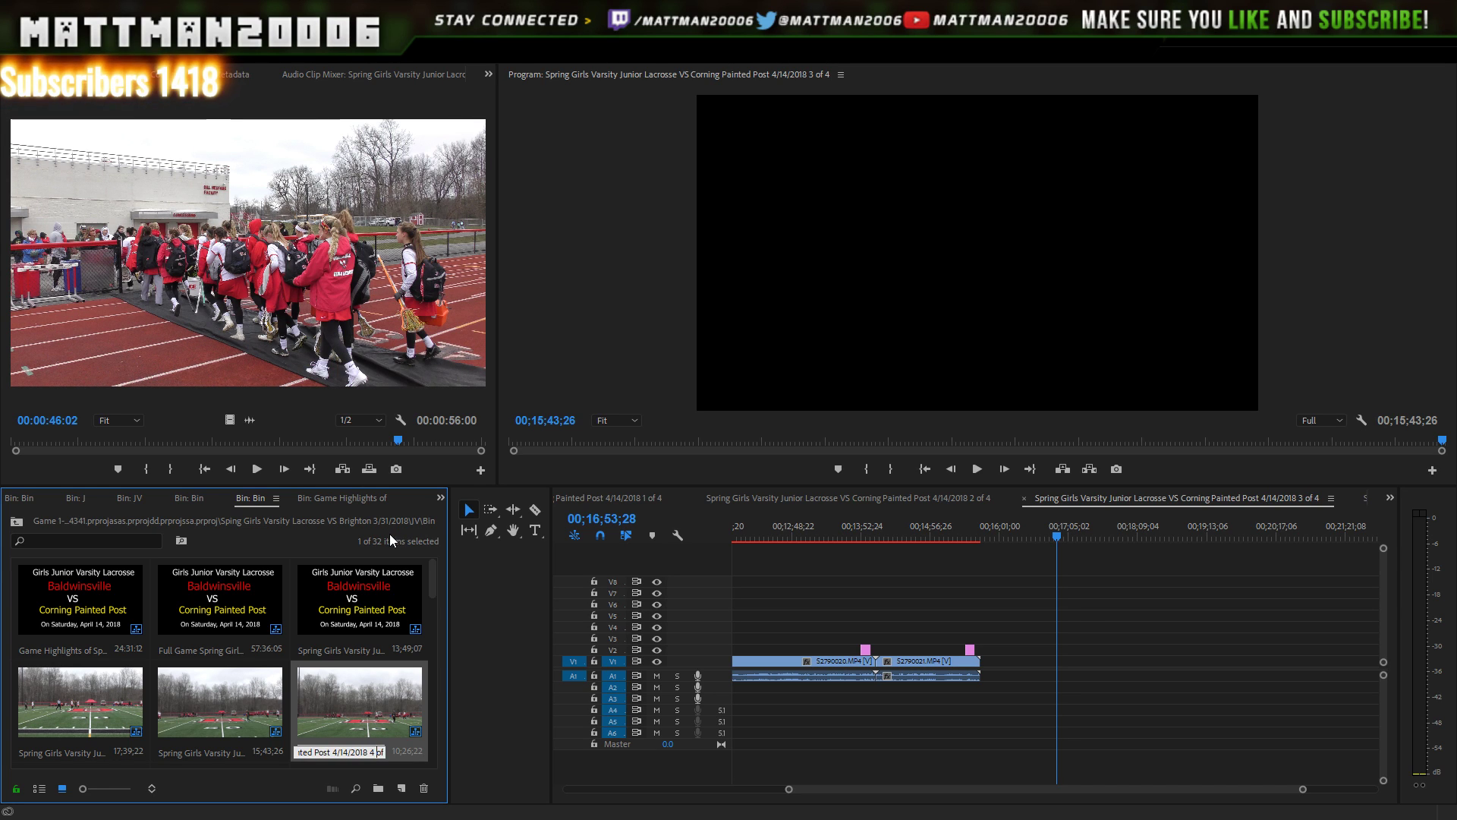
{"action": "left_click", "coordinate": [263, 614]}
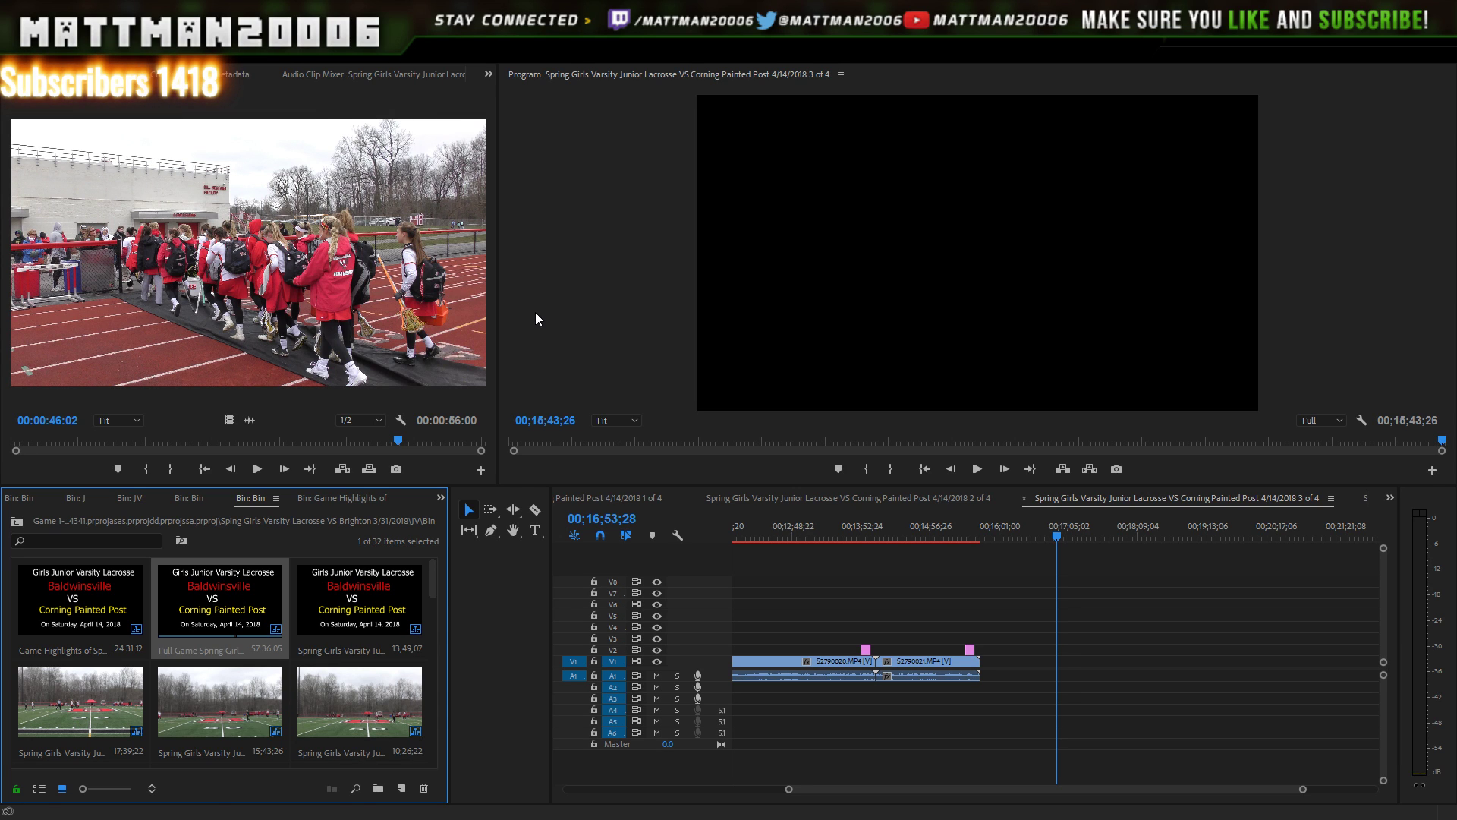
- Review the 1, 2 and 3 of 4 sequences, then open Game Highlights ending on its 18–0 score card
{"action": "double_click", "coordinate": [382, 587]}
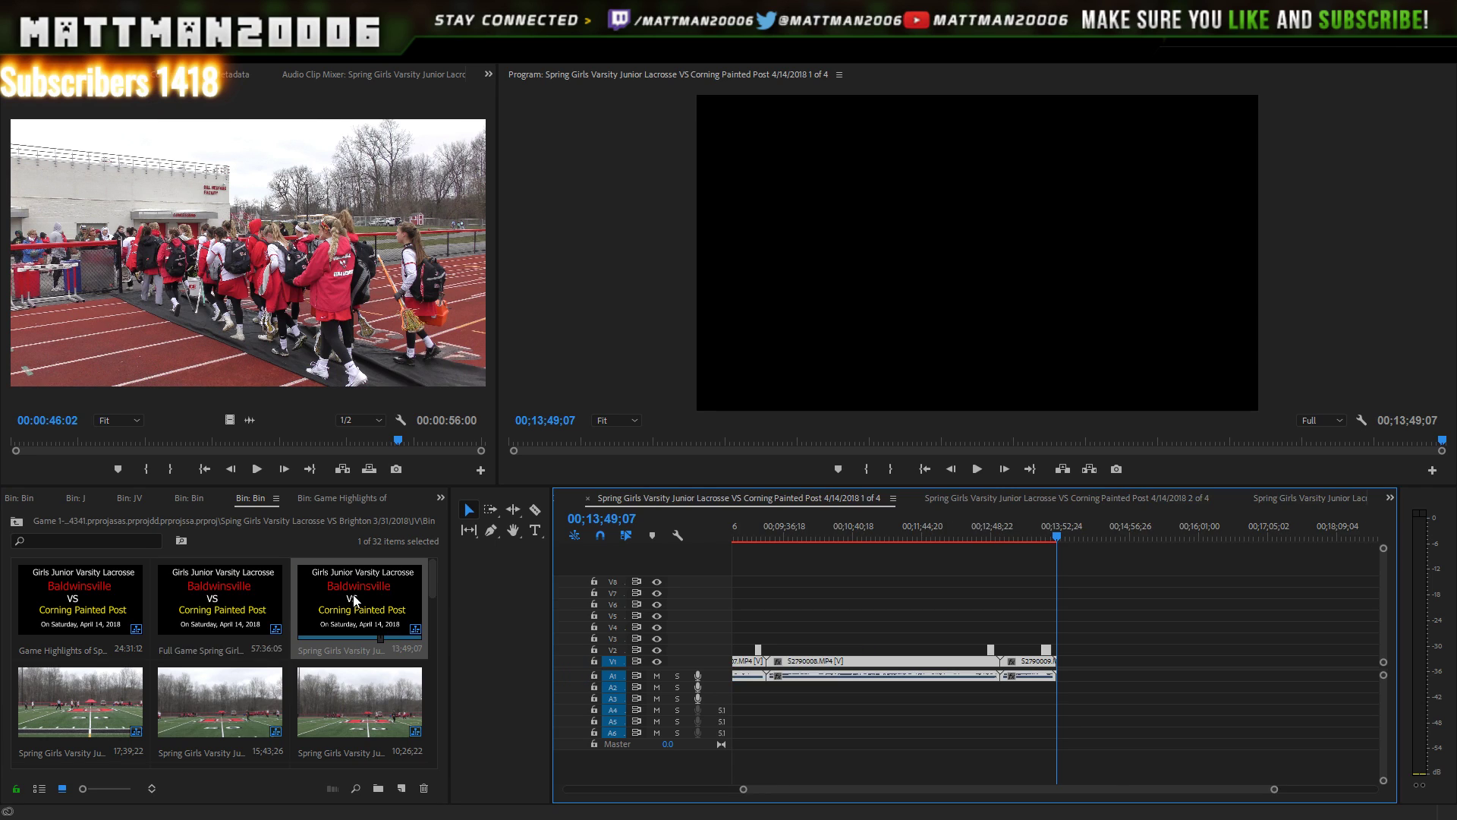
{"action": "double_click", "coordinate": [114, 705]}
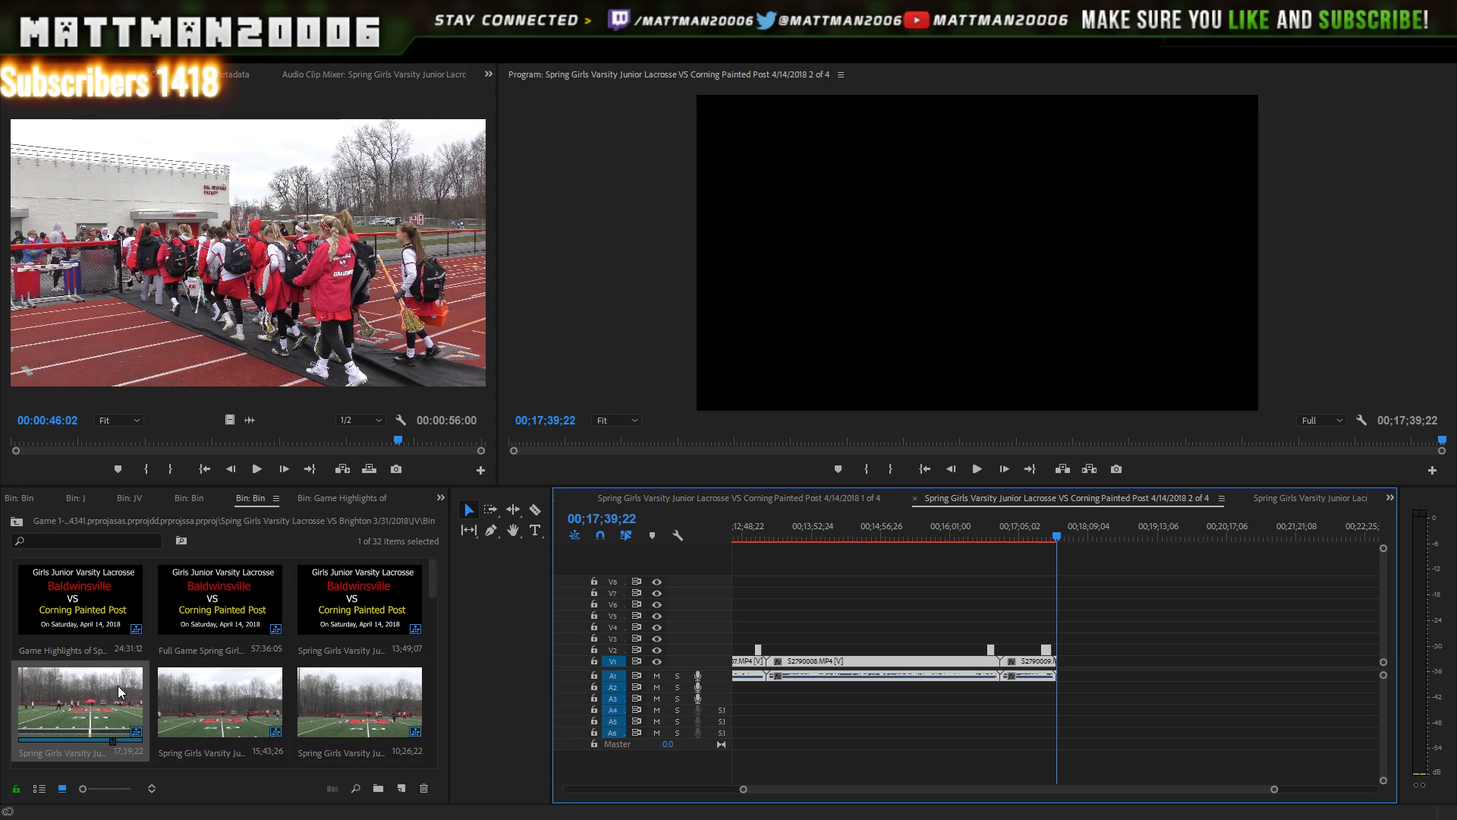
{"action": "double_click", "coordinate": [189, 694]}
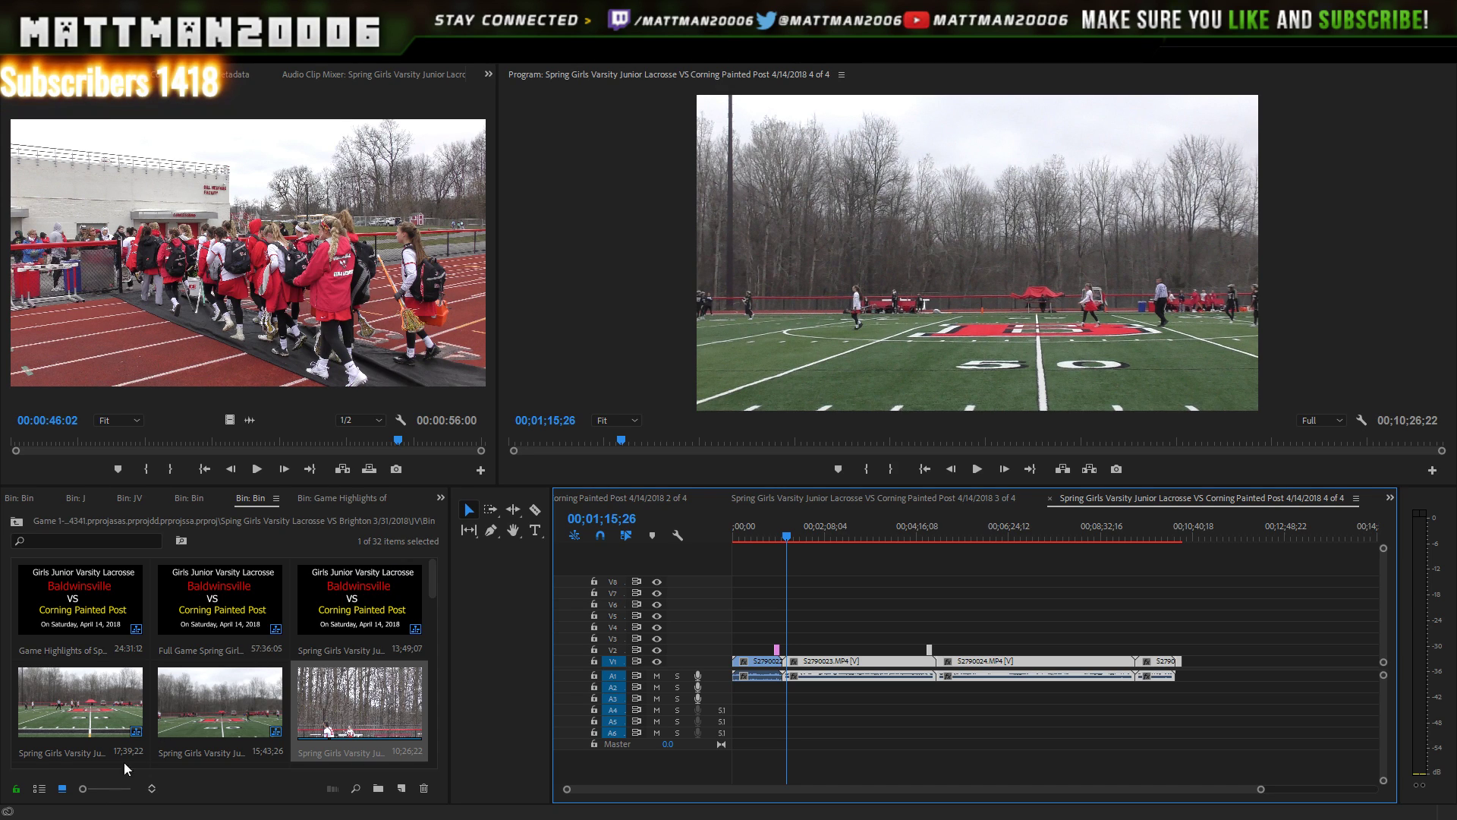
{"action": "double_click", "coordinate": [98, 597]}
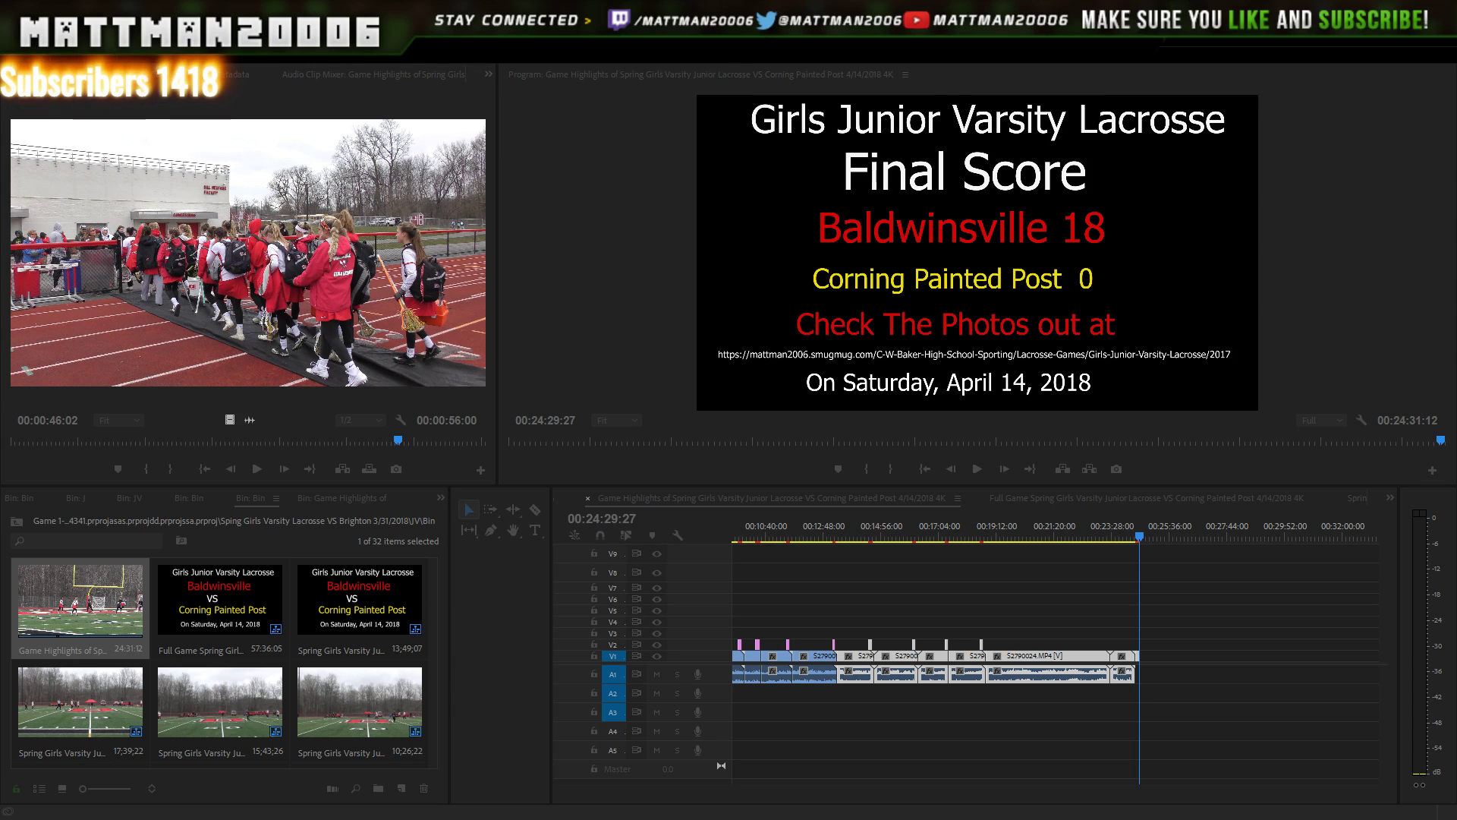
- Open Export Settings for the highlights sequence with Ctrl+M (H.264, 3840x2160, 10 Mbps)
{"action": "key", "text": "ctrl+m"}
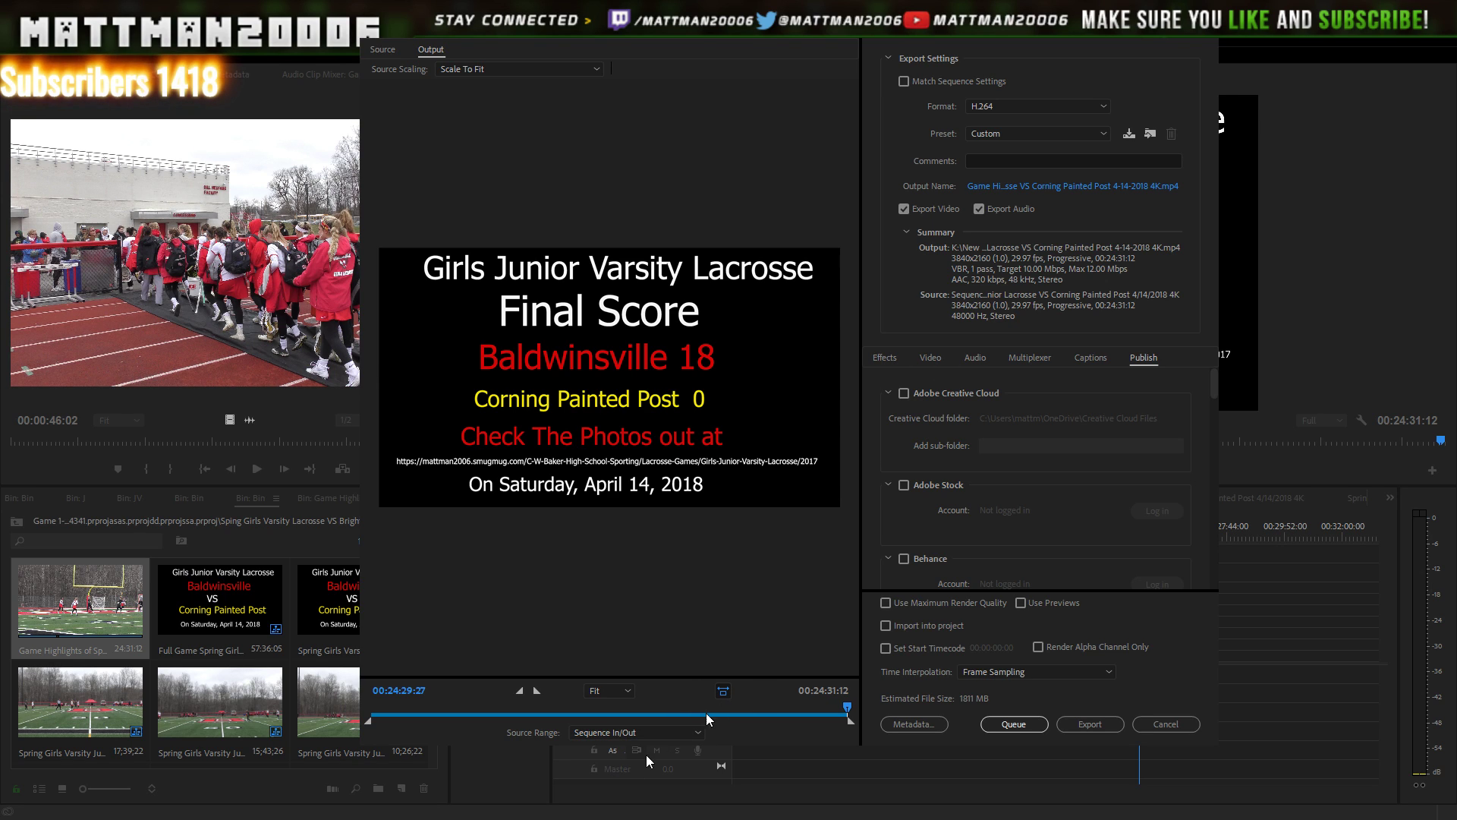
- Export the entire sequence, saving as the Game Highlights 4K .mp4 in a new folder on drive K
{"action": "left_click", "coordinate": [651, 673]}
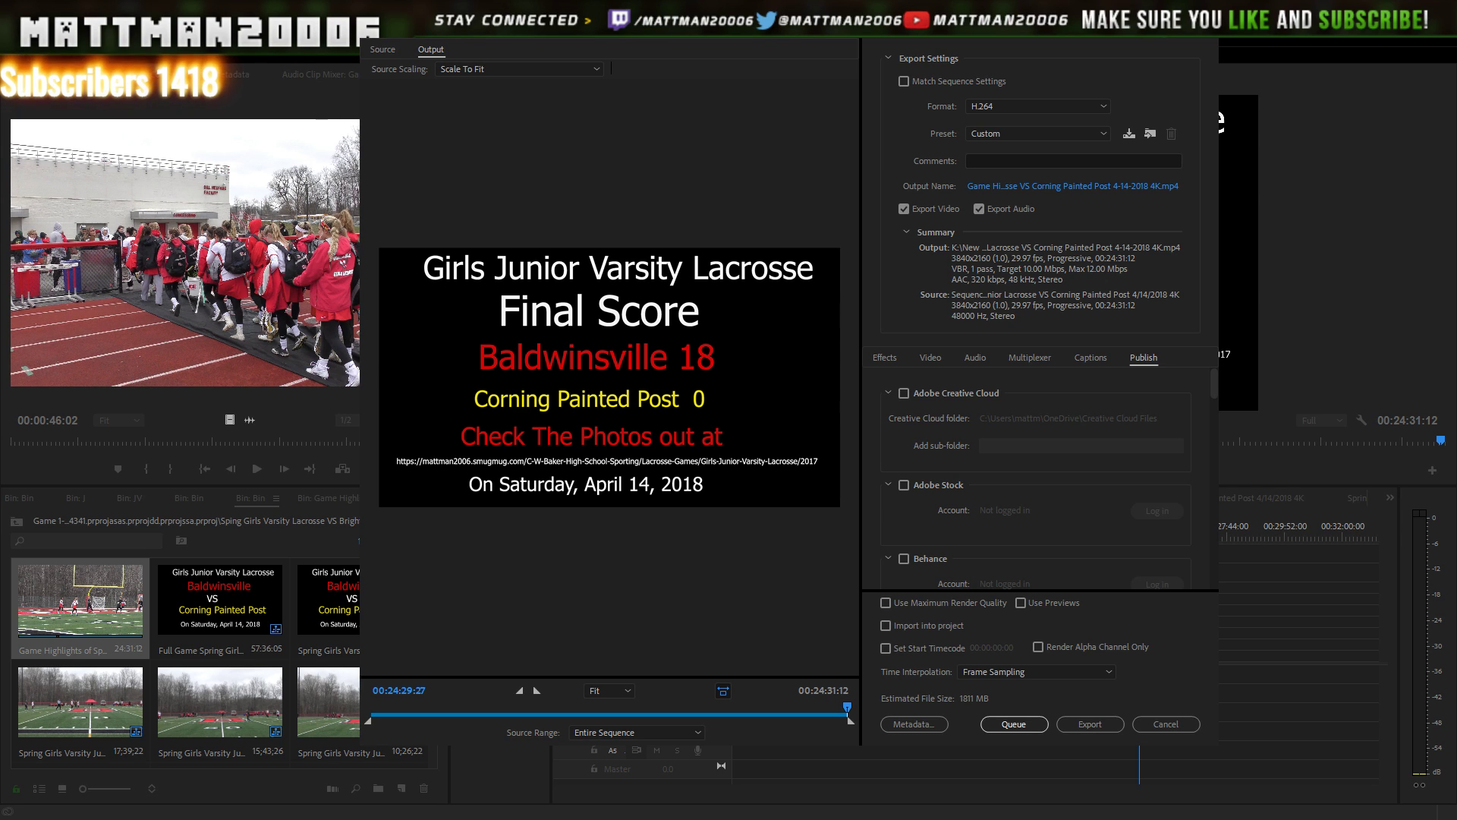
{"action": "left_click", "coordinate": [1072, 186]}
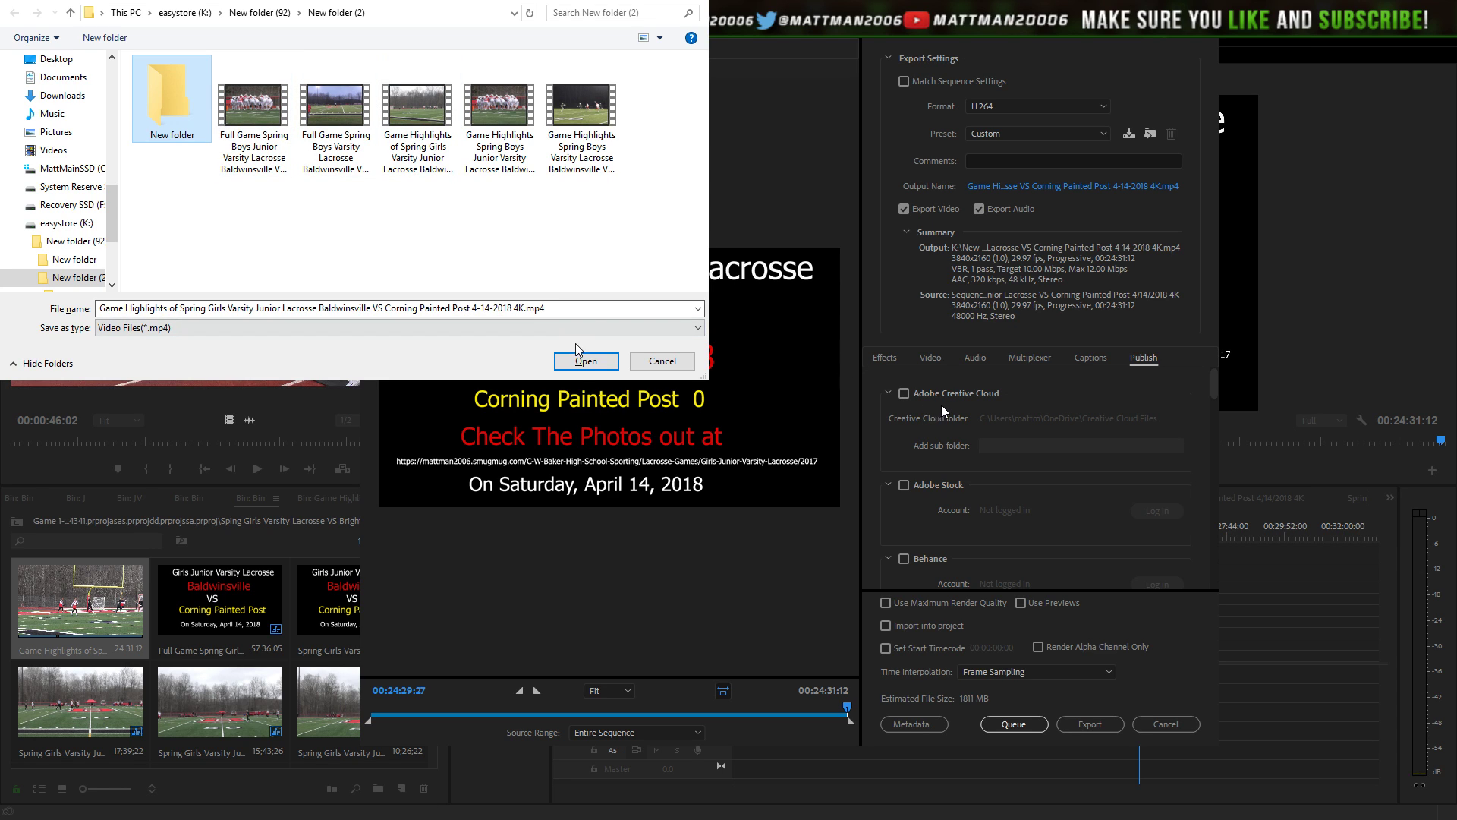
{"action": "left_click", "coordinate": [585, 362]}
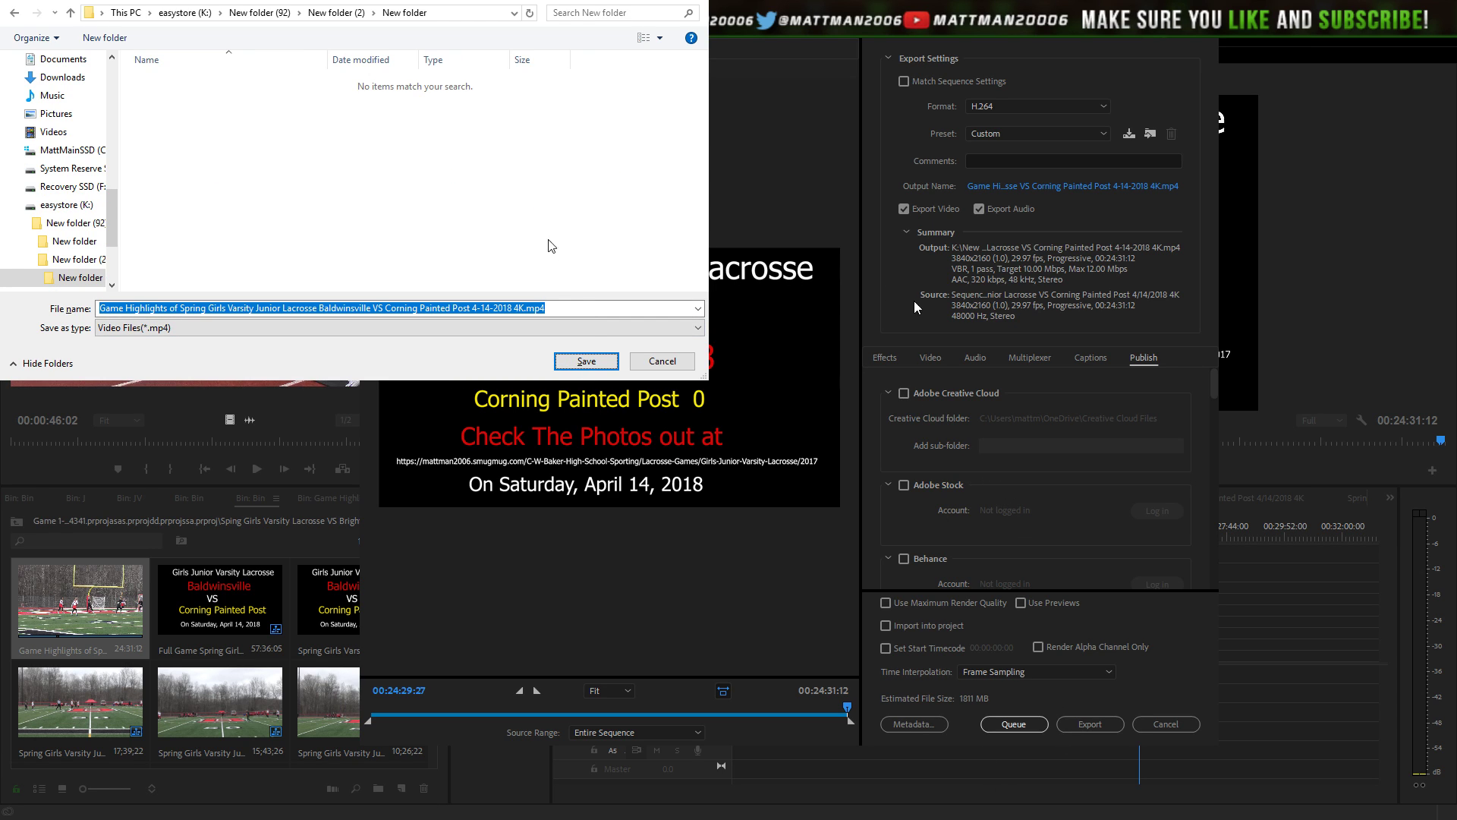
{"action": "left_click", "coordinate": [587, 362]}
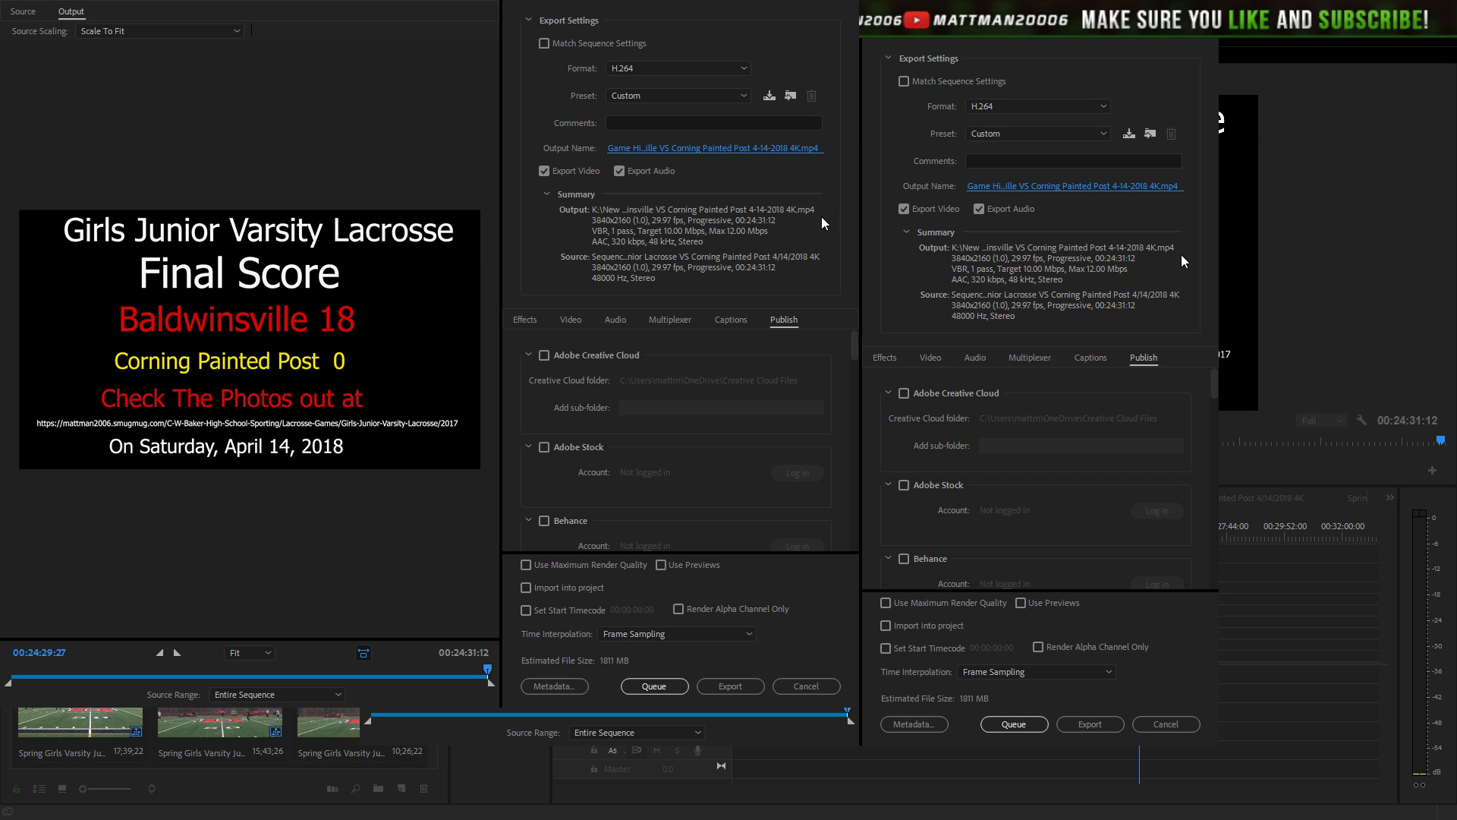
- Scroll down to the Publish tab's YouTube section and add a YouTube channel
{"action": "scroll", "coordinate": [1213, 425], "scroll_direction": "down", "scroll_amount": 5}
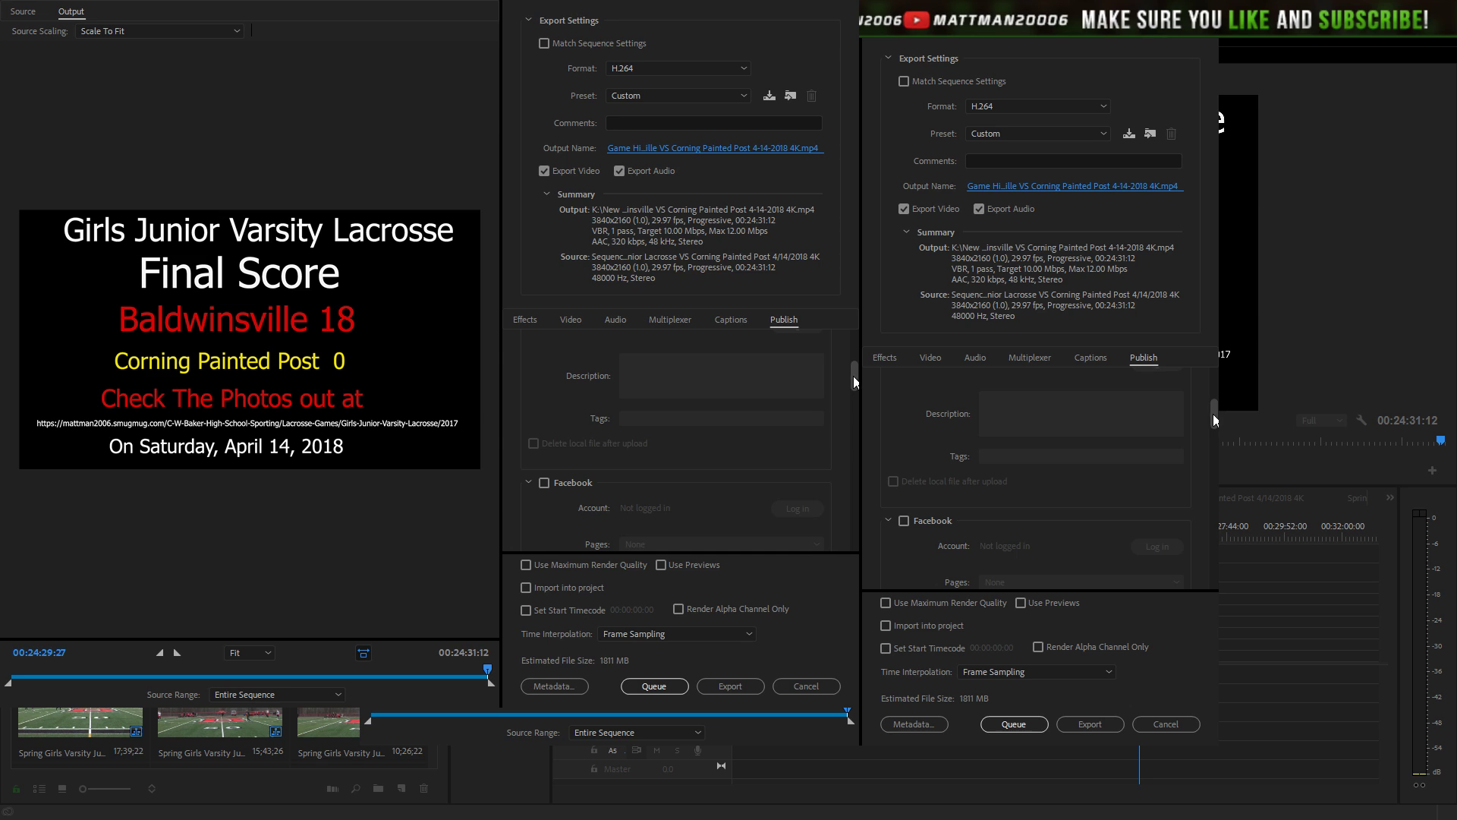
{"action": "left_click_drag", "start_coordinate": [853, 376], "coordinate": [853, 521]}
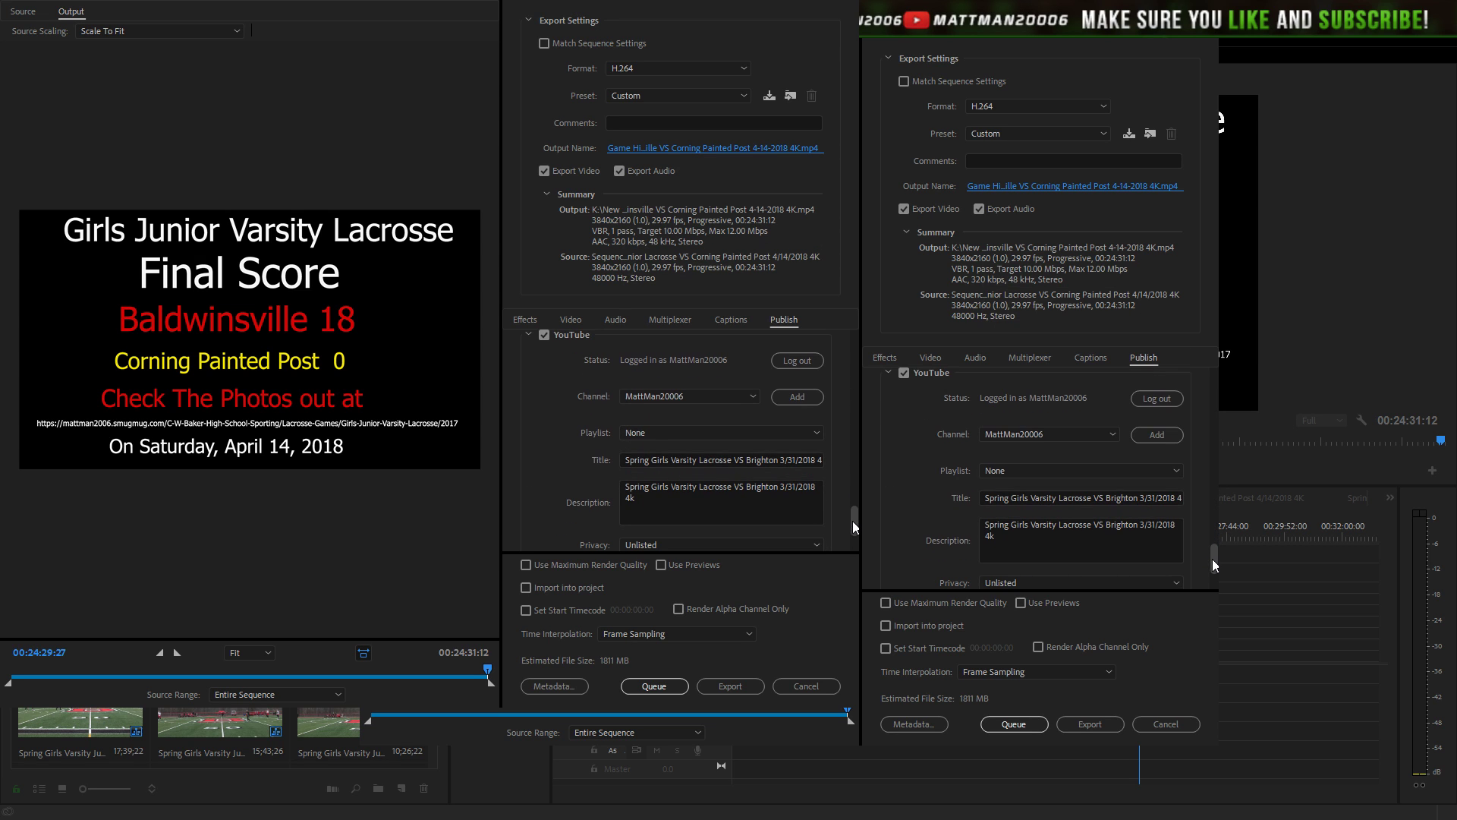
{"action": "left_click", "coordinate": [801, 396]}
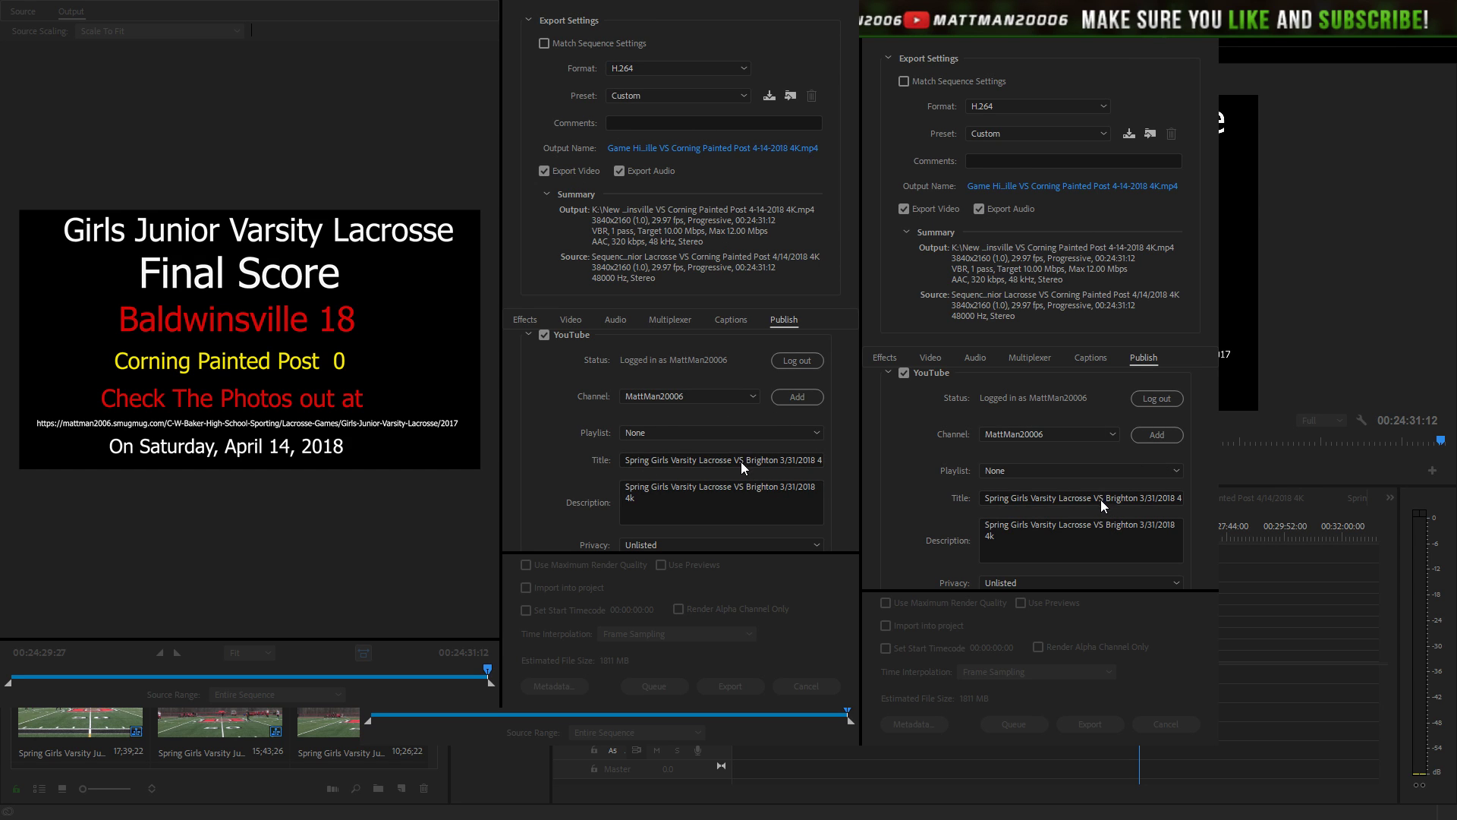
- Paste the Baldwinsville VS Corning Painted Post 4/14/2018 title with slashed date, and the new description
{"action": "double_click", "coordinate": [739, 460]}
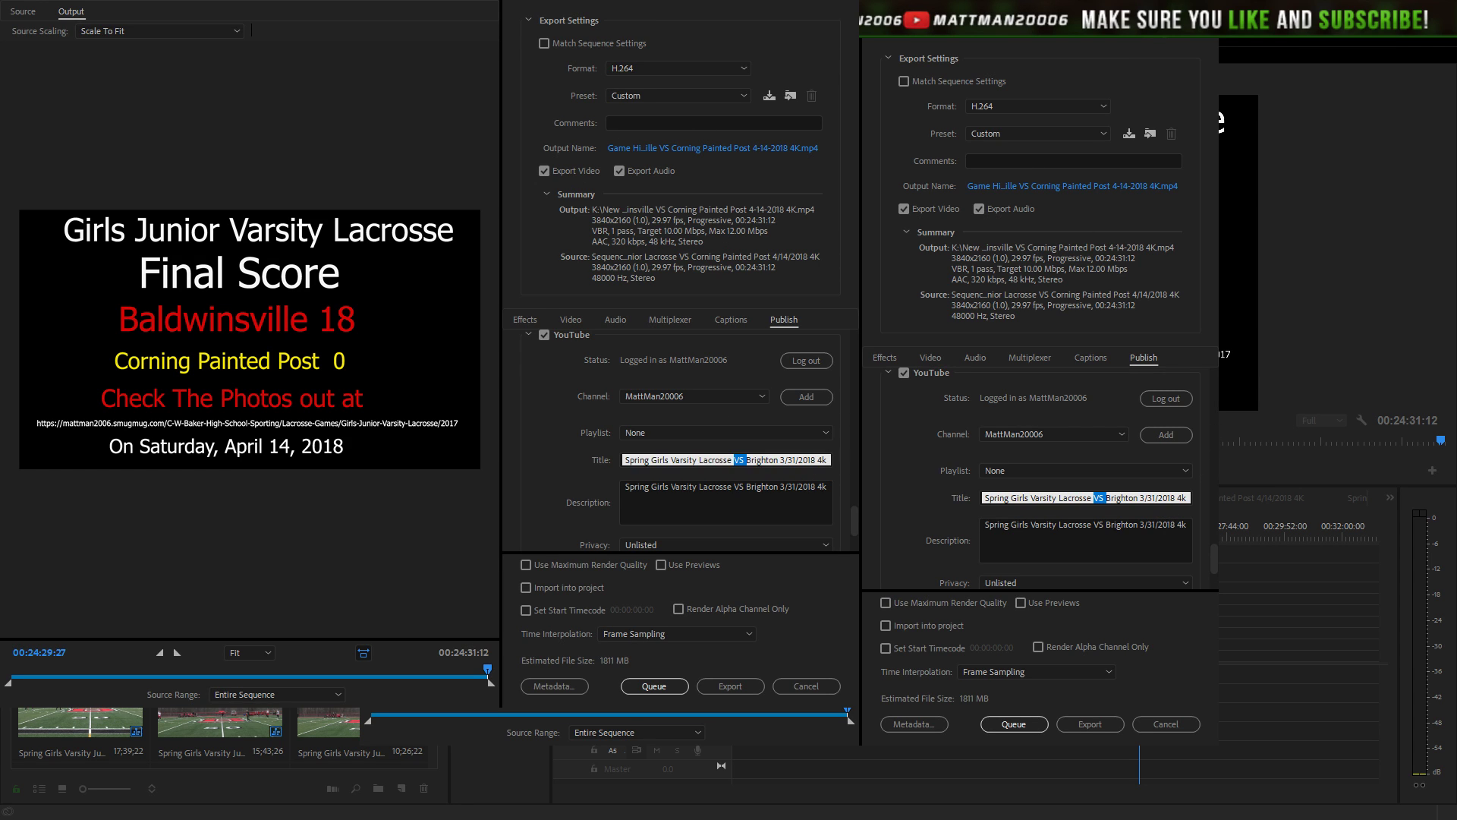
{"action": "triple_click", "coordinate": [769, 459]}
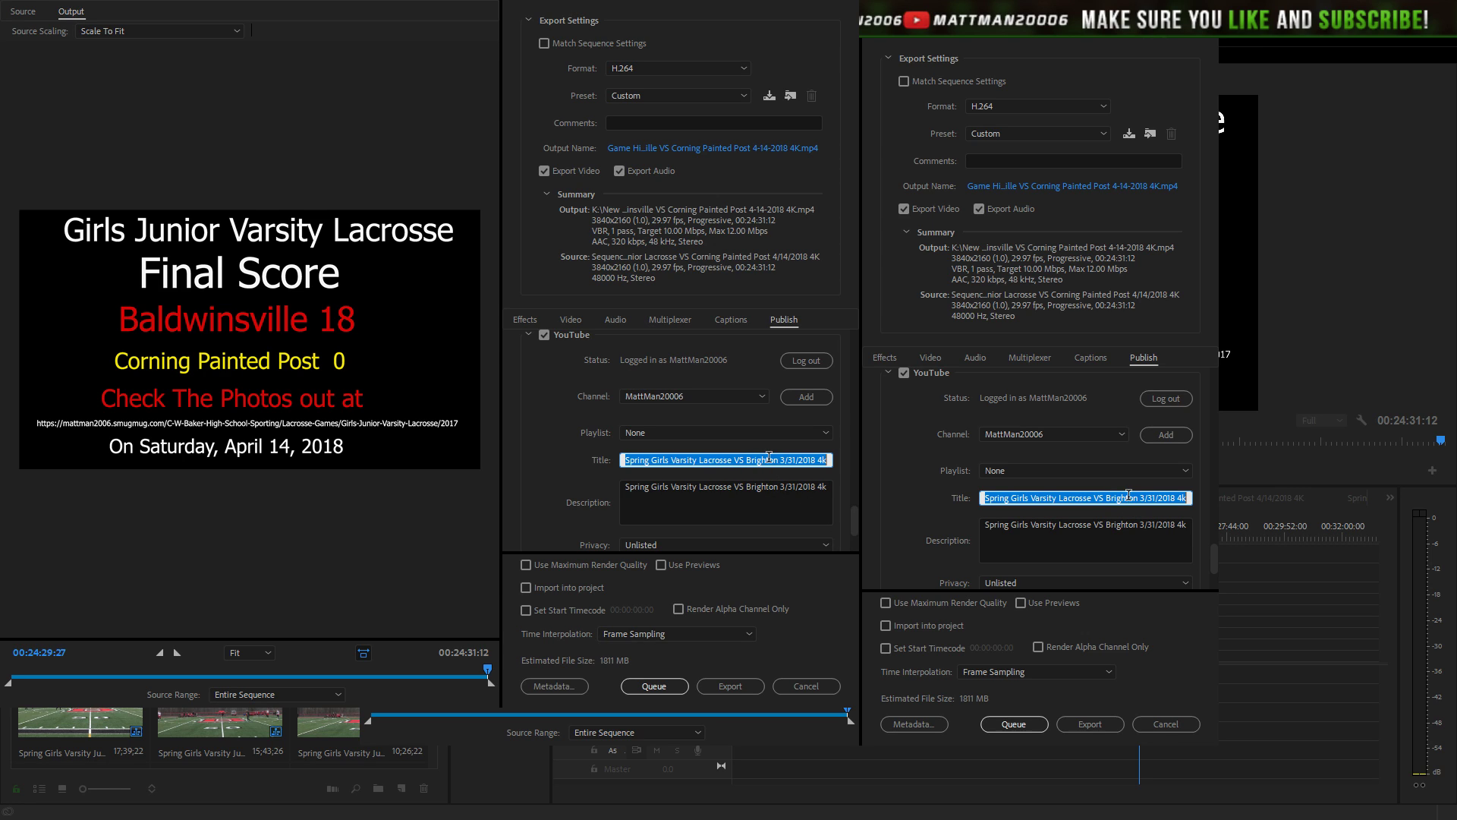
{"action": "key", "text": "ctrl+v"}
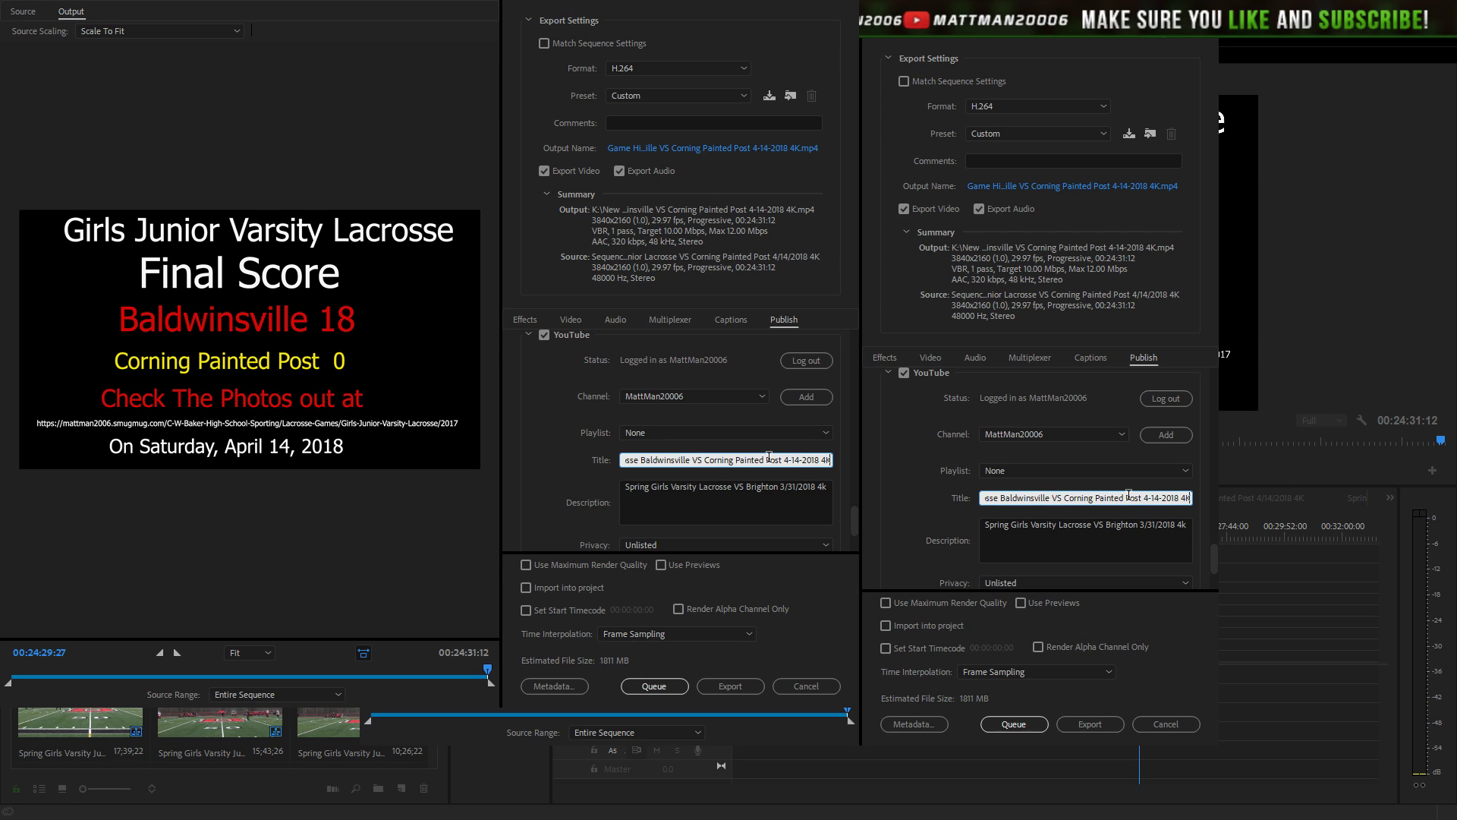
{"action": "key", "text": "BackSpace"}
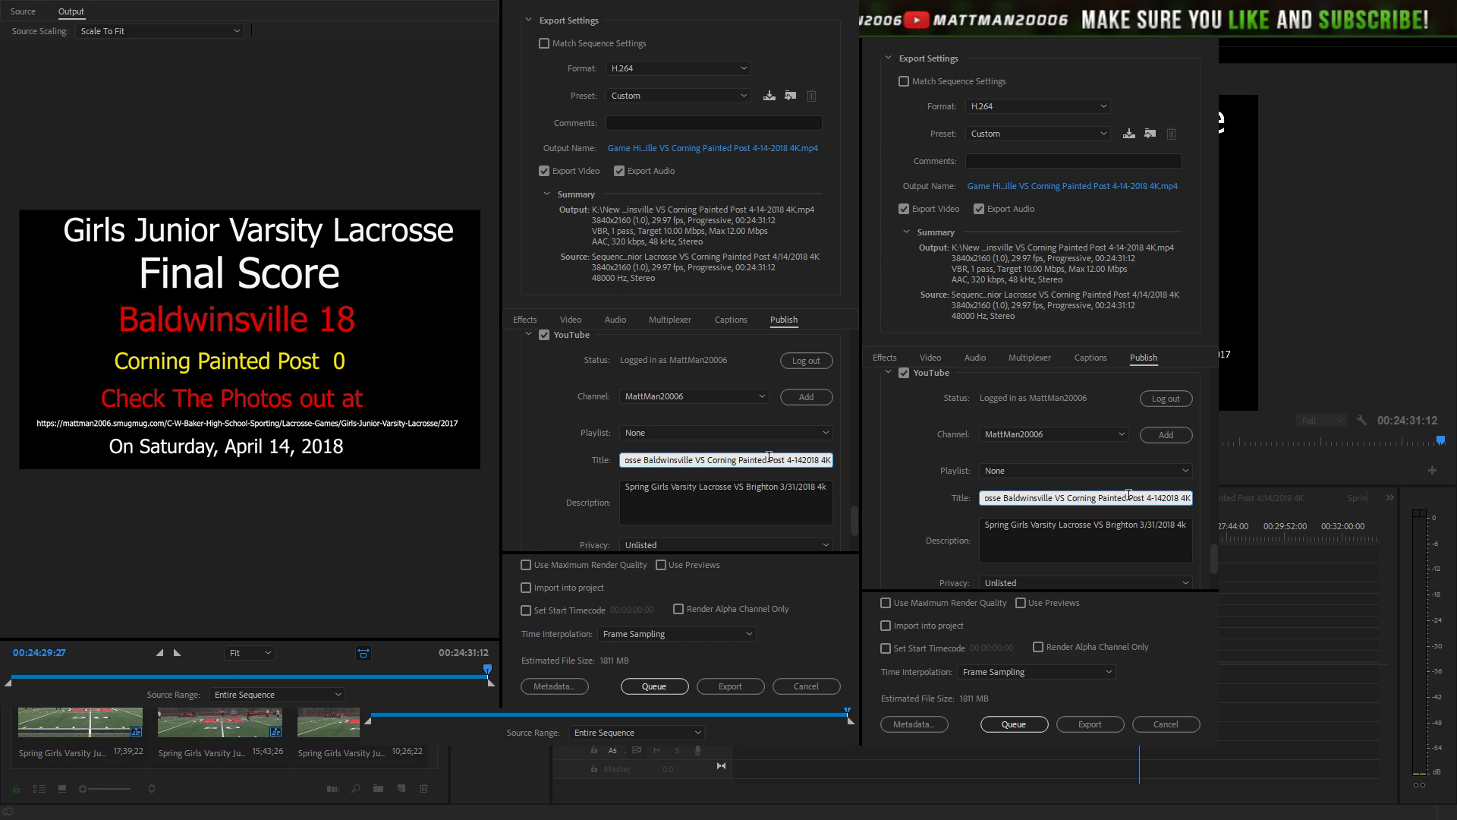
{"action": "type", "text": "/"}
{"action": "key", "text": "Left"}
{"action": "key", "text": "Left"}
{"action": "key", "text": "Left"}
{"action": "key", "text": "BackSpace"}
{"action": "type", "text": "/"}
{"action": "triple_click", "coordinate": [764, 460]}
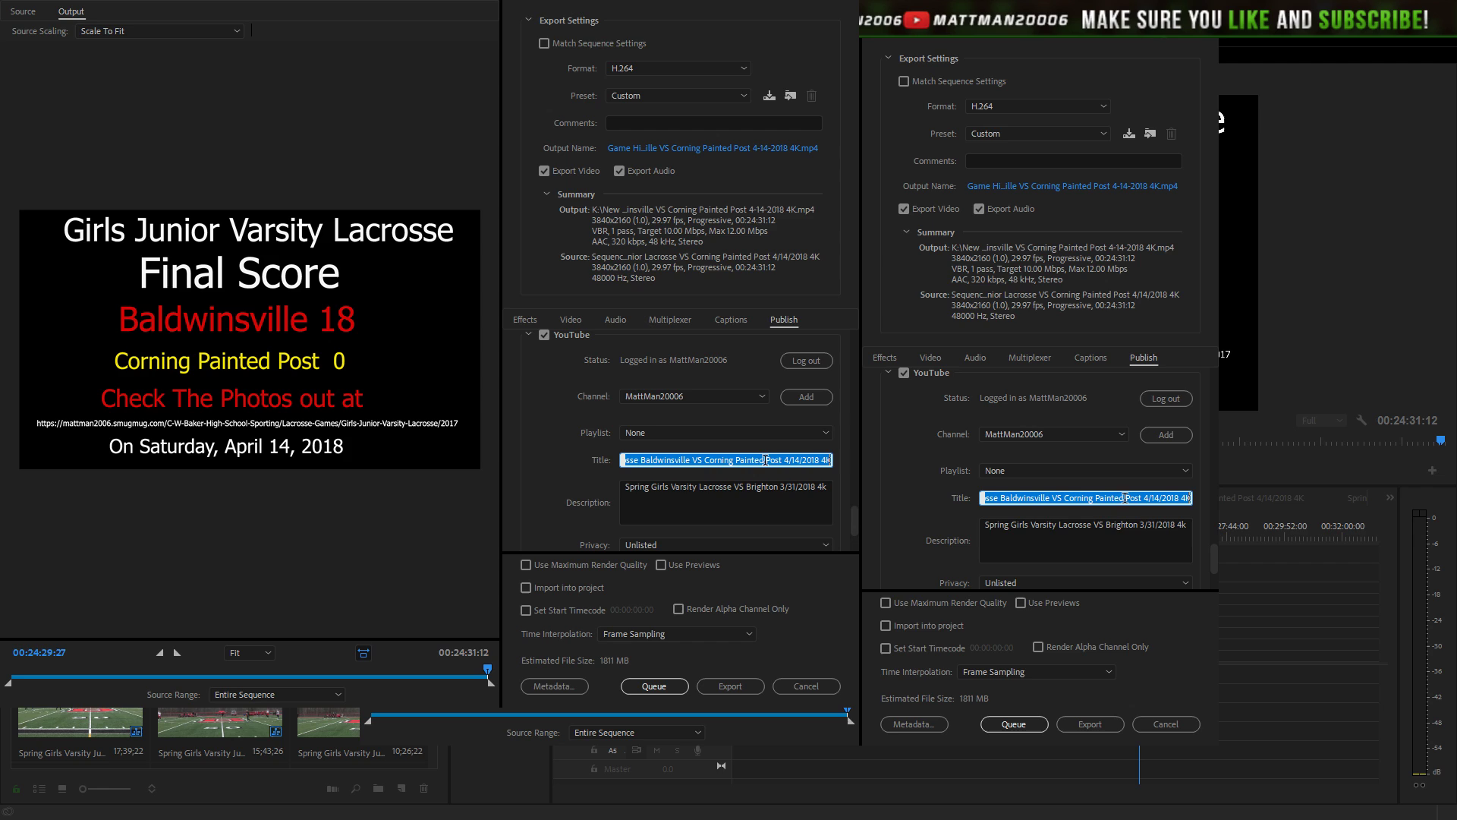
{"action": "triple_click", "coordinate": [745, 495]}
{"action": "type", "text": "Game Highlights of Spring Girls Varsity Junior Lacrosse Baldwinsville VS Corning Painted Post 4/14/2018 4K"}
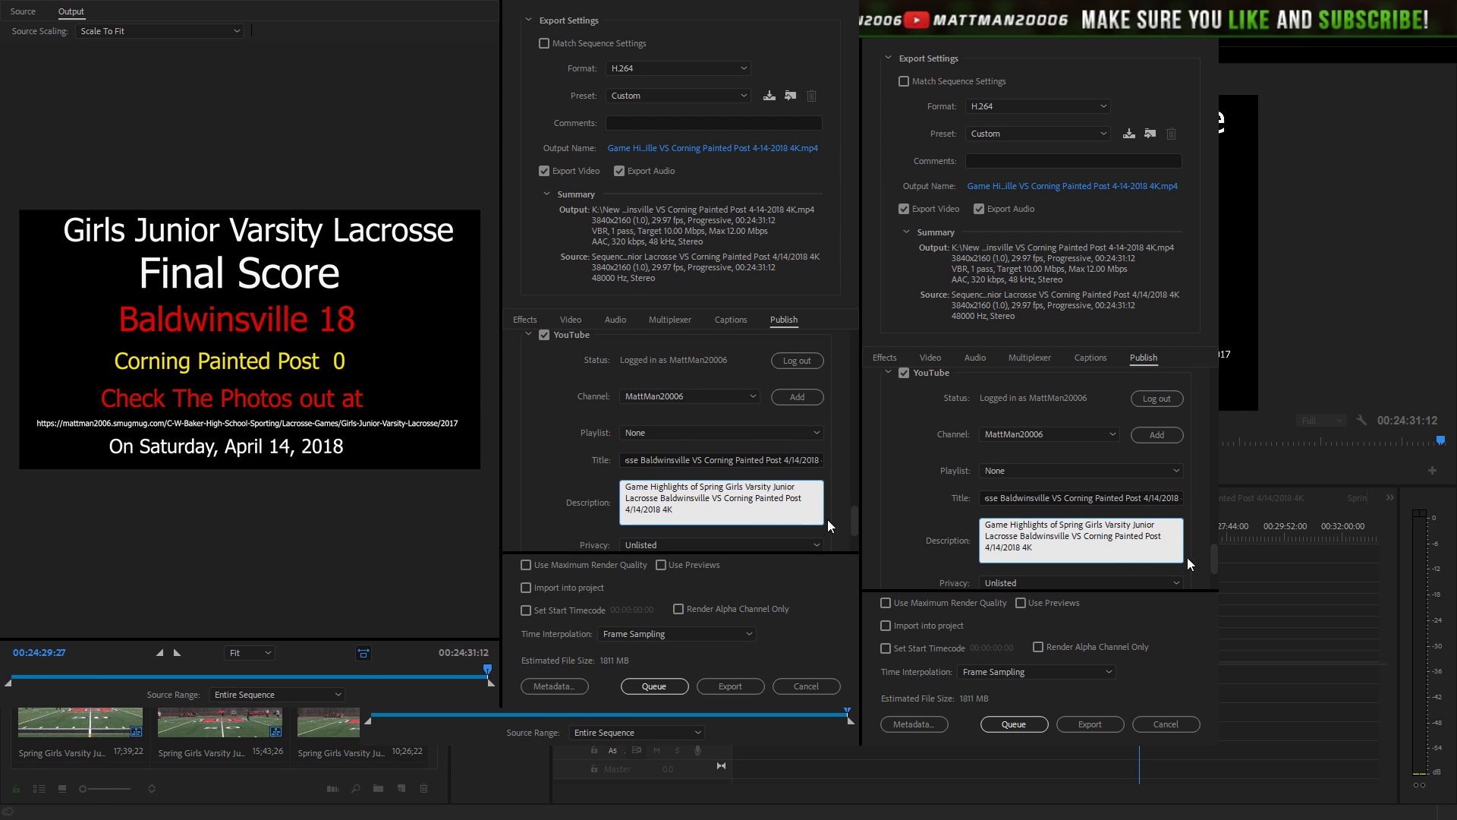
- Paste the game name into Tags and comma-separate Game, Highlights, of, Girls and Junior
{"action": "scroll", "coordinate": [851, 530], "scroll_direction": "down", "scroll_amount": 3}
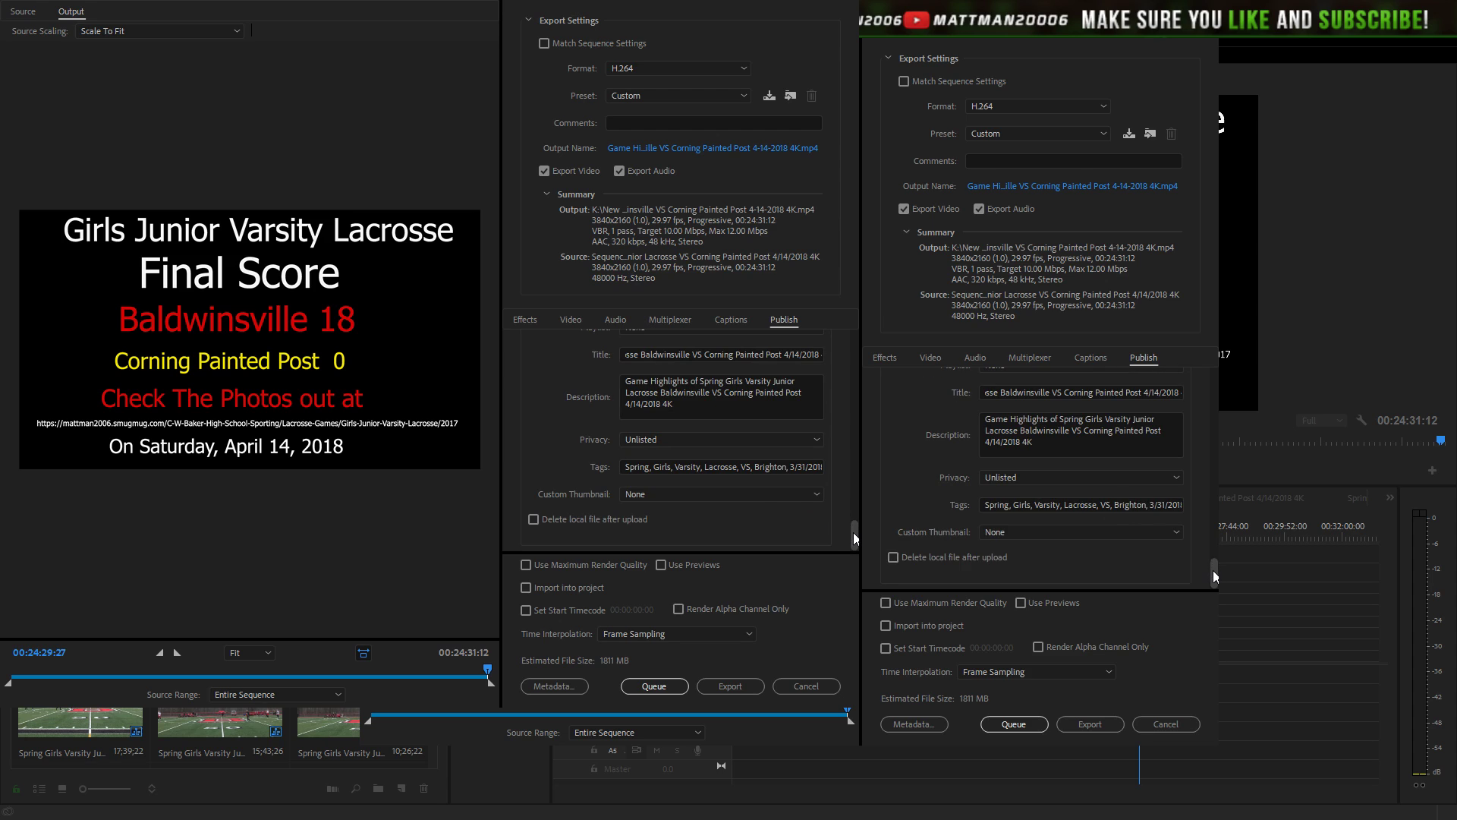
{"action": "triple_click", "coordinate": [720, 466]}
{"action": "key", "text": "ctrl+v"}
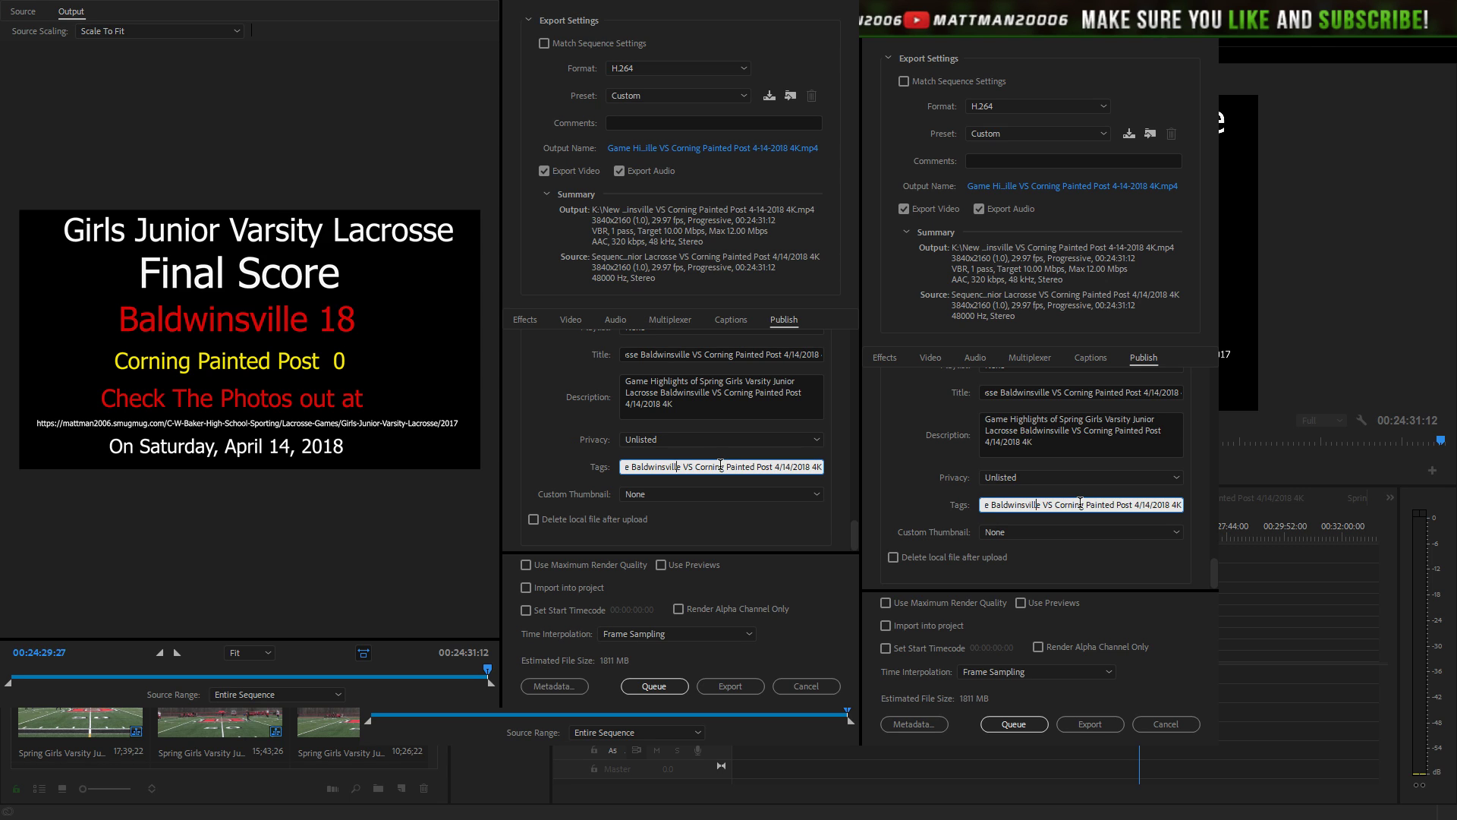
{"action": "key", "text": "Left"}
{"action": "key", "text": "Left"}
{"action": "key", "text": "Left"}
{"action": "key", "text": "Left"}
{"action": "key", "text": "Left"}
{"action": "key", "text": "Left"}
{"action": "key", "text": "Left"}
{"action": "key", "text": "Left"}
{"action": "key", "text": "Left"}
{"action": "key", "text": "Left"}
{"action": "key", "text": "Left"}
{"action": "key", "text": "Left"}
{"action": "key", "text": "Left"}
{"action": "key", "text": "Left"}
{"action": "key", "text": "Left"}
{"action": "key", "text": "Left"}
{"action": "key", "text": "Left"}
{"action": "key", "text": "Left"}
{"action": "key", "text": "Left"}
{"action": "key", "text": "Left"}
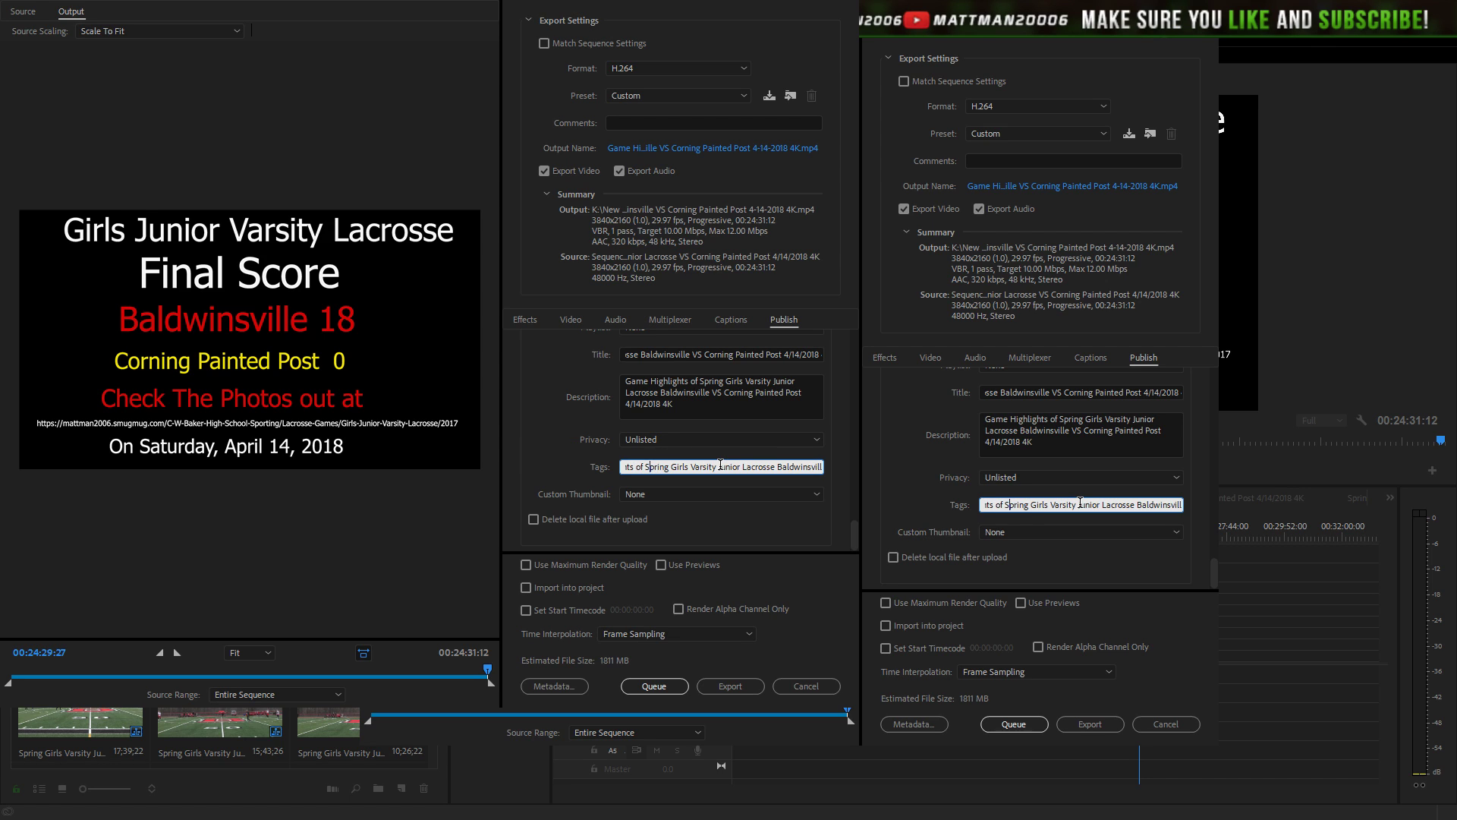
{"action": "key", "text": "Home"}
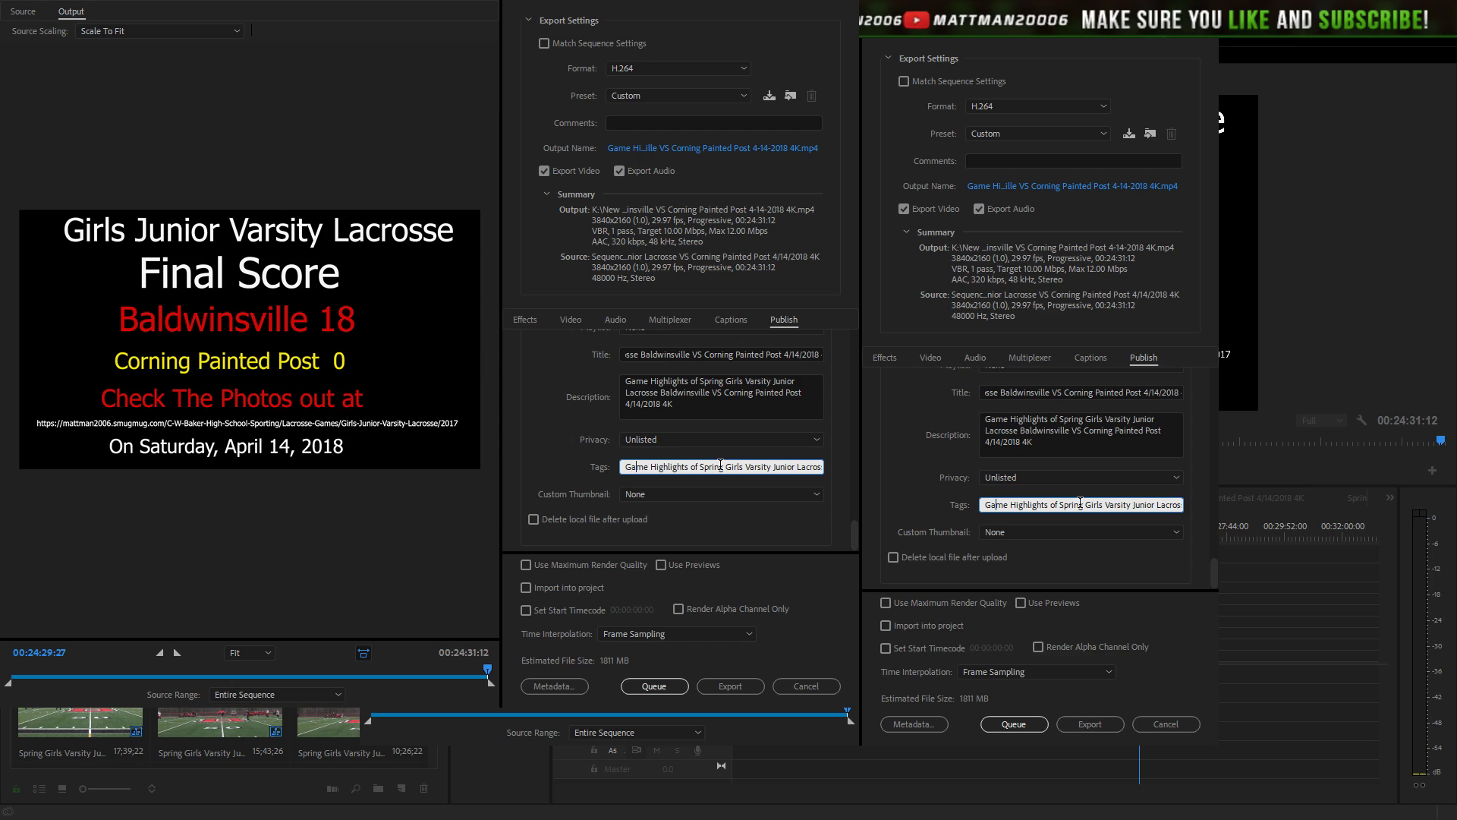
{"action": "type", "text": ","}
{"action": "key", "text": "Right"}
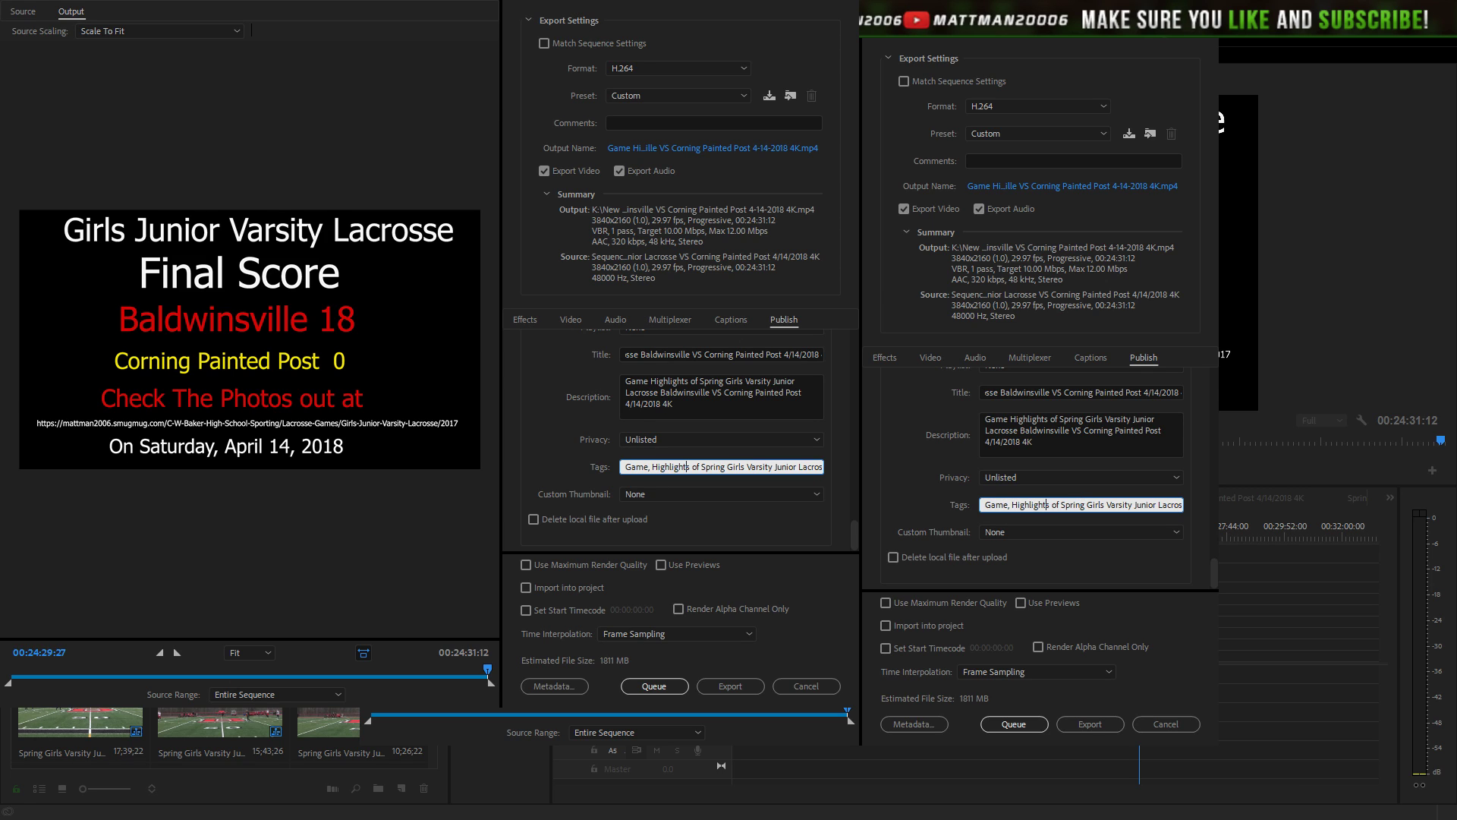
{"action": "key", "text": "Right"}
{"action": "type", "text": ","}
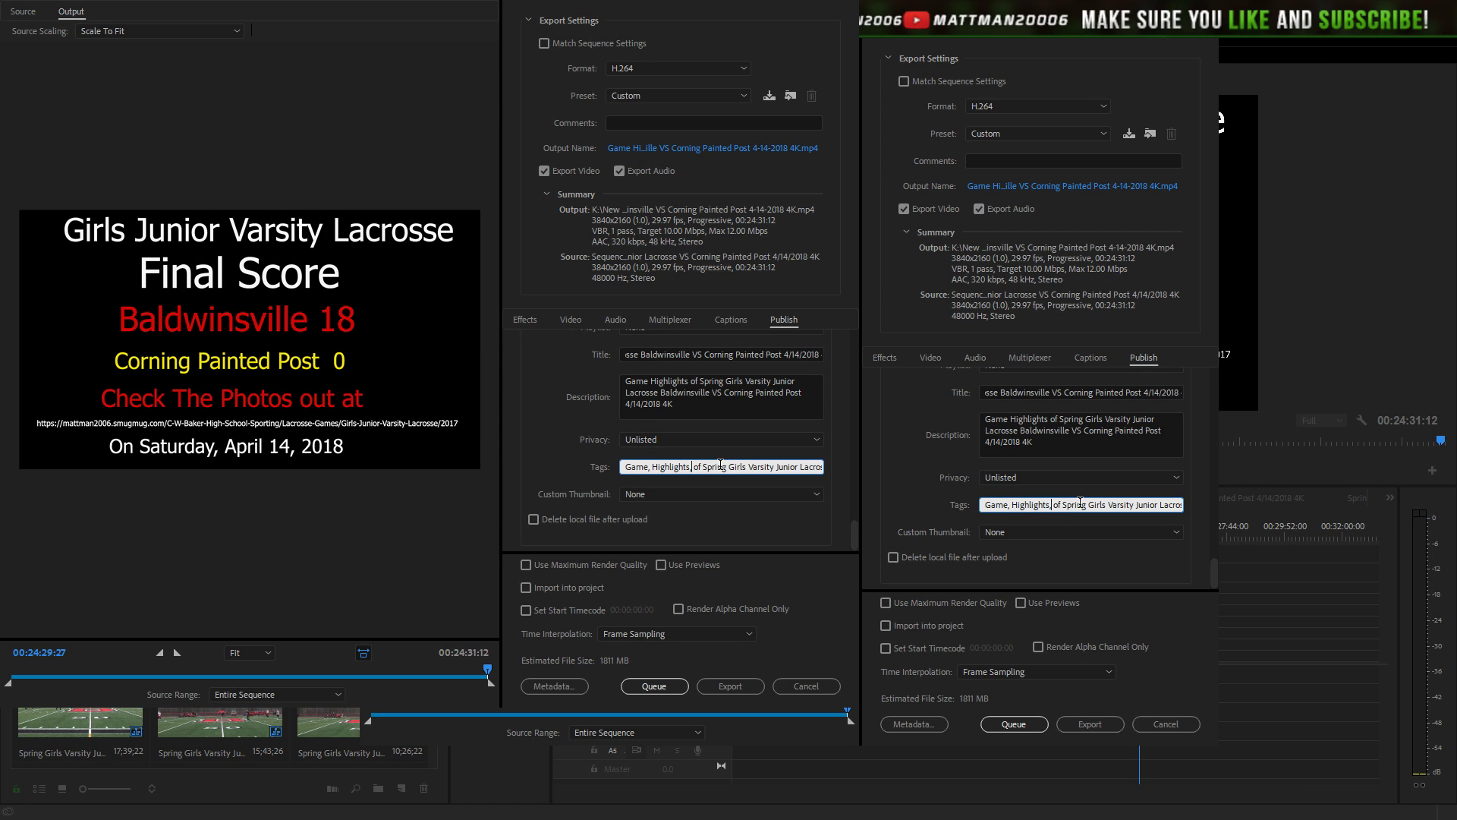
{"action": "key", "text": "Right"}
{"action": "type", "text": ", of"}
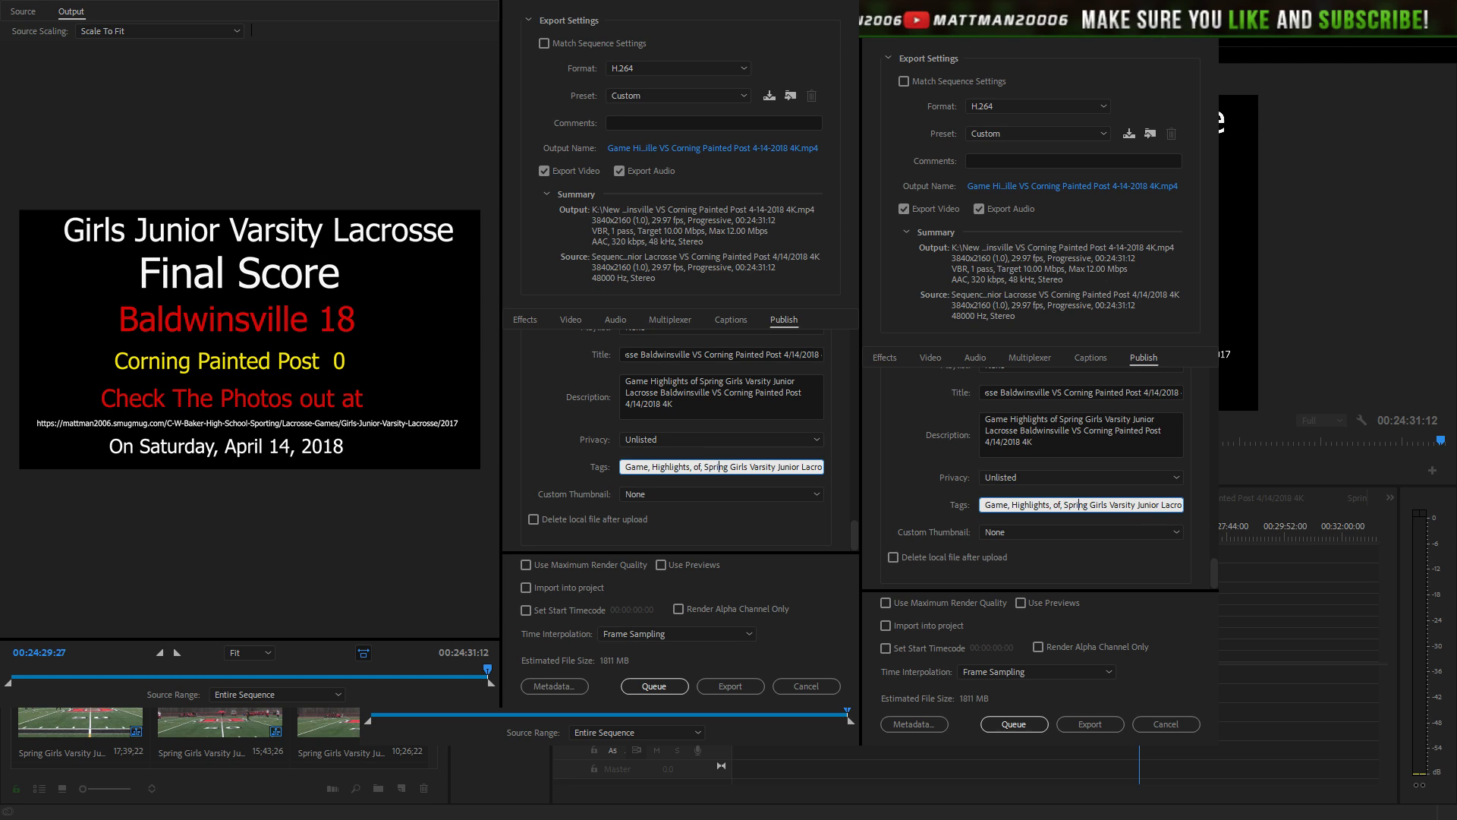
{"action": "type", "text": ","}
{"action": "key", "text": "Right"}
{"action": "type", "text": ","}
{"action": "type", "text": ","}
{"action": "type", "text": ","}
{"action": "key", "text": "Right"}
{"action": "key", "text": "Right"}
{"action": "key", "text": "Right"}
{"action": "key", "text": "Right"}
{"action": "key", "text": "Right"}
{"action": "key", "text": "Right"}
{"action": "key", "text": "Right"}
{"action": "key", "text": "Right"}
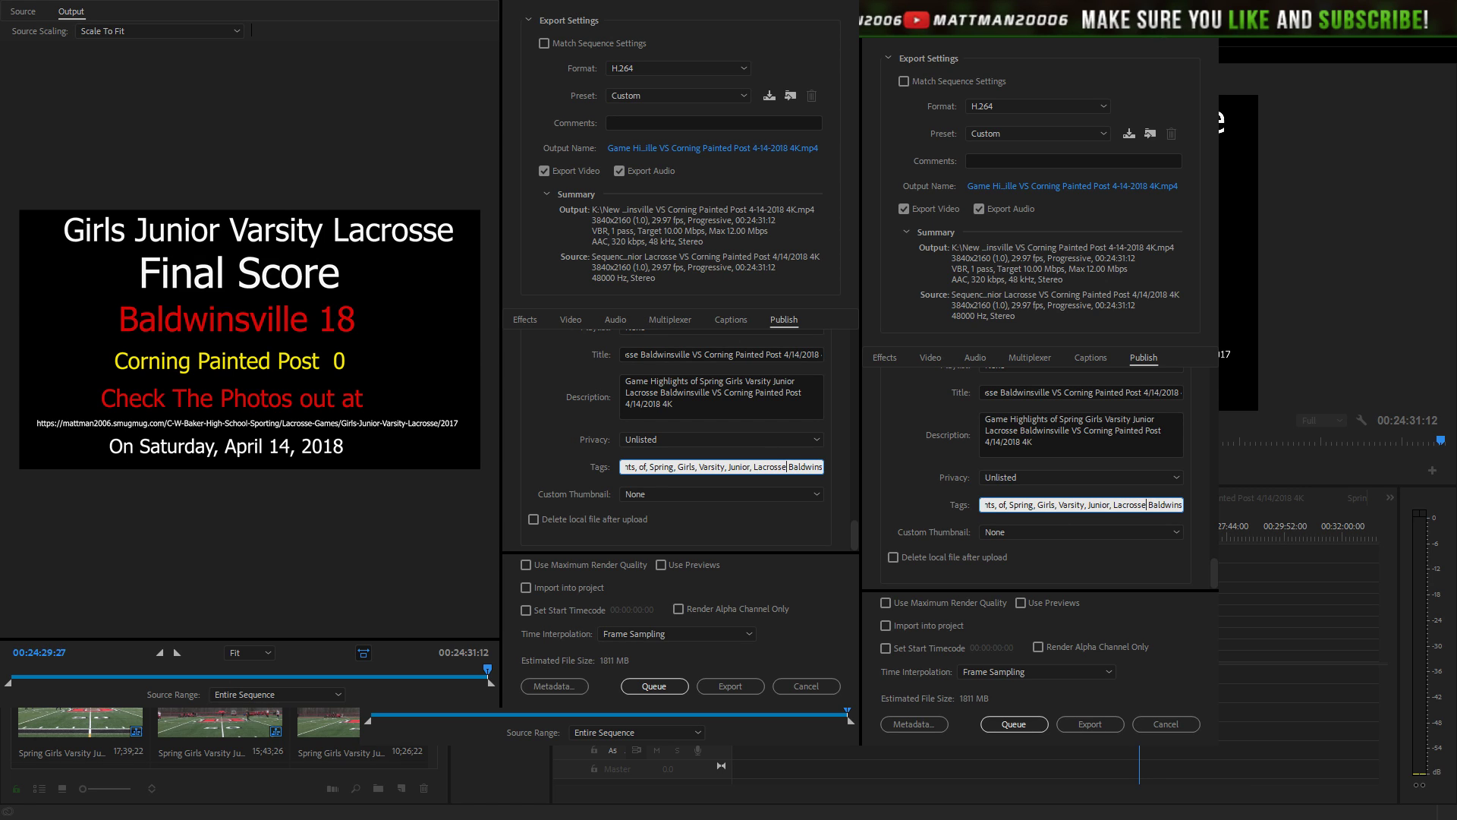
{"action": "type", "text": ","}
- Finish comma-separating the tags Lacrosse, Baldwinsville, VS, Corning and Post, fixing a typo
{"action": "key", "text": "Right"}
{"action": "key", "text": "Right"}
{"action": "key", "text": "Right"}
{"action": "key", "text": "Right"}
{"action": "key", "text": "Right"}
{"action": "key", "text": "Right"}
{"action": "key", "text": "Right"}
{"action": "key", "text": "Right"}
{"action": "key", "text": "Right"}
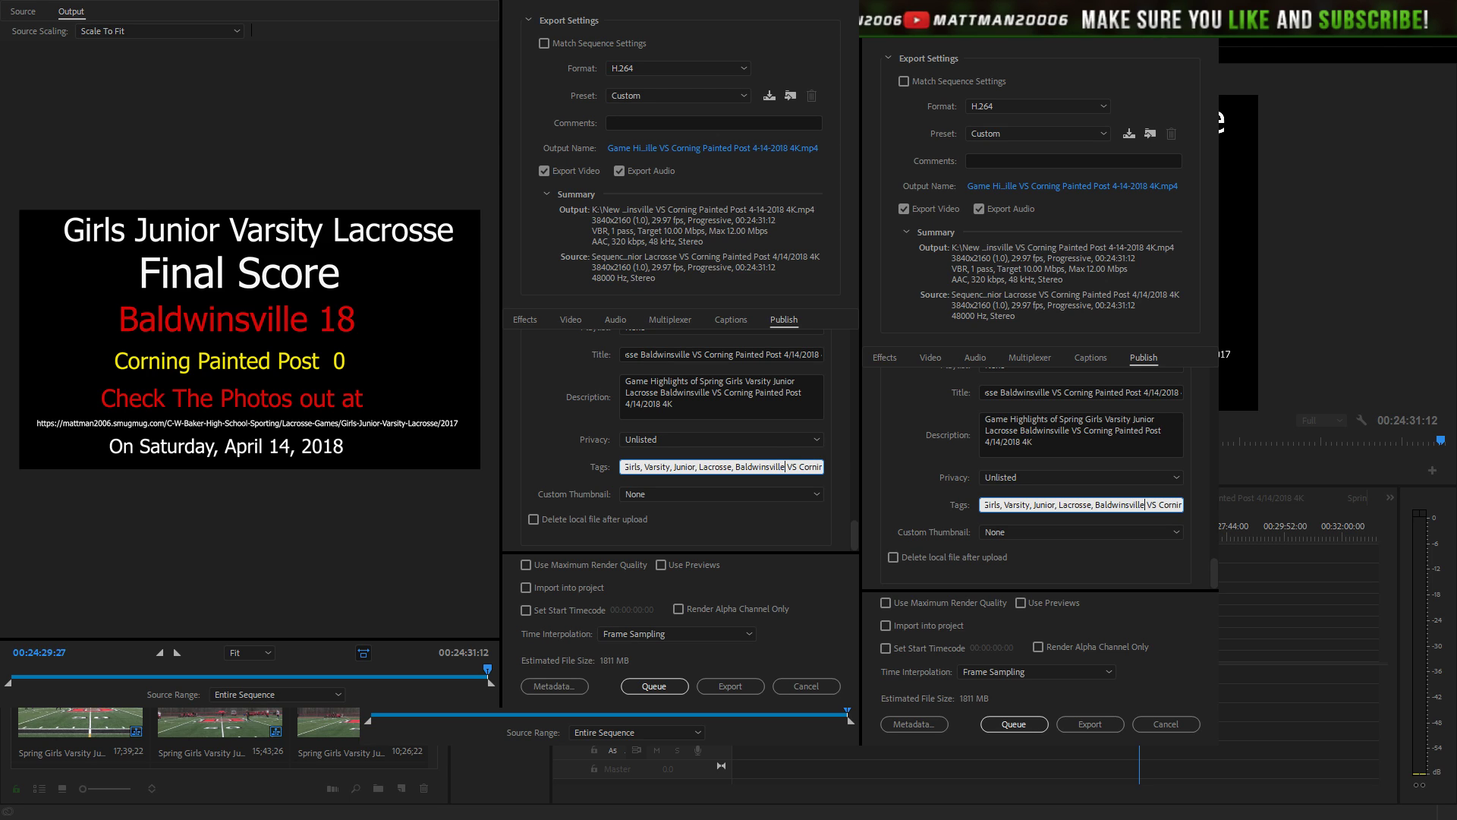
{"action": "type", "text": ","}
{"action": "key", "text": "Right"}
{"action": "type", "text": ","}
{"action": "key", "text": "Right"}
{"action": "key", "text": "Right"}
{"action": "key", "text": "Right"}
{"action": "key", "text": "Right"}
{"action": "key", "text": "Right"}
{"action": "key", "text": "Right"}
{"action": "key", "text": "Right"}
{"action": "key", "text": "Right"}
{"action": "key", "text": "Right"}
{"action": "key", "text": "Left"}
{"action": "key", "text": "Left"}
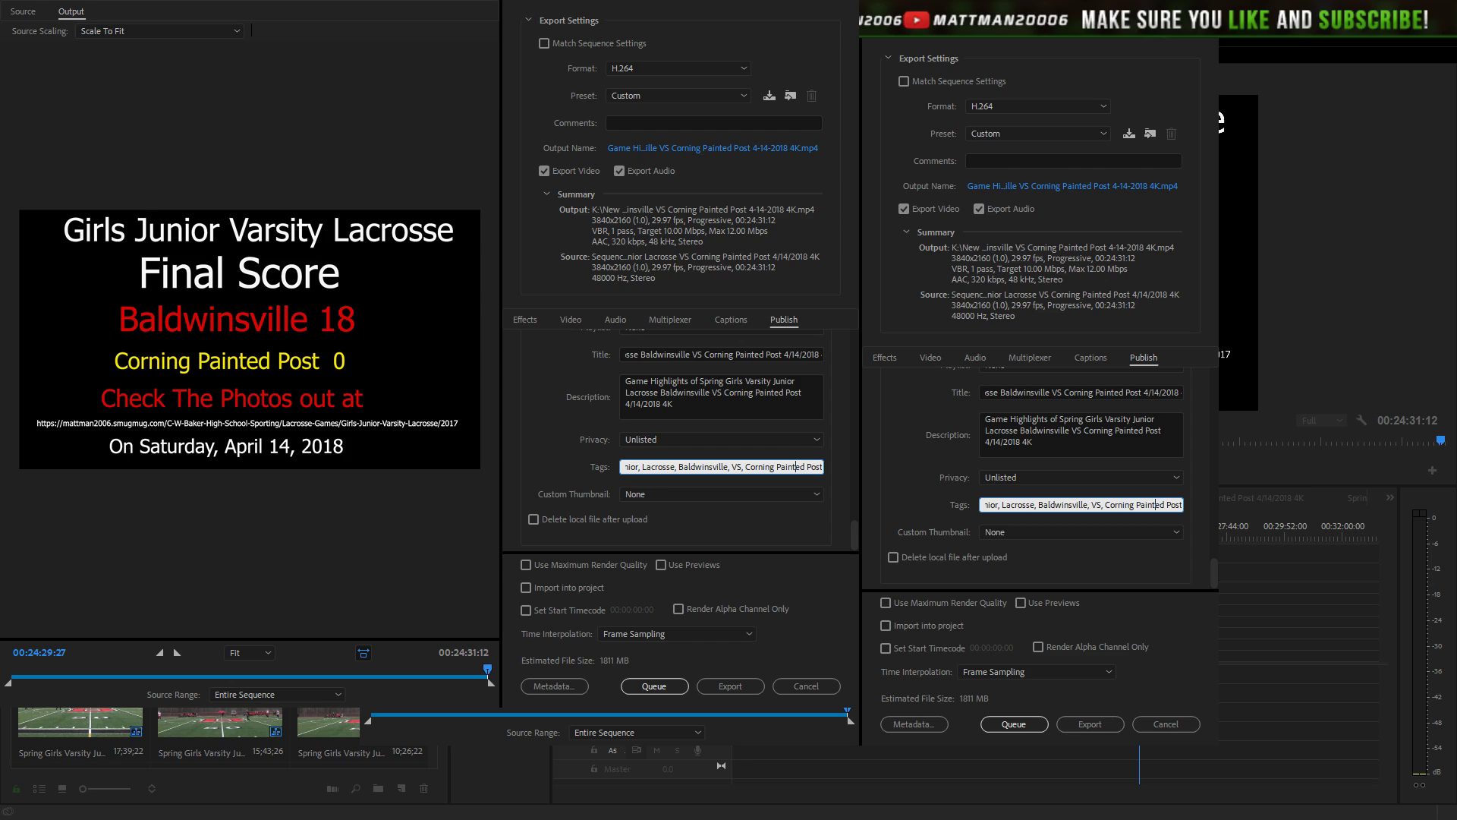
{"action": "type", "text": ","}
{"action": "key", "text": "Right"}
{"action": "type", "text": ","}
{"action": "key", "text": "Right"}
{"action": "key", "text": "Right"}
{"action": "key", "text": "Right"}
{"action": "key", "text": "Right"}
{"action": "key", "text": "Right"}
{"action": "key", "text": "Right"}
{"action": "key", "text": "Right"}
{"action": "key", "text": "Right"}
{"action": "key", "text": "Right"}
{"action": "key", "text": "Right"}
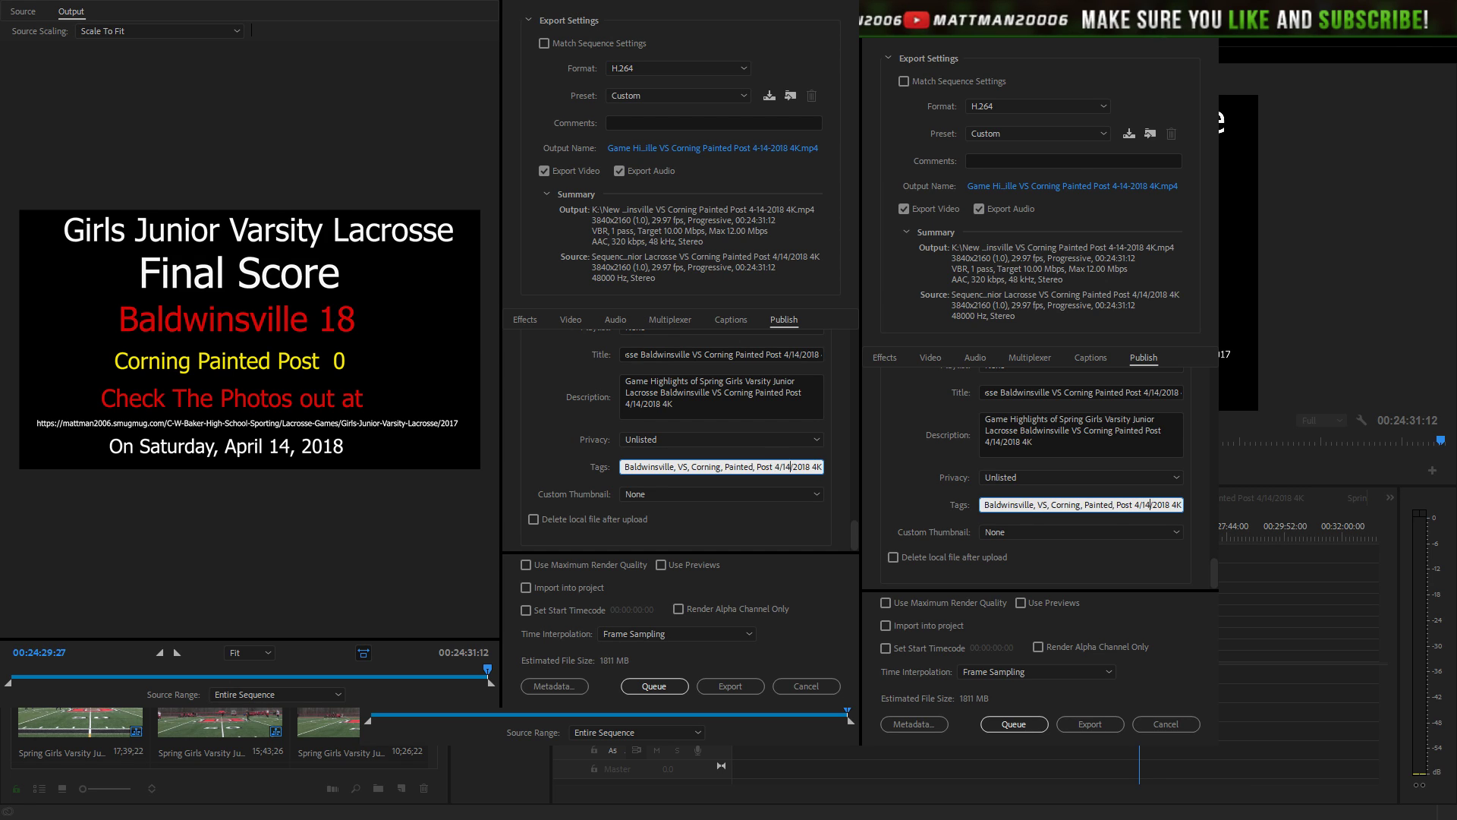
{"action": "type", "text": ","}
{"action": "key", "text": "BackSpace"}
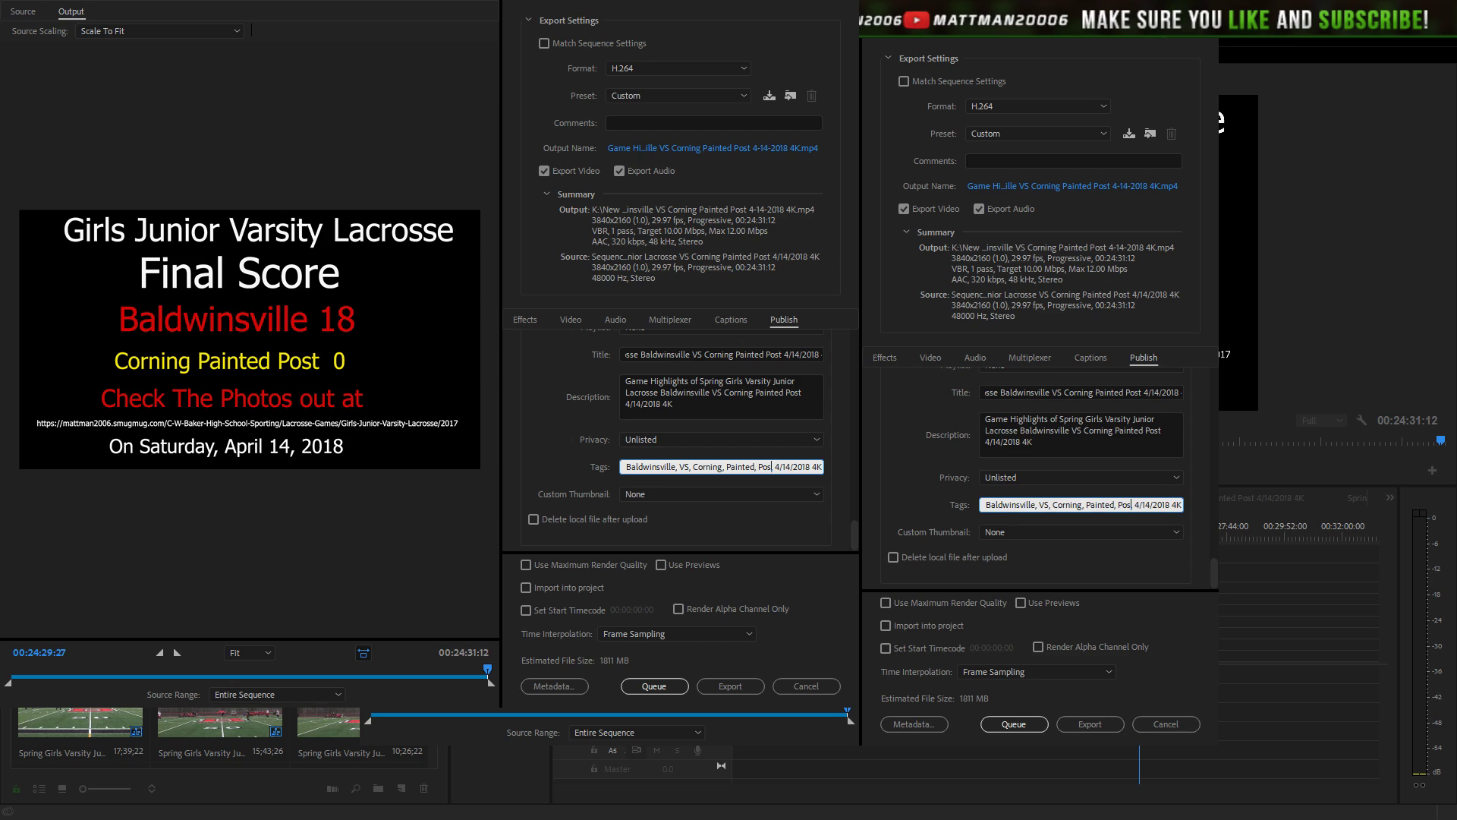
{"action": "type", "text": "t"}
{"action": "key", "text": "End"}
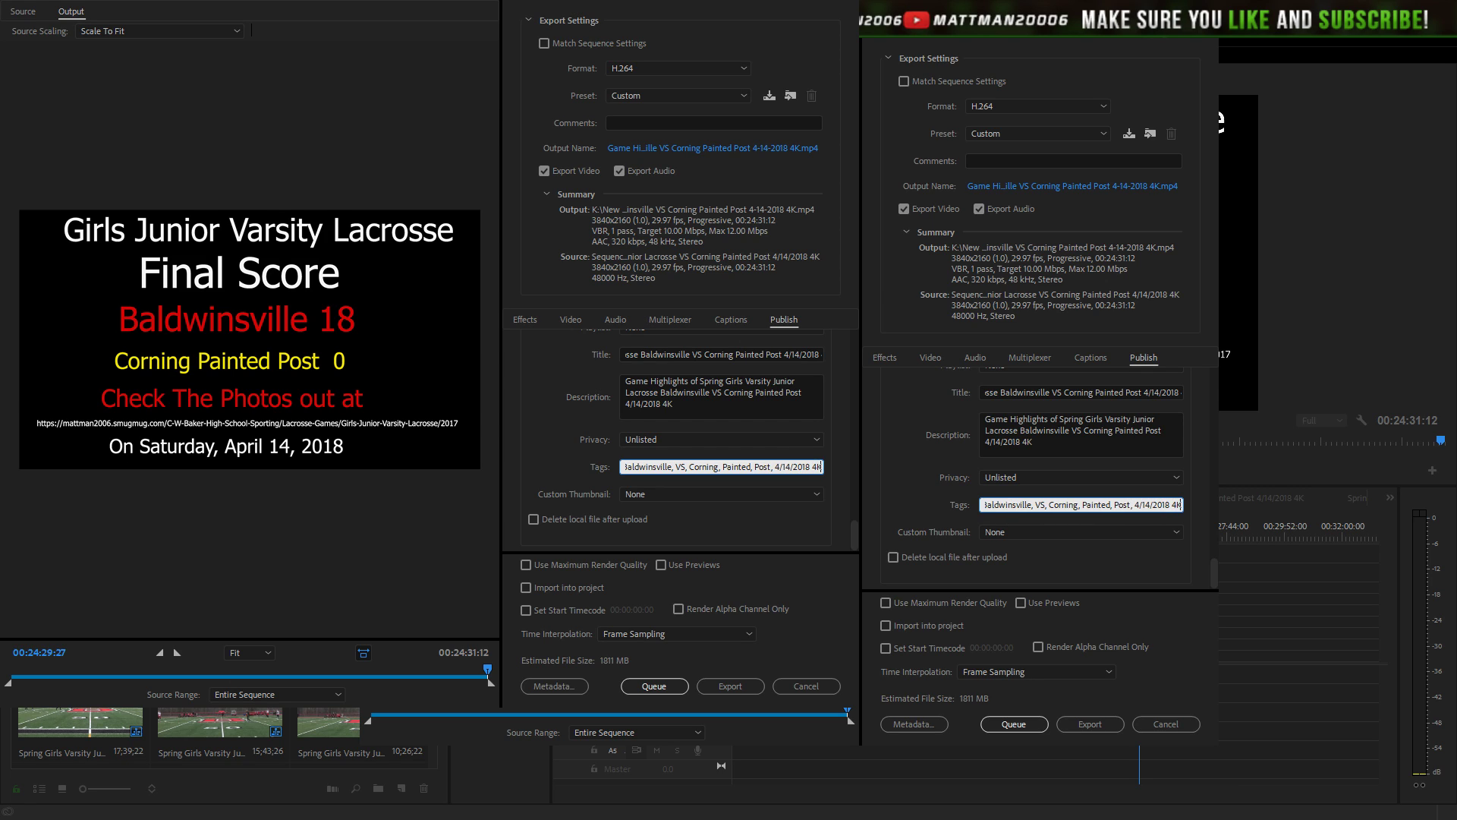
{"action": "type", "text": ","}
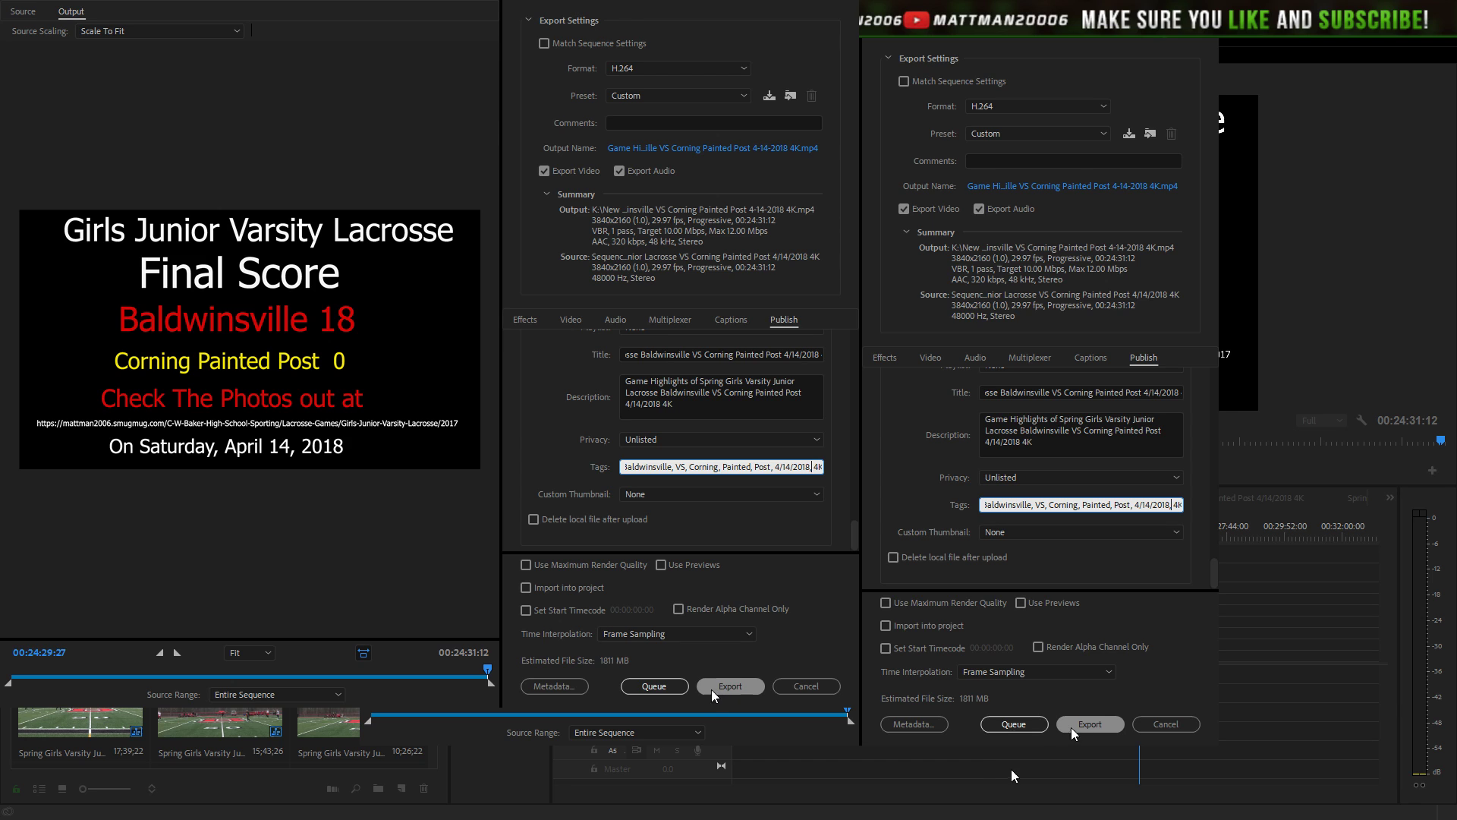
- Queue the 4K highlights export in Media Encoder and select its Ready job
{"action": "left_click", "coordinate": [1031, 719]}
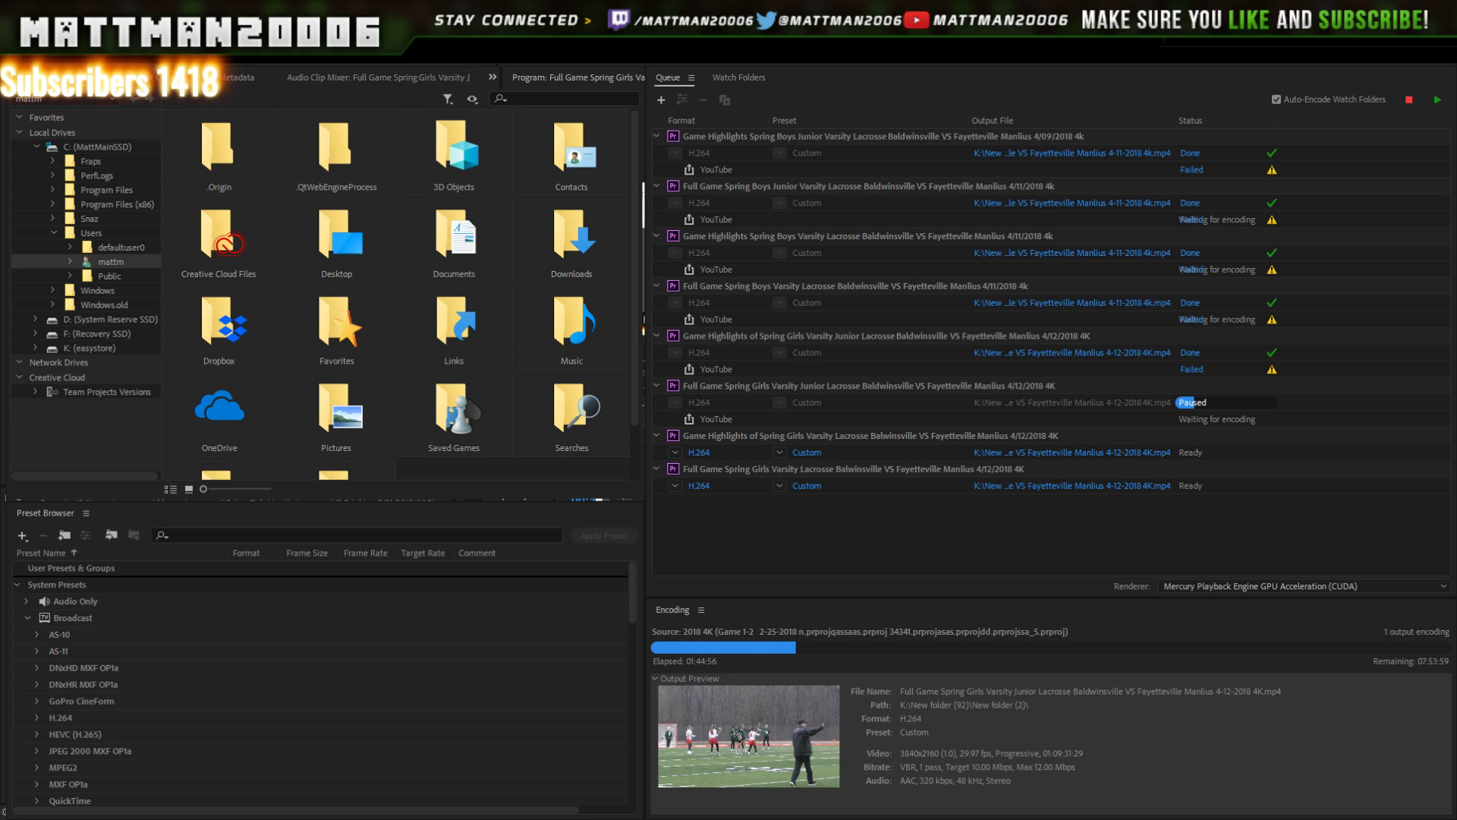
{"action": "left_click", "coordinate": [1052, 303]}
- Confirm the Corning Painted Post 4/14/2018 4K highlights job shows H.264 Custom and Ready in the queue
{"action": "left_click", "coordinate": [892, 92]}
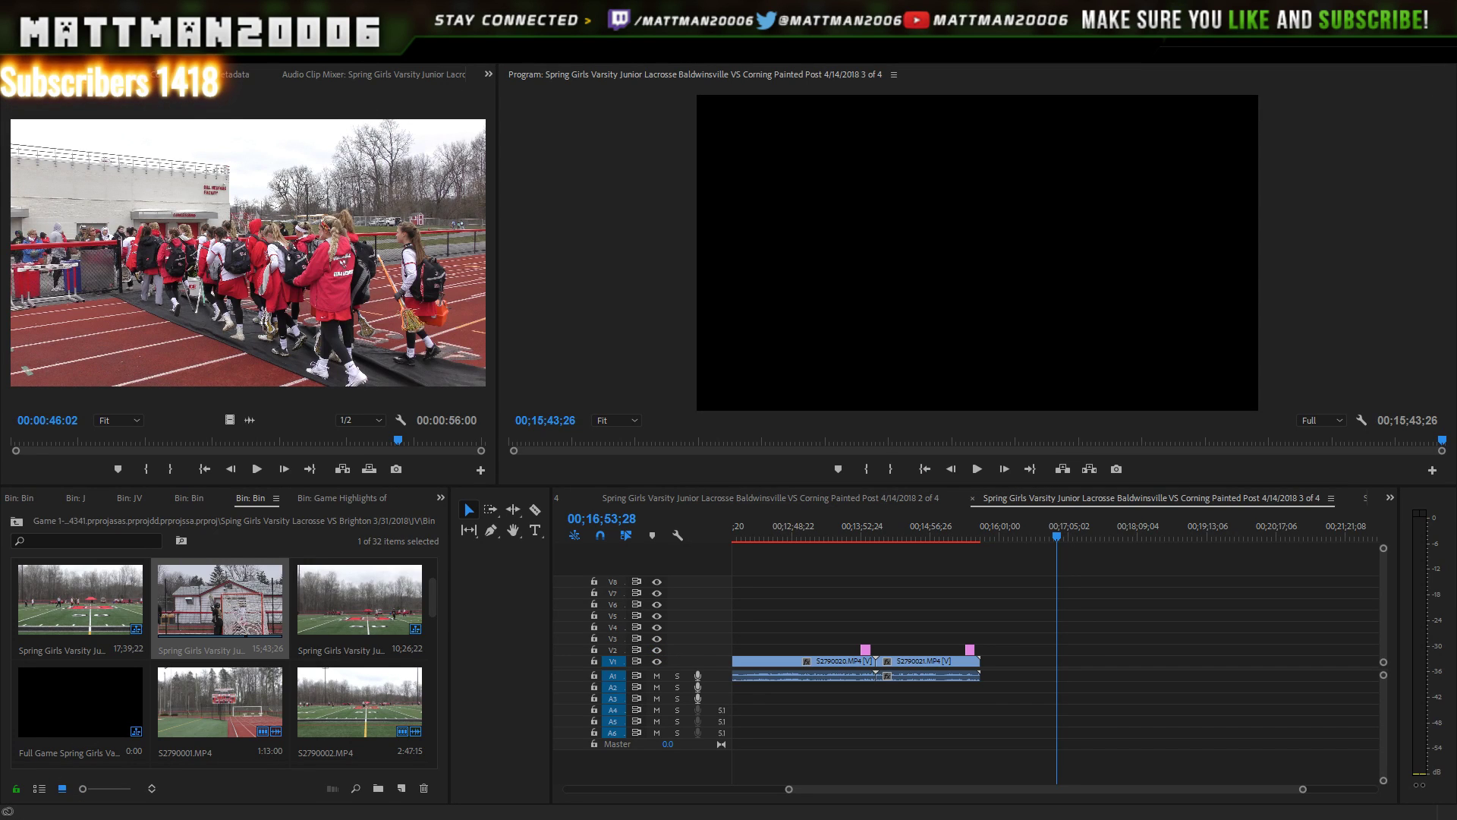
- Open the Corning Painted Post 4/14/2018 Game Highlights 4K sequence from the top of the Project bin
{"action": "left_click", "coordinate": [1139, 607]}
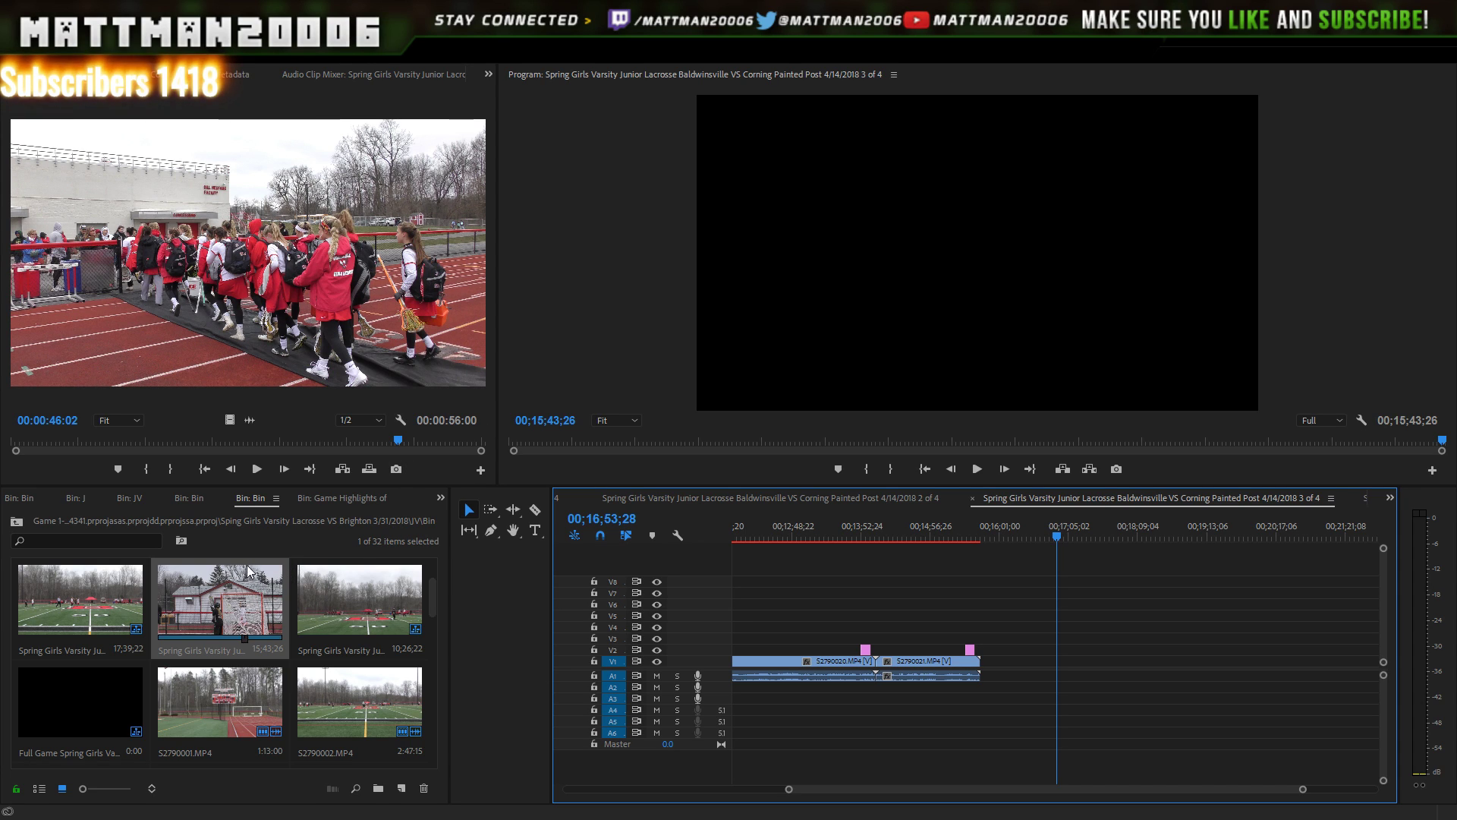
{"action": "left_click", "coordinate": [77, 607]}
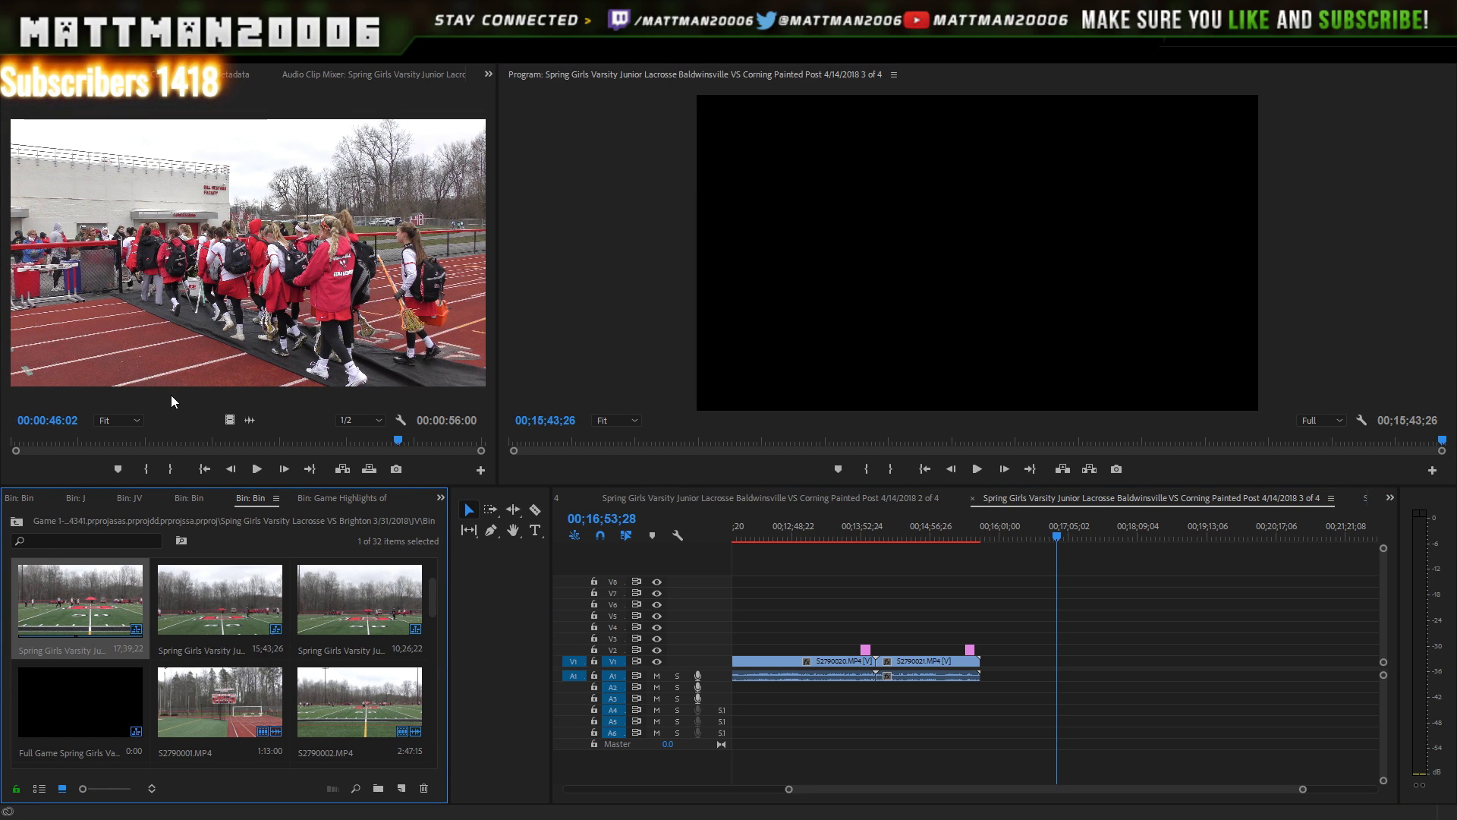
{"action": "key", "text": "Return"}
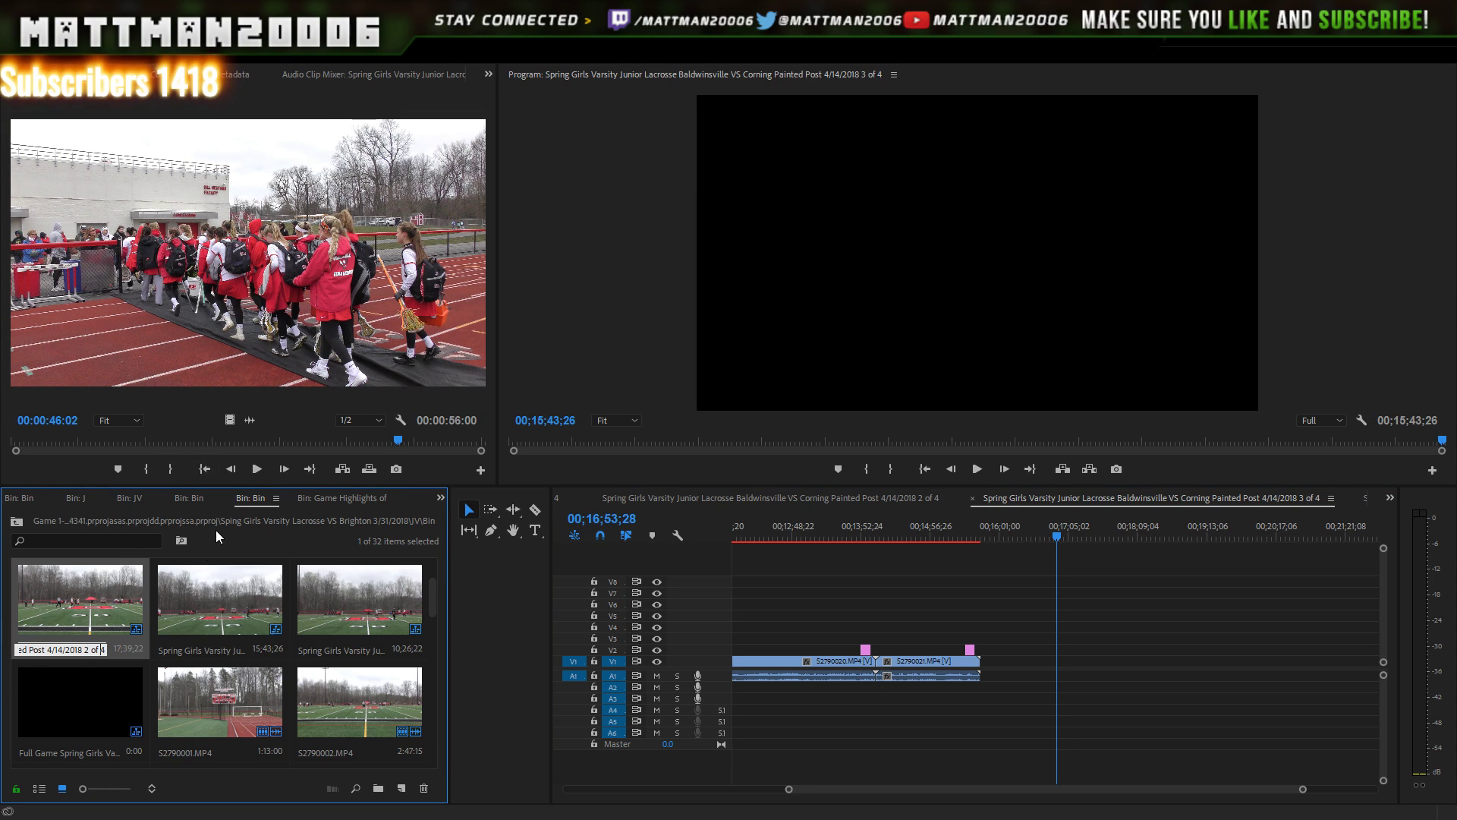
{"action": "key", "text": "Left"}
{"action": "key", "text": "Left"}
{"action": "key", "text": "Left"}
{"action": "key", "text": "Left"}
{"action": "key", "text": "Left"}
{"action": "key", "text": "Left"}
{"action": "key", "text": "Left"}
{"action": "key", "text": "Left"}
{"action": "key", "text": "Left"}
{"action": "key", "text": "Left"}
{"action": "key", "text": "Left"}
{"action": "key", "text": "Left"}
{"action": "key", "text": "Left"}
{"action": "key", "text": "Left"}
{"action": "key", "text": "Left"}
{"action": "key", "text": "Left"}
{"action": "key", "text": "Left"}
{"action": "key", "text": "Left"}
{"action": "key", "text": "Left"}
{"action": "key", "text": "Left"}
{"action": "key", "text": "Left"}
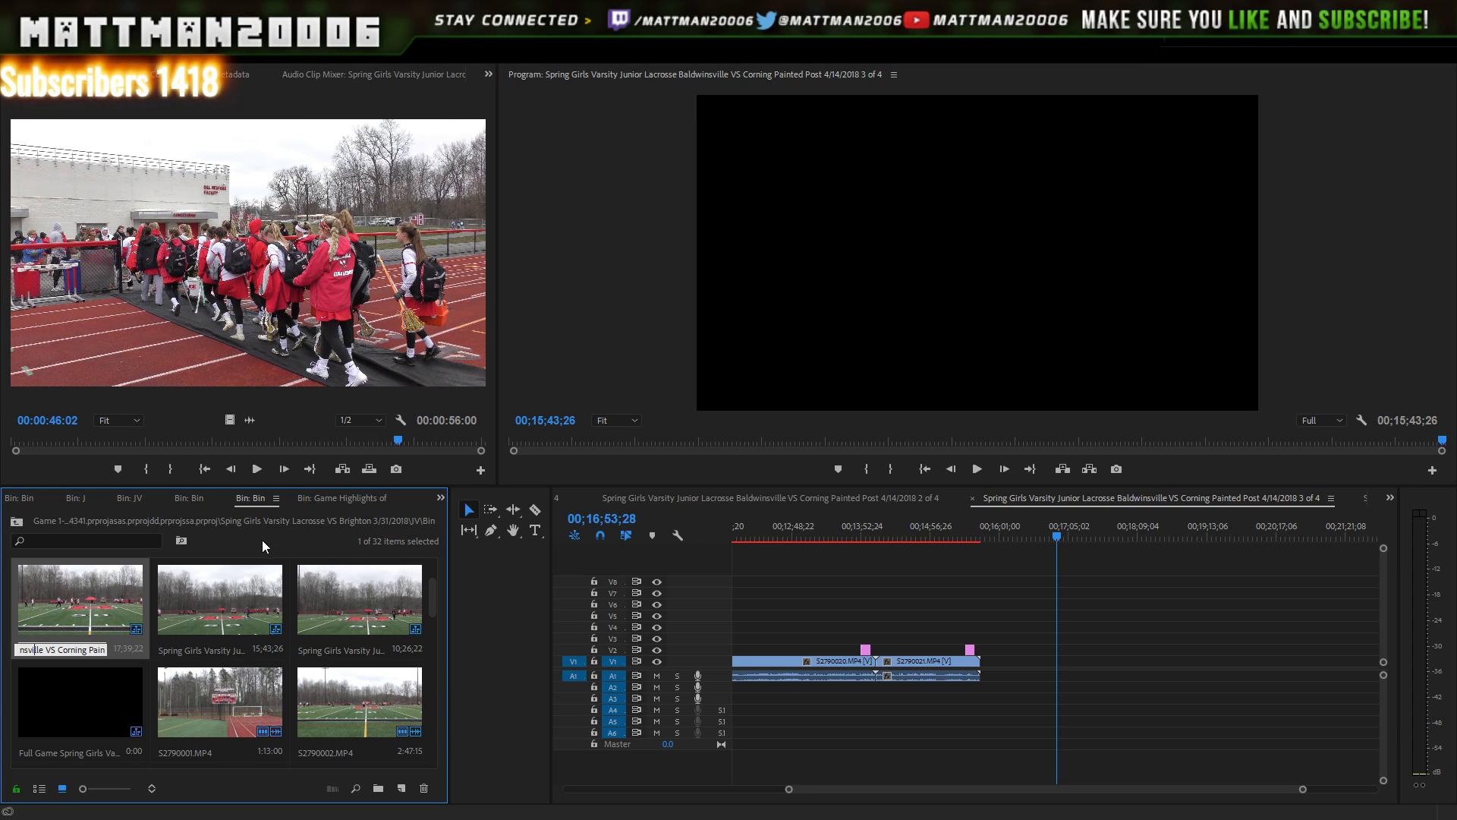
{"action": "left_click", "coordinate": [471, 566]}
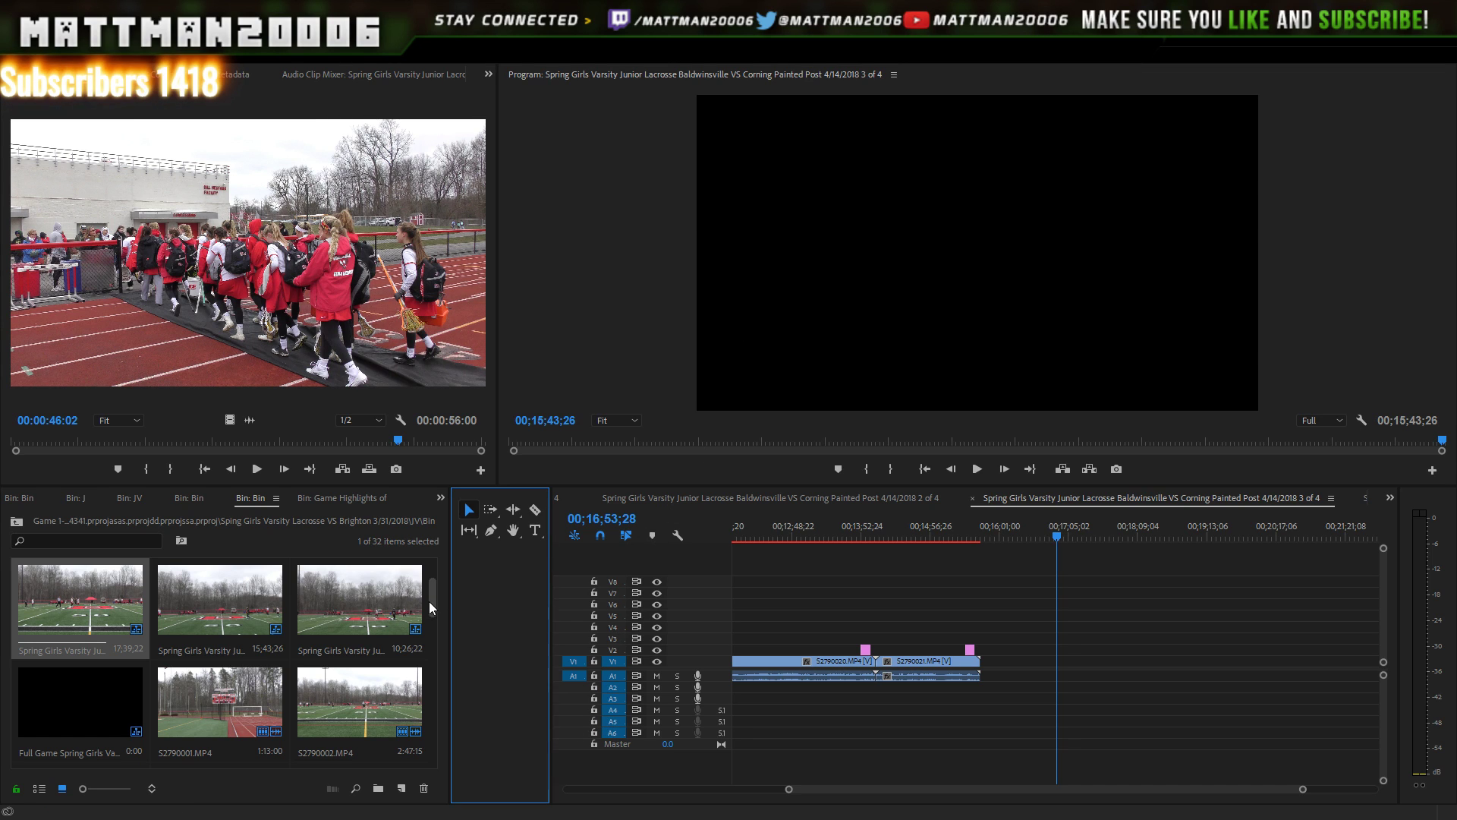
{"action": "left_click_drag", "start_coordinate": [431, 599], "coordinate": [431, 565]}
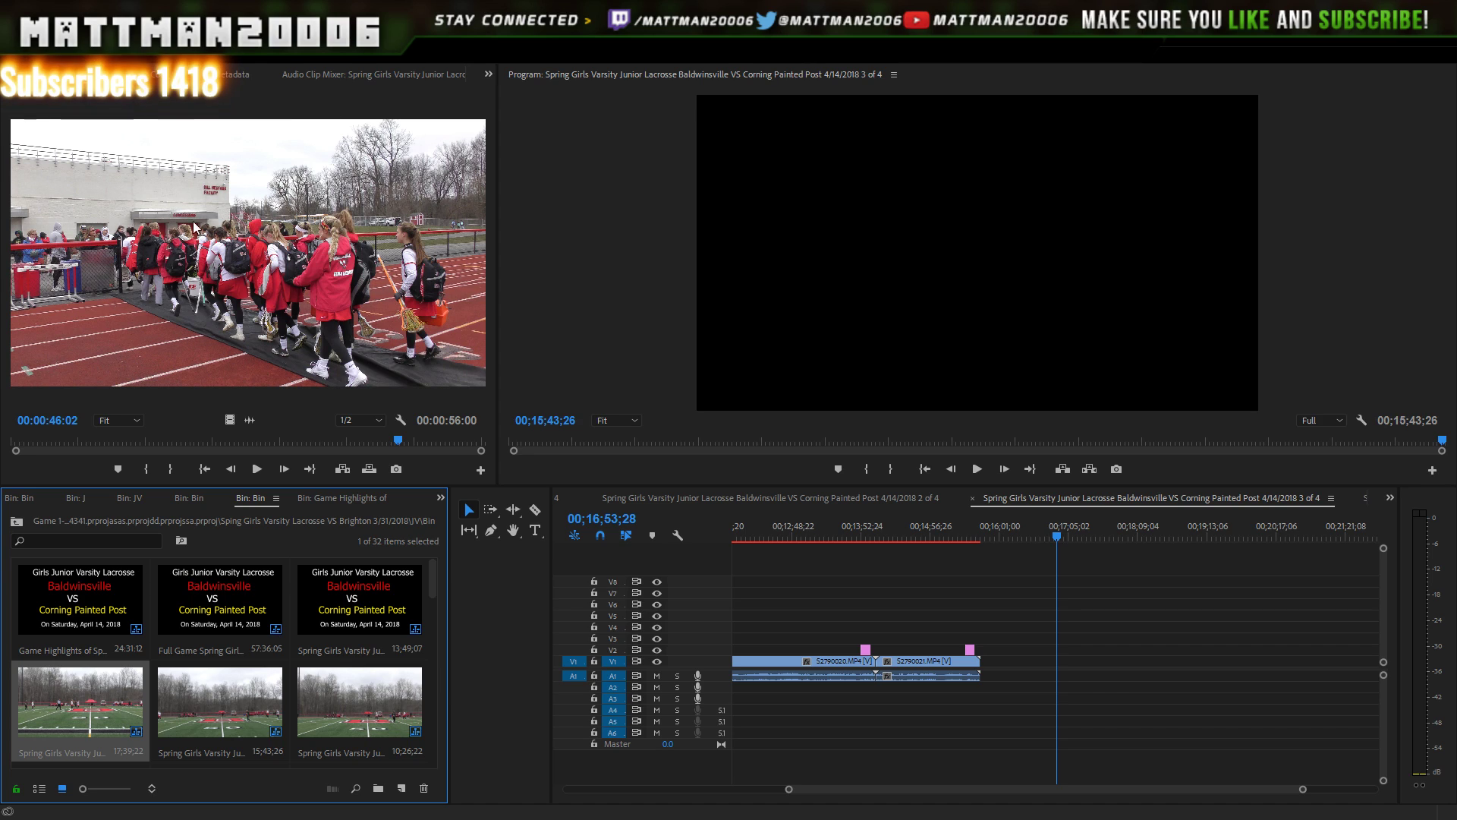
{"action": "double_click", "coordinate": [98, 587]}
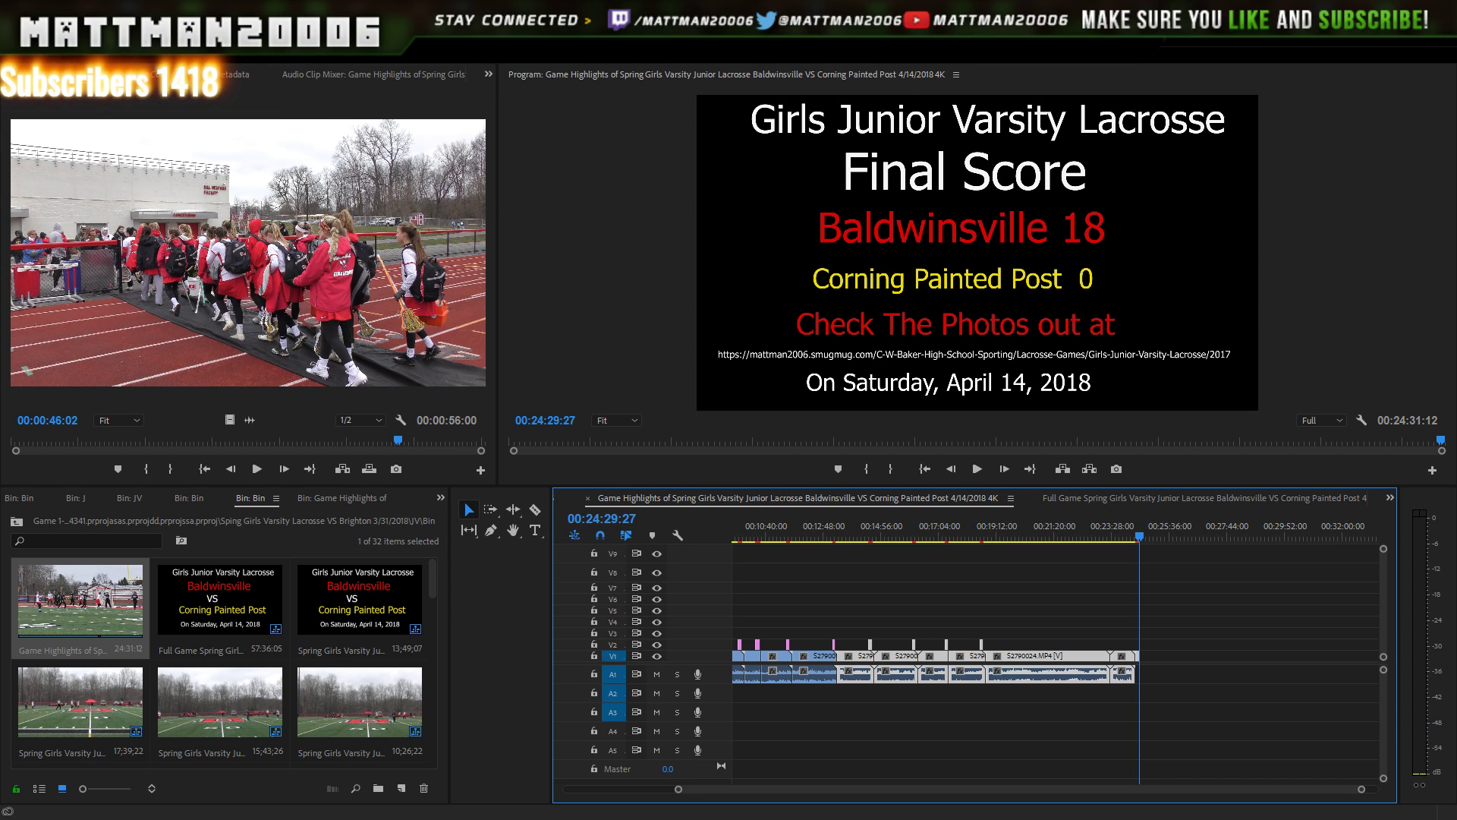
- Open Export Settings for the Game Highlights sequence with Ctrl+M
{"action": "key", "text": "ctrl+m"}
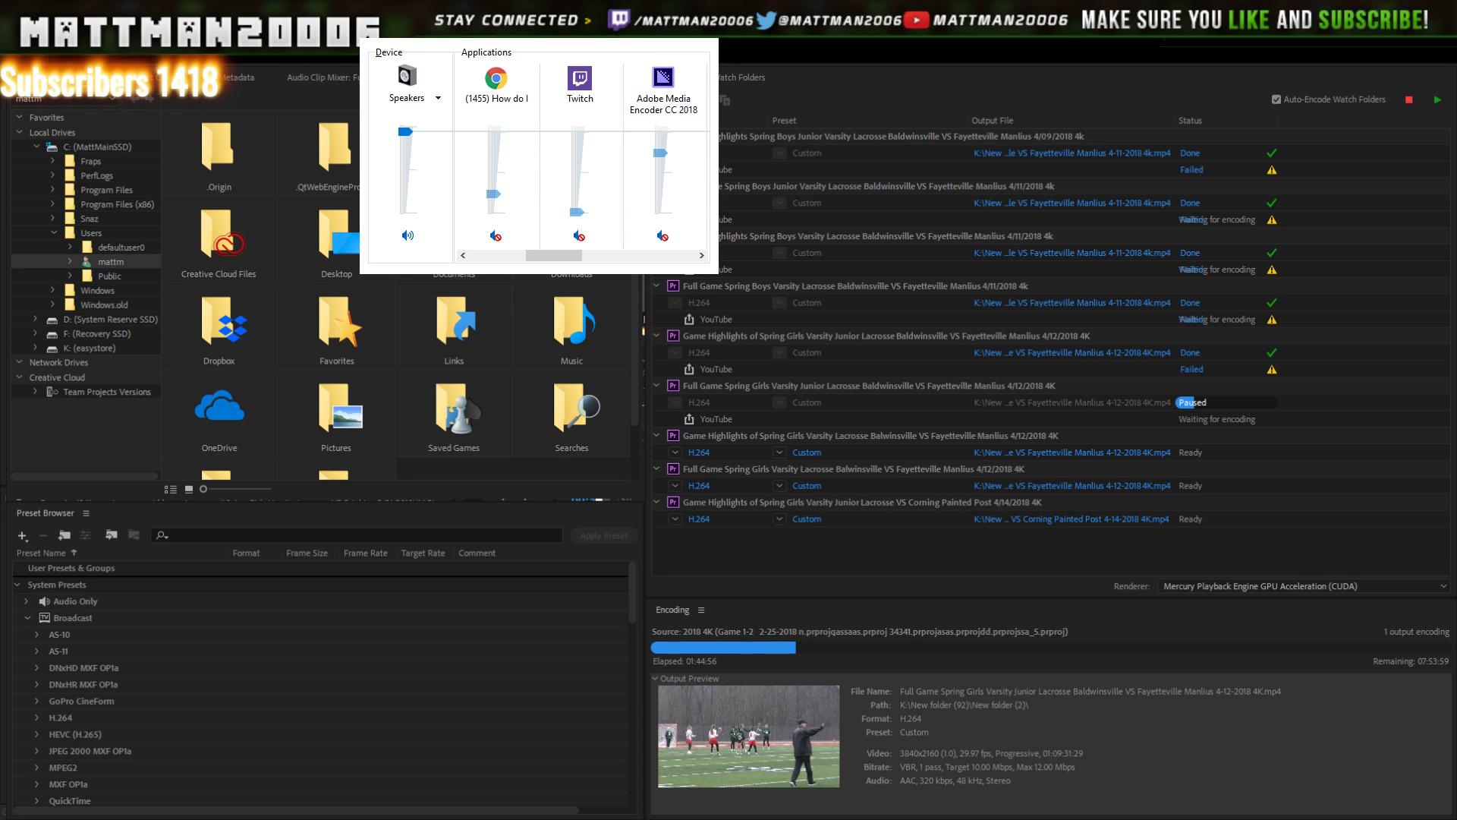
- Switch the H.264 3840x2160 highlights export's Source Range from Sequence In/Out to Entire Sequence
{"action": "key", "text": "ctrl+m"}
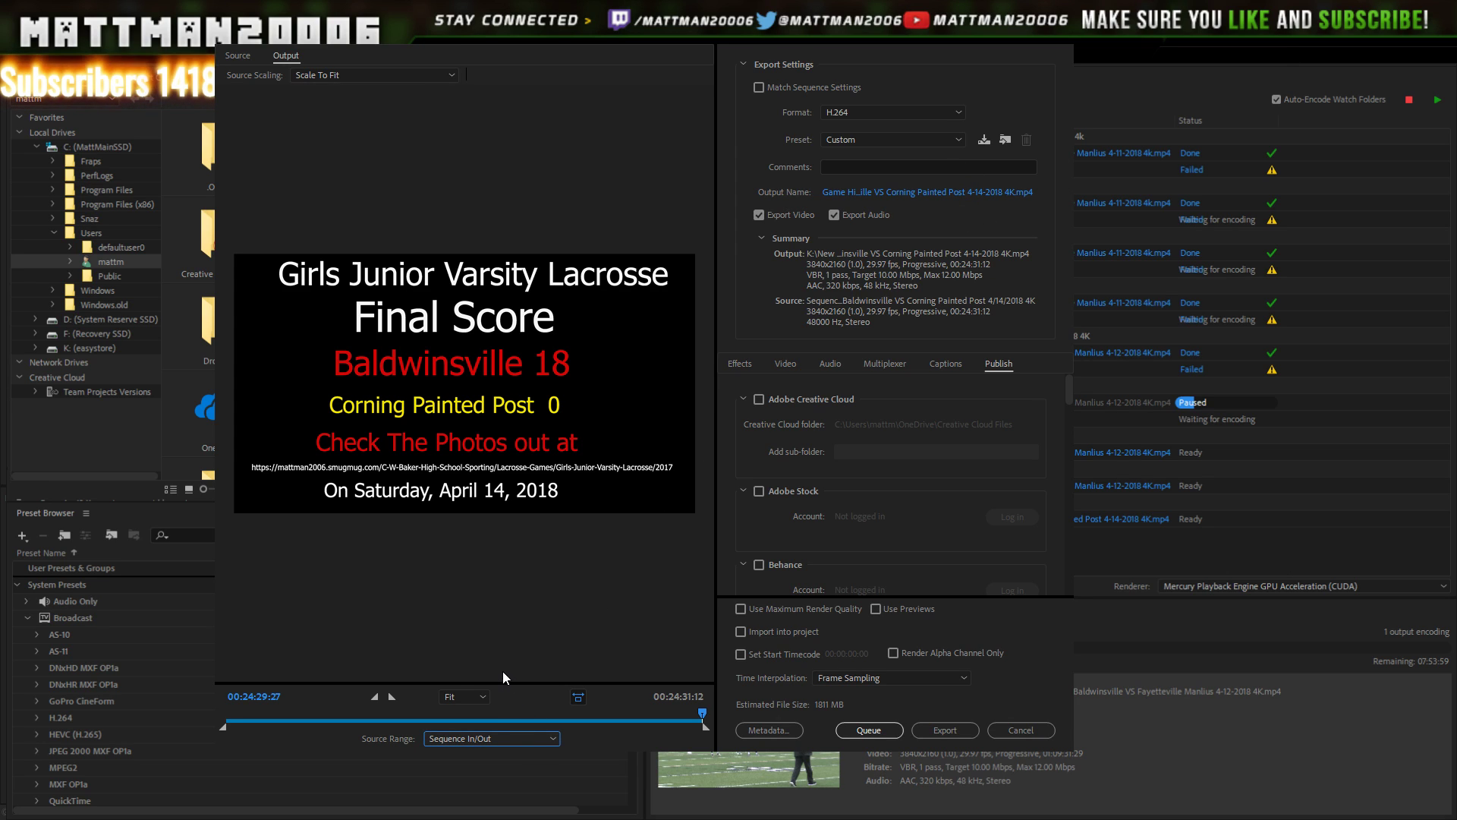
{"action": "left_click", "coordinate": [502, 671]}
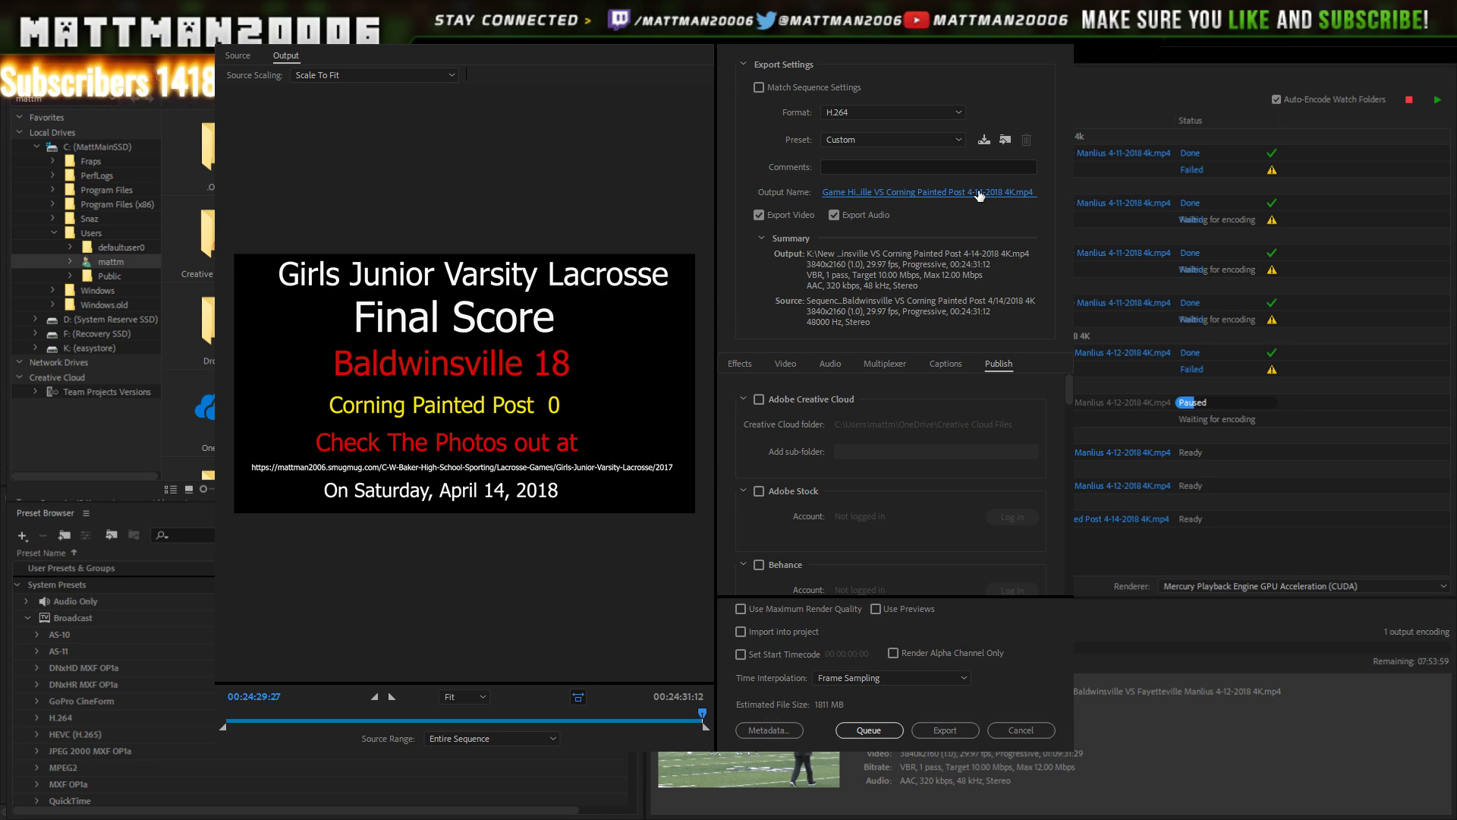
{"action": "left_click_drag", "start_coordinate": [1069, 385], "coordinate": [1028, 554]}
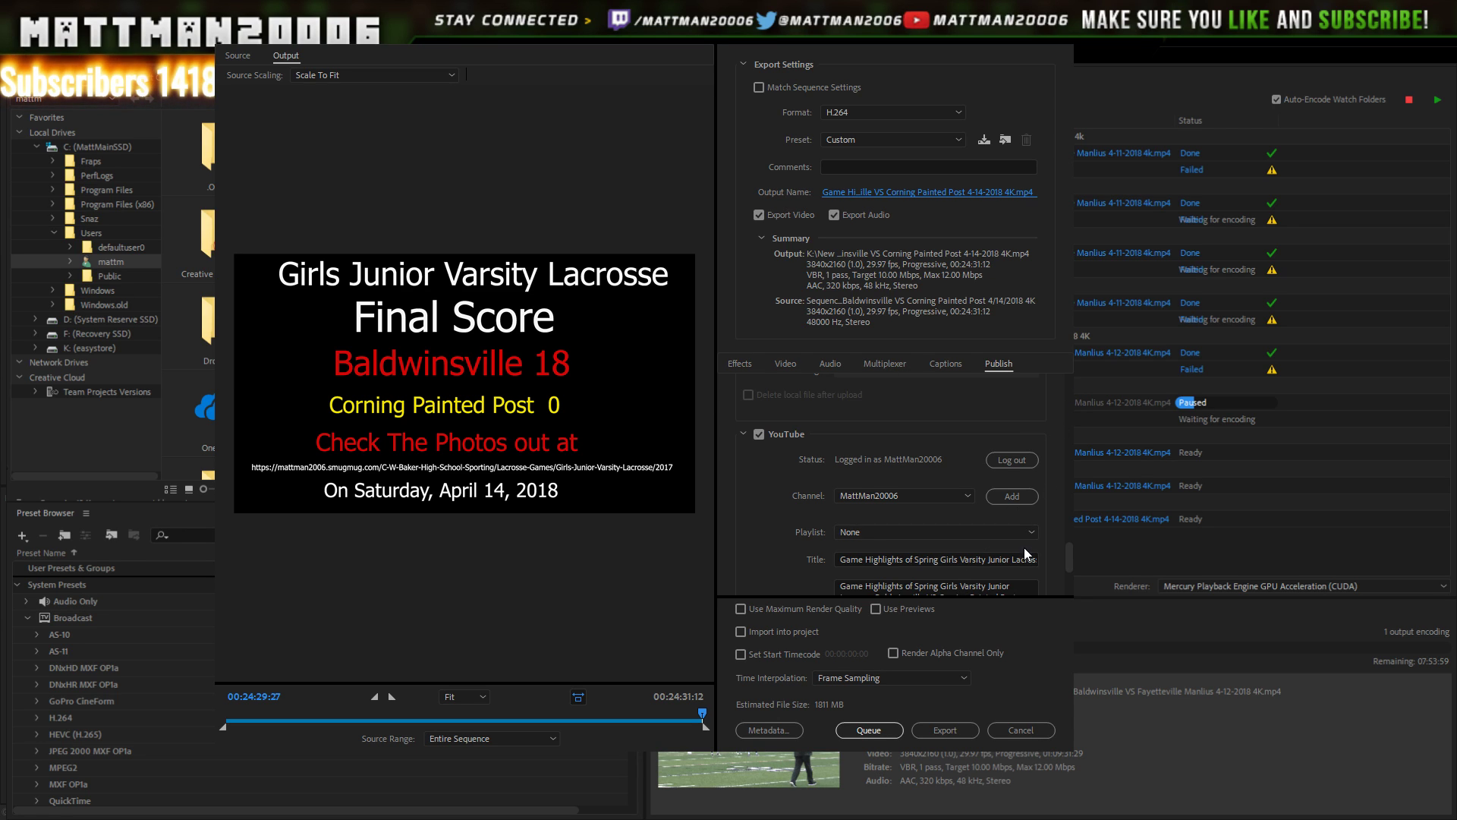
- Review the YouTube title, description, Unlisted privacy and game tags, then queue the highlights export
{"action": "scroll", "coordinate": [1021, 549], "scroll_direction": "down", "scroll_amount": 2}
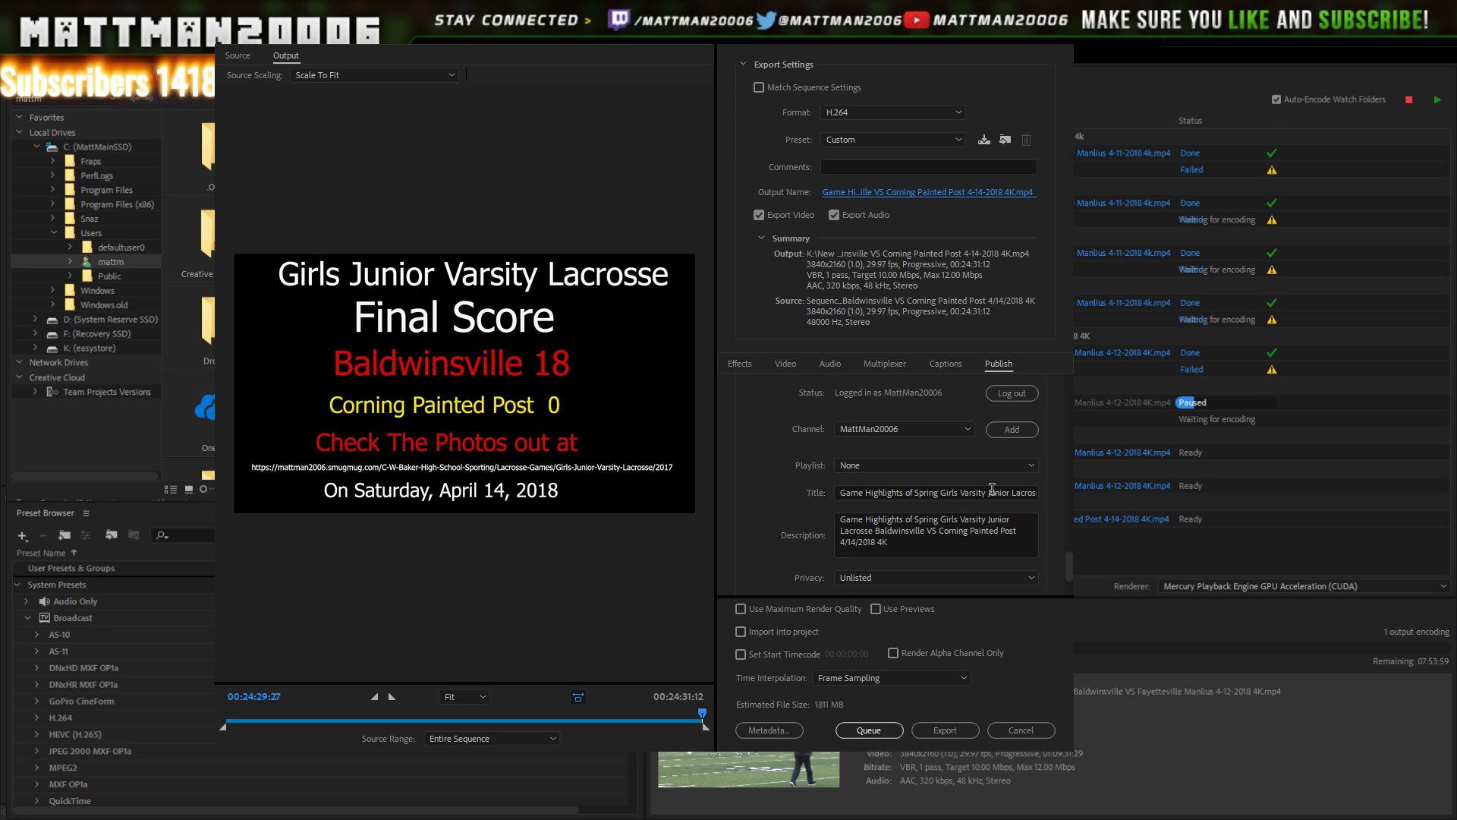
{"action": "left_click", "coordinate": [1015, 428]}
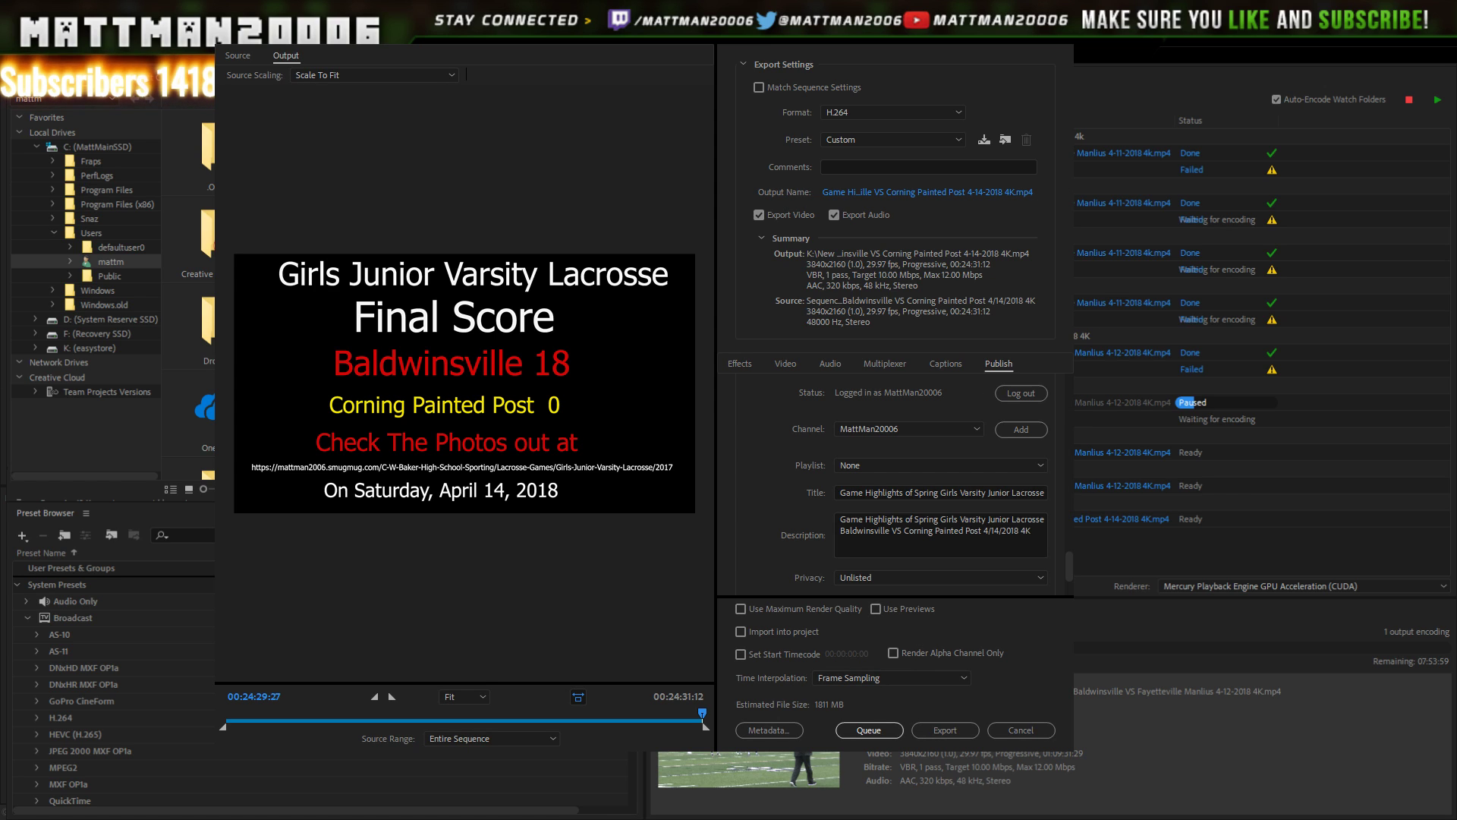
{"action": "scroll", "coordinate": [981, 516], "scroll_direction": "down", "scroll_amount": 2}
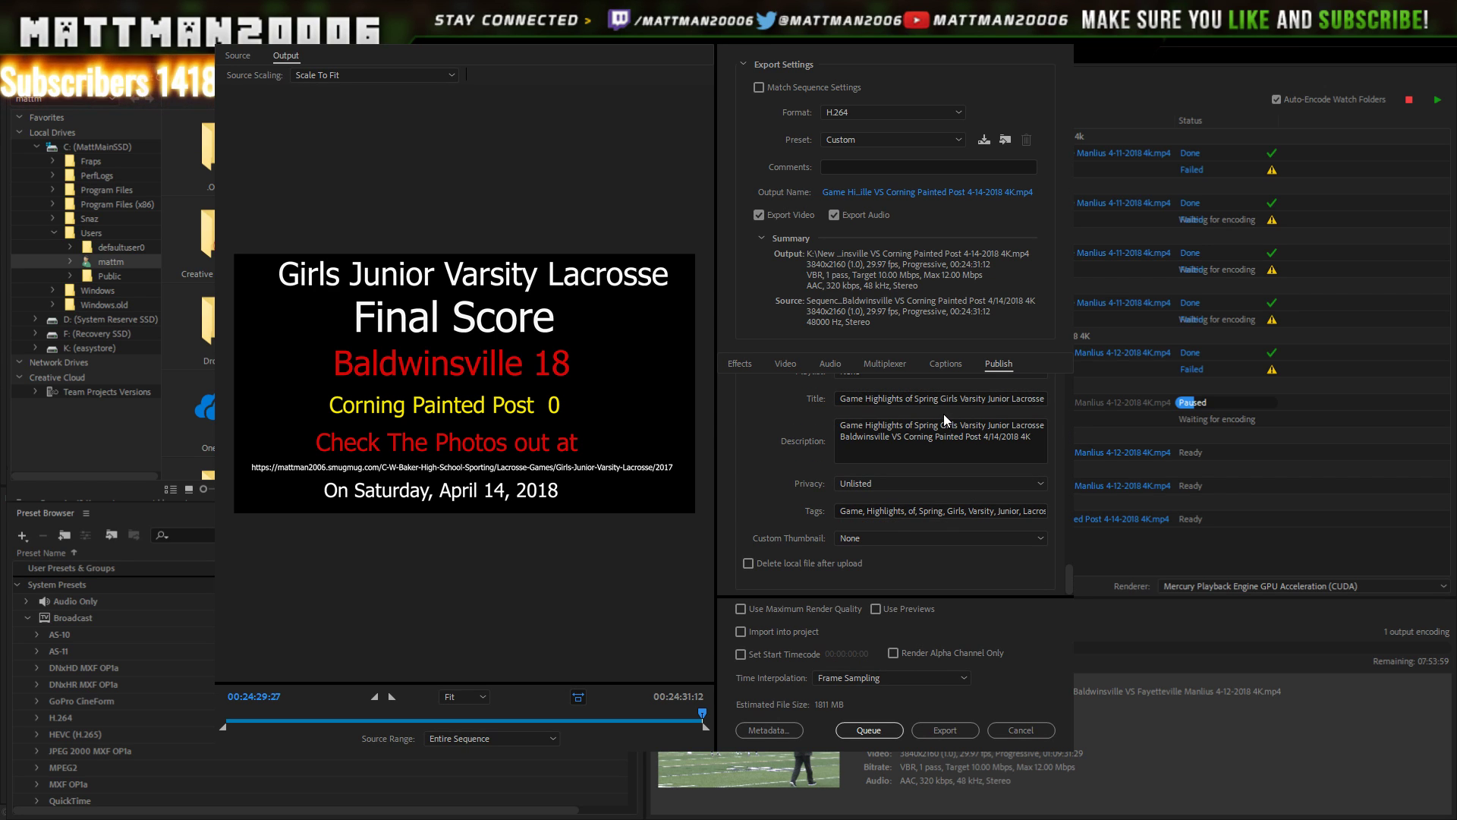
{"action": "double_click", "coordinate": [1017, 510]}
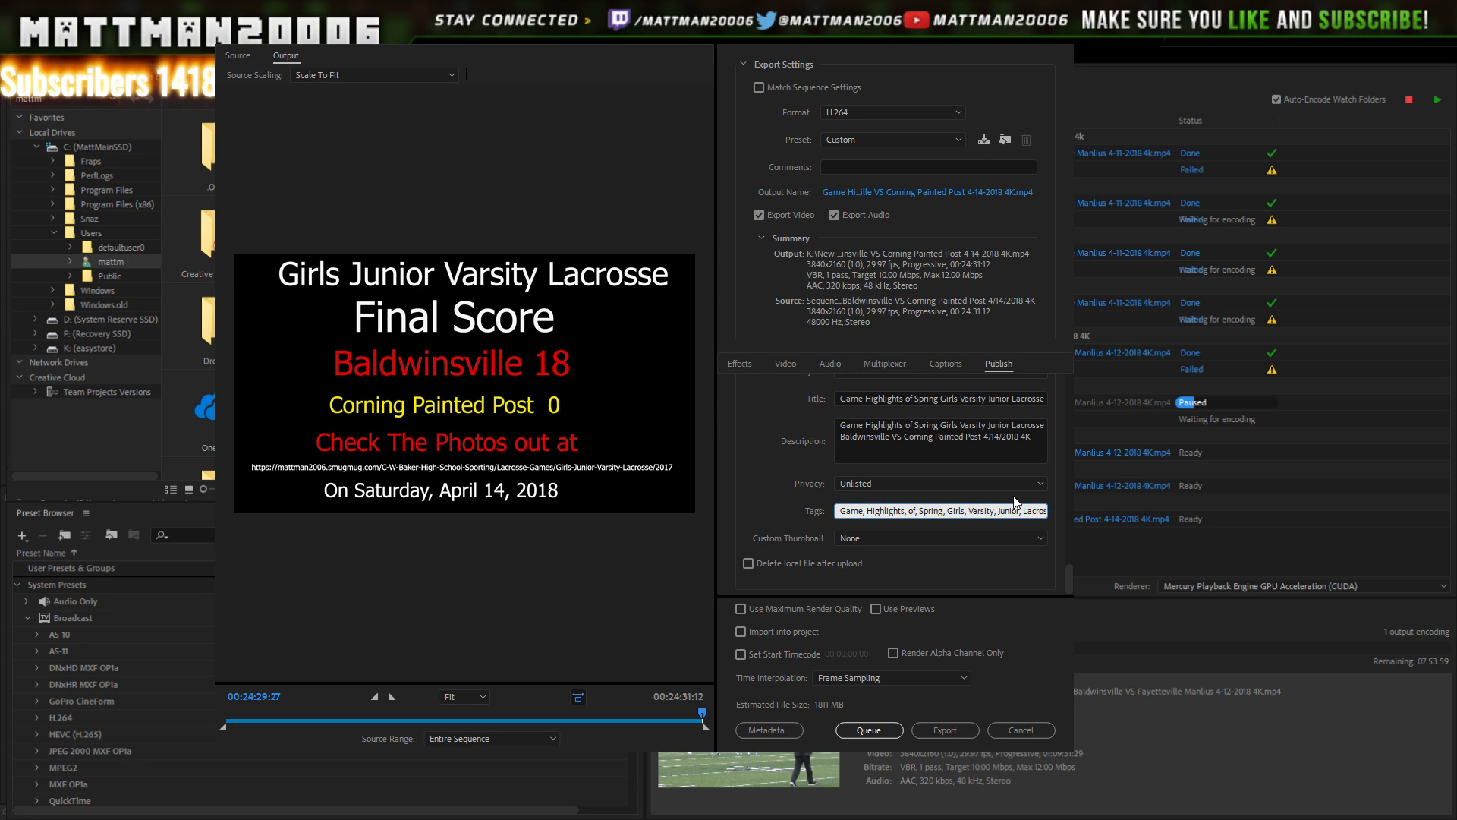
{"action": "key", "text": "Right"}
{"action": "key", "text": "Right"}
{"action": "key", "text": "Right"}
{"action": "key", "text": "Right"}
{"action": "key", "text": "Right"}
{"action": "key", "text": "Right"}
{"action": "key", "text": "Right"}
{"action": "key", "text": "Right"}
{"action": "key", "text": "Right"}
{"action": "key", "text": "Right"}
{"action": "key", "text": "Right"}
{"action": "key", "text": "Right"}
{"action": "key", "text": "Right"}
{"action": "key", "text": "Right"}
{"action": "key", "text": "Right"}
{"action": "key", "text": "Right"}
{"action": "key", "text": "Right"}
{"action": "key", "text": "Right"}
{"action": "key", "text": "Right"}
{"action": "key", "text": "Right"}
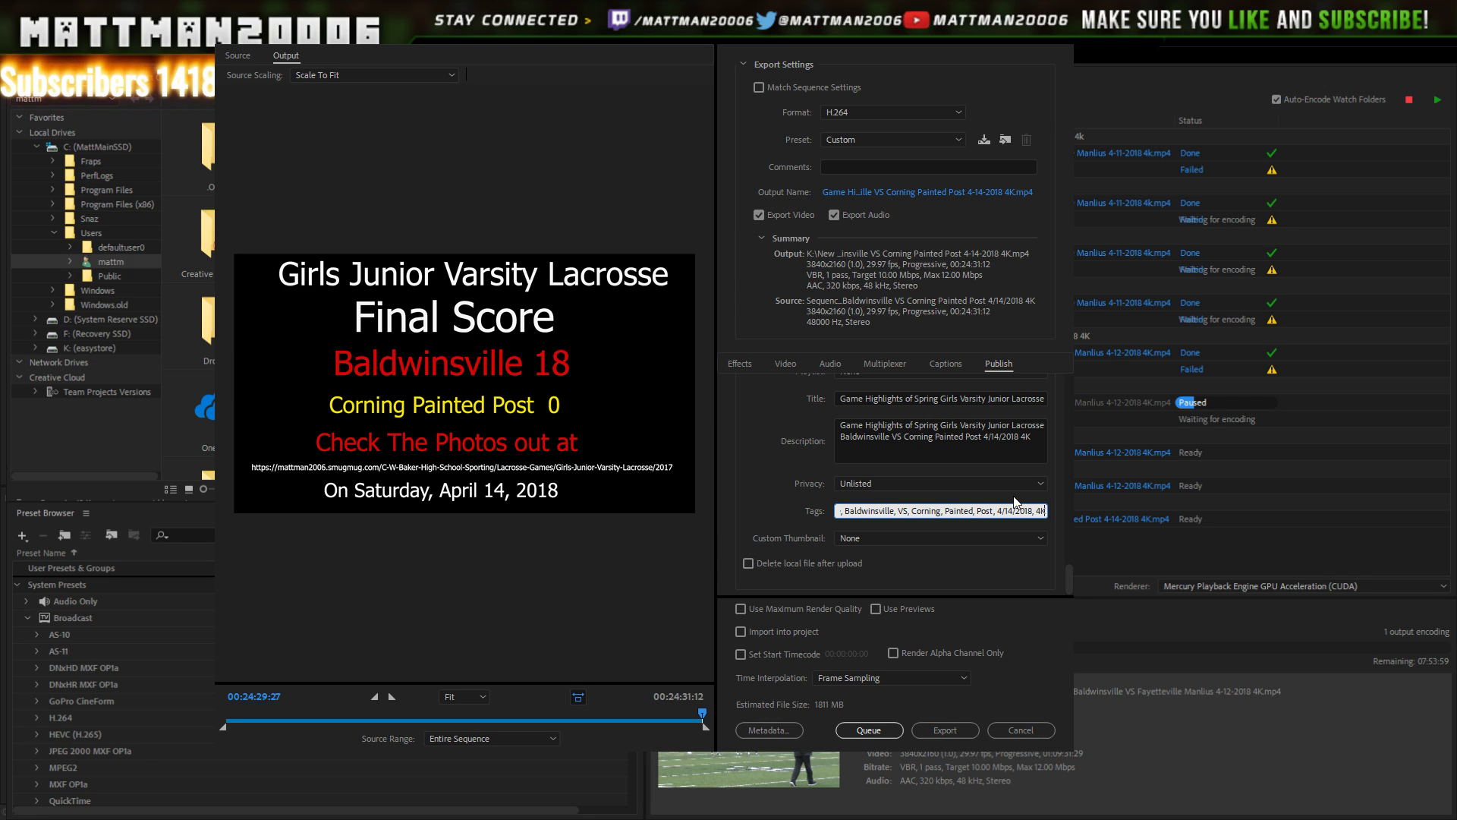
{"action": "scroll", "coordinate": [1066, 566], "scroll_direction": "down", "scroll_amount": 3}
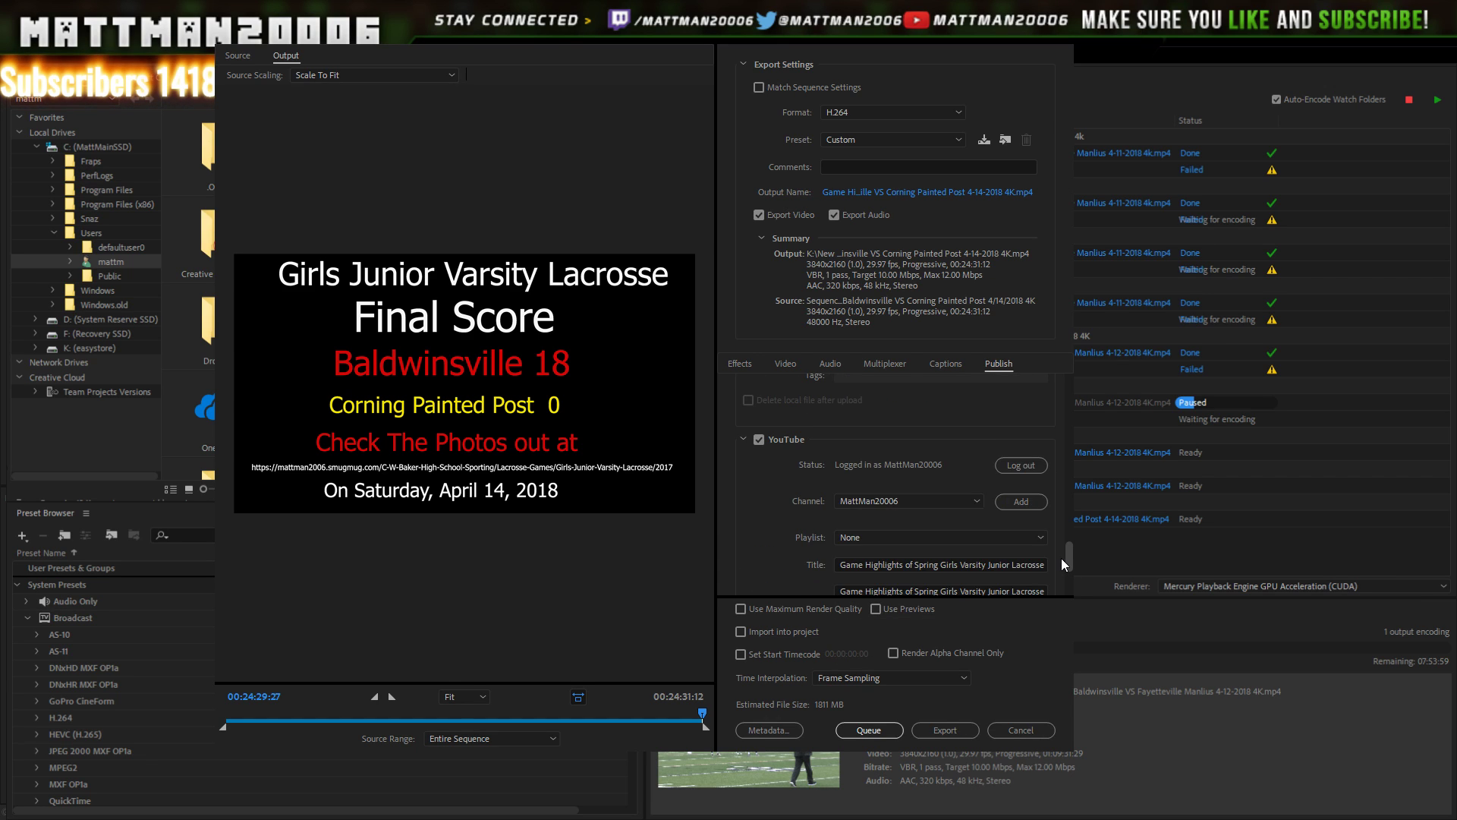
{"action": "scroll", "coordinate": [1062, 564], "scroll_direction": "down", "scroll_amount": 1}
{"action": "scroll", "coordinate": [1061, 578], "scroll_direction": "down", "scroll_amount": 2}
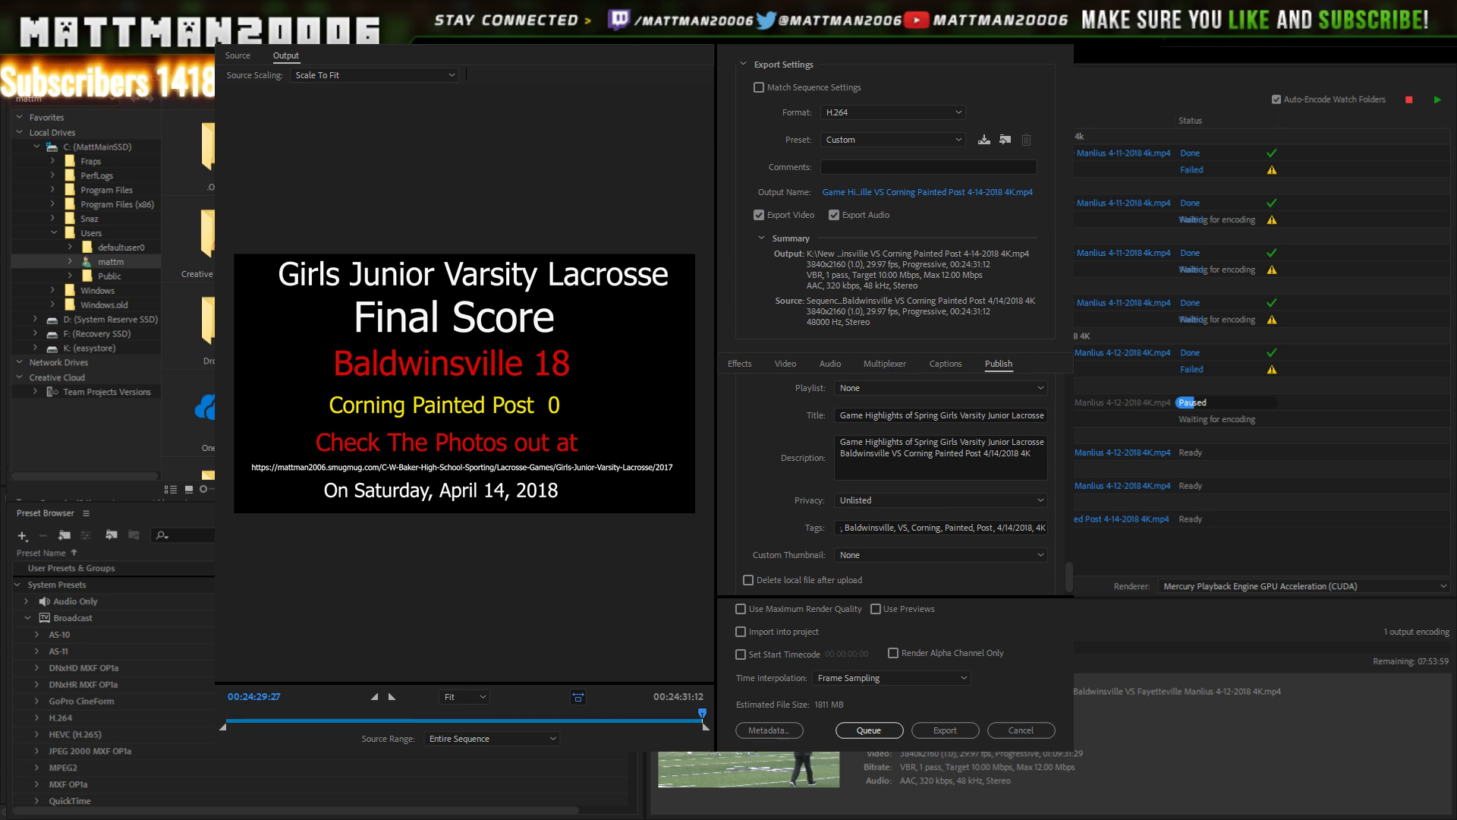
{"action": "left_click", "coordinate": [855, 732]}
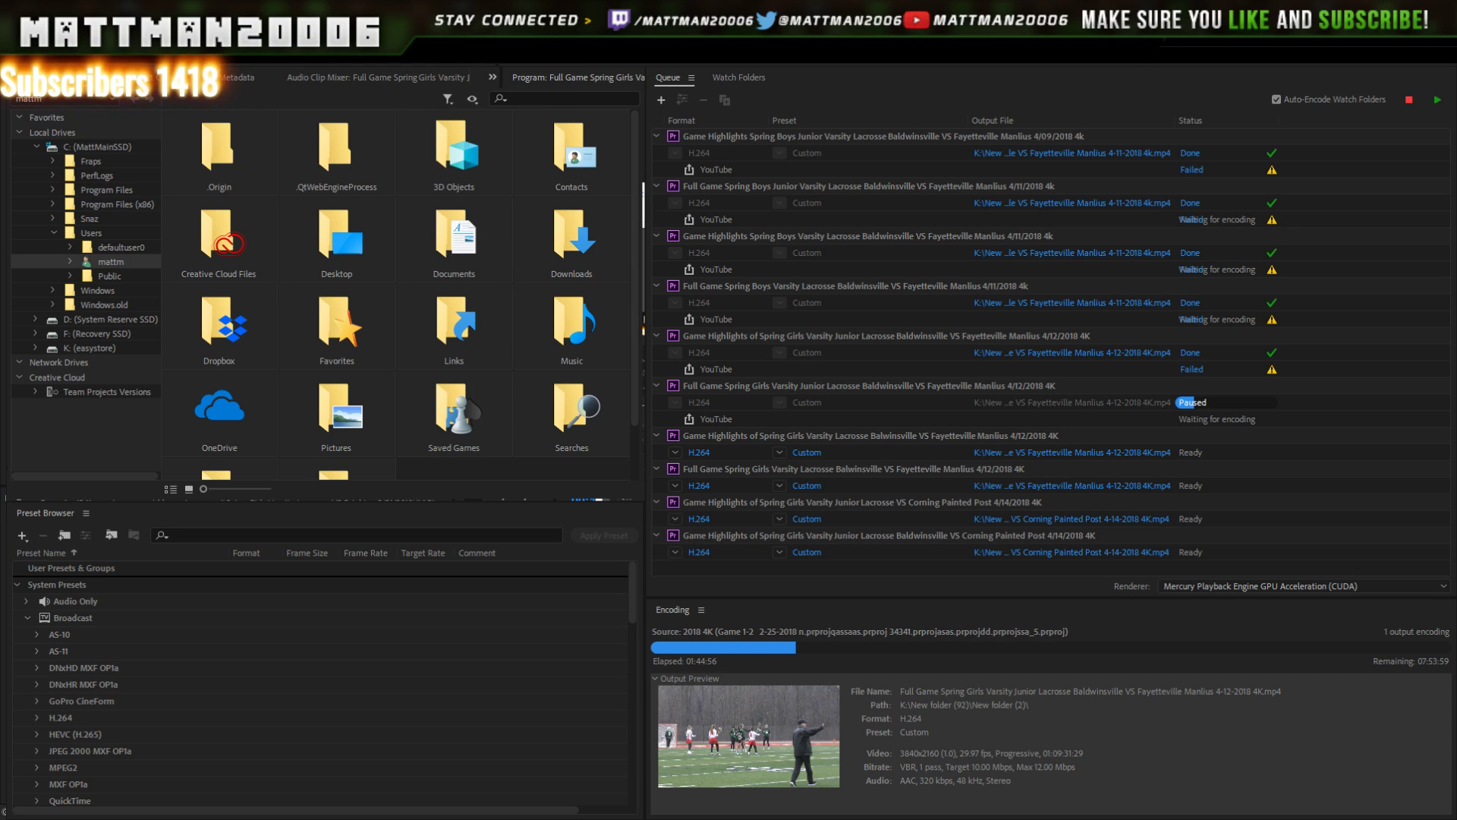
- Delete the duplicate Corning Painted Post highlights job, leaving one Ready in the queue
{"action": "left_click", "coordinate": [1061, 75]}
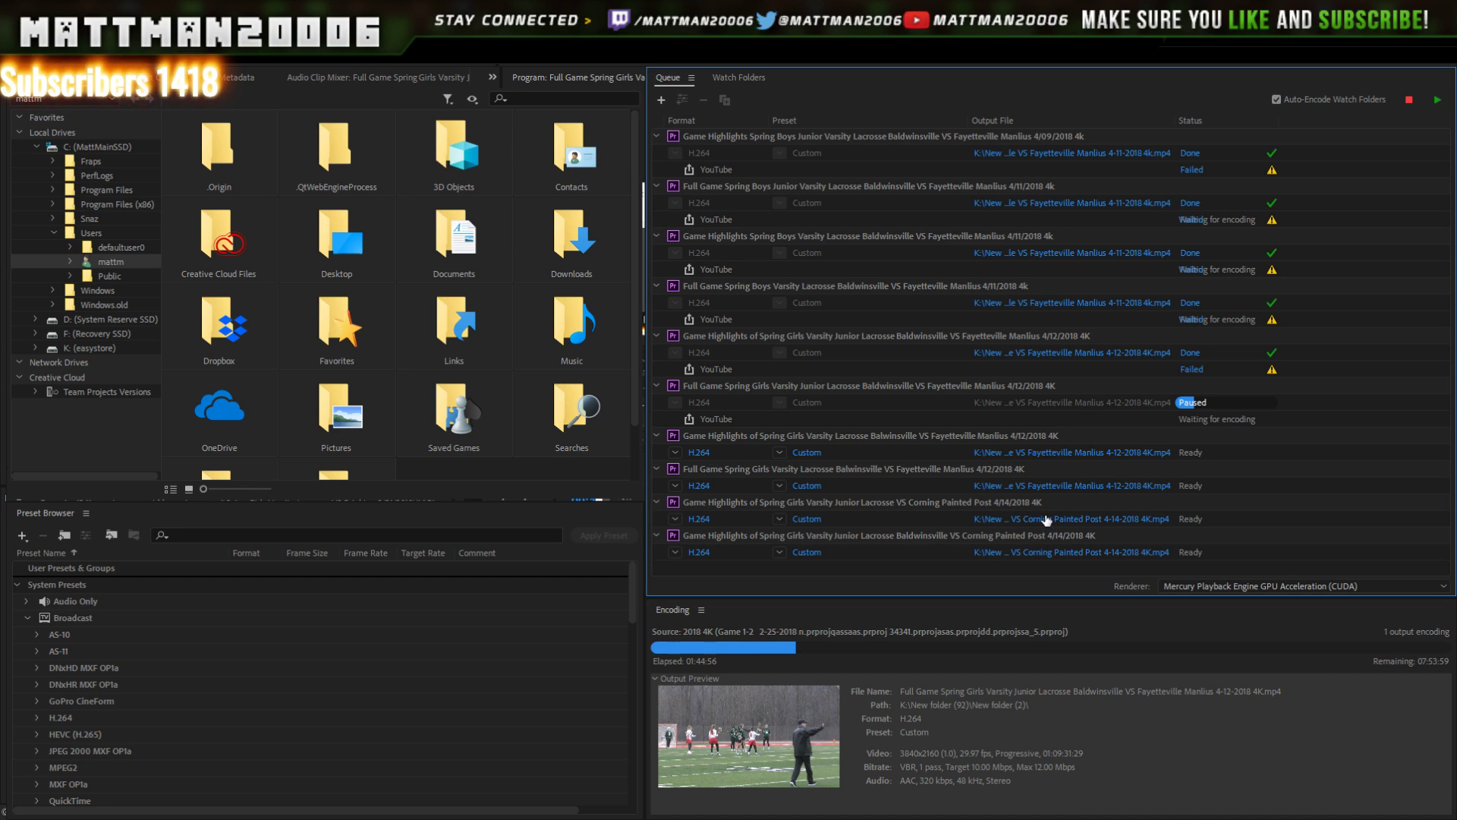
{"action": "left_click", "coordinate": [986, 500]}
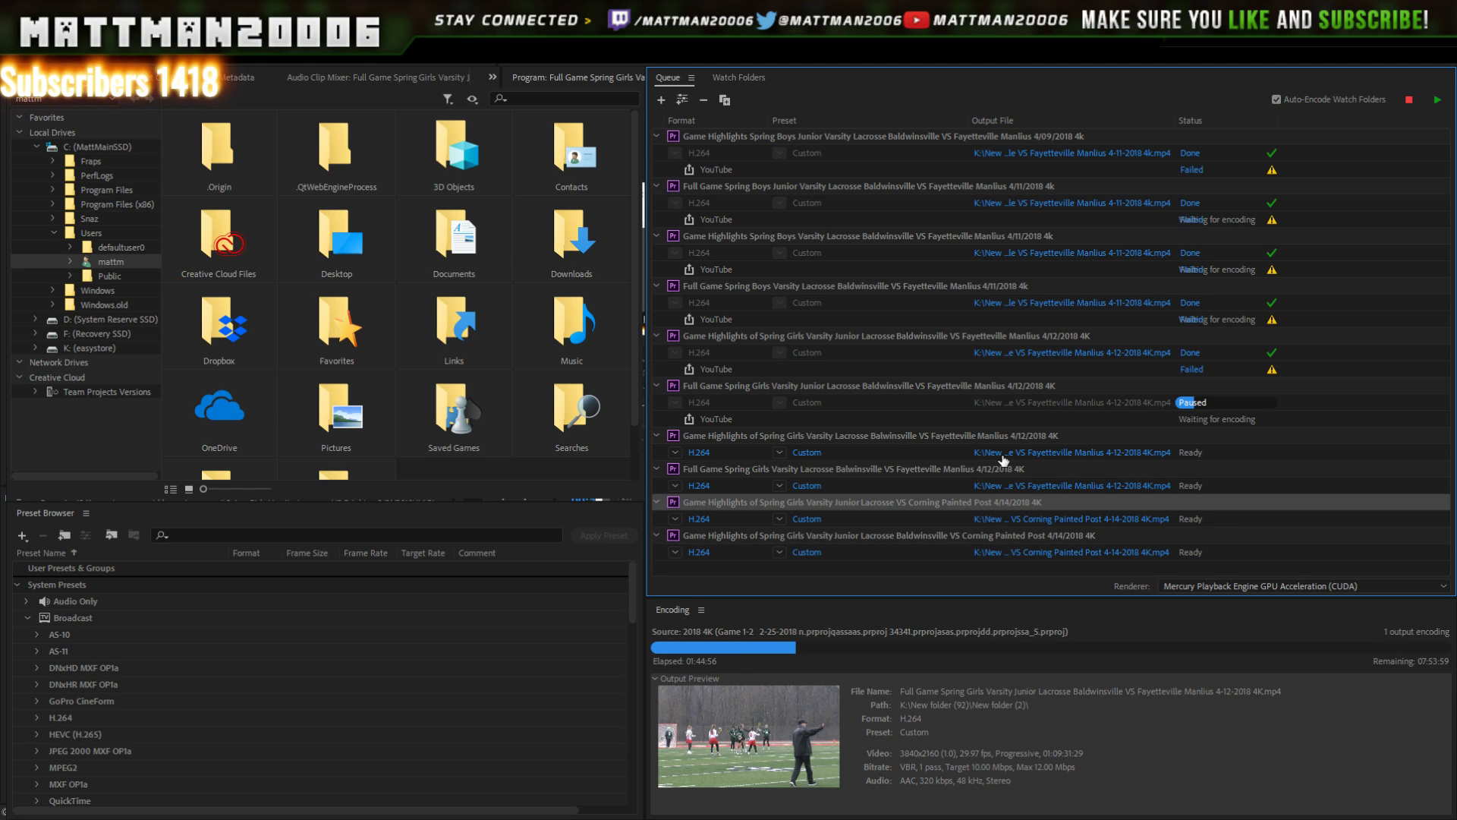
{"action": "key", "text": "alt+Tab"}
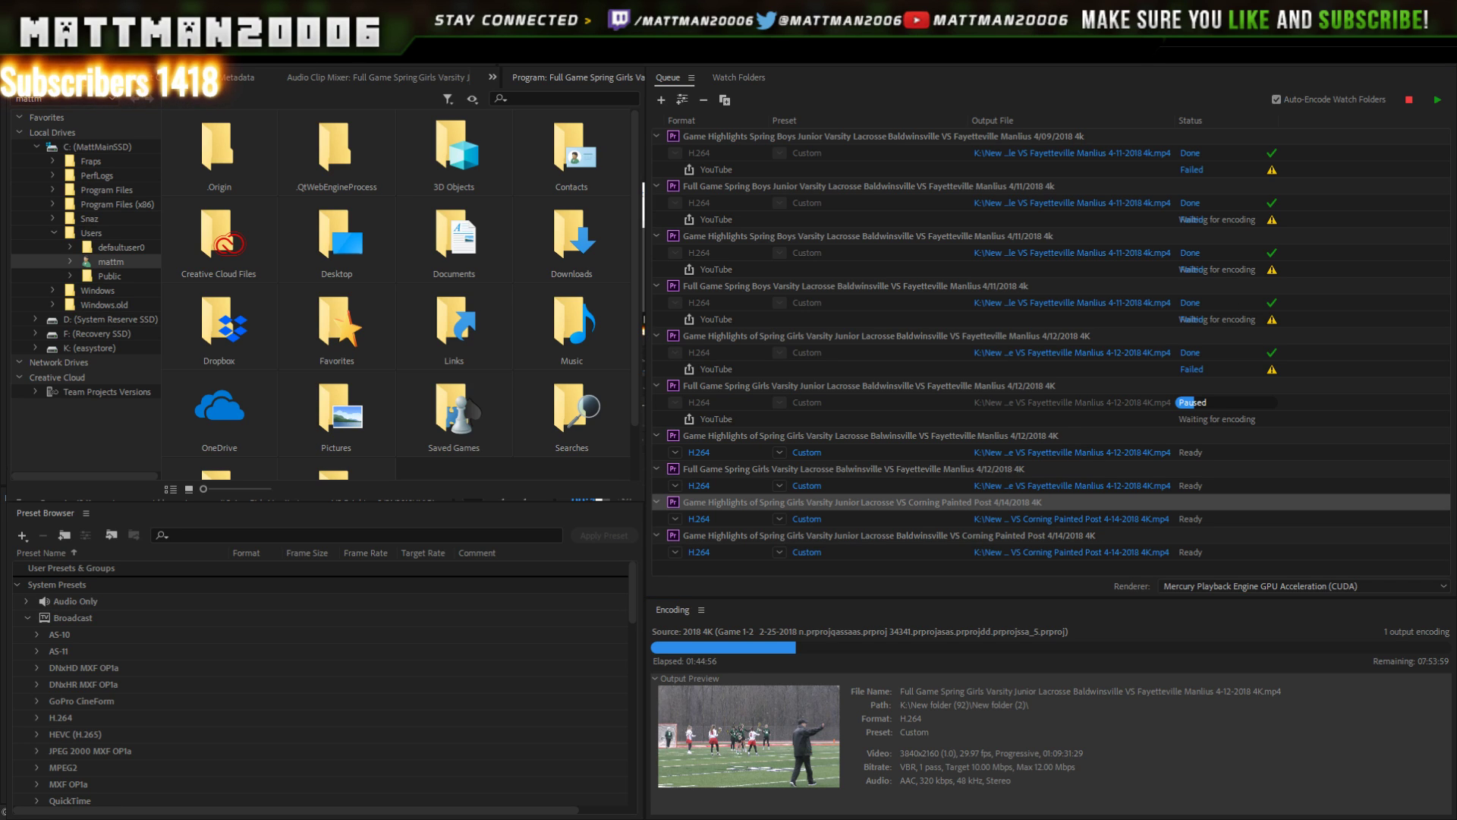
{"action": "key", "text": "alt+Tab"}
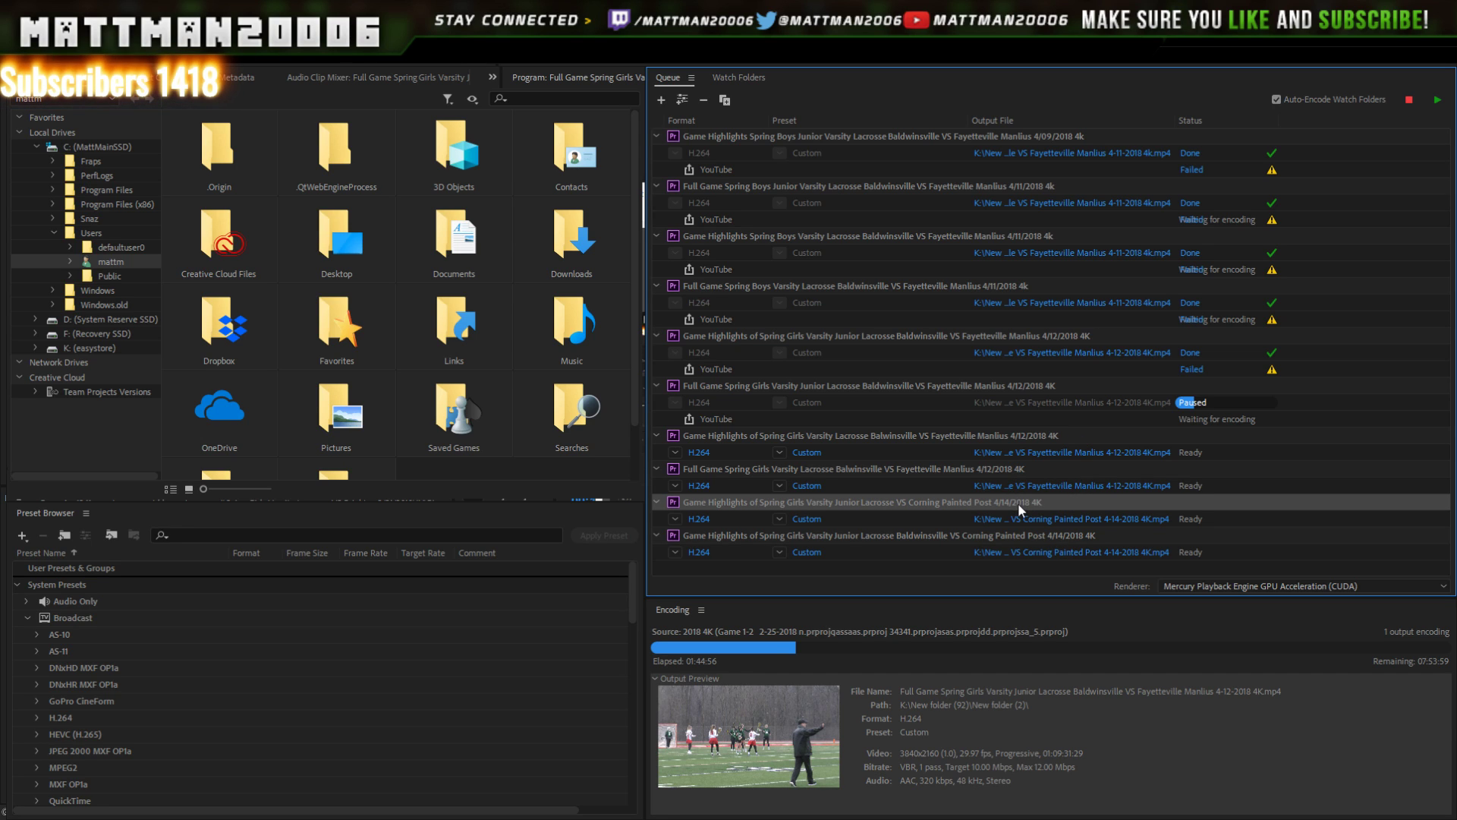
{"action": "key", "text": "Delete"}
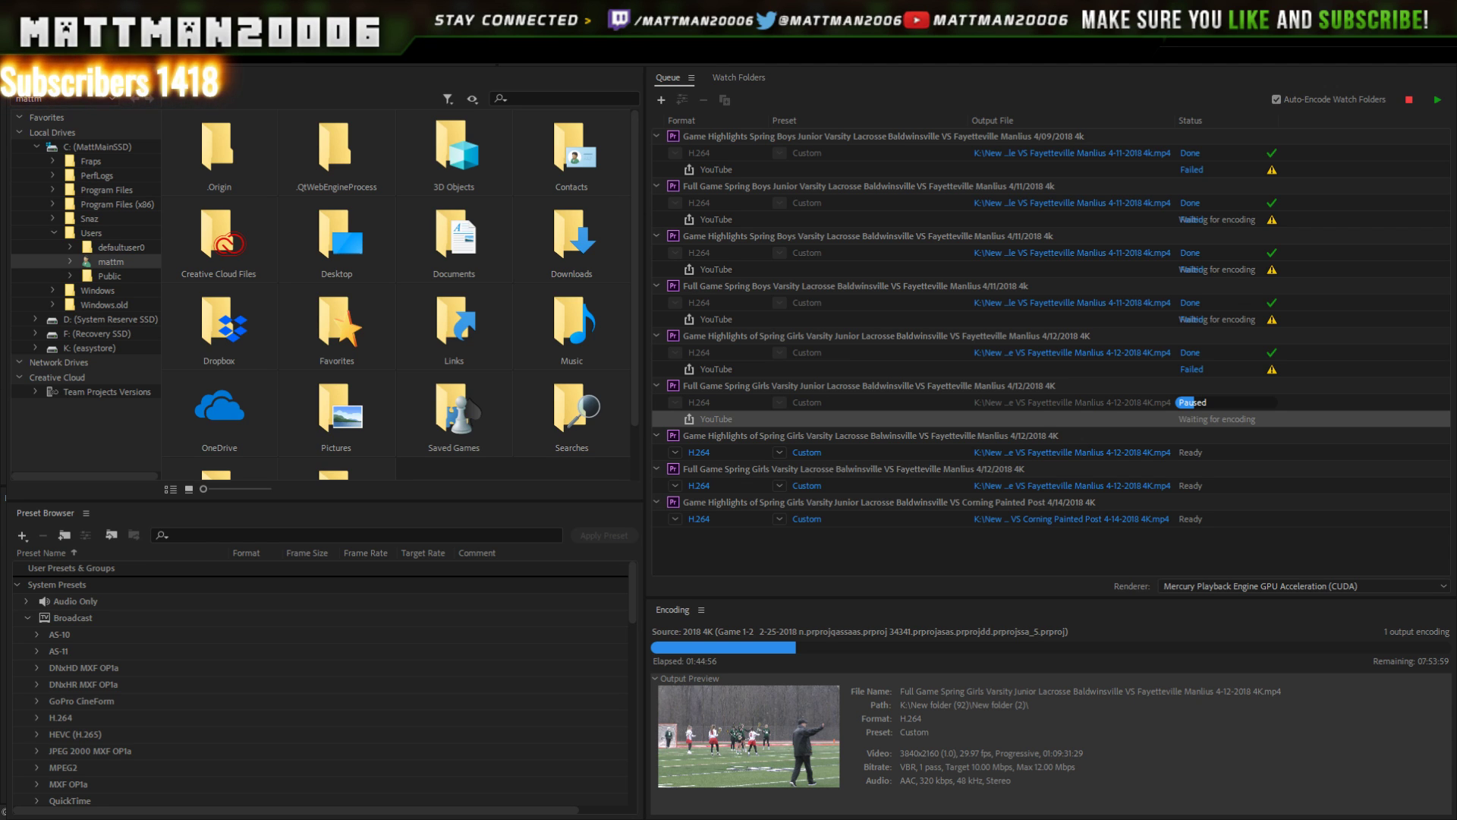
{"action": "key", "text": "alt+Tab"}
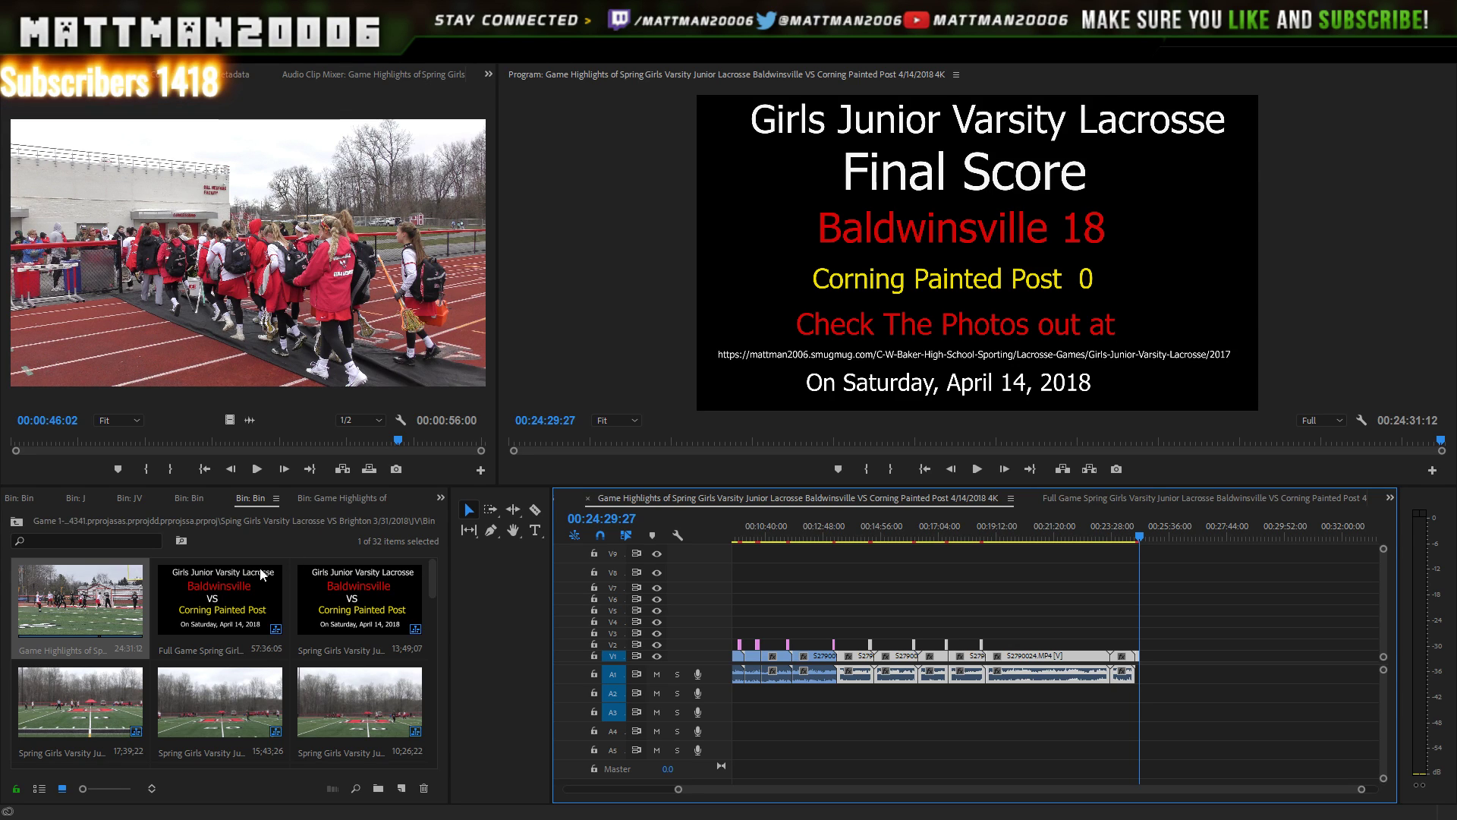
- Open the full-game Corning Painted Post 4K sequence and bring up its H.264 3840x2160 Export Settings
{"action": "double_click", "coordinate": [210, 595]}
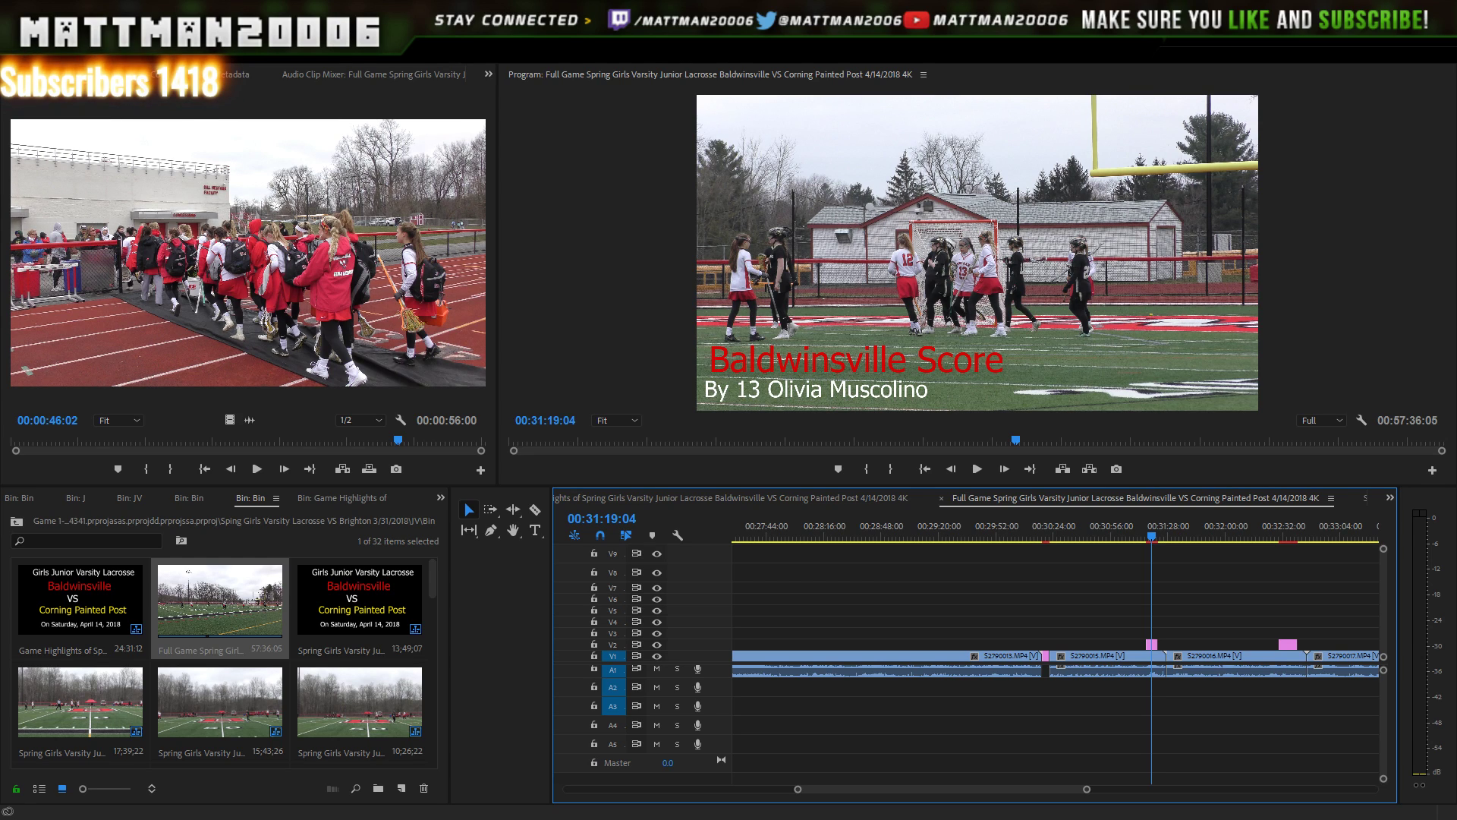
{"action": "key", "text": "ctrl+m"}
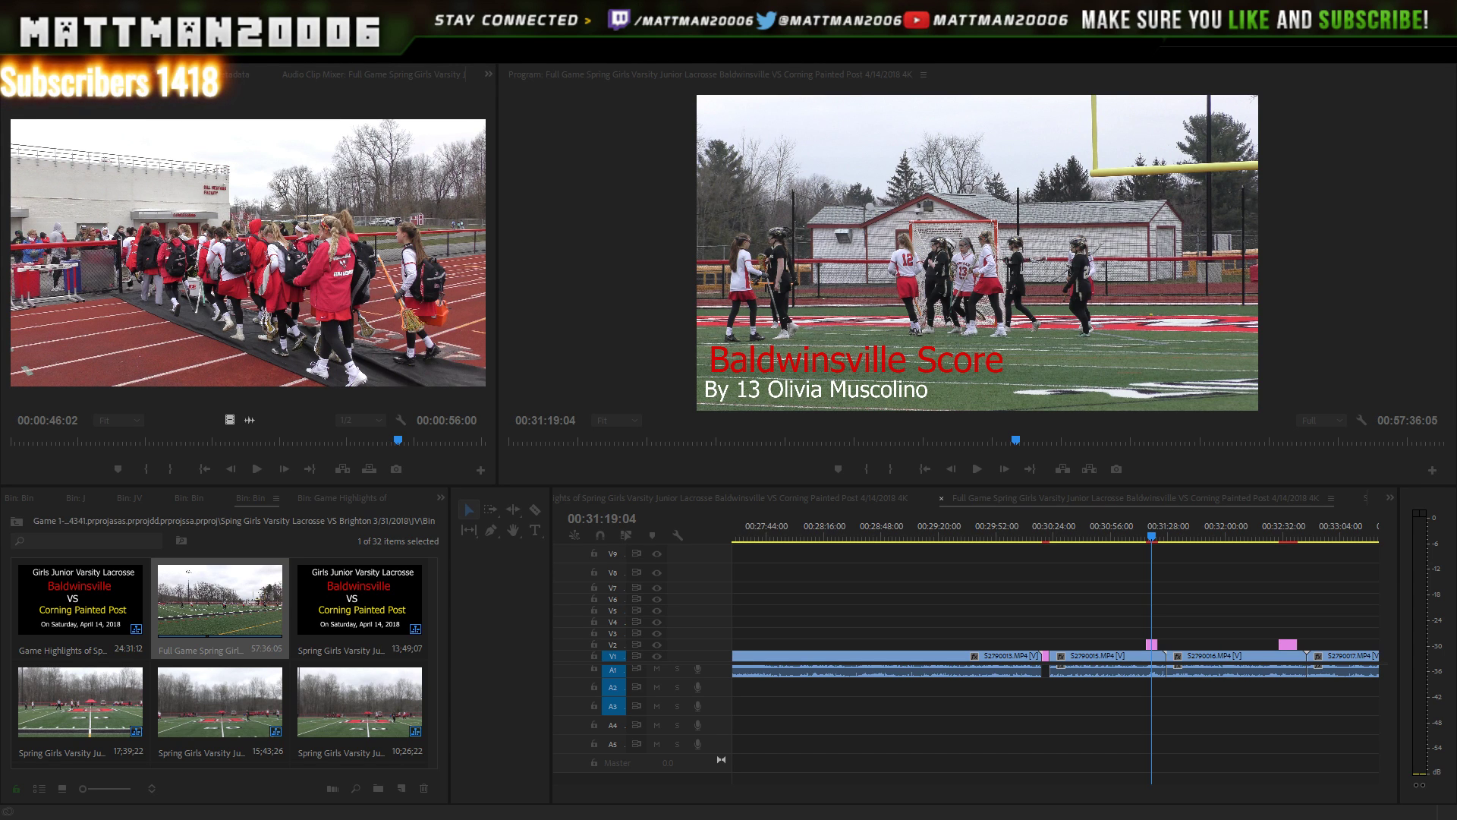
{"action": "key", "text": "ctrl+m"}
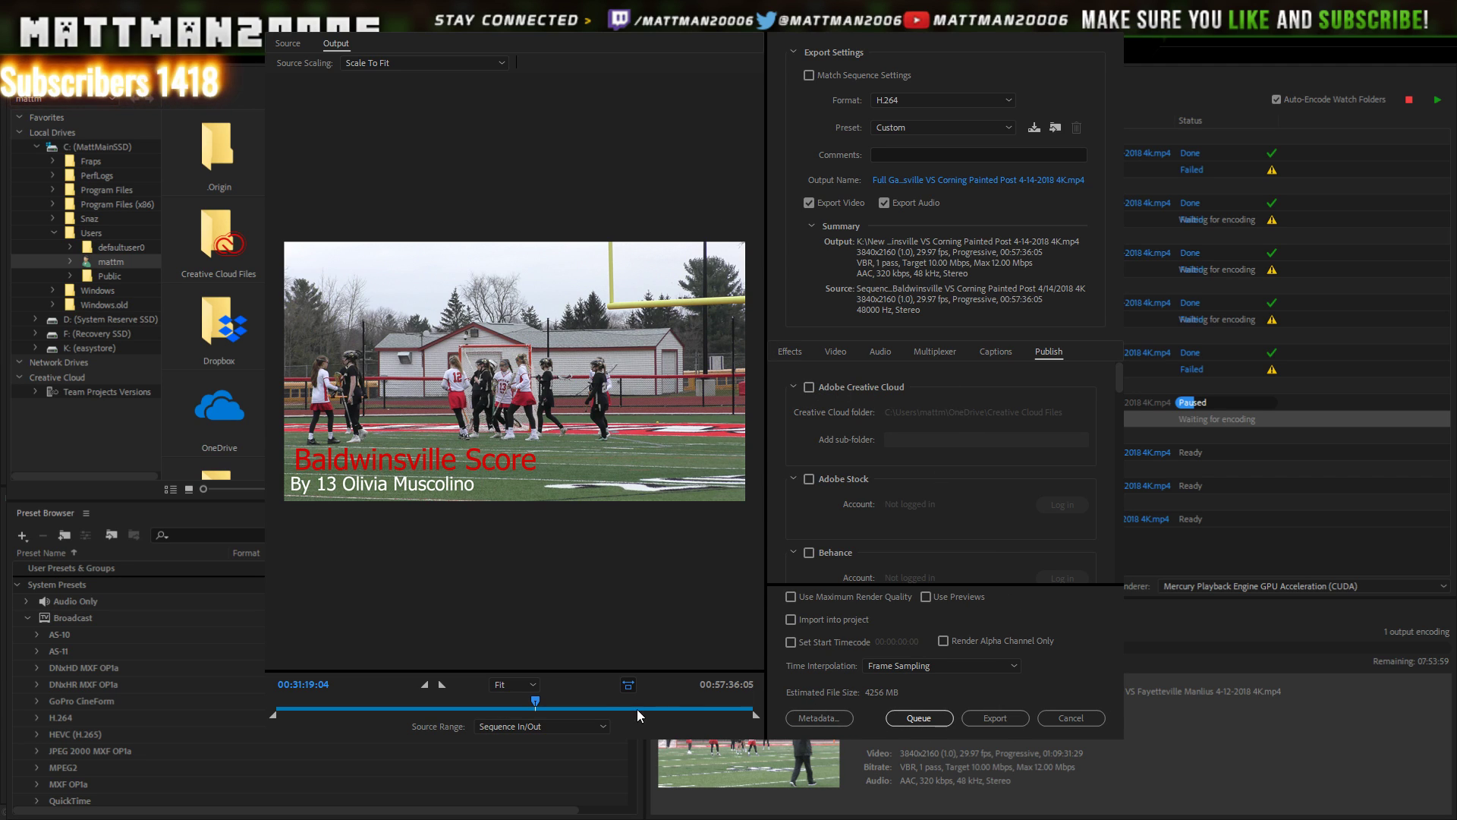
- Change the full-game export's Source Range from Sequence In/Out to Entire Sequence
{"action": "left_click", "coordinate": [592, 719]}
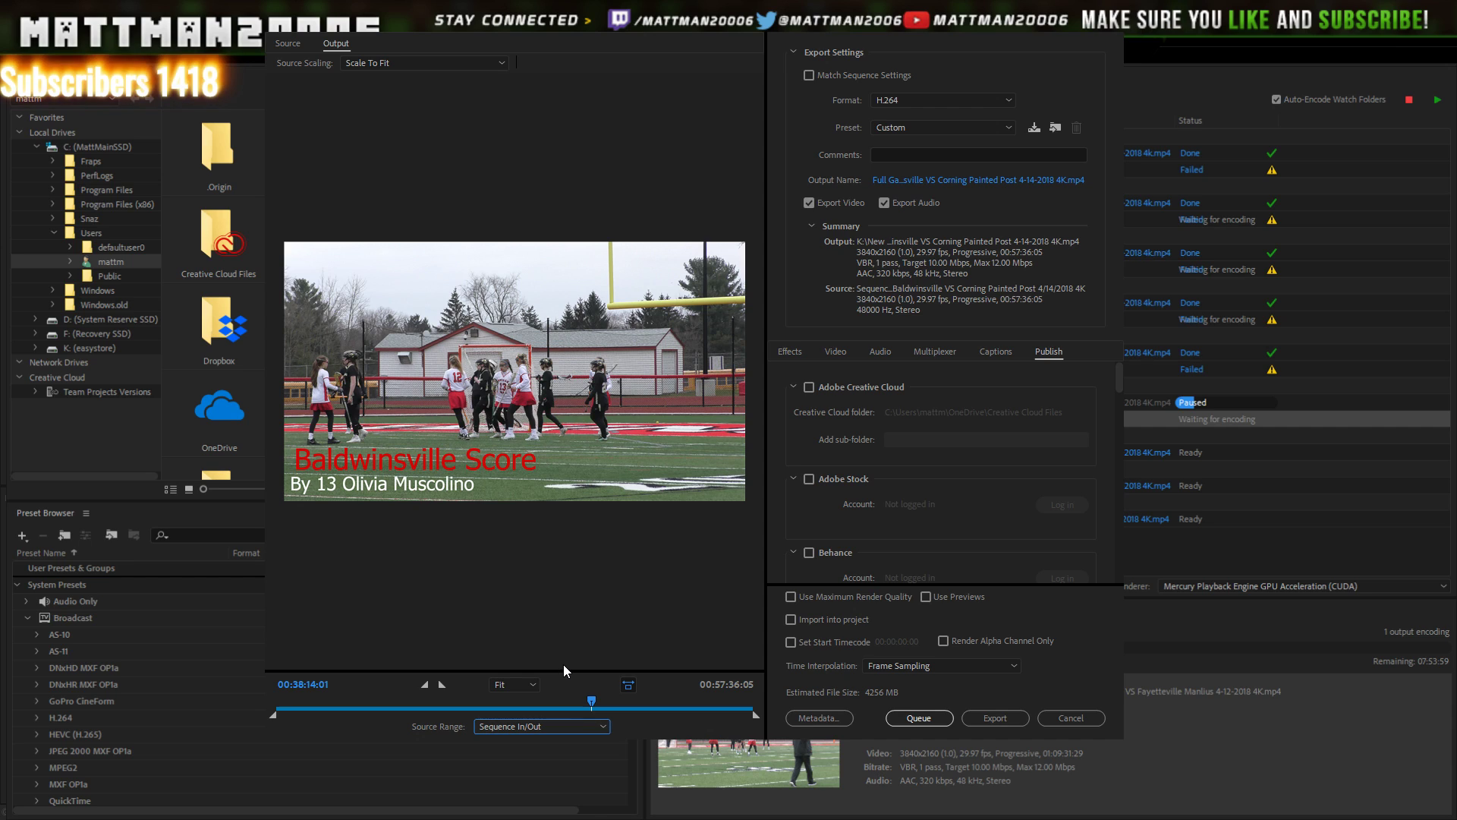
{"action": "key", "text": "Up"}
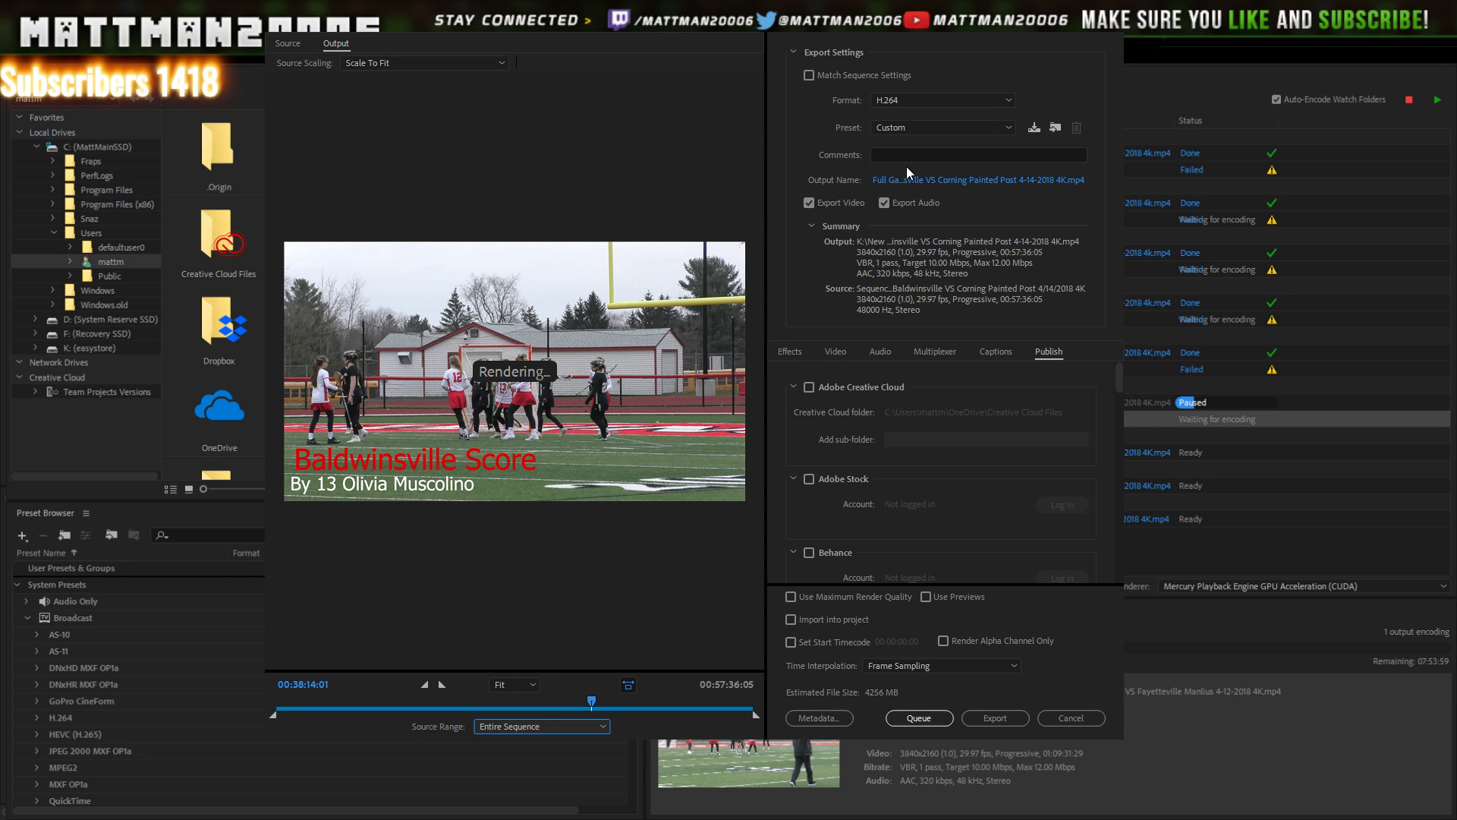
{"action": "key", "text": "alt+Tab"}
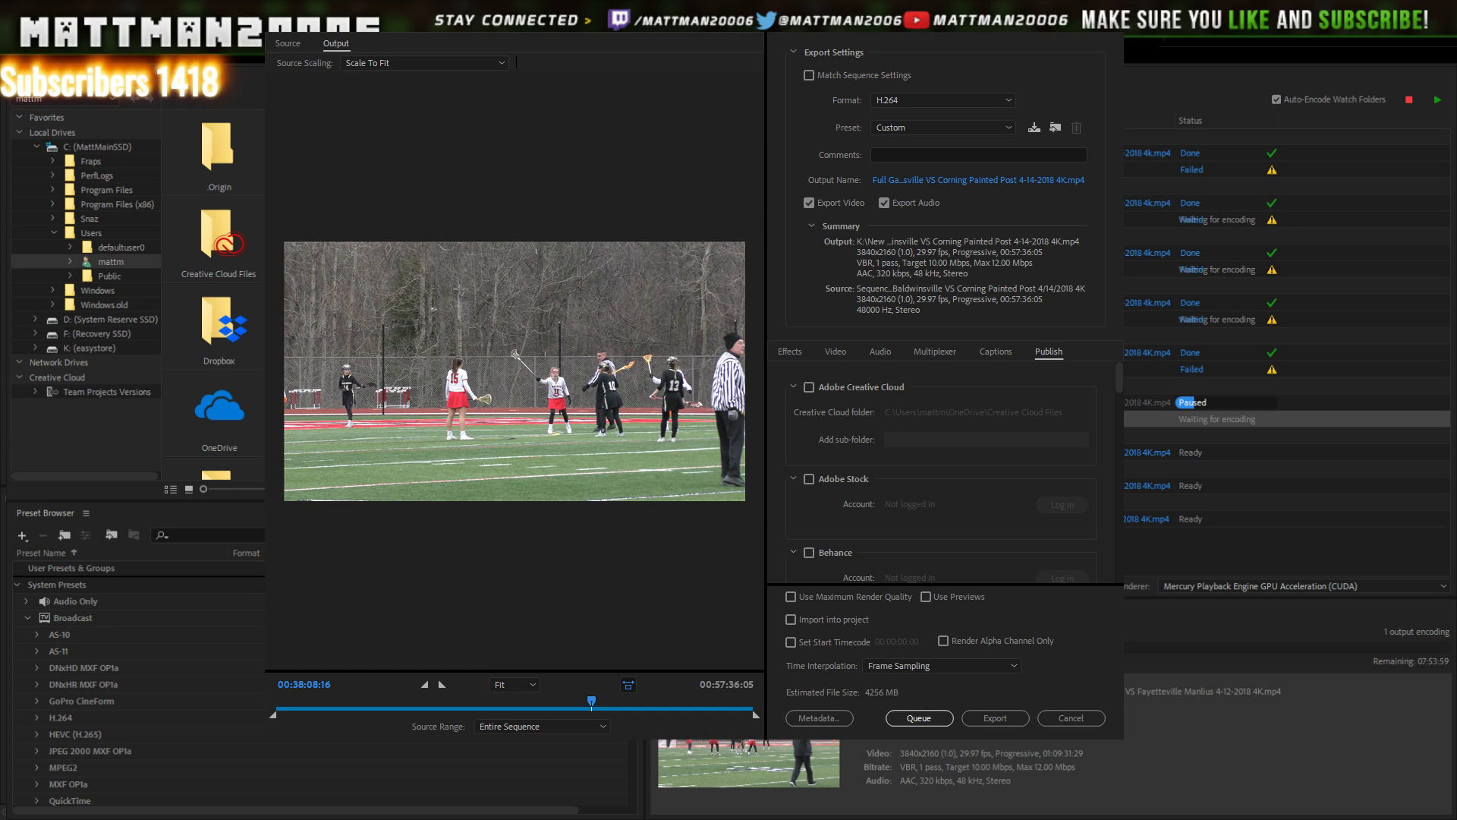
{"action": "left_click", "coordinate": [1157, 504]}
- Save the full-game Corning Painted Post 4-14-2018 4K .mp4 output into New folder on the easystore drive
{"action": "scroll", "coordinate": [1122, 379], "scroll_direction": "down", "scroll_amount": 5}
{"action": "left_click_drag", "start_coordinate": [1118, 449], "coordinate": [1118, 453]}
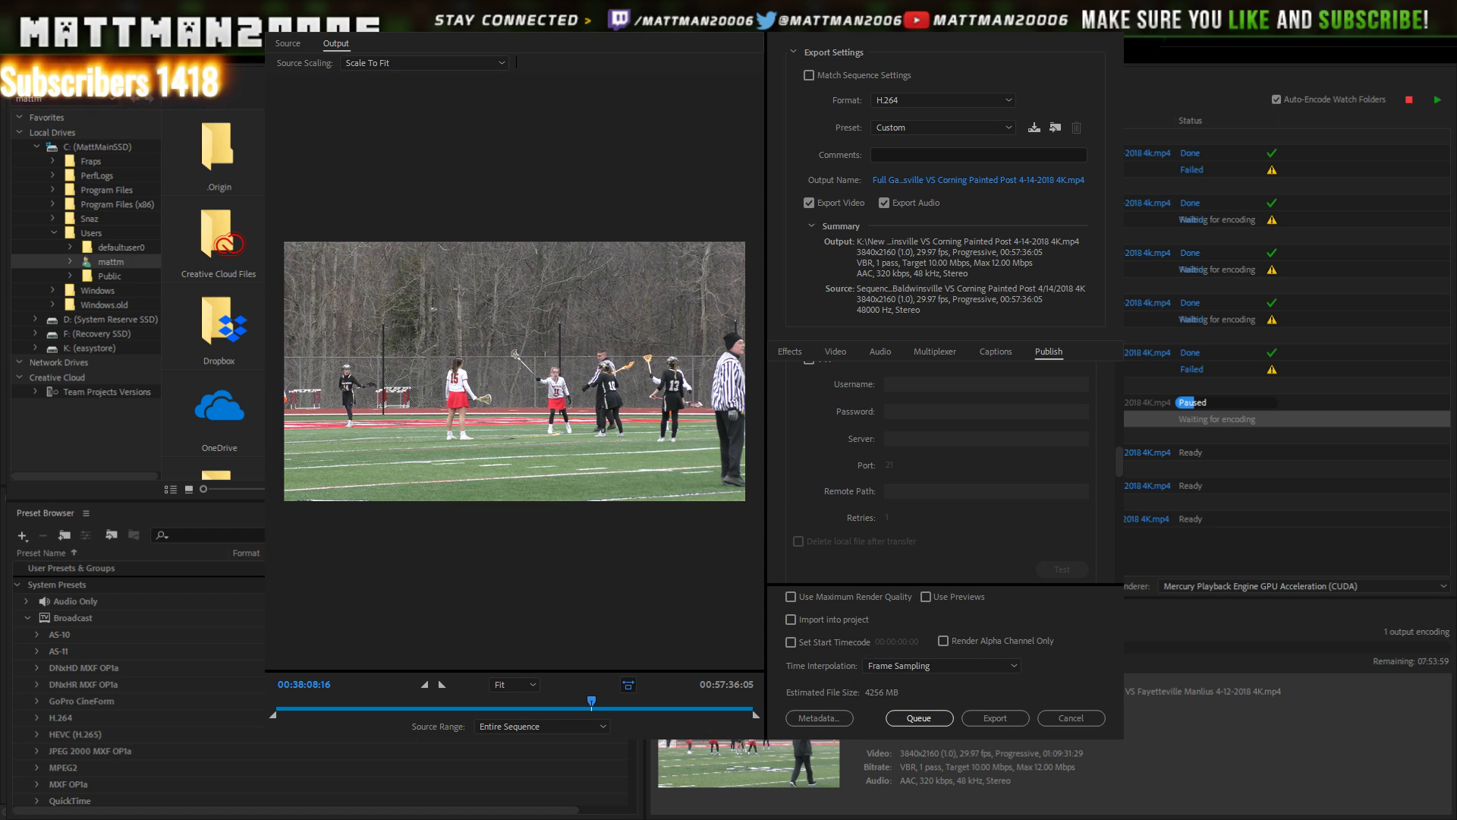
{"action": "left_click", "coordinate": [714, 743]}
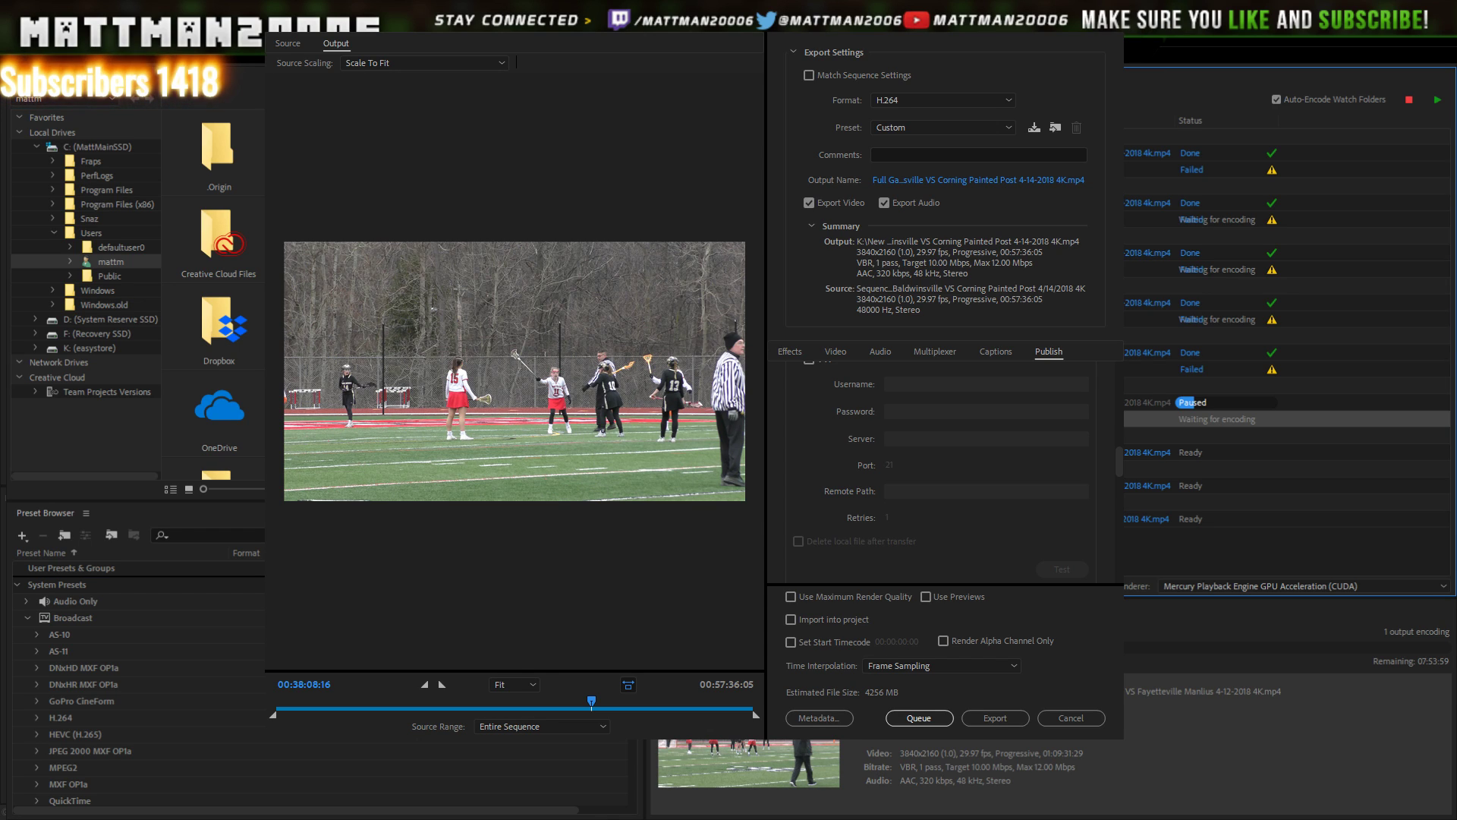
{"action": "left_click", "coordinate": [1287, 501]}
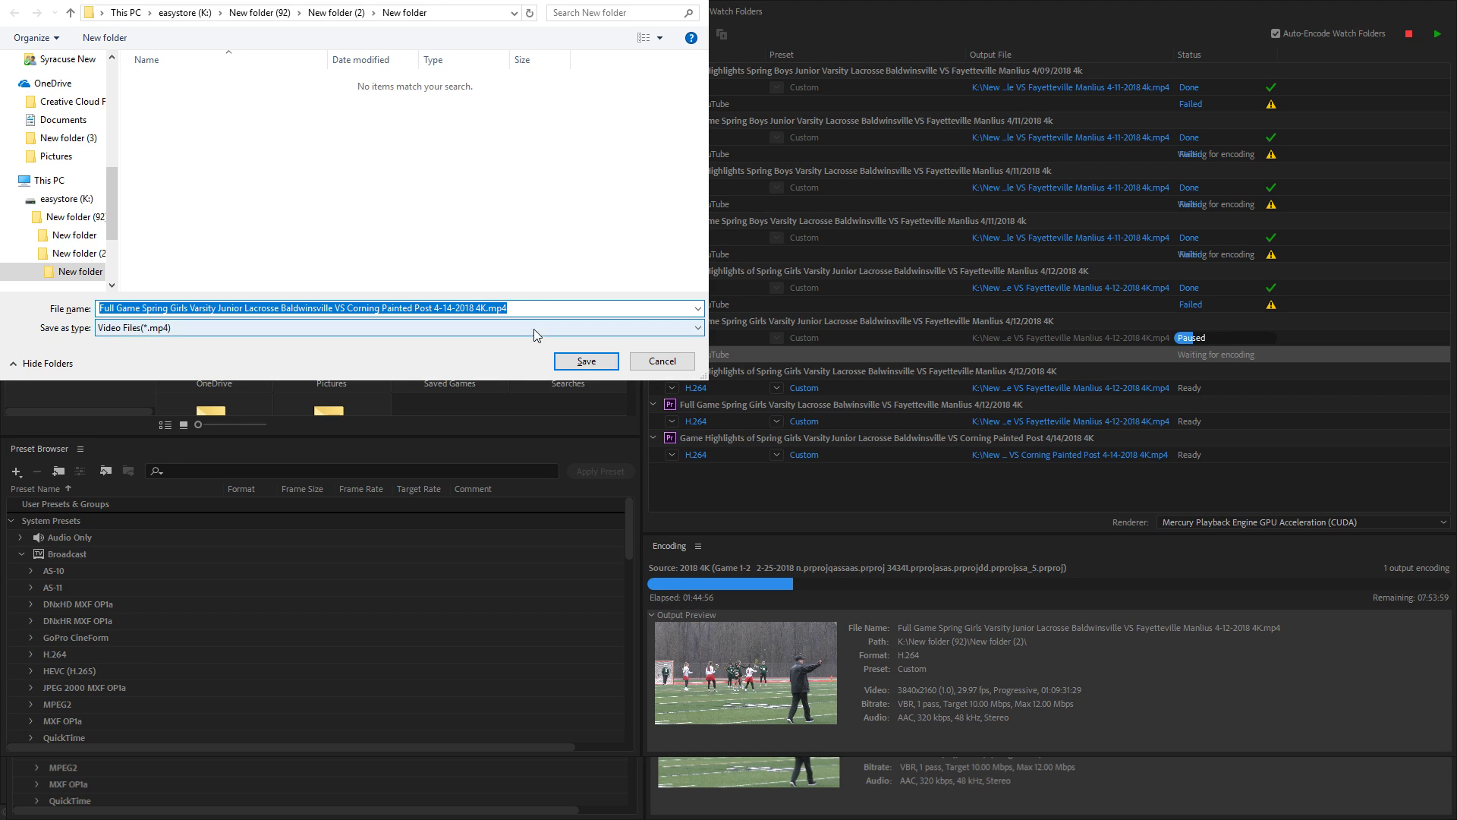
{"action": "left_click", "coordinate": [596, 361]}
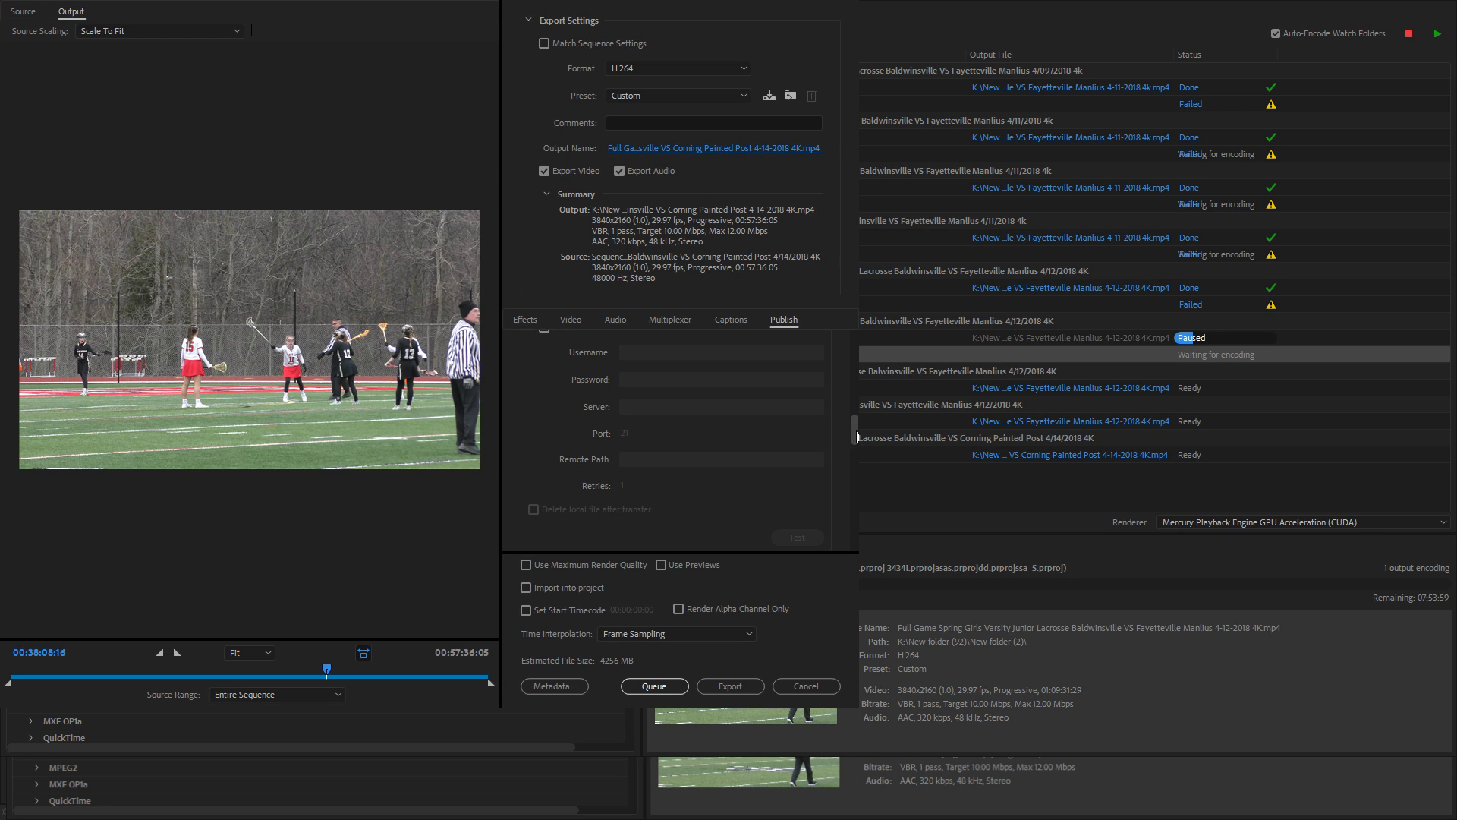
- Set both YouTube Title and Description to 'Full Game Spring Girls Varsity Junior Lacrosse Baldwinsville…'
{"action": "left_click_drag", "start_coordinate": [856, 433], "coordinate": [853, 516]}
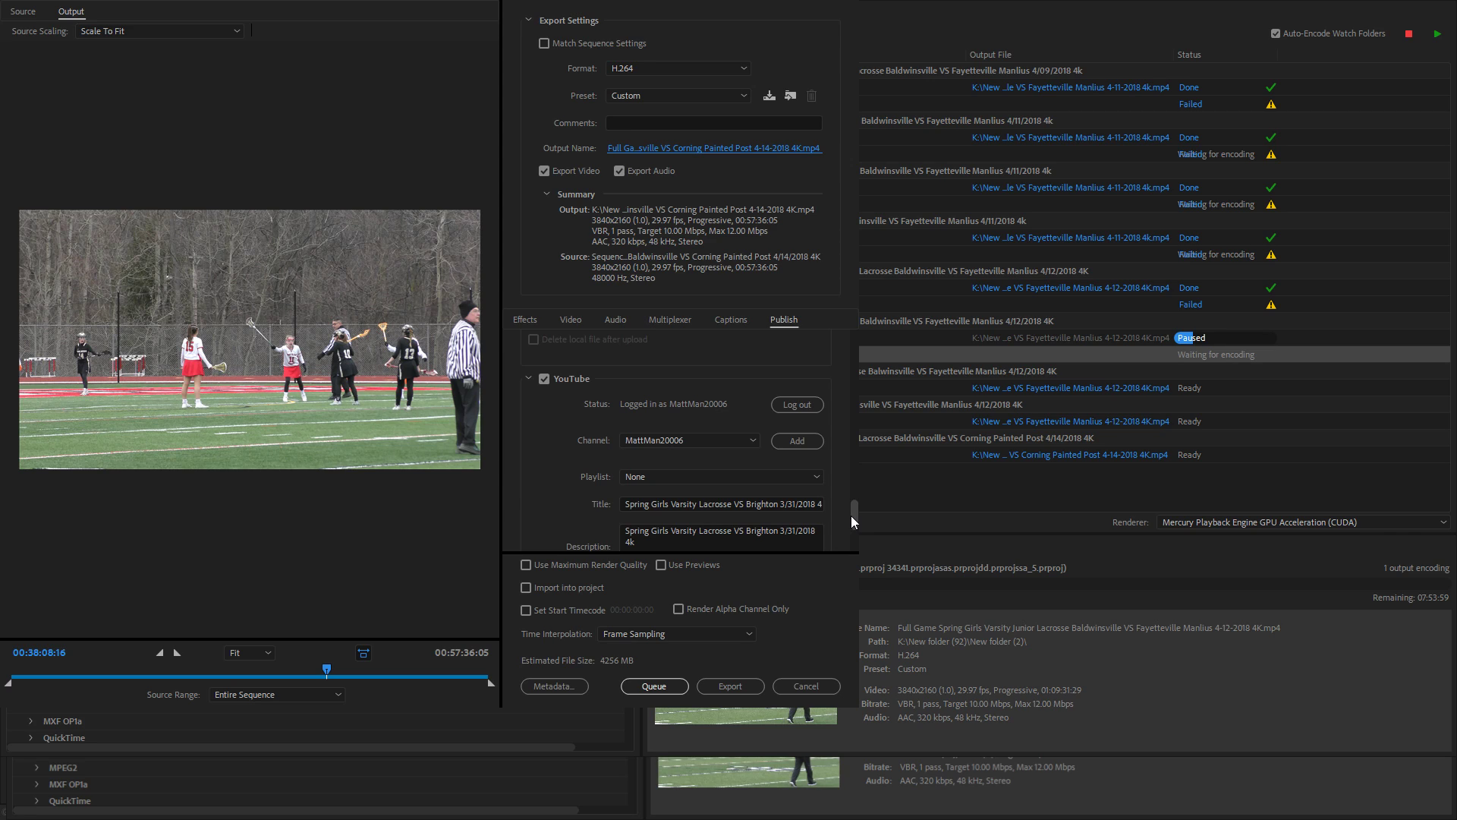
{"action": "scroll", "coordinate": [834, 509], "scroll_direction": "down", "scroll_amount": 1}
{"action": "left_click", "coordinate": [786, 487]}
{"action": "key", "text": "ctrl+a"}
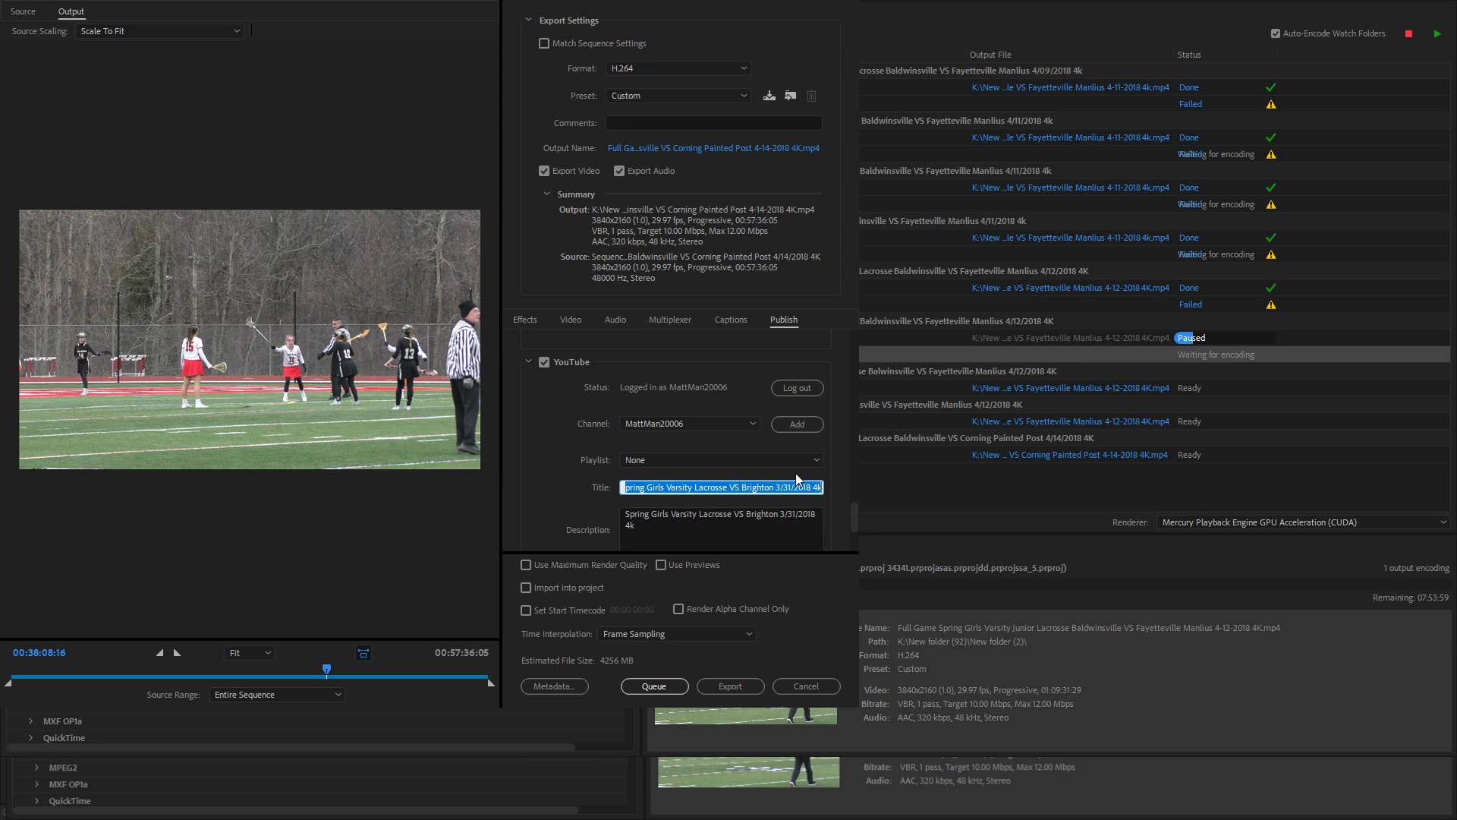
{"action": "key", "text": "ctrl+v"}
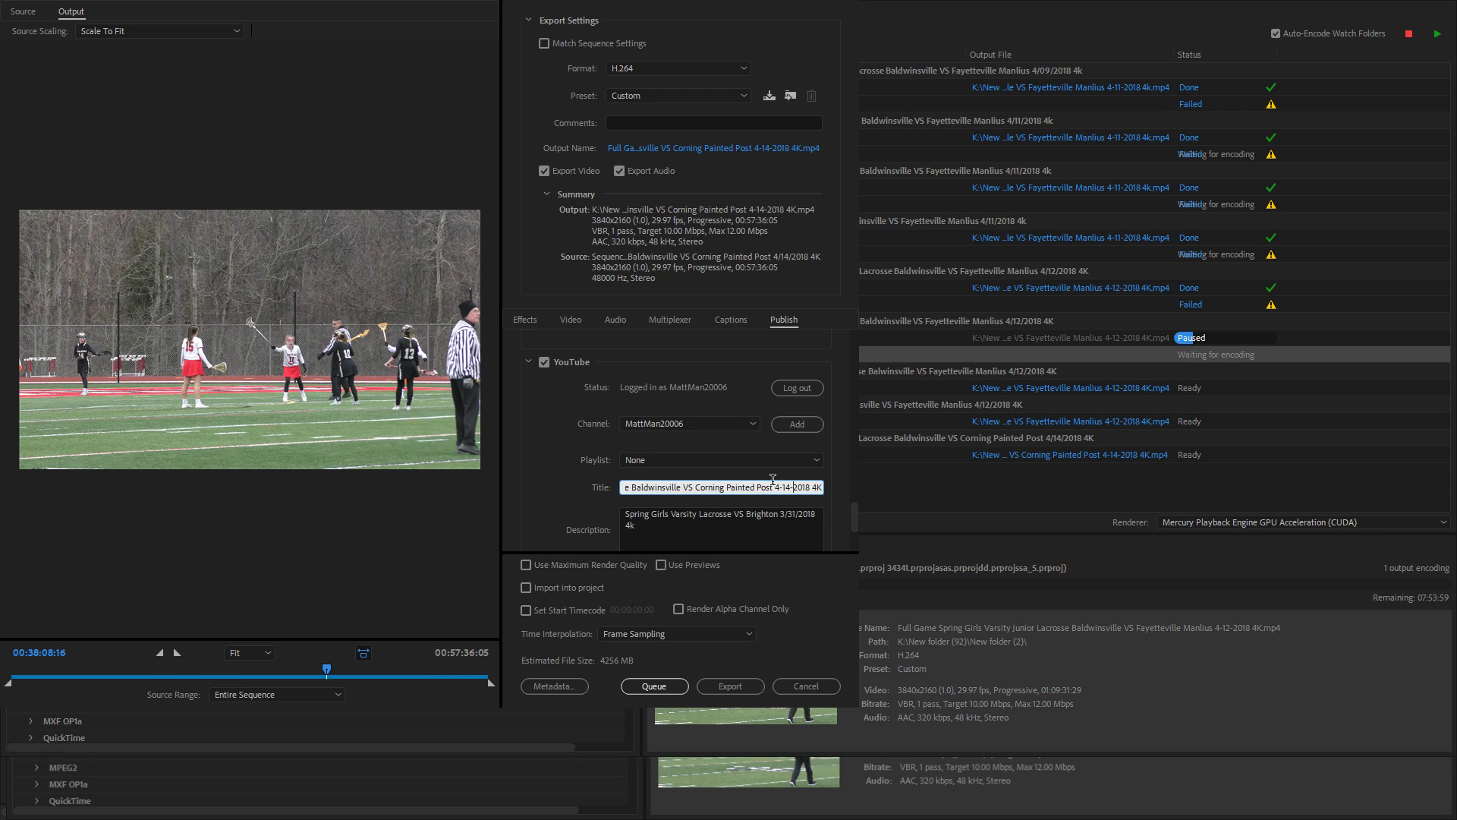
{"action": "type", "text": "/"}
{"action": "triple_click", "coordinate": [760, 487]}
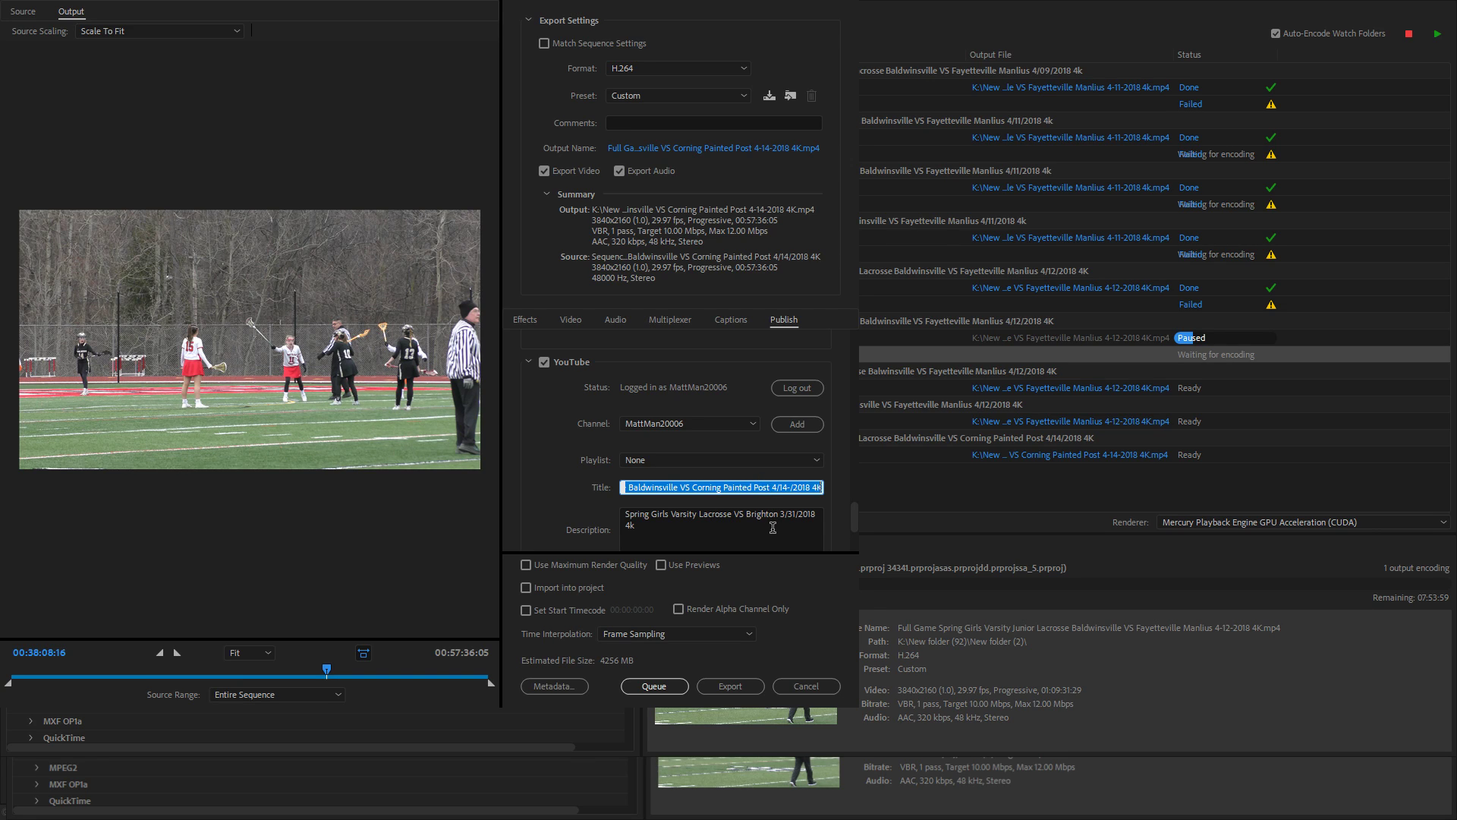
{"action": "triple_click", "coordinate": [685, 527]}
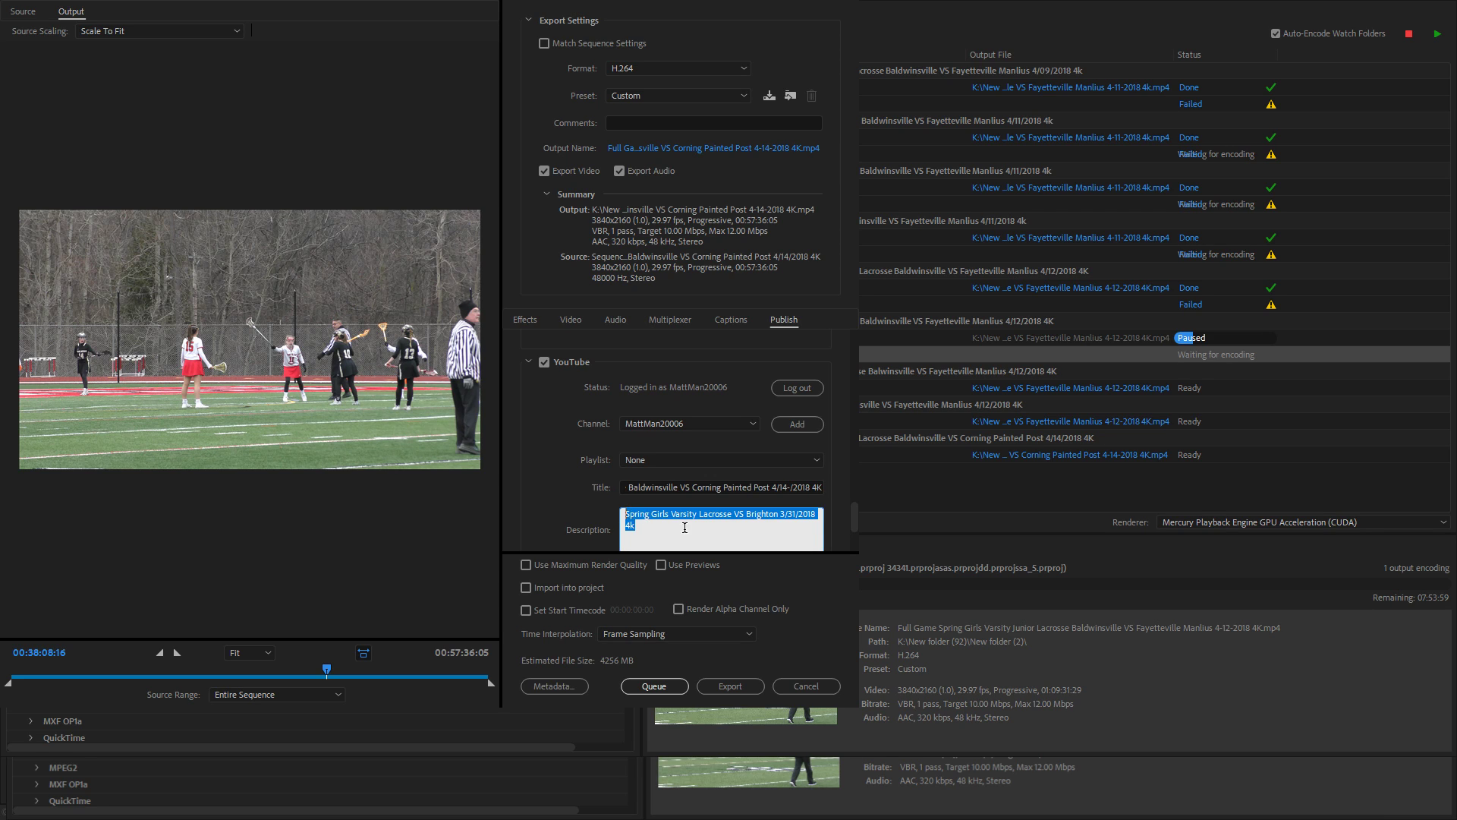
{"action": "type", "text": "Full Game Spring Girls Varsity Junior Lacrosse Baldwinsville VS Corning Painted Post 4/14-/2018 4K"}
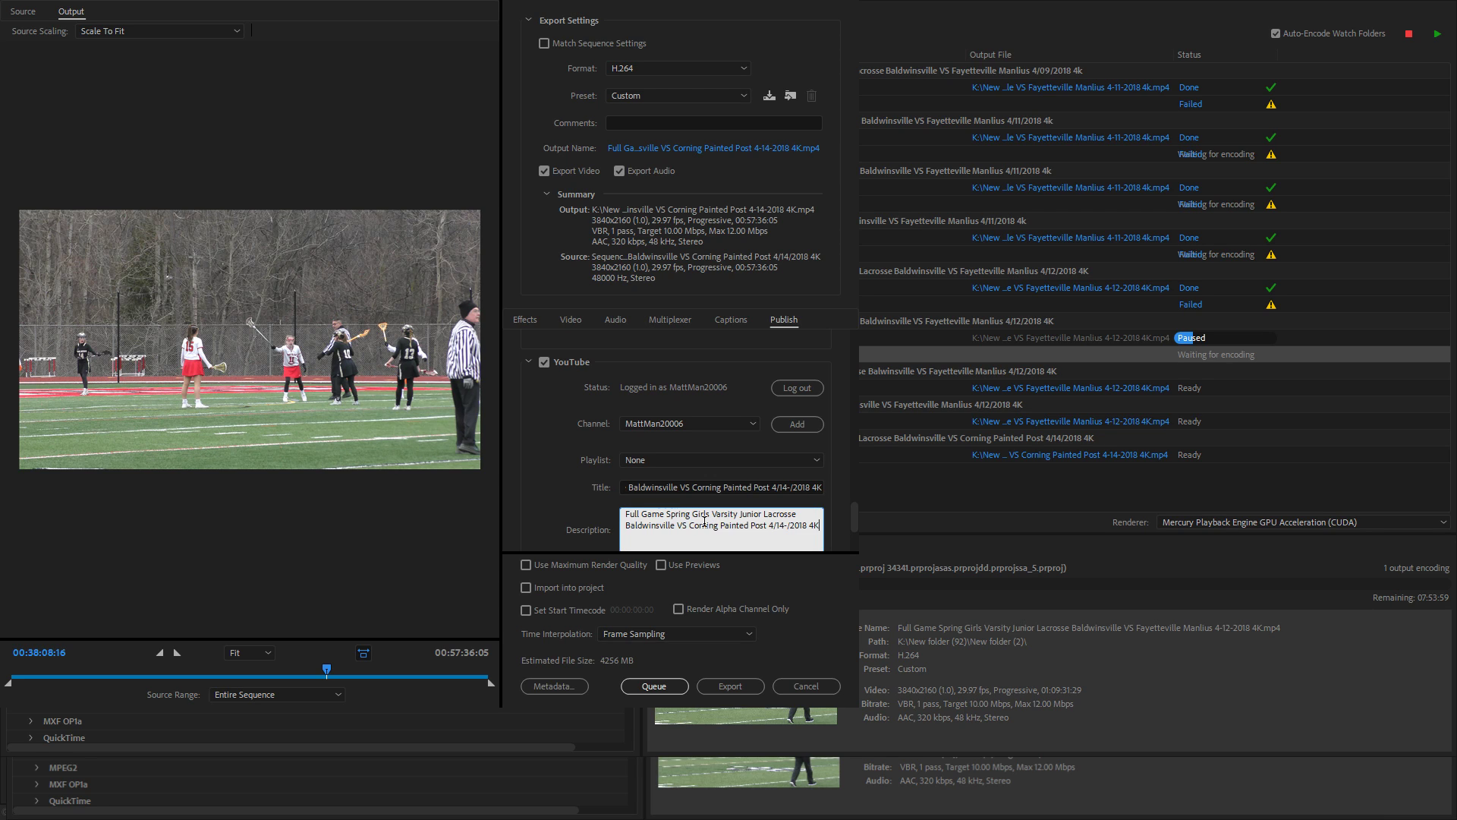
{"action": "left_click", "coordinate": [791, 421]}
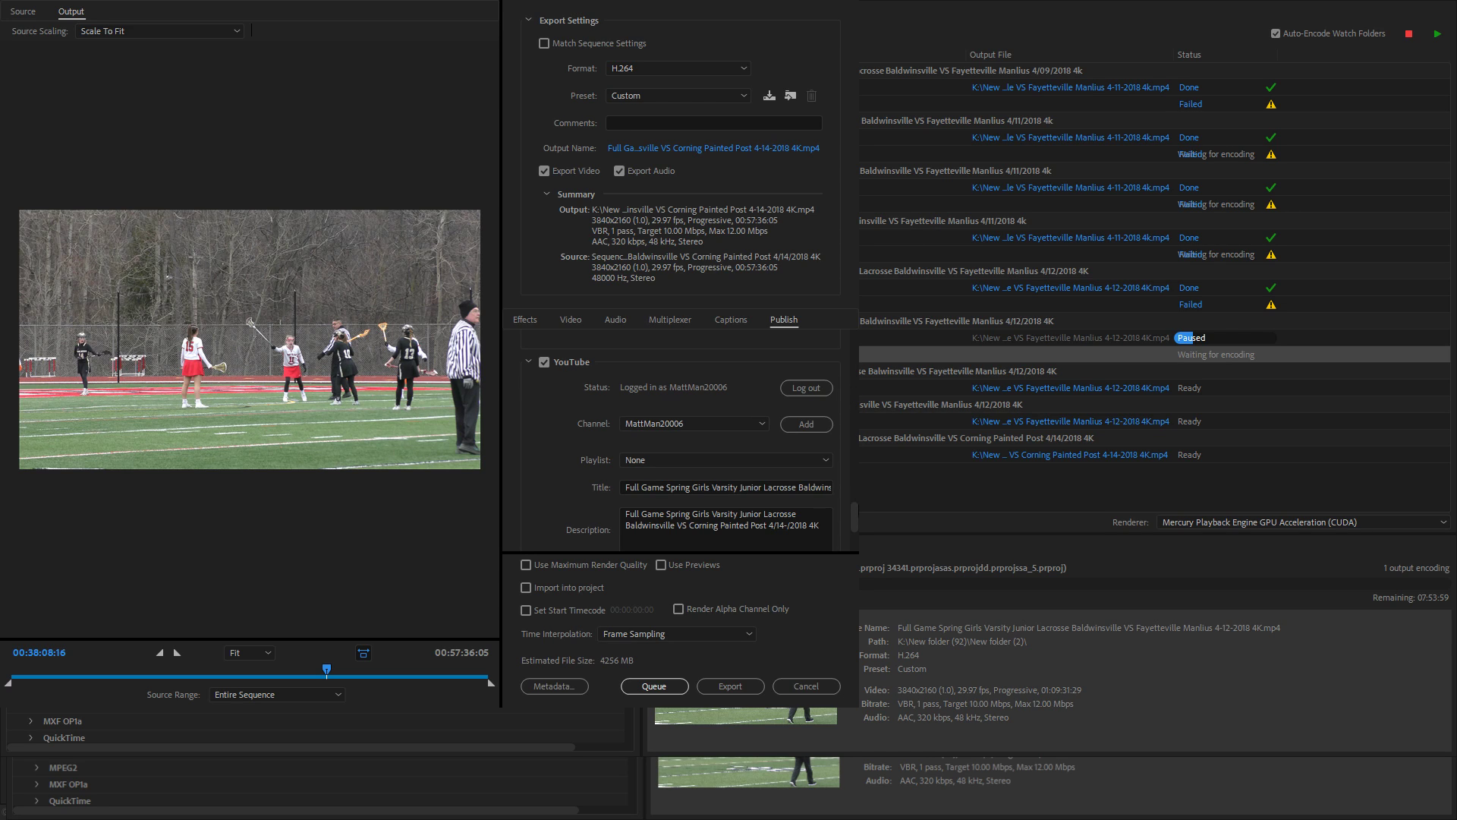
- Remove the stray hyphens so the description and title both read 4/14/2018
{"action": "left_click_drag", "start_coordinate": [852, 516], "coordinate": [853, 525]}
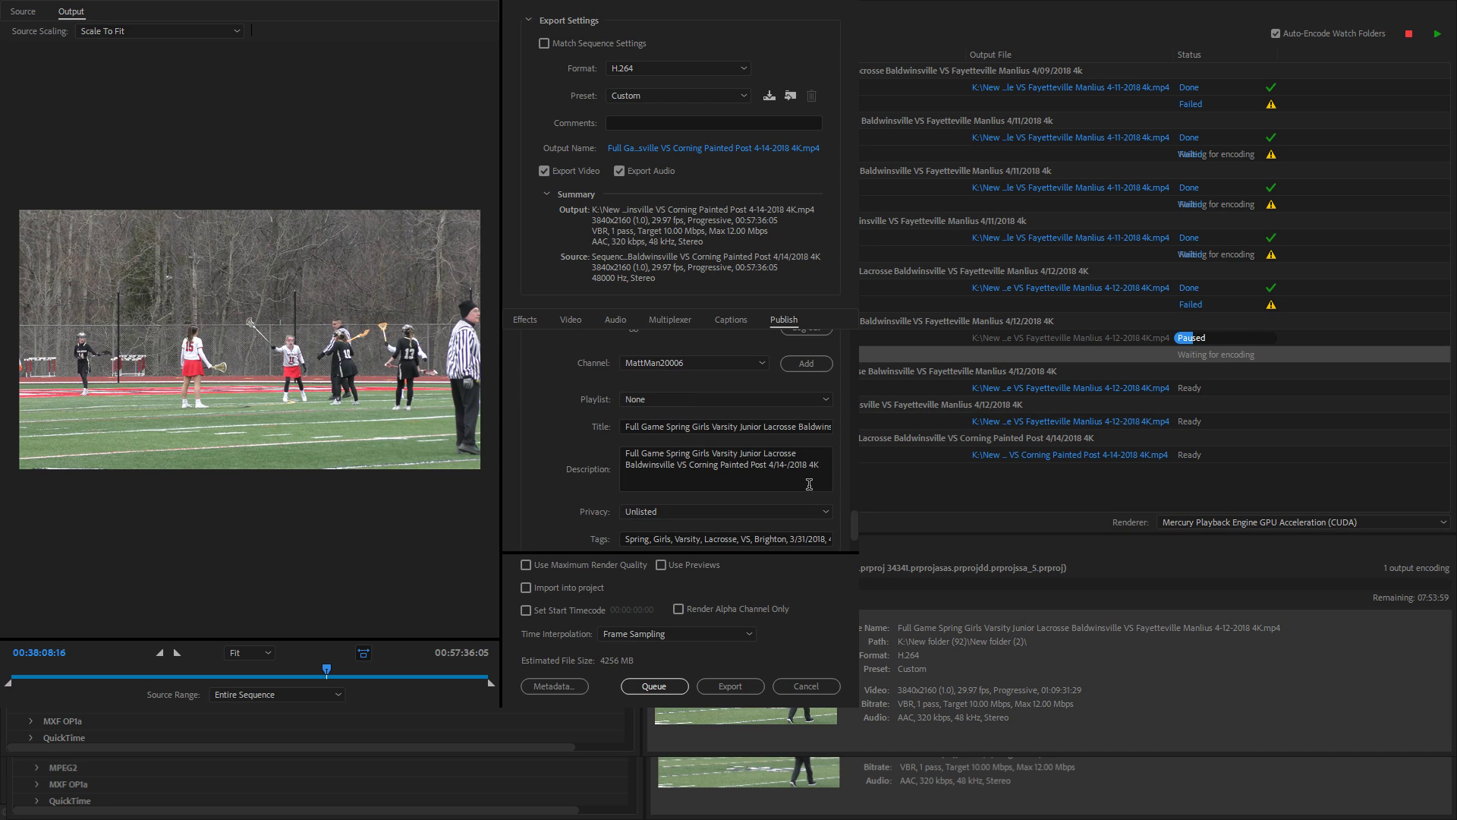
{"action": "left_click", "coordinate": [792, 469]}
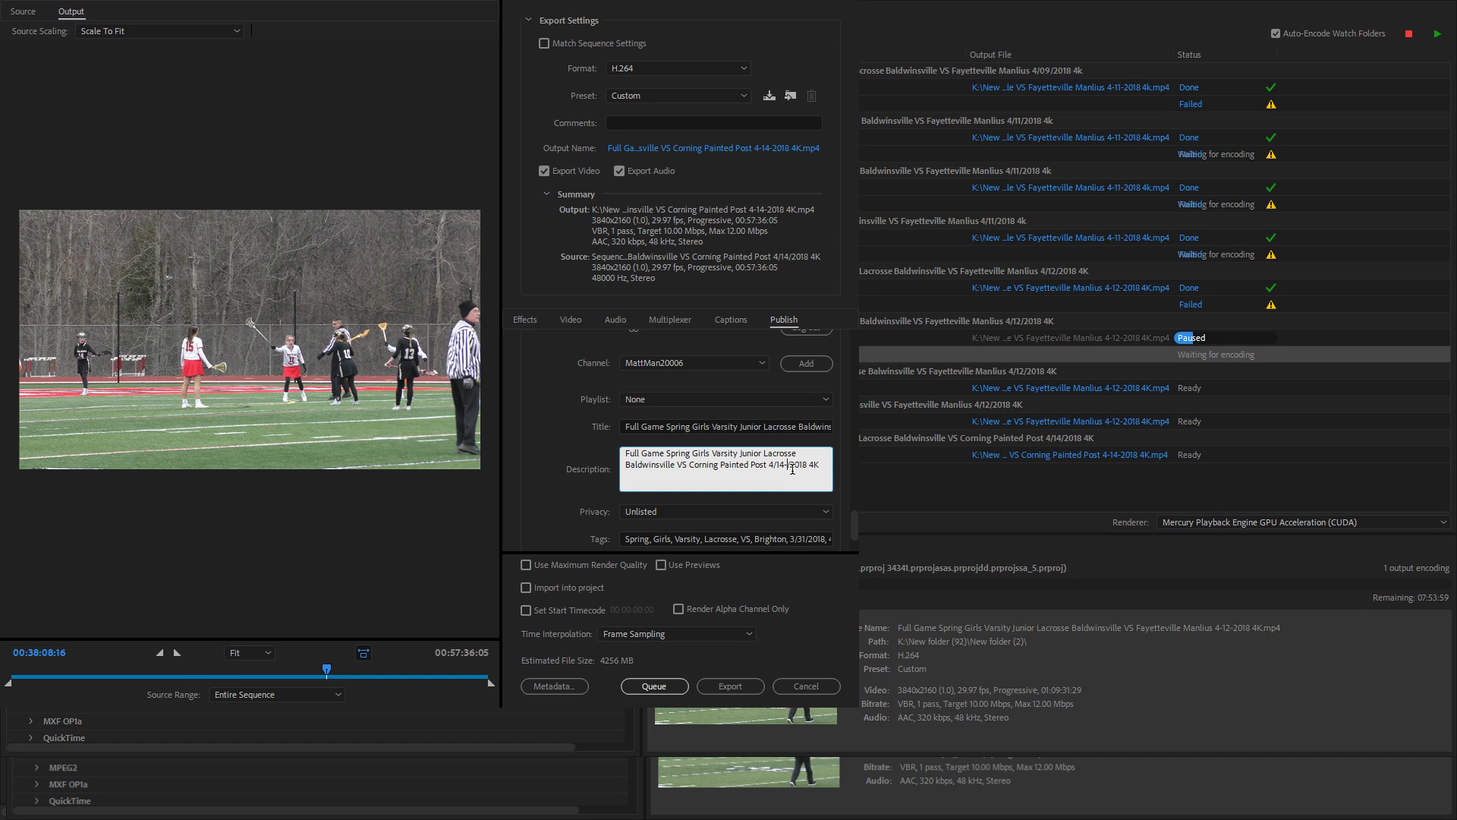
{"action": "key", "text": "BackSpace"}
{"action": "double_click", "coordinate": [829, 427]}
{"action": "left_click", "coordinate": [832, 426]}
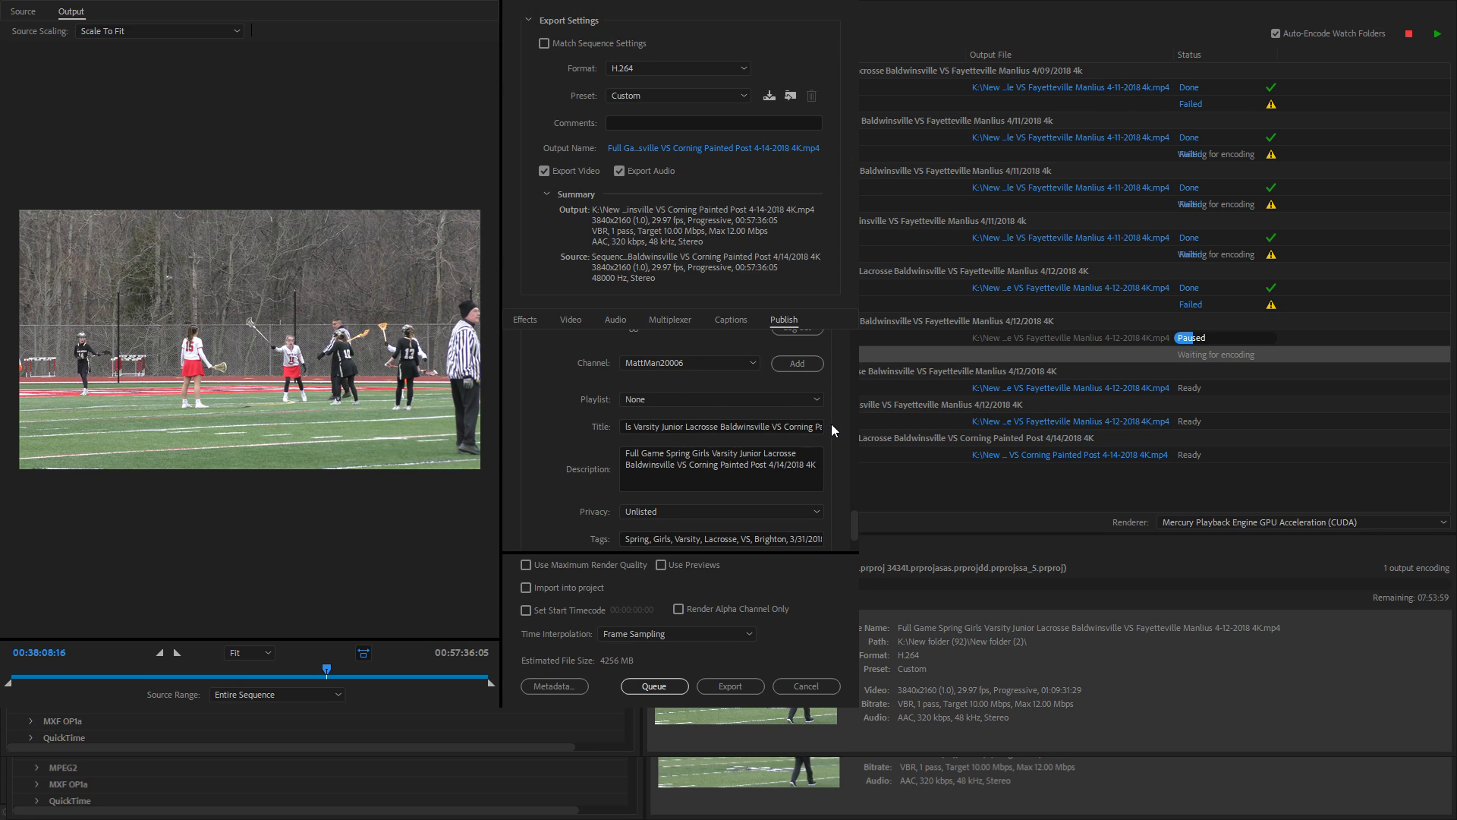
{"action": "left_click", "coordinate": [814, 427]}
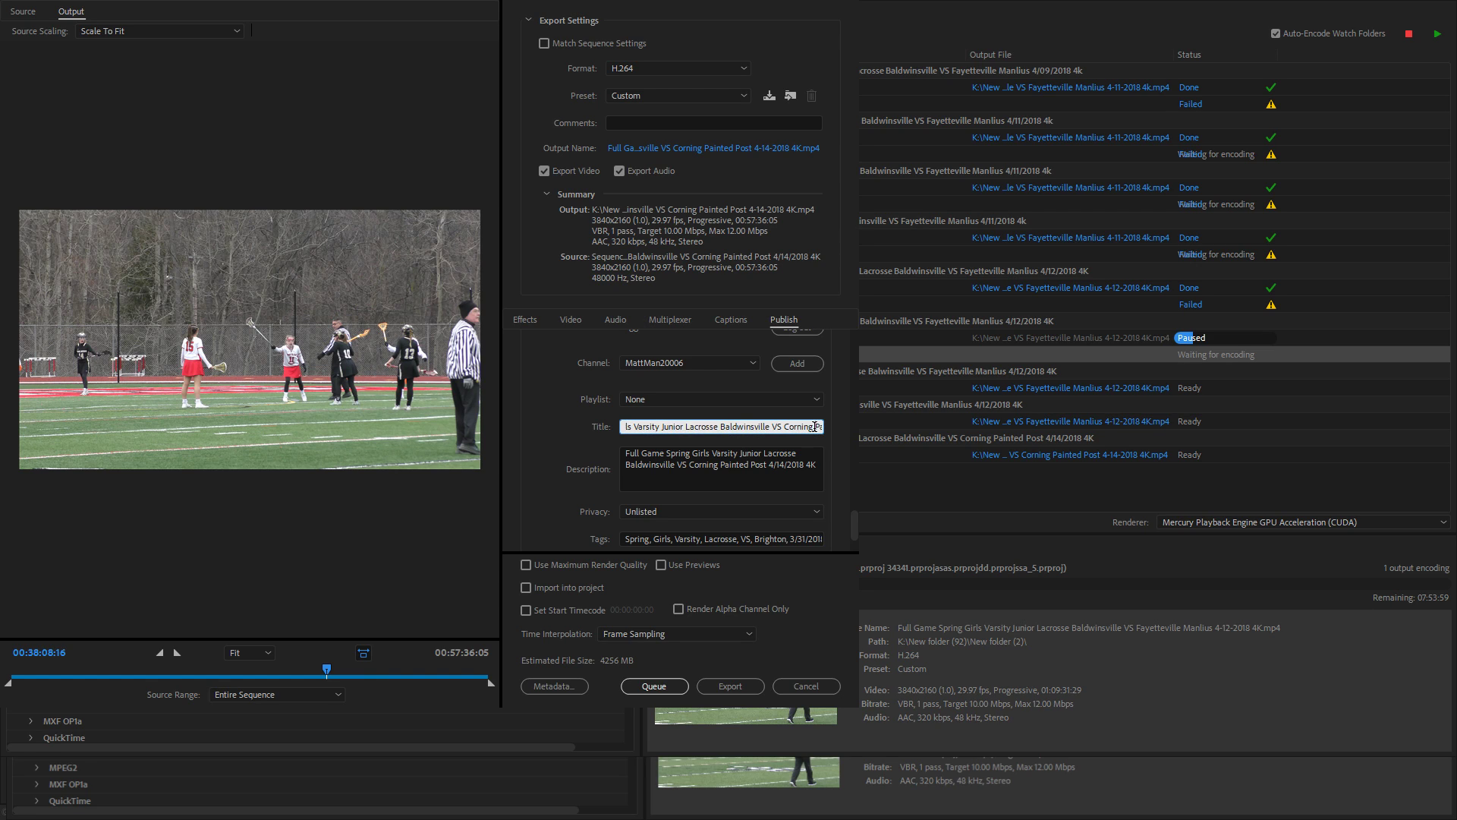
{"action": "key", "text": "Right"}
{"action": "key", "text": "Right"}
{"action": "key", "text": "Right"}
{"action": "key", "text": "Right"}
{"action": "key", "text": "Right"}
{"action": "key", "text": "Right"}
{"action": "key", "text": "Right"}
{"action": "key", "text": "Right"}
{"action": "key", "text": "Right"}
{"action": "key", "text": "Right"}
{"action": "key", "text": "Right"}
{"action": "key", "text": "Right"}
{"action": "key", "text": "Right"}
{"action": "key", "text": "Right"}
{"action": "key", "text": "Right"}
{"action": "key", "text": "Right"}
{"action": "key", "text": "Right"}
{"action": "key", "text": "Right"}
{"action": "key", "text": "Right"}
{"action": "key", "text": "BackSpace"}
- Replace the tags with the game name, comma-separated and ending '4/14/2018, 4K'
{"action": "triple_click", "coordinate": [773, 452]}
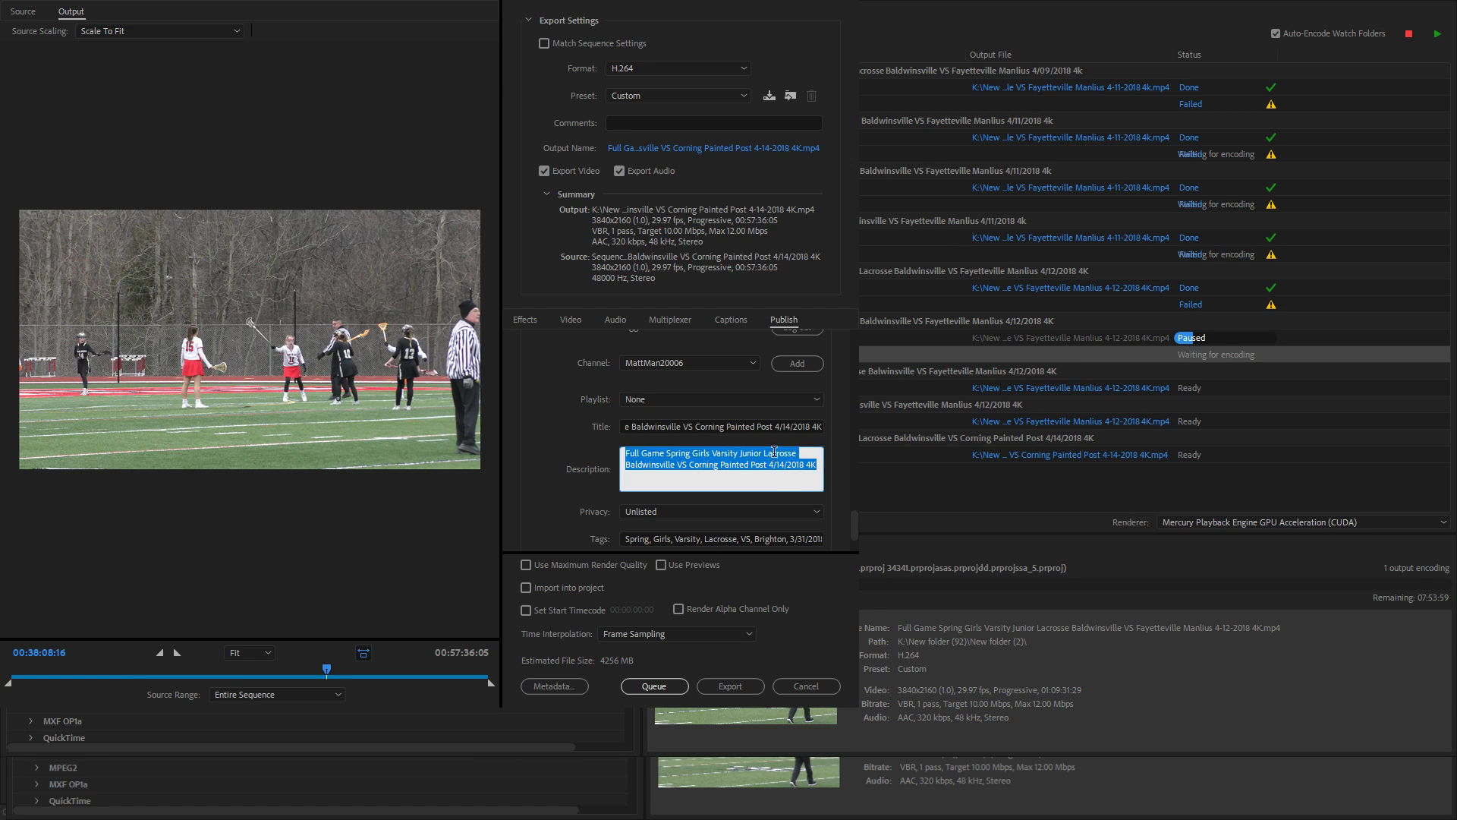
{"action": "type", "text": "Full Game Spring Girls Varsity Junior Lacrosse Baldwinsville VS Corning Painted Post 4/14/2018 4K"}
{"action": "triple_click", "coordinate": [772, 533]}
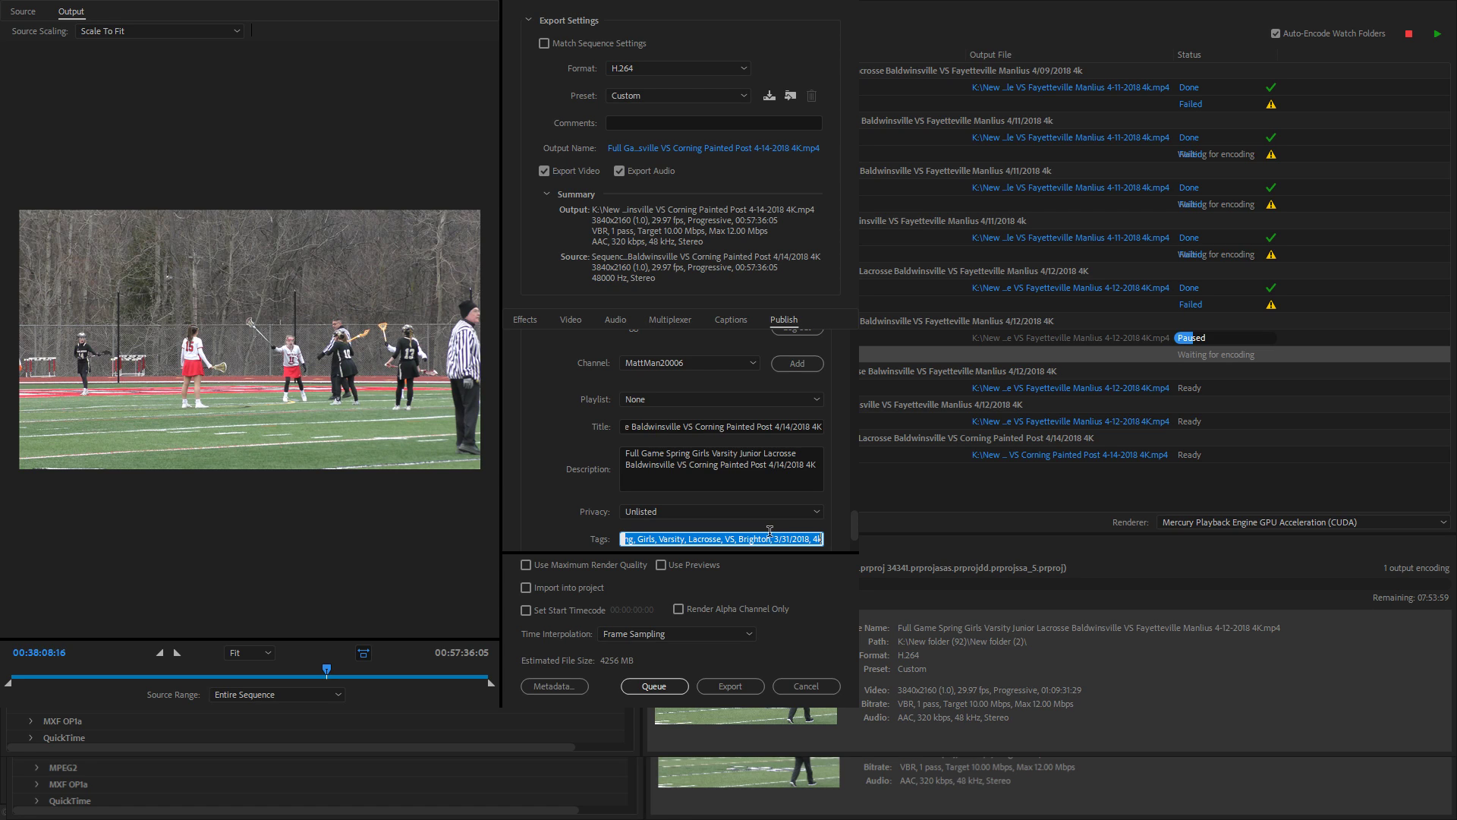
{"action": "key", "text": "ctrl+v"}
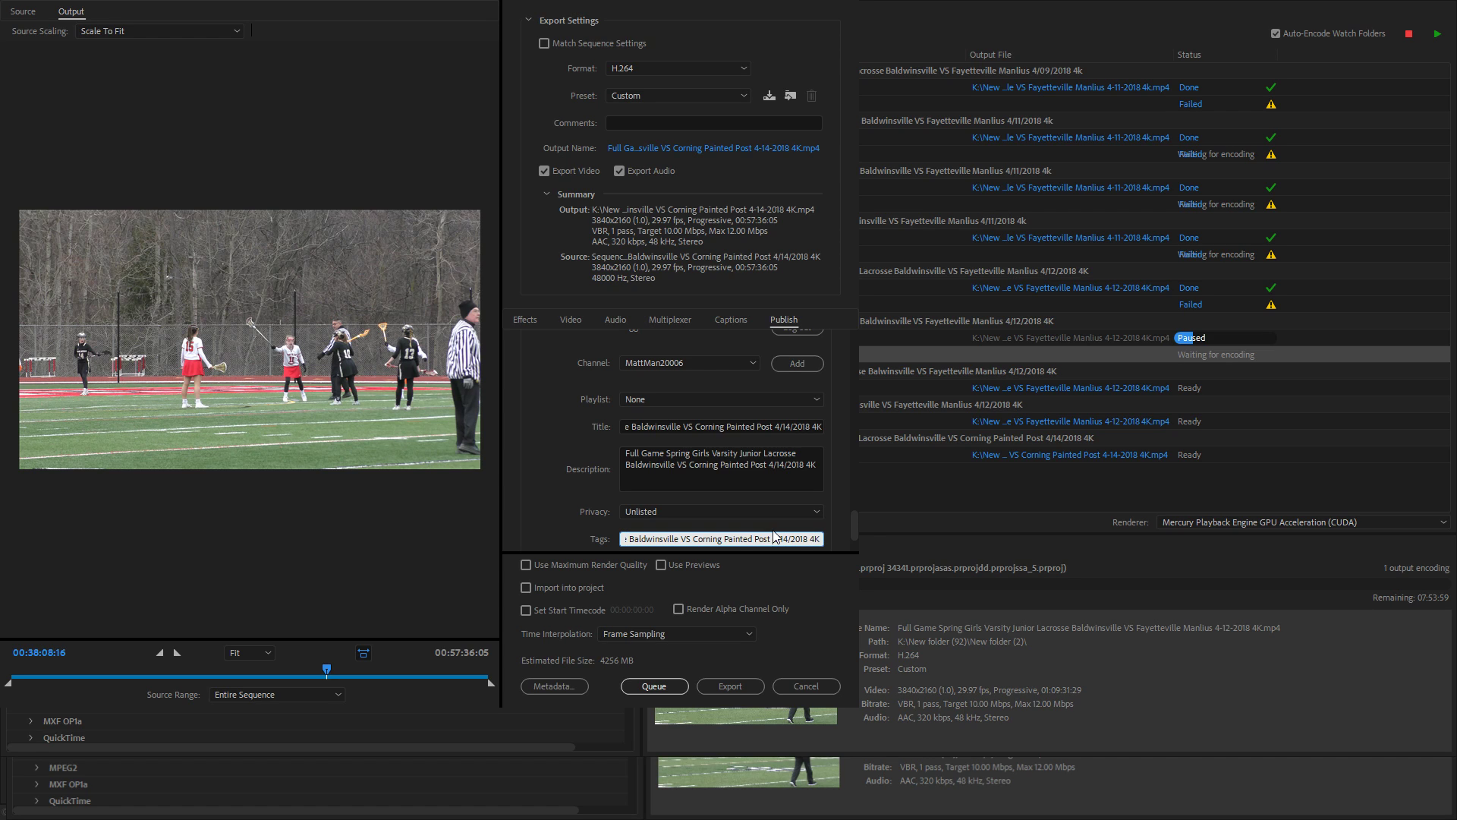
{"action": "key", "text": "Left"}
{"action": "key", "text": "Left"}
{"action": "key", "text": "Left"}
{"action": "key", "text": "Left"}
{"action": "key", "text": "Left"}
{"action": "key", "text": "Left"}
{"action": "key", "text": "Left"}
{"action": "key", "text": "Left"}
{"action": "key", "text": "Left"}
{"action": "key", "text": "Left"}
{"action": "key", "text": "Left"}
{"action": "key", "text": "Left"}
{"action": "key", "text": "Left"}
{"action": "key", "text": "Left"}
{"action": "key", "text": "Left"}
{"action": "key", "text": "Left"}
{"action": "key", "text": "Left"}
{"action": "key", "text": "Left"}
{"action": "key", "text": "Left"}
{"action": "key", "text": "Left"}
{"action": "type", "text": ",,,,,,,"}
{"action": "key", "text": "Right"}
{"action": "key", "text": "Right"}
{"action": "key", "text": "Right"}
{"action": "key", "text": "Right"}
{"action": "key", "text": "Right"}
{"action": "key", "text": "Right"}
{"action": "type", "text": ", VS,"}
{"action": "key", "text": "Right"}
{"action": "key", "text": "Right"}
{"action": "key", "text": "Right"}
{"action": "type", "text": ","}
{"action": "key", "text": "BackSpace"}
{"action": "key", "text": "Right"}
{"action": "key", "text": "Right"}
{"action": "key", "text": "Right"}
{"action": "key", "text": "Right"}
{"action": "key", "text": "Right"}
{"action": "key", "text": "Right"}
{"action": "key", "text": "Right"}
{"action": "key", "text": "Right"}
{"action": "type", "text": ",, ,"}
- Queue the Corning Painted Post 4/14/2018 4K export and close the Volume Mixer
{"action": "left_click", "coordinate": [667, 688]}
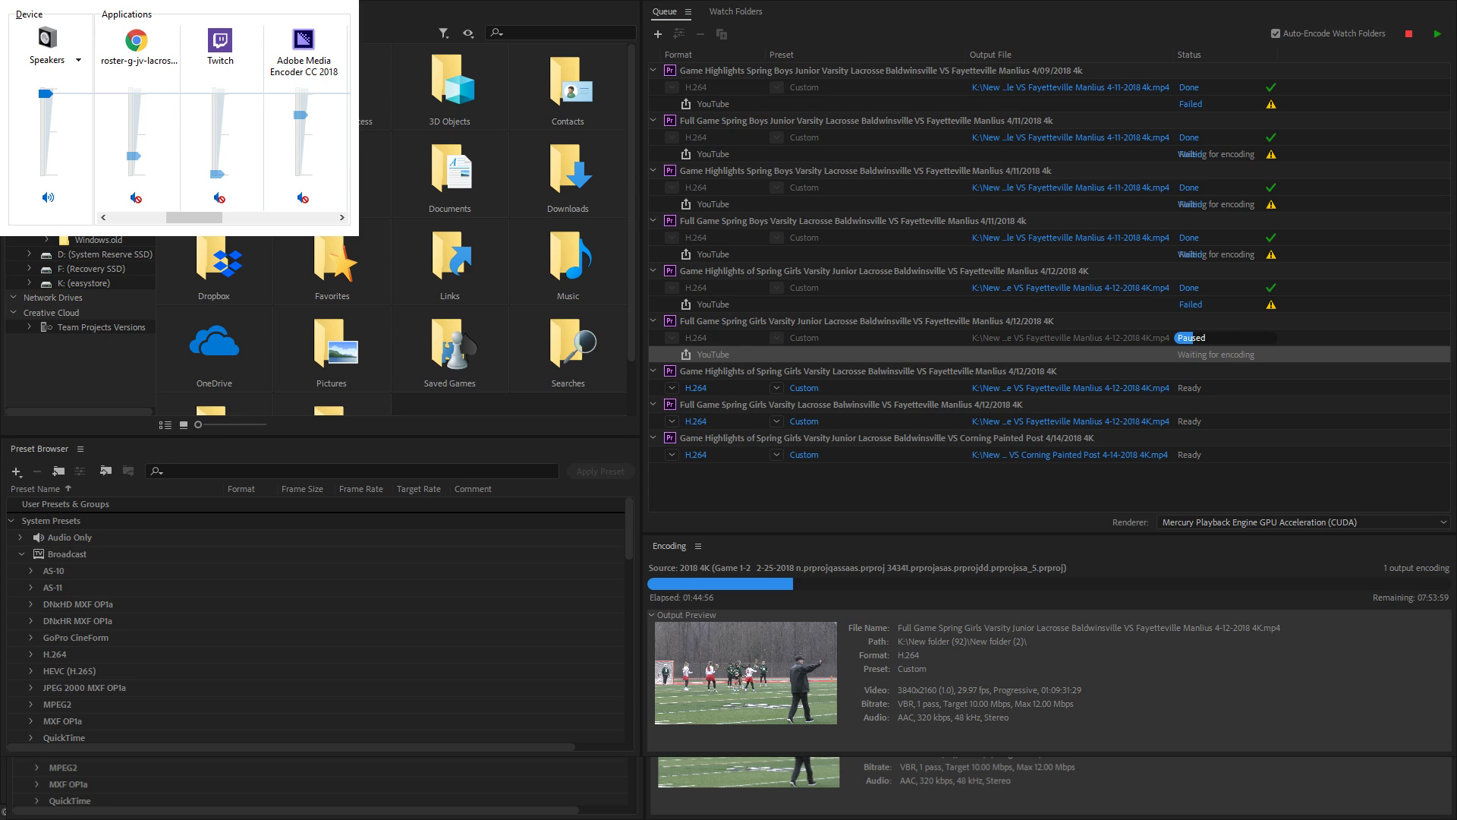
{"action": "key", "text": "alt+F4"}
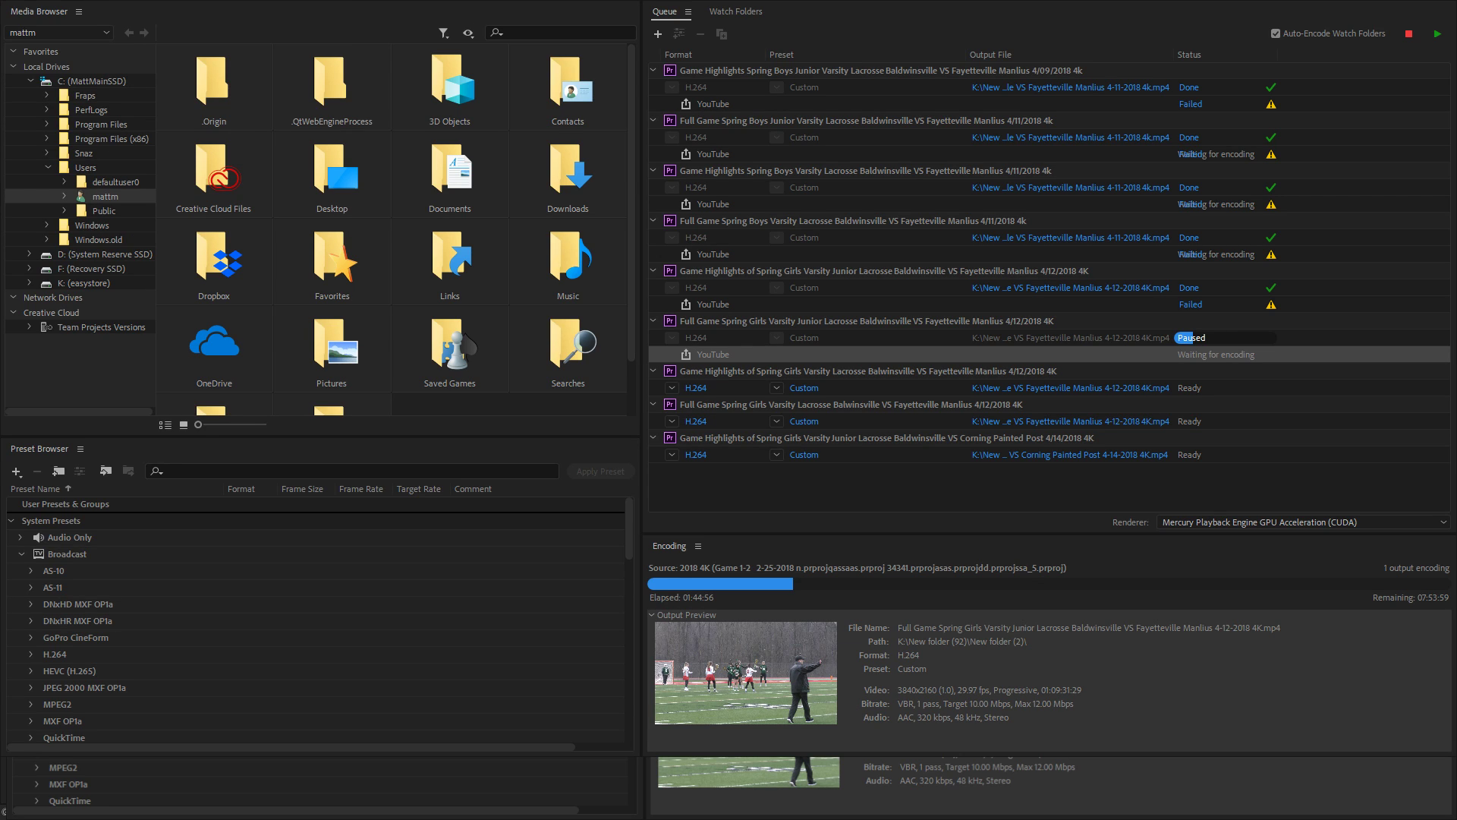
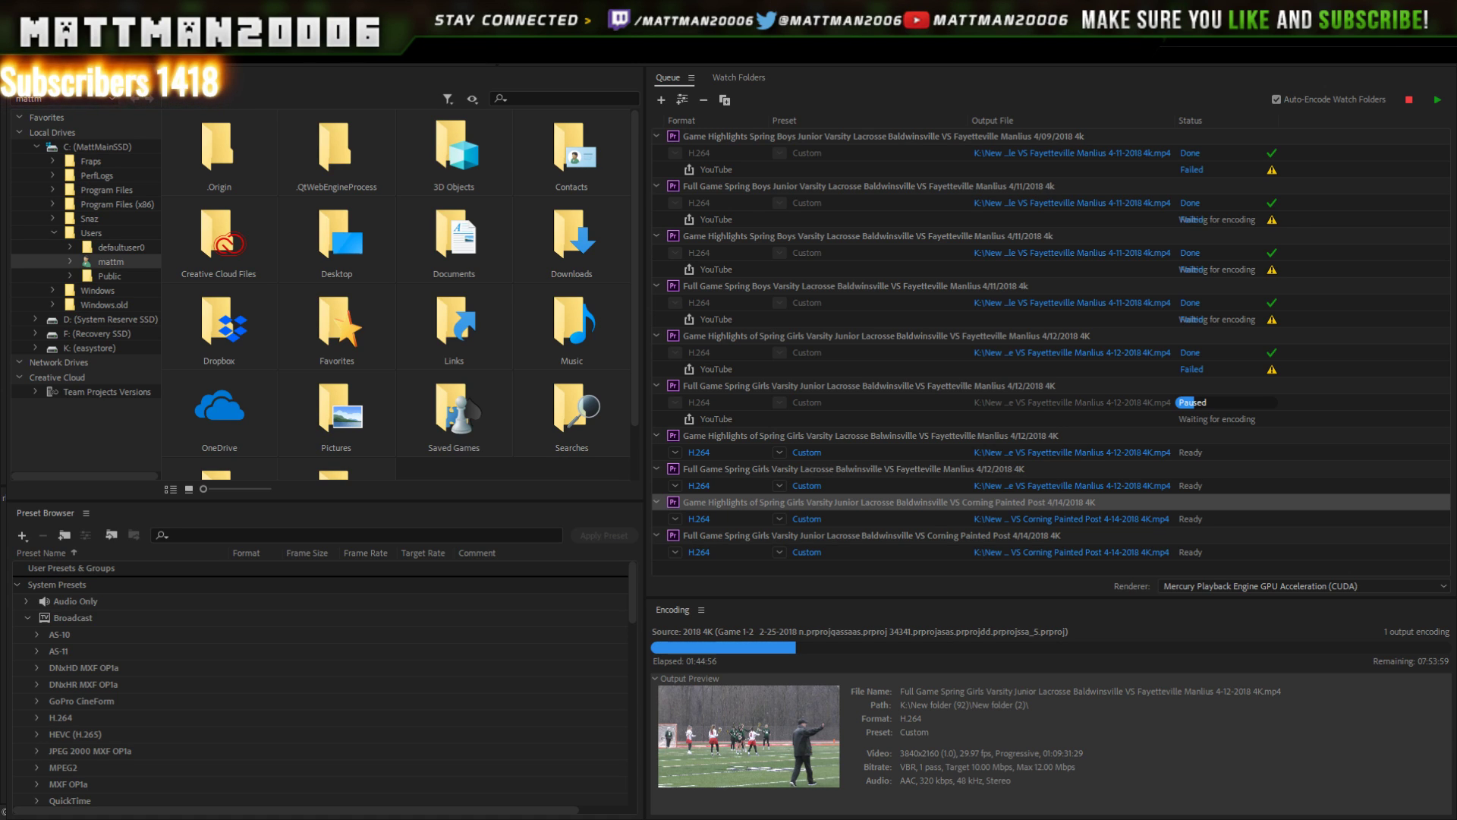
- Return from Media Encoder to Premiere Pro, leaving the Corning Painted Post 4K export running
{"action": "key", "text": "alt+Tab"}
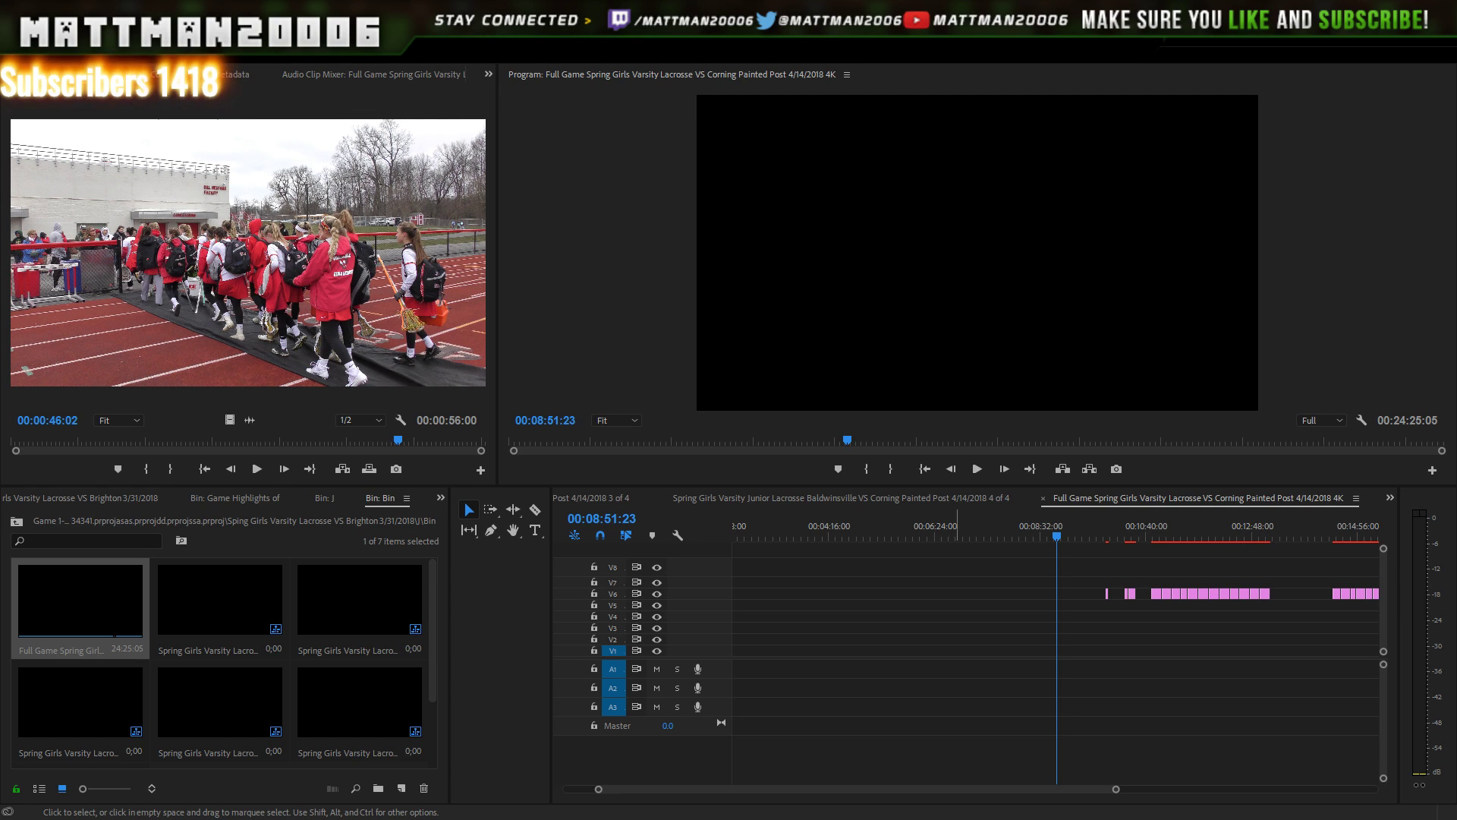
{"action": "left_click", "coordinate": [743, 90]}
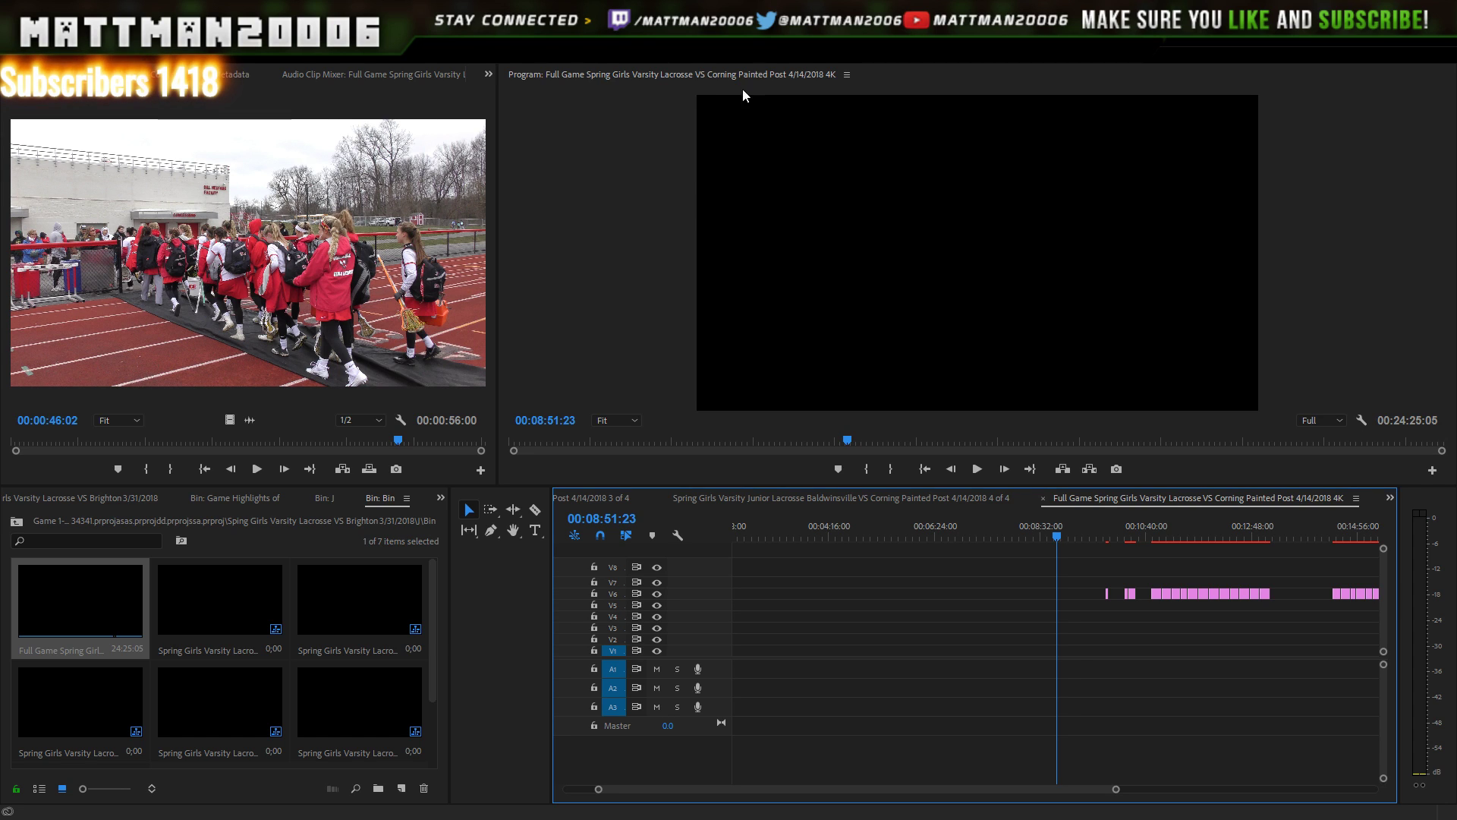
{"action": "key", "text": "ctrl+m"}
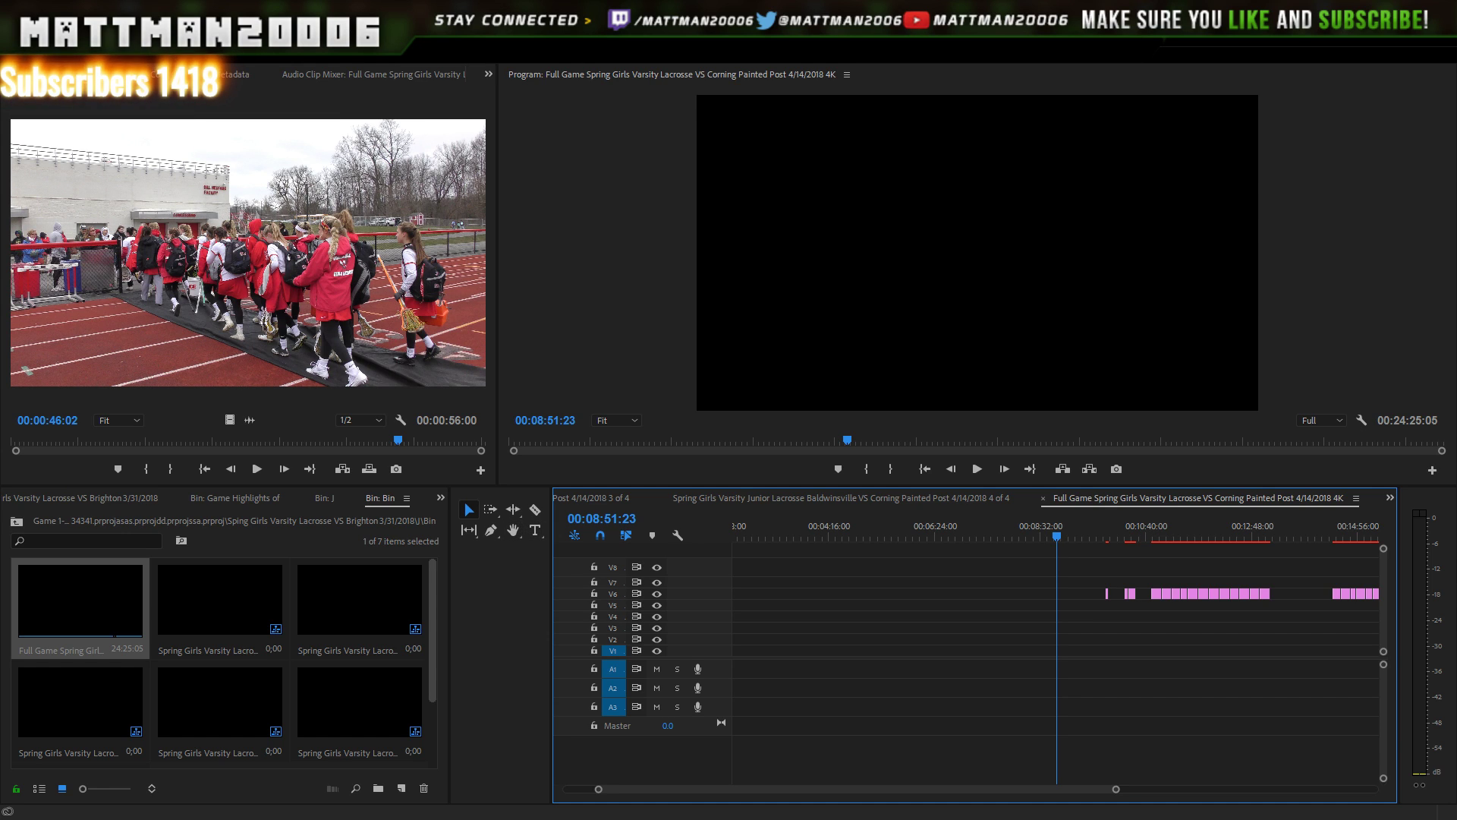
{"action": "scroll", "coordinate": [426, 722], "scroll_direction": "down", "scroll_amount": 2}
- Switch windows to start importing the game's MP4 footage clips
{"action": "key", "text": "alt+Tab"}
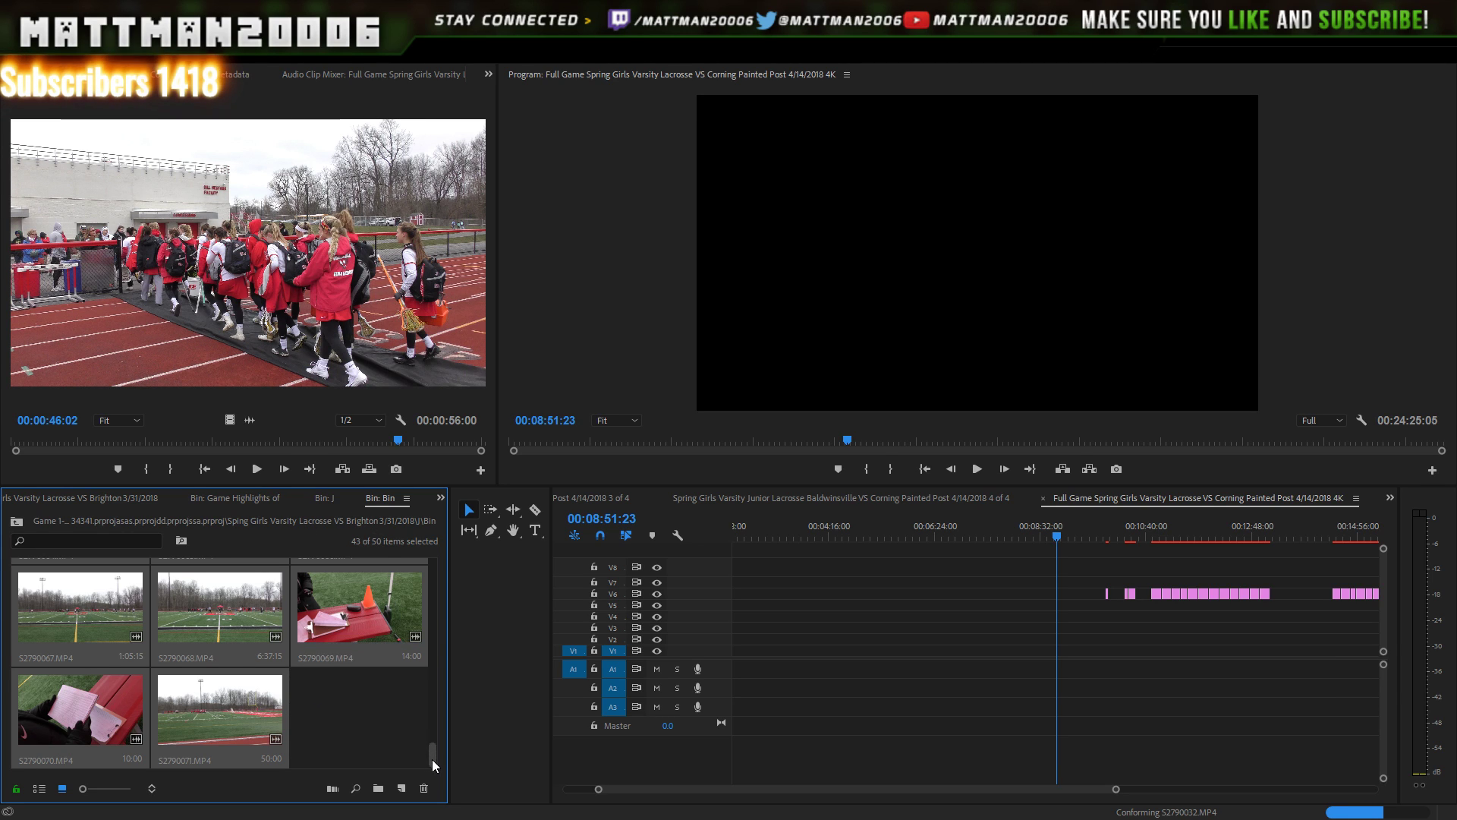
- Load clip S2790035 in the Source Monitor and play and scrub through it
{"action": "left_click_drag", "start_coordinate": [432, 759], "coordinate": [437, 587]}
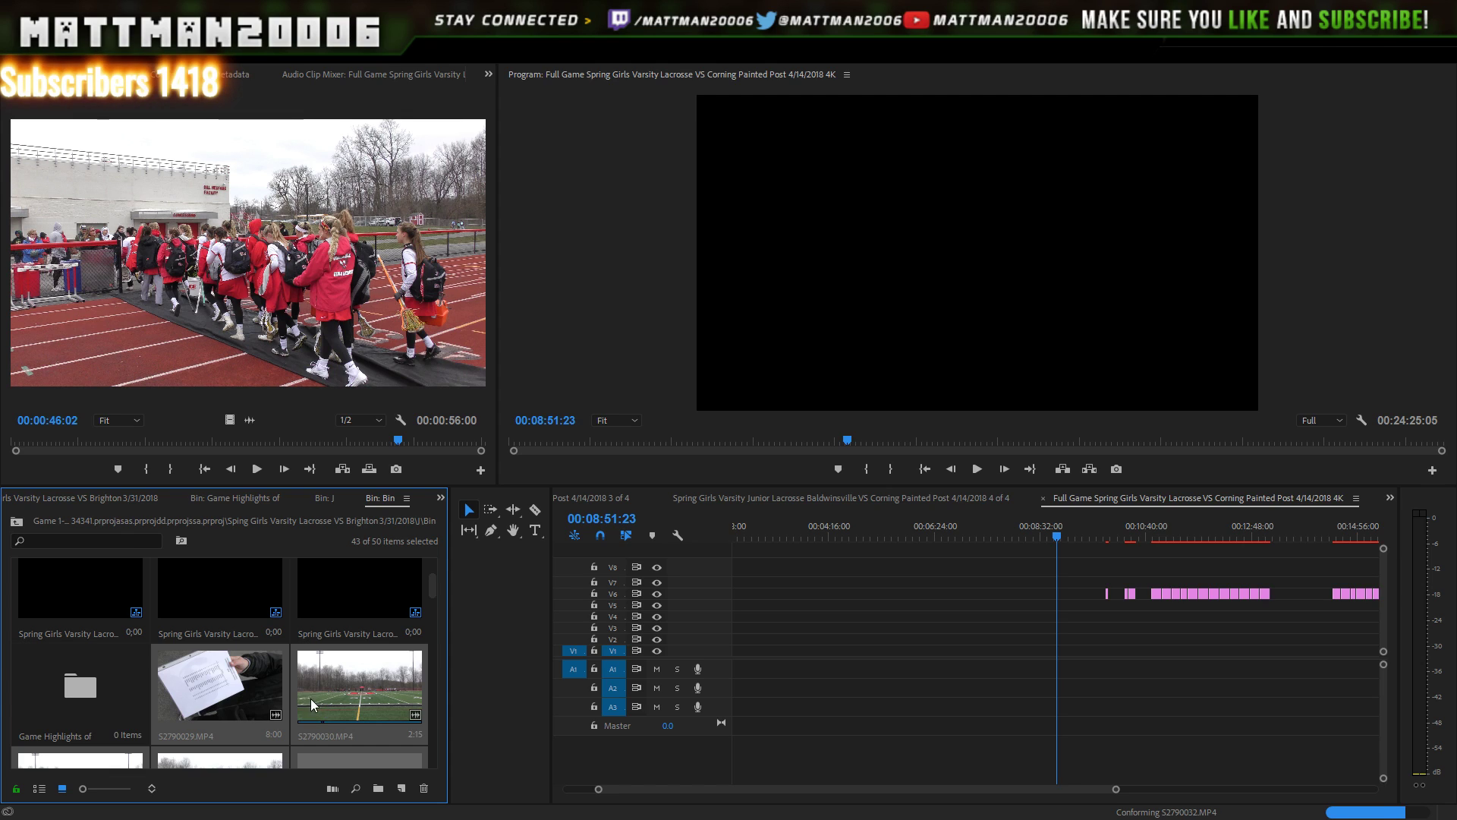
{"action": "scroll", "coordinate": [311, 698], "scroll_direction": "down", "scroll_amount": 1}
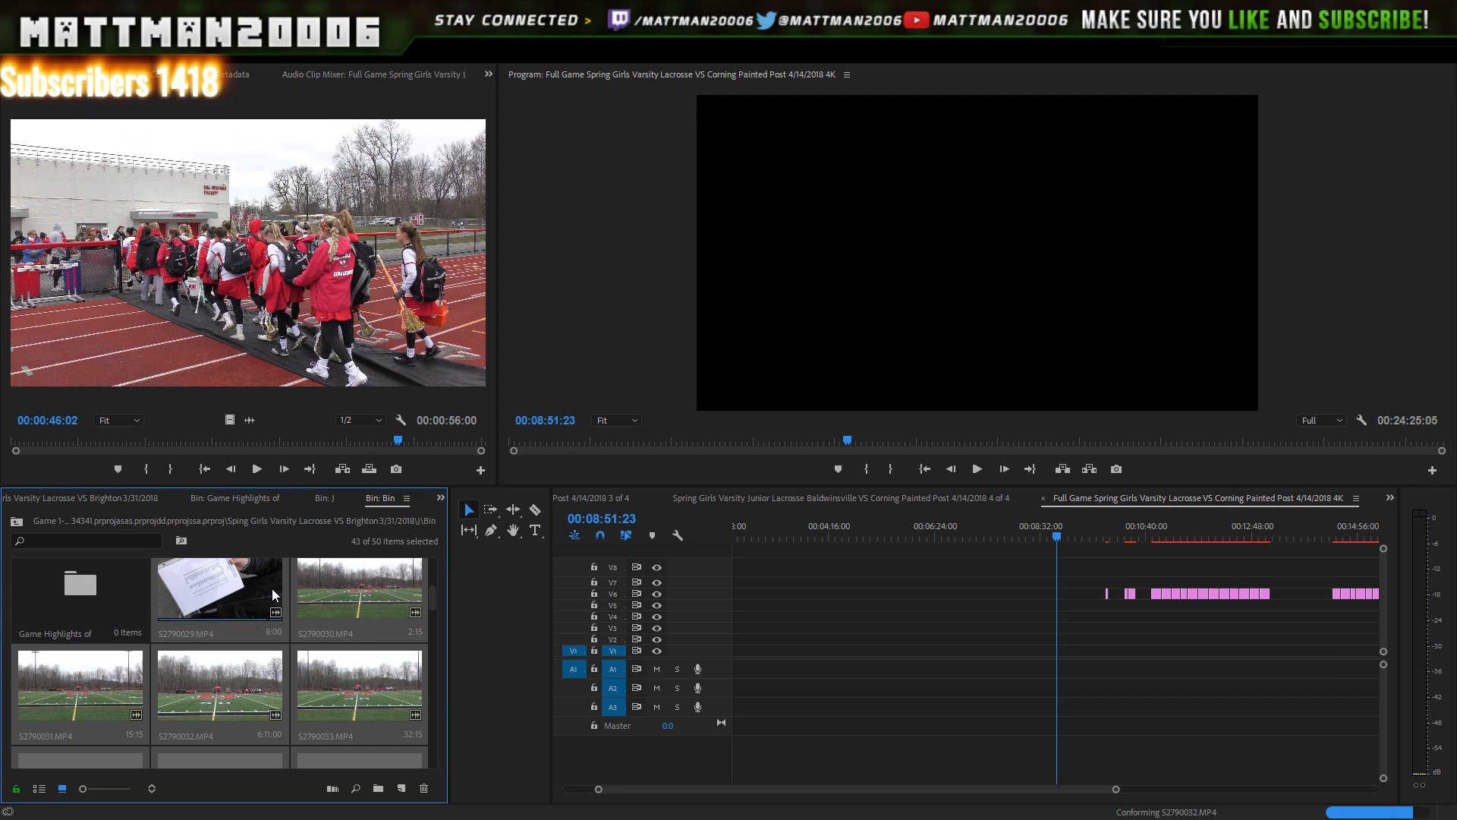
{"action": "scroll", "coordinate": [380, 676], "scroll_direction": "down", "scroll_amount": 1}
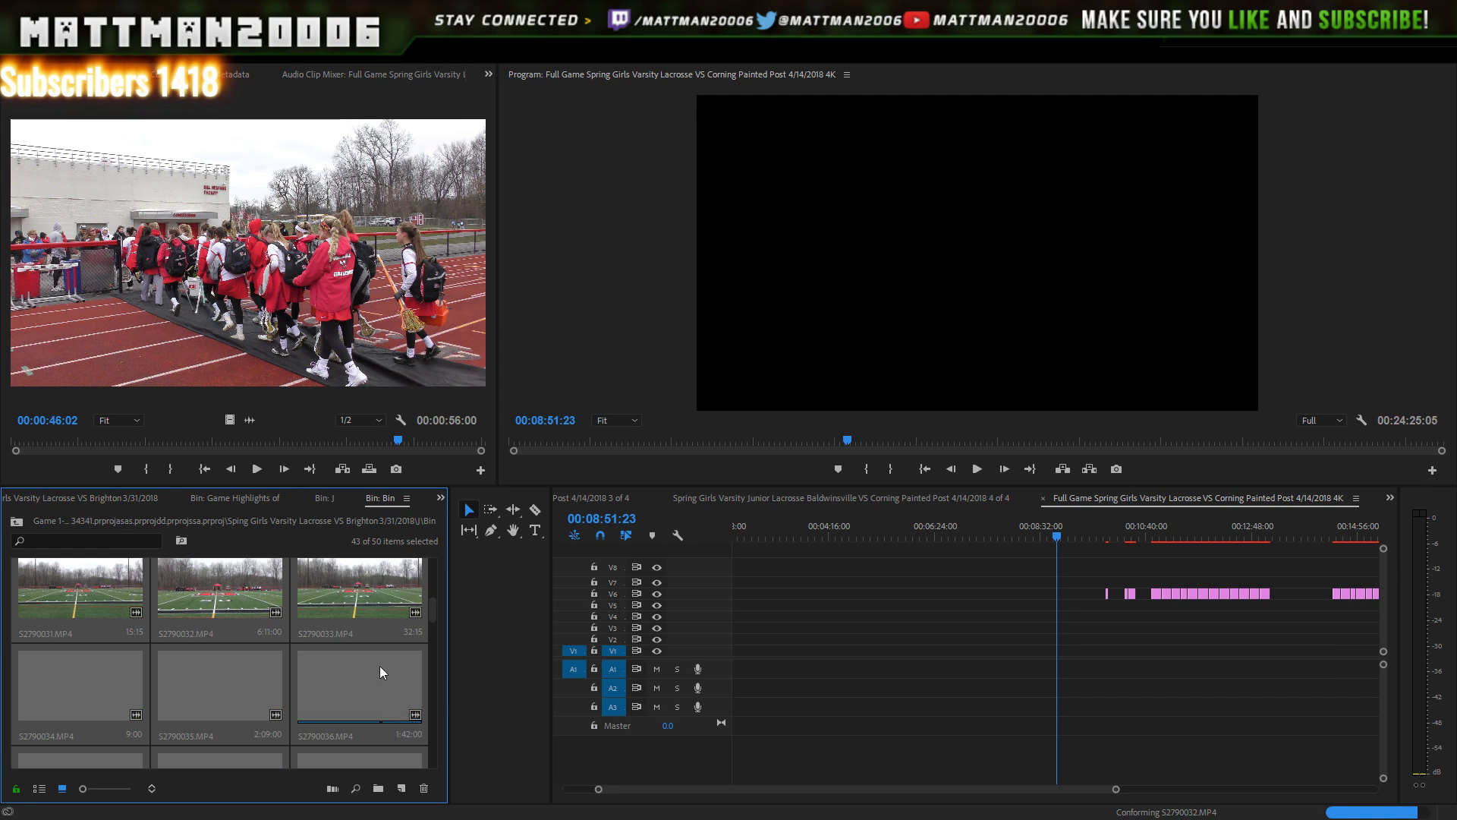
{"action": "double_click", "coordinate": [217, 685]}
{"action": "left_click", "coordinate": [211, 710]}
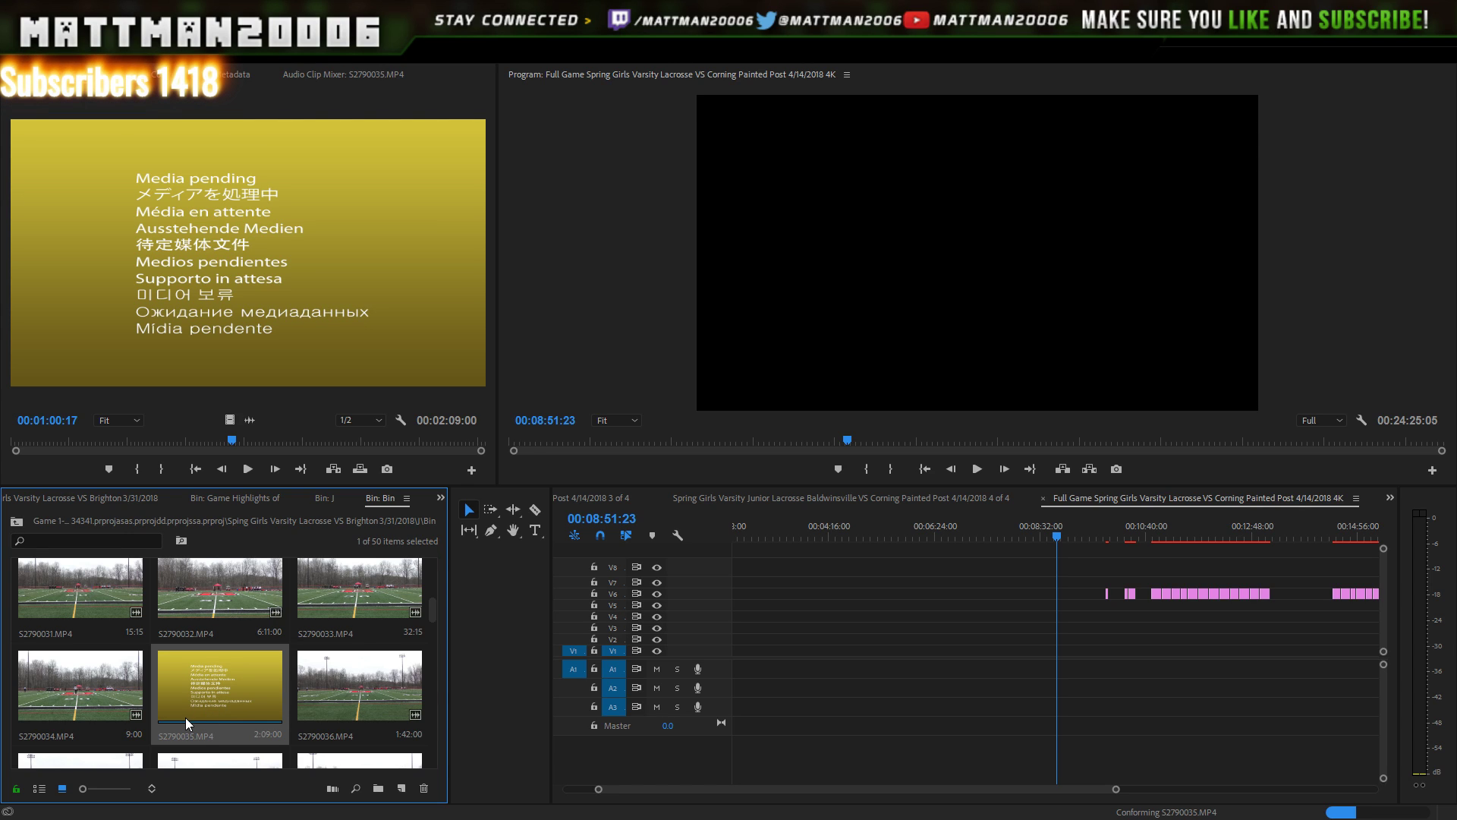
{"action": "left_click", "coordinate": [248, 469]}
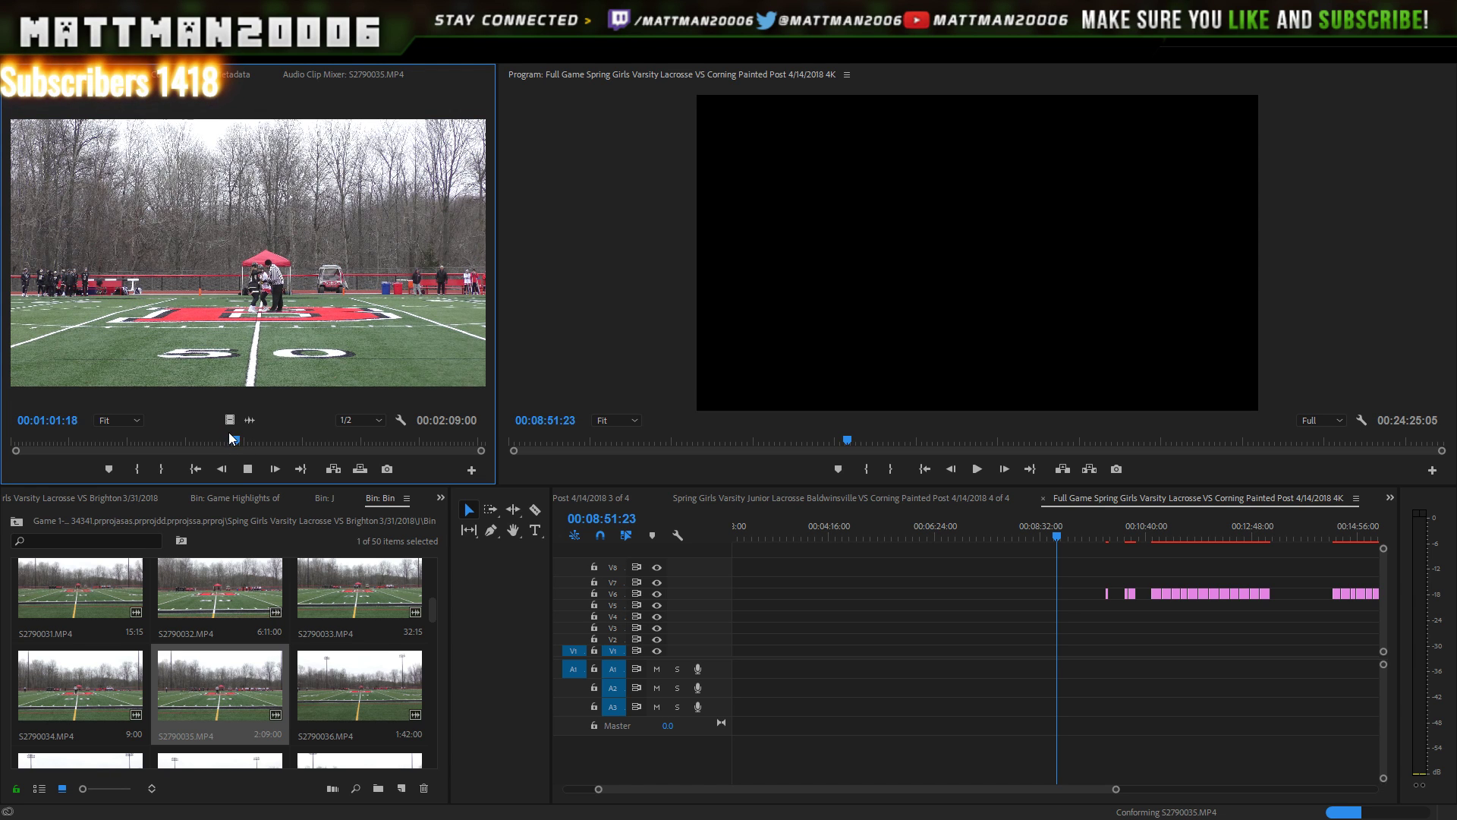
{"action": "left_click_drag", "start_coordinate": [233, 441], "coordinate": [255, 441]}
{"action": "scroll", "coordinate": [276, 634], "scroll_direction": "up", "scroll_amount": 2}
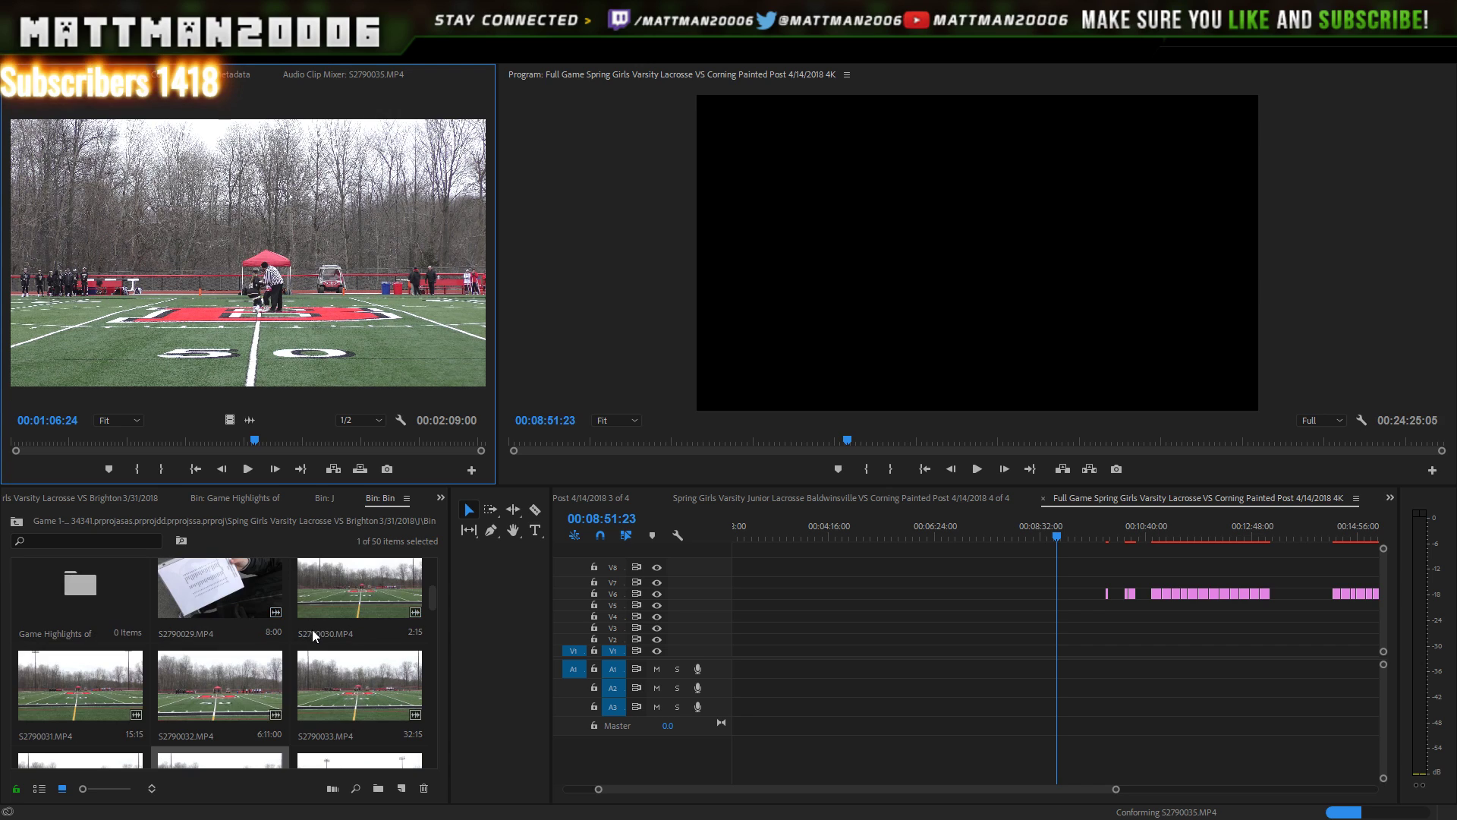
- Load clip S2790030 for preview and drag it toward the sequence start
{"action": "double_click", "coordinate": [345, 599]}
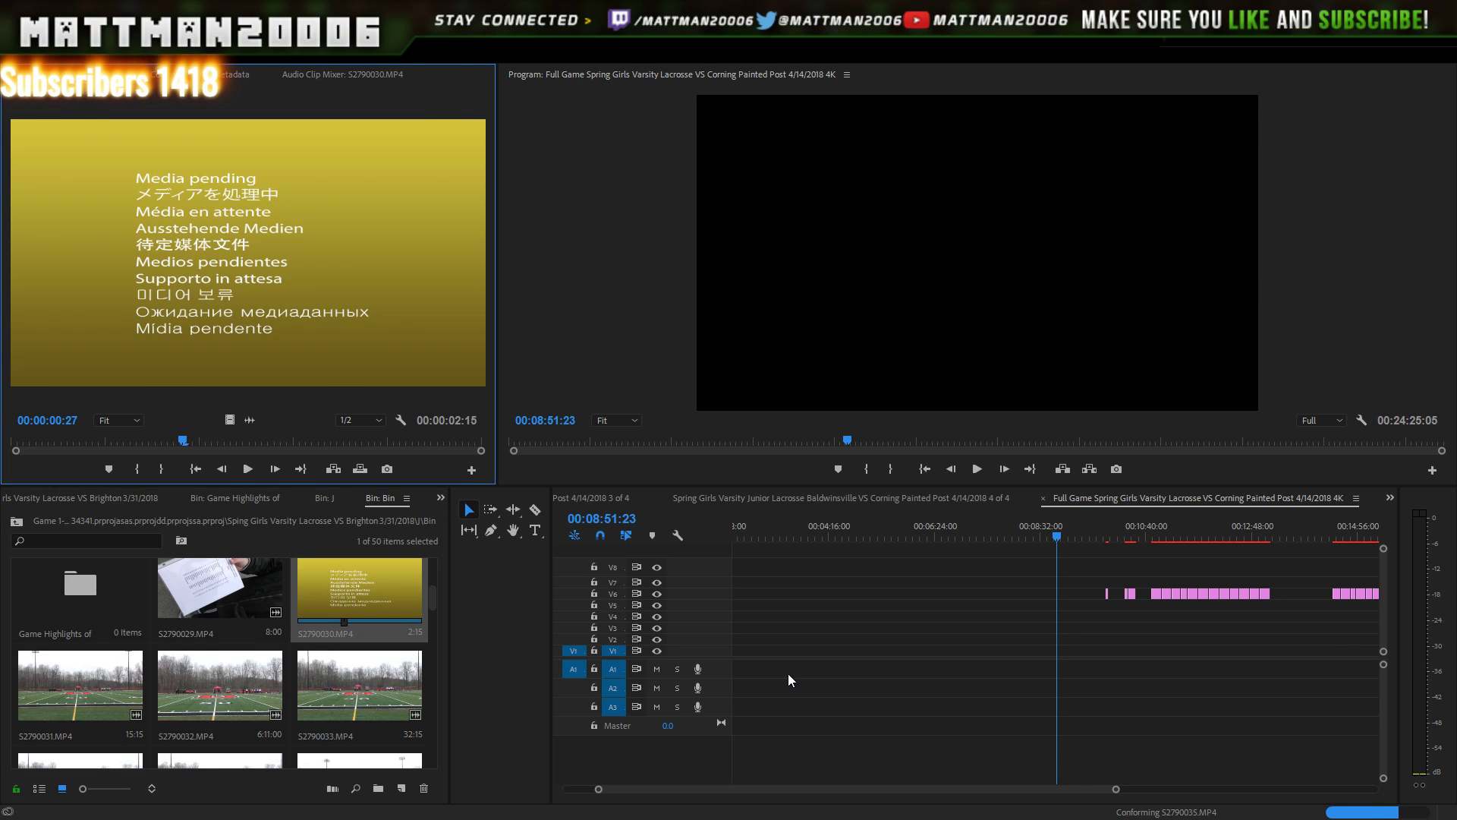
{"action": "left_click", "coordinate": [774, 786]}
{"action": "scroll", "coordinate": [774, 787], "scroll_direction": "up", "scroll_amount": 3}
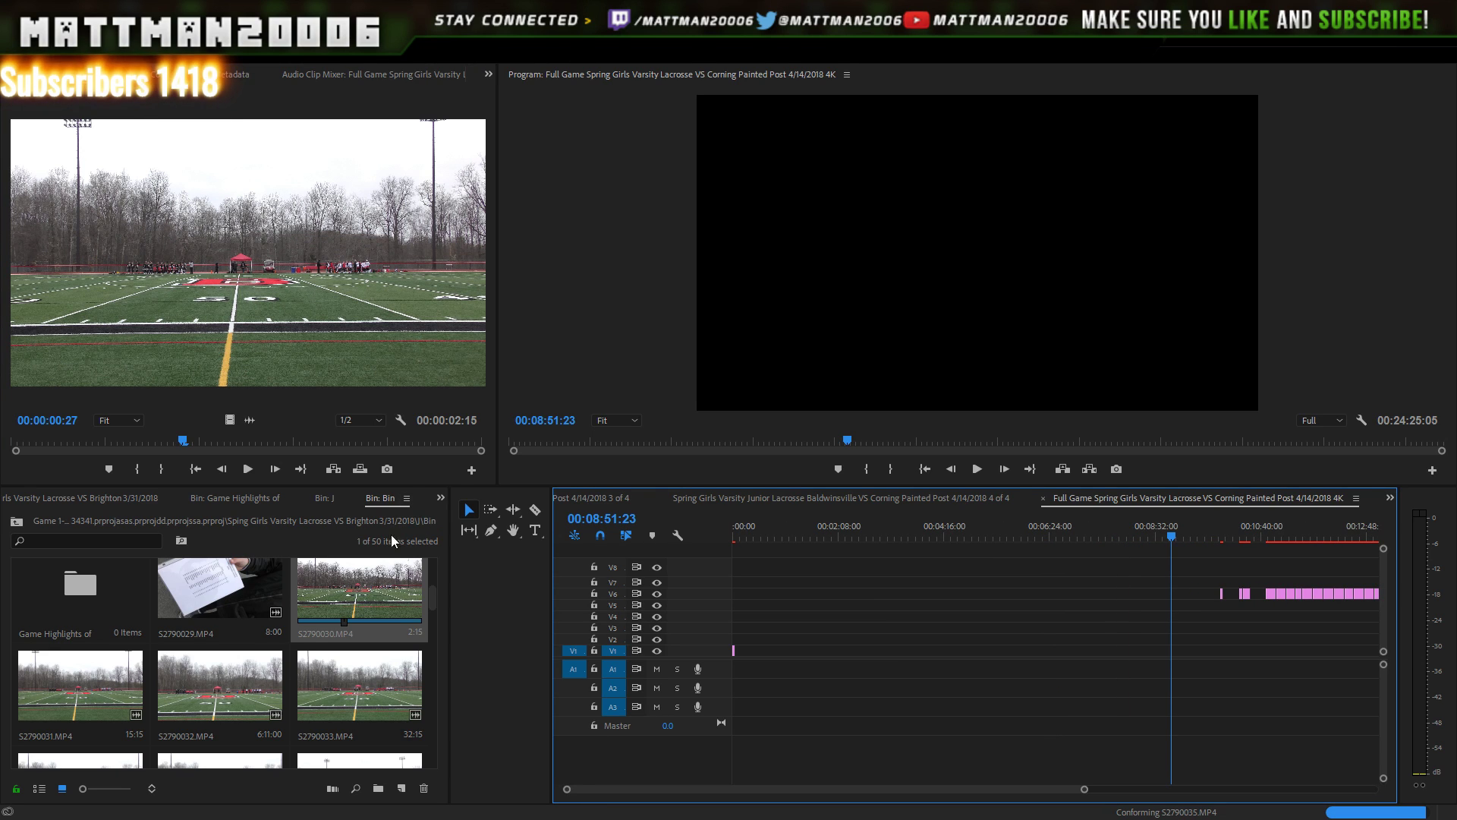
{"action": "left_click", "coordinate": [435, 609]}
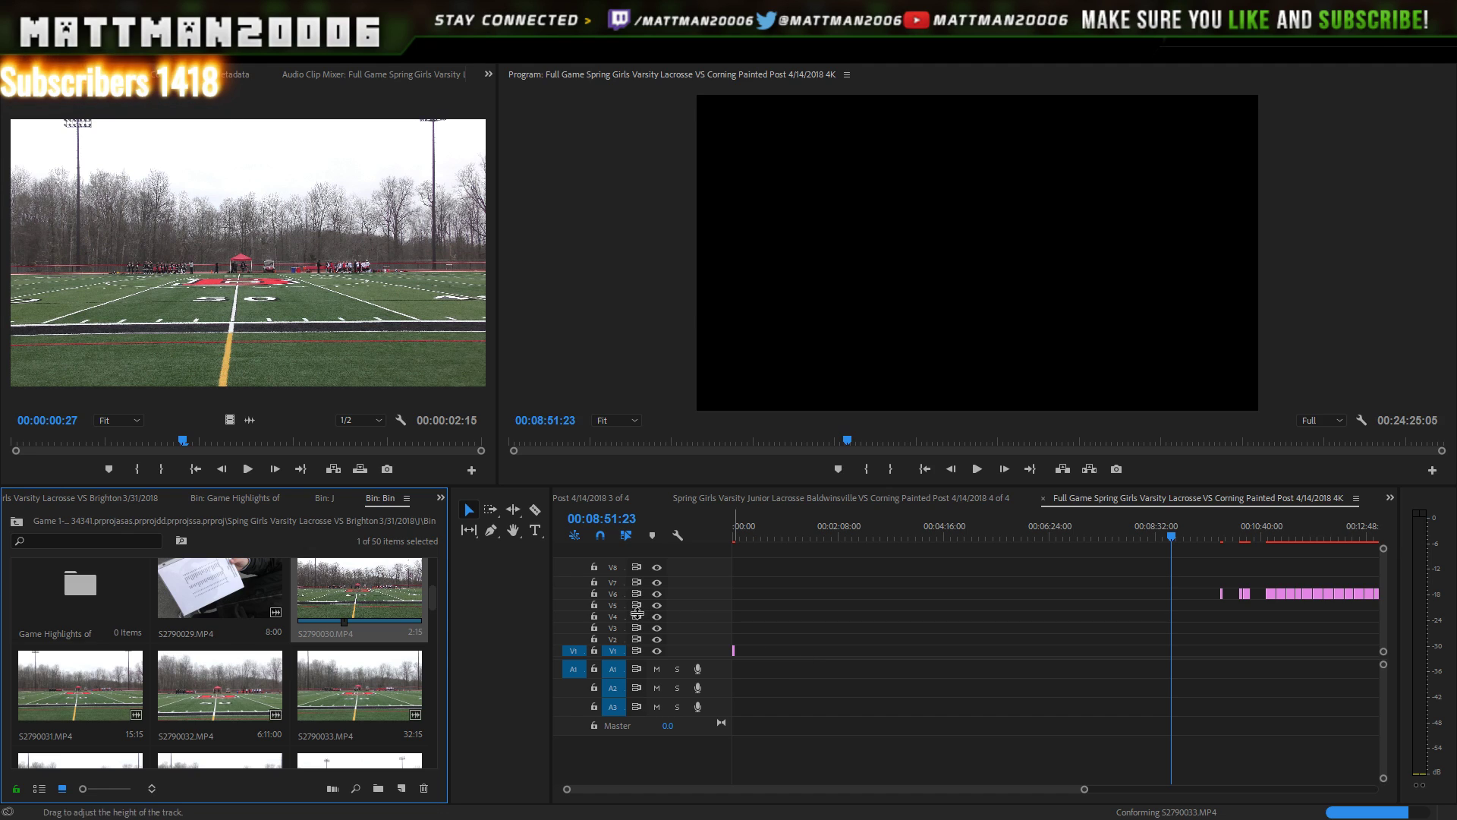
{"action": "left_click_drag", "start_coordinate": [344, 575], "coordinate": [786, 659]}
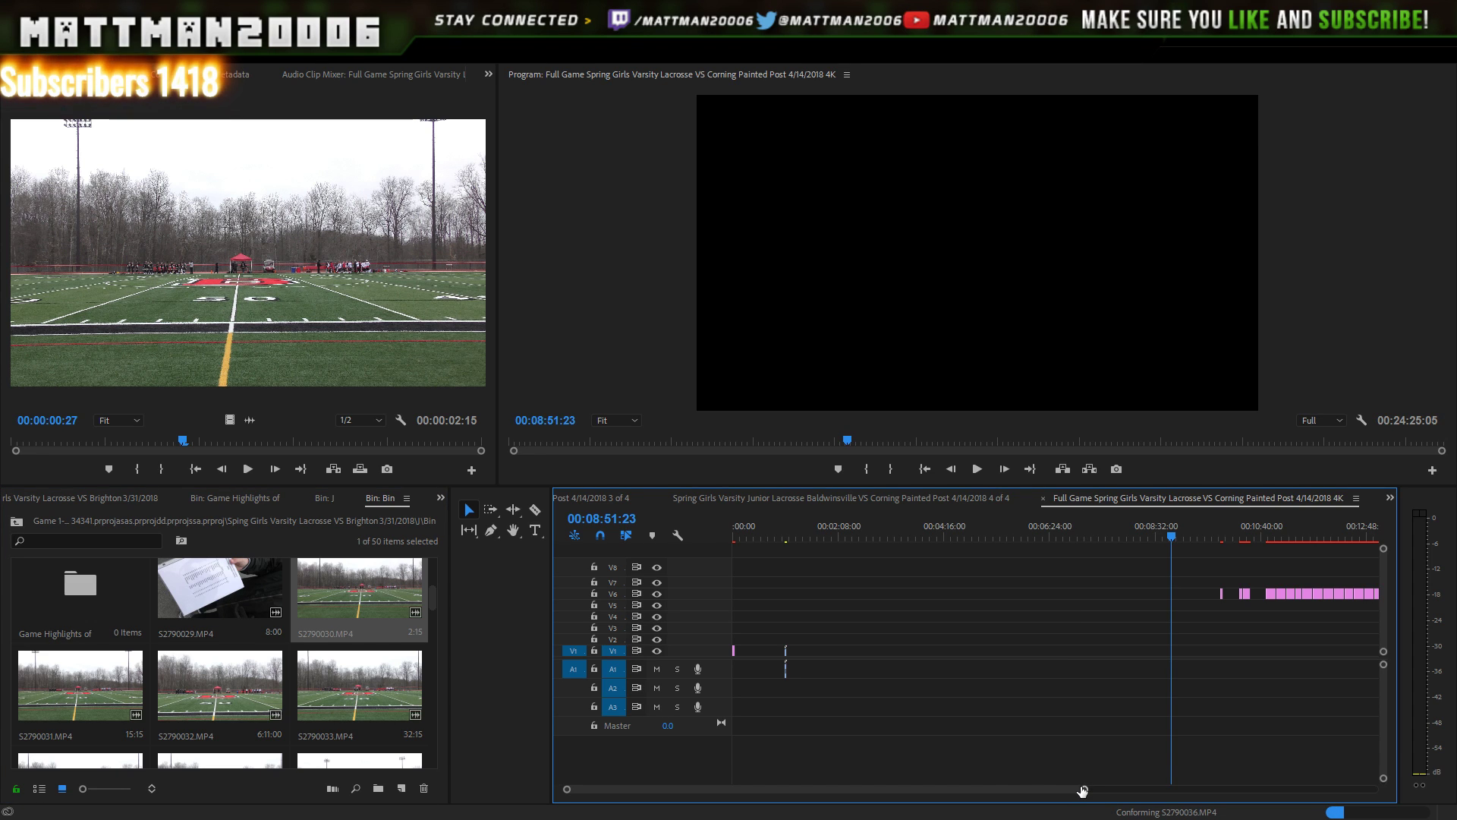
{"action": "left_click_drag", "start_coordinate": [1083, 789], "coordinate": [841, 748]}
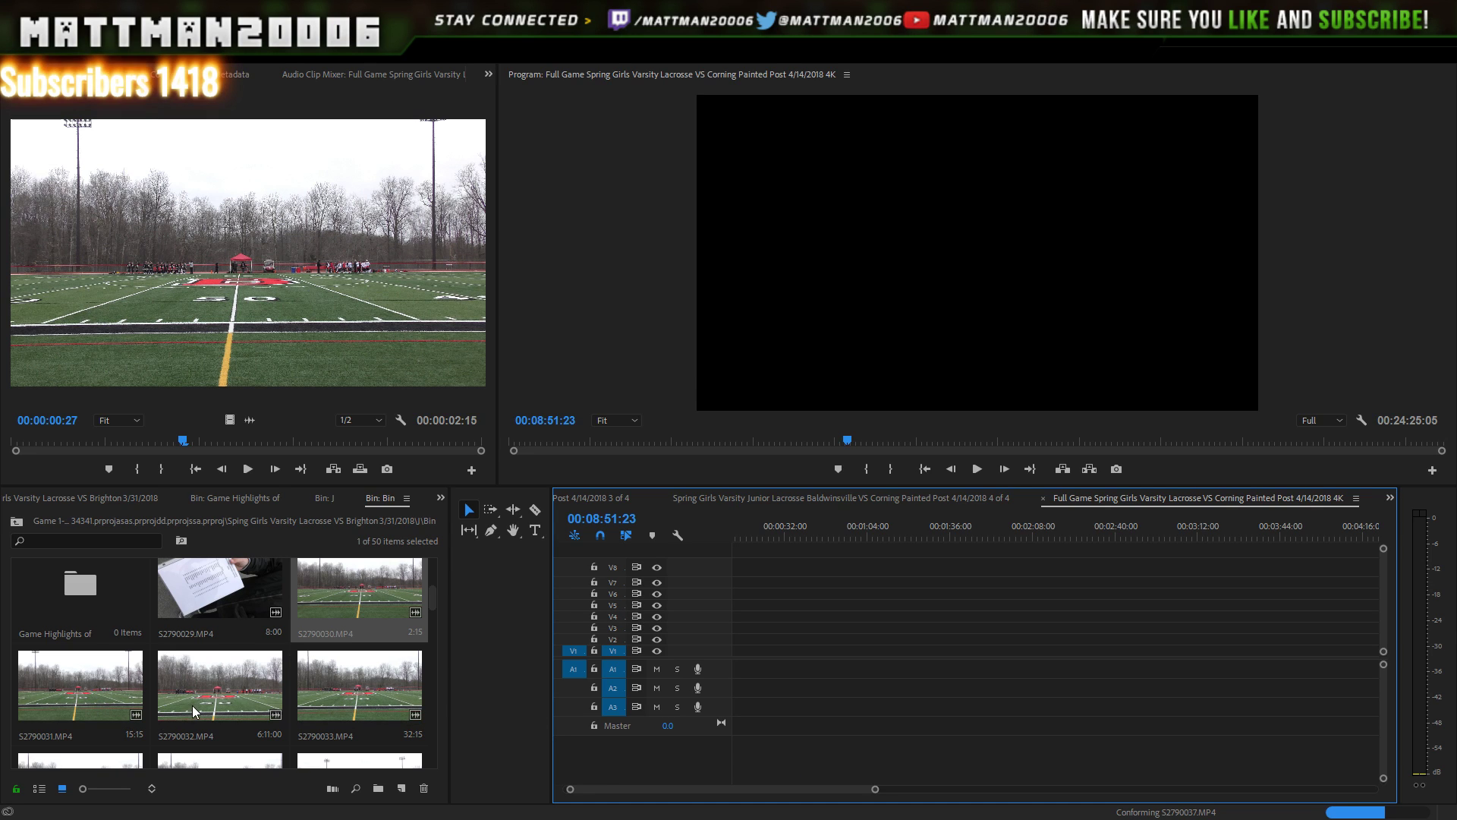
- Place S2790032 at the V1 start, trimming its opening to the playhead at 55:28
{"action": "left_click_drag", "start_coordinate": [265, 703], "coordinate": [816, 679]}
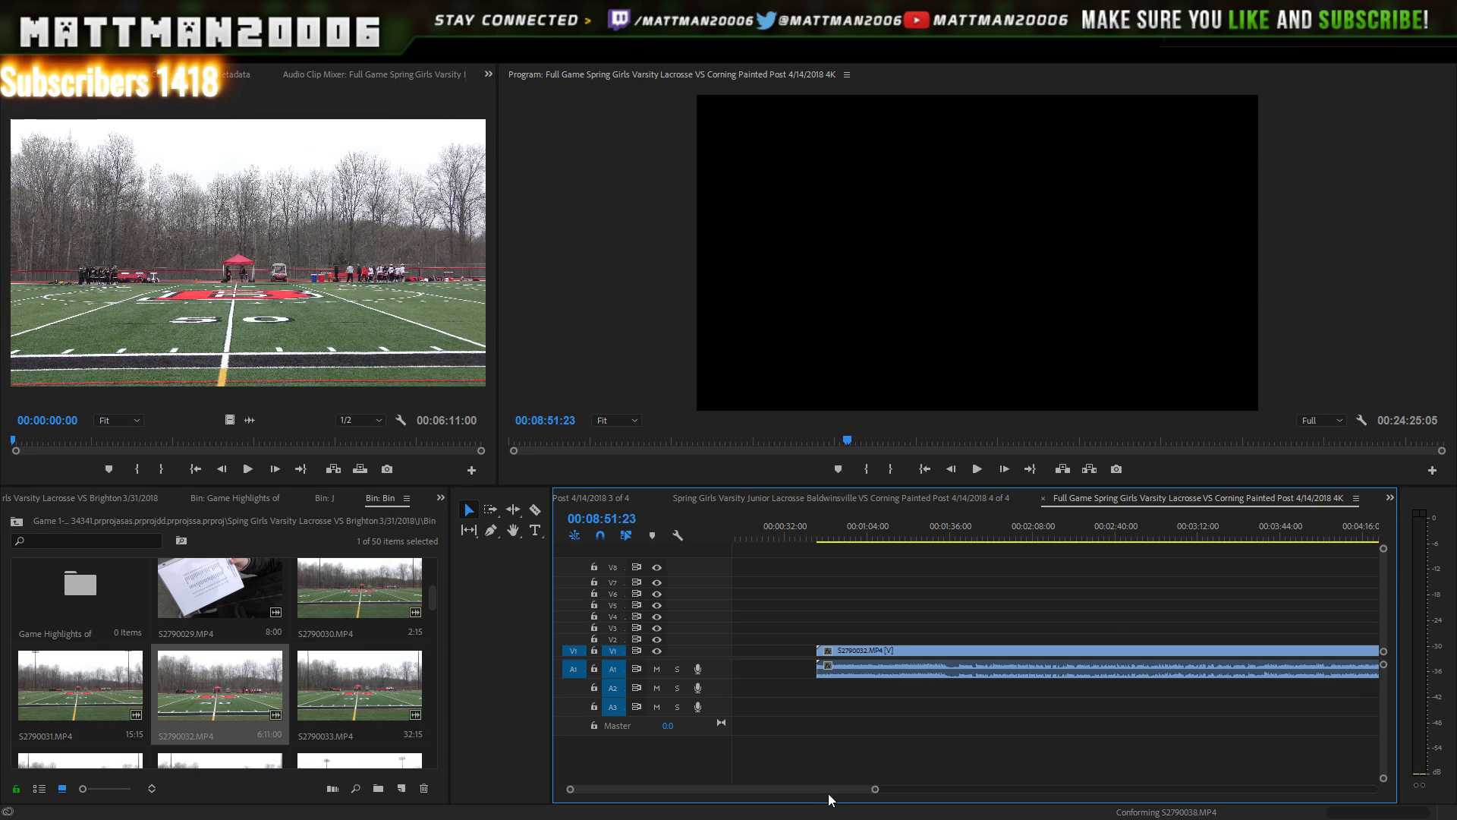
{"action": "left_click_drag", "start_coordinate": [829, 791], "coordinate": [822, 788]}
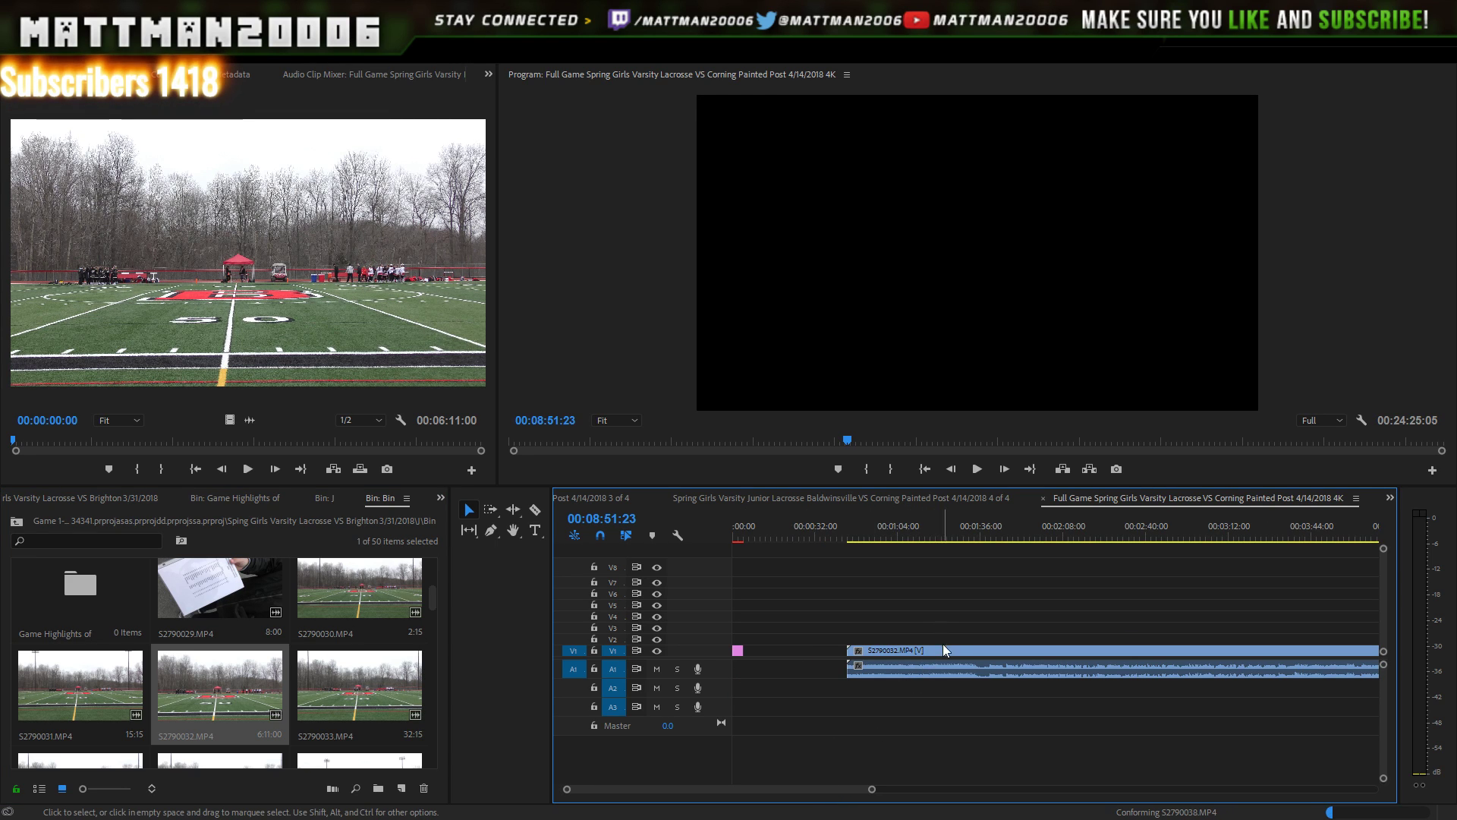
{"action": "left_click_drag", "start_coordinate": [940, 650], "coordinate": [848, 659]}
{"action": "left_click_drag", "start_coordinate": [769, 530], "coordinate": [875, 524]}
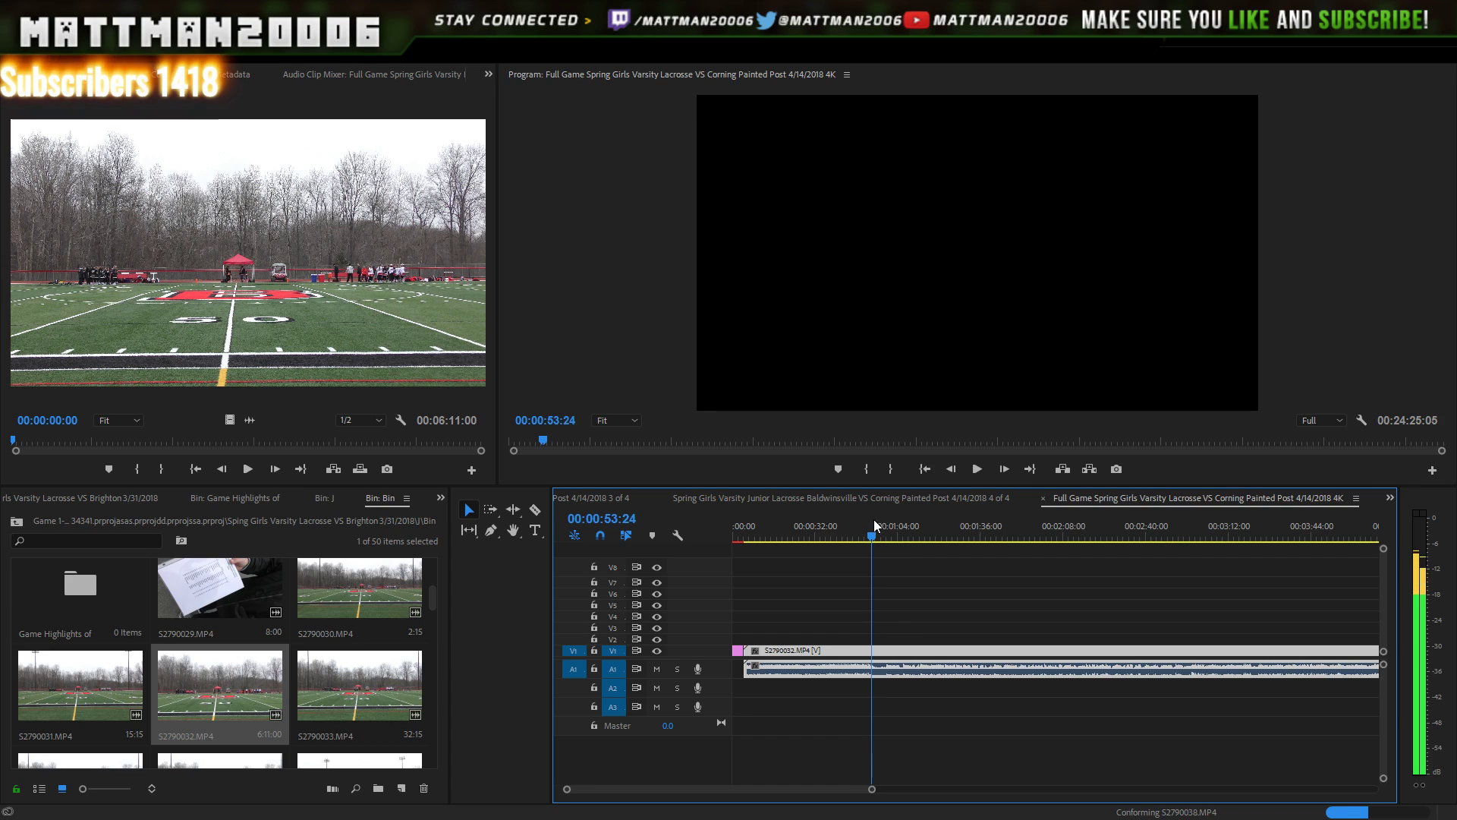
{"action": "left_click", "coordinate": [977, 470]}
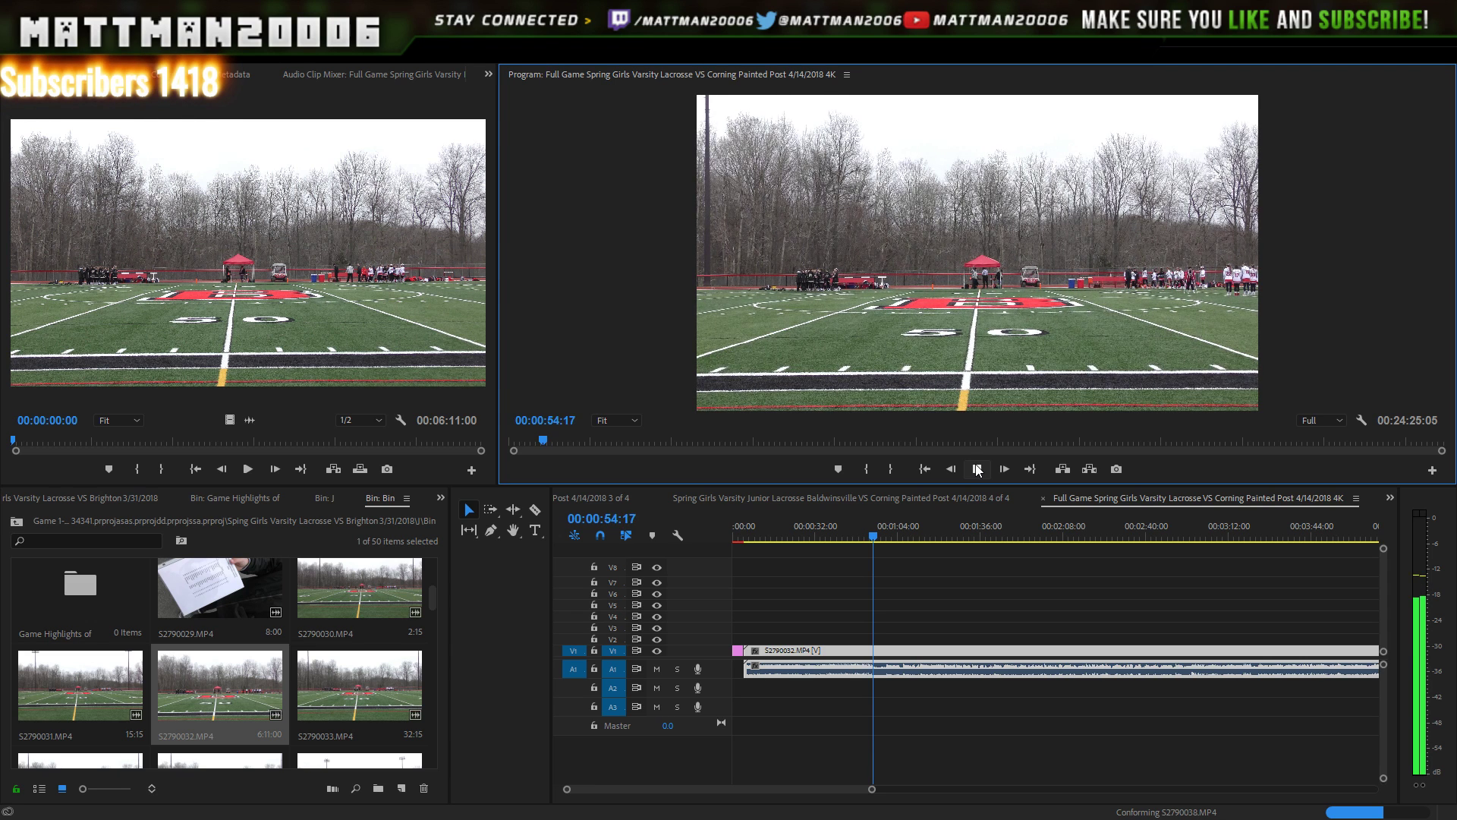
{"action": "left_click", "coordinate": [977, 470]}
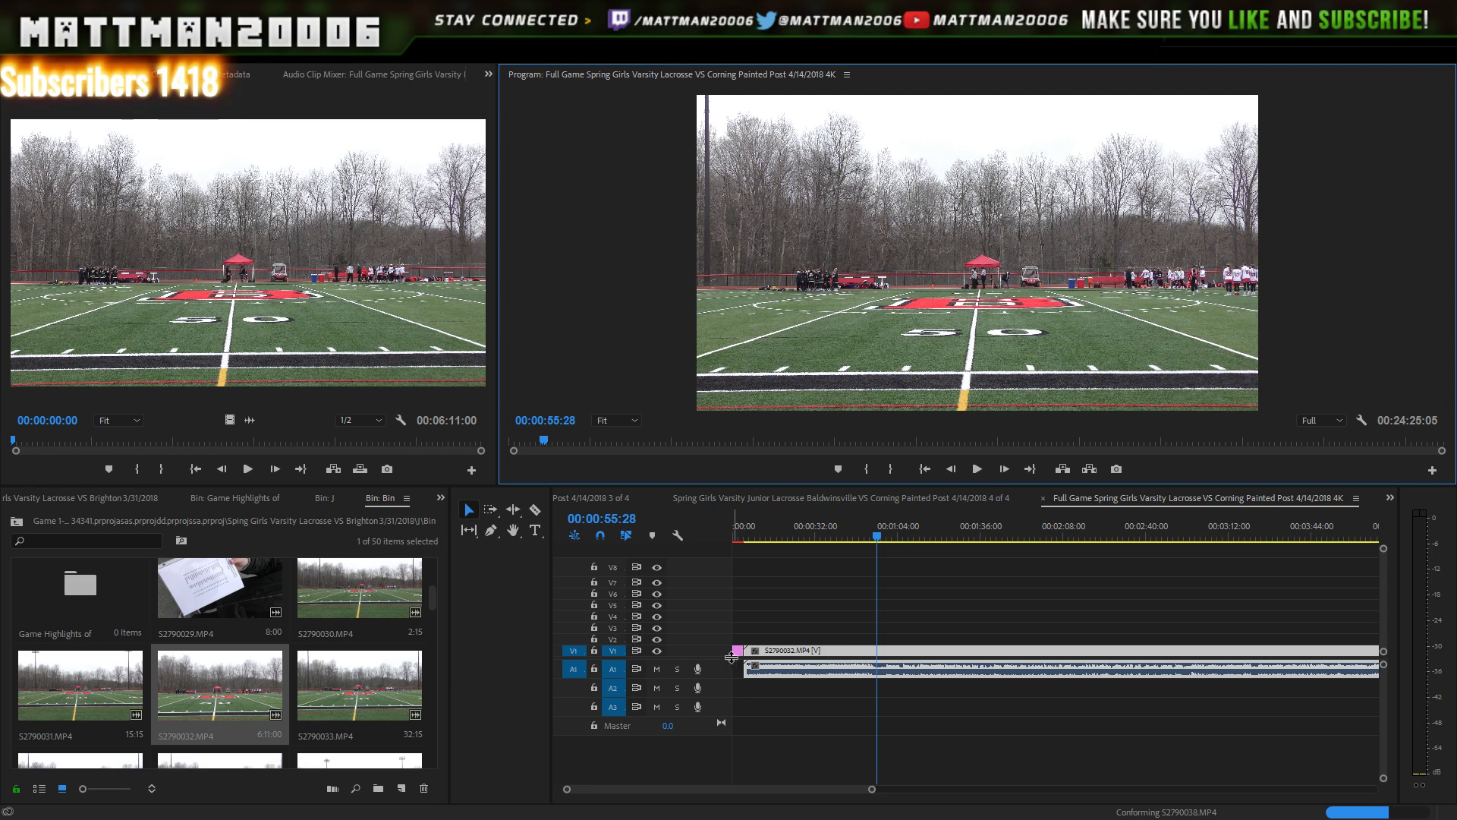
{"action": "left_click_drag", "start_coordinate": [733, 653], "coordinate": [879, 653]}
{"action": "left_click_drag", "start_coordinate": [918, 652], "coordinate": [798, 654]}
{"action": "left_click", "coordinate": [741, 536]}
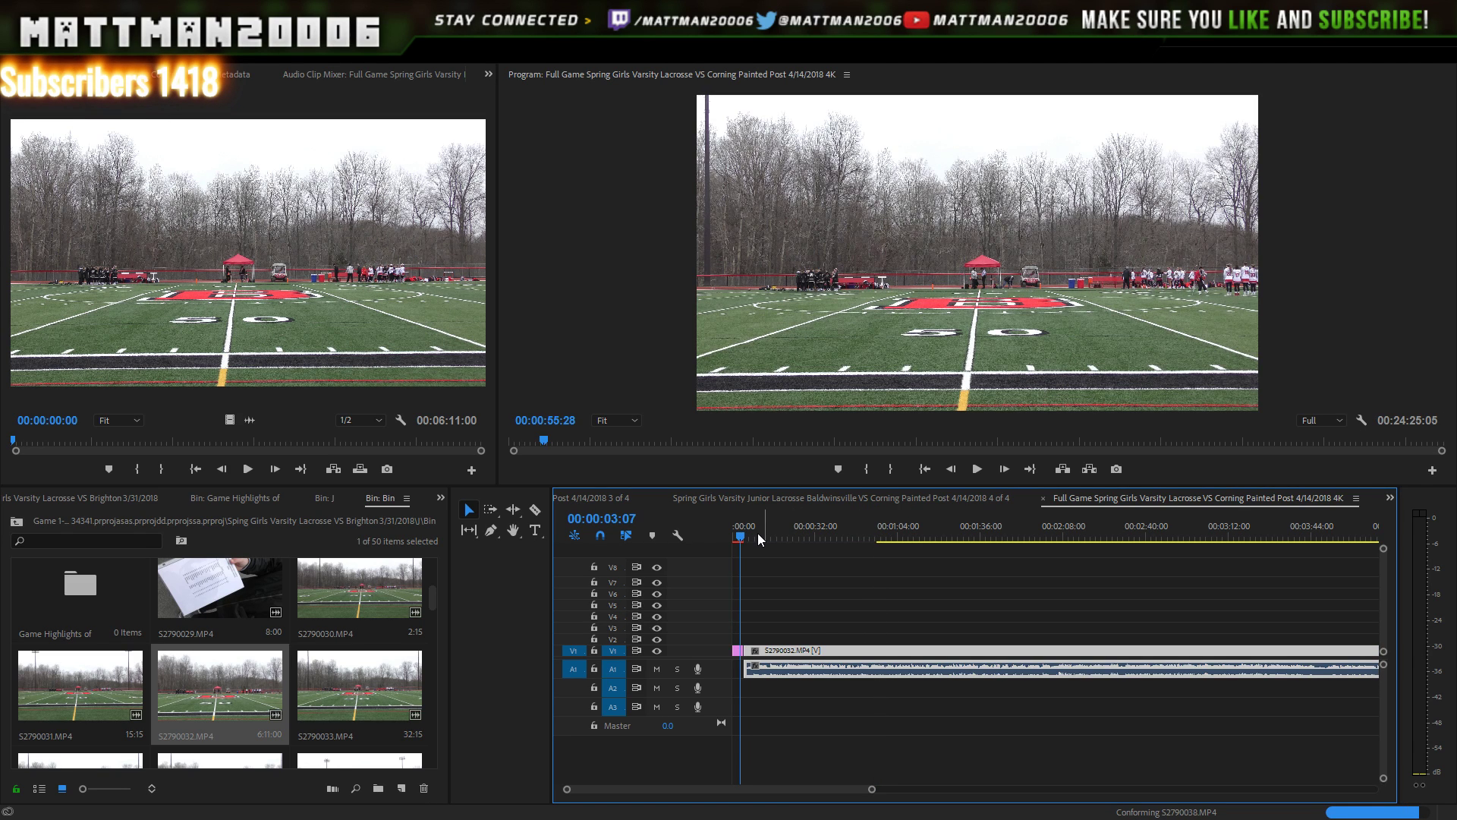
{"action": "left_click", "coordinate": [972, 470]}
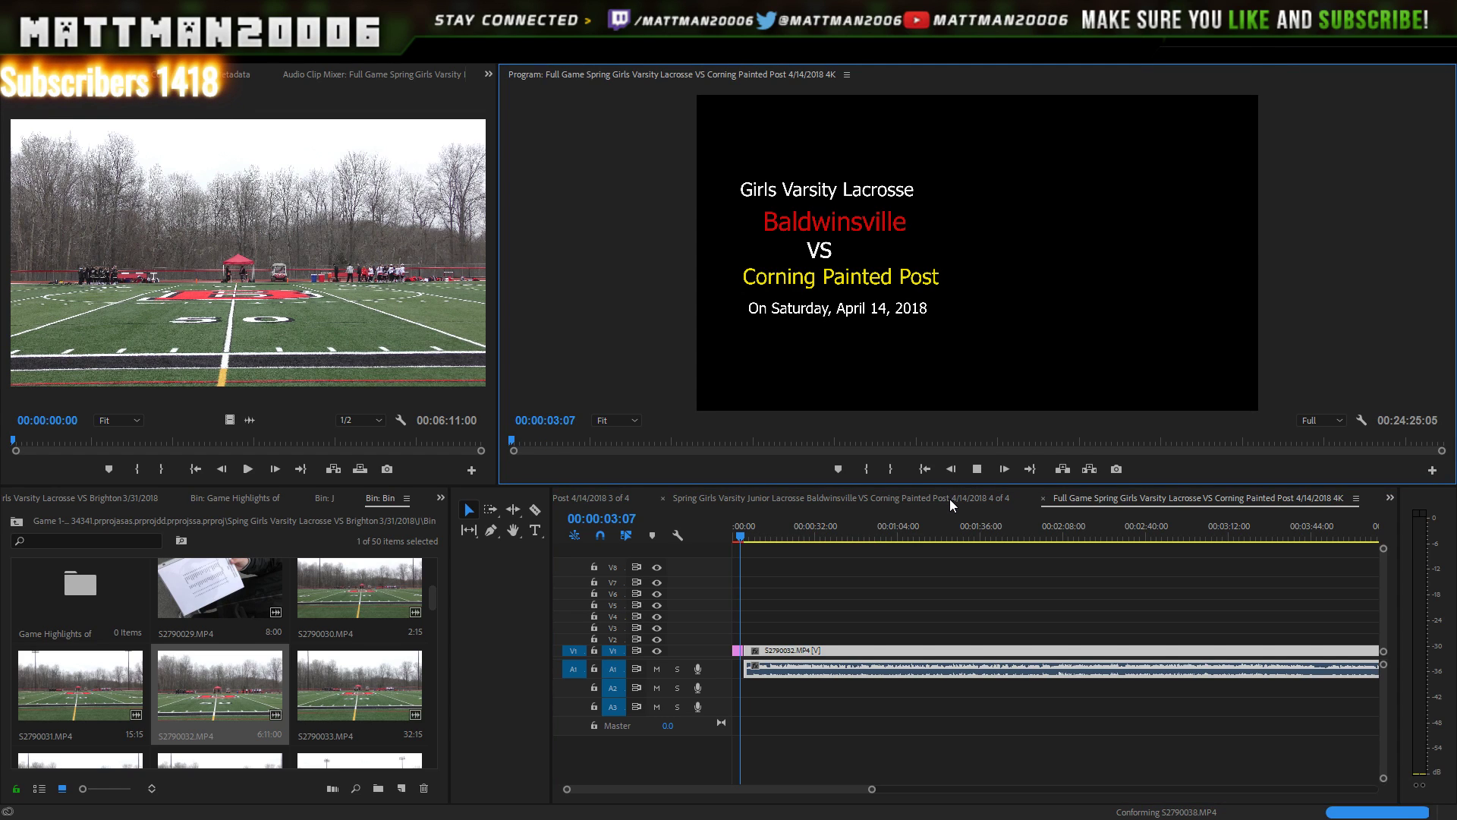
{"action": "left_click", "coordinate": [978, 469]}
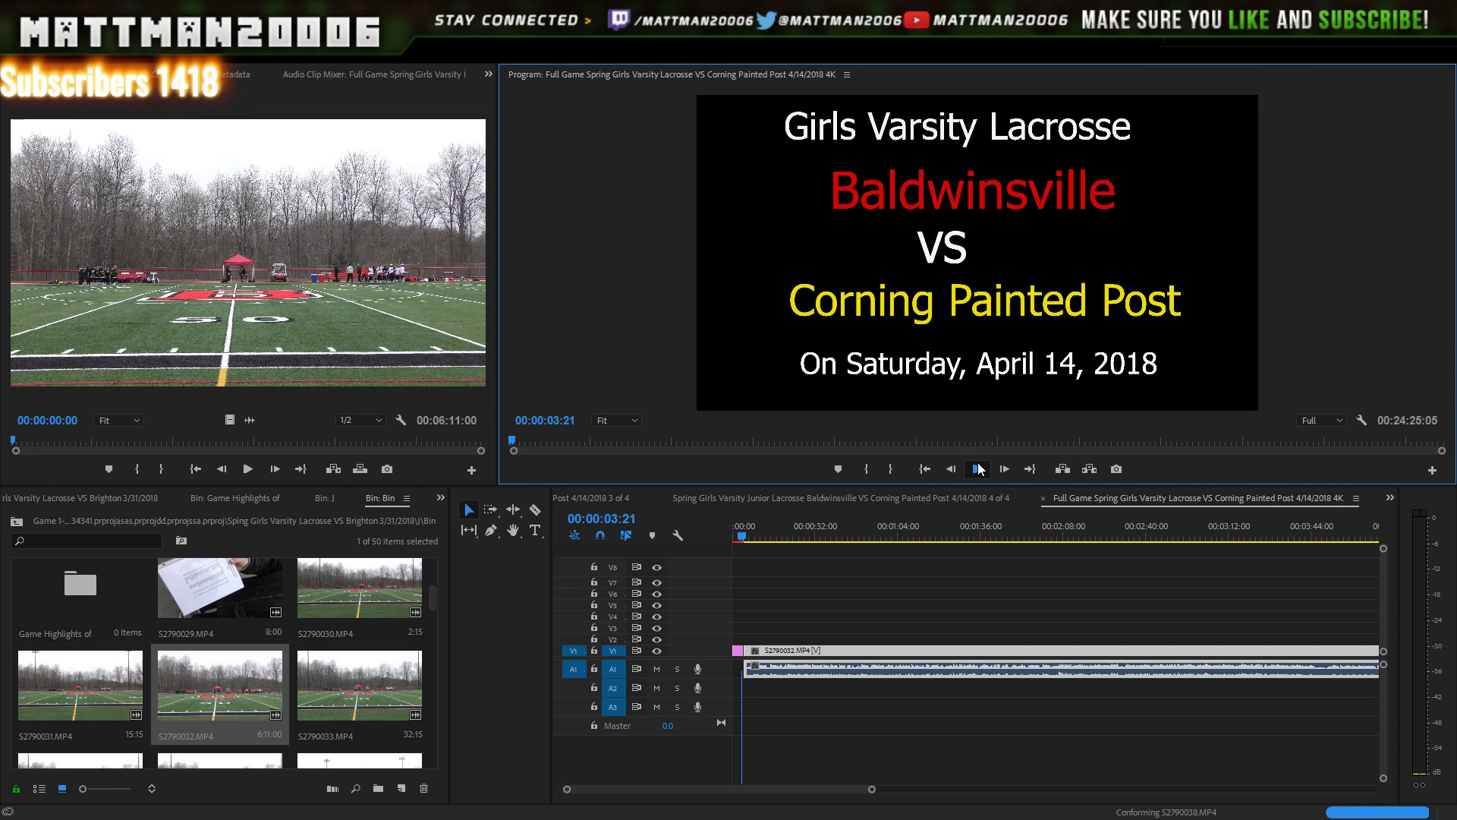
{"action": "left_click", "coordinate": [979, 470]}
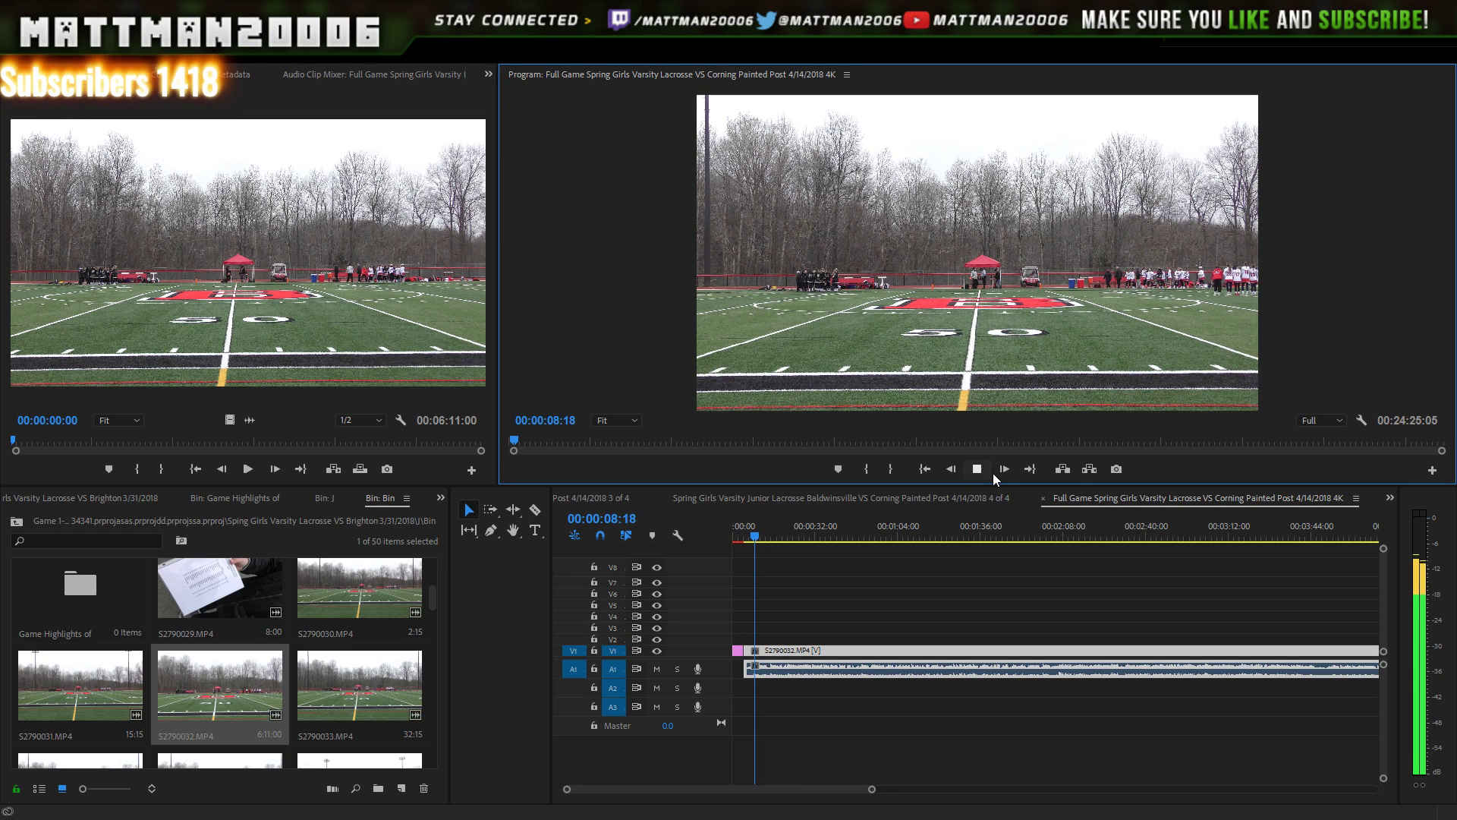
{"action": "left_click", "coordinate": [979, 470]}
{"action": "left_click_drag", "start_coordinate": [872, 789], "coordinate": [1031, 765]}
{"action": "left_click", "coordinate": [1053, 540]}
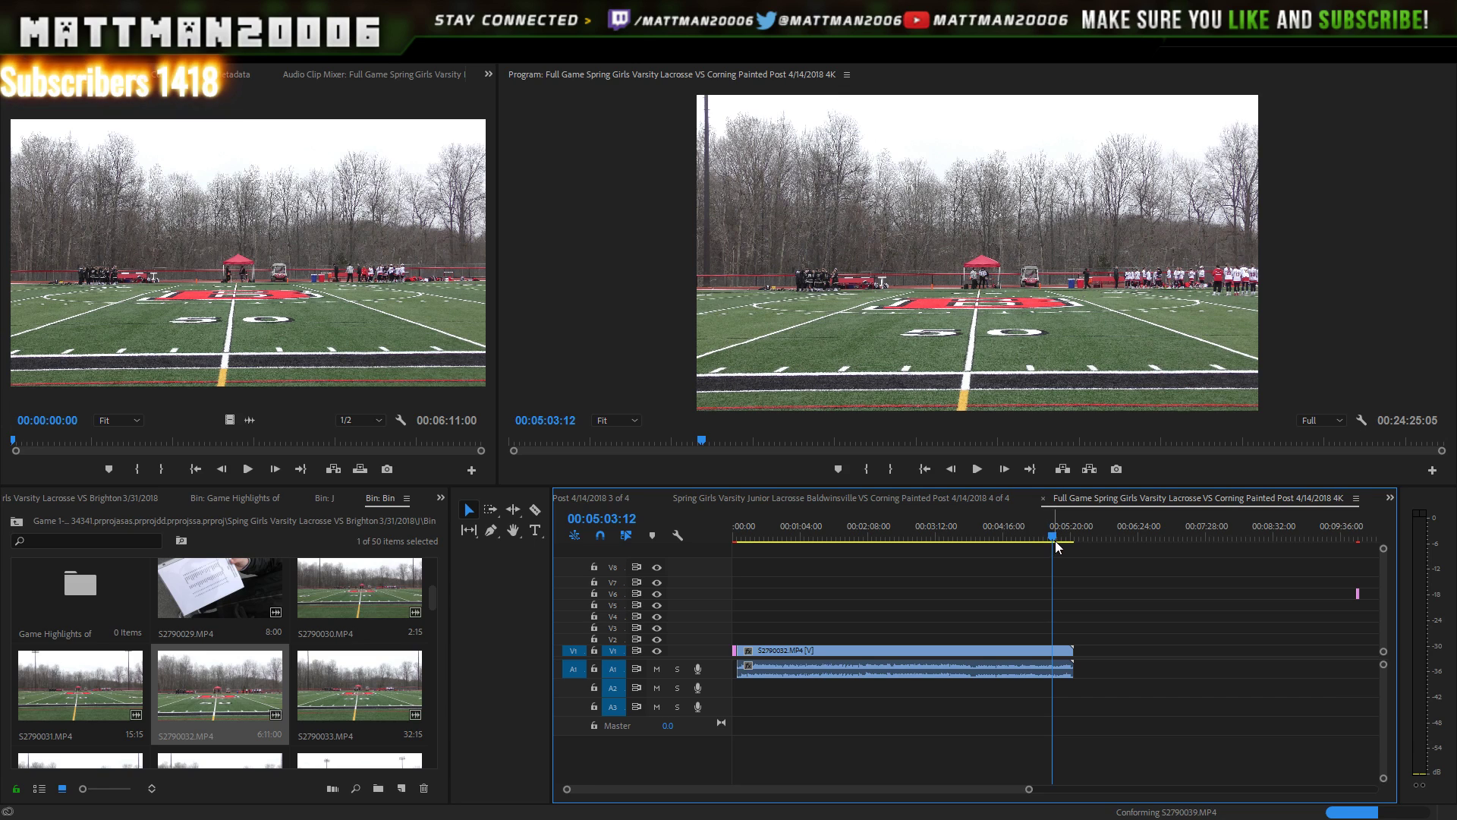
{"action": "left_click", "coordinate": [1062, 540]}
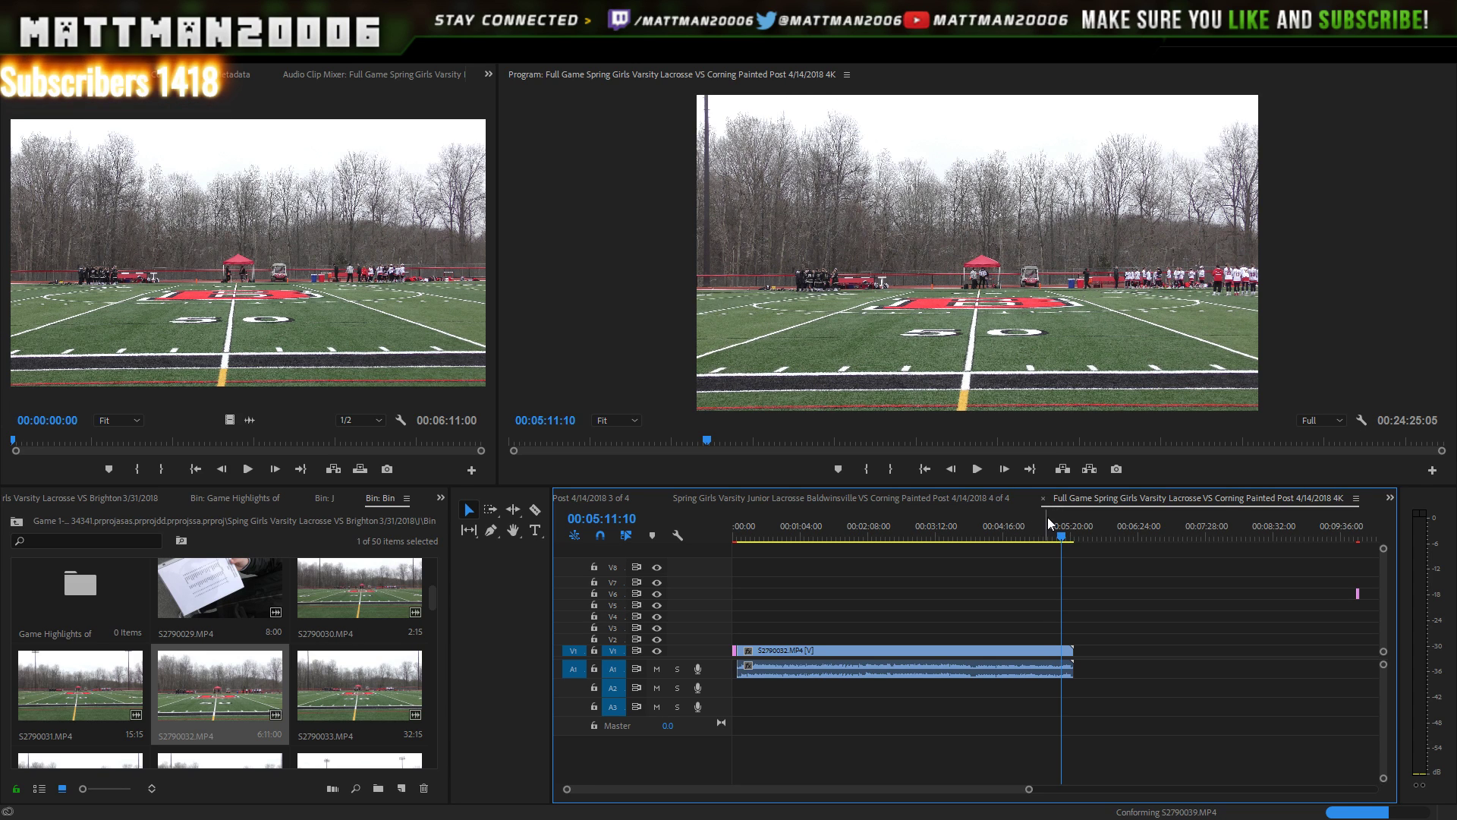
{"action": "left_click", "coordinate": [978, 469]}
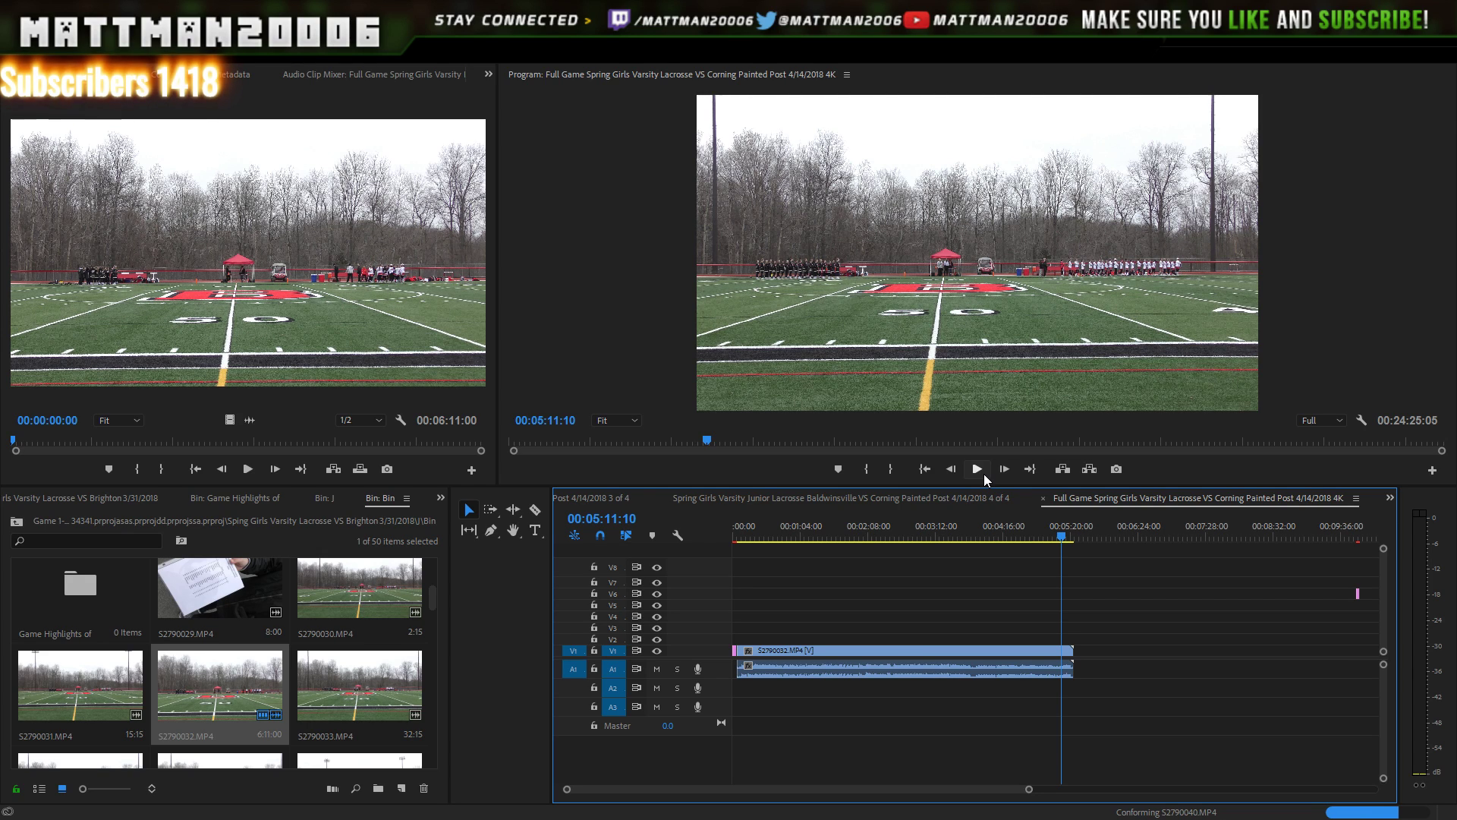
{"action": "key", "text": "Left"}
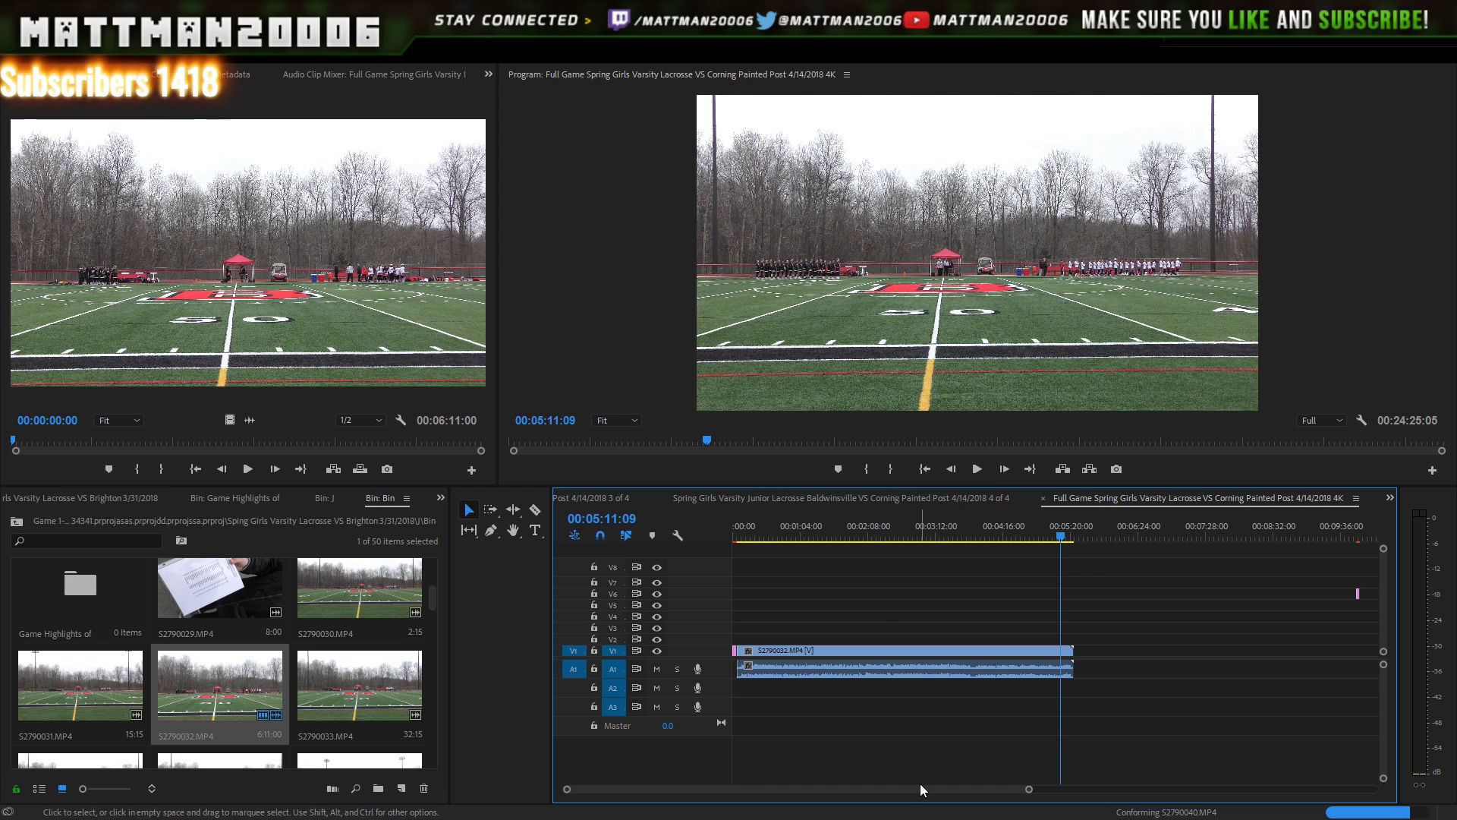
{"action": "left_click", "coordinate": [977, 470]}
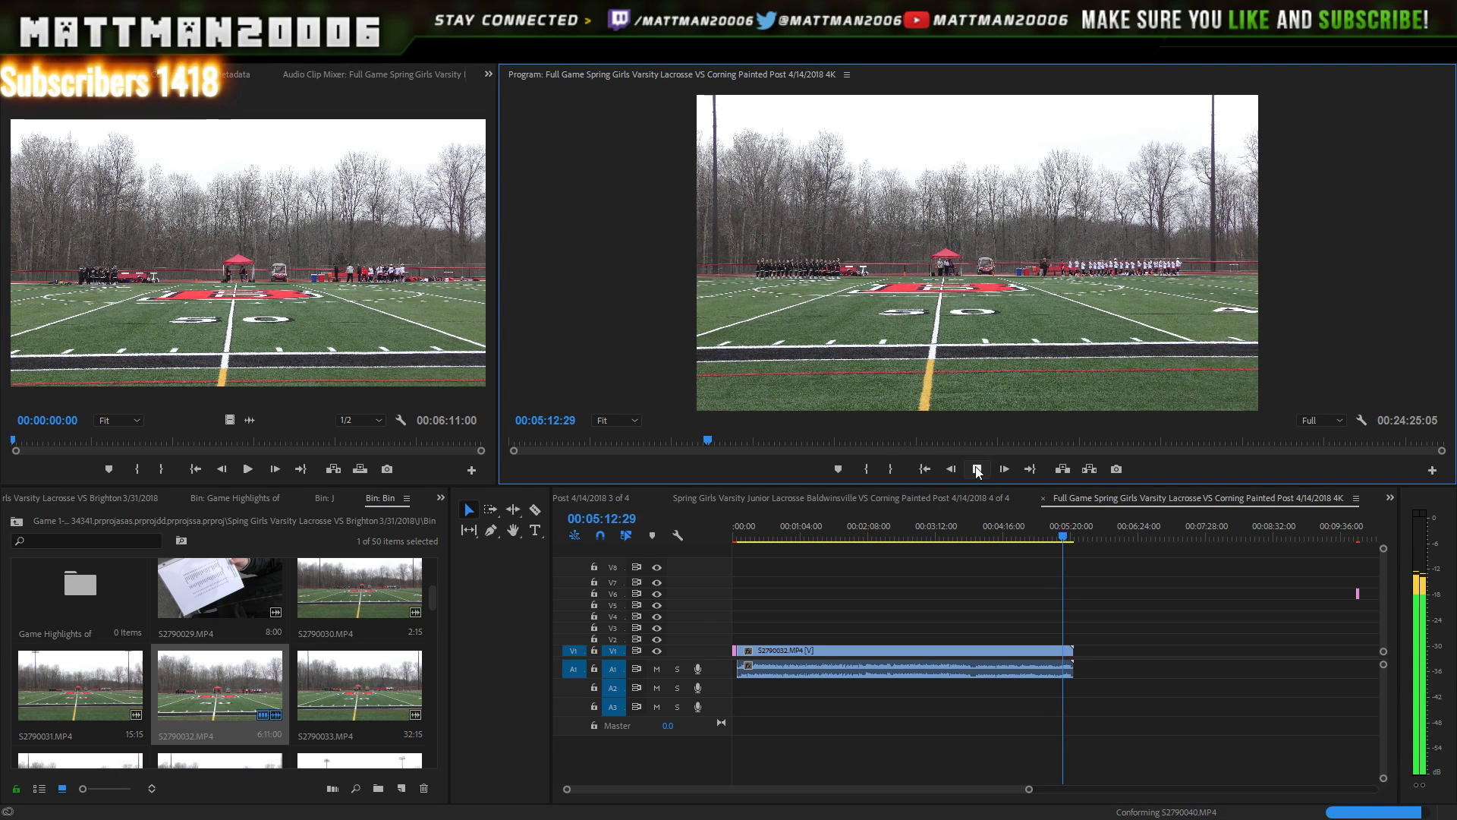
{"action": "left_click", "coordinate": [1067, 532]}
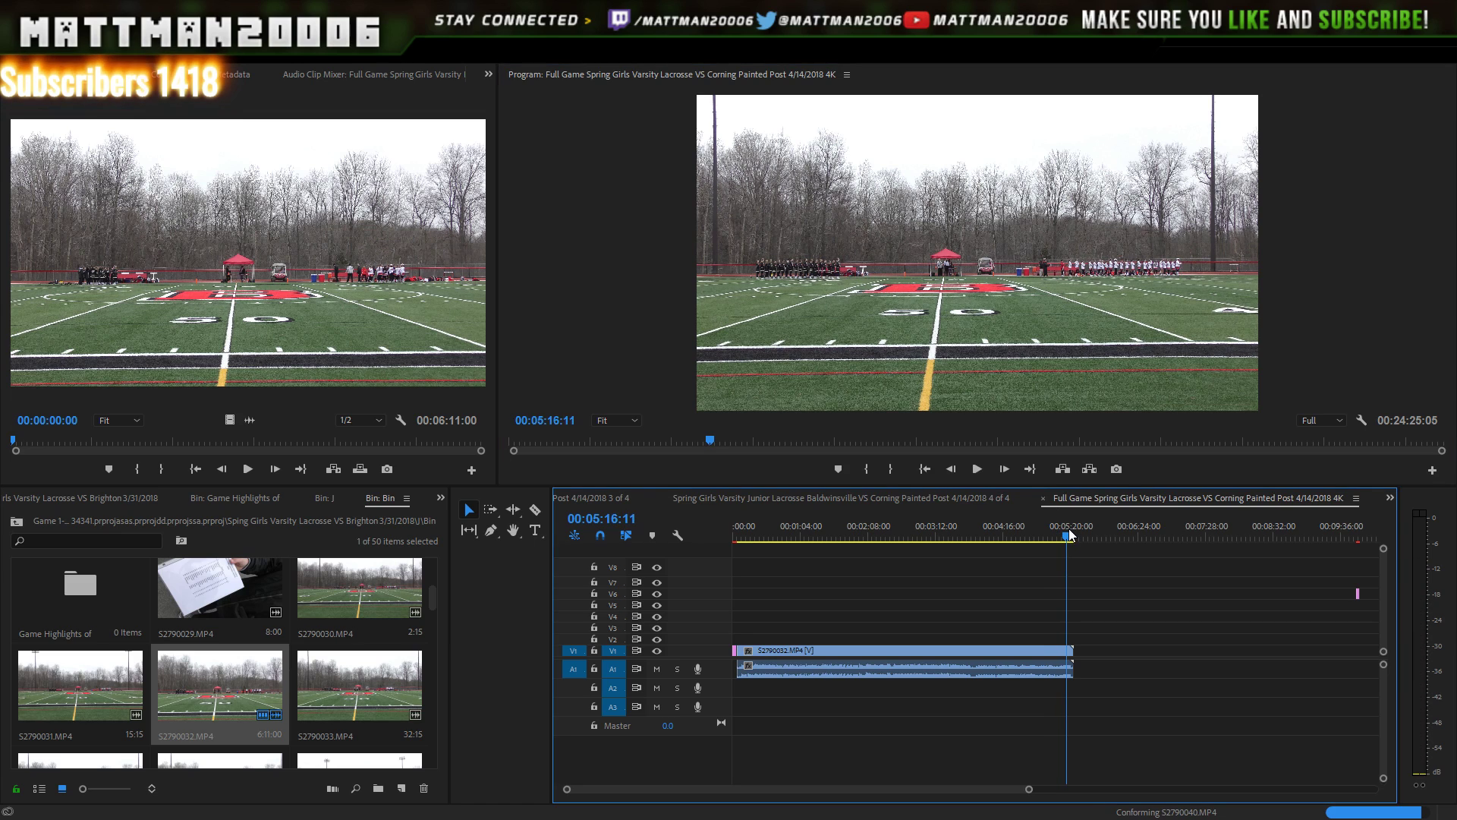
{"action": "left_click", "coordinate": [1065, 533]}
{"action": "left_click", "coordinate": [979, 469]}
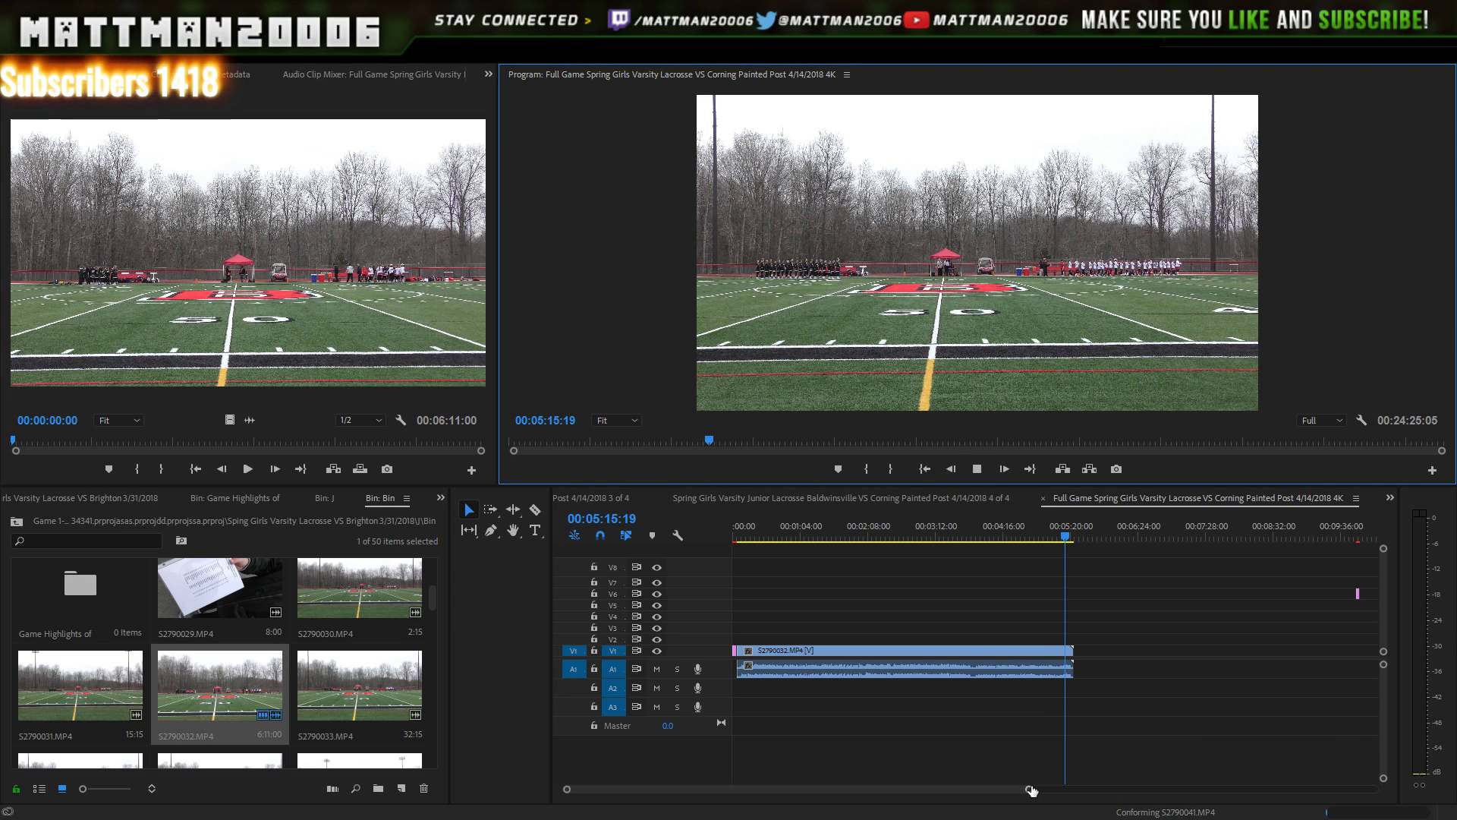
{"action": "left_click_drag", "start_coordinate": [1031, 790], "coordinate": [1006, 765]}
{"action": "left_click", "coordinate": [979, 477]}
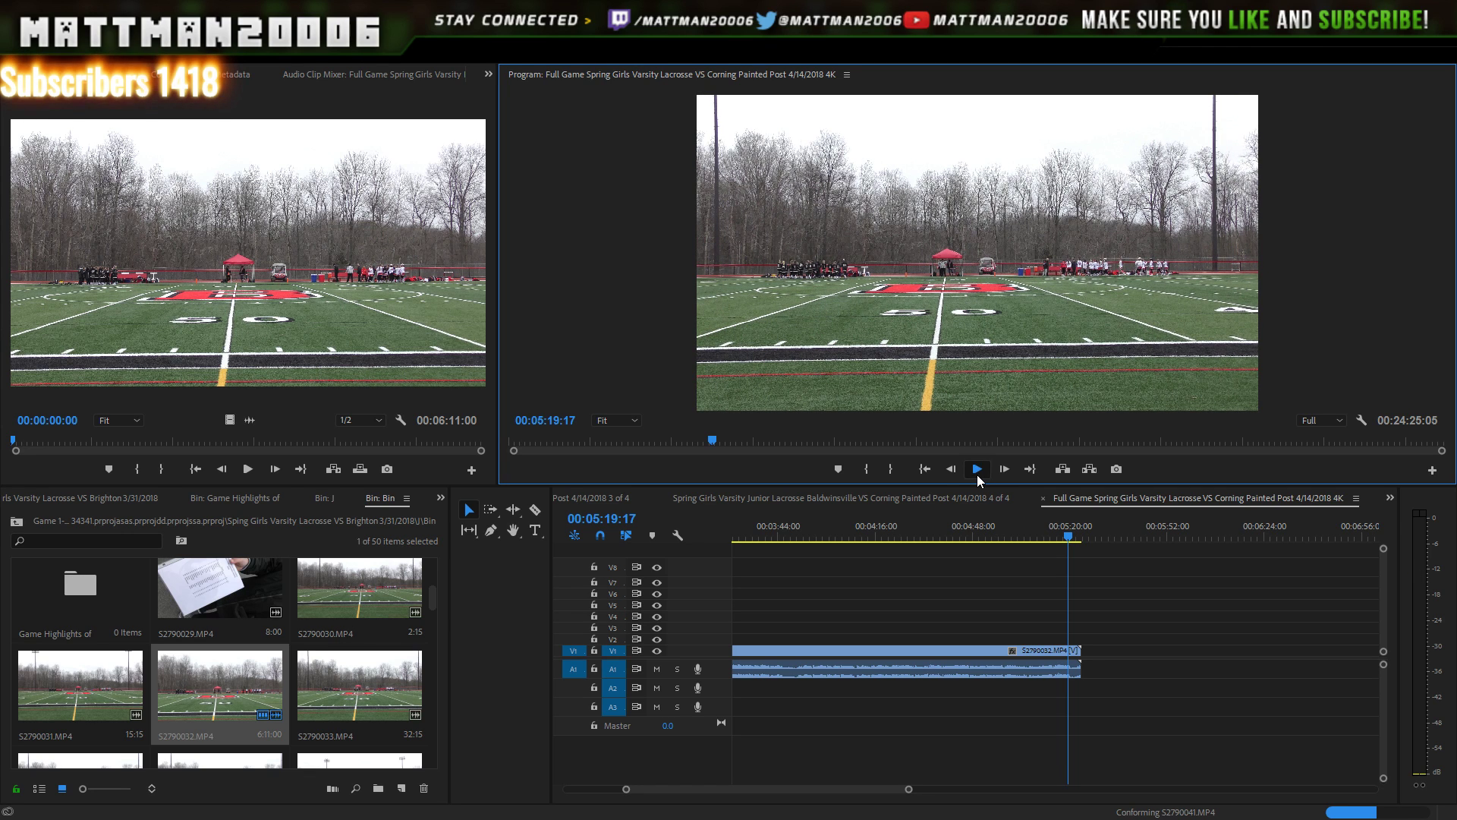
{"action": "left_click", "coordinate": [977, 476]}
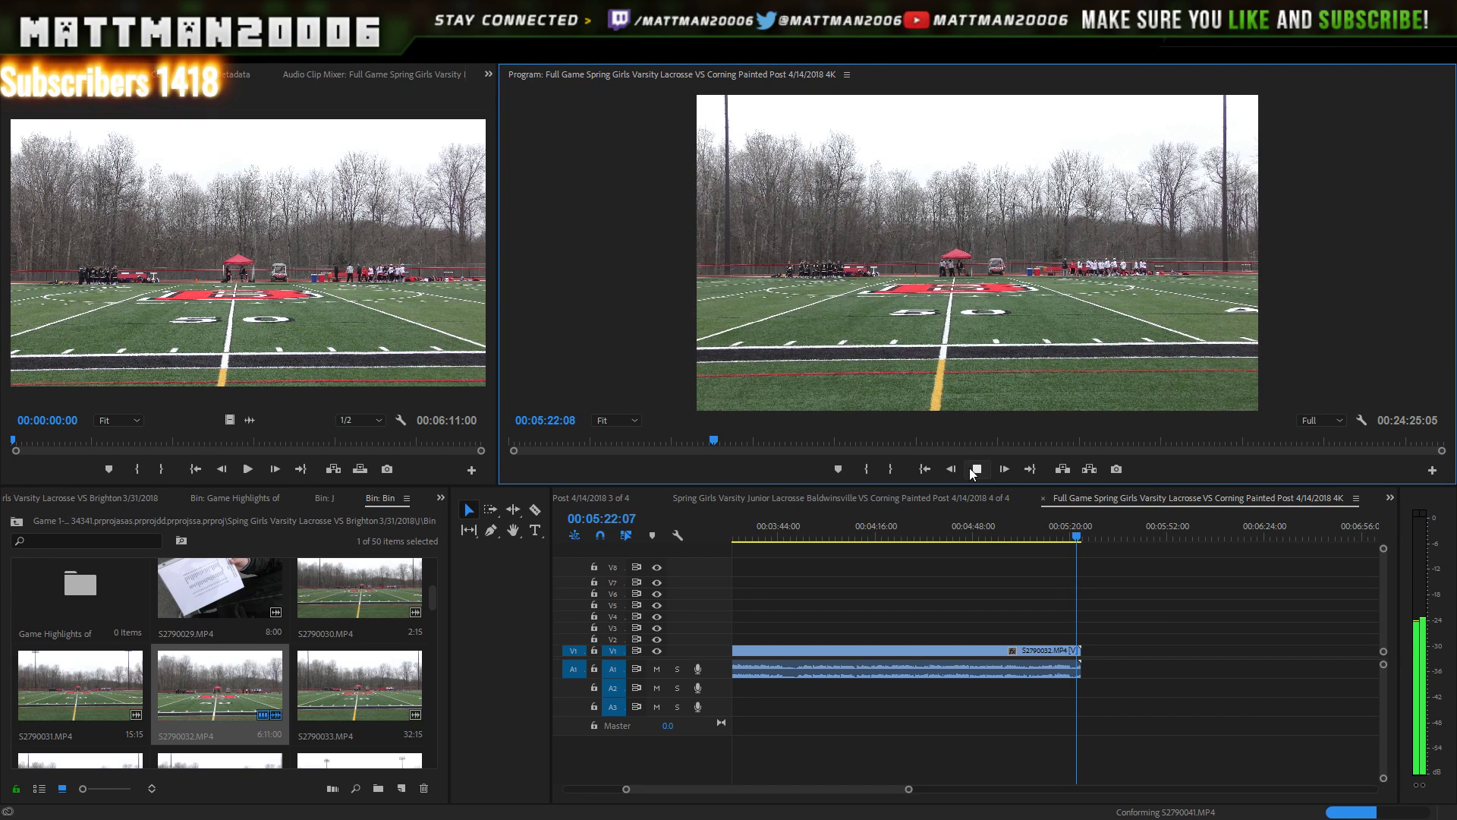
{"action": "left_click", "coordinate": [969, 467]}
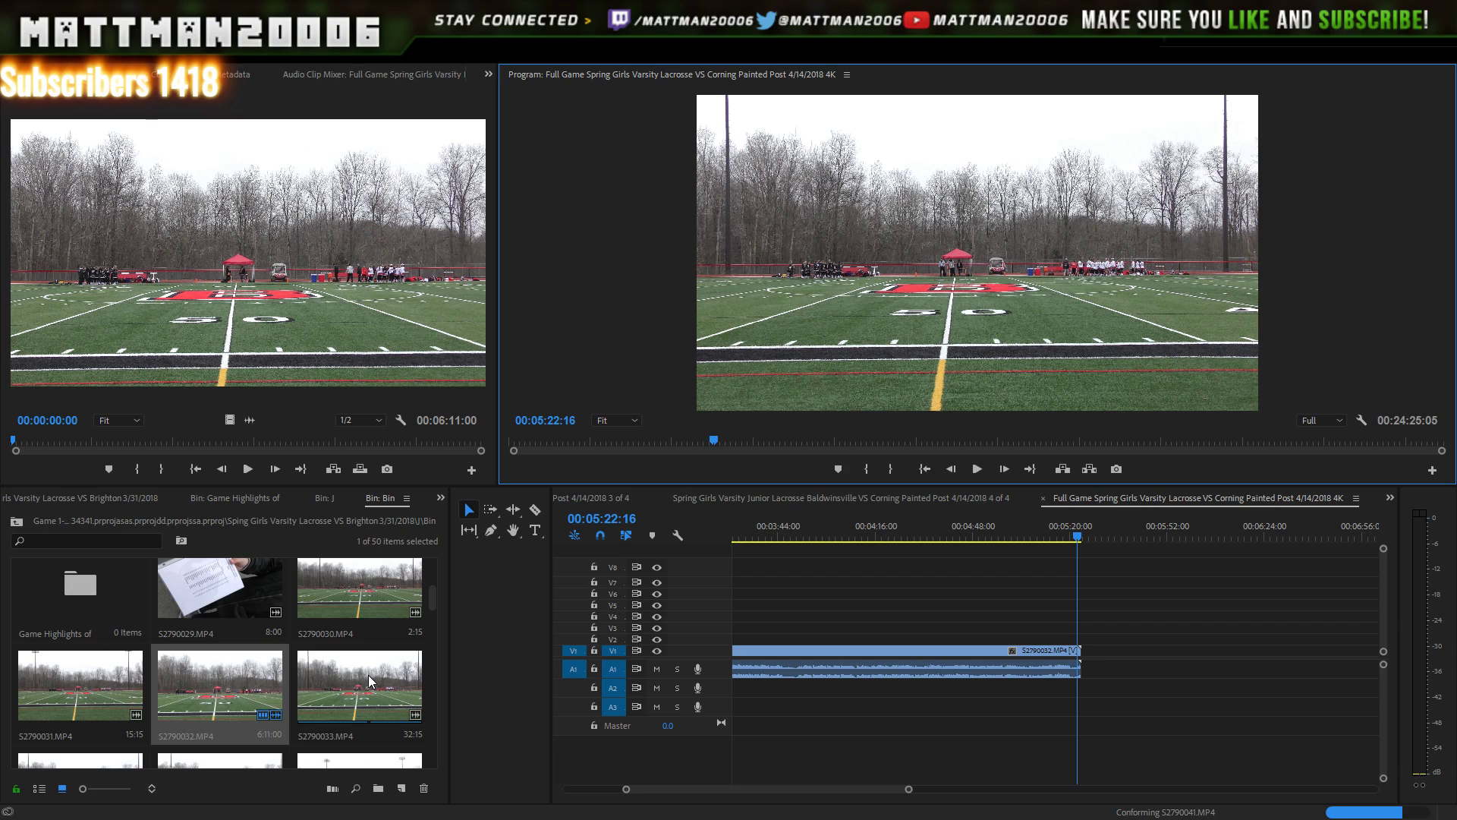
{"action": "left_click_drag", "start_coordinate": [369, 681], "coordinate": [1093, 625]}
{"action": "left_click", "coordinate": [978, 470]}
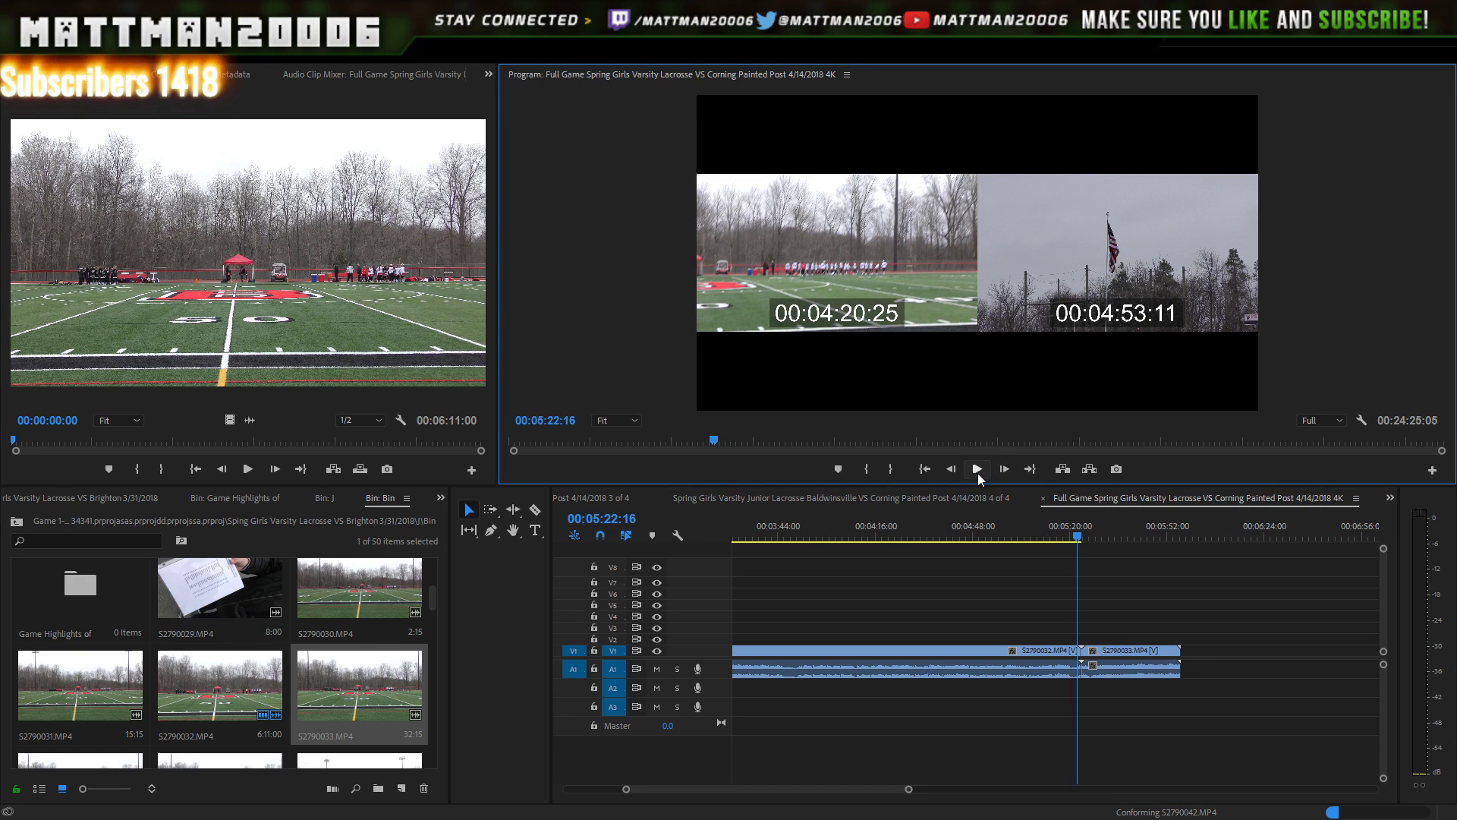
{"action": "left_click", "coordinate": [978, 470]}
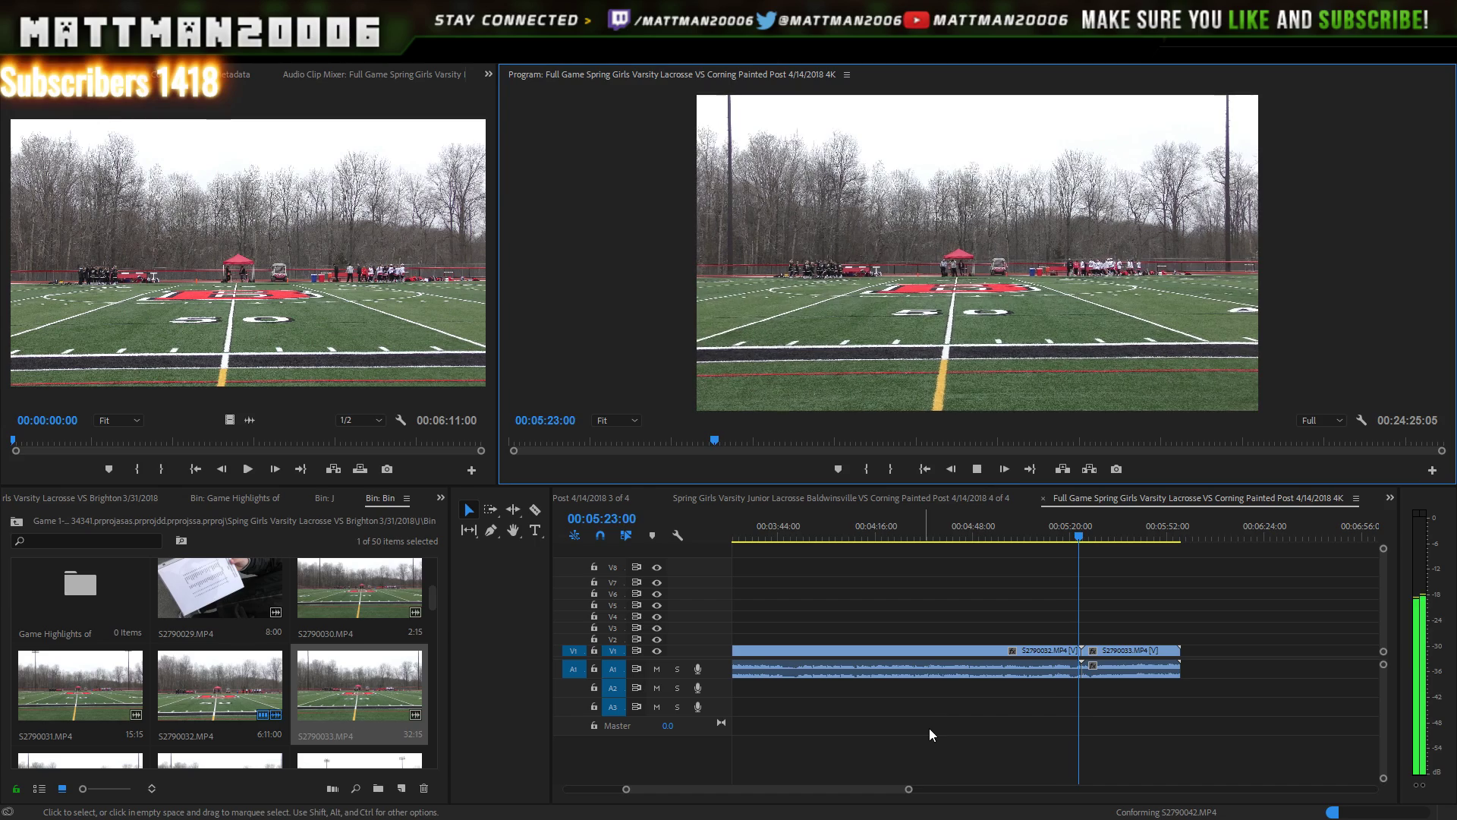
{"action": "mouse_move", "coordinate": [910, 791]}
{"action": "left_mouse_down"}
{"action": "mouse_move", "coordinate": [953, 785]}
{"action": "mouse_move", "coordinate": [917, 789]}
{"action": "left_mouse_up"}
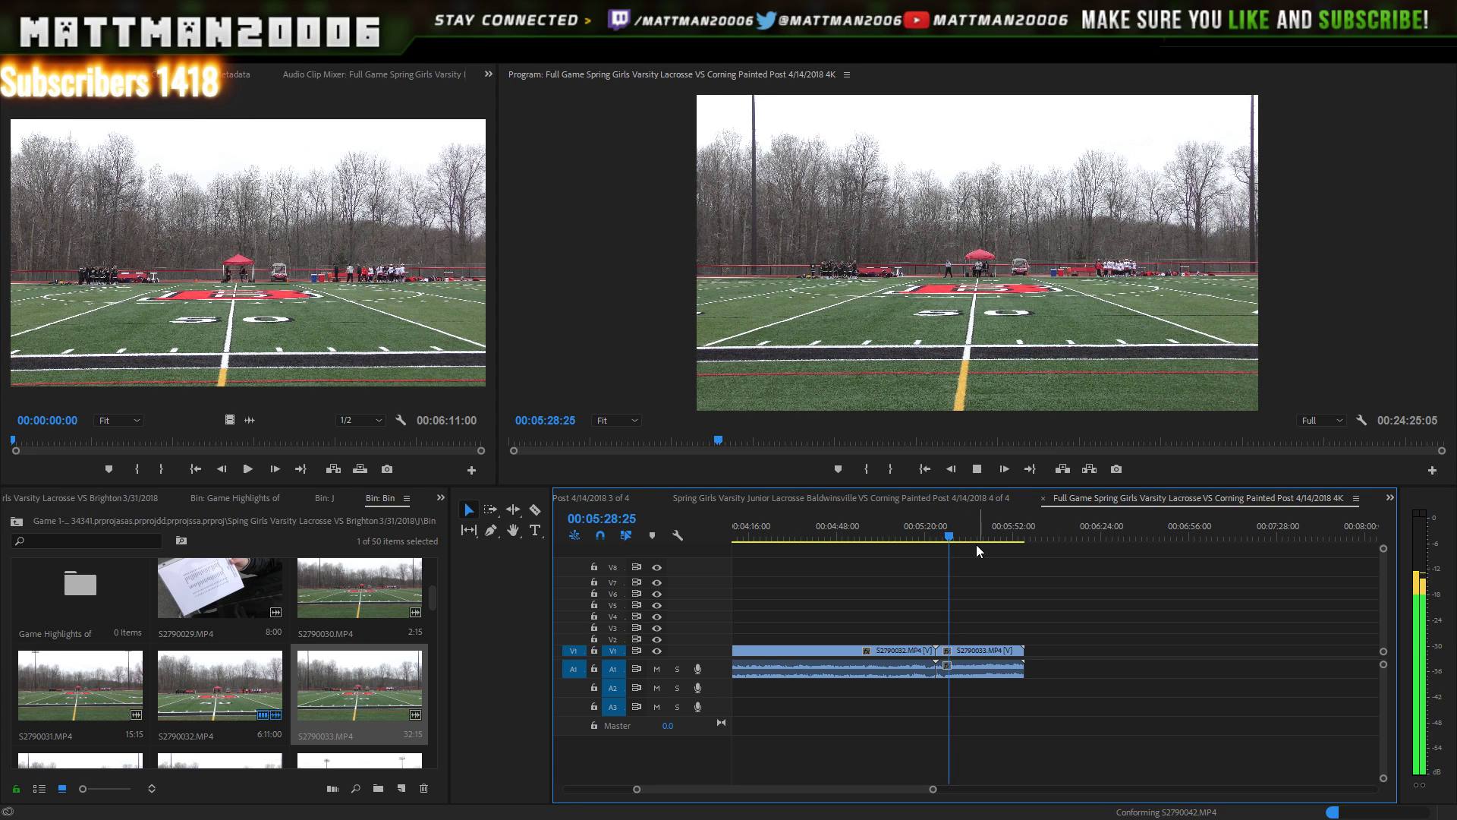
{"action": "left_click_drag", "start_coordinate": [977, 540], "coordinate": [985, 703]}
{"action": "key", "text": "Delete"}
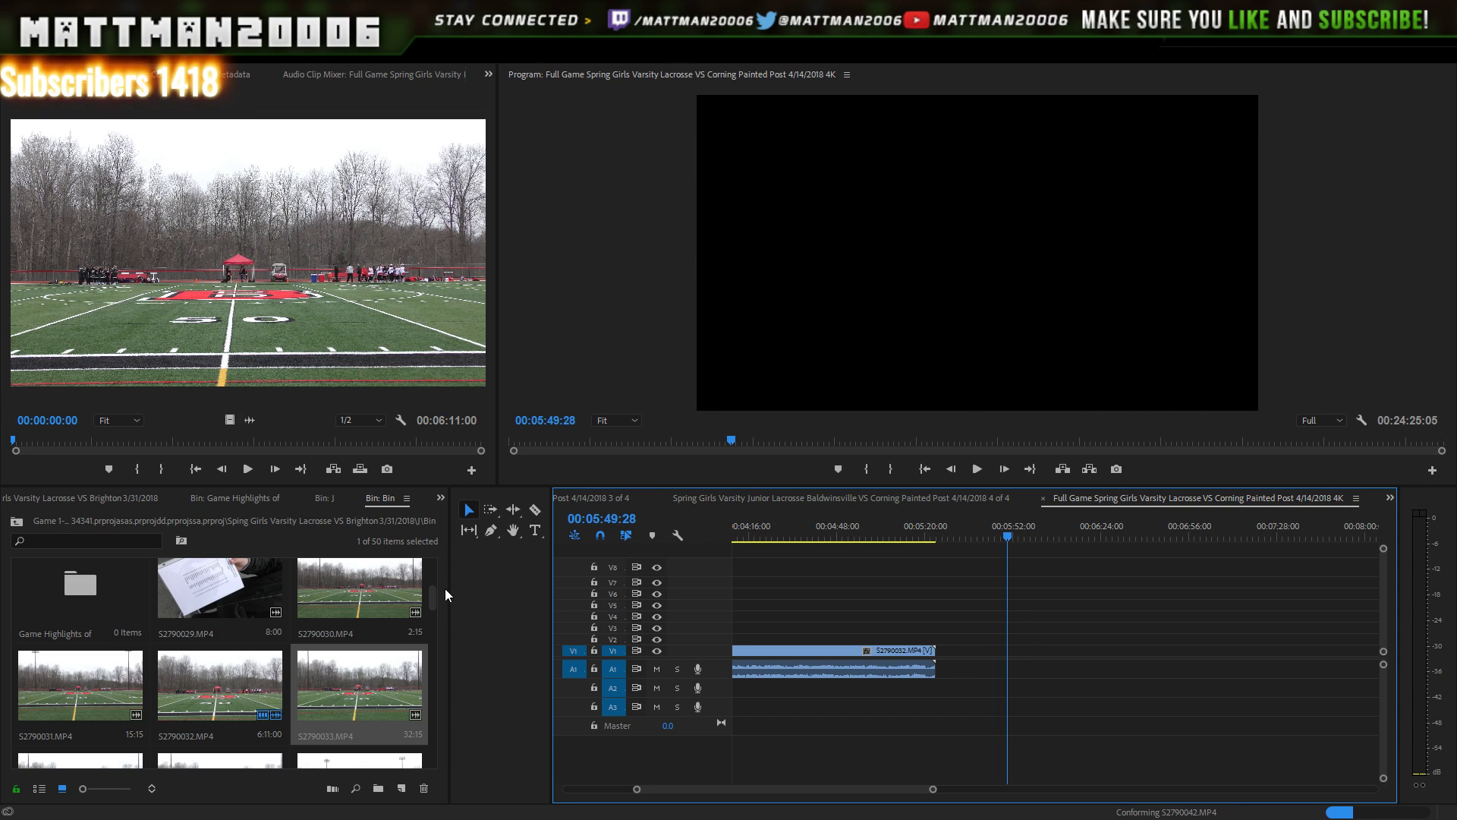
{"action": "left_click_drag", "start_coordinate": [434, 599], "coordinate": [431, 613]}
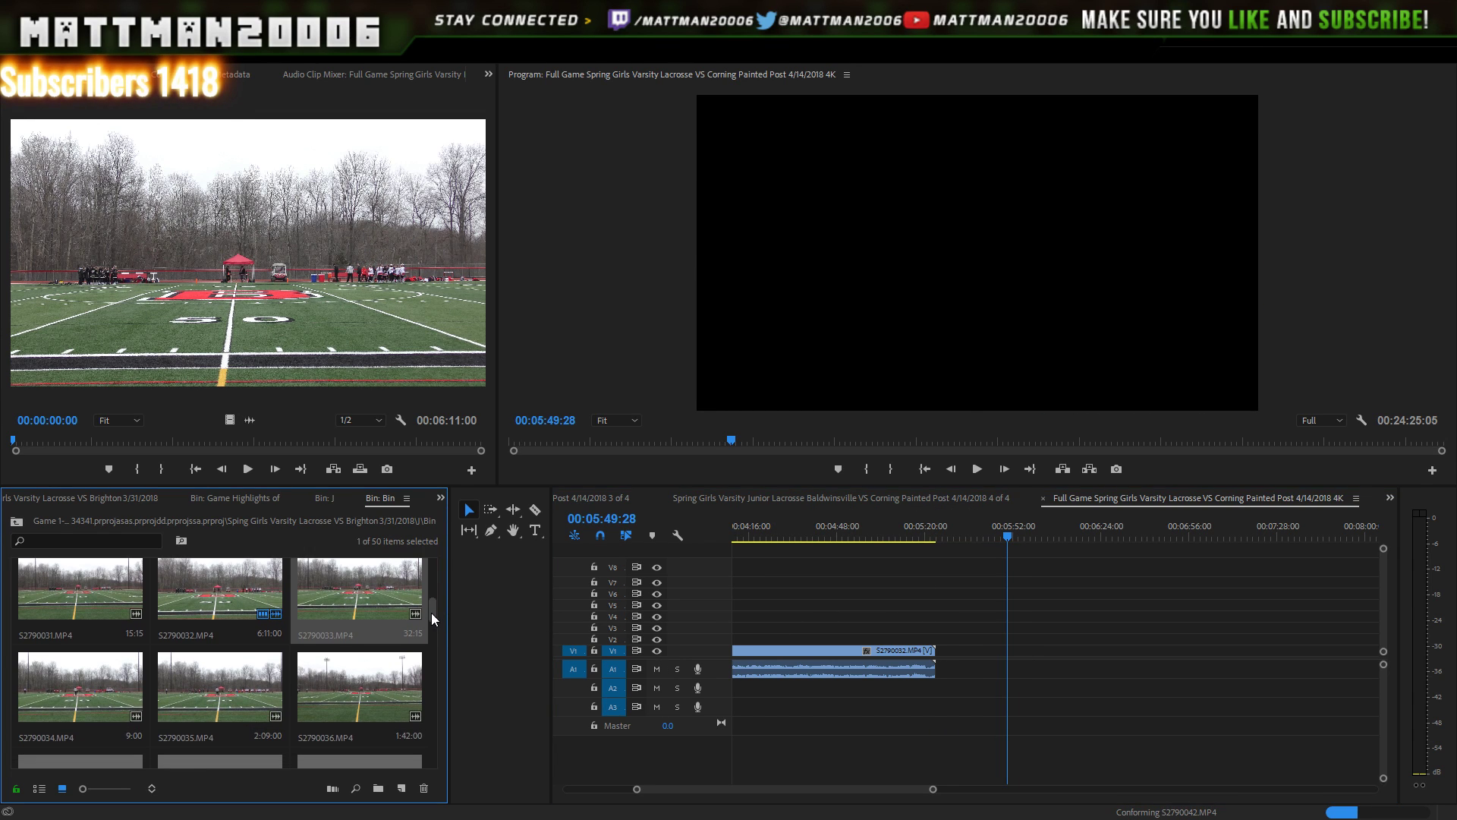
- Select S2790034 and S2790035 and drop them onto the timeline, playing from about 05:32
{"action": "double_click", "coordinate": [95, 688]}
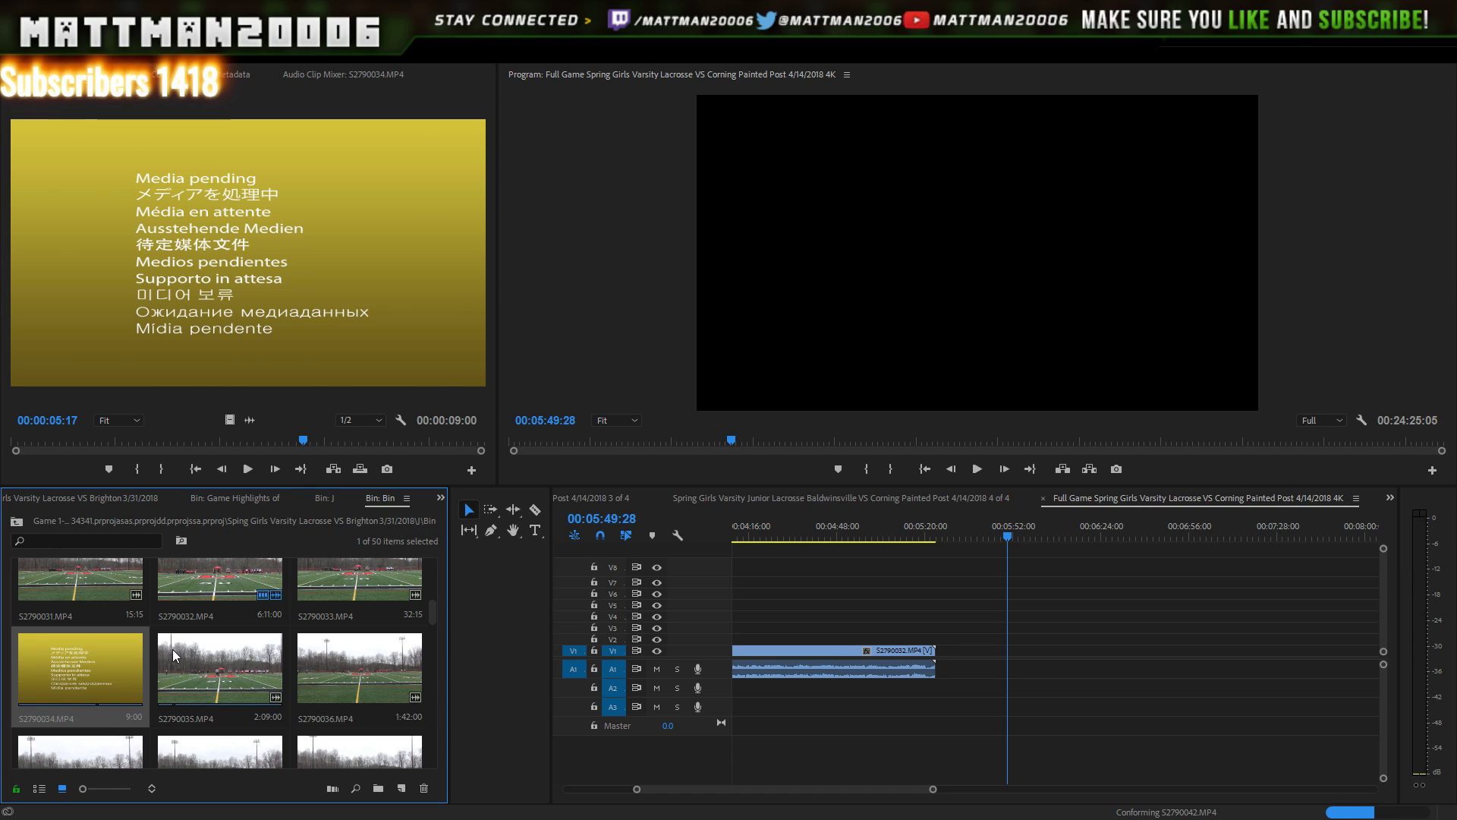
{"action": "left_click", "coordinate": [198, 665], "text": "shift"}
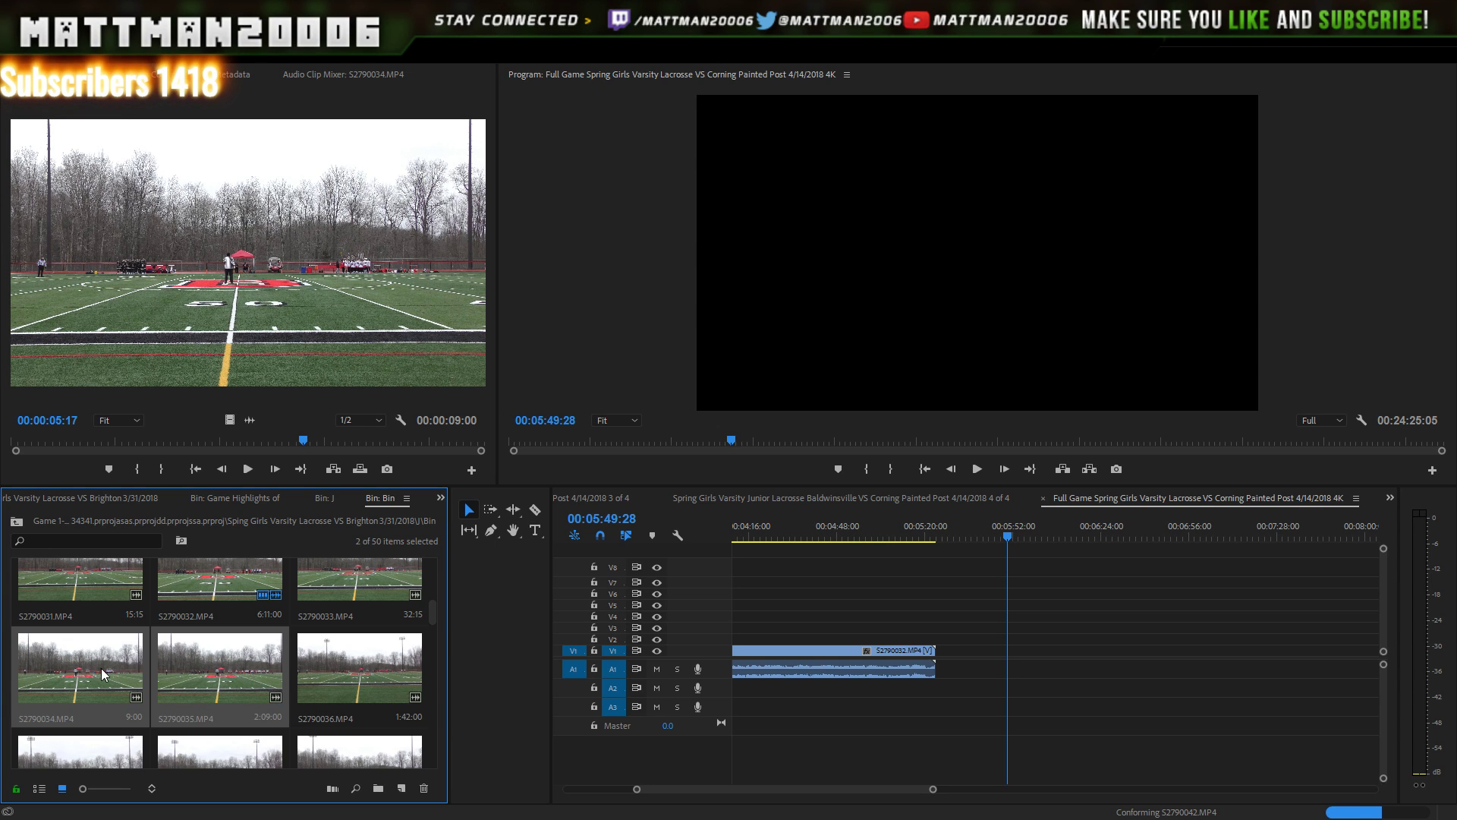
{"action": "left_click_drag", "start_coordinate": [124, 660], "coordinate": [1144, 635]}
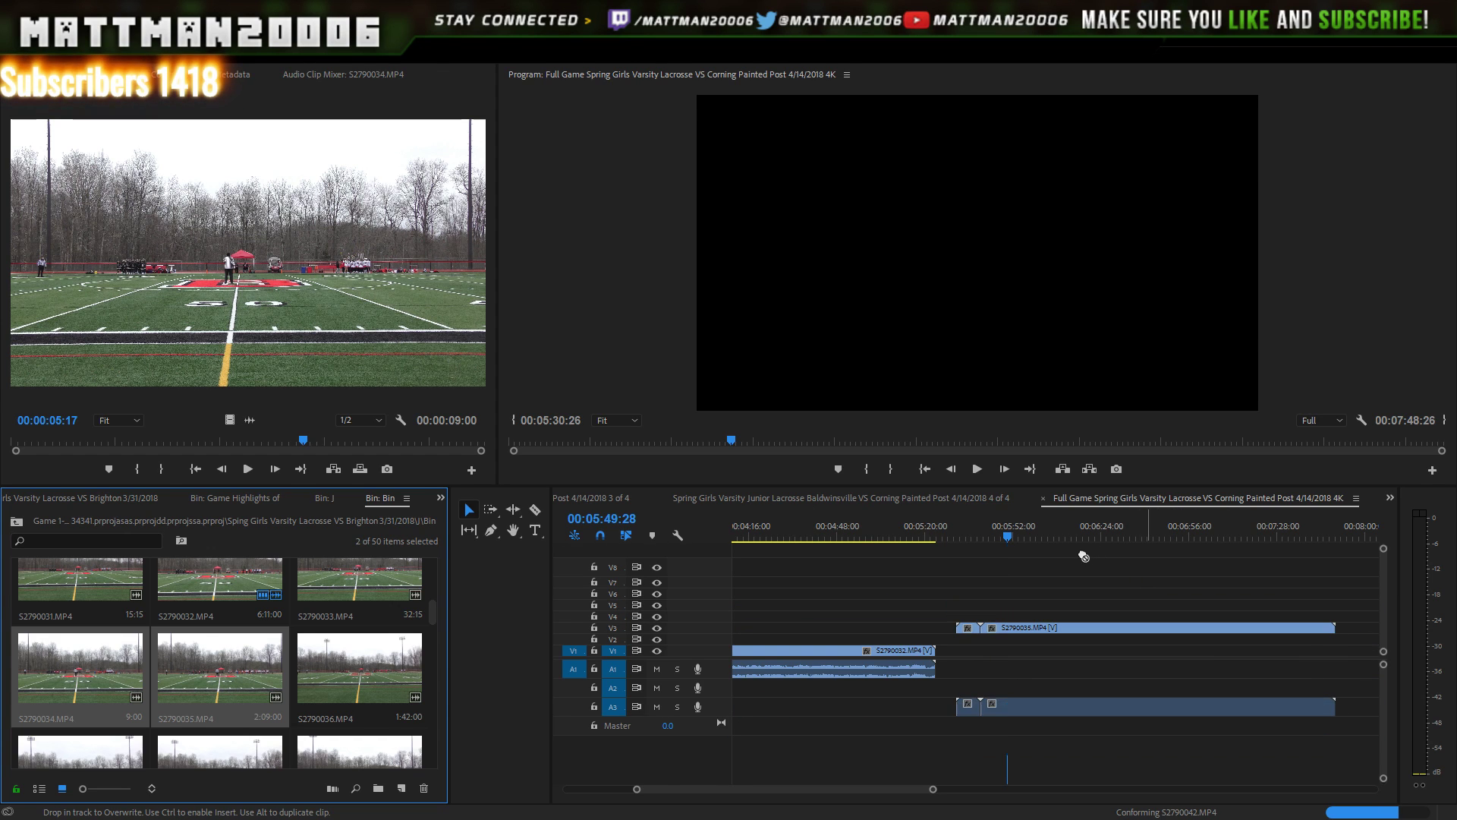
{"action": "left_click_drag", "start_coordinate": [1077, 539], "coordinate": [961, 538]}
{"action": "left_click", "coordinate": [975, 469]}
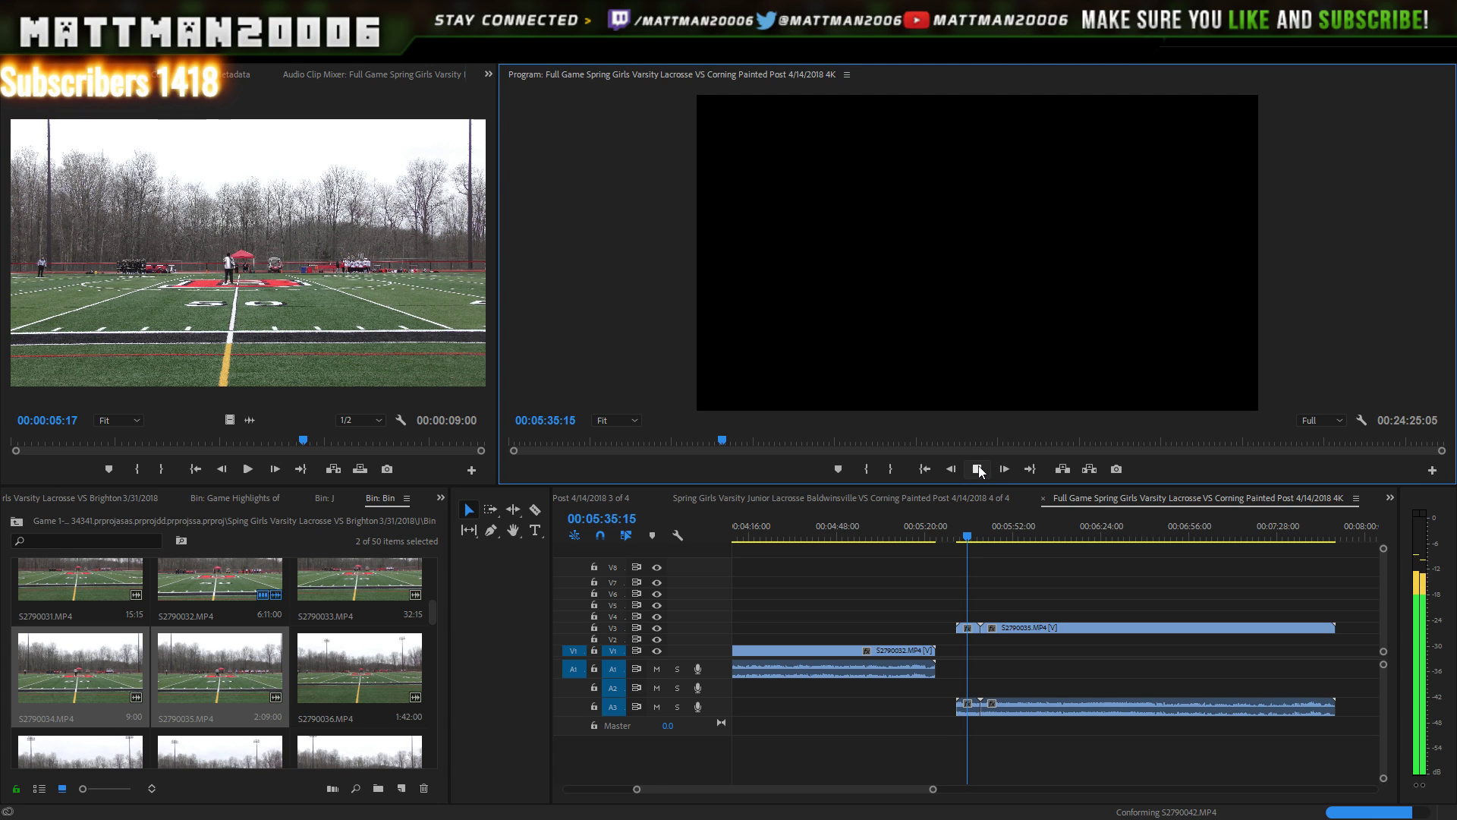
- Delete the short pieces at the start; move S2790035 onto V1/A1, then undo the moves
{"action": "left_click_drag", "start_coordinate": [955, 568], "coordinate": [959, 747]}
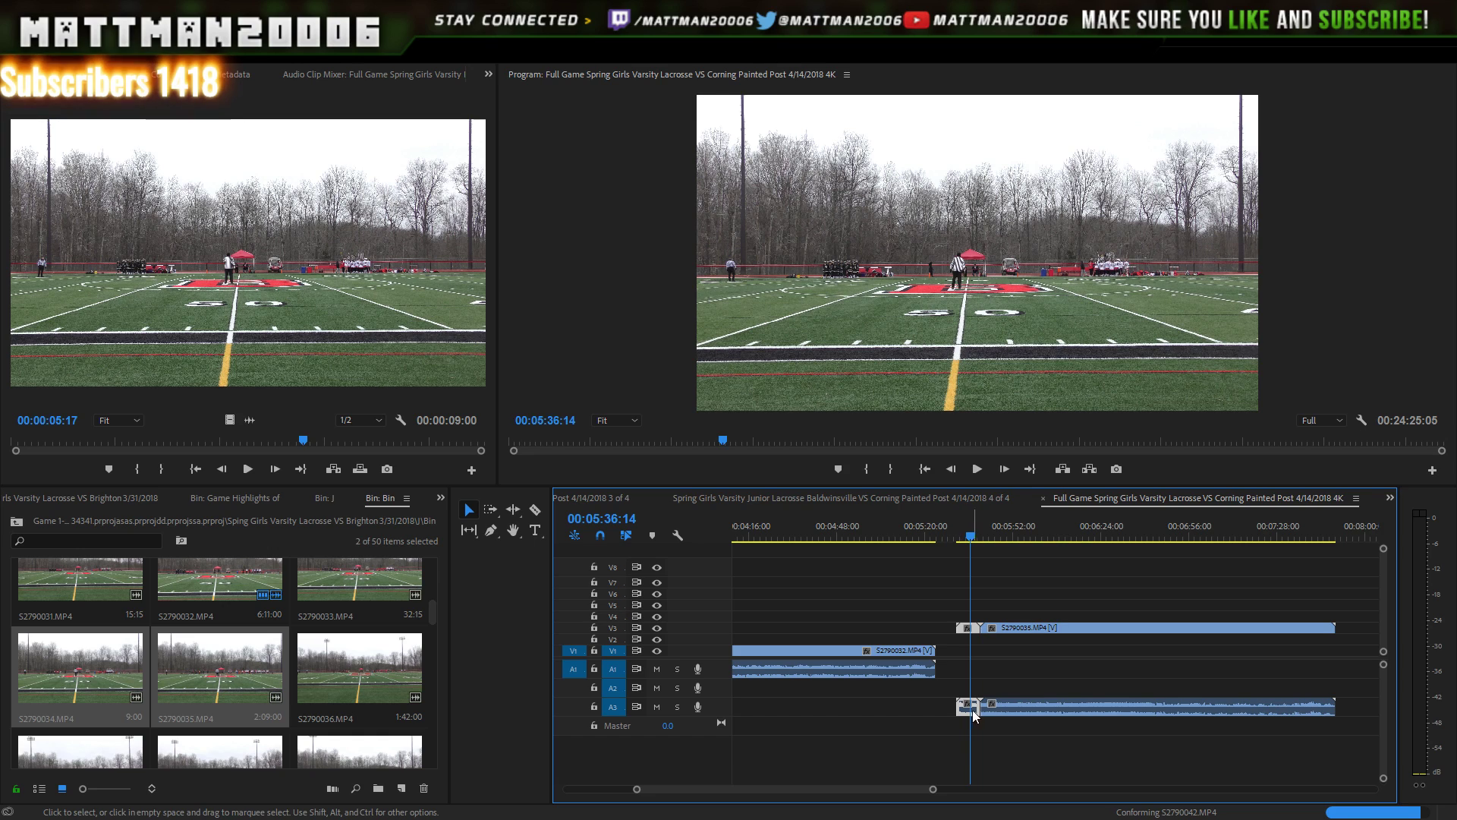
{"action": "key", "text": "Delete"}
{"action": "left_click", "coordinate": [999, 631]}
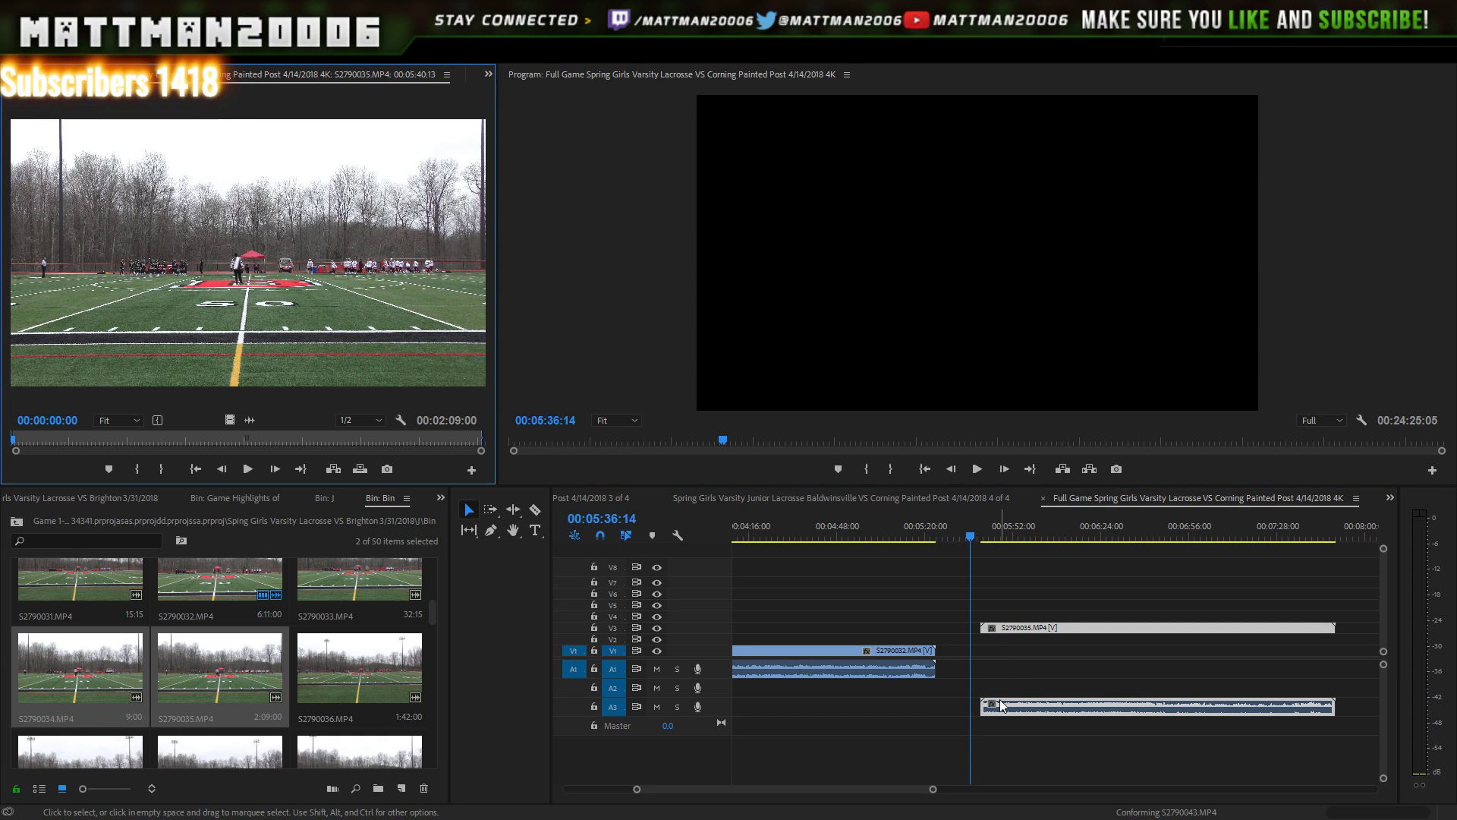
{"action": "left_click_drag", "start_coordinate": [1002, 704], "coordinate": [956, 671]}
{"action": "left_click_drag", "start_coordinate": [1003, 630], "coordinate": [1007, 654]}
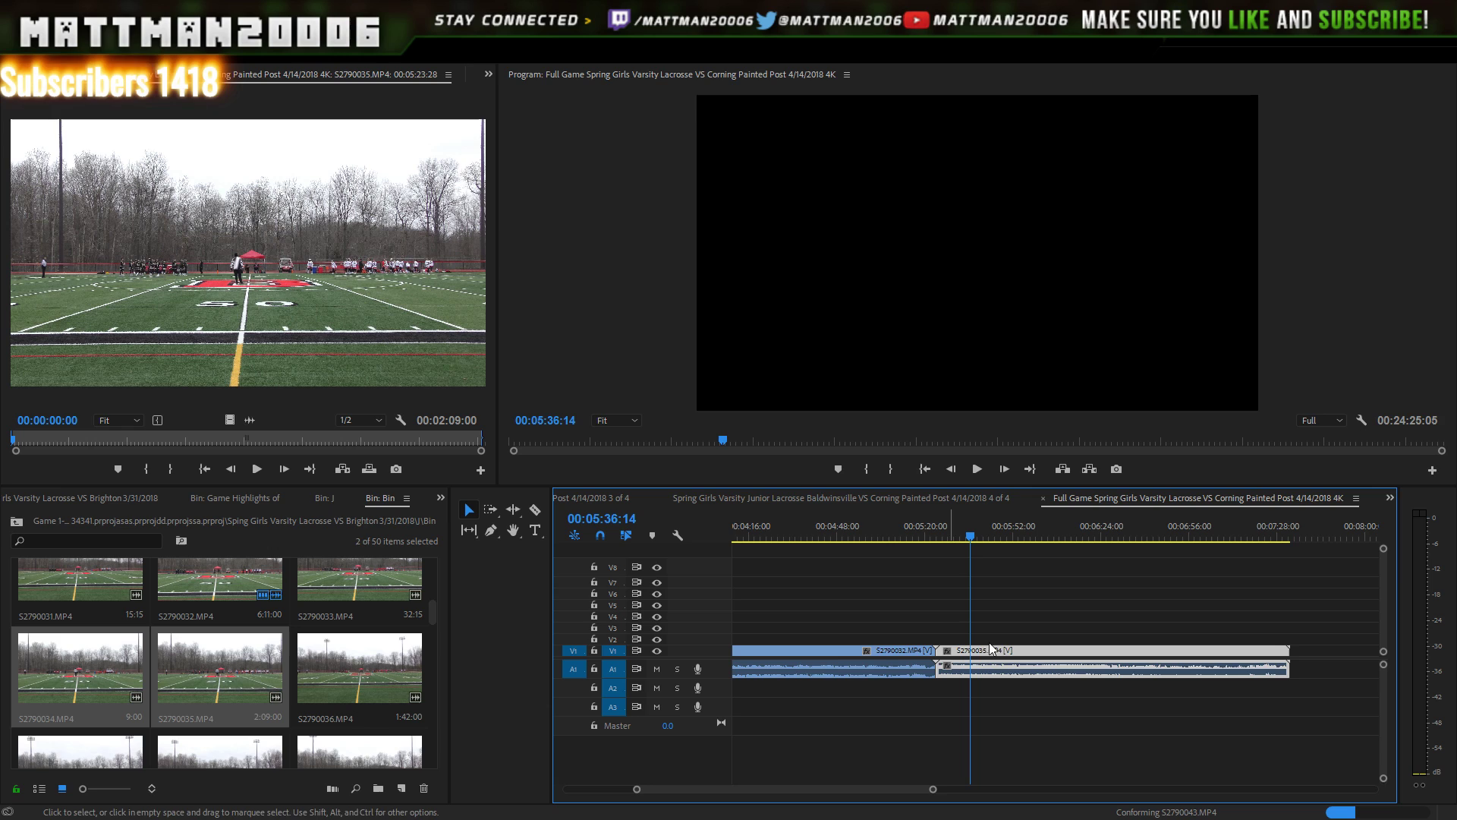
{"action": "left_click", "coordinate": [933, 532]}
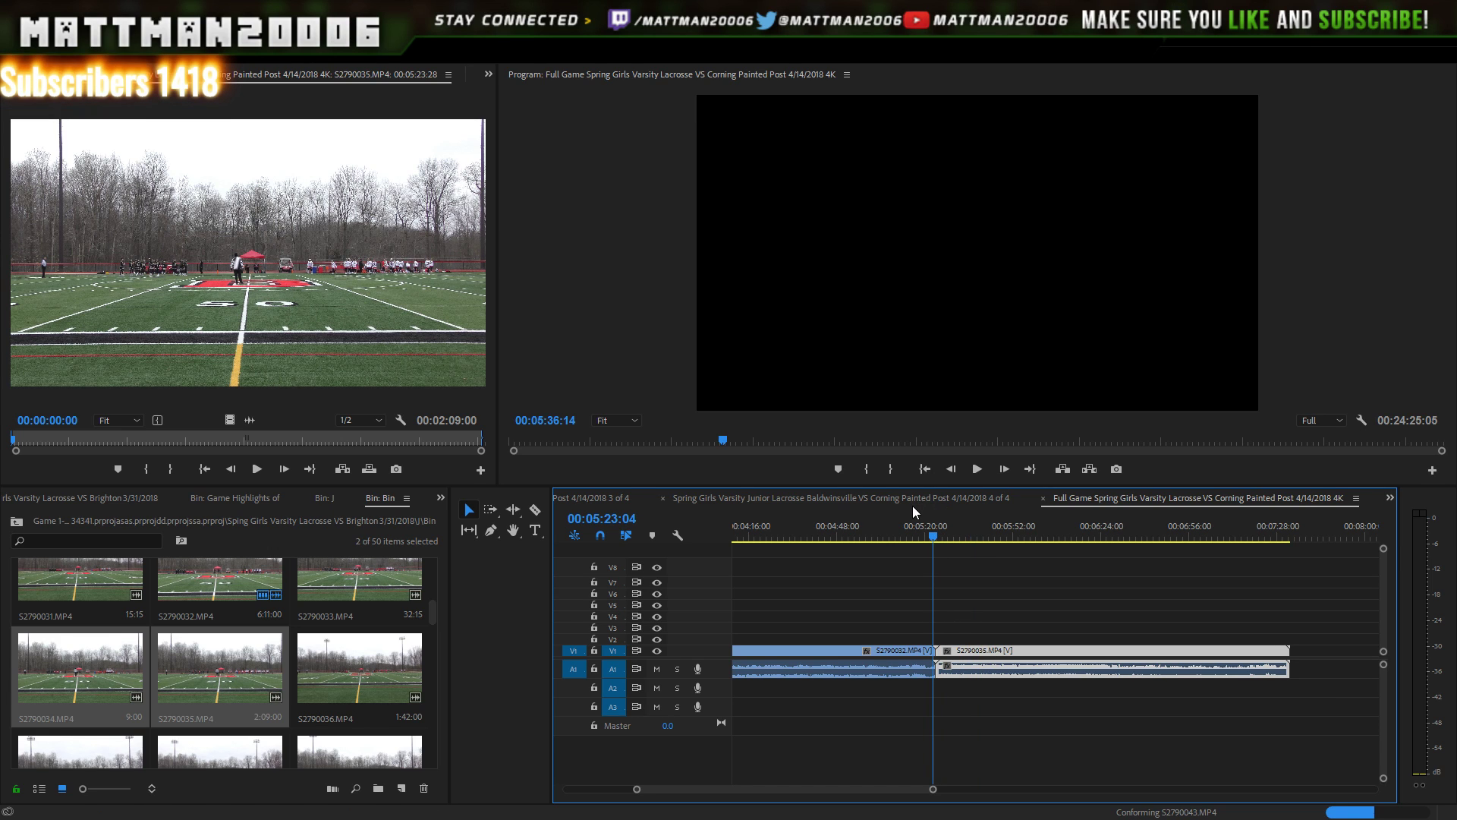
{"action": "key", "text": "ctrl+z"}
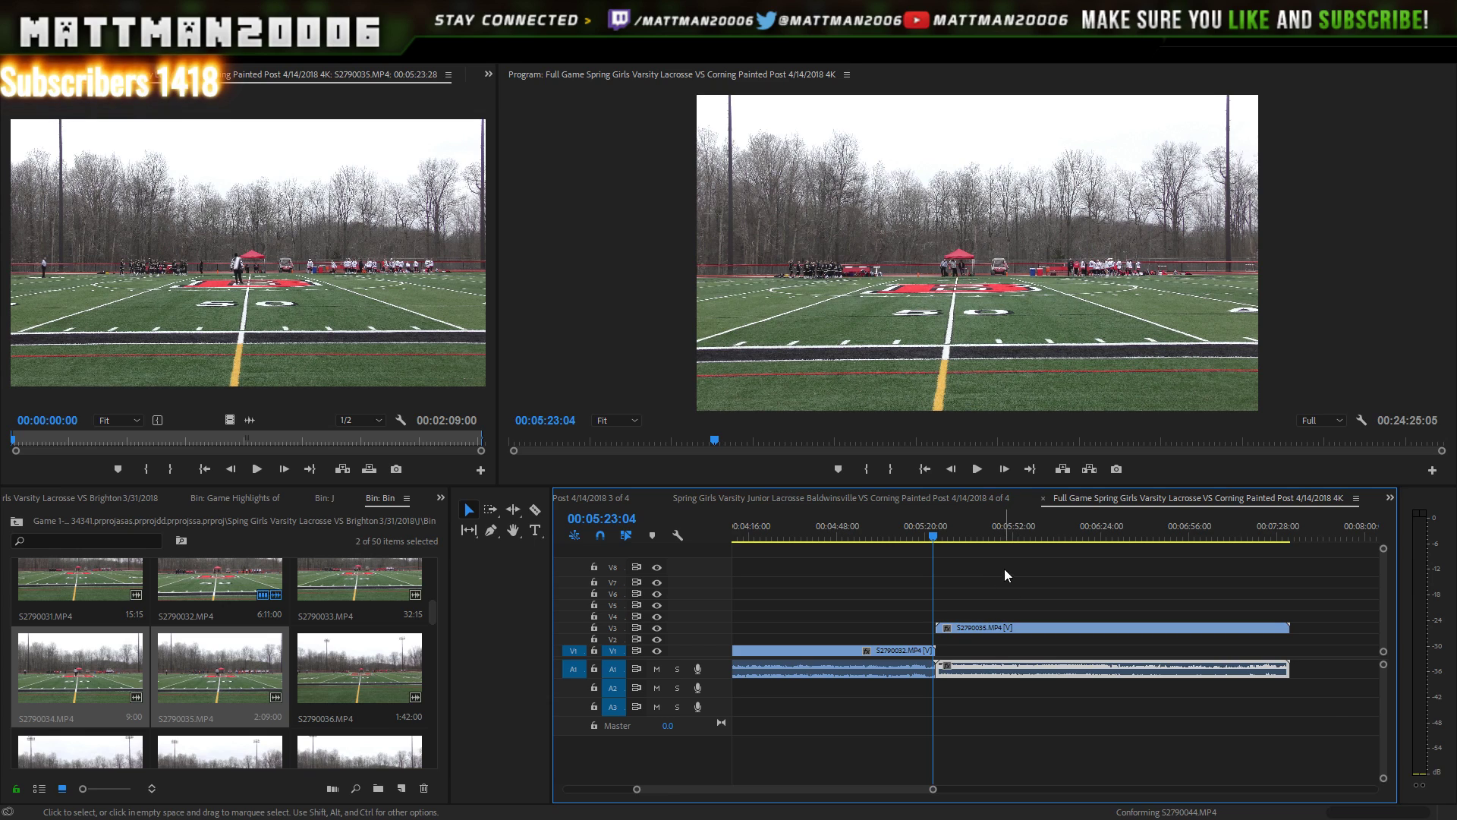
{"action": "key", "text": "ctrl+z"}
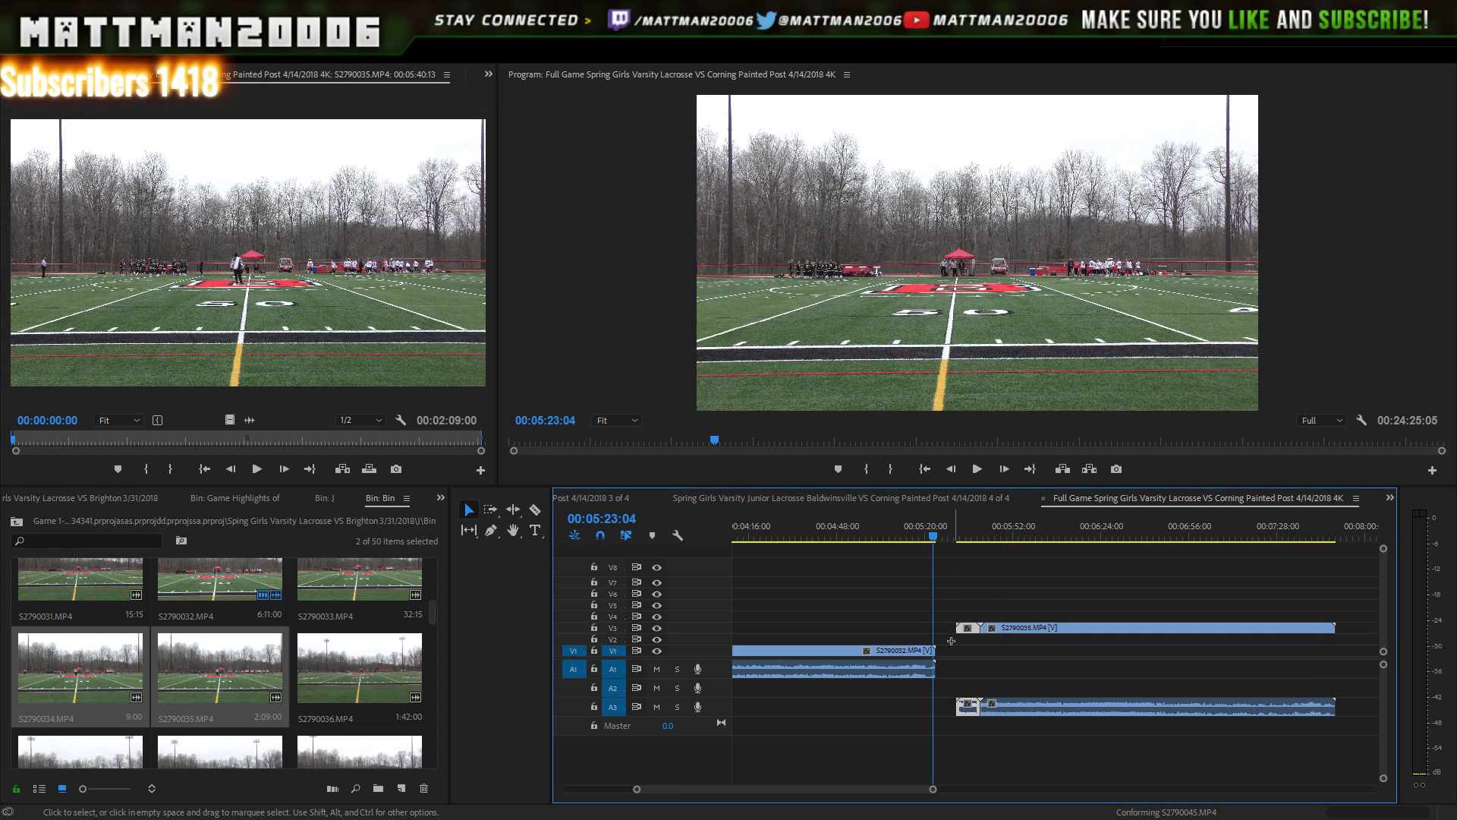
- Delete the leftover clip on V3/A3 and move S2790035's audio up to A1
{"action": "left_click_drag", "start_coordinate": [951, 641], "coordinate": [950, 723]}
{"action": "key", "text": "Delete"}
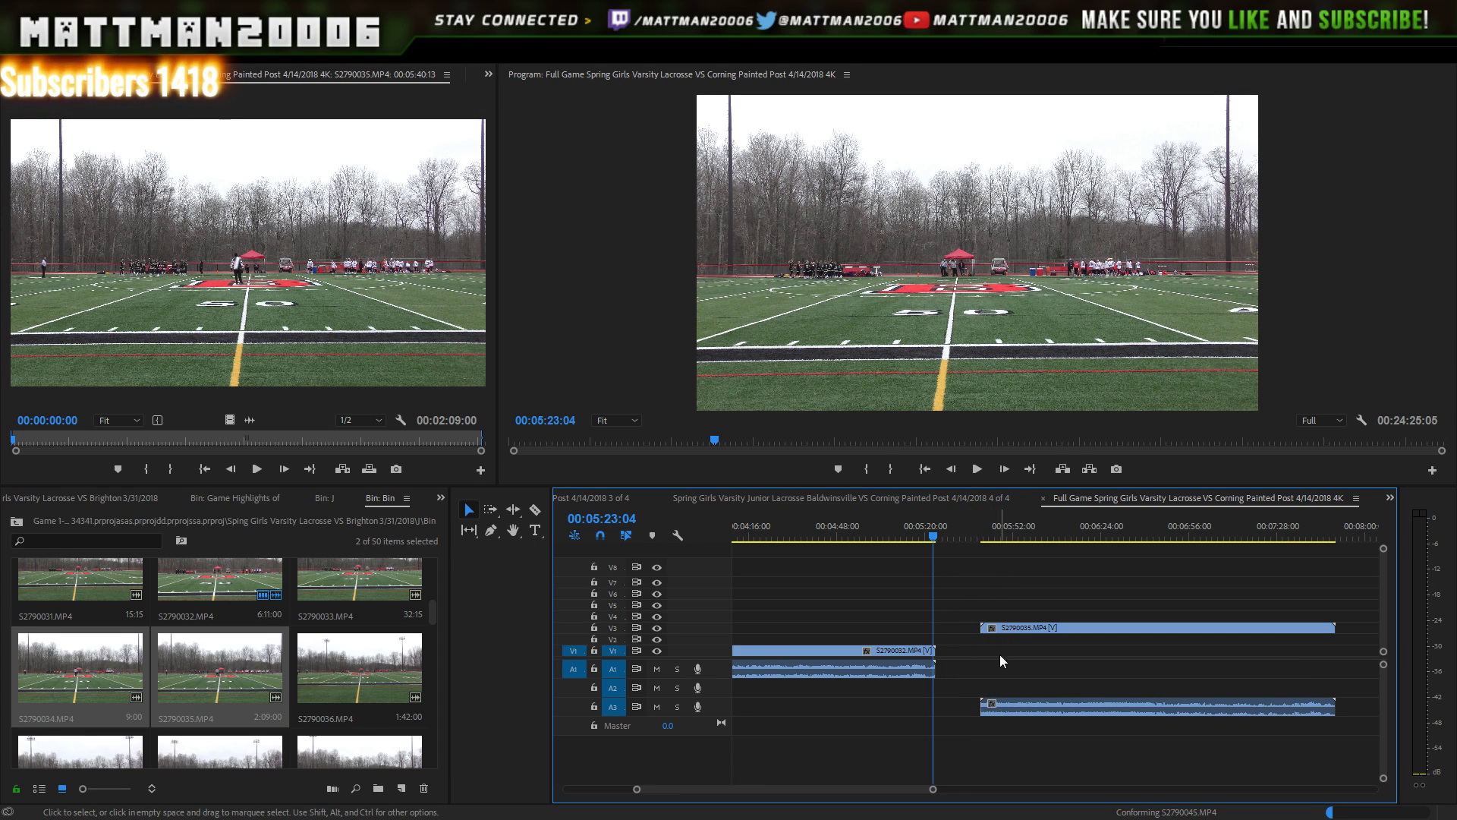
{"action": "left_click", "coordinate": [1039, 627]}
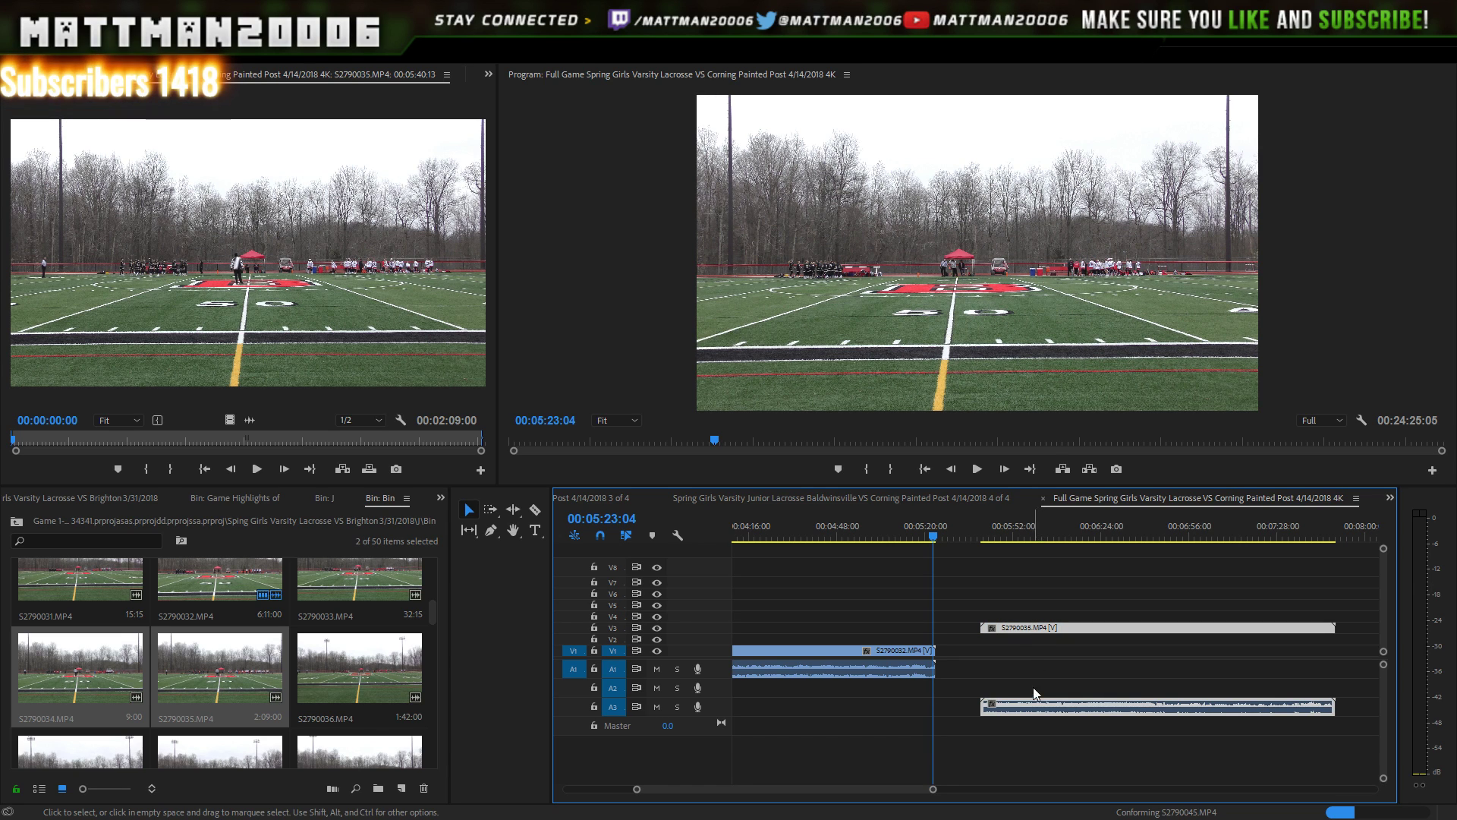
{"action": "left_click_drag", "start_coordinate": [1040, 708], "coordinate": [1029, 665]}
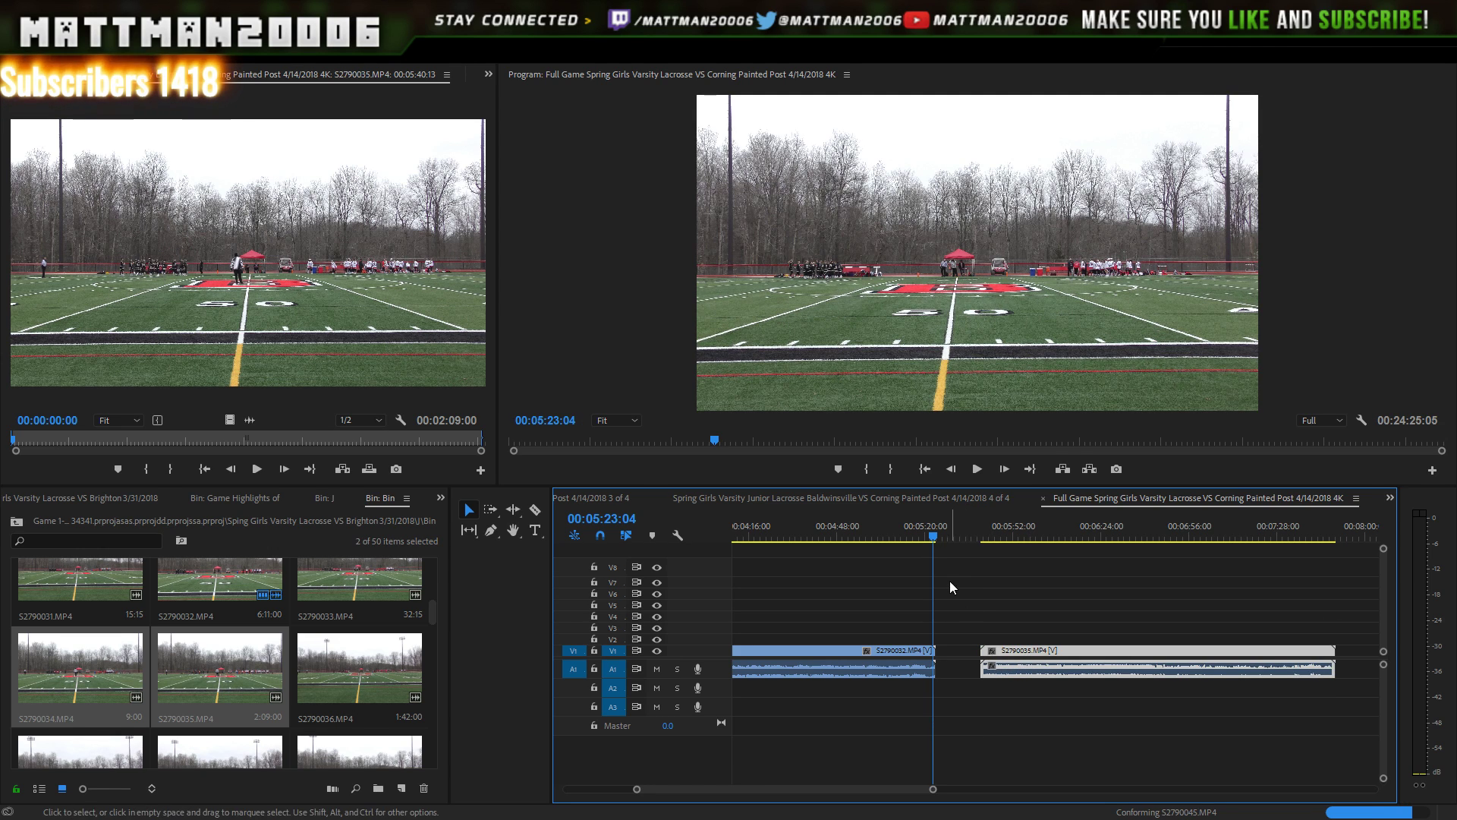
- Slide S2790035 left against the end of S2790032 and play back across the join
{"action": "left_click", "coordinate": [943, 536]}
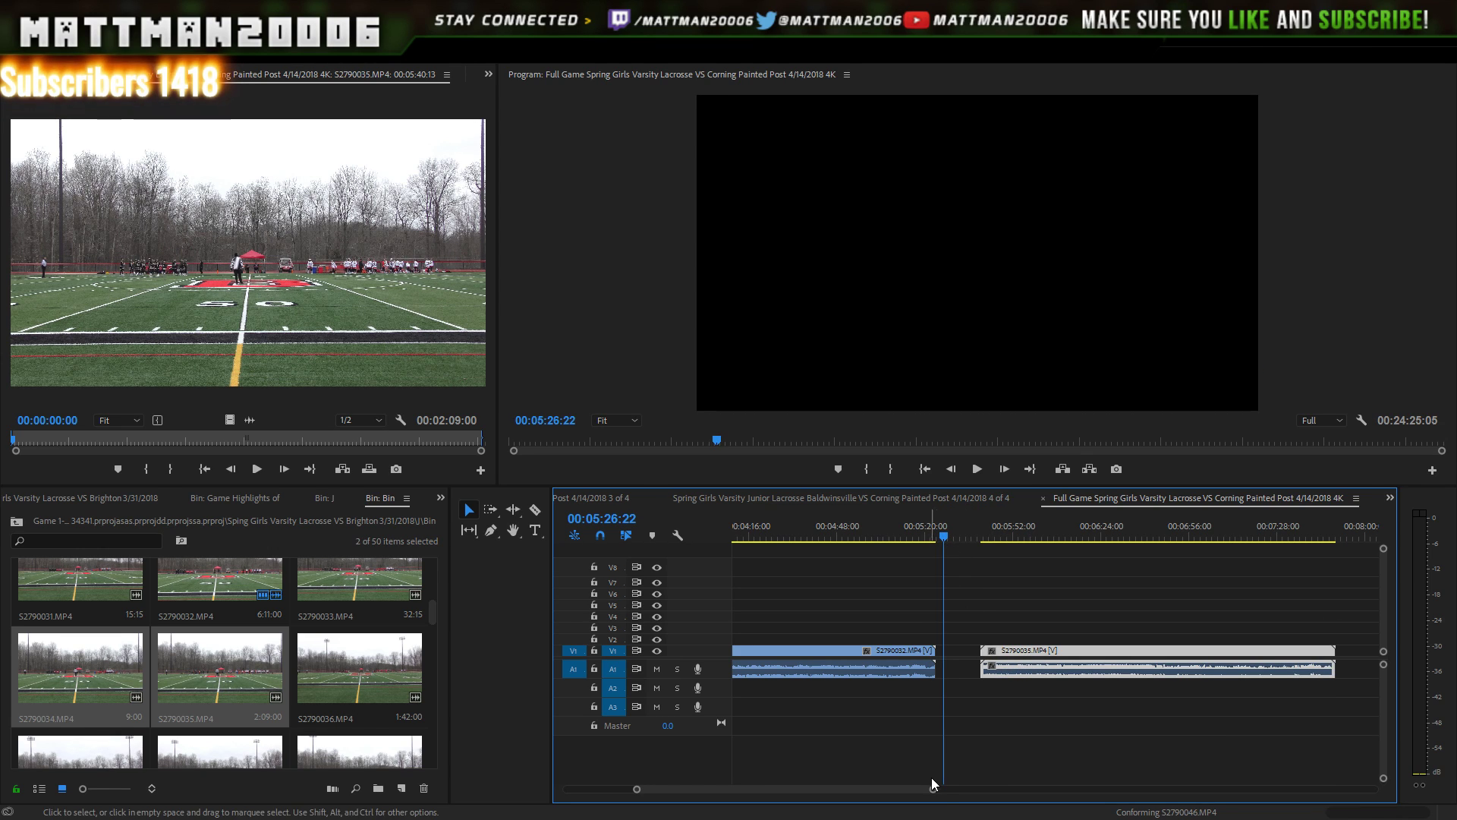
{"action": "left_click_drag", "start_coordinate": [933, 789], "coordinate": [869, 789]}
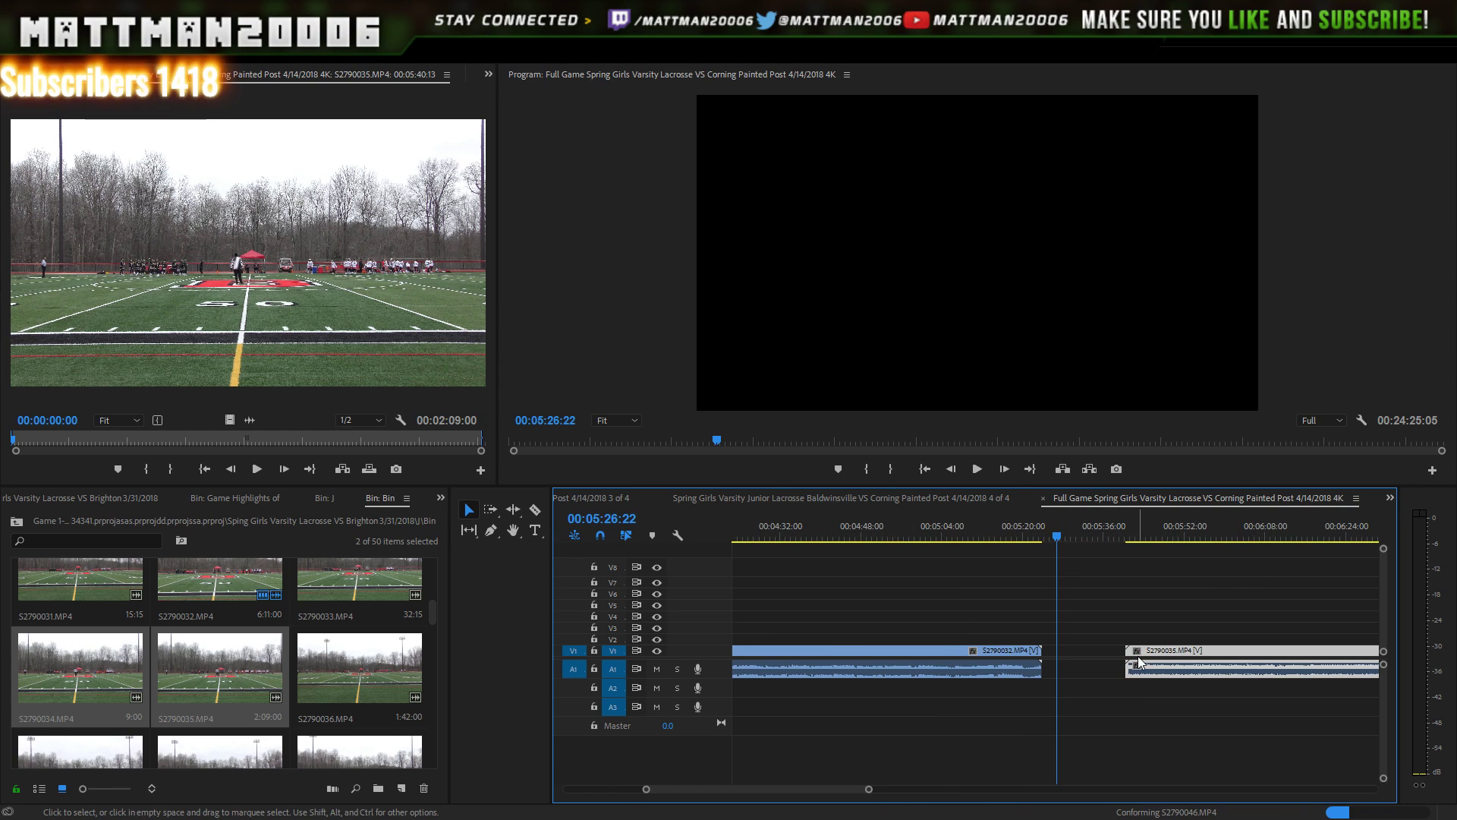
{"action": "left_click_drag", "start_coordinate": [1131, 657], "coordinate": [1058, 661]}
{"action": "left_click", "coordinate": [1029, 535]}
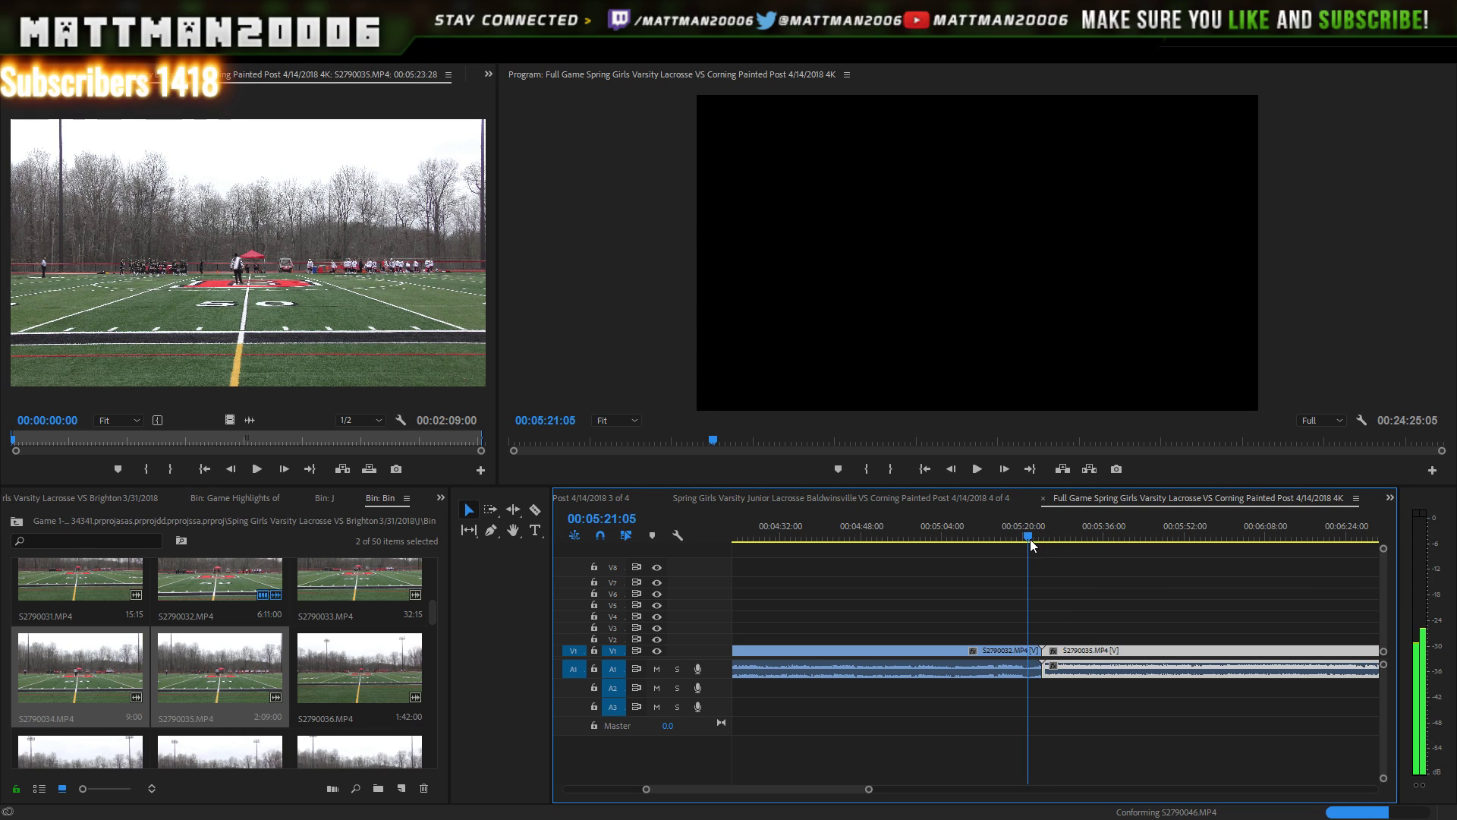
{"action": "left_click", "coordinate": [983, 468]}
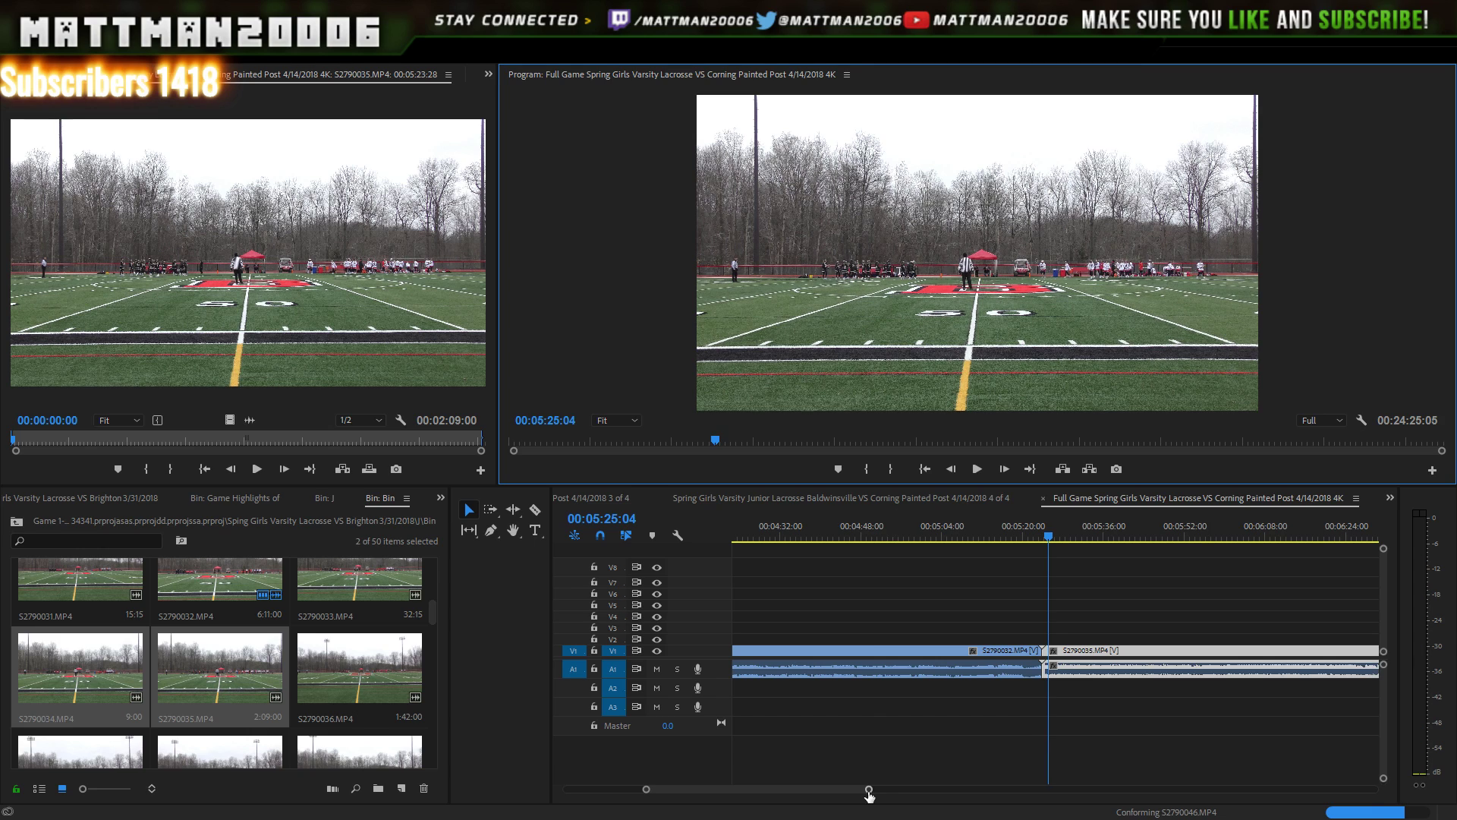
{"action": "left_click_drag", "start_coordinate": [868, 790], "coordinate": [1015, 757]}
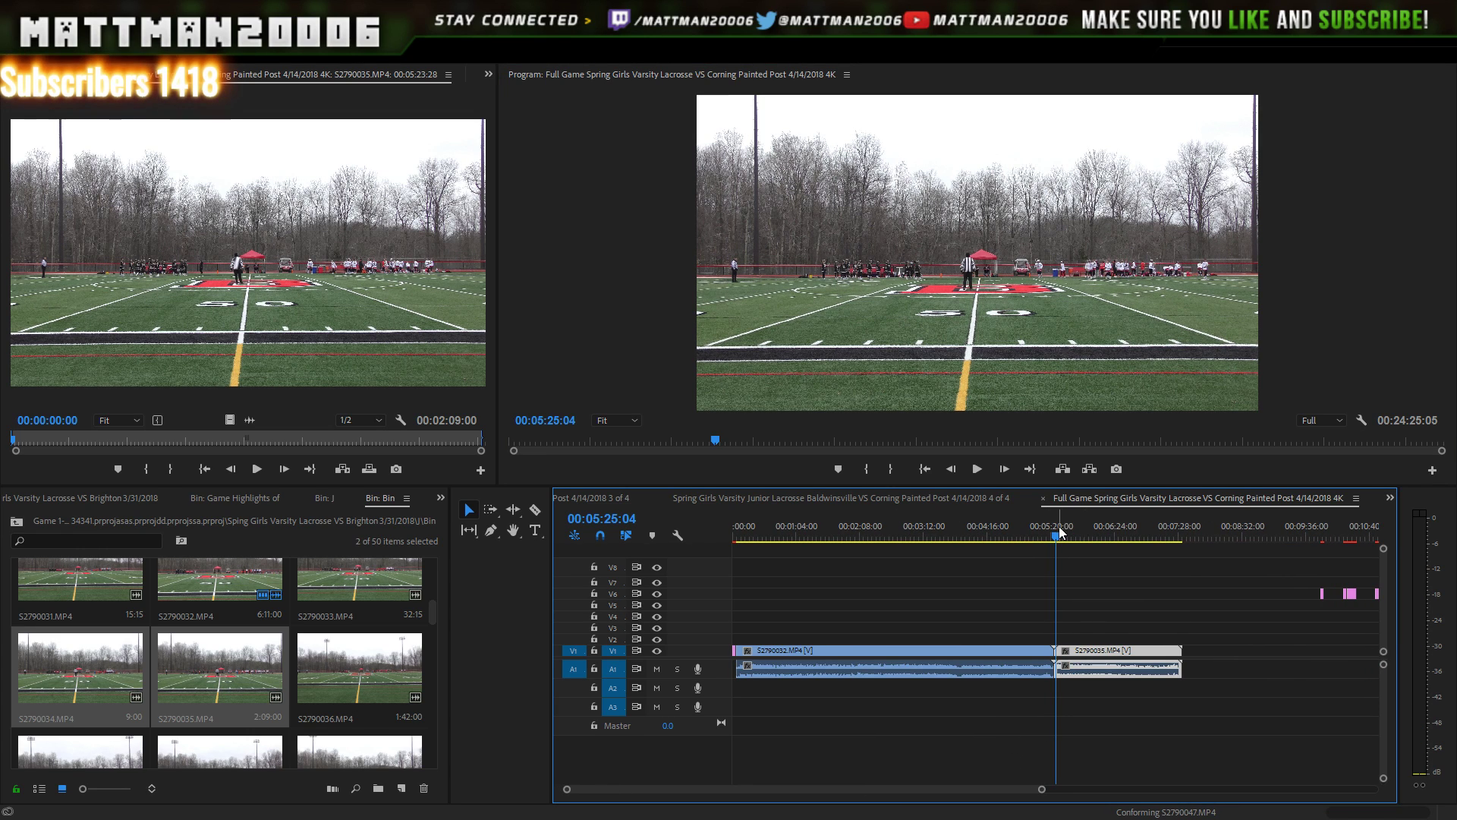
{"action": "left_click_drag", "start_coordinate": [1059, 529], "coordinate": [1067, 538]}
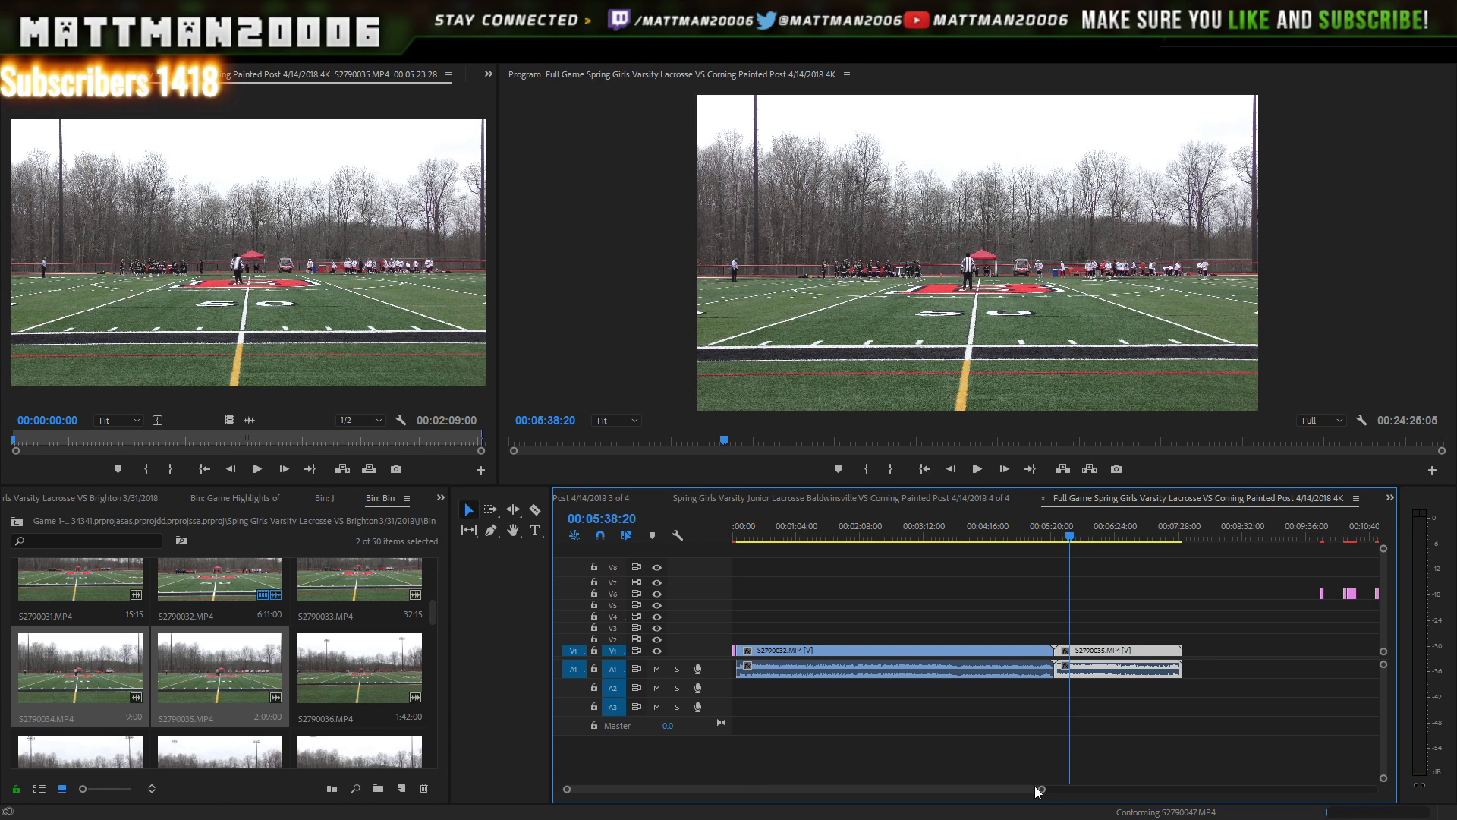
{"action": "left_click_drag", "start_coordinate": [1043, 790], "coordinate": [924, 773]}
{"action": "key", "text": "space"}
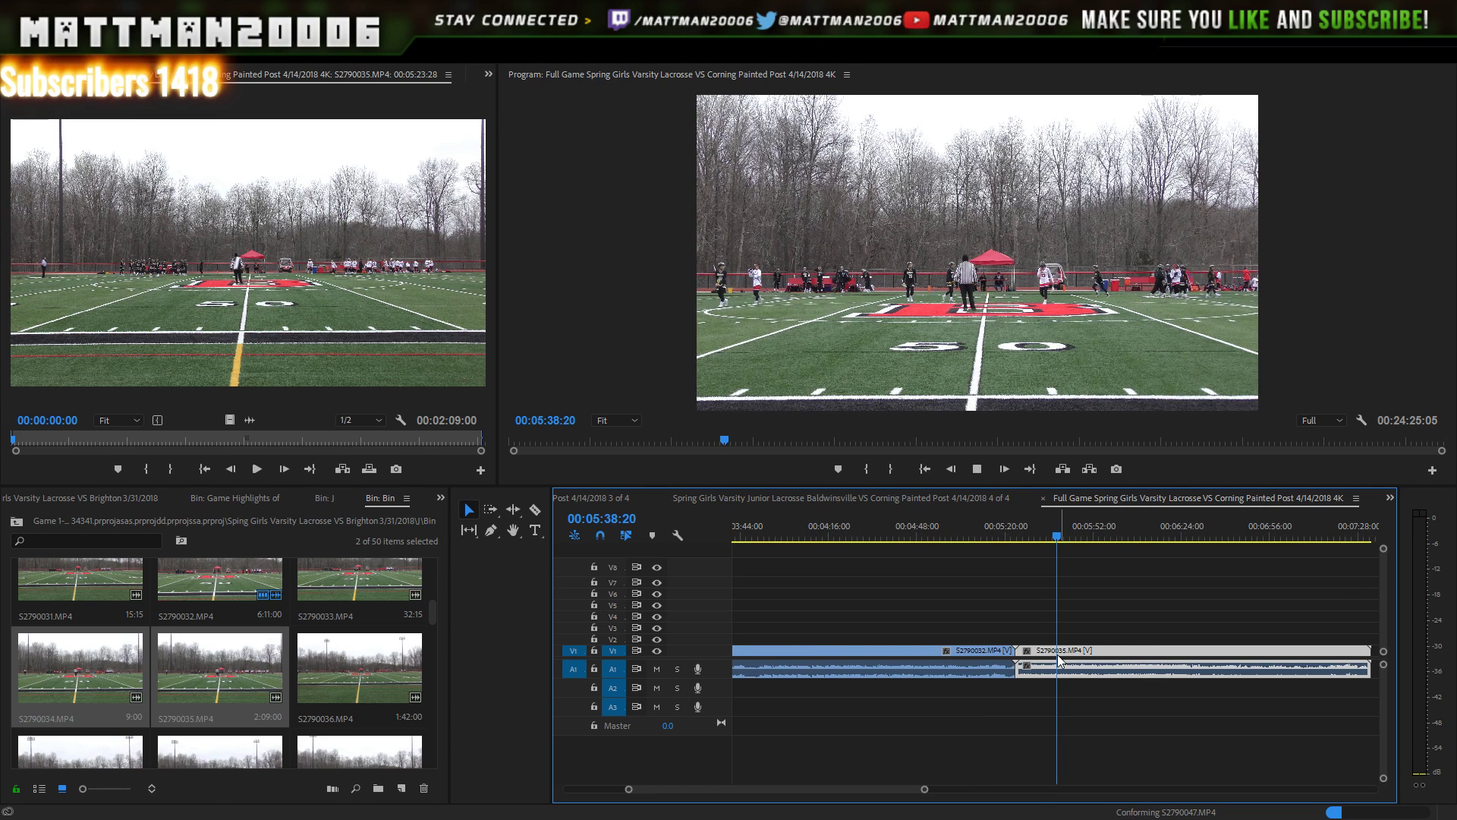
{"action": "left_click", "coordinate": [981, 470]}
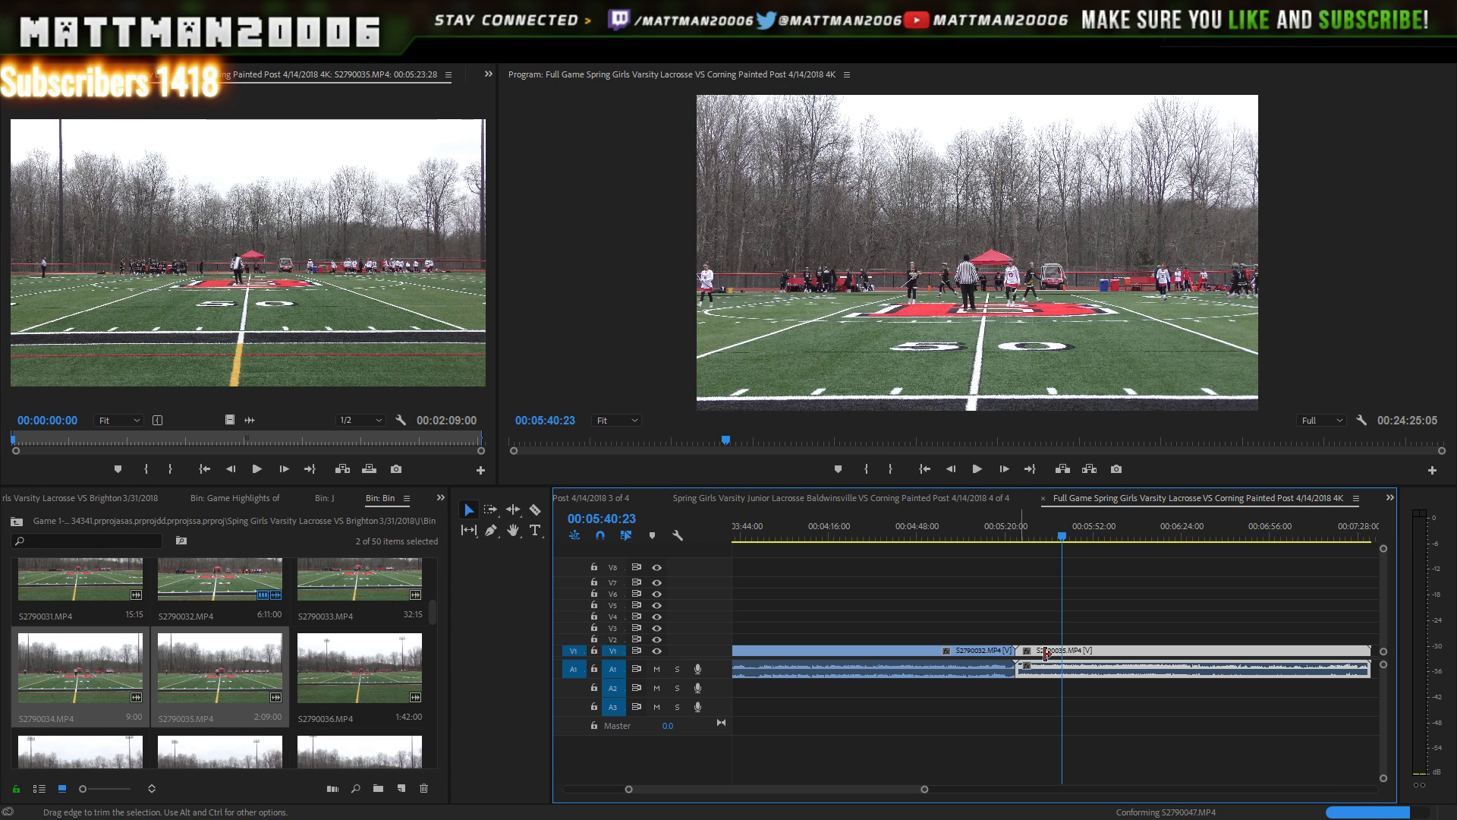
- Trim the start of S2790035 at the join and replay the edit around 05:20
{"action": "left_click", "coordinate": [1043, 525]}
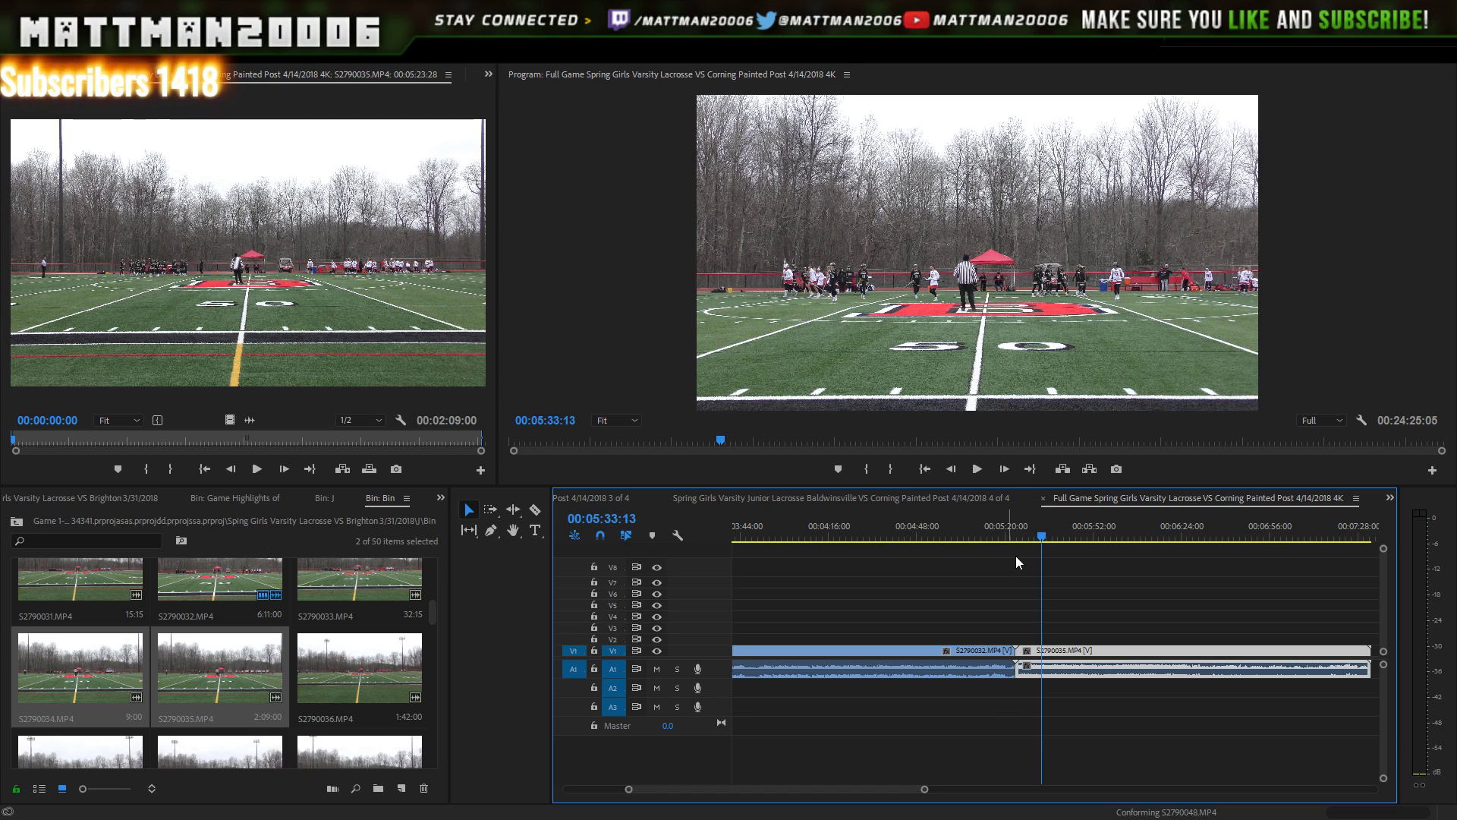
{"action": "left_click", "coordinate": [1005, 527]}
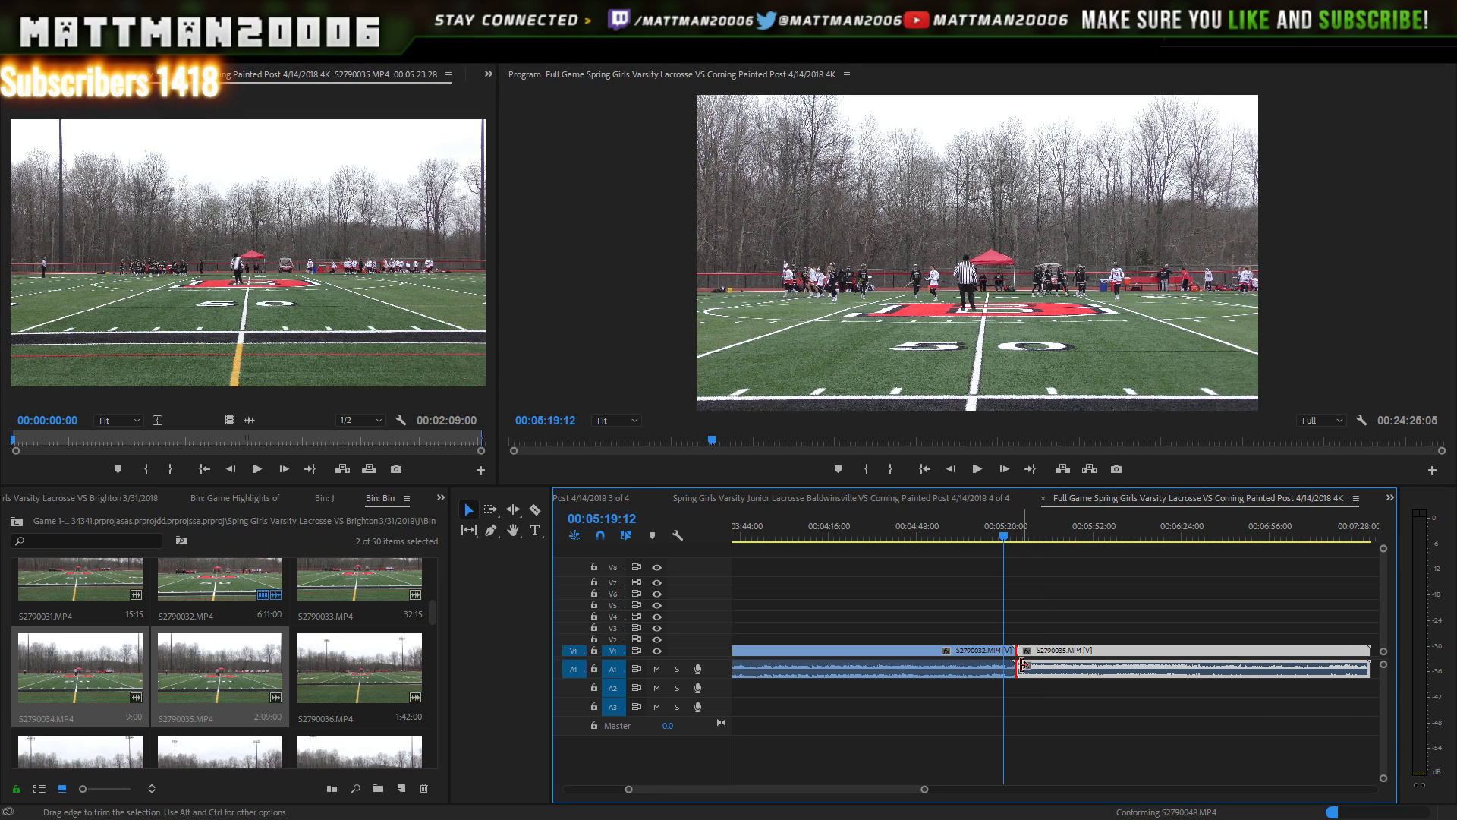
{"action": "mouse_move", "coordinate": [1021, 665]}
{"action": "left_mouse_down"}
{"action": "mouse_move", "coordinate": [1088, 659]}
{"action": "mouse_move", "coordinate": [1045, 655]}
{"action": "left_mouse_up"}
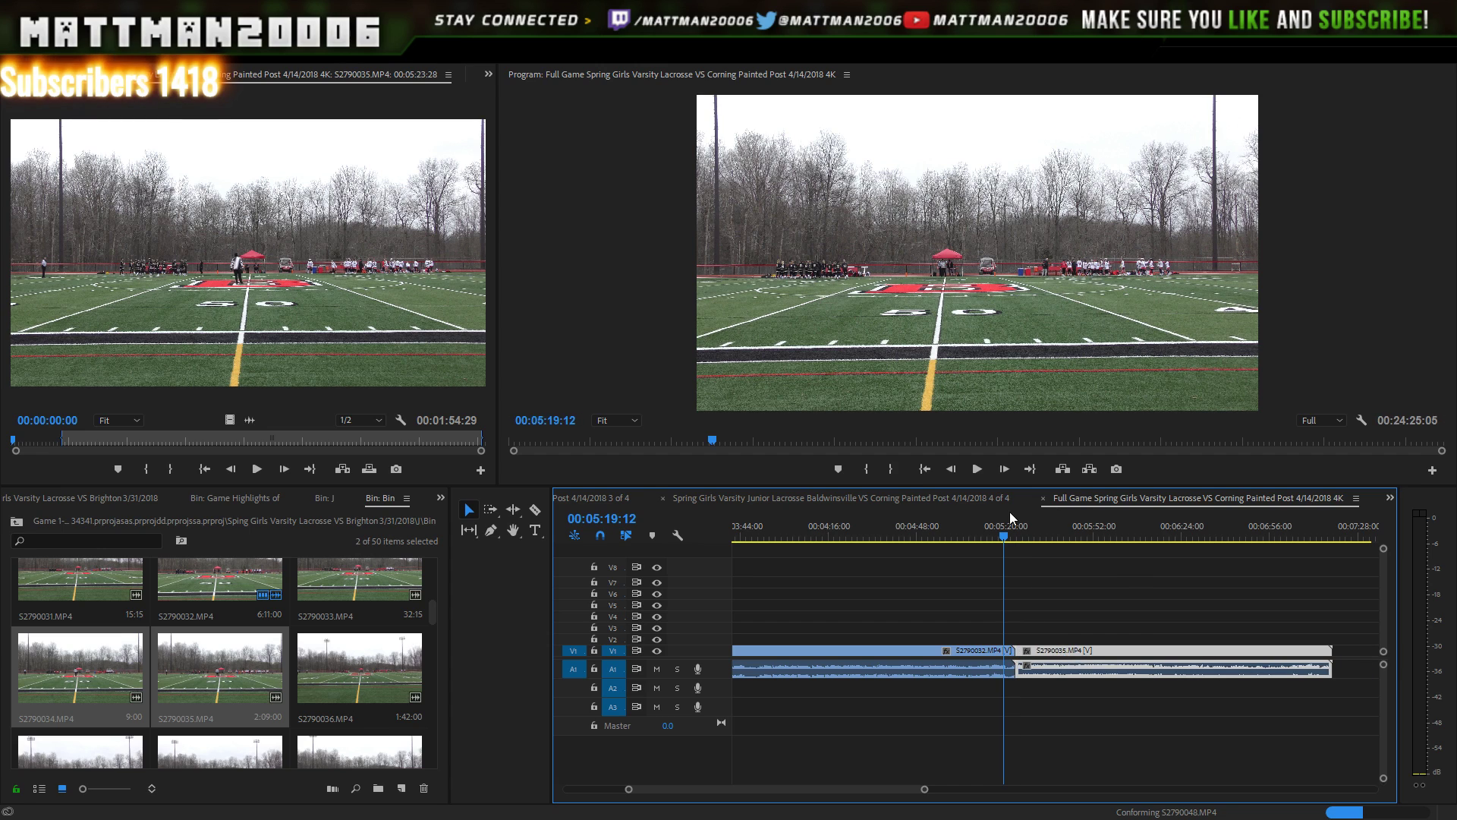
{"action": "left_click", "coordinate": [977, 470]}
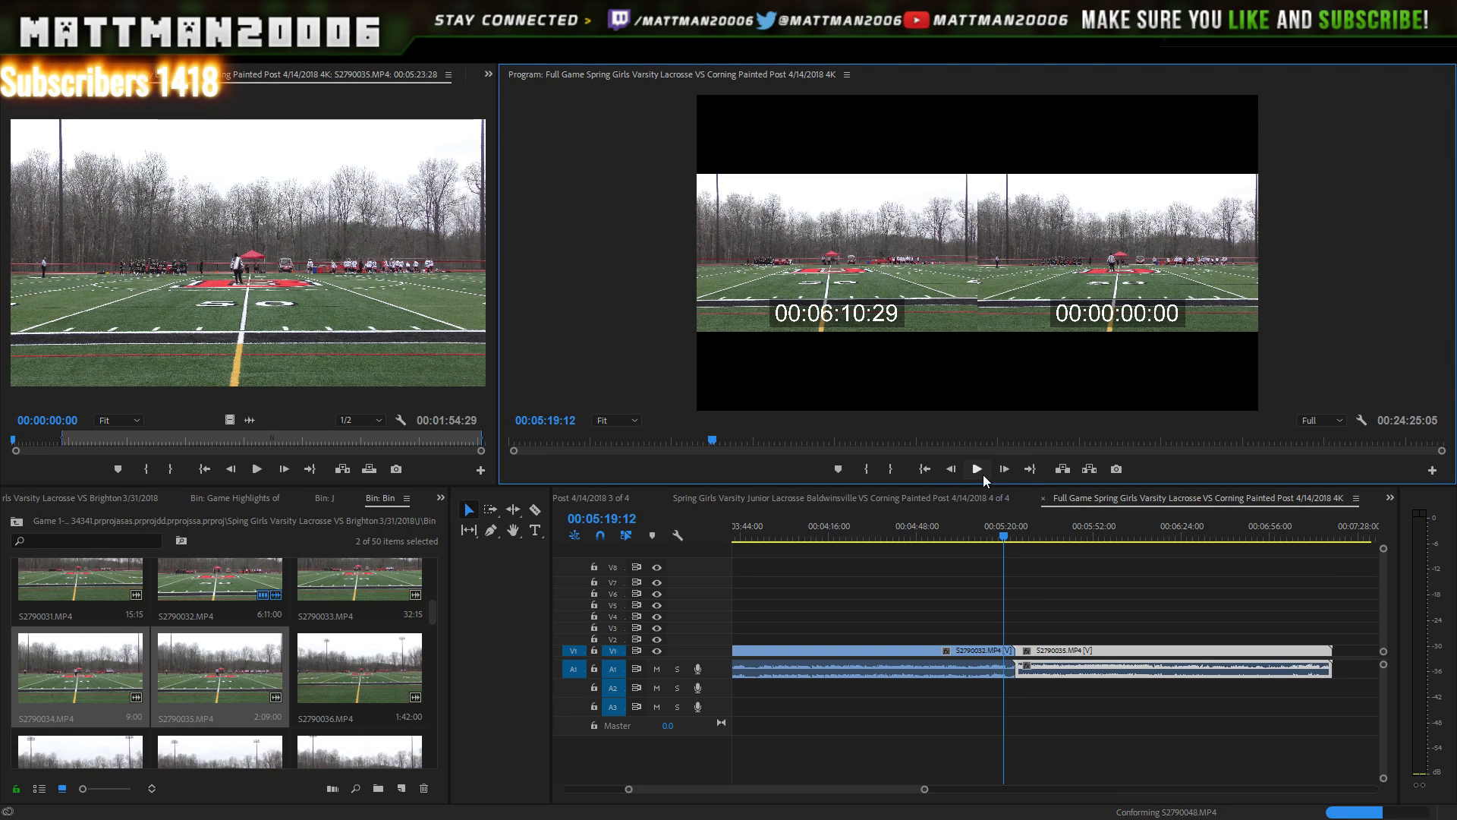
{"action": "left_click", "coordinate": [979, 470]}
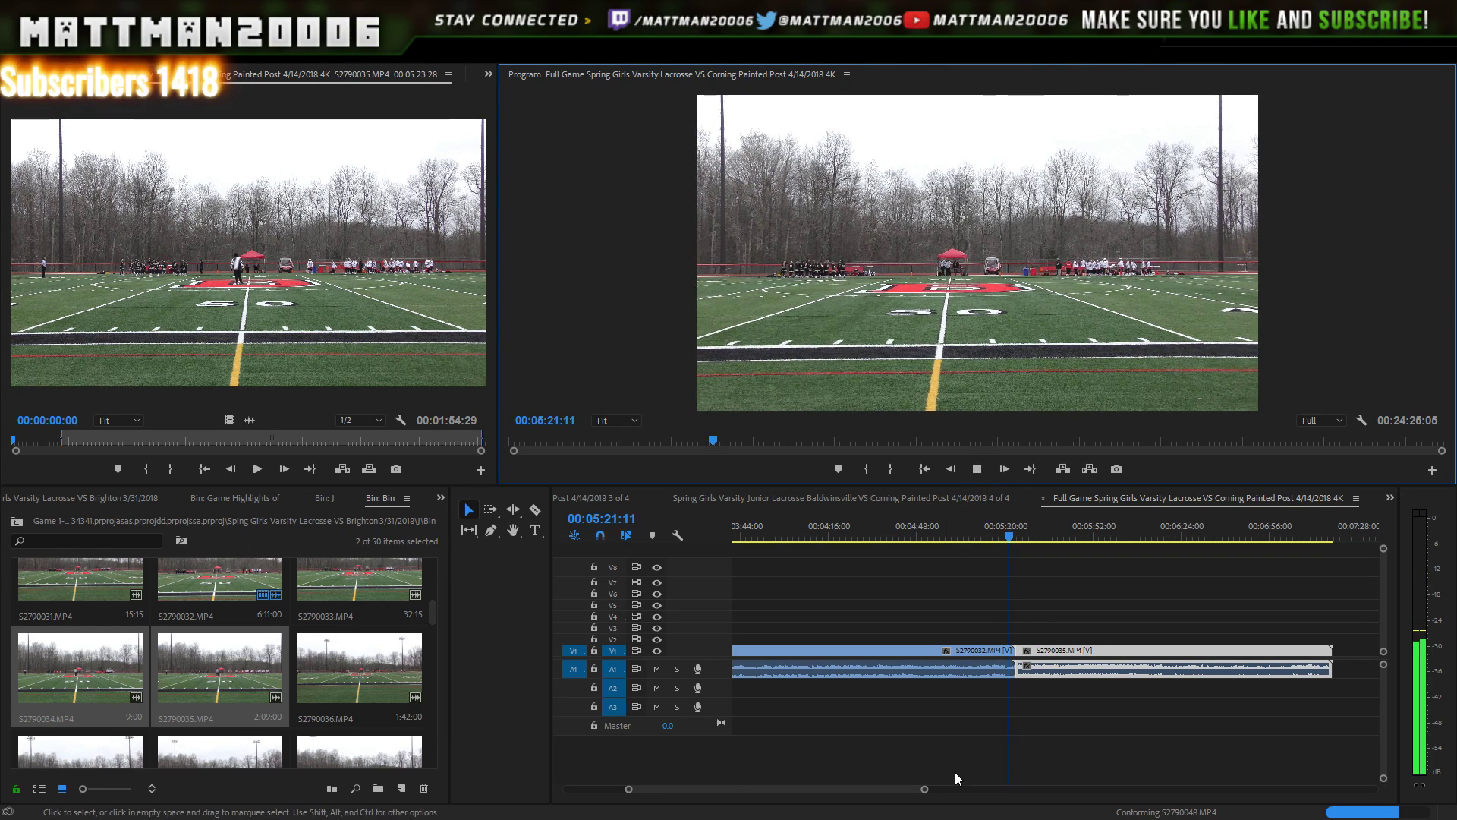
{"action": "mouse_move", "coordinate": [924, 790]}
{"action": "left_mouse_down"}
{"action": "mouse_move", "coordinate": [960, 785]}
{"action": "mouse_move", "coordinate": [946, 786]}
{"action": "left_mouse_up"}
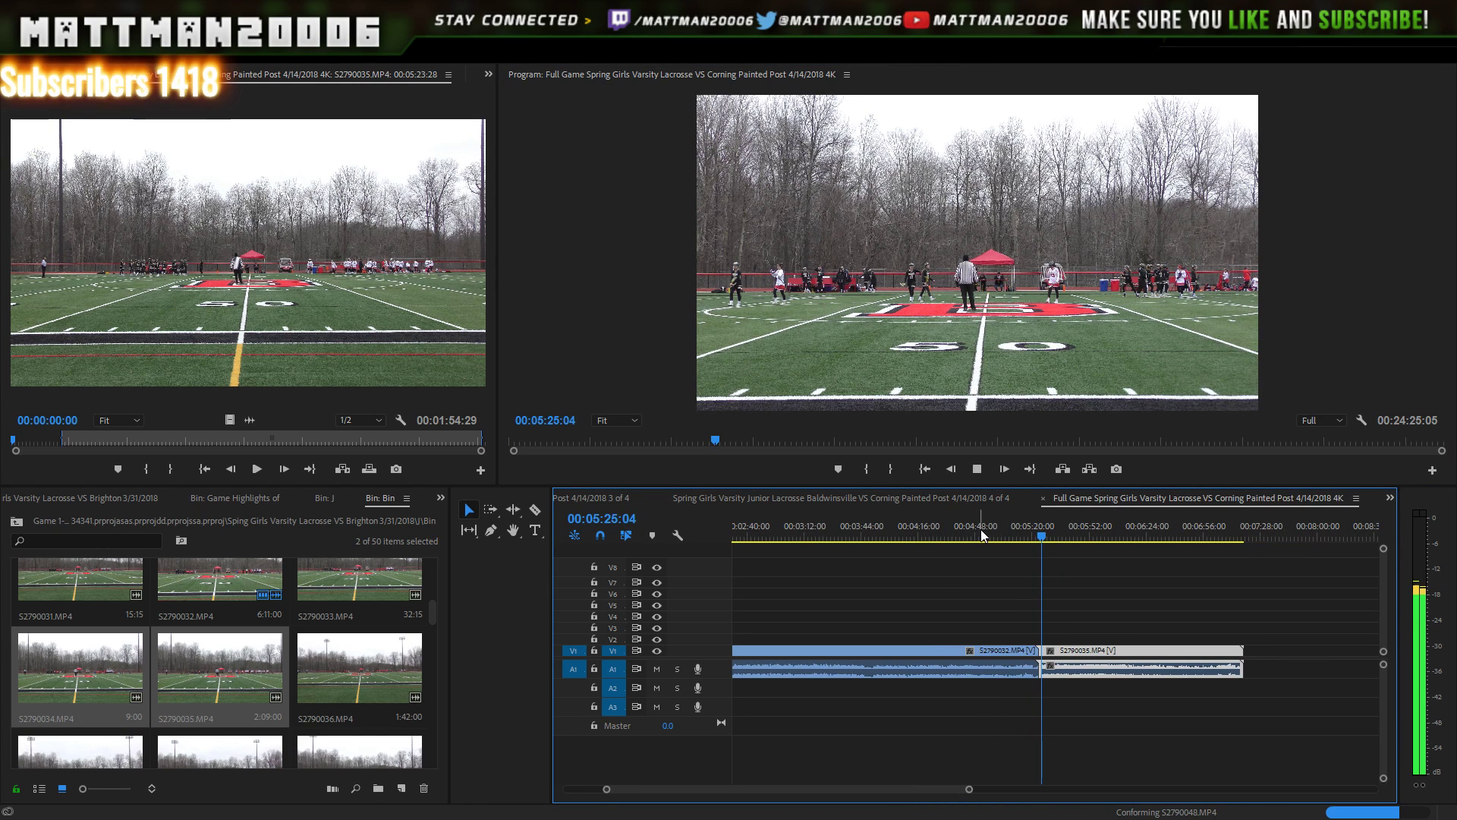
{"action": "left_click", "coordinate": [979, 468]}
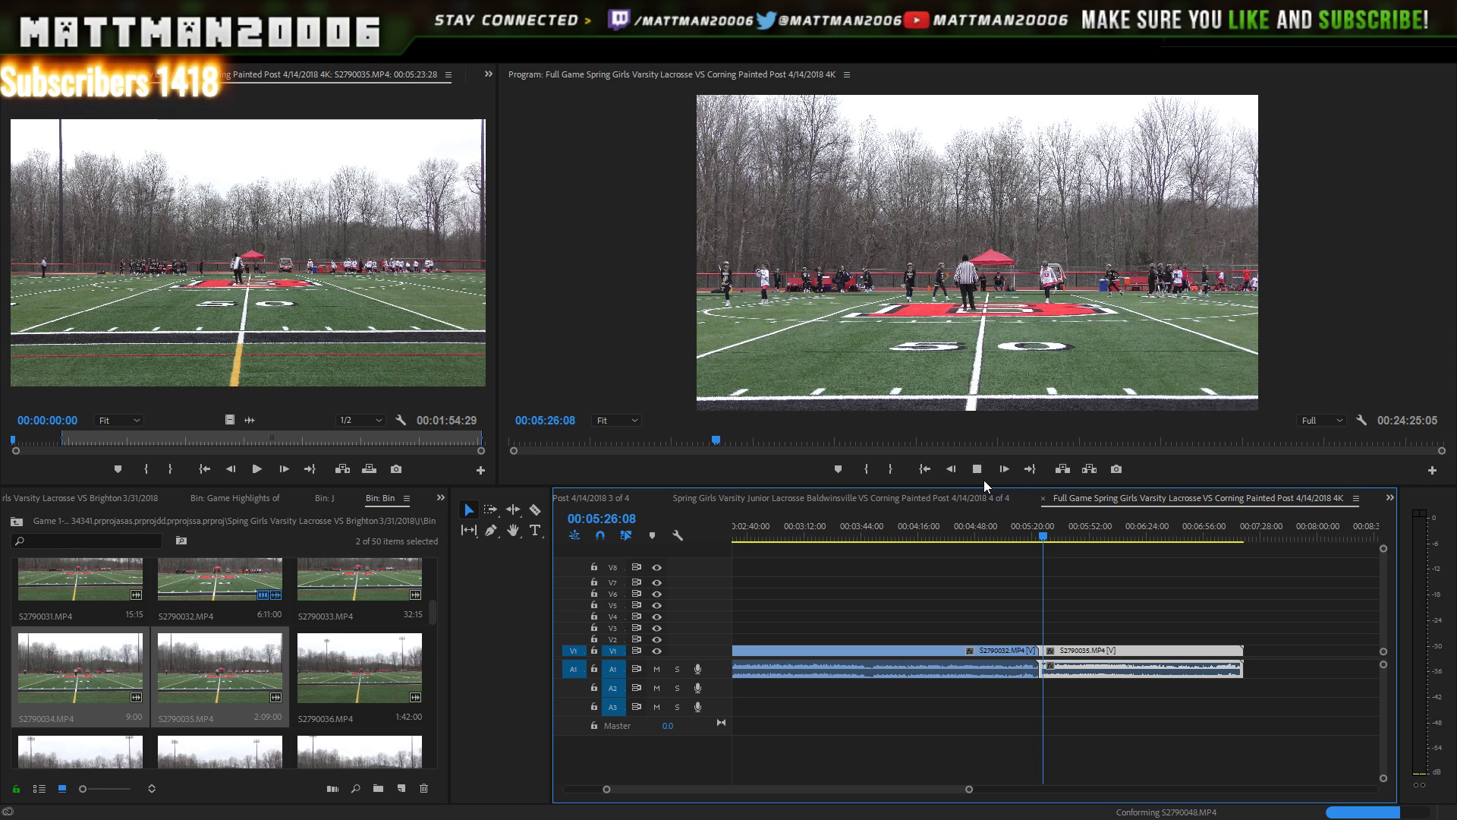
{"action": "left_click", "coordinate": [984, 475]}
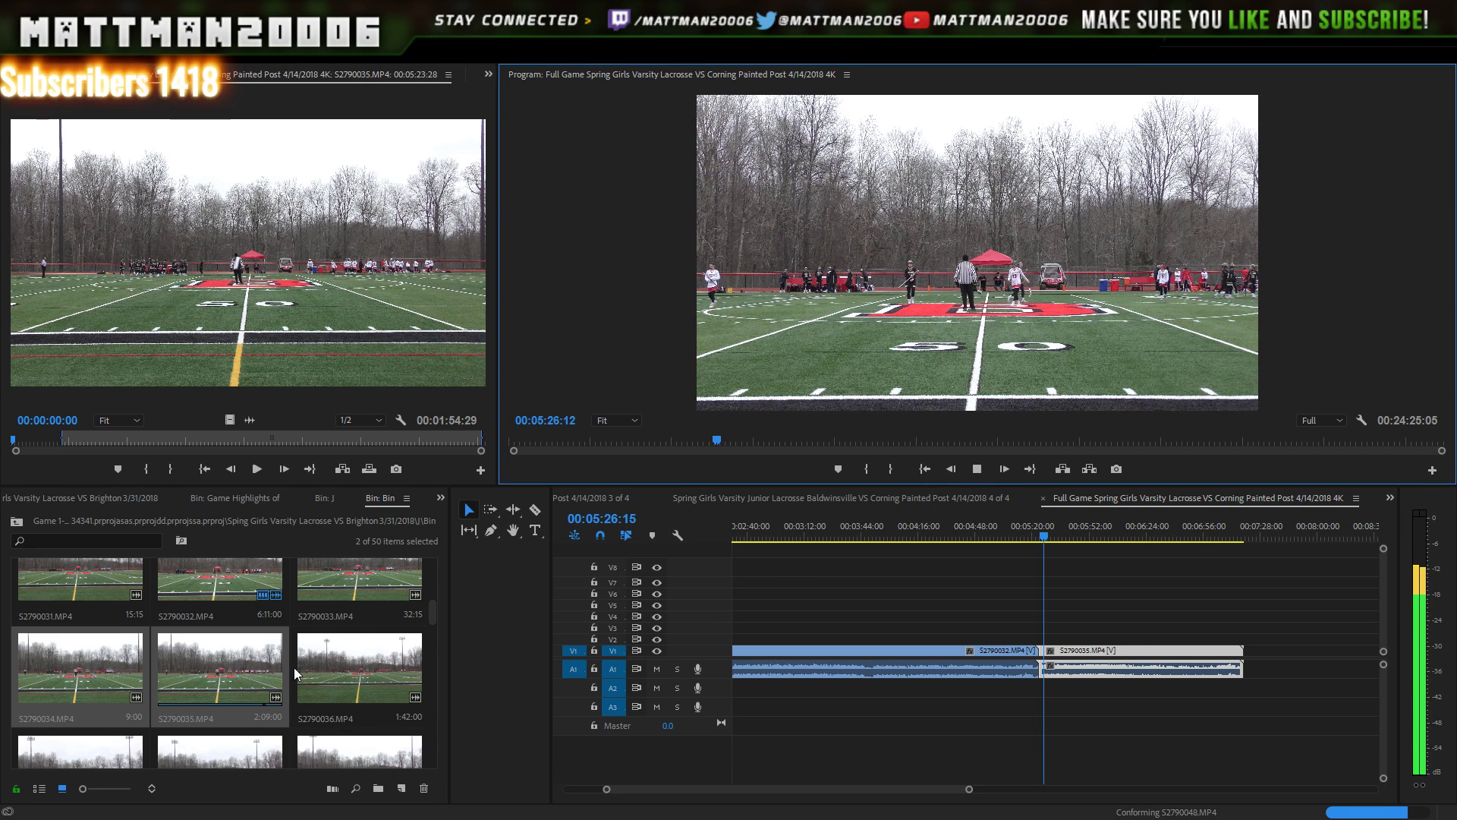
{"action": "left_click", "coordinate": [227, 668]}
{"action": "left_click", "coordinate": [386, 691]}
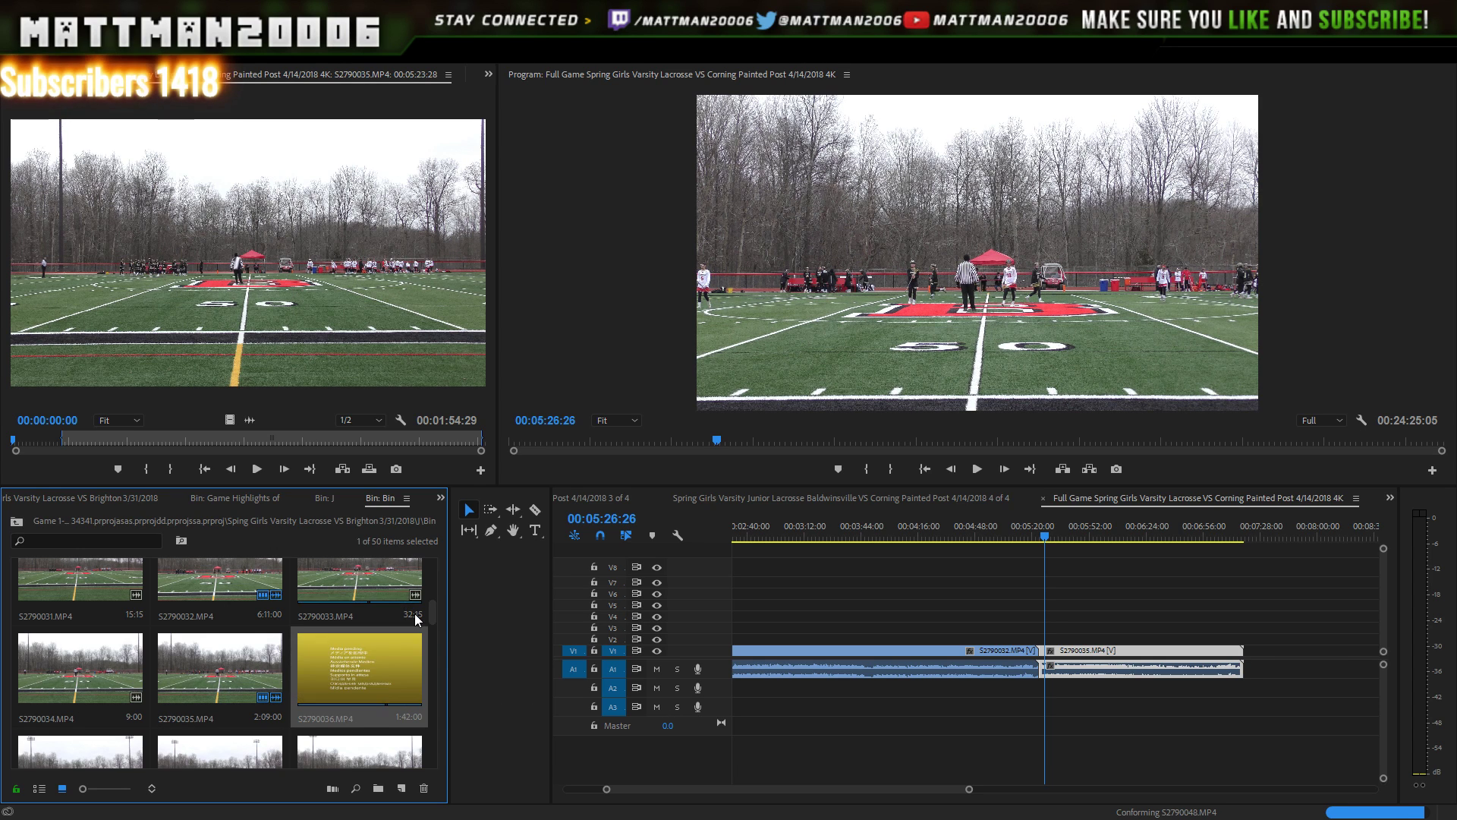
{"action": "scroll", "coordinate": [435, 607], "scroll_direction": "up", "scroll_amount": 1}
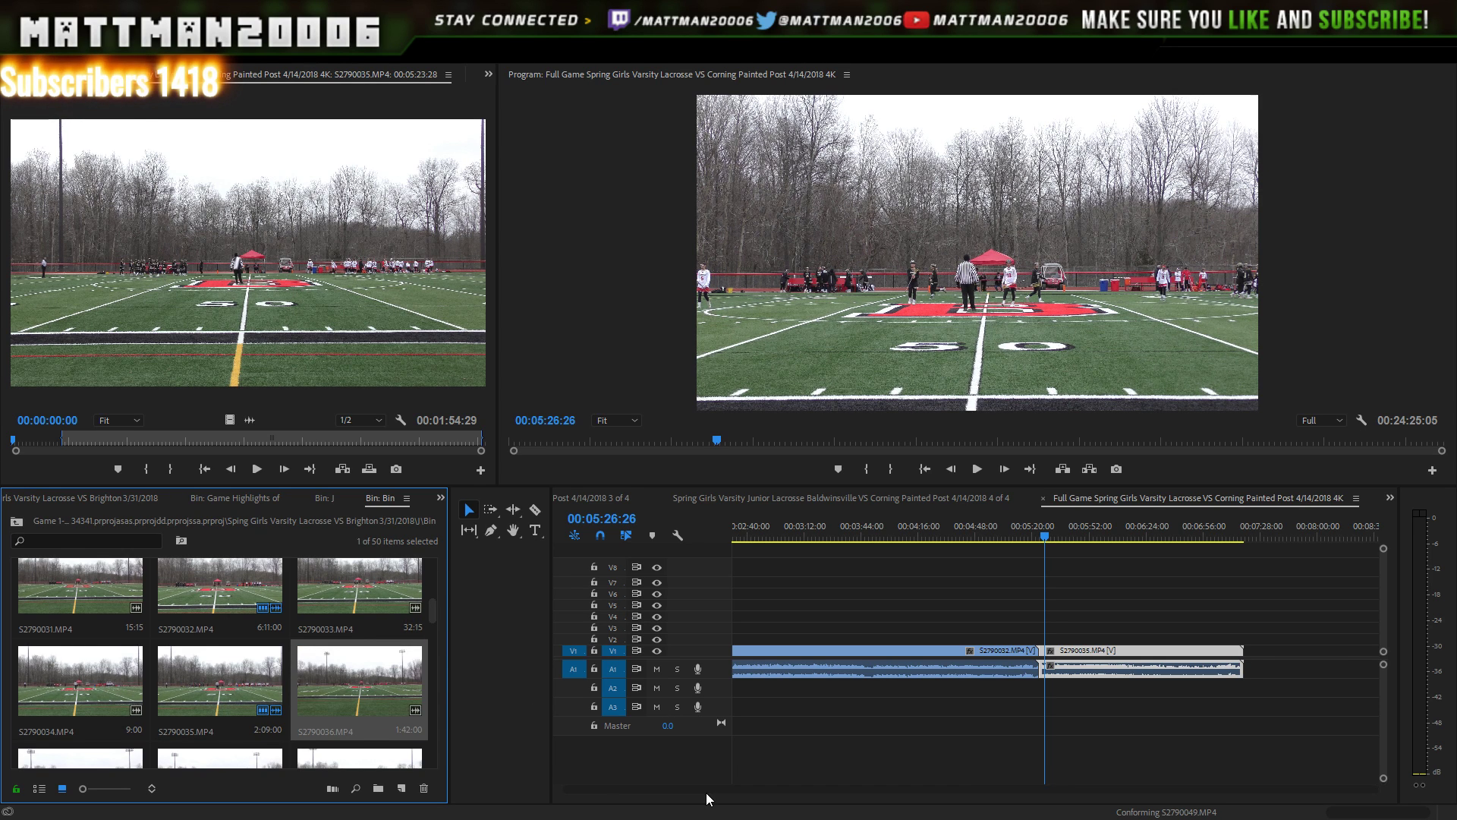
{"action": "left_click_drag", "start_coordinate": [706, 789], "coordinate": [723, 790]}
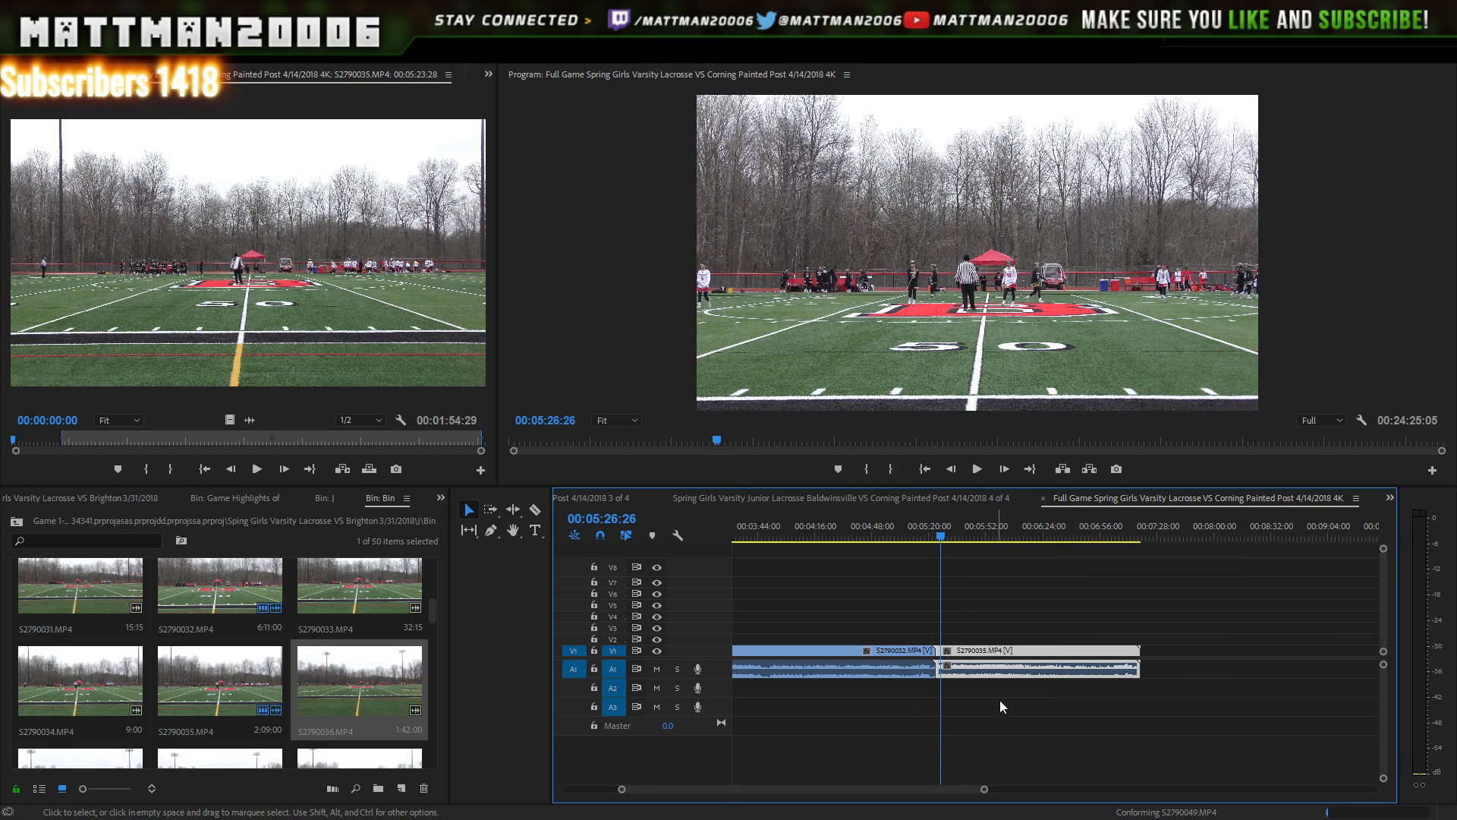
{"action": "mouse_move", "coordinate": [984, 790]}
{"action": "left_mouse_down"}
{"action": "mouse_move", "coordinate": [1029, 789]}
{"action": "mouse_move", "coordinate": [1006, 786]}
{"action": "left_mouse_up"}
{"action": "left_click", "coordinate": [1151, 536]}
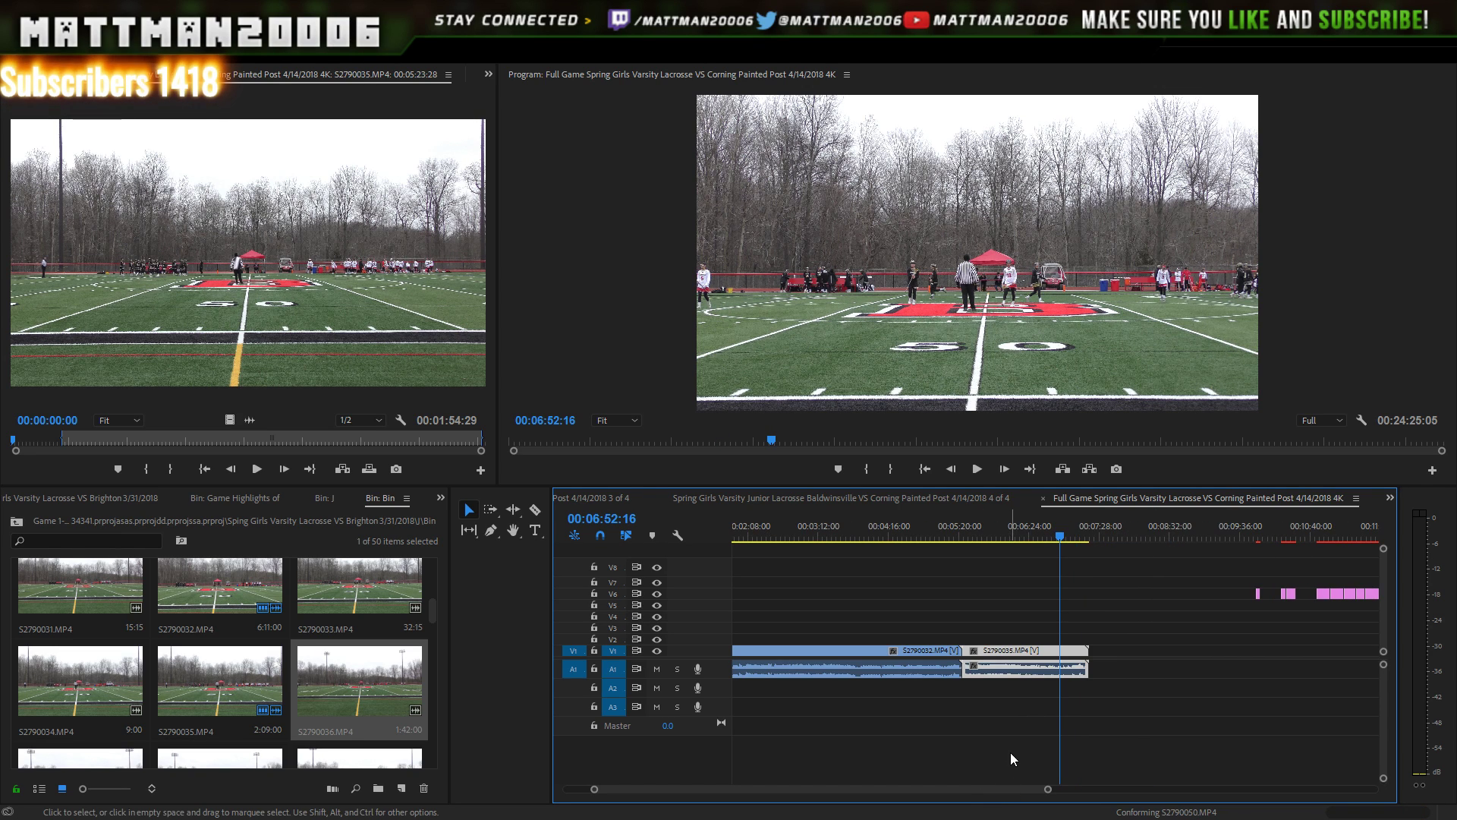
{"action": "left_click", "coordinate": [978, 469]}
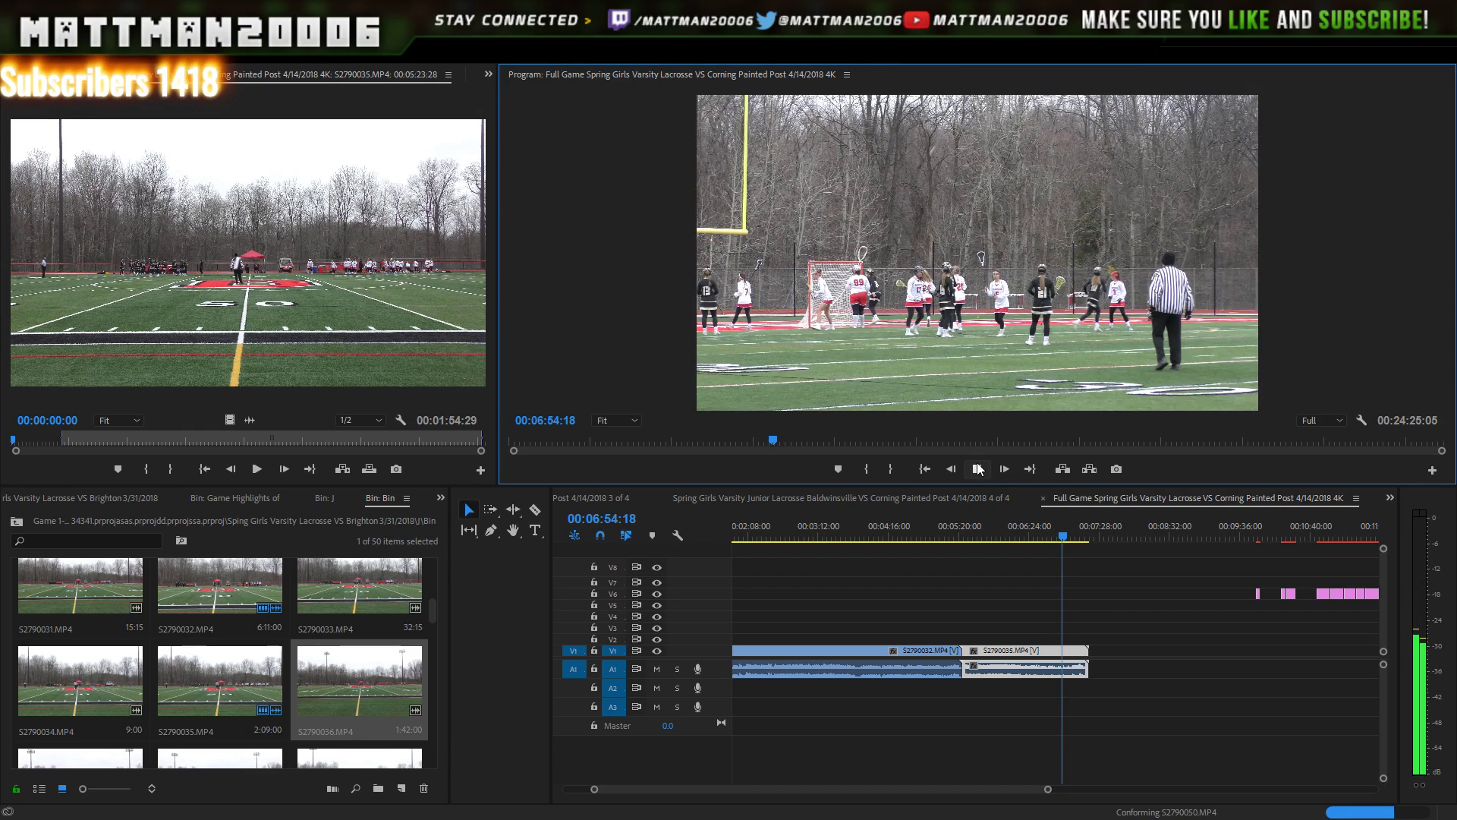
{"action": "left_click_drag", "start_coordinate": [1048, 790], "coordinate": [1063, 791]}
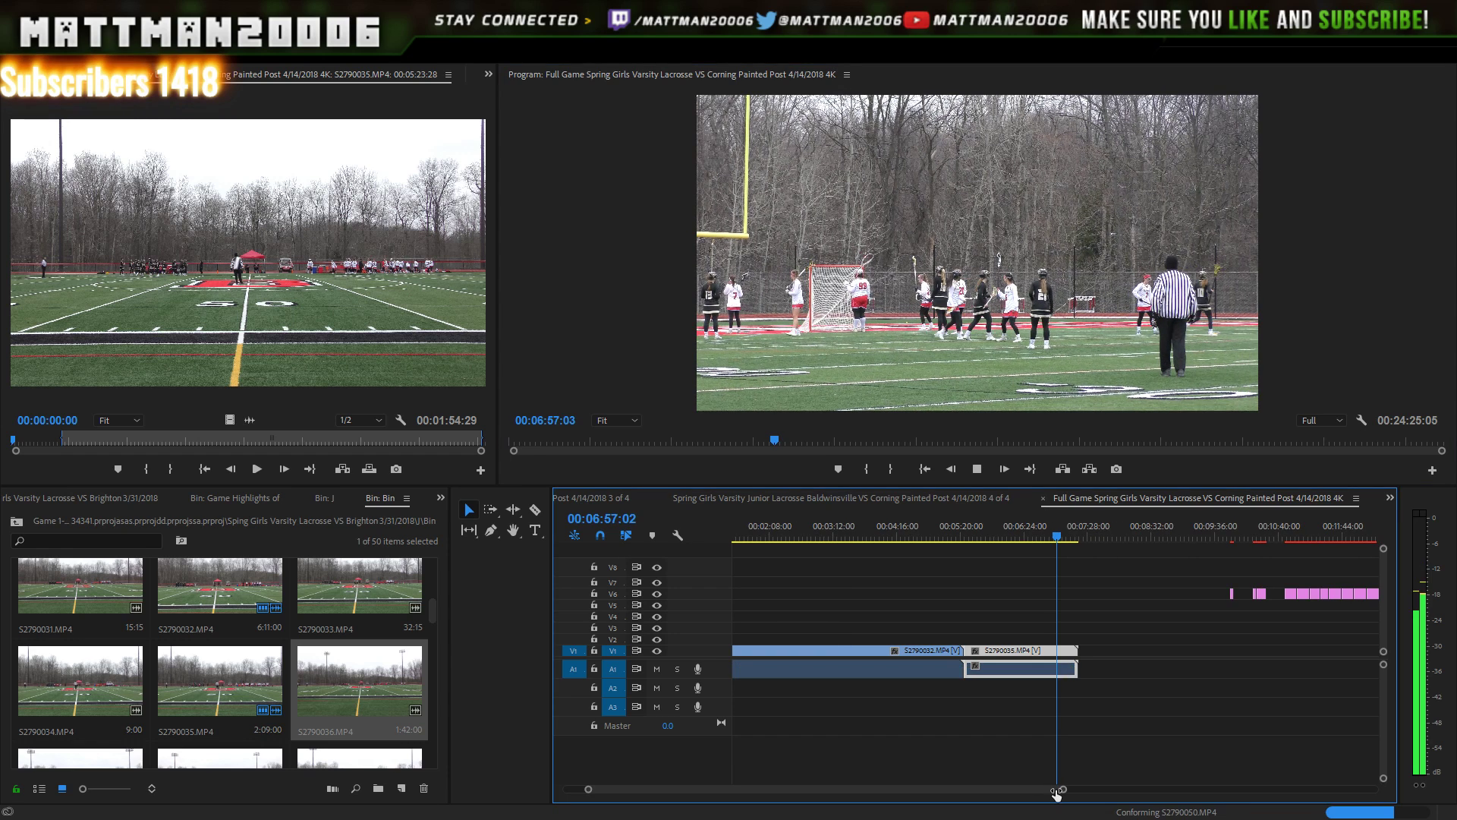
{"action": "left_click", "coordinate": [977, 468]}
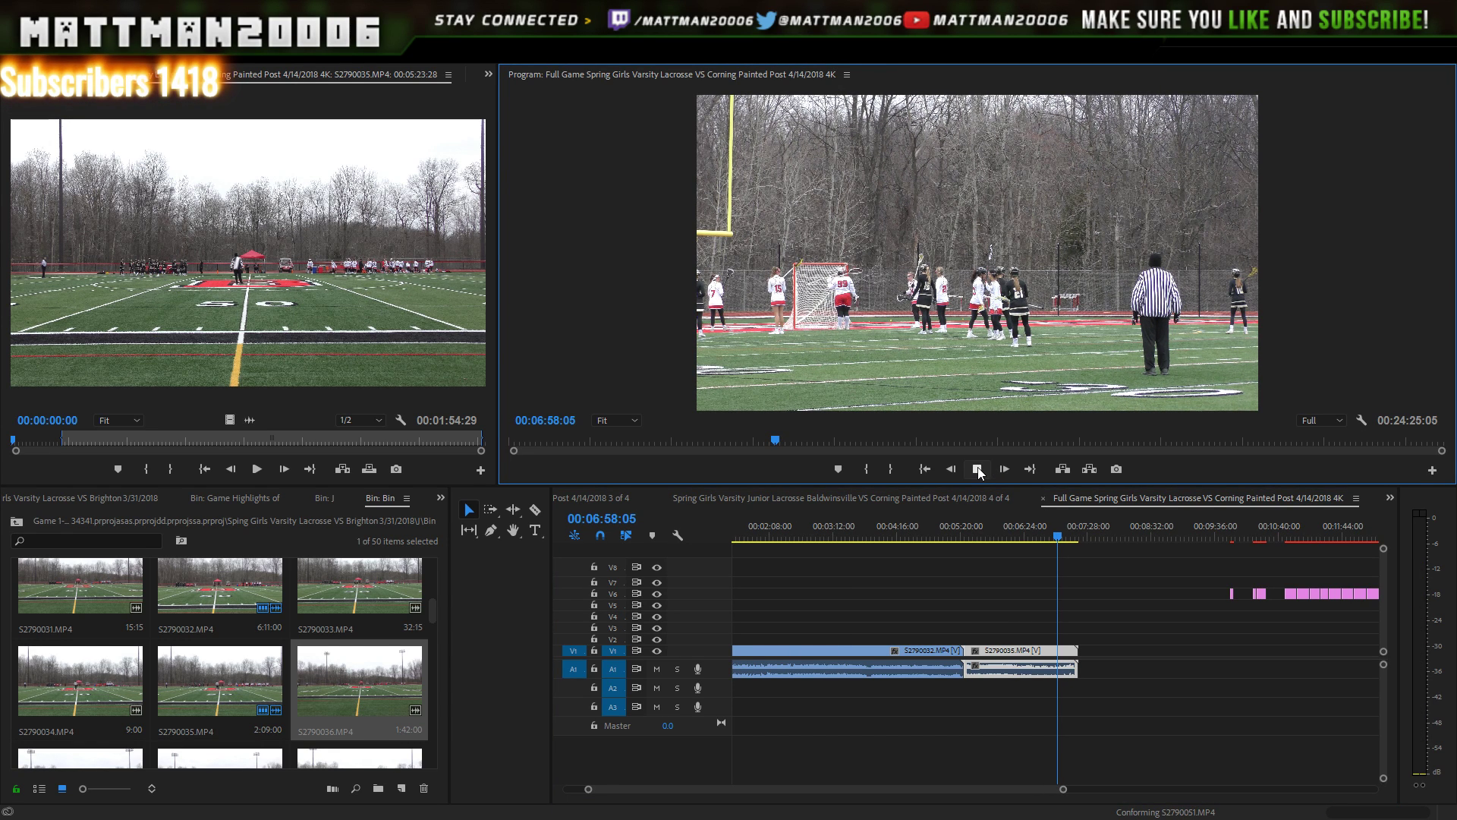
{"action": "left_click", "coordinate": [979, 469]}
{"action": "left_click", "coordinate": [978, 470]}
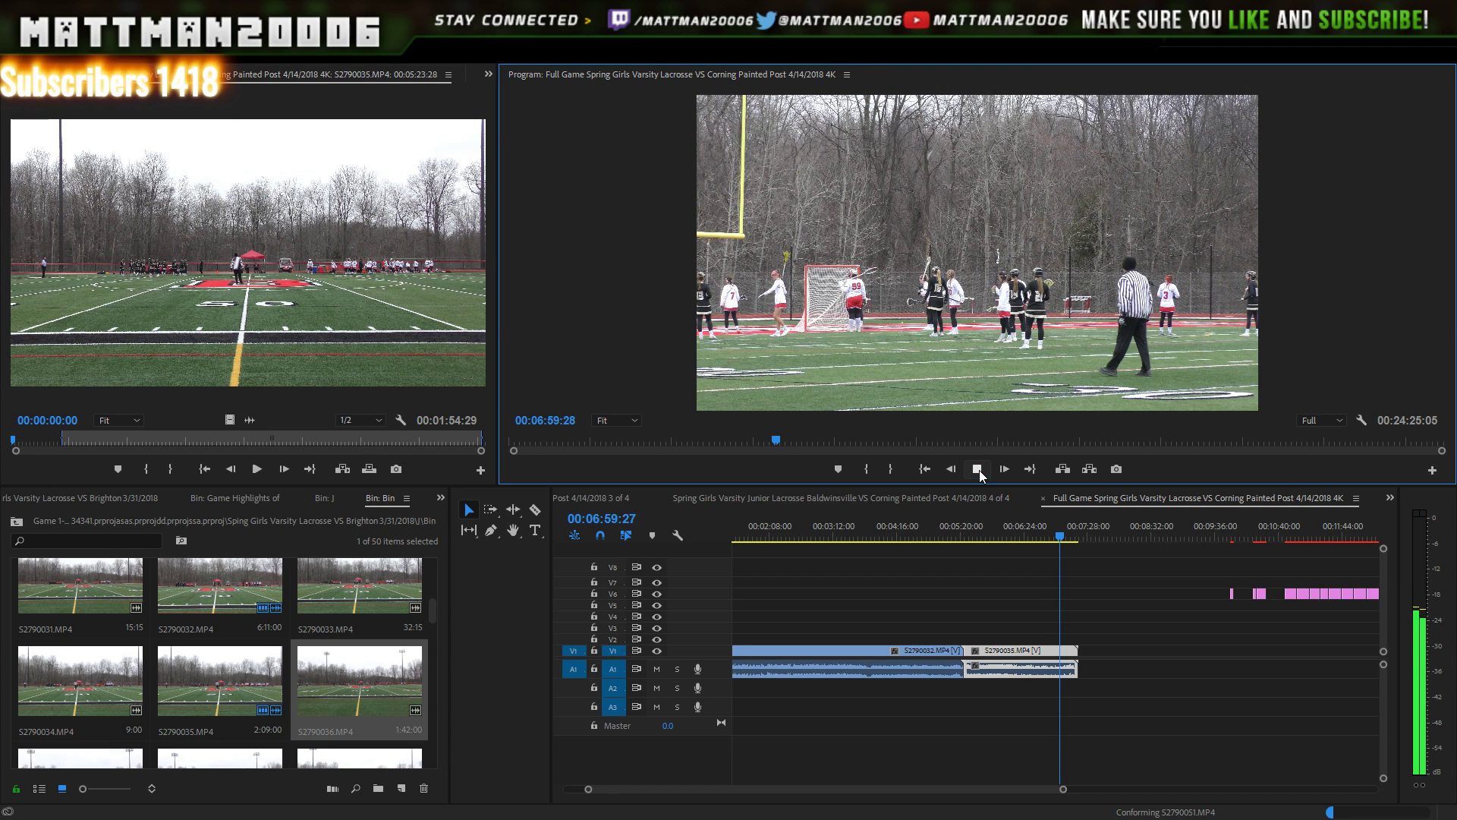
{"action": "left_click", "coordinate": [979, 470]}
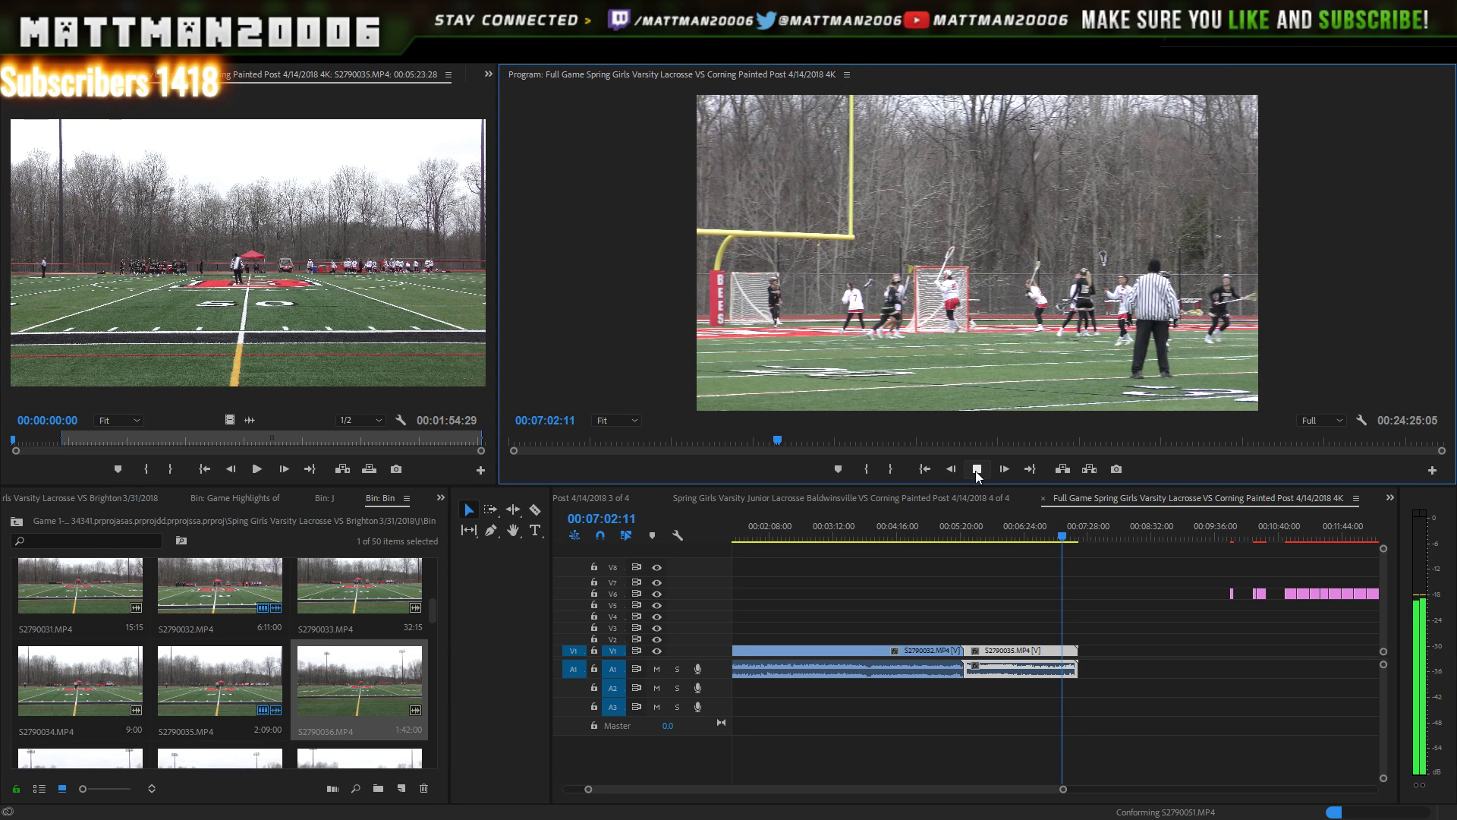
{"action": "left_click", "coordinate": [977, 470]}
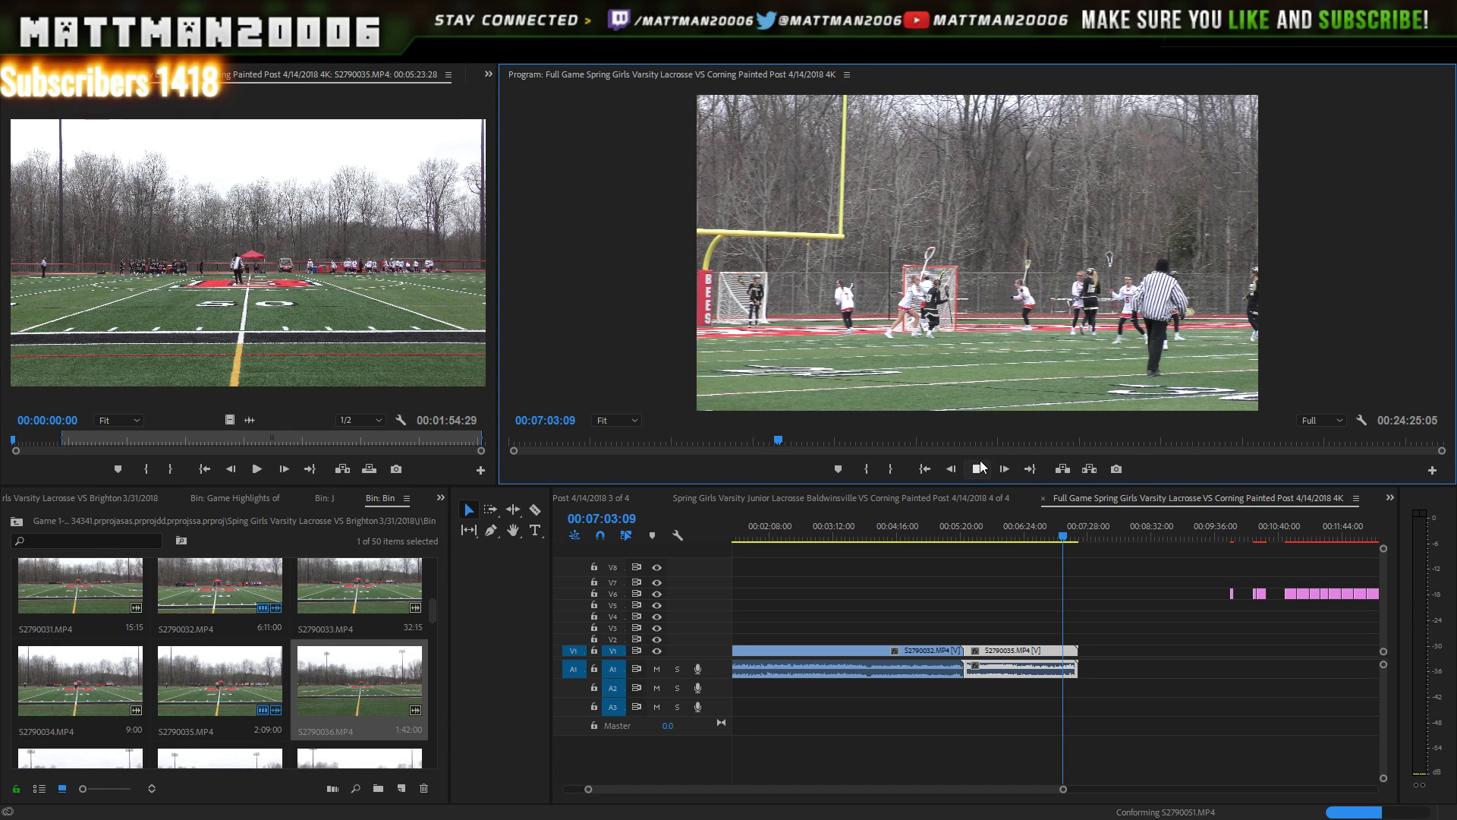
{"action": "left_click", "coordinate": [977, 470]}
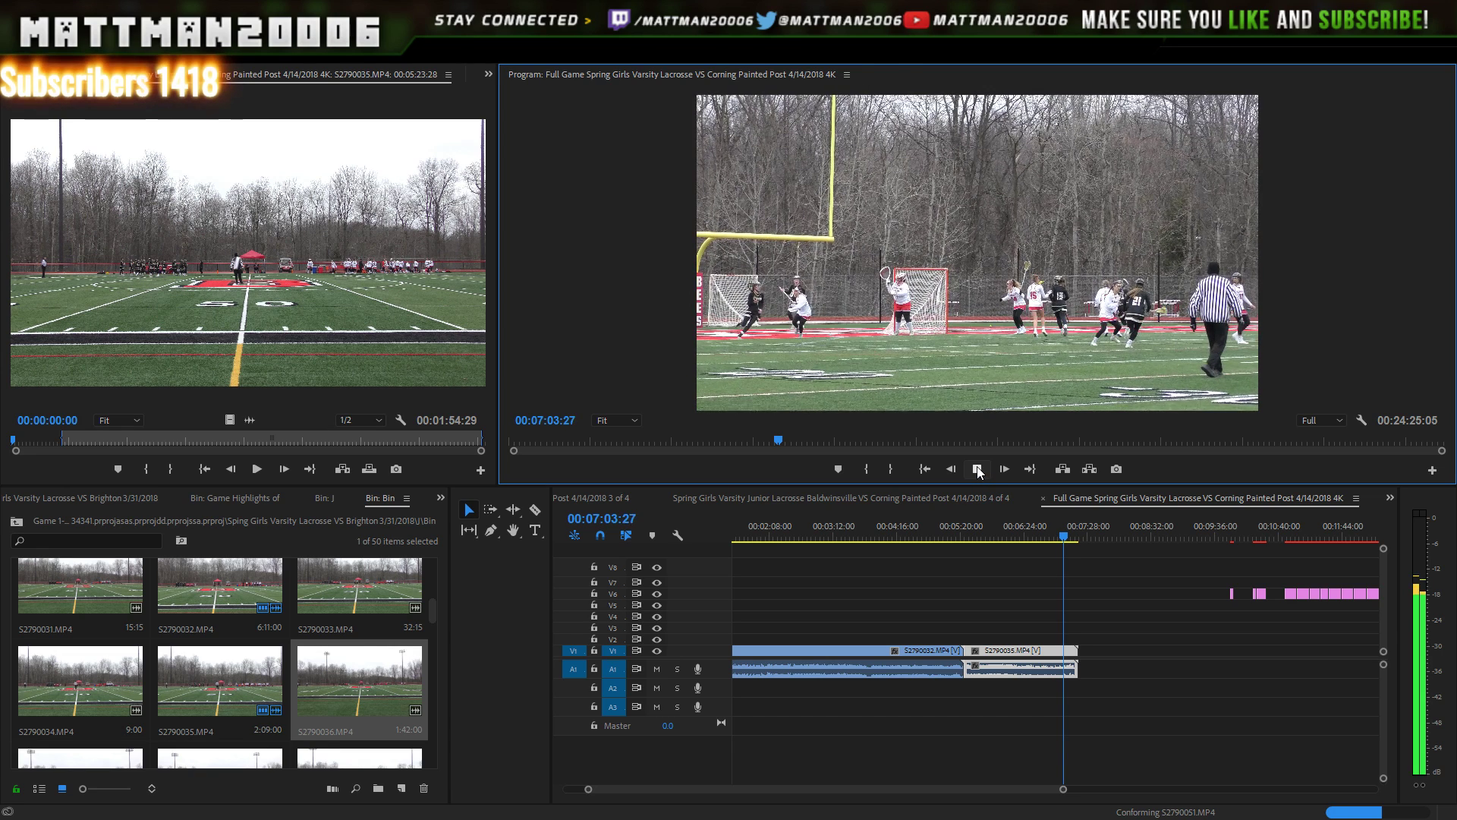
{"action": "left_click", "coordinate": [977, 469]}
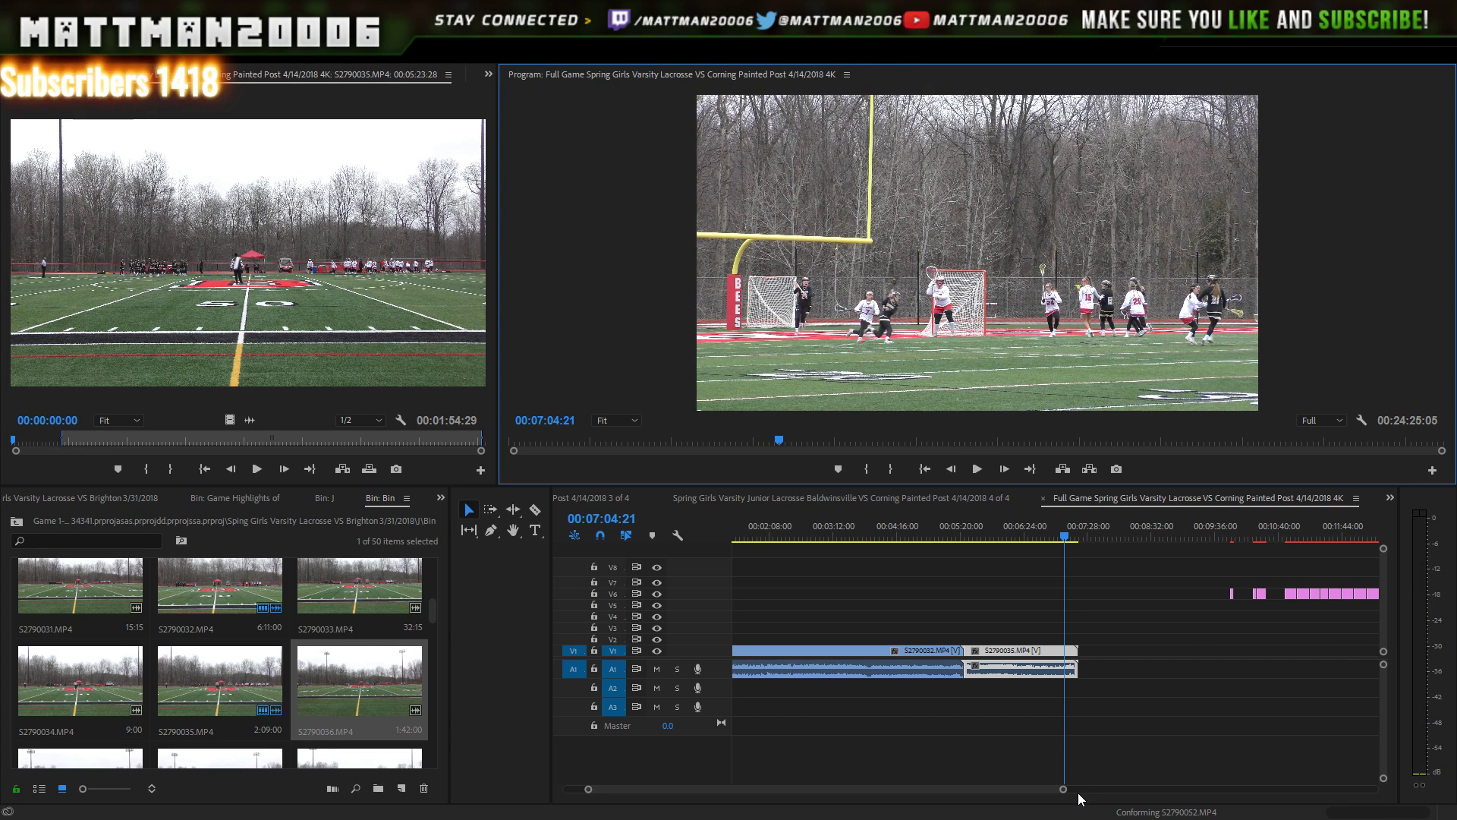
- Move the Corning Painted Post score caption from V6 down to V2 near 07:04
{"action": "left_click_drag", "start_coordinate": [1063, 790], "coordinate": [1150, 789]}
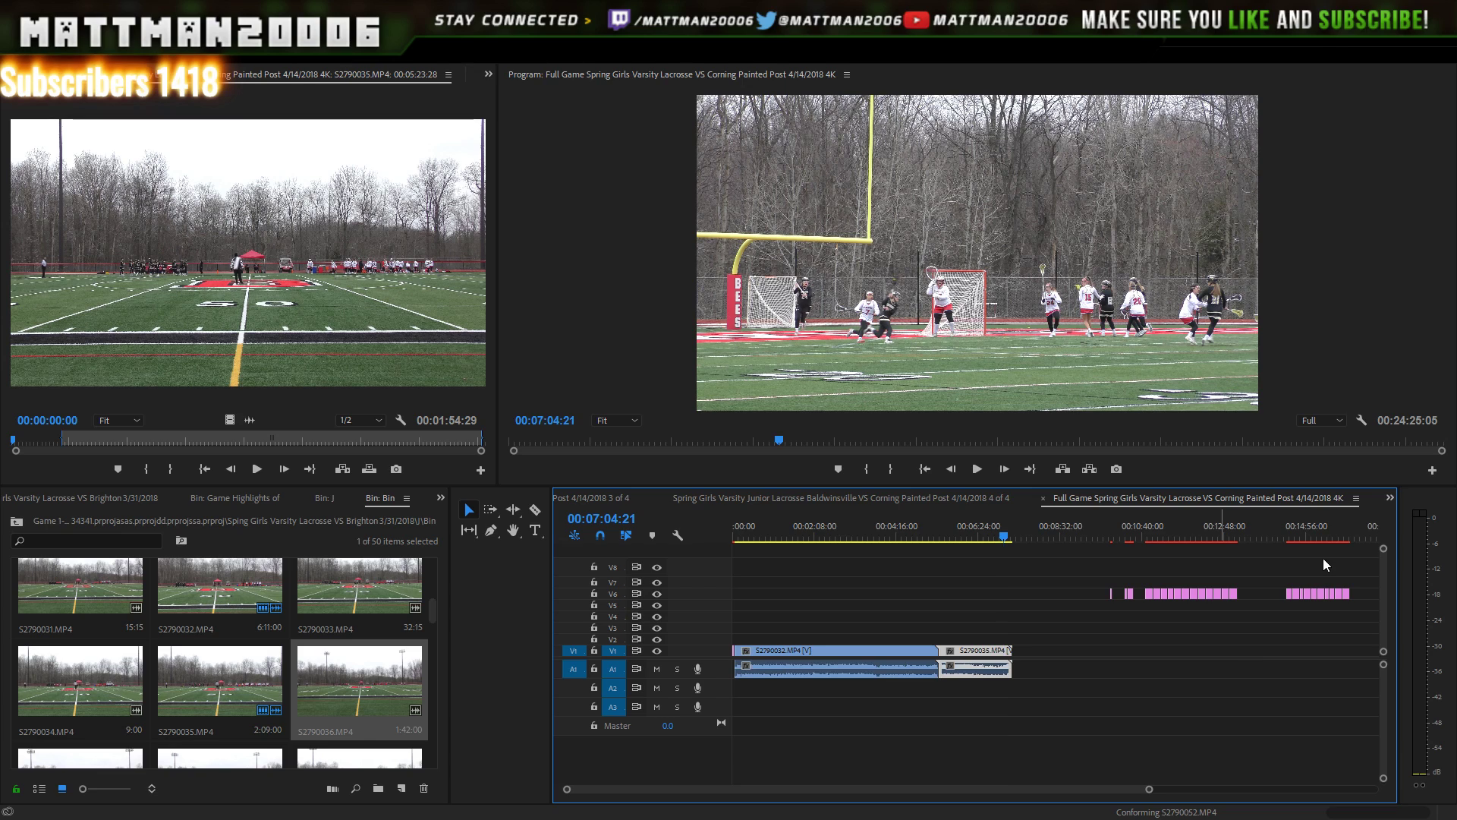
{"action": "left_click", "coordinate": [1291, 593]}
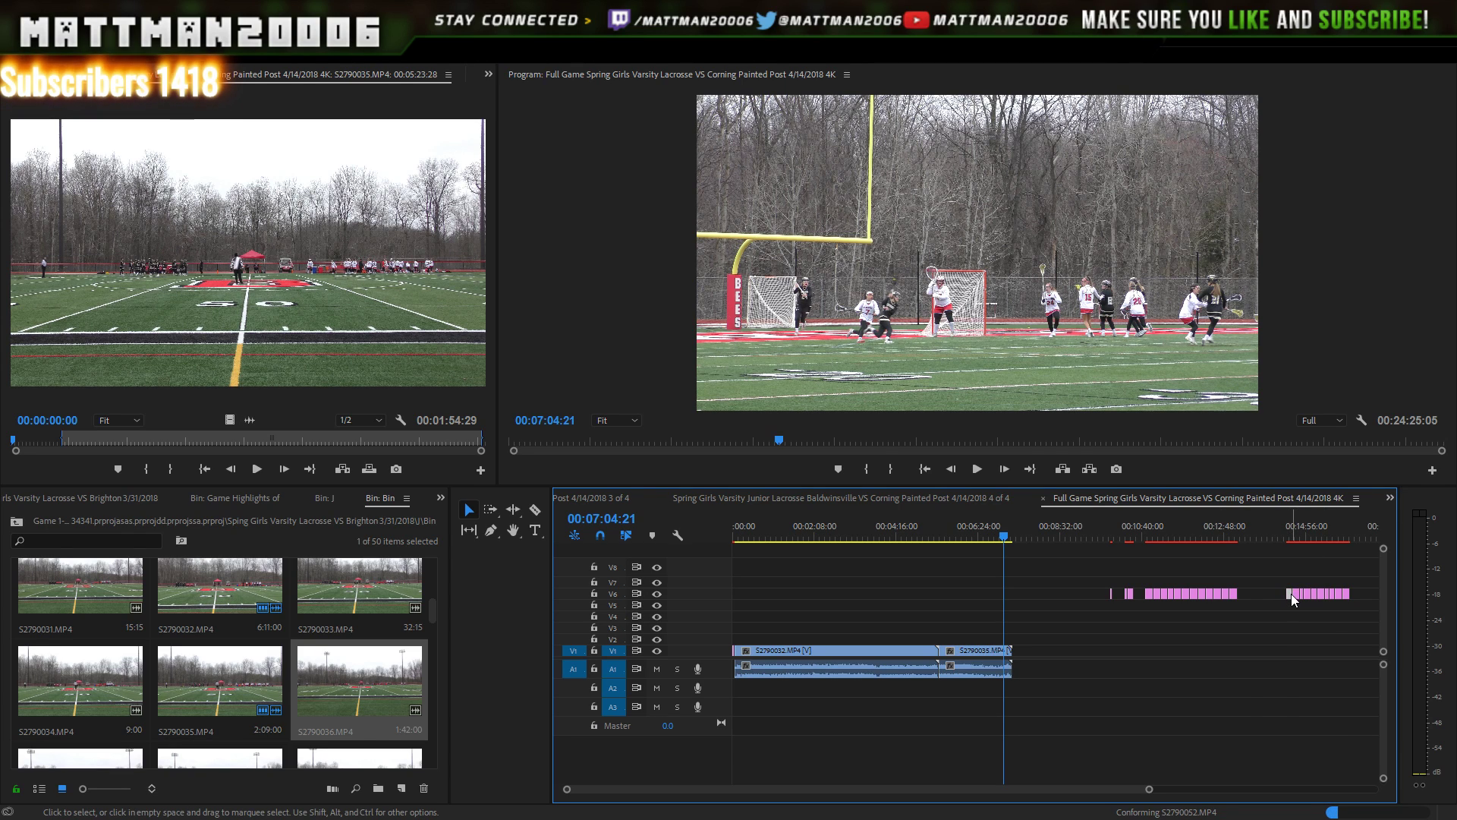
{"action": "left_click_drag", "start_coordinate": [1174, 704], "coordinate": [1008, 648]}
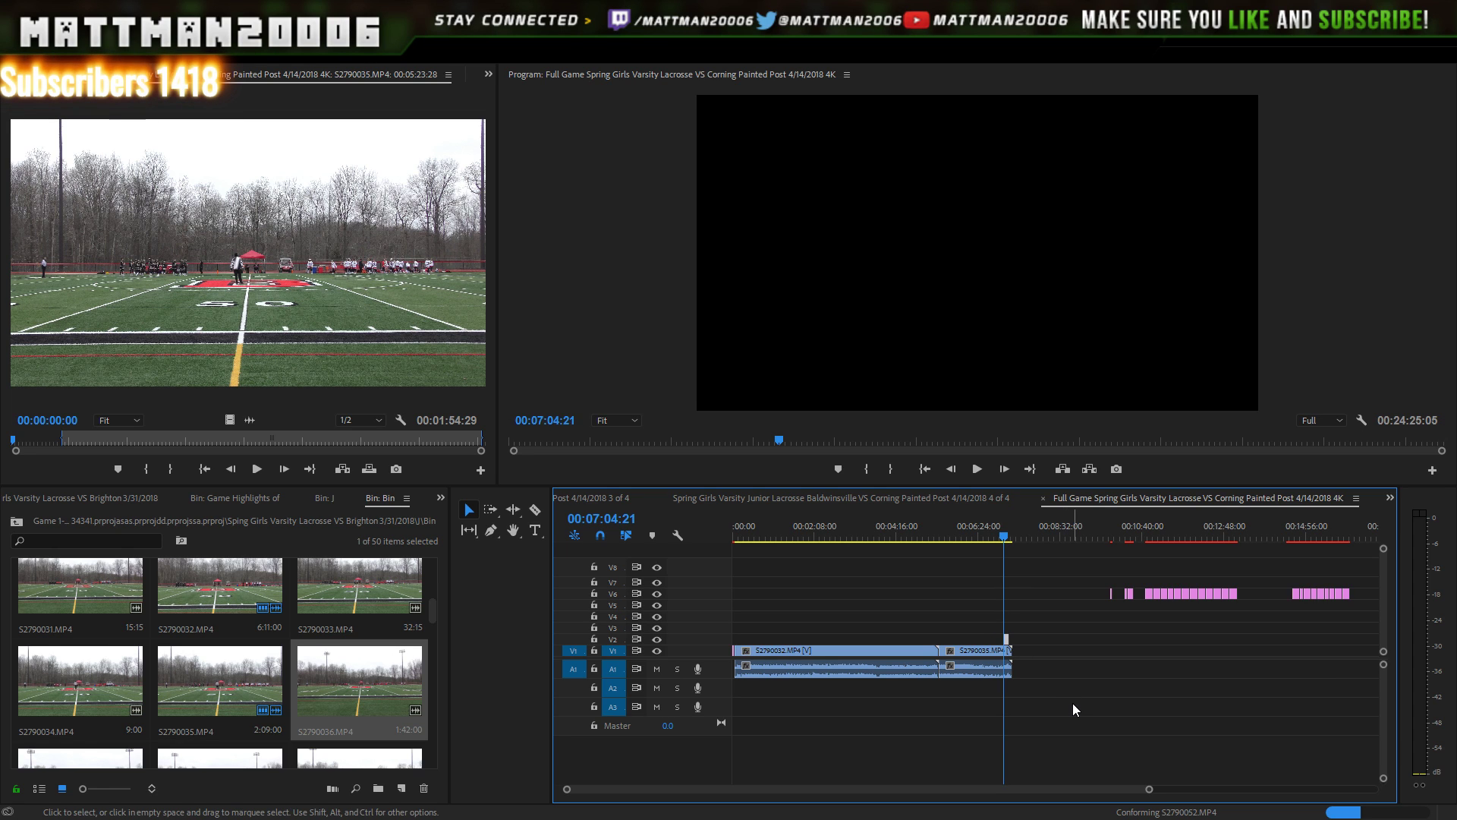
{"action": "left_click_drag", "start_coordinate": [1150, 790], "coordinate": [1058, 753]}
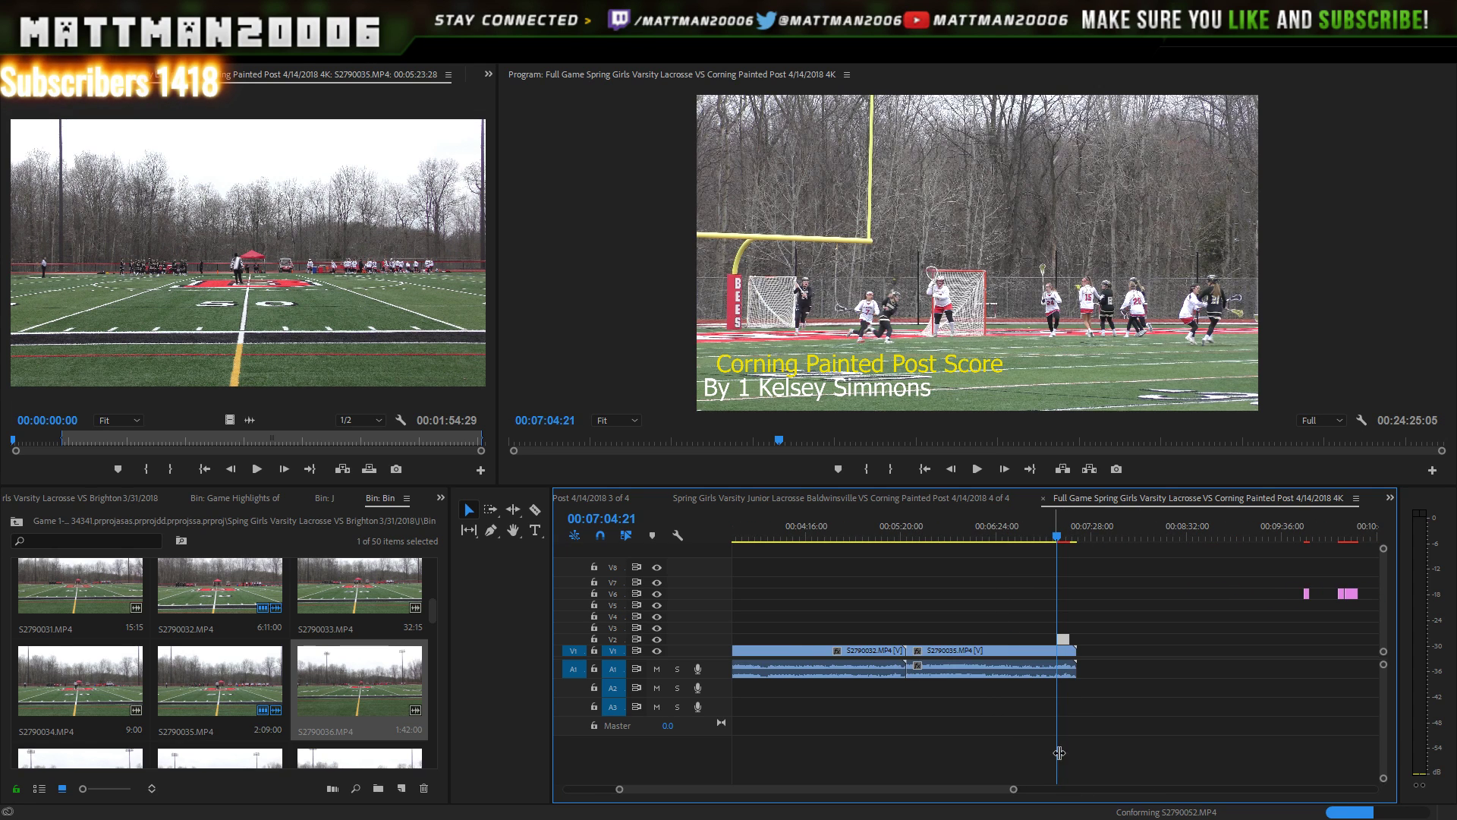
{"action": "left_click", "coordinate": [977, 469]}
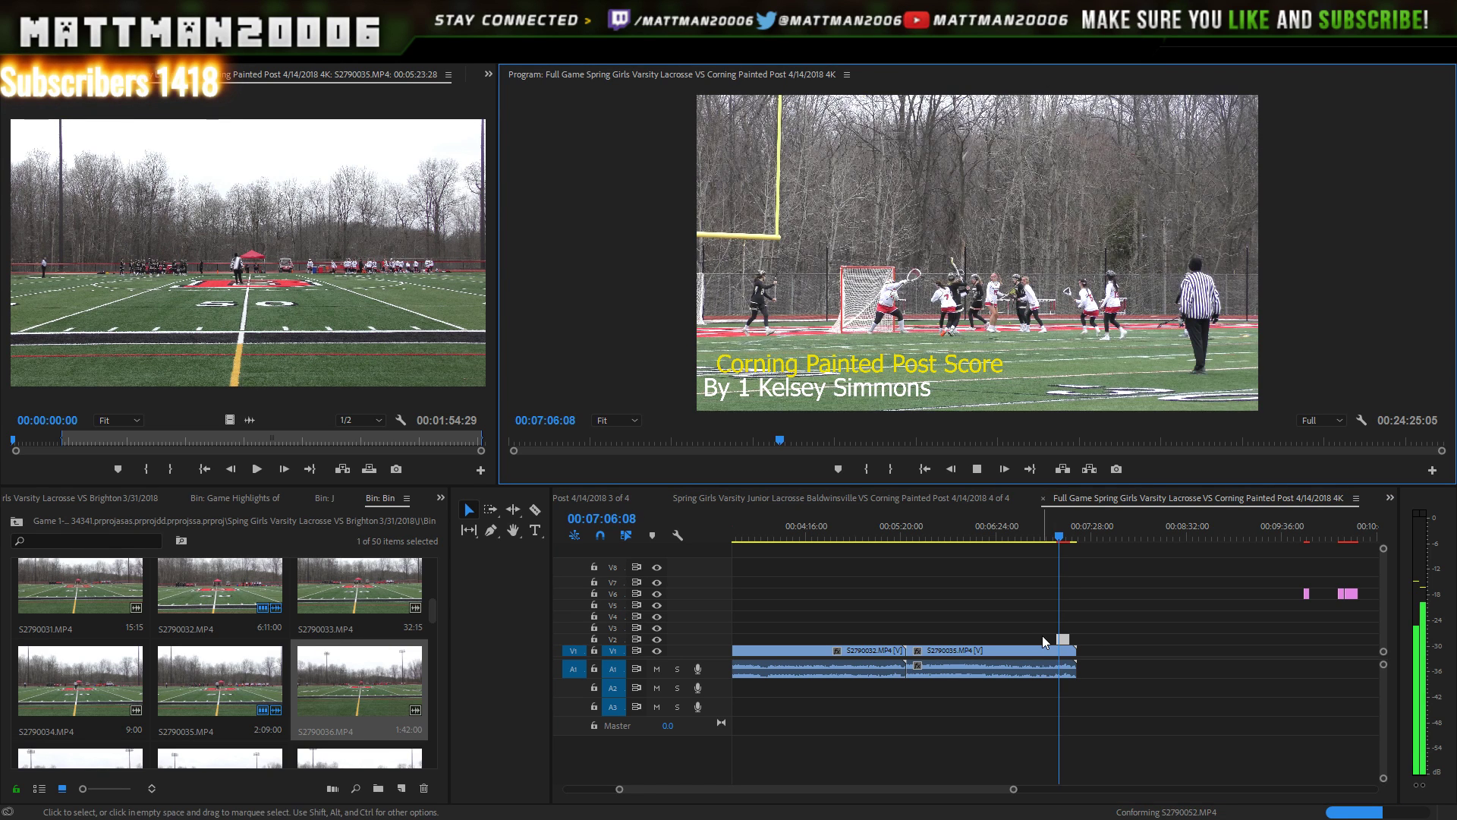
- Find the goal frame and trim the caption's start to the playhead, then preview it
{"action": "left_click_drag", "start_coordinate": [1014, 789], "coordinate": [1104, 736]}
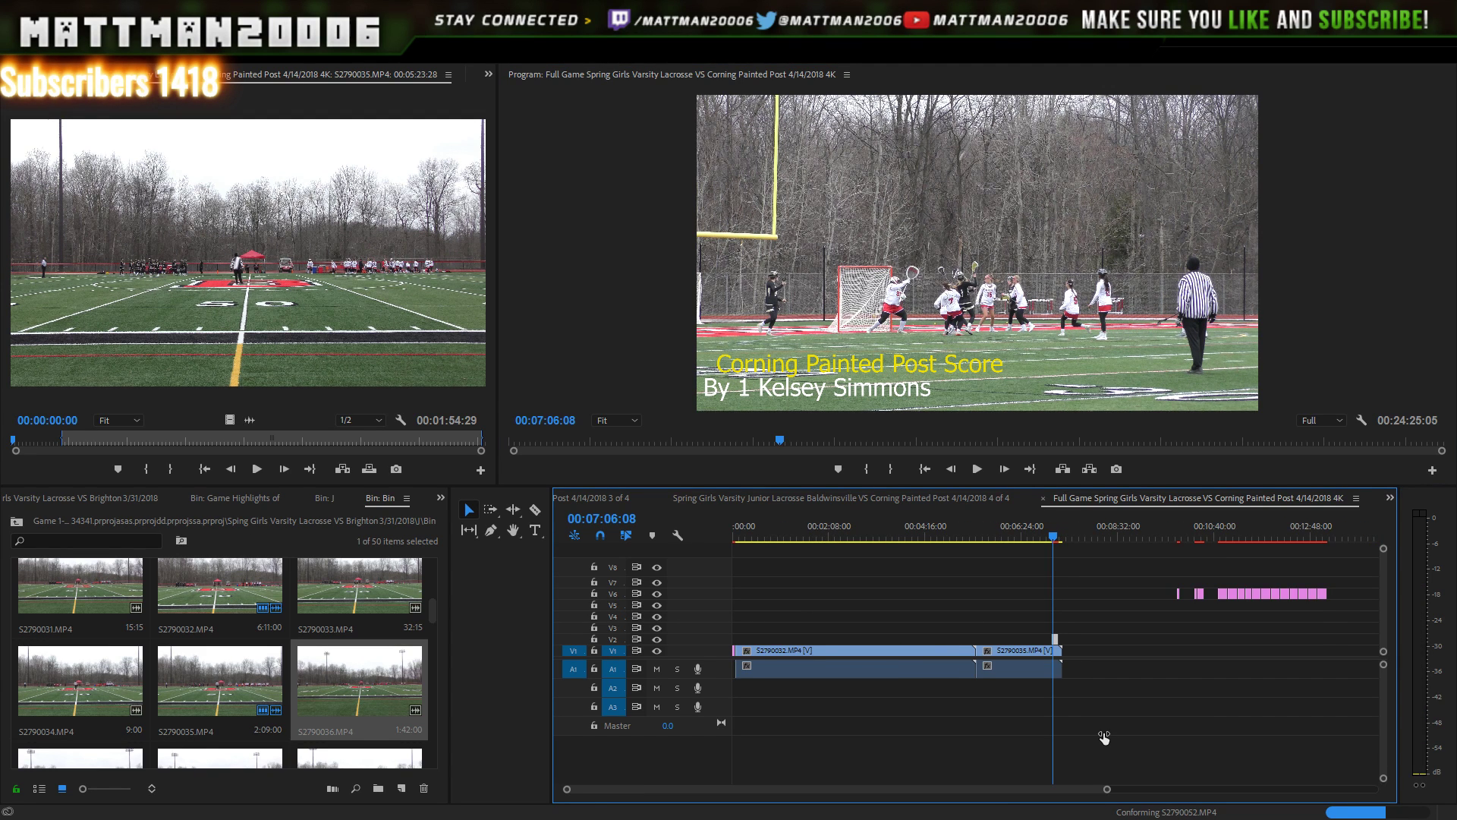
{"action": "left_click_drag", "start_coordinate": [1105, 736], "coordinate": [1053, 721]}
{"action": "key", "text": "j"}
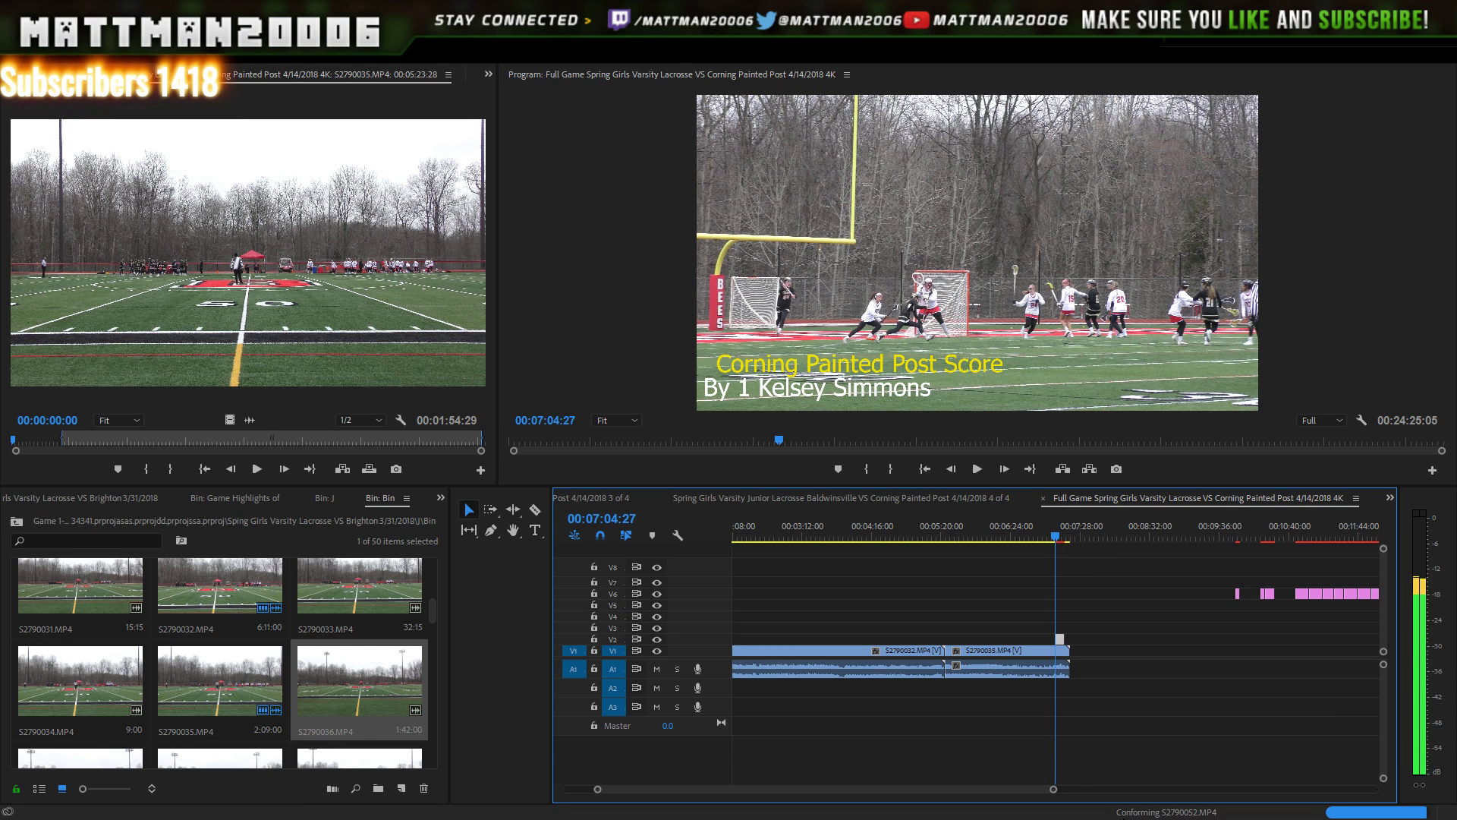
{"action": "key", "text": "equal"}
{"action": "key", "text": "Left"}
{"action": "key", "text": "Left"}
{"action": "key", "text": "Left"}
{"action": "key", "text": "Left"}
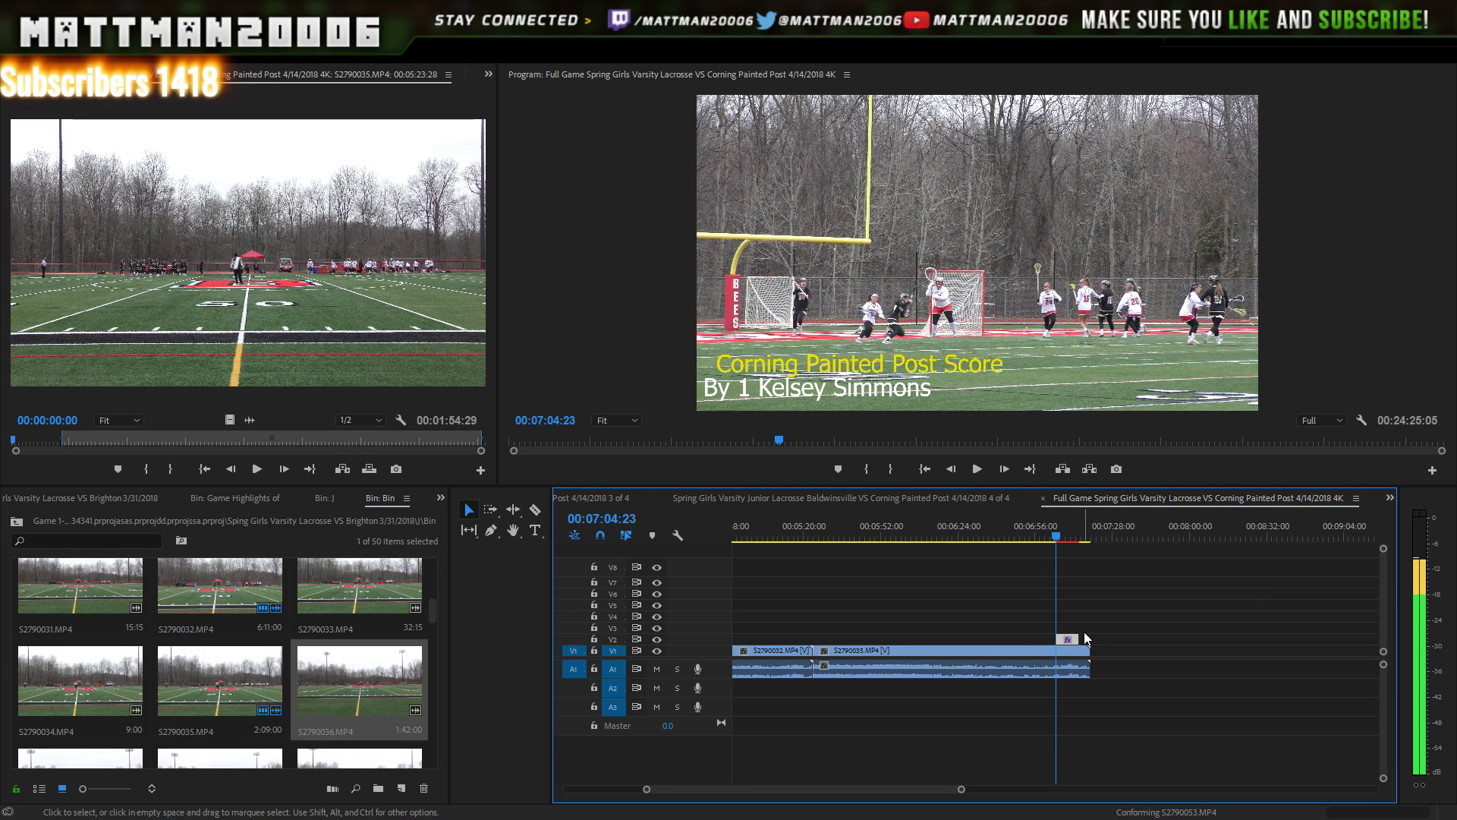
{"action": "left_click_drag", "start_coordinate": [1064, 633], "coordinate": [1070, 634]}
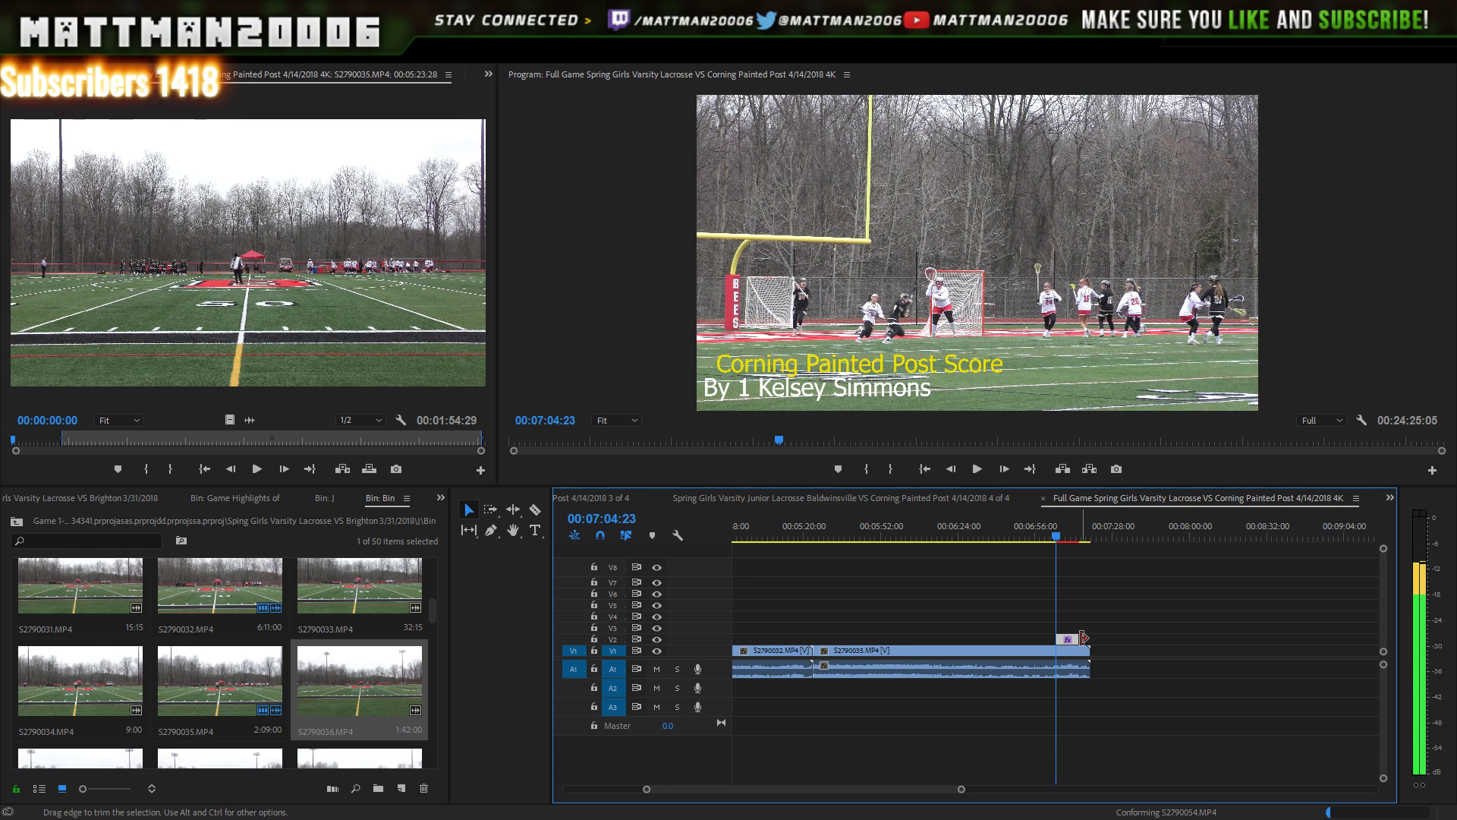
{"action": "left_click", "coordinate": [952, 469]}
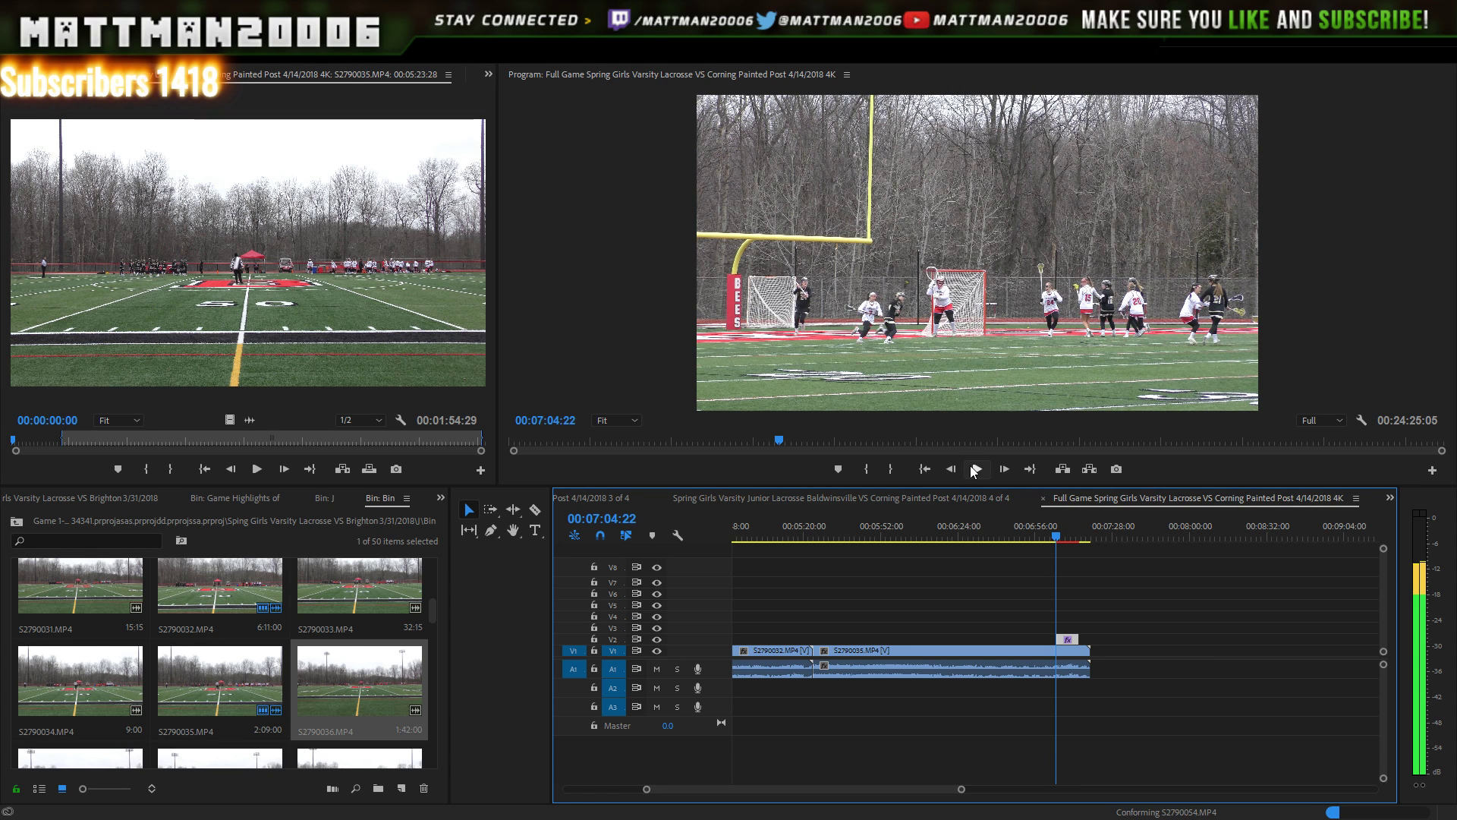
{"action": "left_click", "coordinate": [975, 469]}
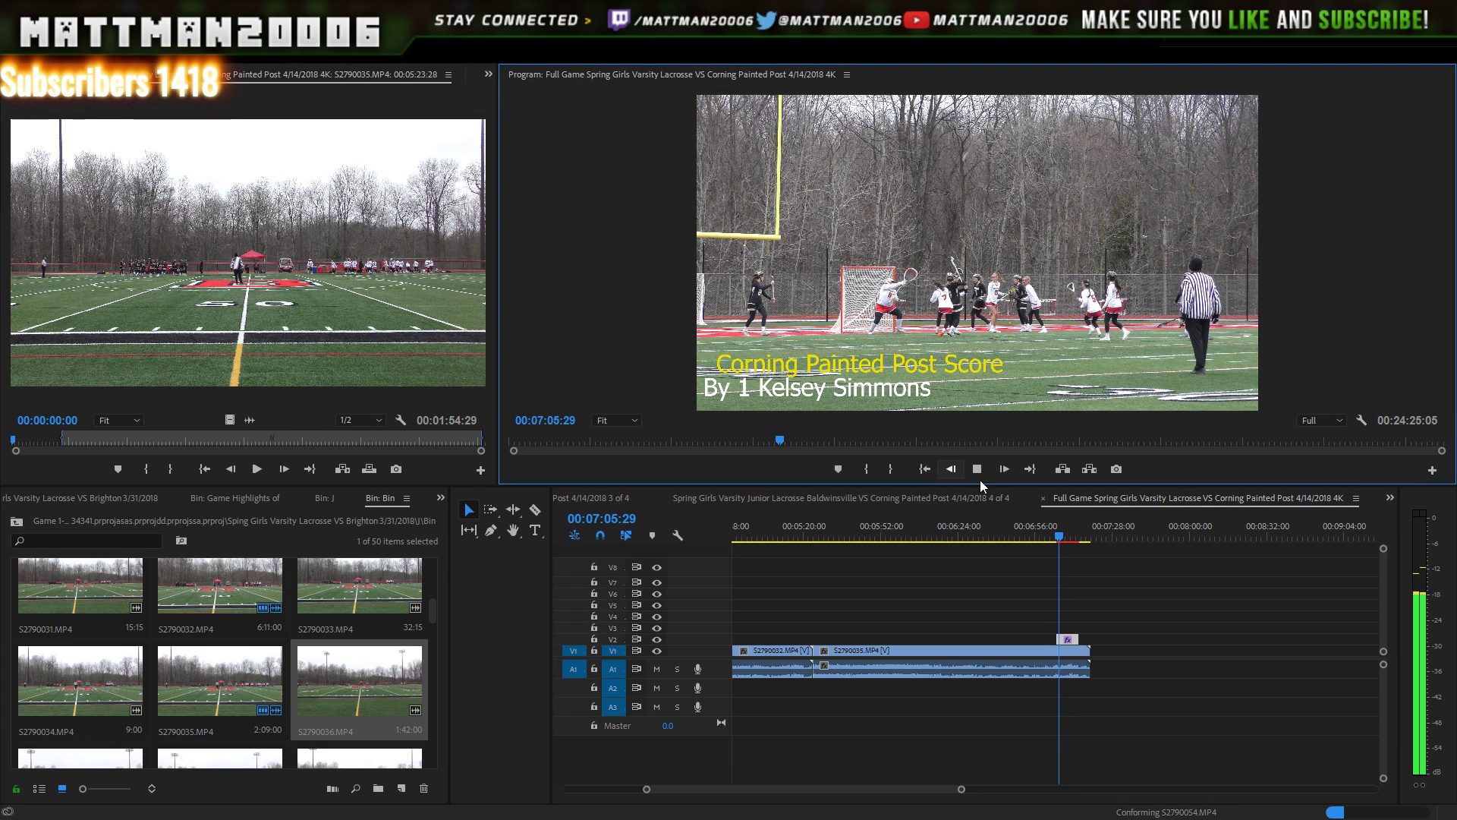
{"action": "left_click", "coordinate": [981, 480]}
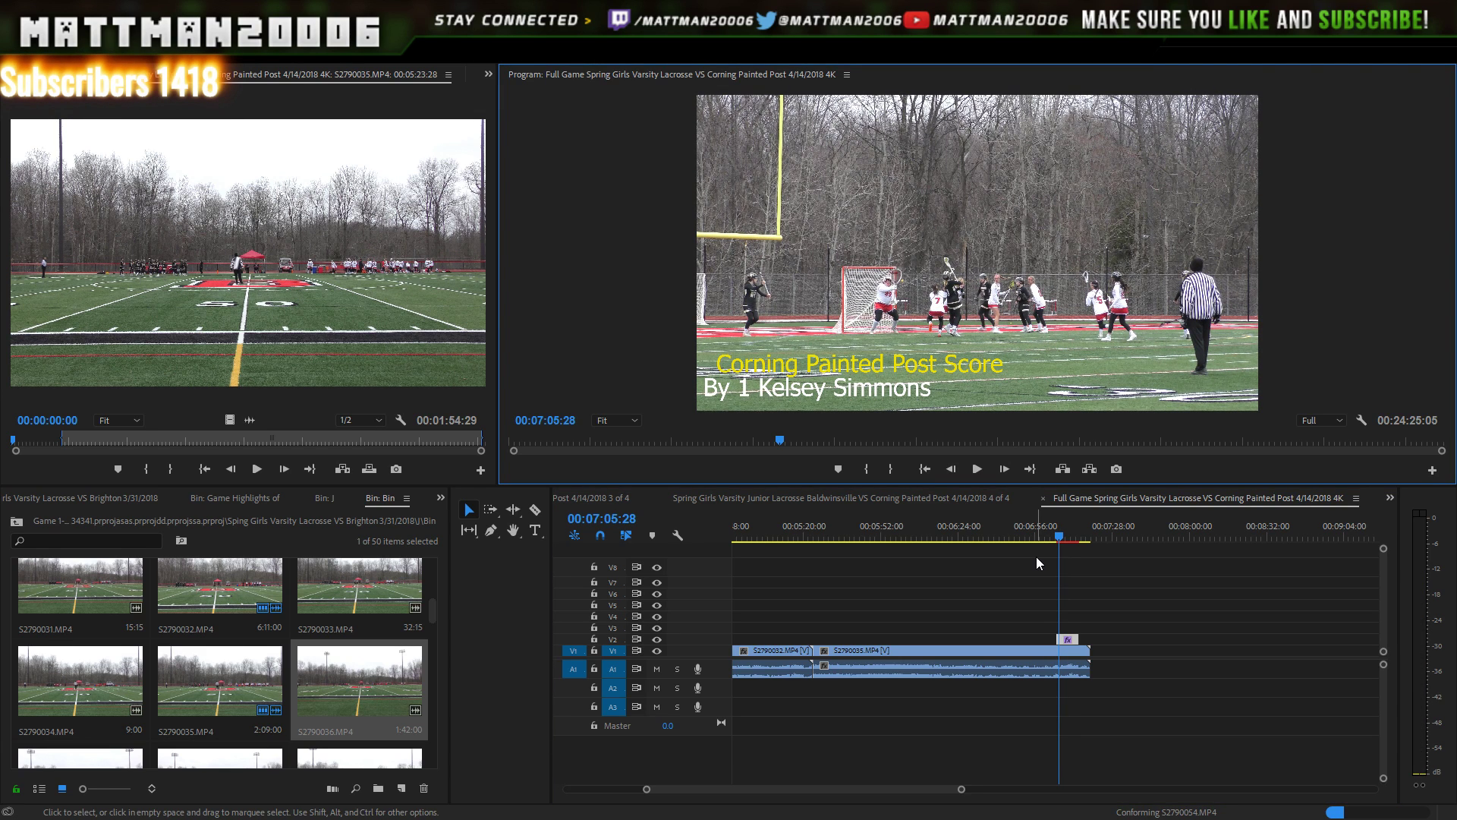
- Reposition the caption at the playhead and replay the goal around 07:05
{"action": "key", "text": "shift+Left"}
{"action": "key", "text": "shift+Left"}
{"action": "key", "text": "shift+Left"}
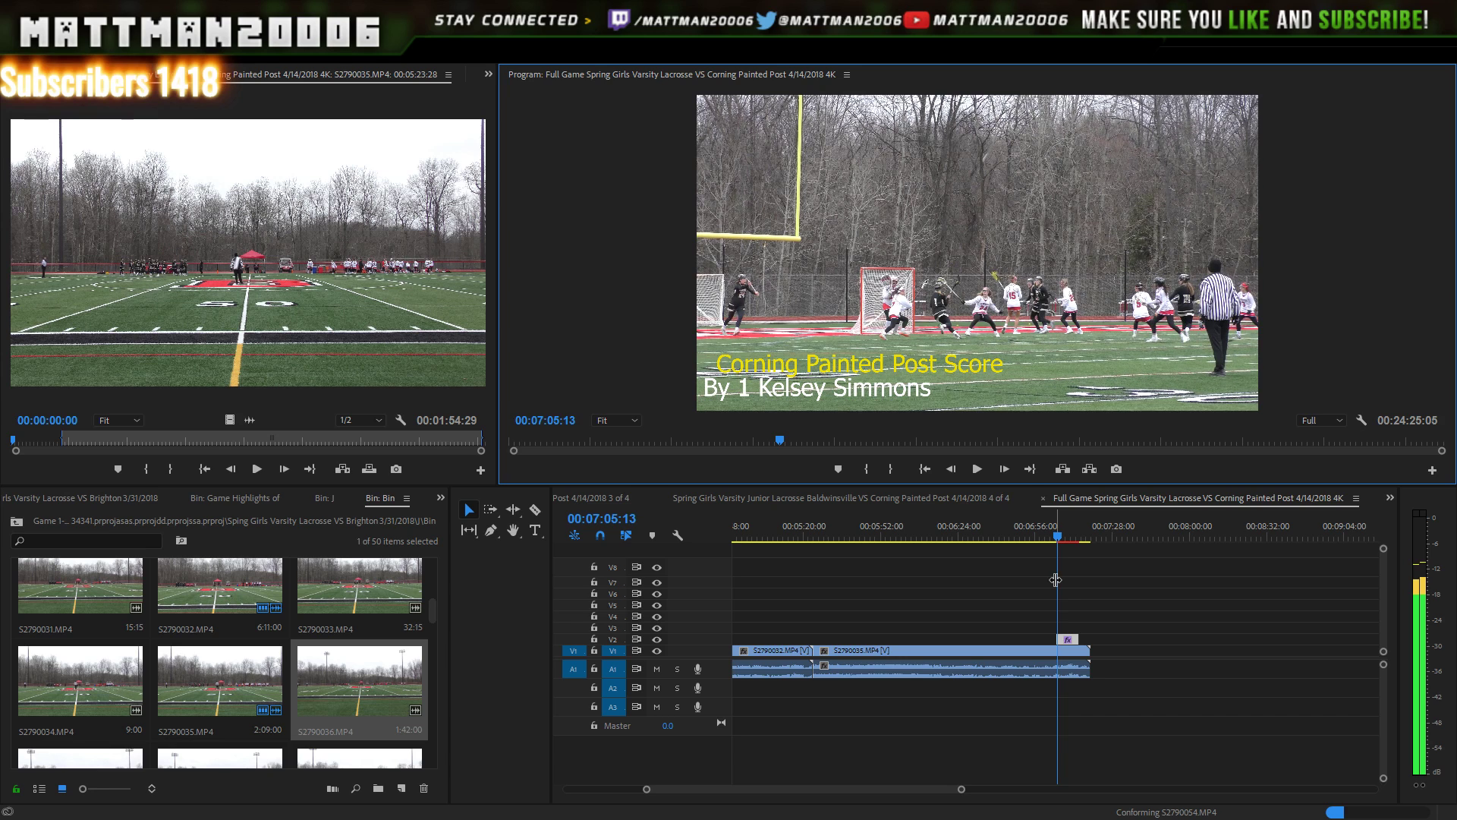
{"action": "left_click_drag", "start_coordinate": [1056, 580], "coordinate": [1078, 639]}
{"action": "key", "text": "Left"}
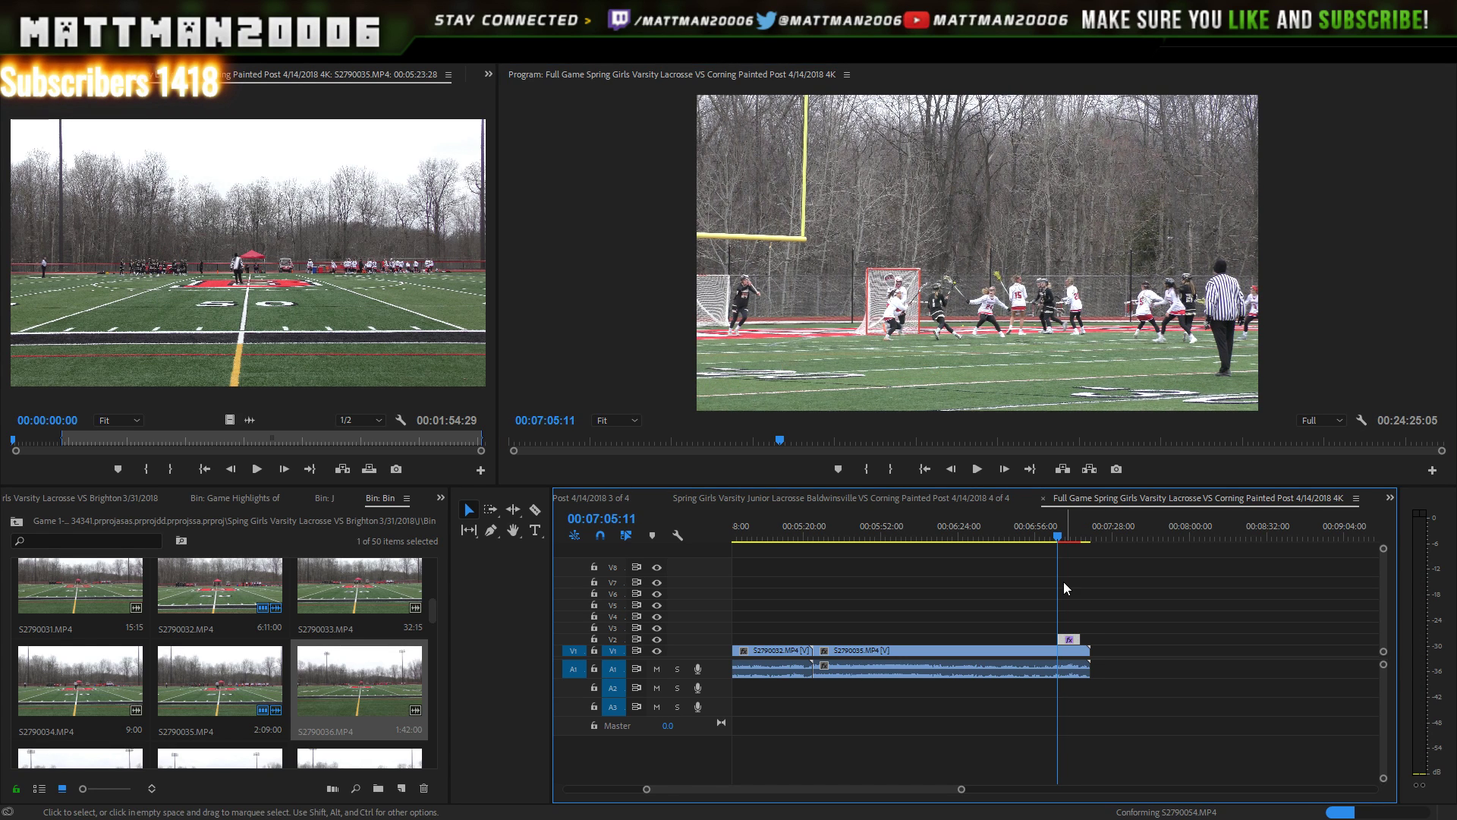
{"action": "left_click", "coordinate": [977, 470]}
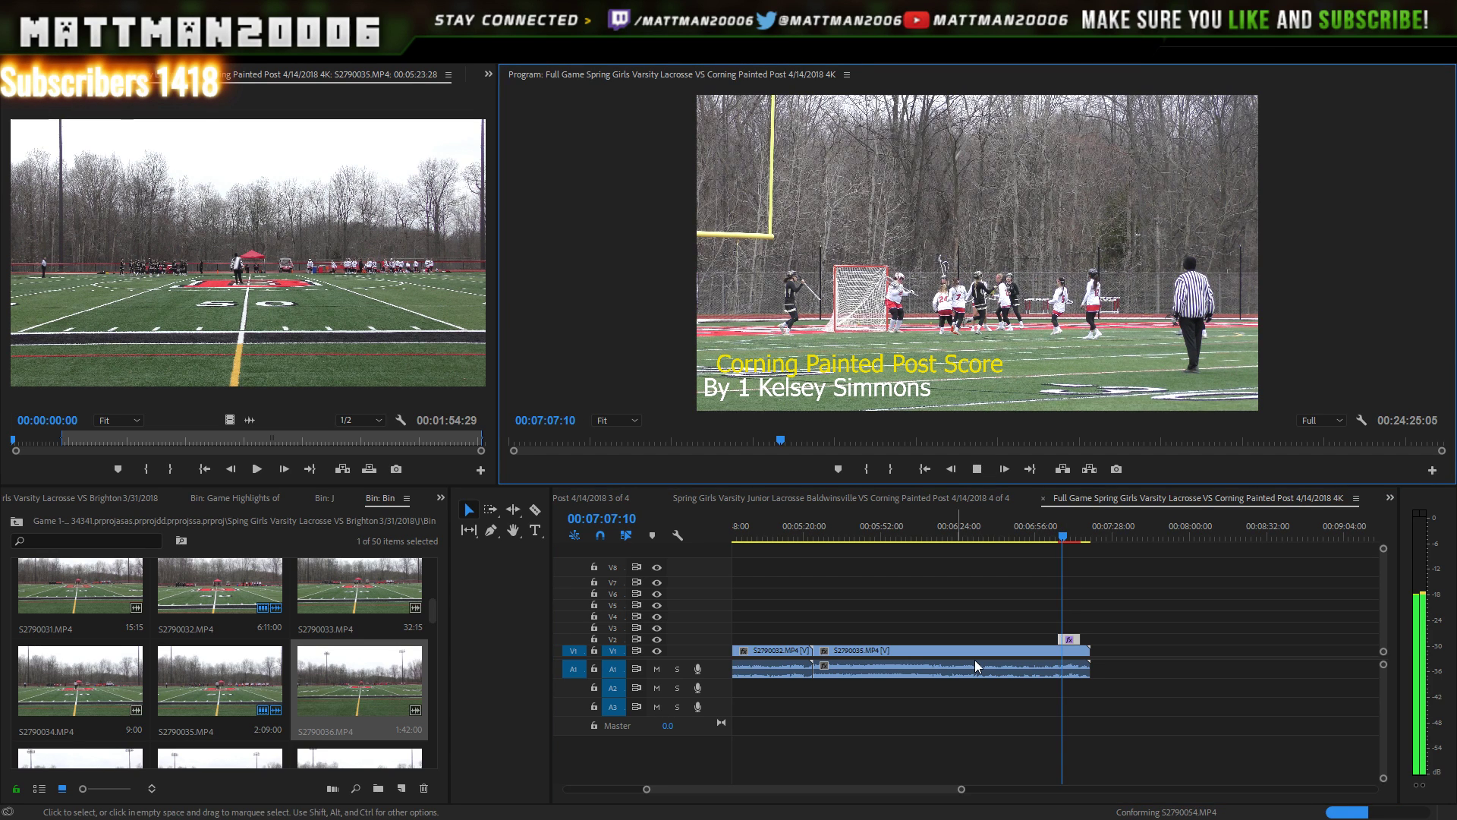
- Play through the Corning Painted Post caption over the goal and save the project
{"action": "left_click", "coordinate": [974, 471]}
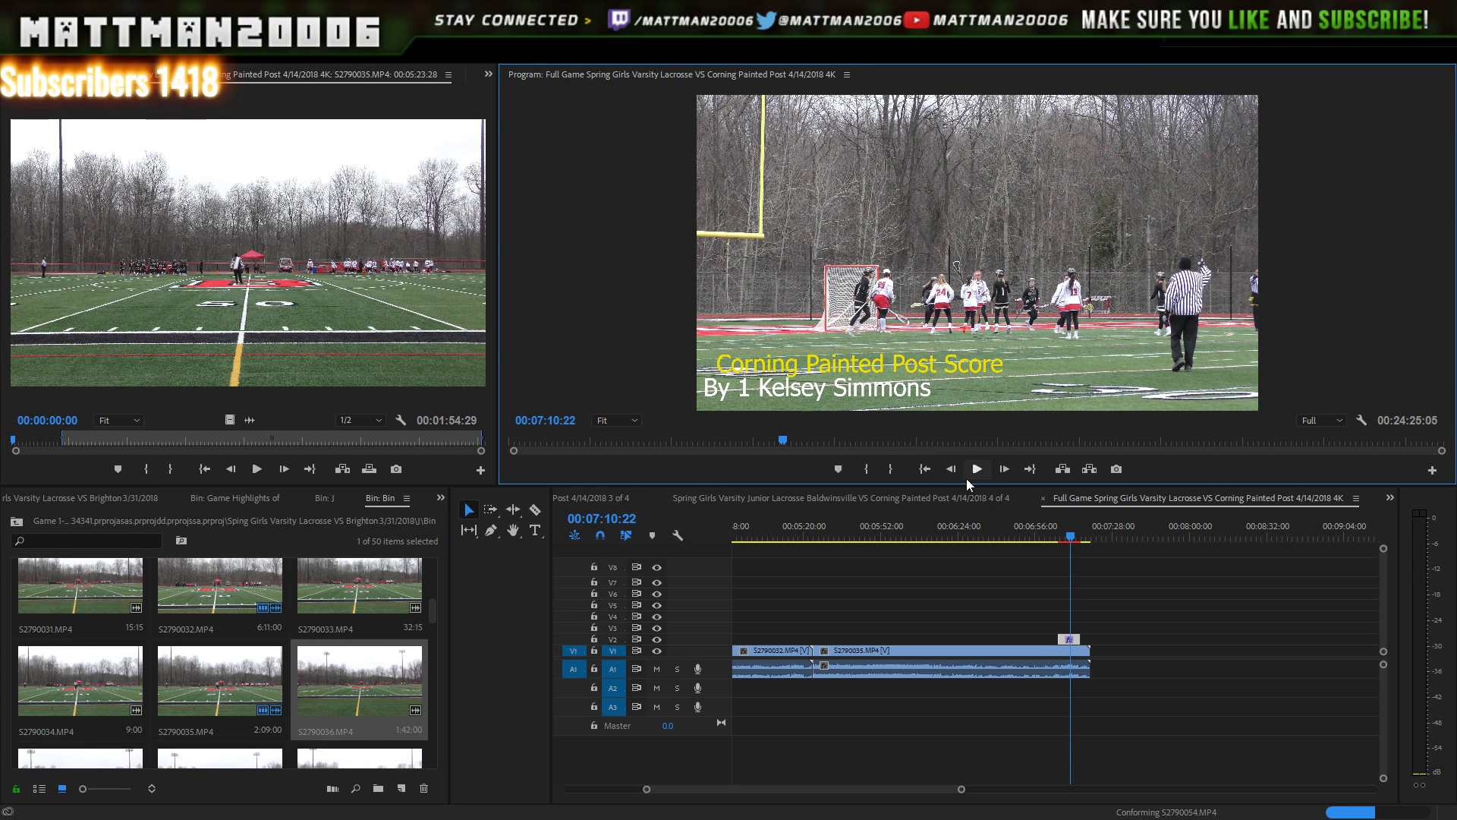
{"action": "left_click", "coordinate": [978, 468]}
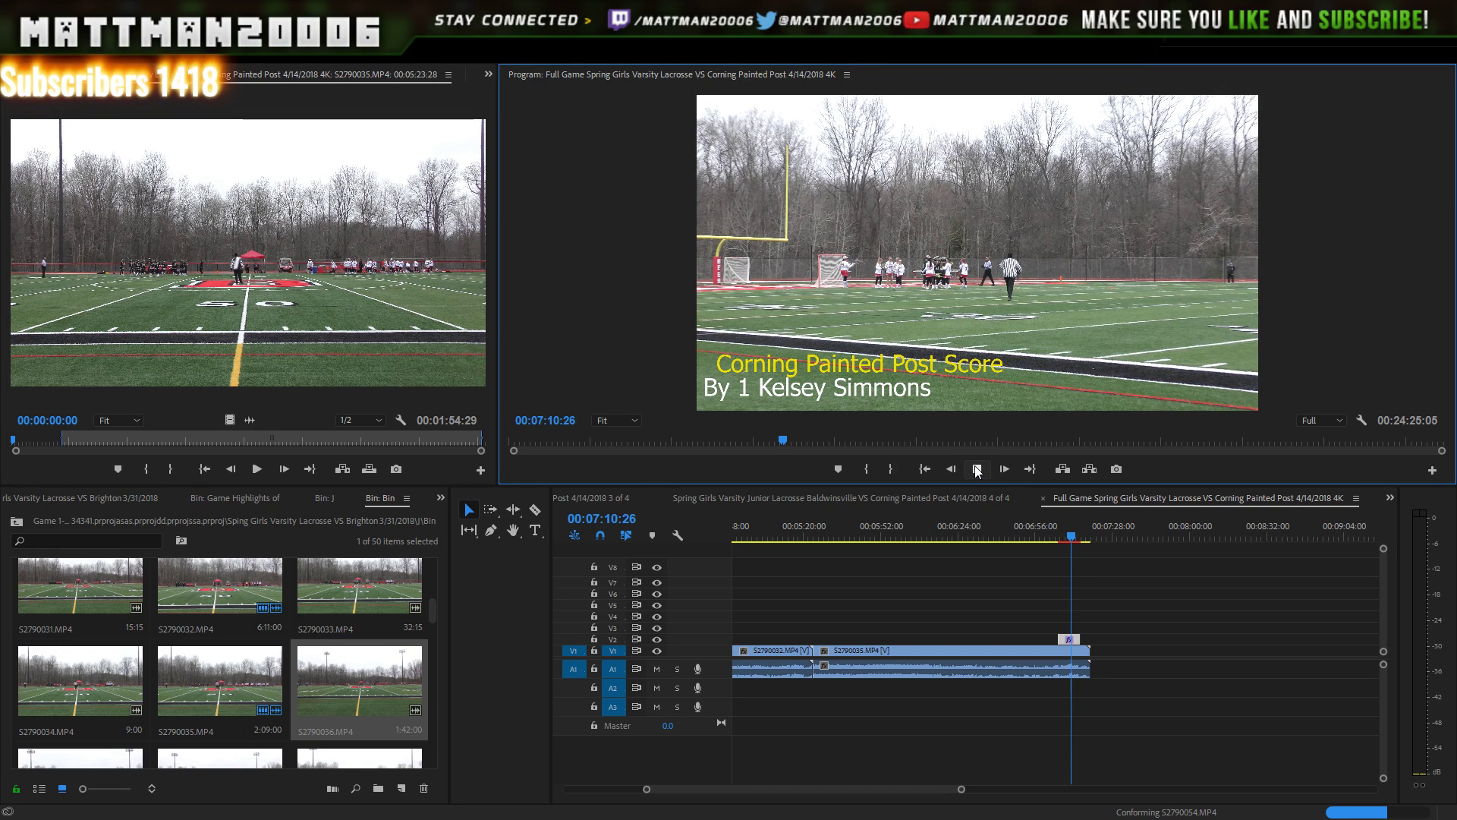
{"action": "left_click", "coordinate": [977, 468]}
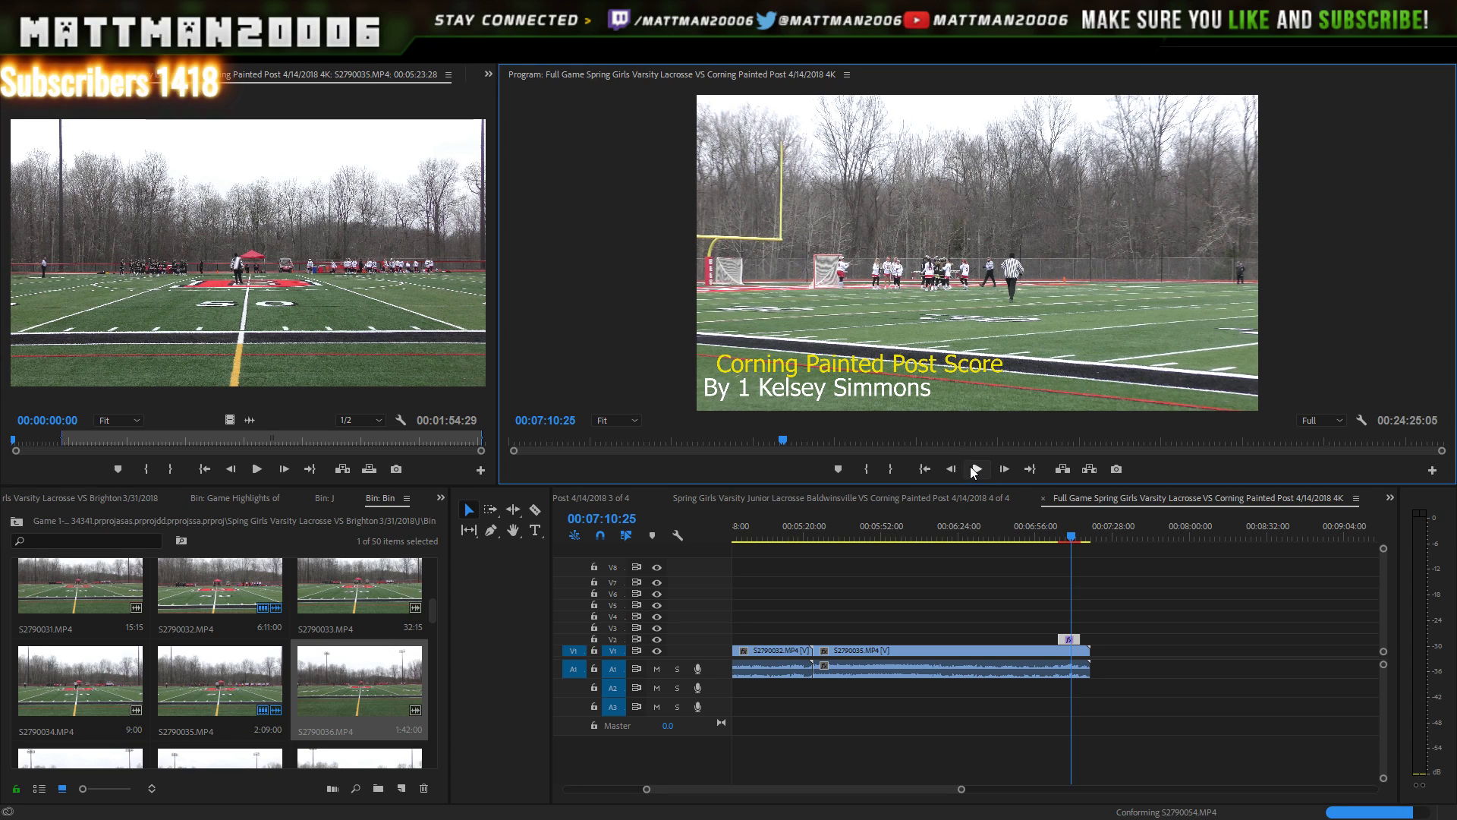
{"action": "key", "text": "ctrl+s"}
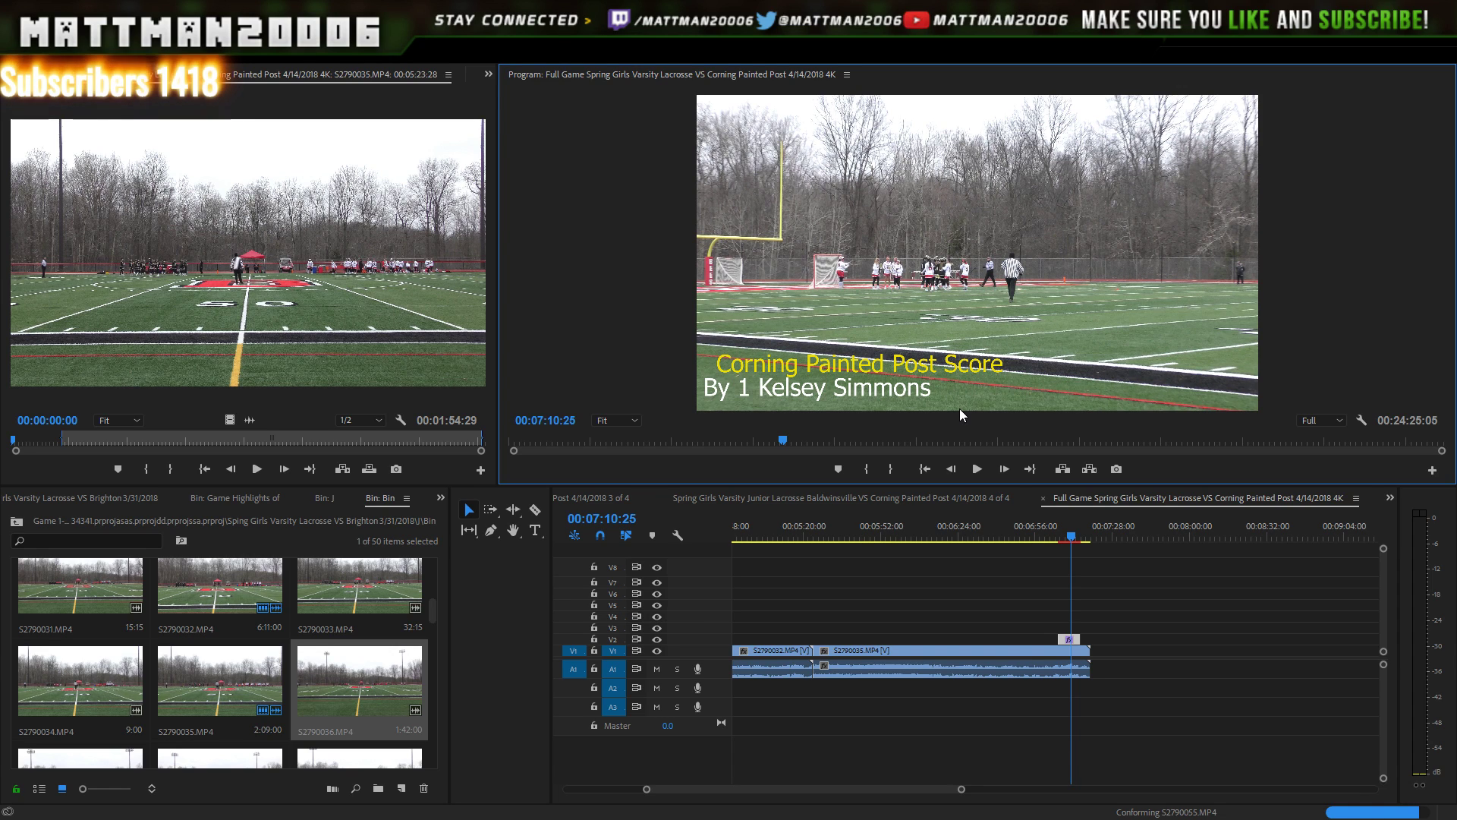
{"action": "left_click", "coordinate": [978, 471]}
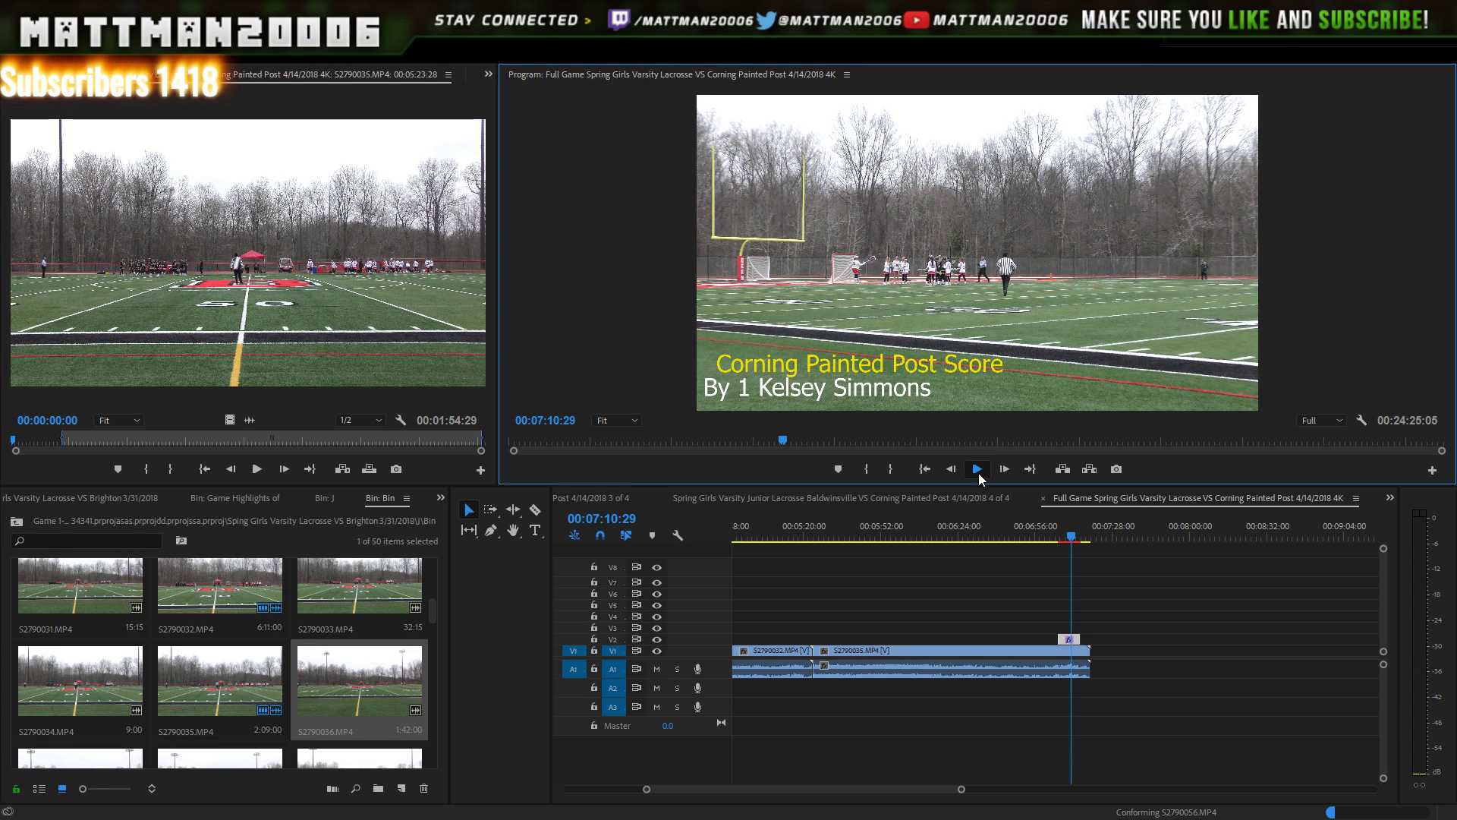
{"action": "left_click", "coordinate": [978, 471]}
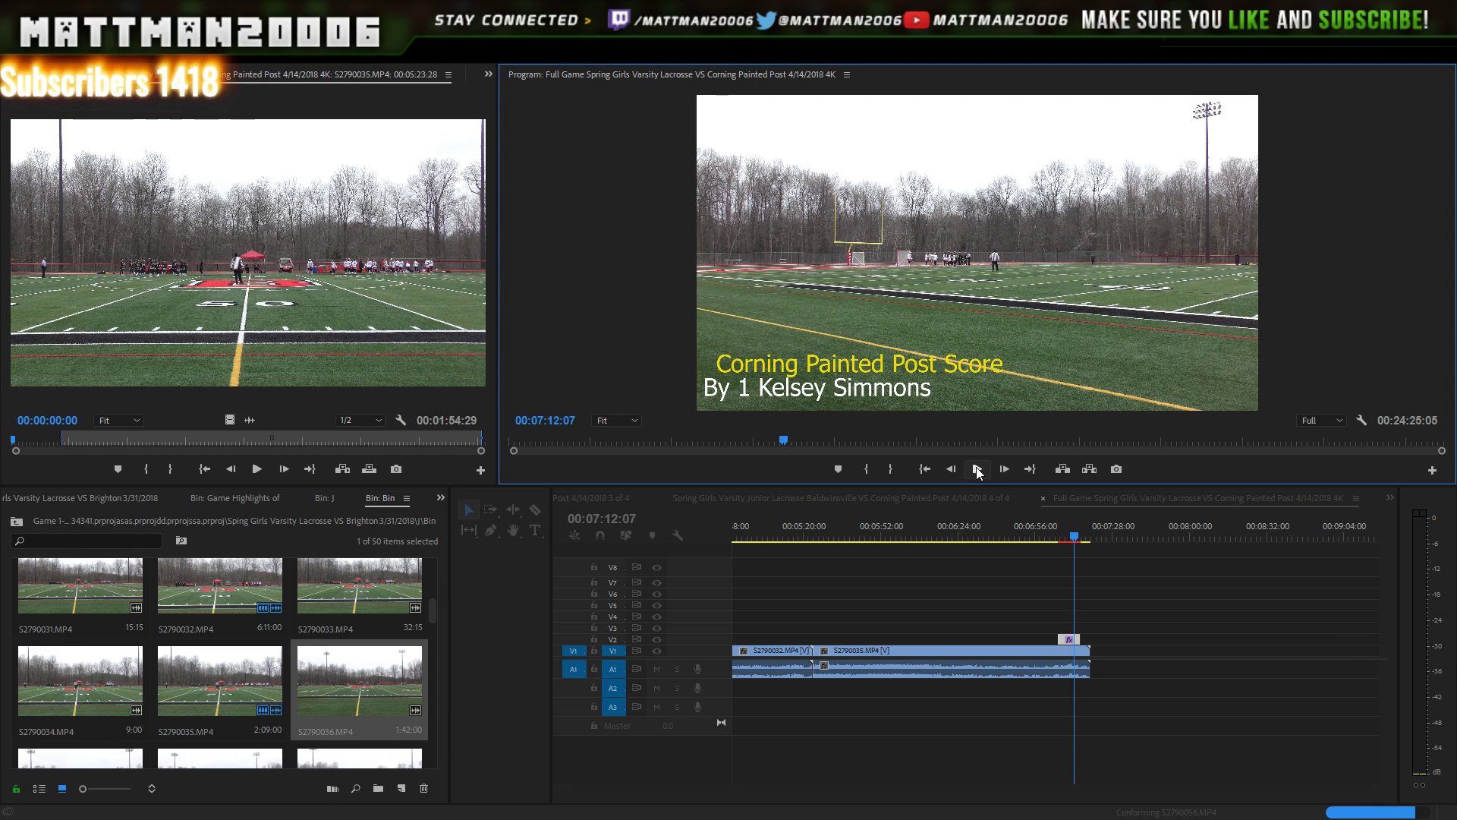
{"action": "left_click", "coordinate": [978, 470]}
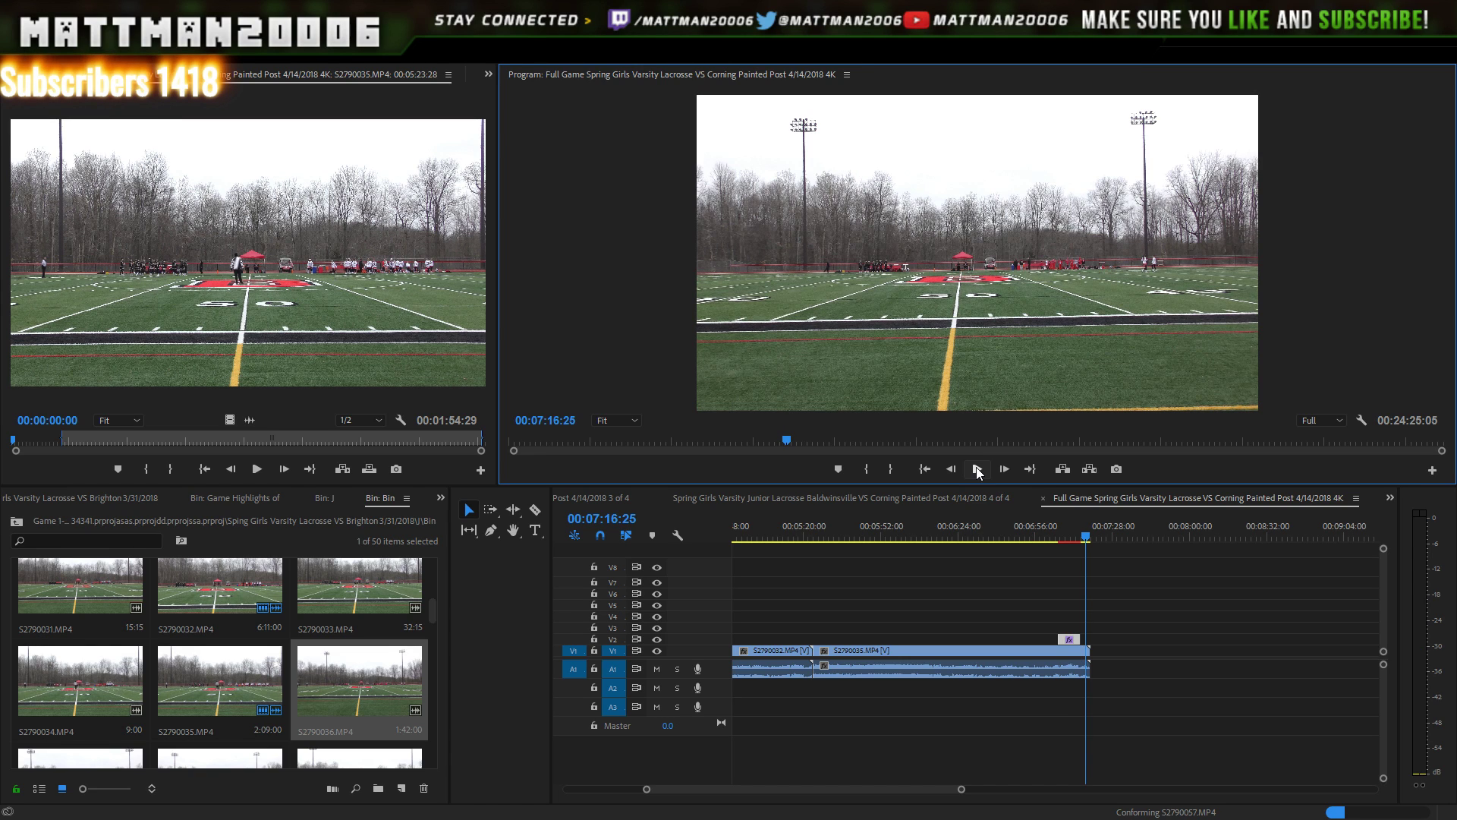
{"action": "left_click", "coordinate": [978, 470]}
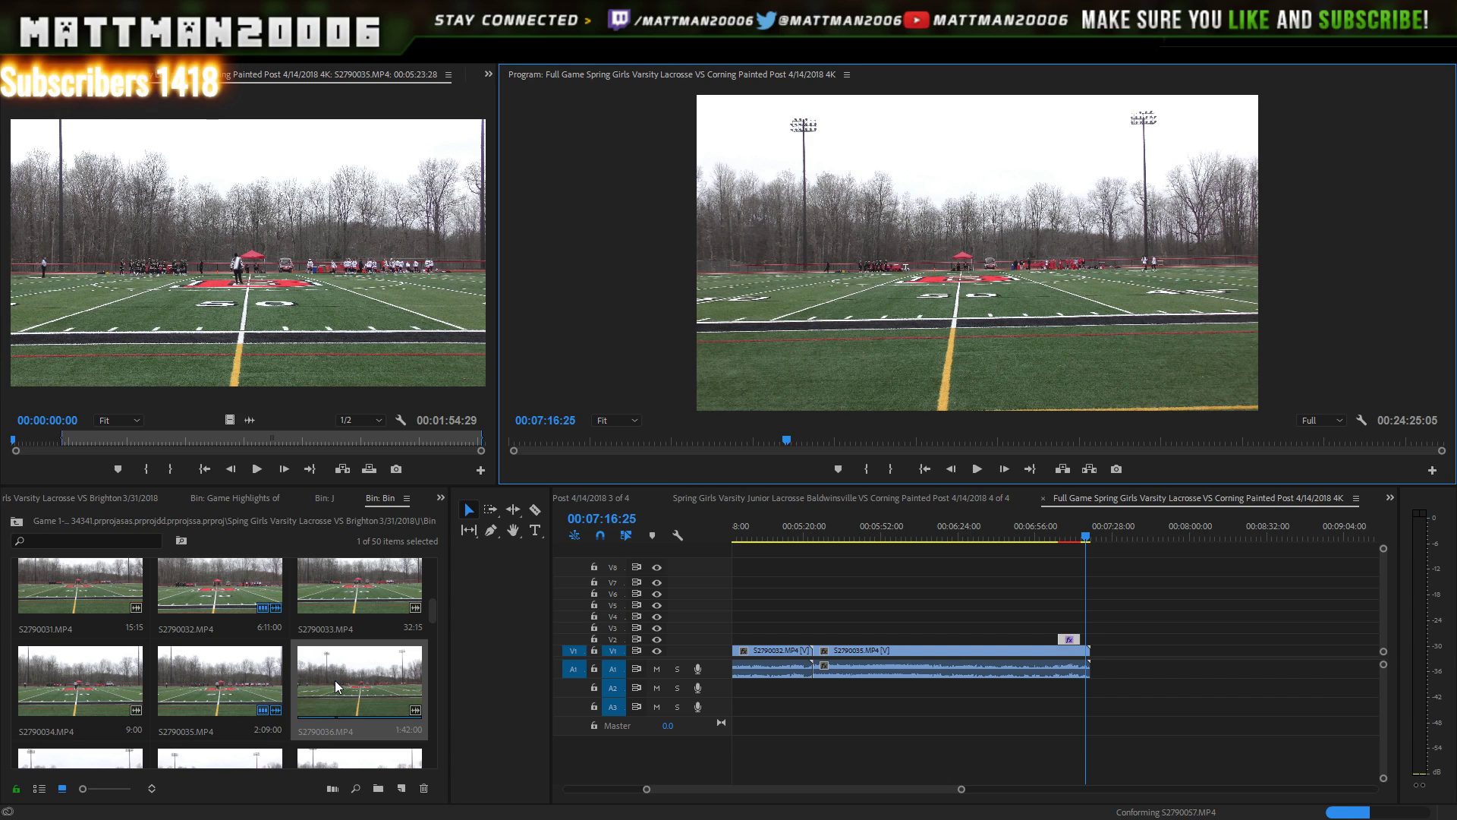
{"action": "left_click", "coordinate": [420, 698]}
- Add S2790036 to the end of V1 and play the sequence near 08:49
{"action": "left_click_drag", "start_coordinate": [420, 697], "coordinate": [1101, 667]}
{"action": "left_click", "coordinate": [1113, 490]}
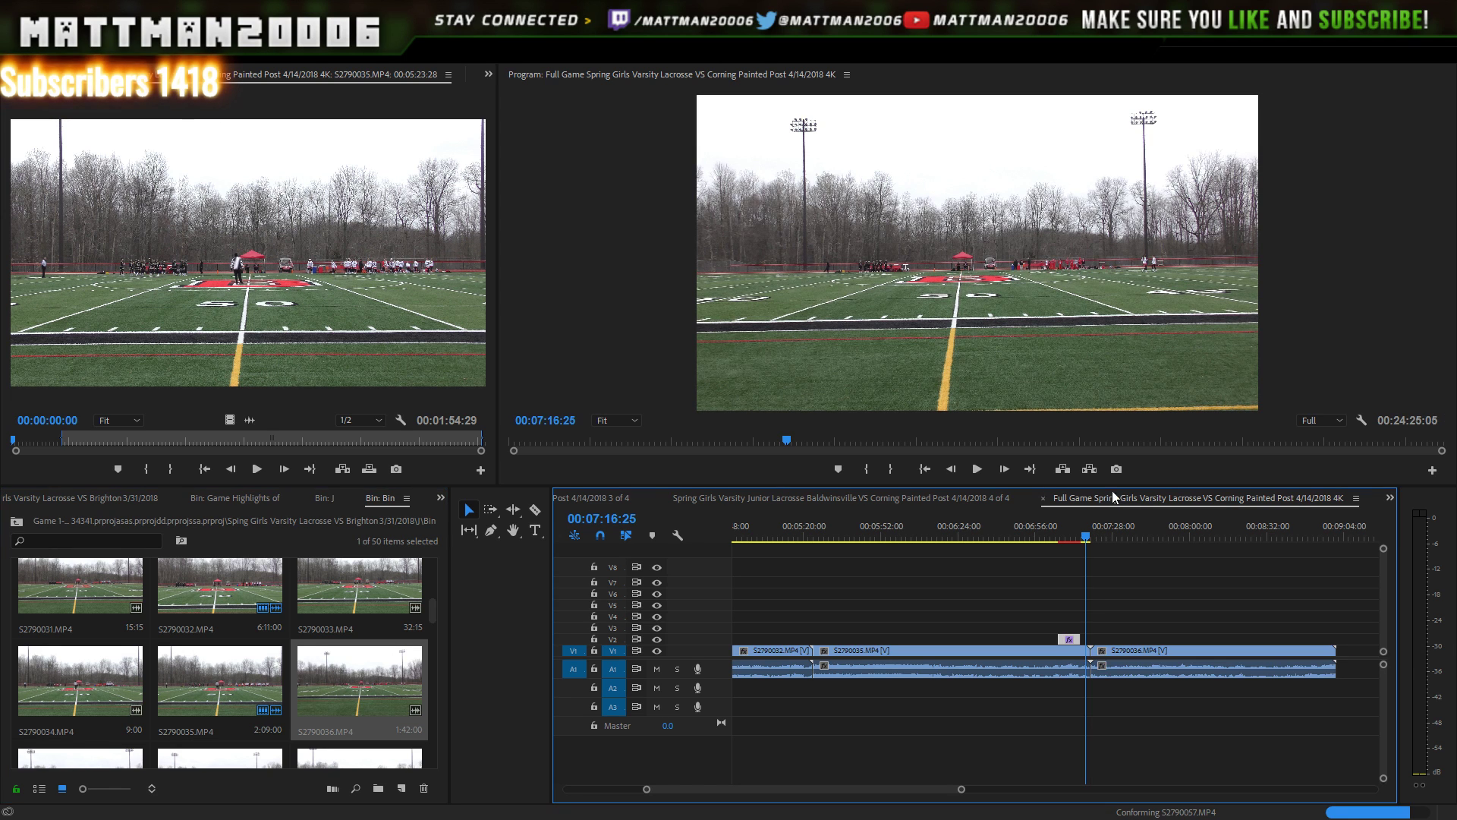
{"action": "key", "text": "space"}
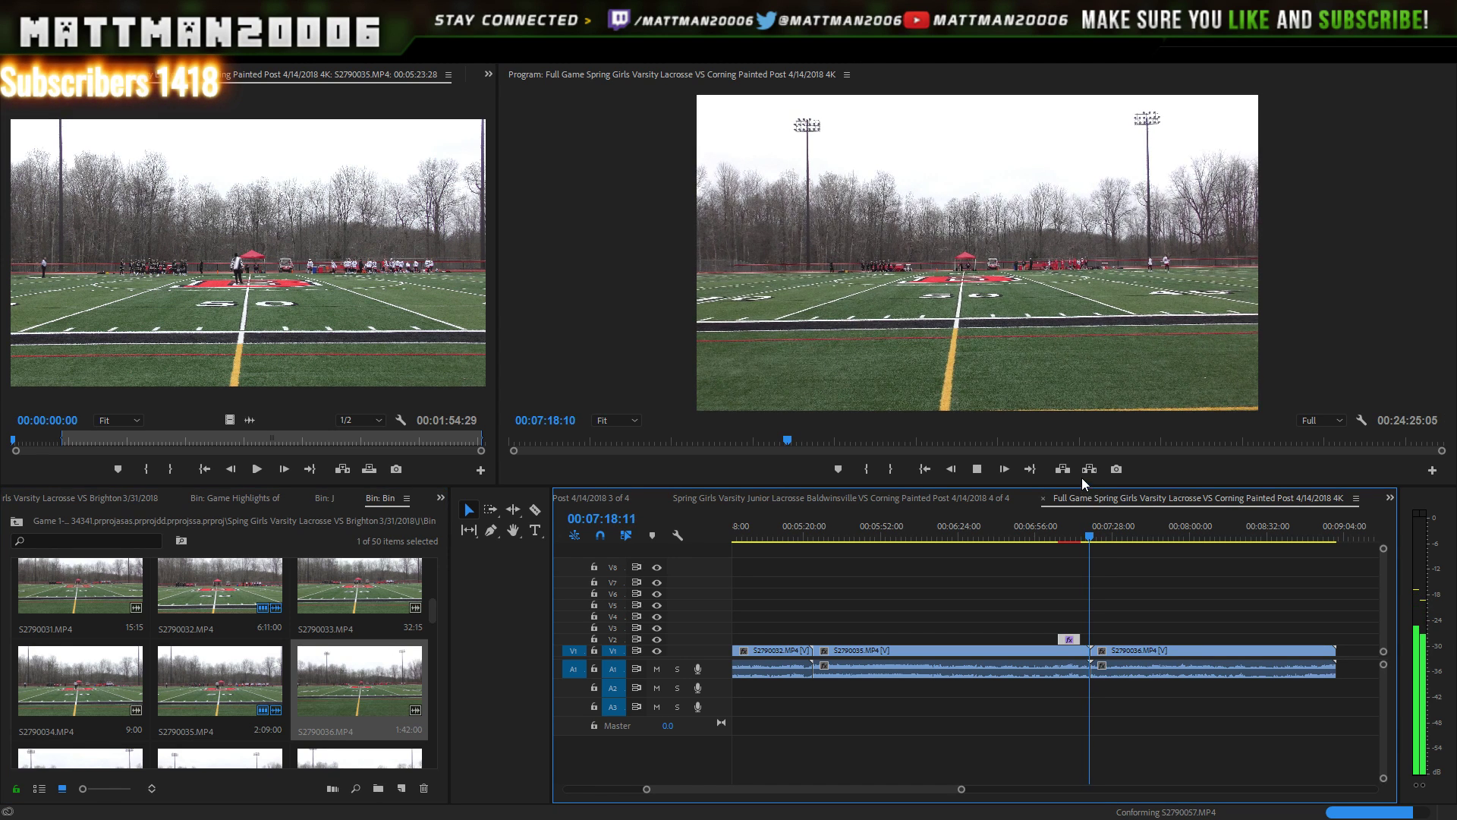
{"action": "key", "text": "space"}
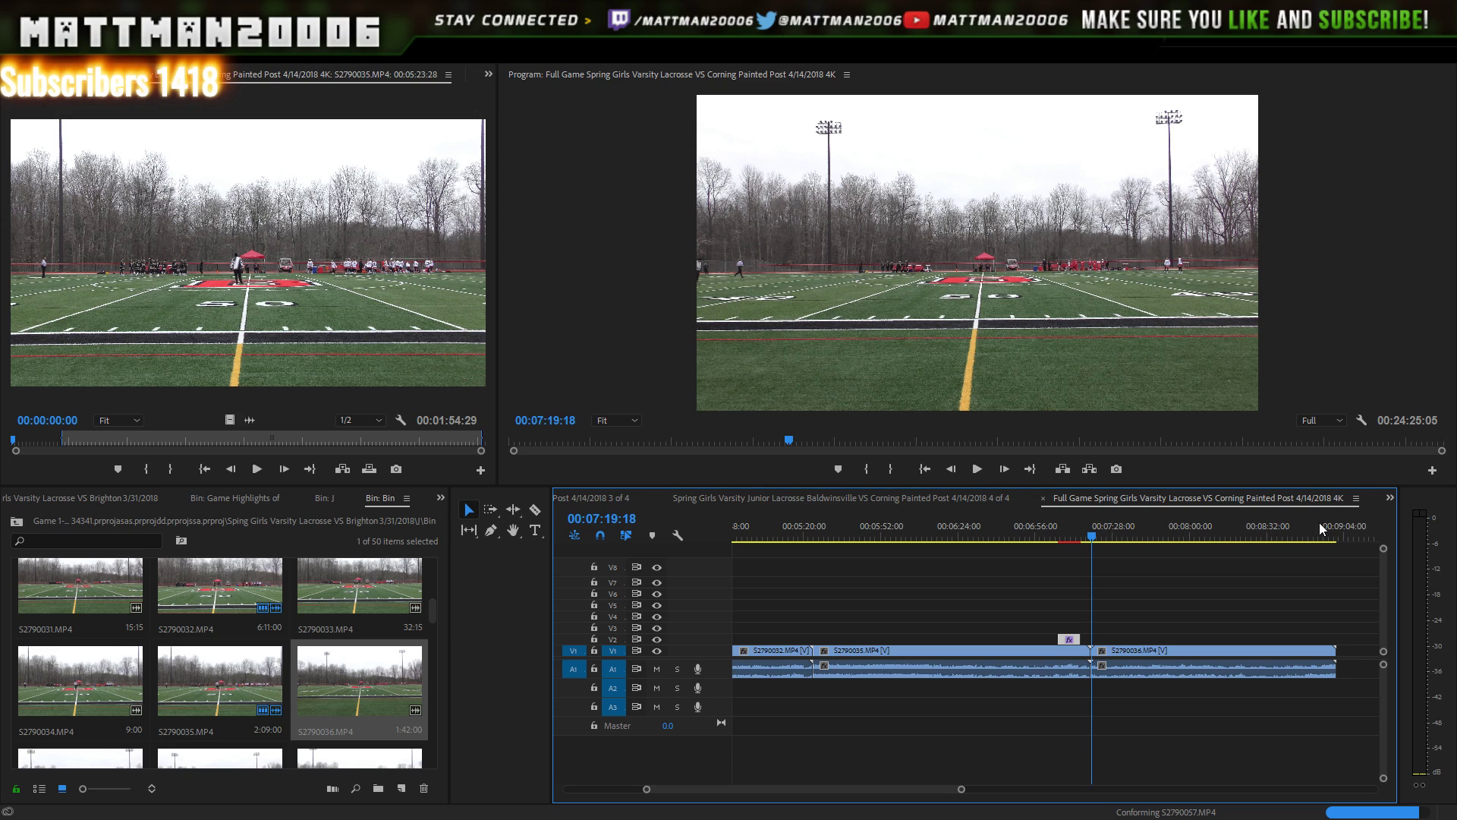
{"action": "left_click", "coordinate": [1309, 526]}
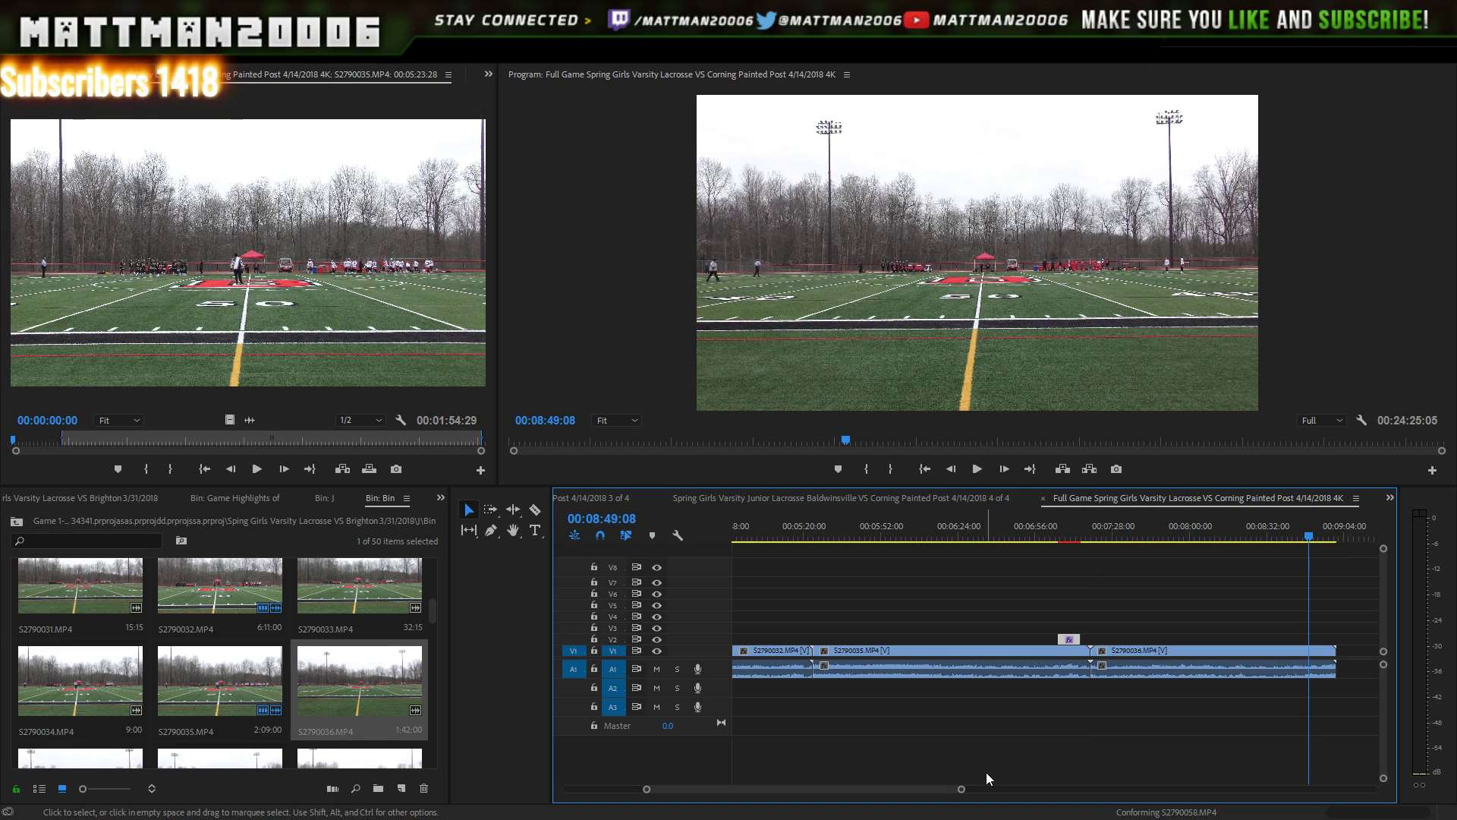
{"action": "left_click_drag", "start_coordinate": [962, 789], "coordinate": [1086, 781]}
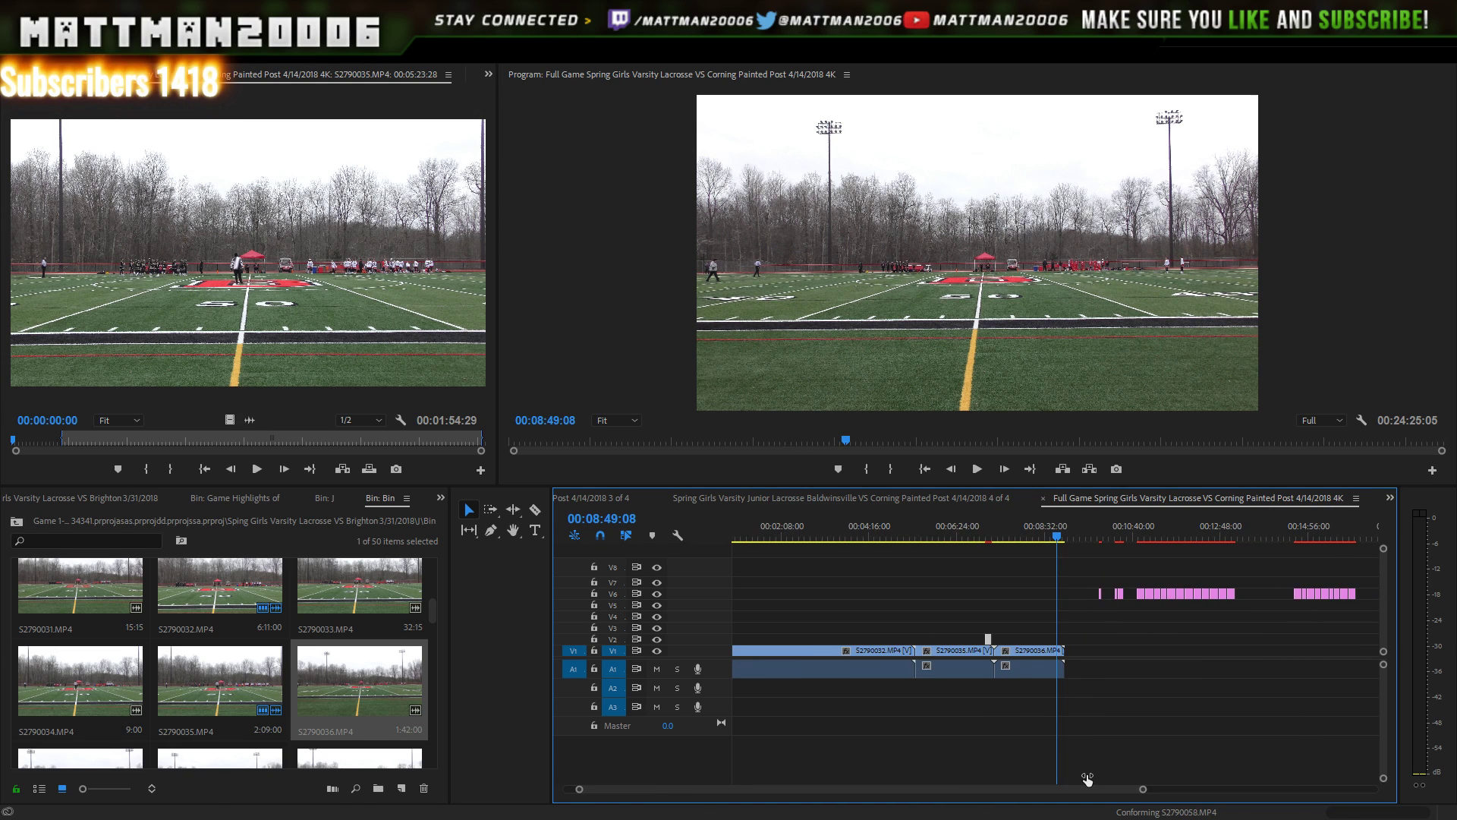
{"action": "key", "text": "space"}
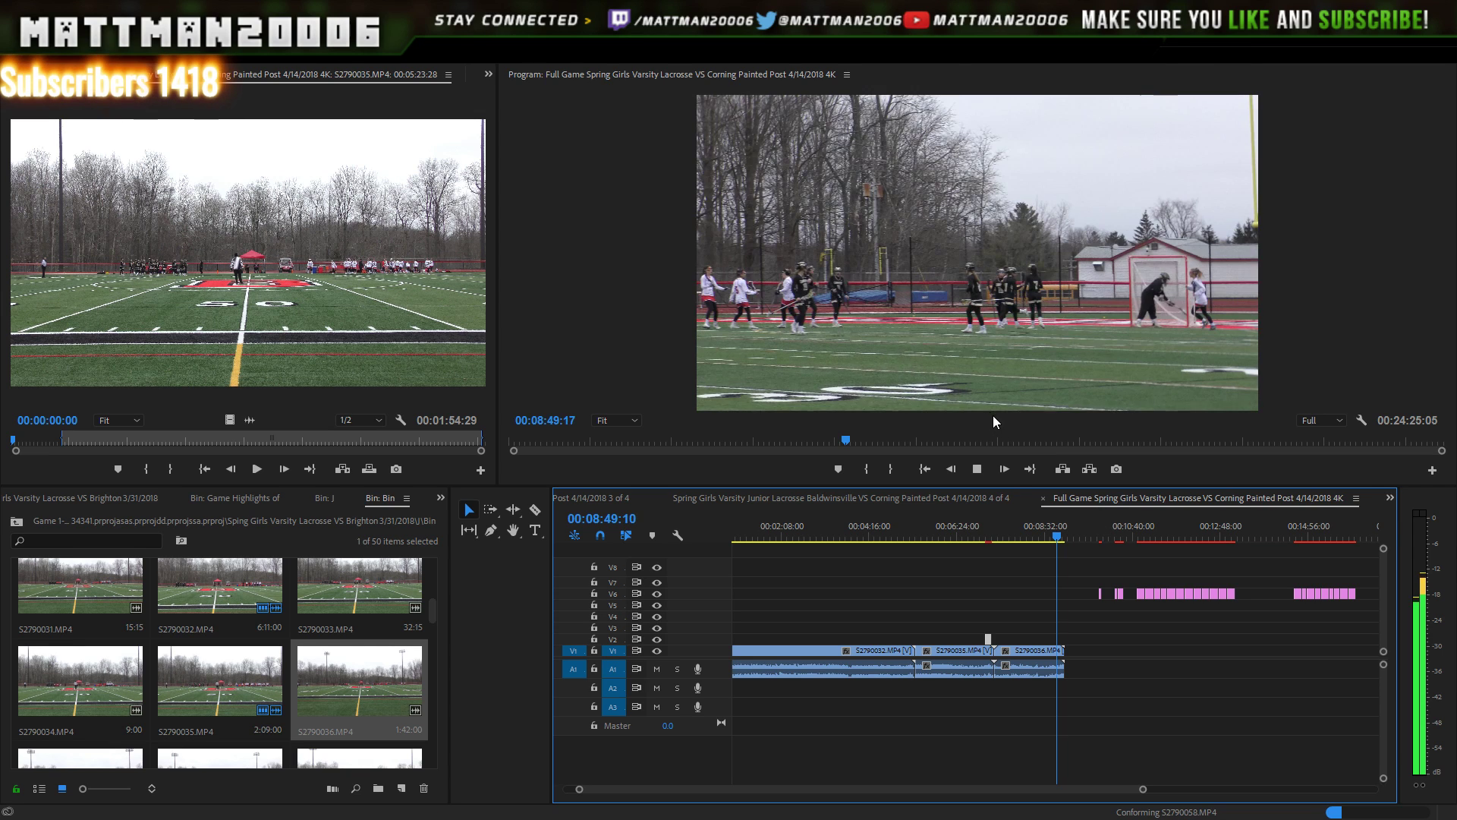
{"action": "key", "text": "space"}
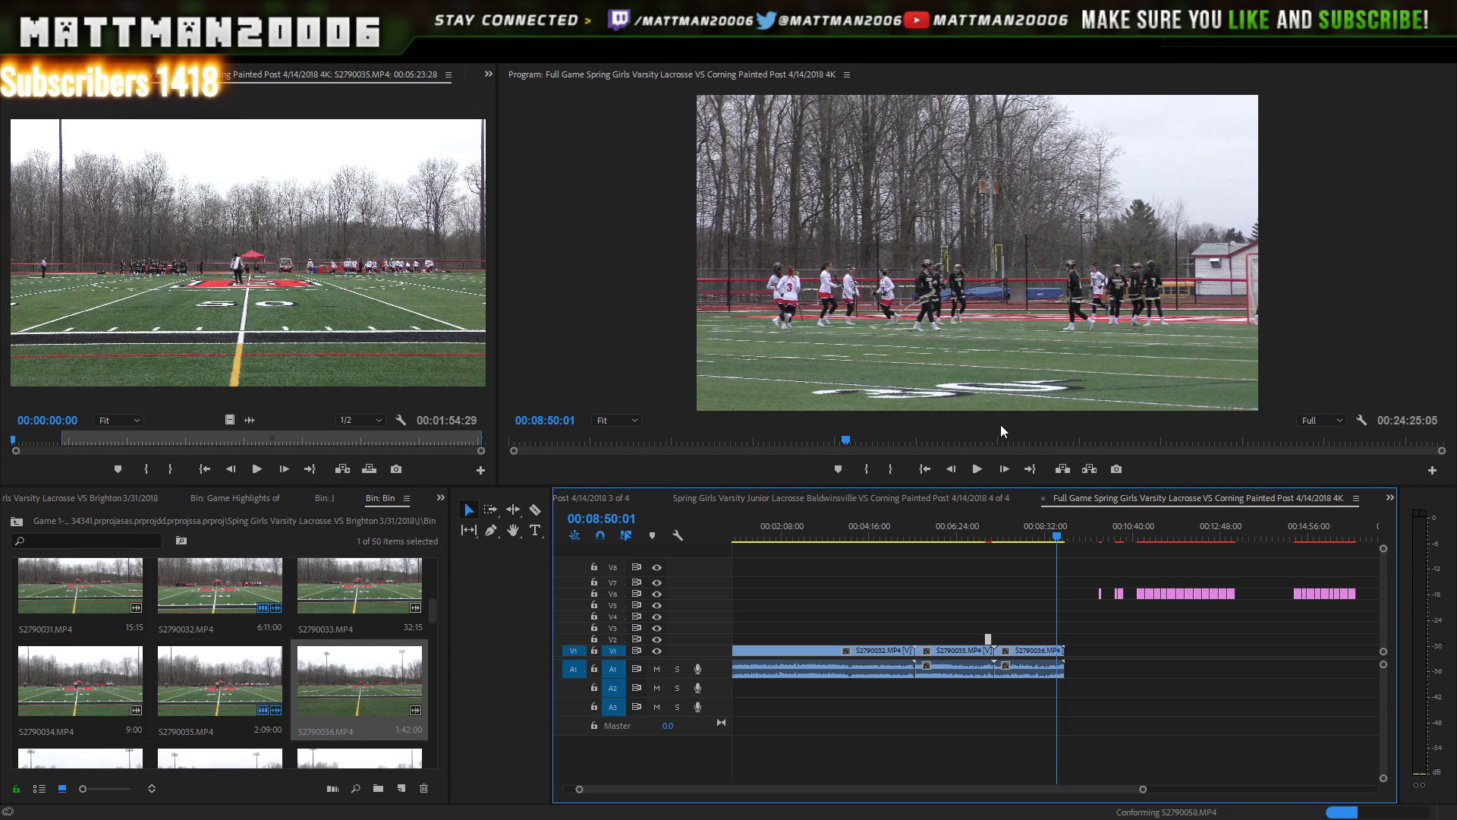
- Move the next score caption from V6 onto V2 and step to the goal near 08:45
{"action": "left_click", "coordinate": [1153, 593]}
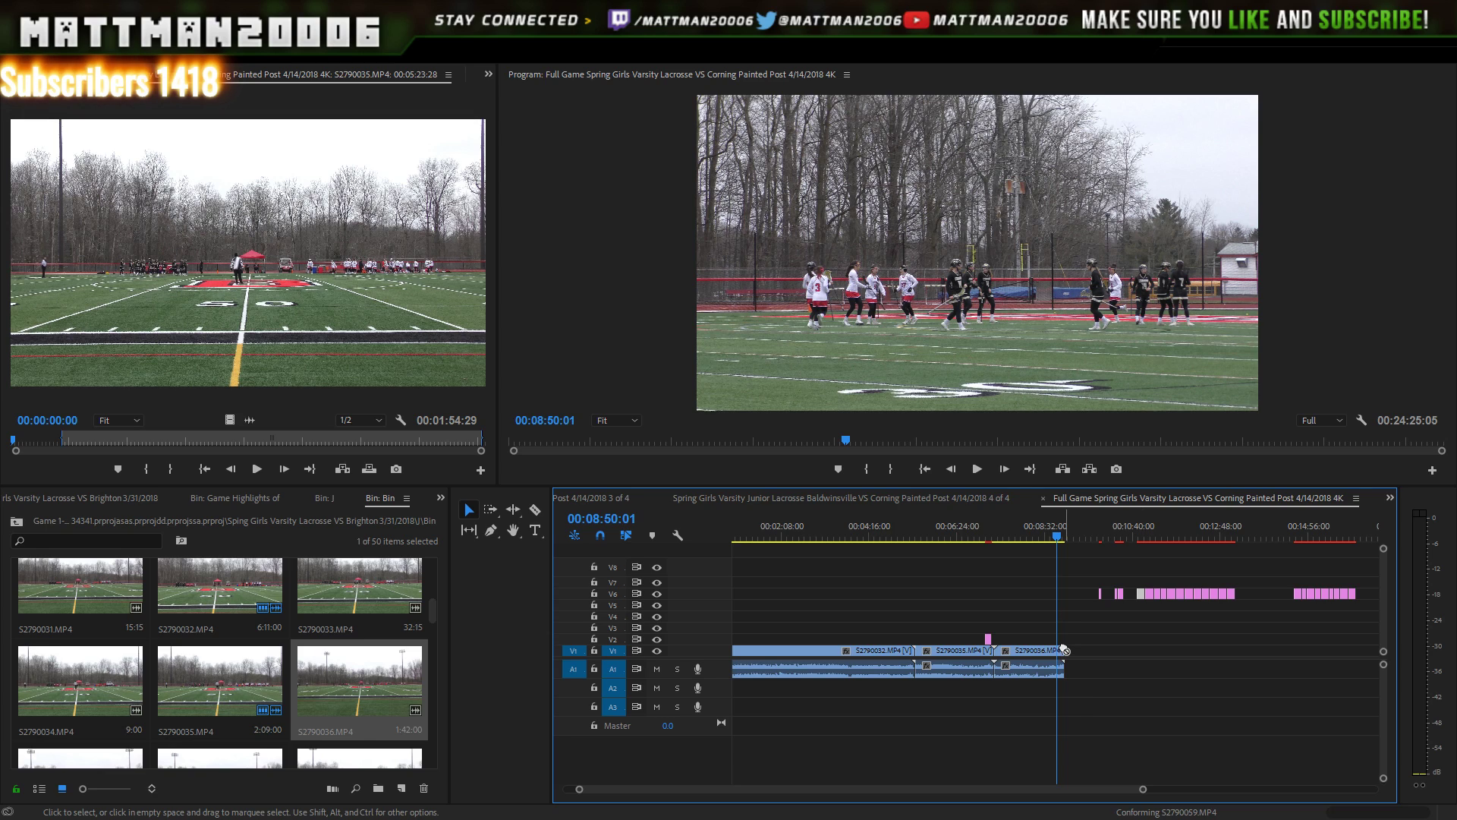
{"action": "left_click_drag", "start_coordinate": [1066, 651], "coordinate": [1064, 642]}
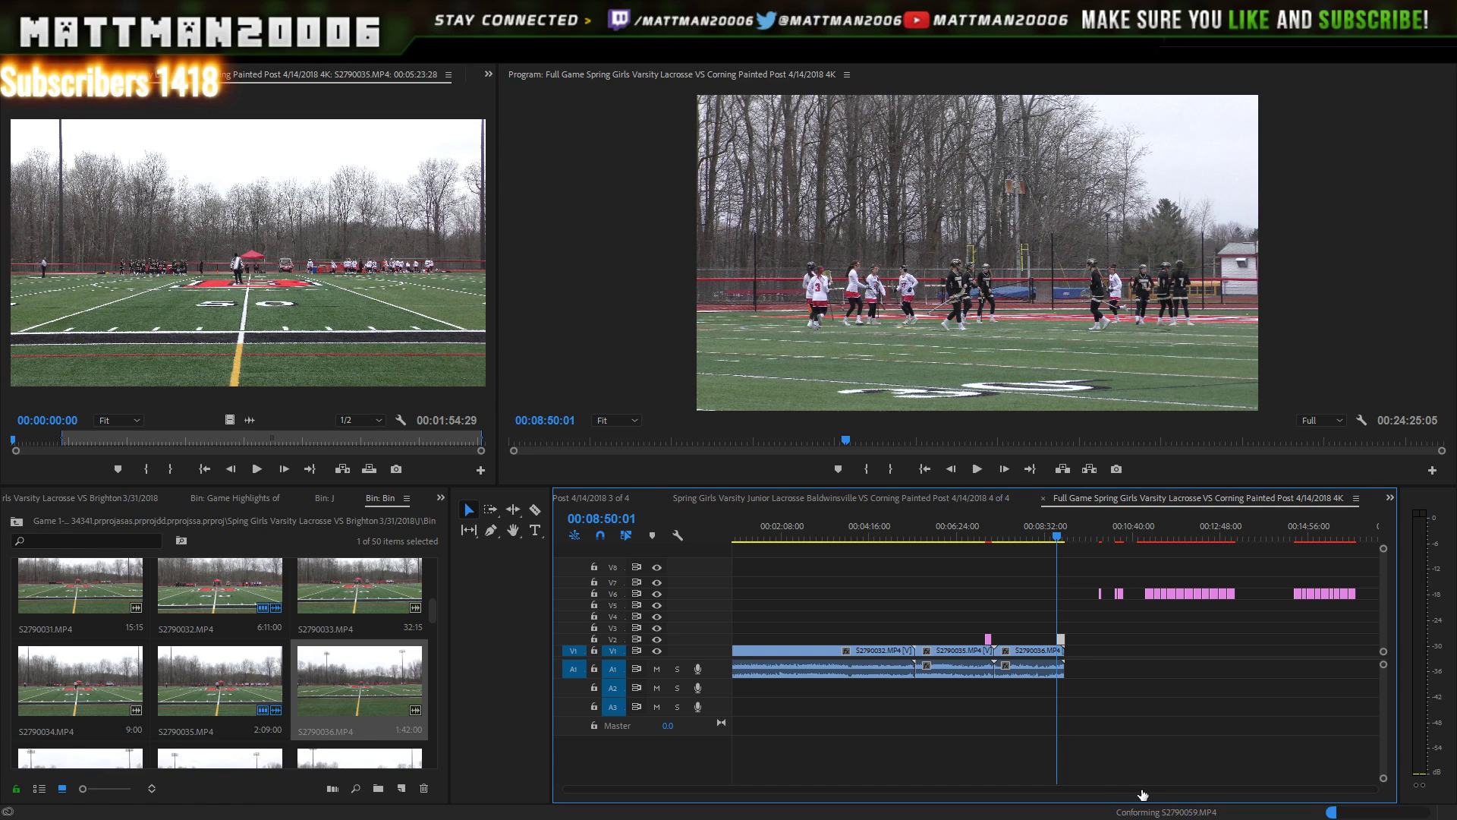
{"action": "left_click_drag", "start_coordinate": [1143, 791], "coordinate": [1025, 779]}
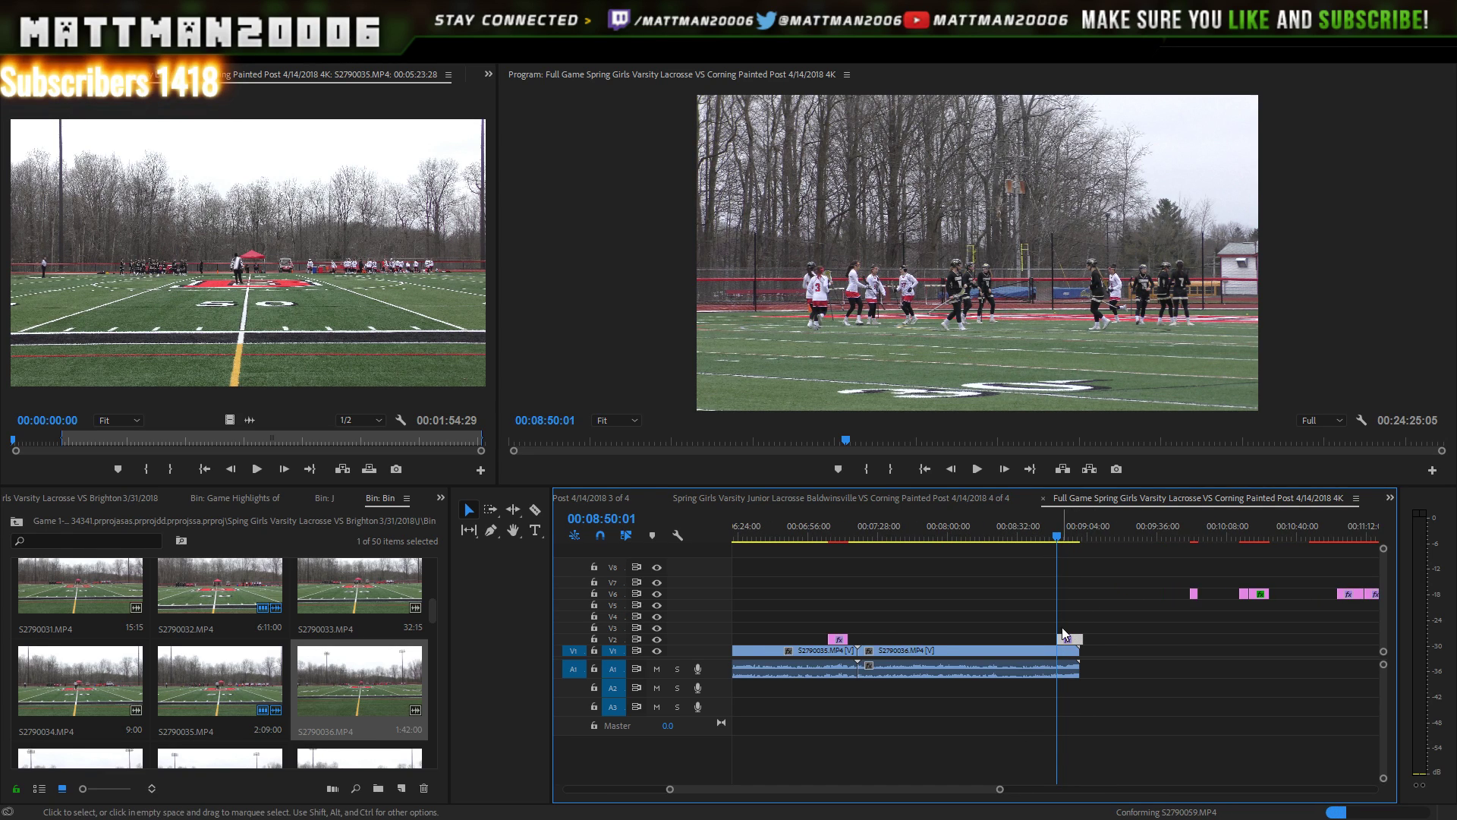
{"action": "left_click", "coordinate": [1048, 530]}
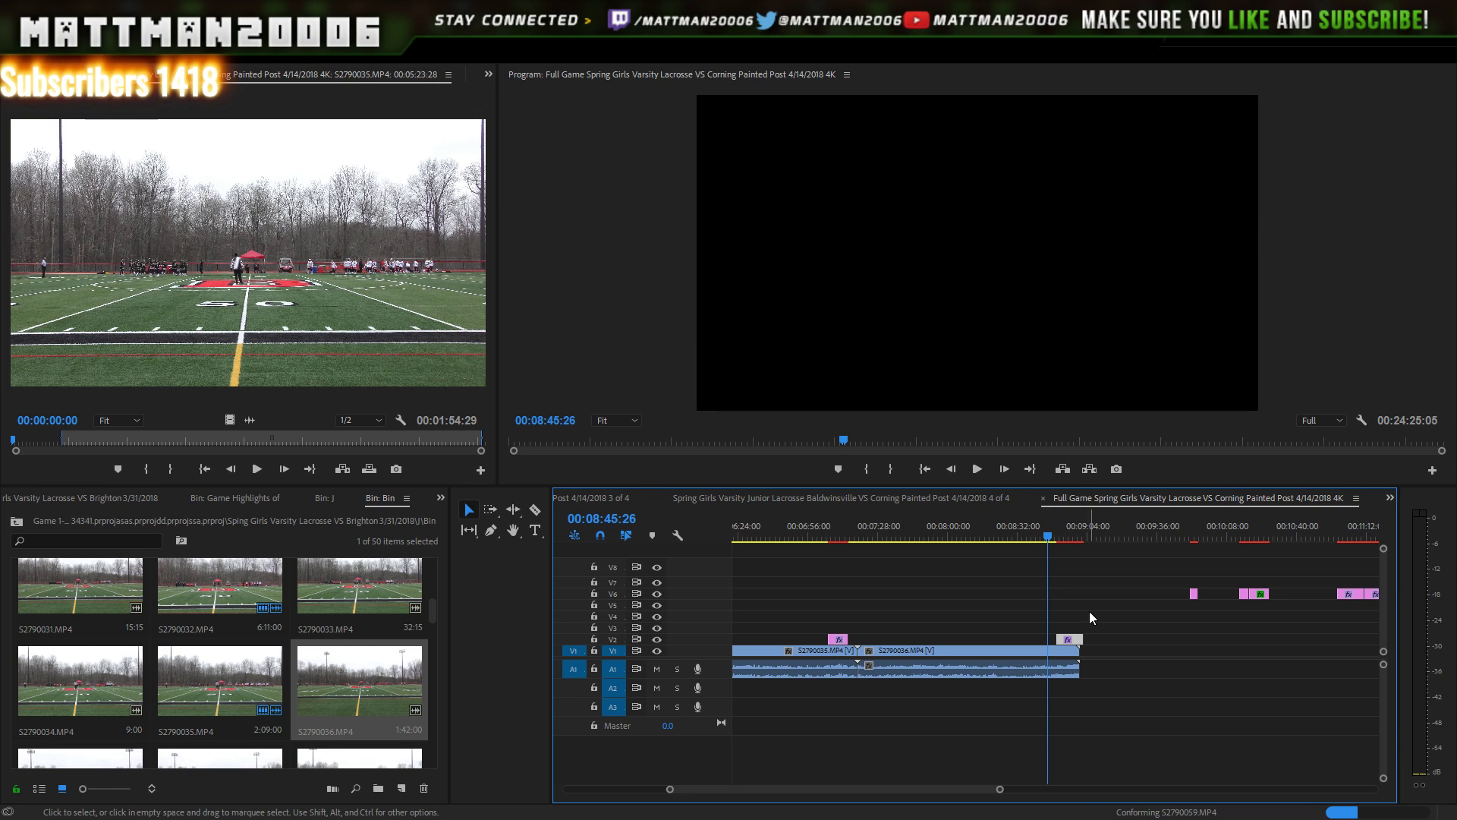
{"action": "key", "text": "space"}
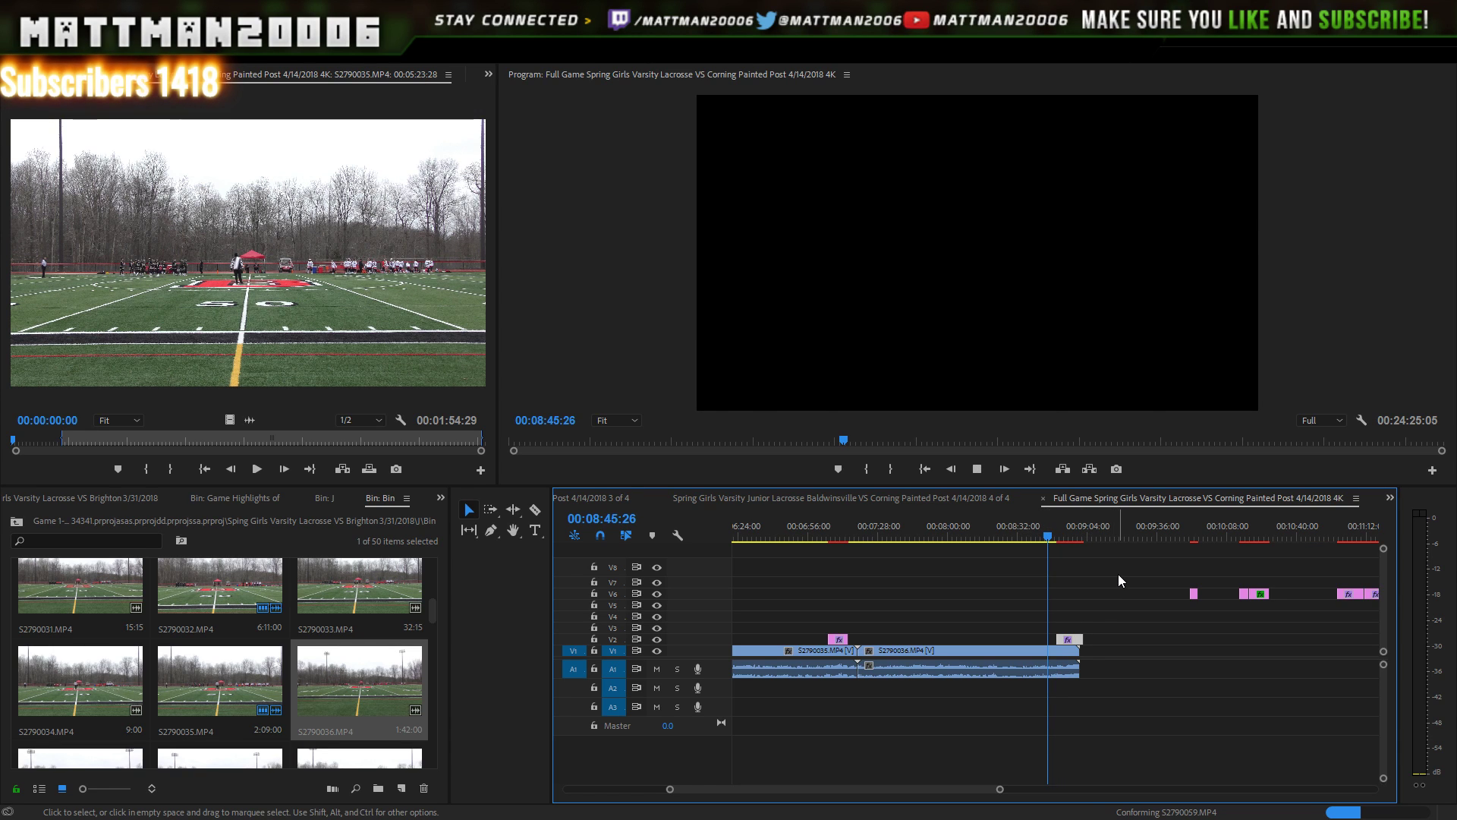
{"action": "key", "text": "space"}
{"action": "key", "text": "space"}
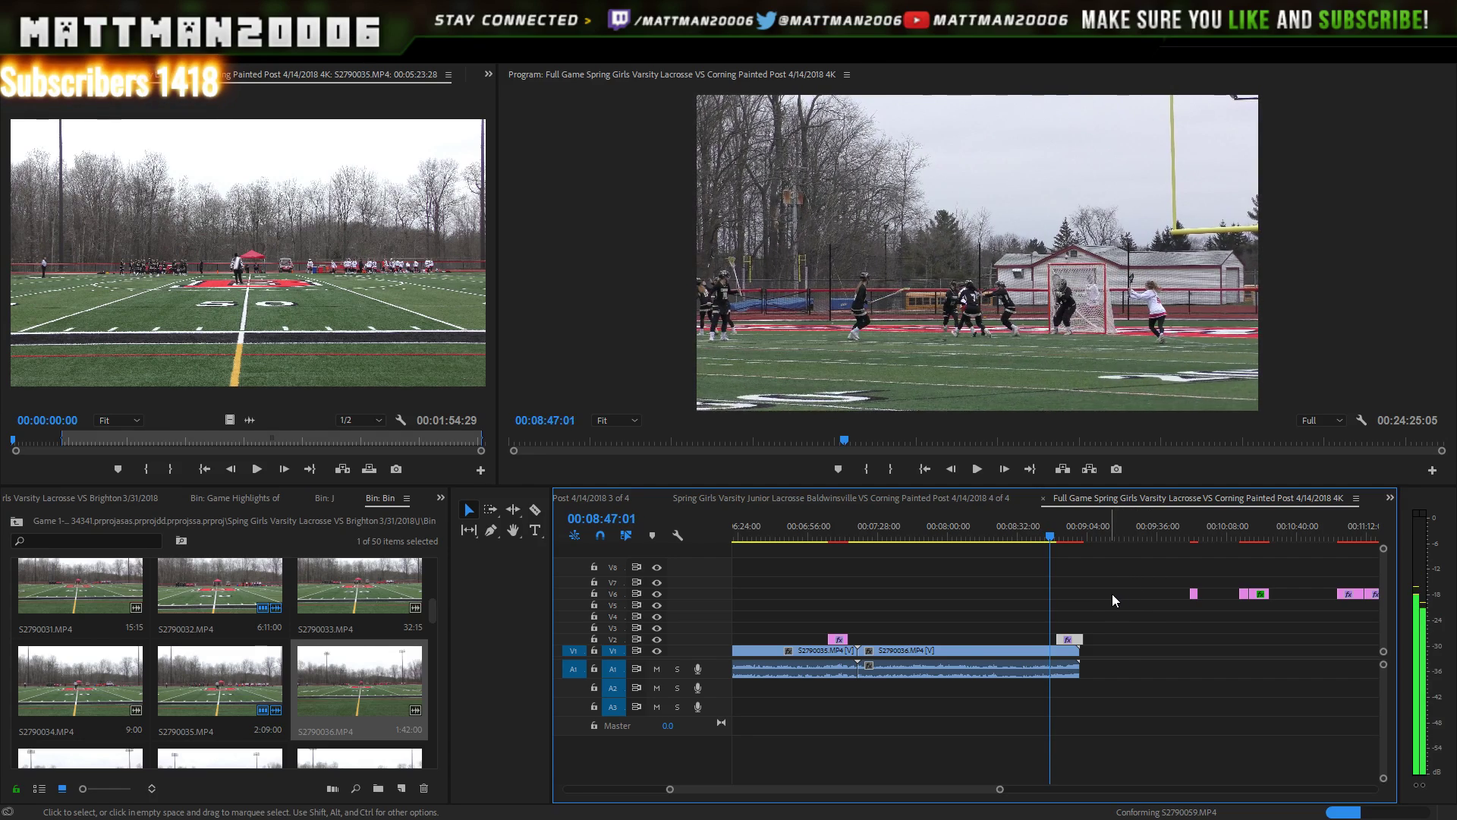
{"action": "key", "text": "Right"}
{"action": "key", "text": "Left"}
{"action": "key", "text": "Left"}
{"action": "key", "text": "Left"}
{"action": "key", "text": "Left"}
{"action": "key", "text": "Left"}
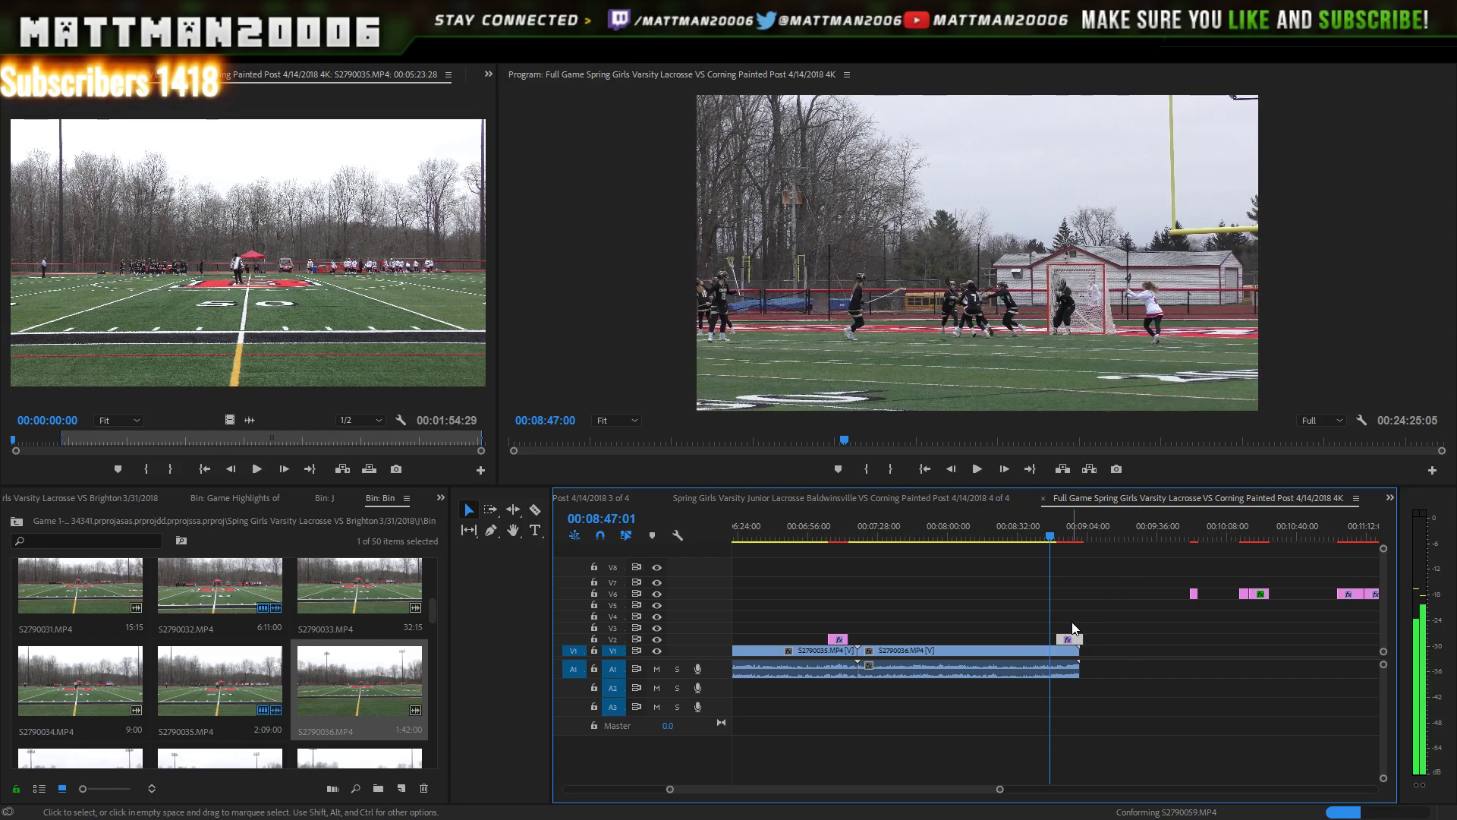
- Nudge the Baldwinsville score caption slightly earlier on V2 and play it over the goal near 08:54
{"action": "left_click_drag", "start_coordinate": [1066, 639], "coordinate": [1057, 638]}
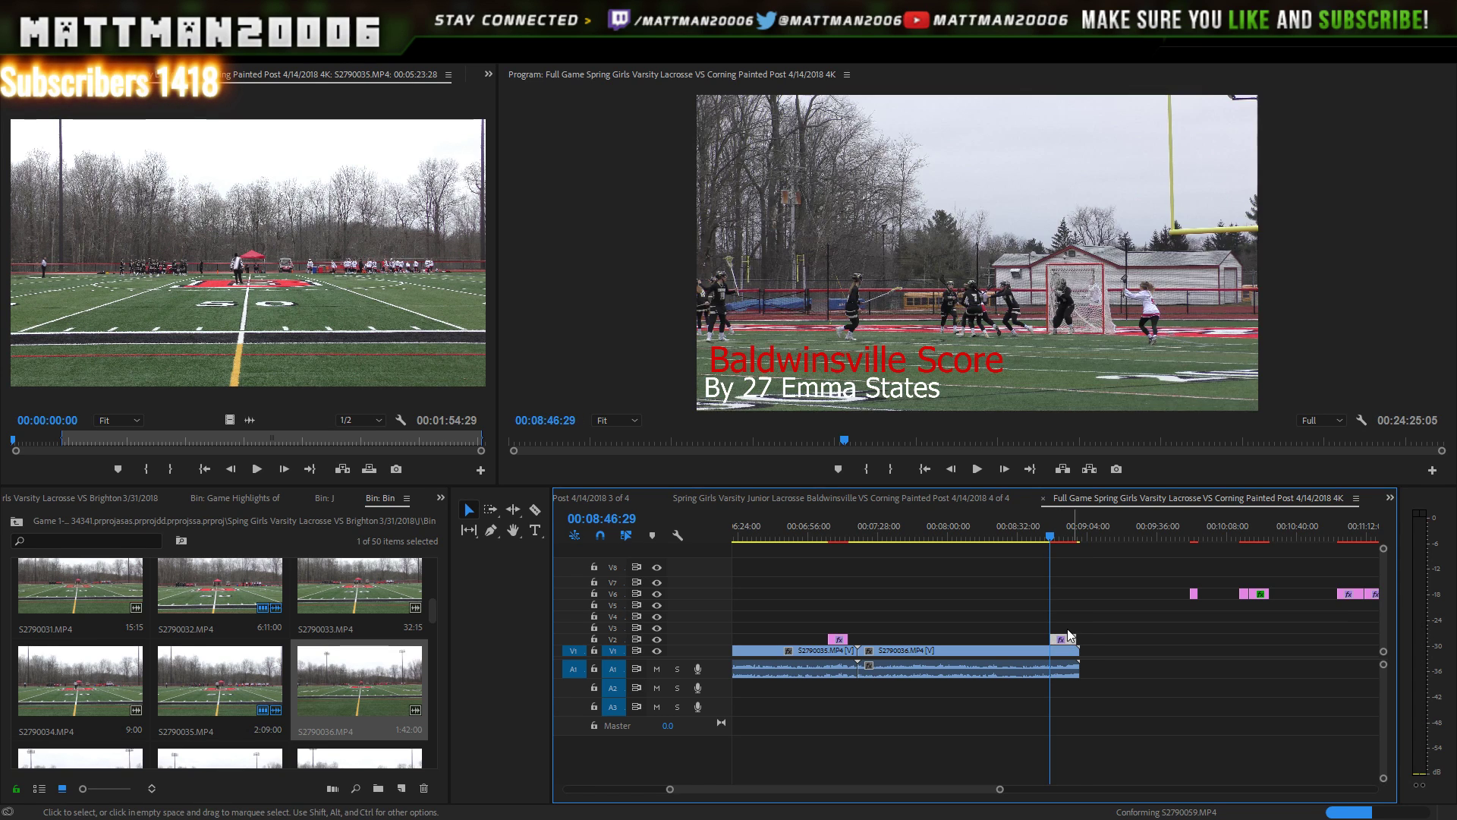
{"action": "left_click", "coordinate": [977, 469]}
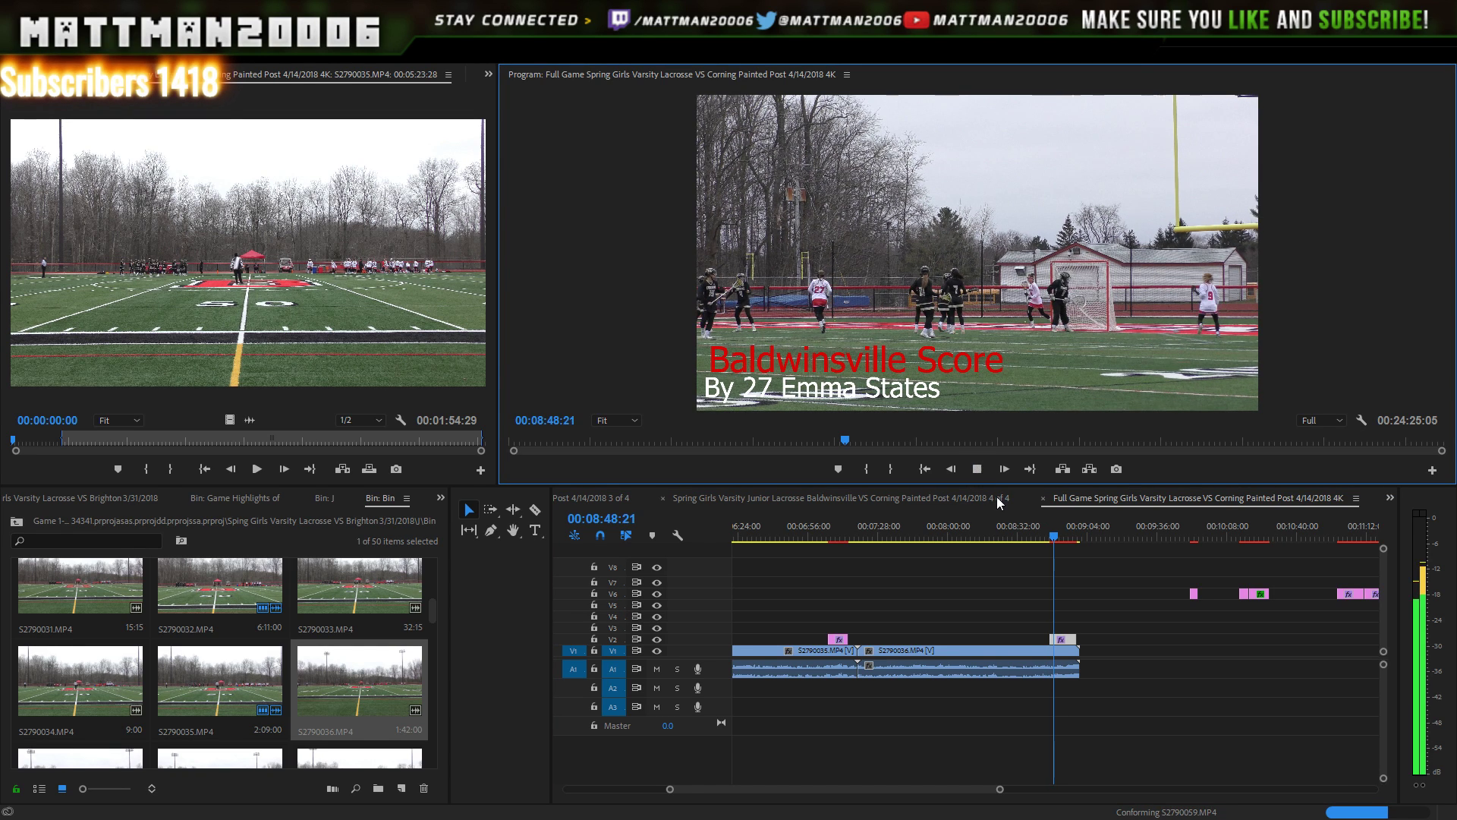
{"action": "left_click", "coordinate": [975, 469]}
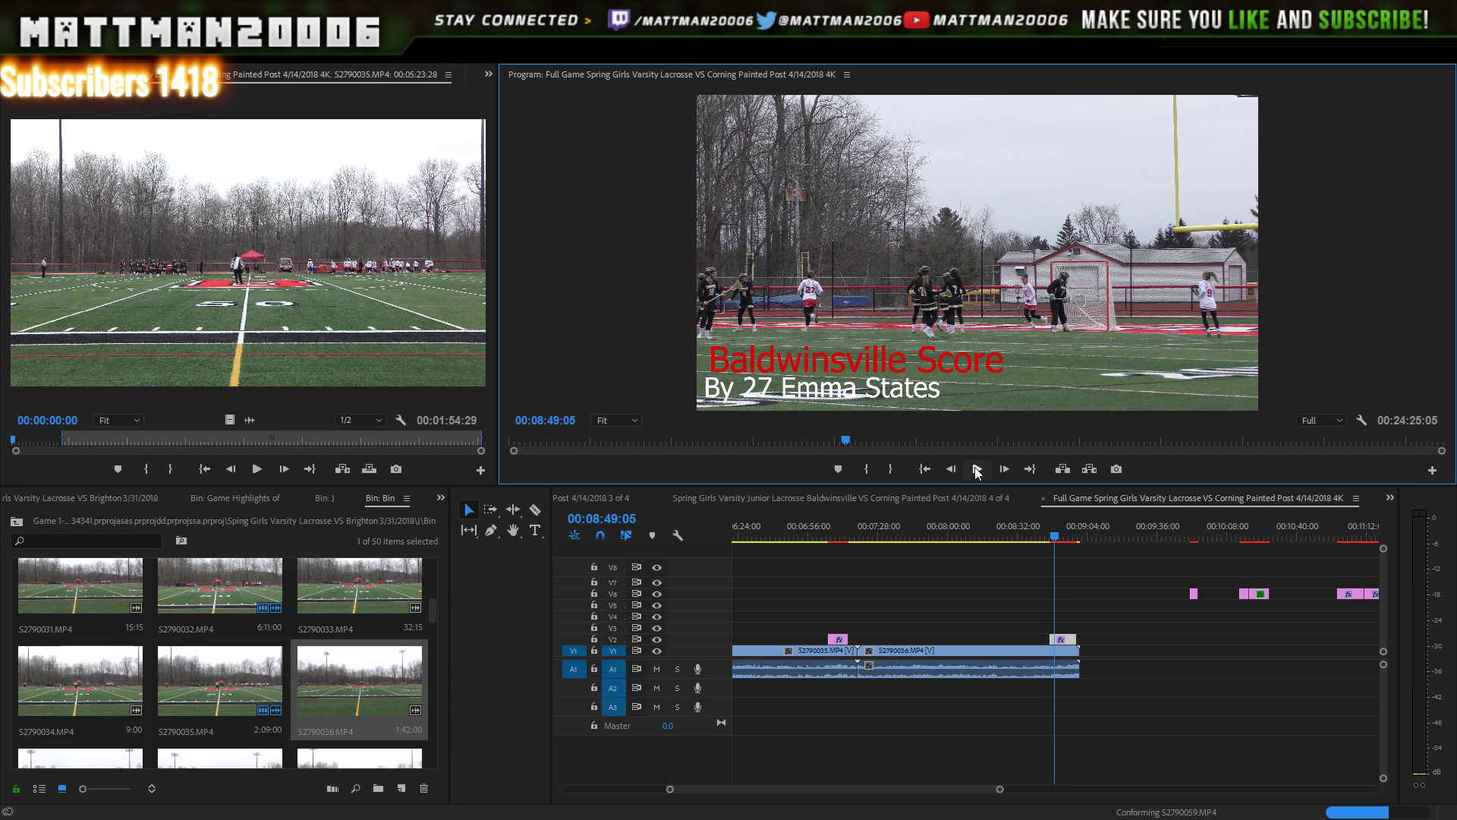
{"action": "left_click", "coordinate": [977, 470]}
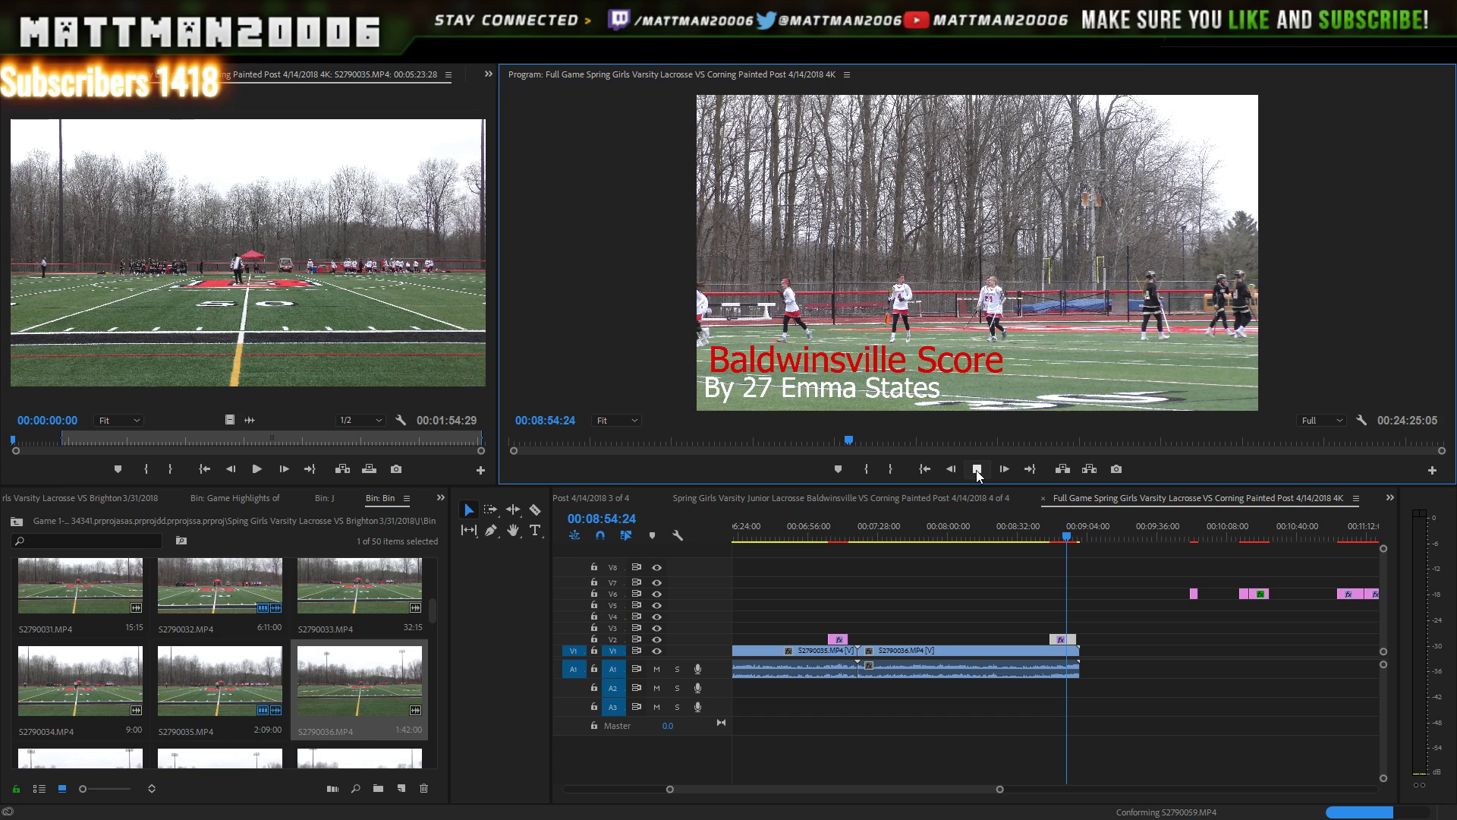
{"action": "left_click", "coordinate": [976, 471]}
- Append clip S2790037 to V1 directly after S2790036
{"action": "scroll", "coordinate": [431, 609], "scroll_direction": "down", "scroll_amount": 1}
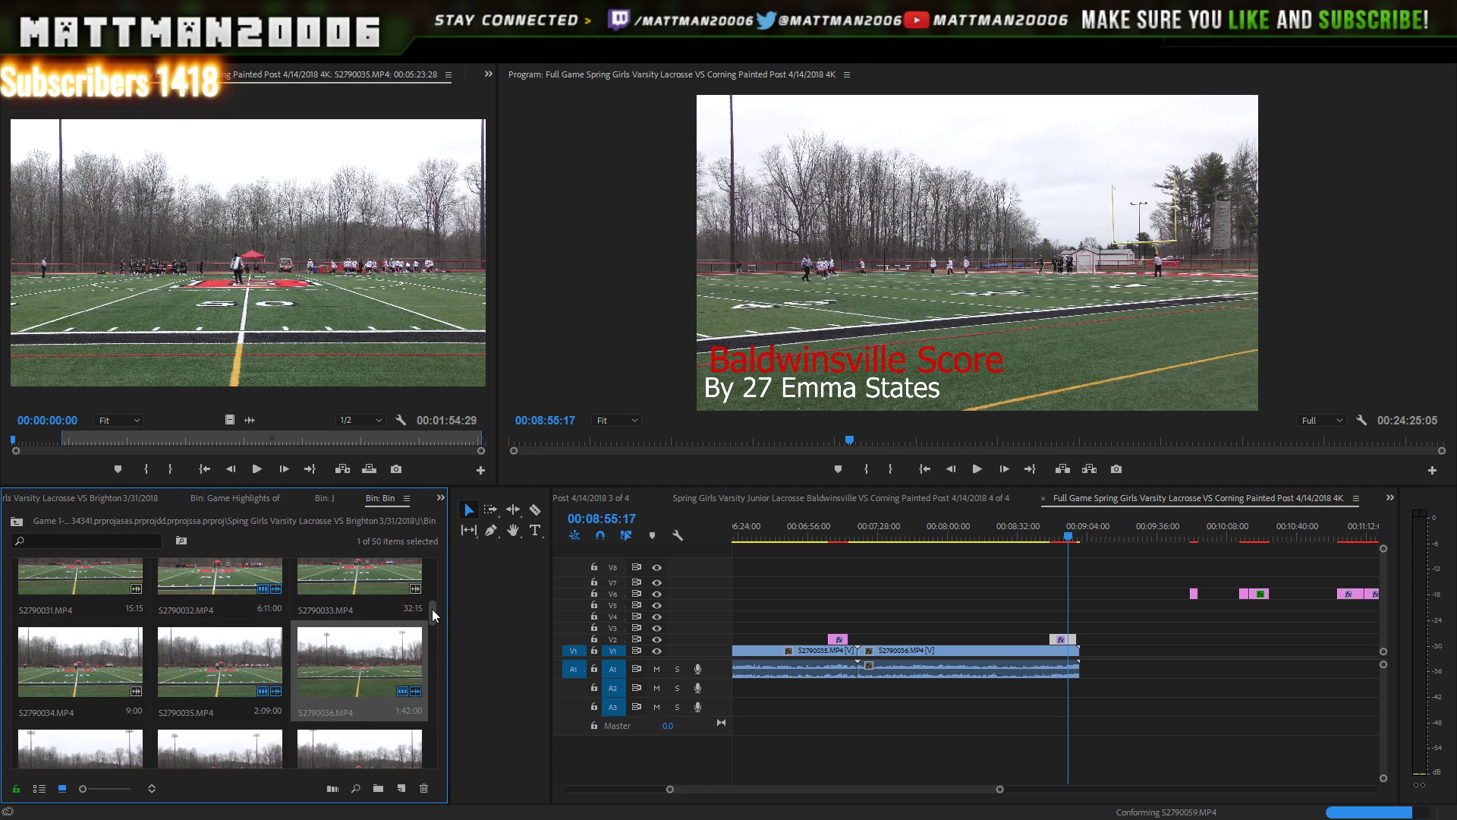
{"action": "scroll", "coordinate": [432, 609], "scroll_direction": "down", "scroll_amount": 1}
{"action": "left_click", "coordinate": [92, 689]}
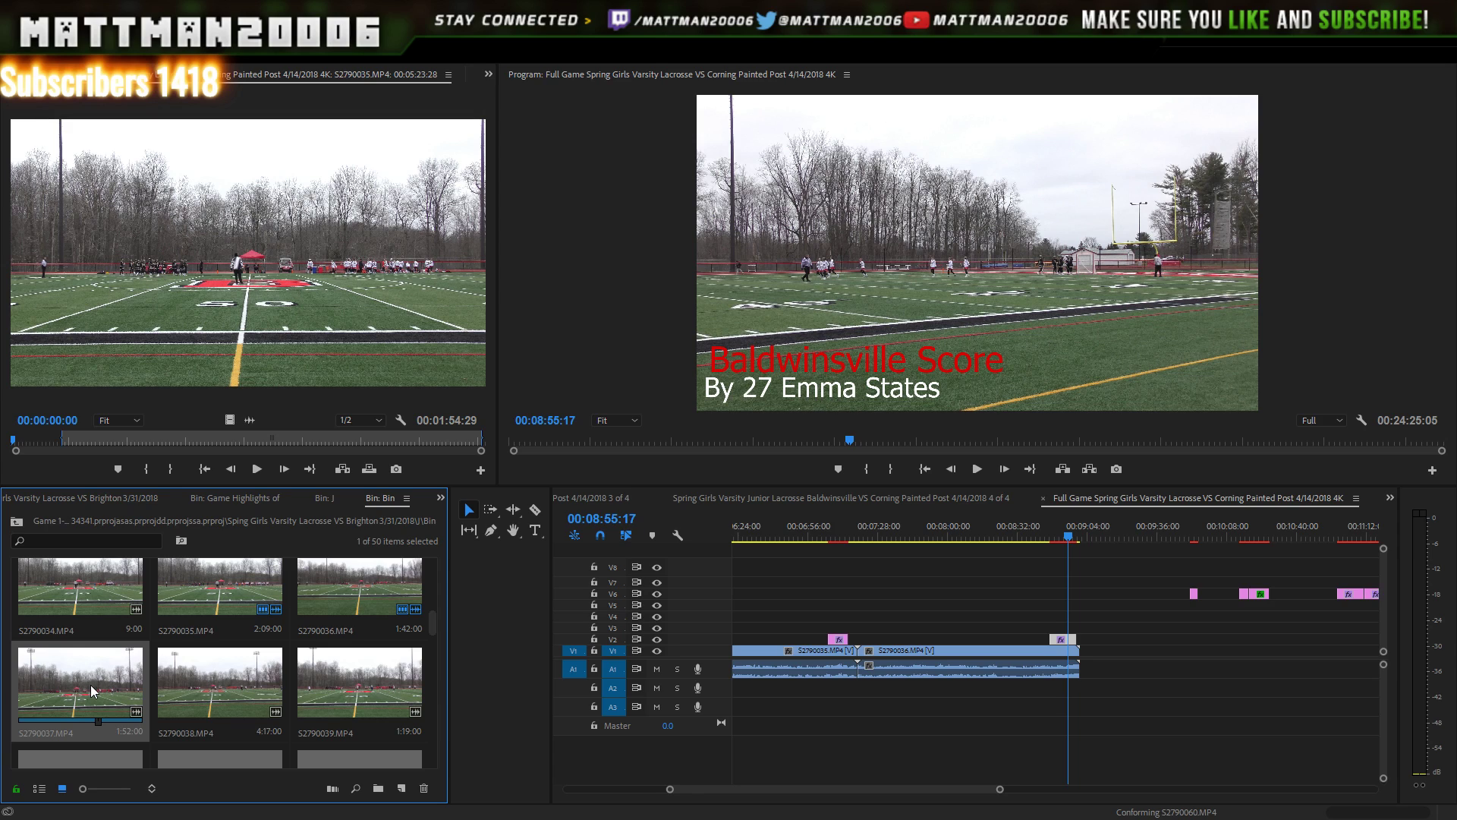
{"action": "left_click_drag", "start_coordinate": [91, 689], "coordinate": [1083, 670]}
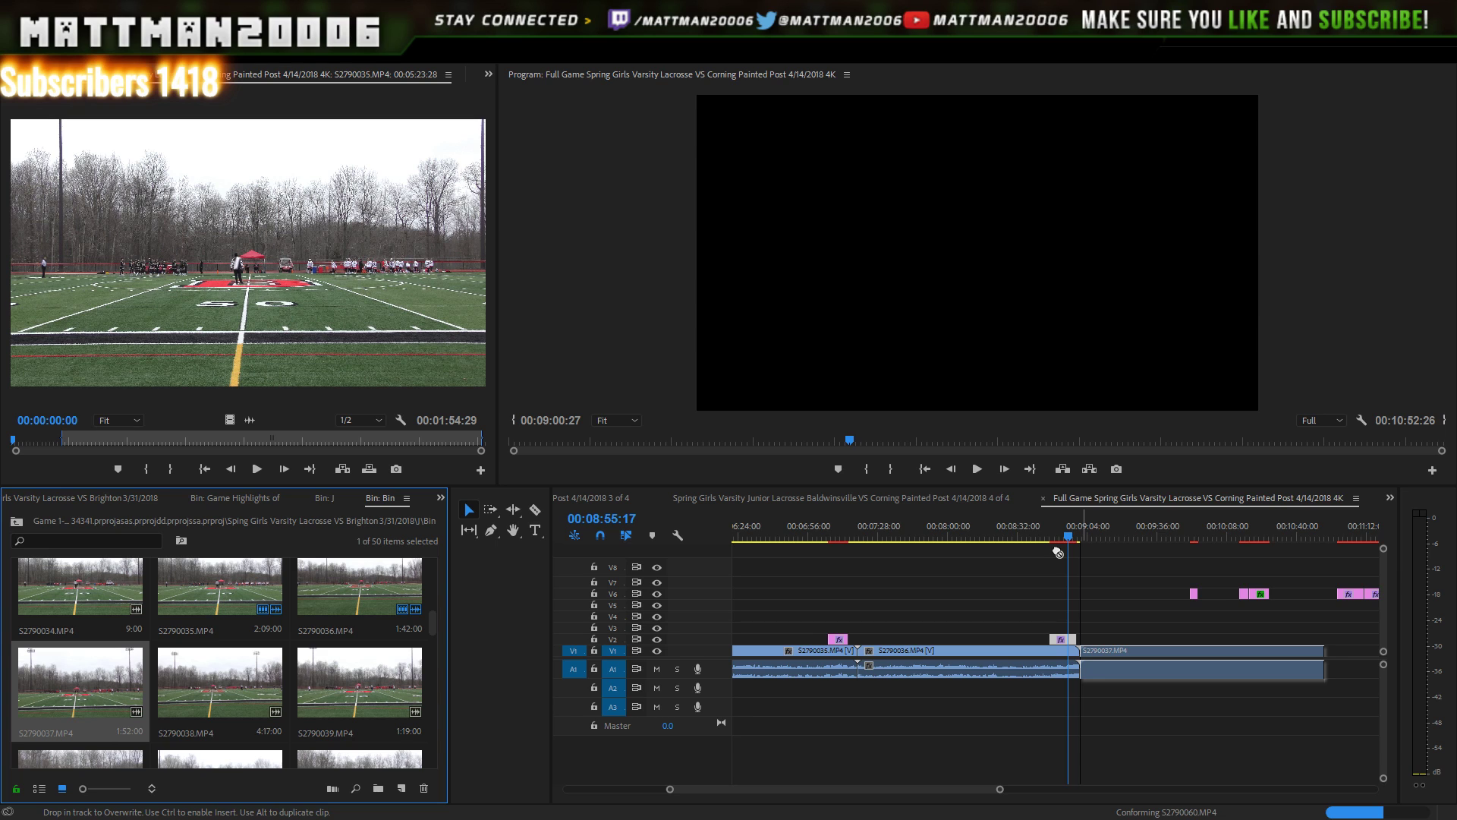
- Play back the cut between S2790036 and S2790037 in the Program monitor
{"action": "left_click", "coordinate": [979, 470]}
{"action": "left_click", "coordinate": [981, 471]}
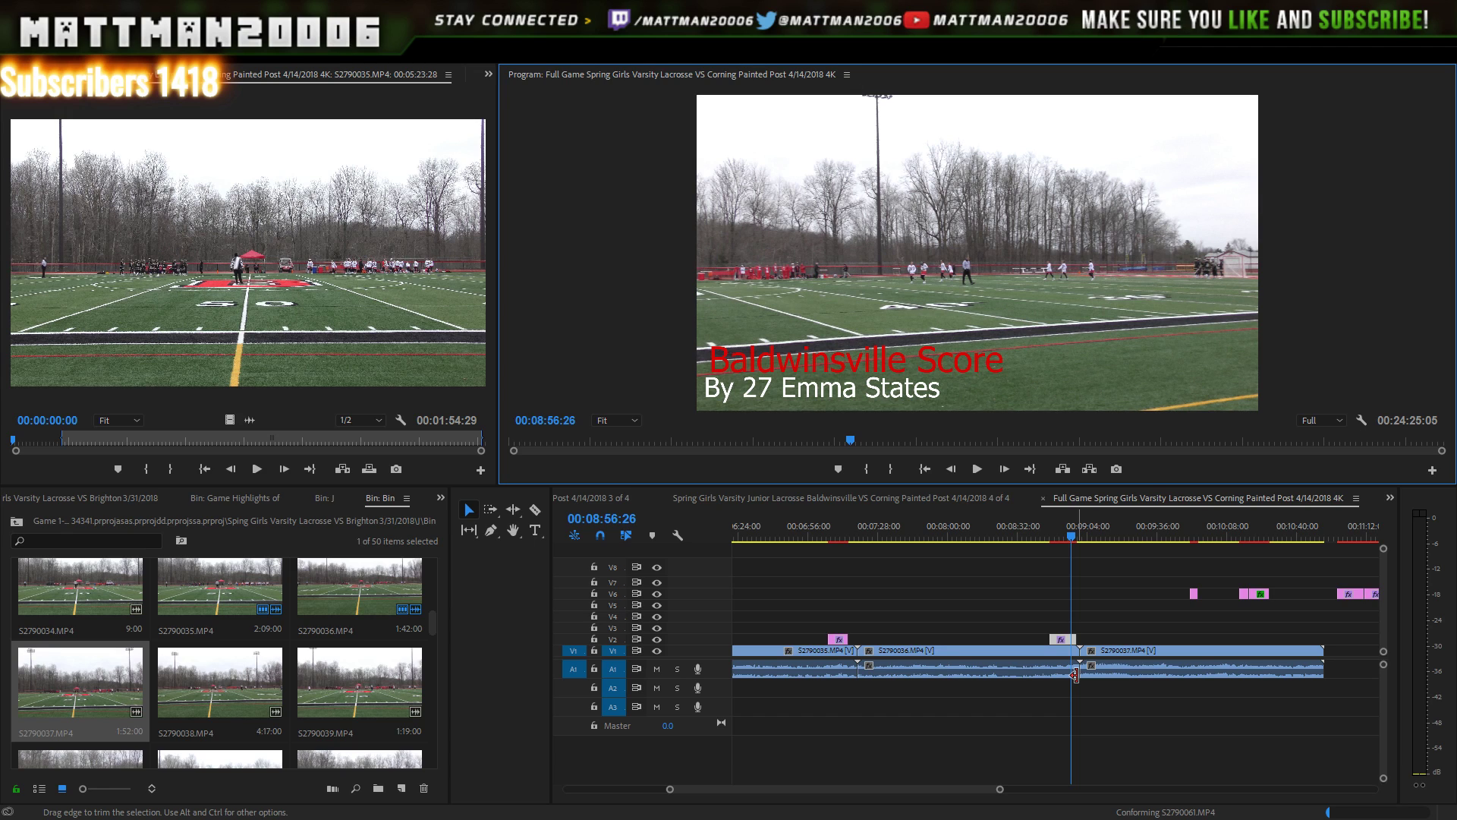
{"action": "left_click", "coordinate": [978, 469]}
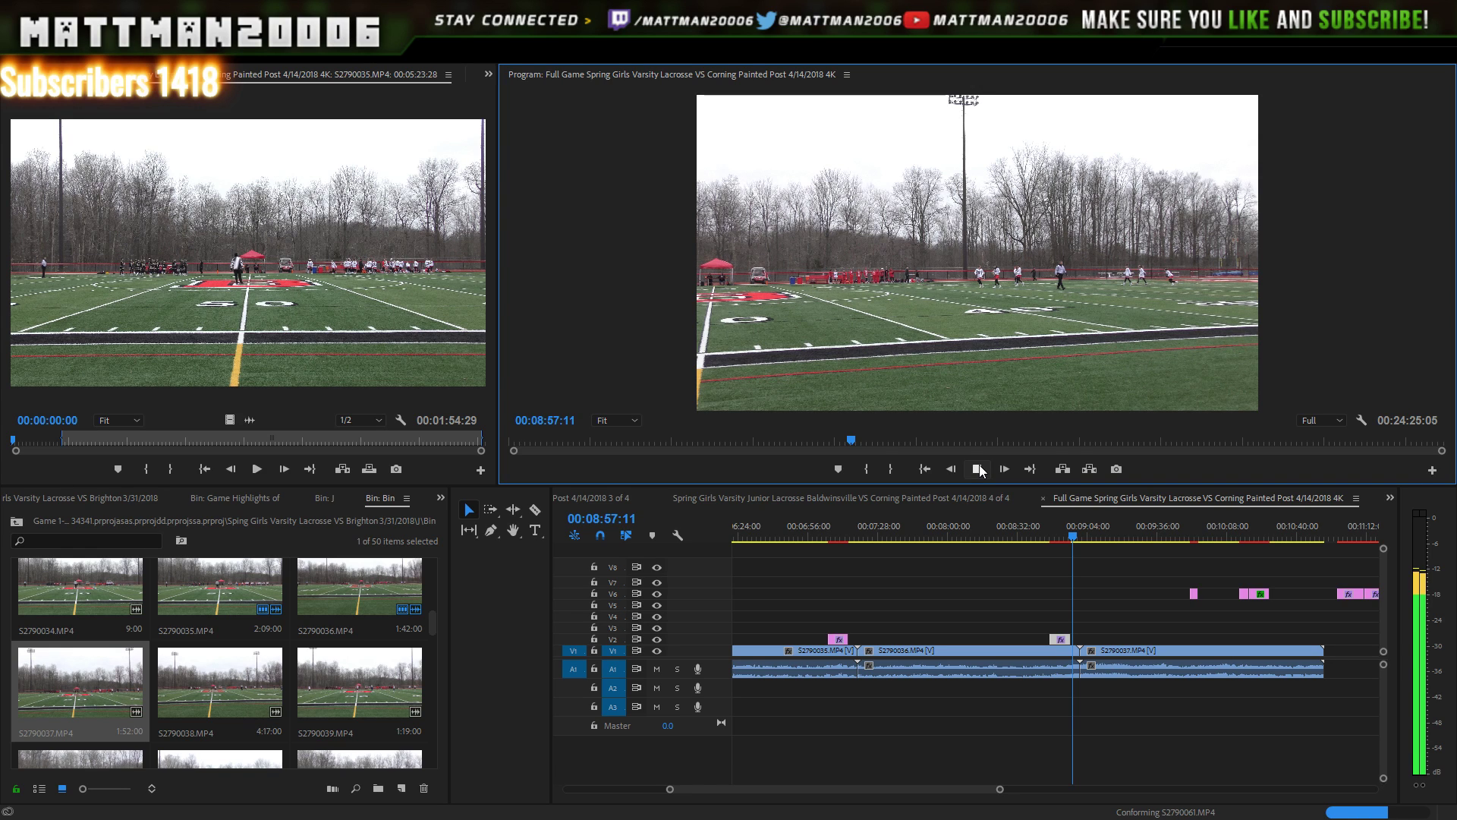
{"action": "left_click", "coordinate": [1236, 612]}
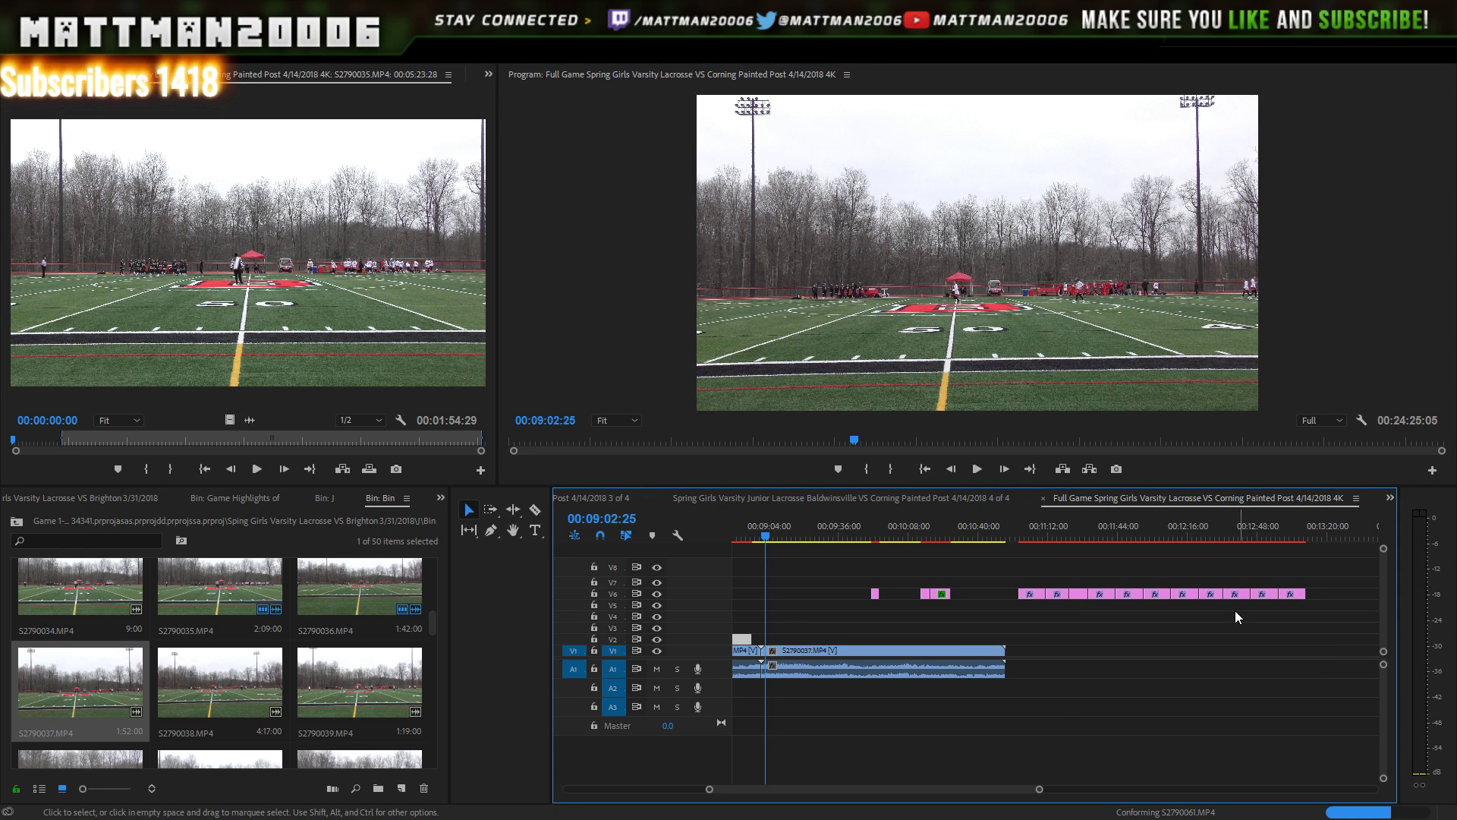
- Shift all the score captions on V6 later in time
{"action": "left_click_drag", "start_coordinate": [1324, 577], "coordinate": [862, 625]}
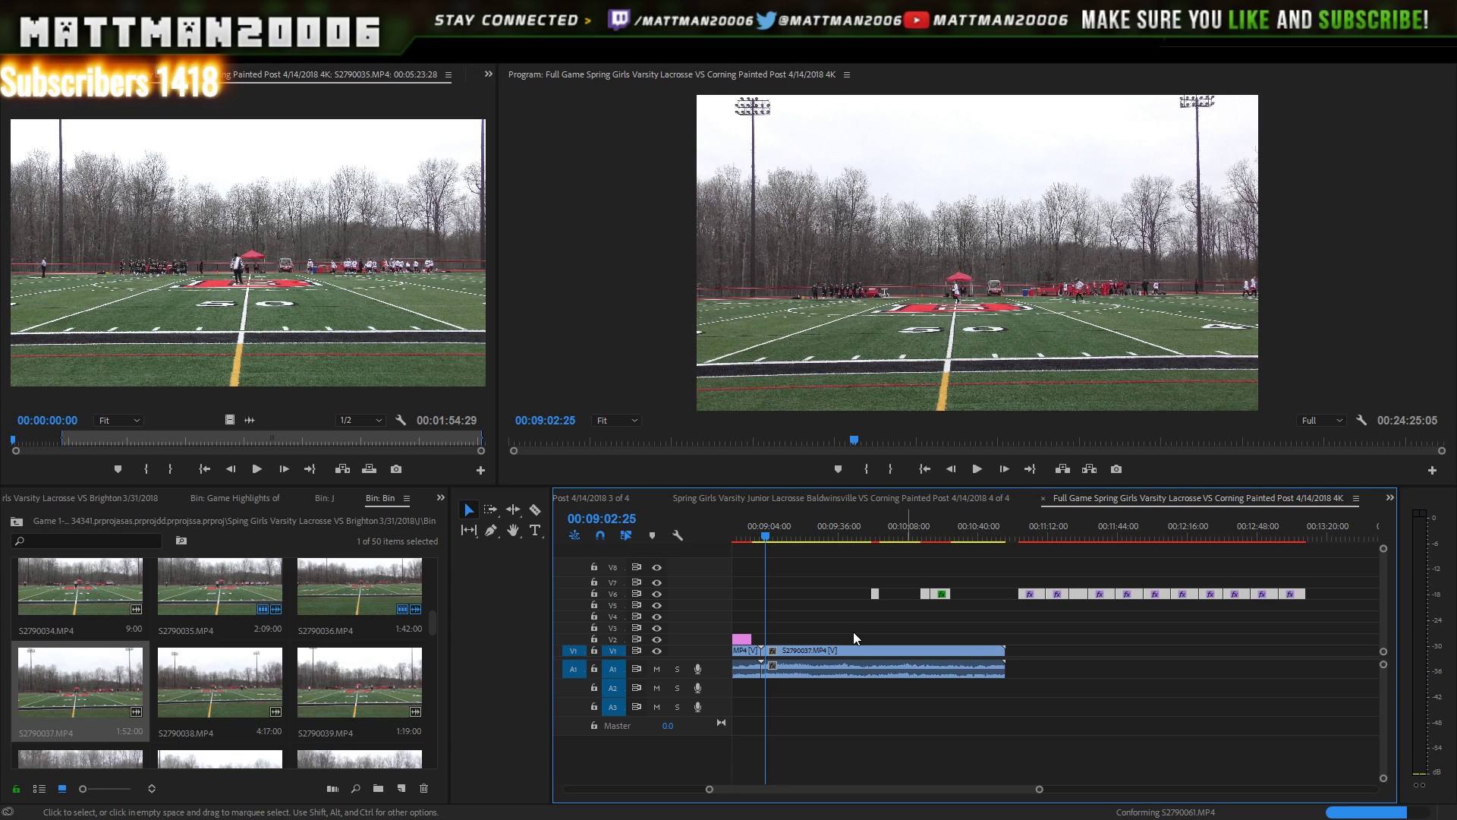
{"action": "key", "text": "minus"}
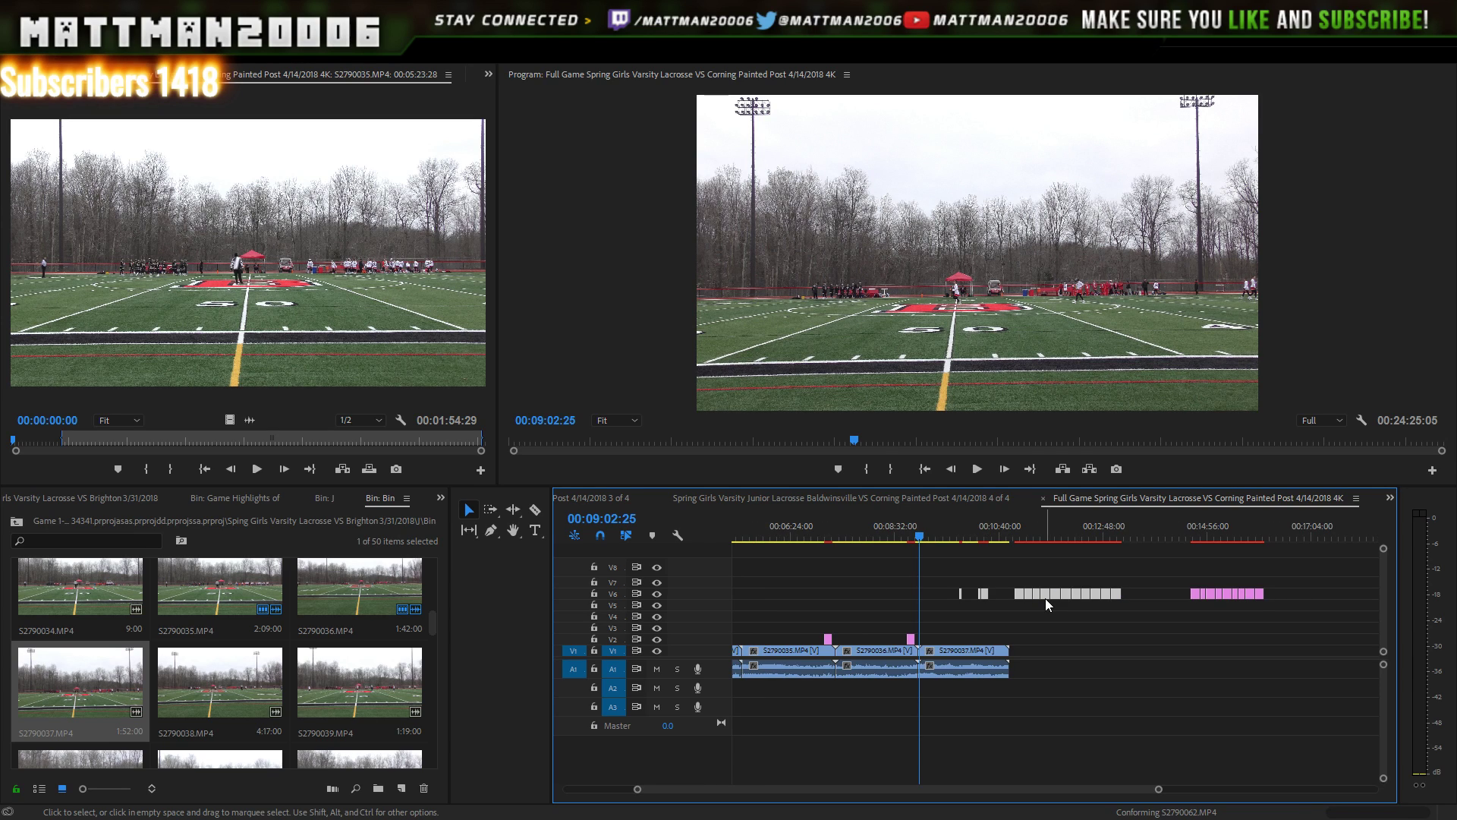
{"action": "left_click_drag", "start_coordinate": [1046, 598], "coordinate": [1103, 596]}
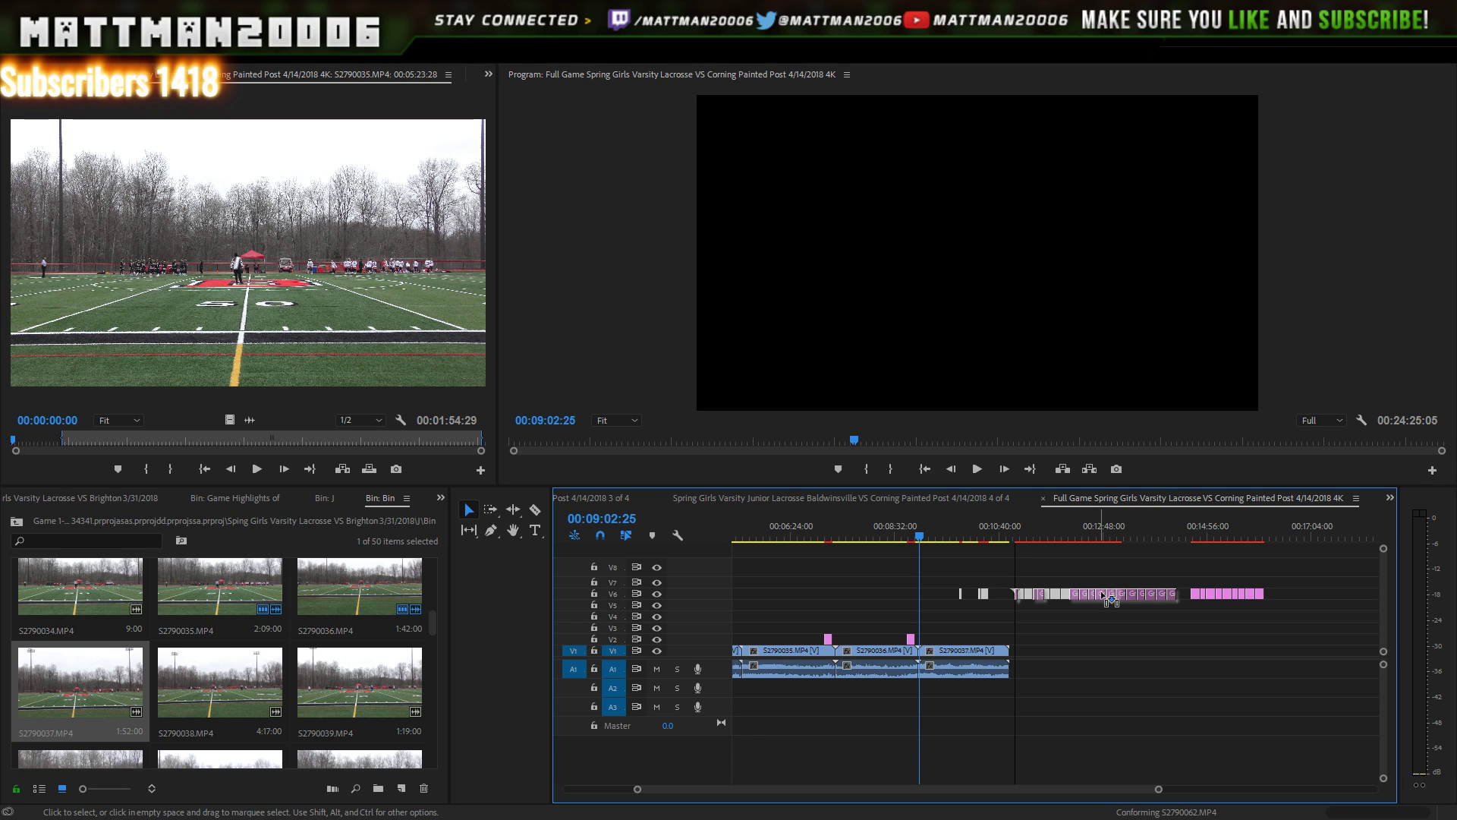
{"action": "left_click_drag", "start_coordinate": [1103, 596], "coordinate": [1103, 597]}
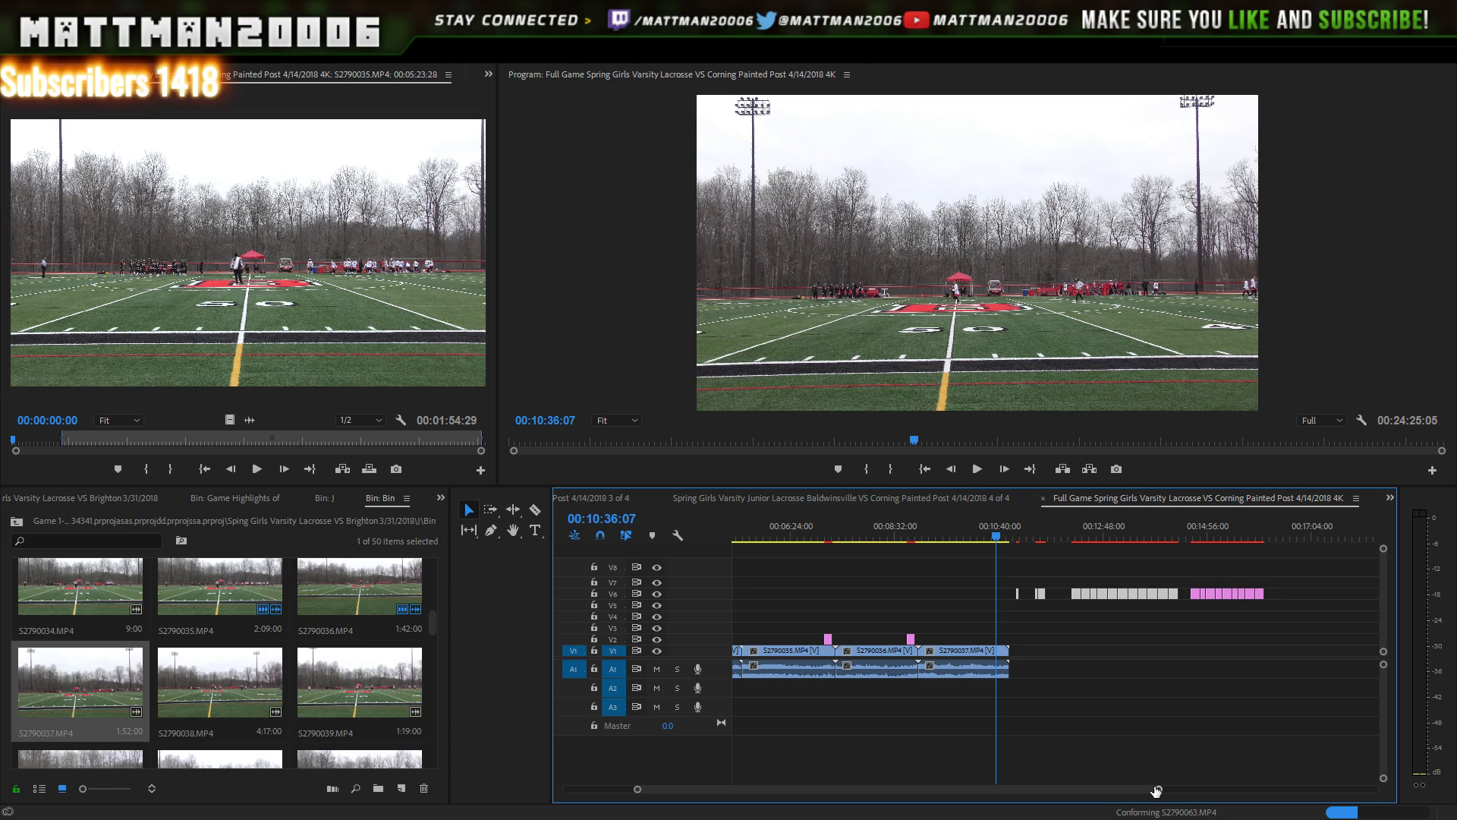
- Move one Baldwinsville Score caption down above the end of S2790037, near 10:36
{"action": "left_click_drag", "start_coordinate": [1156, 792], "coordinate": [1153, 774]}
{"action": "left_click", "coordinate": [1143, 708]}
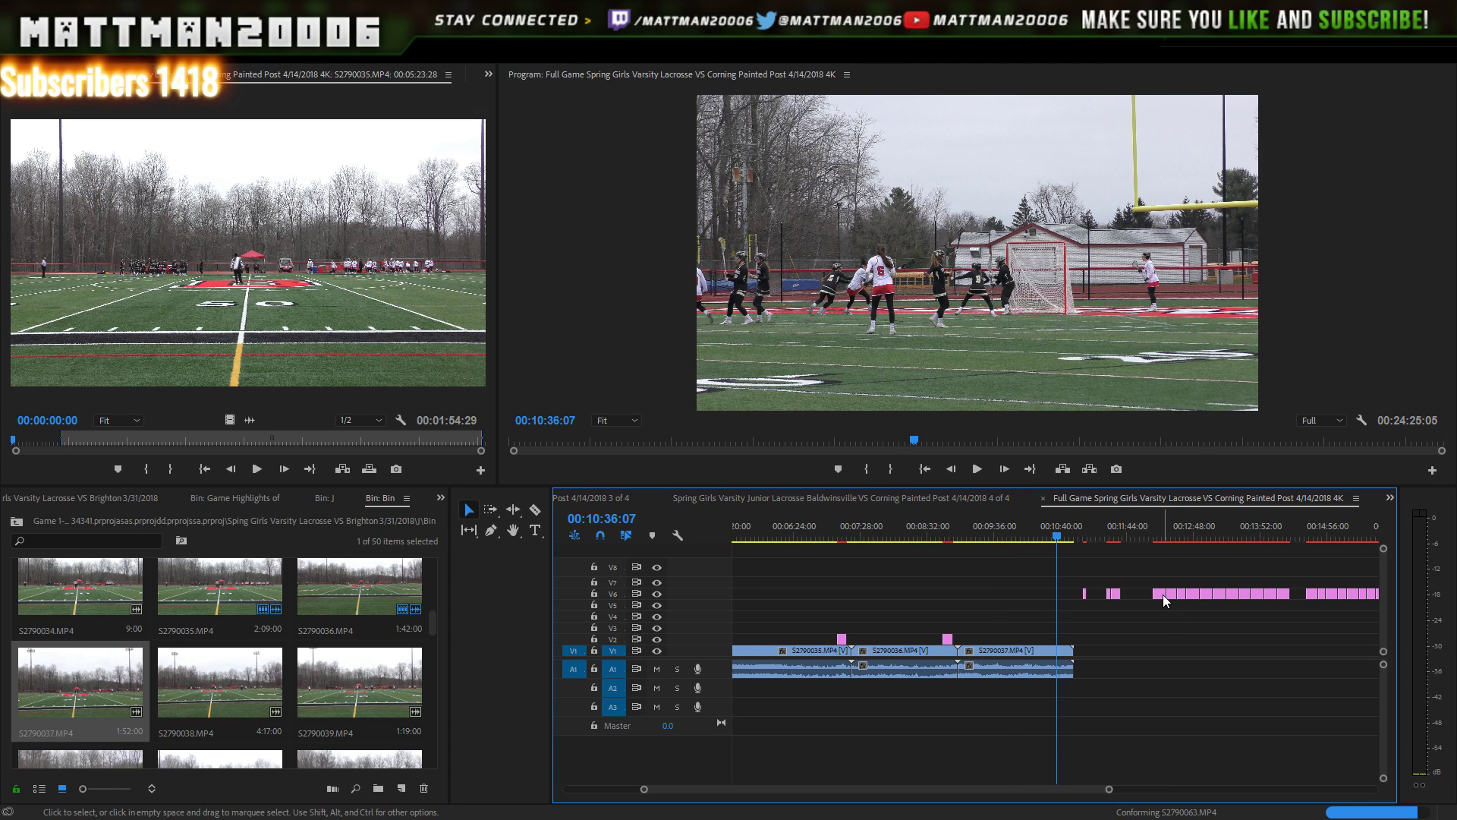
{"action": "left_click_drag", "start_coordinate": [1162, 595], "coordinate": [1065, 636]}
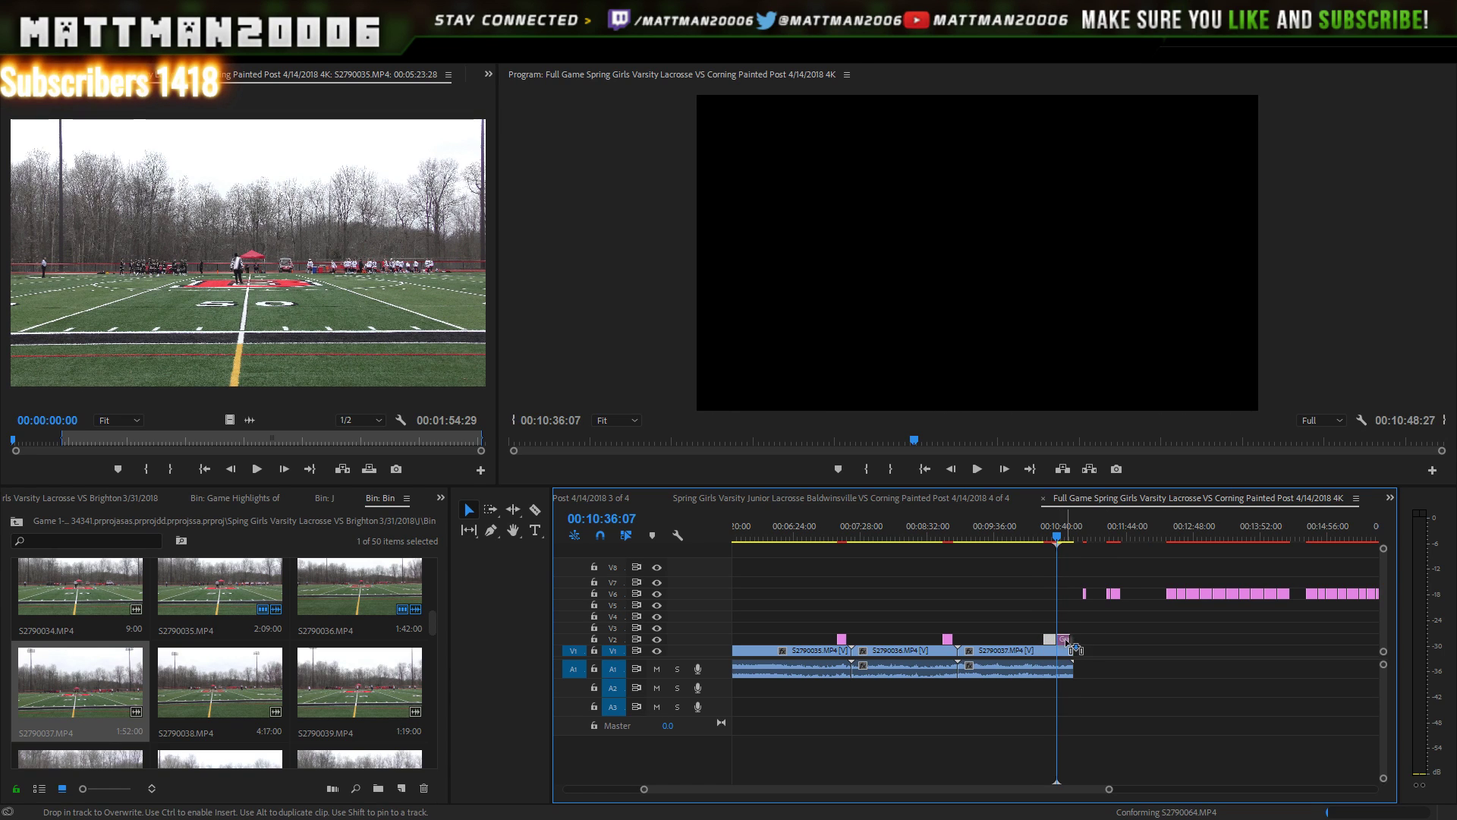
{"action": "left_click", "coordinate": [987, 474]}
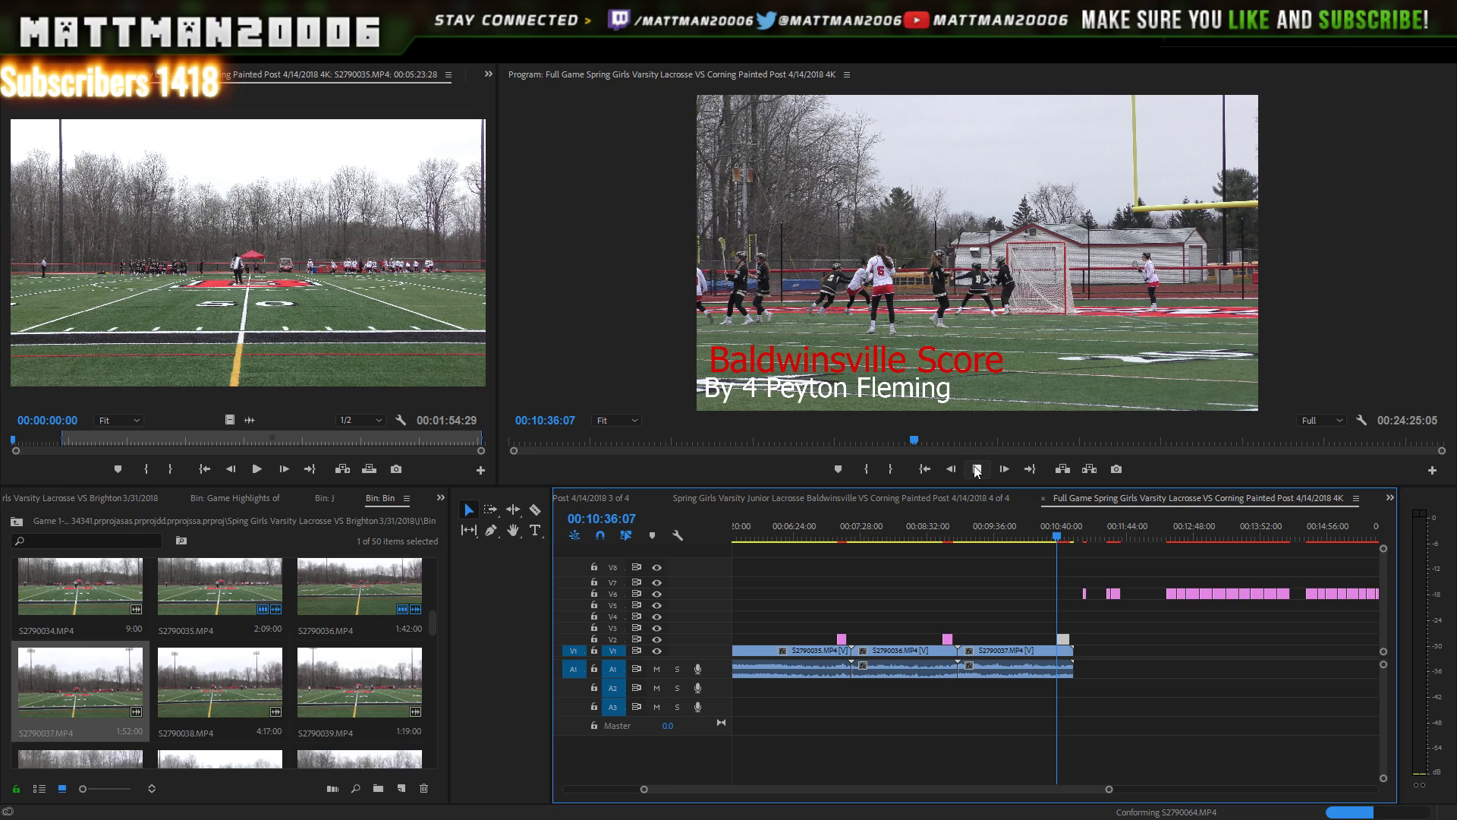
{"action": "key", "text": "Down"}
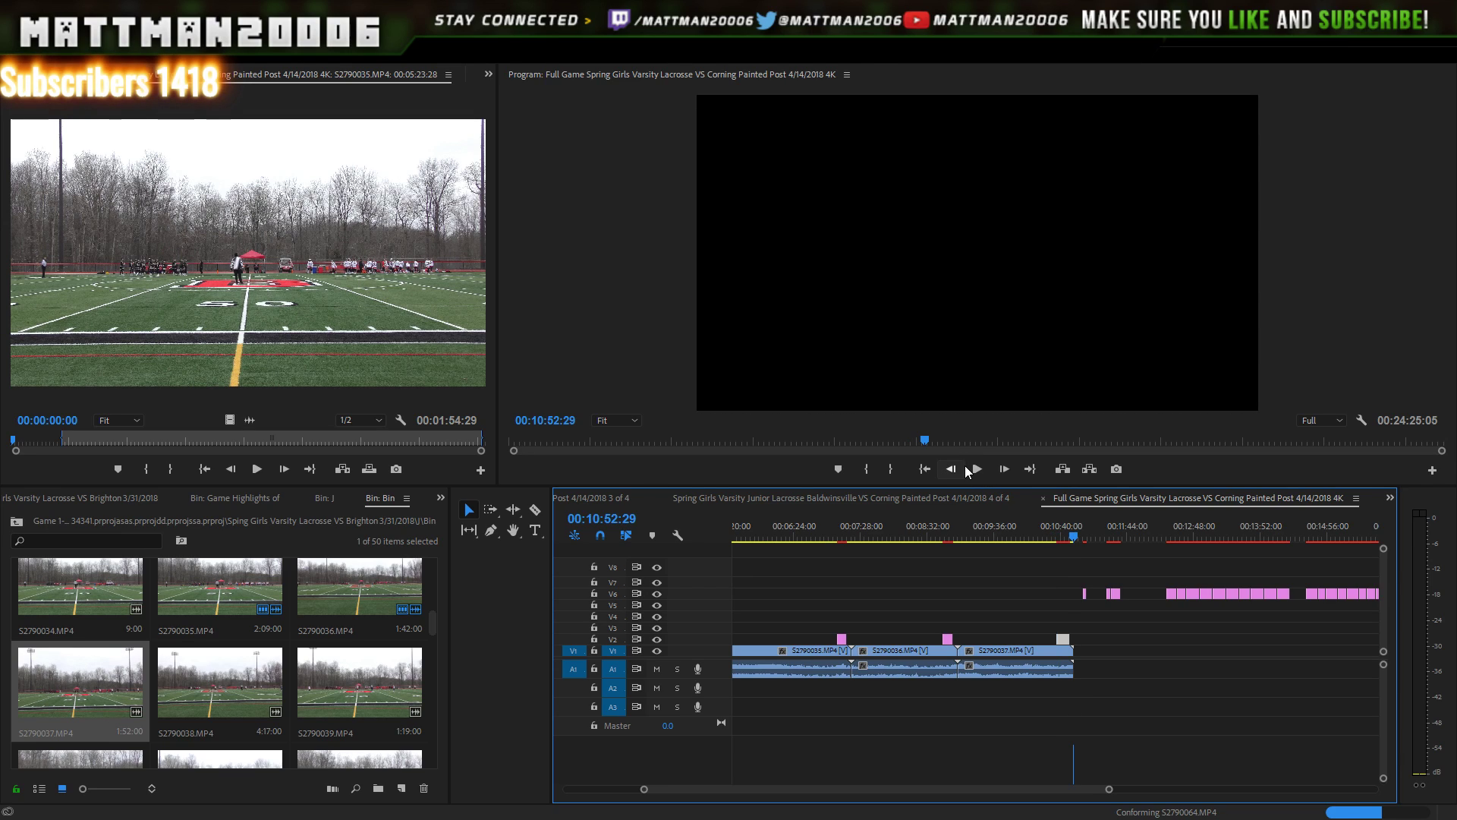
{"action": "left_click", "coordinate": [1046, 535]}
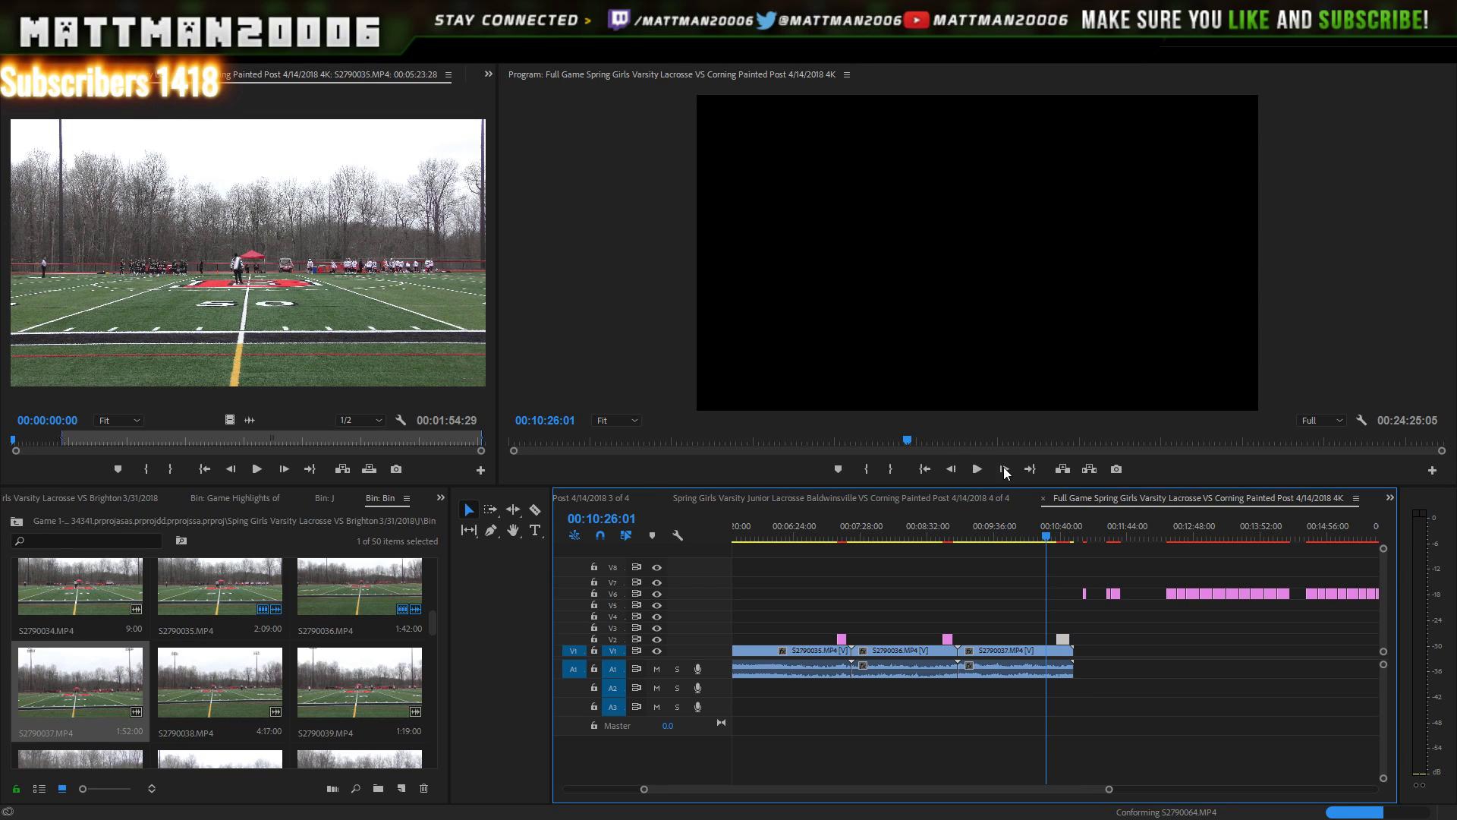
{"action": "left_click", "coordinate": [977, 469]}
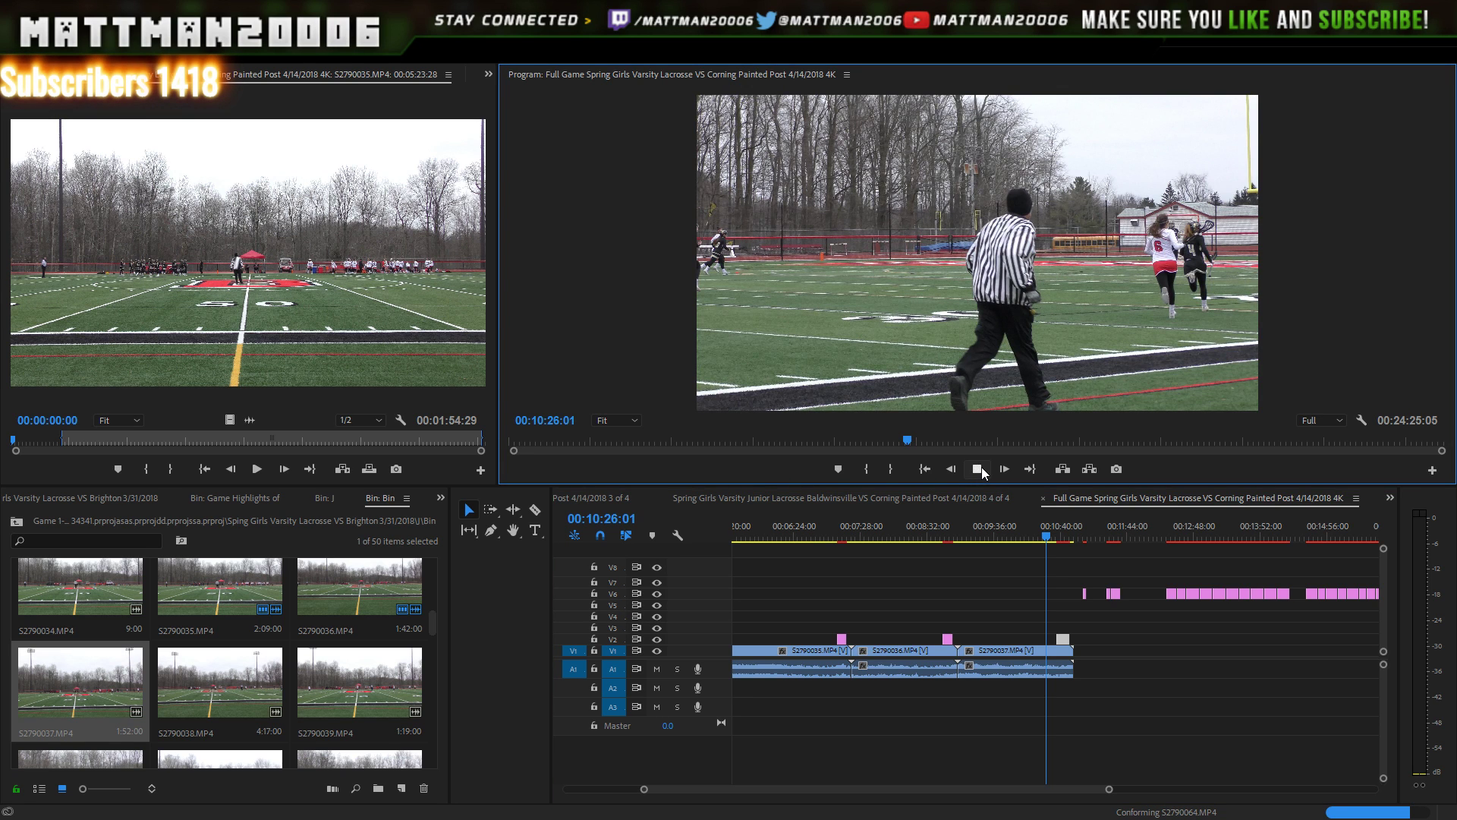
{"action": "left_click", "coordinate": [981, 468]}
{"action": "left_click", "coordinate": [981, 467]}
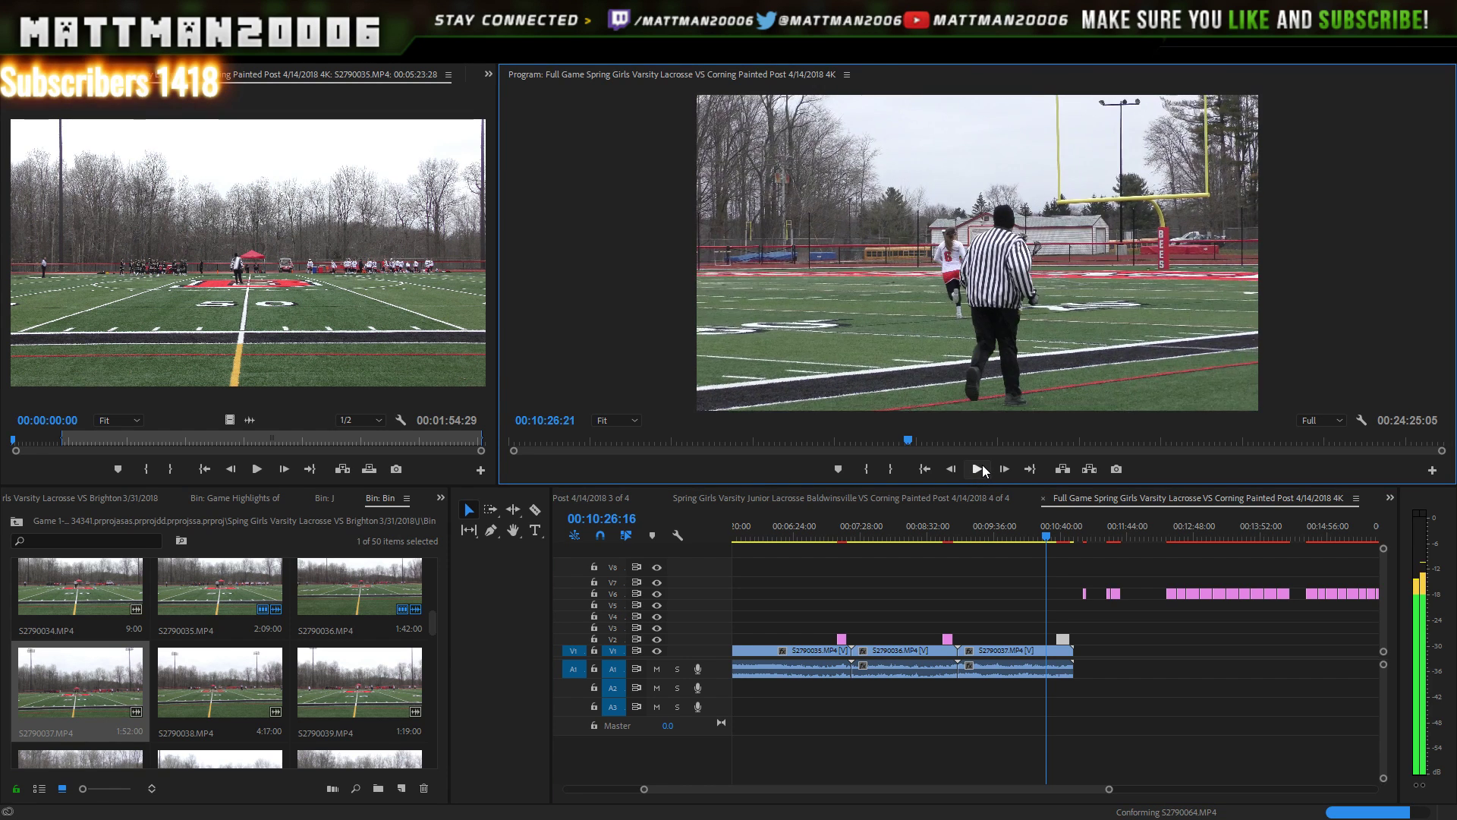
{"action": "left_click", "coordinate": [985, 458]}
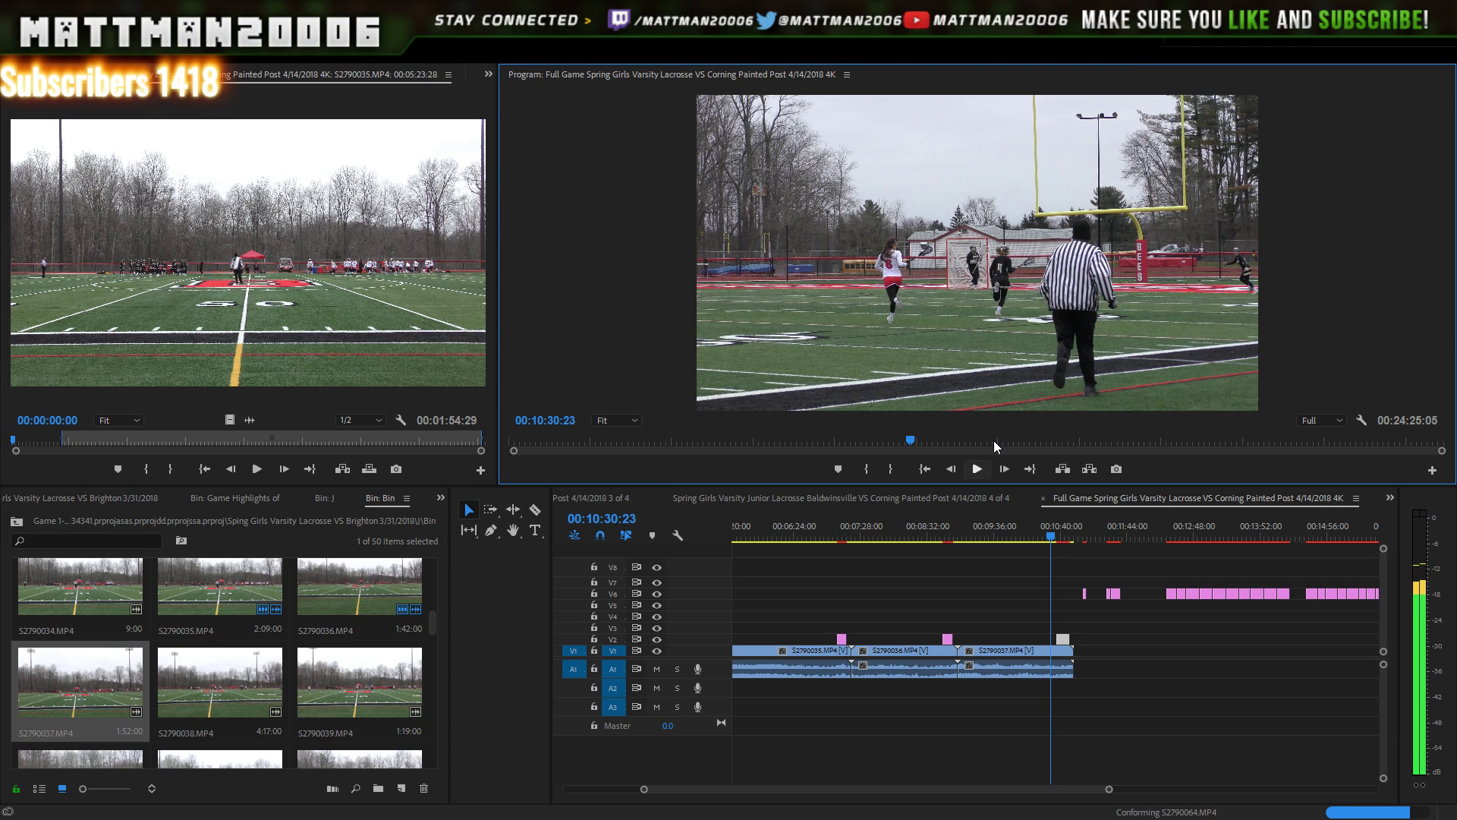
{"action": "left_click", "coordinate": [984, 467]}
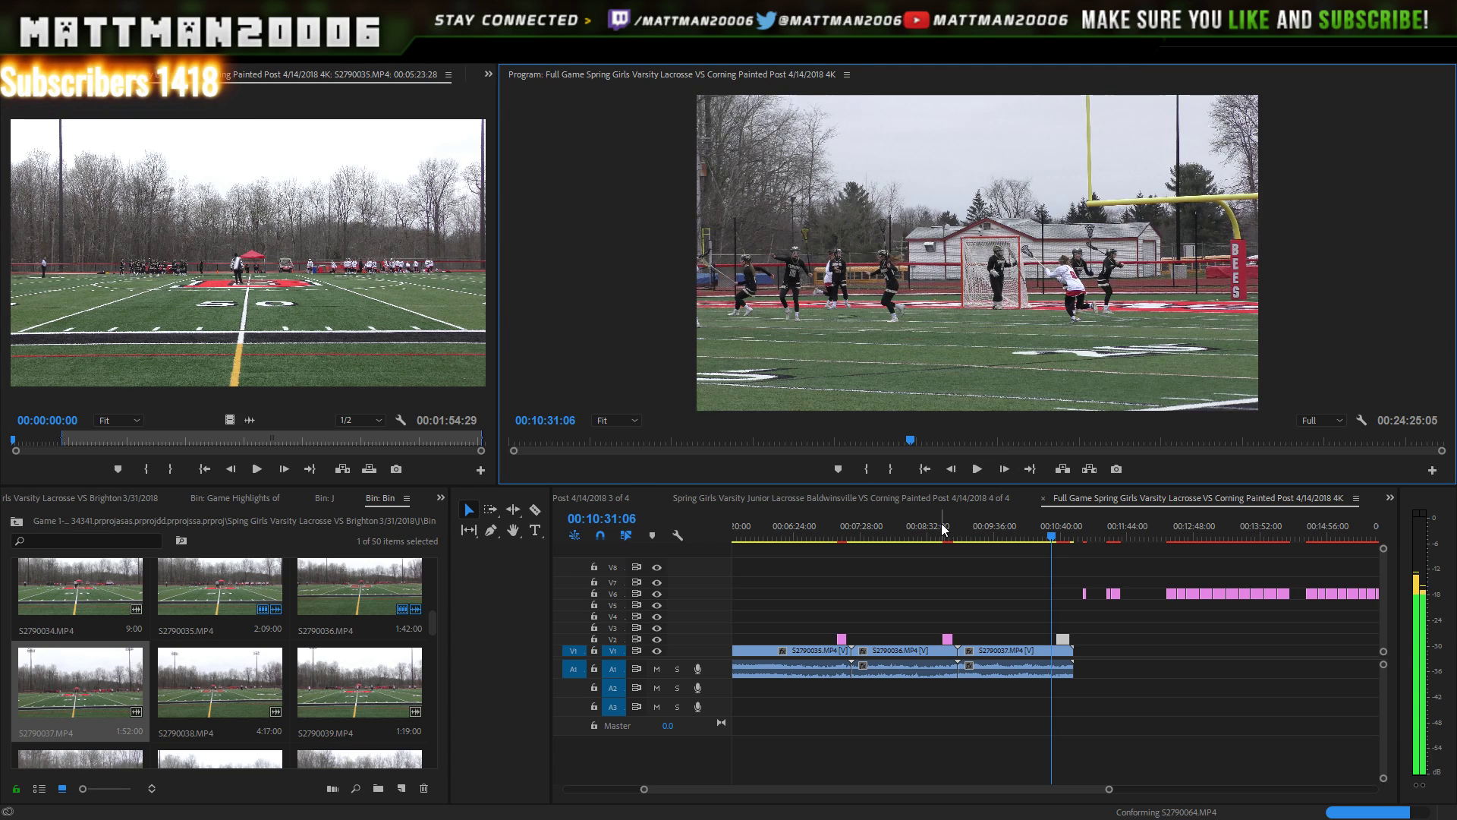
{"action": "left_click", "coordinate": [980, 469]}
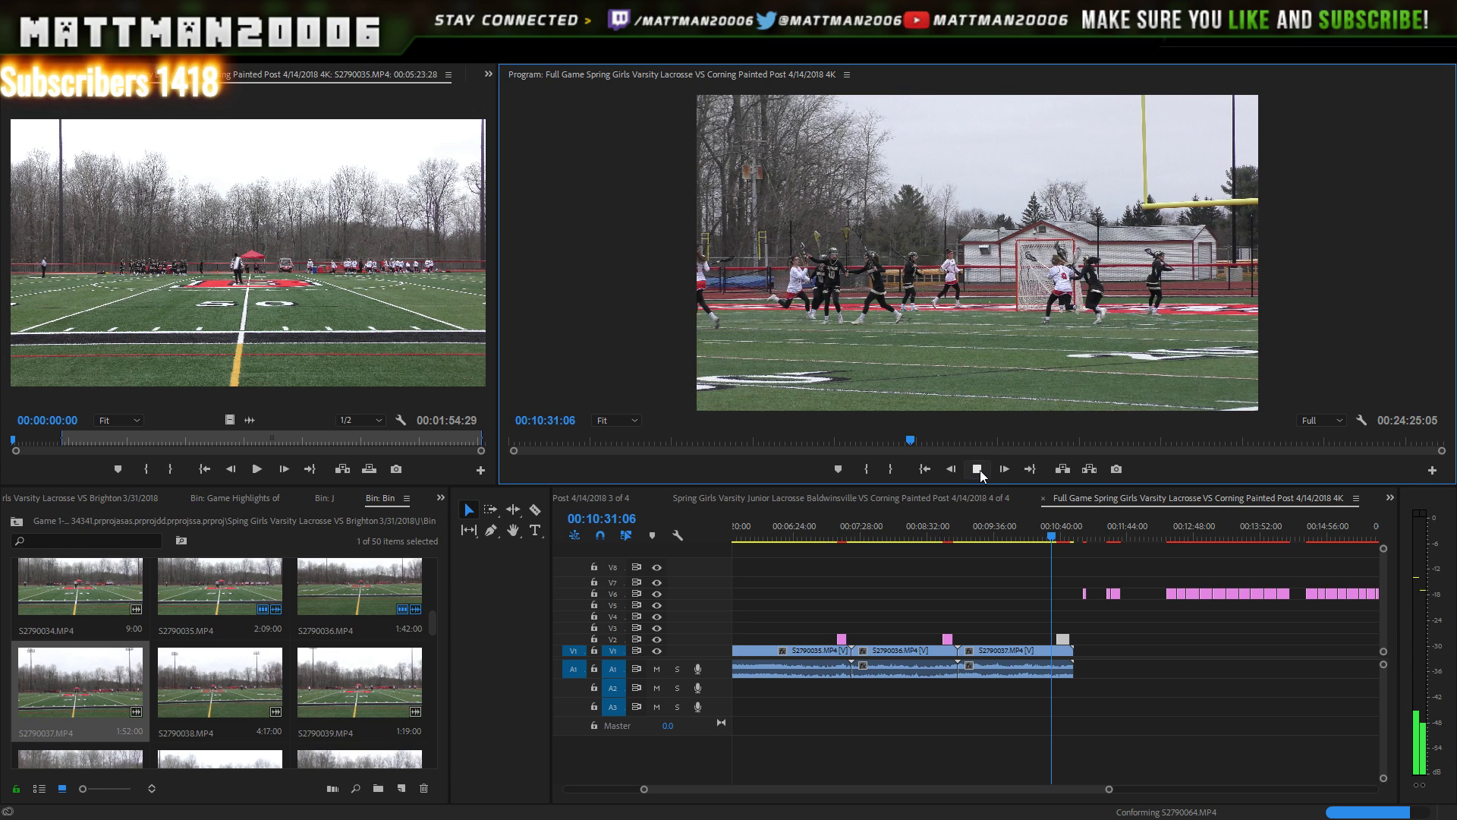
{"action": "left_click", "coordinate": [979, 470]}
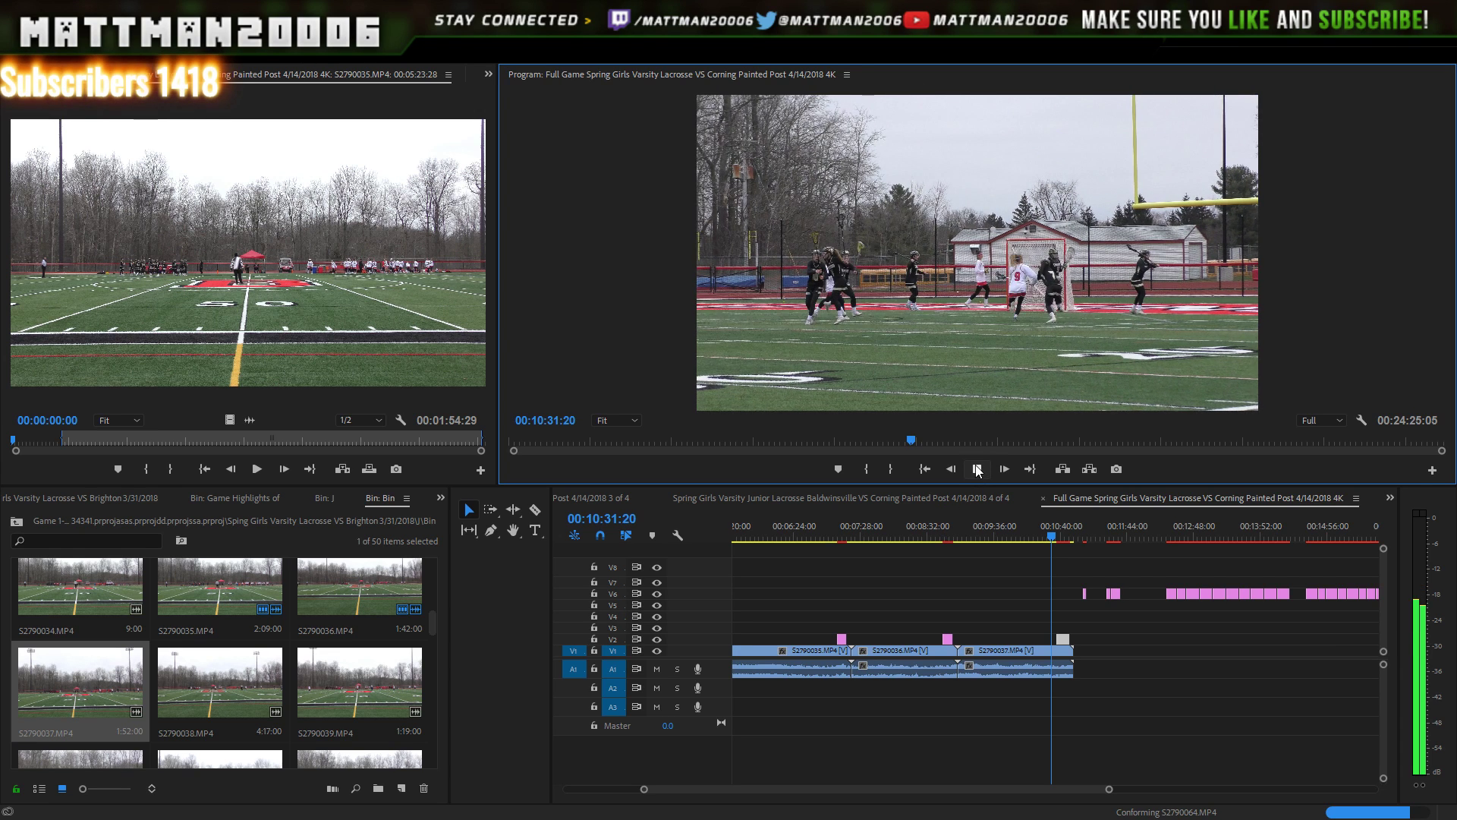
{"action": "left_click", "coordinate": [977, 469]}
{"action": "left_click", "coordinate": [979, 470]}
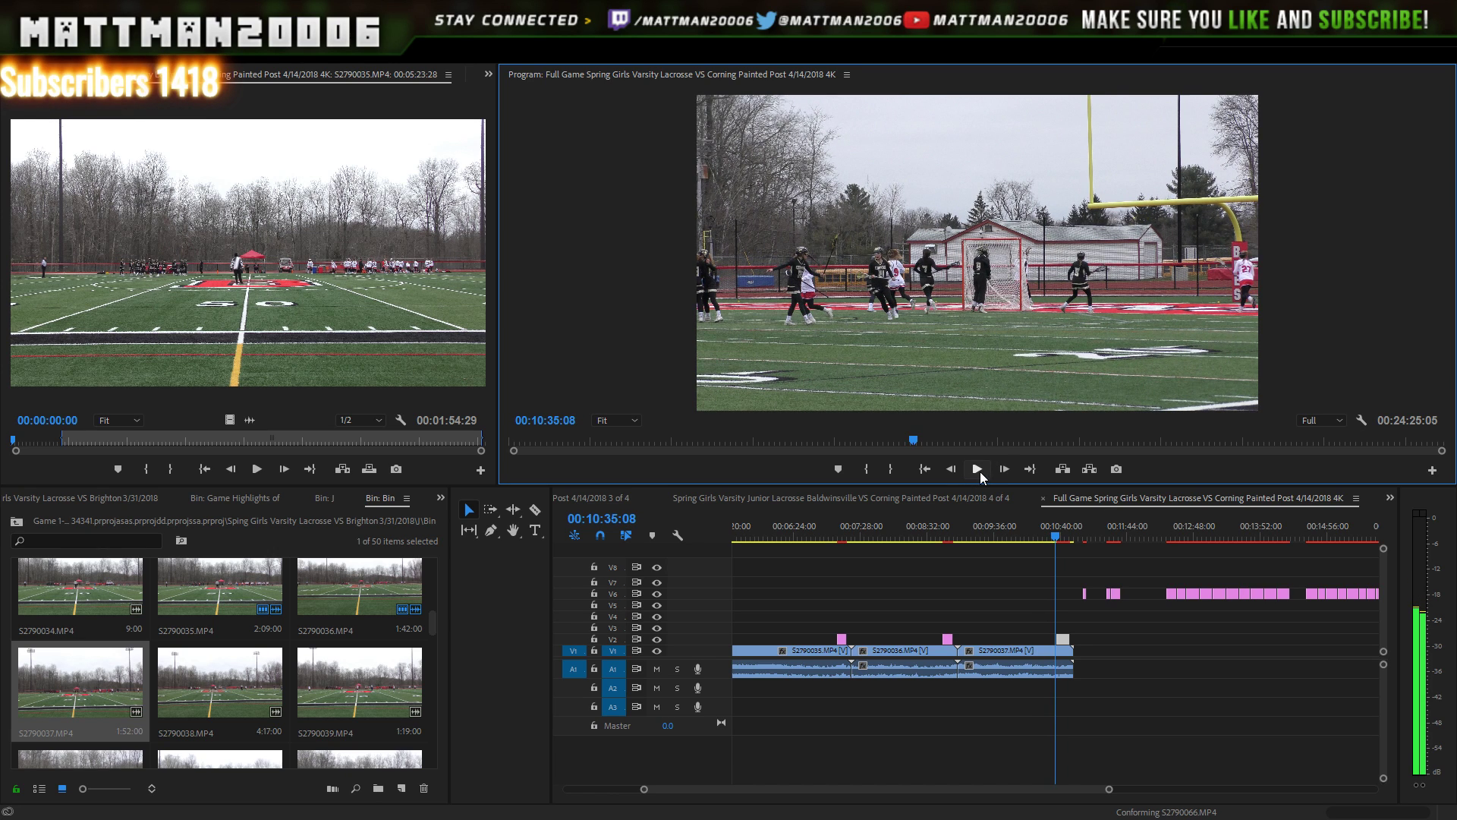
{"action": "left_click", "coordinate": [977, 472]}
{"action": "left_click", "coordinate": [977, 477]}
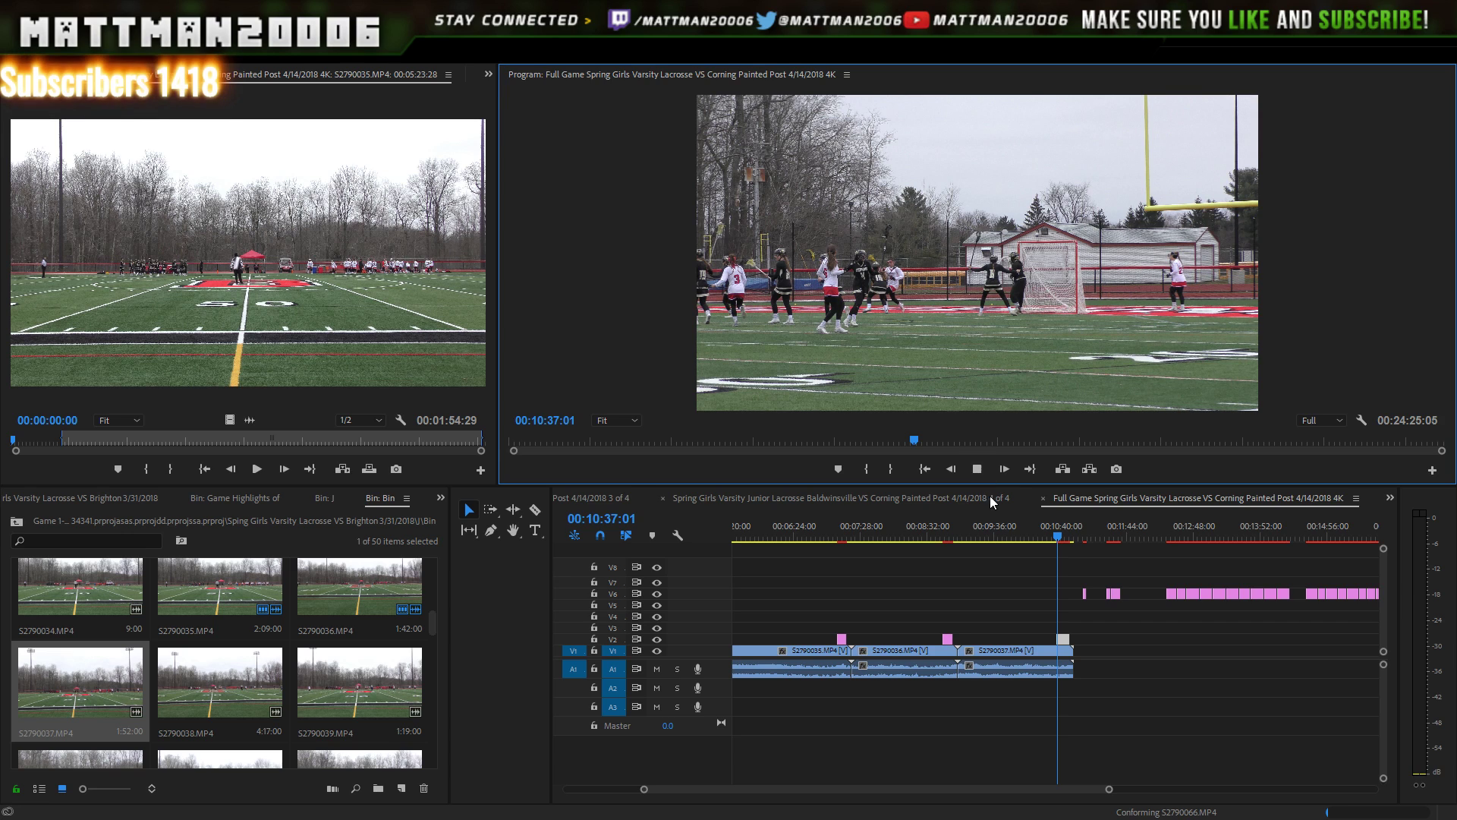
{"action": "left_click_drag", "start_coordinate": [1109, 792], "coordinate": [1076, 641]}
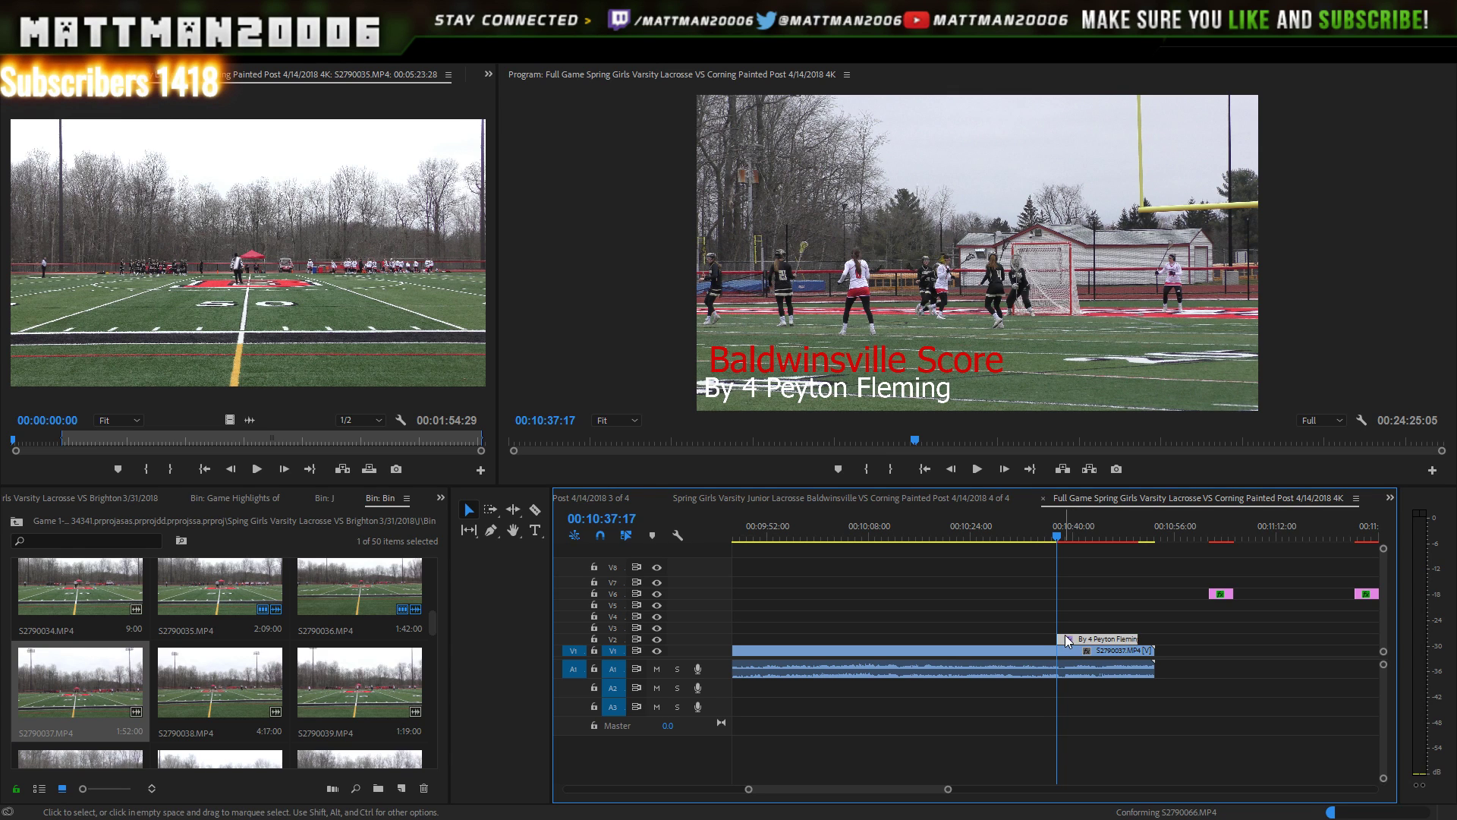
{"action": "left_click", "coordinate": [977, 470]}
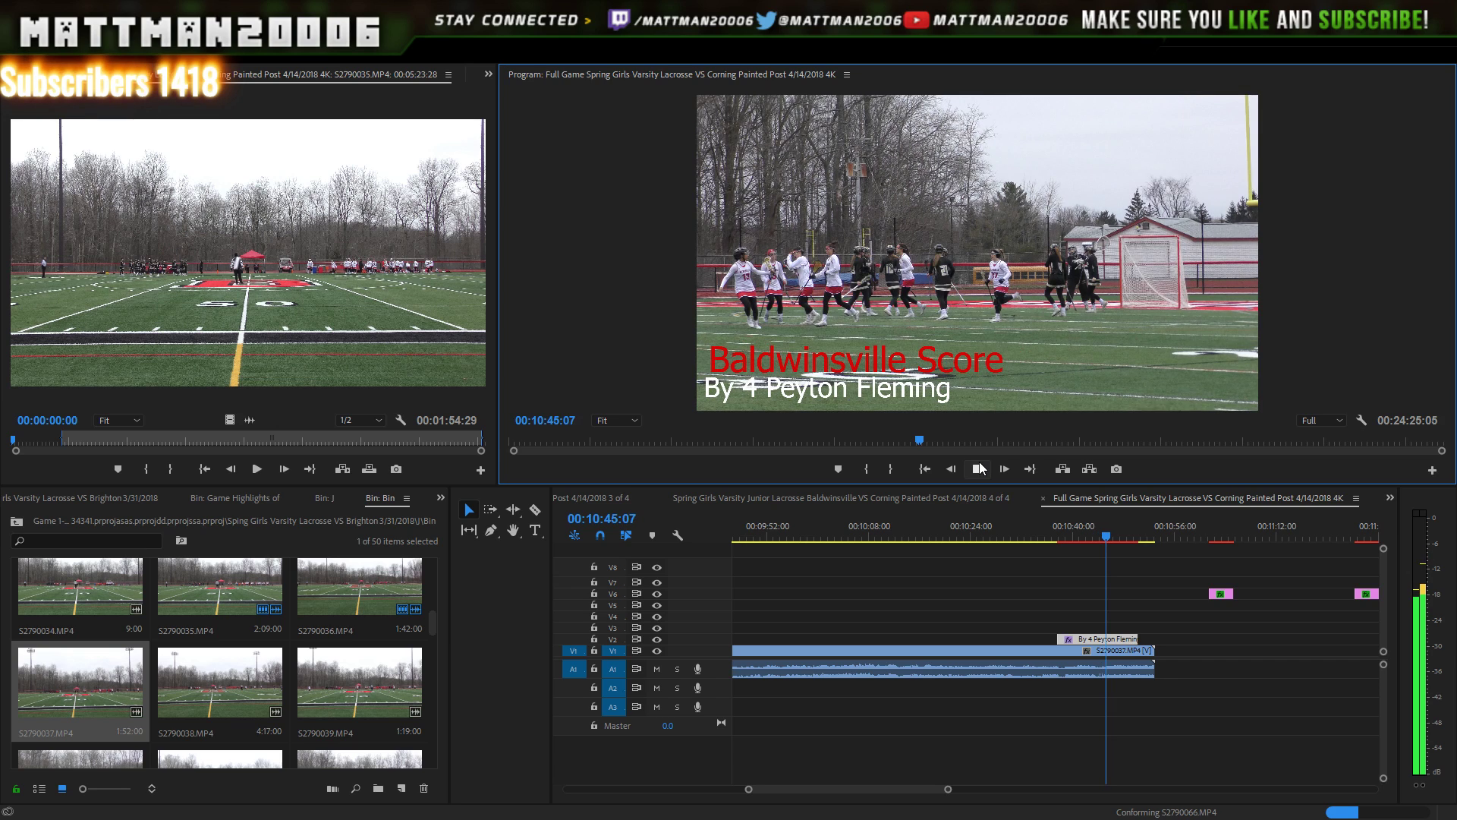
{"action": "left_click", "coordinate": [979, 468]}
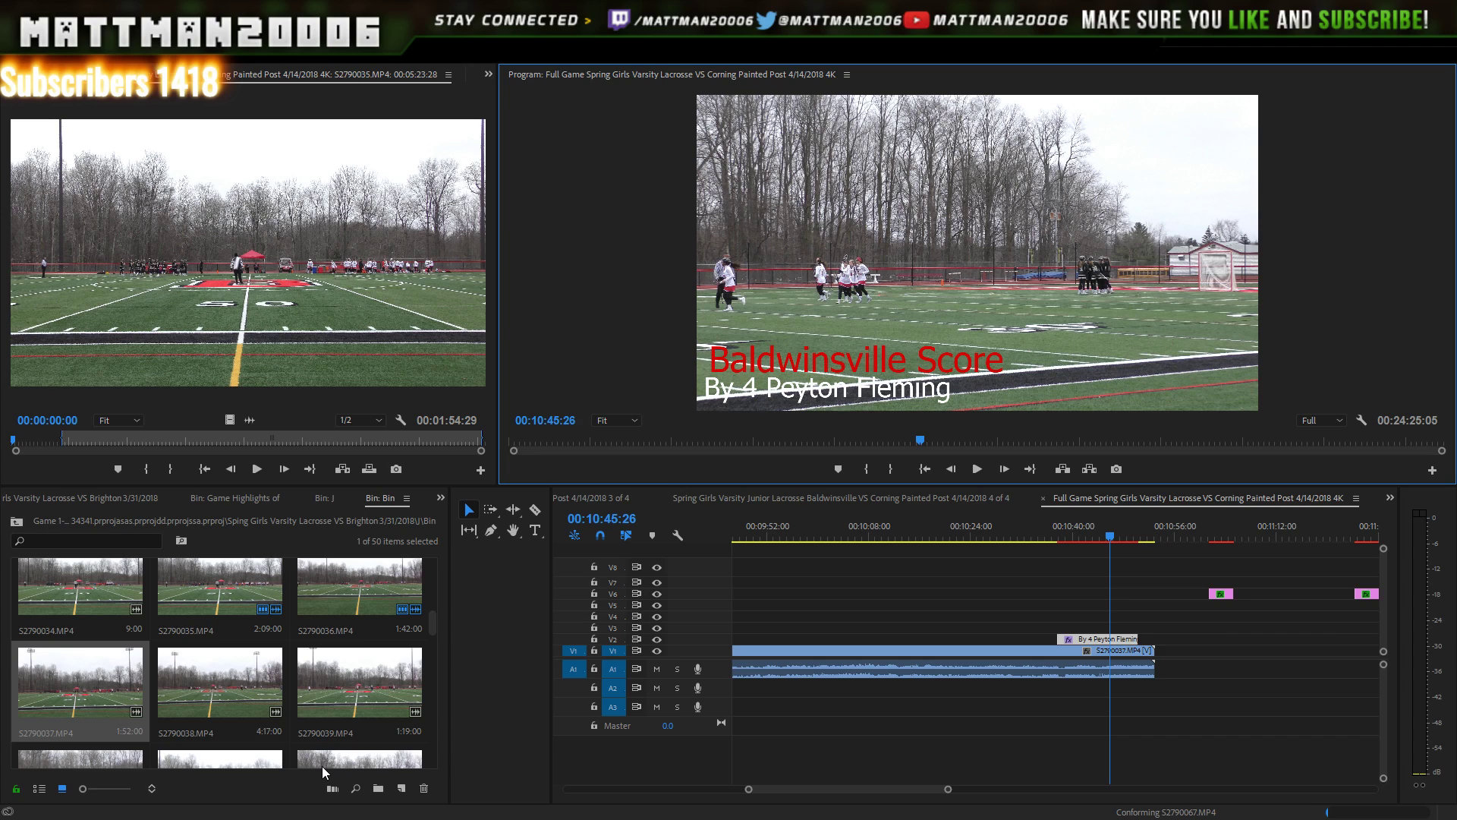
- Place clip S2790038 on V1 right after S2790037
{"action": "double_click", "coordinate": [244, 690]}
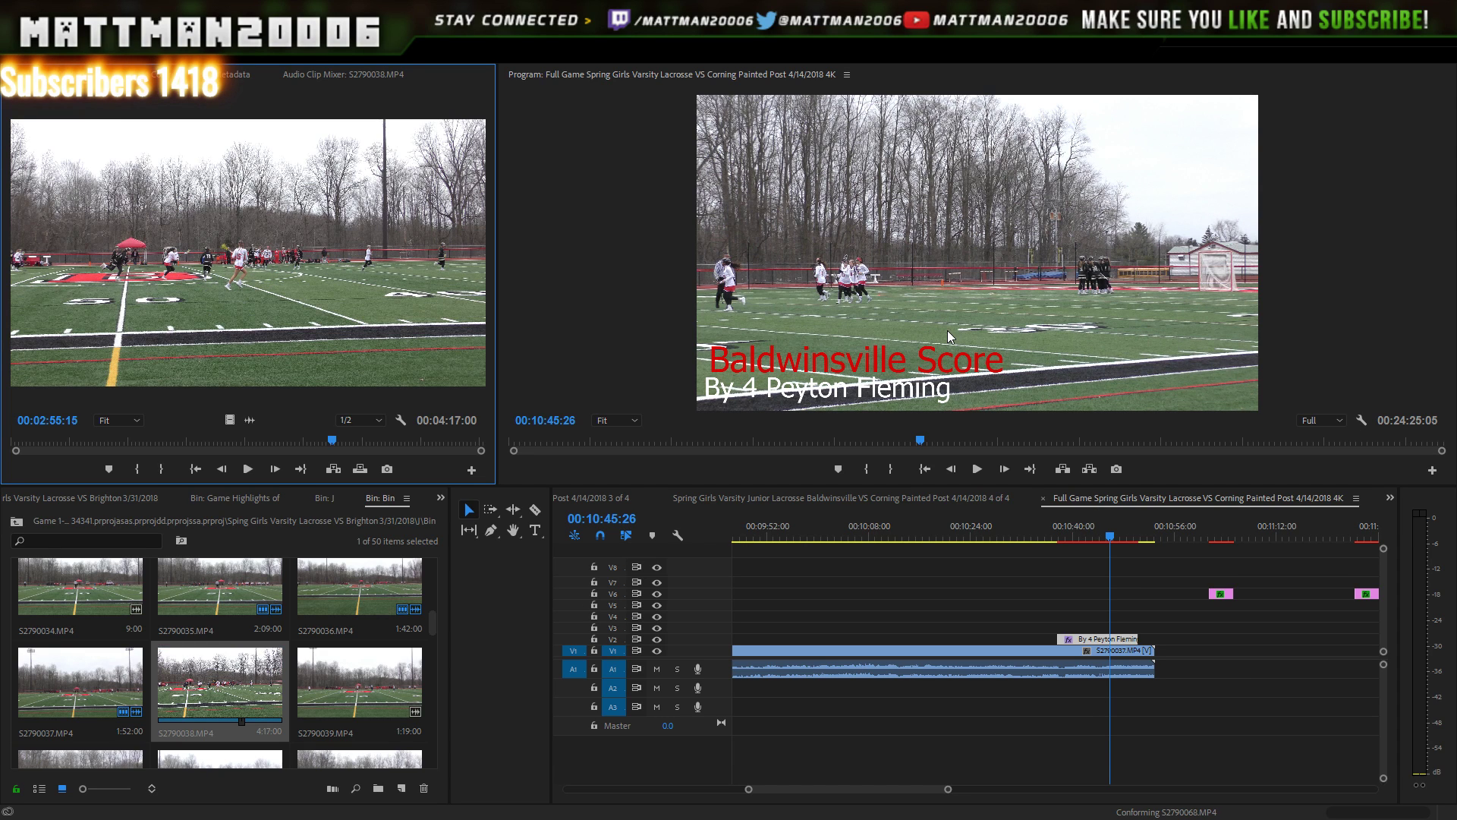
{"action": "left_click", "coordinate": [213, 650]}
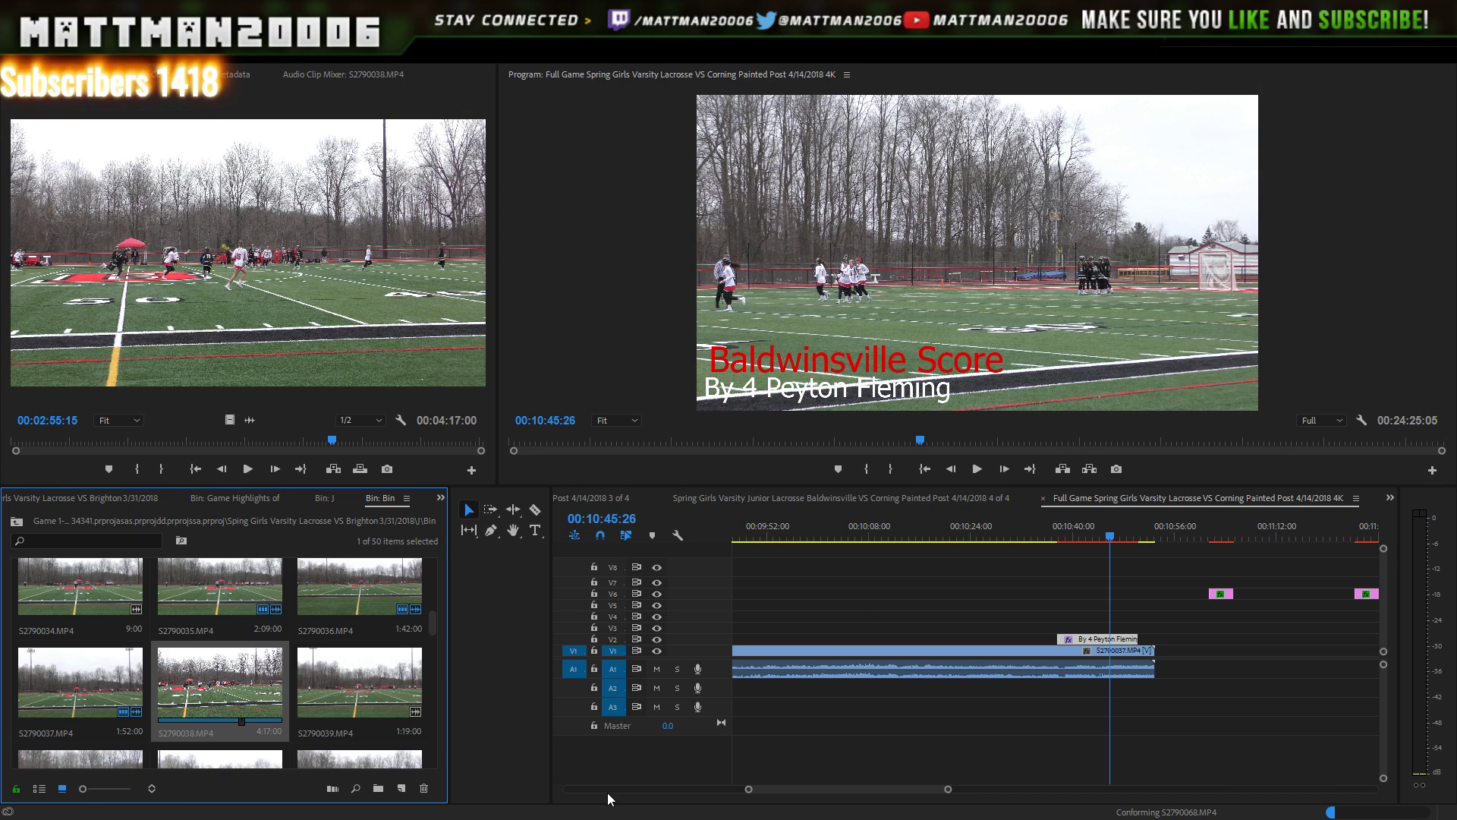
{"action": "left_click_drag", "start_coordinate": [278, 665], "coordinate": [1167, 668]}
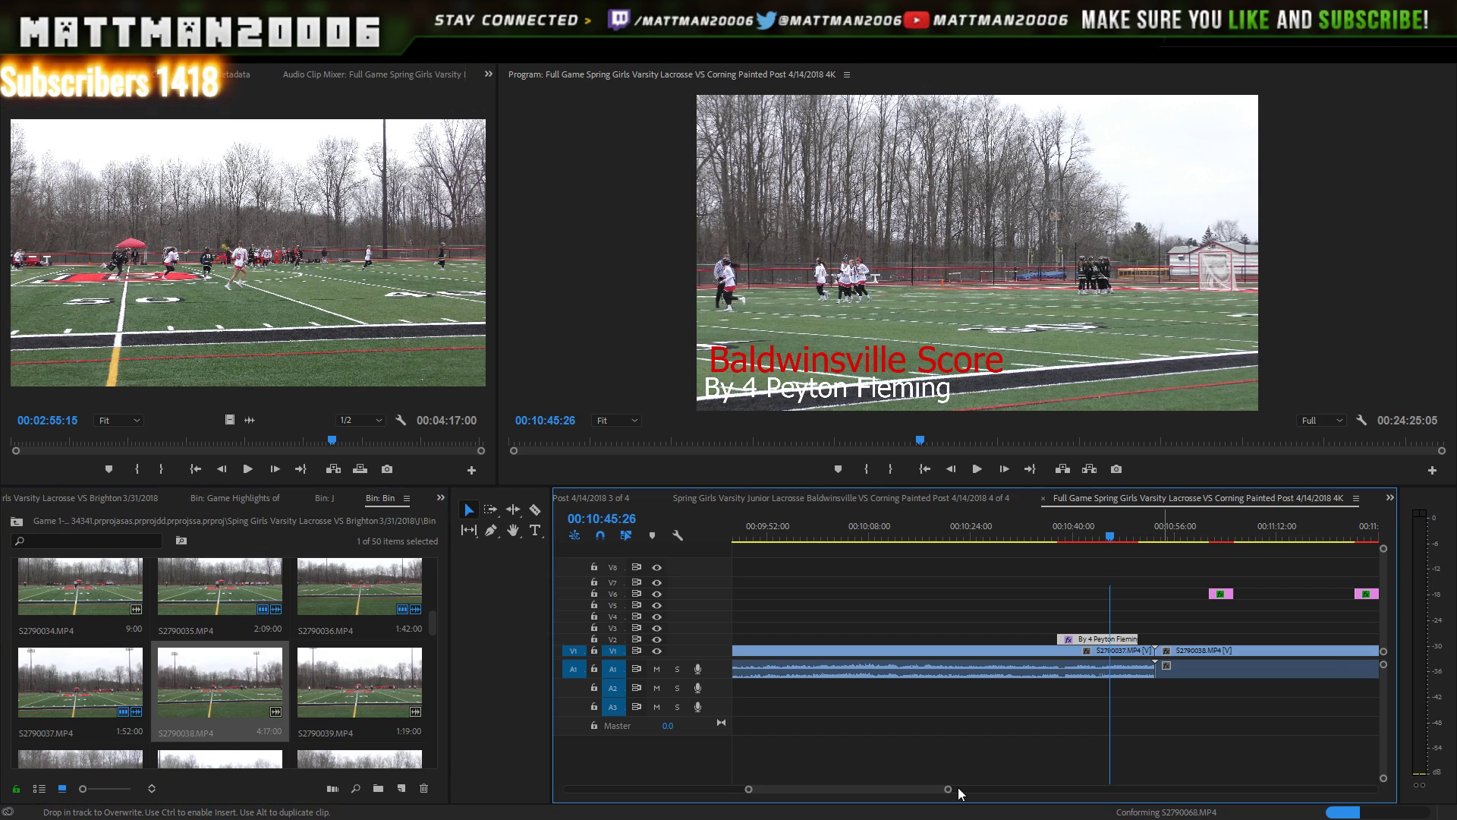
- Shift the remaining V6 score captions further along the timeline
{"action": "left_click_drag", "start_coordinate": [949, 789], "coordinate": [1131, 771]}
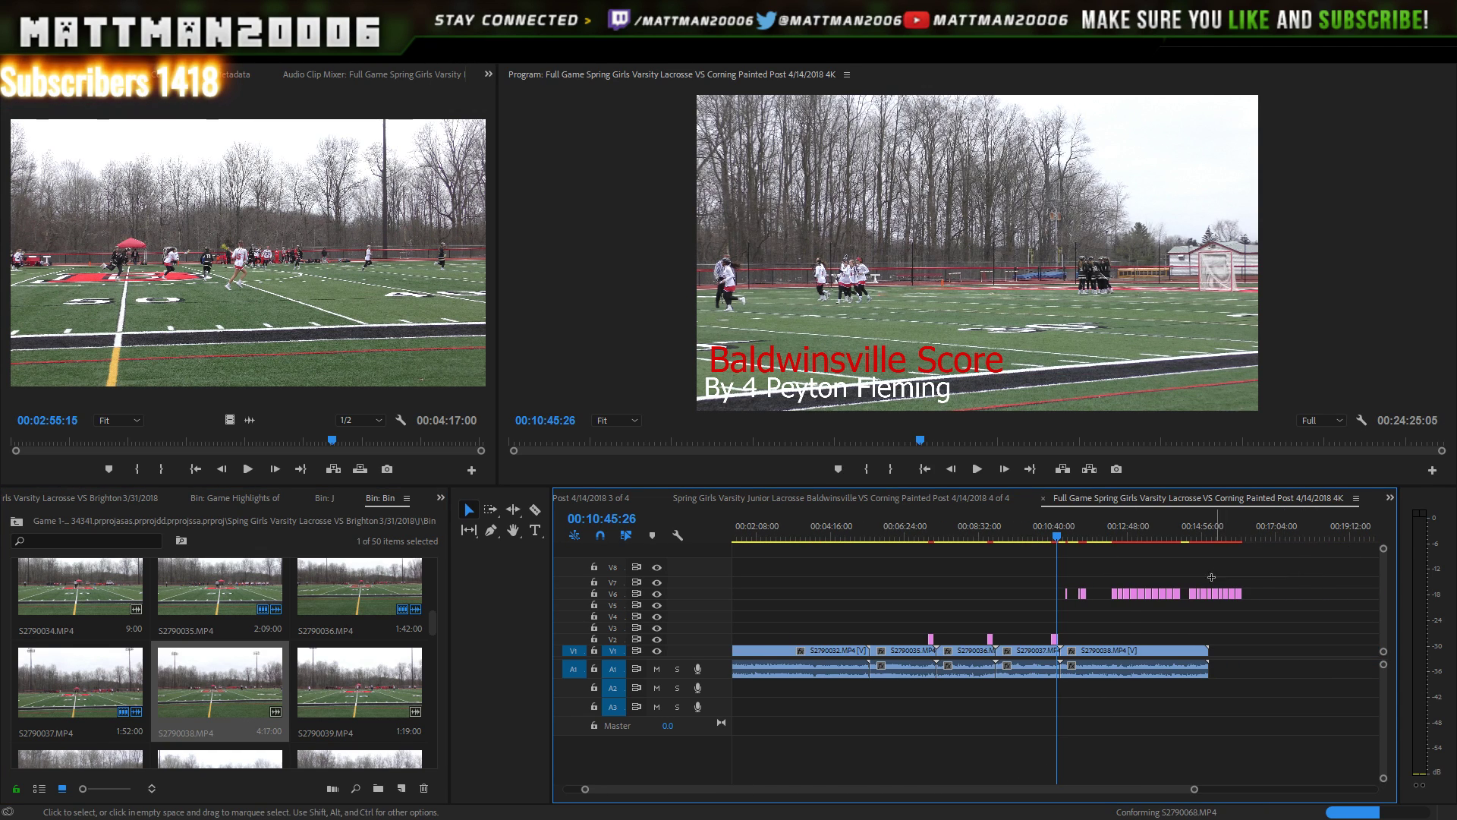
{"action": "left_click_drag", "start_coordinate": [1300, 565], "coordinate": [1279, 599]}
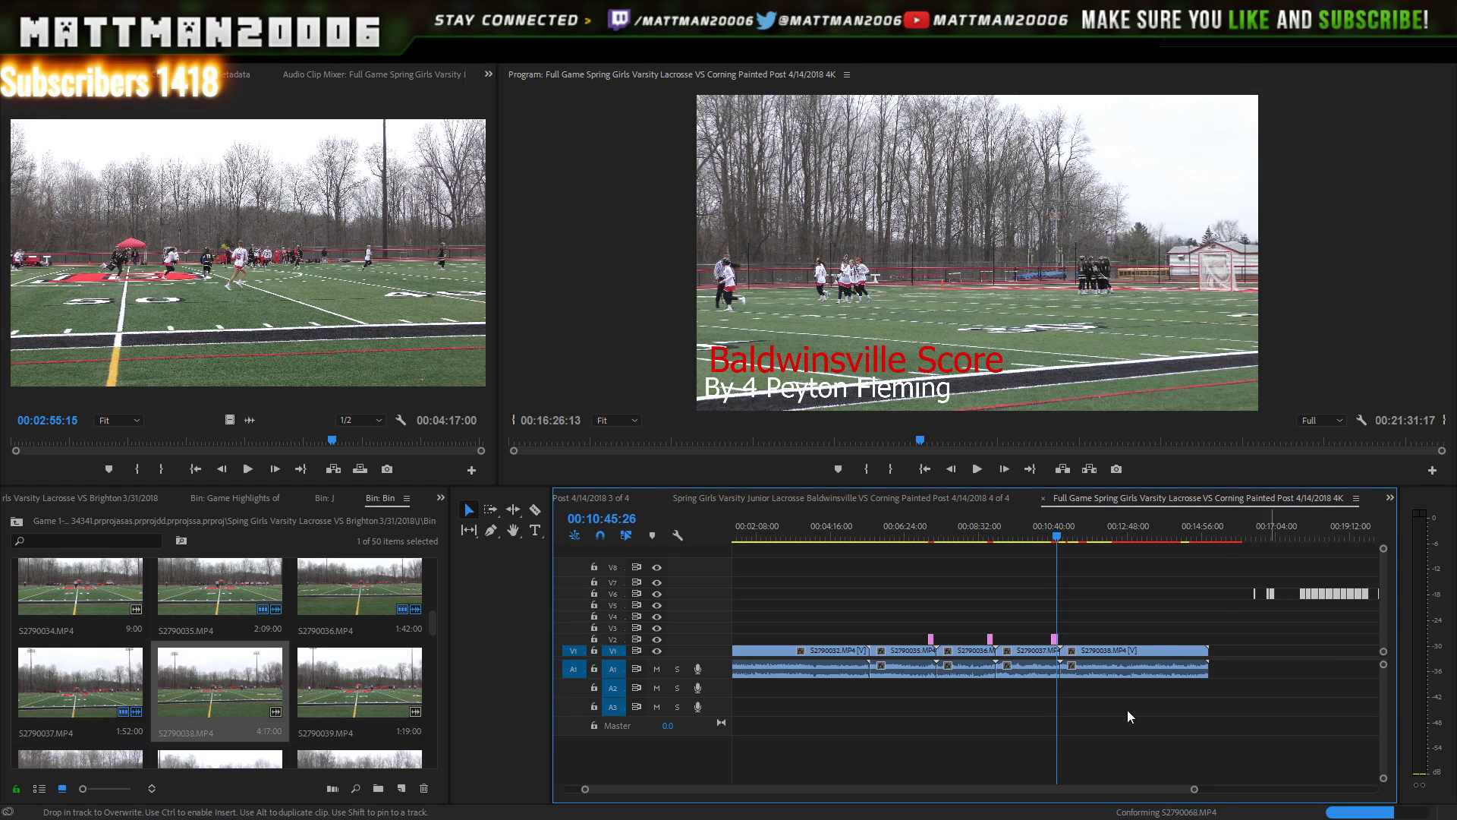
{"action": "left_click_drag", "start_coordinate": [1194, 789], "coordinate": [1172, 768]}
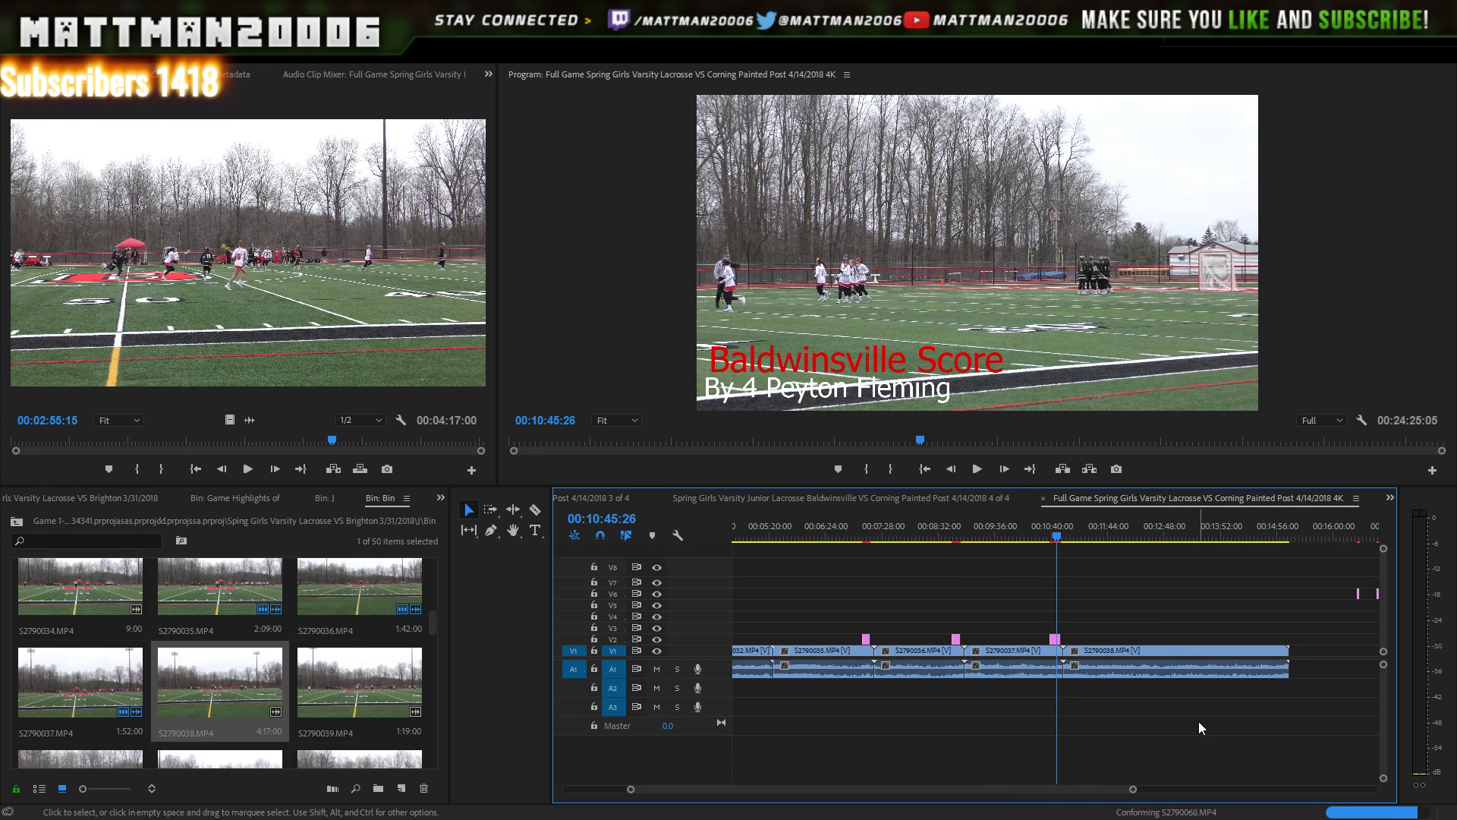